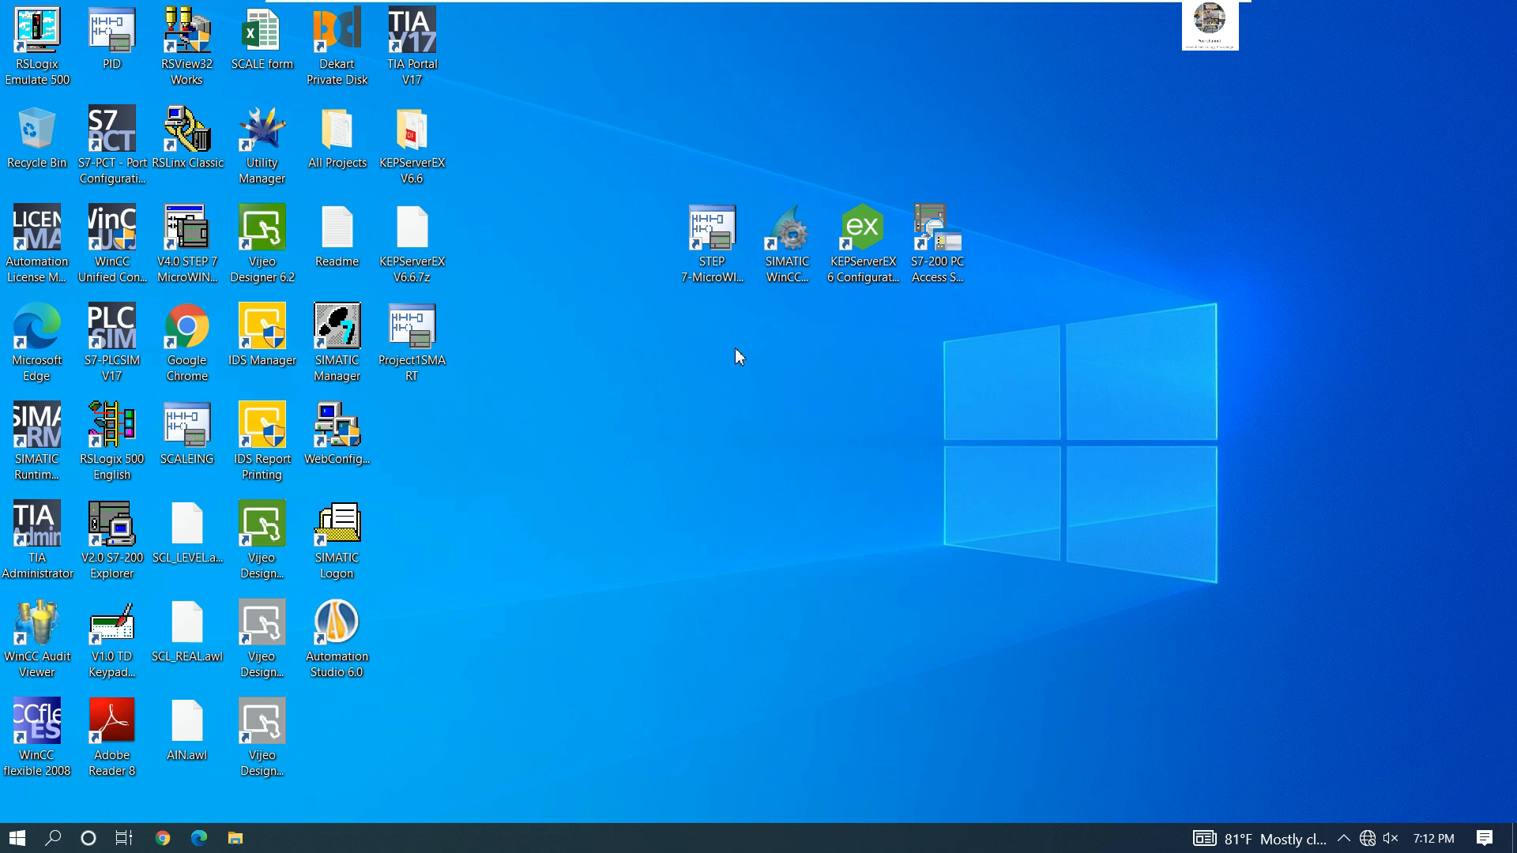
- Rearrange the separate desktop shortcuts into the order STEP 7-MicroWIN SMART, S7-200 PC Access, KEPServerEX 6 Configuration, SIMATIC WinCC Explorer
click(716, 276)
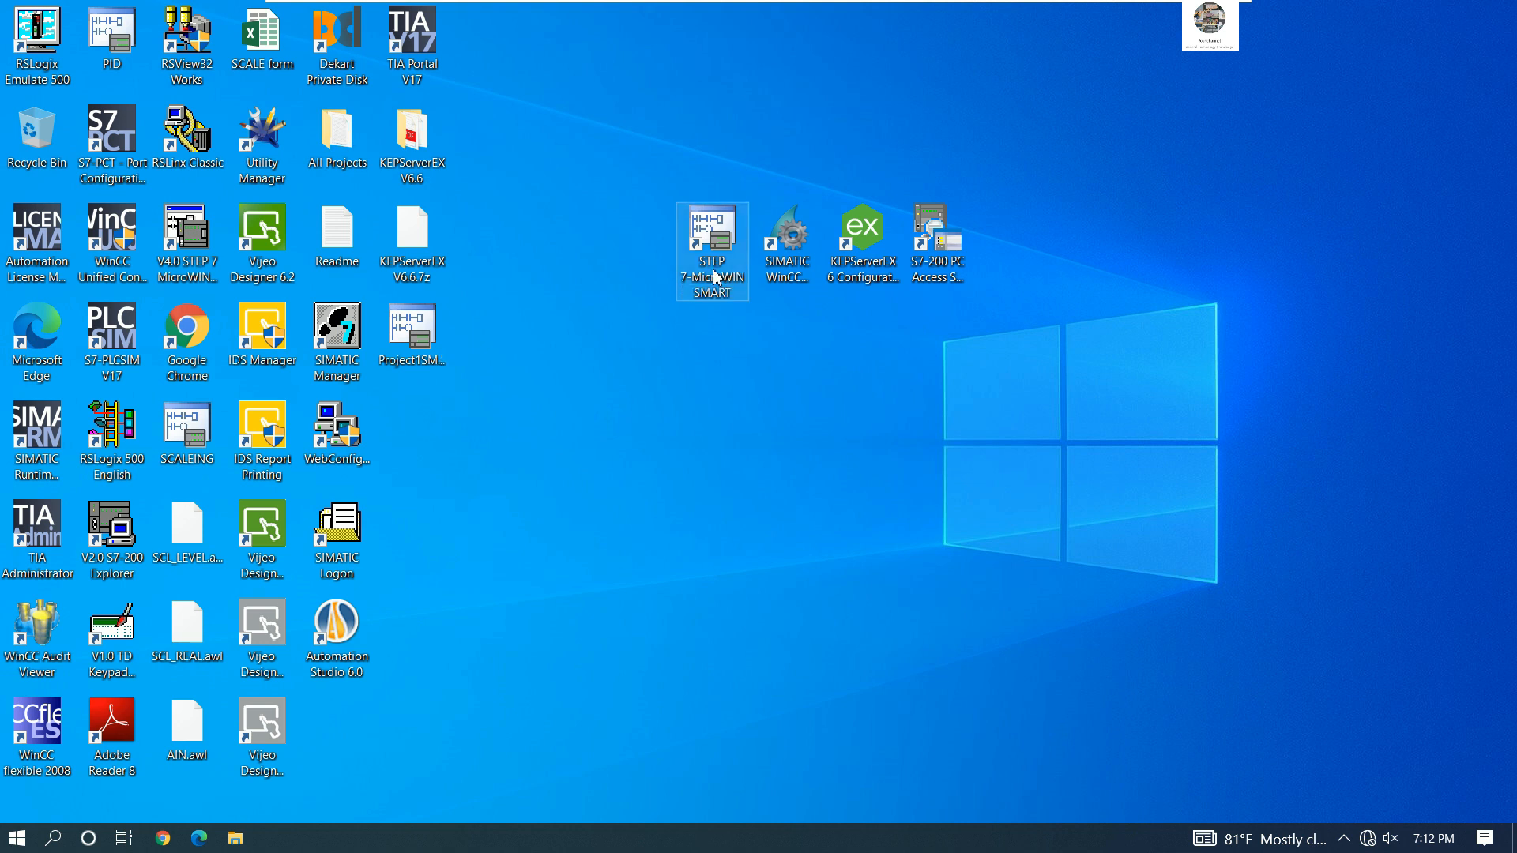
drag(716, 276, 563, 251)
drag(936, 260, 695, 260)
mouse_move(781, 285)
mouse_down()
mouse_move(788, 258)
mouse_move(914, 237)
mouse_move(936, 254)
mouse_move(790, 257)
mouse_up()
drag(930, 257, 880, 272)
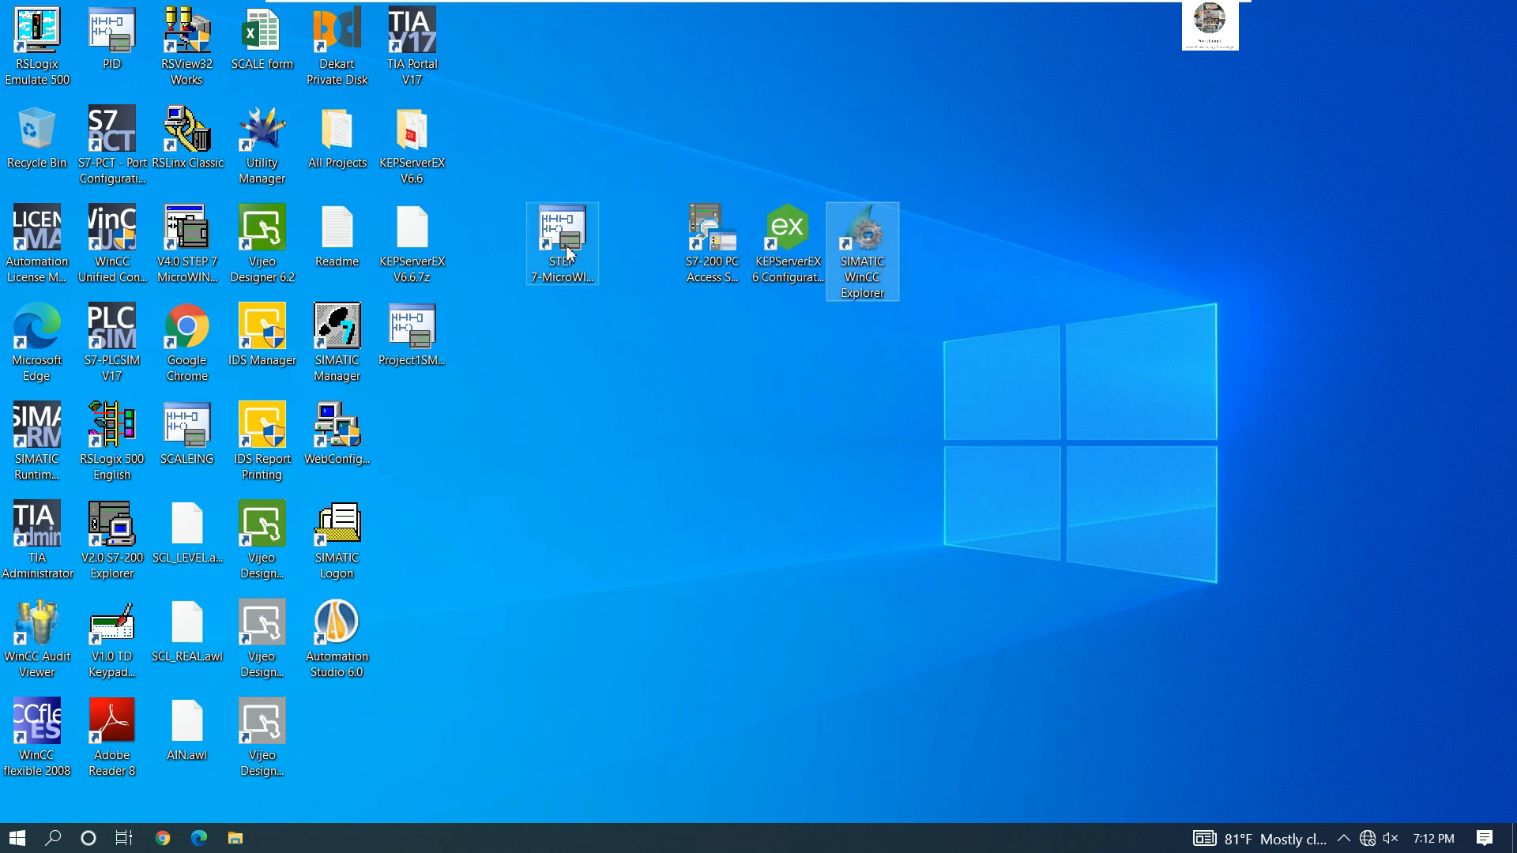
drag(567, 252, 643, 255)
click(841, 371)
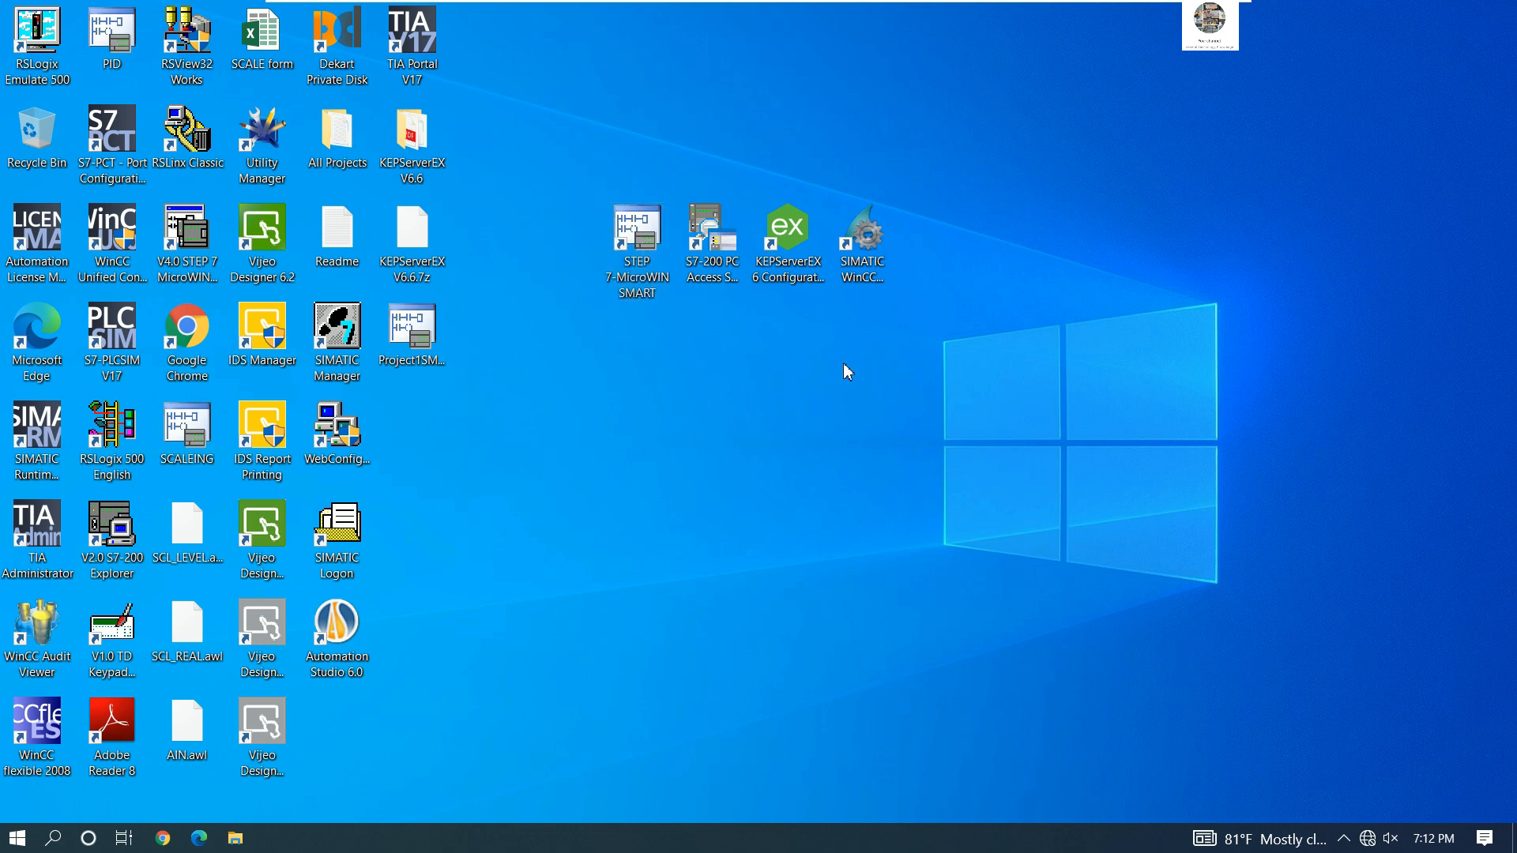
- Create a desktop folder named "Link WinCC Explorer to PLC S7-200 Smart" and place it in line with the rearranged shortcuts
right_click(1050, 289)
mouse_move(1189, 429)
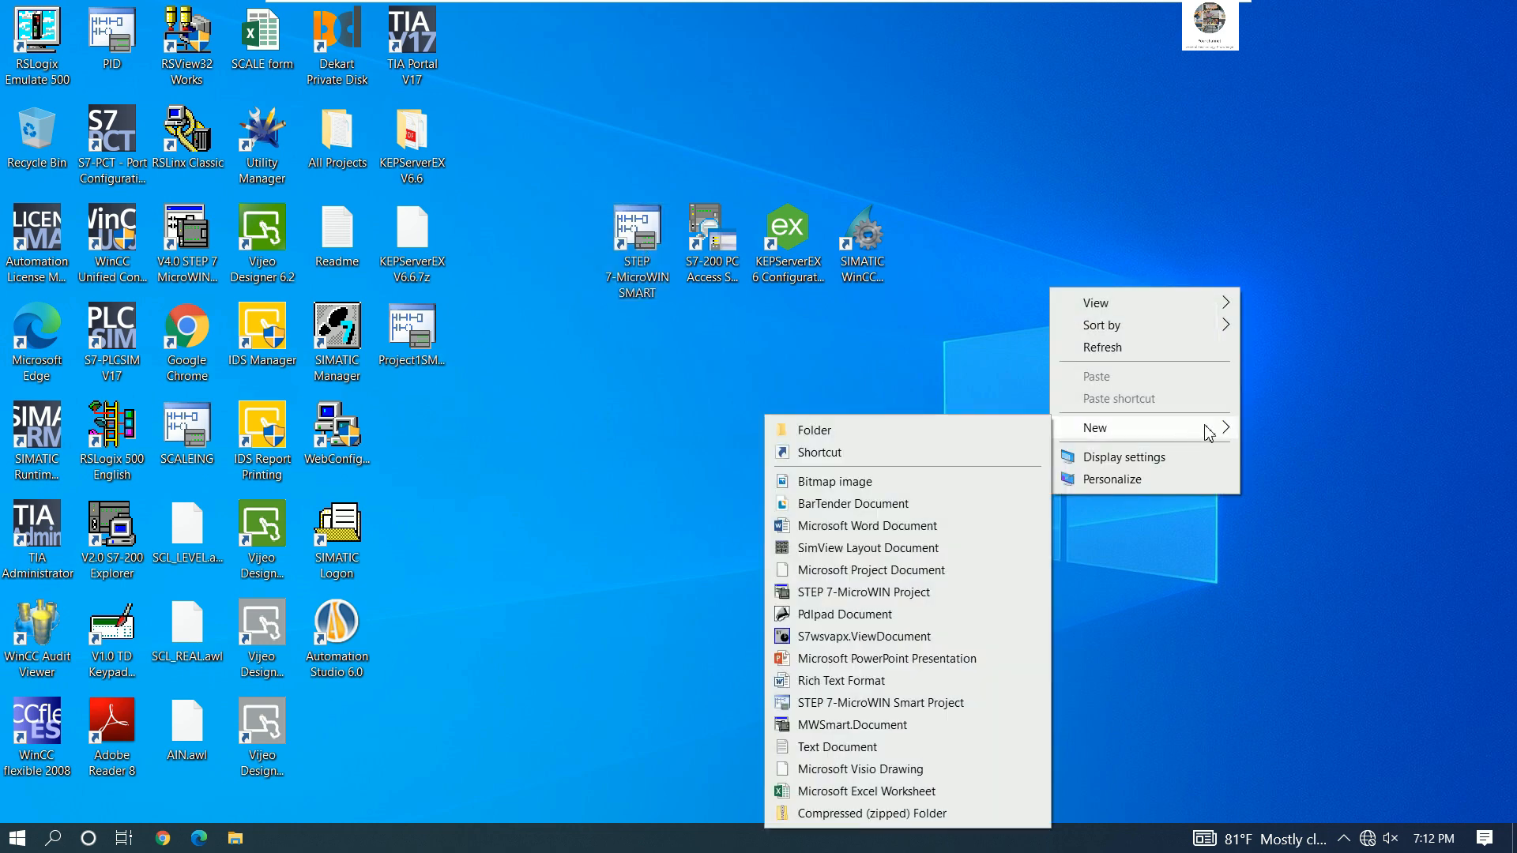
click(938, 433)
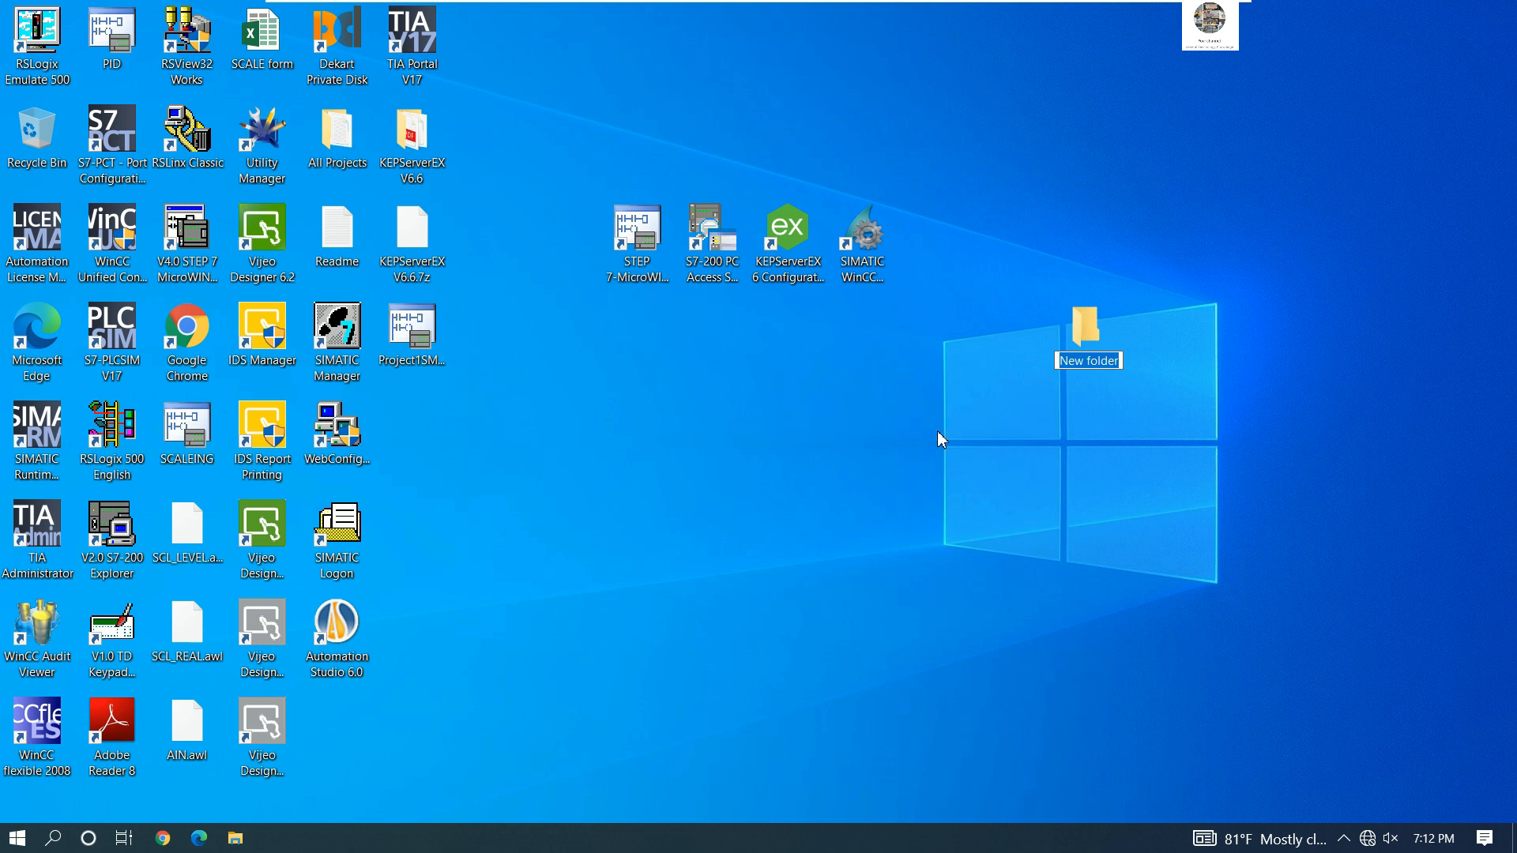
text(Li)
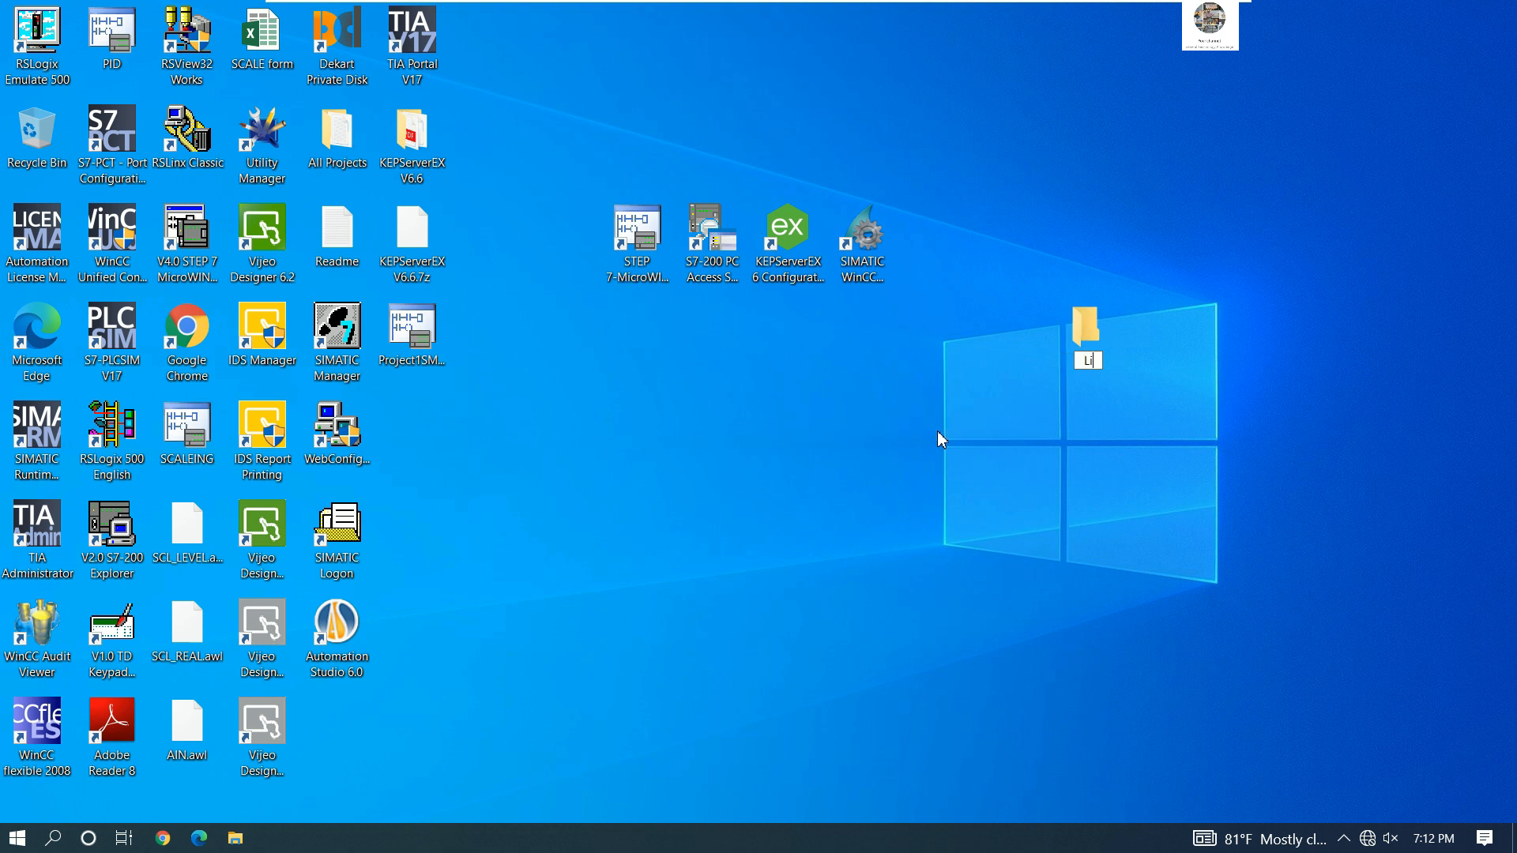
text(nk PL)
key(BackSpace)
key(BackSpace)
key(BackSpace)
text(WinCC Expl)
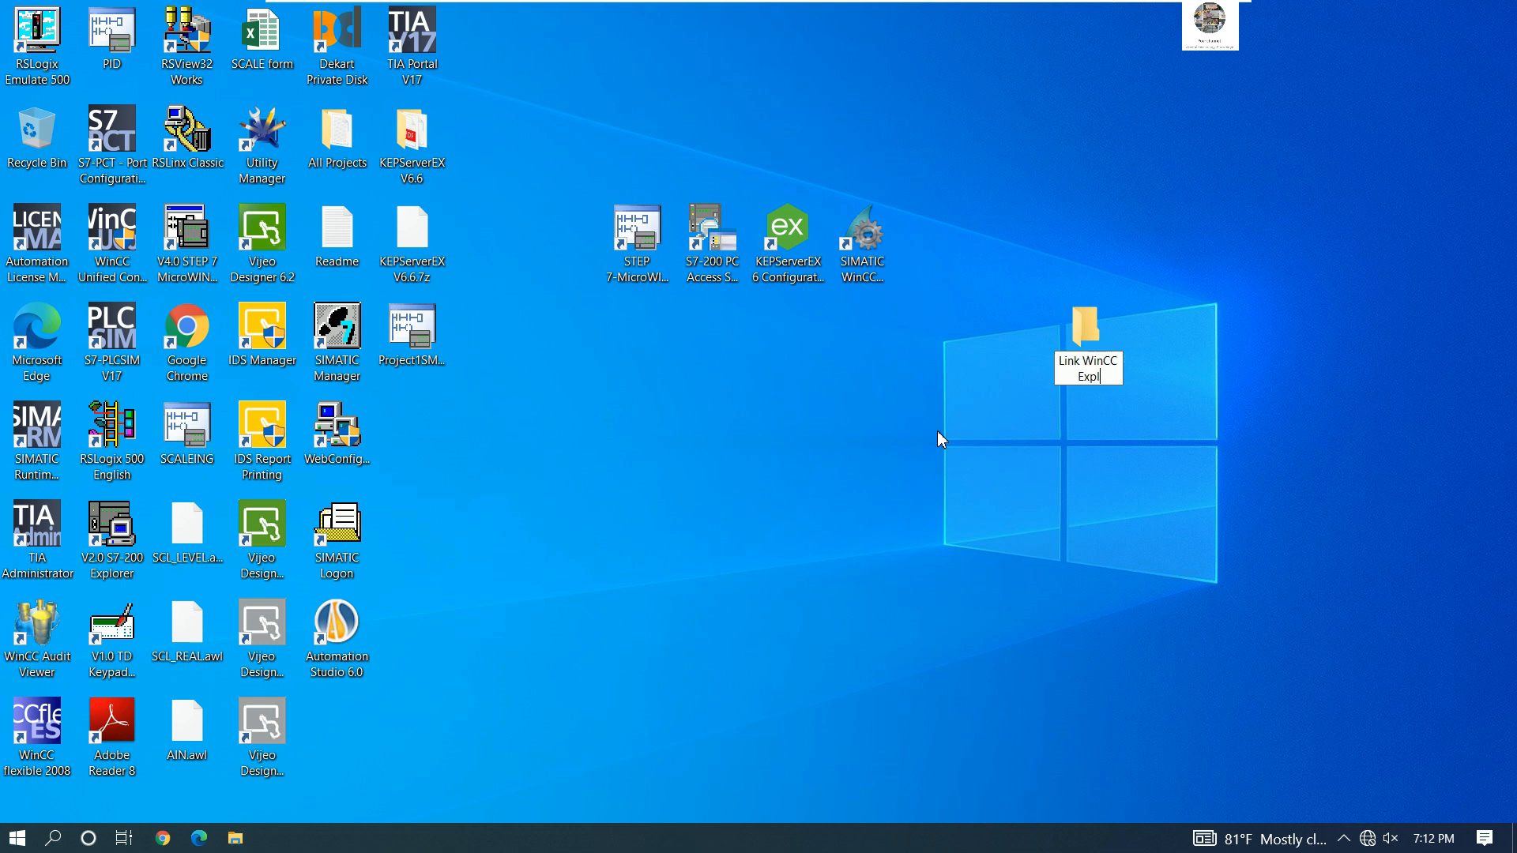
text(orer to PLC S)
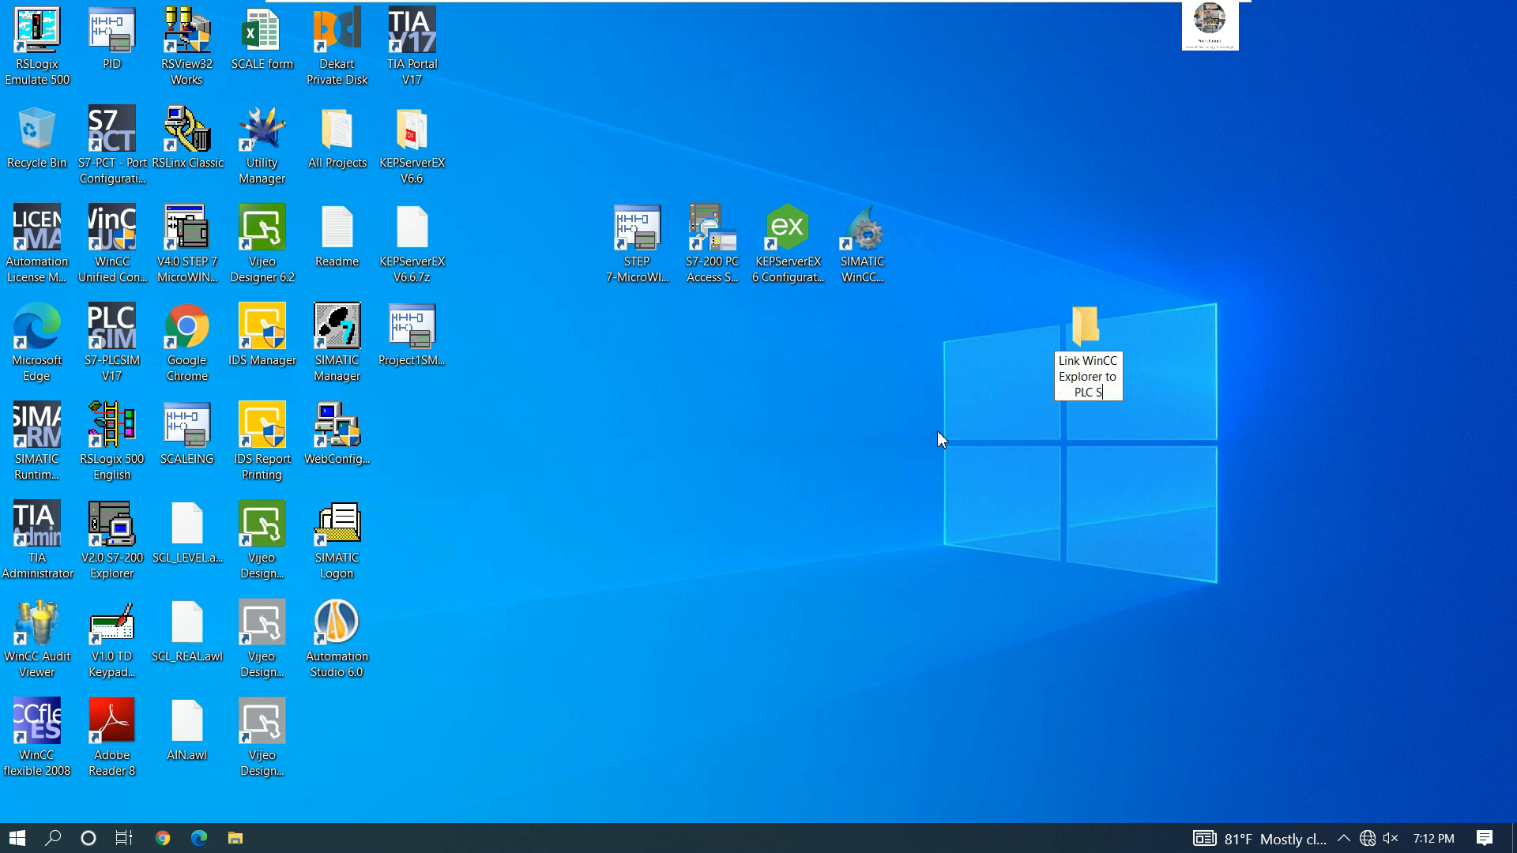
text(7-200 Smart)
key(Return)
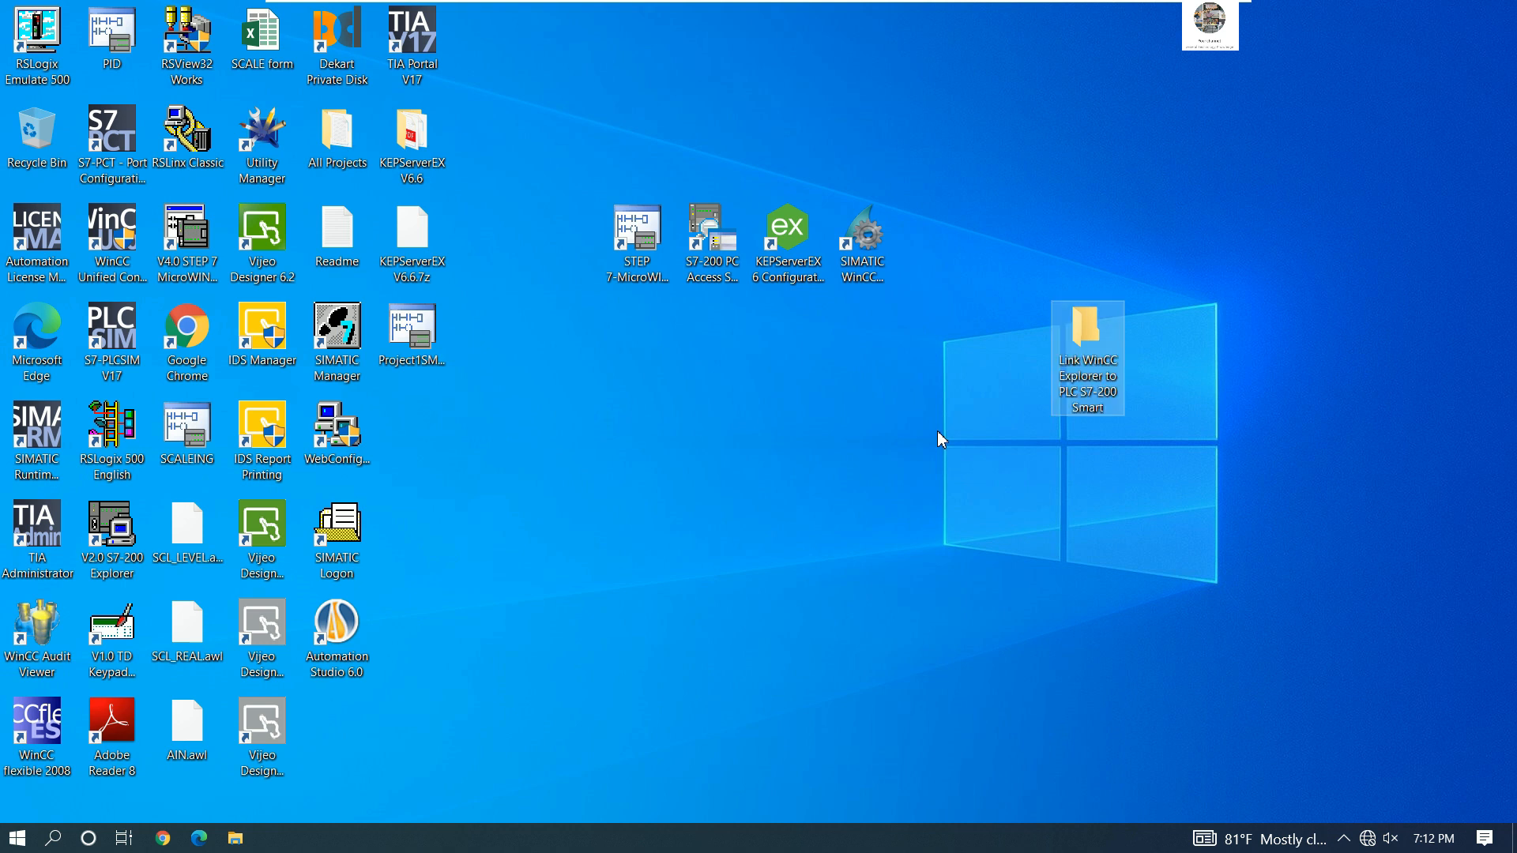
drag(1079, 338, 1081, 245)
click(923, 316)
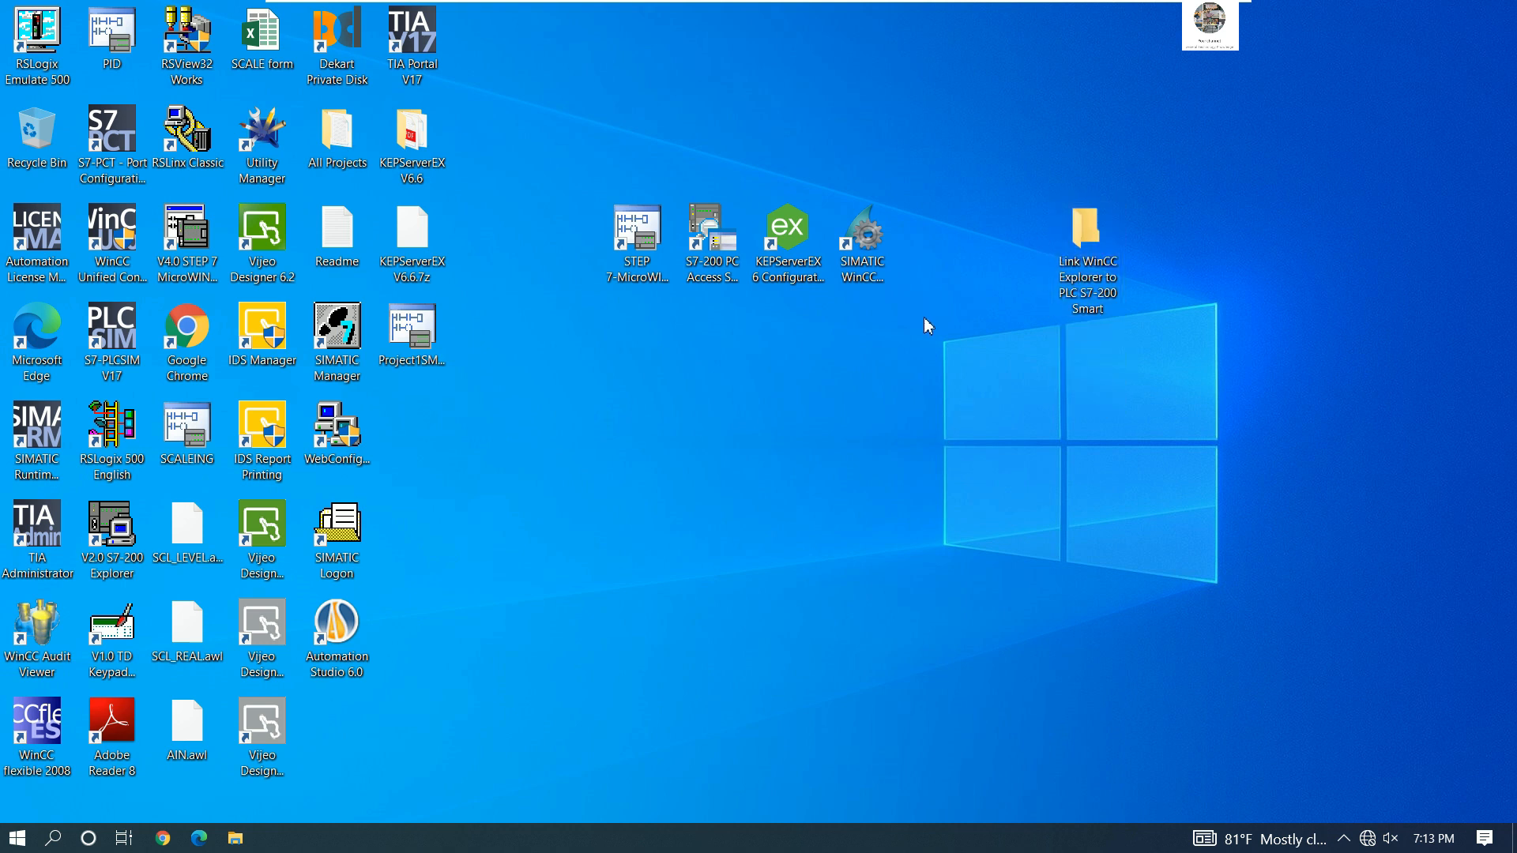
- Launch STEP 7-MicroWIN SMART, maximize its window and widen the project tree
click(652, 257)
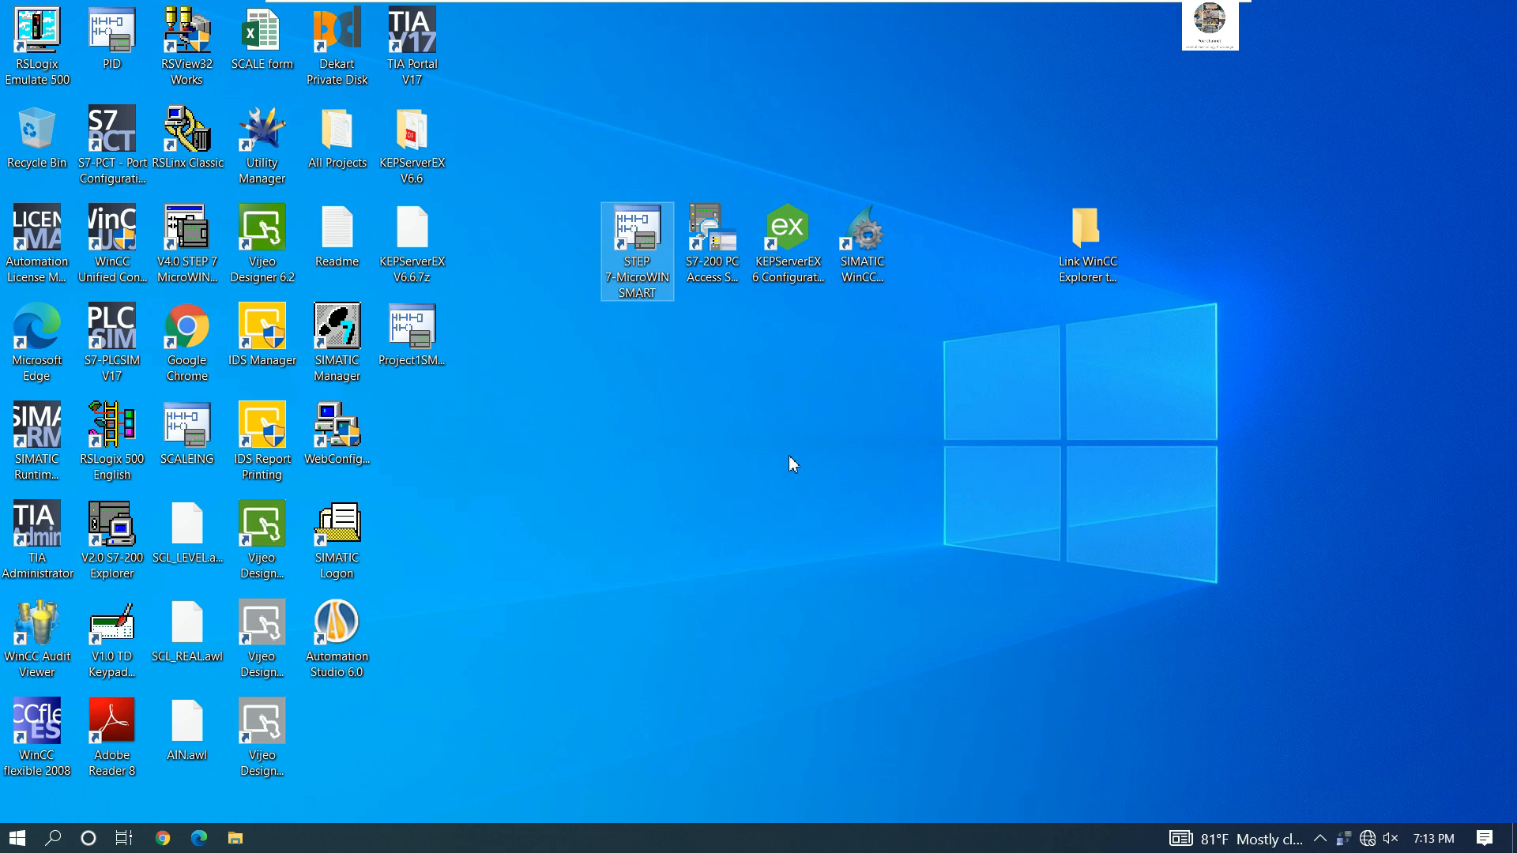
key(Return)
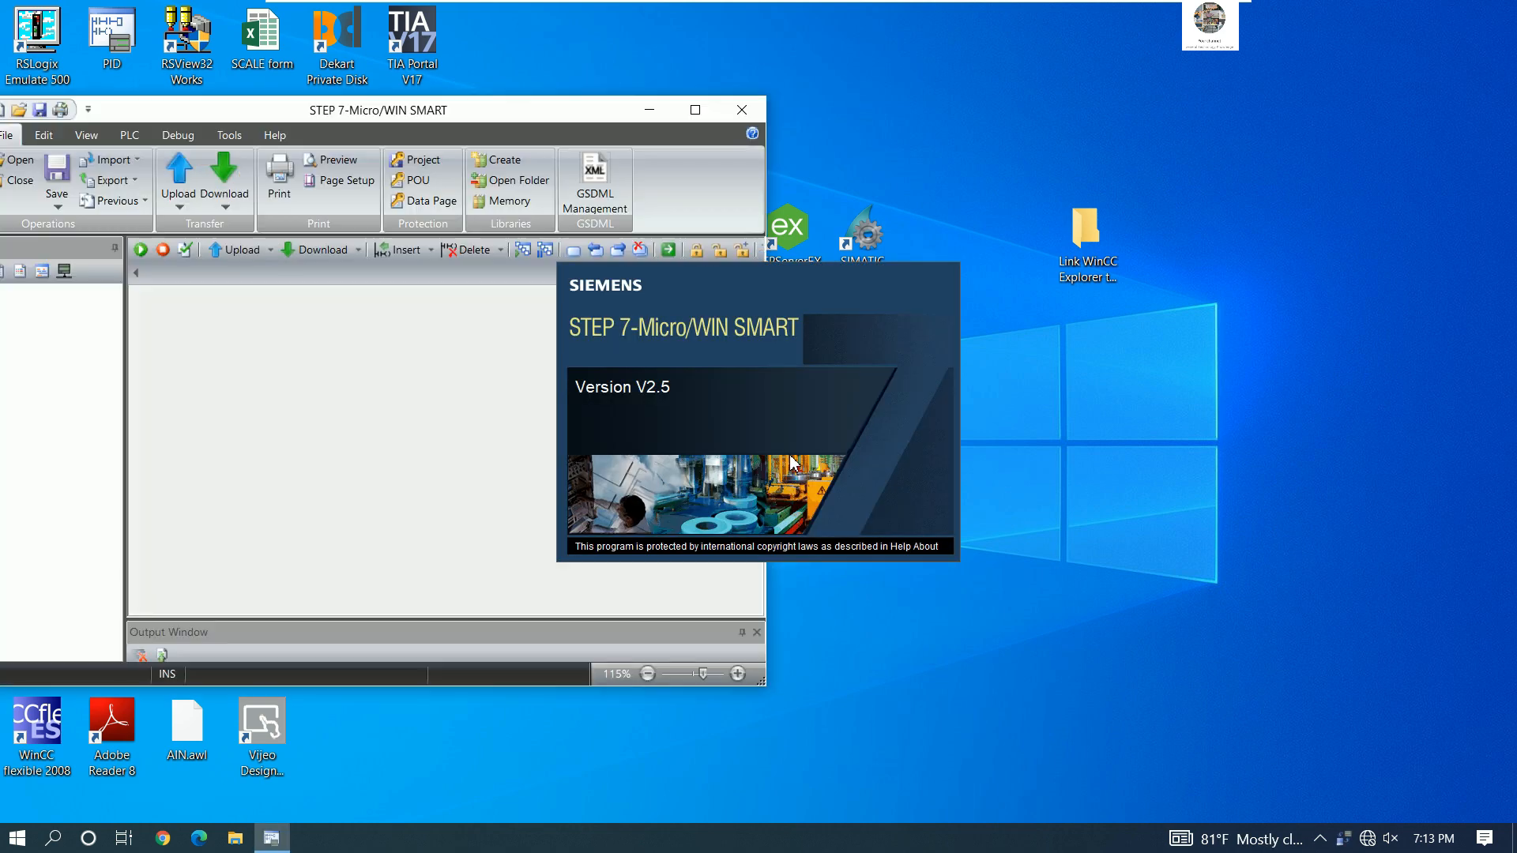
click(695, 109)
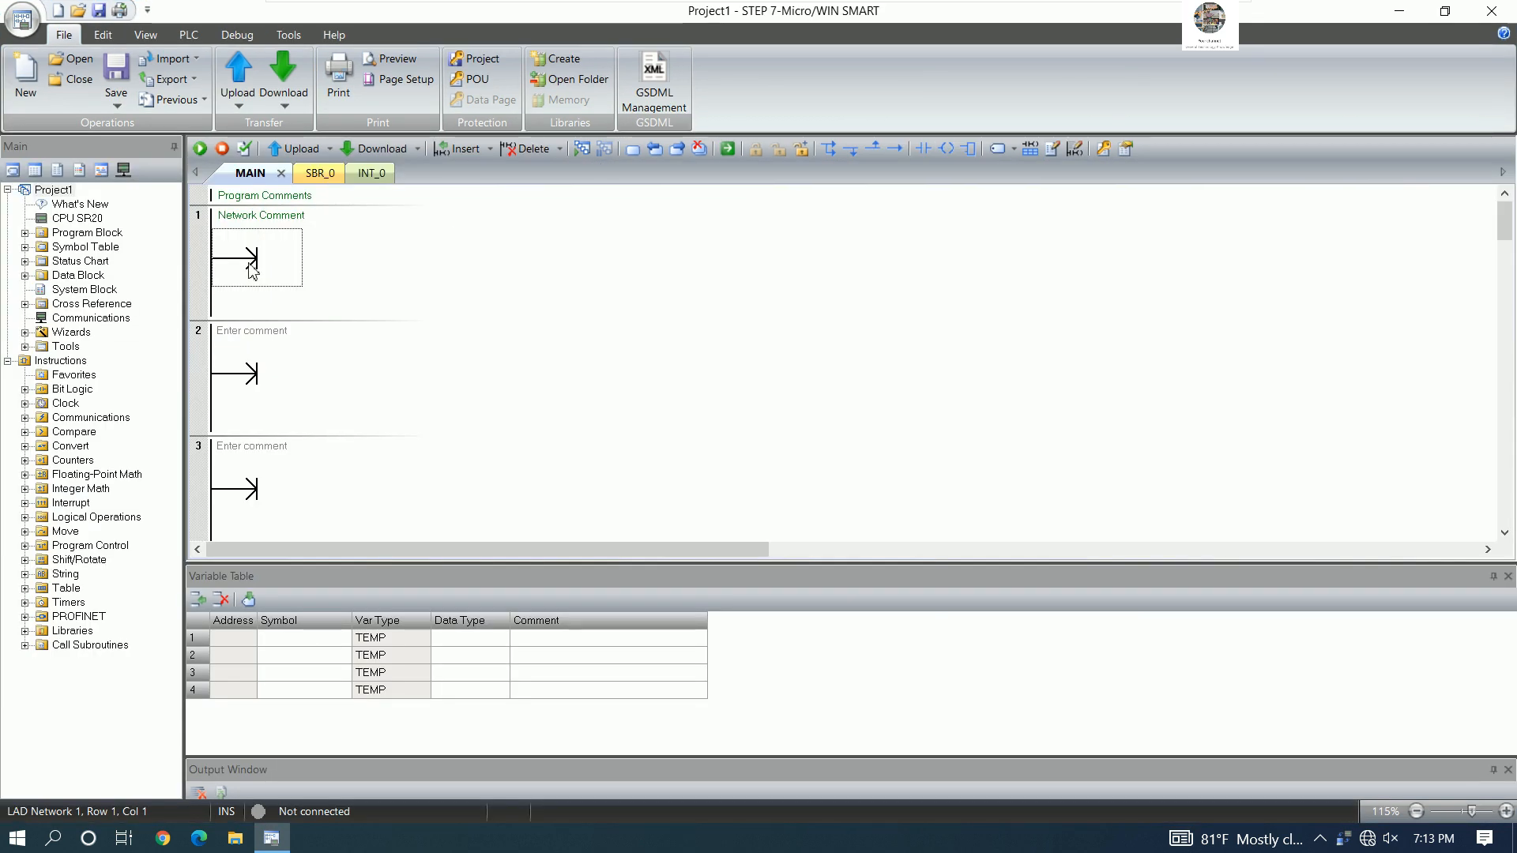
drag(183, 280, 219, 280)
- Open the project's CPU configuration and set the CPU module to CPU SR30 (AC/DC/Relay)
click(92, 222)
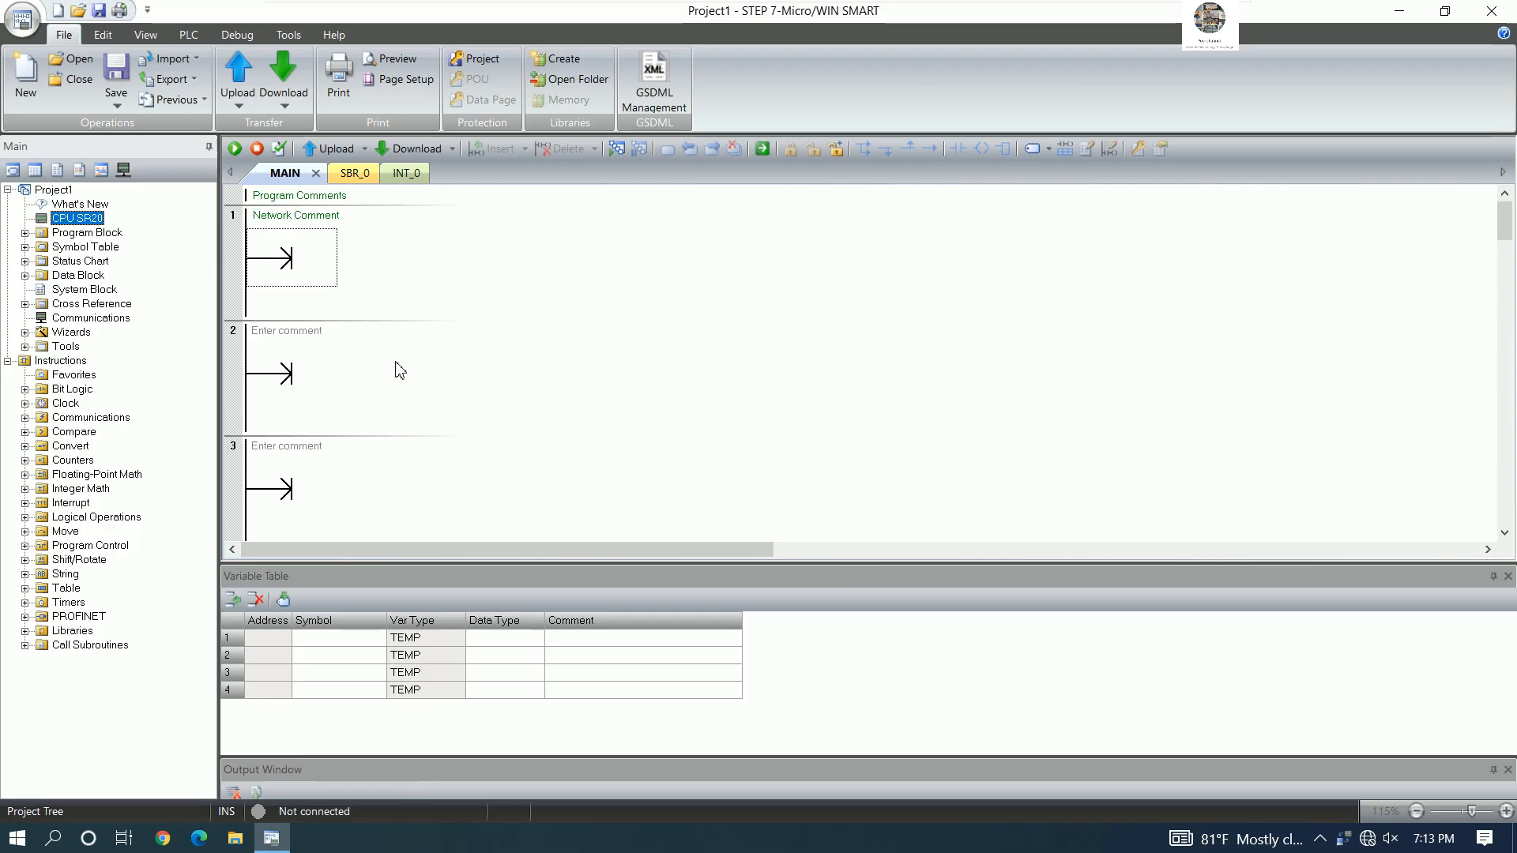
double_click(77, 218)
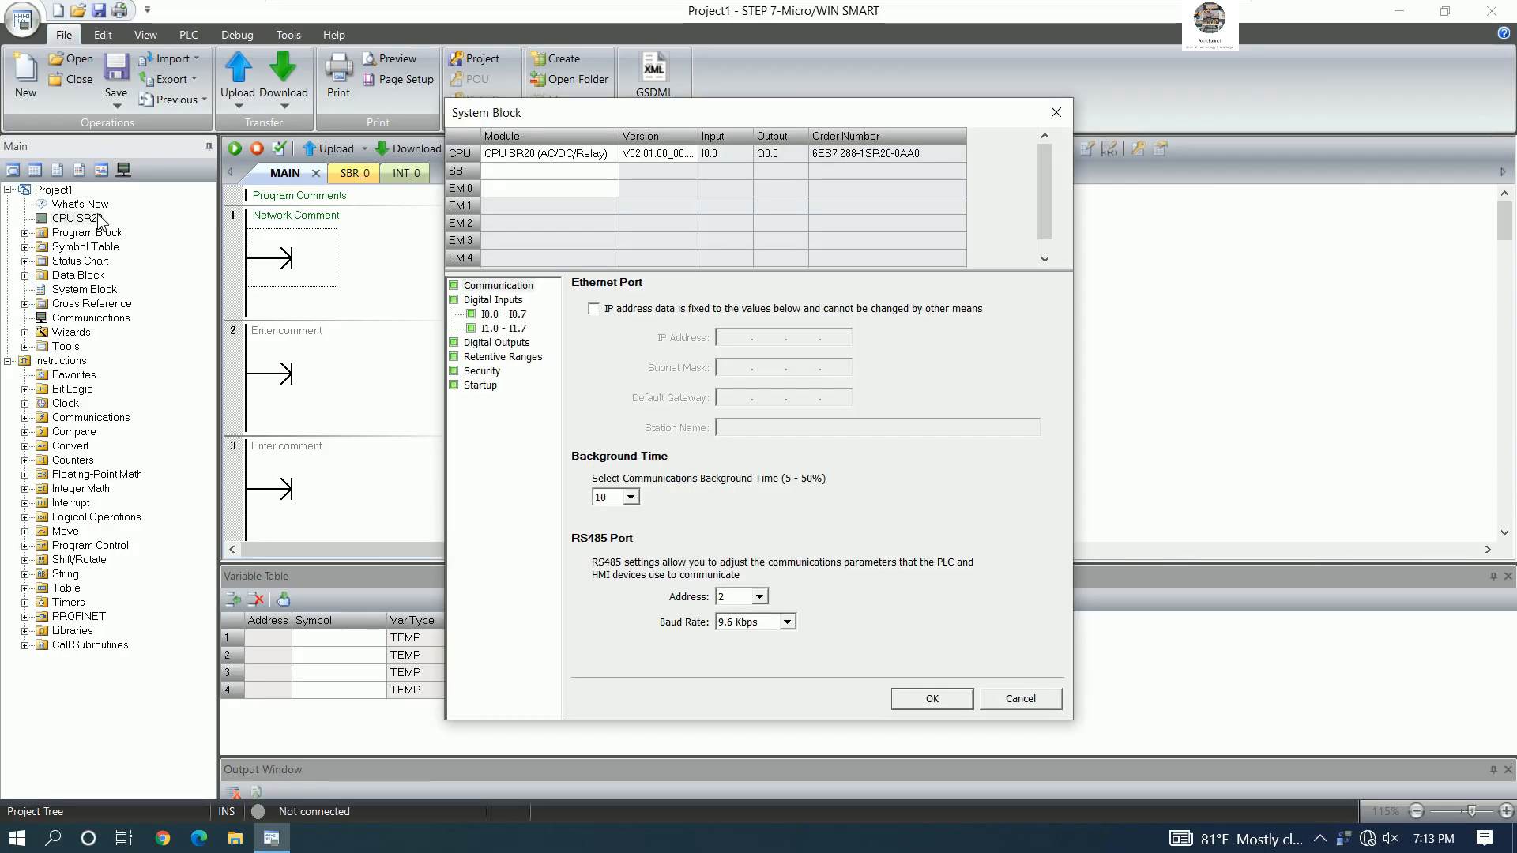
click(612, 154)
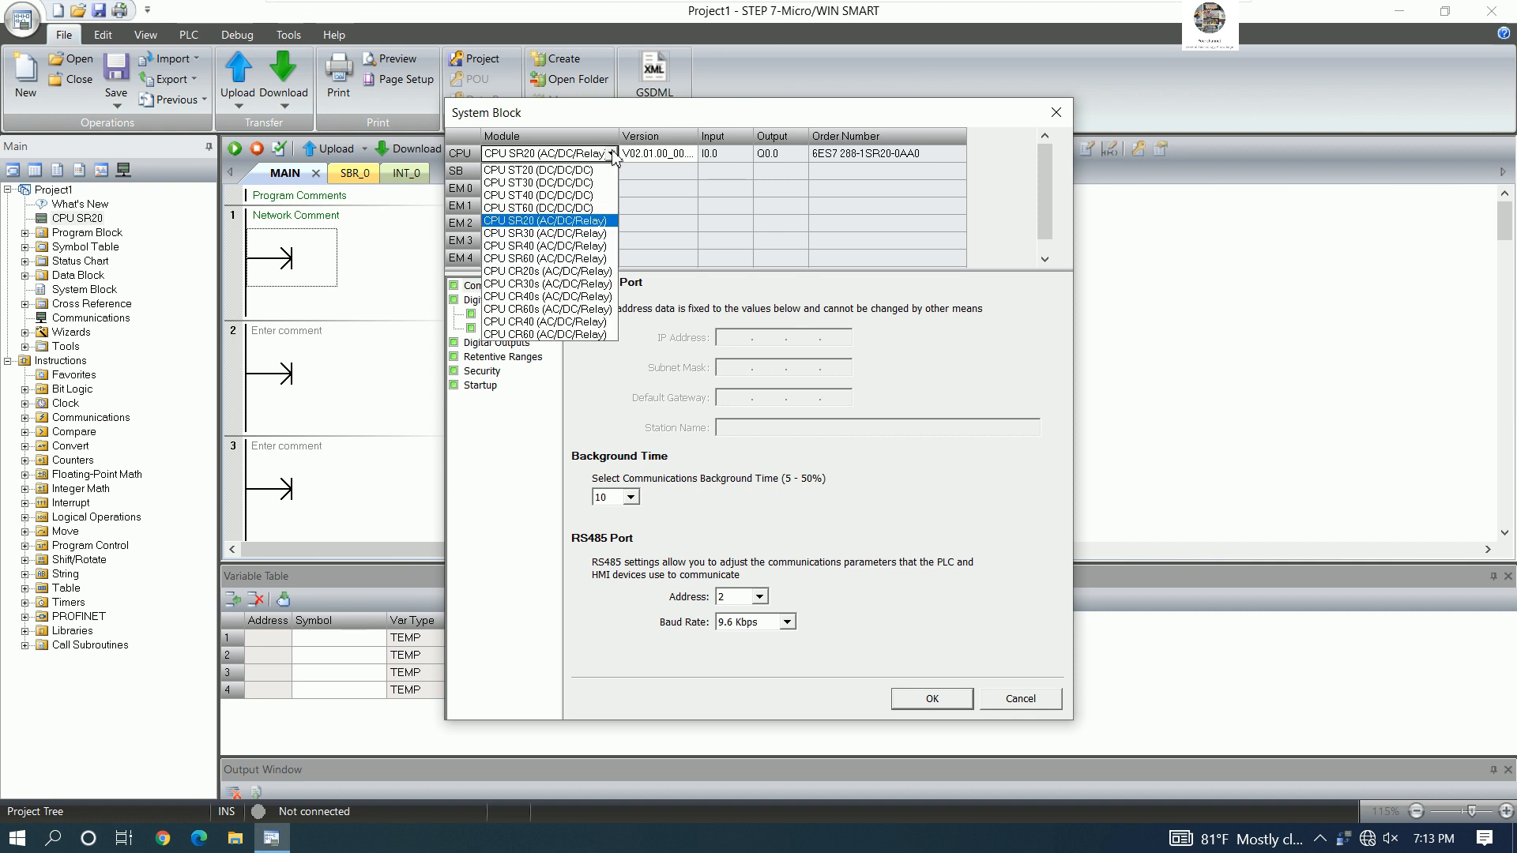
click(535, 235)
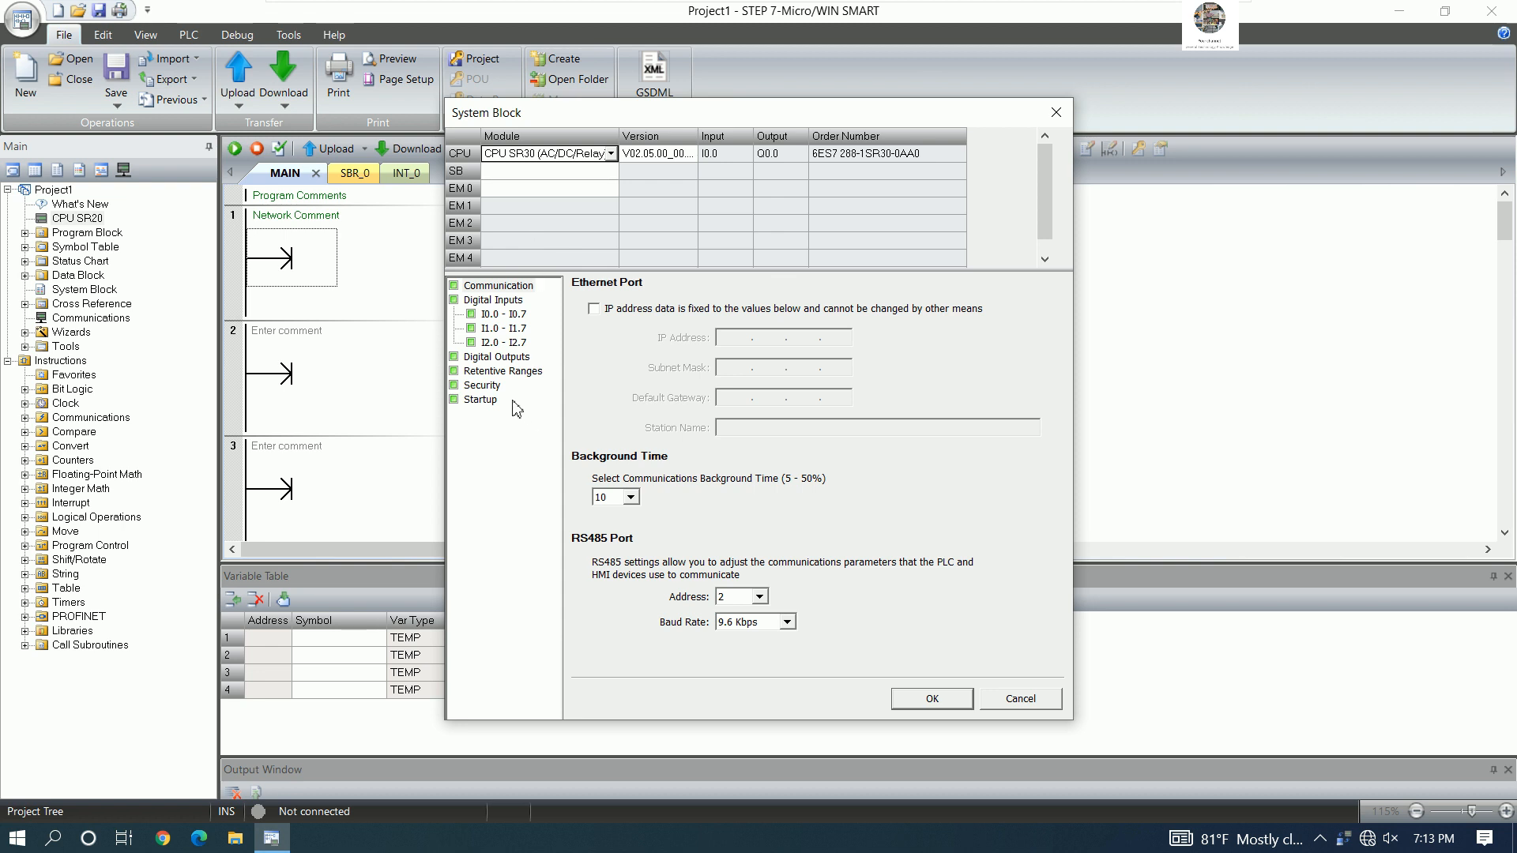
- Set the CPU mode after startup to RUN and accept the System Block settings
click(482, 401)
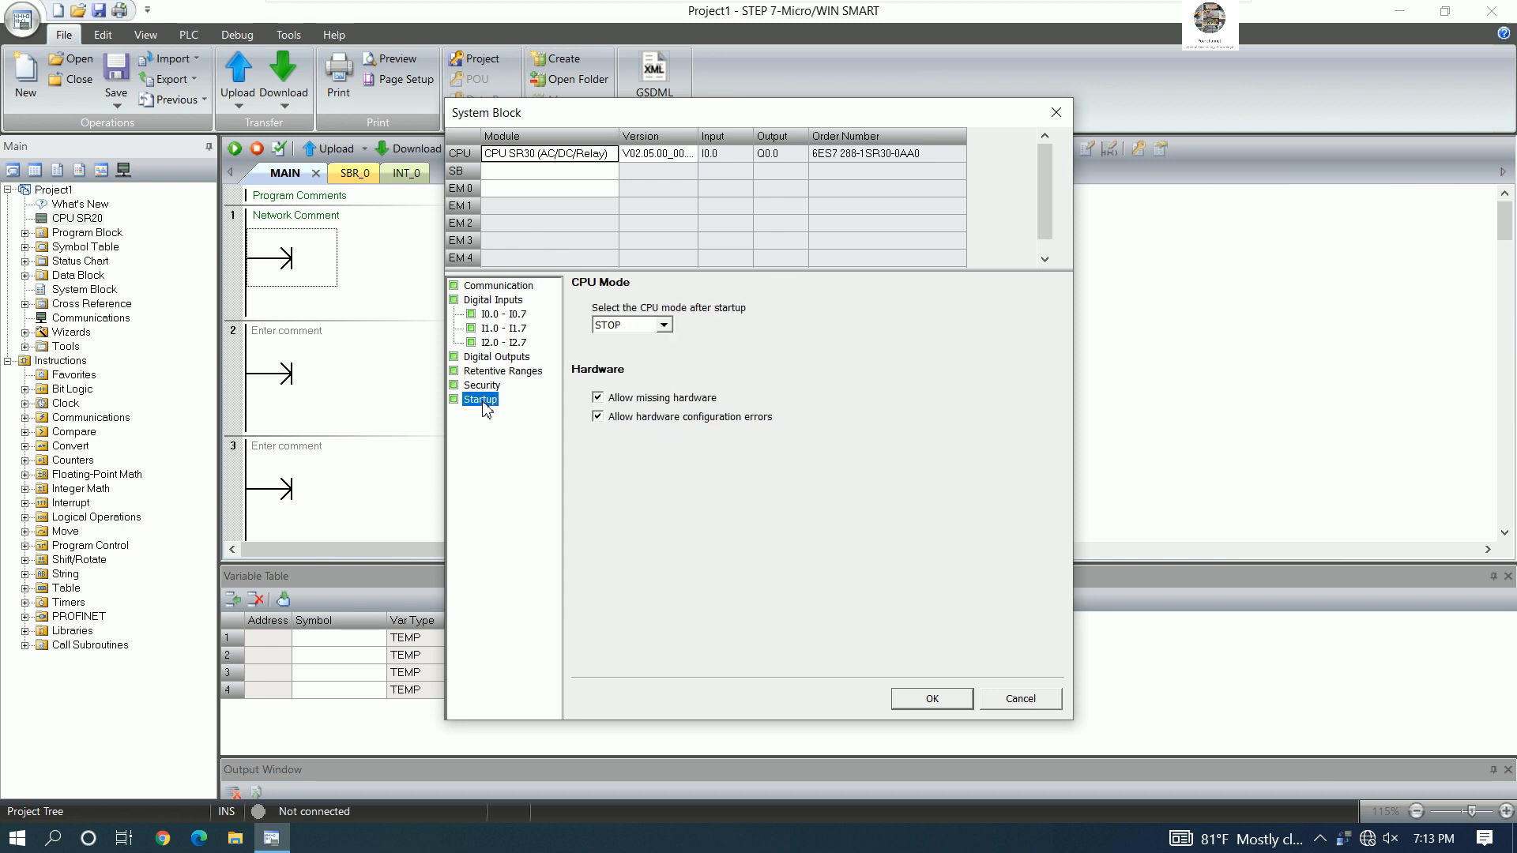
click(664, 326)
click(618, 355)
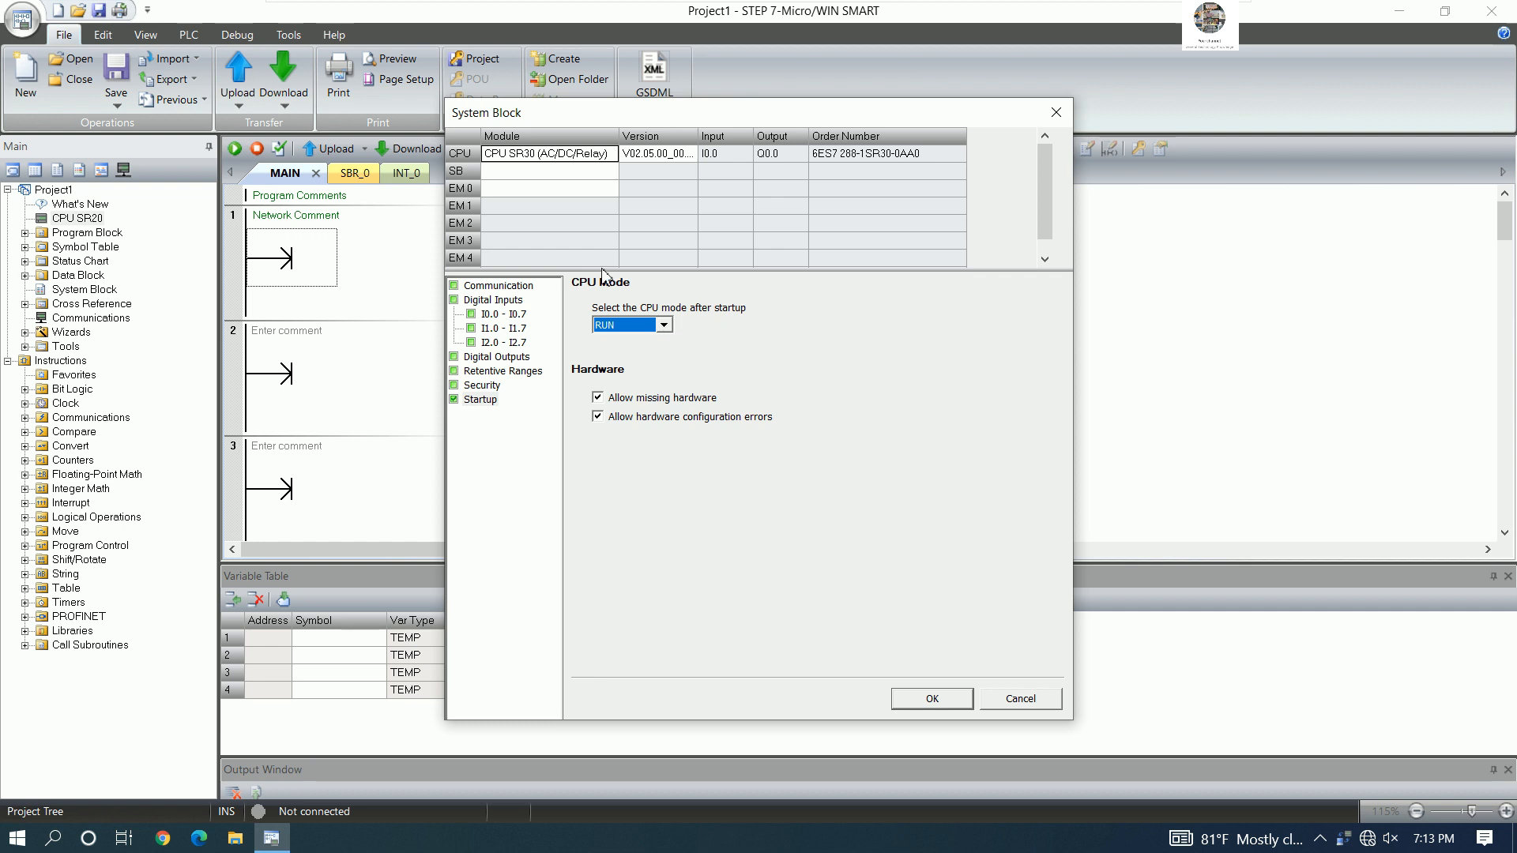
click(628, 330)
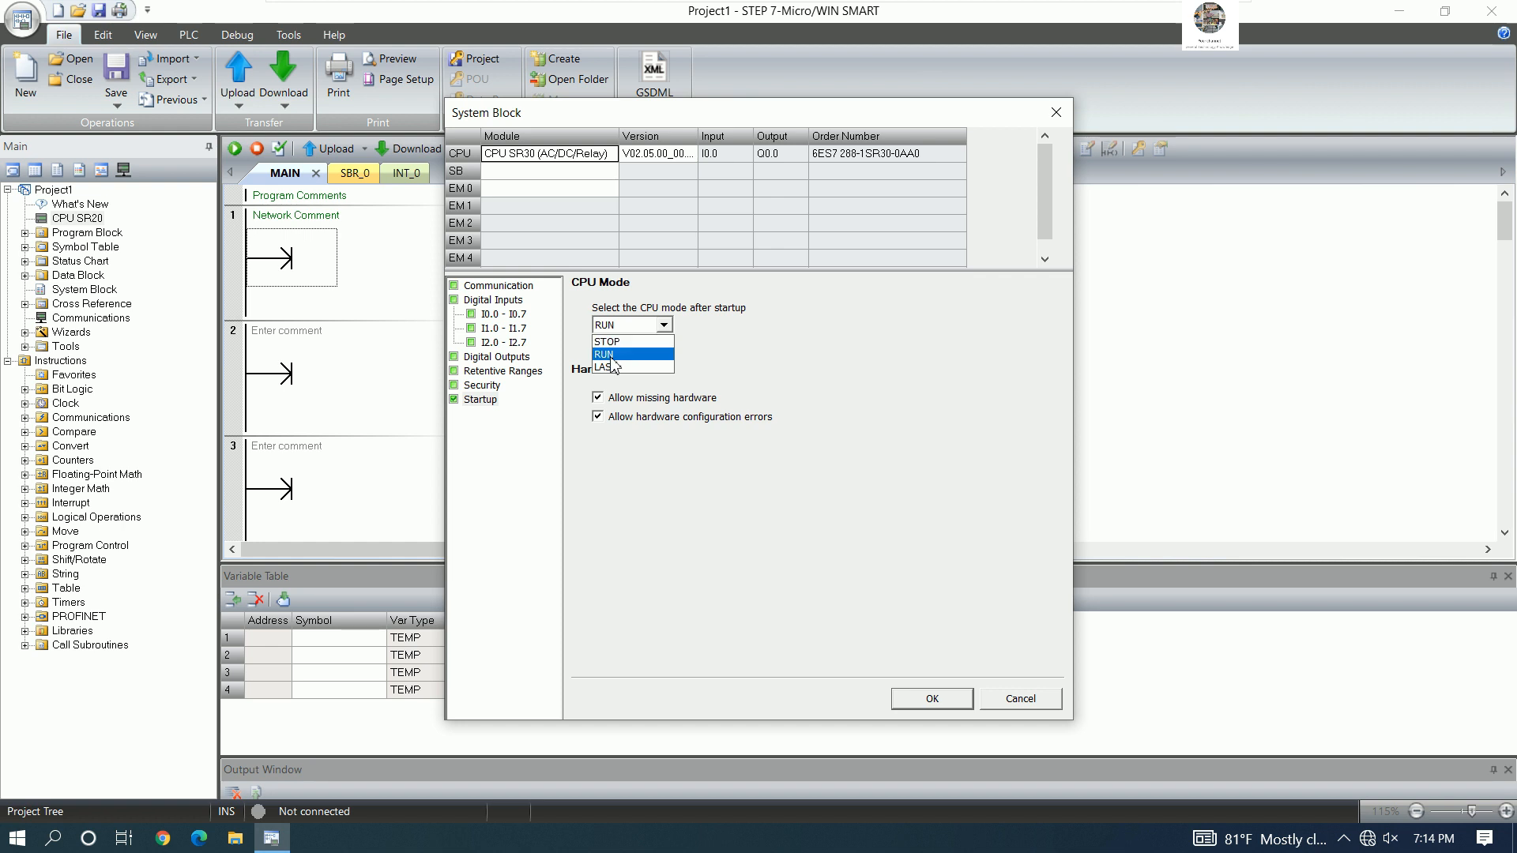
click(612, 355)
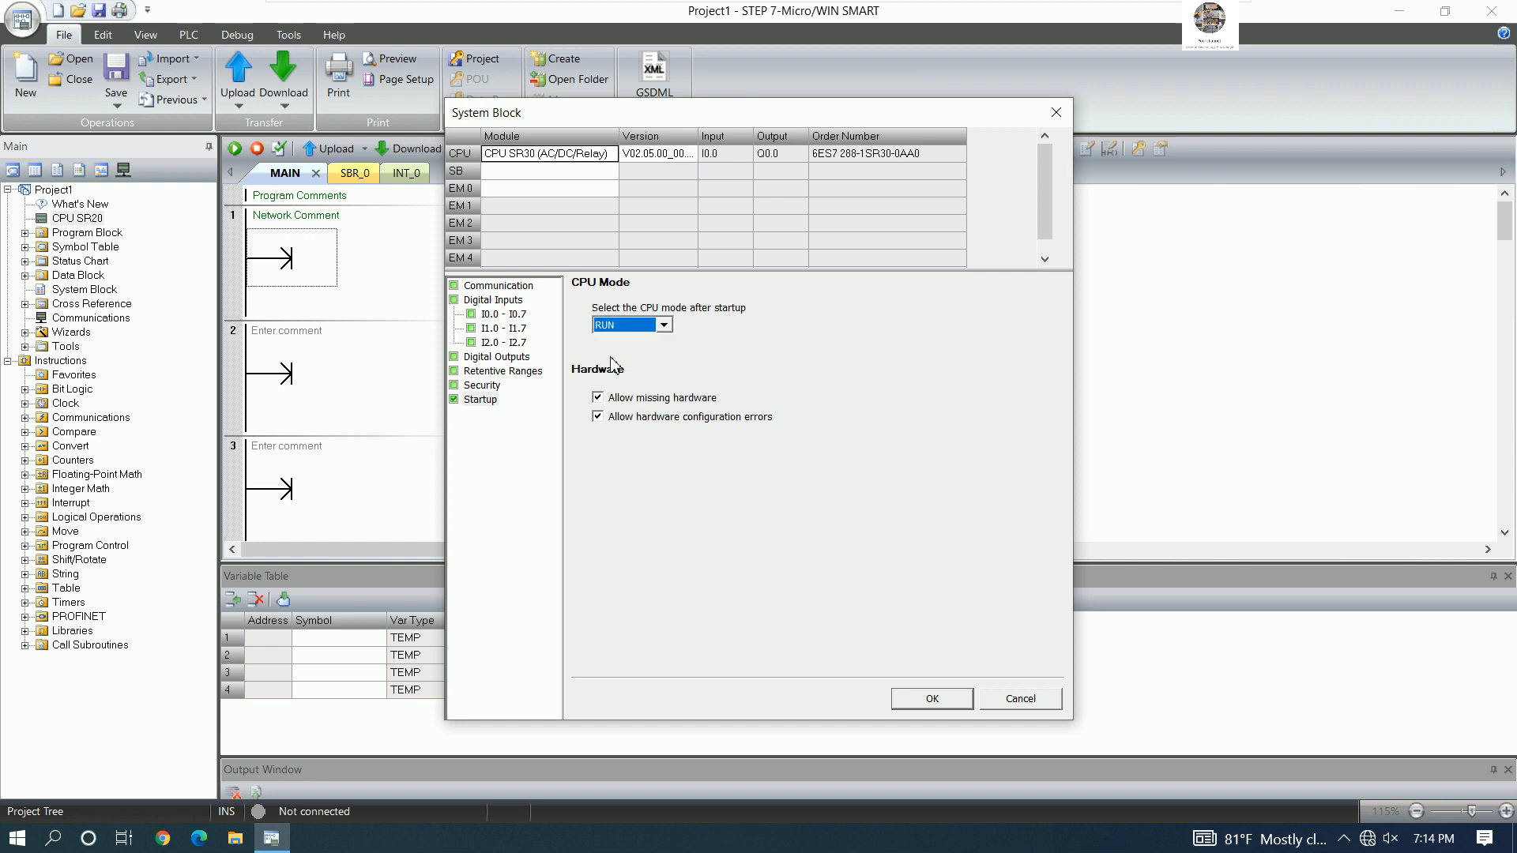
click(940, 706)
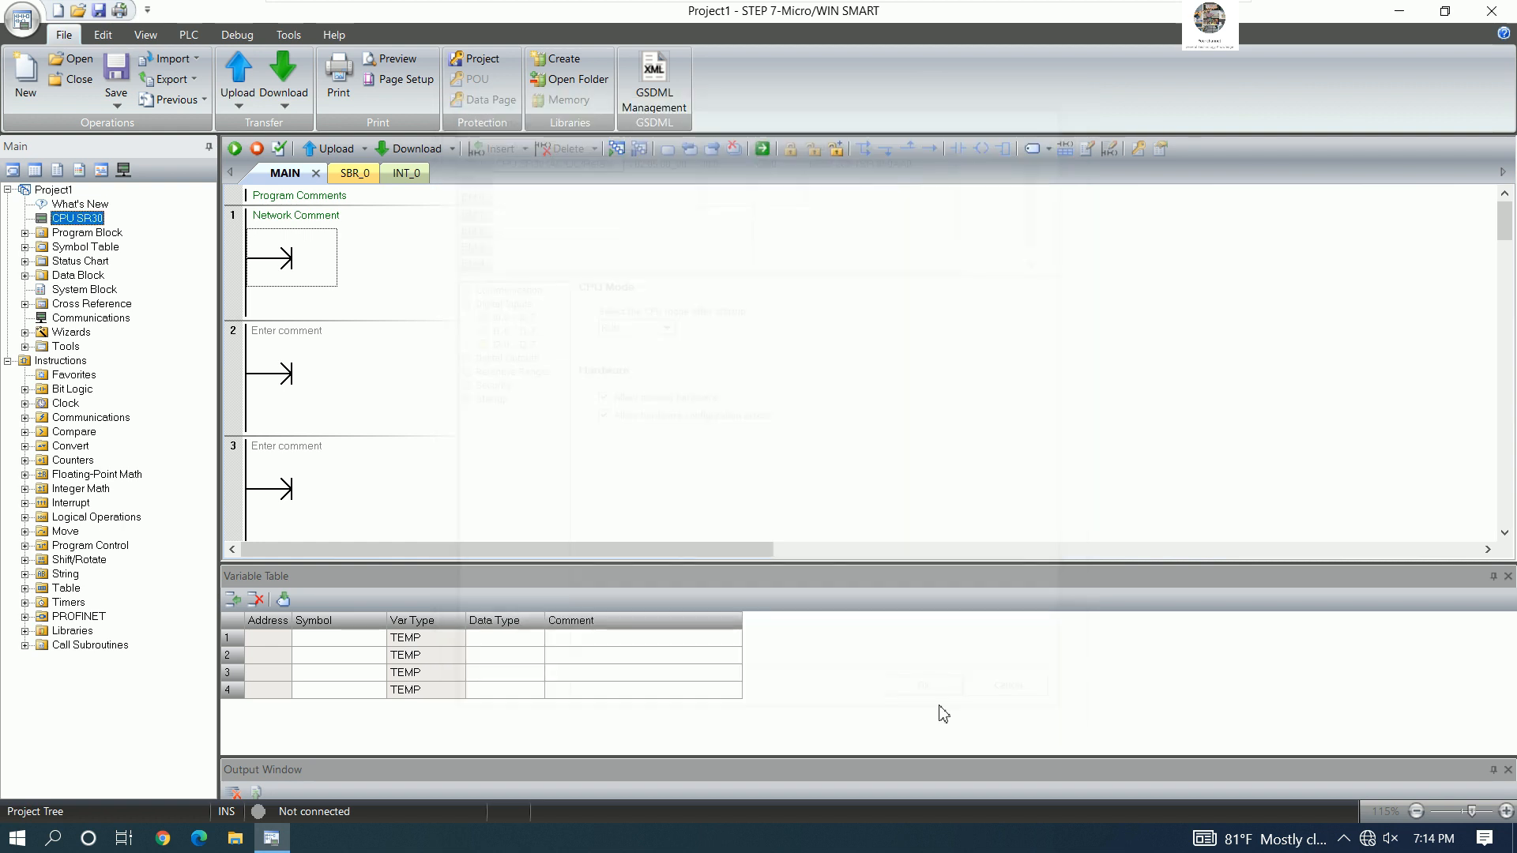
click(363, 266)
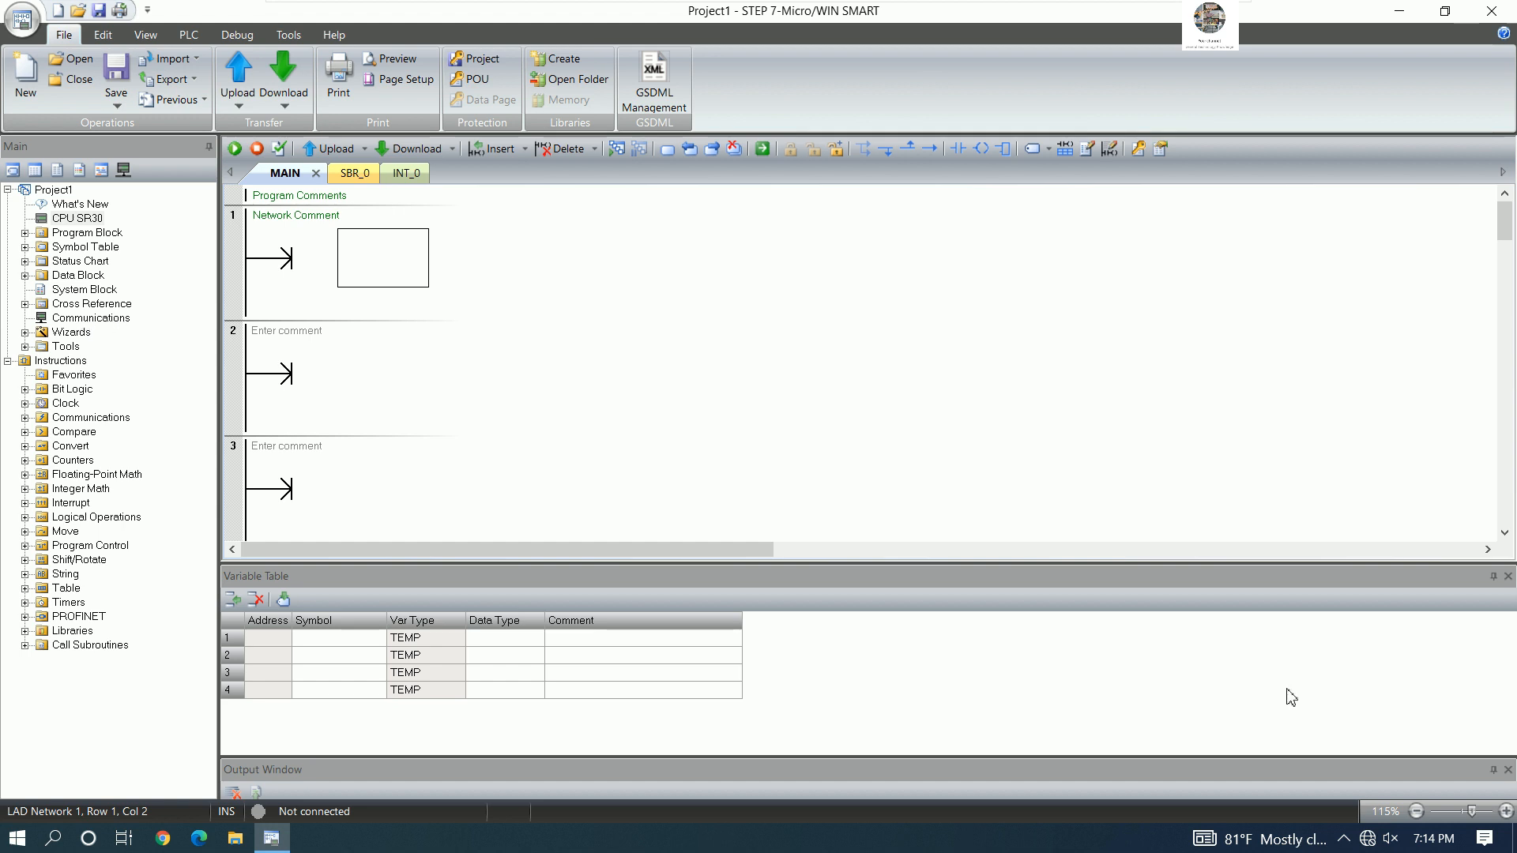
- Open the Internet Protocol Version 4 (TCP/IPv4) properties of the Ethernet0 adapter in Windows to check its IP addressing
right_click(1367, 838)
key(Escape)
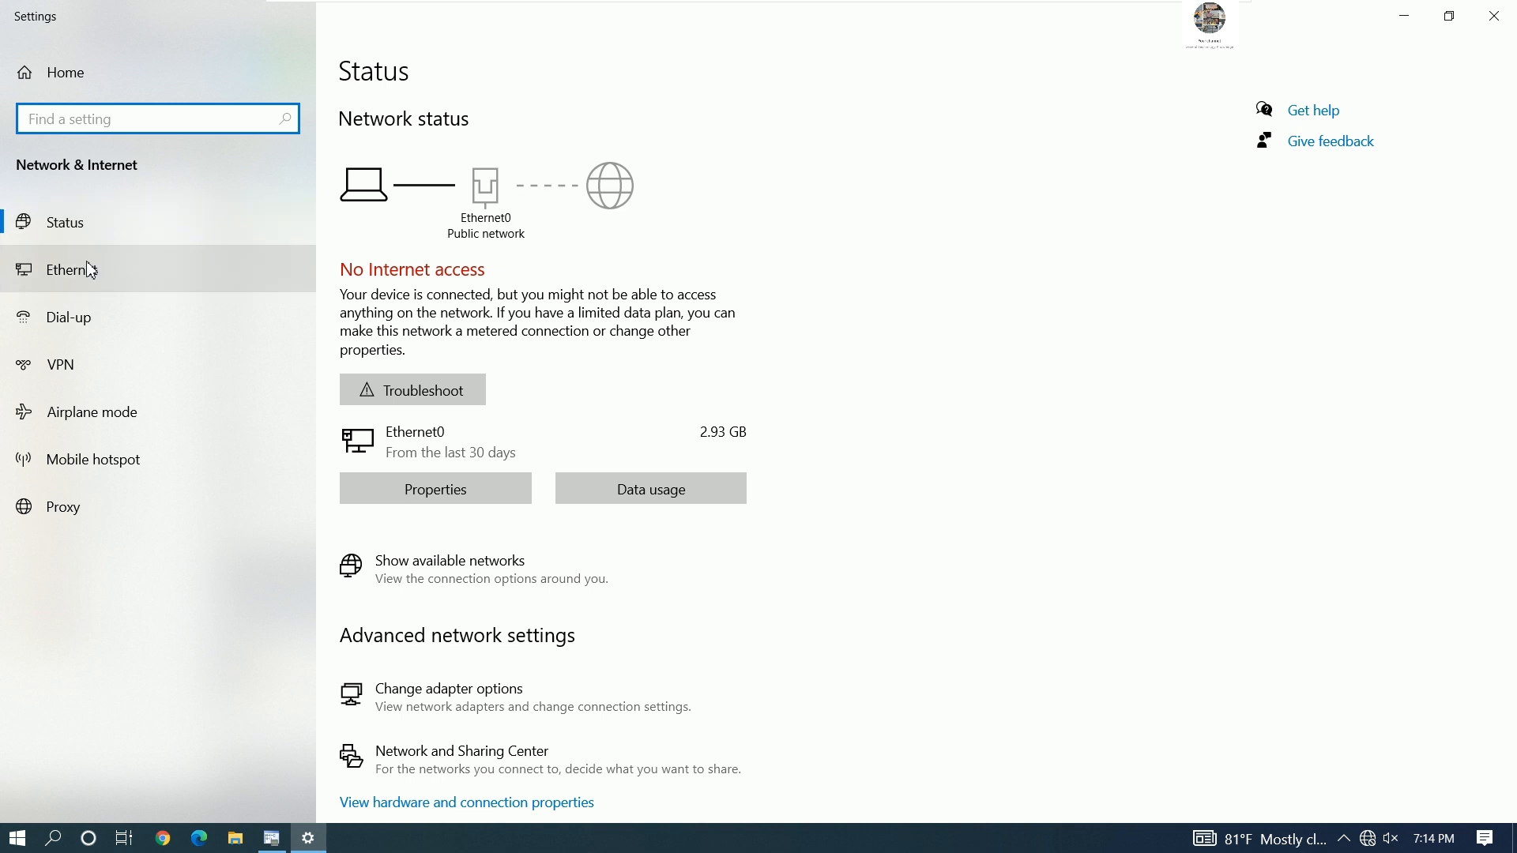
click(134, 269)
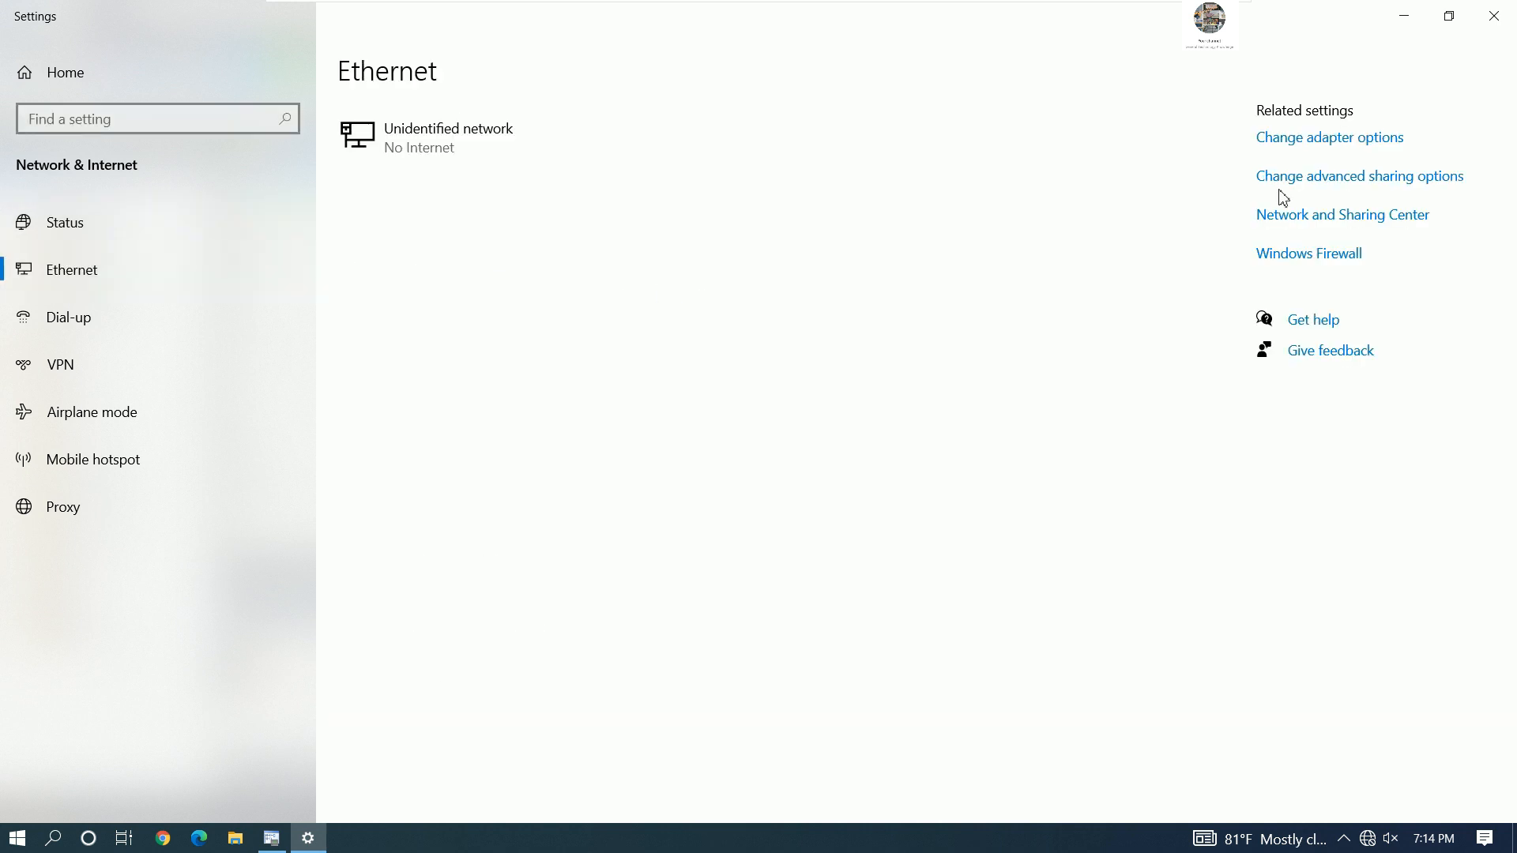
click(1268, 139)
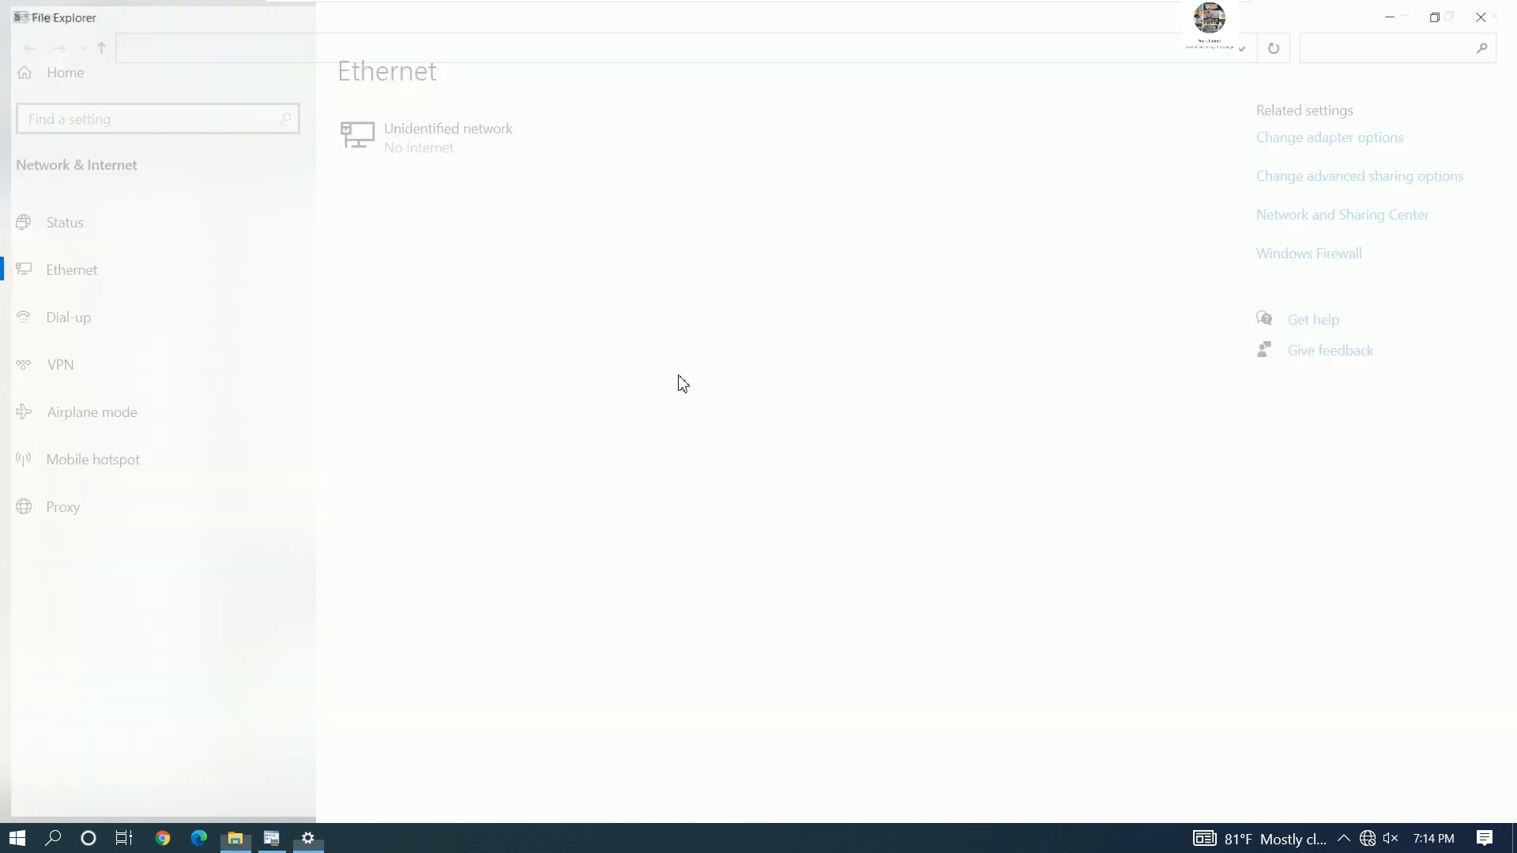
double_click(372, 146)
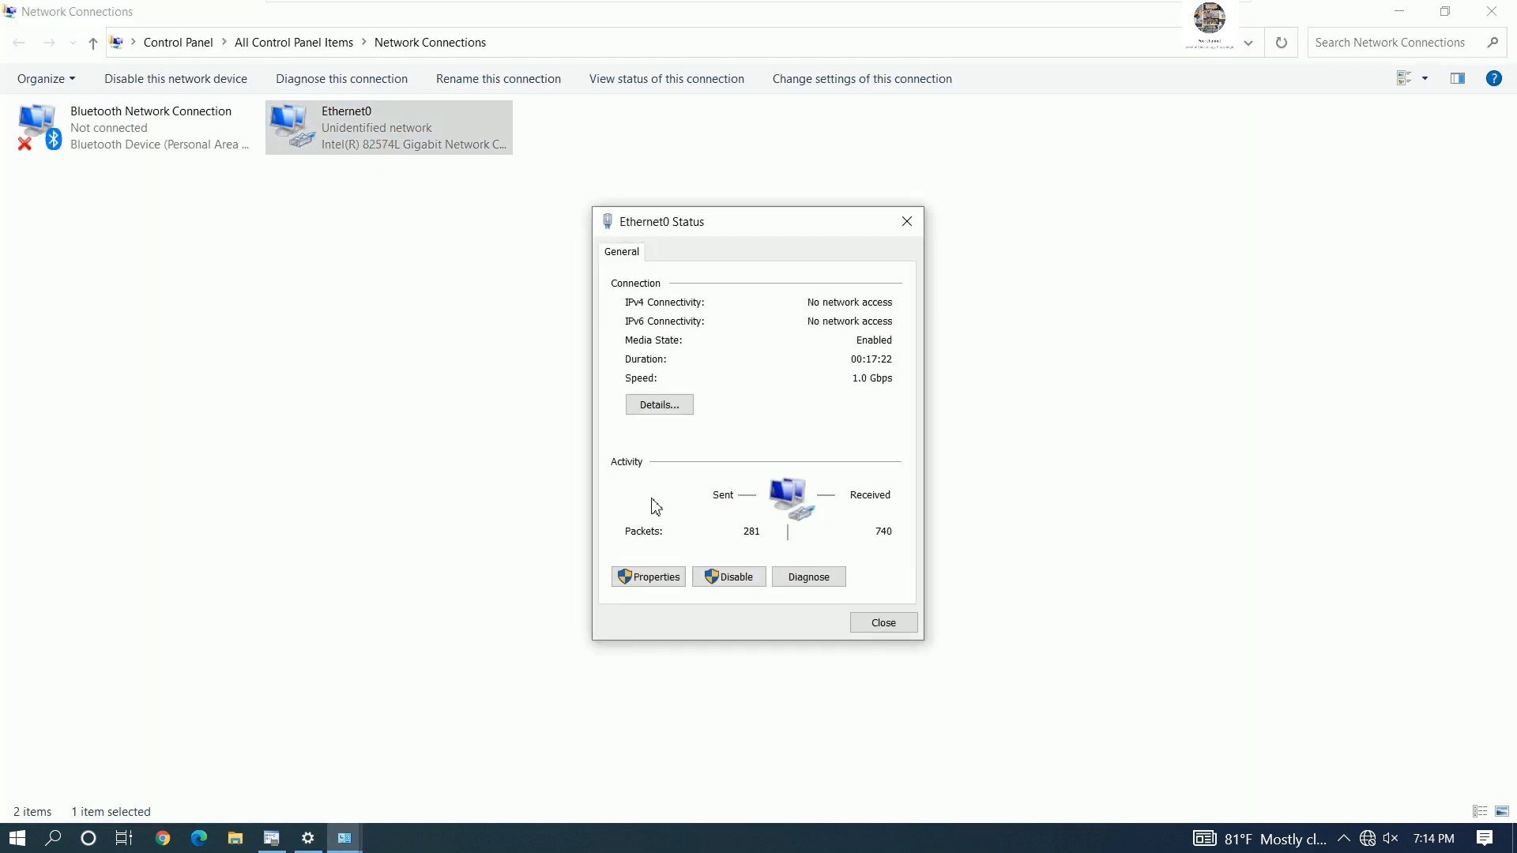
click(669, 579)
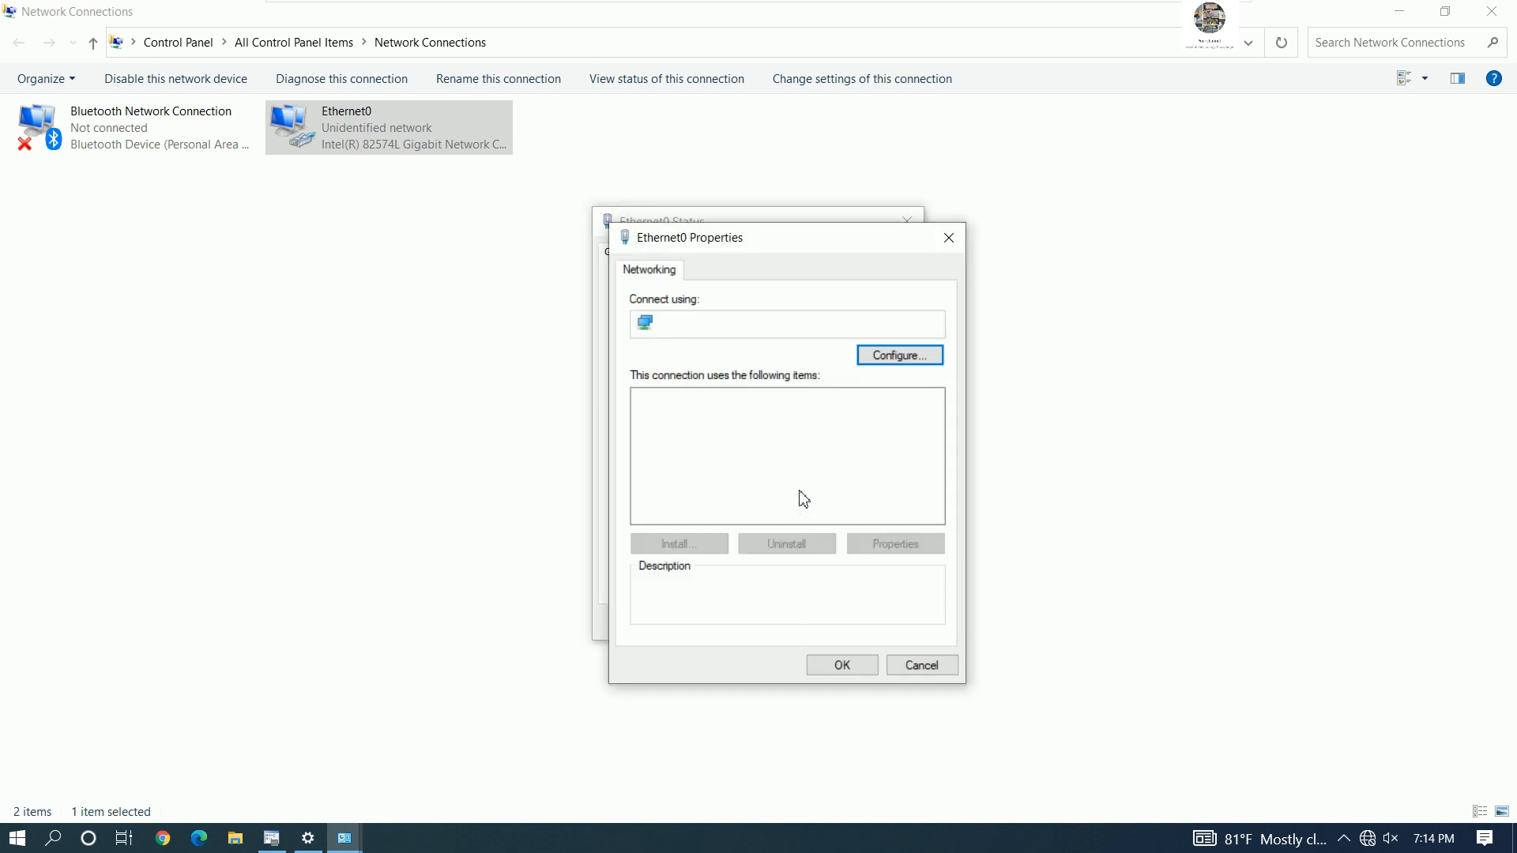
double_click(809, 467)
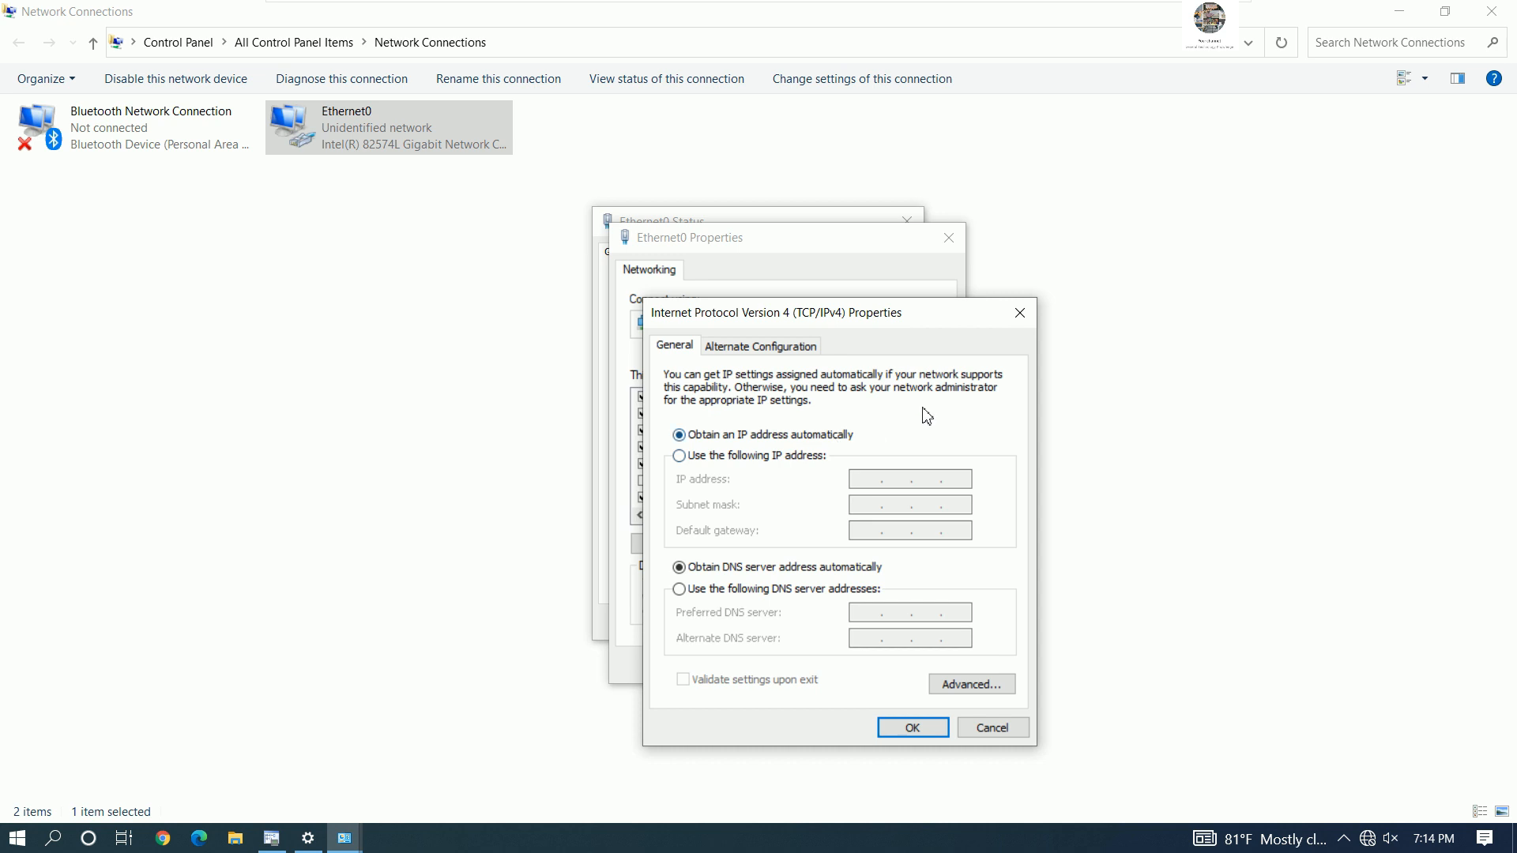
- Close the Ethernet0 dialogs and the Windows network settings without changes and return to the STEP 7-Micro/WIN SMART project
click(1019, 314)
click(949, 238)
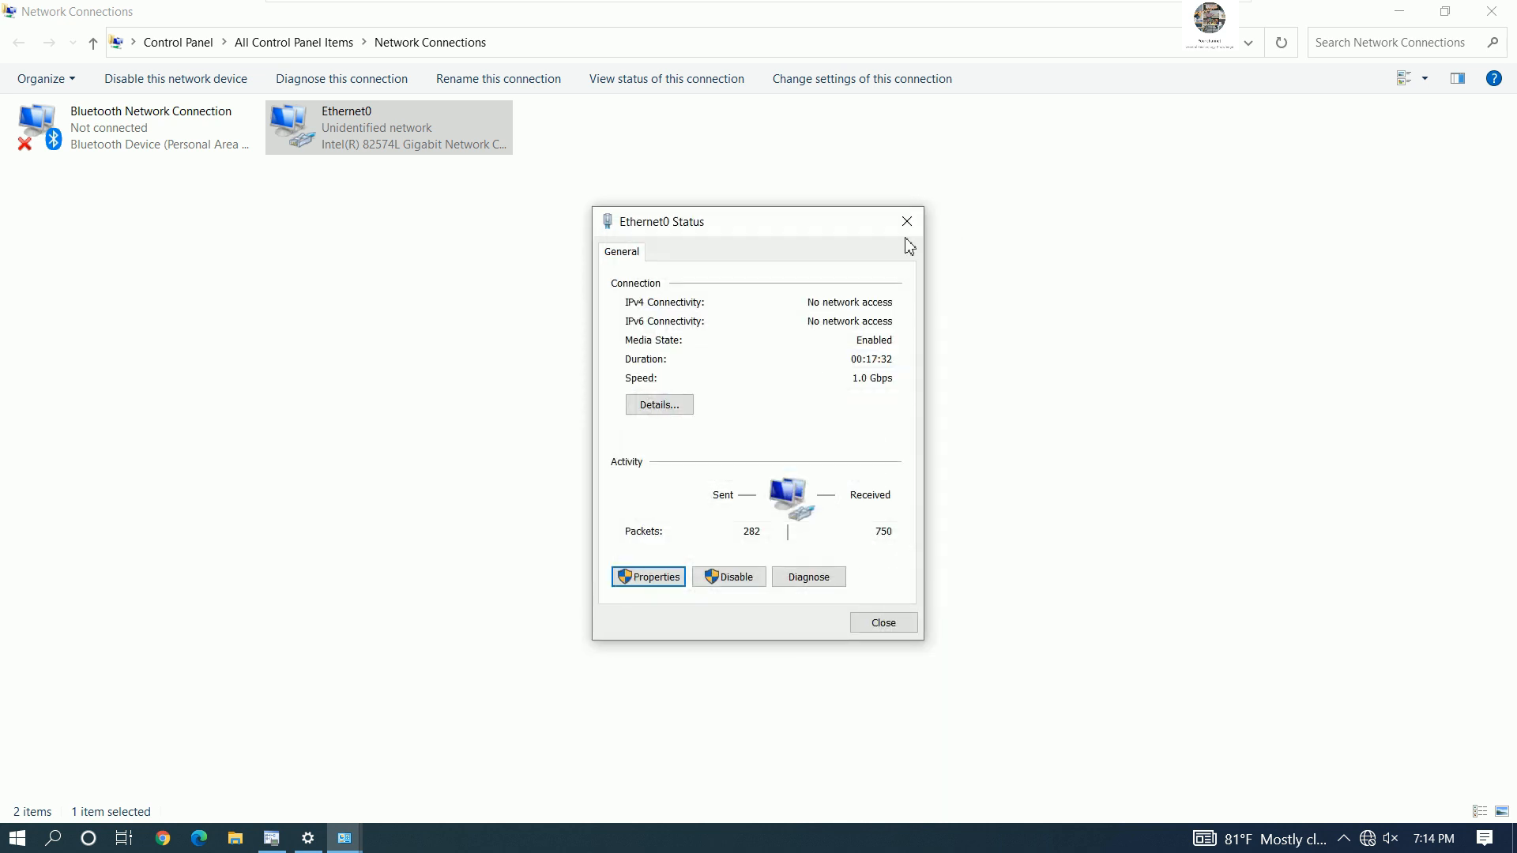
click(907, 221)
click(1496, 9)
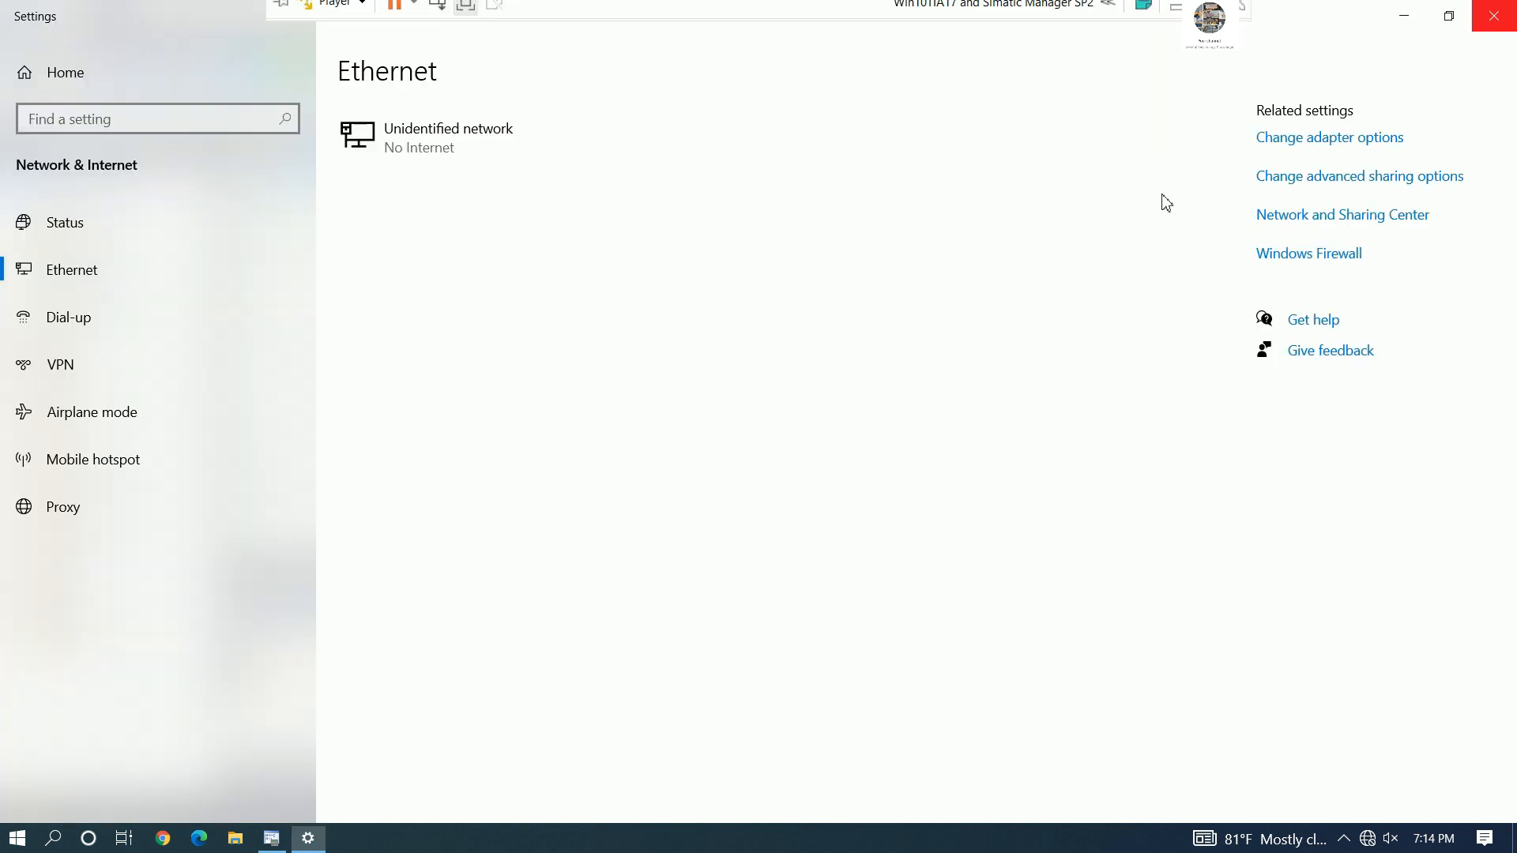
click(1473, 15)
click(581, 392)
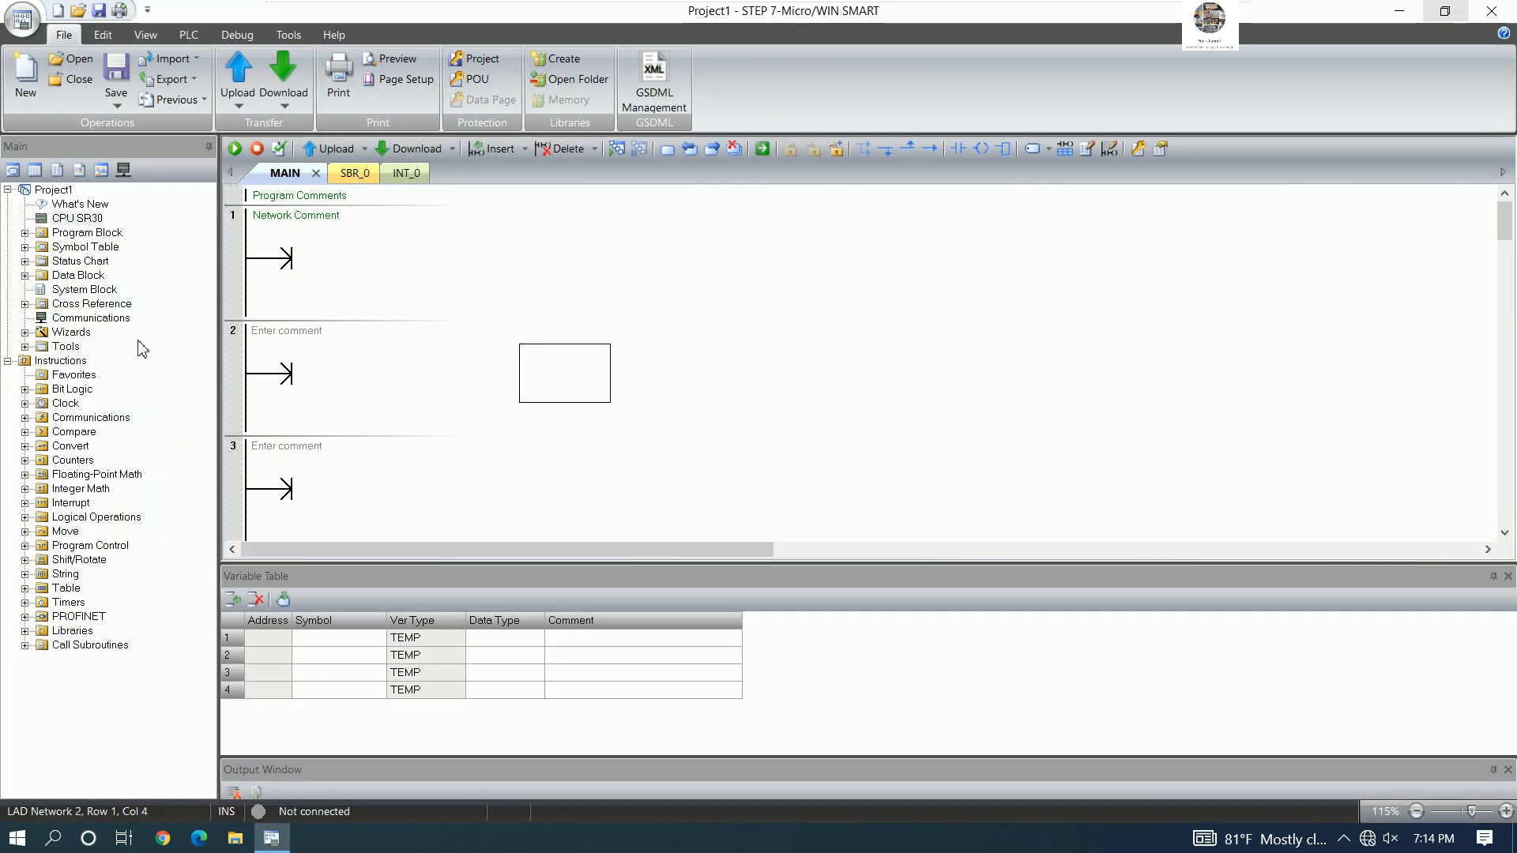
- Open the project's Communications settings, use the Intel(R) 82574L Gigabit Network Connection.TCPIP.Auto.1 interface and select the found CPU 192.168.0.2
click(90, 319)
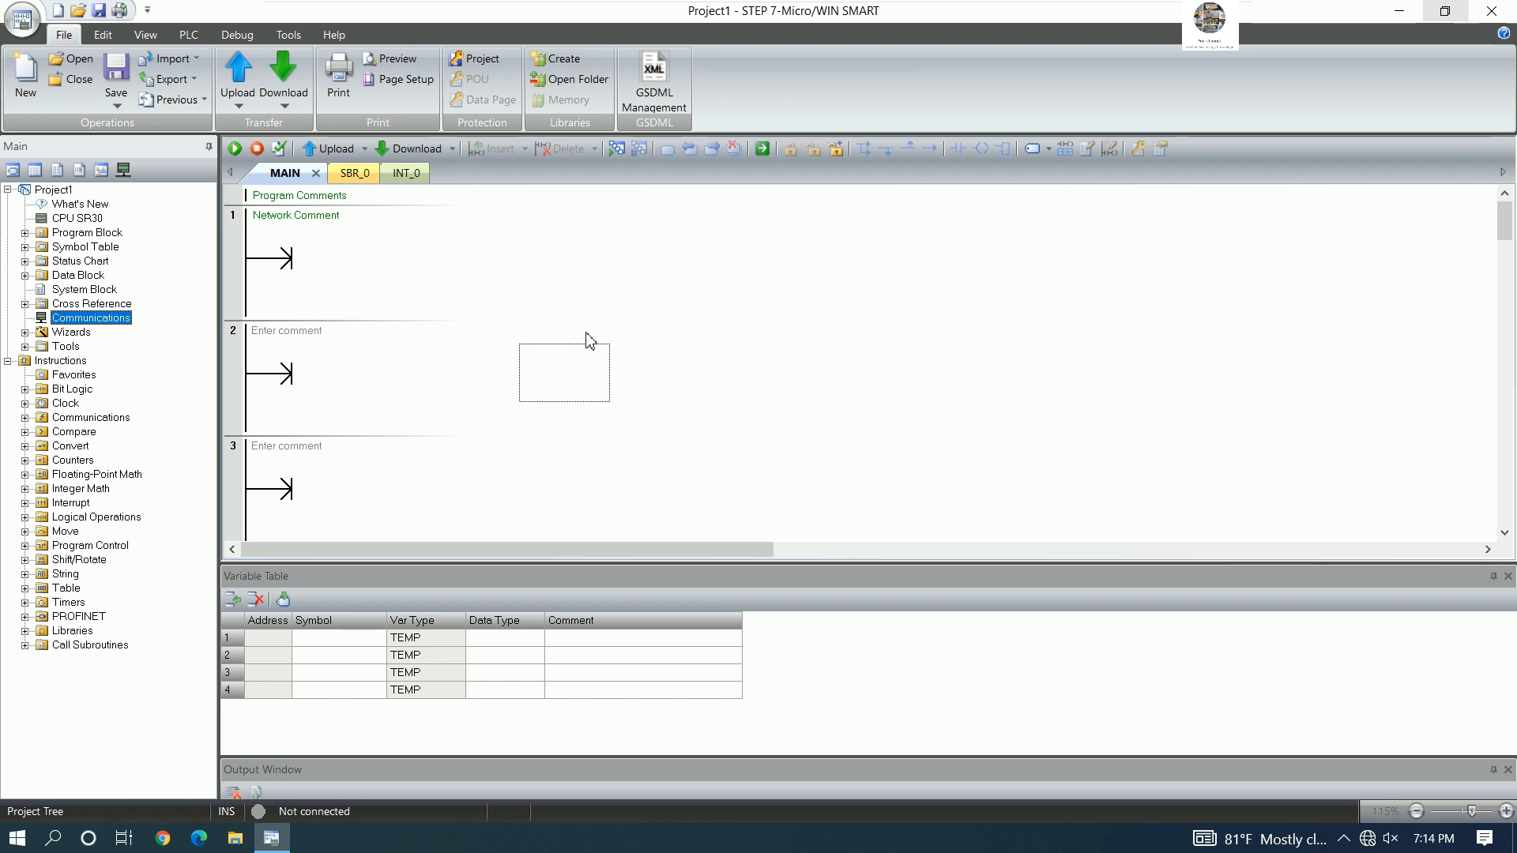
double_click(110, 319)
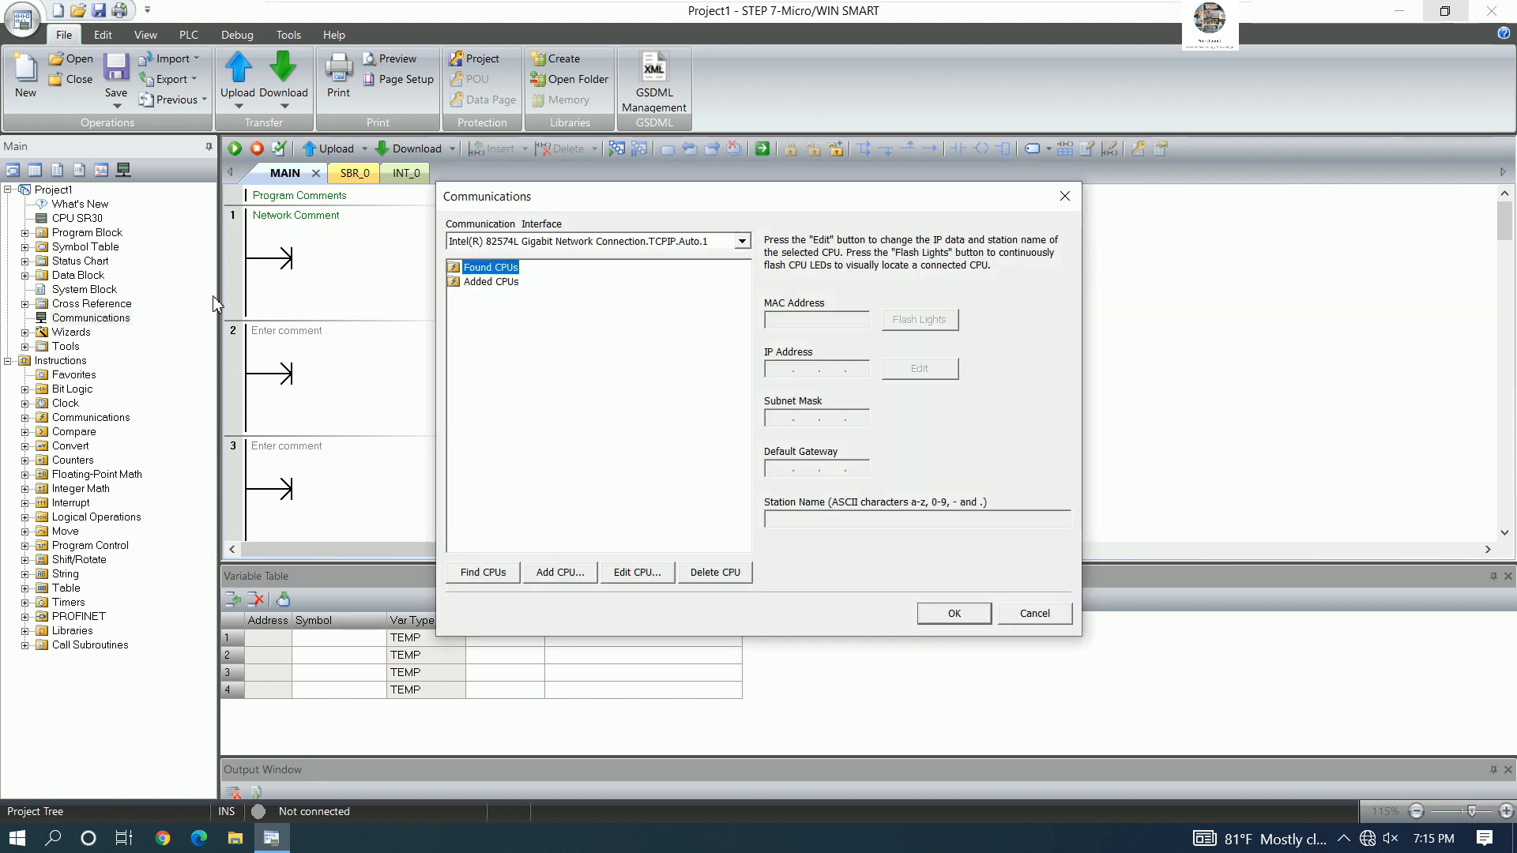
click(742, 242)
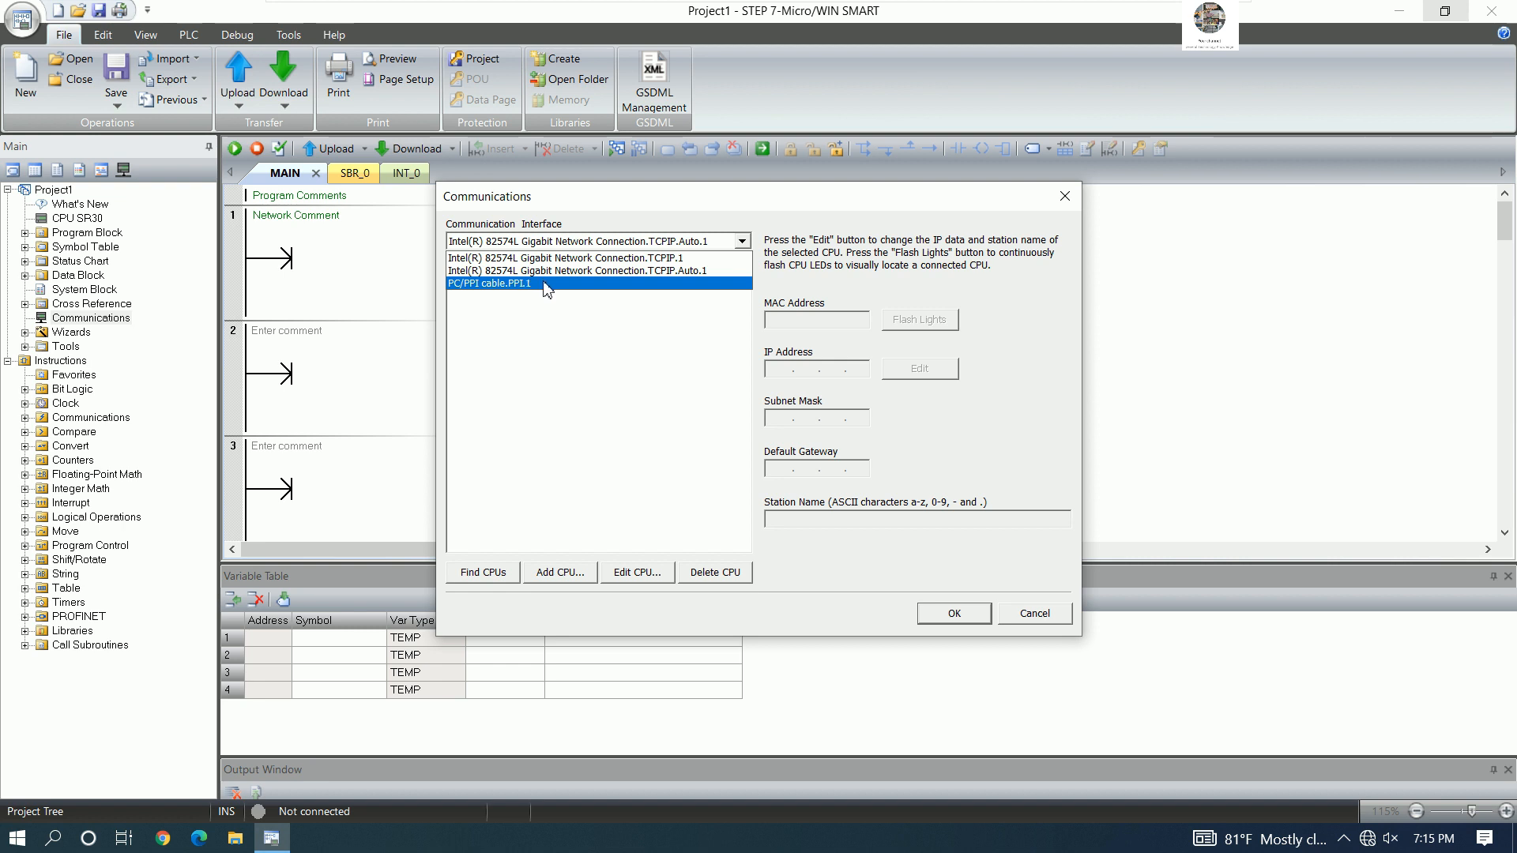
click(585, 272)
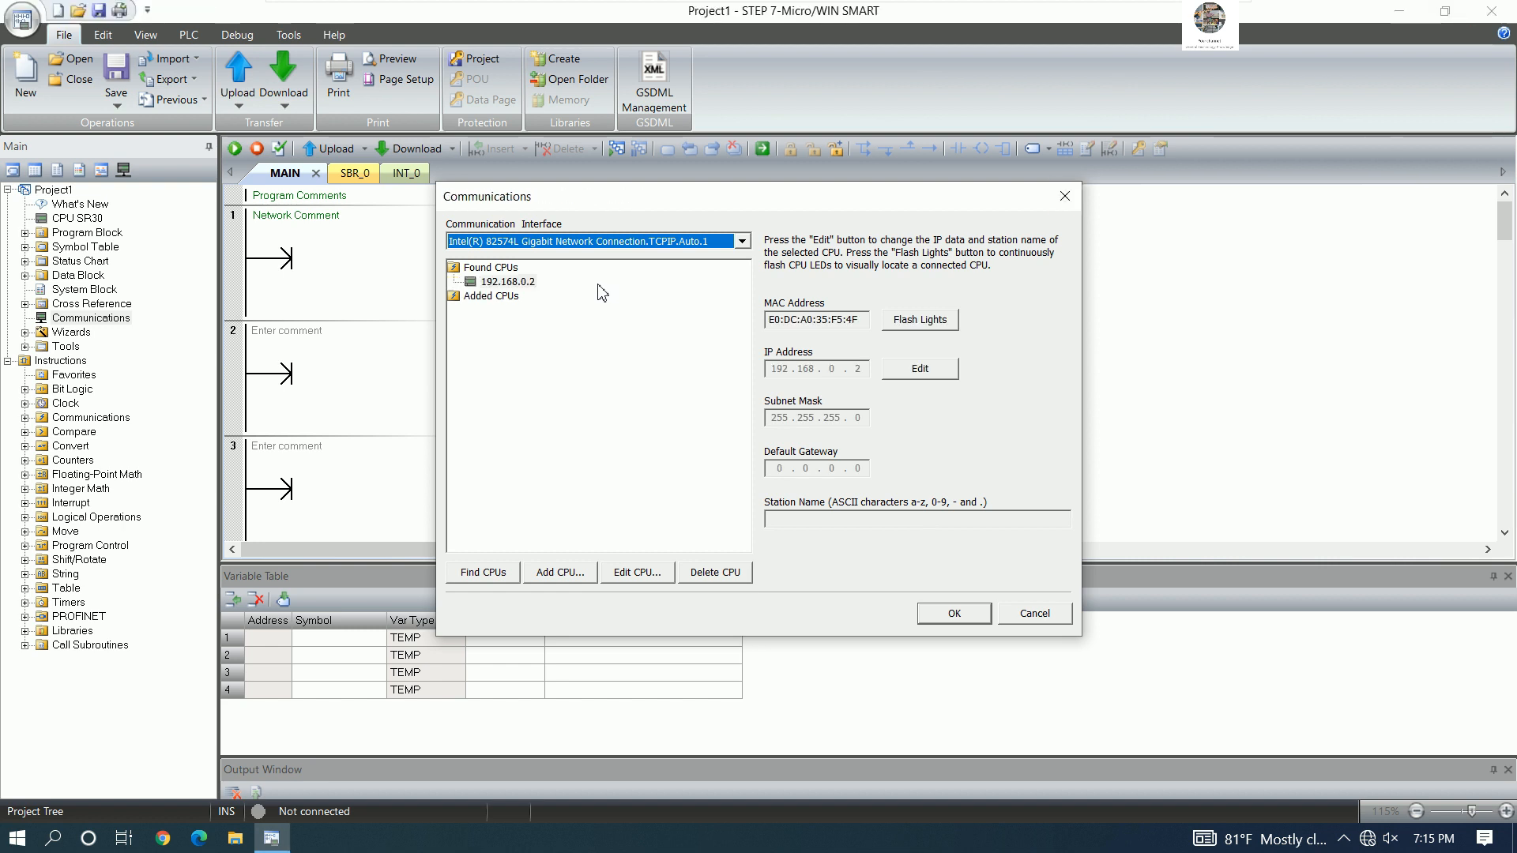
click(509, 283)
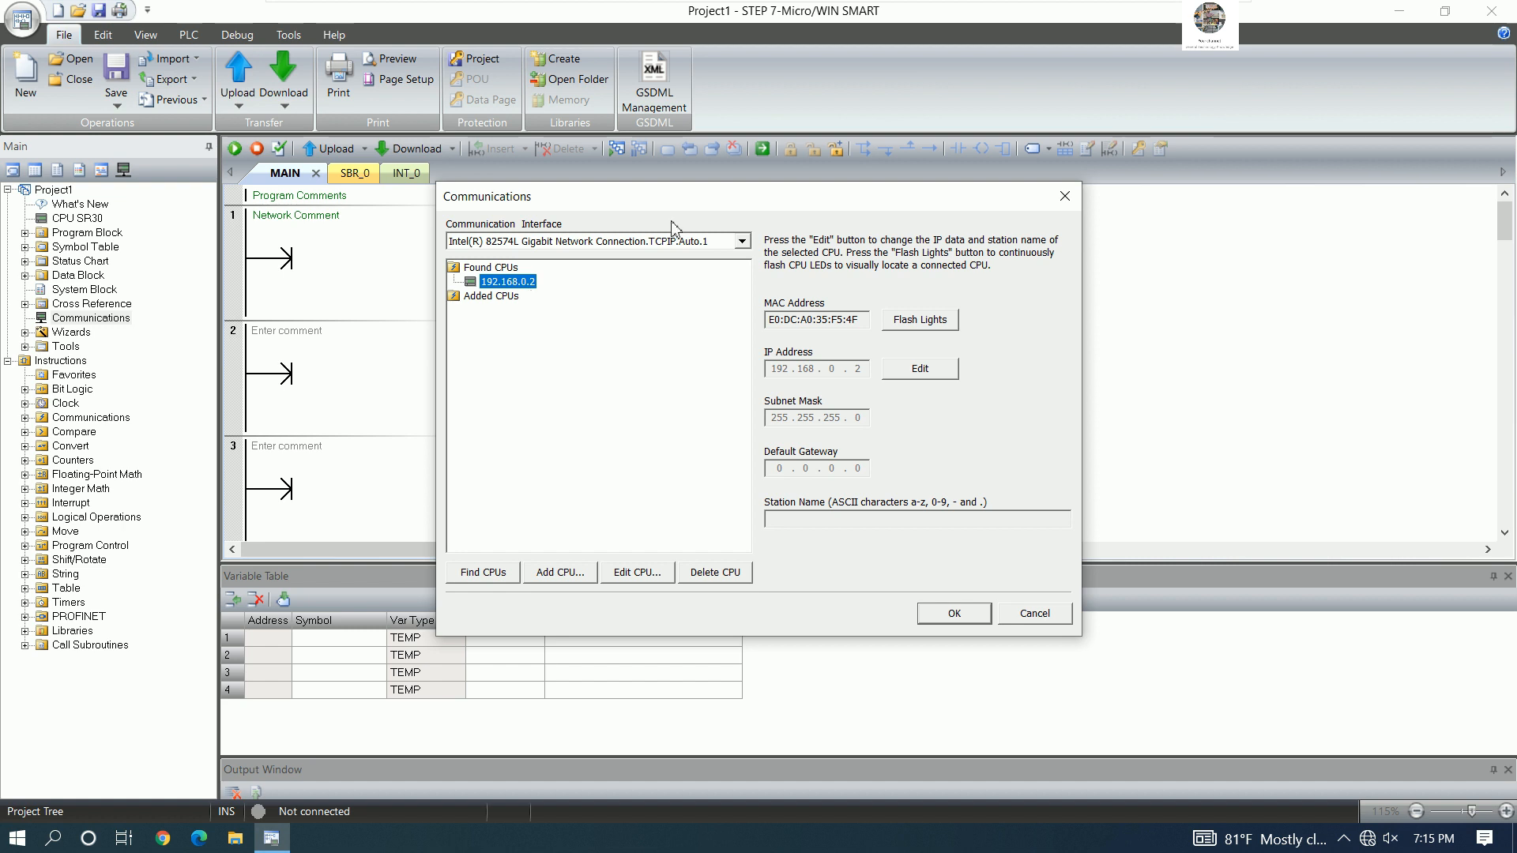
drag(715, 196, 685, 183)
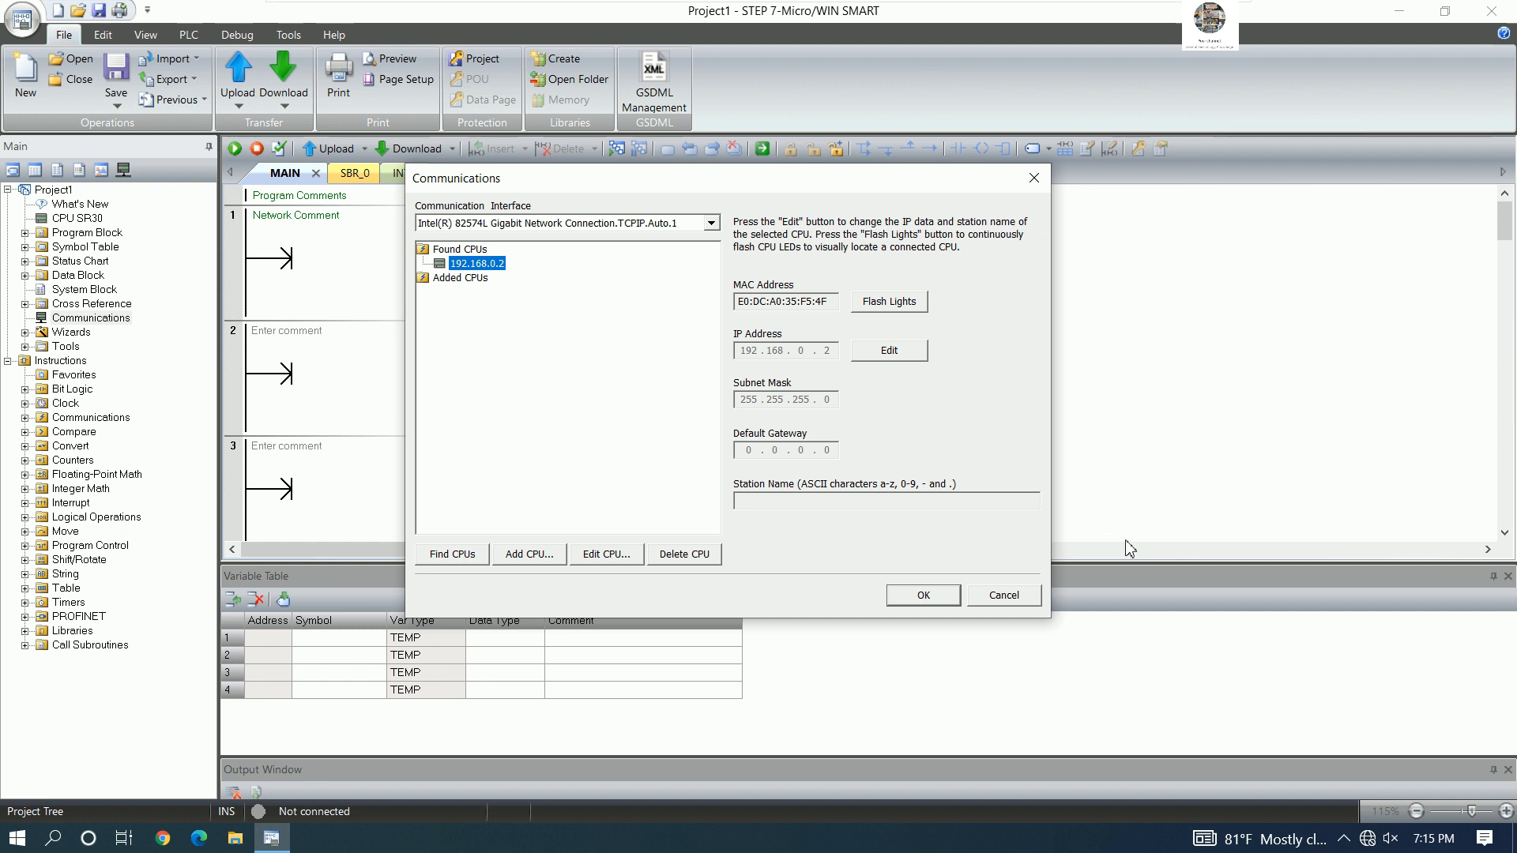
- Open the Internet Protocol Version 4 (TCP/IPv4) properties of Ethernet0 in Windows and choose to use a manually specified IP address
right_click(1368, 839)
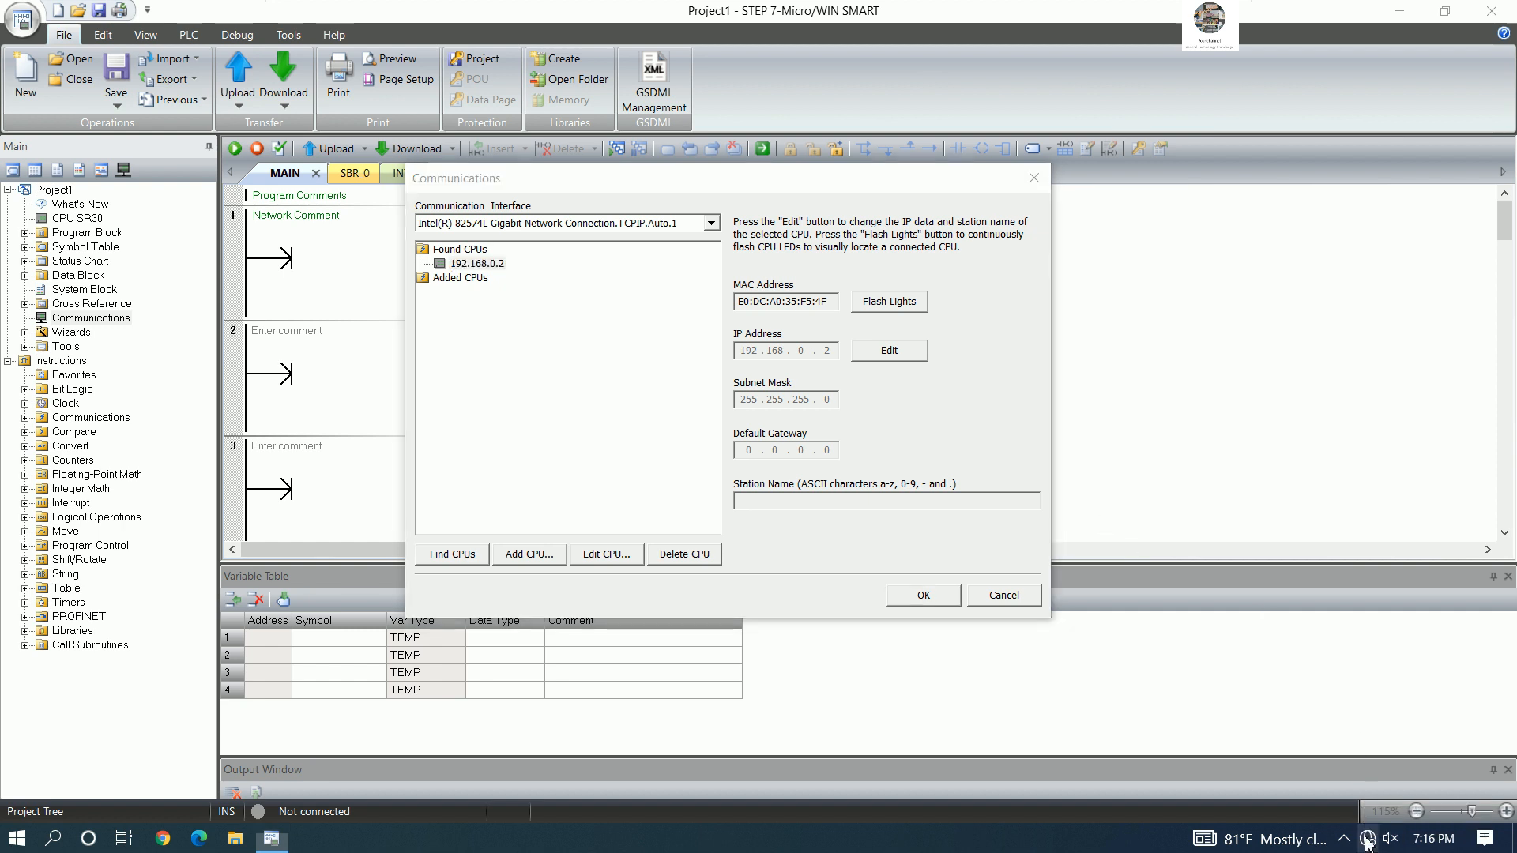
key(Escape)
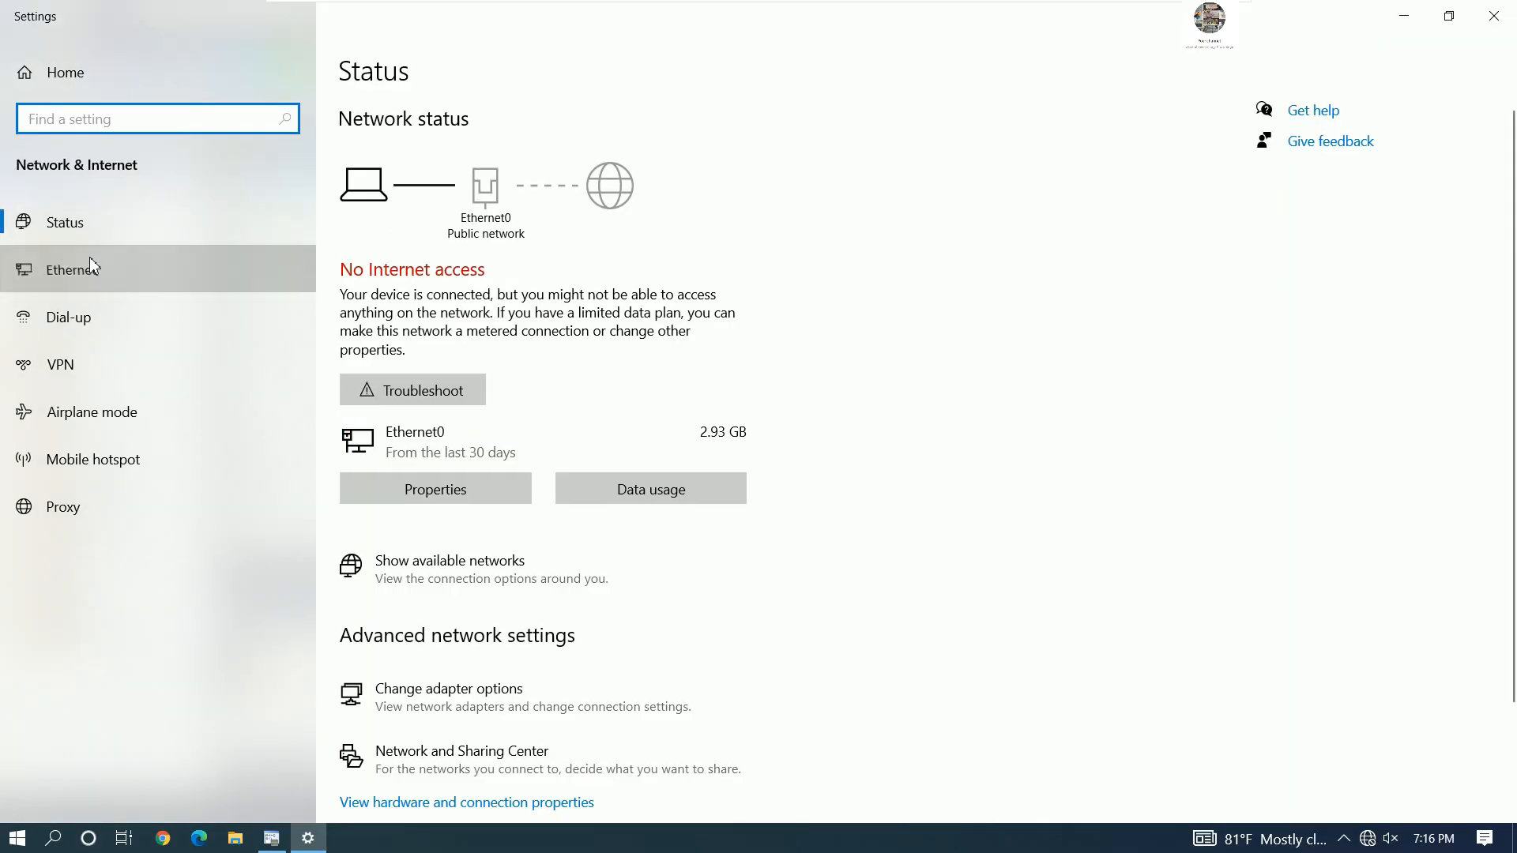
click(225, 261)
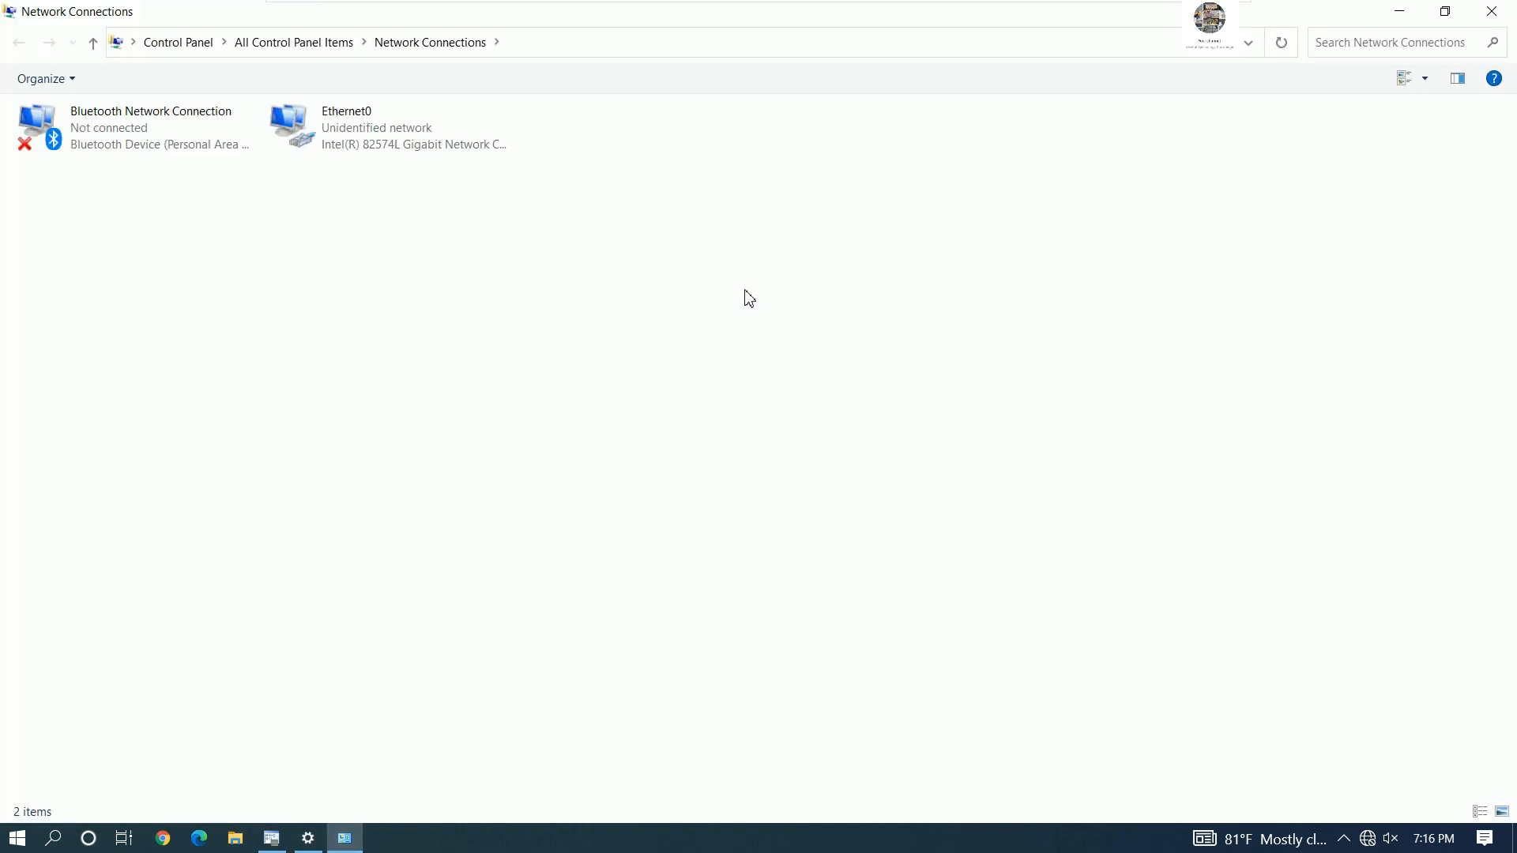
double_click(333, 120)
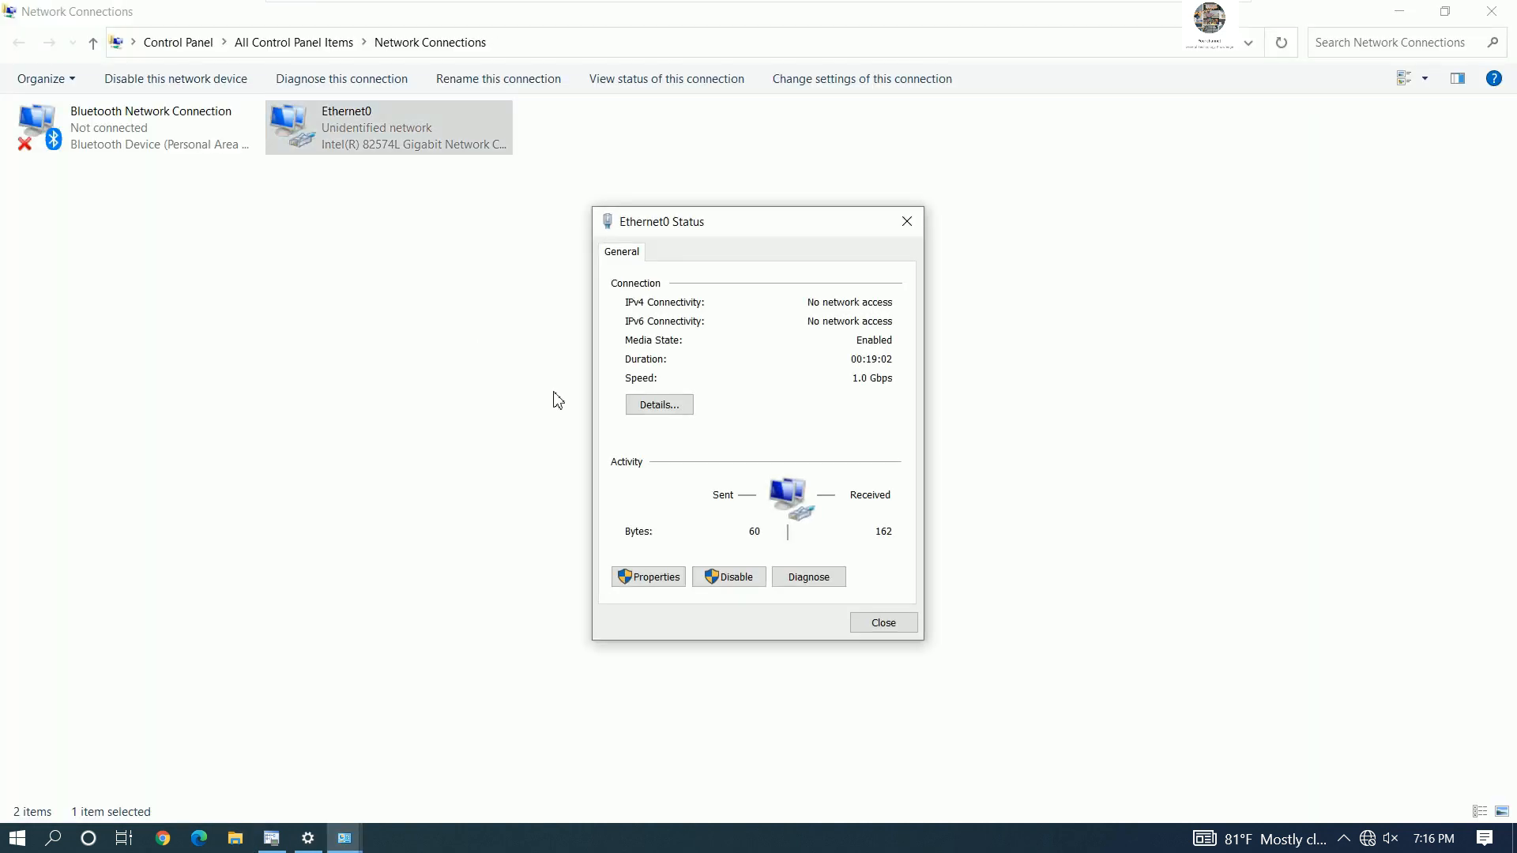
click(667, 580)
click(799, 466)
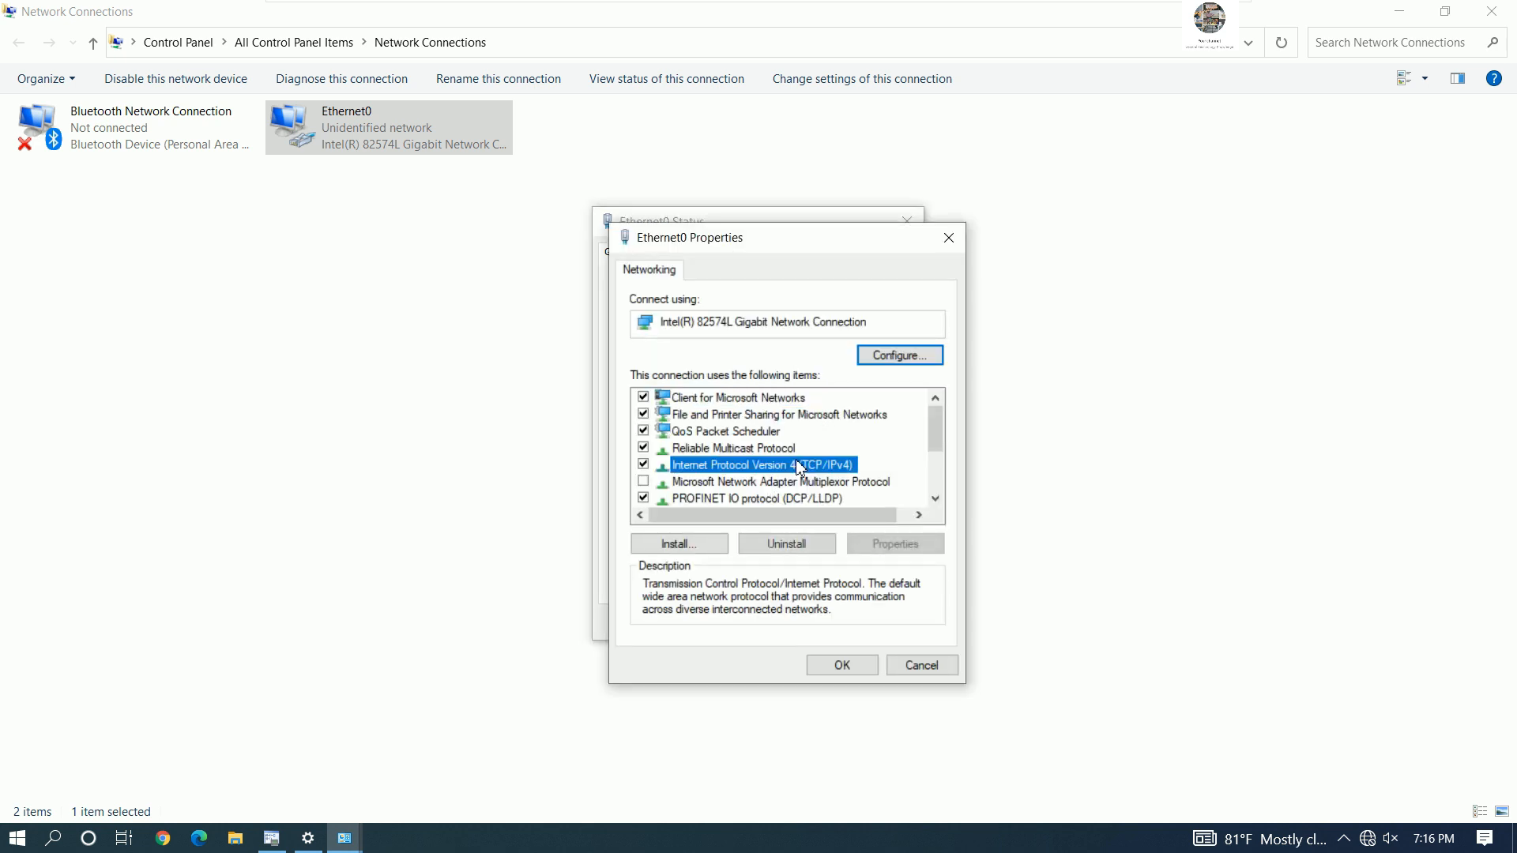
double_click(800, 467)
click(717, 456)
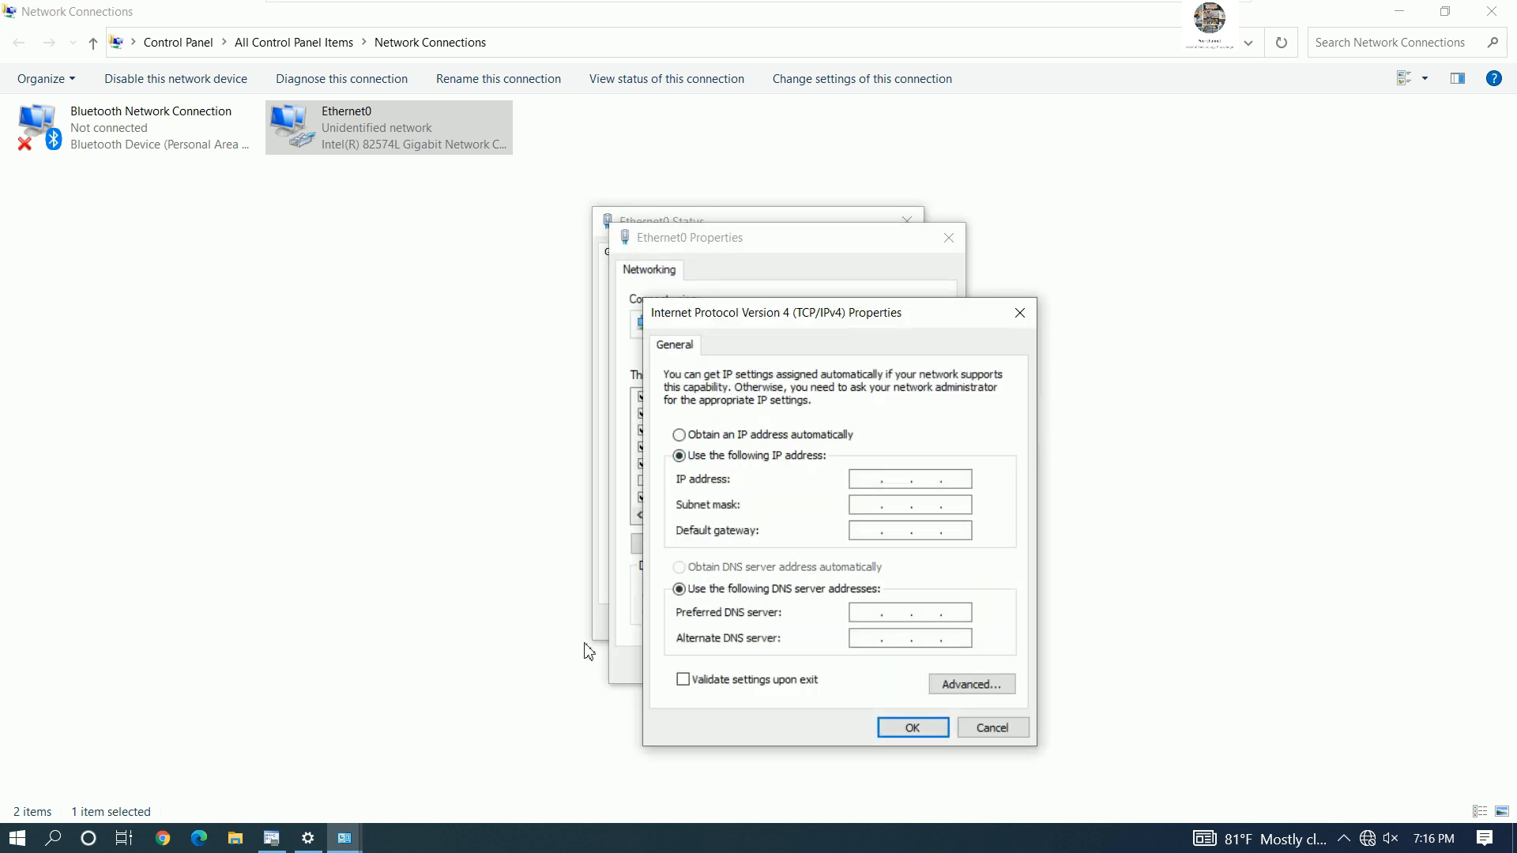
- Check the CPU's IP address in the Communications dialog and give Ethernet0 the IP address 192.168.0.253 with subnet mask 255.255.255.0
click(271, 839)
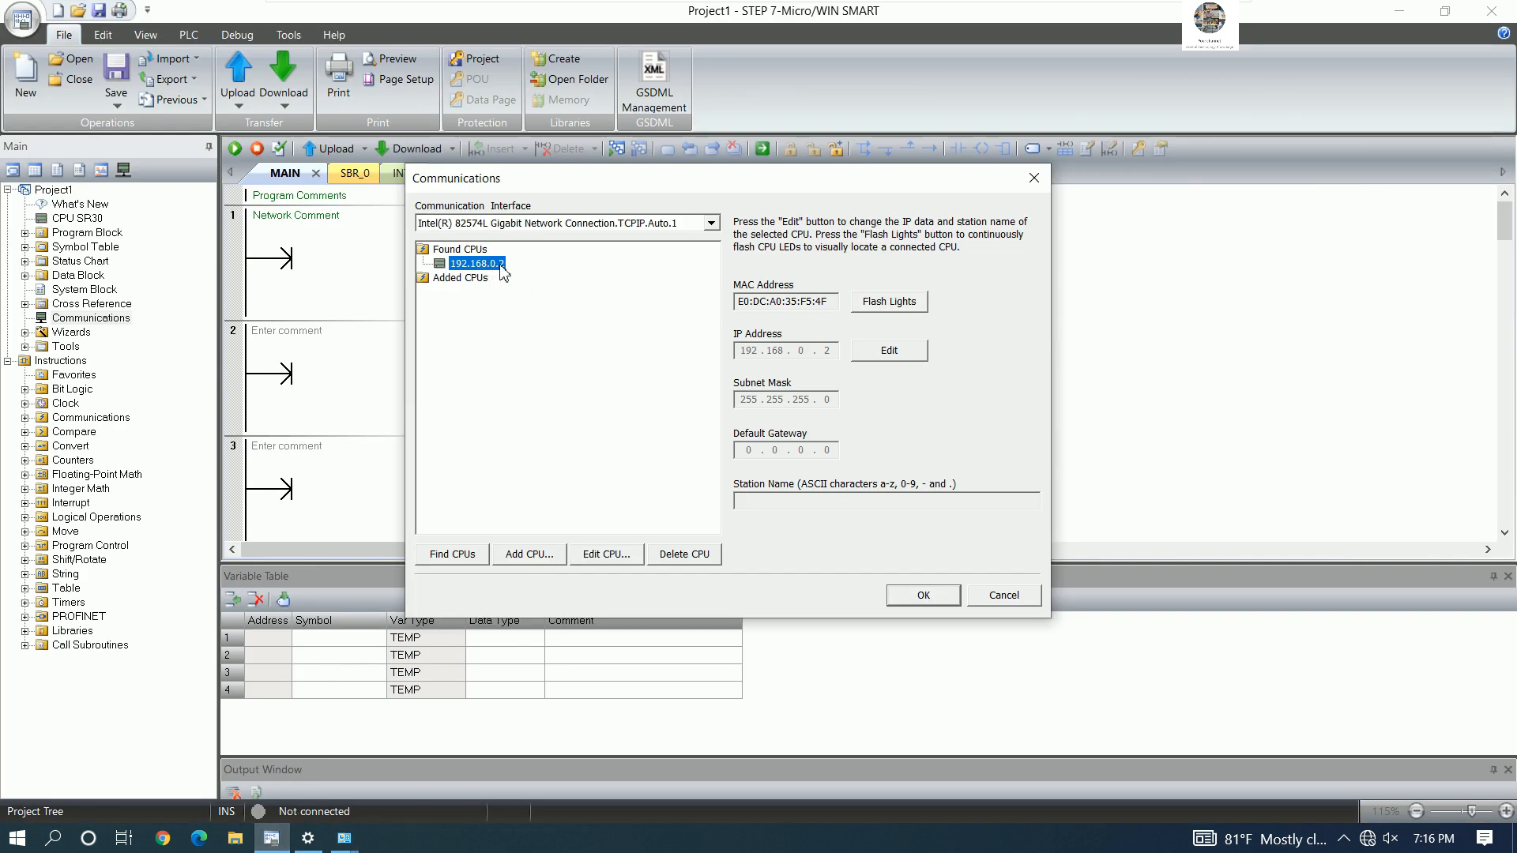
click(344, 838)
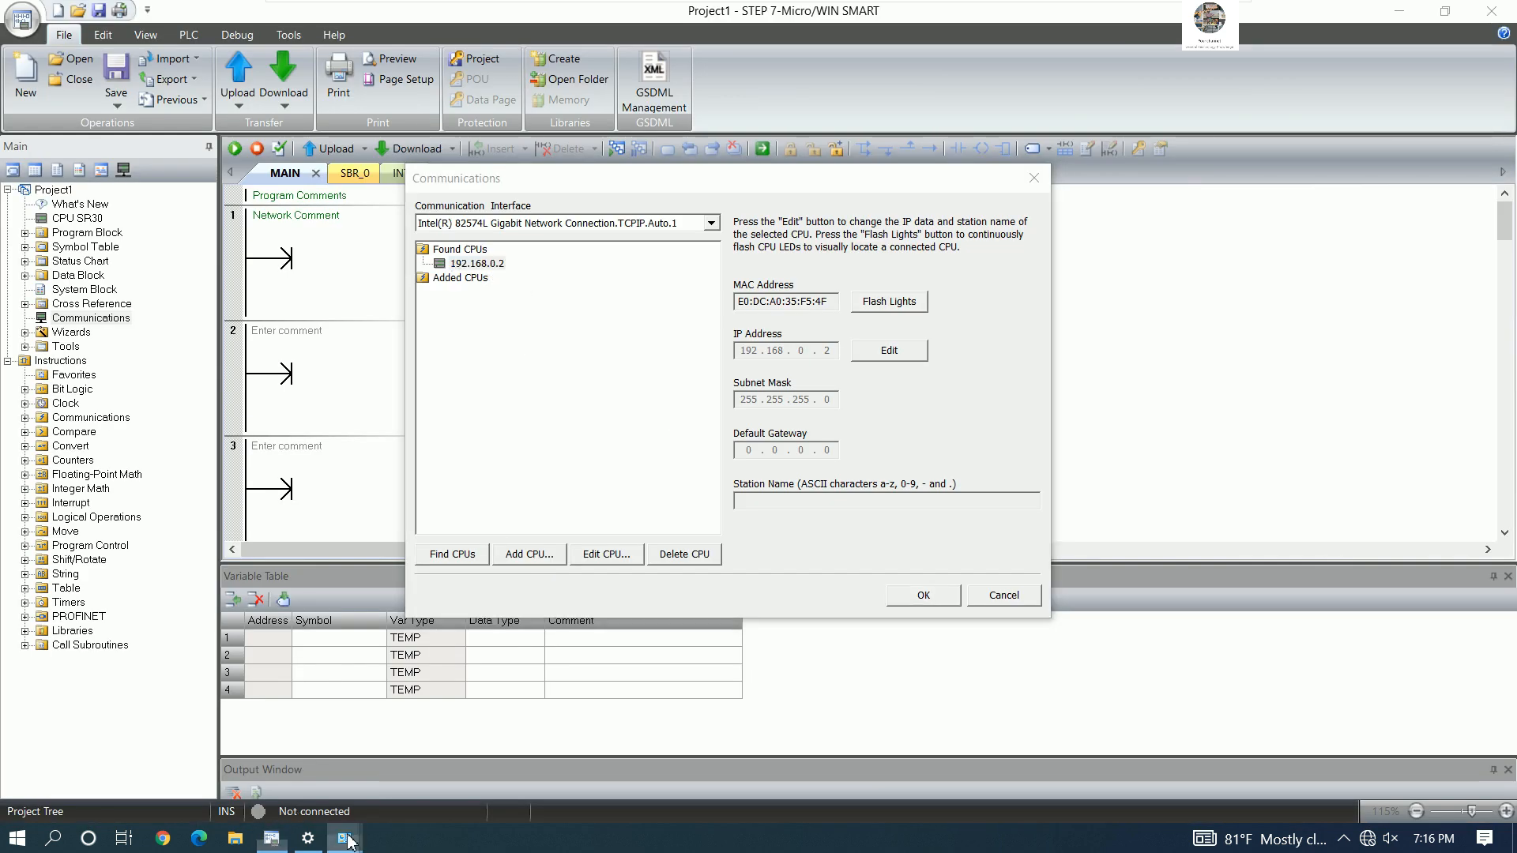
click(455, 755)
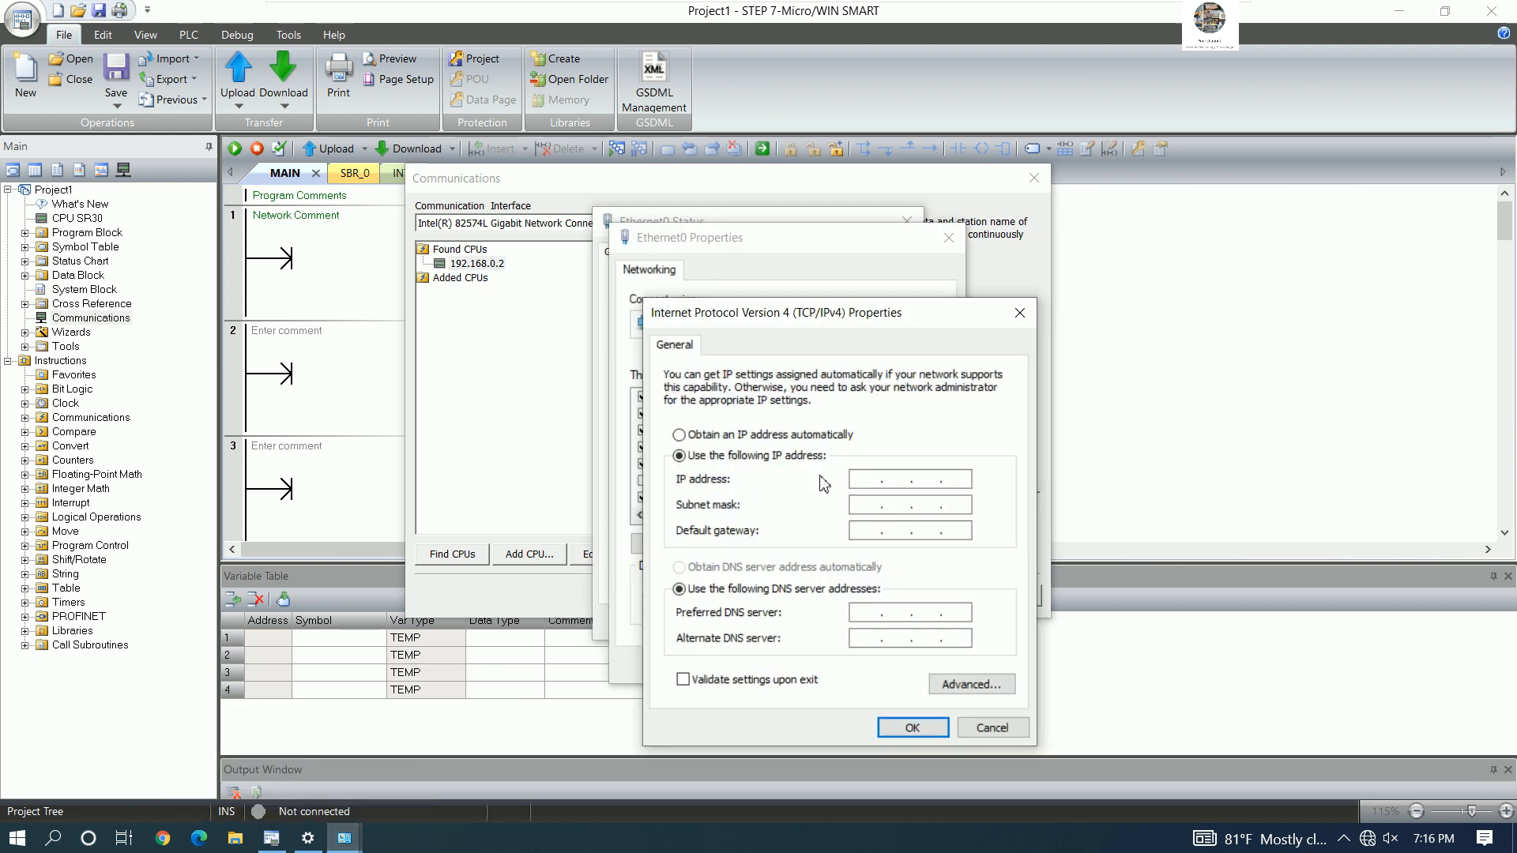
click(861, 479)
text(192 . 168 . 0 . 253)
key(Tab)
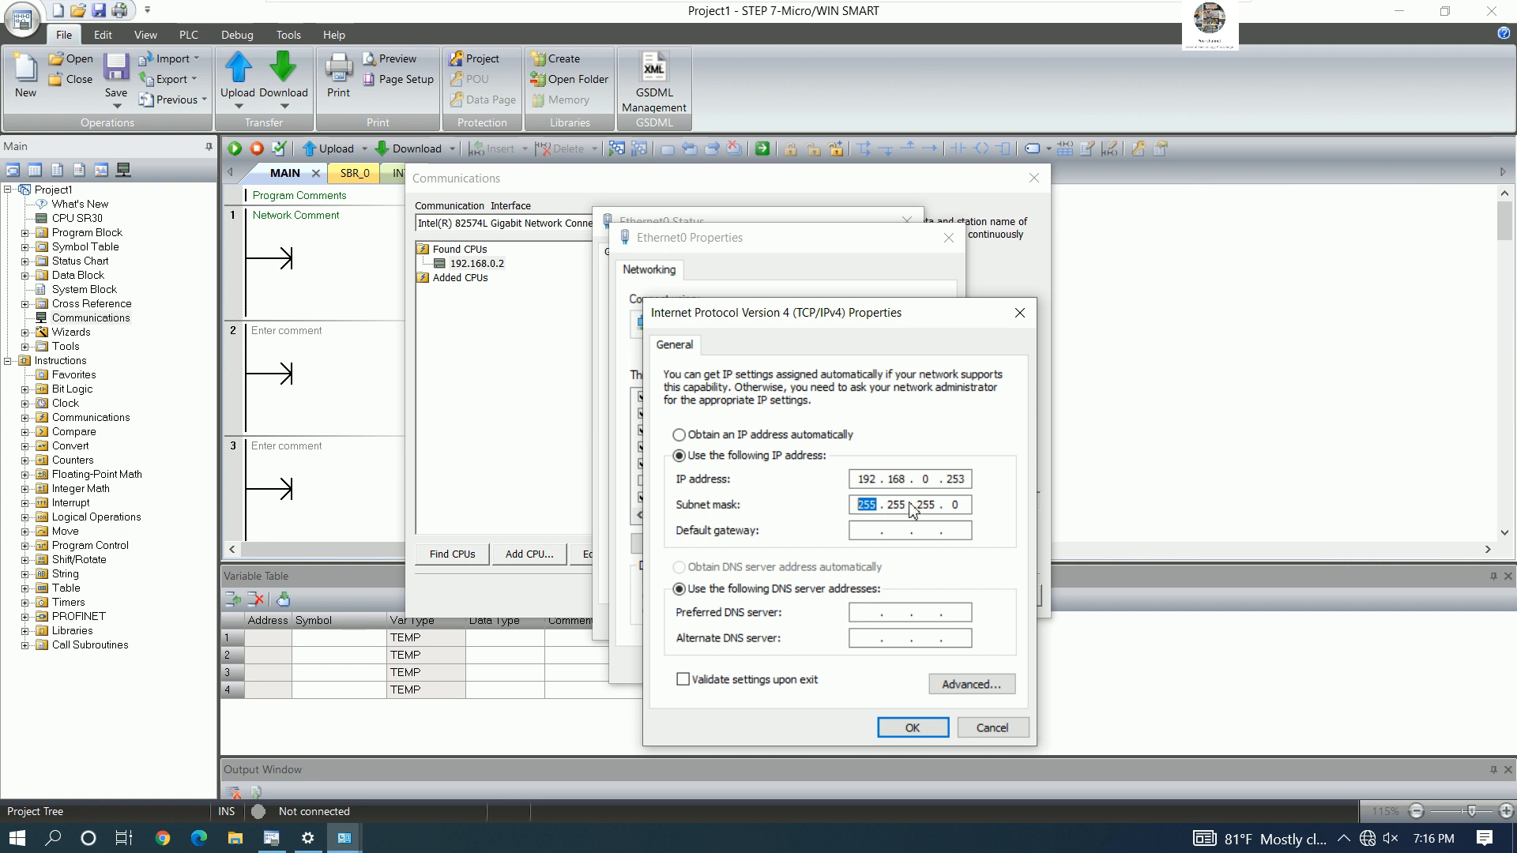
drag(922, 506, 931, 506)
double_click(957, 506)
click(914, 734)
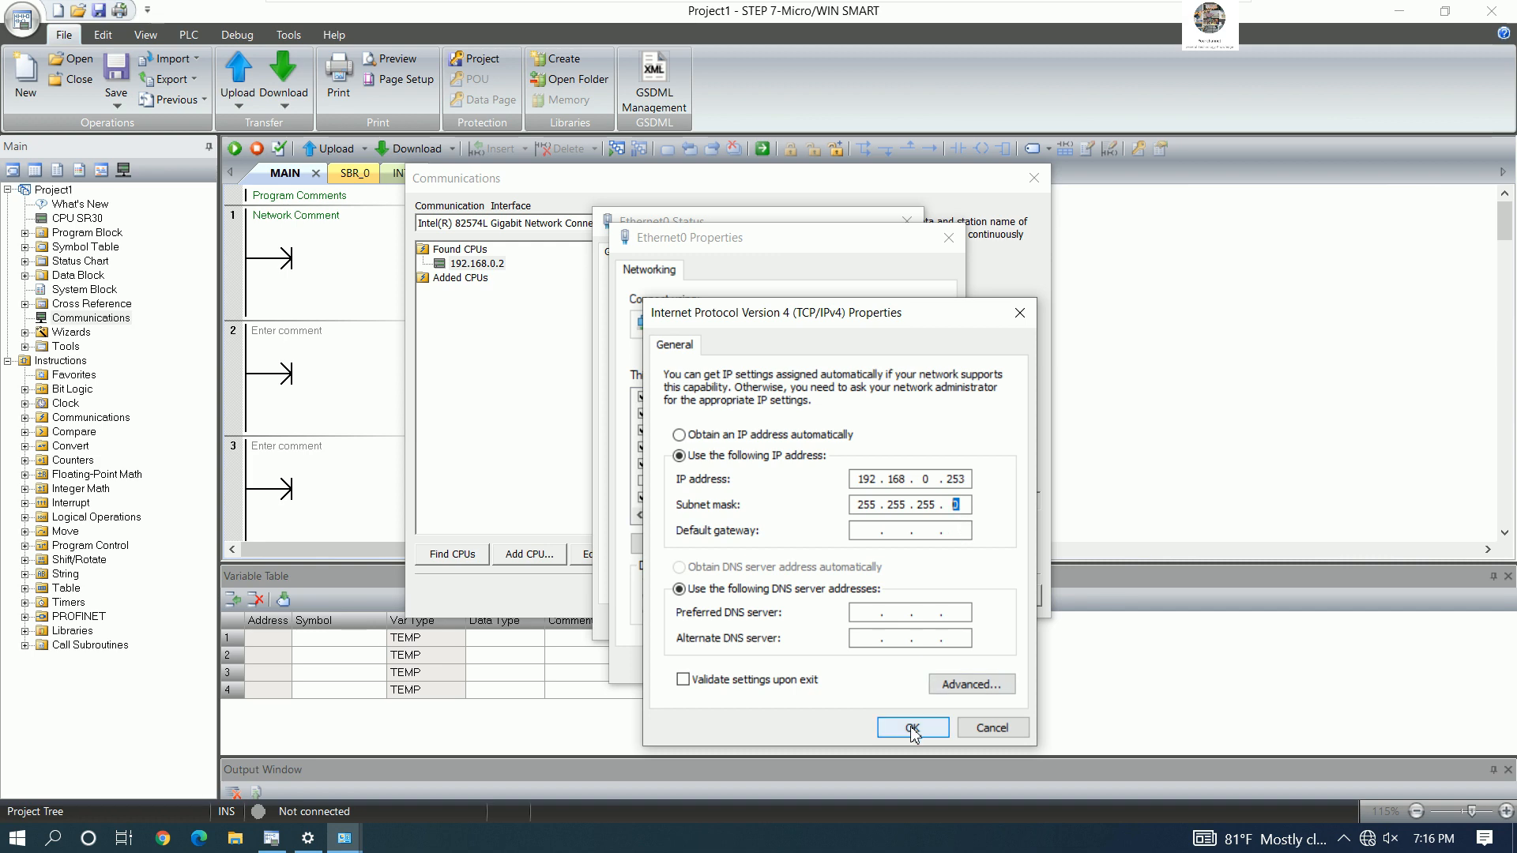
- Accept and close the Ethernet0 dialogs, and connect STEP 7-Micro/WIN SMART to the selected CPU 192.168.0.2
click(842, 665)
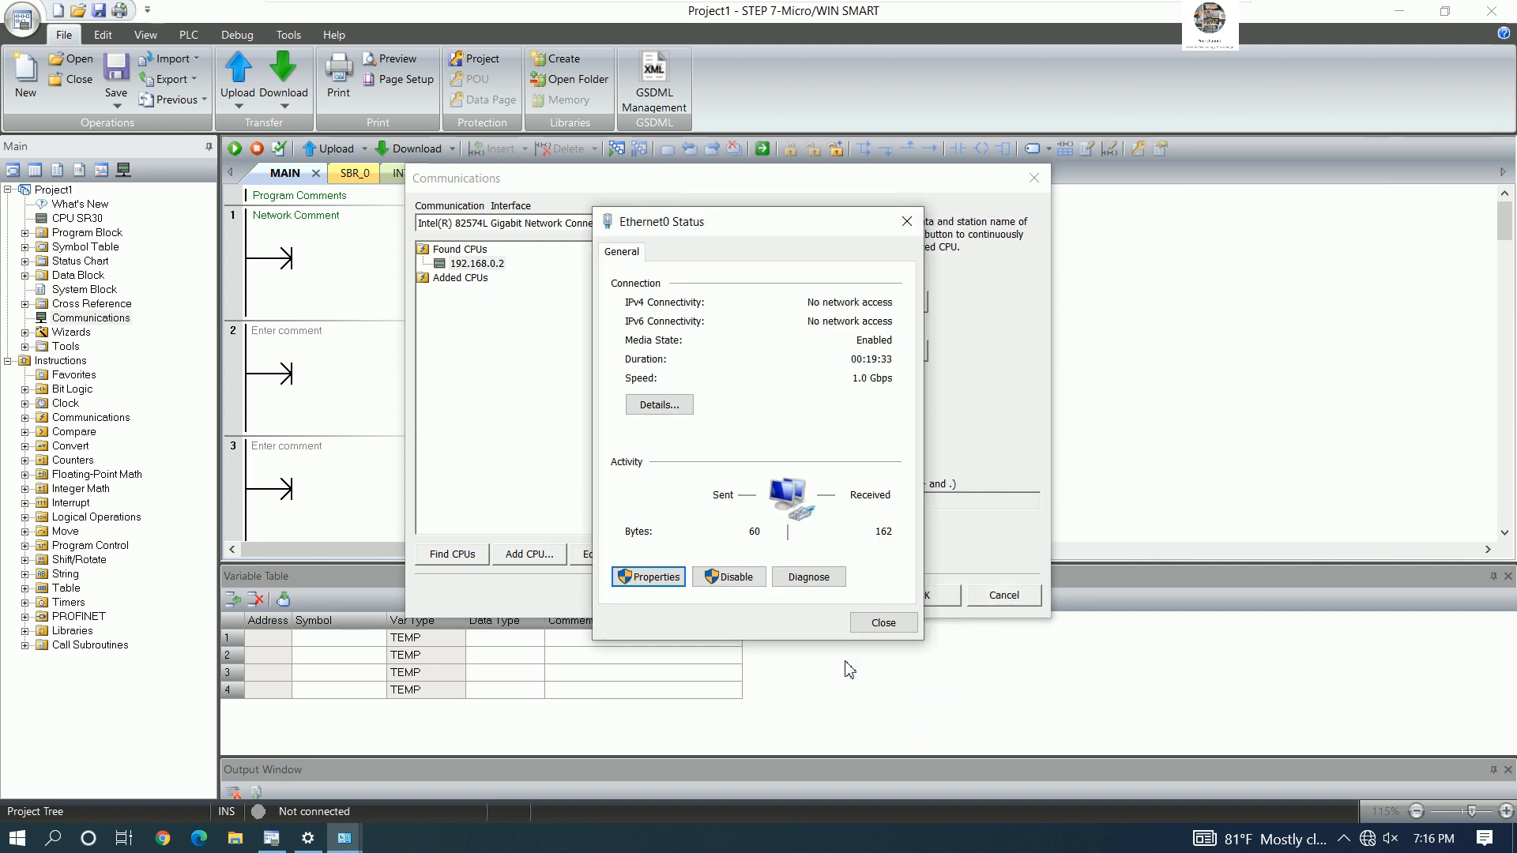
click(880, 624)
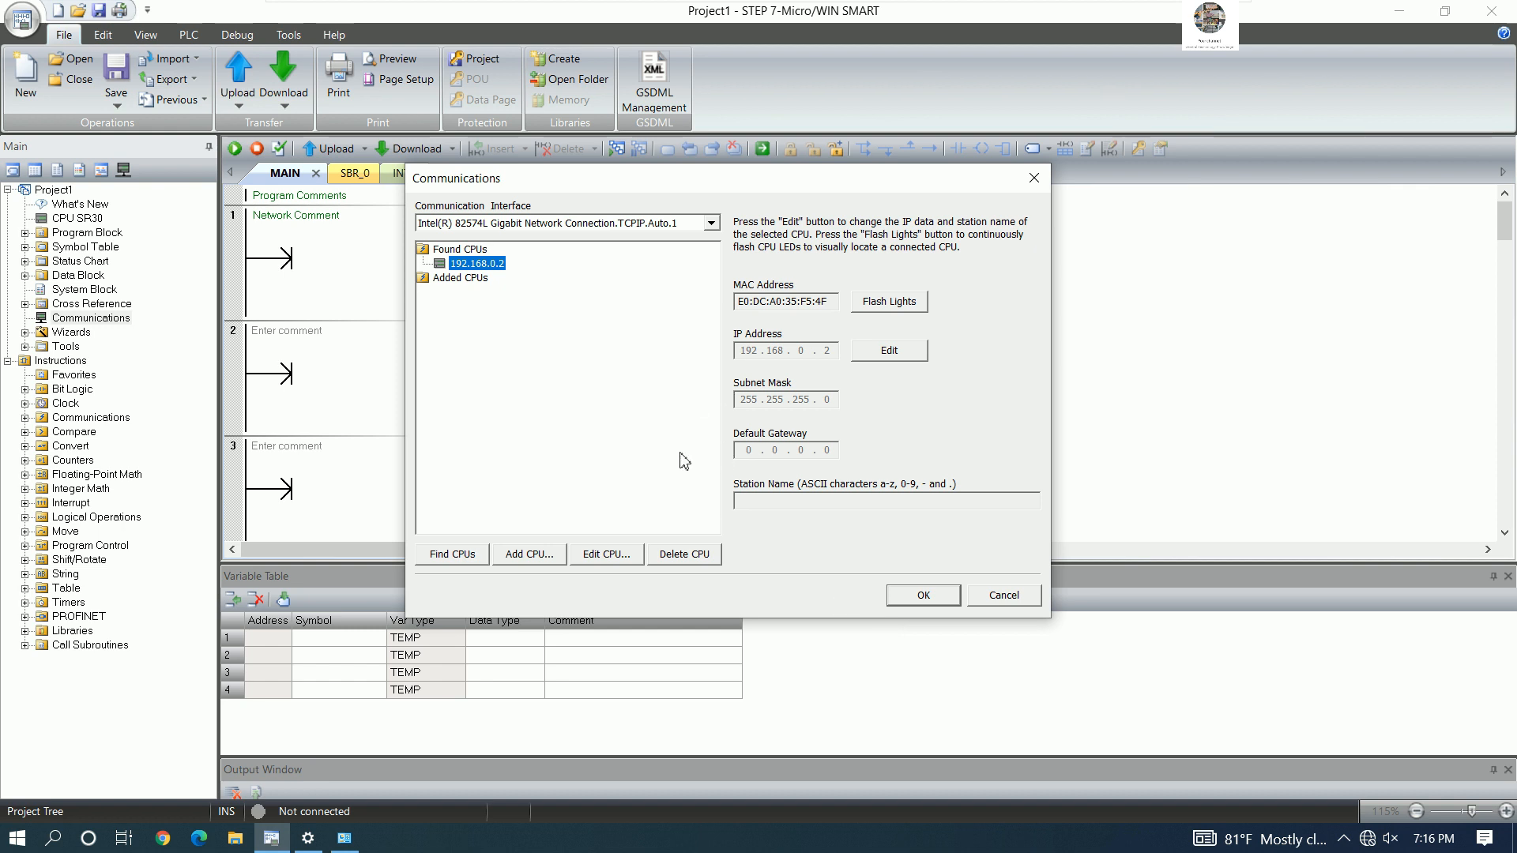
click(923, 596)
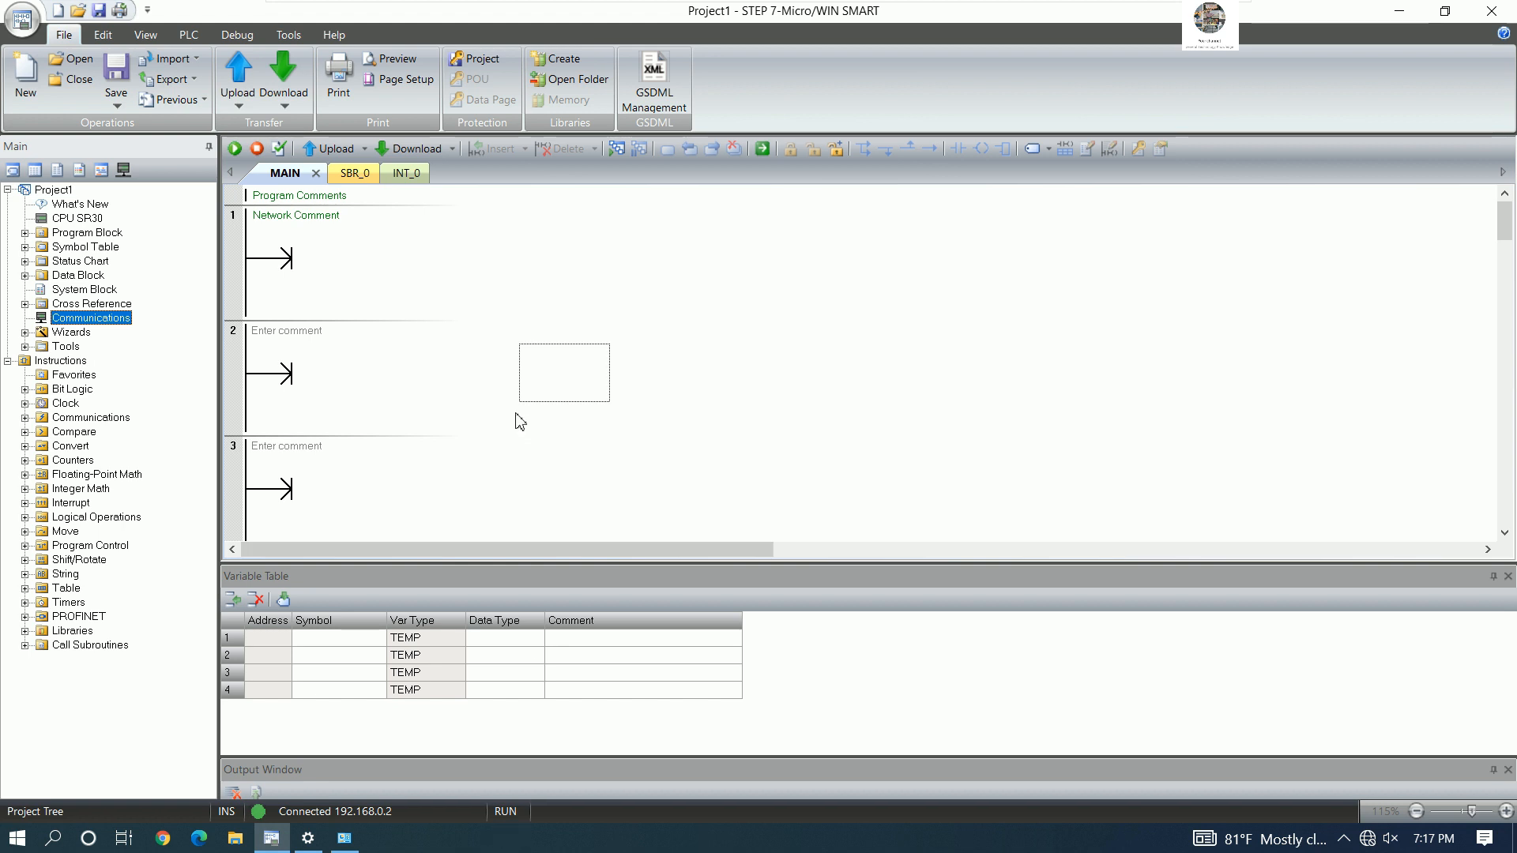
- Insert a normally closed contact at the start of network 1 in the MAIN program
click(367, 259)
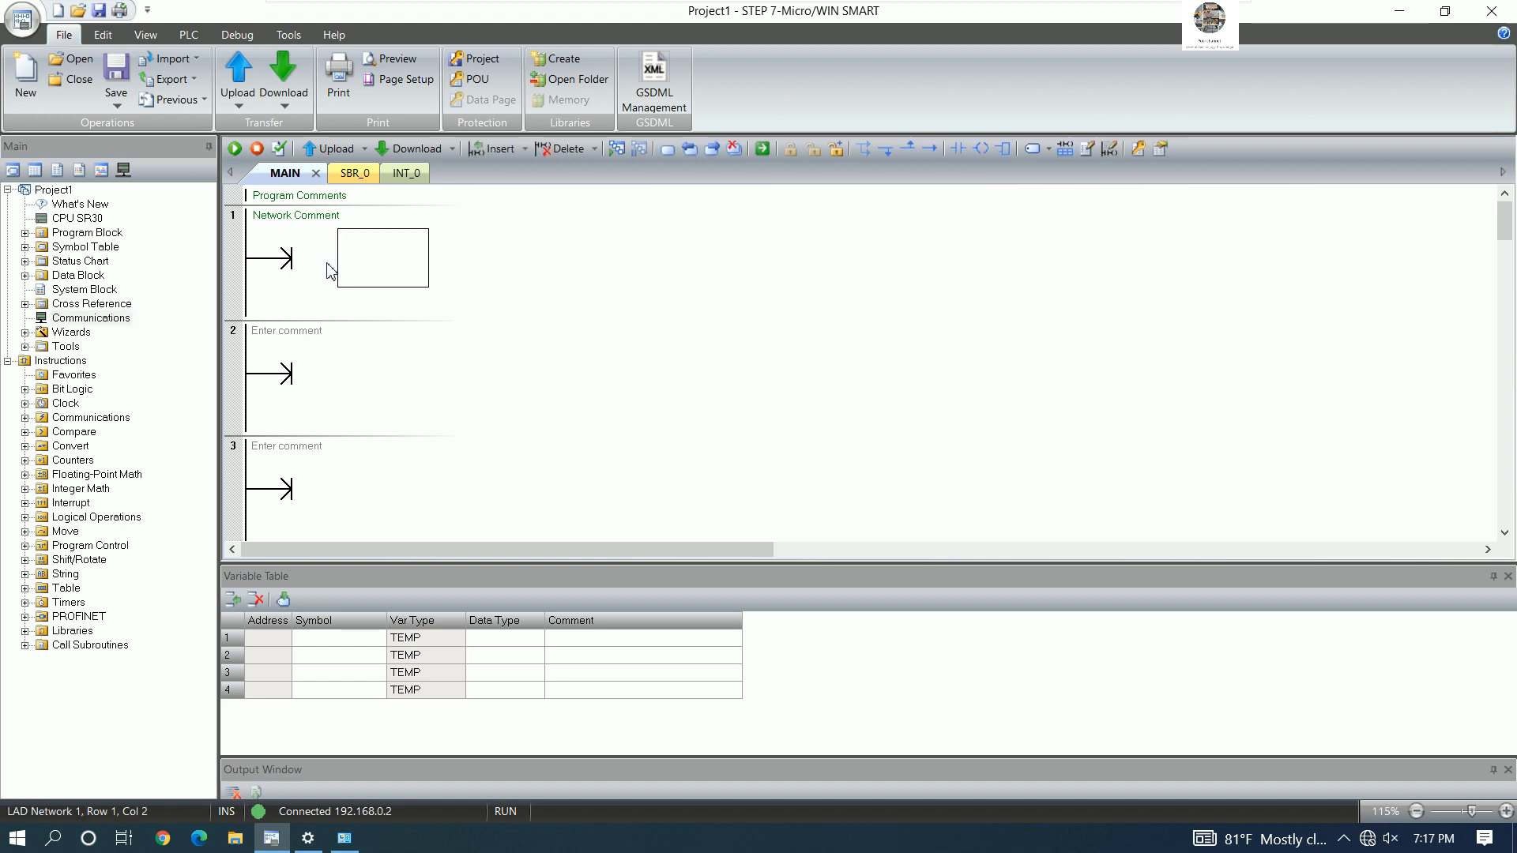
click(330, 267)
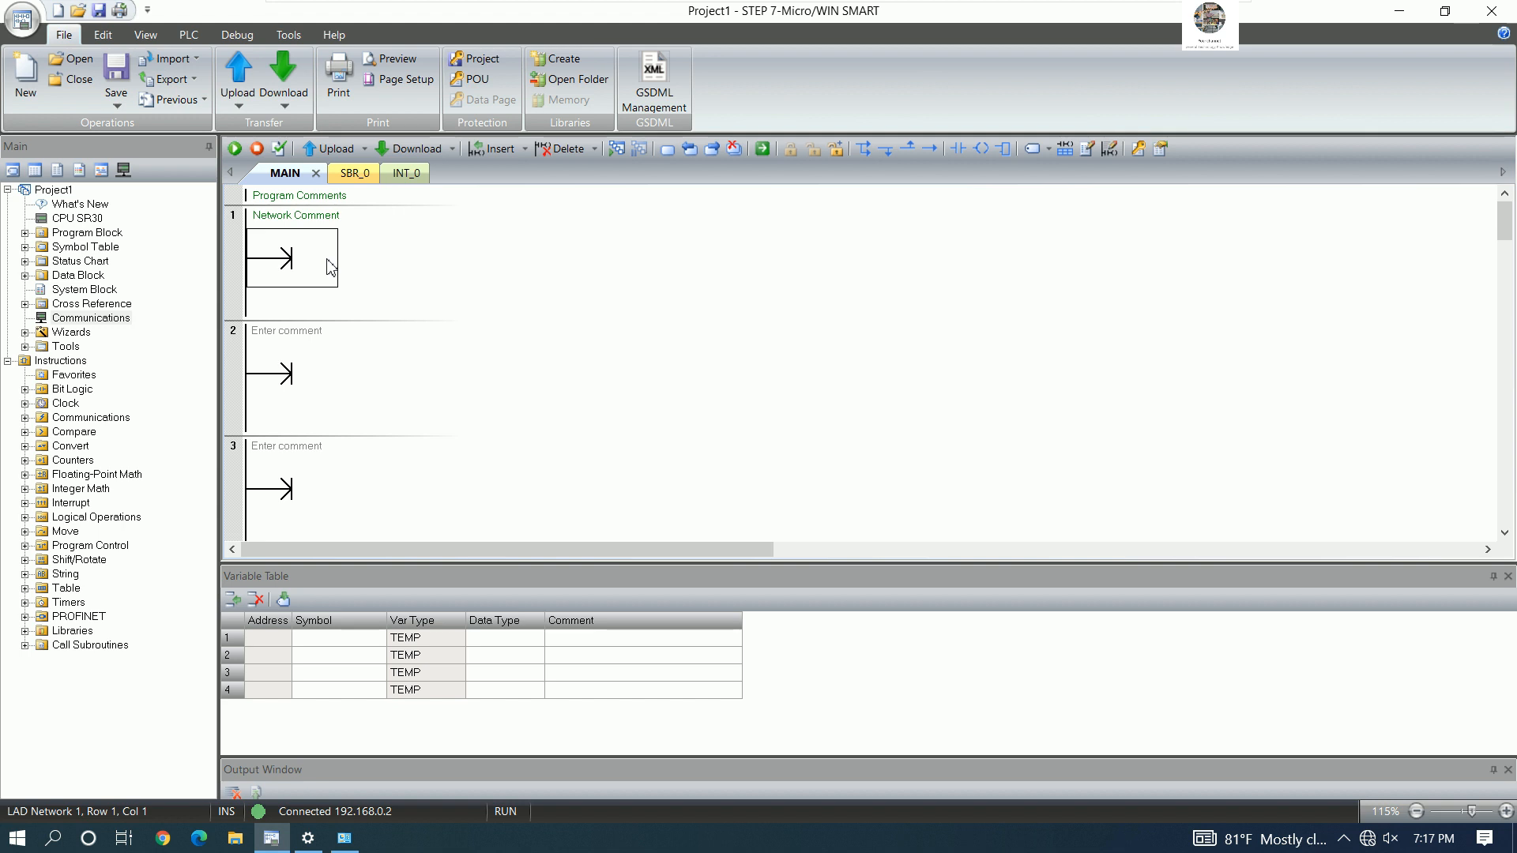
click(382, 264)
click(313, 263)
click(961, 153)
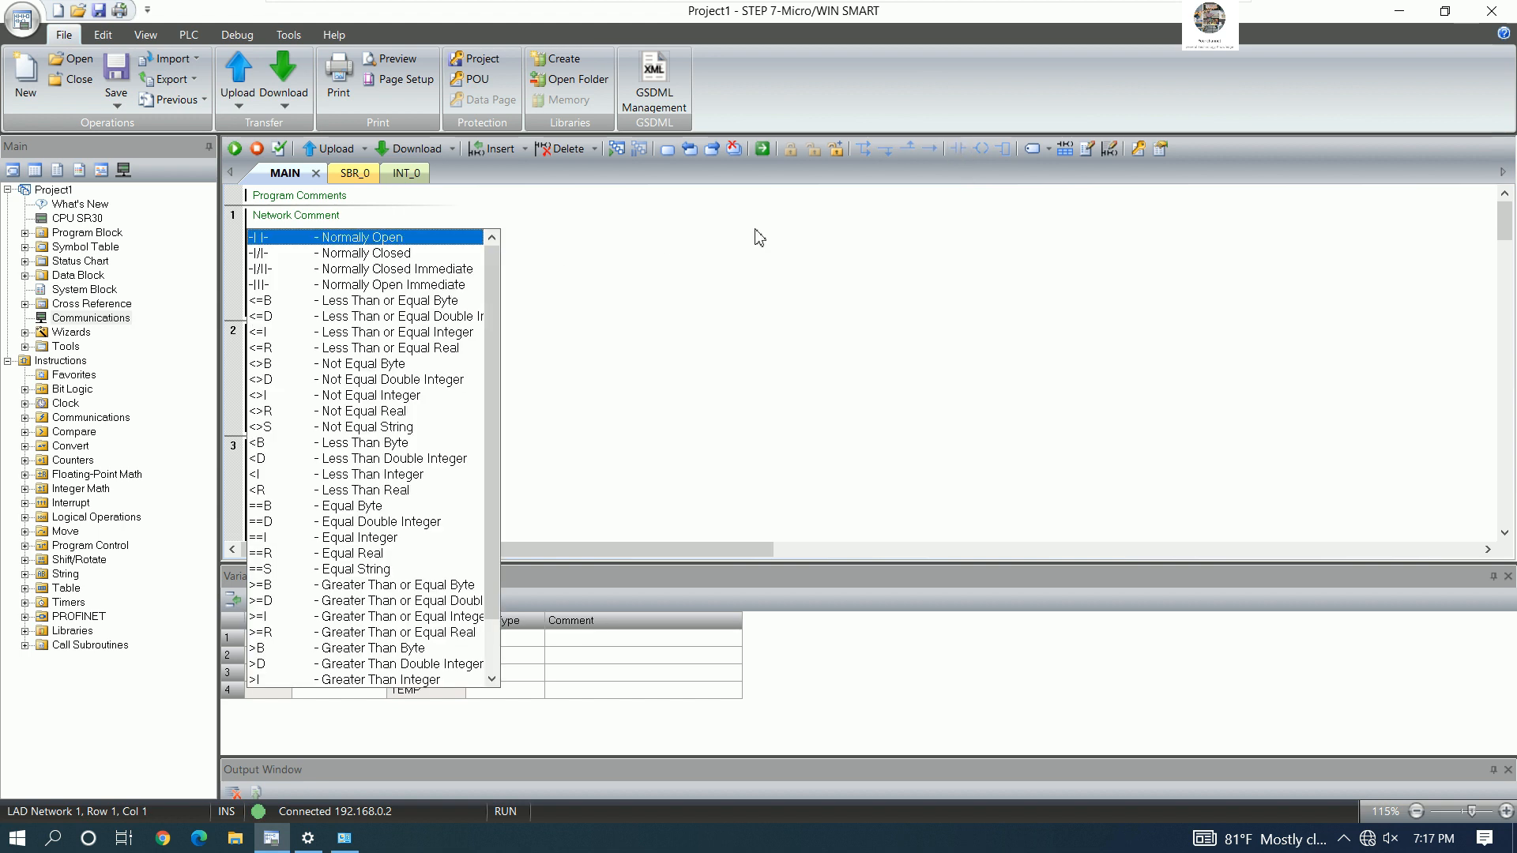
click(291, 256)
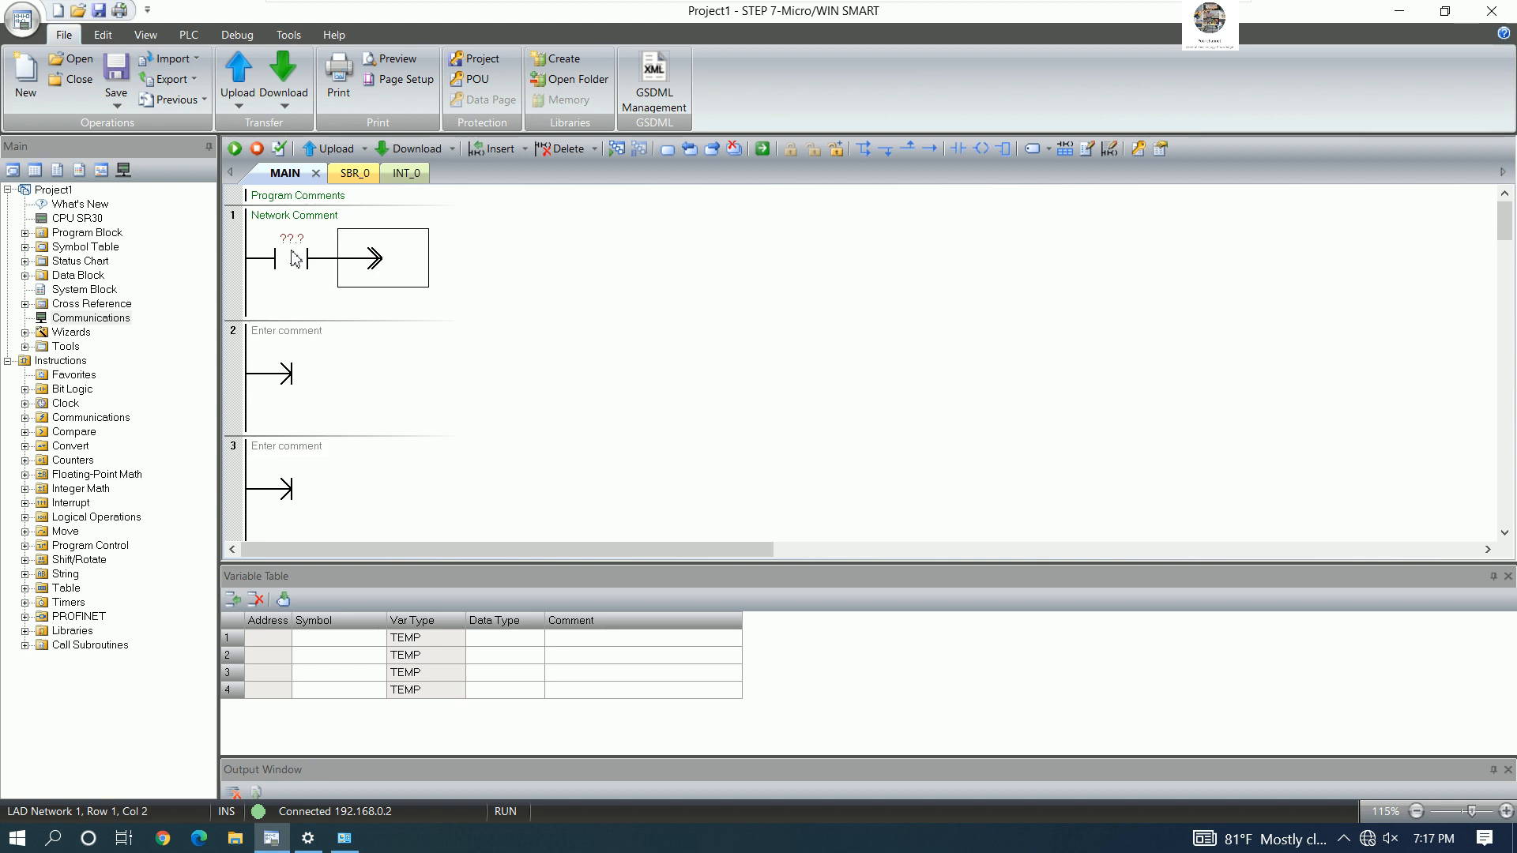
click(332, 244)
- Add a normally open contact and an output coil in series after the normally closed contact in network 1
click(395, 271)
click(955, 153)
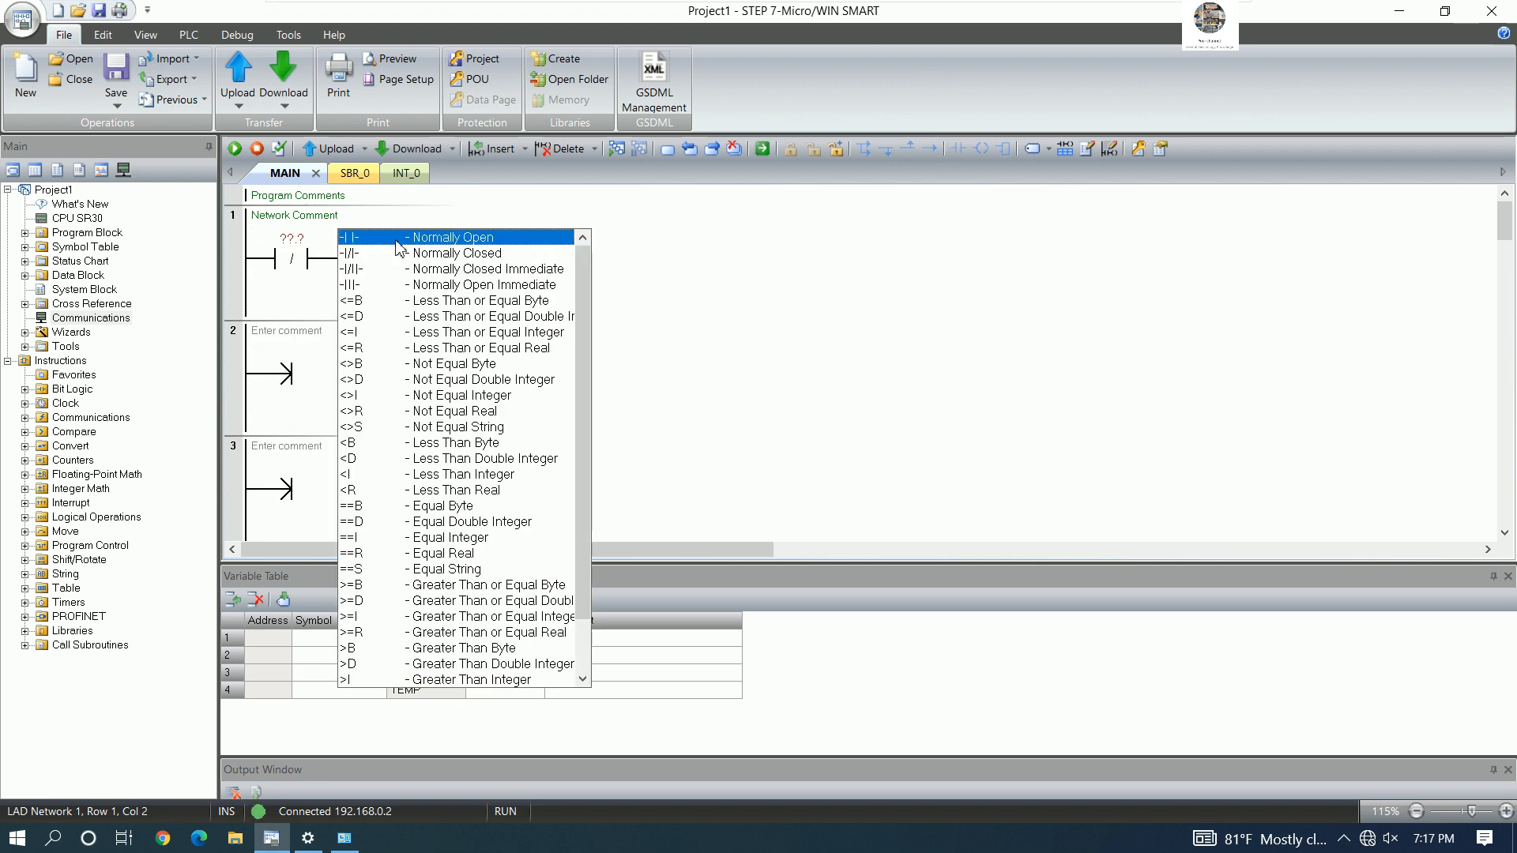
click(533, 252)
click(465, 258)
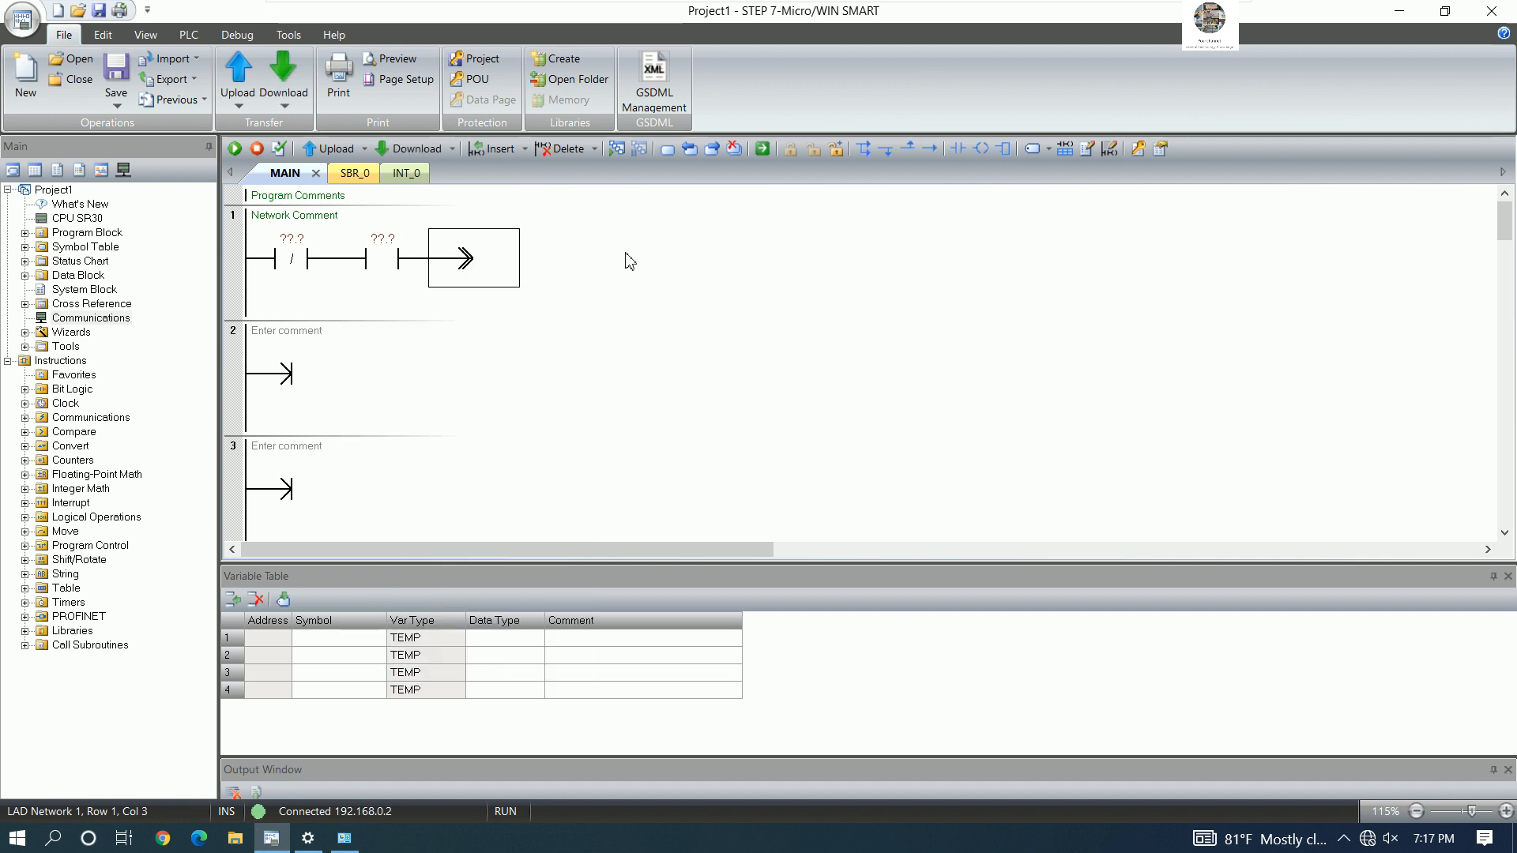
click(979, 154)
click(536, 238)
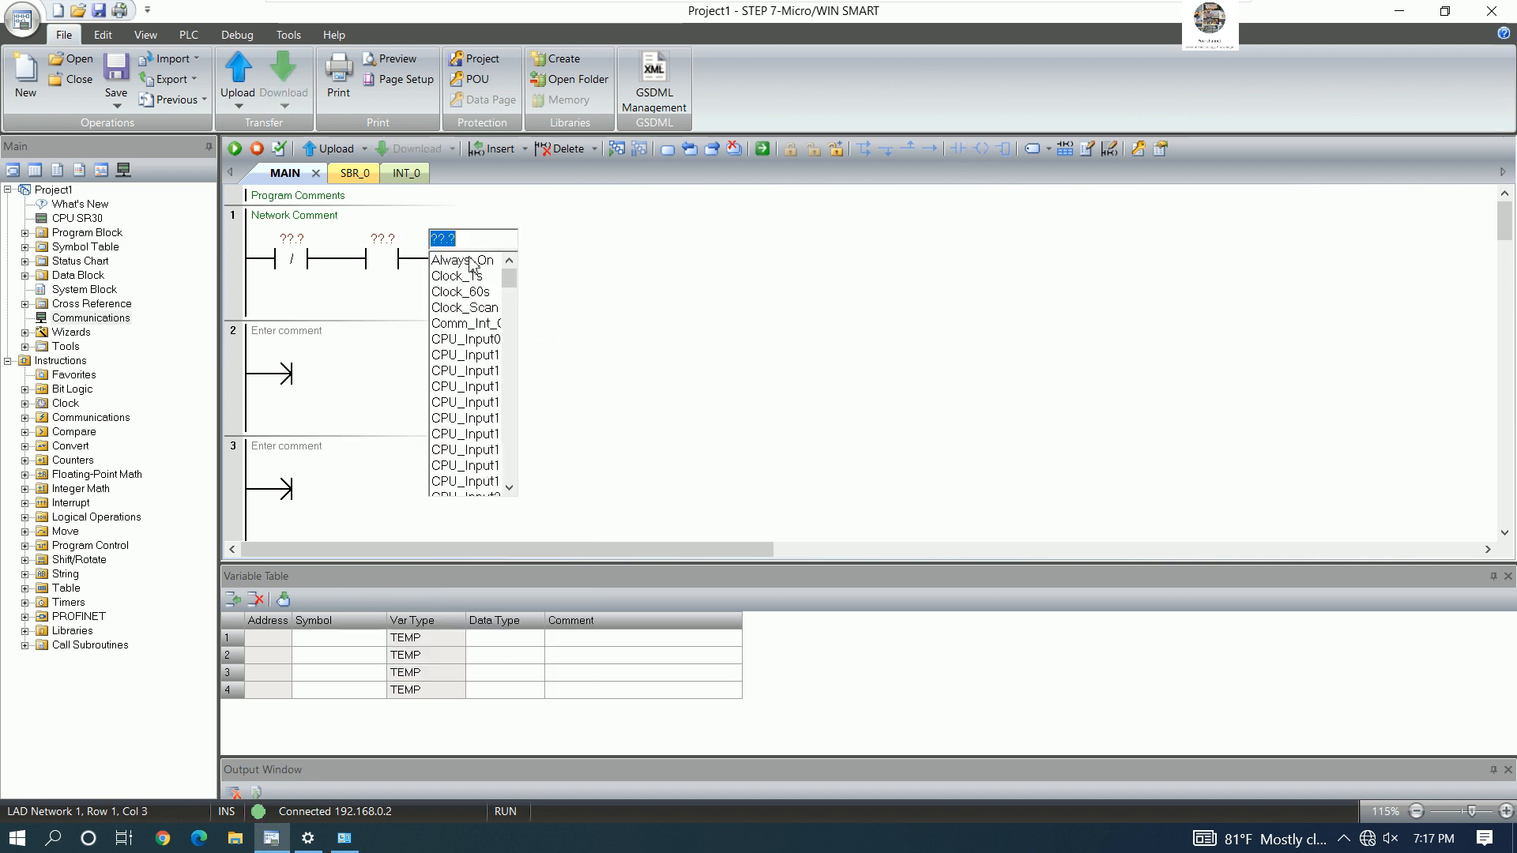
- Add a normally open contact below the series one in network 1 and join both its ends to form a parallel branch
click(376, 311)
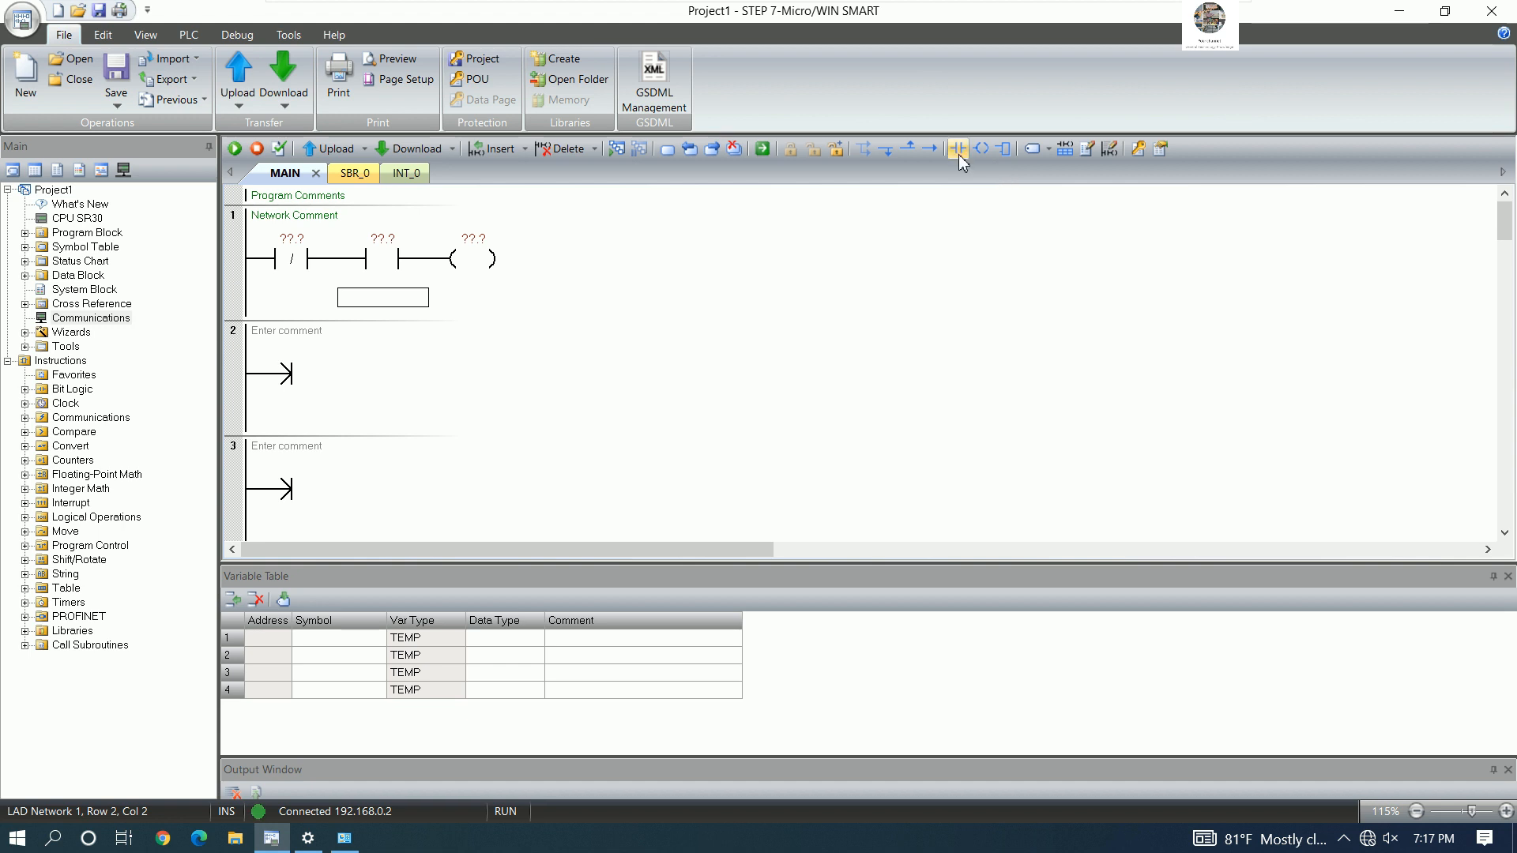
click(959, 154)
click(390, 297)
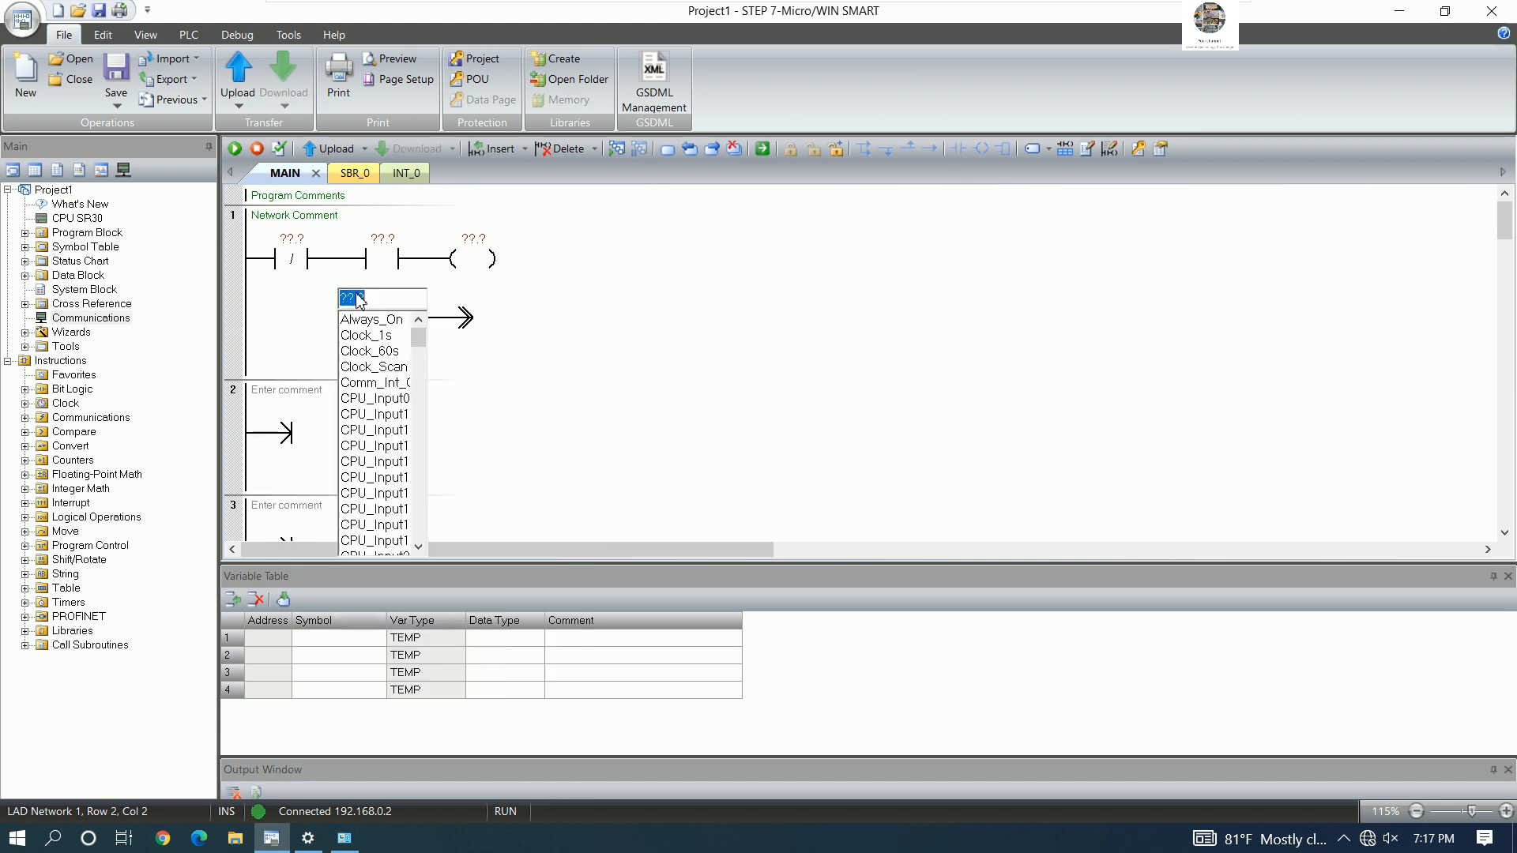
click(311, 320)
key(ctrl+Up)
key(Right)
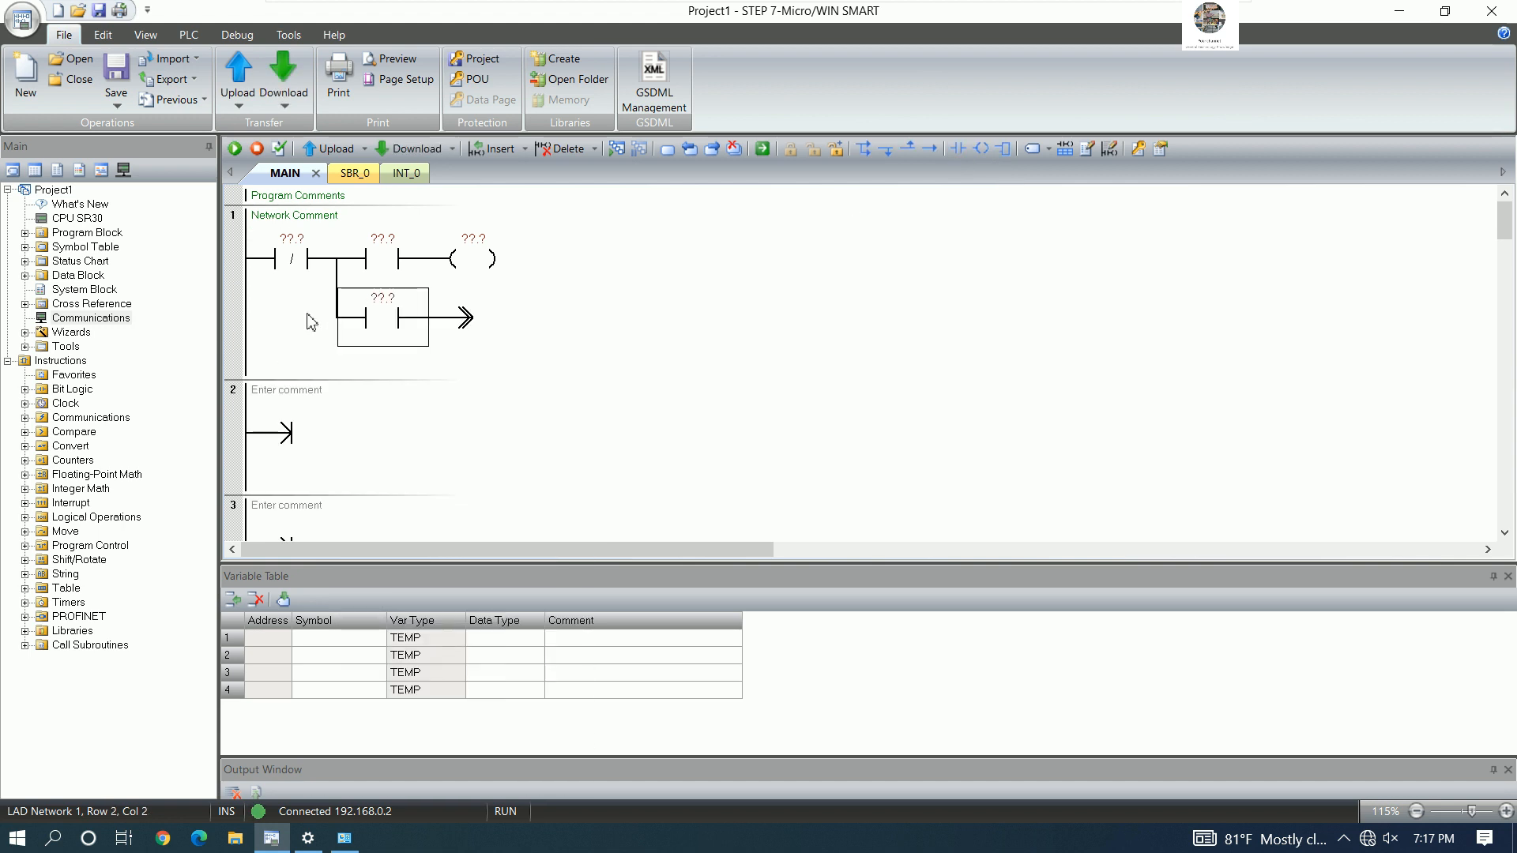
key(ctrl+Up)
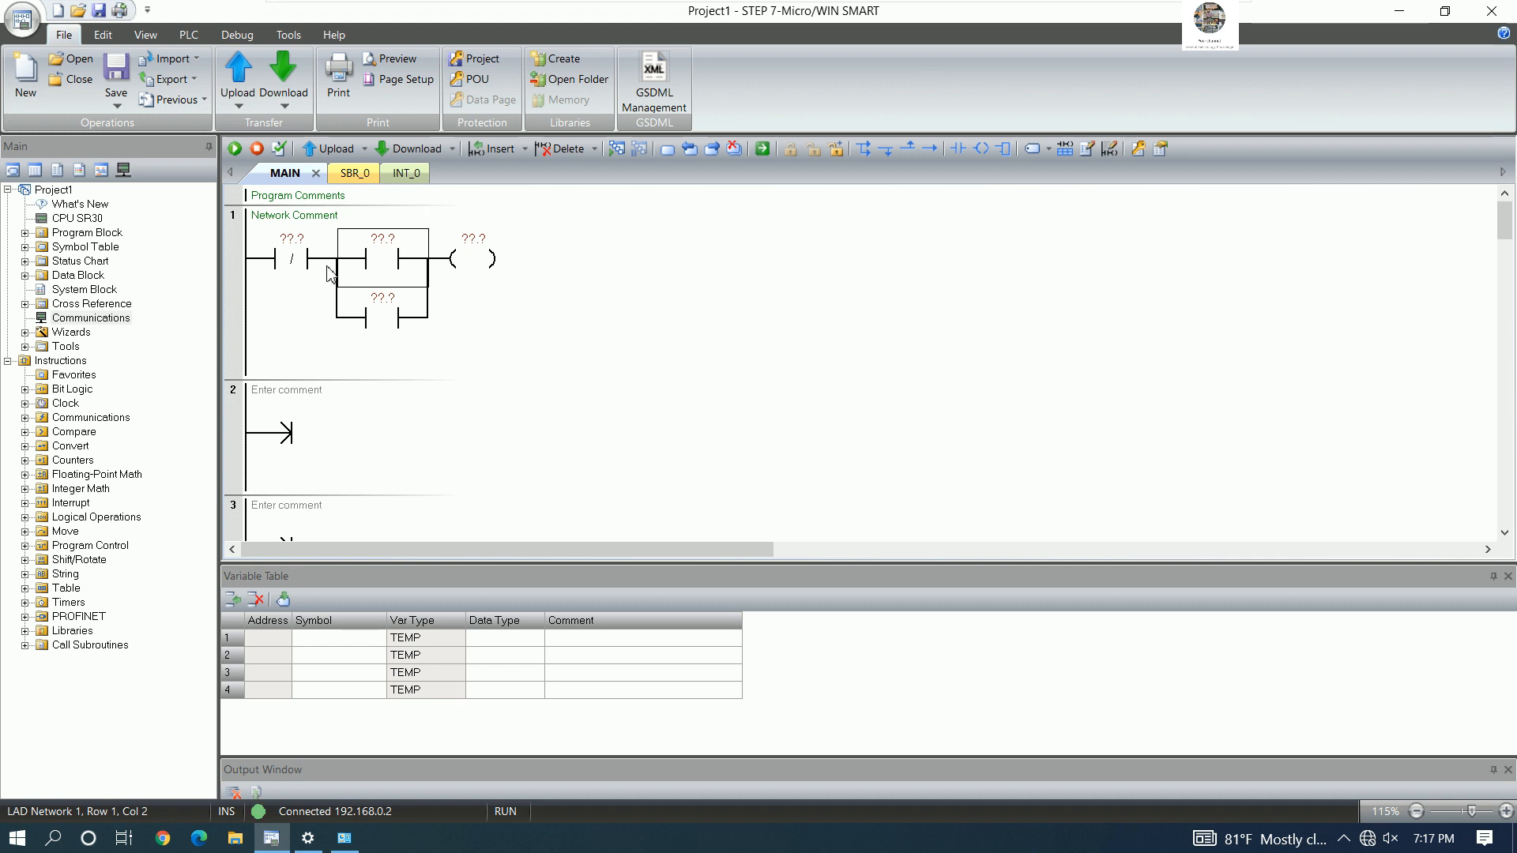
- Assign address M0.0 to the normally closed contact and M0.1 to the upper normally open contact in network 1
click(304, 247)
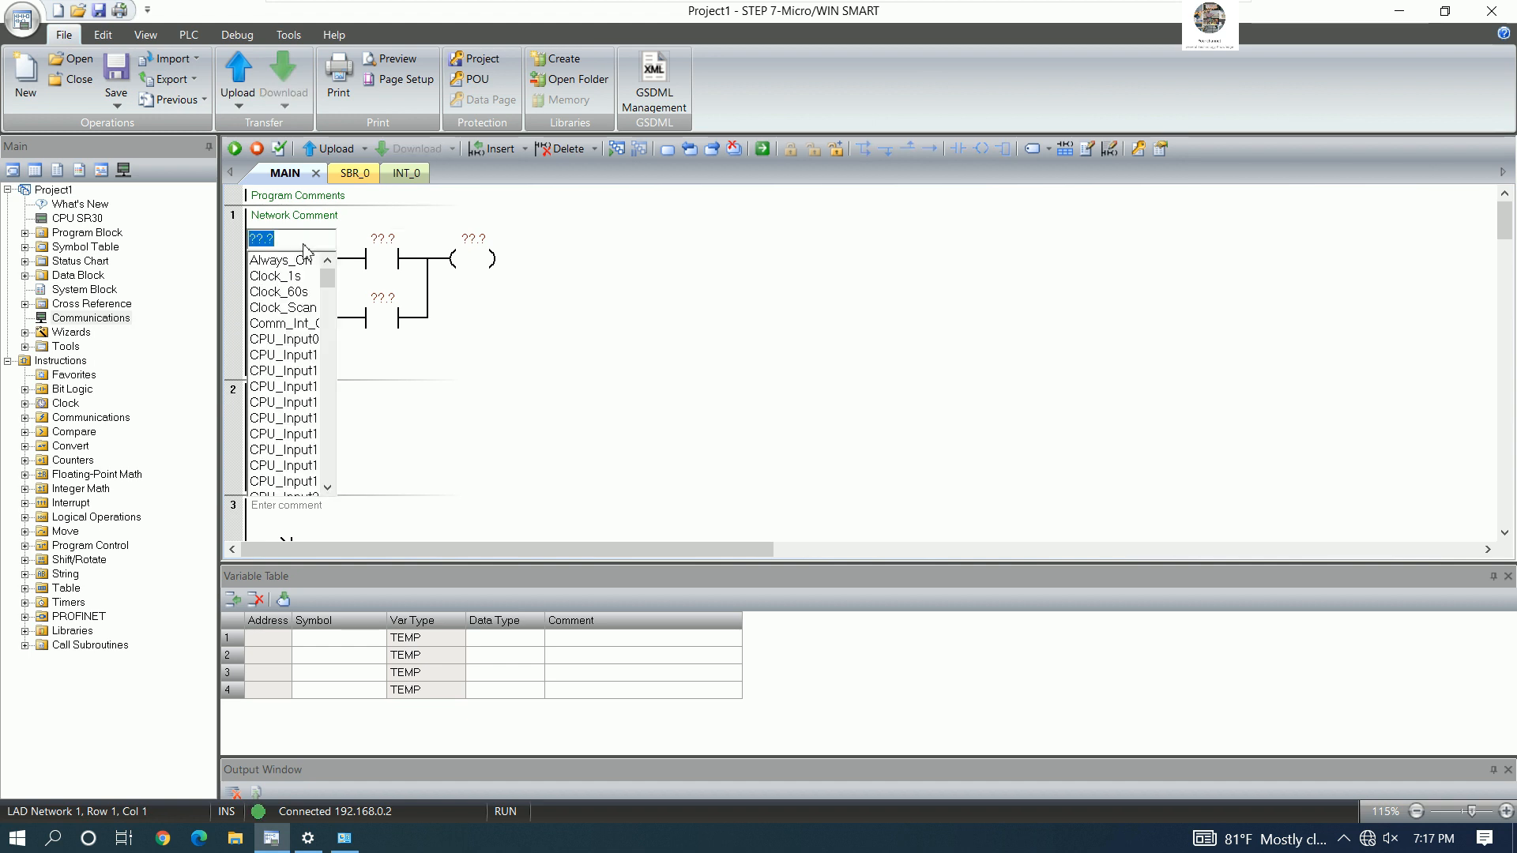
text(m0.)
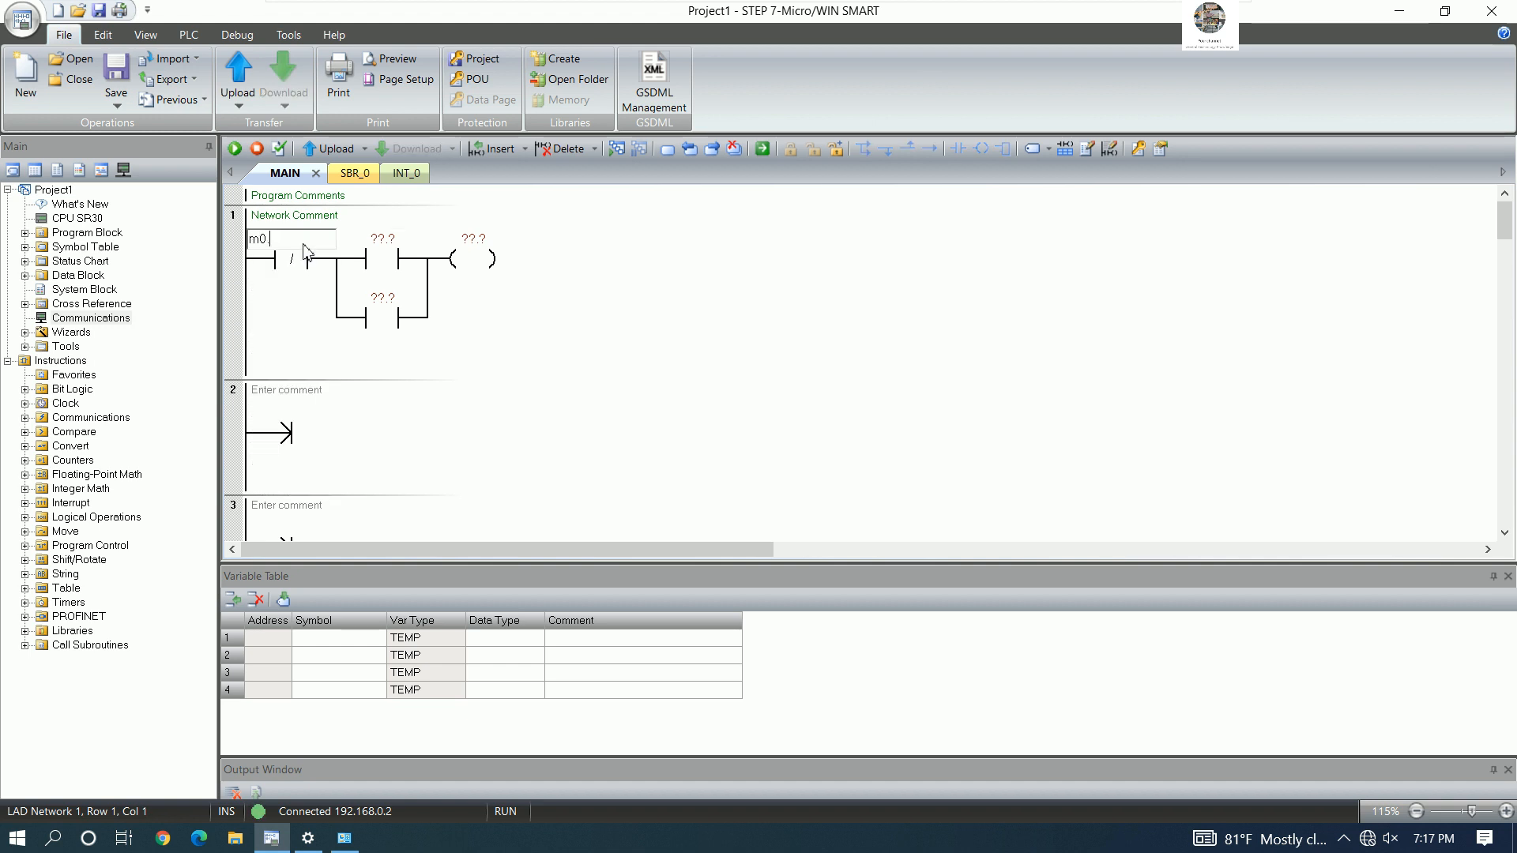
text(0)
key(Return)
click(388, 245)
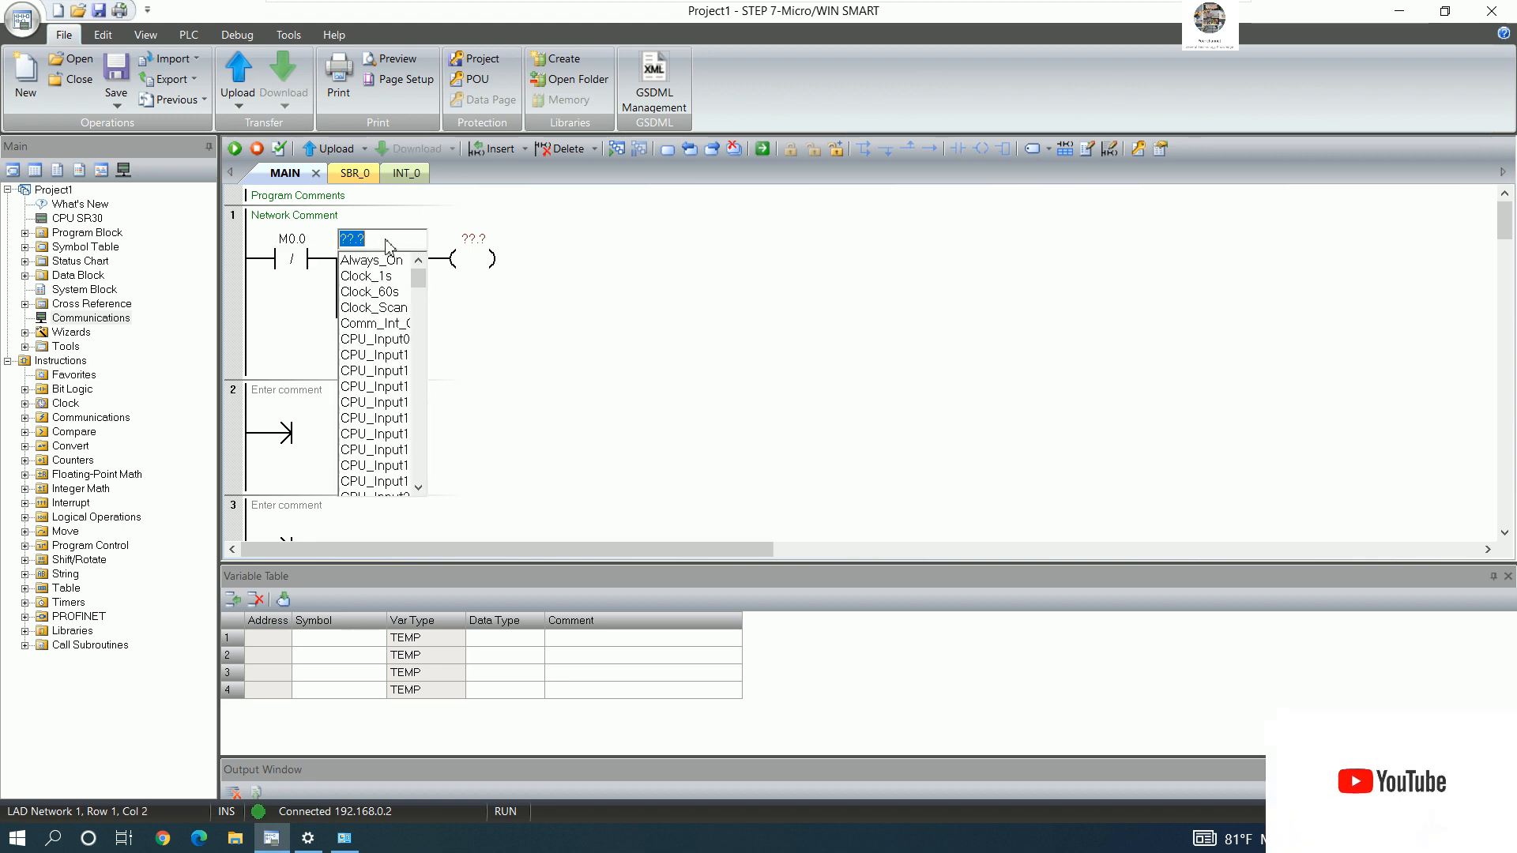
text(m0.1)
key(Return)
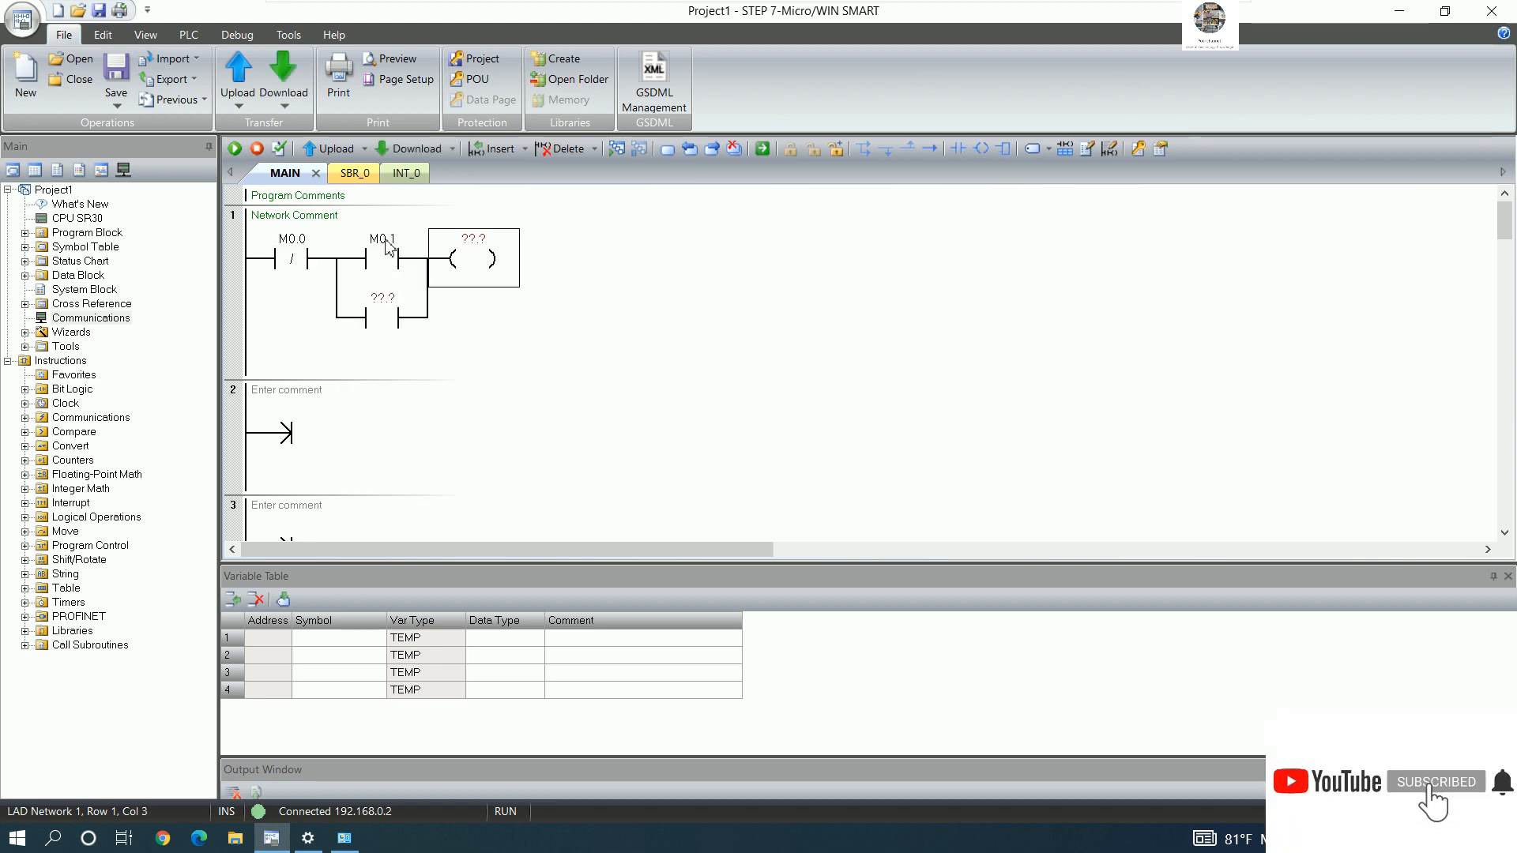
- Assign address Q0.0 to the output coil and to the parallel branch contact in network 1
click(482, 251)
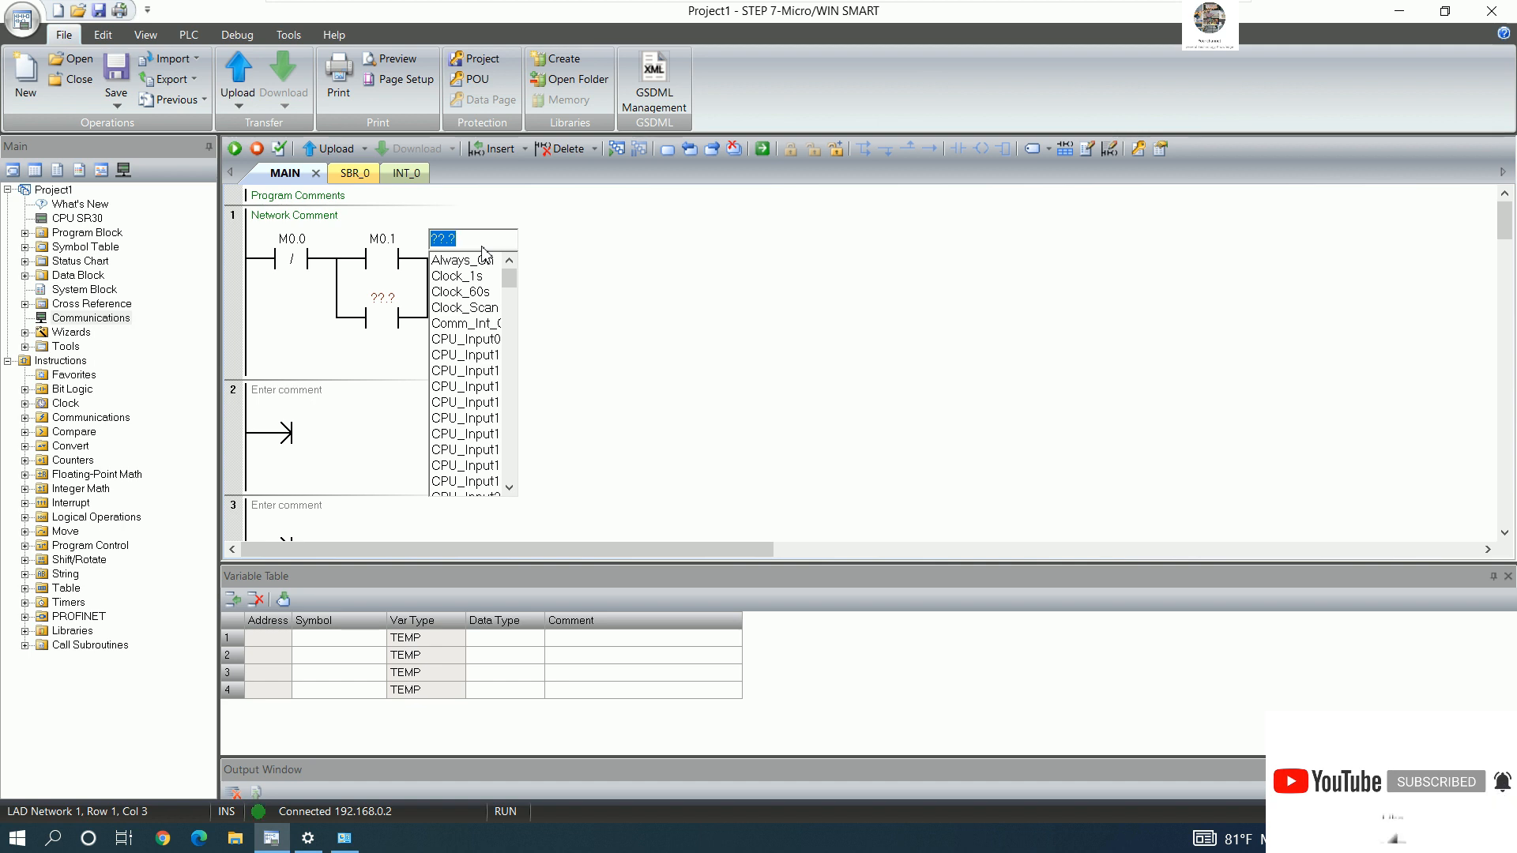
text(q0.0)
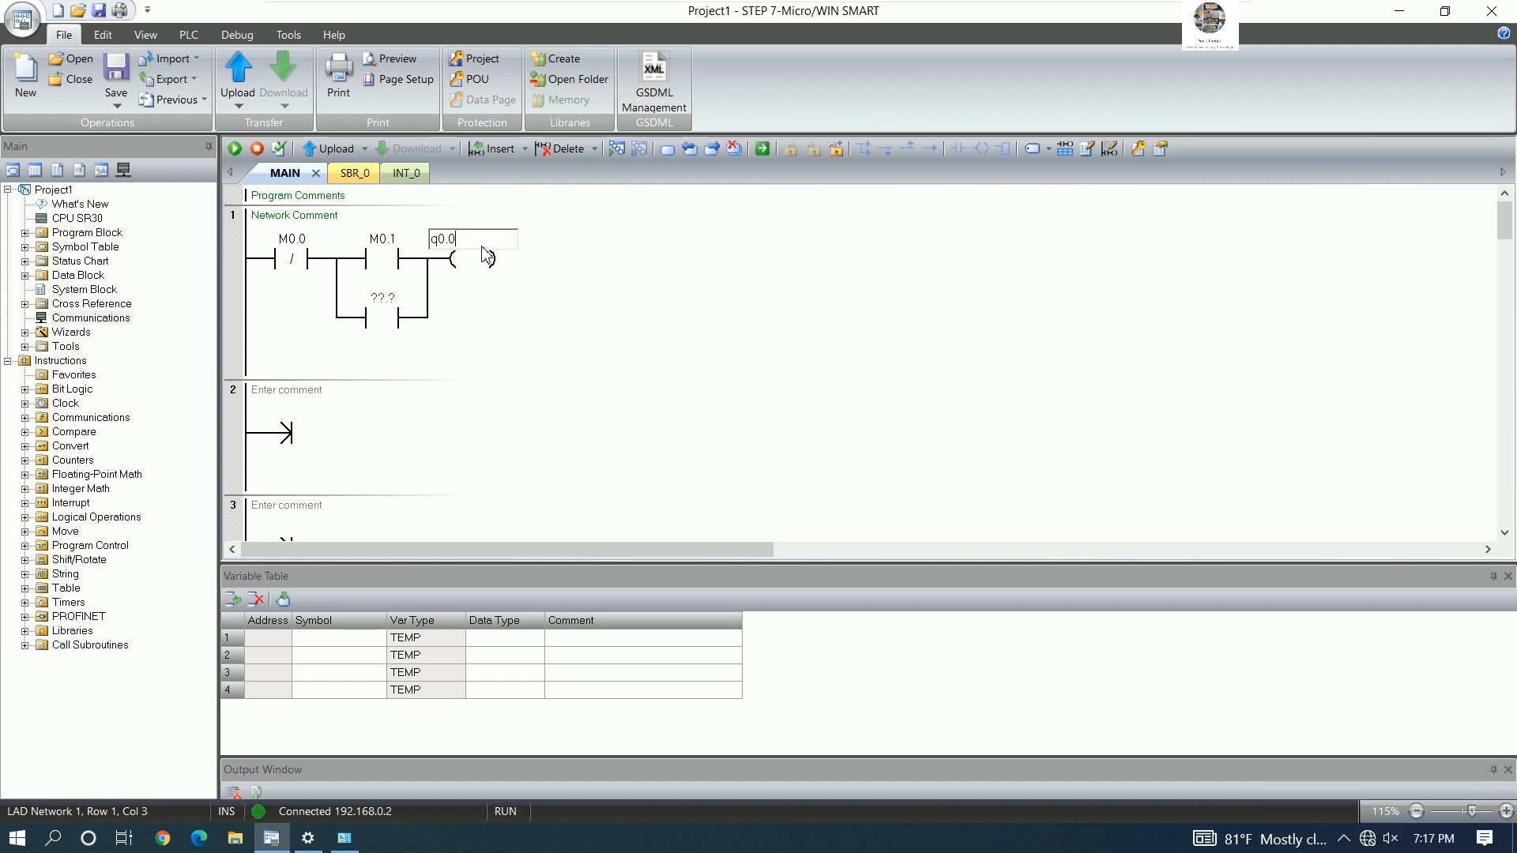
key(Return)
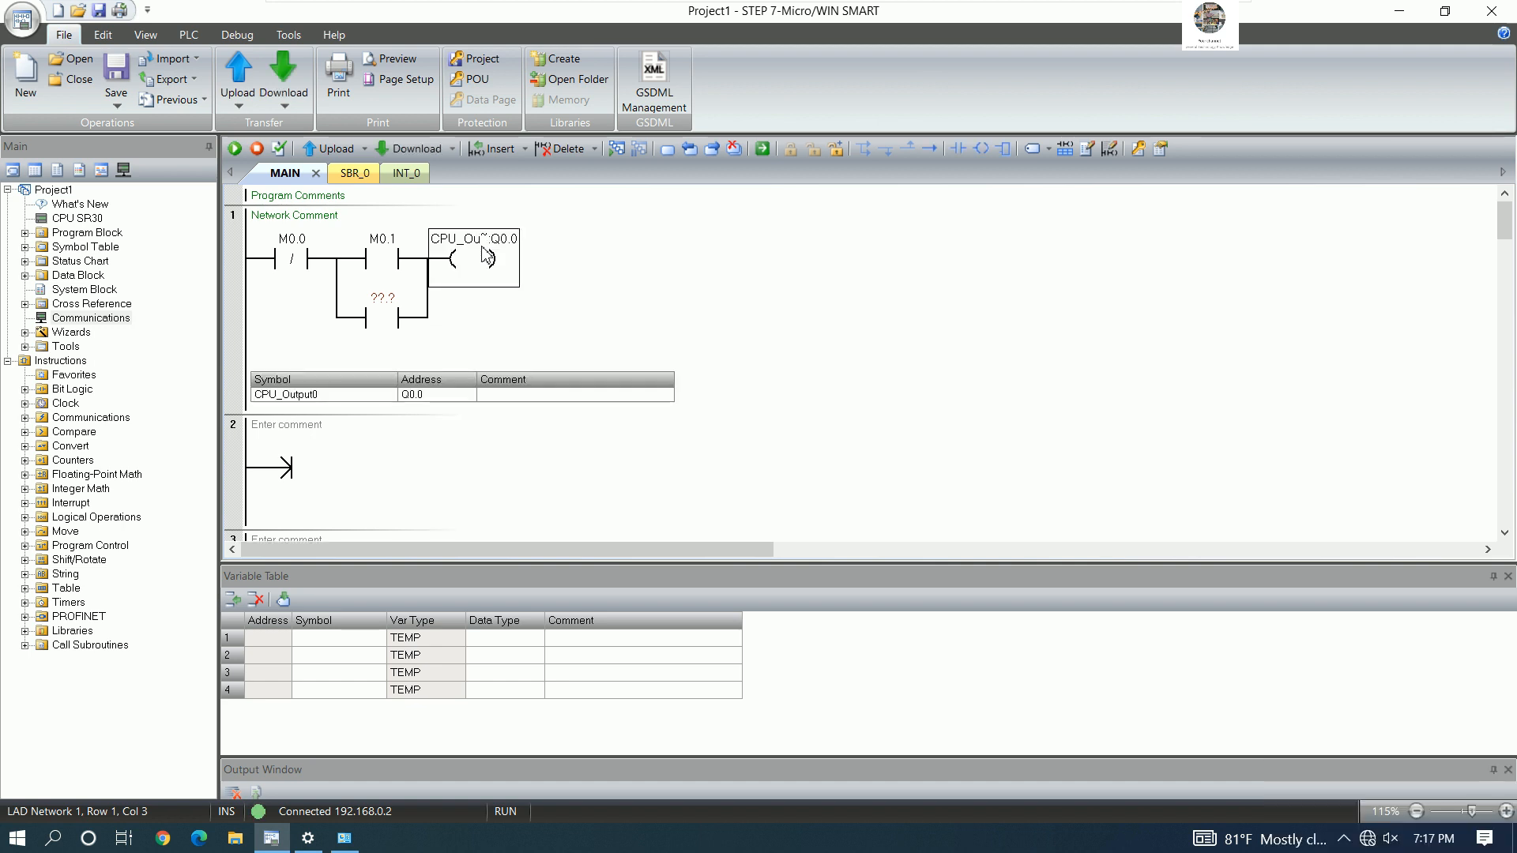
click(401, 308)
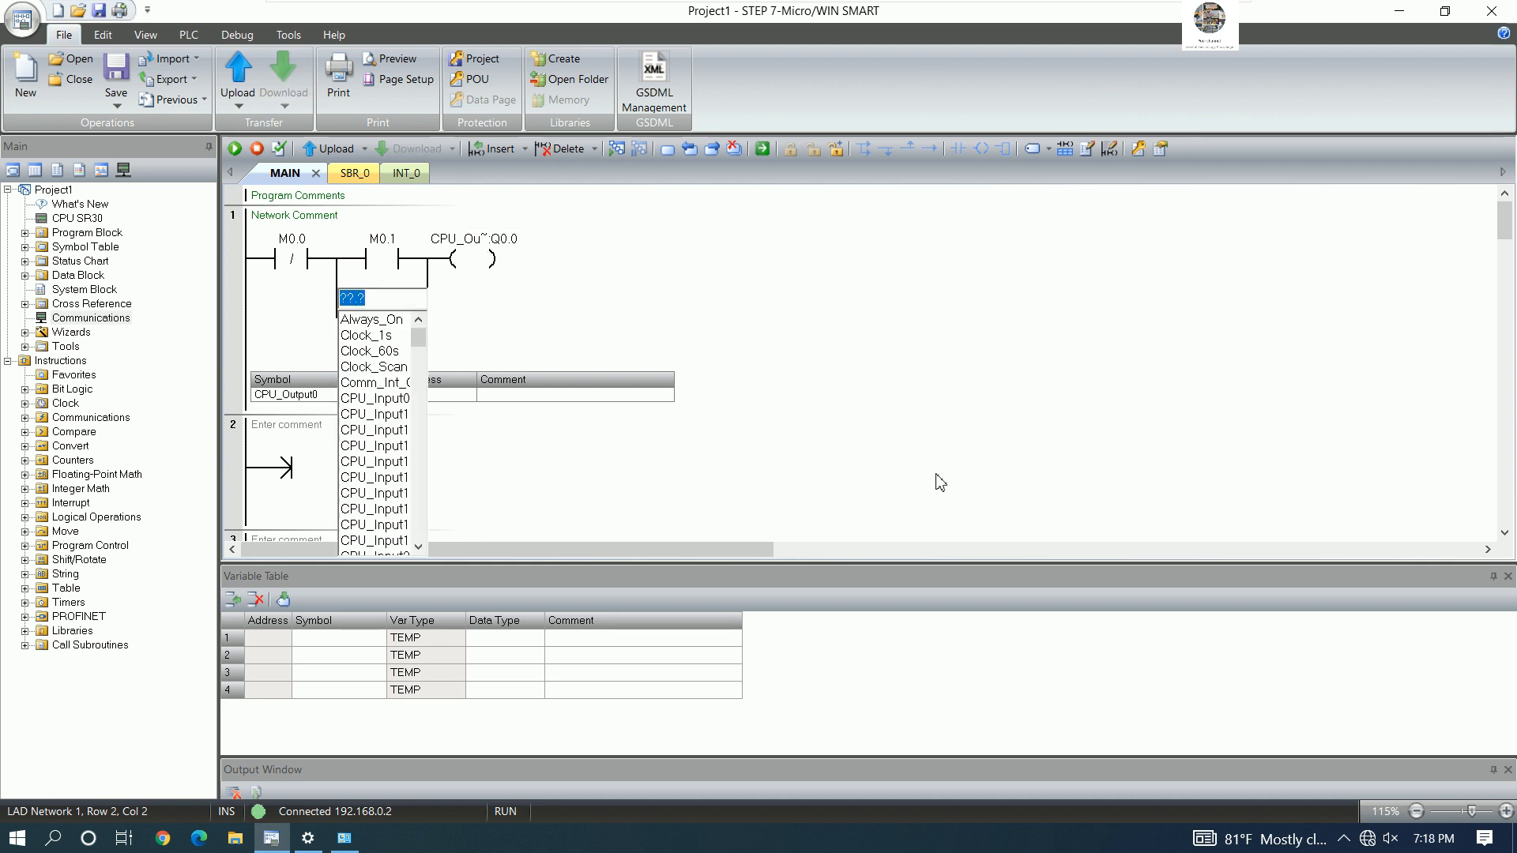
text(q0.0)
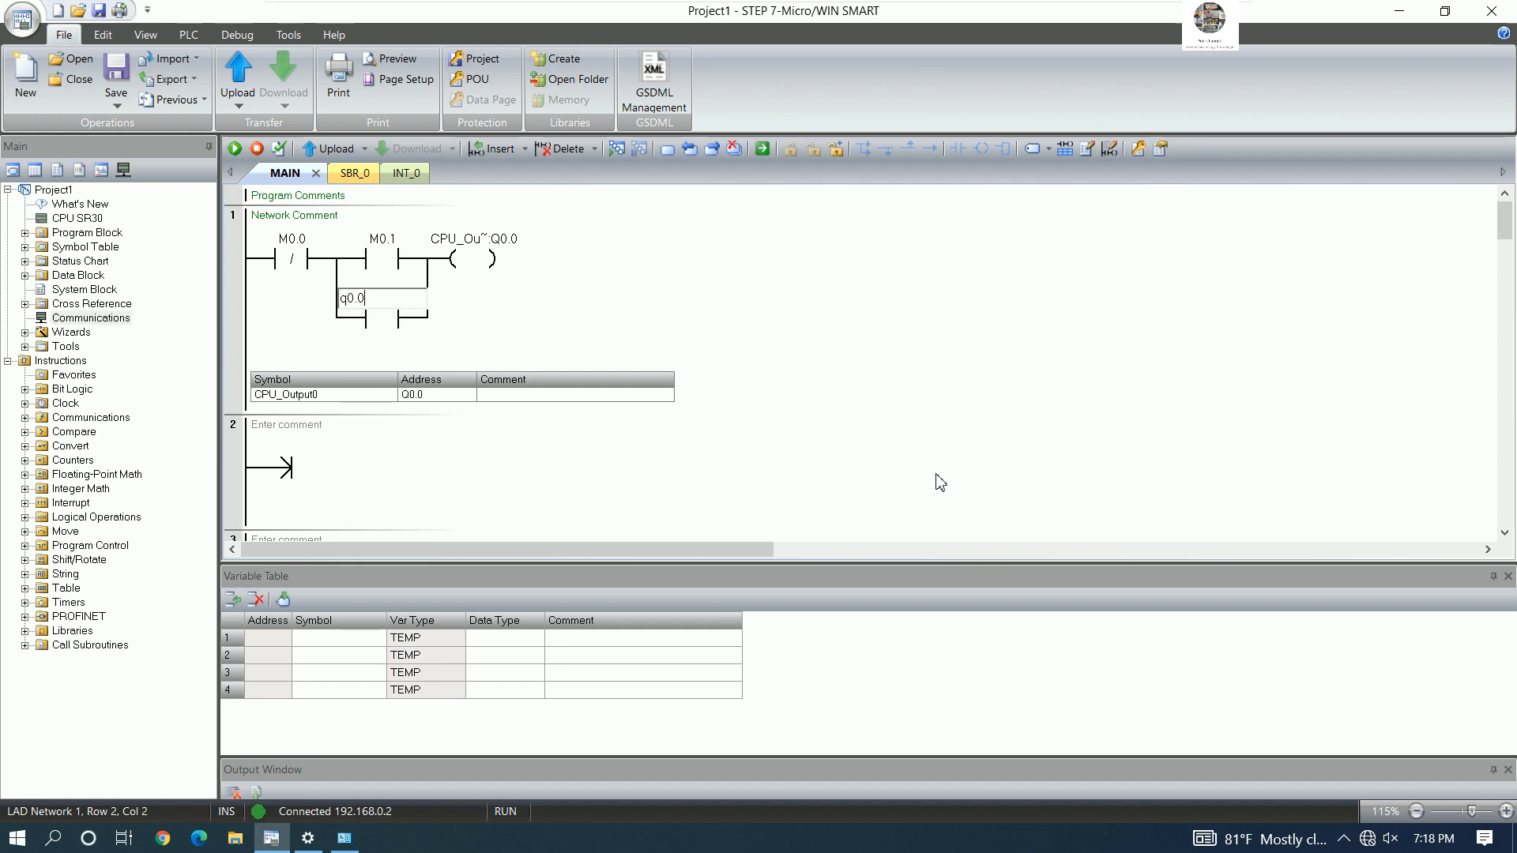
key(Return)
click(775, 343)
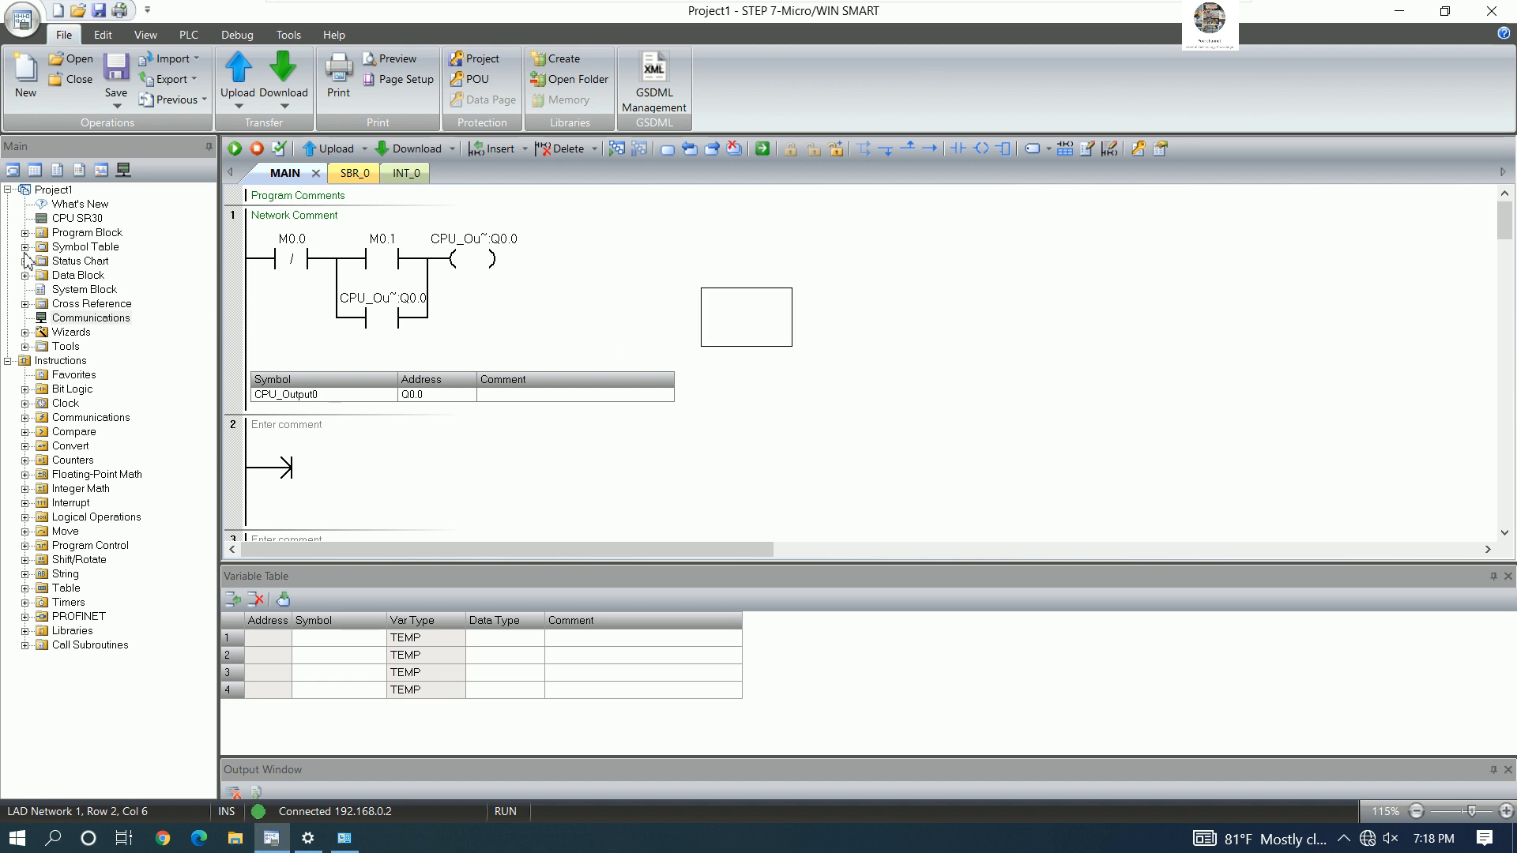
- Add symbol STARTM1 with address M0.1 and comment "START MOTOR1" to Table 1 of the symbol table
click(24, 249)
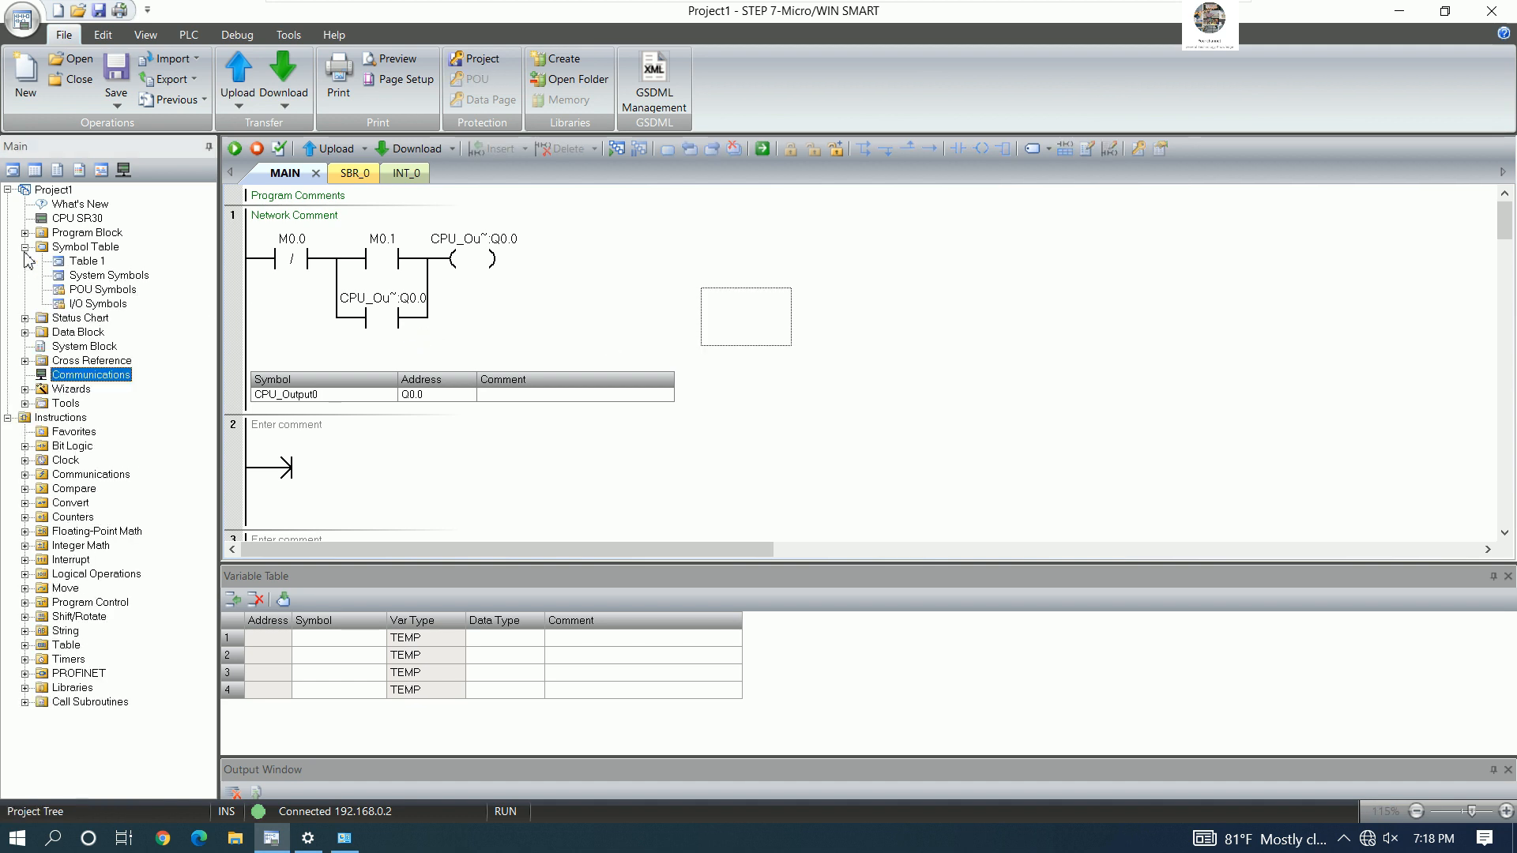
click(86, 264)
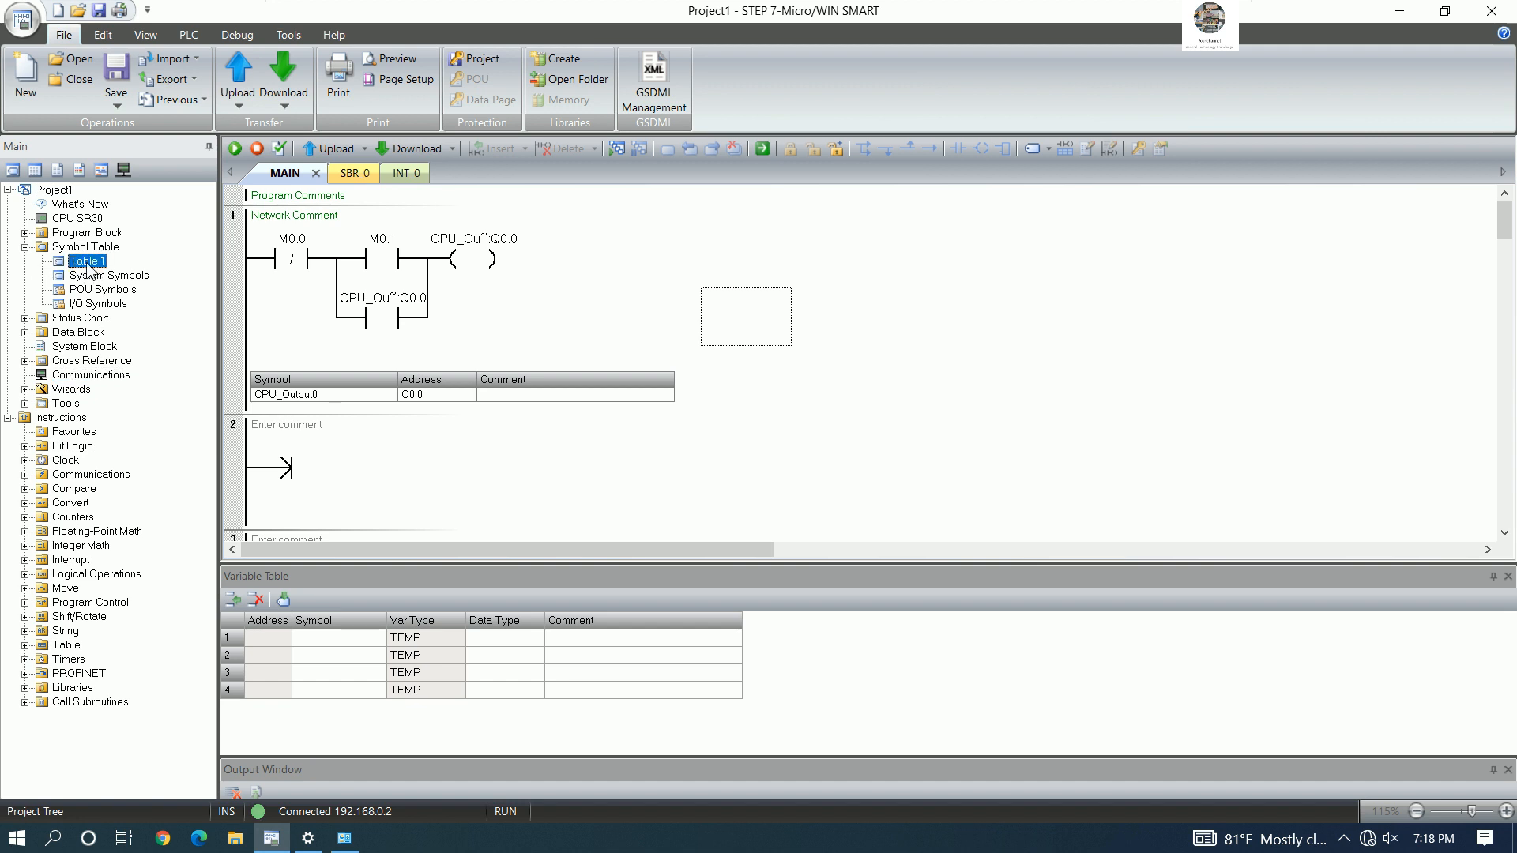
double_click(87, 267)
click(342, 426)
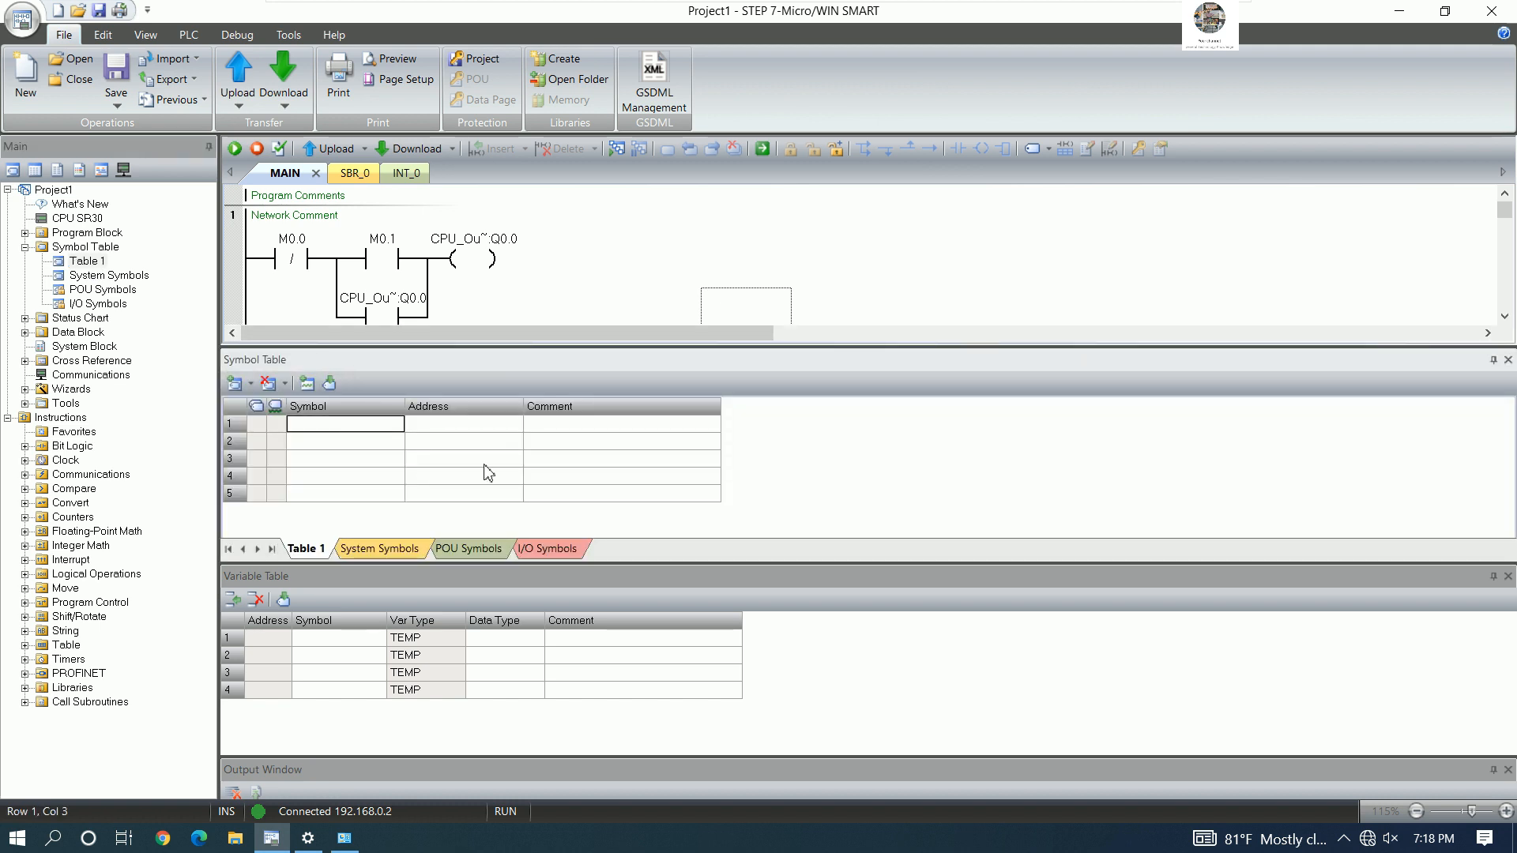
text(sTARTM1)
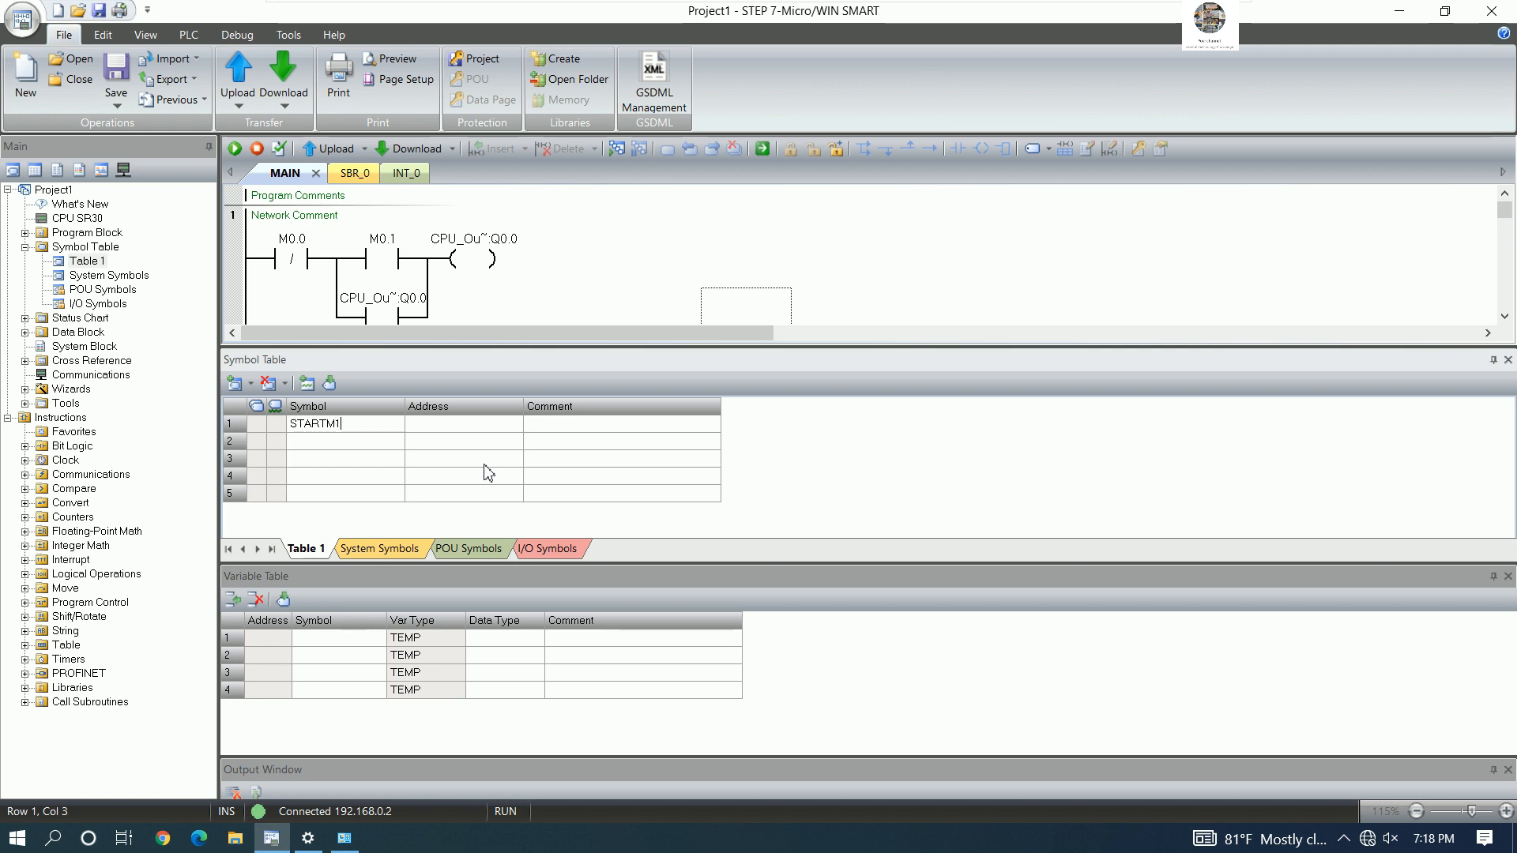
key(Return)
key(Tab)
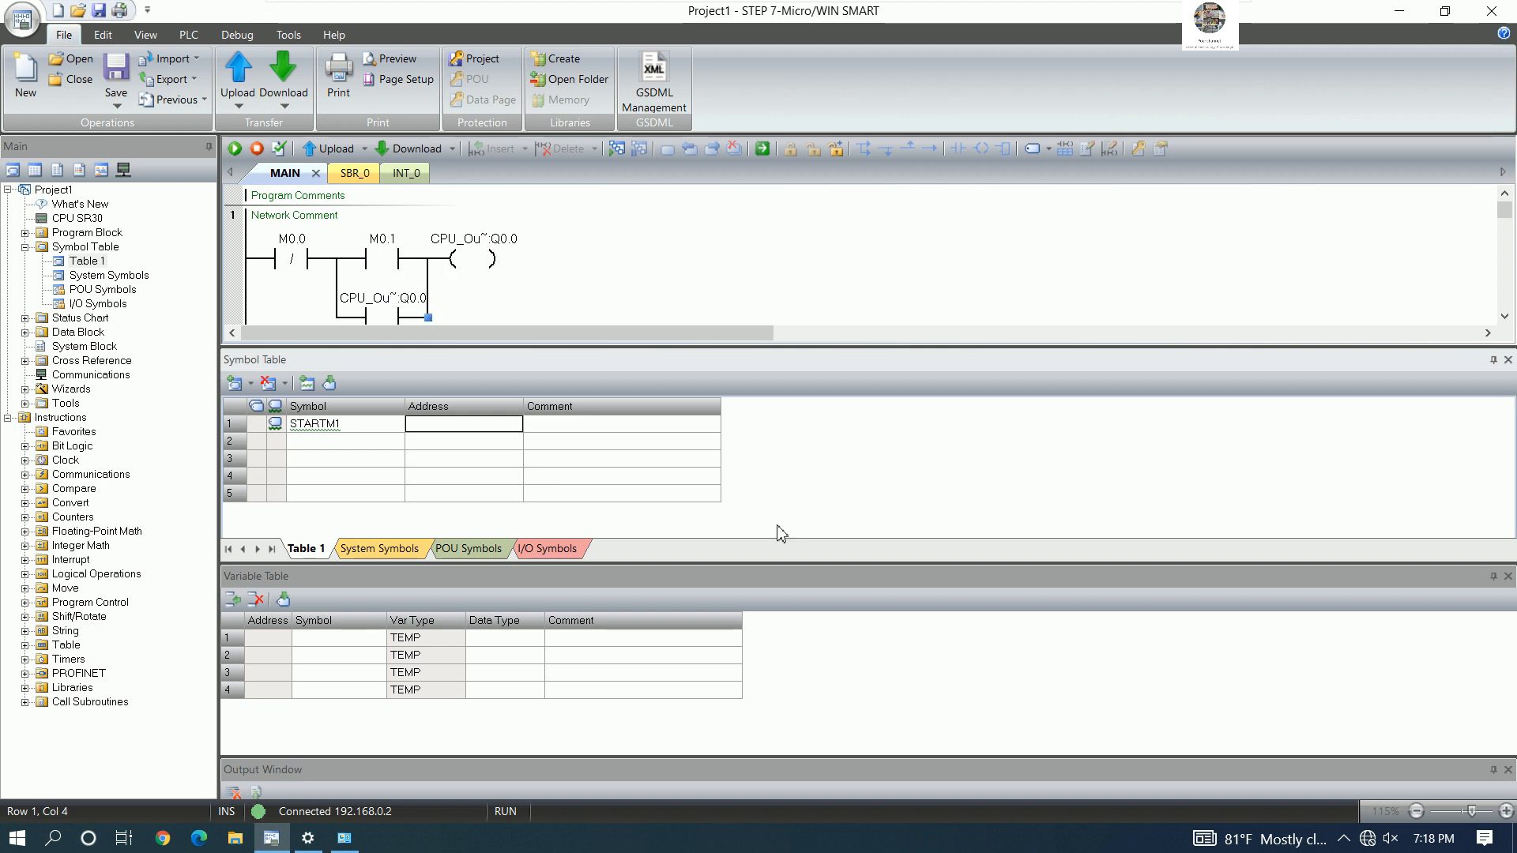
text(M0.1)
key(Tab)
text(STA)
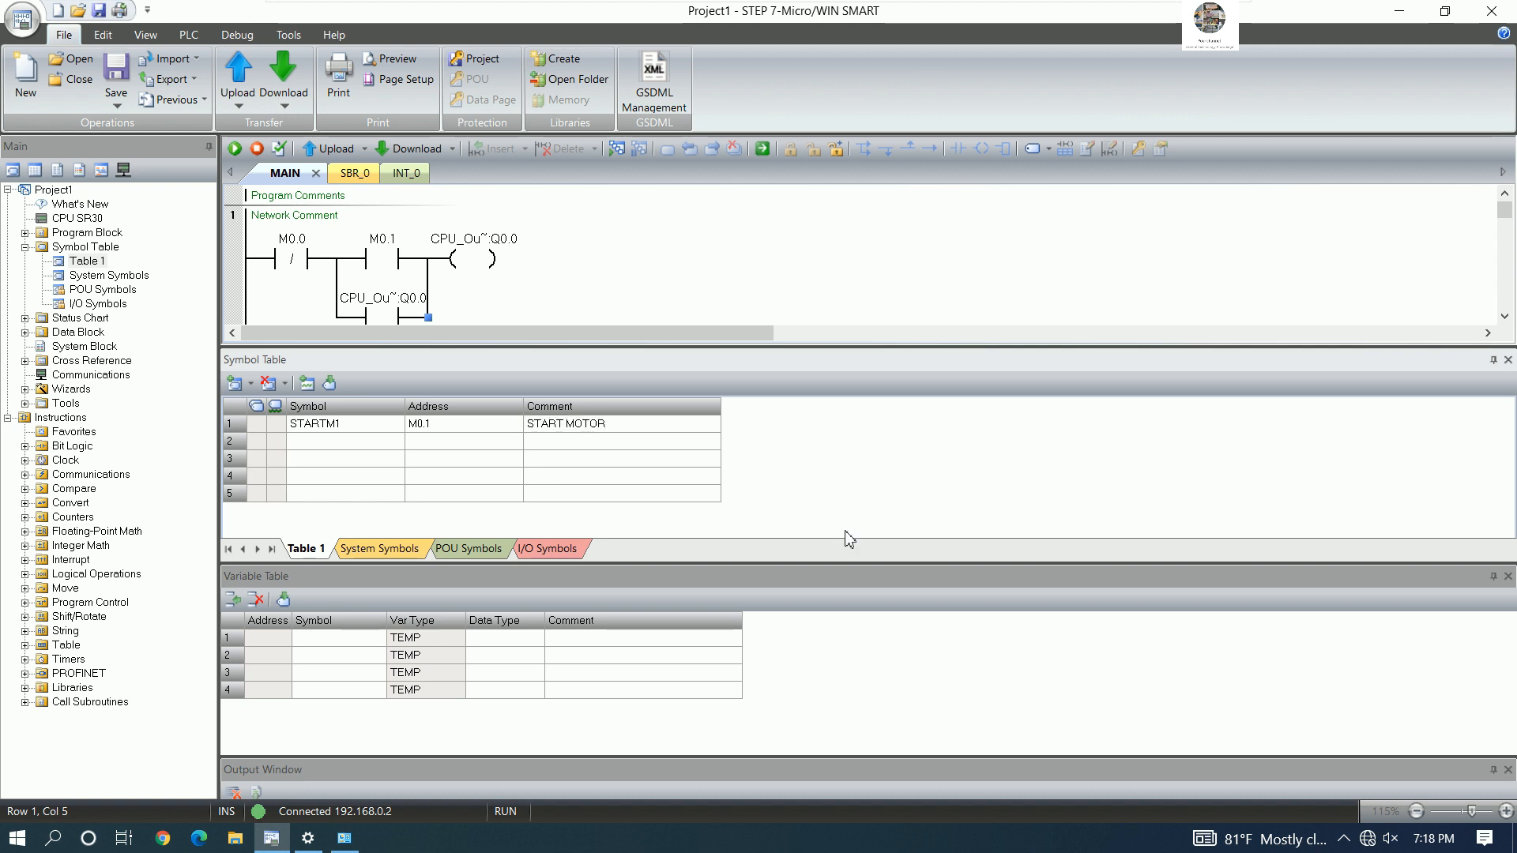
text(RT MOTOR1)
- Add symbol STOPM1 with address M0.0 and comment "STOP MOTOR1 COMMAND" in the second row of Table 1
click(391, 441)
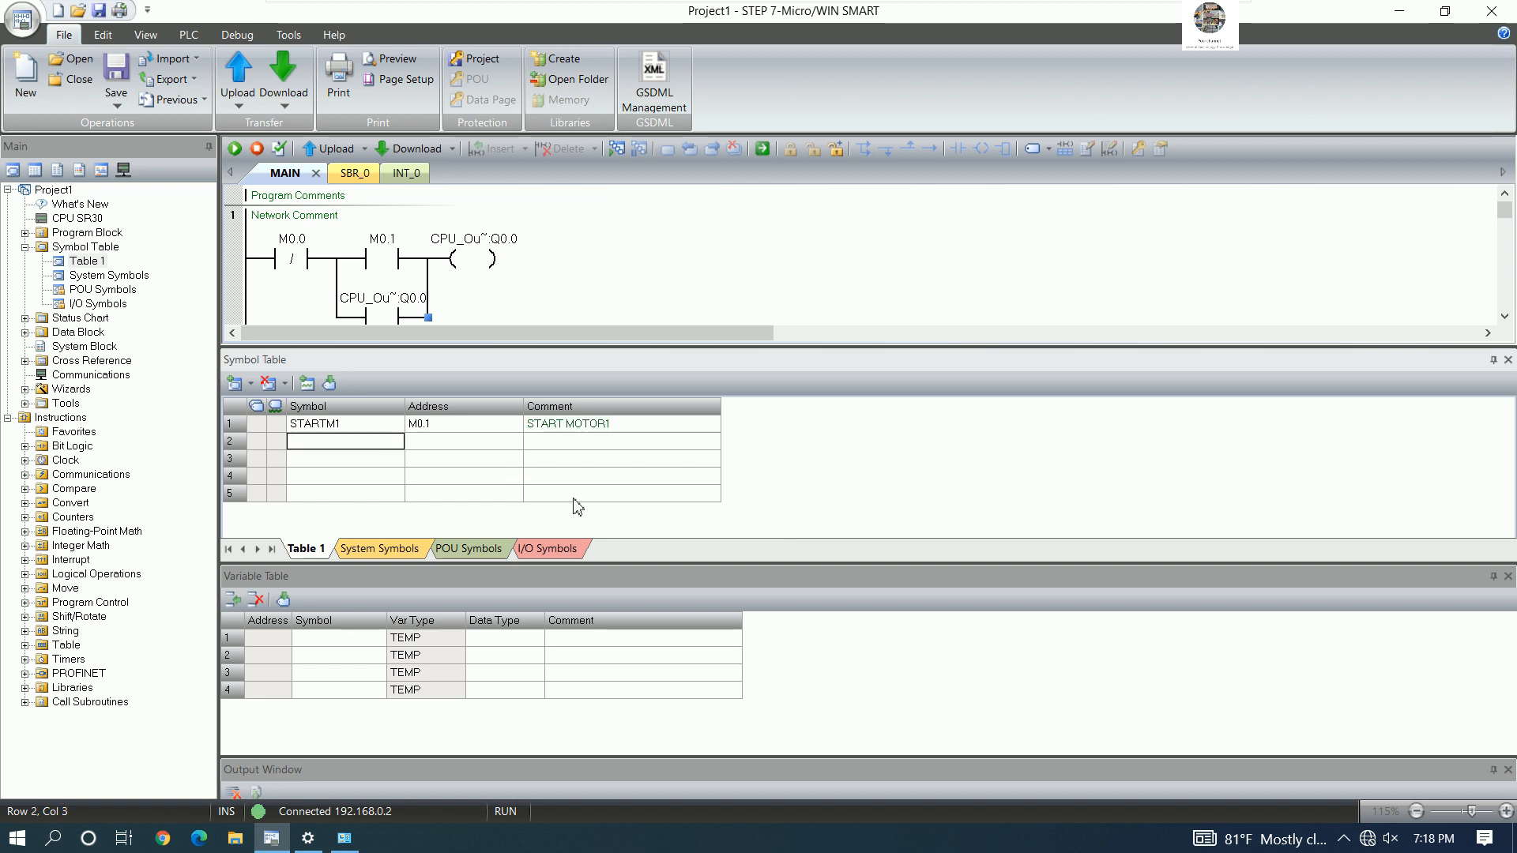
text(STOPM1)
key(Tab)
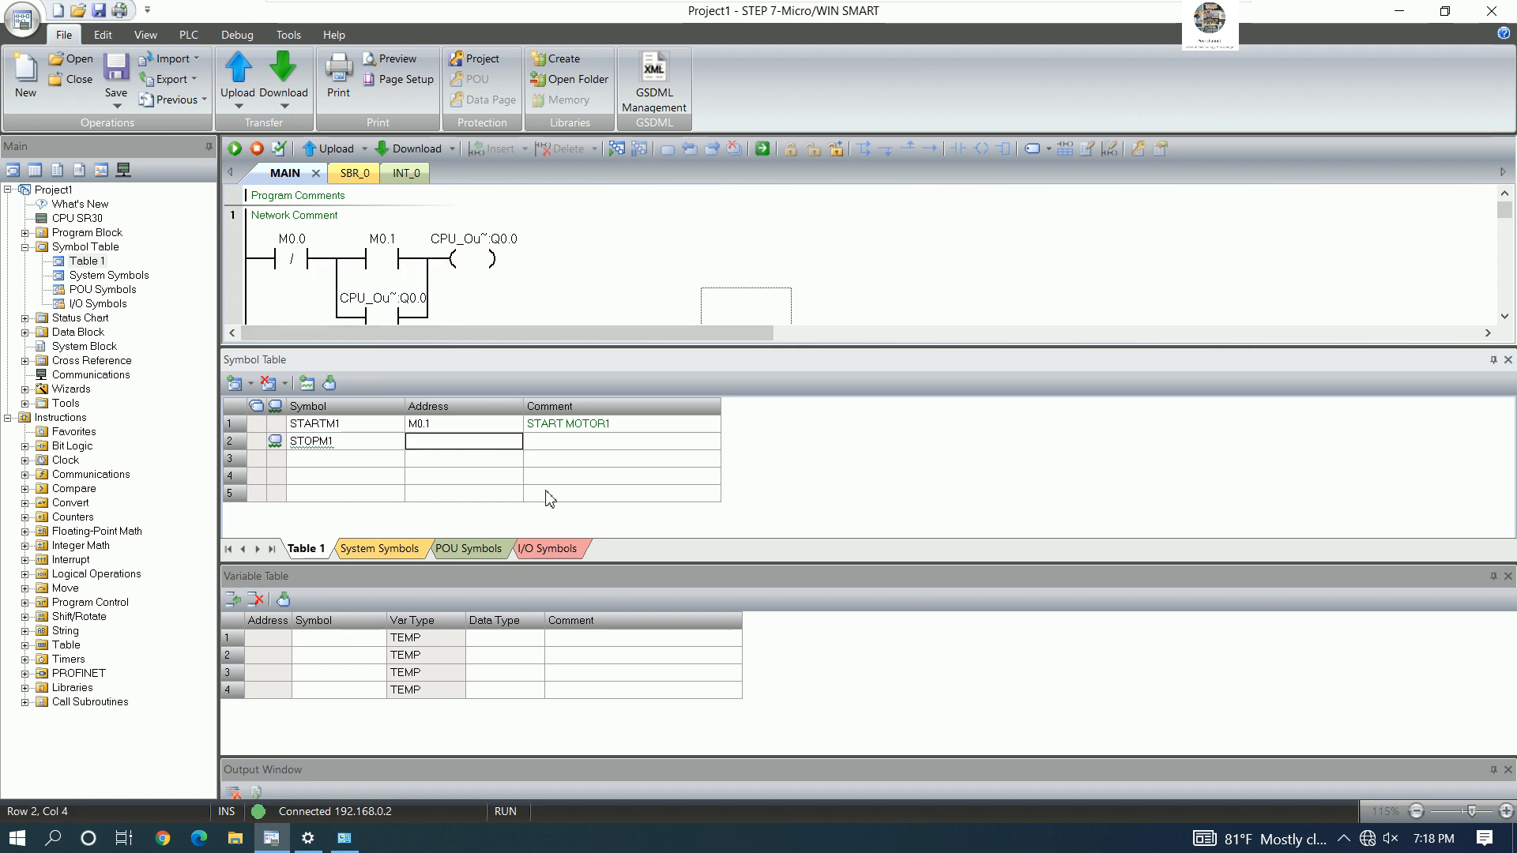
text(M0.0)
key(Return)
click(561, 444)
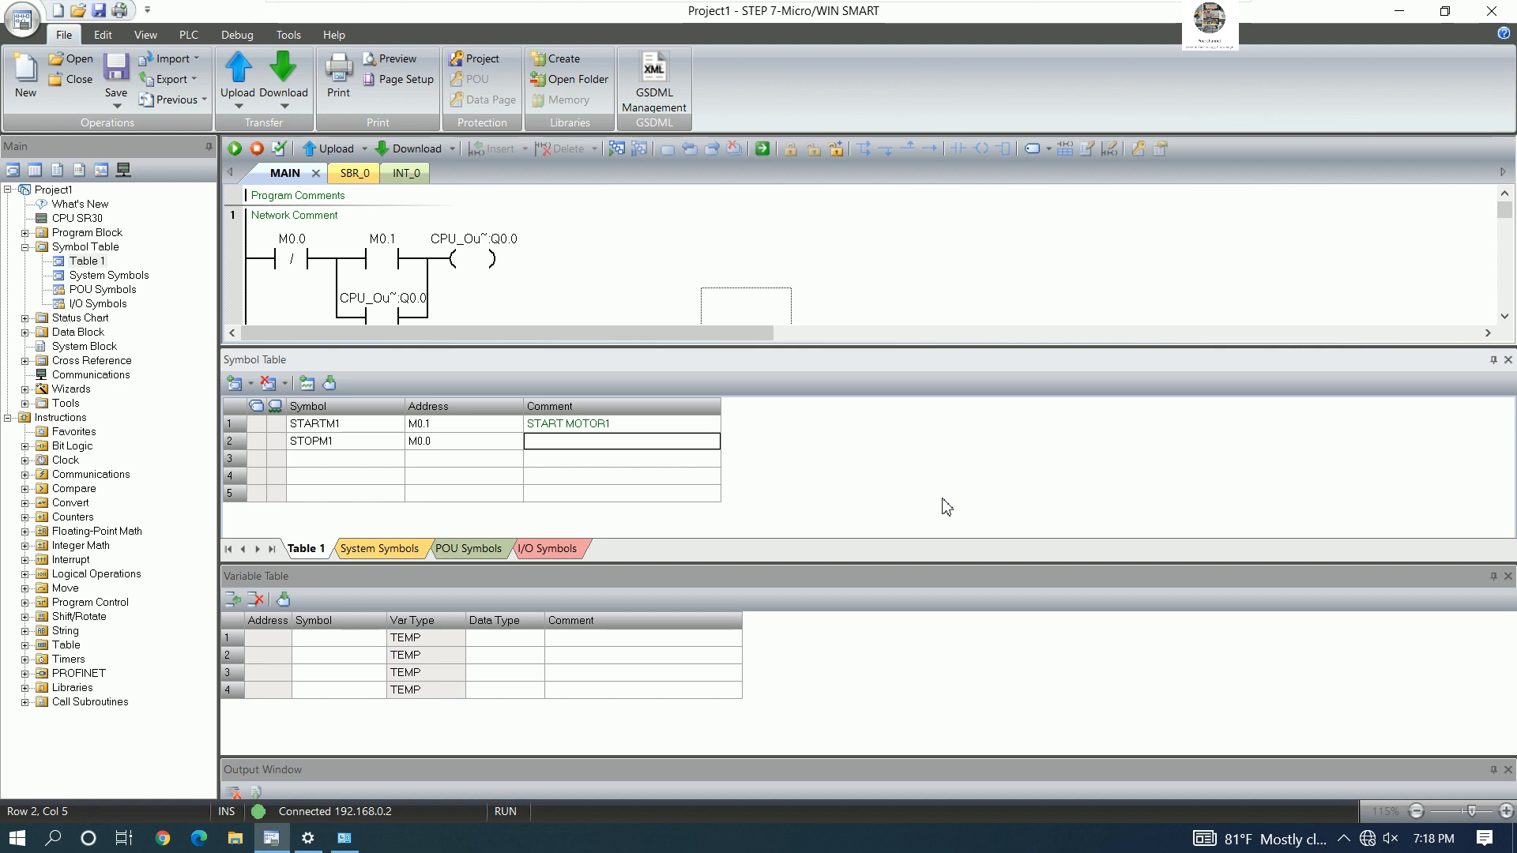
text(ST)
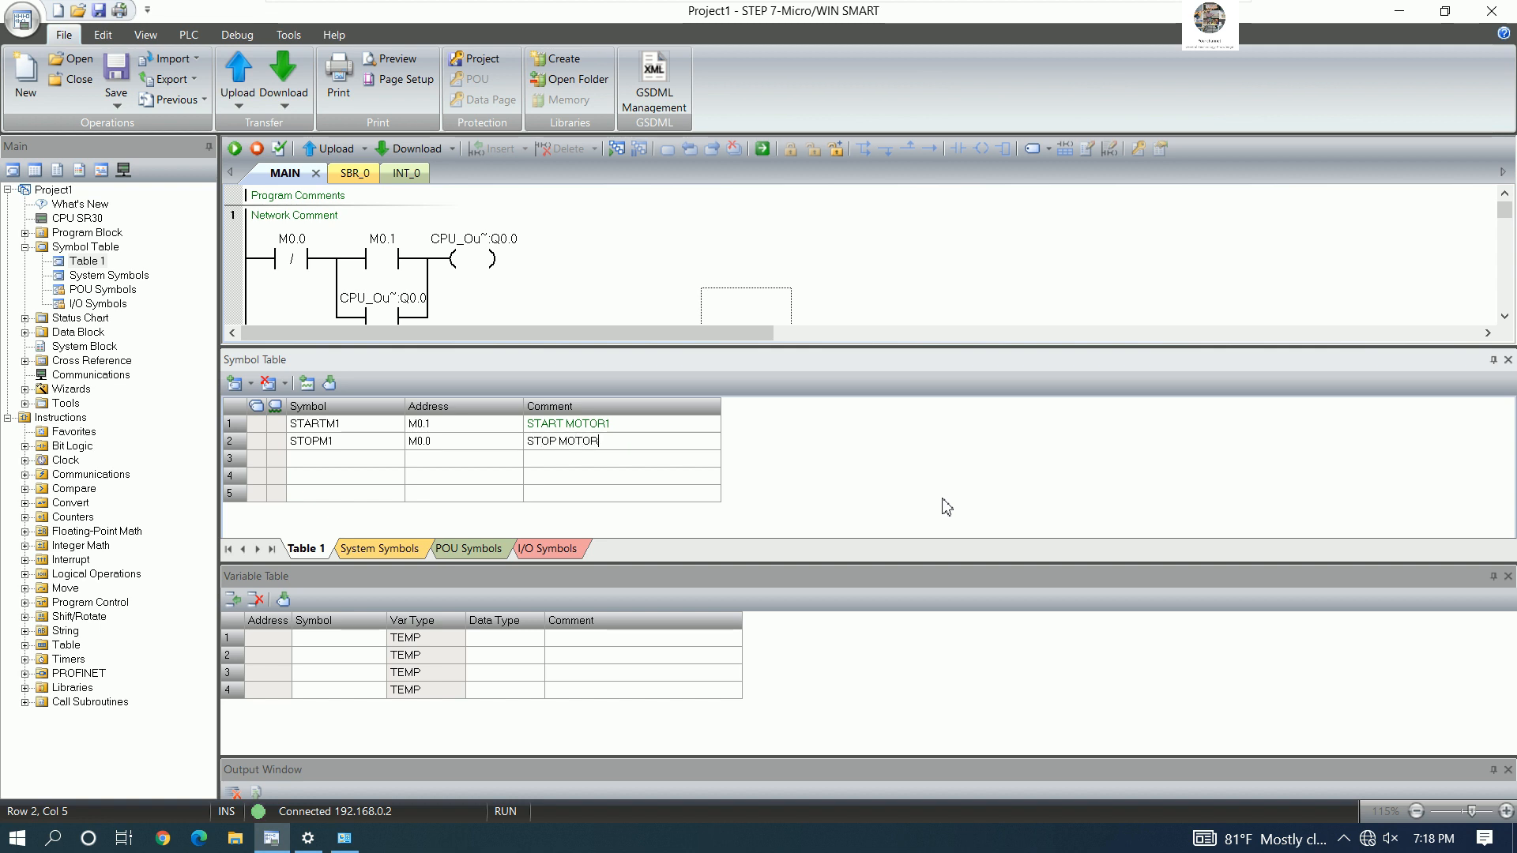
text(OP MOTOR1 COMMAND)
- Extend the STARTM1 symbol's comment to read "START MOTOR1 COMMAND"
click(668, 425)
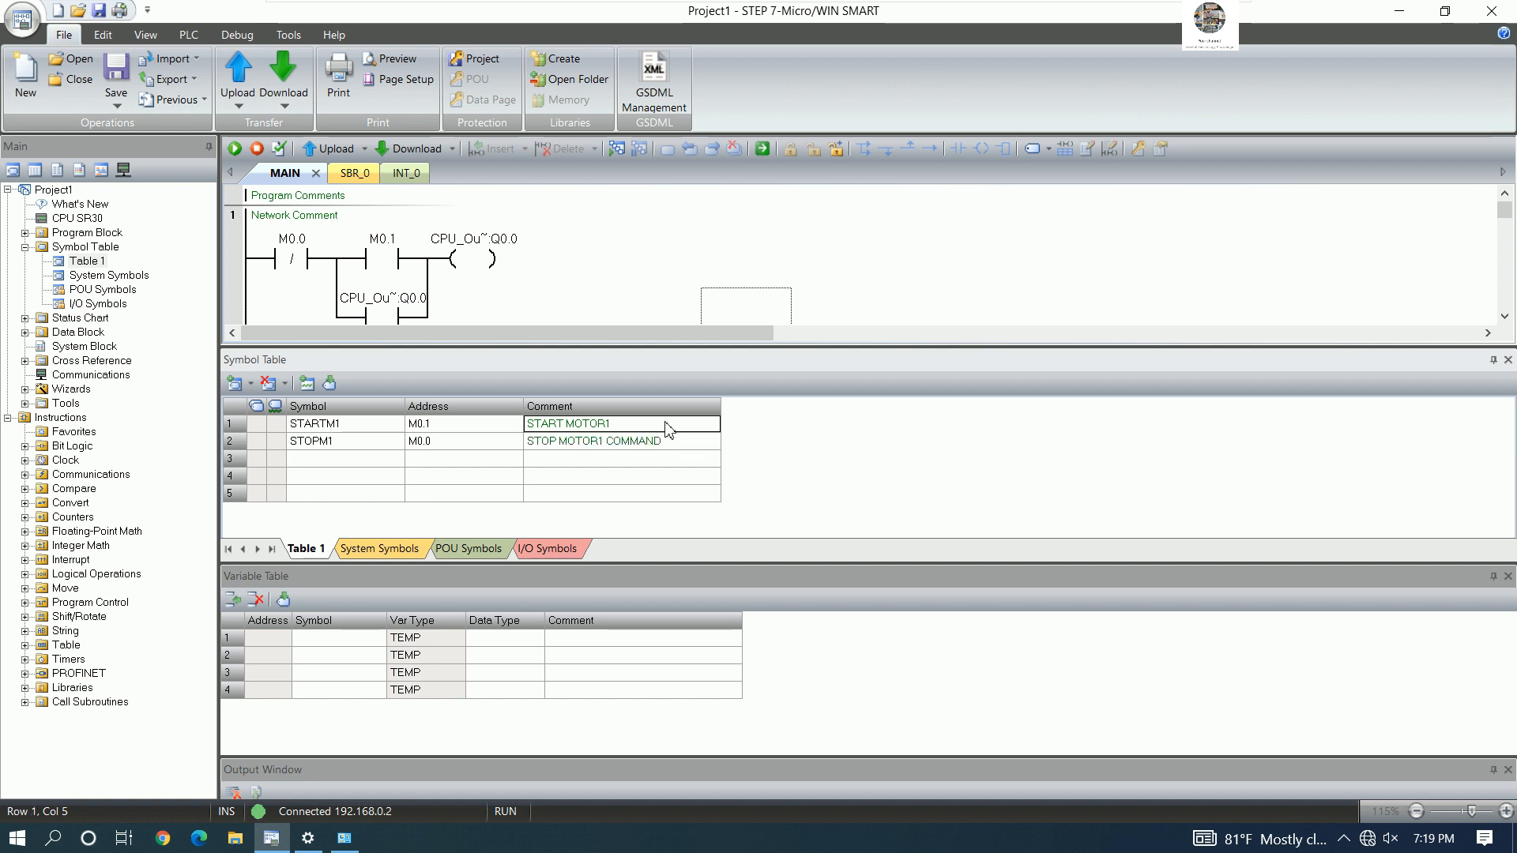
click(668, 427)
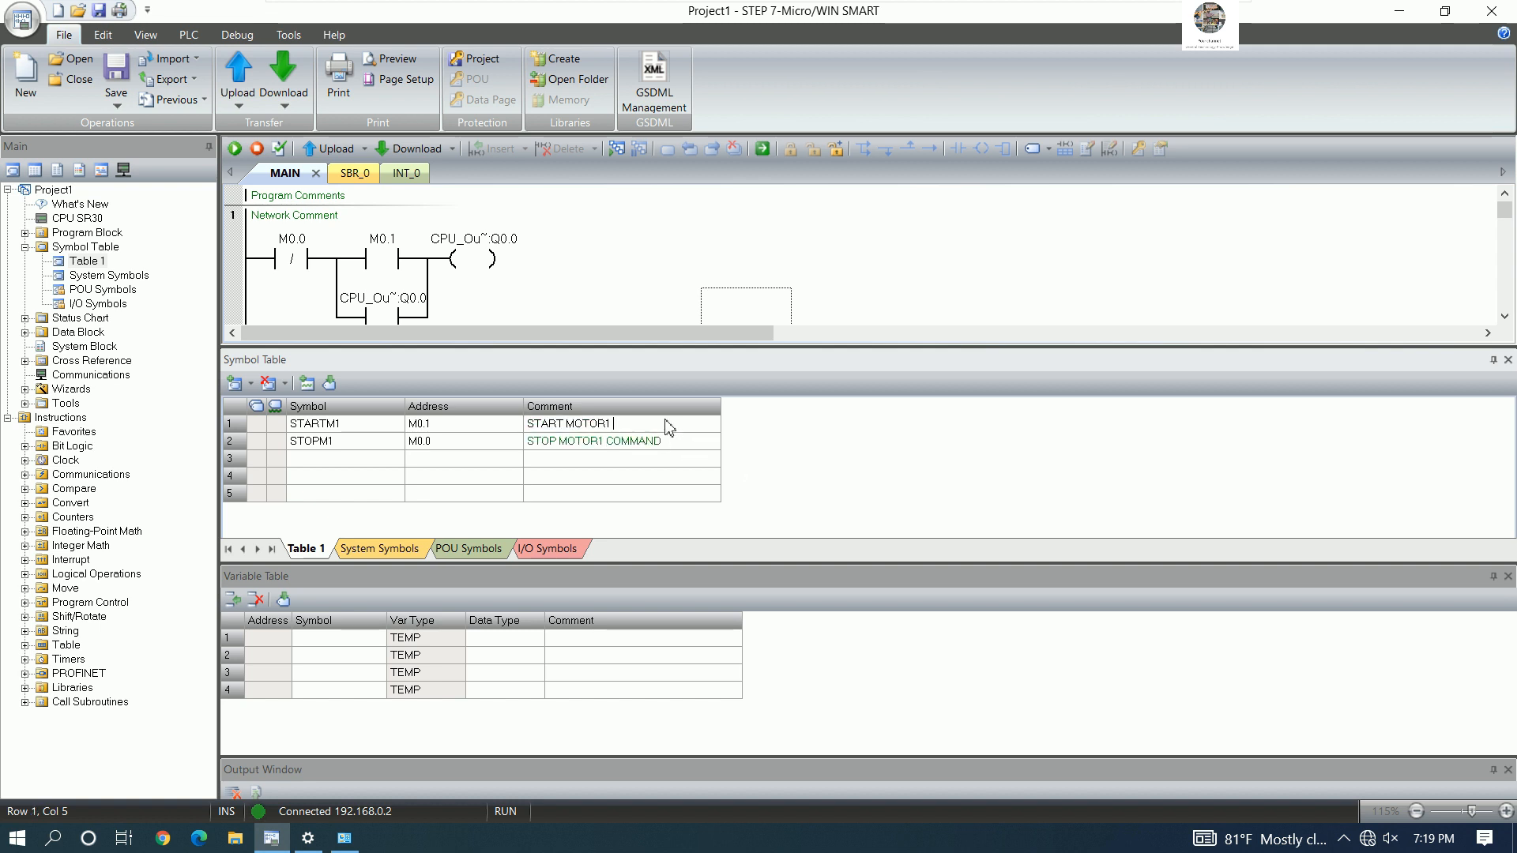
text(ST)
key(BackSpace)
key(BackSpace)
key(BackSpace)
text(COMMAND)
click(800, 433)
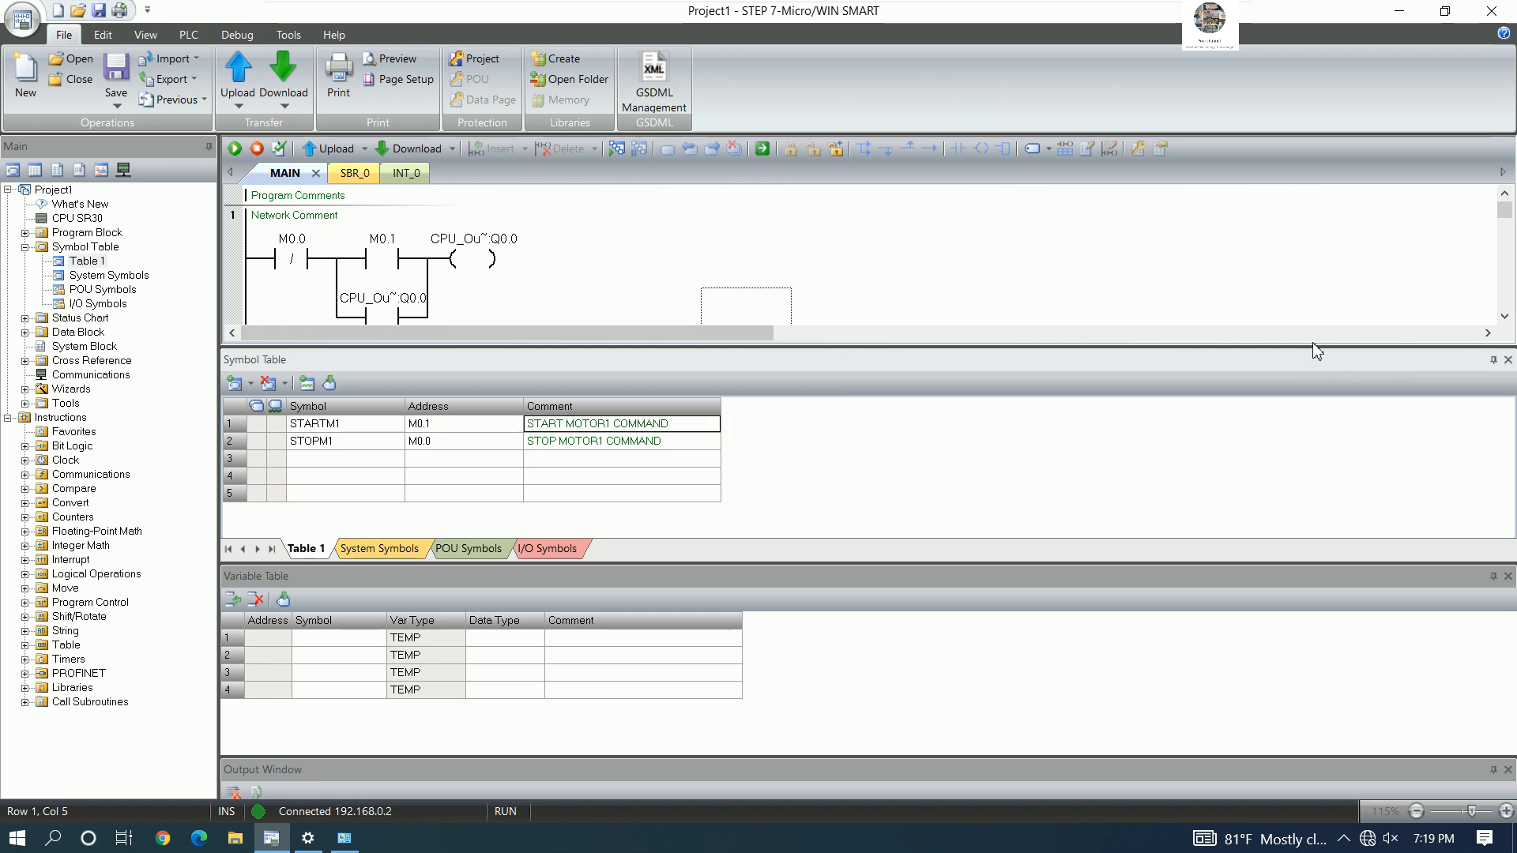
- Close the Variable Table and compile the program with the new symbols
click(1508, 576)
click(516, 316)
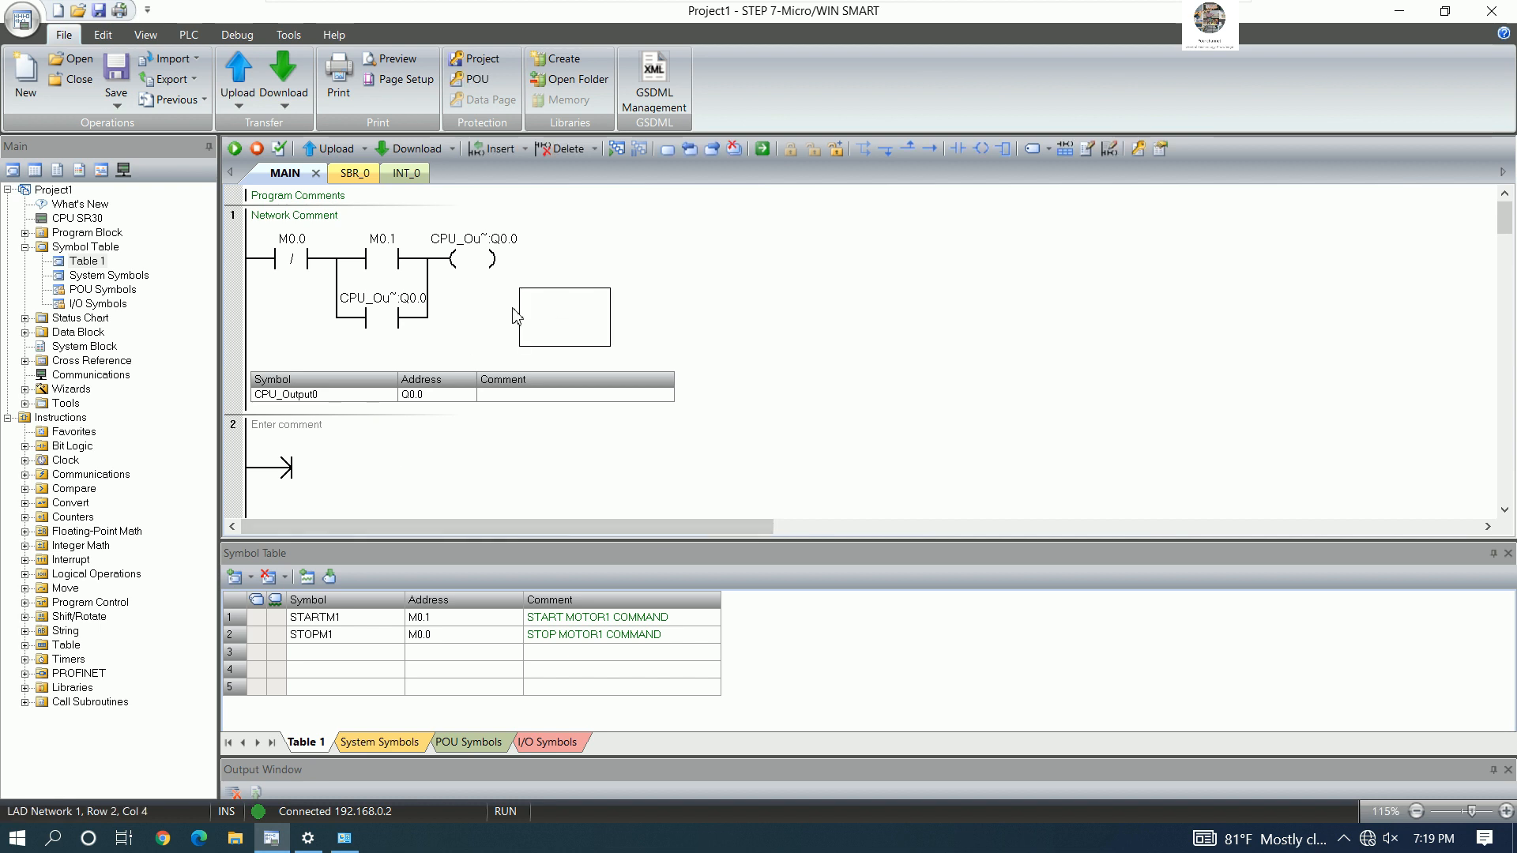
scroll(510, 317, up, 3)
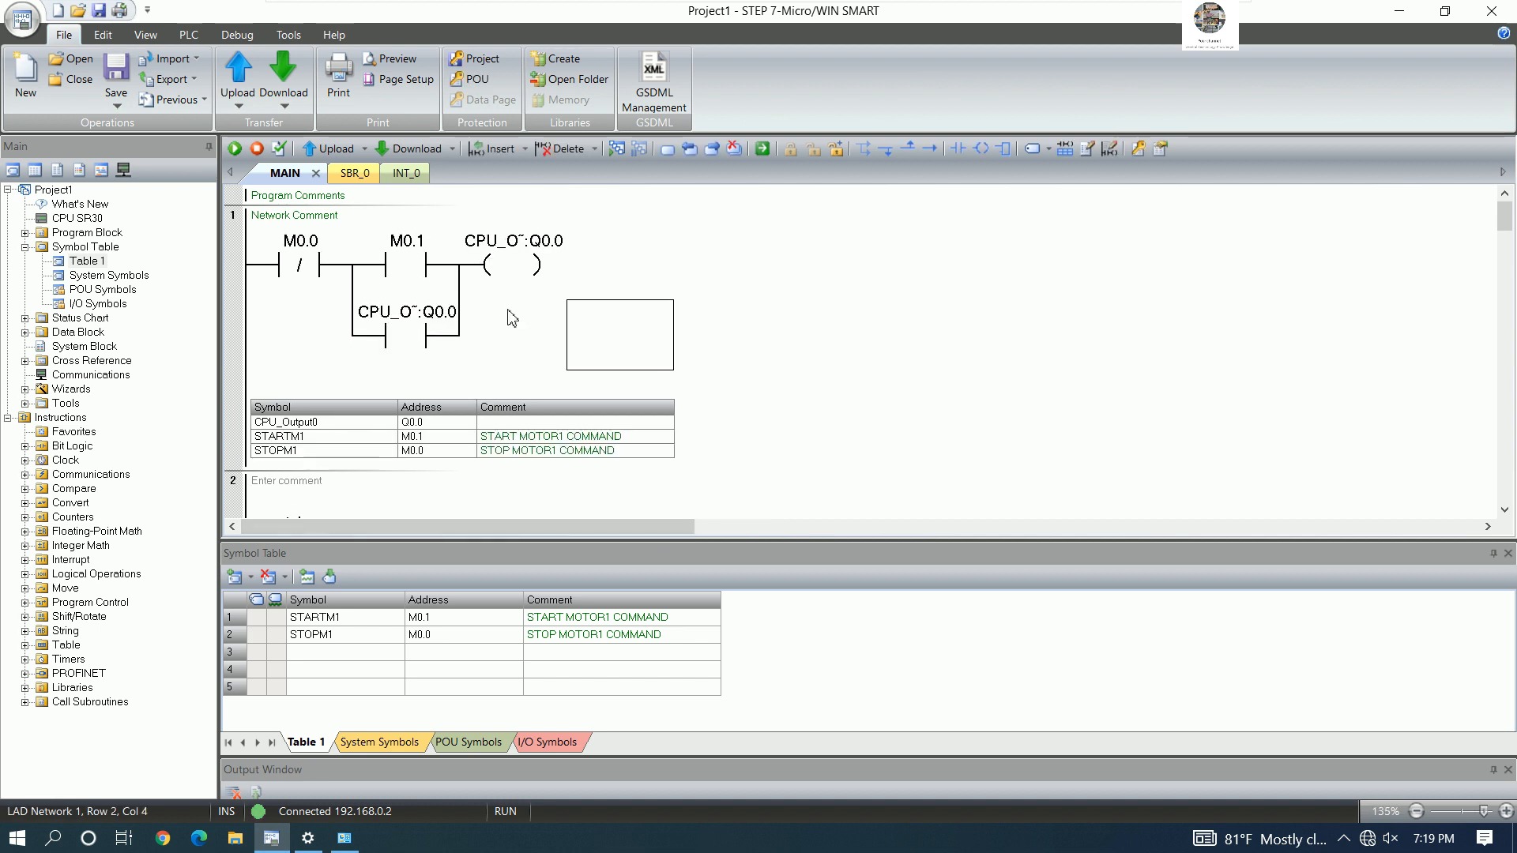
click(281, 150)
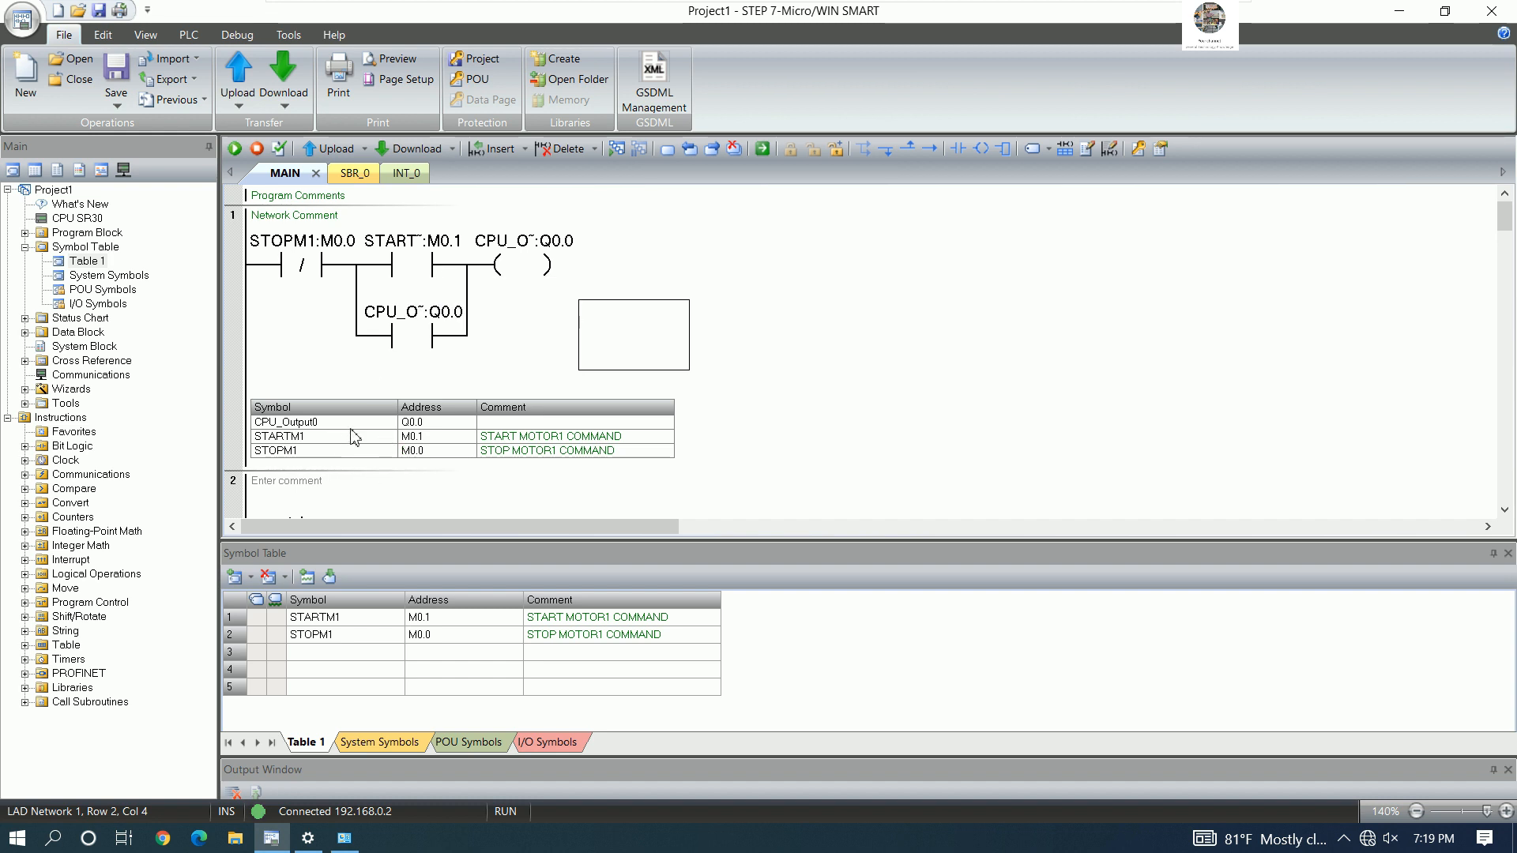
click(528, 425)
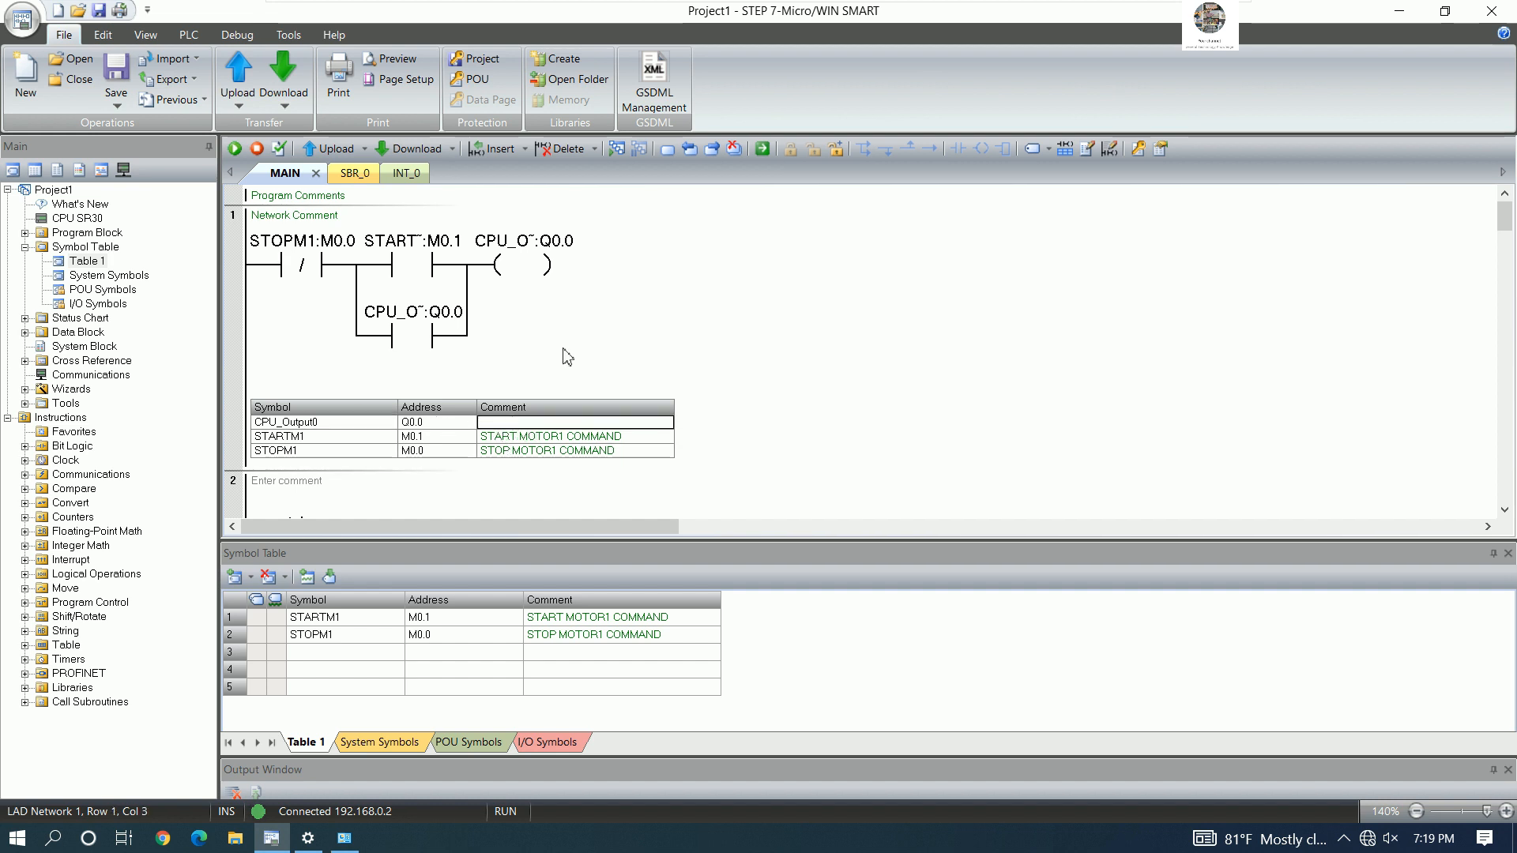
key(Down)
double_click(481, 440)
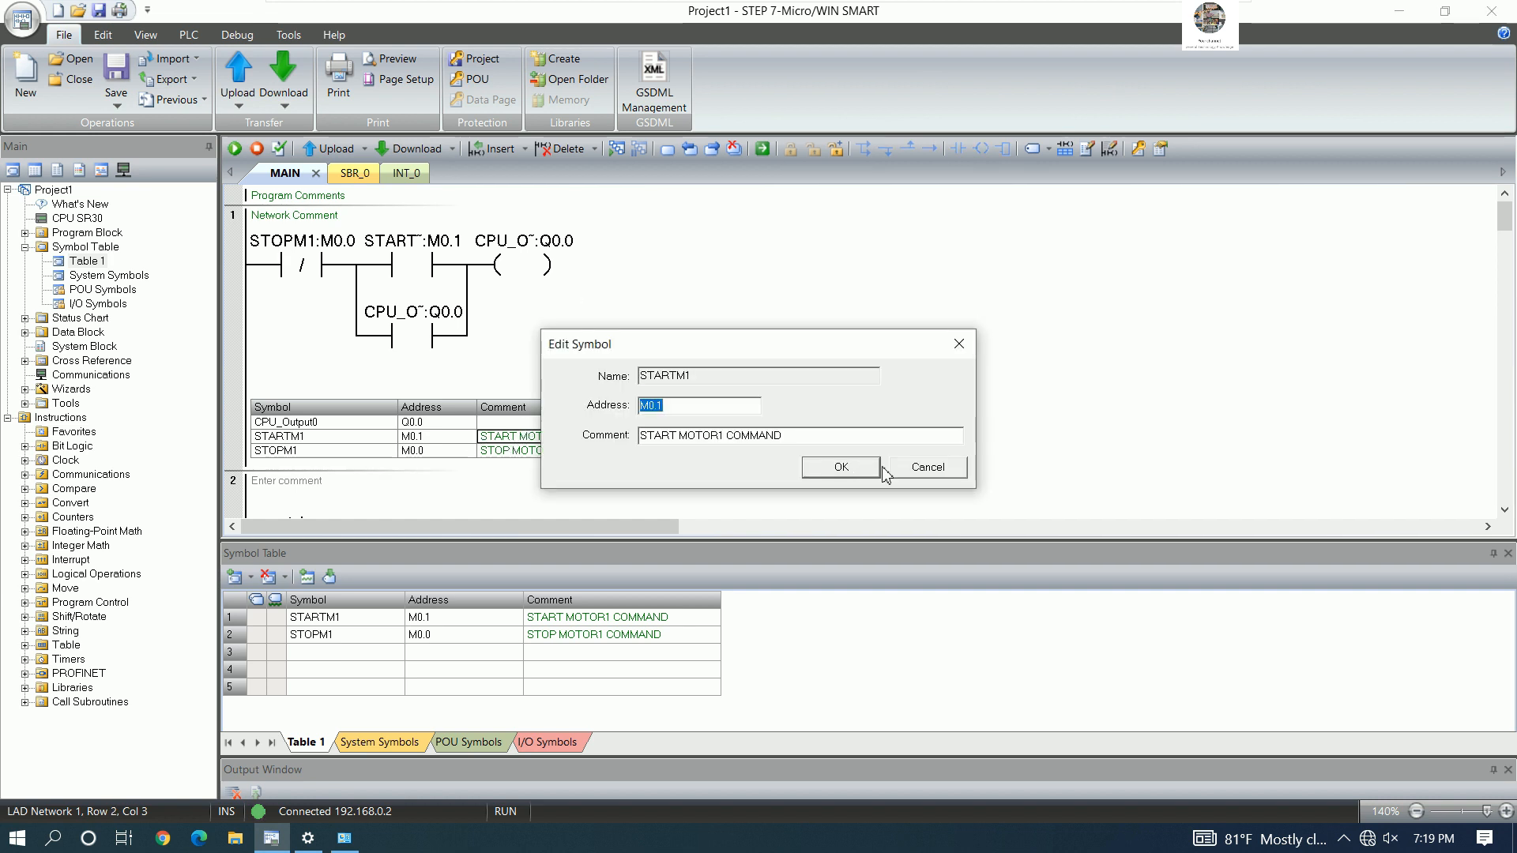
click(887, 469)
click(620, 335)
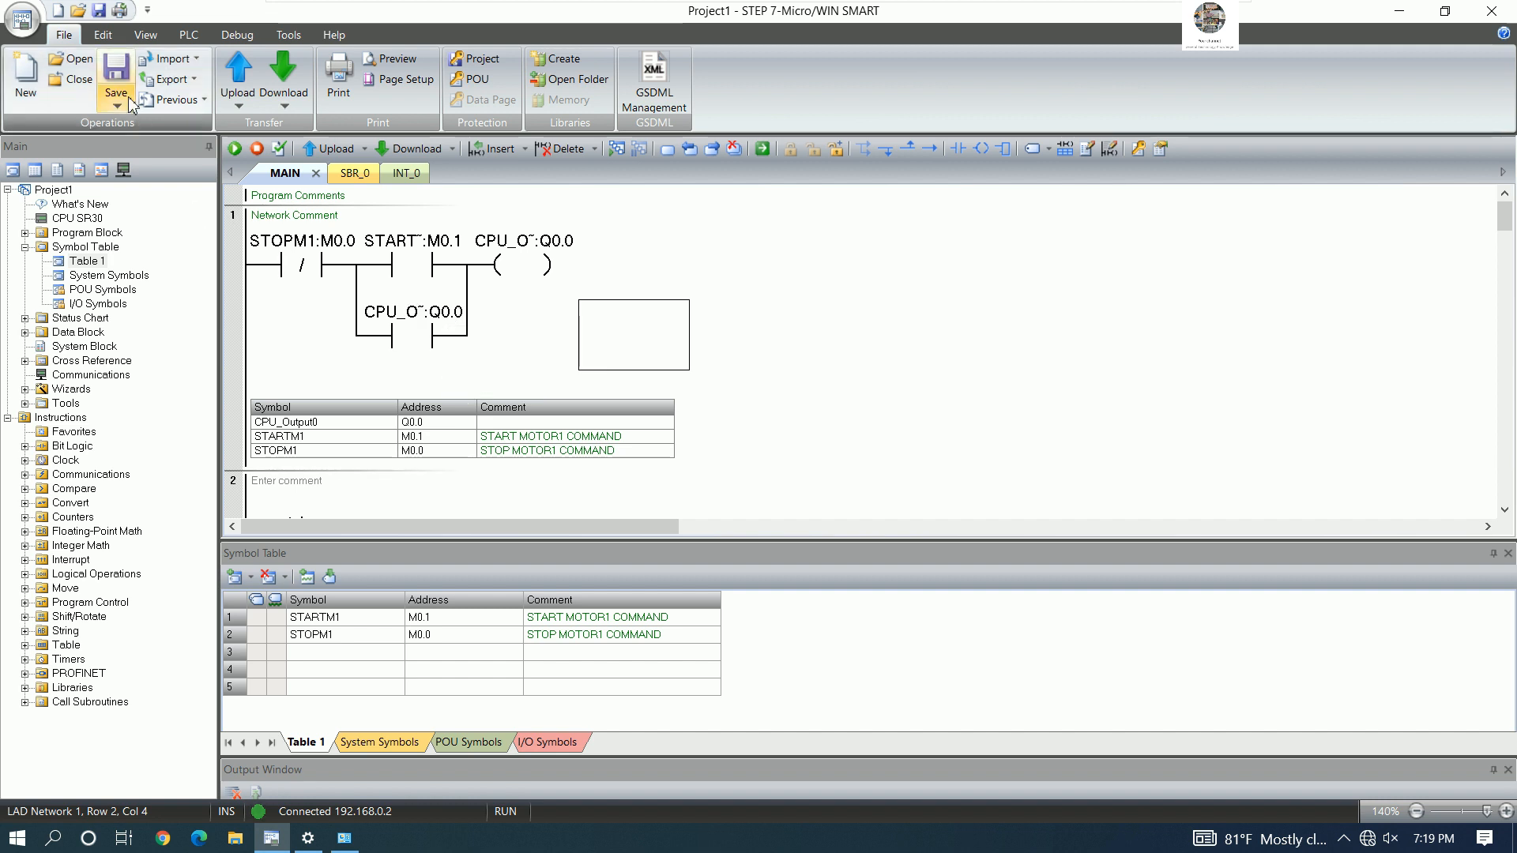
- Save the project as PLCSMARTPROJECT in the desktop folder "Link WinCC Explorer to PLC S7-200 Smart"
key(ctrl+s)
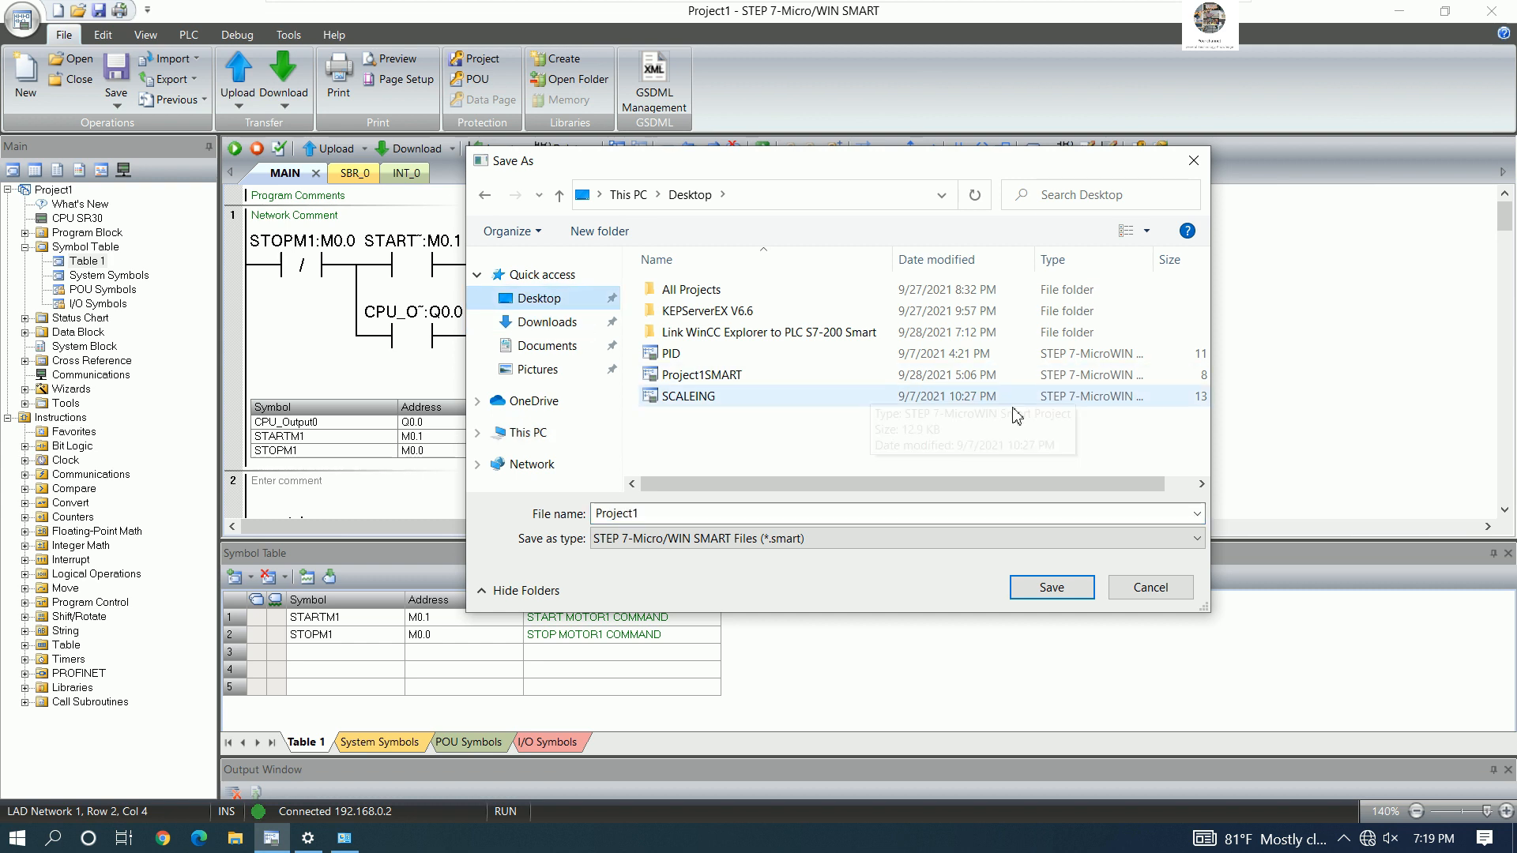
click(721, 338)
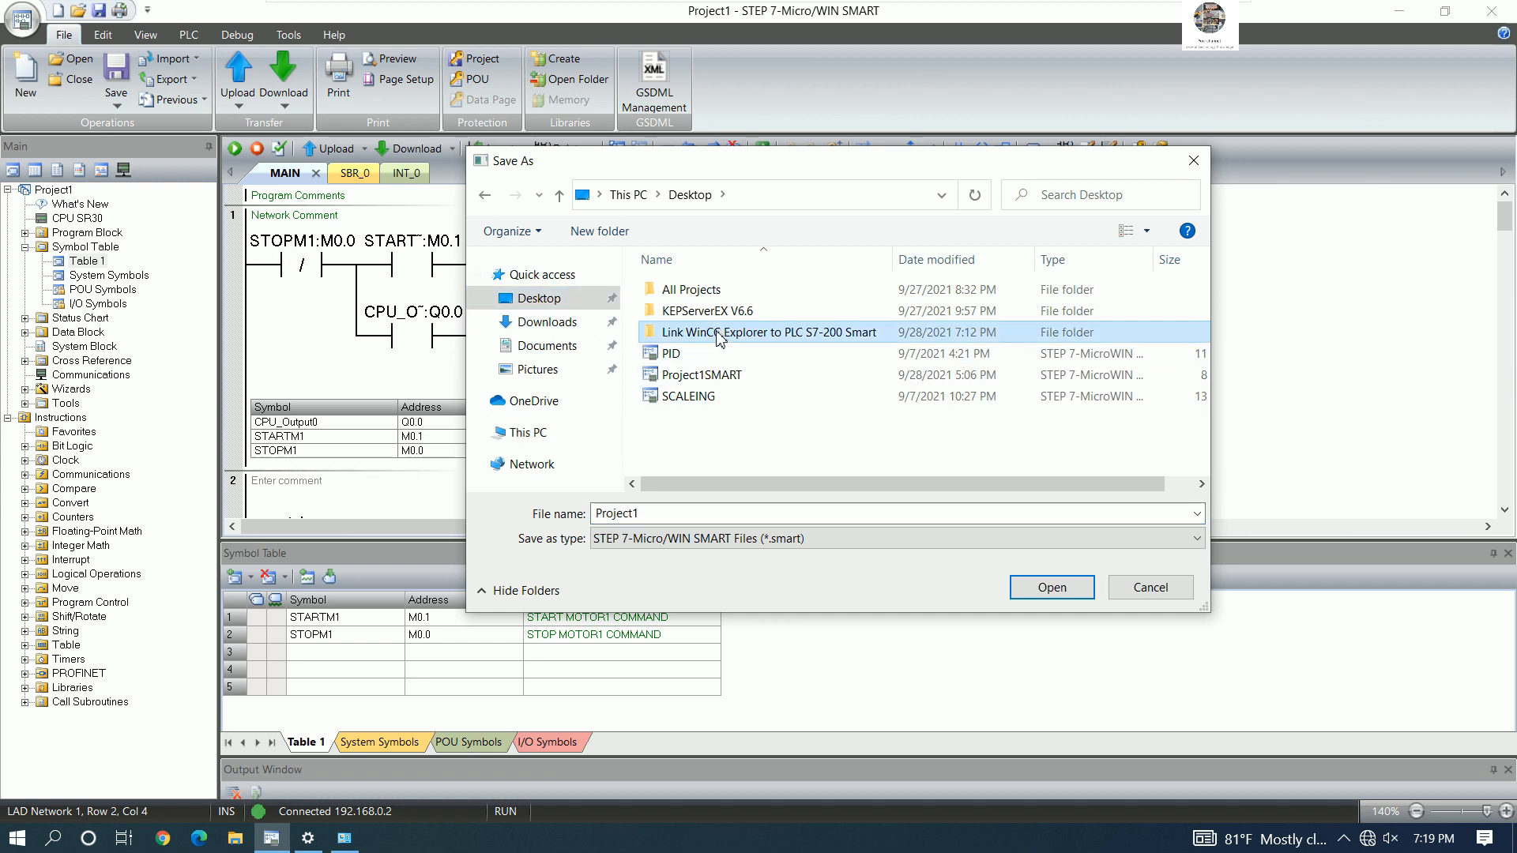
double_click(719, 336)
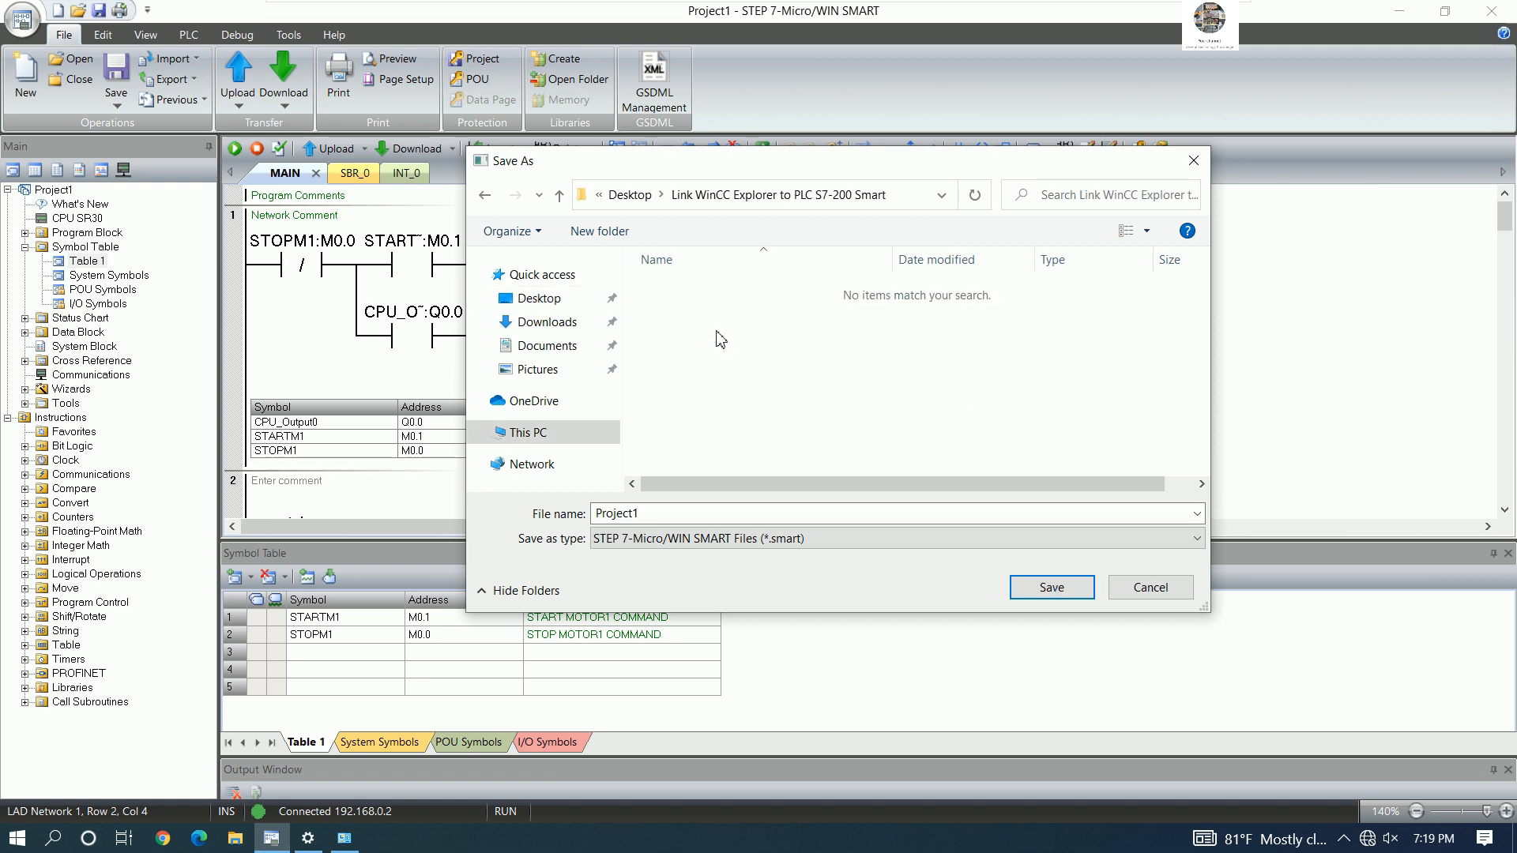
double_click(646, 517)
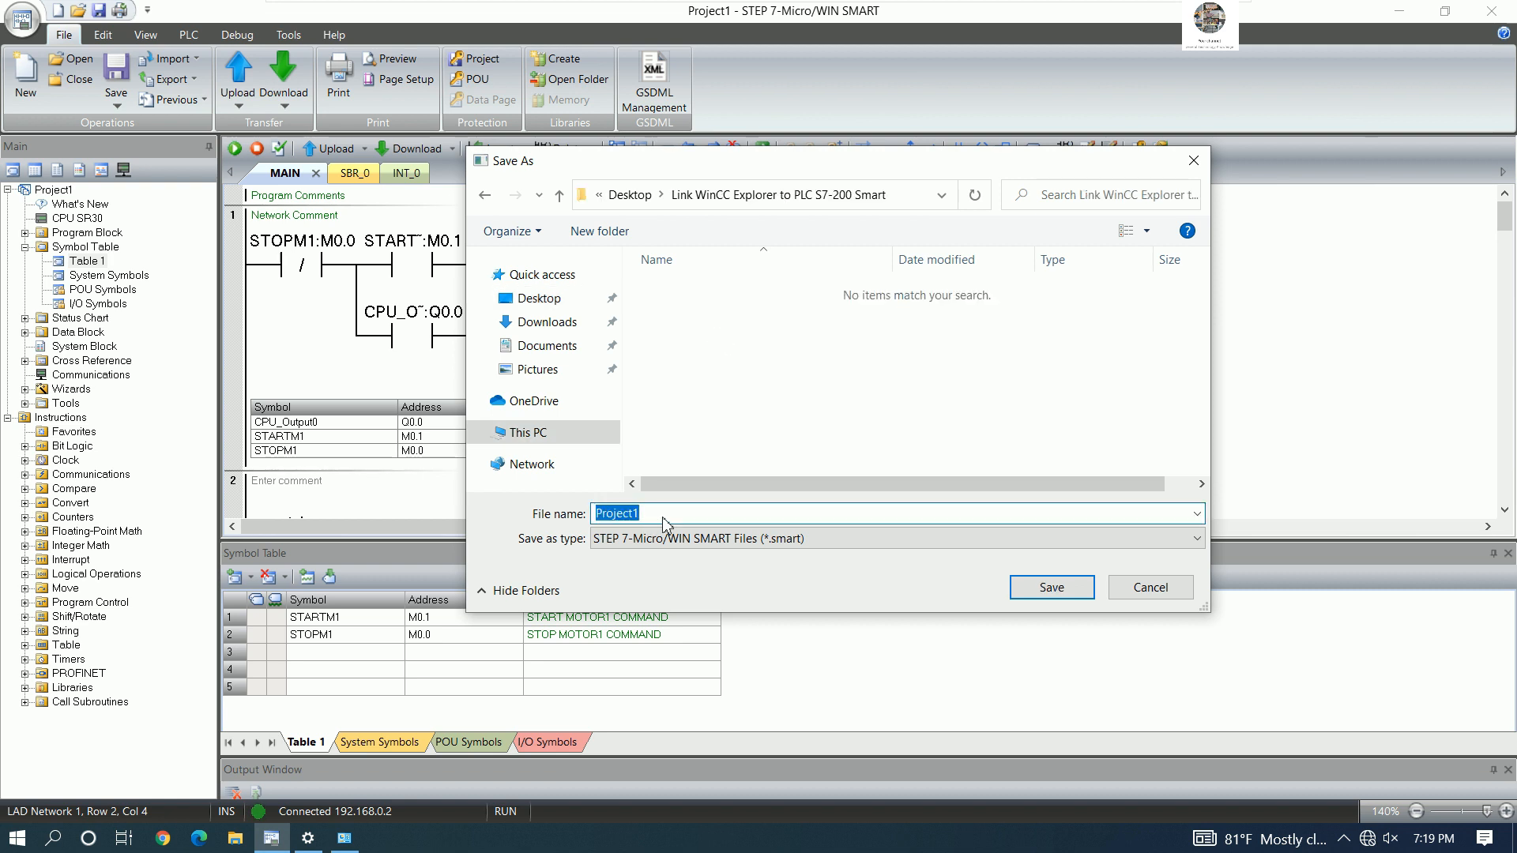
text(PLCSMARTPROJECT)
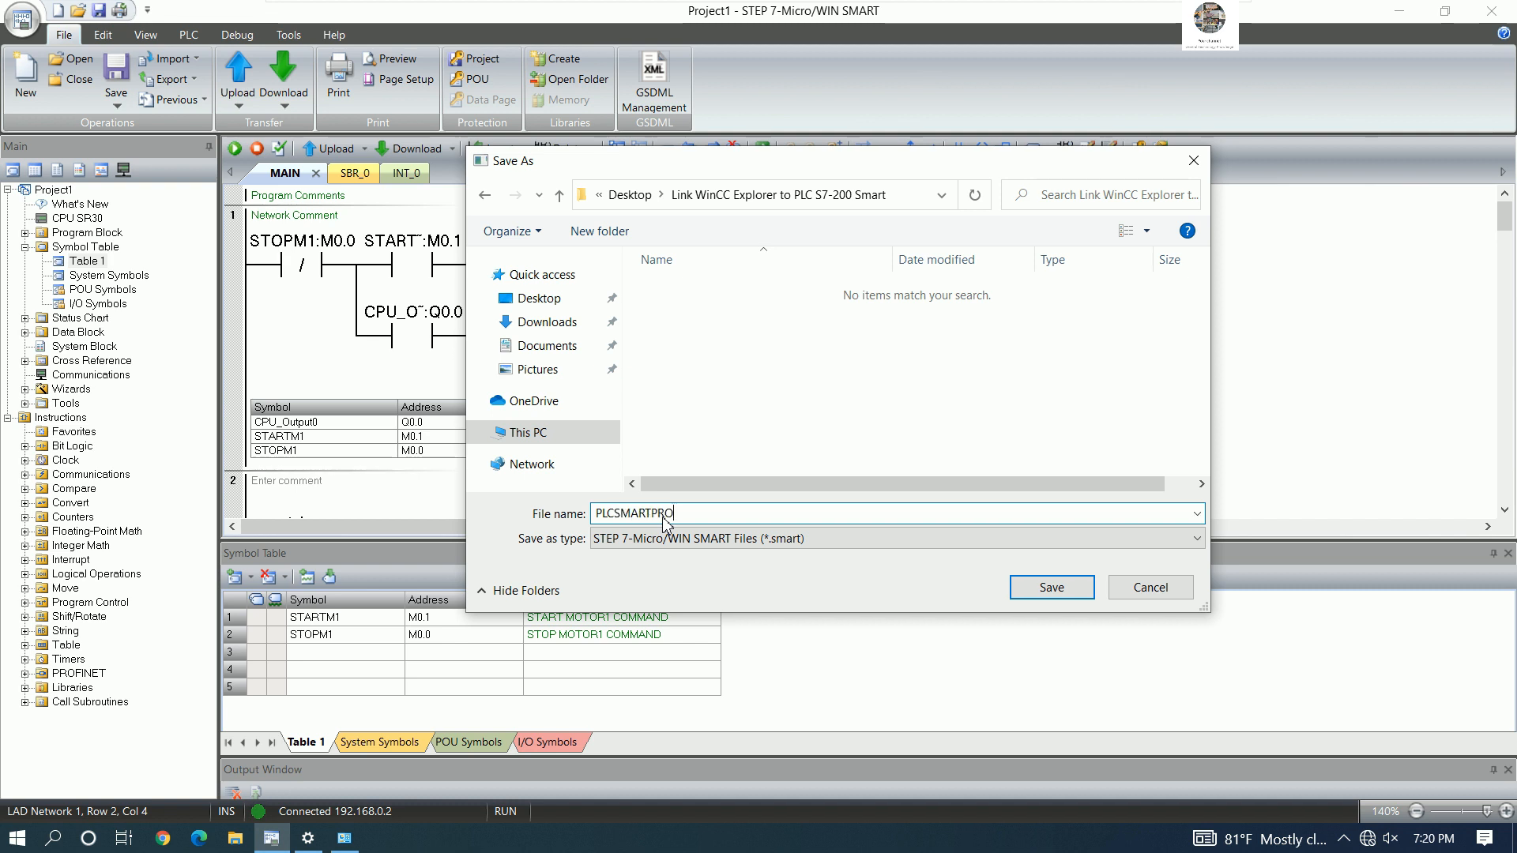
click(1026, 591)
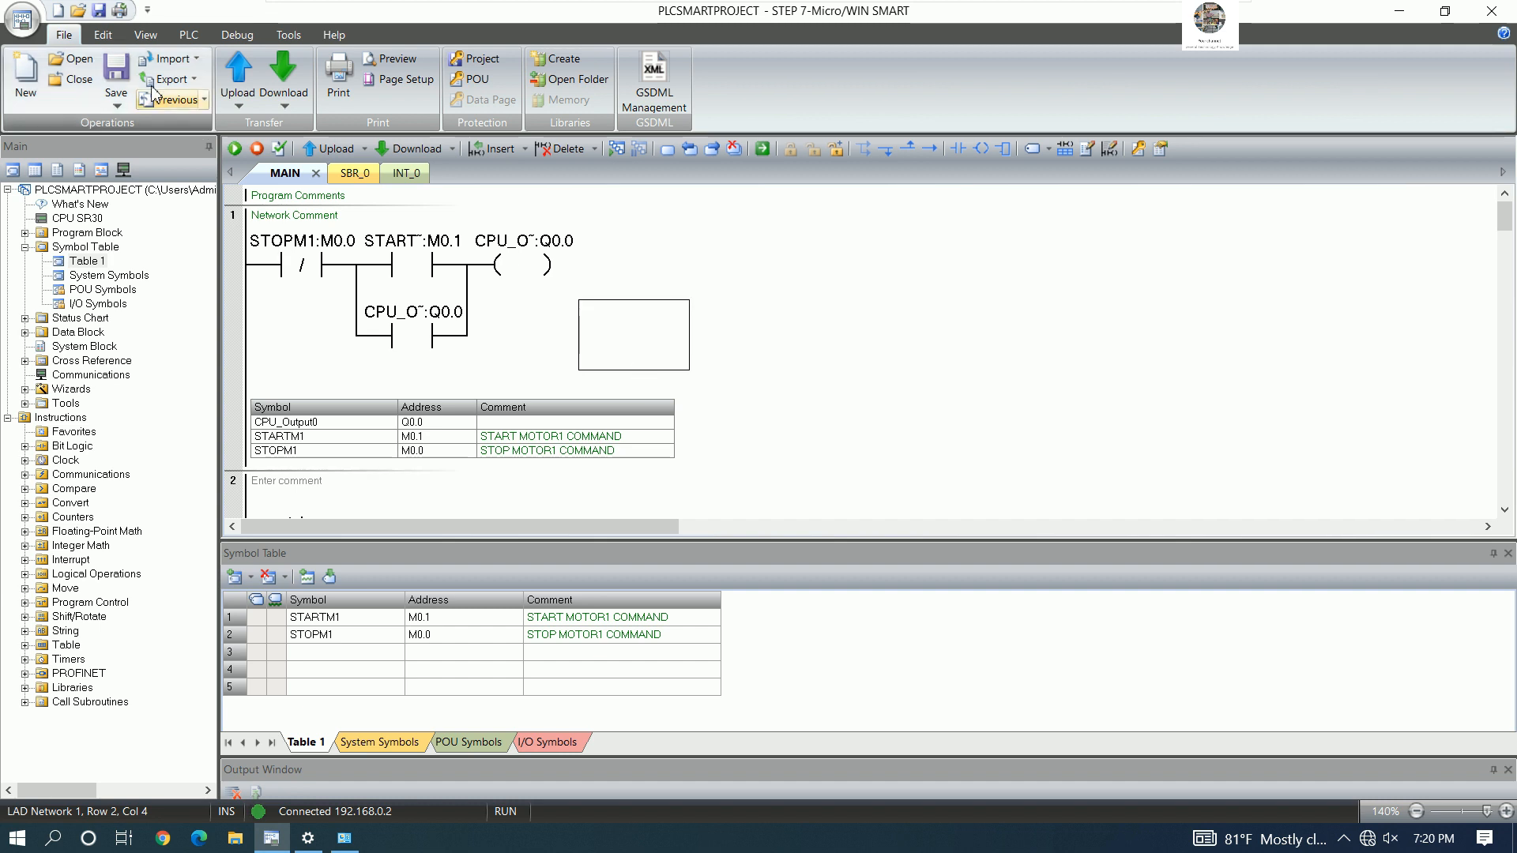
- Close the PLC project and the remaining Network Connections and Settings windows to return to the desktop
click(1493, 15)
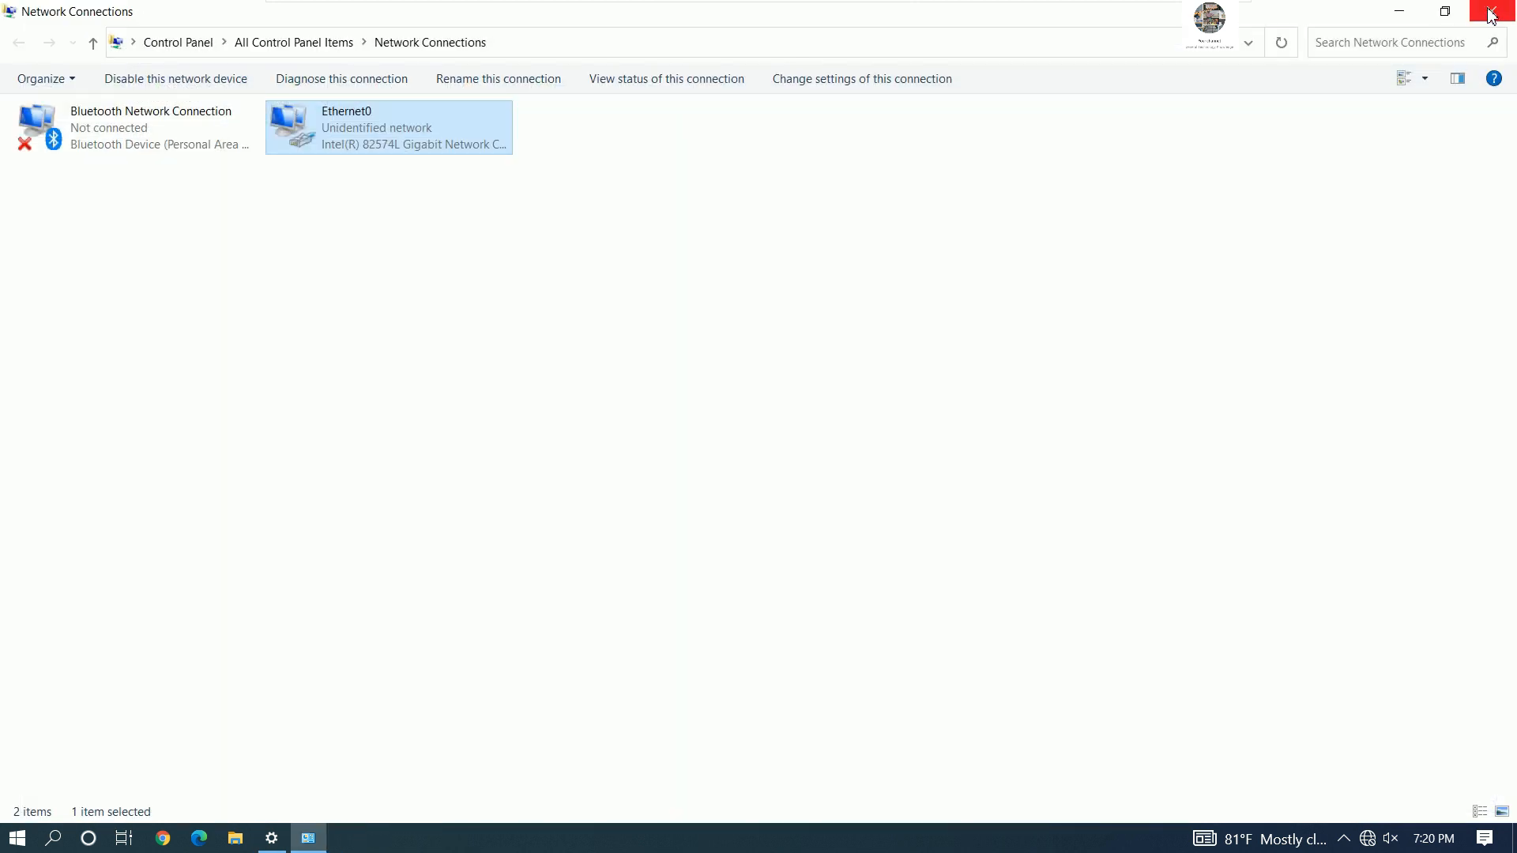
click(1492, 16)
click(1493, 16)
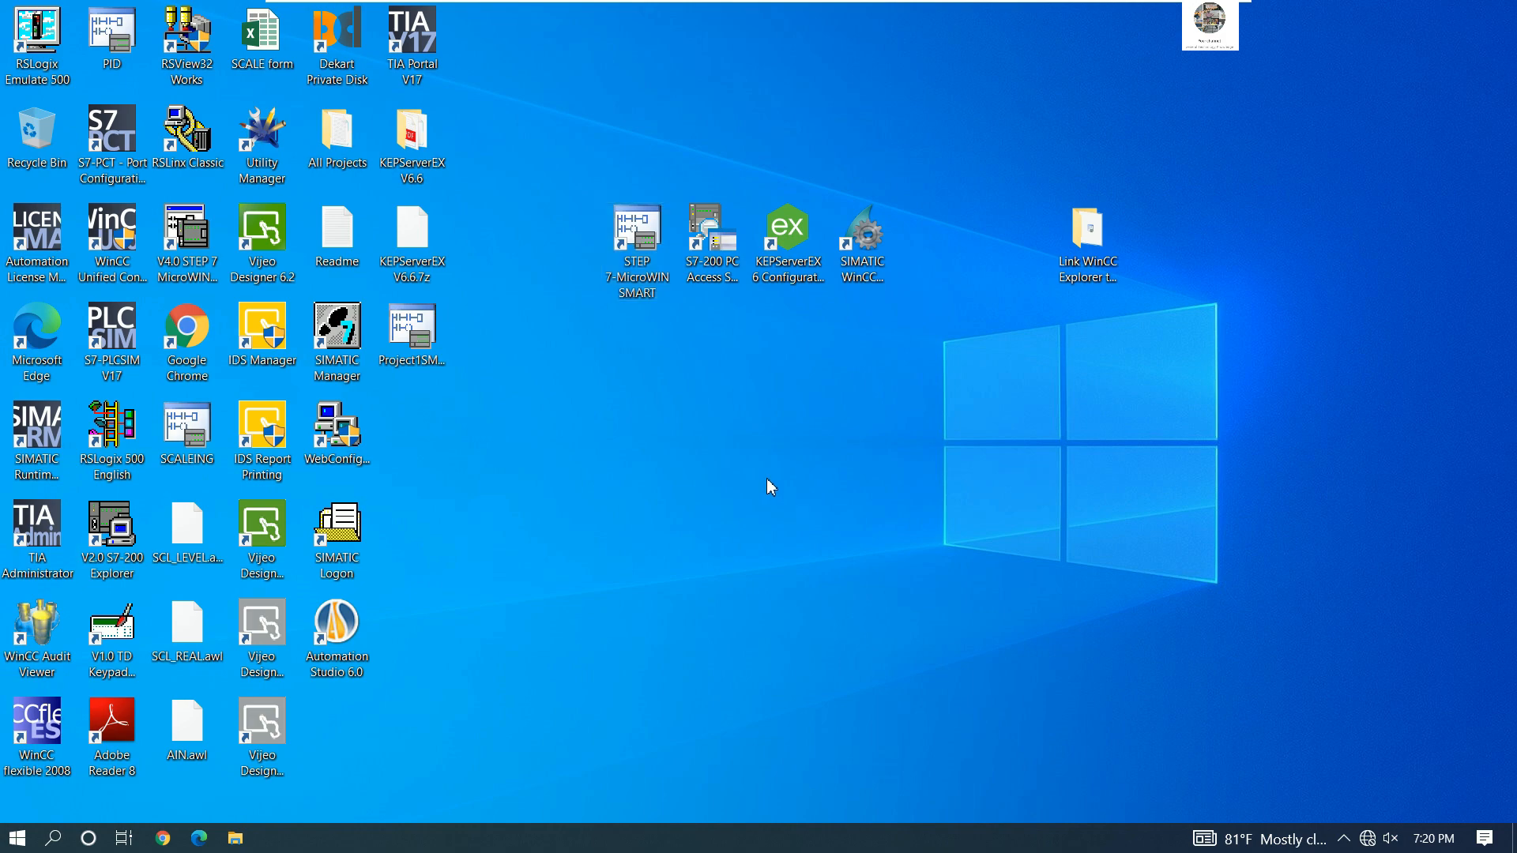
- Reopen PLCSMARTPROJECT from the desktop folder "Link WinCC Explorer to PLC S7-200 Smart" in STEP 7-Micro/WIN SMART
double_click(1088, 231)
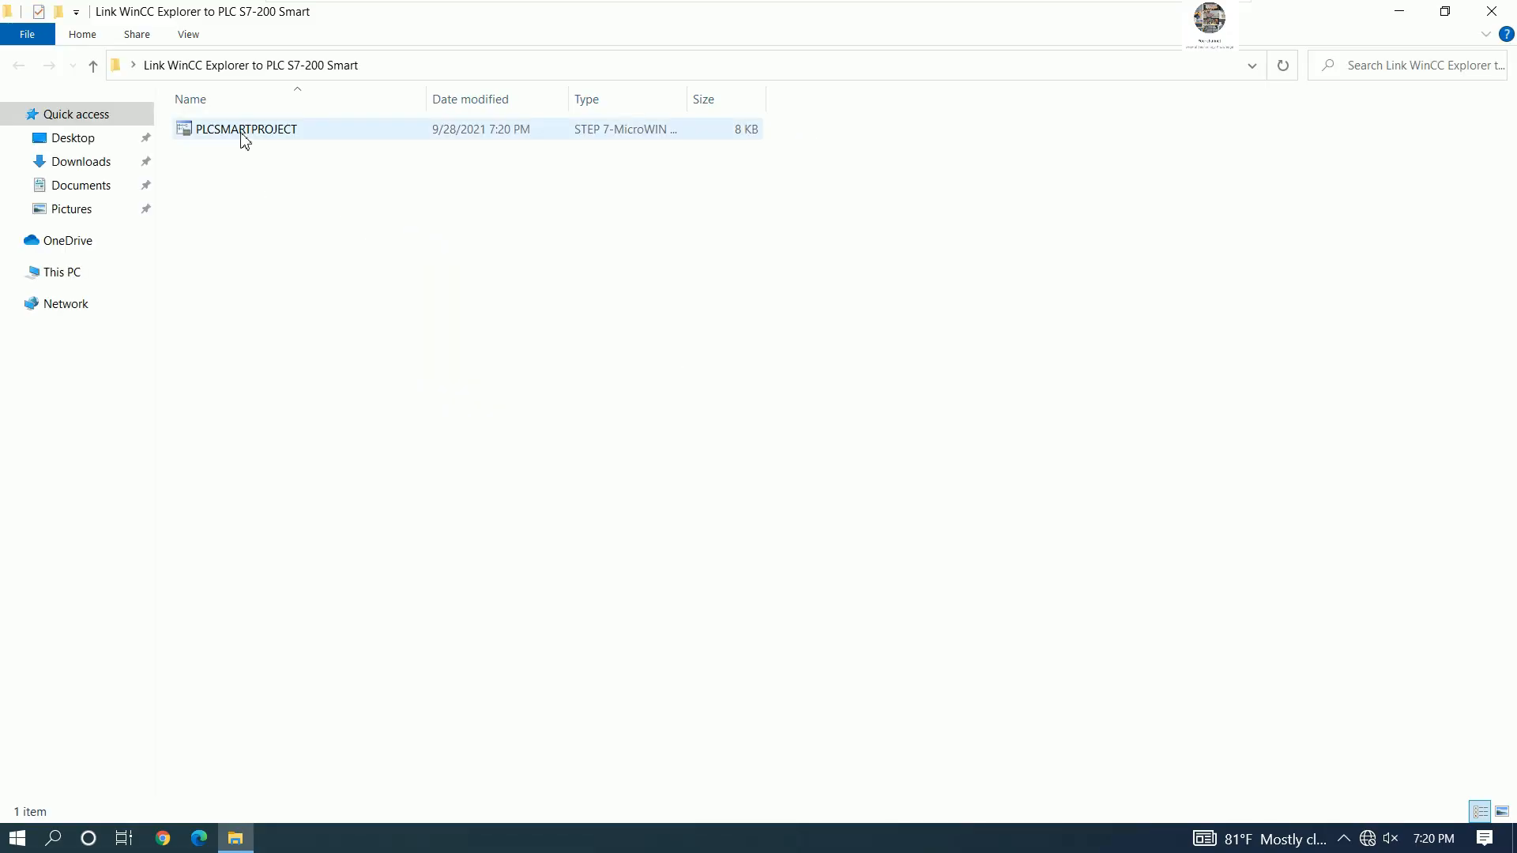
double_click(242, 134)
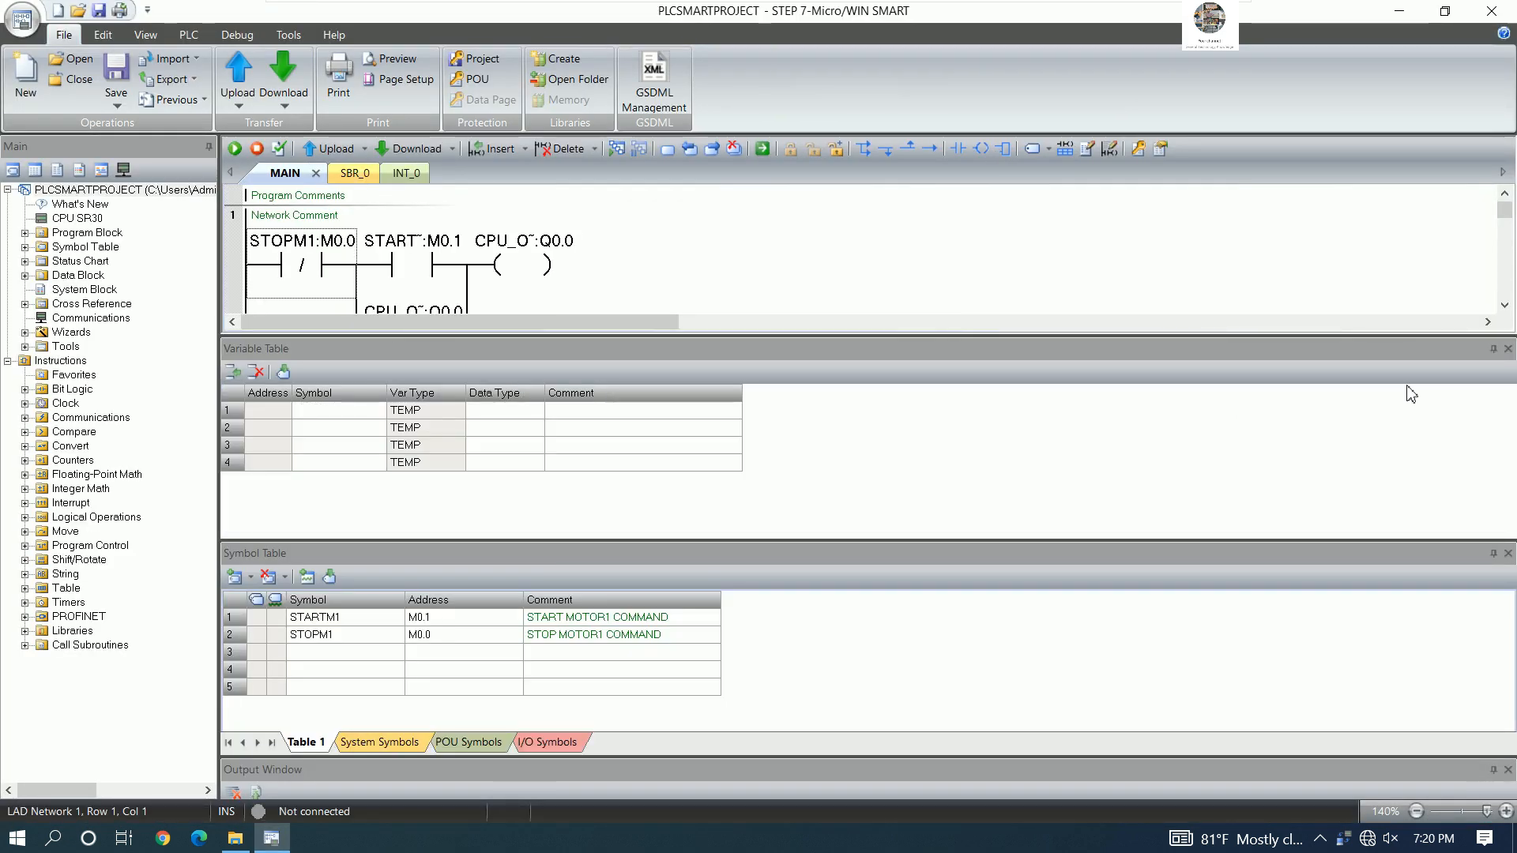
- Close the Variable Table and connect to the found CPU at 192.168.0.2 through Communications
click(1508, 348)
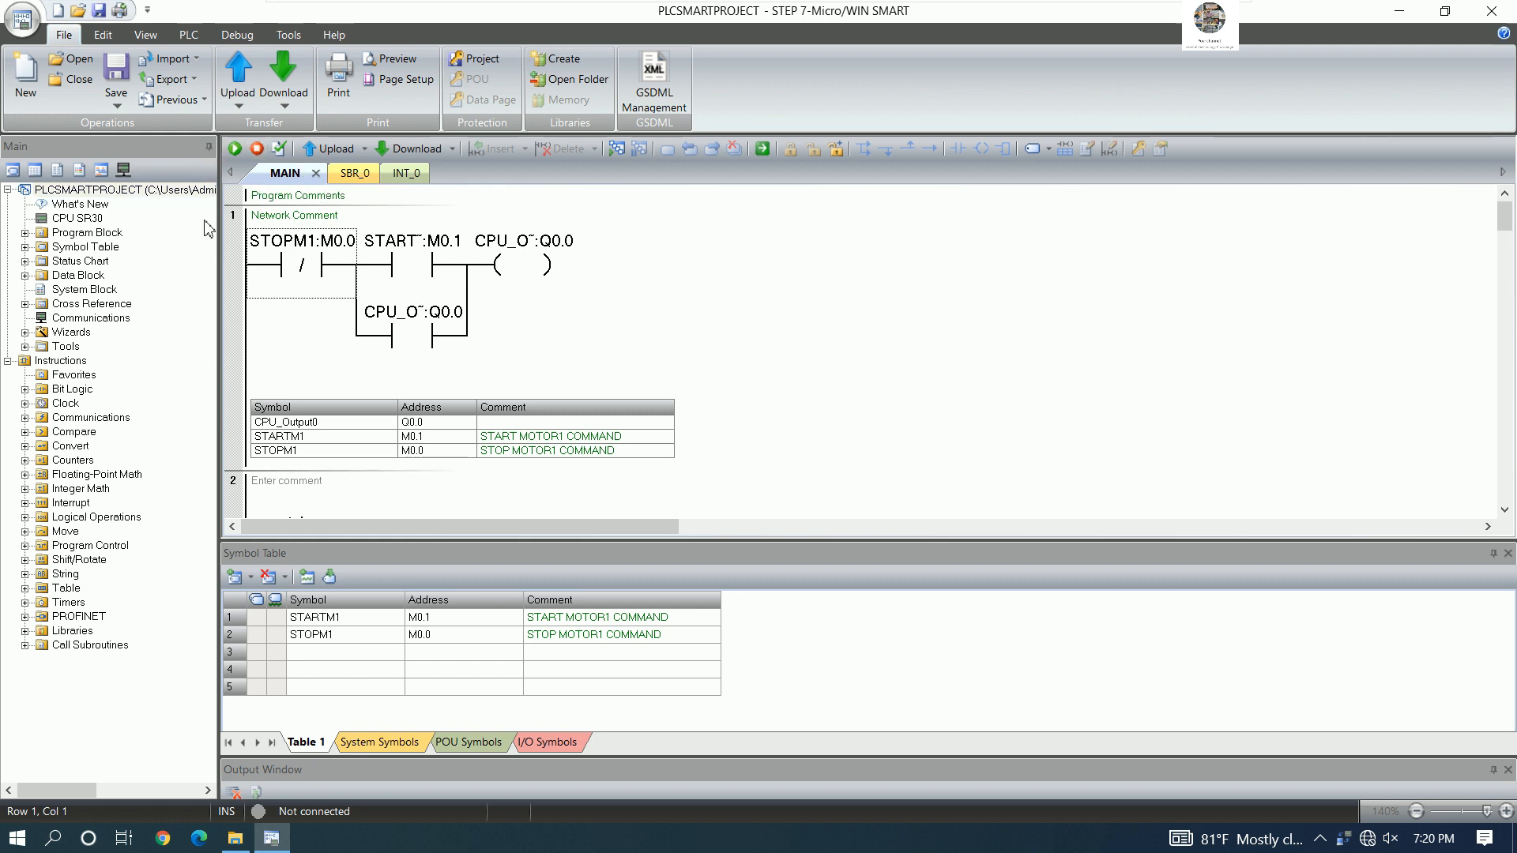
click(96, 320)
double_click(98, 319)
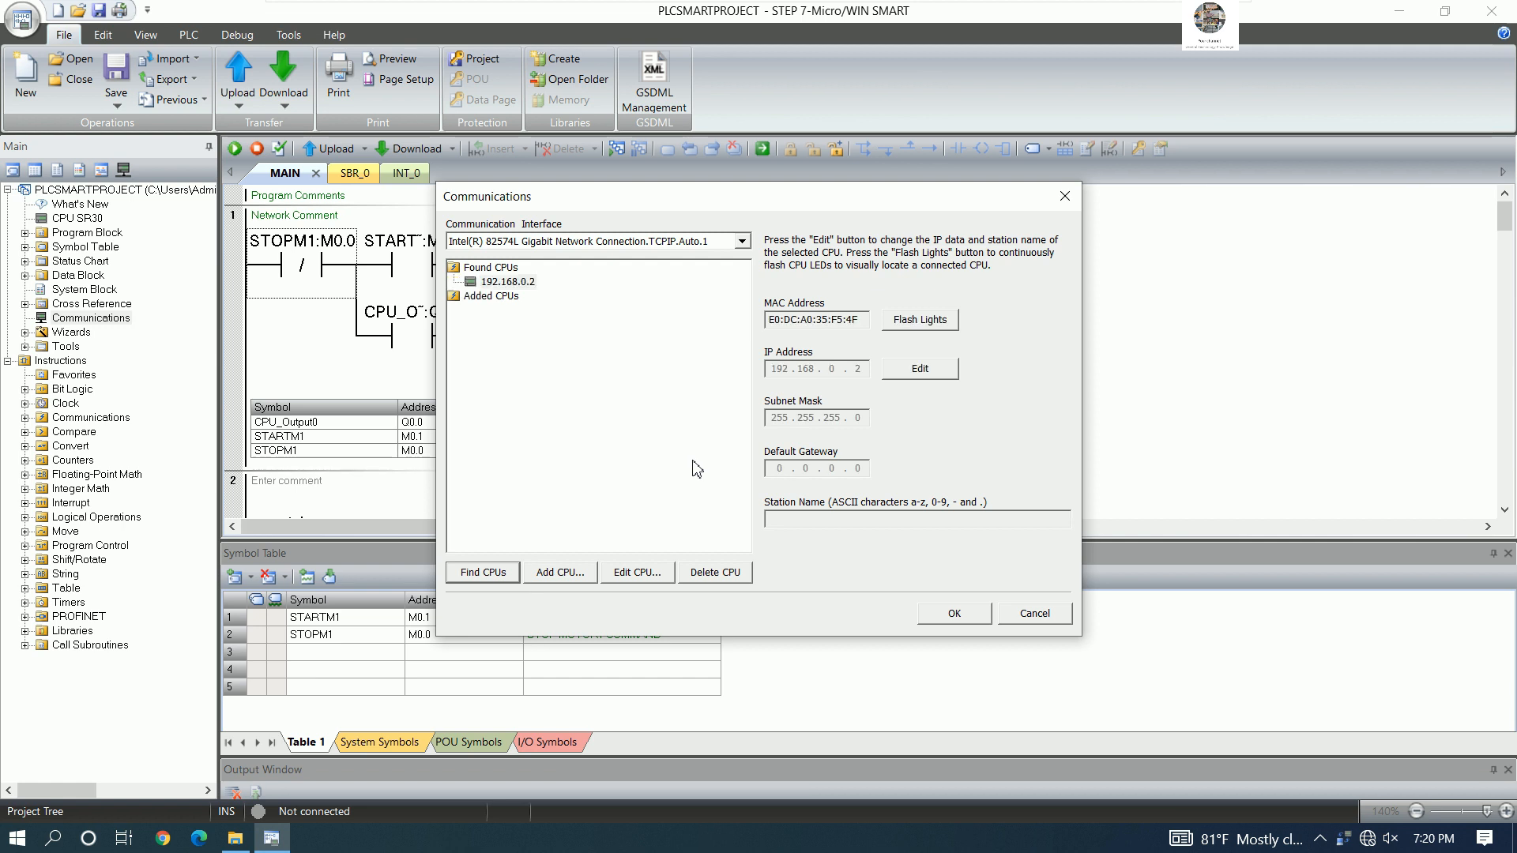
click(954, 617)
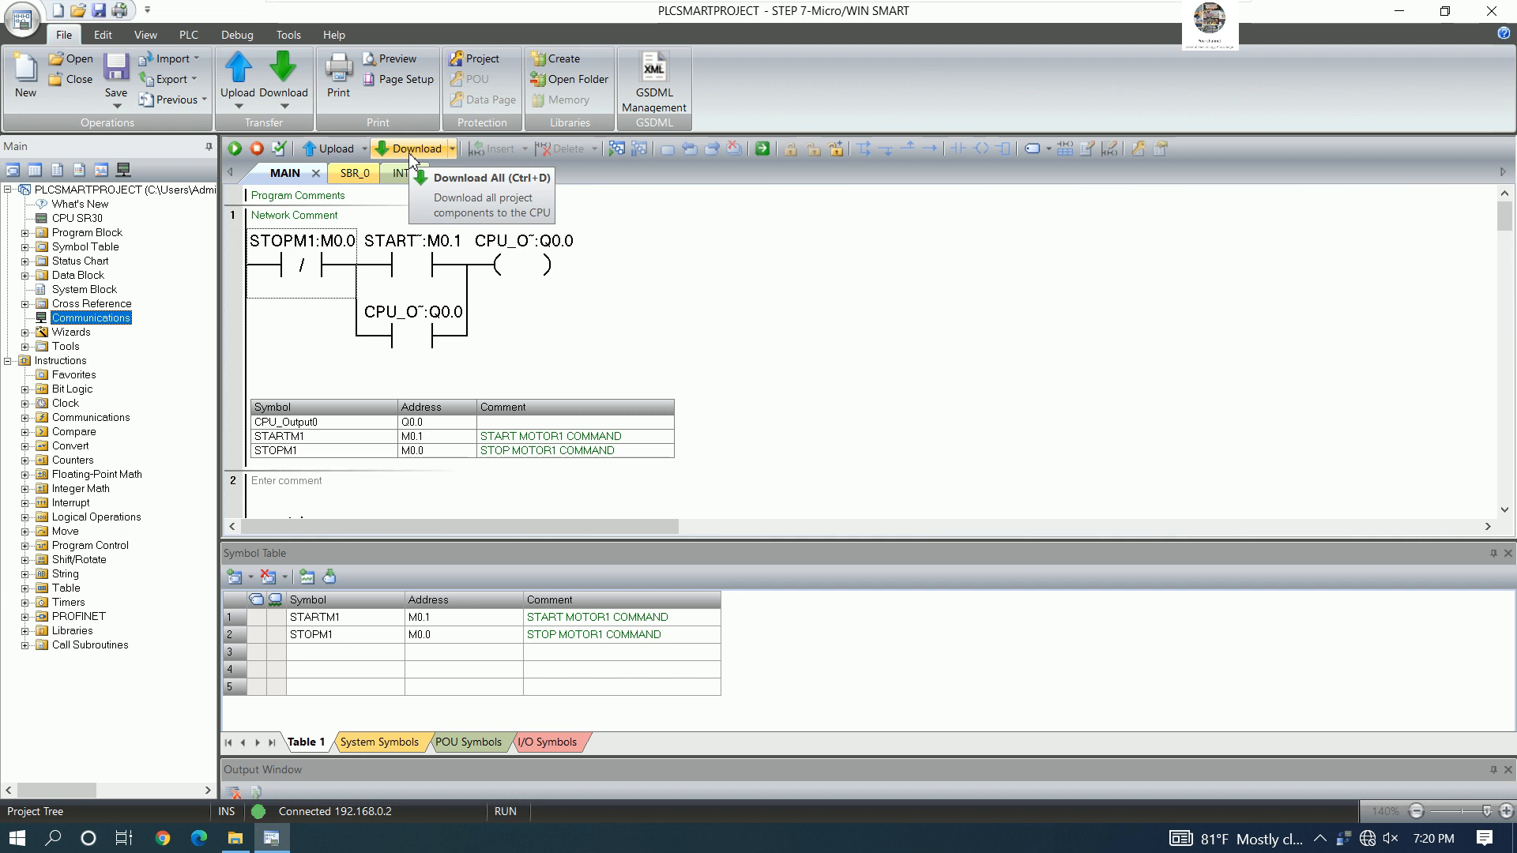
click(770, 329)
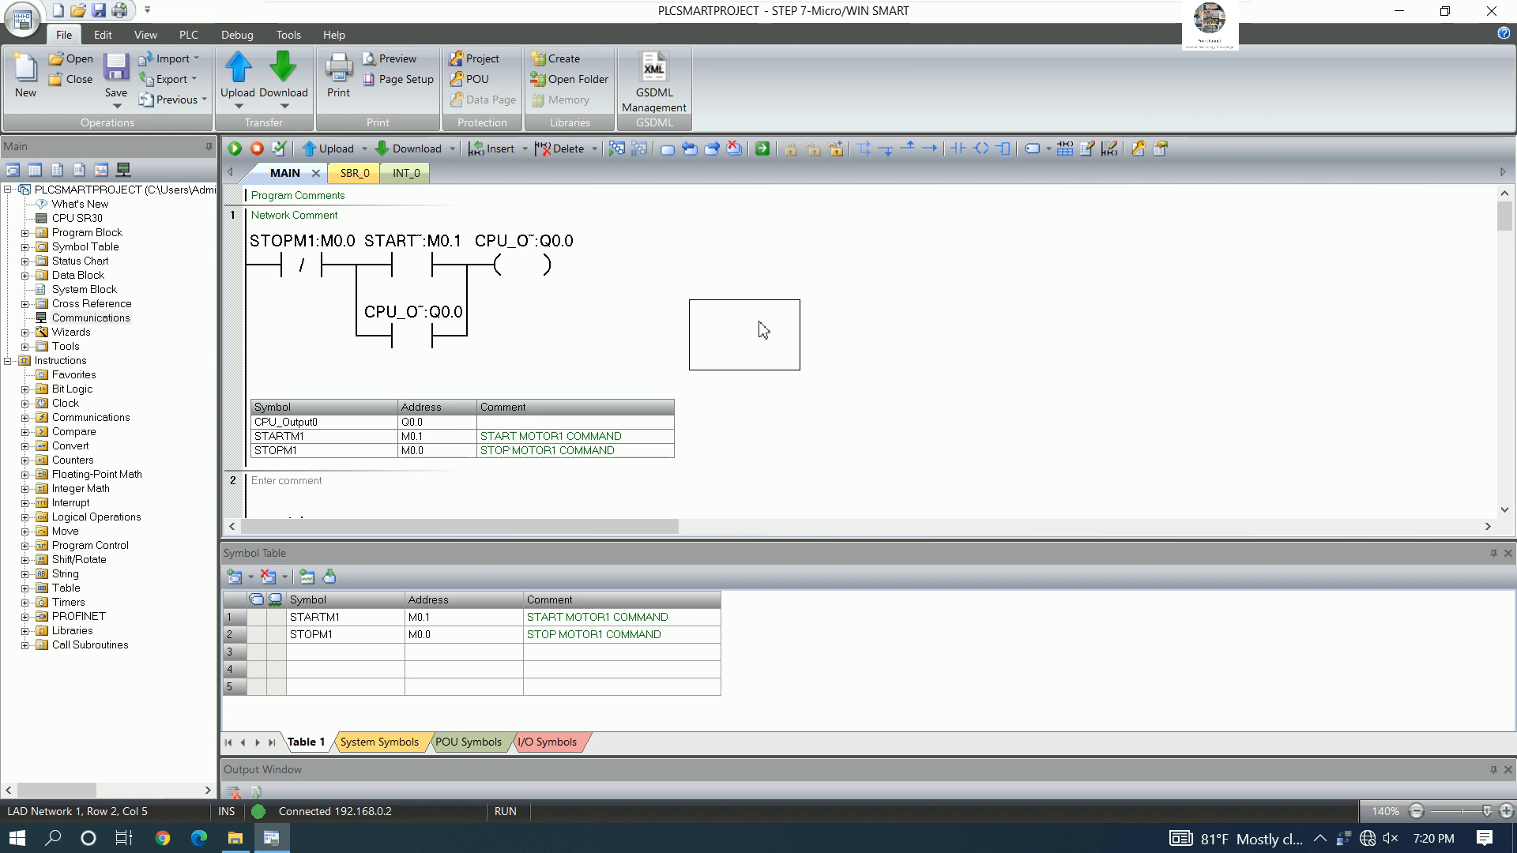
key(ctrl+d)
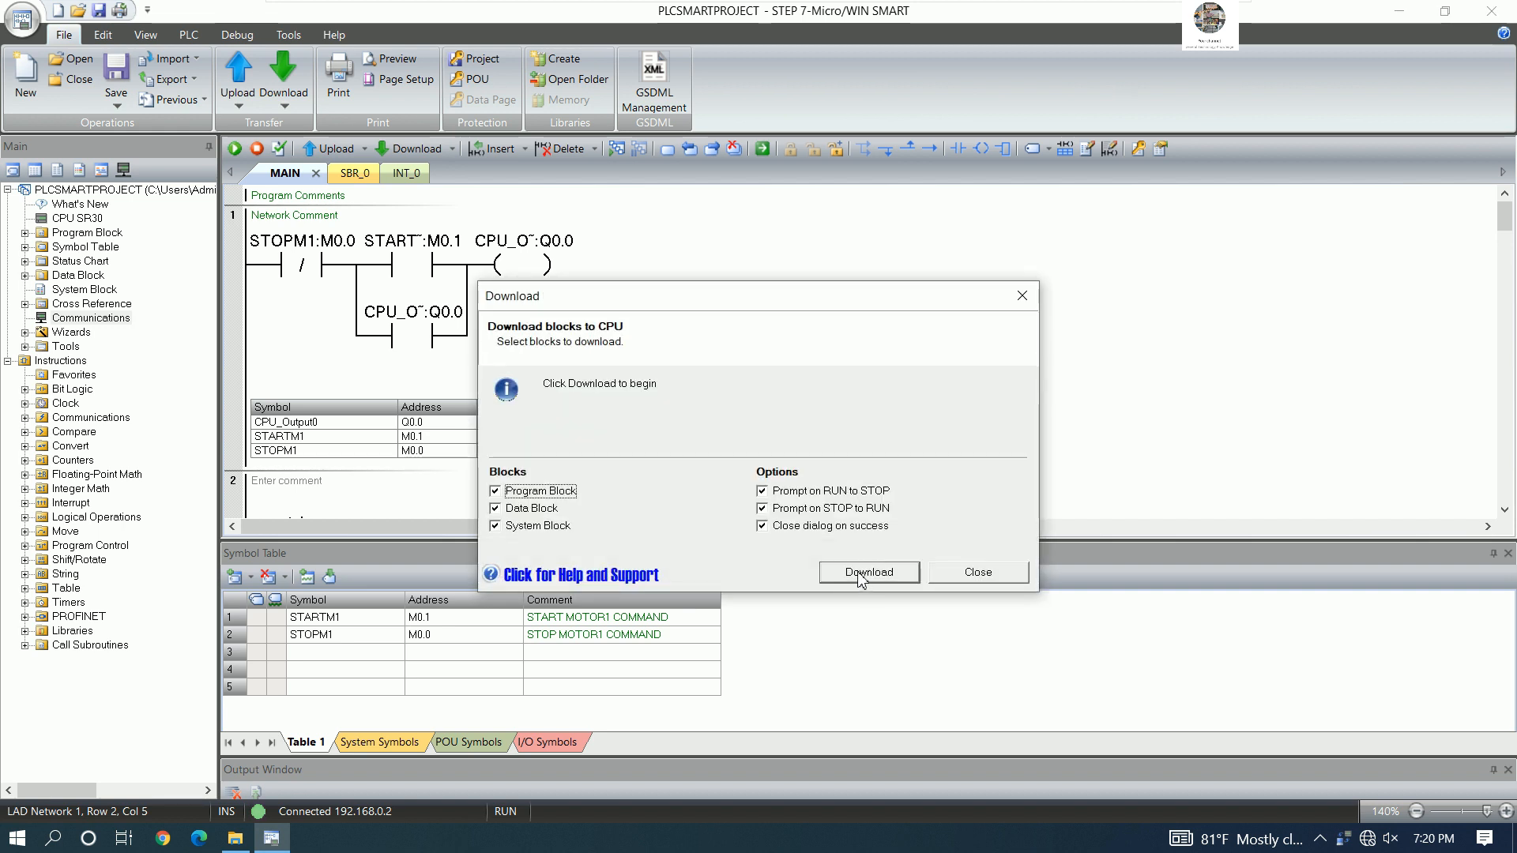
click(977, 574)
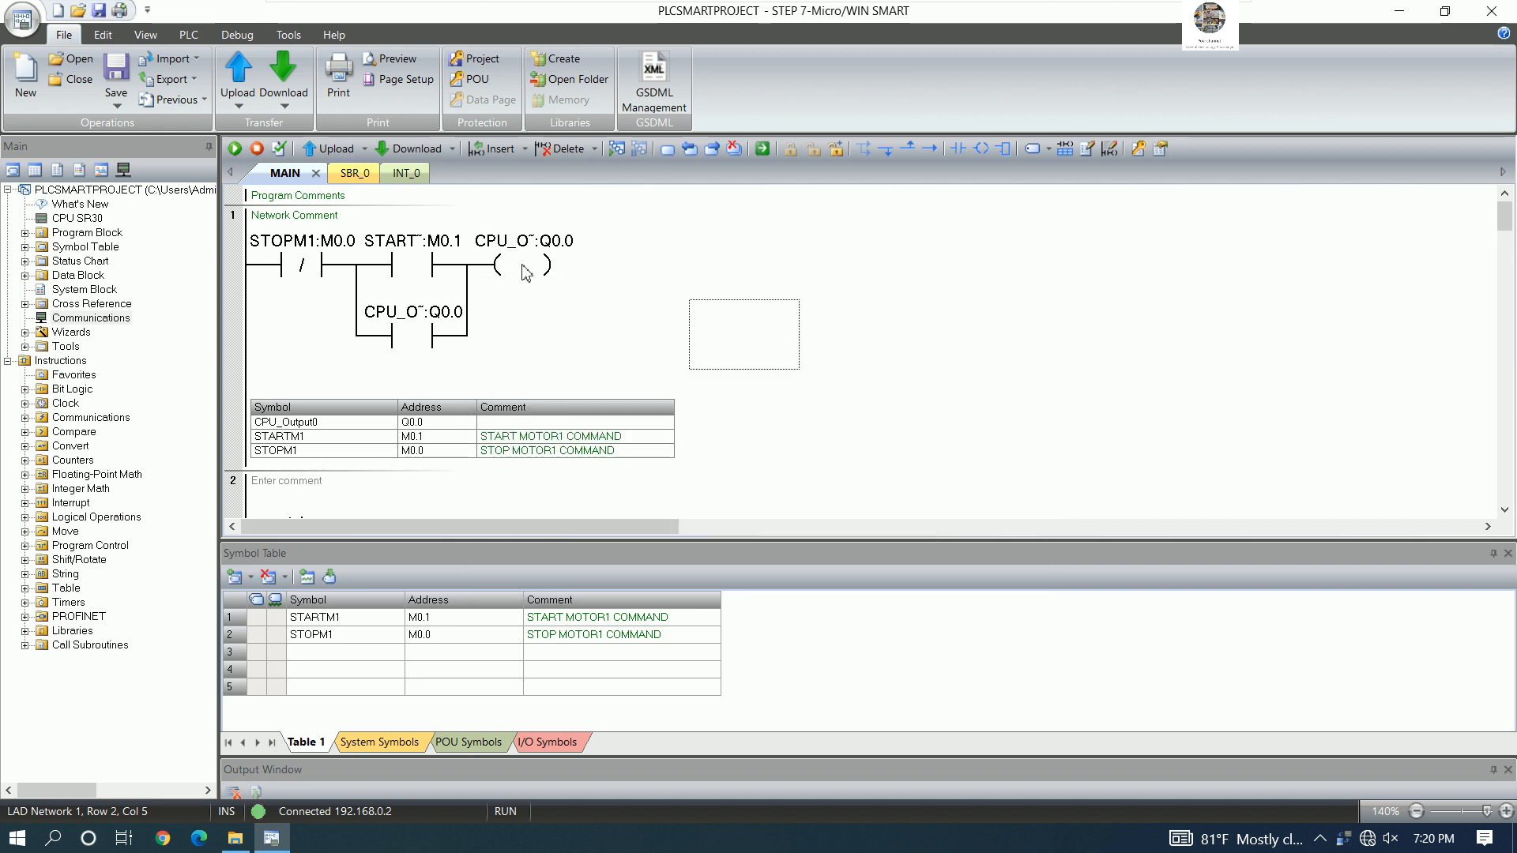
- Download the program, data and system blocks to the connected CPU
click(410, 155)
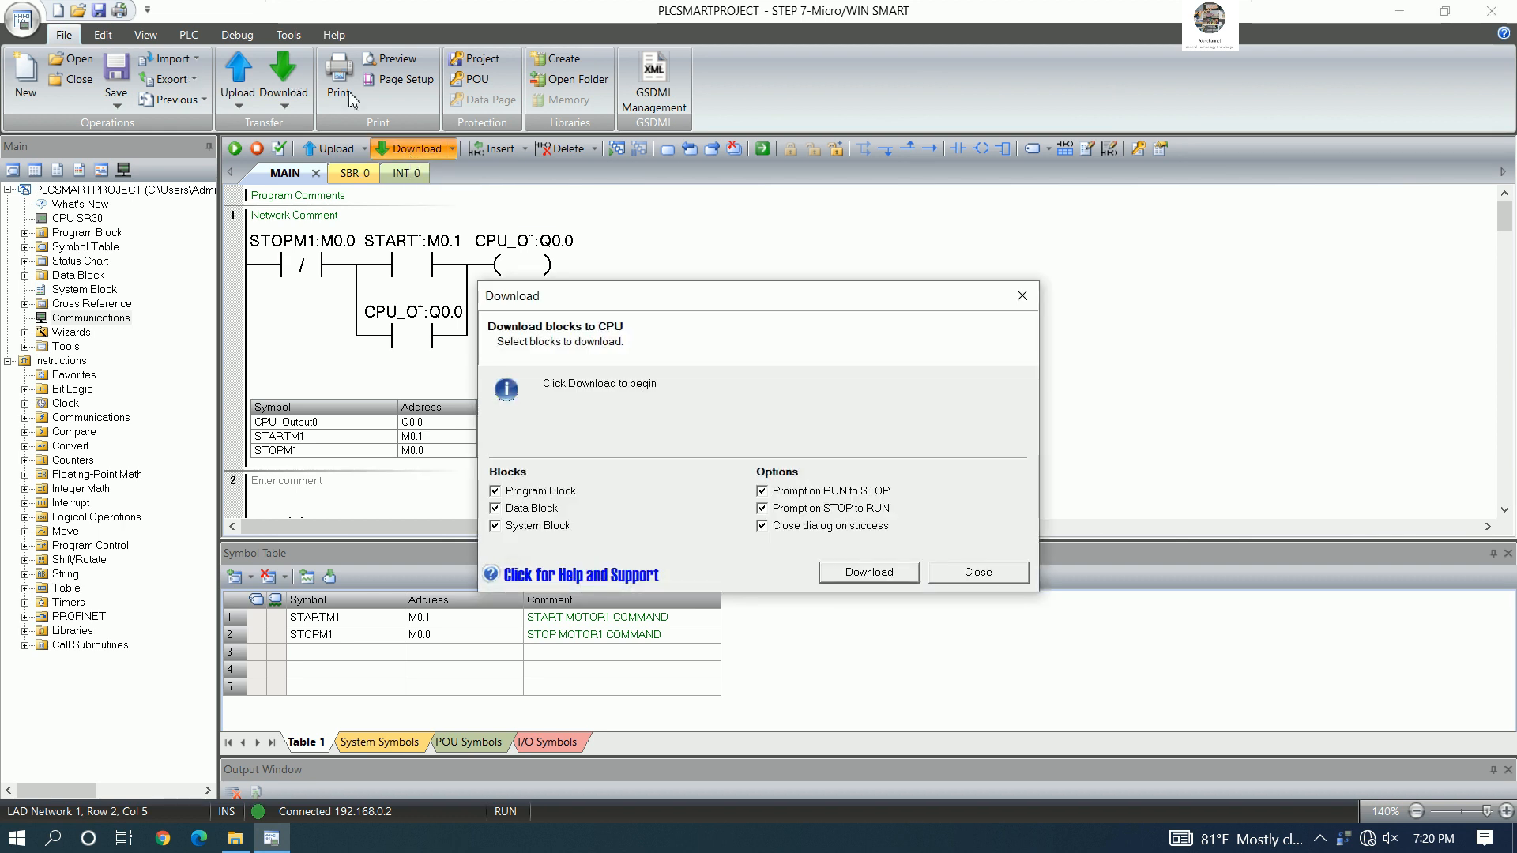
click(867, 575)
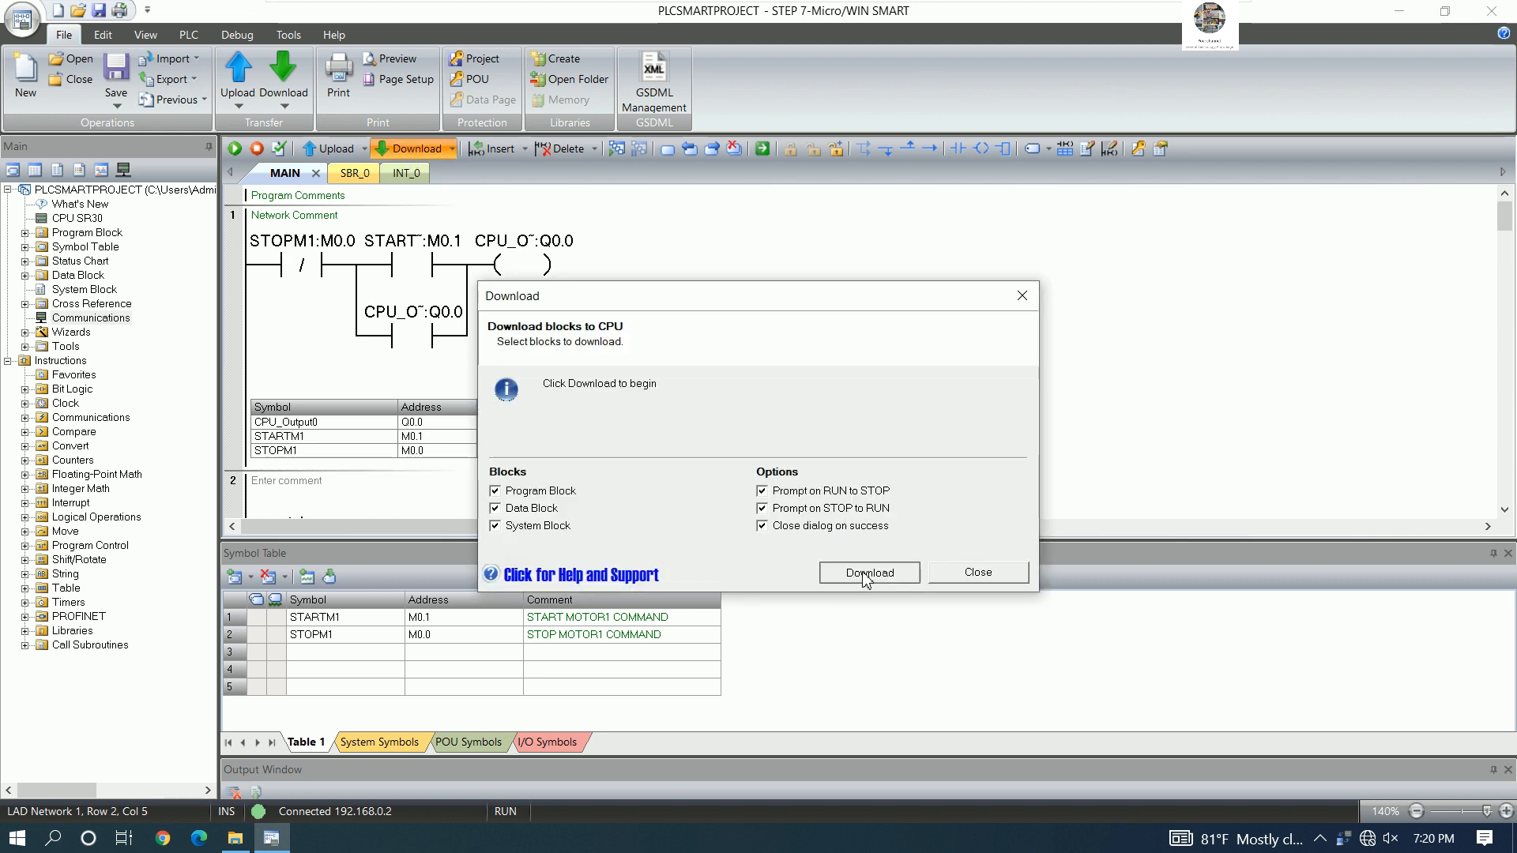
click(710, 476)
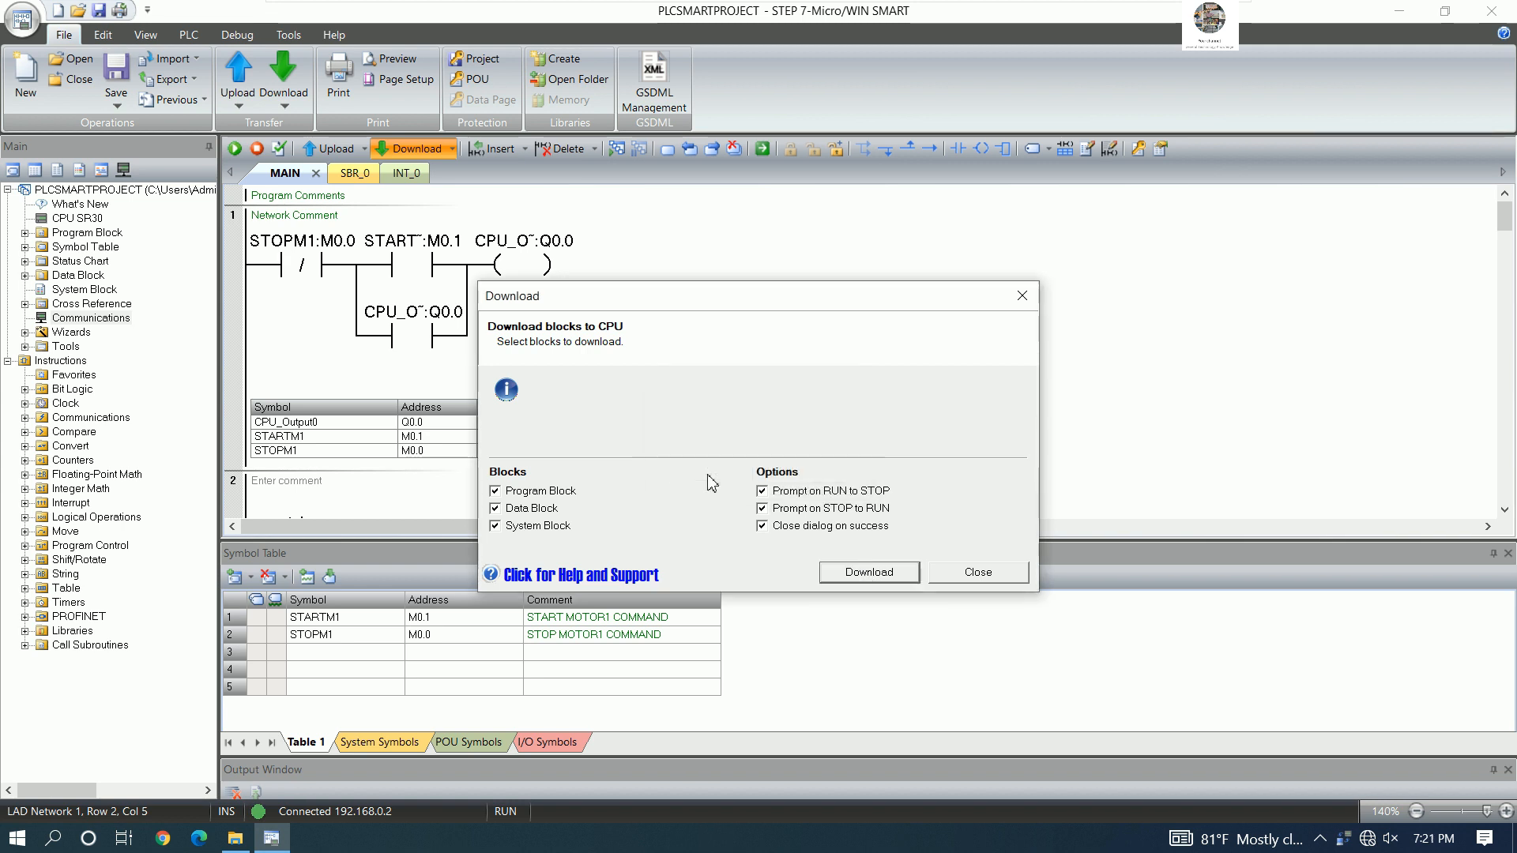
click(710, 477)
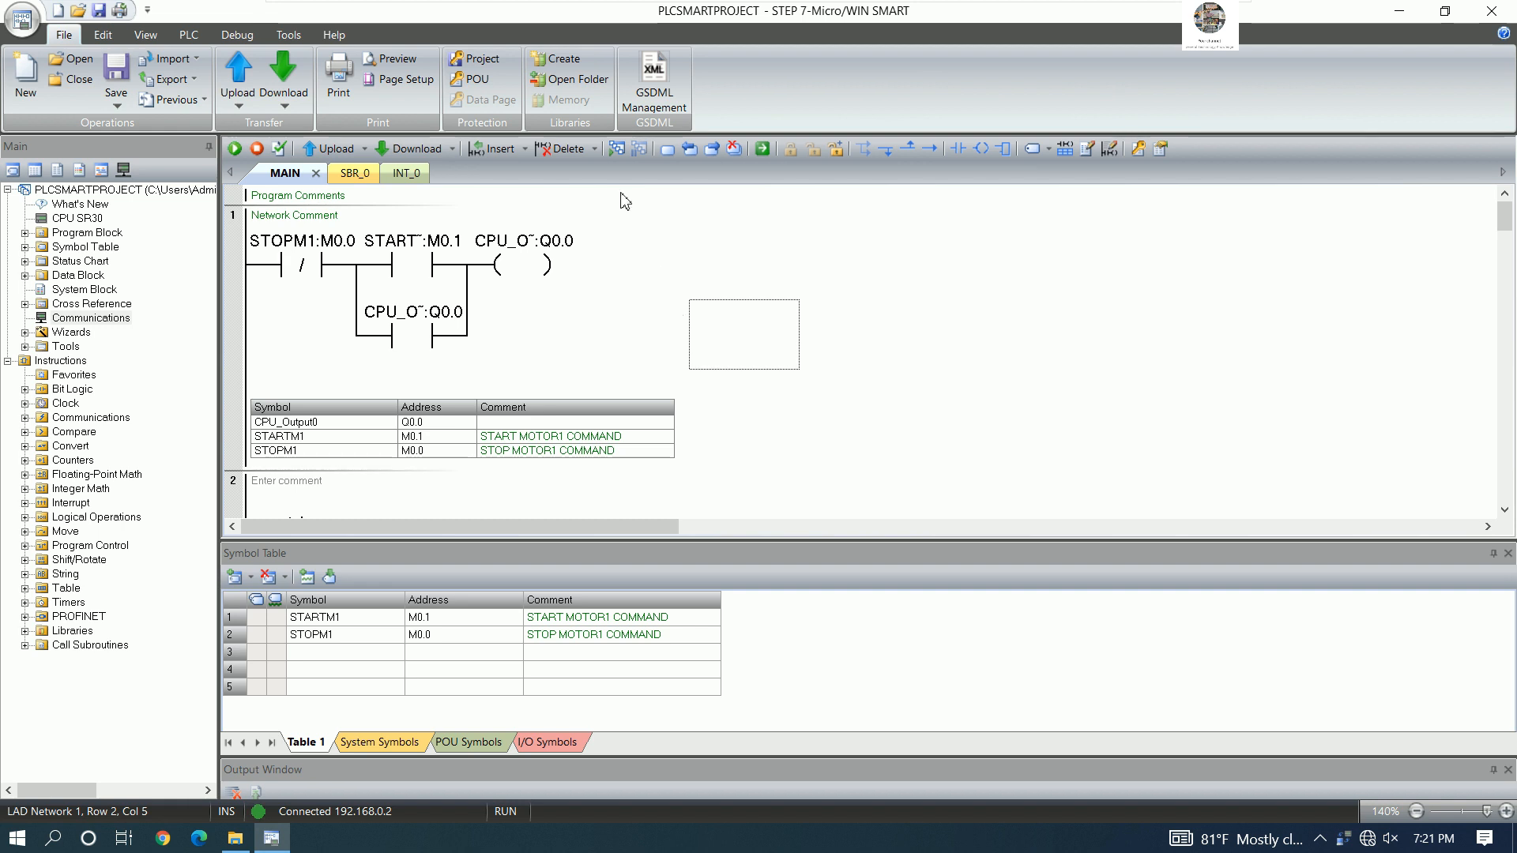
- Check the live status of the motor start/stop network in MAIN and stop monitoring
click(615, 150)
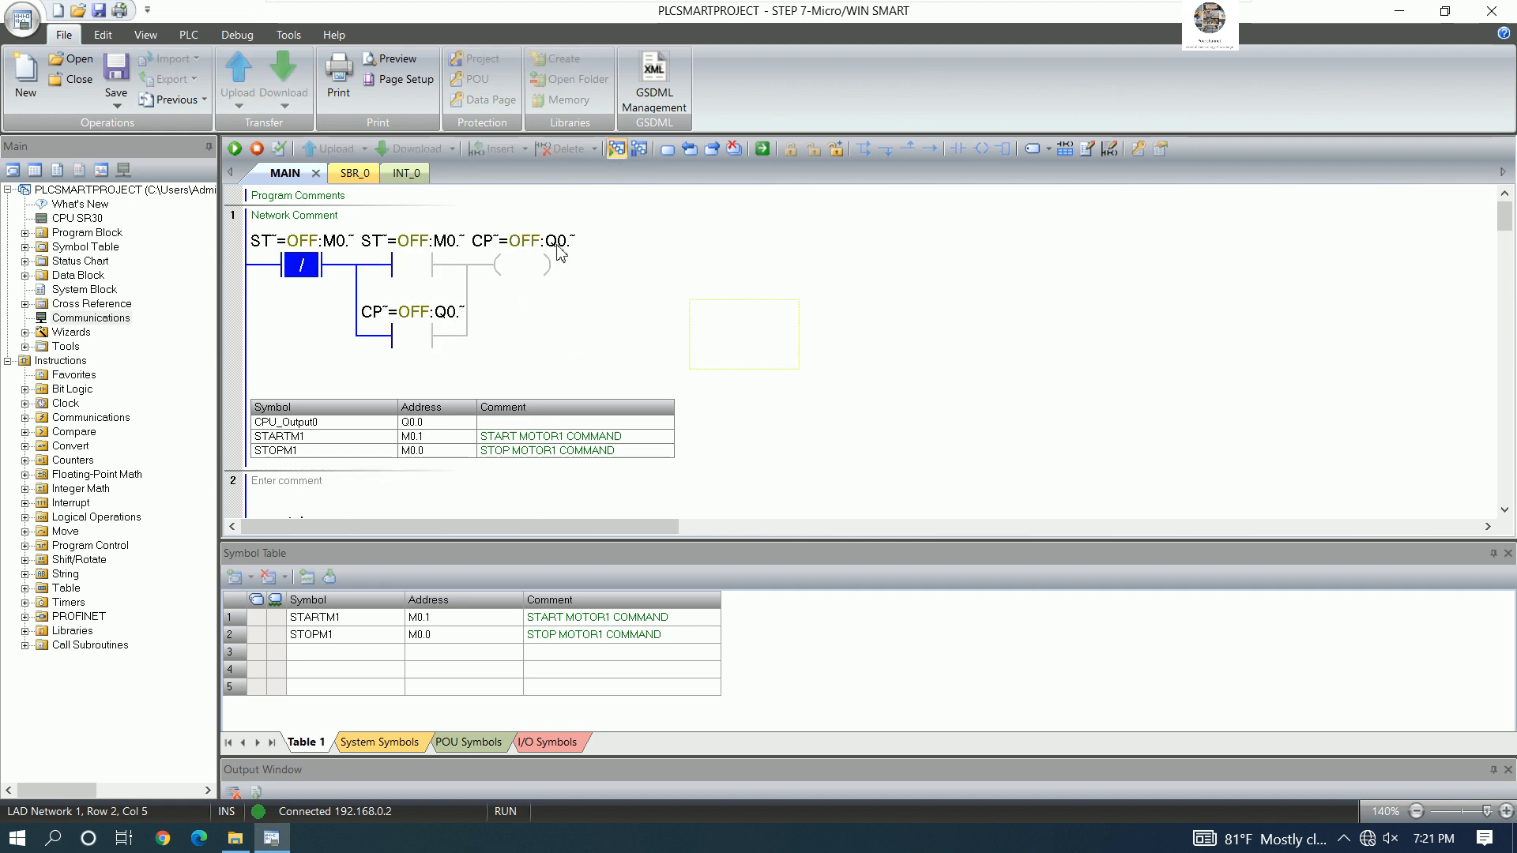
click(618, 150)
click(803, 290)
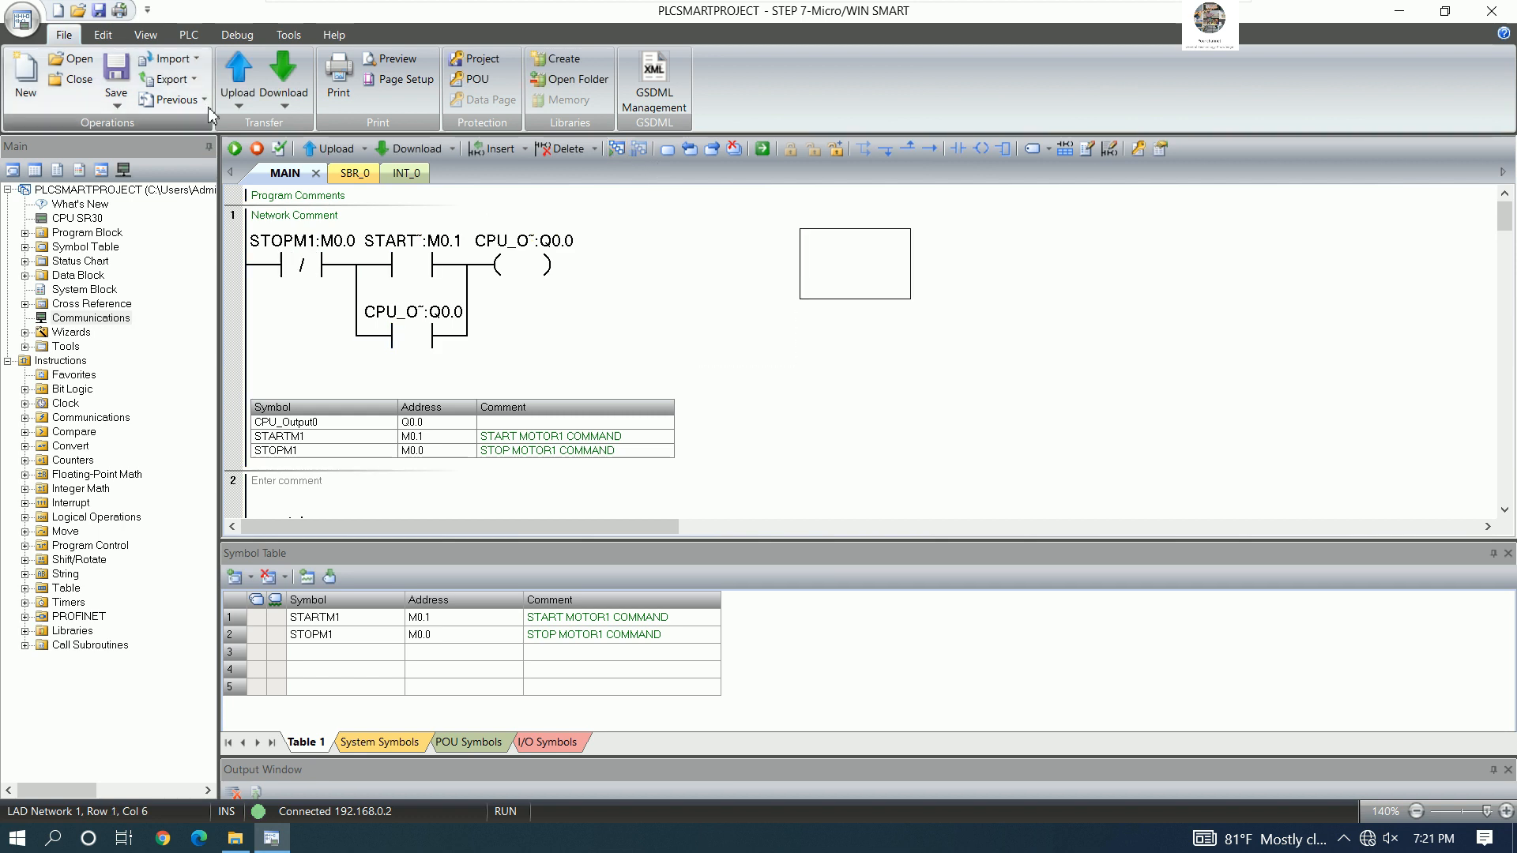
- Close the PLC project and its folder window to return to the desktop
click(1489, 13)
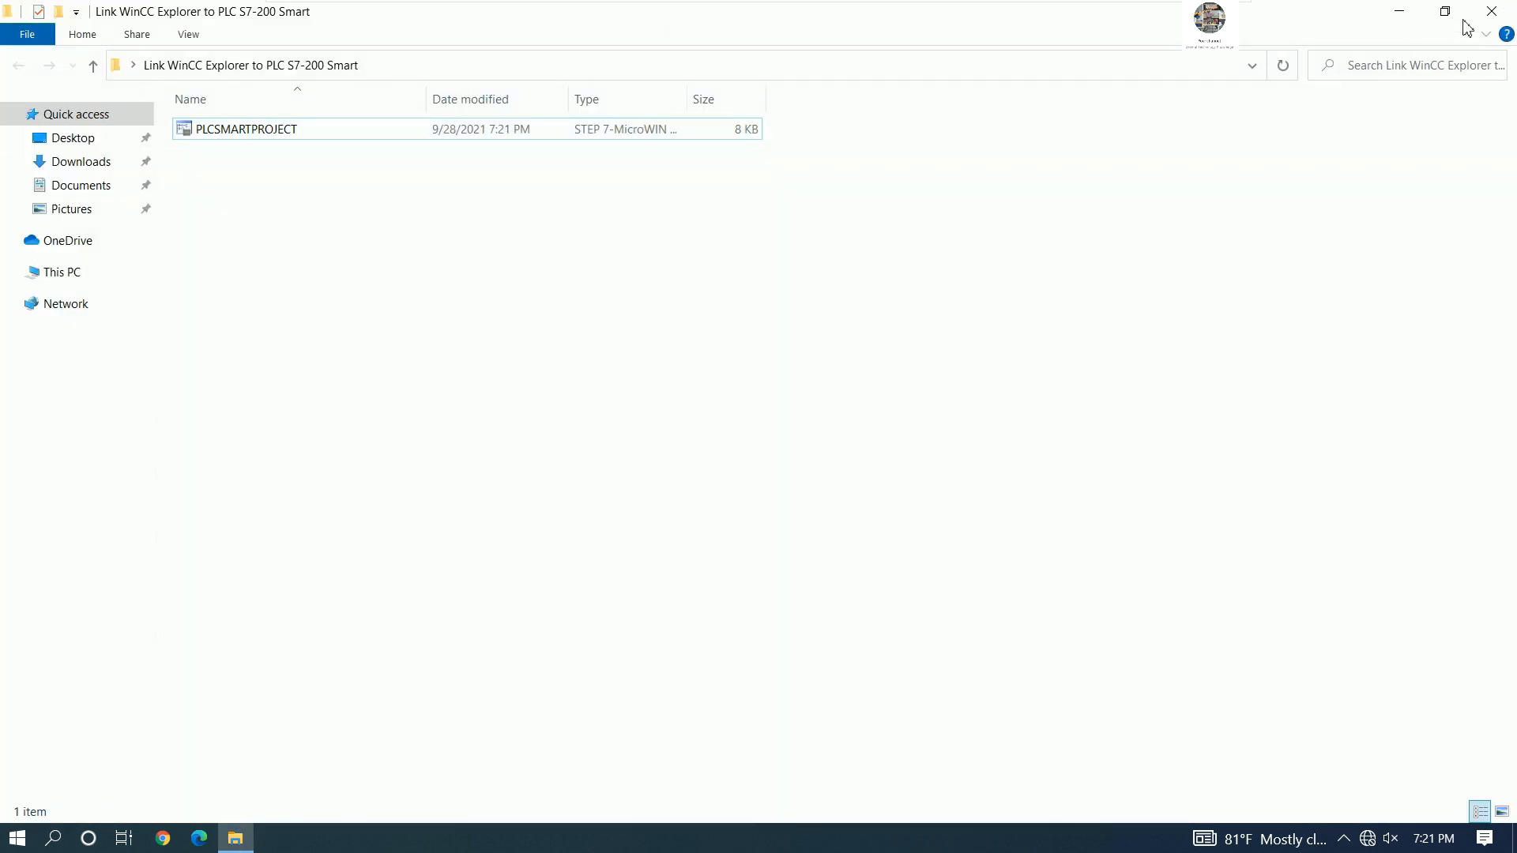
click(1491, 11)
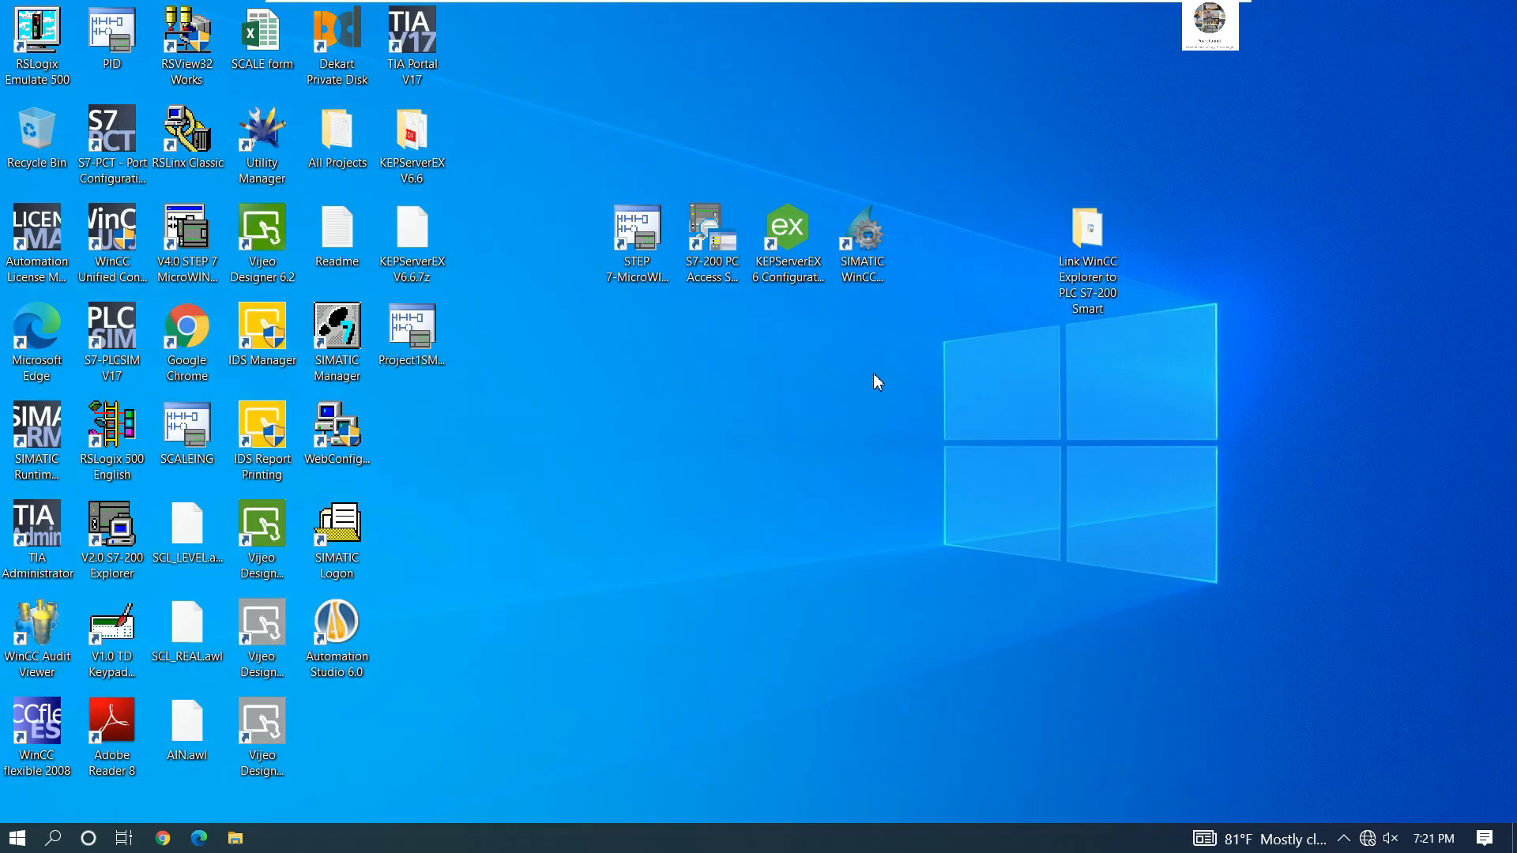
click(727, 274)
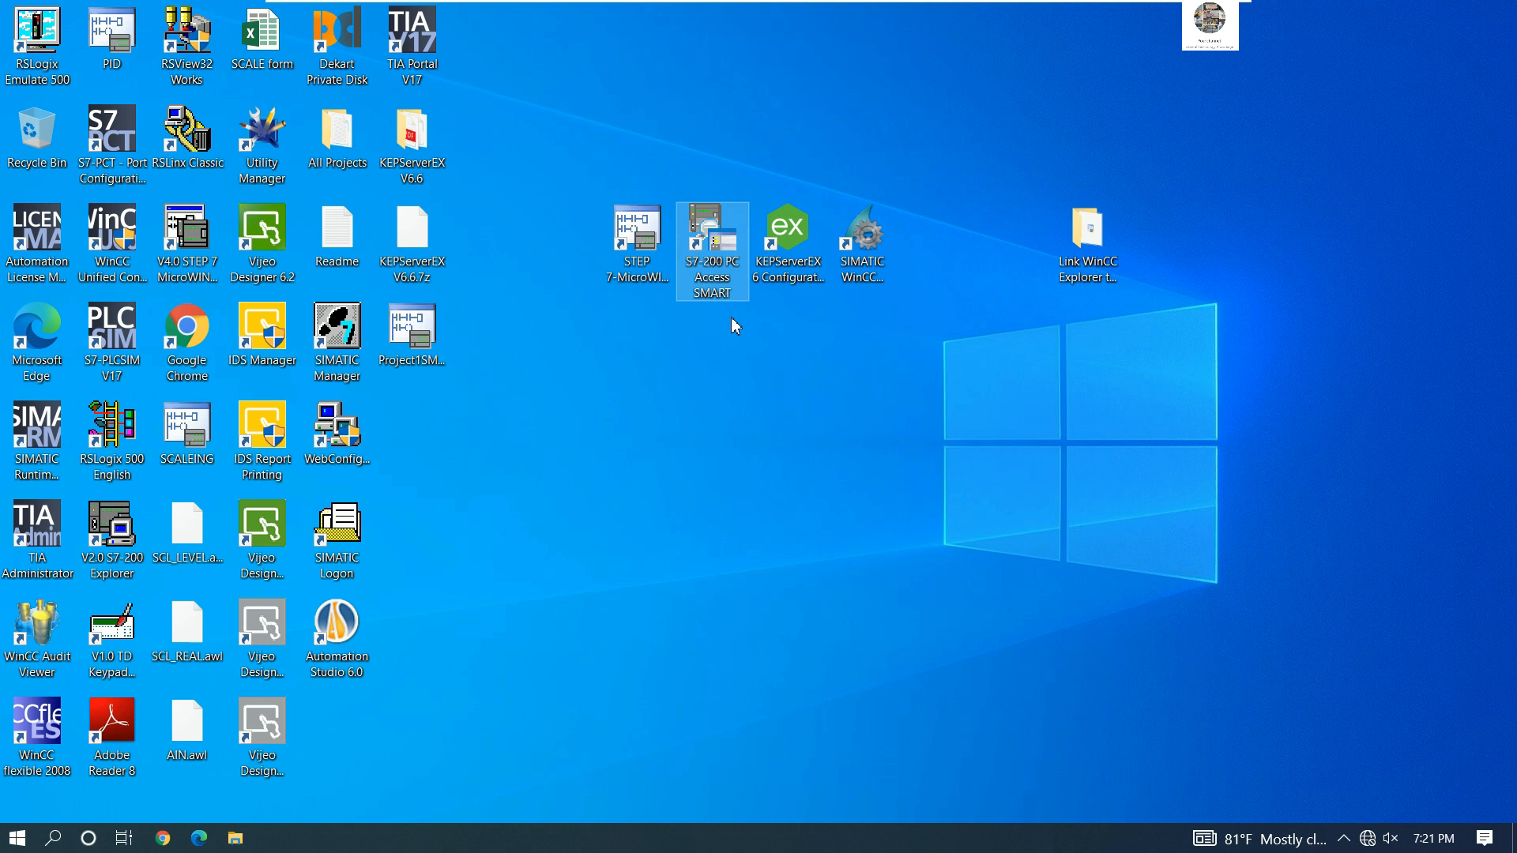
drag(958, 398, 546, 158)
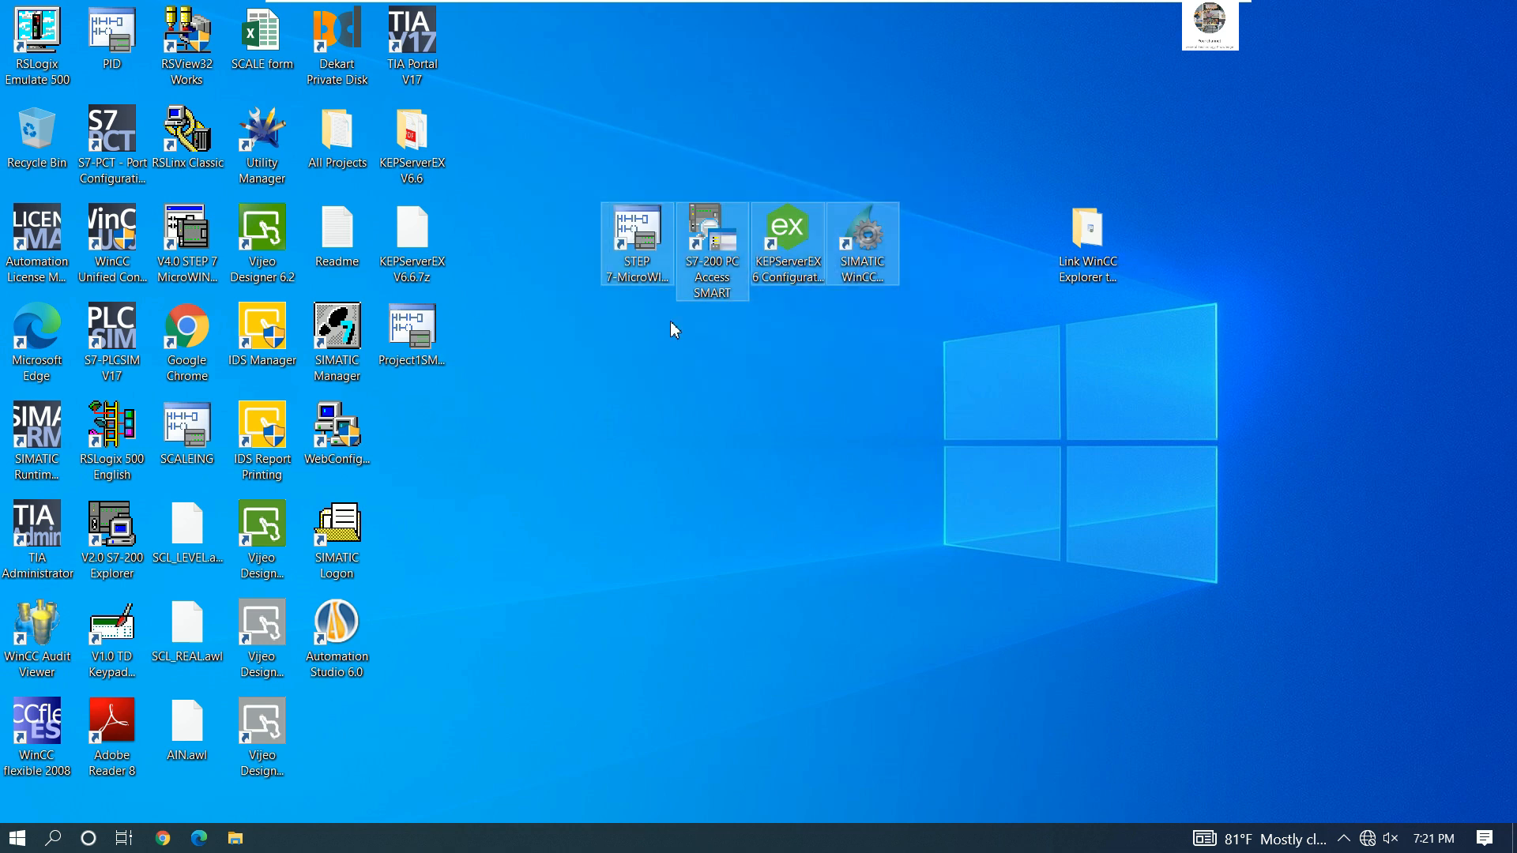
click(714, 365)
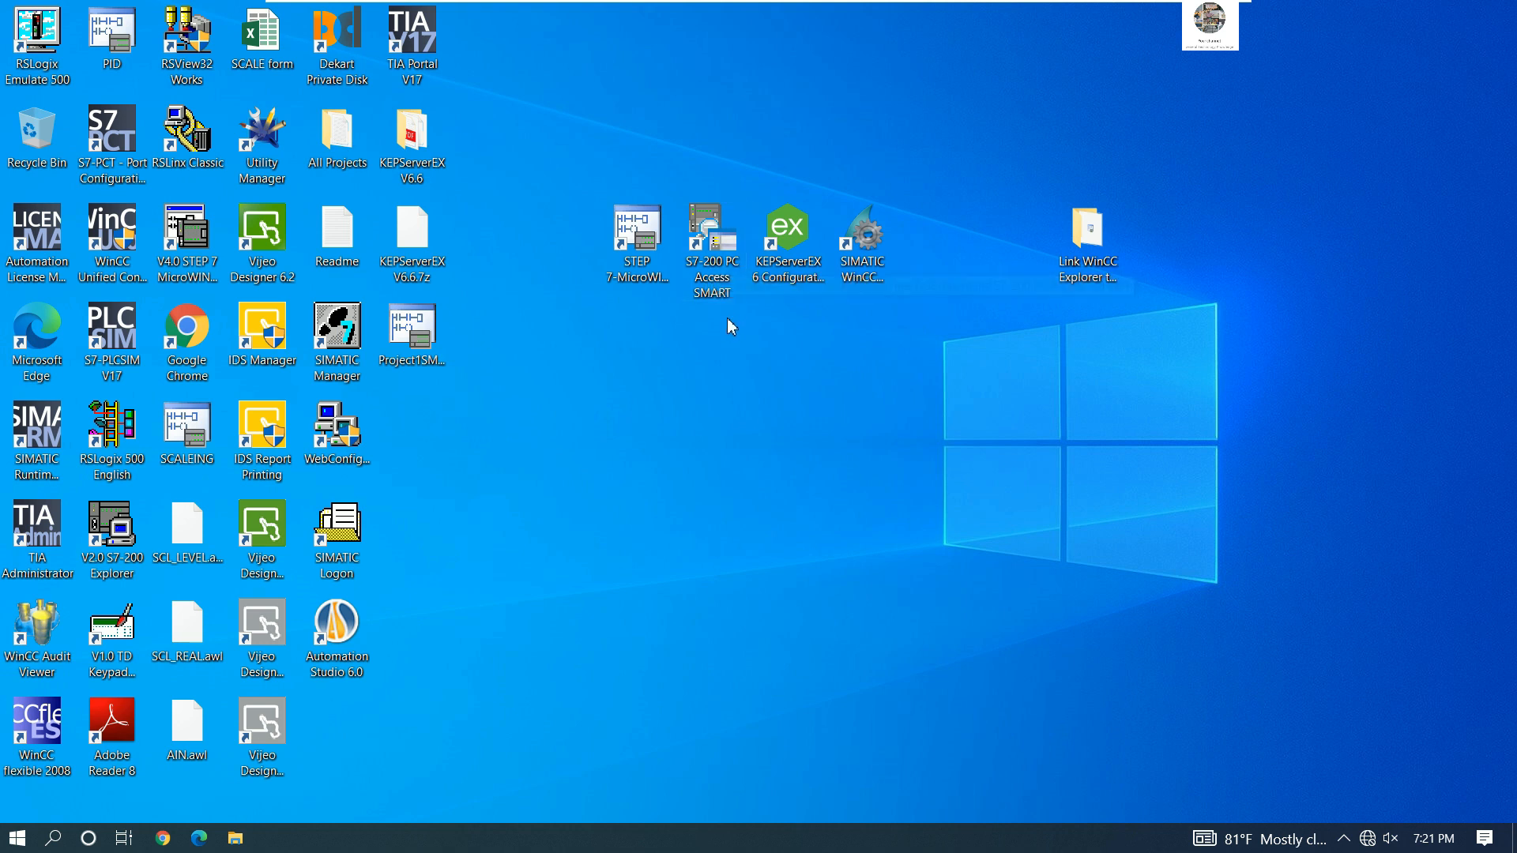
- Launch S7-200 PC Access SMART as administrator, maximise its window and enlarge the project area above the Test Client
click(745, 285)
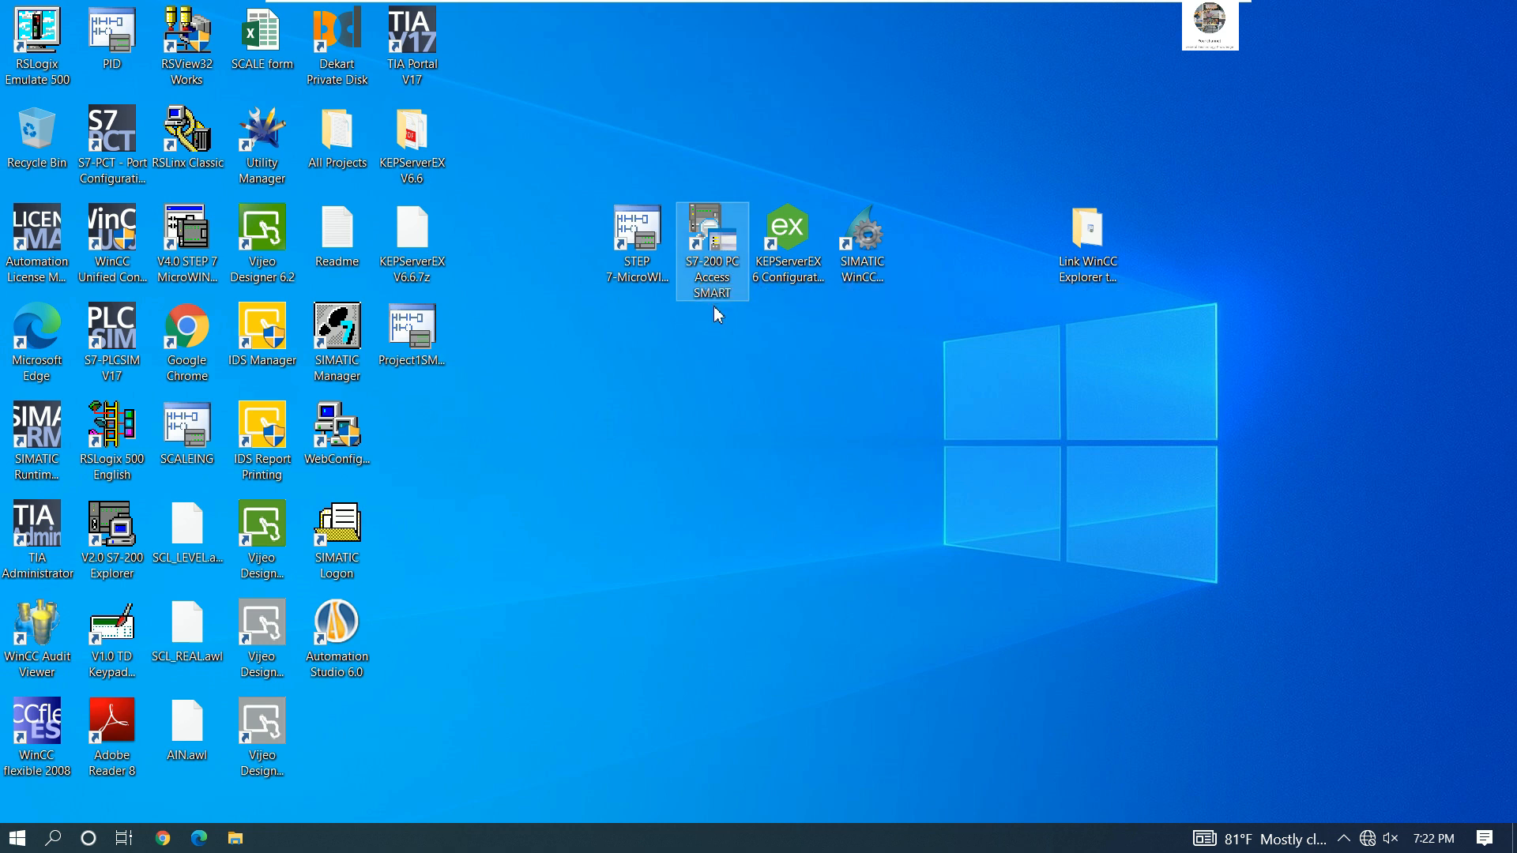
right_click(721, 245)
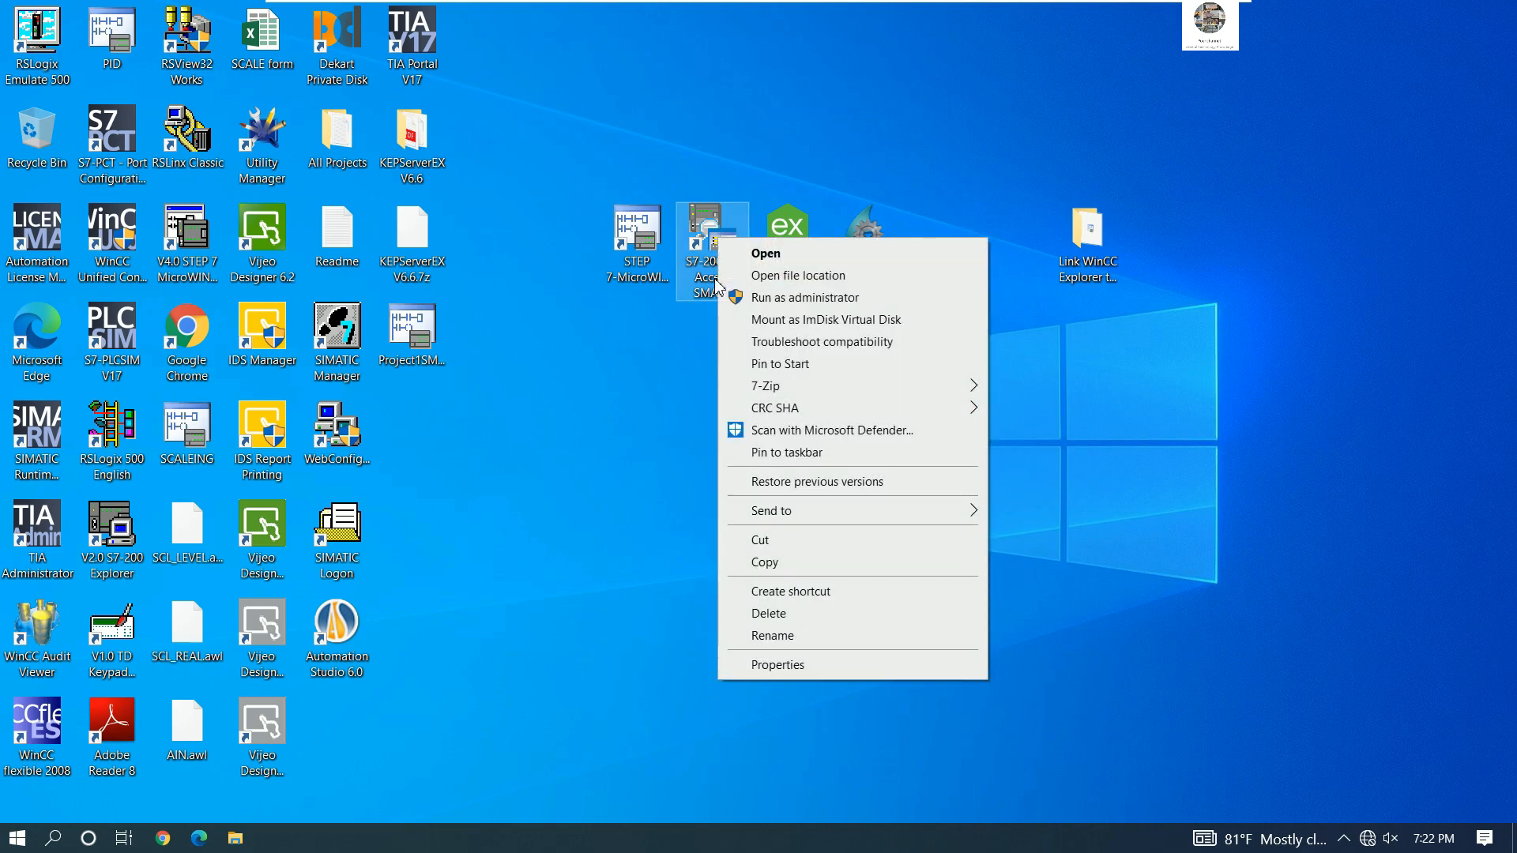
click(778, 292)
click(667, 563)
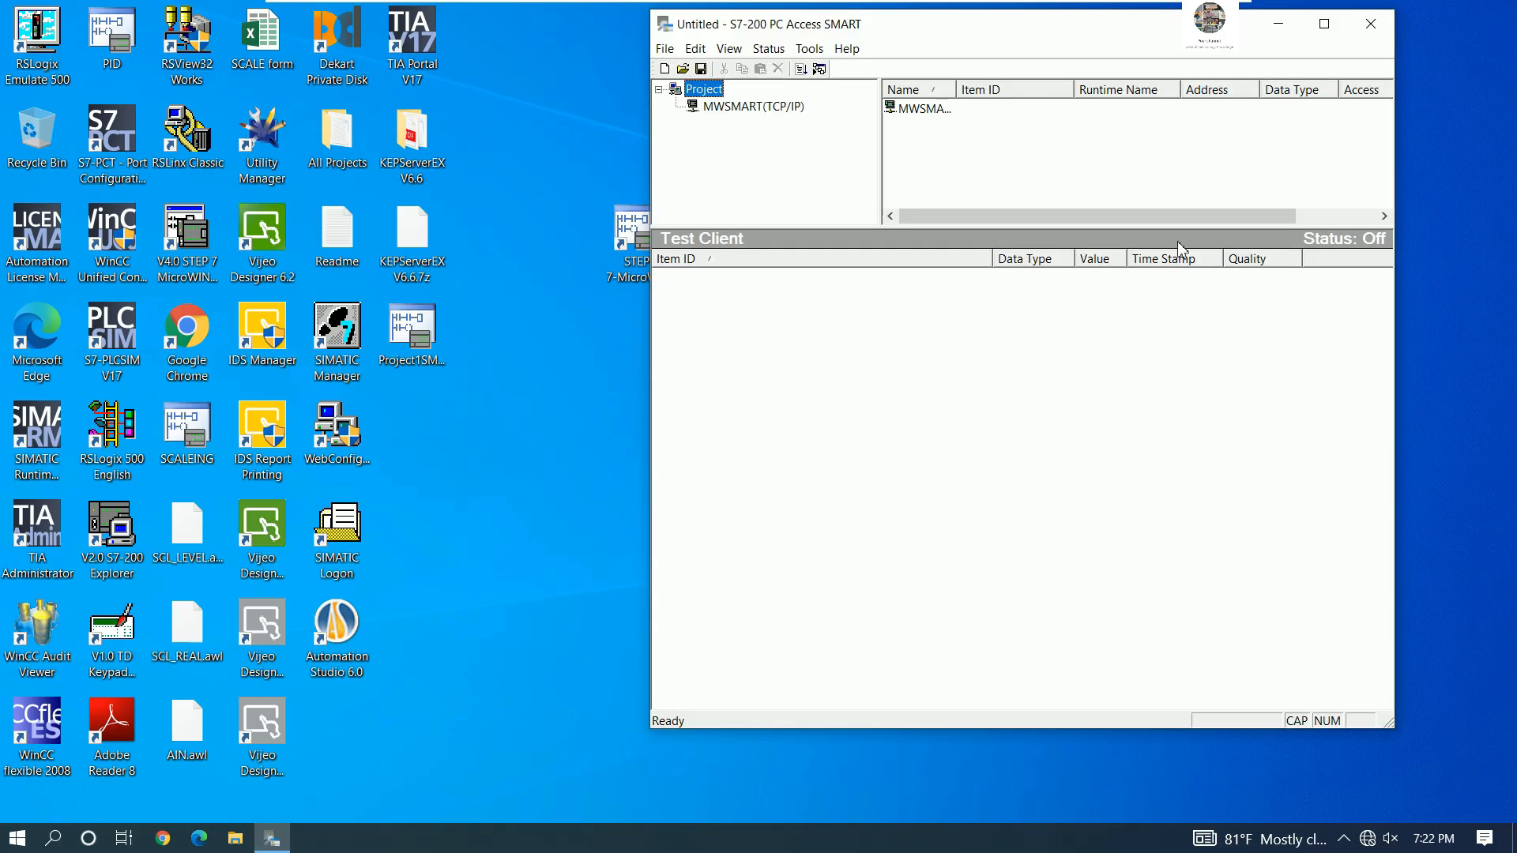
click(1325, 24)
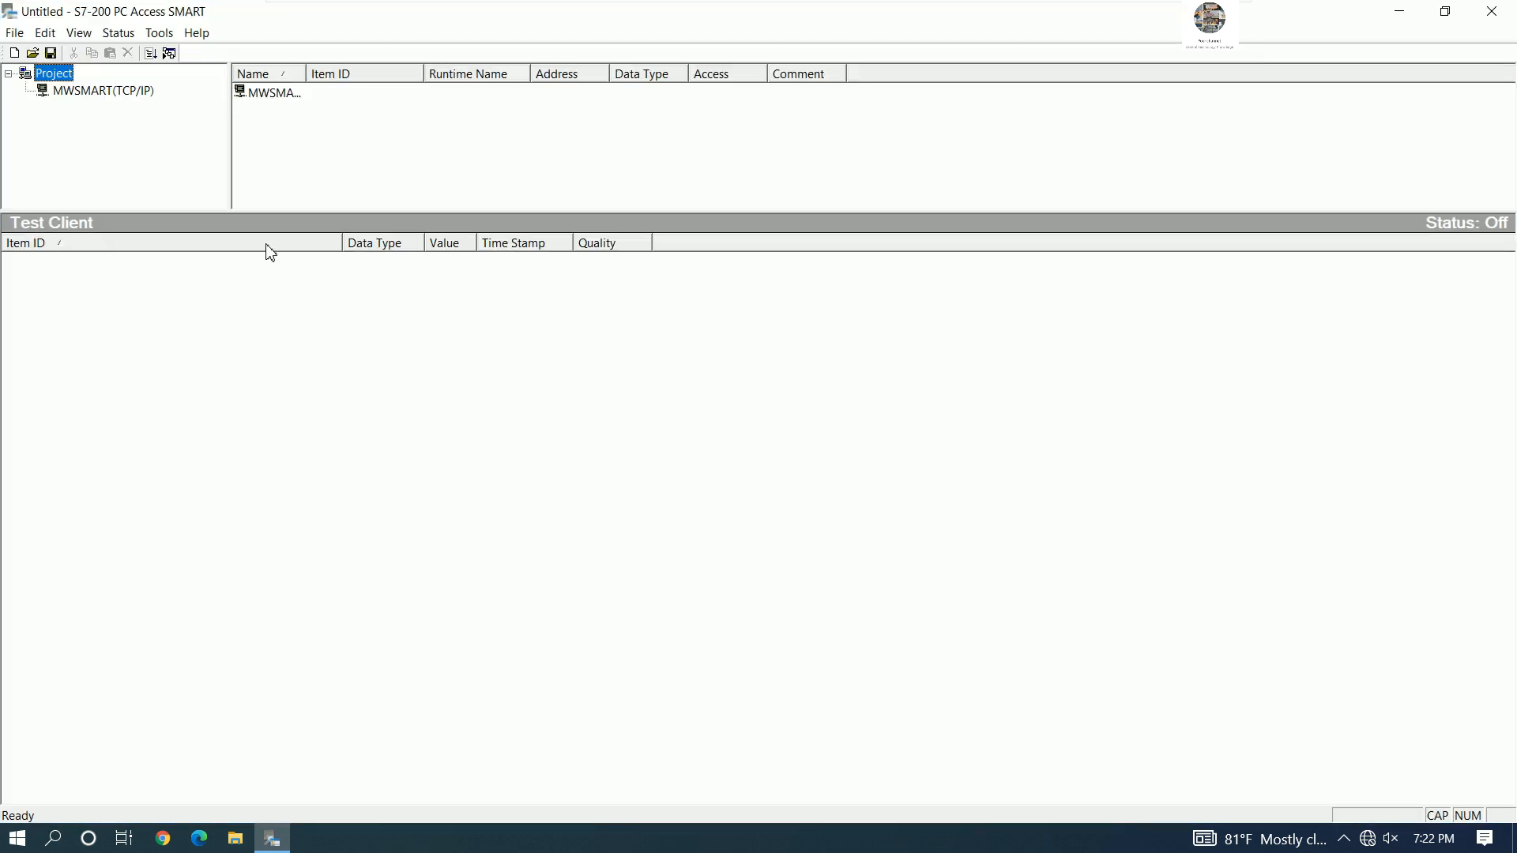
drag(262, 212, 268, 566)
- Set the network interface card of MWSMART(TCP/IP) to Intel(R) 82574L Gigabit Network Connection.TCPIP.Auto.1
click(96, 93)
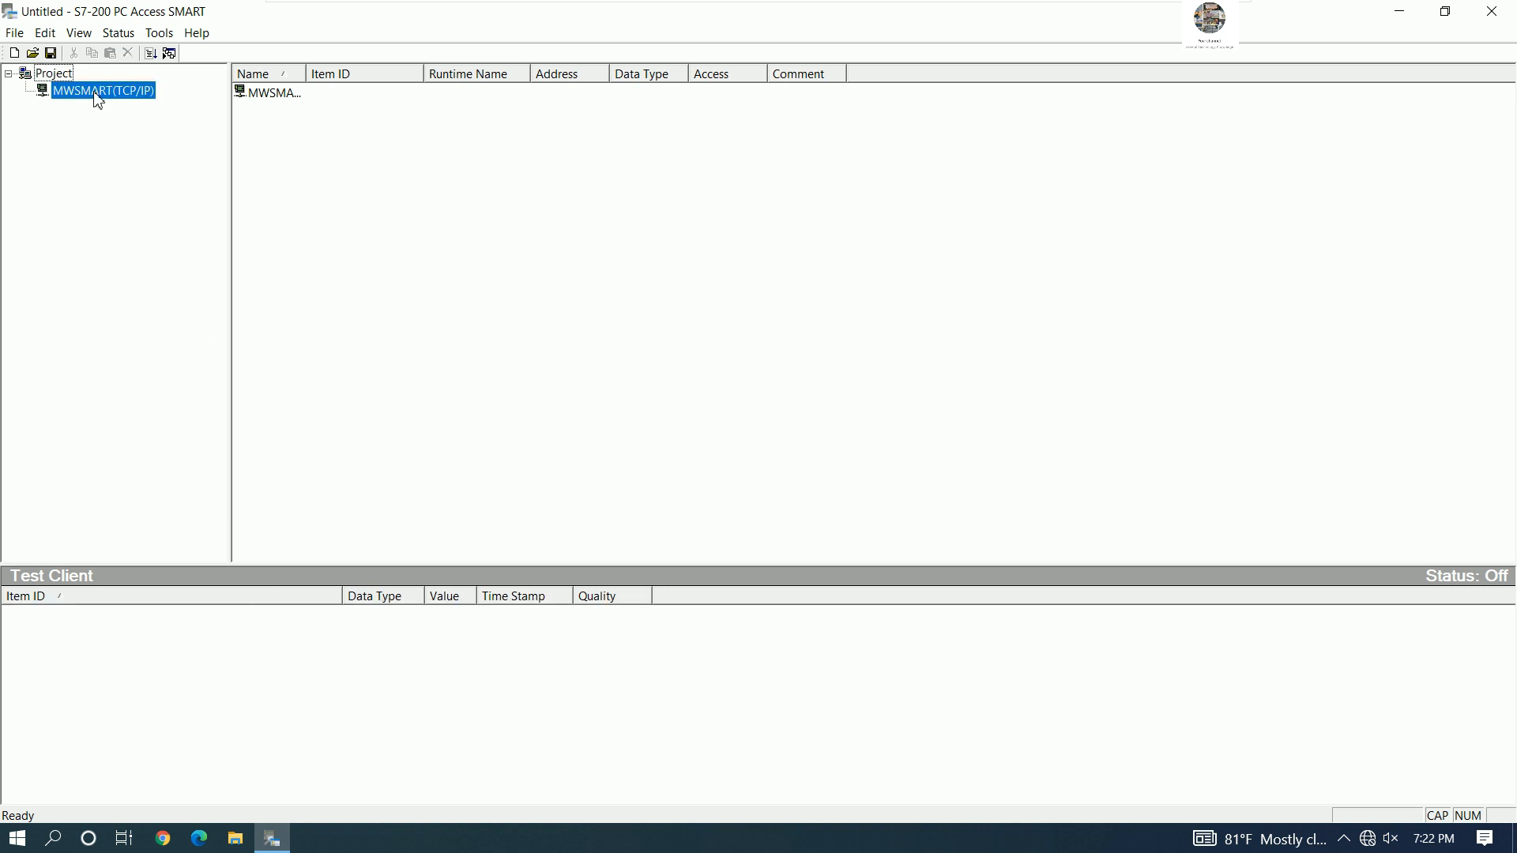
right_click(96, 93)
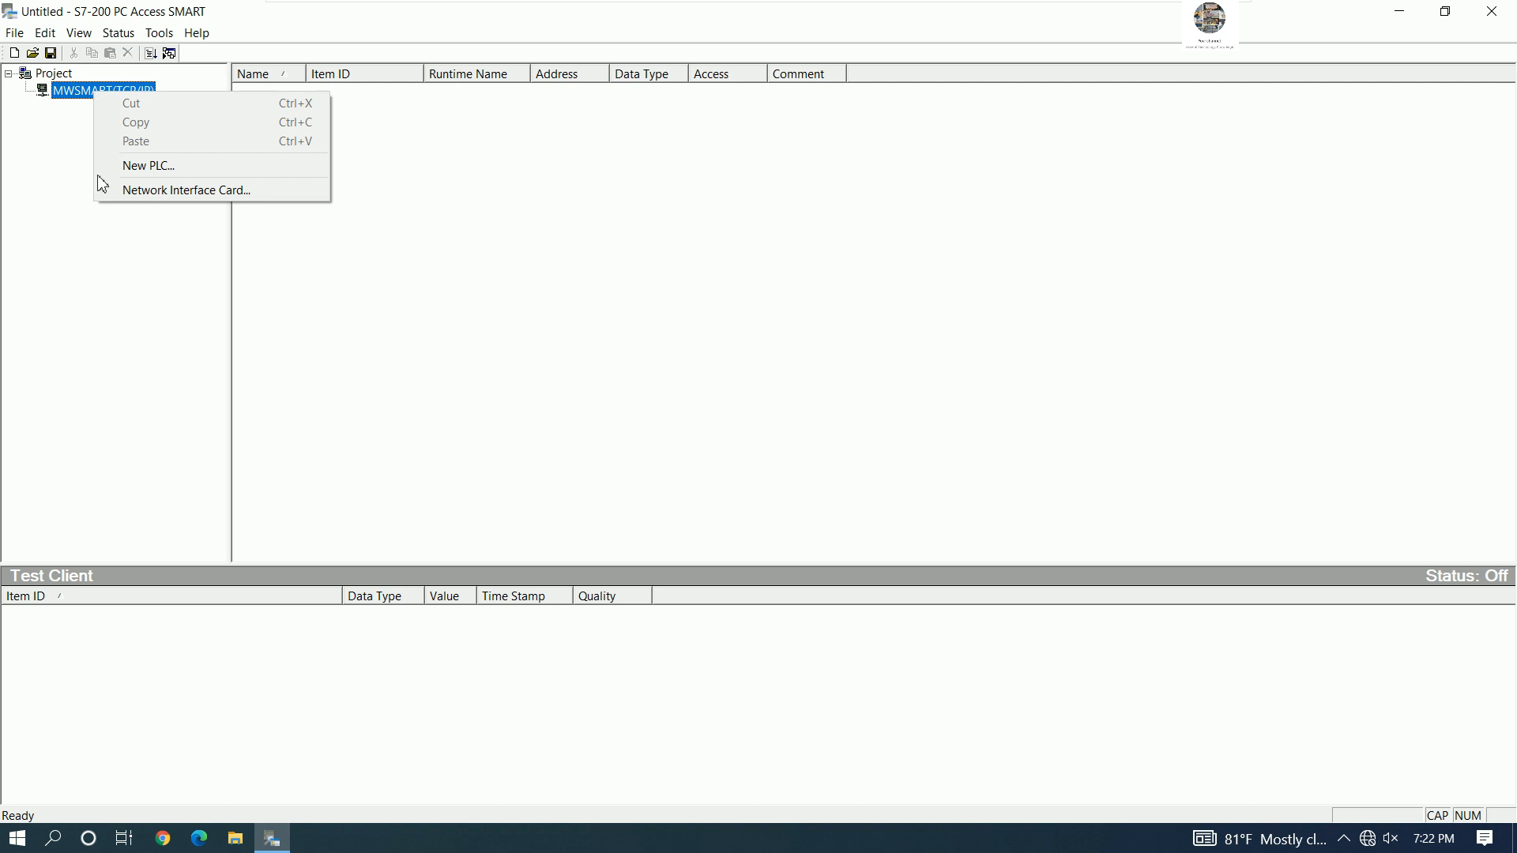
click(155, 195)
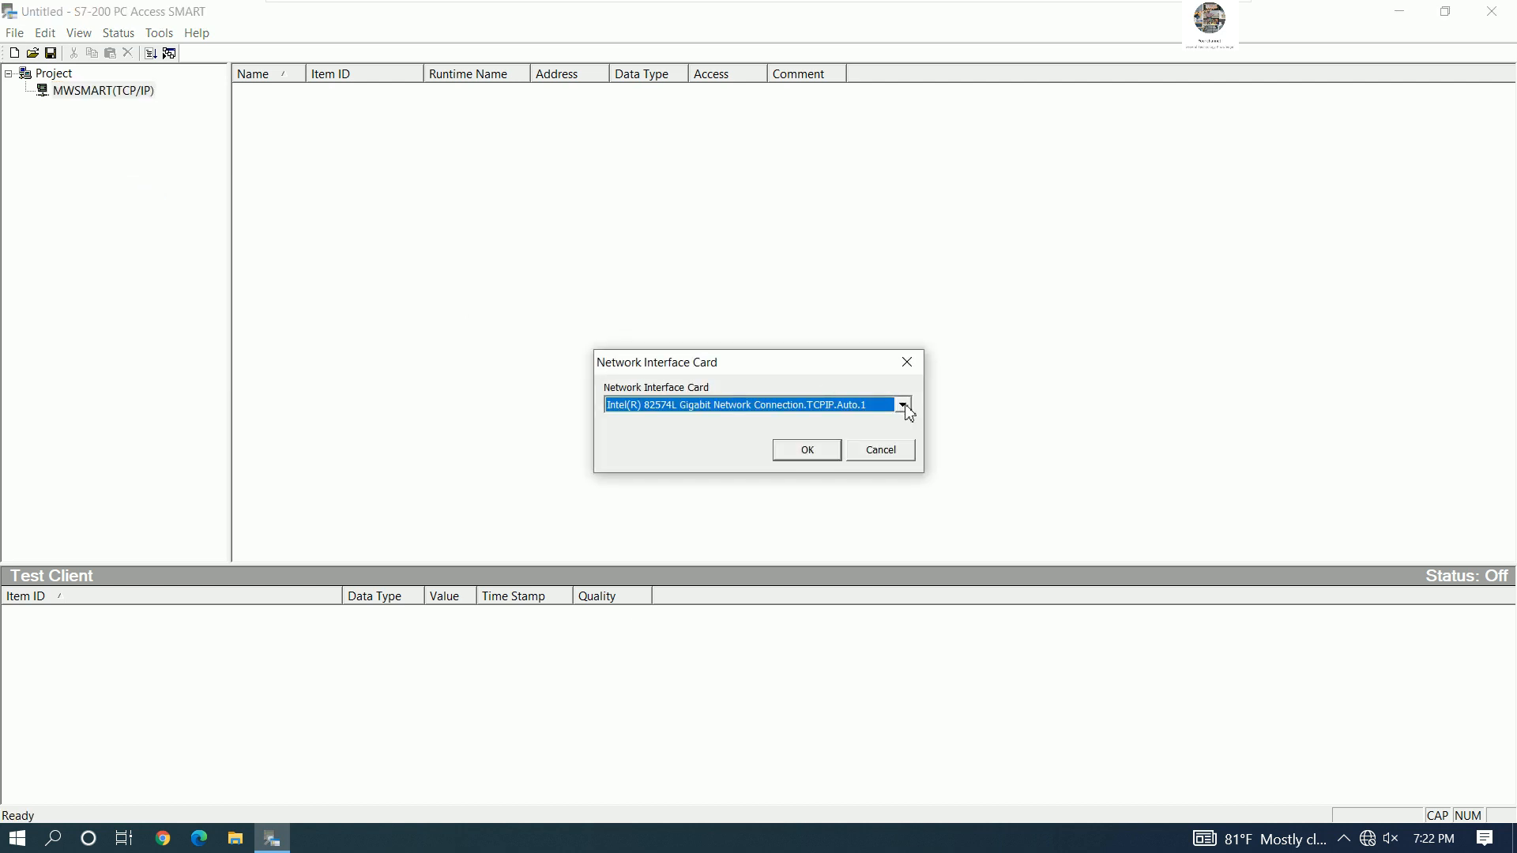
click(902, 407)
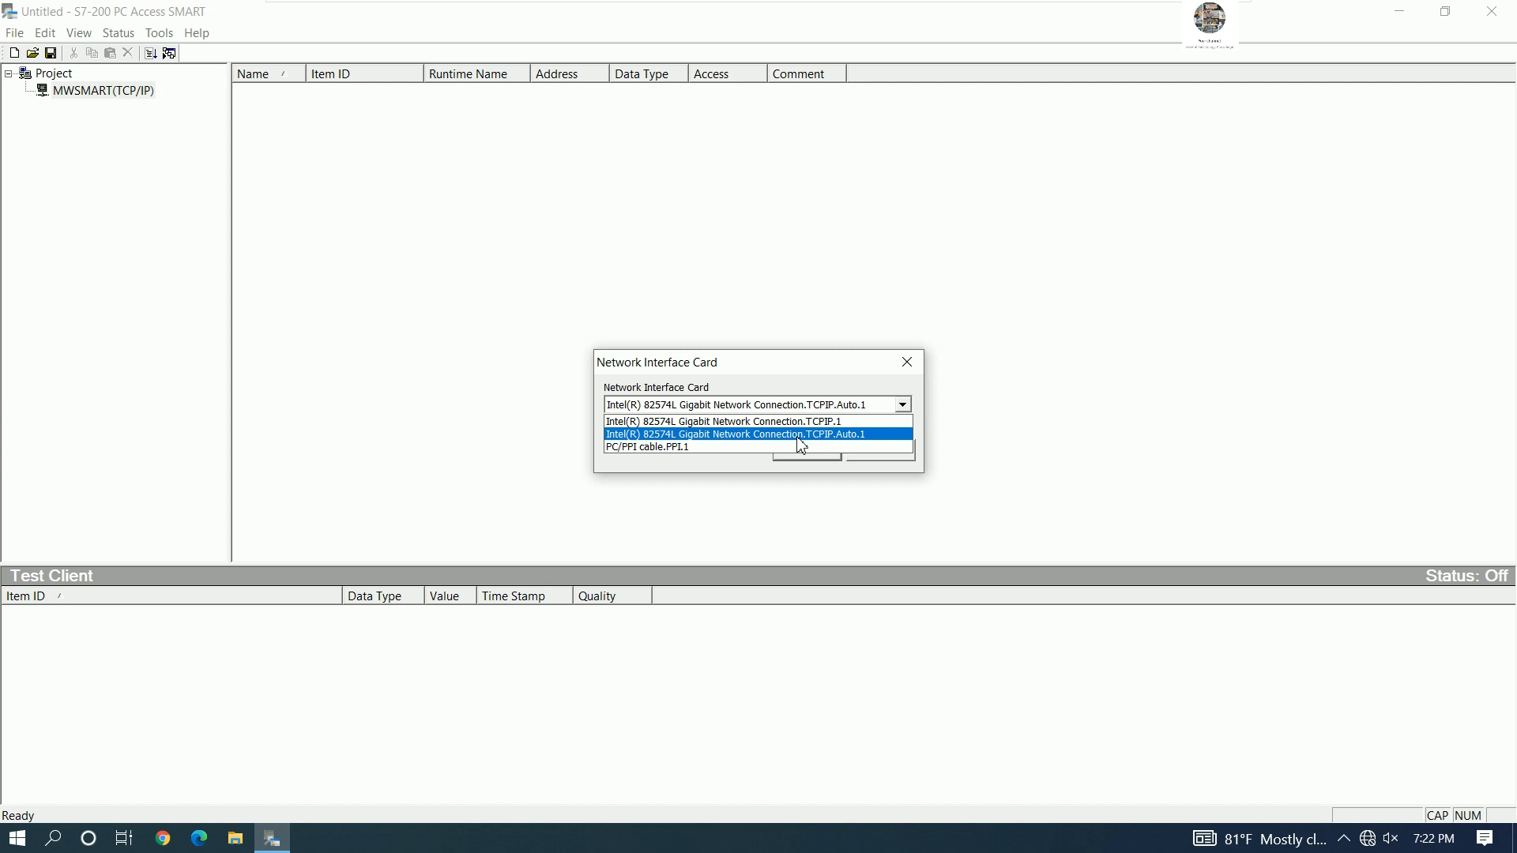
click(760, 442)
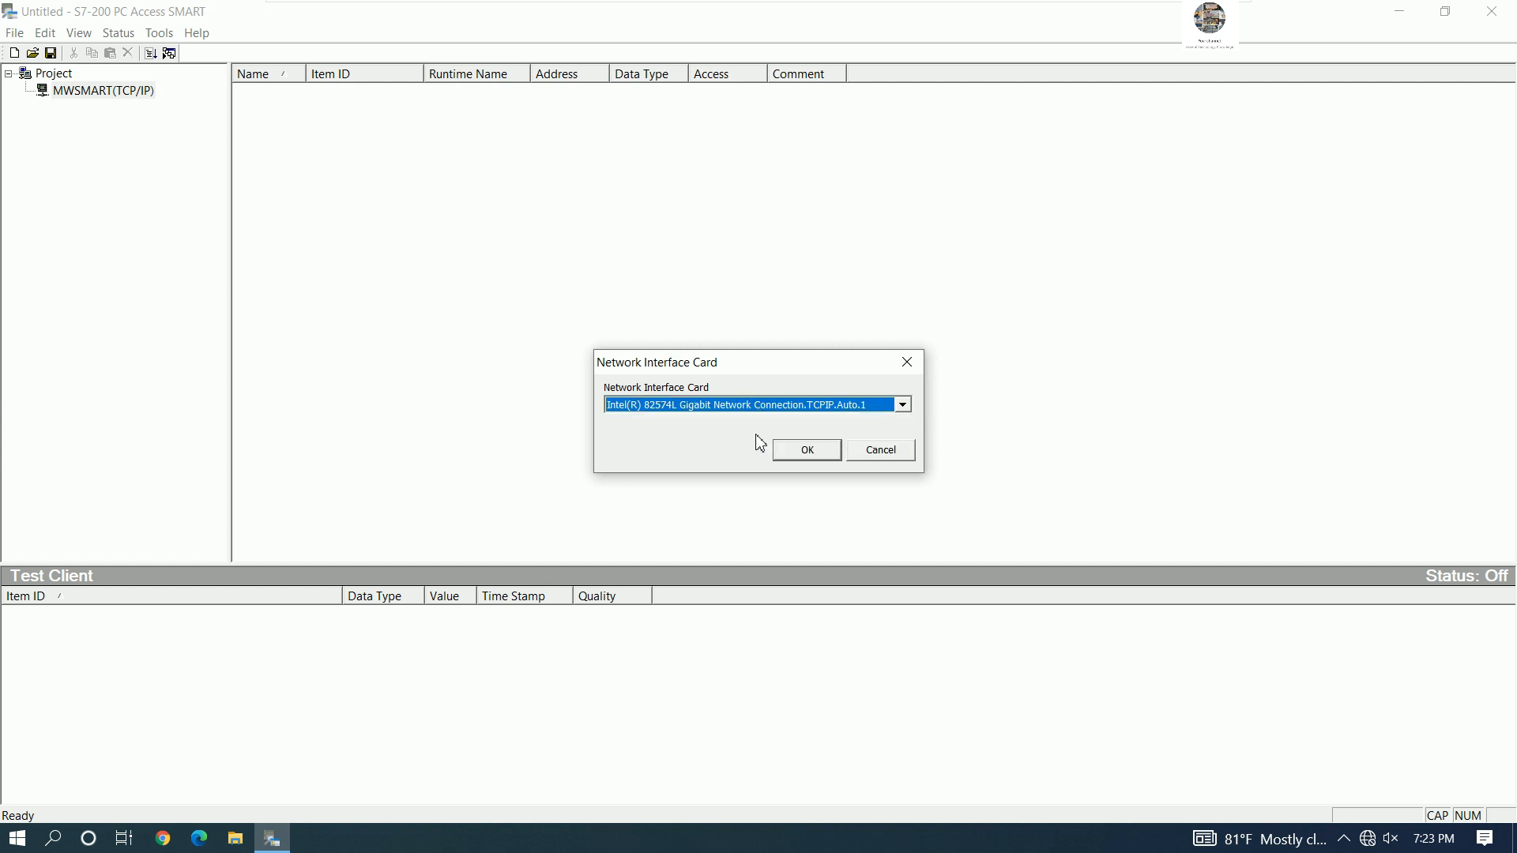
click(806, 456)
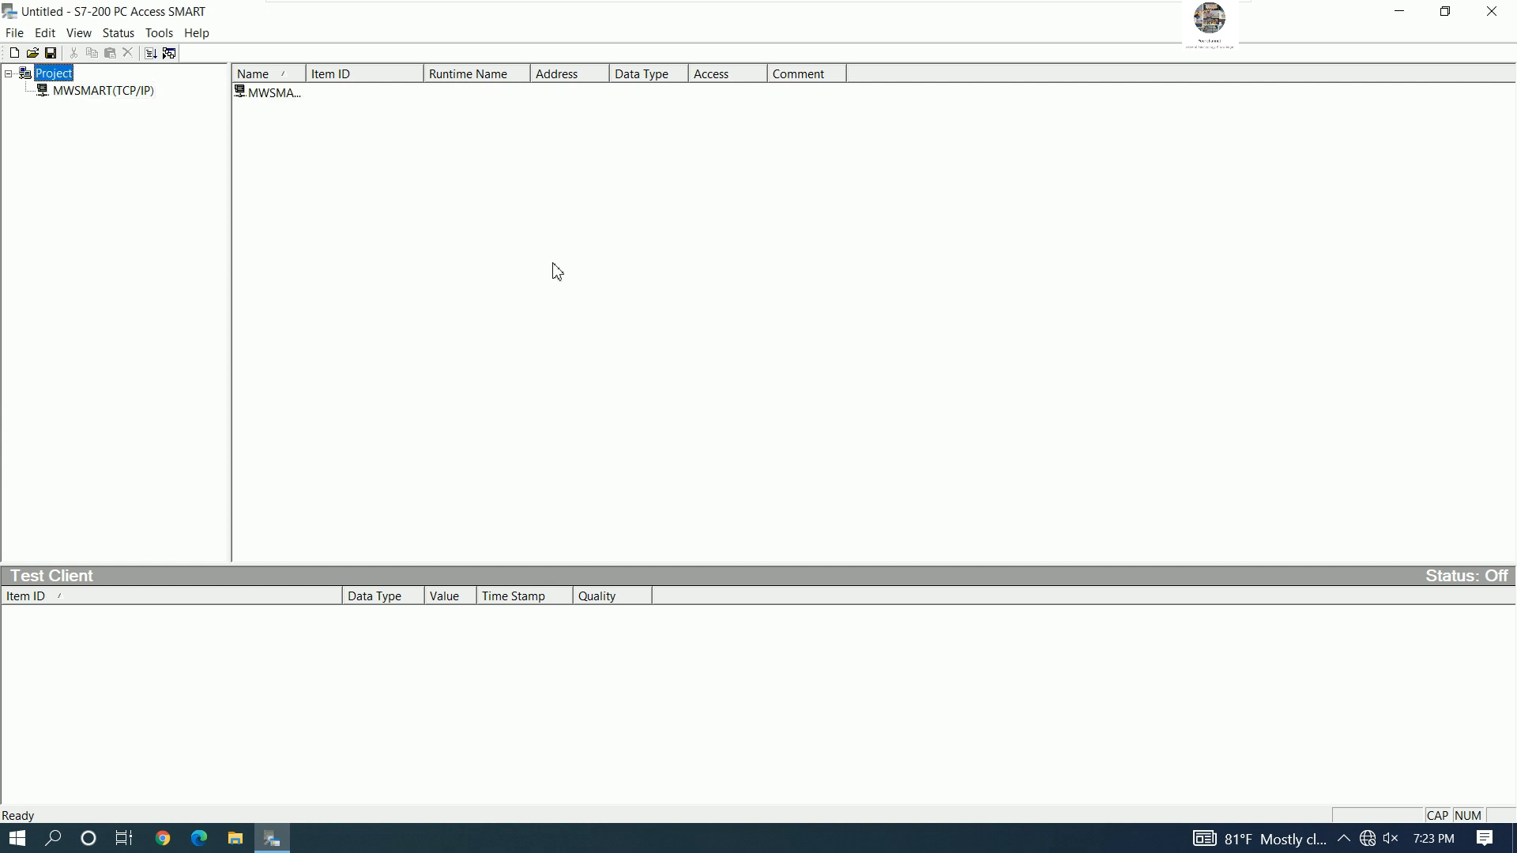
- Widen the Name column and reselect Intel(R) 82574L Gigabit Network Connection.TCPIP.Auto.1 as the interface card for MWSMART(TCP/IP)
drag(306, 77, 385, 77)
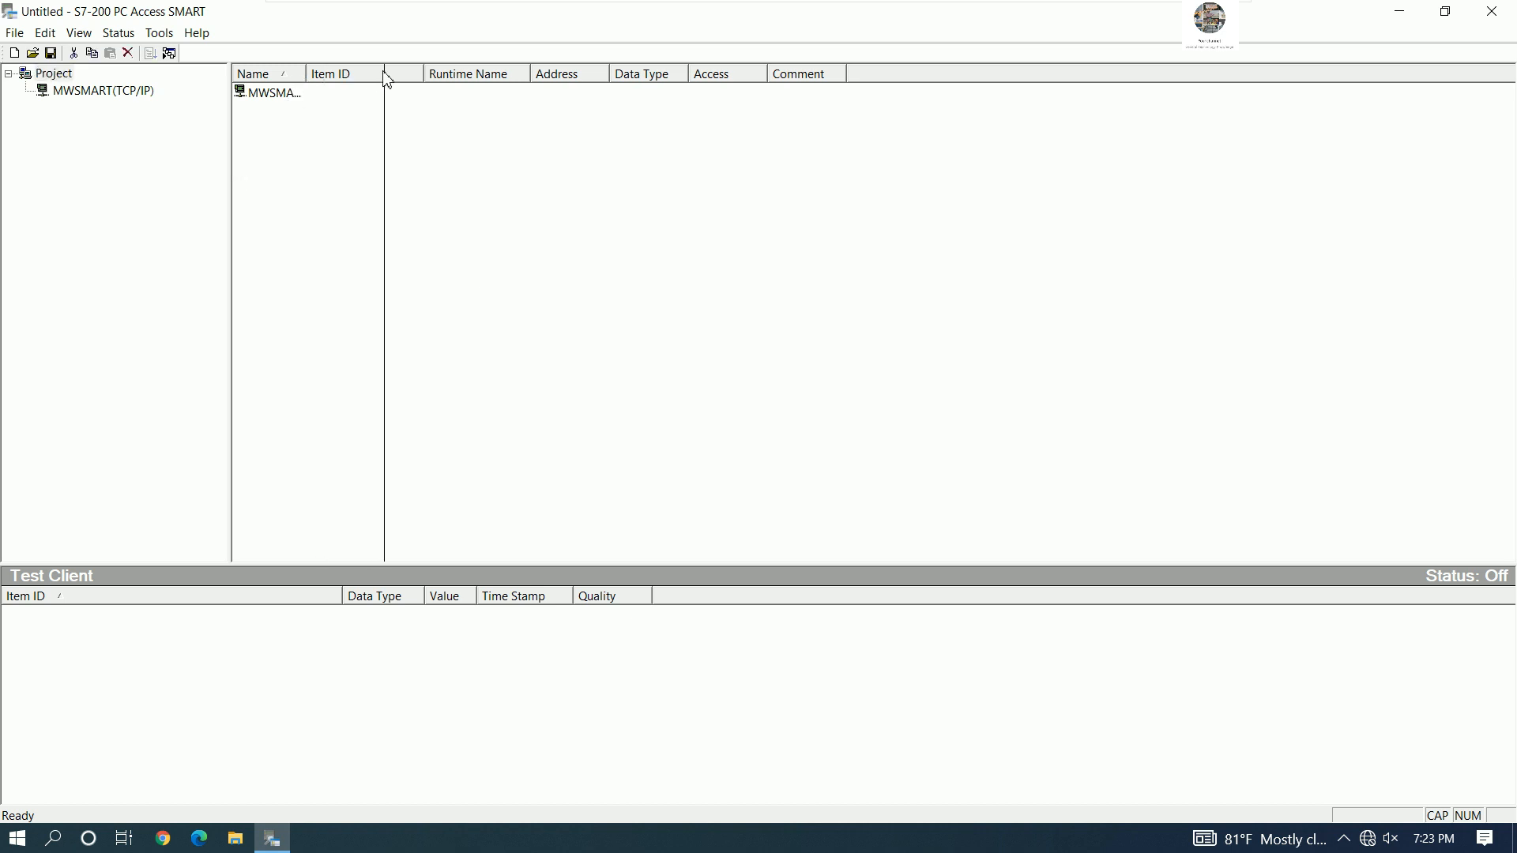
click(119, 93)
right_click(118, 93)
click(175, 194)
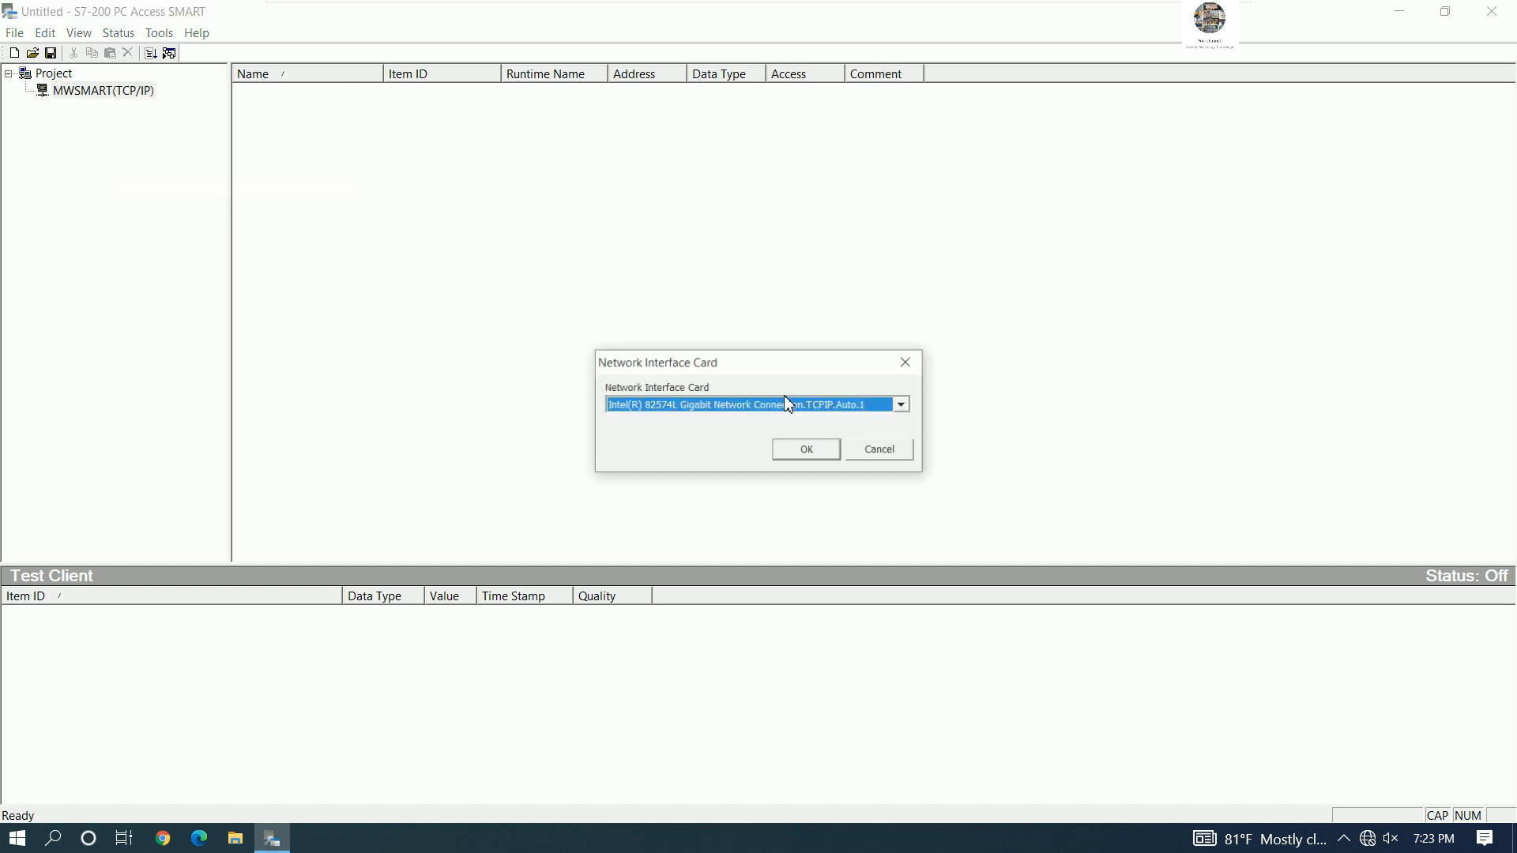
click(902, 406)
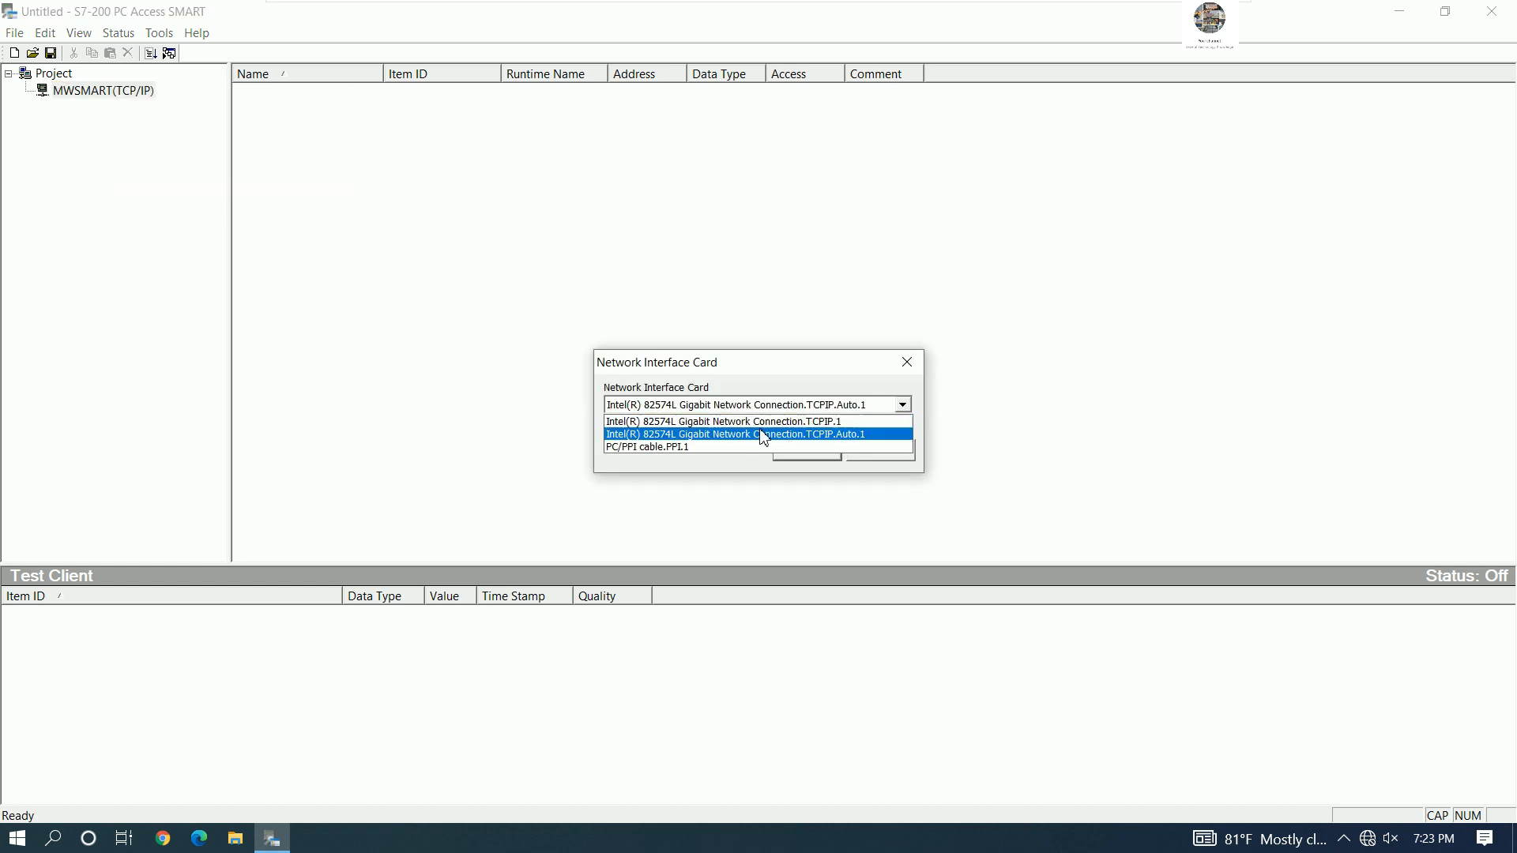
click(760, 438)
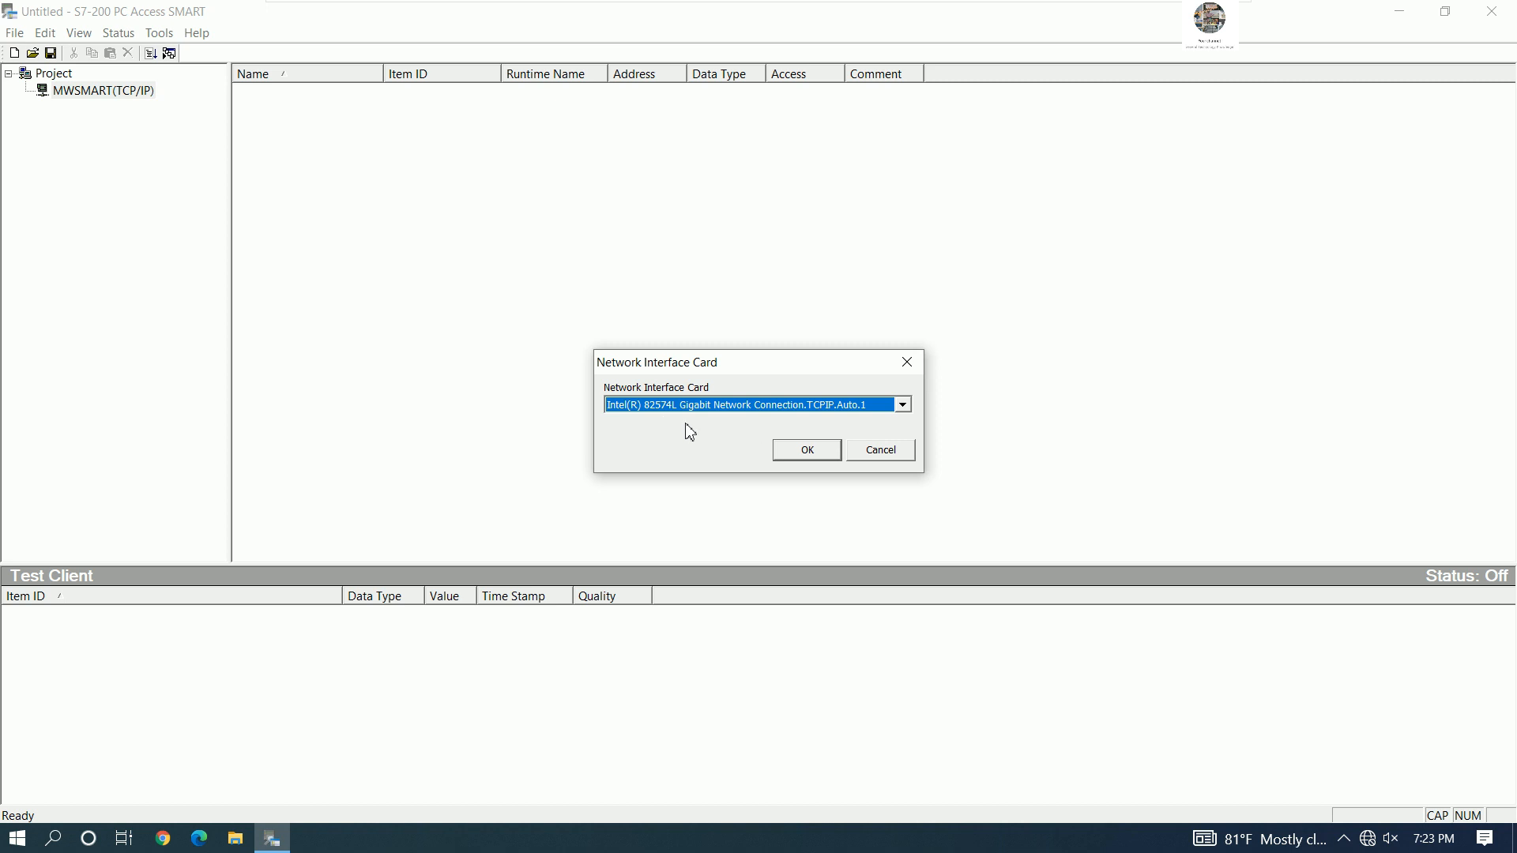
click(806, 456)
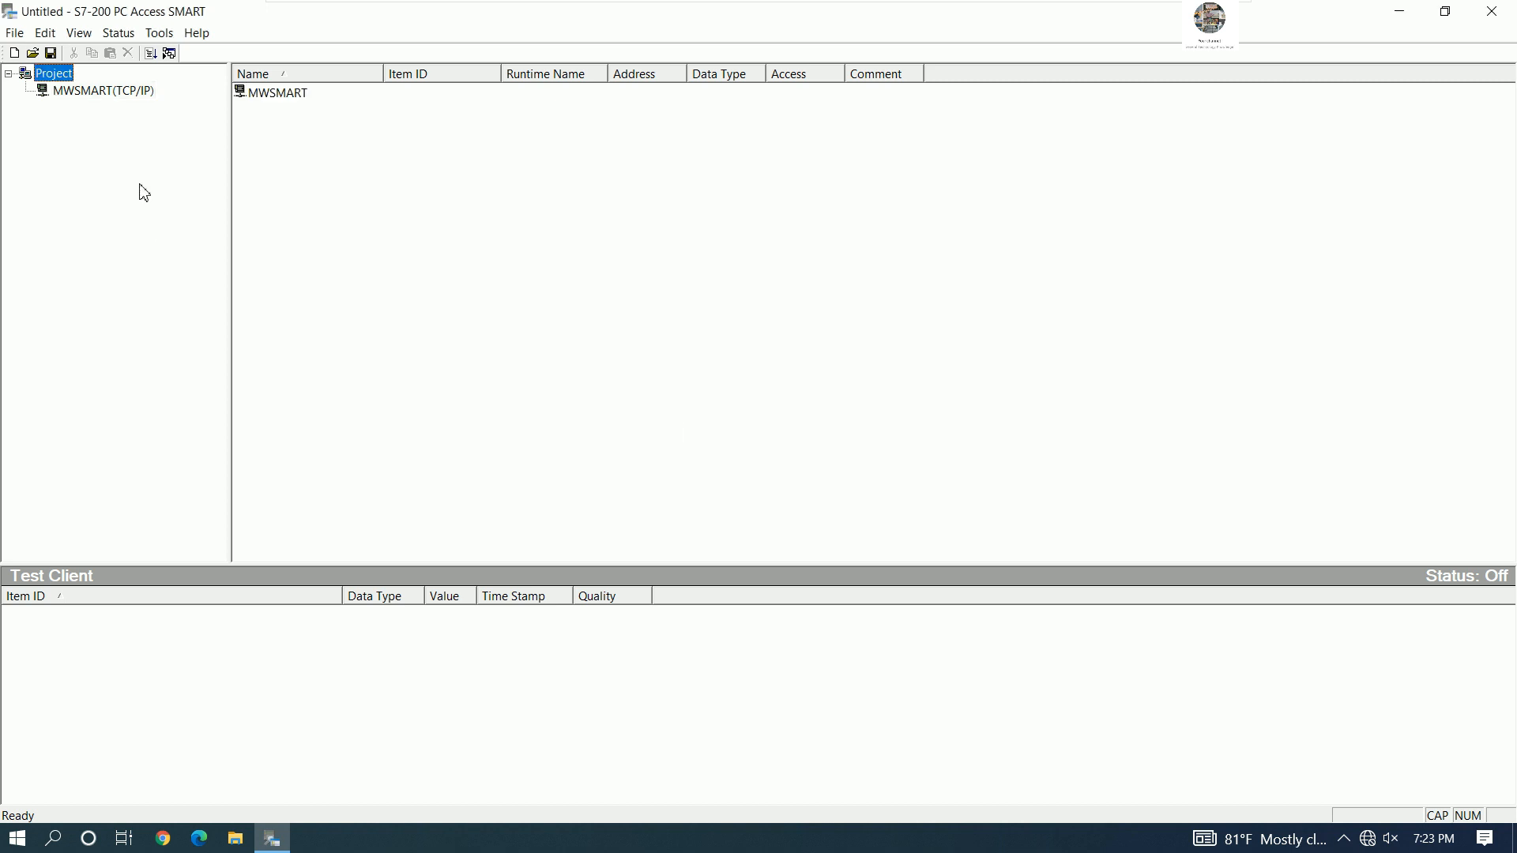
click(109, 99)
right_click(109, 100)
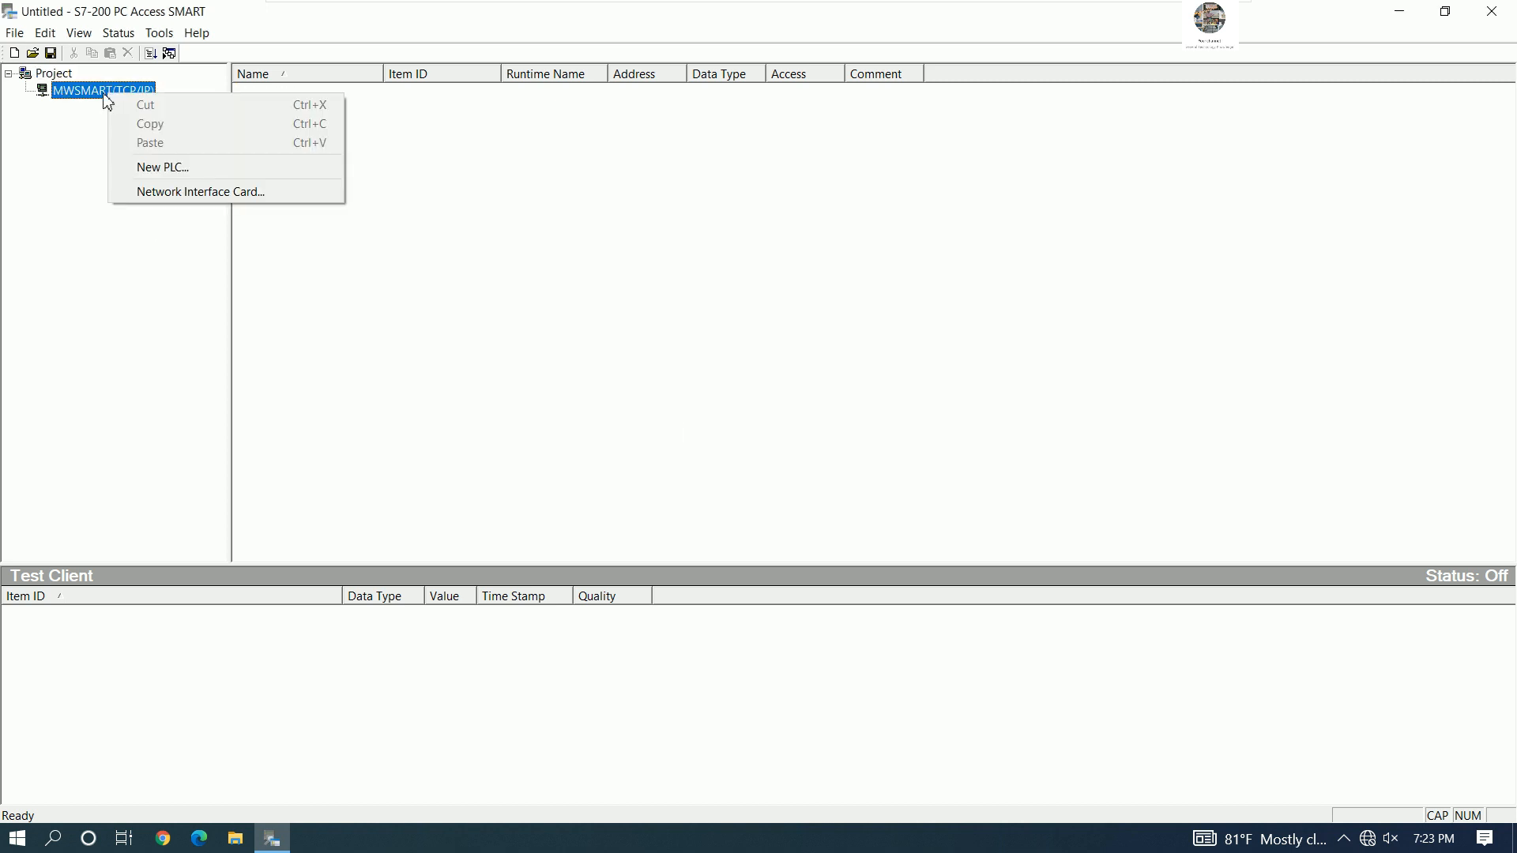
click(47, 136)
- Minimise S7-200 PC Access SMART and select the desktop folder "Link WinCC Explorer to PLC S7-200 Smart"
click(1398, 12)
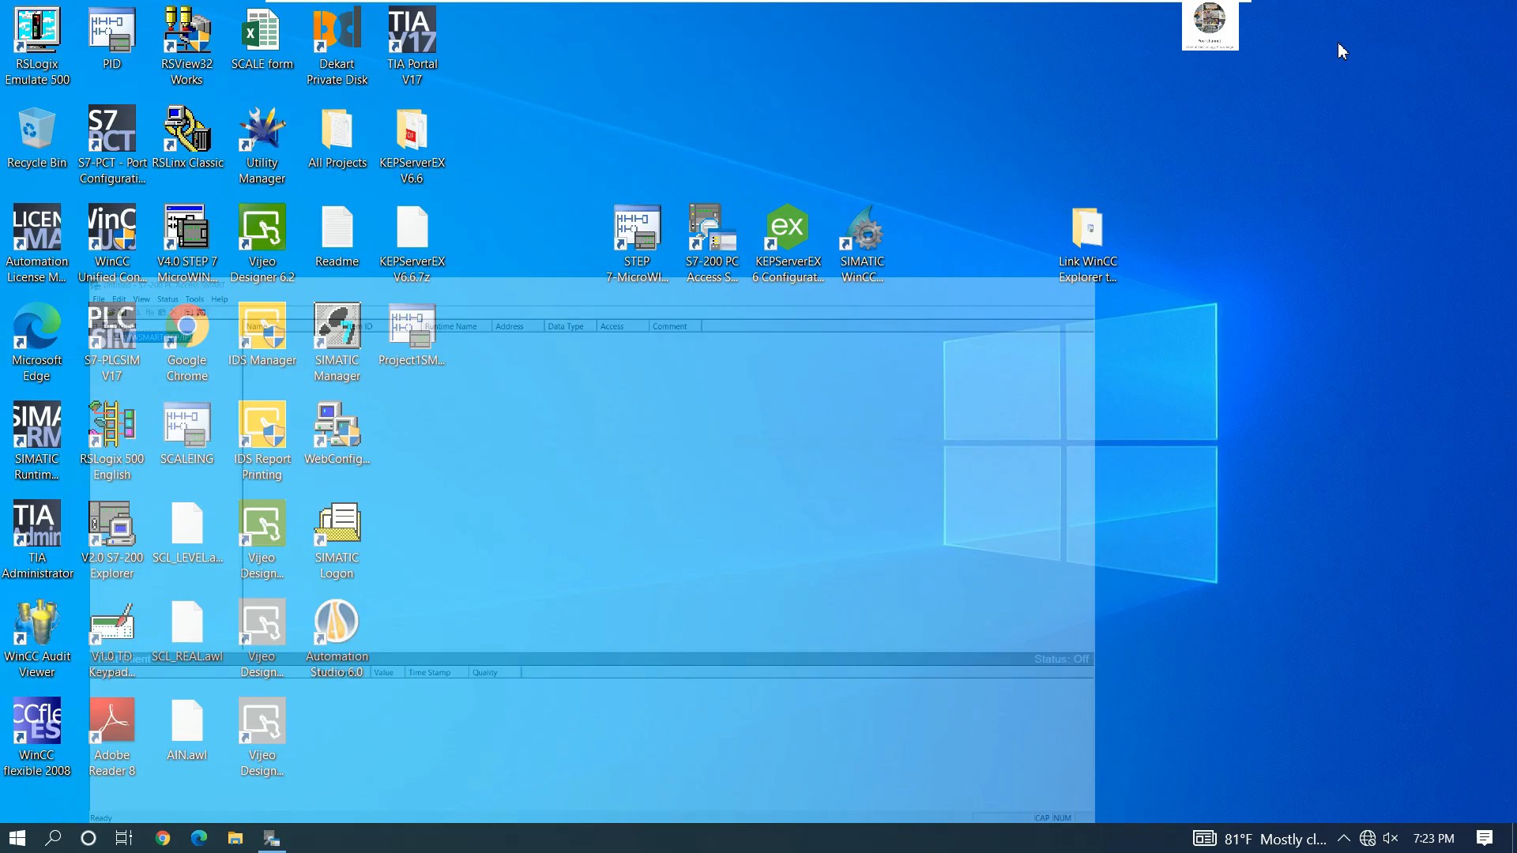
click(1093, 254)
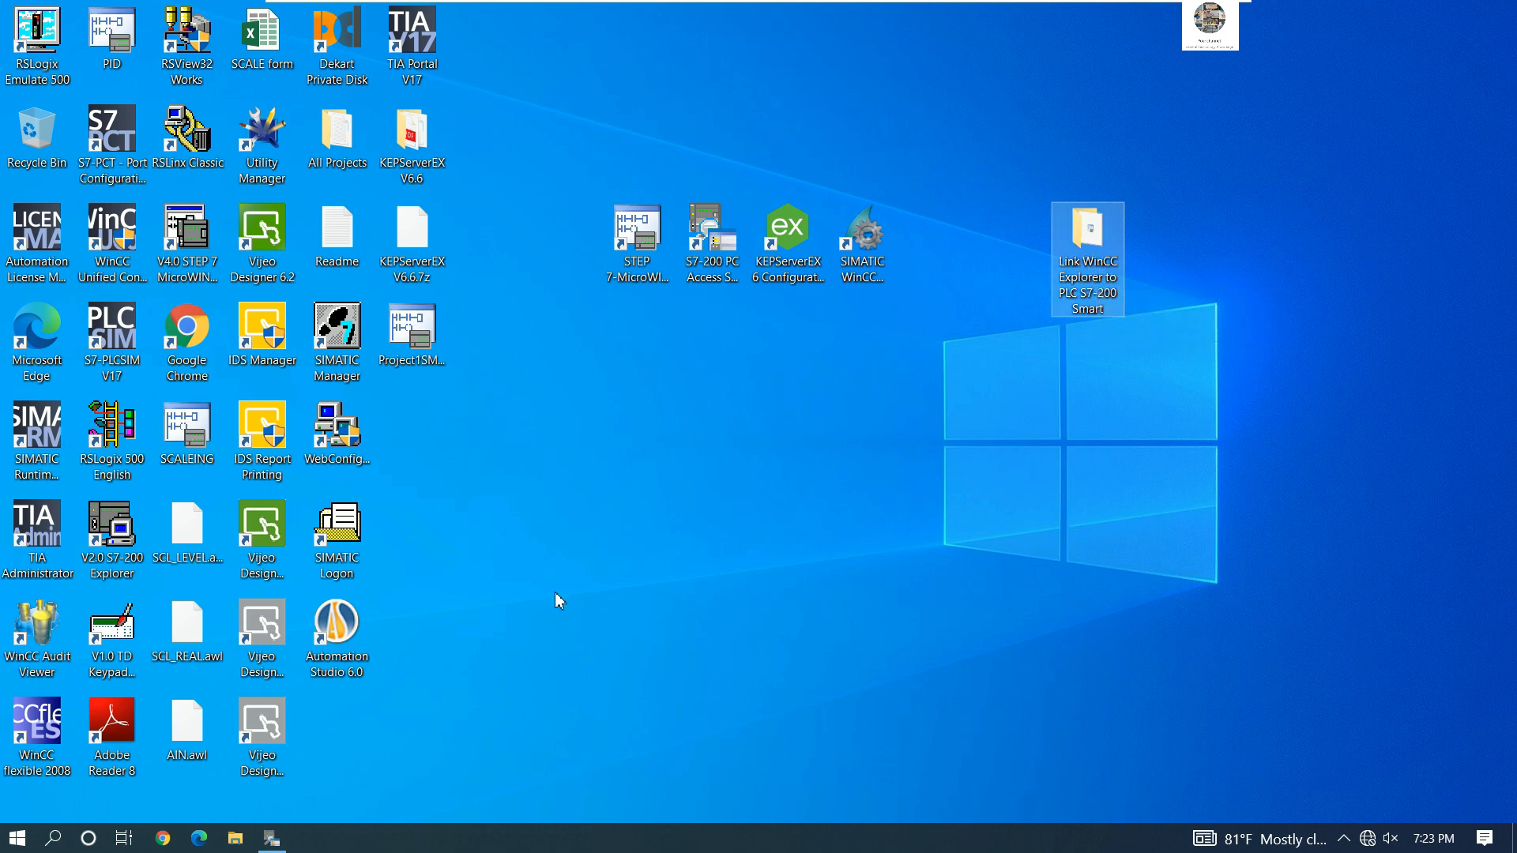
- Return to S7-200 PC Access SMART and import the symbols of PLCSMARTPROJECT from the desktop folder "Link WinCC Explorer to PLC S7-200 Smart"
click(272, 837)
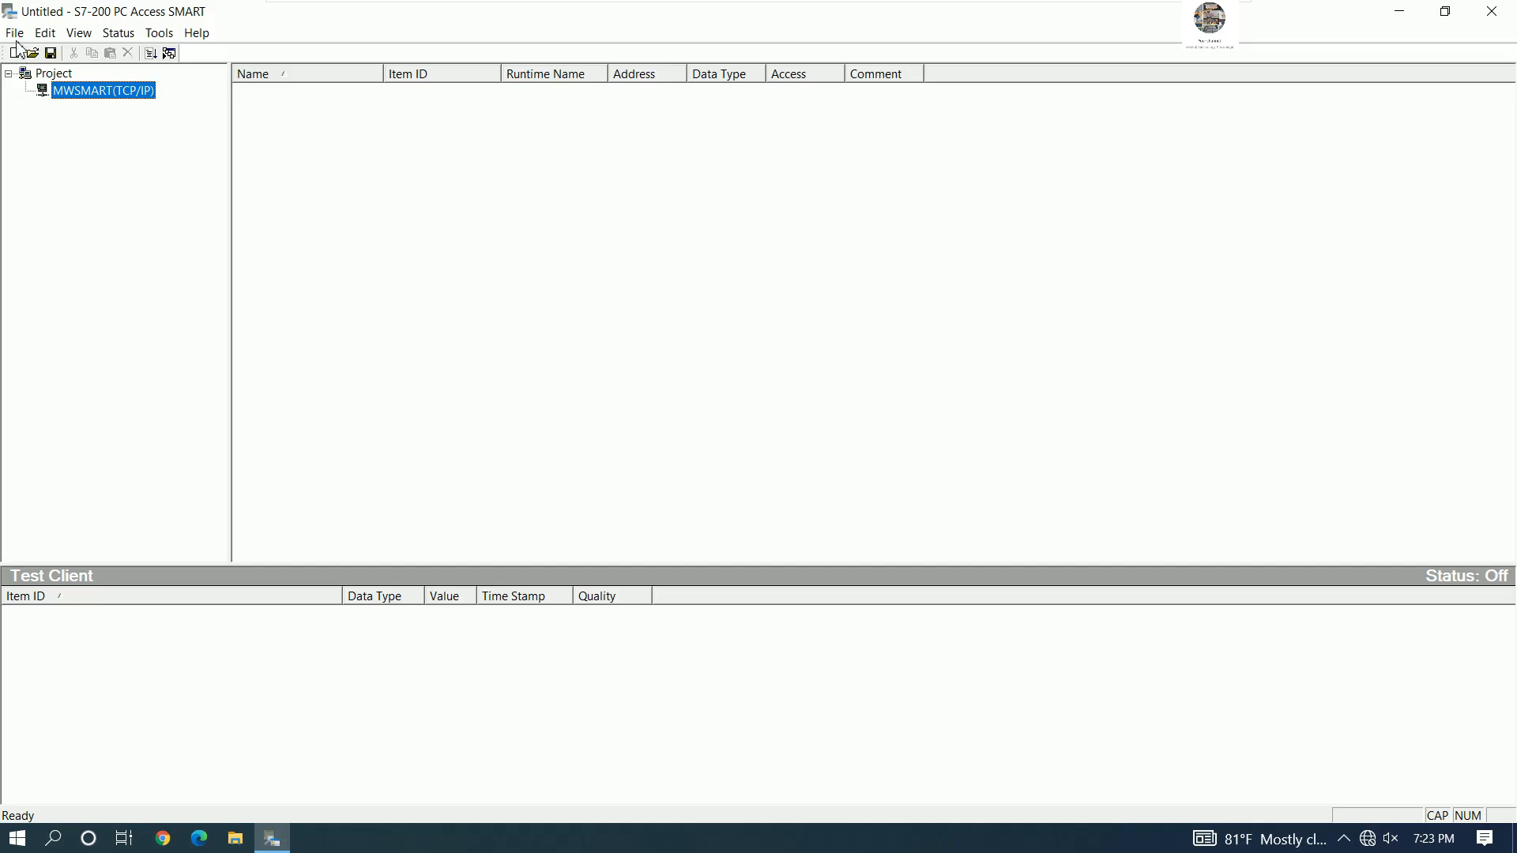
click(14, 33)
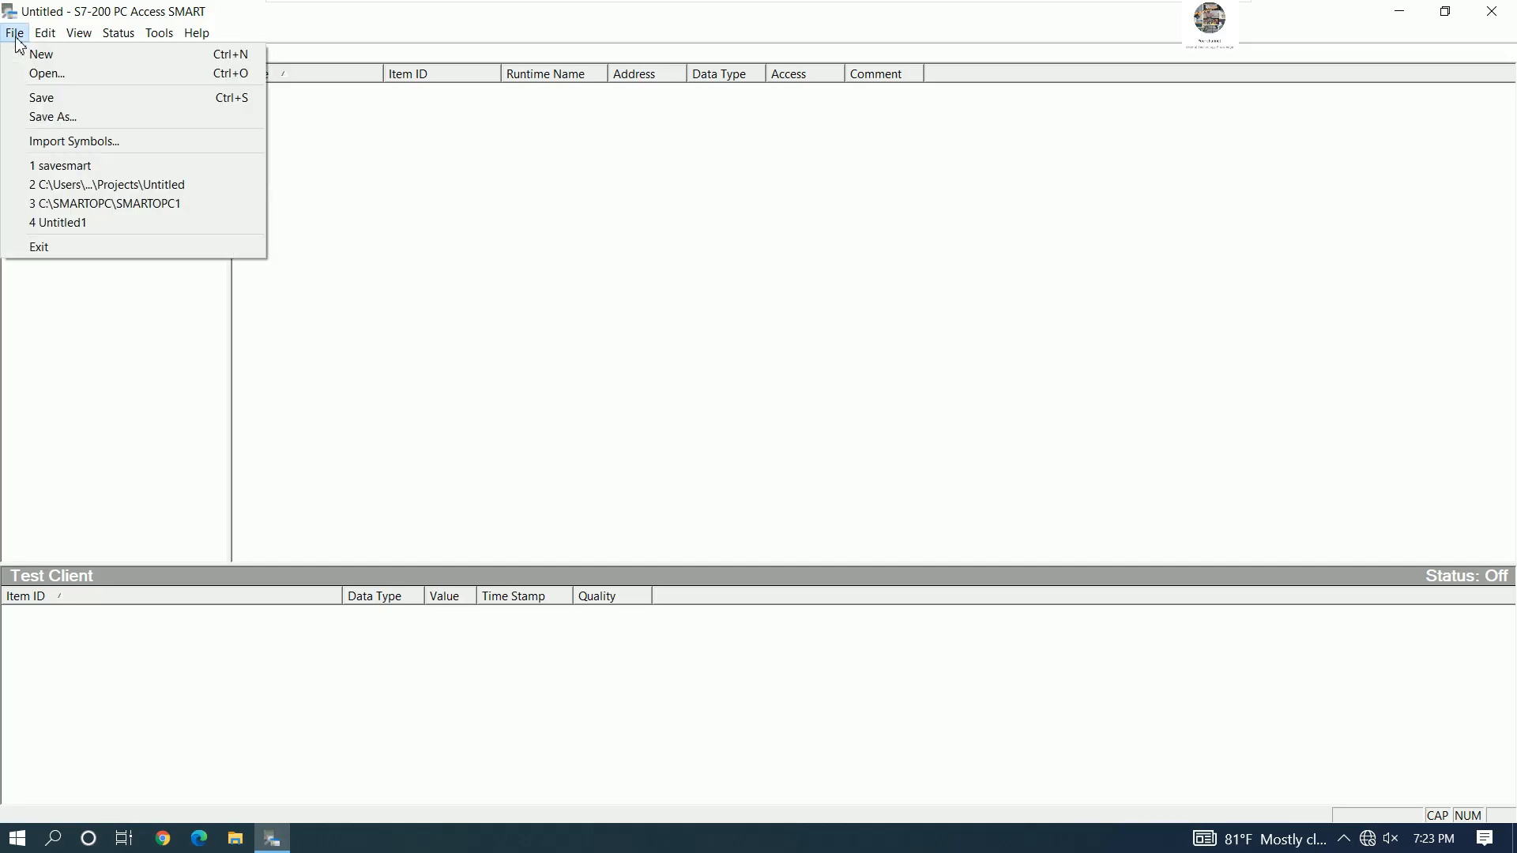
click(63, 143)
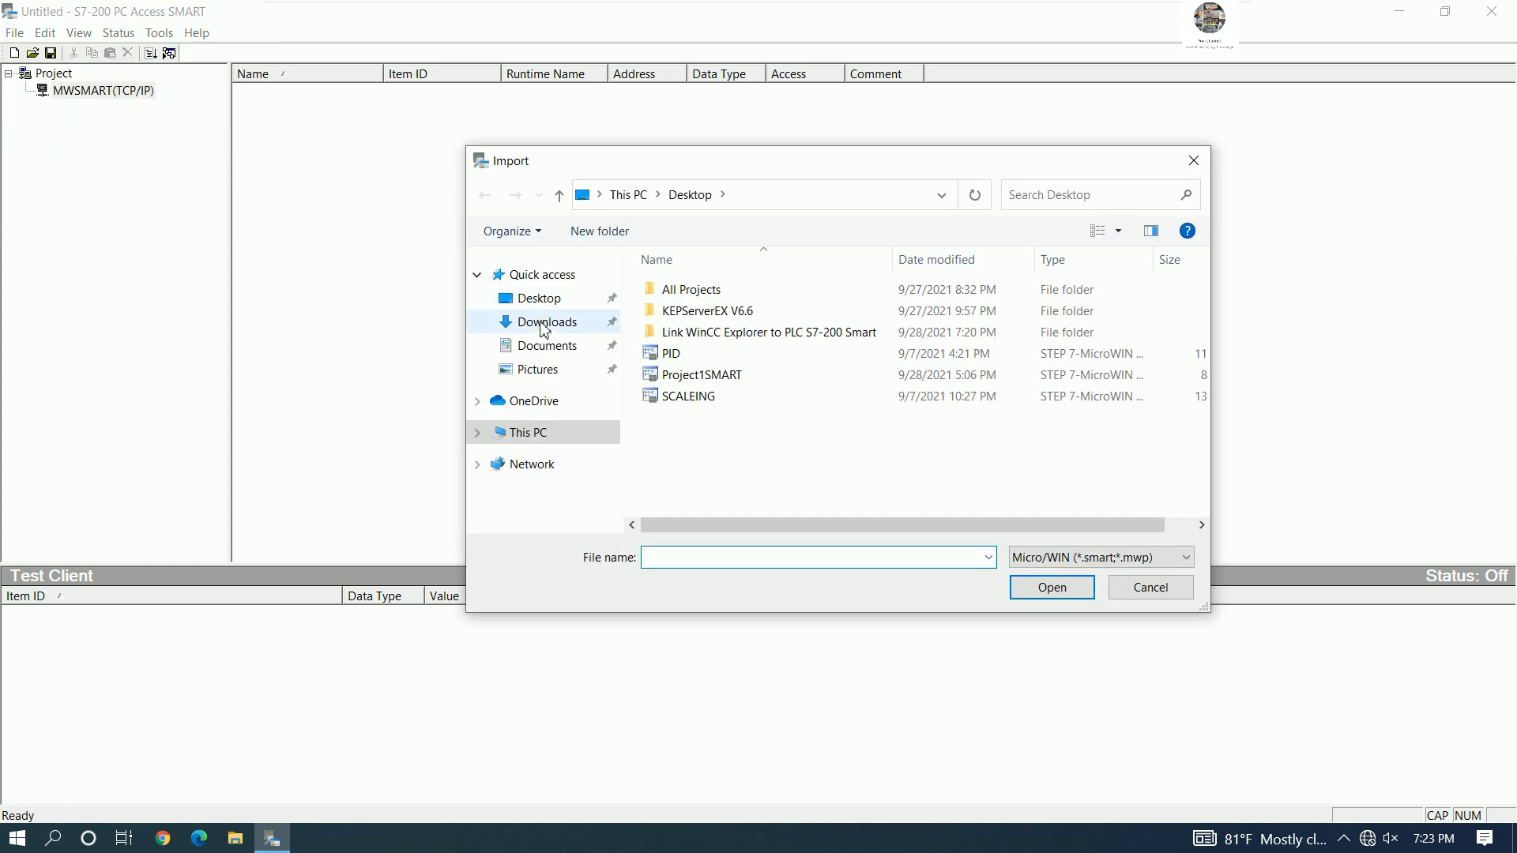
click(545, 300)
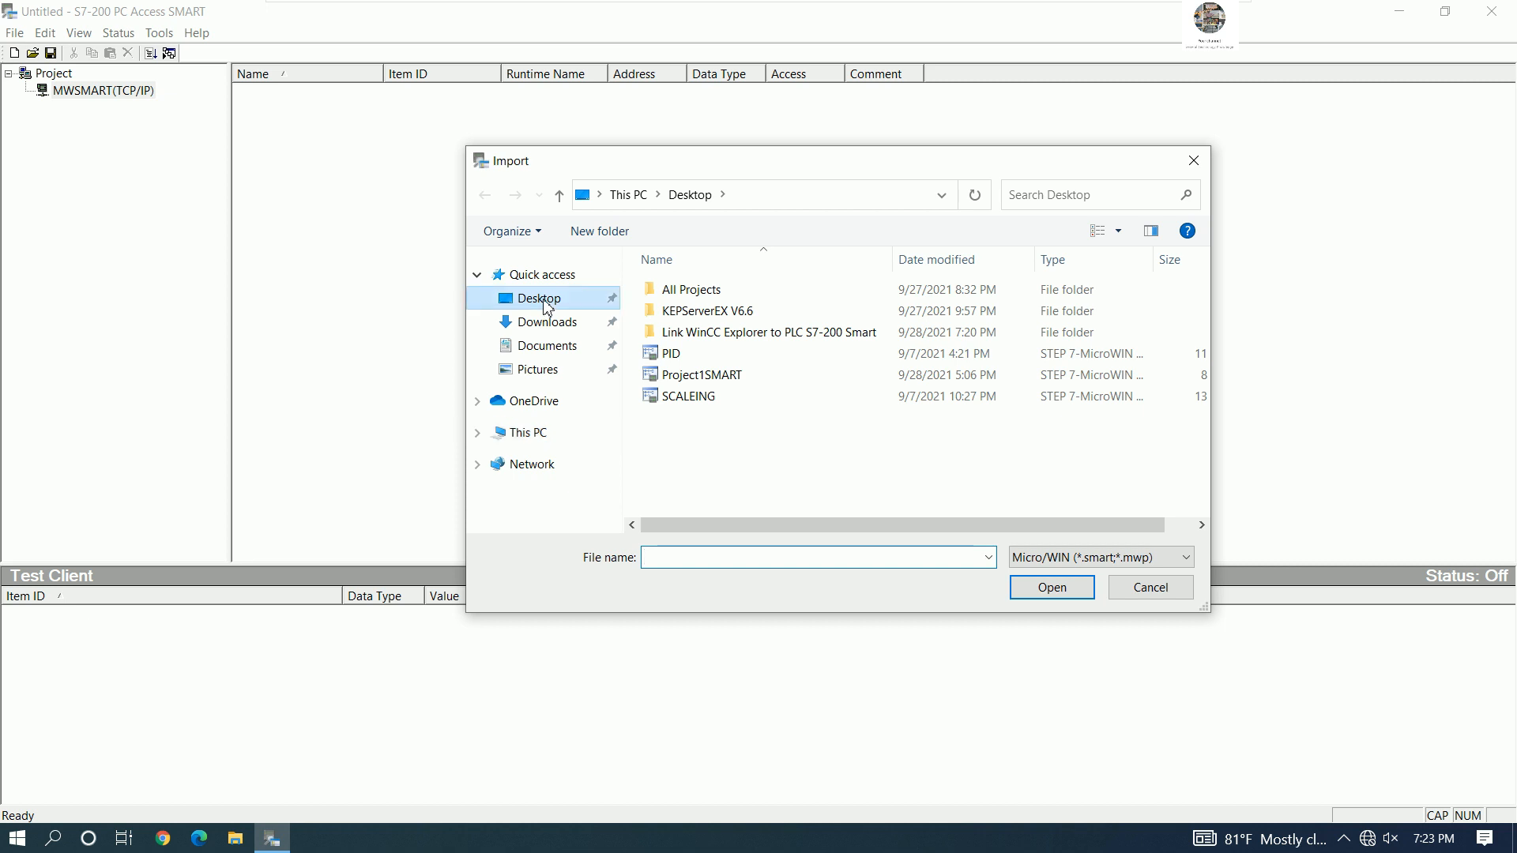
double_click(748, 338)
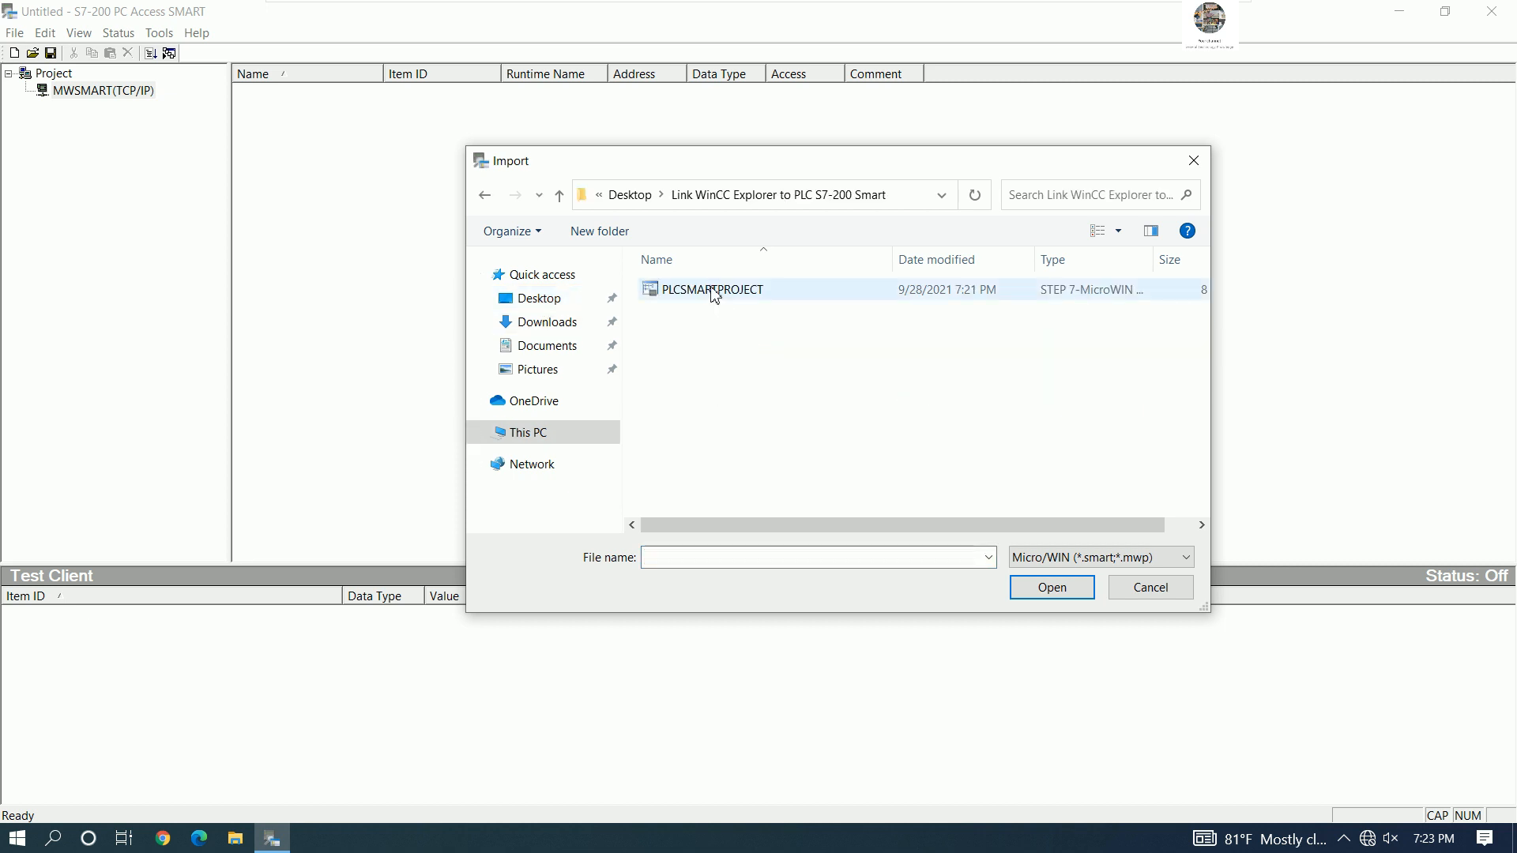
click(715, 294)
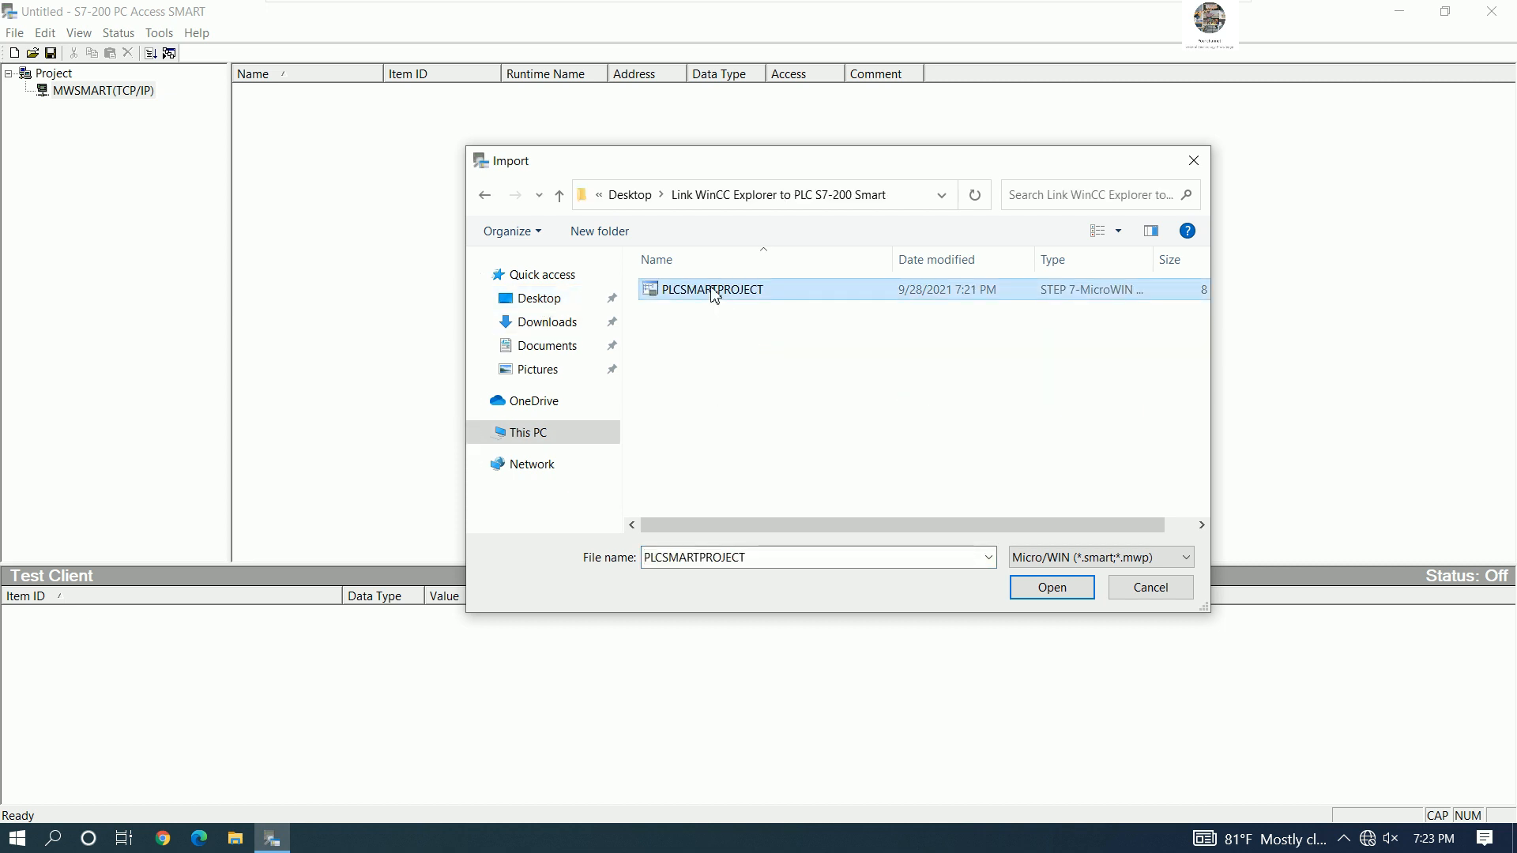
click(1051, 589)
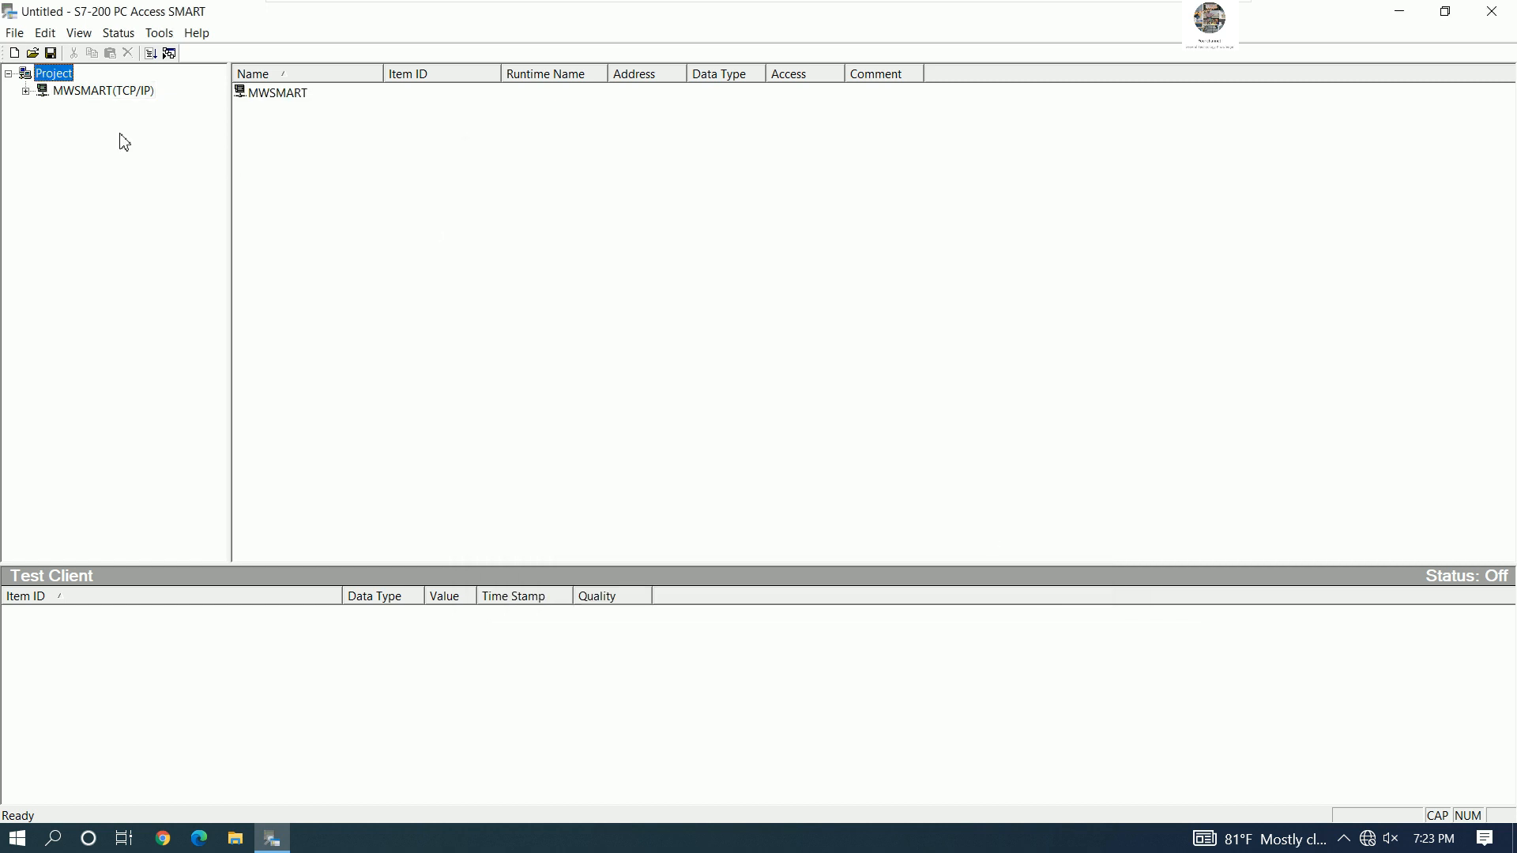
- Expand MWSMART(TCP/IP) and PLCSMARTPROJECT, show the items of Table 1 and select STARTM1 and STOPM1
click(25, 91)
click(43, 108)
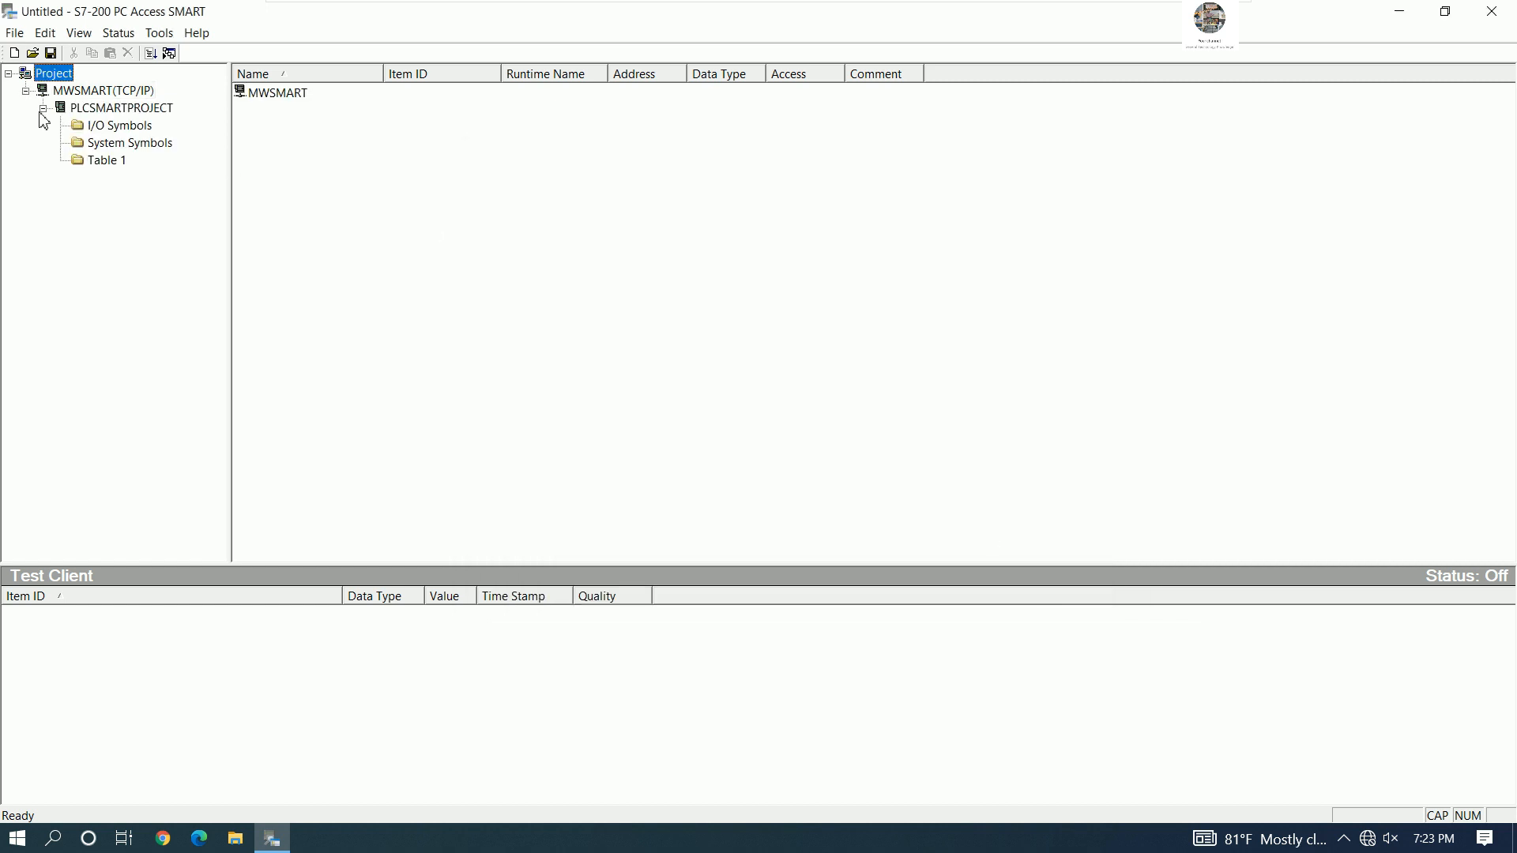
click(118, 164)
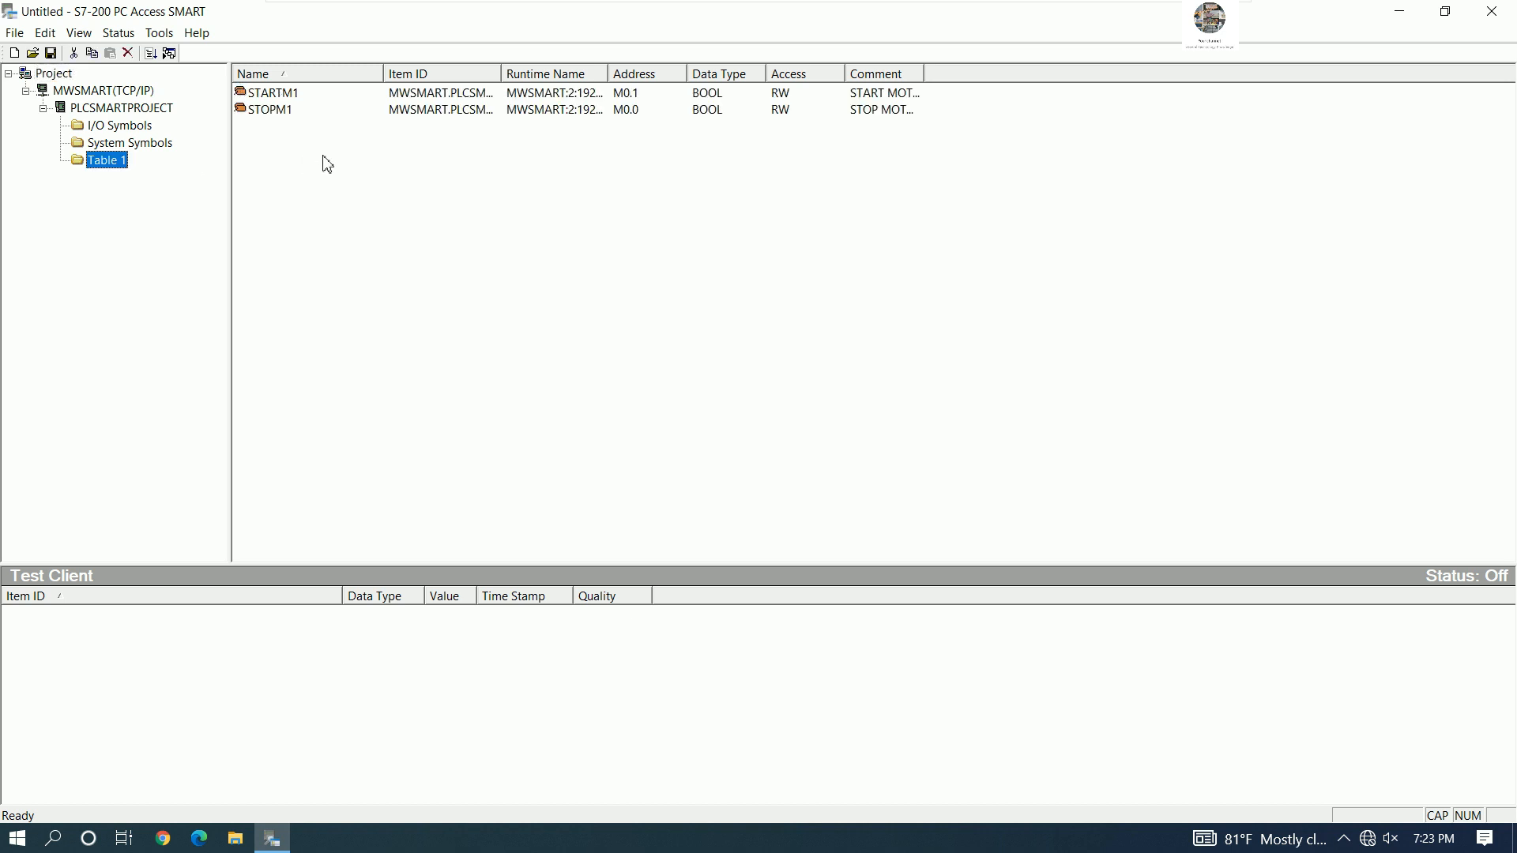
drag(323, 154, 281, 91)
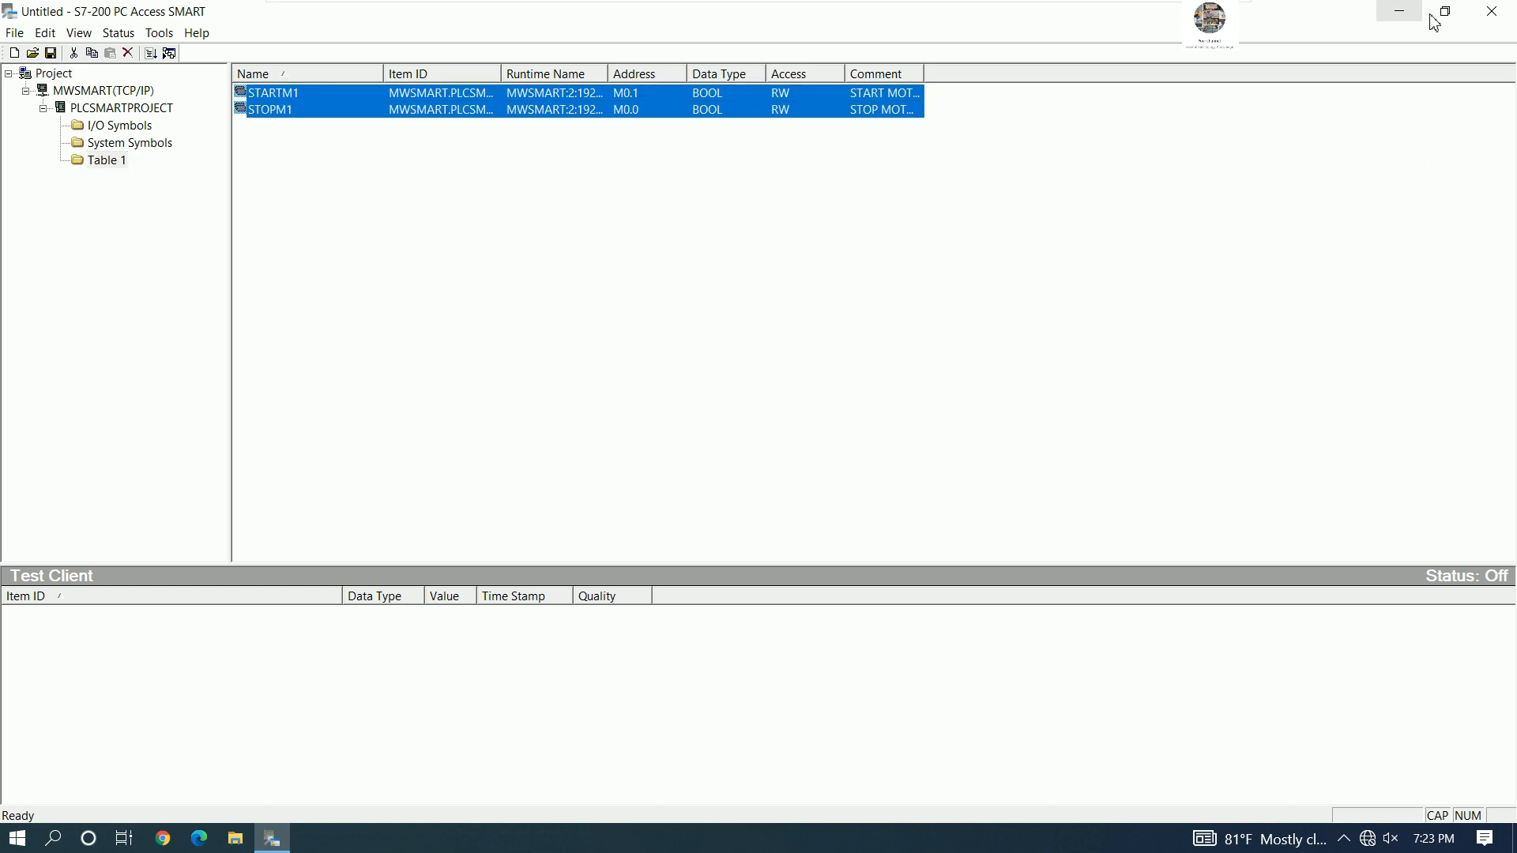
- Close S7-200 PC Access SMART without saving and open PLCSMARTPROJECT from the desktop folder in STEP 7-Micro/WIN SMART
click(1492, 11)
click(772, 466)
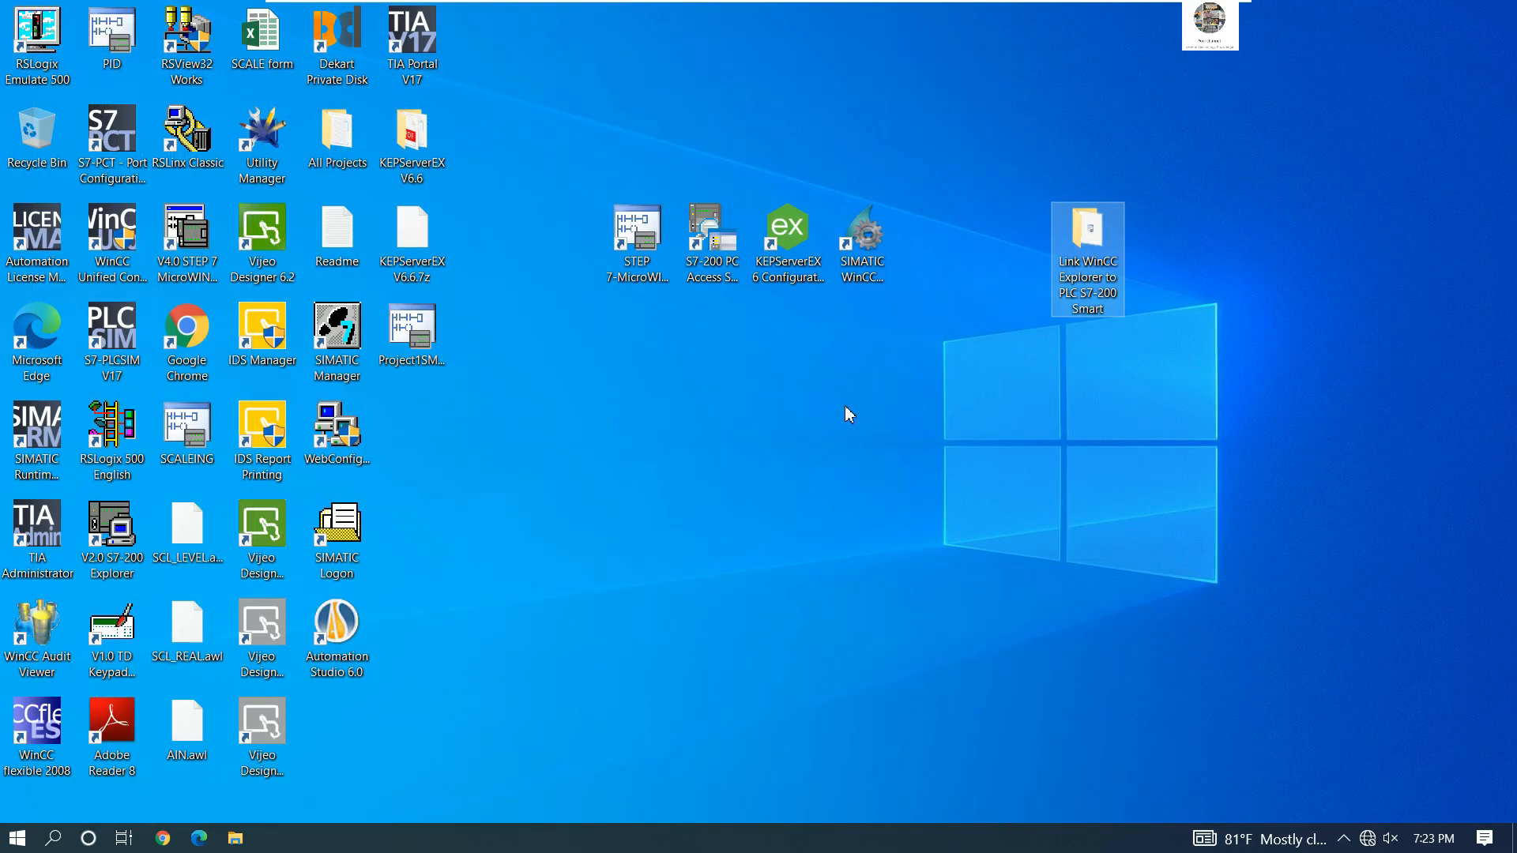
double_click(1088, 273)
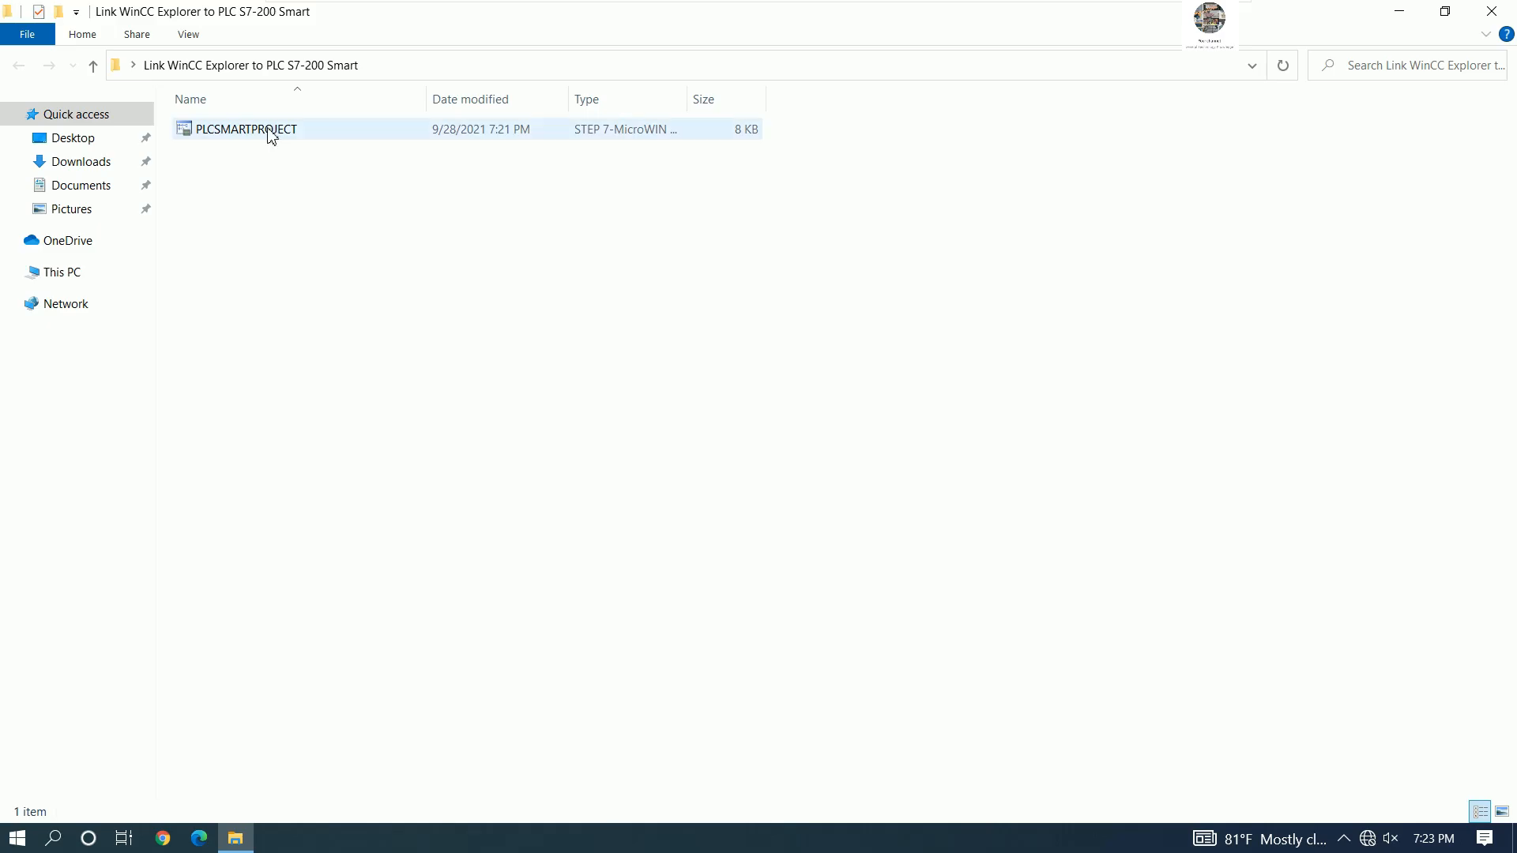
click(269, 132)
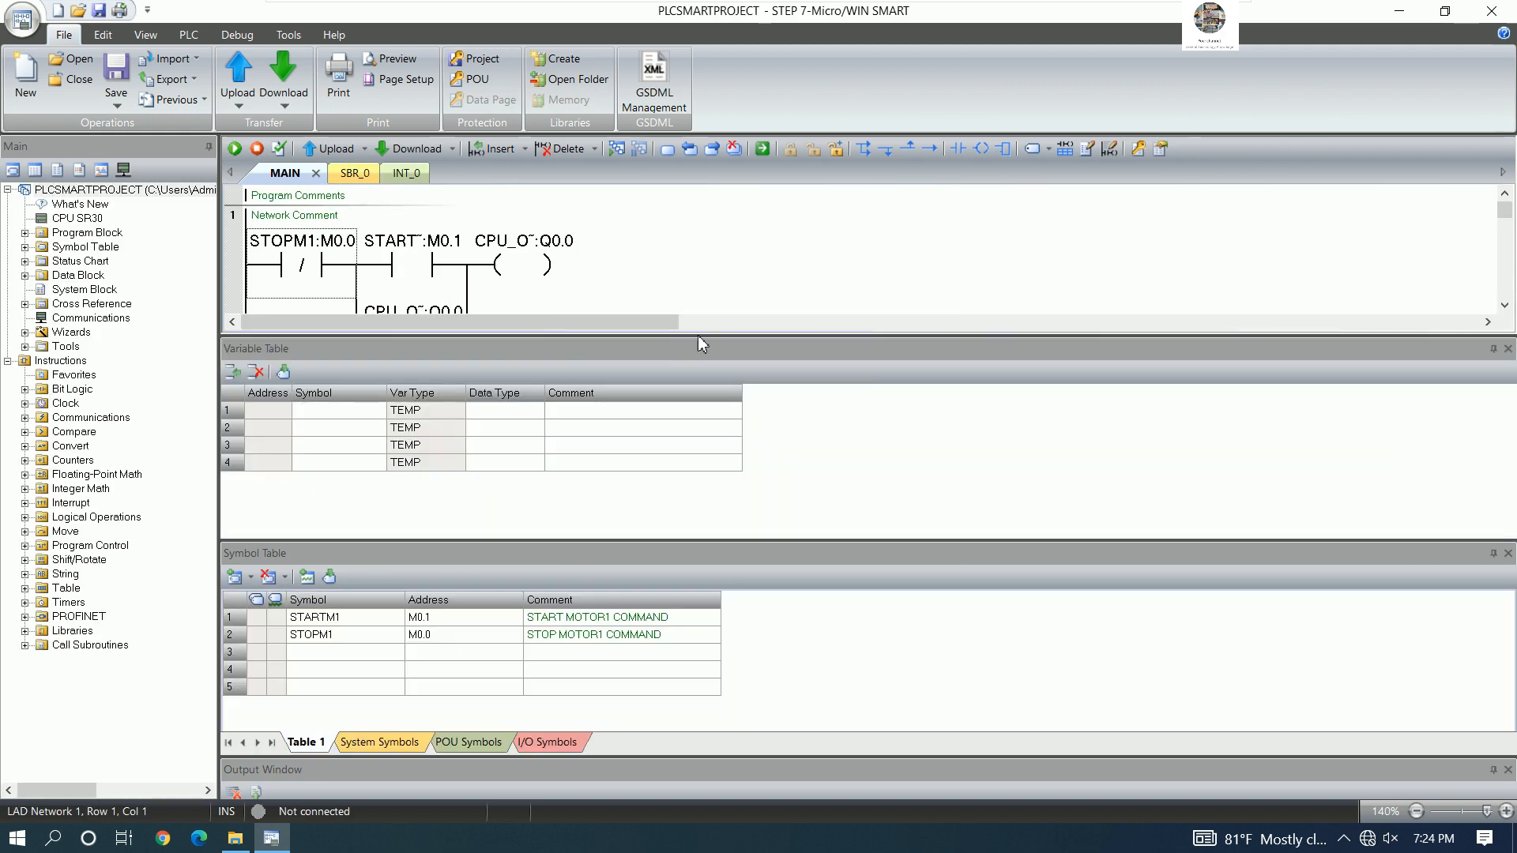
- Close the Variable Table and insert a normally closed contact at the start of network 2
click(1508, 349)
click(591, 484)
scroll(554, 436, down, 2)
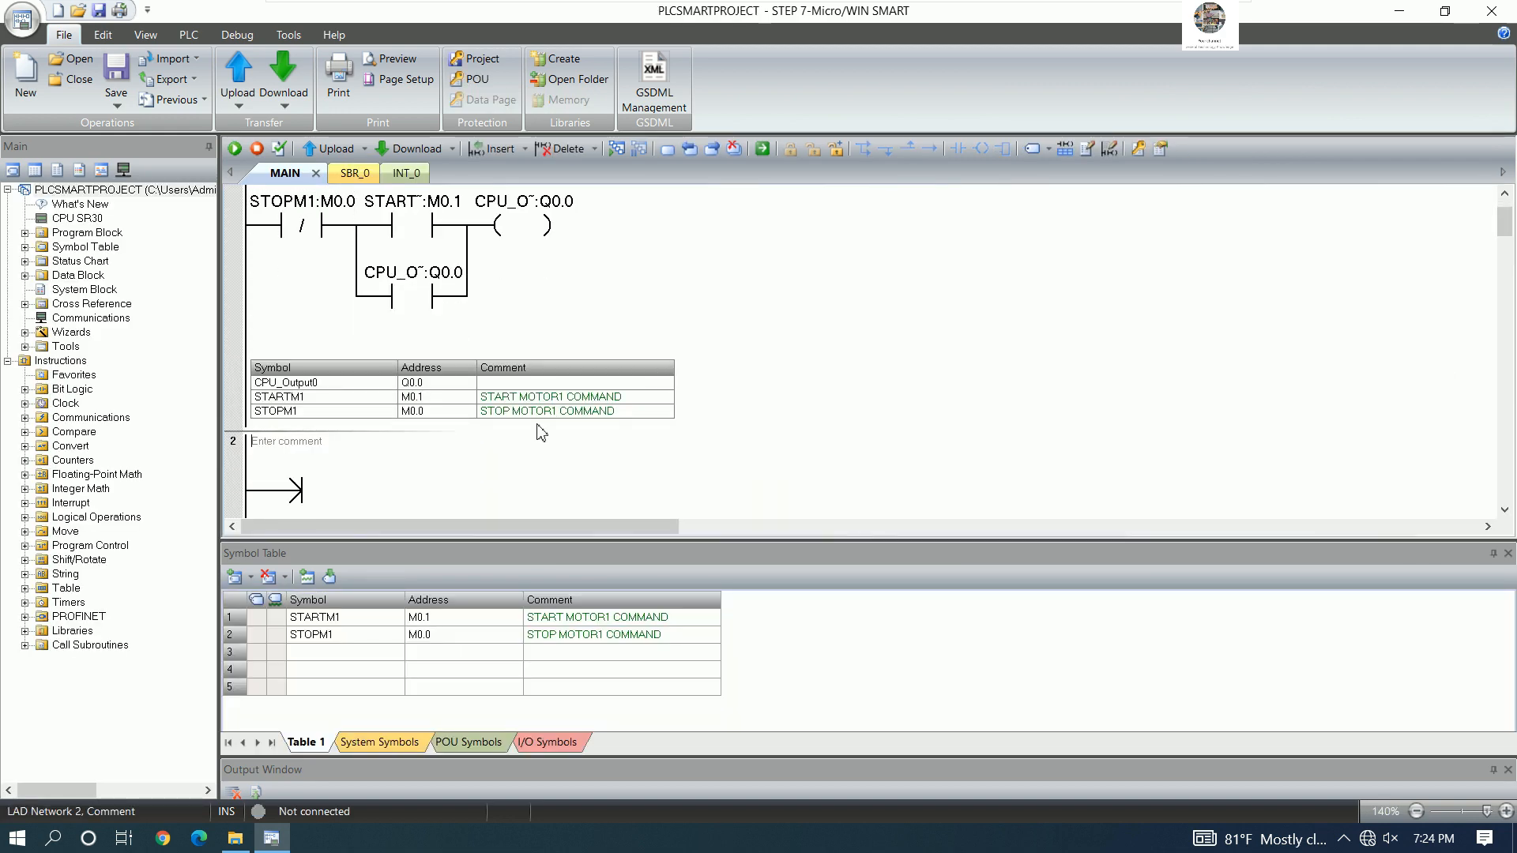
click(306, 473)
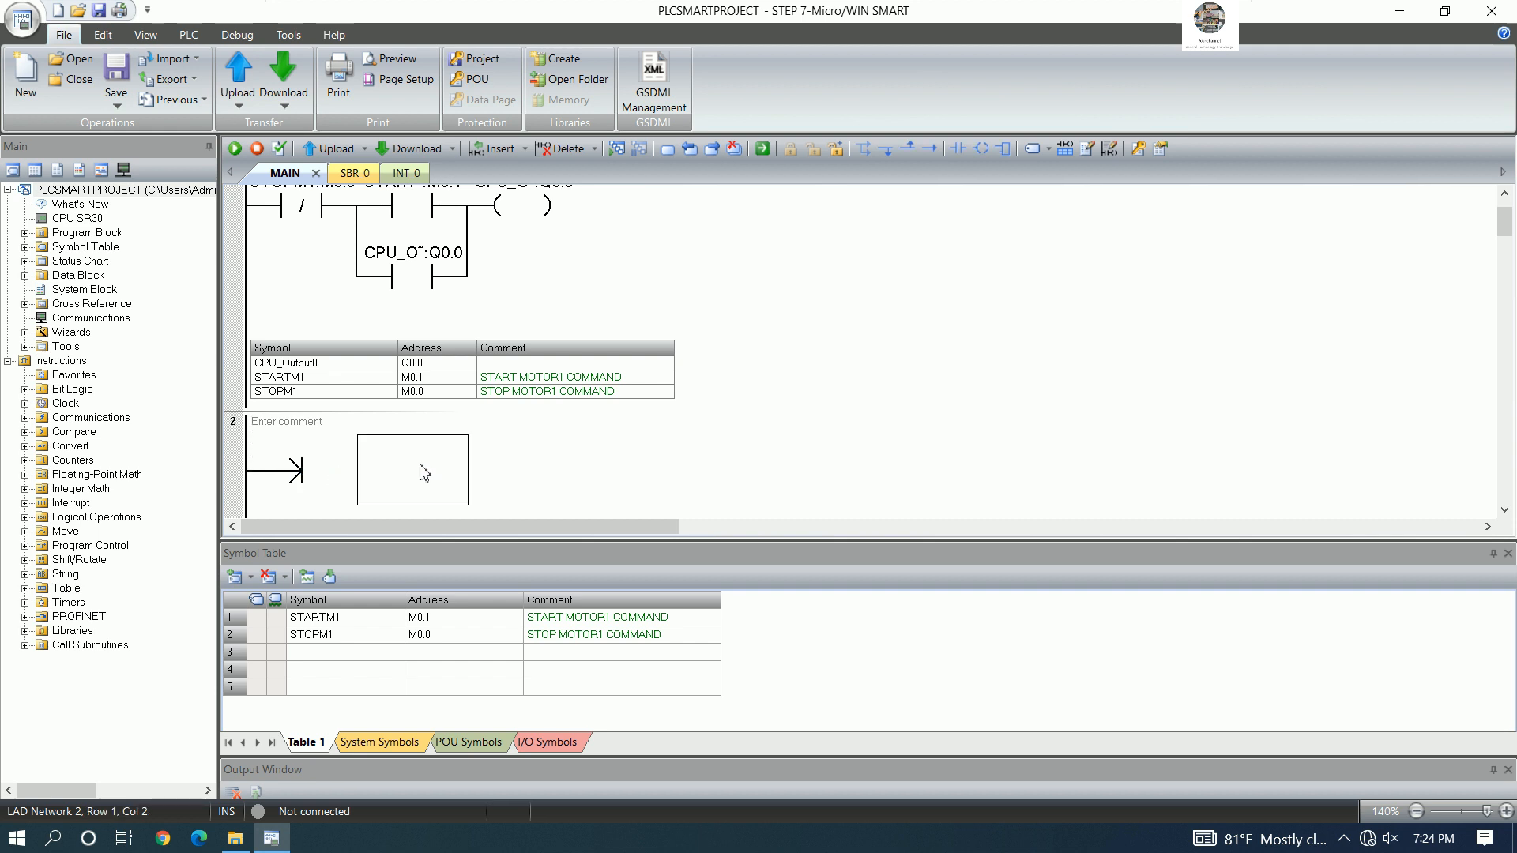
click(958, 149)
click(278, 471)
key(Escape)
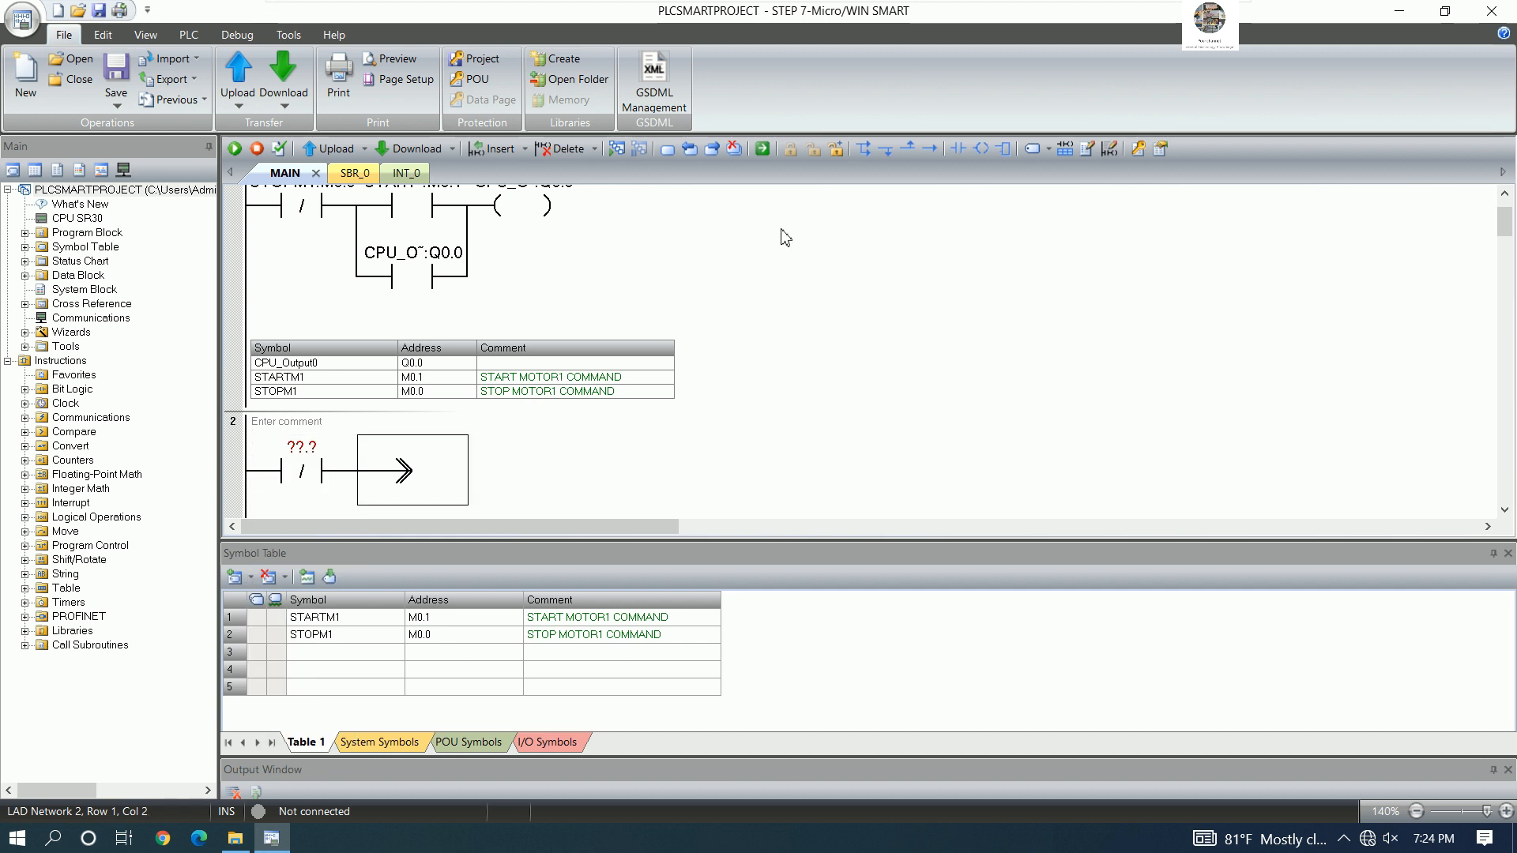
- Close the Symbol Table and add a normally open contact and an output coil after the normally closed contact in network 2
click(1508, 553)
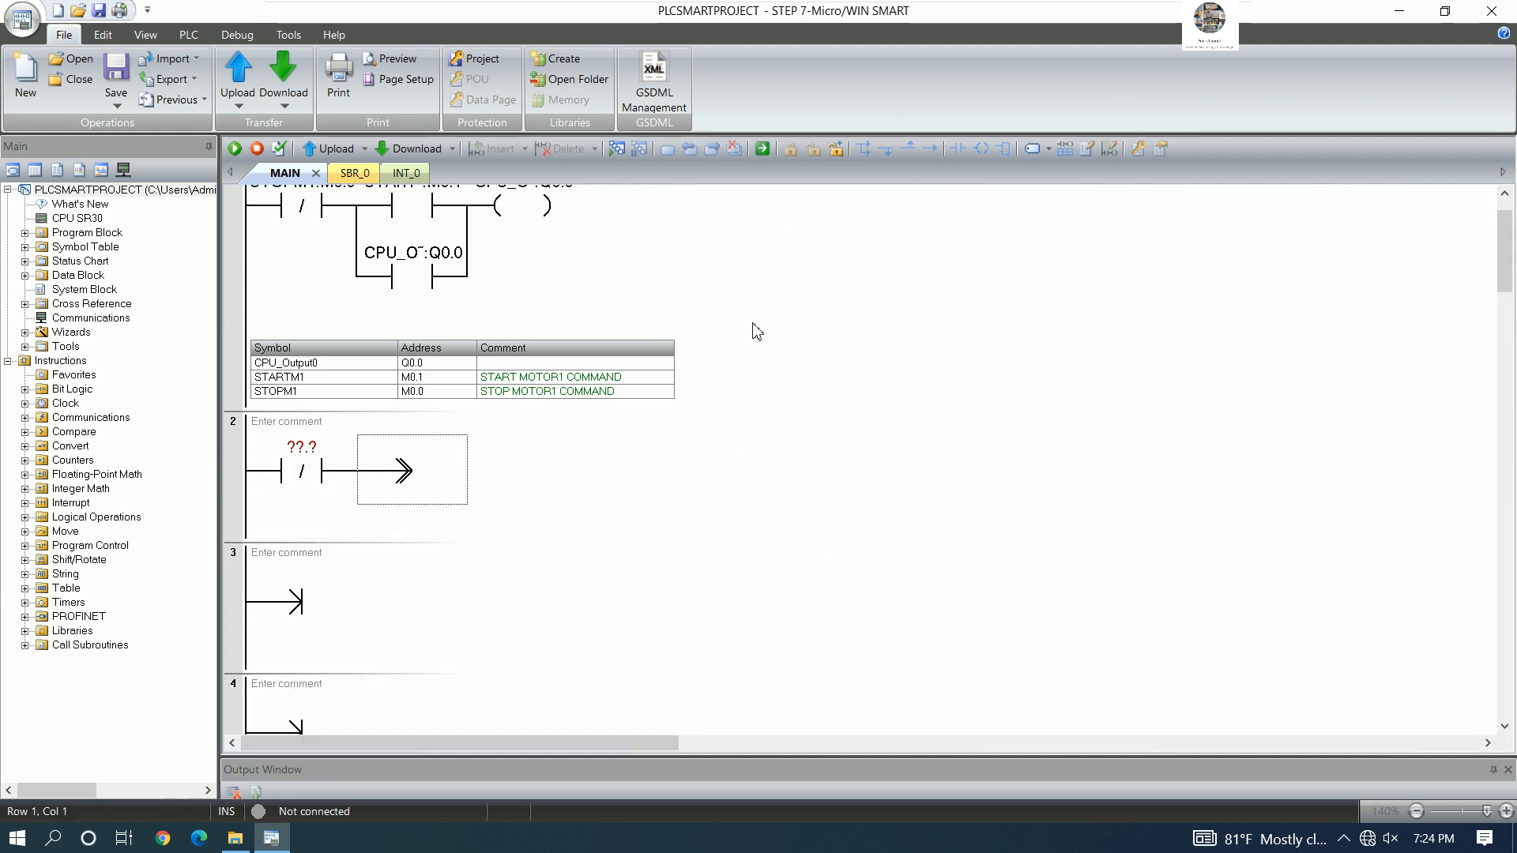
click(435, 474)
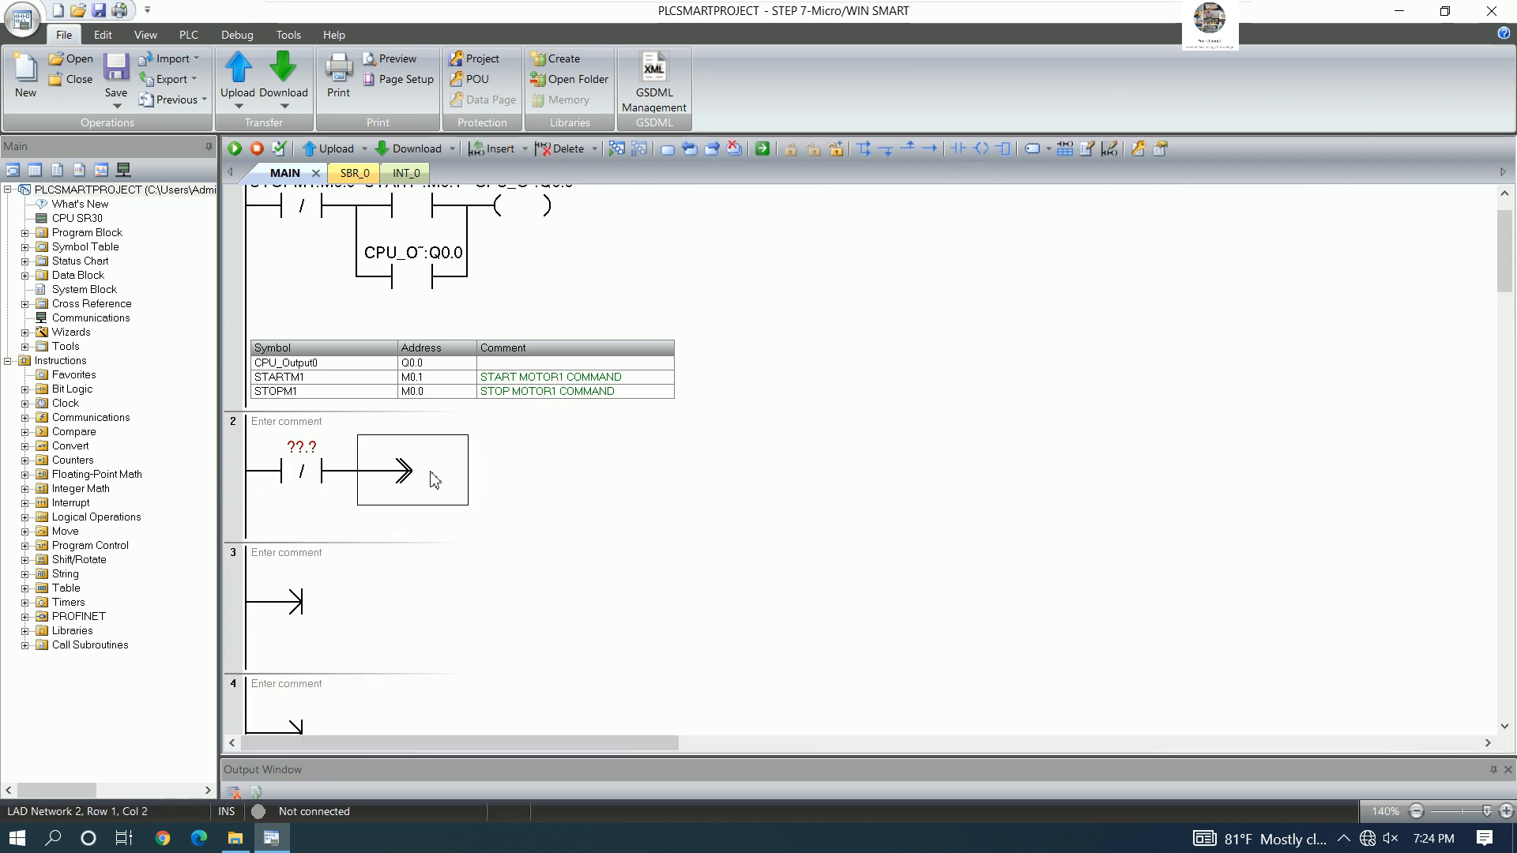
click(958, 148)
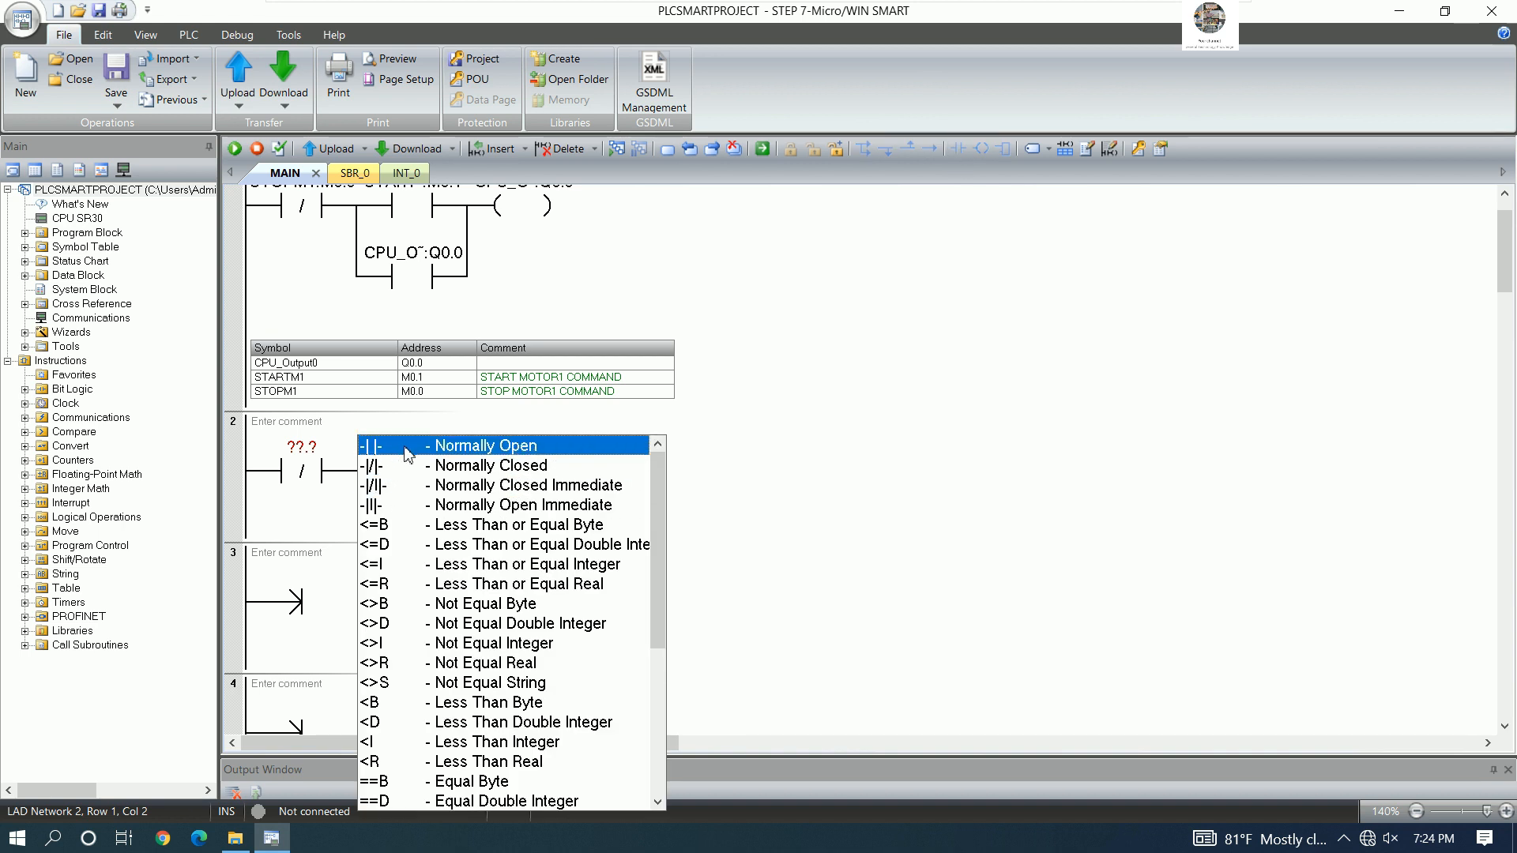
click(409, 447)
click(546, 478)
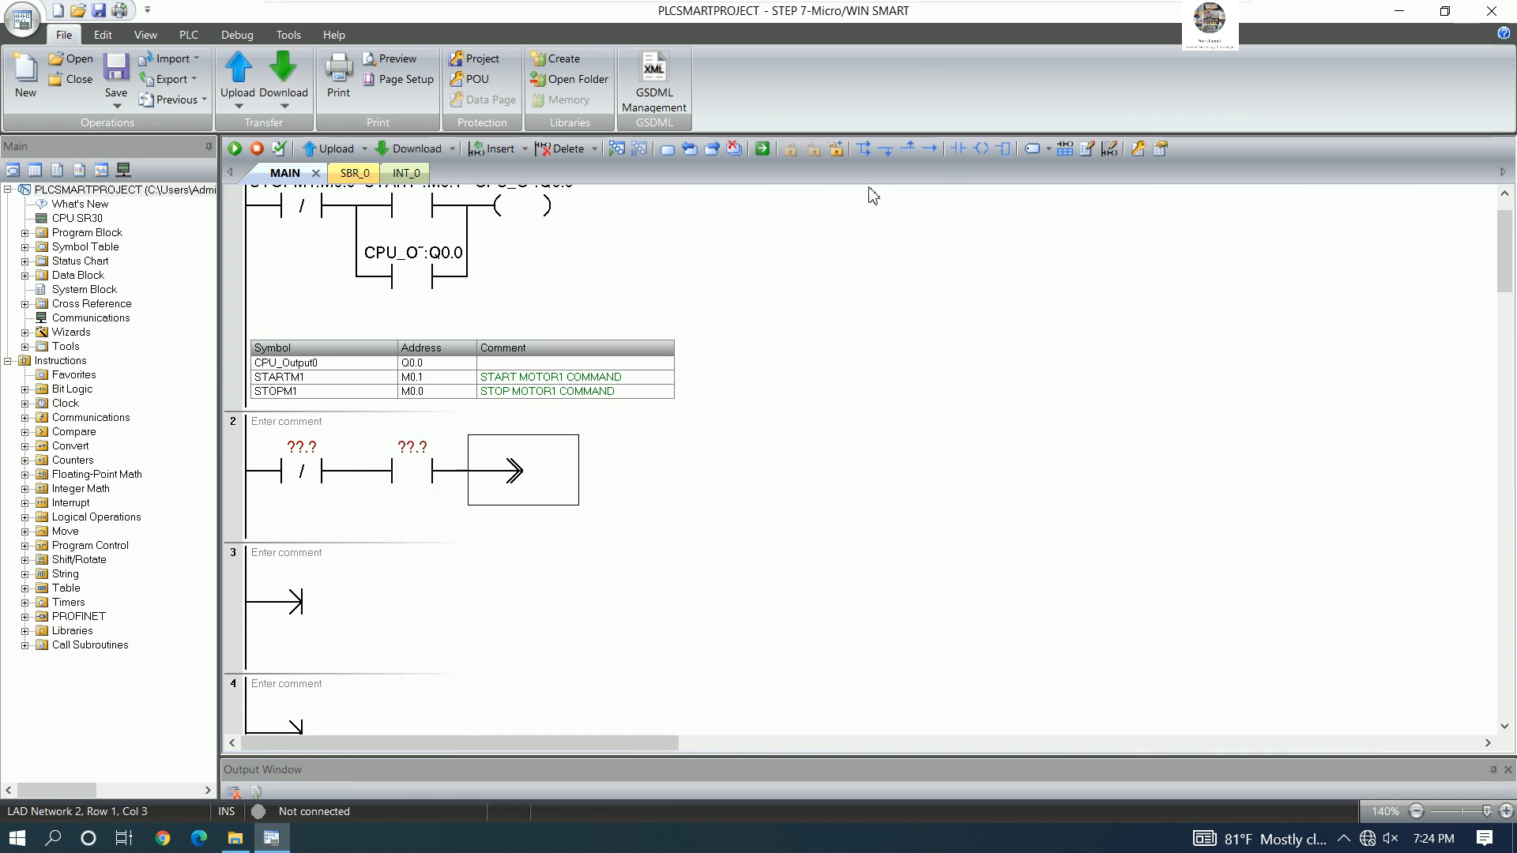
click(981, 148)
click(519, 446)
- Add a second normally open contact below the first in network 2 and connect it as a parallel branch
click(378, 514)
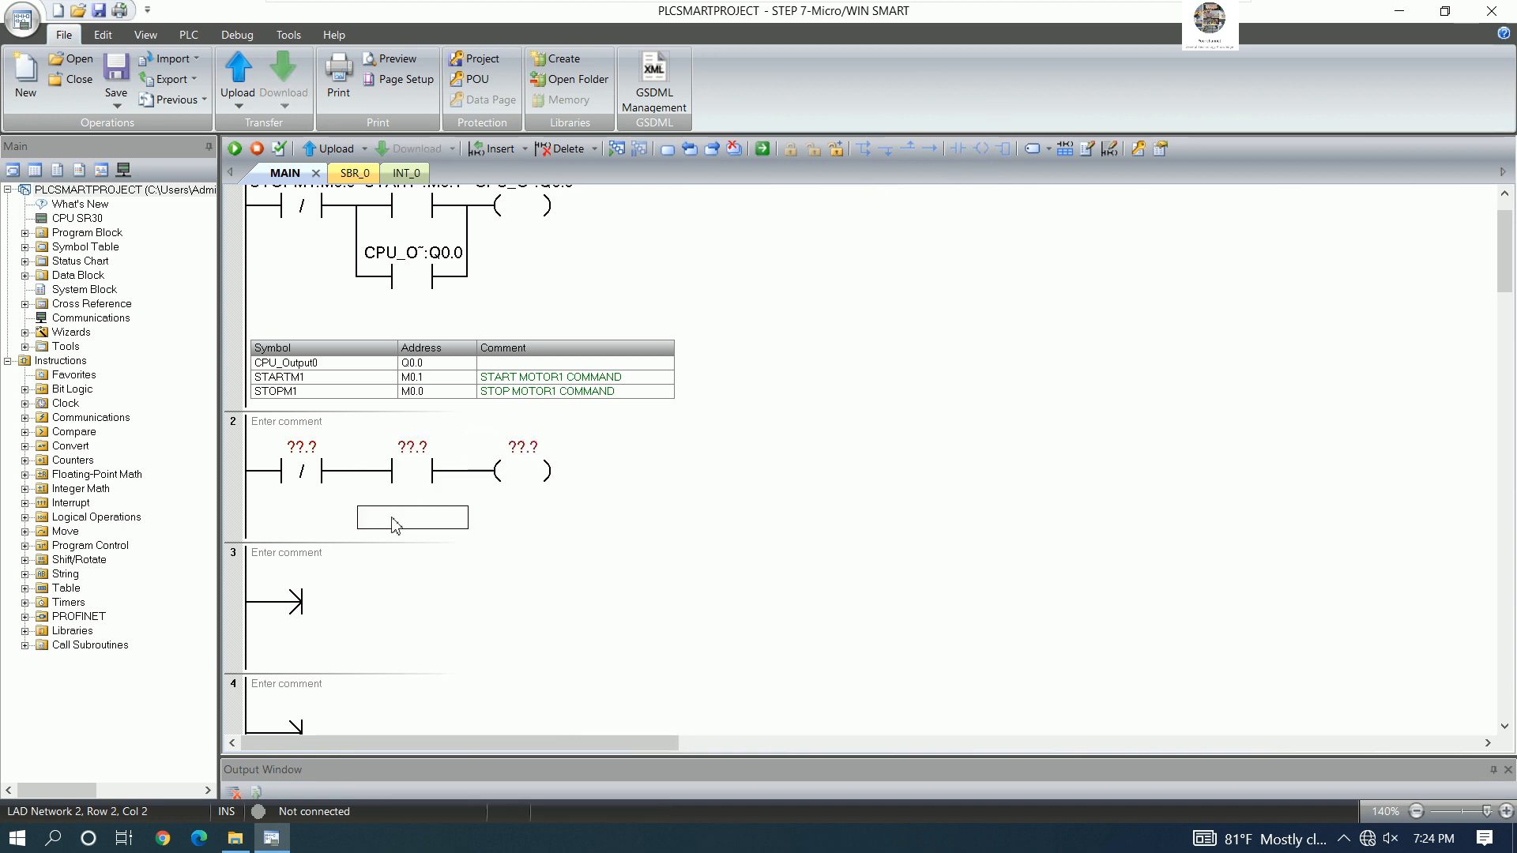
click(981, 149)
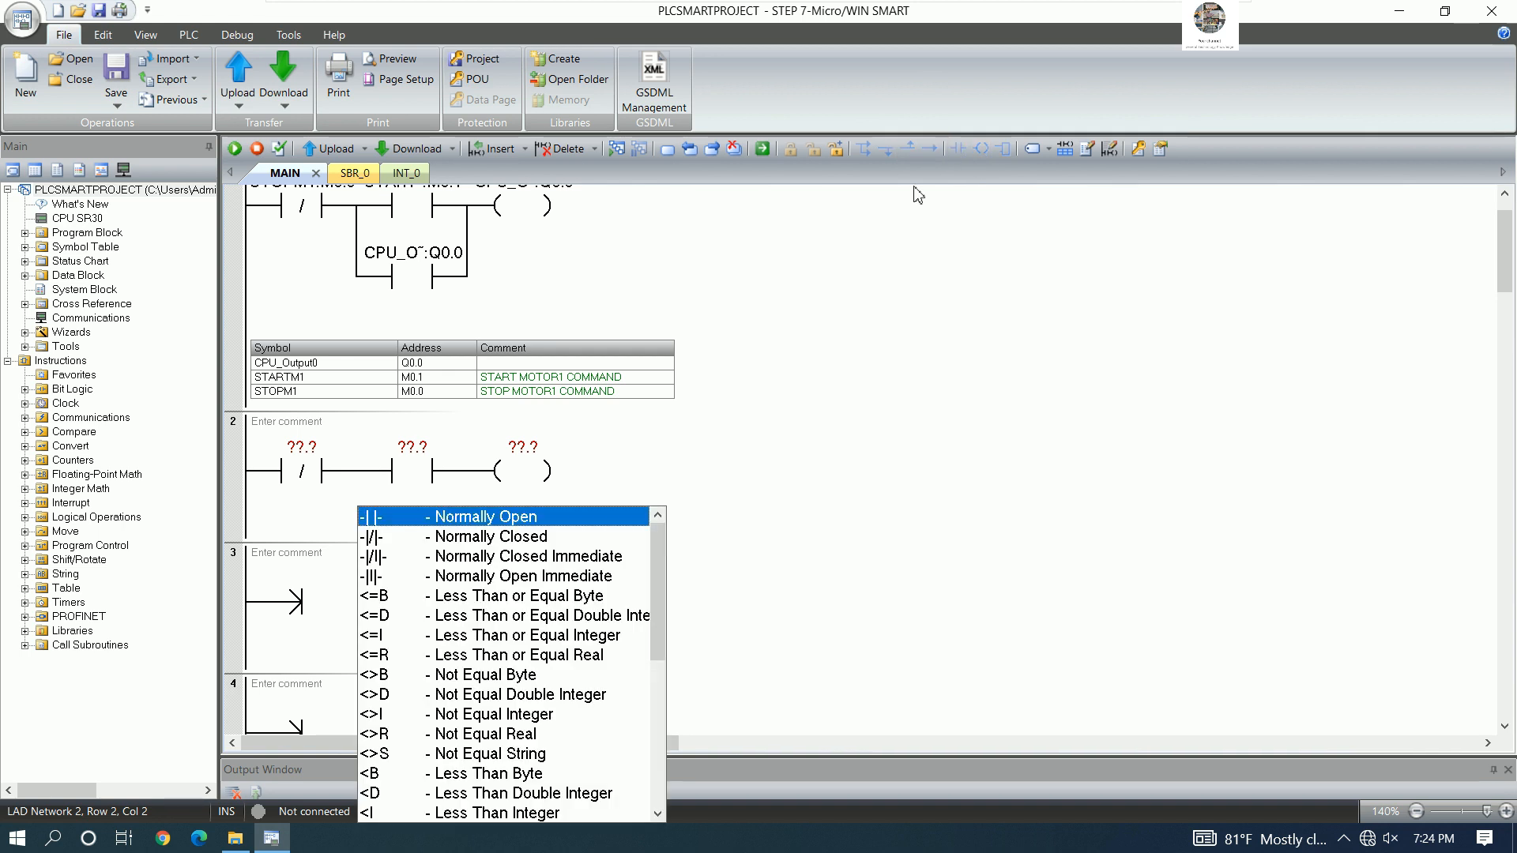
click(387, 519)
click(333, 547)
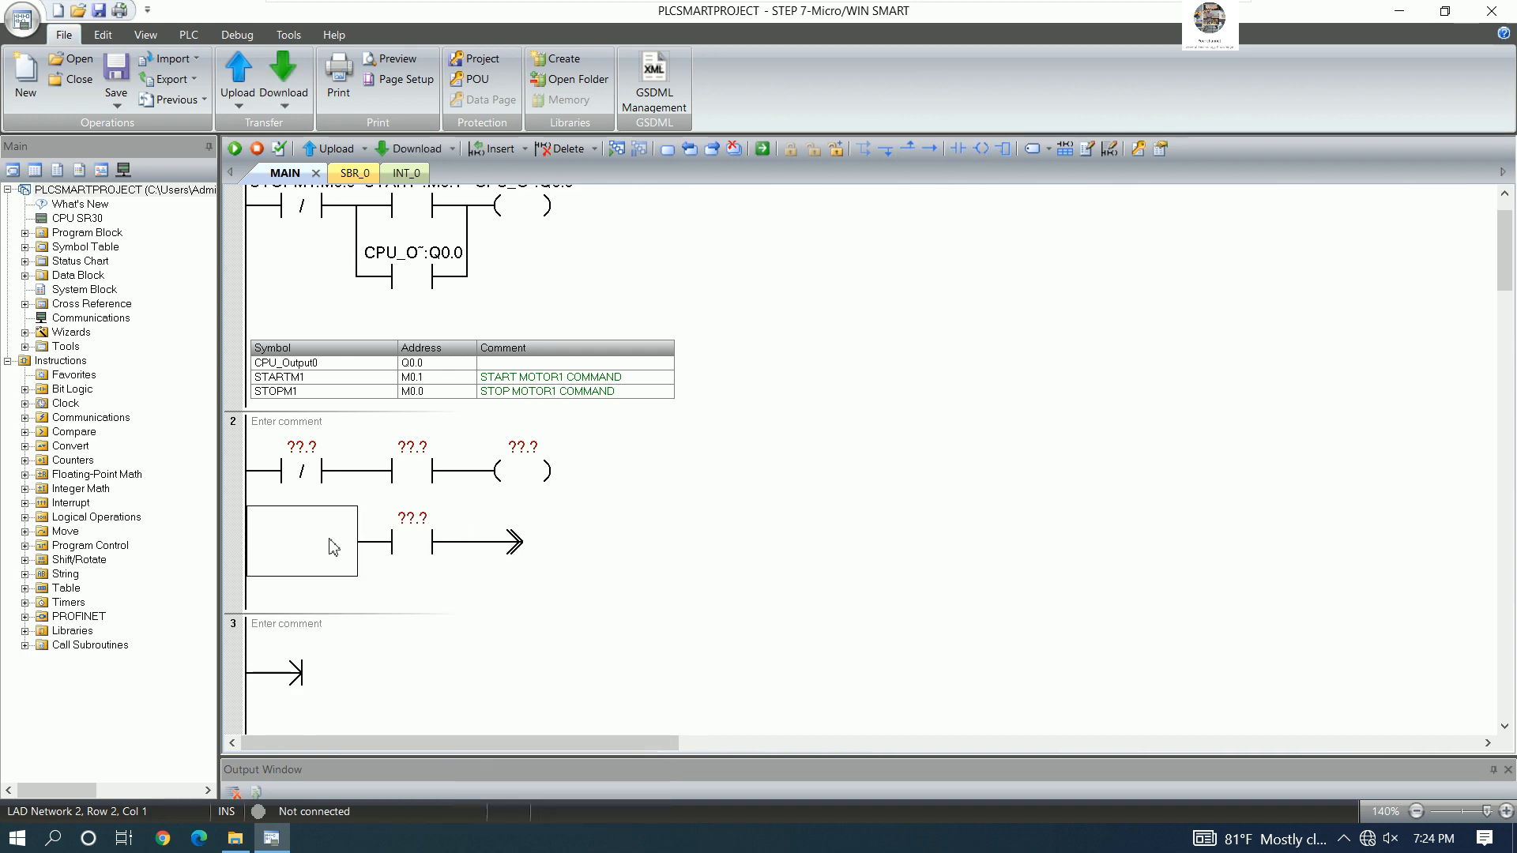
key(Right)
key(ctrl+Up)
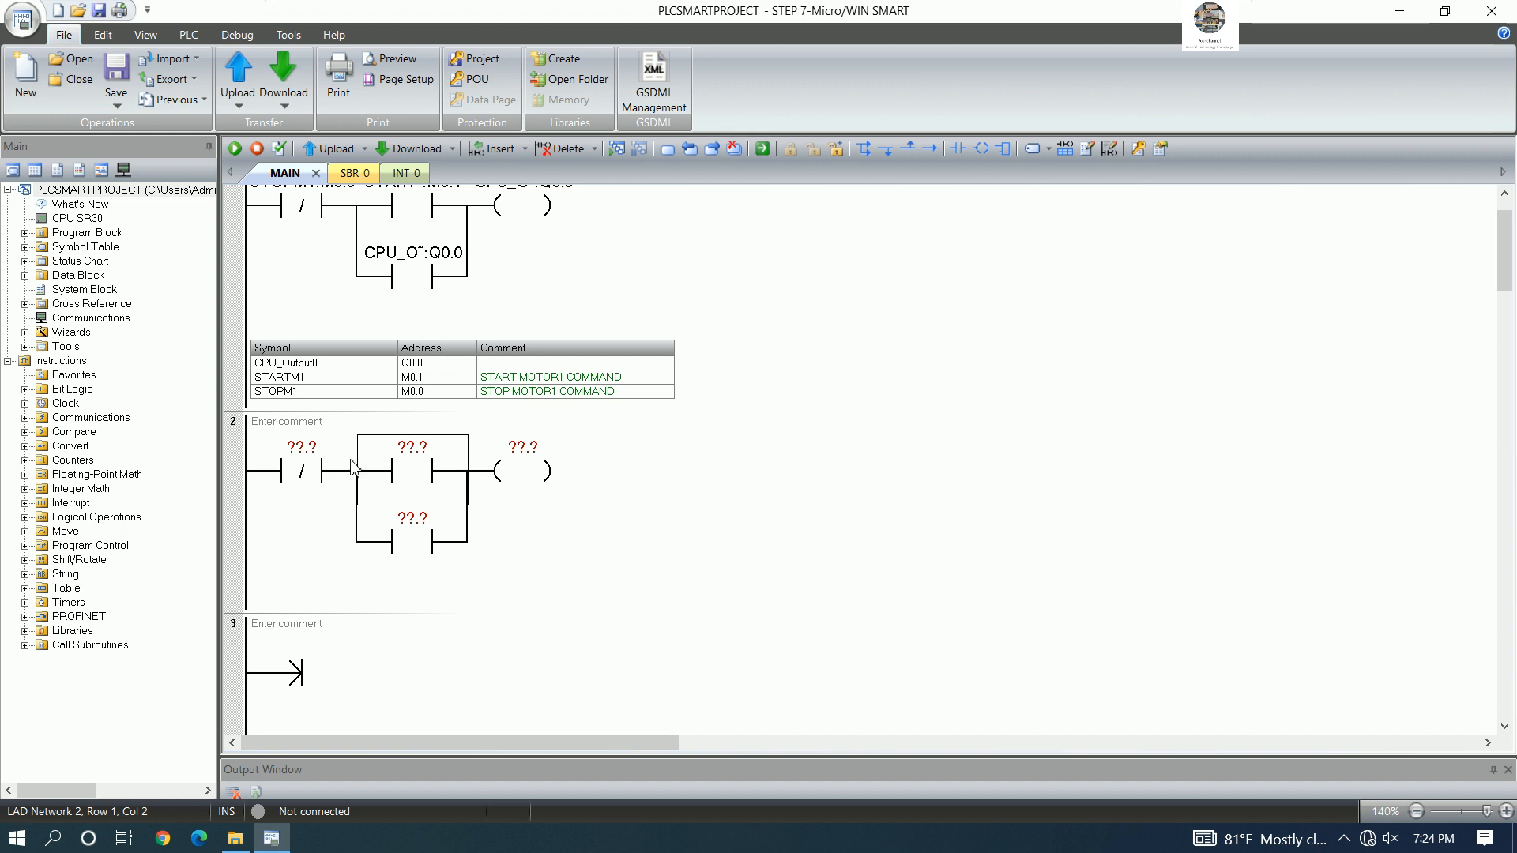
- Assign address M0.2 to the normally closed contact and M0.3 to the upper normally open contact in network 2
scroll(356, 463, up, 1)
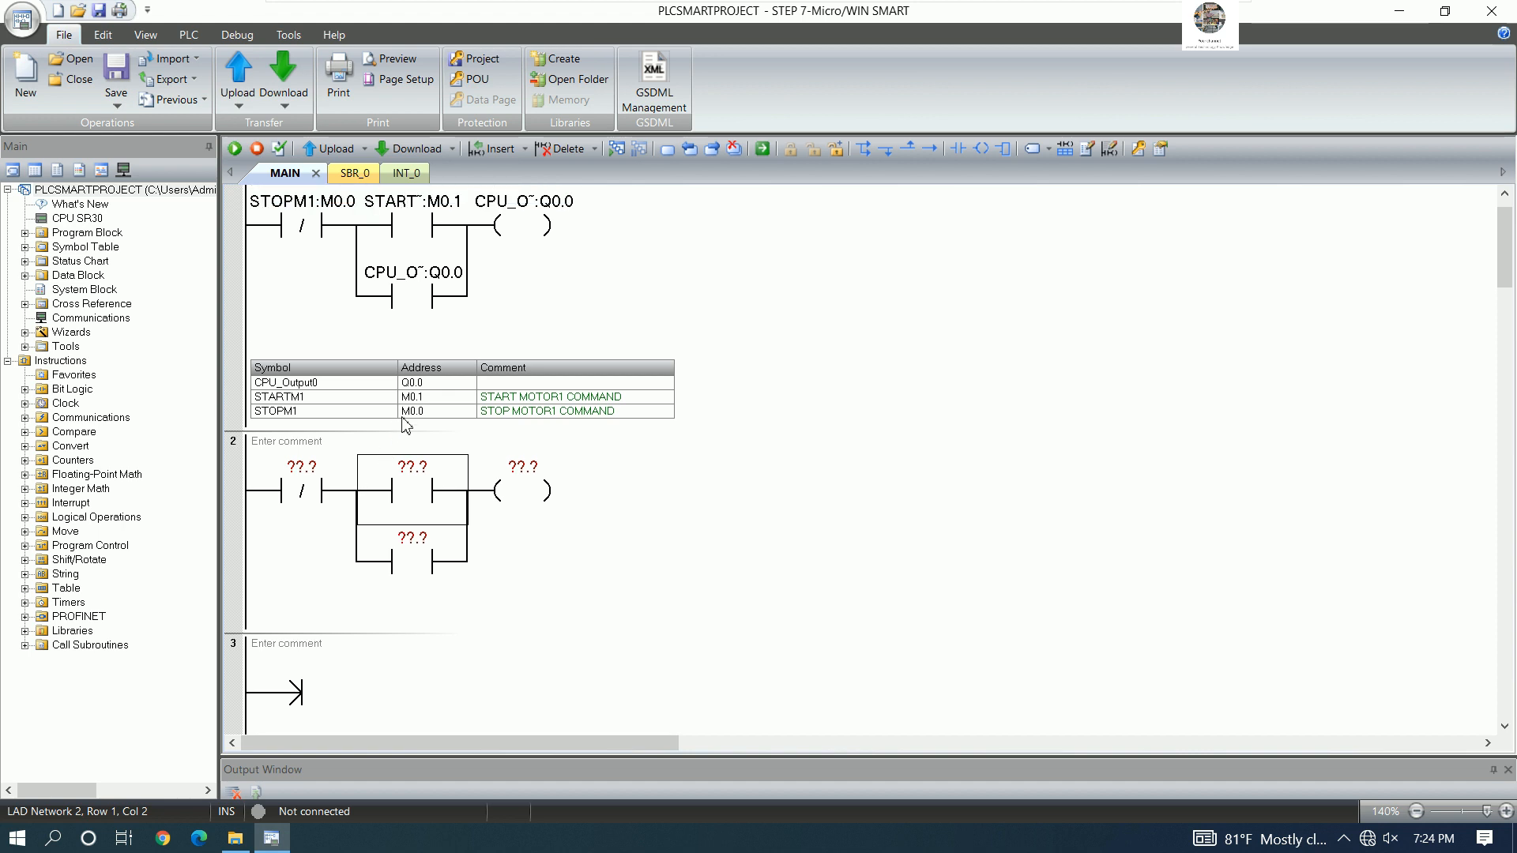
click(325, 471)
text(M0.2)
key(Return)
click(401, 471)
text(M)
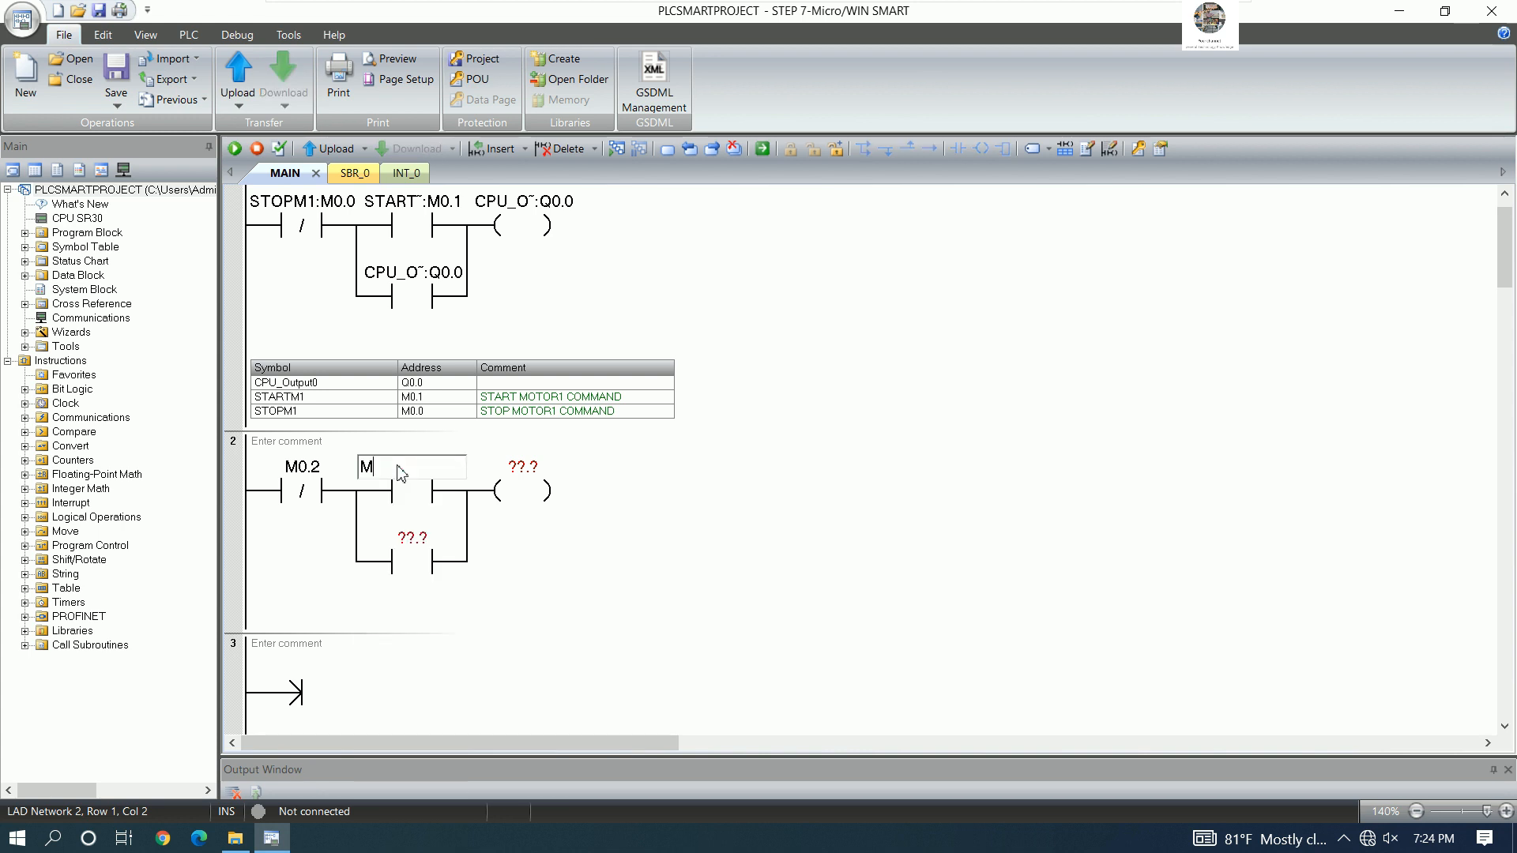
text(0.3)
key(Return)
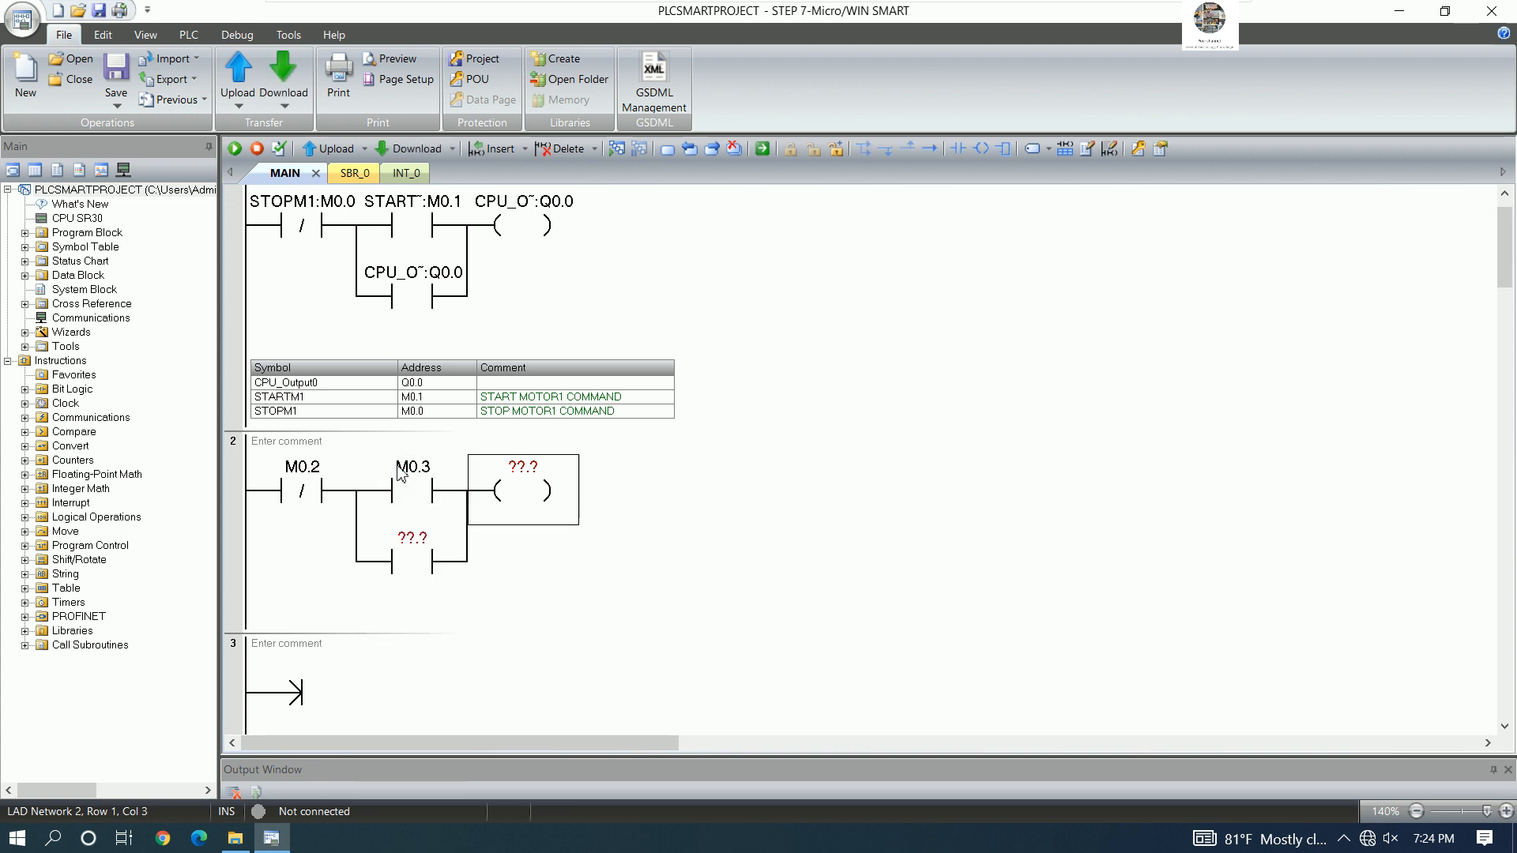
- Assign address Q0.1 to both the output coil and the parallel holding contact in network 2
click(556, 475)
text(Q0.)
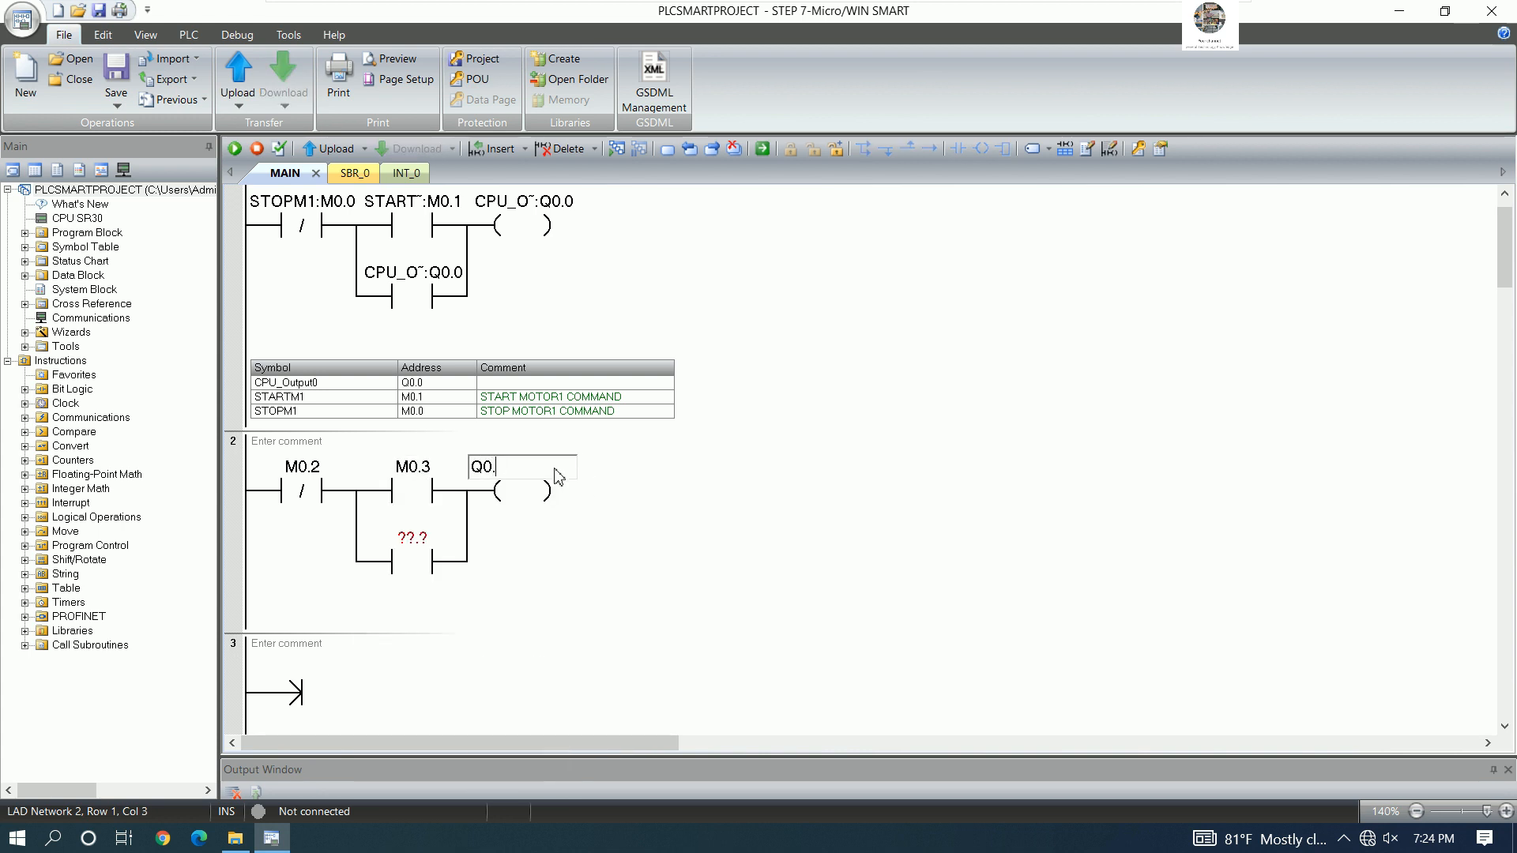
text(1)
key(Return)
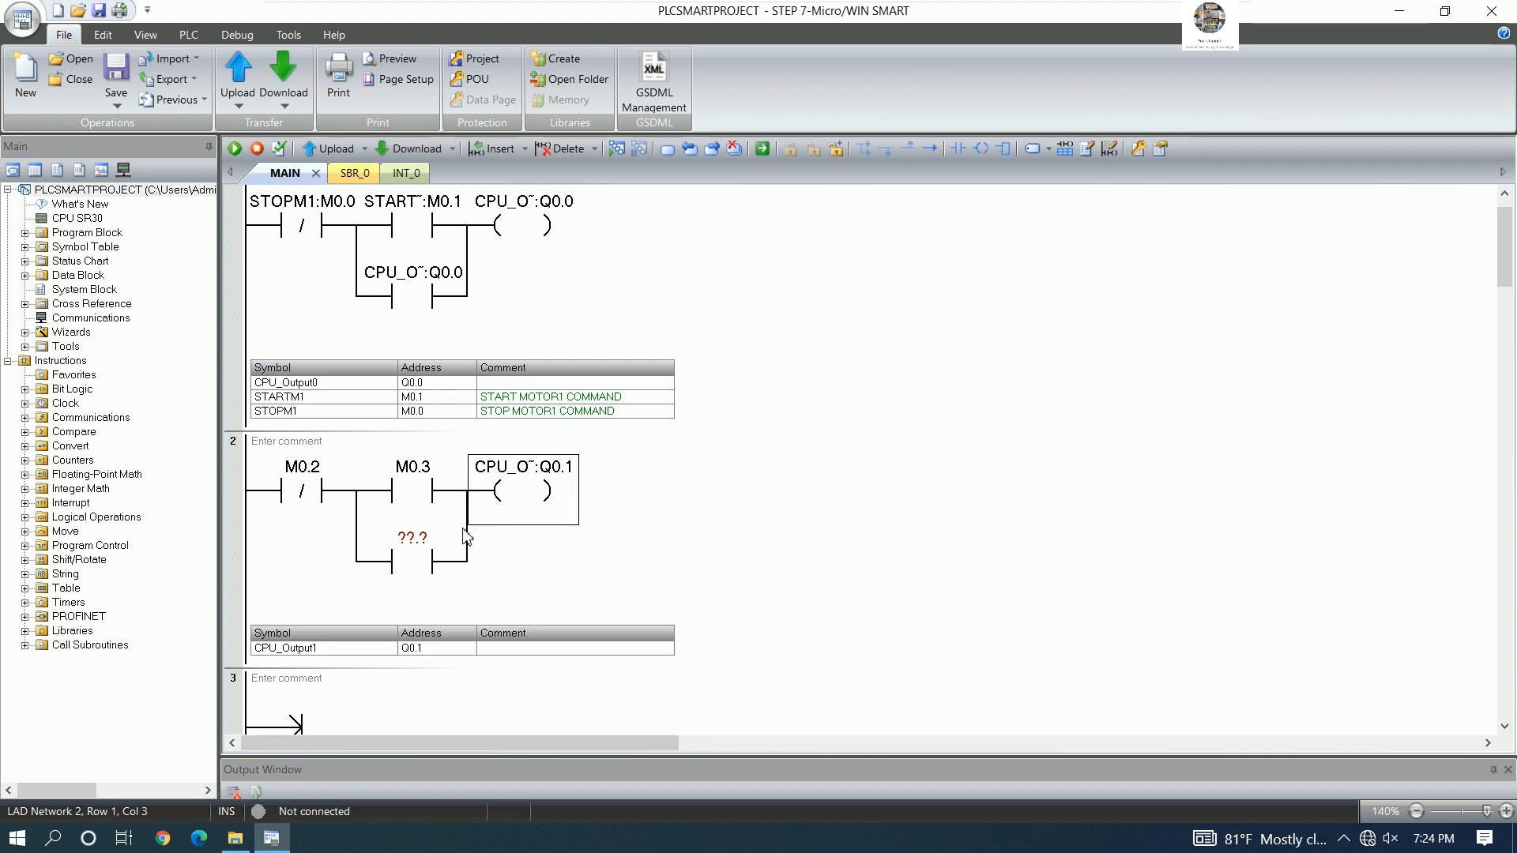
click(437, 537)
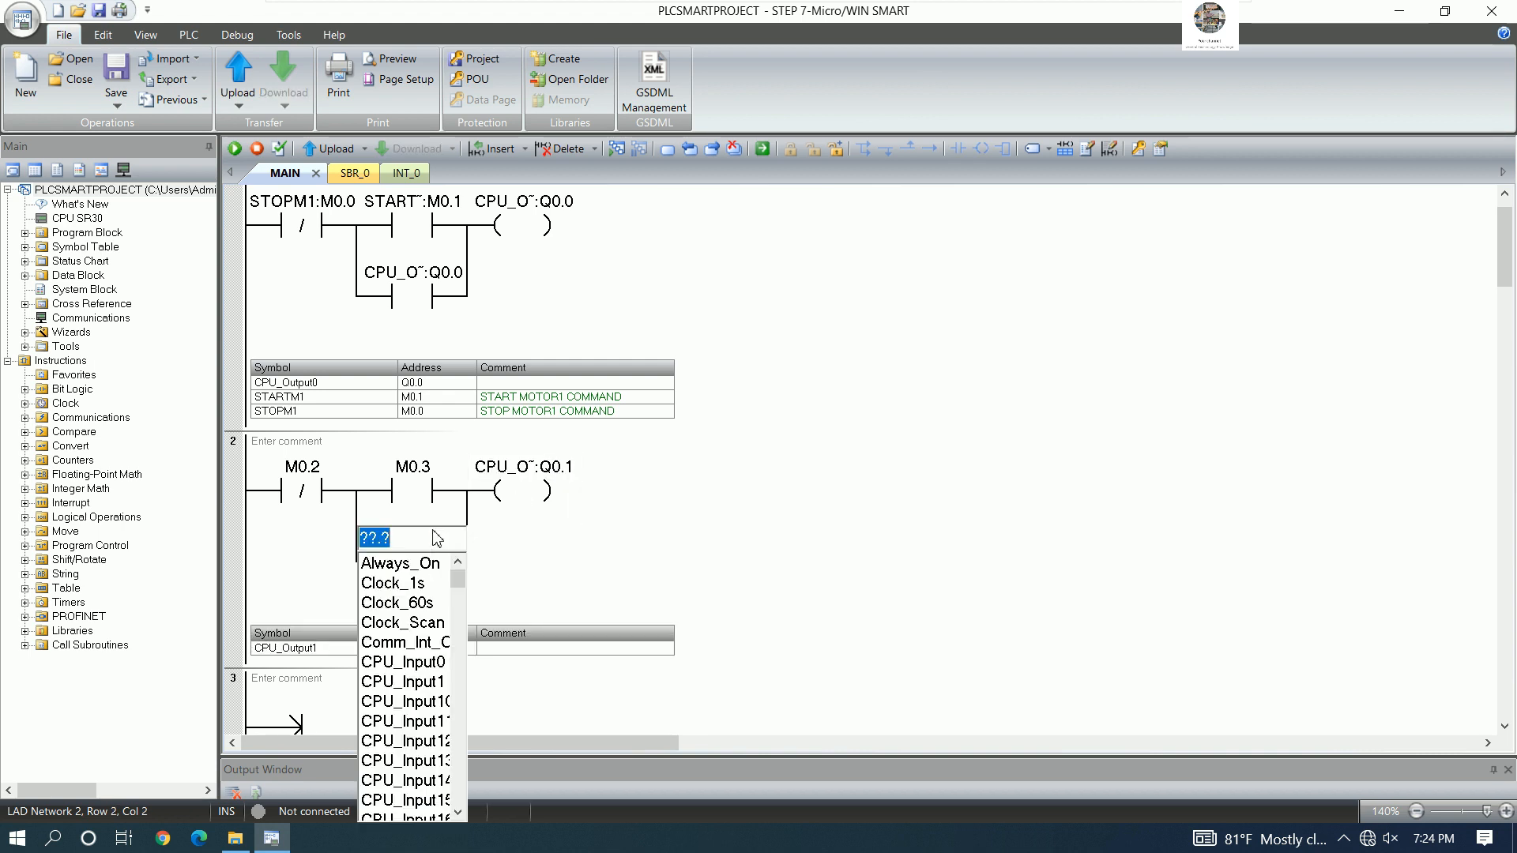
text(Q0.1)
key(Return)
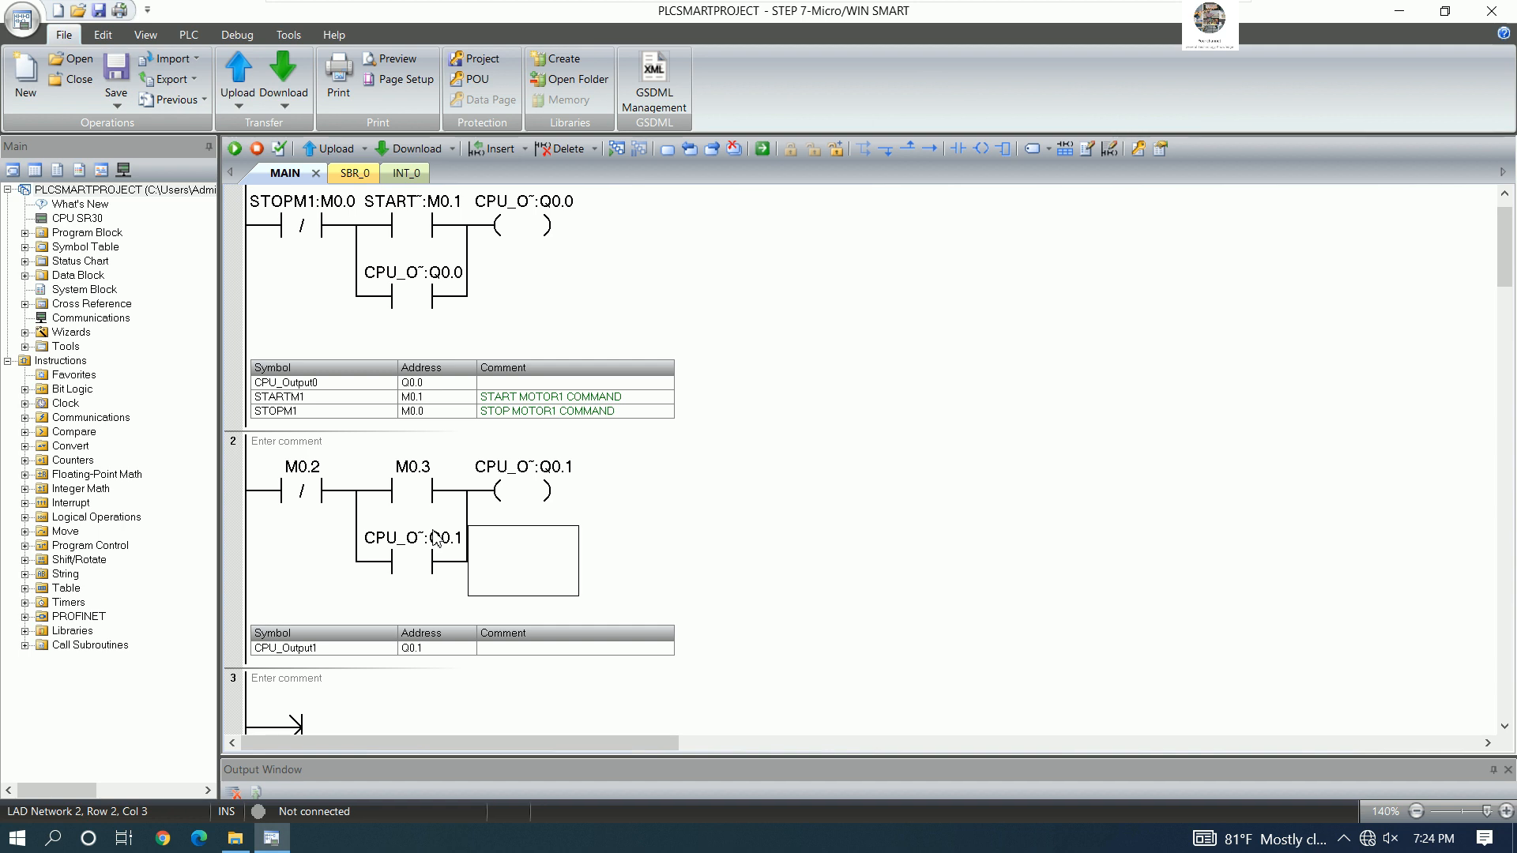
- Open symbol Table 1 and add the symbols STARTM2 and STOPM2 in the next two empty rows
click(324, 468)
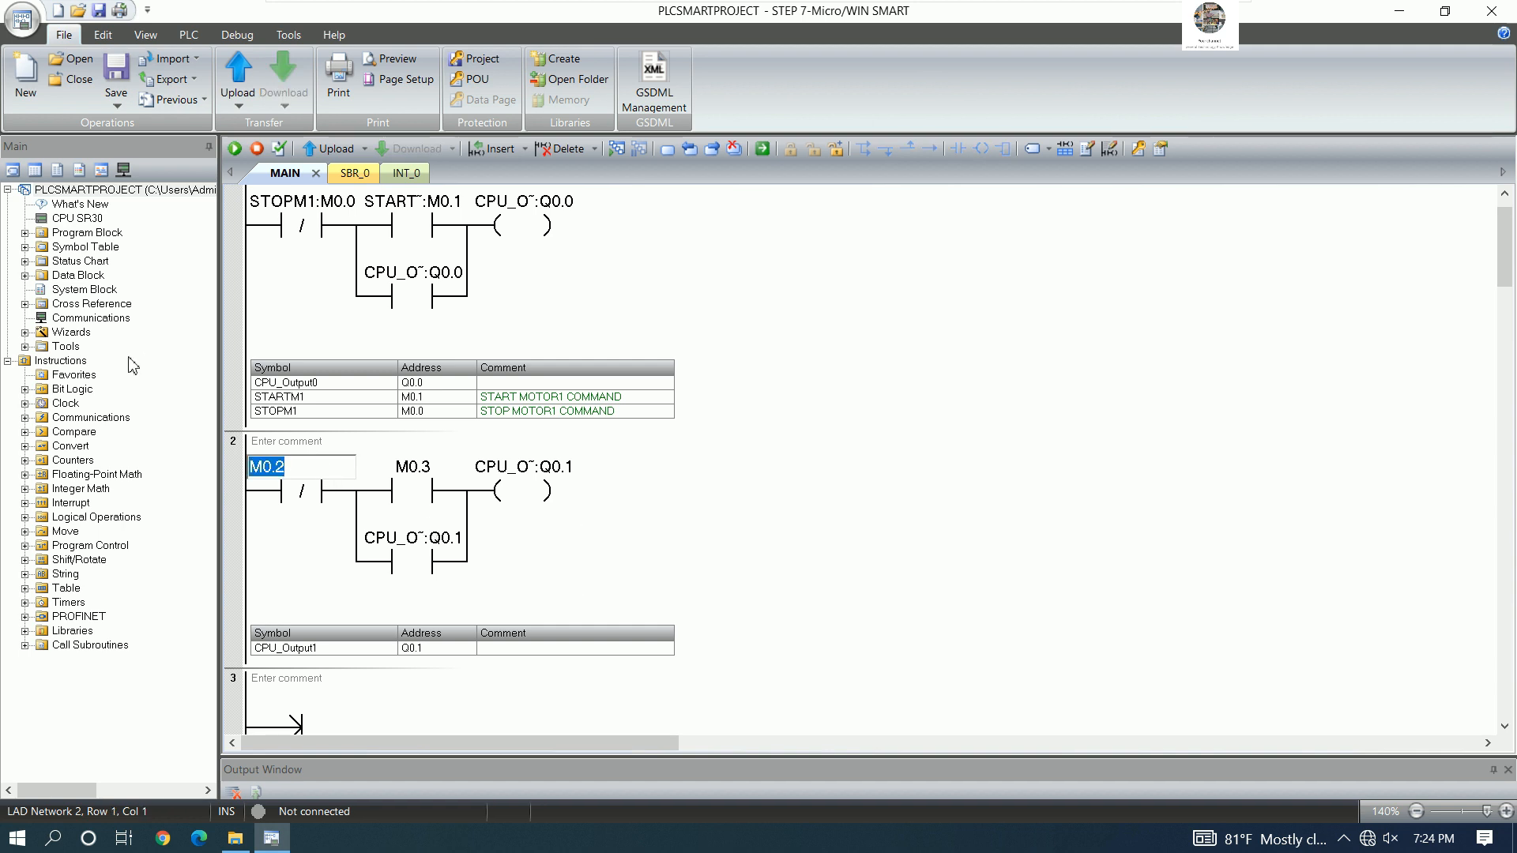
click(24, 247)
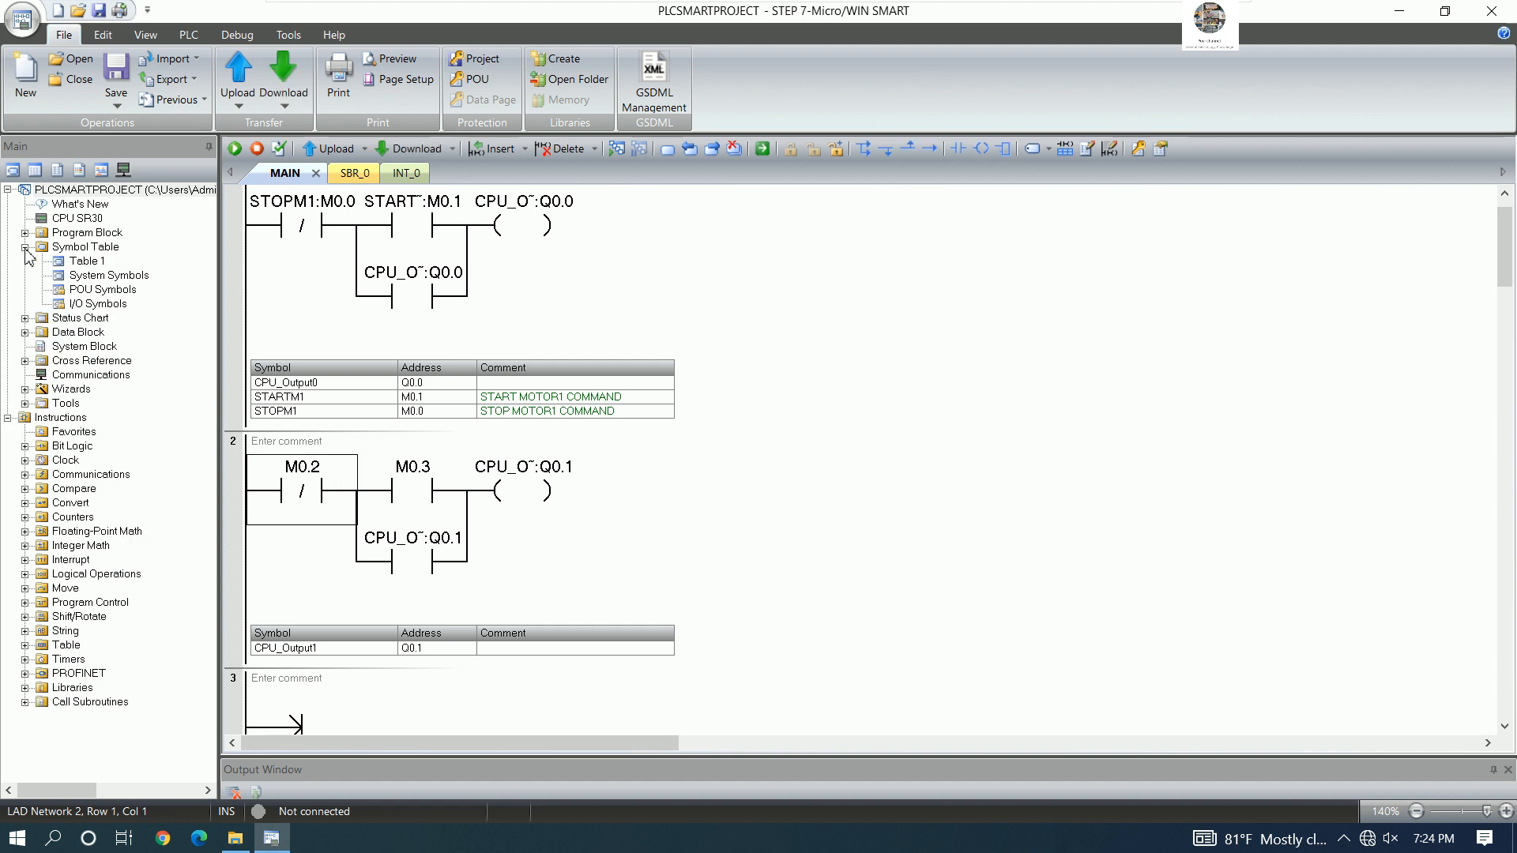
double_click(86, 261)
scroll(696, 503, down, 2)
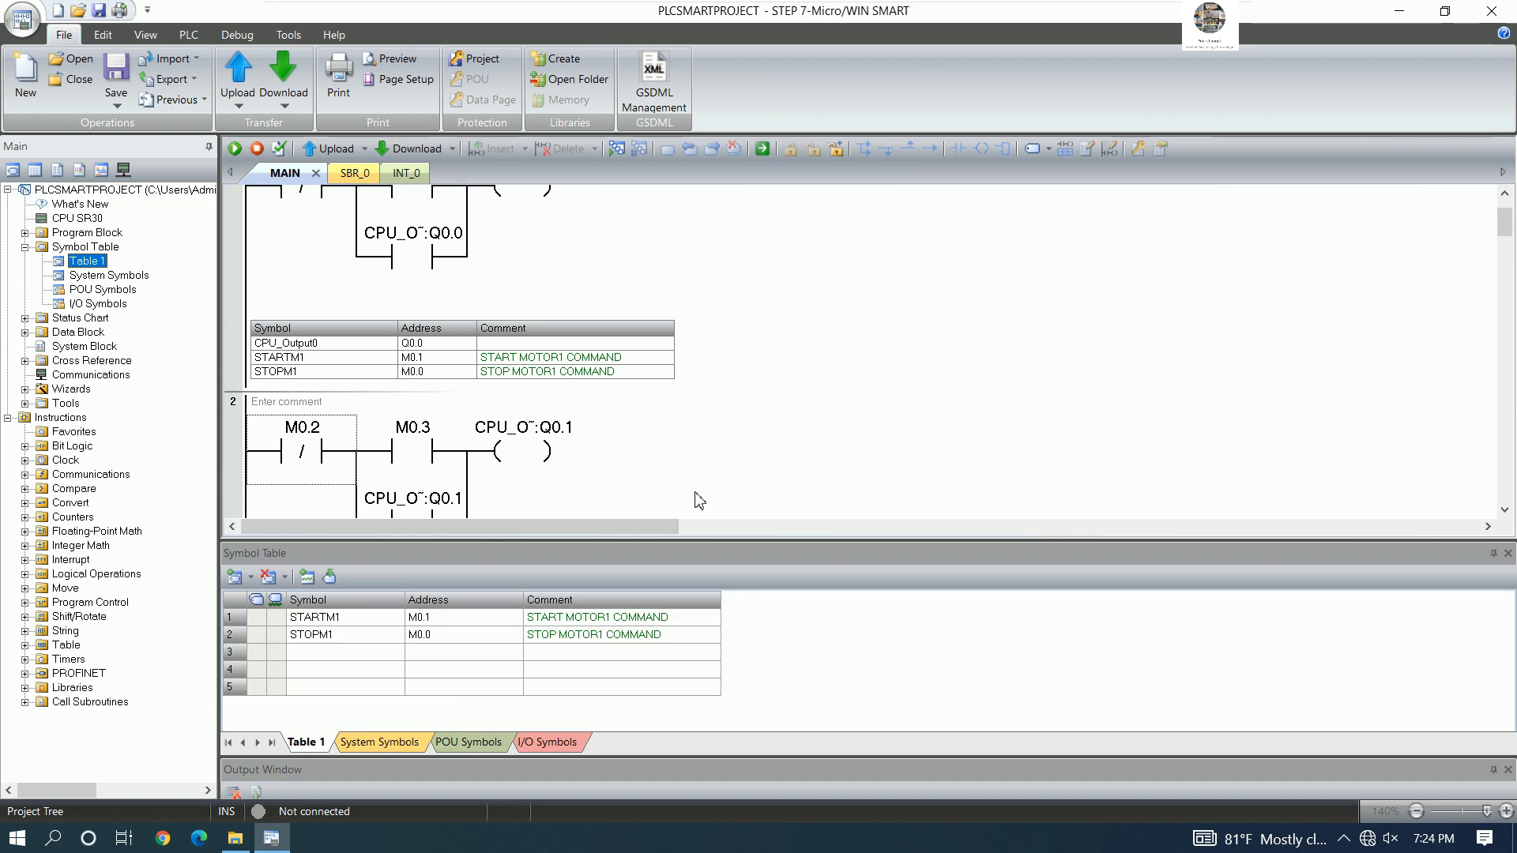
scroll(734, 478, down, 1)
click(325, 652)
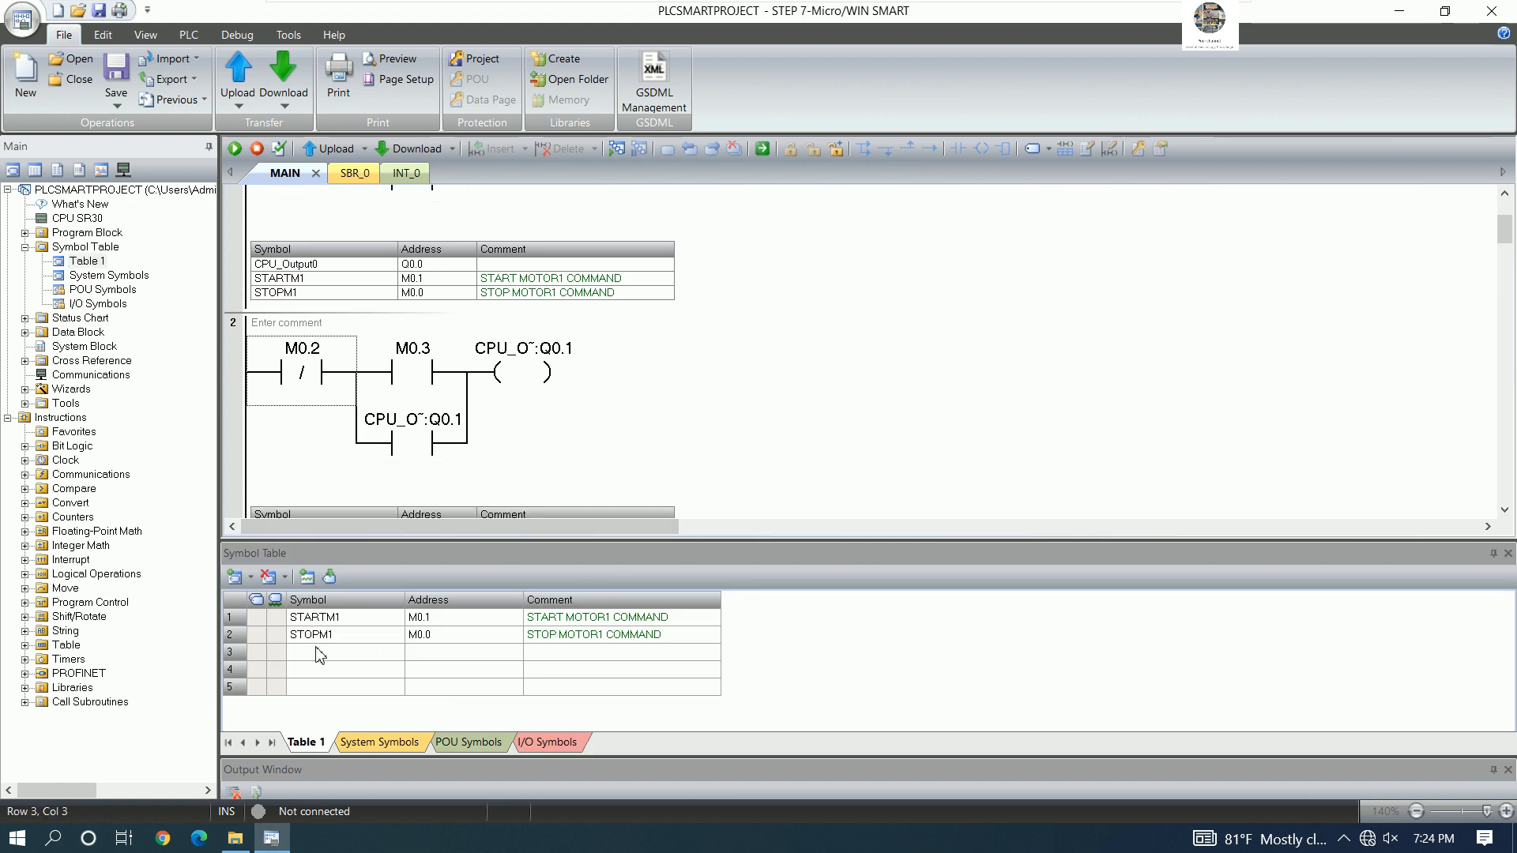
text(STARTM2)
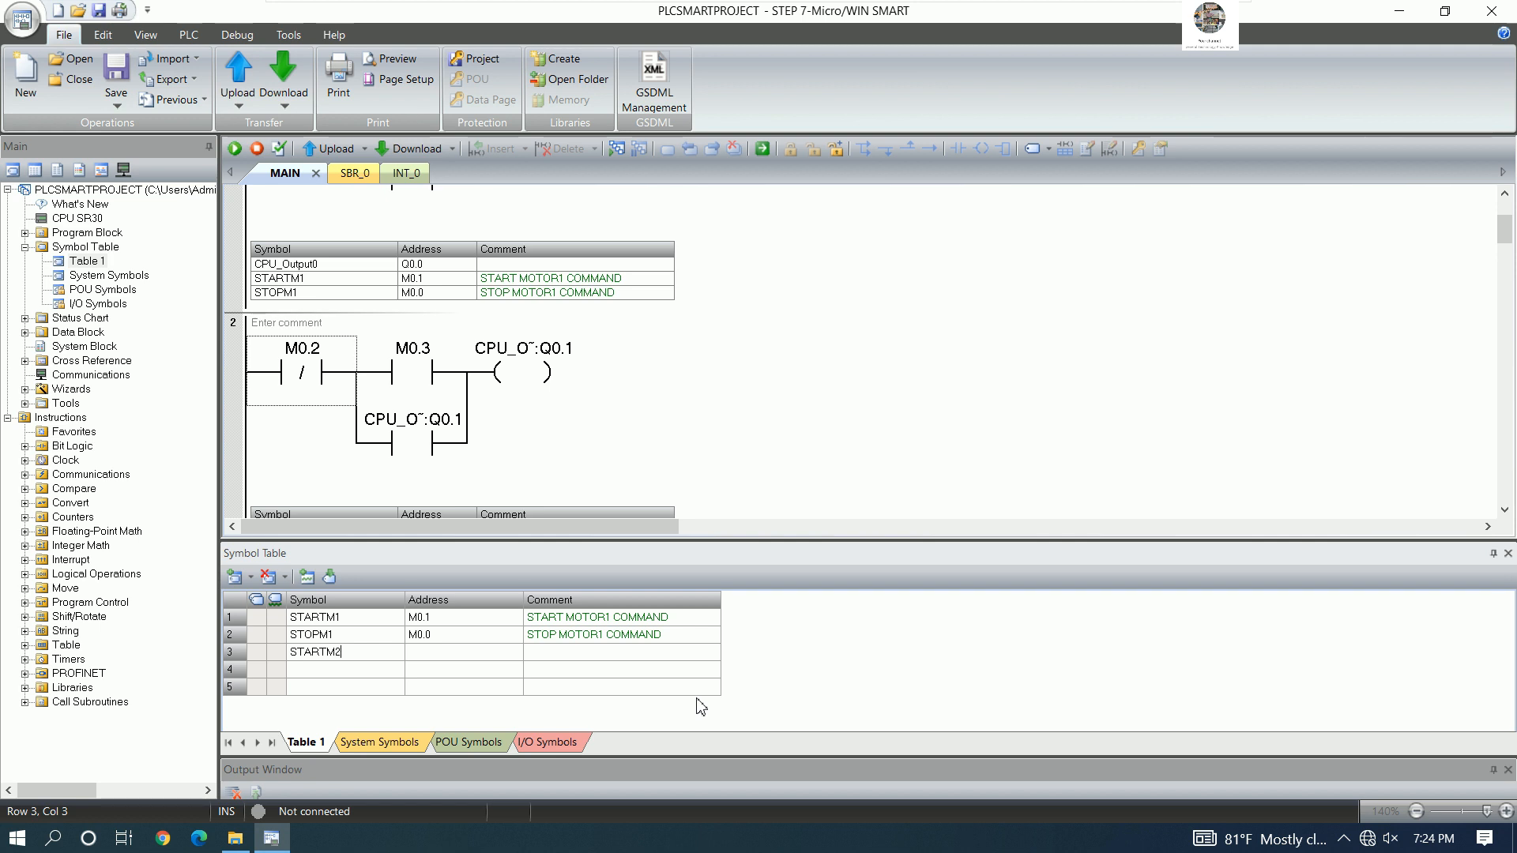
key(Return)
key(Down)
text(STOPM2)
key(Return)
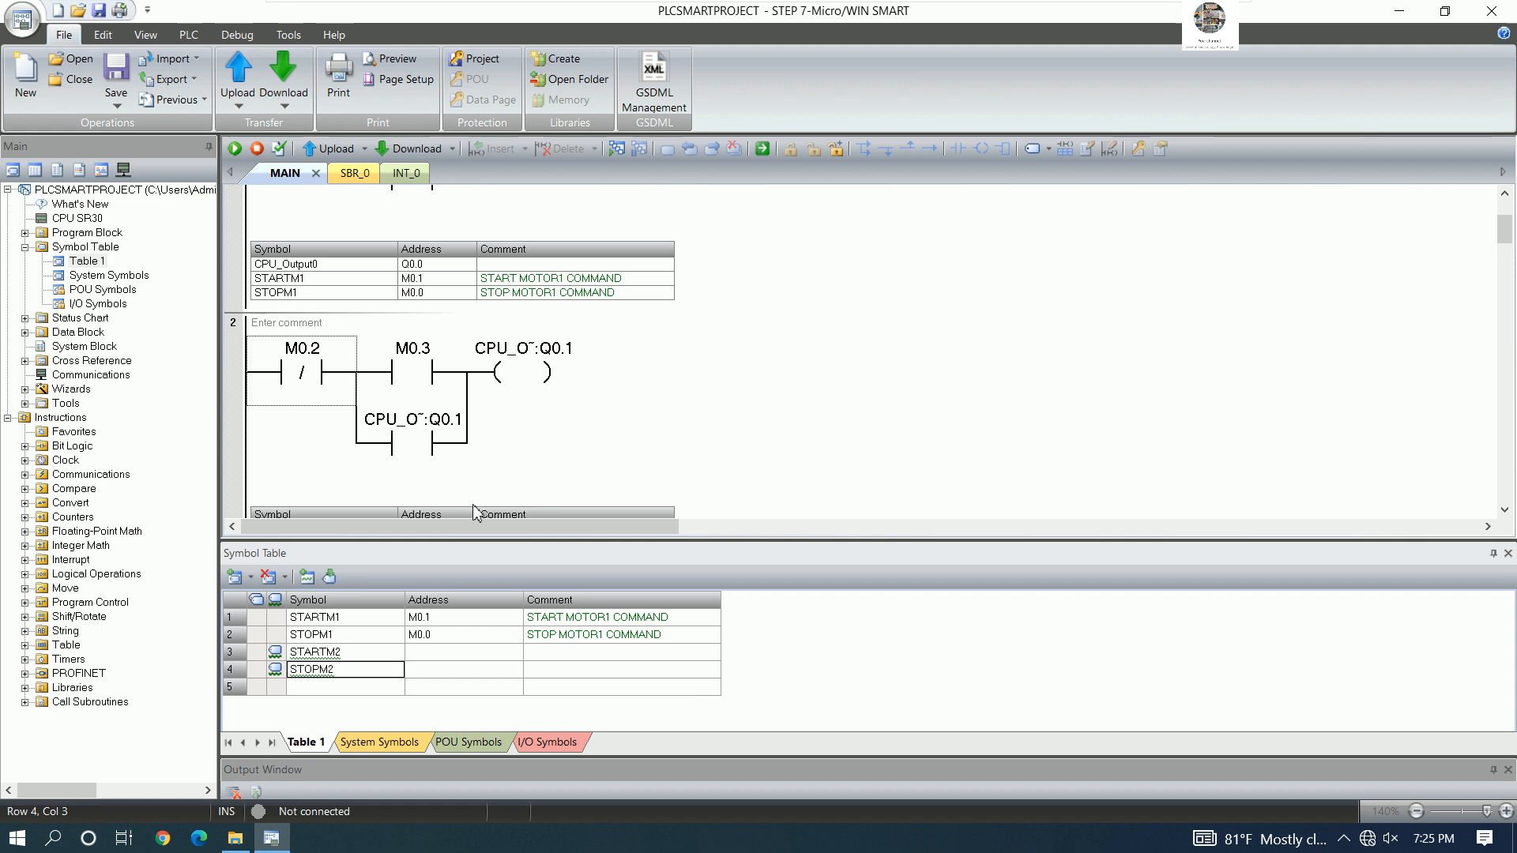
- Assign address M0.3 to STARTM2 and M0.2 to STOPM2 in the symbol table
click(455, 655)
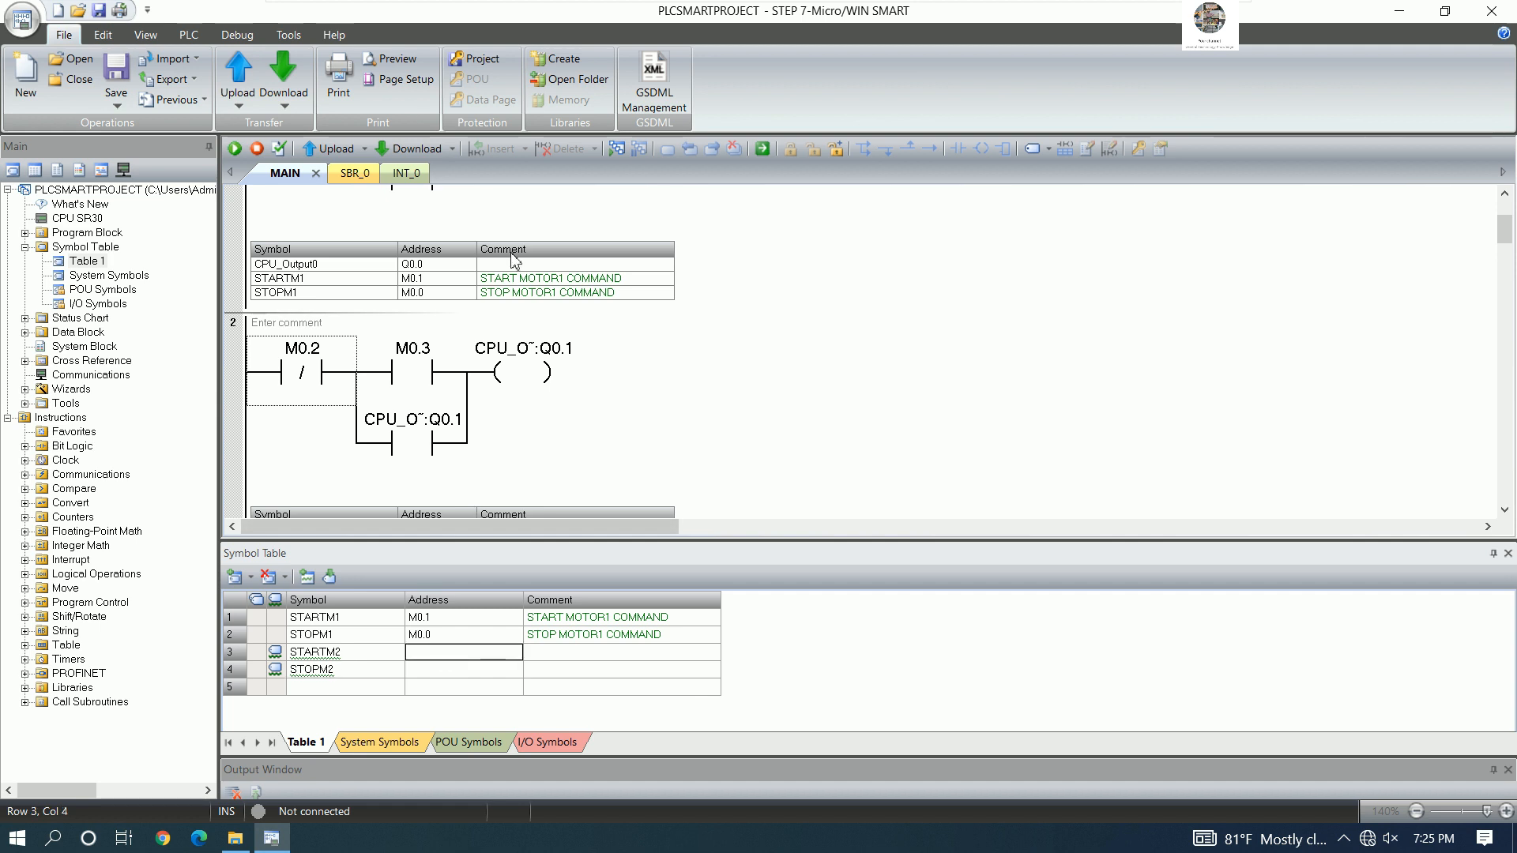
text(M0.3)
key(Down)
text(M)
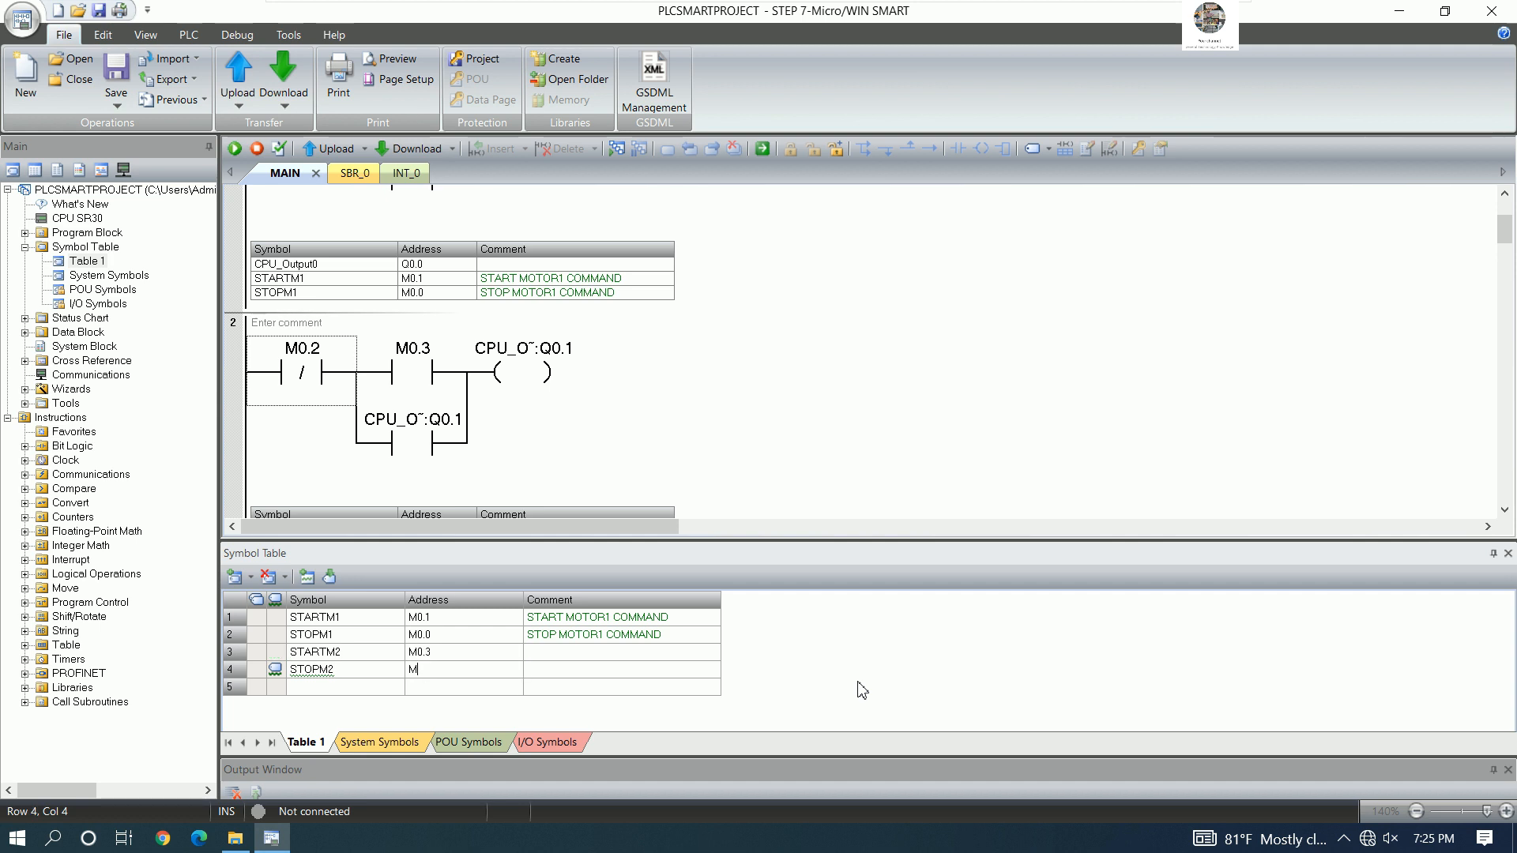
key(Return)
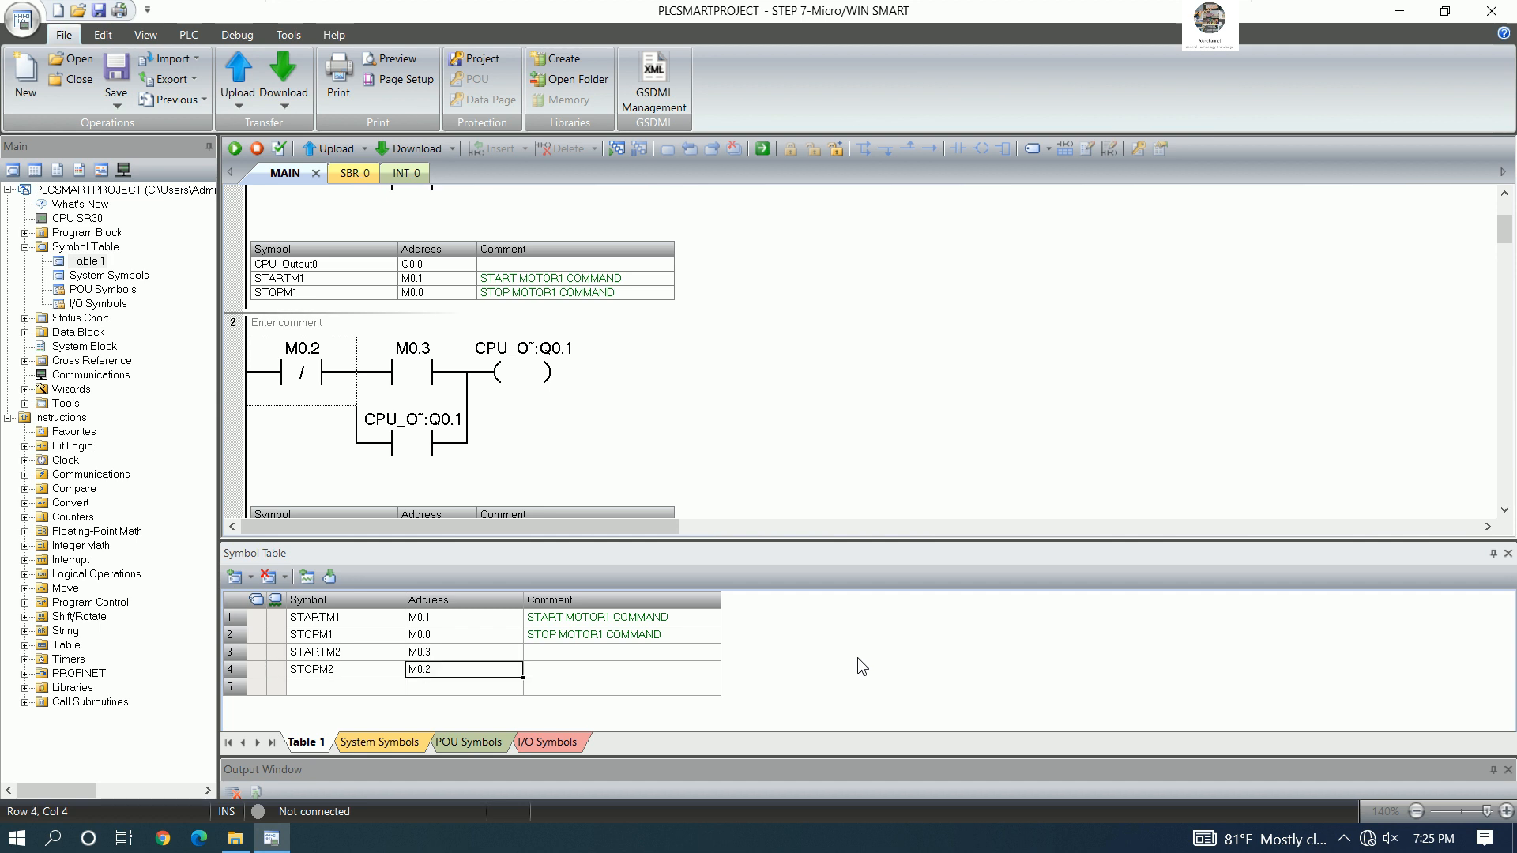
- Copy the STARTM1 comment to STARTM2 and change it to START MOTOR2 COMMAND
click(677, 637)
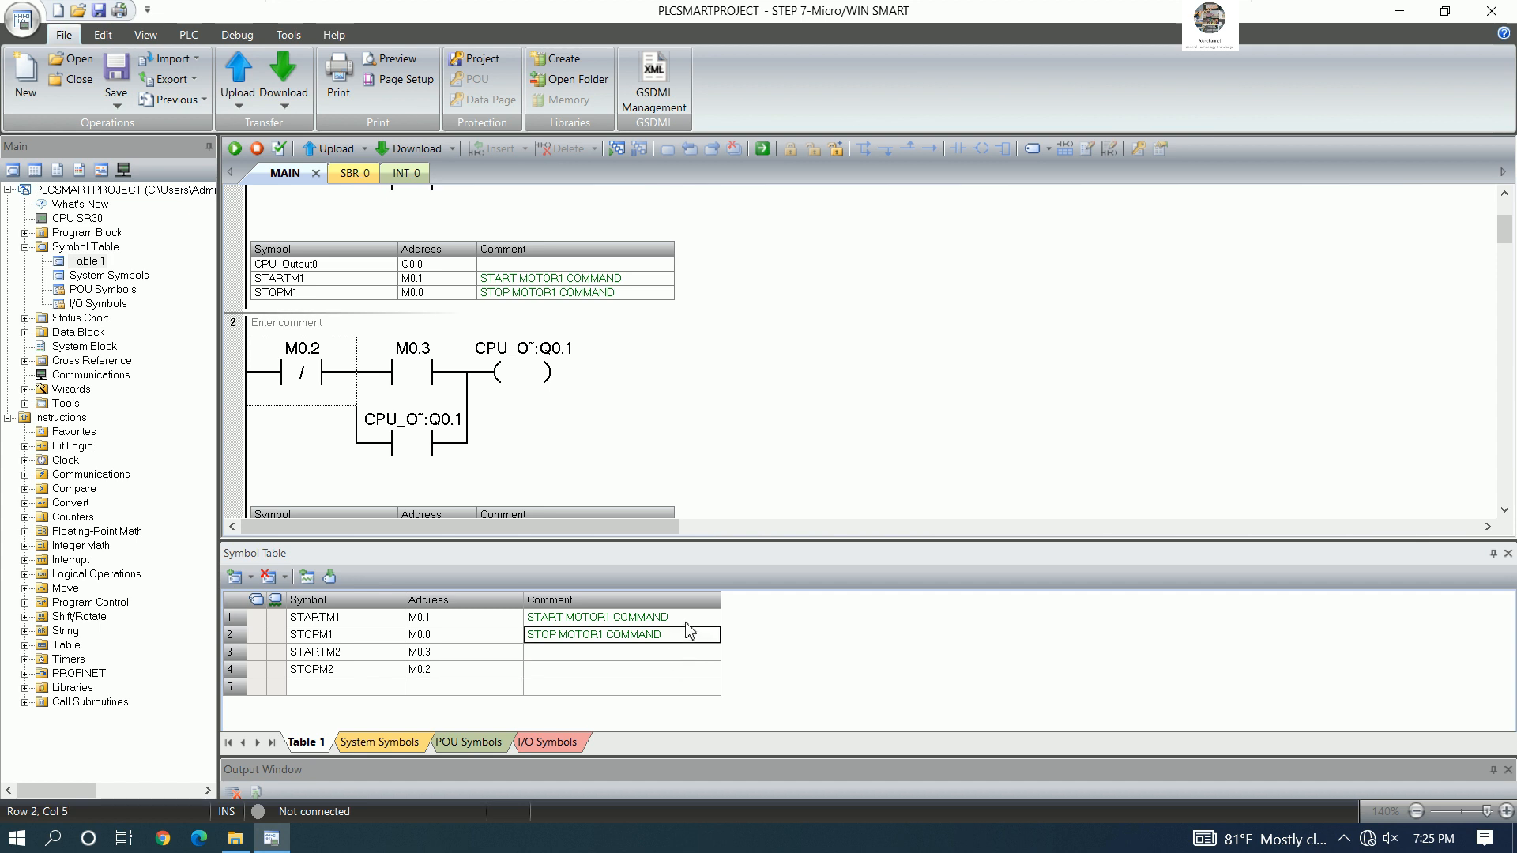
double_click(679, 619)
click(680, 618)
drag(685, 626, 530, 625)
key(ctrl+c)
double_click(542, 654)
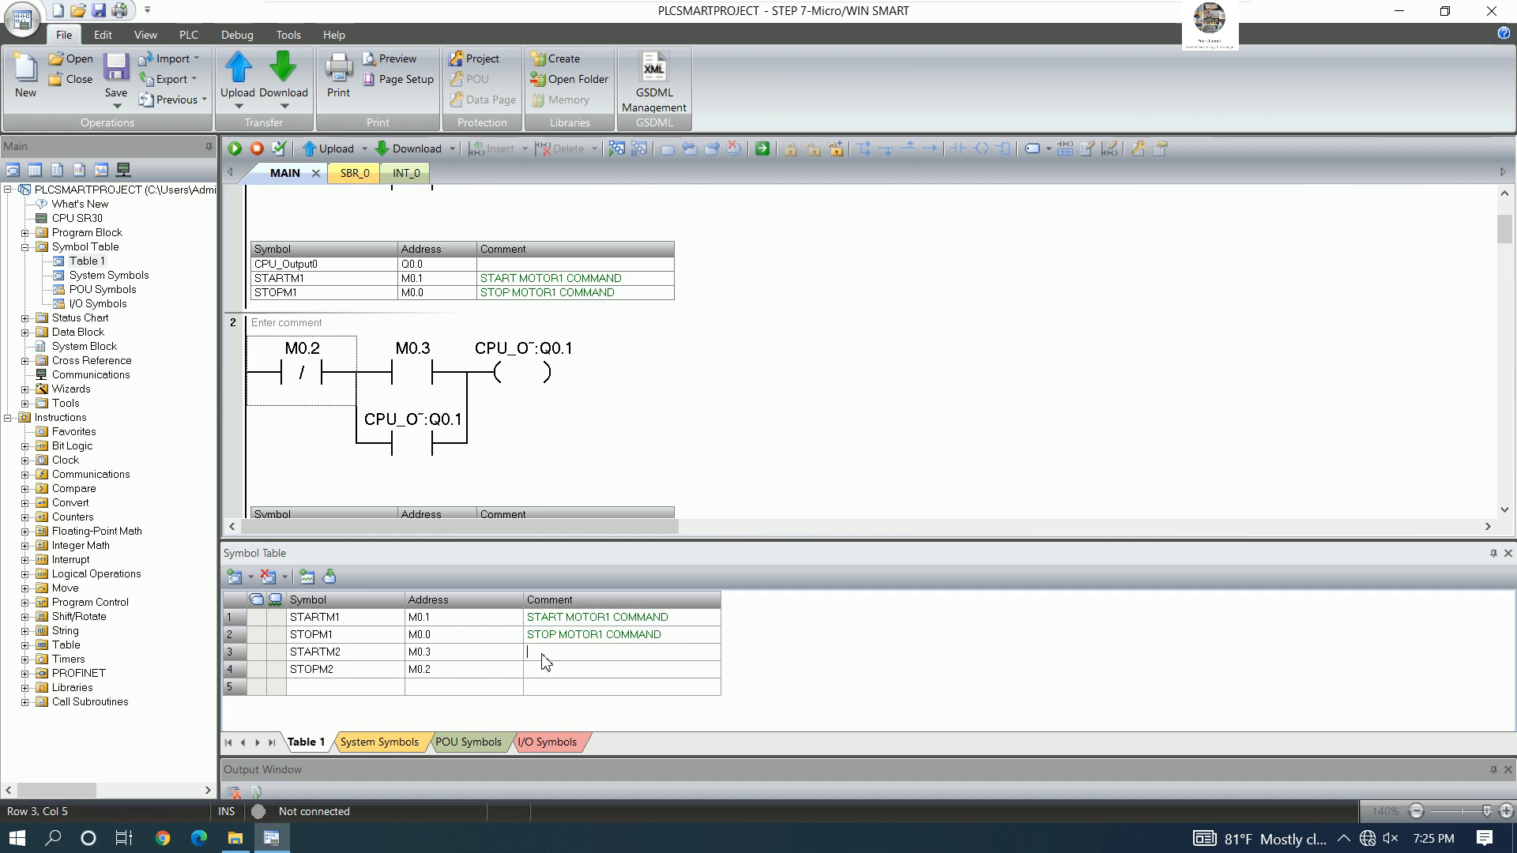
key(ctrl+v)
click(607, 655)
key(Delete)
text(2)
key(Return)
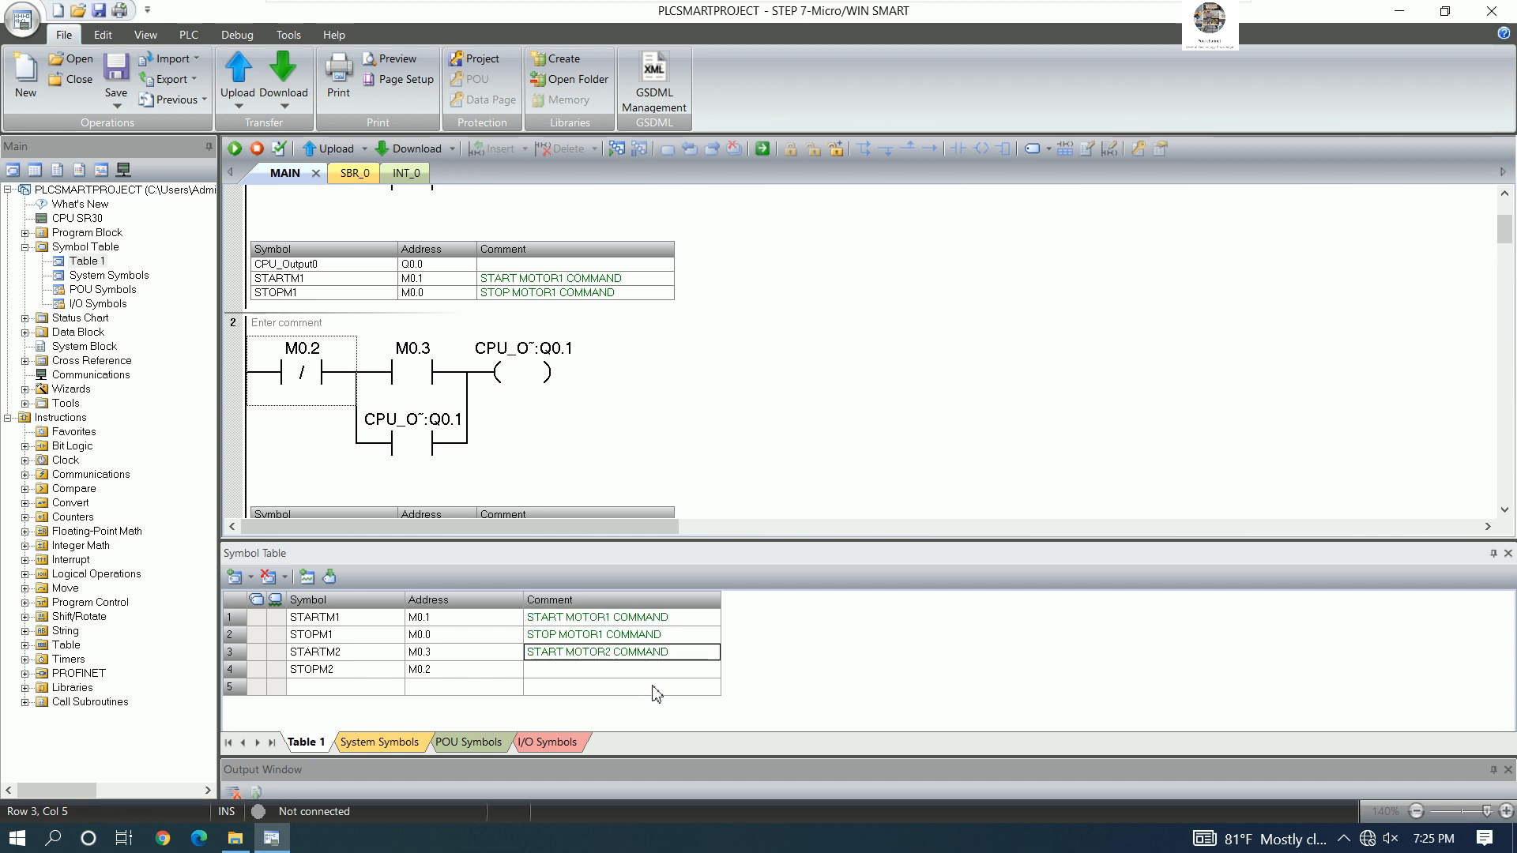
- Copy the STOPM1 comment to STOPM2 and change it to STOP MOTOR2 COMMAND
click(673, 637)
click(668, 636)
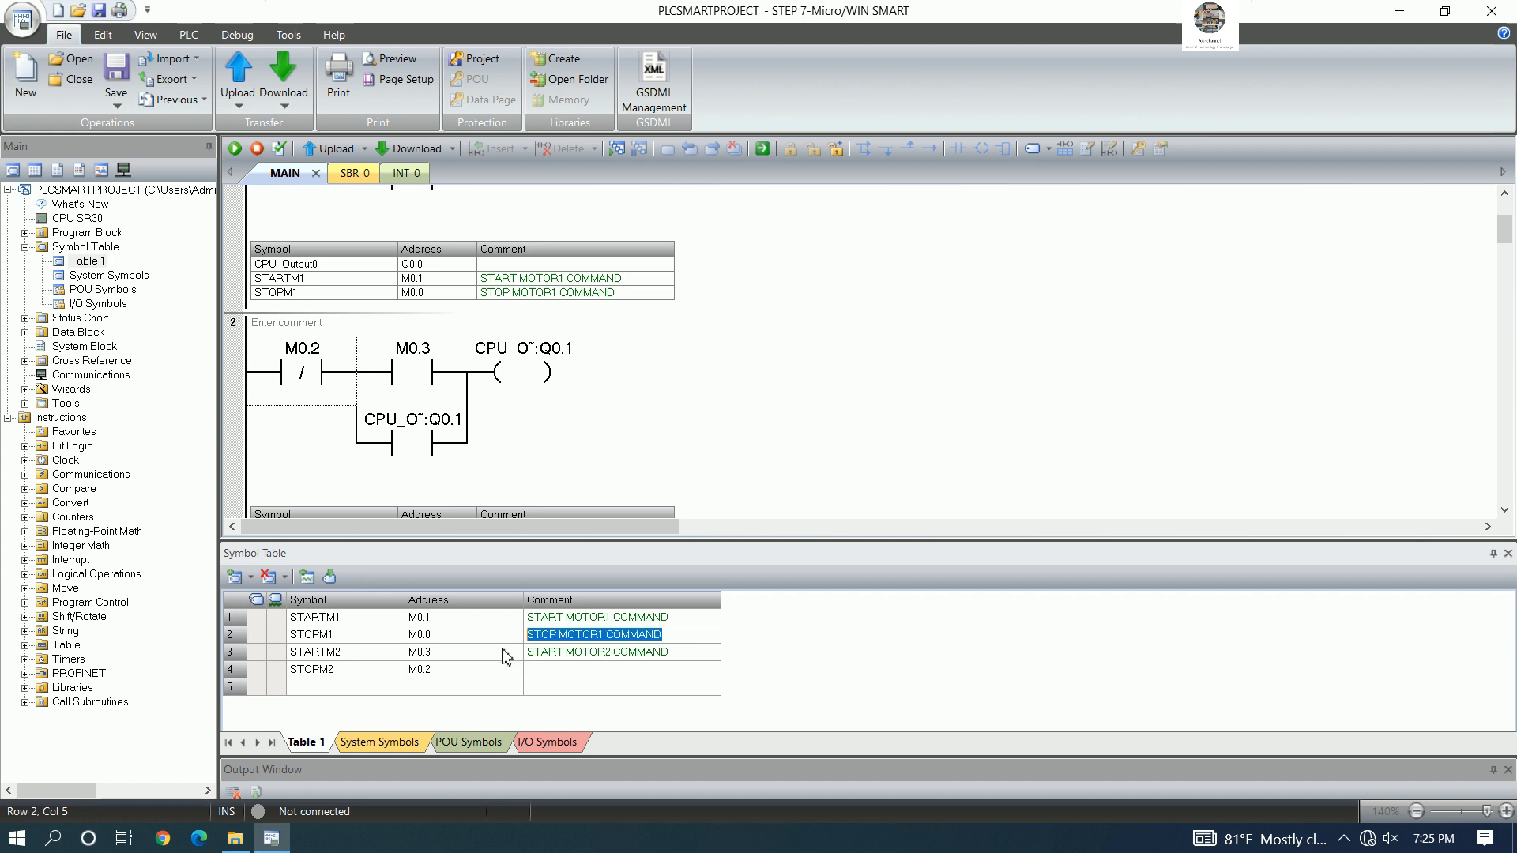
key(ctrl+c)
click(574, 671)
click(574, 671)
key(ctrl+v)
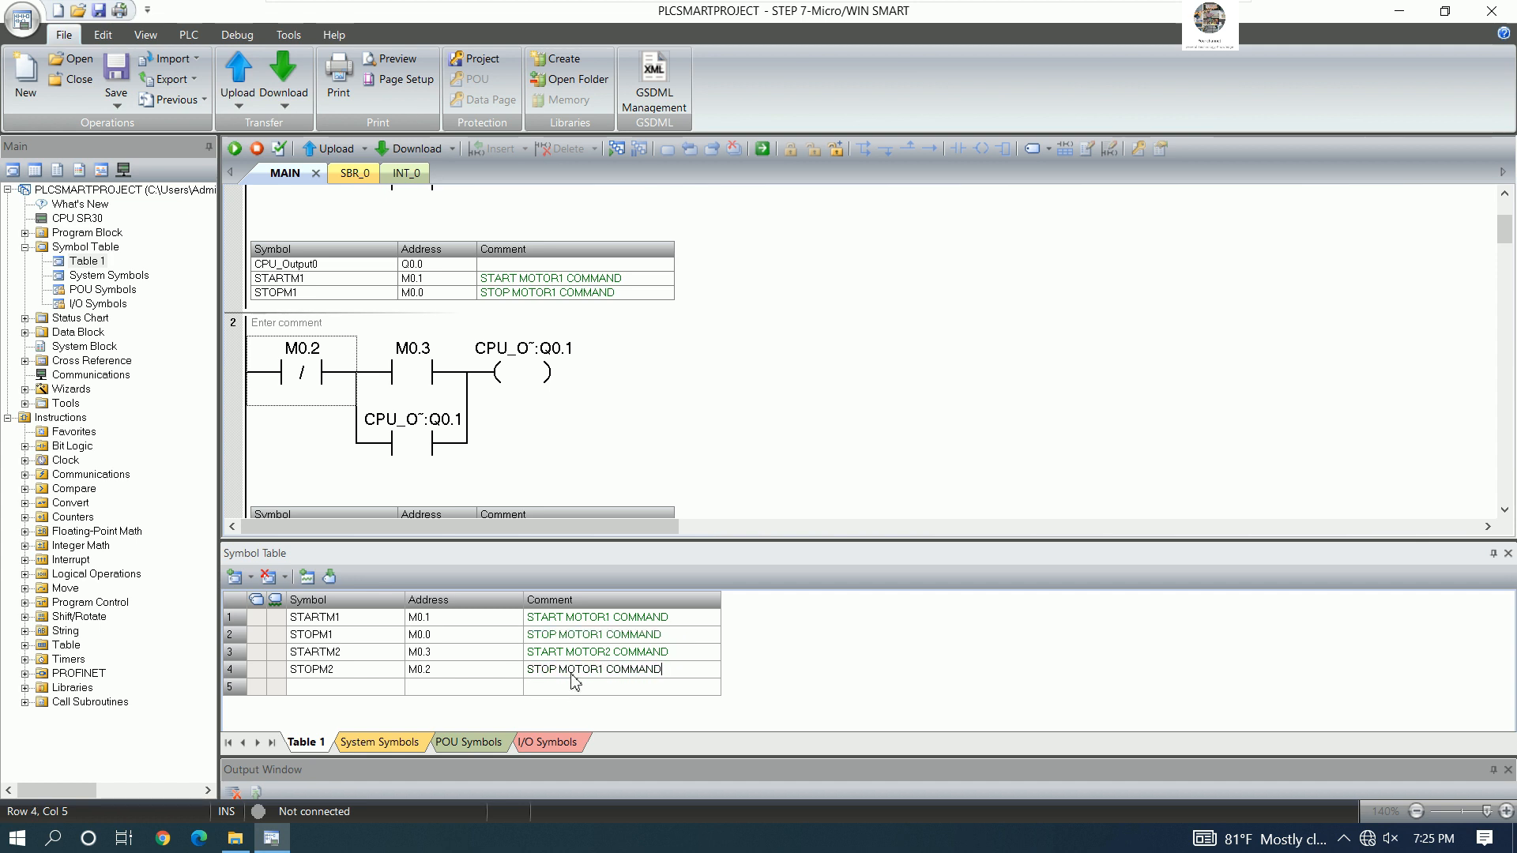
click(598, 671)
key(Delete)
text(2)
key(Return)
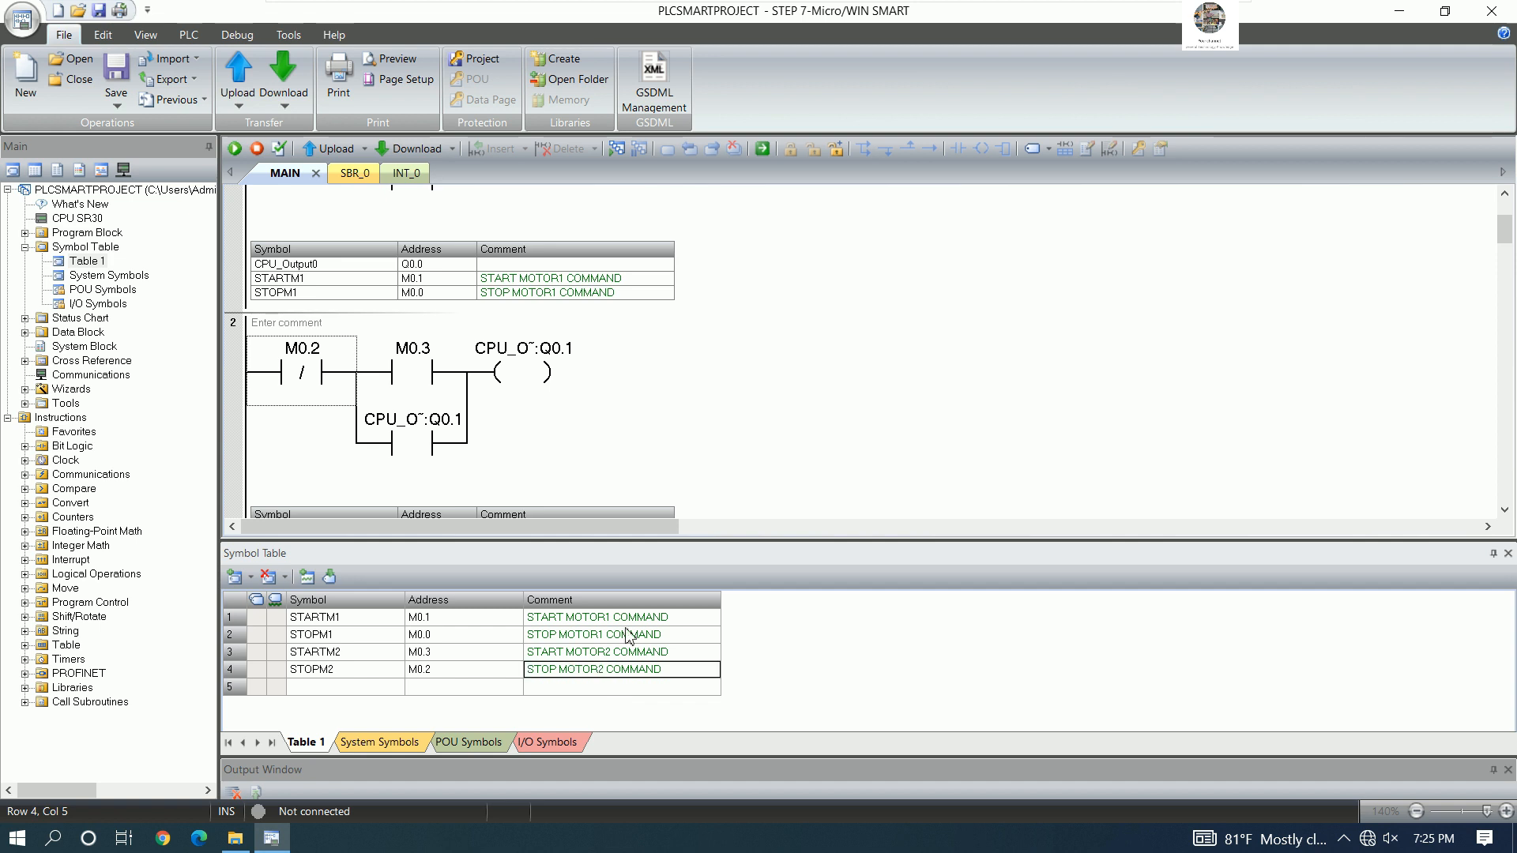
- Compile the program and connect to the found CPU through the Intel(R) 82574L Gigabit Network Connection.TCPIP.Auto.1 interface for downloading
click(806, 371)
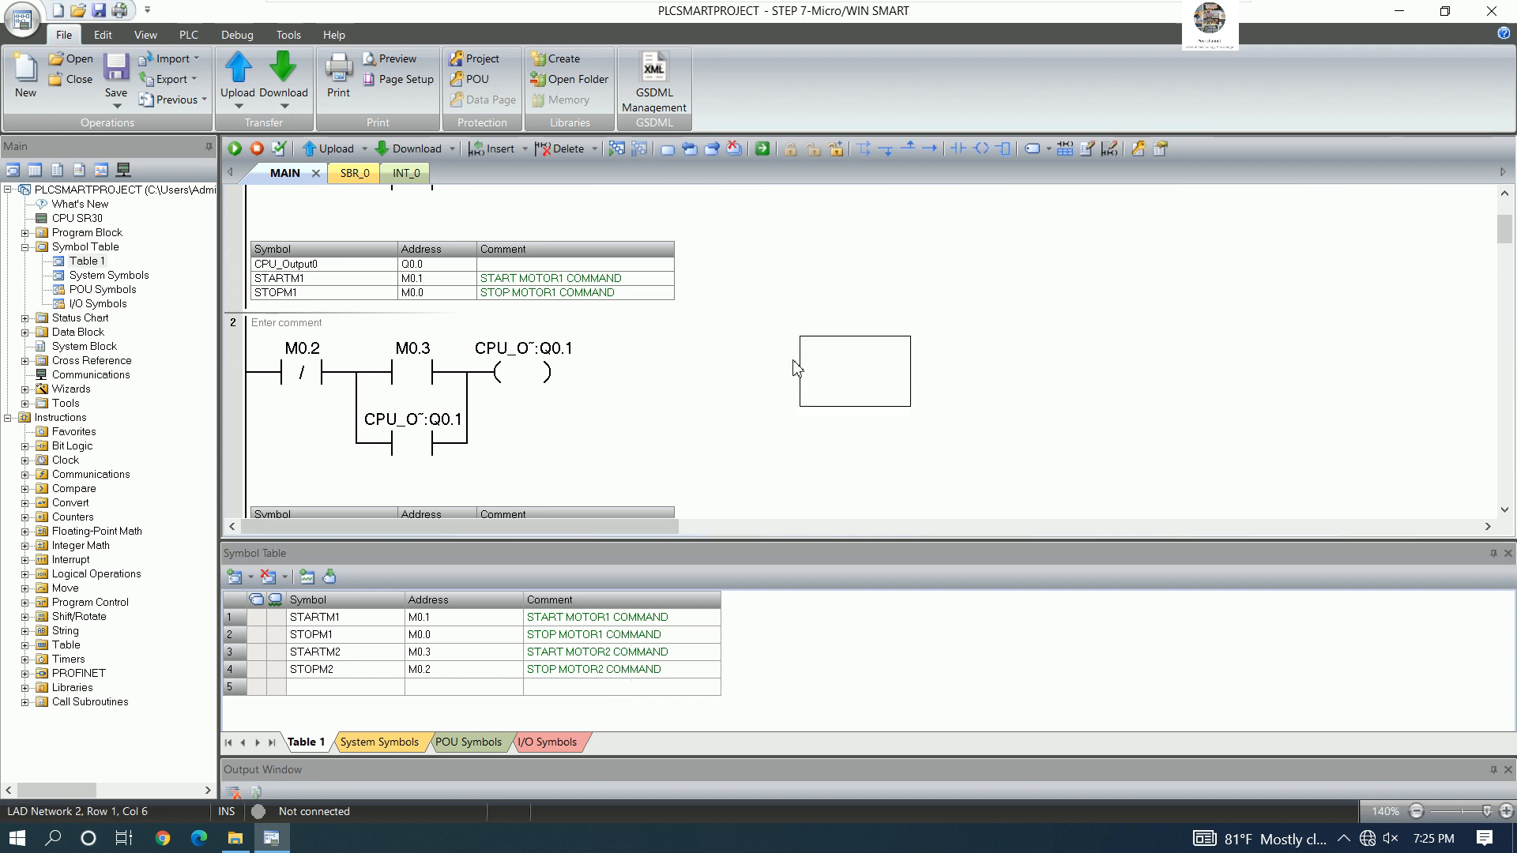
click(281, 150)
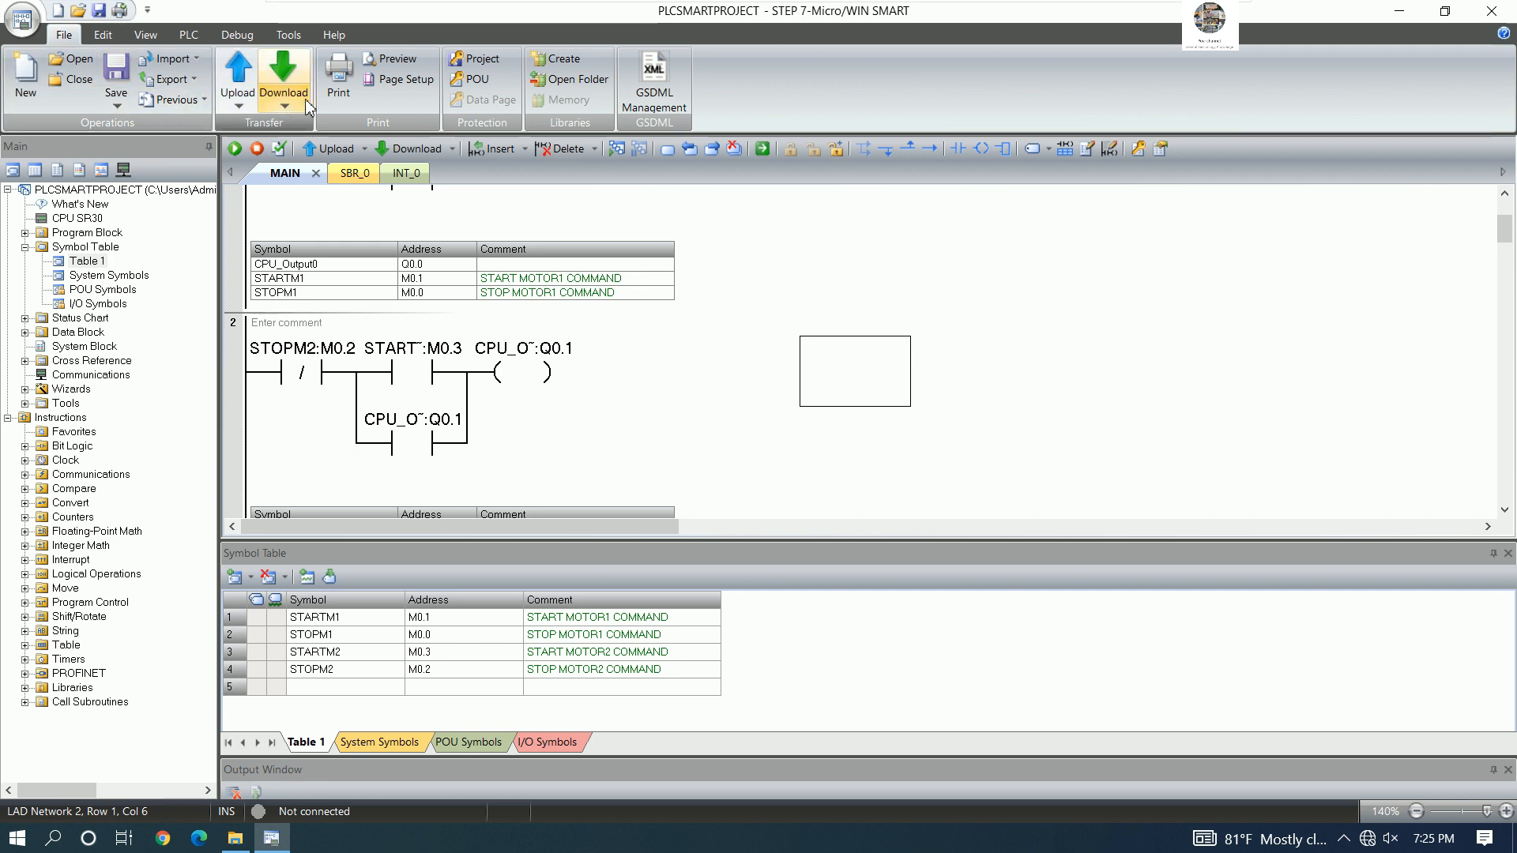
click(407, 149)
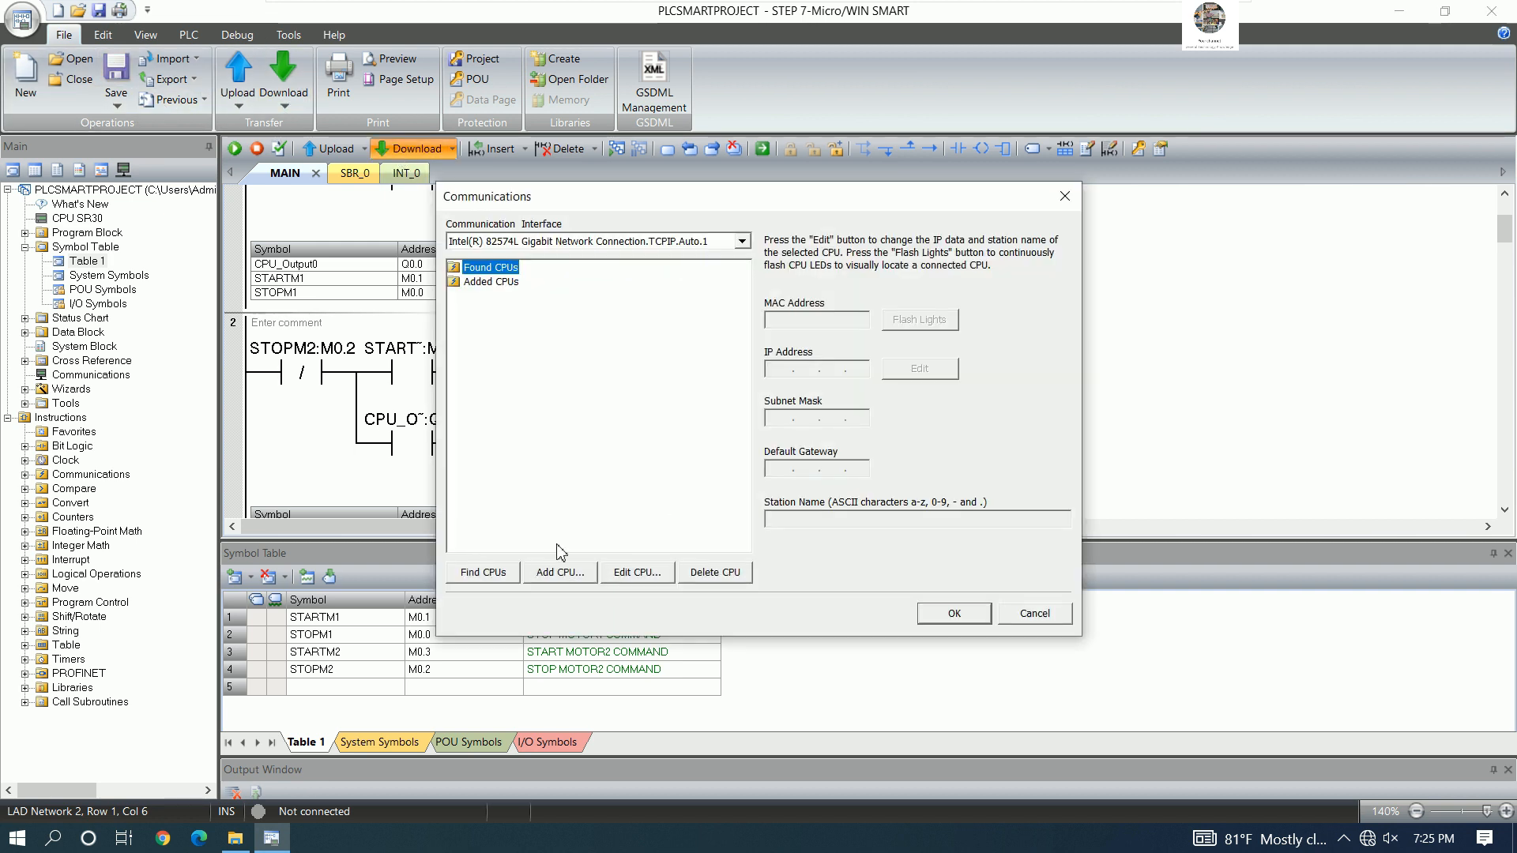
click(743, 242)
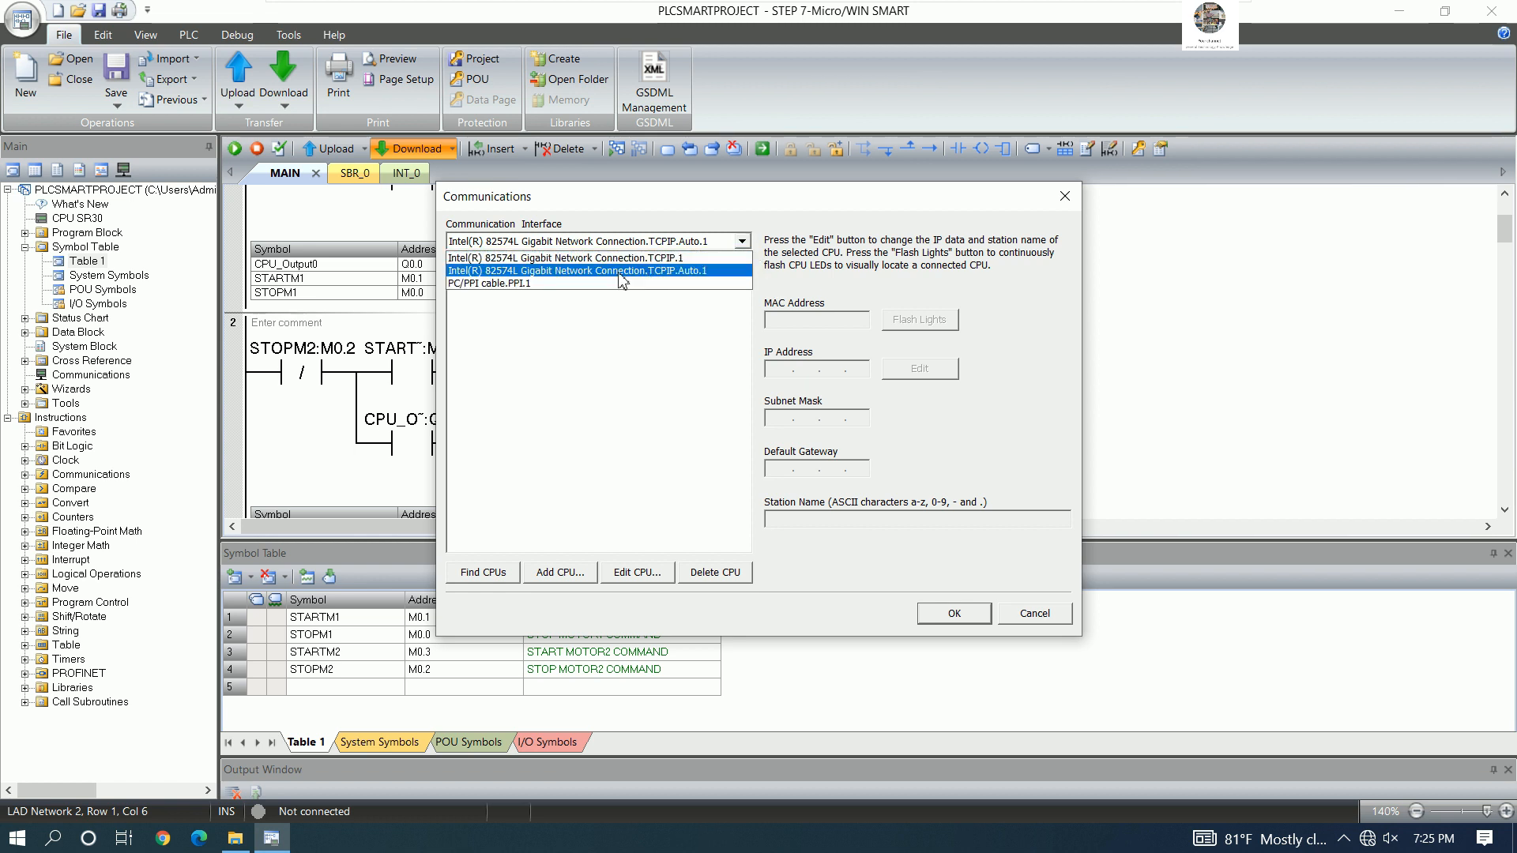
click(623, 271)
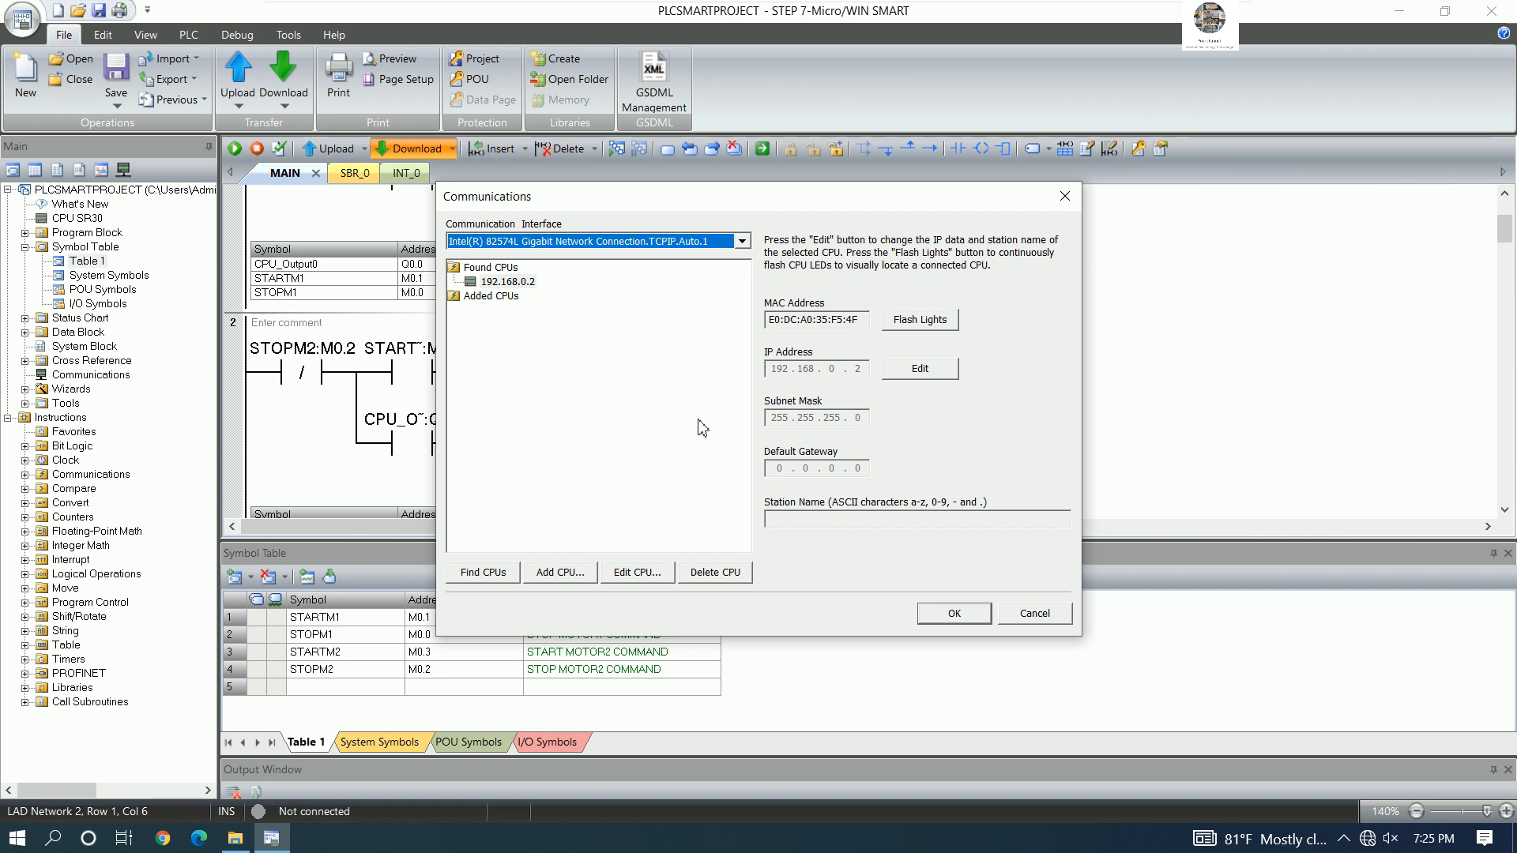
click(942, 615)
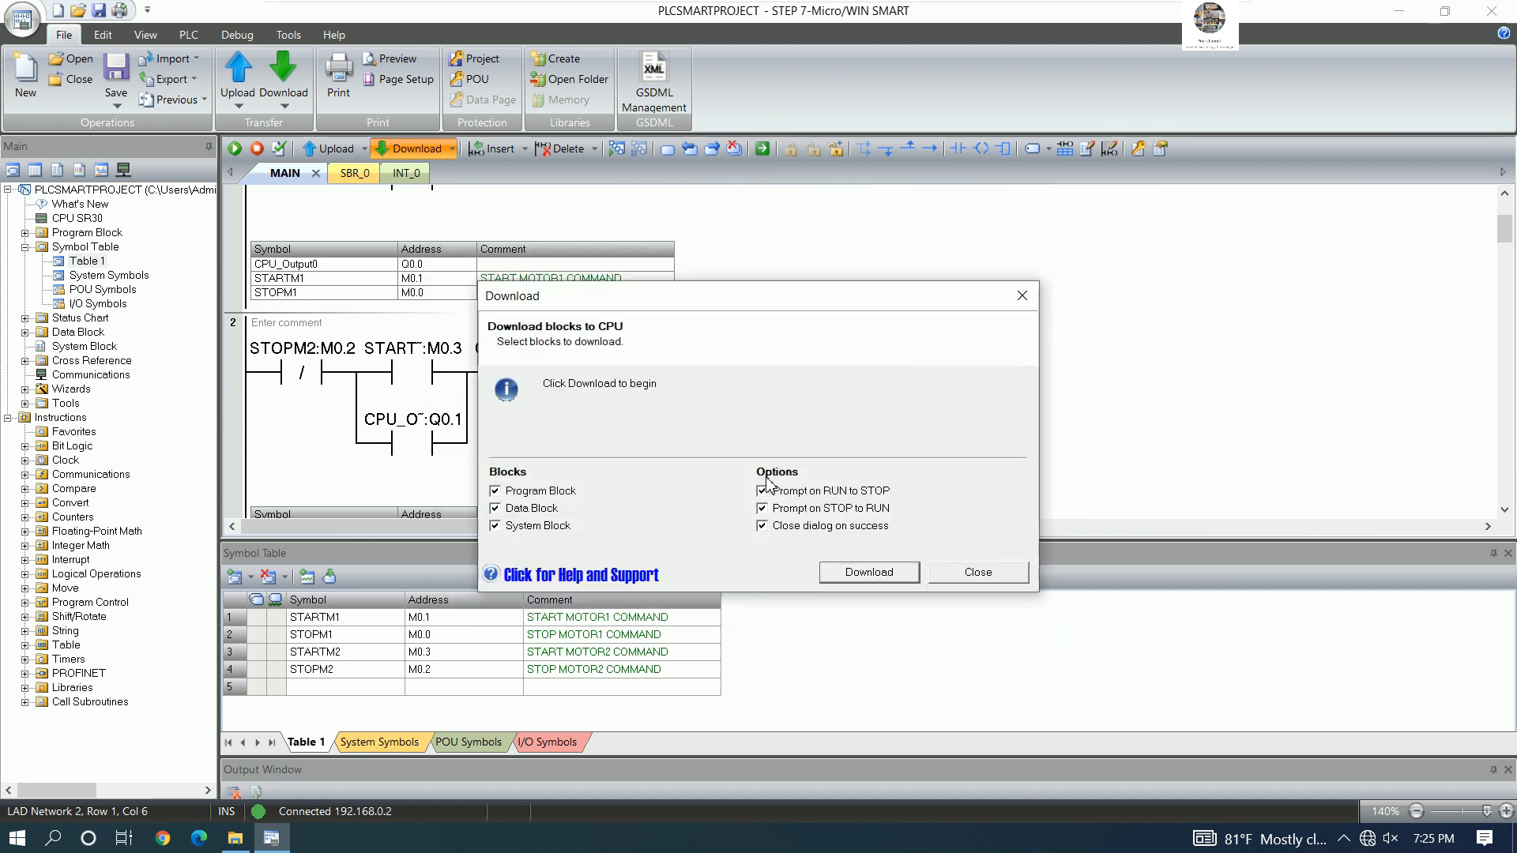
- Download the program, data and system blocks to the CPU, accepting the change to STOP and back to RUN
click(869, 572)
click(719, 478)
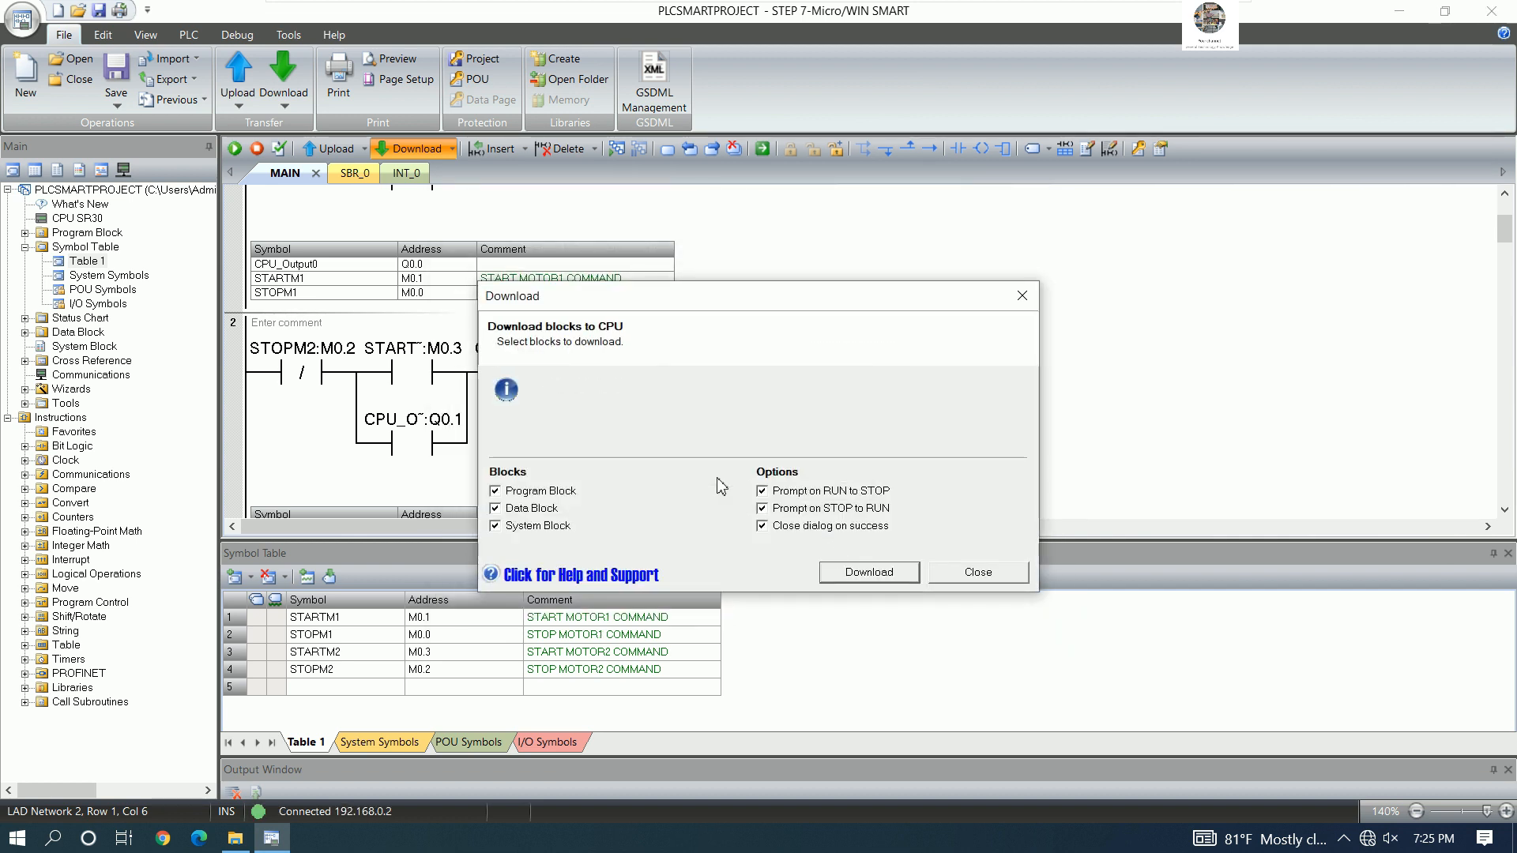
click(716, 477)
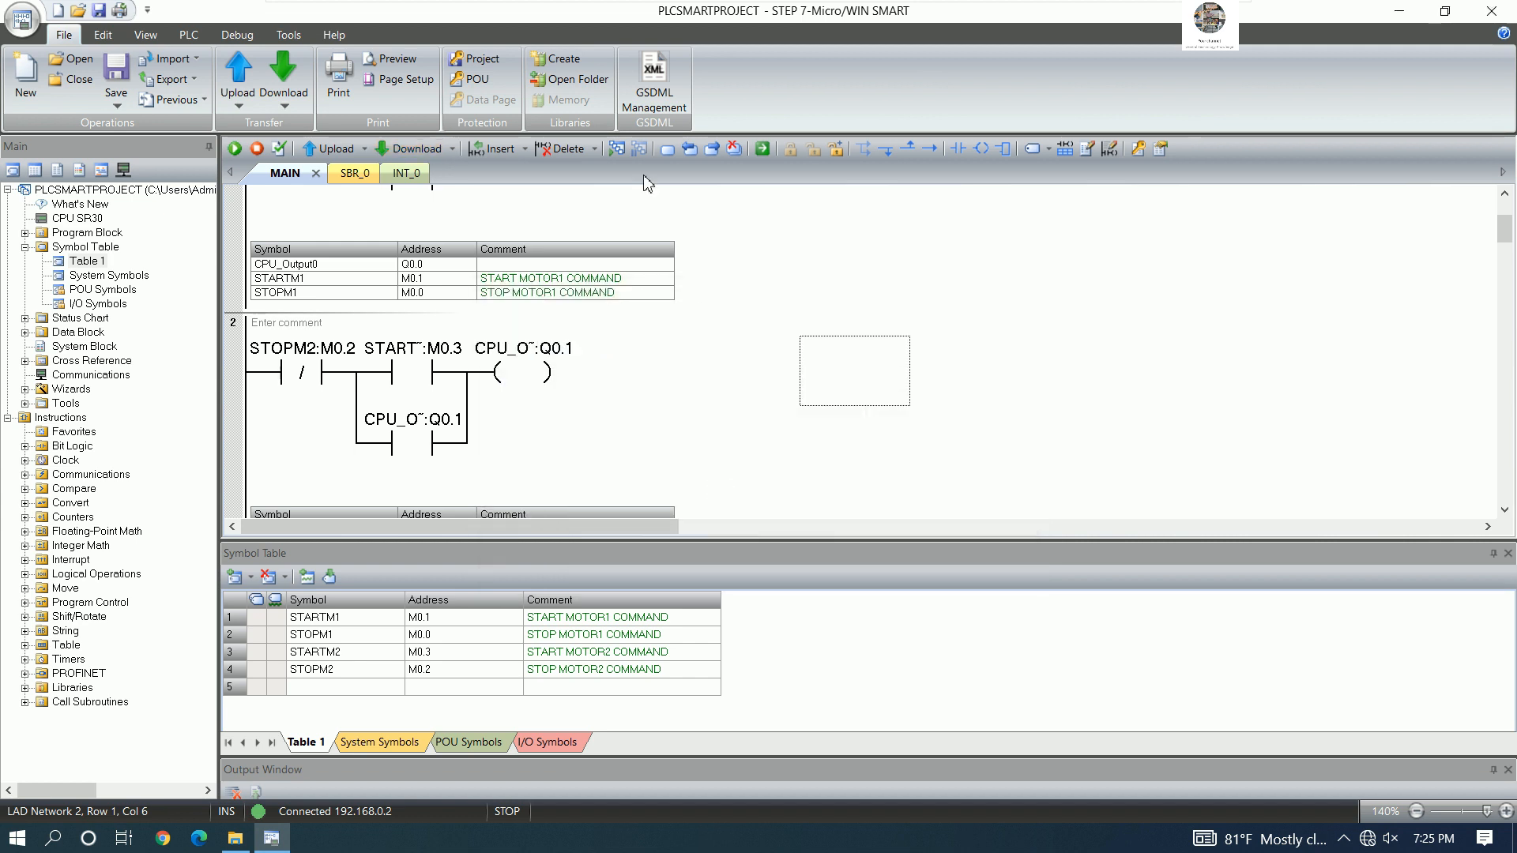
- Monitor the live program status of networks 1 and 2 in an enlarged editor area, and switch the monitoring off
click(616, 148)
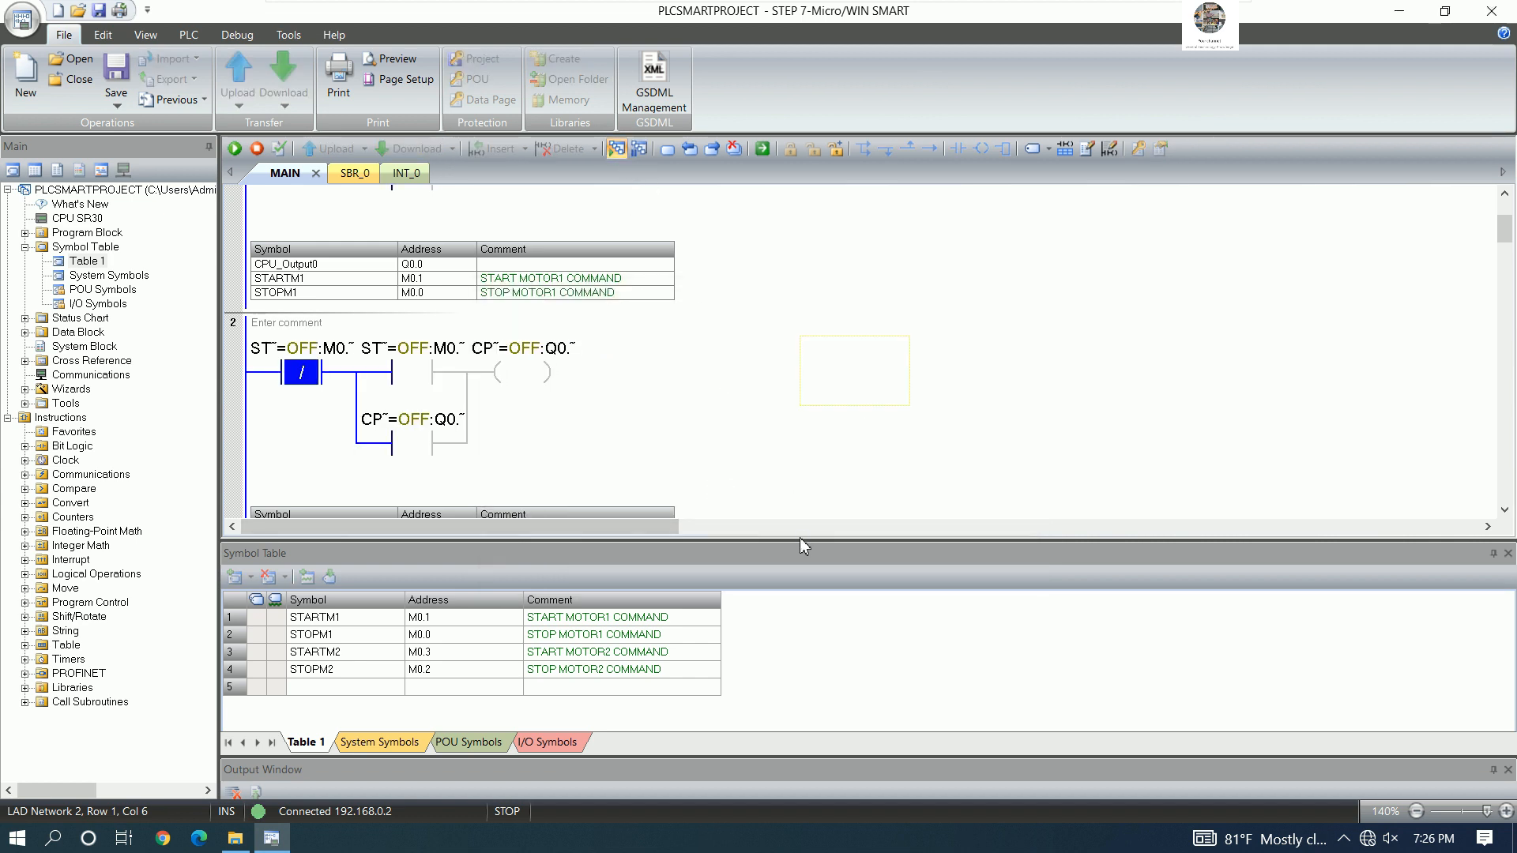
drag(800, 540, 803, 693)
scroll(680, 466, up, 3)
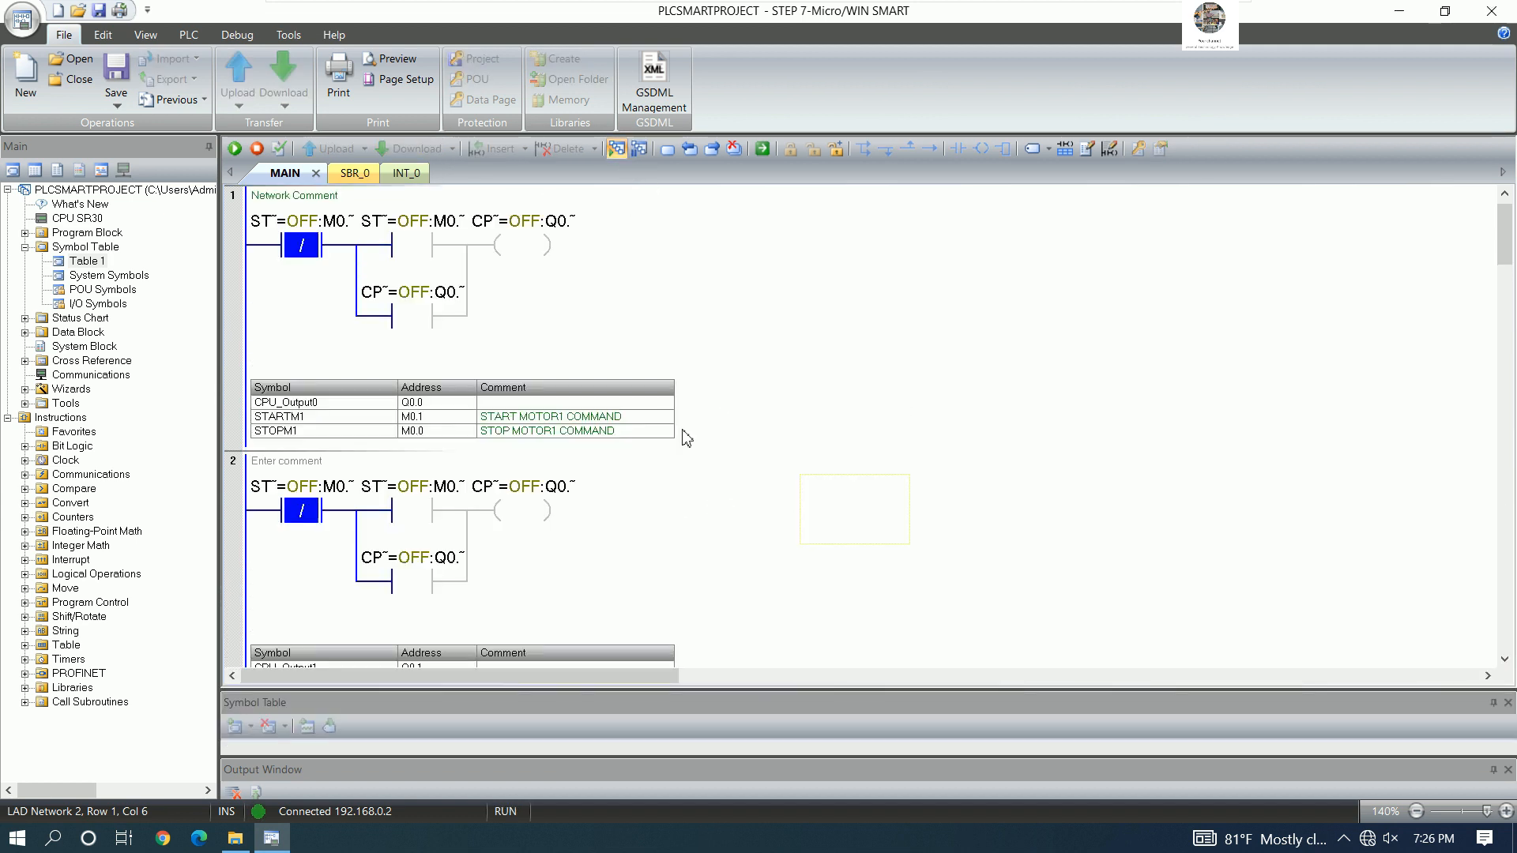
scroll(686, 439, up, 1)
click(617, 148)
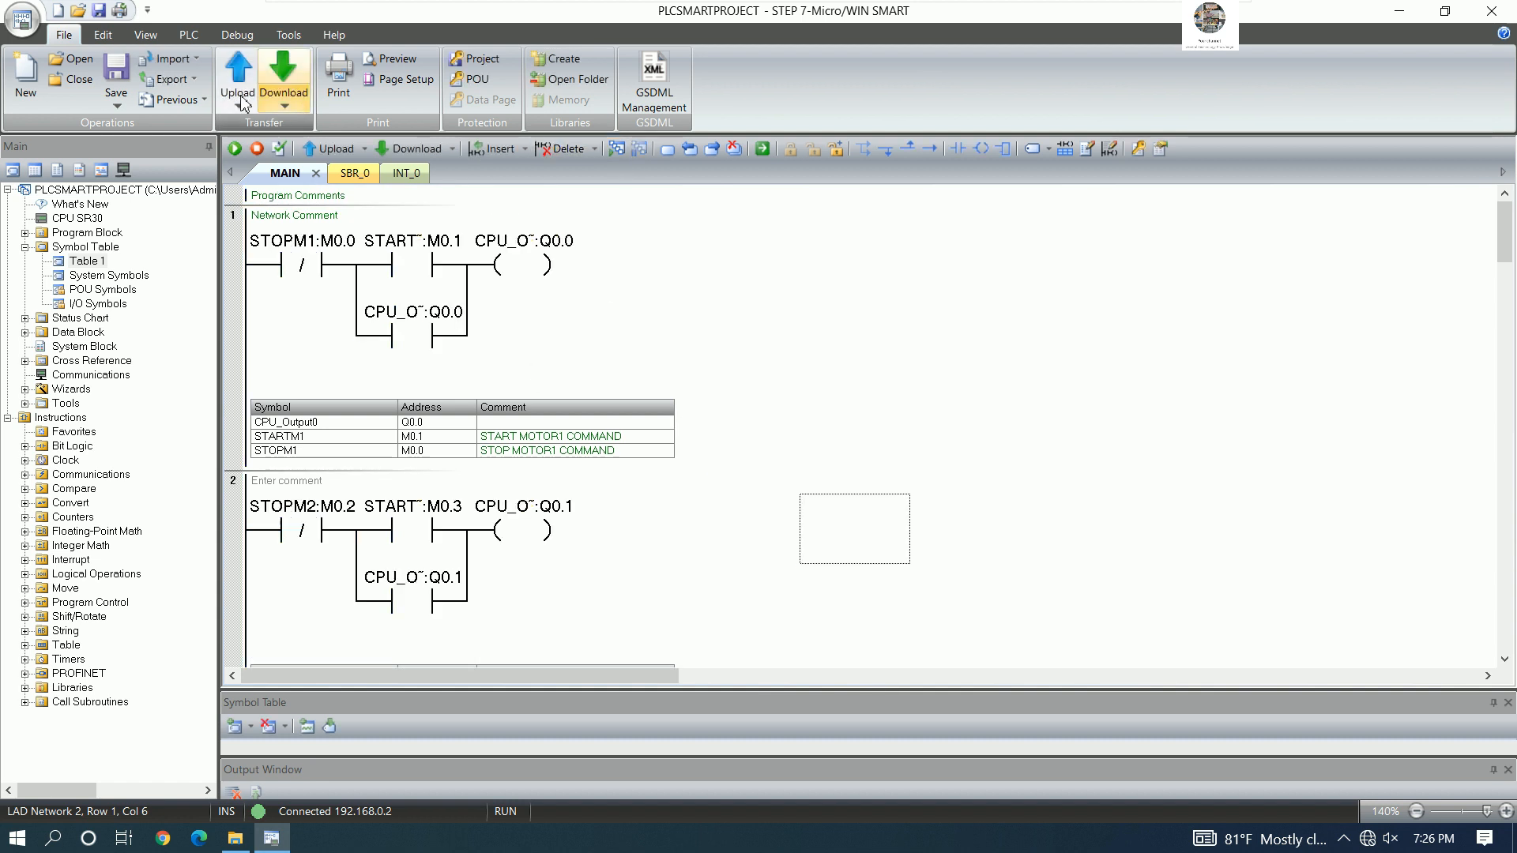
- Close STEP 7-Micro/WIN SMART and launch S7-200 PC Access SMART as administrator
click(1493, 11)
click(1489, 9)
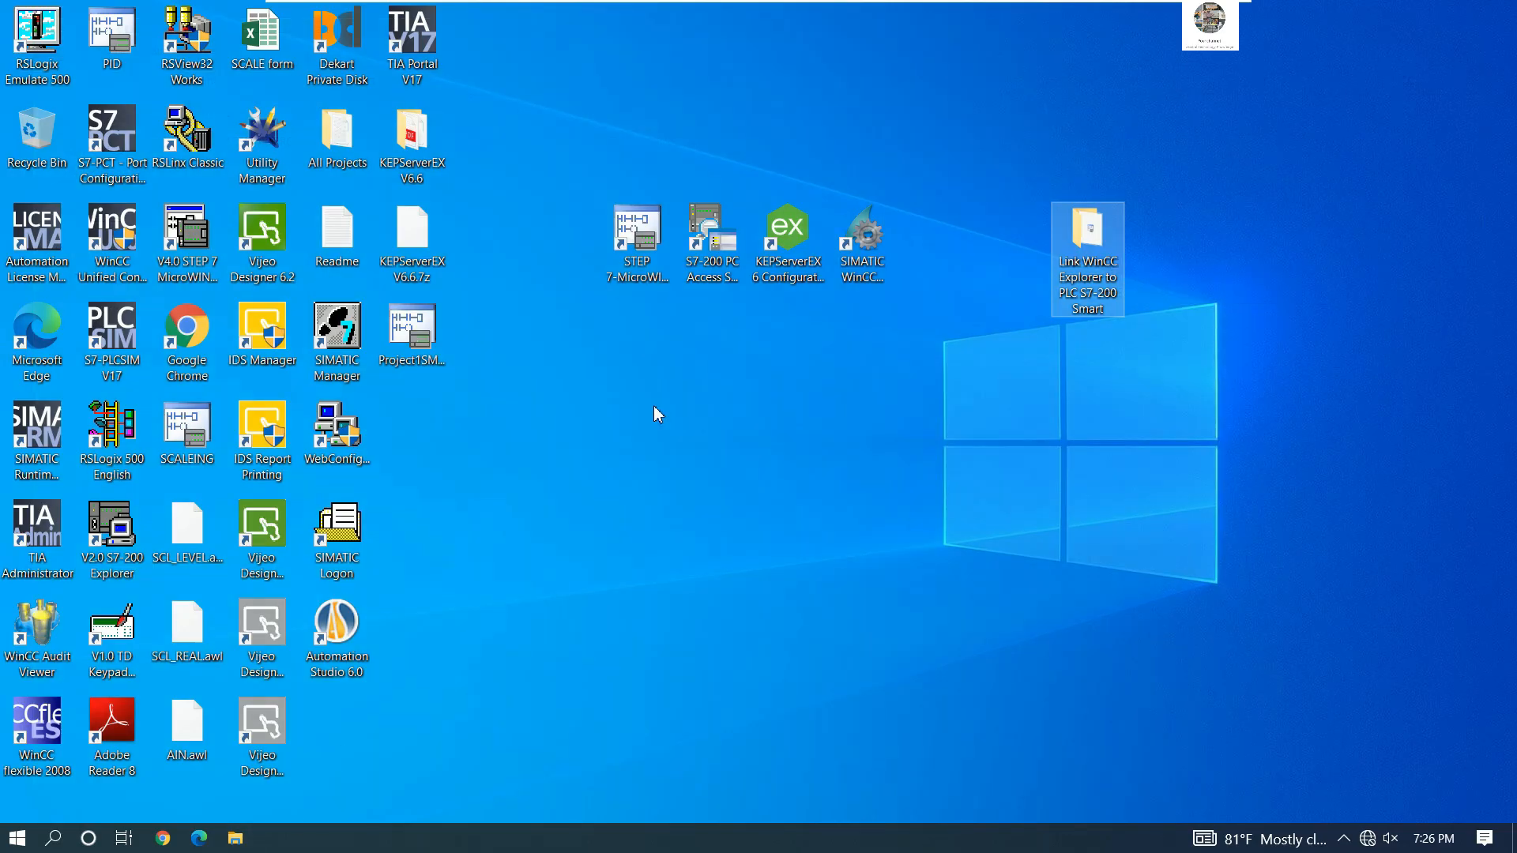
right_click(710, 261)
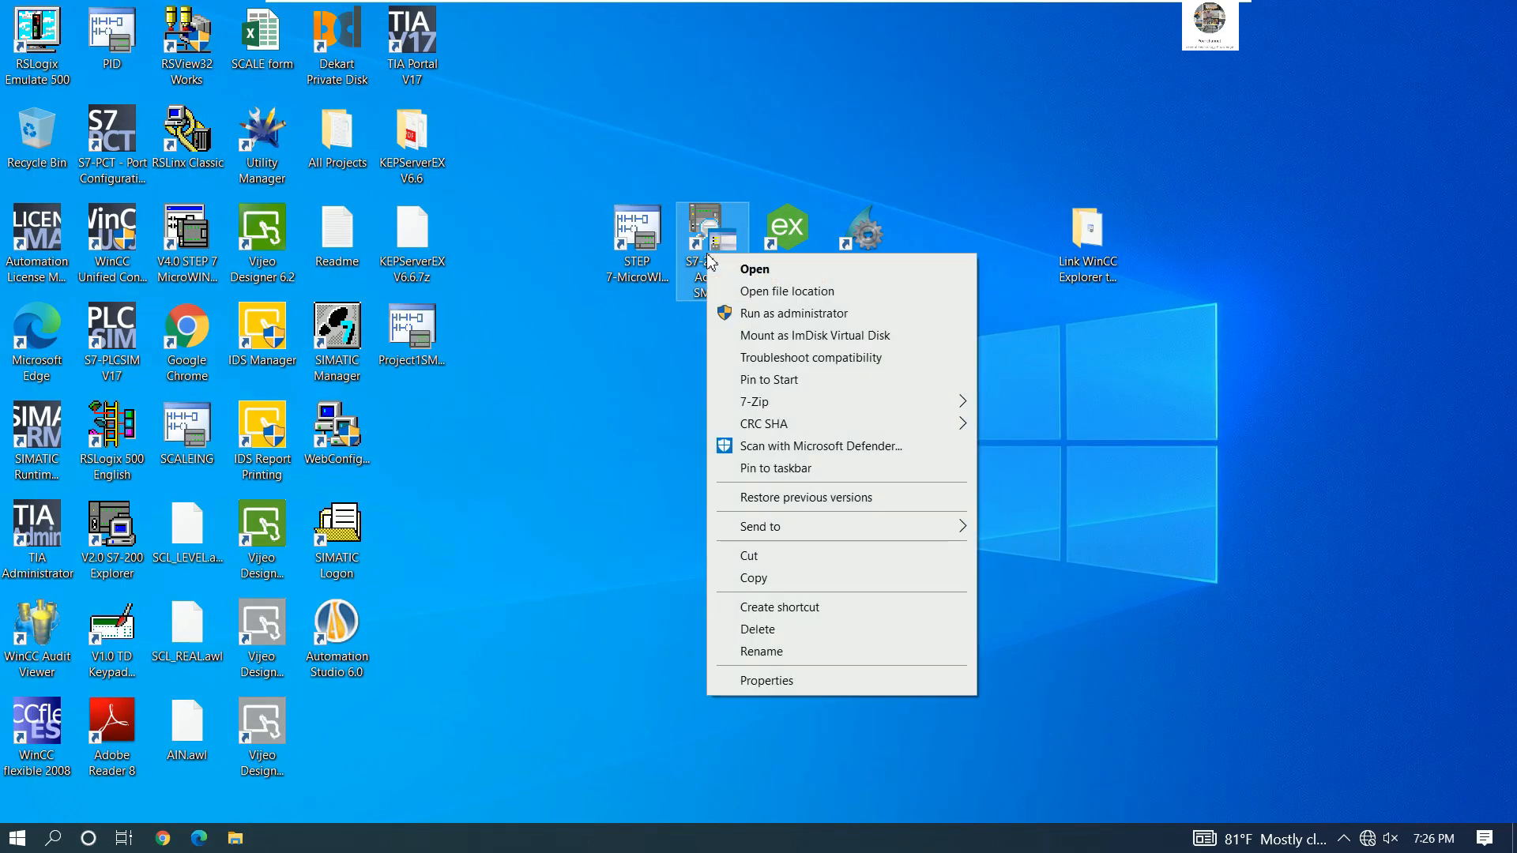
click(741, 313)
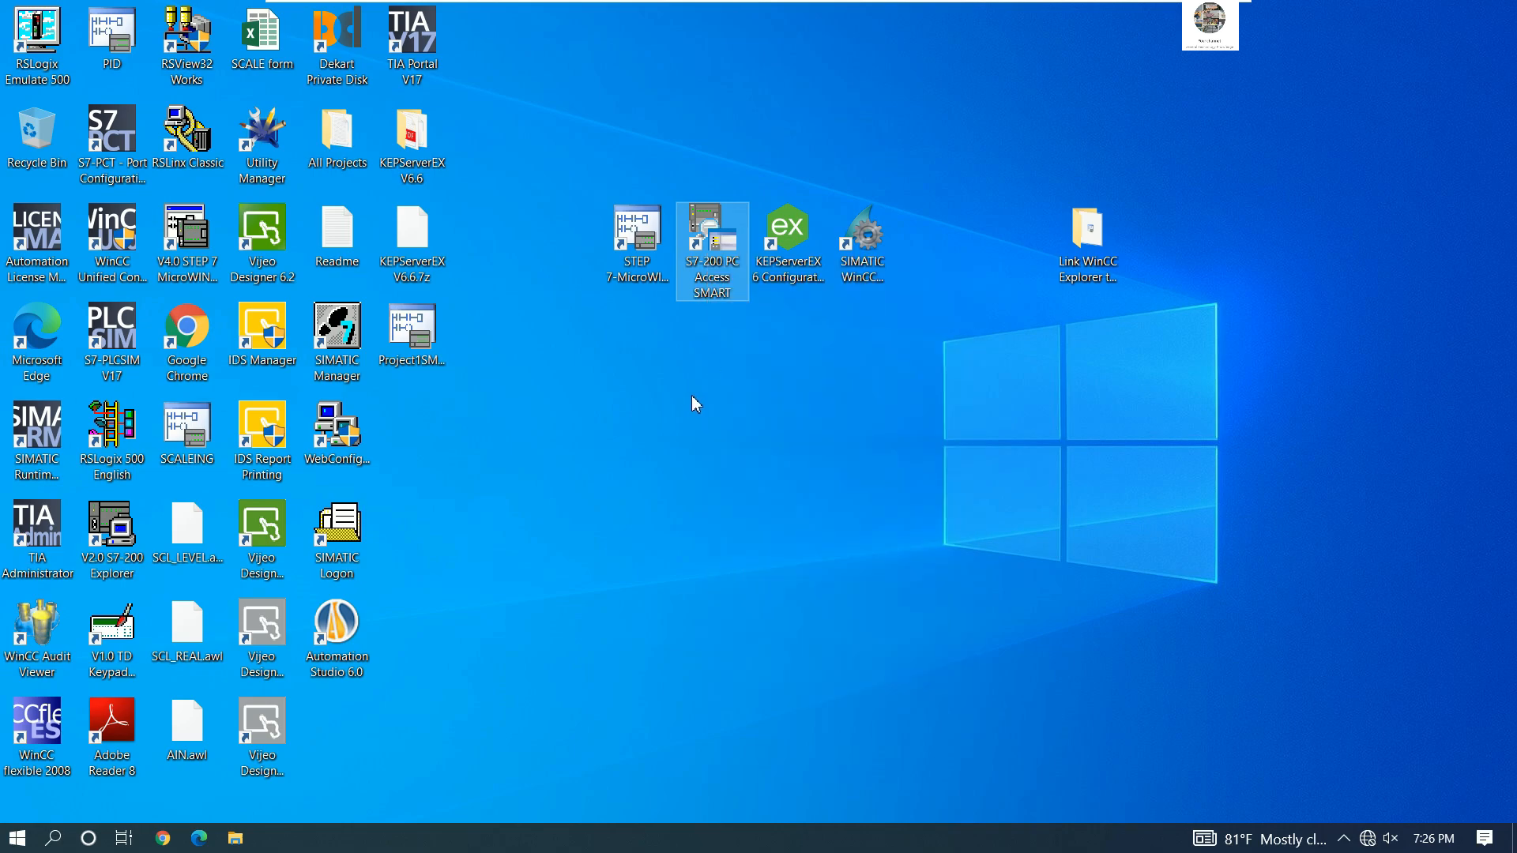
click(671, 558)
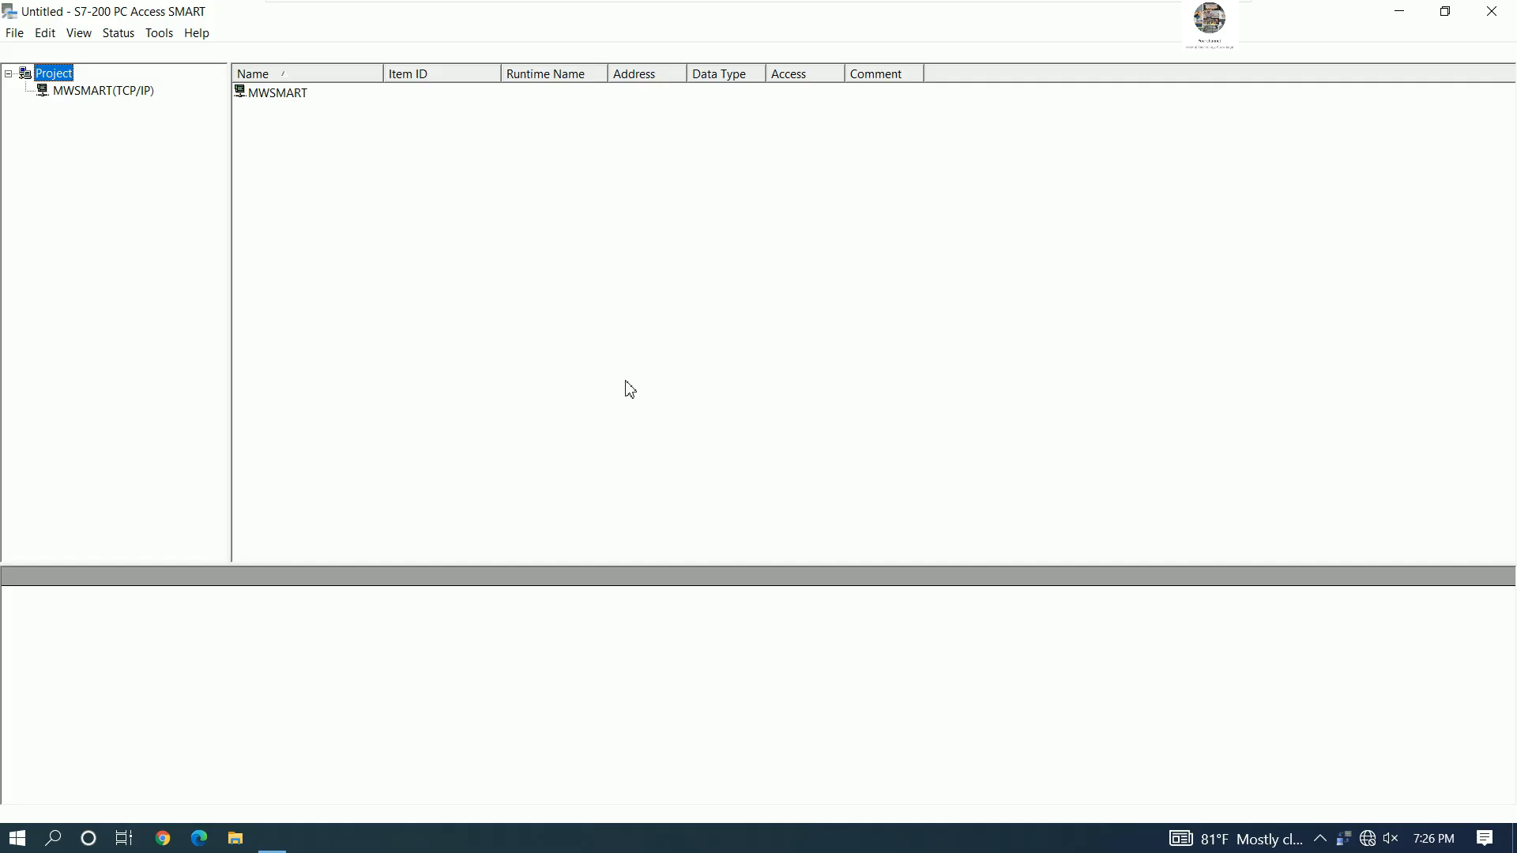
- Set the network interface card of MWSMART(TCP/IP) to Intel(R) 82574L Gigabit Network Connection.TCPIP.Auto.1
right_click(121, 95)
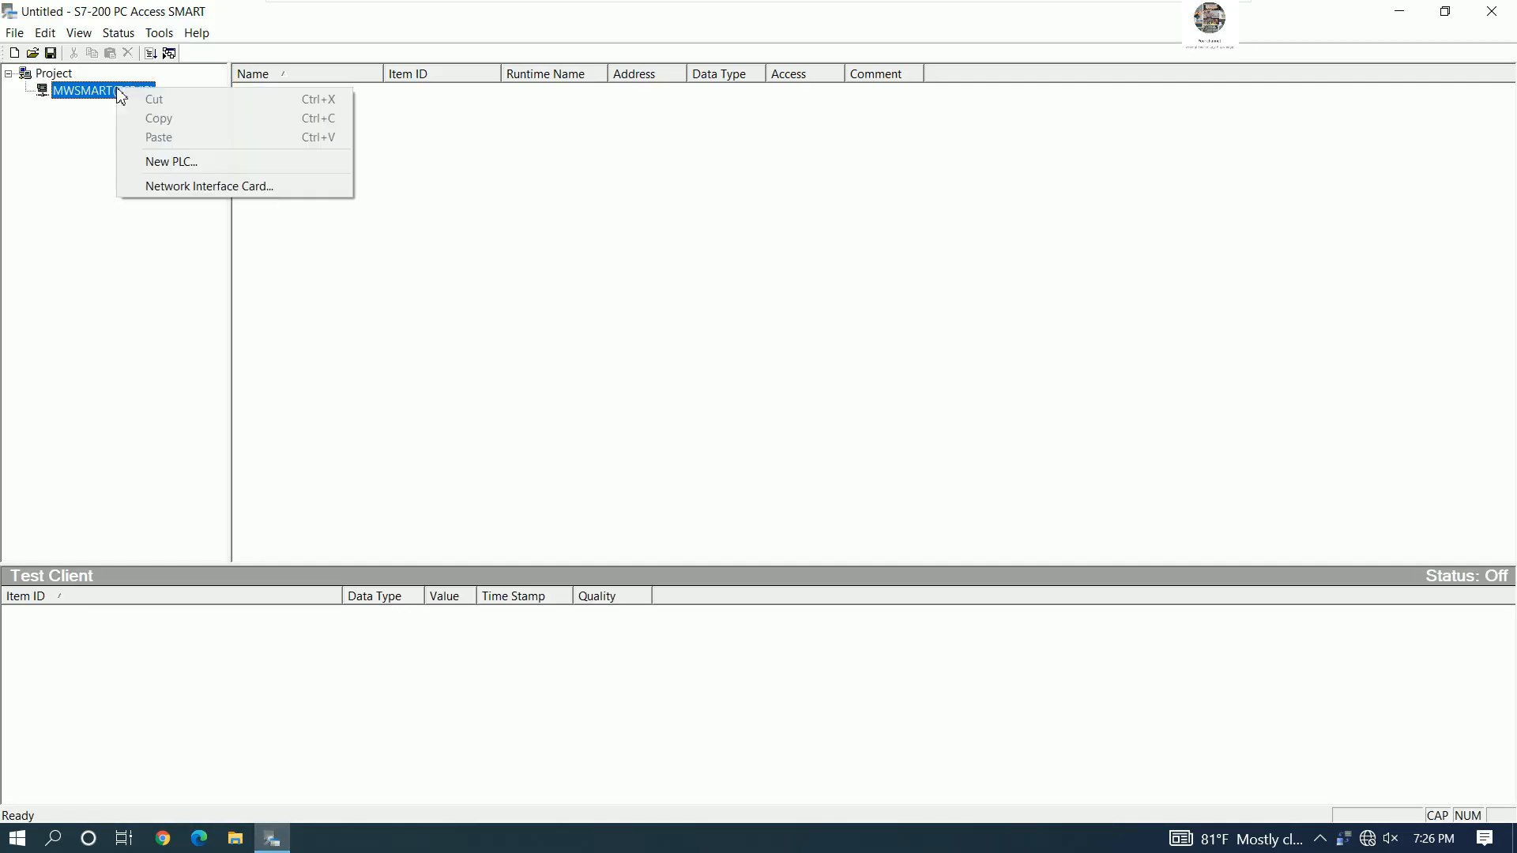
click(184, 190)
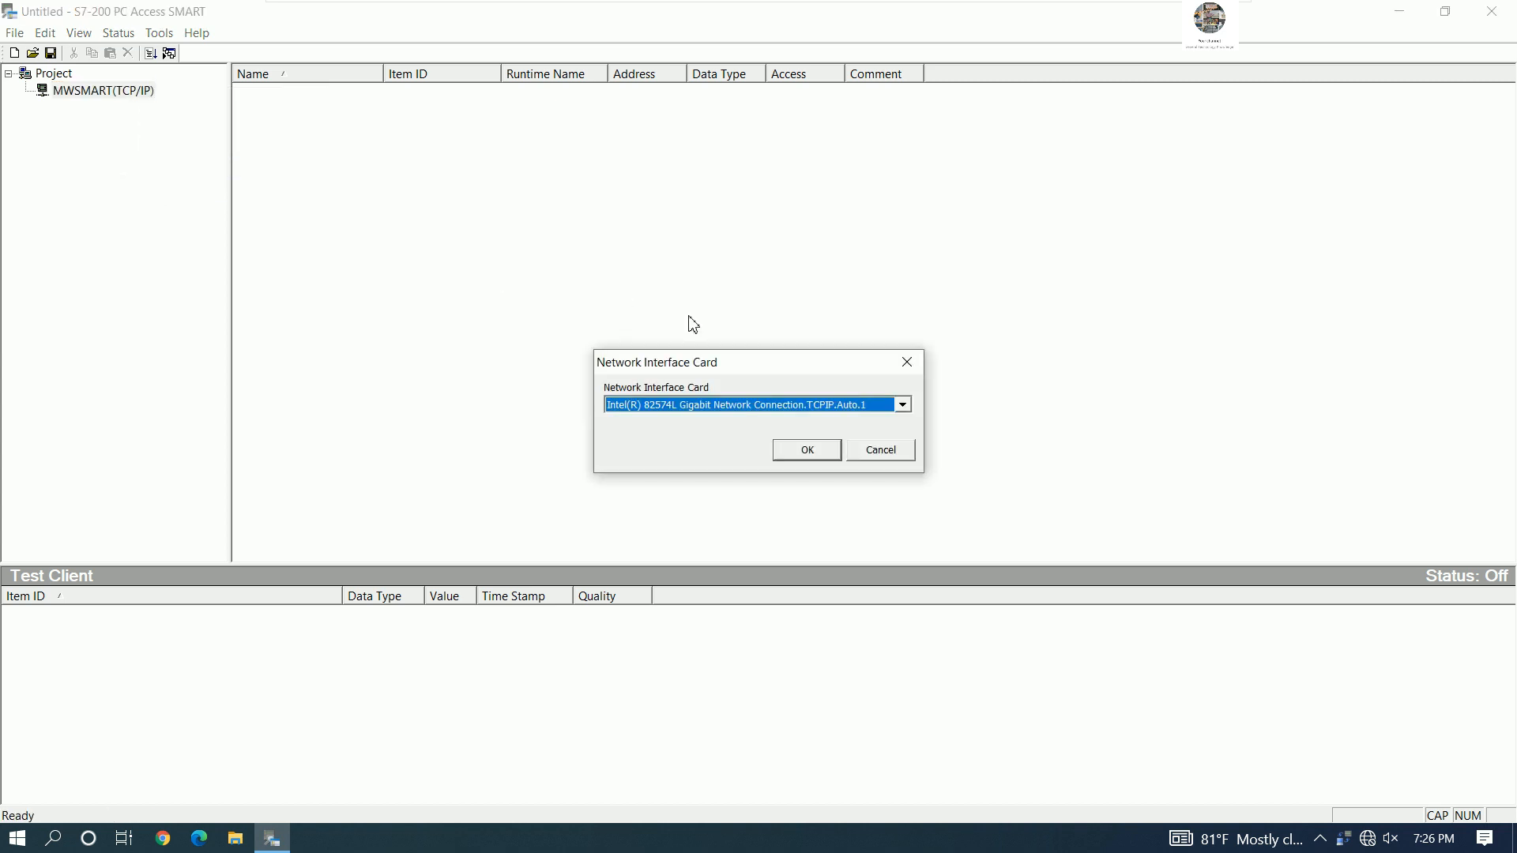
click(902, 405)
click(831, 435)
click(802, 459)
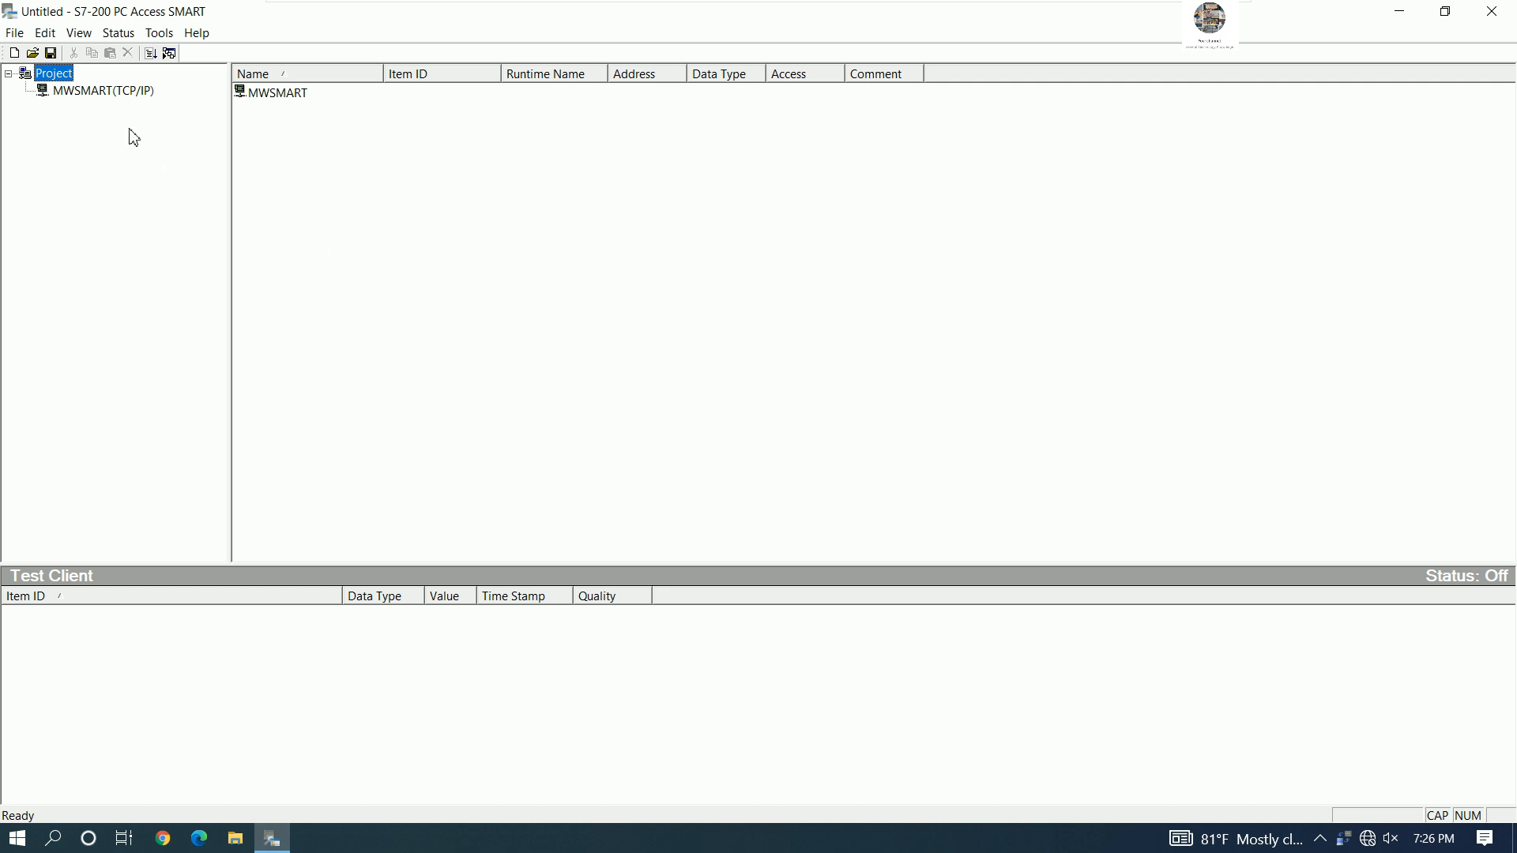
- Import the symbols of PLCSMARTPROJECT from the desktop folder Link WinCC Explorer to PLC S7-200 Smart
click(15, 33)
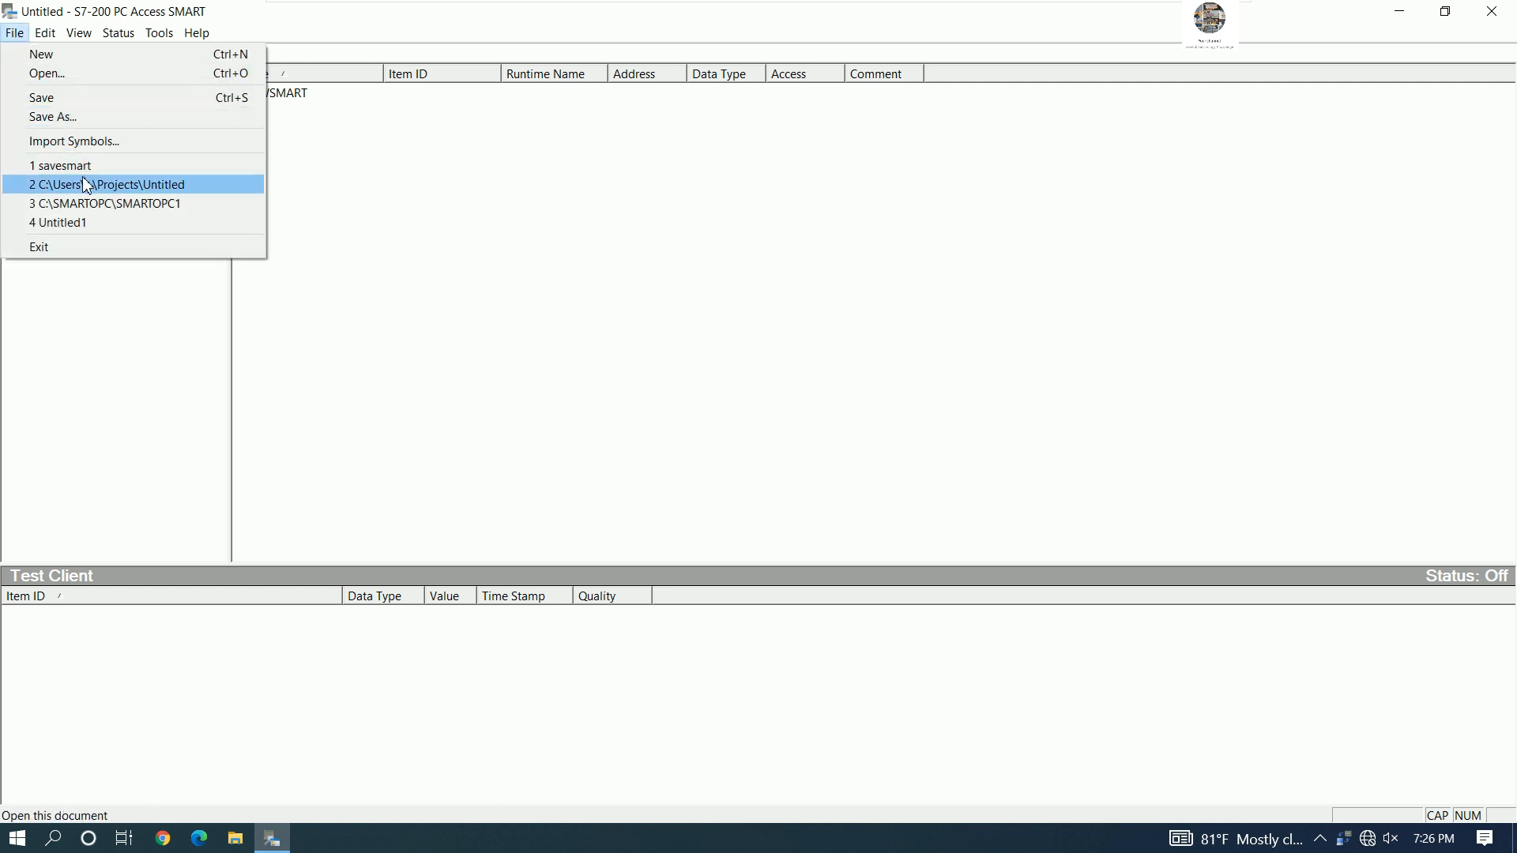
click(99, 142)
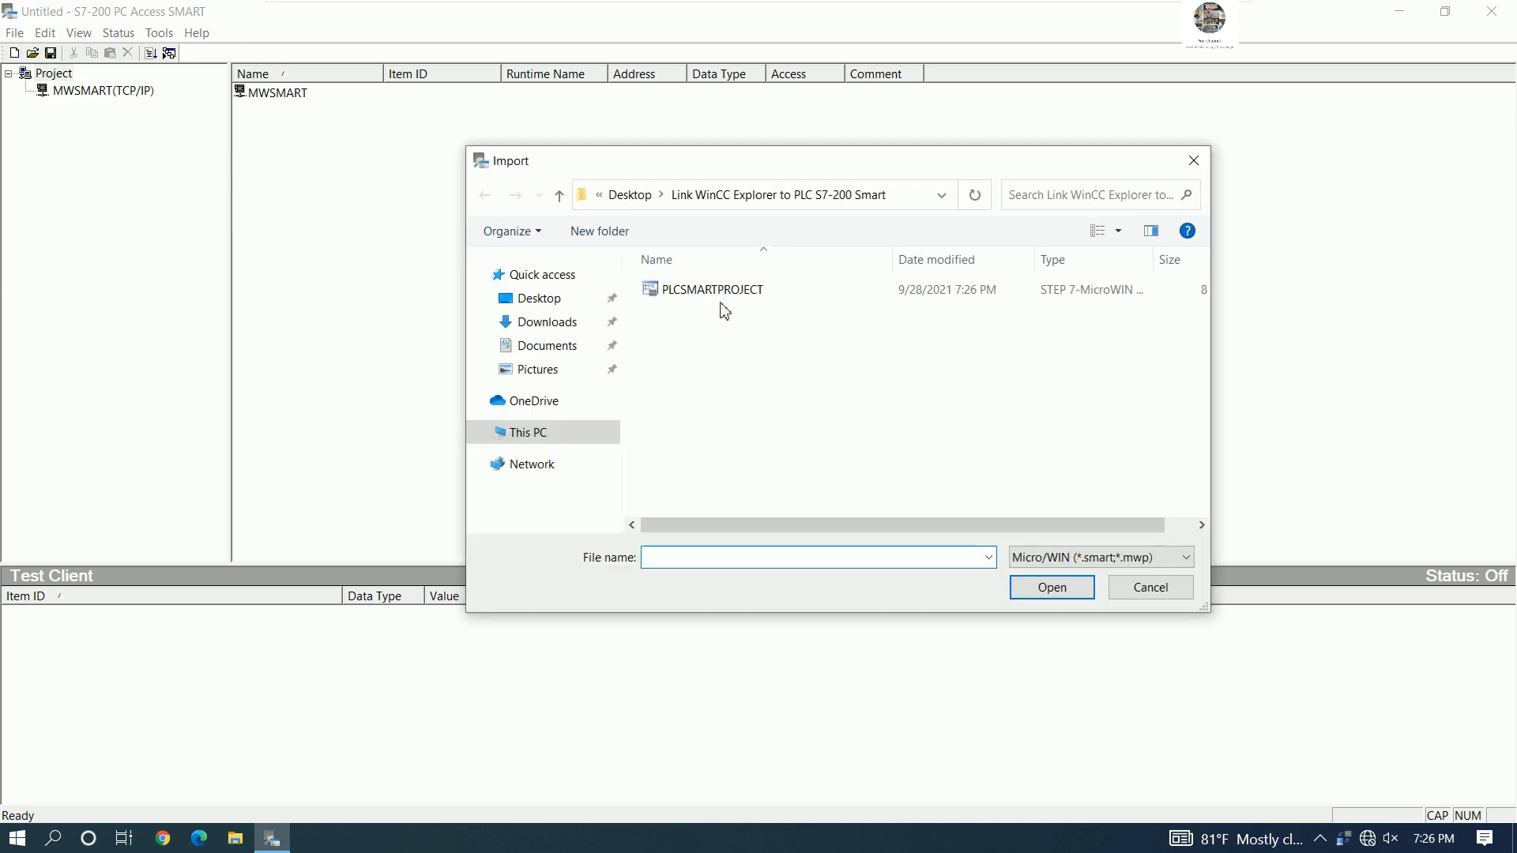
click(539, 298)
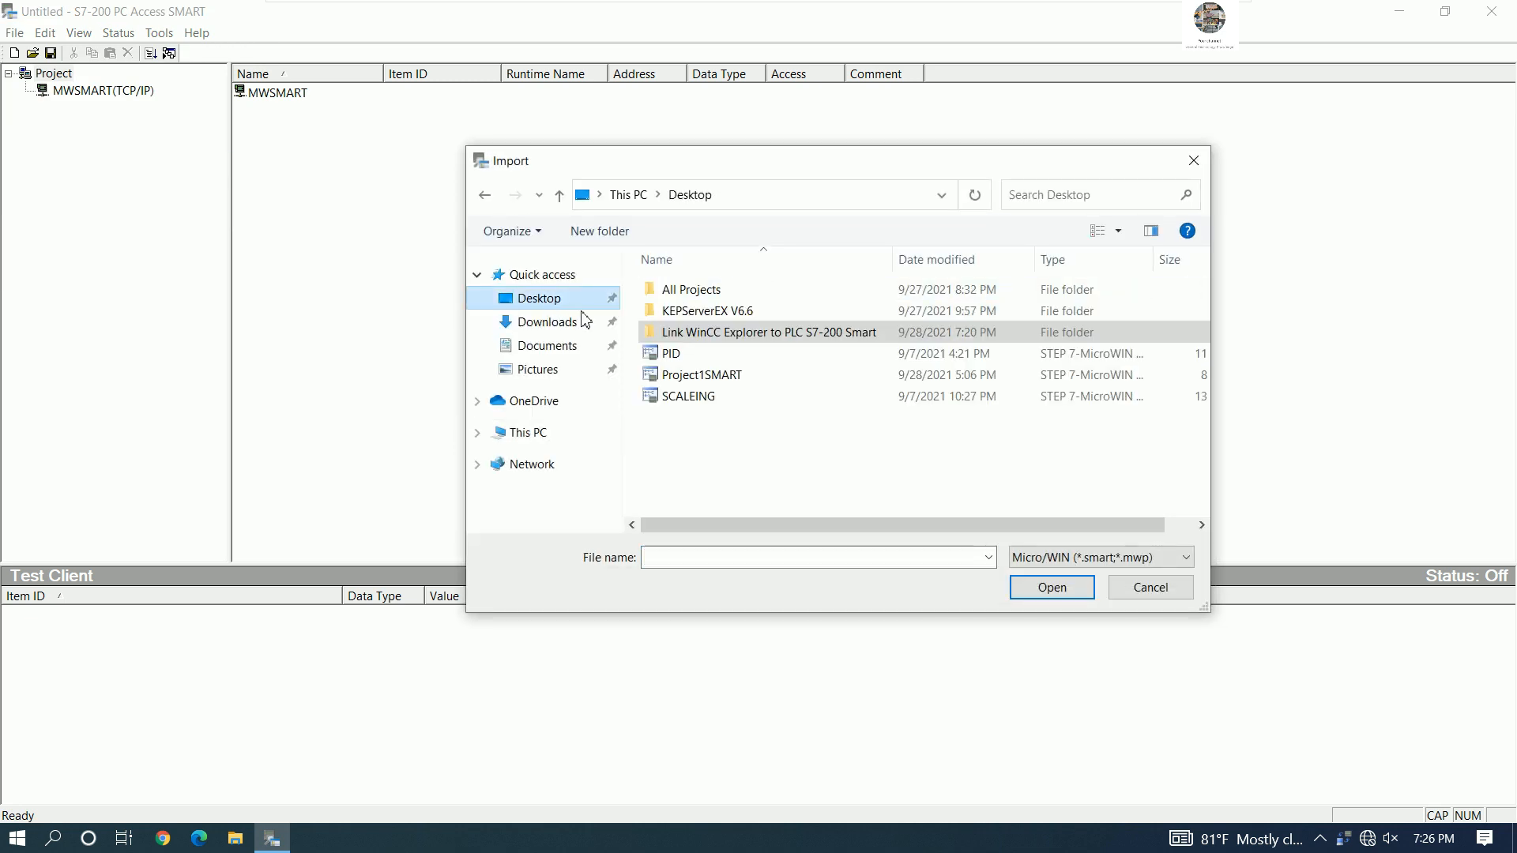
double_click(802, 339)
click(727, 296)
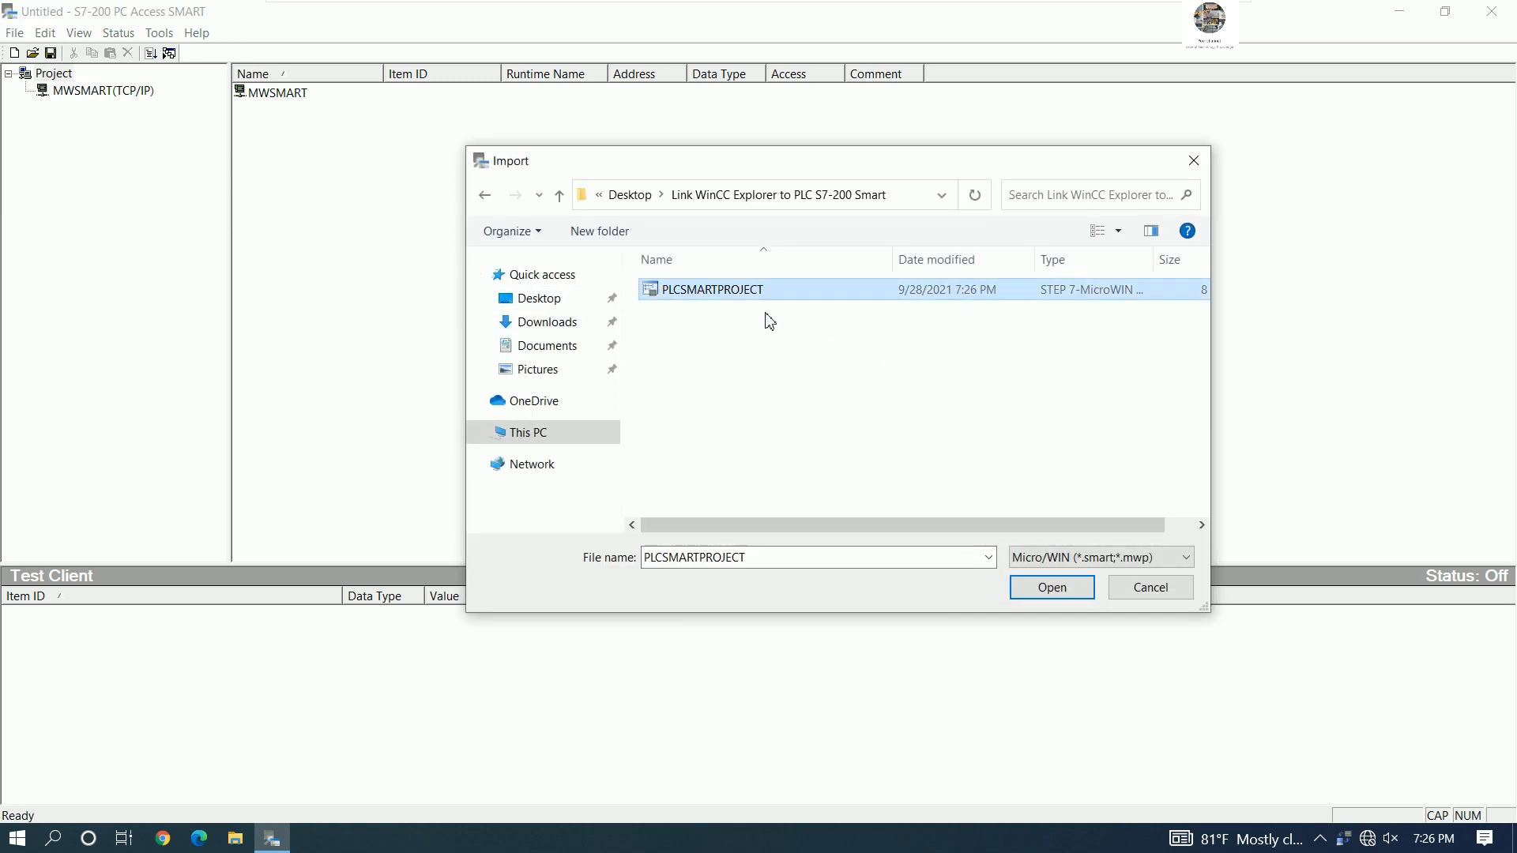
click(1050, 590)
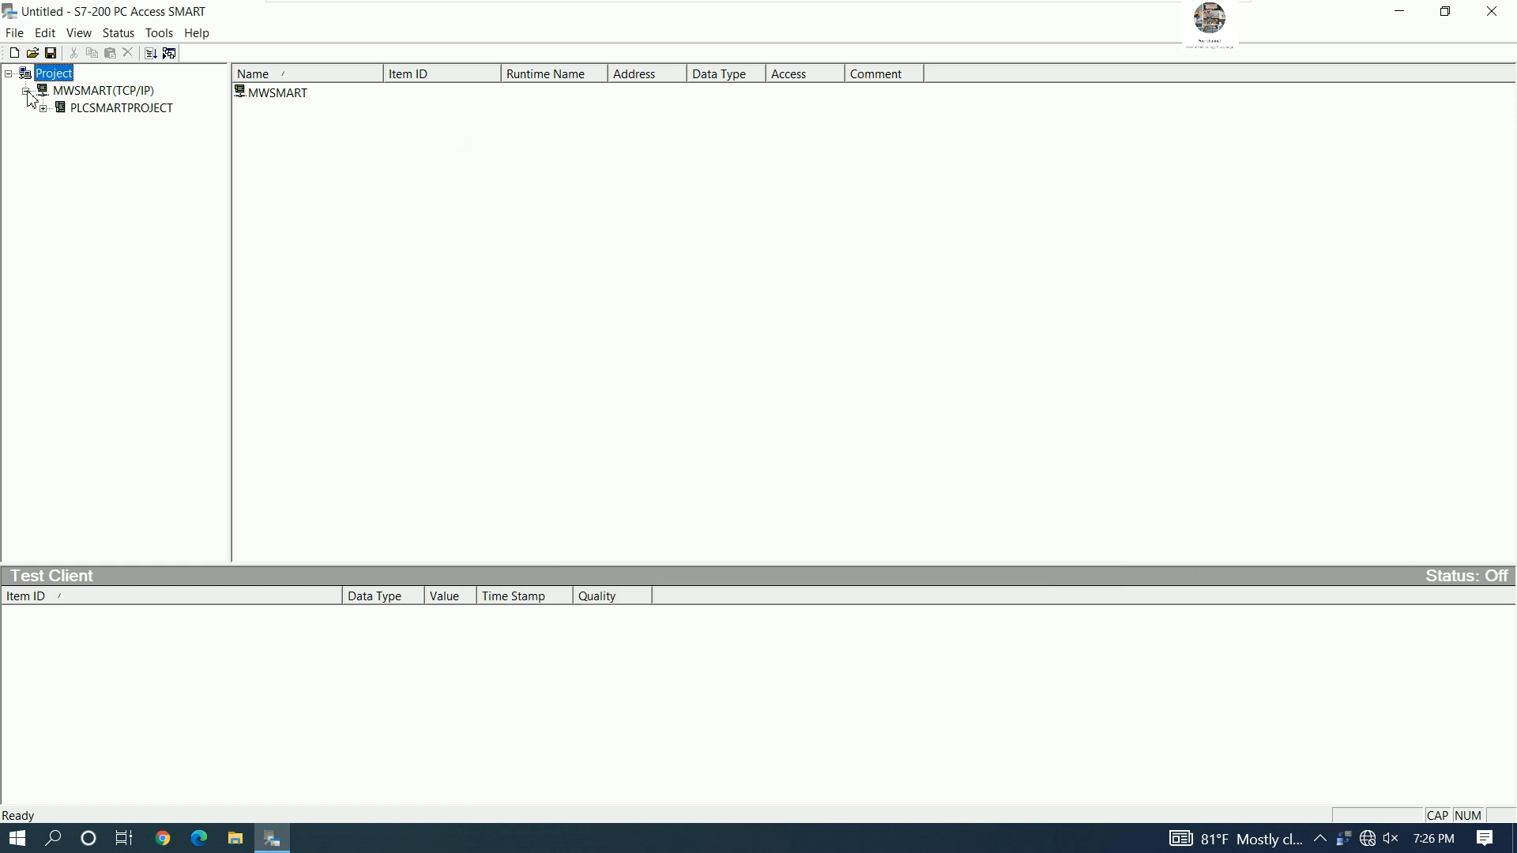
- Review the imported Table 1 symbols of PLCSMARTPROJECT and widen the Comment column to fit its full text
click(43, 108)
click(79, 159)
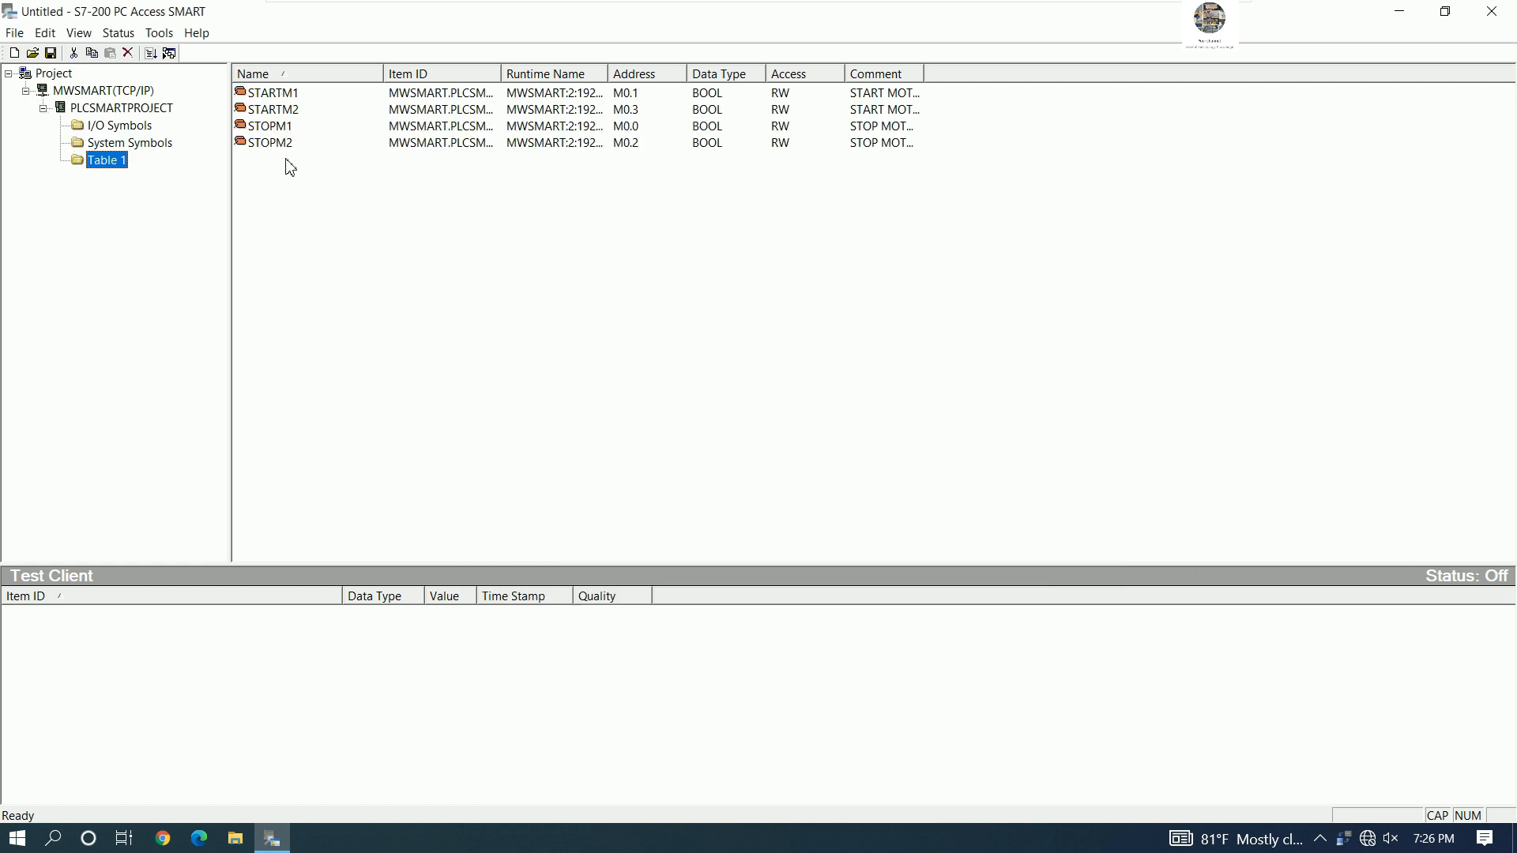
drag(313, 182, 271, 92)
click(335, 191)
drag(314, 187, 272, 95)
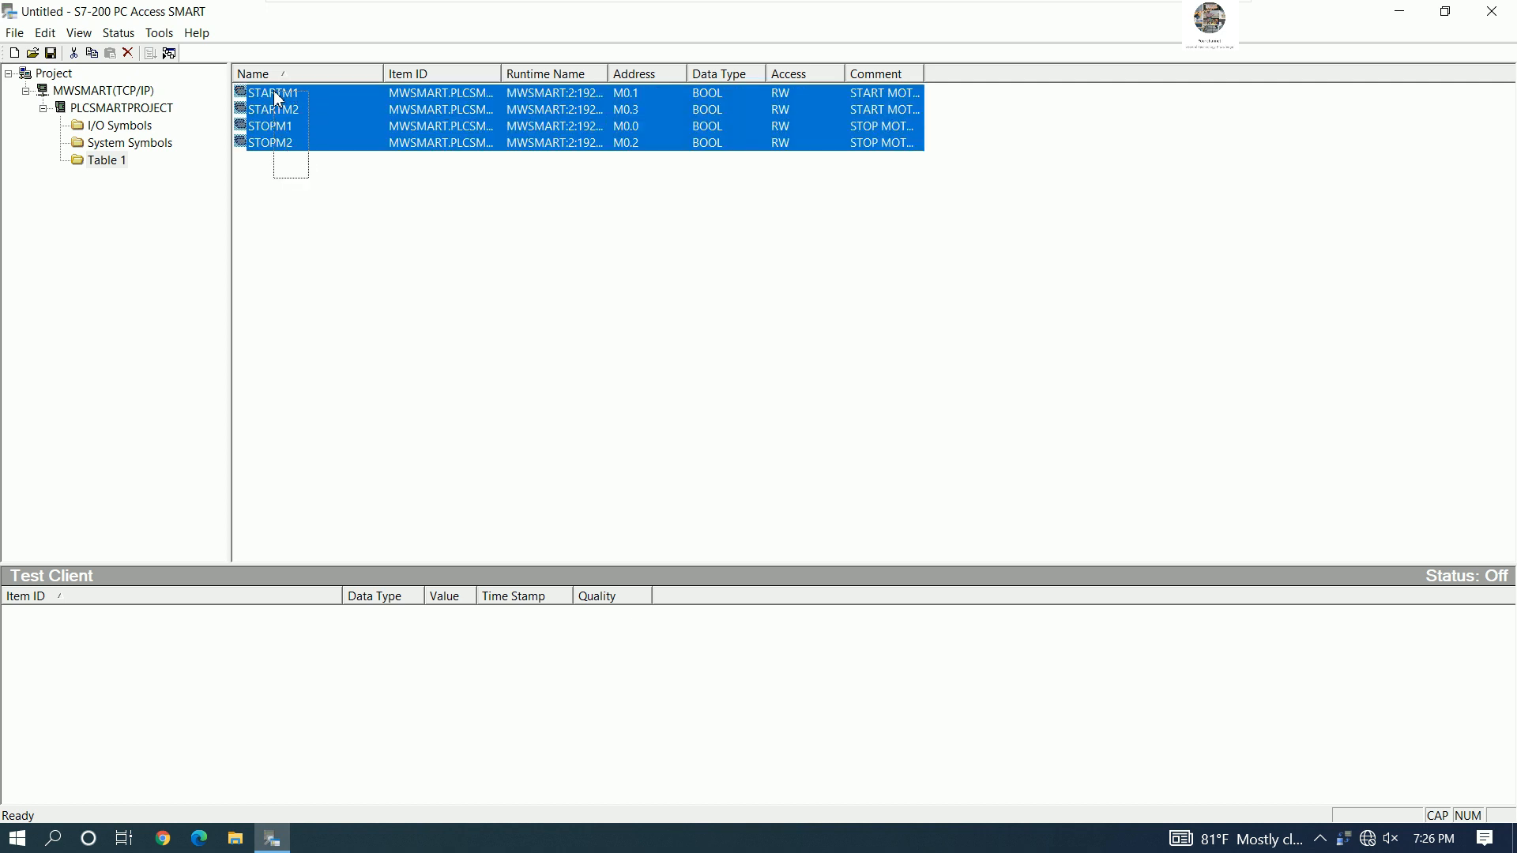
click(311, 197)
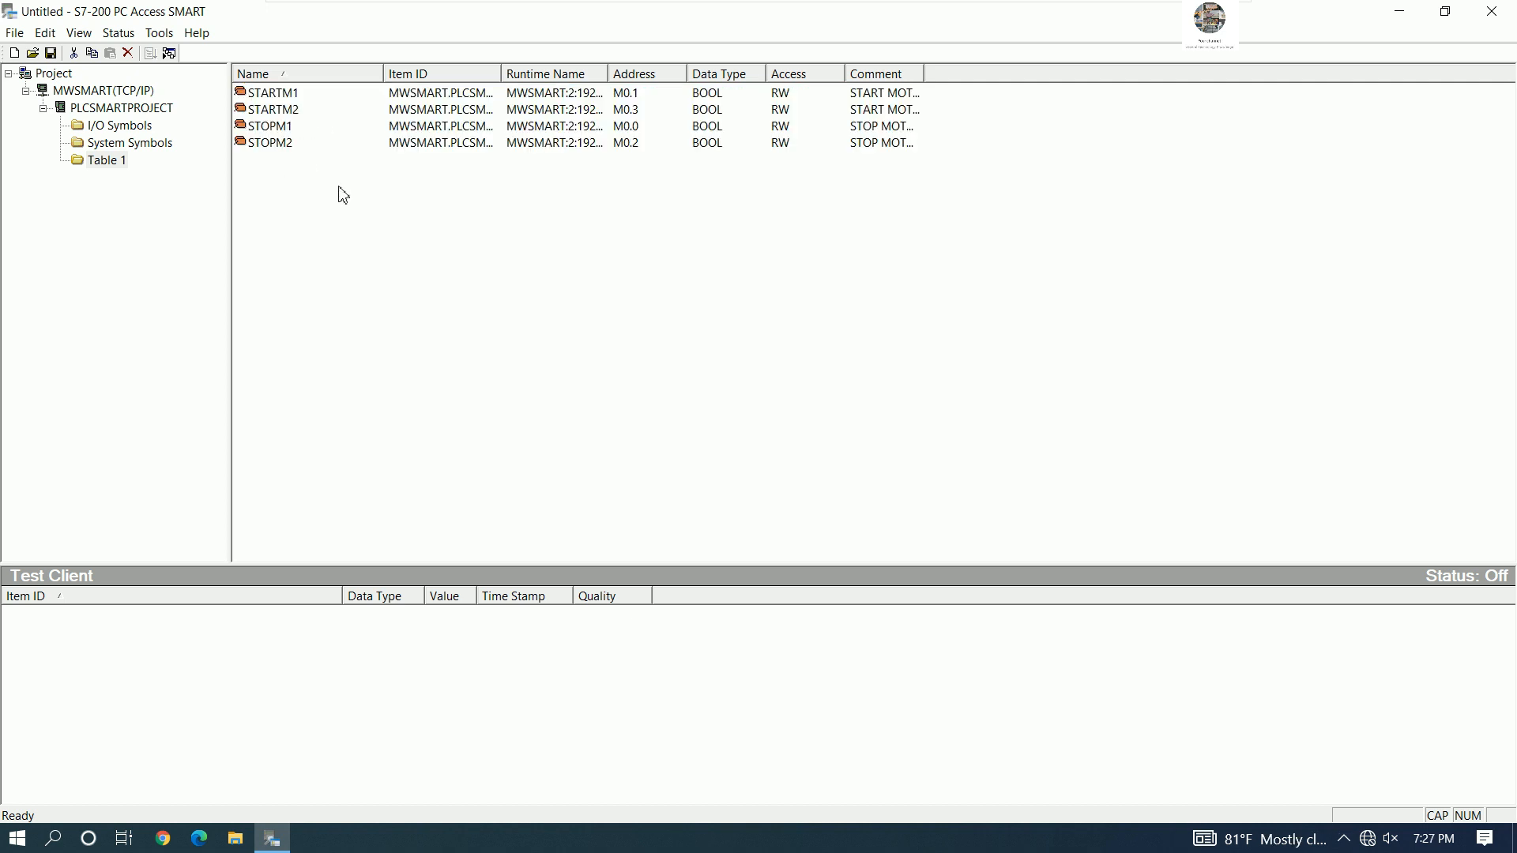
drag(407, 275, 284, 105)
click(337, 195)
drag(923, 74, 948, 75)
double_click(947, 75)
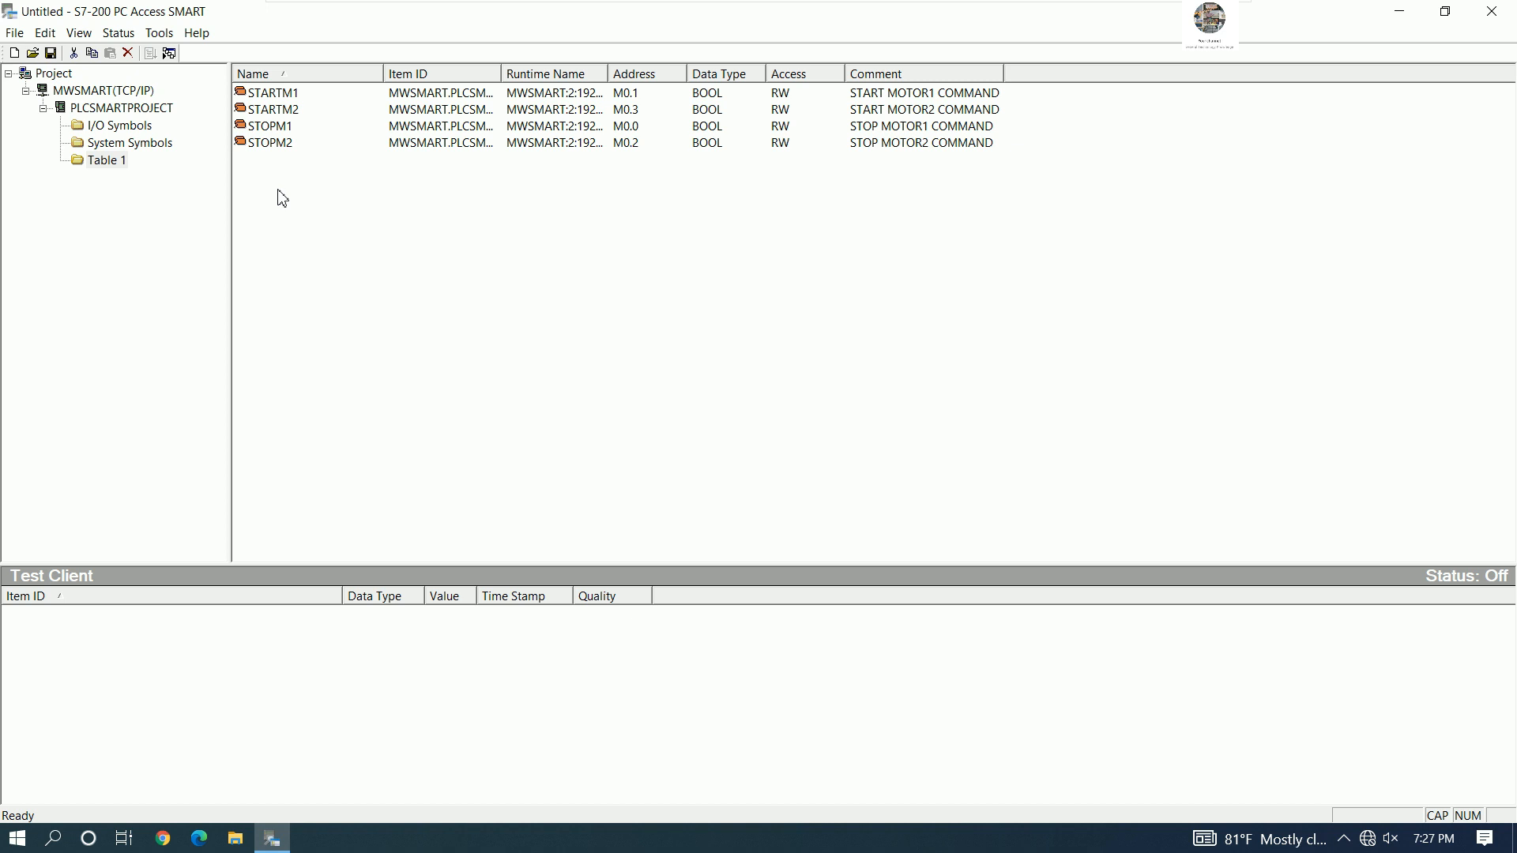
- Save the project as PLCSMARTPCACCESS in the desktop folder Link WinCC Explorer to PLC S7-200 Smart
click(103, 108)
click(103, 90)
click(50, 53)
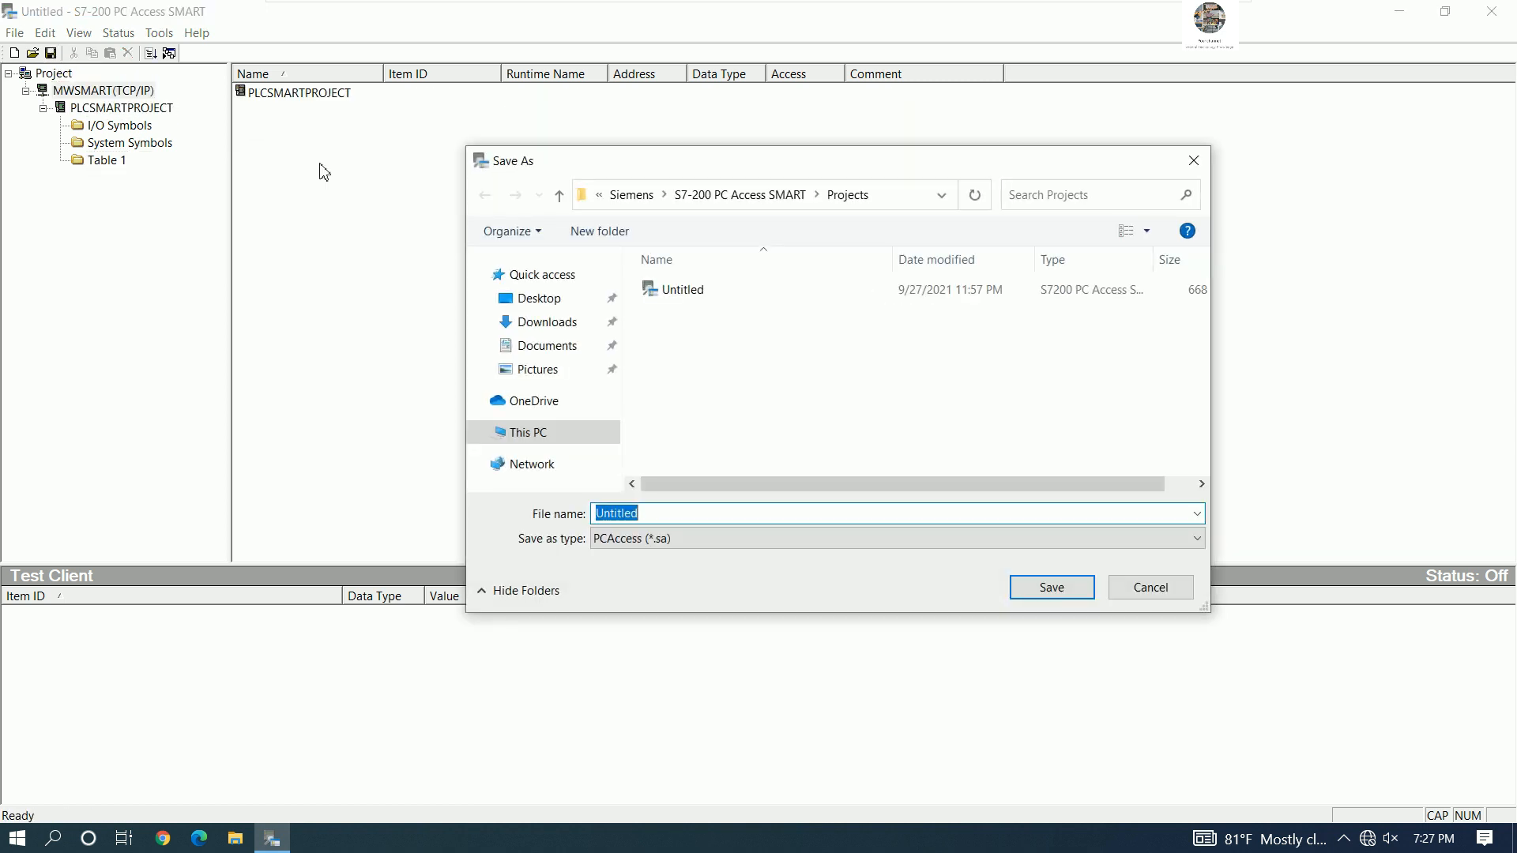
click(544, 300)
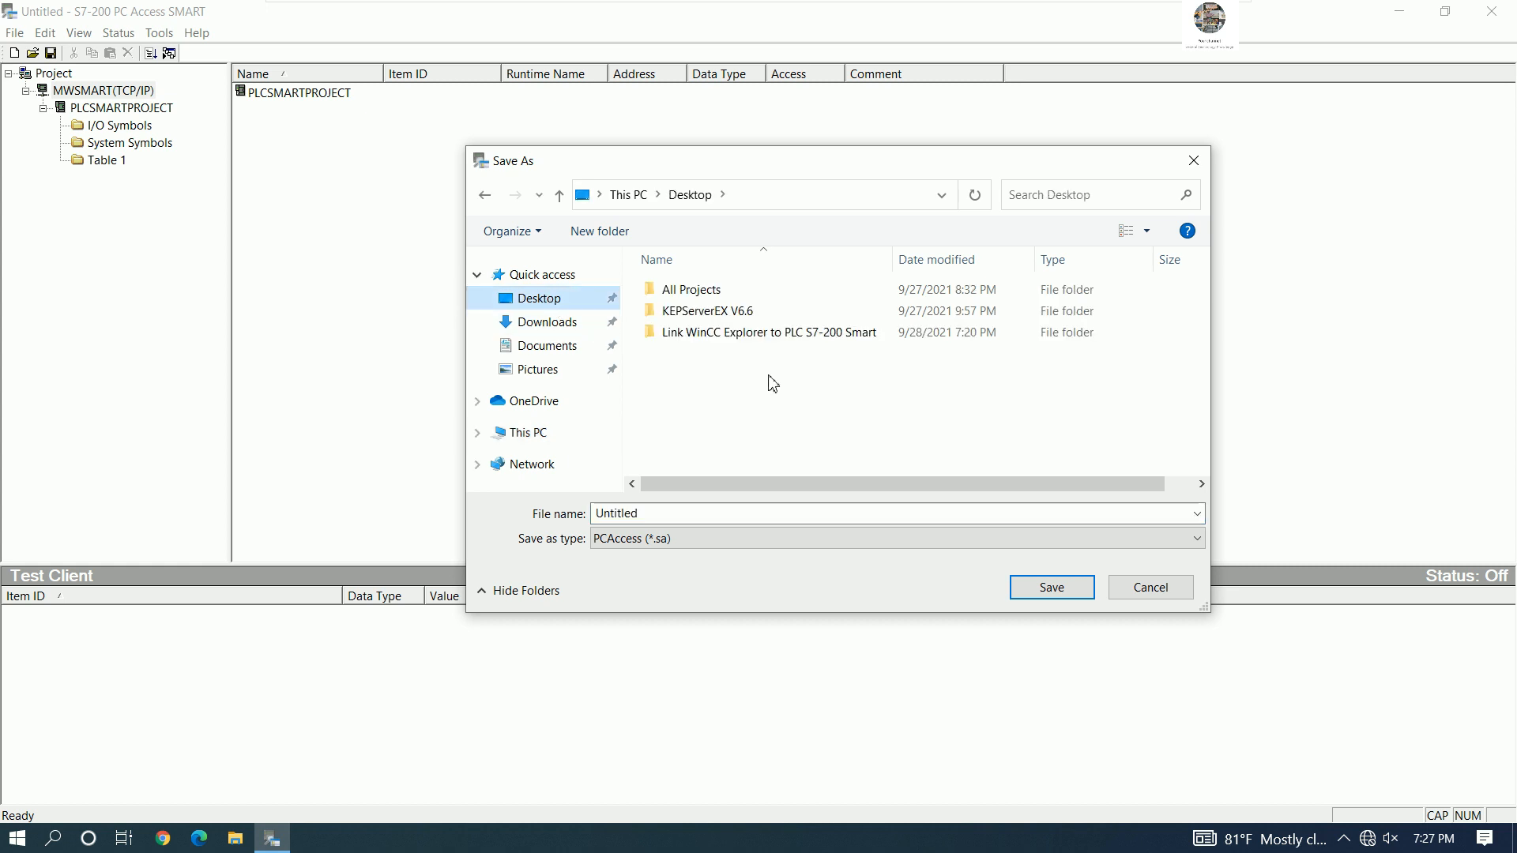
double_click(751, 332)
double_click(680, 519)
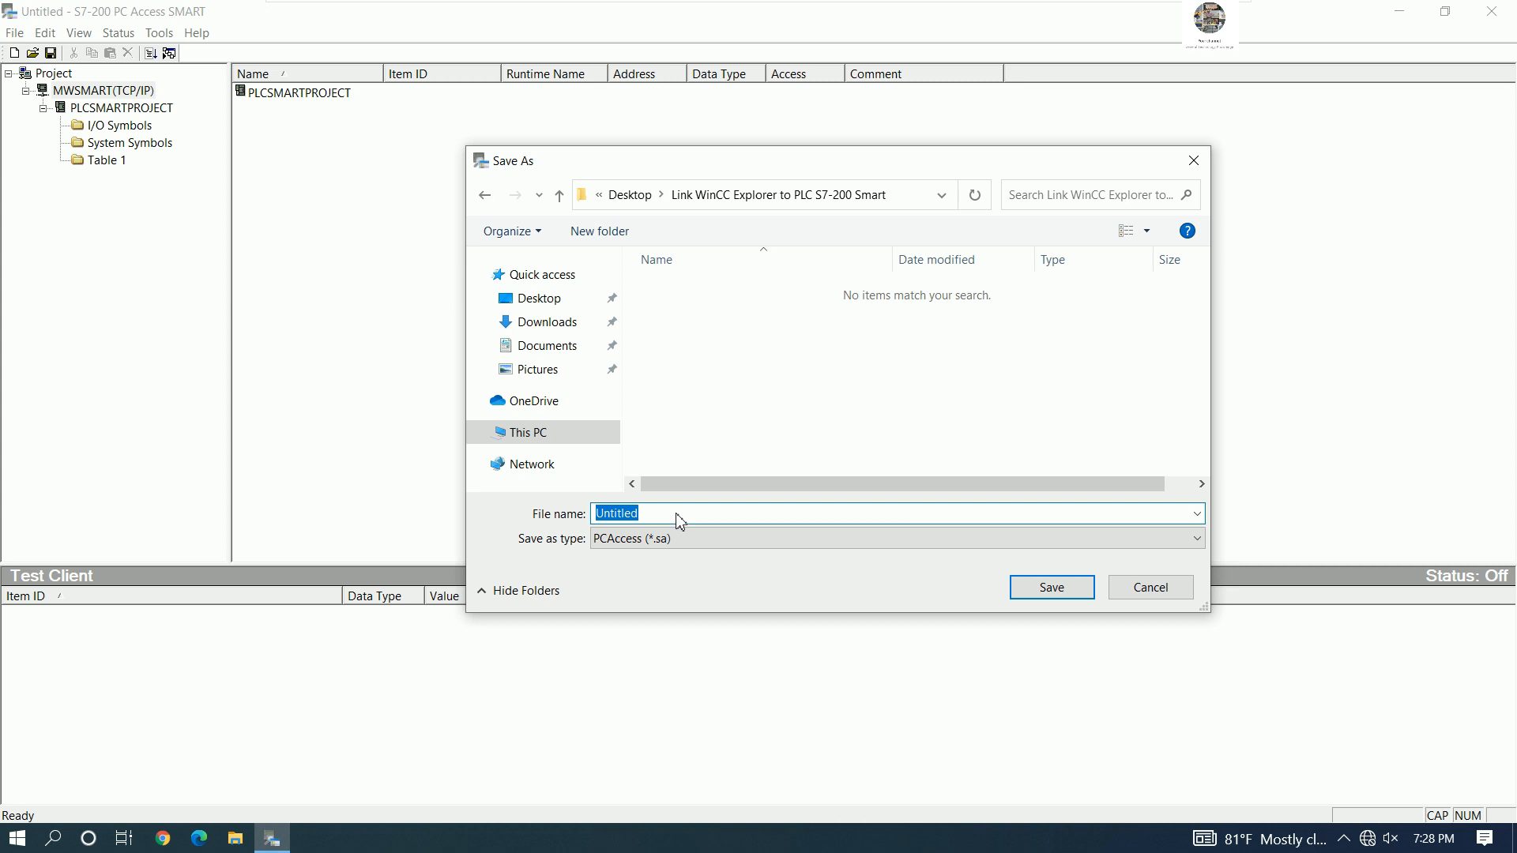
text(PLCSMART)
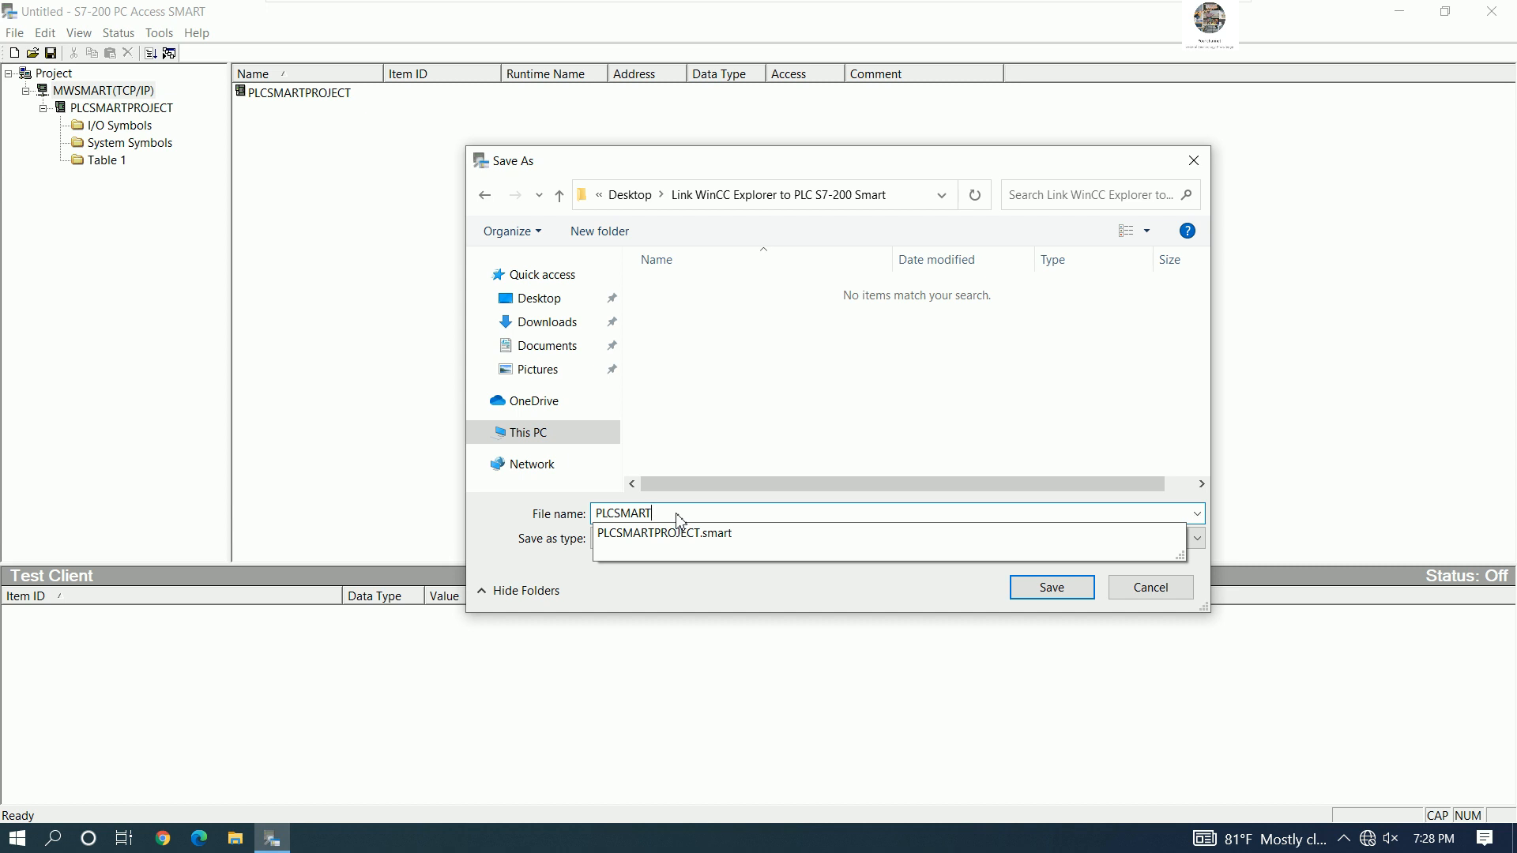
text(PCACCESS)
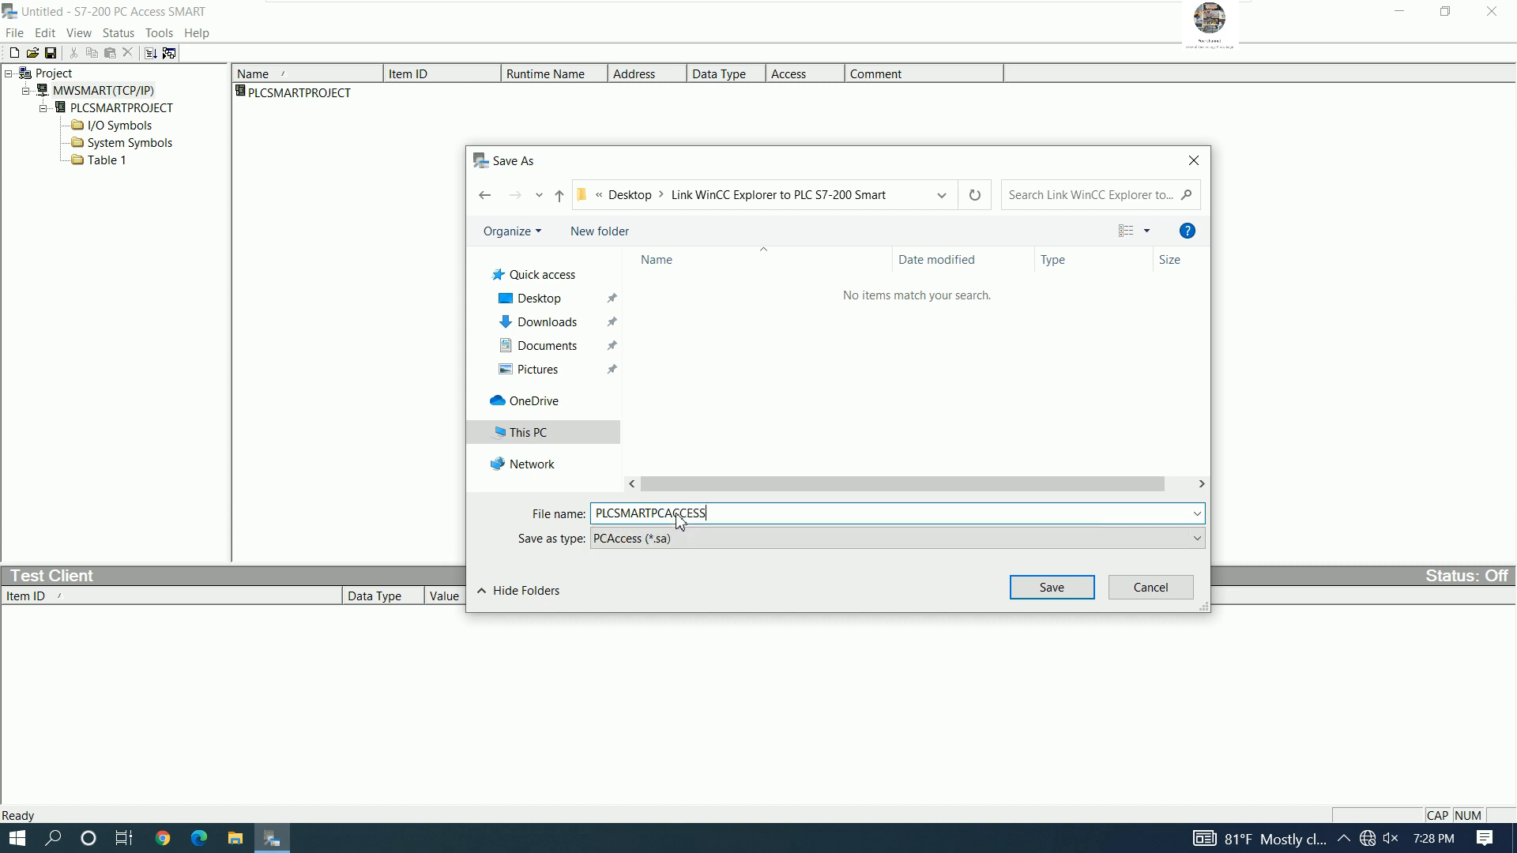
click(1028, 586)
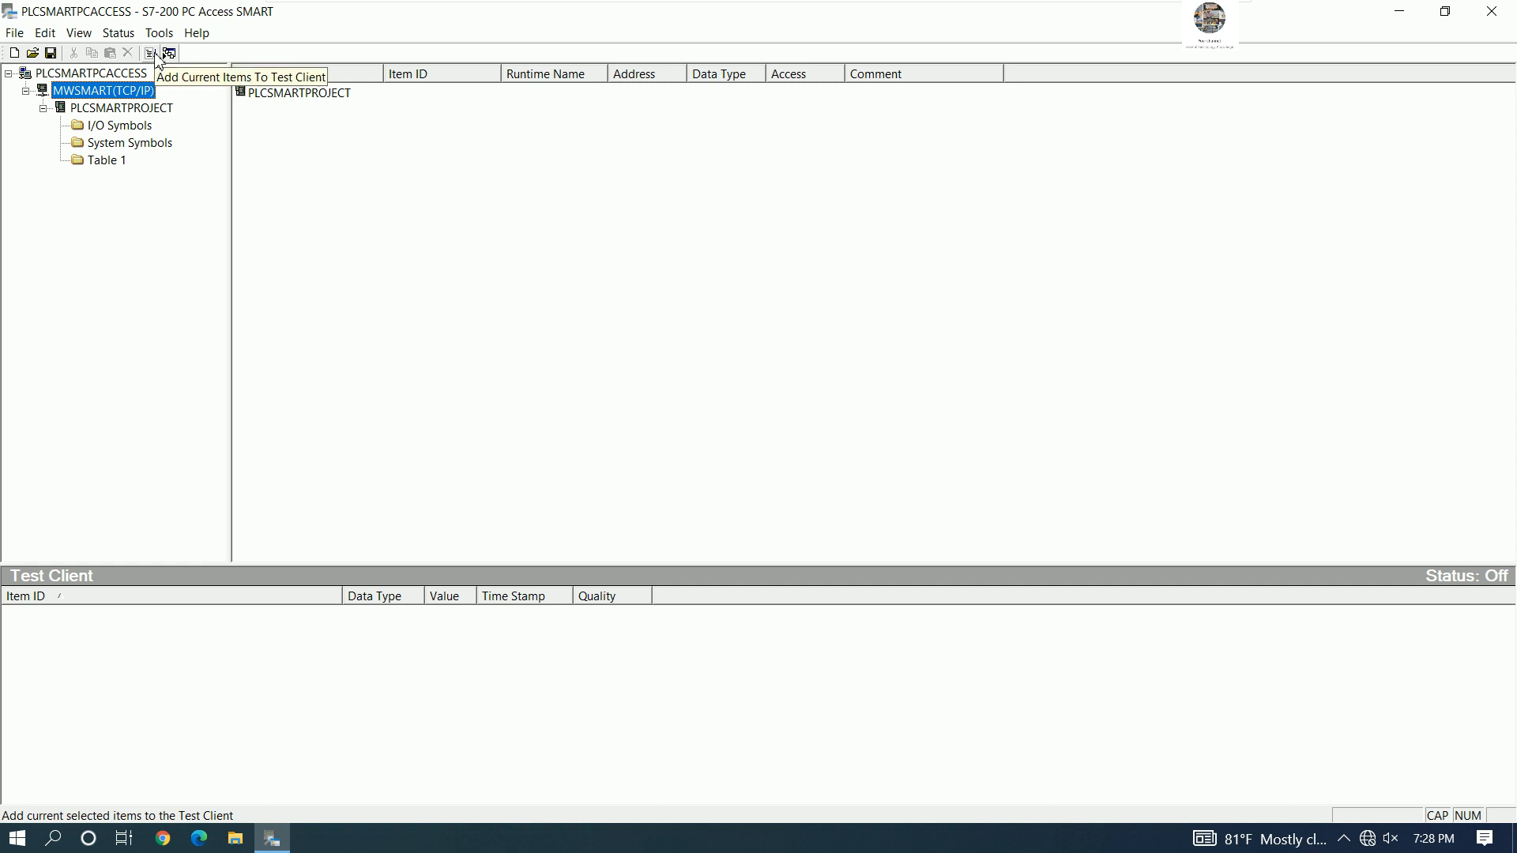
- Add the four Table 1 symbols to an enlarged Test Client and run it briefly to check their quality
click(105, 162)
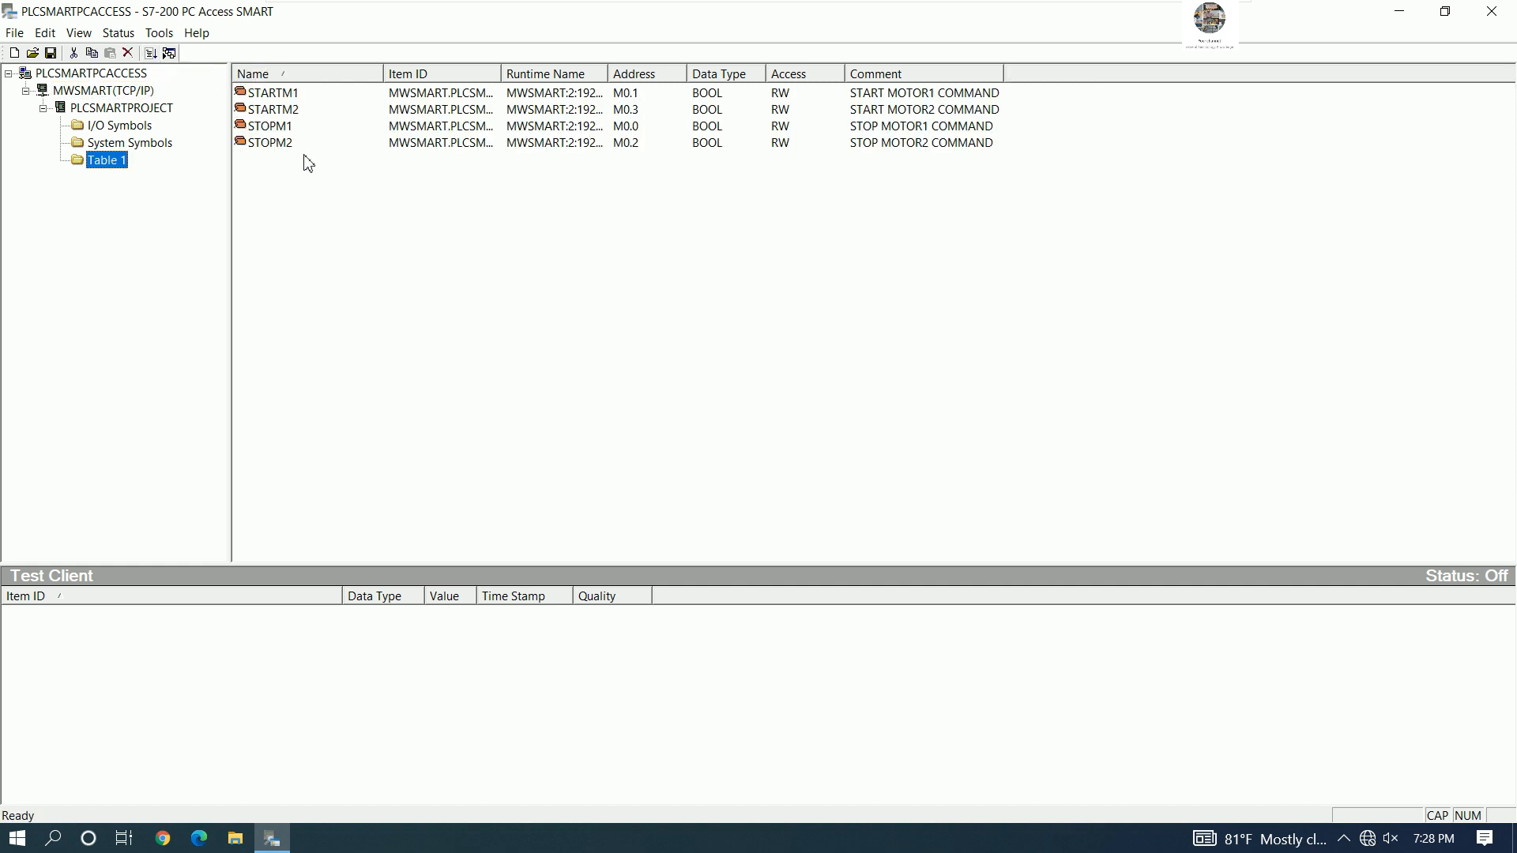
drag(309, 164, 263, 93)
click(150, 53)
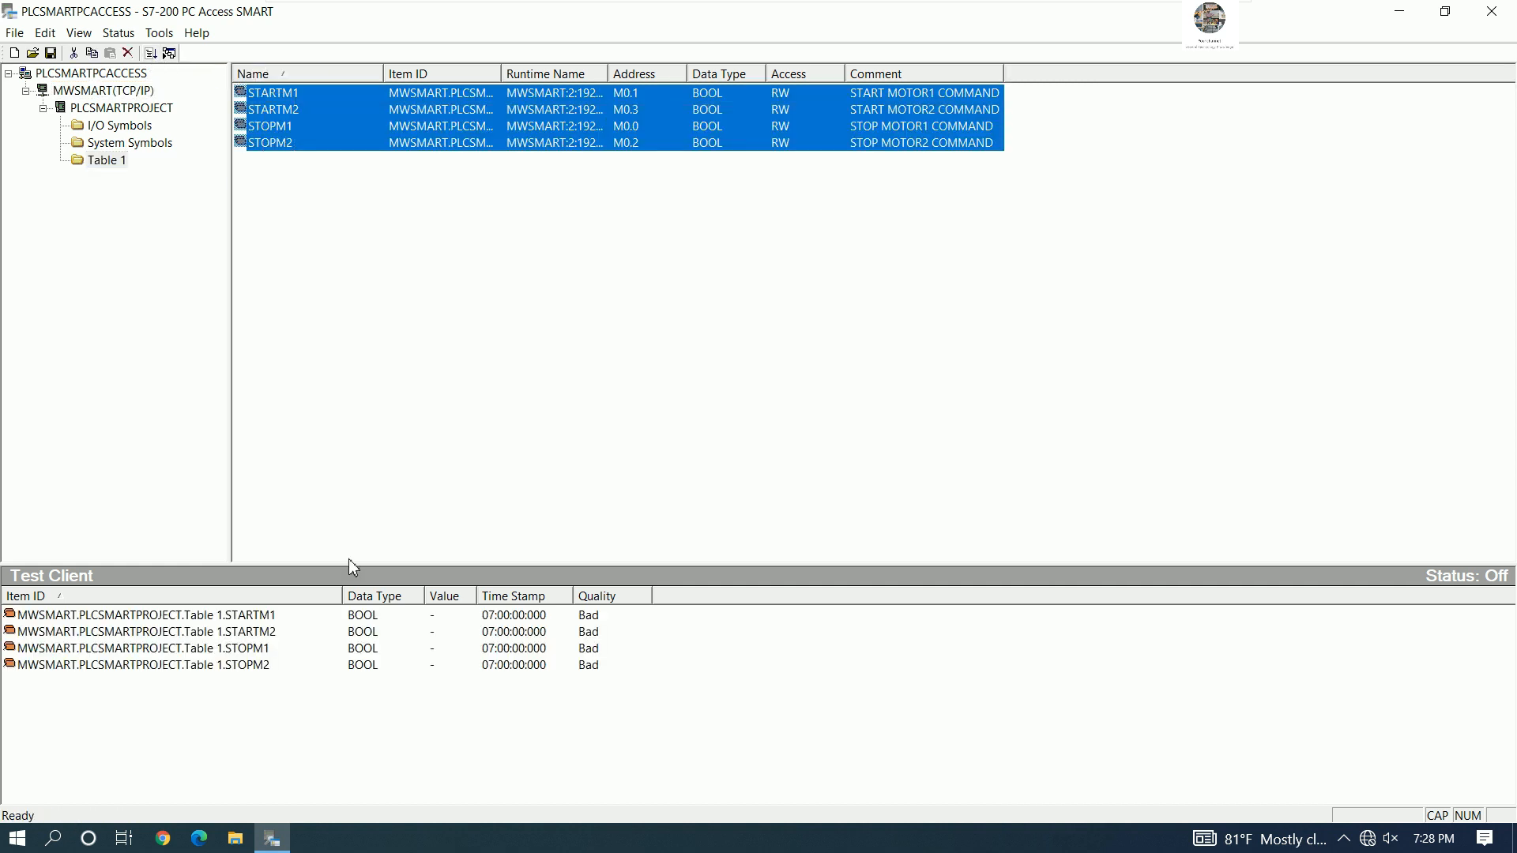
drag(349, 567, 375, 275)
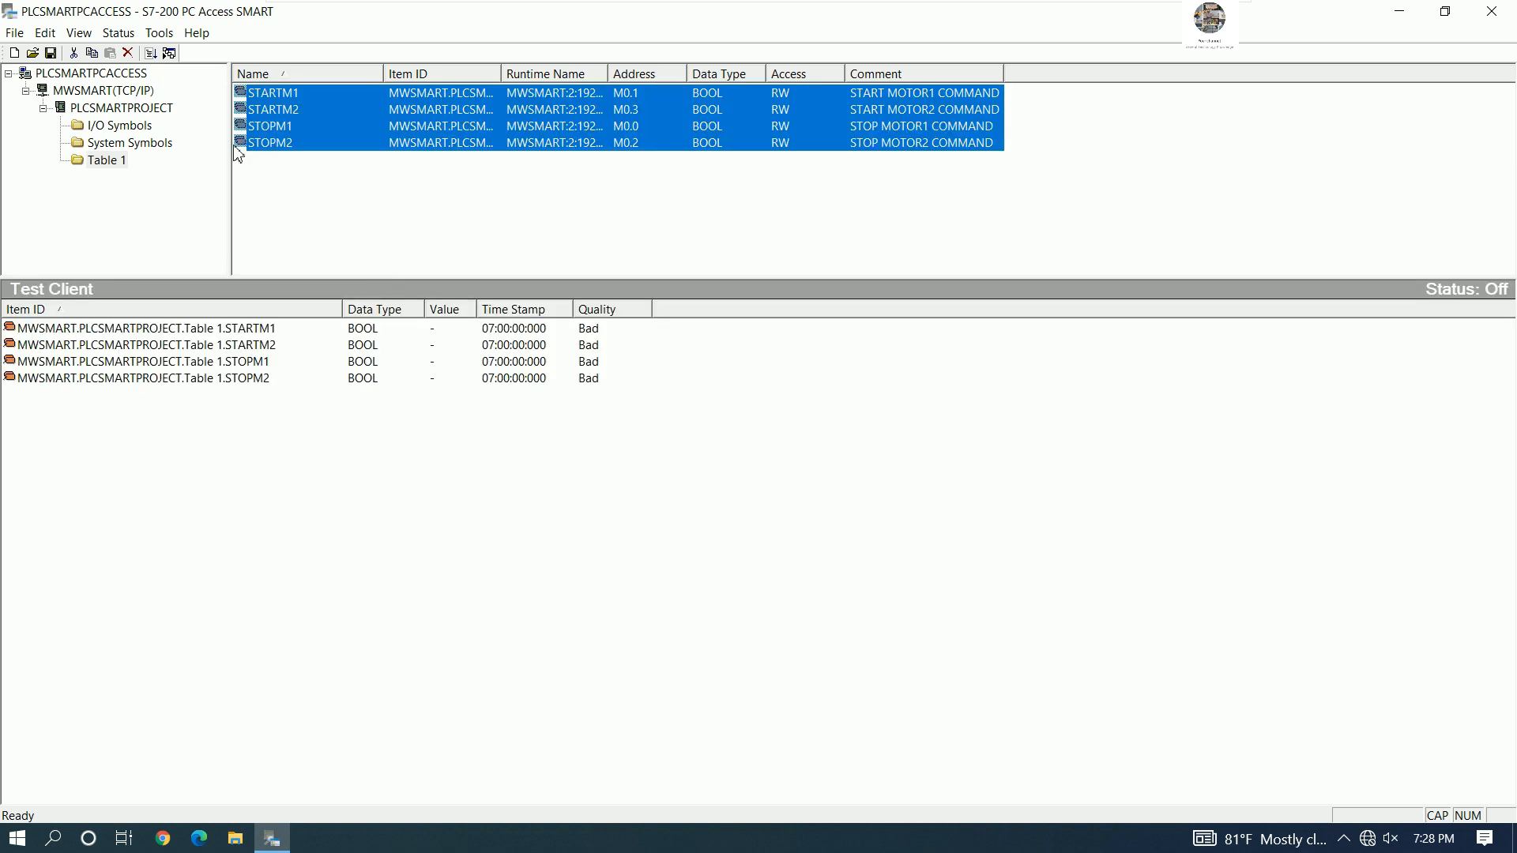
click(170, 53)
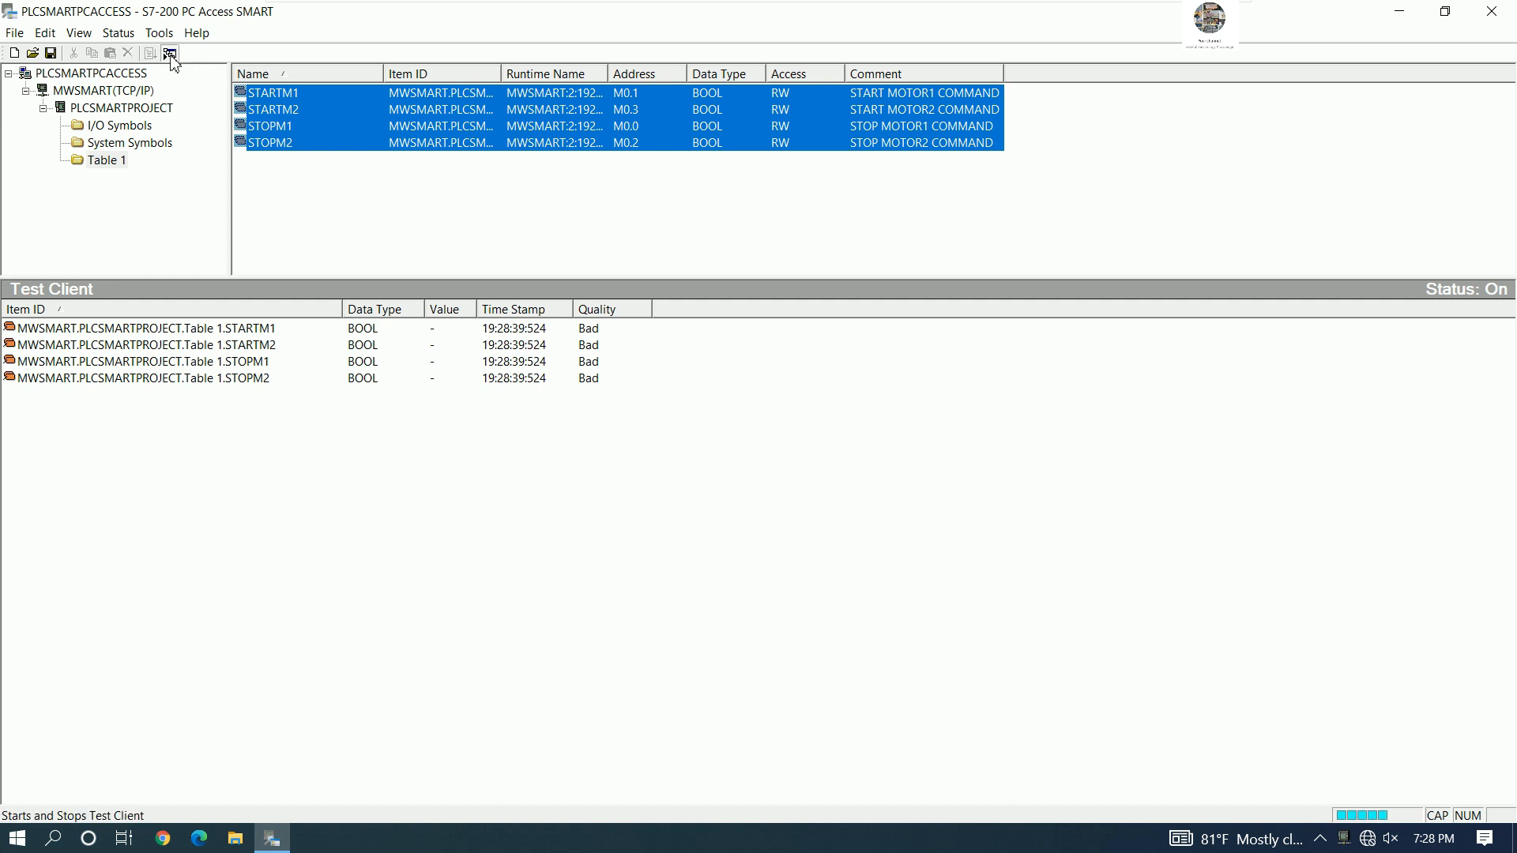
click(117, 92)
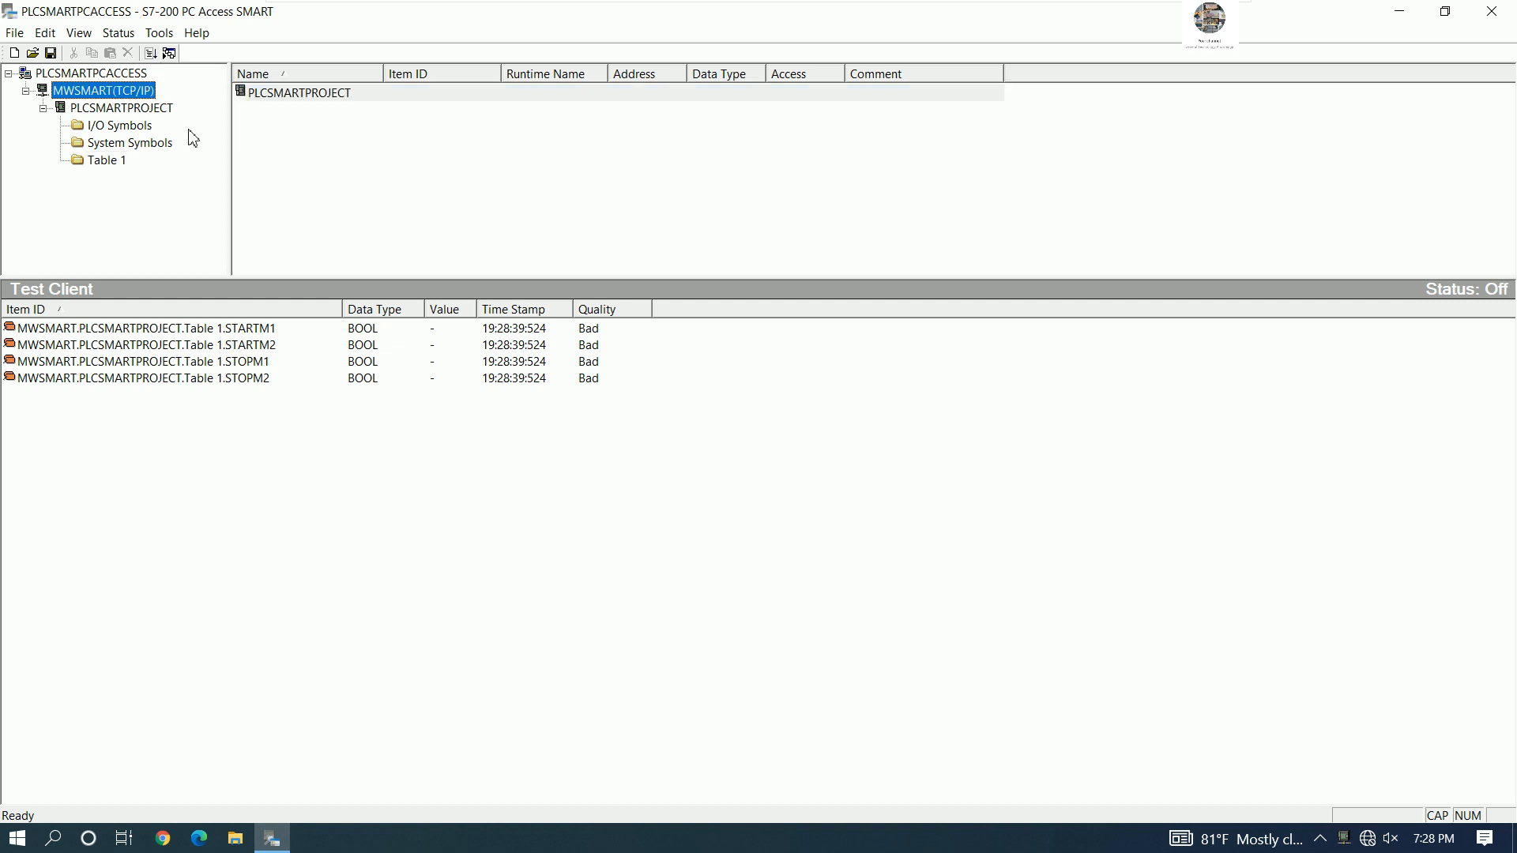
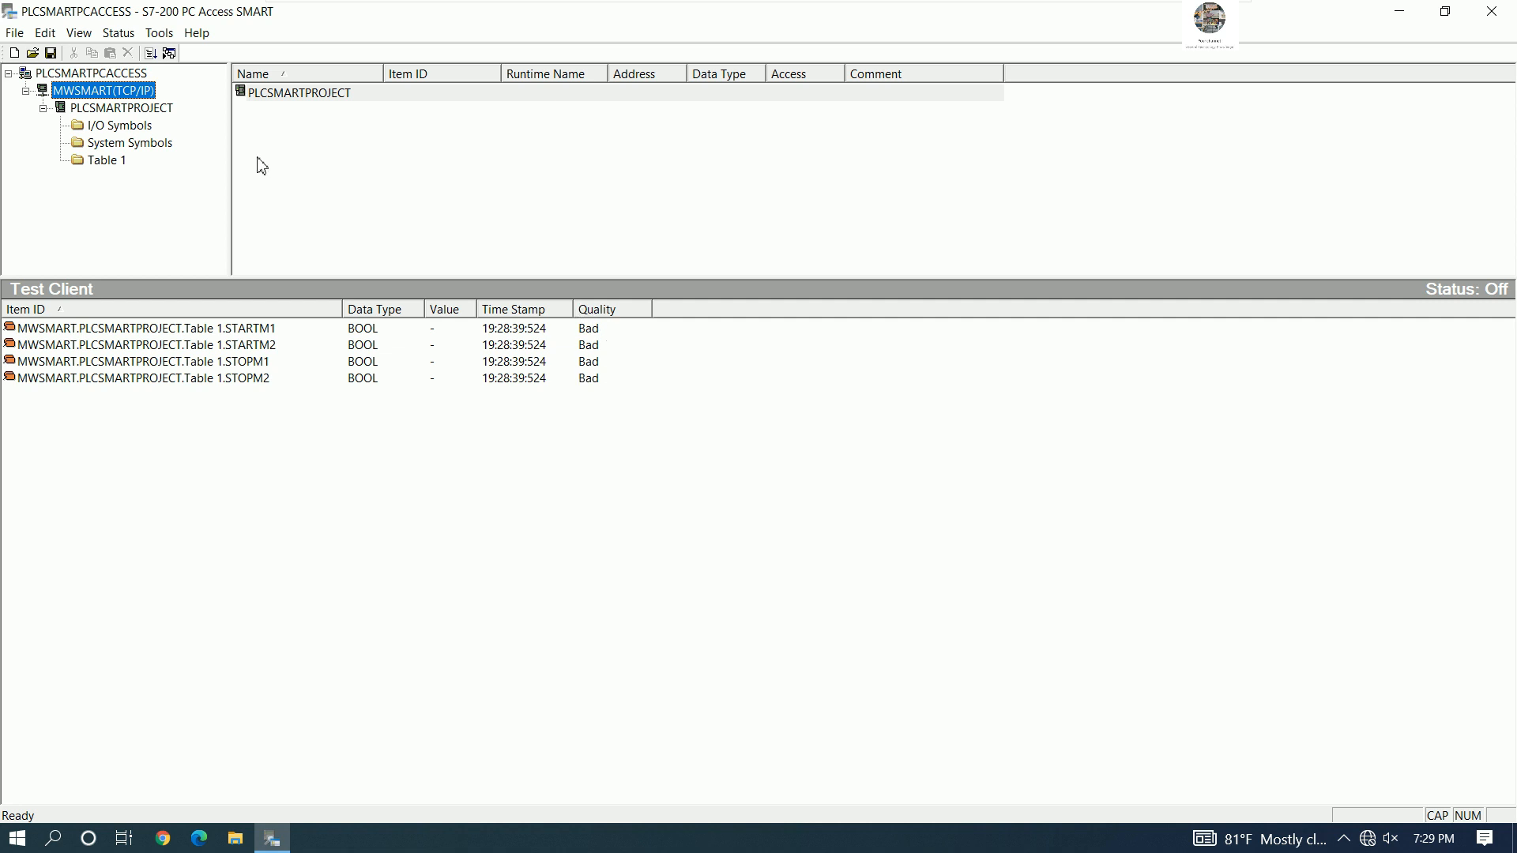
- Find the connected CPU in PLCSMARTPROJECT's communication properties and assign 192.168.0.2 to it
click(133, 109)
right_click(134, 110)
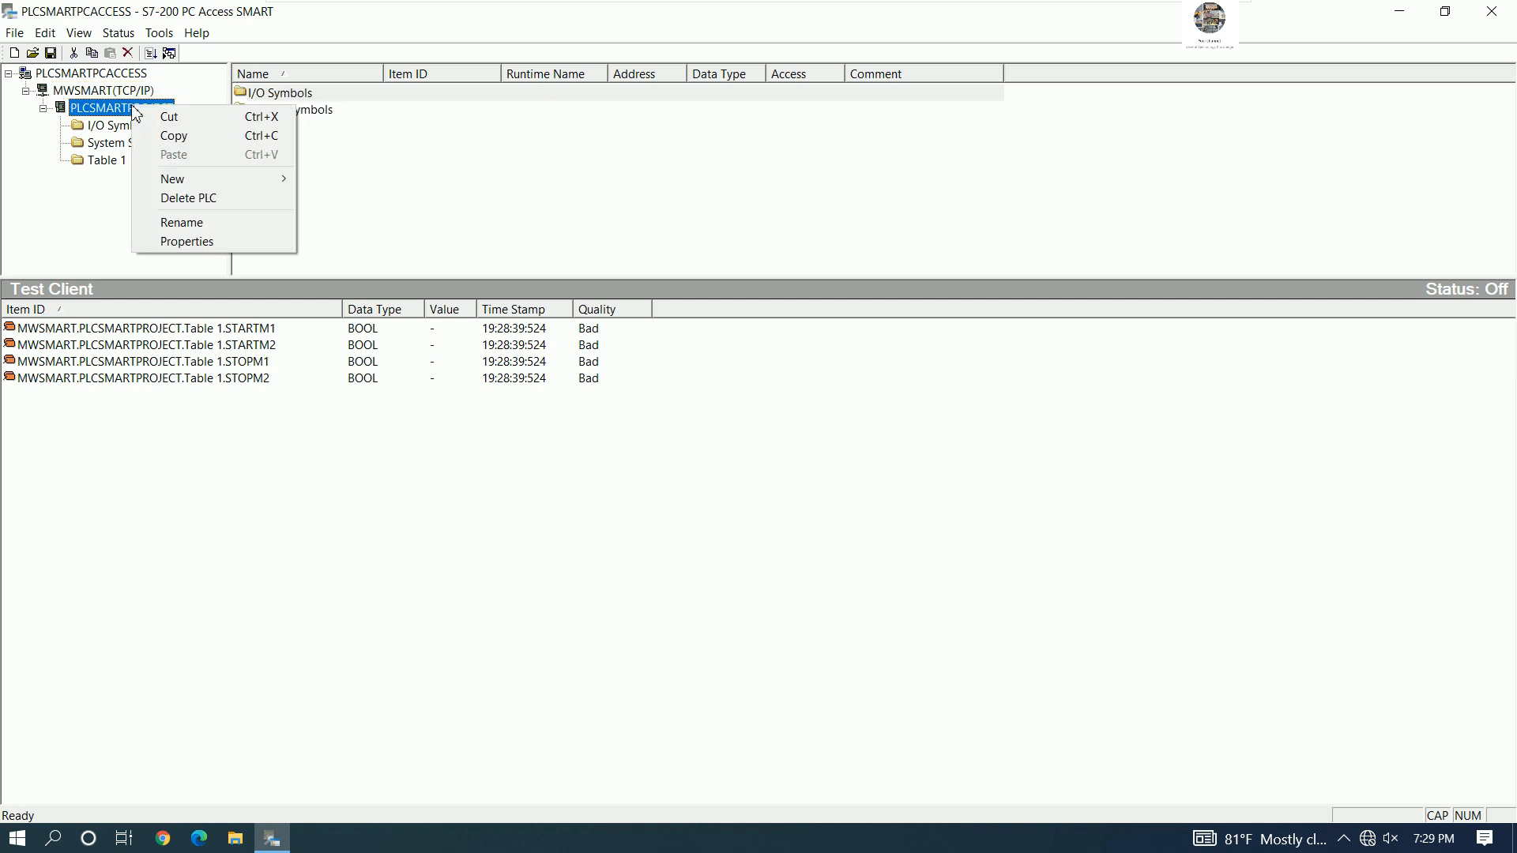
click(177, 240)
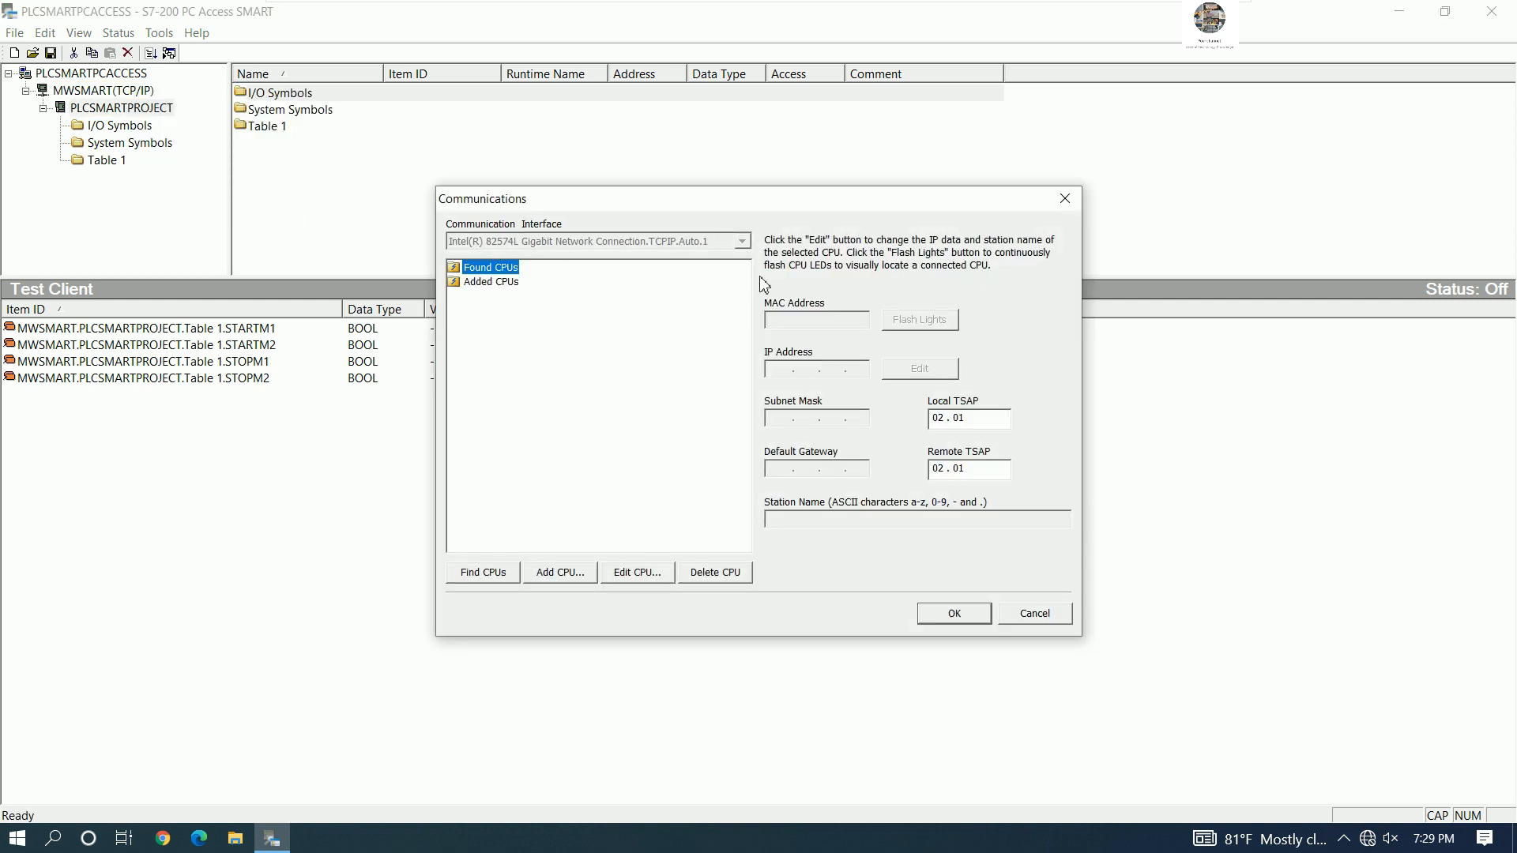
click(482, 575)
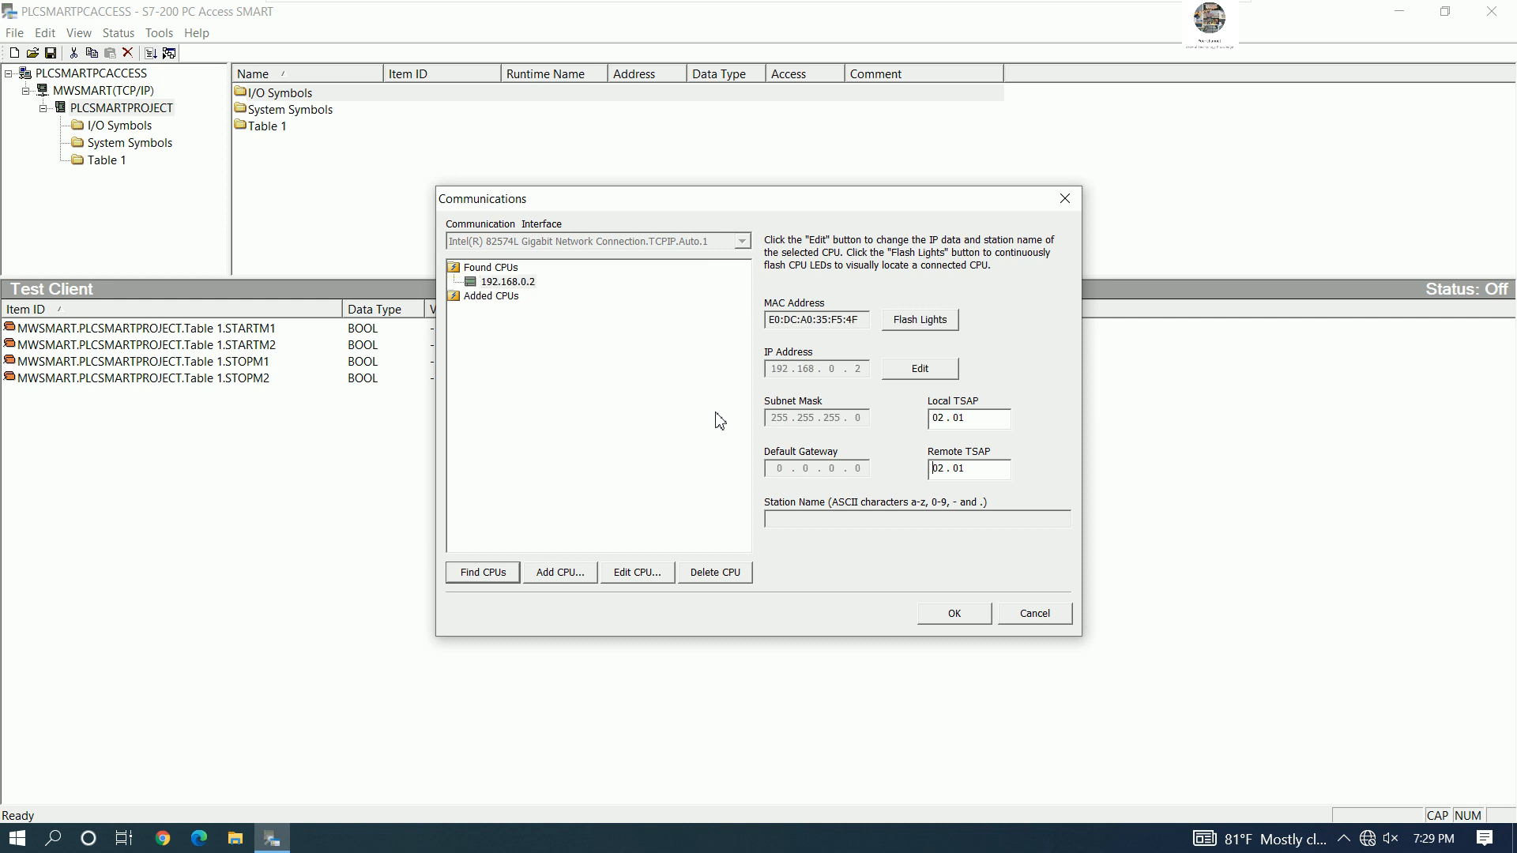
click(533, 284)
click(947, 616)
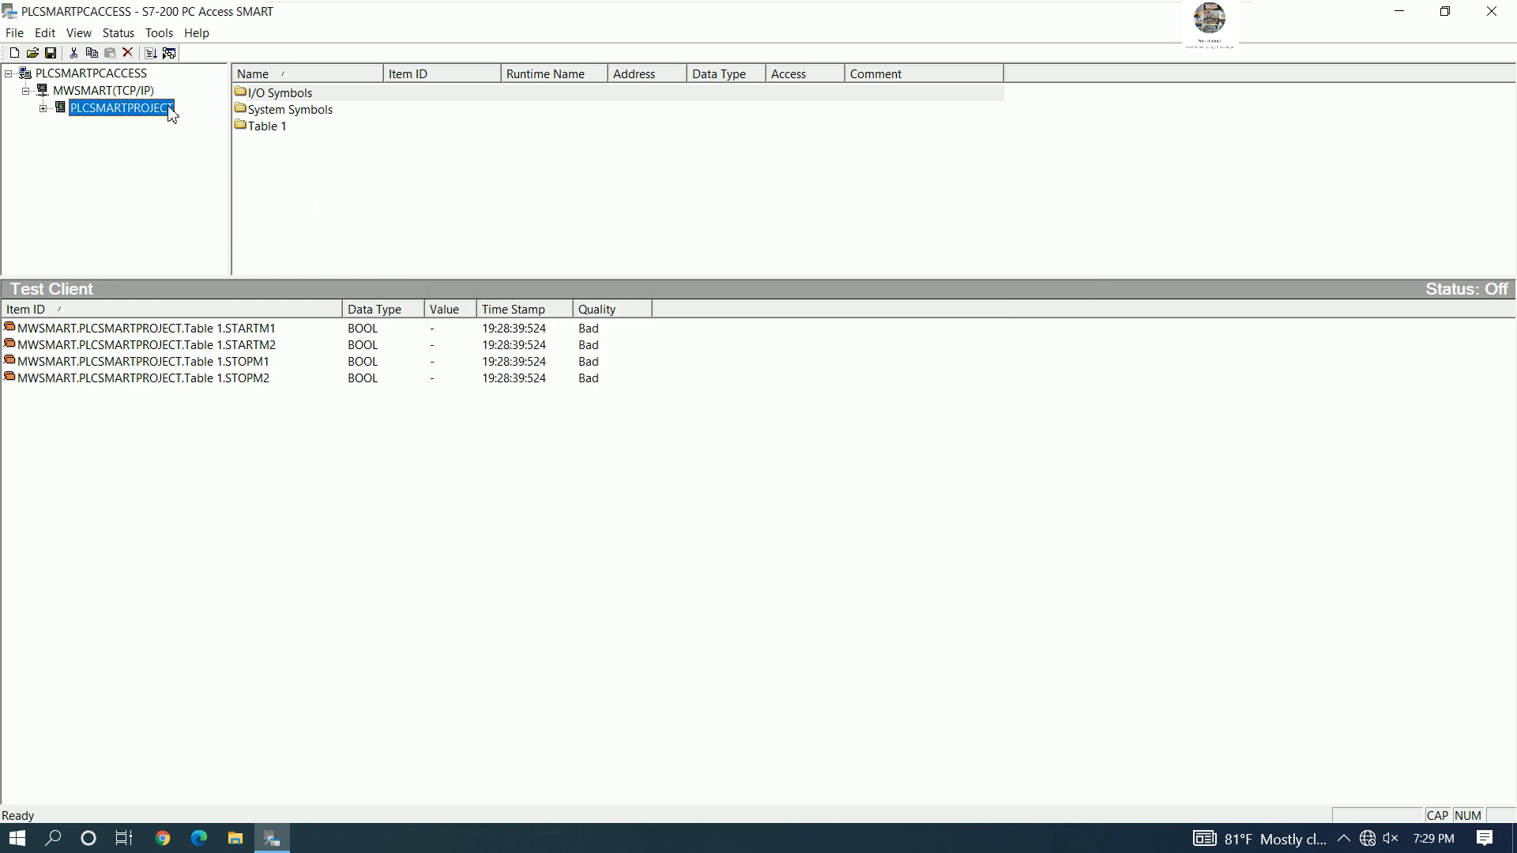
- Start the Test Client again to read the four motor command symbols from the CPU
click(138, 94)
click(133, 73)
click(98, 105)
click(170, 54)
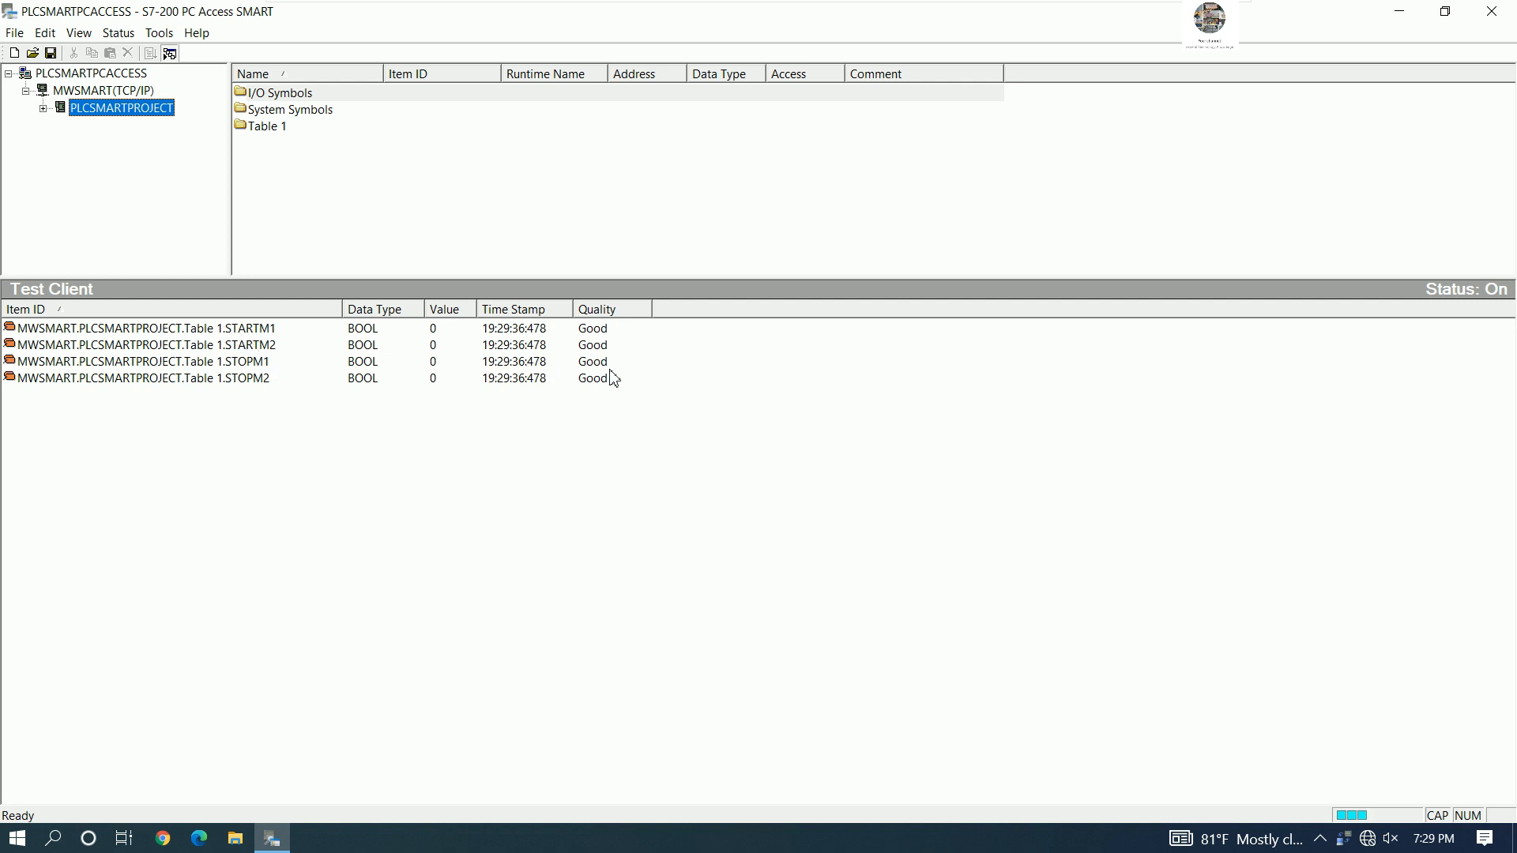
- Stop the Test Client and add all I/O Symbols of PLCSMARTPROJECT to it
click(44, 108)
click(110, 128)
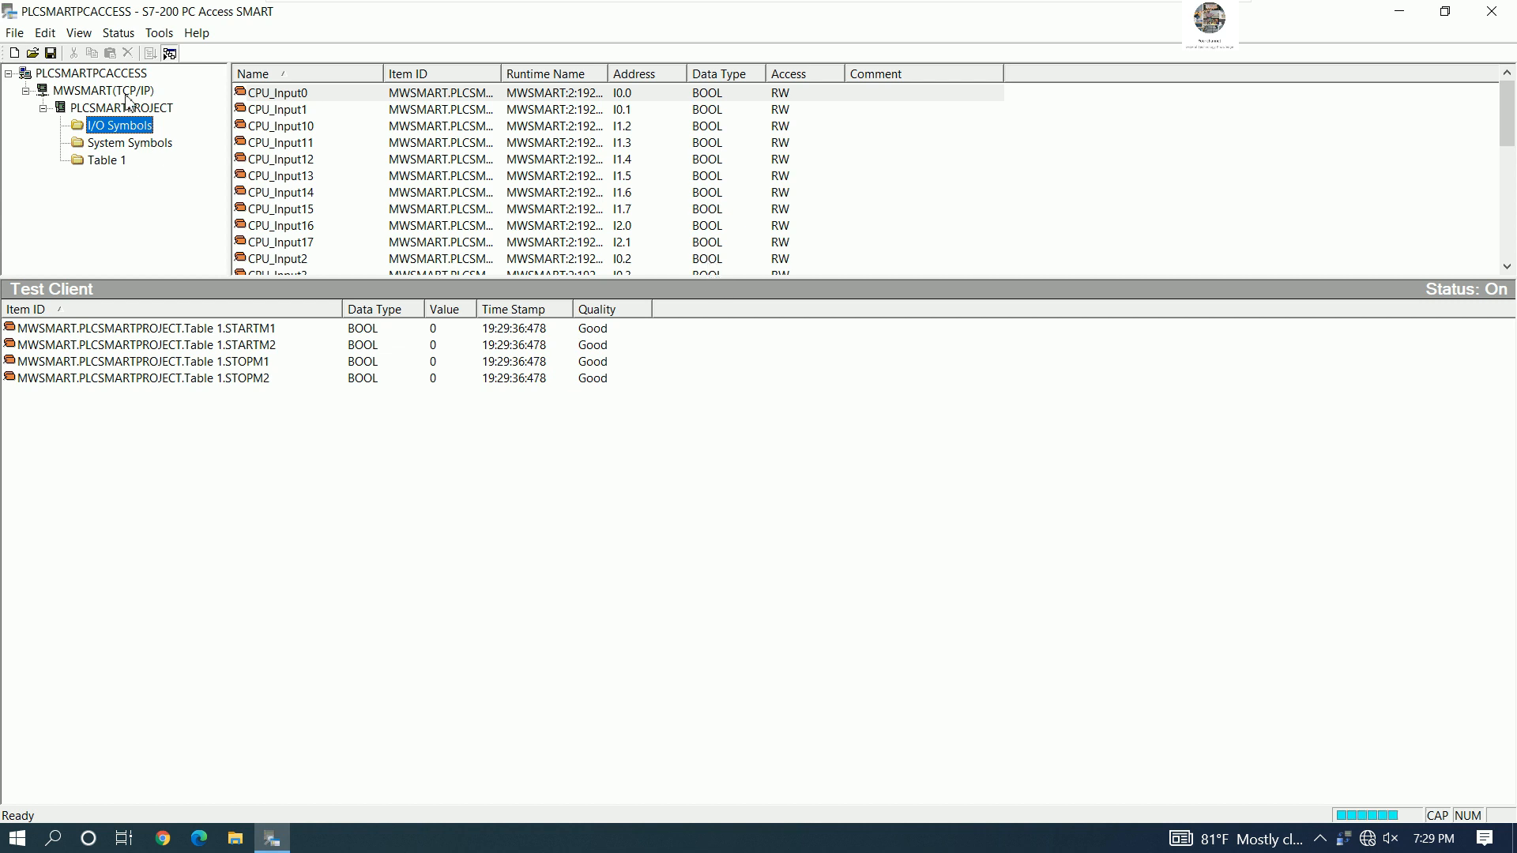
click(169, 53)
click(279, 94)
click(279, 95)
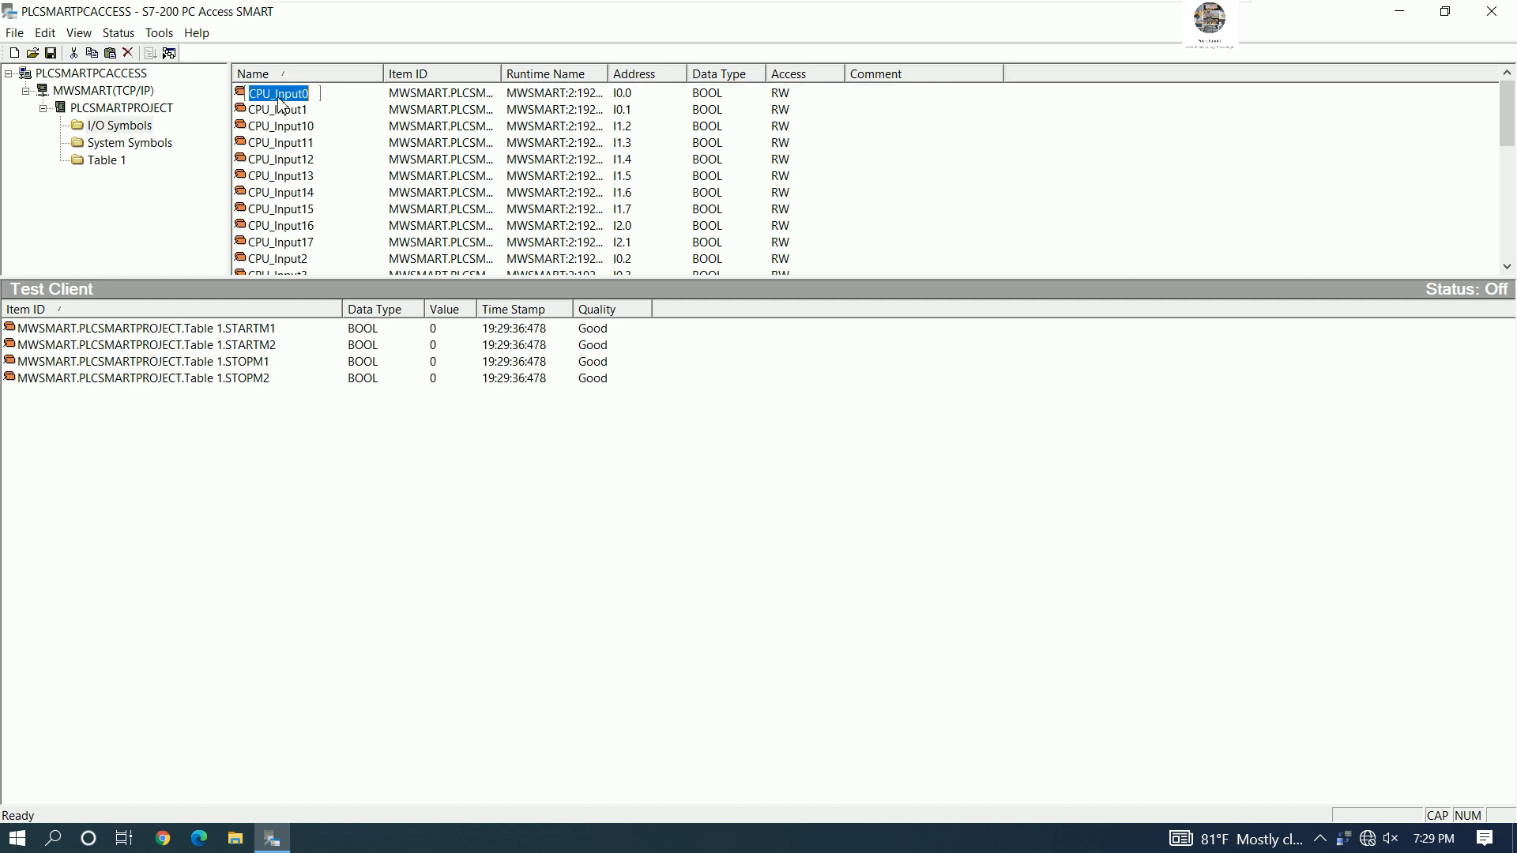
click(286, 109)
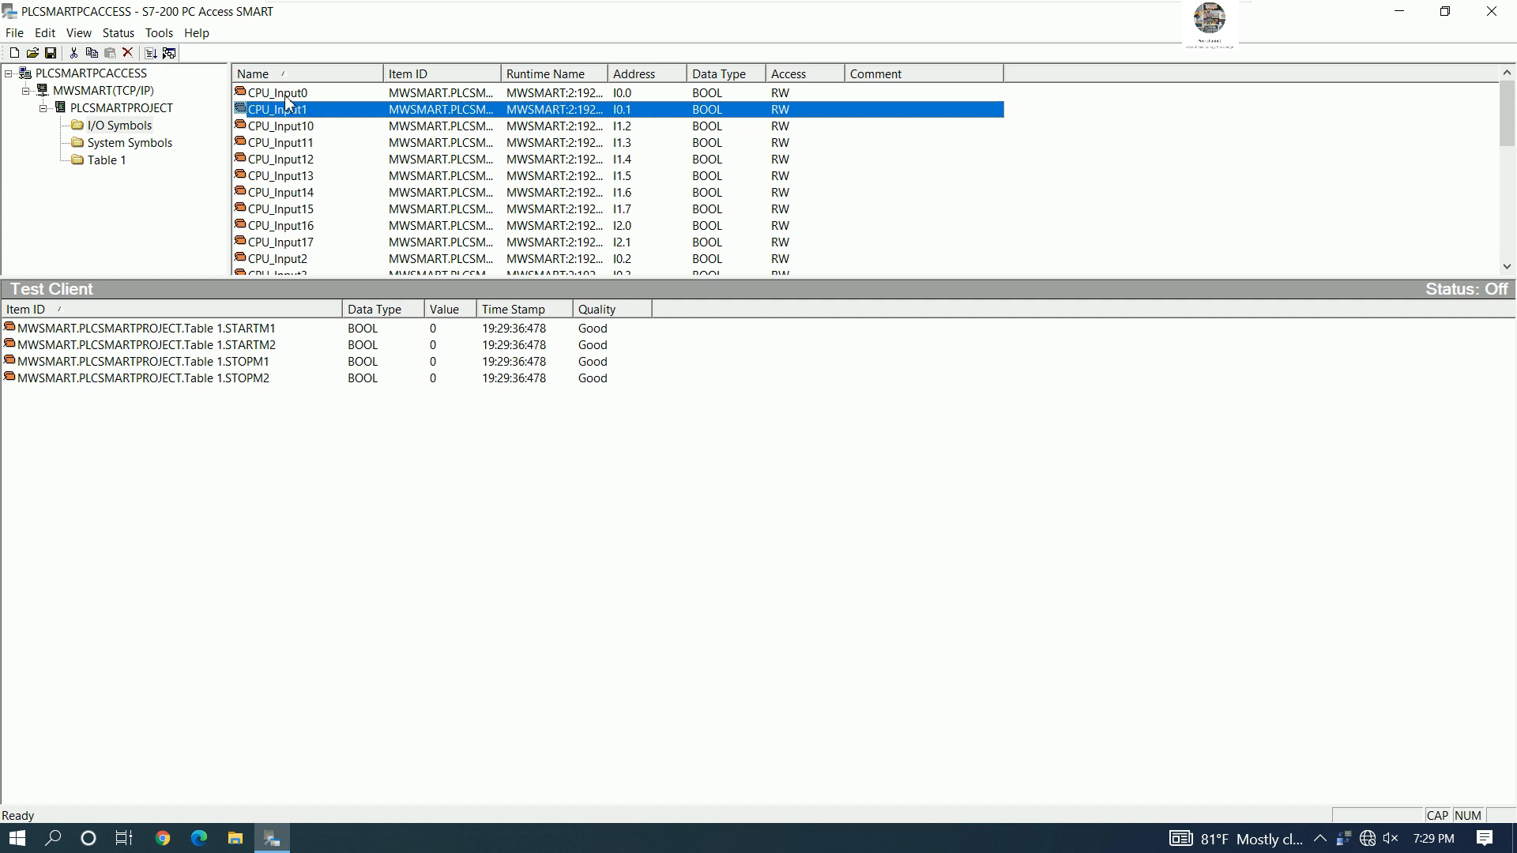
click(286, 97)
key(ctrl+a)
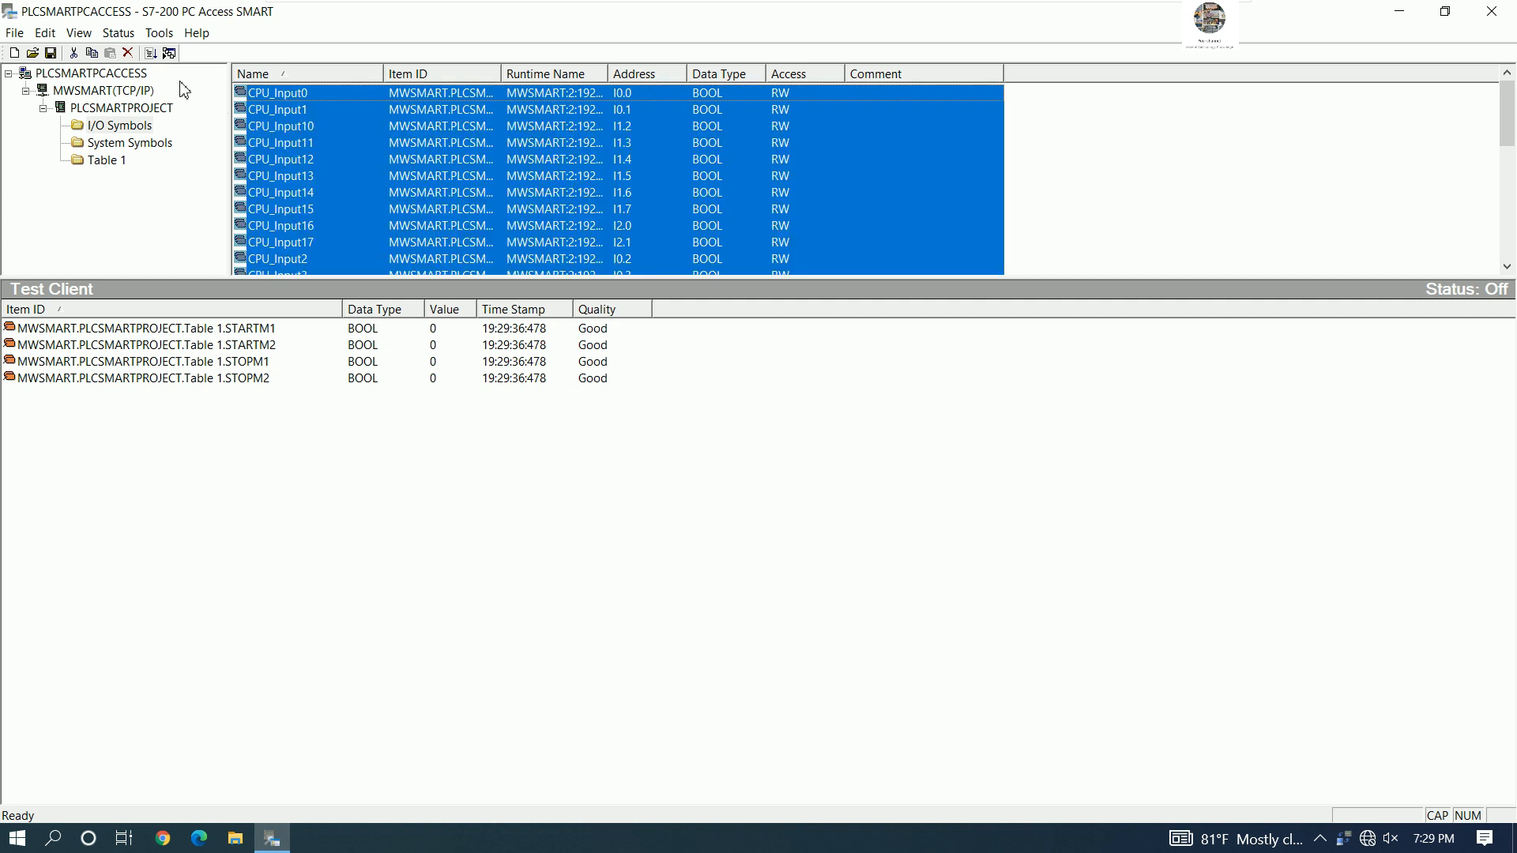
click(150, 53)
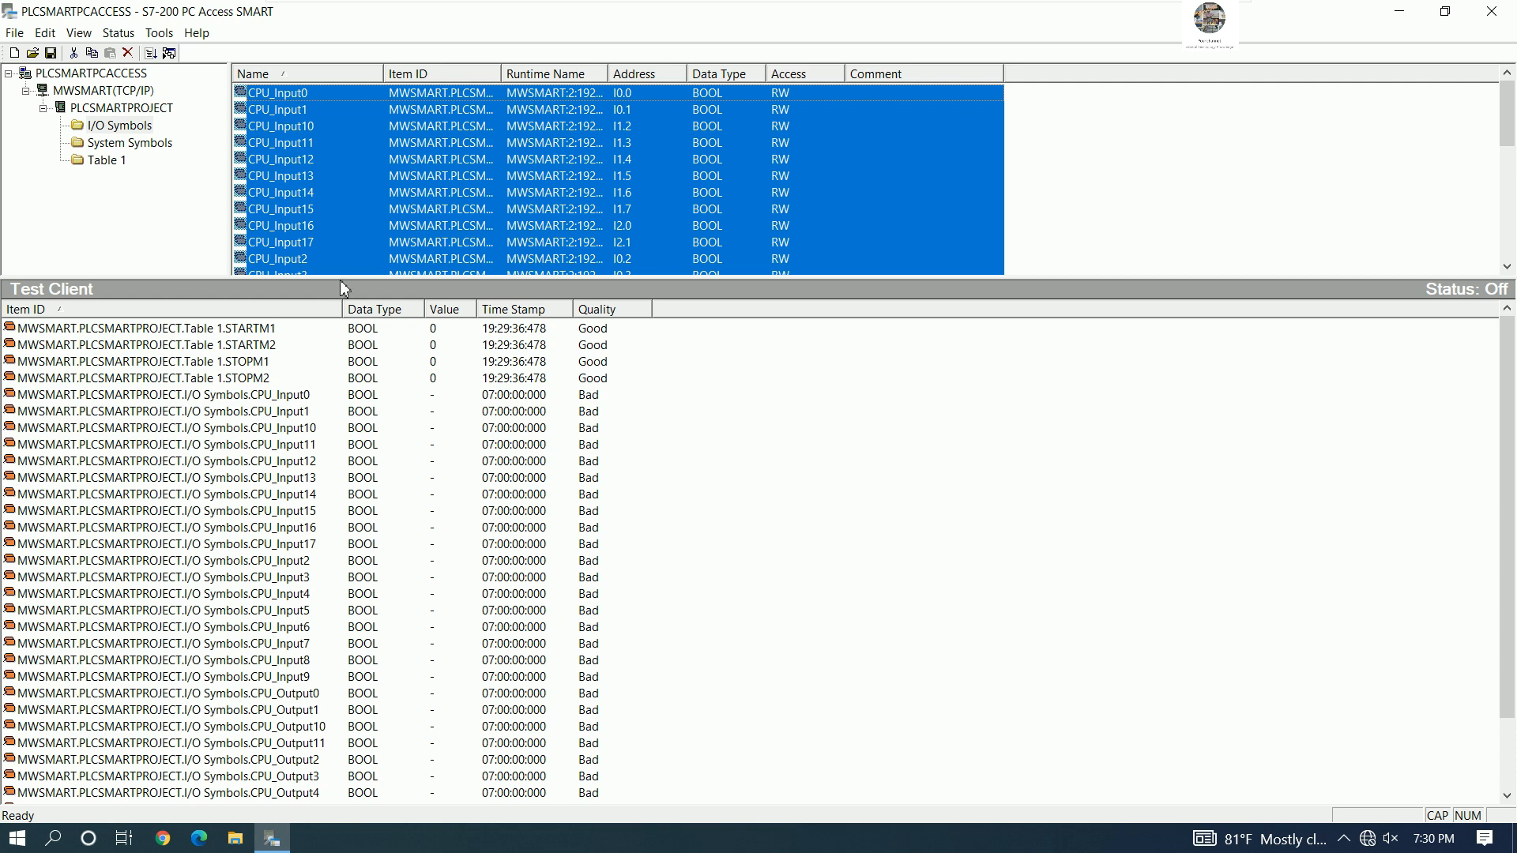
- Start the Test Client, enlarge its pane, and examine the value and quality of the motor command and I/O items
drag(340, 280, 347, 335)
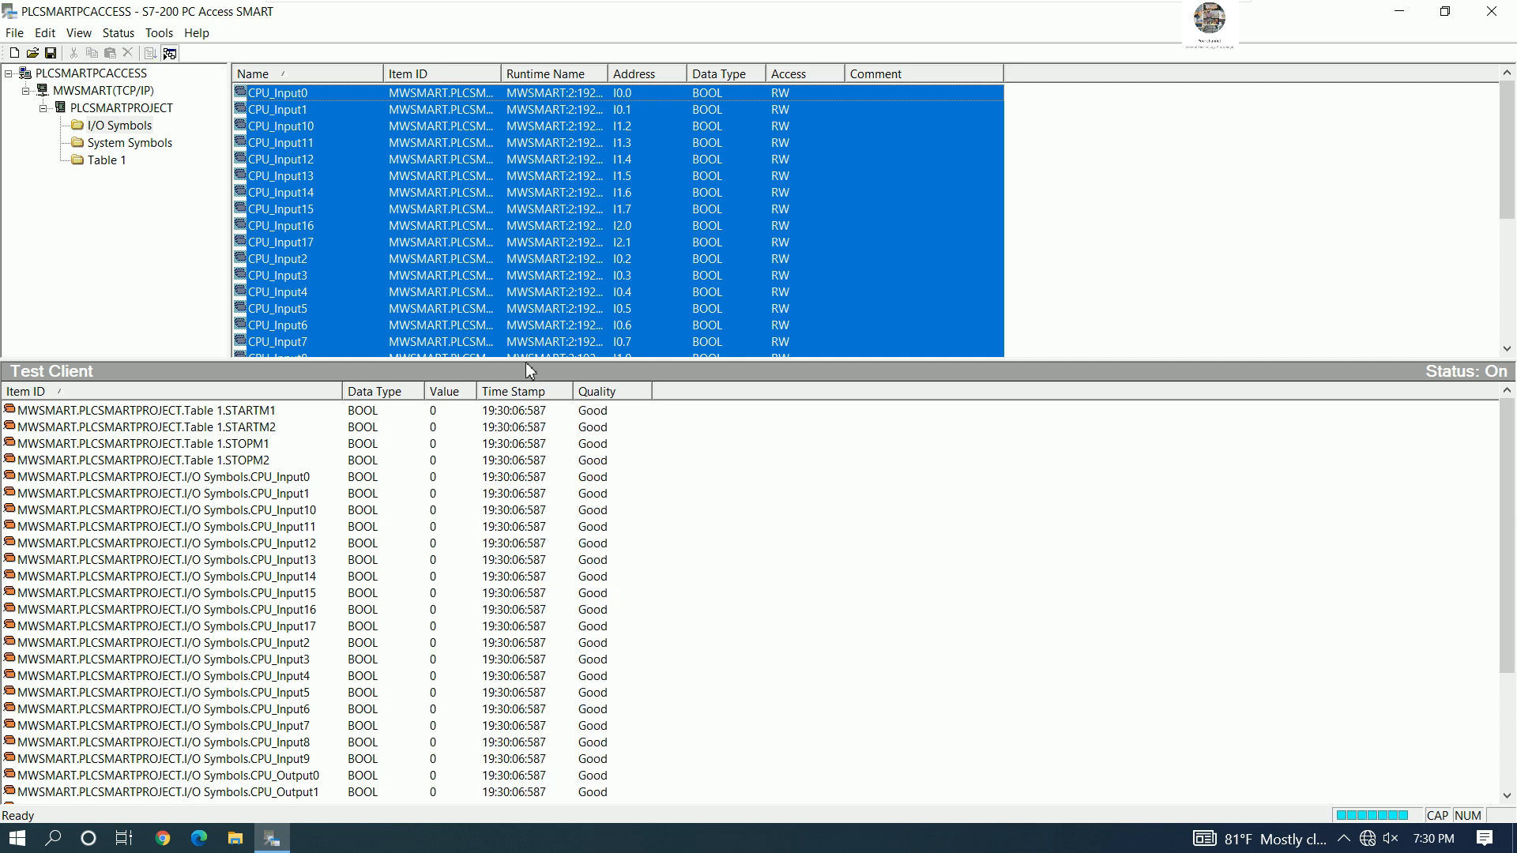
drag(529, 371, 552, 254)
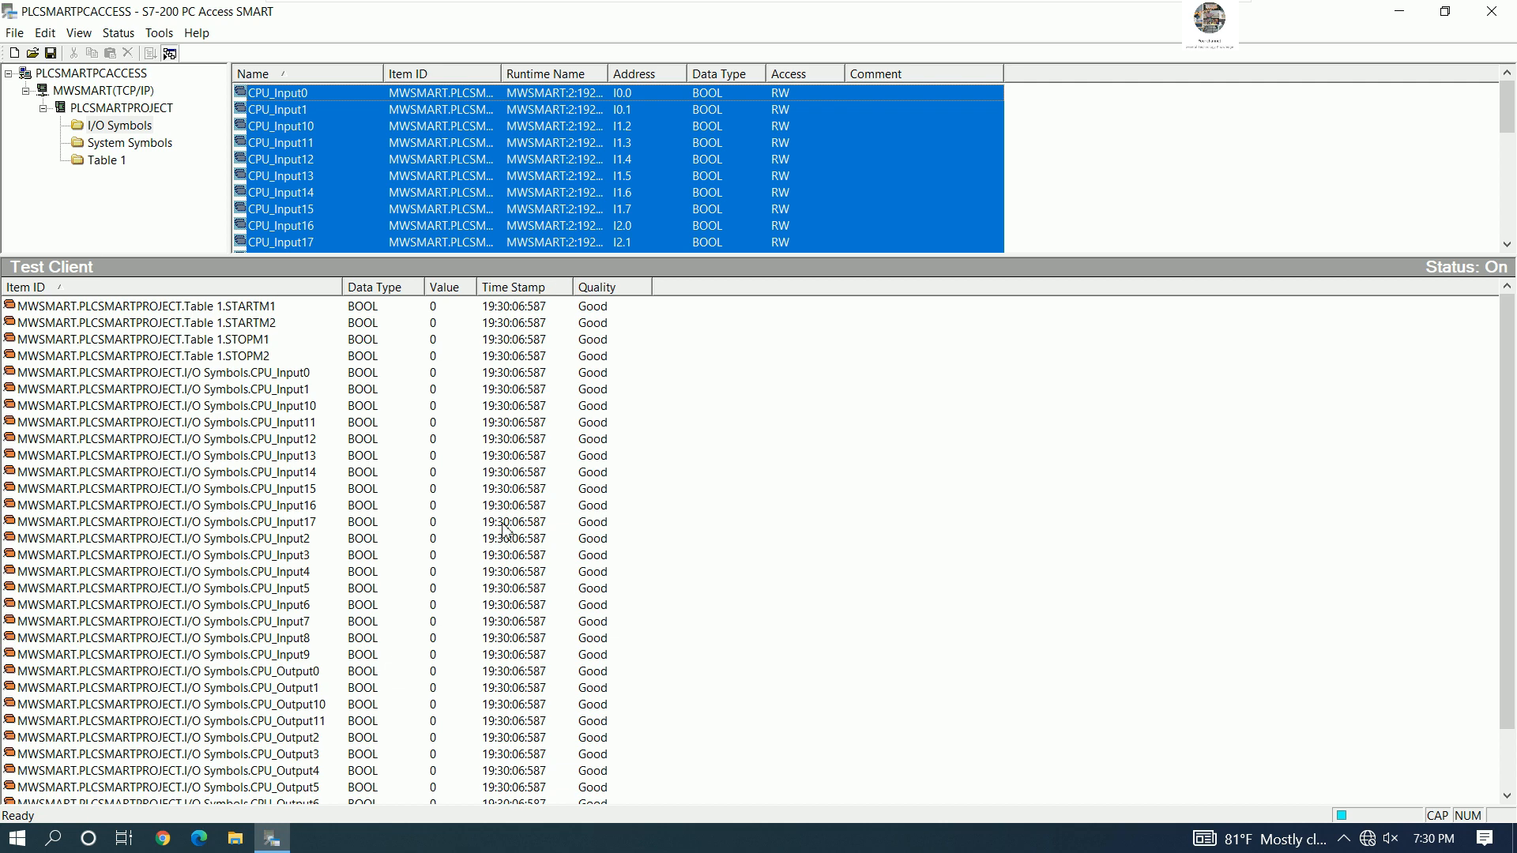
click(254, 474)
scroll(309, 467, down, 1)
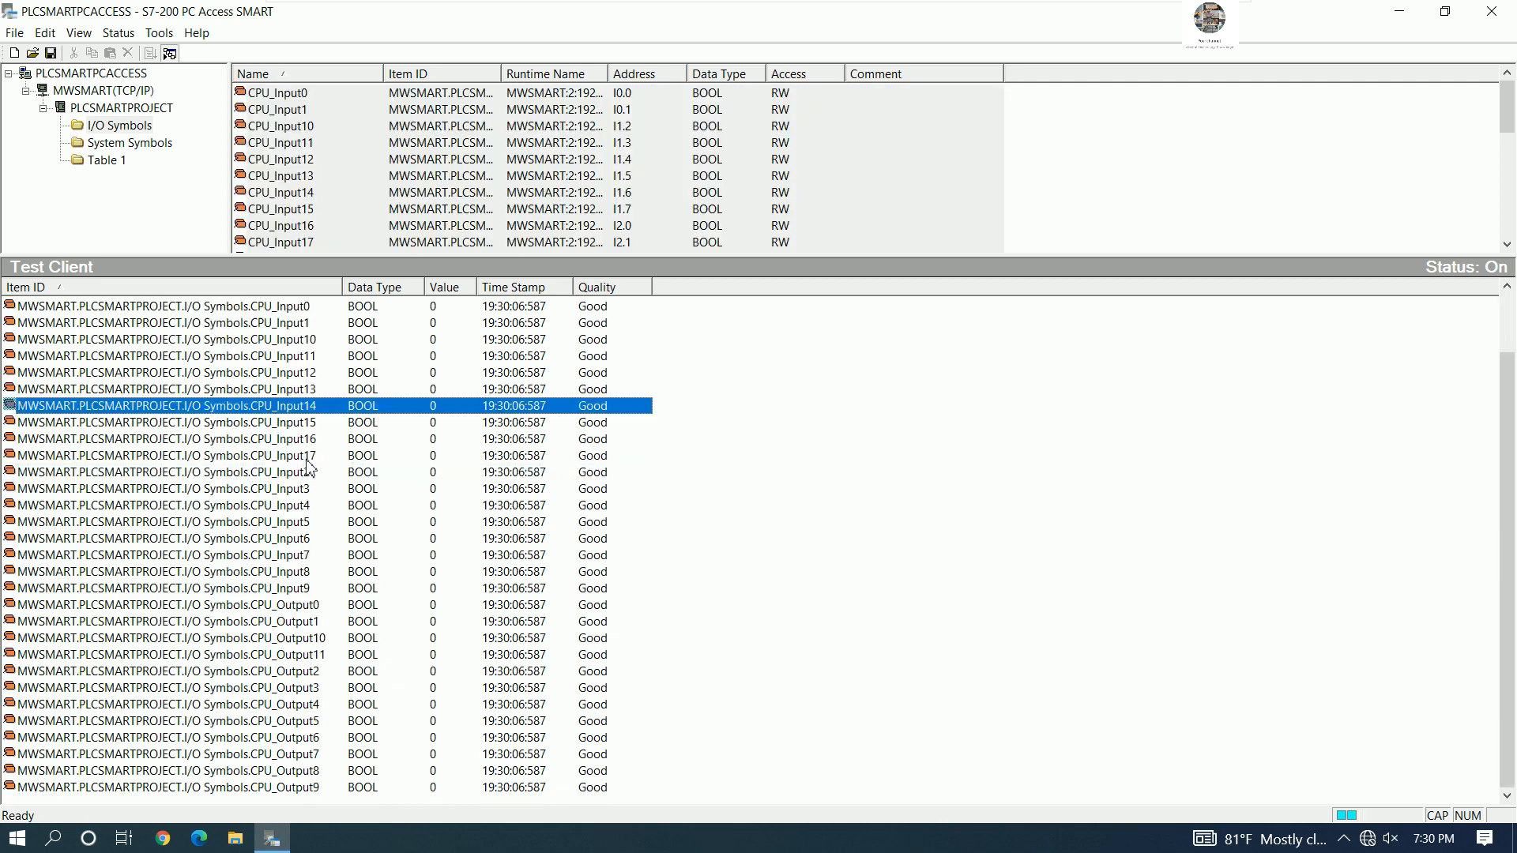
scroll(308, 468, up, 1)
scroll(310, 468, down, 1)
scroll(442, 553, up, 1)
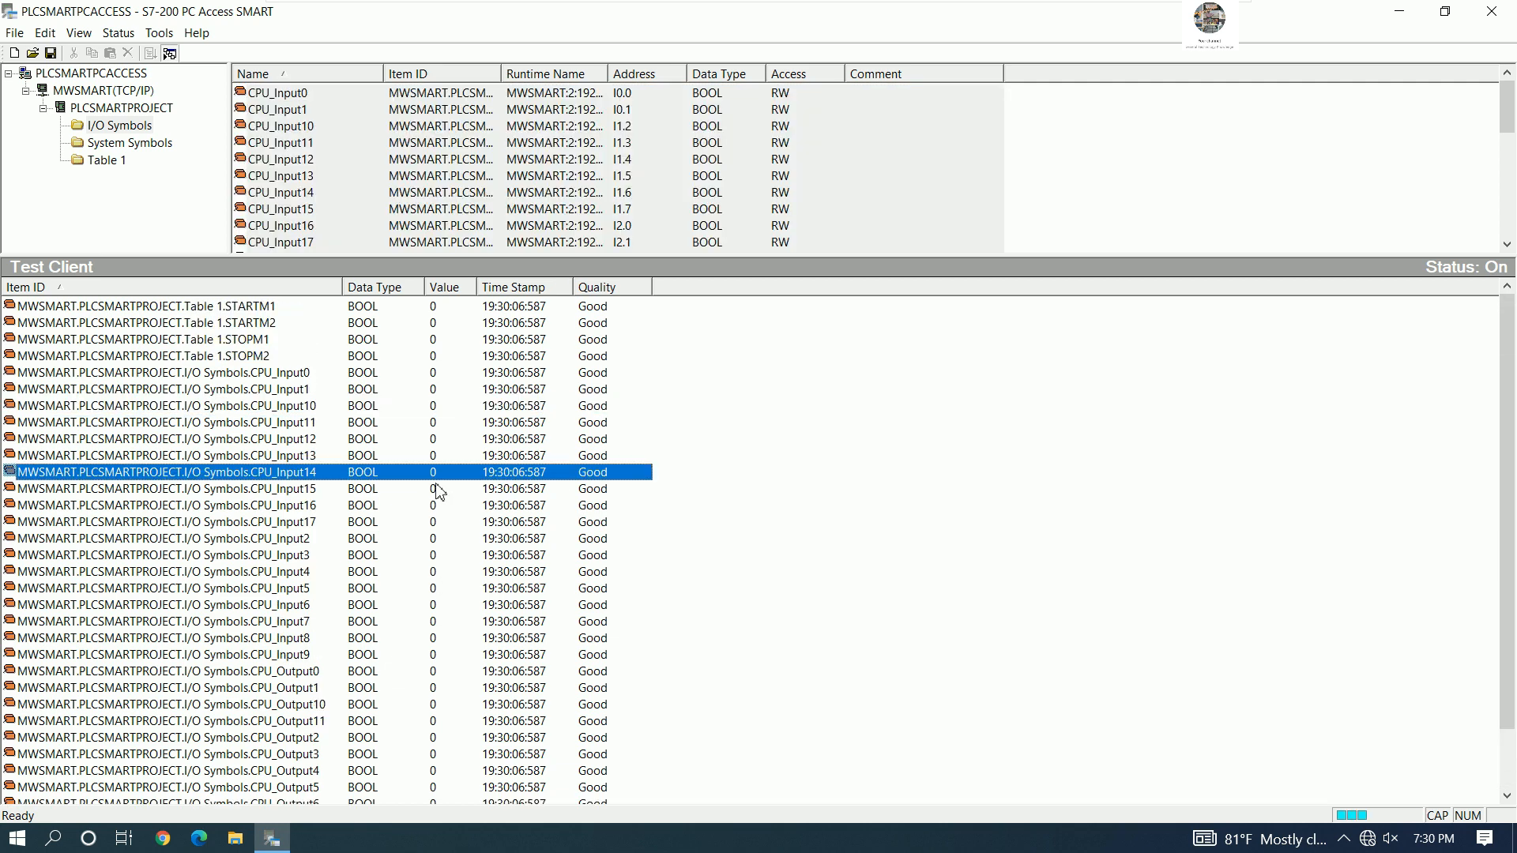
- Stop the Test Client and add all System Symbols of PLCSMARTPROJECT to it
click(388, 287)
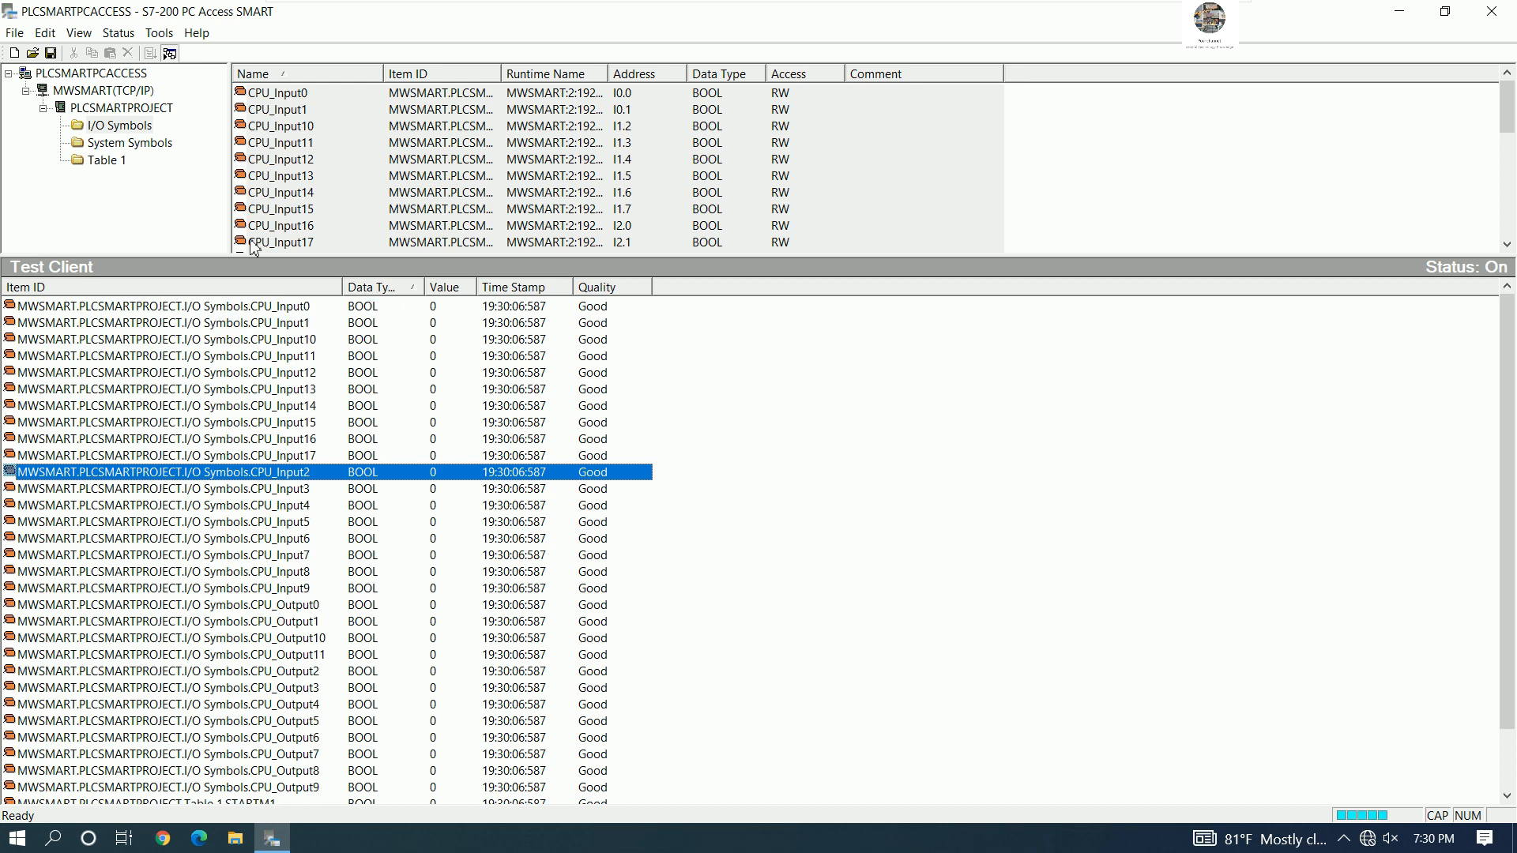
click(130, 144)
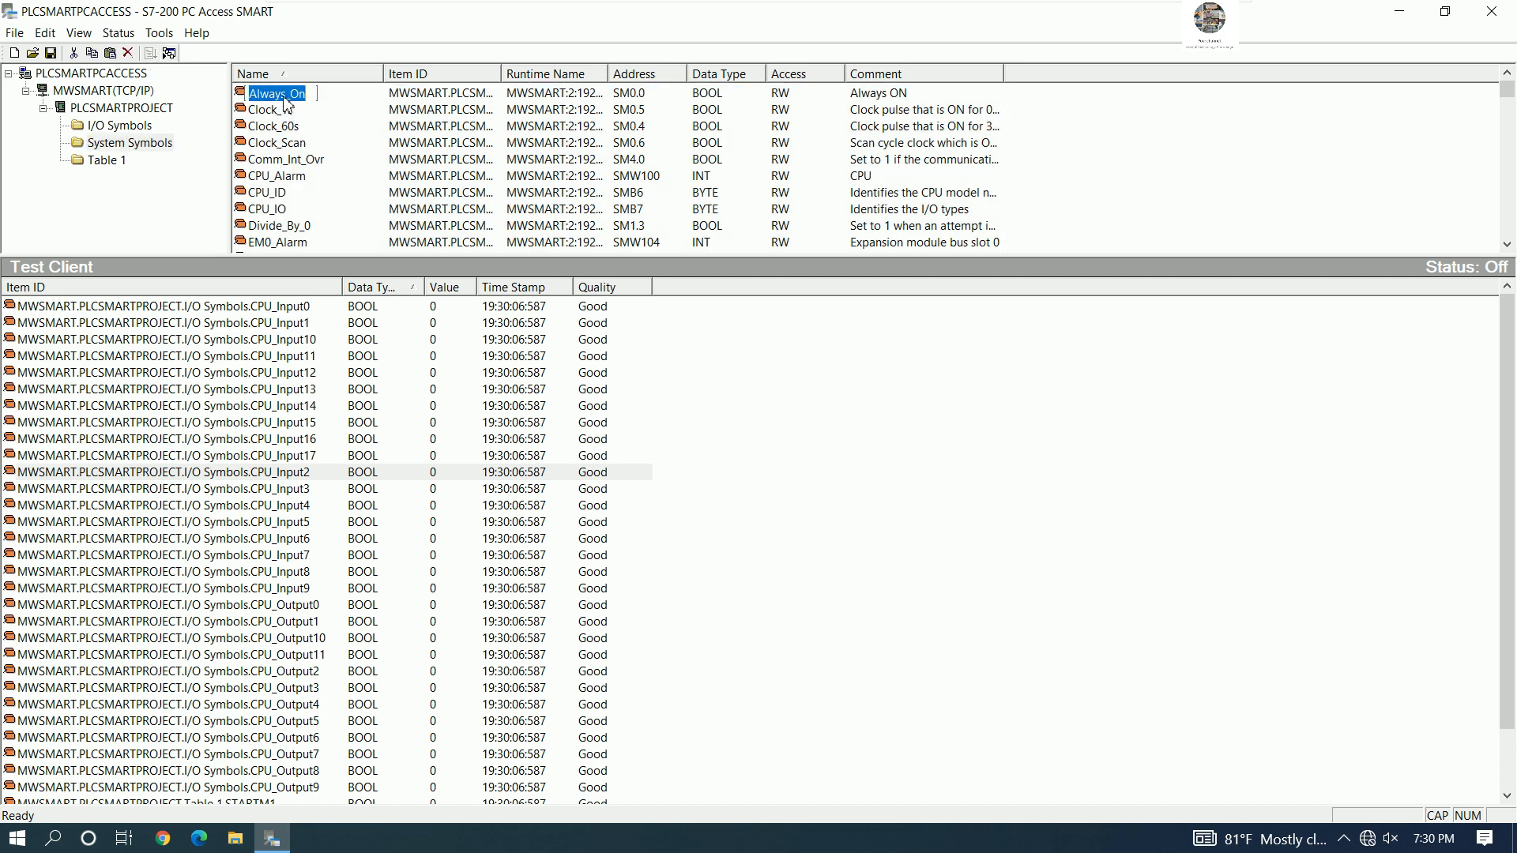
click(301, 128)
click(300, 112)
click(303, 96)
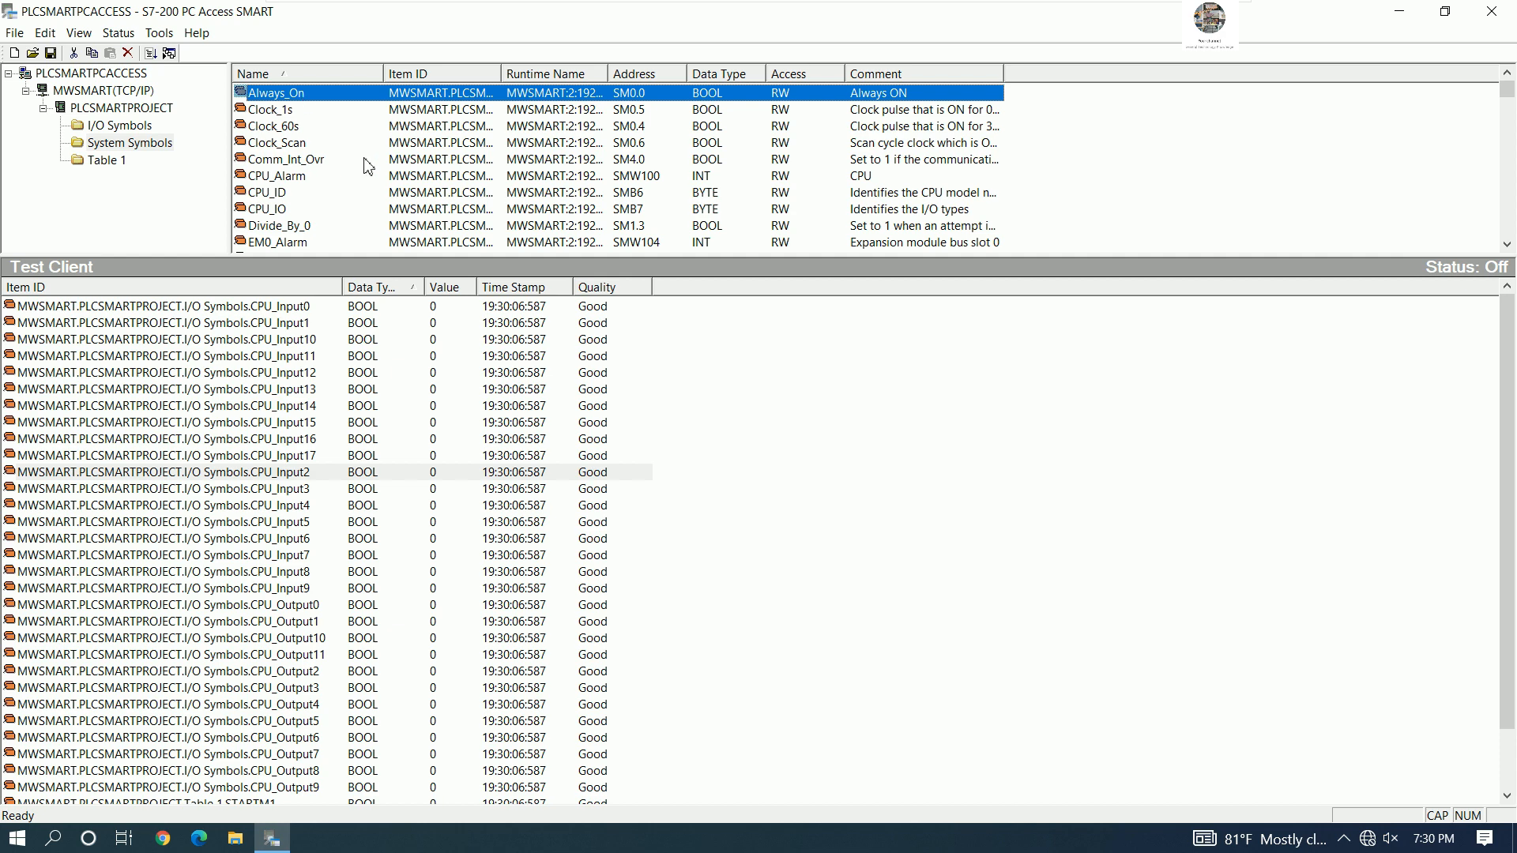
key(ctrl+a)
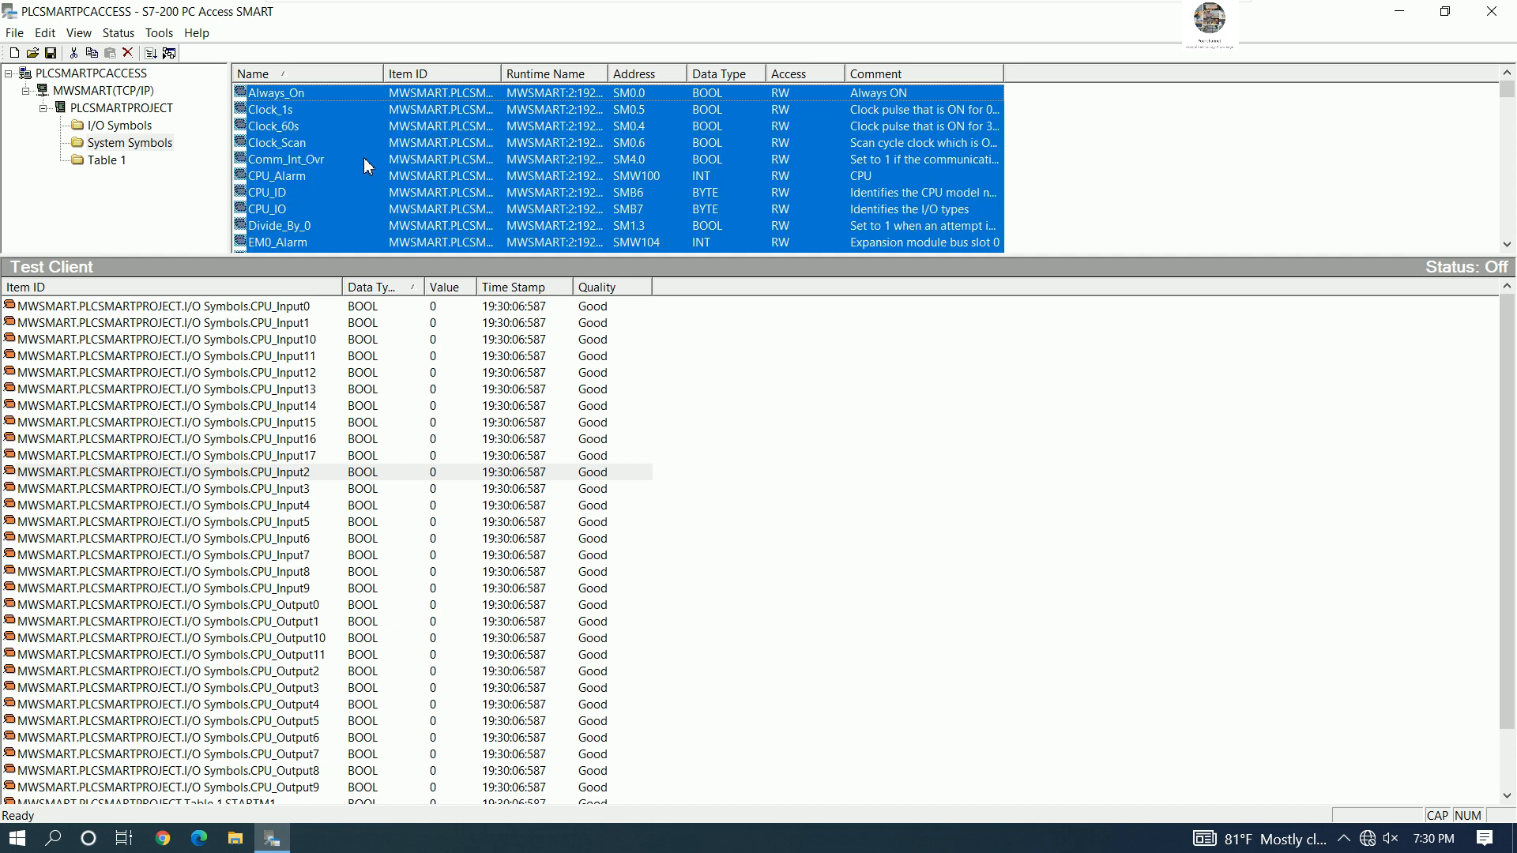
click(151, 53)
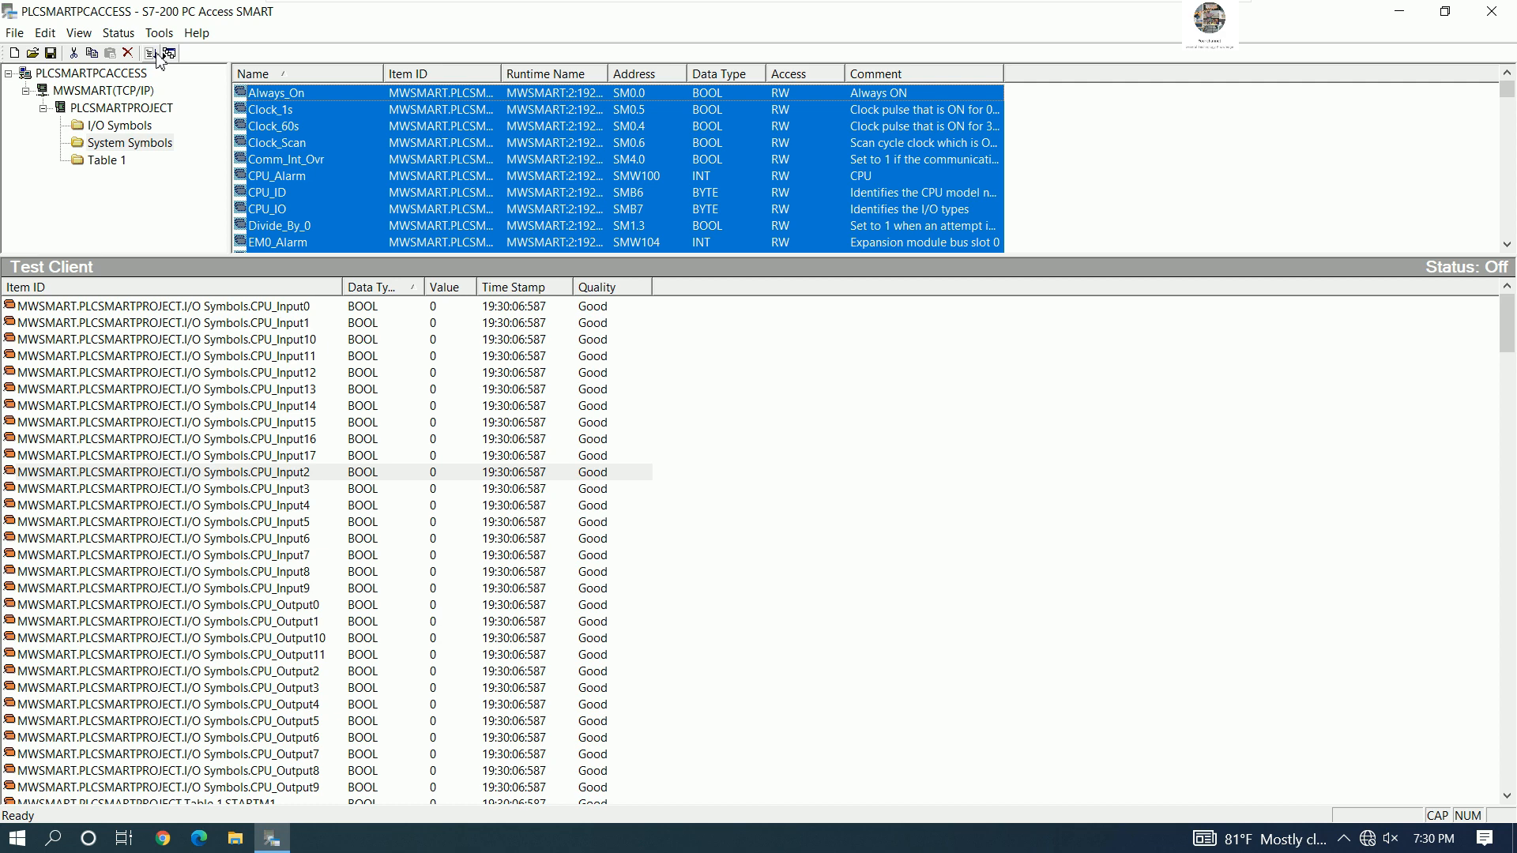
- Fit the Test Client's Item ID column to the full names and start the client to read the System Symbols
click(354, 408)
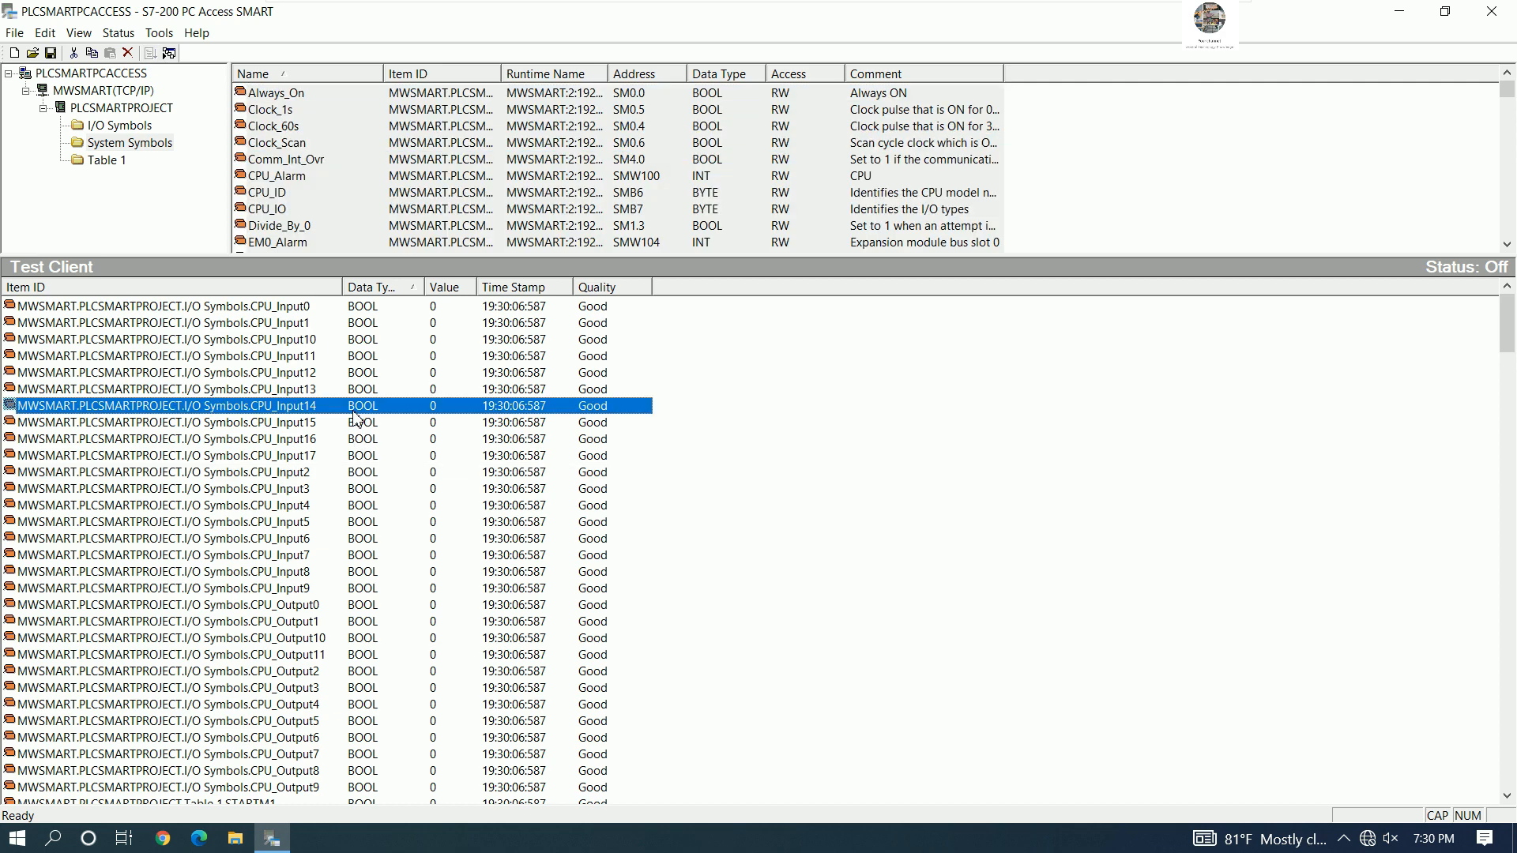
scroll(680, 498, down, 20)
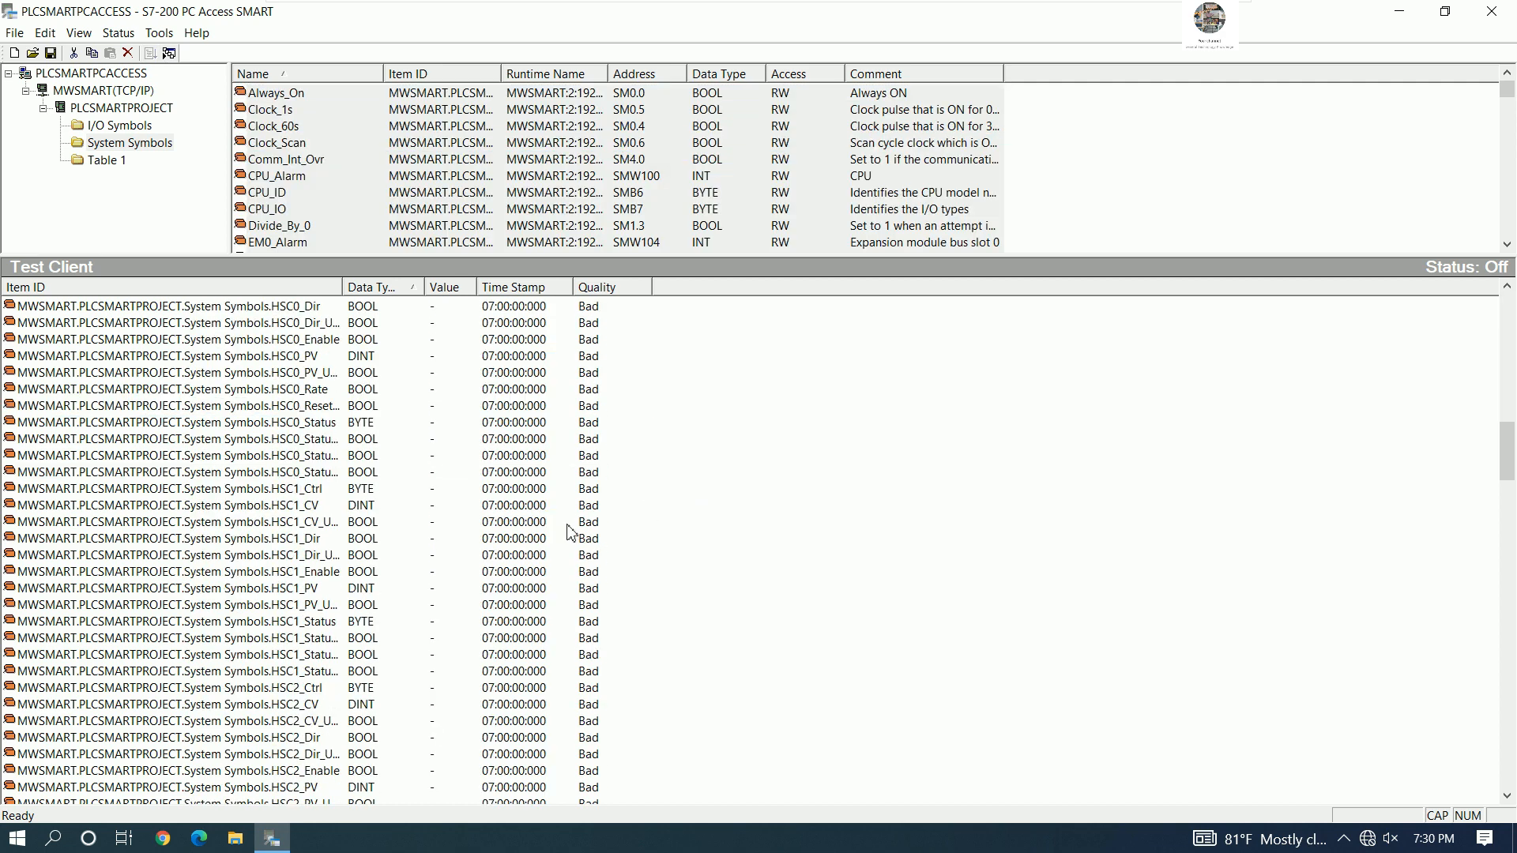
double_click(343, 287)
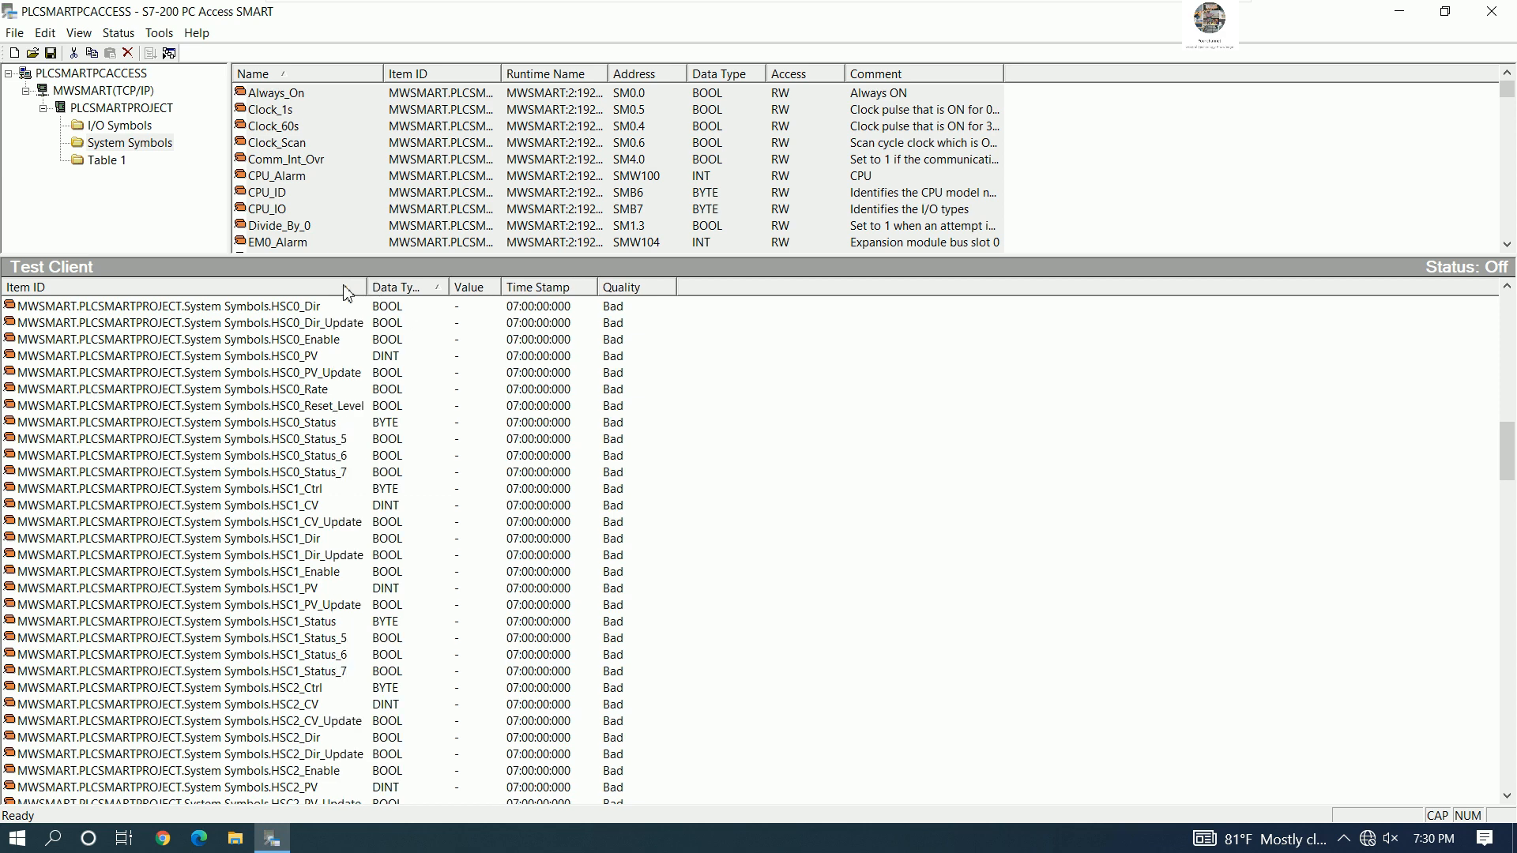
drag(266, 259, 273, 383)
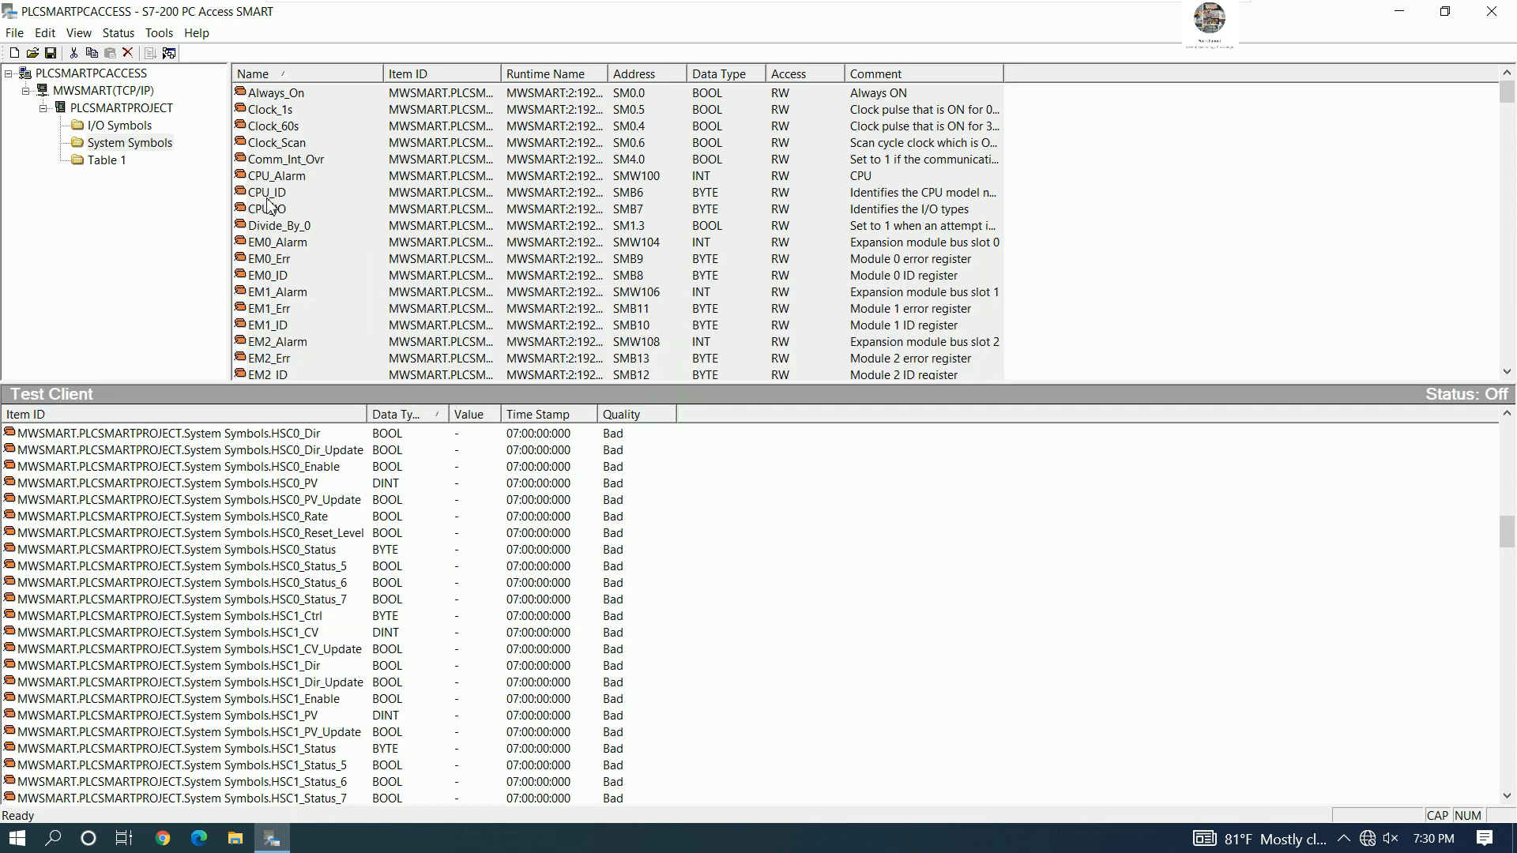
click(169, 53)
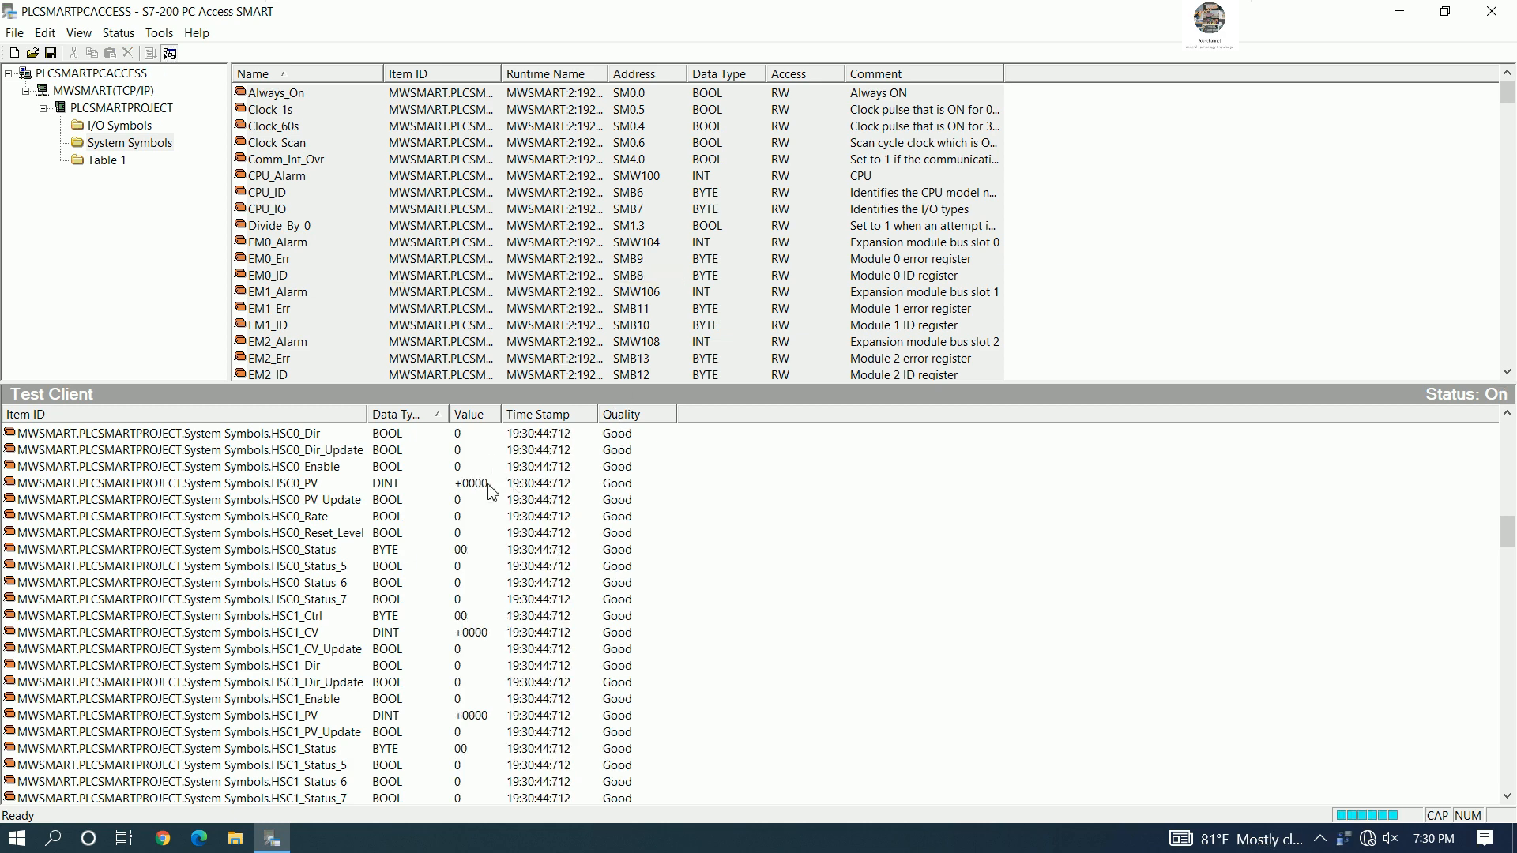
- Sort the Test Client items by time stamp and examine the value and quality of the system, motor command and I/O symbols
scroll(492, 442, up, 5)
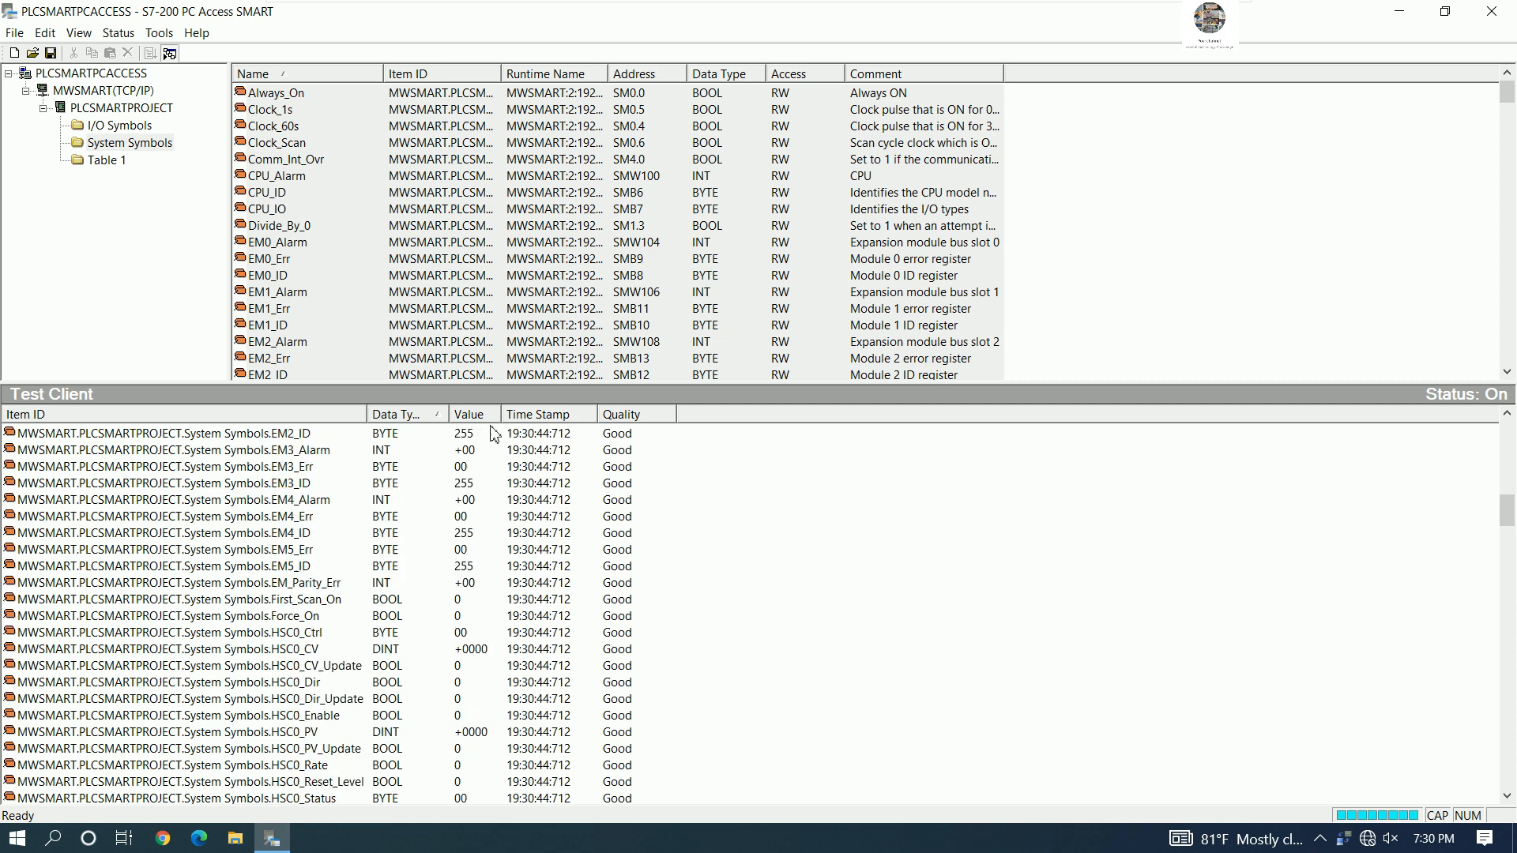
click(407, 419)
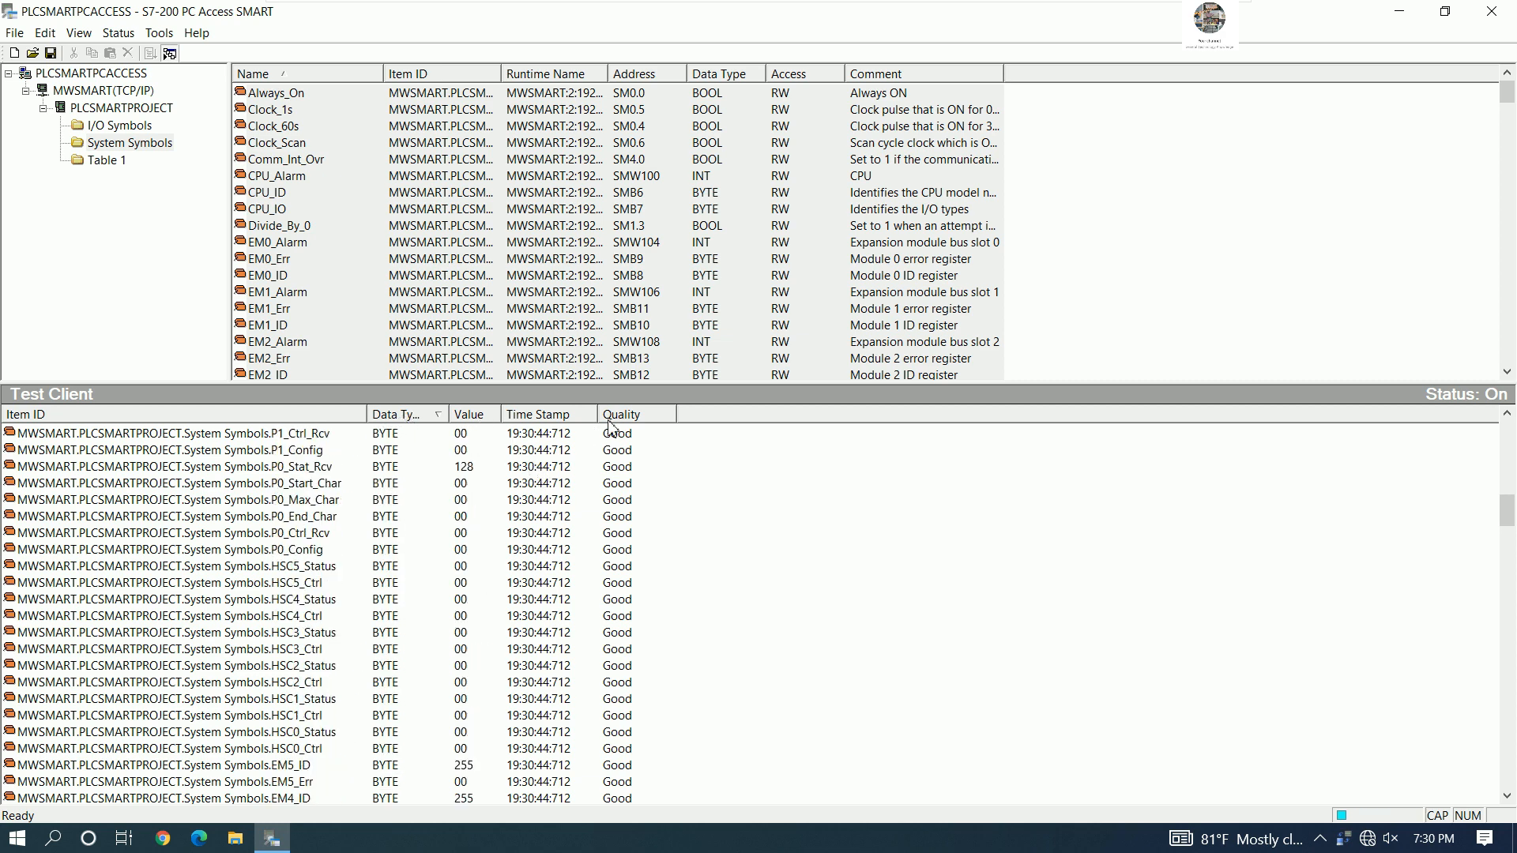
click(528, 423)
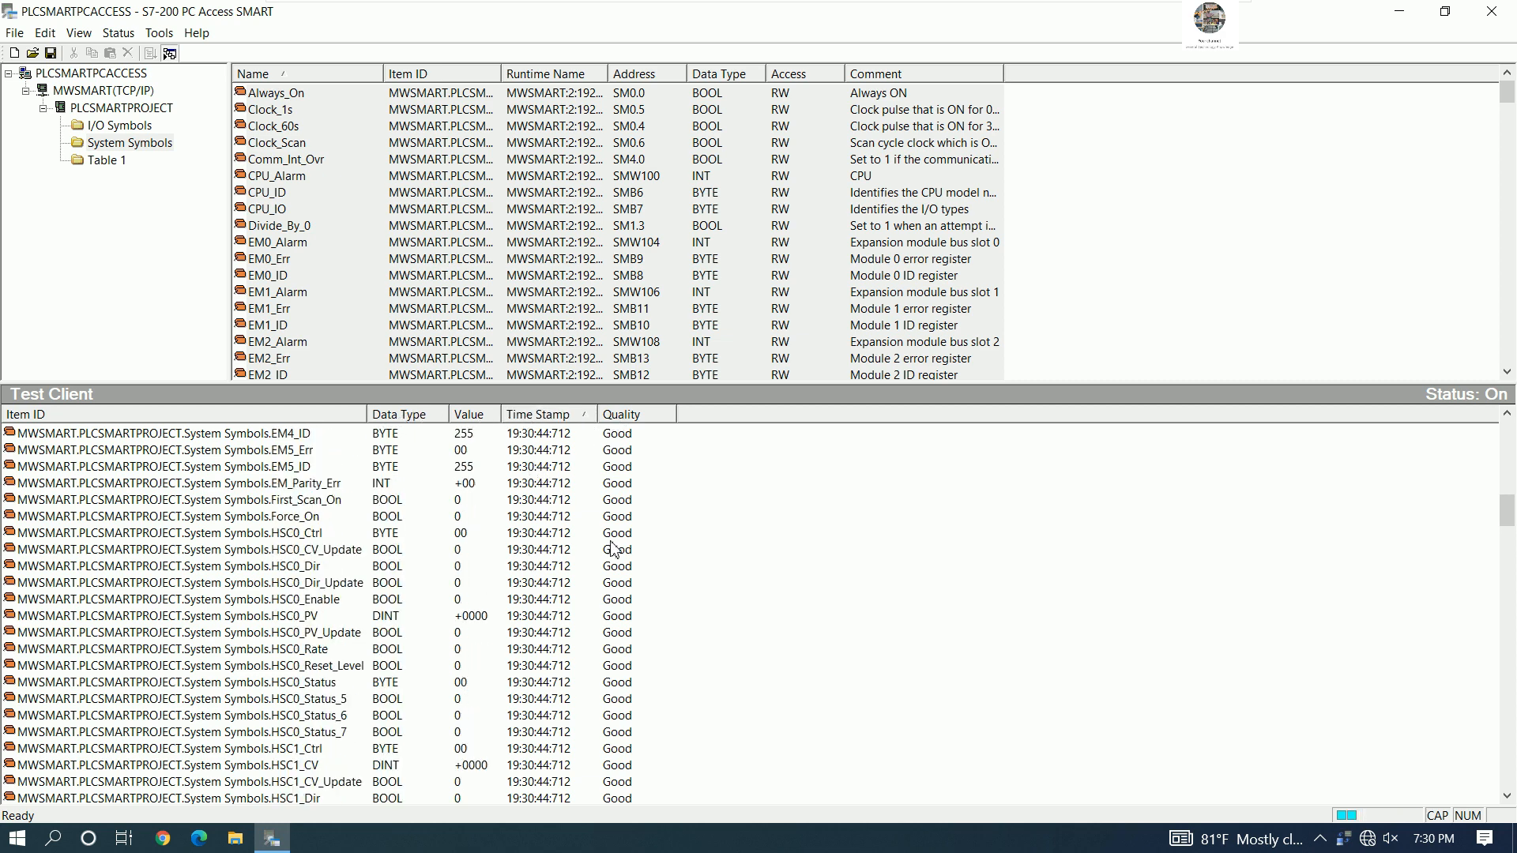
drag(538, 388, 538, 253)
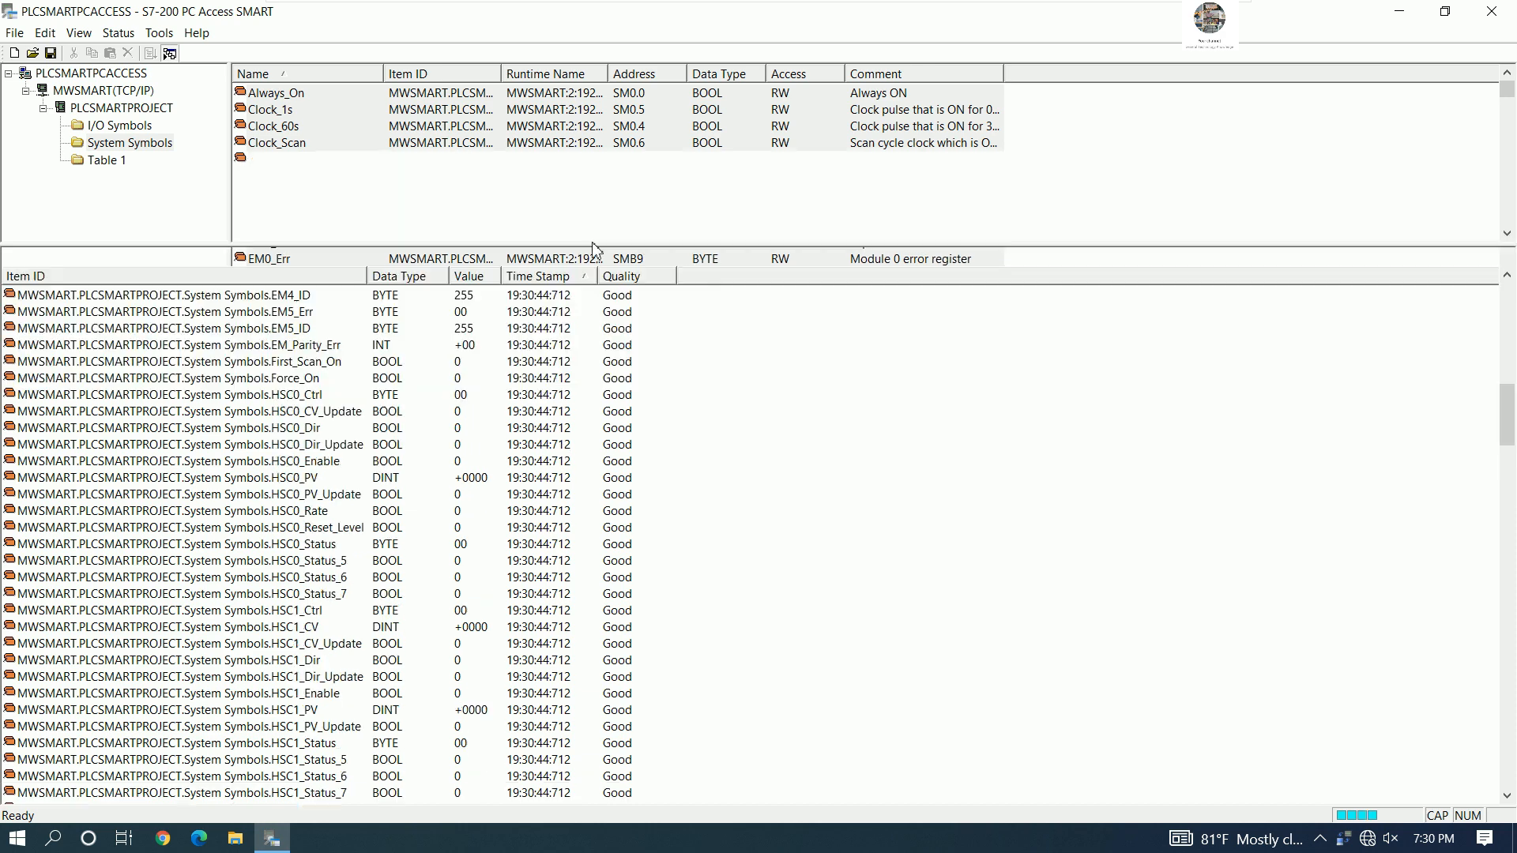
scroll(1509, 510, down, 6)
scroll(1510, 510, down, 10)
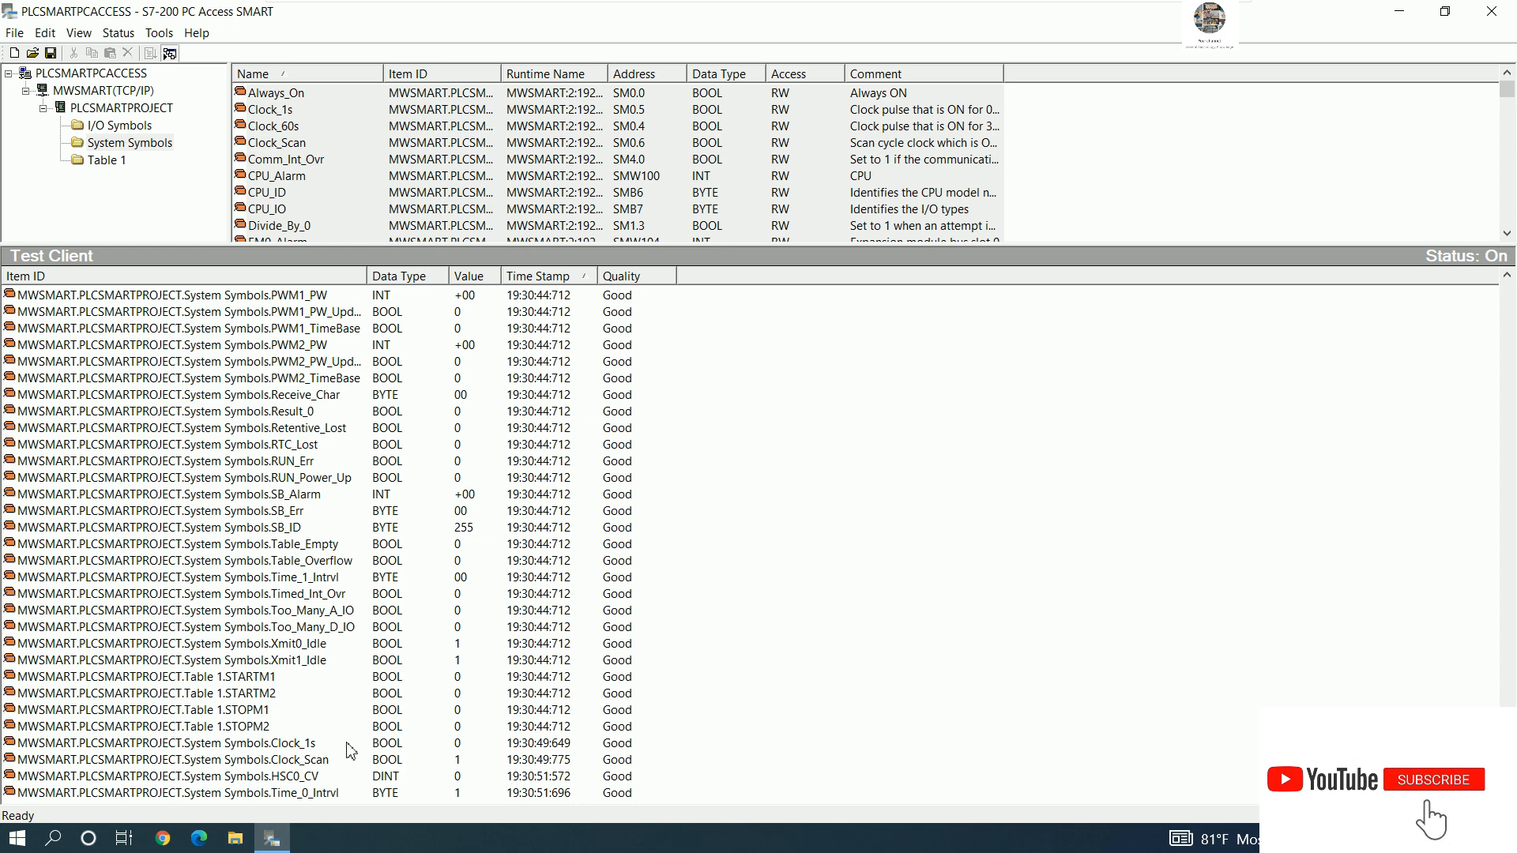
scroll(462, 605, up, 4)
scroll(462, 605, up, 20)
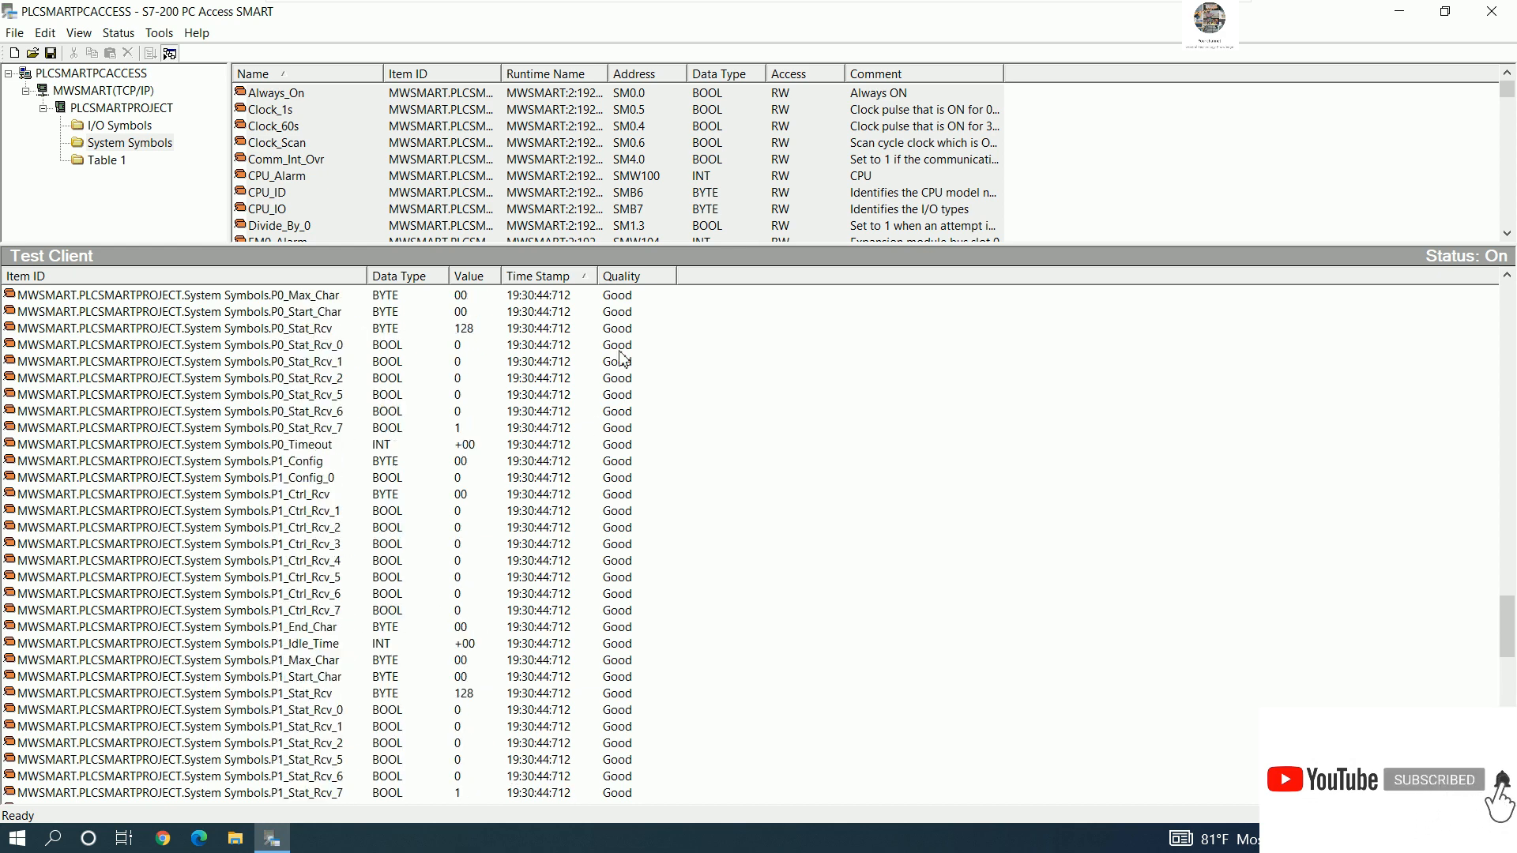
scroll(625, 299, up, 20)
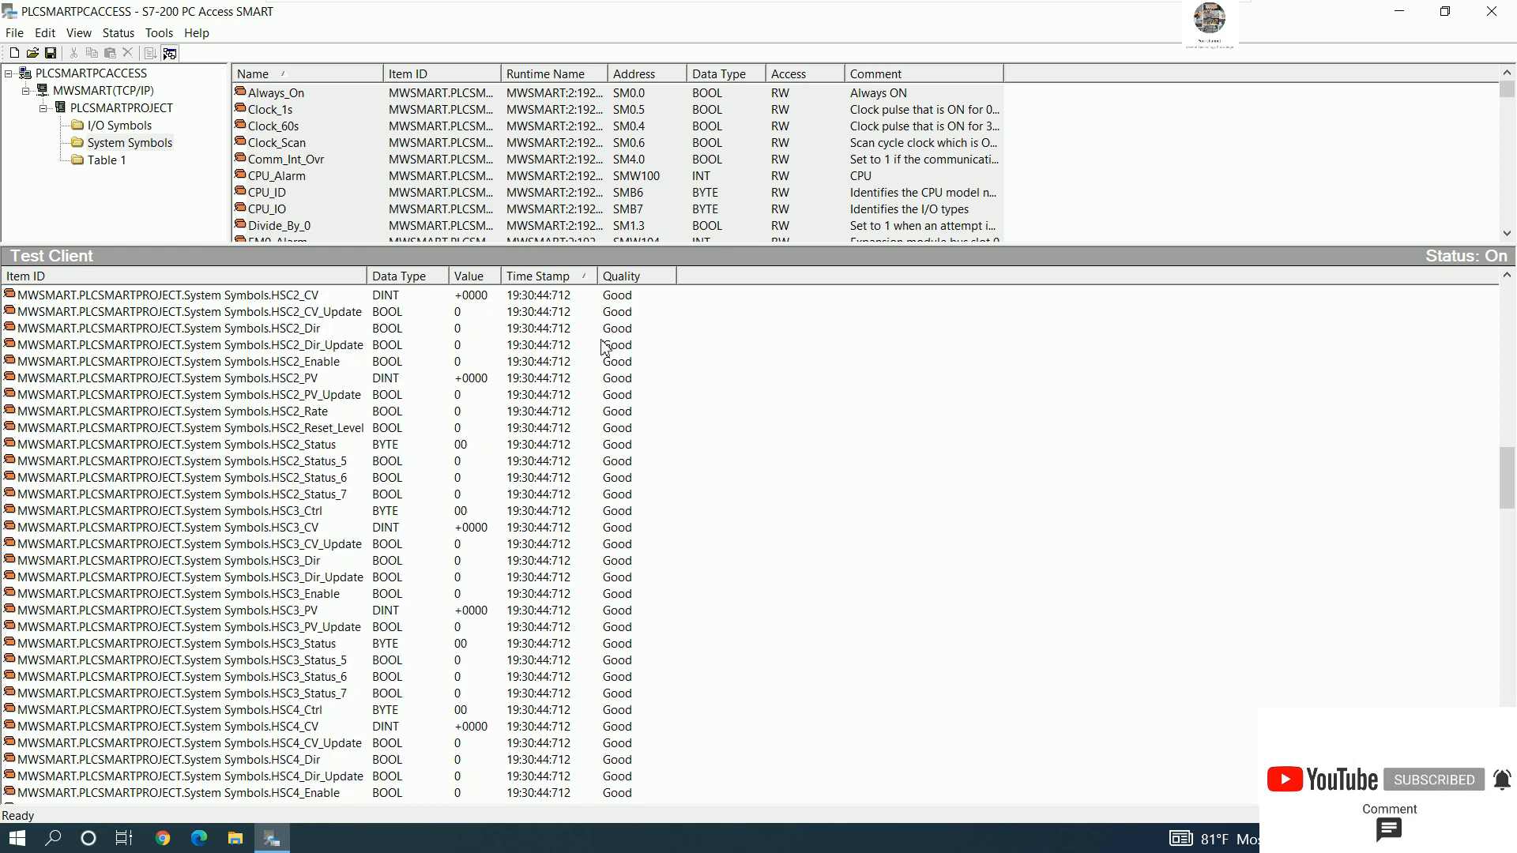
scroll(605, 344, up, 9)
click(605, 311)
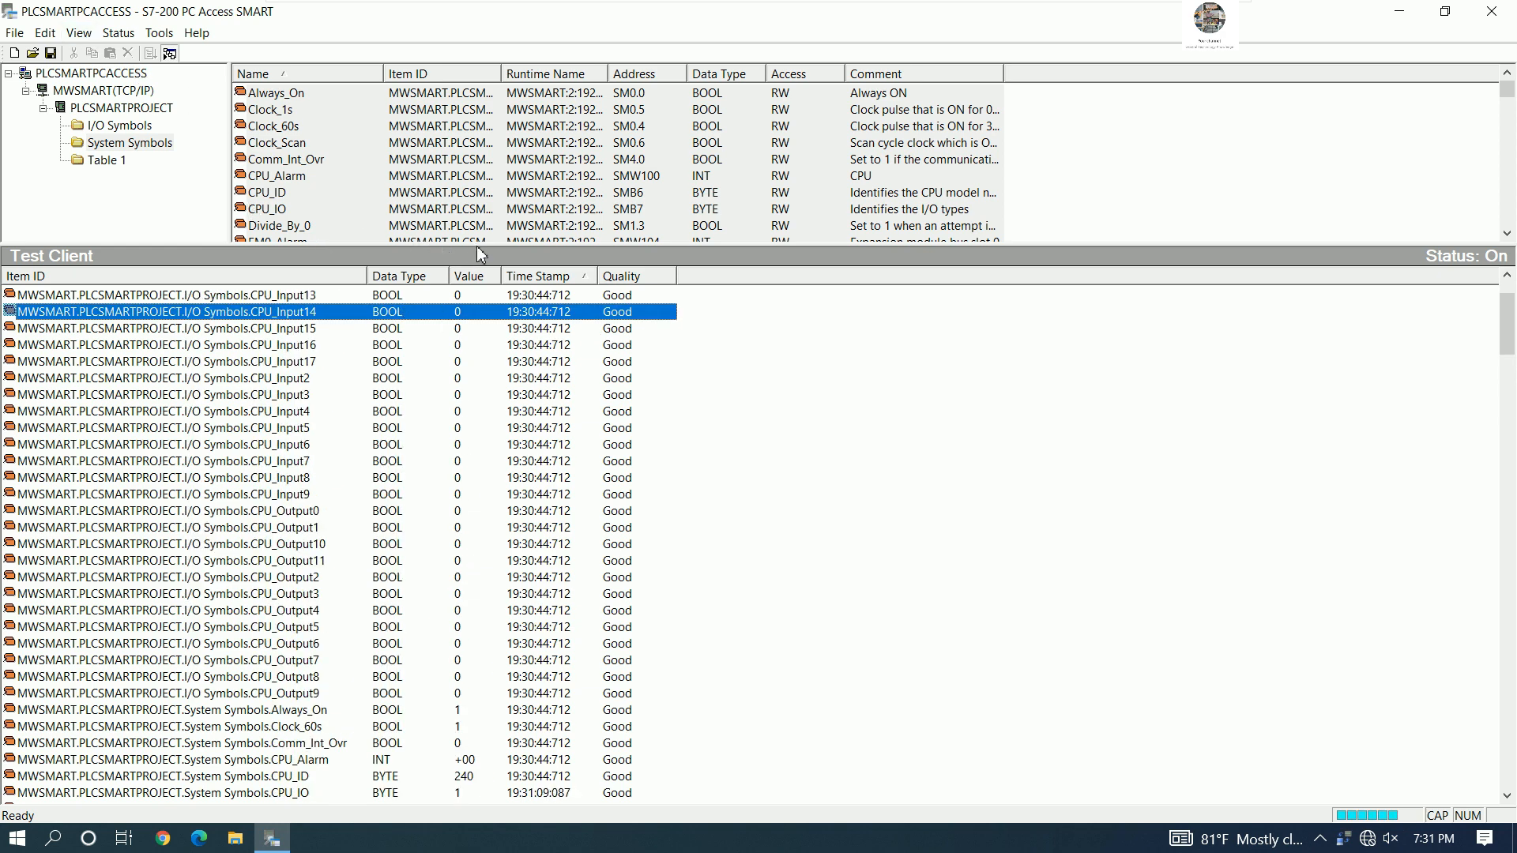
drag(472, 248, 512, 506)
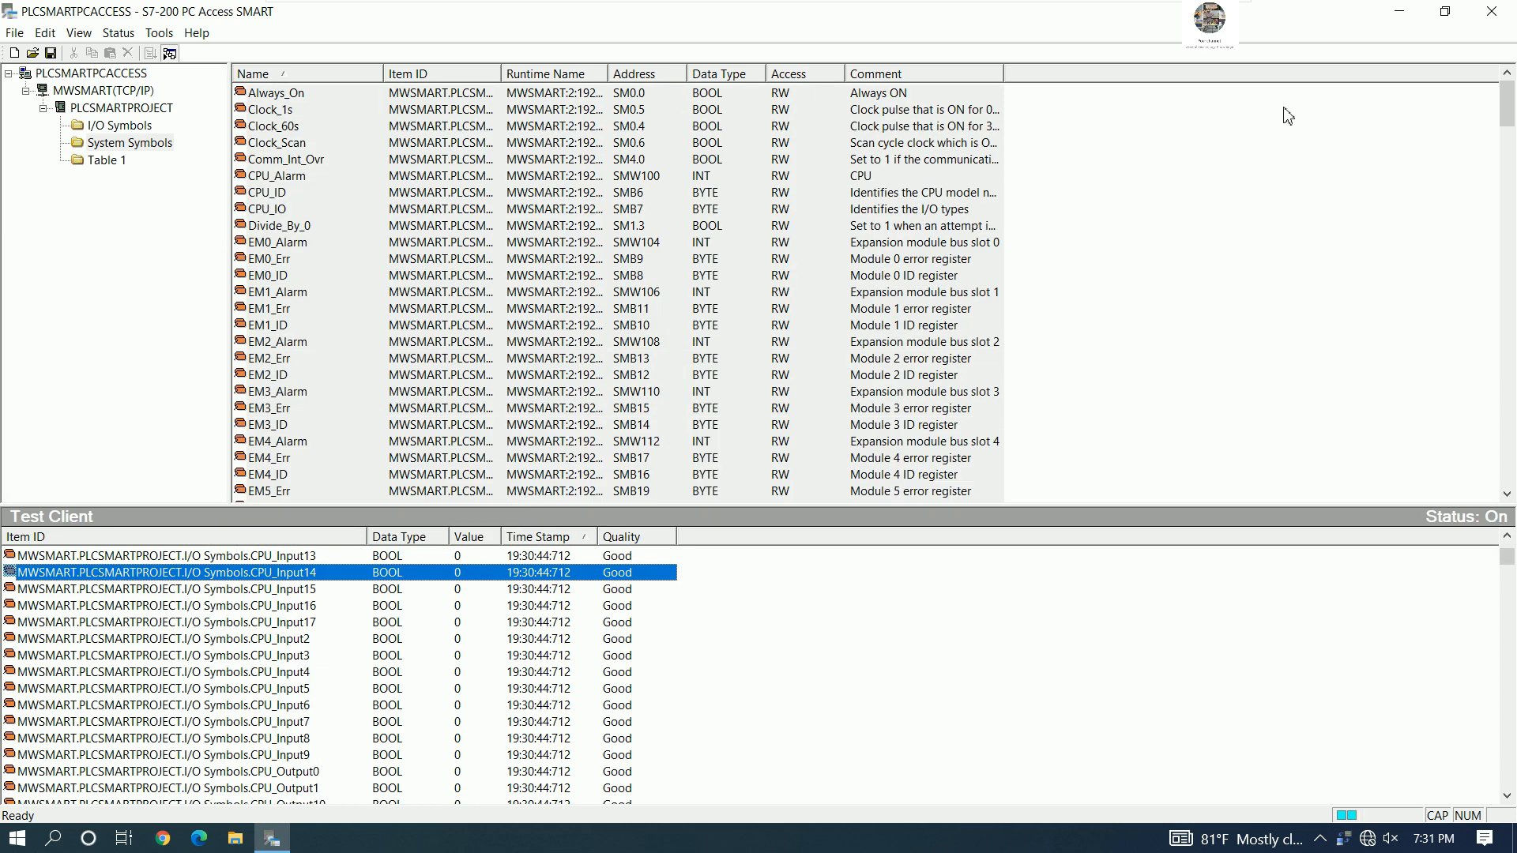
- Minimize S7-200 PC Access SMART and open PLCSMARTPROJECT from the Link WinCC Explorer to PLC S7-200 Smart folder in STEP 7-Micro/WIN SMART
click(1395, 11)
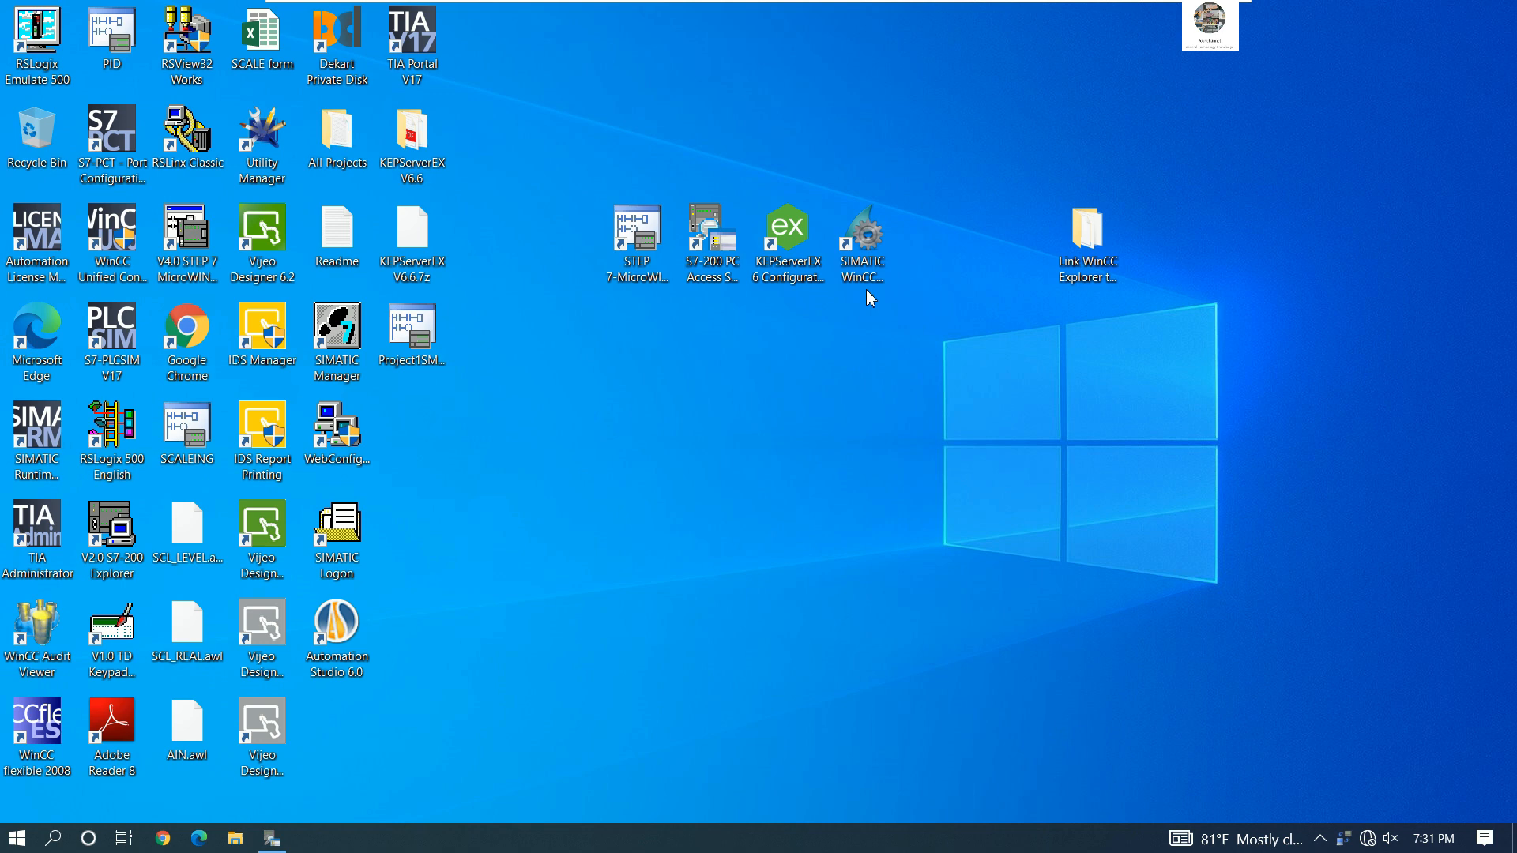
right_click(790, 358)
click(826, 418)
click(787, 237)
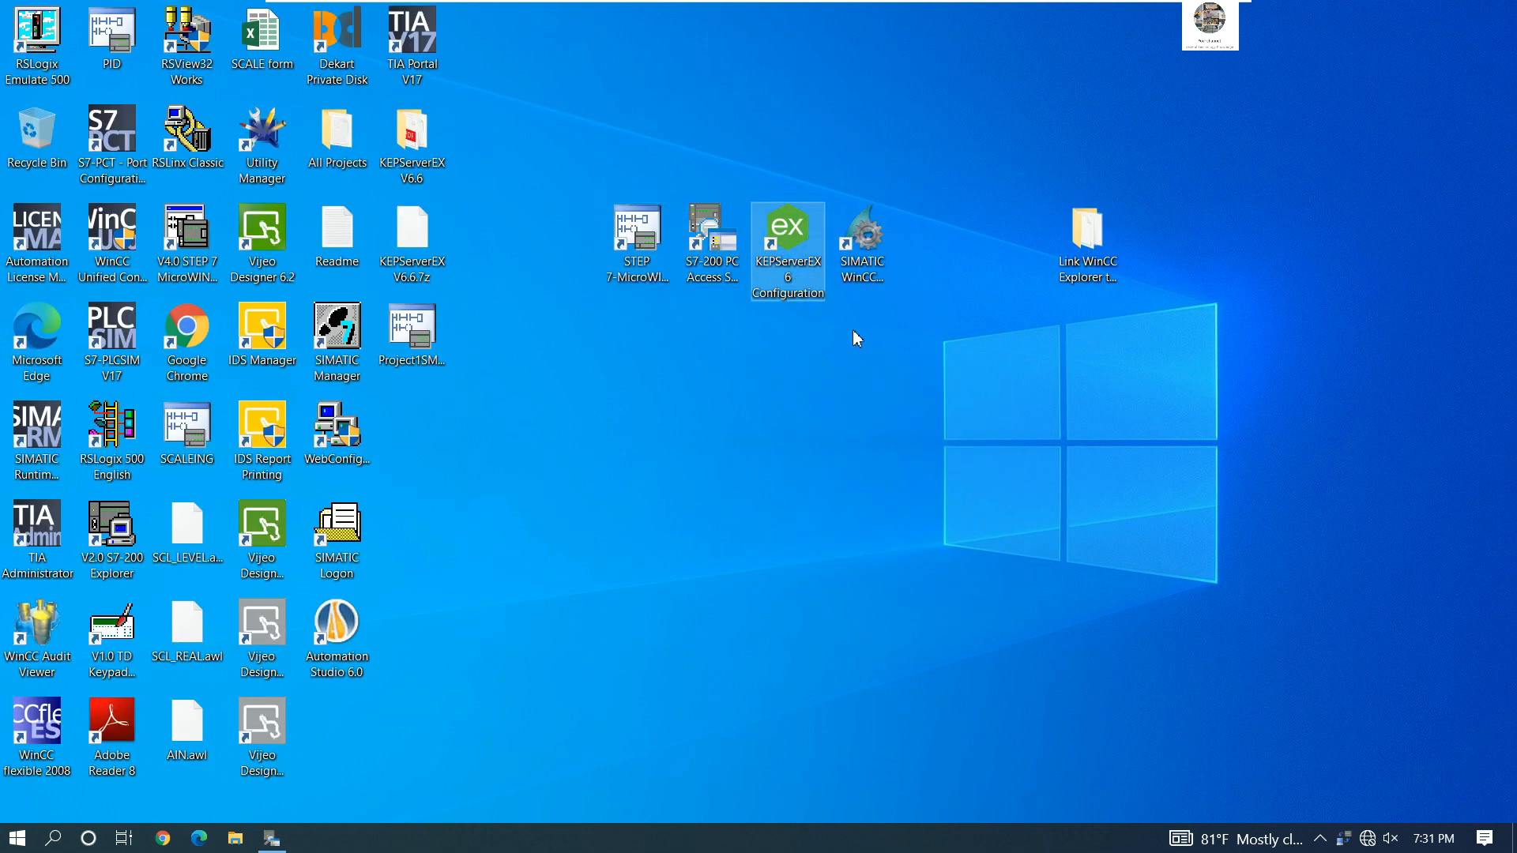
double_click(1095, 253)
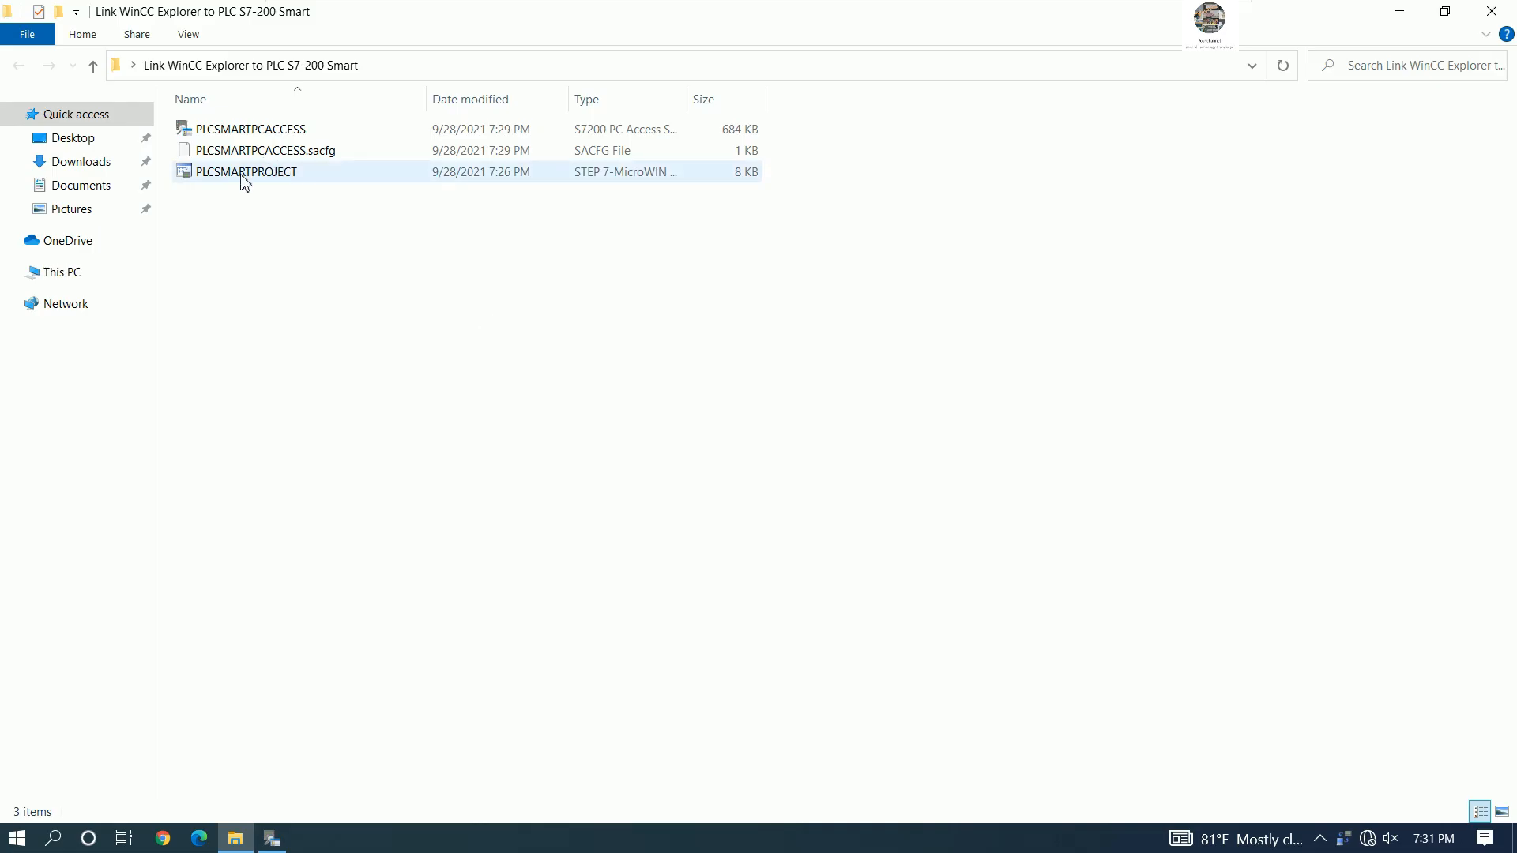
click(244, 181)
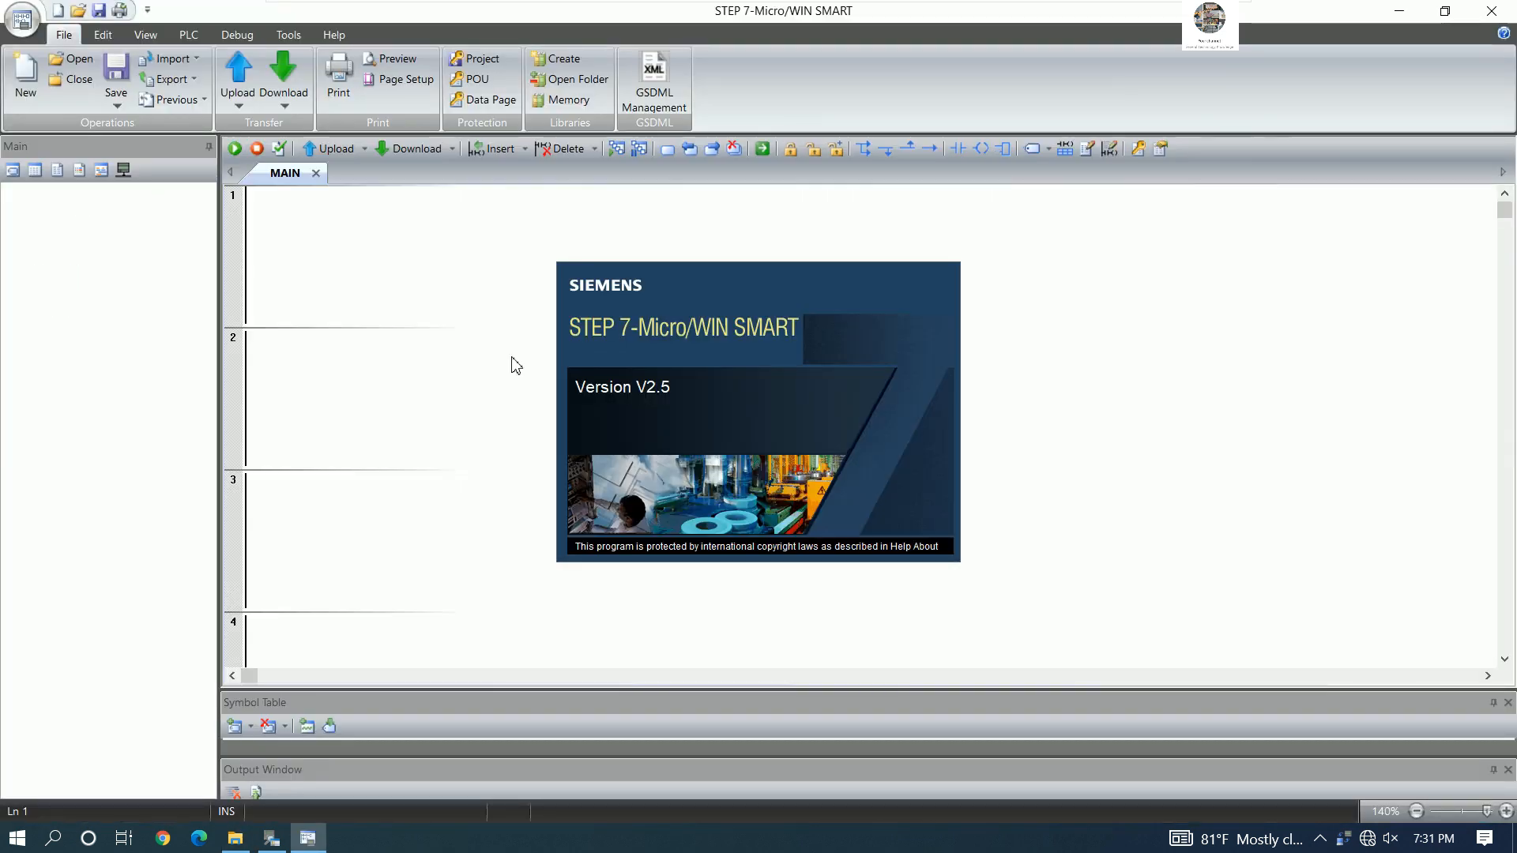
- Find and connect to the CPU at 192.168.0.2, and check the live program status of MAIN in an enlarged ladder editor
click(616, 150)
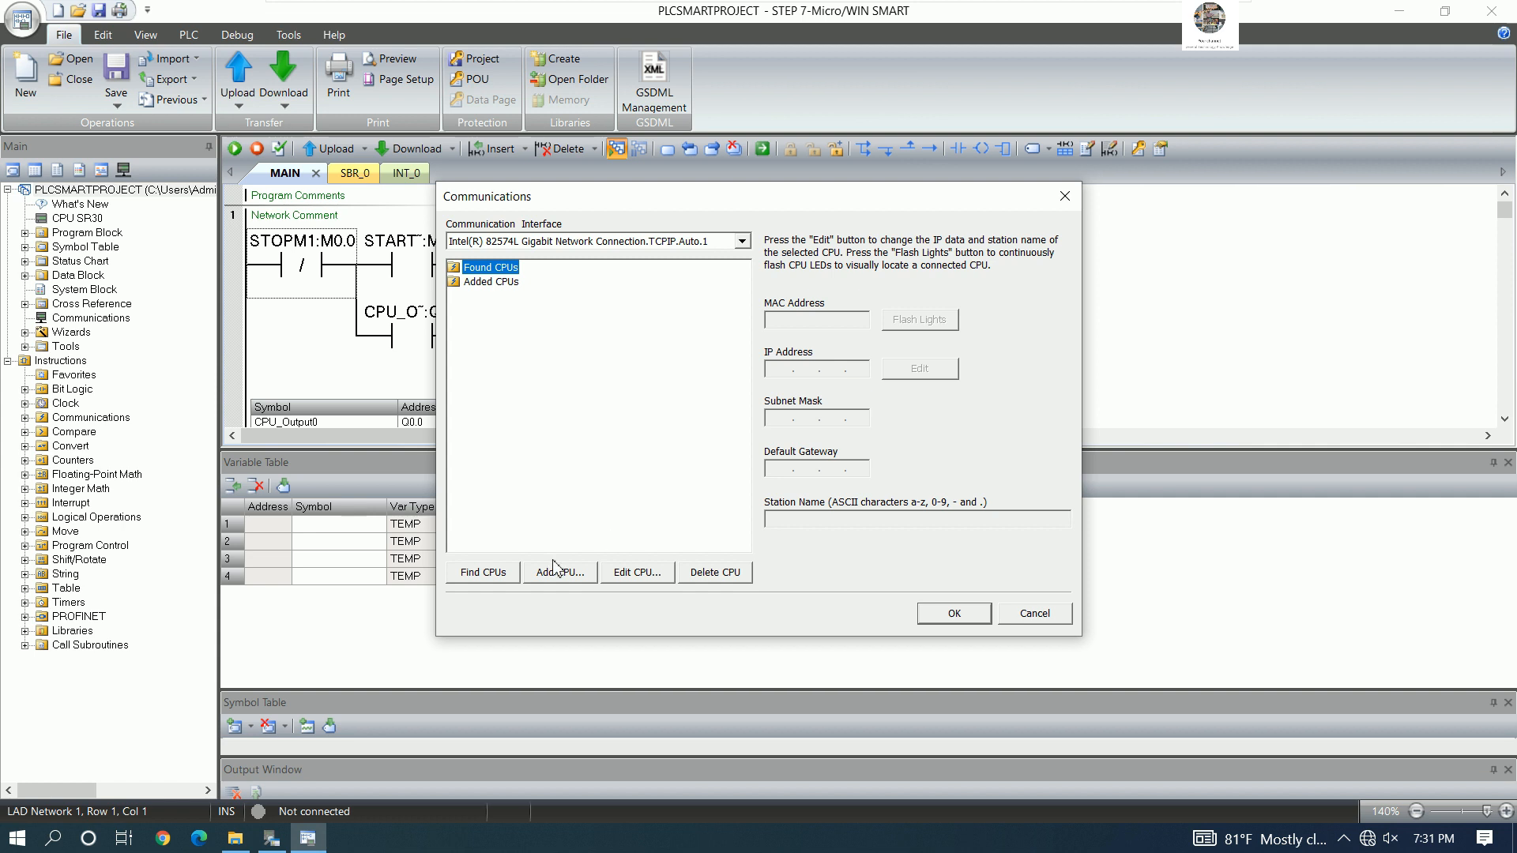
click(490, 572)
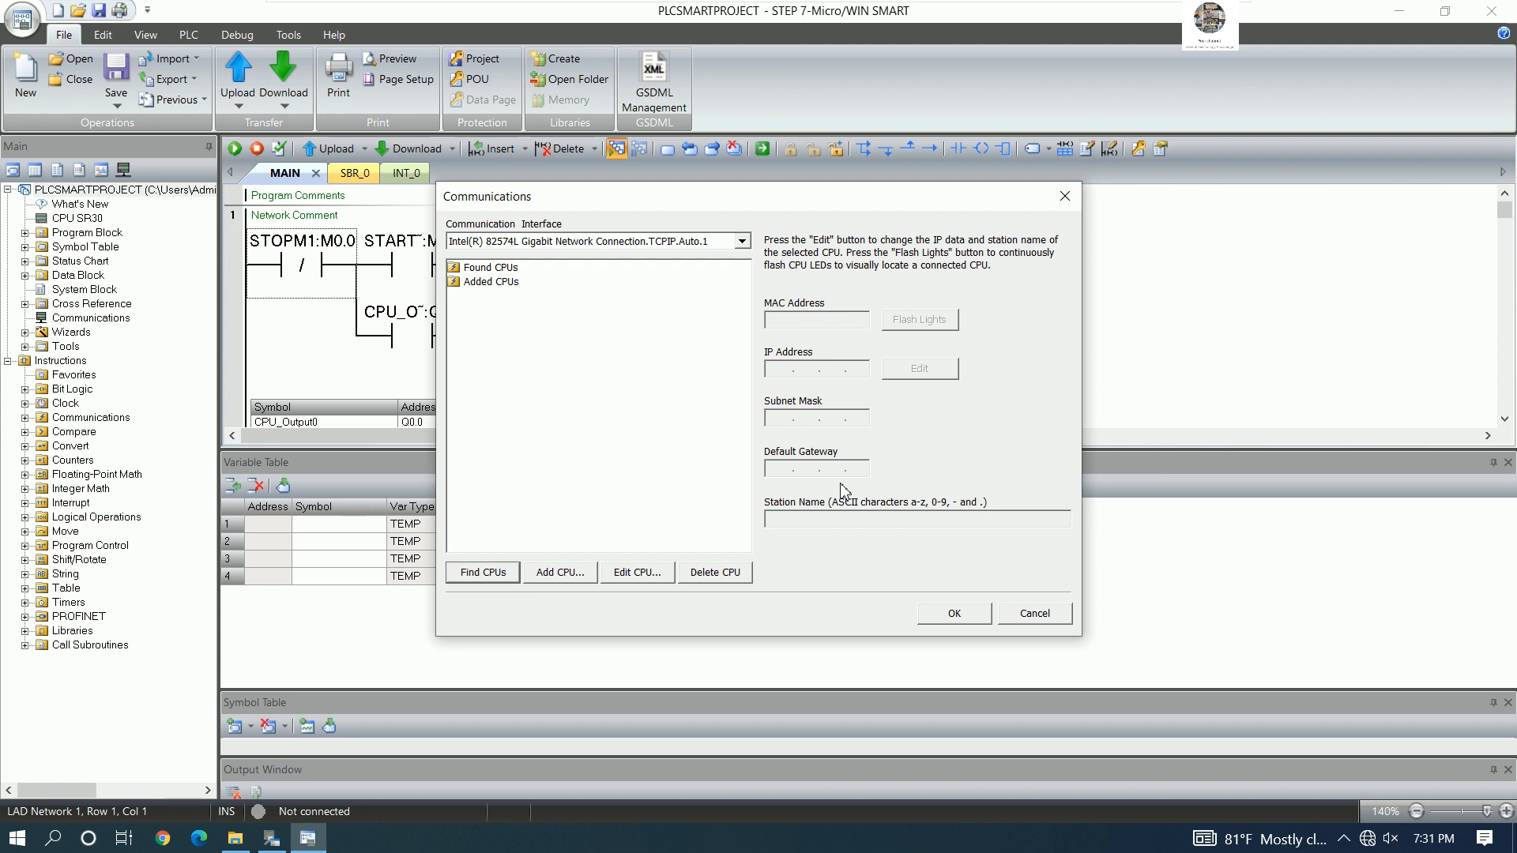
click(953, 613)
drag(856, 450, 869, 671)
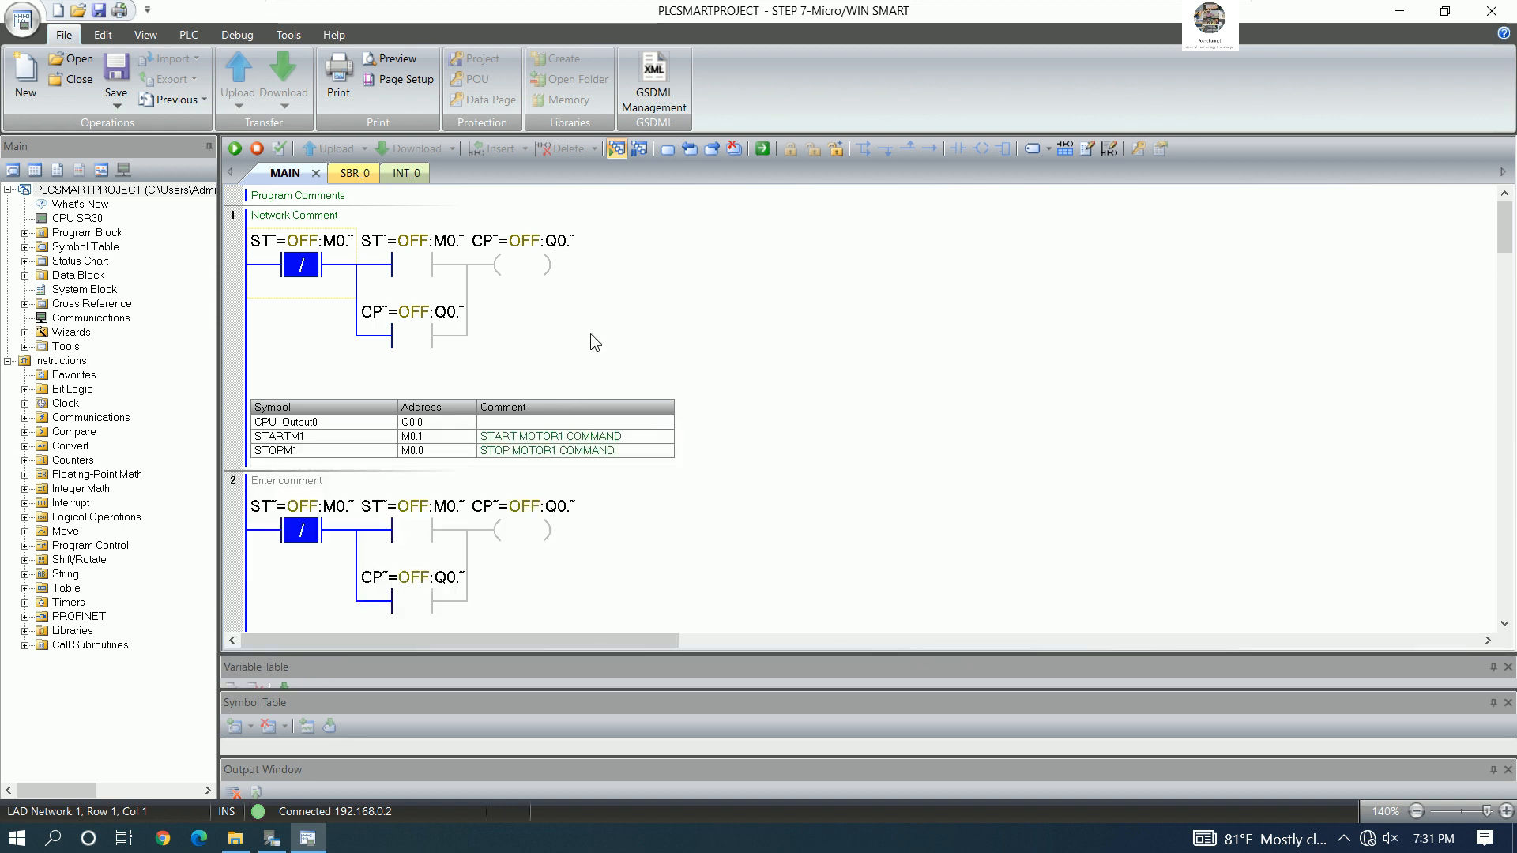
click(618, 150)
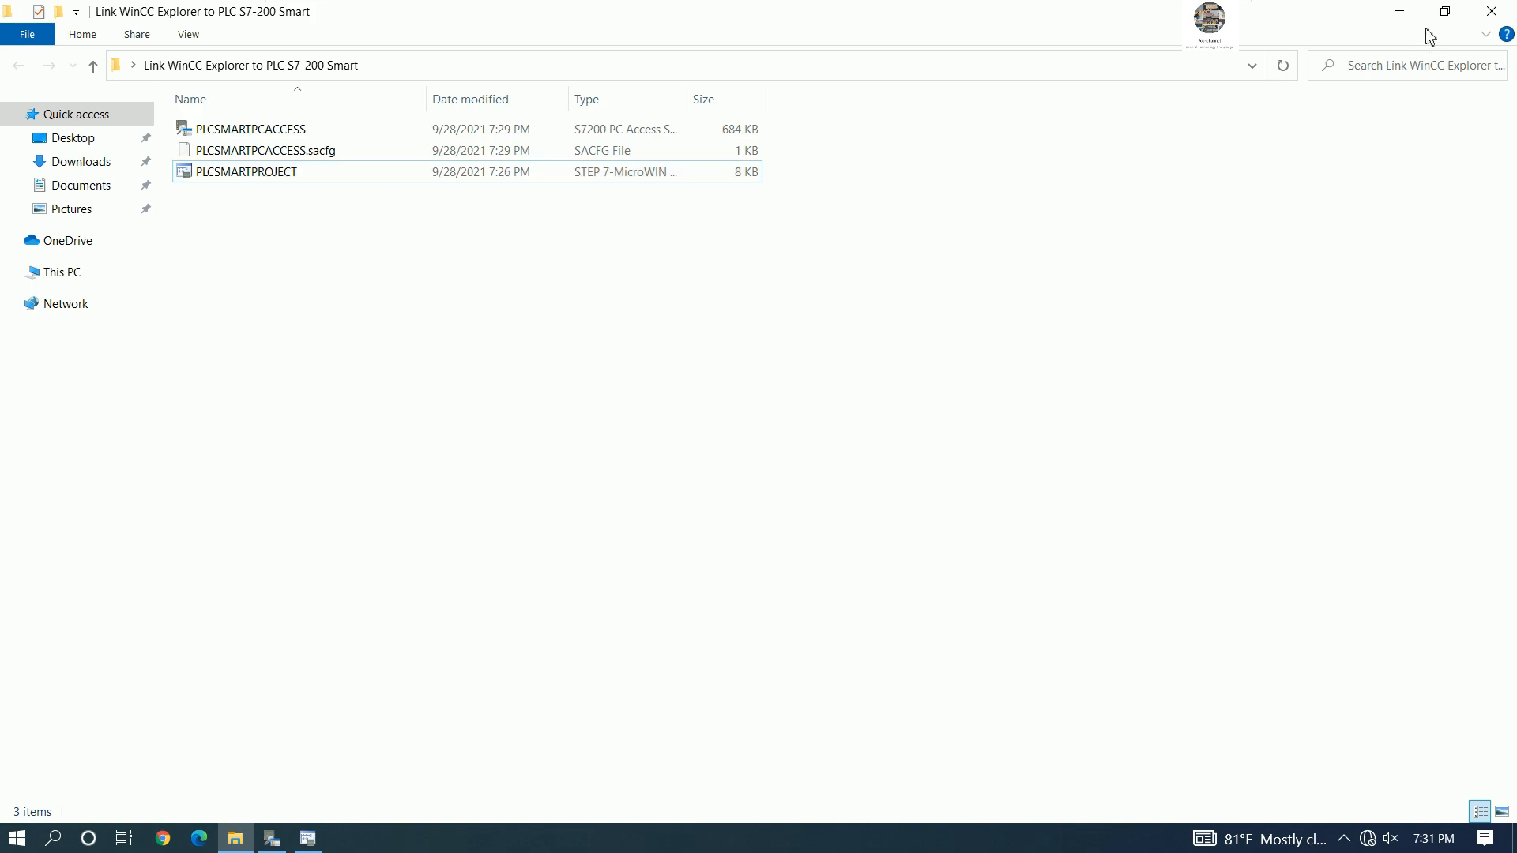
- Close the project folder, return to S7-200 PC Access SMART, and view the Table 1 symbols with the Test Client pane enlarged
click(1492, 13)
click(792, 275)
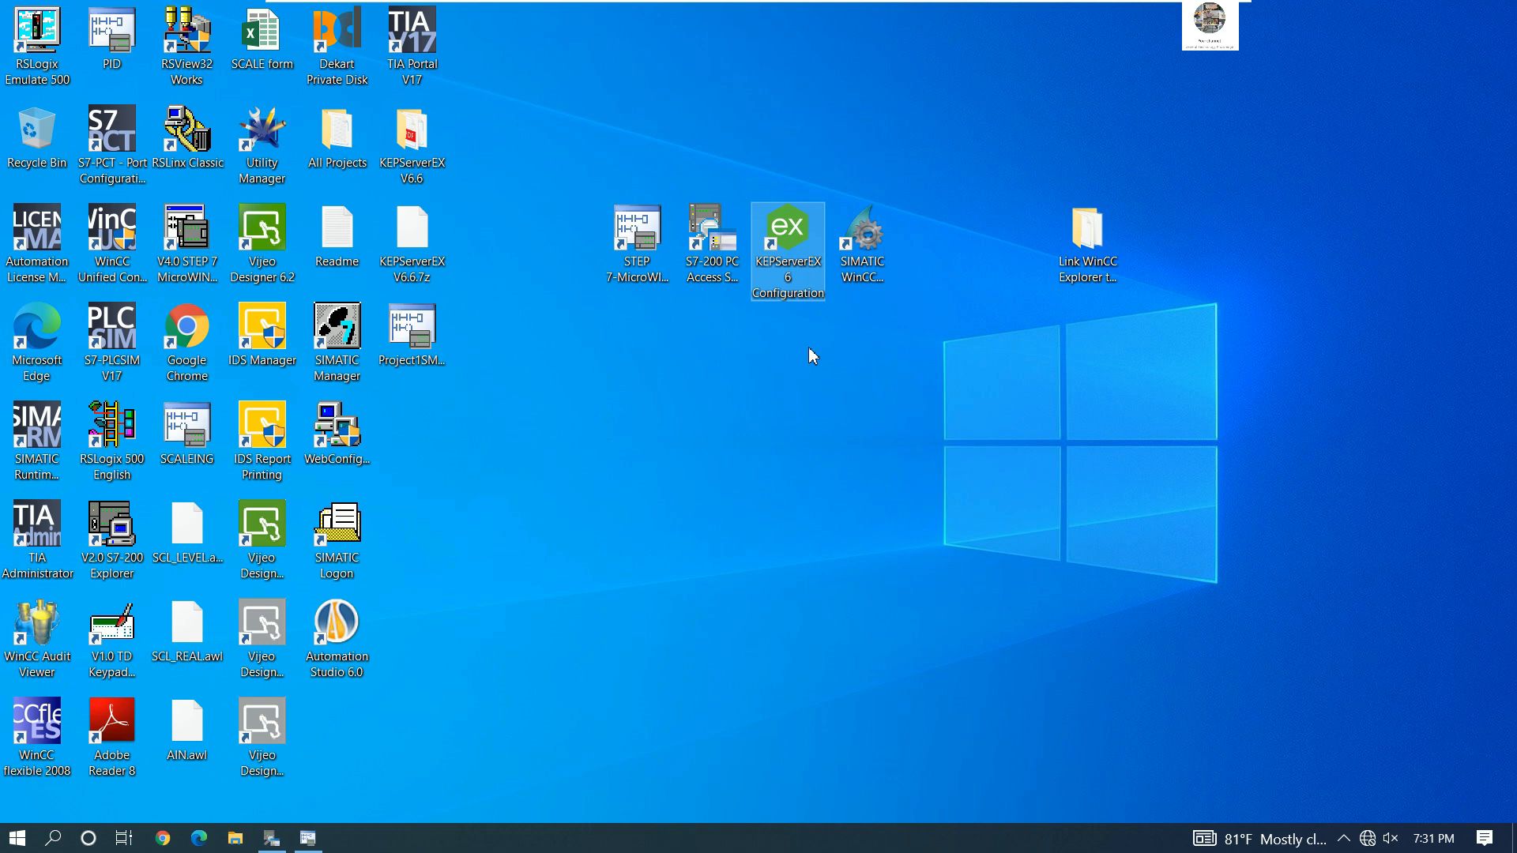
click(272, 838)
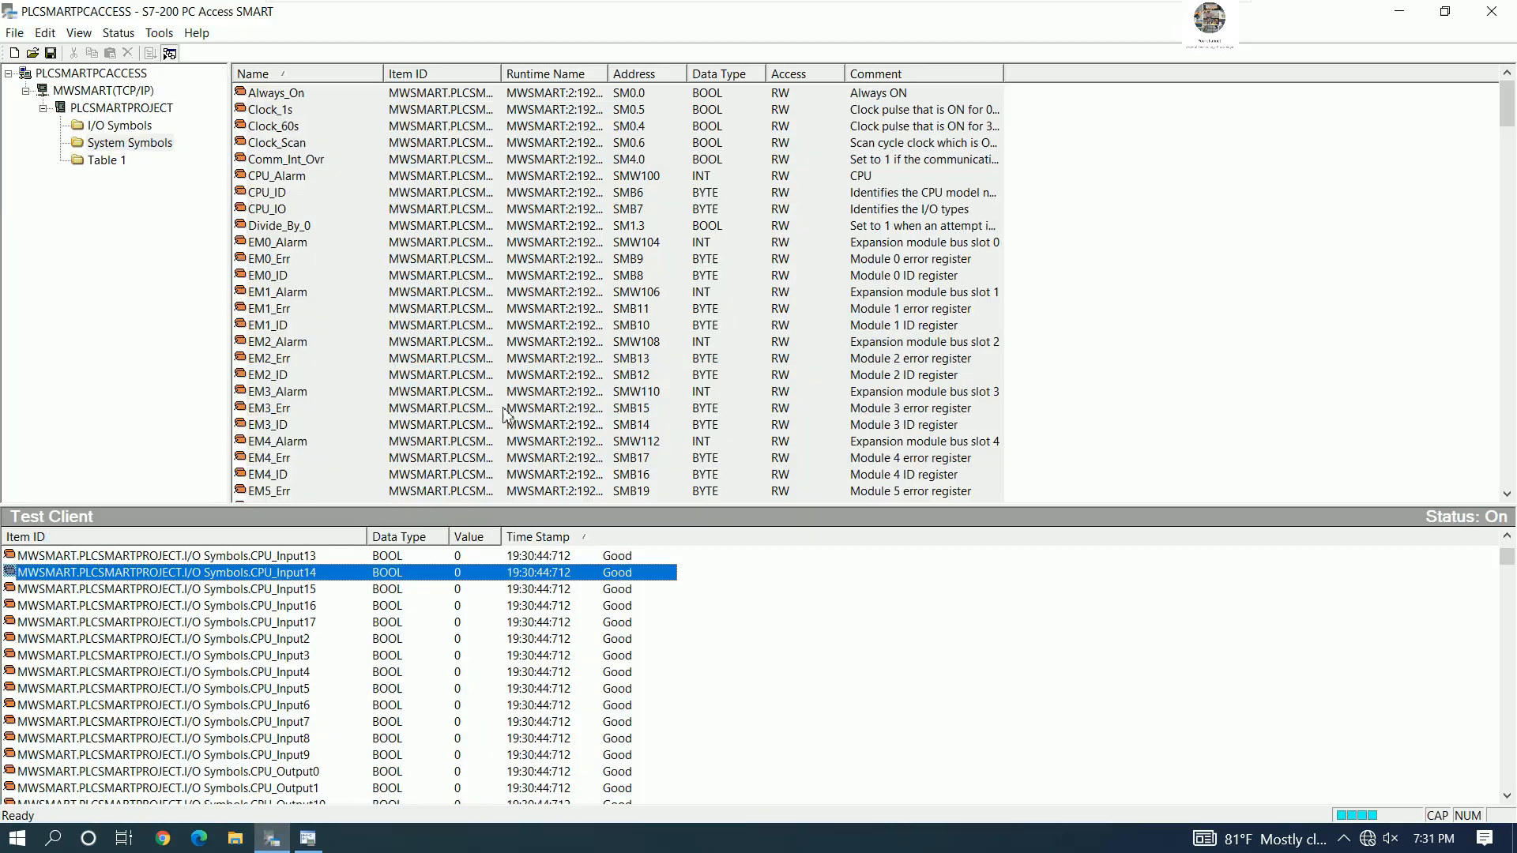
click(107, 159)
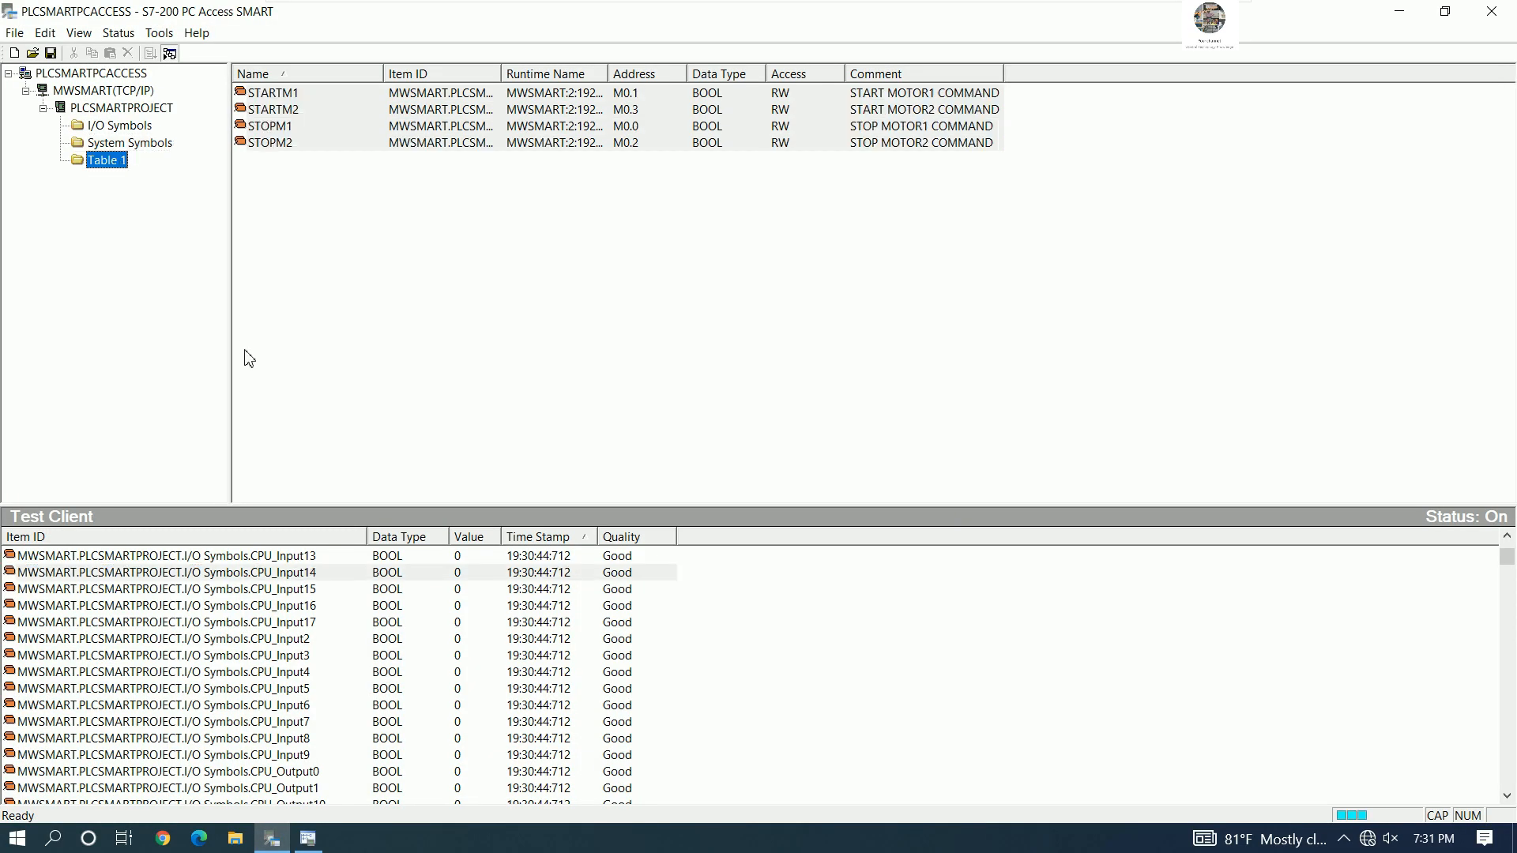
drag(364, 508, 414, 291)
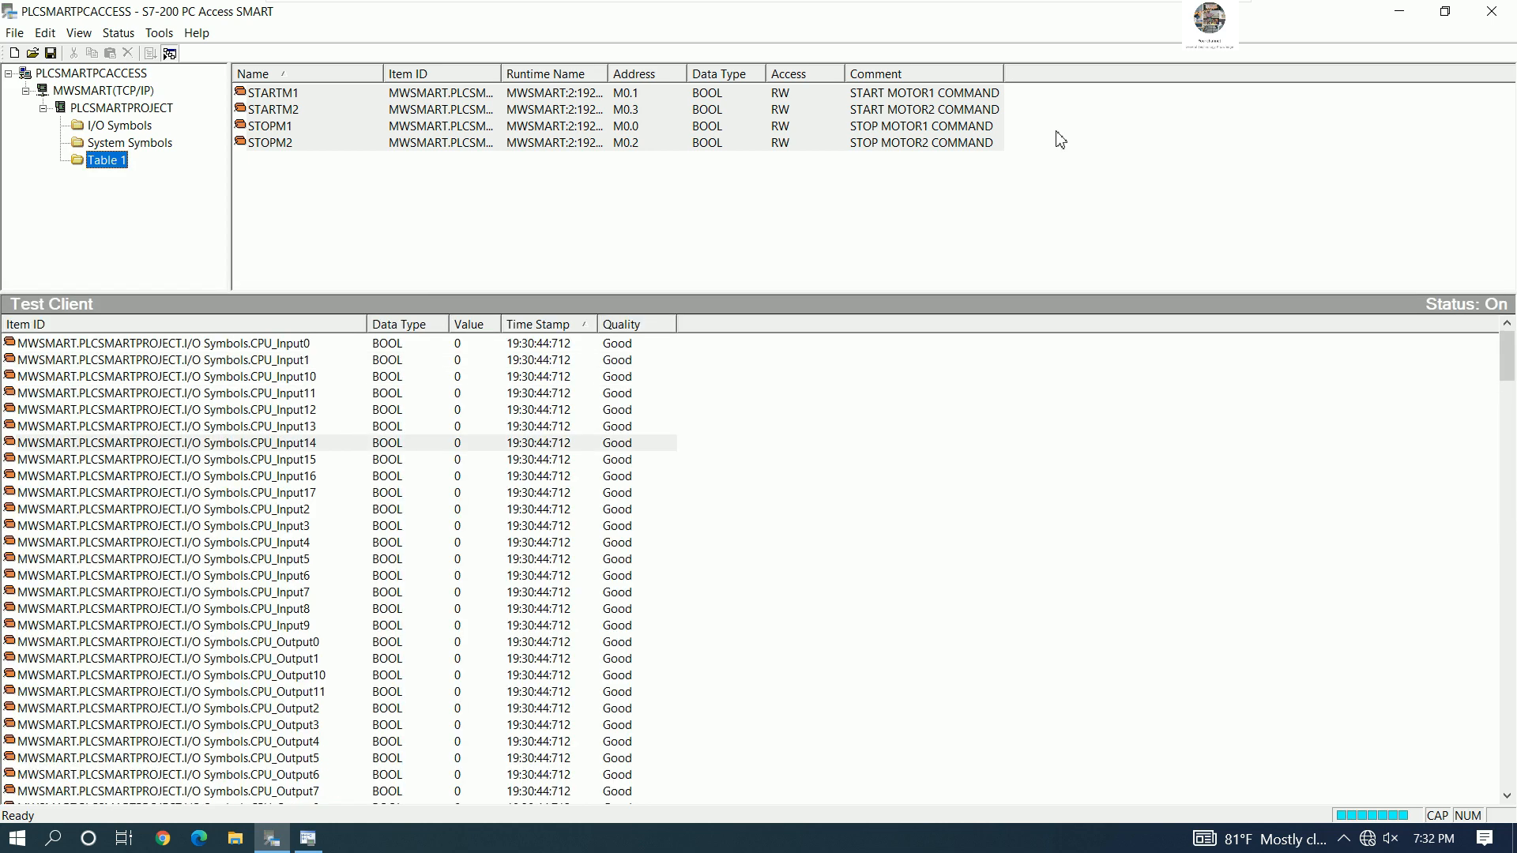
- Minimize S7-200 PC Access SMART and start KEPServerEX 6 Configuration as administrator, allowing it to make changes to the device
click(1398, 13)
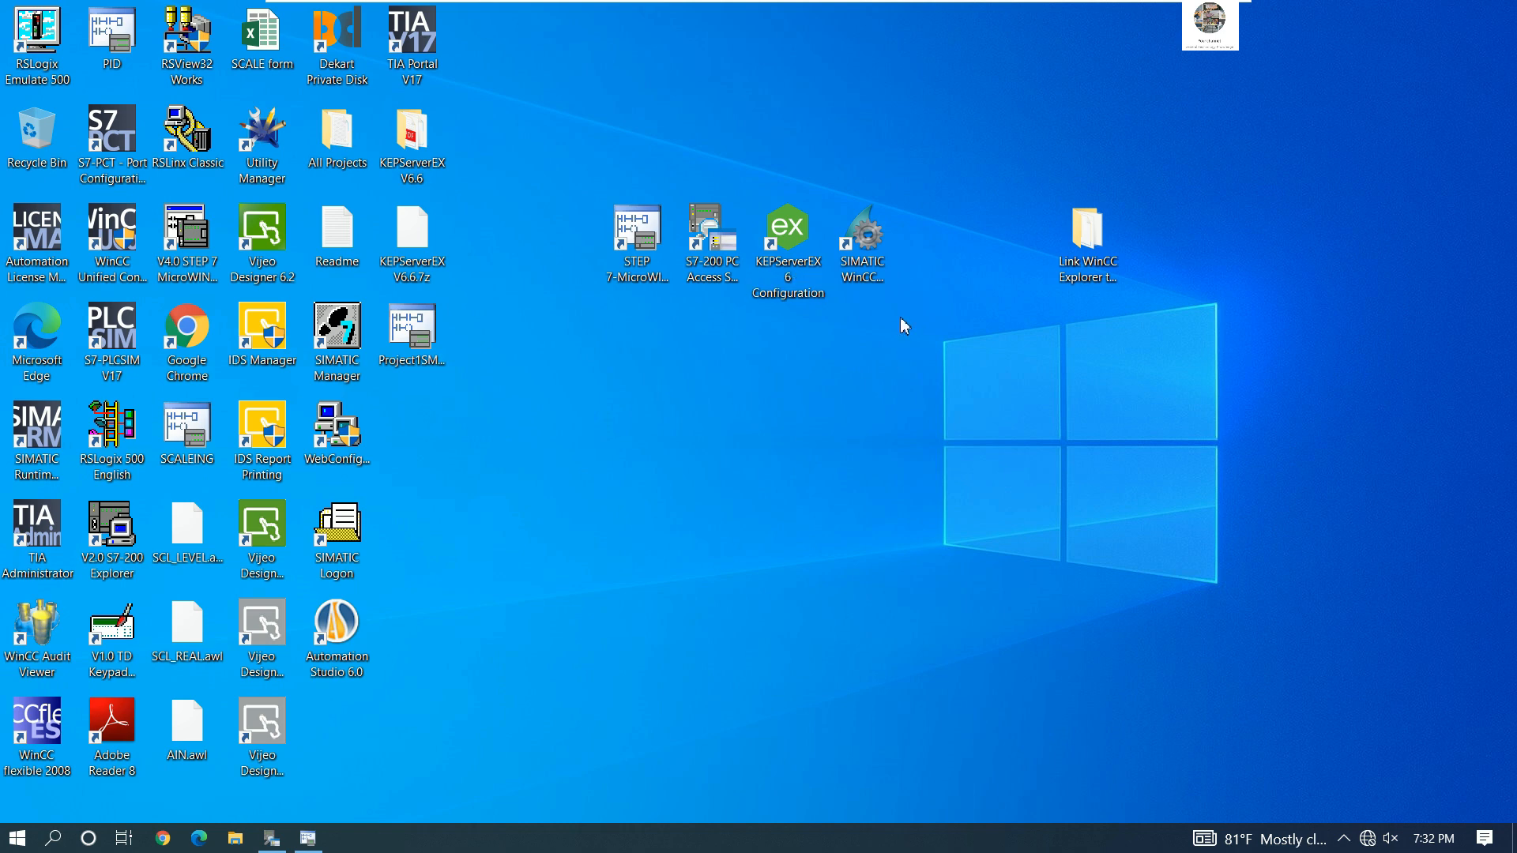
right_click(795, 255)
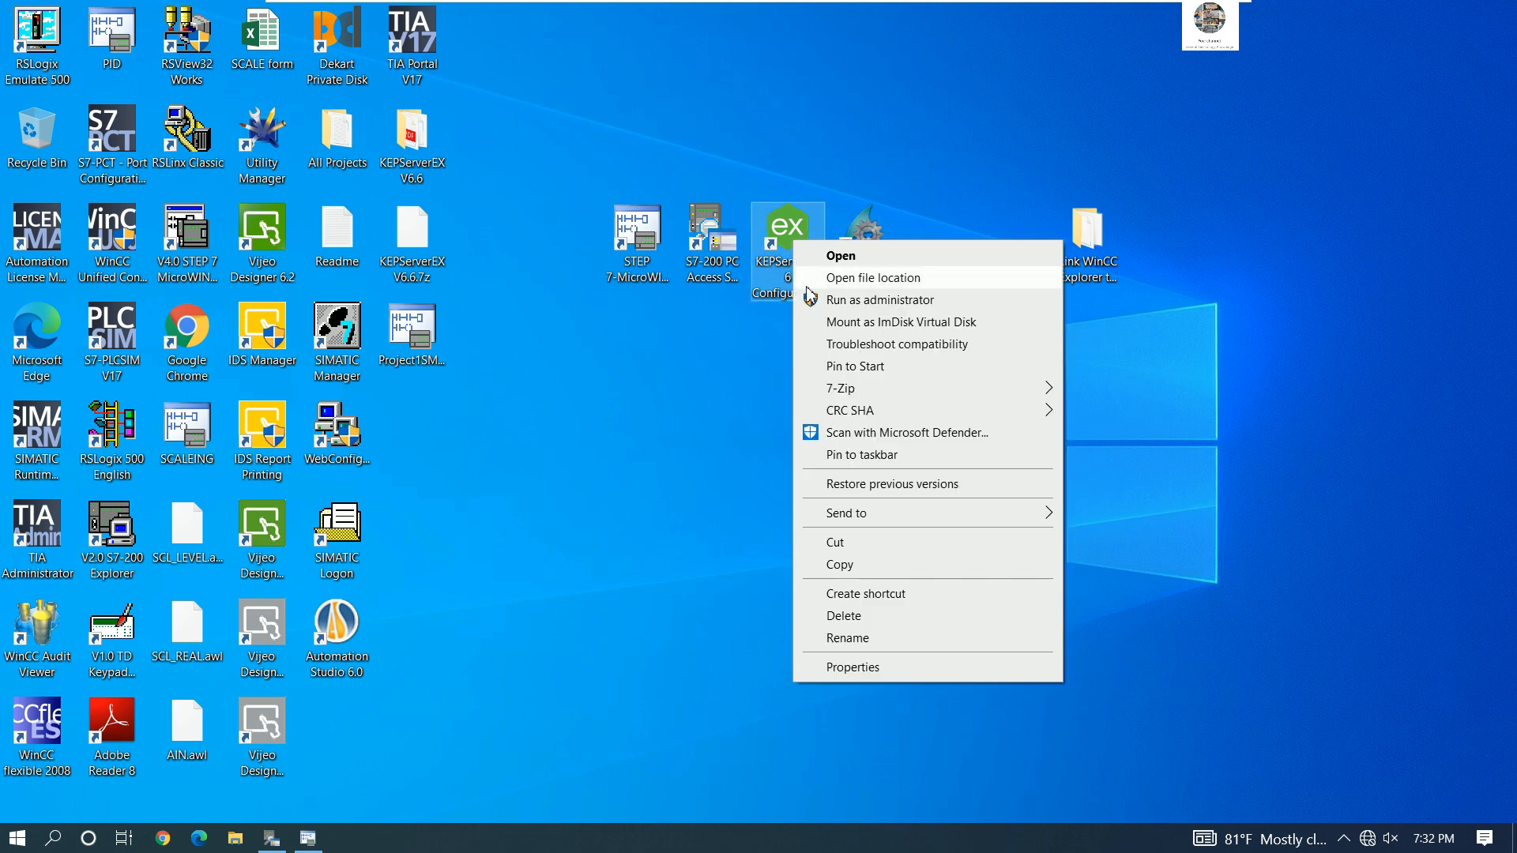
click(813, 298)
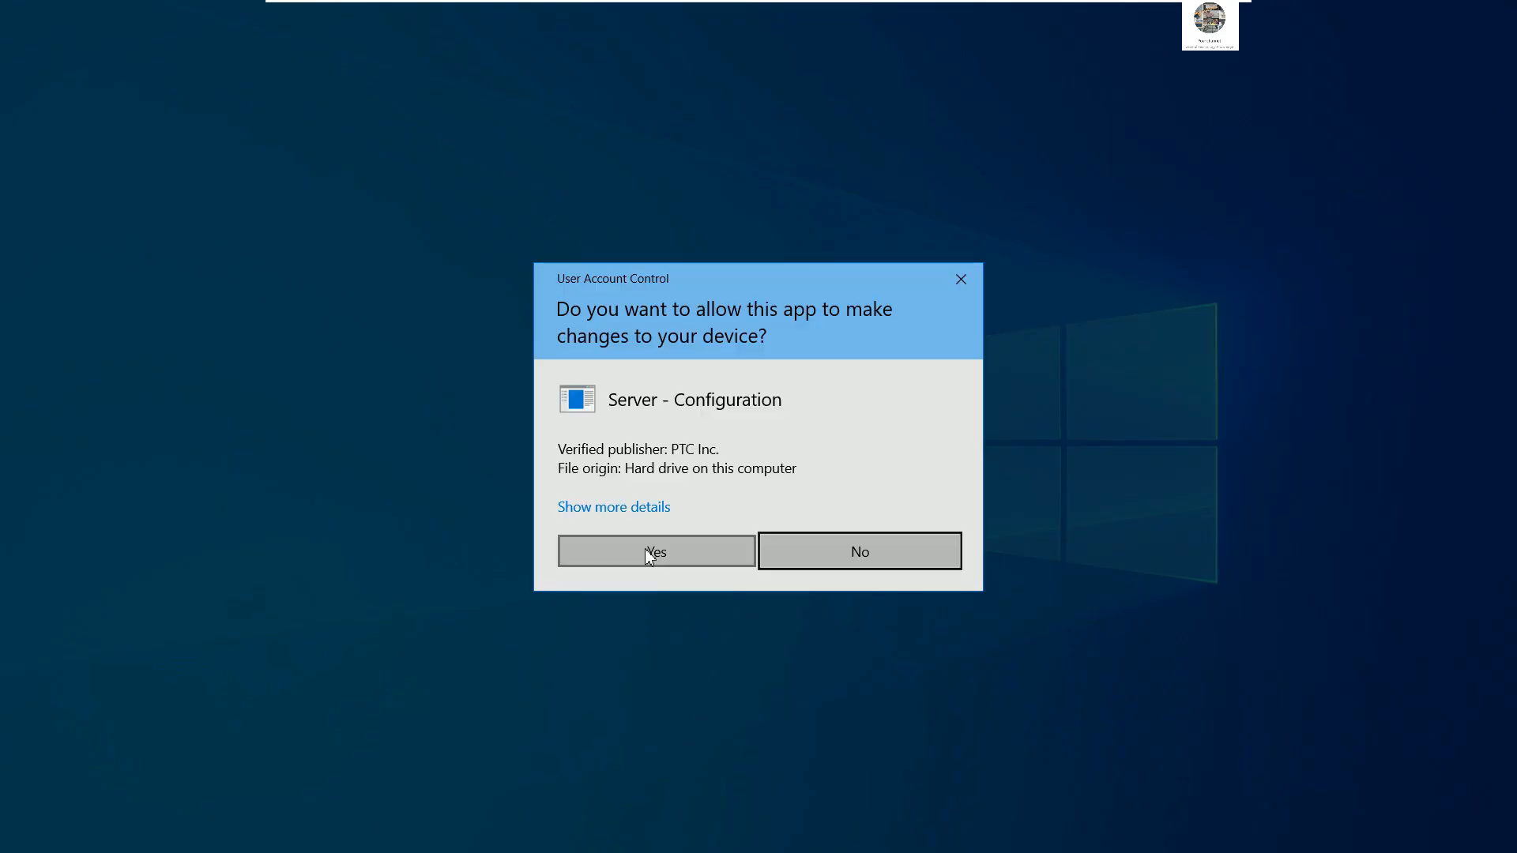
click(646, 549)
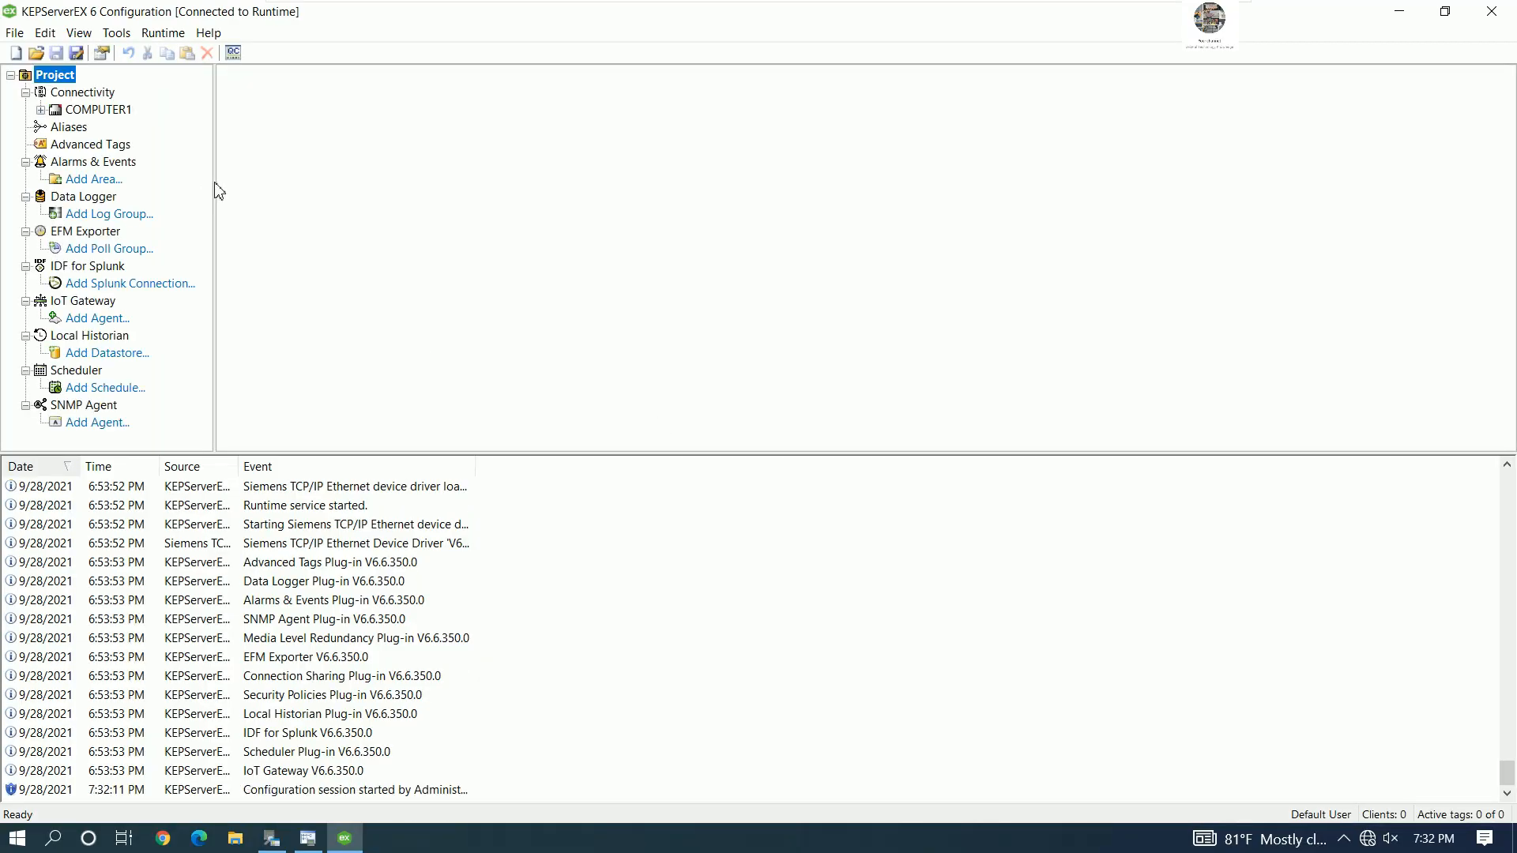
- Widen the project tree, create a new project that replaces the runtime project, and glance at S7-200 PC Access SMART
drag(215, 182, 270, 183)
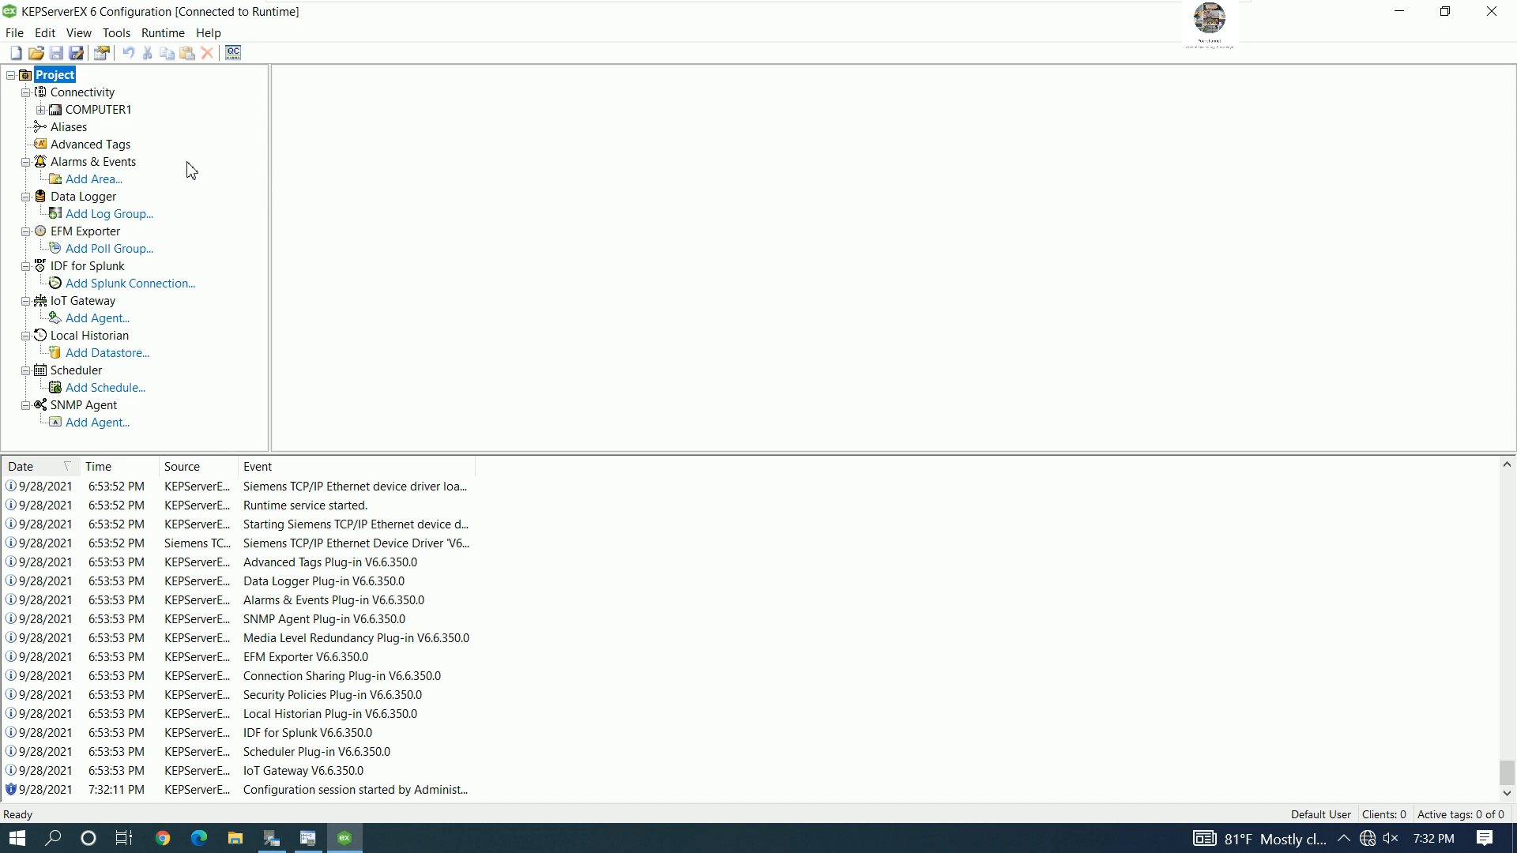
click(16, 53)
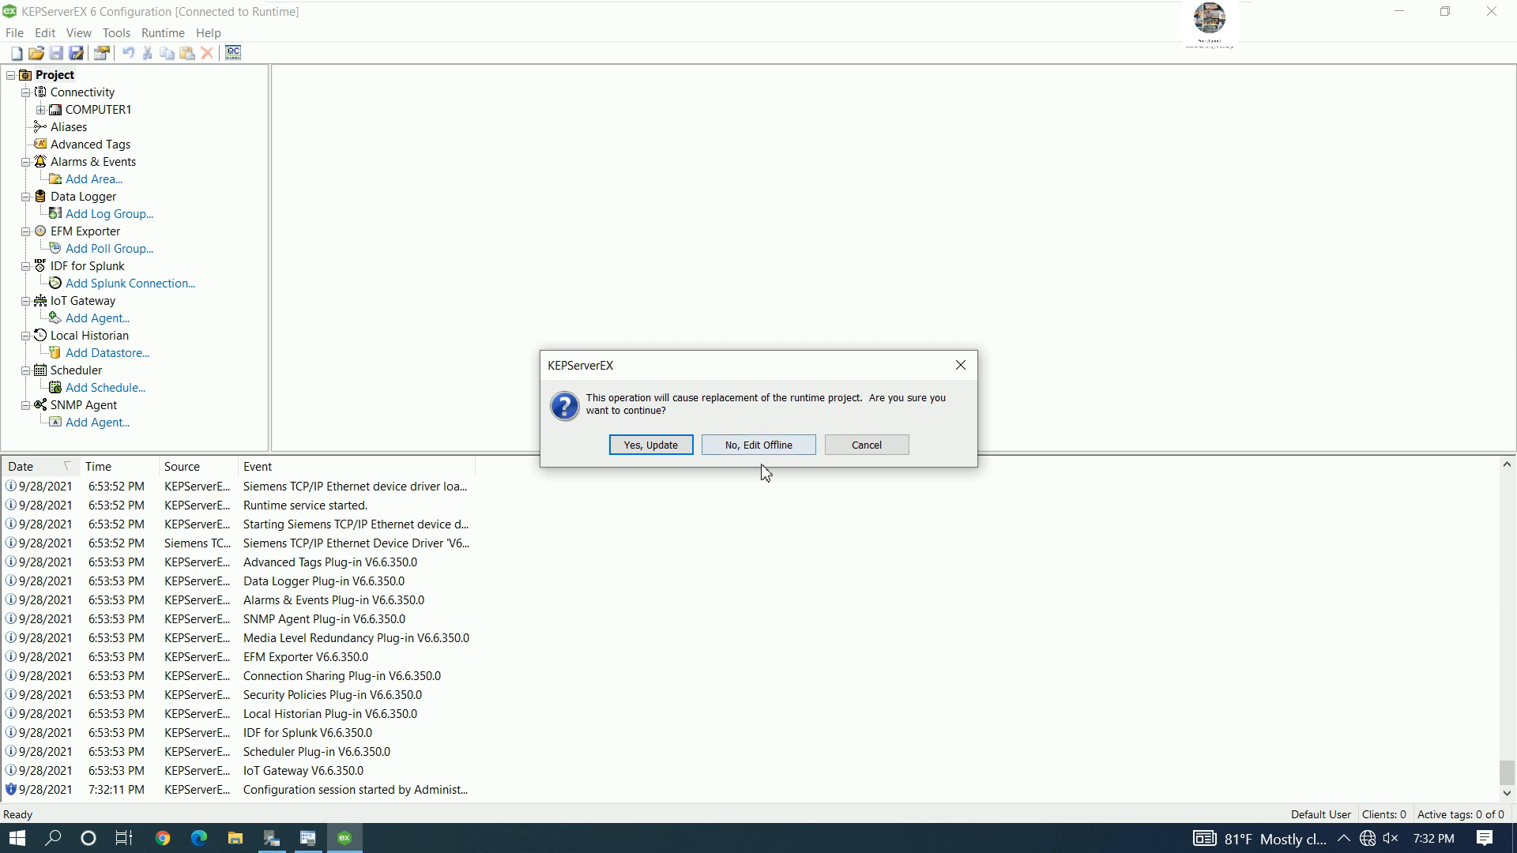
click(648, 447)
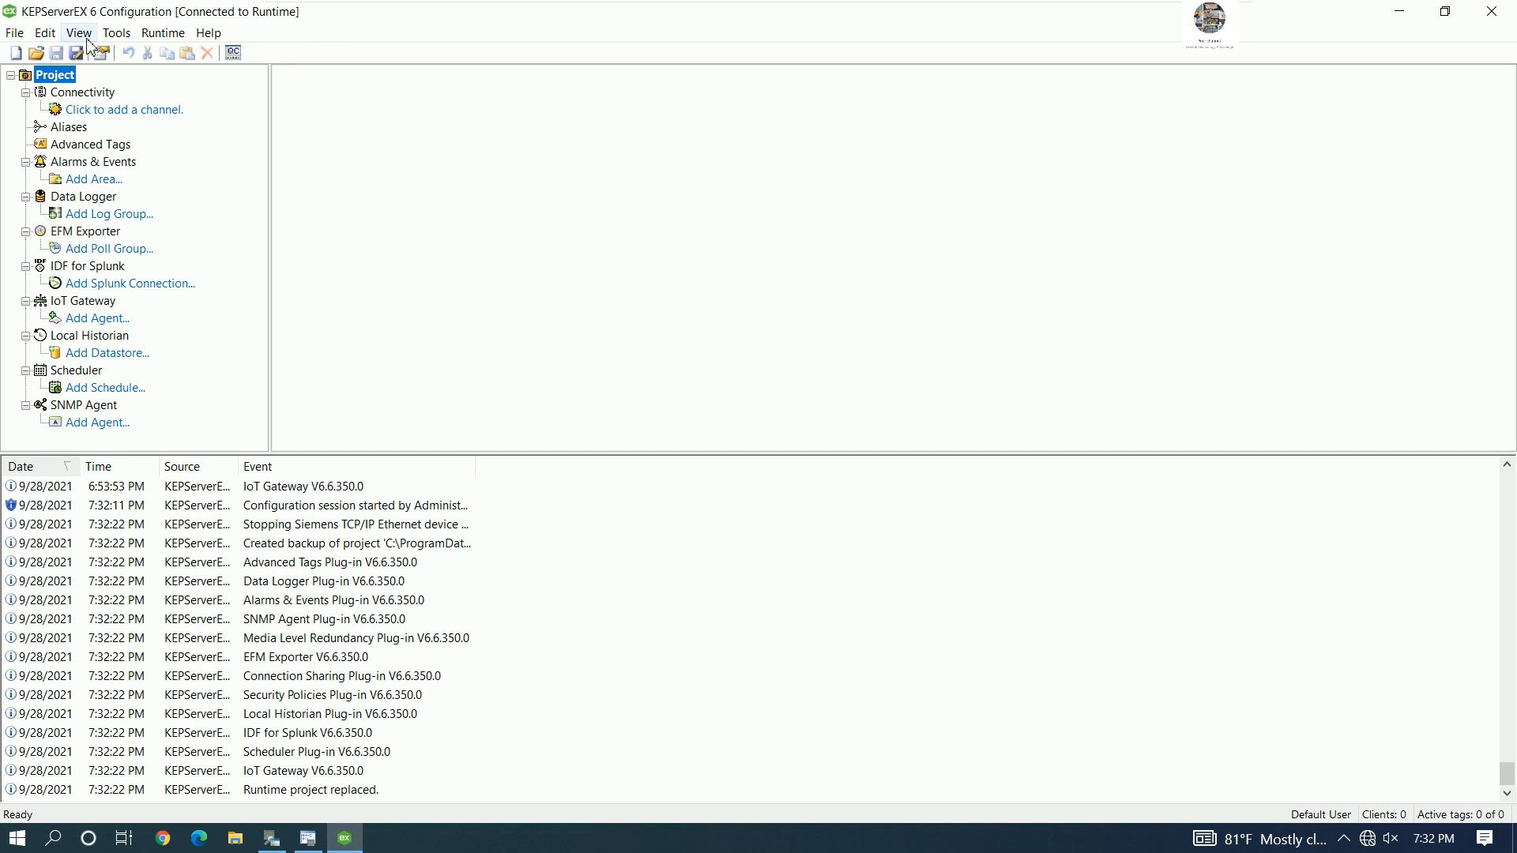
click(273, 842)
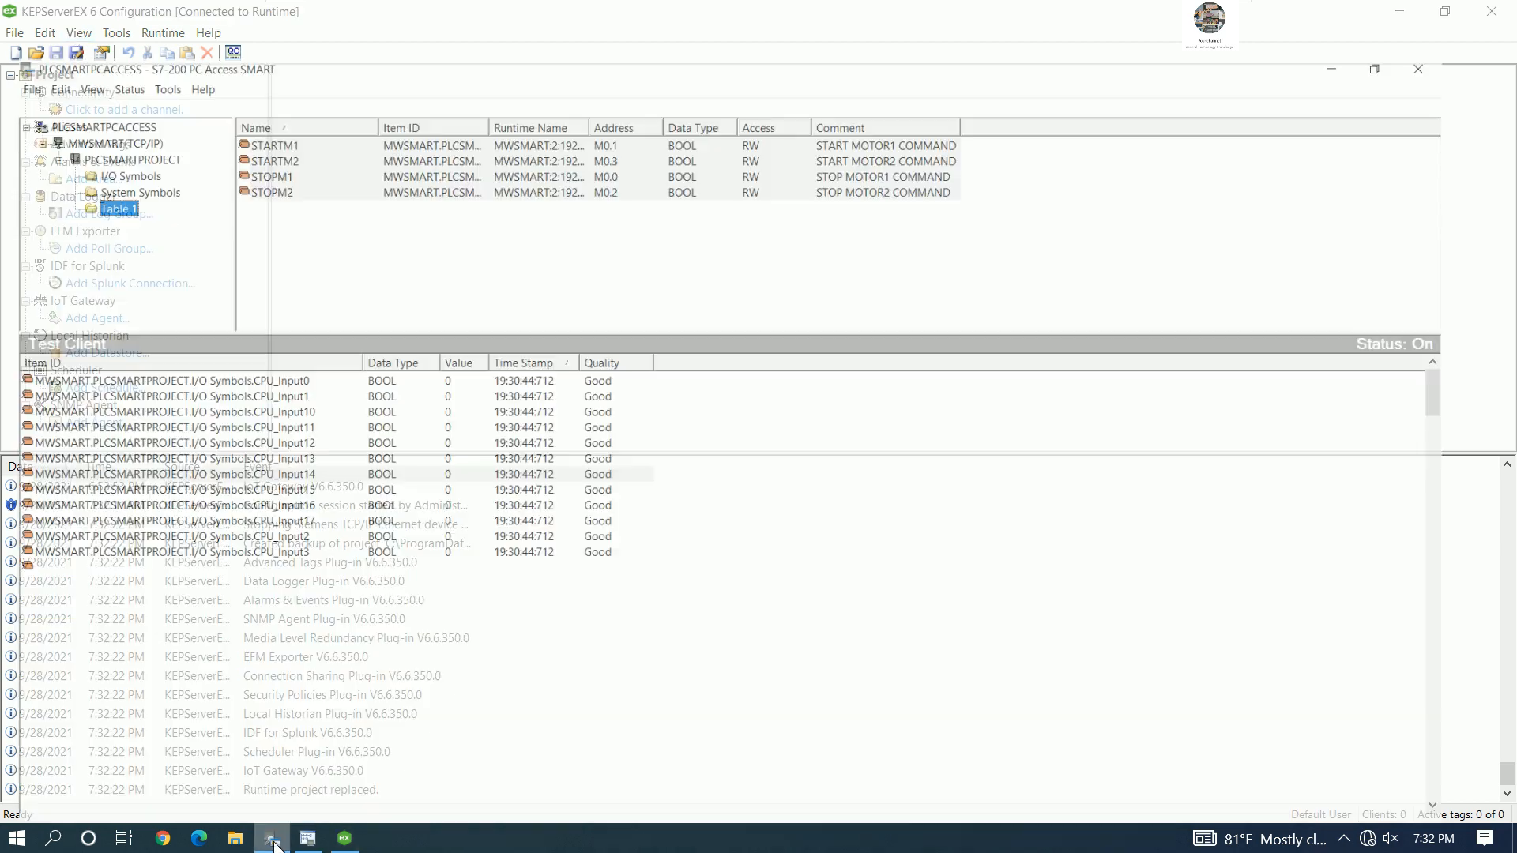
click(273, 843)
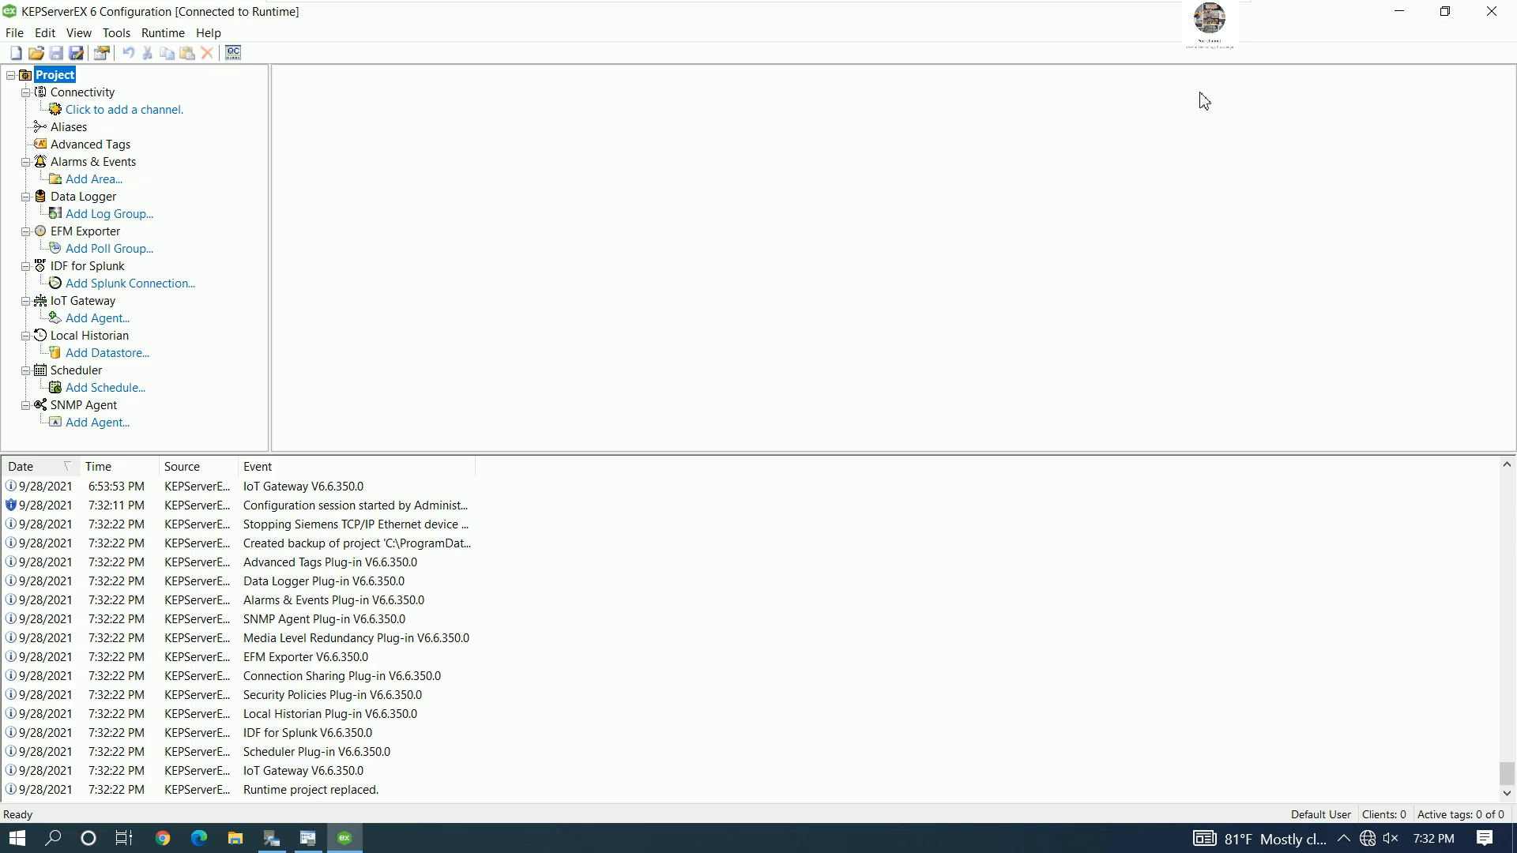
- Minimize KEPServerEX 6 Configuration, start SIMATIC WinCC Explorer from the desktop, and dismiss its project-opening warning
click(1400, 11)
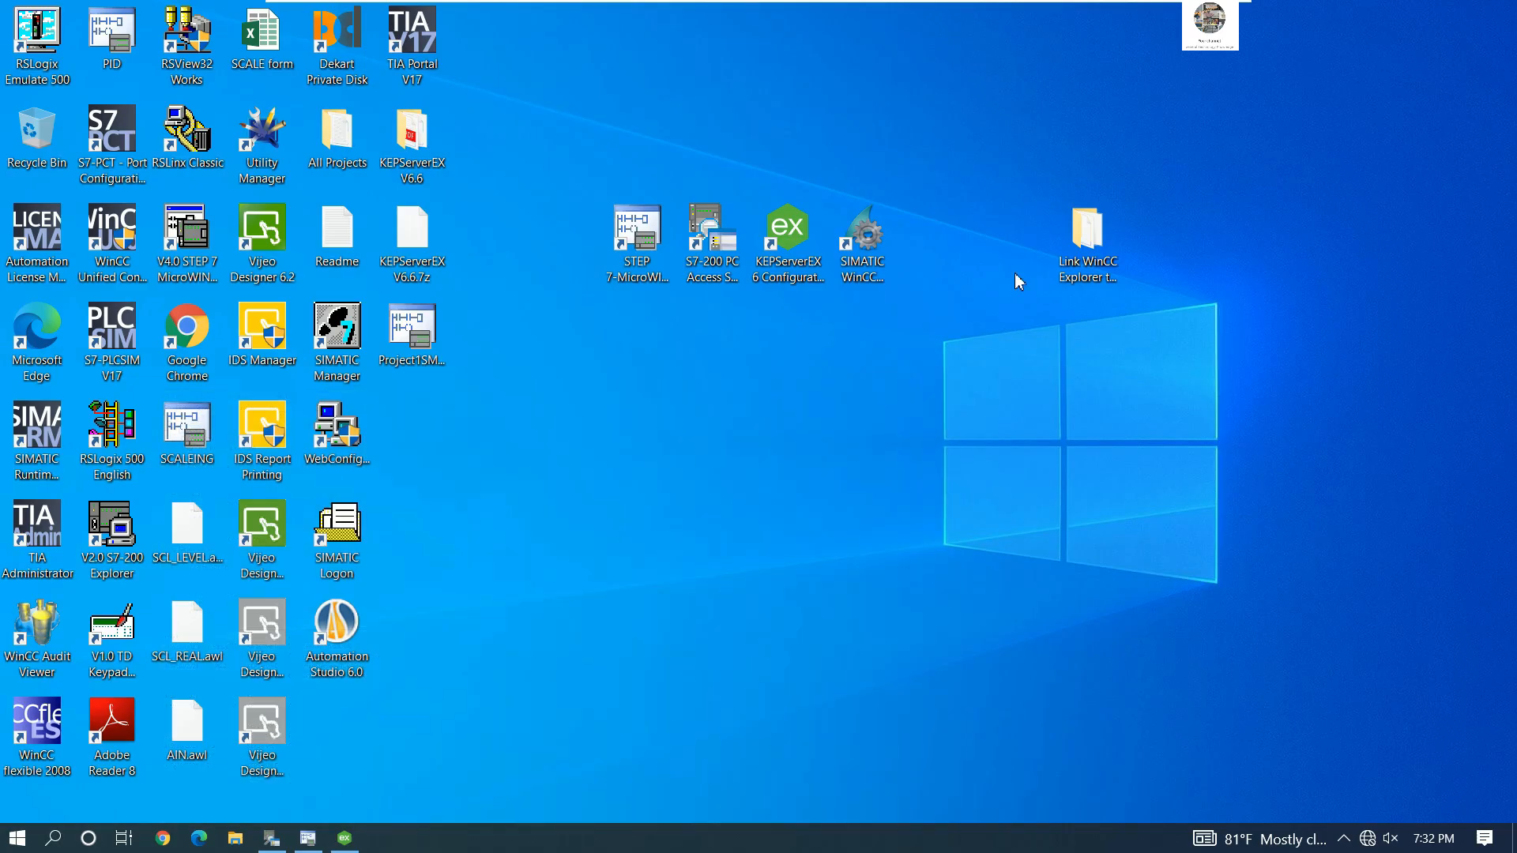
right_click(940, 281)
click(947, 326)
click(870, 246)
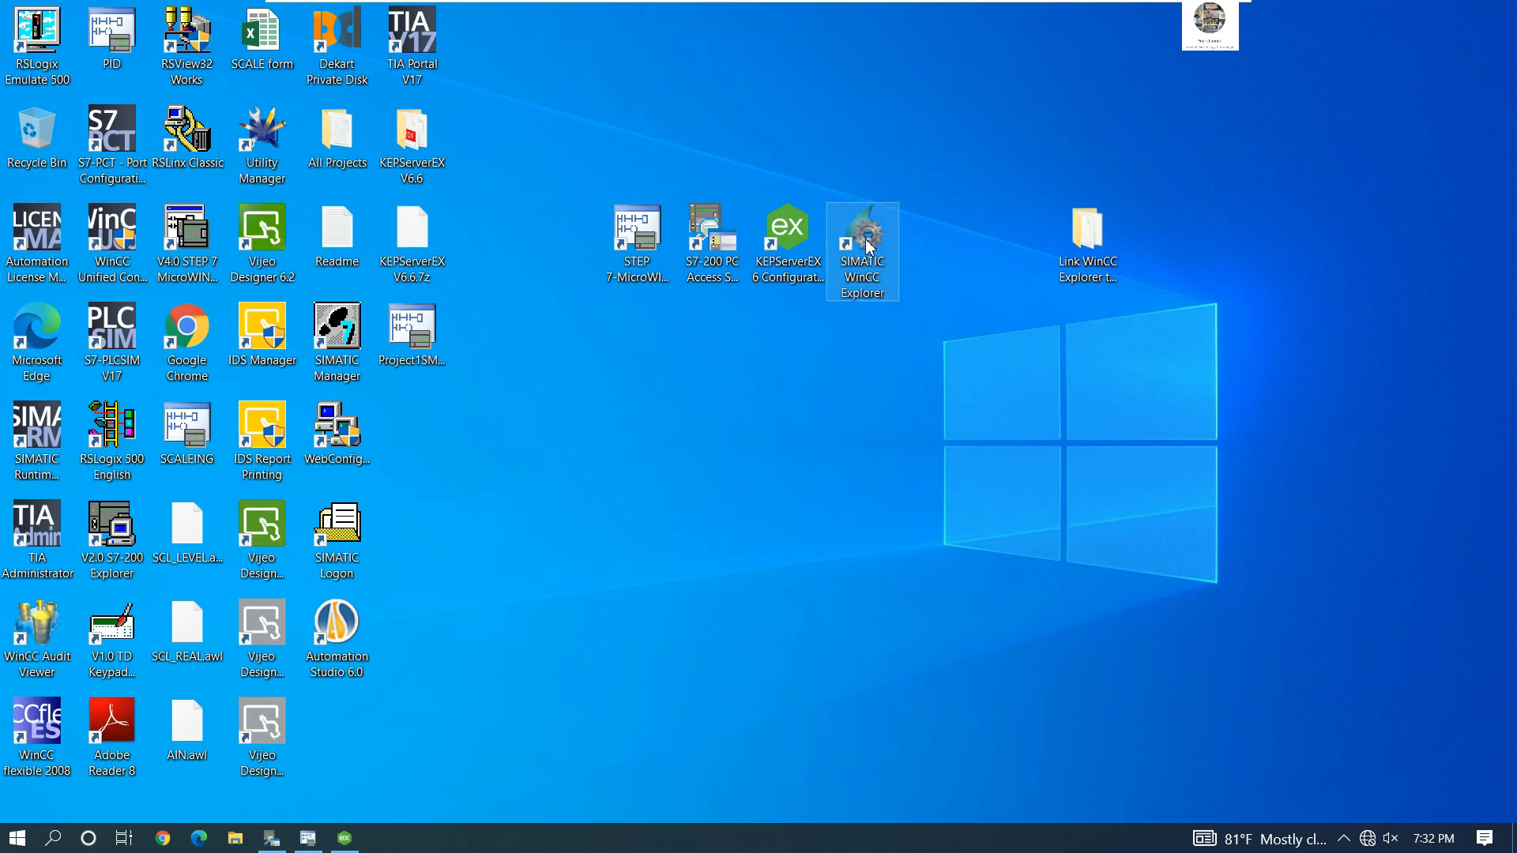
double_click(869, 247)
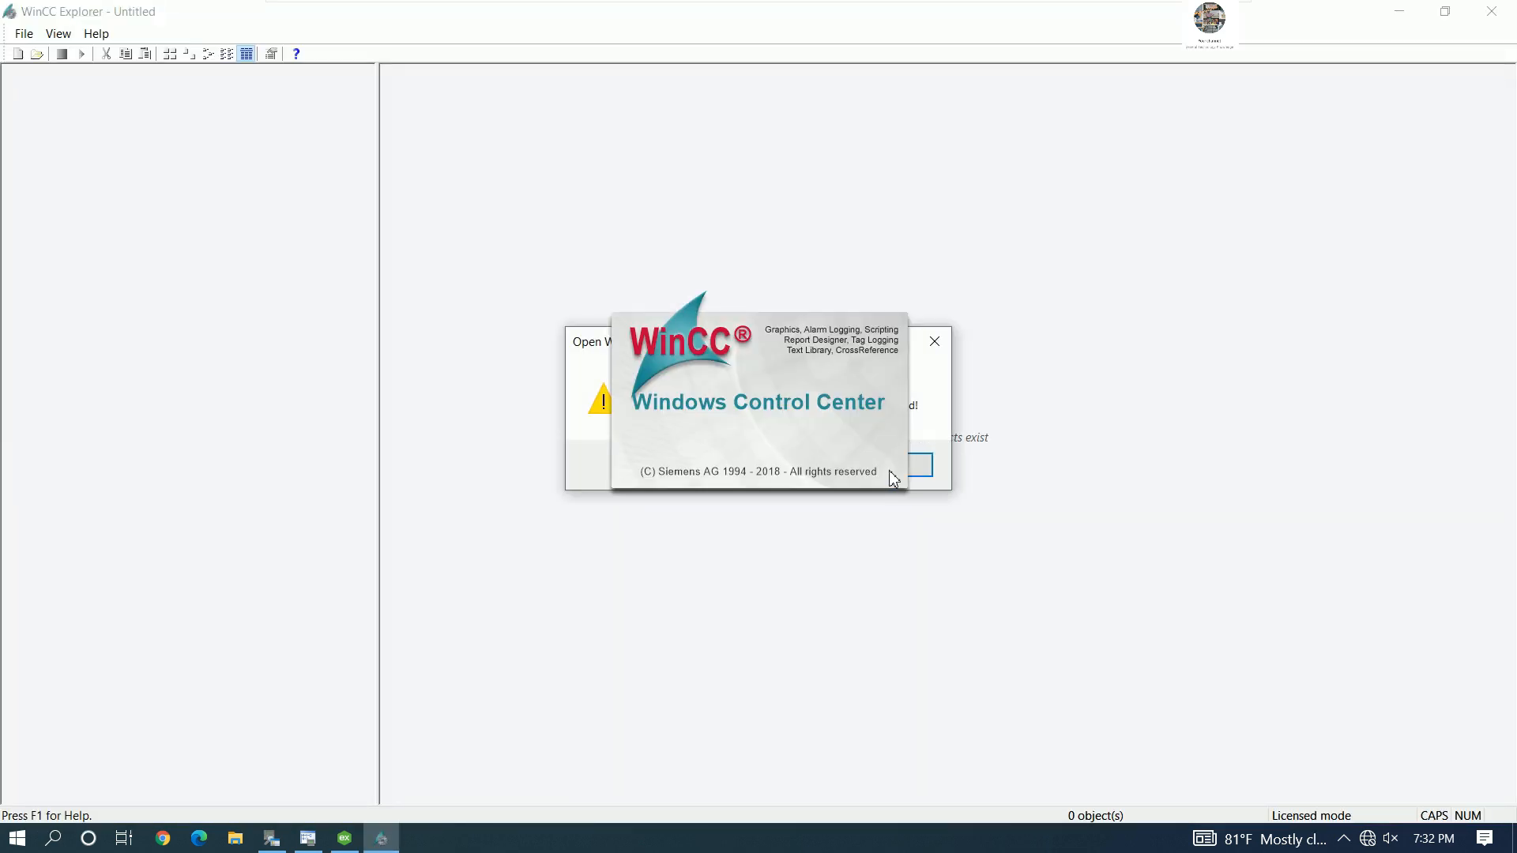
click(920, 474)
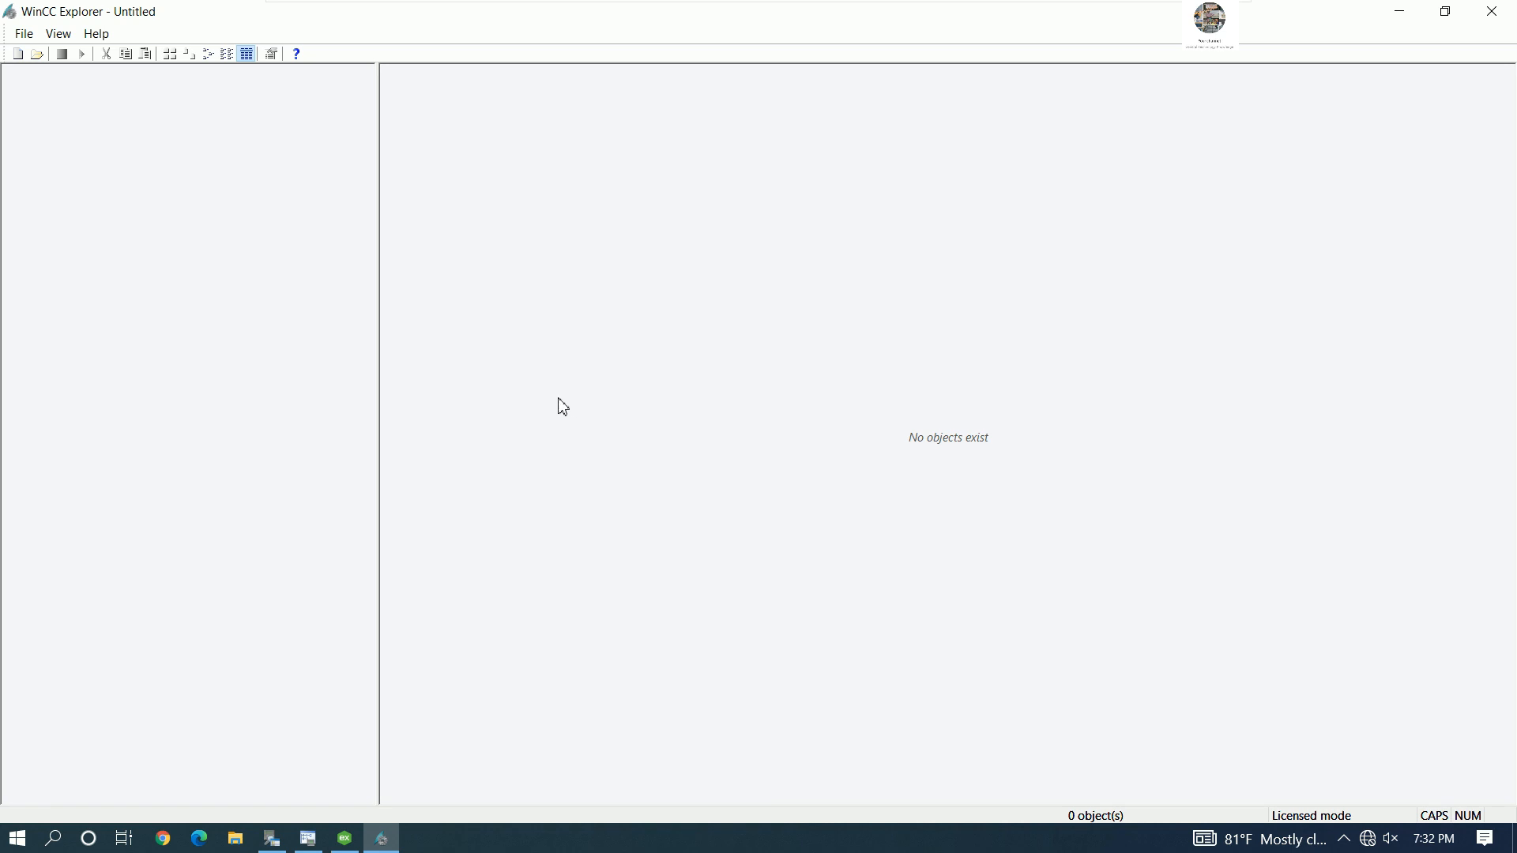
- Narrow the navigation pane and review the Table 1 symbols in S7-200 PC Access SMART before returning to WinCC Explorer
drag(378, 270, 314, 281)
click(272, 839)
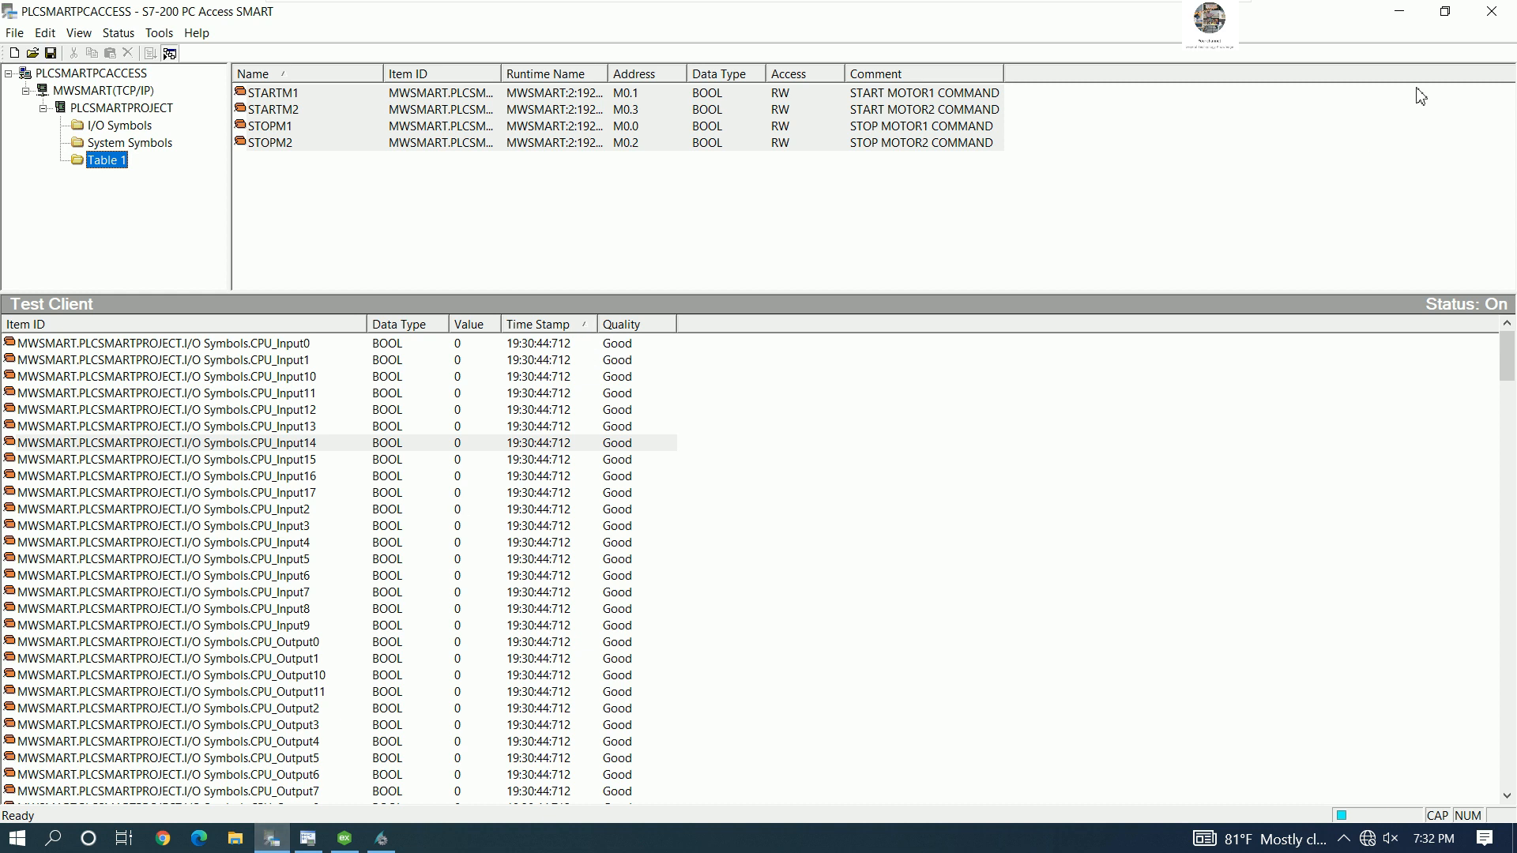
click(1400, 13)
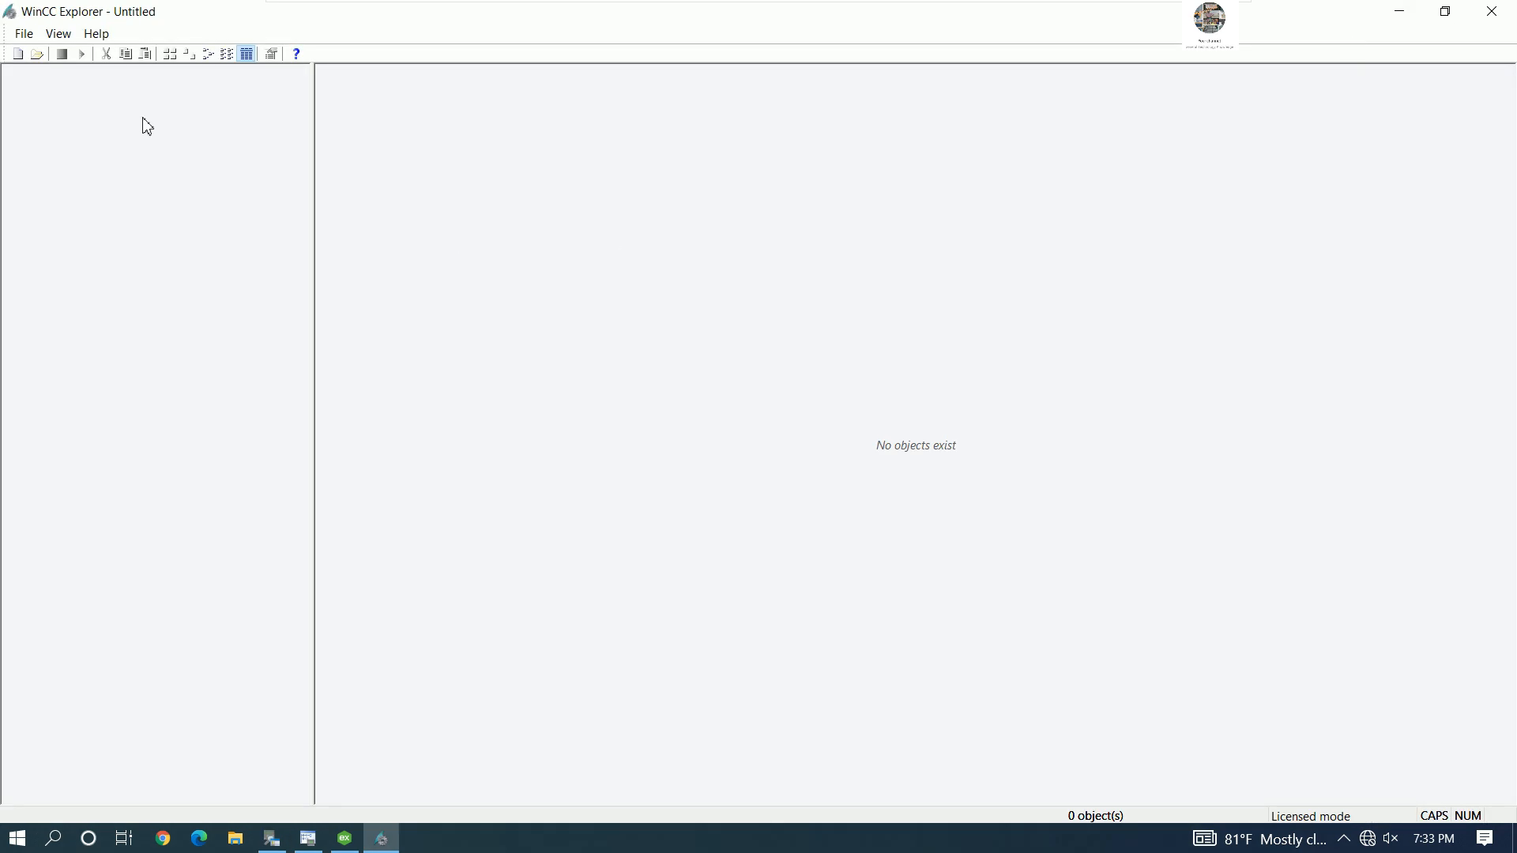
- Start a new WinCC project and name it PLCSMARTWITHWINccex
click(24, 34)
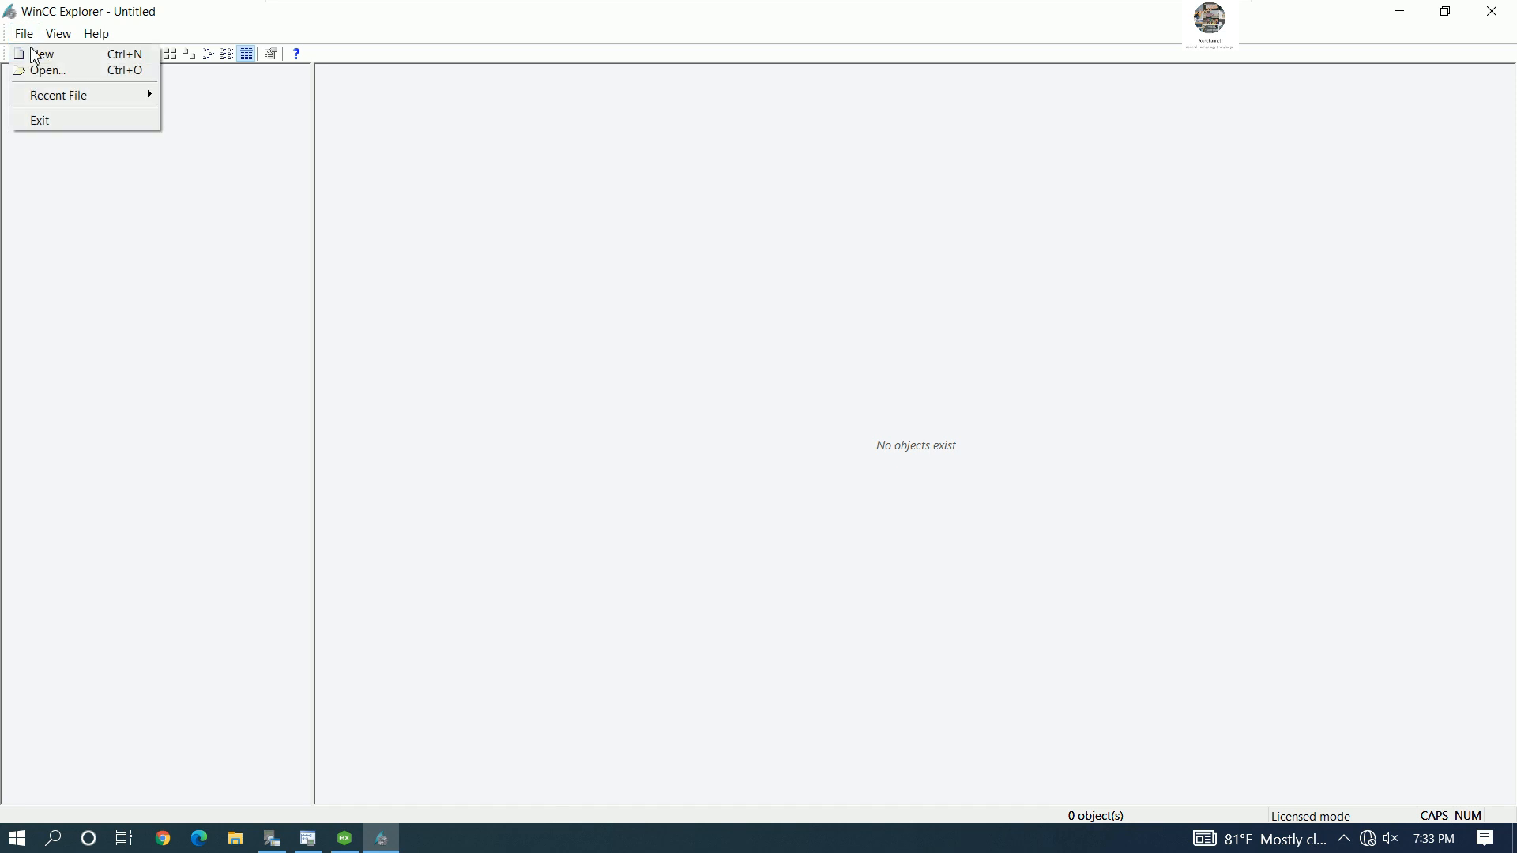
click(31, 53)
click(778, 545)
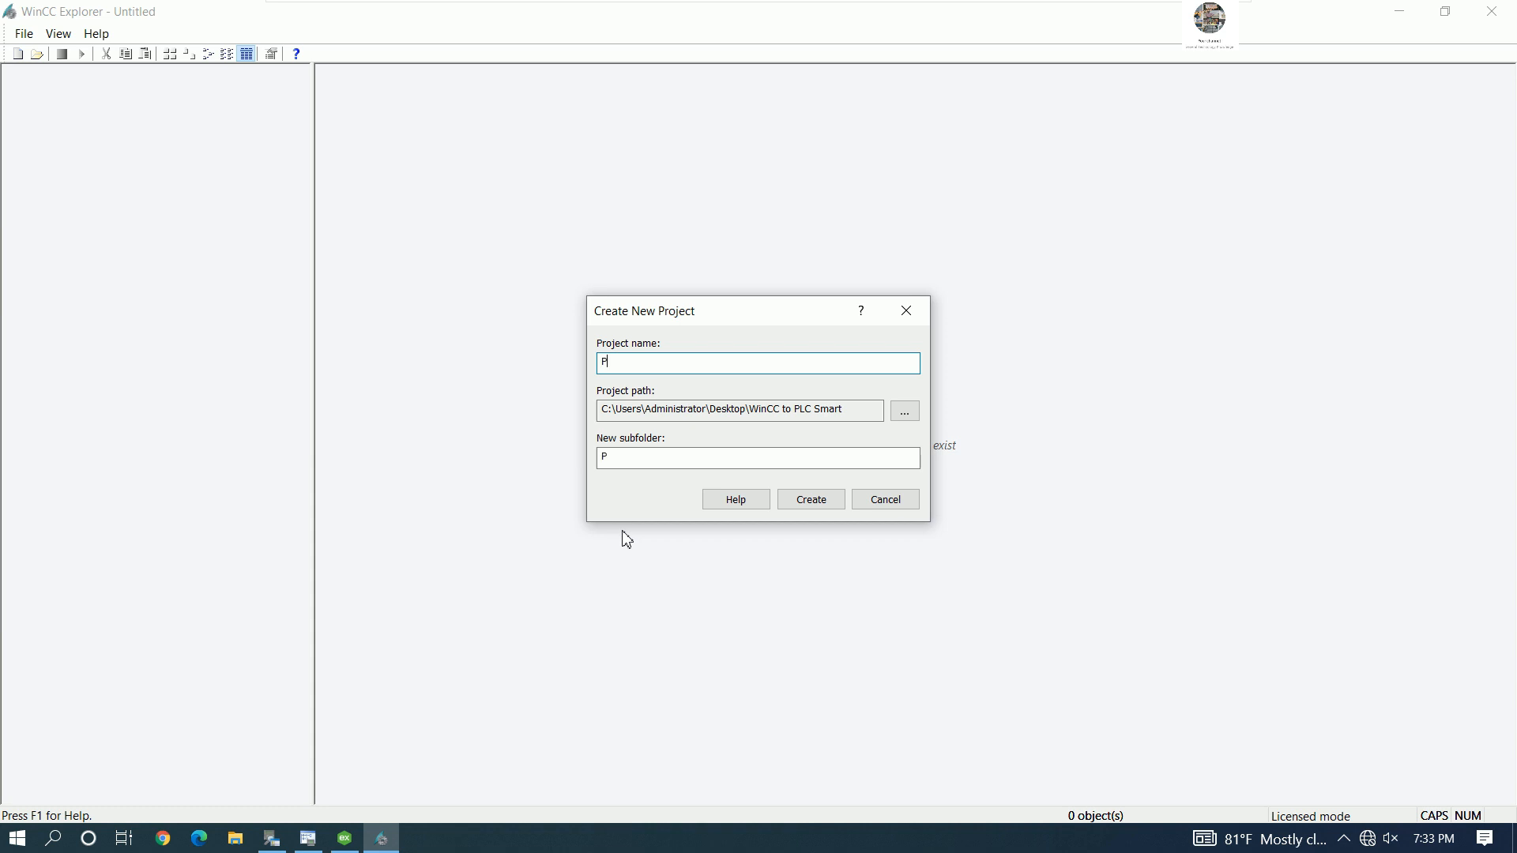
text(PLCSMARTWITHWINccex)
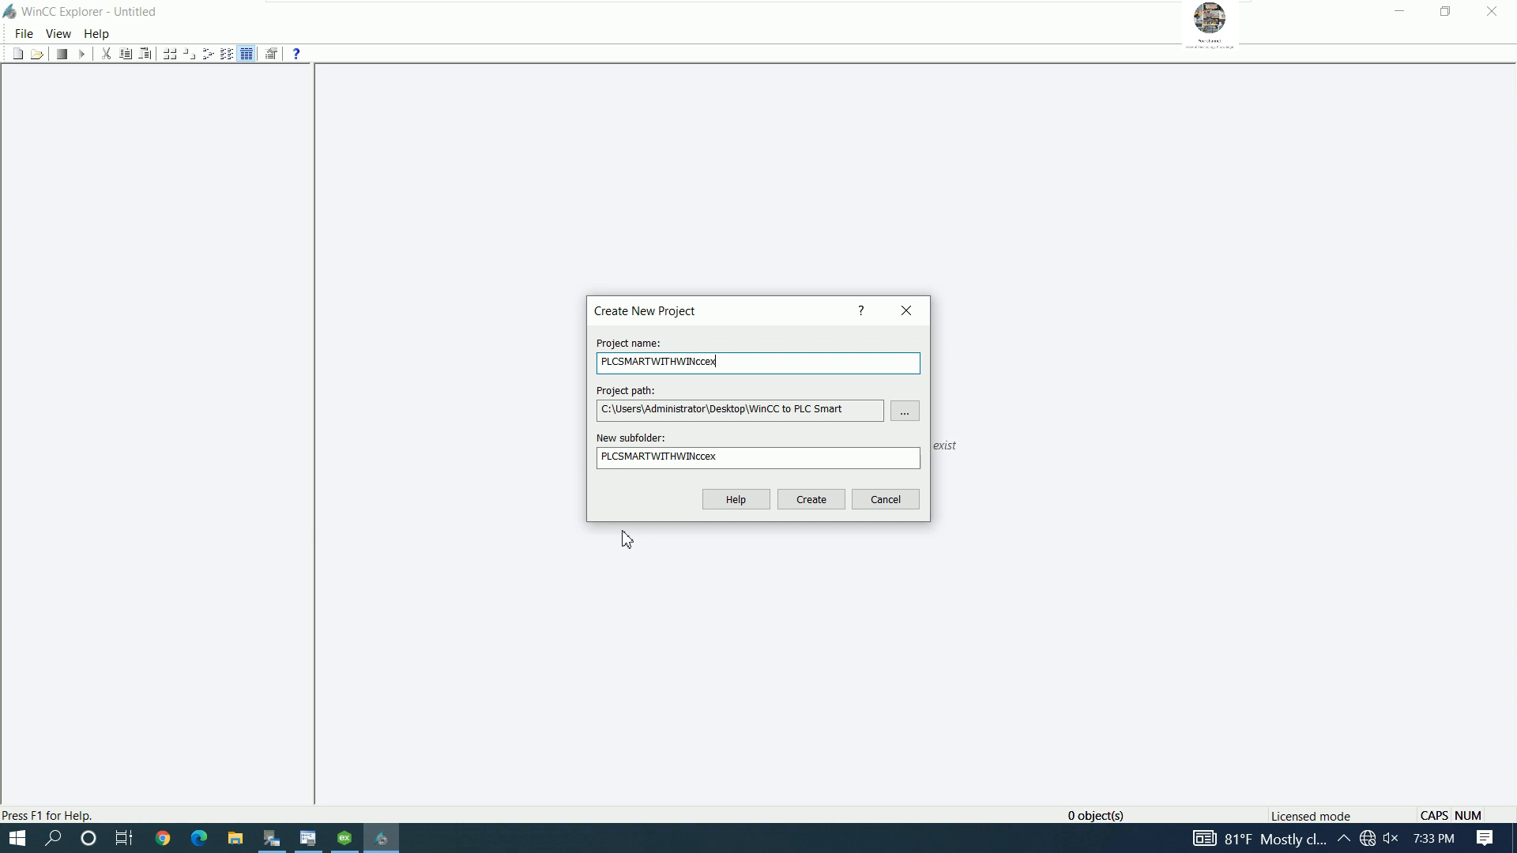
- Set the project path to the desktop folder Link WinCC Explorer to PLC S7-200 Smart and create the project
click(903, 417)
mouse_move(883, 379)
mouse_down()
mouse_move(877, 413)
mouse_move(889, 365)
mouse_up()
click(634, 388)
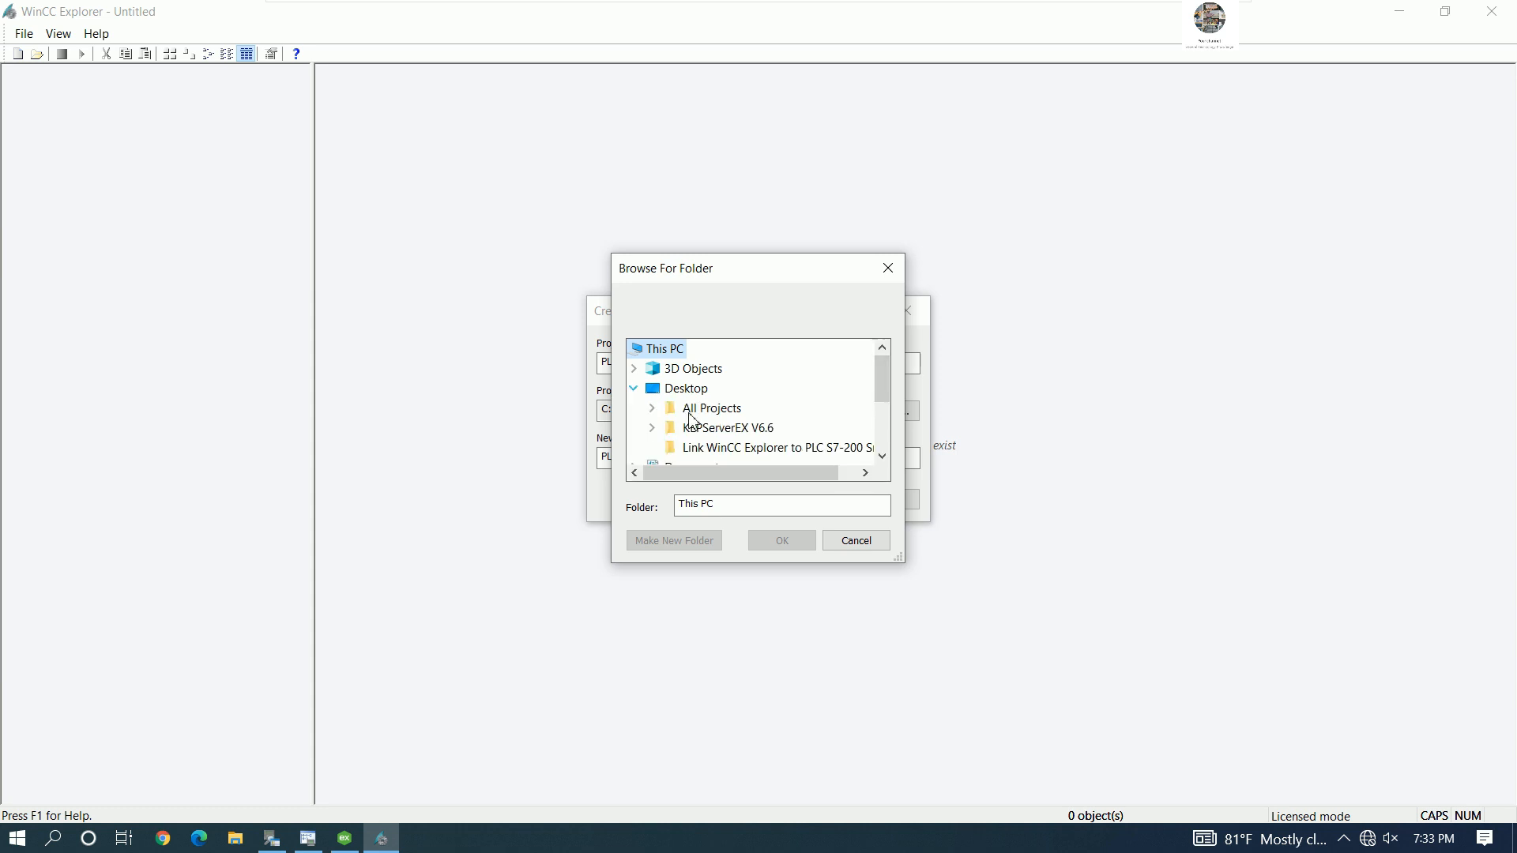
click(741, 448)
click(773, 544)
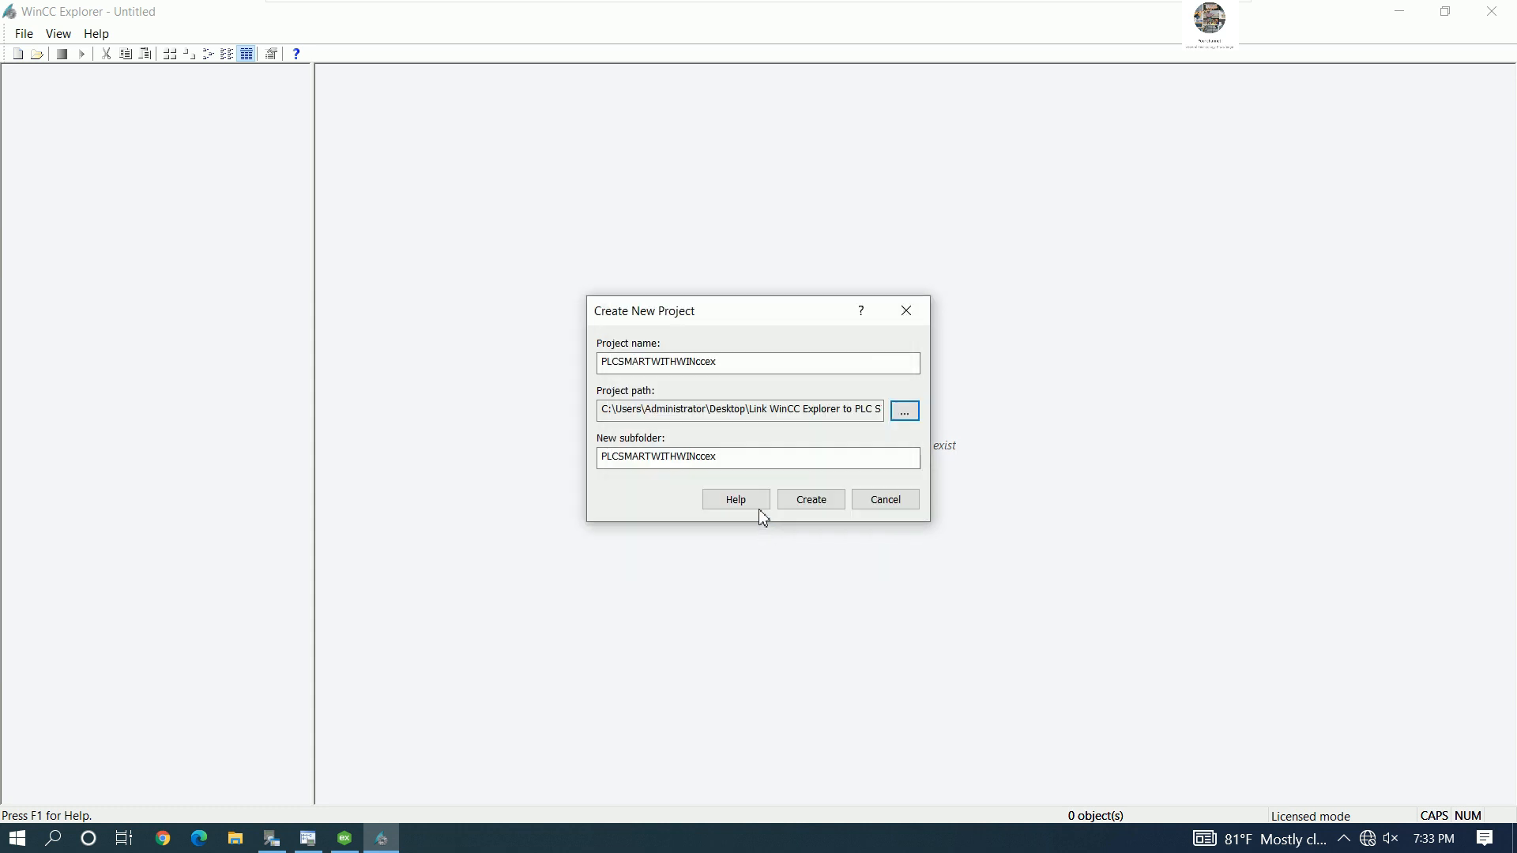
click(819, 500)
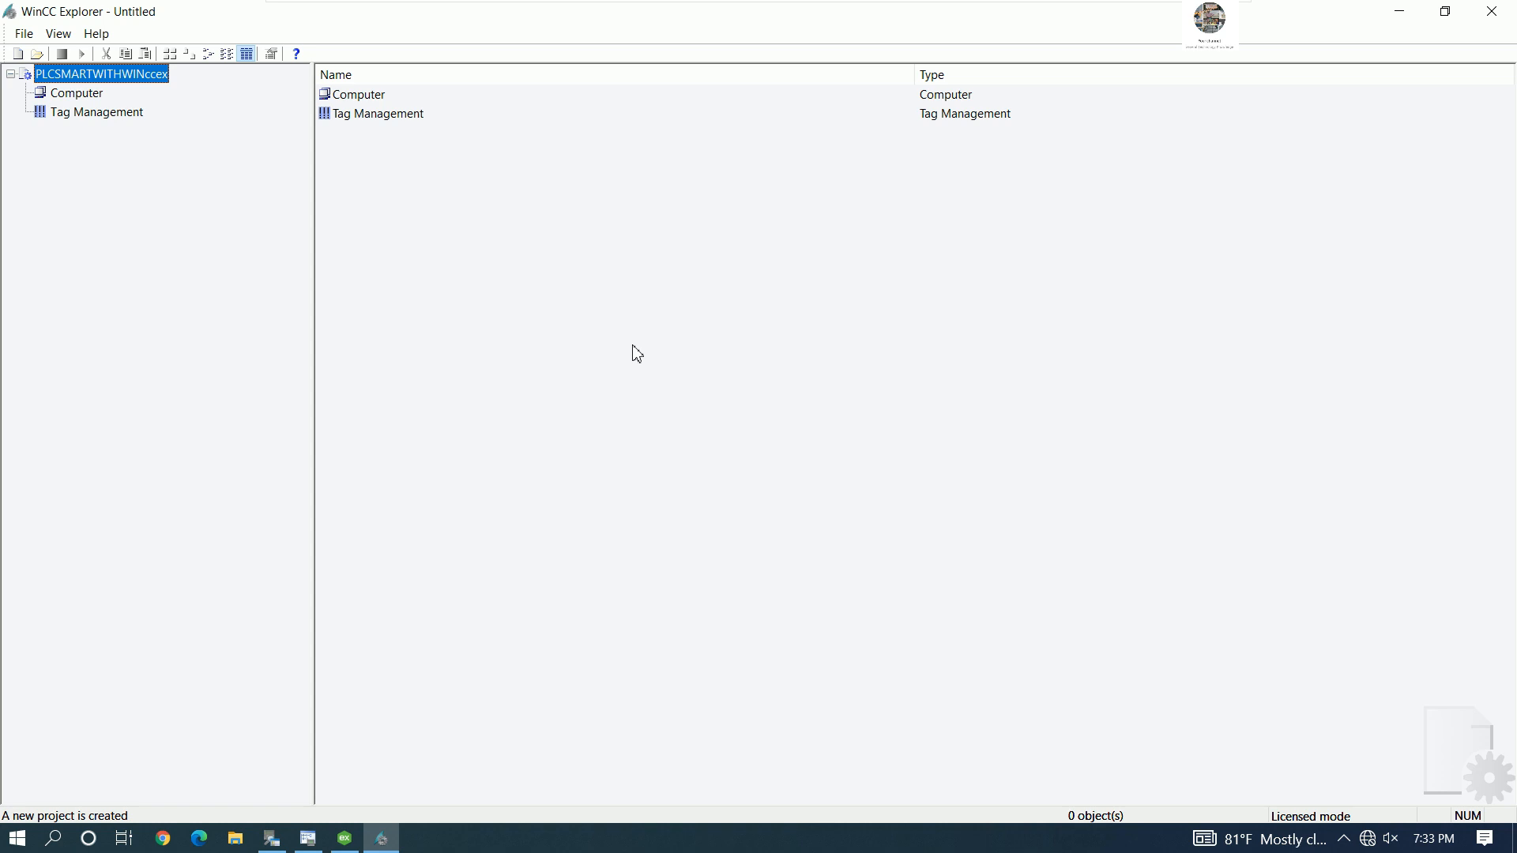
mouse_move(346, 837)
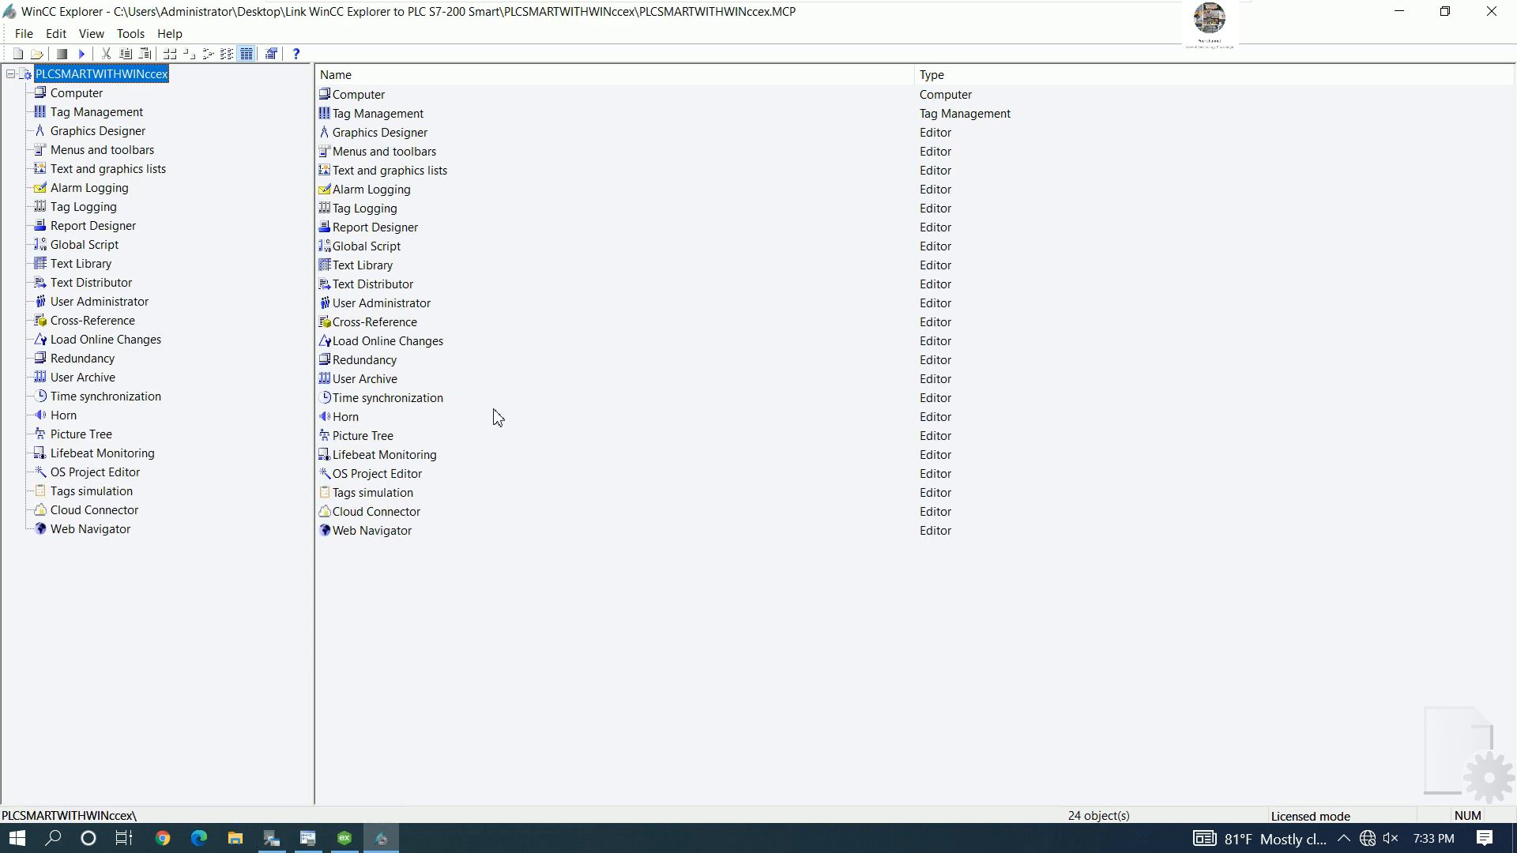
- Open the project's Tag Management editor and add the OPC communication driver
click(101, 114)
right_click(108, 114)
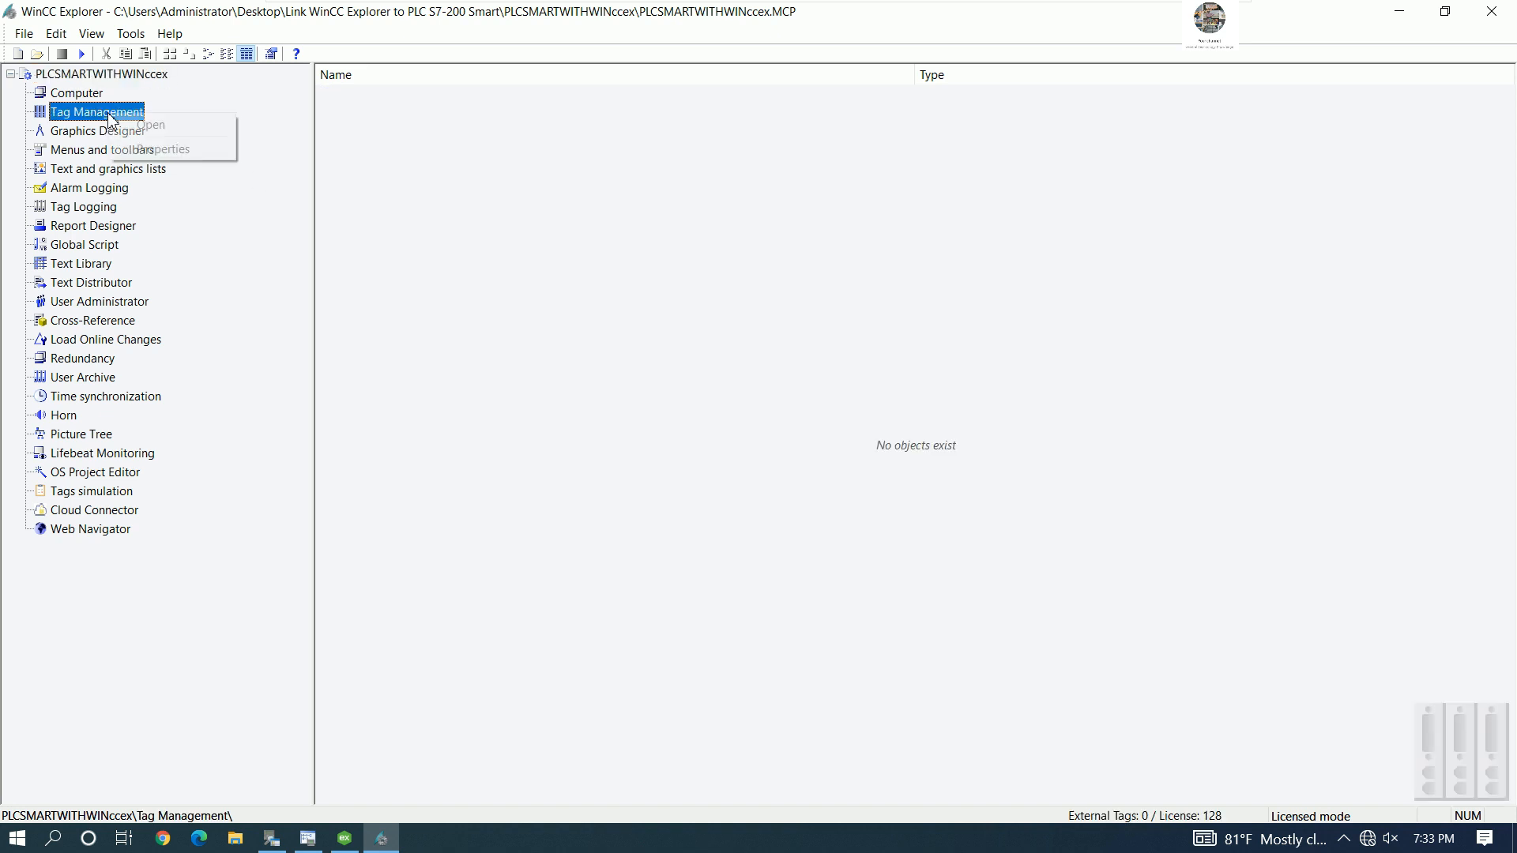
click(150, 126)
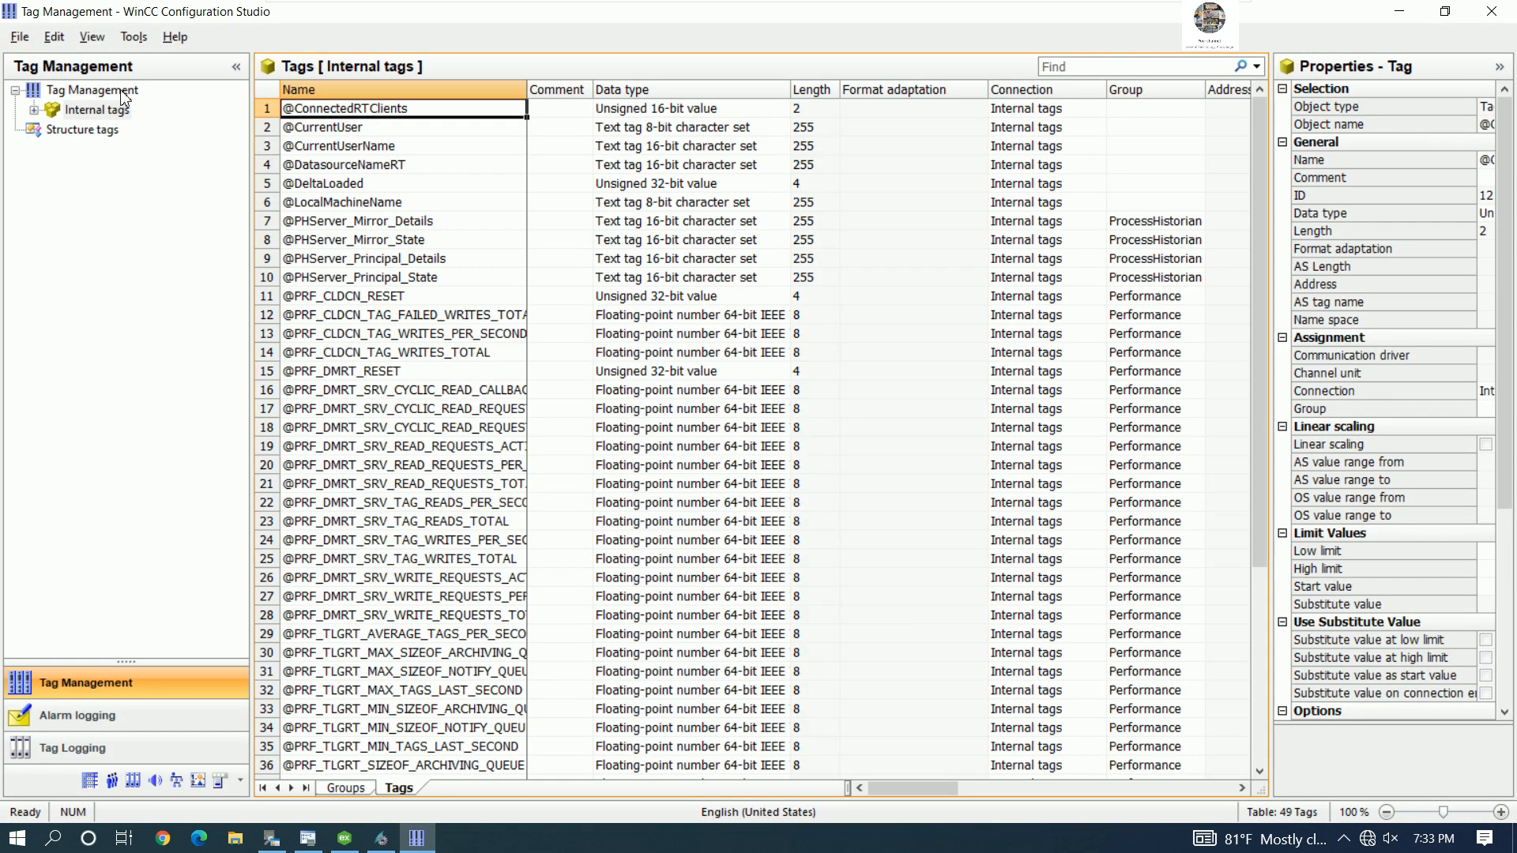
click(123, 92)
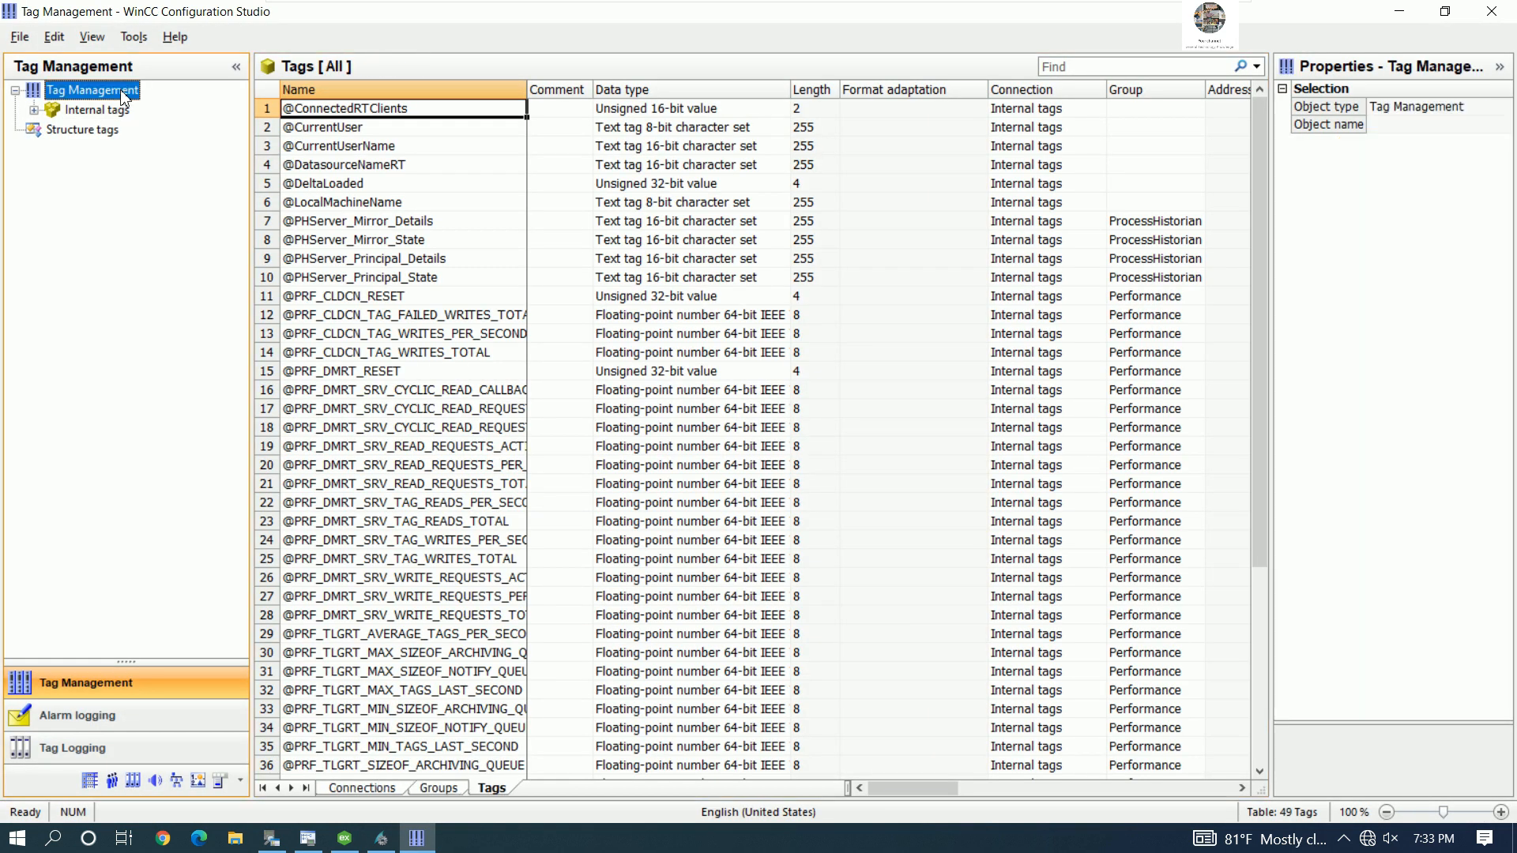
right_click(124, 98)
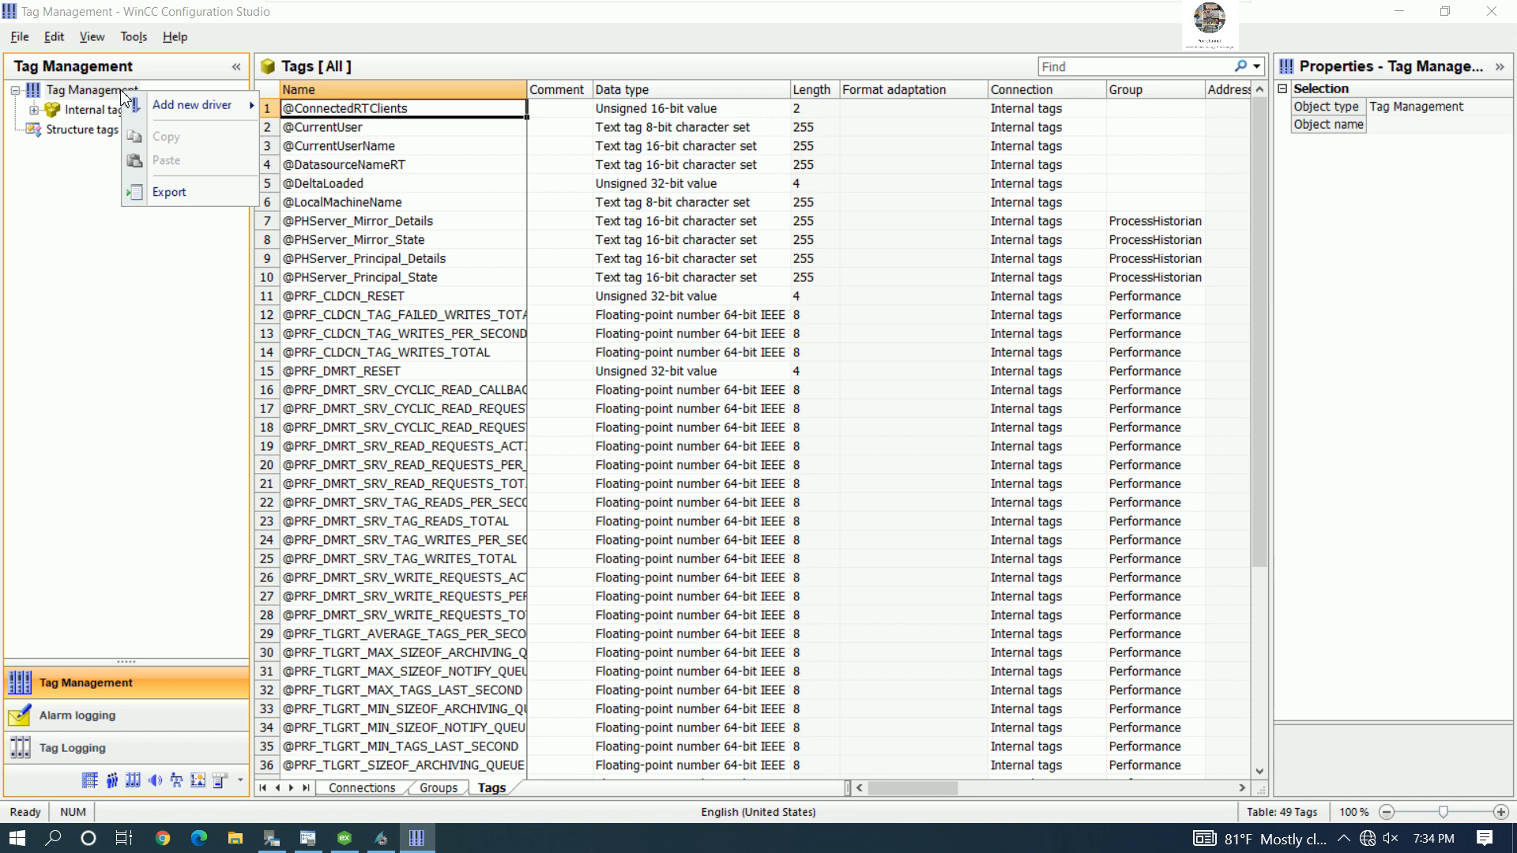
mouse_move(127, 102)
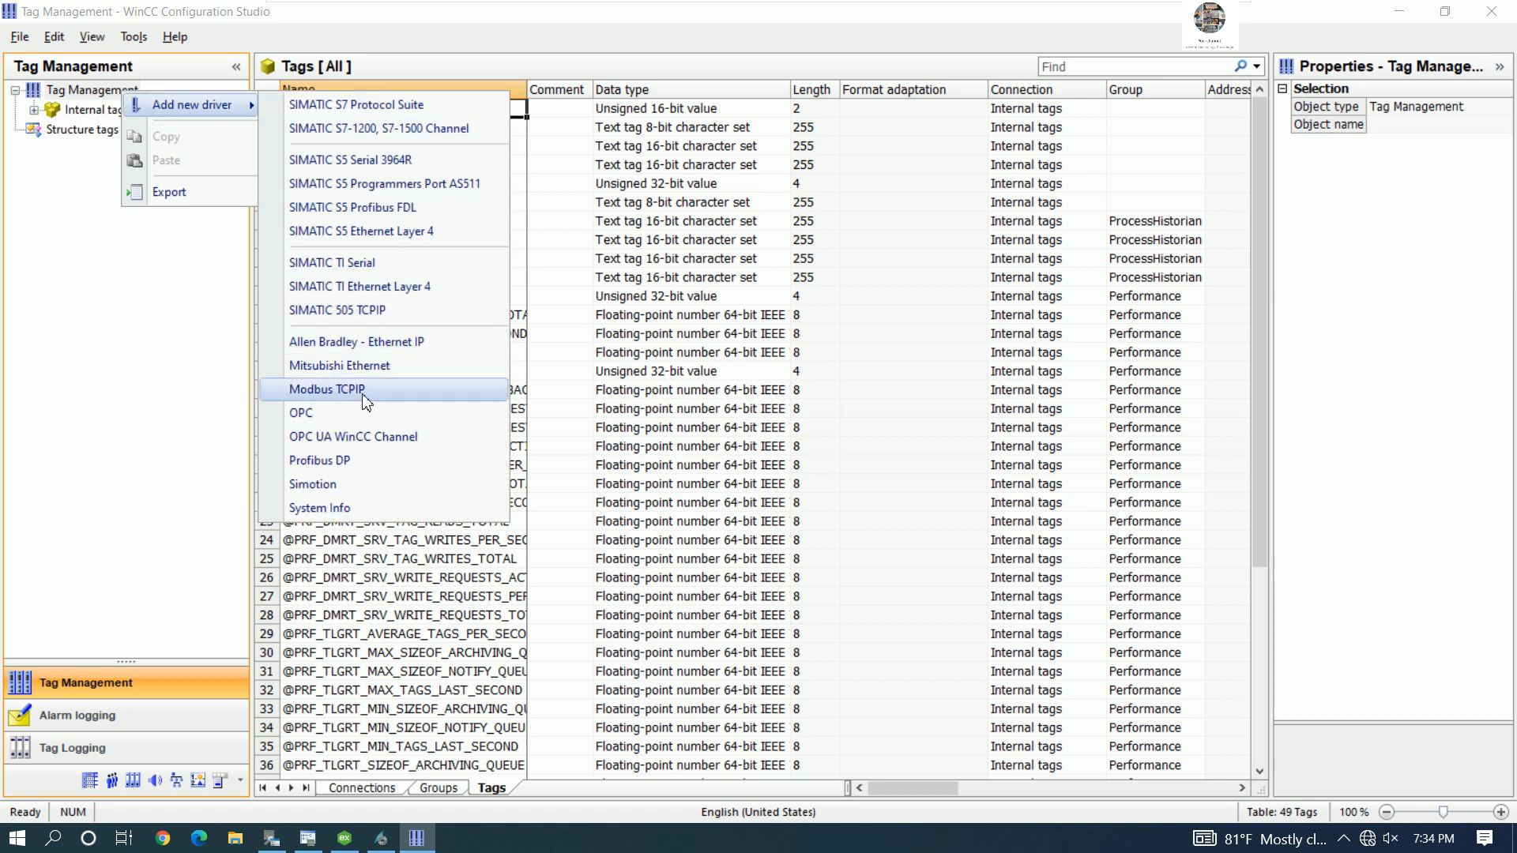
click(318, 418)
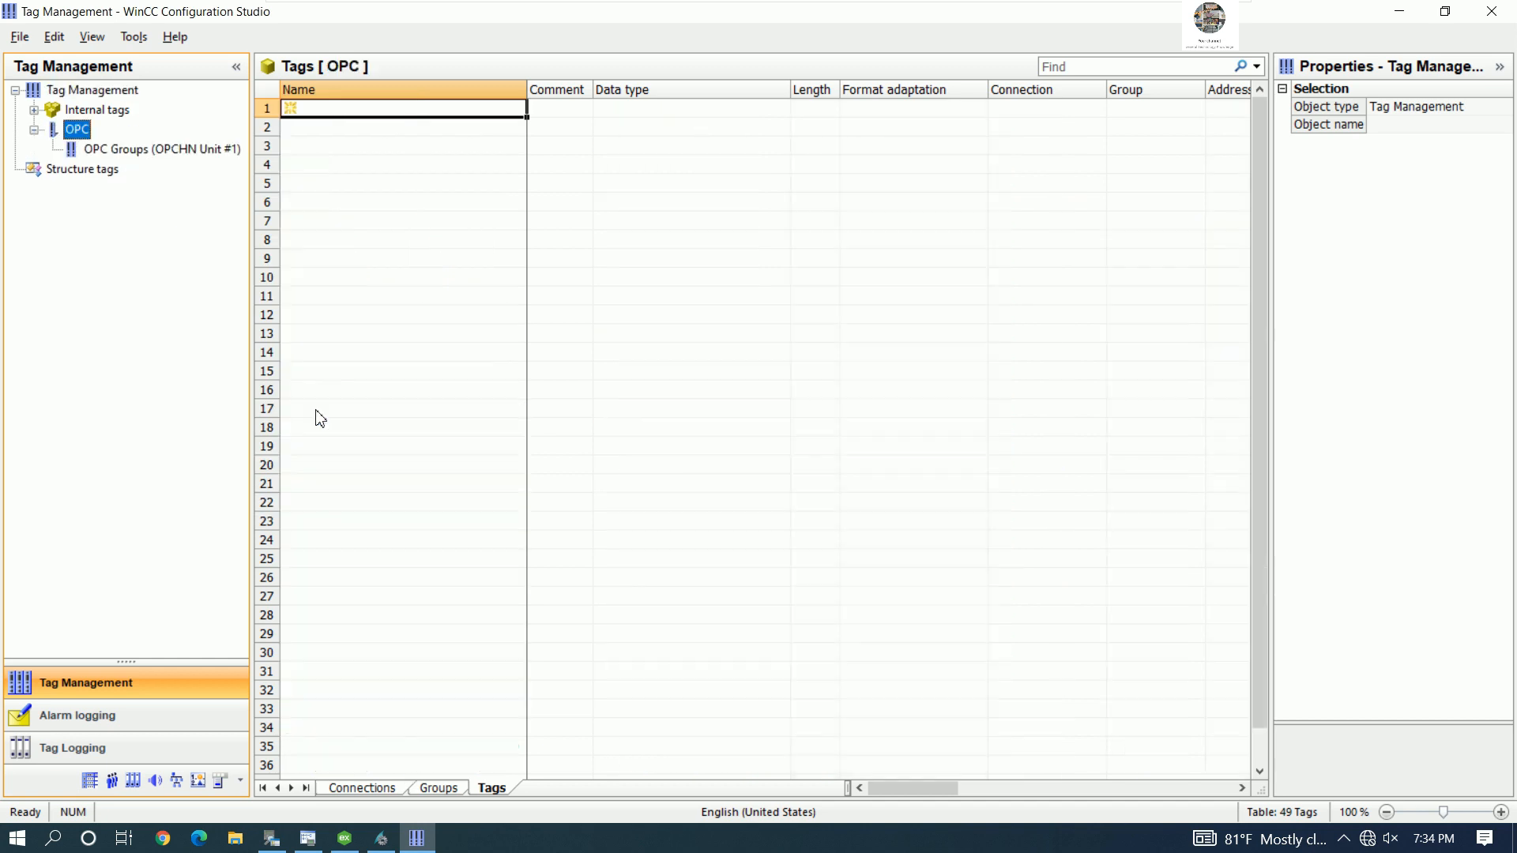
- Open the system parameters of OPC Groups (OPCHN Unit #1) and expand the <LOCAL> computer in the OPC Item Manager
click(148, 150)
right_click(152, 158)
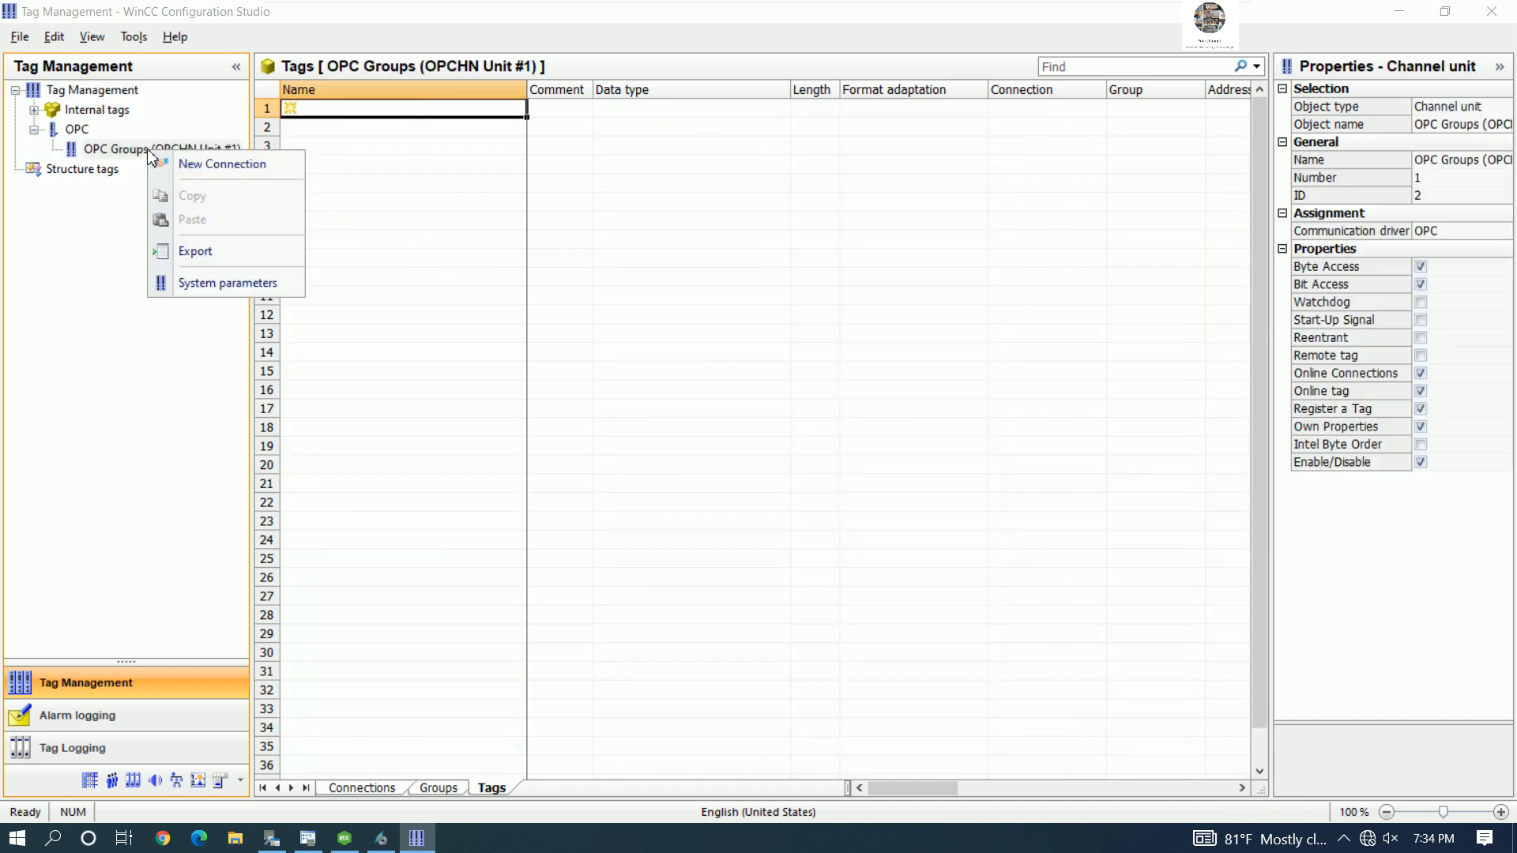
click(226, 284)
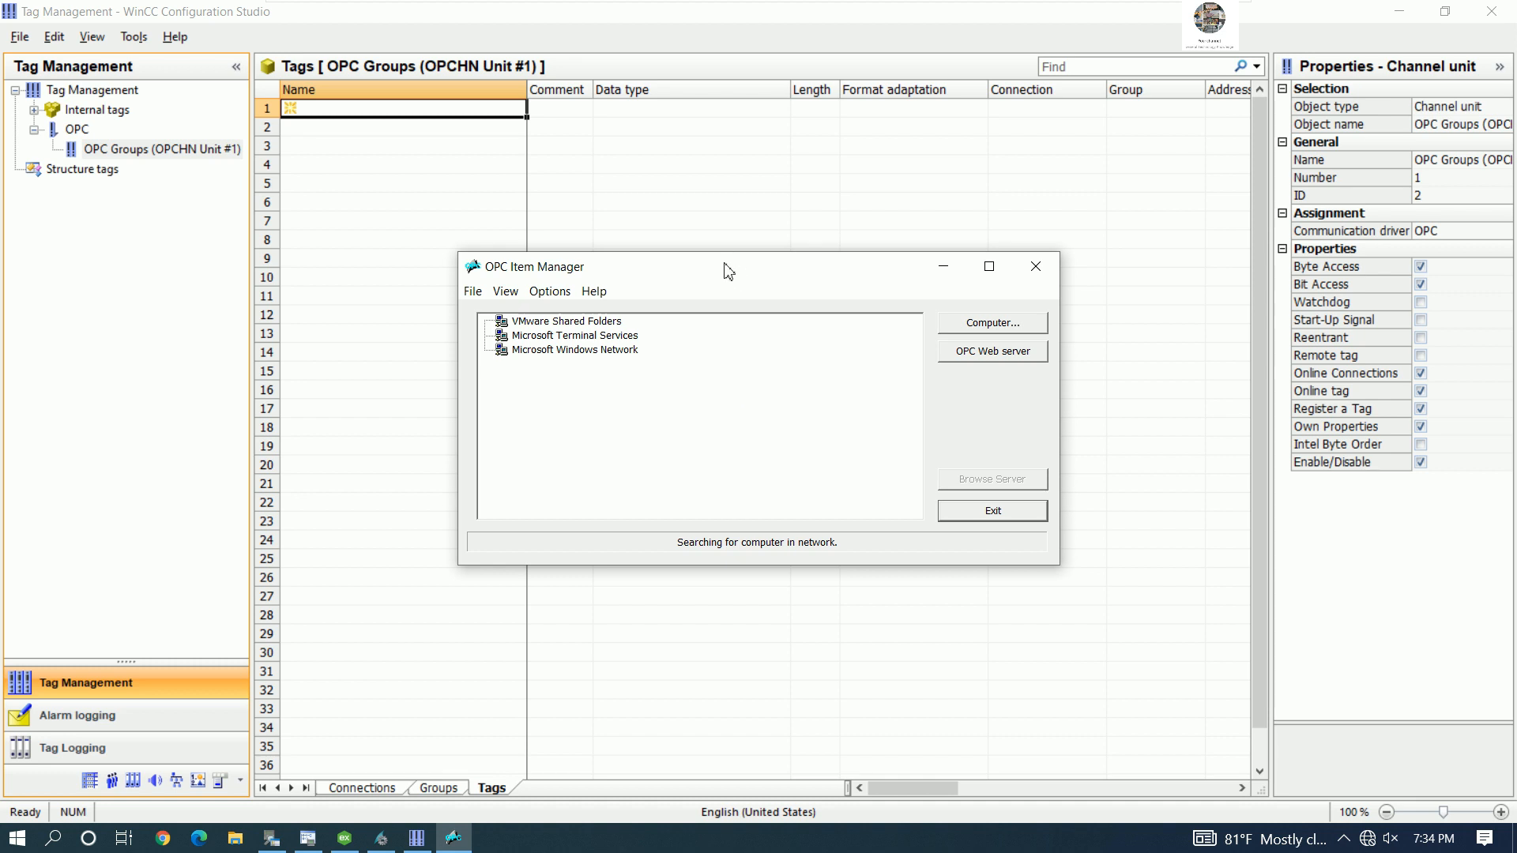
drag(728, 272, 674, 220)
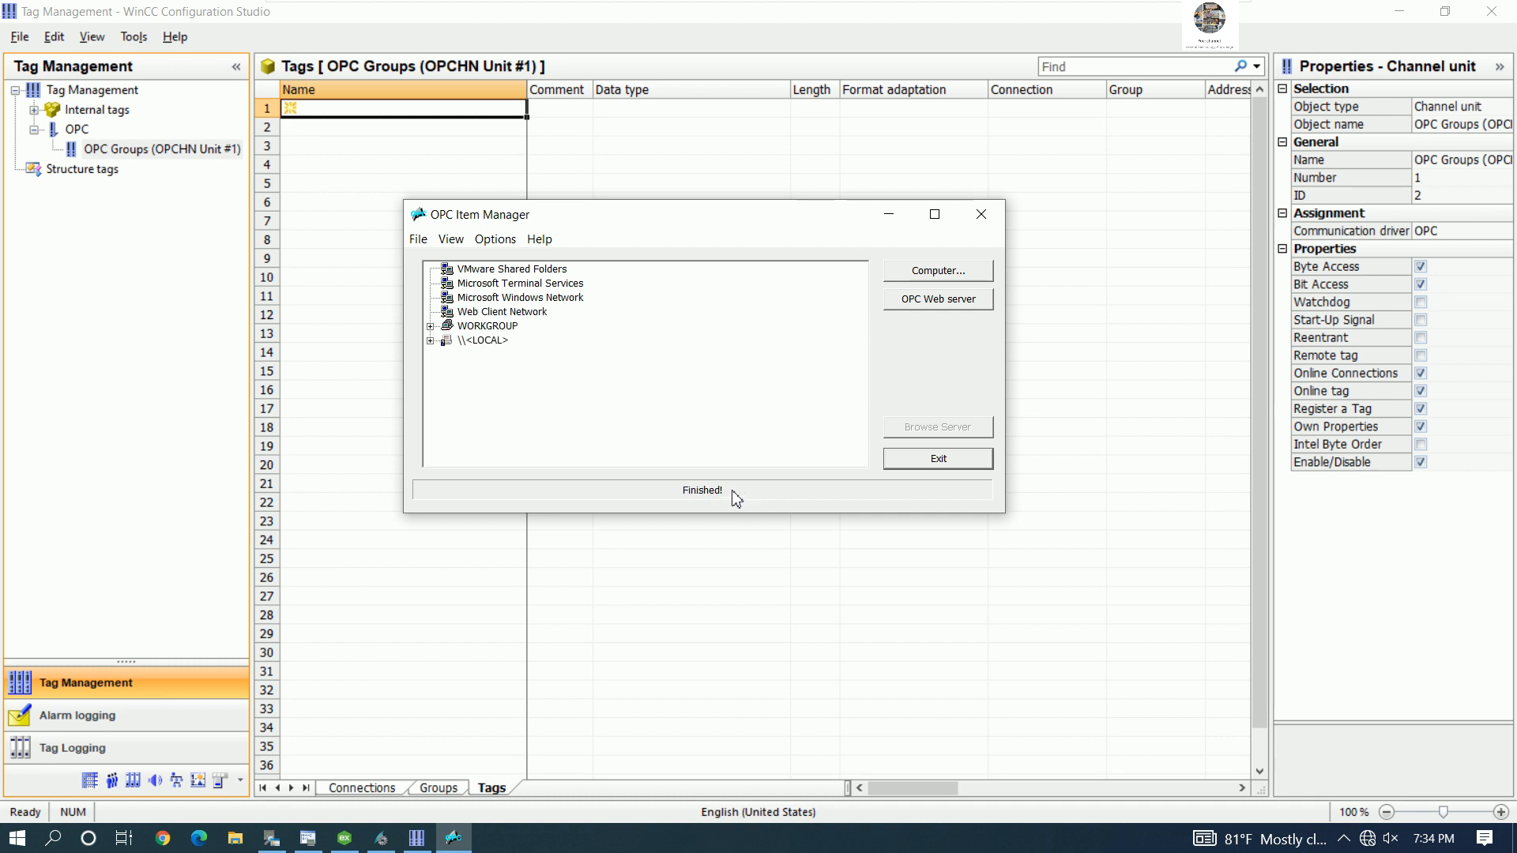
click(431, 341)
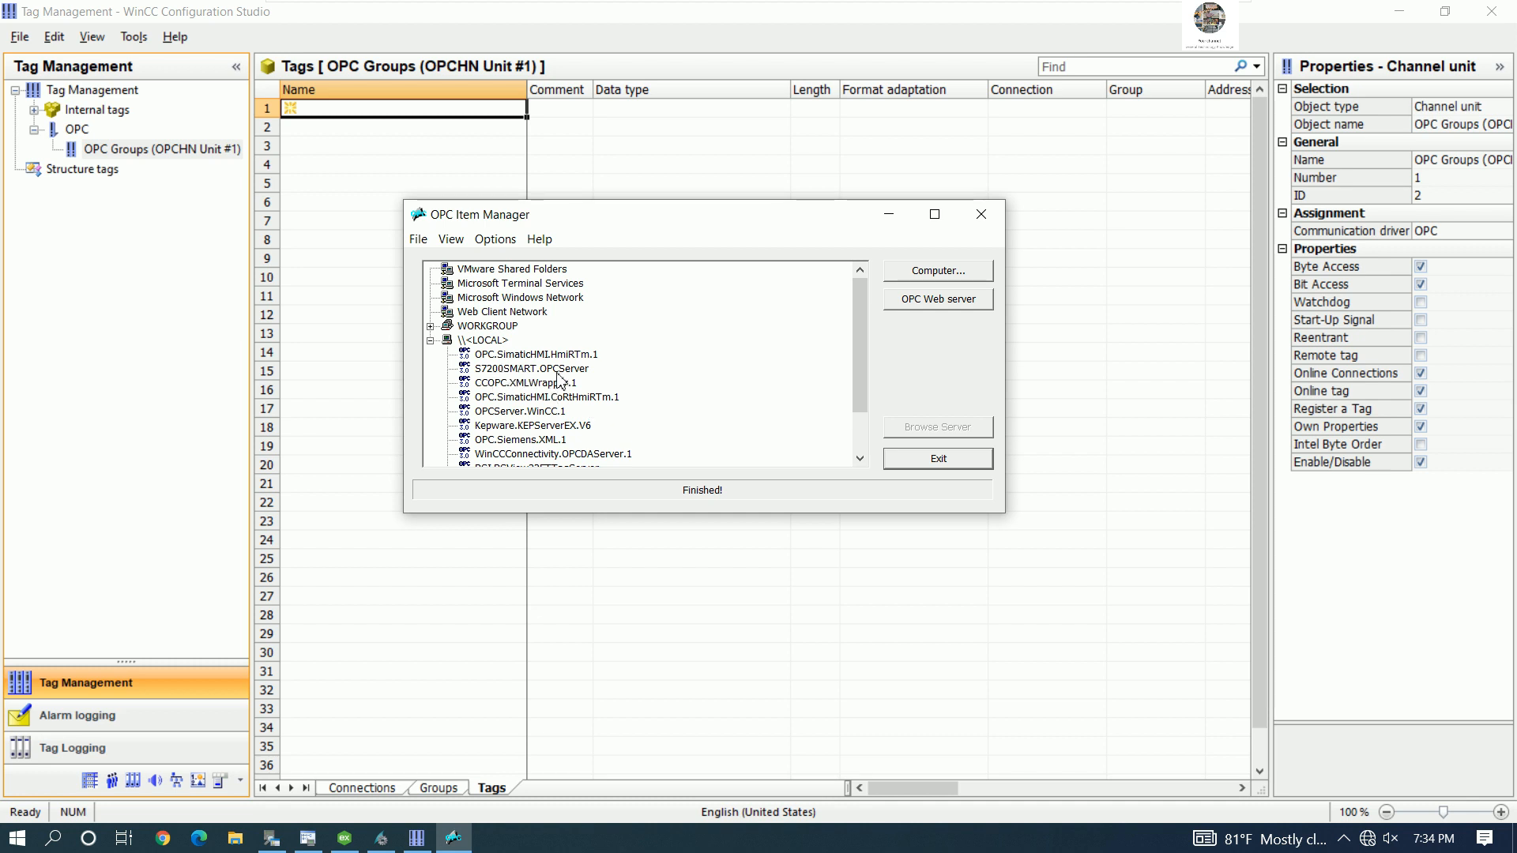
- Browse S7200SMART.OPCServer for items of all types with read and write access
click(506, 371)
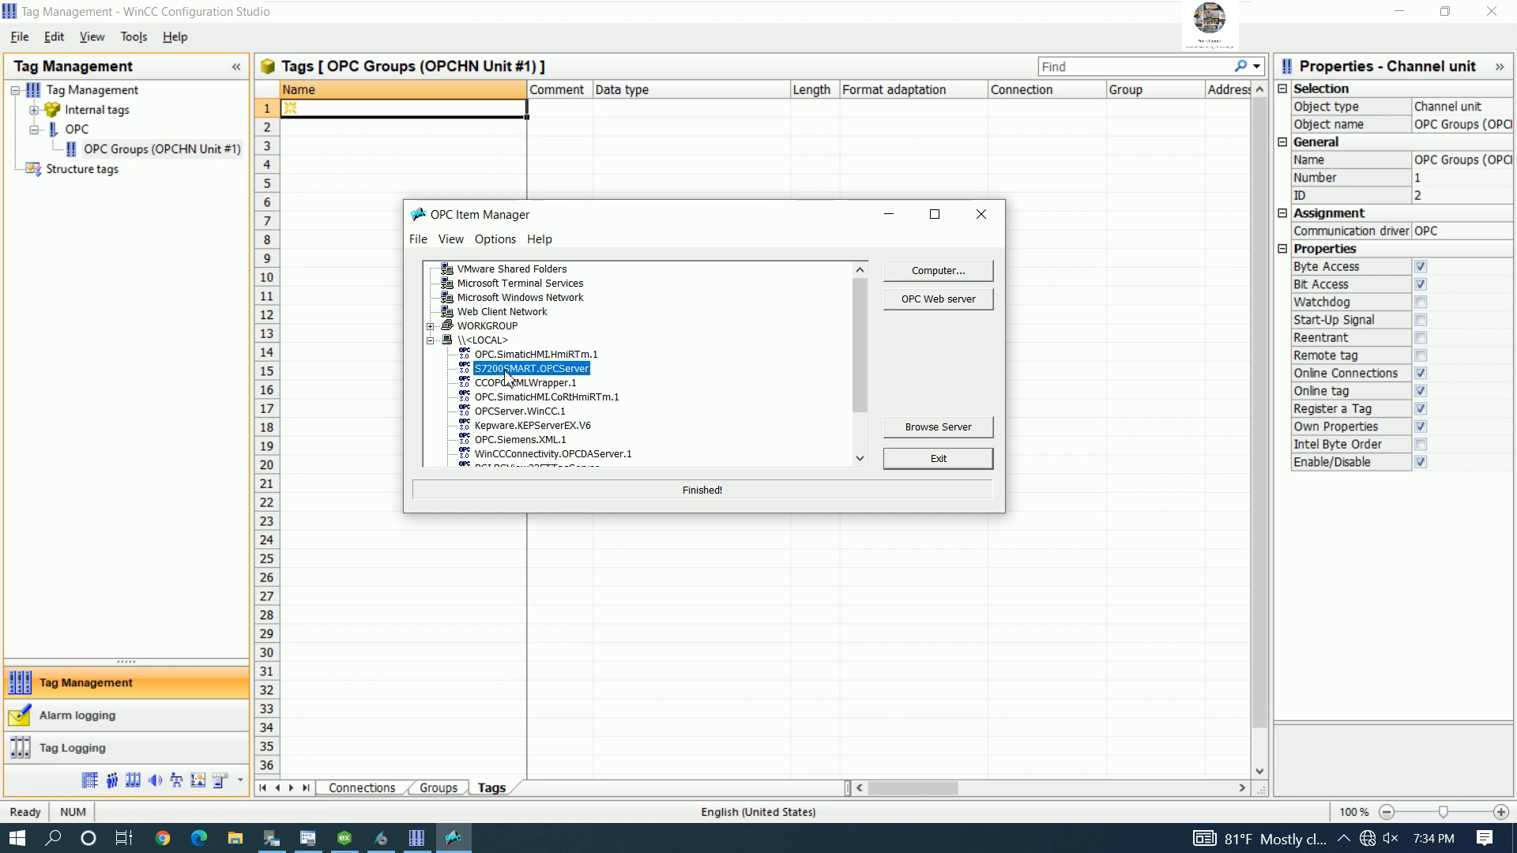
click(921, 431)
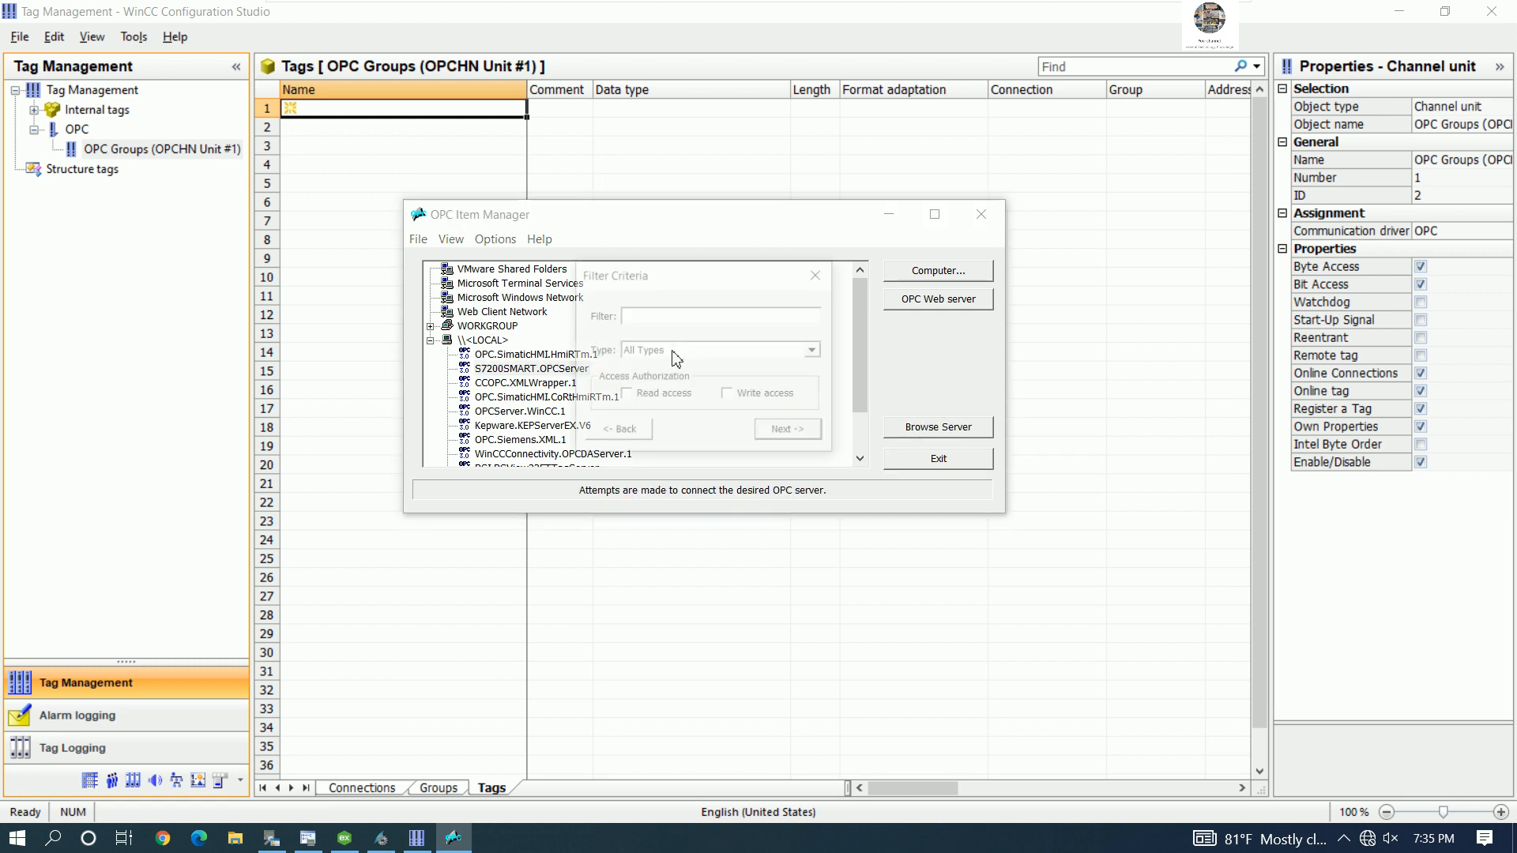
click(663, 397)
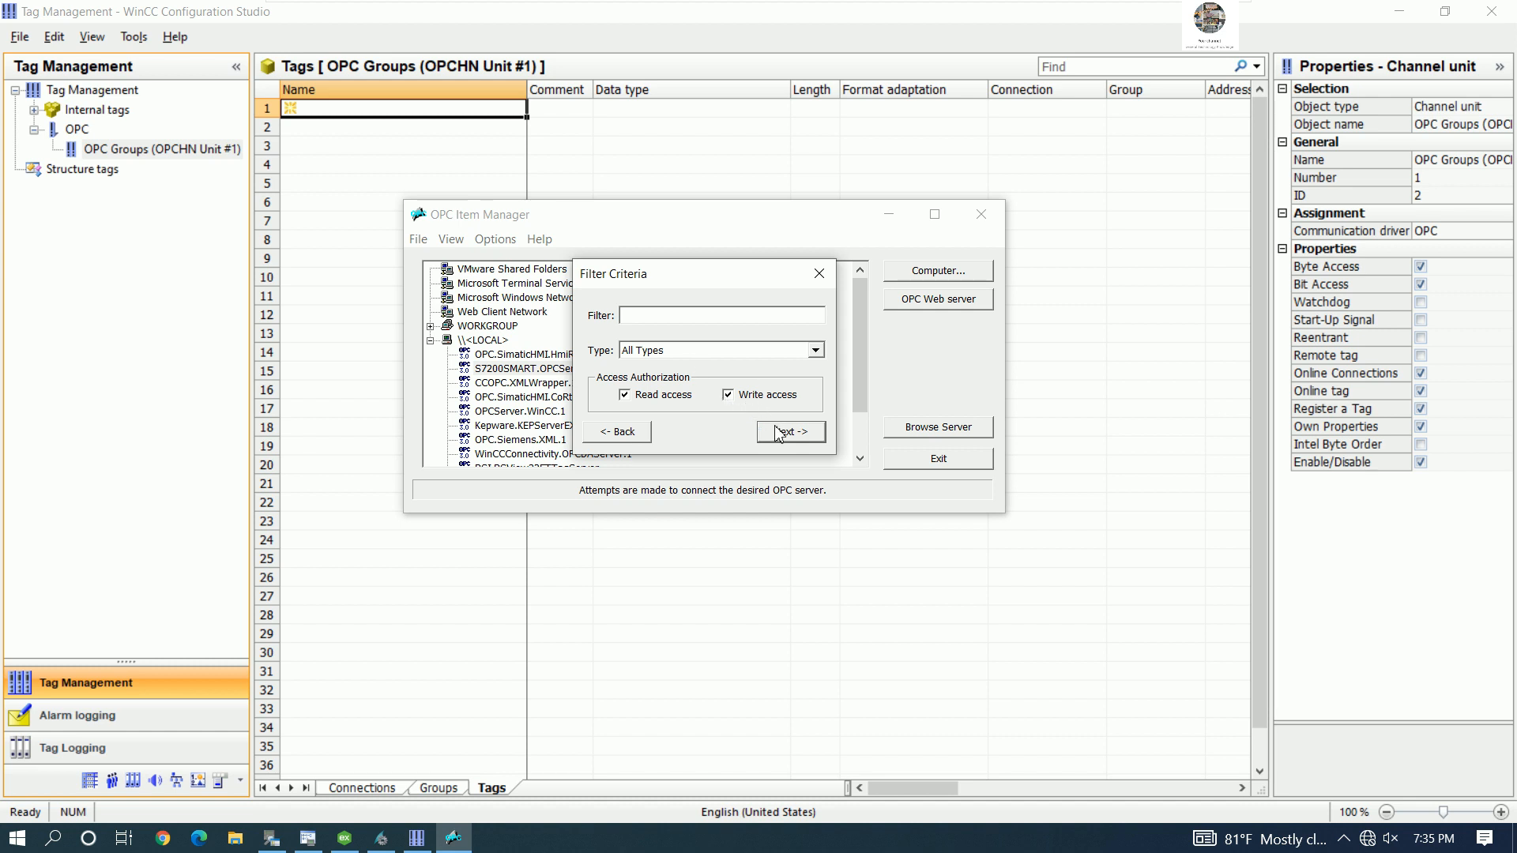
click(779, 433)
click(414, 177)
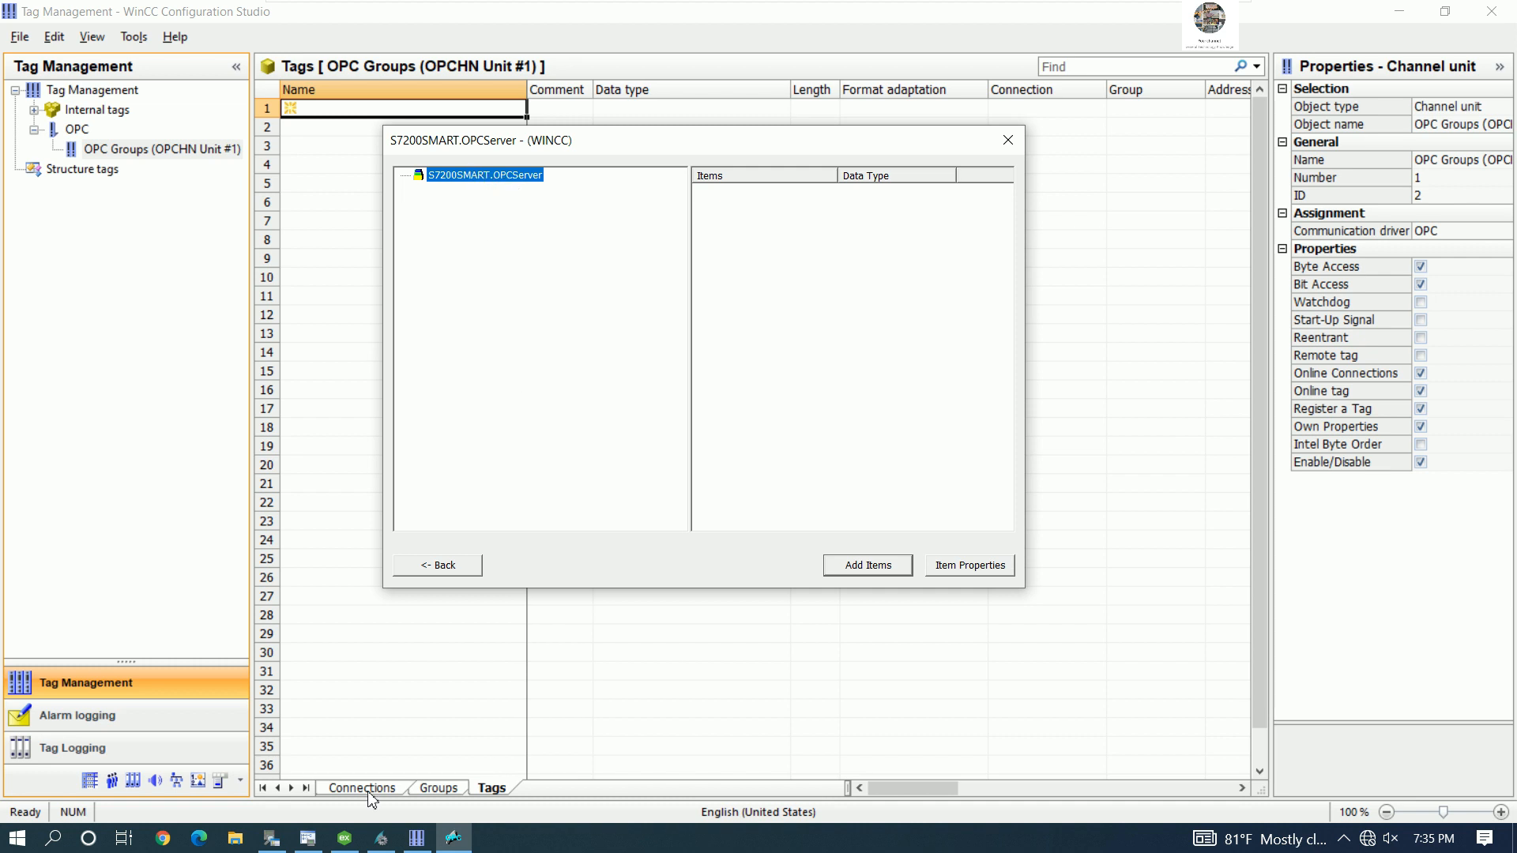
- Check the Table 1 symbols in S7-200 PC Access SMART and close the S7200SMART.OPCServer item browser in WinCC
click(276, 848)
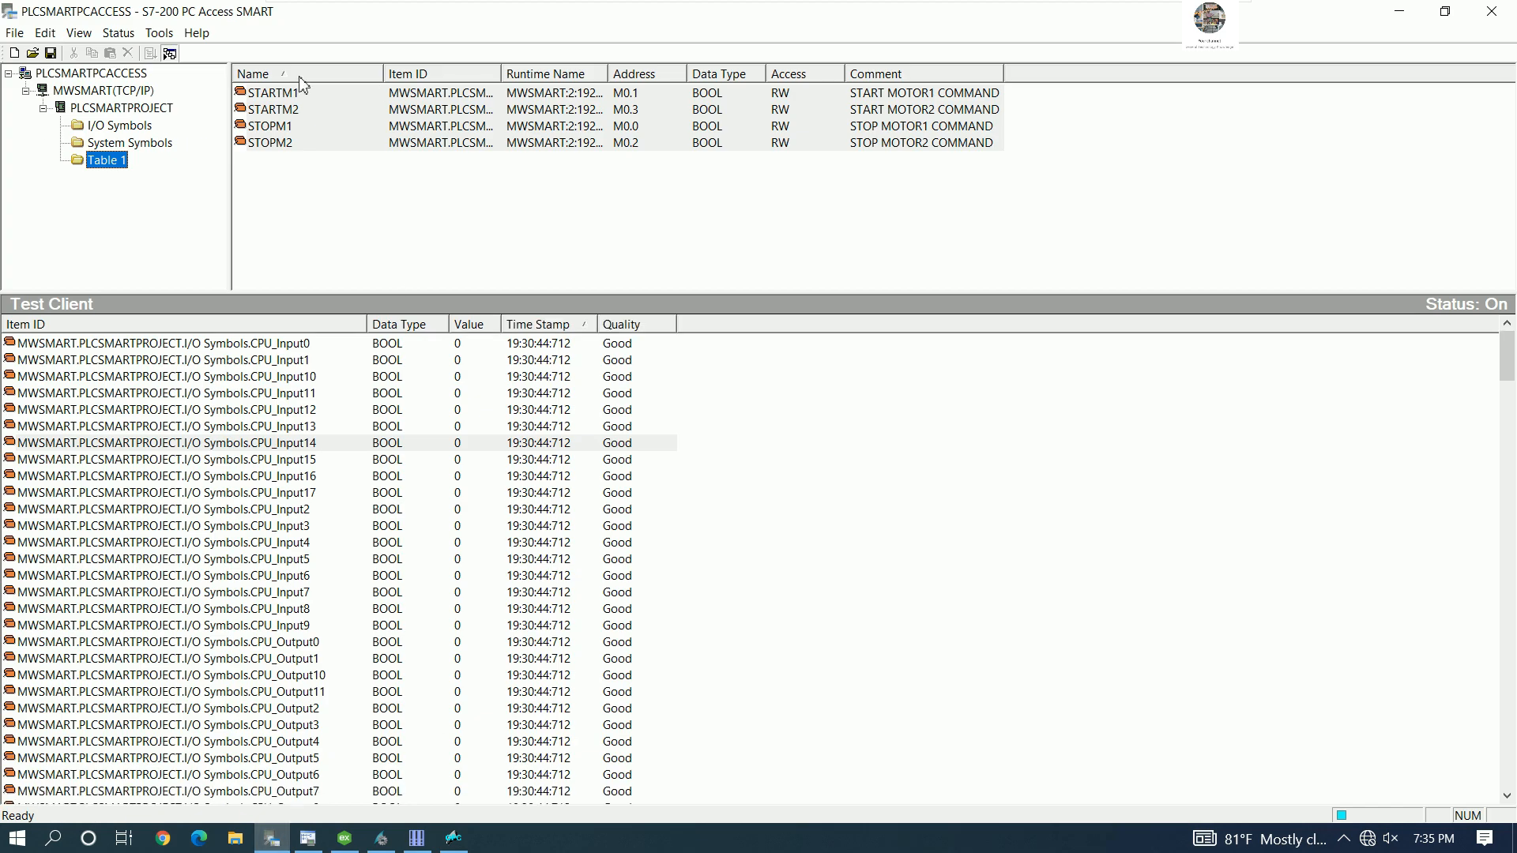
click(1395, 16)
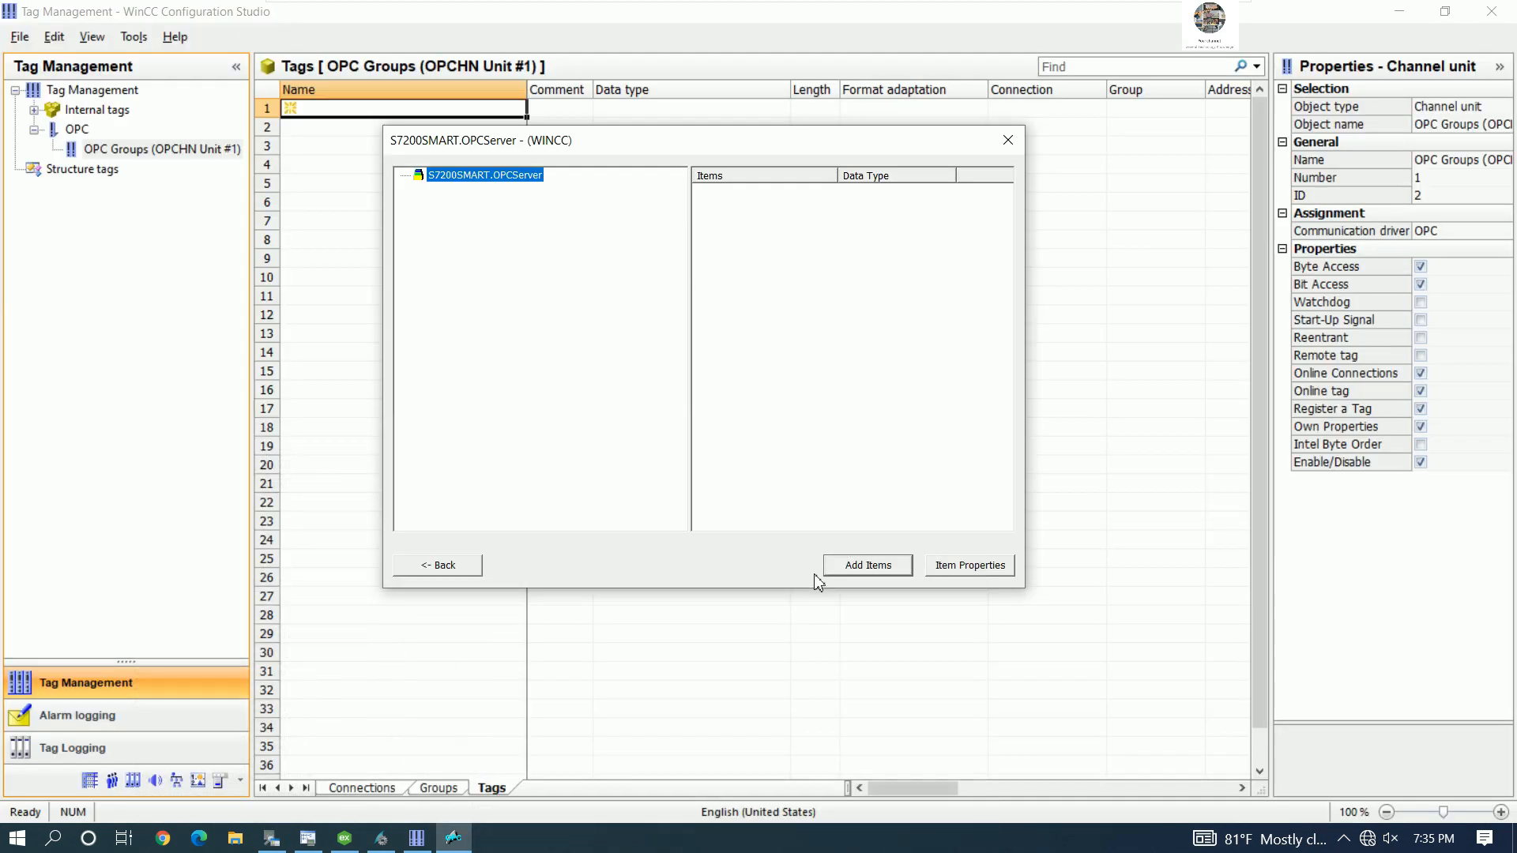
click(1008, 140)
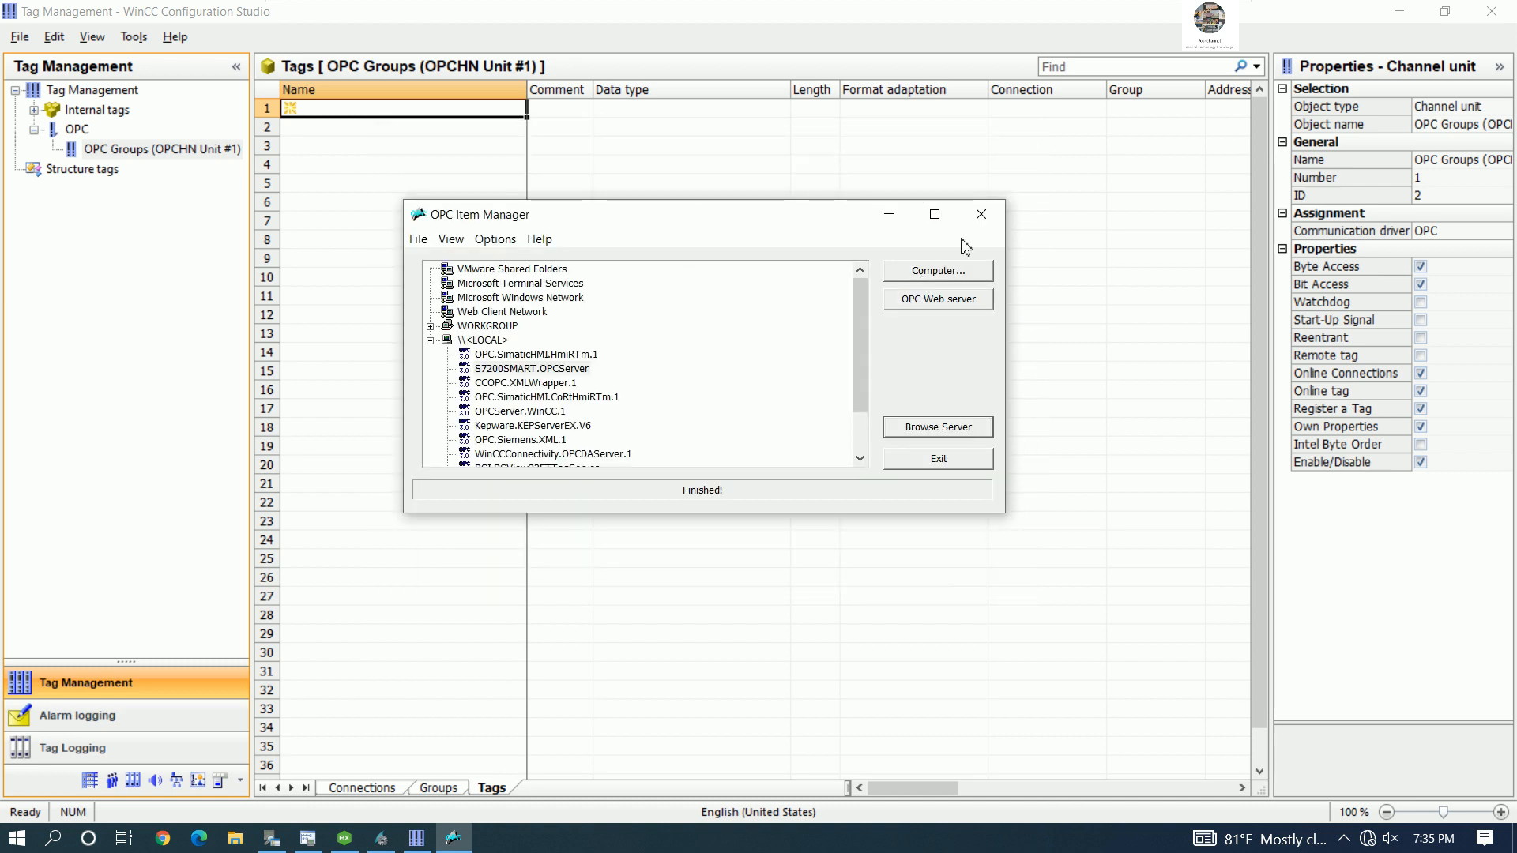
- Close the OPC Item Manager and switch to the KEPServerEX 6 Configuration window
click(981, 214)
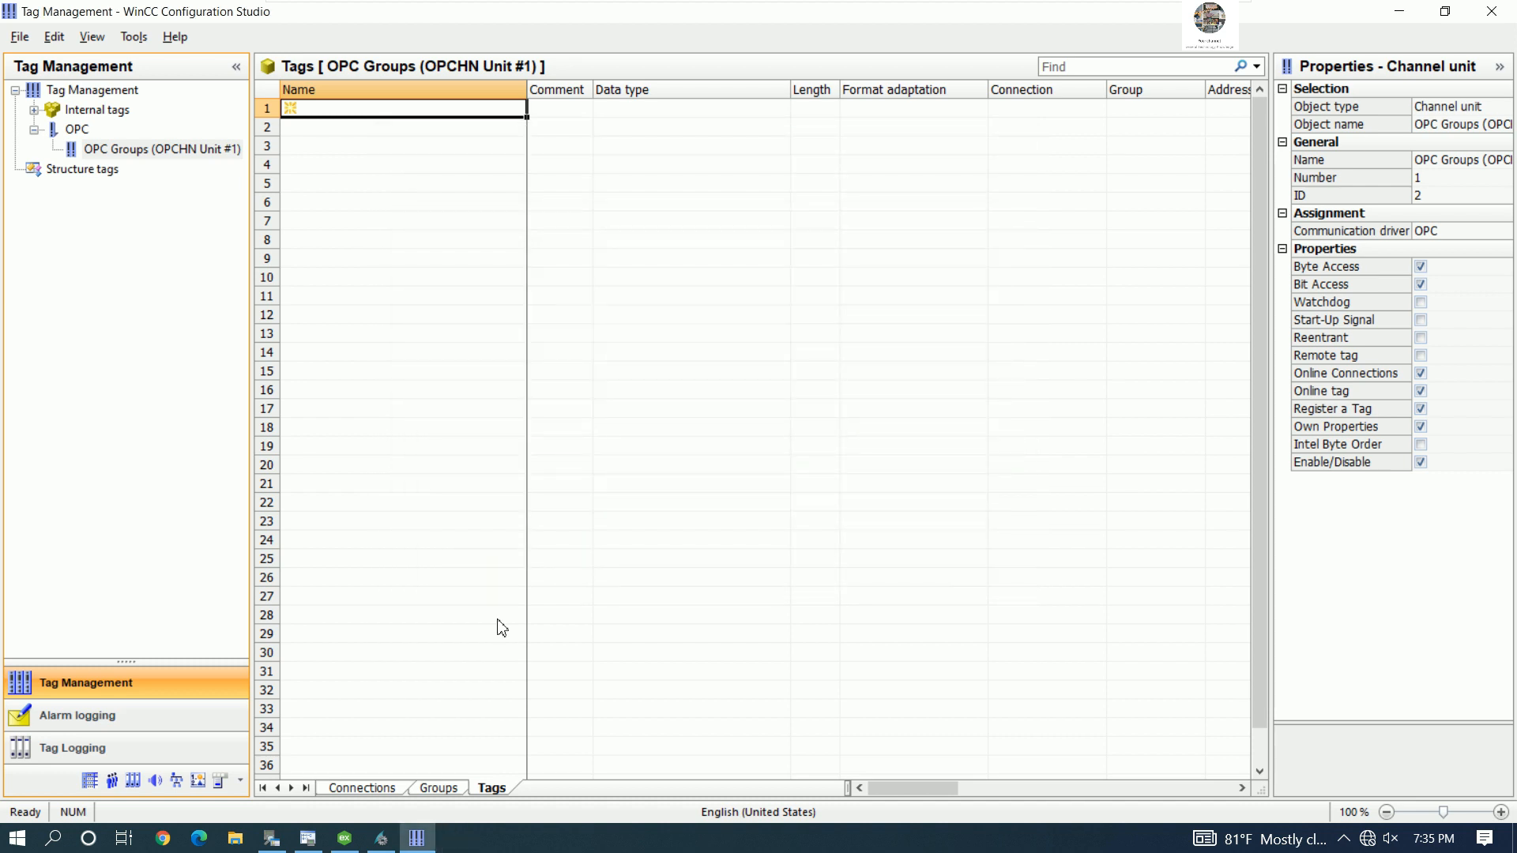
click(345, 838)
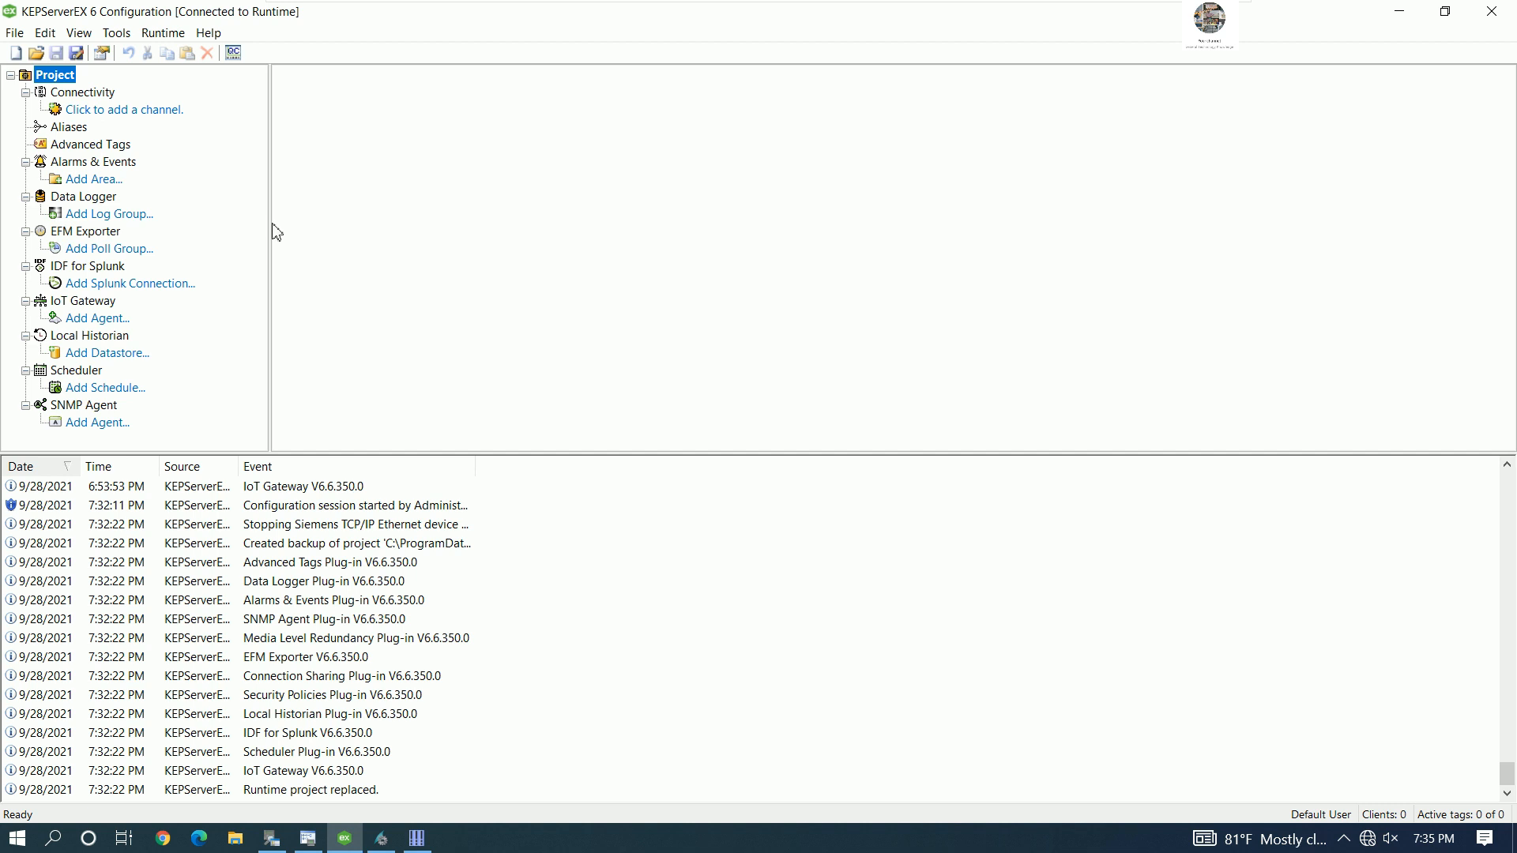
drag(272, 230, 286, 230)
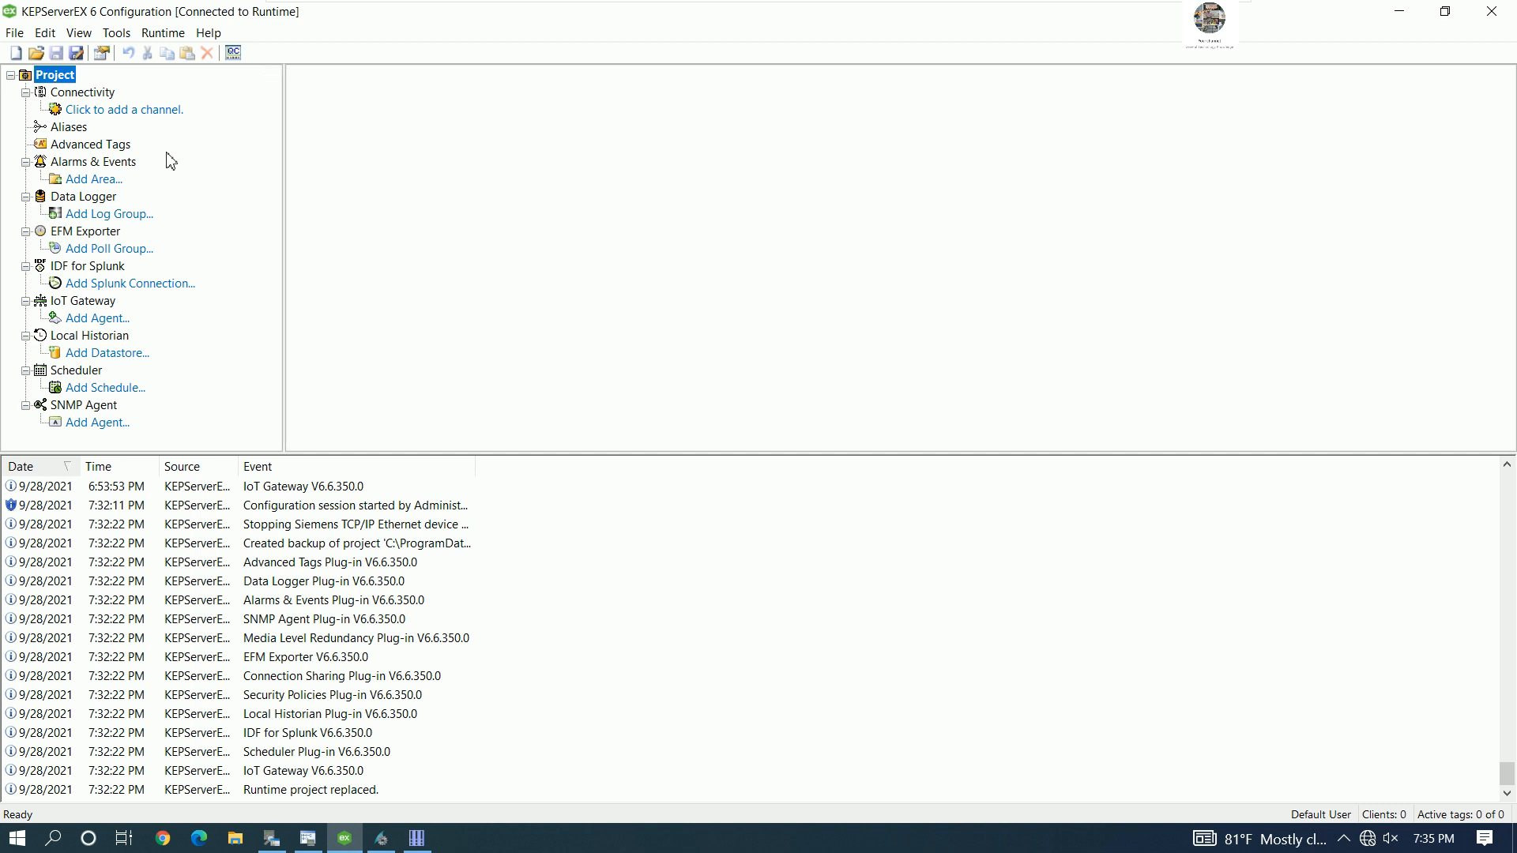
- Start a new channel under Connectivity with the Siemens TCP/IP Ethernet driver and name it MYPCNAME
click(83, 93)
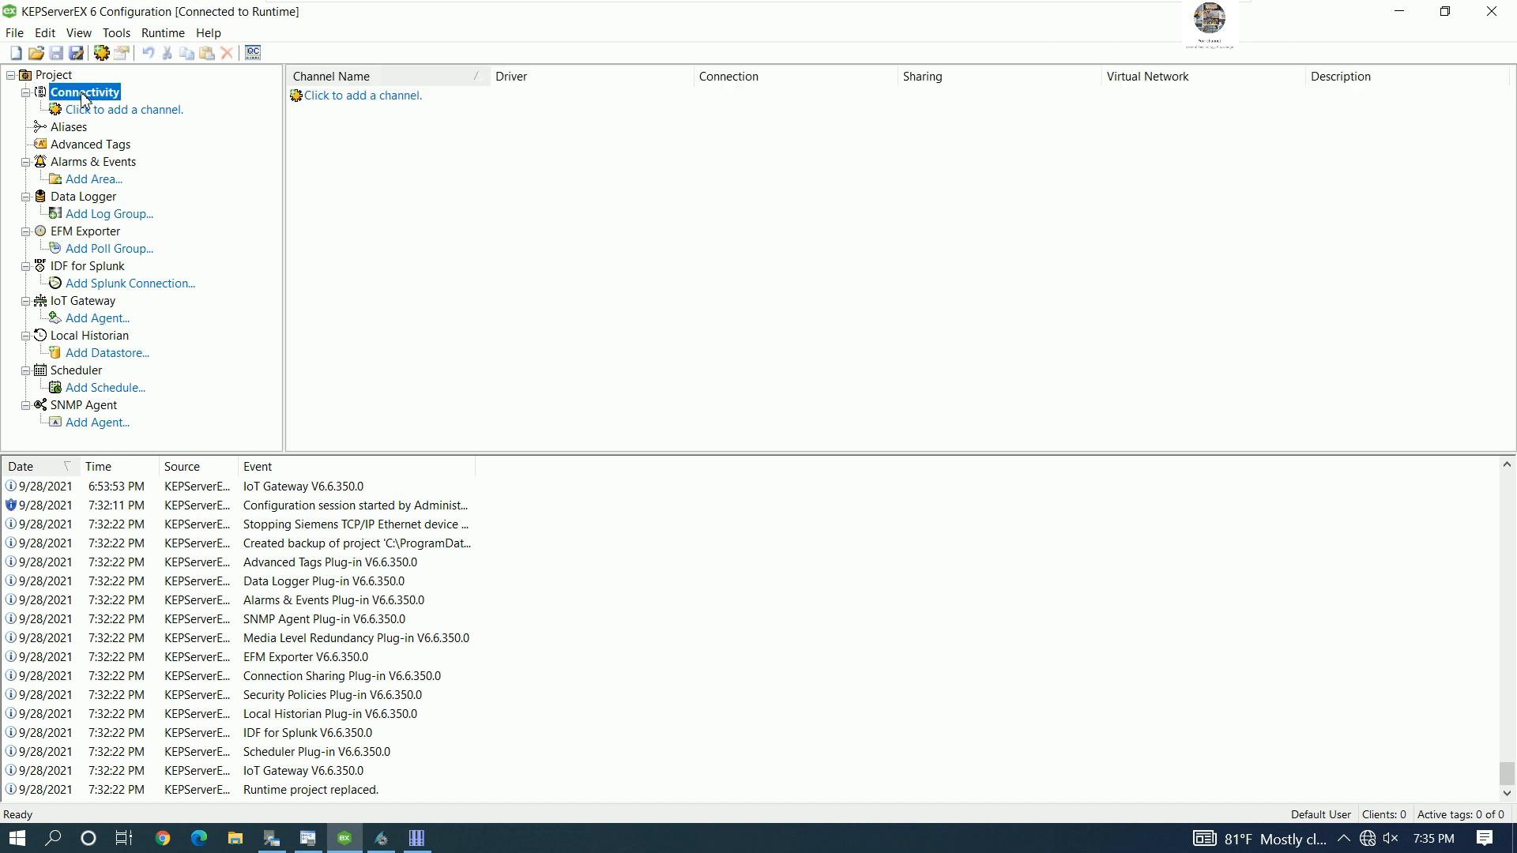
right_click(85, 97)
click(123, 104)
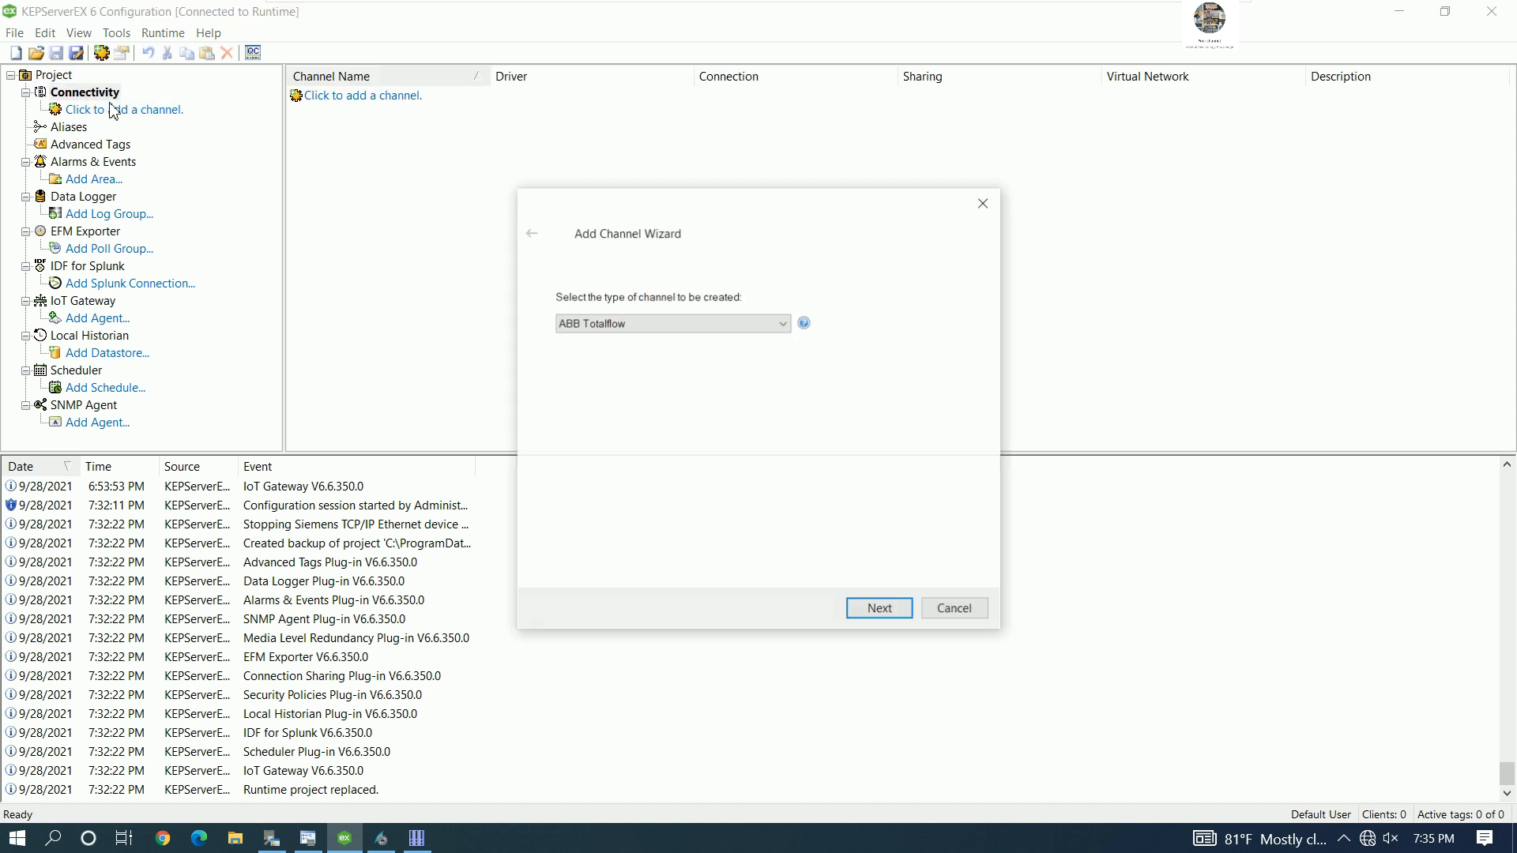
click(670, 331)
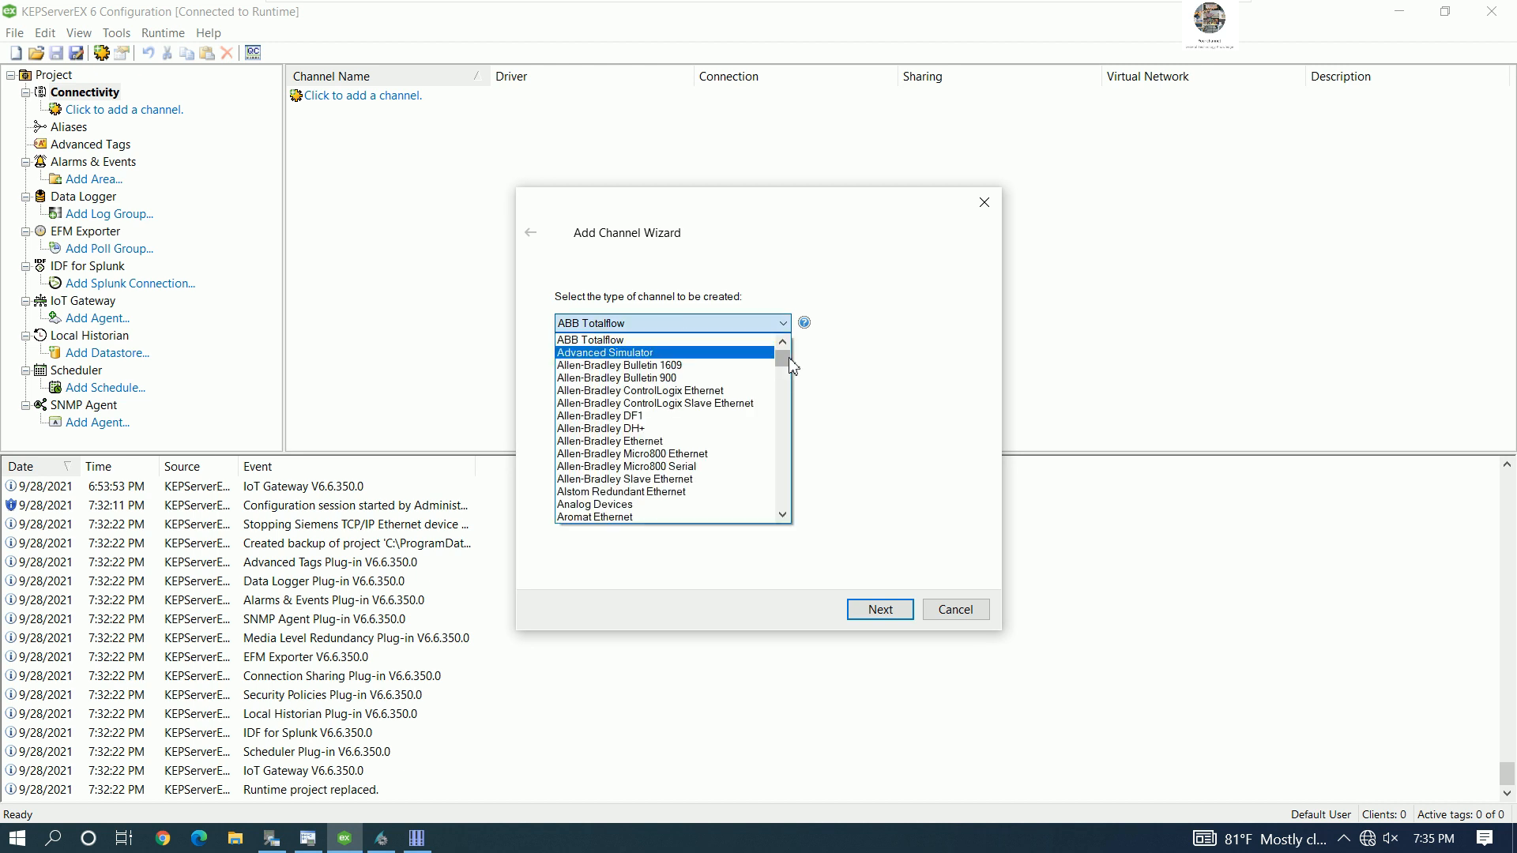
drag(782, 357, 776, 475)
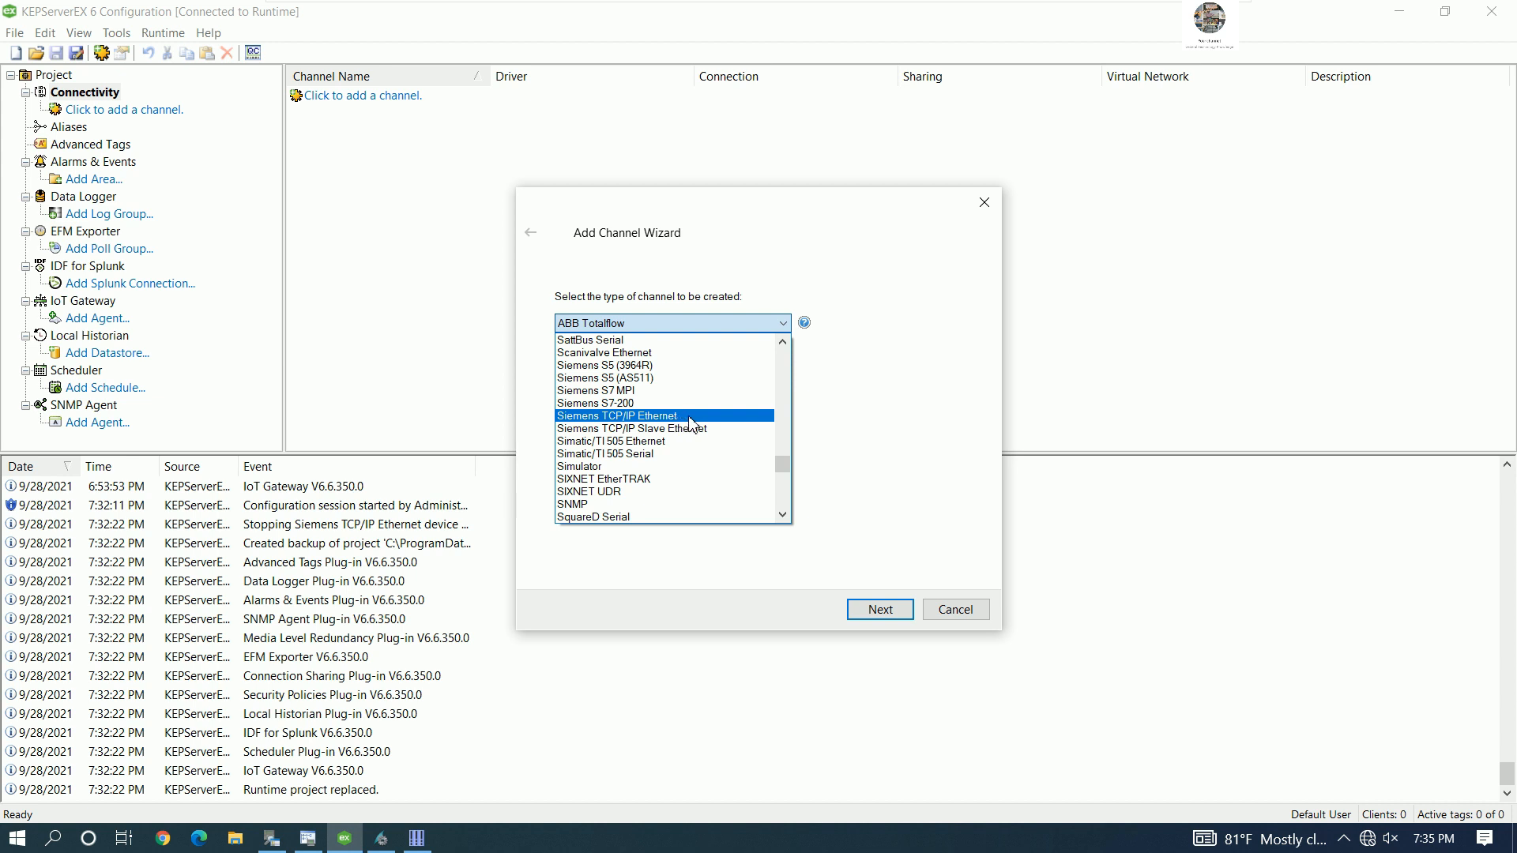
click(678, 417)
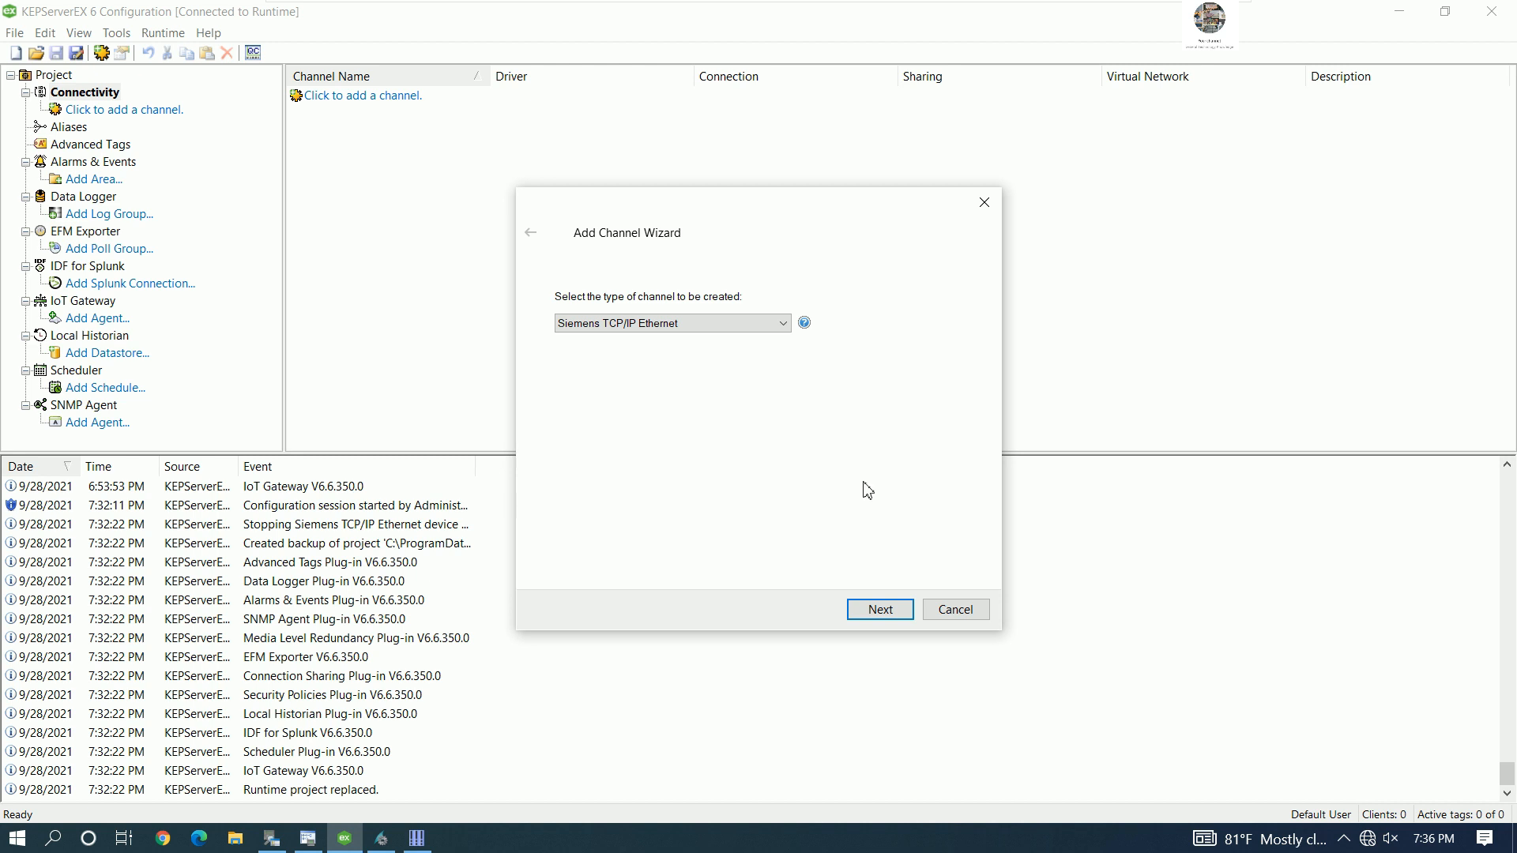
click(895, 610)
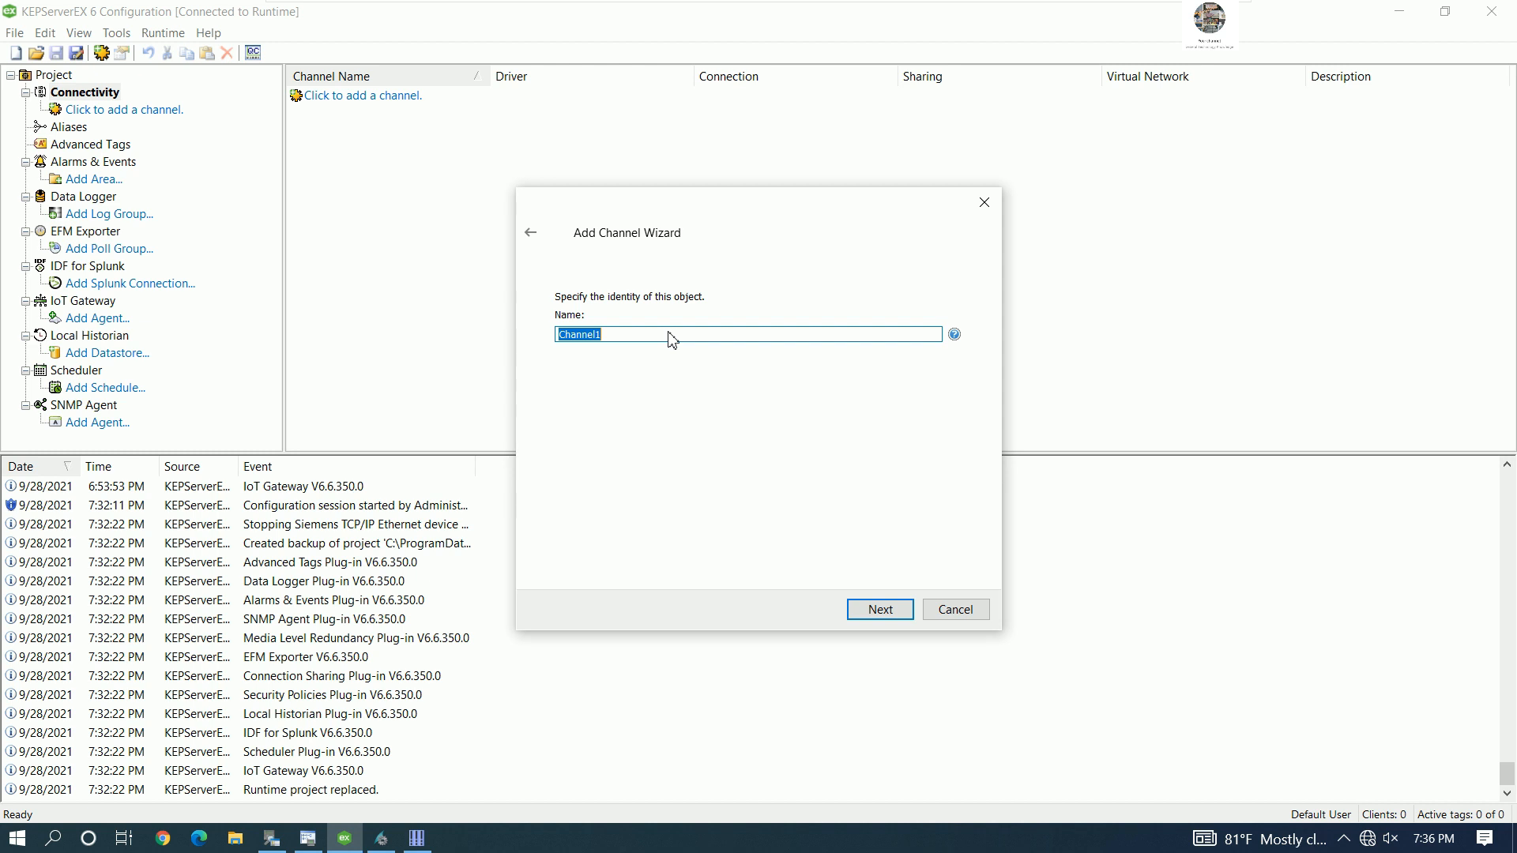
text(myPCNAME)
click(877, 610)
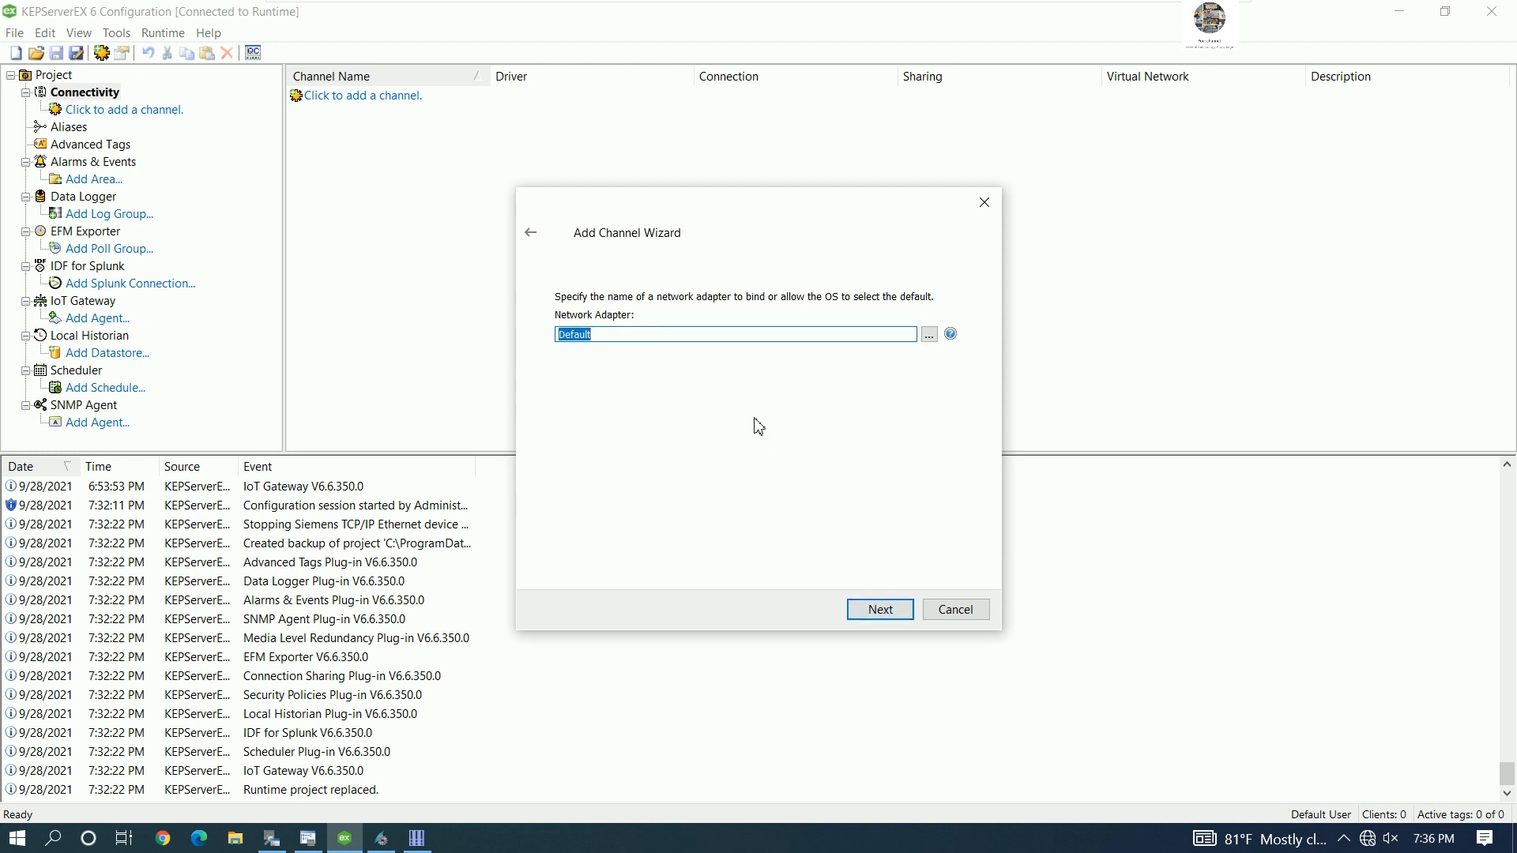
- Pick the Intel(R) 82574L Gigabit Network Connection adapter for the channel and check the computer's IPv4 address with IPCONFIG
click(930, 335)
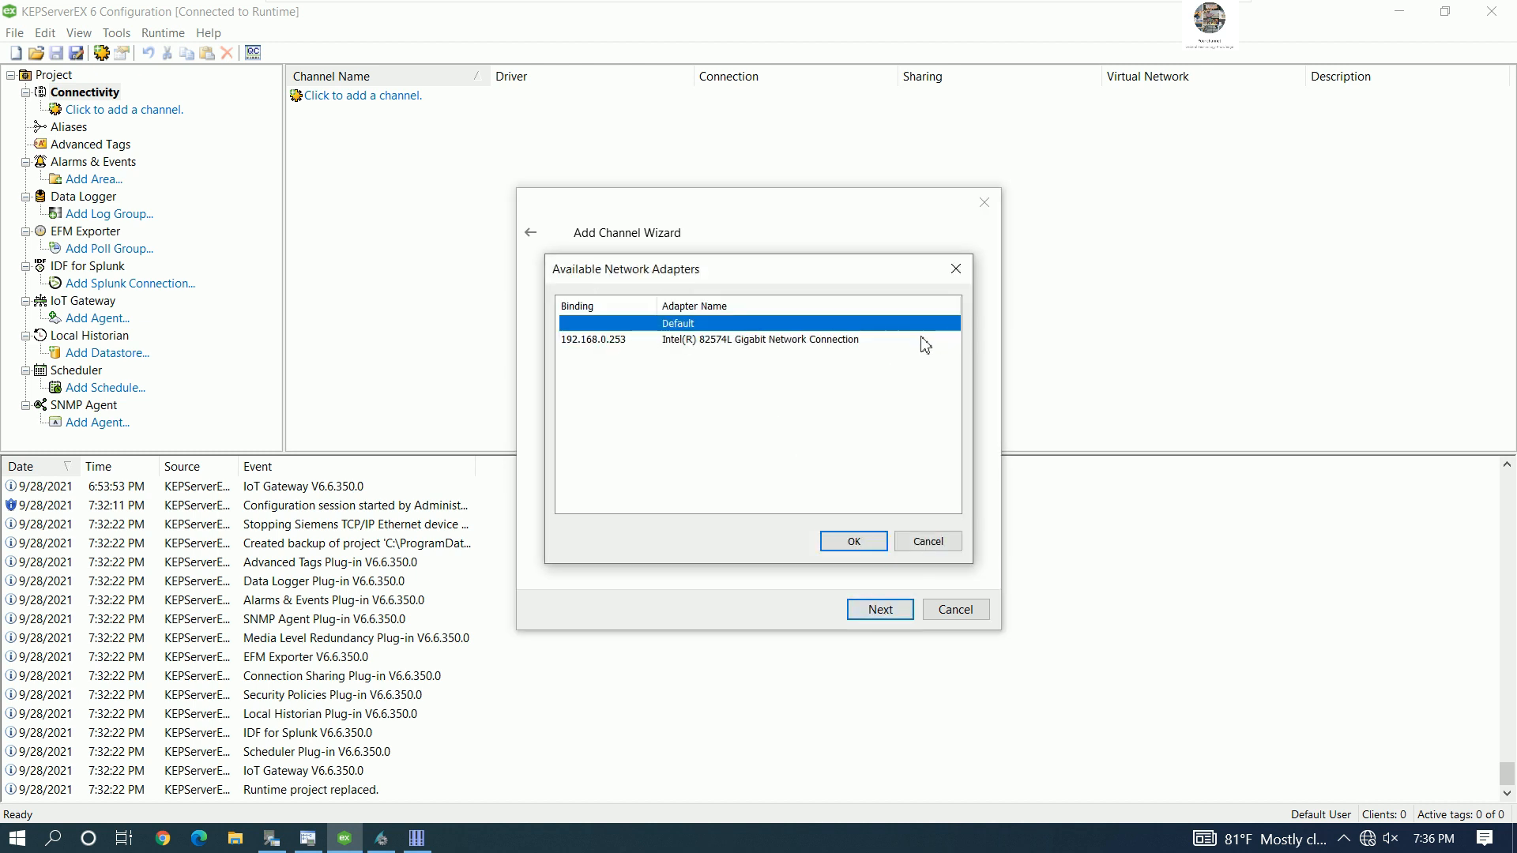
click(613, 344)
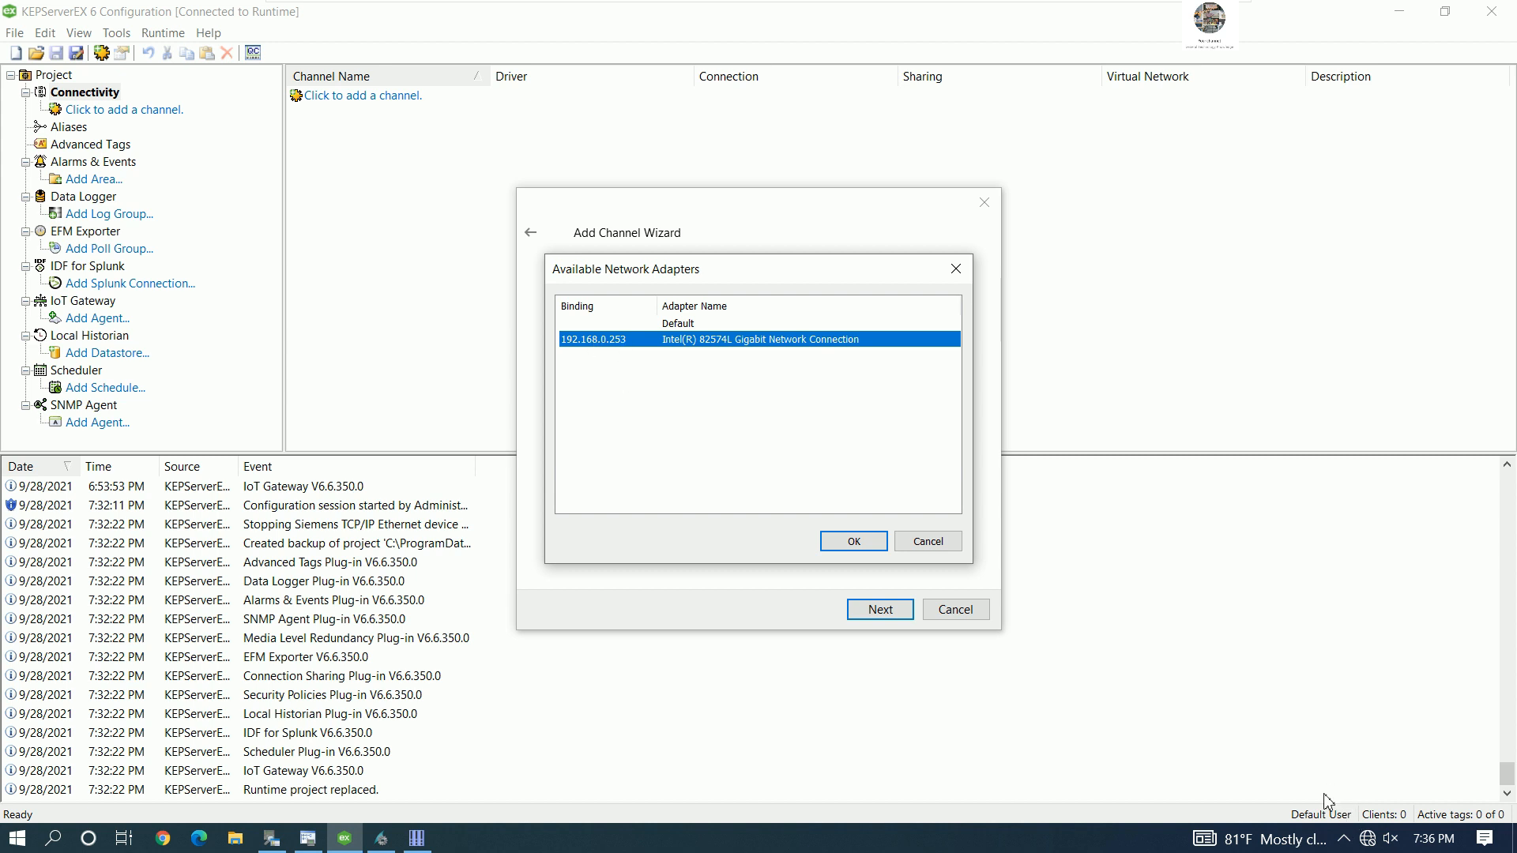
key(super+r)
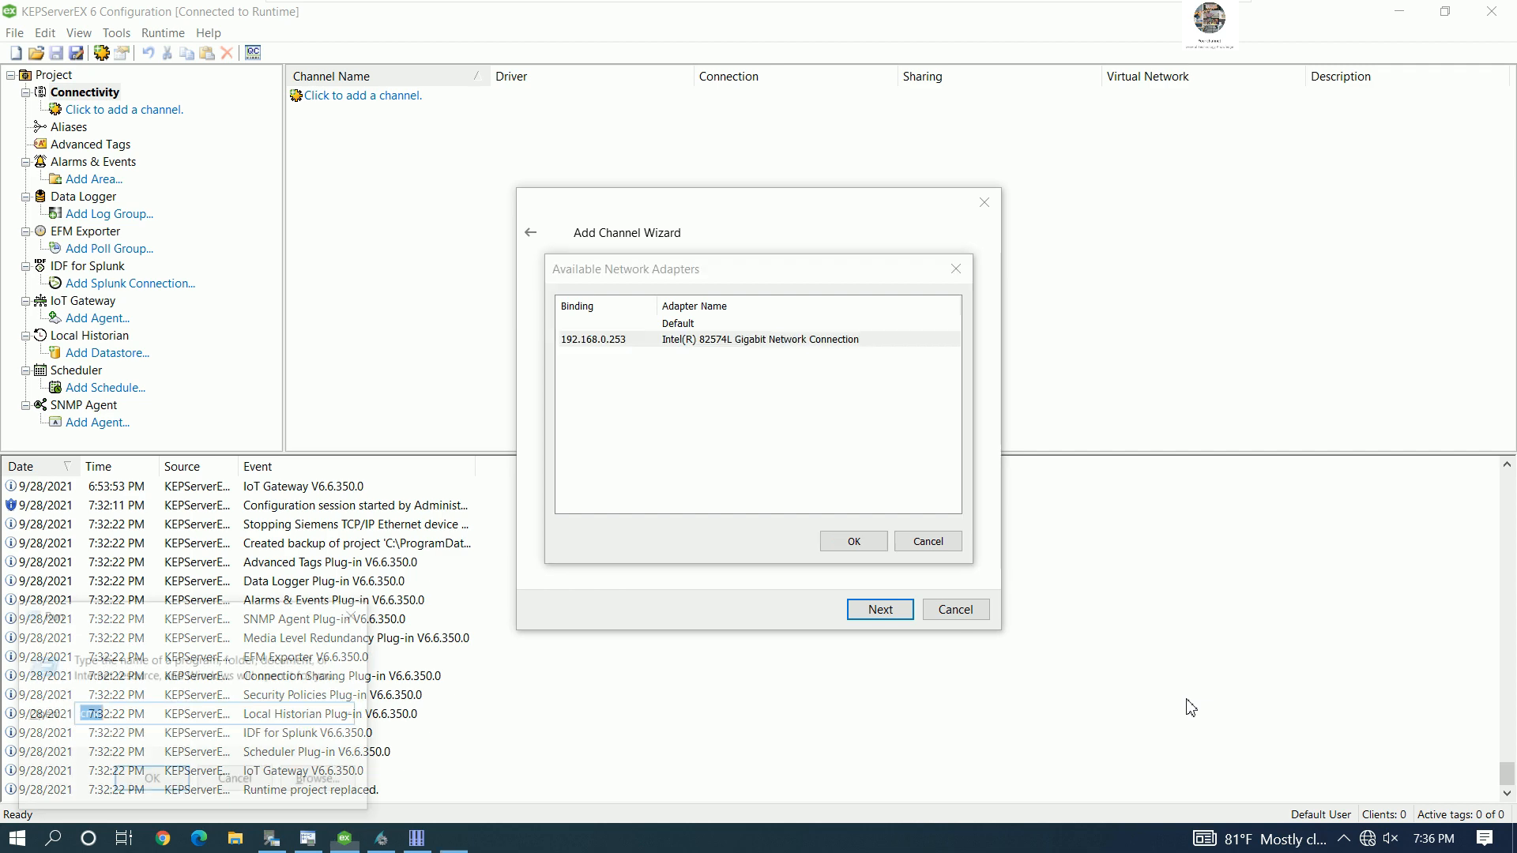
key(Return)
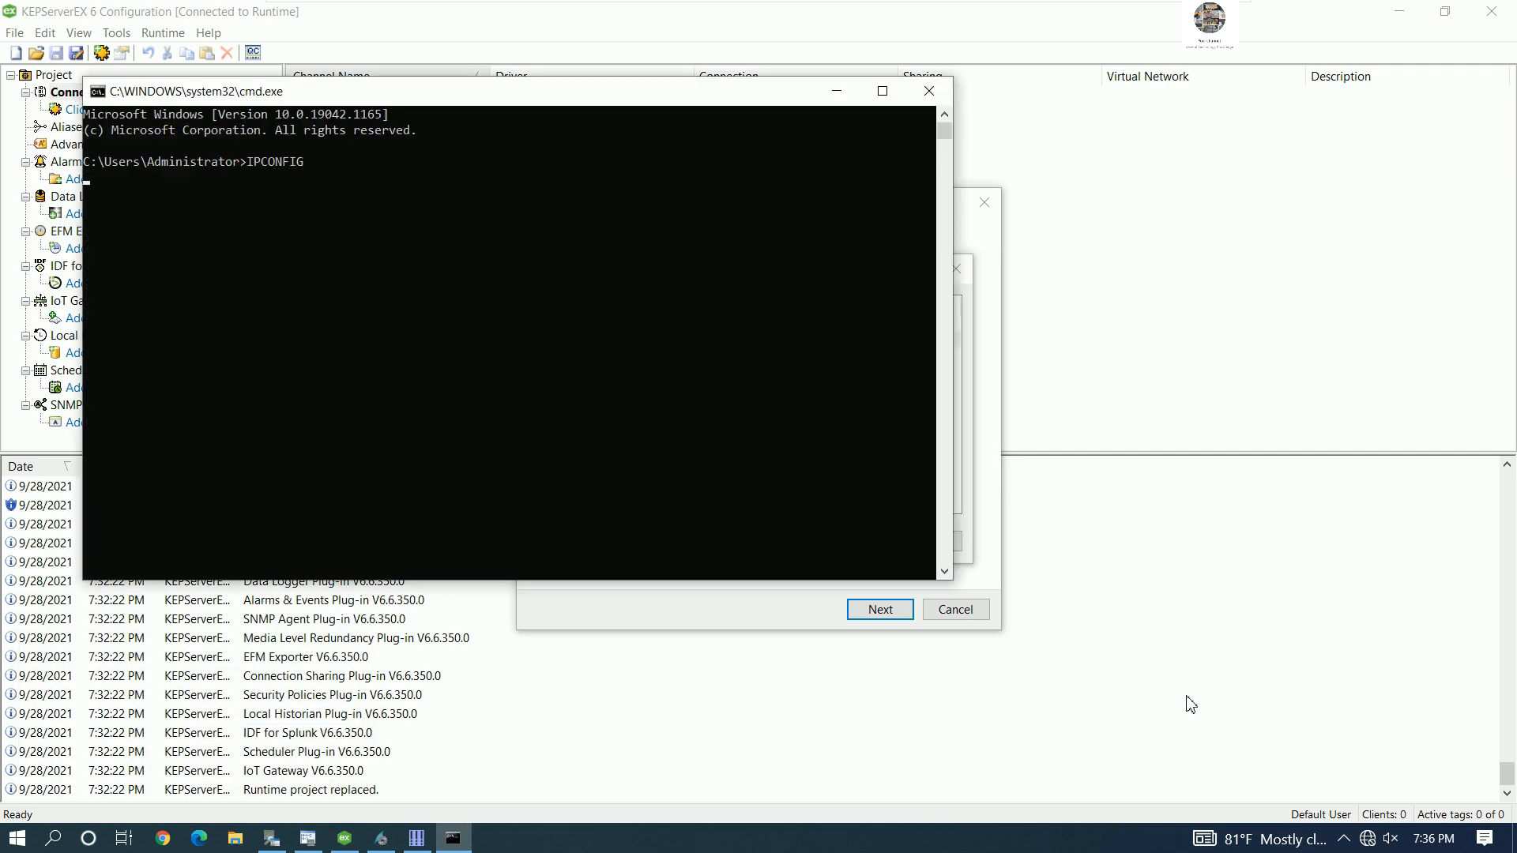
drag(462, 305, 365, 308)
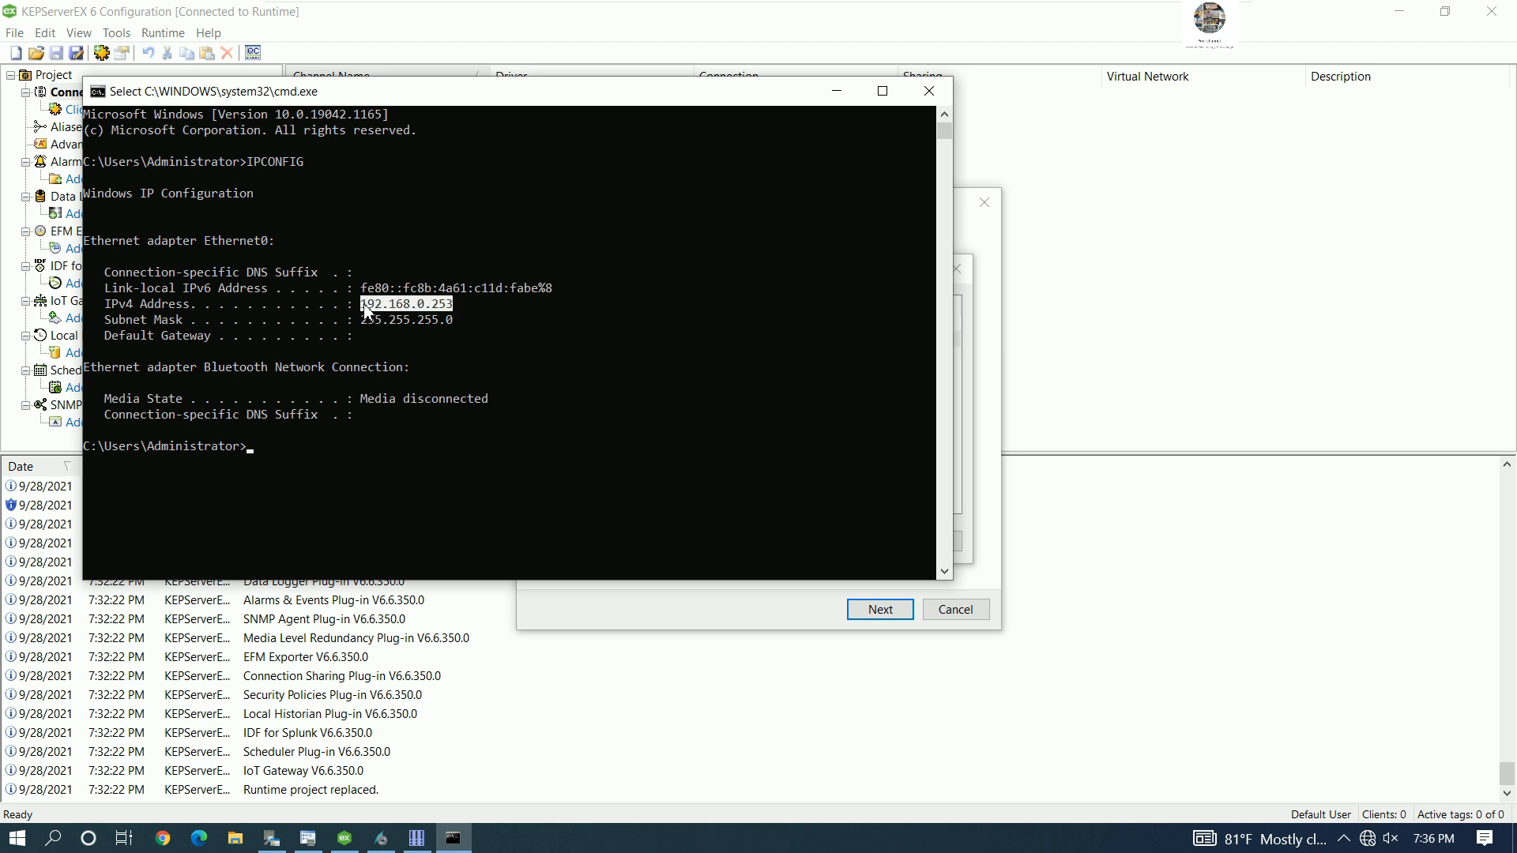
click(929, 92)
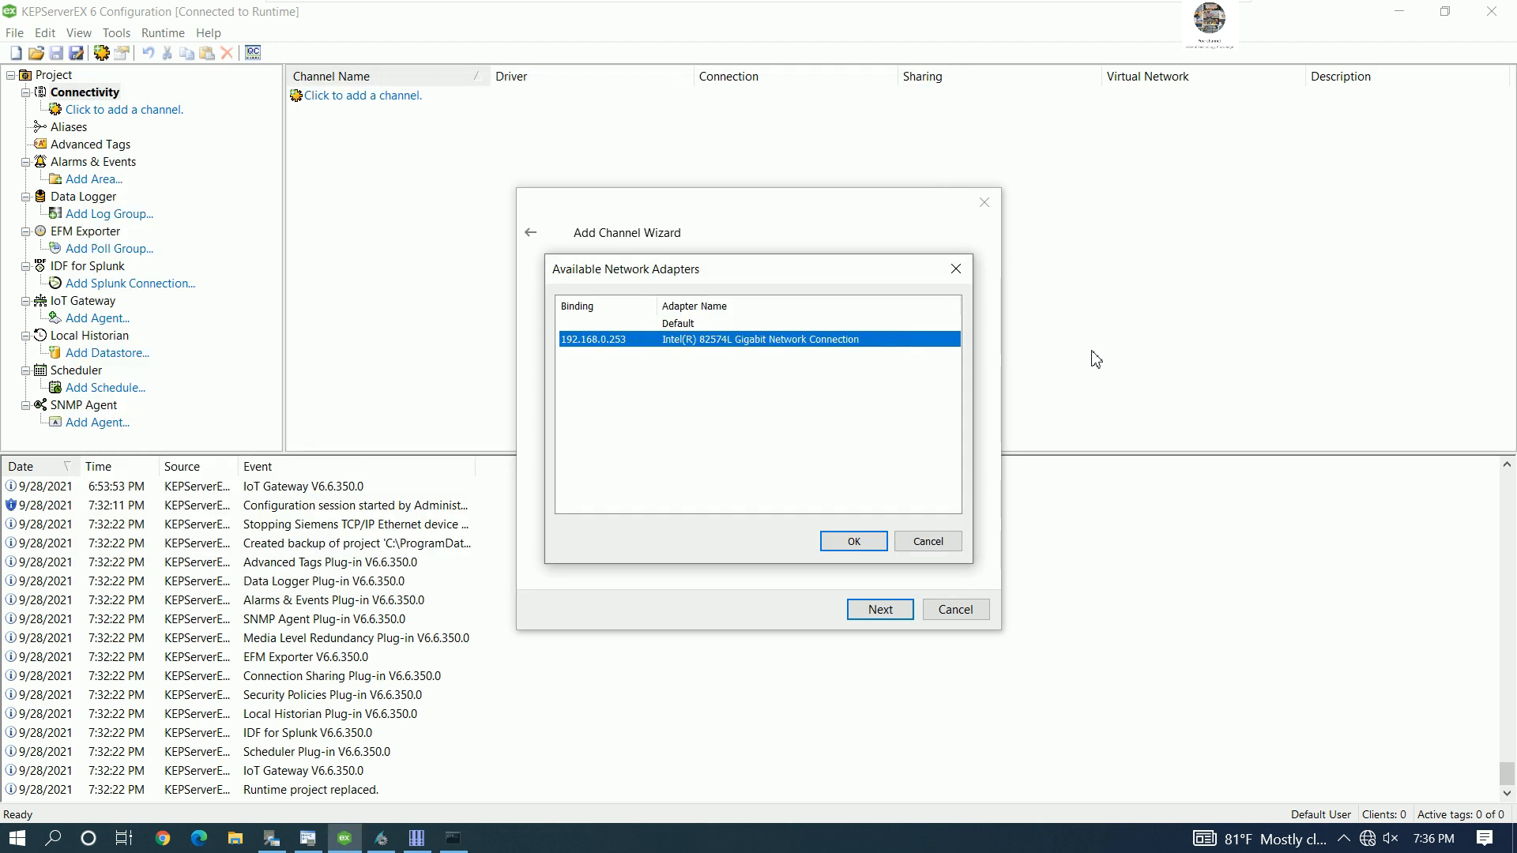
- Check the Ethernet0 connection details and its Internet Protocol Version 4 settings in the Windows network settings, and close them without changes
right_click(1373, 839)
click(1335, 803)
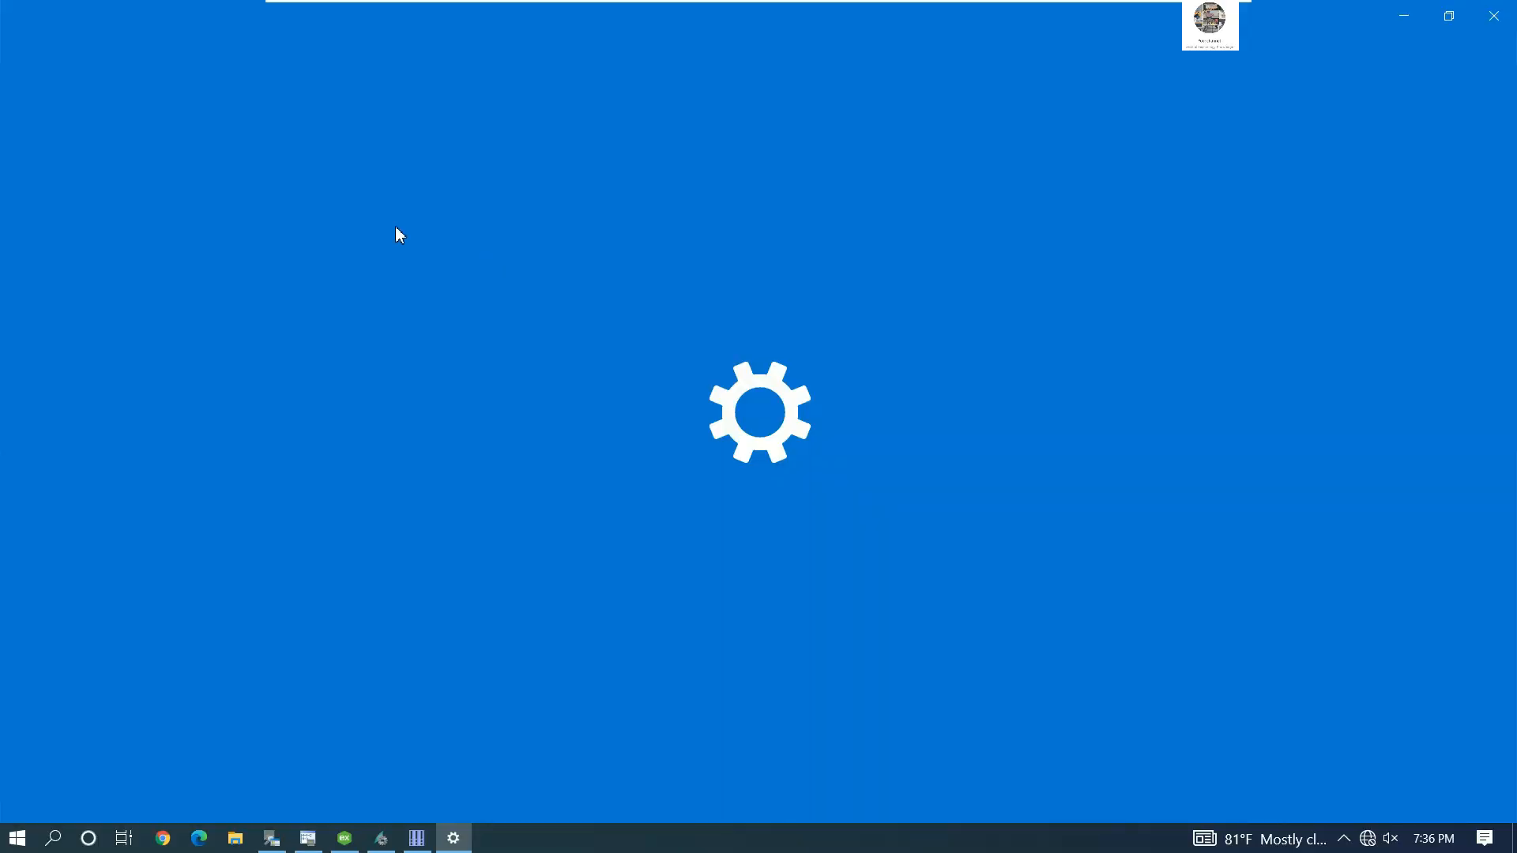
click(87, 267)
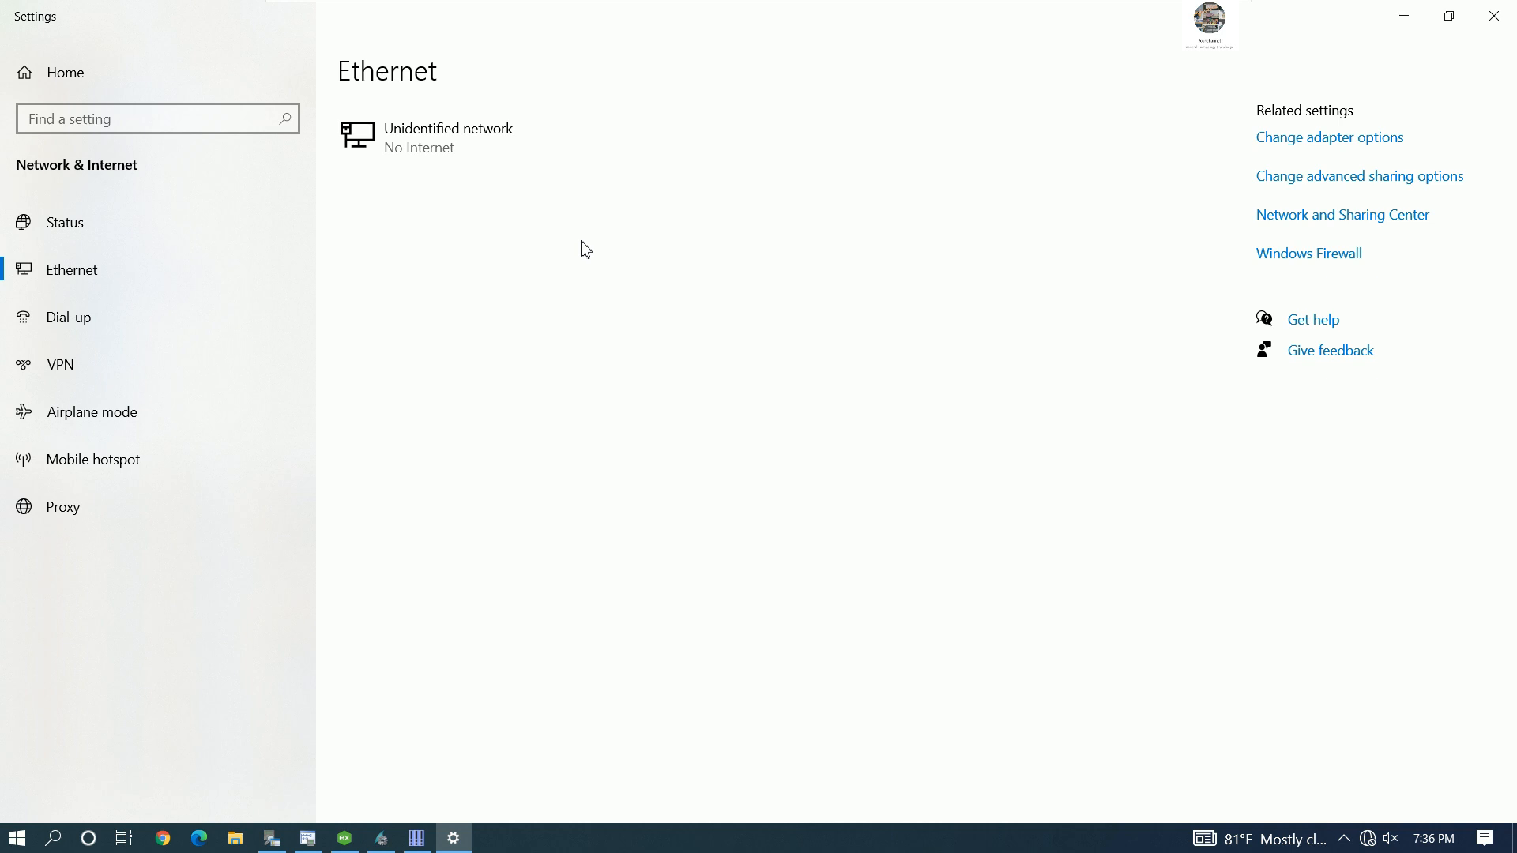
double_click(340, 141)
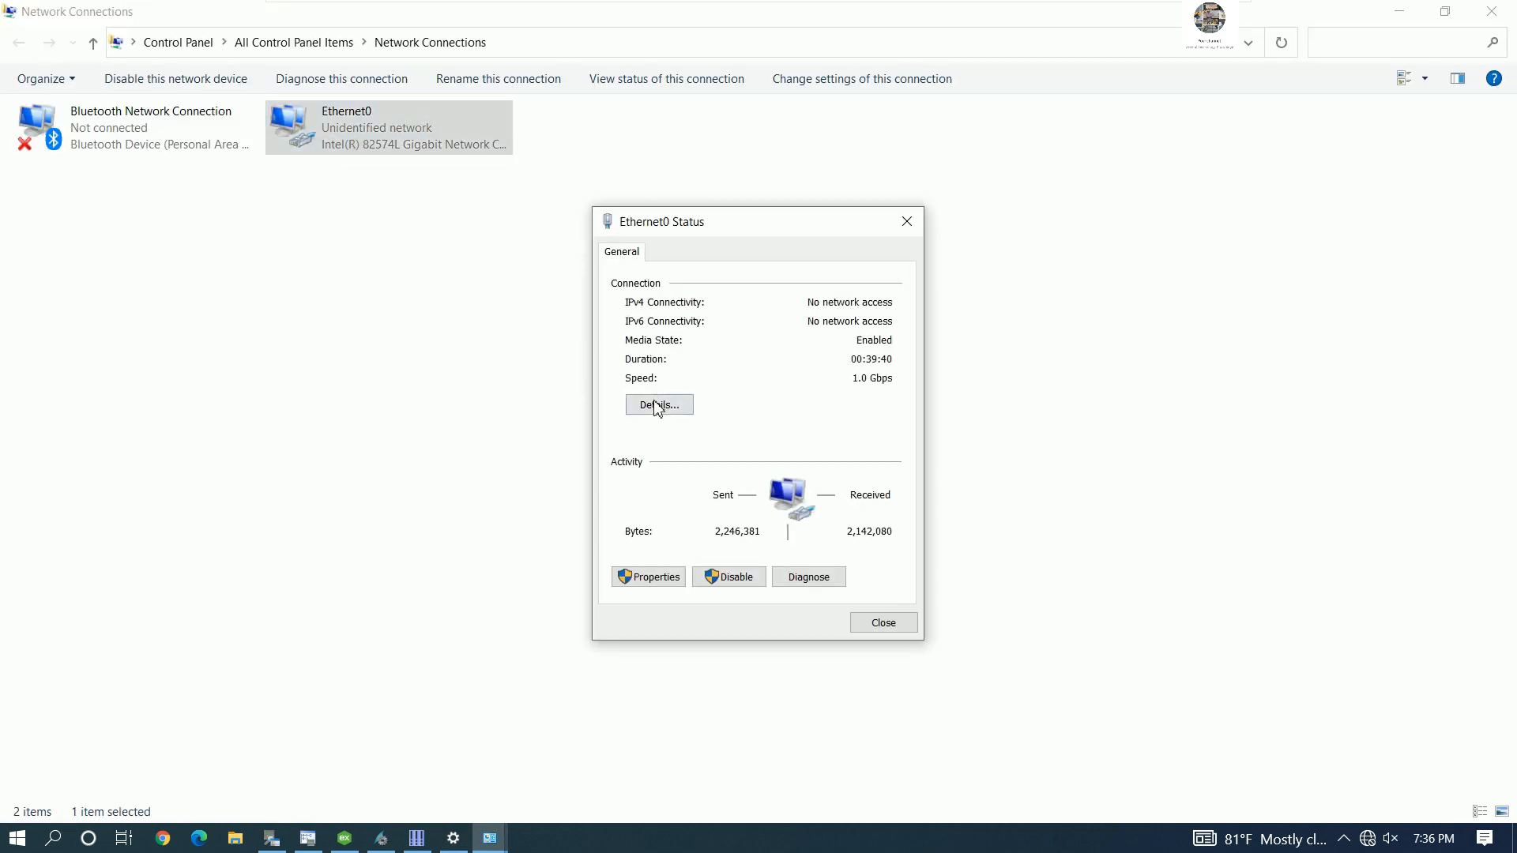
click(655, 406)
click(966, 251)
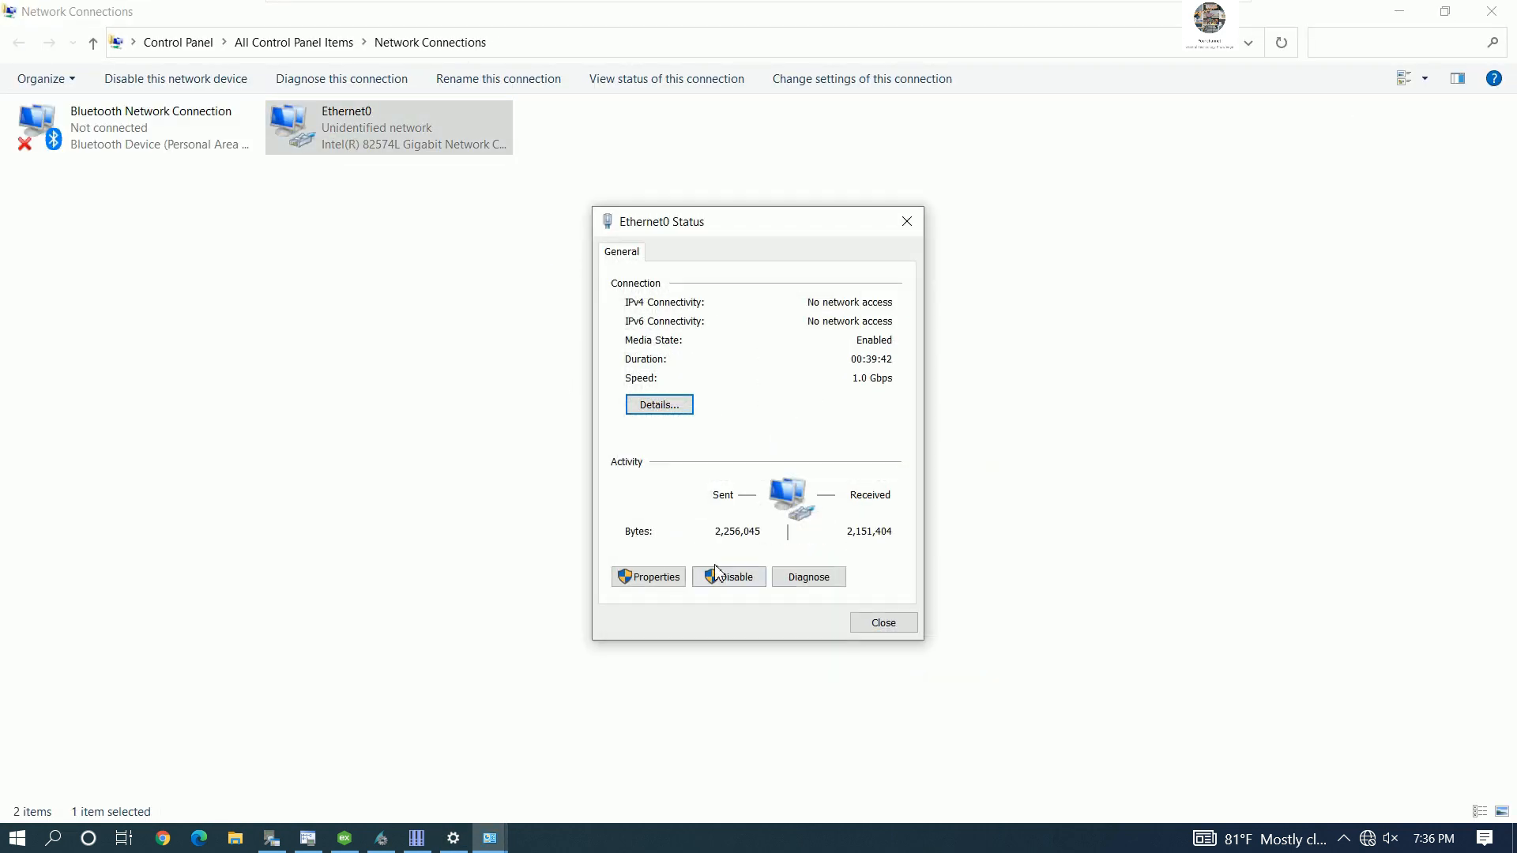
click(652, 578)
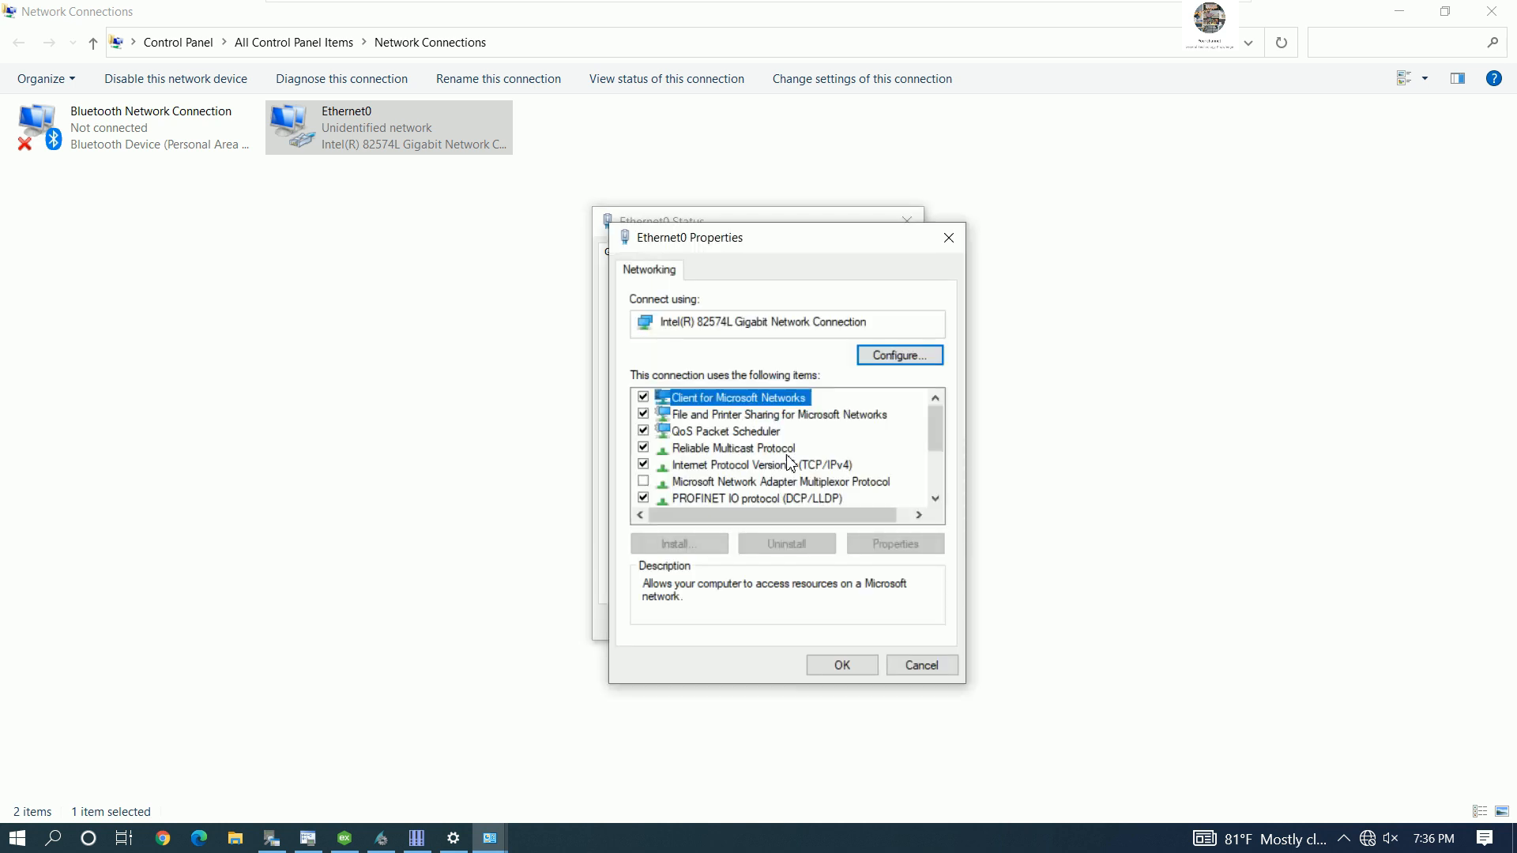
double_click(806, 466)
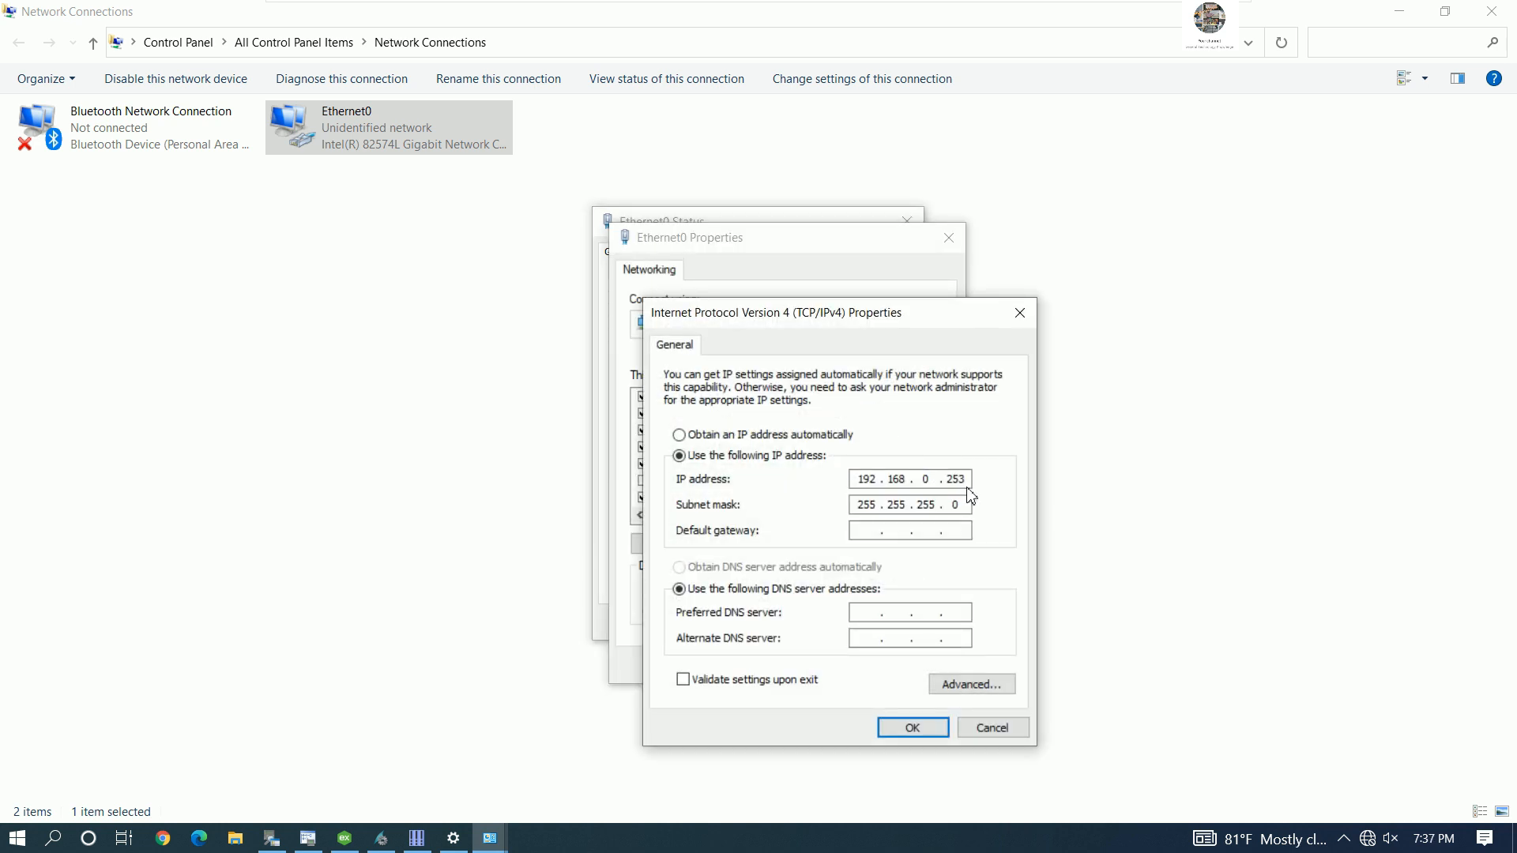
click(987, 731)
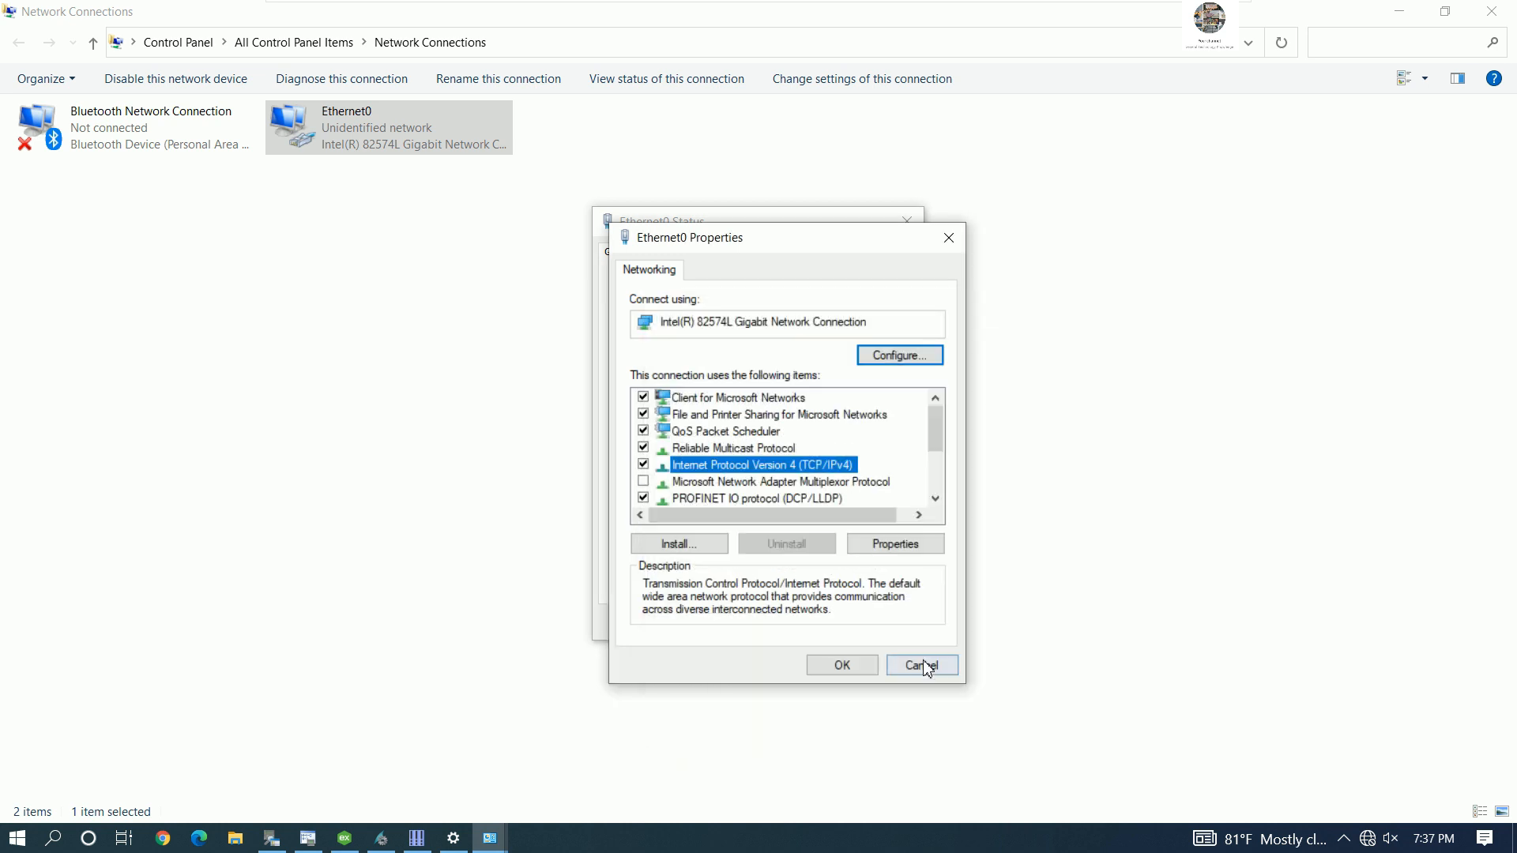
click(921, 666)
click(907, 622)
click(1510, 10)
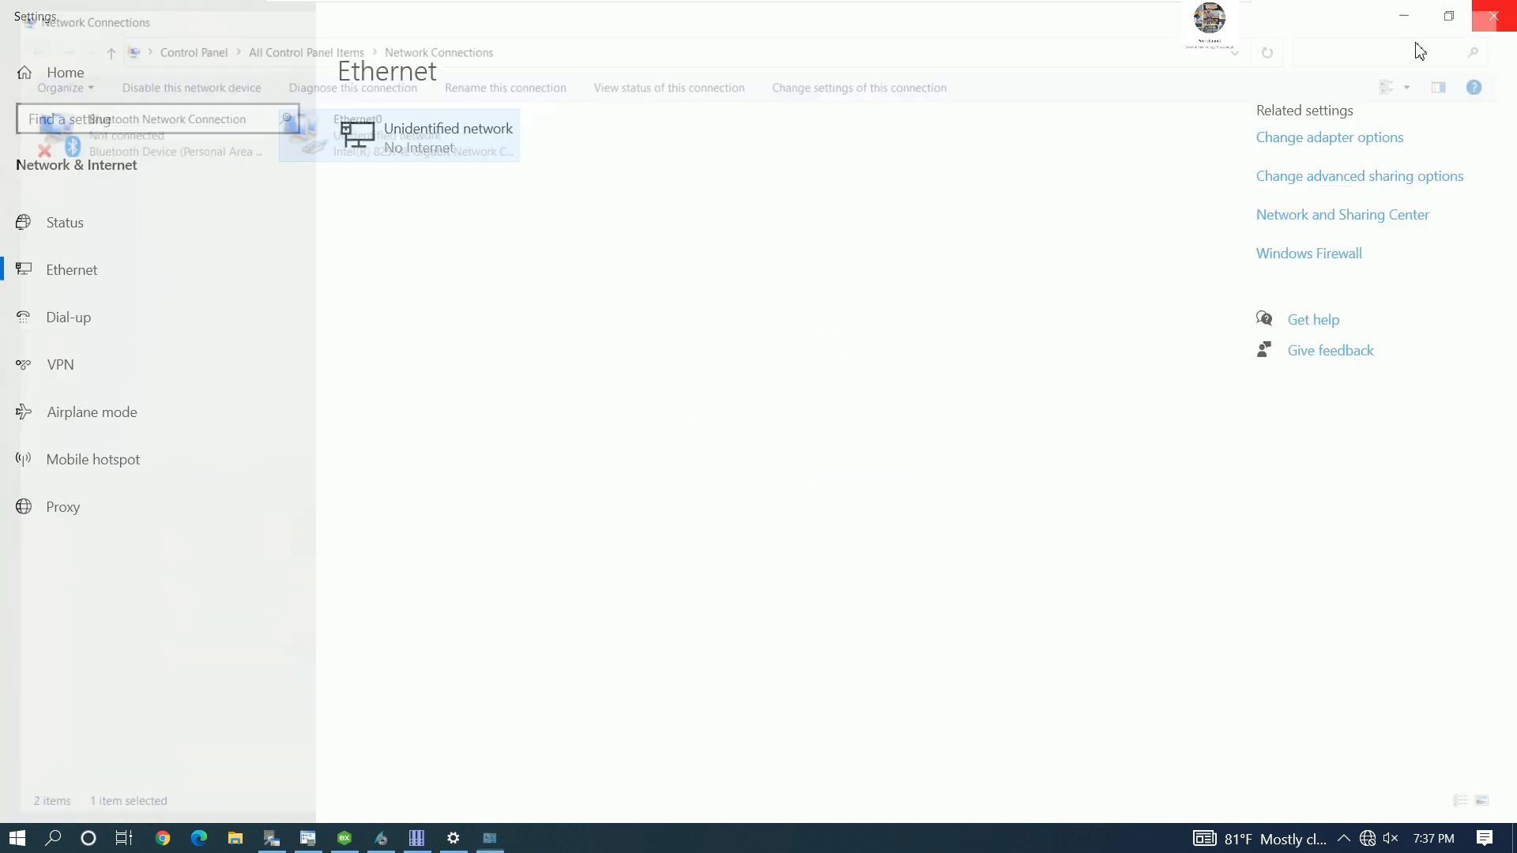
click(1511, 10)
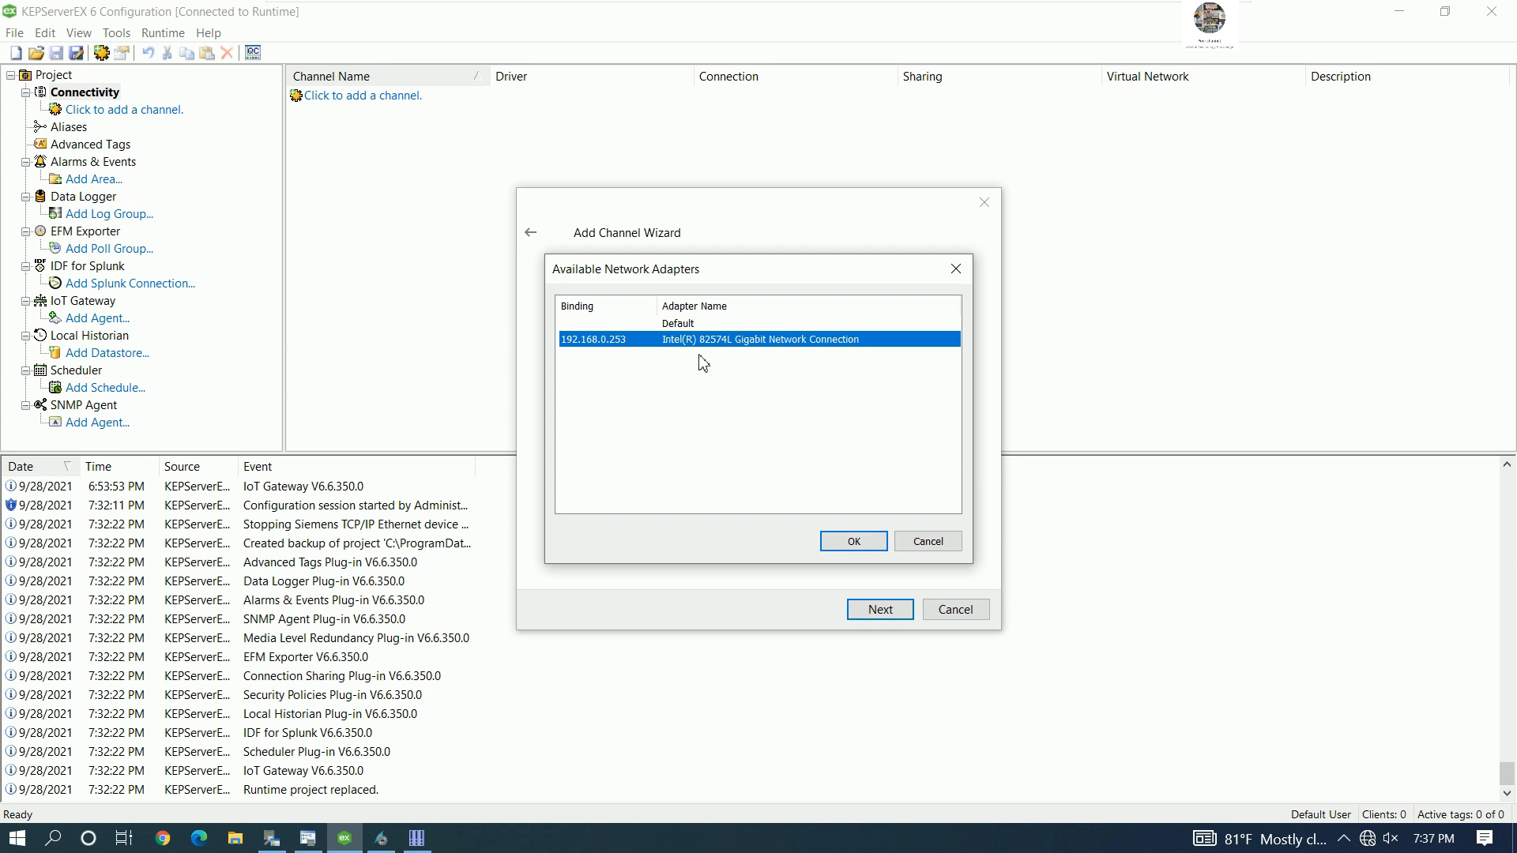
- Accept the chosen network adapter and set the optimization method to Write All Values for All Tags, keeping Replace with Zero for floating-point values
click(855, 543)
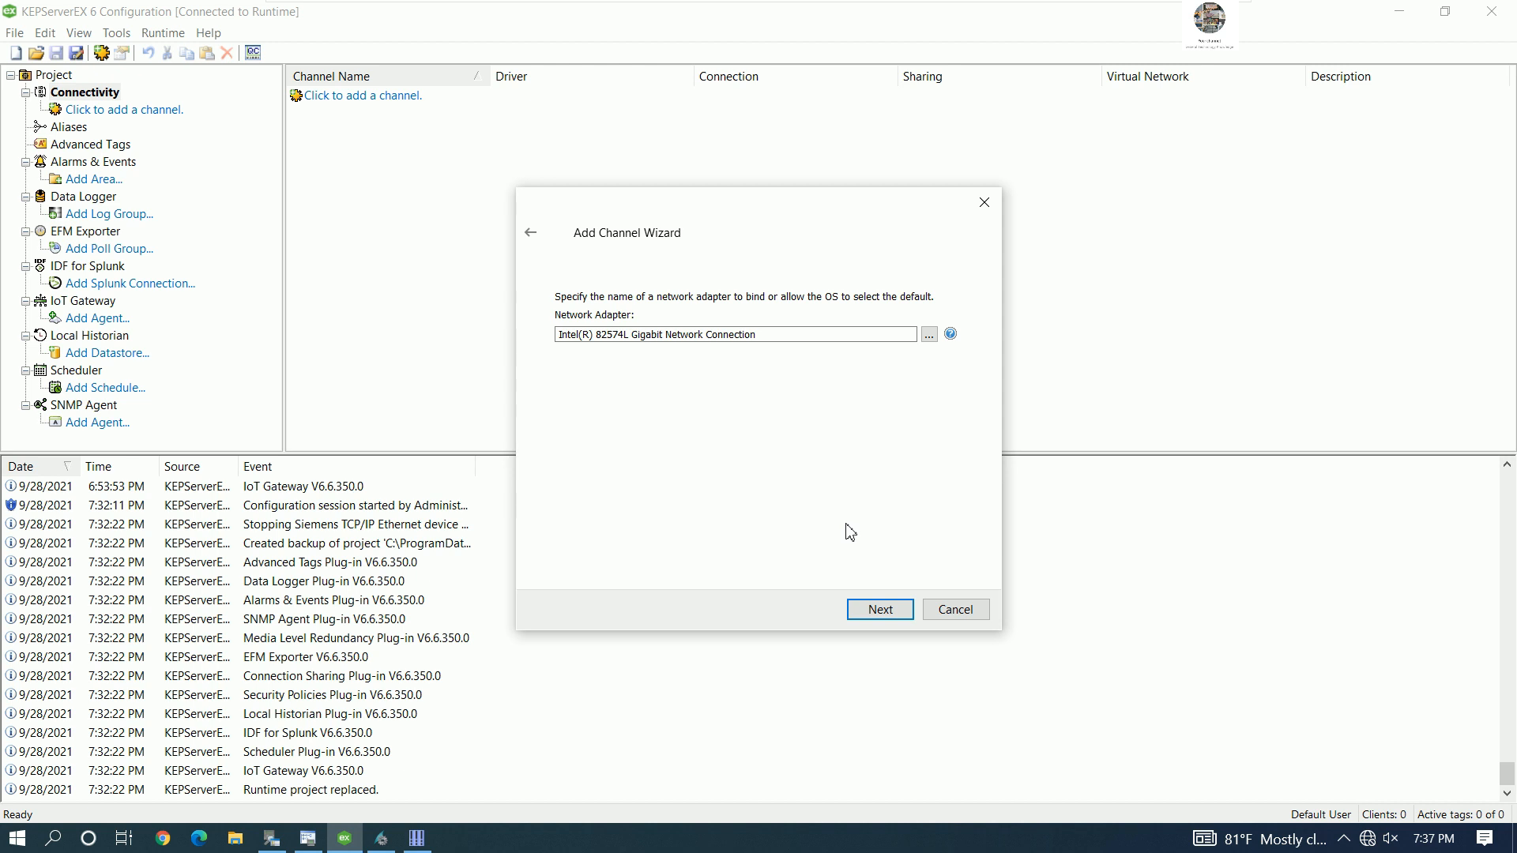
click(877, 612)
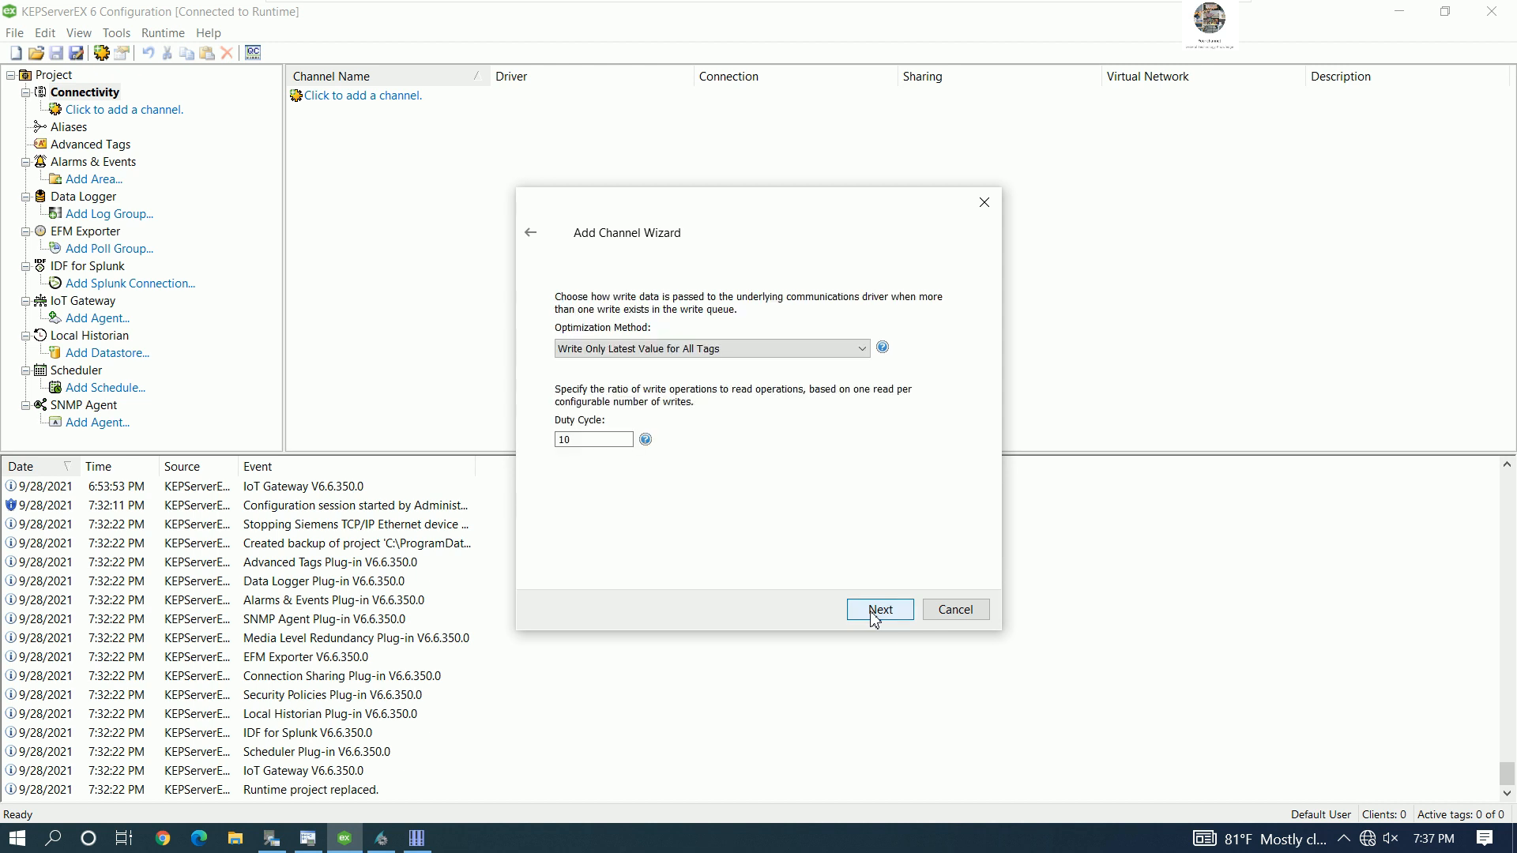
click(723, 355)
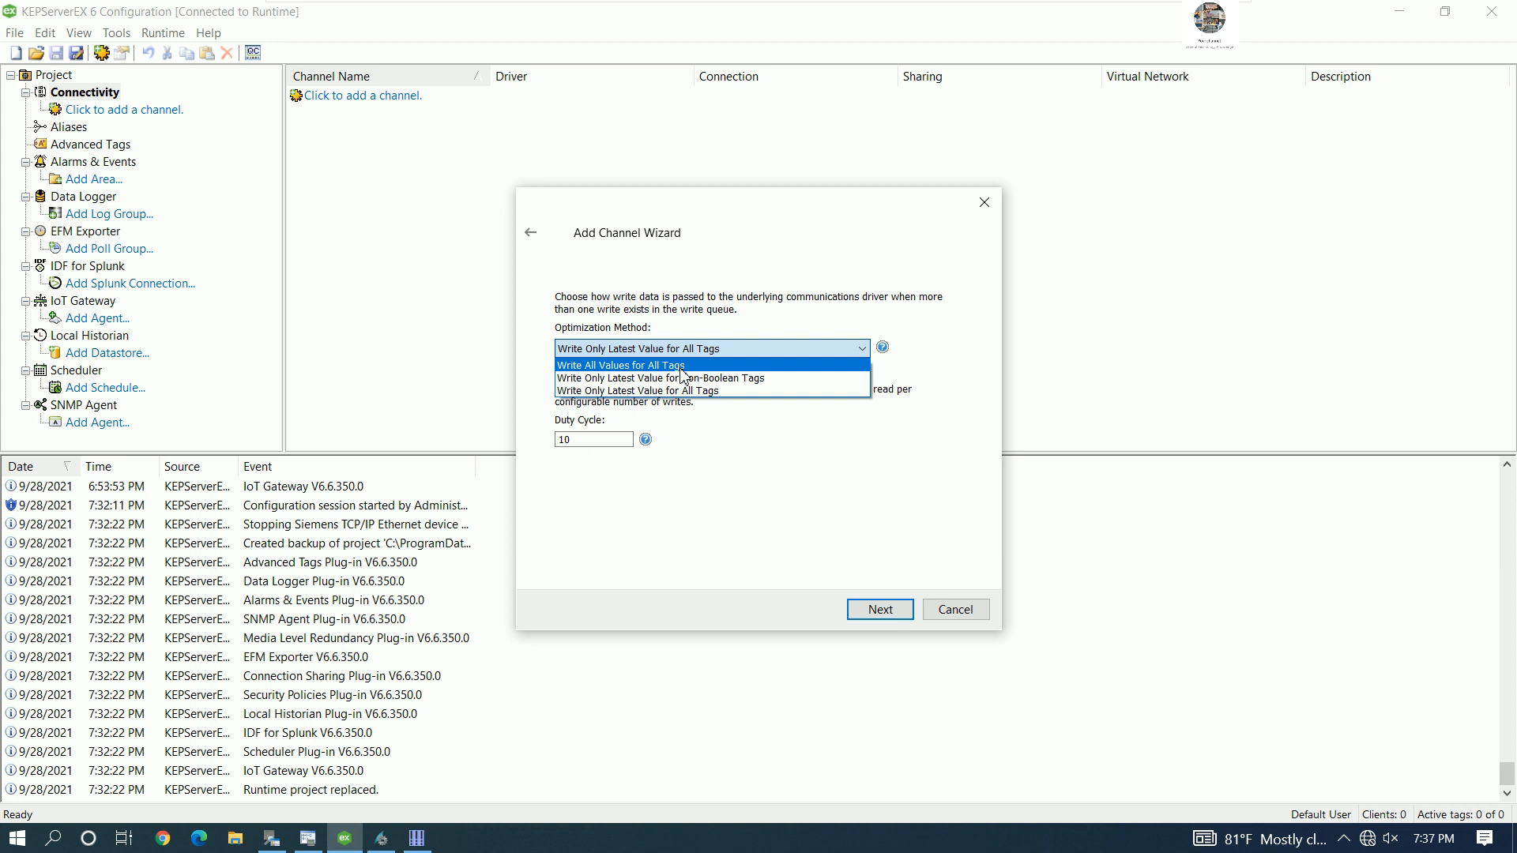
click(682, 372)
click(711, 348)
click(709, 348)
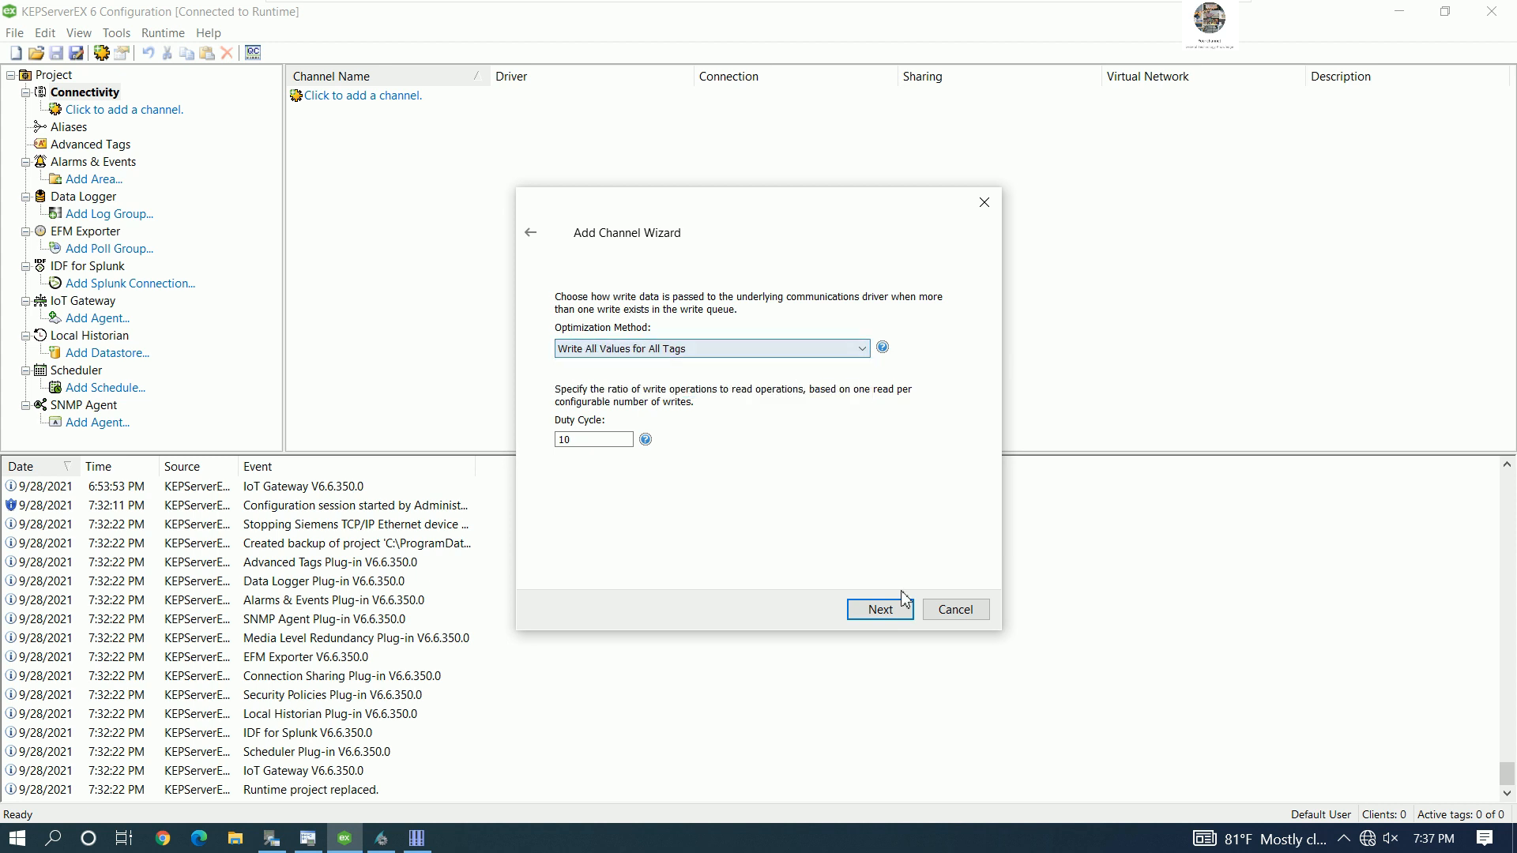
click(879, 611)
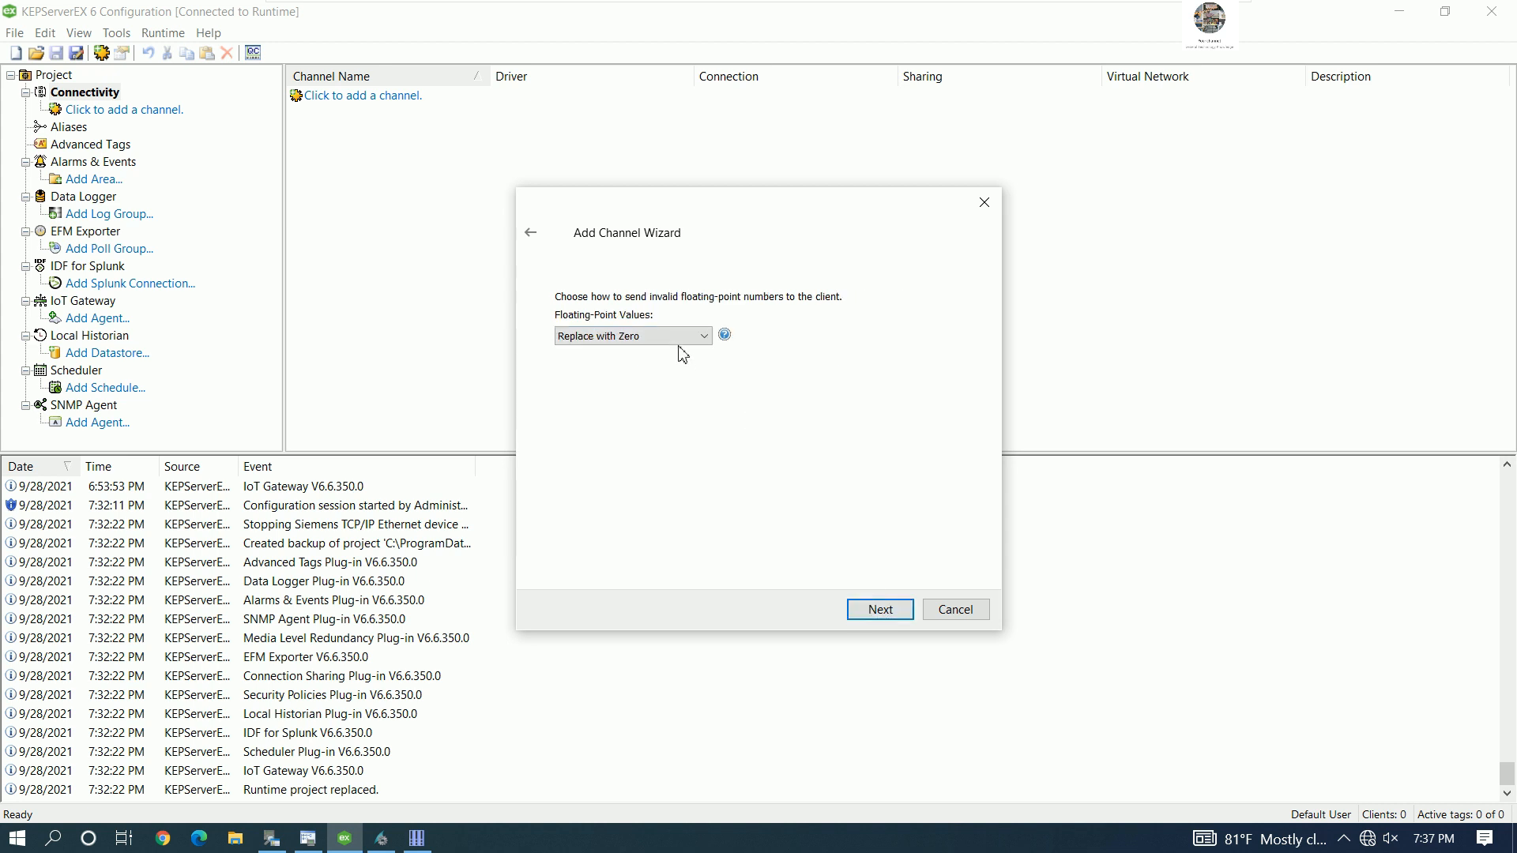
click(874, 614)
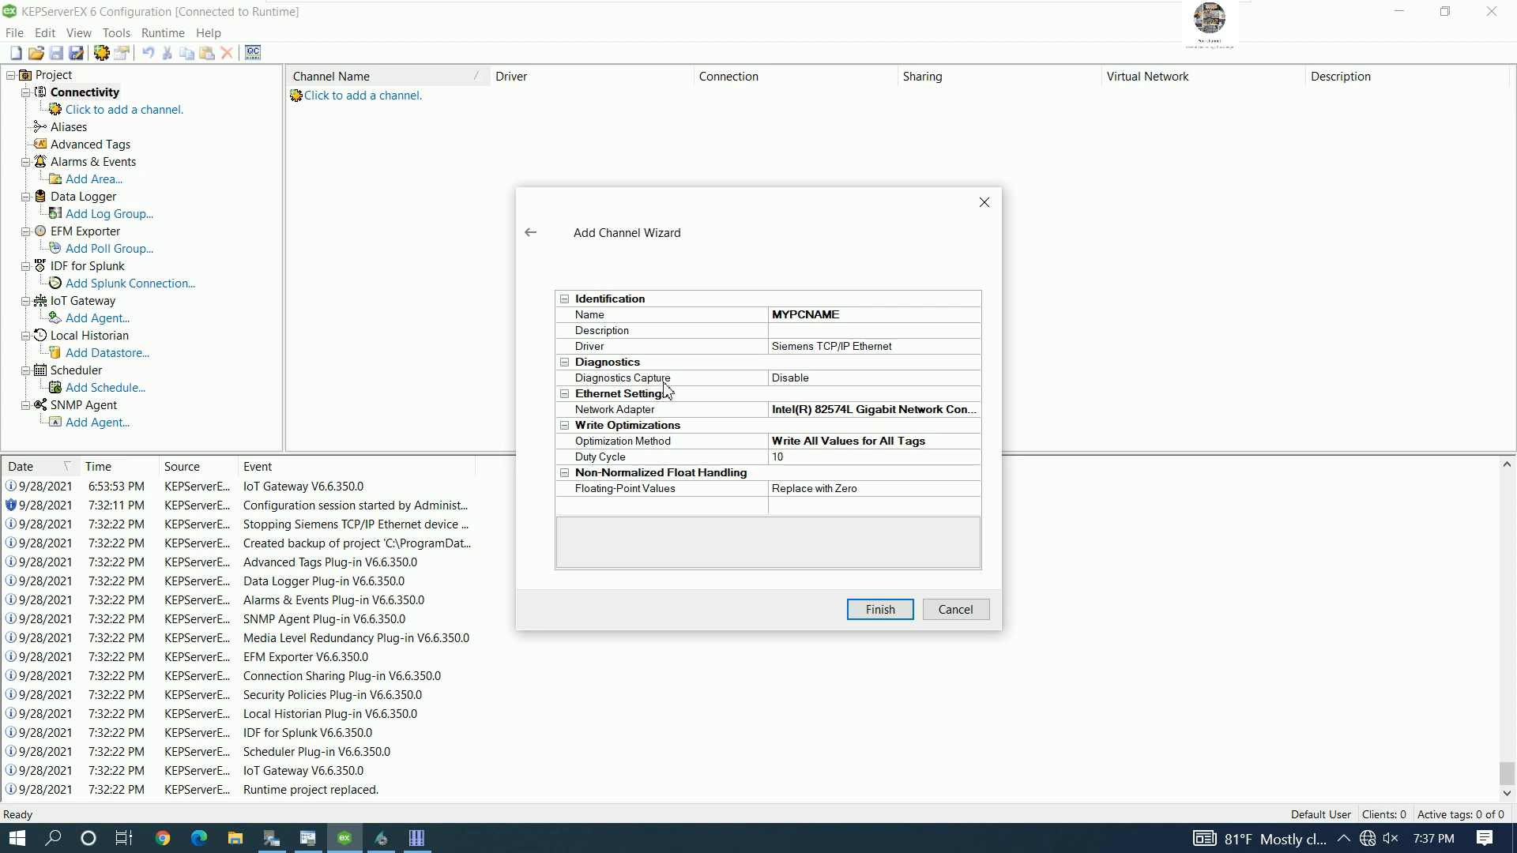
- Enable Diagnostics Capture in the MYPCNAME channel summary and select its Network Adapter property
click(811, 381)
click(973, 379)
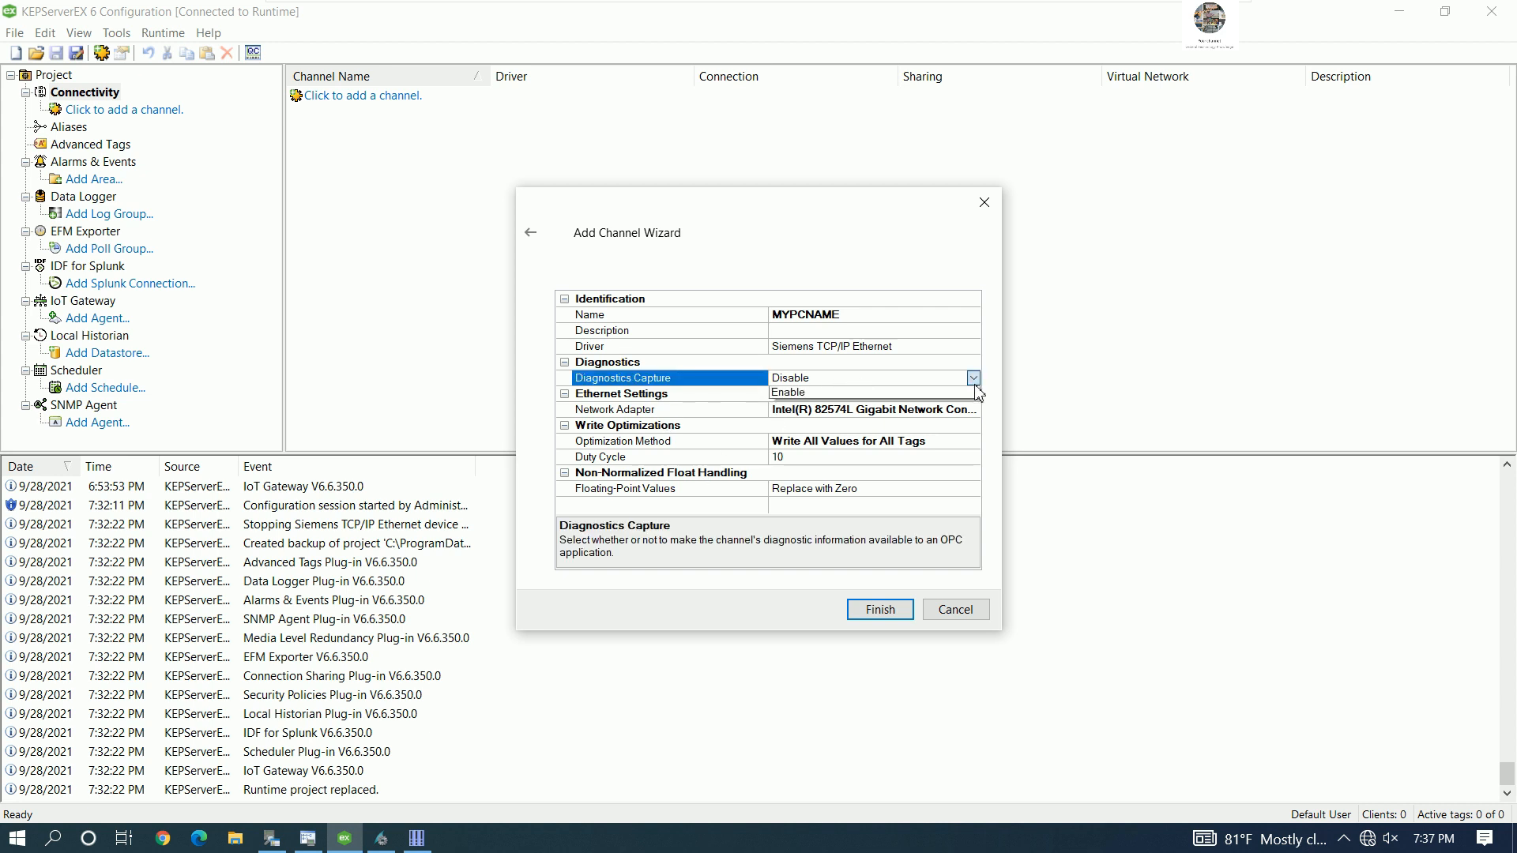
click(836, 398)
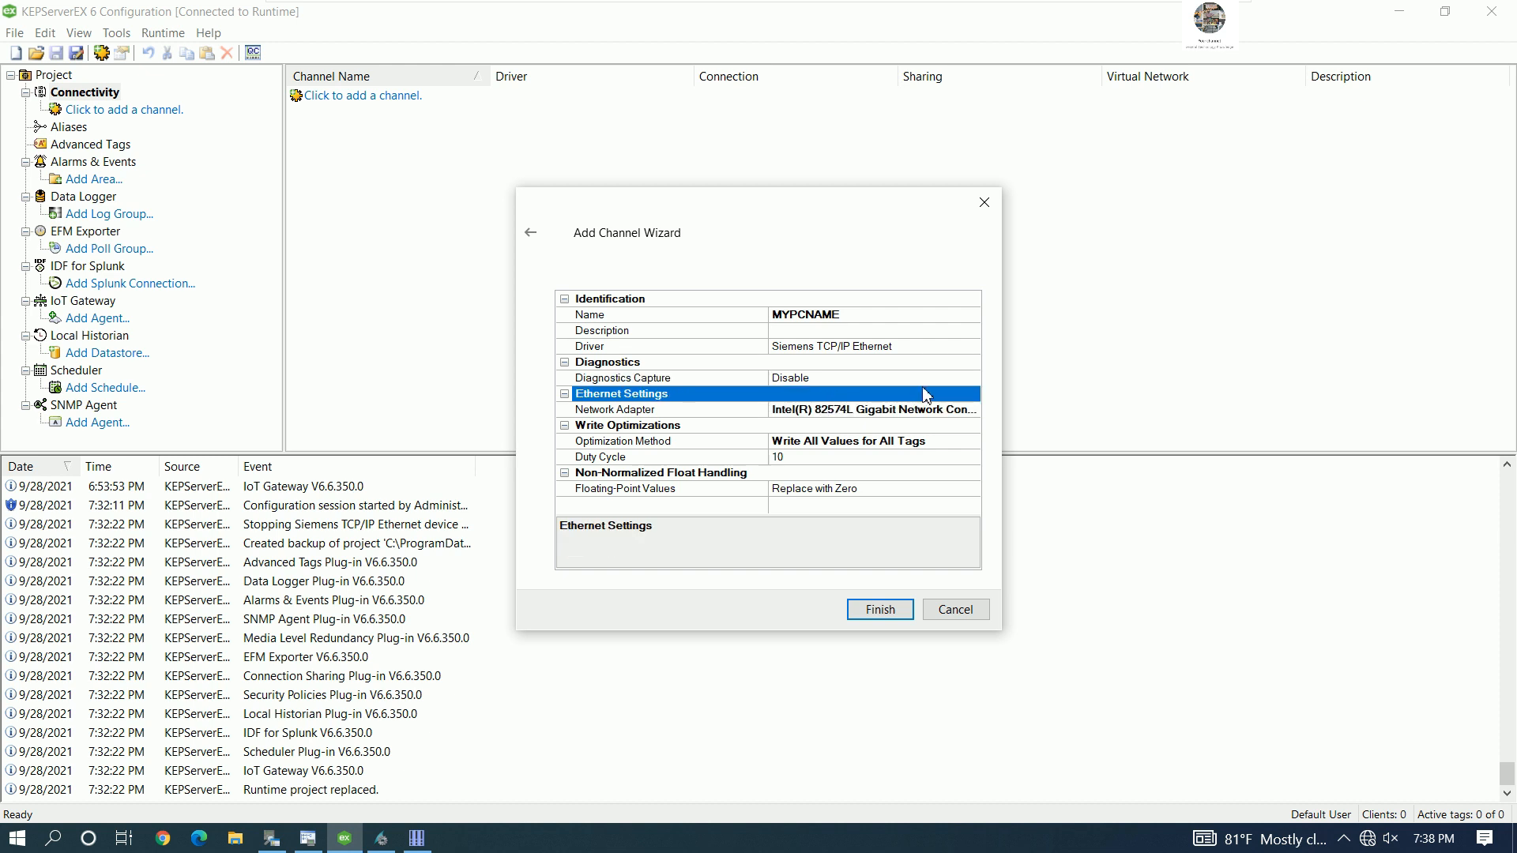
click(932, 381)
click(974, 379)
click(829, 408)
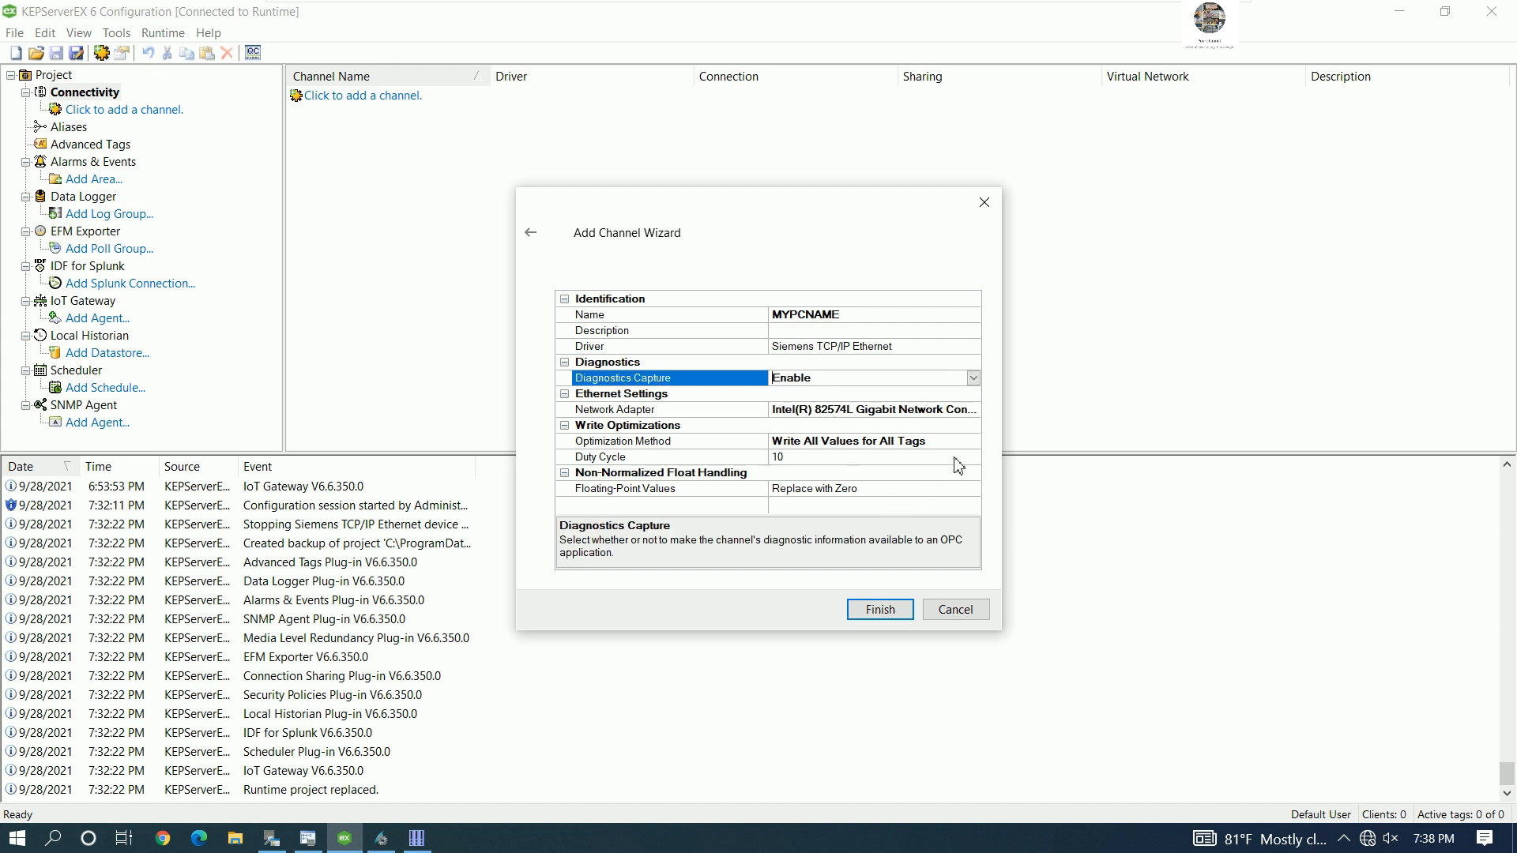
click(836, 411)
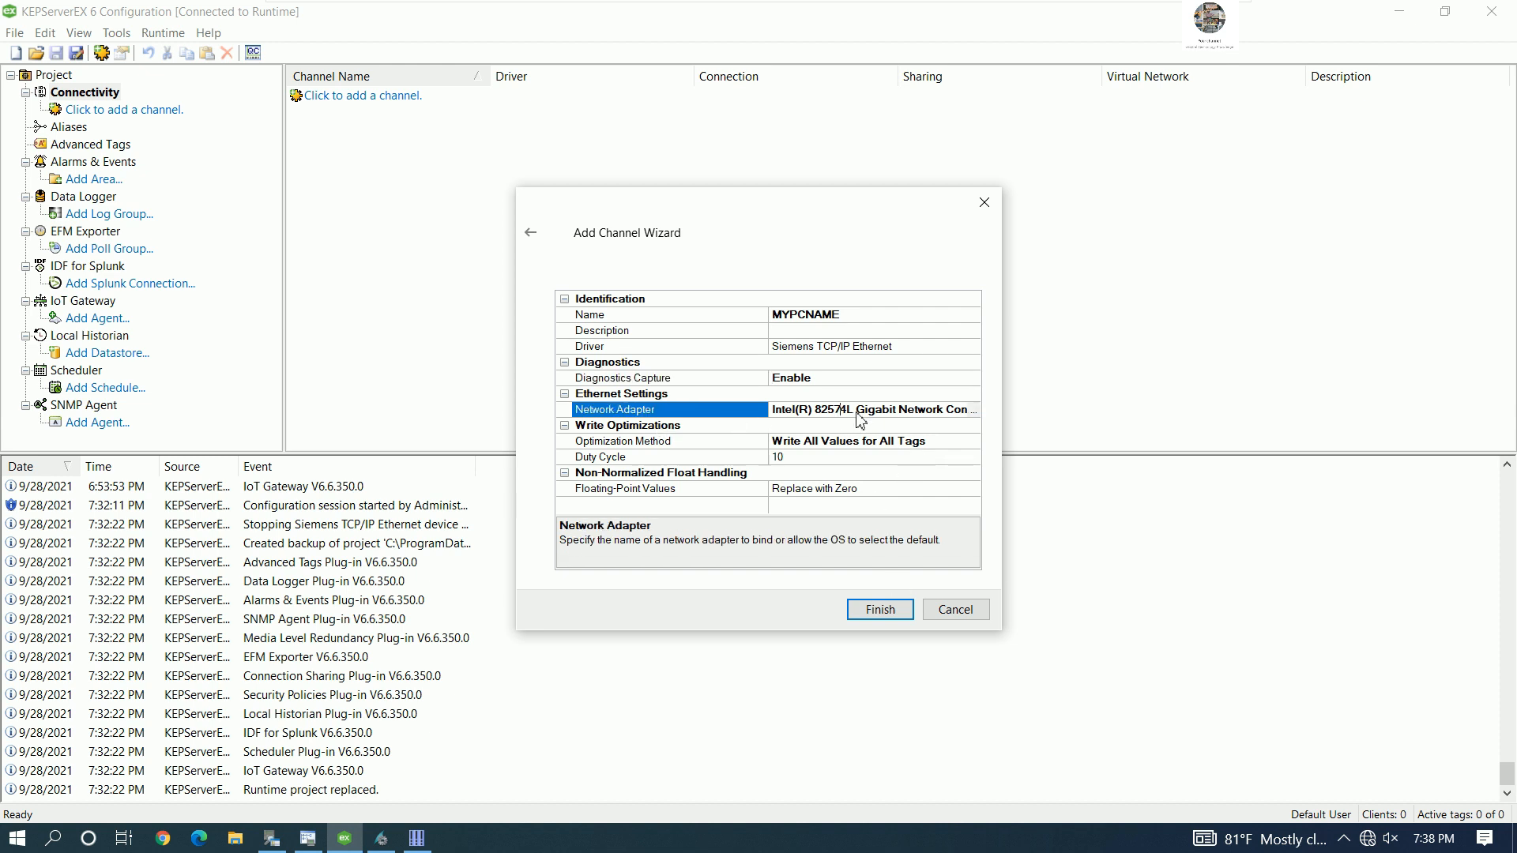
- Check the computer's Ethernet adapter in the Windows network connections against the channel's network adapter, and return to the channel wizard
mouse_move(1368, 842)
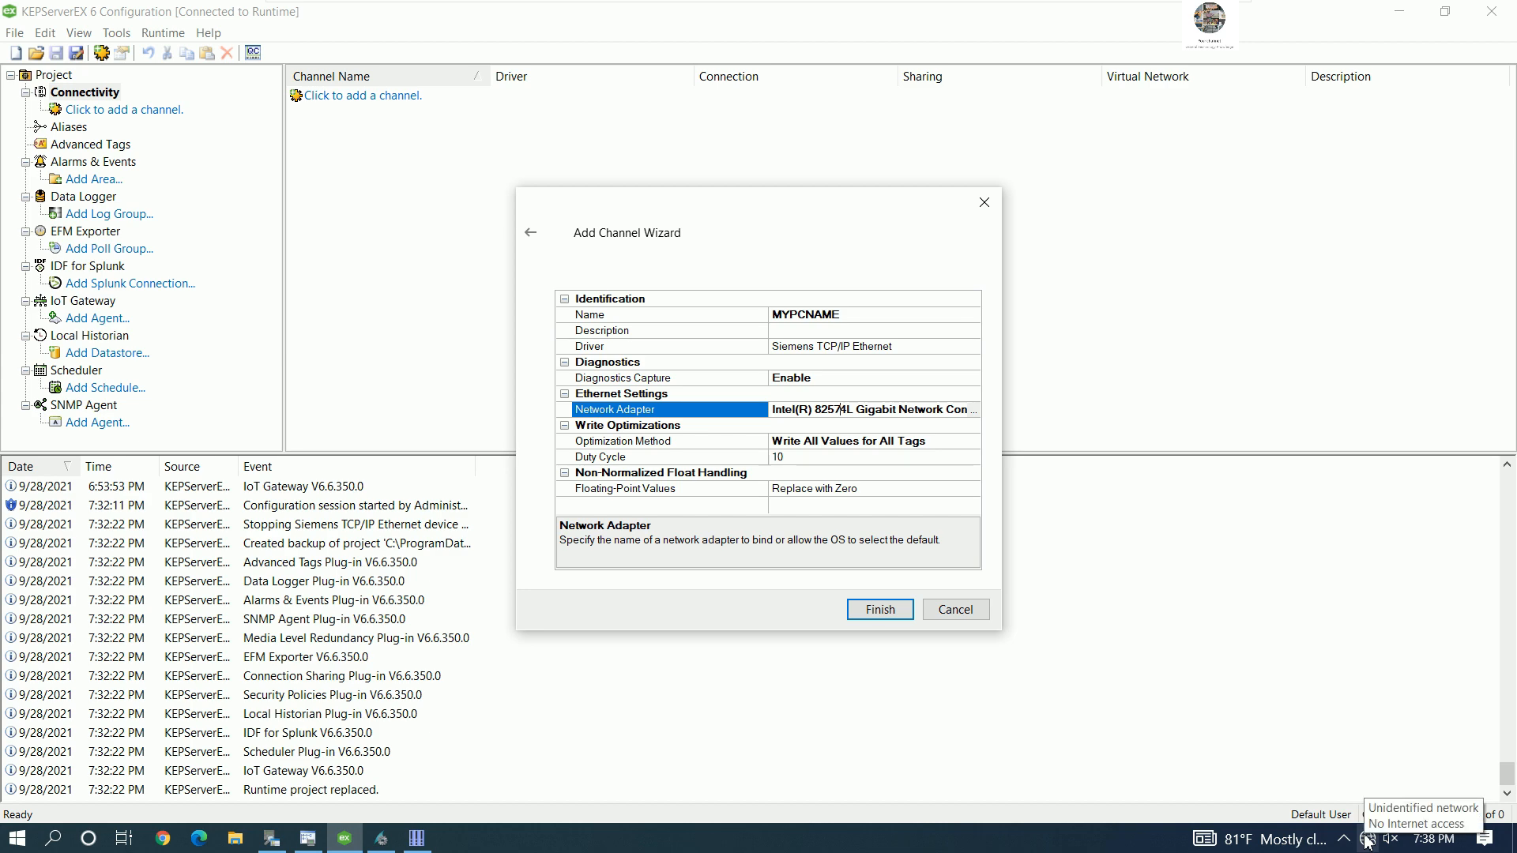
right_click(1367, 842)
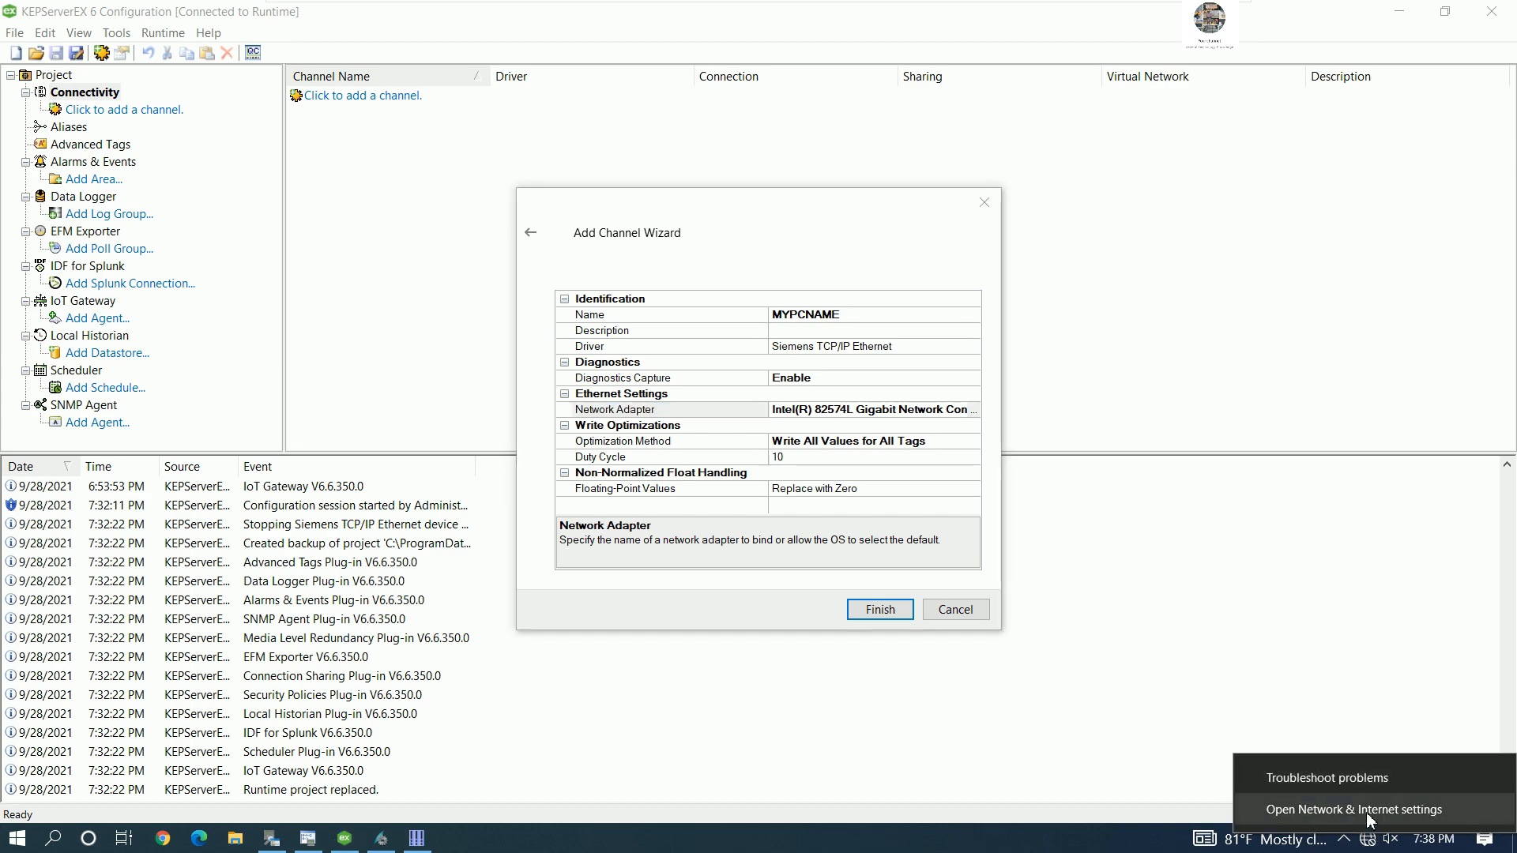
click(1415, 806)
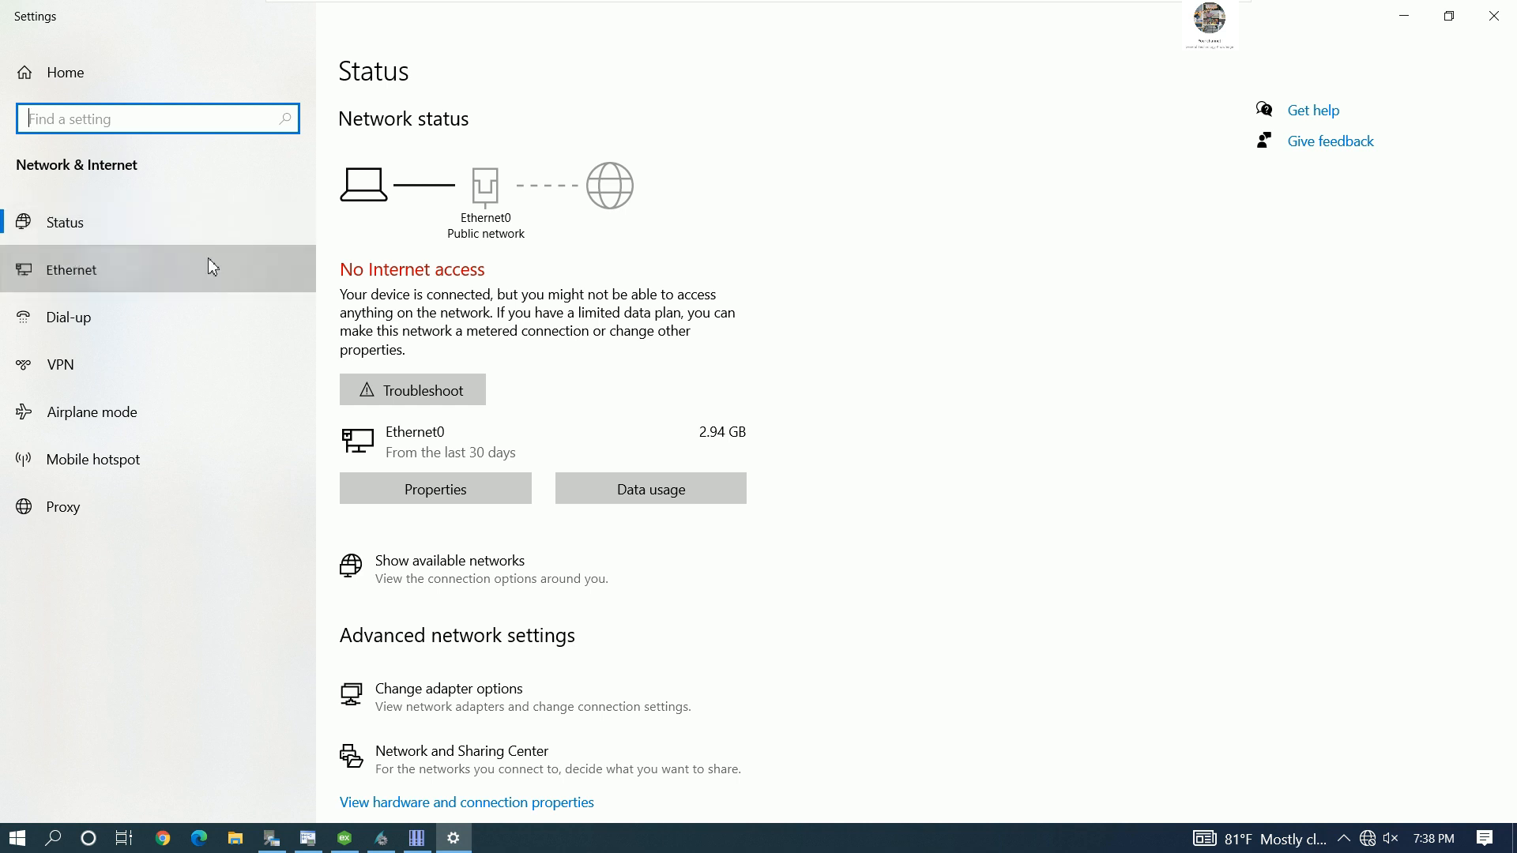
click(207, 266)
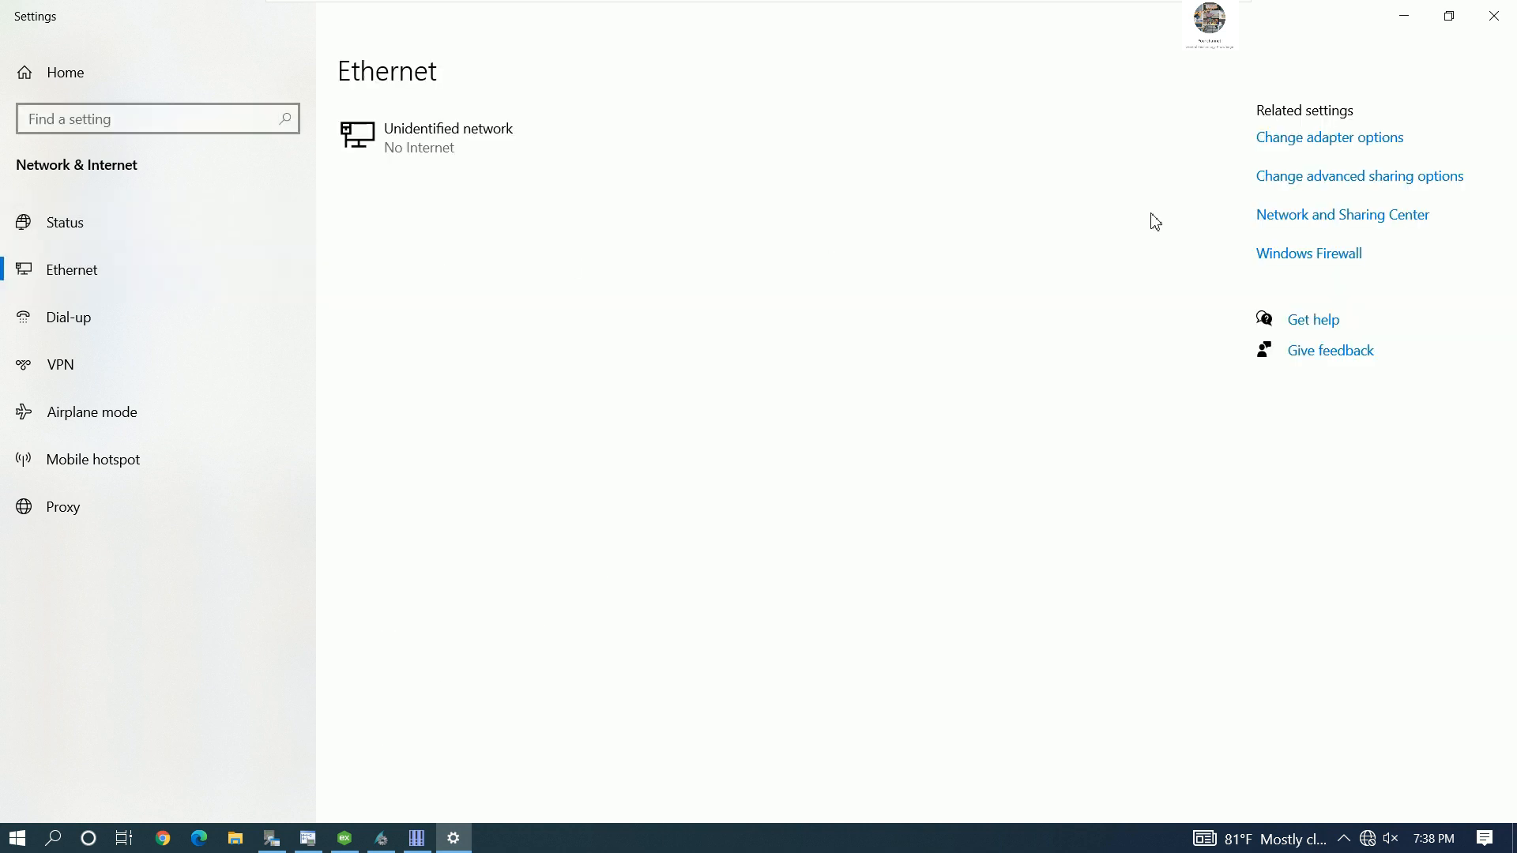
click(1267, 141)
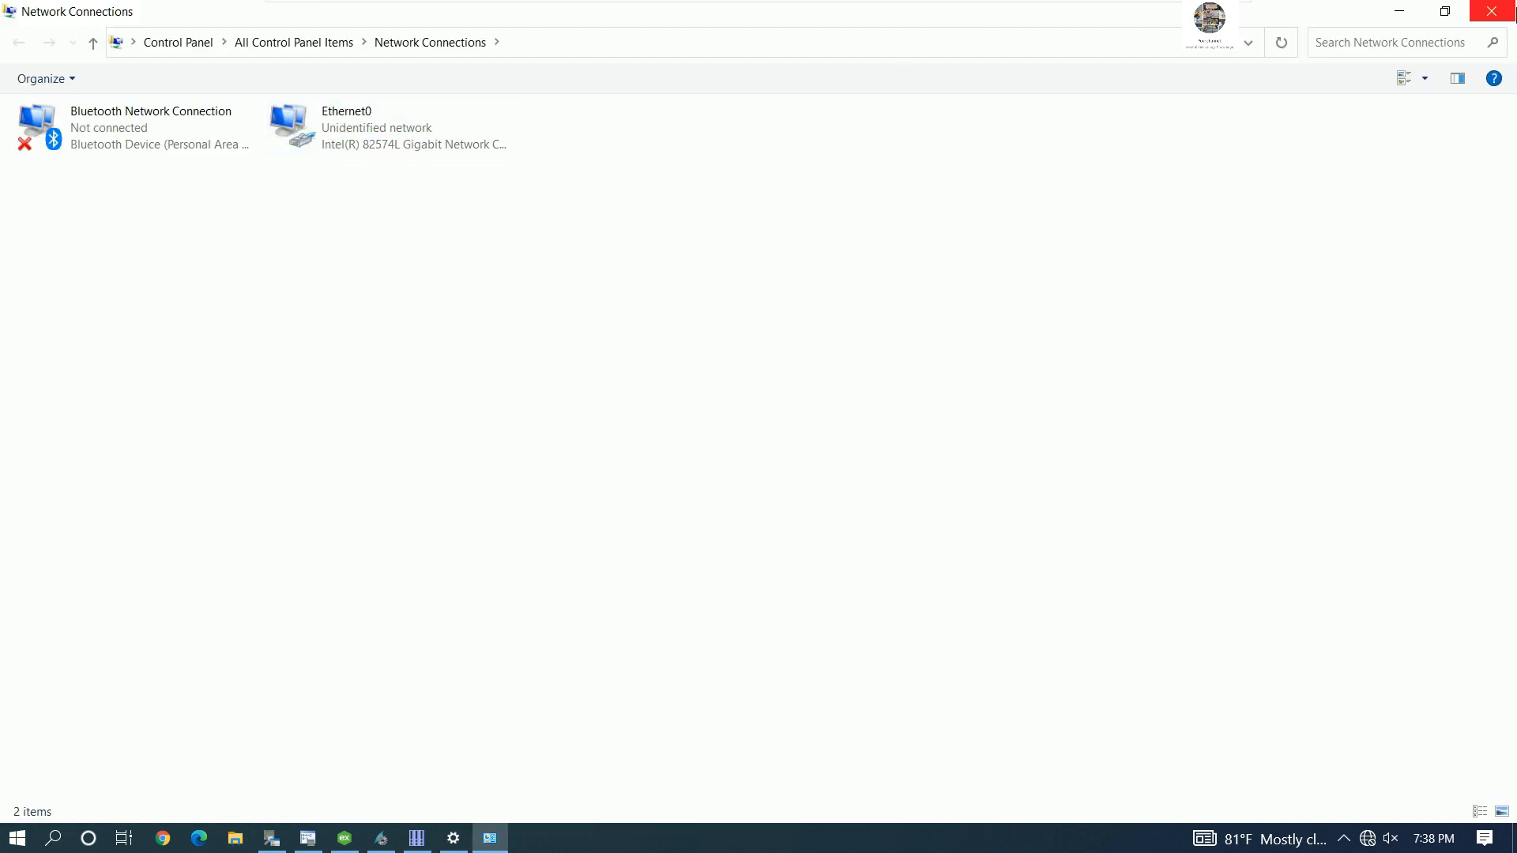
click(1491, 11)
click(1492, 11)
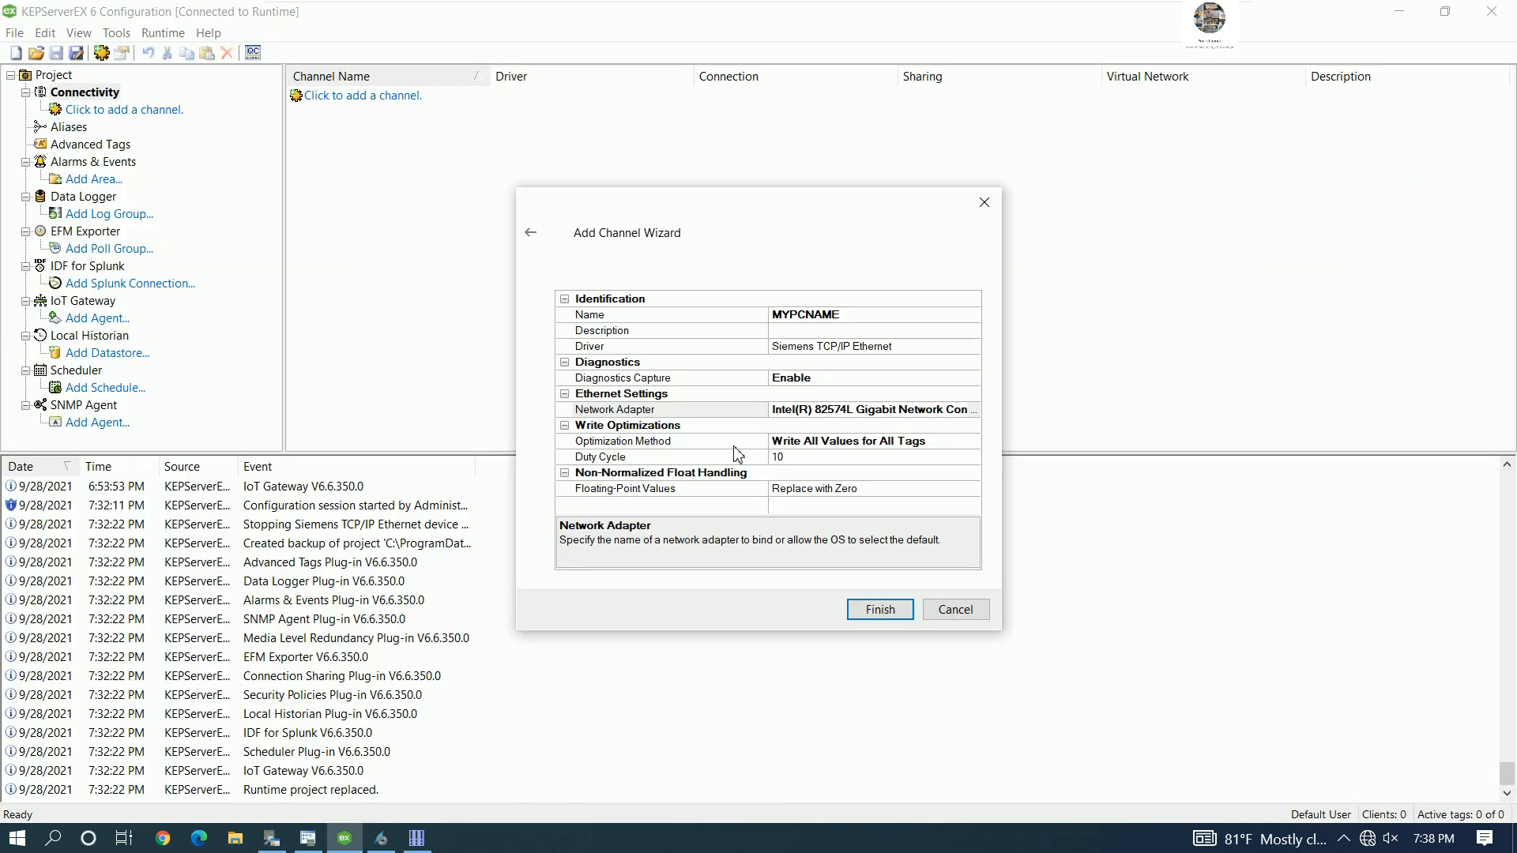
- Finish creating the MYPCNAME channel and start a device under it named PLCS7200SMARTDRIVER
click(882, 611)
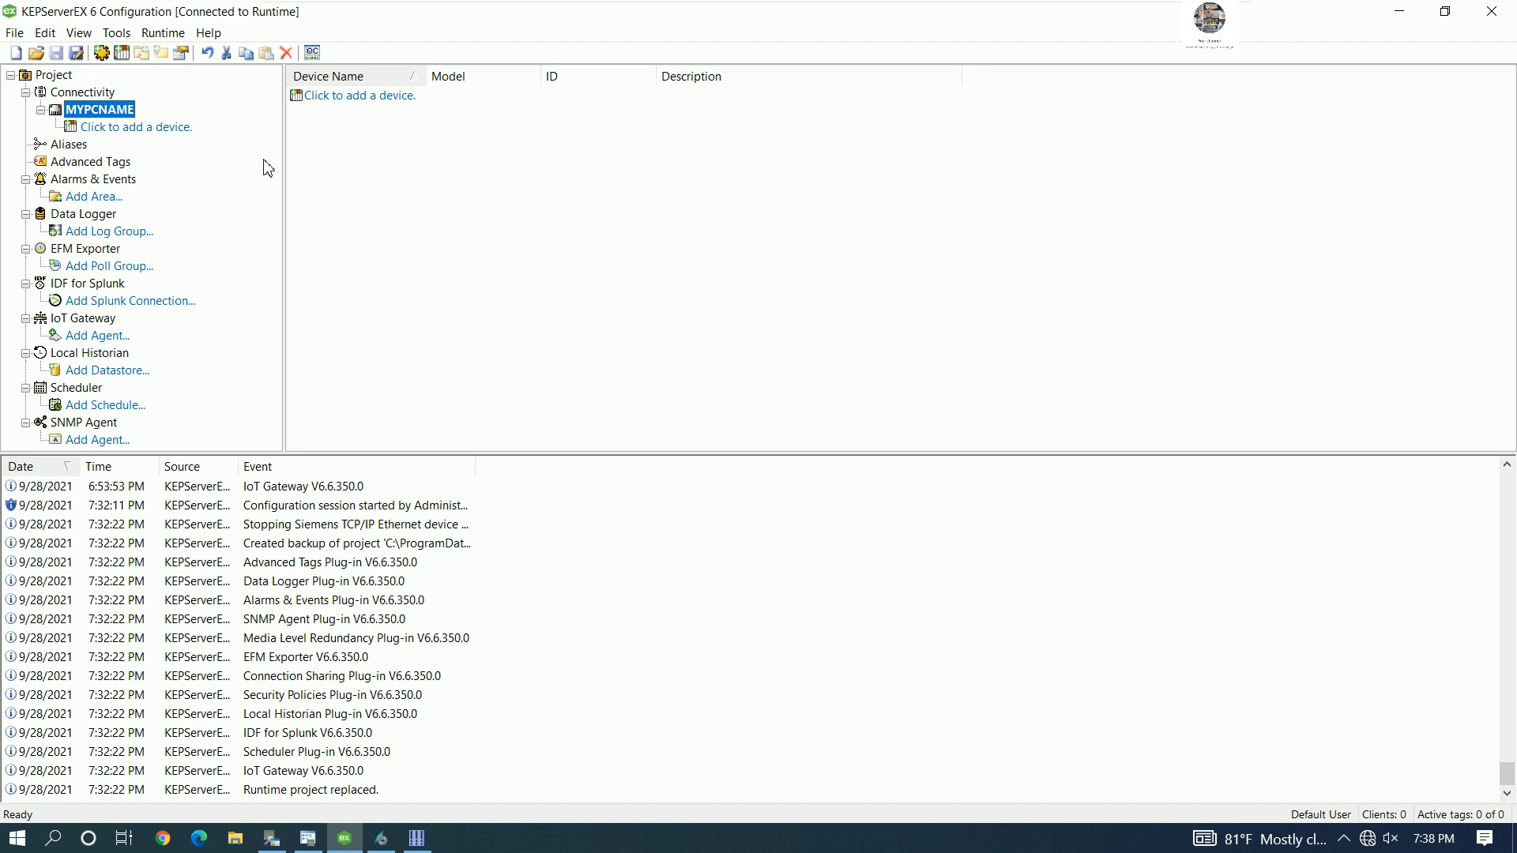
click(132, 129)
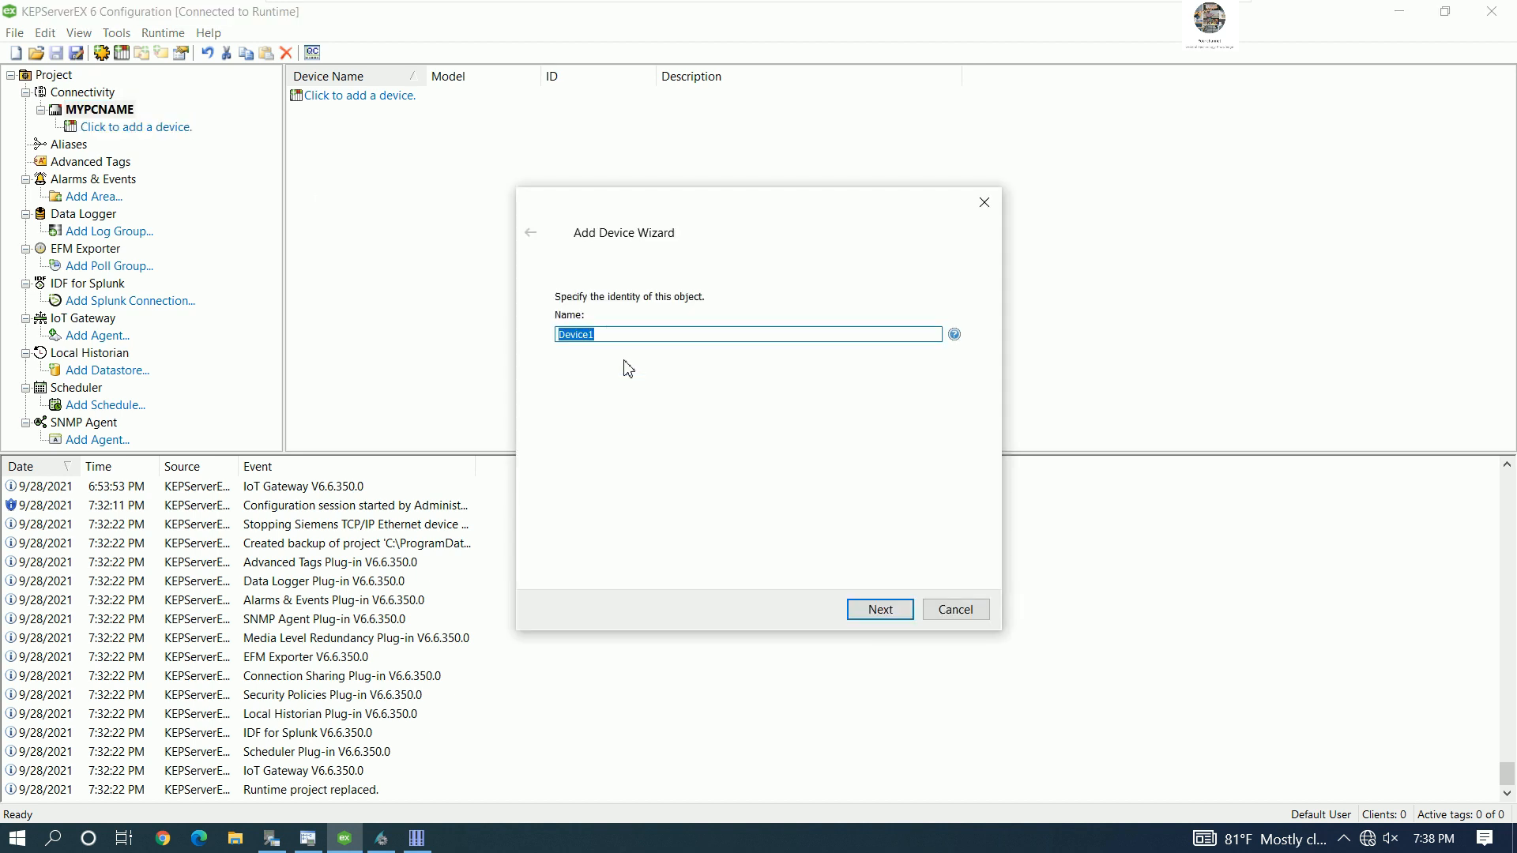
text(PLCS7200SMARTDRIVER)
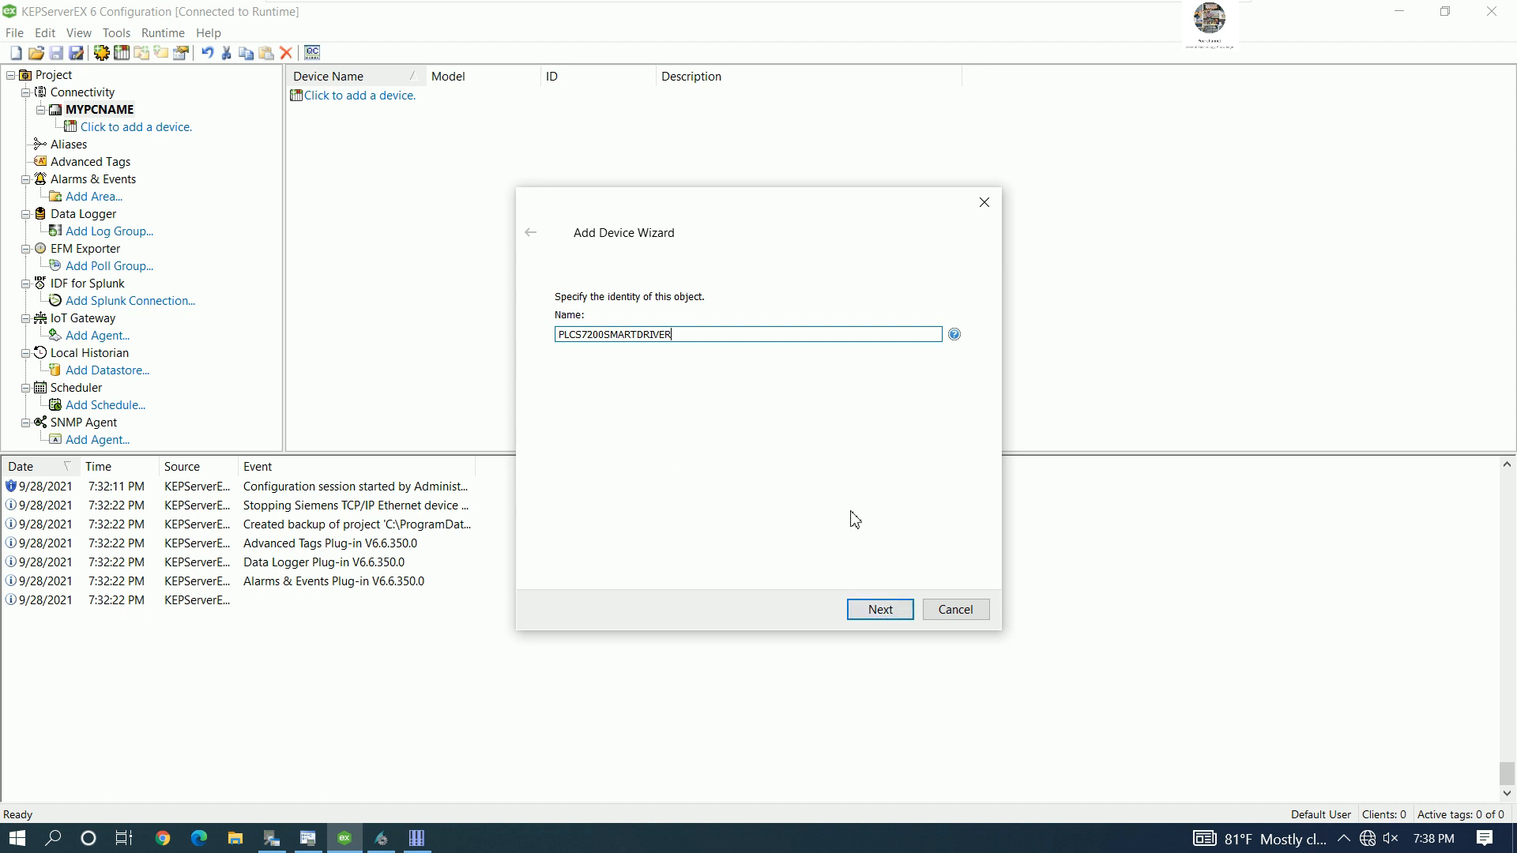
click(873, 612)
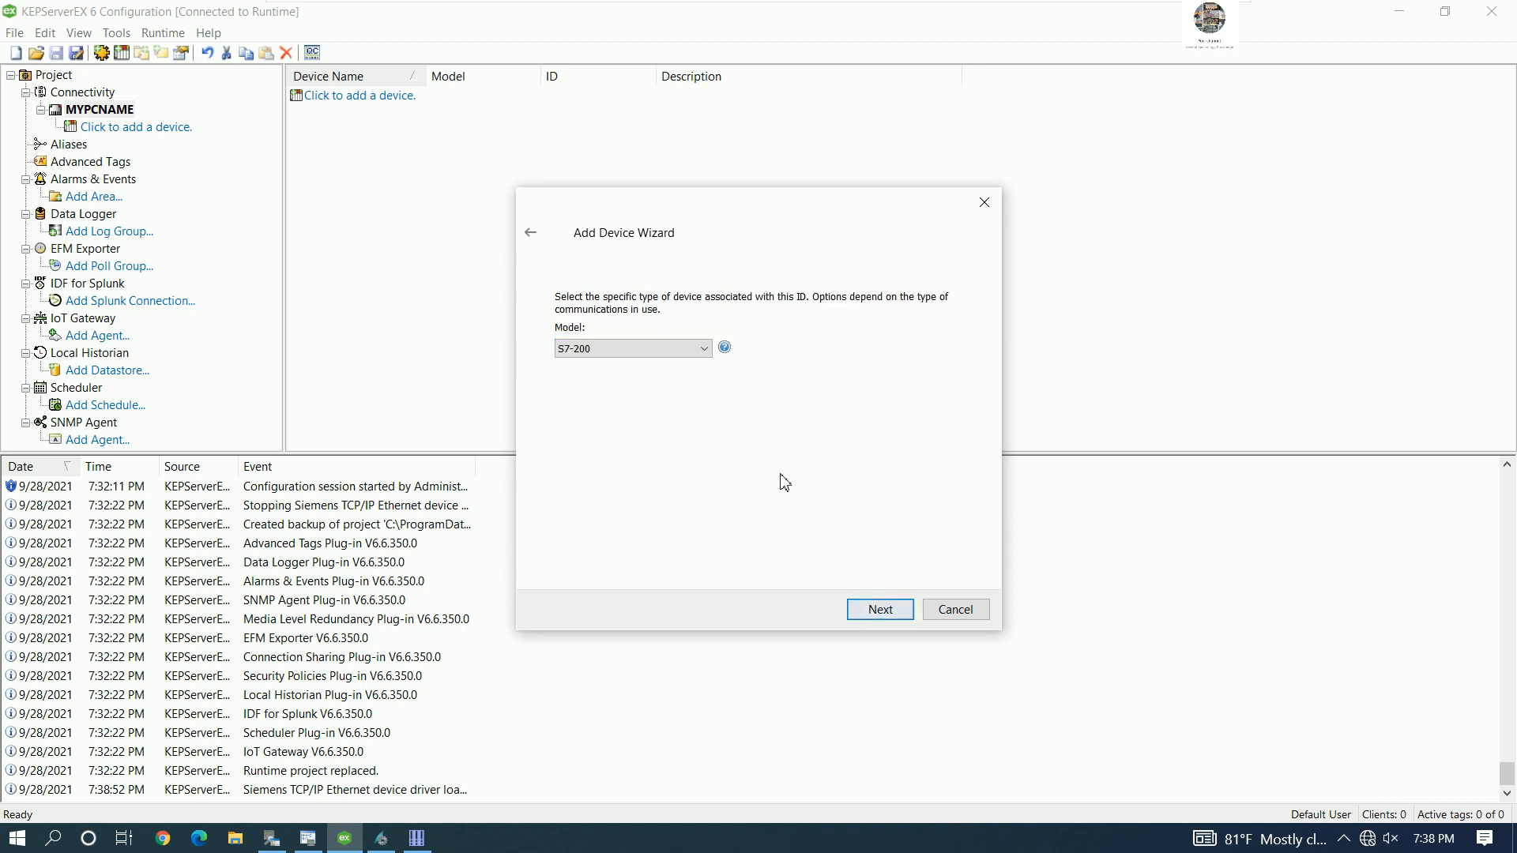
- Choose S7-200 as the model of the new device and continue to its ID
click(704, 349)
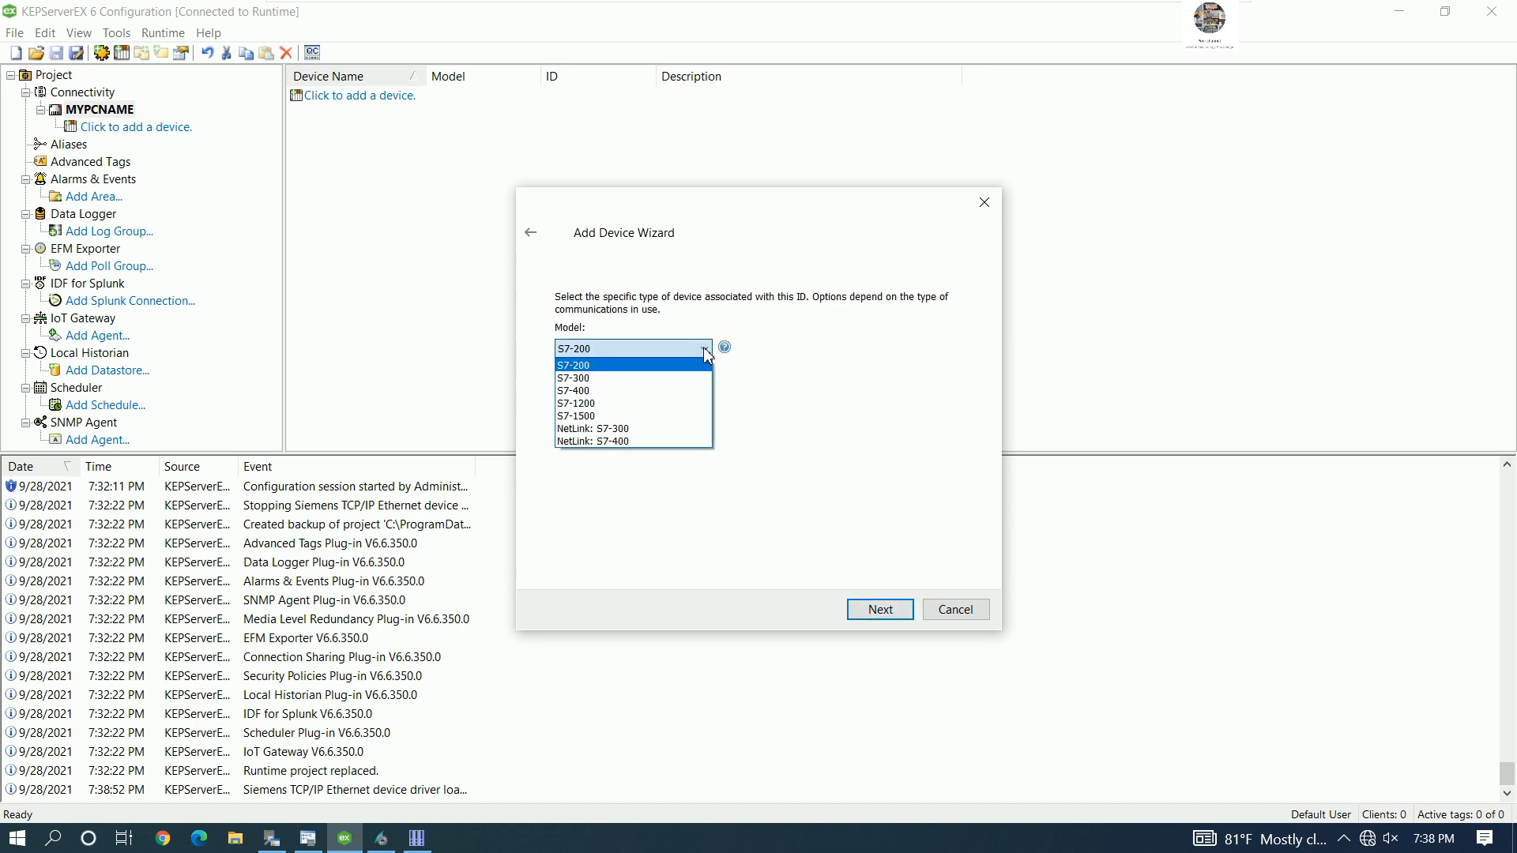
click(607, 368)
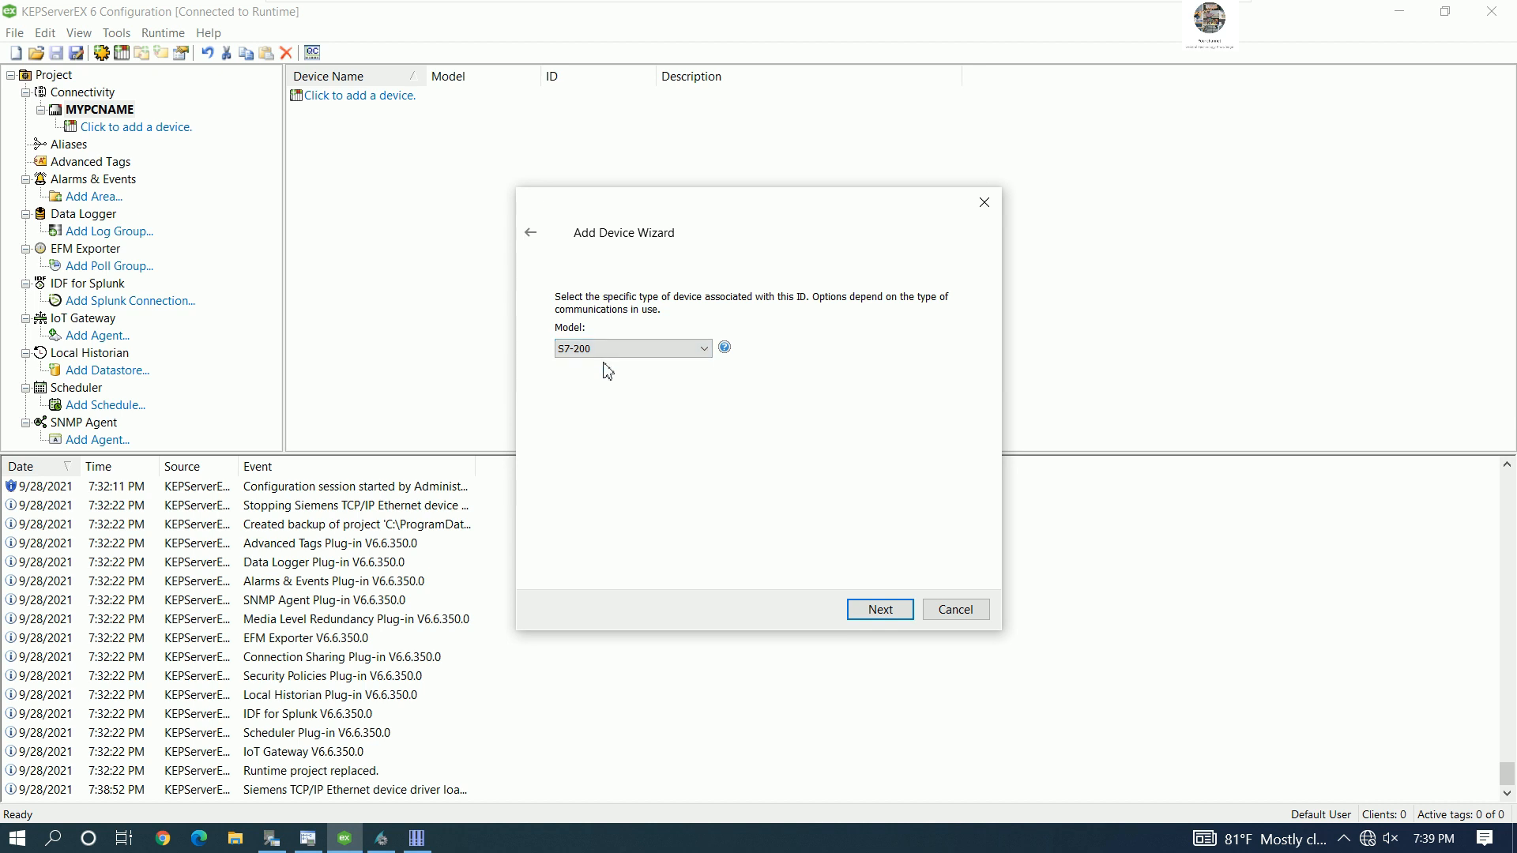
drag(745, 207, 618, 183)
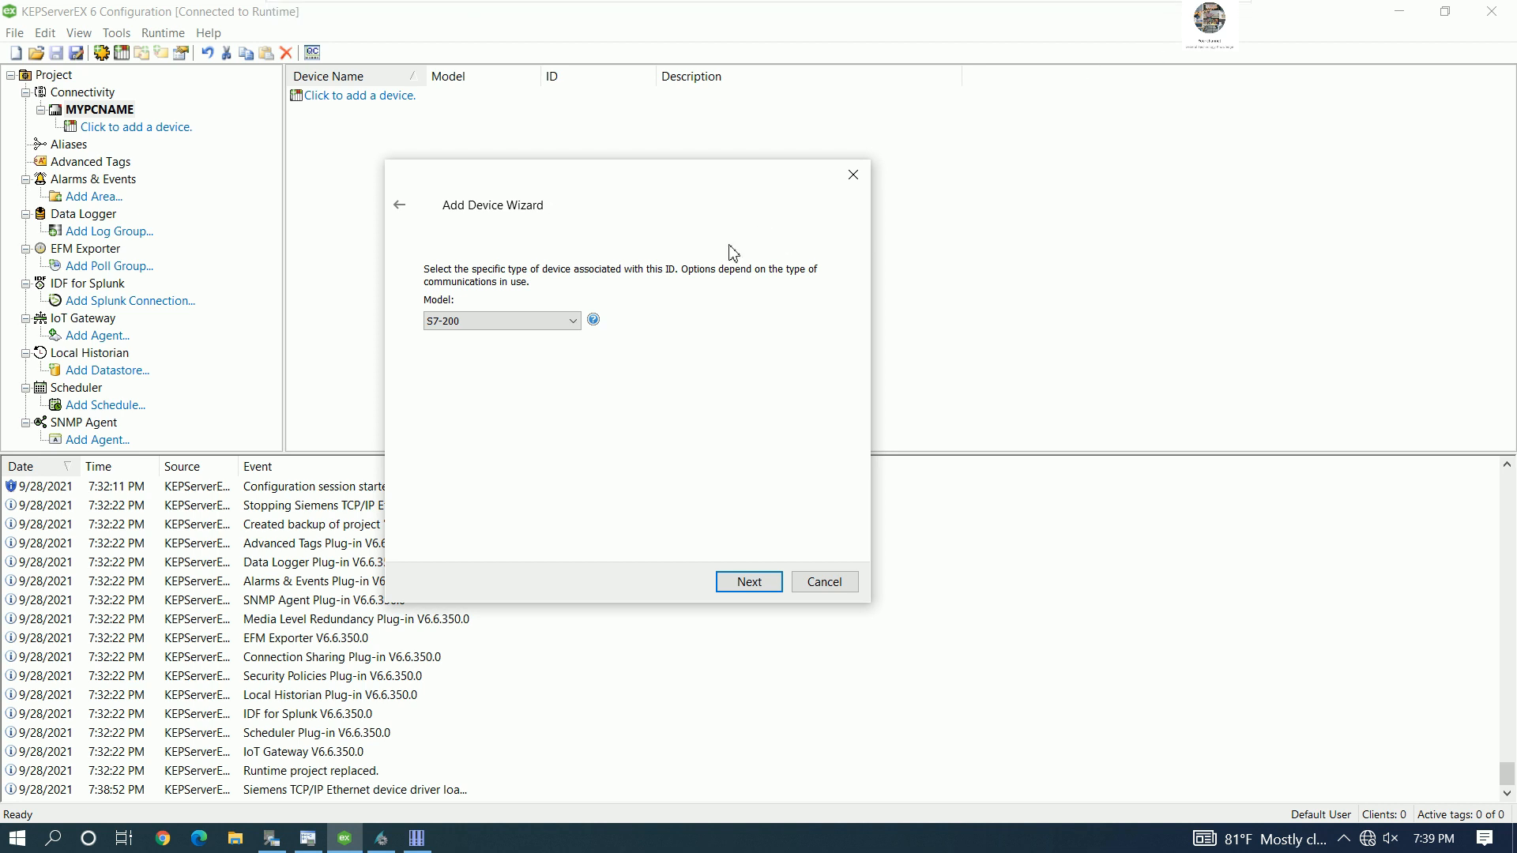
click(751, 583)
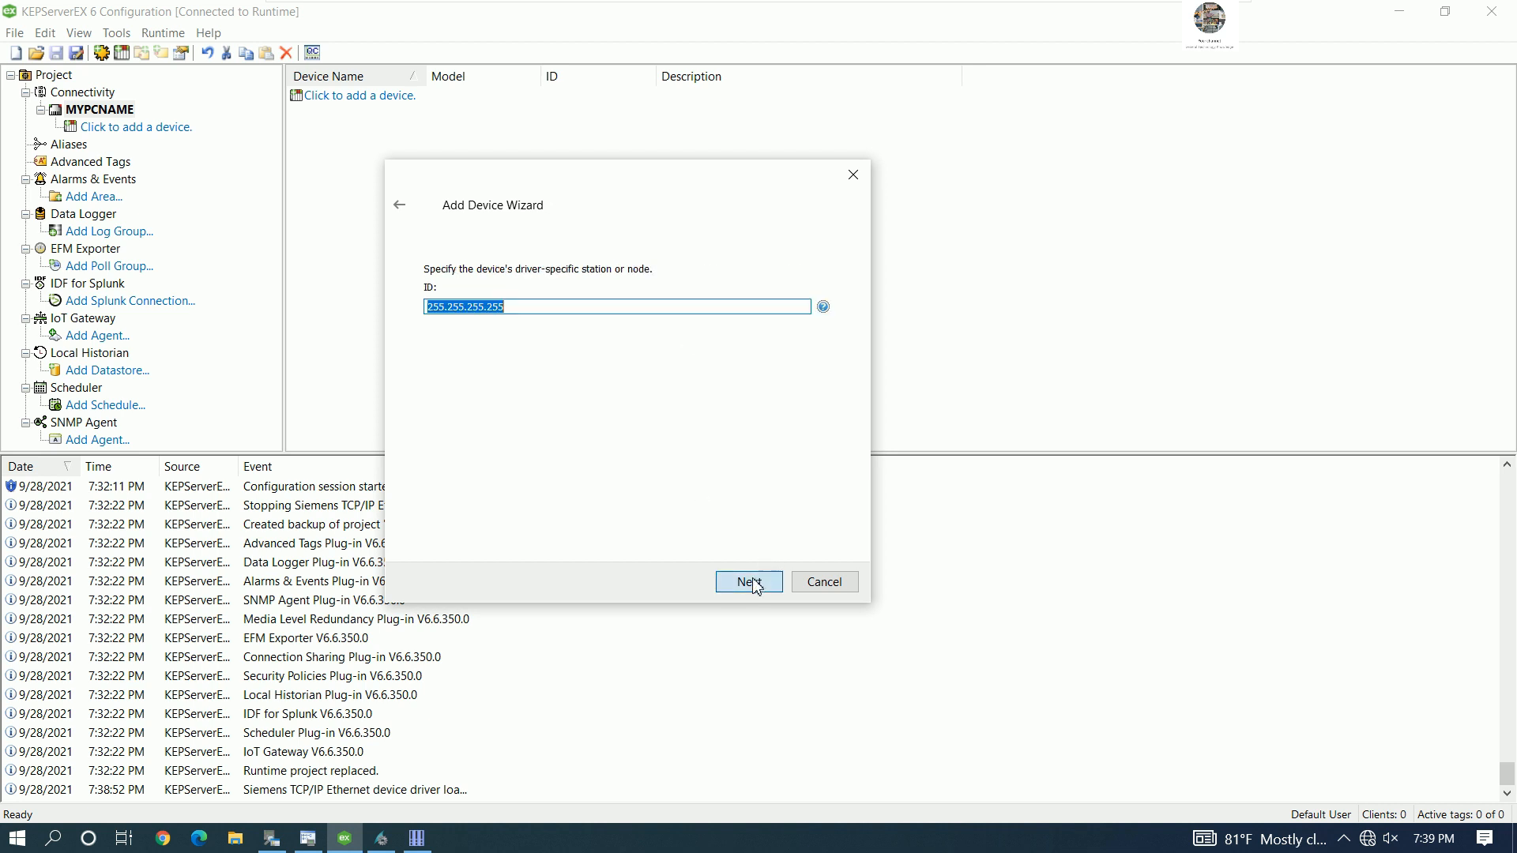
- Look up the connected PLC's IP address in STEP 7-Micro/WIN SMART and set the device ID in KEPServerEX to 192.168.0.2
click(502, 308)
drag(500, 309, 394, 303)
click(307, 837)
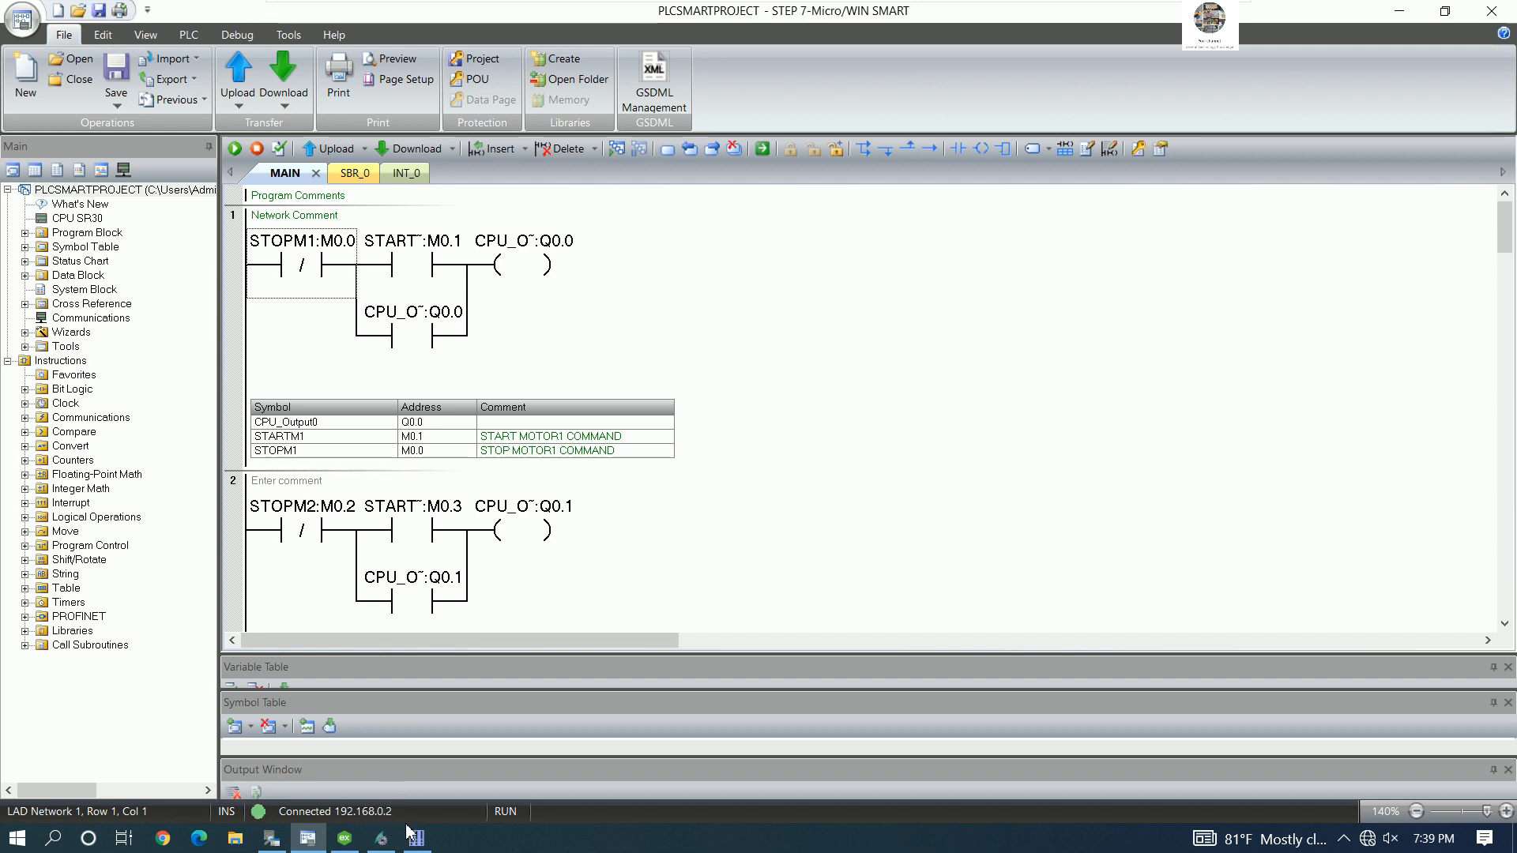
click(344, 838)
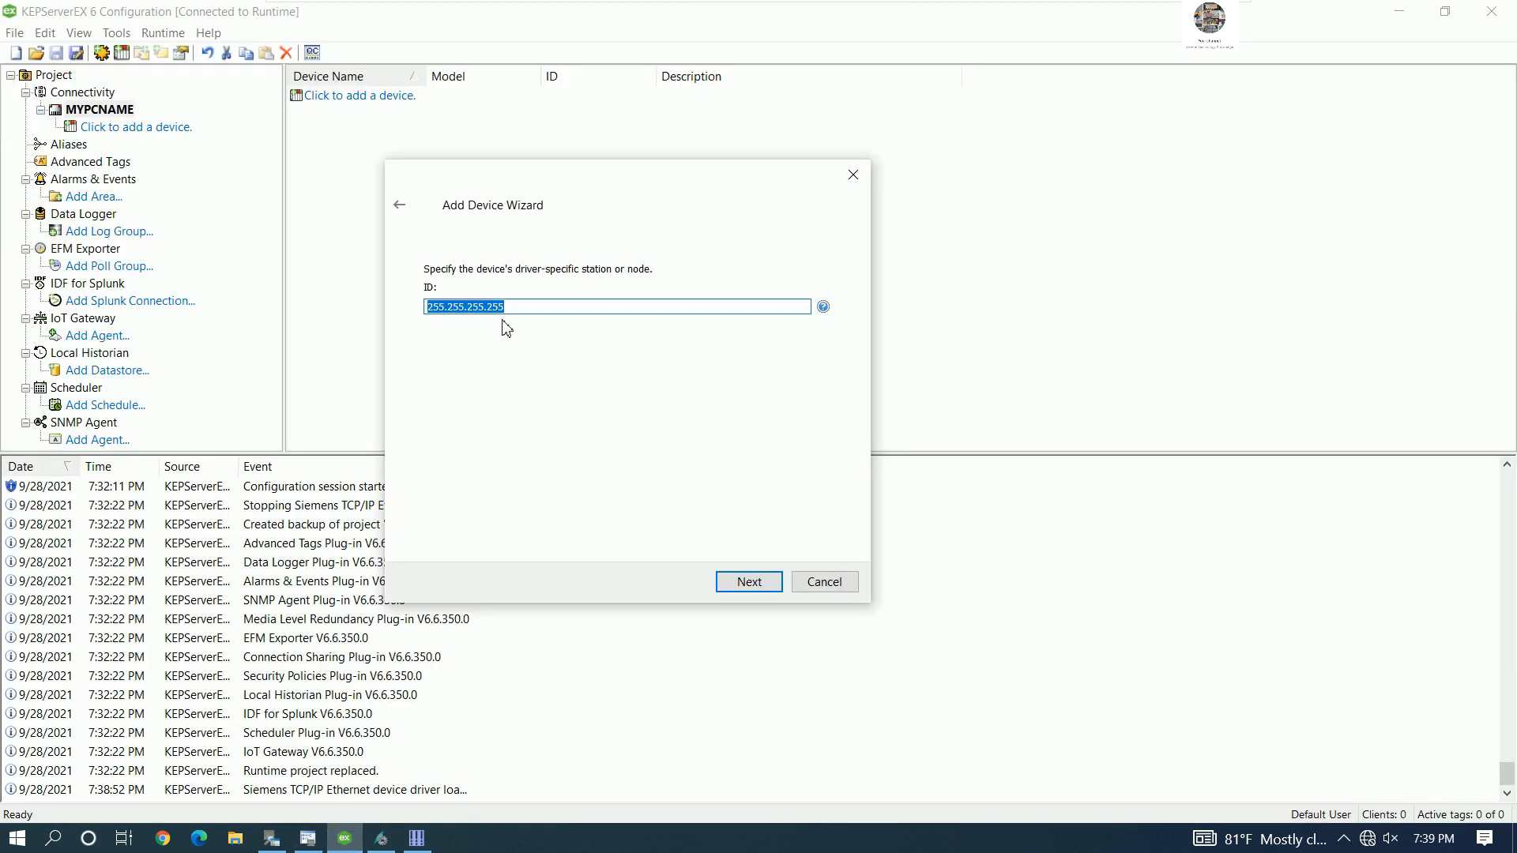
text(192.168.0.2)
drag(501, 314, 409, 313)
click(735, 583)
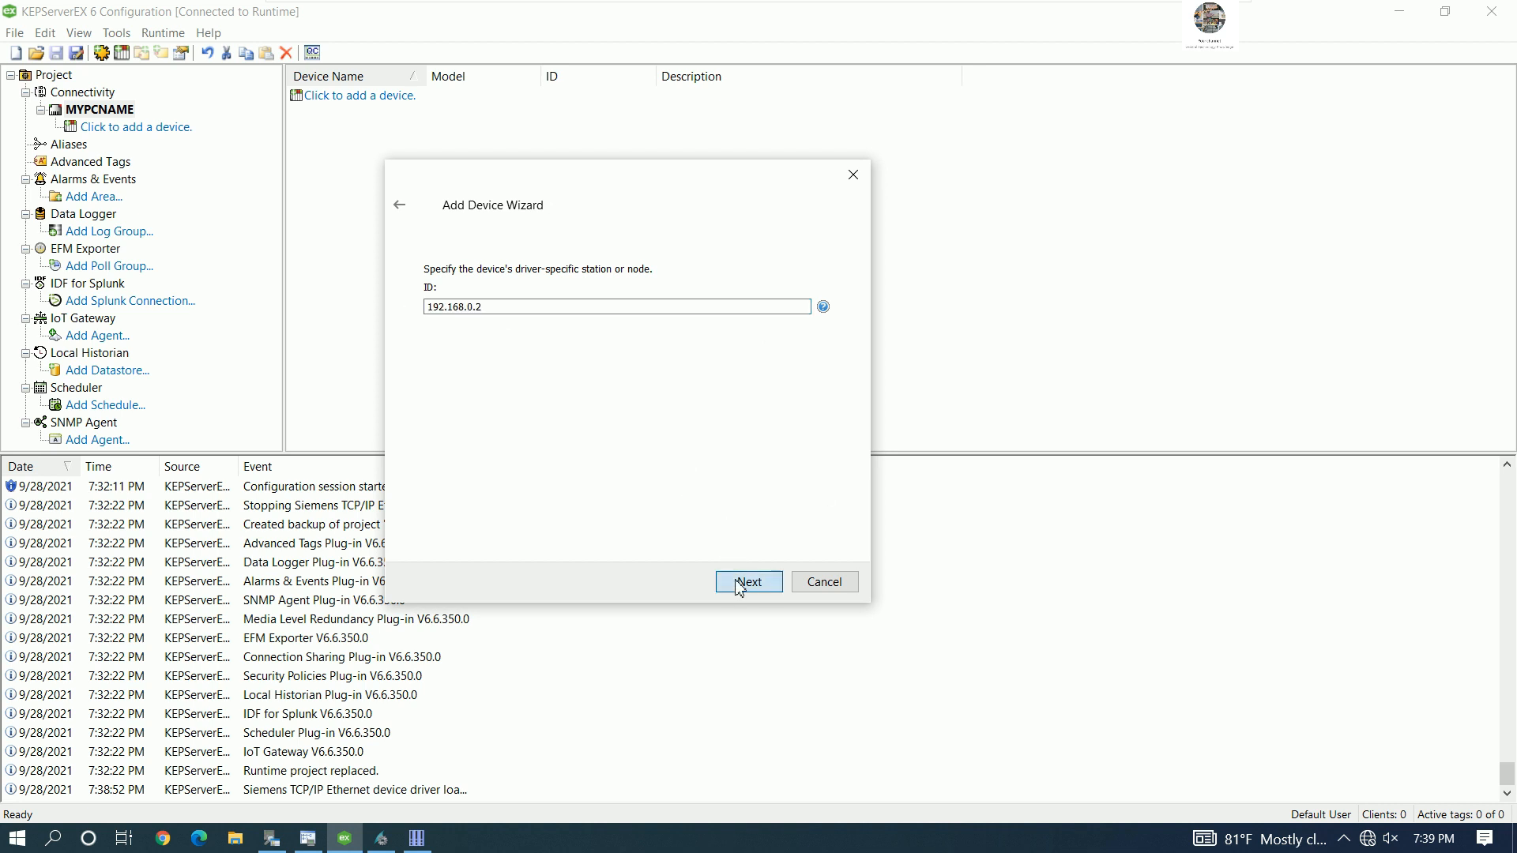
- Keep Respect Client-Specified Scan Rate and accept the default timeout, demotion, tag generation and port 102 settings
click(637, 310)
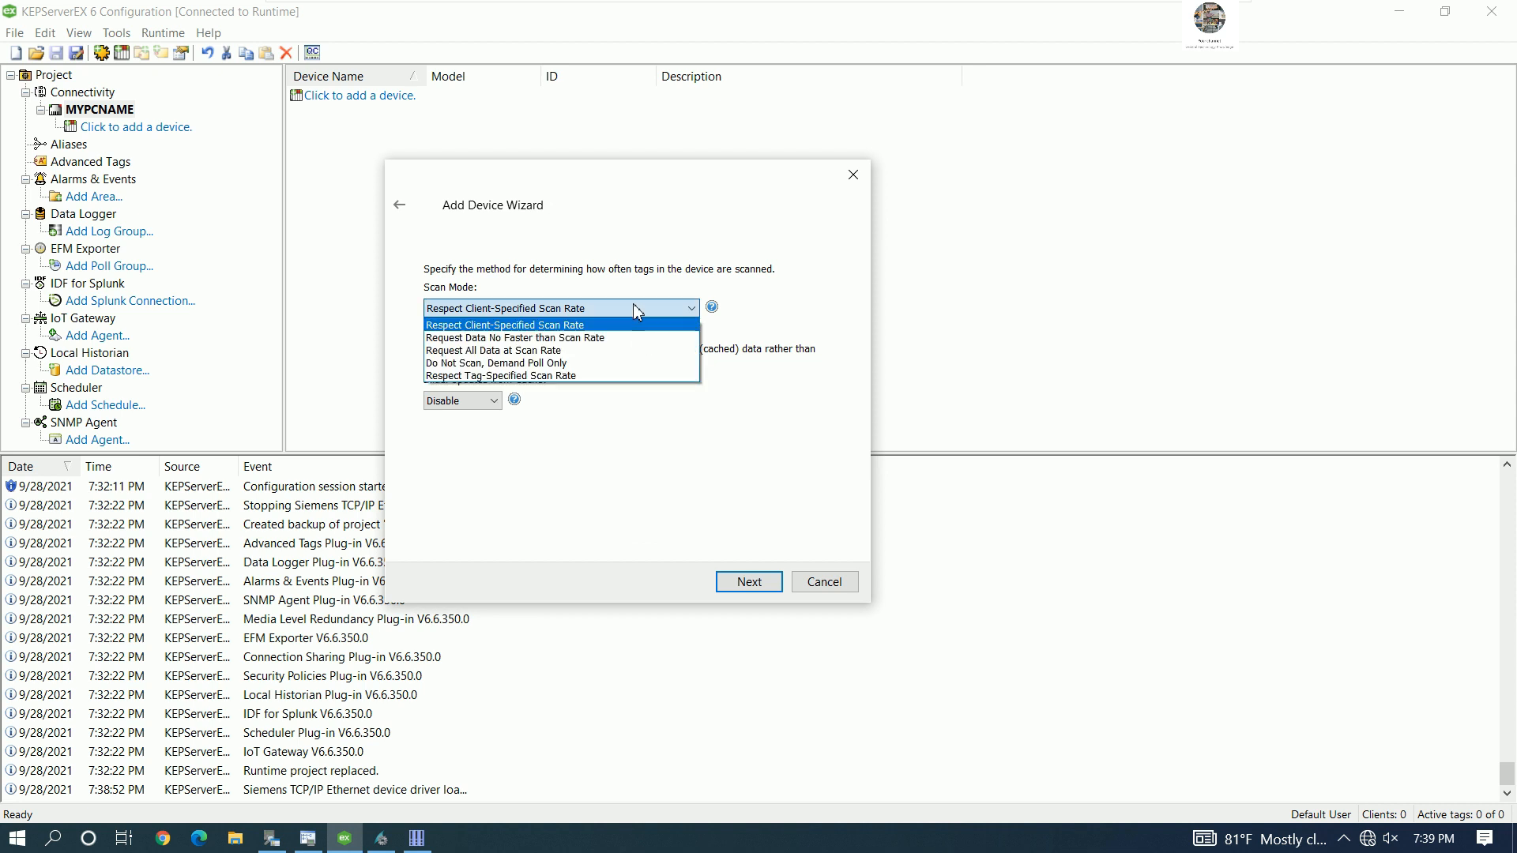
click(633, 307)
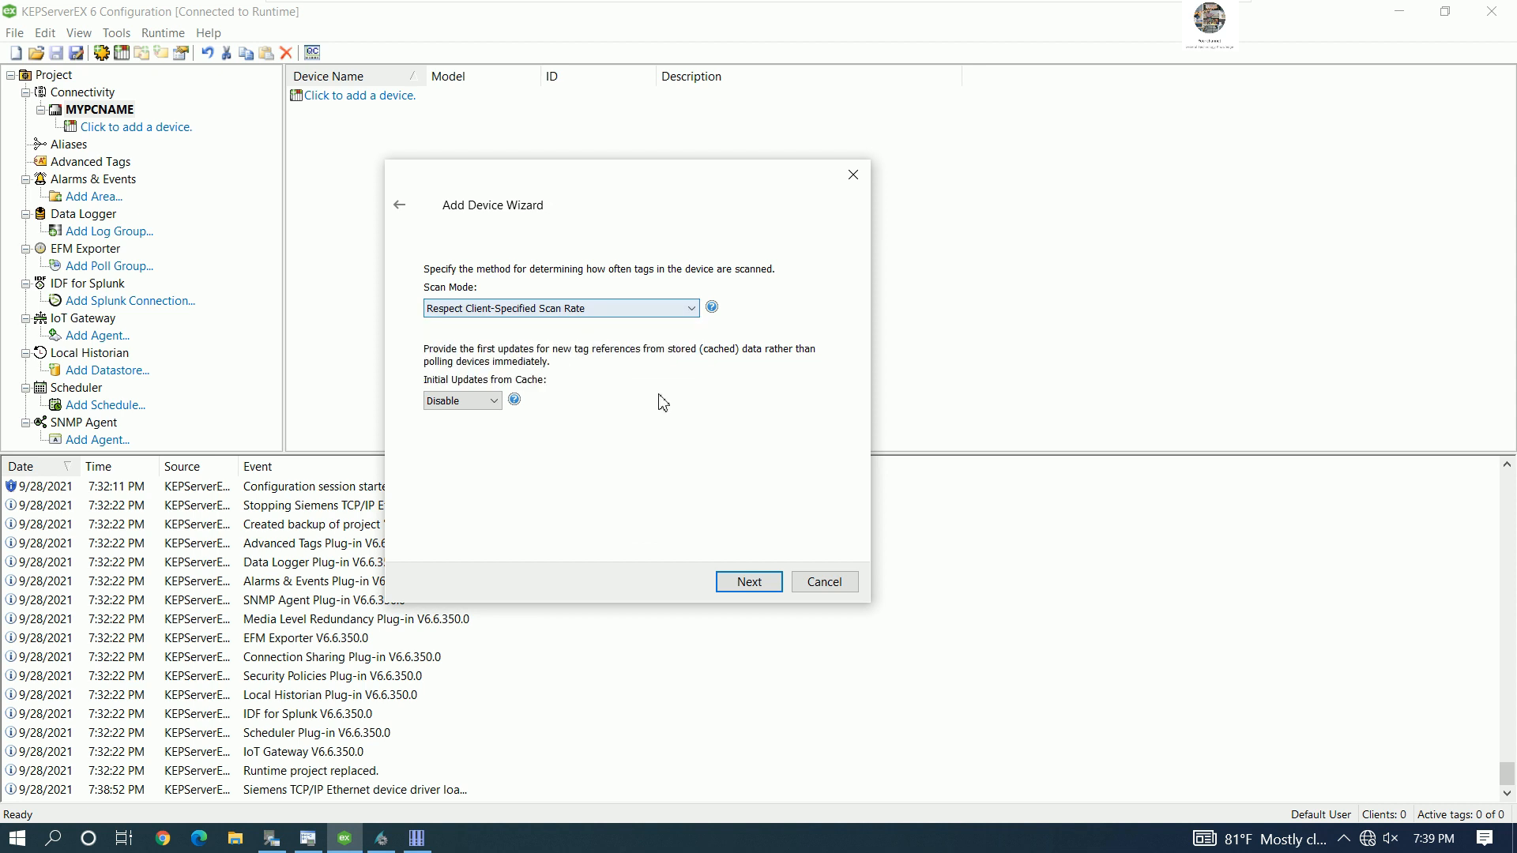
click(749, 583)
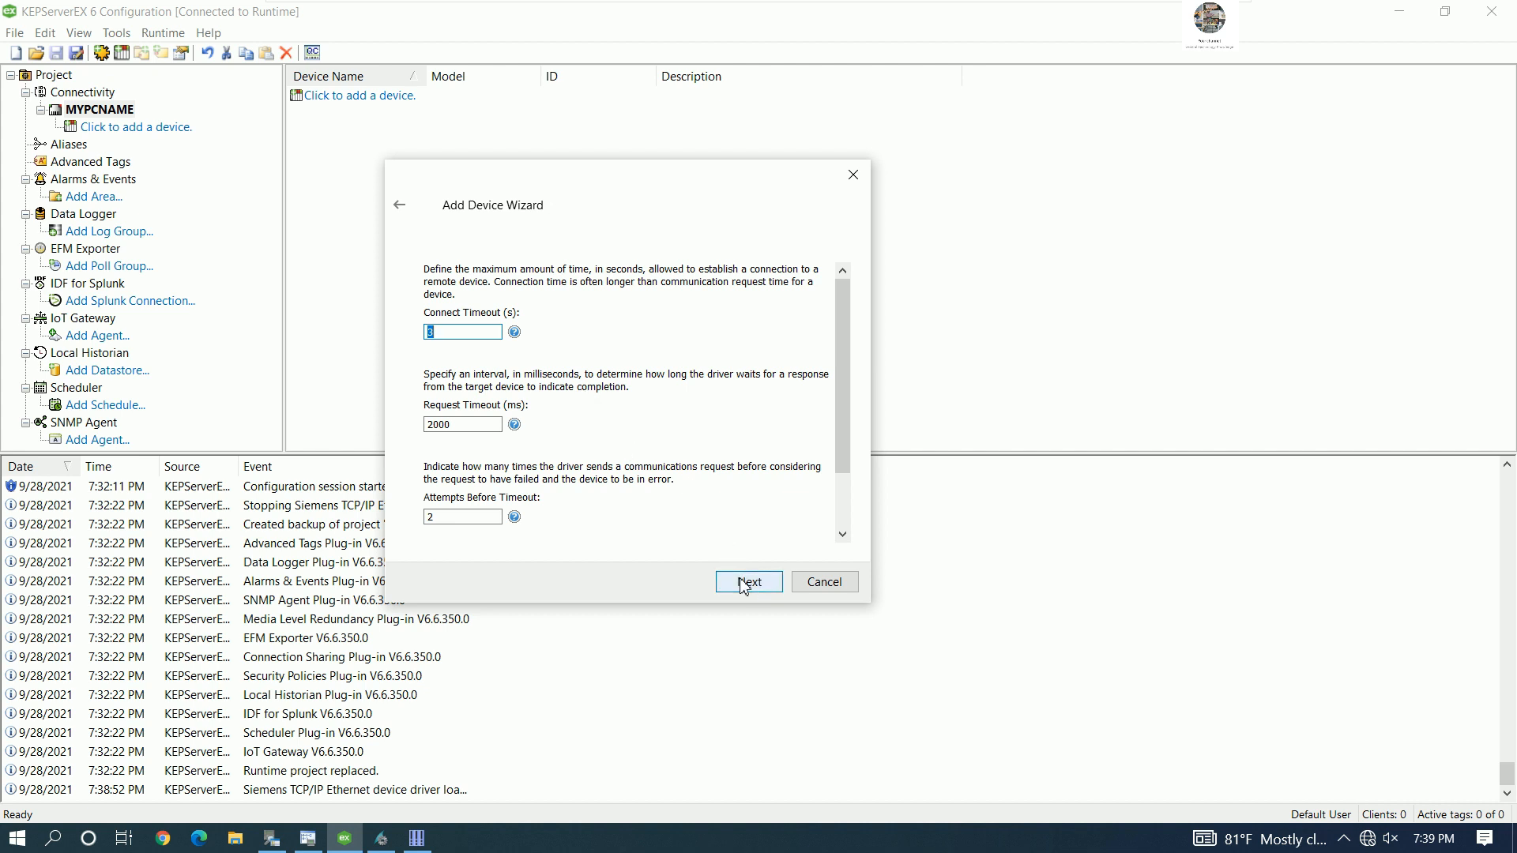
click(745, 589)
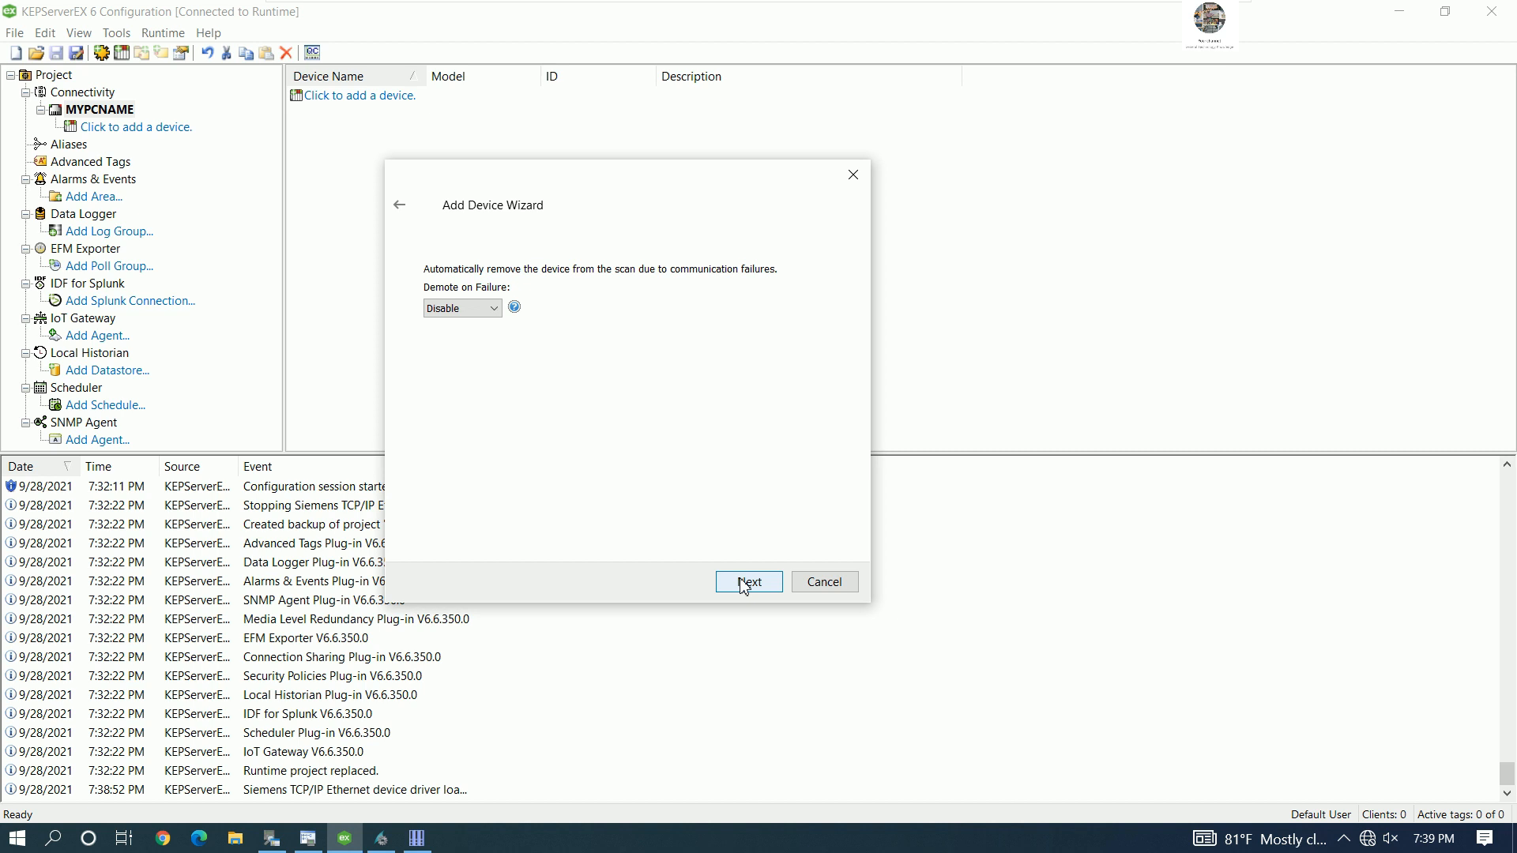
click(744, 584)
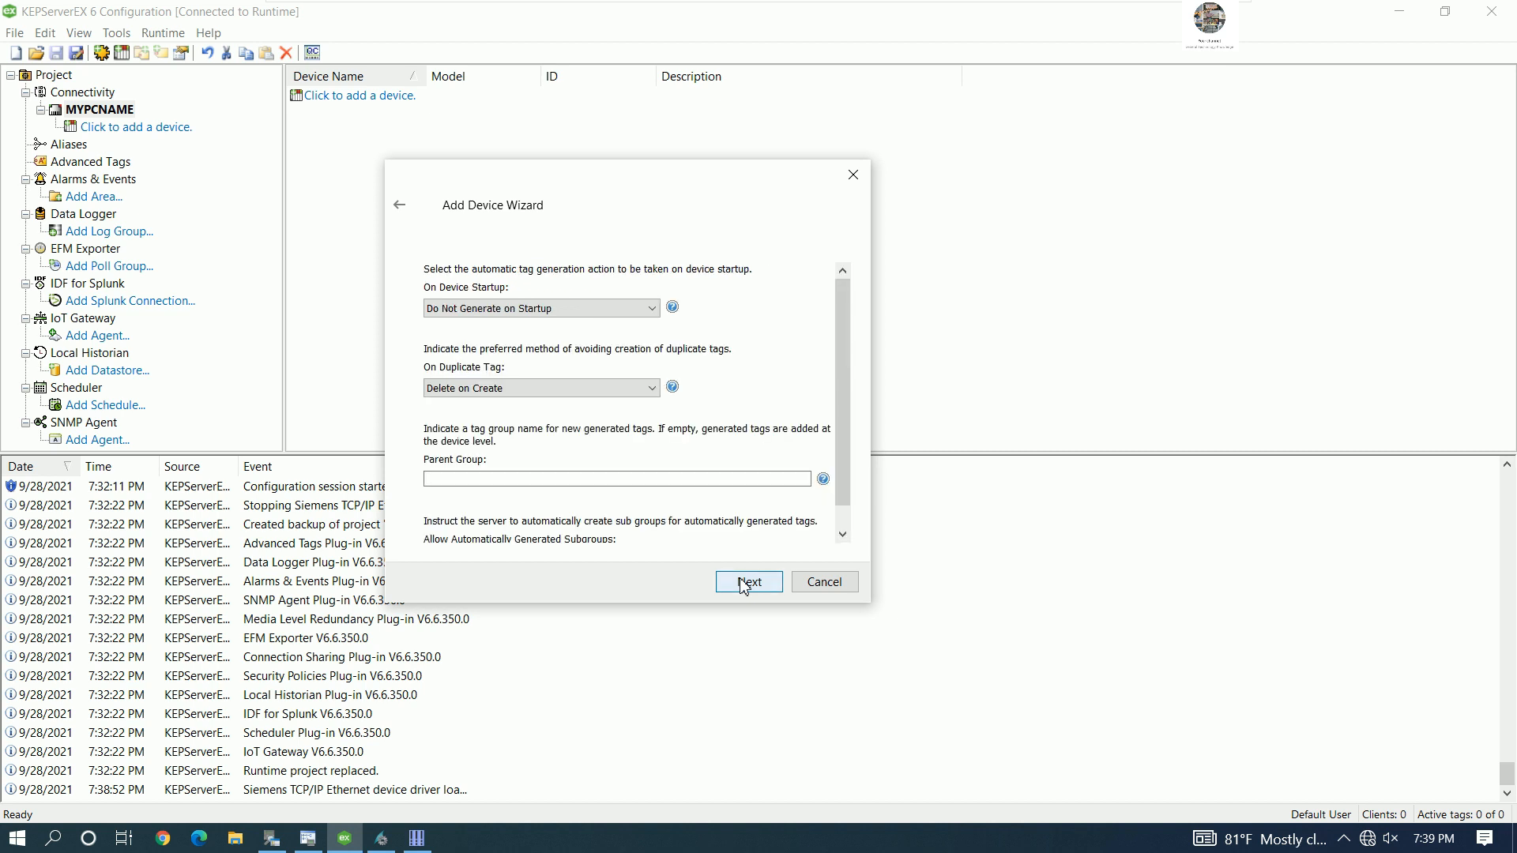
click(743, 585)
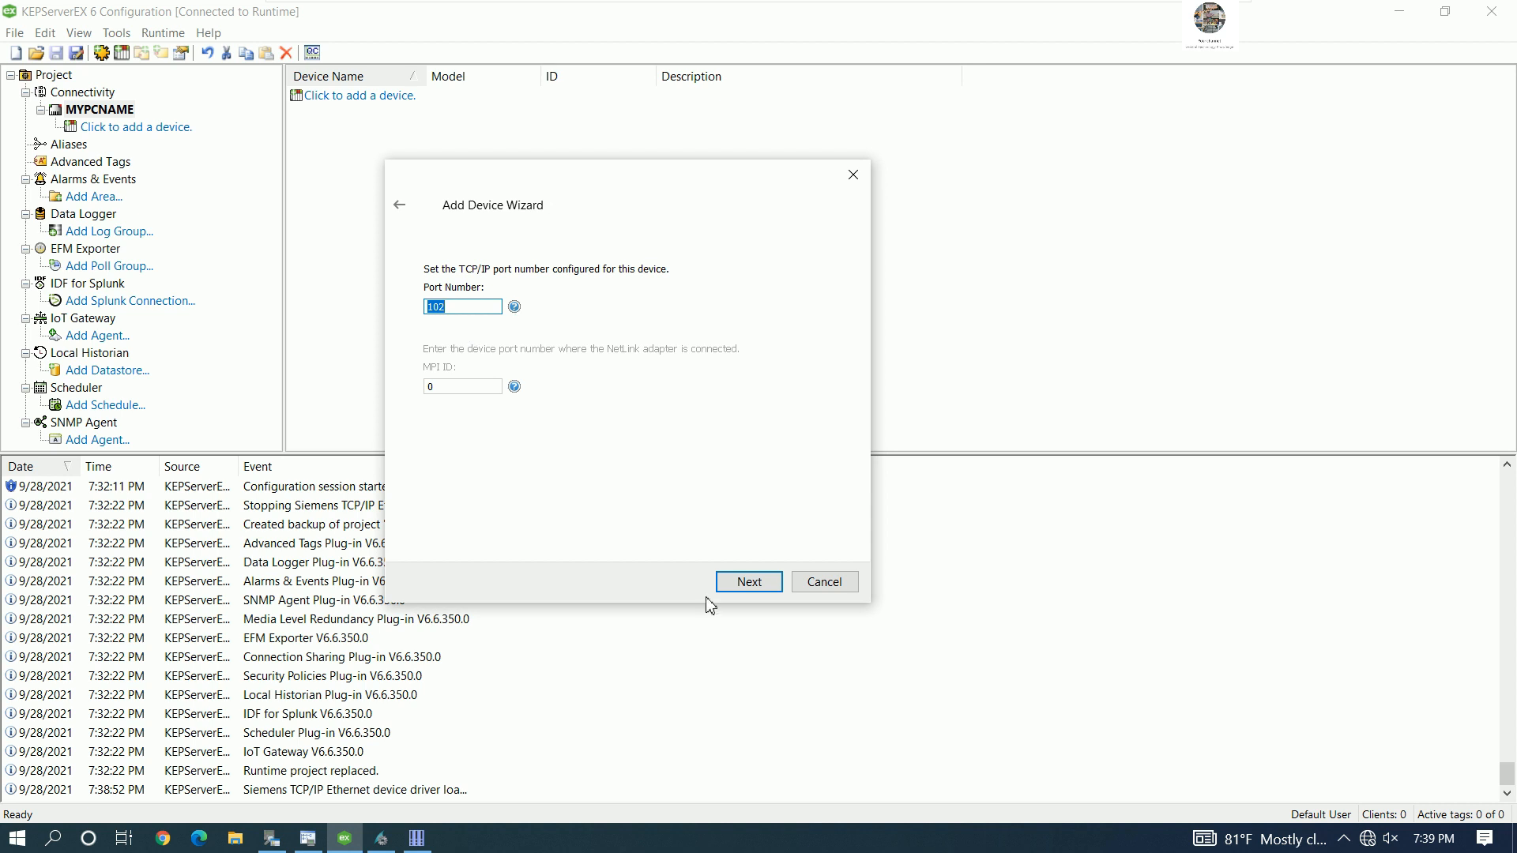
click(747, 590)
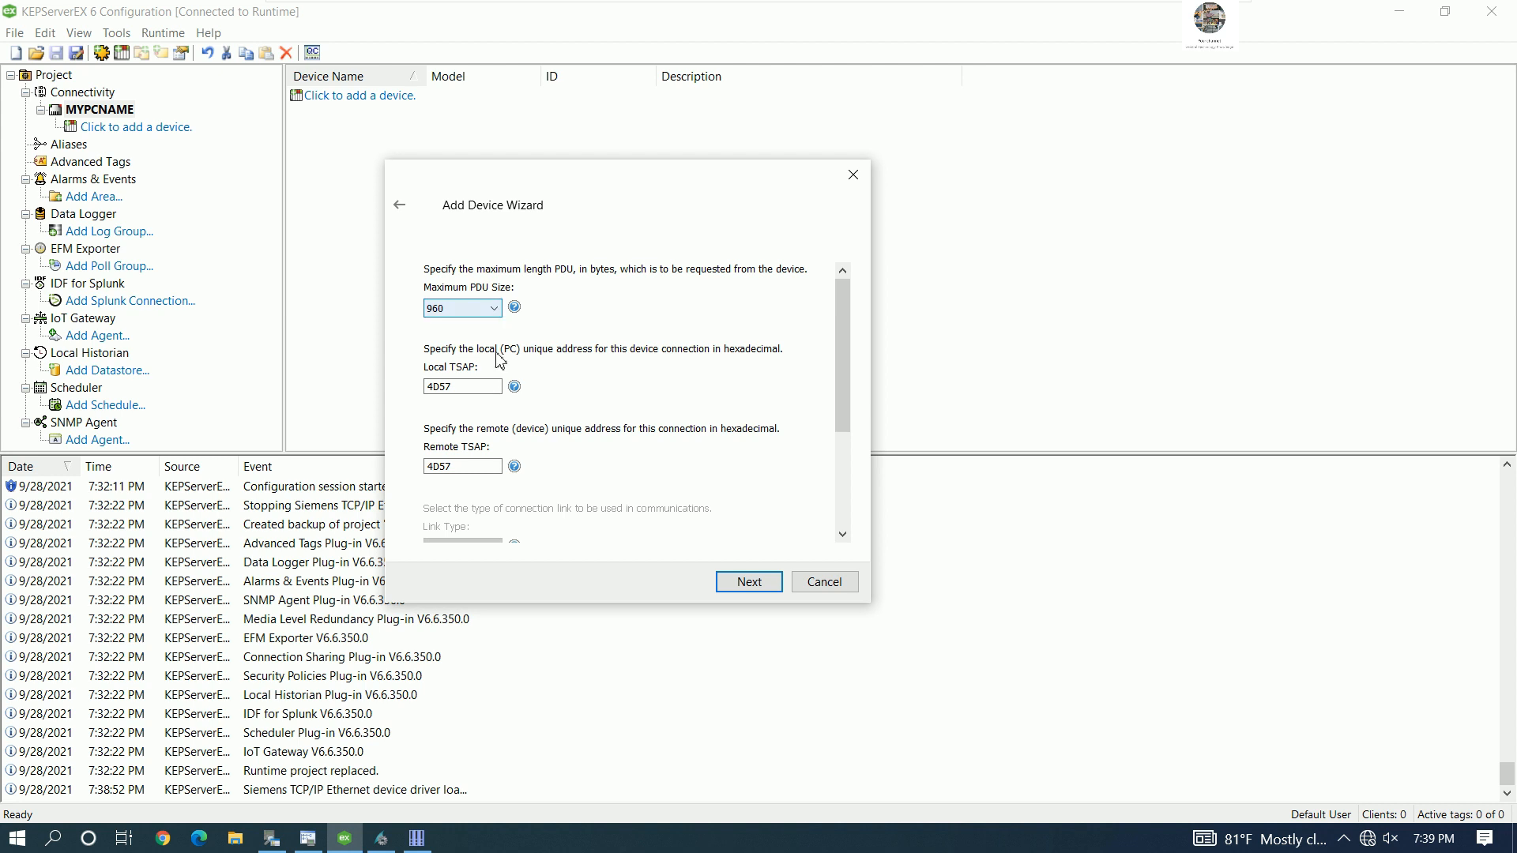
- Set the device's local TSAP to 1000 and remote TSAP to 301, keeping the other S7 communication parameters
click(481, 387)
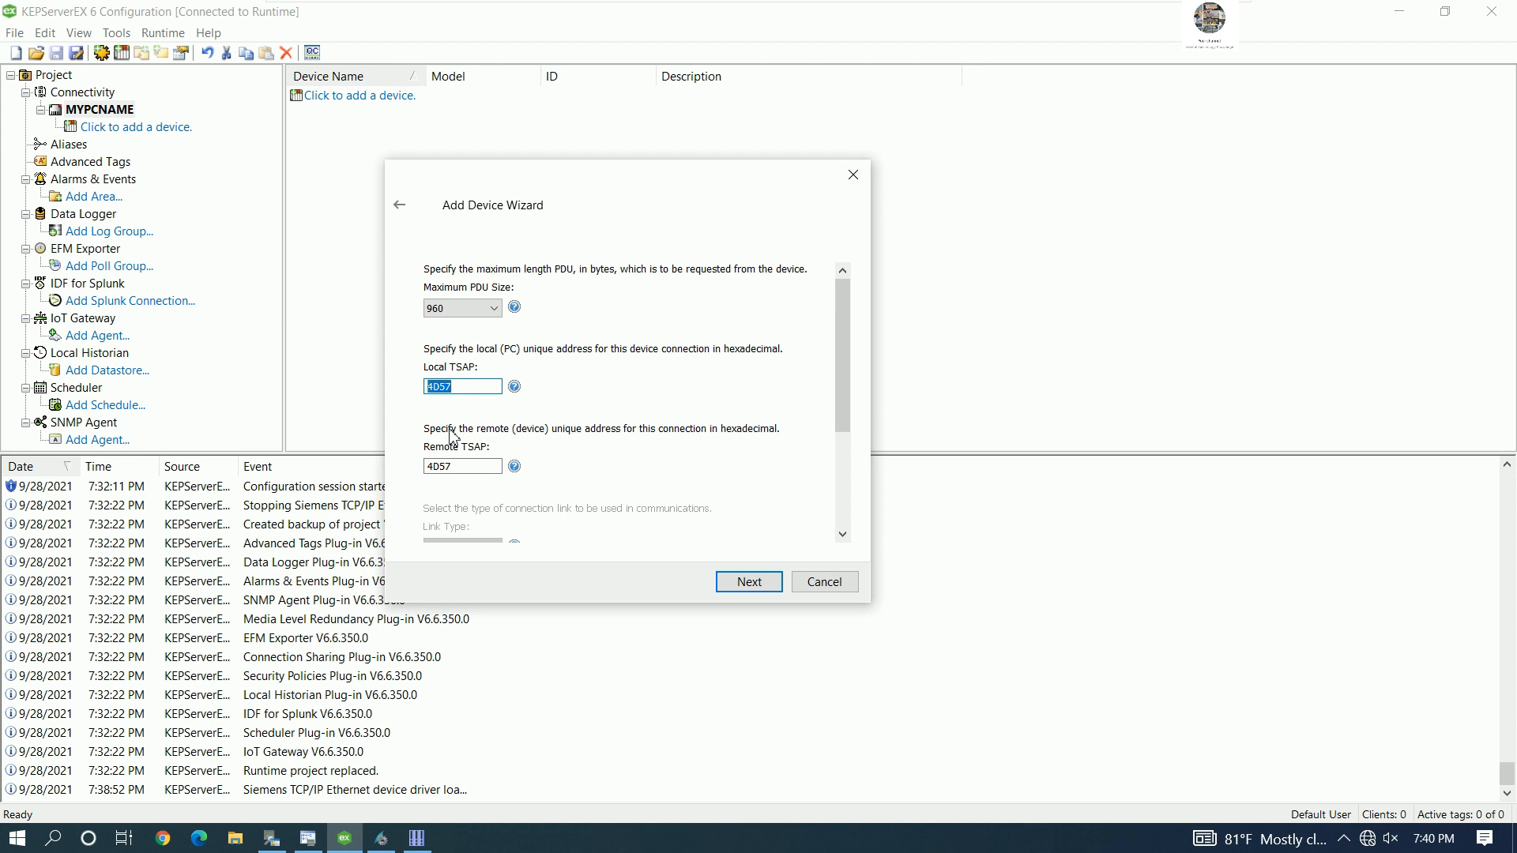
text(1000)
click(444, 468)
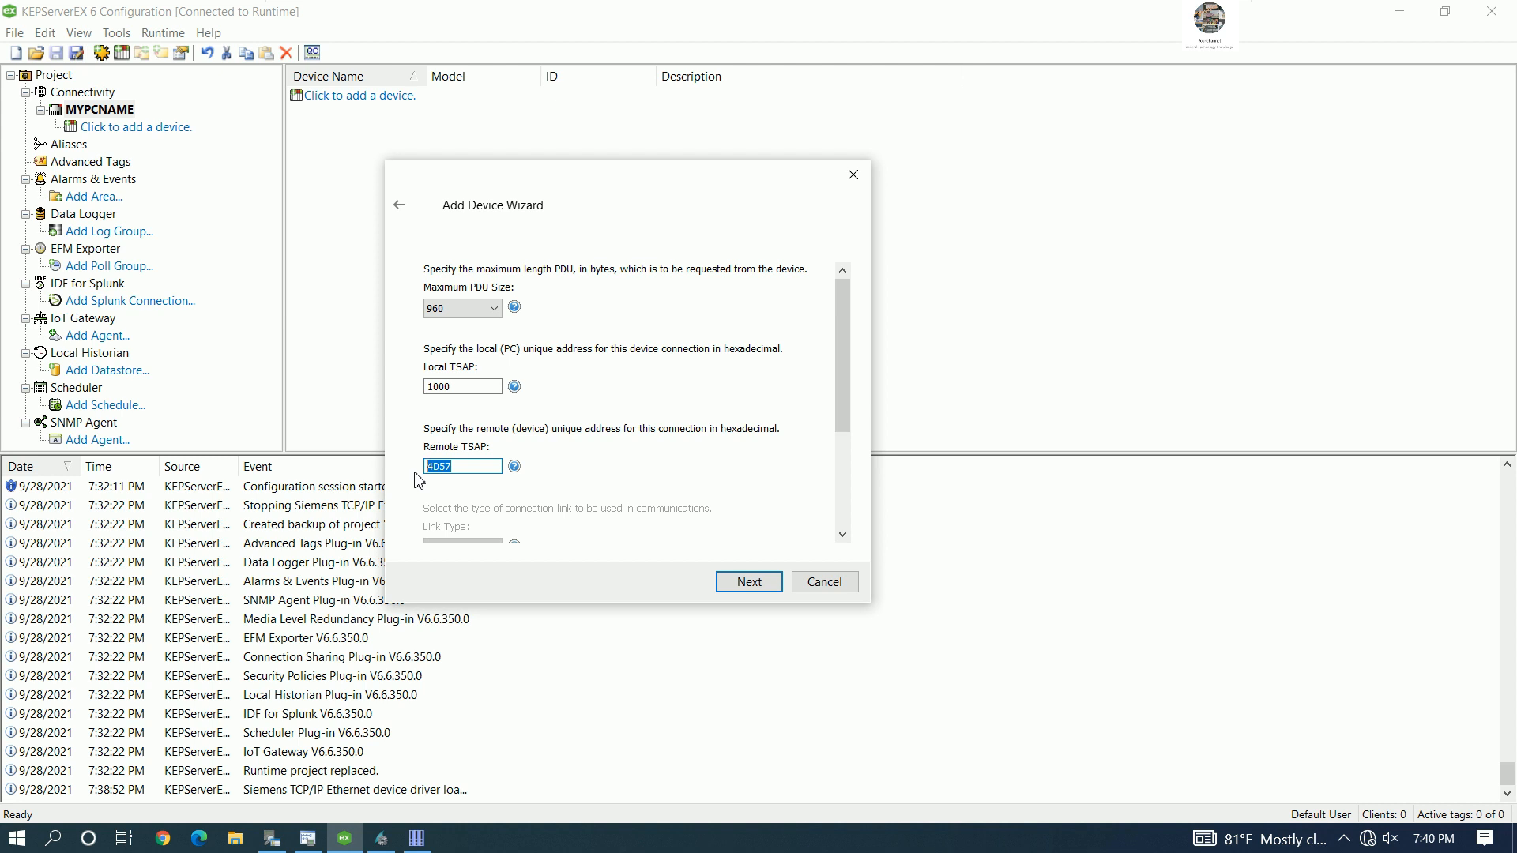
text(301)
drag(842, 396, 827, 510)
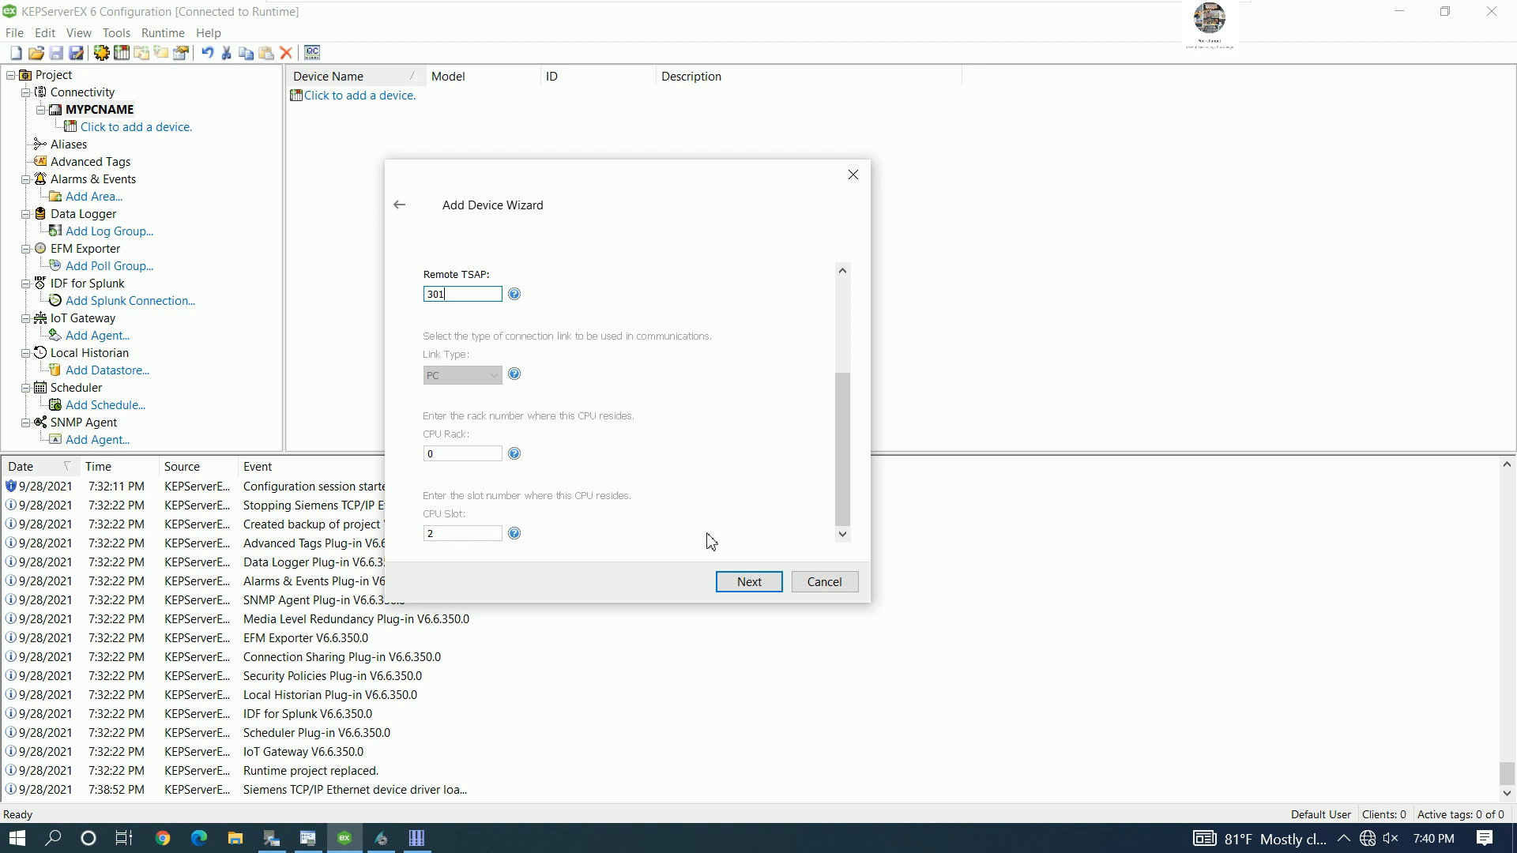
drag(842, 491, 839, 372)
click(750, 584)
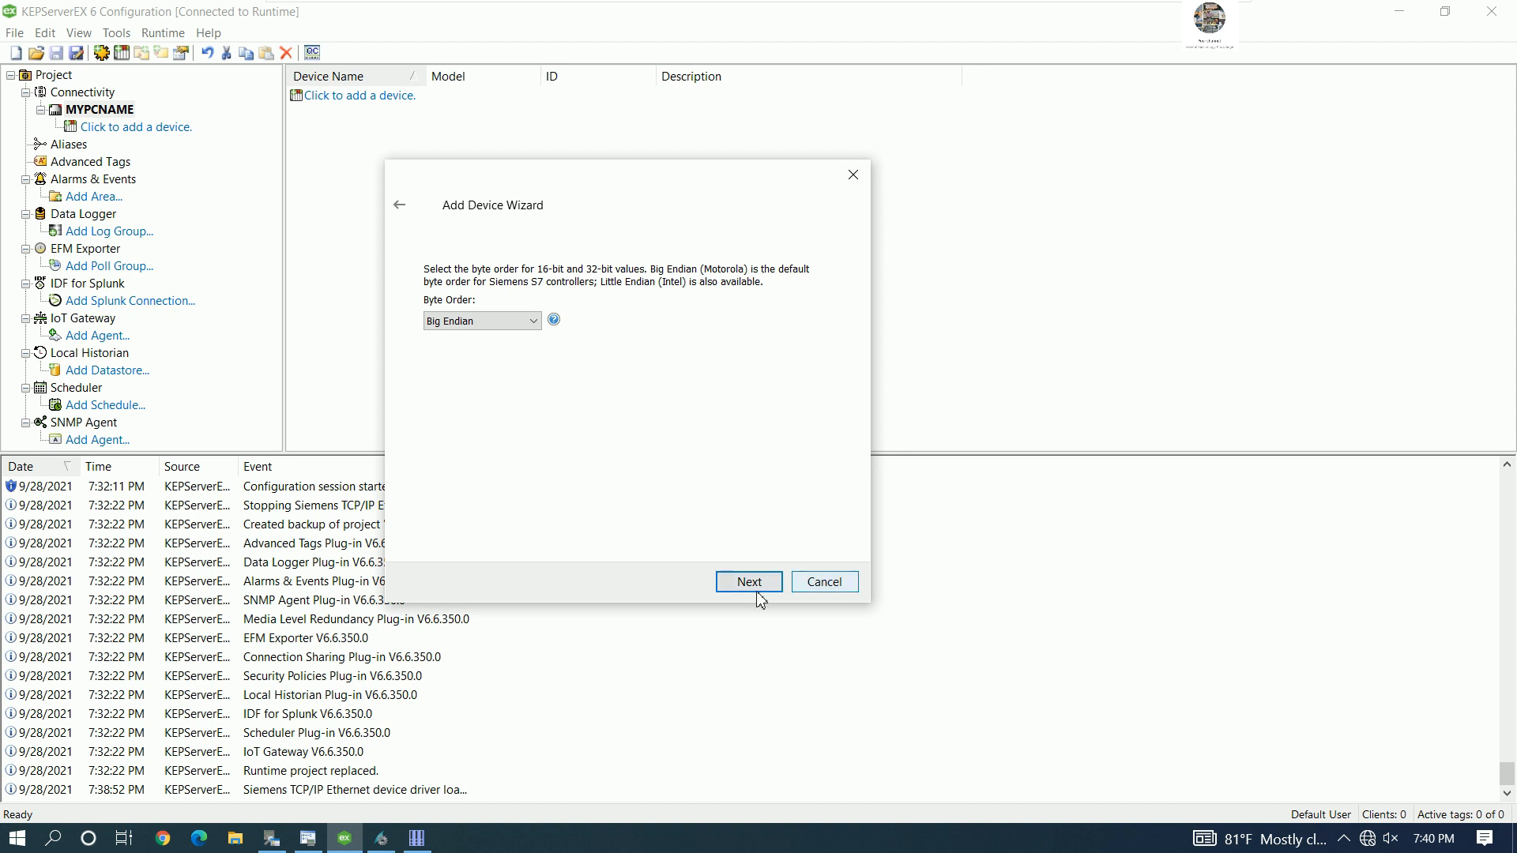
- Keep the Big Endian byte order, review the device summary, and finish creating the device
click(753, 591)
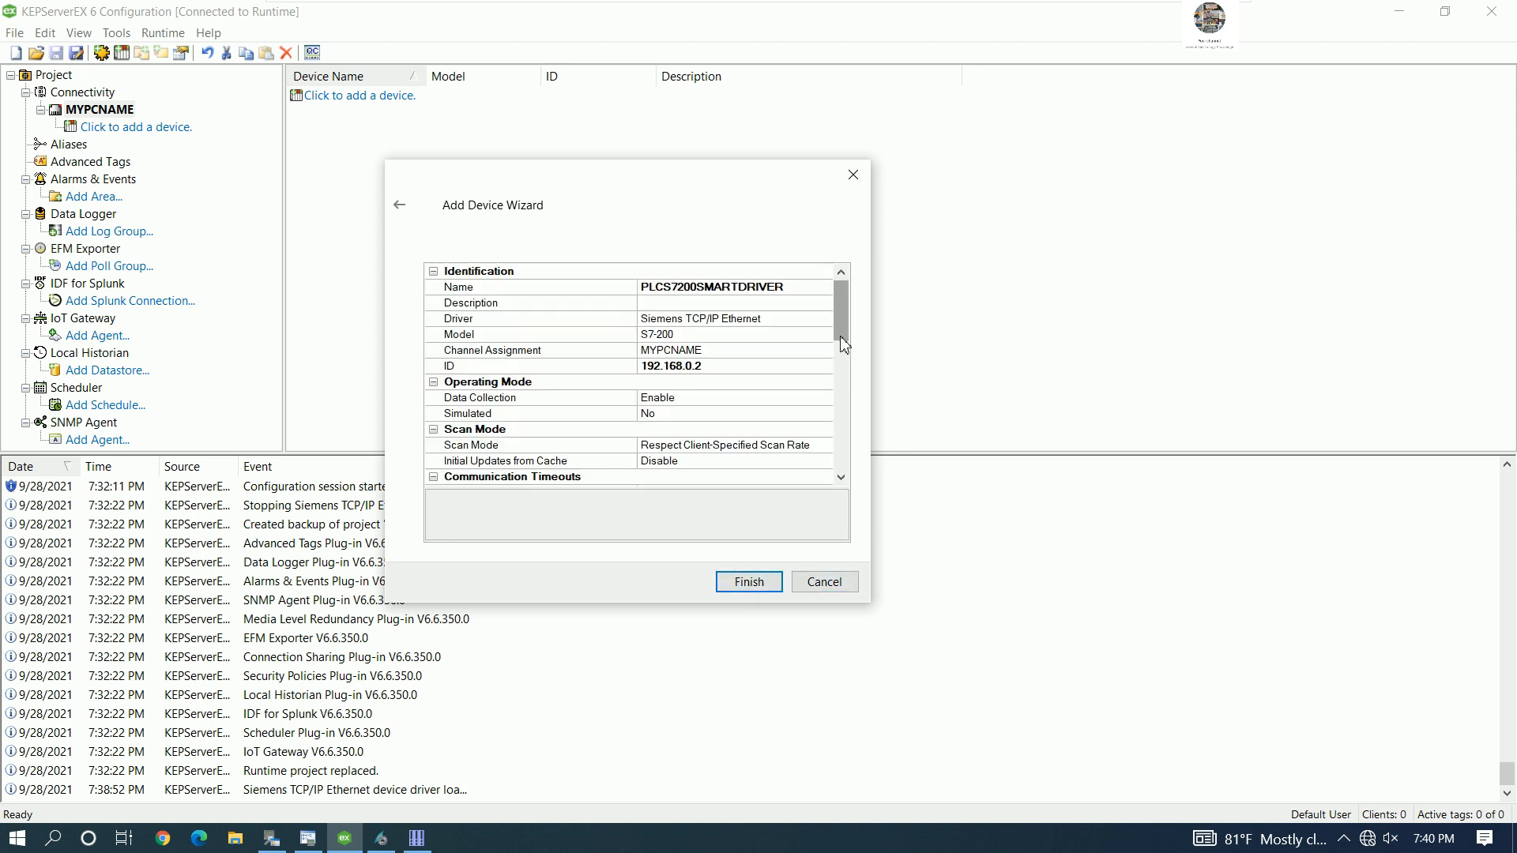
drag(842, 343, 793, 535)
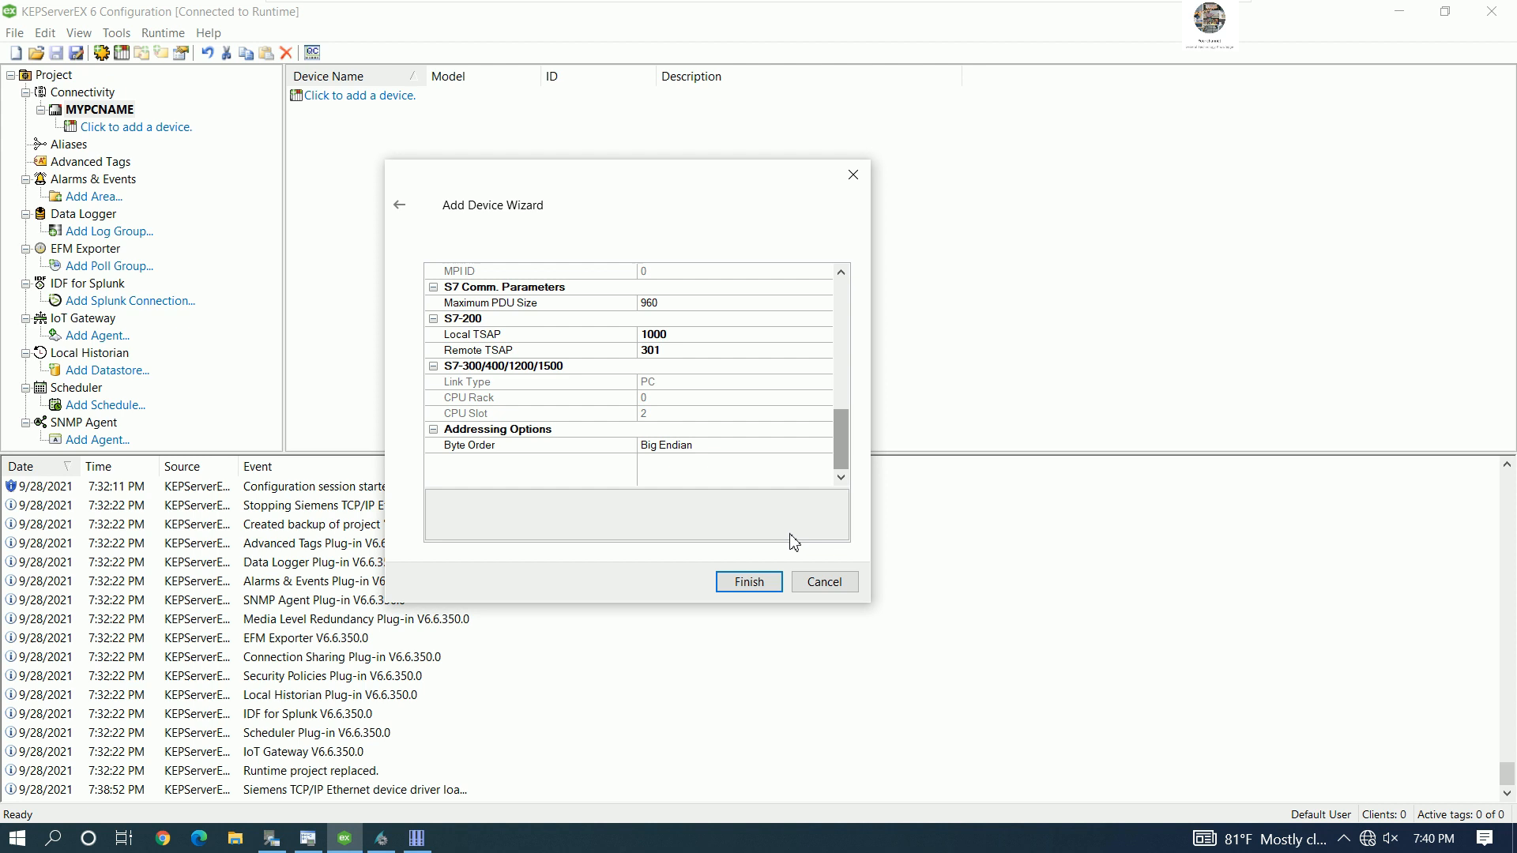
click(749, 582)
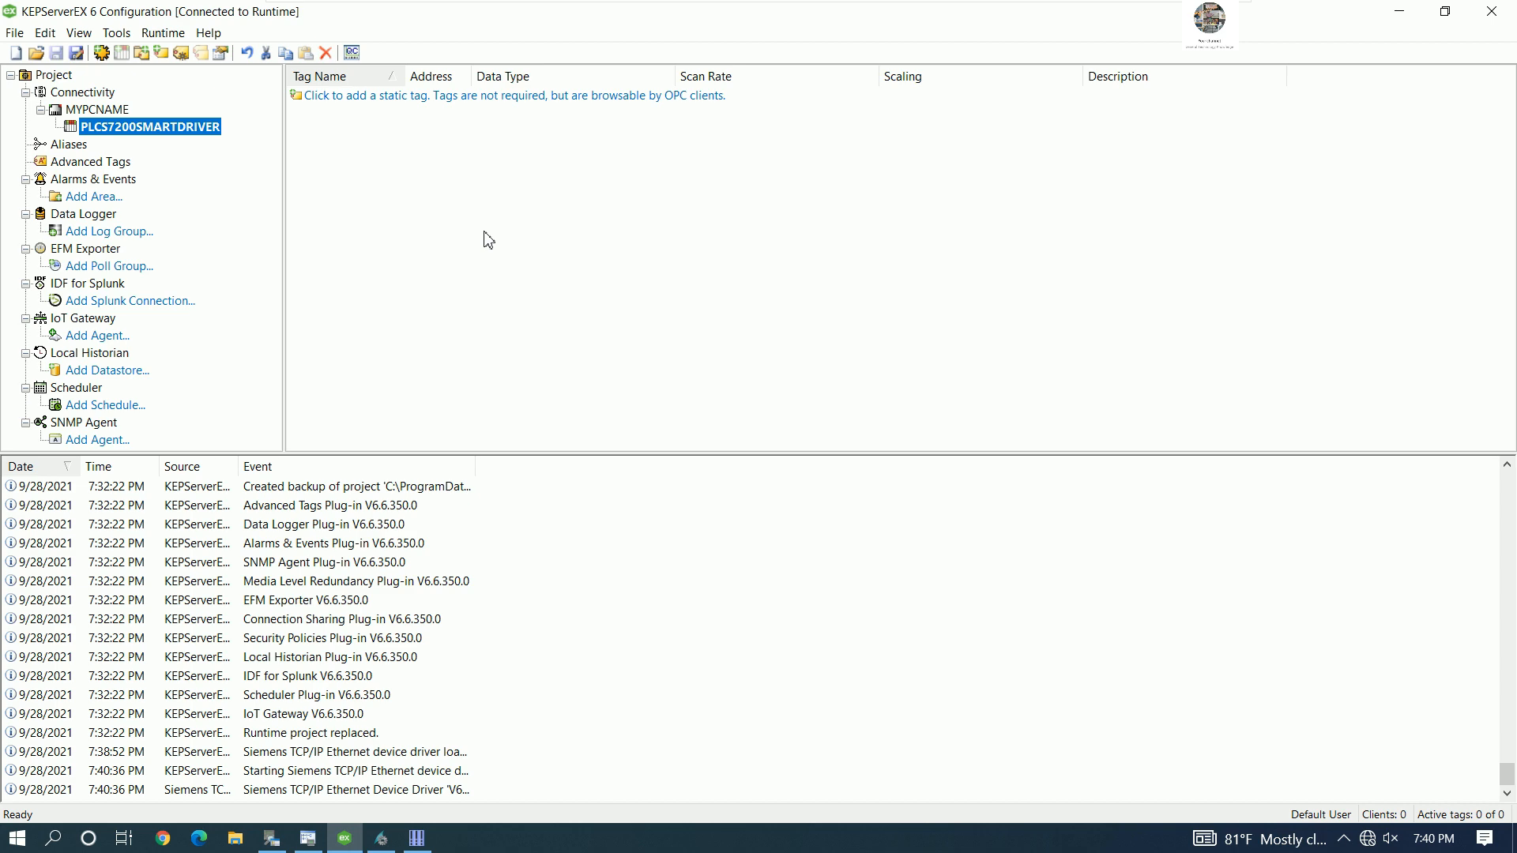
- Look up STARTM1 in S7-200 PC Access SMART and add a KEPServerEX tag STARTM1 with description START MOTOR1 COMMAND and address M0.1
click(273, 840)
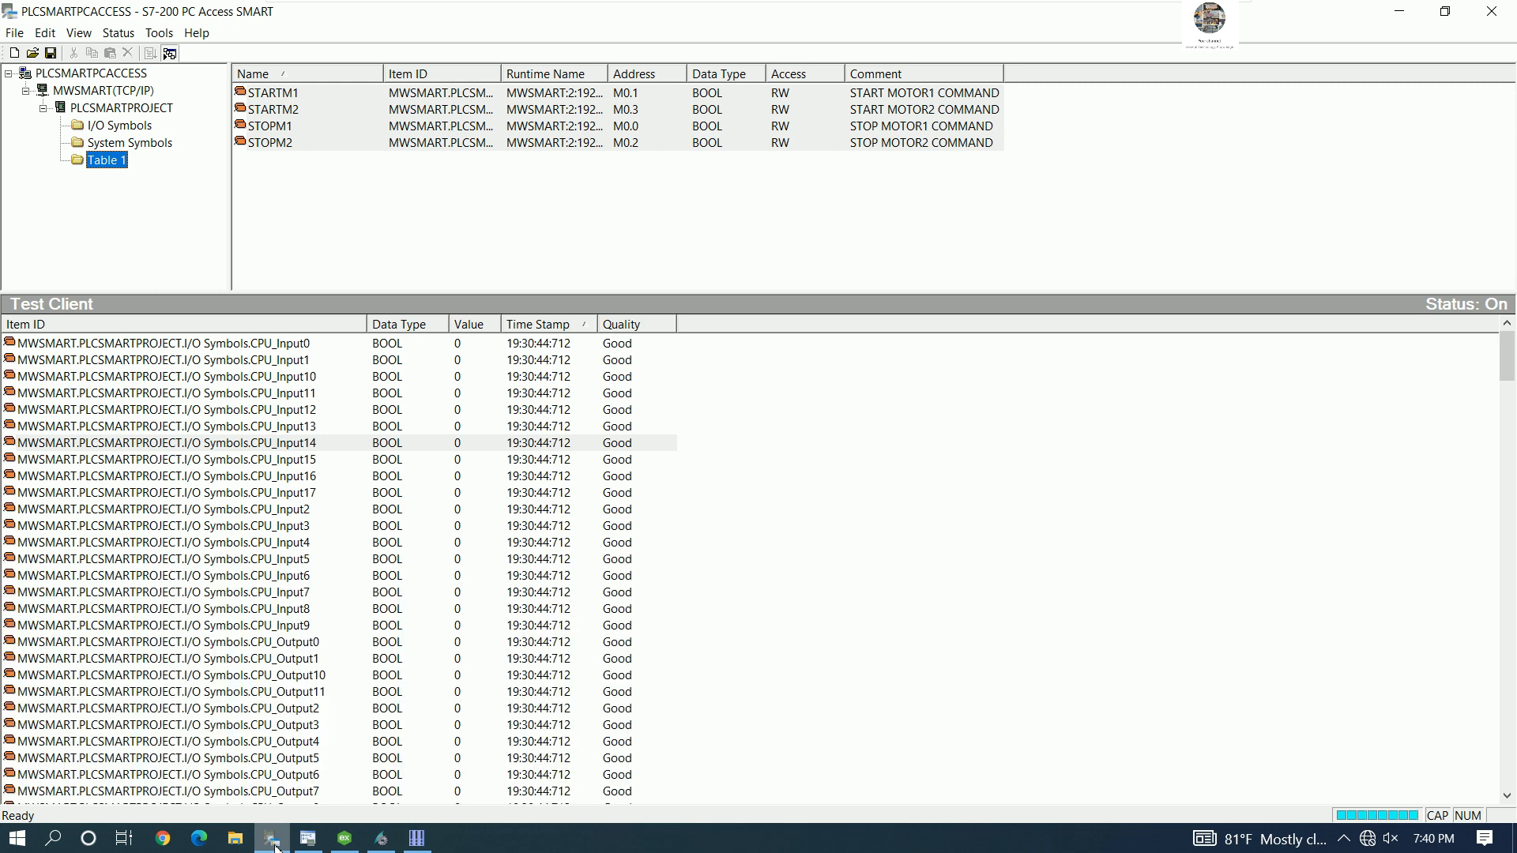
click(294, 94)
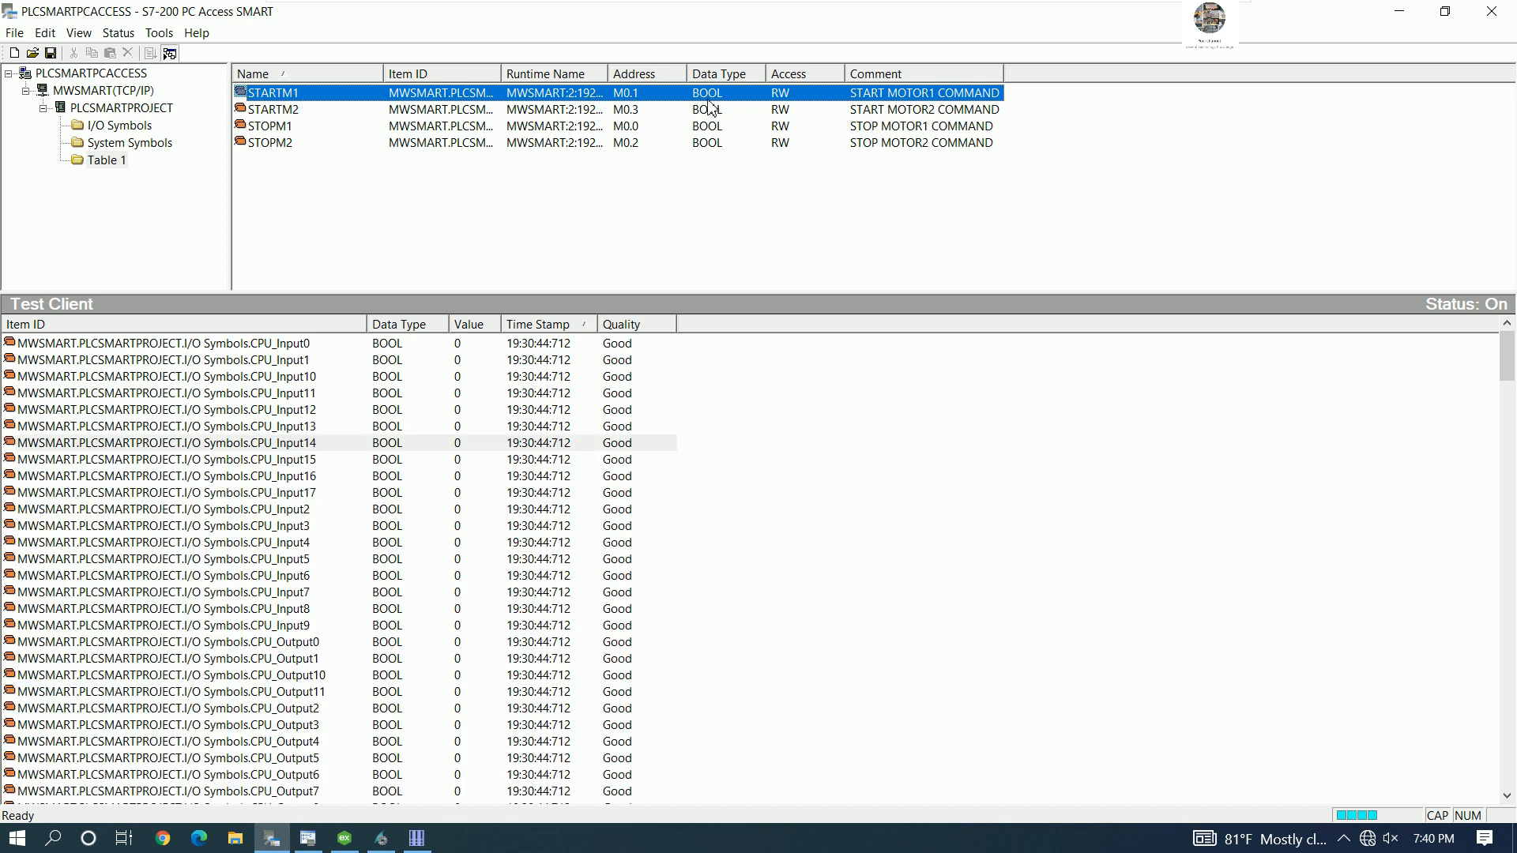
click(340, 841)
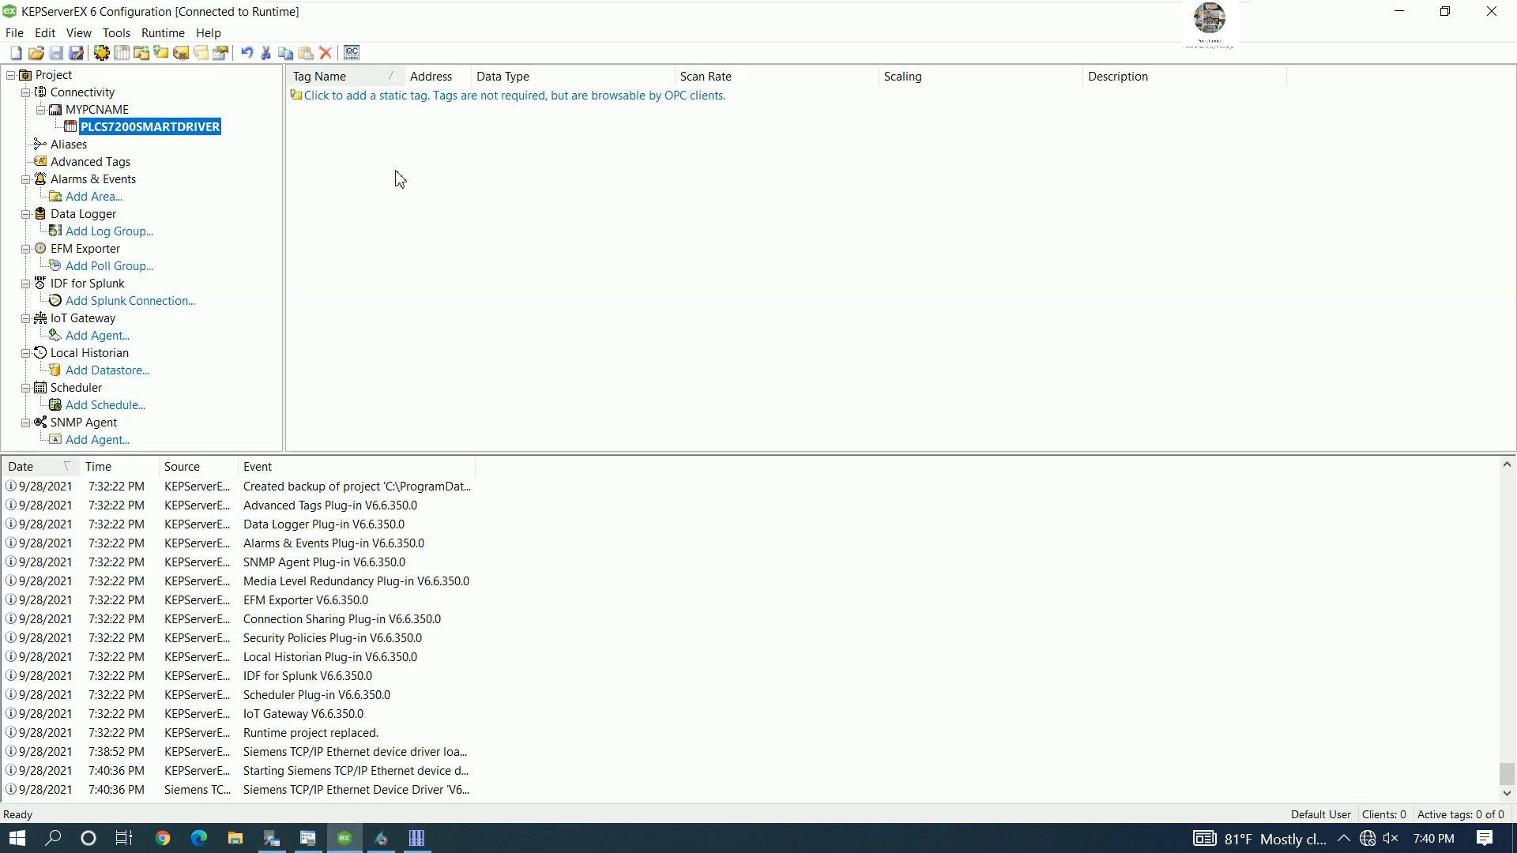
click(389, 98)
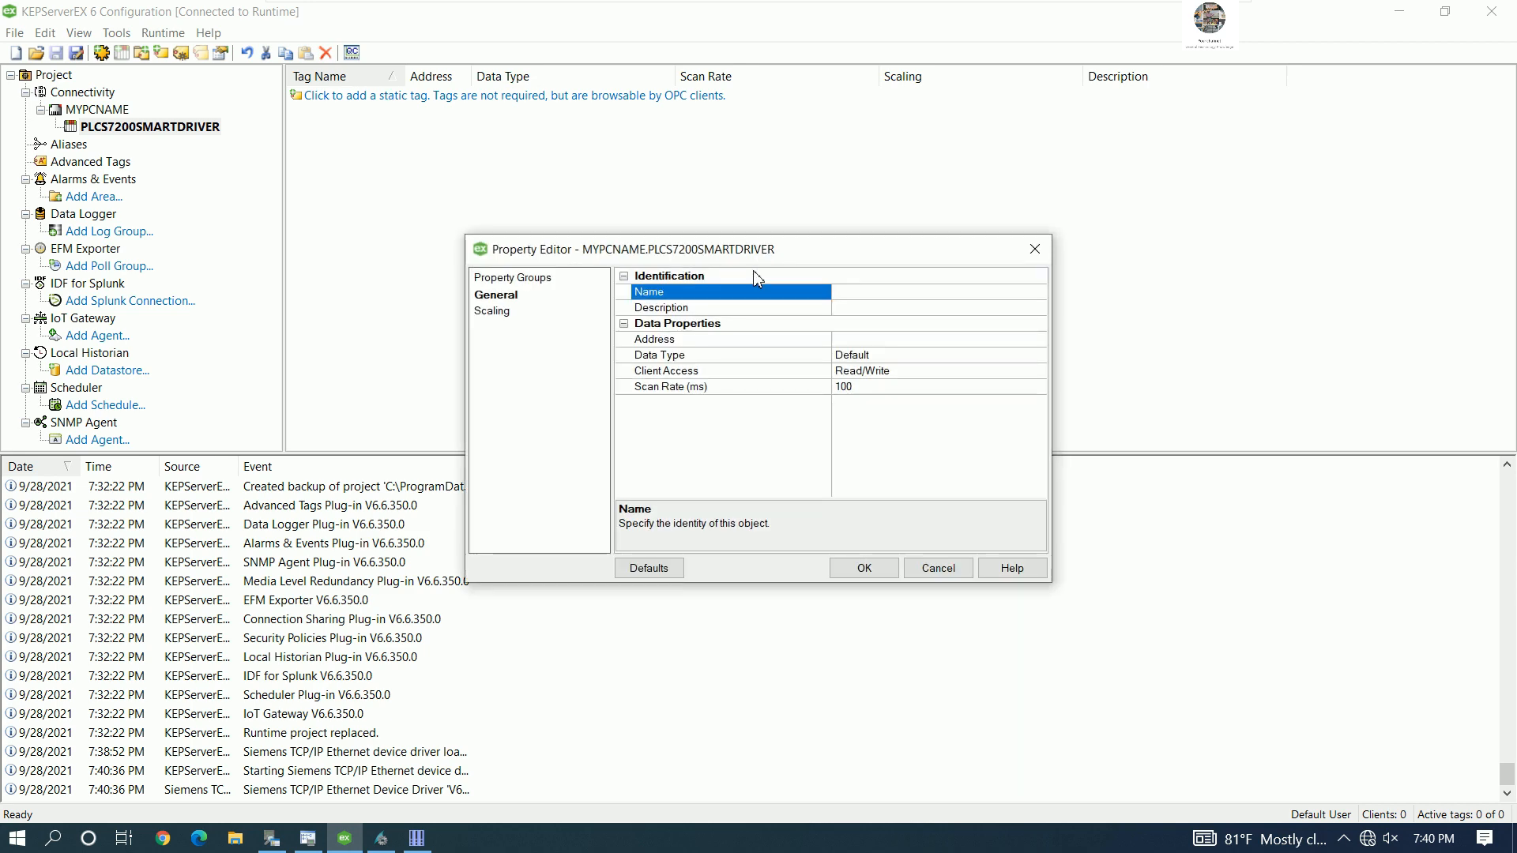
click(826, 154)
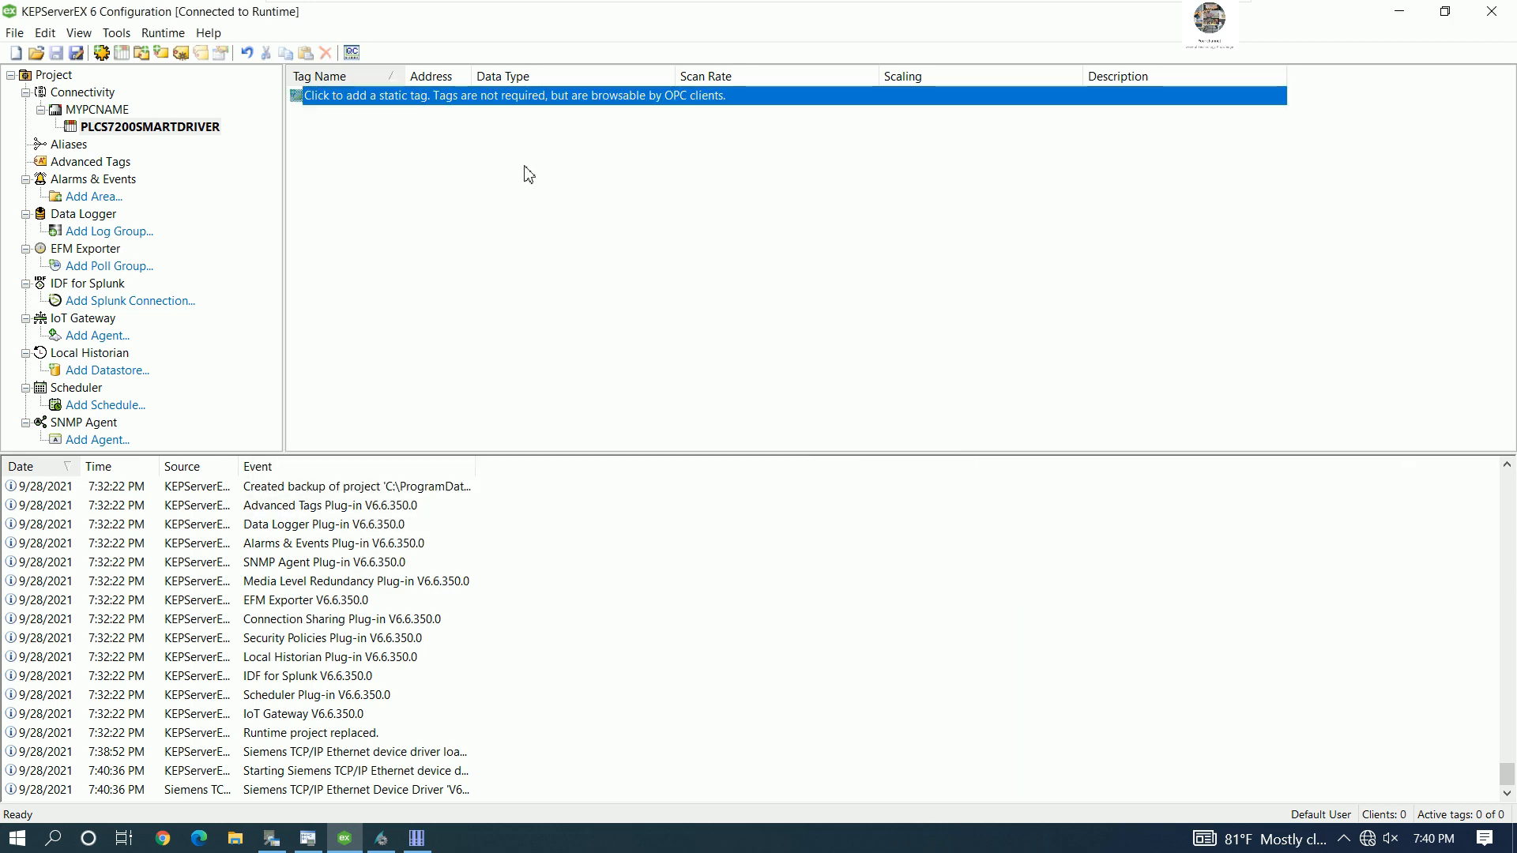
right_click(525, 168)
click(562, 178)
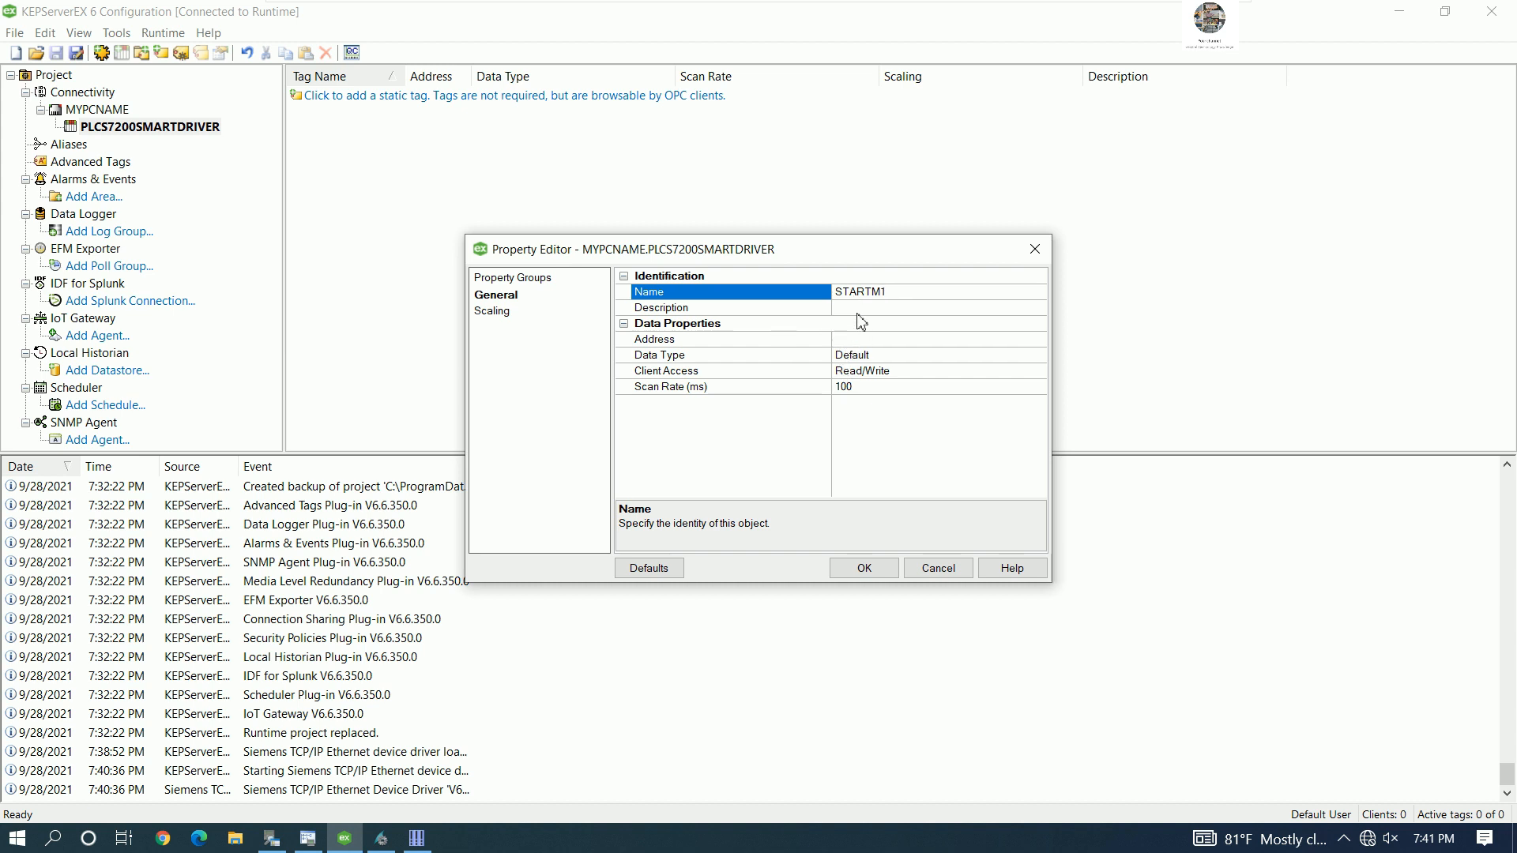
key(Tab)
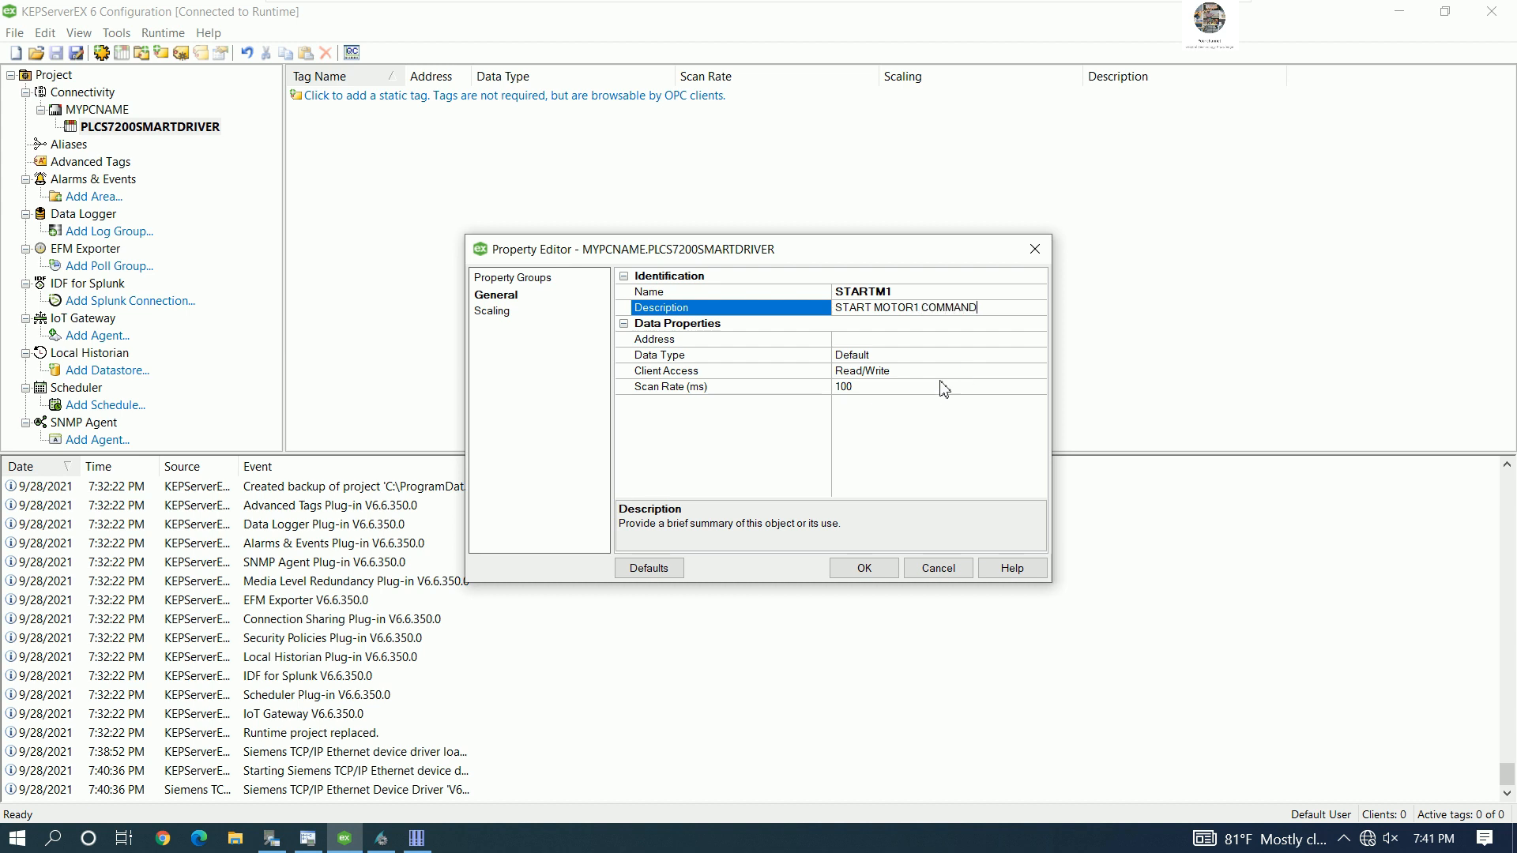
click(907, 340)
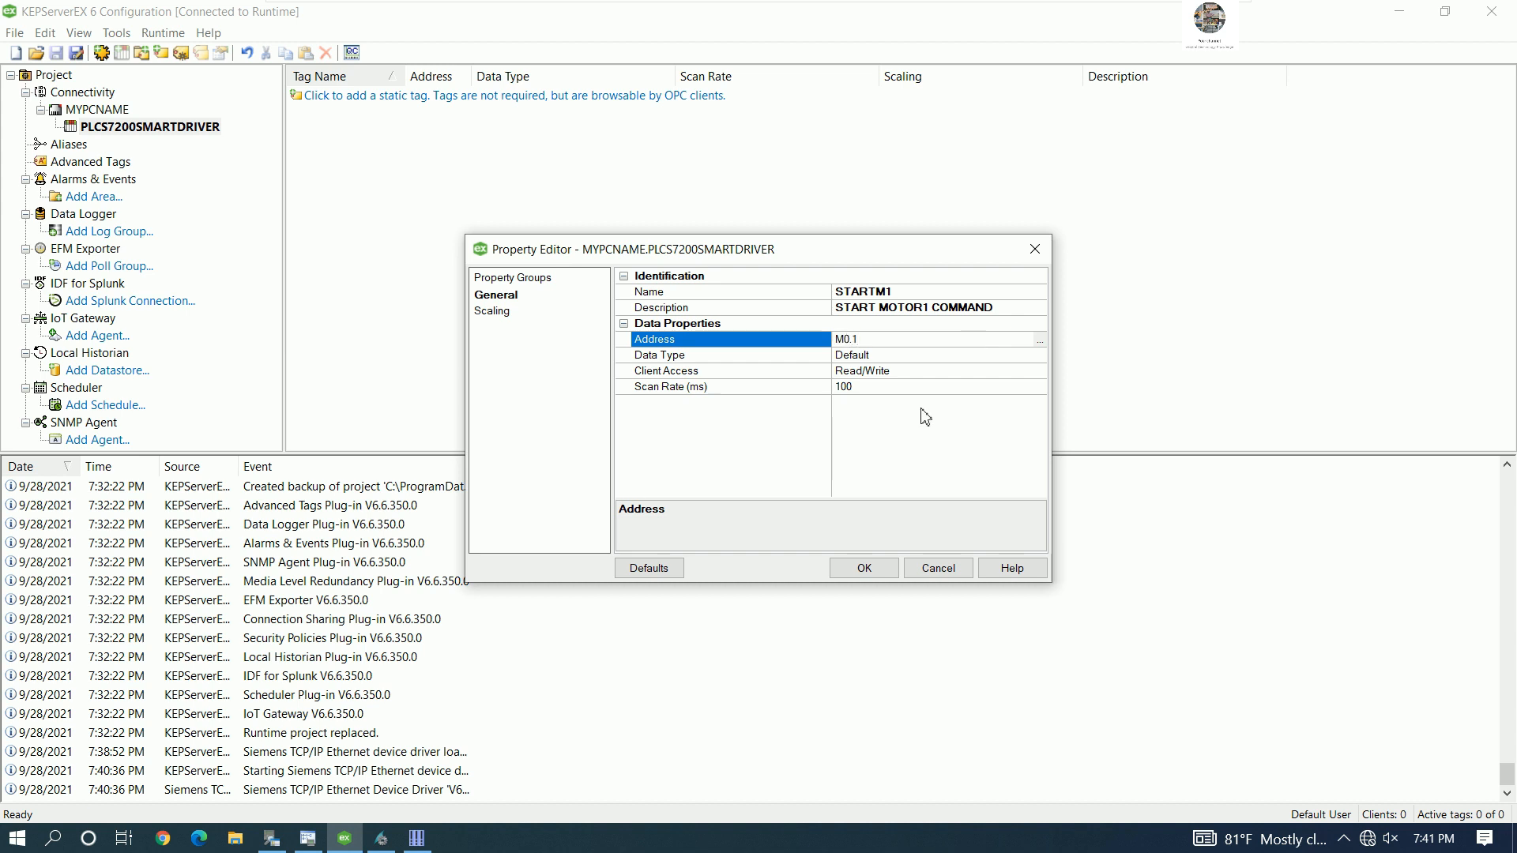
- Check STARTM1's data type in S7-200 PC Access SMART, set the KEPServerEX tag's data type to Boolean and save the tag
click(277, 846)
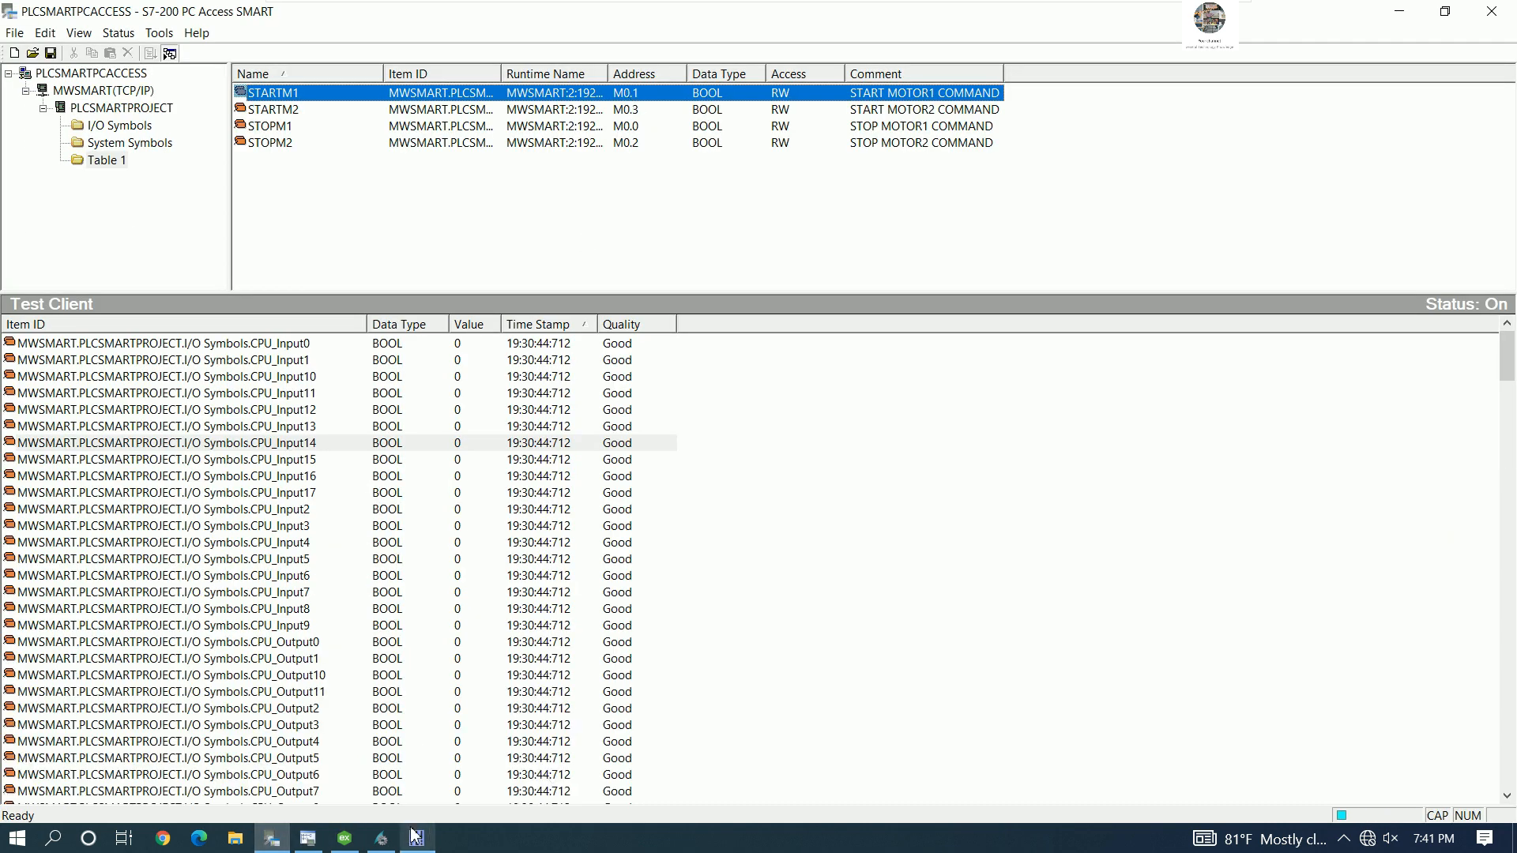
click(344, 838)
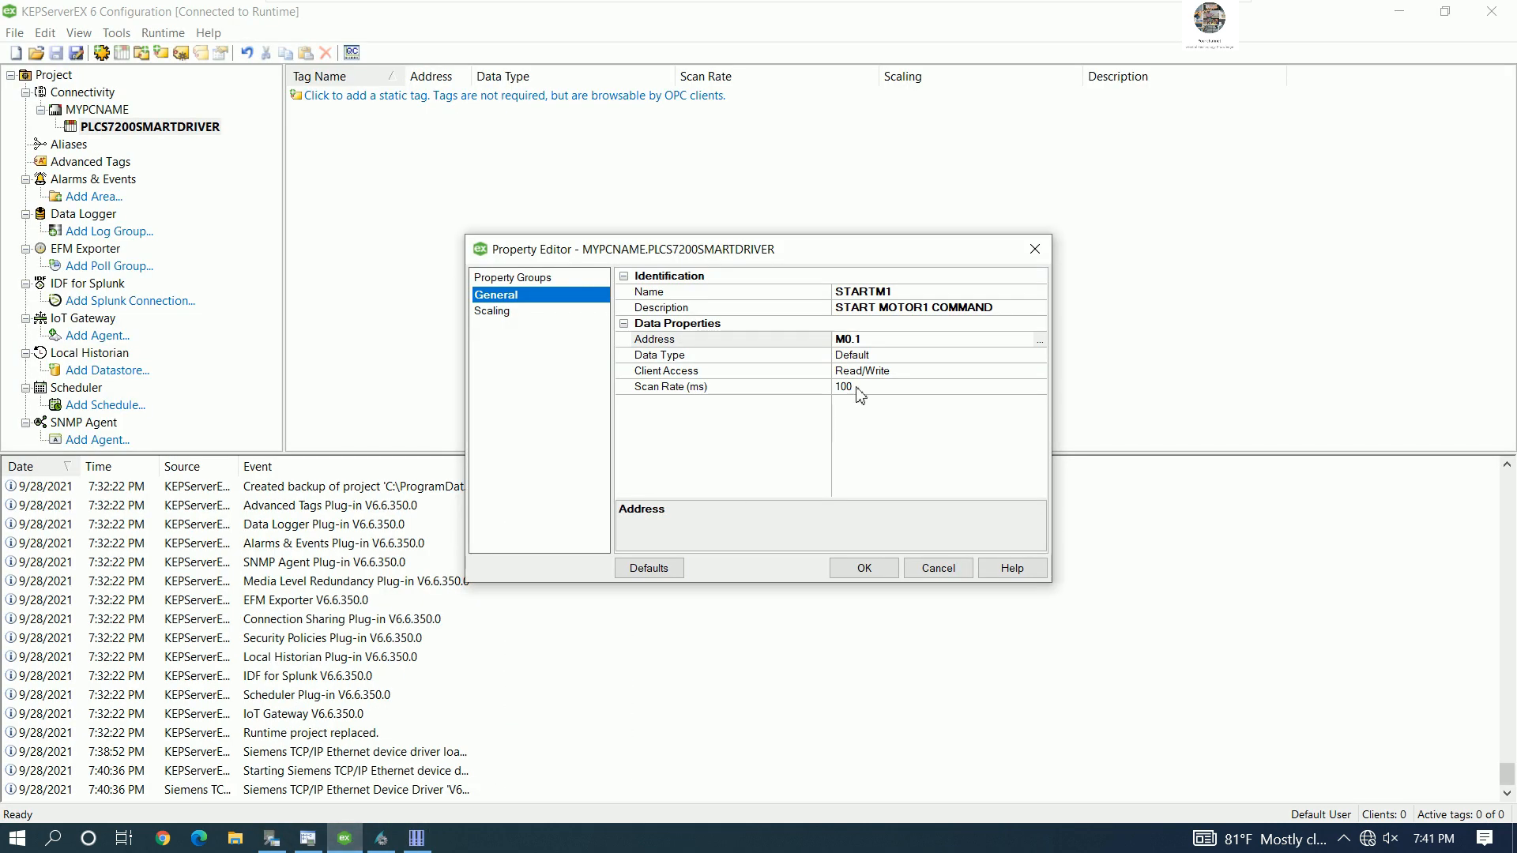
click(974, 357)
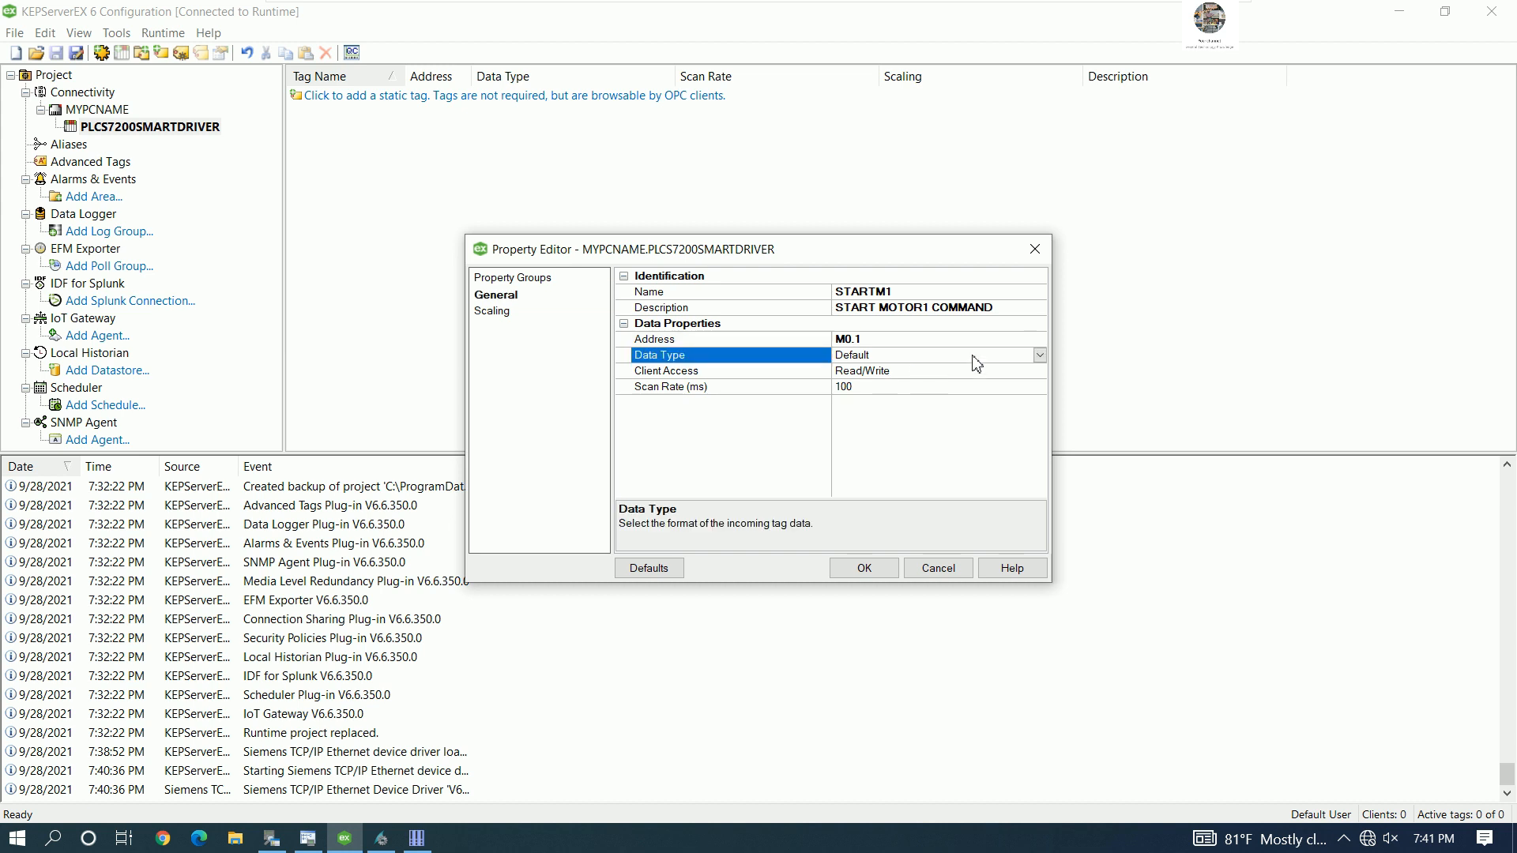
click(1039, 355)
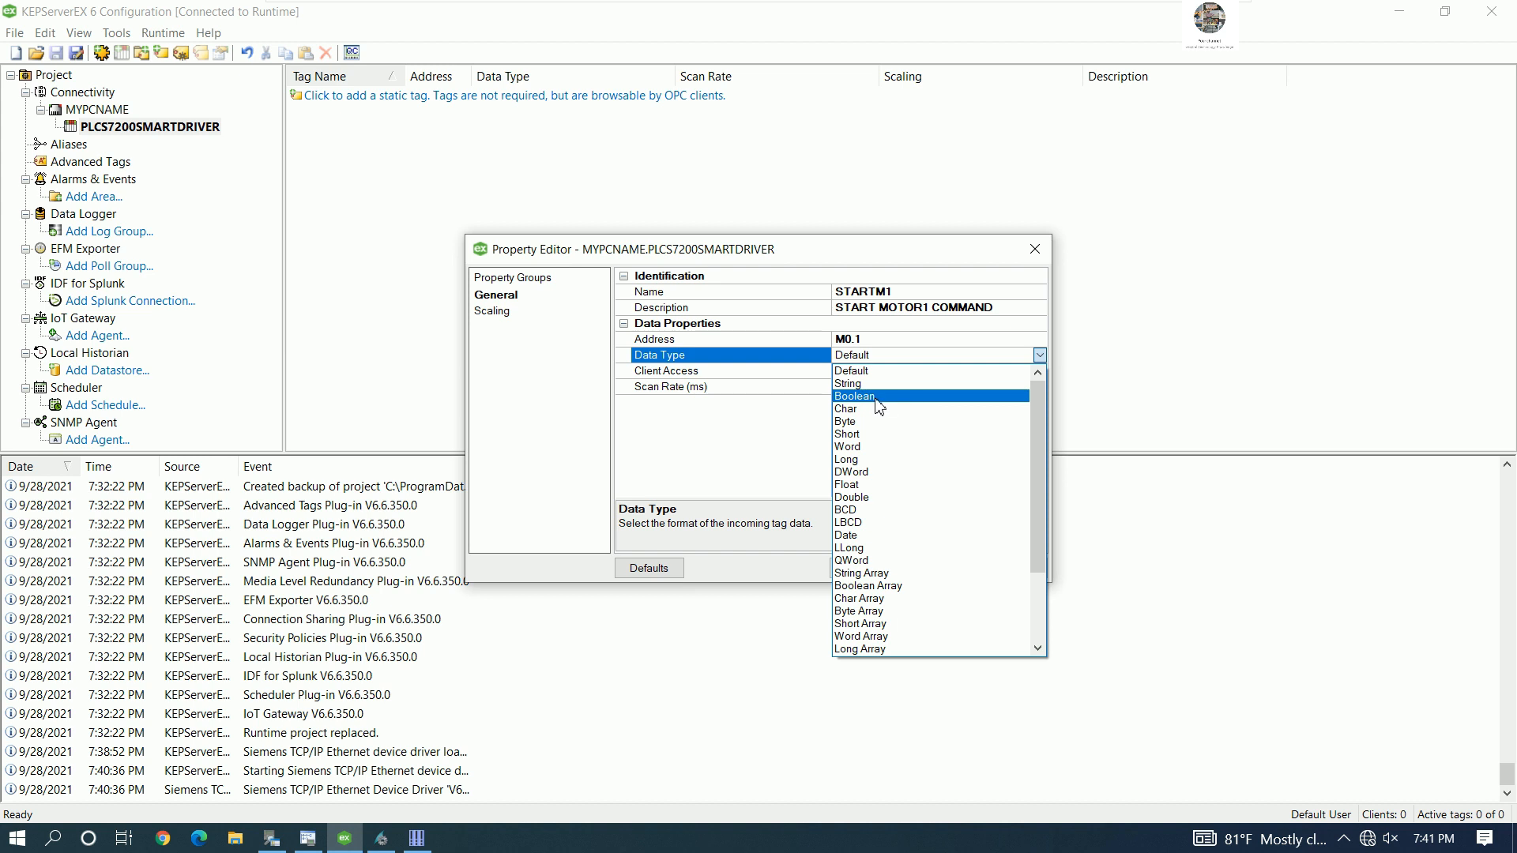
click(869, 396)
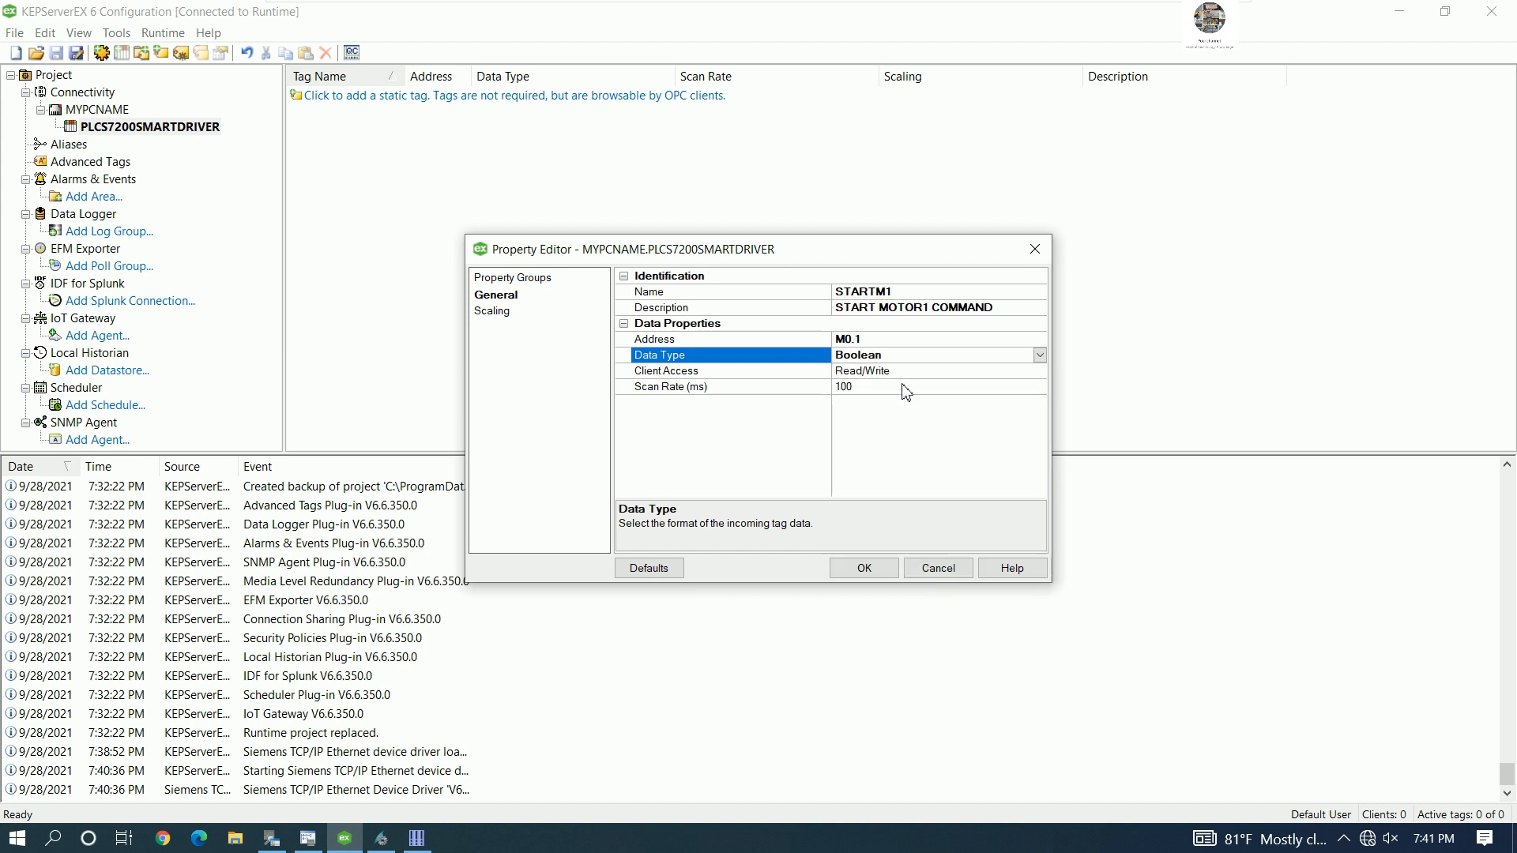
click(862, 575)
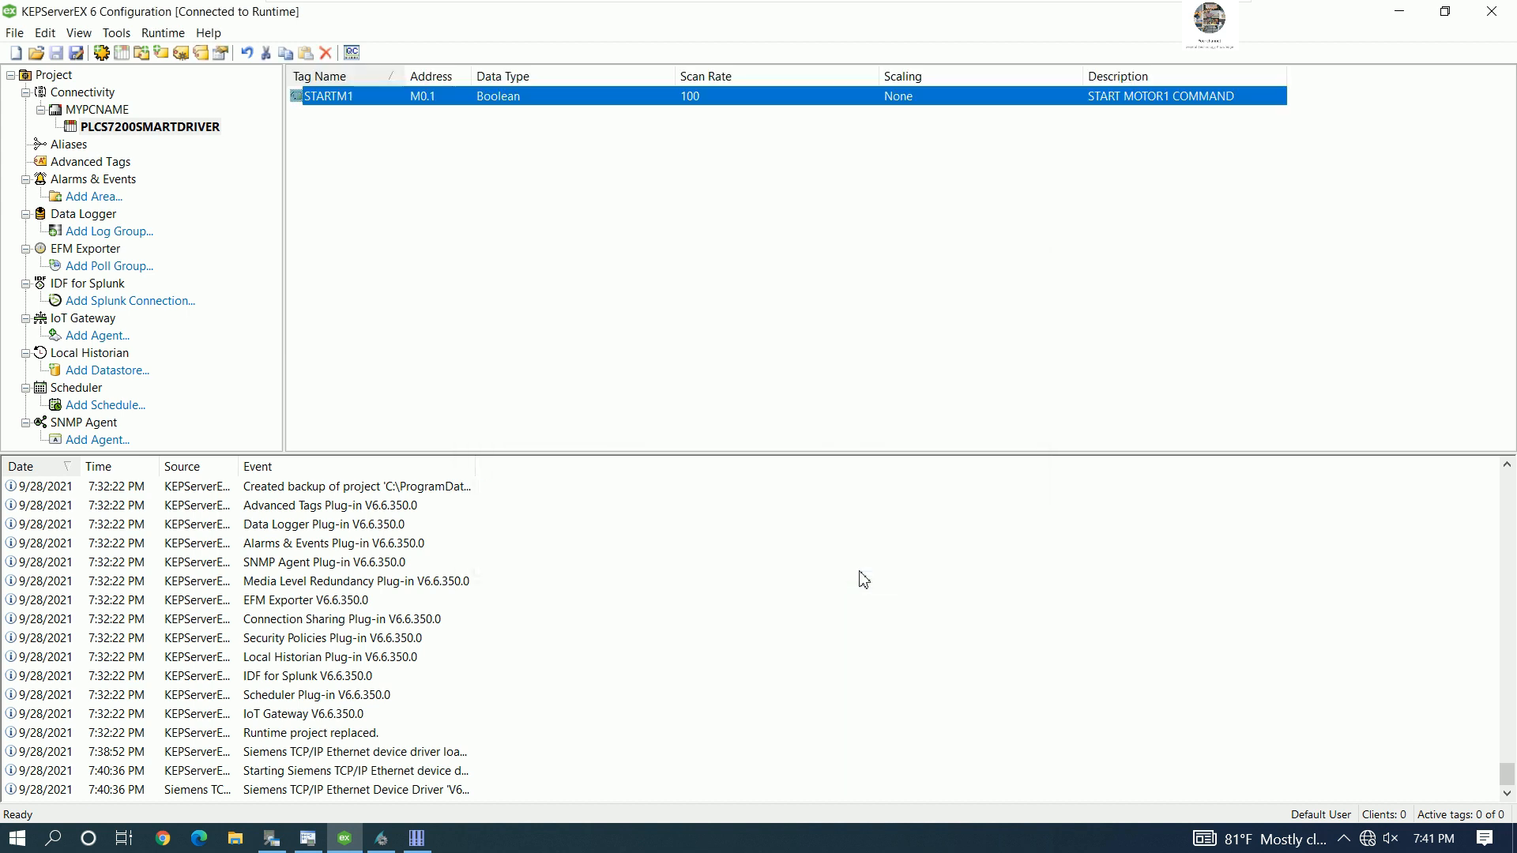
- Begin a new device tag named STOPM1 with the description STOP MOTOR1 COMMAND
right_click(448, 165)
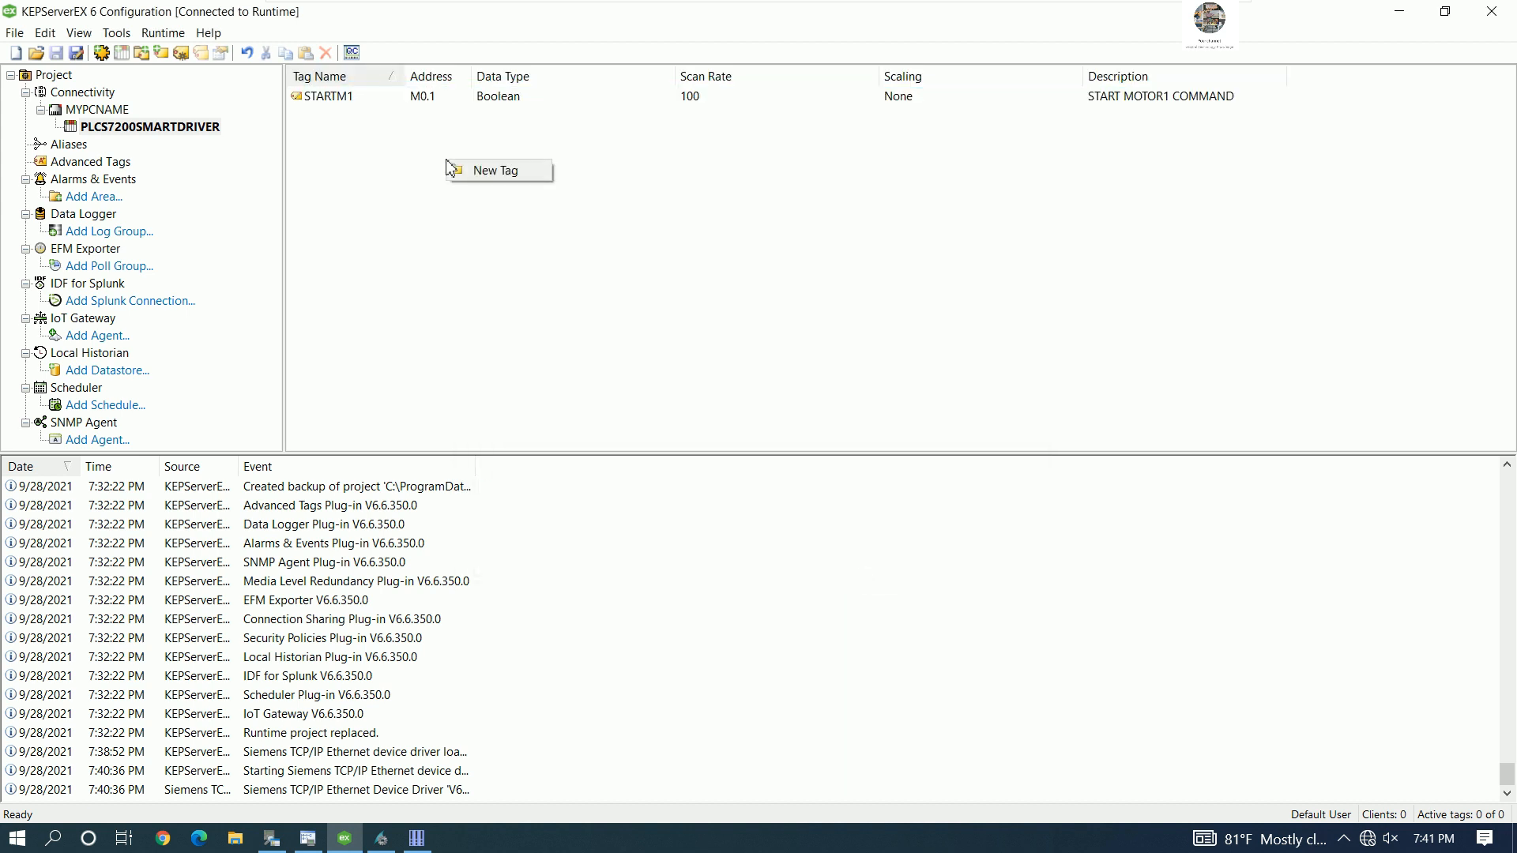
click(496, 172)
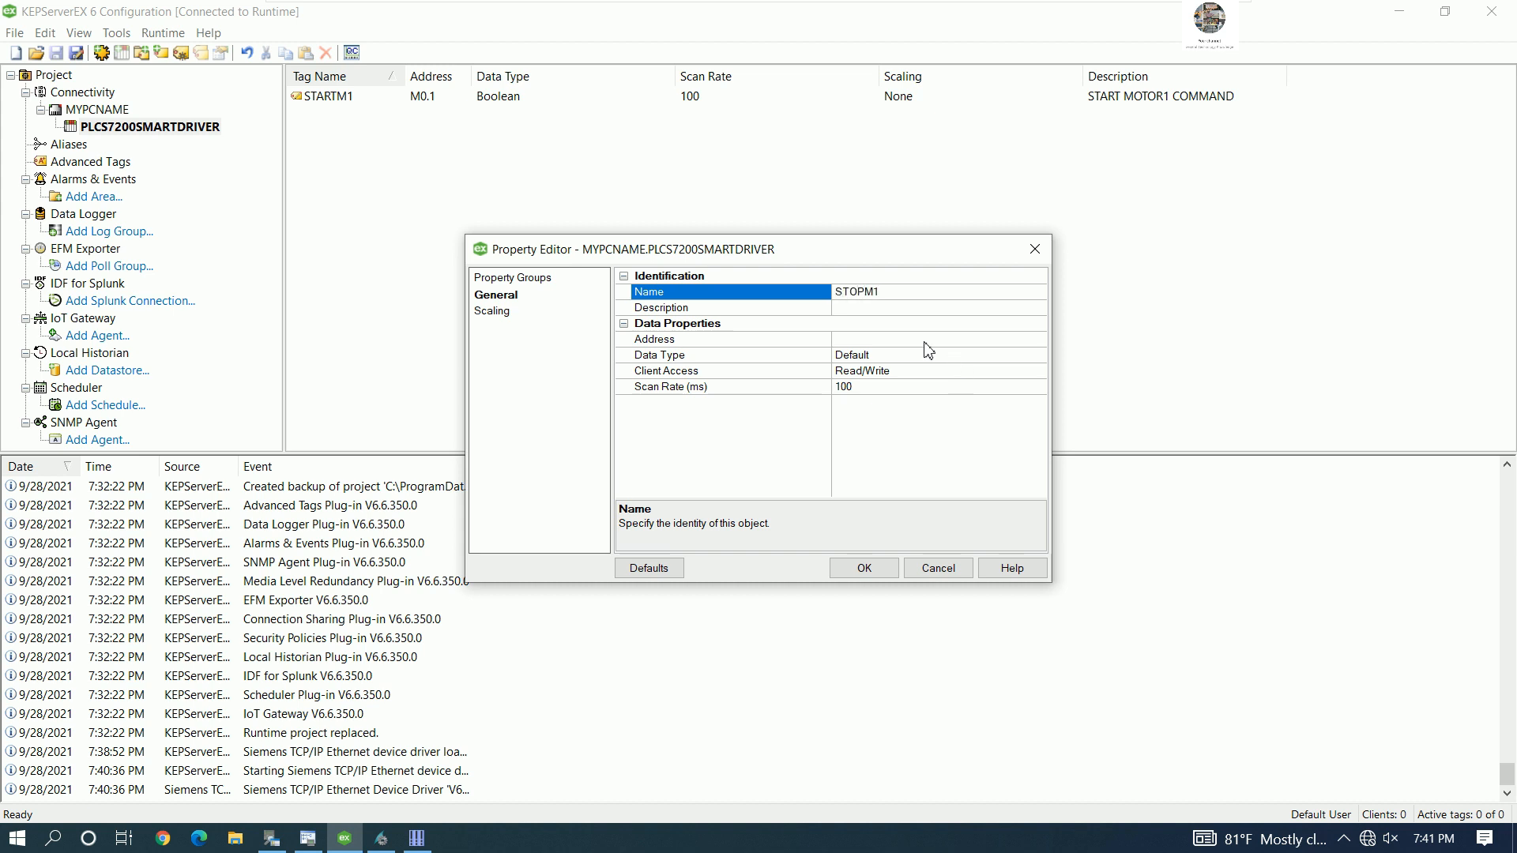
click(885, 310)
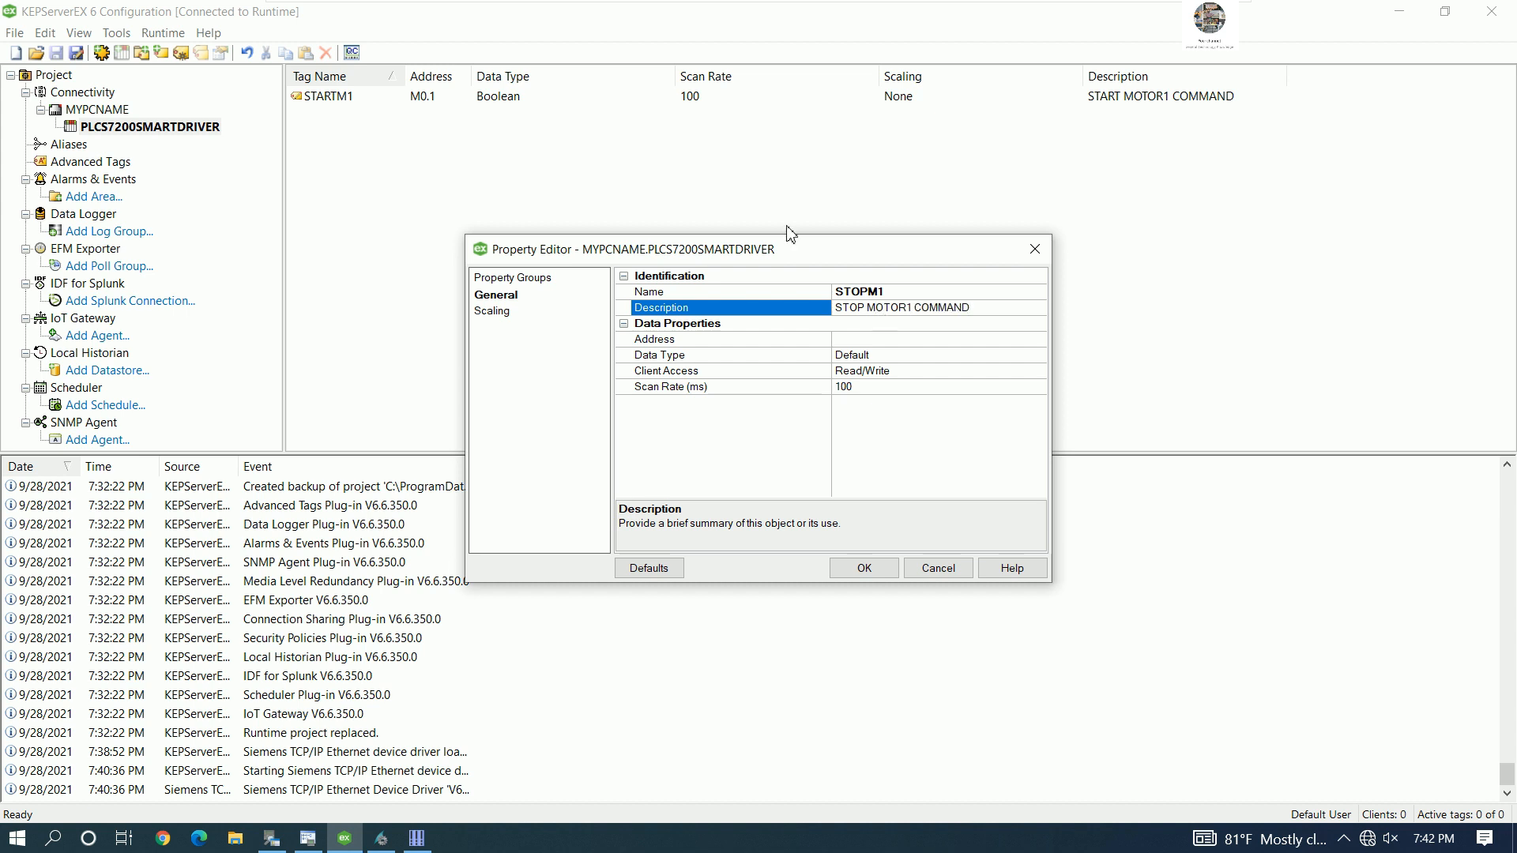
- Look up STOPM1's address in S7-200 PC Access SMART and set the KEPServerEX tag's address to M0.0
click(867, 341)
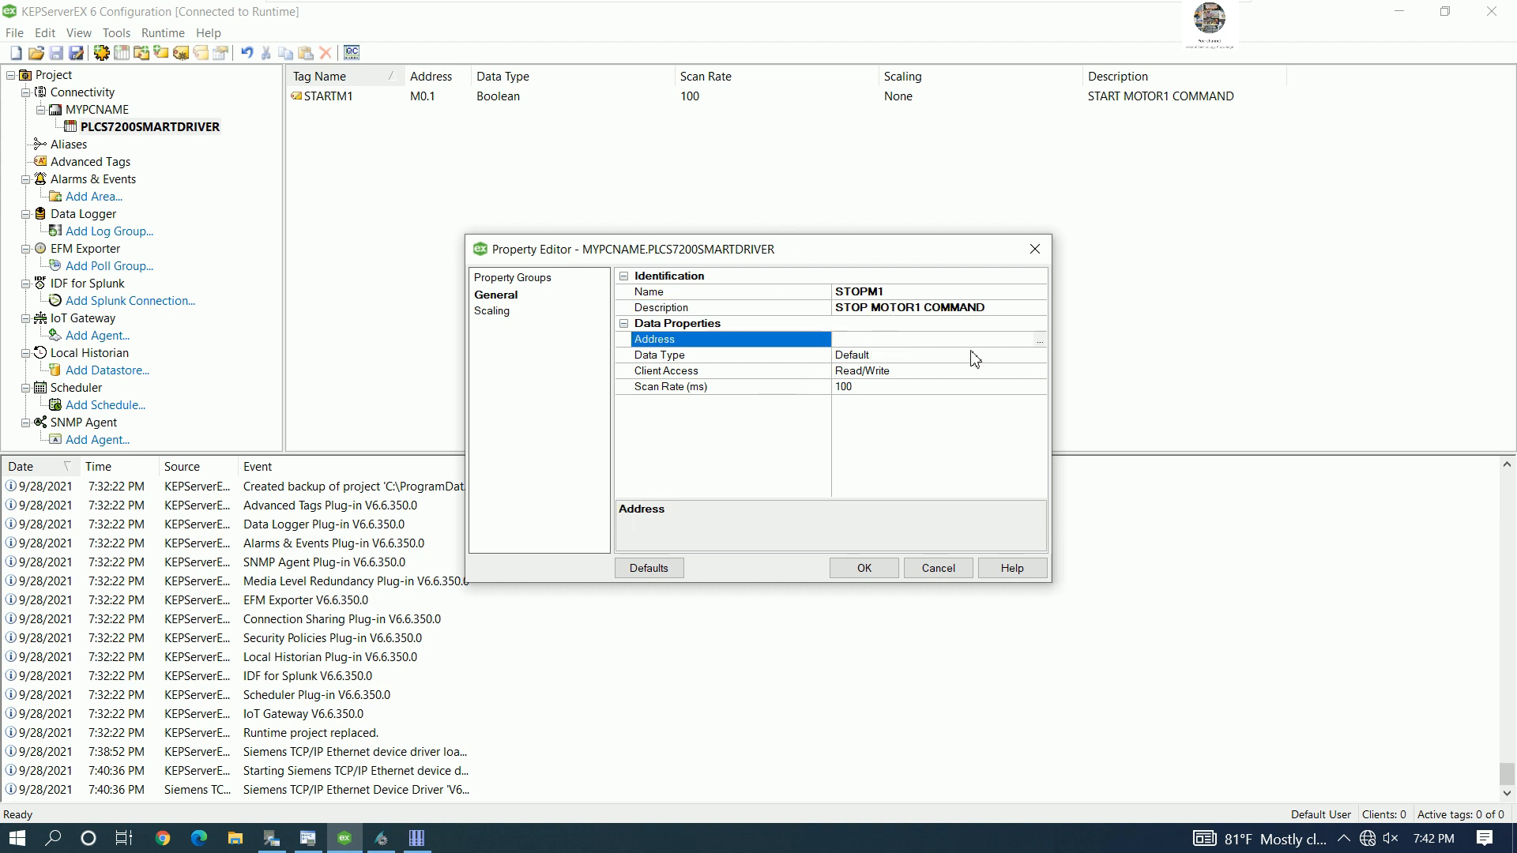
click(272, 840)
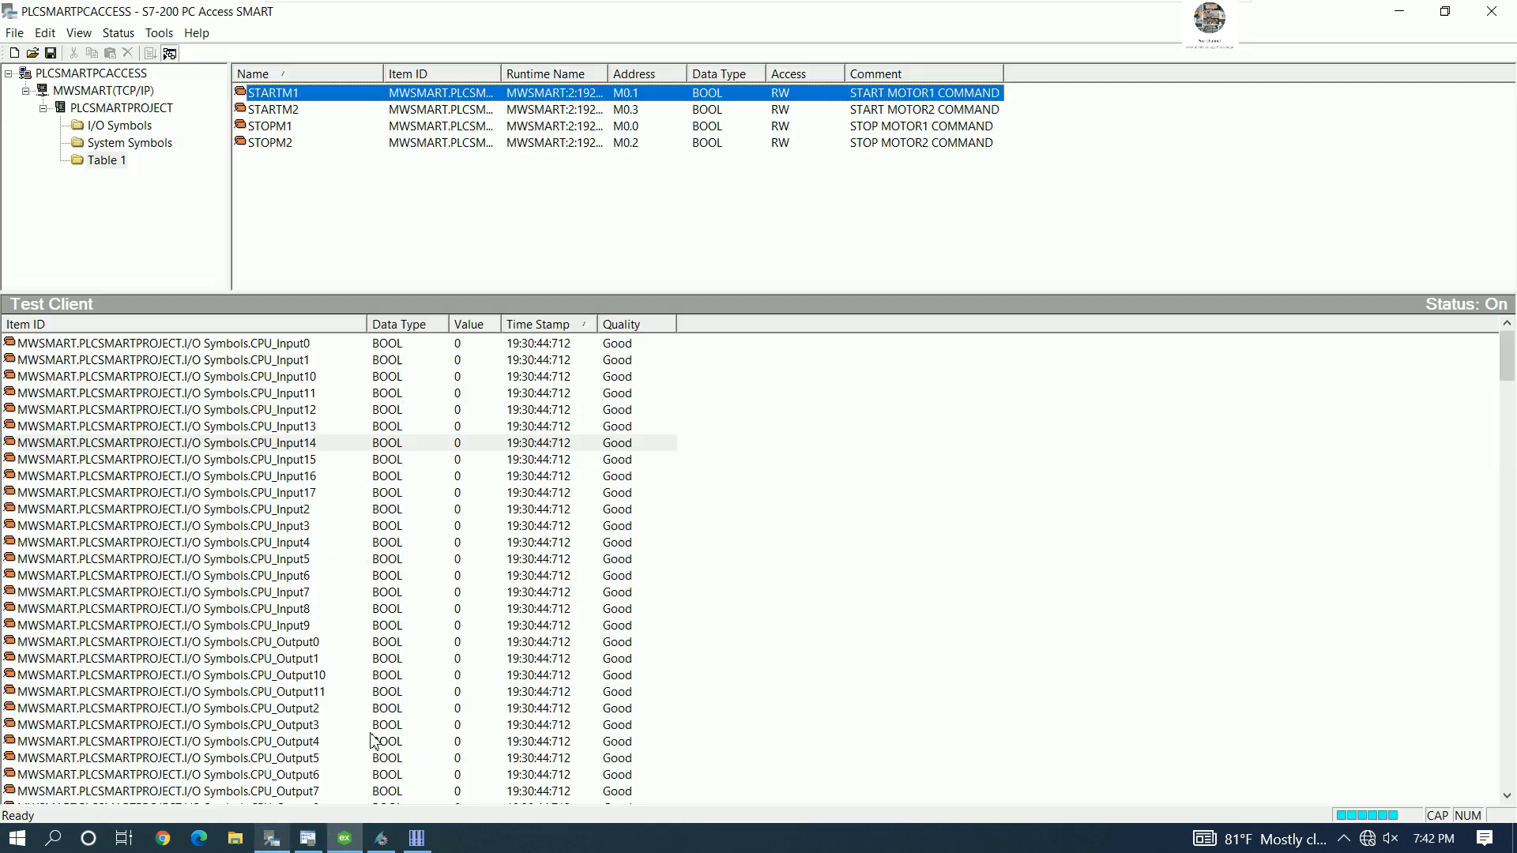
click(638, 112)
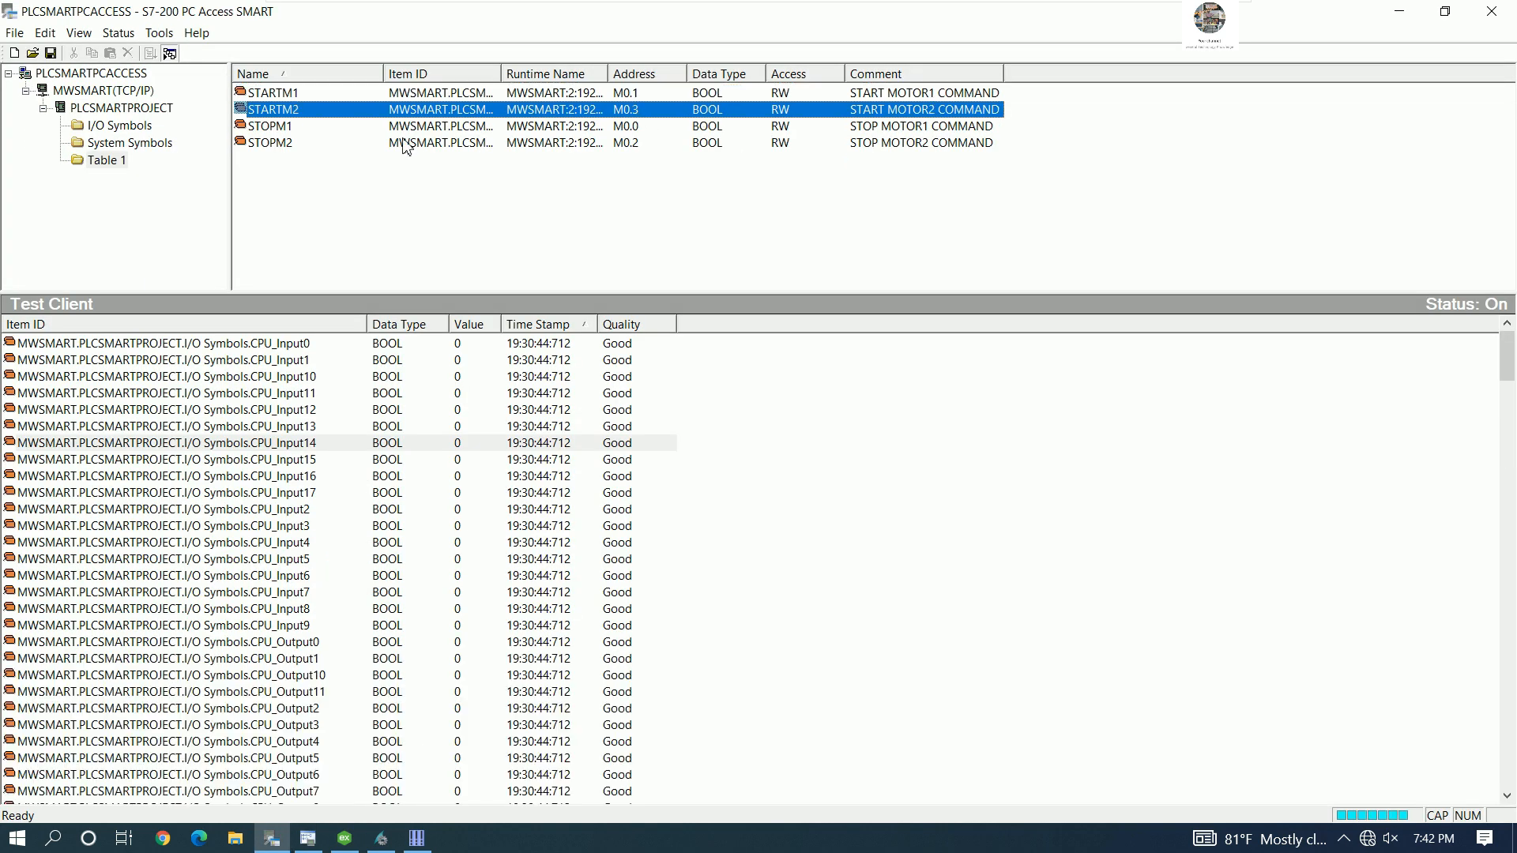
click(610, 128)
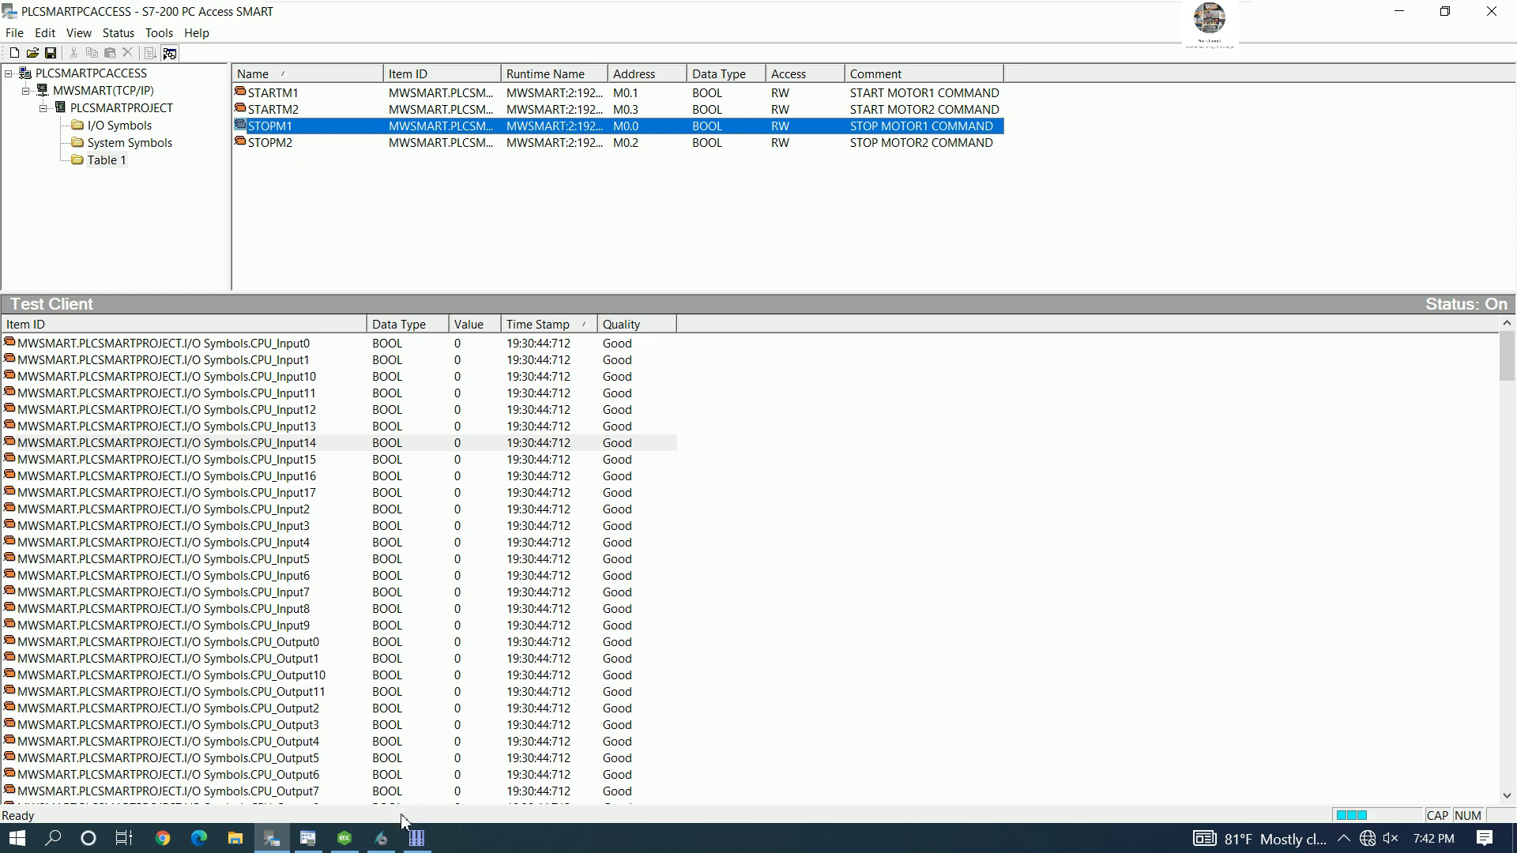
click(344, 839)
click(895, 346)
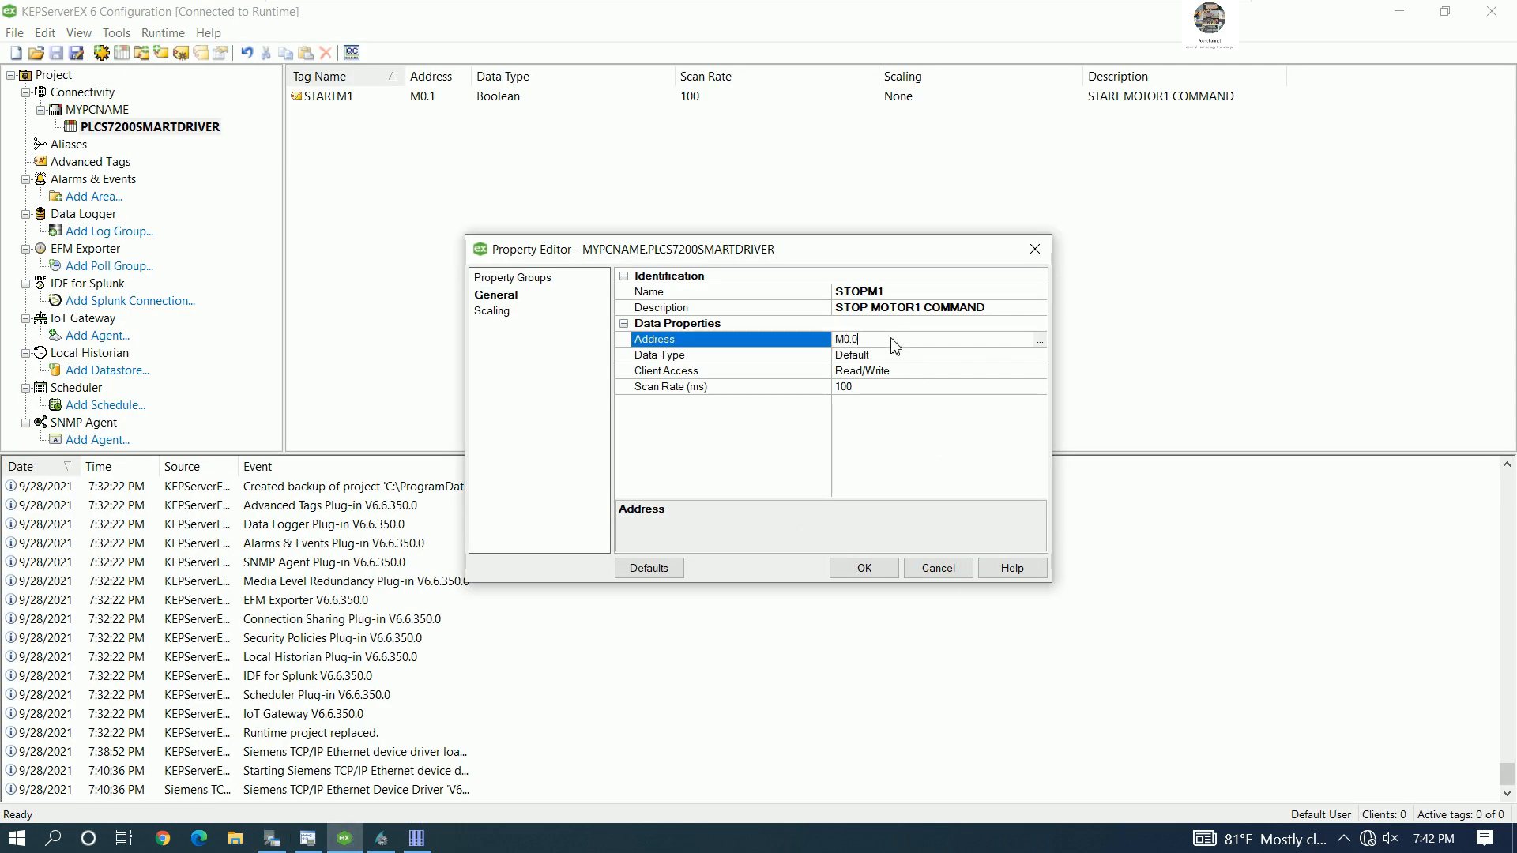
- Set the STOPM1 tag's data type to Boolean and save the tag
click(967, 357)
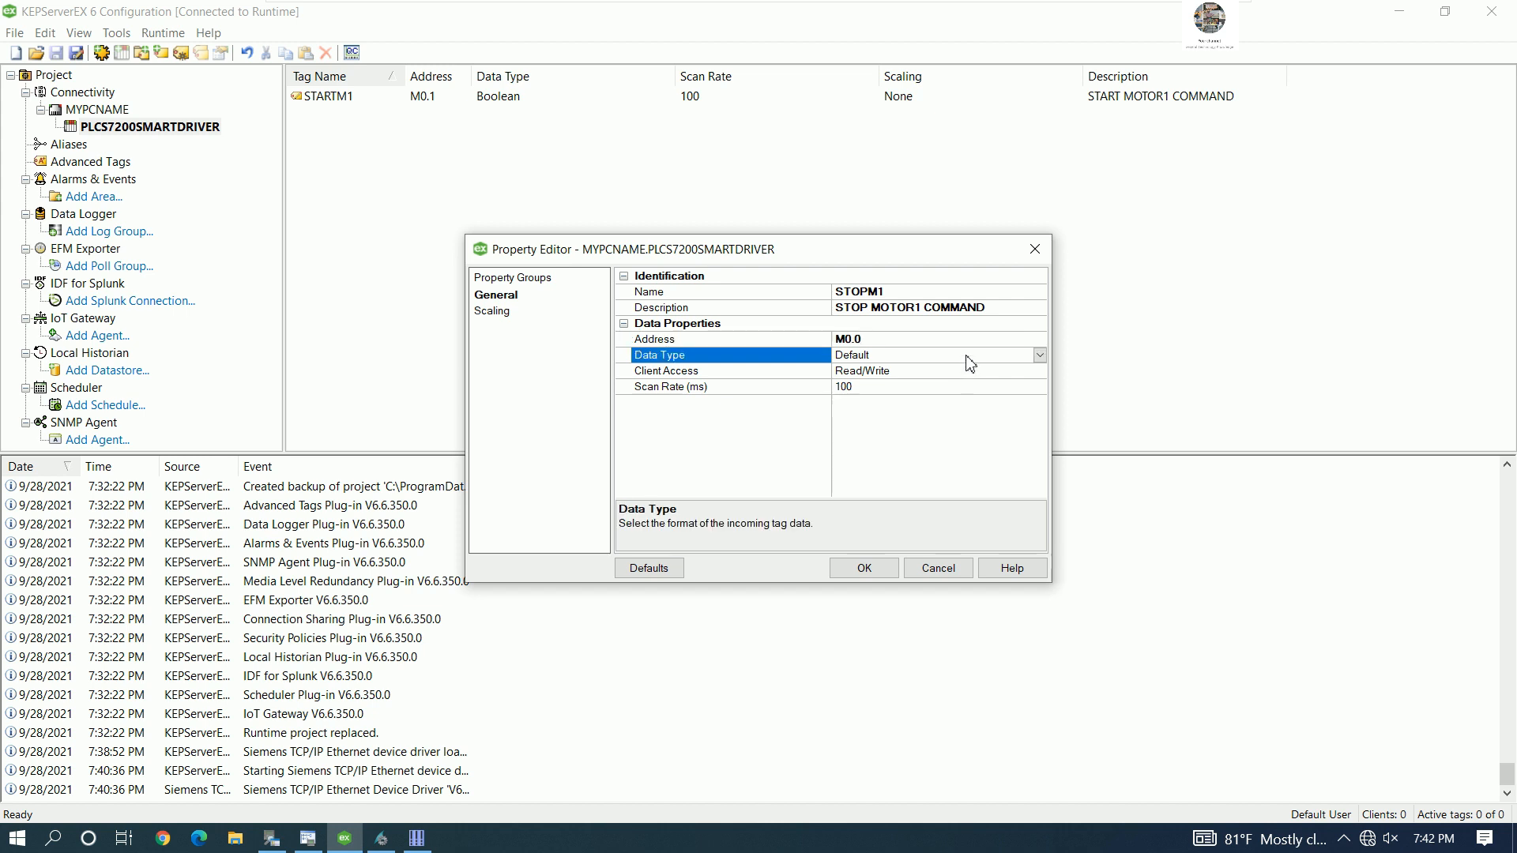
click(1040, 355)
click(891, 395)
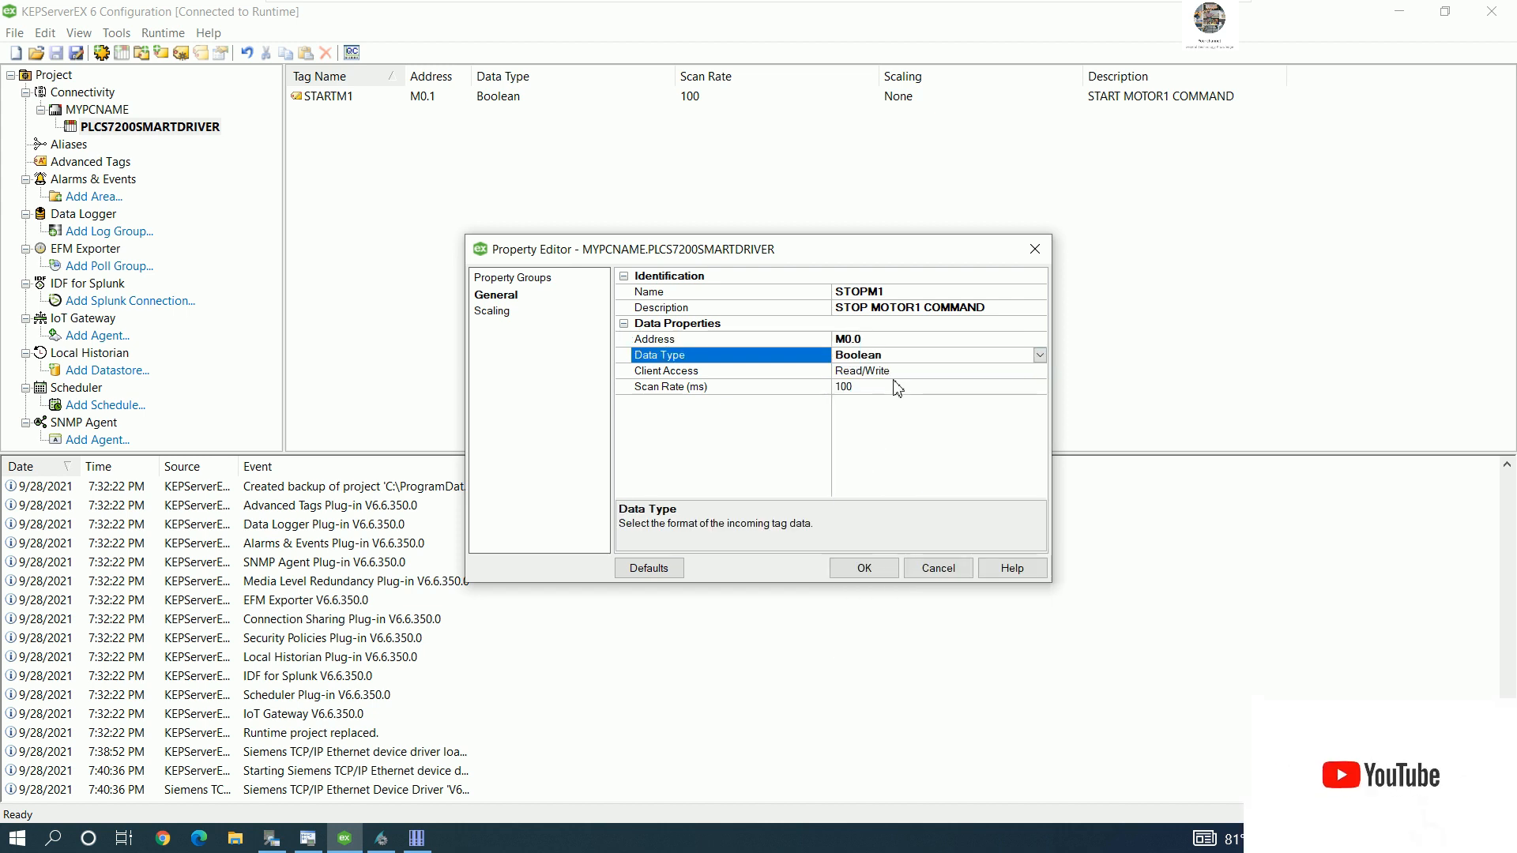
click(864, 568)
- Begin a new device tag named STARTM2 with the description START MOTOR2 COMMAND
right_click(440, 169)
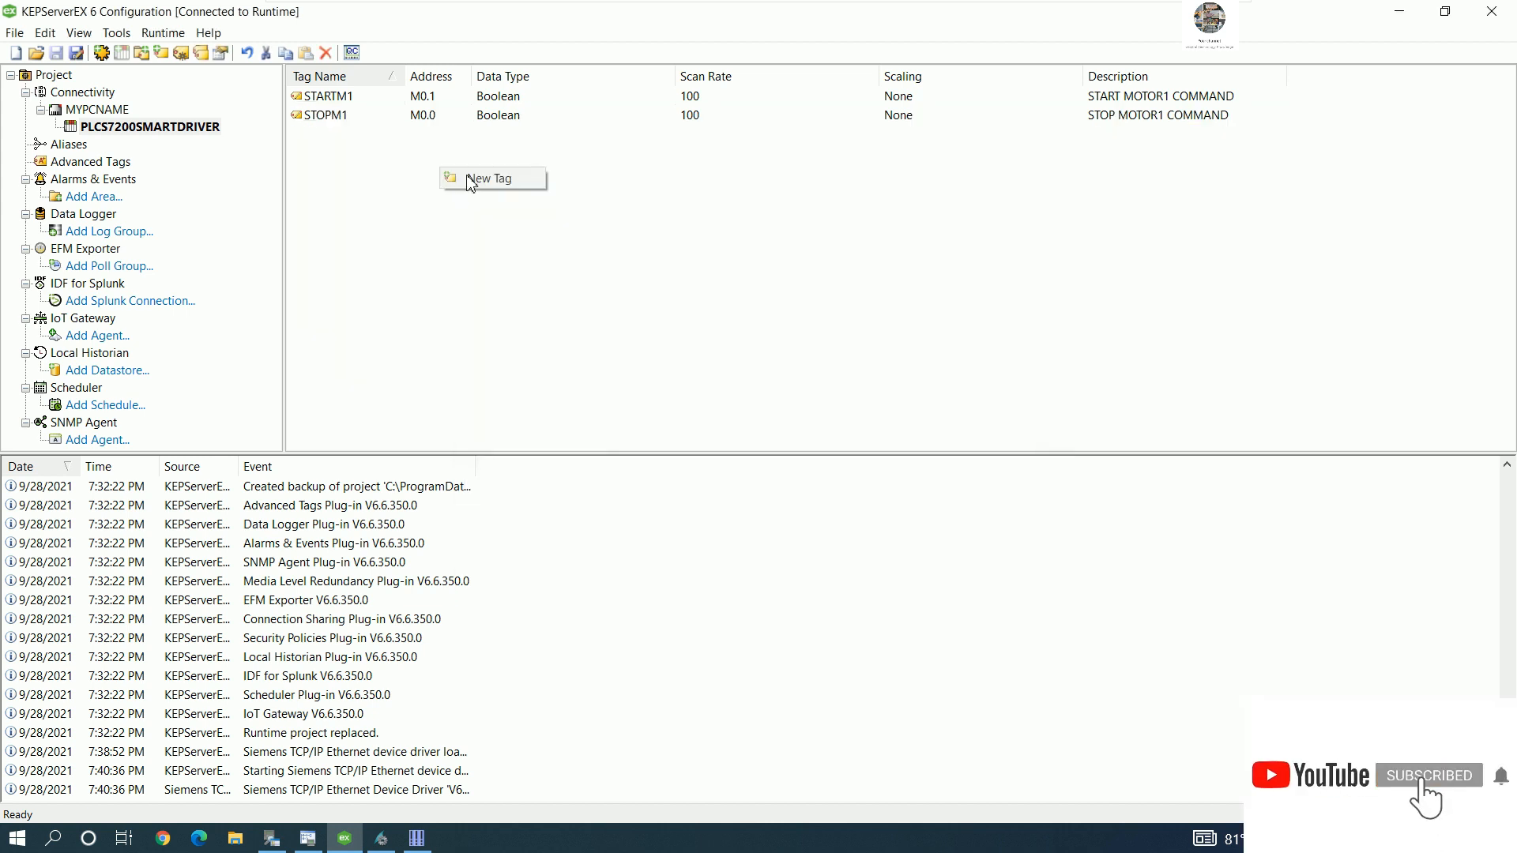
click(487, 179)
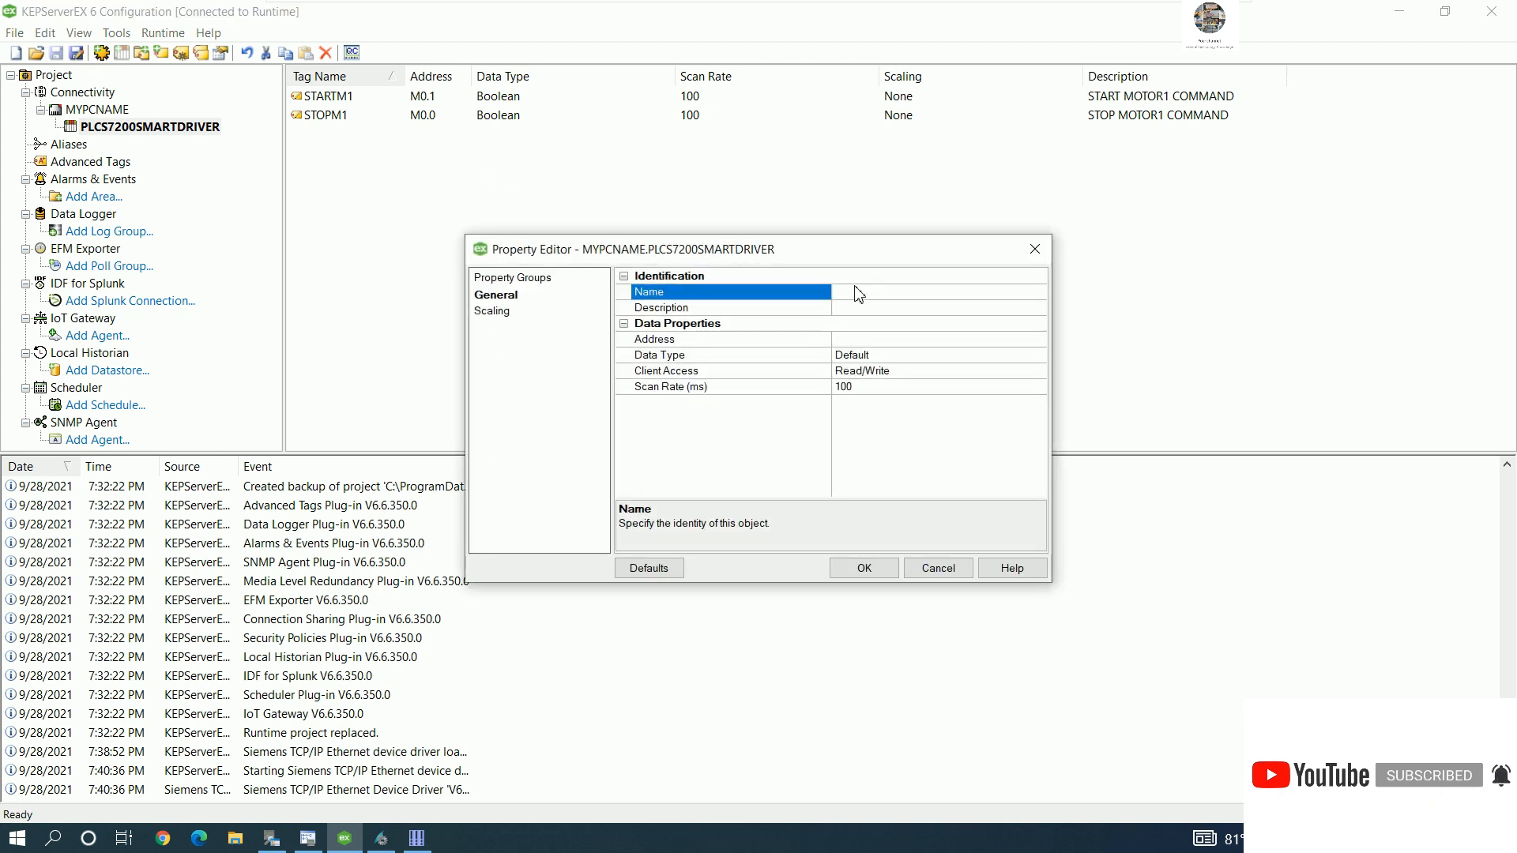
text(STARTM2)
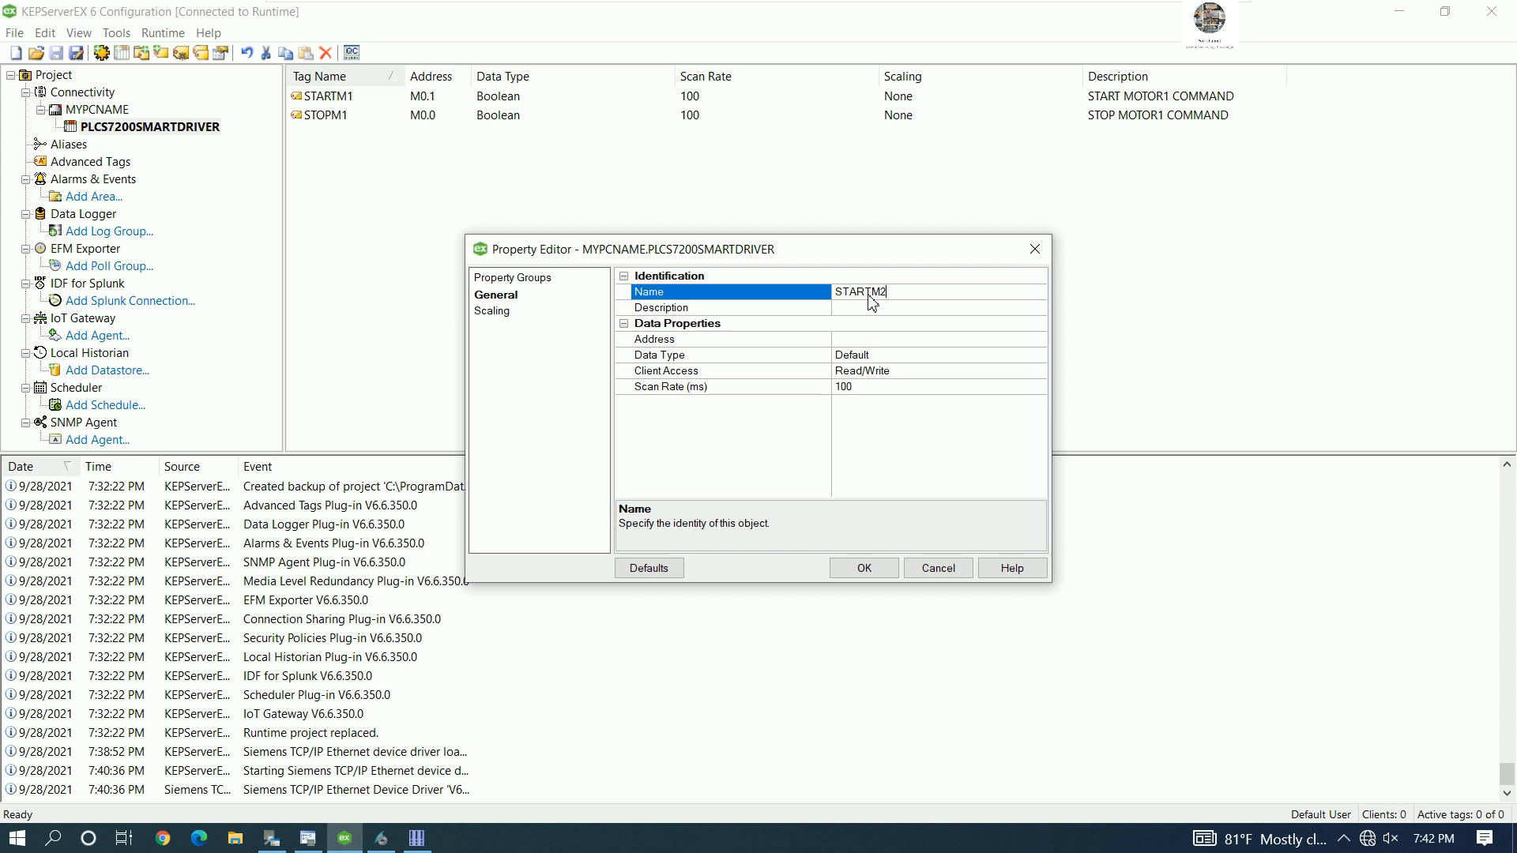
click(869, 310)
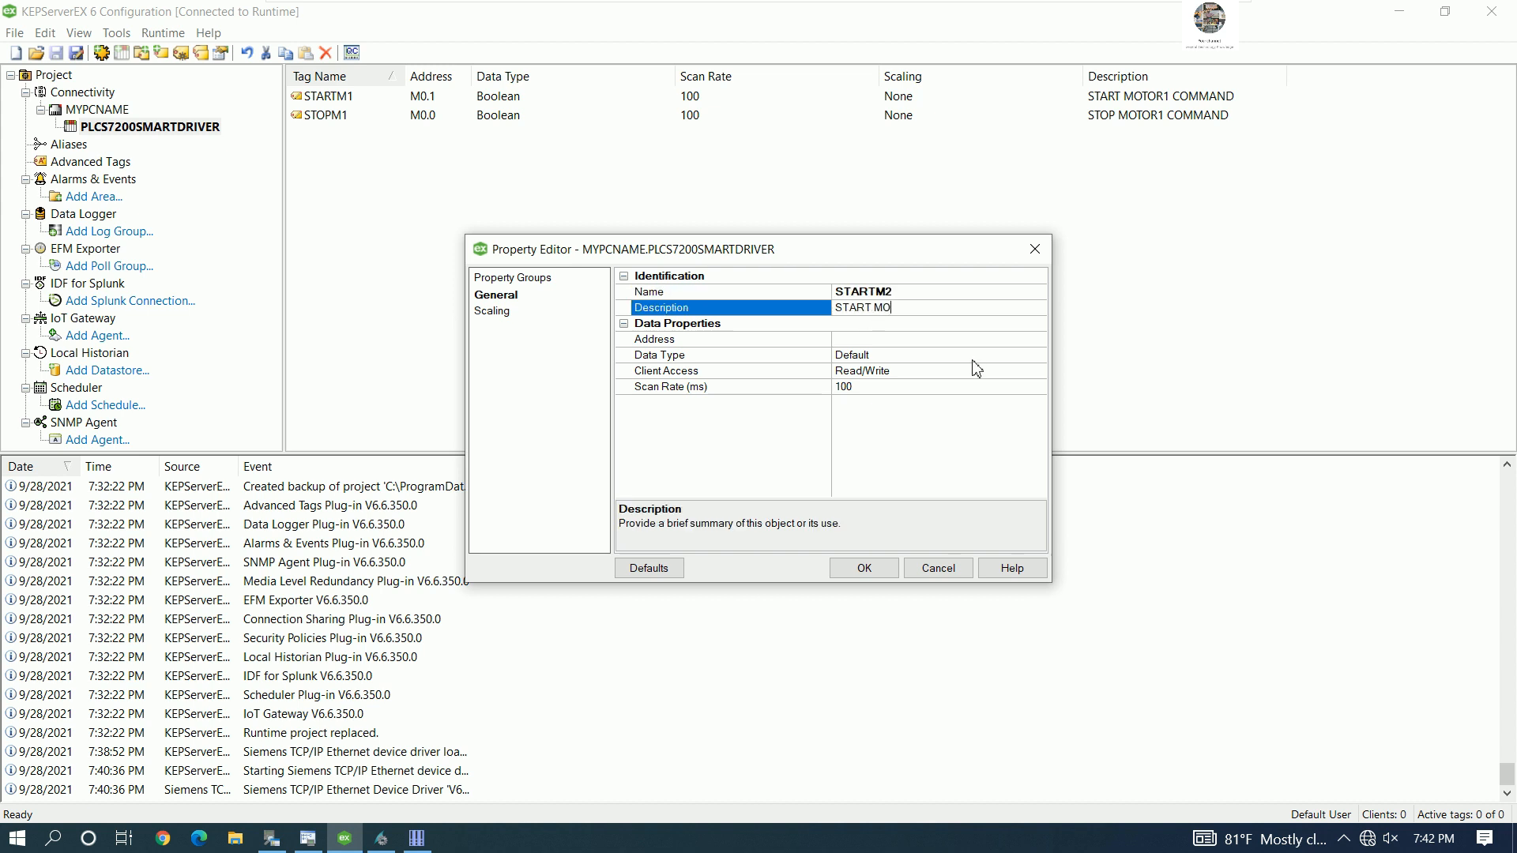
text(START MOTOR2 COMMAND)
- Look up STARTM2's address in S7-200 PC Access SMART and set the KEPServerEX tag's address to M0.3
click(902, 354)
click(906, 346)
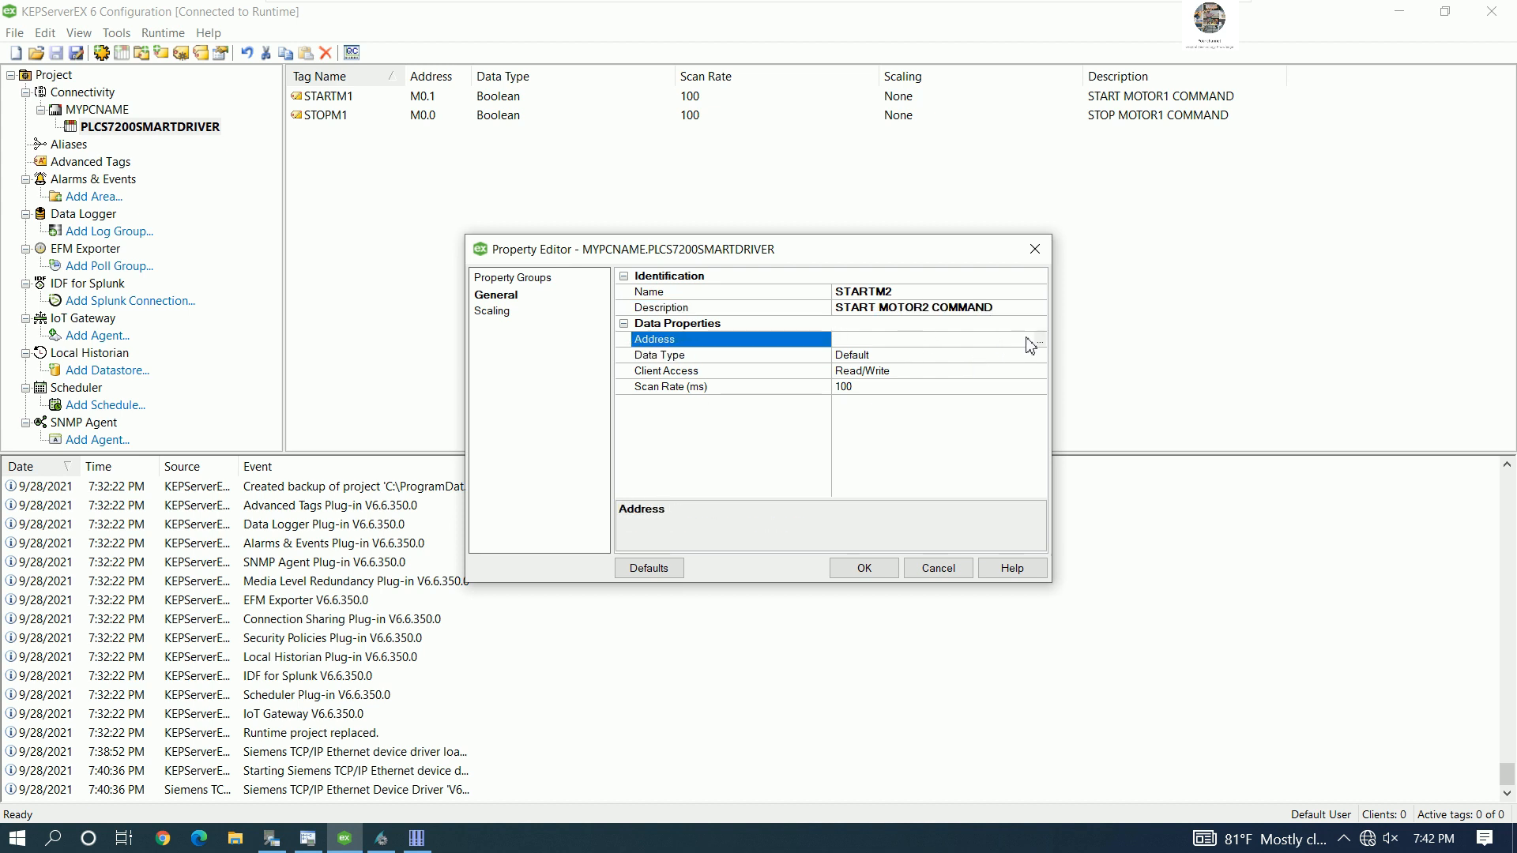
click(272, 837)
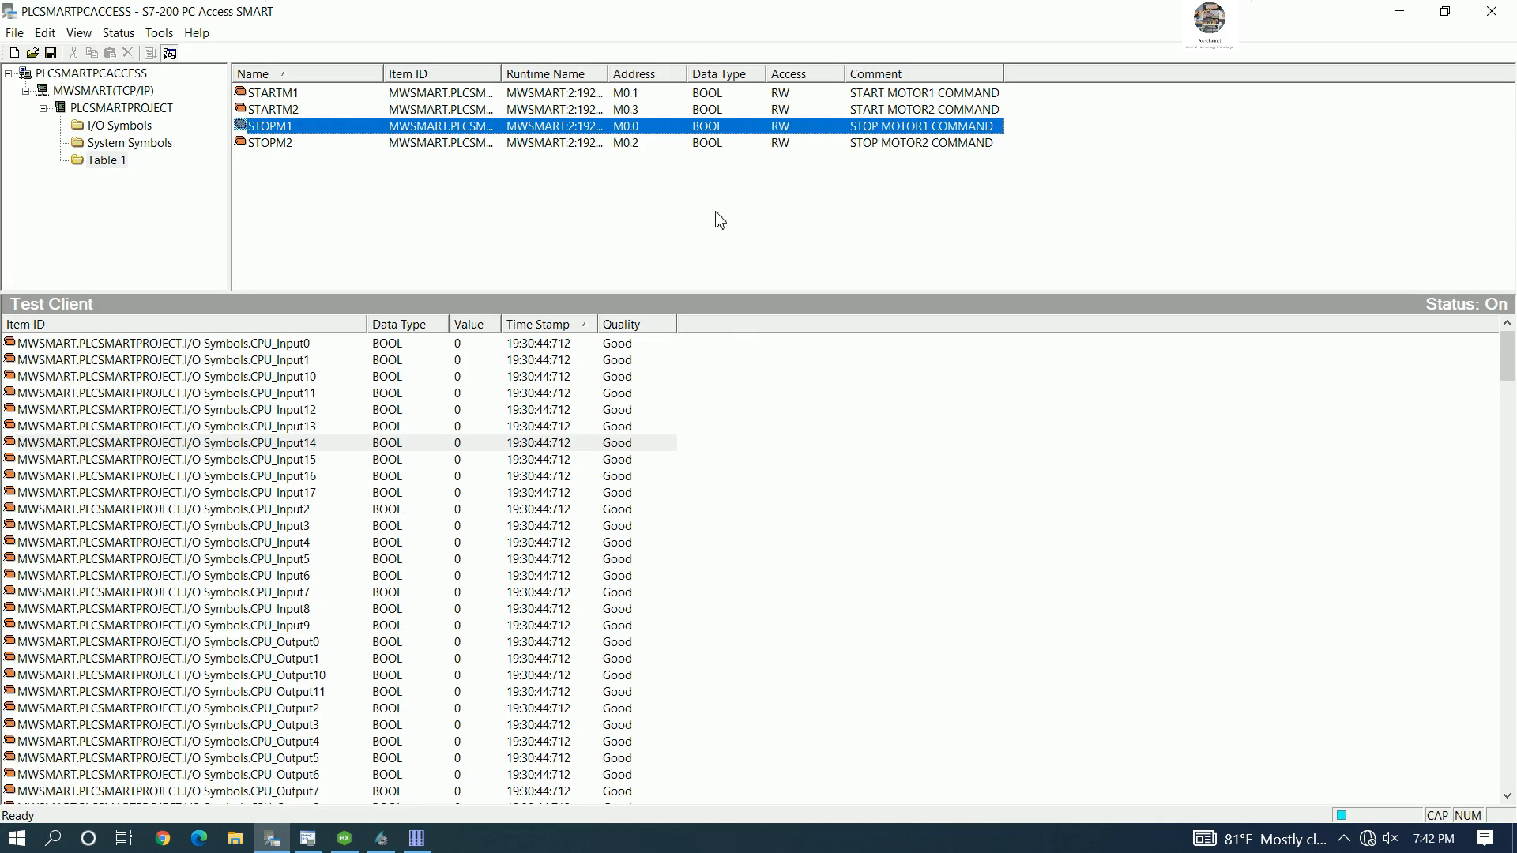
click(604, 112)
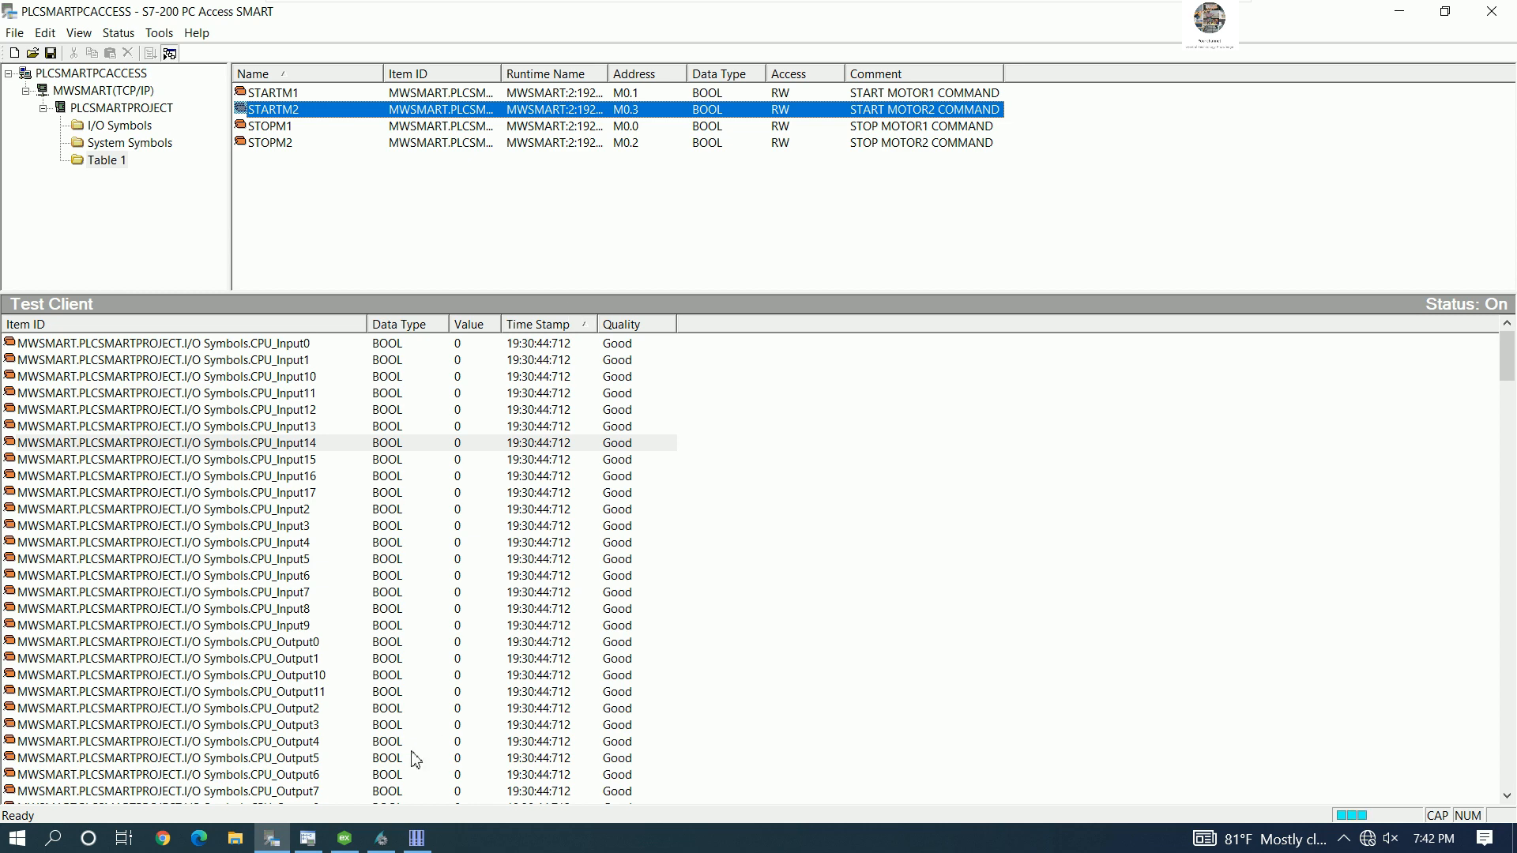
click(344, 838)
click(889, 341)
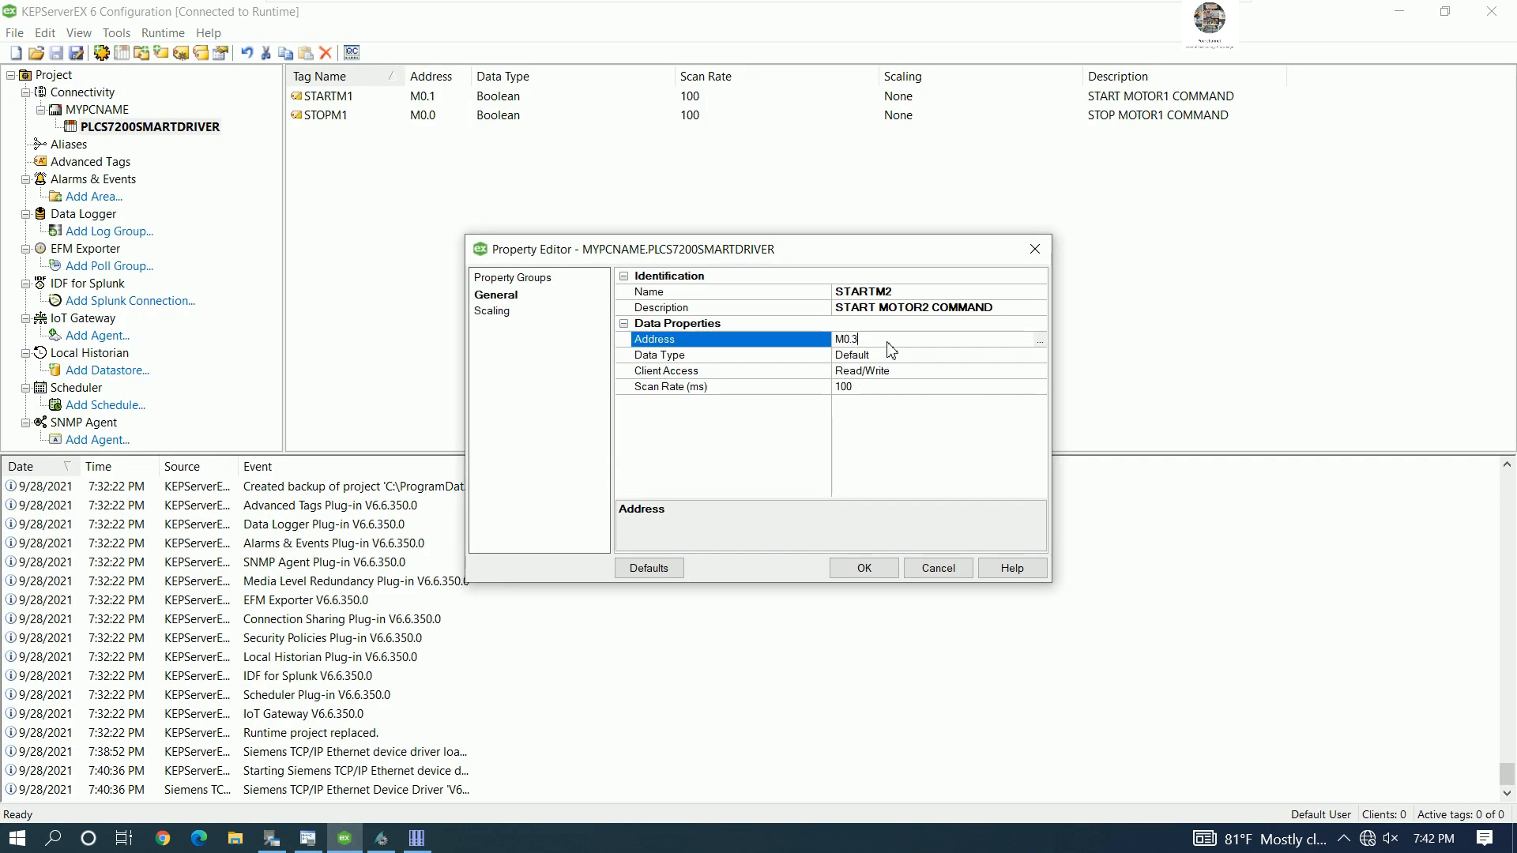
- Set the STARTM2 tag's data type to Boolean
click(909, 357)
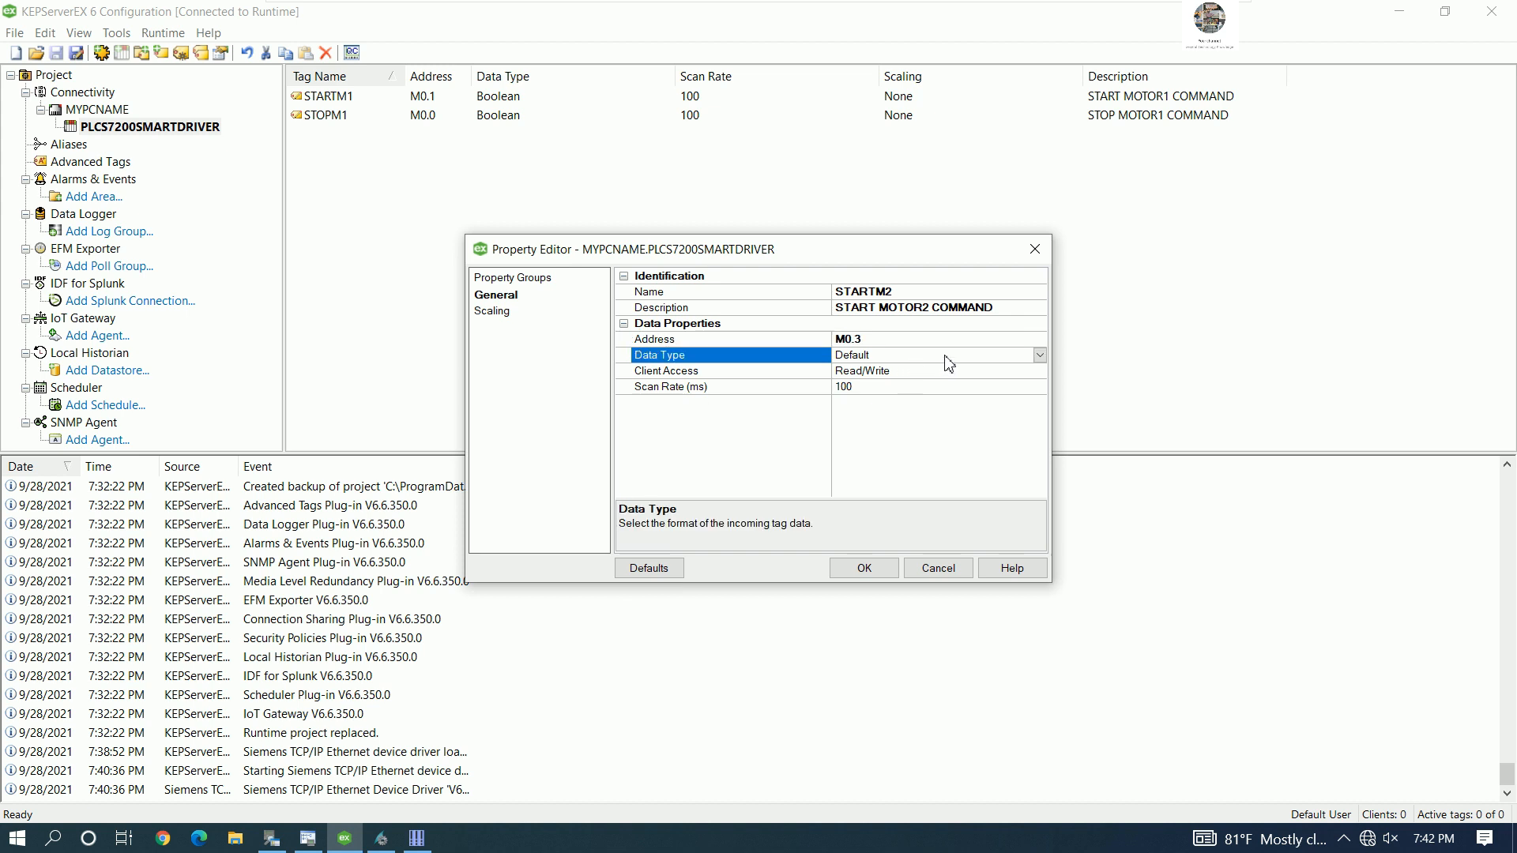
click(1041, 355)
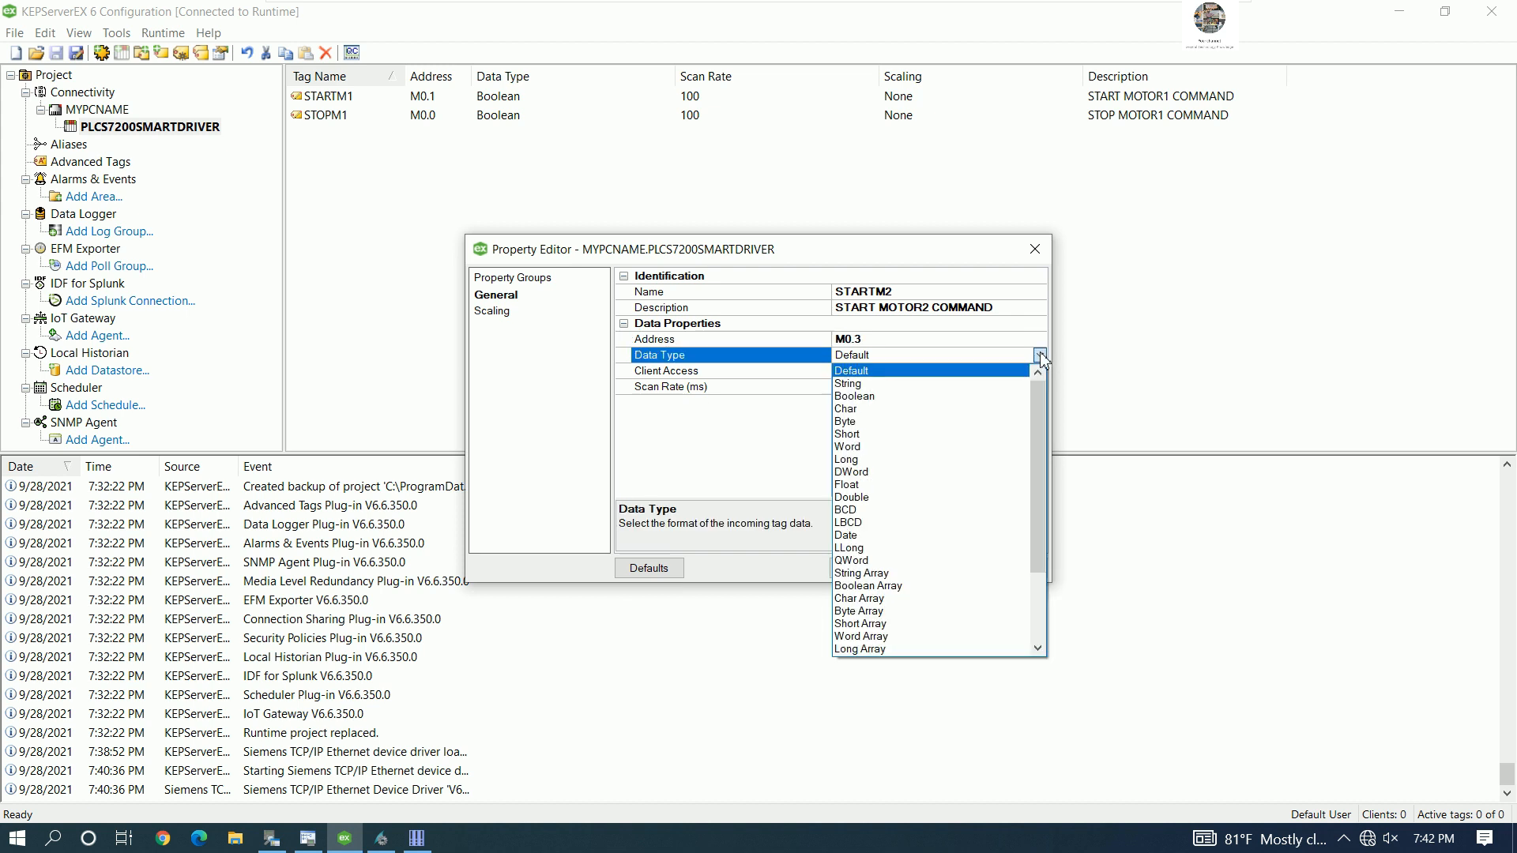
click(885, 396)
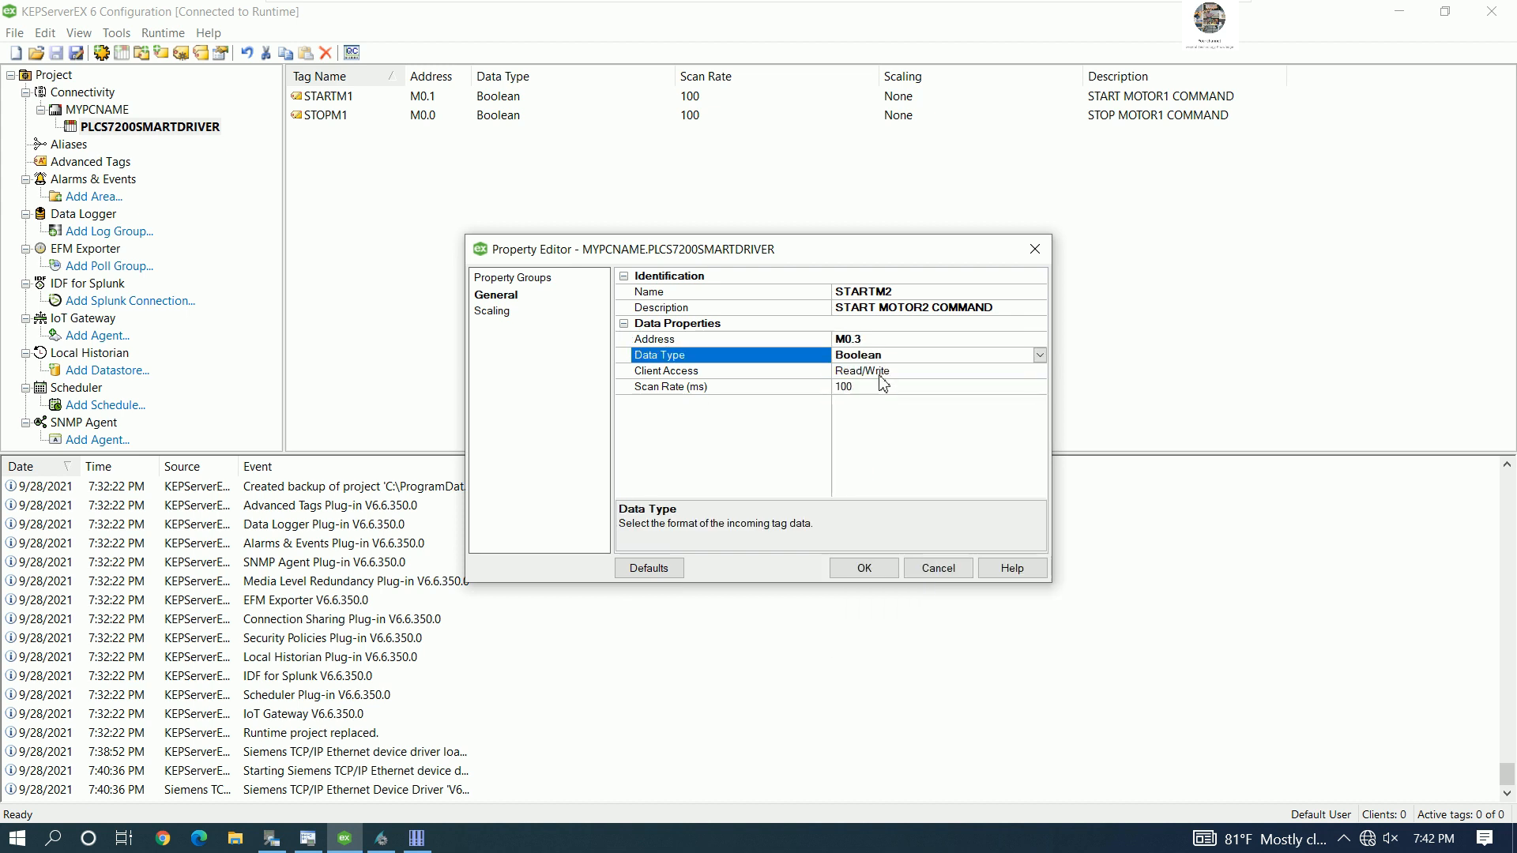
- Save the STARTM2 tag and begin a new device tag named STOPM2 with the description STOP MOTOR2 COMMAND
click(865, 569)
right_click(413, 169)
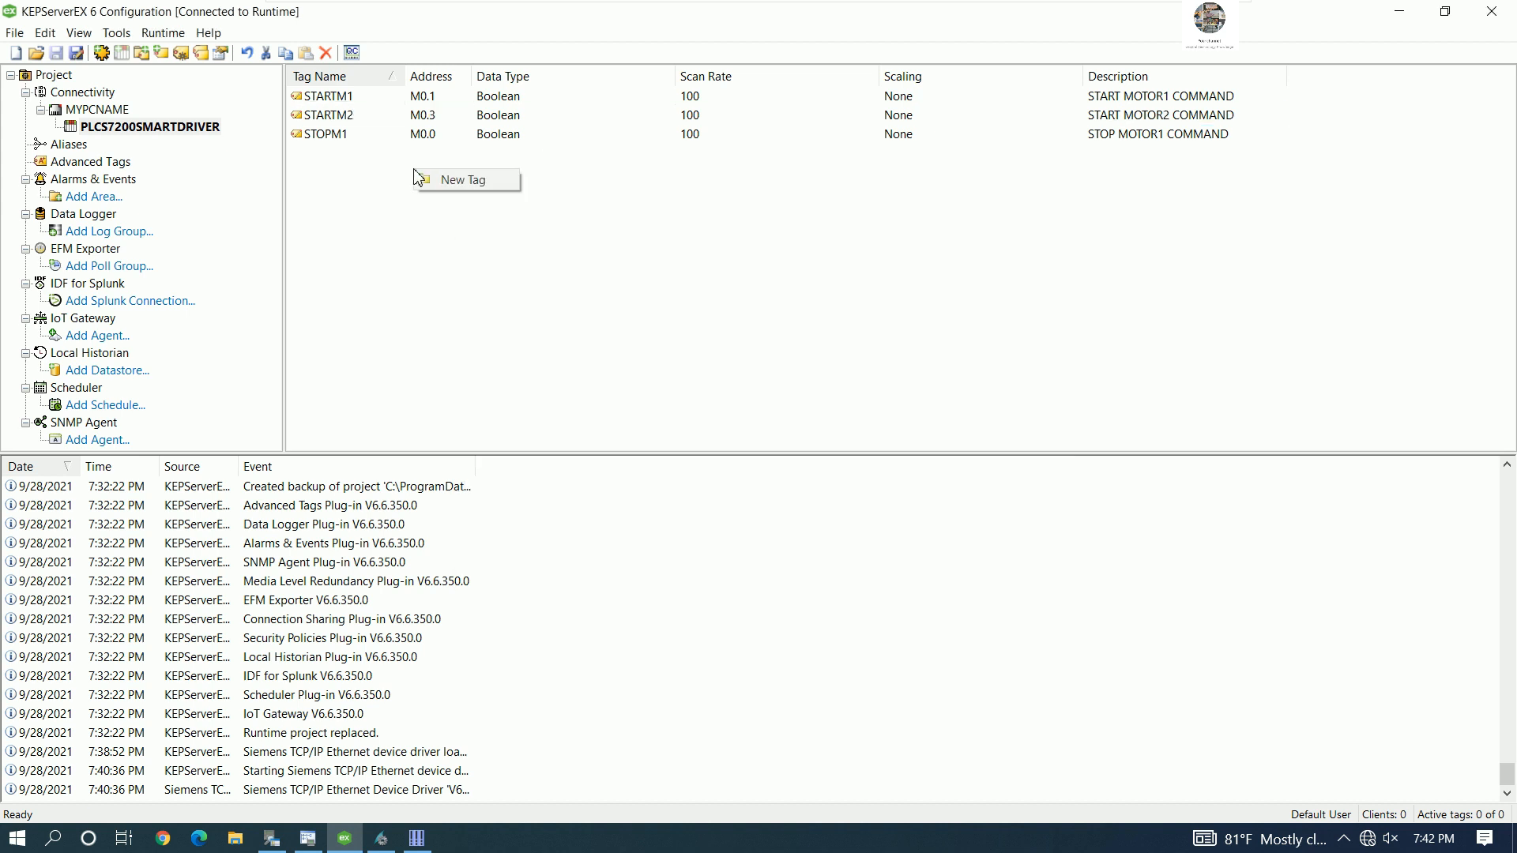
click(460, 184)
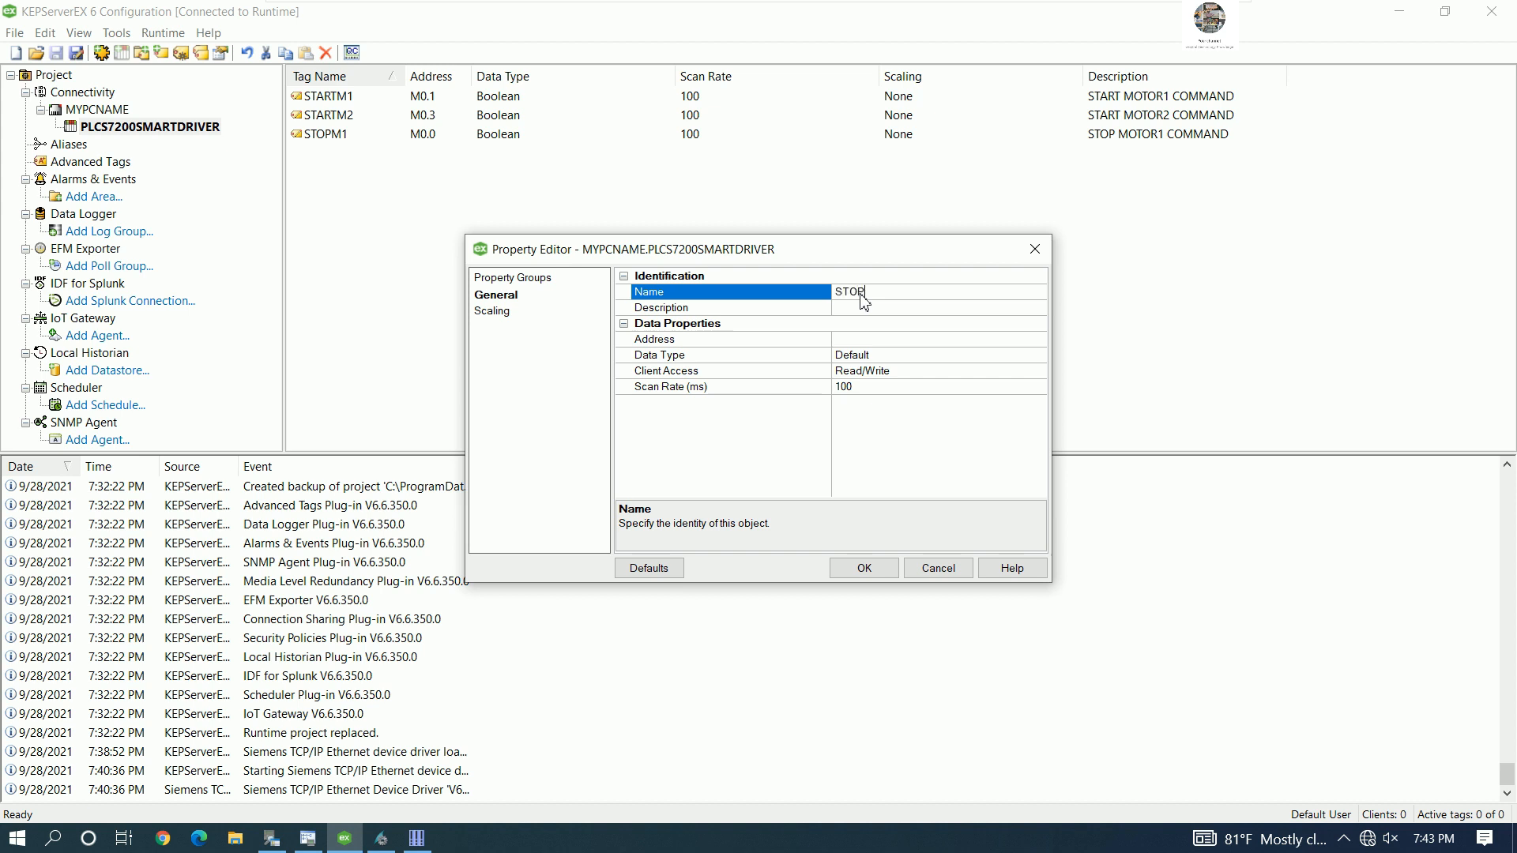
text(1)
click(857, 308)
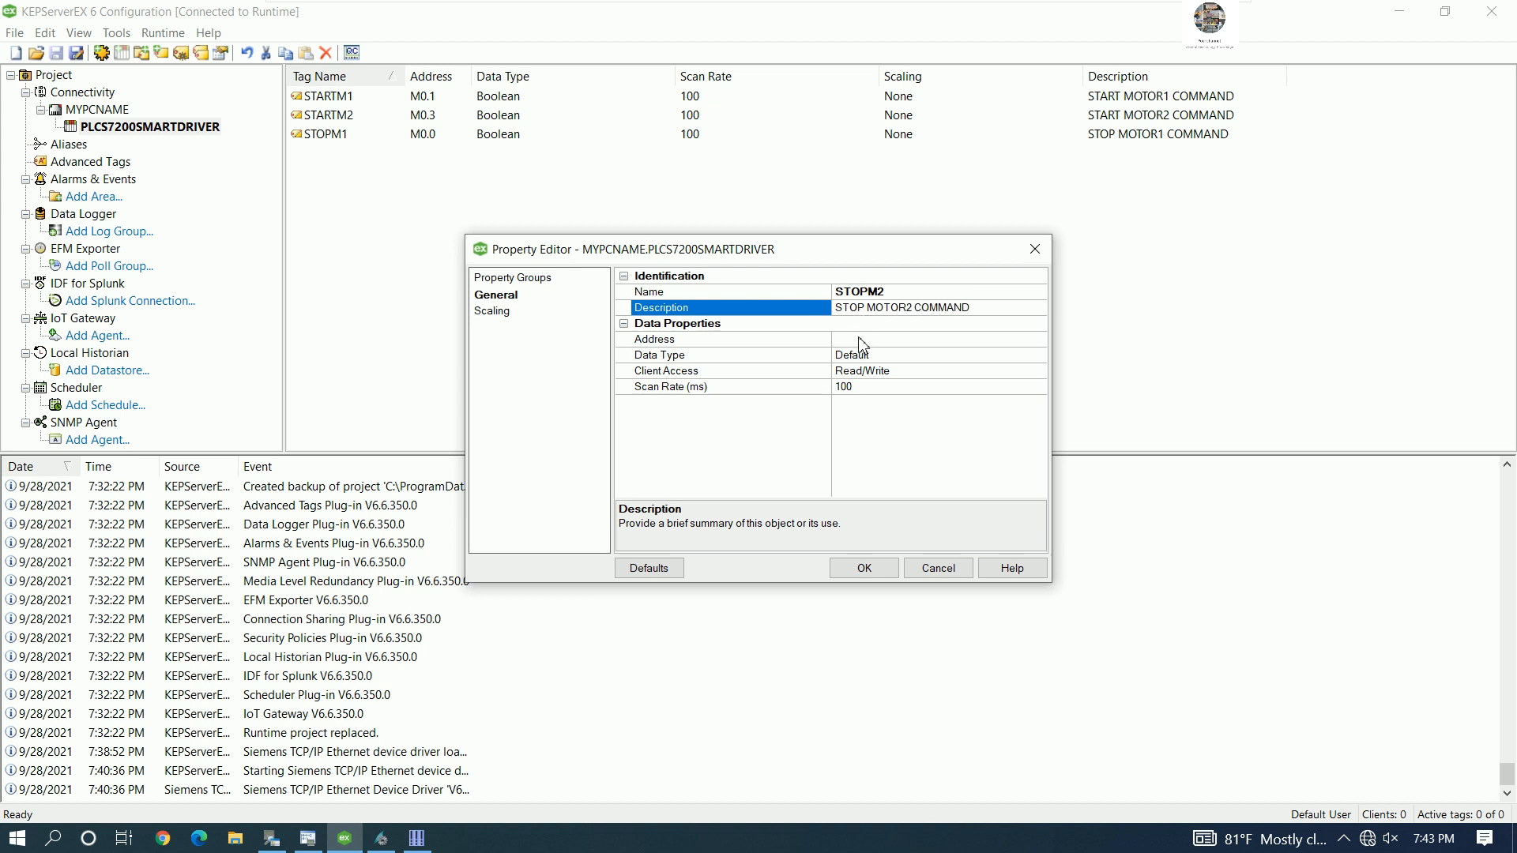
- Look up STOPM2's address in S7-200 PC Access SMART and set the KEPServerEX tag's address to M0.2
click(861, 341)
click(304, 844)
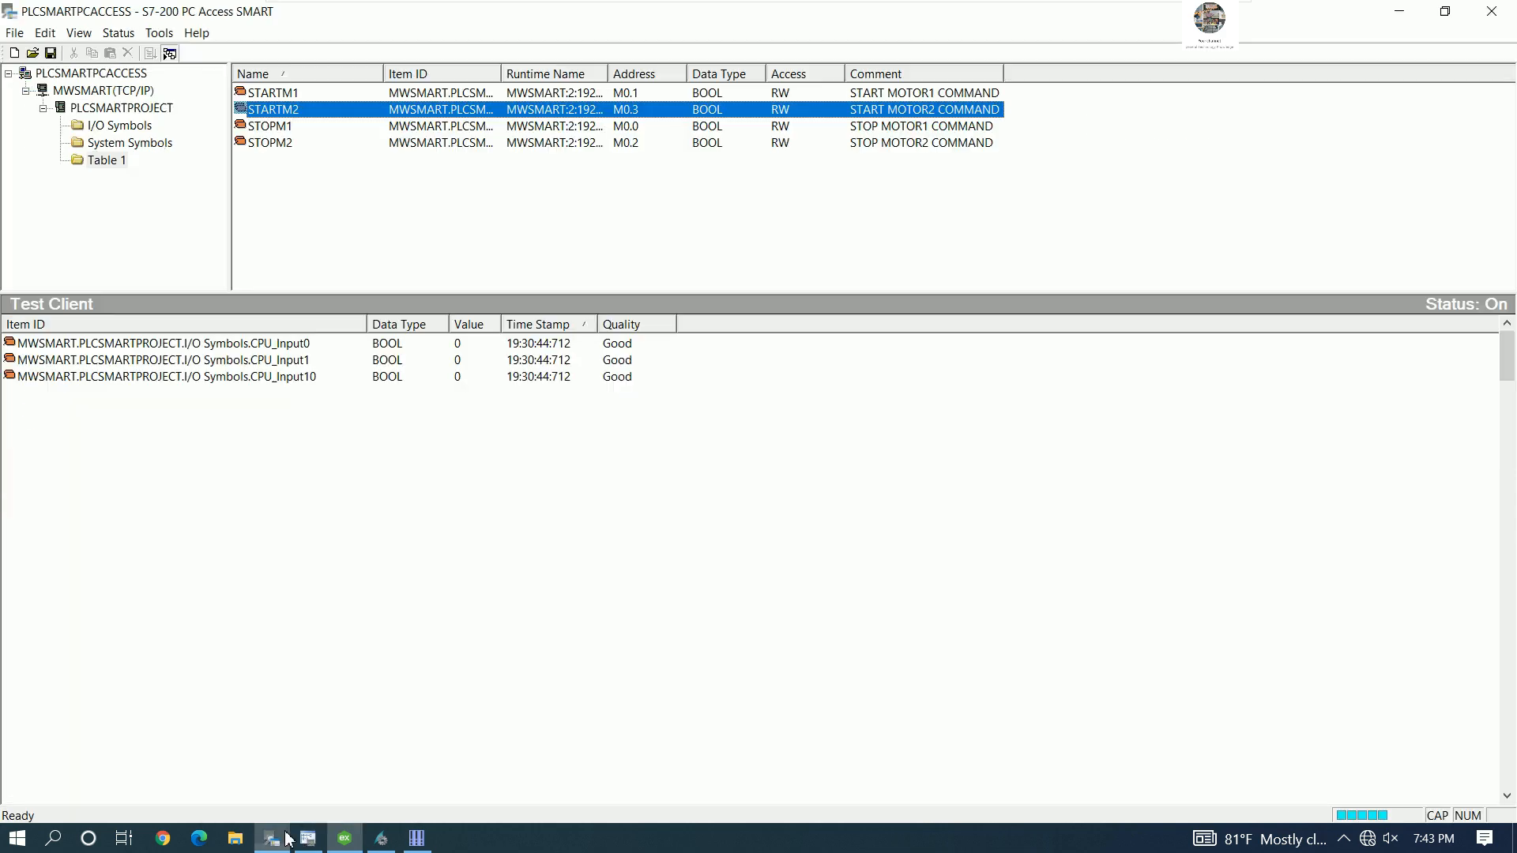
click(579, 149)
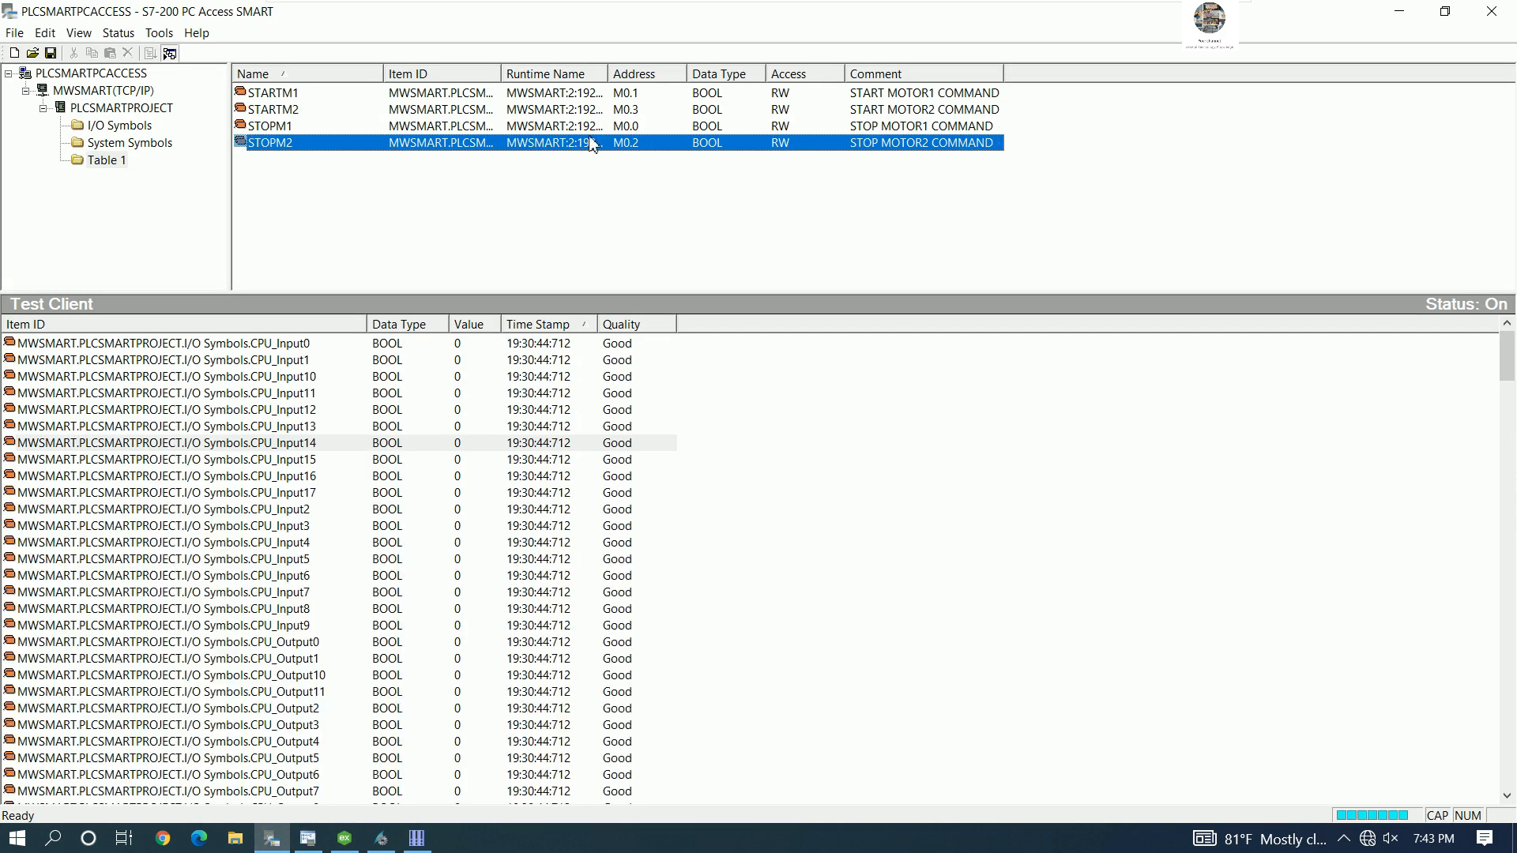
click(344, 838)
click(877, 341)
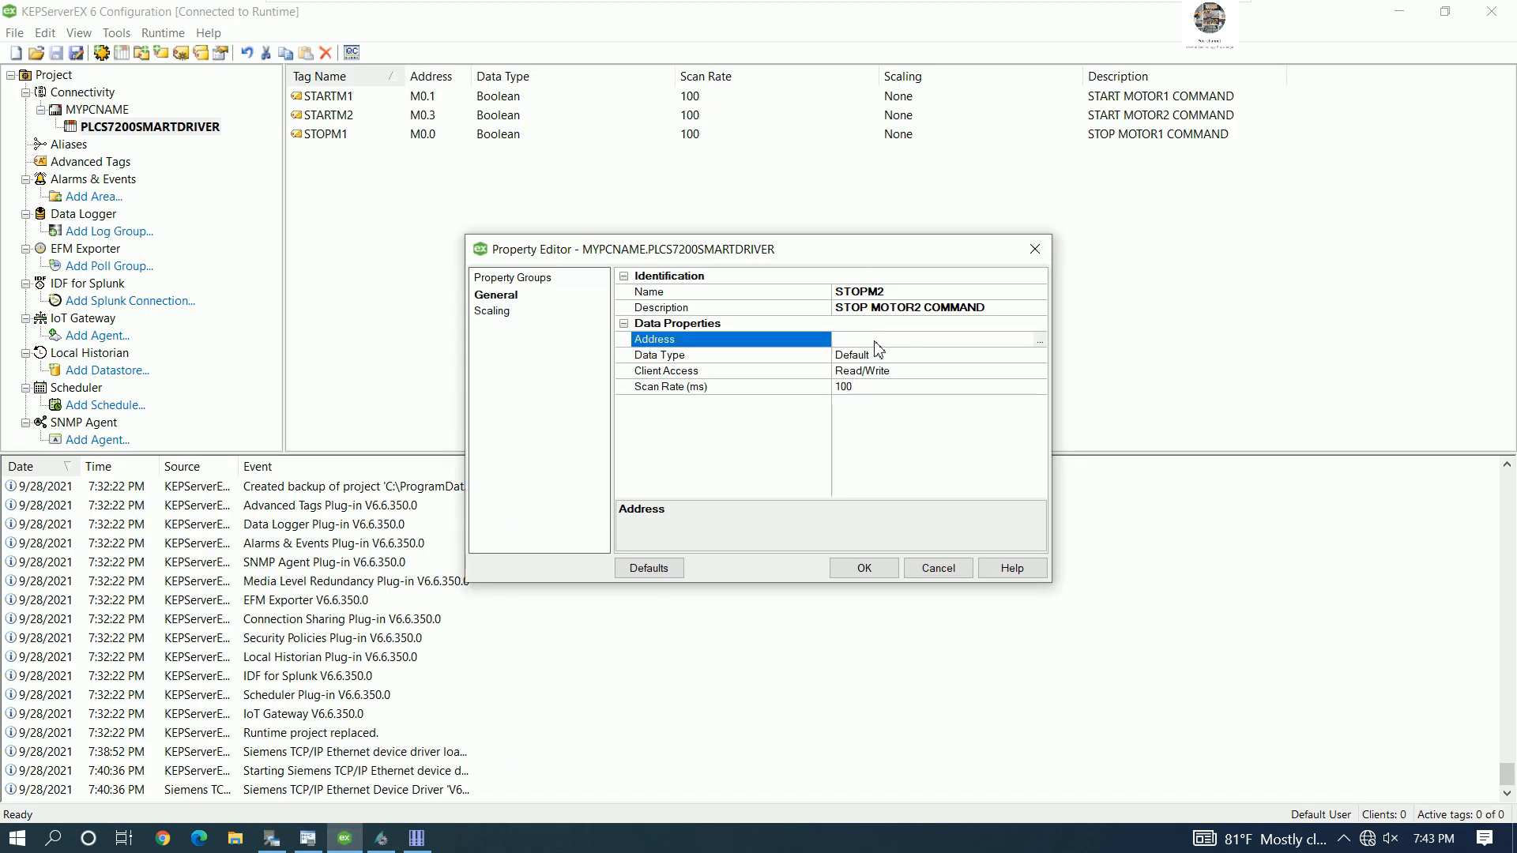
text(M0.2)
- Set the STOPM2 tag's data type to Boolean and save the tag
click(942, 357)
click(1040, 355)
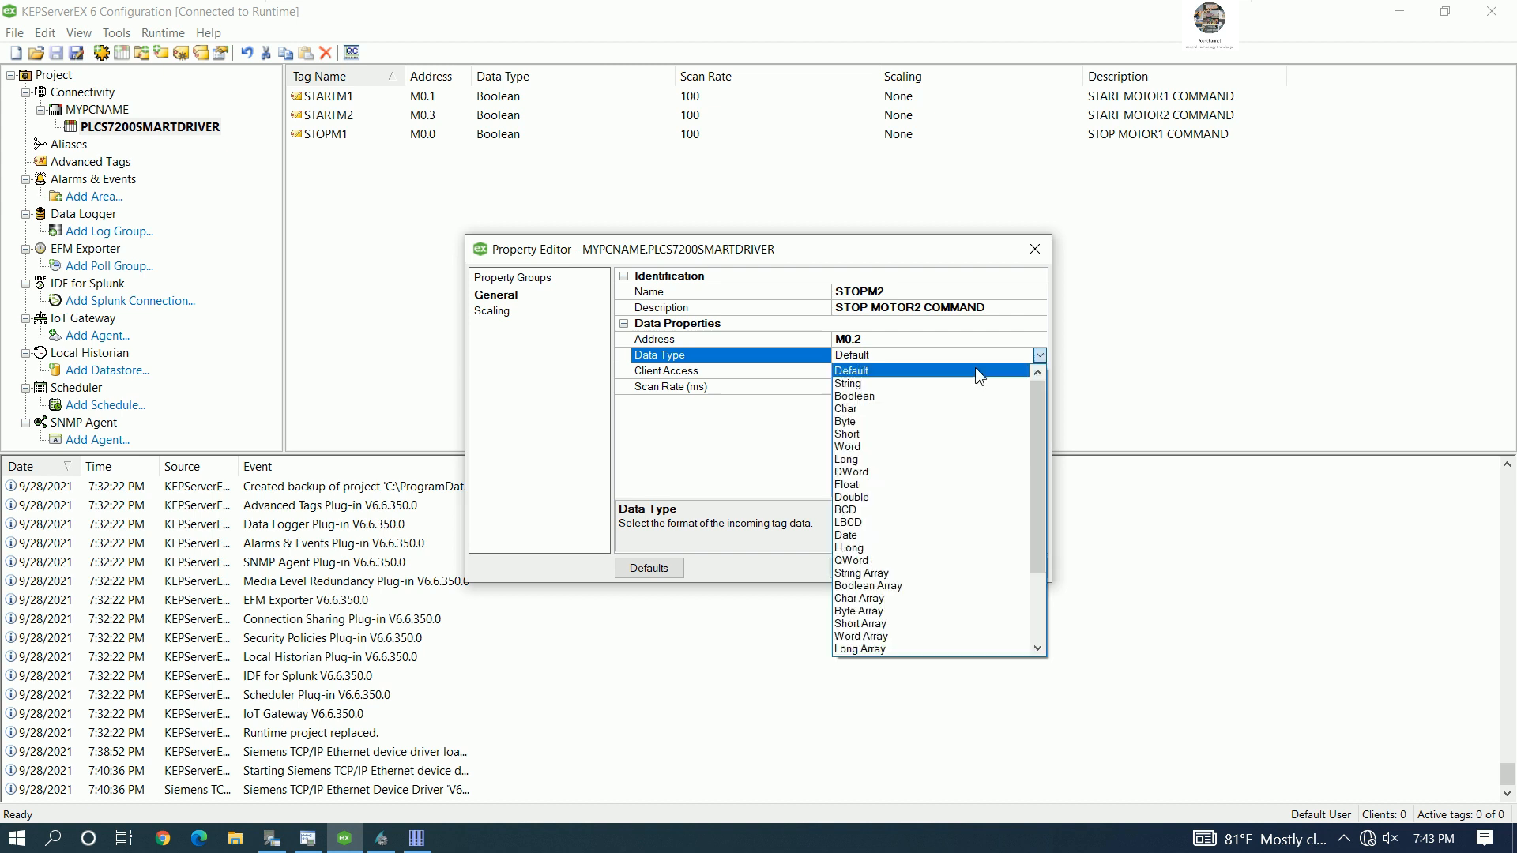
click(867, 380)
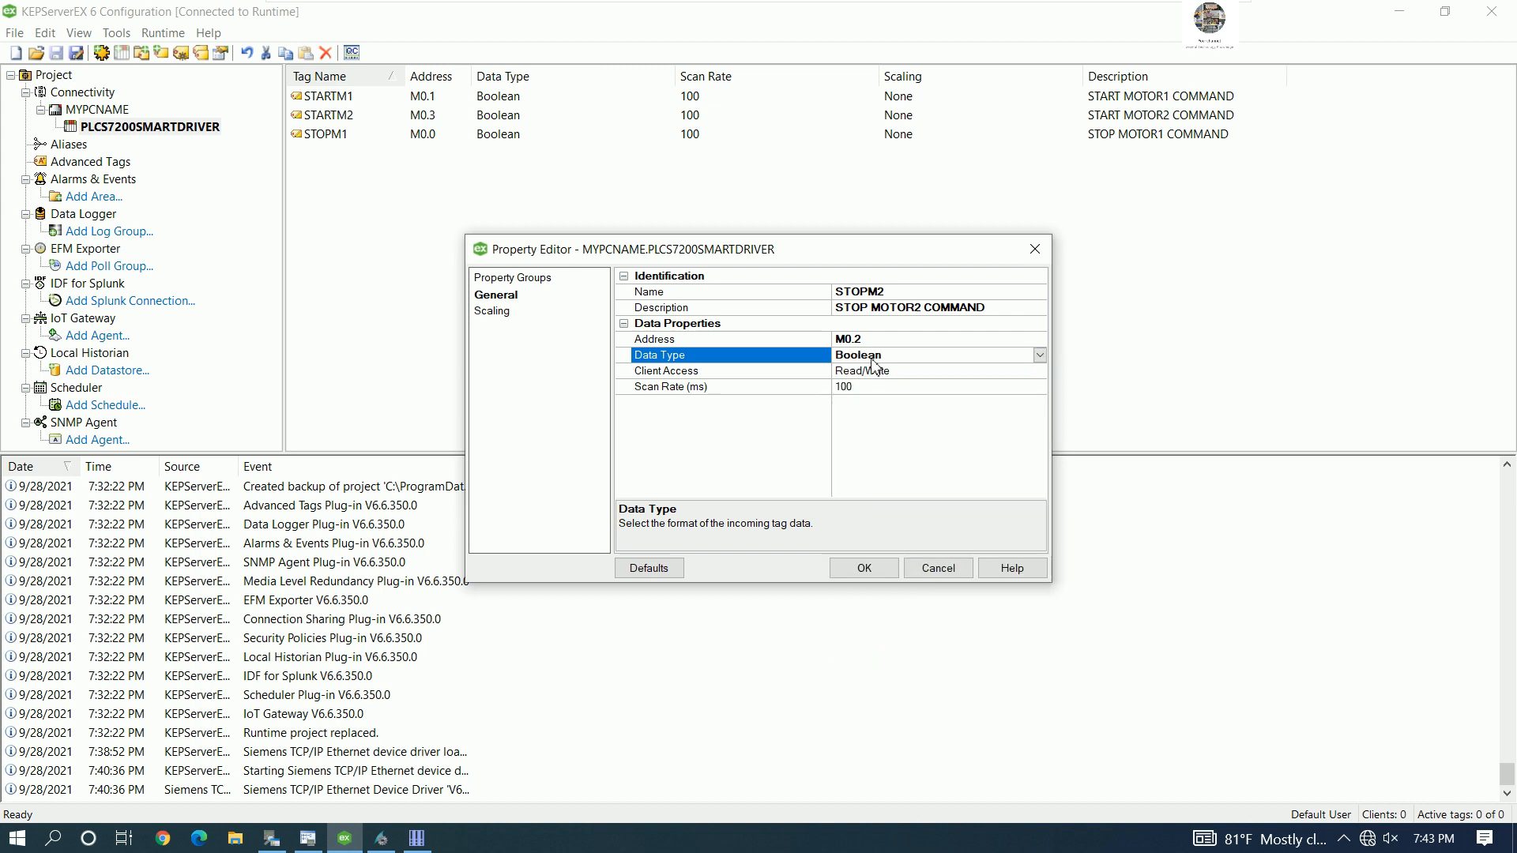
click(865, 569)
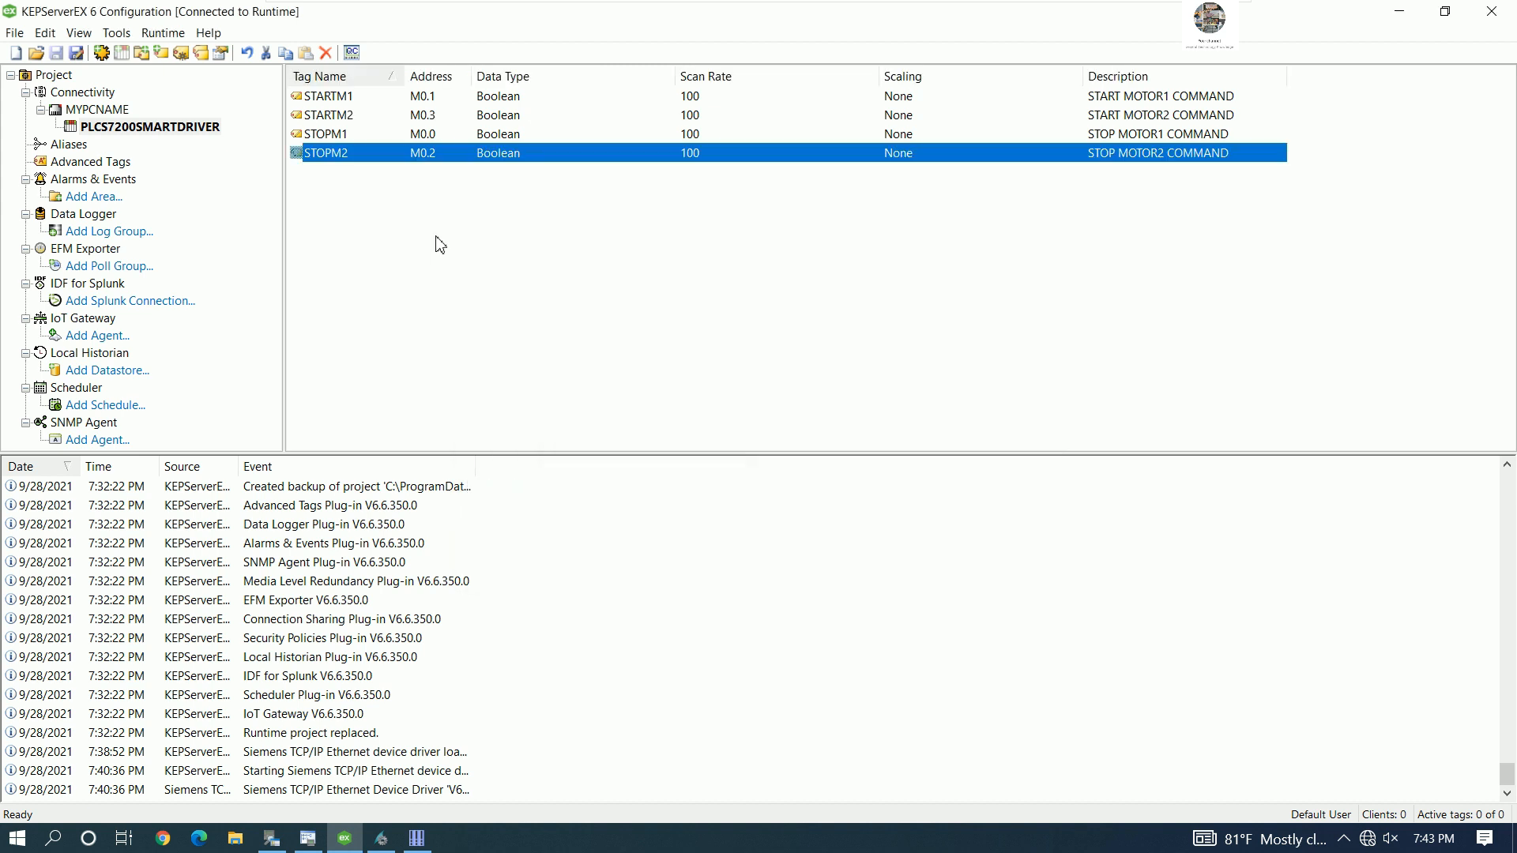
click(406, 240)
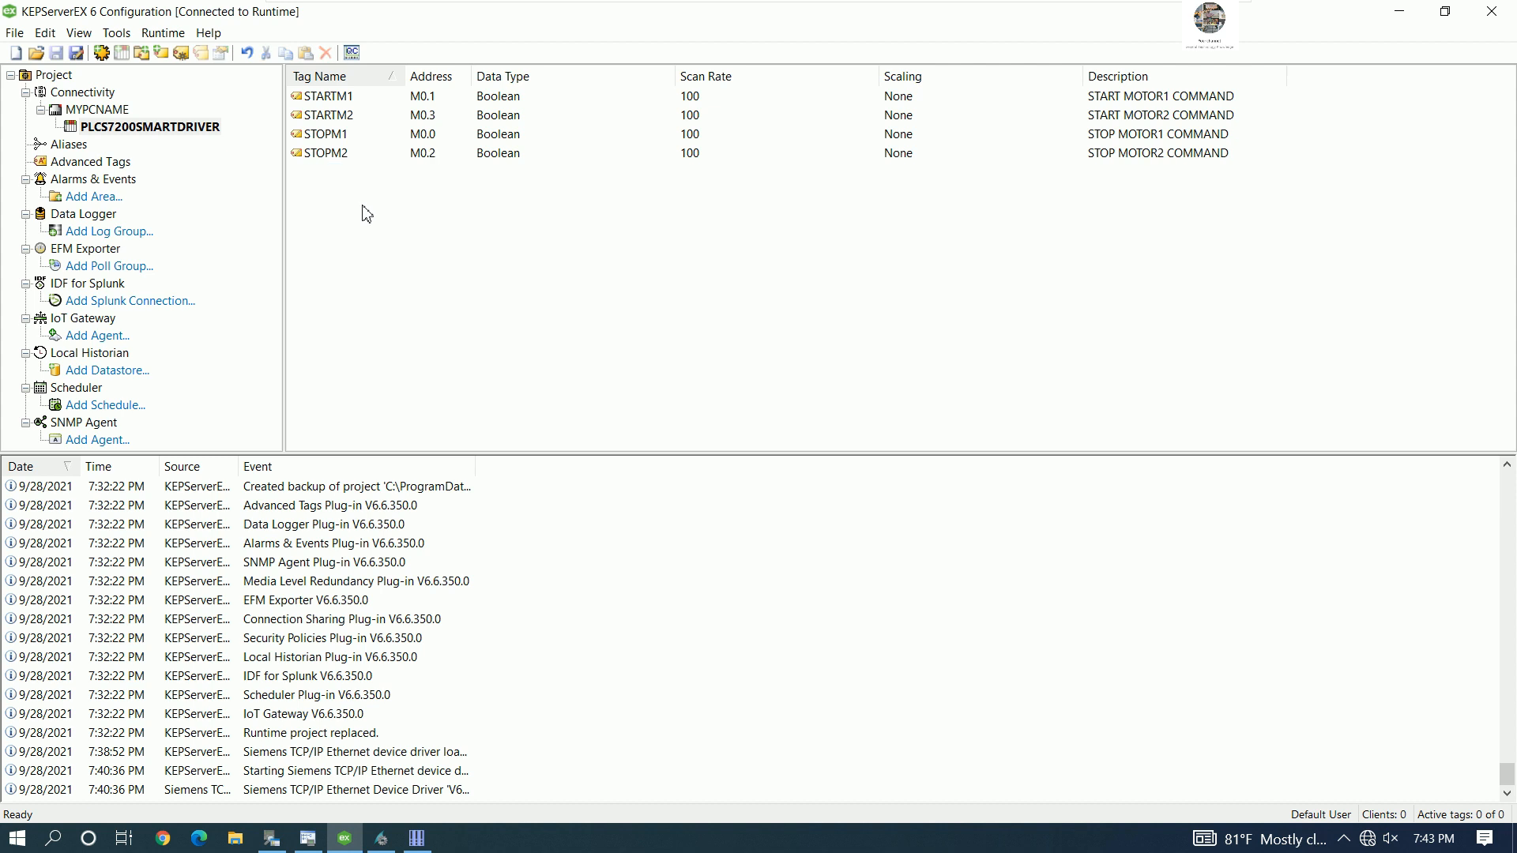
- Begin a new device tag named MOTOR1_STATUS with the description STATUS OF MOTOR1
right_click(354, 197)
click(388, 206)
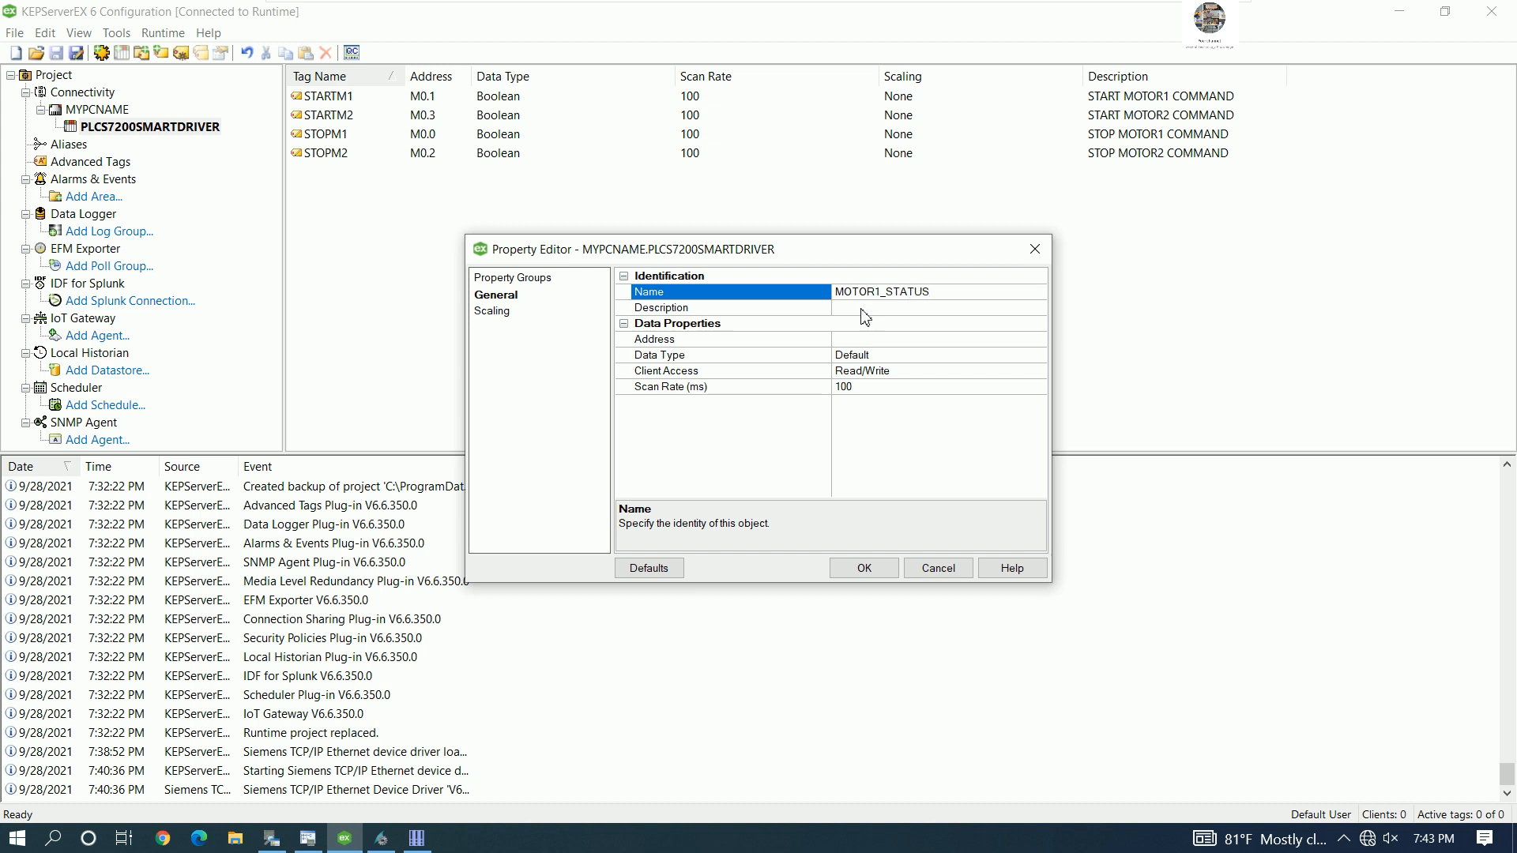
click(863, 311)
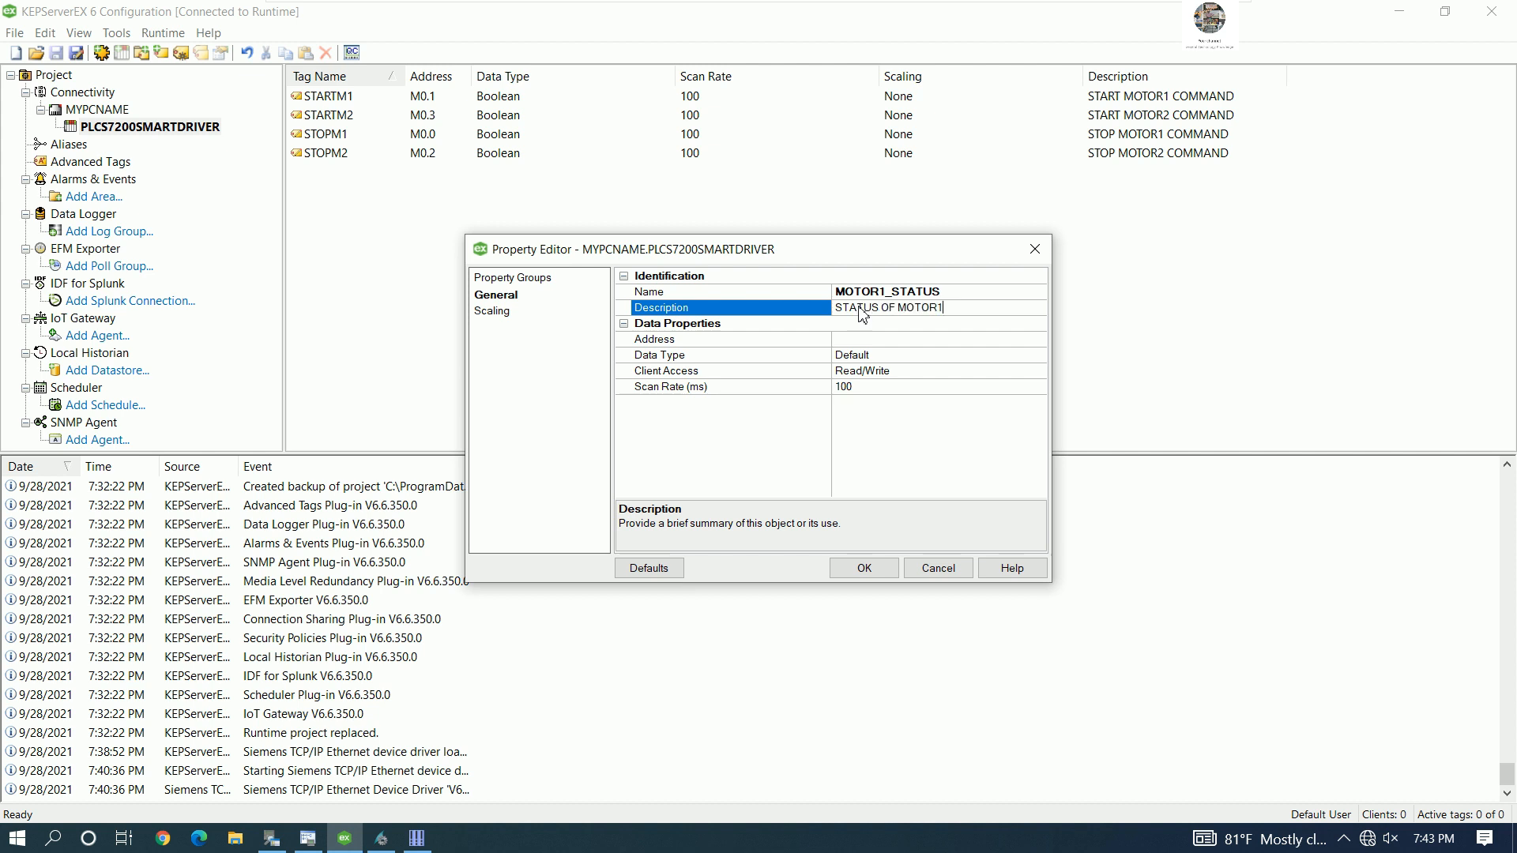
click(818, 312)
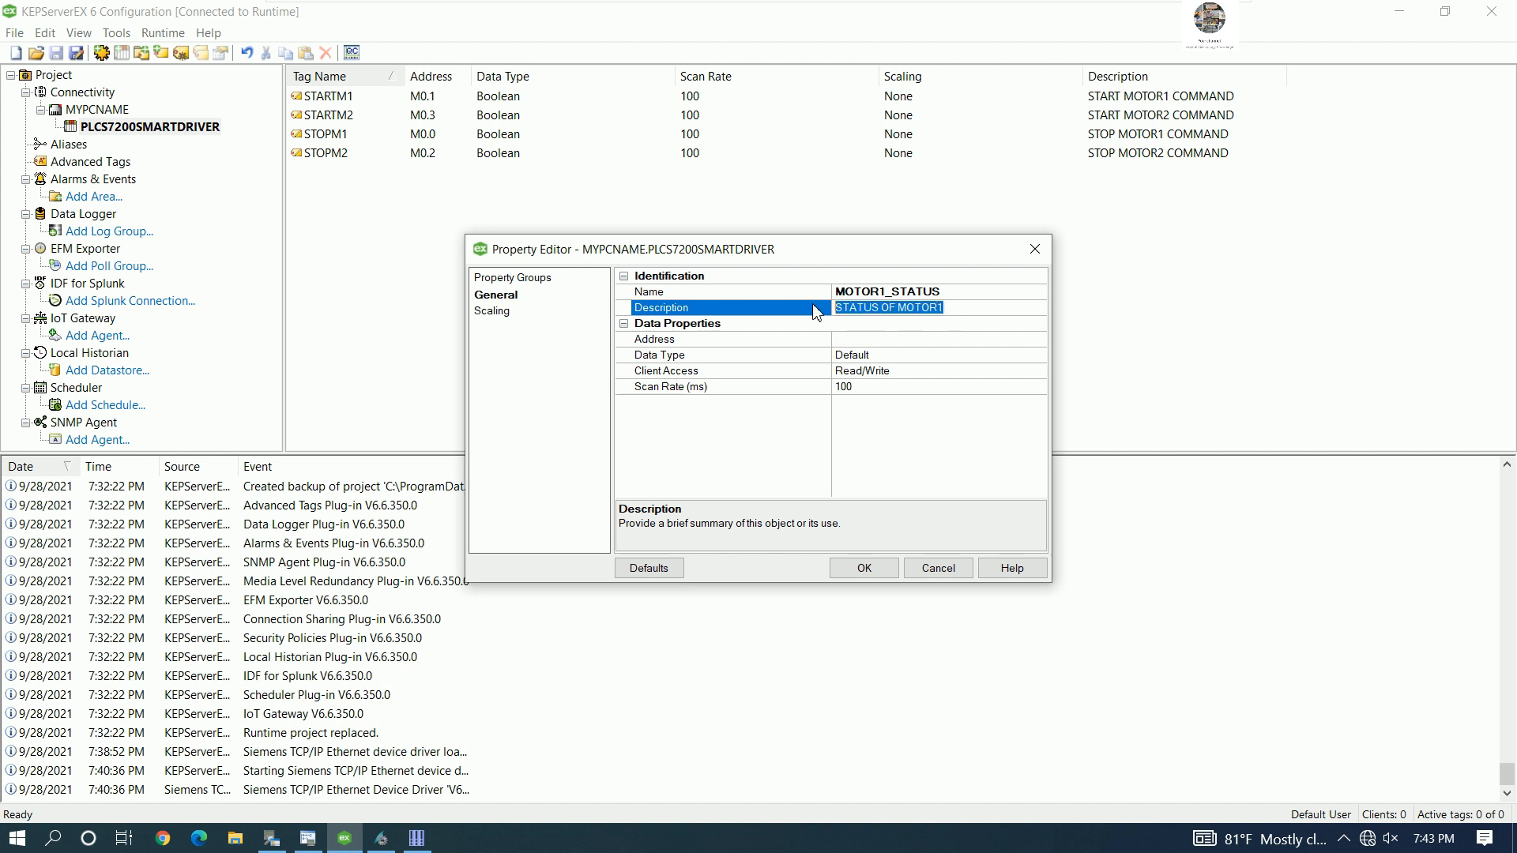
click(868, 326)
click(870, 354)
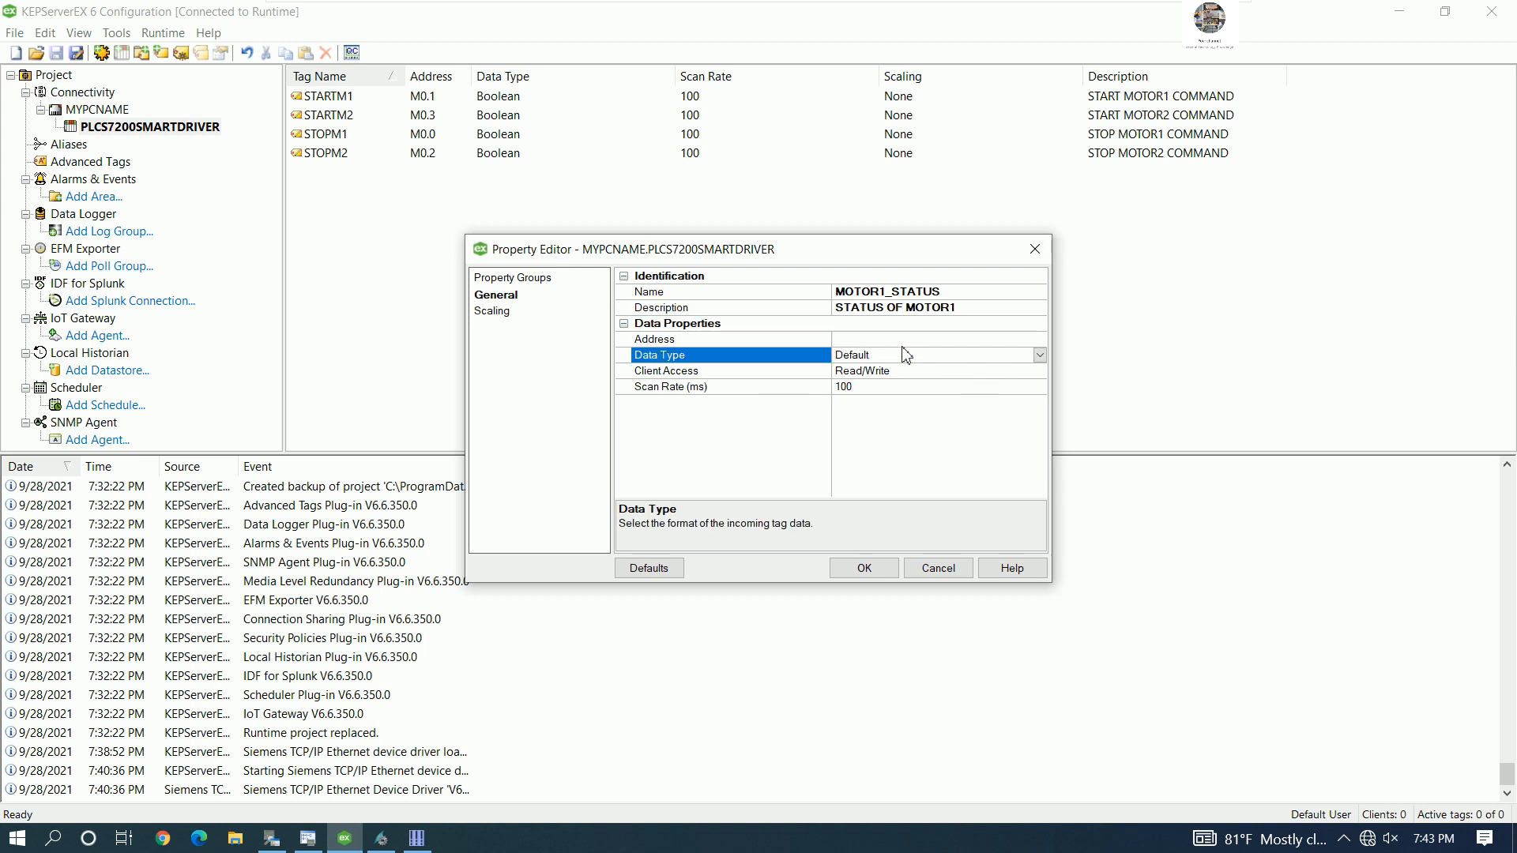
- Look up motor 1's output address in the STEP 7-Micro/WIN SMART ladder program and set the MOTOR1_STATUS address in KEPServerEX to Q0.0
click(903, 343)
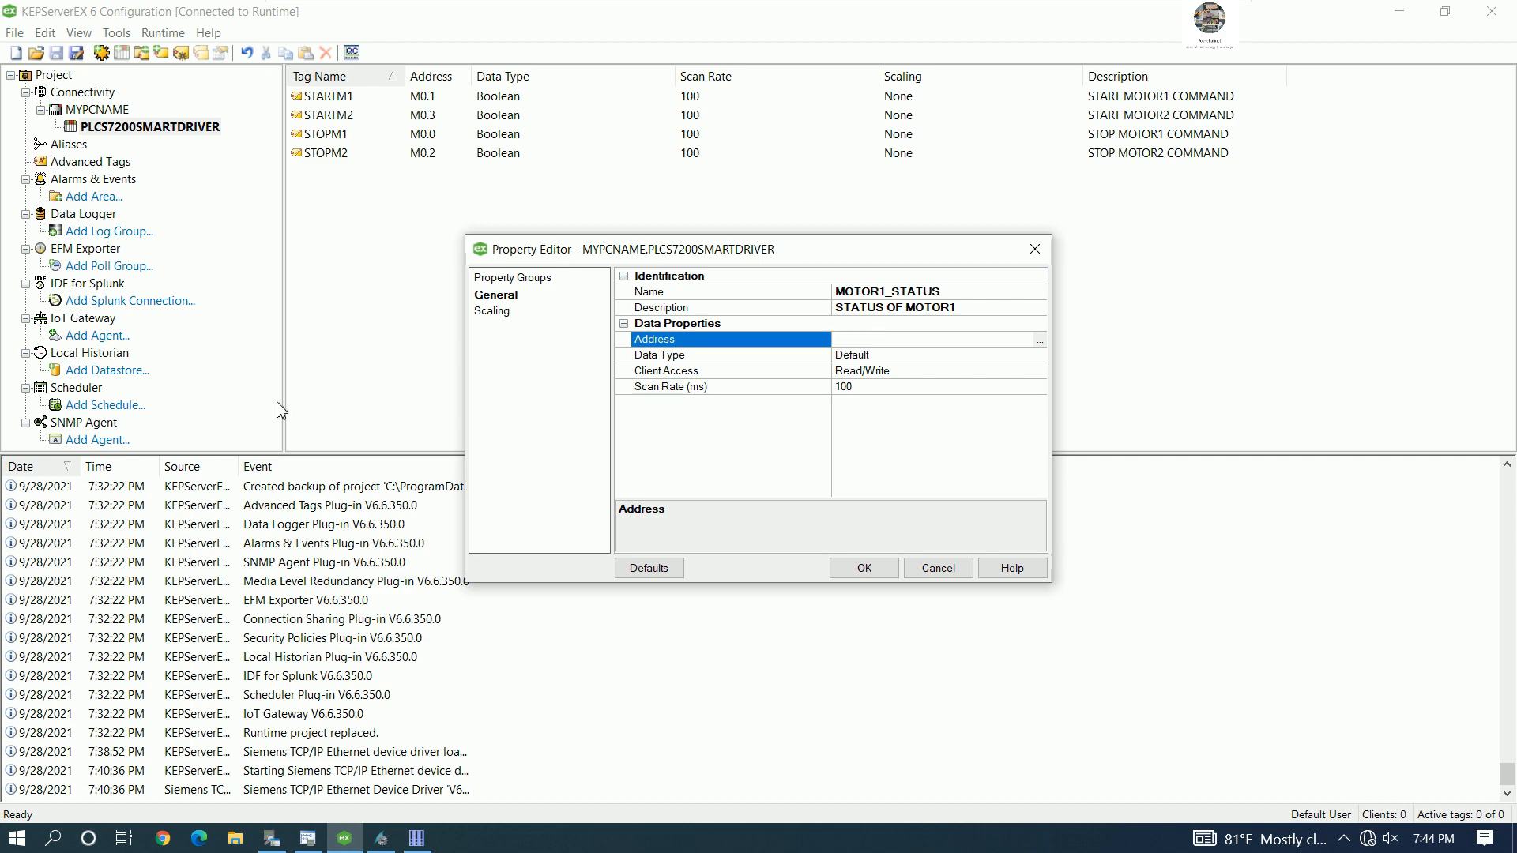
click(276, 844)
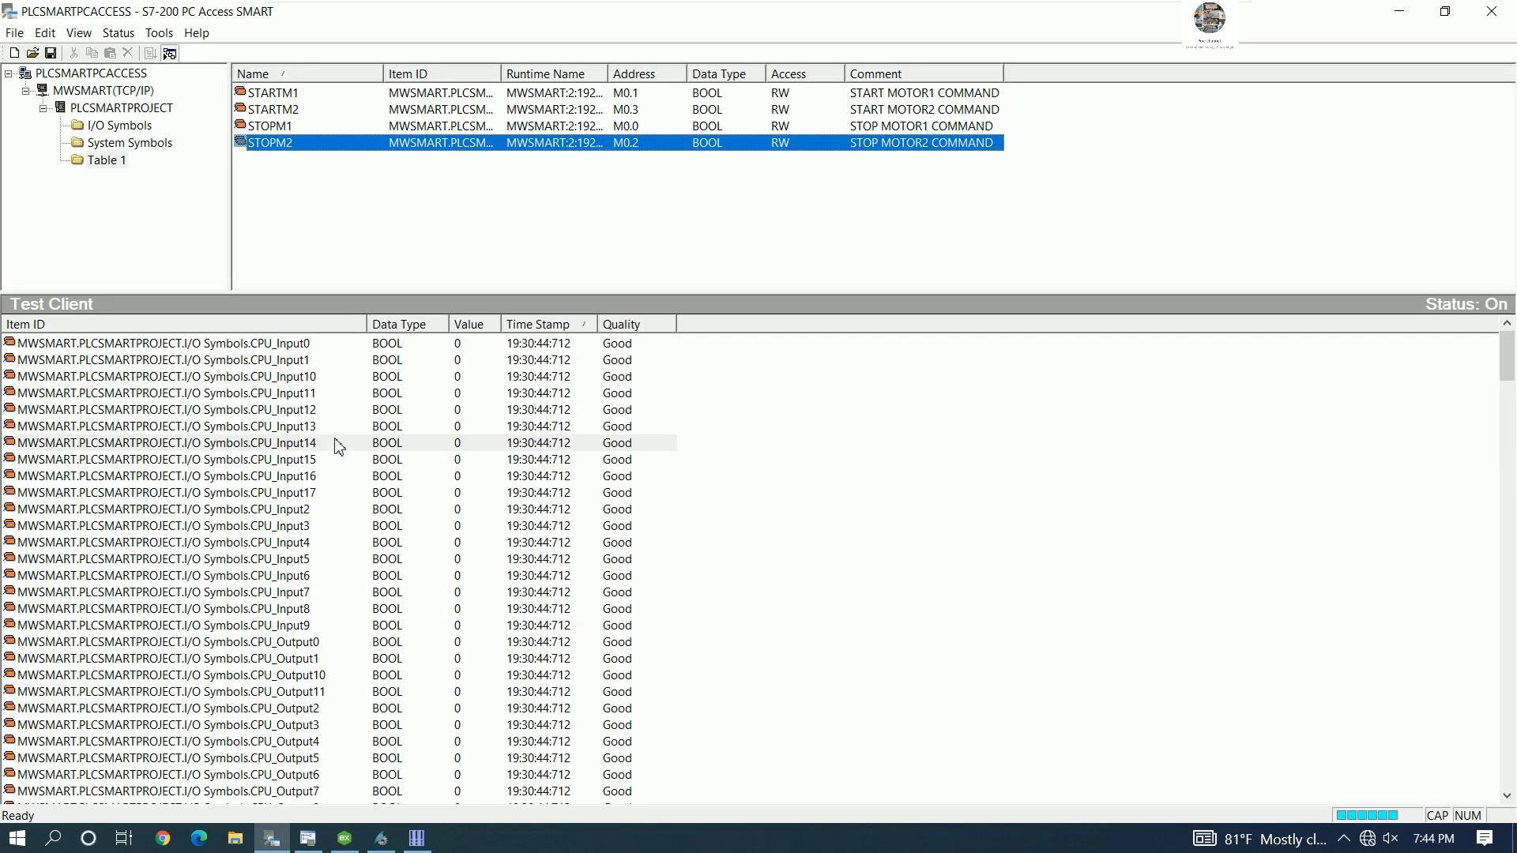
click(308, 840)
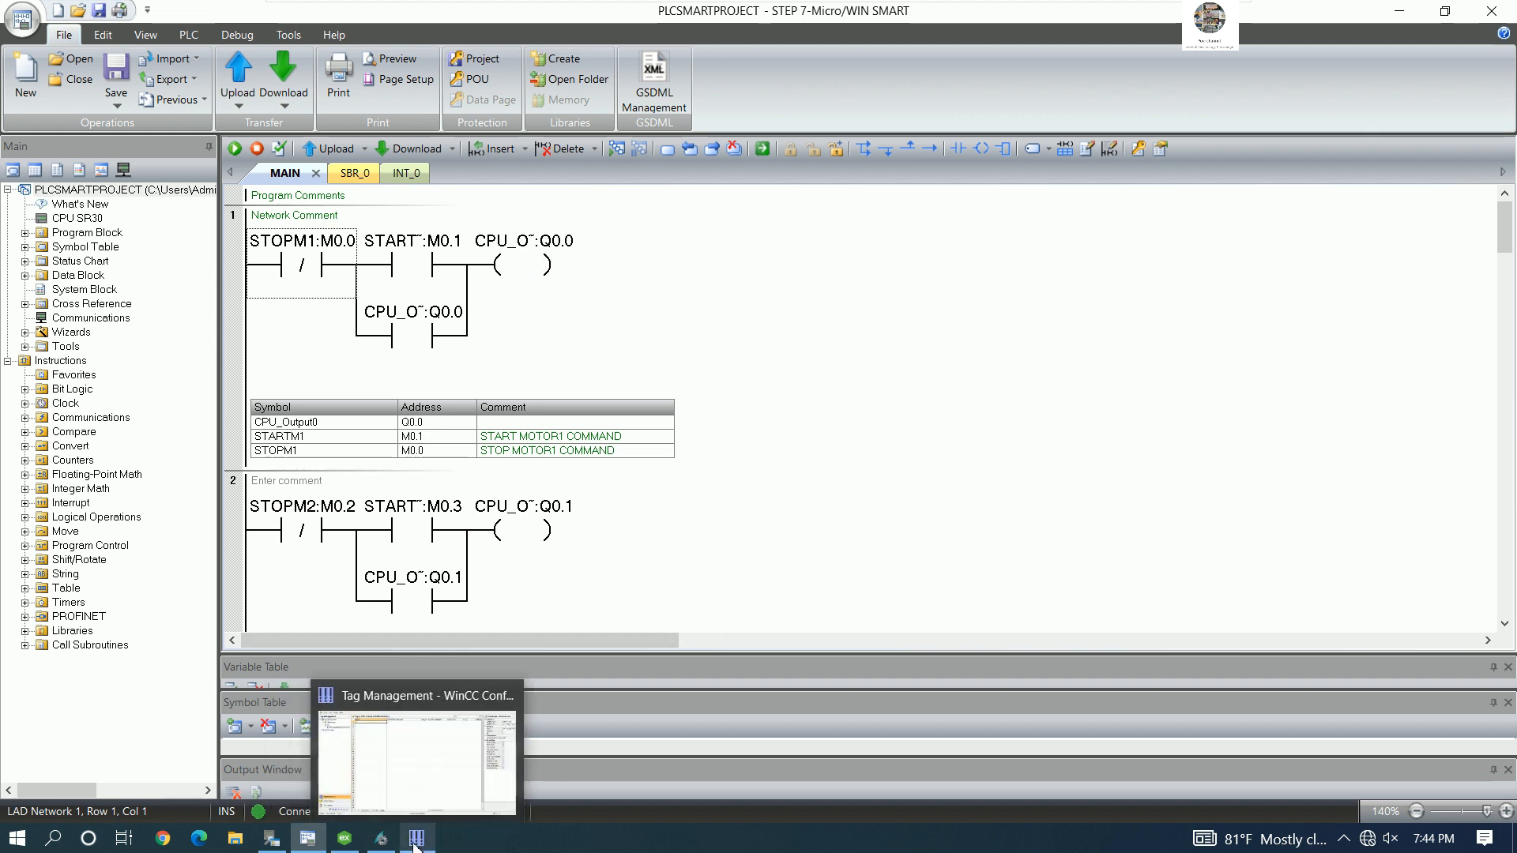
click(351, 844)
click(890, 345)
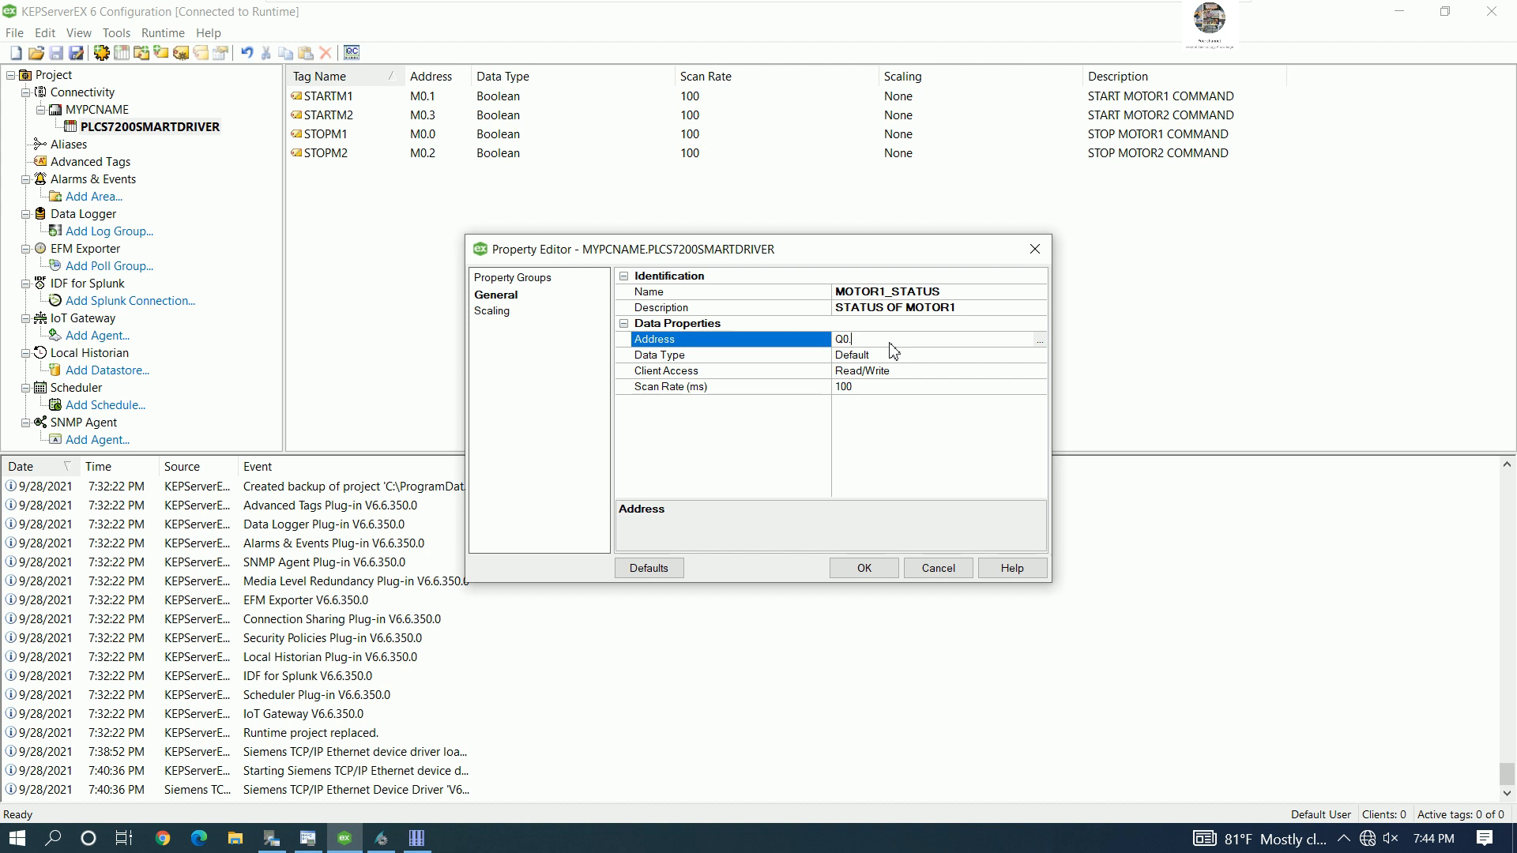
text(Q0.0)
- Set the MOTOR1_STATUS tag's data type to Boolean and save the tag
click(1040, 355)
click(1040, 356)
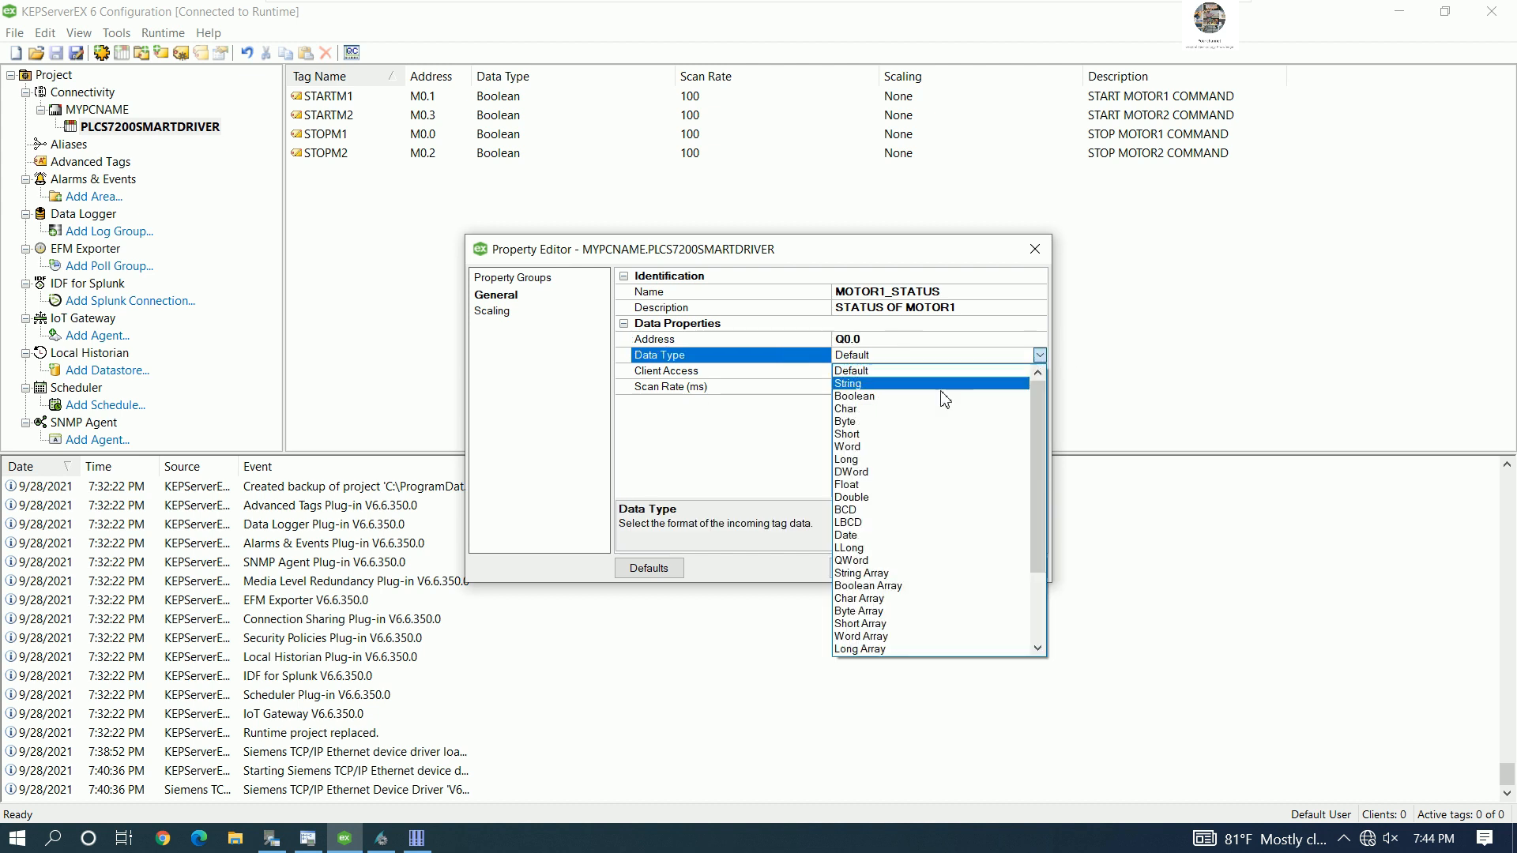
click(880, 396)
click(847, 568)
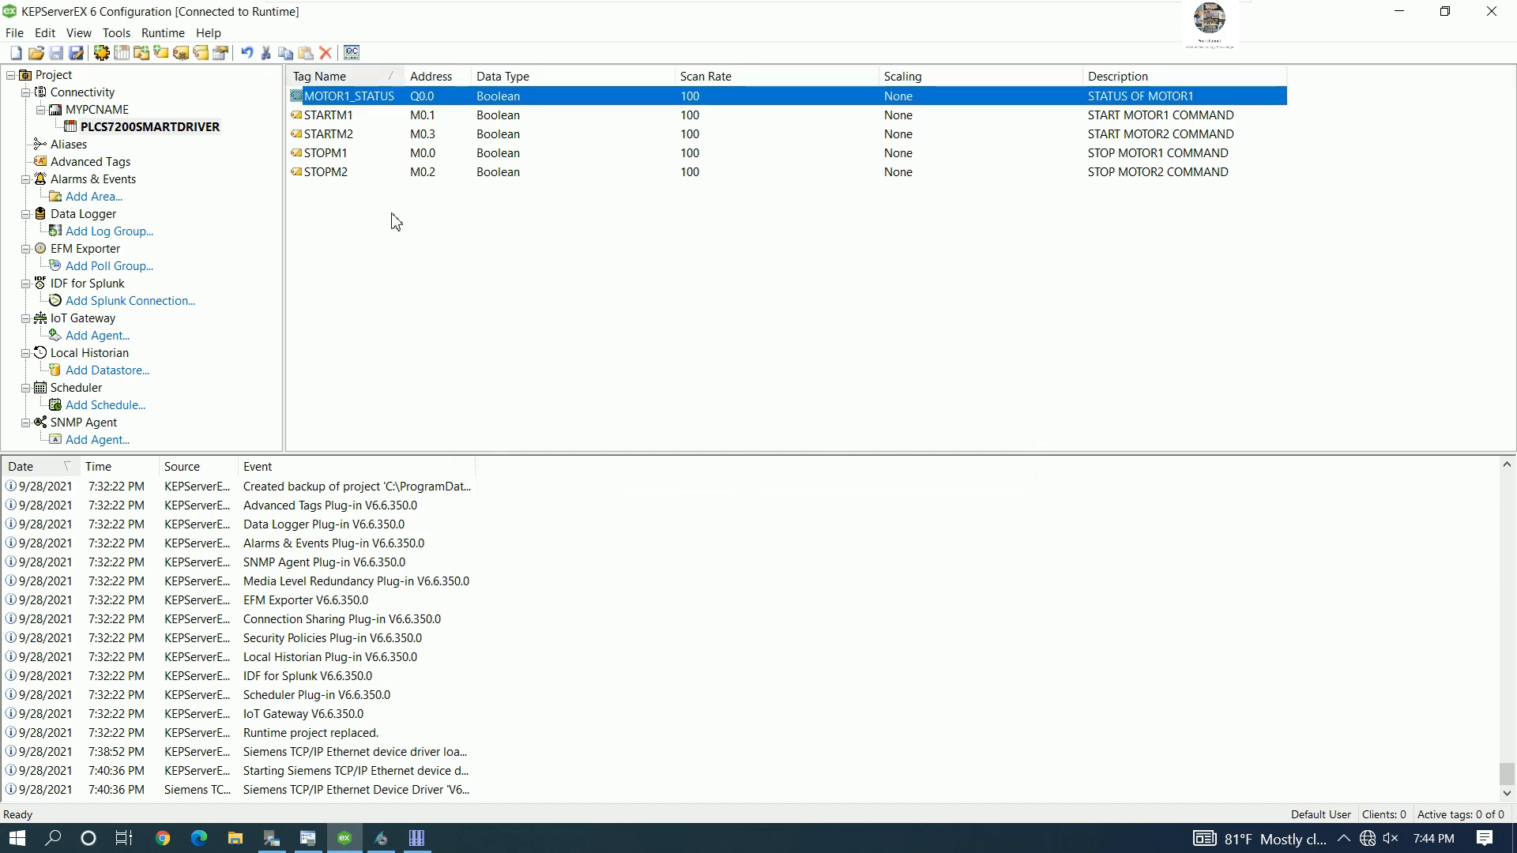
- Begin a new device tag named MOTOR2_STATUS with the description STATUS OF MOTOR2
right_click(390, 220)
click(433, 223)
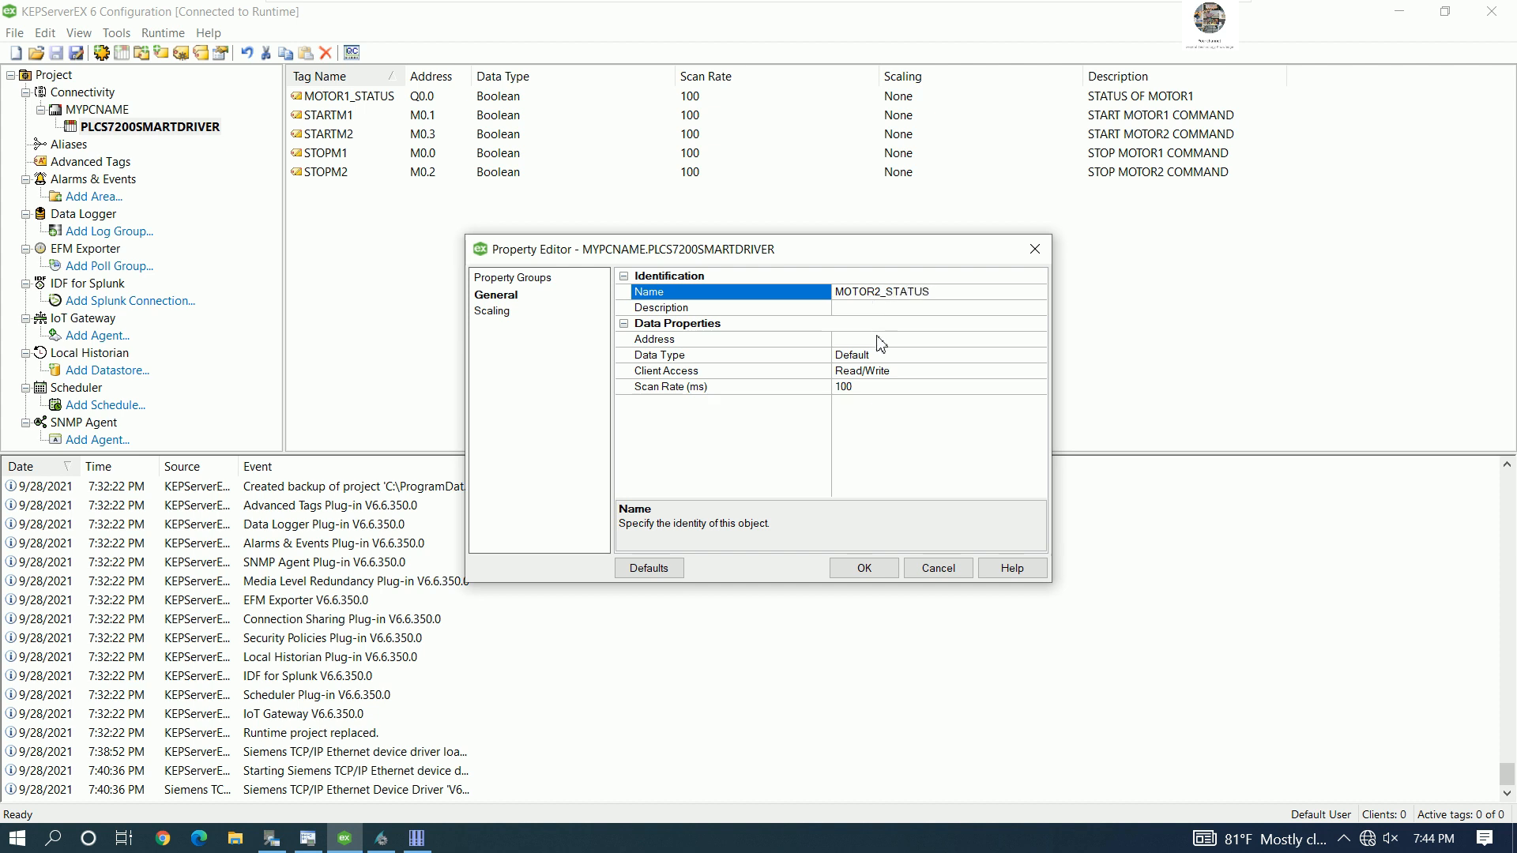
click(878, 309)
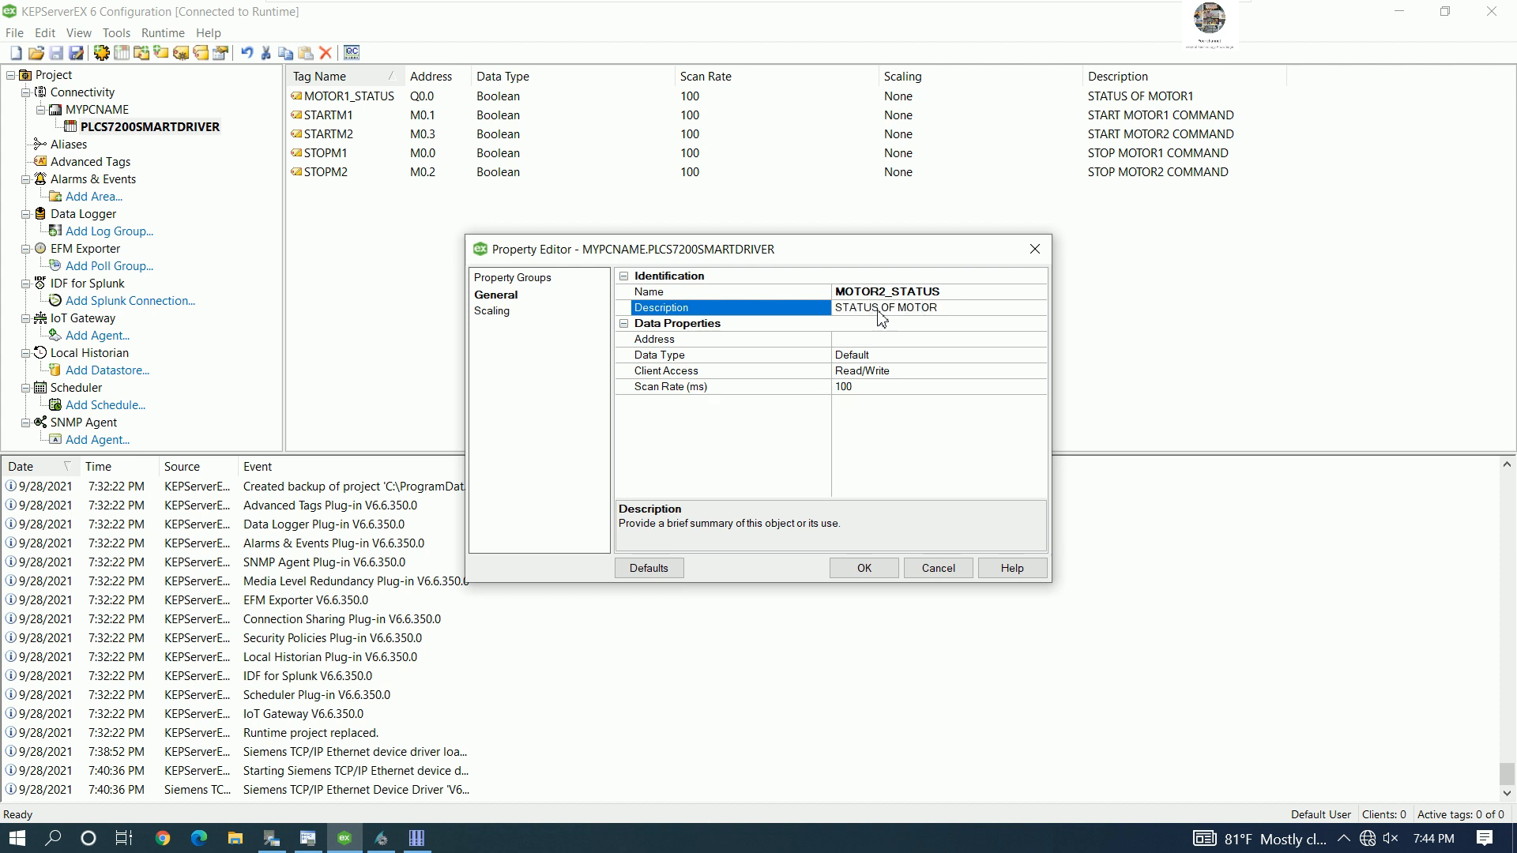
text(STATUS OF MOTOR2)
- Look up motor 2's output address in the STEP 7-Micro/WIN SMART ladder program and set the MOTOR2_STATUS address in KEPServerEX to Q0.1
click(891, 346)
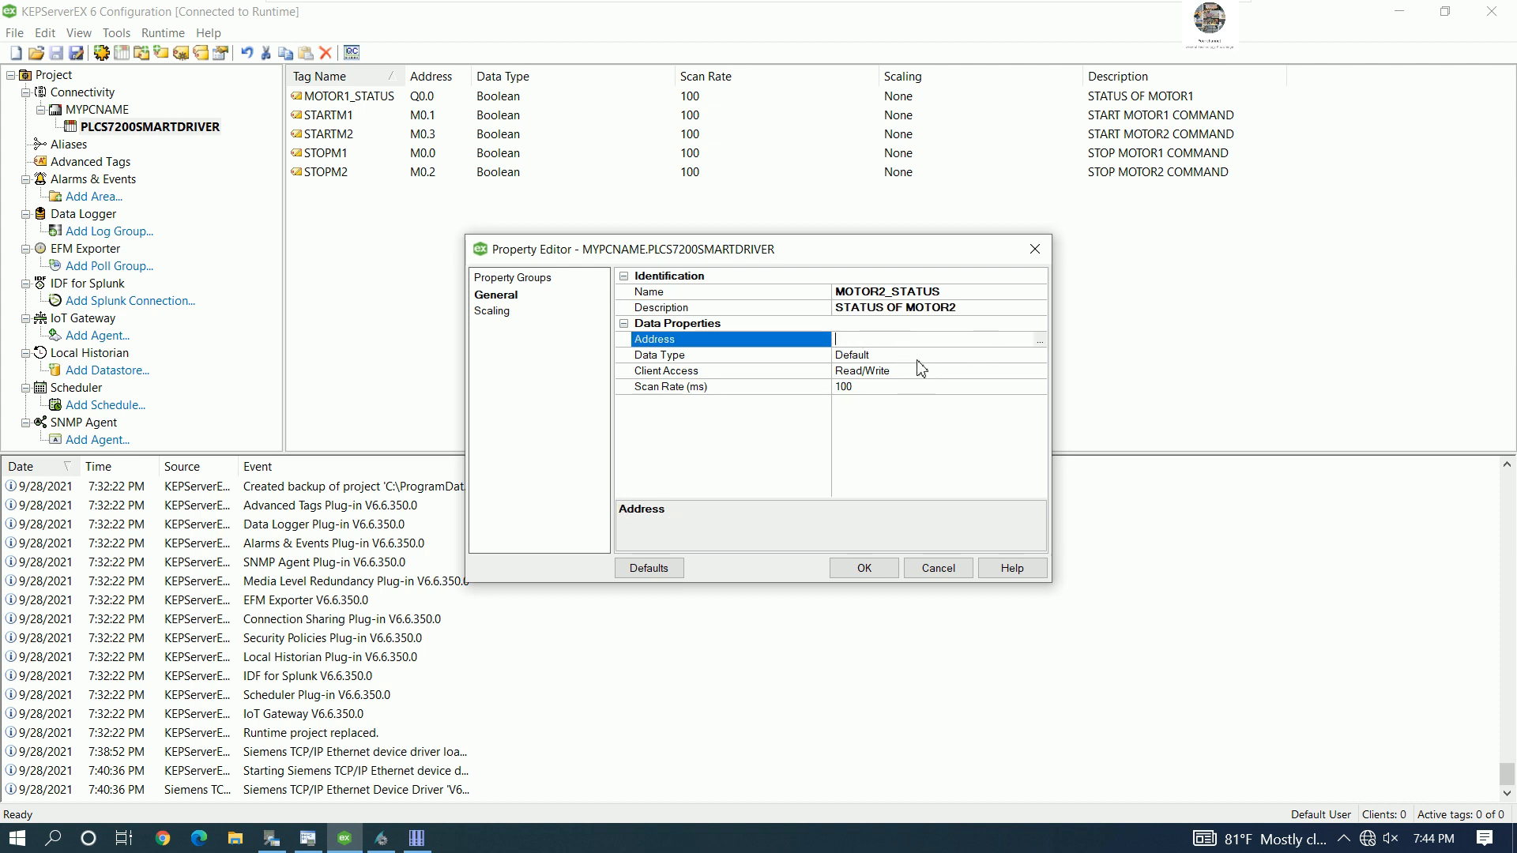
click(315, 843)
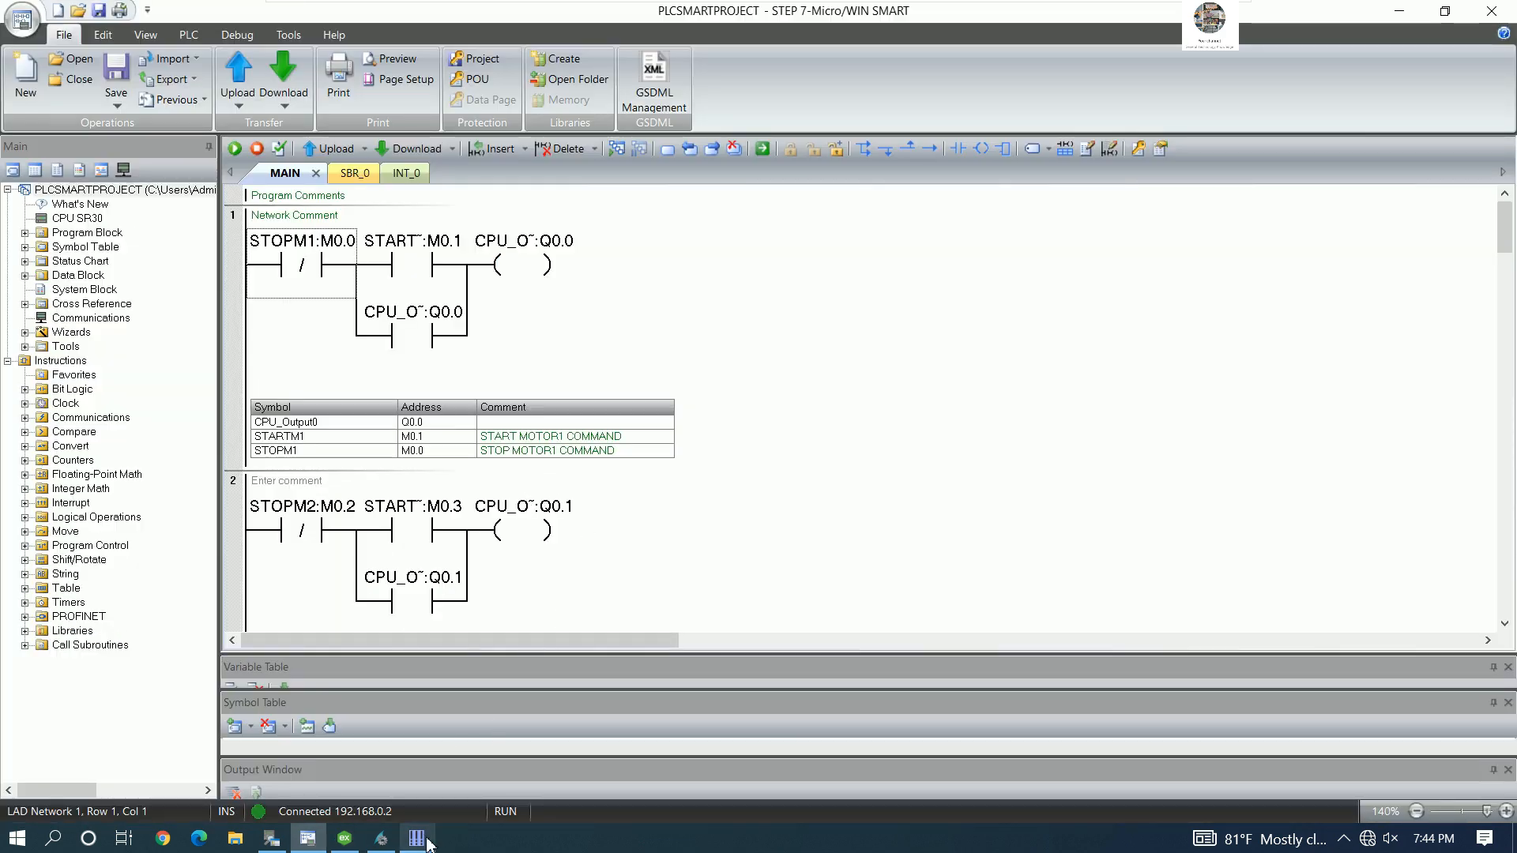
click(345, 839)
click(880, 343)
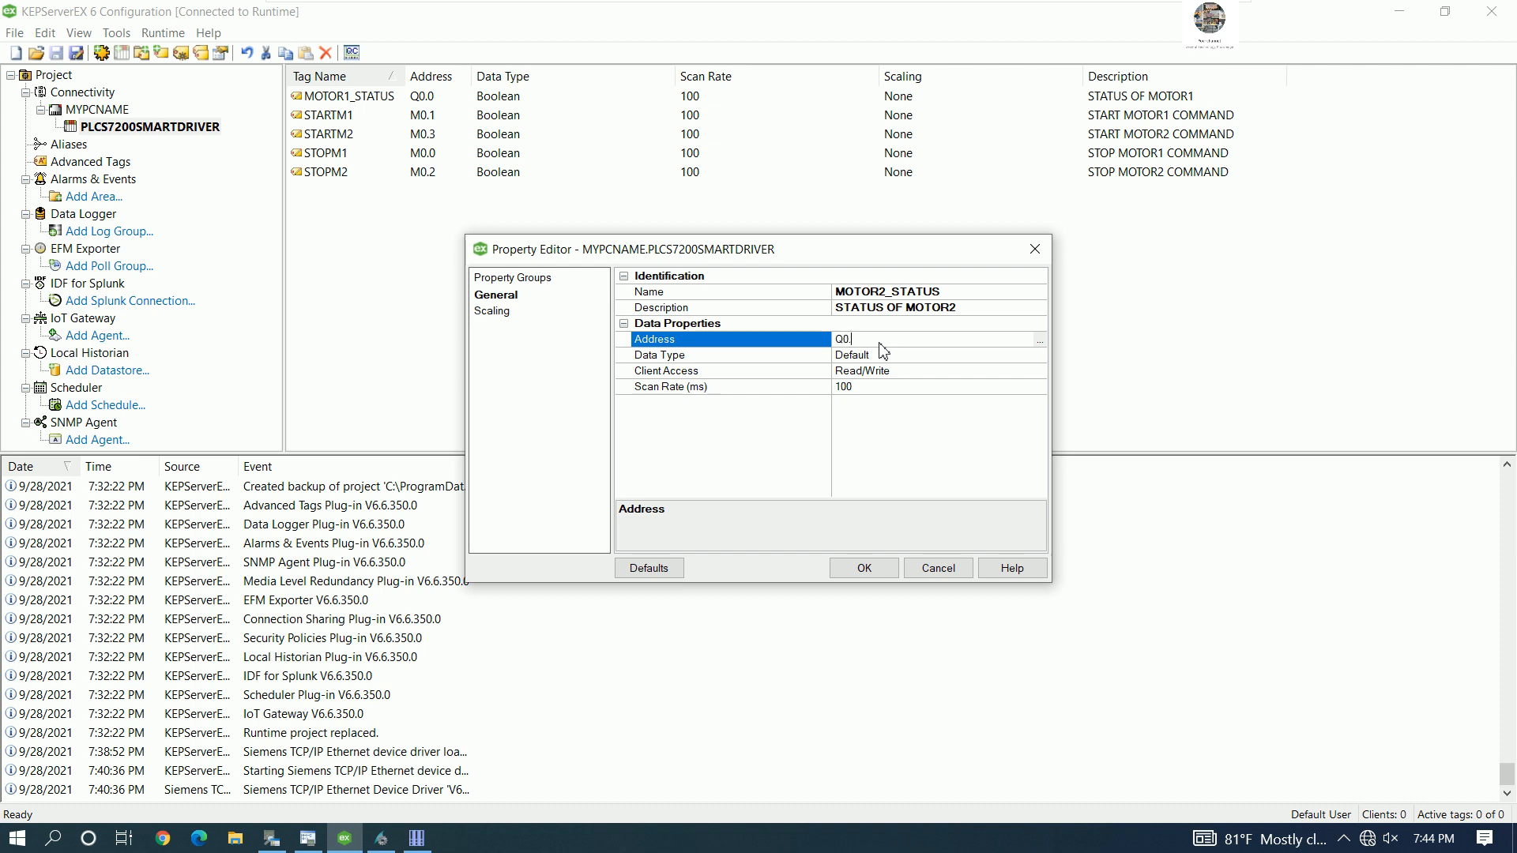
- Set the MOTOR2_STATUS tag's data type to Boolean and save the tag
click(1024, 358)
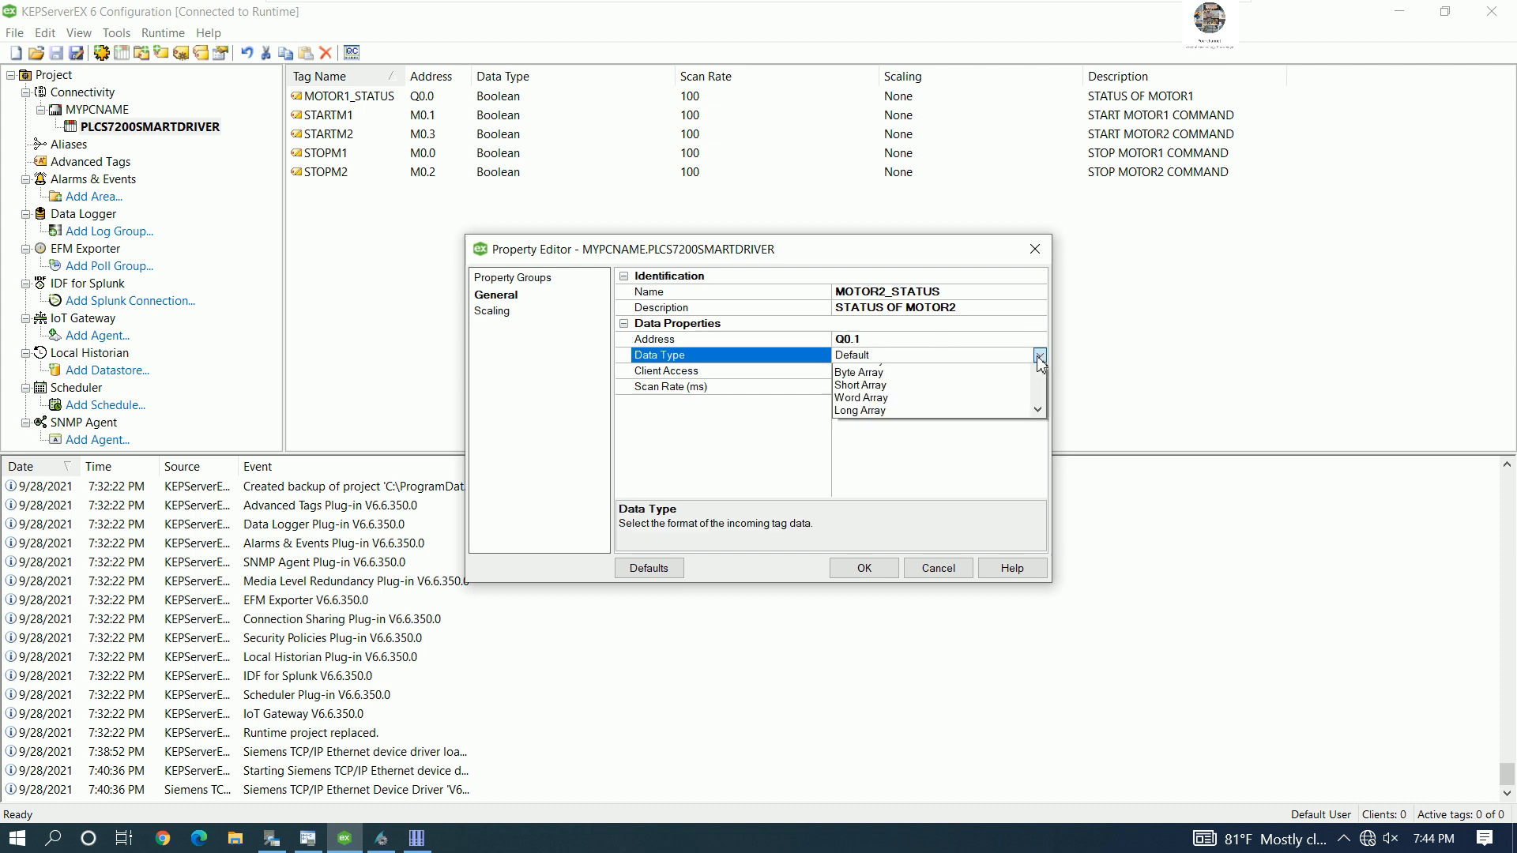
click(911, 396)
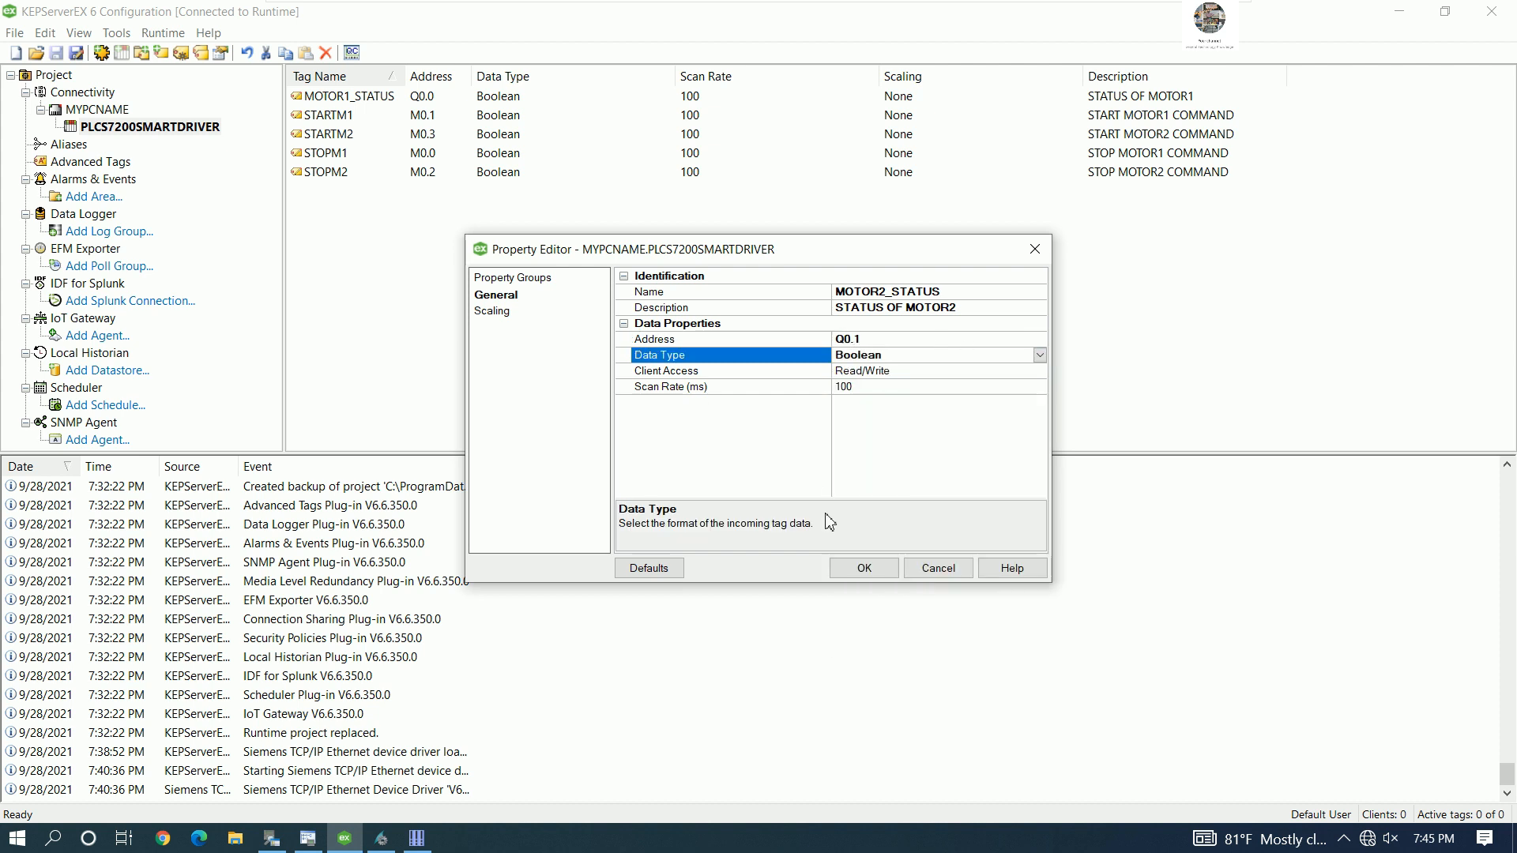
click(849, 569)
drag(583, 303, 364, 101)
click(411, 213)
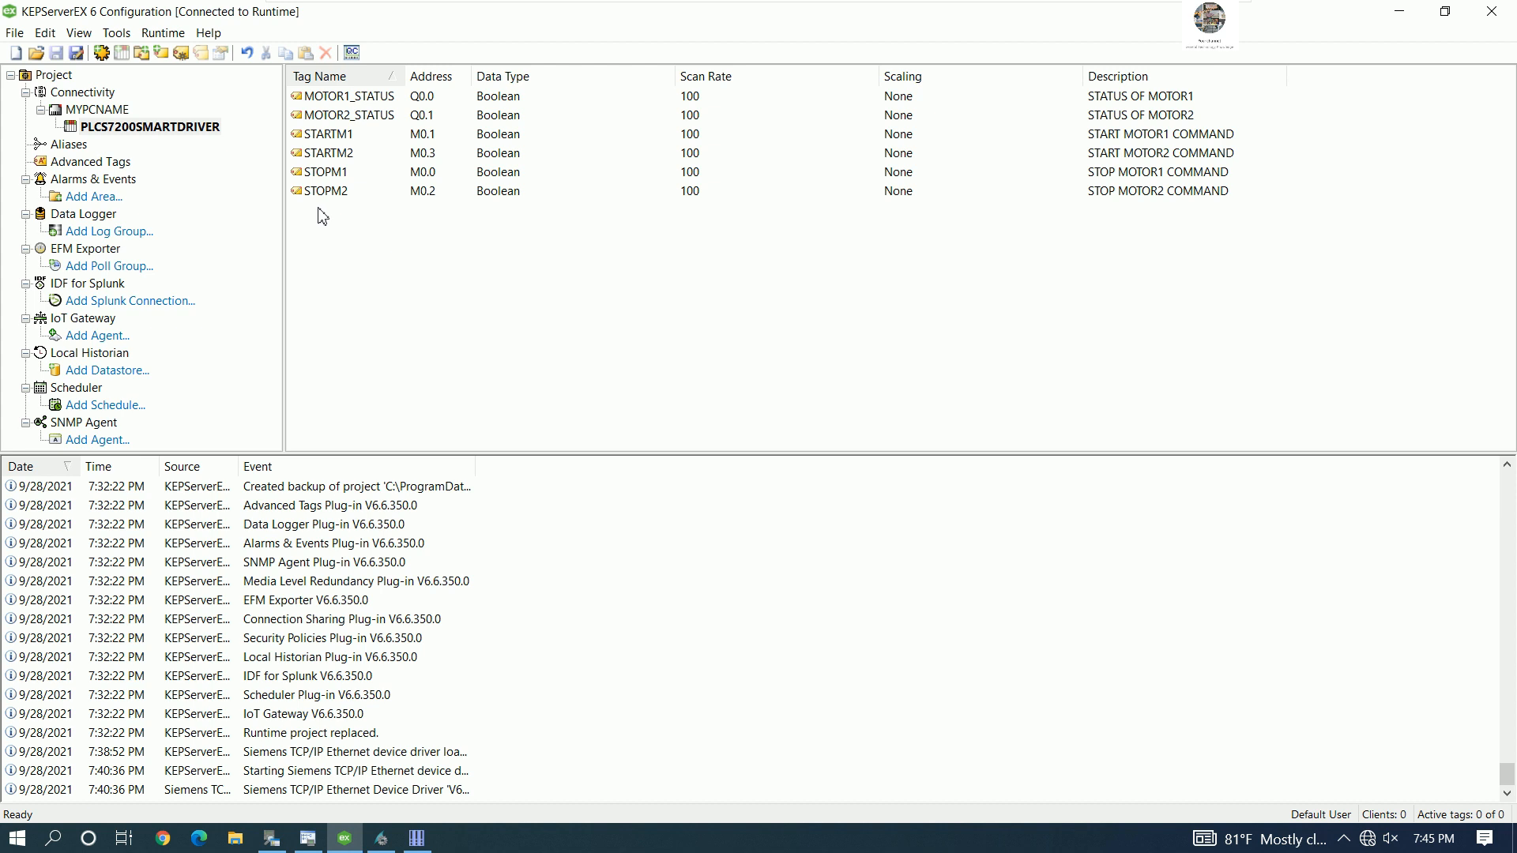
- Review the general properties of the MYPCNAME channel, including its name and driver
click(110, 114)
click(118, 129)
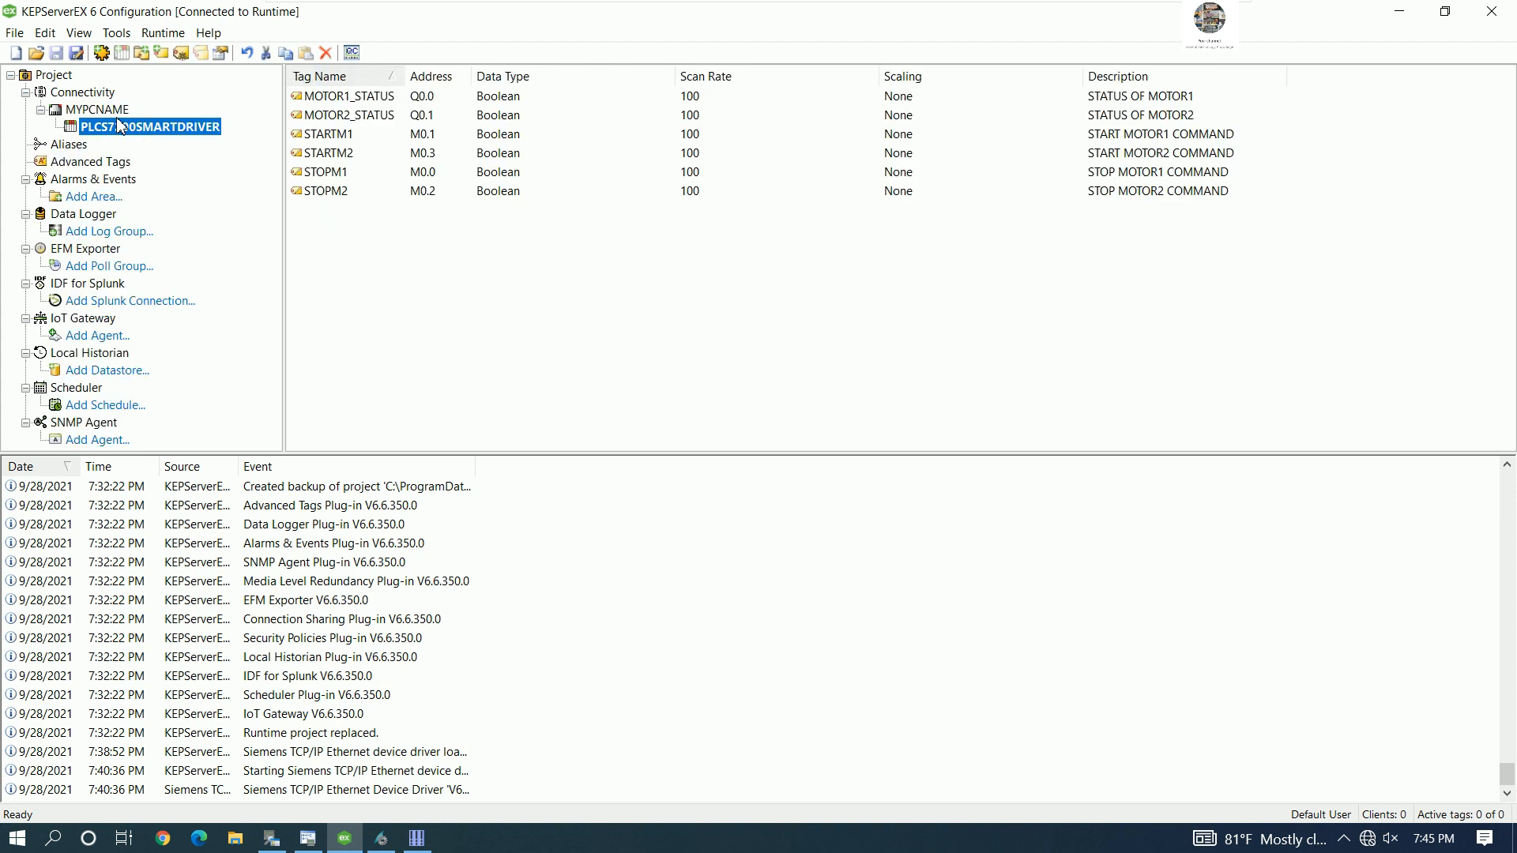
click(113, 115)
click(119, 128)
click(113, 115)
right_click(115, 116)
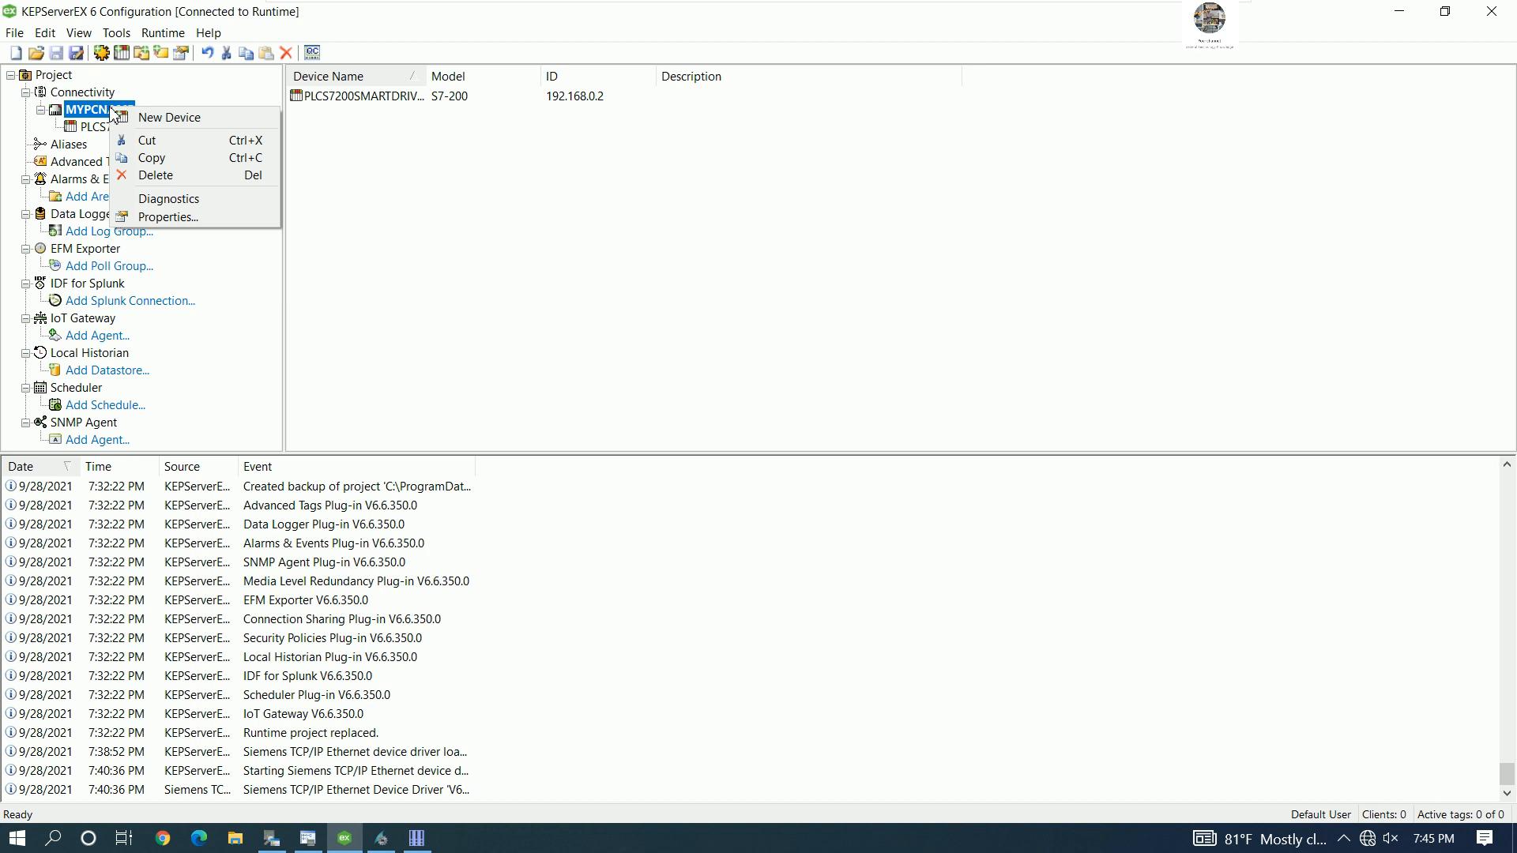
click(168, 217)
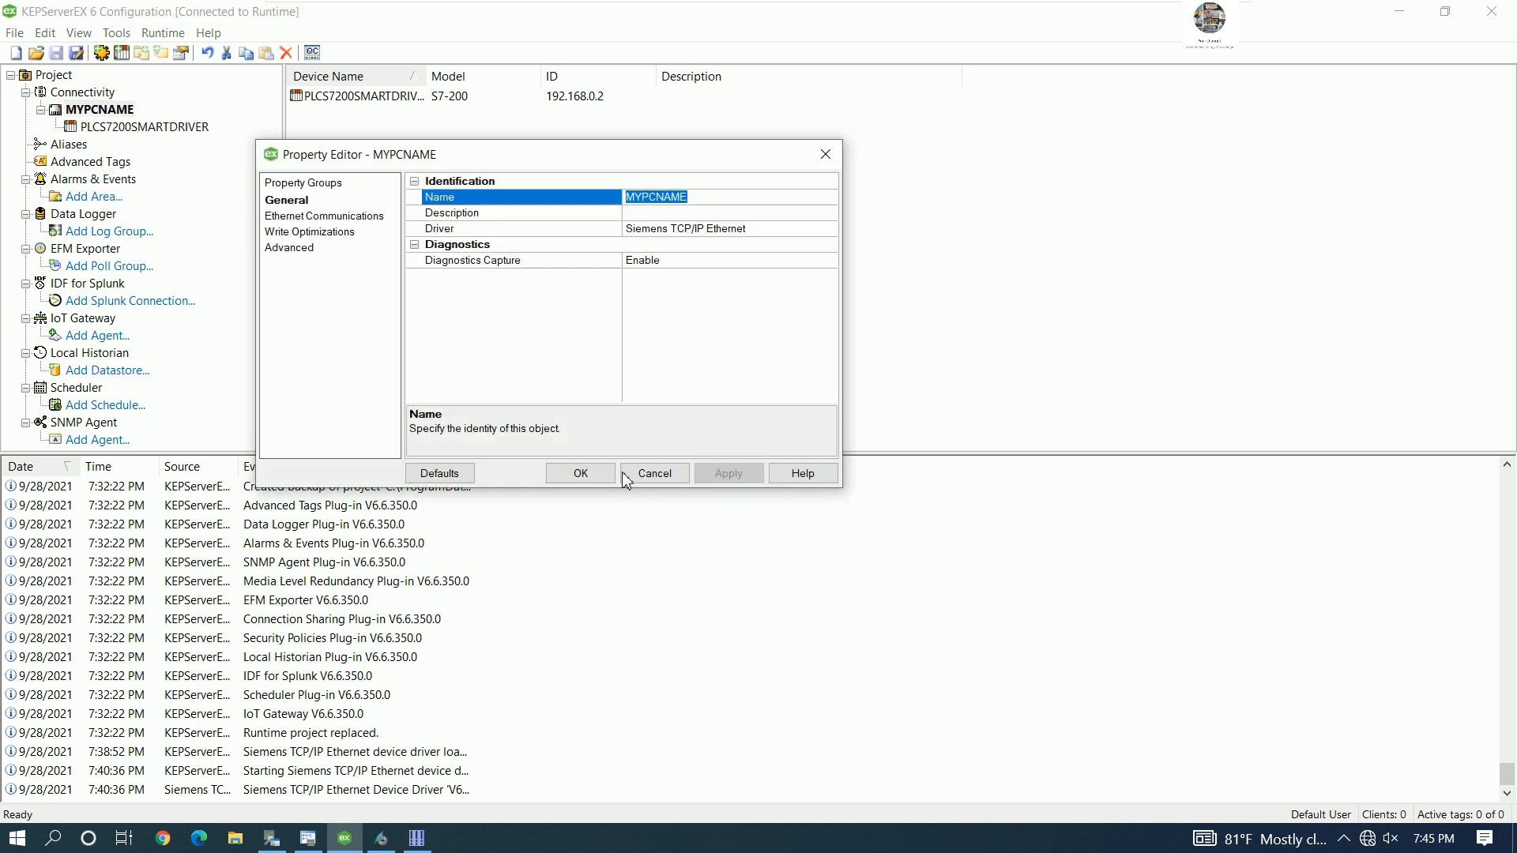
click(577, 474)
- Review the general properties of the PLCS7200SMARTDRIVER device and return to the MYPCNAME channel's device list
right_click(142, 128)
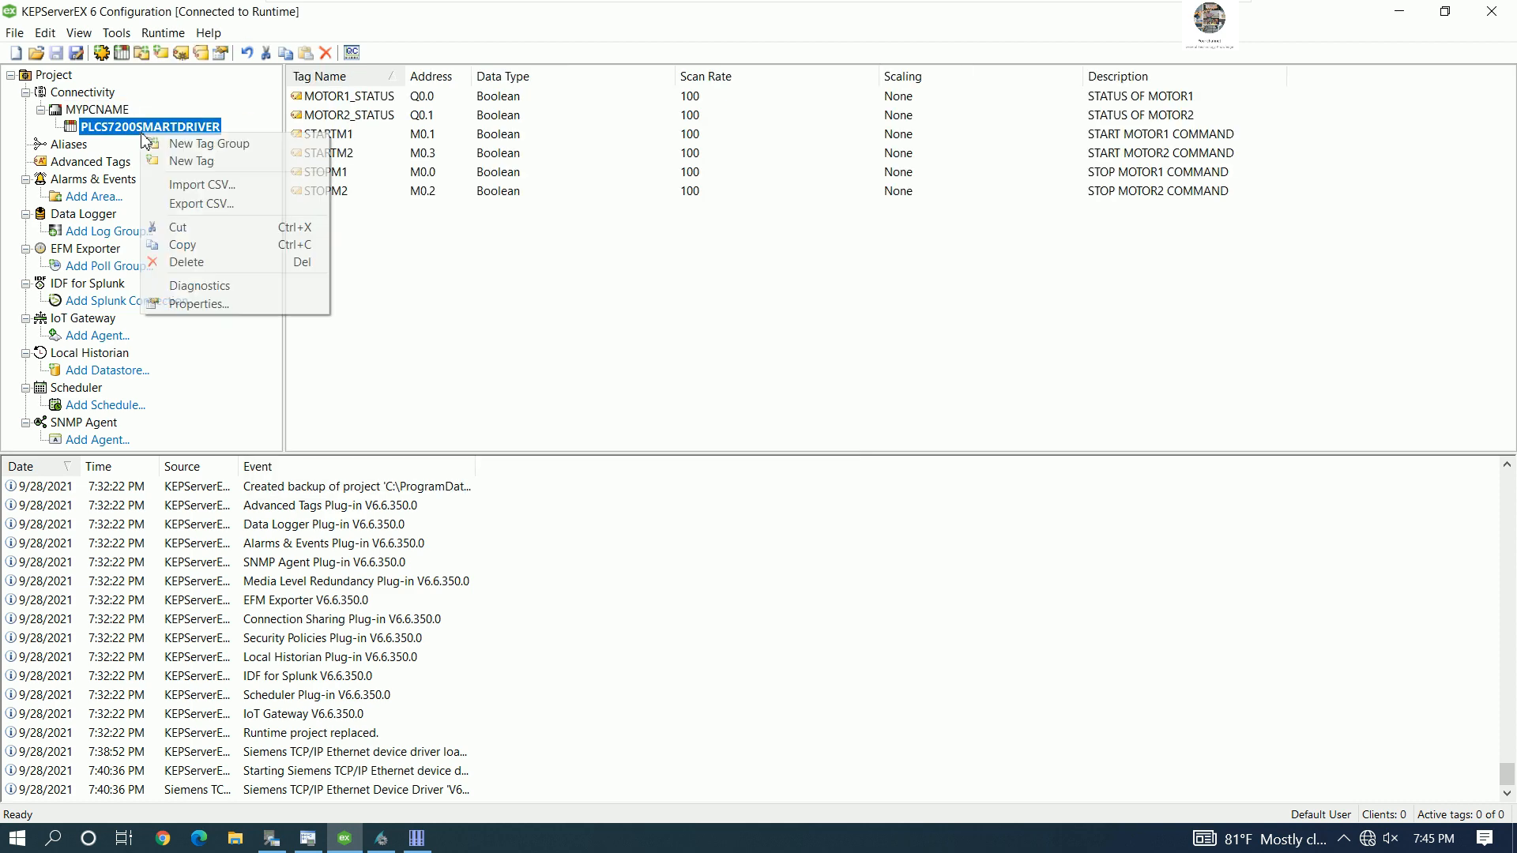
click(182, 308)
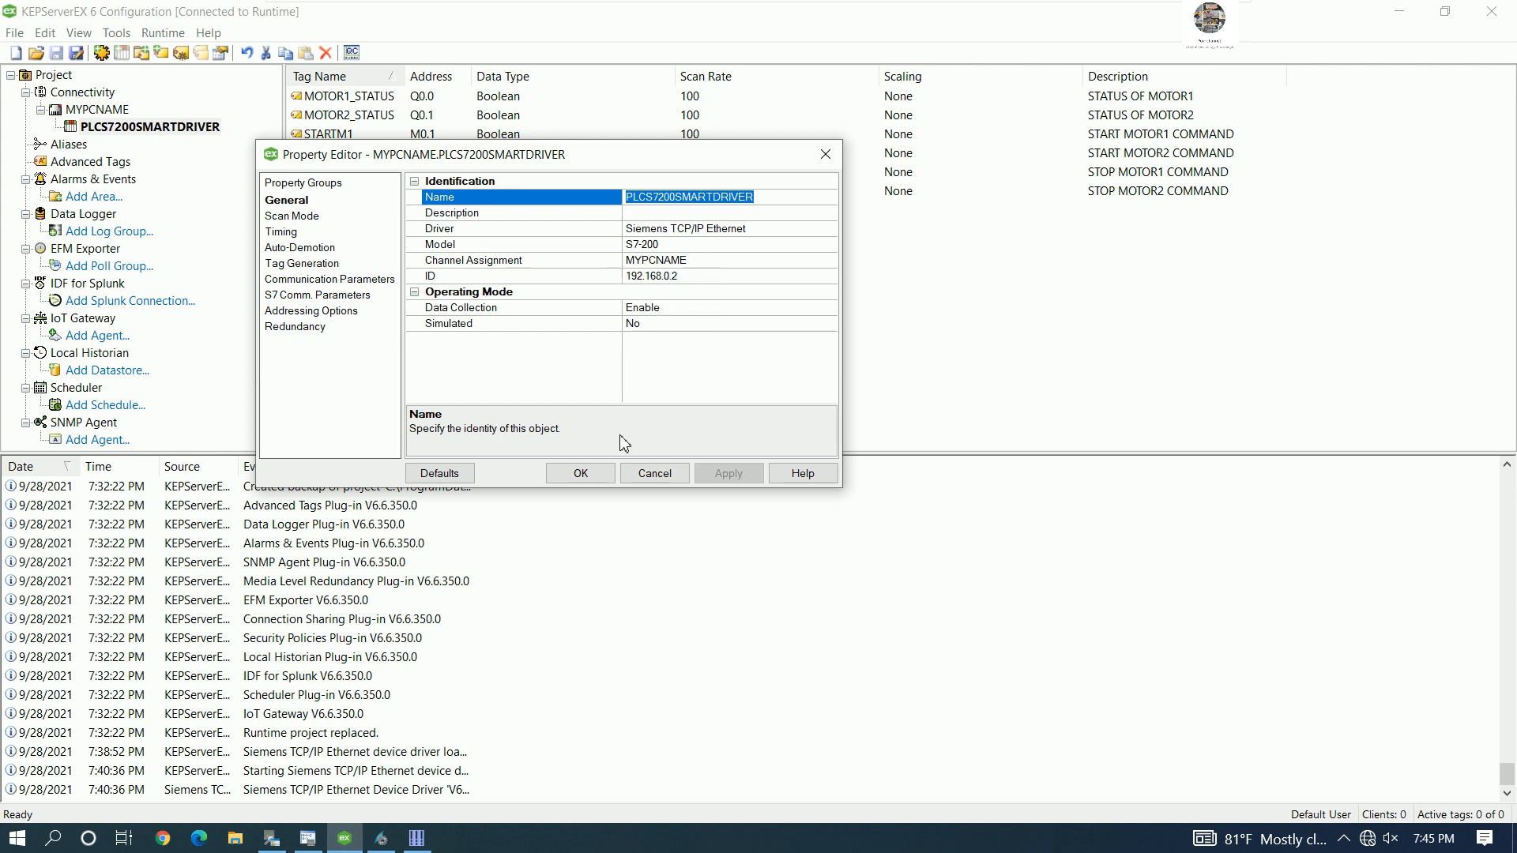
click(580, 472)
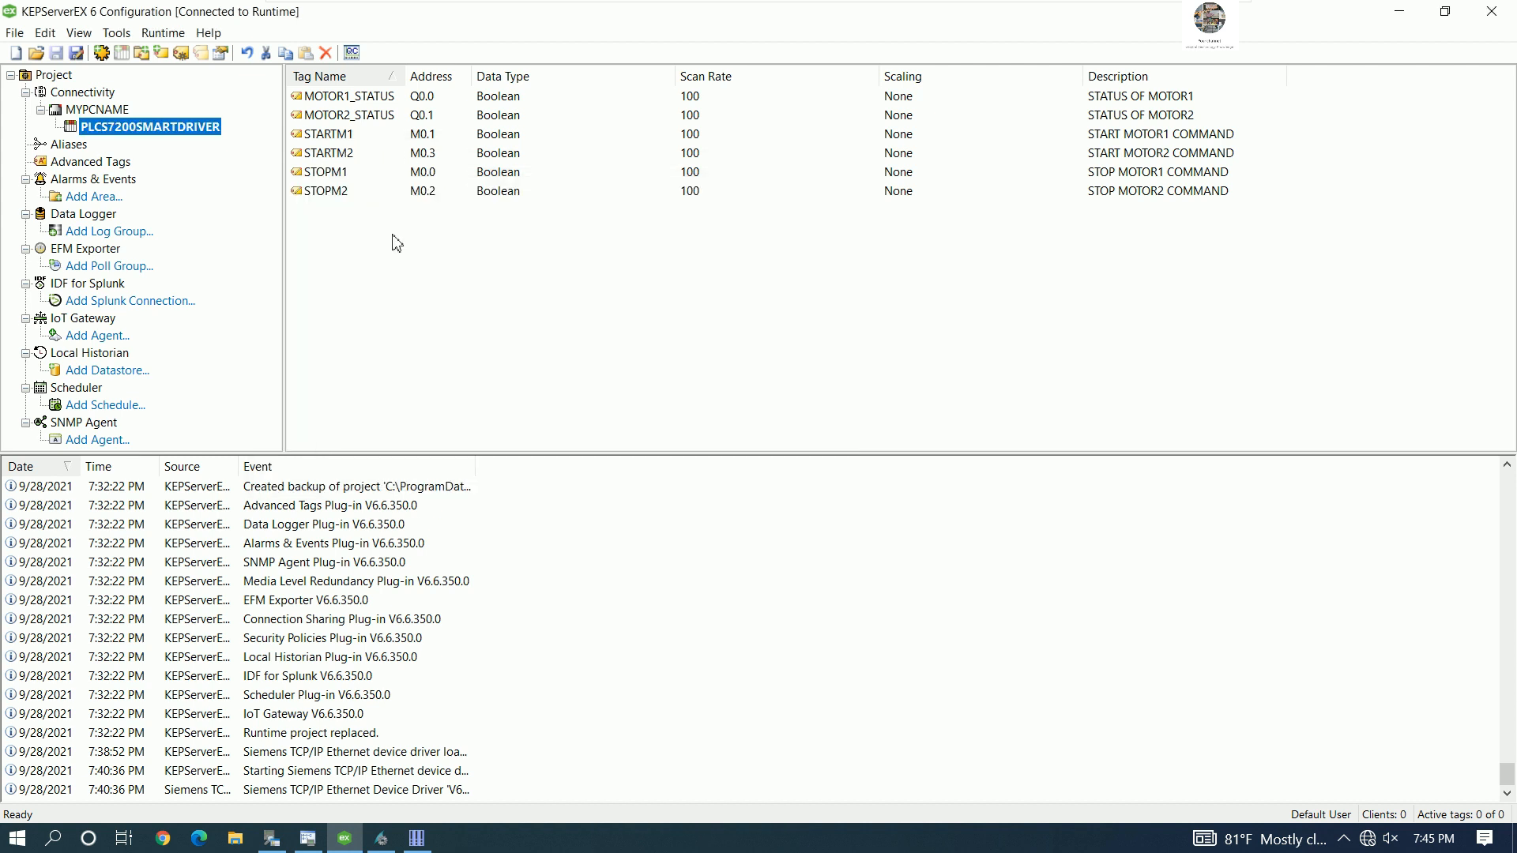
click(99, 110)
drag(113, 127, 110, 116)
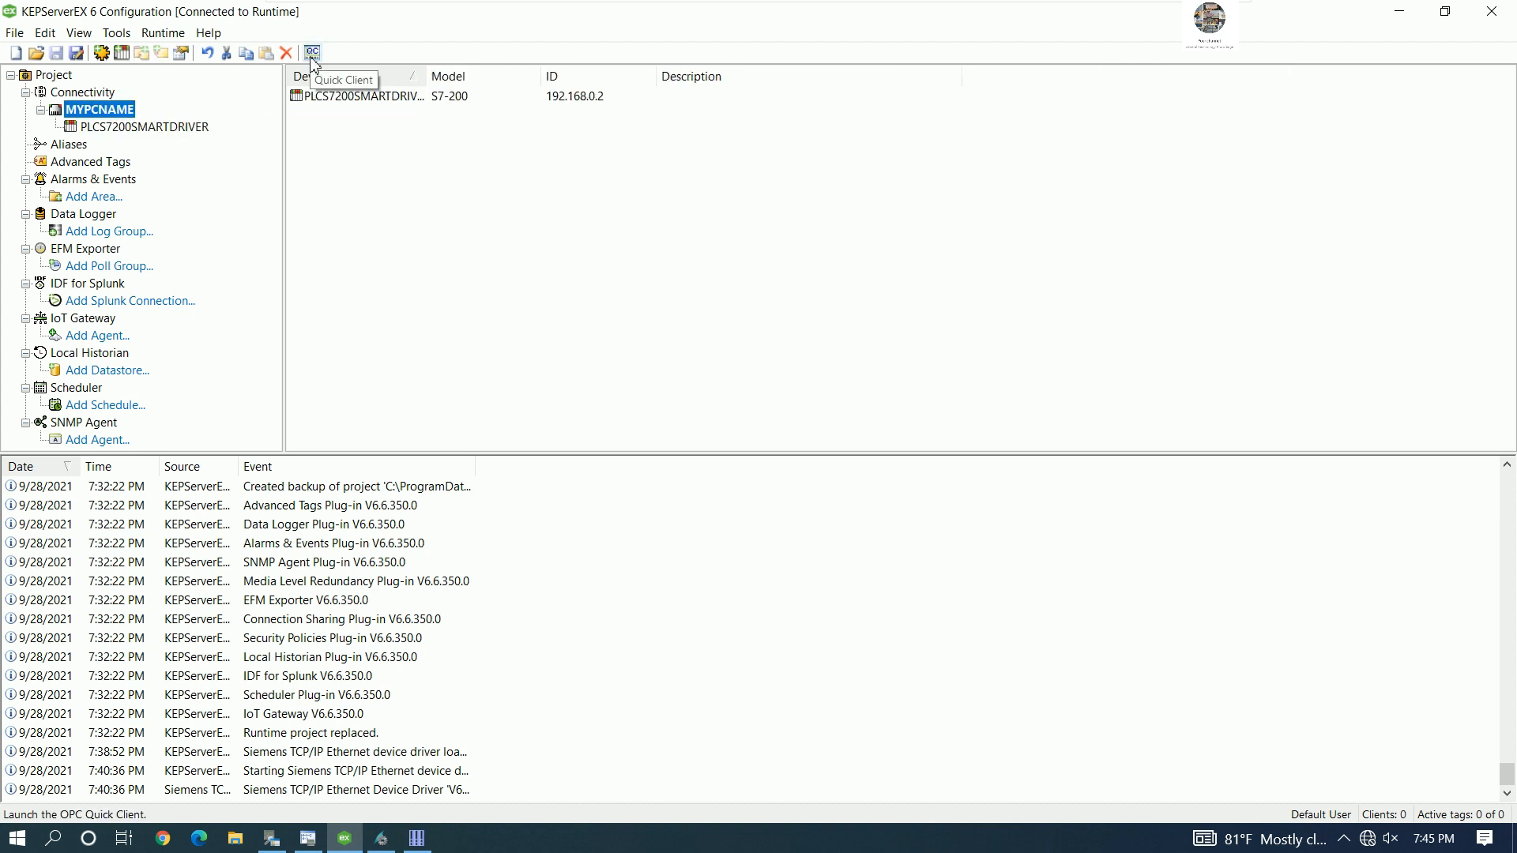
- Launch the OPC Quick Client and check the values and quality of the MYPCNAME.PLCS7200SMARTDRIVER motor tags with full item IDs shown
click(312, 55)
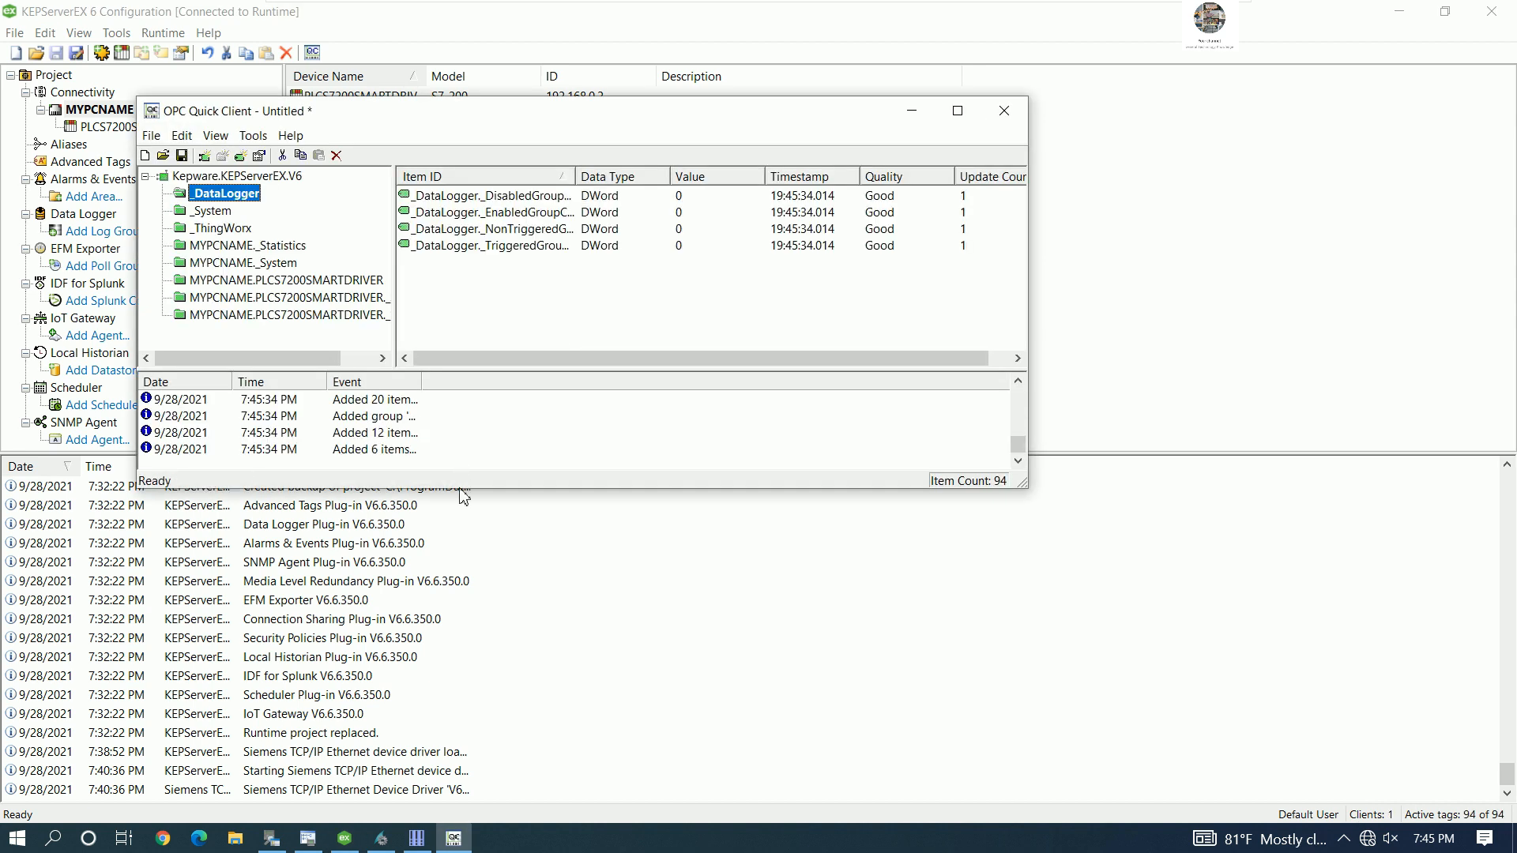
drag(465, 497, 446, 650)
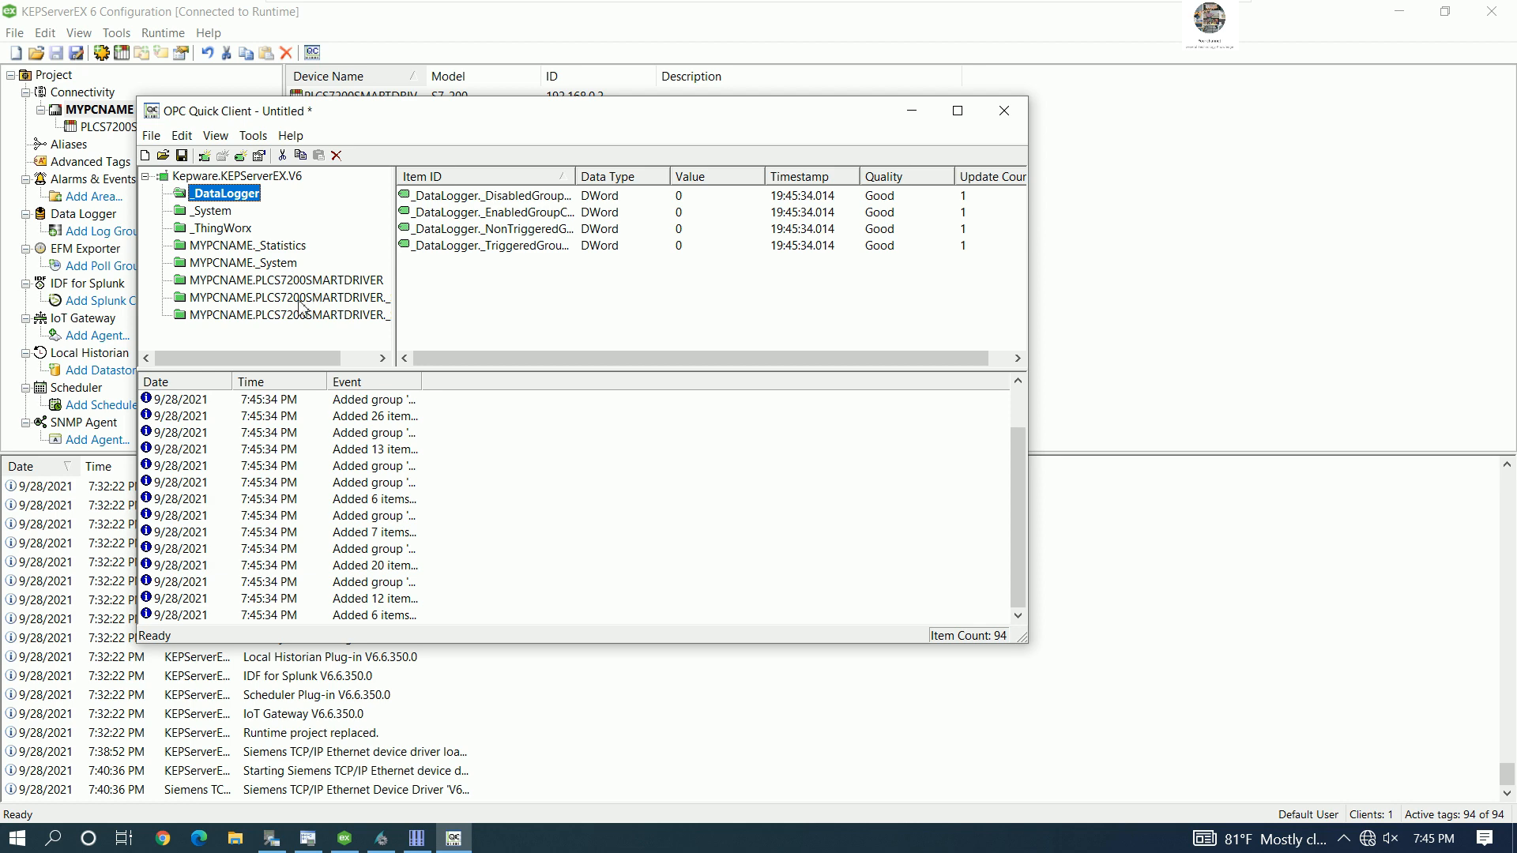
click(278, 283)
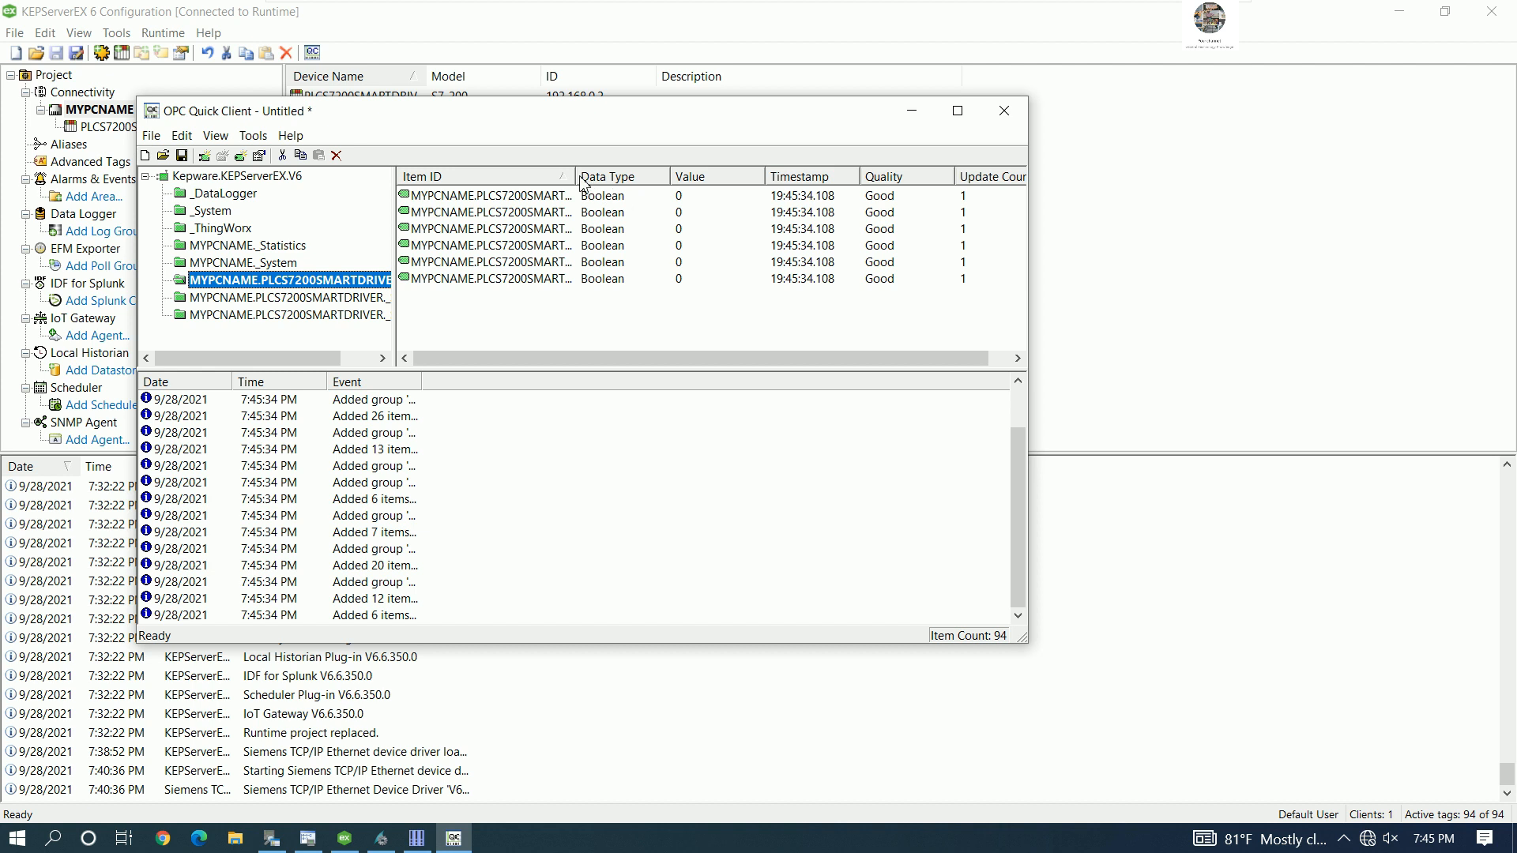
drag(576, 177, 692, 190)
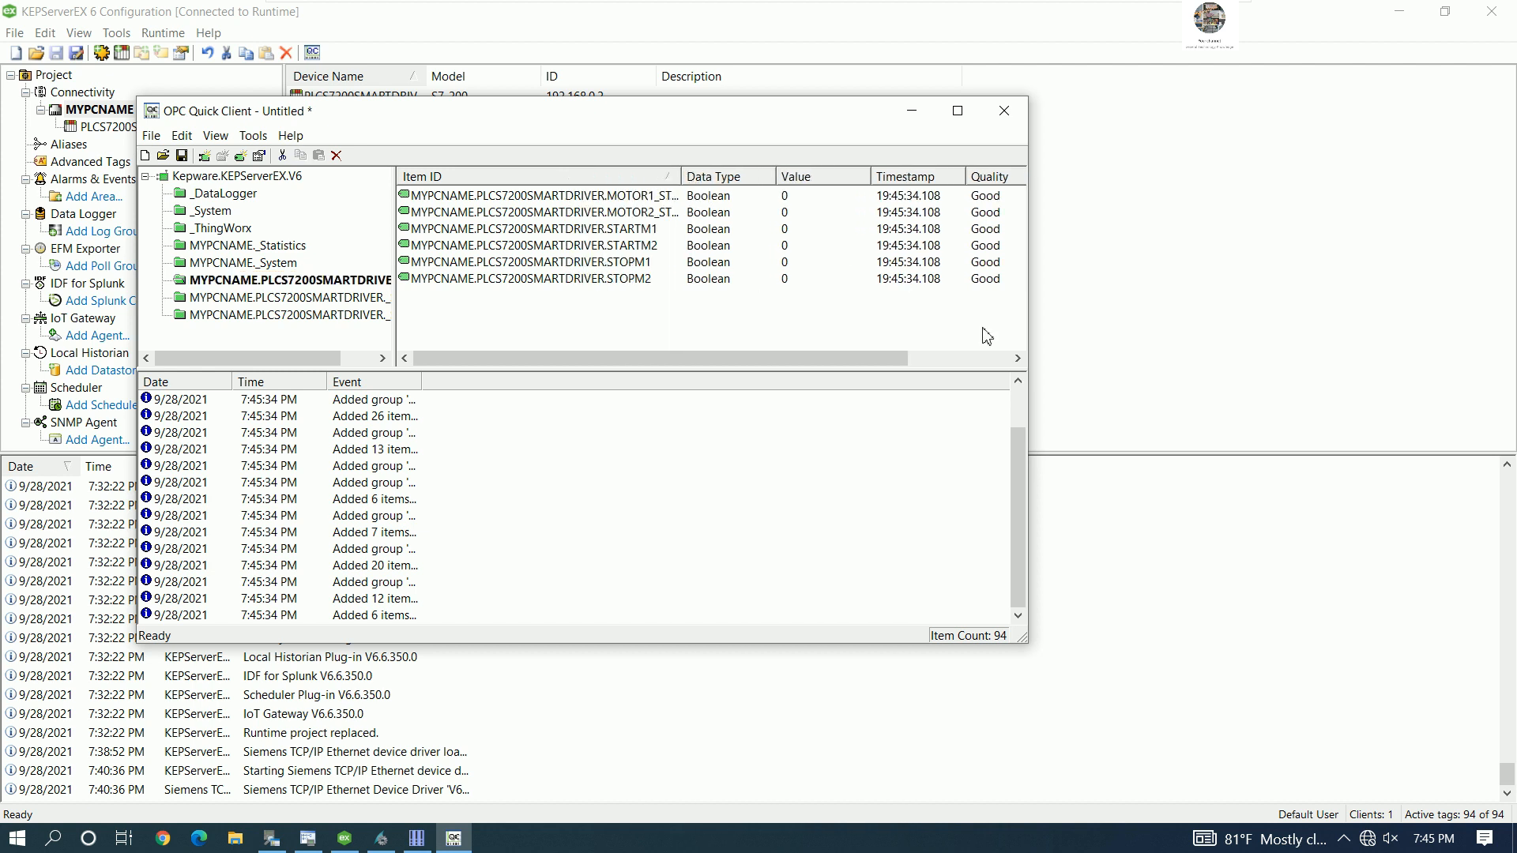
drag(1028, 307, 1254, 316)
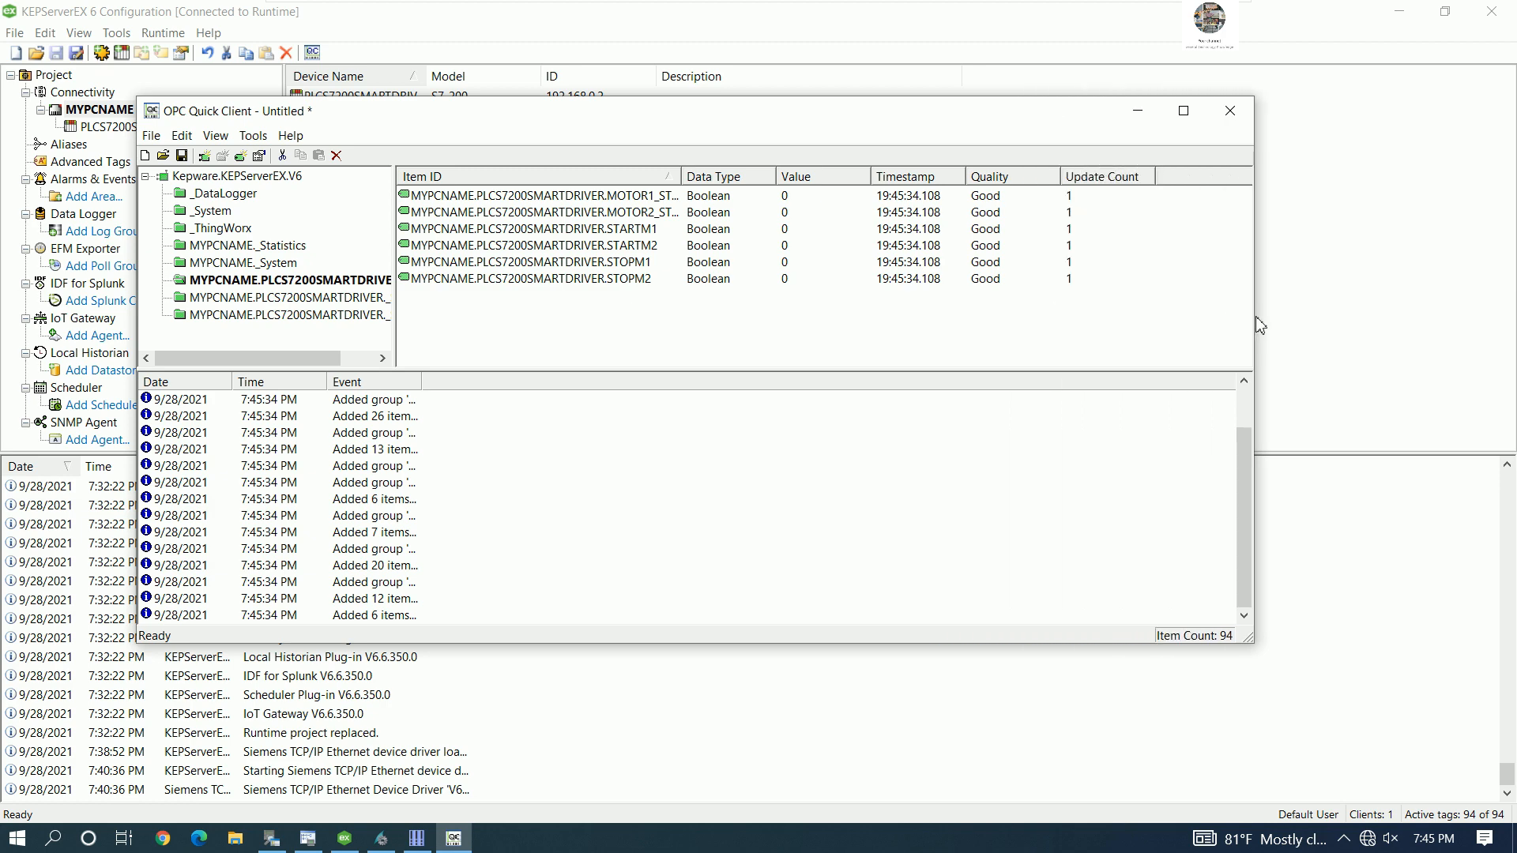
- Switch to WinCC Configuration Studio and open the system parameters of the OPC Groups (OPCHN Unit #1) channel unit
click(275, 842)
click(277, 844)
click(418, 844)
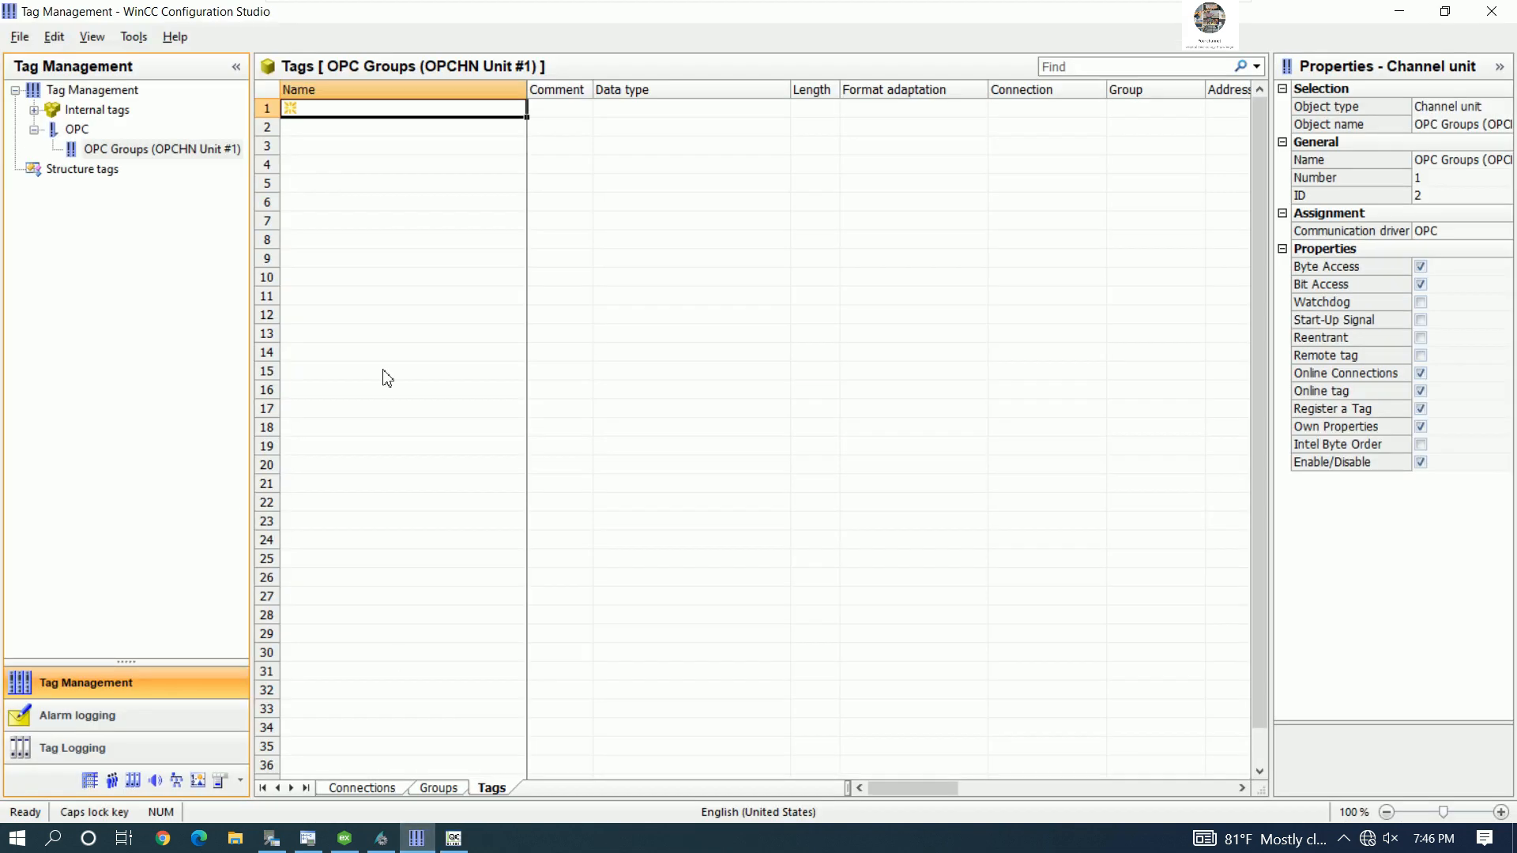
click(134, 158)
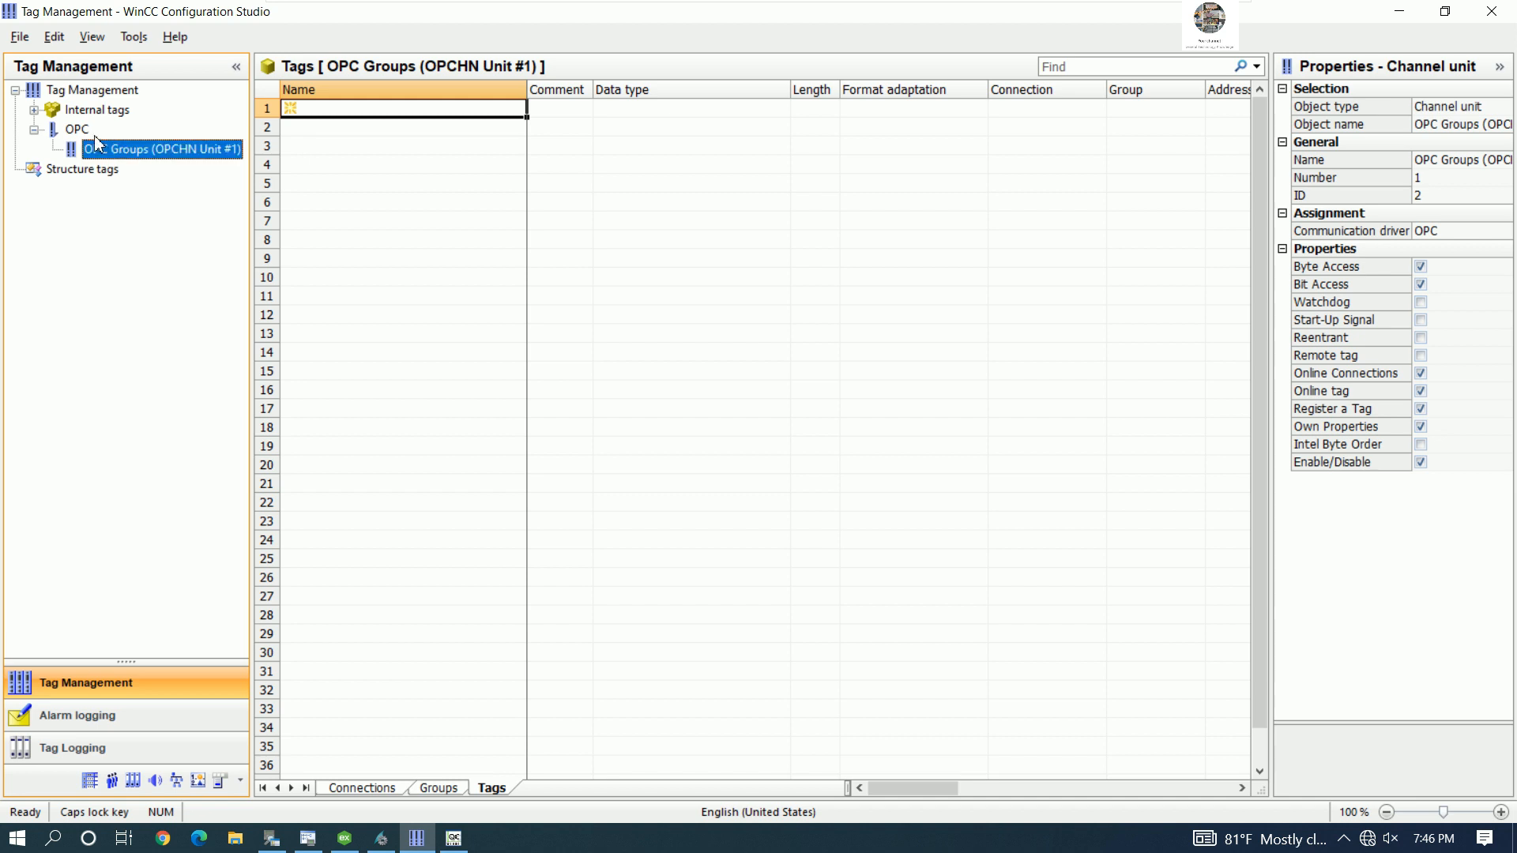
right_click(141, 157)
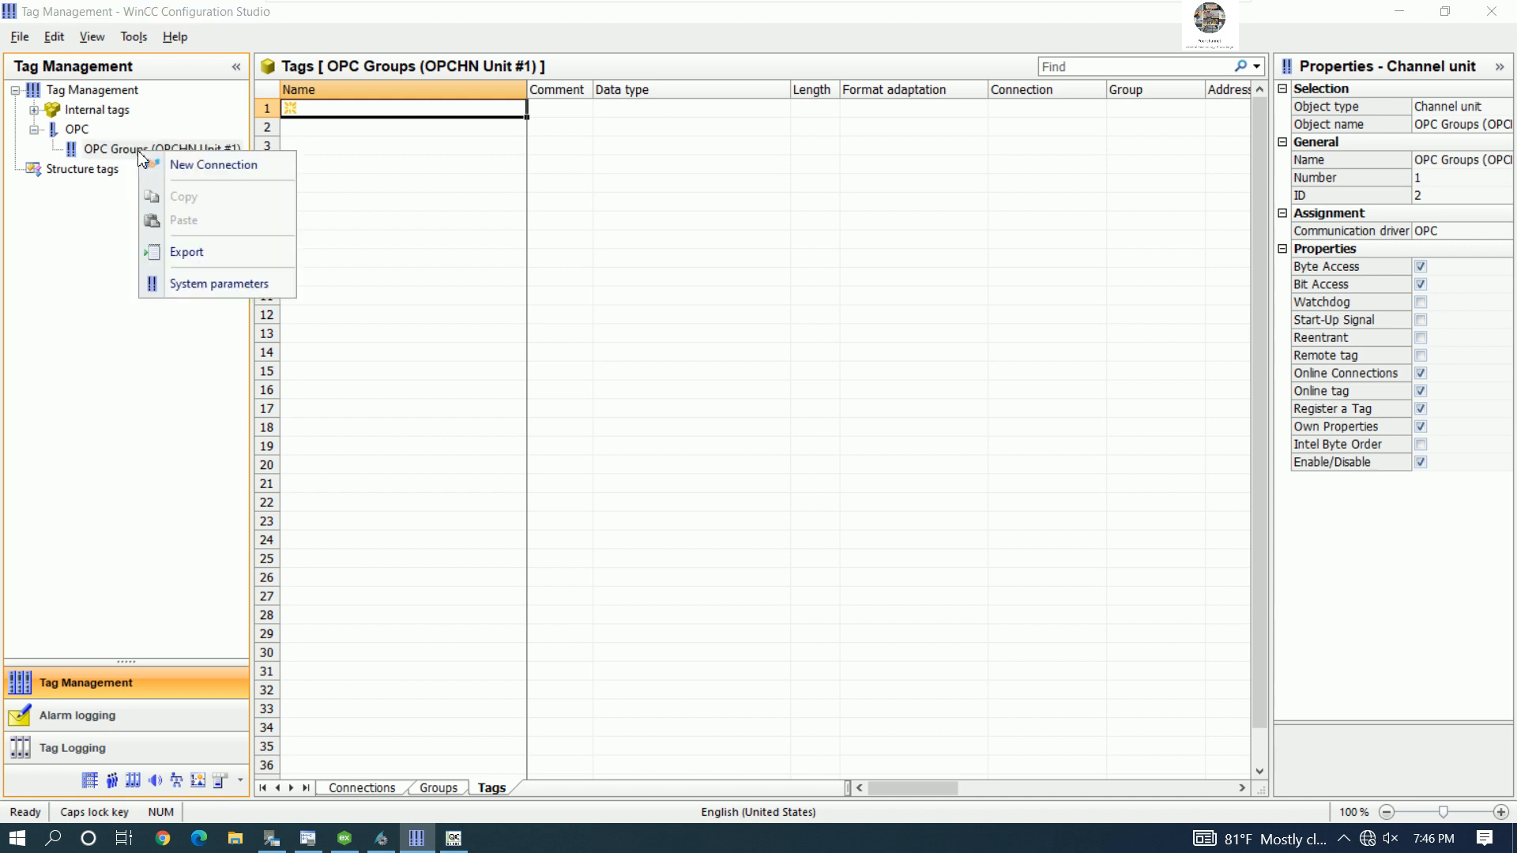
click(194, 286)
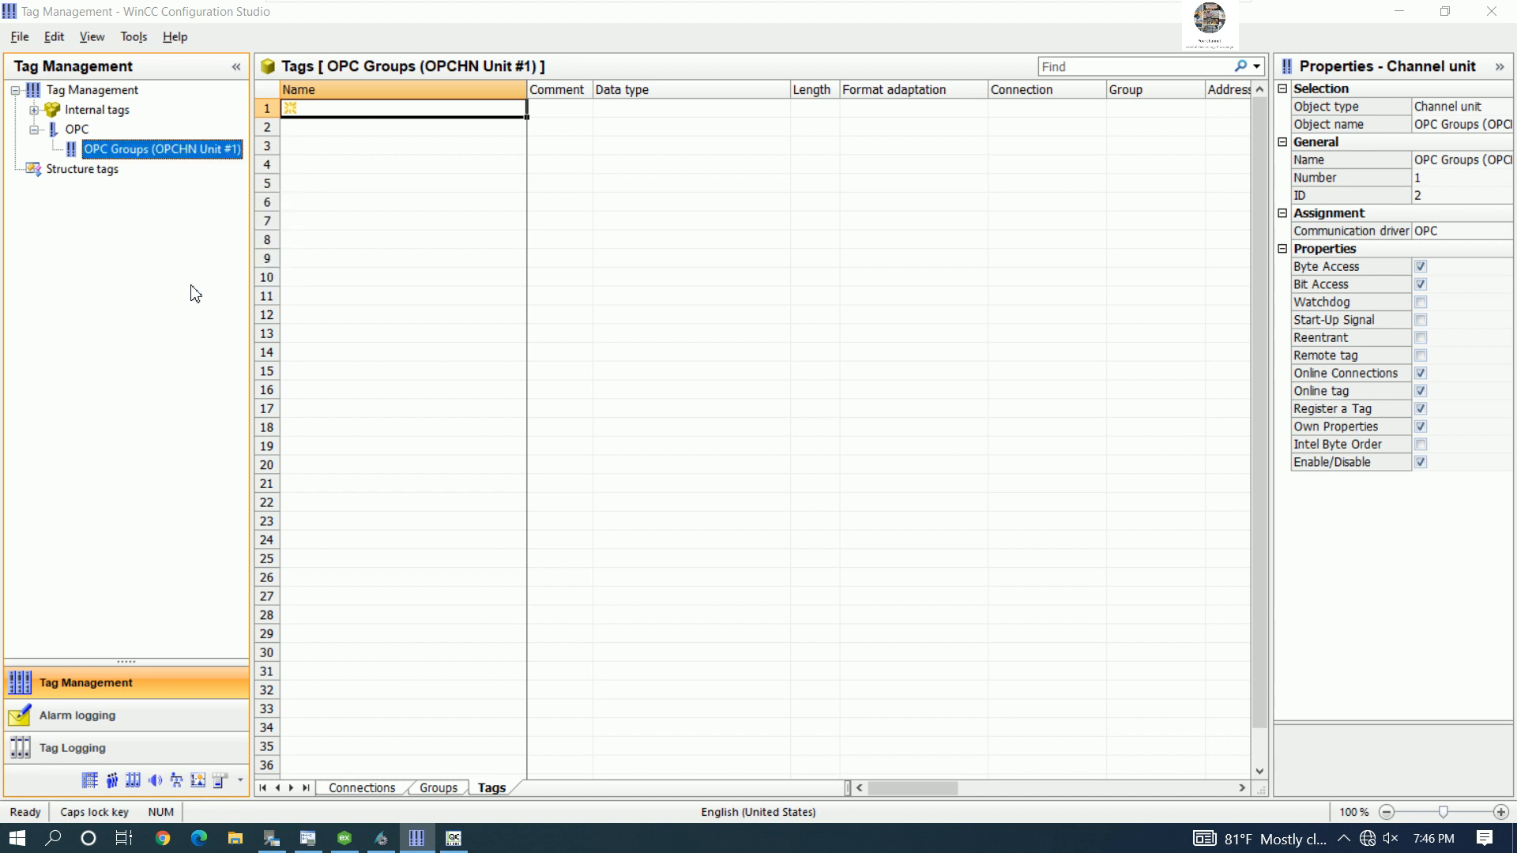
drag(640, 273, 597, 181)
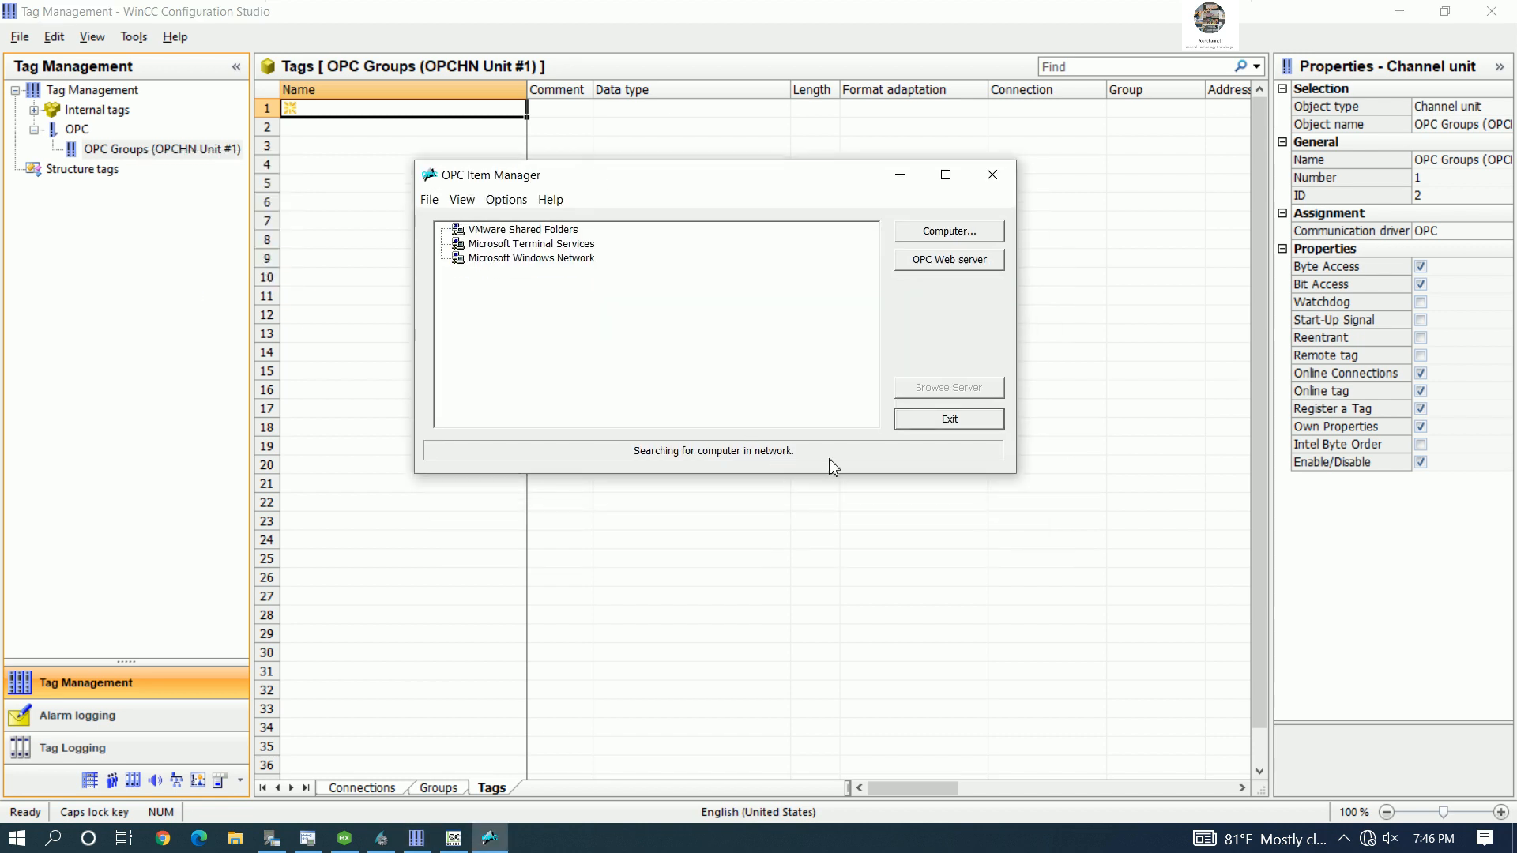
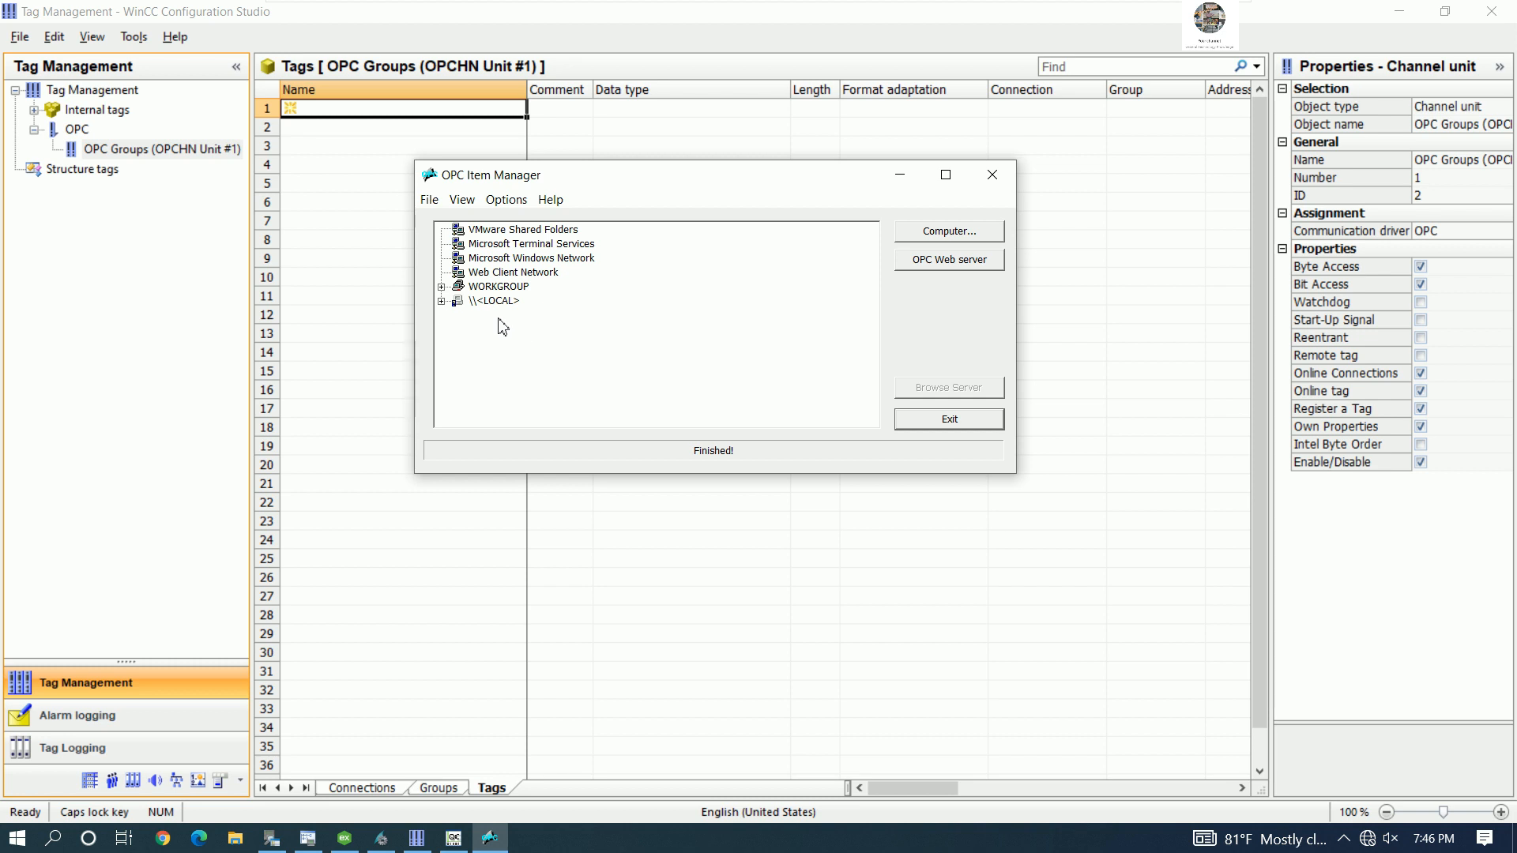
- Browse the local Kepware.KEPServerEX.V6 server in the OPC Item Manager, filtering for items with read access and write access
click(442, 302)
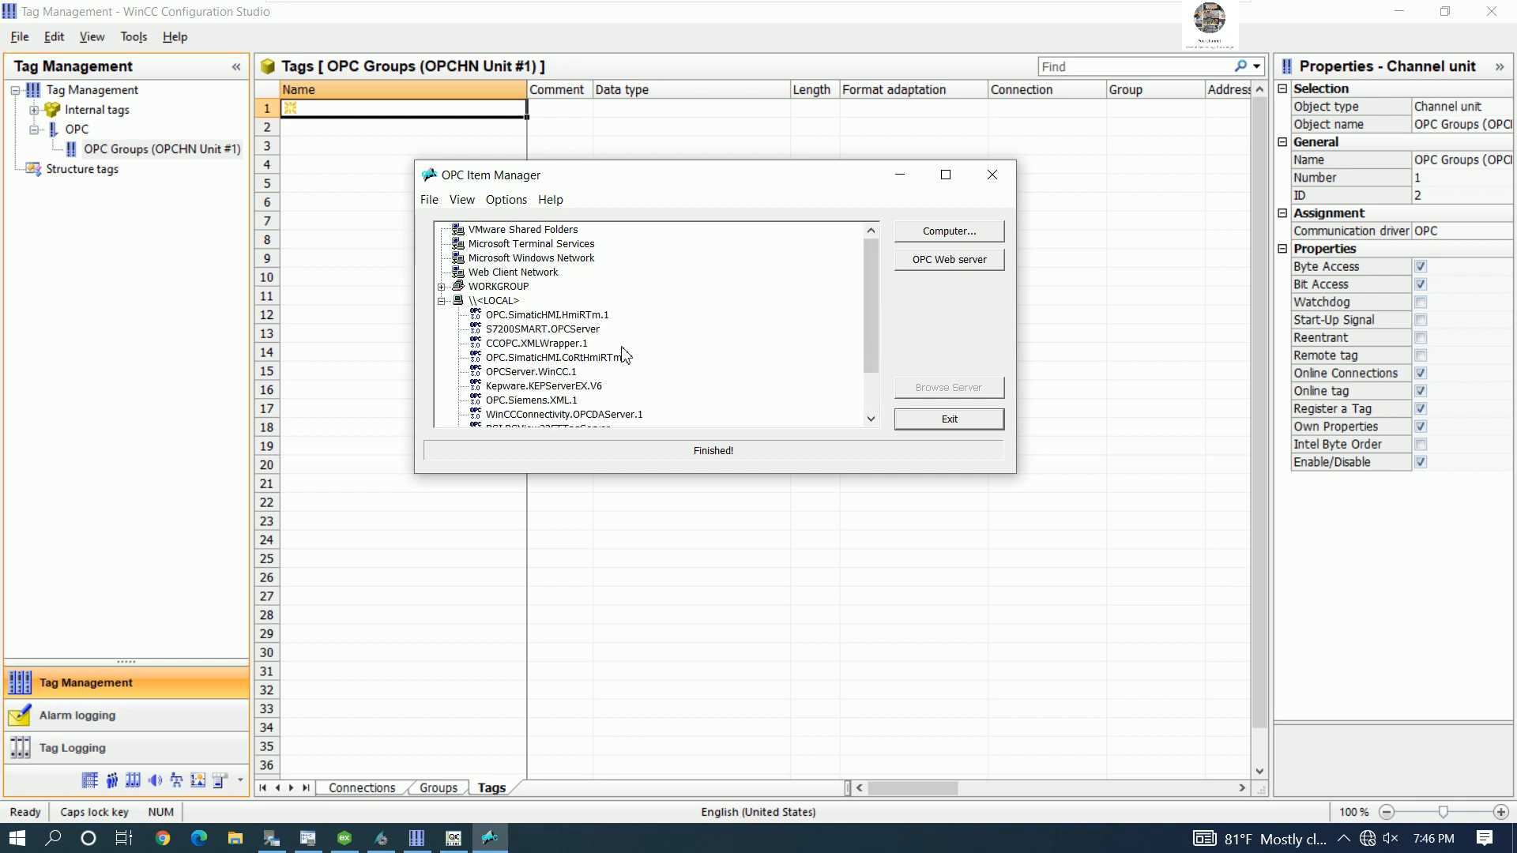
drag(874, 350, 873, 383)
click(565, 273)
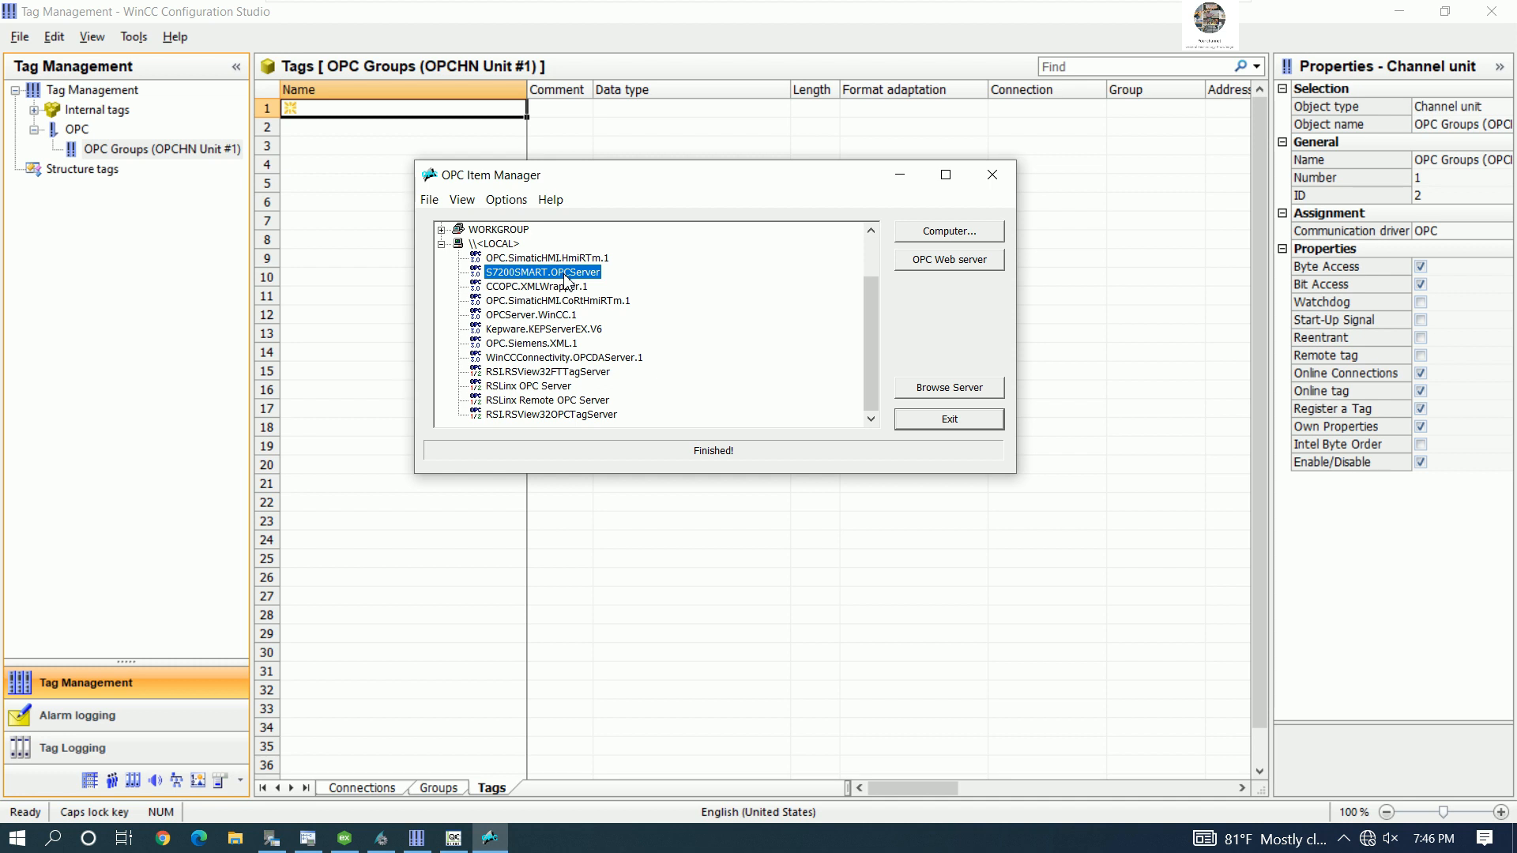
click(525, 330)
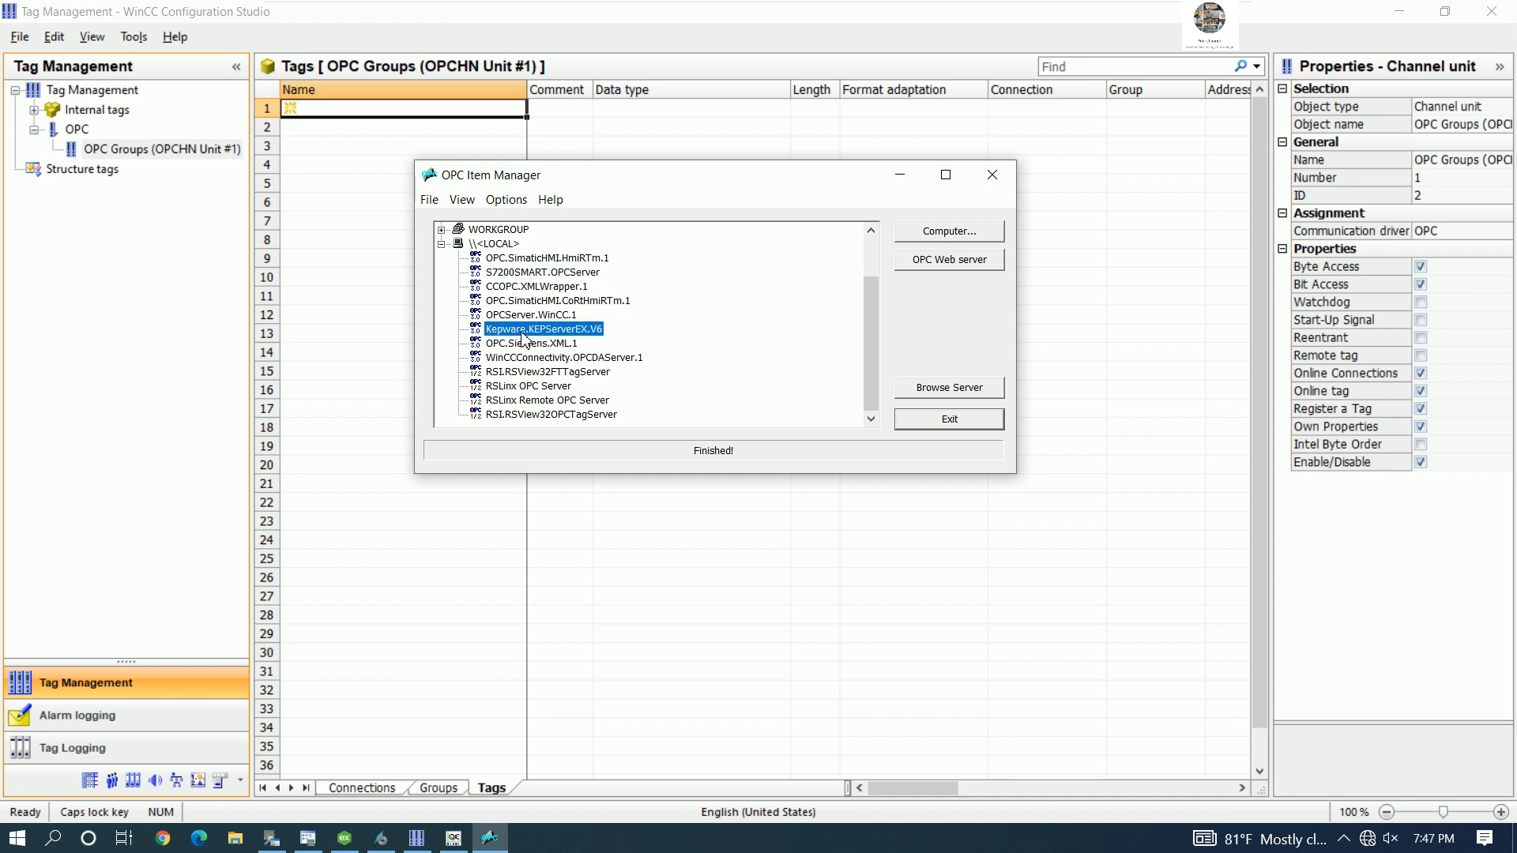
click(957, 395)
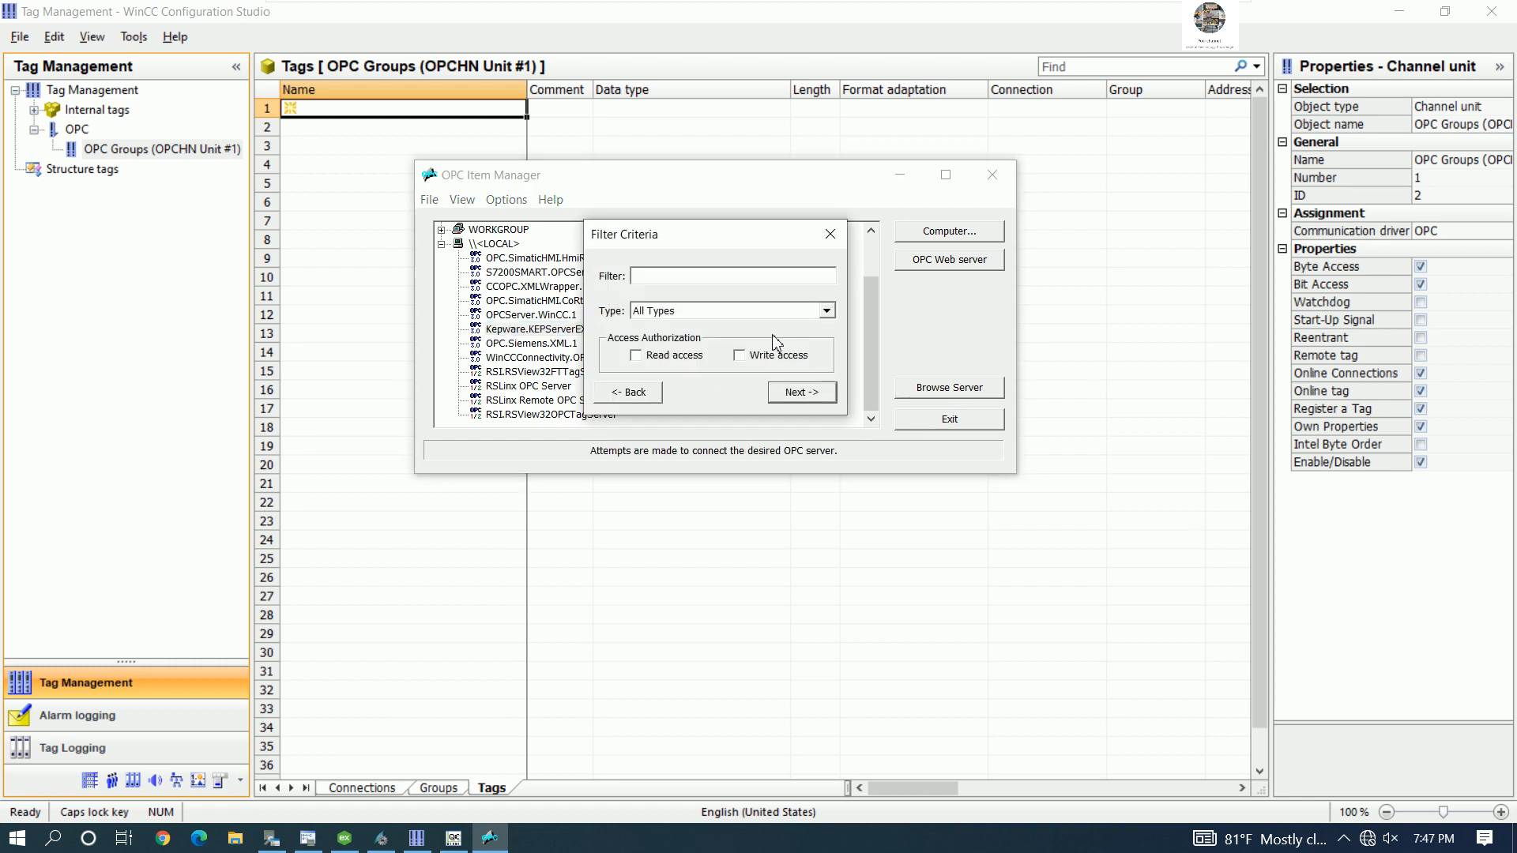
click(666, 357)
click(764, 361)
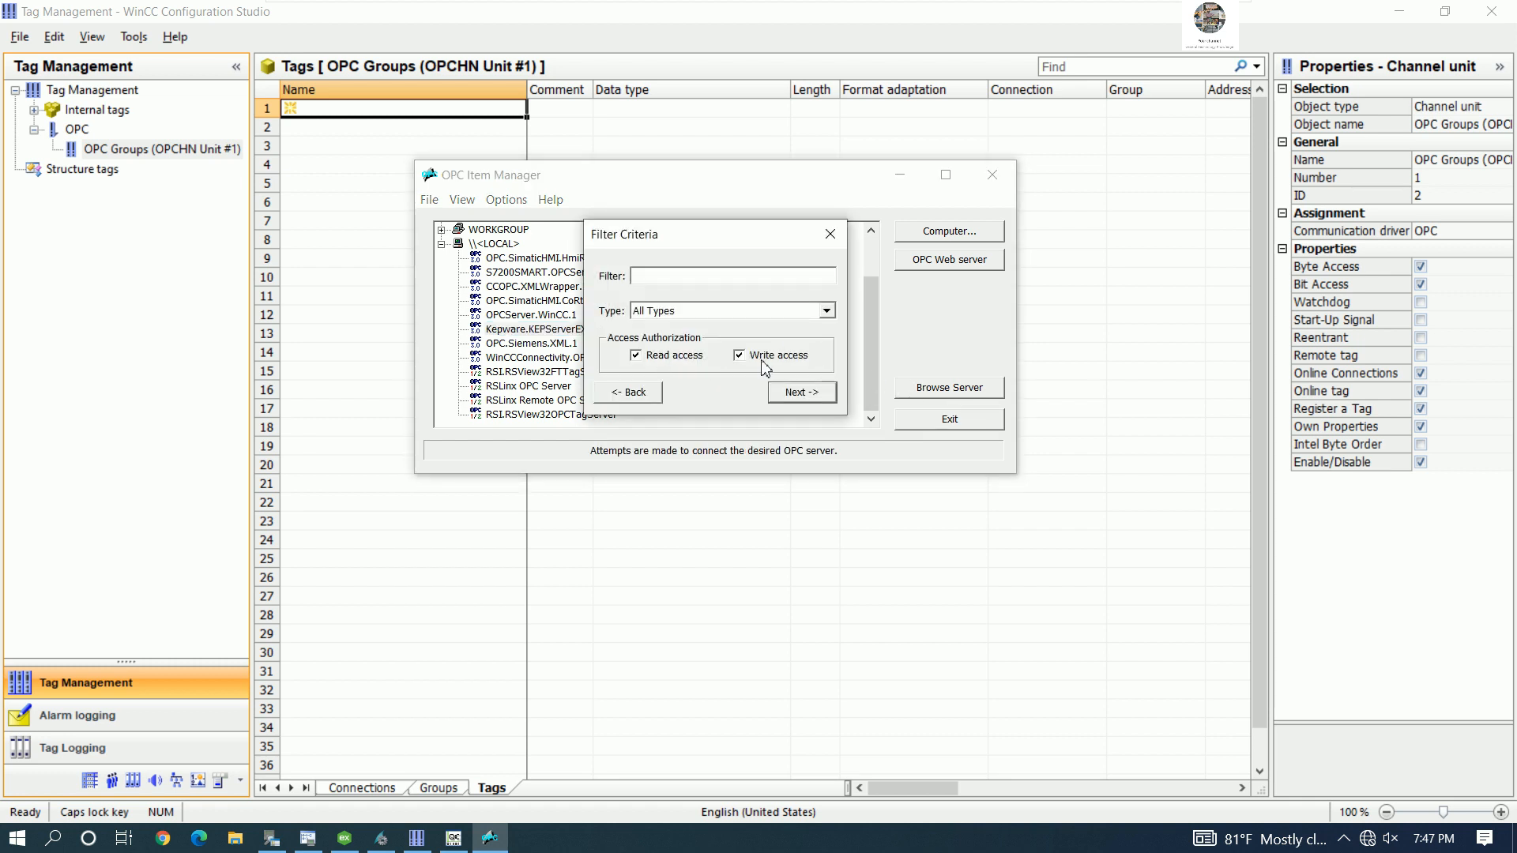
click(800, 392)
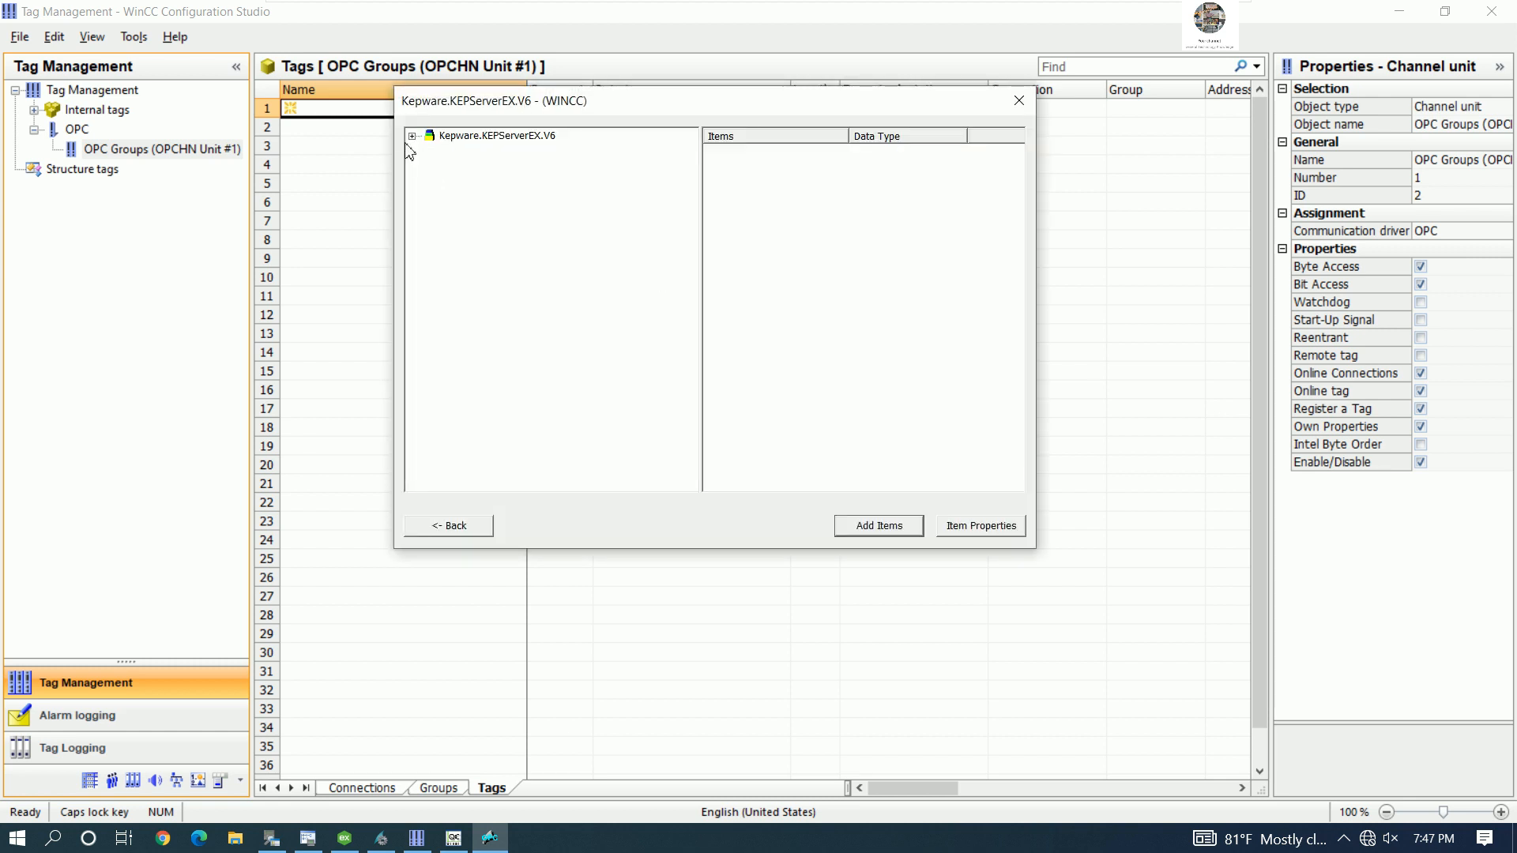
- Check the channel name in KEPServerEX and list the items of its PLCS7200SMARTDRIVER device under MYPCNAME in the WinCC server browser
click(411, 137)
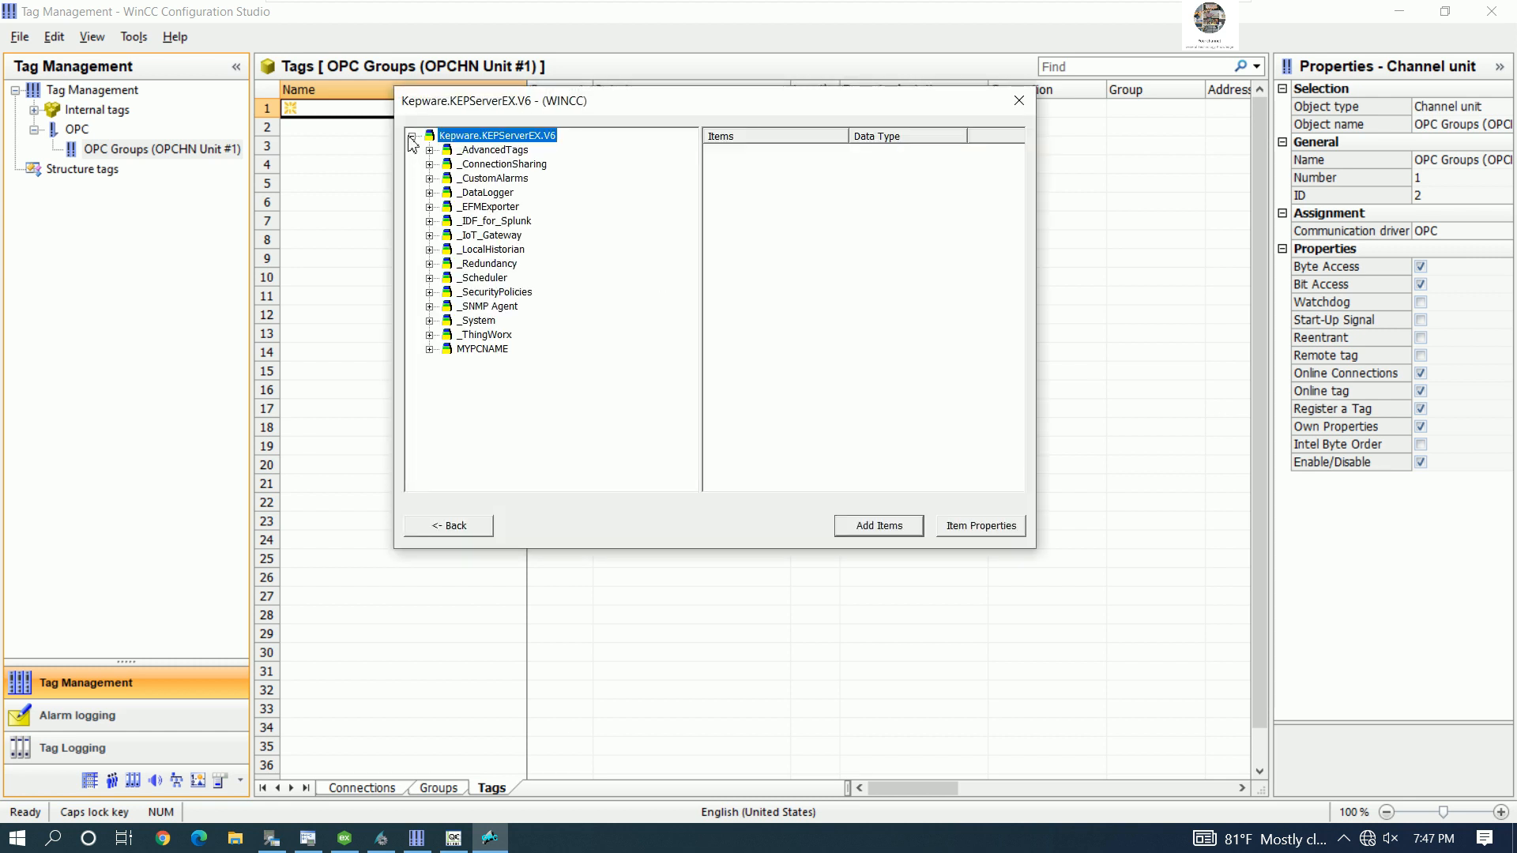
click(480, 352)
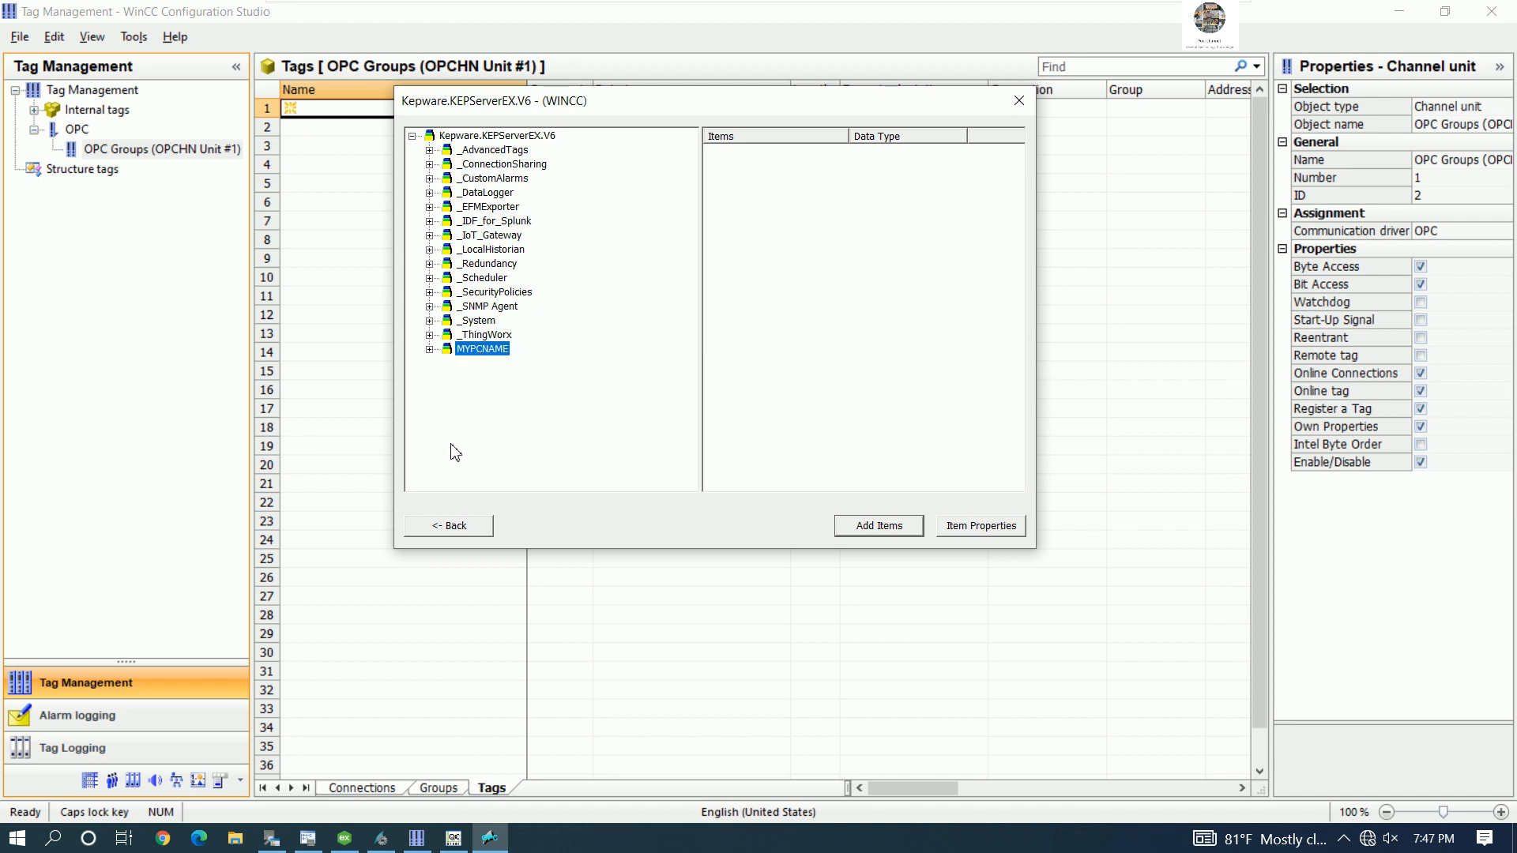
click(344, 838)
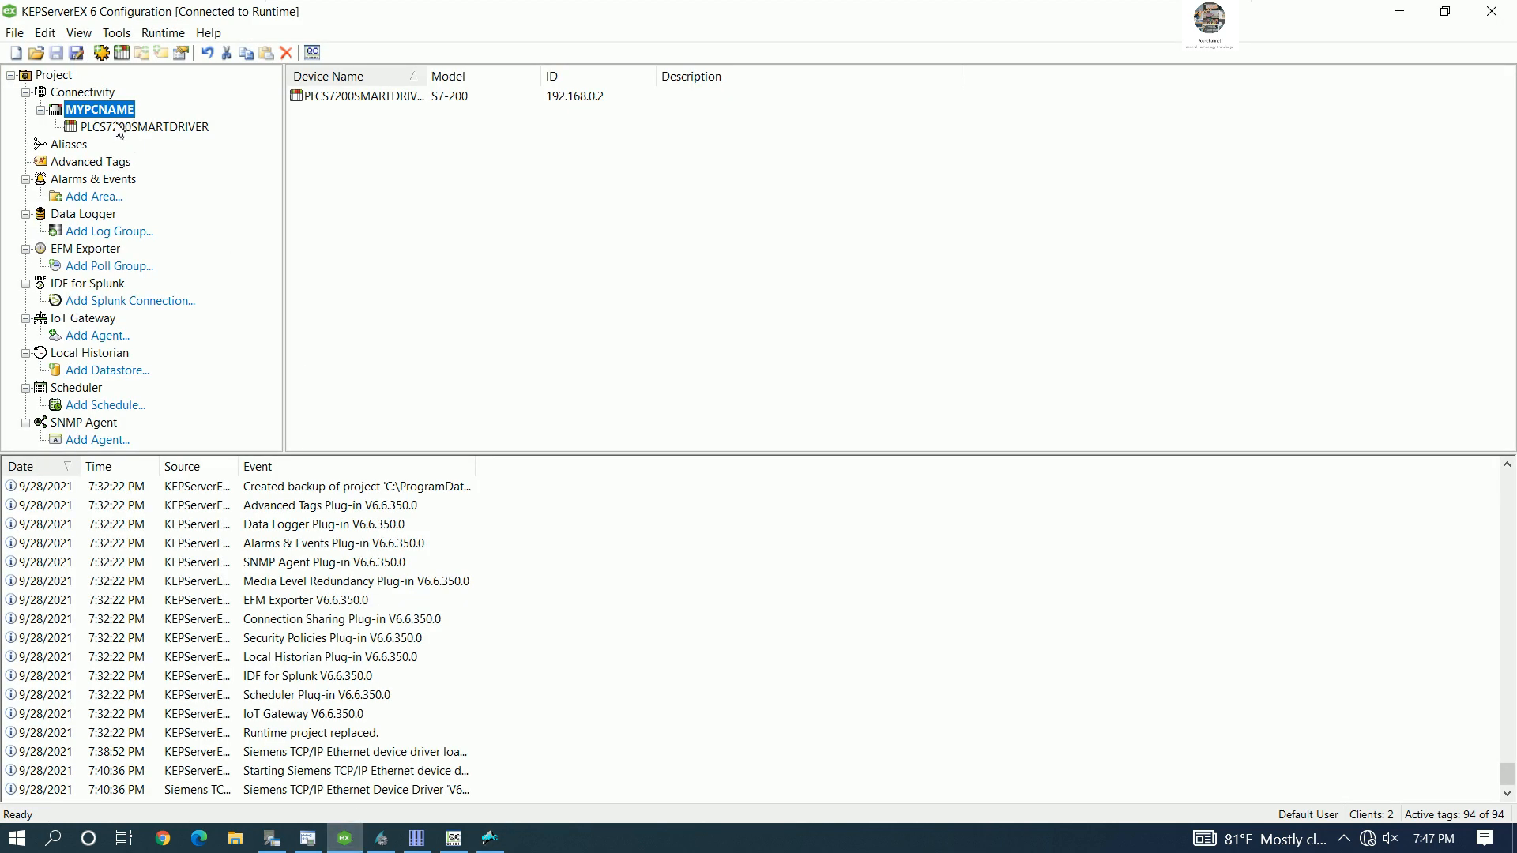
click(416, 838)
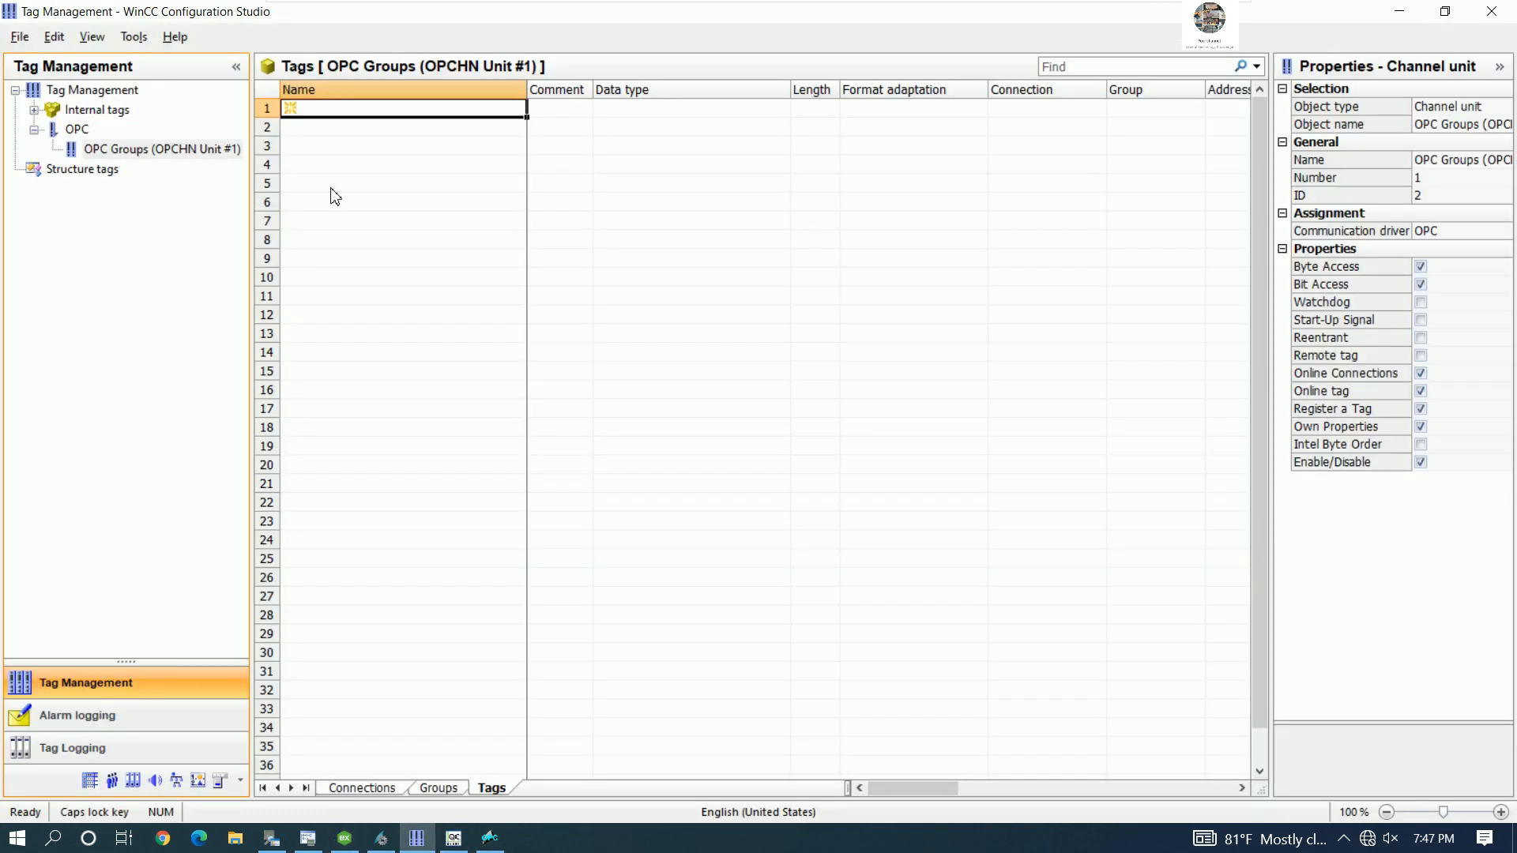
click(490, 838)
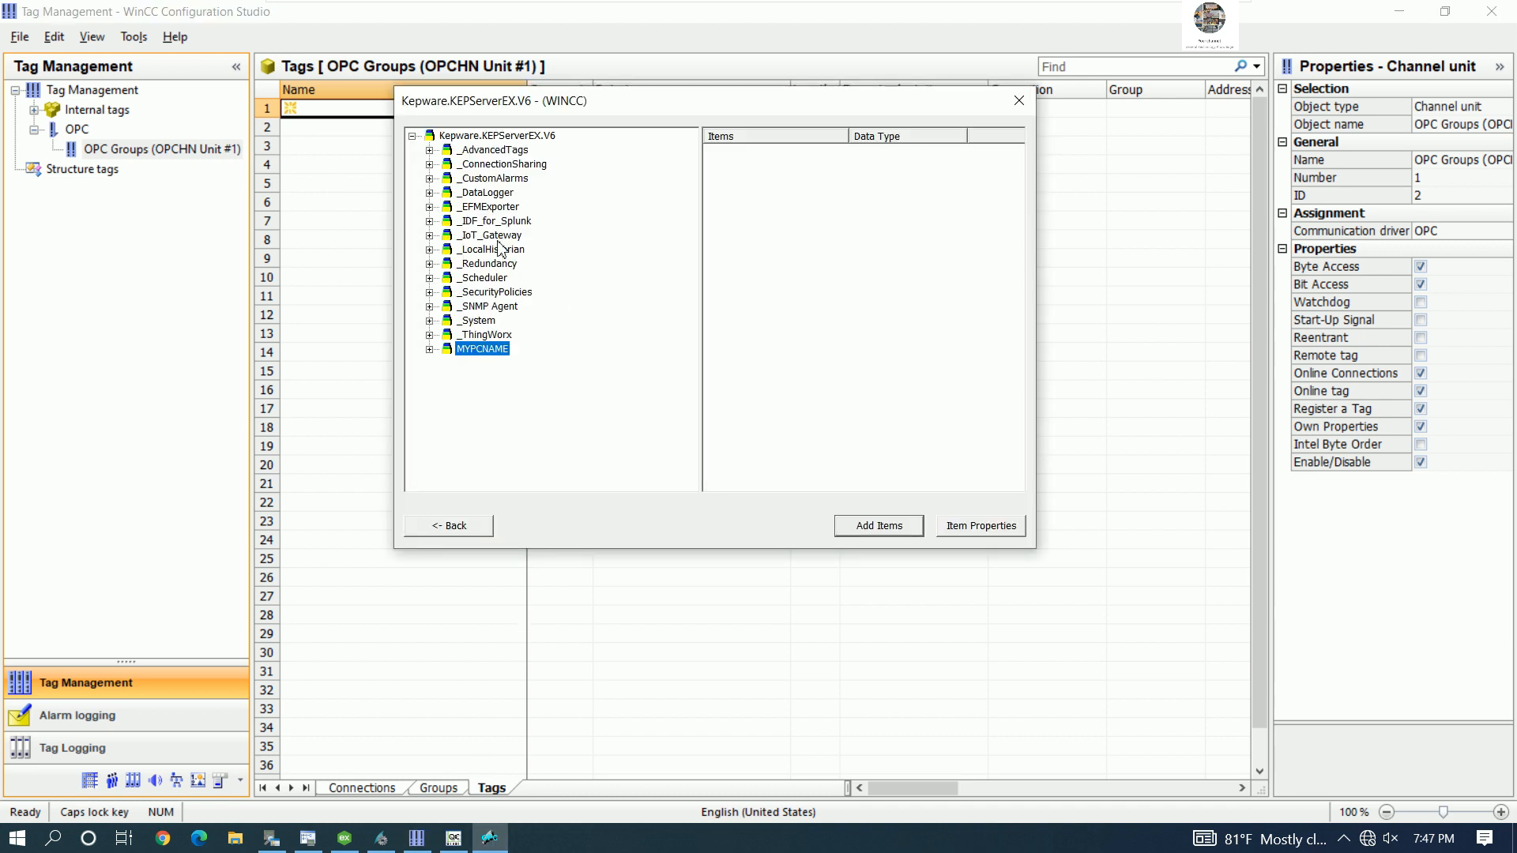
drag(581, 117, 514, 156)
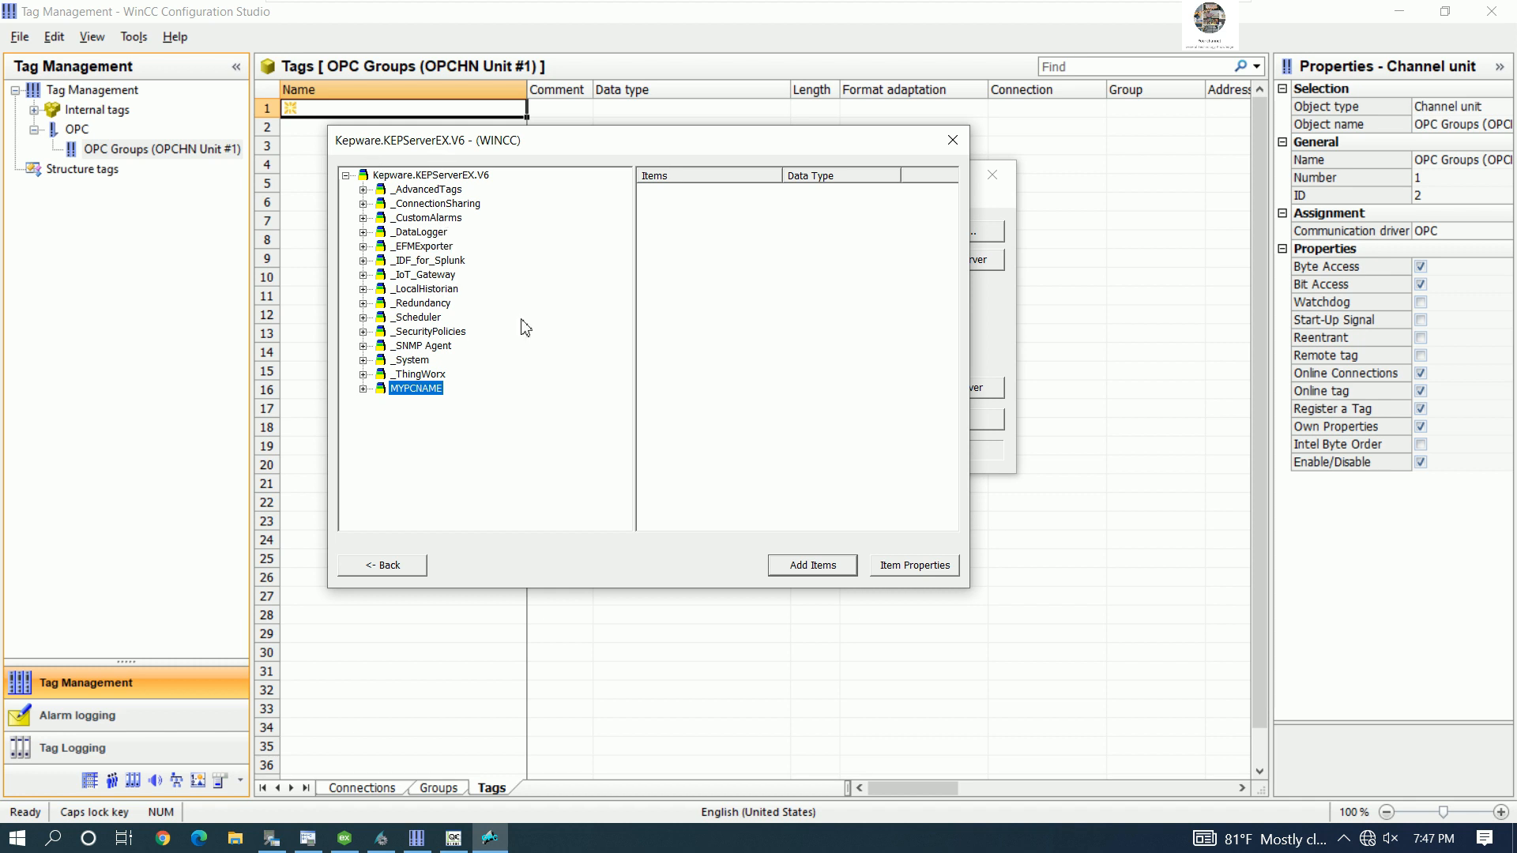
click(363, 389)
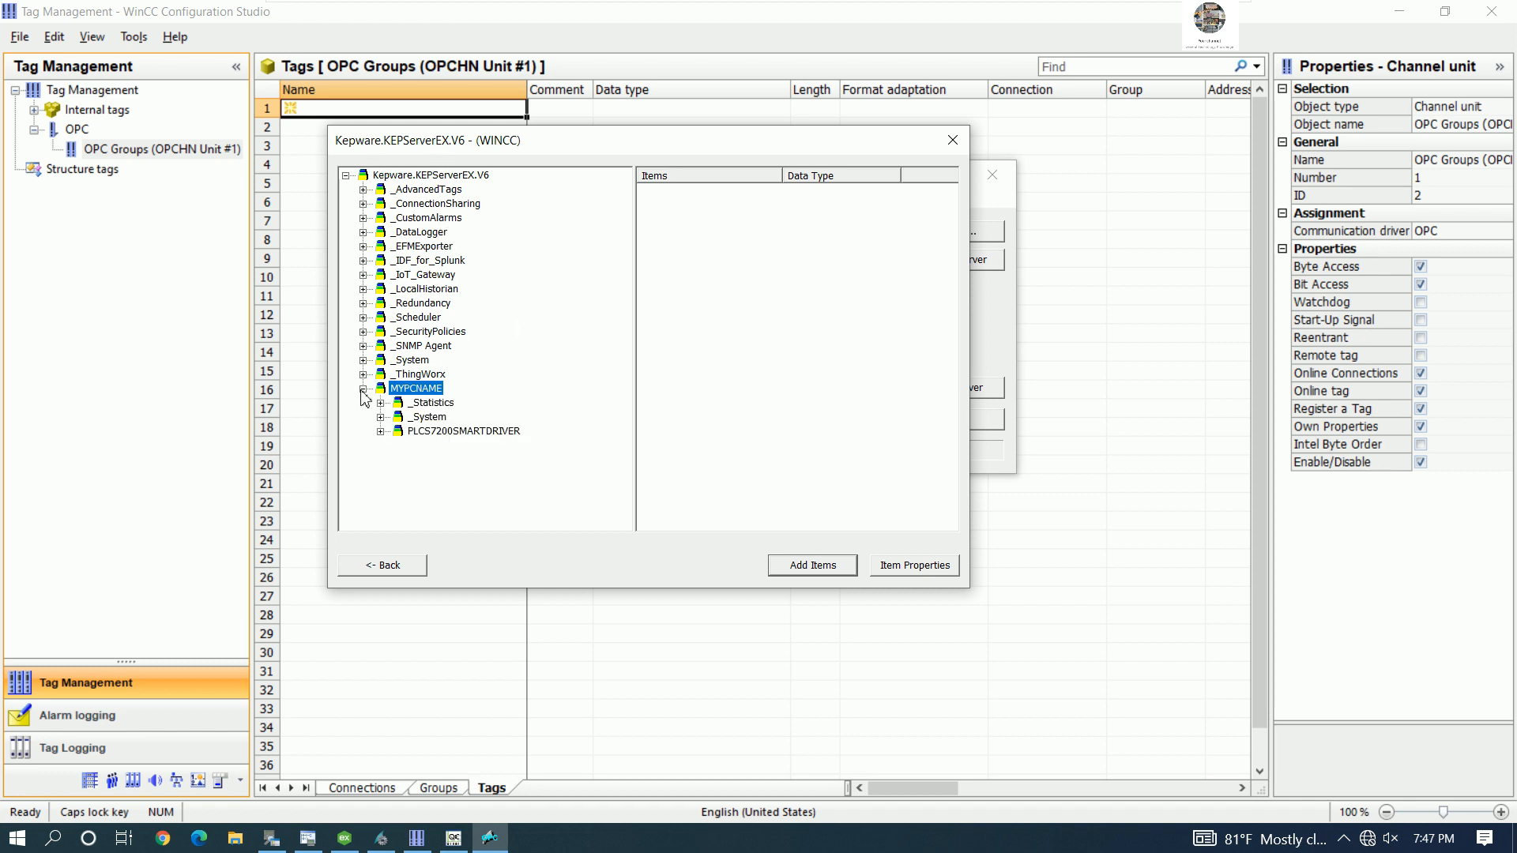
click(437, 434)
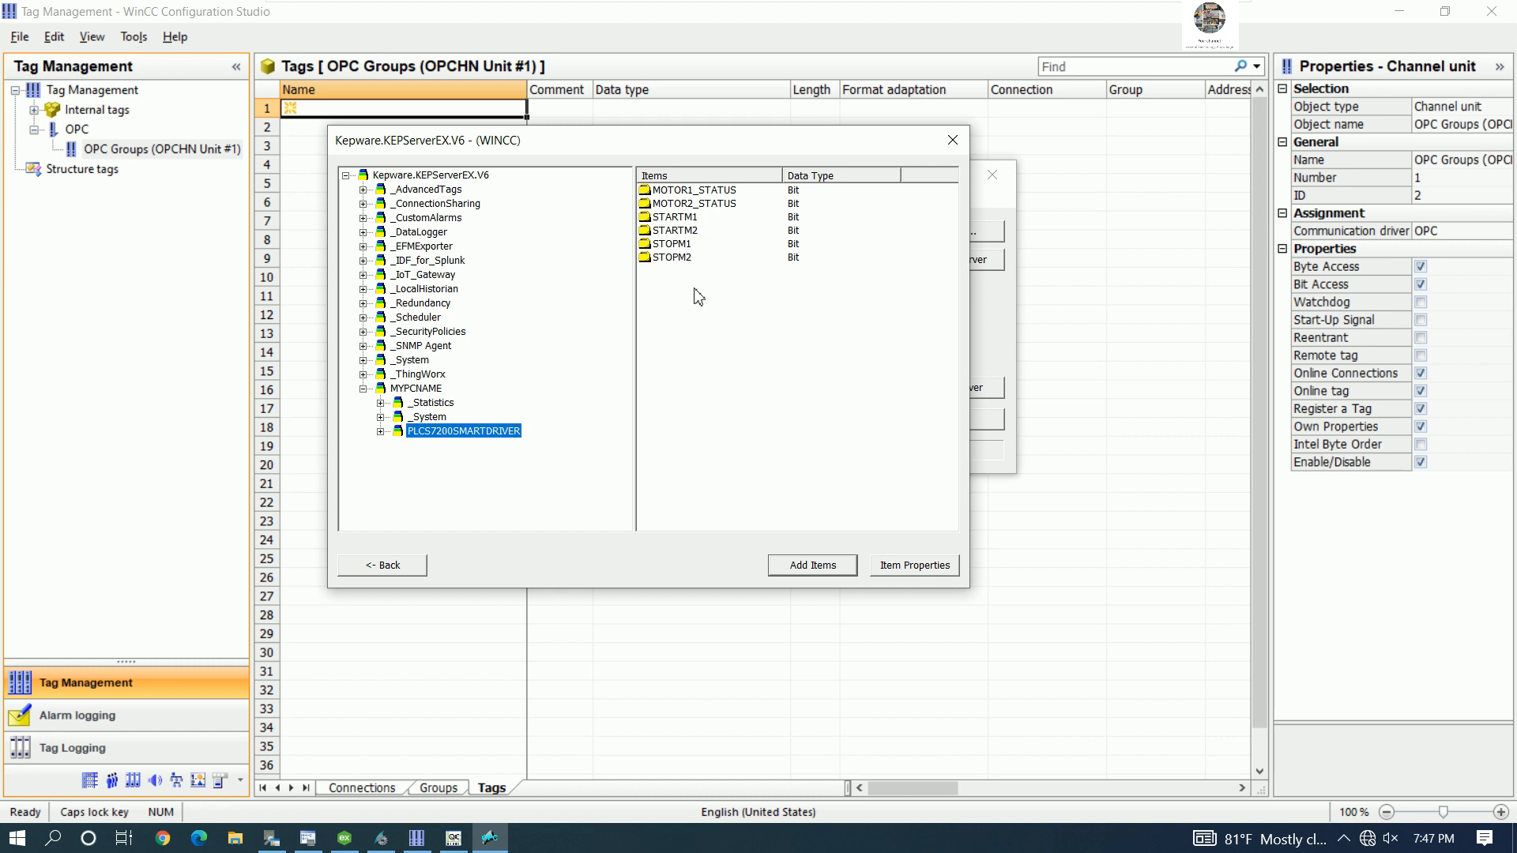
- Start adding all motor status, start and stop items, creating a new connection for them named PLCS7SMARTCONNECTION
drag(691, 294, 662, 198)
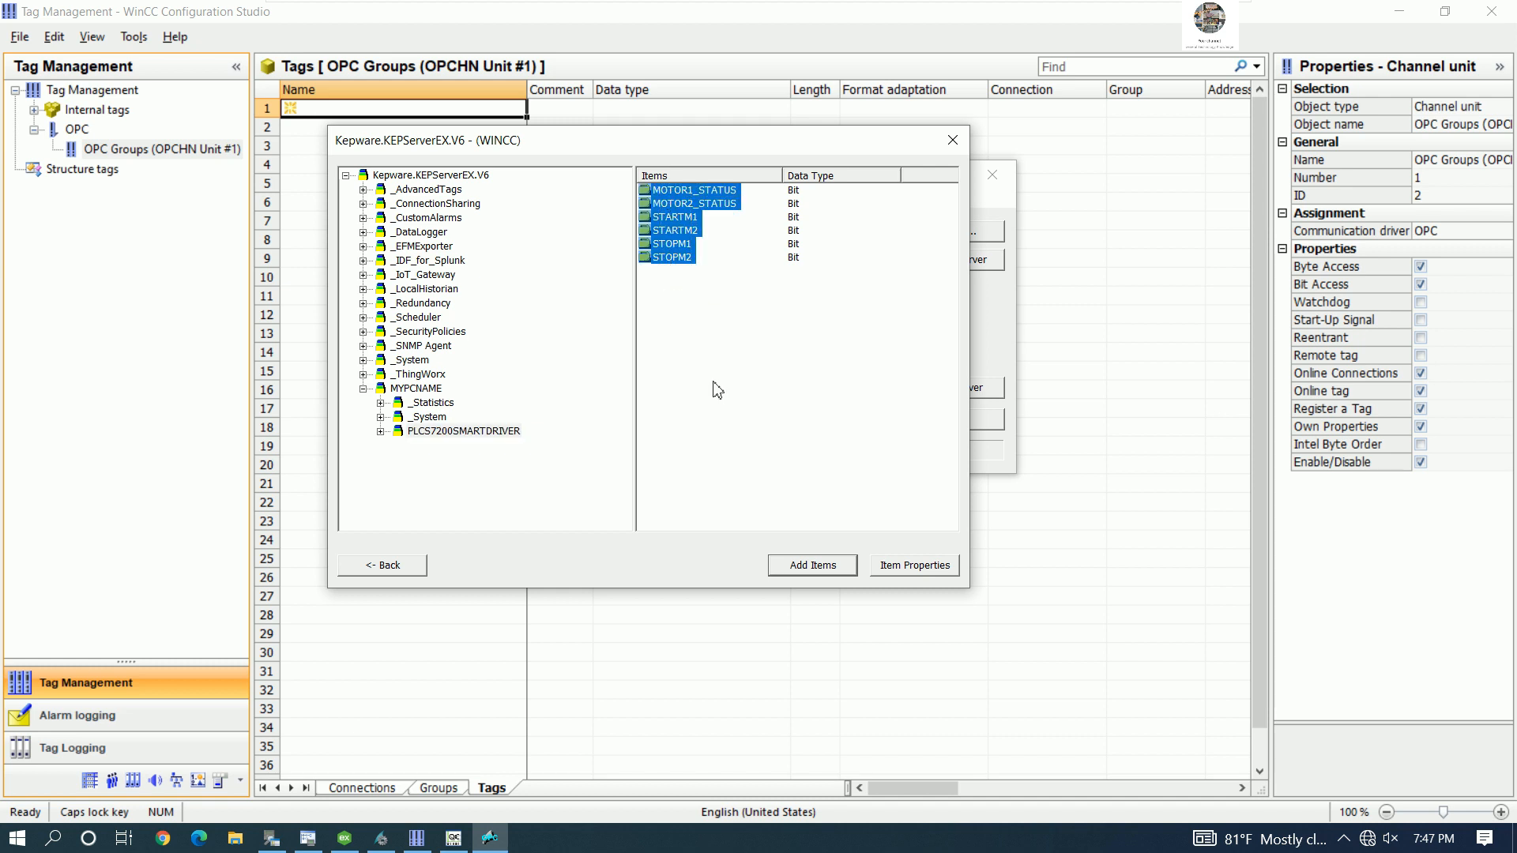
click(813, 566)
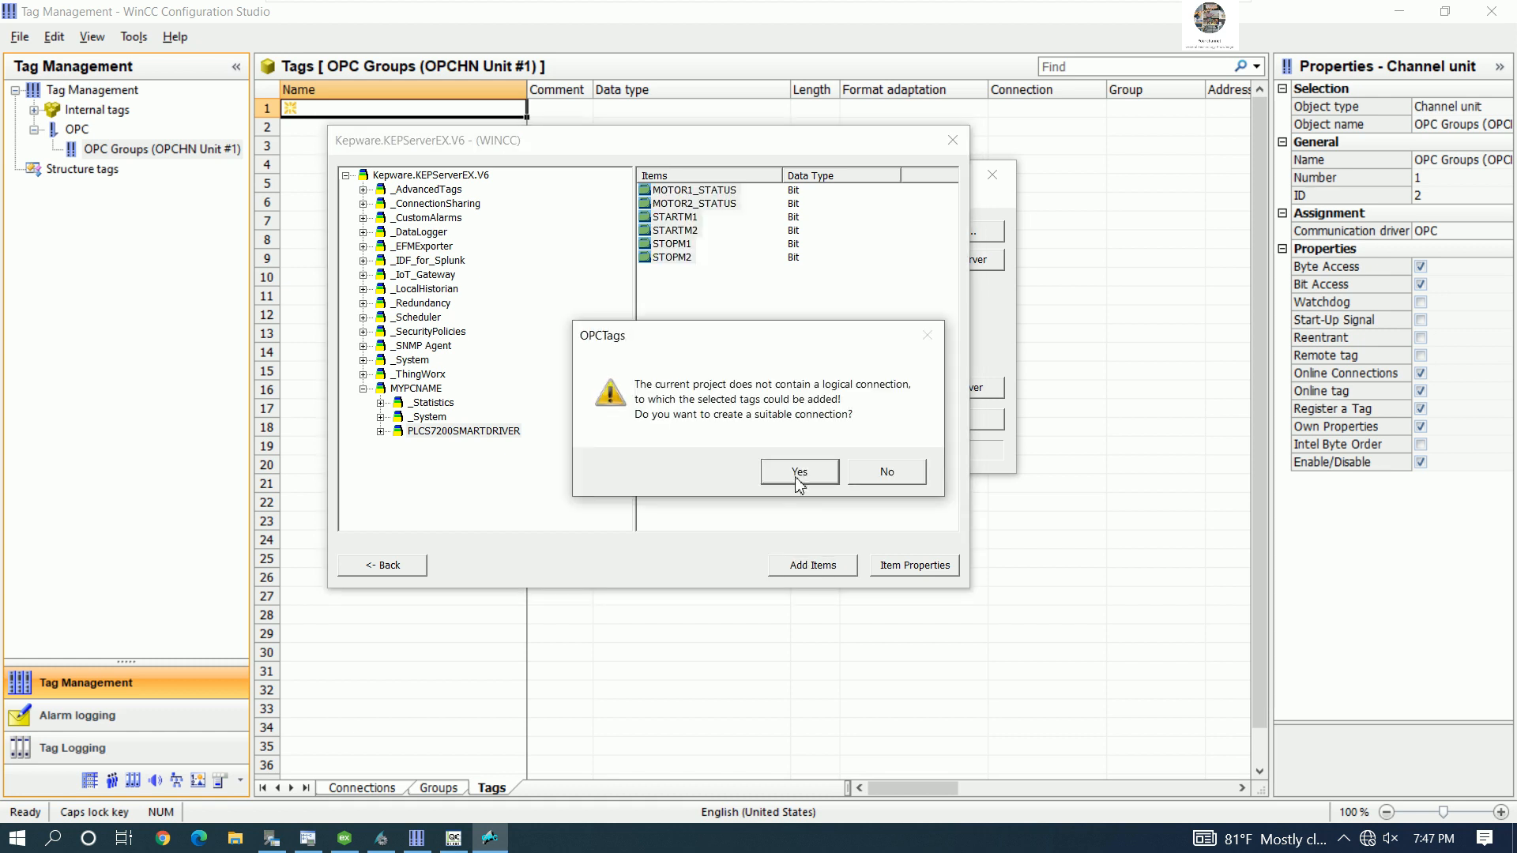
click(799, 472)
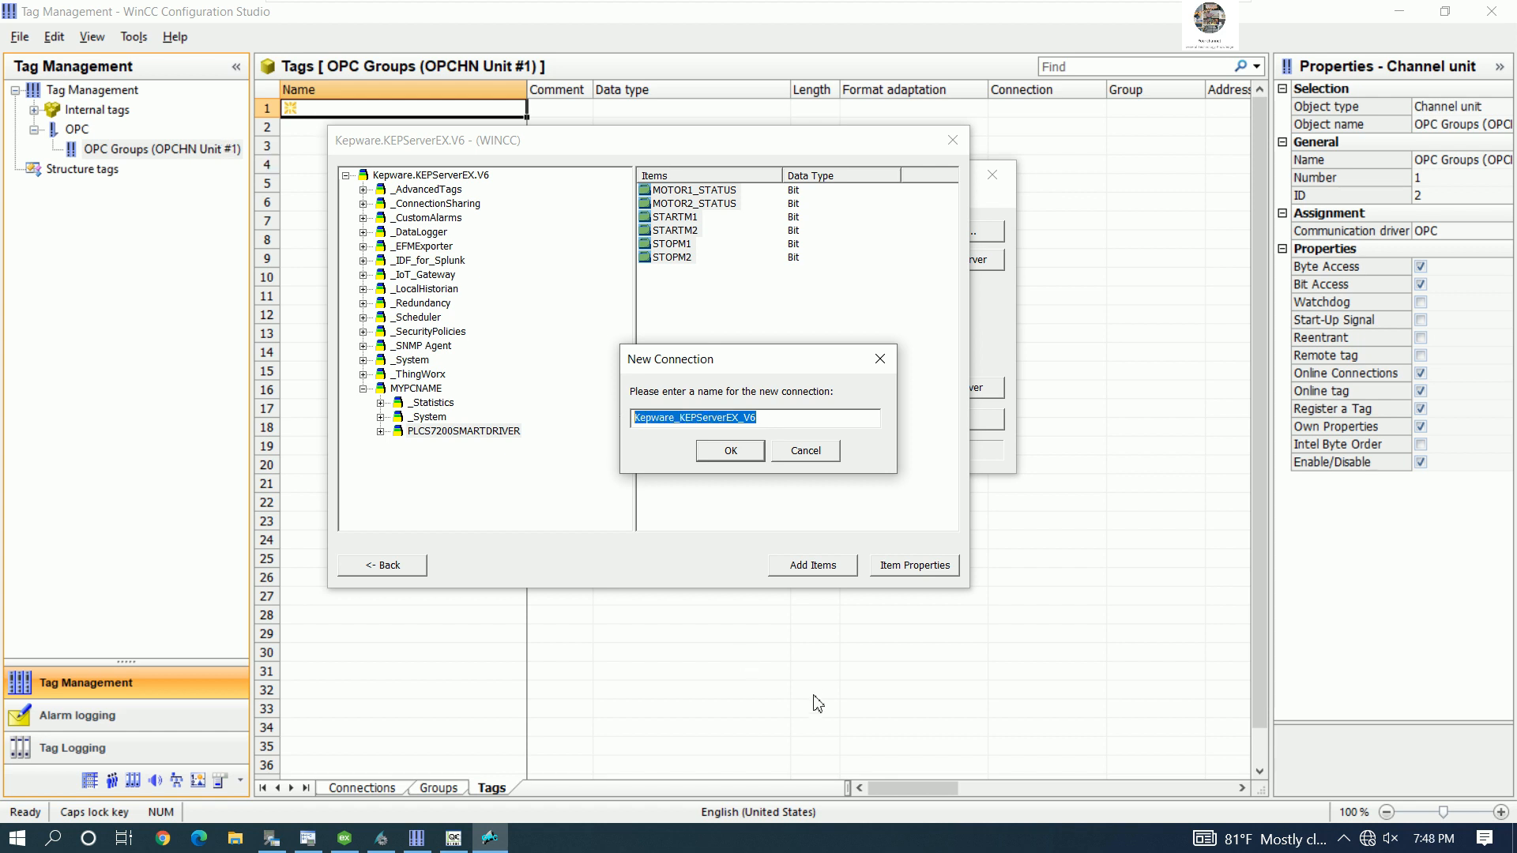
text(PLCS7)
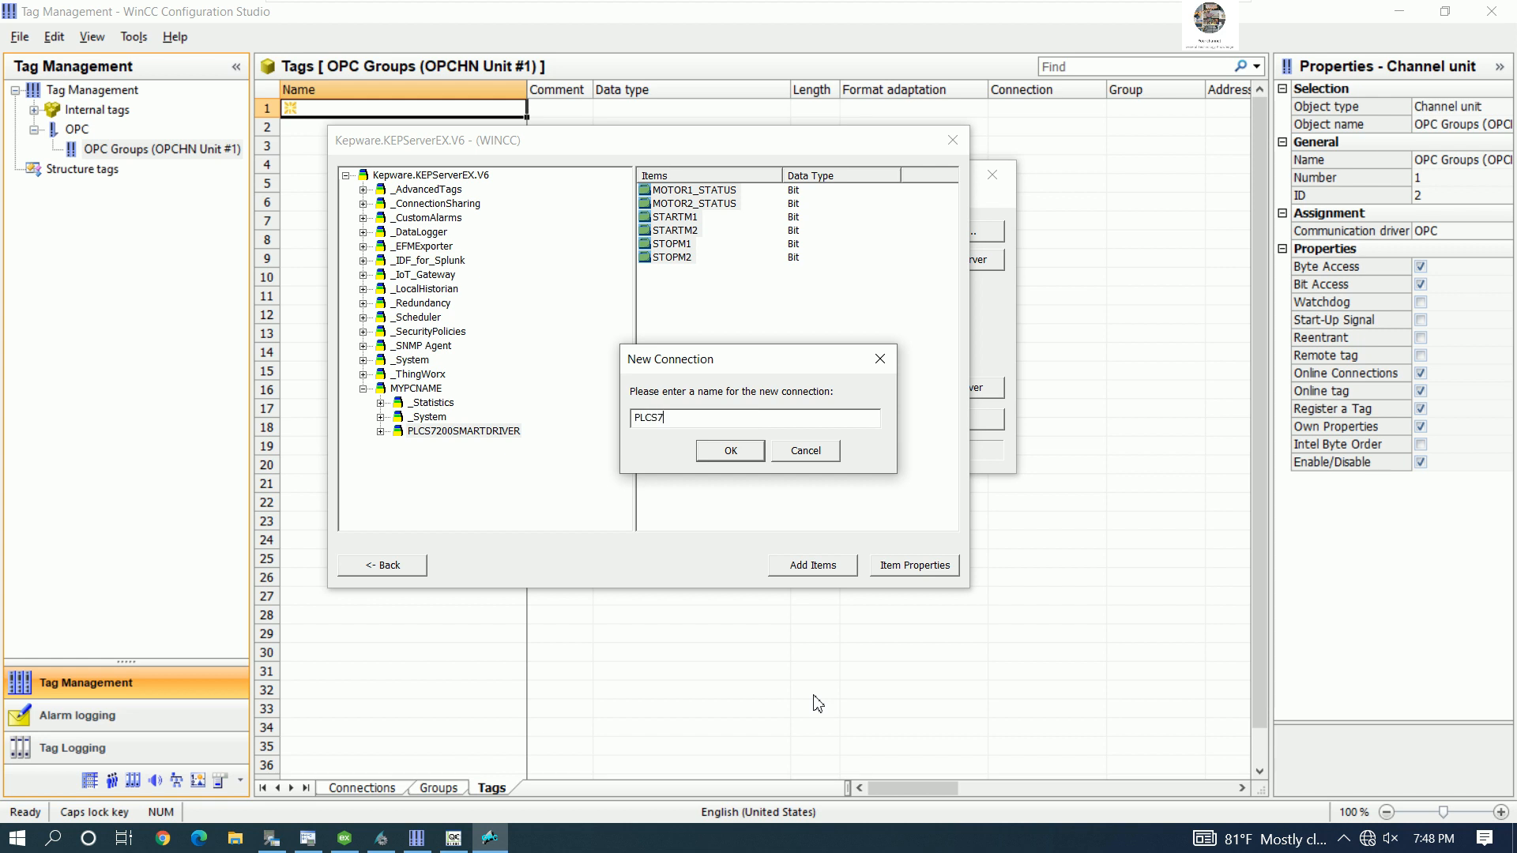
text(SMARTCONNECTION)
click(730, 452)
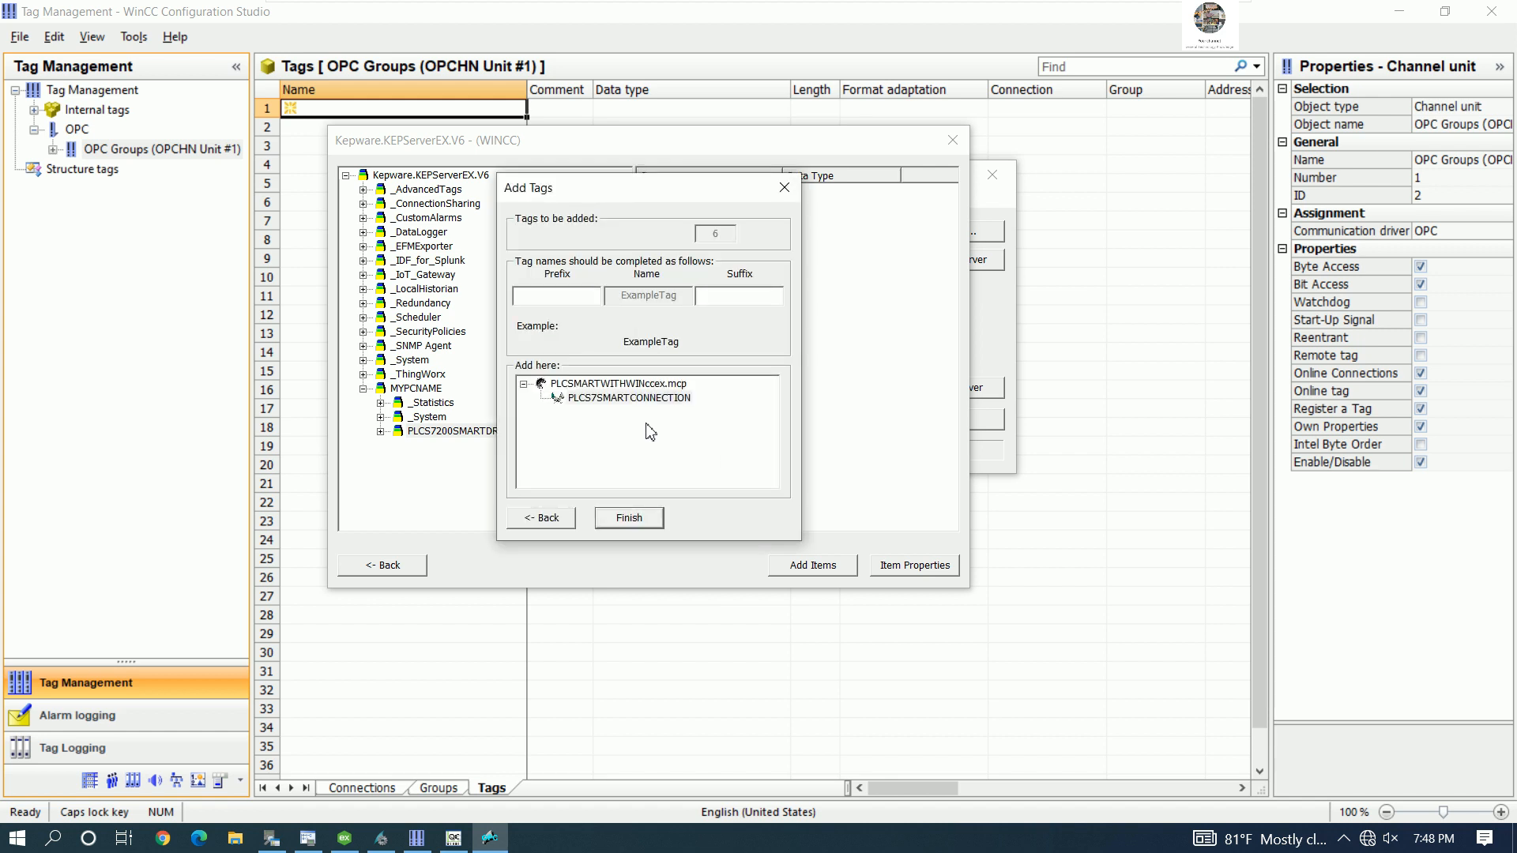
- Add the selected tags to the PLCS7SMARTCONNECTION connection and exit the OPC Item Manager
click(637, 399)
click(636, 517)
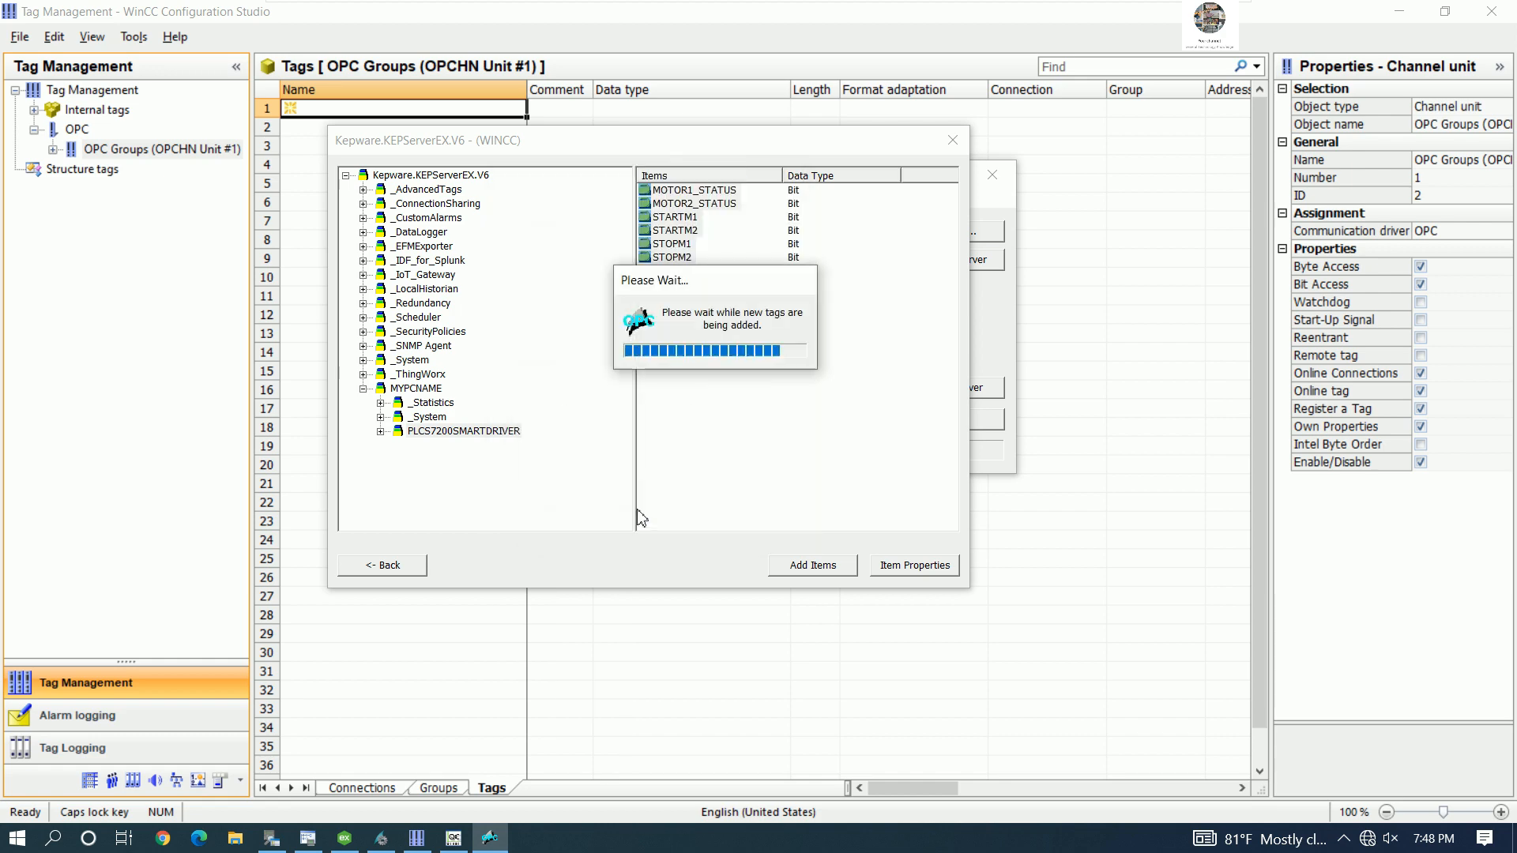
click(952, 140)
click(949, 420)
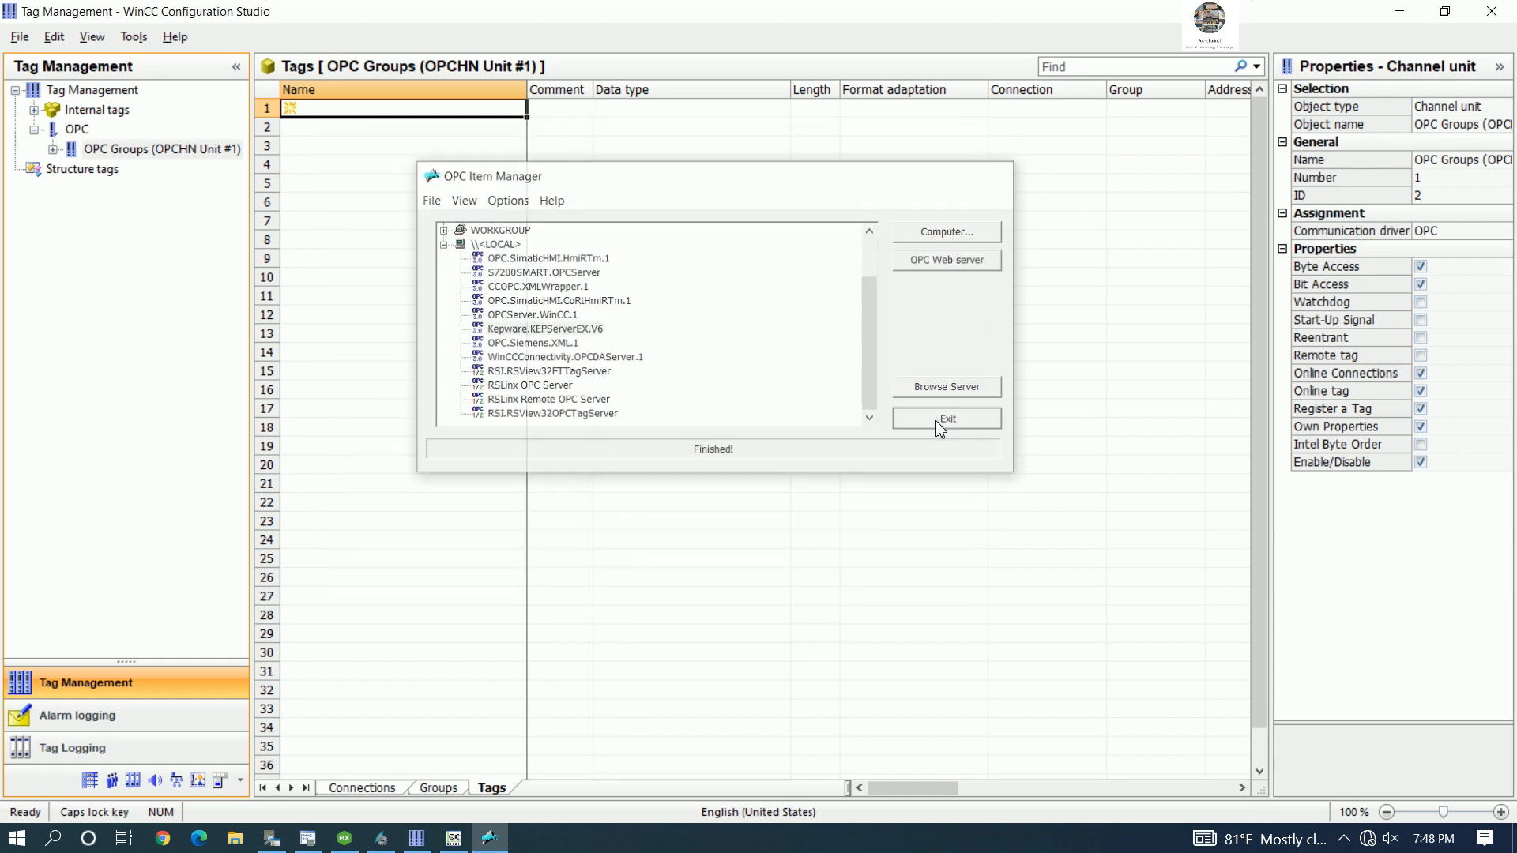
- Review the imported tags of PLCS7SMARTCONNECTION under OPC Groups, narrowing the Name column to show more details
click(108, 150)
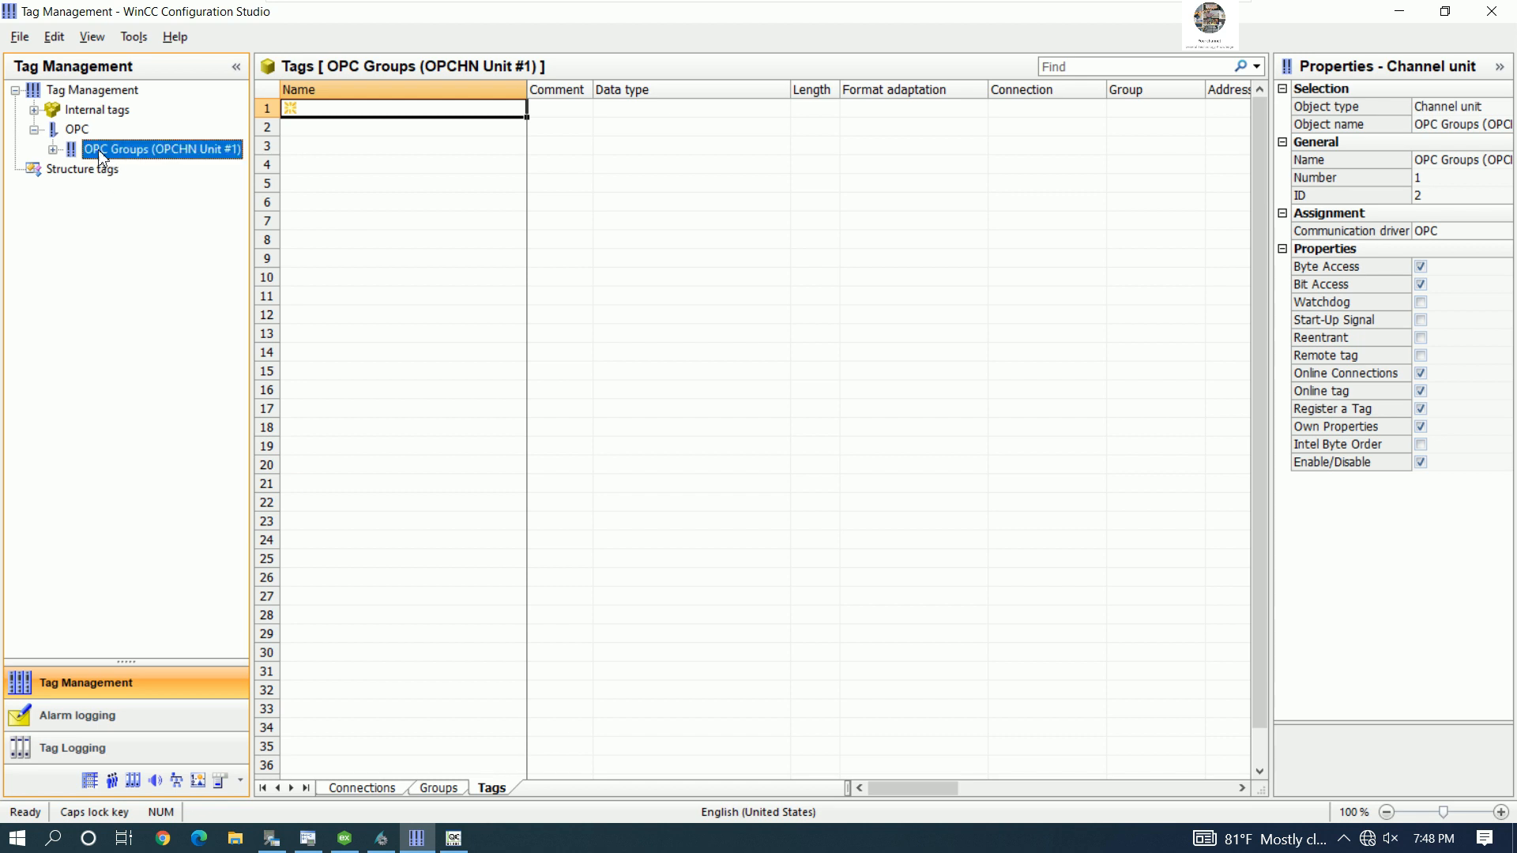
click(53, 150)
click(105, 169)
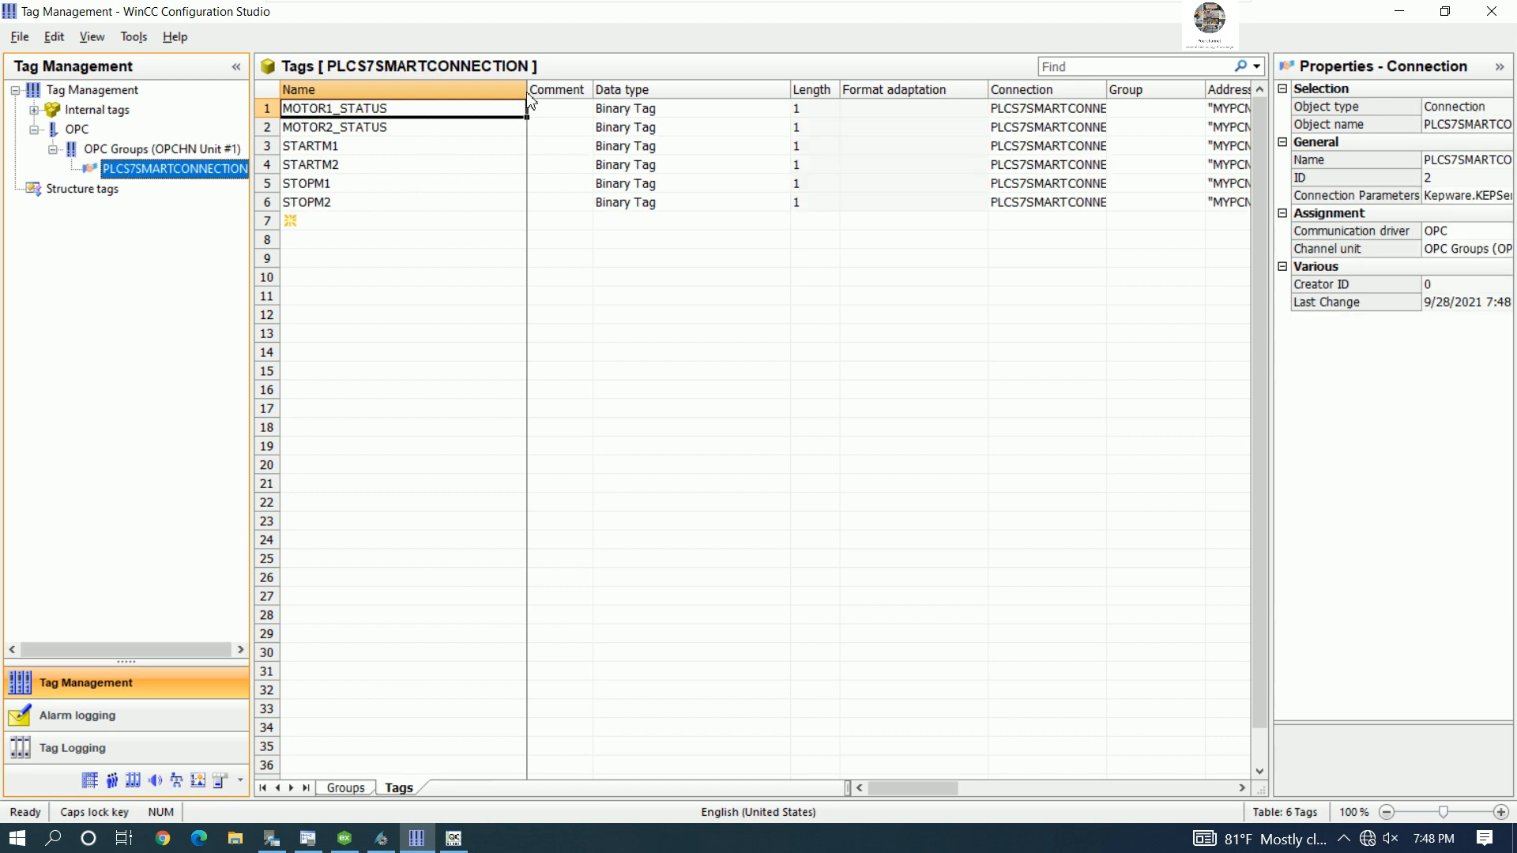
drag(526, 105, 440, 101)
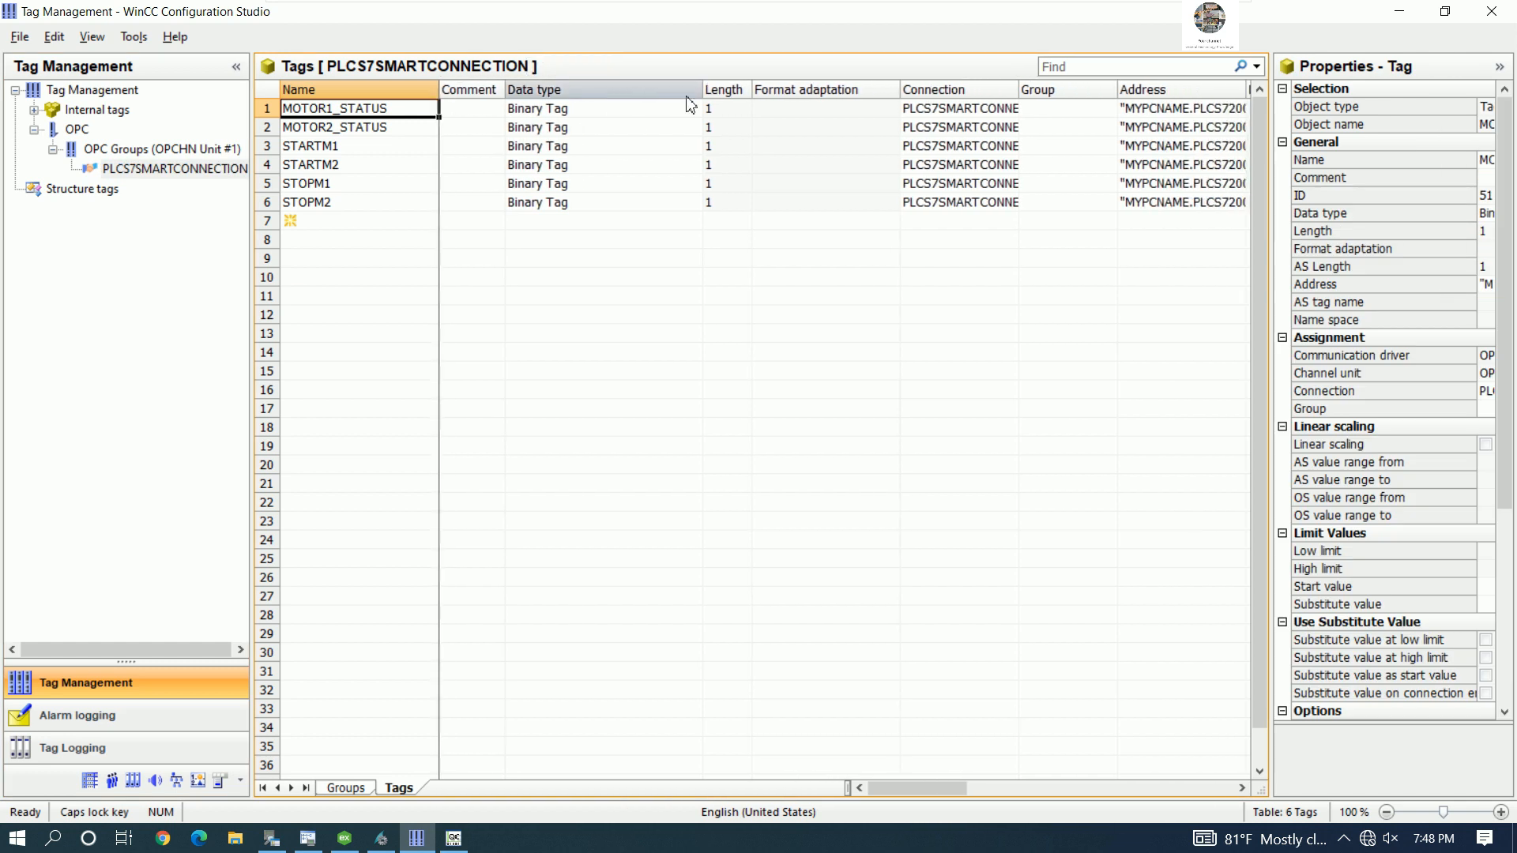
- Resize the columns of the PLCS7SMARTCONNECTION tag table to show more of the tag addresses
drag(702, 100, 619, 99)
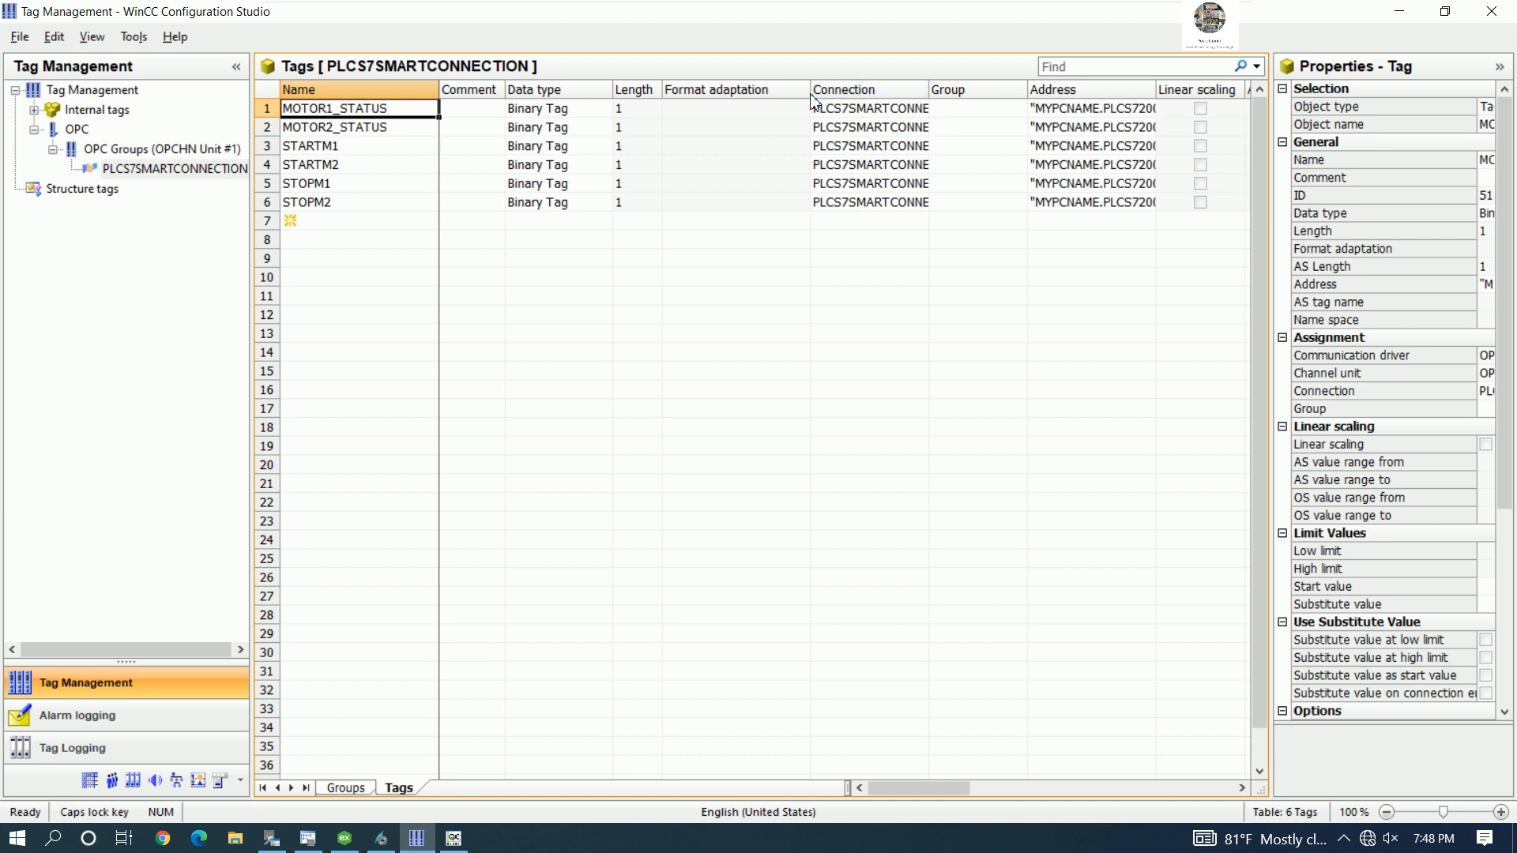
mouse_move(810, 102)
mouse_down()
mouse_move(791, 101)
mouse_move(808, 101)
mouse_up()
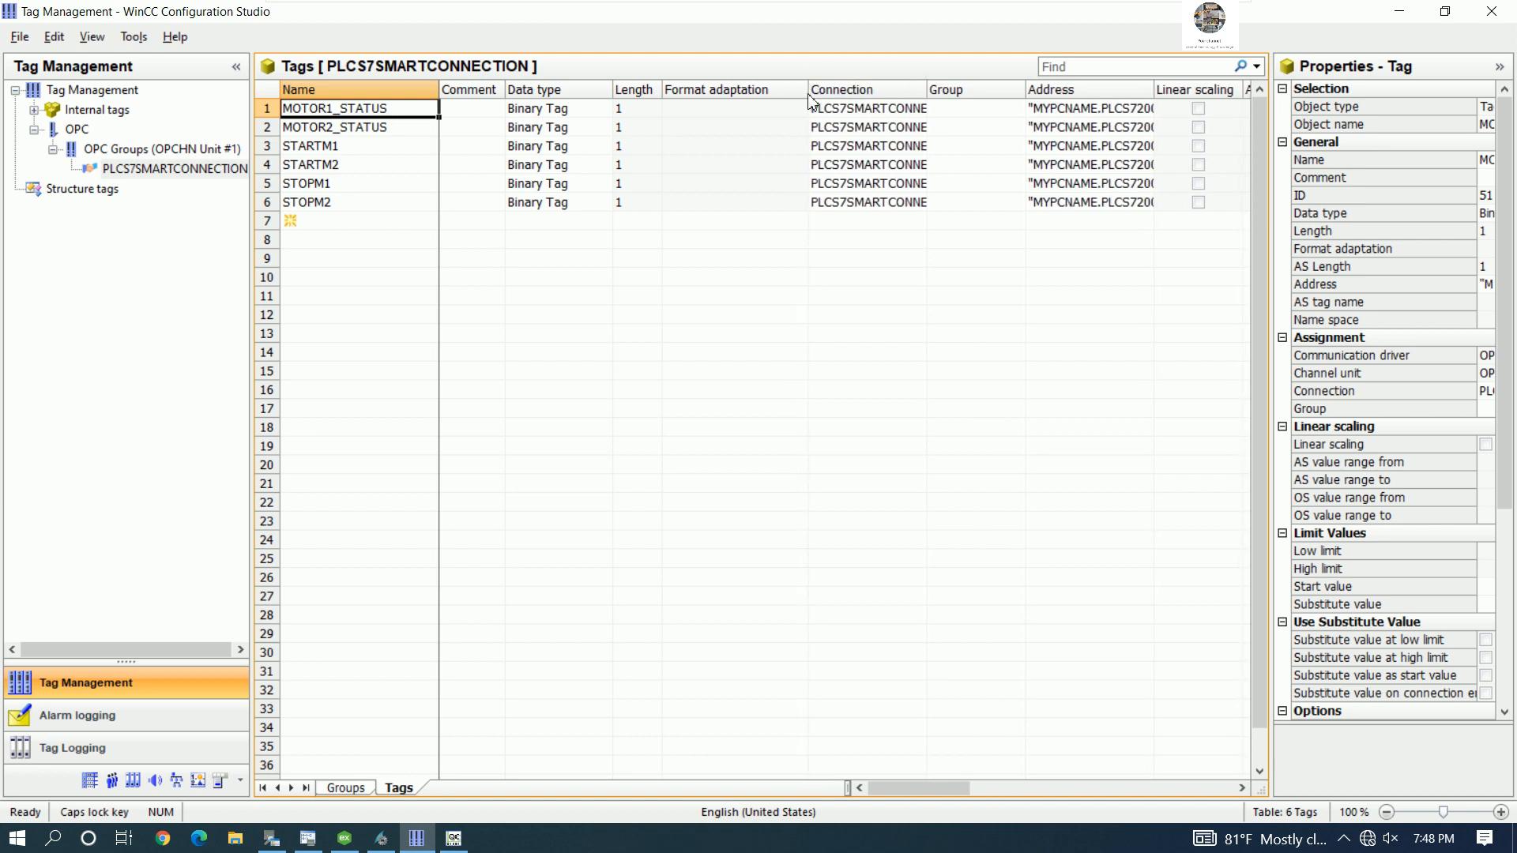
drag(1154, 99, 1231, 99)
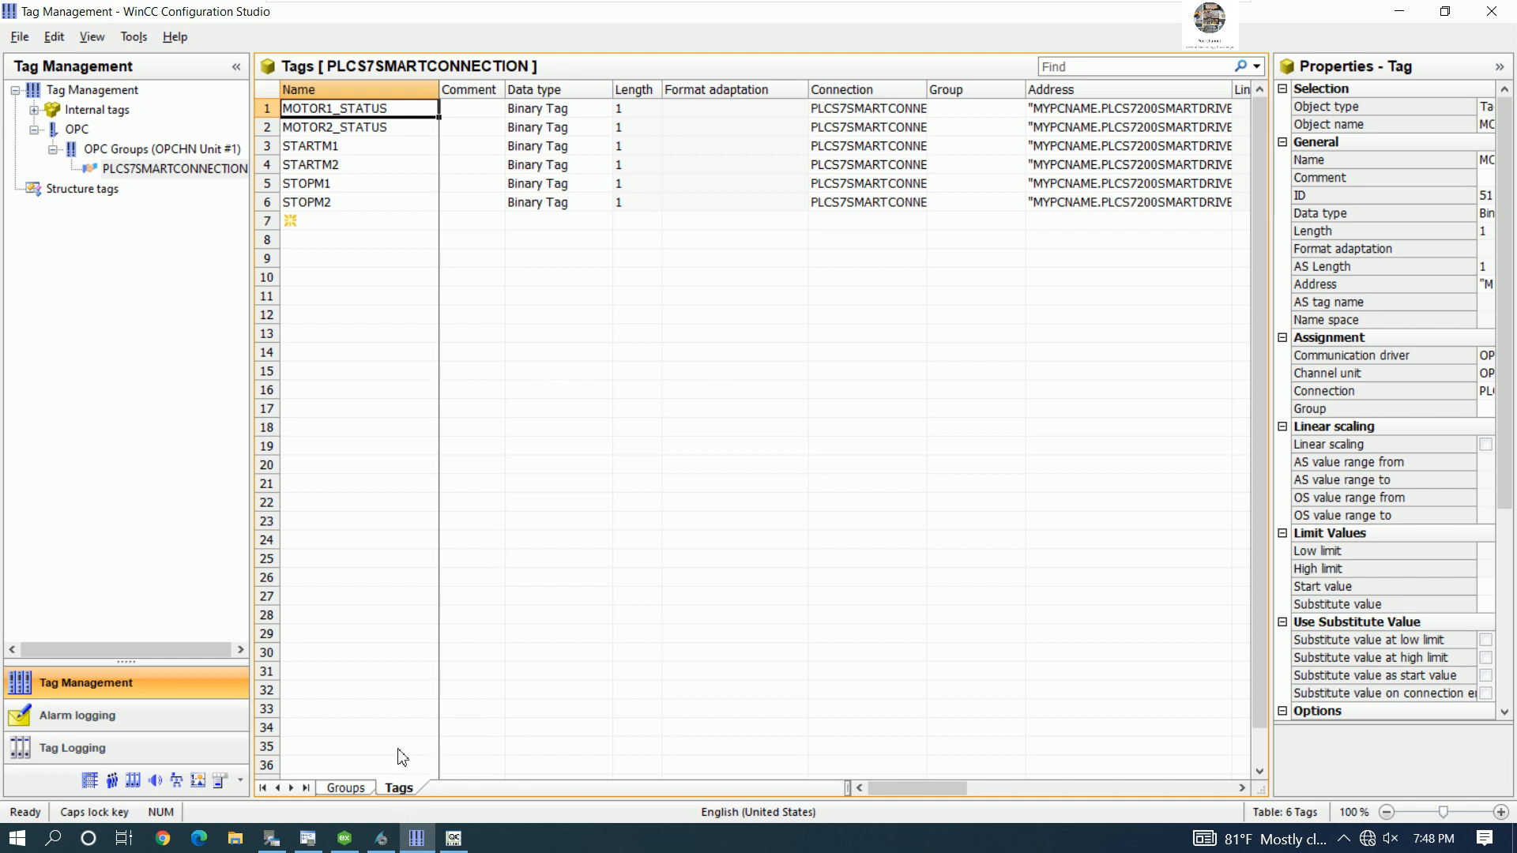
- Switch to WinCC Explorer, create a new Graphics Designer picture and rename it SCREEN1PLCSMART
click(380, 845)
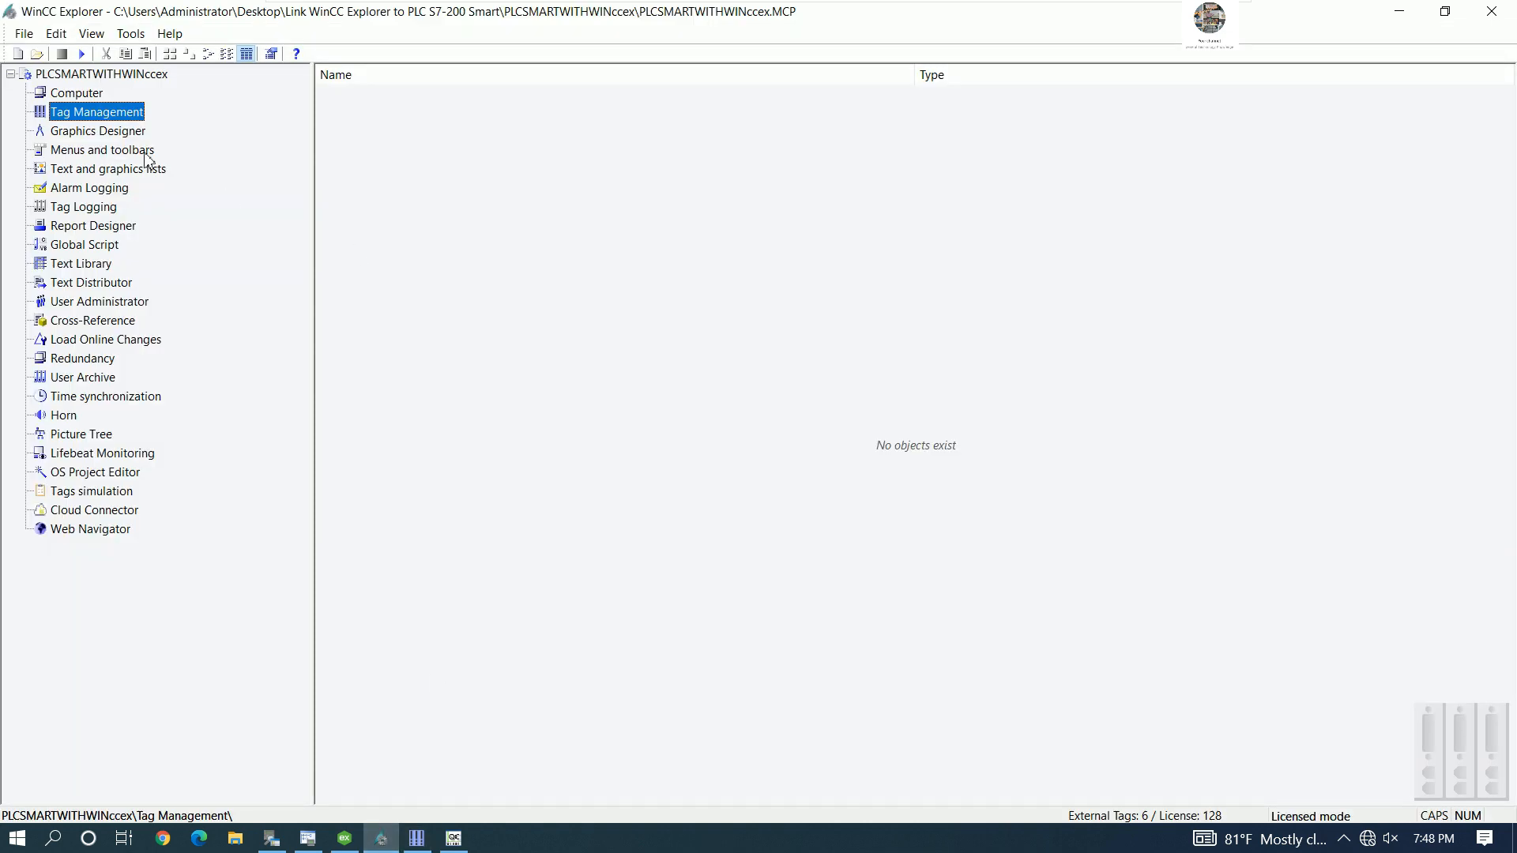
click(116, 136)
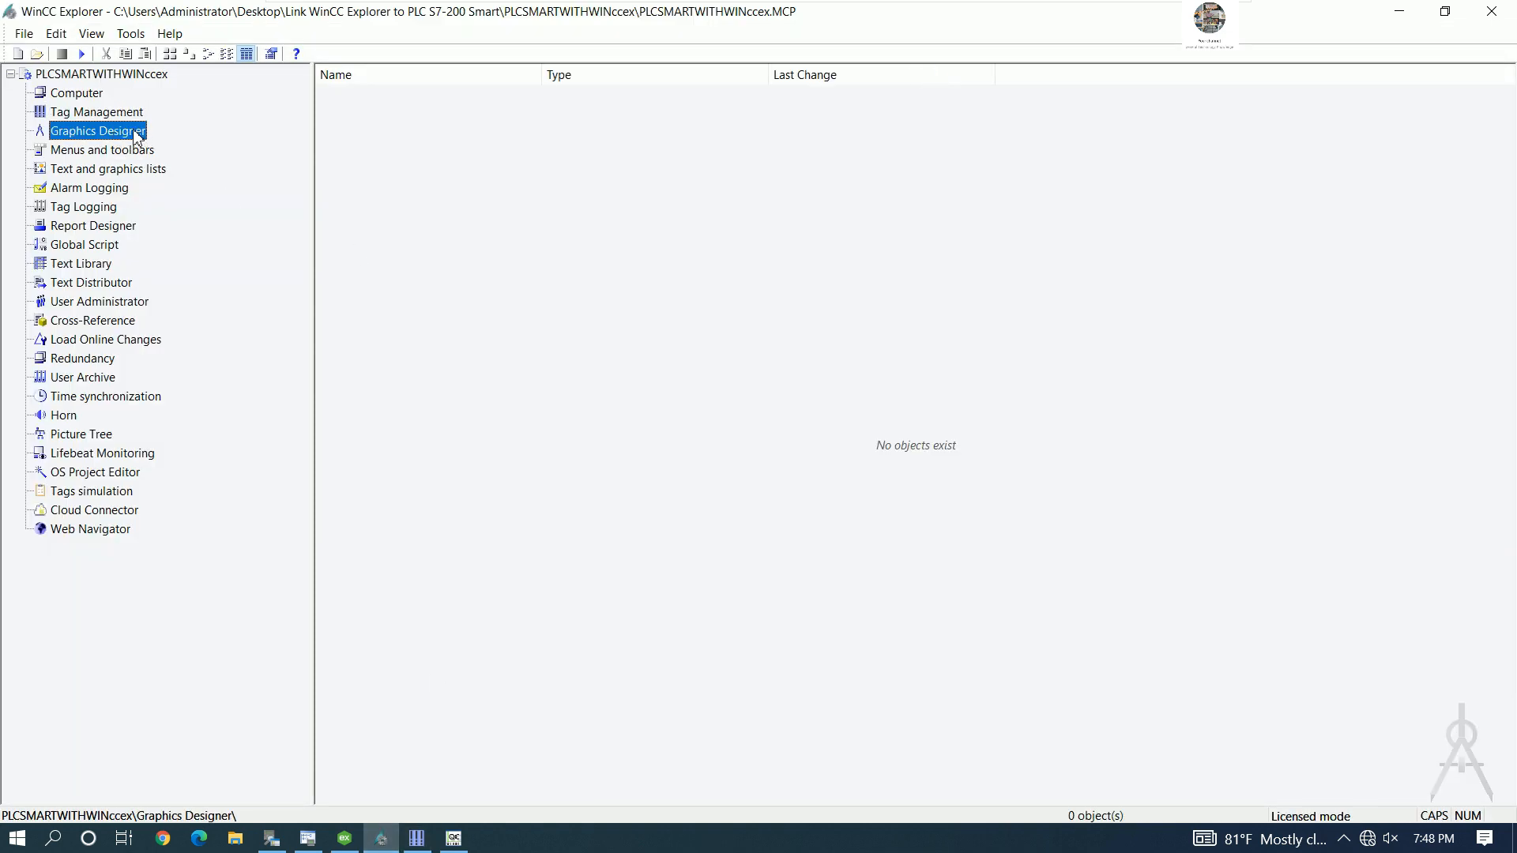
right_click(351, 149)
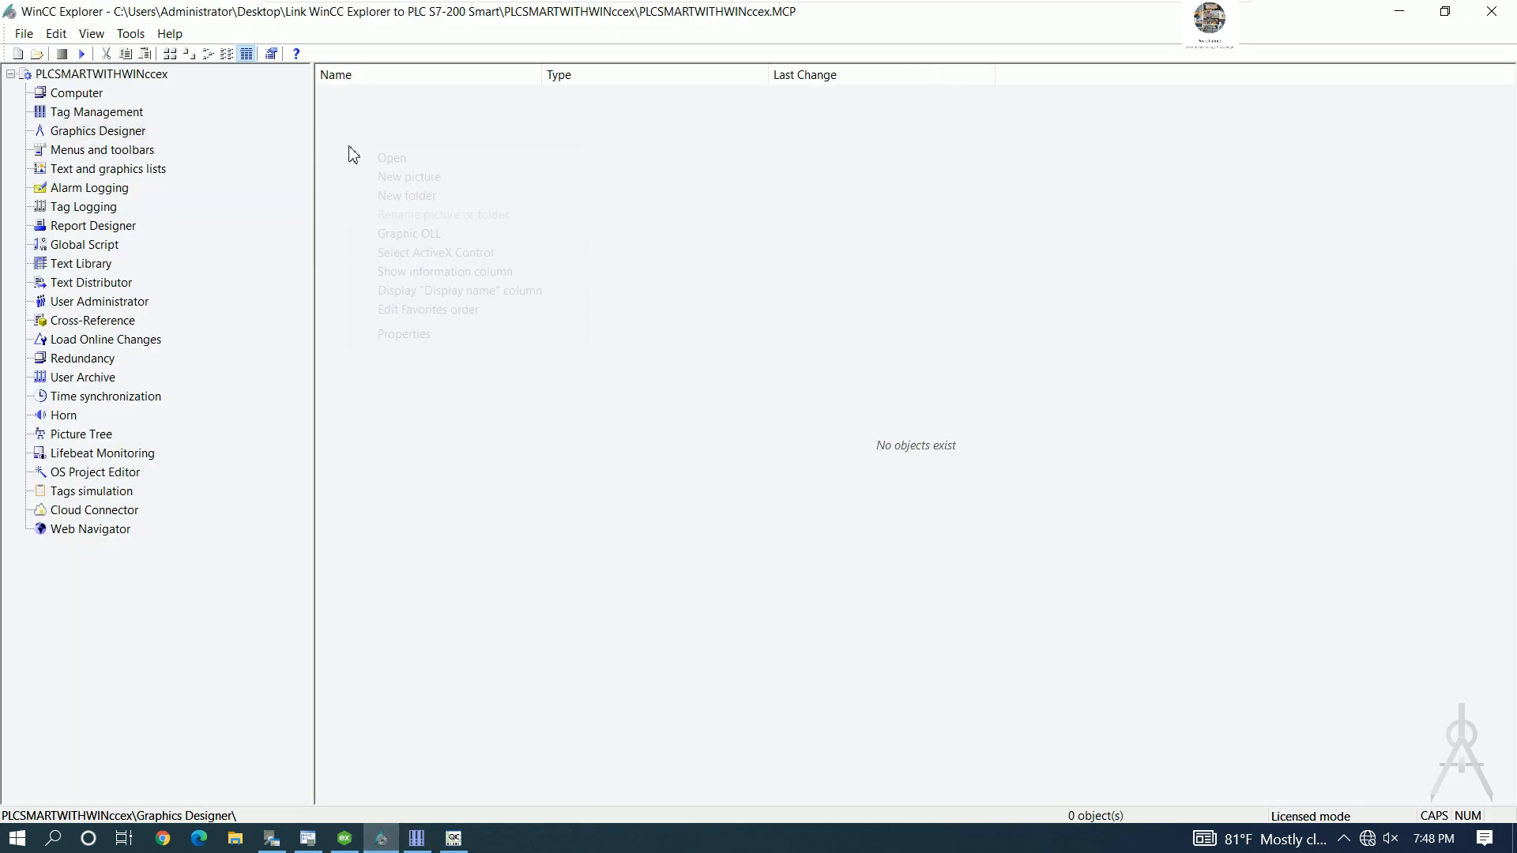
click(426, 176)
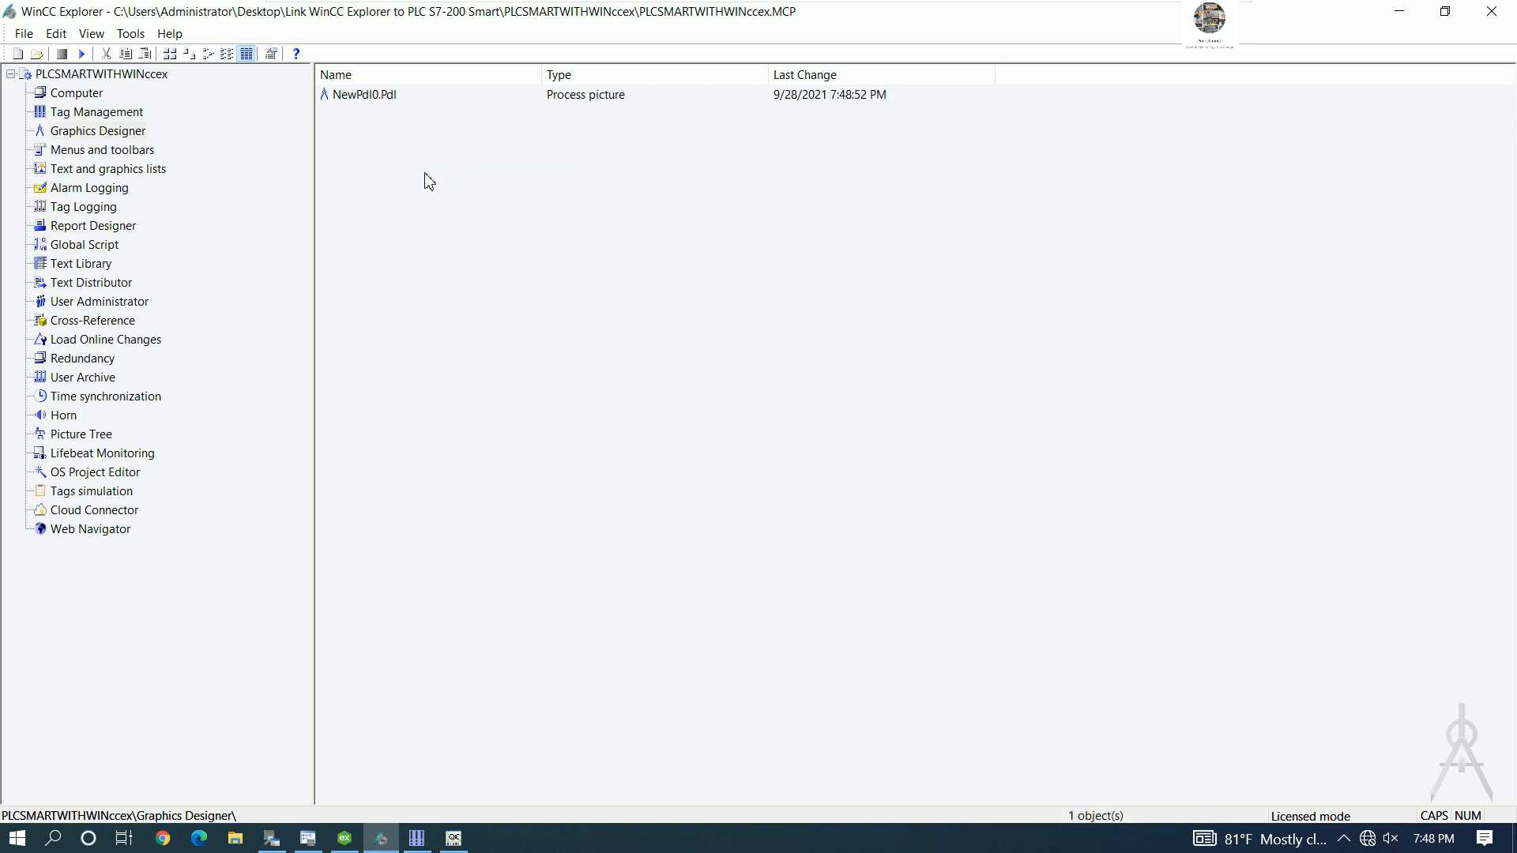
right_click(374, 97)
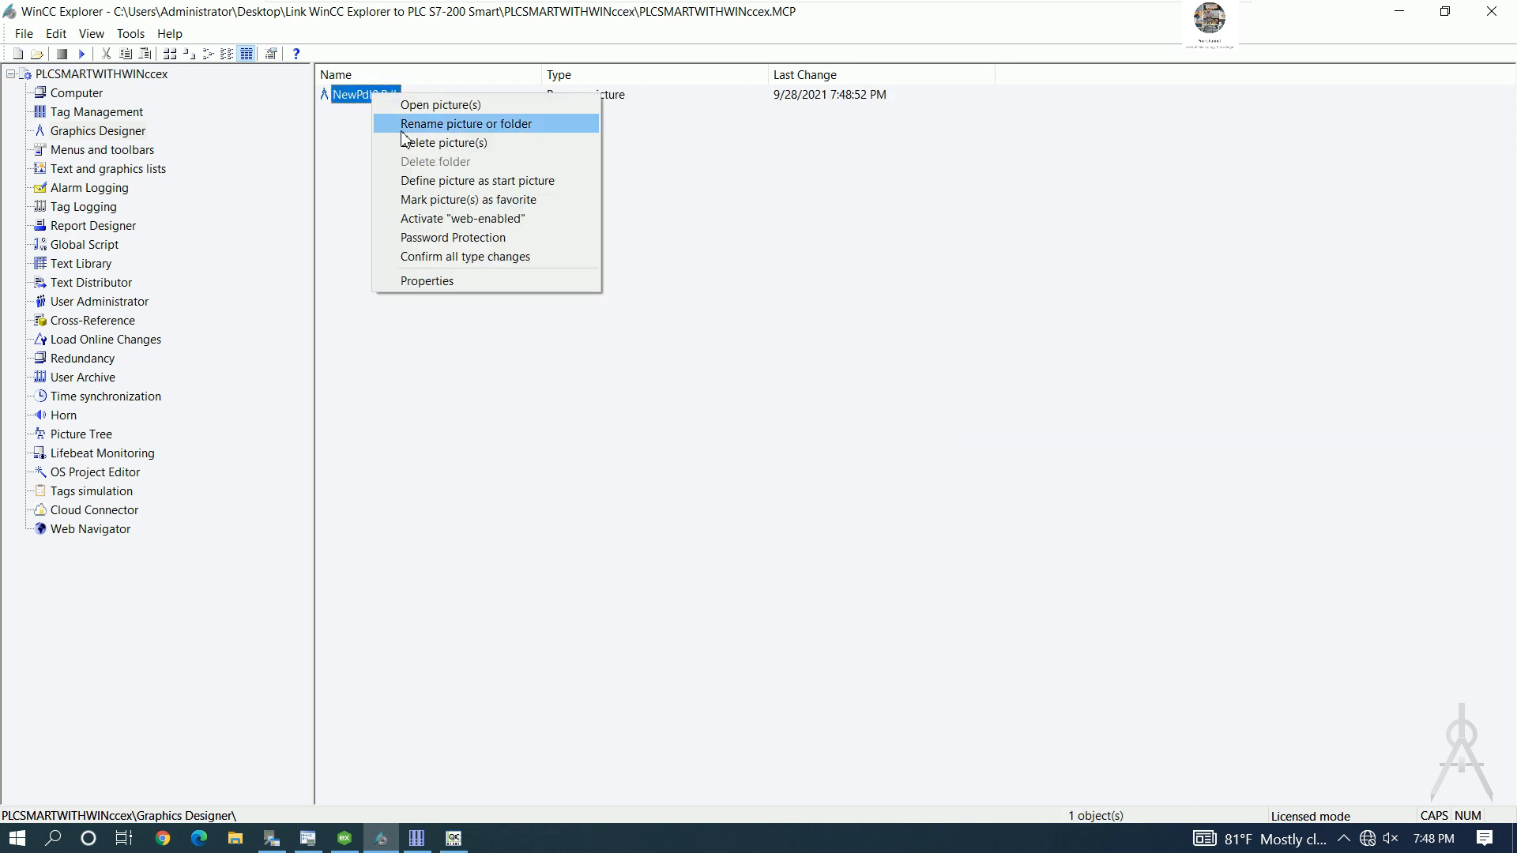
click(440, 130)
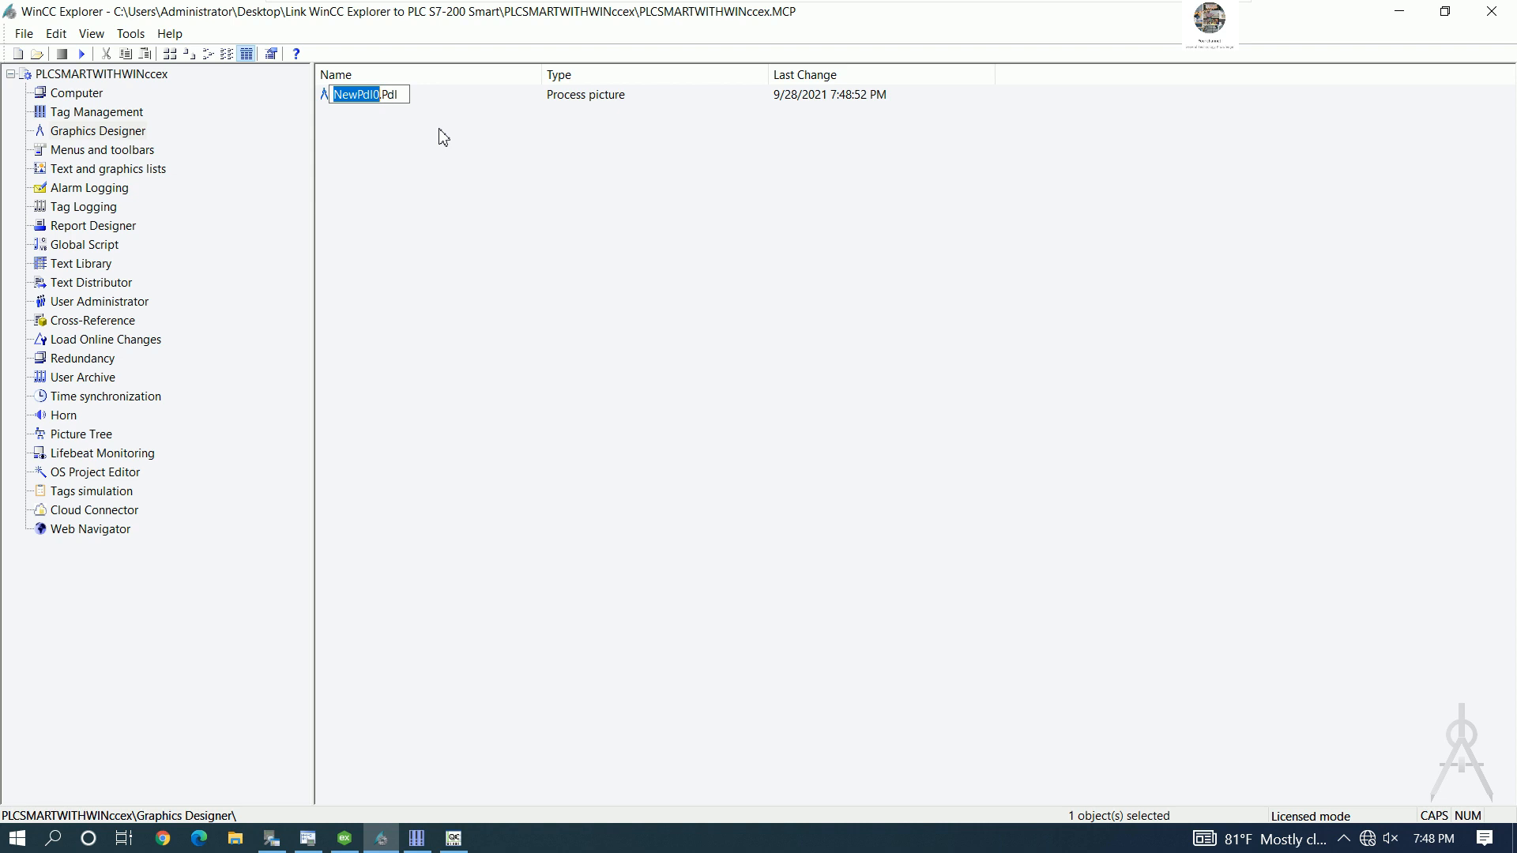
text(SCREEN1PLCSMART)
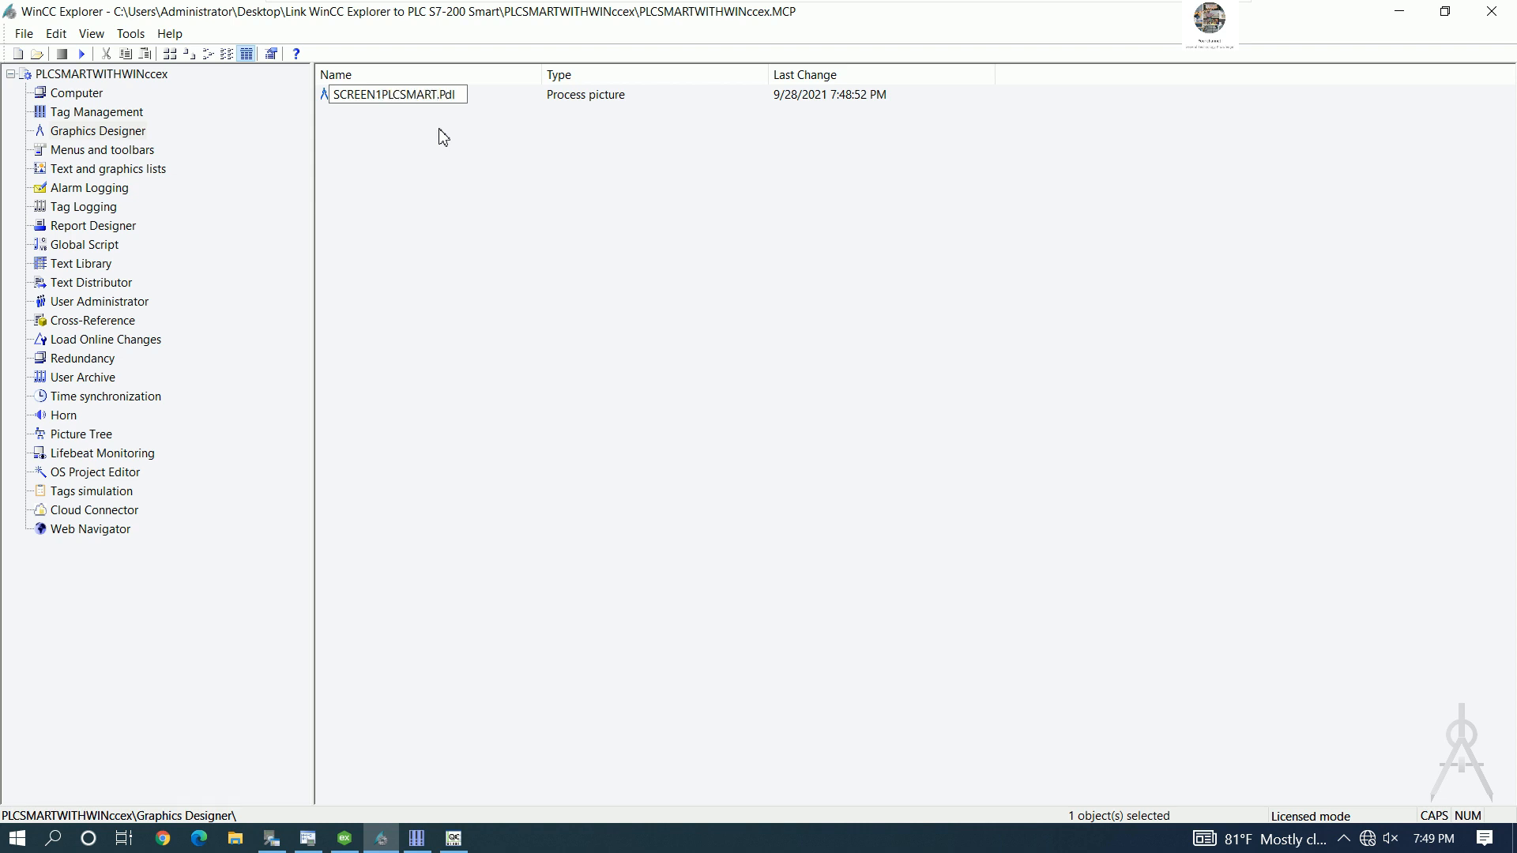
key(Return)
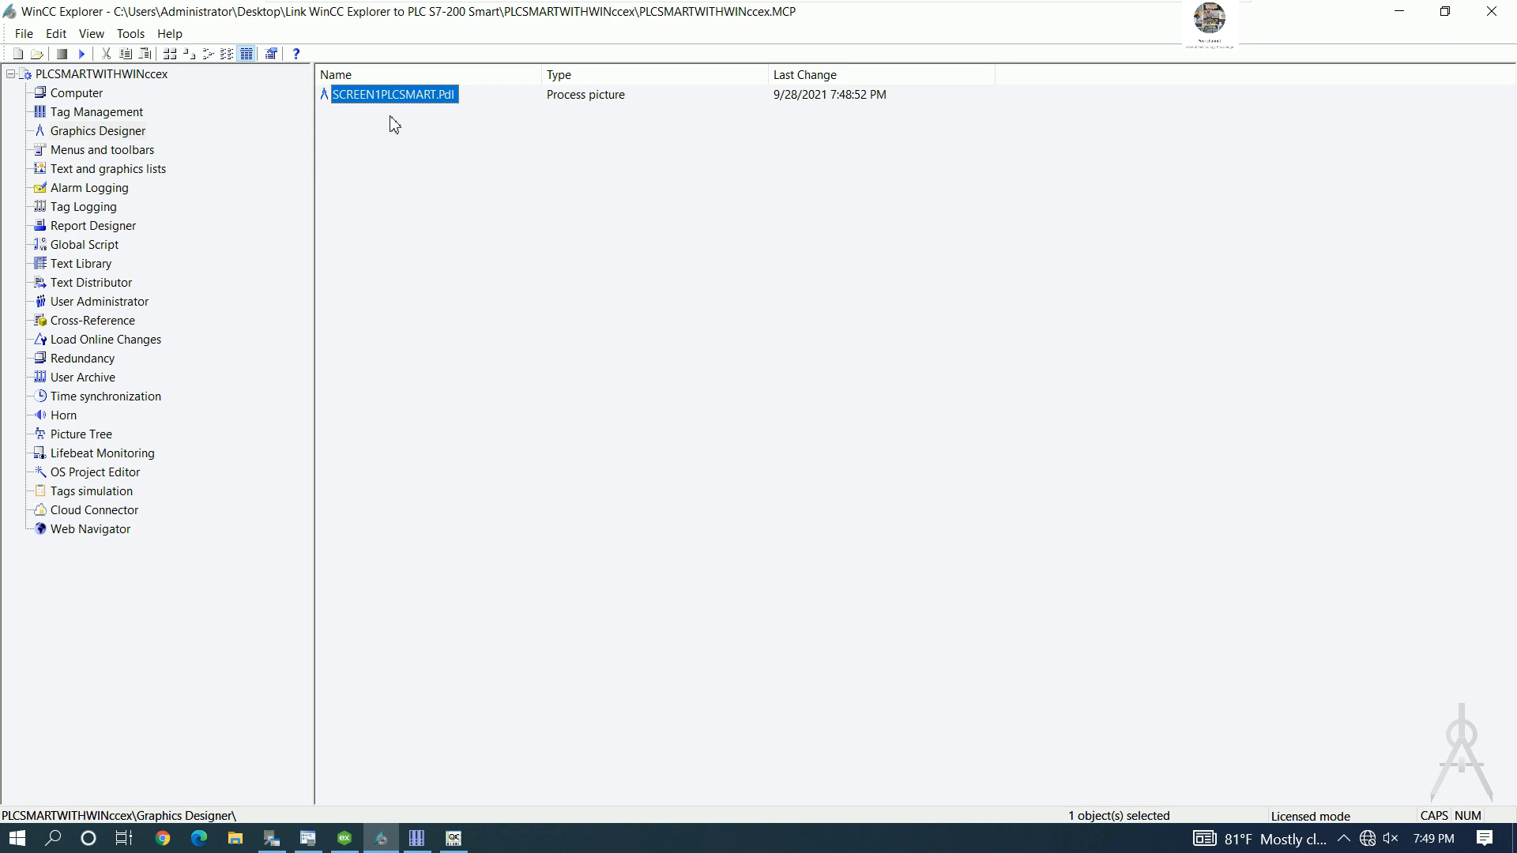
- Open the SCREEN1PLCSMART picture for editing in Graphics Designer and save it
drag(314, 144, 283, 143)
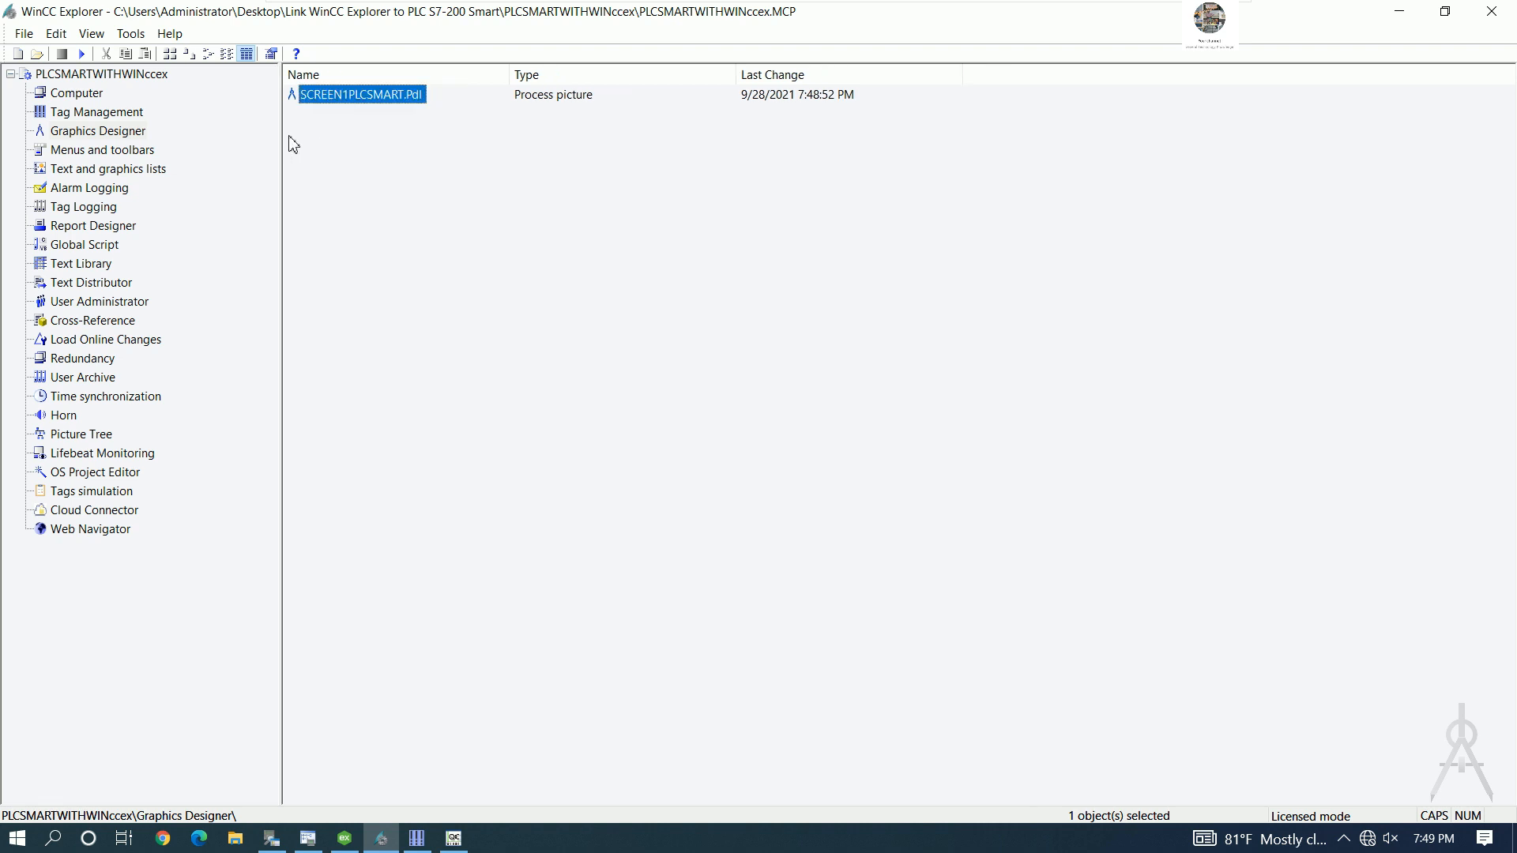
right_click(361, 94)
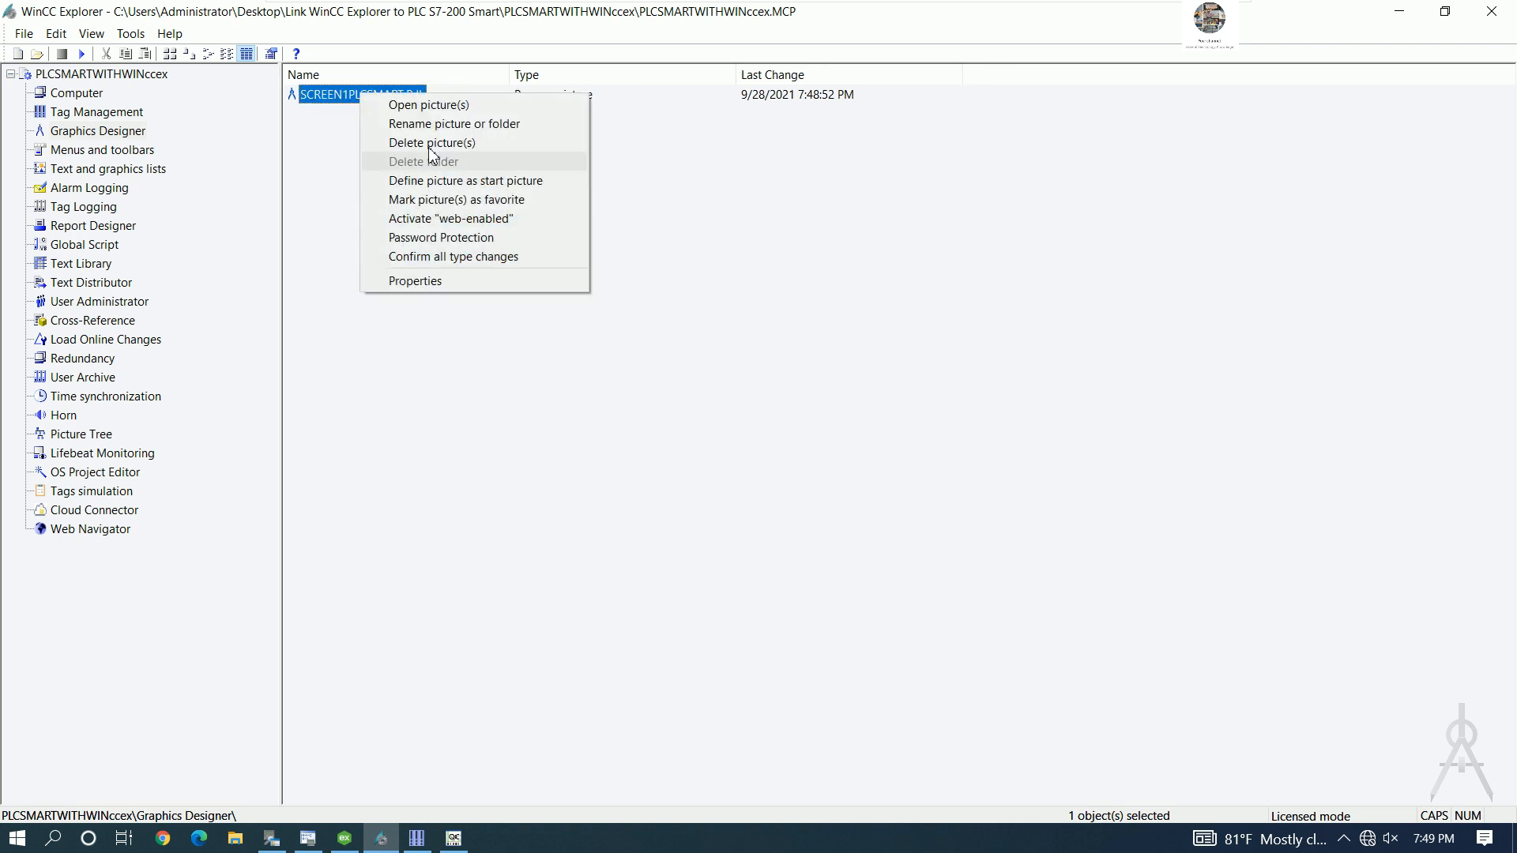
click(433, 105)
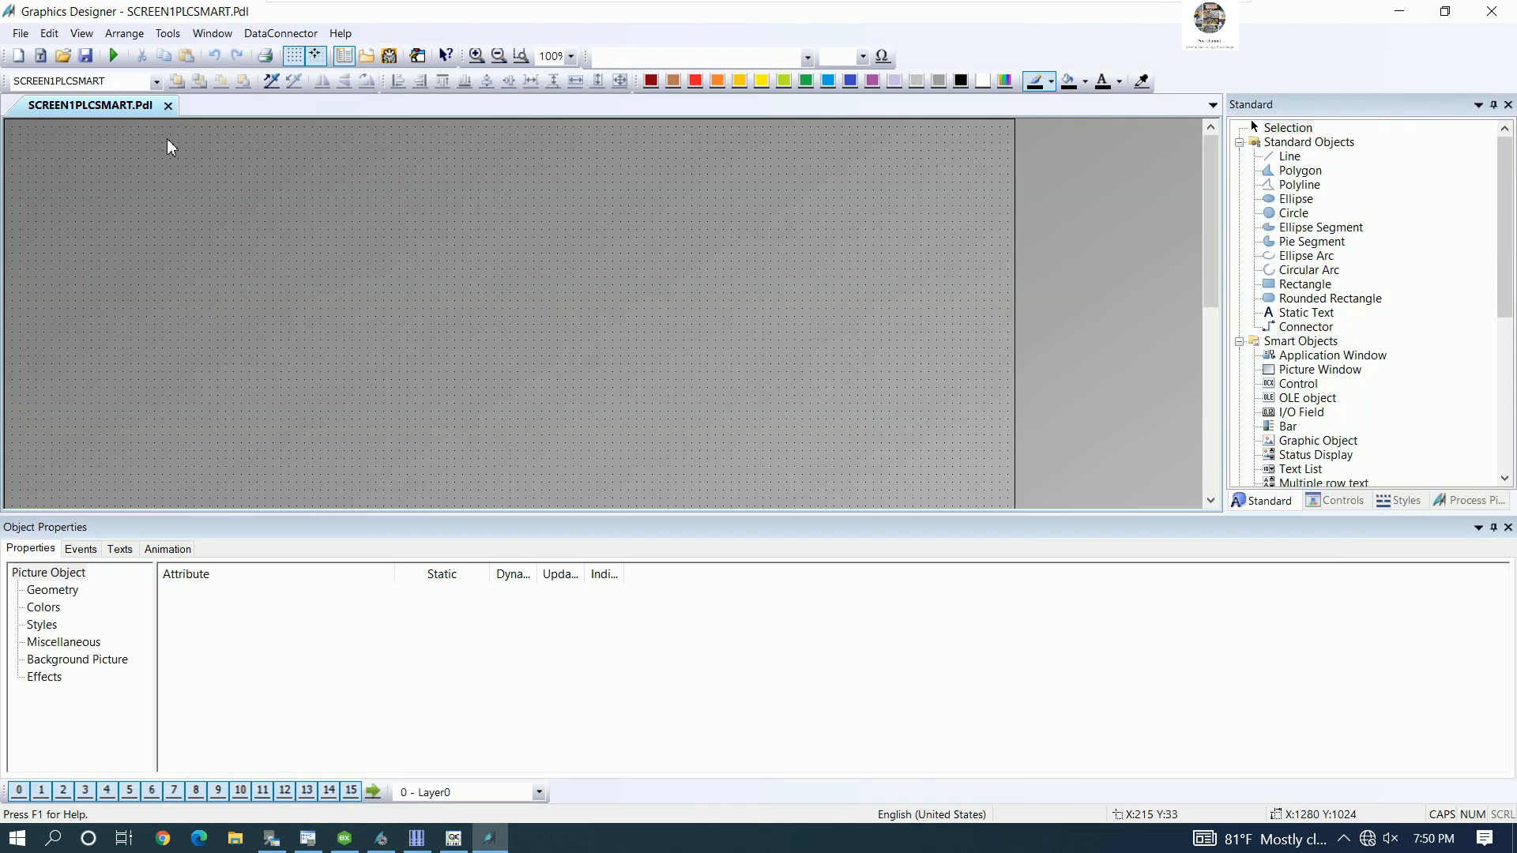
click(85, 55)
- Try a picture width of 500 in the geometry properties and settle on 700
click(52, 590)
click(425, 599)
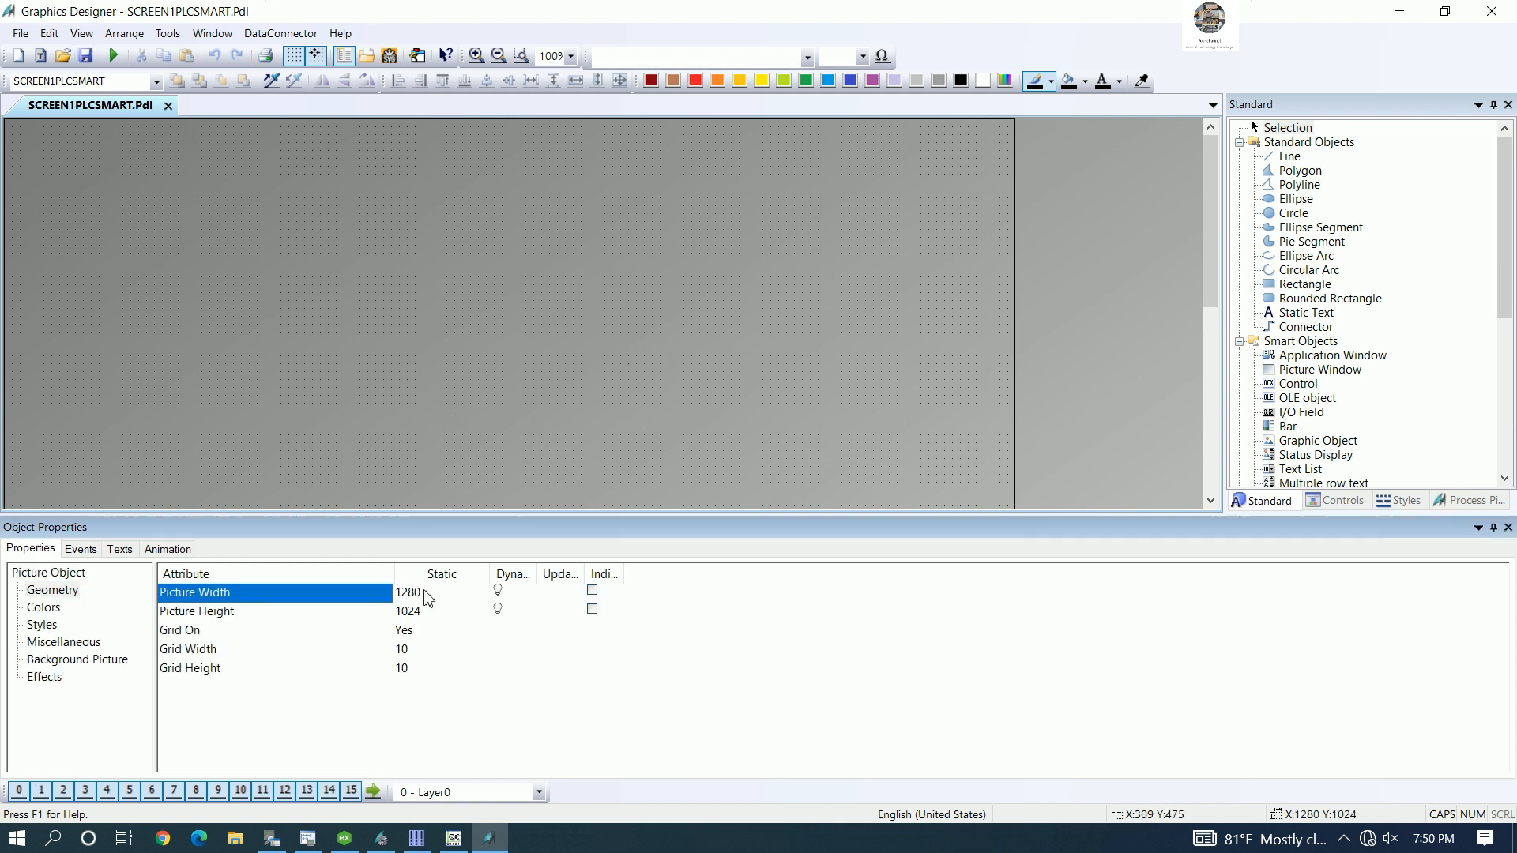
double_click(424, 598)
text(500)
key(Return)
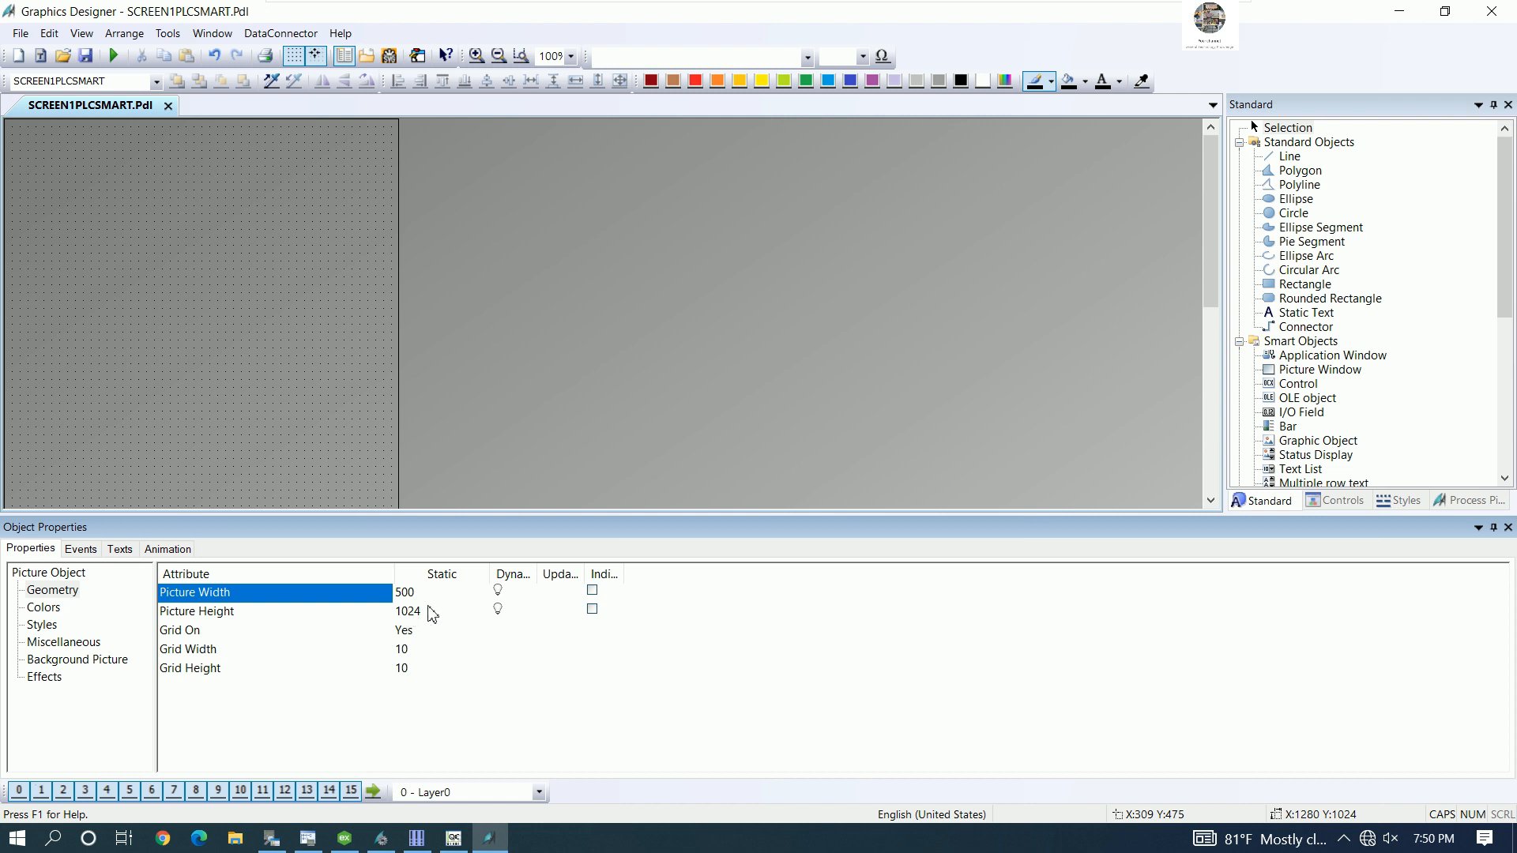
click(405, 592)
text(7)
key(Return)
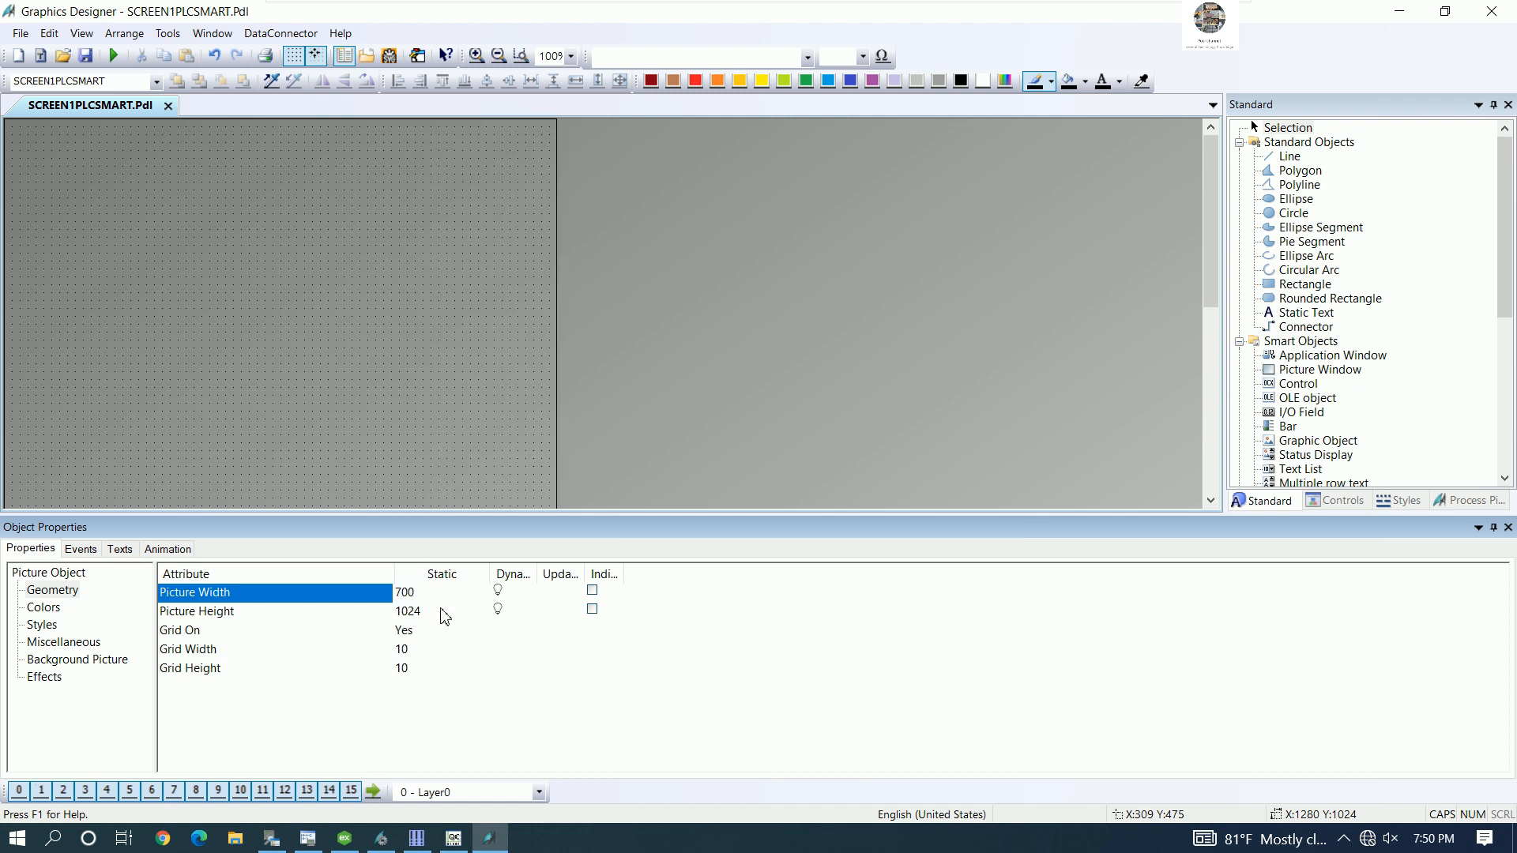
- Try a picture height of 600, settle on 500, and enlarge the drawing area to fit the whole picture
click(424, 611)
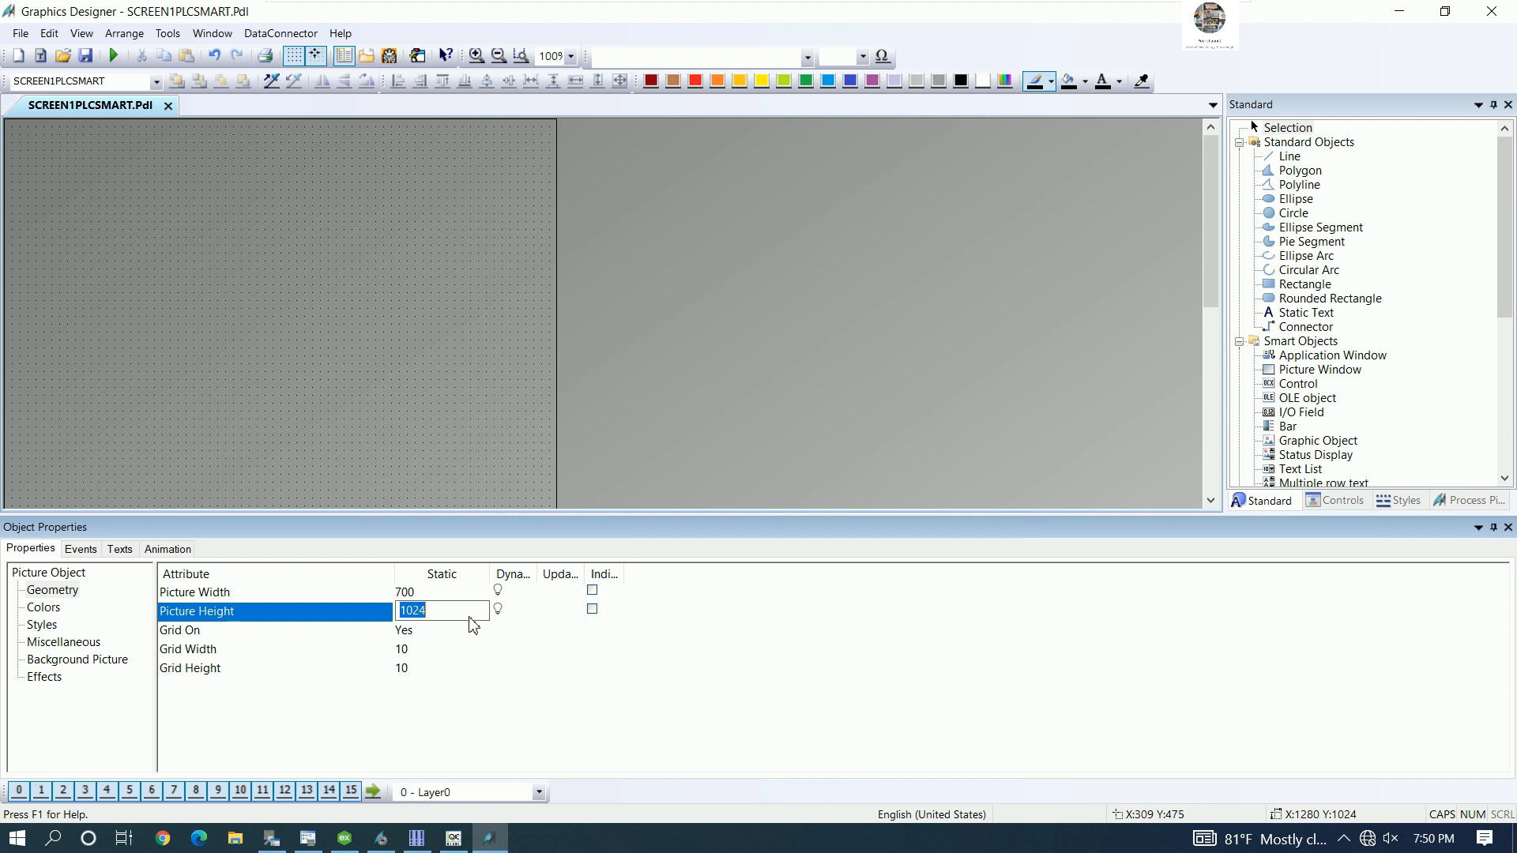
text(600)
key(Return)
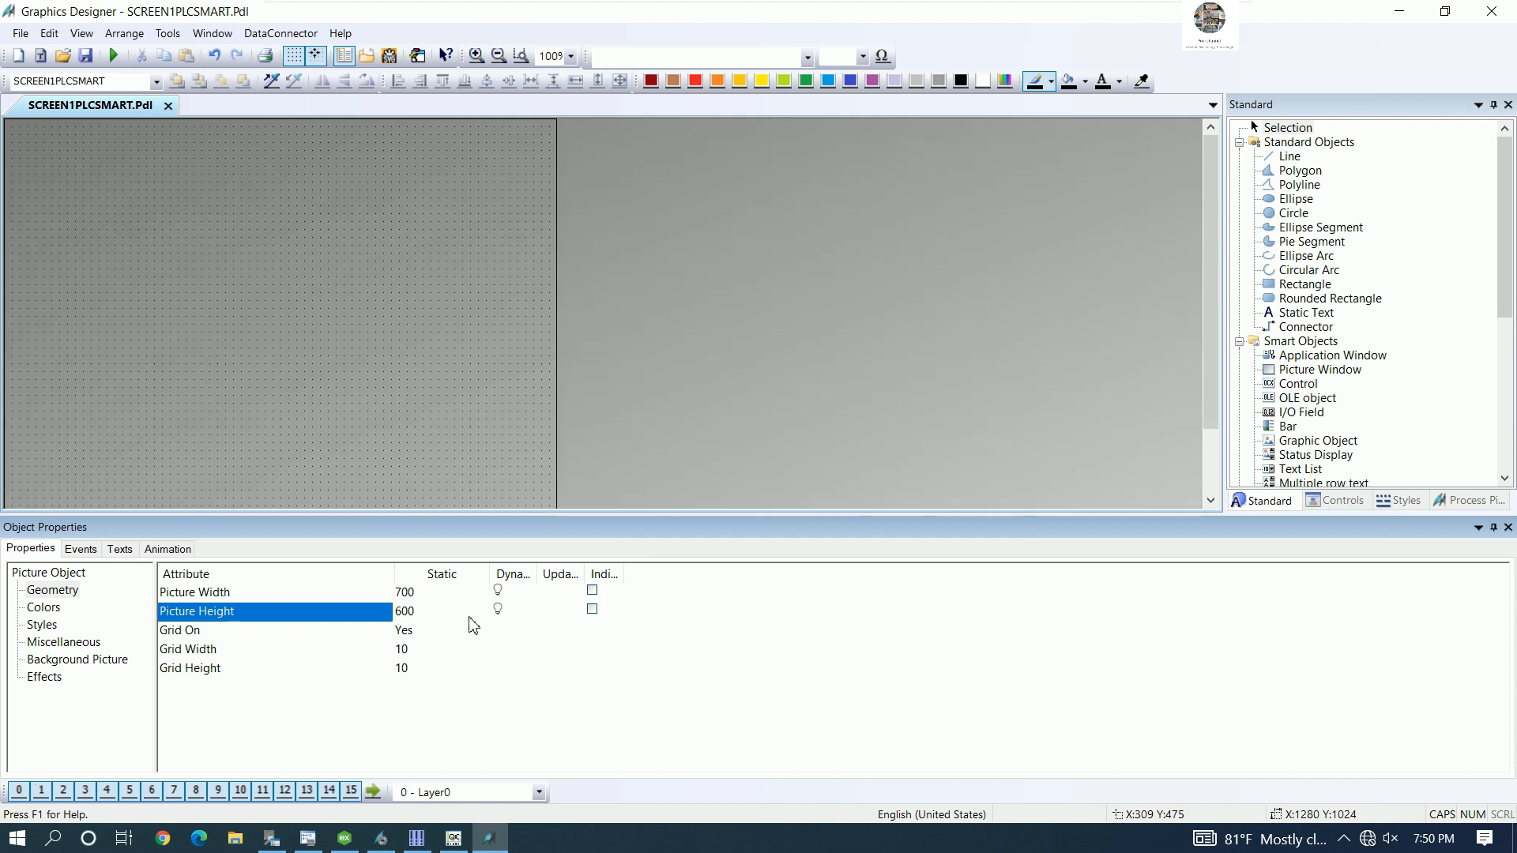
click(412, 617)
text(500)
key(Return)
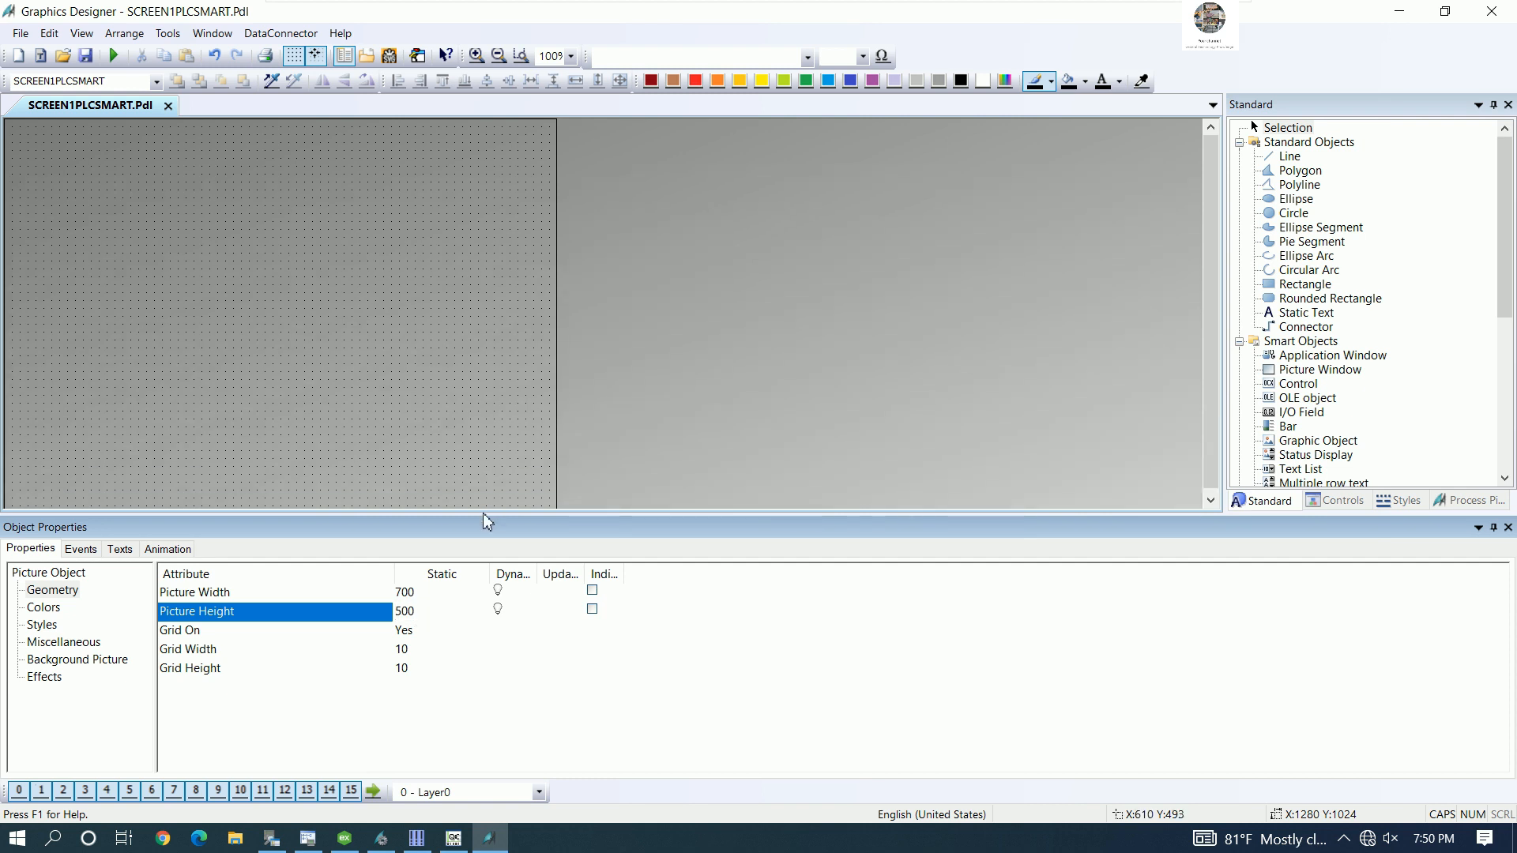
mouse_move(483, 515)
mouse_down()
mouse_move(490, 564)
mouse_move(472, 569)
mouse_move(476, 537)
mouse_up()
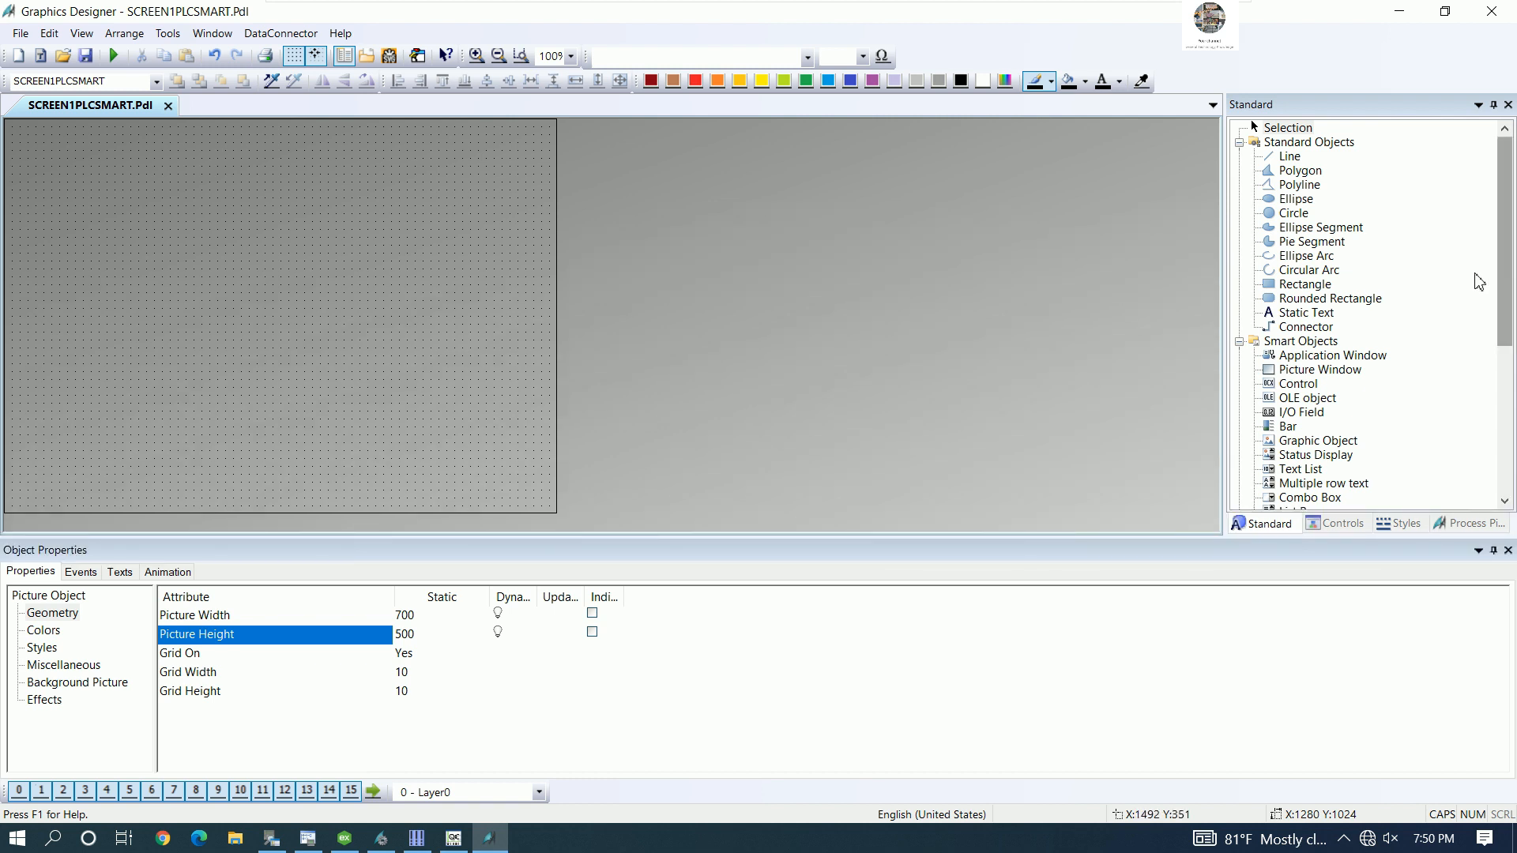
- Draw a button of about 200 by 70 in the picture's lower-left area and label it START MOTOR1
drag(1503, 328, 1484, 447)
click(1294, 398)
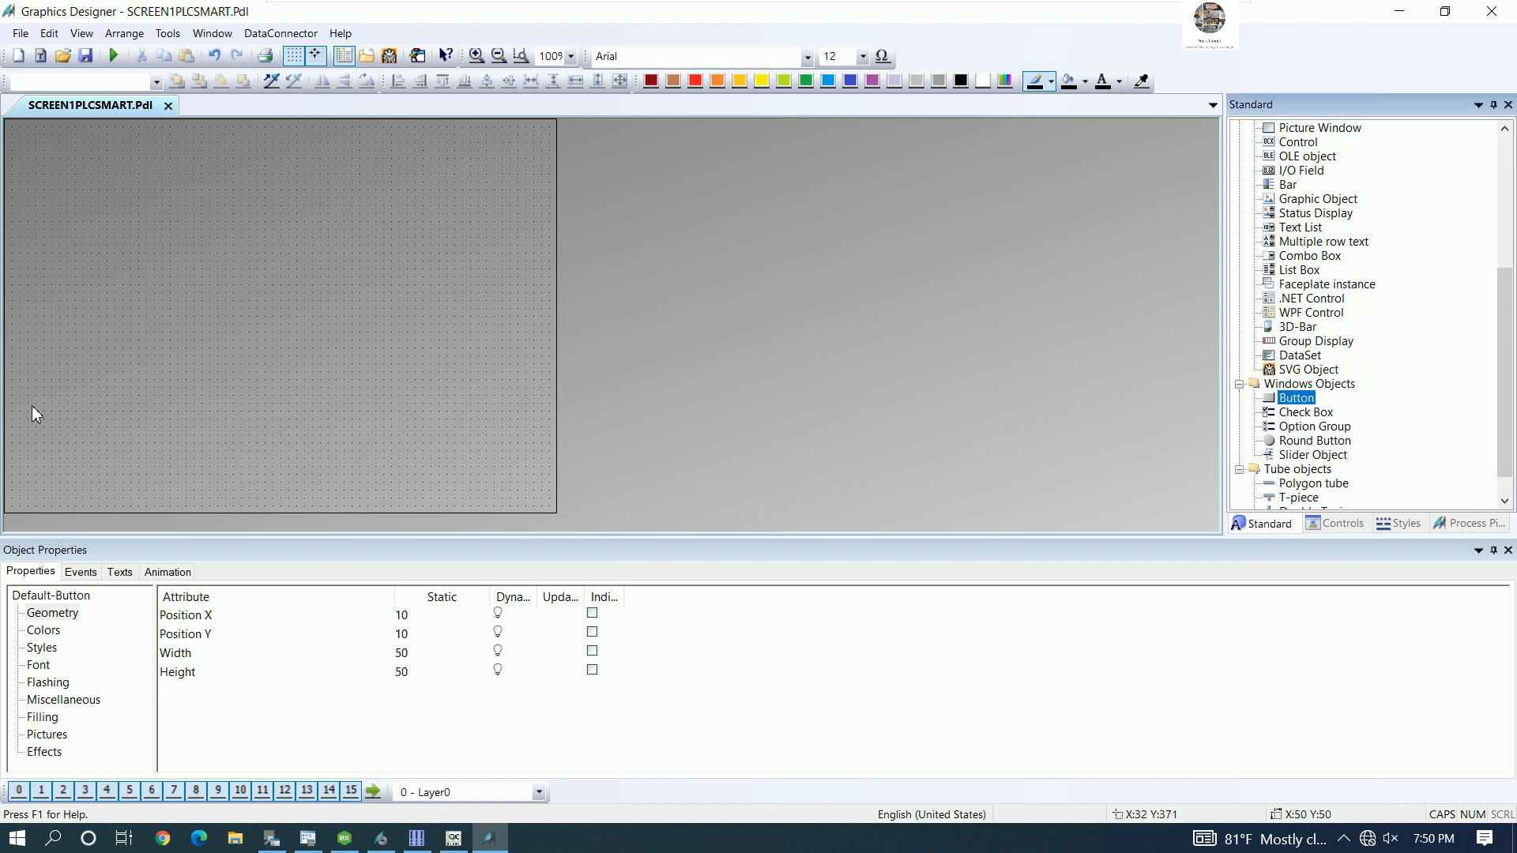
drag(35, 392, 196, 444)
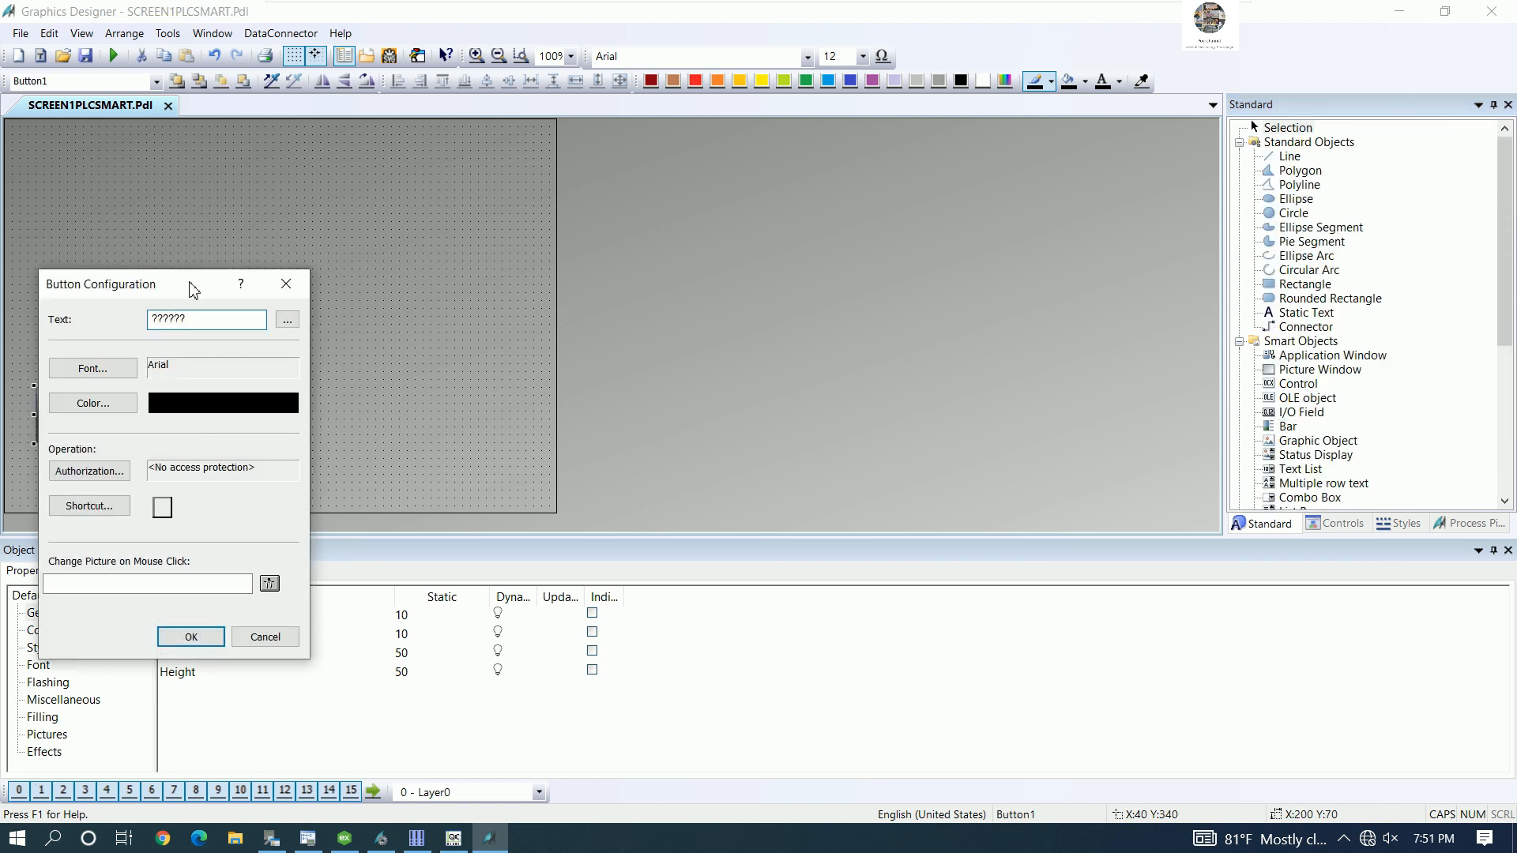
drag(192, 290, 575, 263)
double_click(581, 298)
text(START MOTOR1)
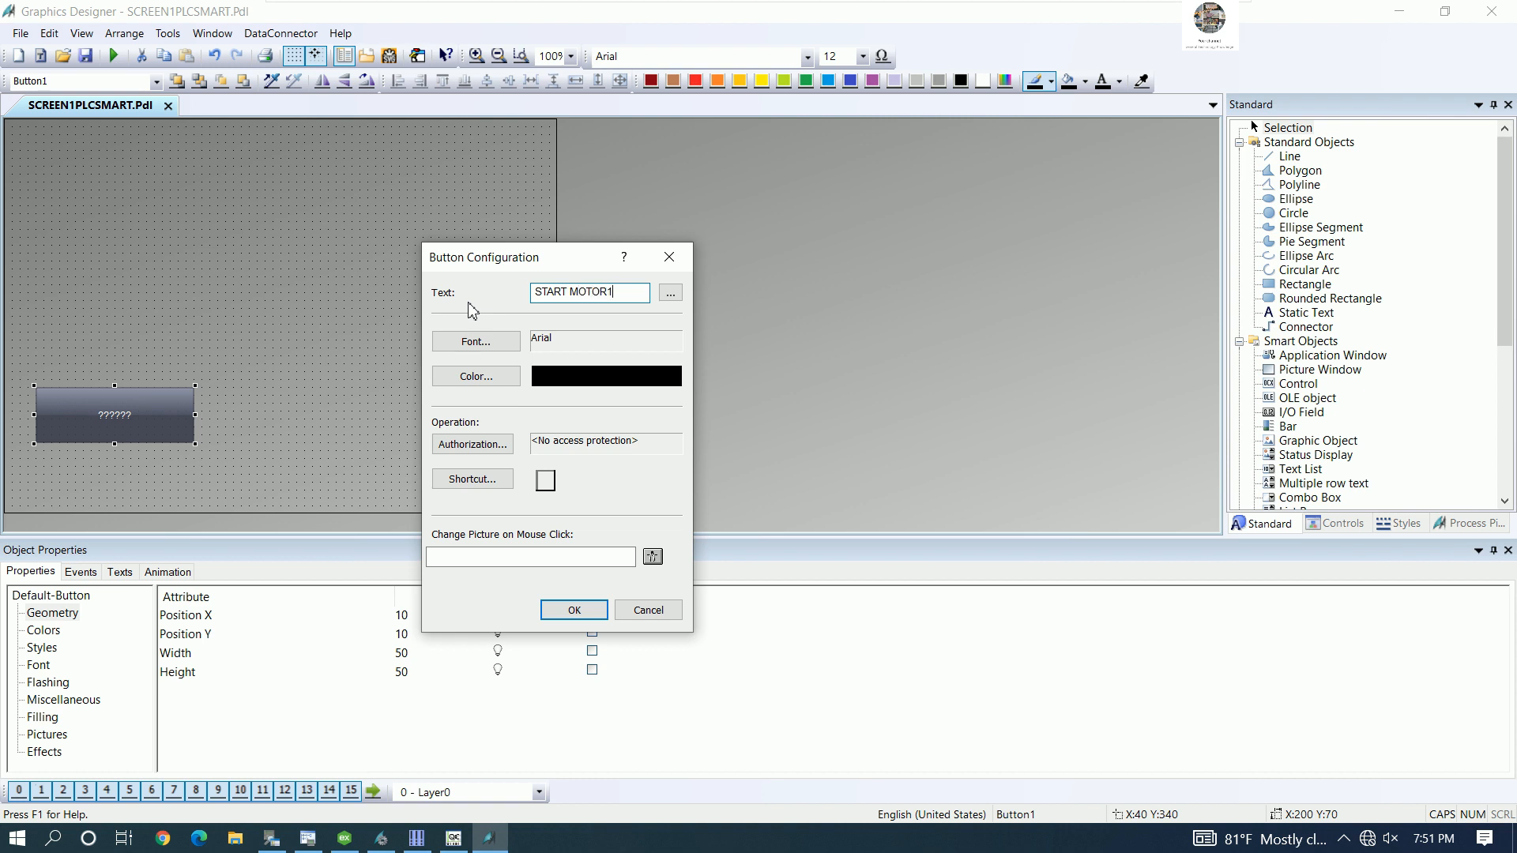
click(569, 618)
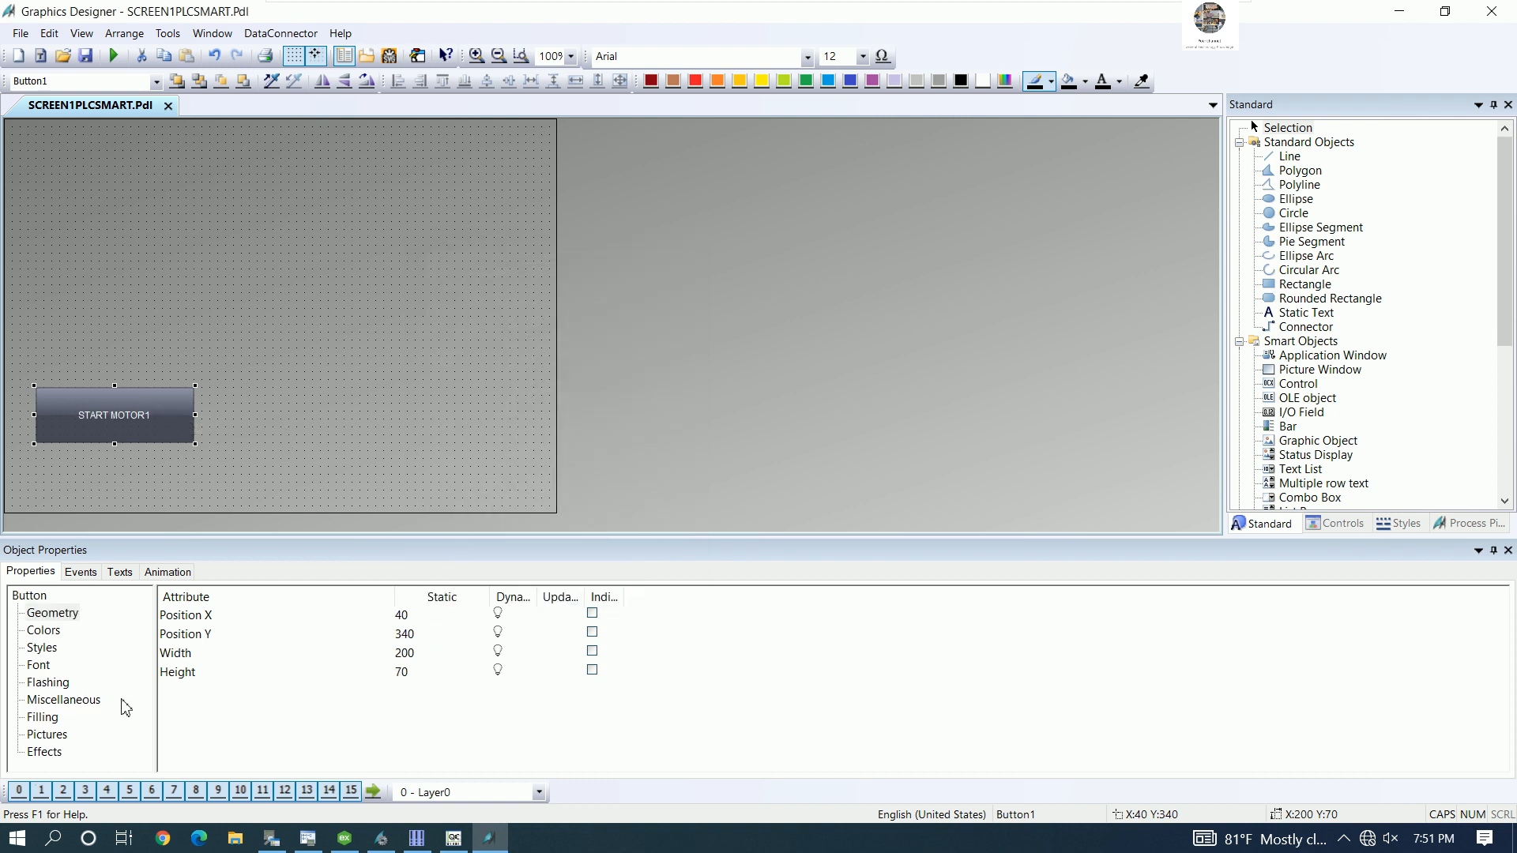
- Turn off the START MOTOR1 button's Global Color Scheme, colour it red and set its font size to 26
click(45, 752)
double_click(421, 642)
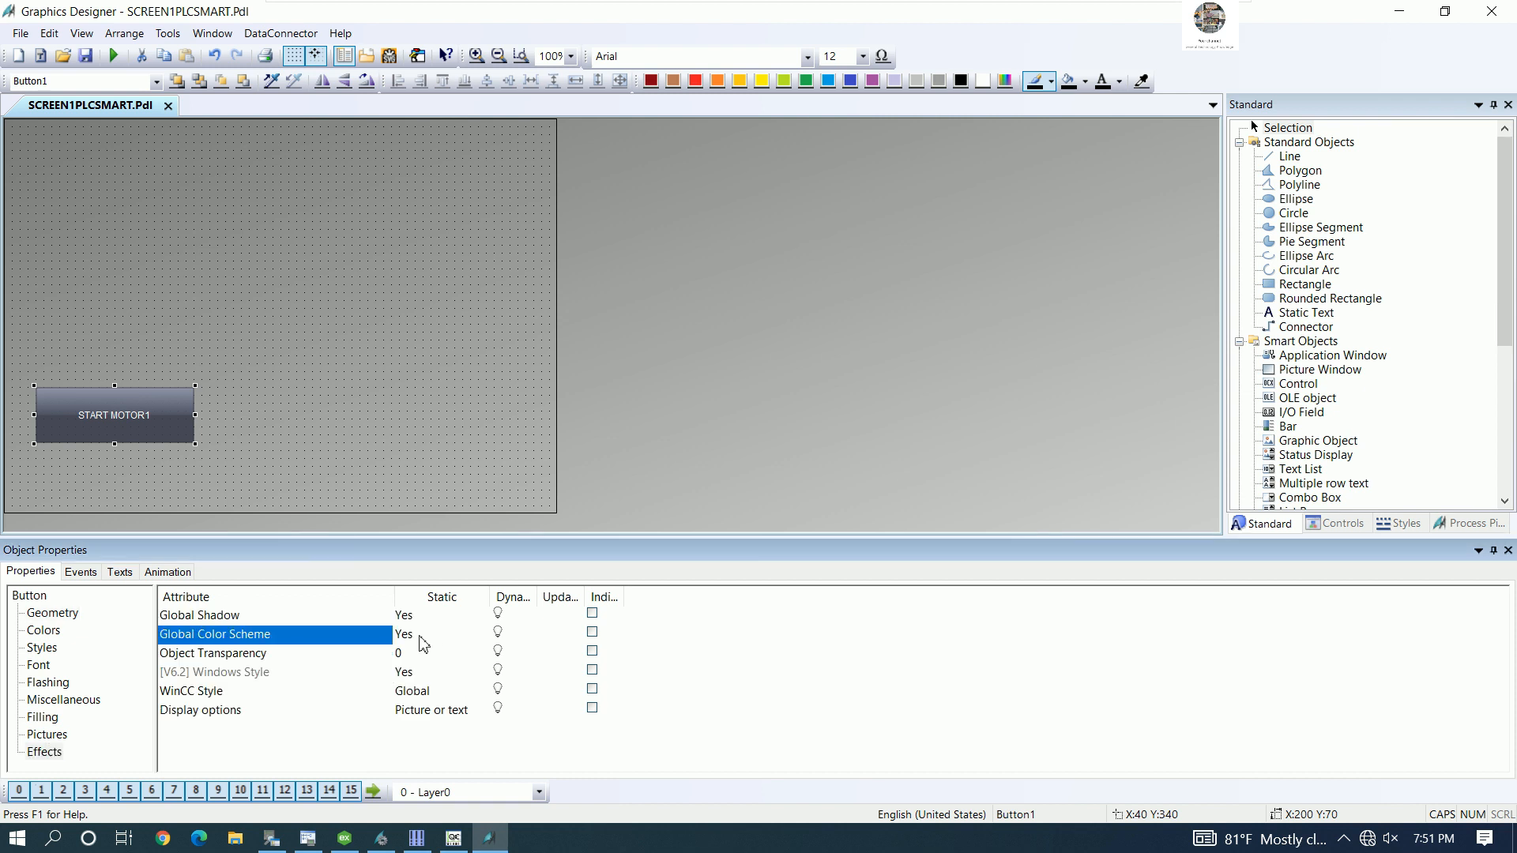
click(695, 81)
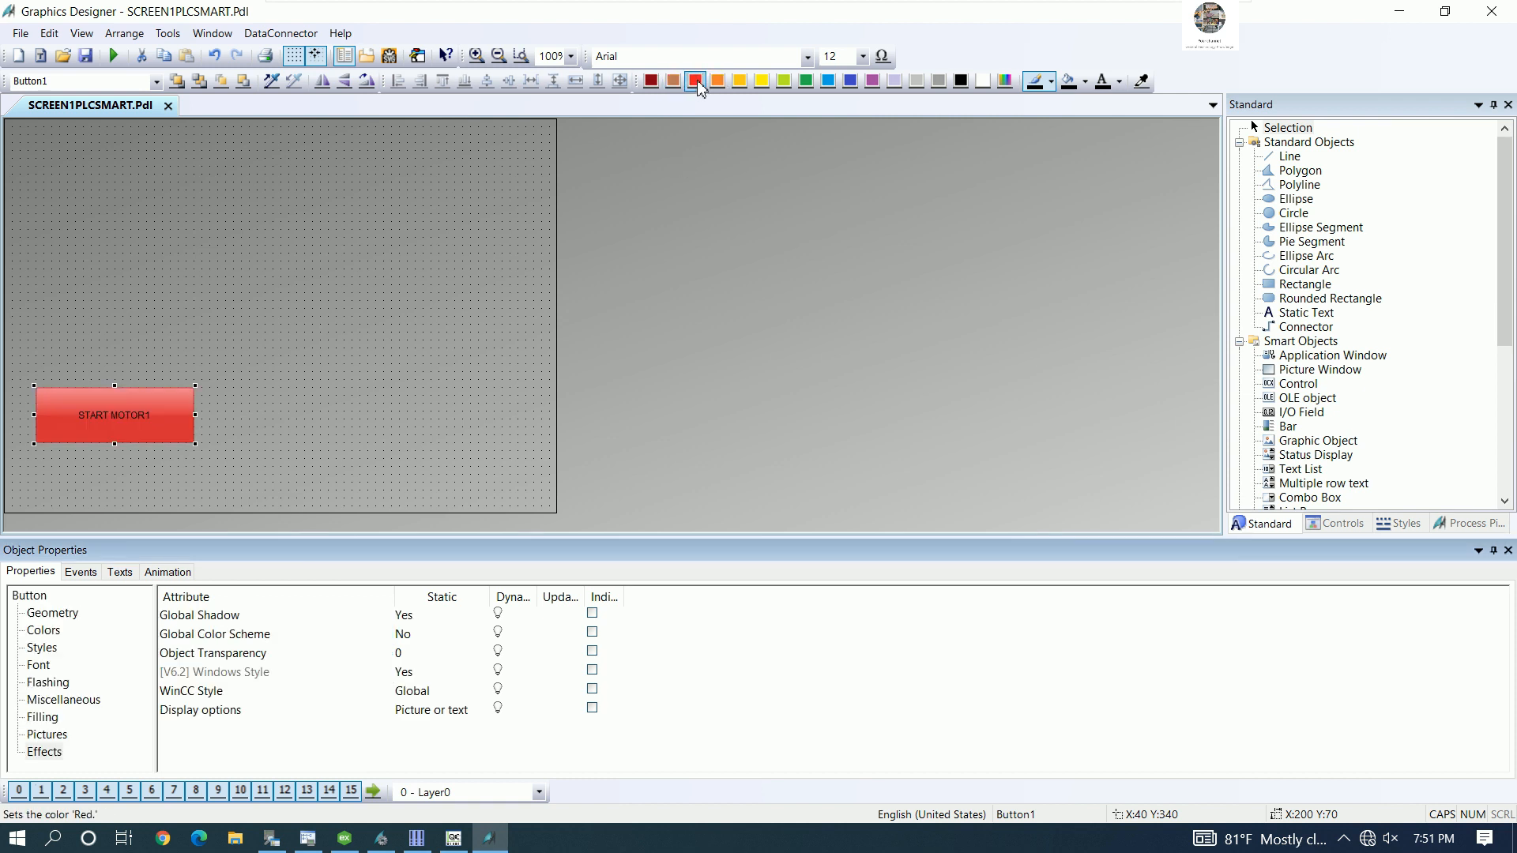
click(863, 56)
click(849, 242)
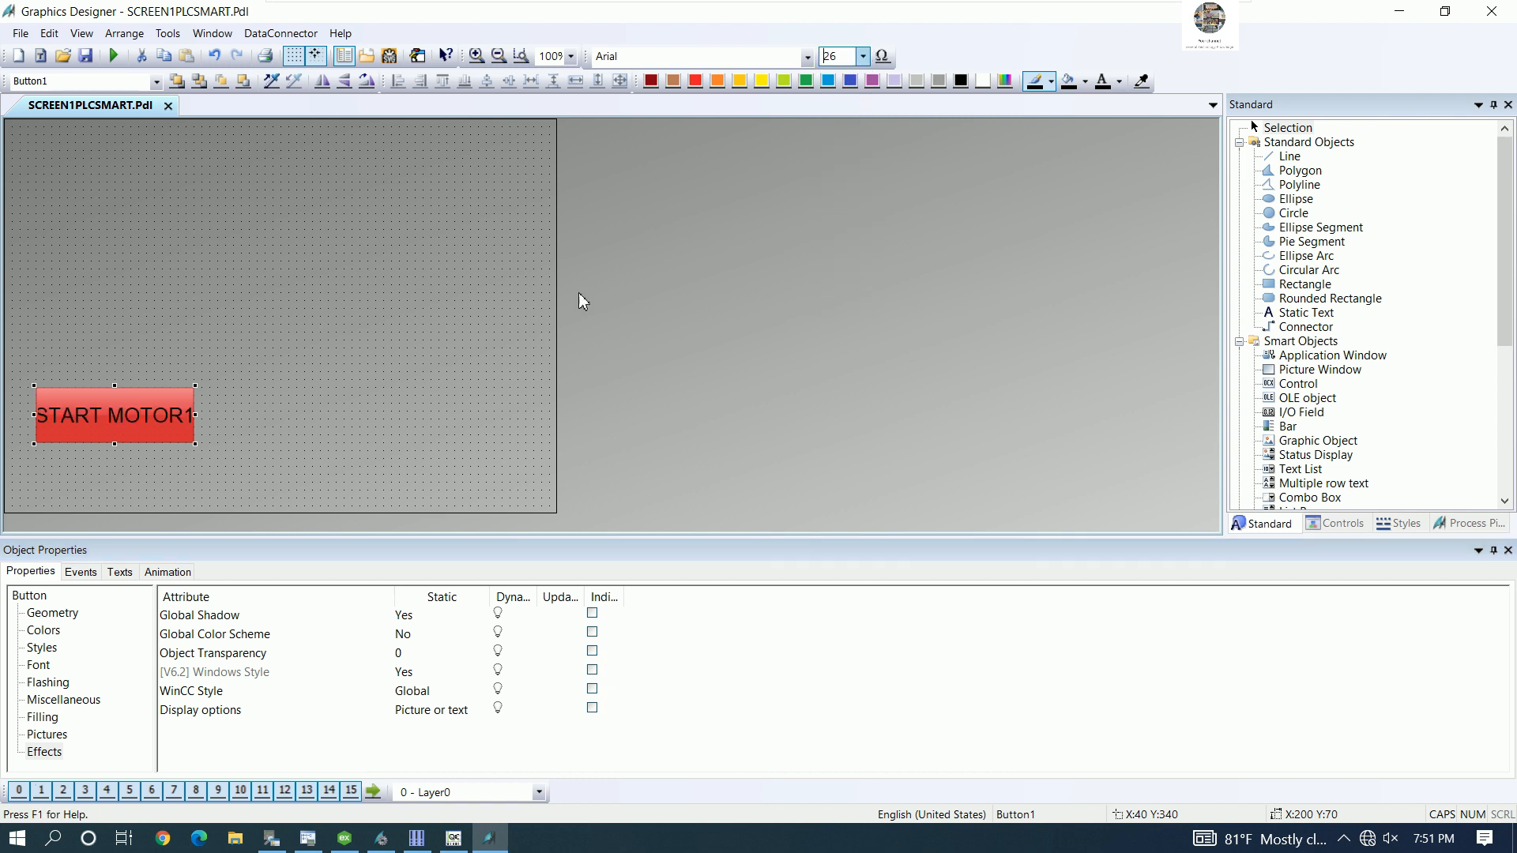
- Widen the START MOTOR1 button to 240, place it at X 10, Y 360 and recolour it blue
mouse_move(193, 414)
mouse_down()
mouse_move(250, 415)
mouse_move(179, 424)
mouse_up()
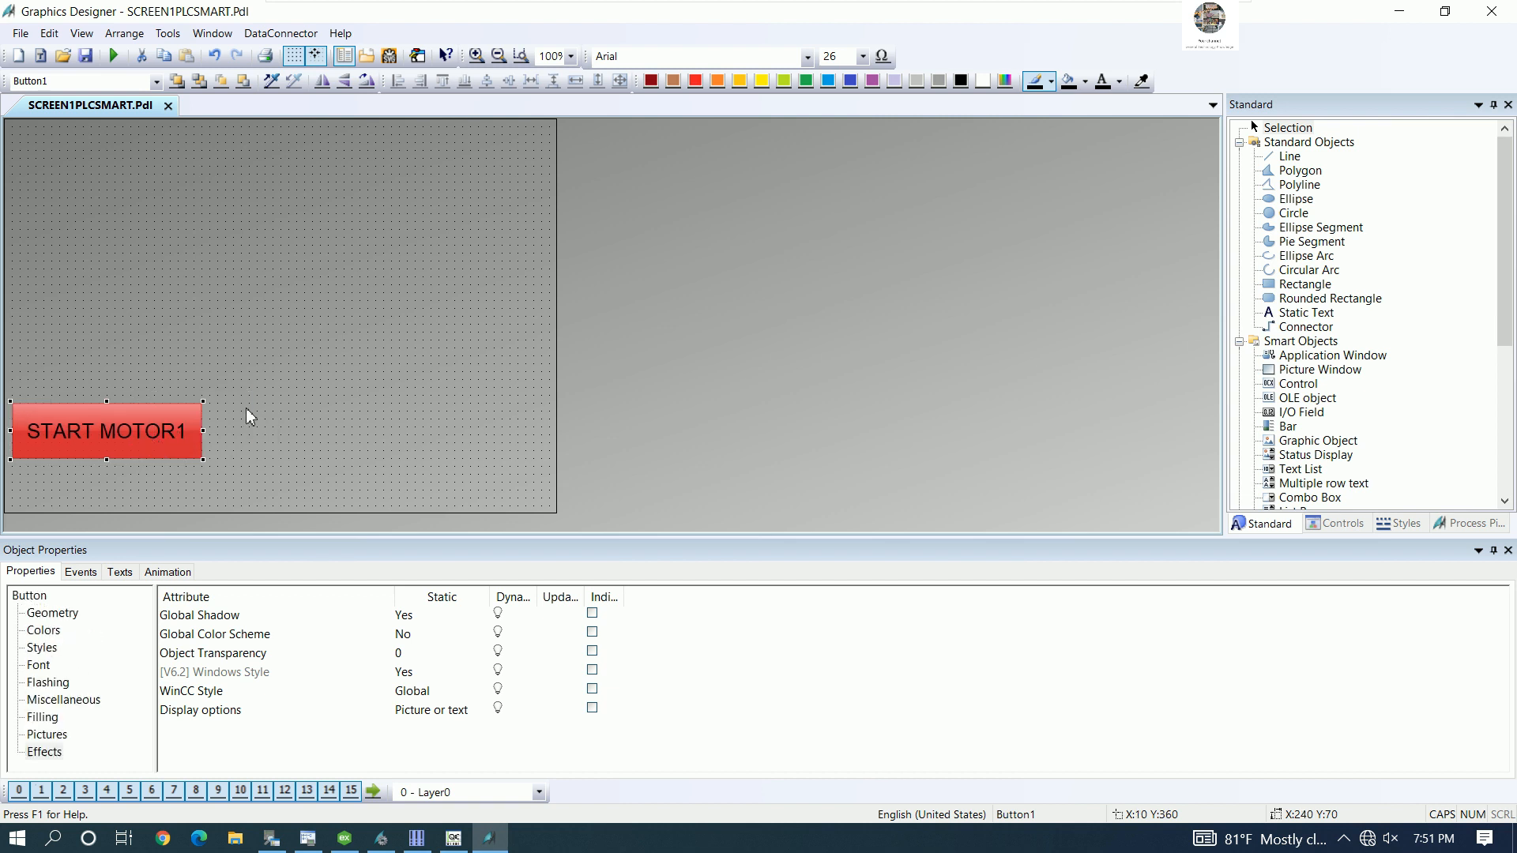
click(268, 397)
click(202, 401)
click(828, 80)
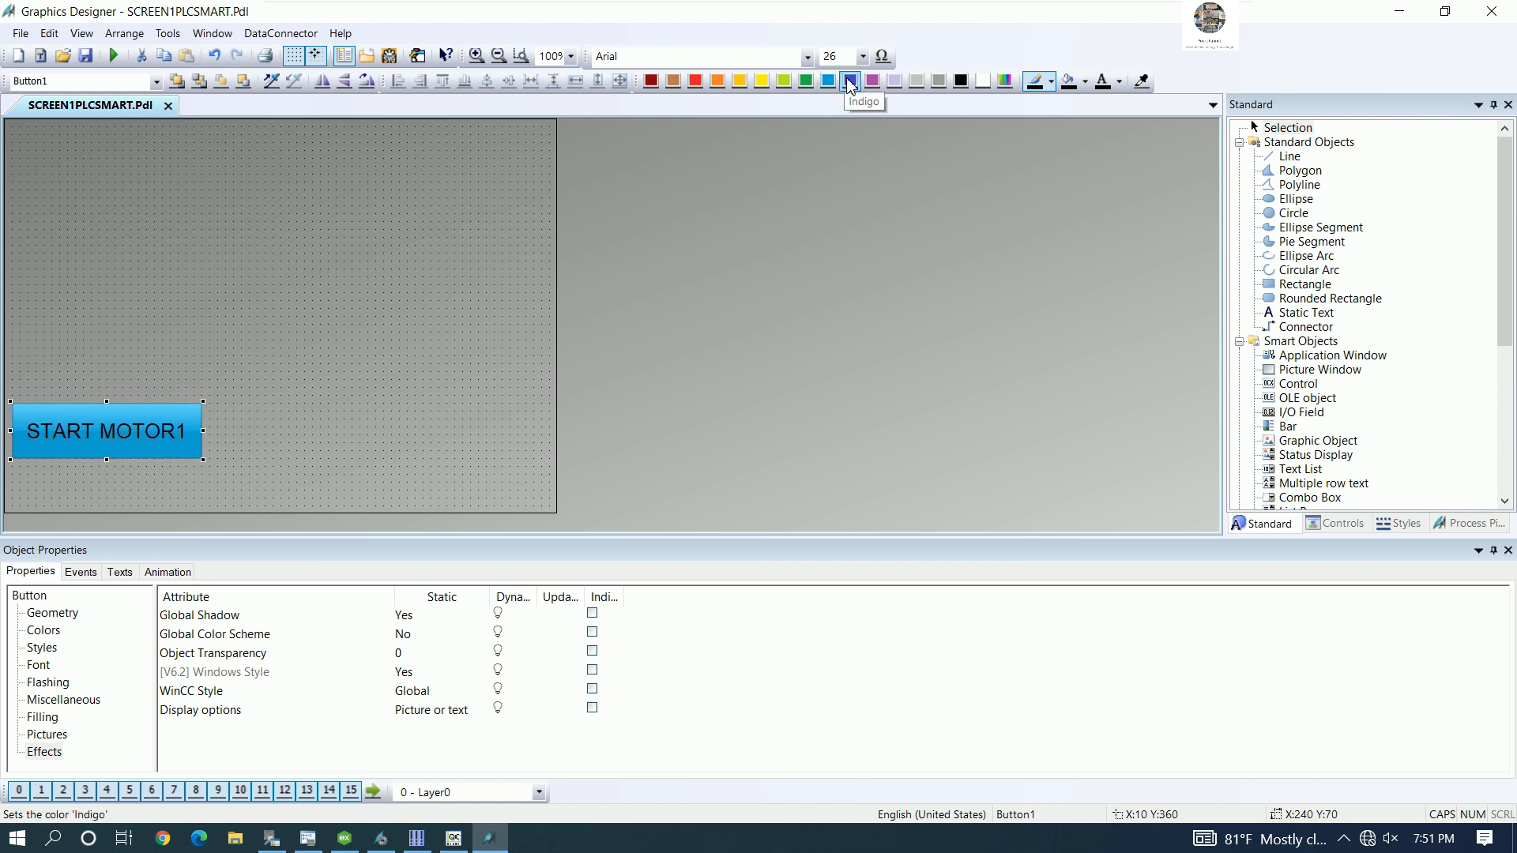
click(407, 379)
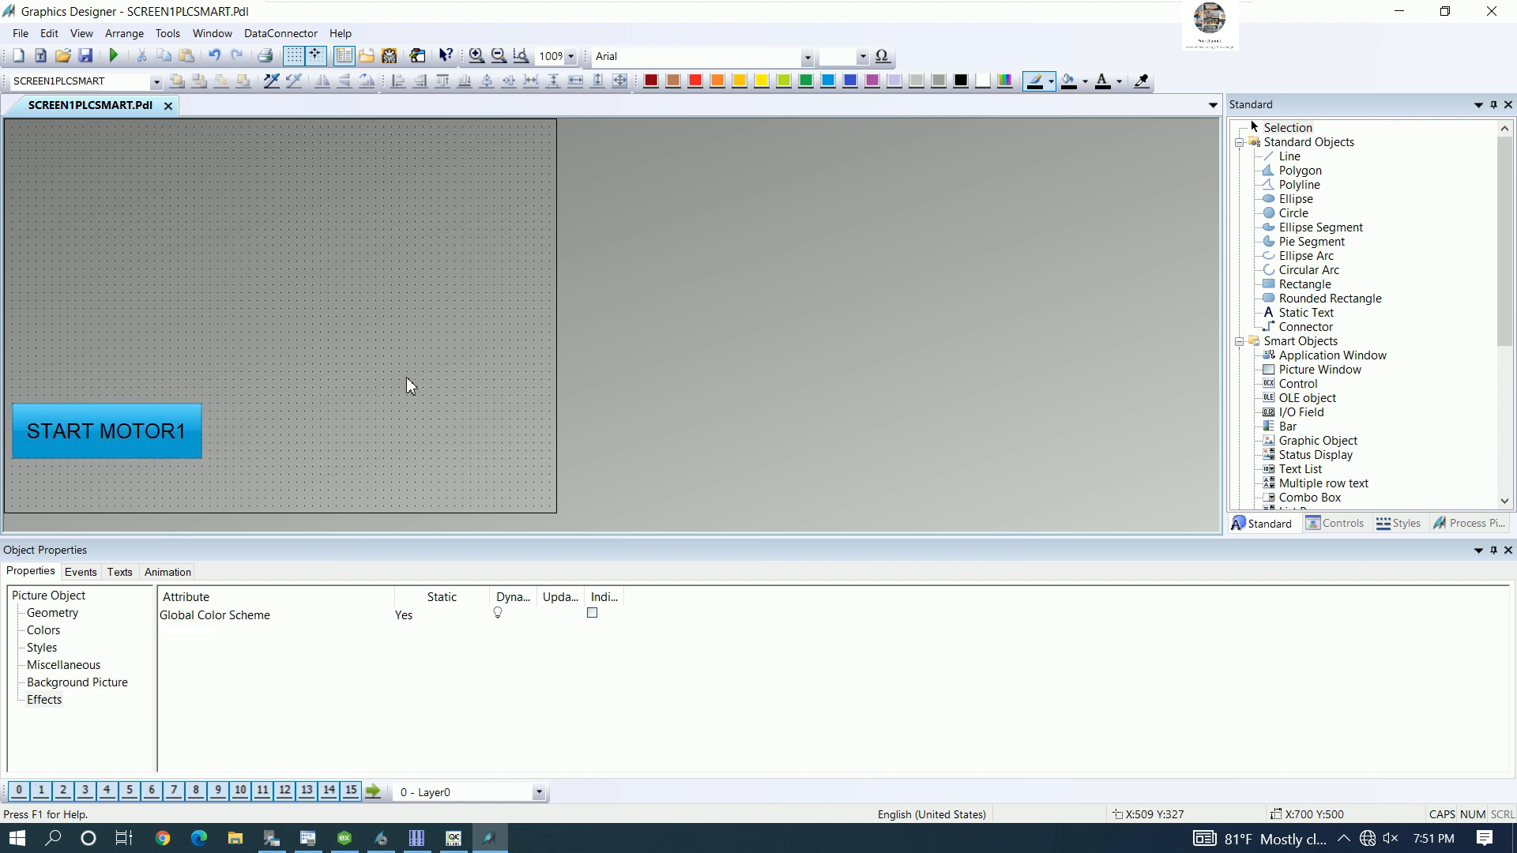
- Try a duplicate of the START MOTOR1 button beside the original, delete the copy and reselect the original
click(156, 441)
right_click(155, 440)
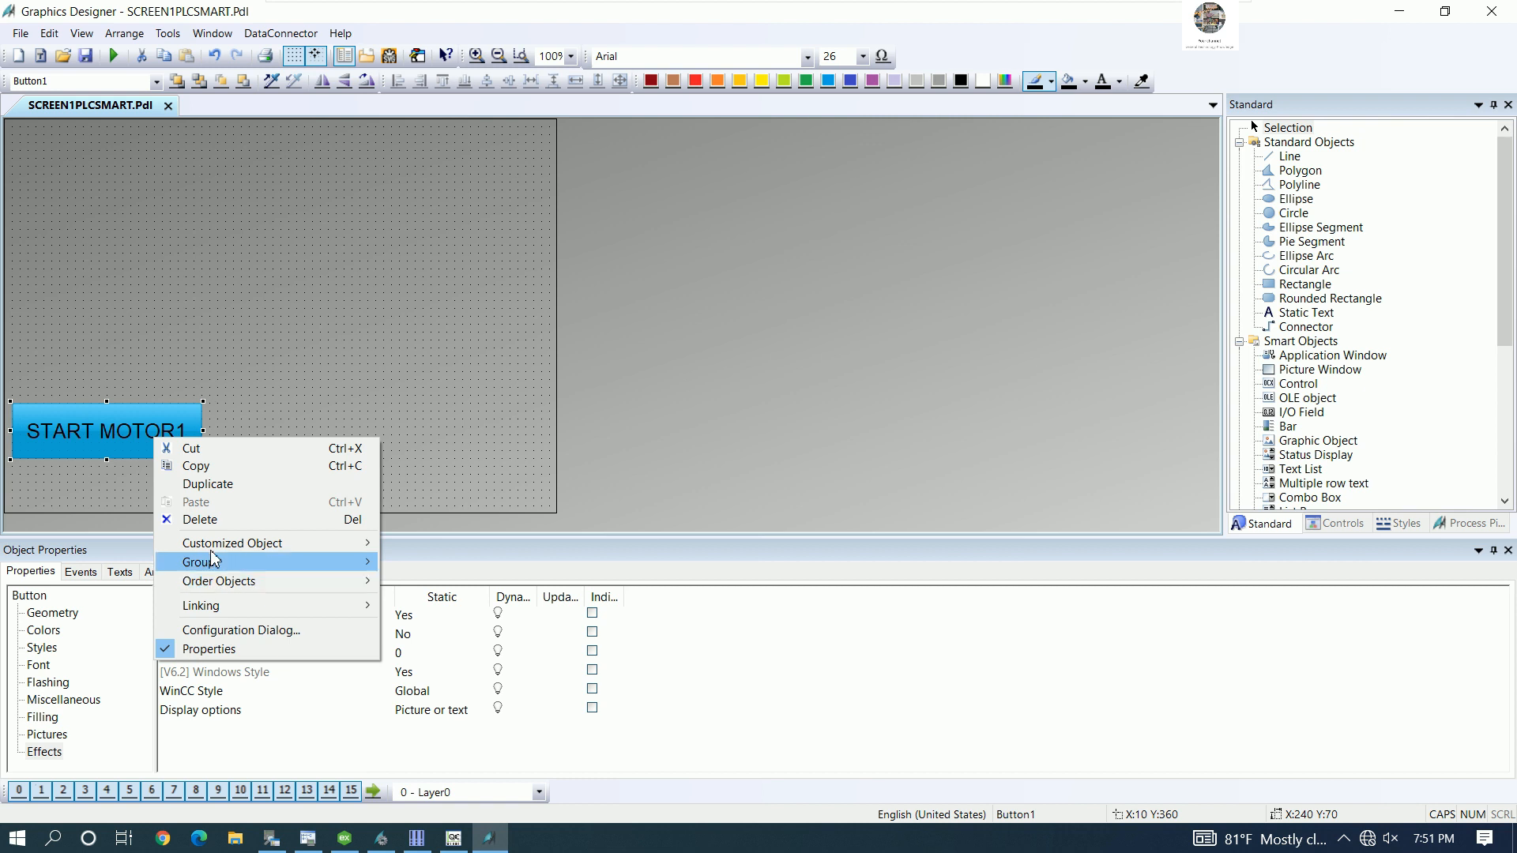
click(229, 484)
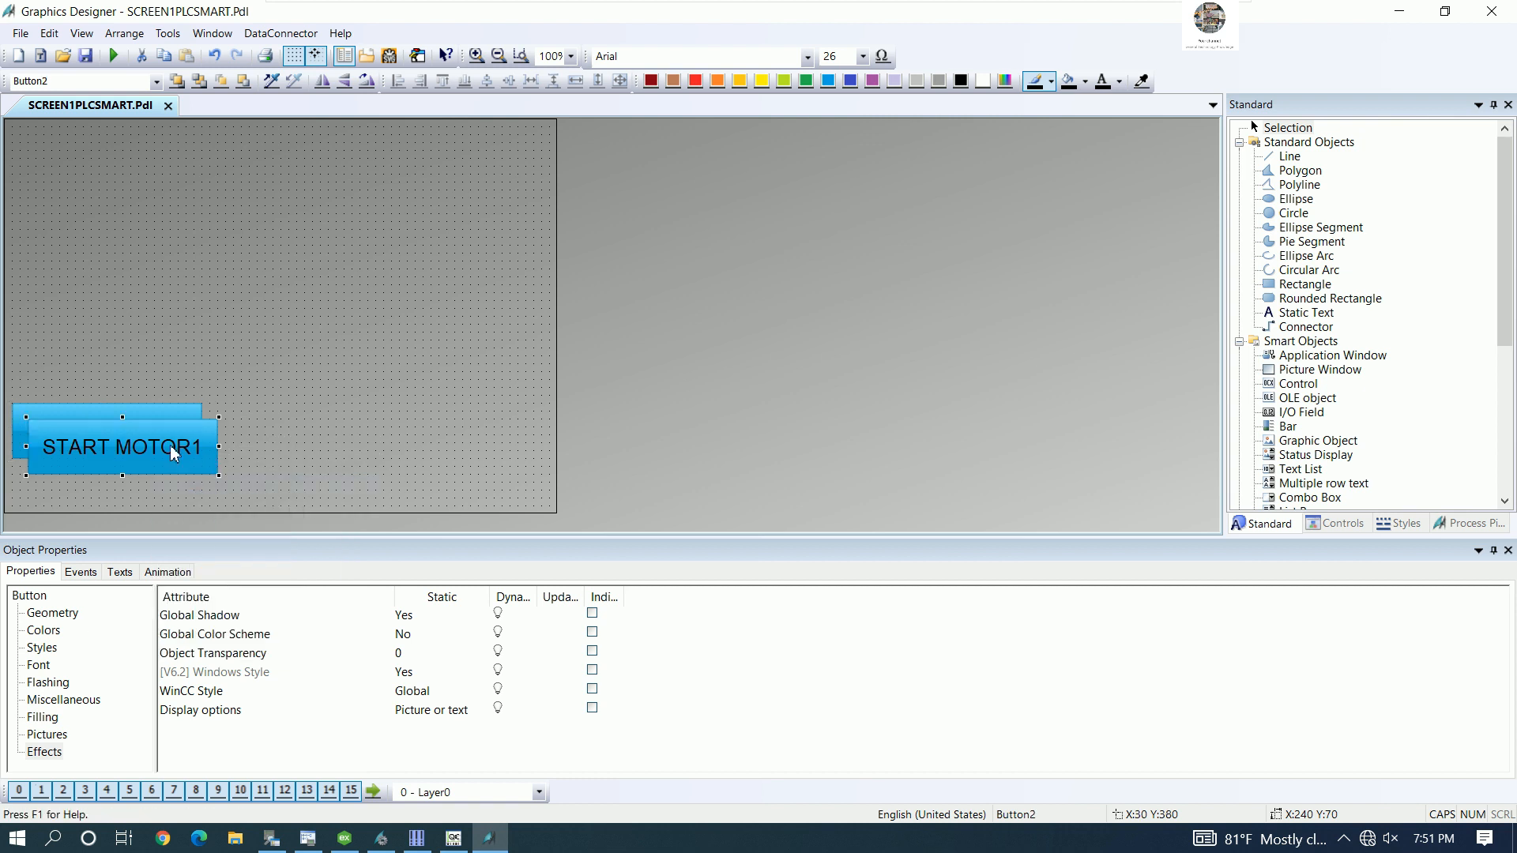
drag(169, 444, 334, 429)
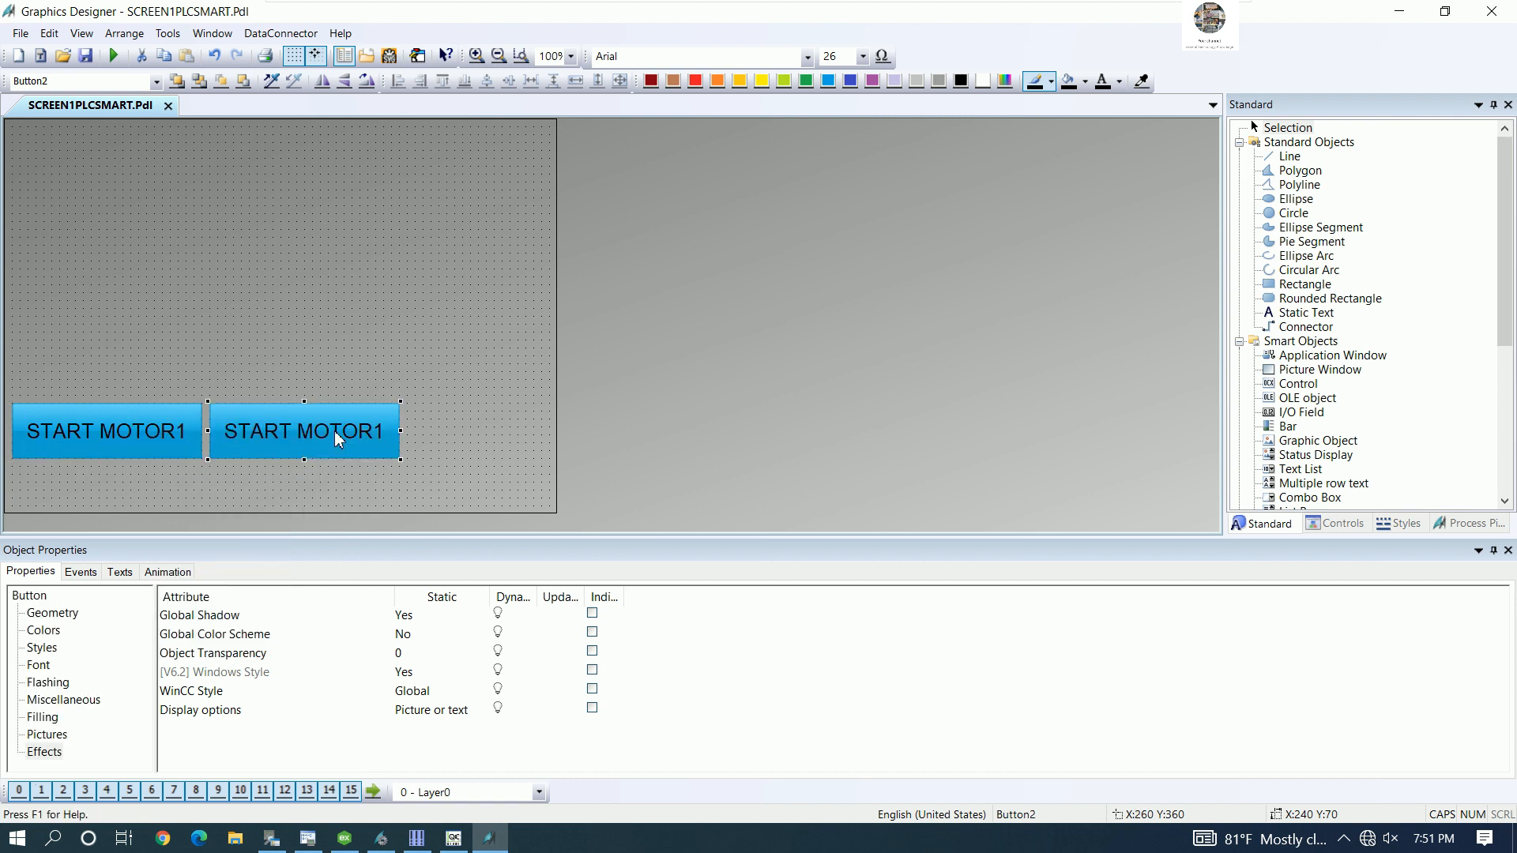
key(Delete)
click(160, 435)
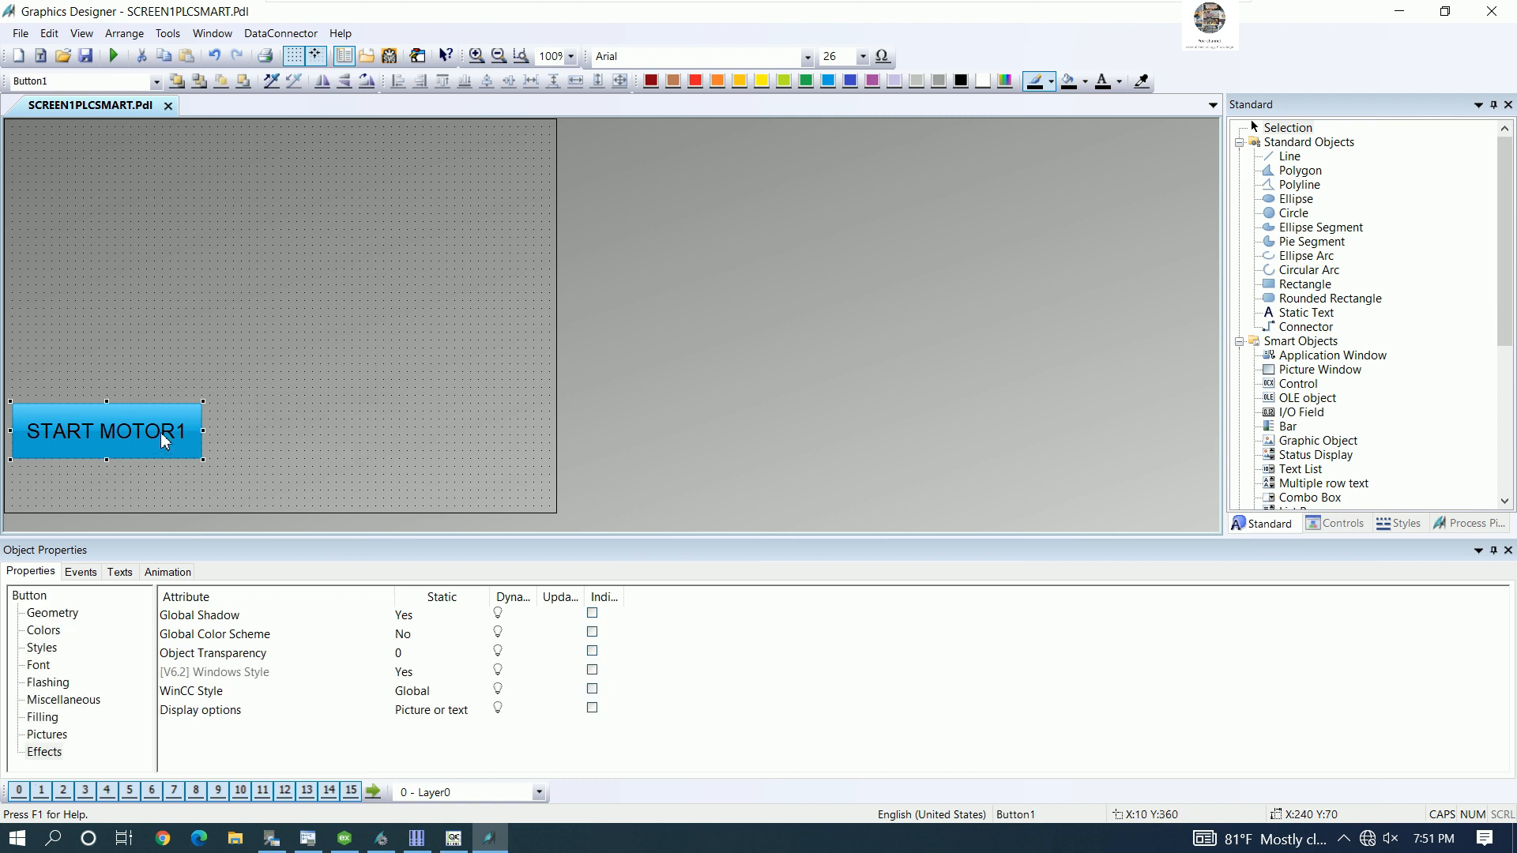
- Duplicate the START MOTOR1 button and place the copy beside the original at X 257, Y 360
right_click(160, 433)
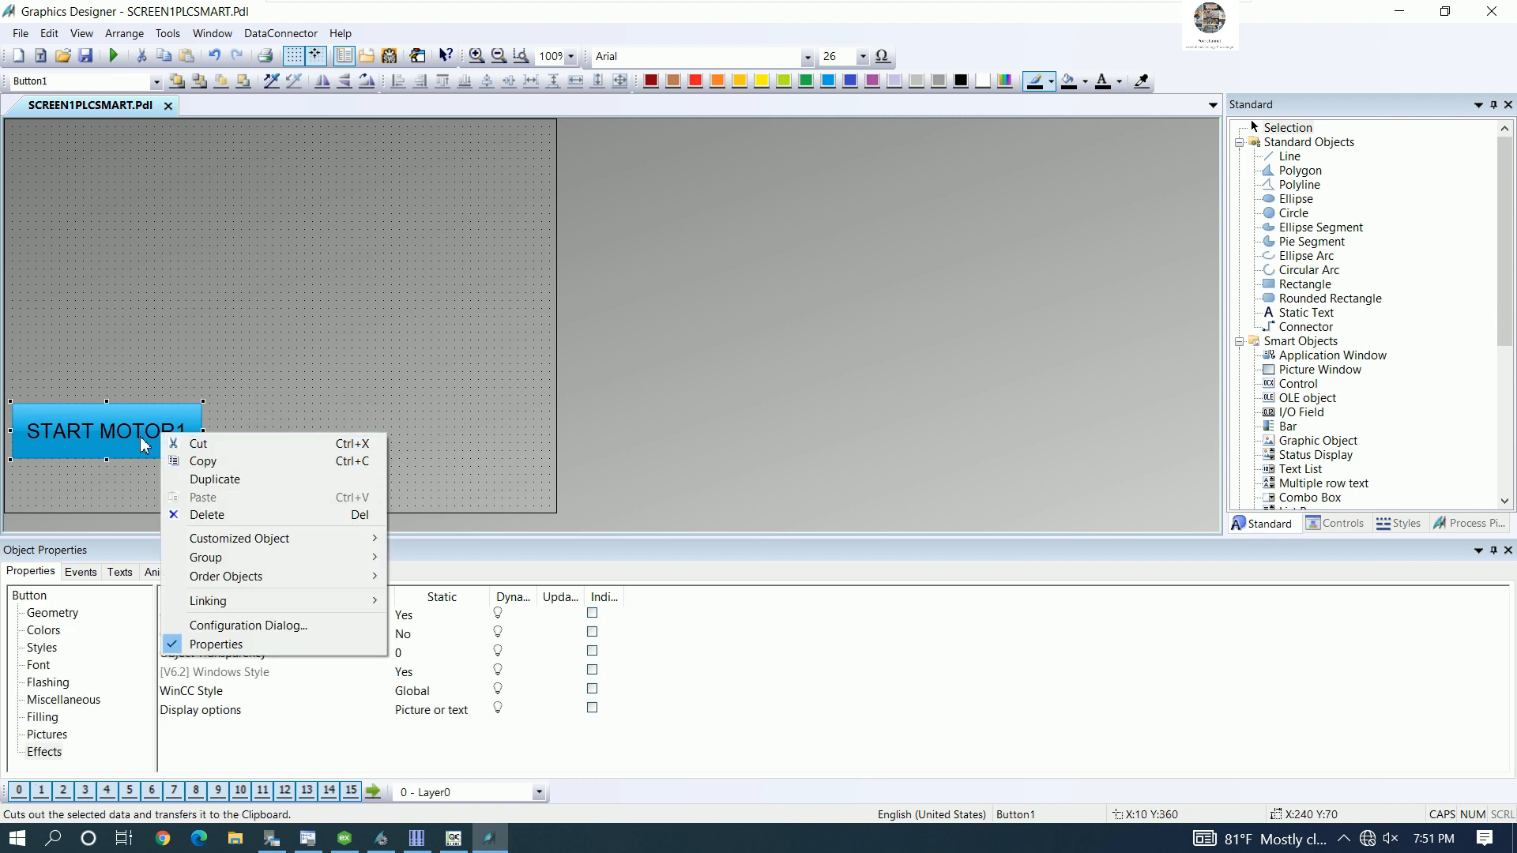
click(215, 479)
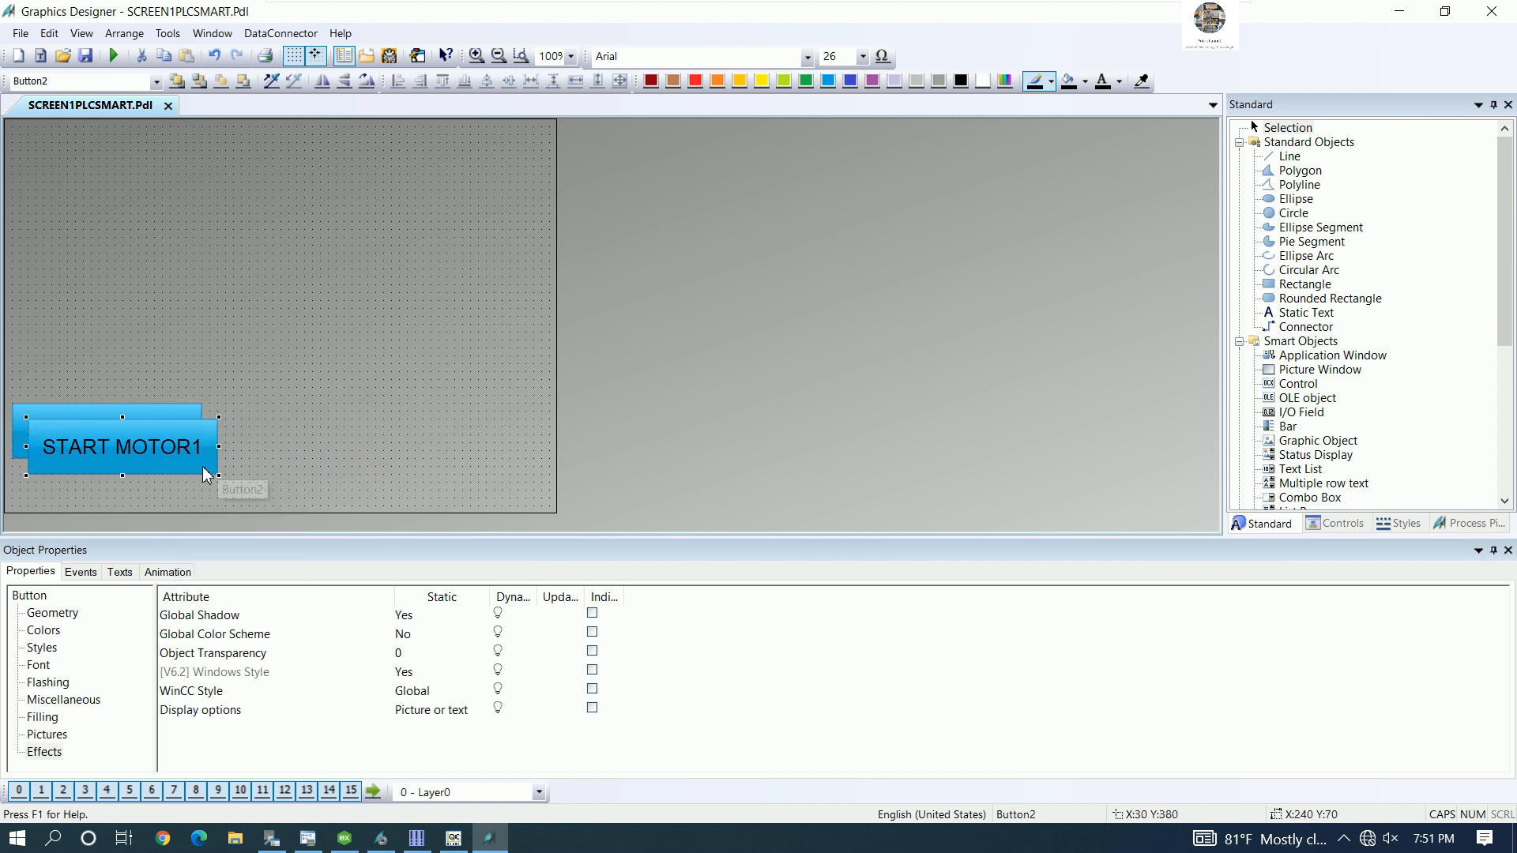
drag(168, 453, 355, 435)
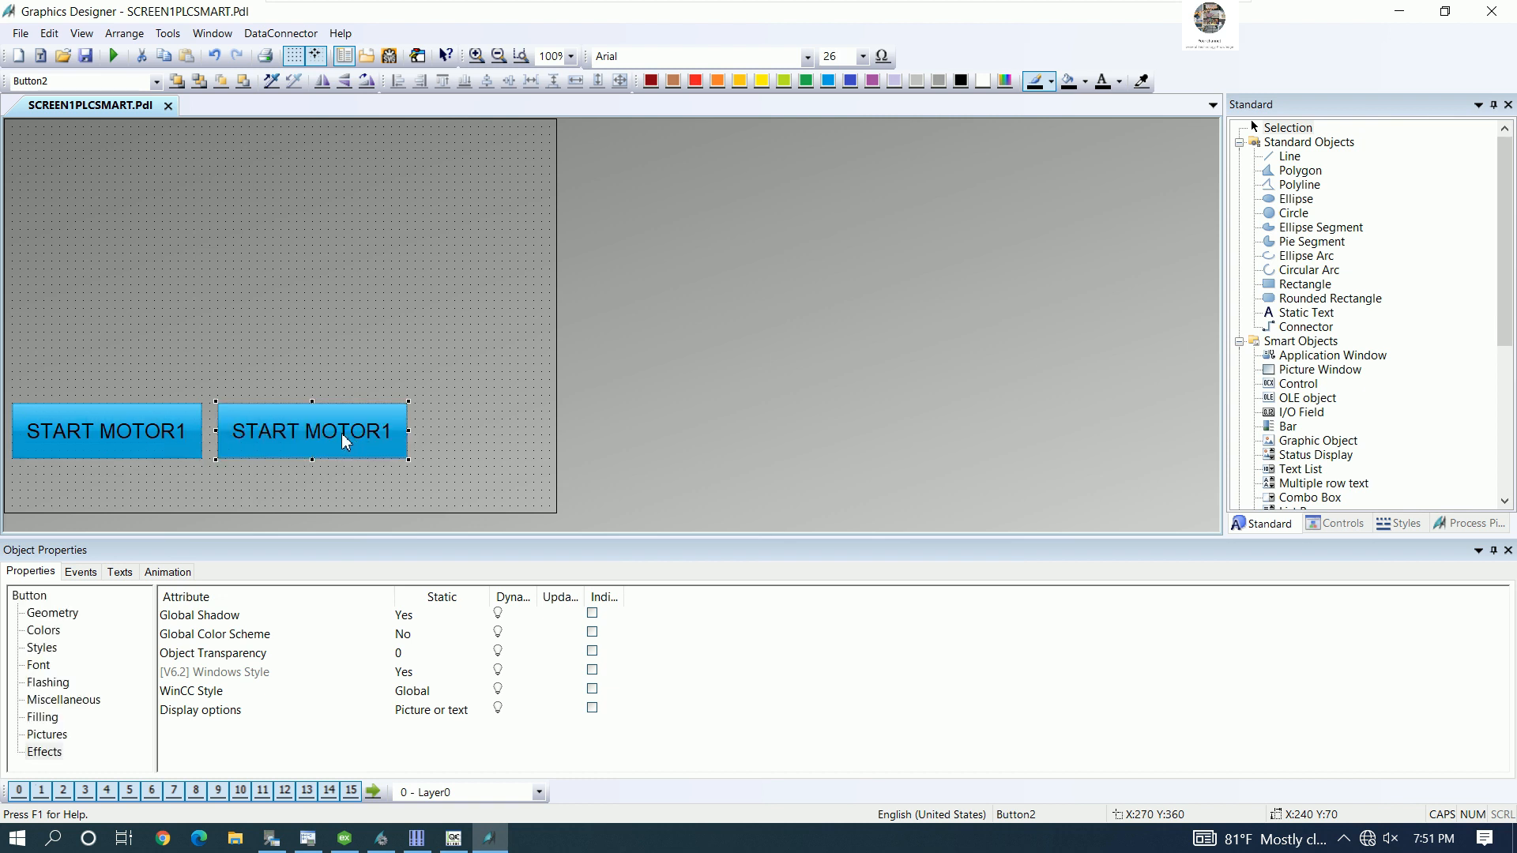
key(Left)
key(Left)
key(Down)
key(Down)
key(Up)
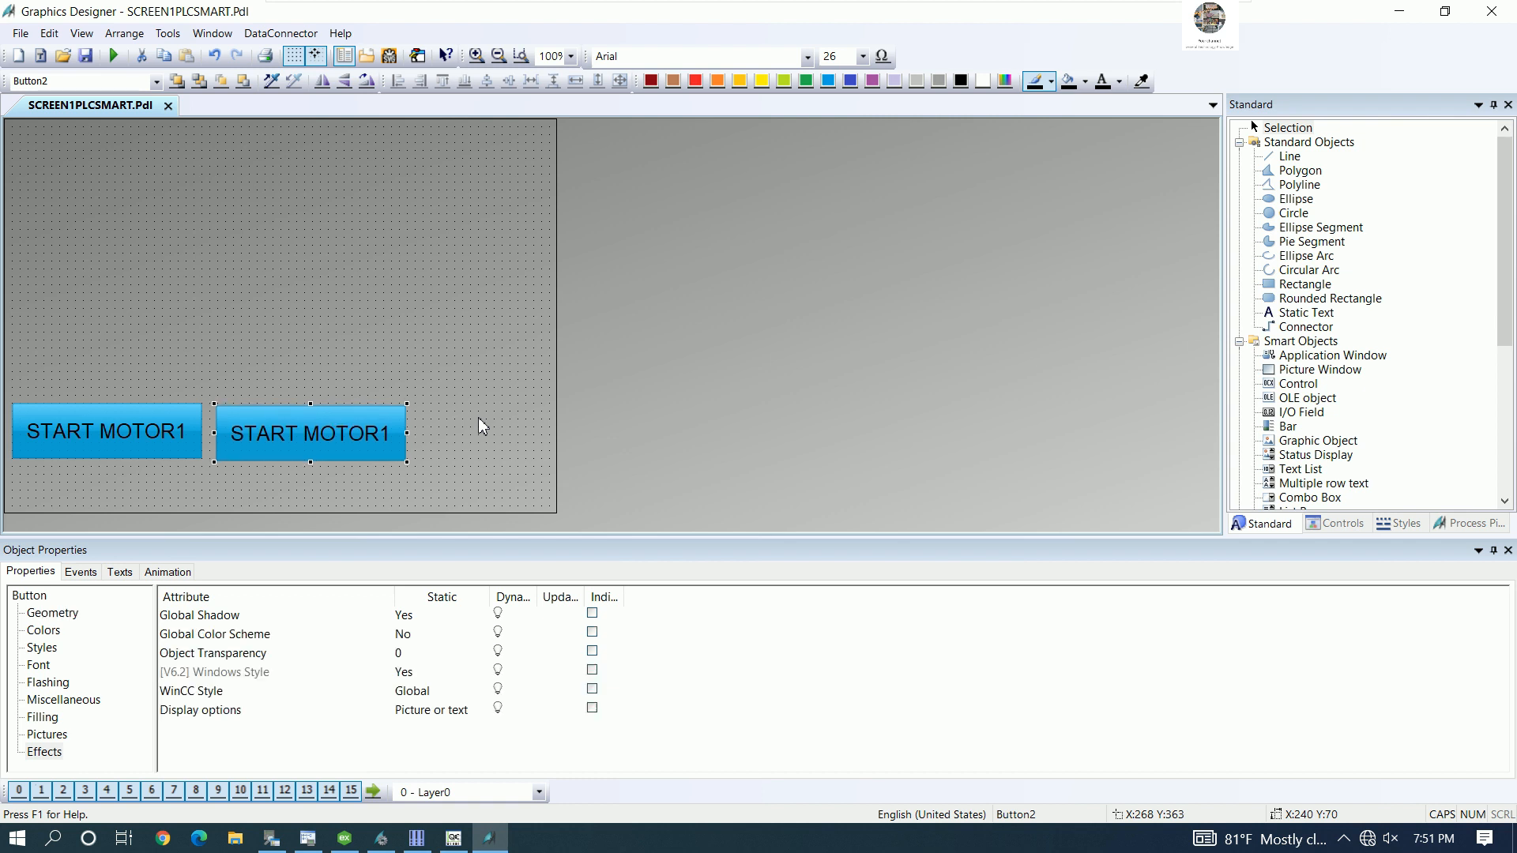
key(Up)
key(Left)
key(Left)
key(Left)
key(Left)
key(Left)
key(Left)
key(Left)
key(Left)
key(Left)
key(Left)
key(Left)
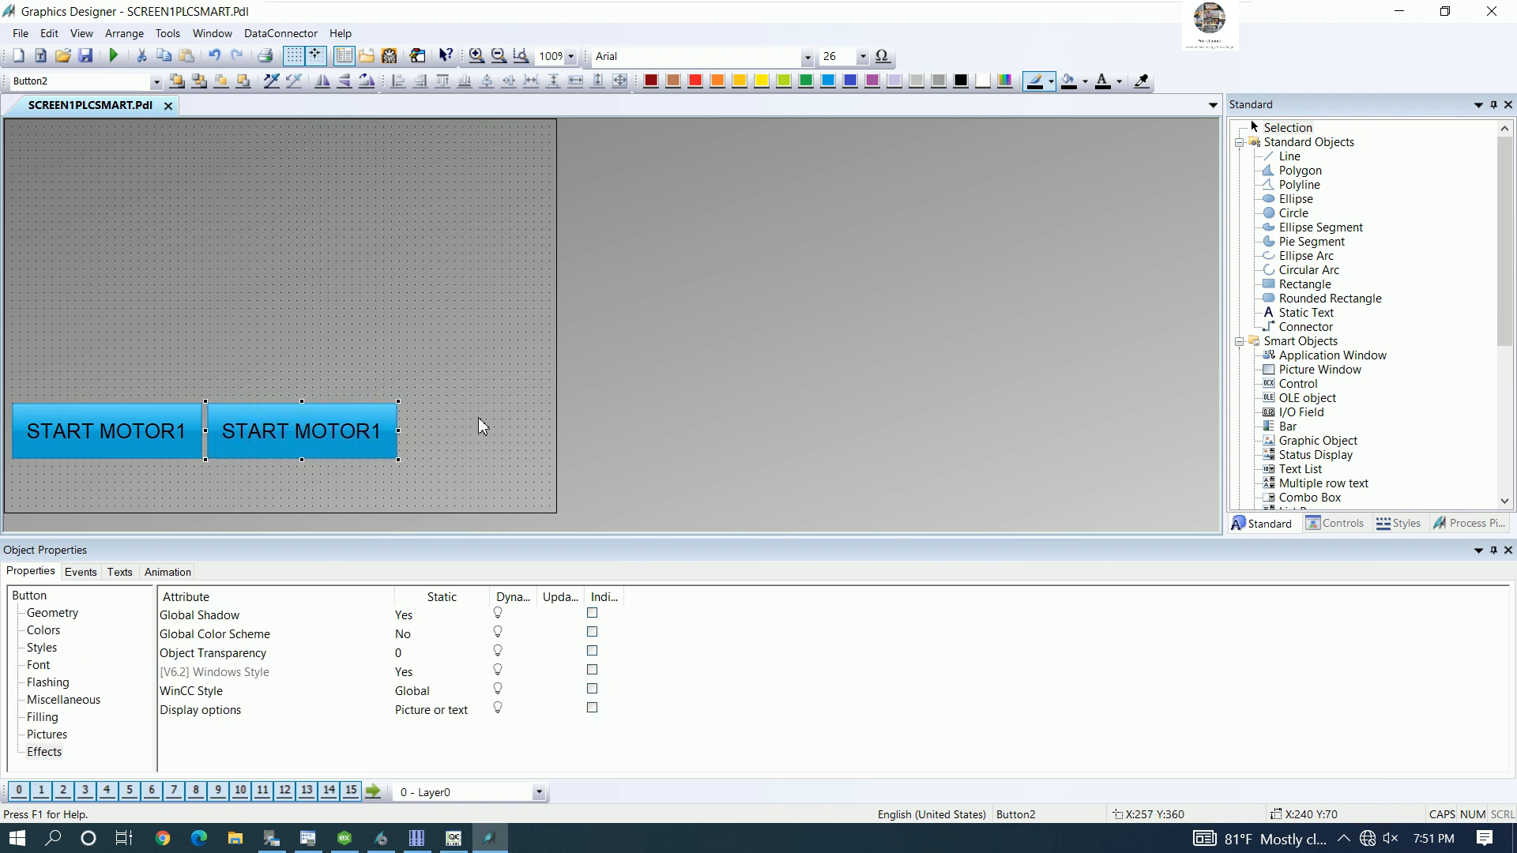
- Set the picture's width to 1000
click(478, 420)
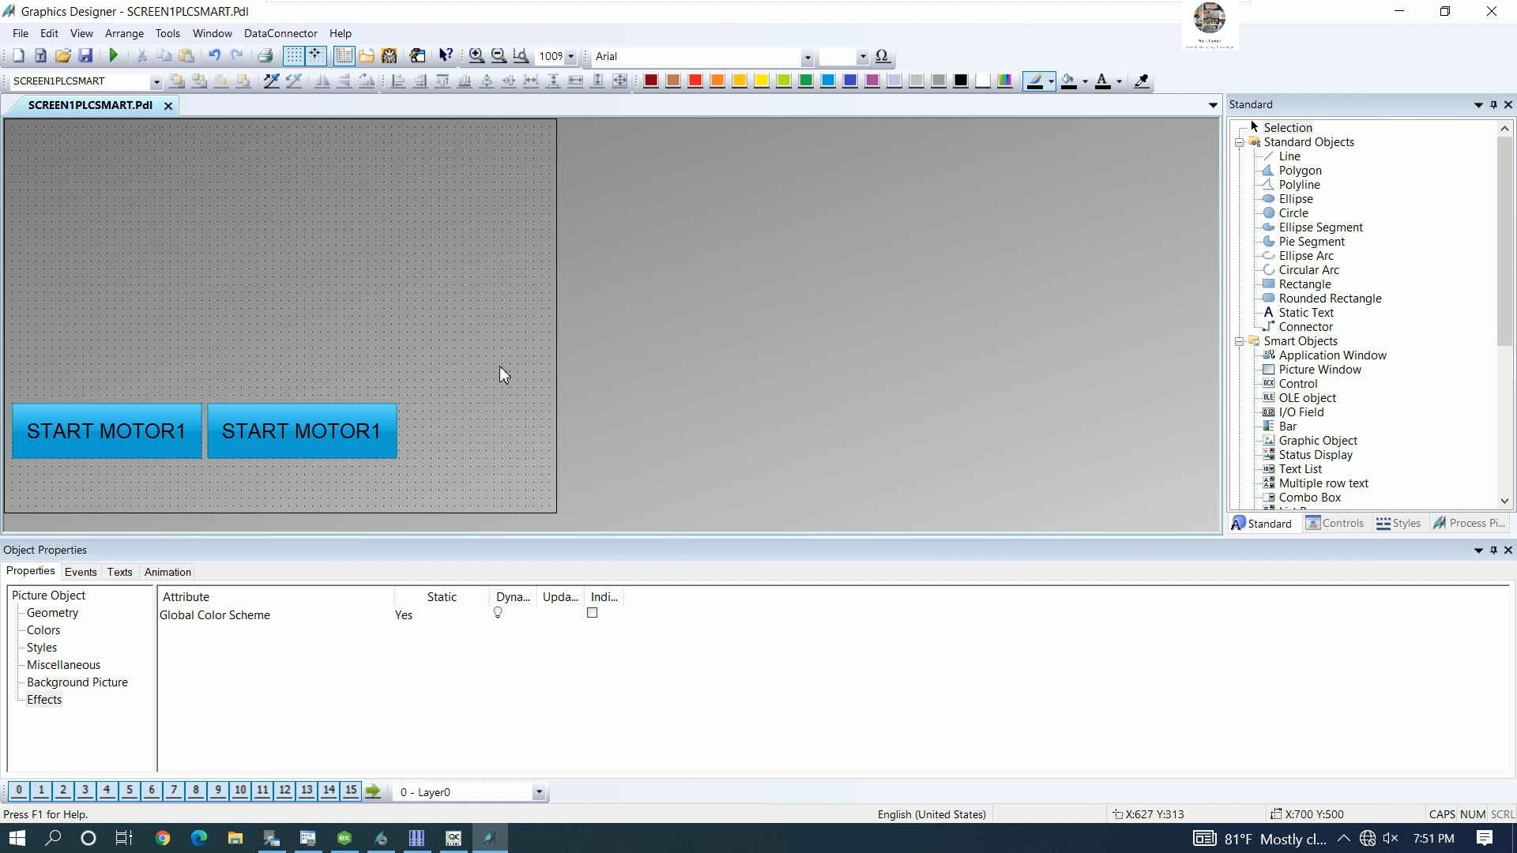
click(52, 614)
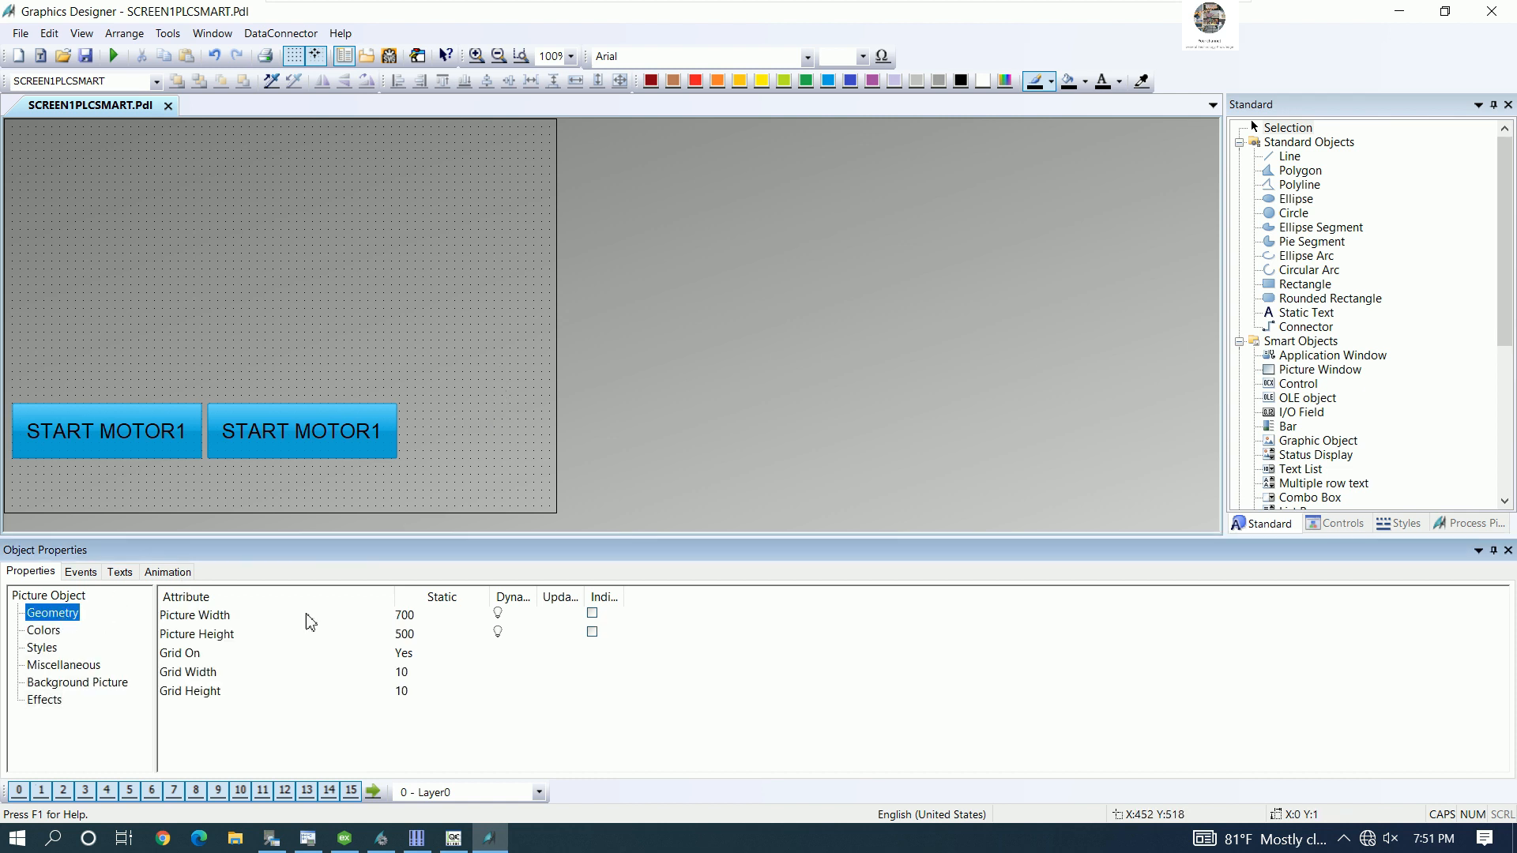
double_click(433, 618)
drag(409, 621, 399, 622)
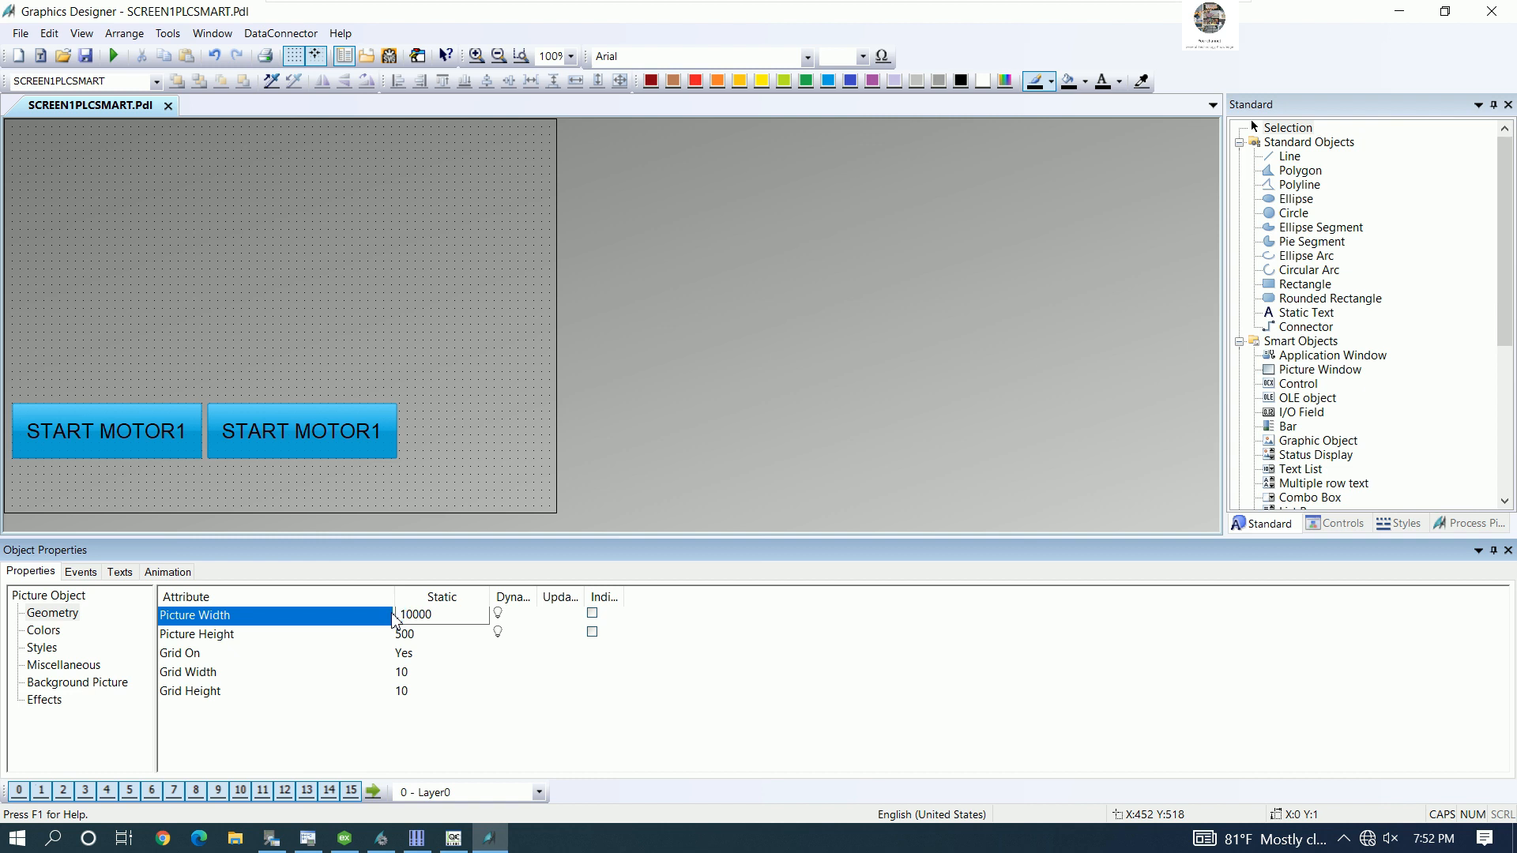
text(10)
key(Return)
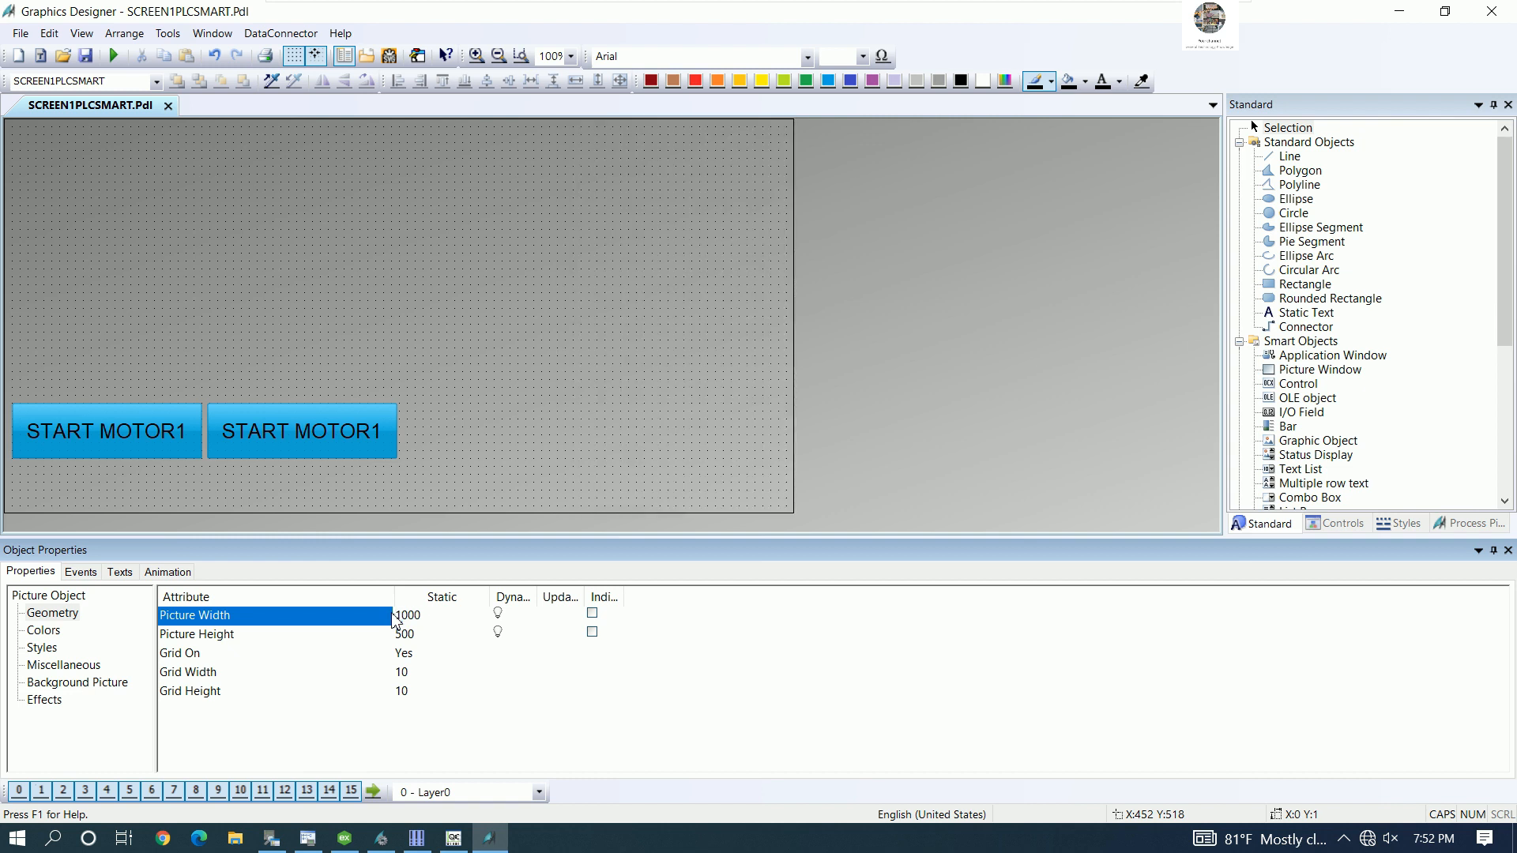
- Relabel the original START MOTOR1 button at X 10 as STOP MOTOR1 and colour it red
click(190, 432)
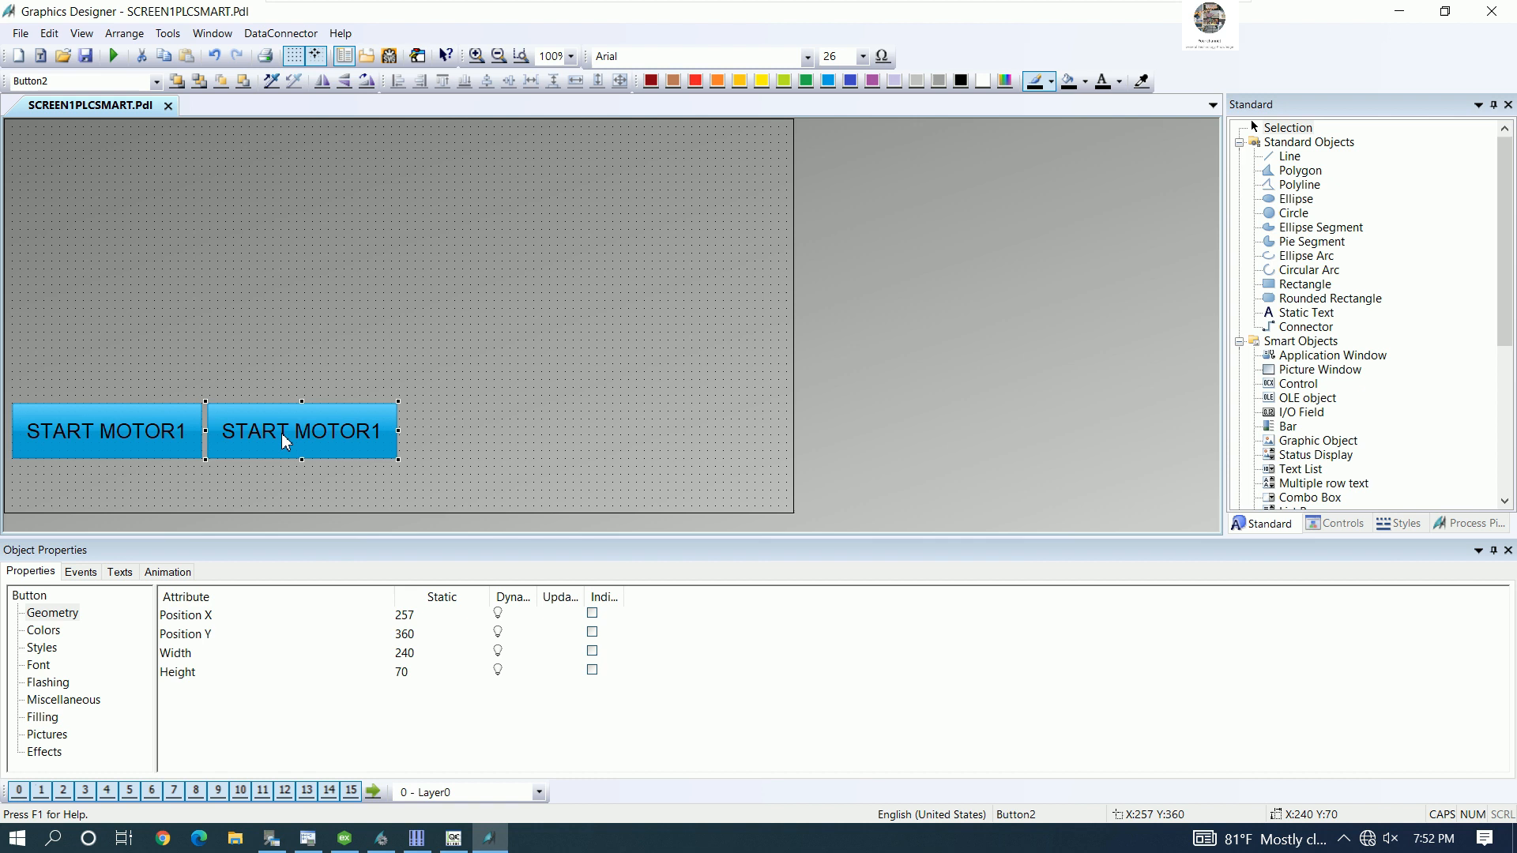
double_click(129, 445)
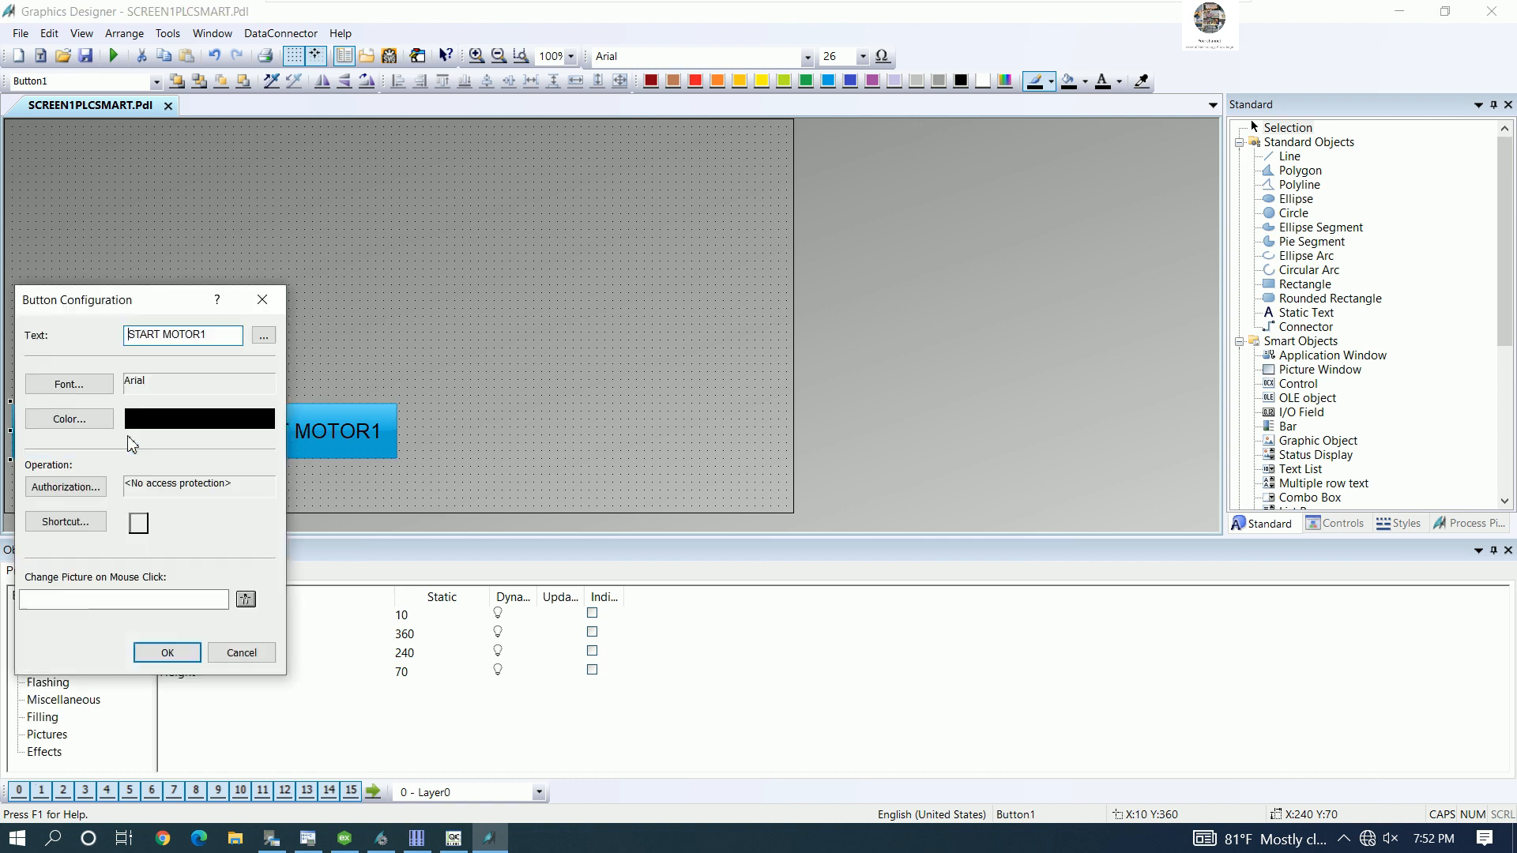
double_click(161, 341)
text(STOOP)
key(BackSpace)
key(BackSpace)
text(P)
click(179, 646)
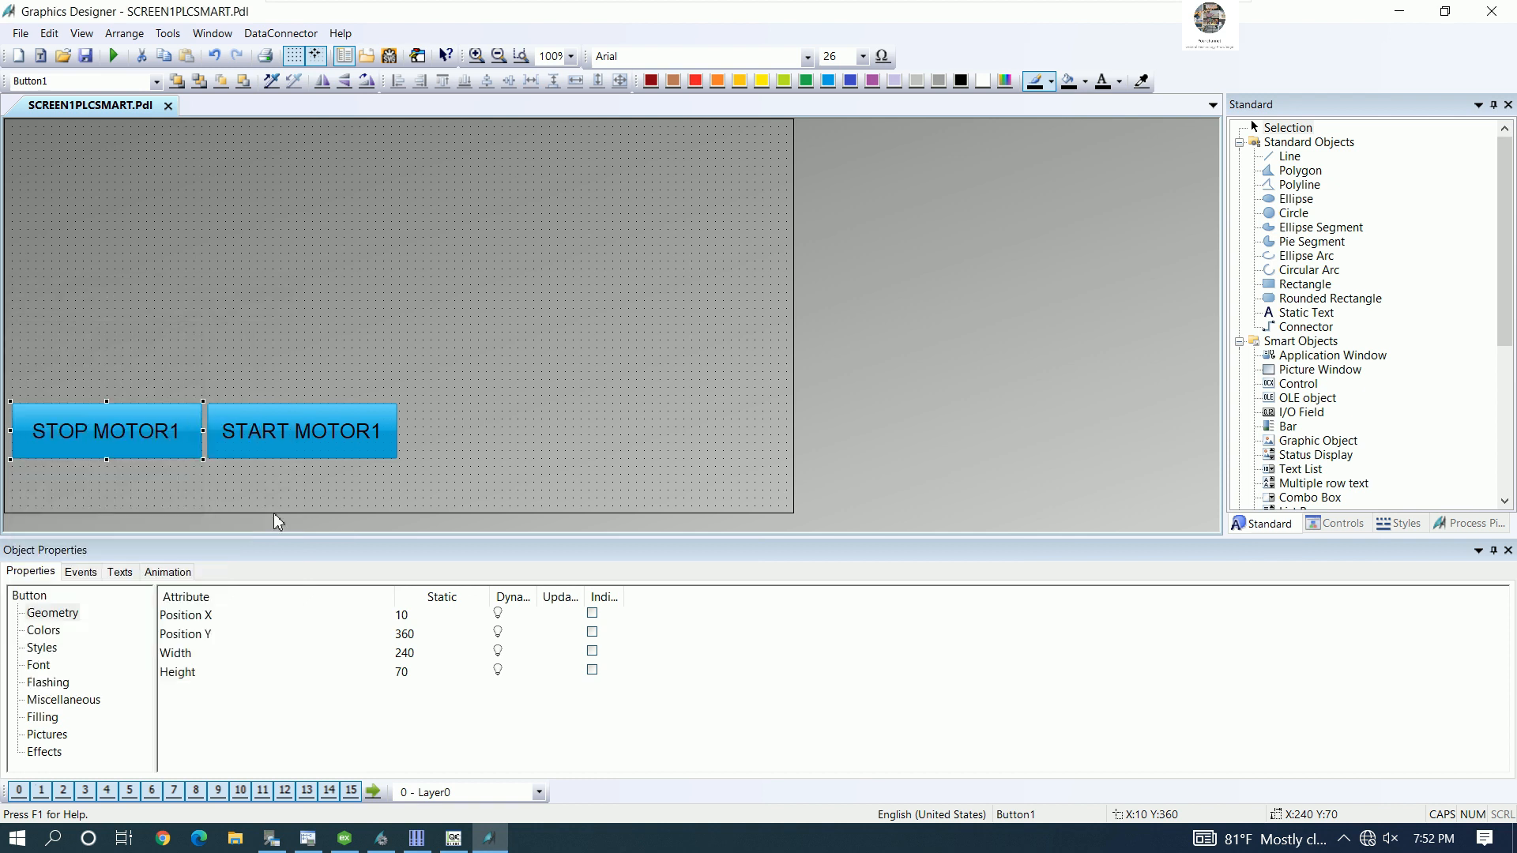
click(695, 82)
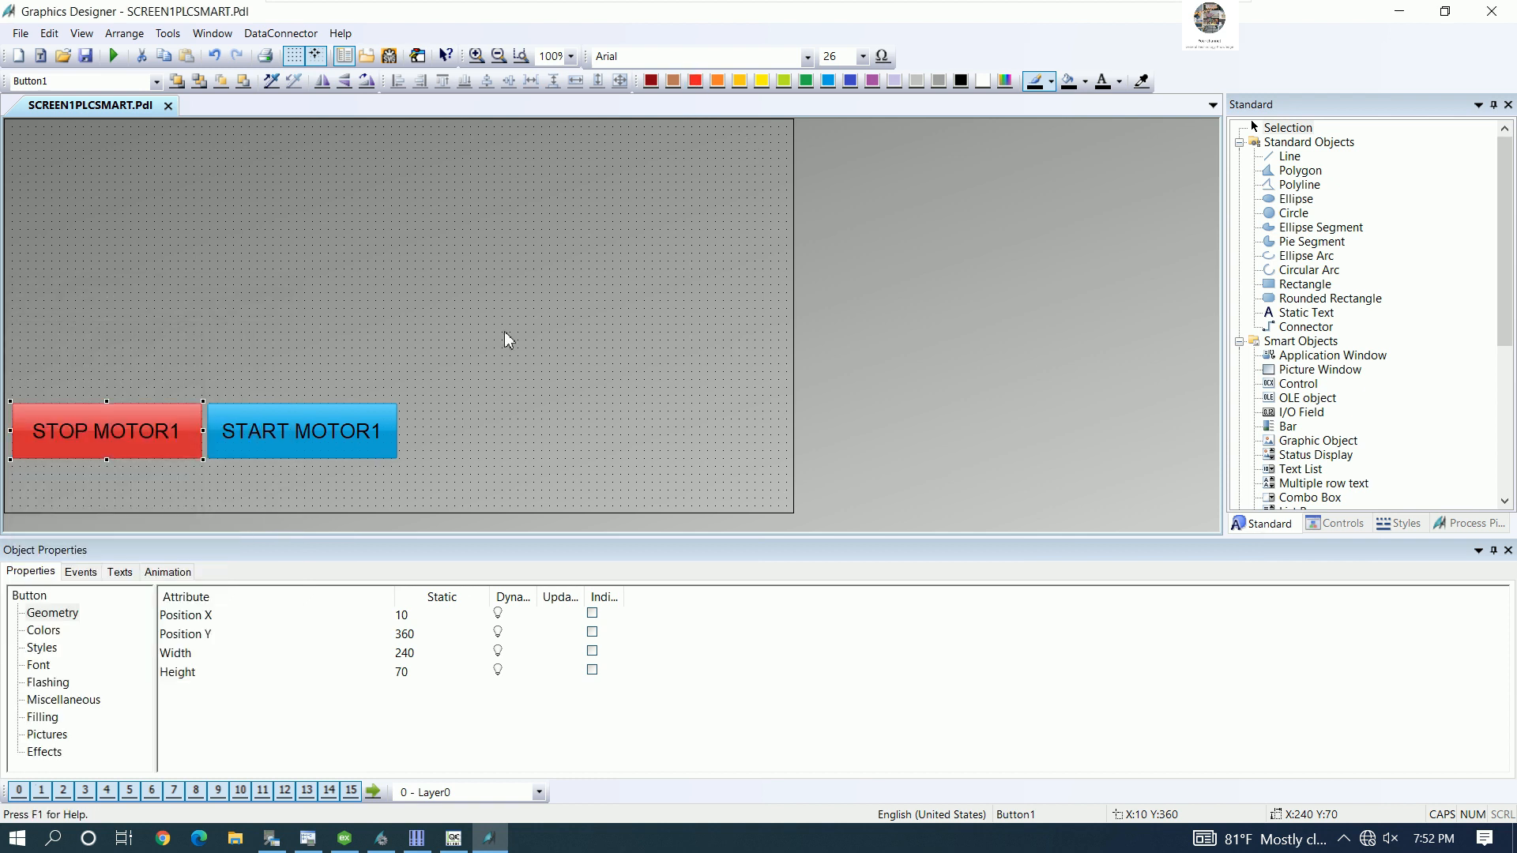
- Recolour the START MOTOR1 button with a pure dark blue from the custom colour selection
click(323, 417)
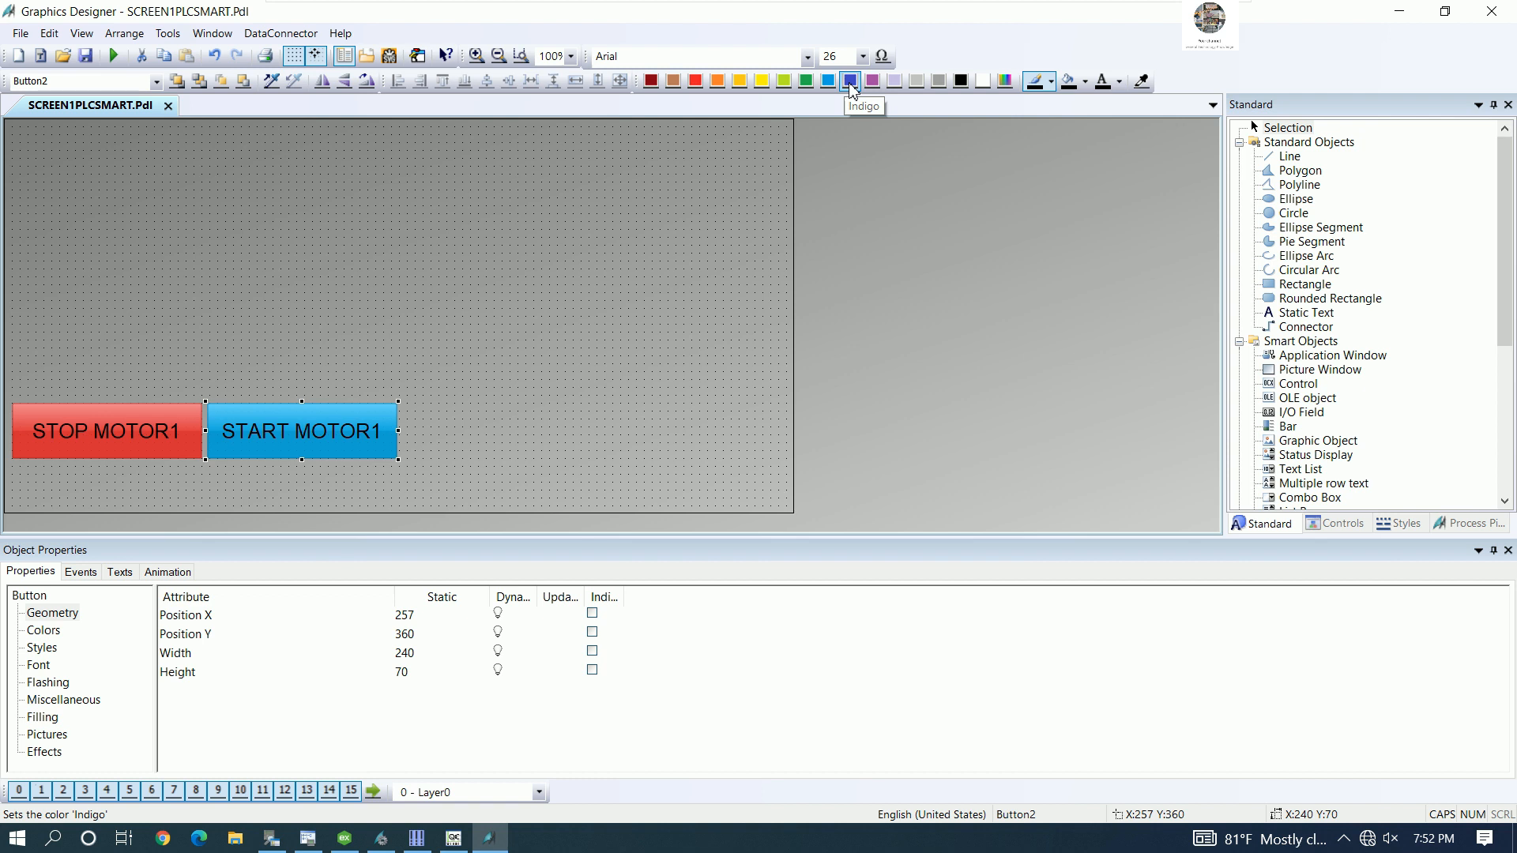
click(1005, 80)
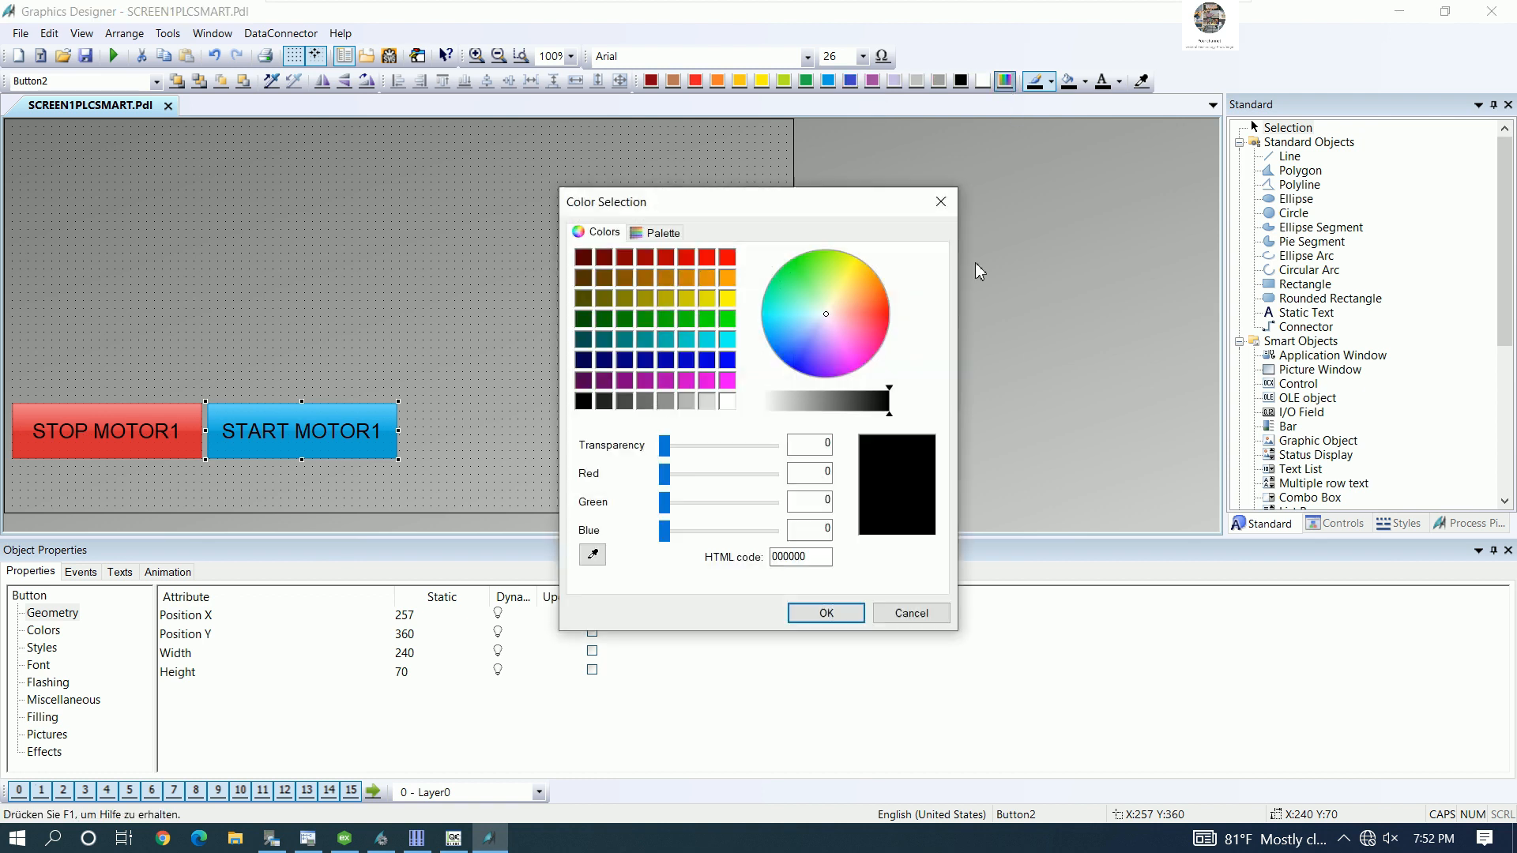
click(725, 360)
click(826, 613)
click(516, 413)
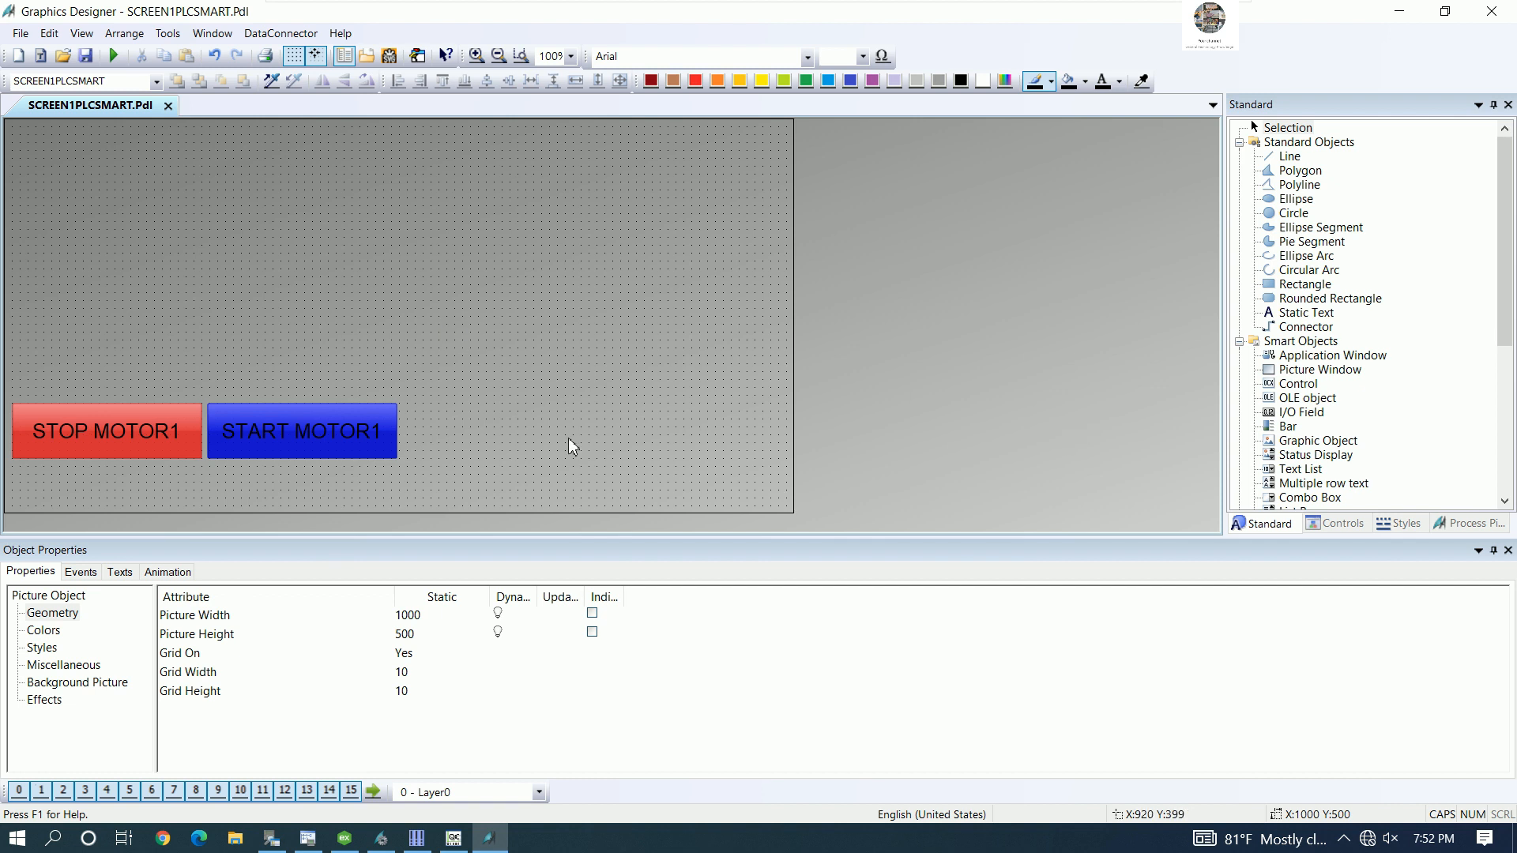
- Duplicate the STOP MOTOR1 and START MOTOR1 buttons together and place the copies in the same row at X 507, Y 360
drag(463, 485, 10, 334)
right_click(132, 425)
click(215, 476)
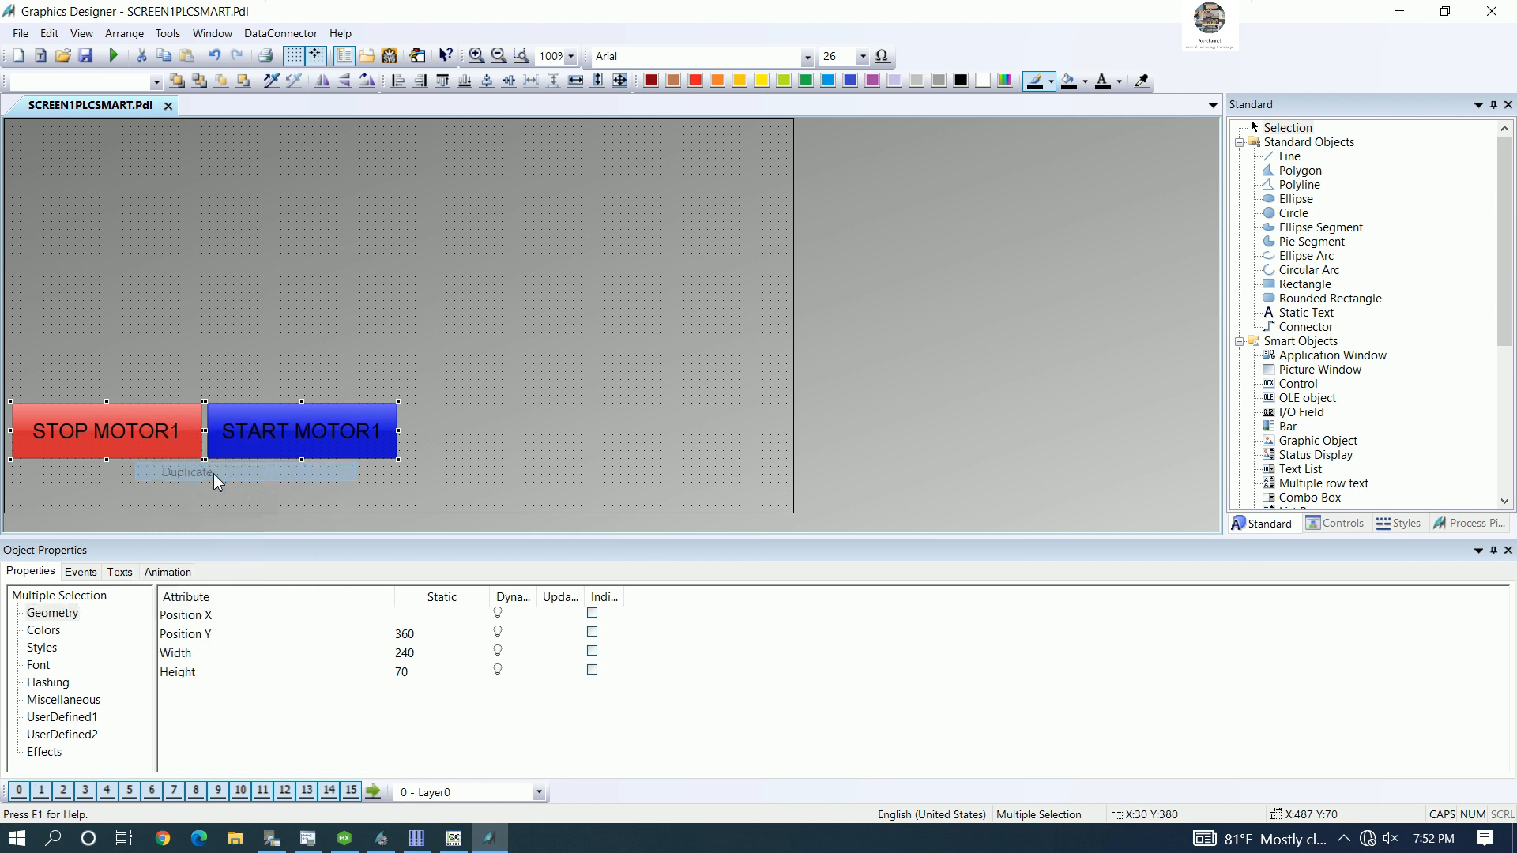
drag(158, 446, 537, 431)
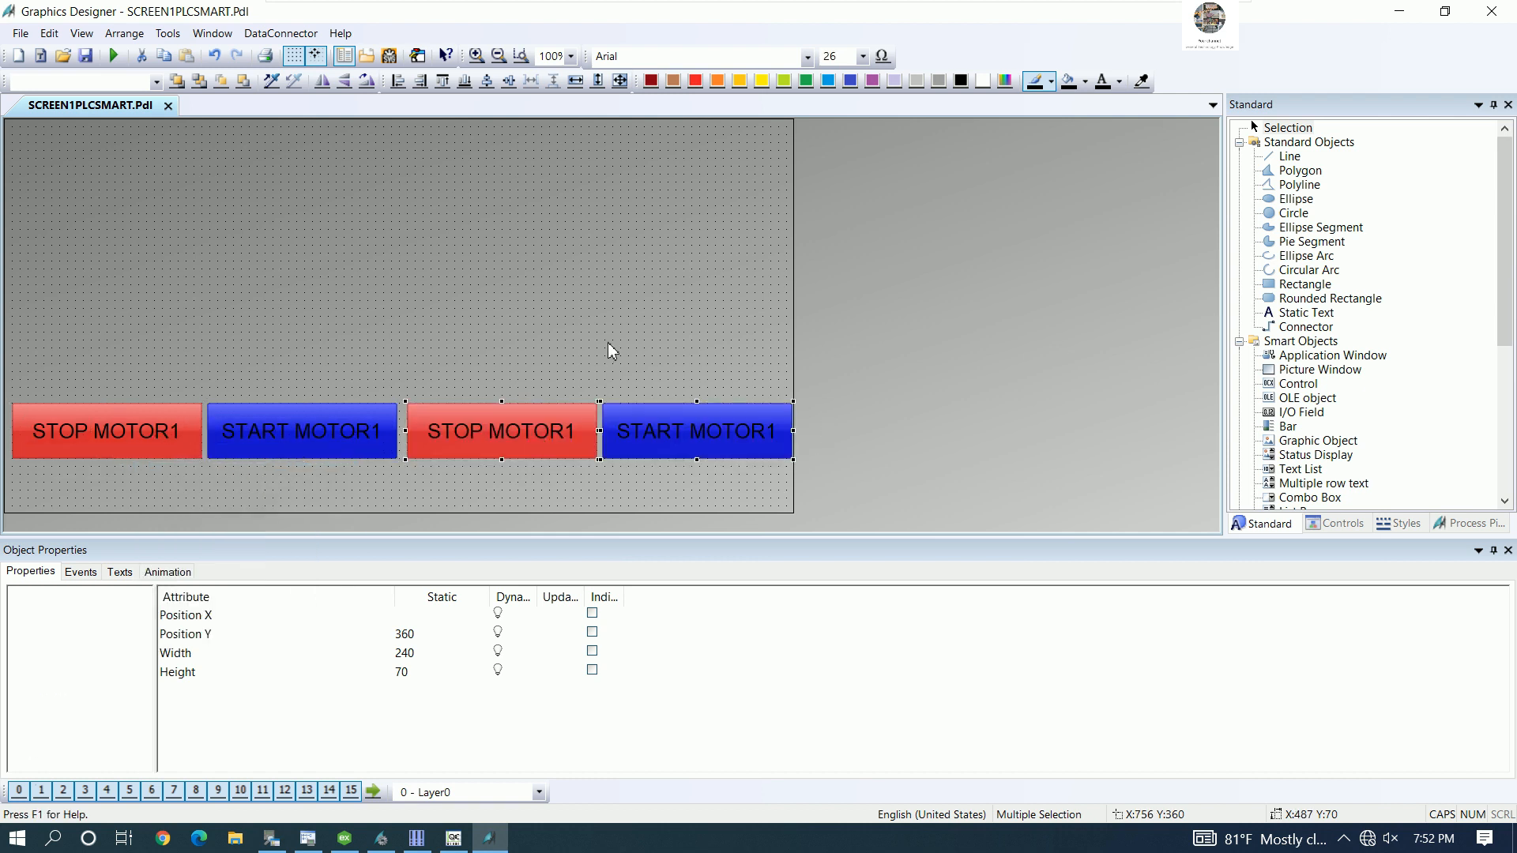
key(Left)
key(Left)
key(Left)
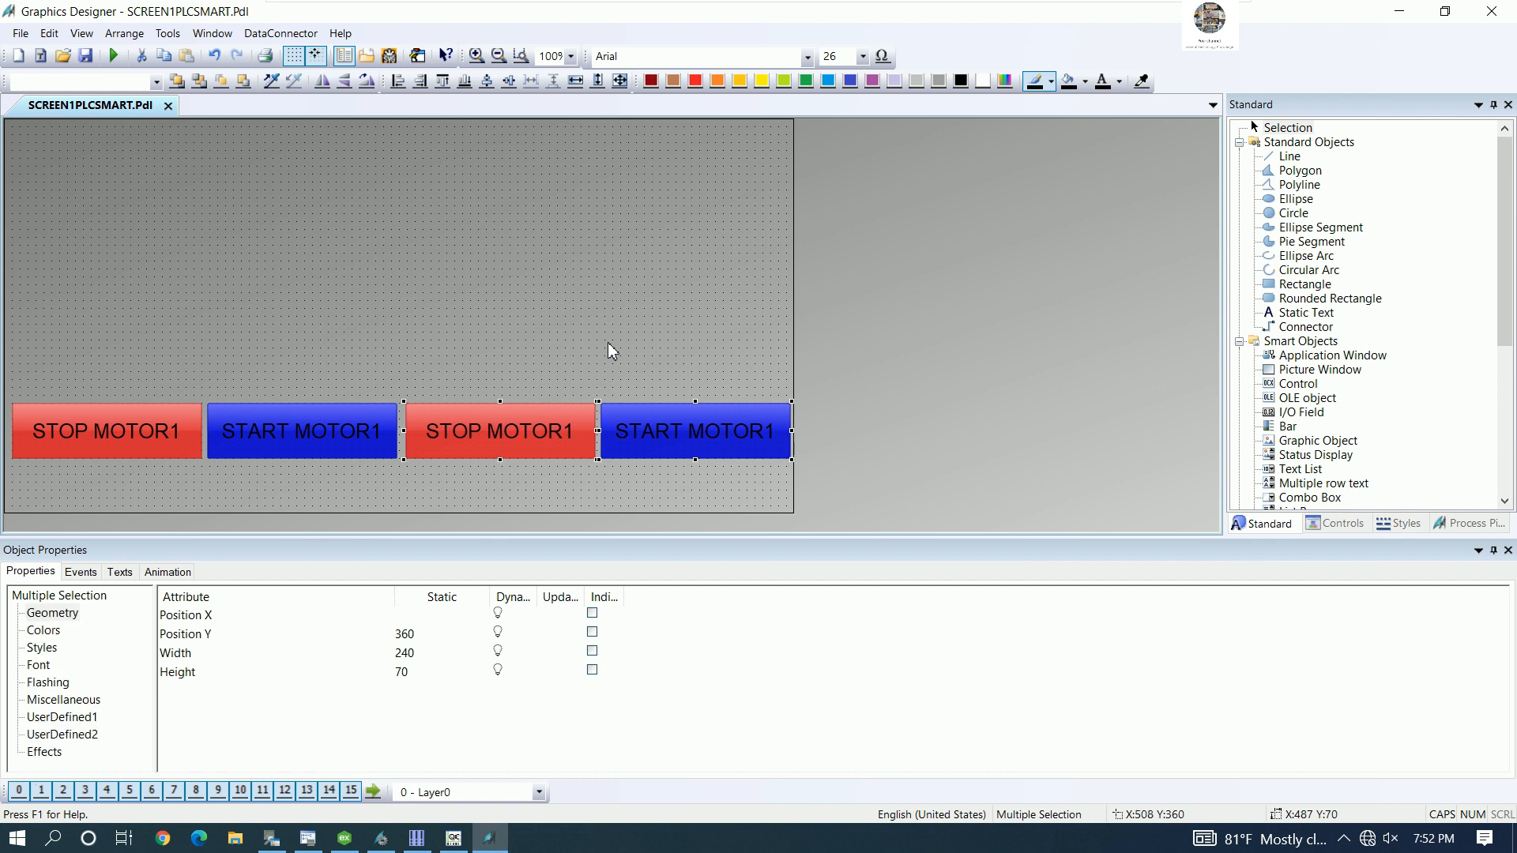
key(Down)
key(Left)
key(Up)
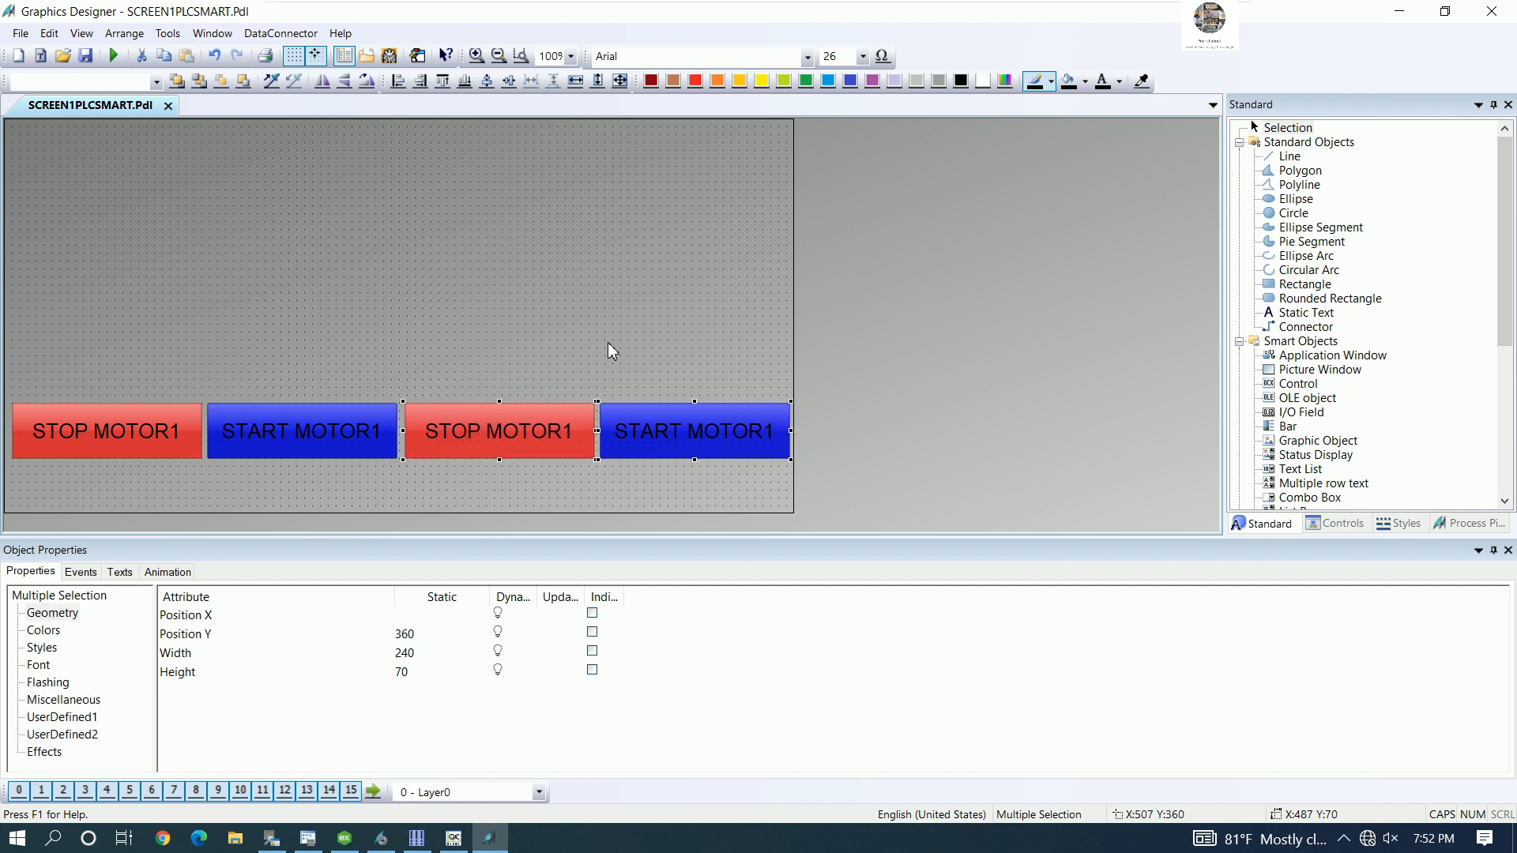
click(237, 399)
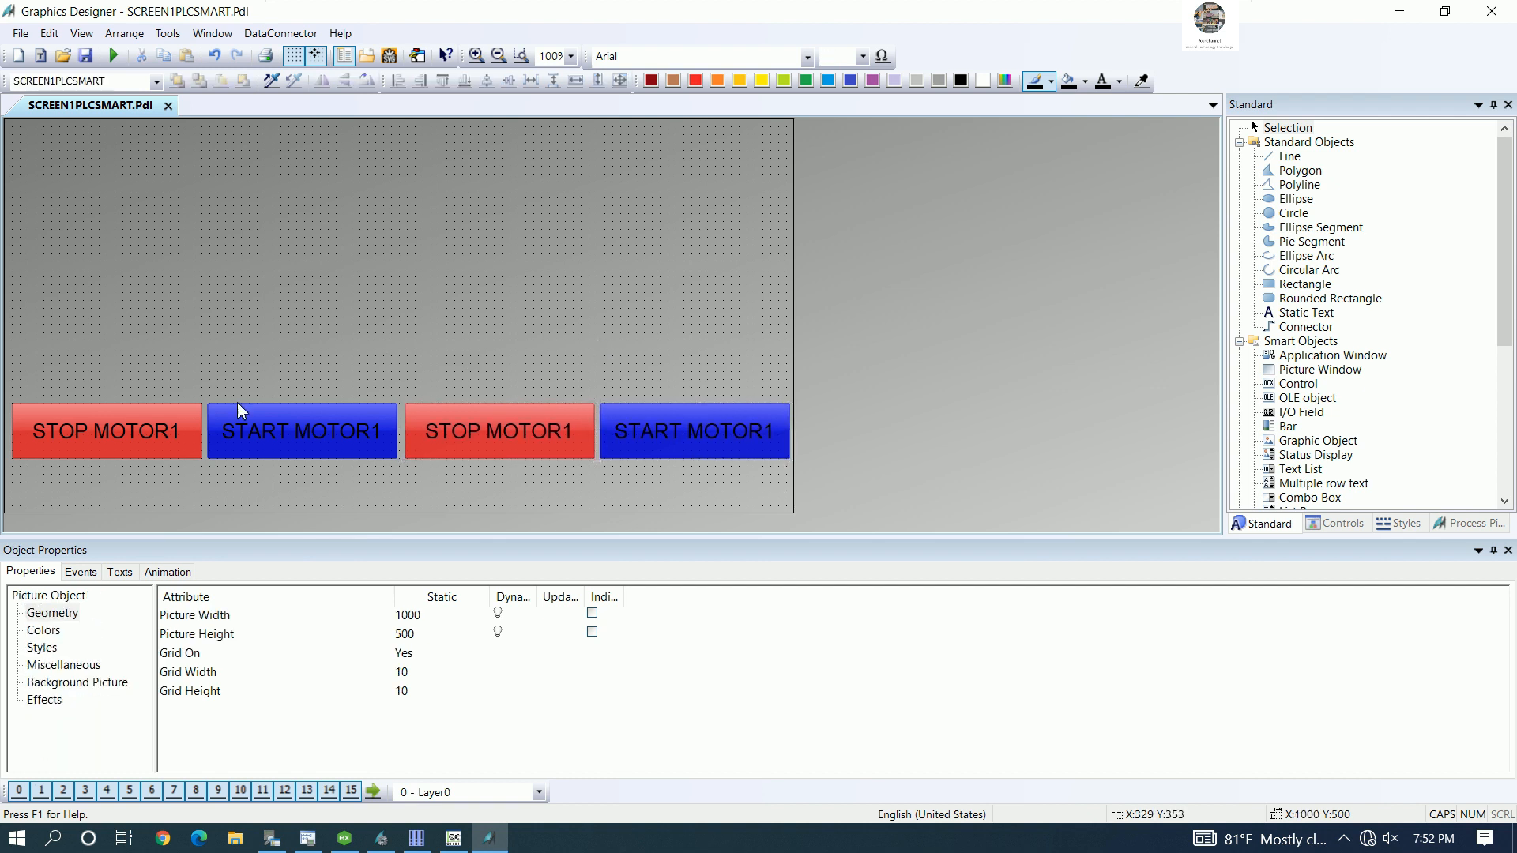
click(173, 410)
shift+click(286, 427)
shift+click(495, 420)
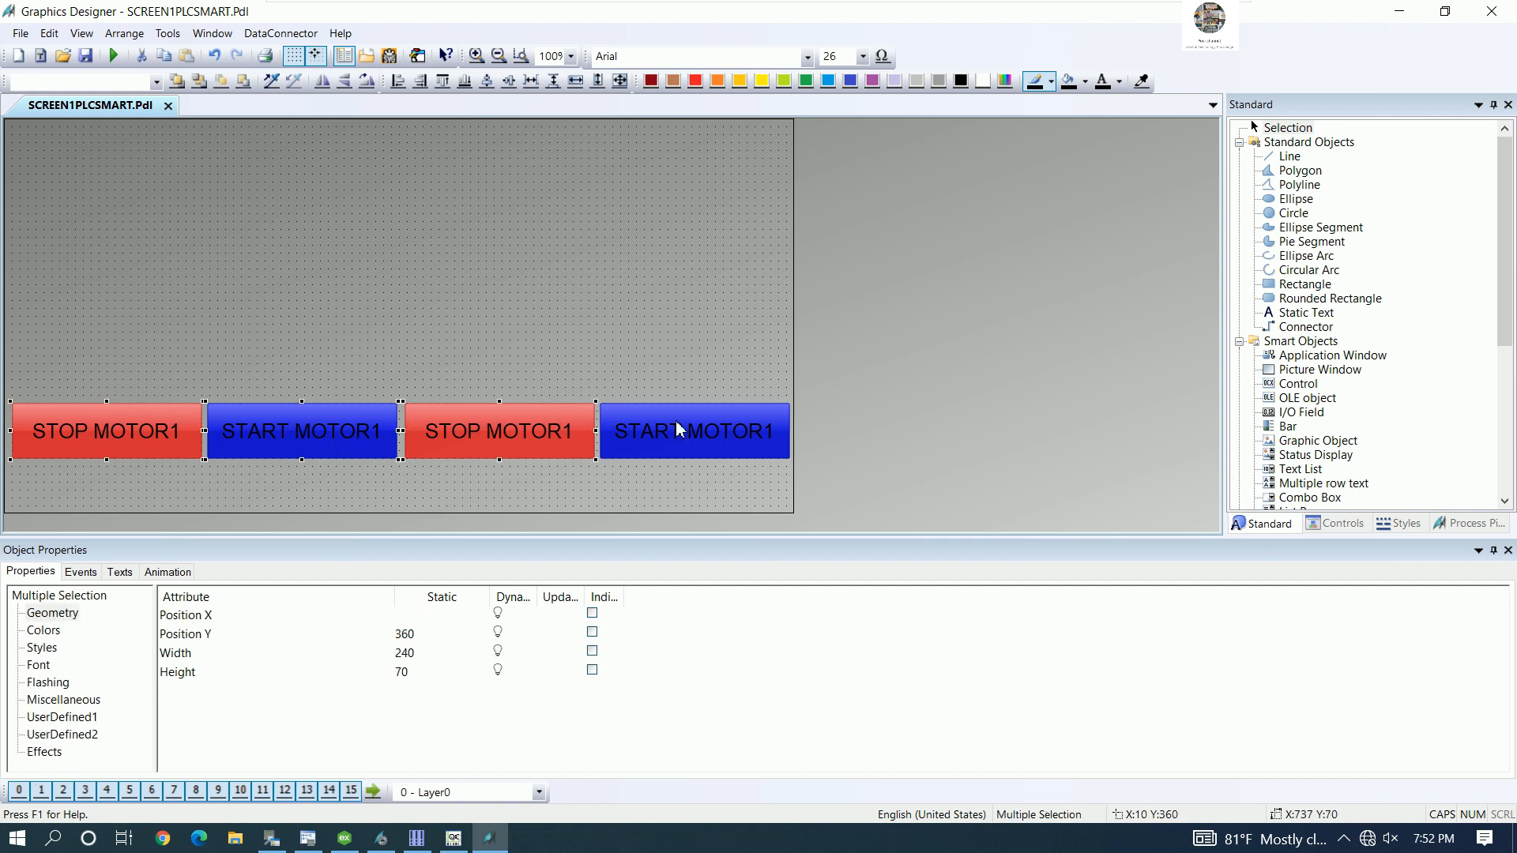
shift+click(676, 421)
click(457, 260)
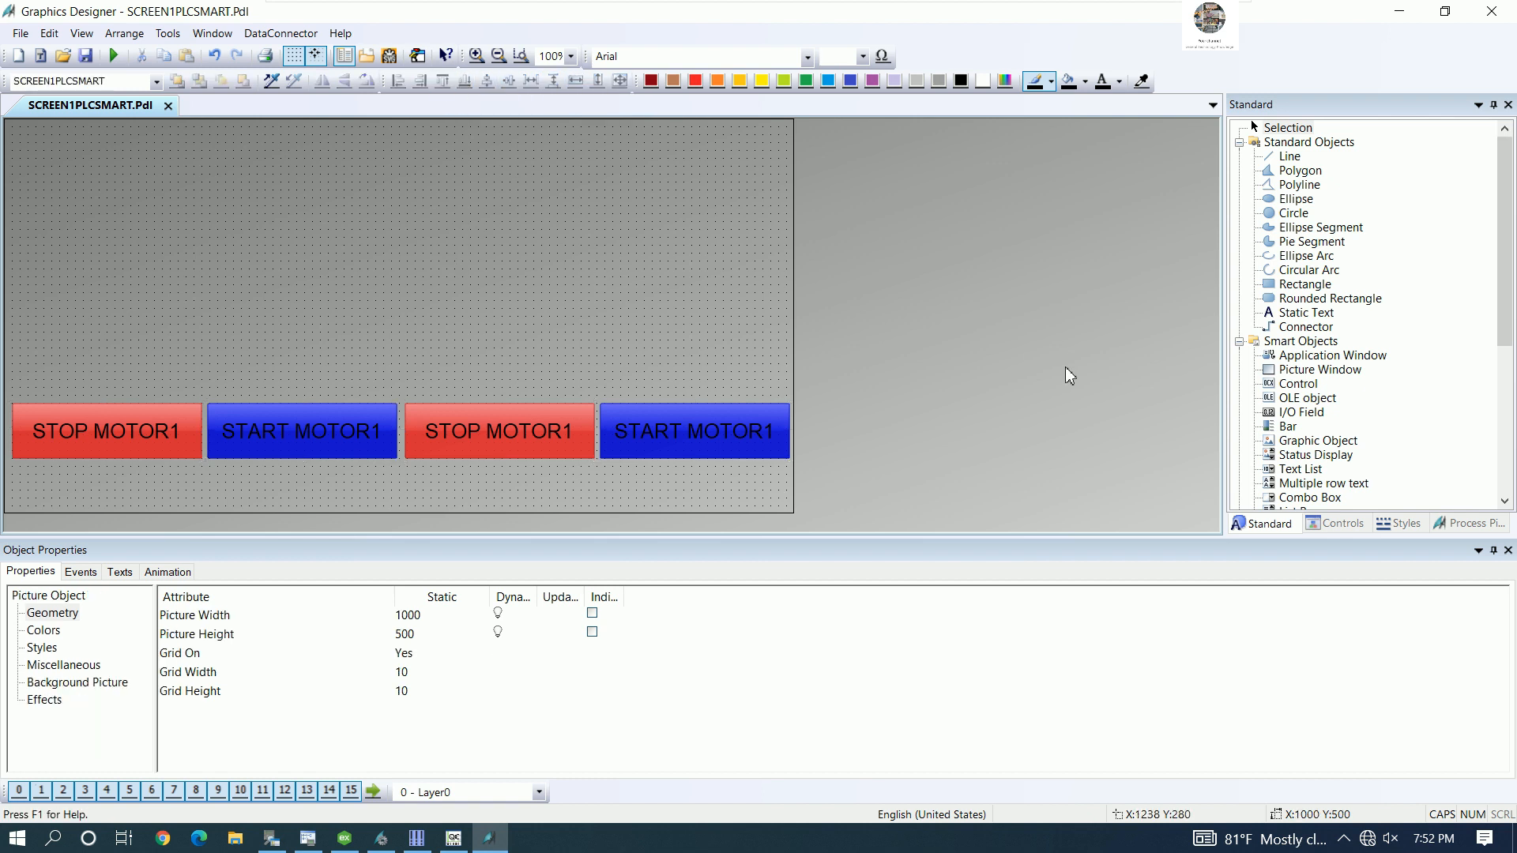
- Relabel the duplicated button pair as STOP MOTOR2 and START MOTOR2
double_click(562, 433)
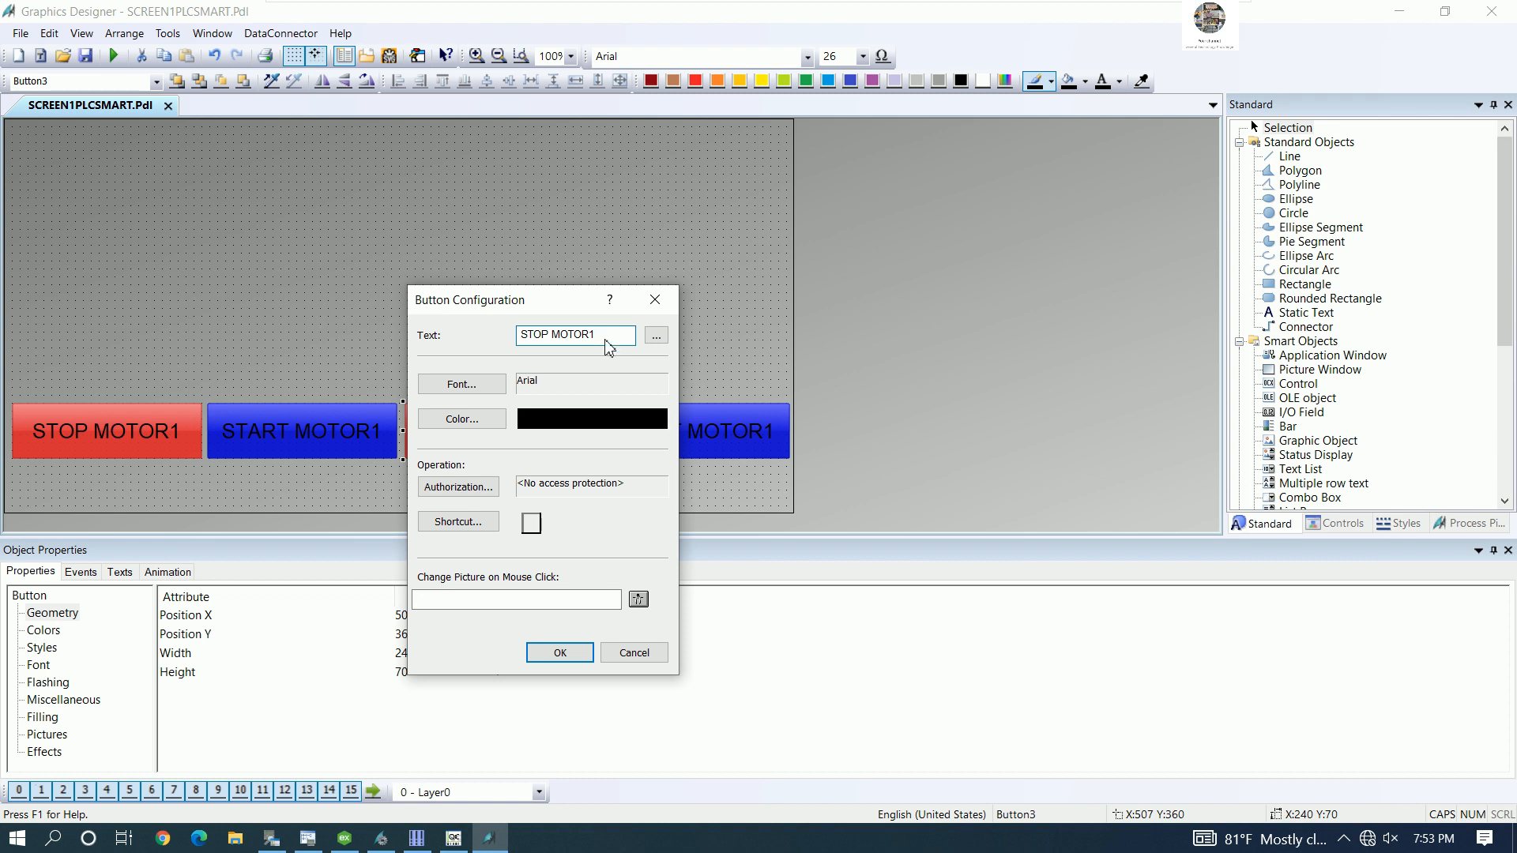
text(2)
click(563, 654)
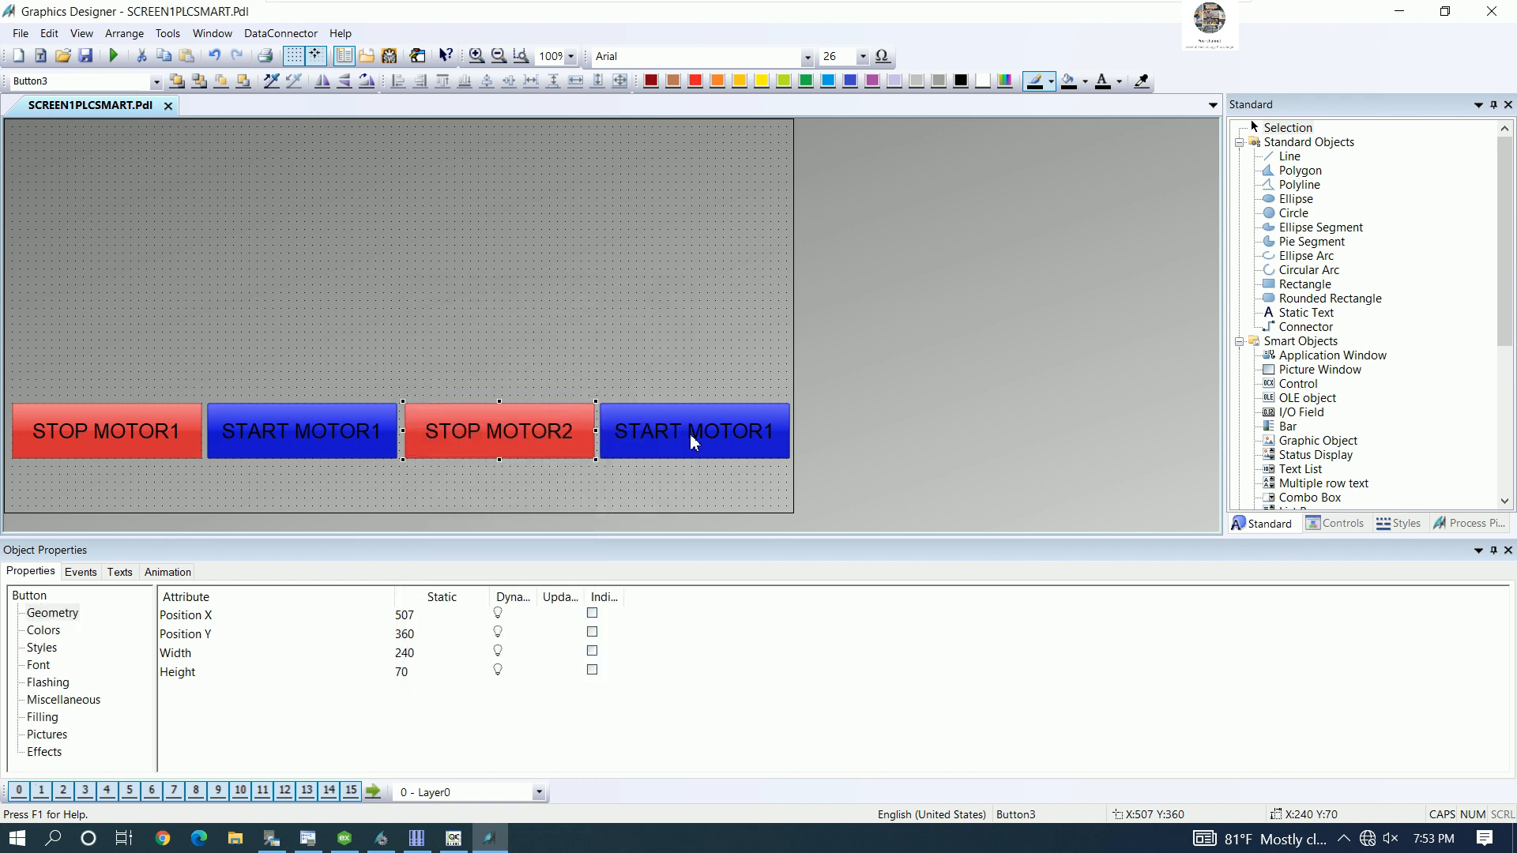
click(692, 433)
double_click(694, 431)
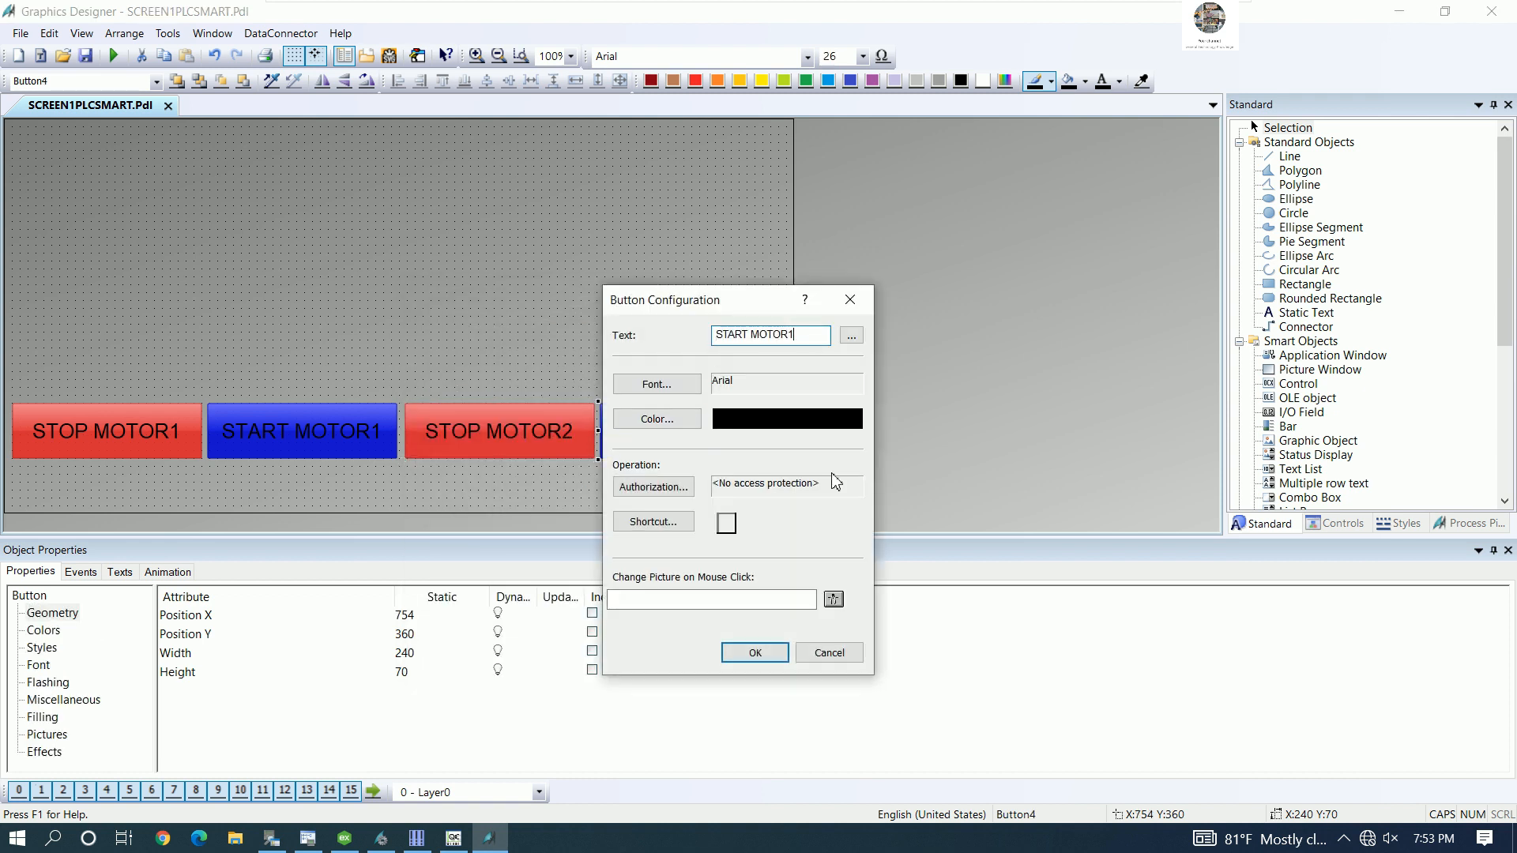
text(2)
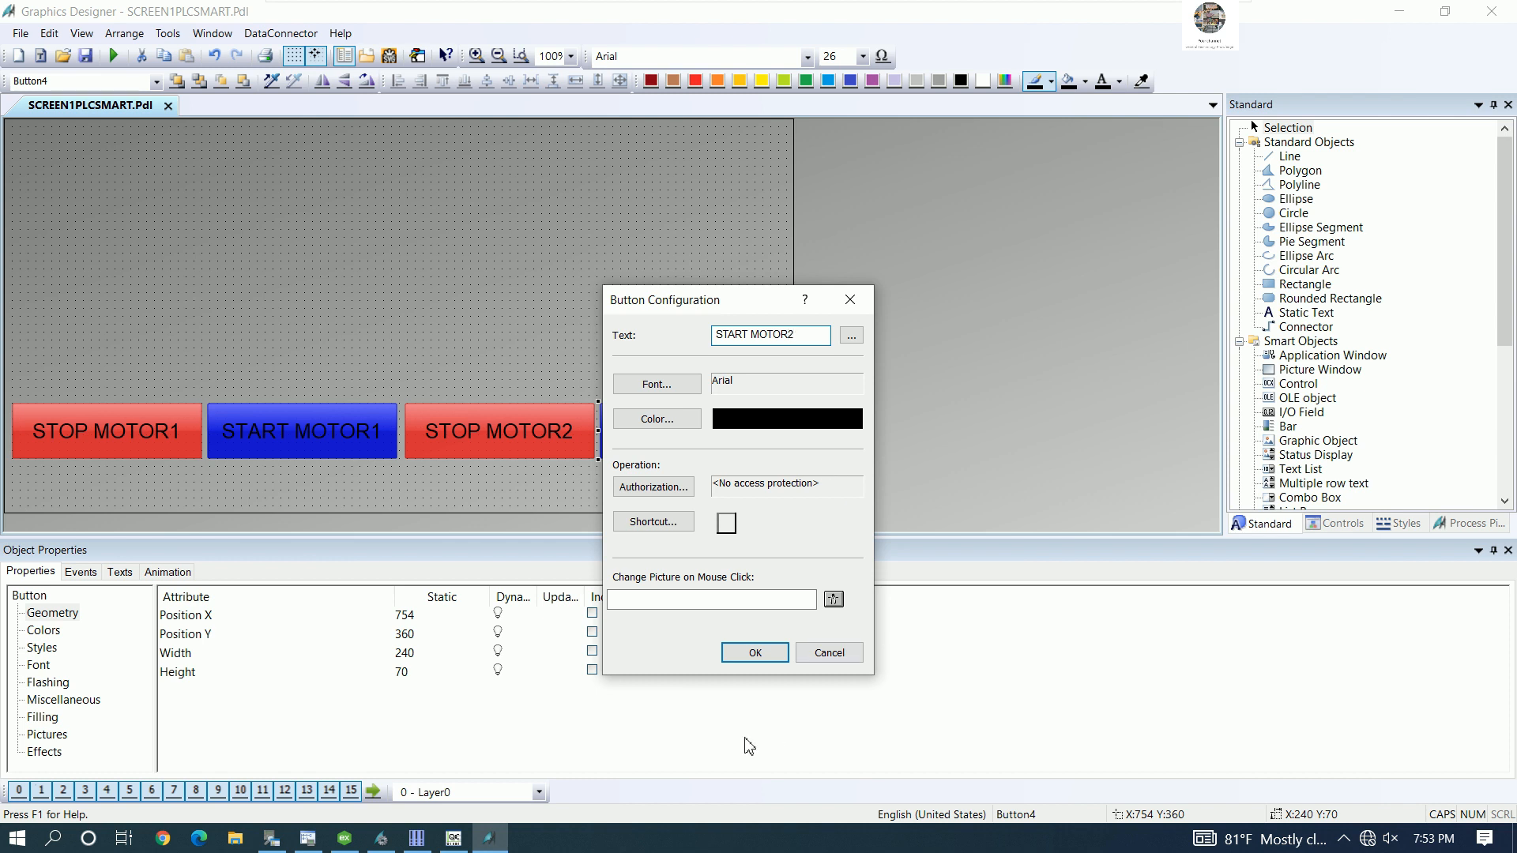
click(759, 653)
click(624, 320)
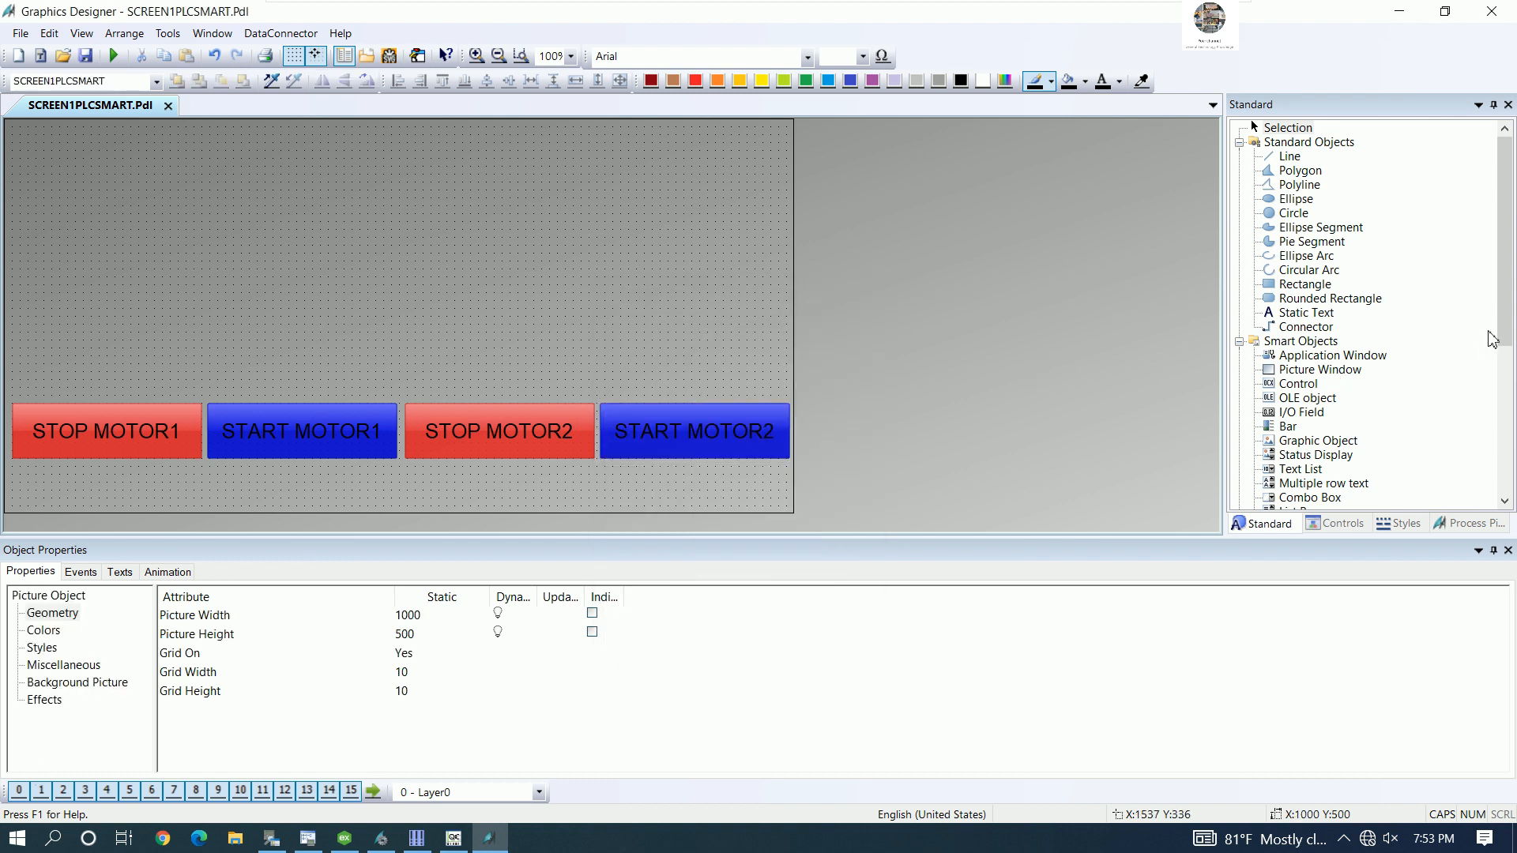
- Insert a Siemens HMI Symbol Library control of about 250 by 190 above the motor 1 buttons, at about X 110, Y 50
click(1342, 525)
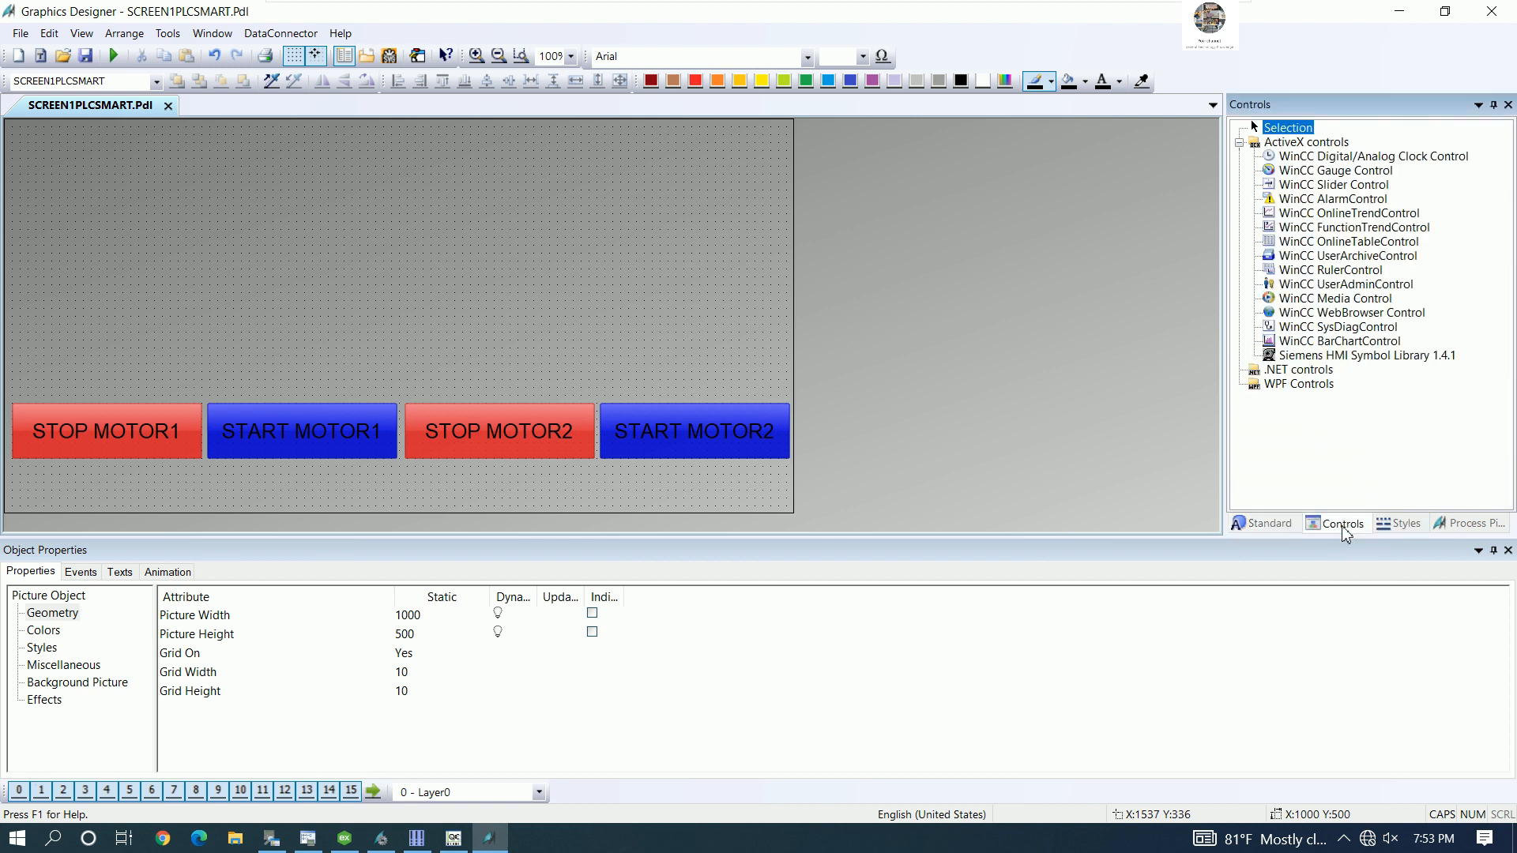
click(1321, 364)
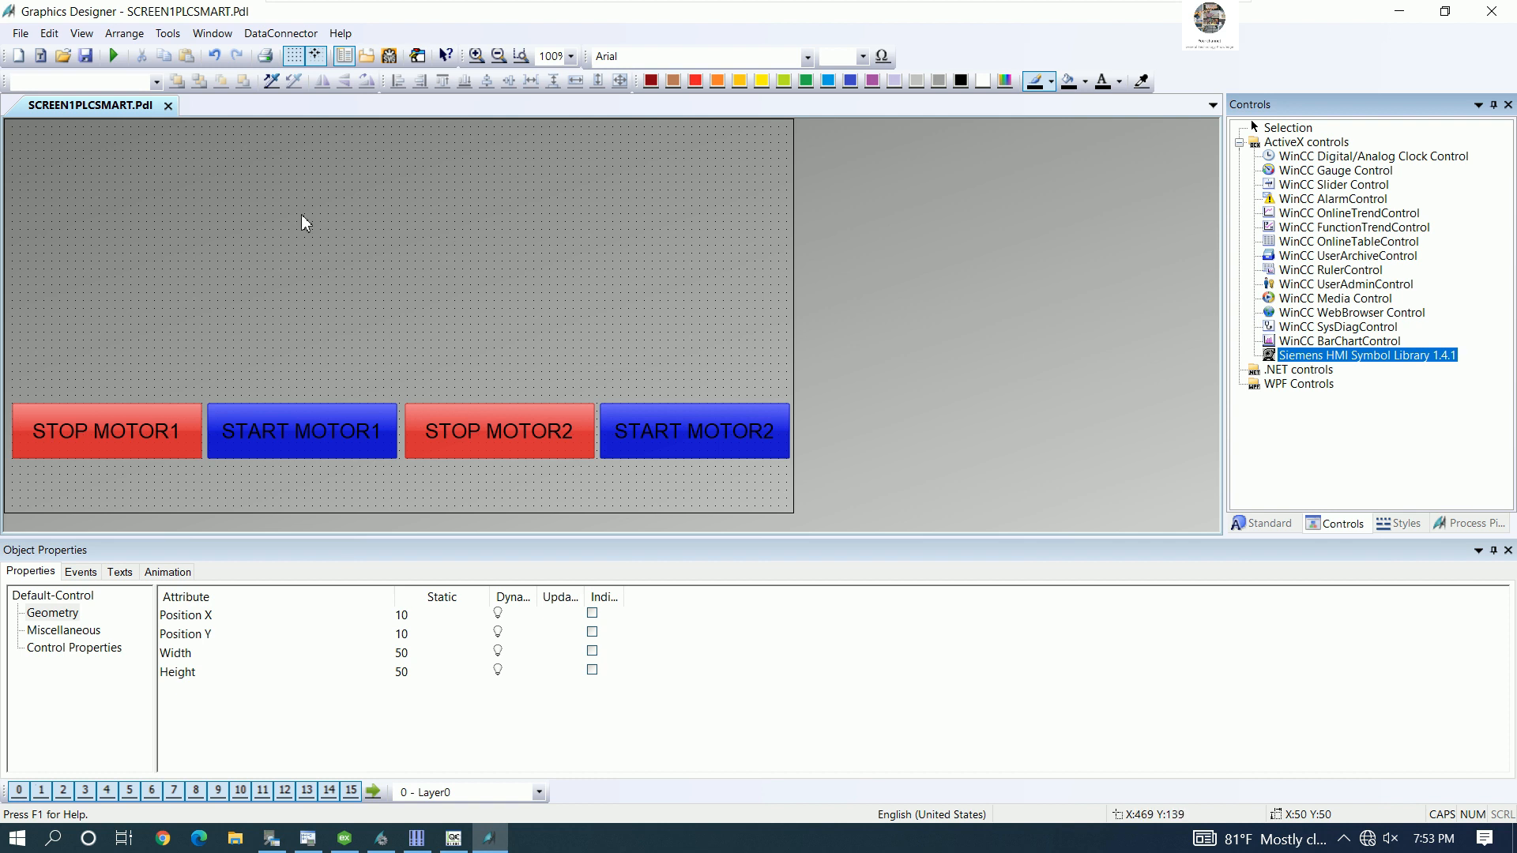
click(95, 163)
drag(267, 292, 291, 313)
click(364, 272)
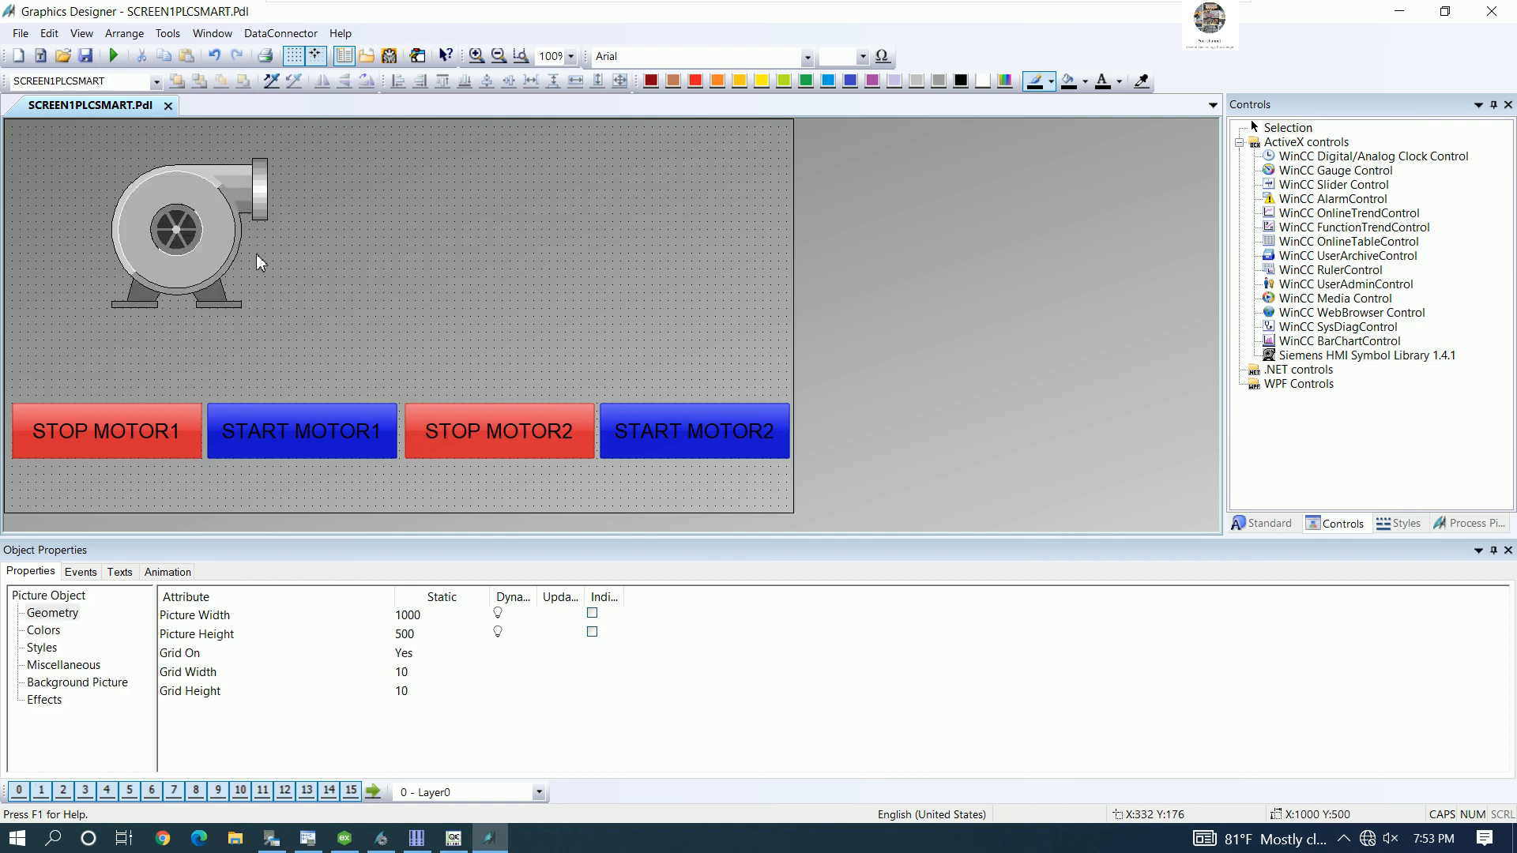
- Replace the control's pump symbol with the light grey ribbed motor in the third row of the Motors category
double_click(224, 226)
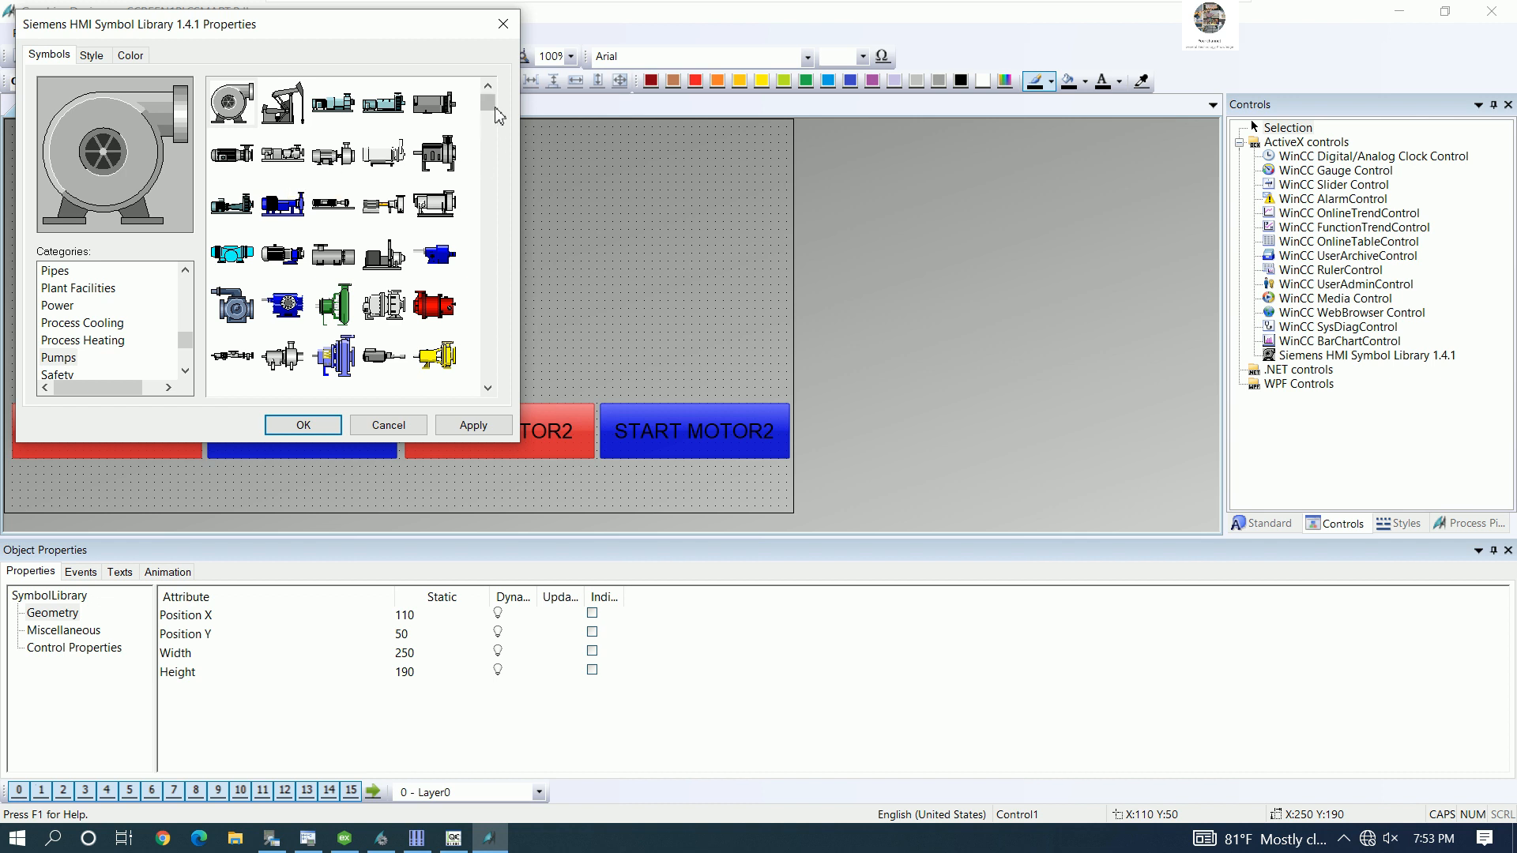
drag(488, 107, 496, 193)
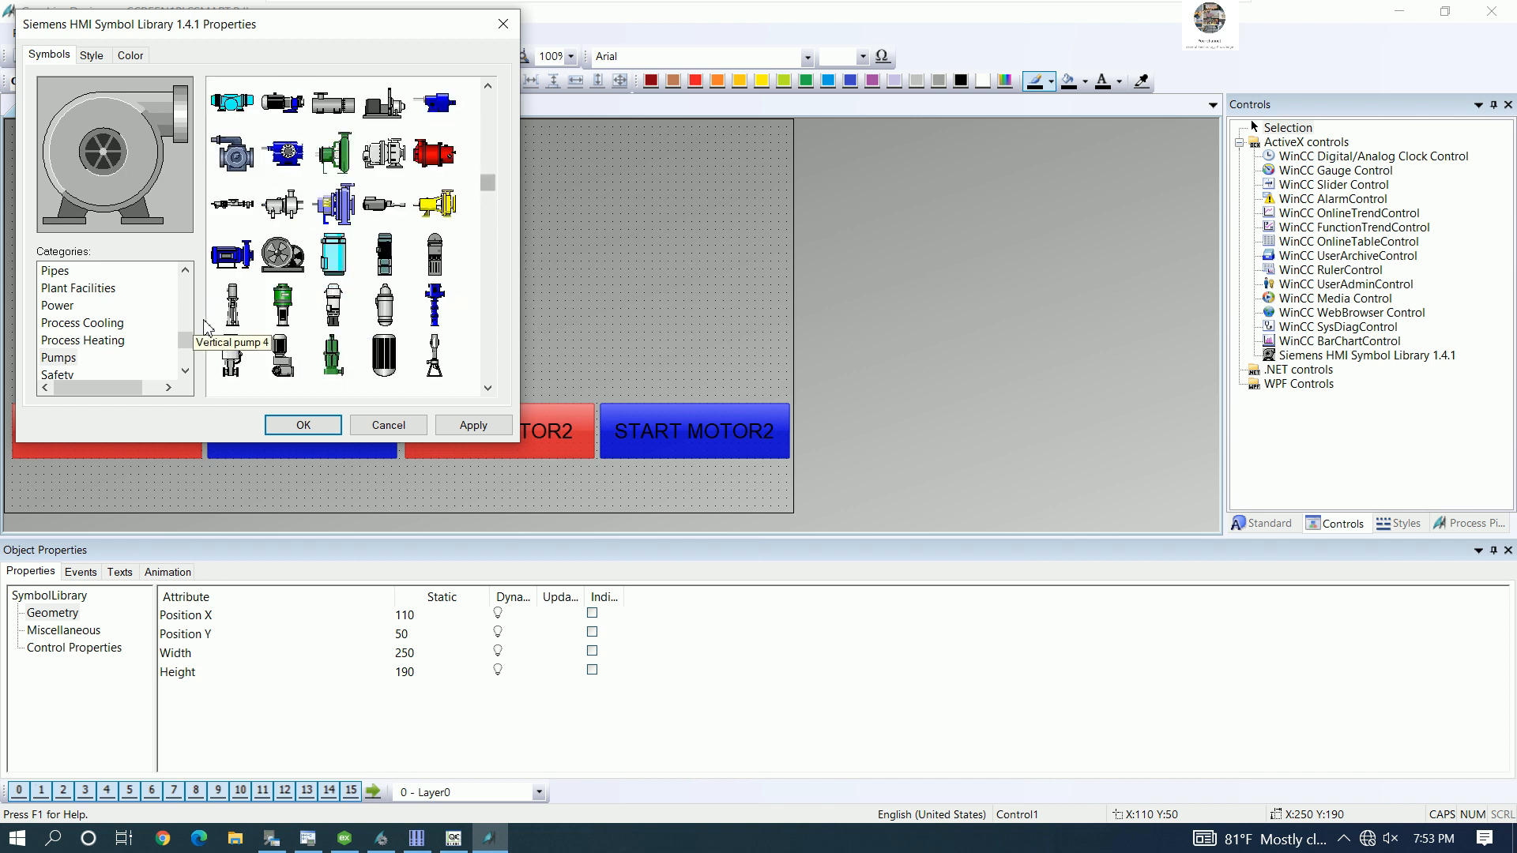
drag(185, 348, 182, 333)
click(75, 324)
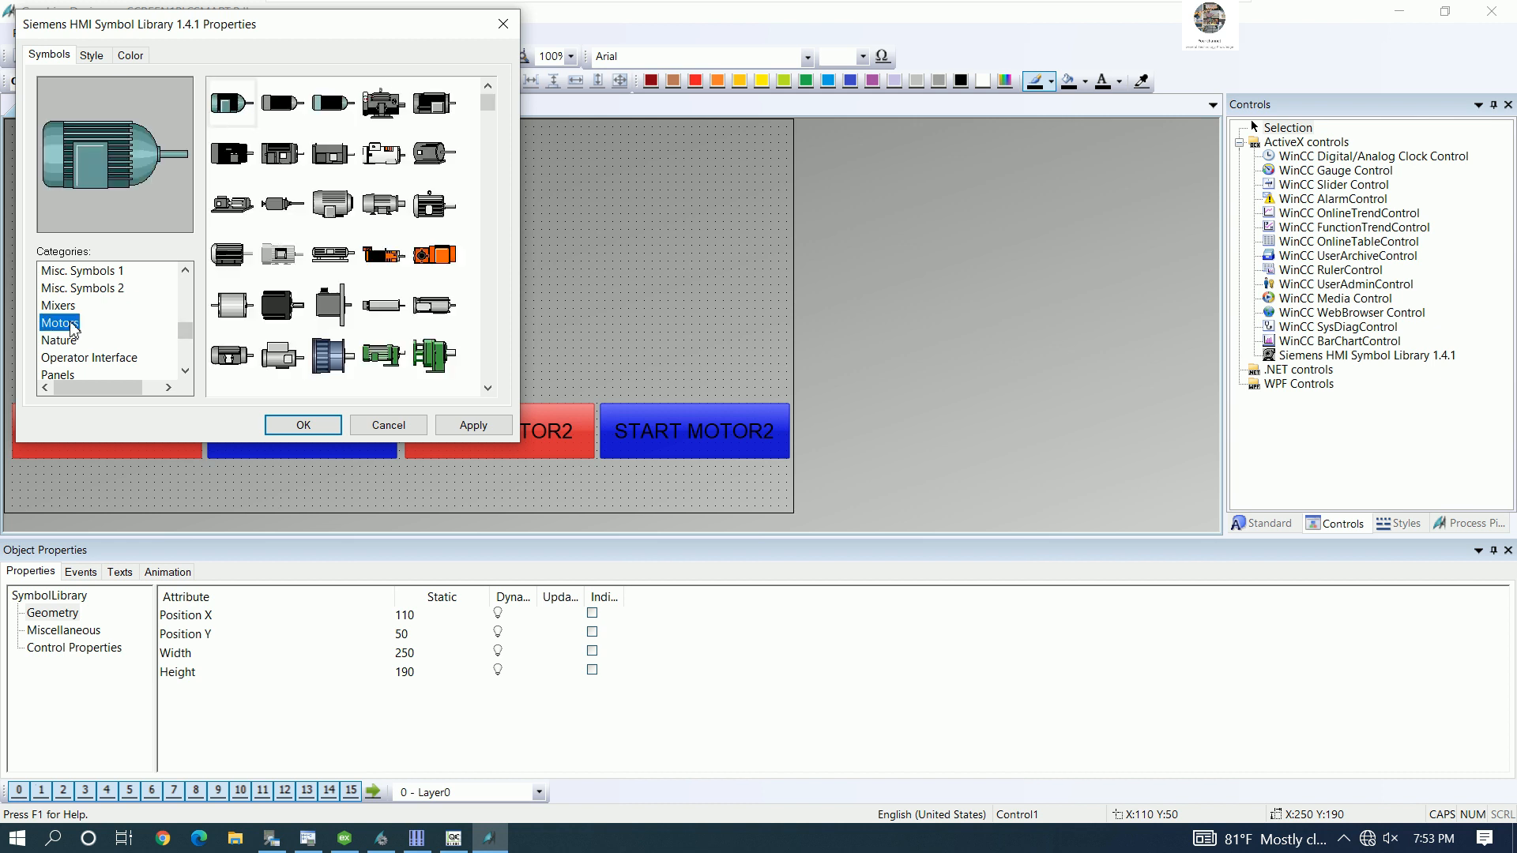
double_click(320, 207)
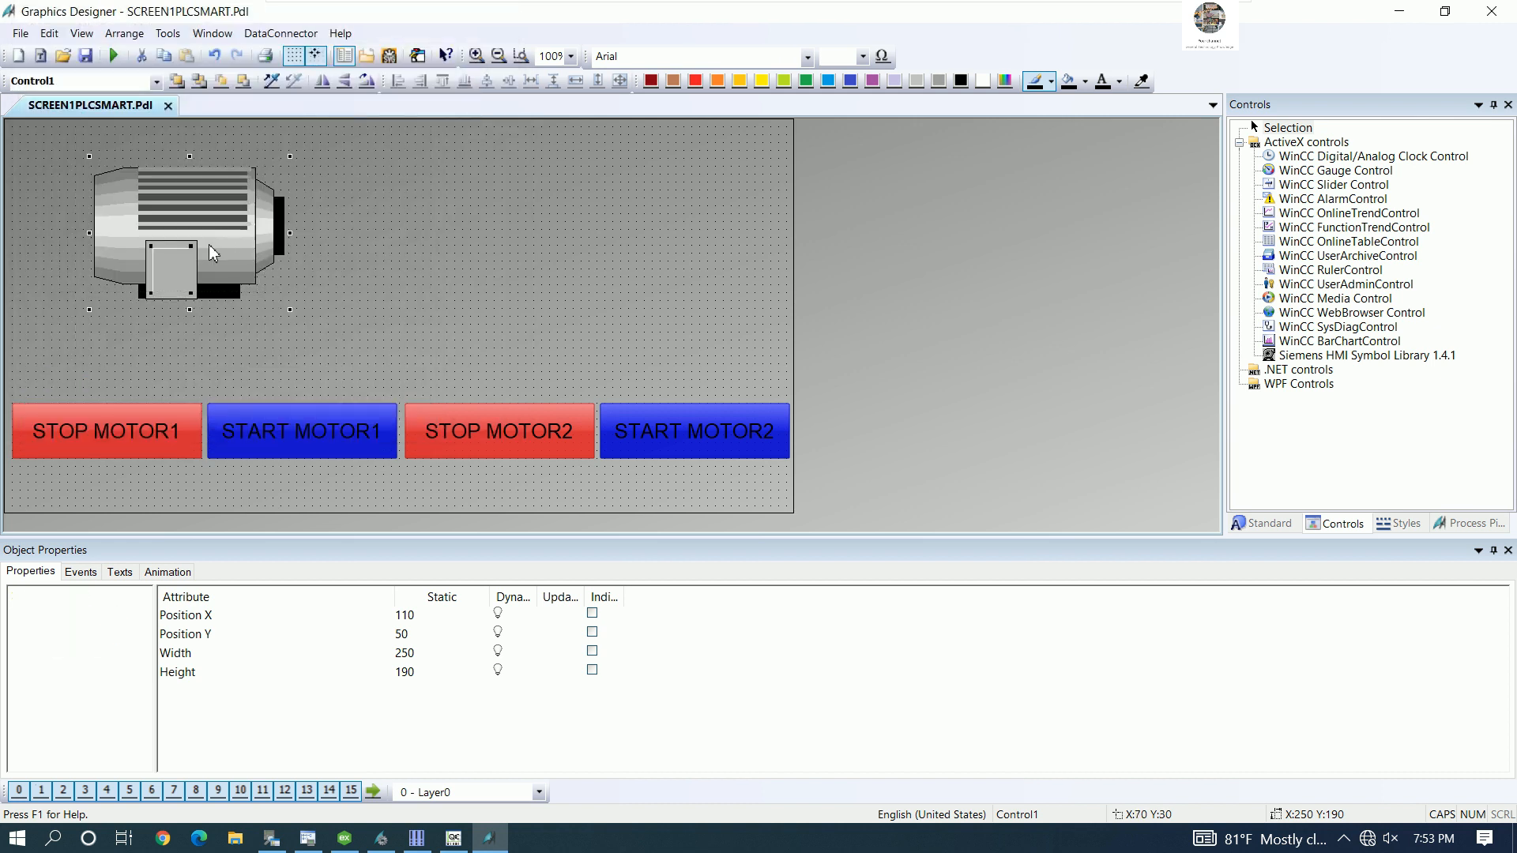
- Widen the motor symbol to 300 by 190 and move it to X 100, Y 90
drag(210, 251, 299, 226)
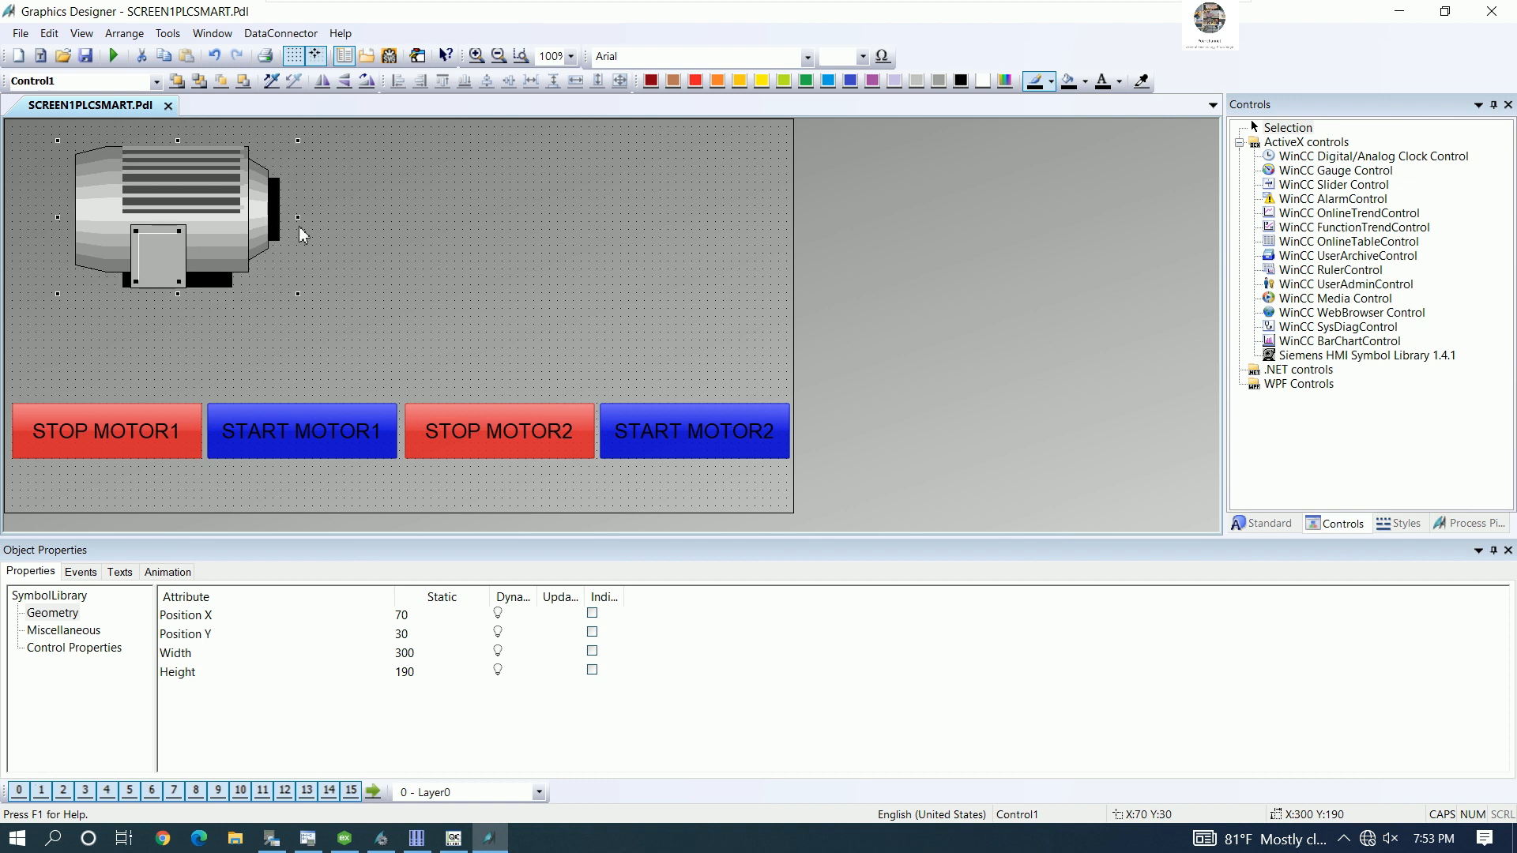
drag(206, 226, 230, 274)
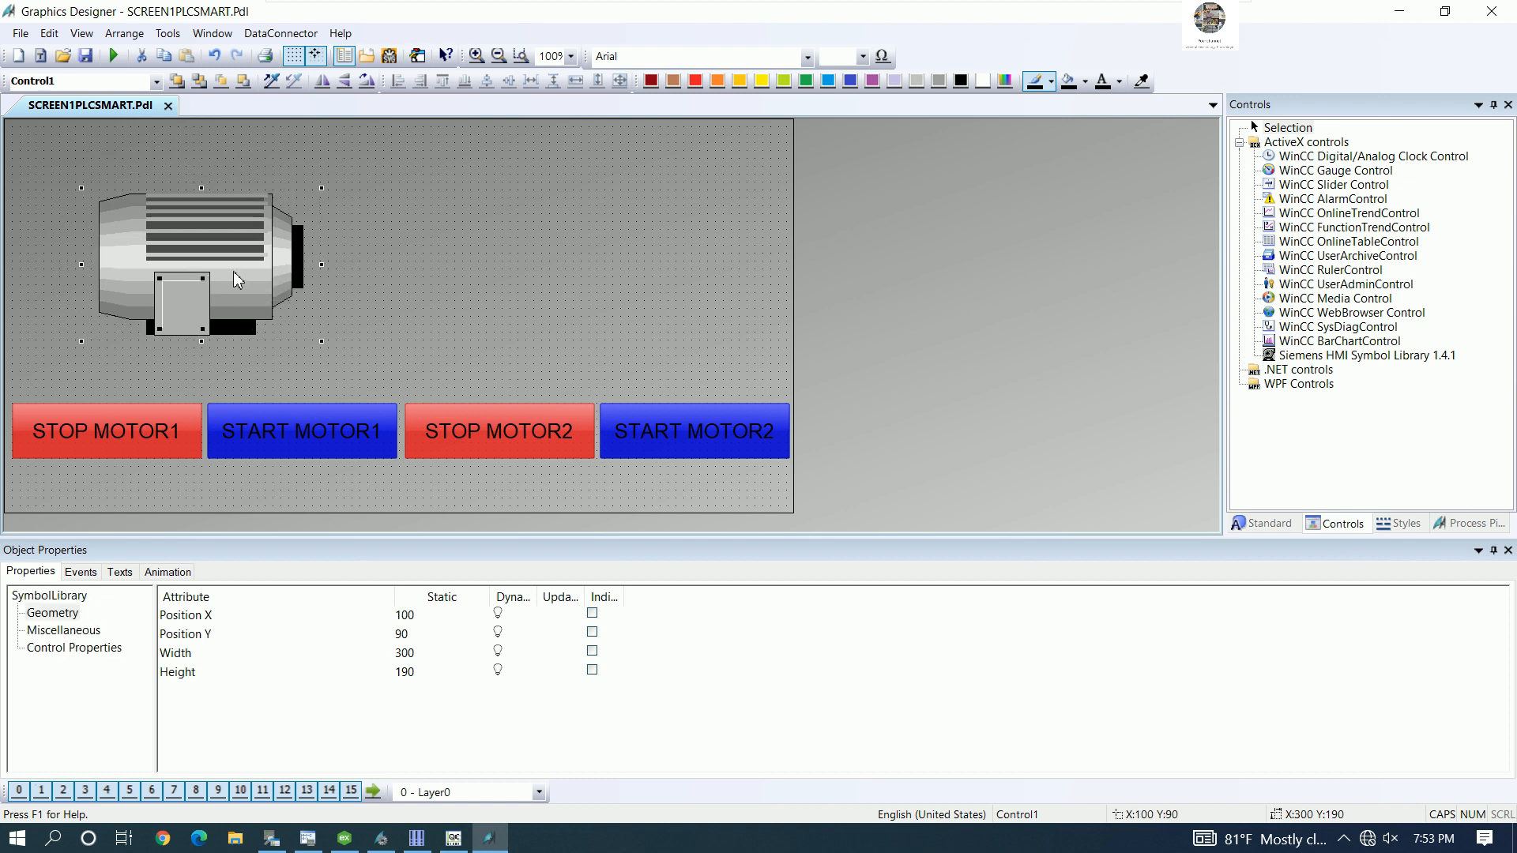
click(346, 239)
- Duplicate the motor symbol and place the copy above the motor 2 buttons at about X 570, Y 80
right_click(227, 247)
click(261, 294)
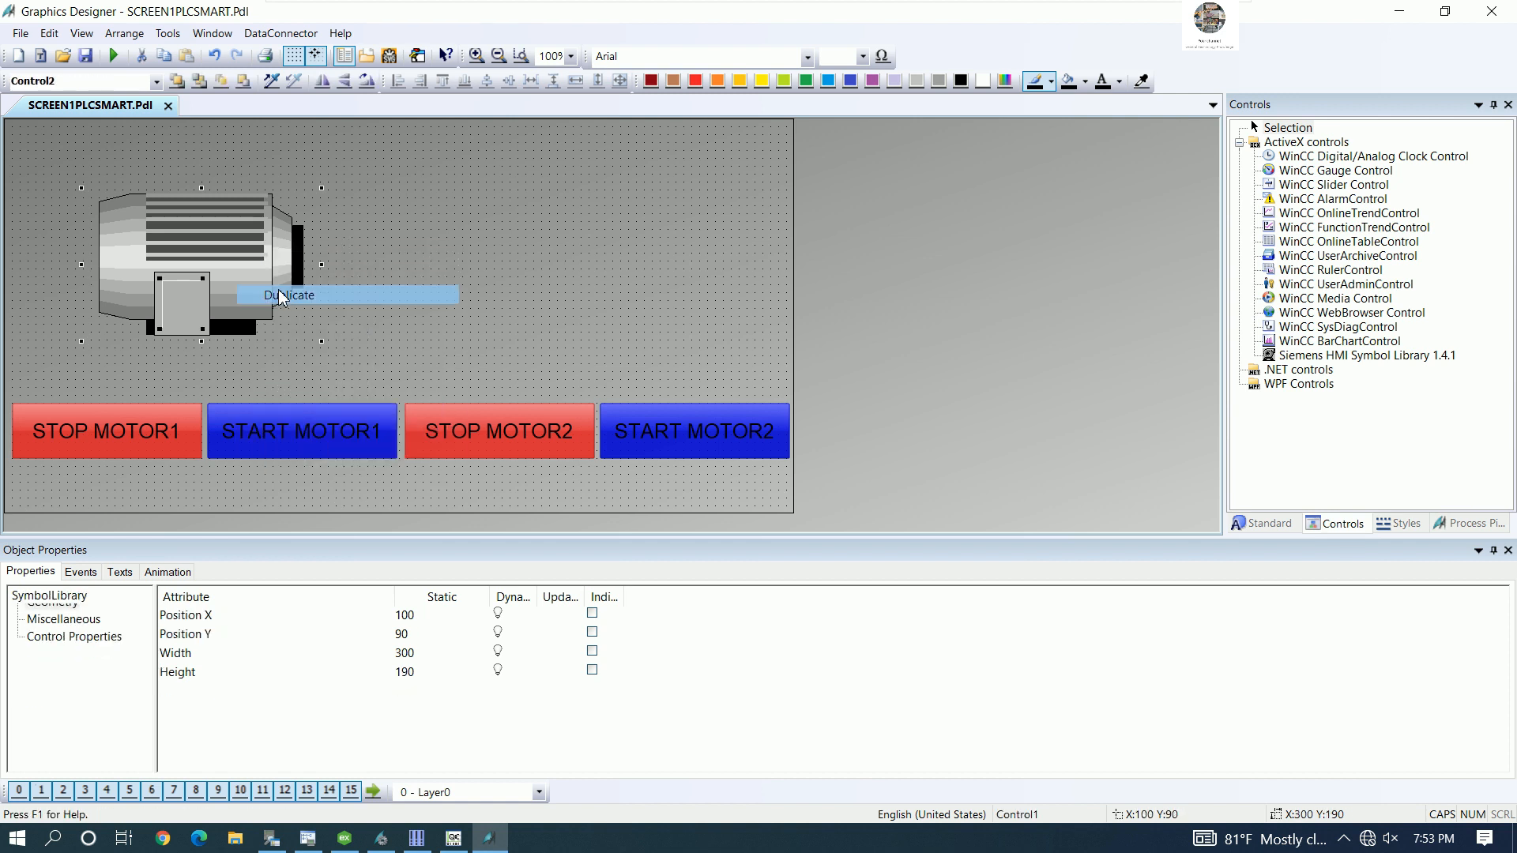
drag(240, 311, 582, 282)
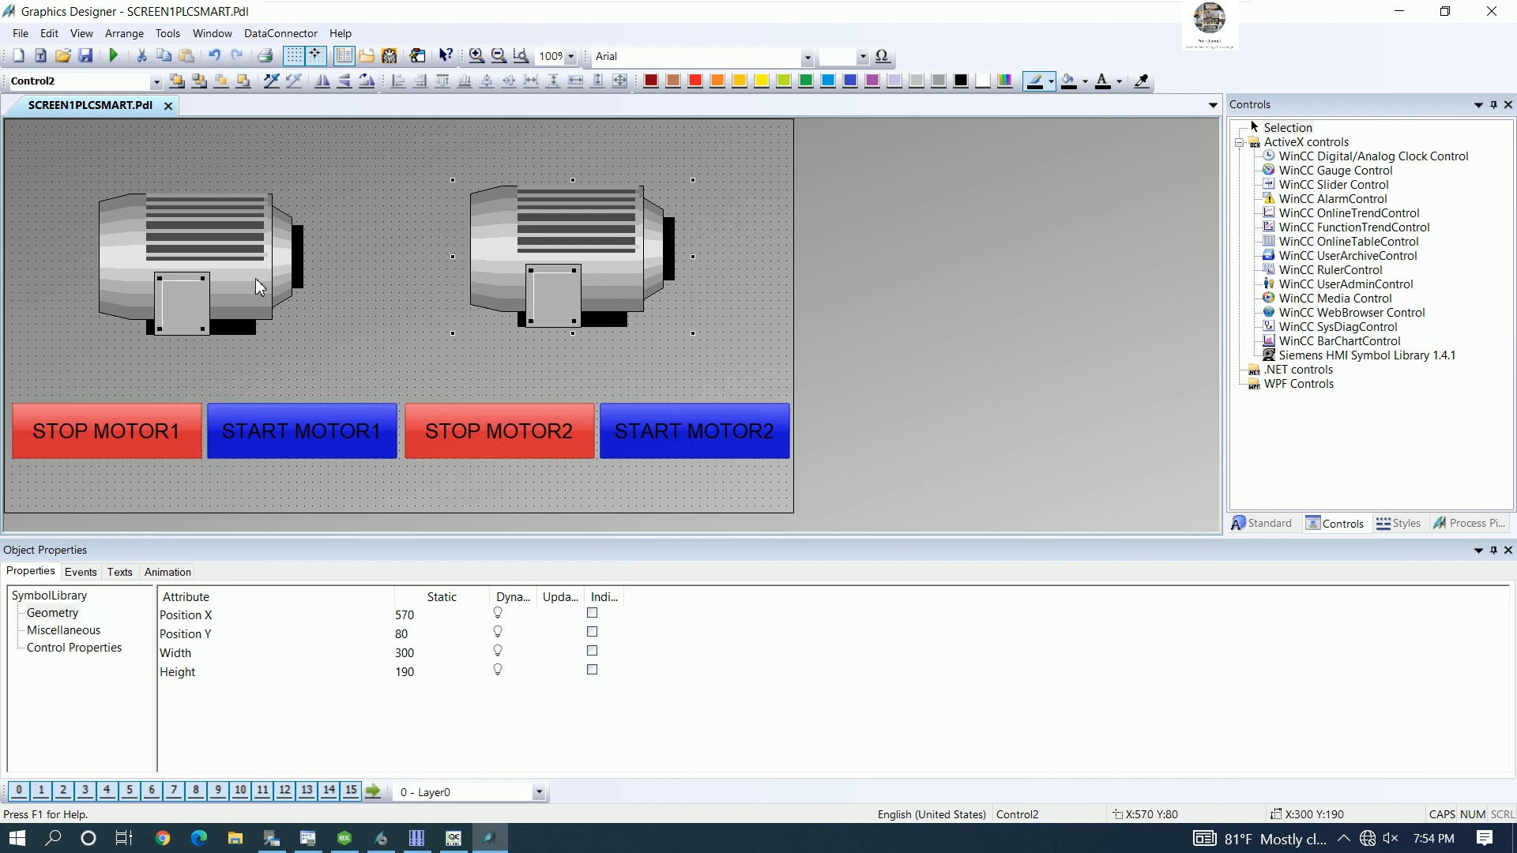
- Align both motor symbols on a common horizontal centreline
shift+click(261, 289)
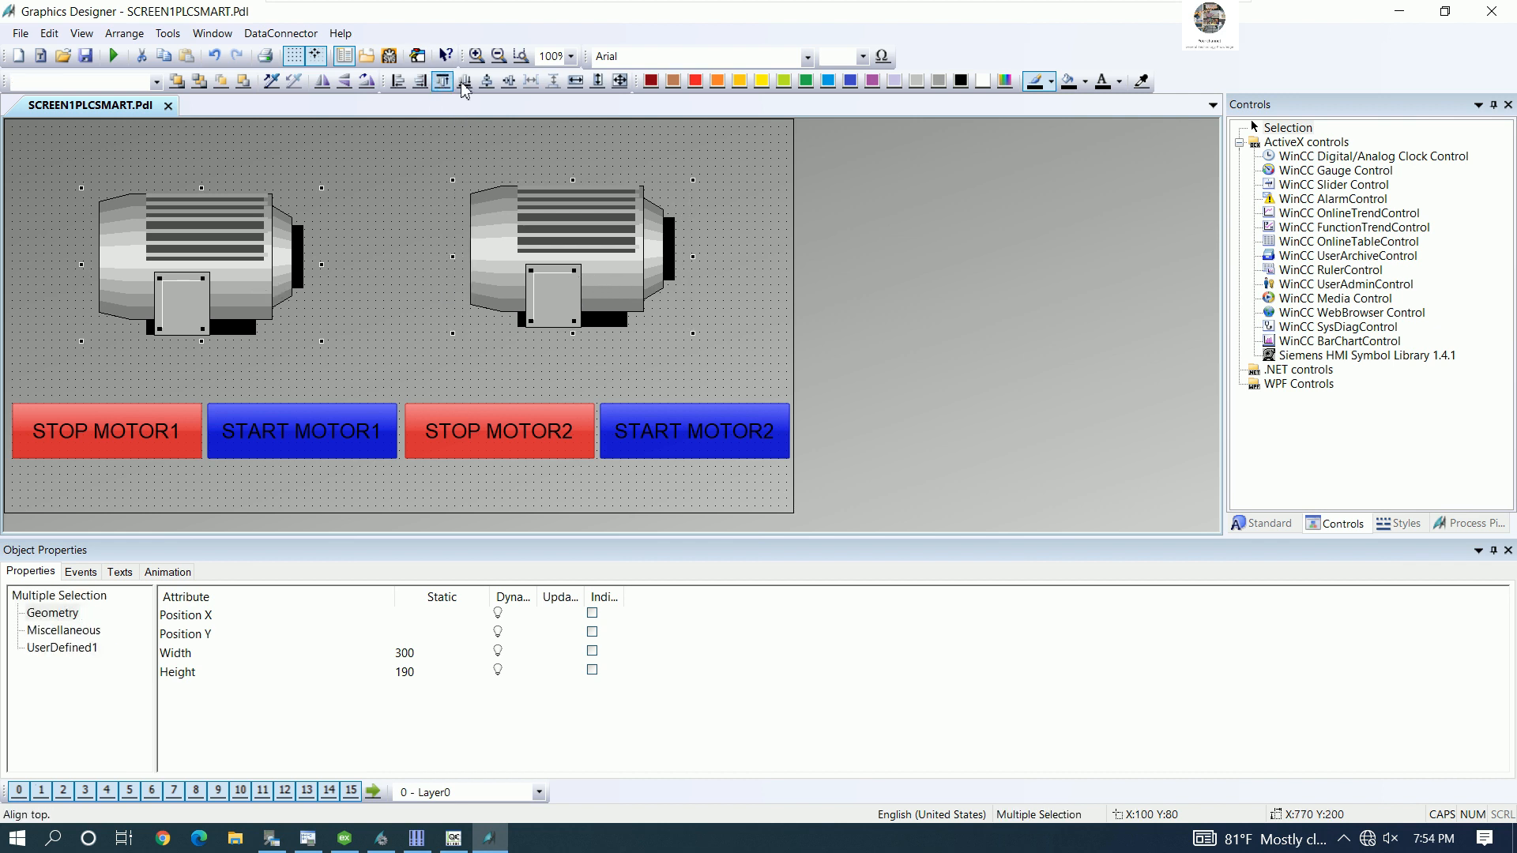
click(509, 83)
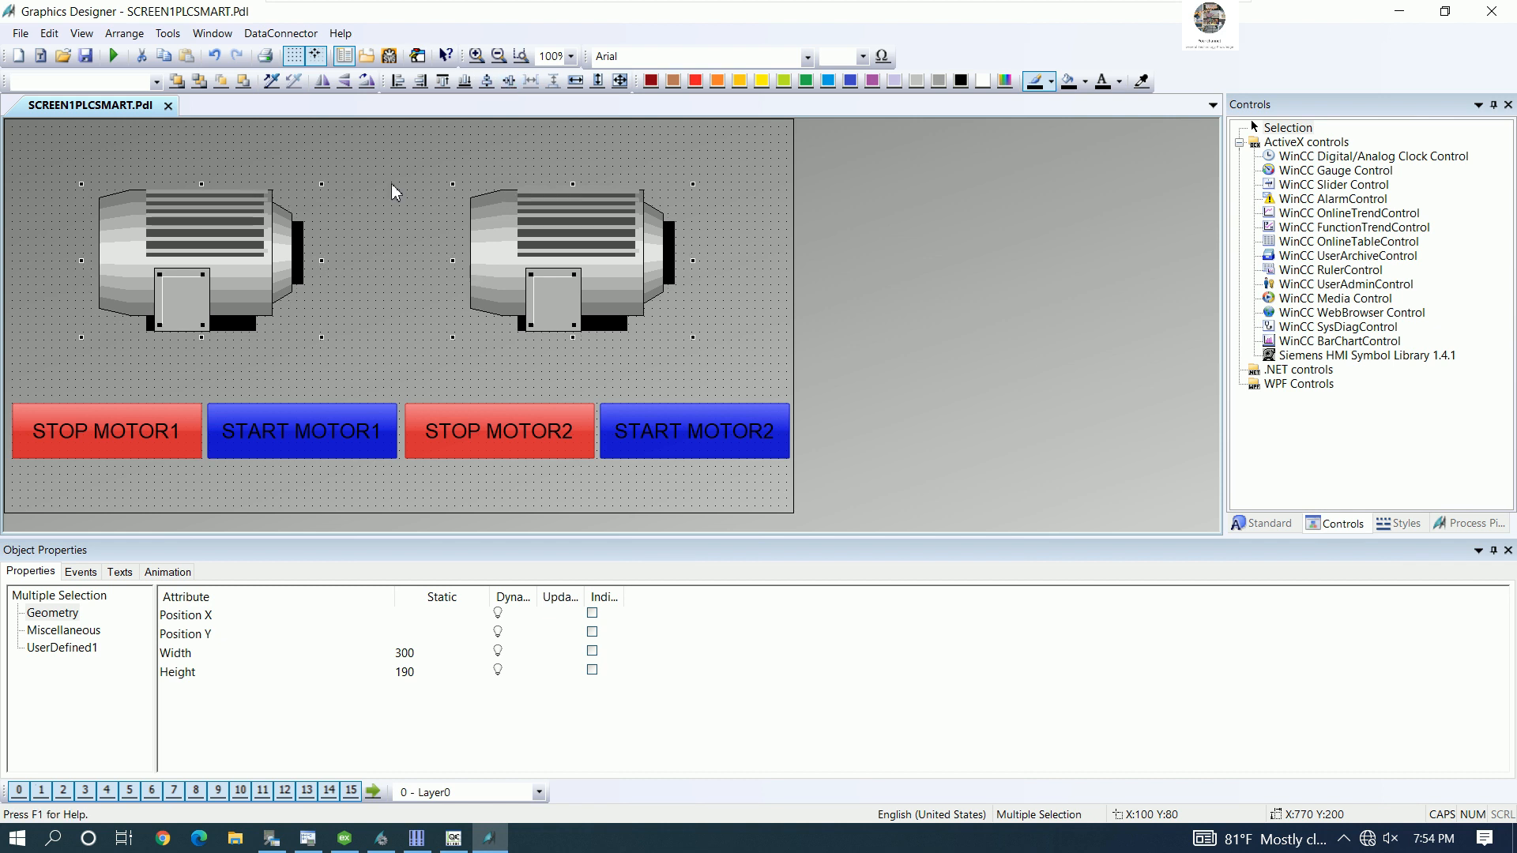
click(404, 148)
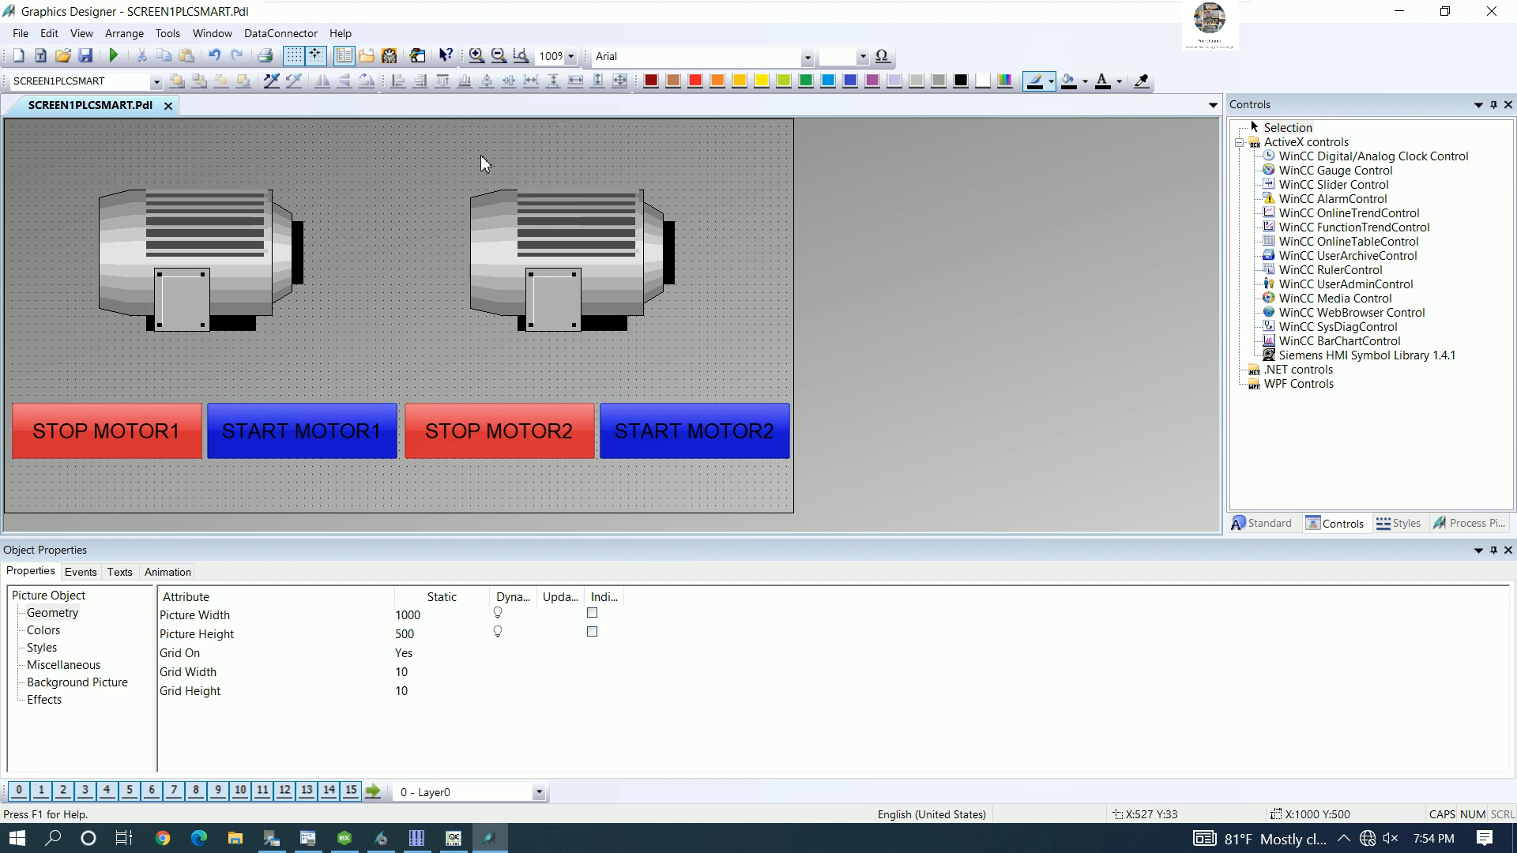
- Insert a static text reading MOTOR1 above the first motor, about 150 by 40 at X 170, Y 20
click(1262, 522)
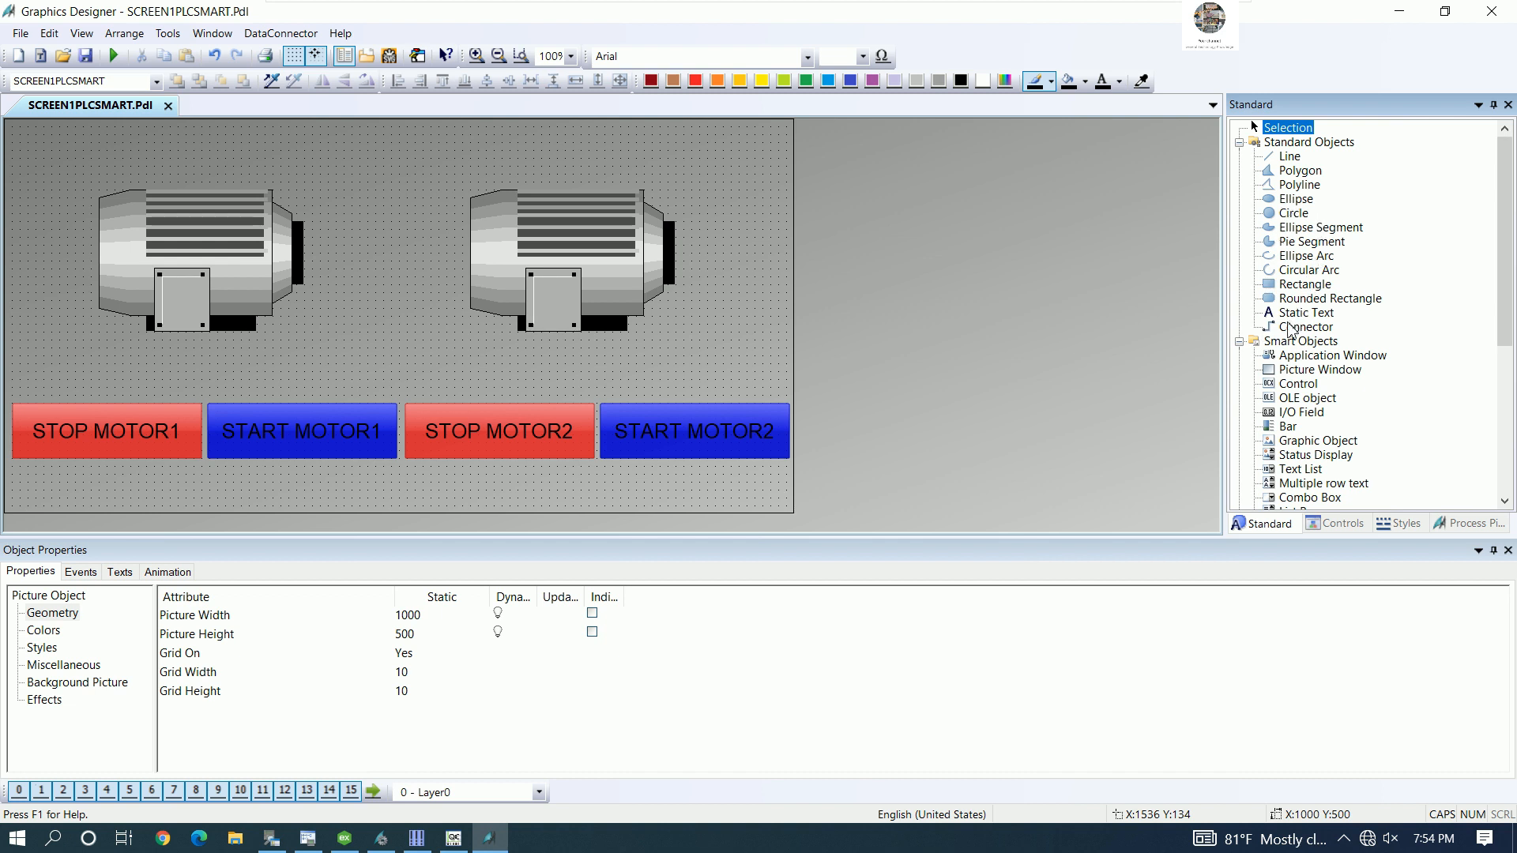
click(1297, 314)
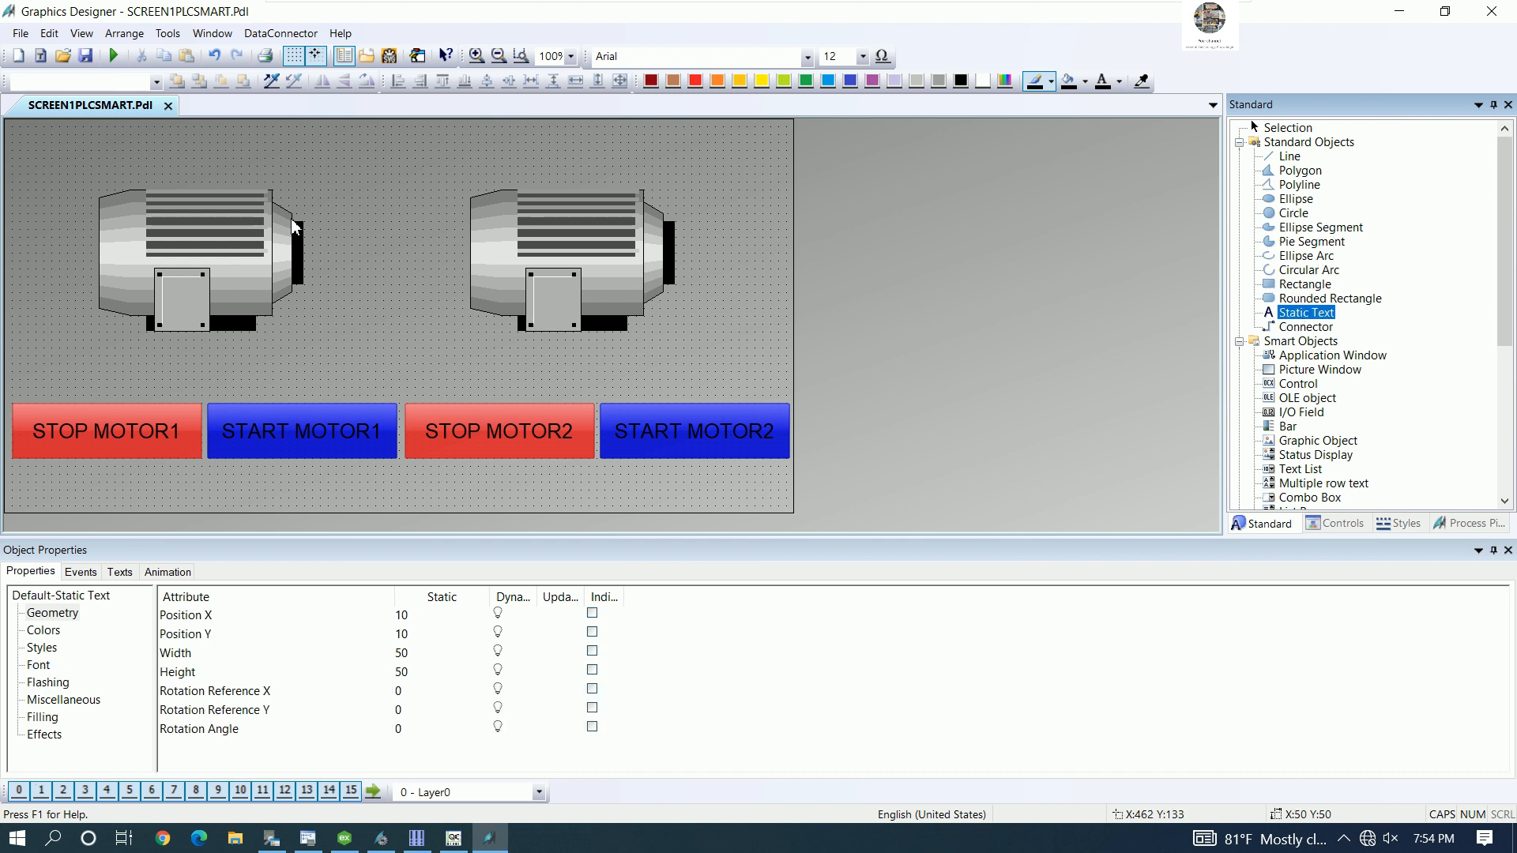
drag(139, 143, 260, 168)
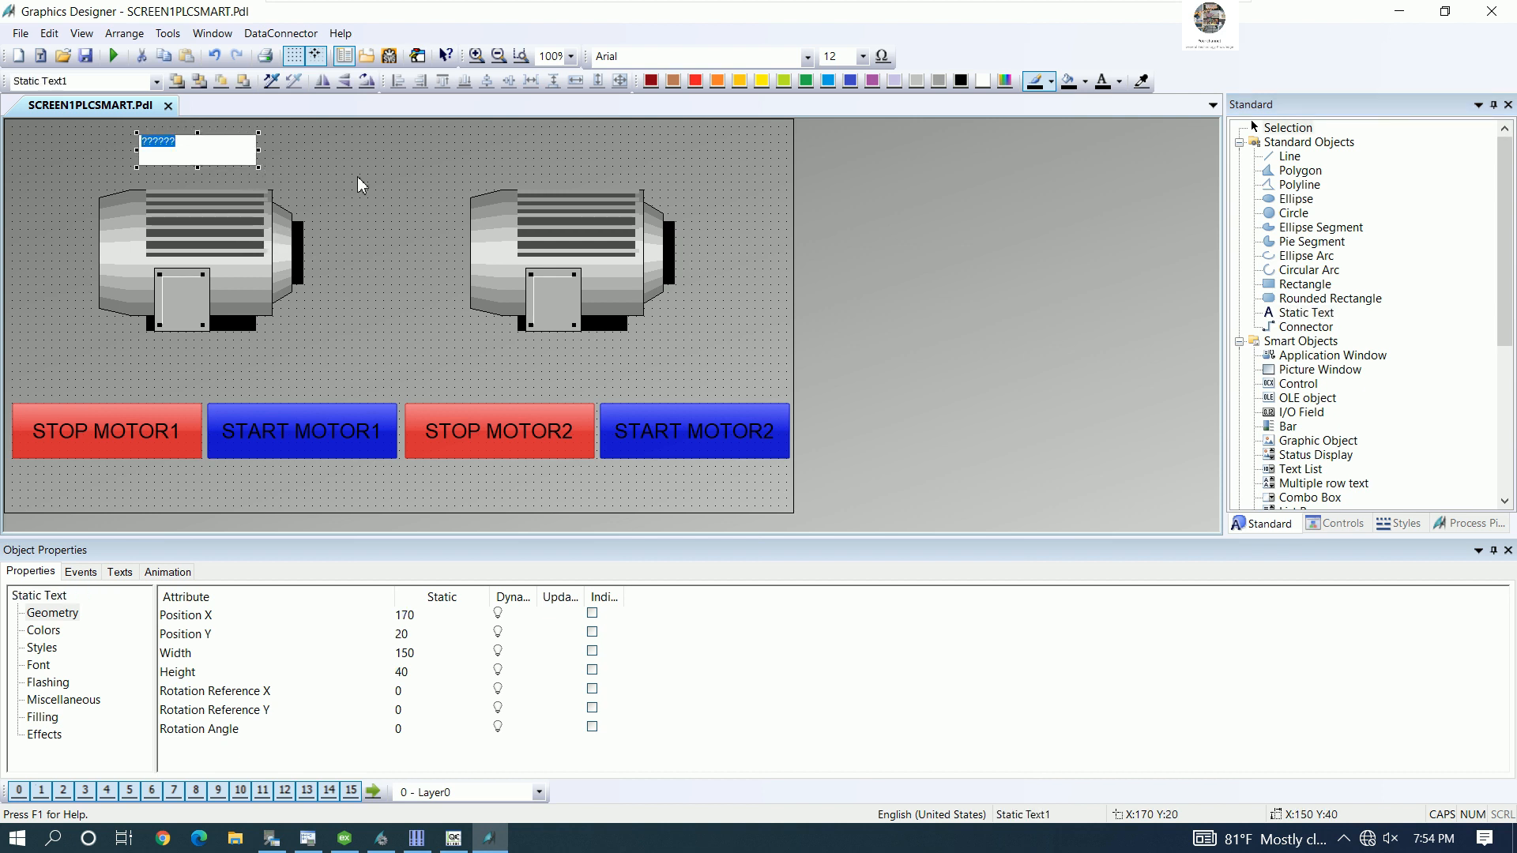
text(MOTOR1)
click(350, 177)
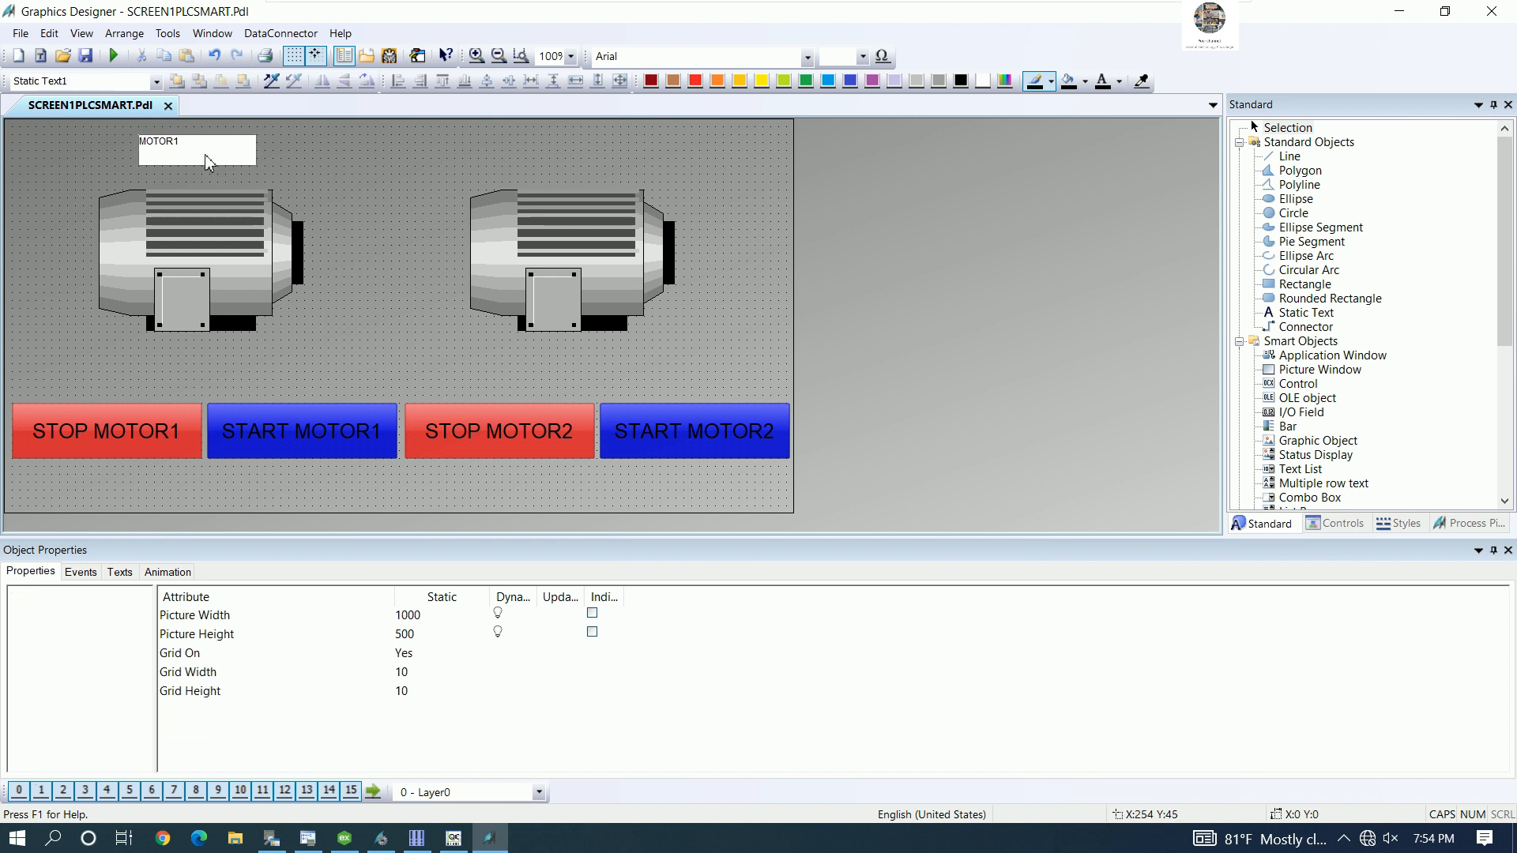
- Set Global Color Scheme and Global Shadow to No for the MOTOR1 text
click(249, 154)
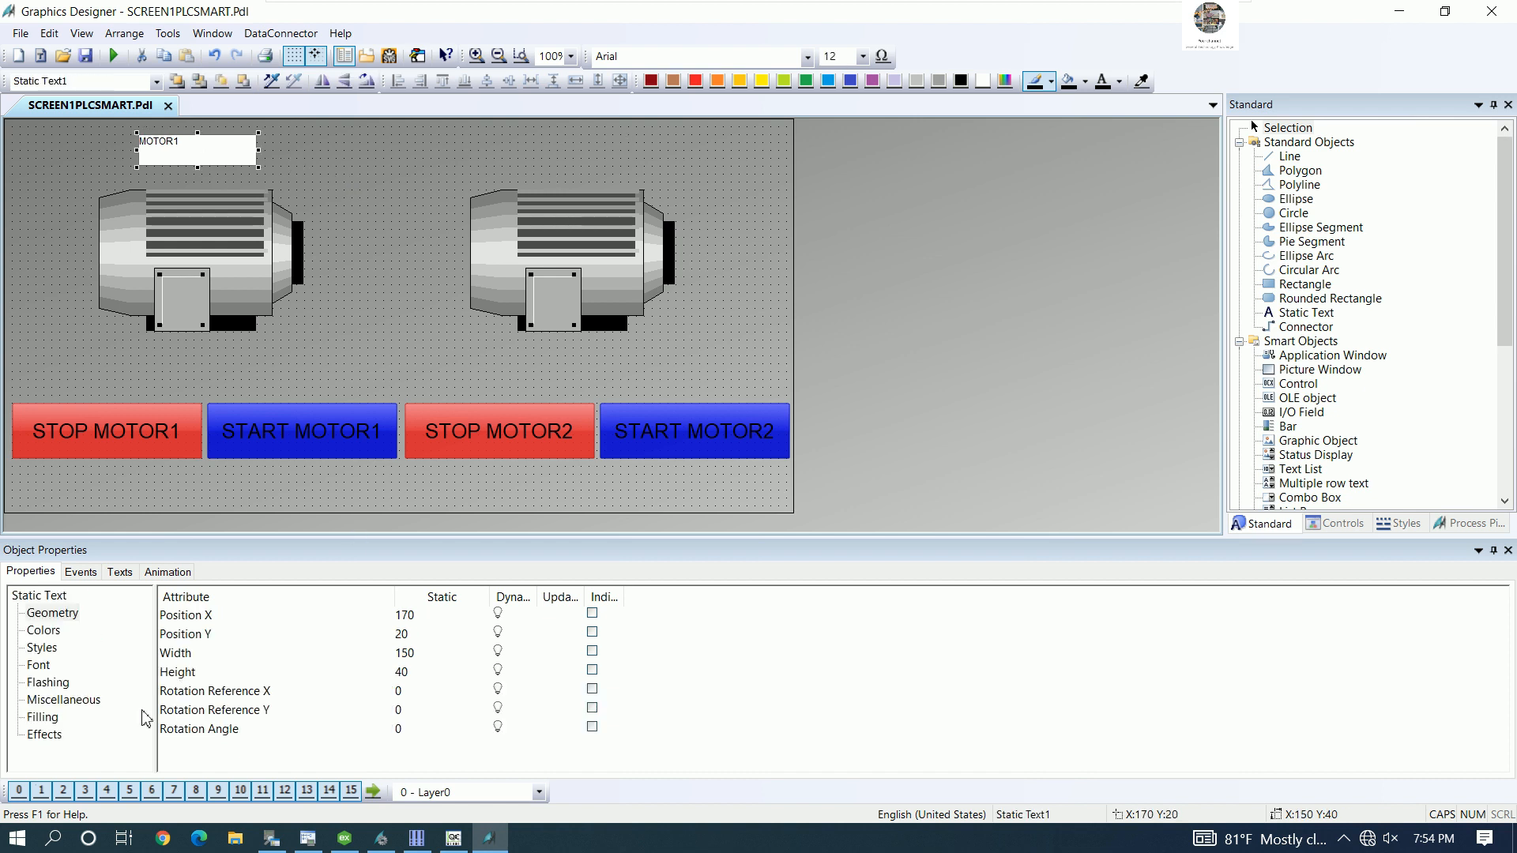
click(54, 739)
click(407, 639)
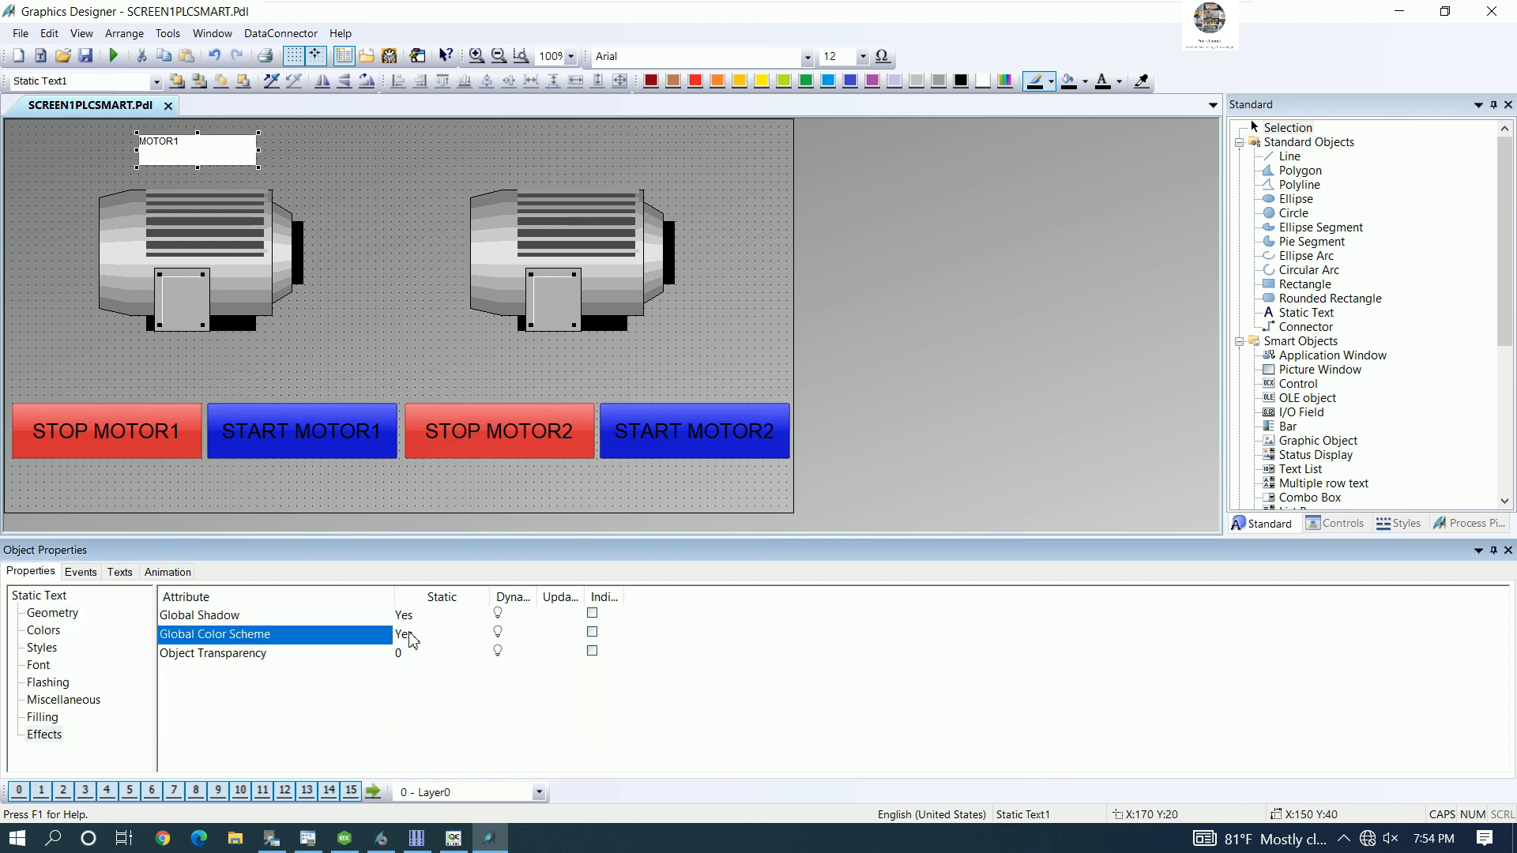
click(405, 619)
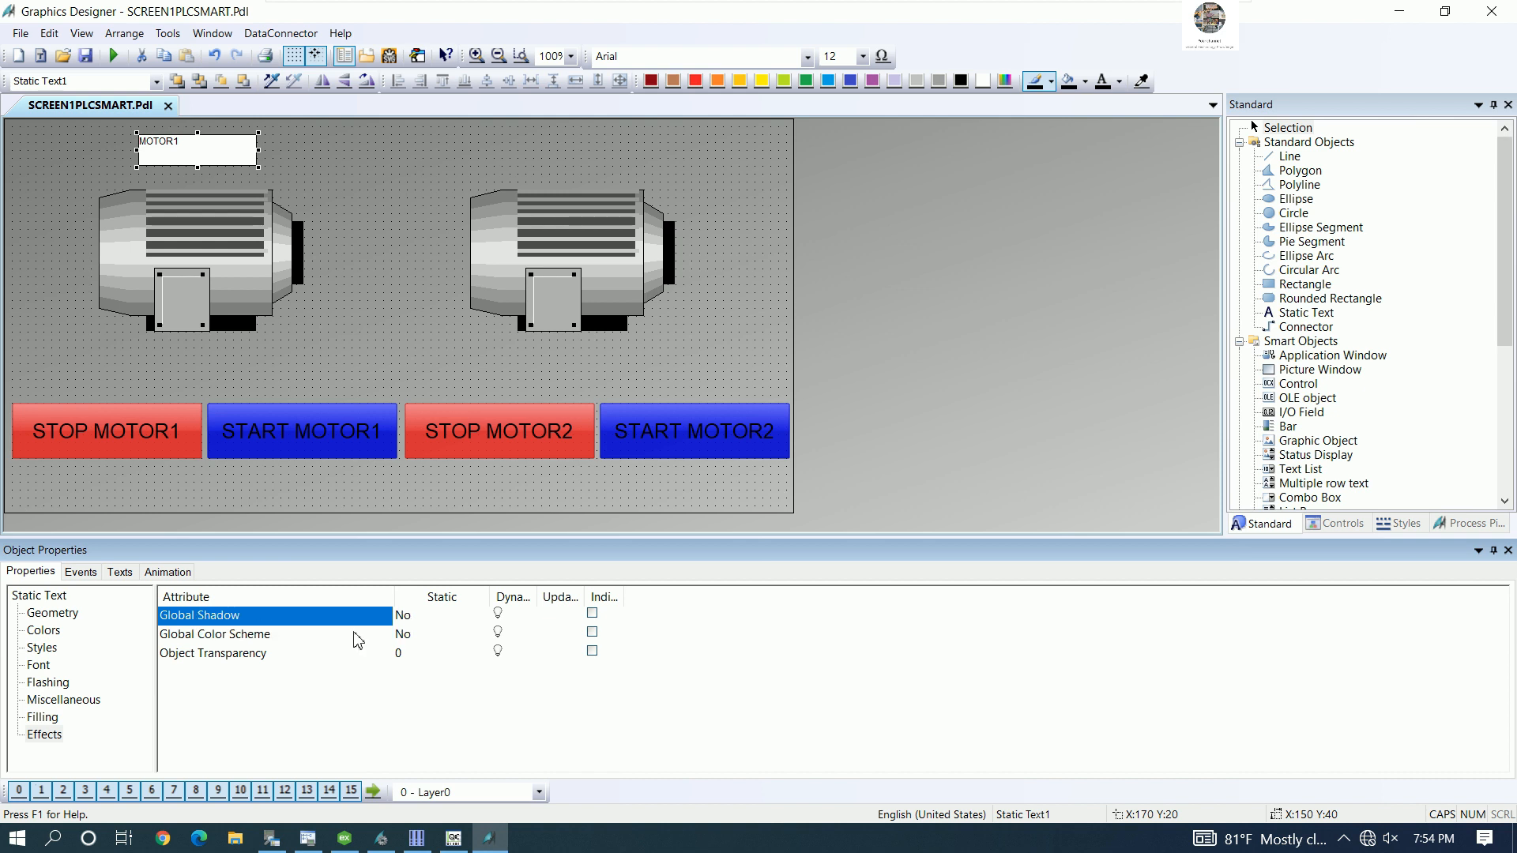
- Set both the X Alignment and Y Alignment of the MOTOR1 text to Centered
click(41, 648)
click(39, 666)
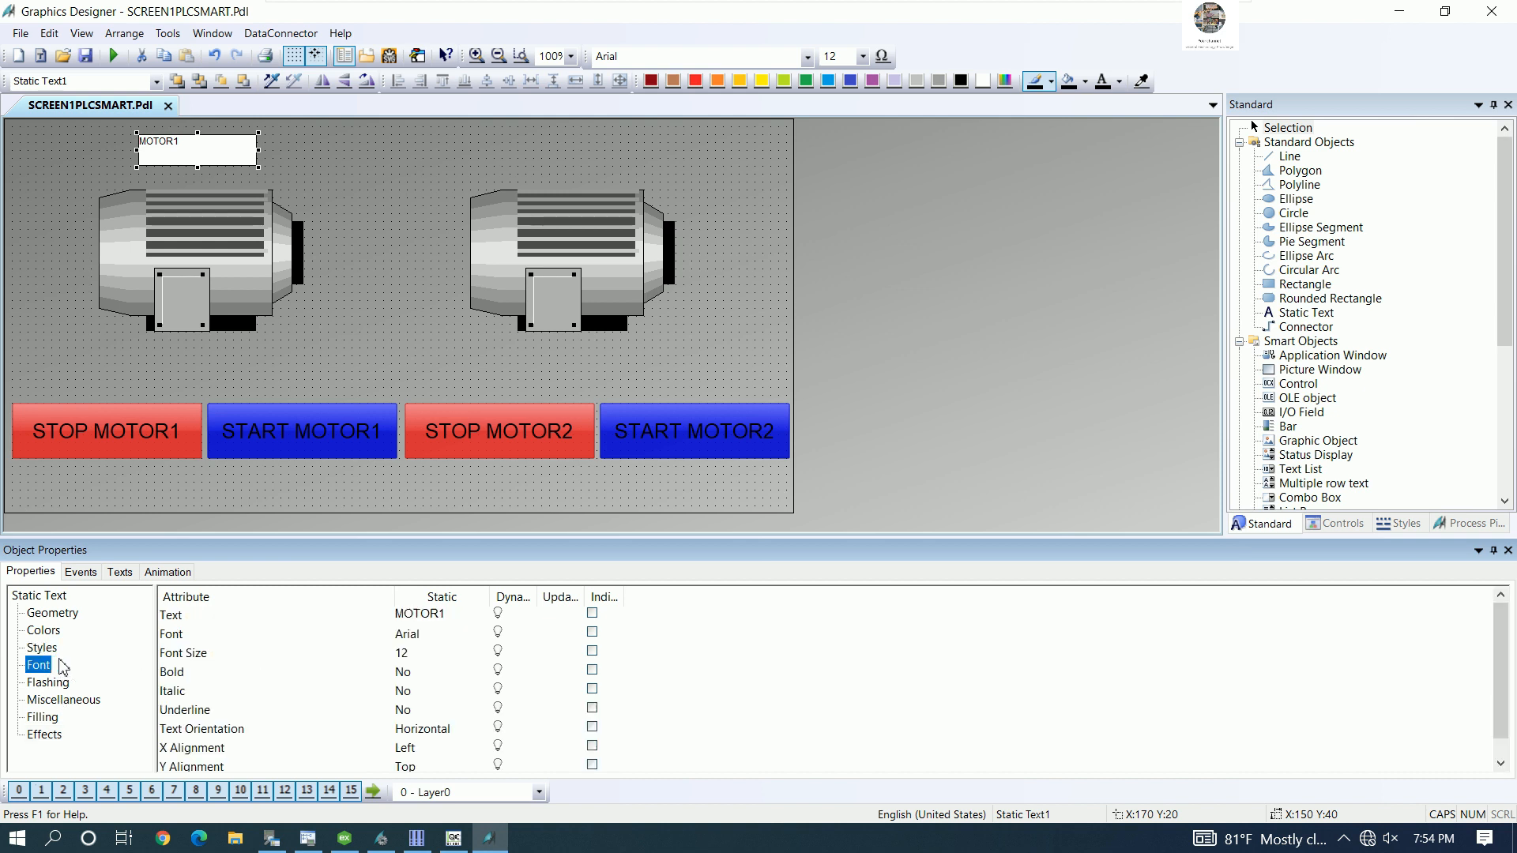
double_click(426, 756)
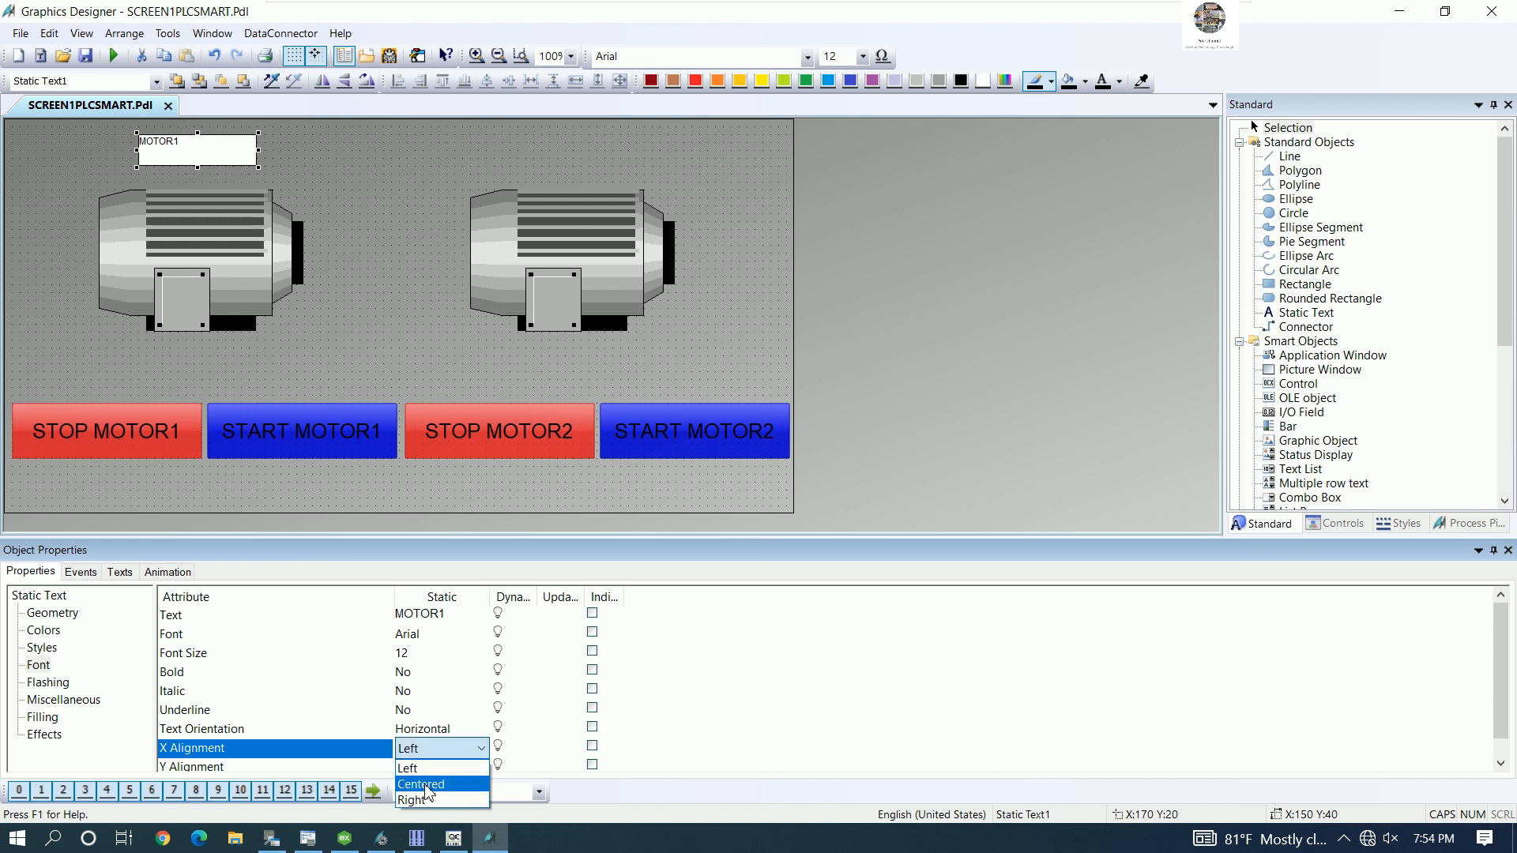
double_click(426, 785)
click(355, 705)
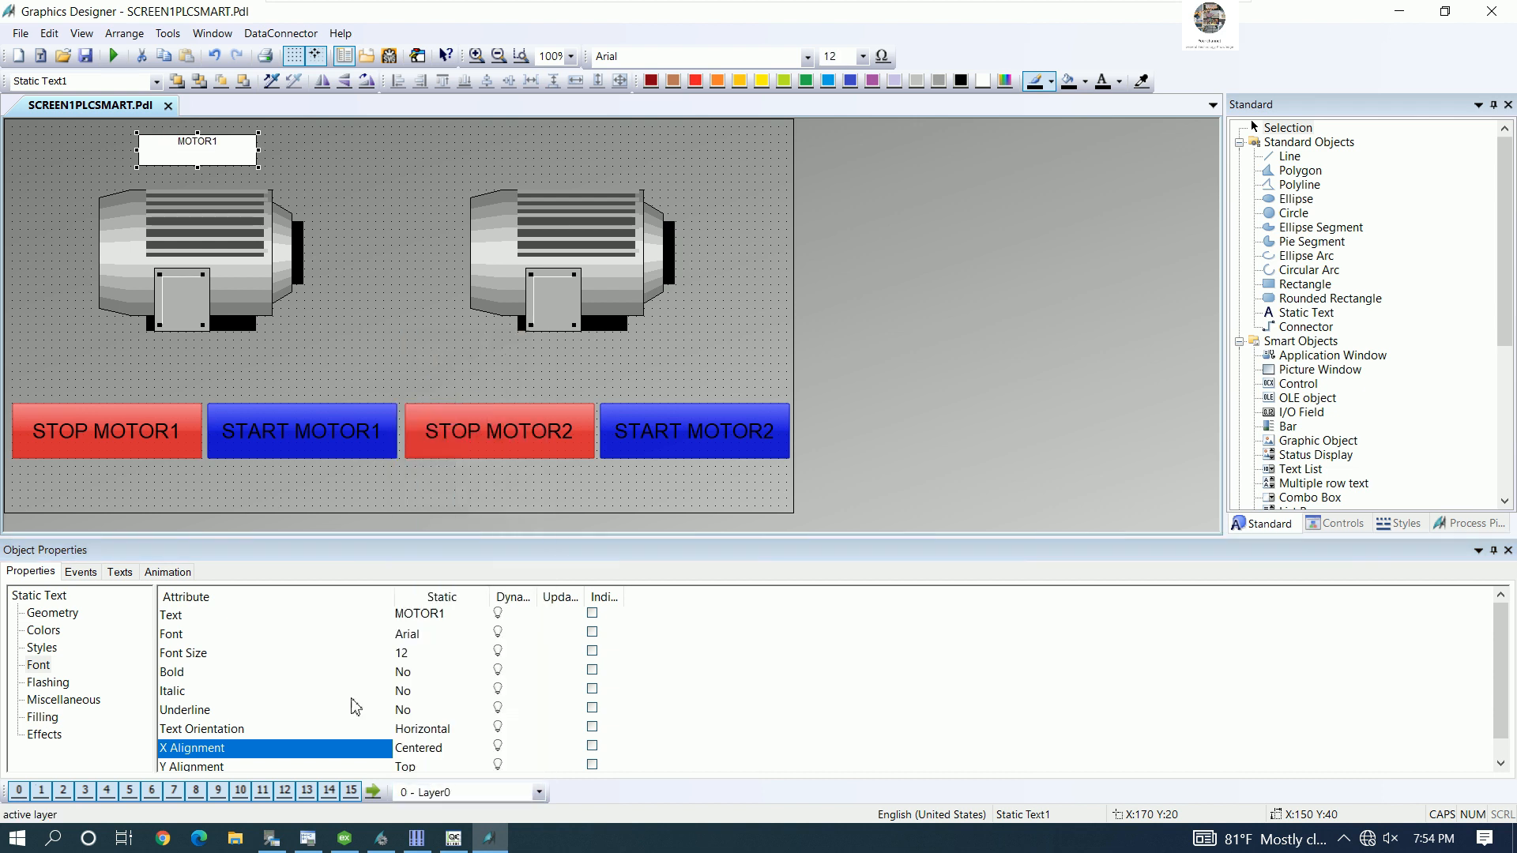
double_click(423, 766)
click(464, 553)
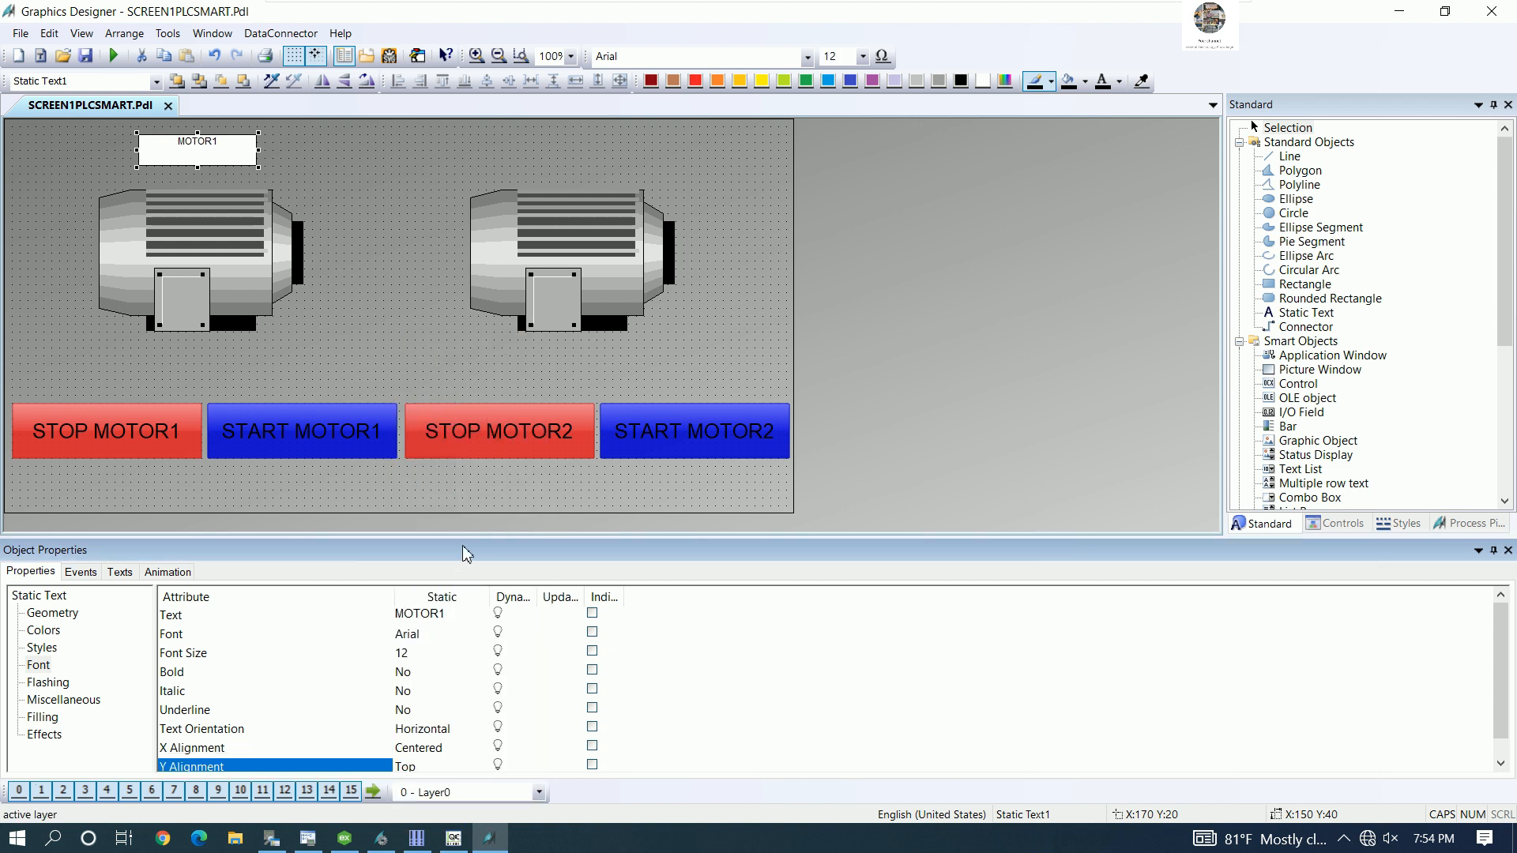
drag(468, 539, 471, 496)
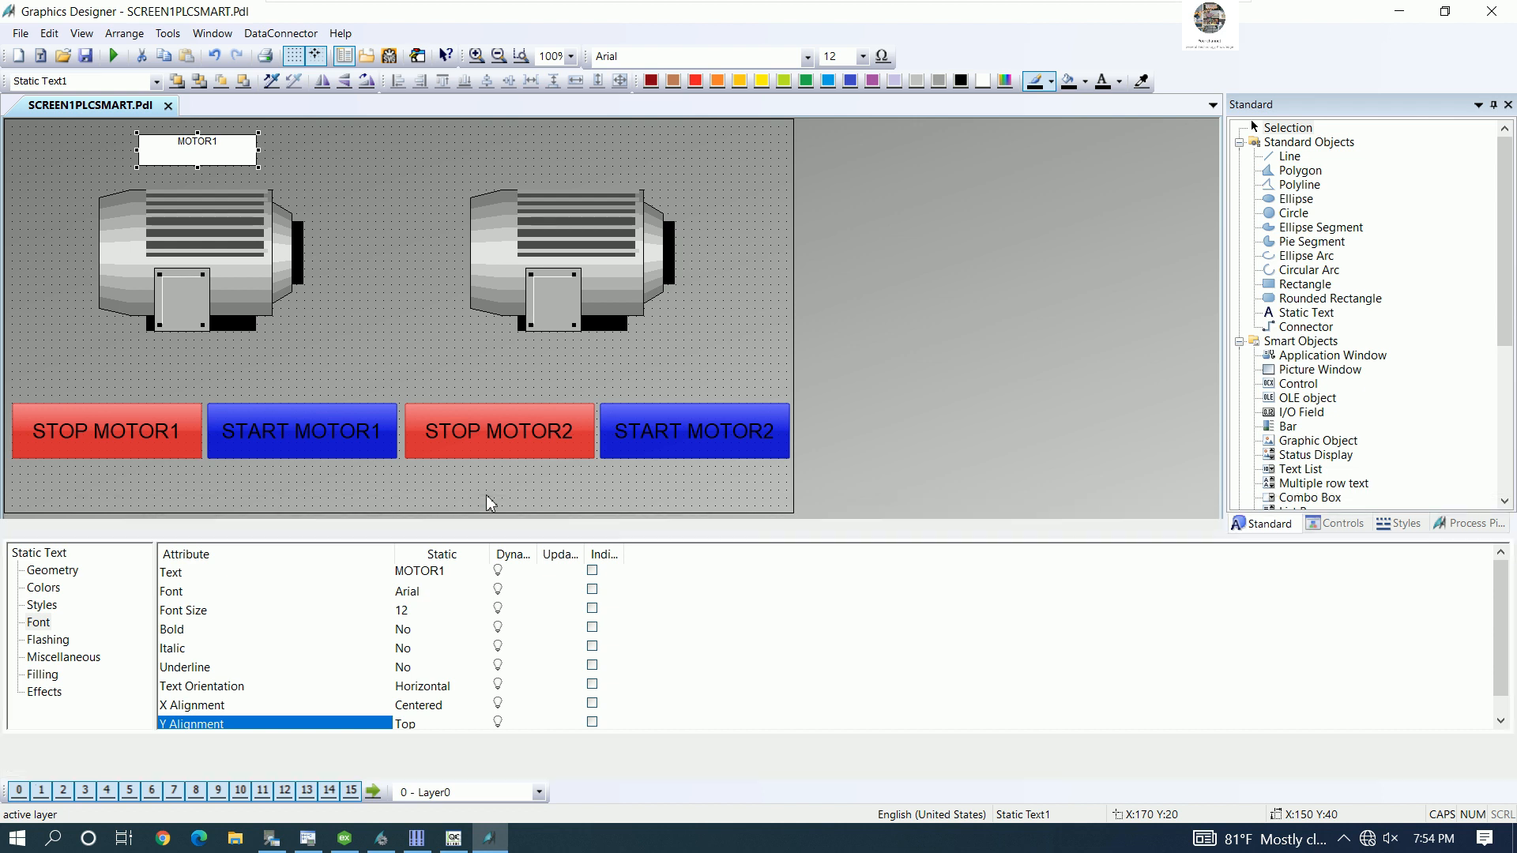
double_click(427, 725)
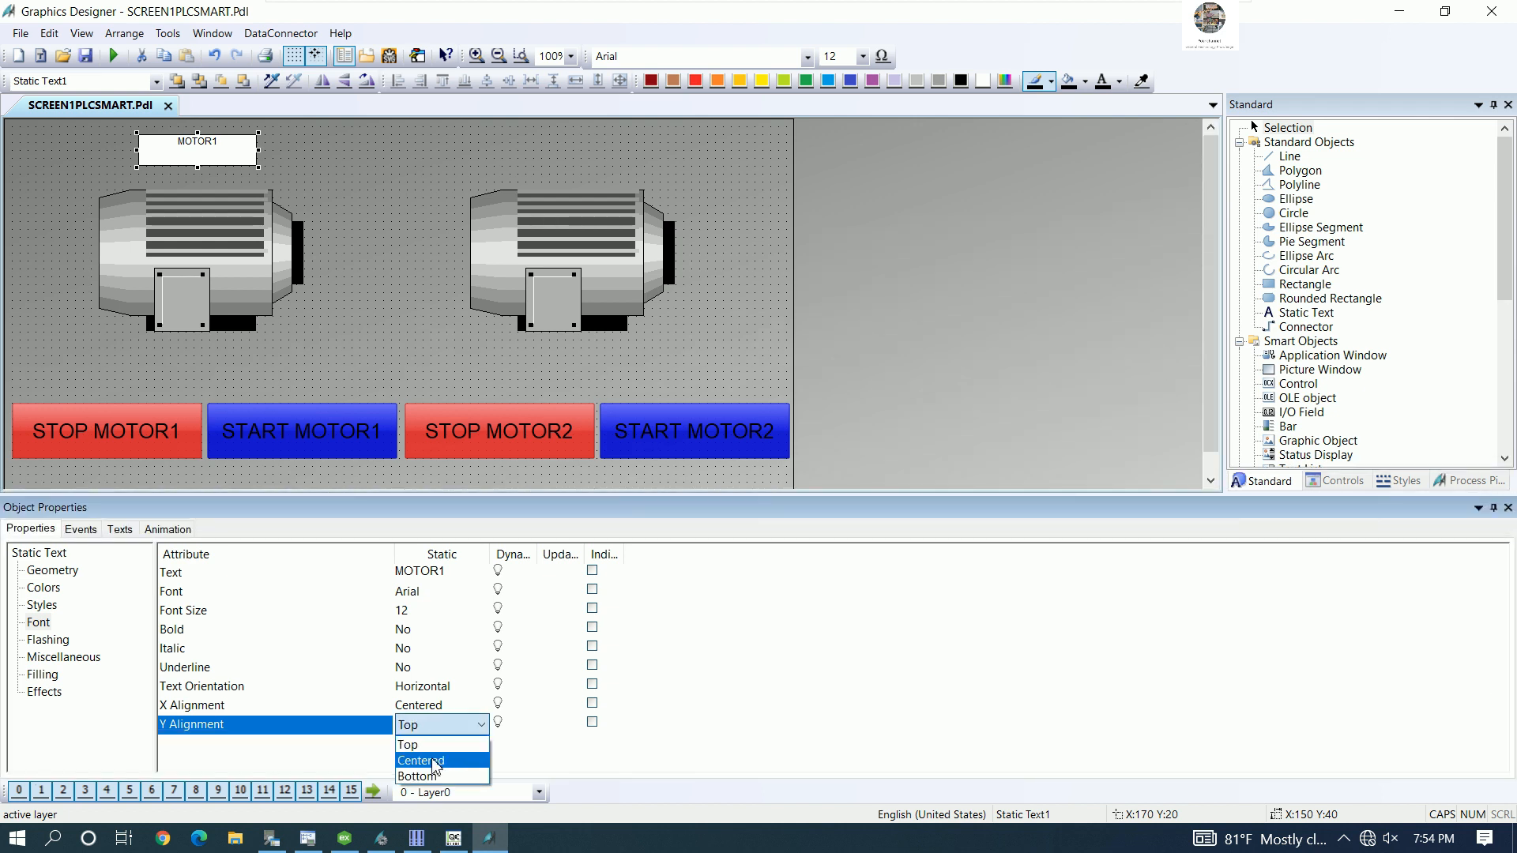
click(427, 755)
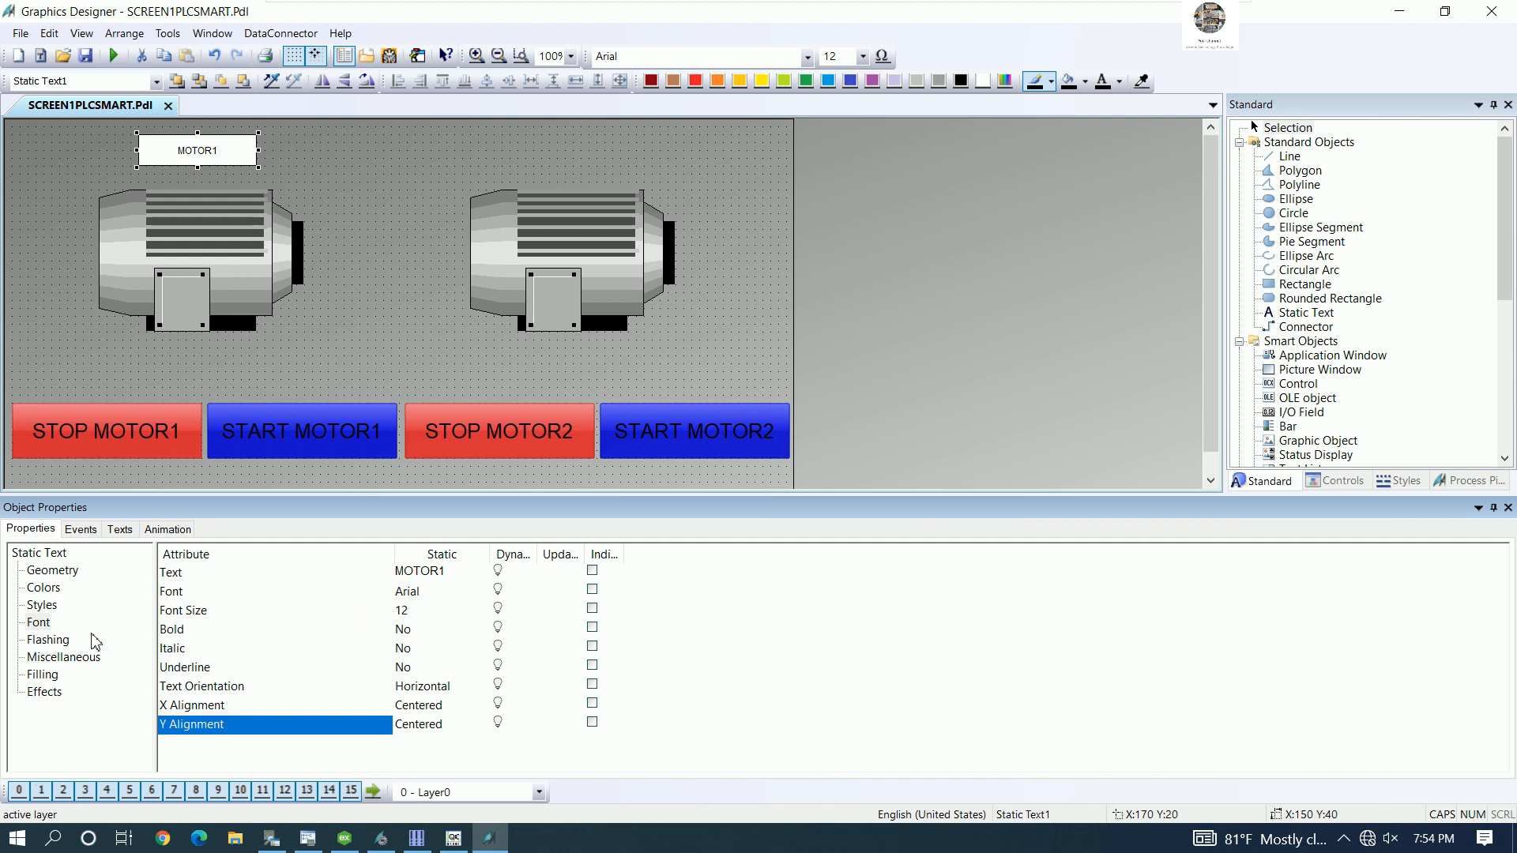
- Set the MOTOR1 text's background color to orange, HTML code FFA100
click(43, 588)
click(1476, 666)
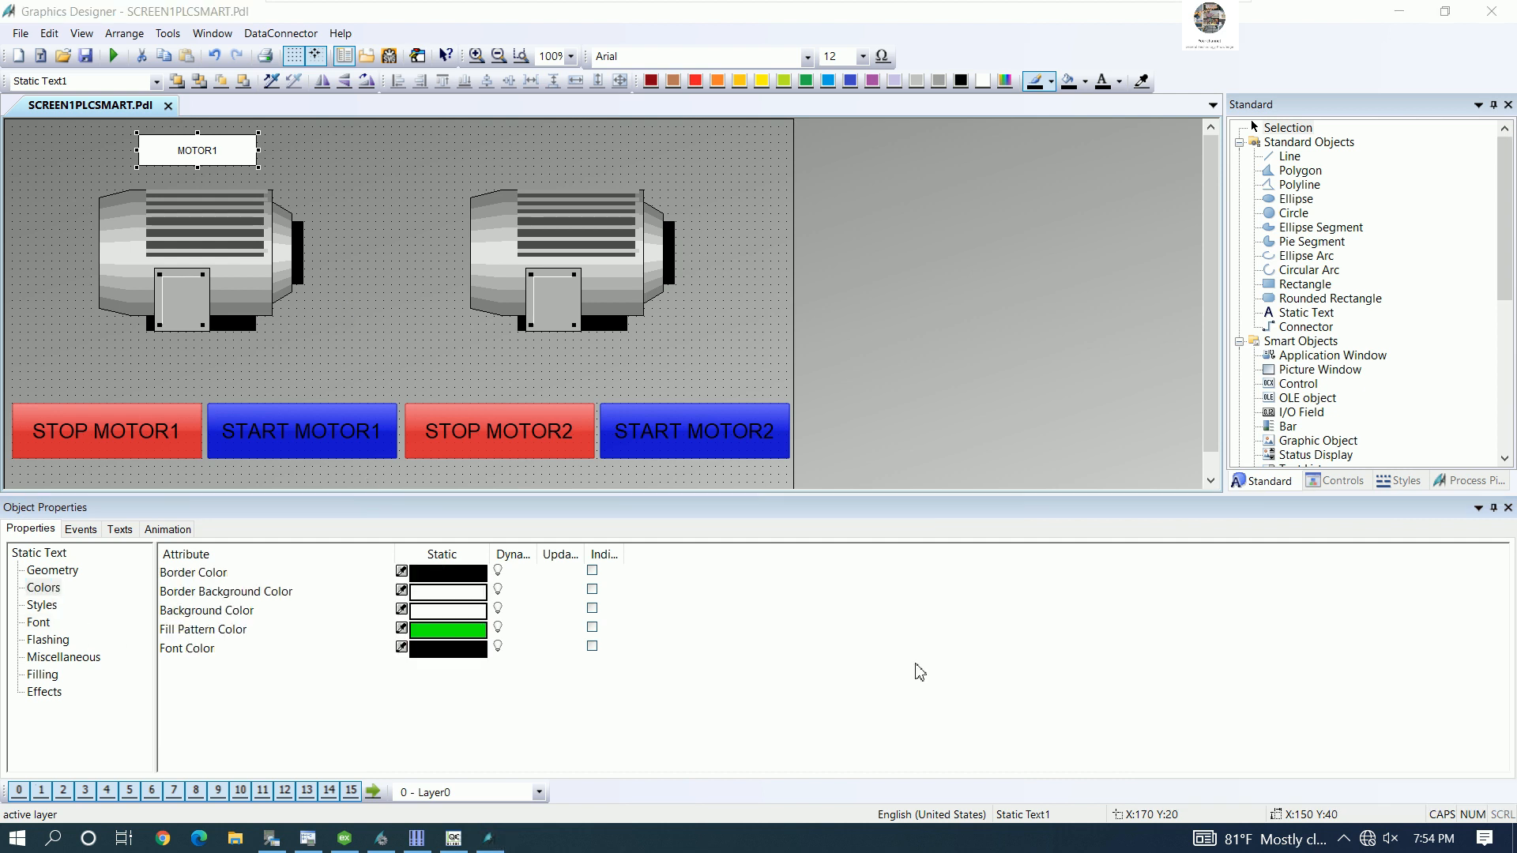
double_click(469, 618)
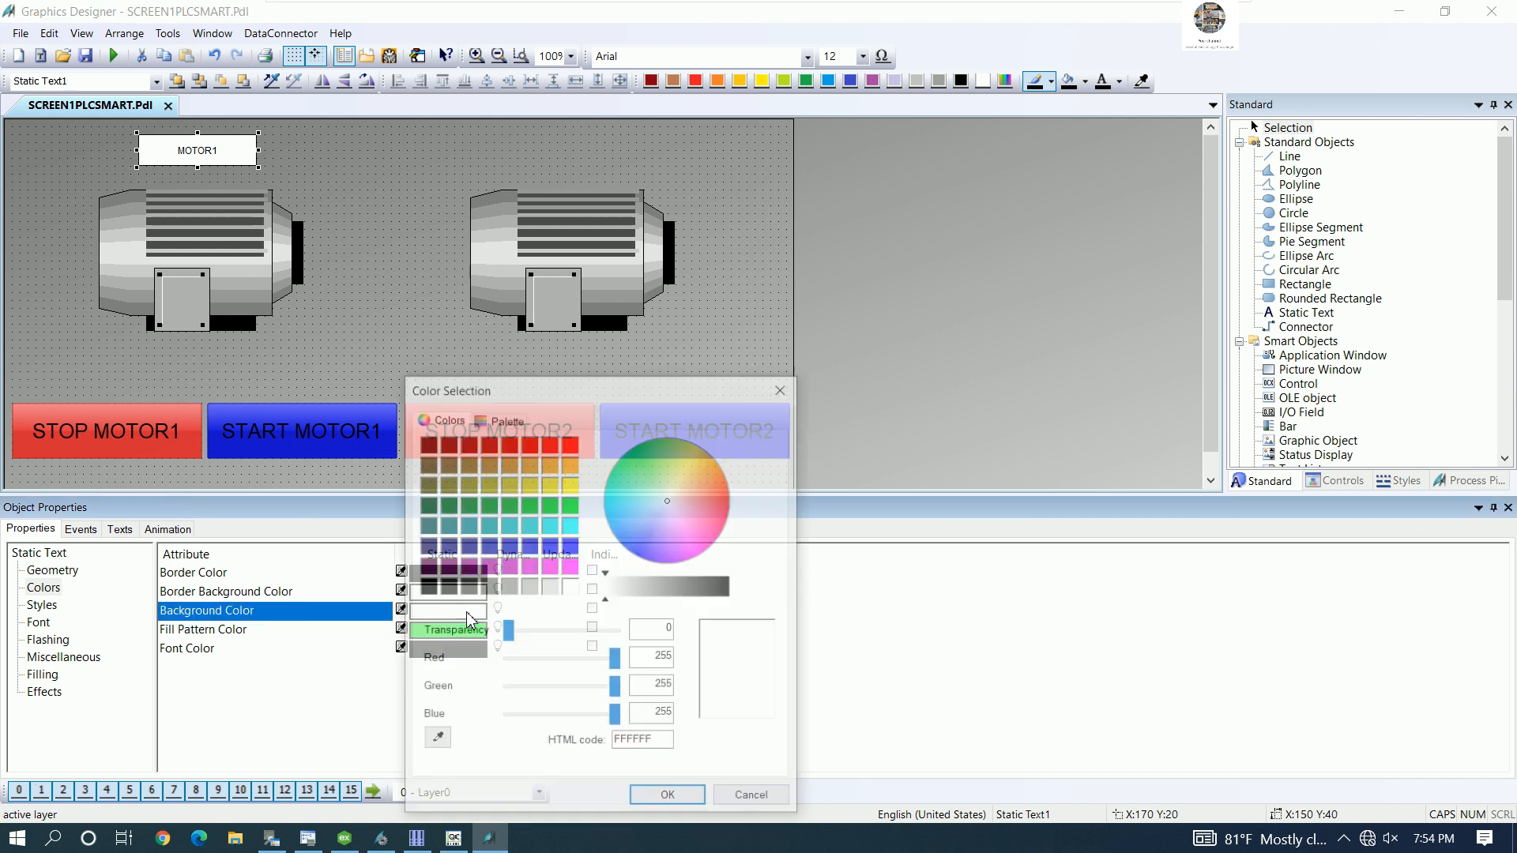
click(570, 464)
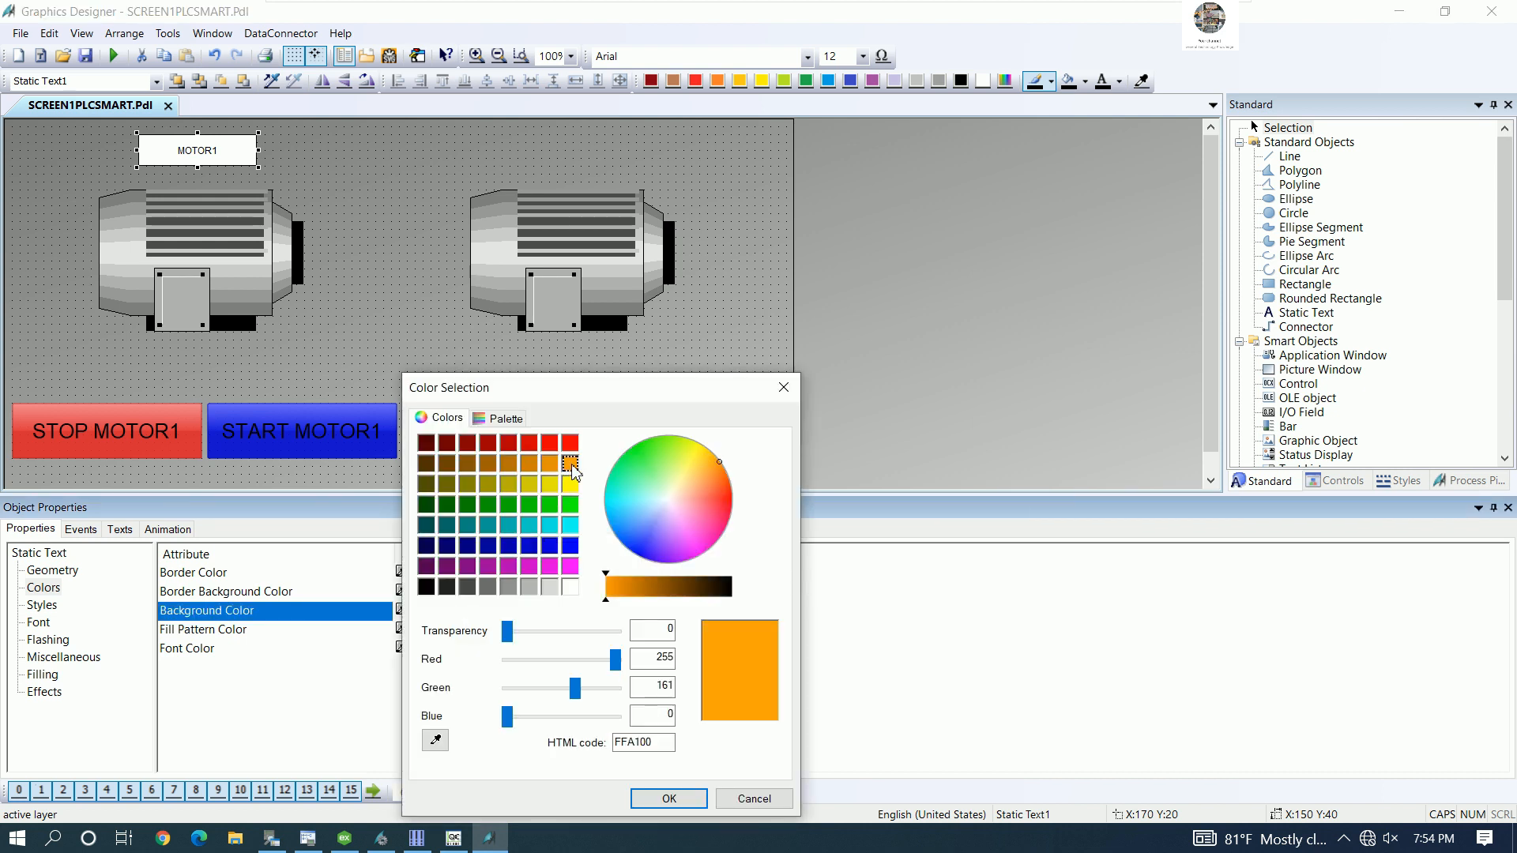
click(669, 799)
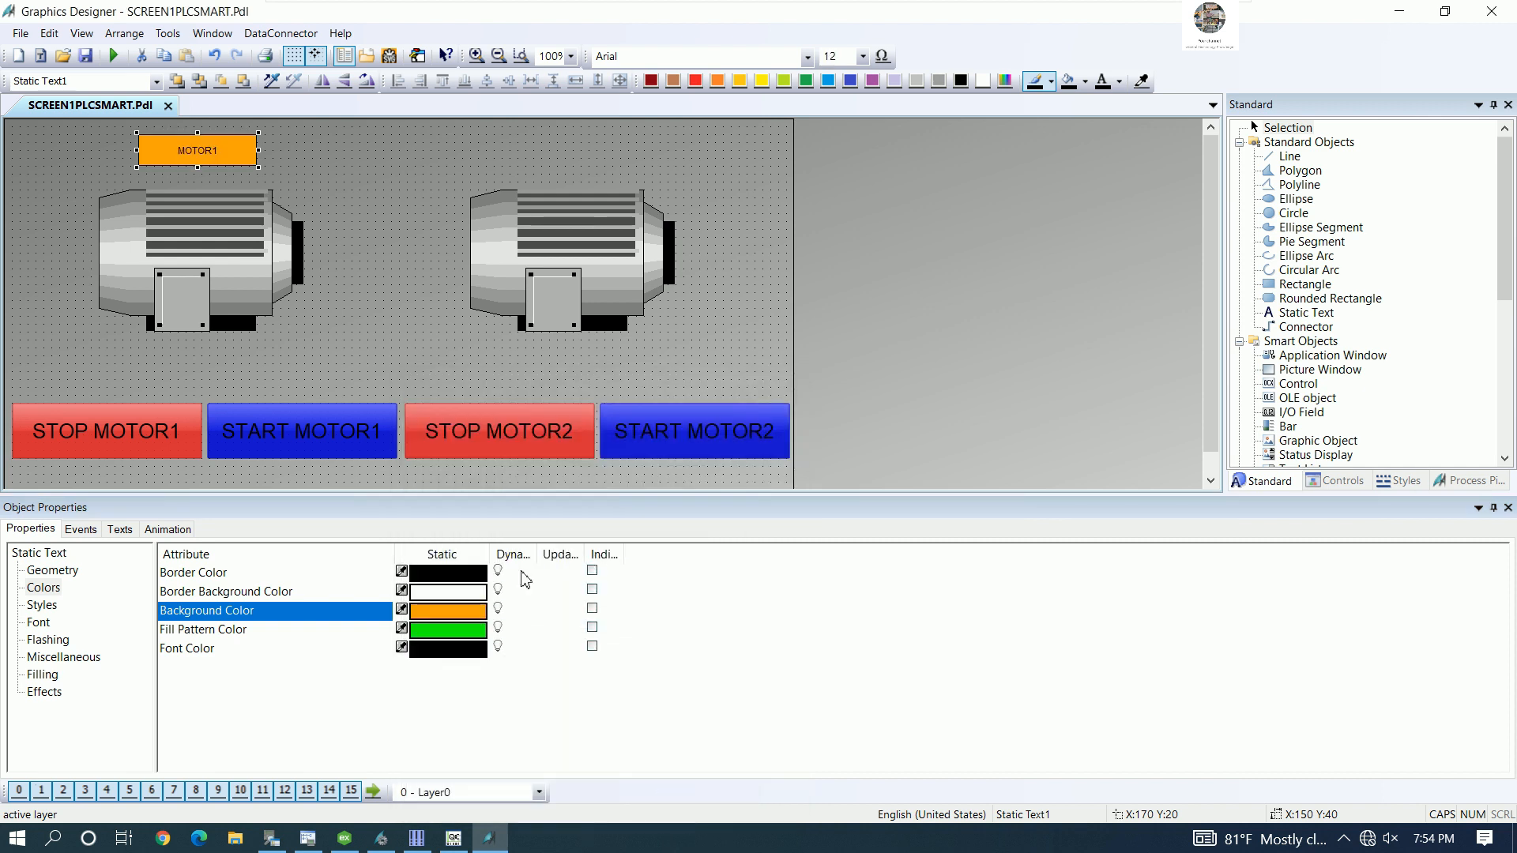
- Set the MOTOR1 text's font size to 36 and widen its box to 190
click(863, 56)
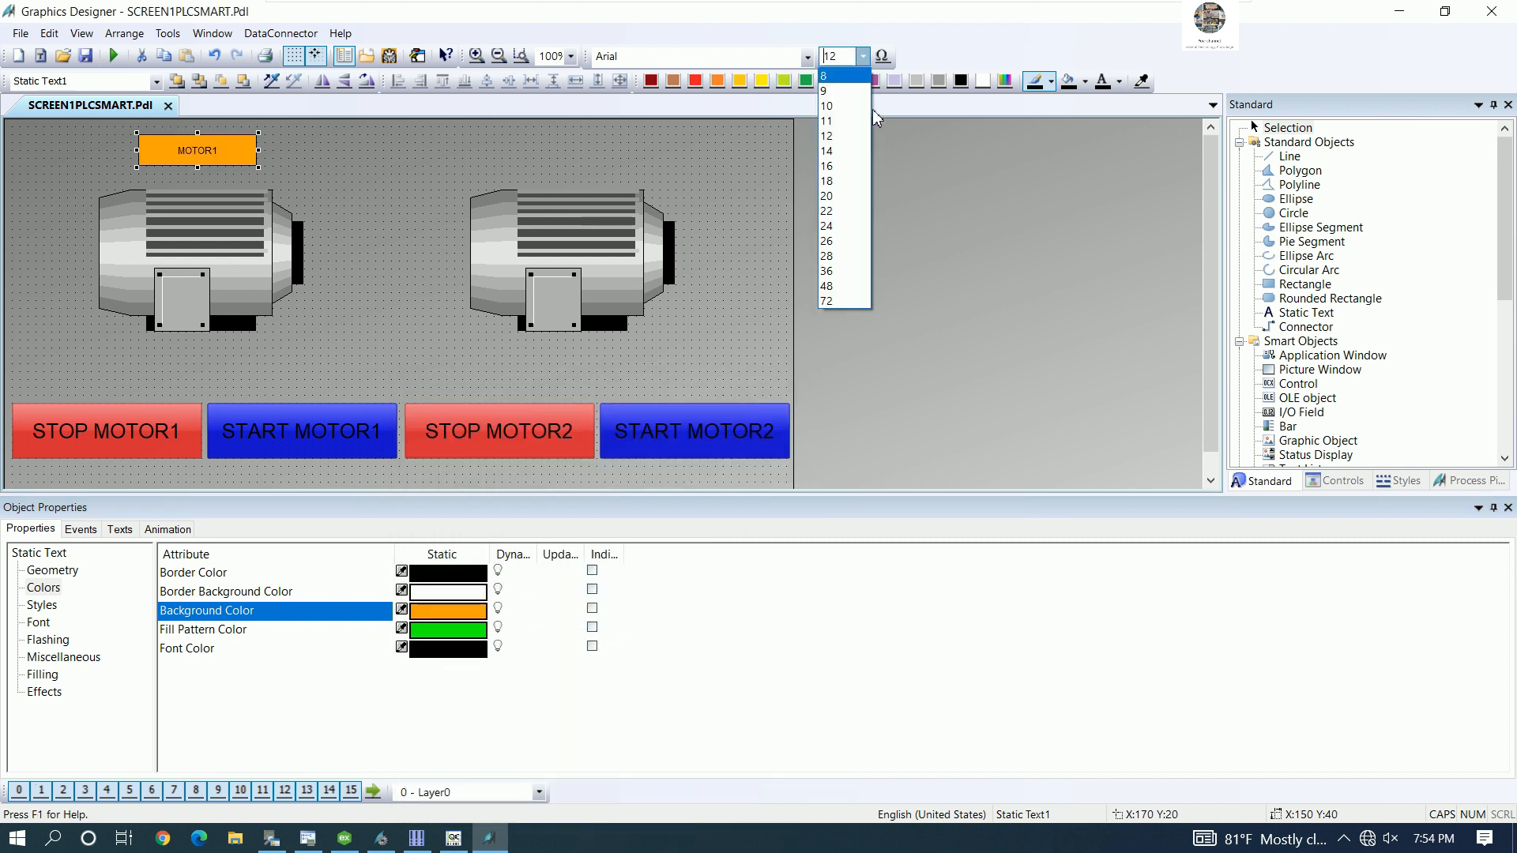
click(828, 275)
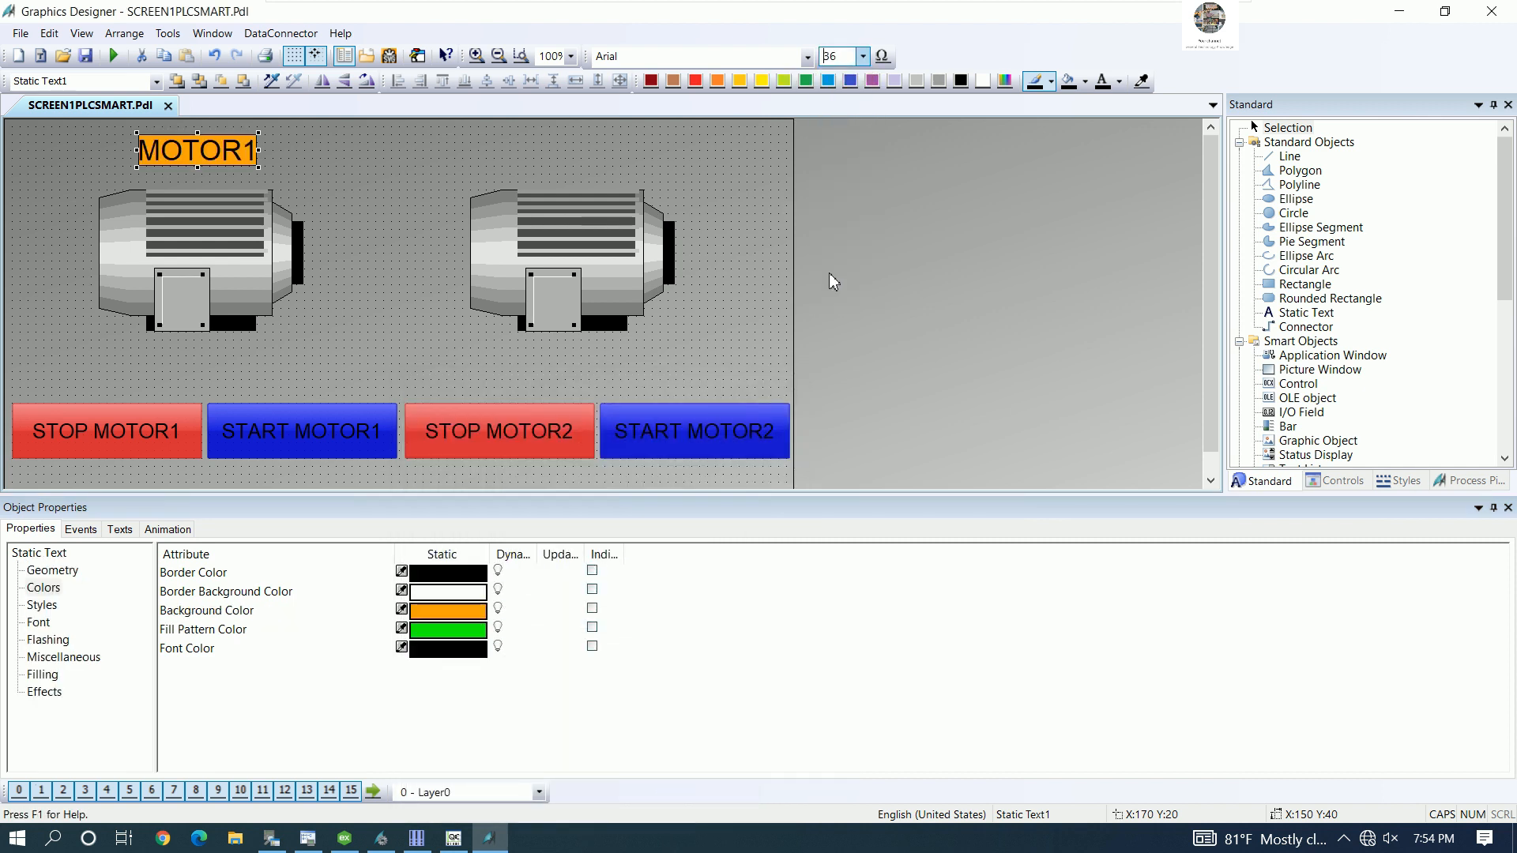
drag(259, 151, 290, 151)
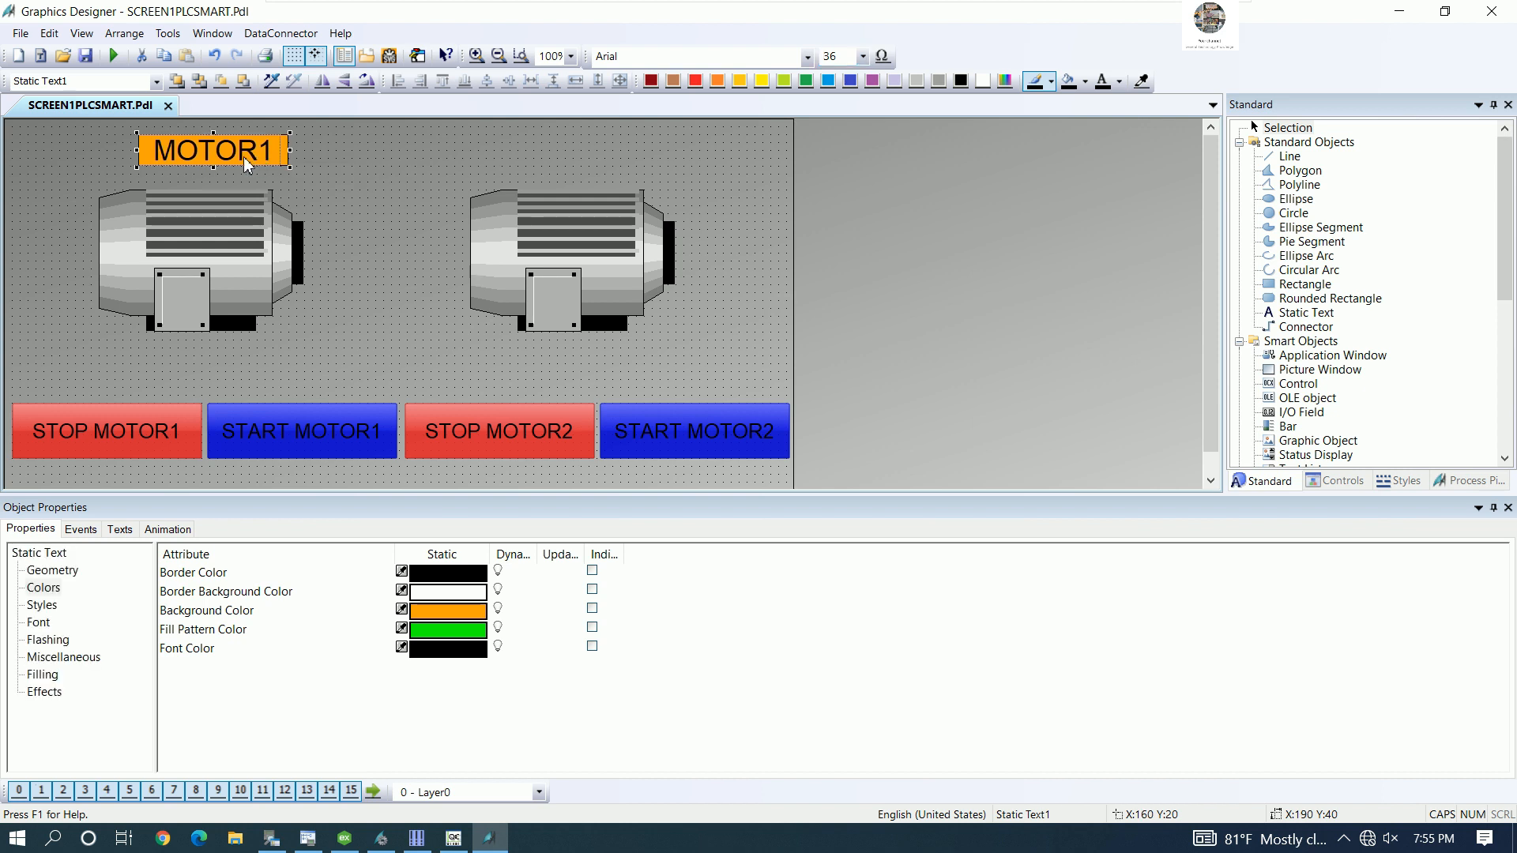
- Nudge the MOTOR1 label into place centrally above the first motor, at about X 150, Y 22
key(Left)
key(Left)
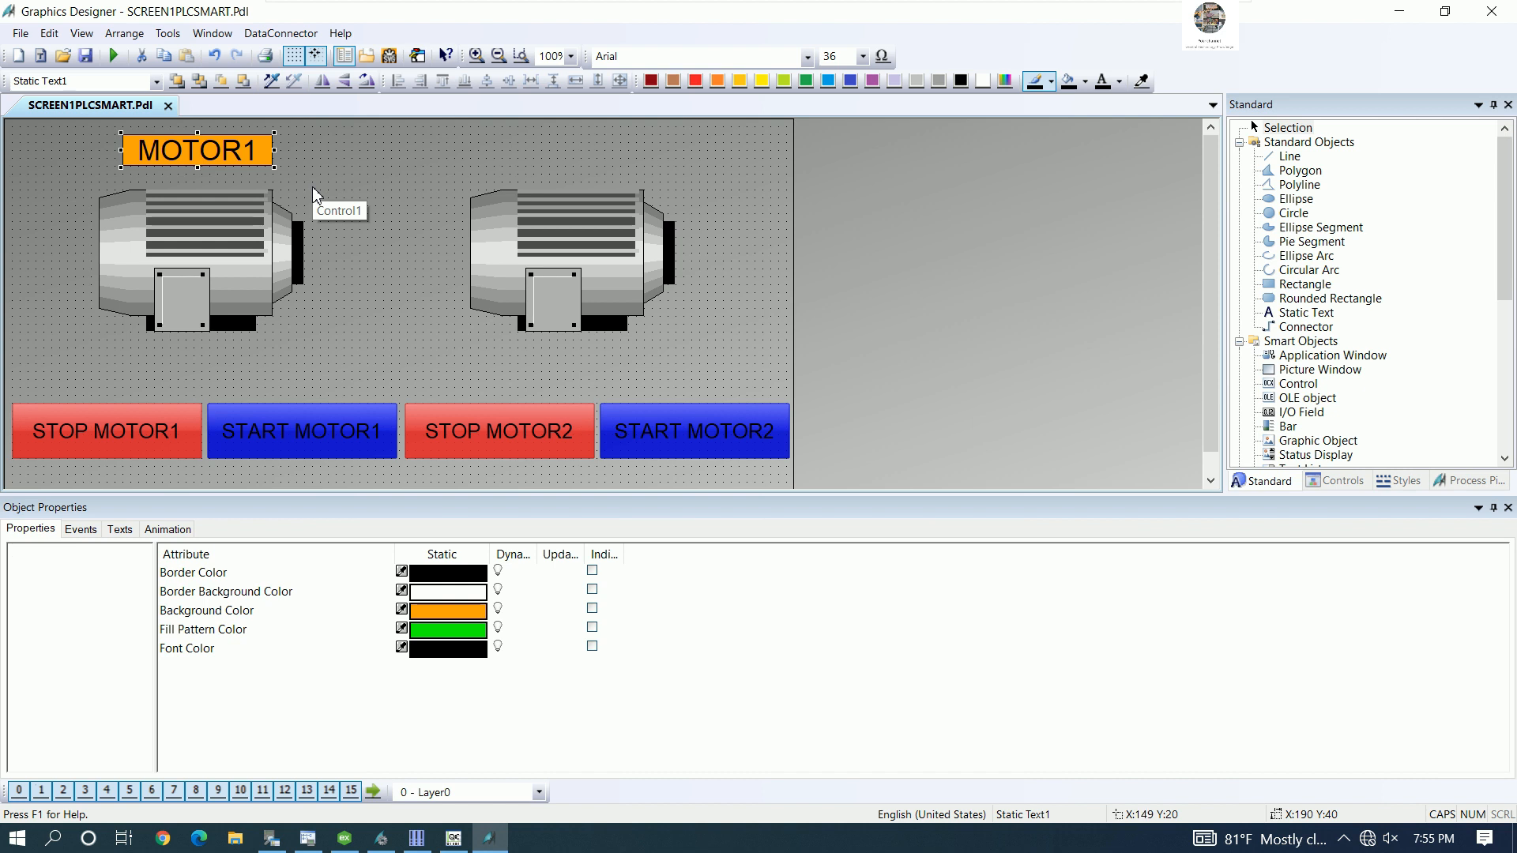
key(Right)
key(Down)
key(Down)
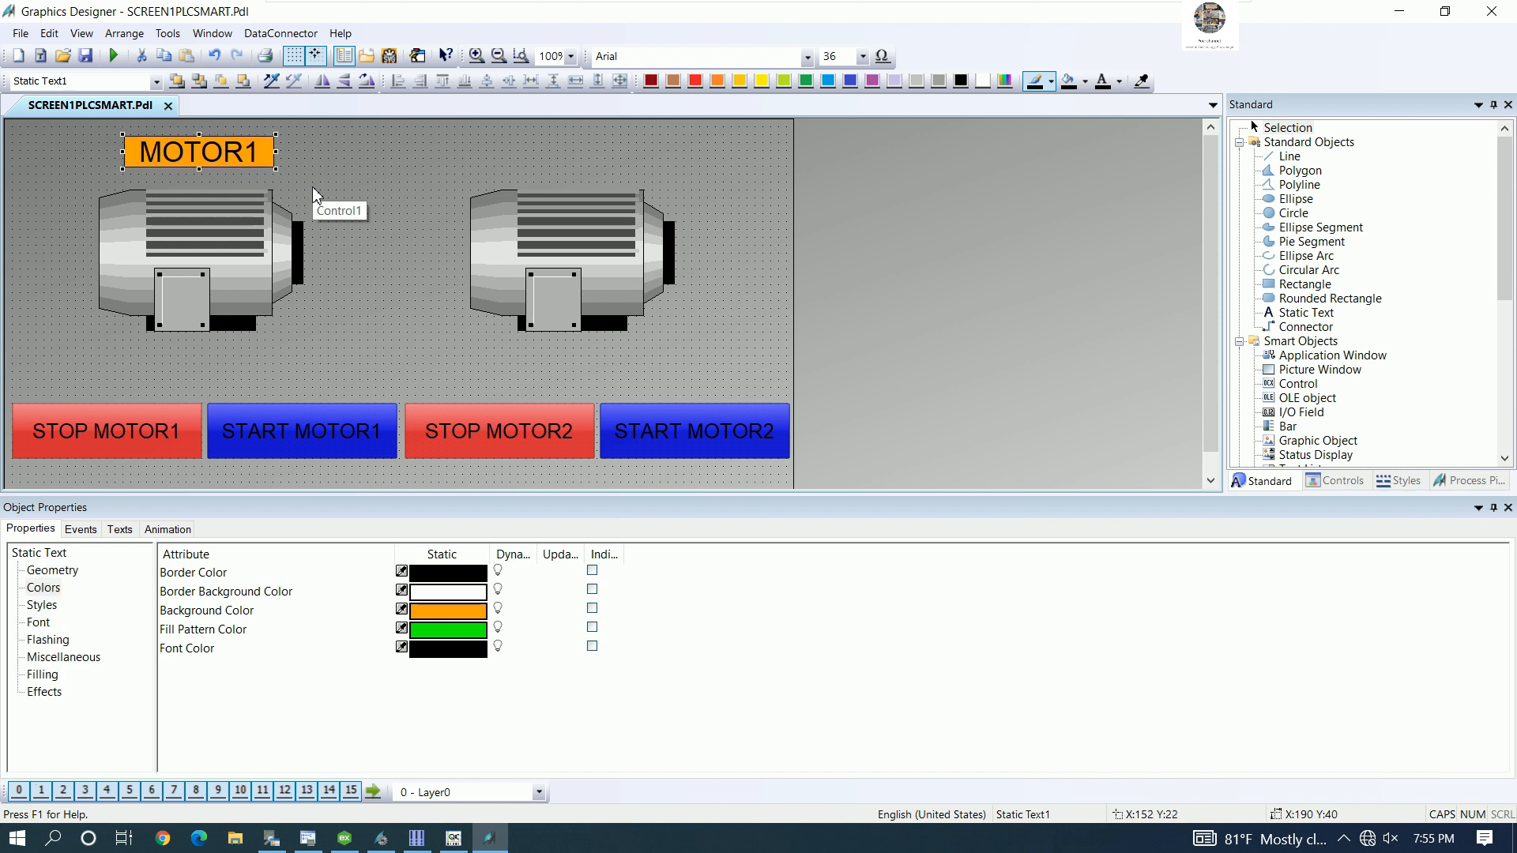
click(346, 150)
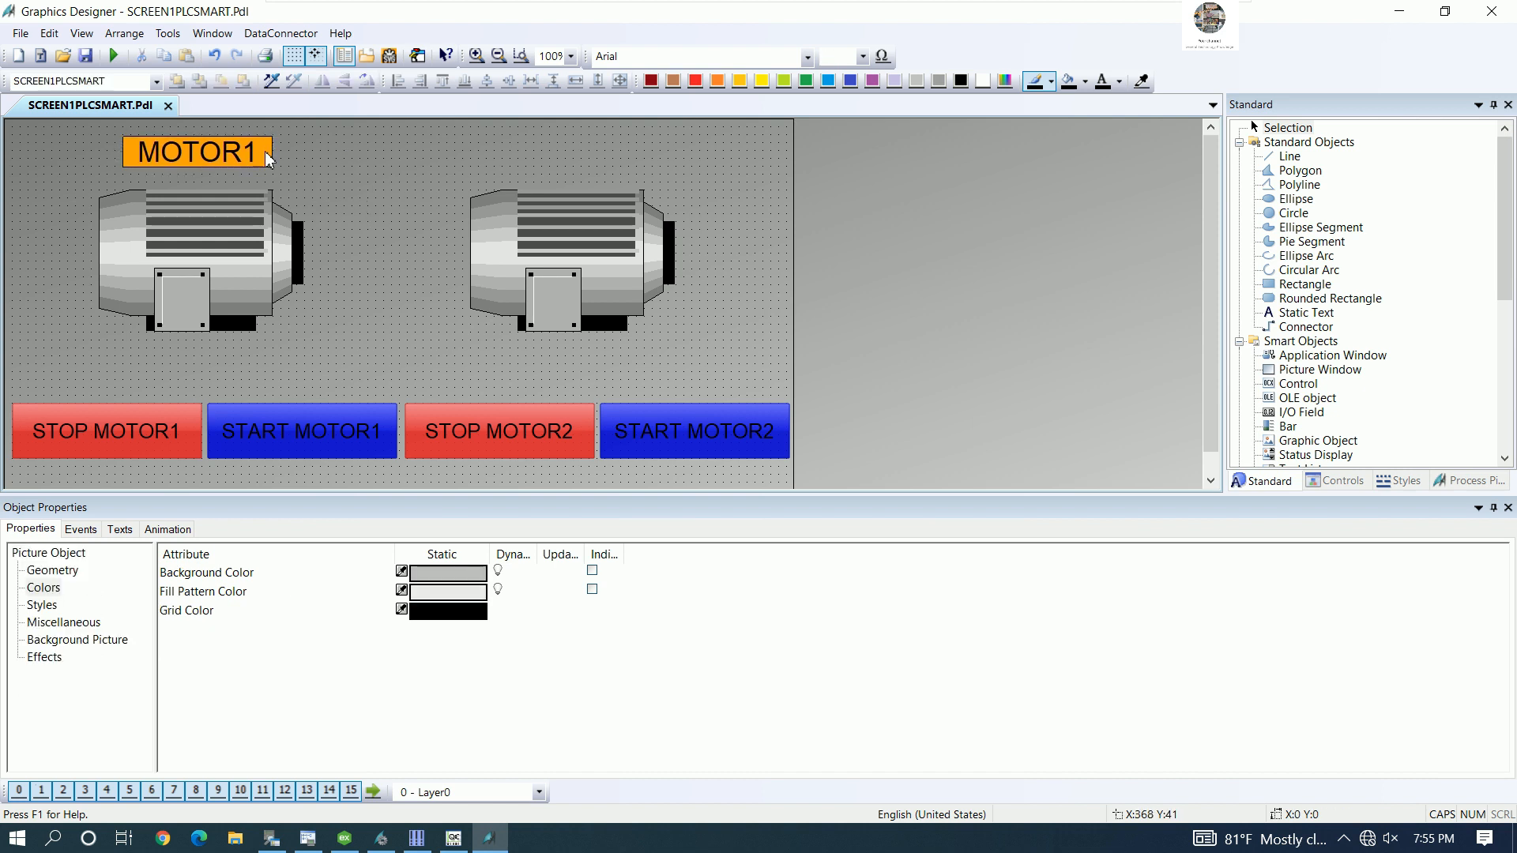
- Duplicate the MOTOR1 label and place the copy above the second motor at X 620, Y 20
click(220, 152)
right_click(220, 151)
click(271, 198)
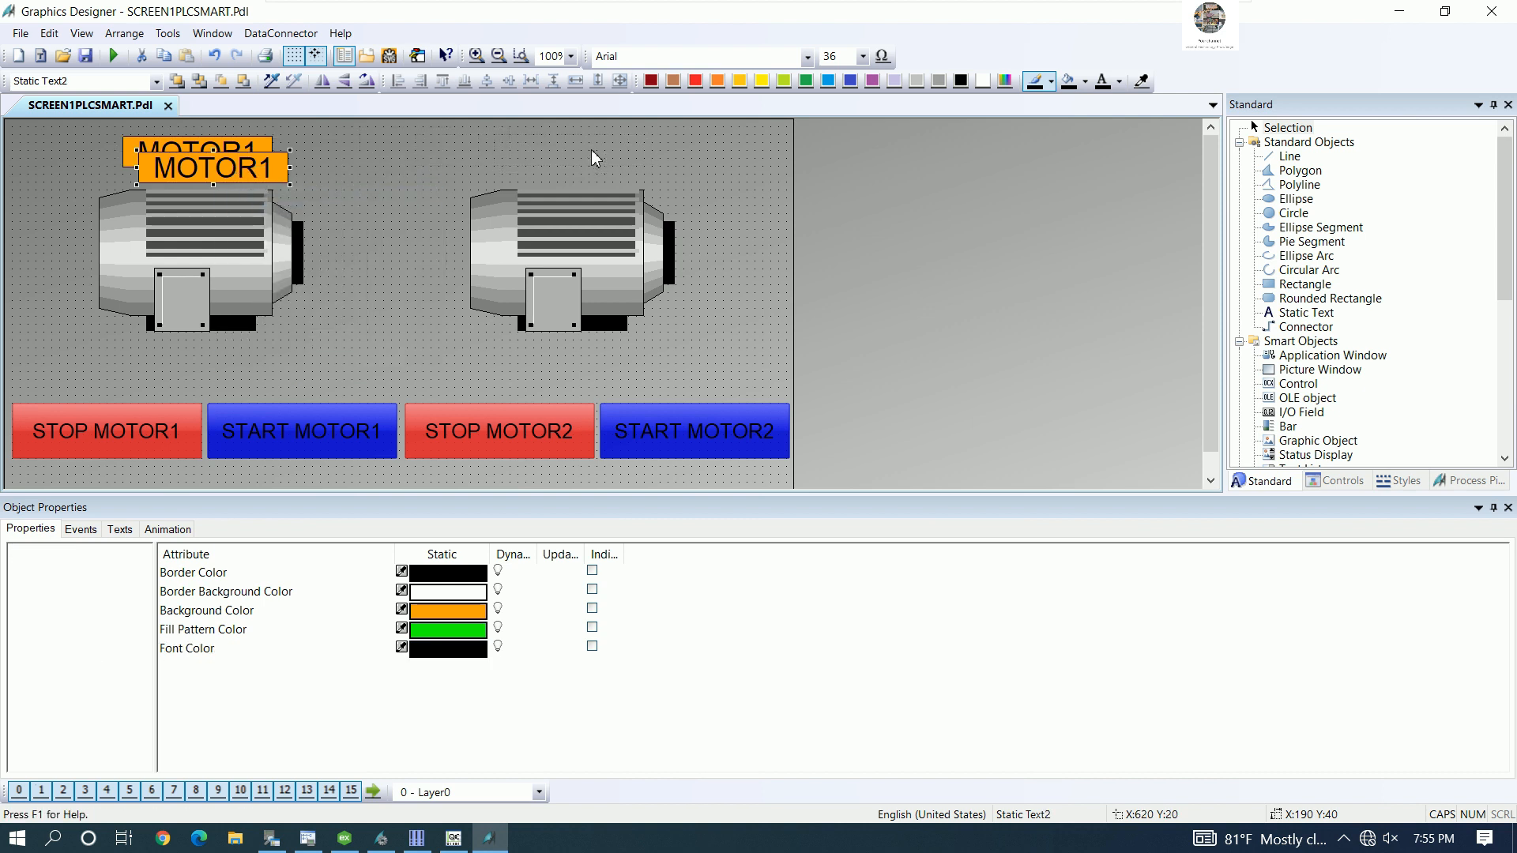
drag(595, 158, 574, 181)
- Change the duplicated label's text to MOTOR2
double_click(632, 163)
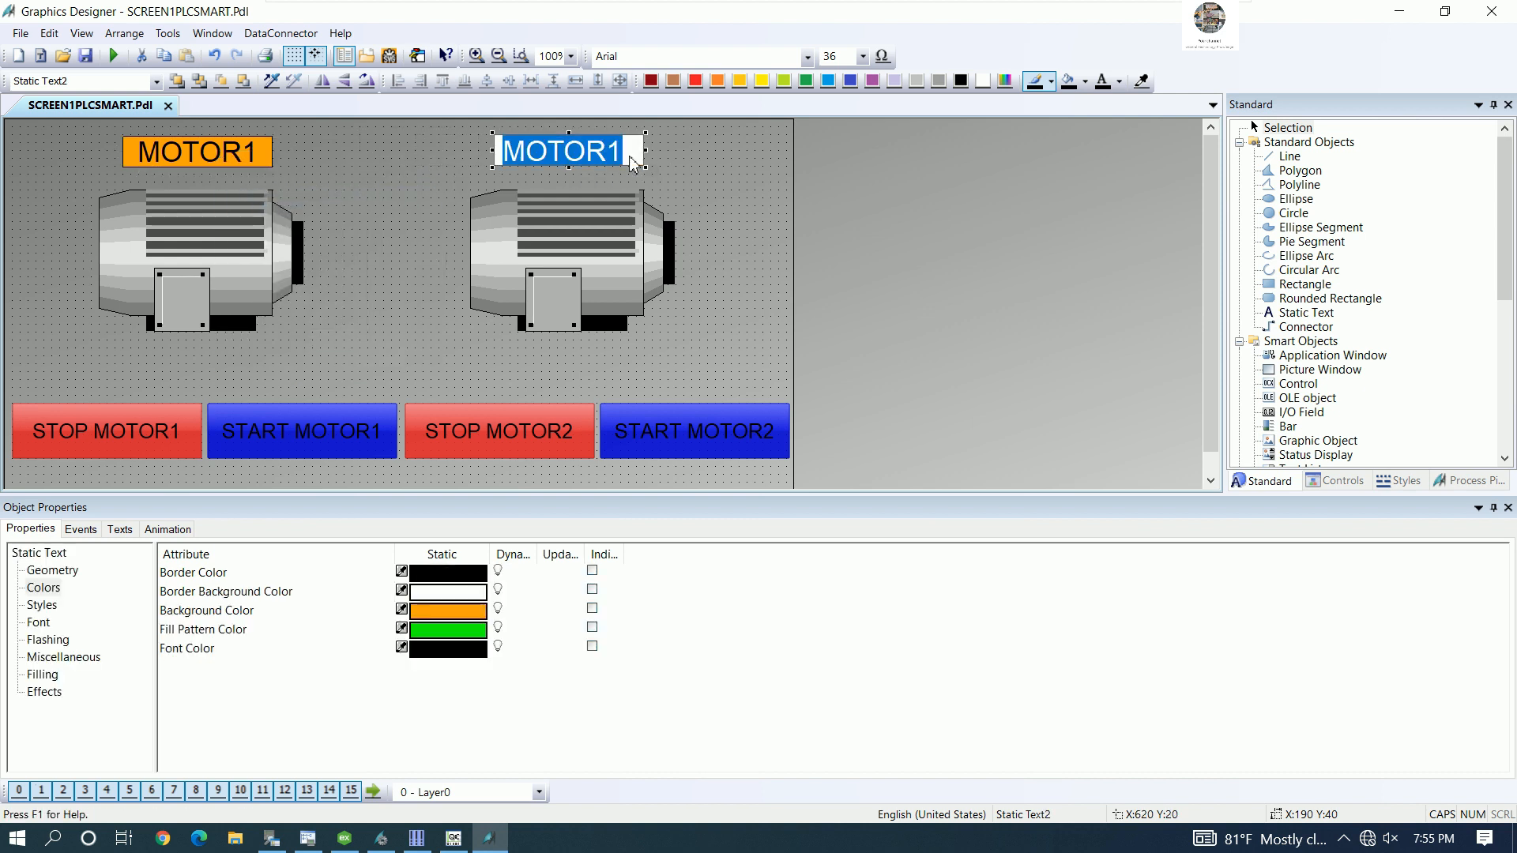
click(633, 163)
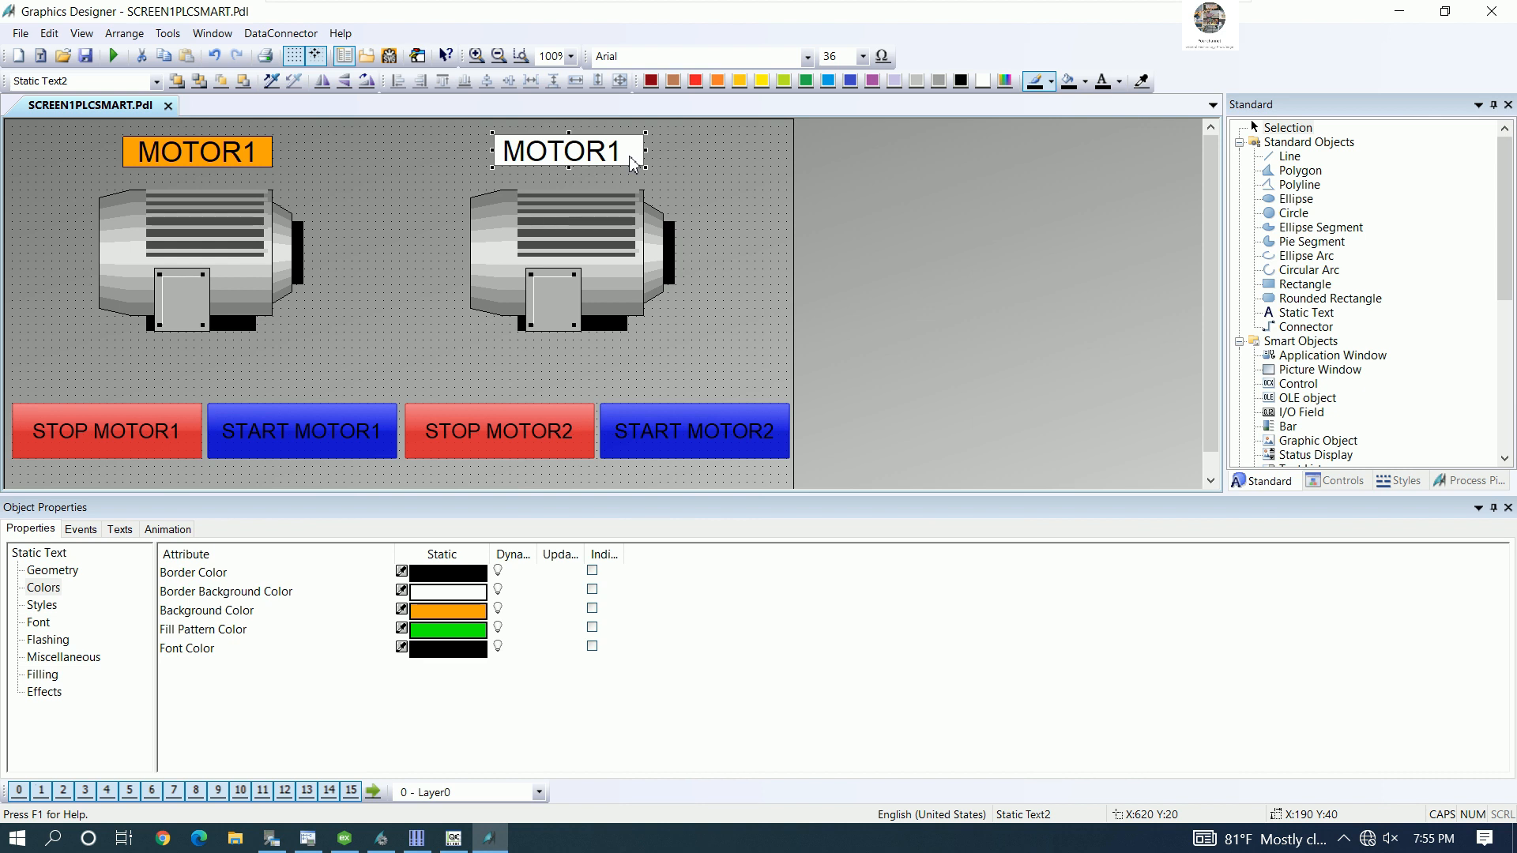
double_click(626, 154)
click(625, 153)
double_click(625, 154)
click(625, 156)
key(BackSpace)
text(2)
click(705, 201)
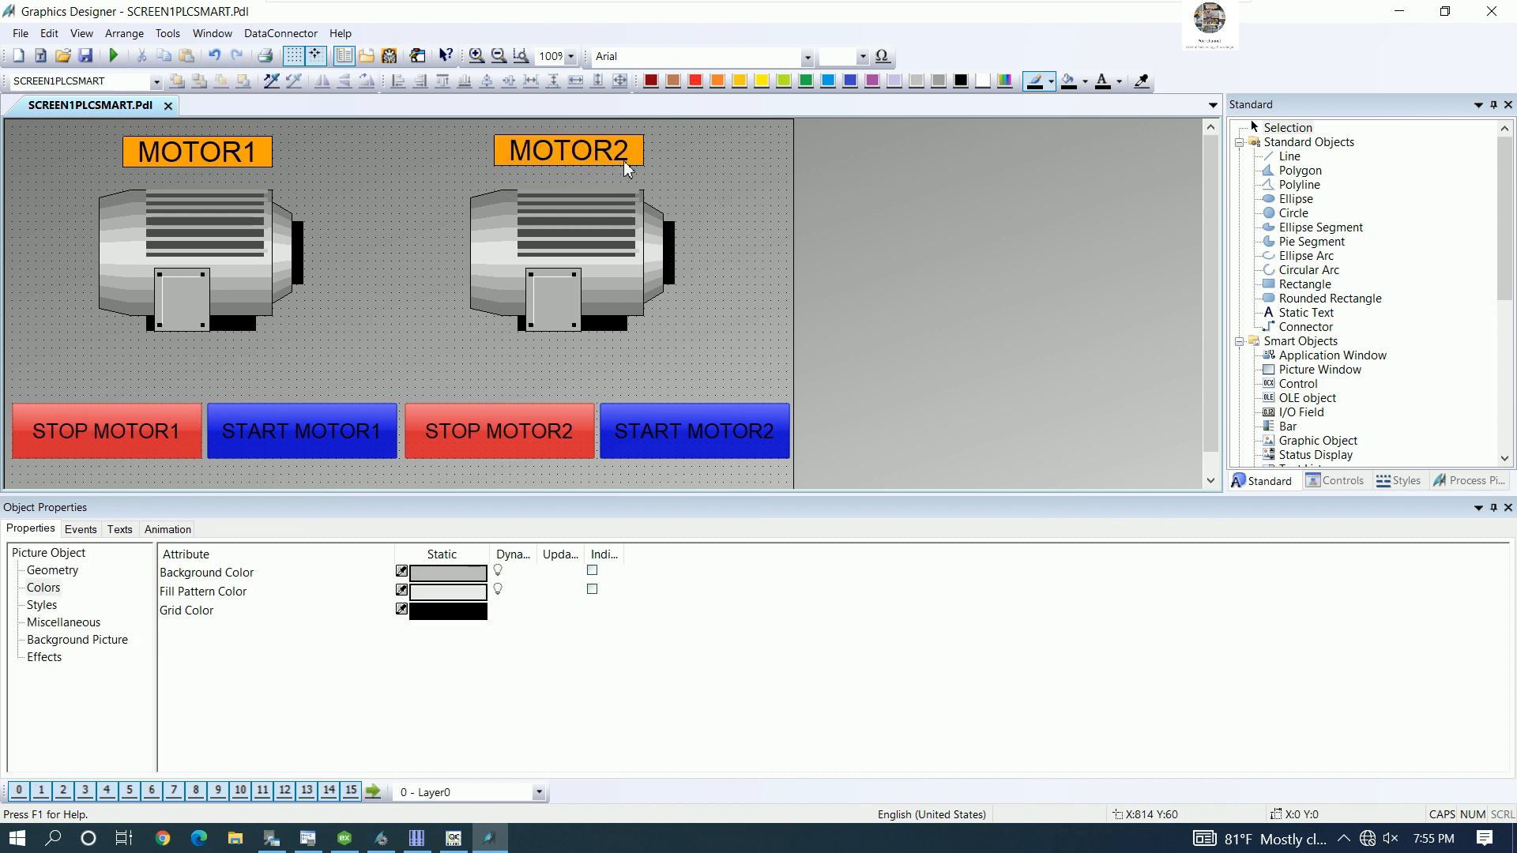
- Center the MOTOR1 and MOTOR2 labels vertically with each other so they share one row
click(580, 162)
shift+click(220, 164)
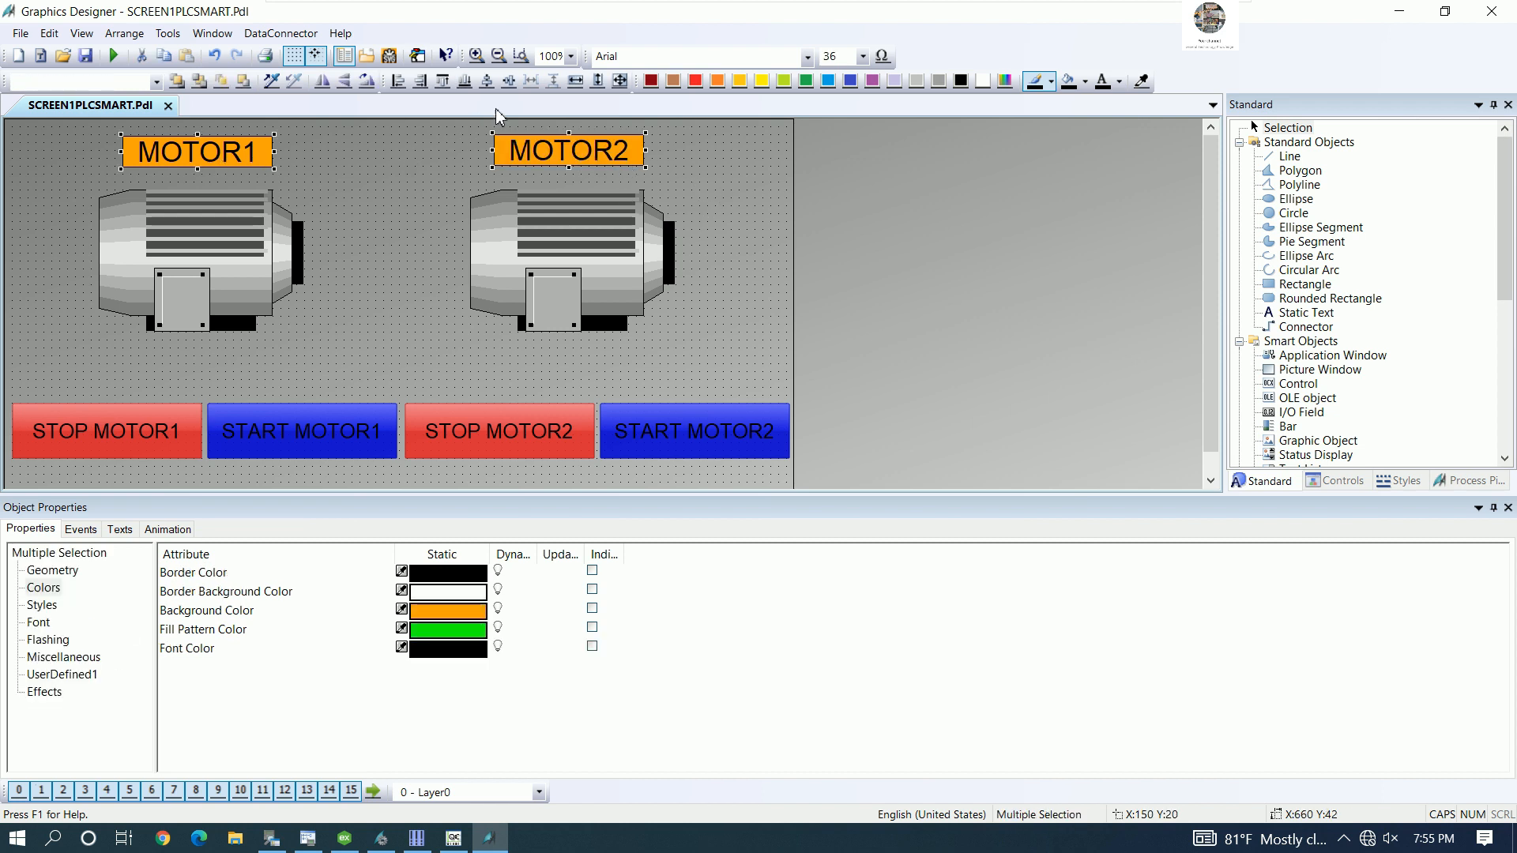
key(Escape)
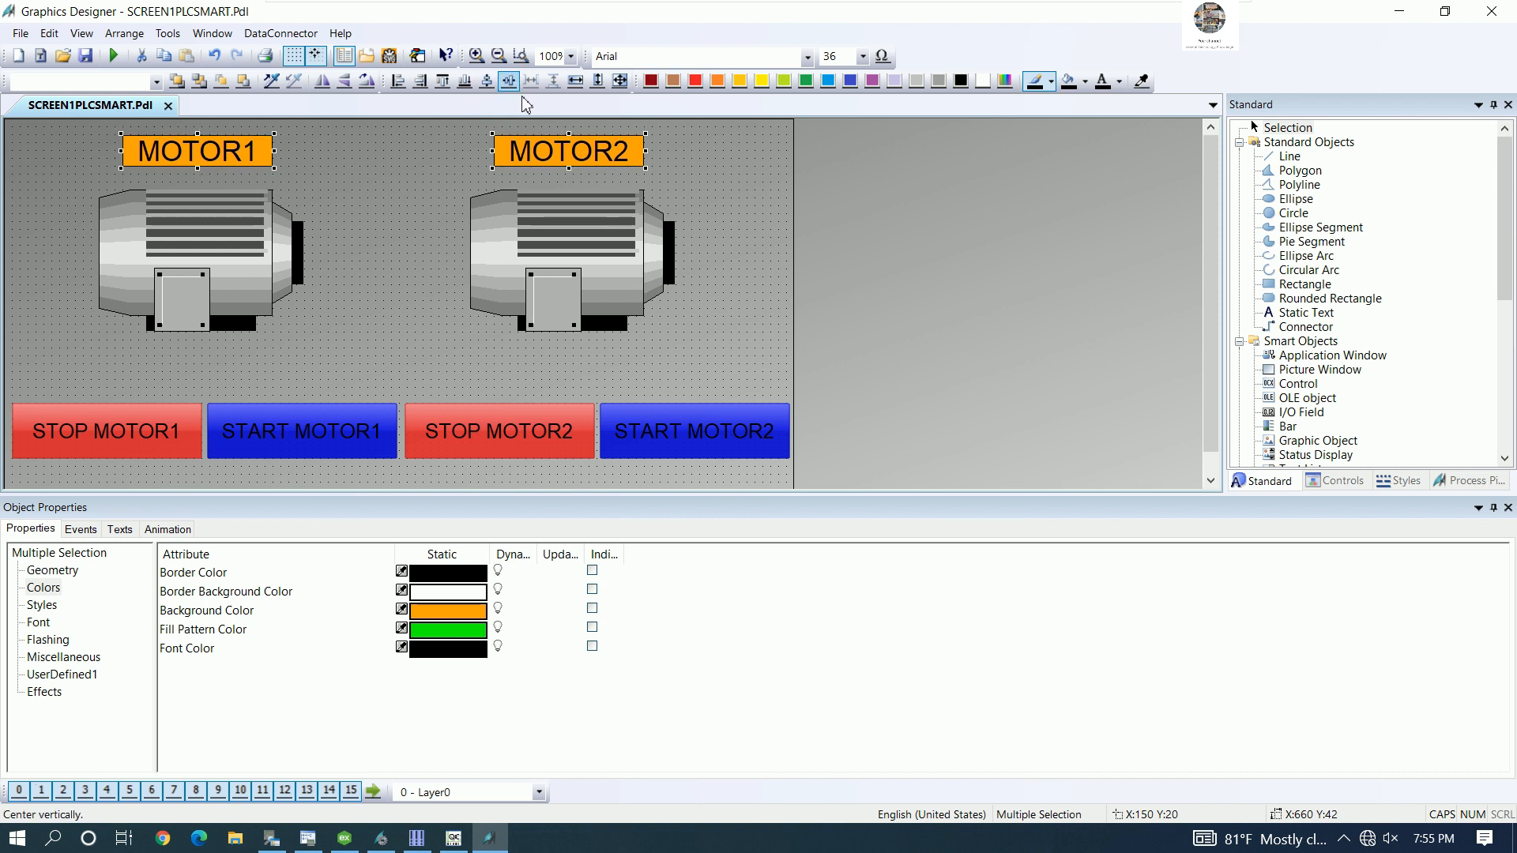
- Center the MOTOR2 label horizontally over the second motor
click(588, 154)
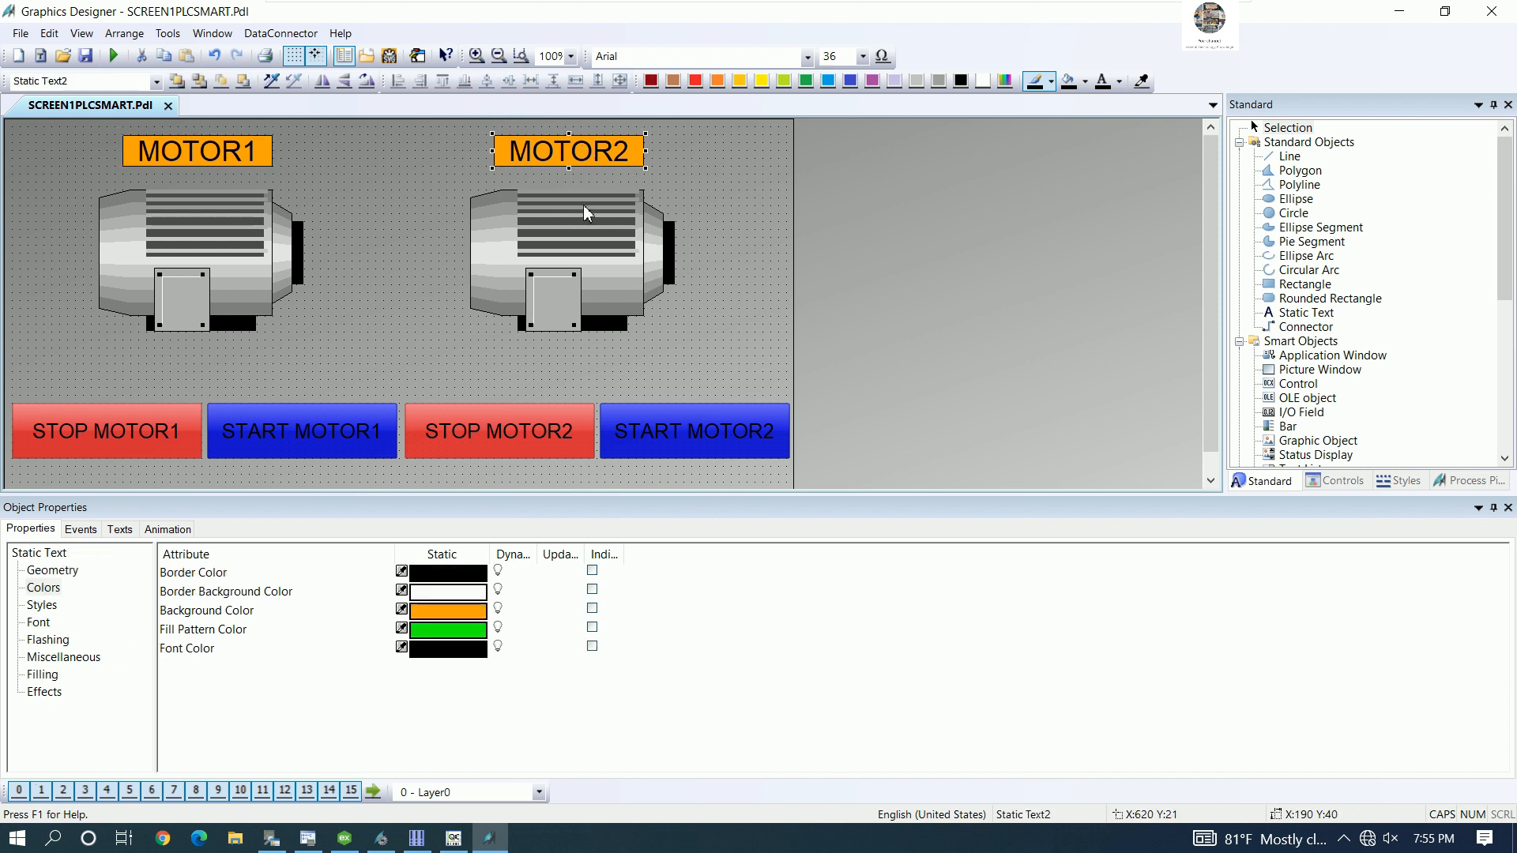
shift+click(583, 205)
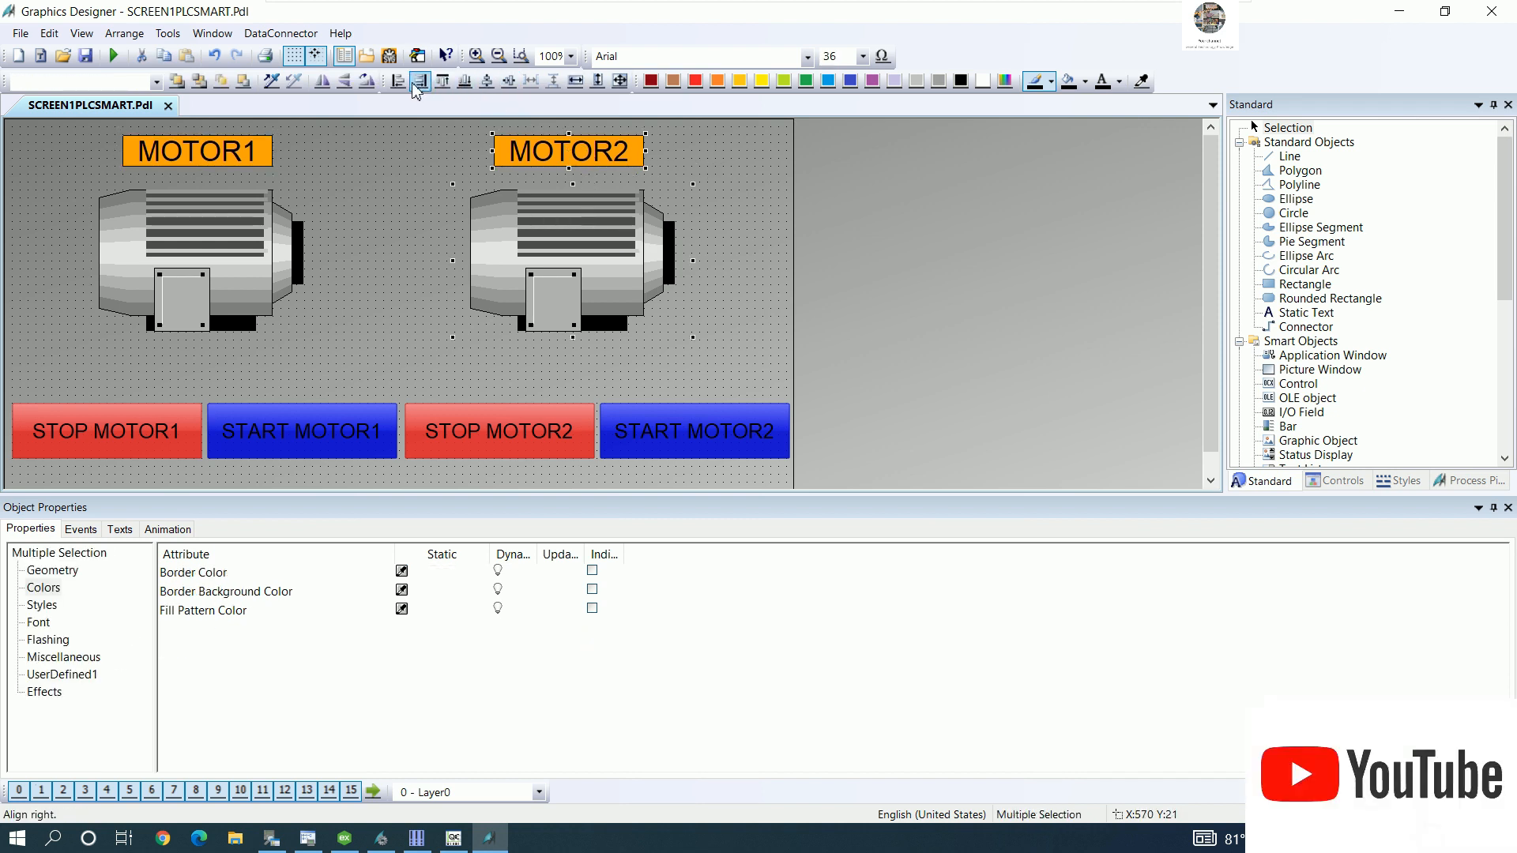
click(488, 82)
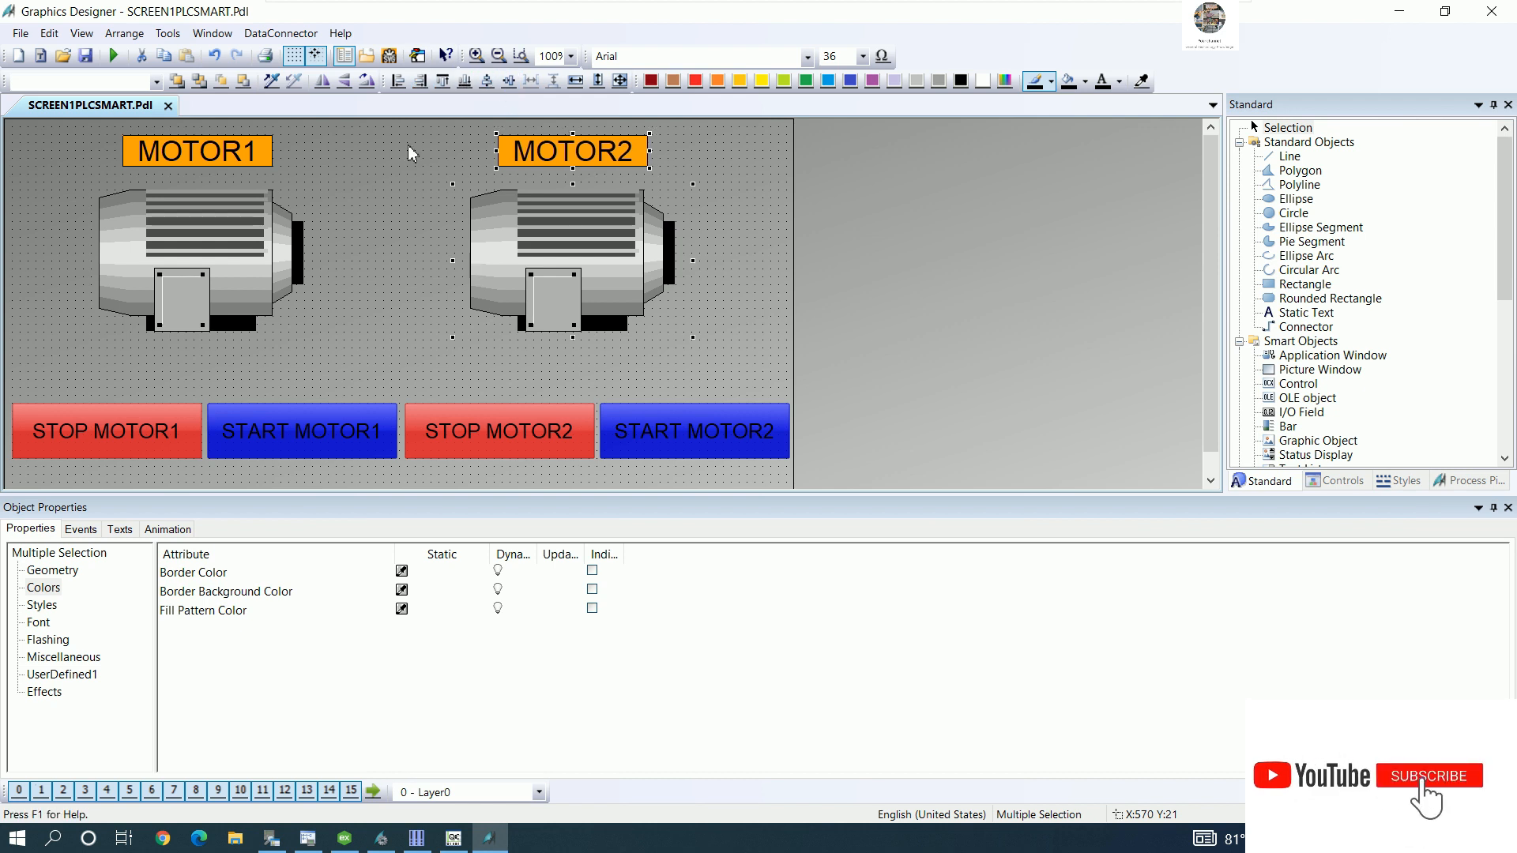
- Center the MOTOR1 label horizontally over the first motor and save the picture
click(311, 159)
click(247, 163)
shift+click(272, 197)
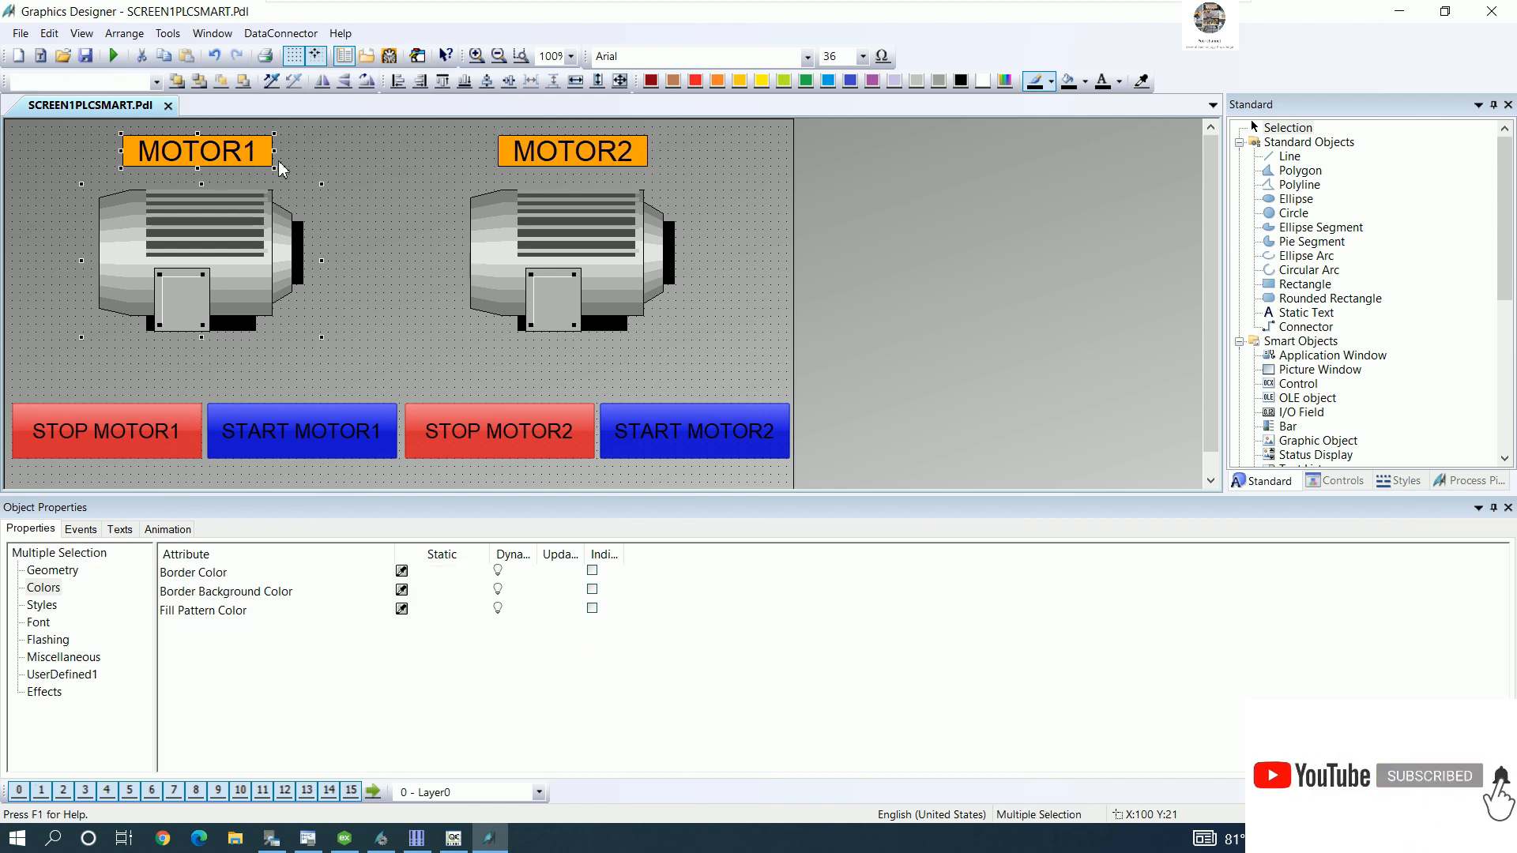
click(488, 87)
click(343, 150)
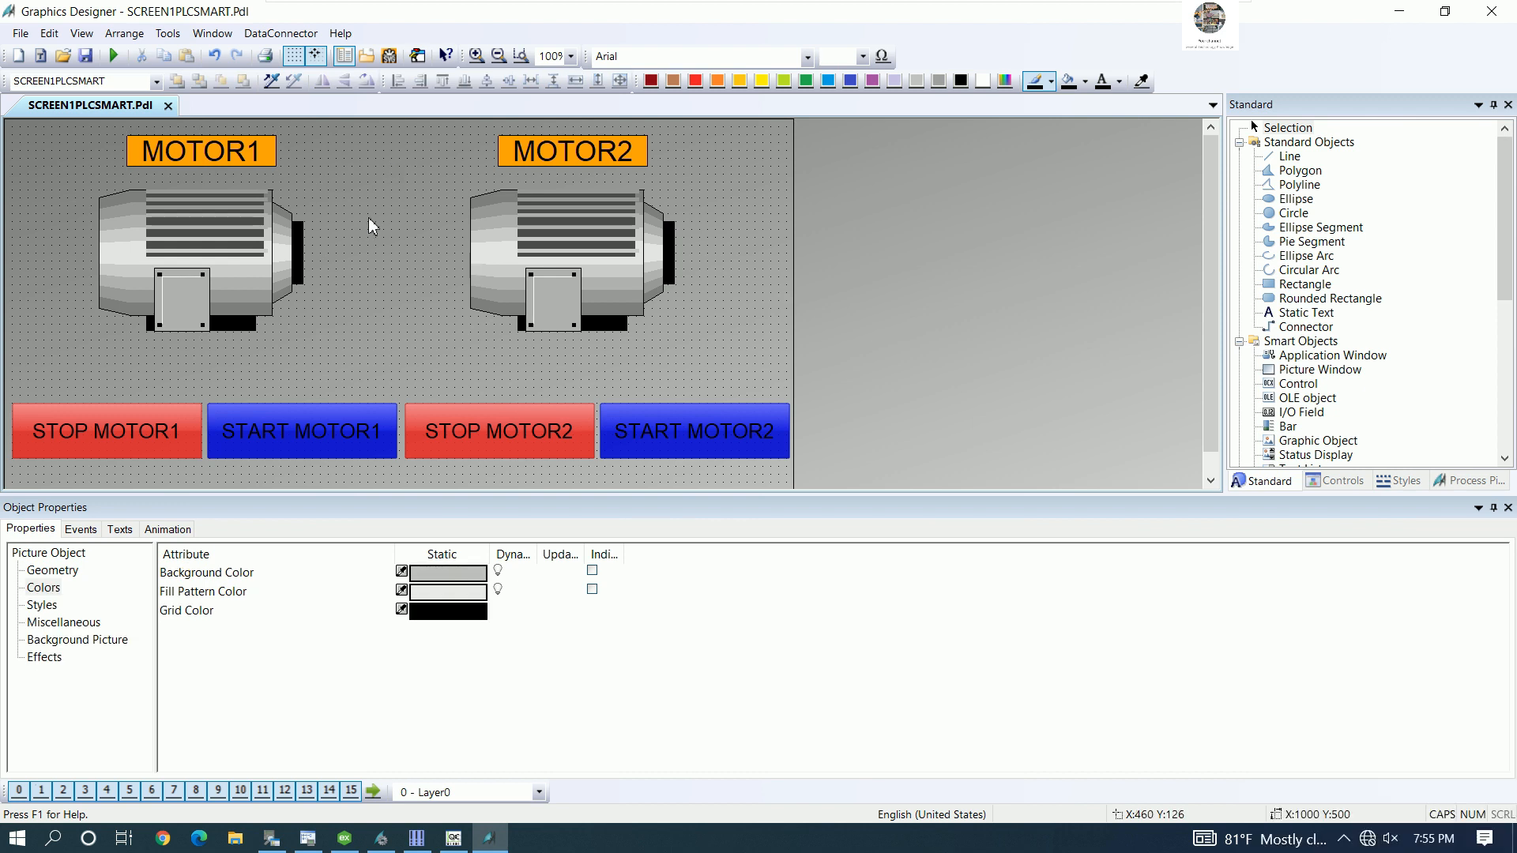
click(84, 56)
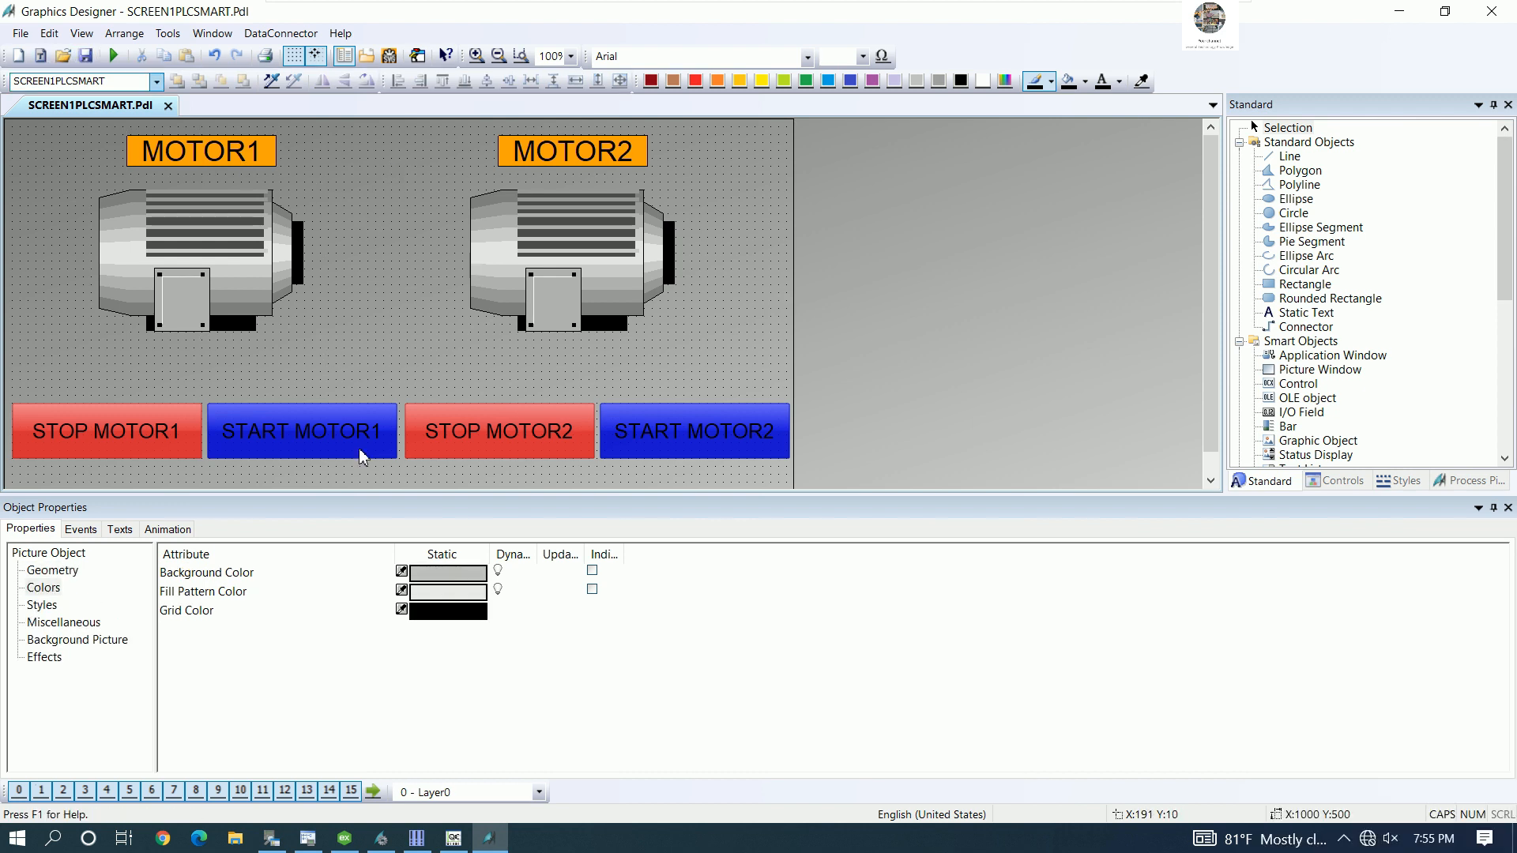
- Draw a rectangle about 80 by 80 over the first motor's terminal box, at about X 190, Y 190
click(125, 449)
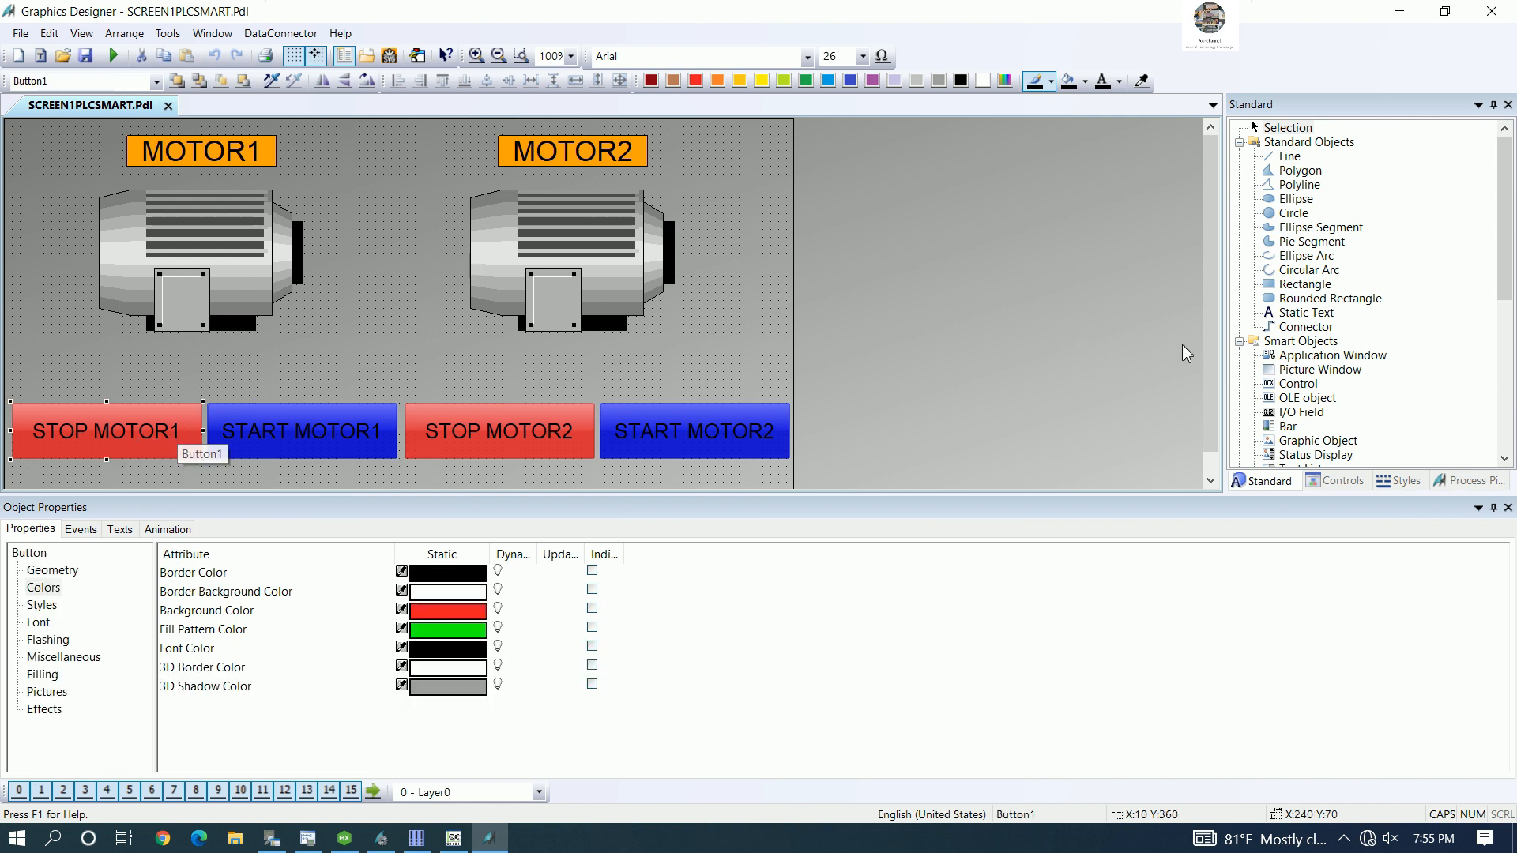
click(1273, 284)
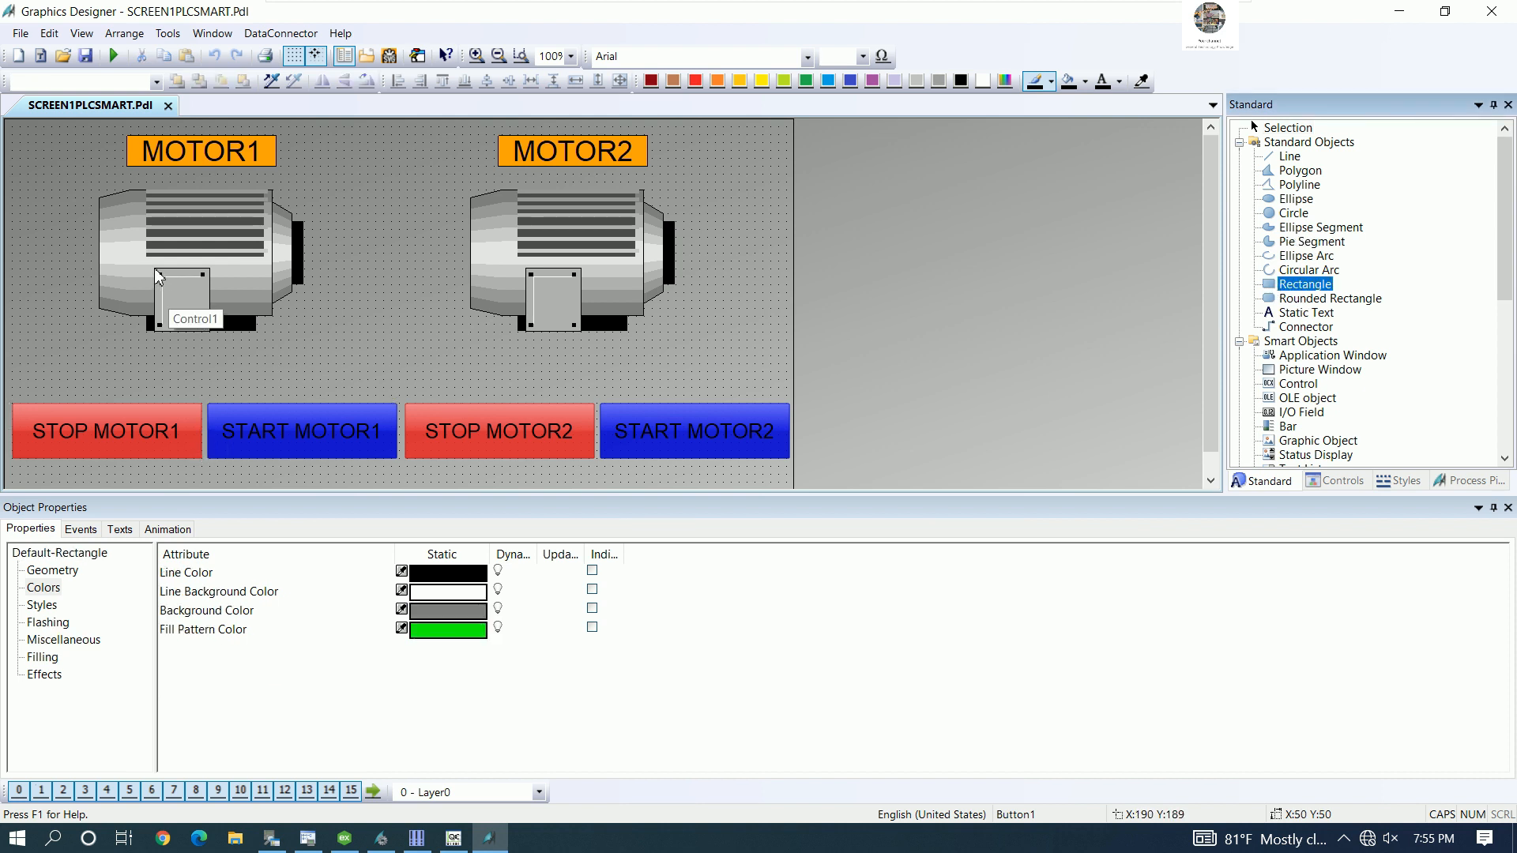
drag(155, 269, 218, 333)
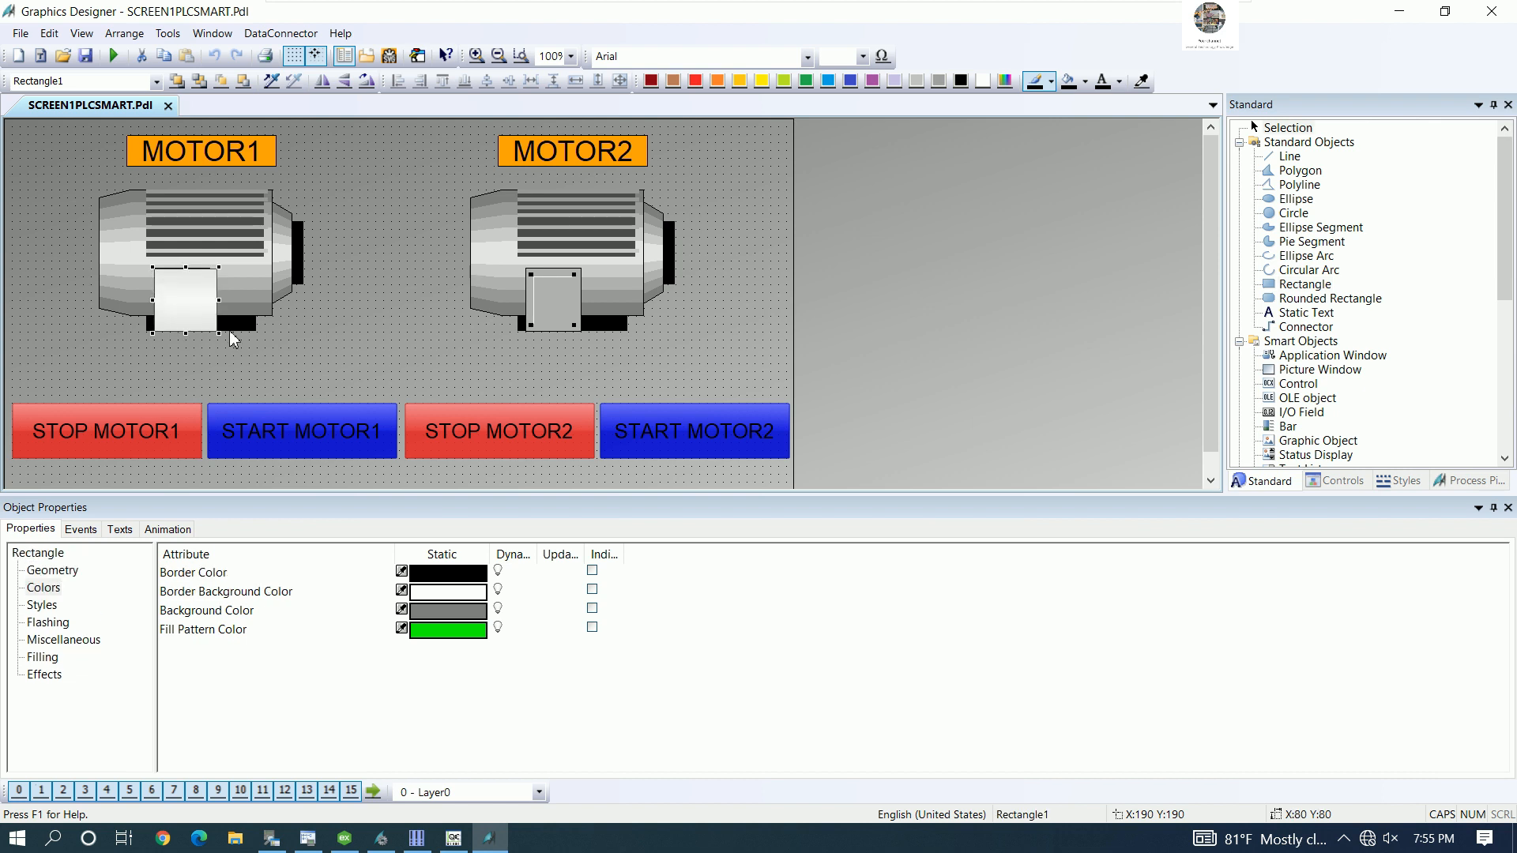
- Set Global Color Scheme and Global Shadow to No for the rectangle and fill it red
click(44, 676)
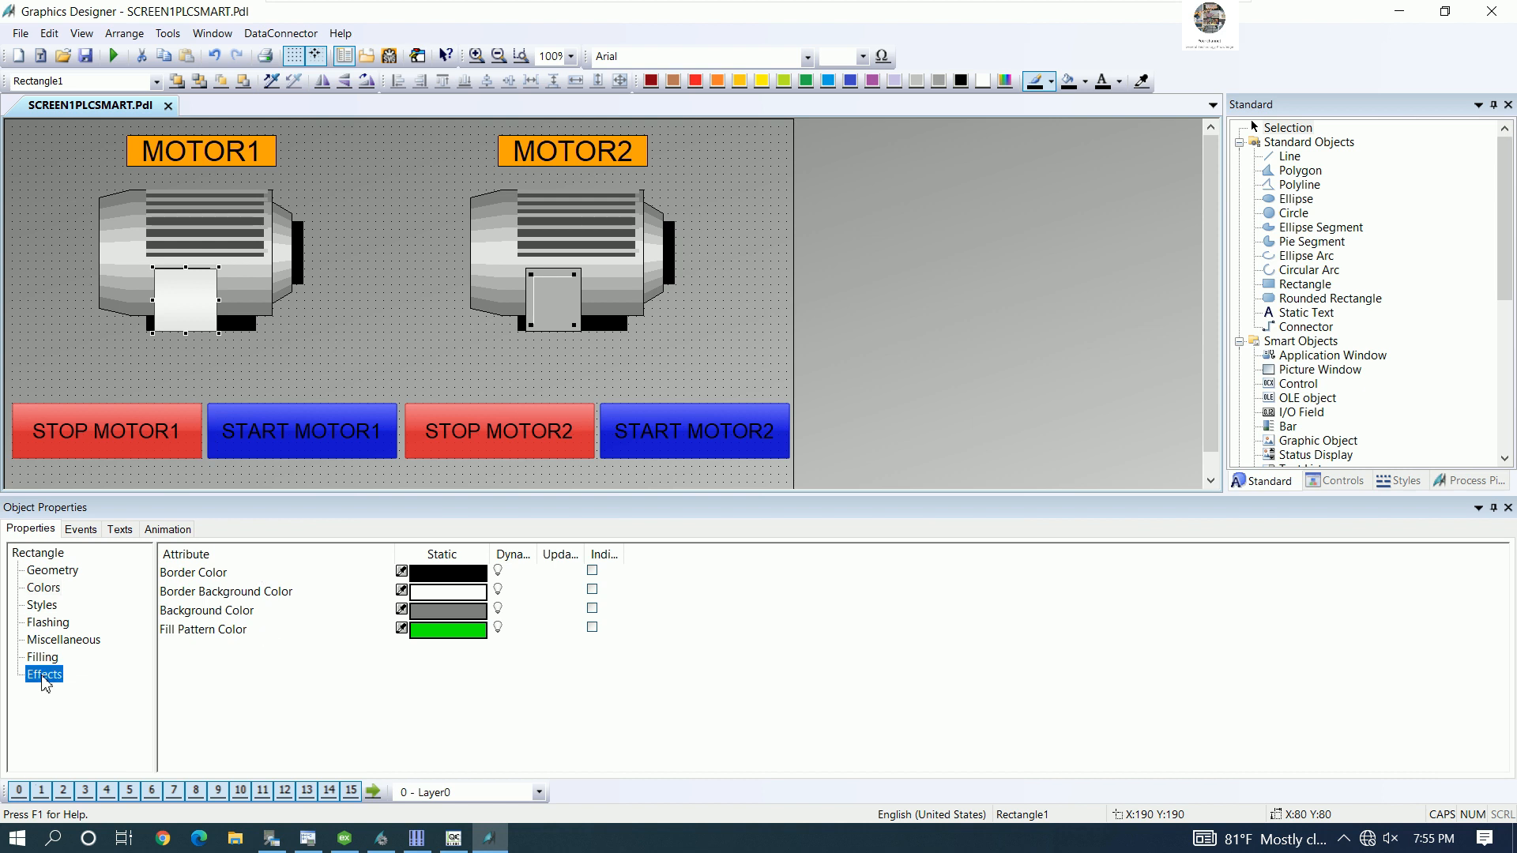
double_click(409, 599)
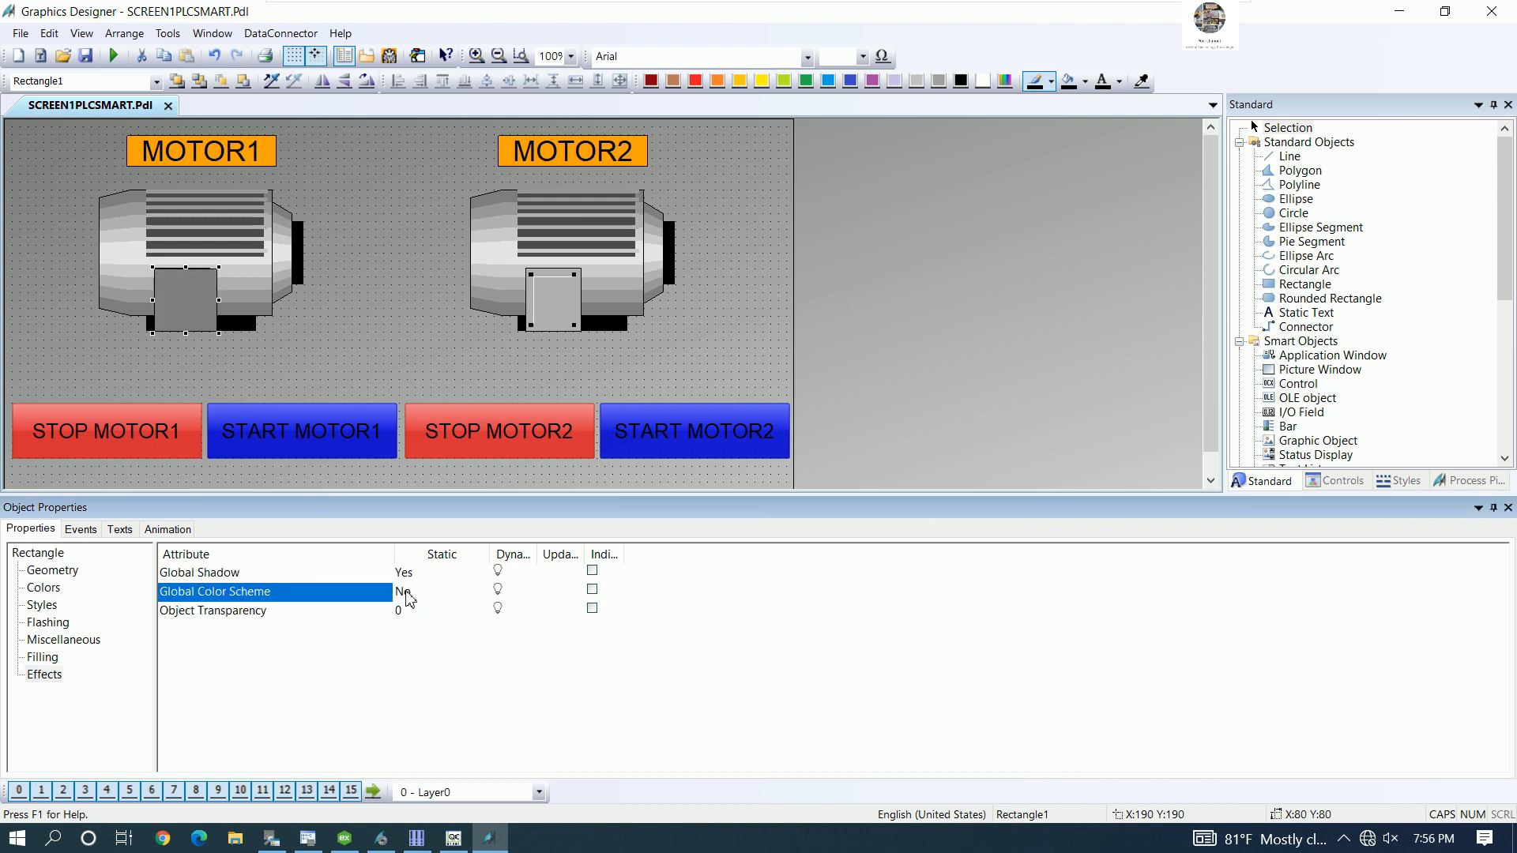
click(406, 579)
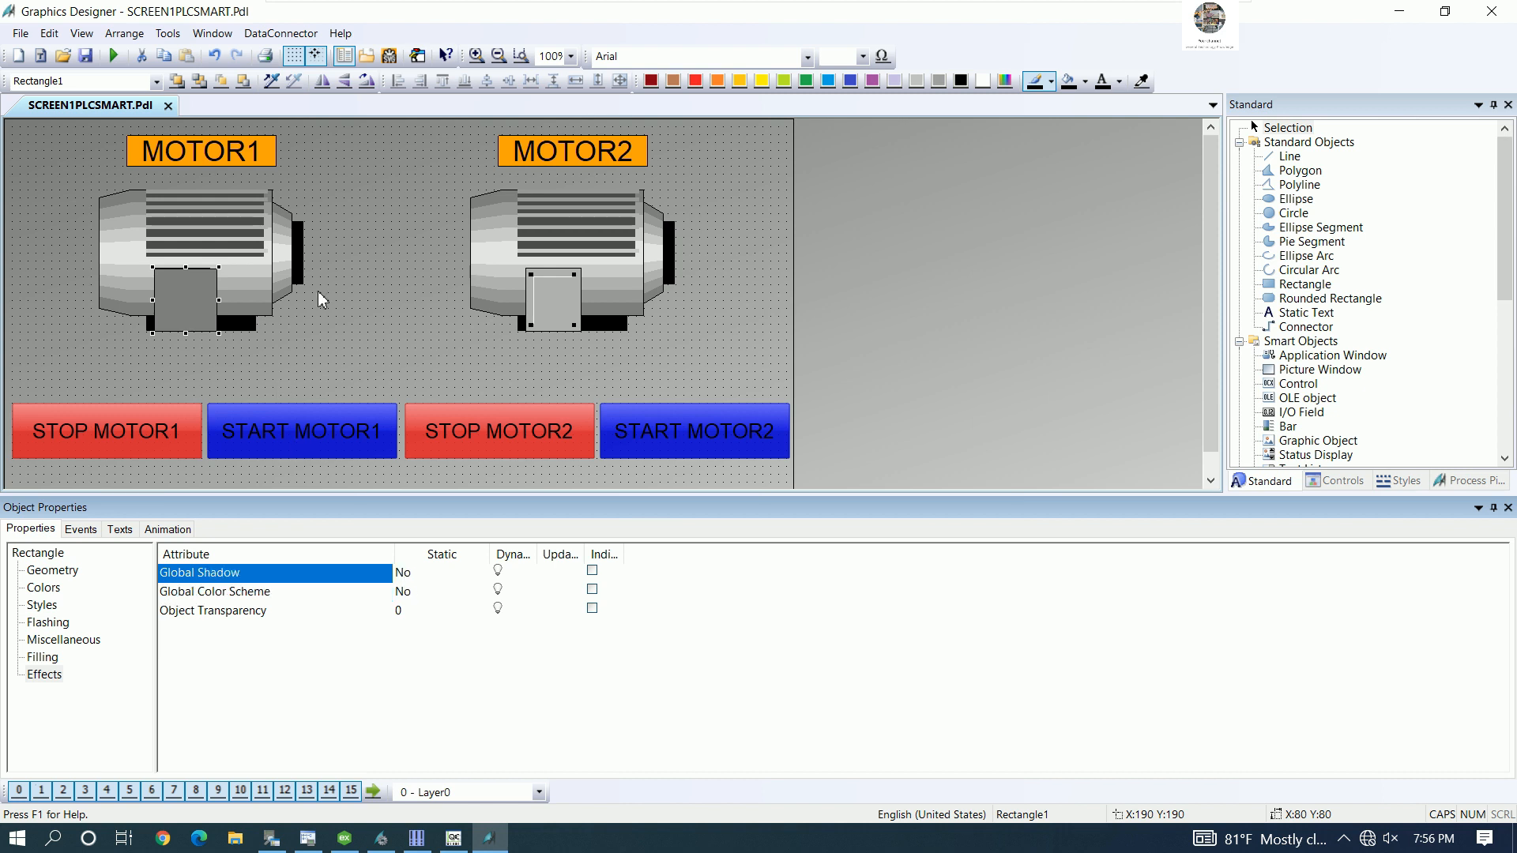
click(696, 82)
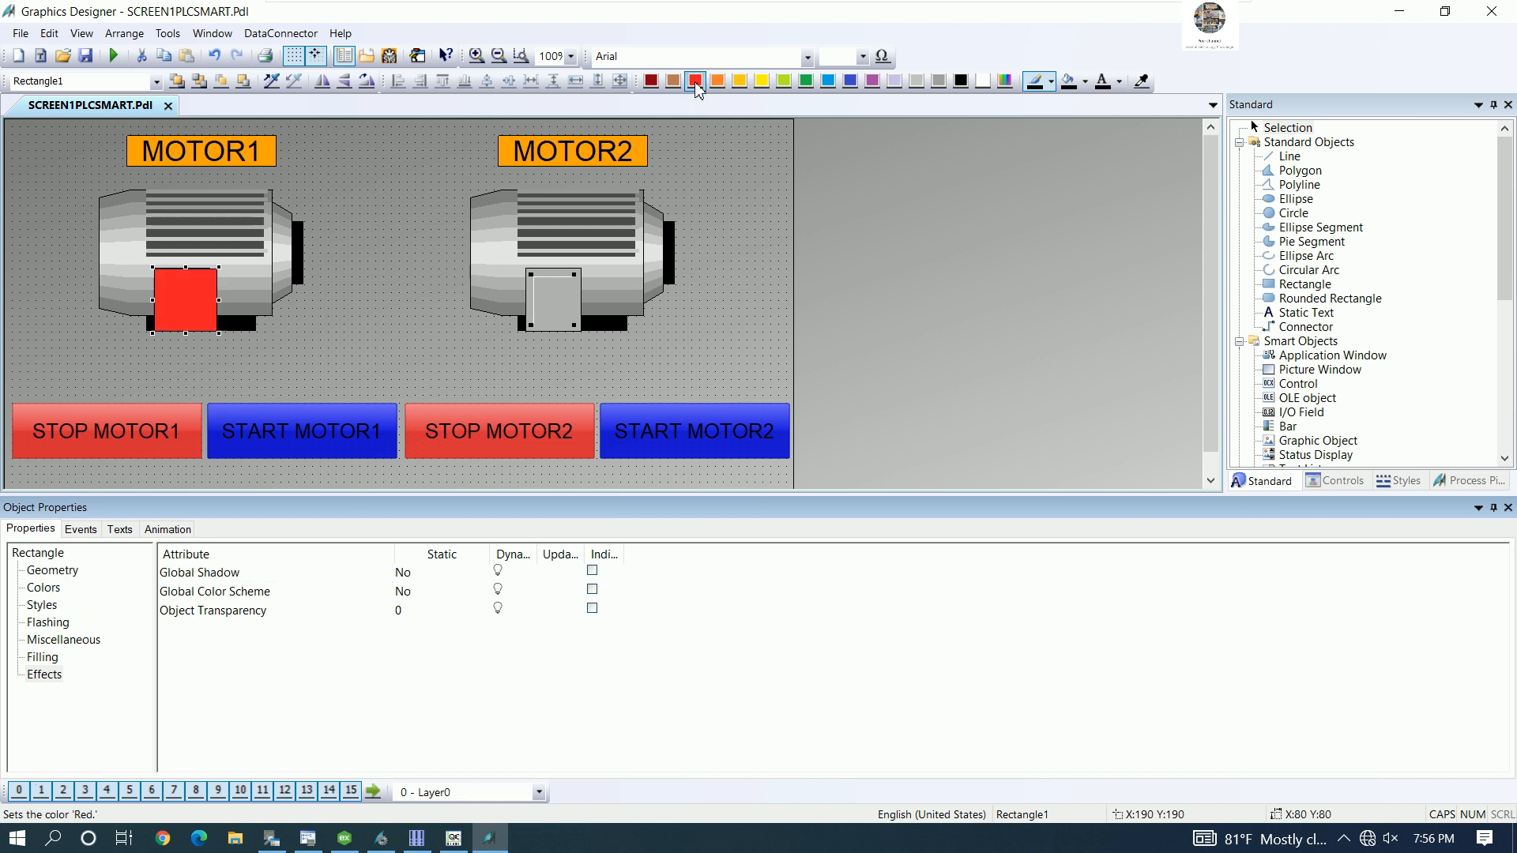
- Duplicate the red rectangle and place the copy over the second motor's terminal box at X 660, Y 189
right_click(203, 299)
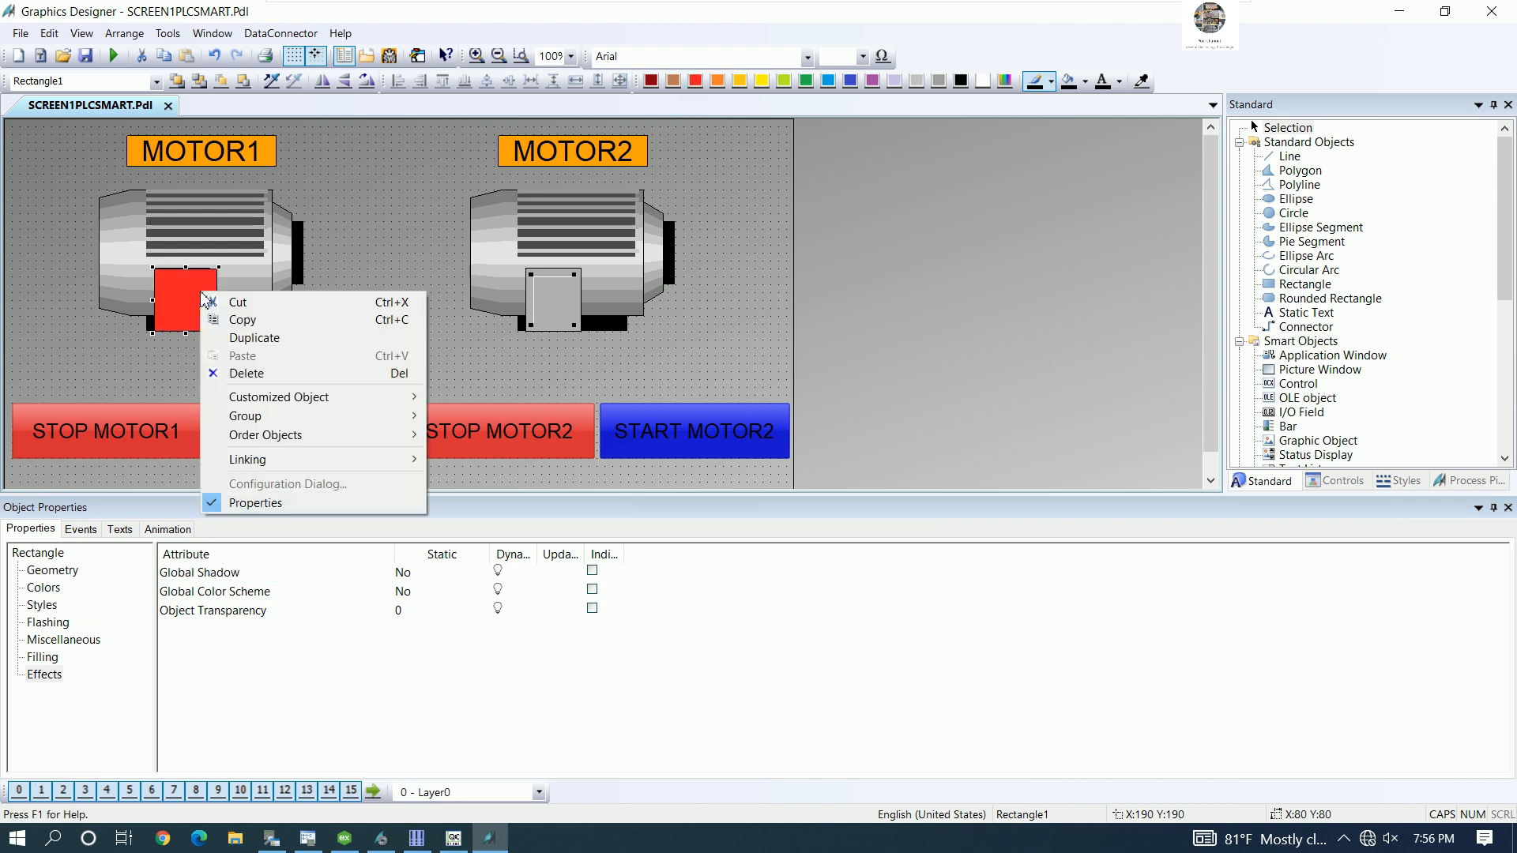
click(265, 335)
drag(228, 332, 569, 309)
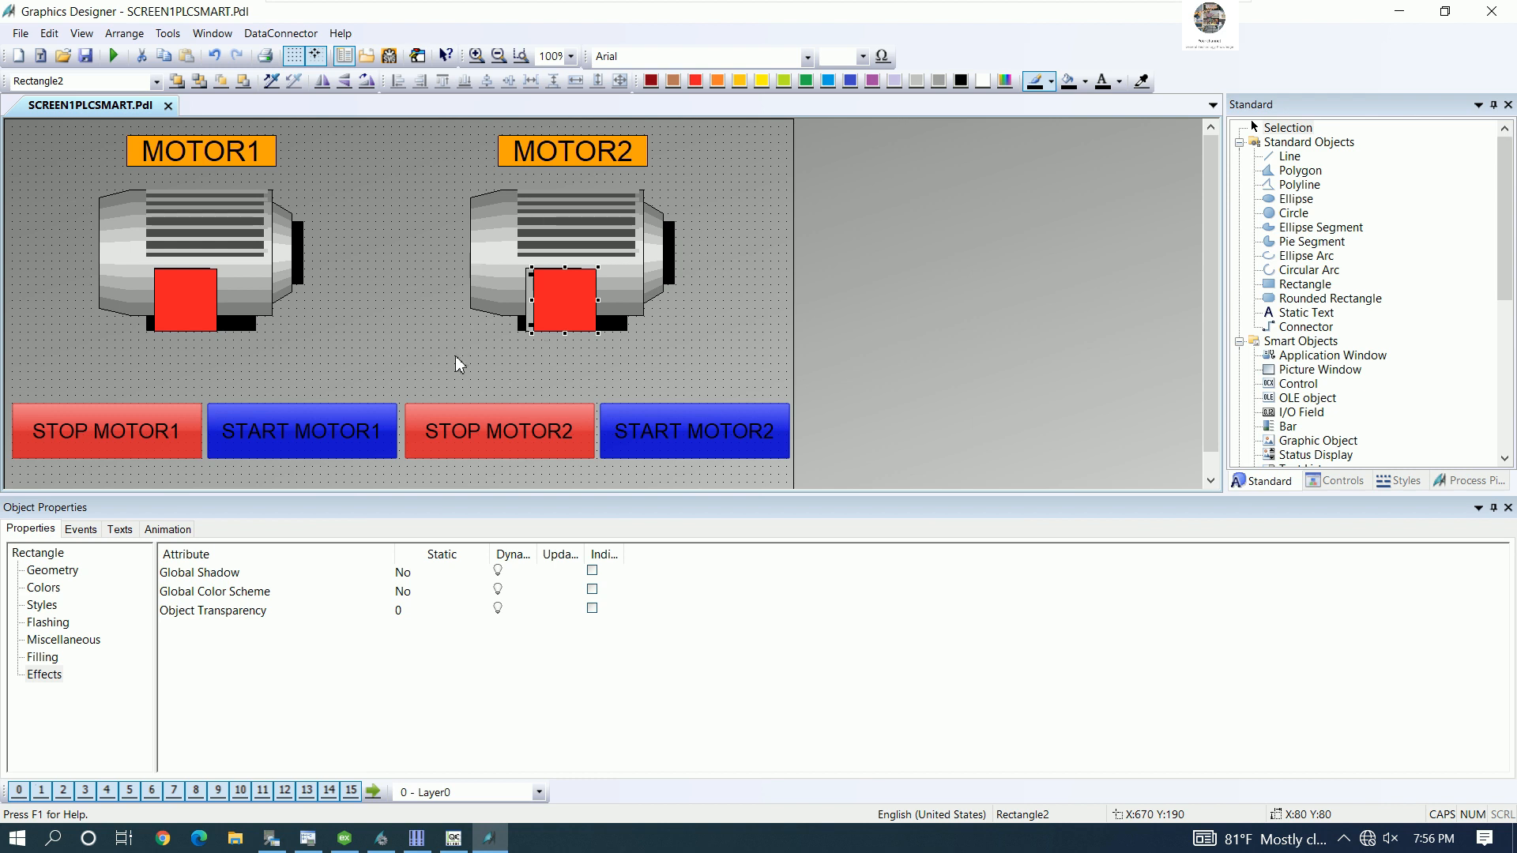
key(Left)
key(Left)
key(Left)
key(Left)
key(Left)
key(Left)
key(Left)
key(Left)
key(Left)
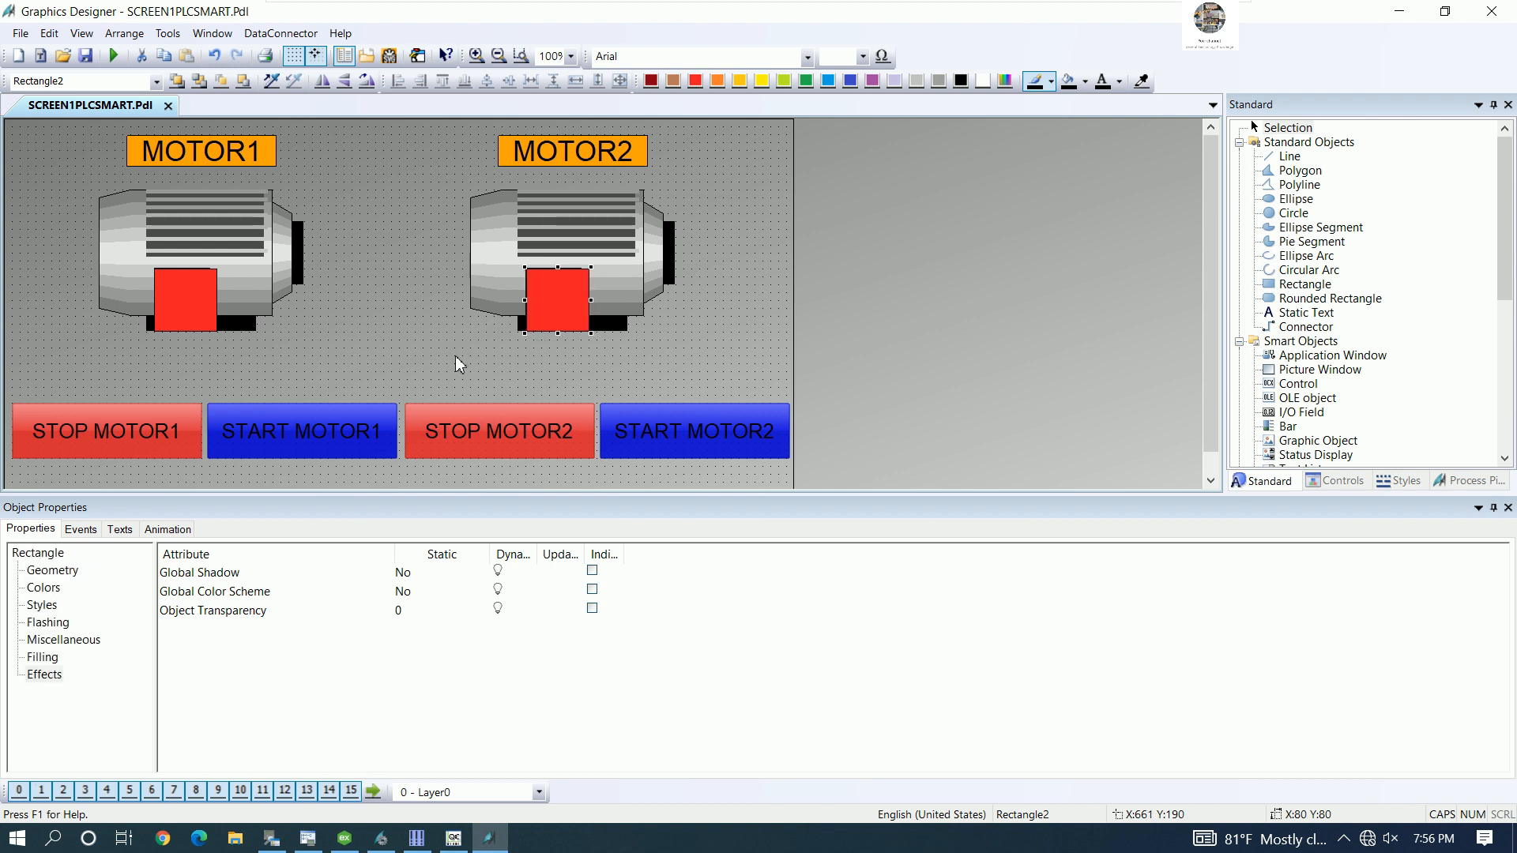
key(Left)
key(Up)
- Center the two red rectangles vertically with each other and save the picture
shift+click(201, 305)
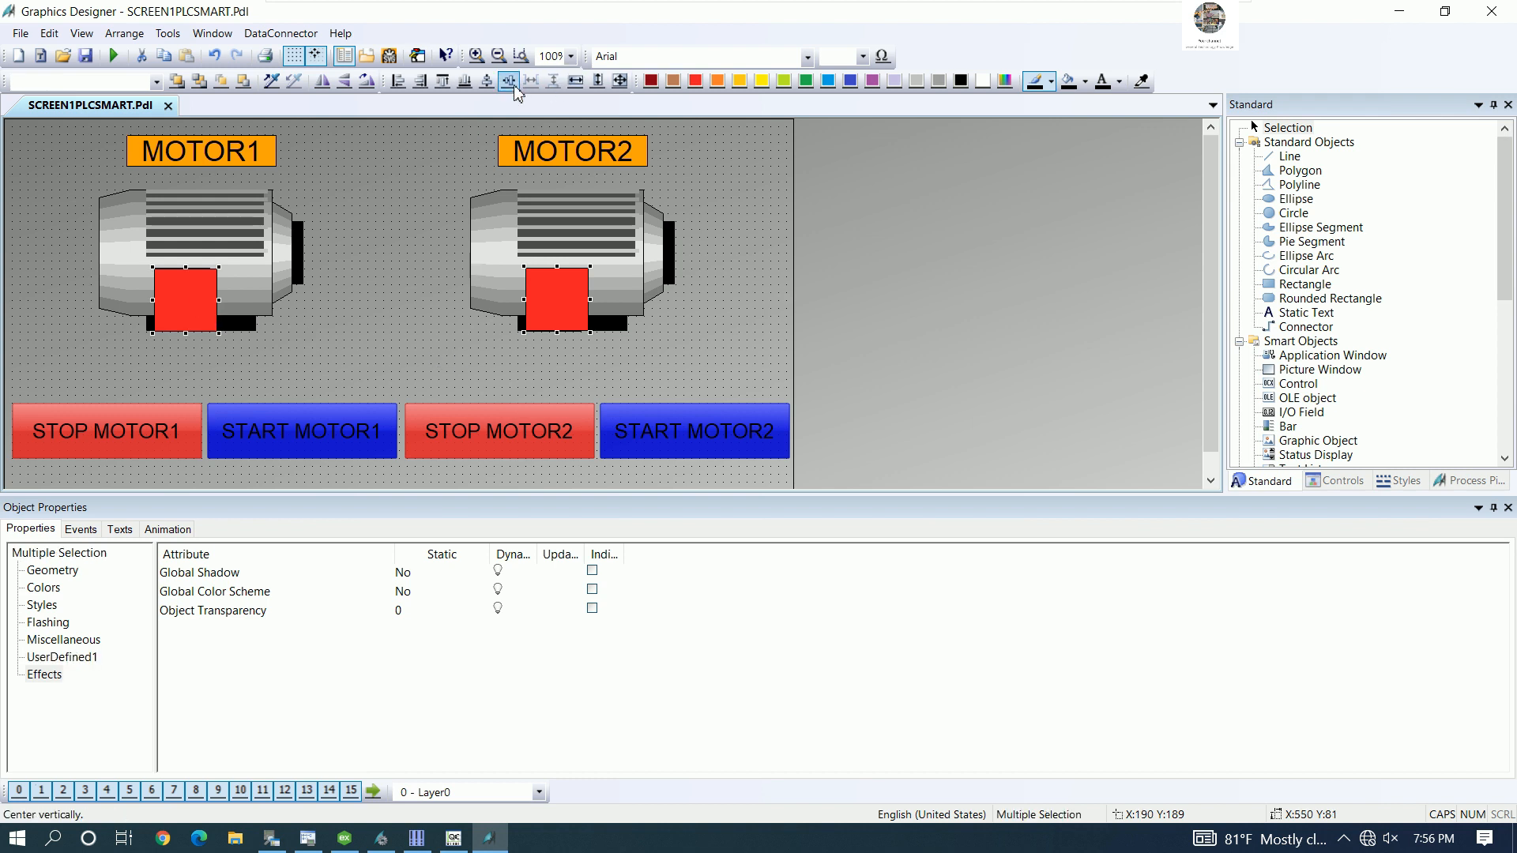
click(377, 339)
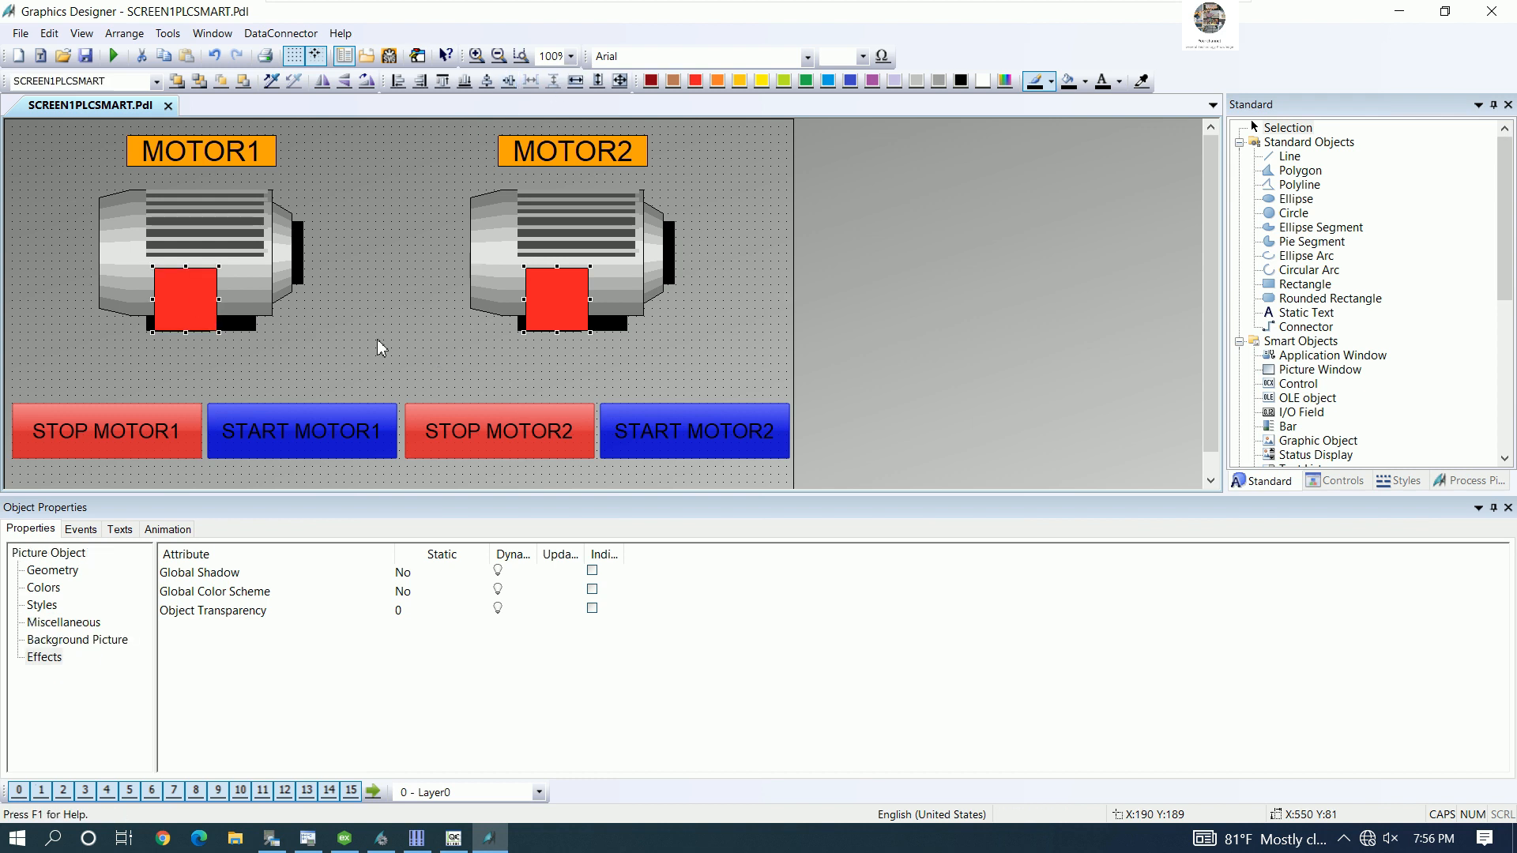
click(85, 55)
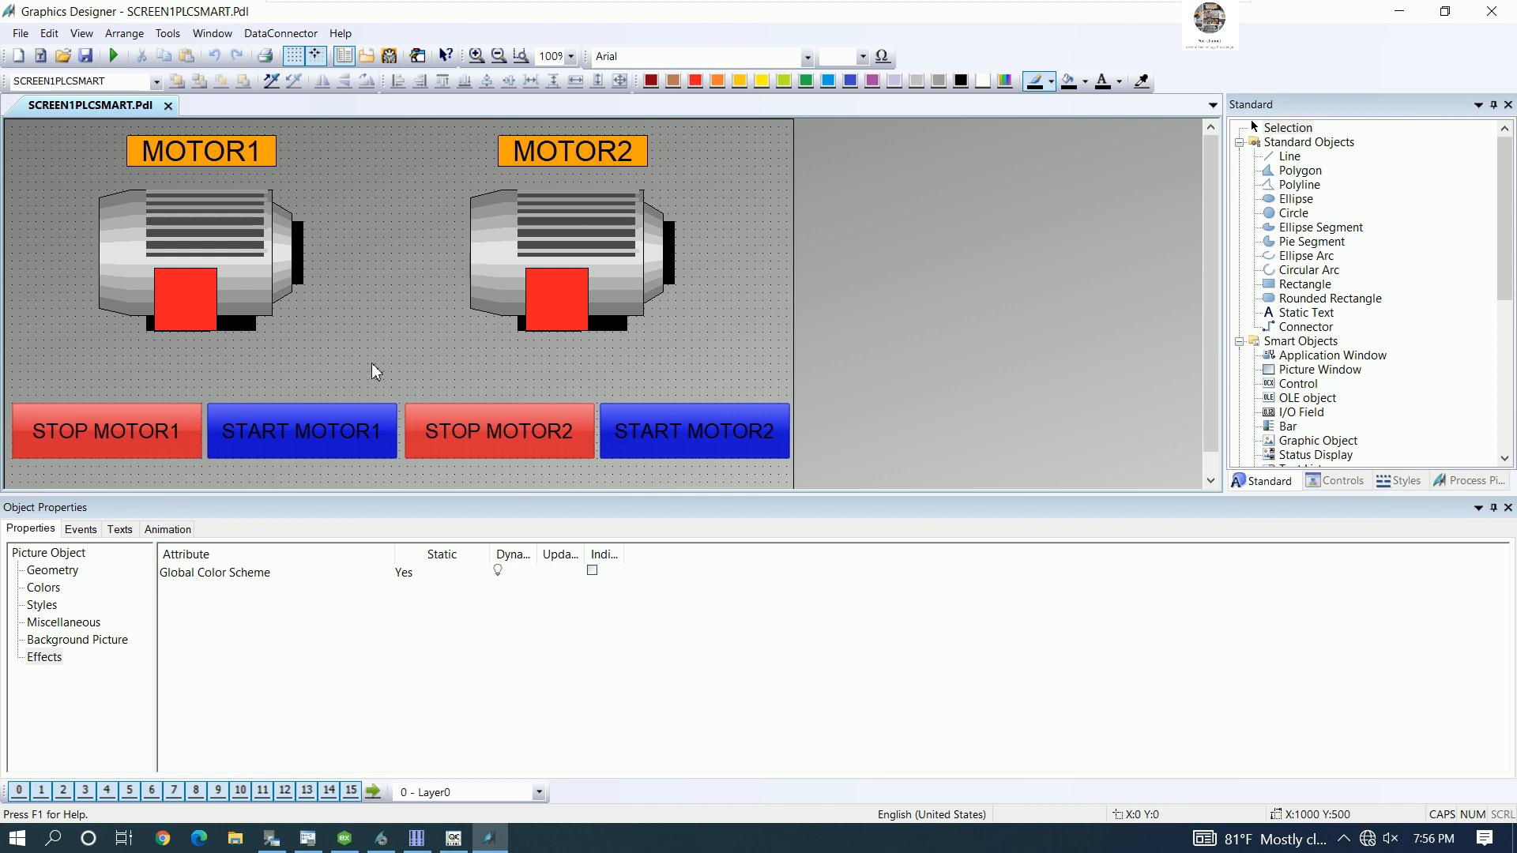
- Create a direct connection on the STOP MOTOR1 button's Press Left mouse event with the constant 1 as source
click(135, 434)
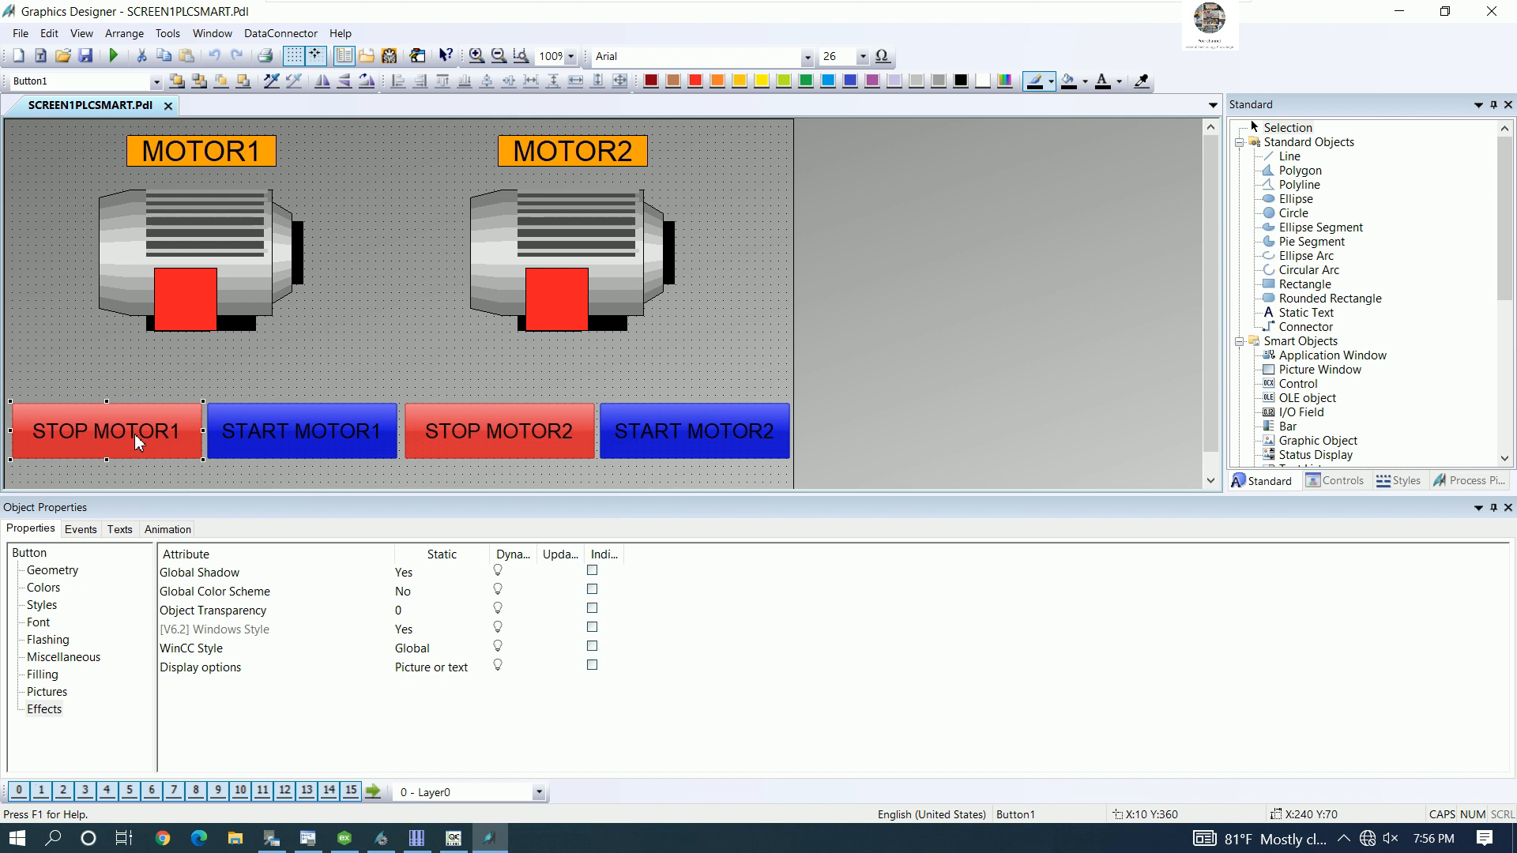
click(82, 531)
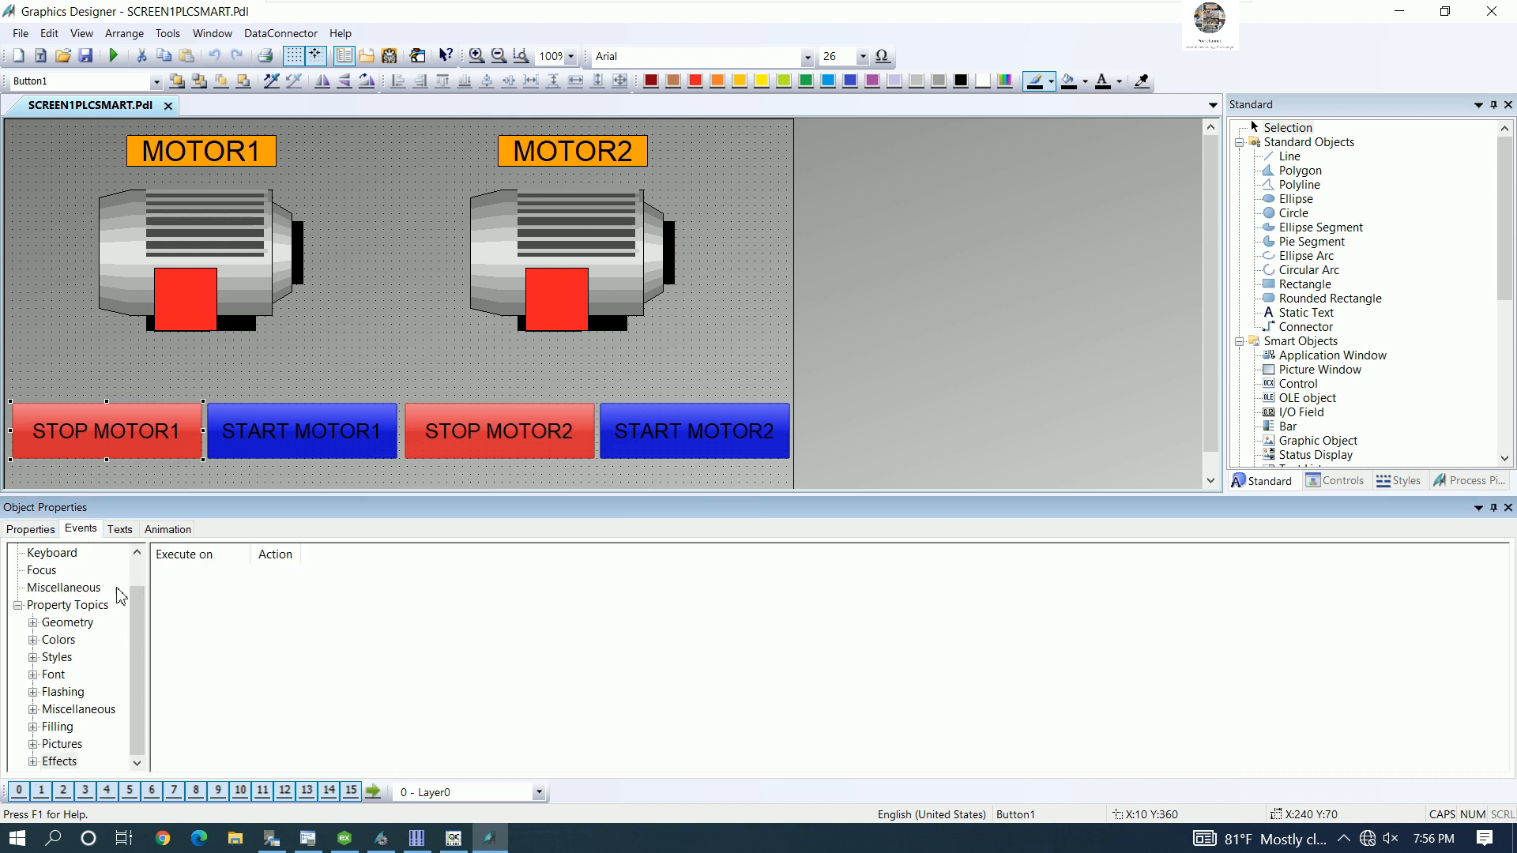
scroll(136, 585, up, 1)
click(44, 570)
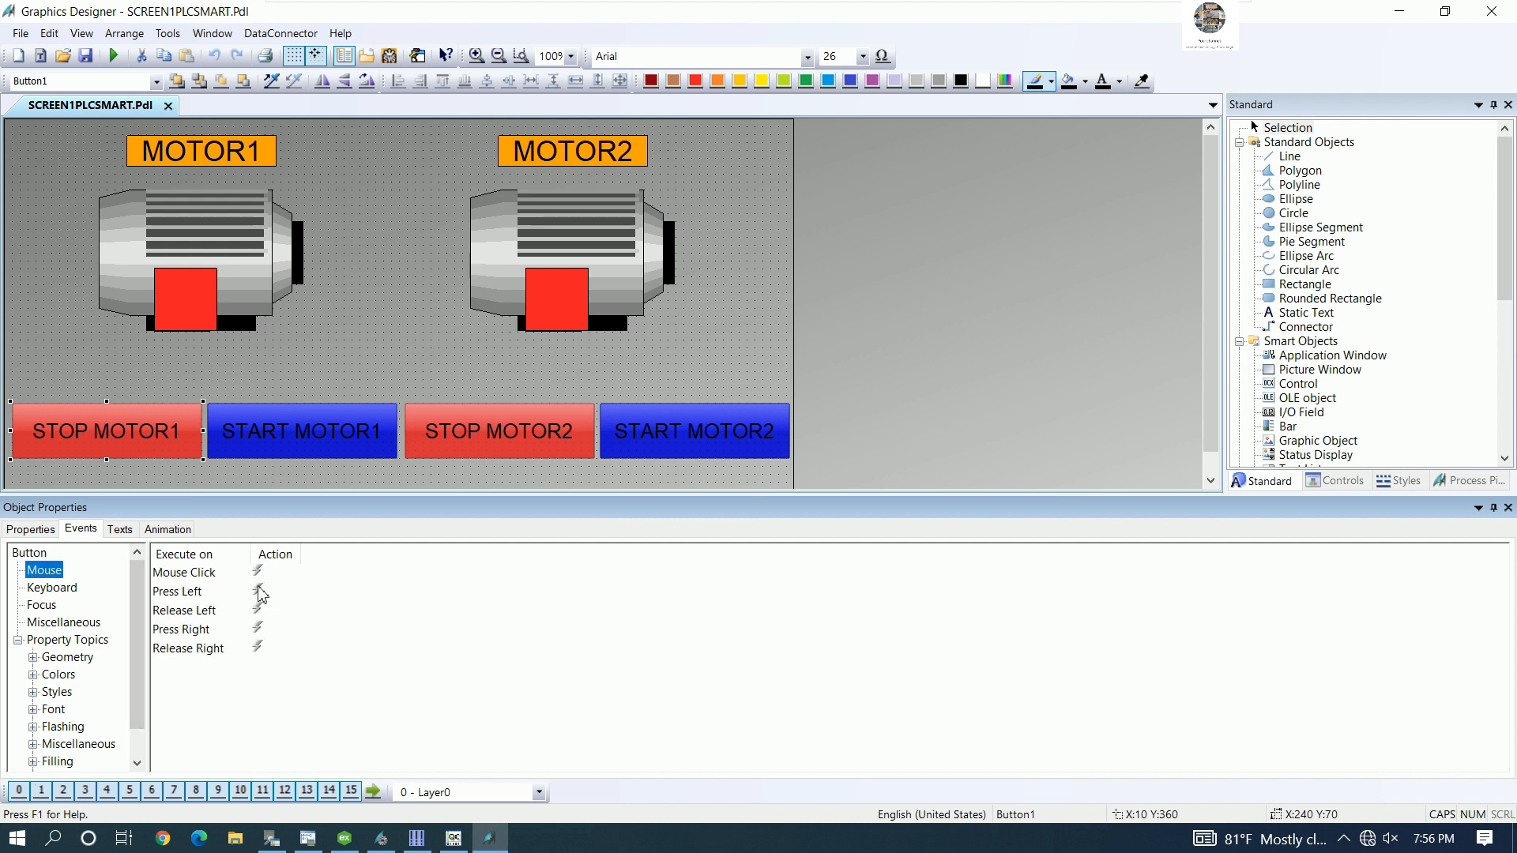
right_click(260, 594)
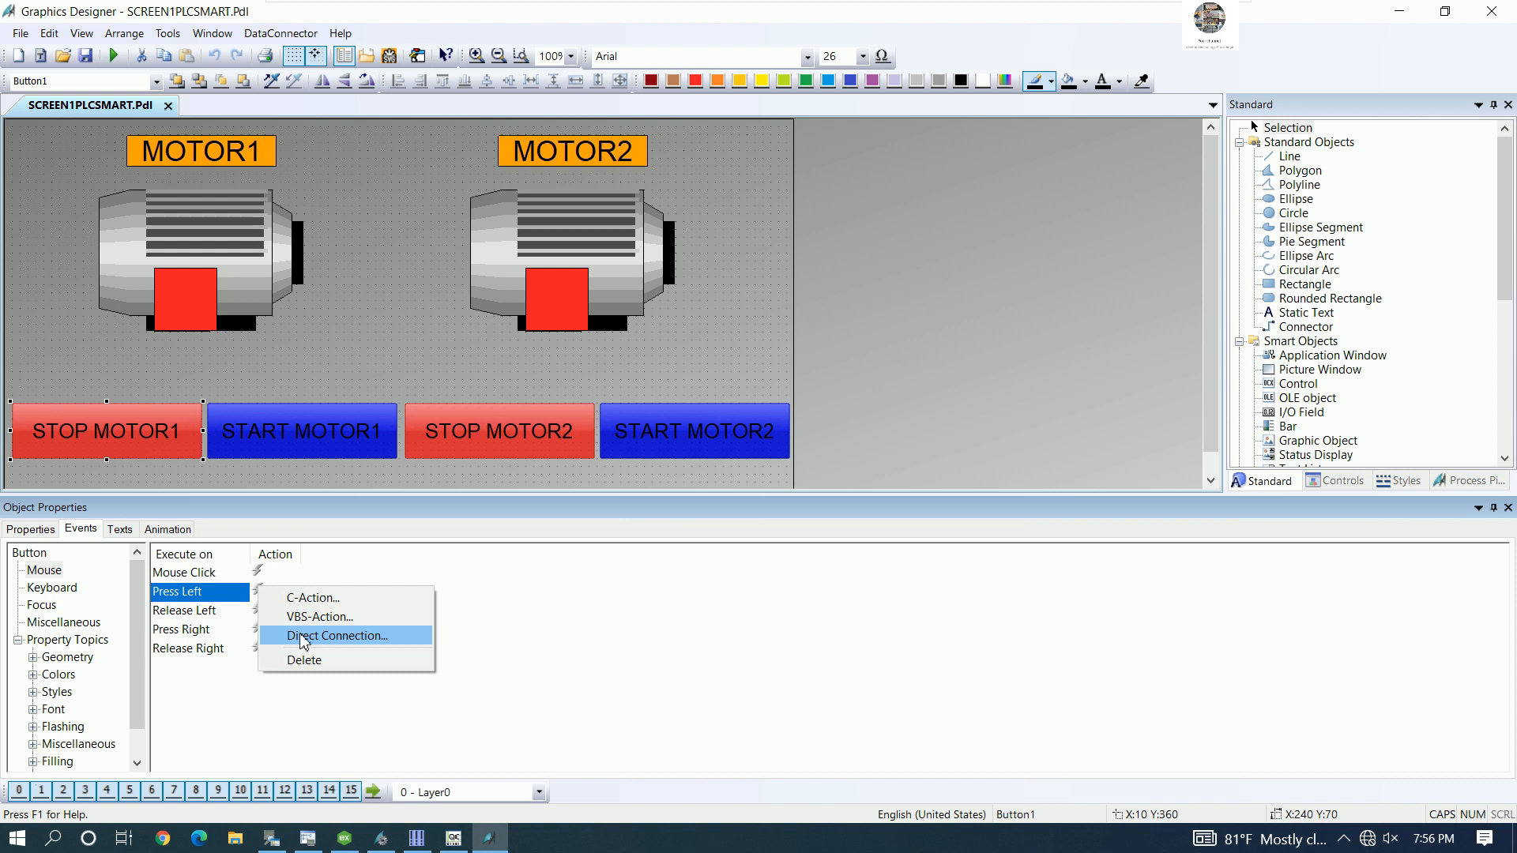
click(303, 638)
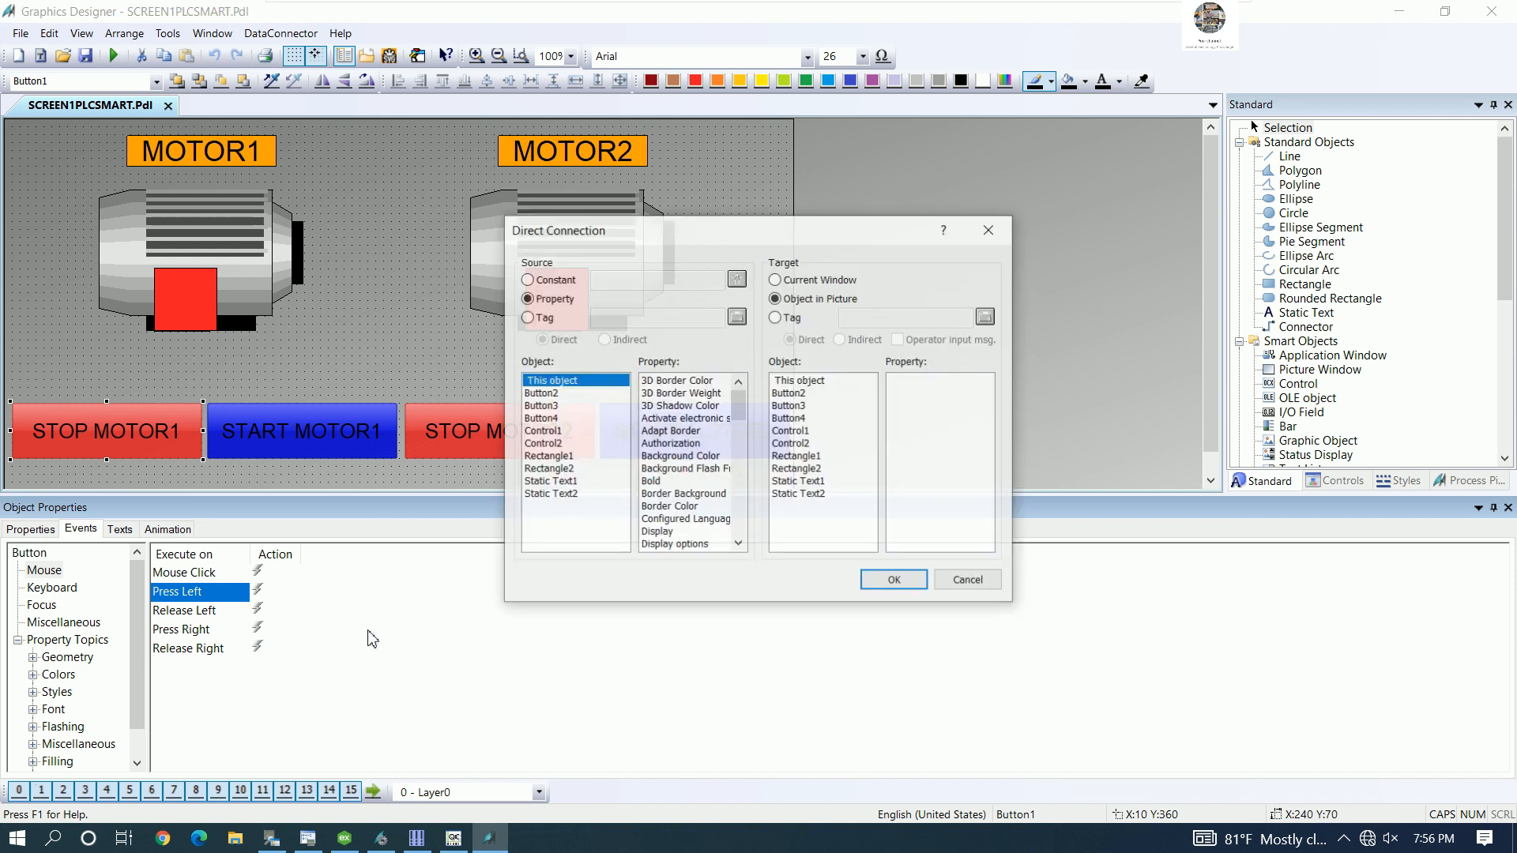
click(552, 282)
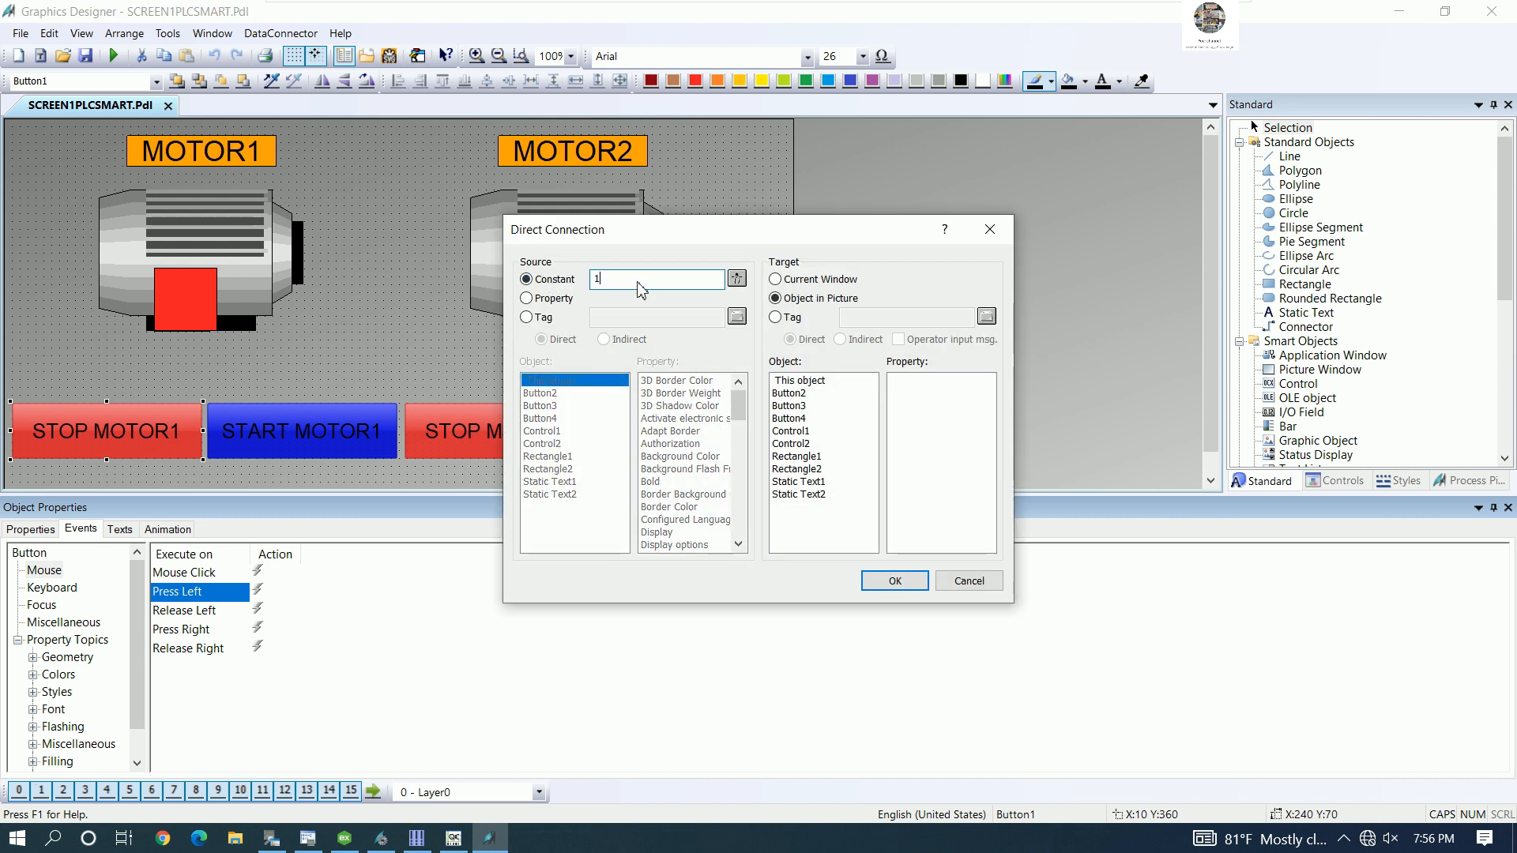
- Set the connection's target to the STOPM1 tag under PLCS7SMARTCONNECTION and confirm the direct connection
click(791, 319)
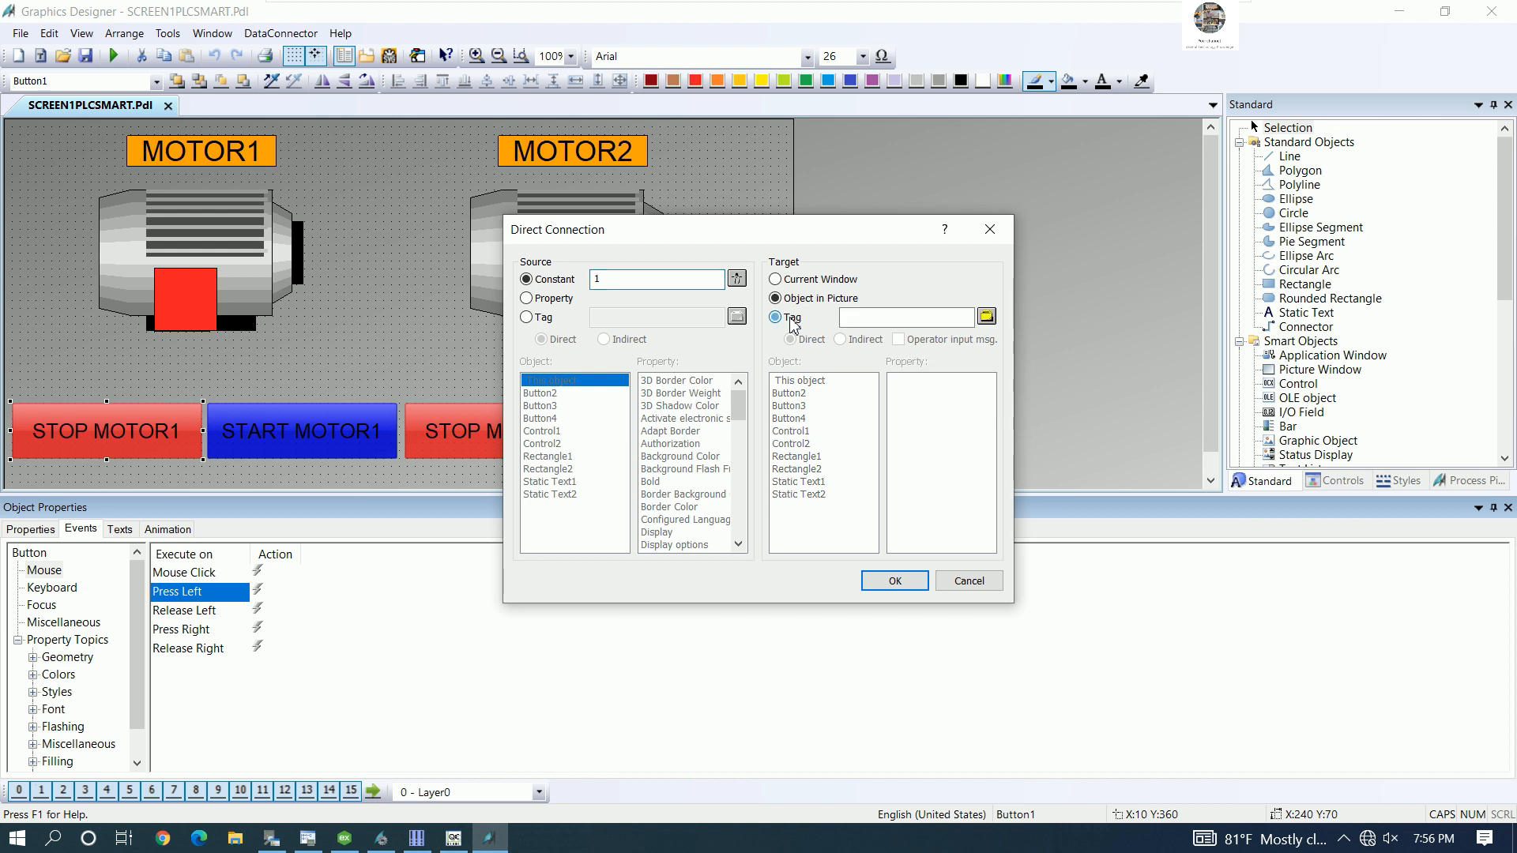
click(986, 317)
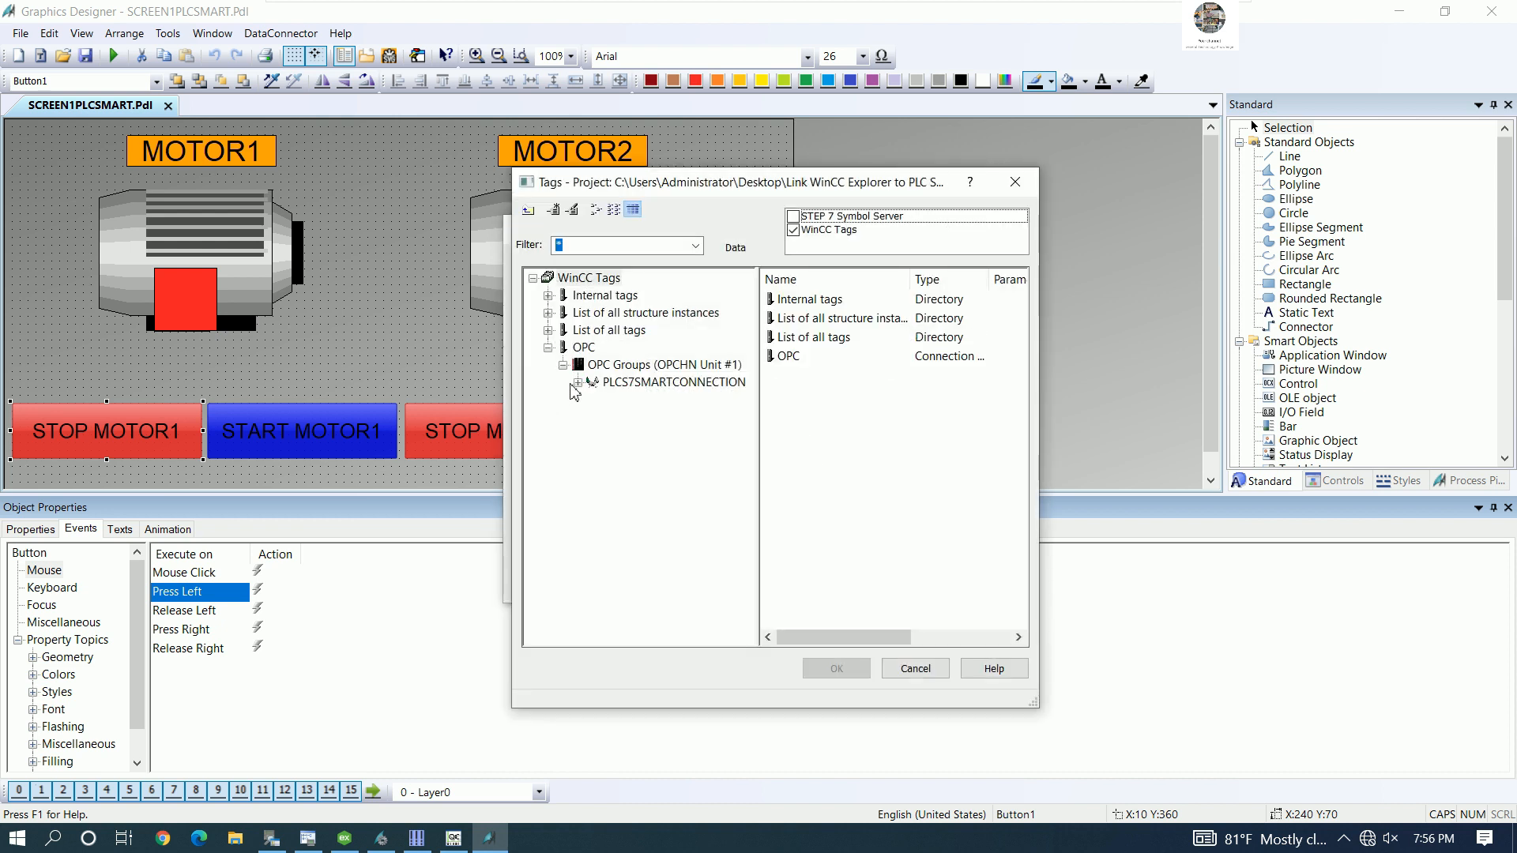
click(578, 350)
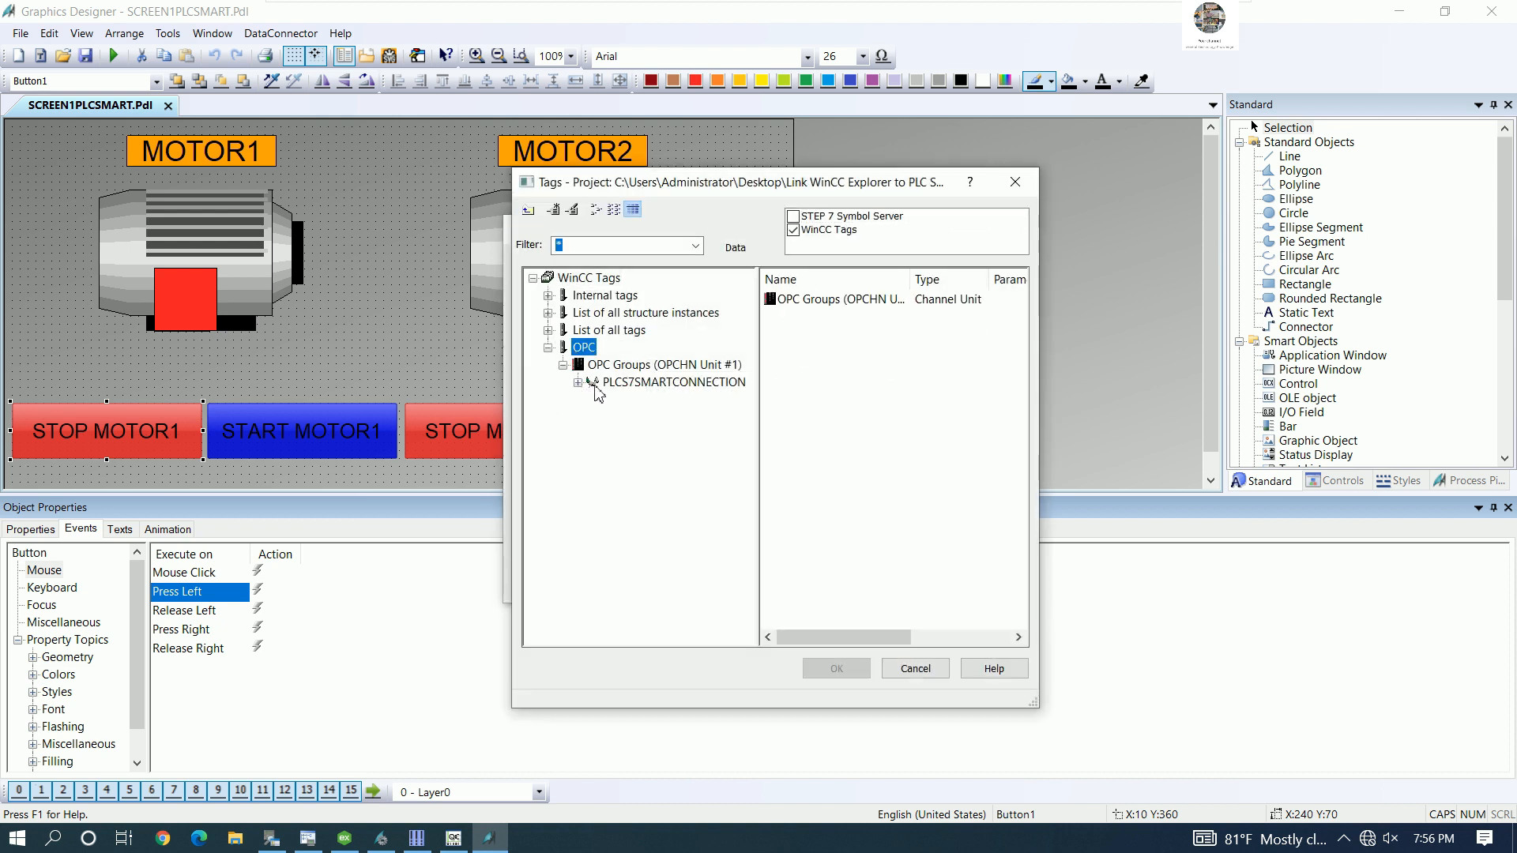
click(644, 383)
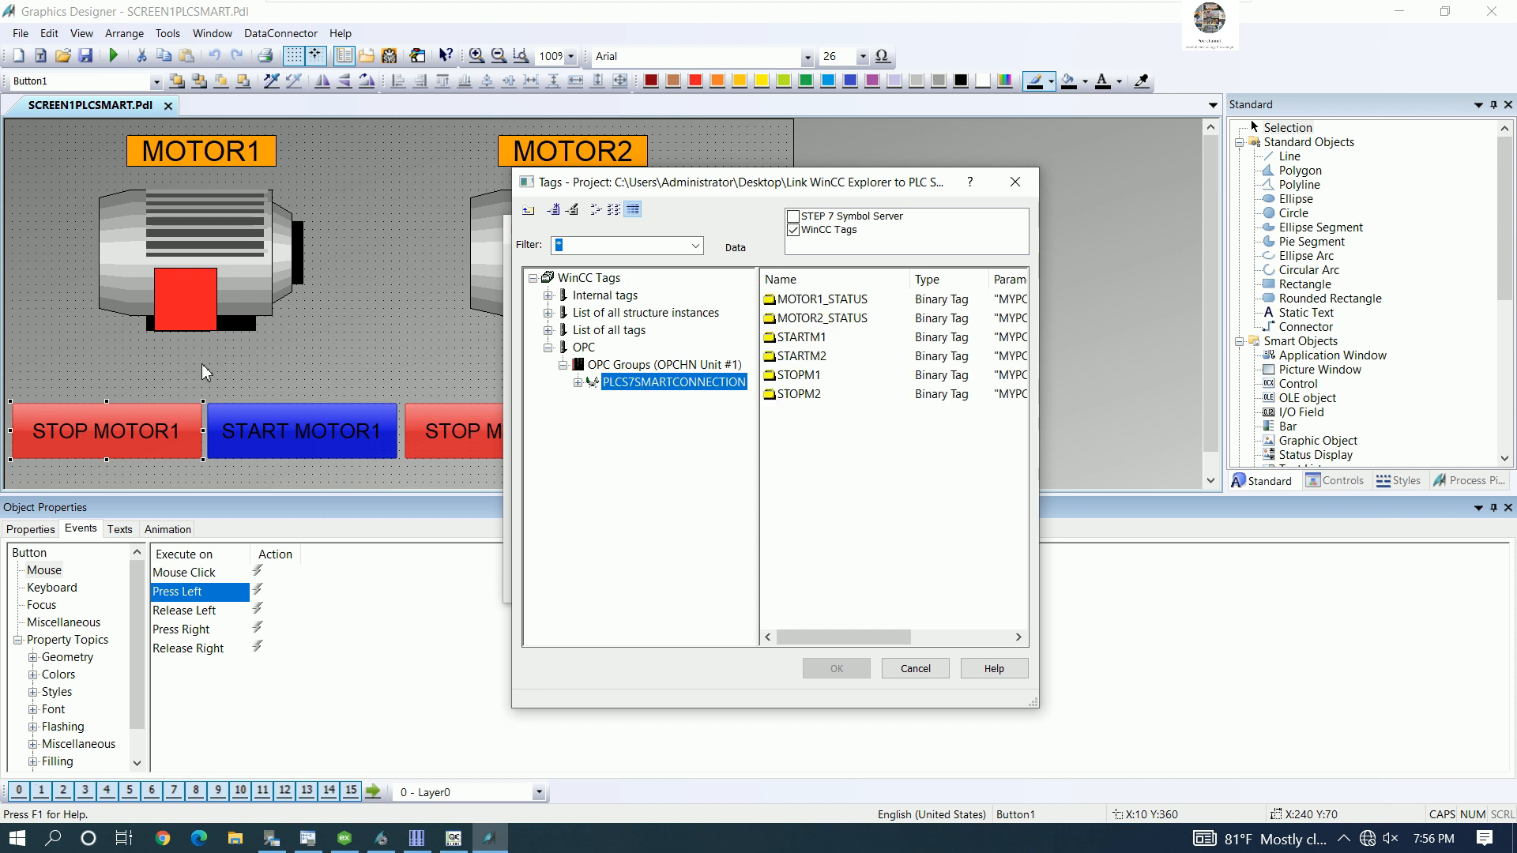
click(809, 382)
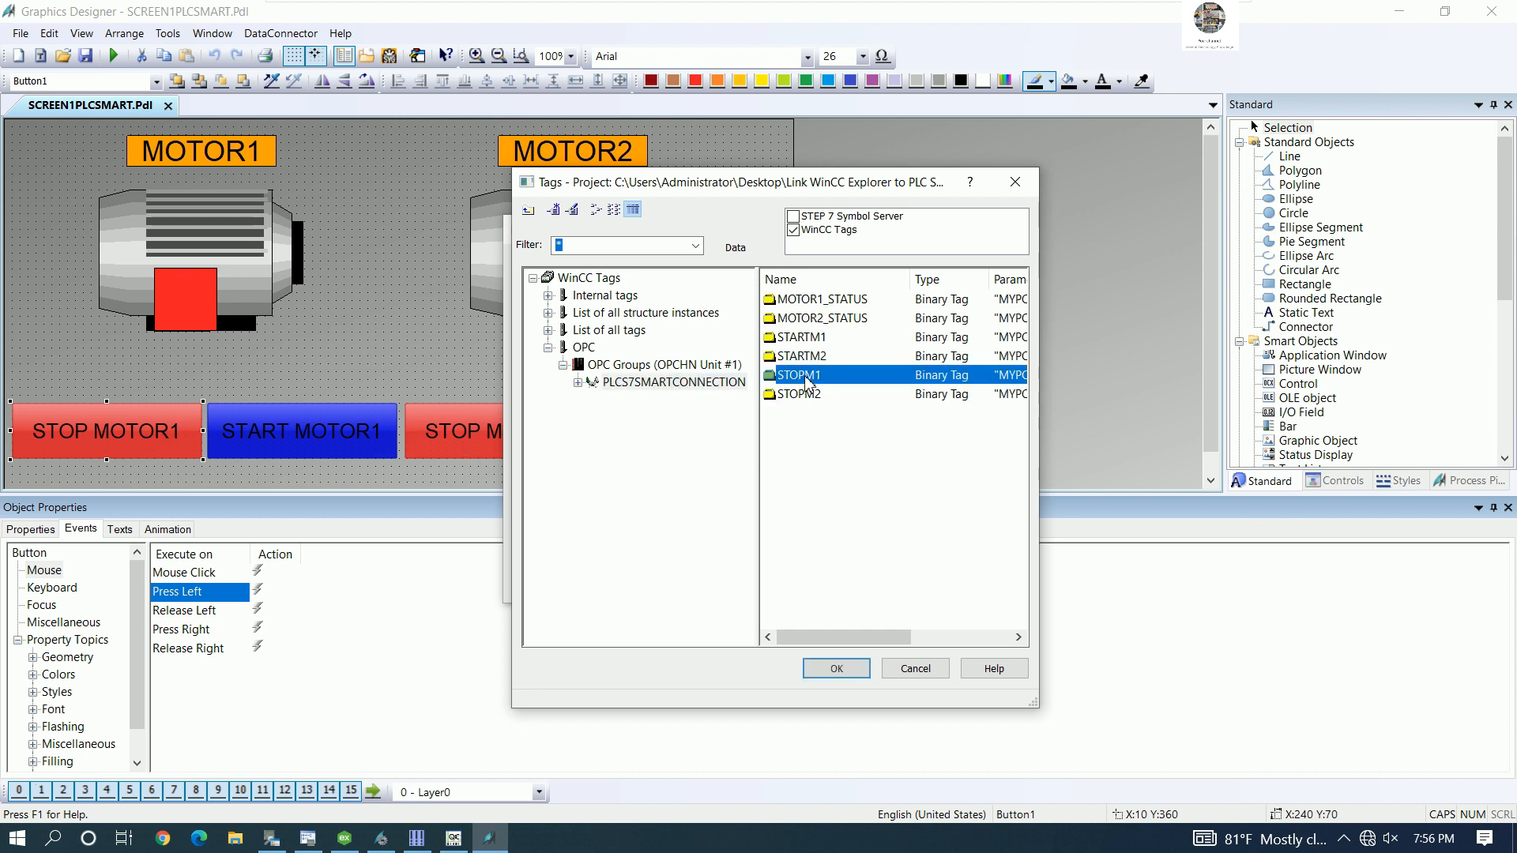
click(846, 669)
click(891, 581)
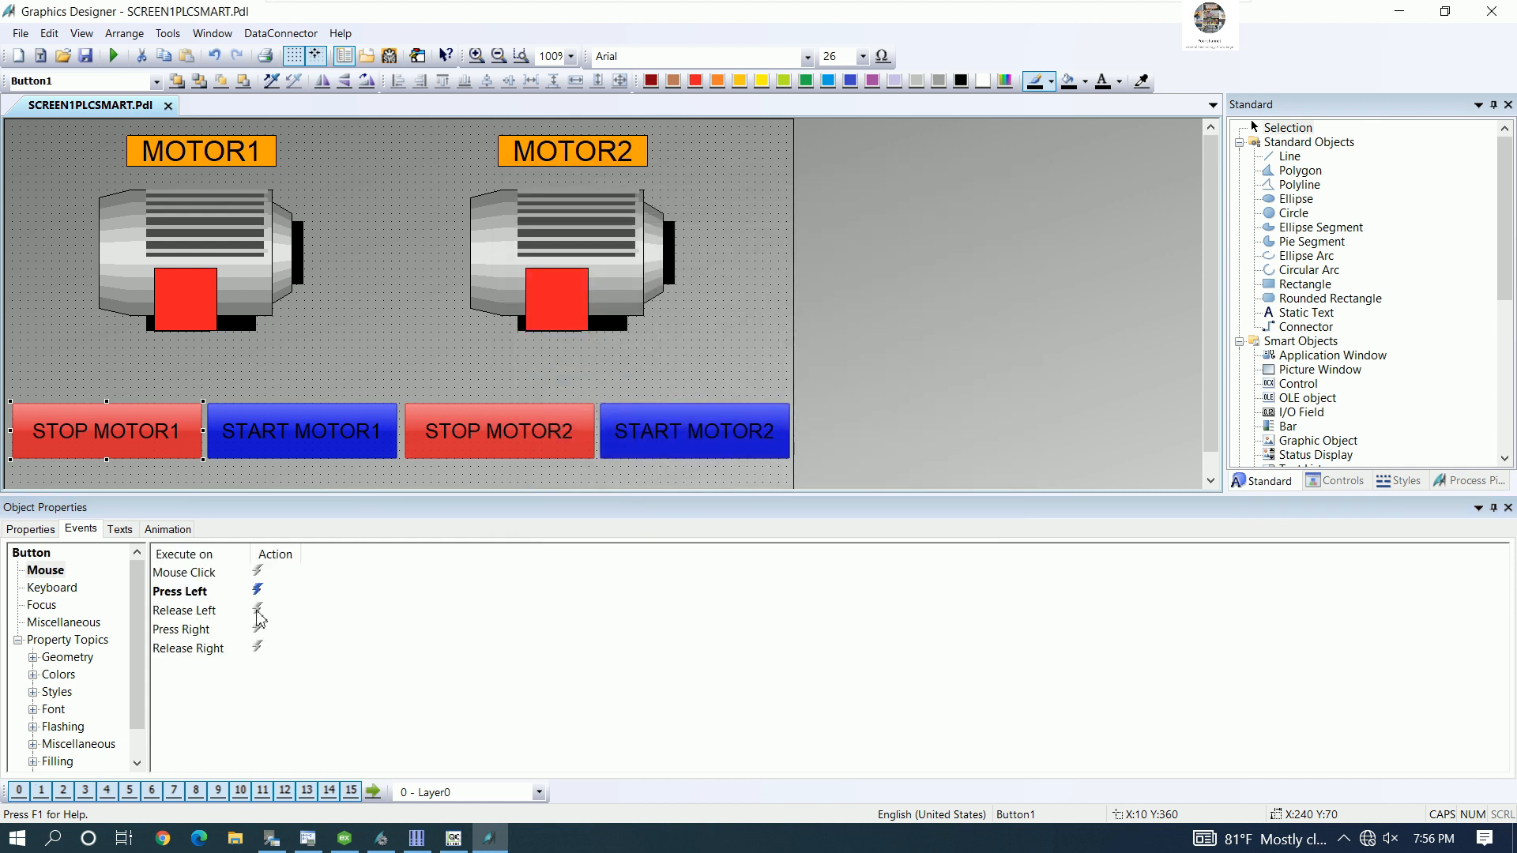
- Create a direct connection on the STOP MOTOR1 button's Release Left mouse event with the constant 0 as source
click(258, 614)
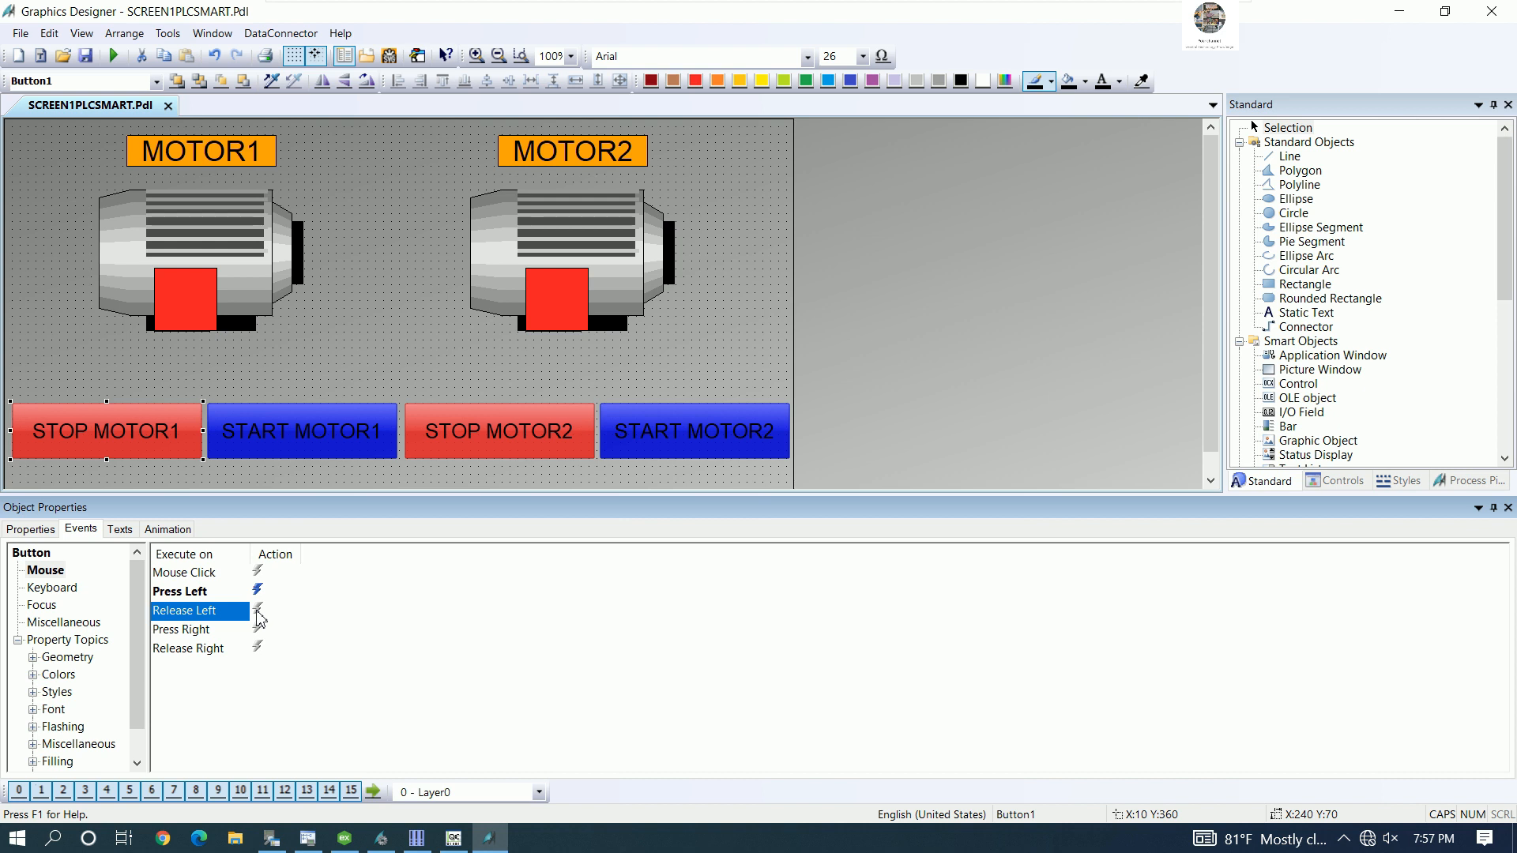
right_click(257, 615)
click(312, 670)
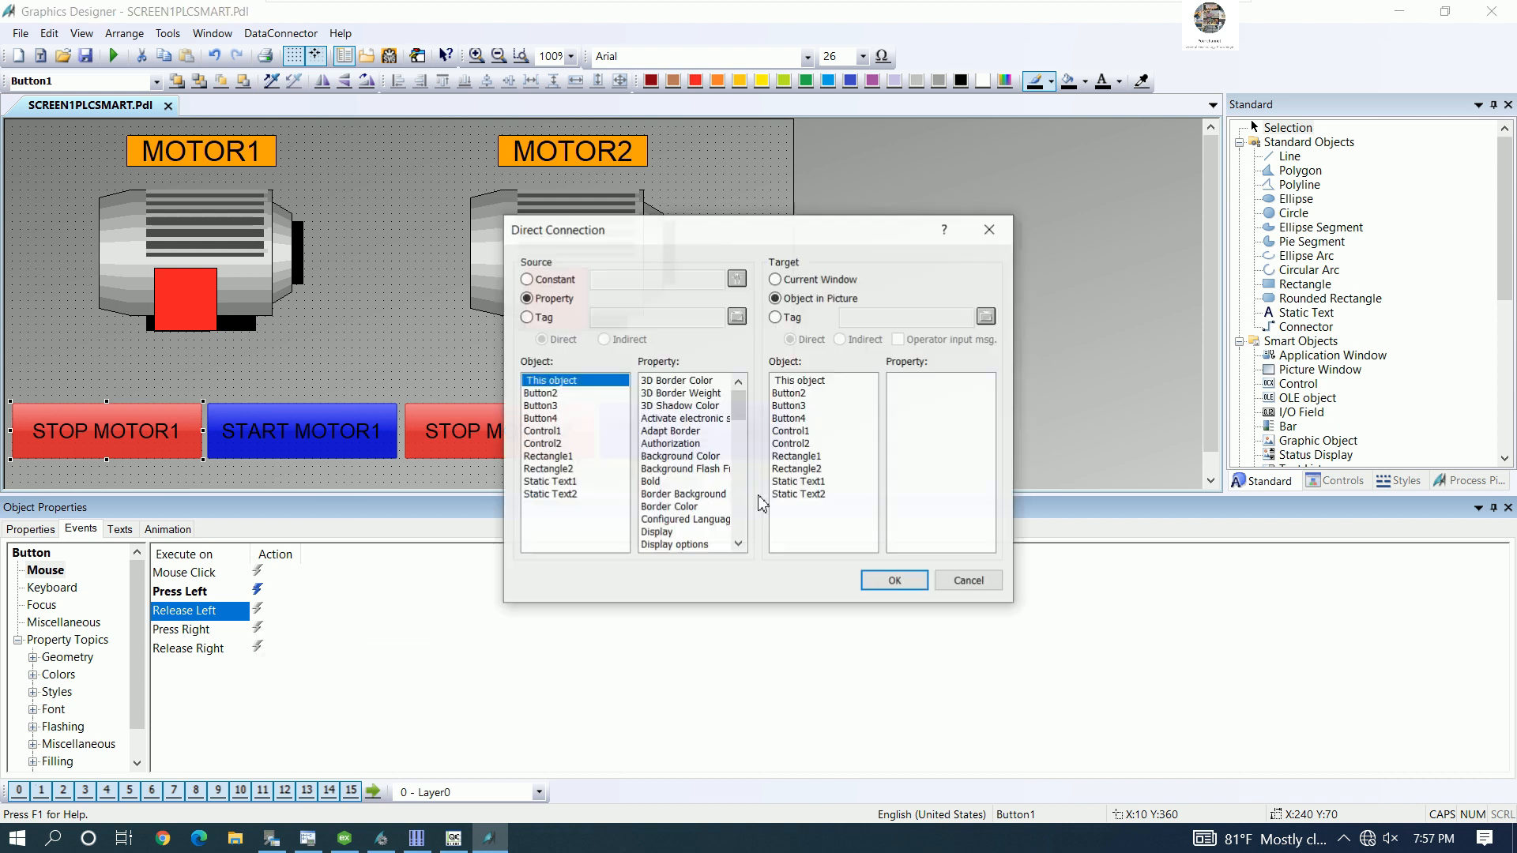
click(552, 280)
click(624, 283)
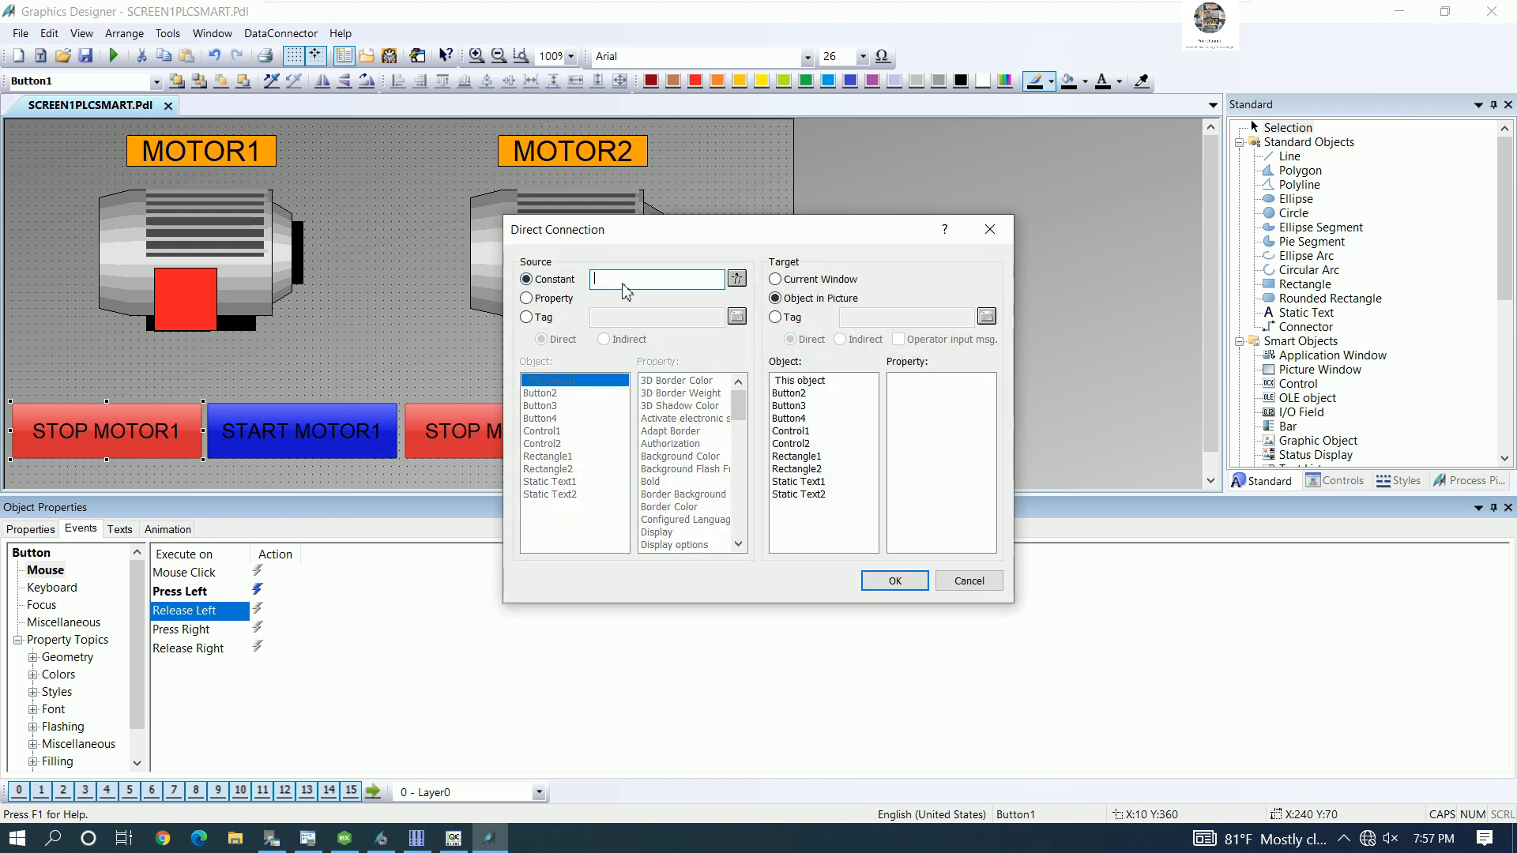
text(0)
- Set the Release Left connection's target to the STOPM1 tag and confirm the direct connection
click(776, 317)
click(986, 316)
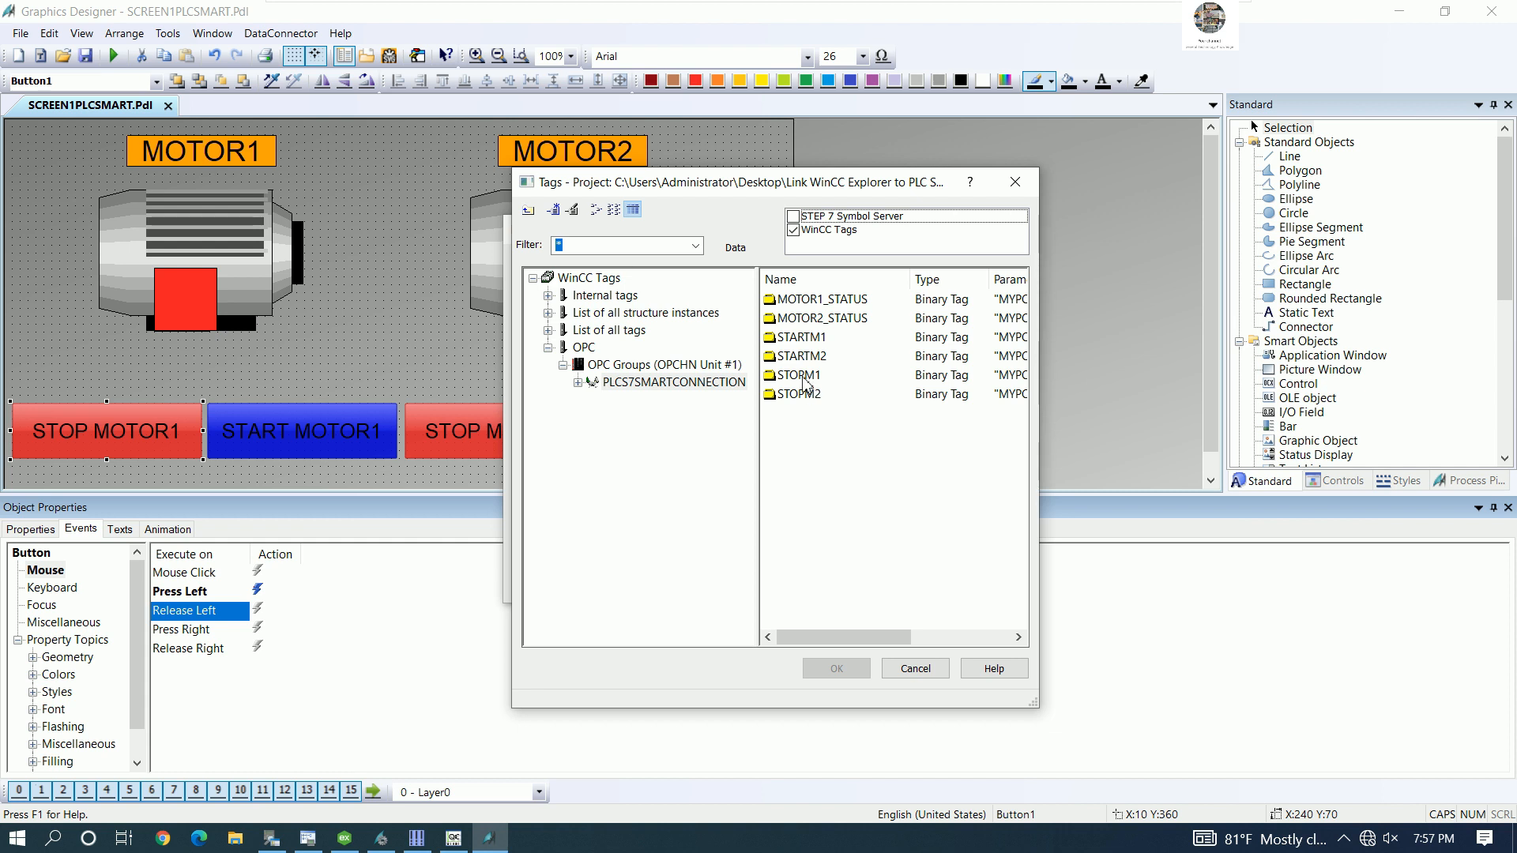
click(804, 383)
click(837, 668)
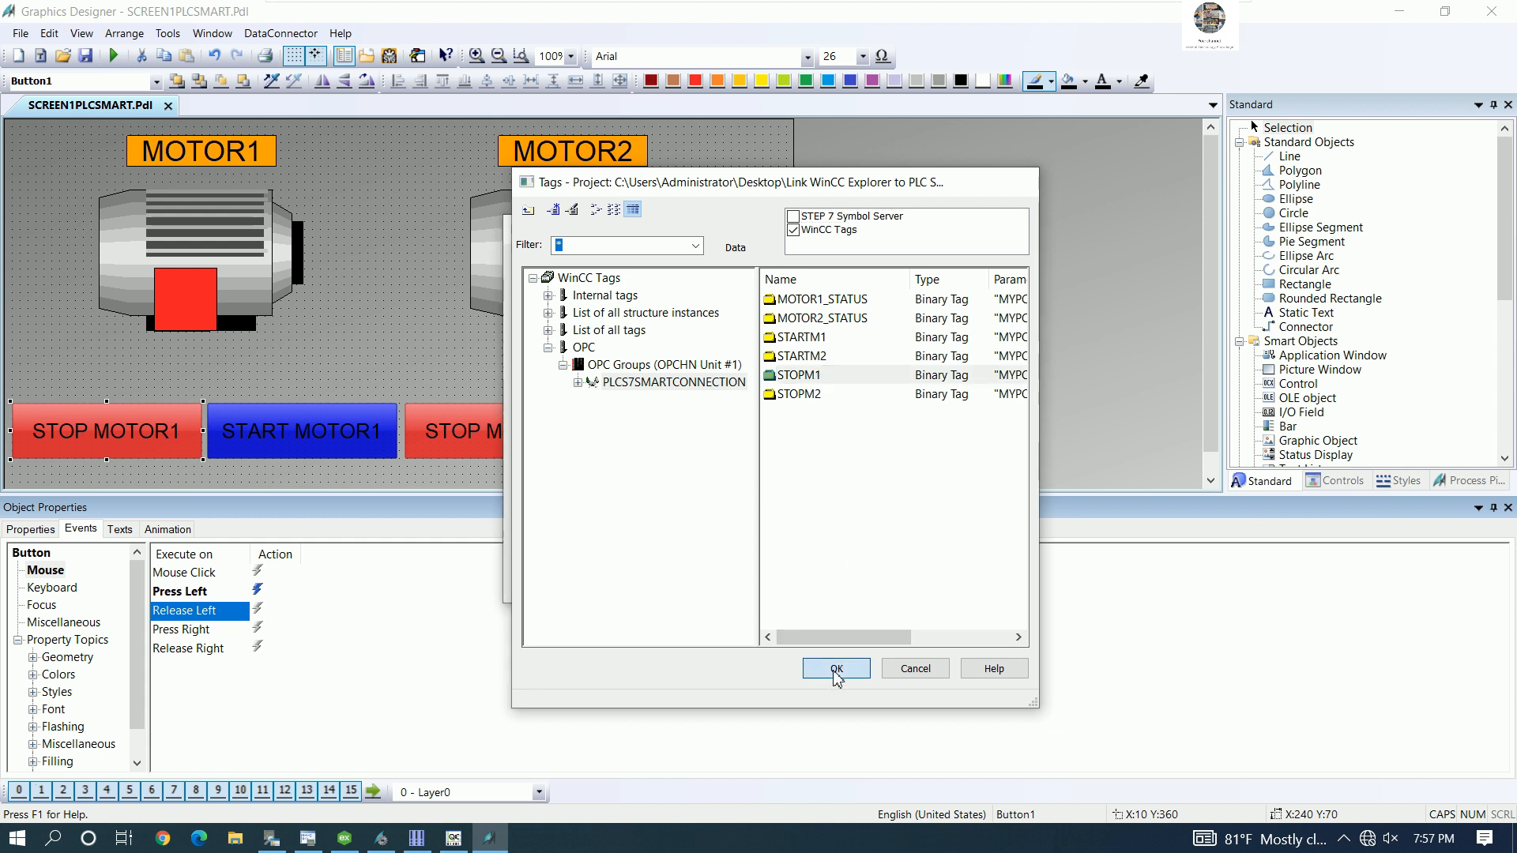
click(883, 585)
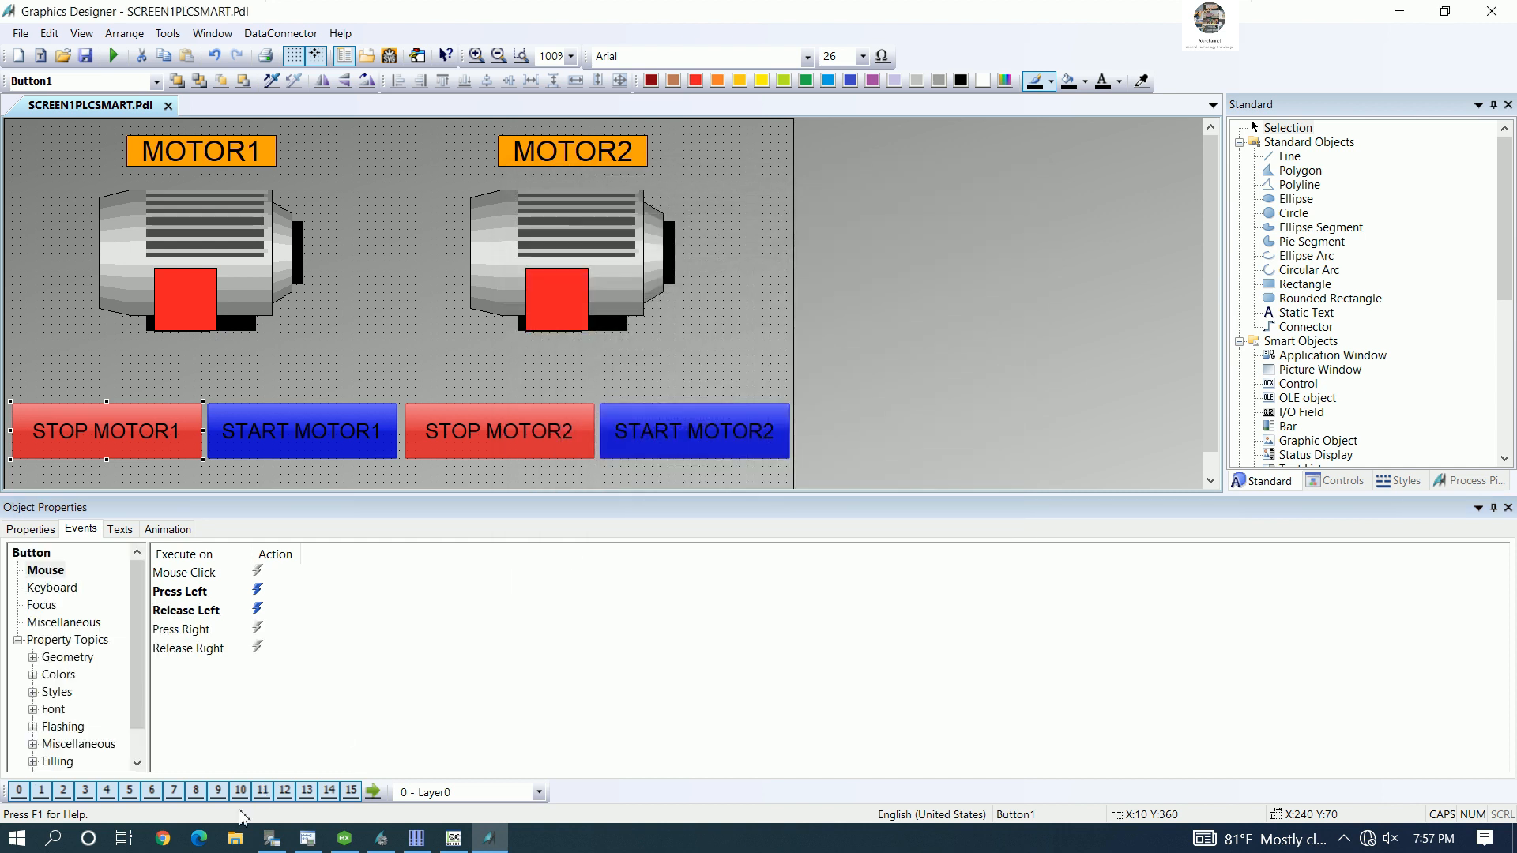
- Review the motor 1 network in STEP 7-Micro/WIN SMART, and in Graphics Designer add a constant 1 direct connection to START MOTOR1's Press Left event
click(271, 841)
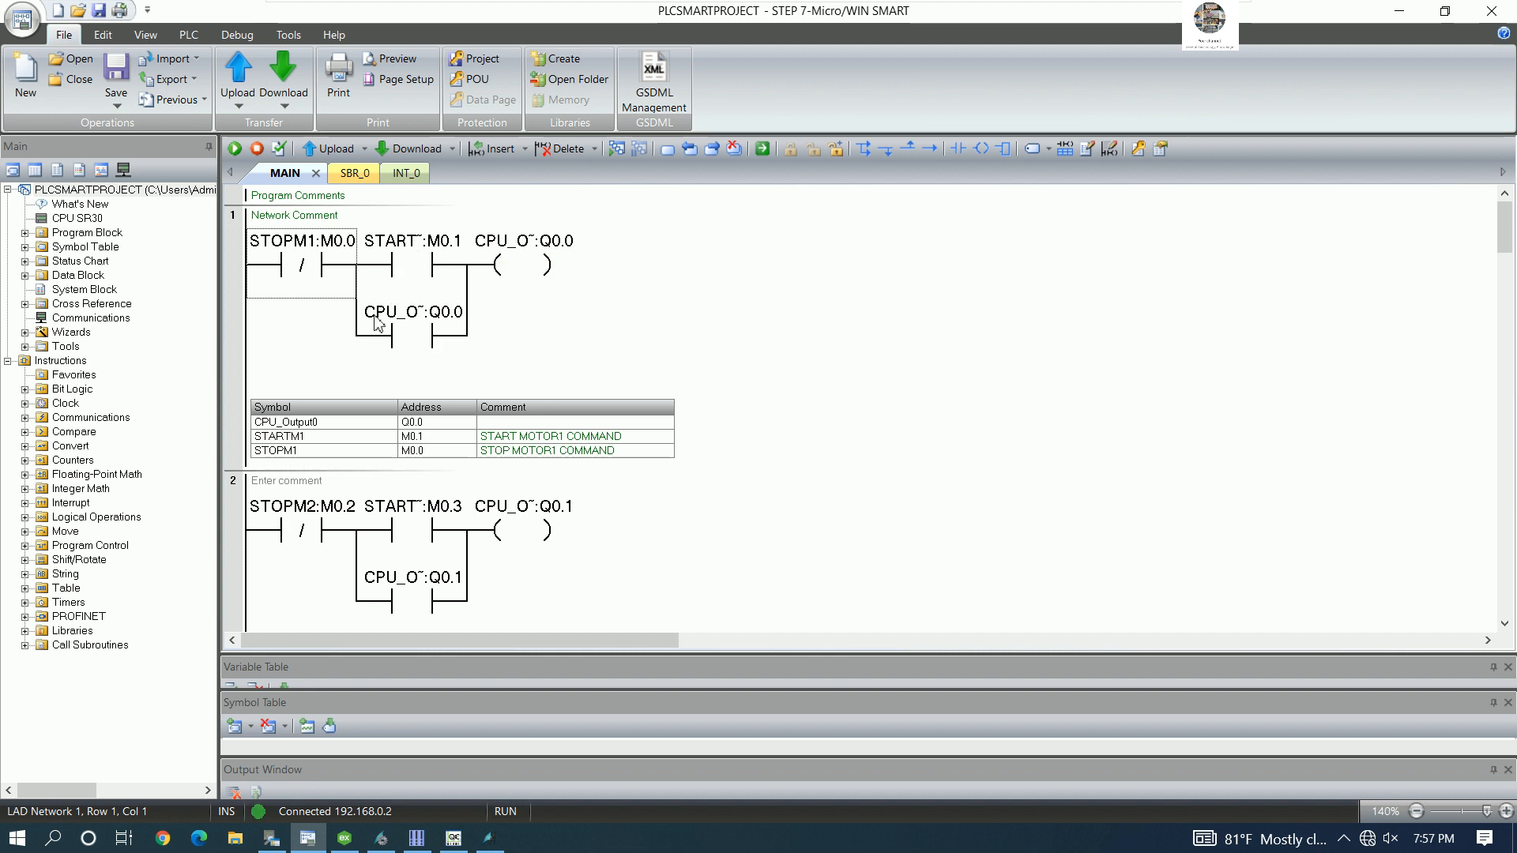
click(491, 842)
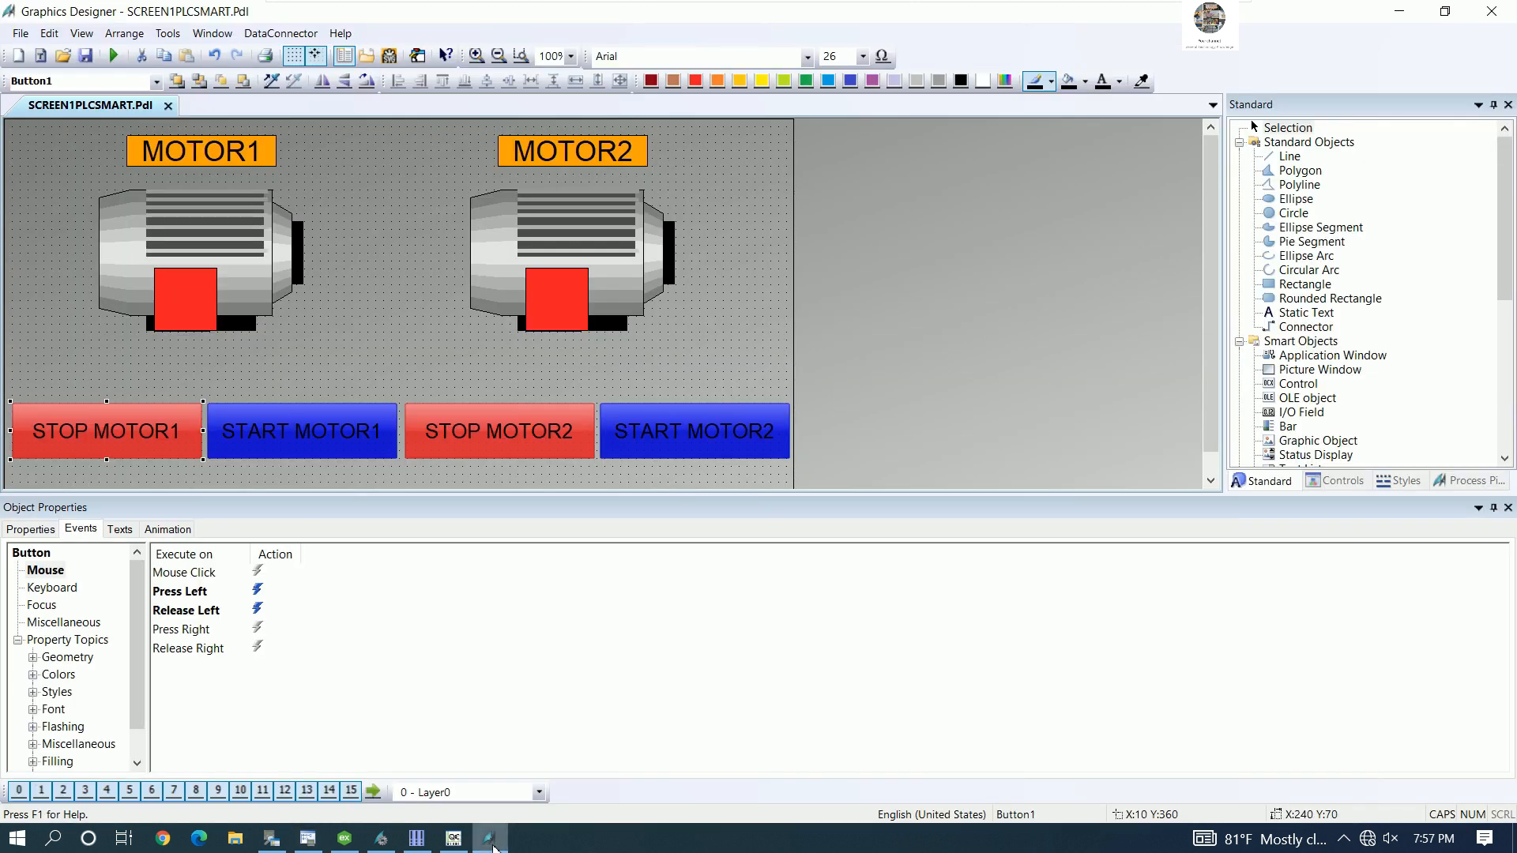
click(285, 437)
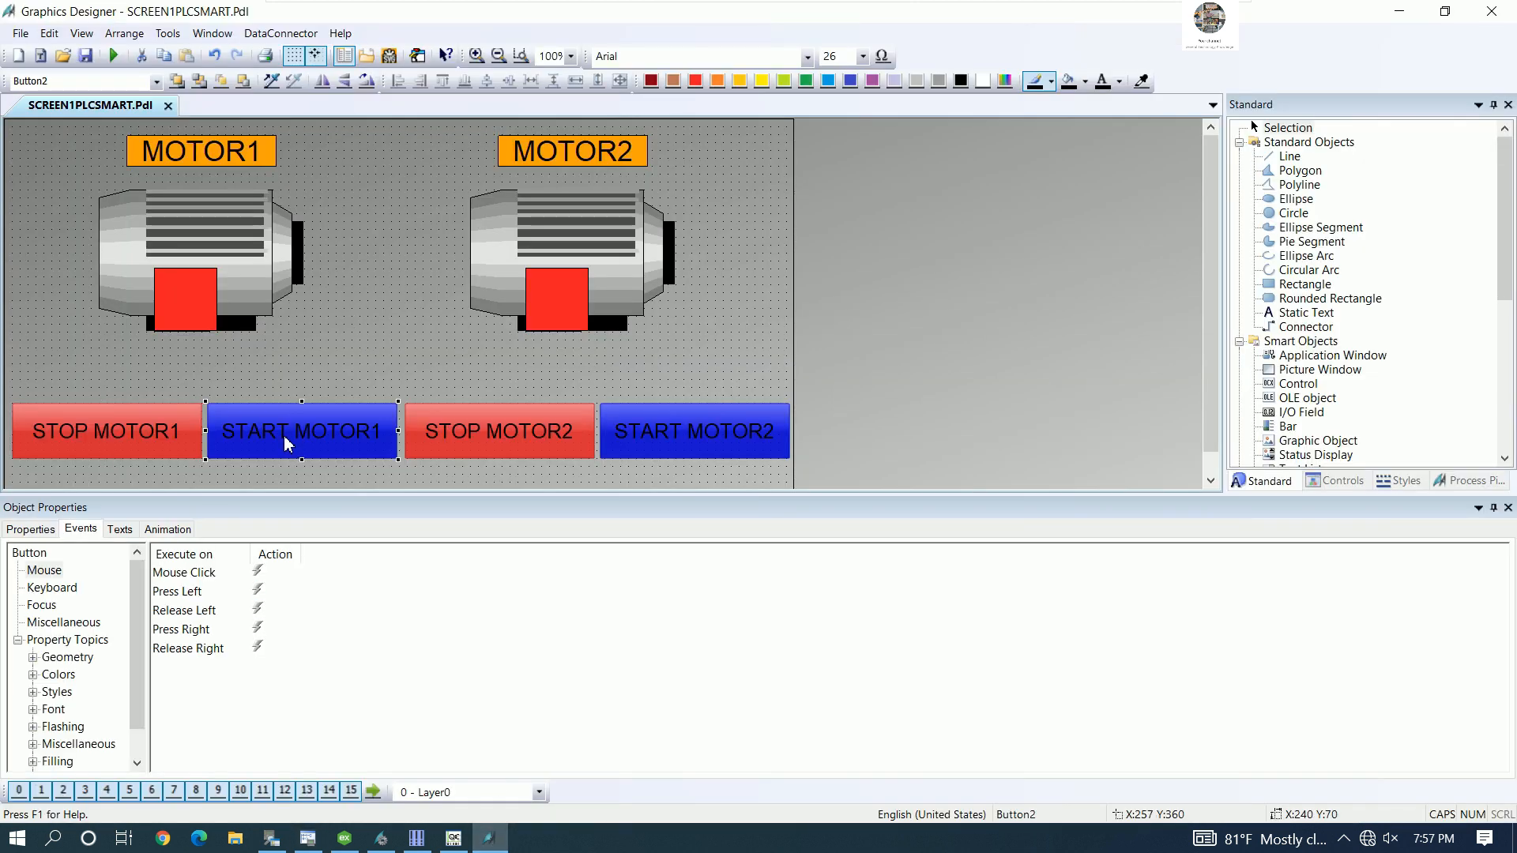
click(87, 535)
click(47, 572)
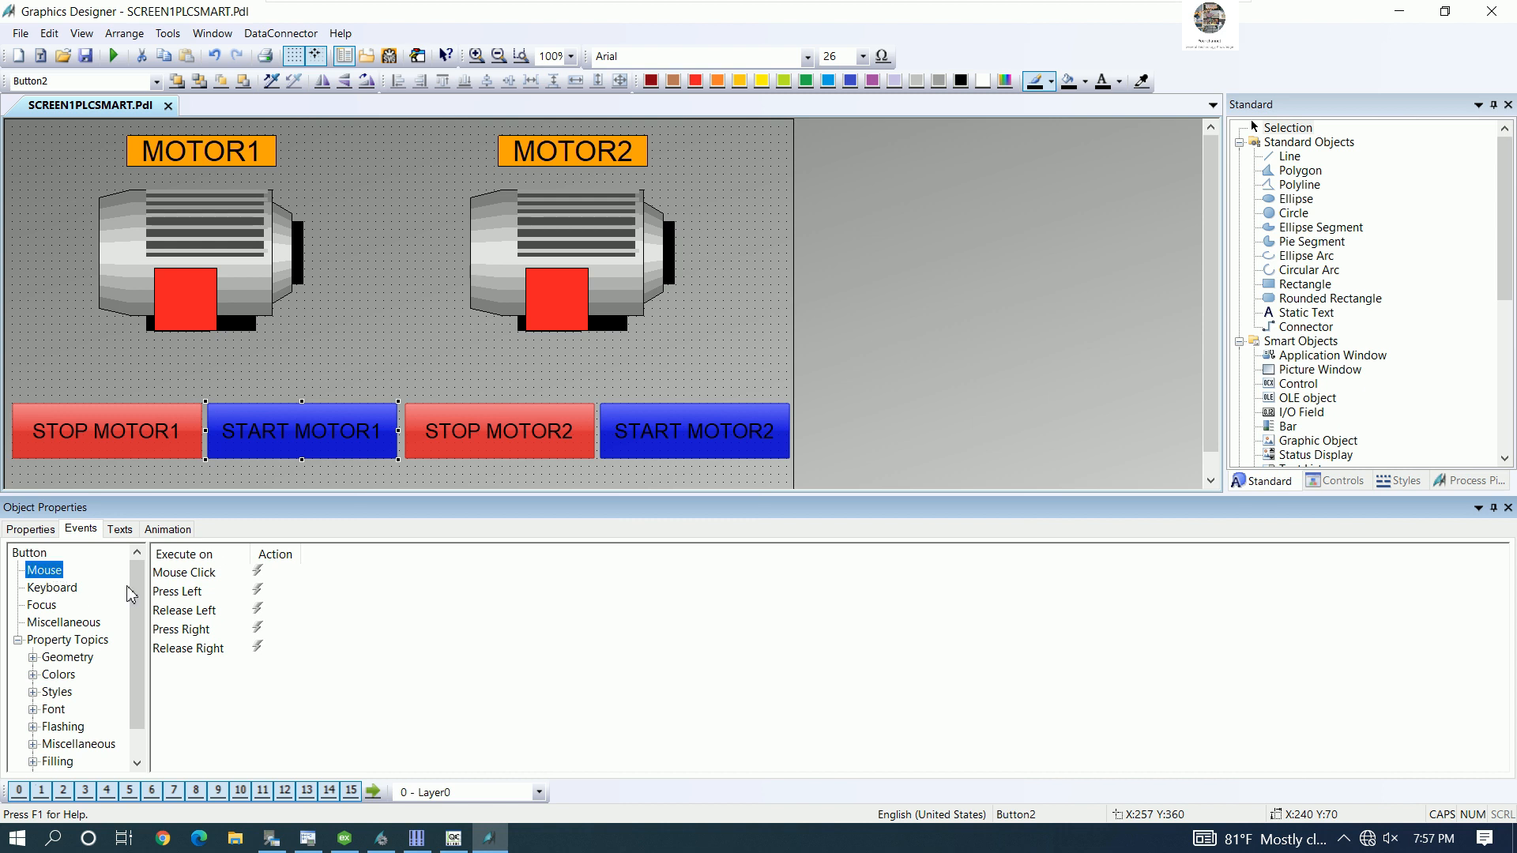
right_click(259, 594)
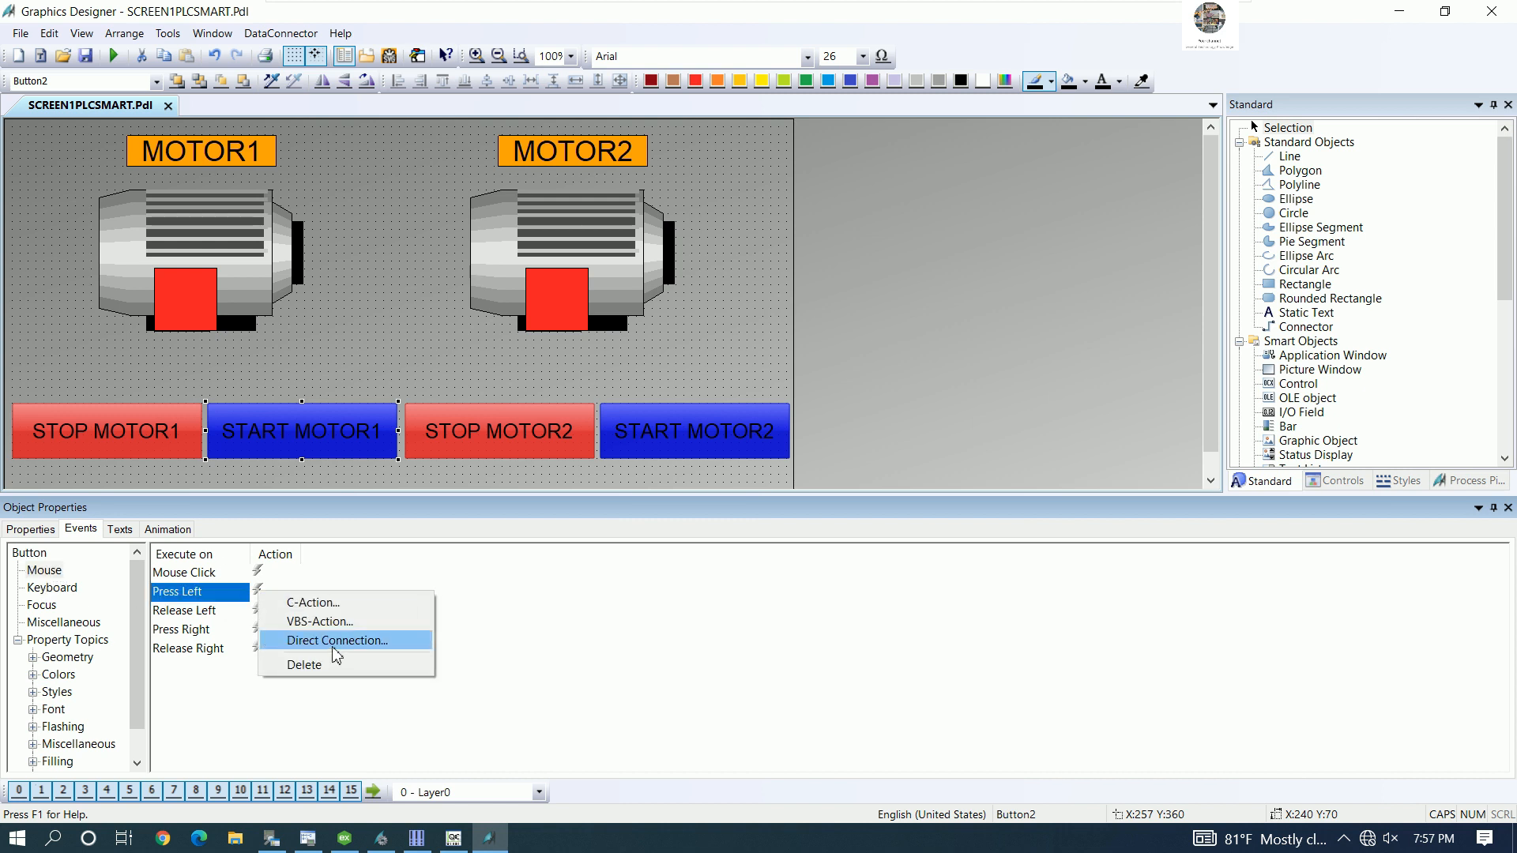
click(335, 649)
click(574, 279)
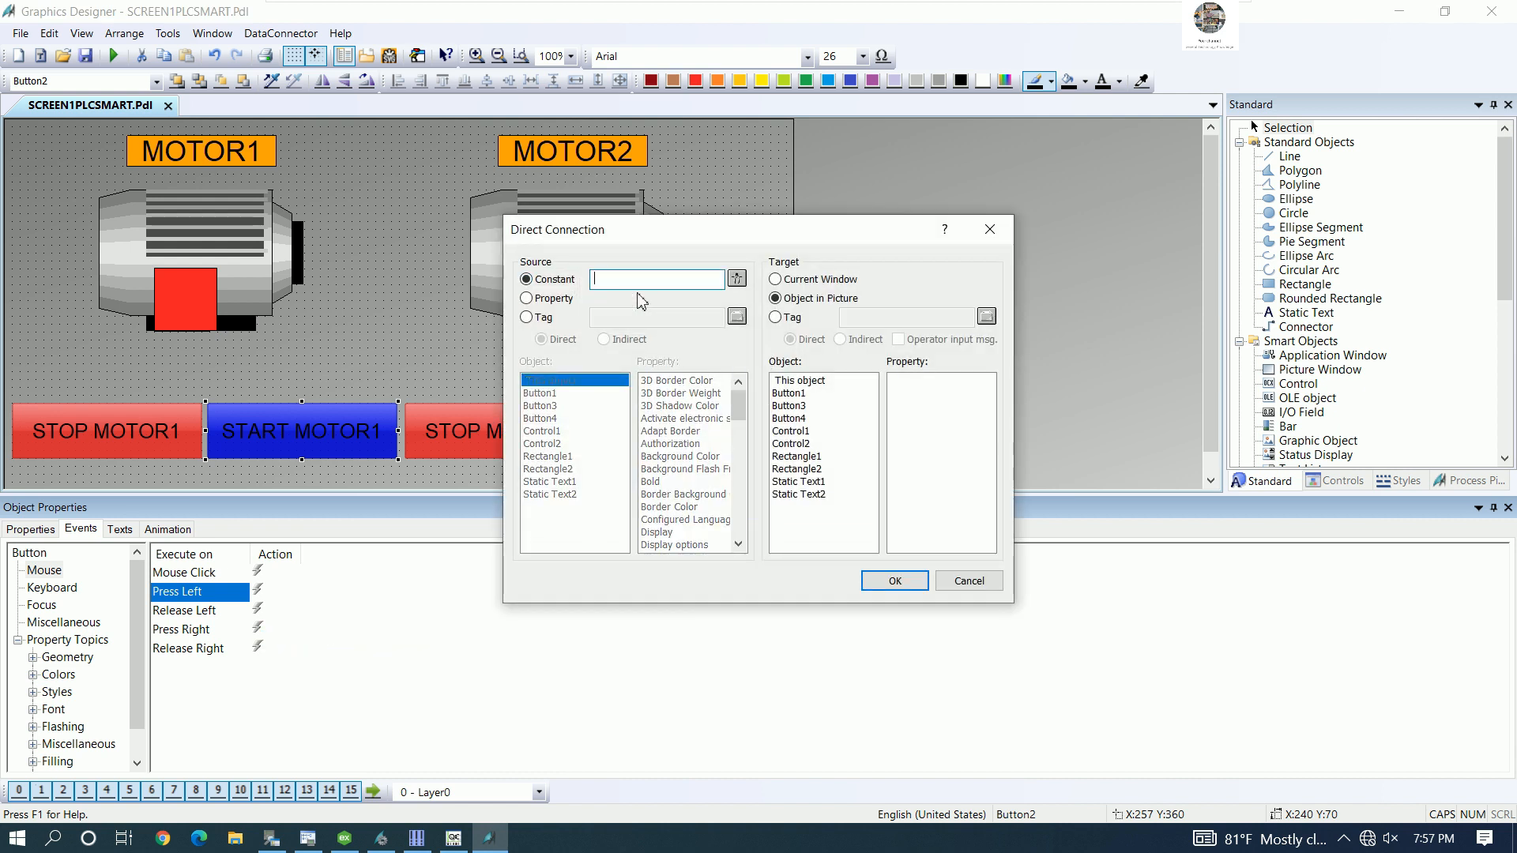
- Set the START MOTOR1 connection's target to the STARTM1 tag and confirm the direct connection
click(776, 318)
click(985, 317)
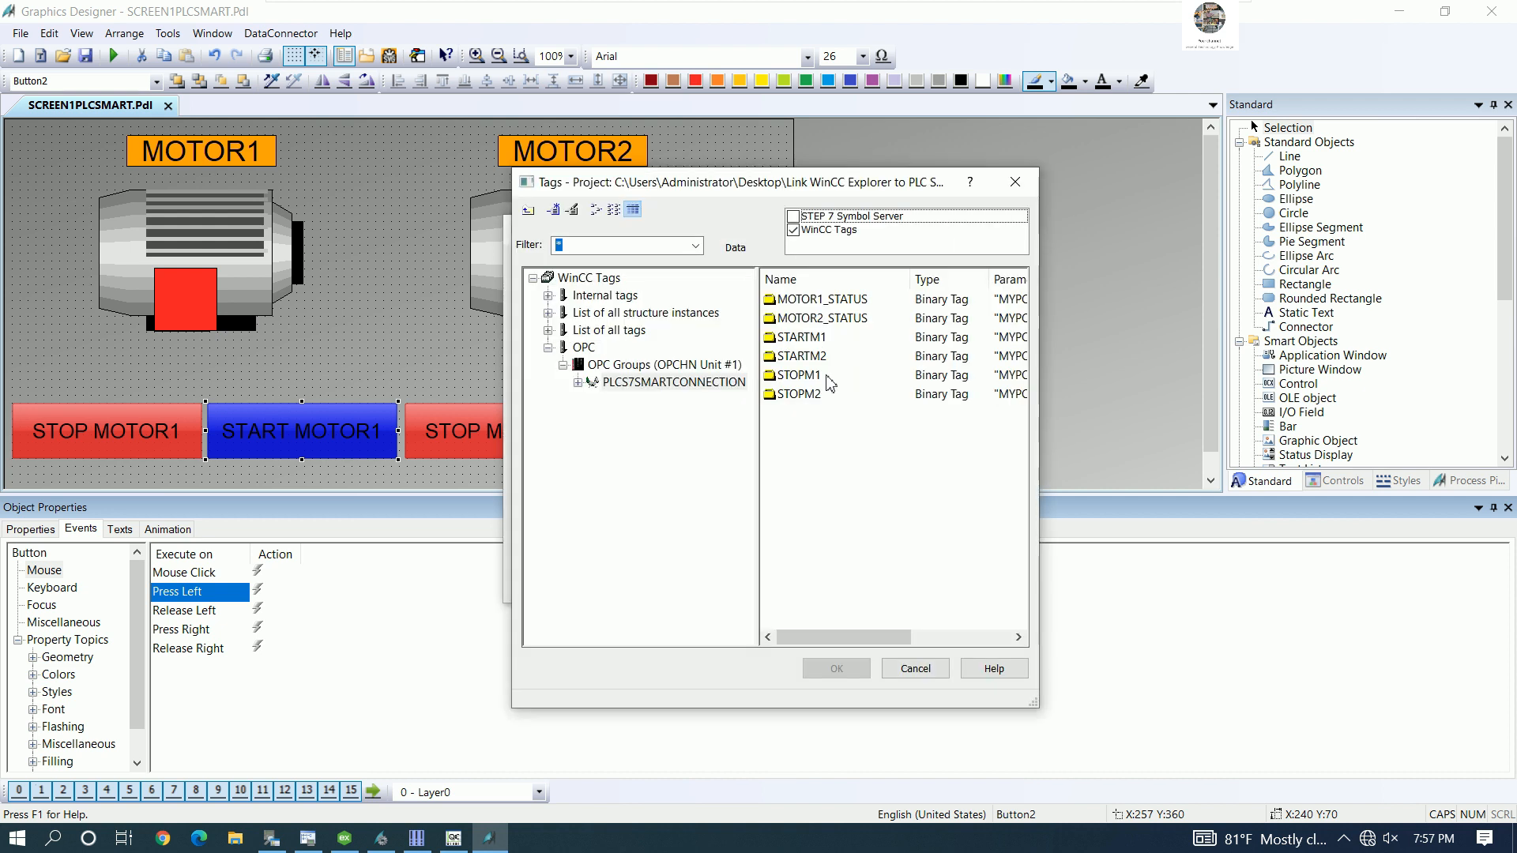
click(802, 338)
click(826, 667)
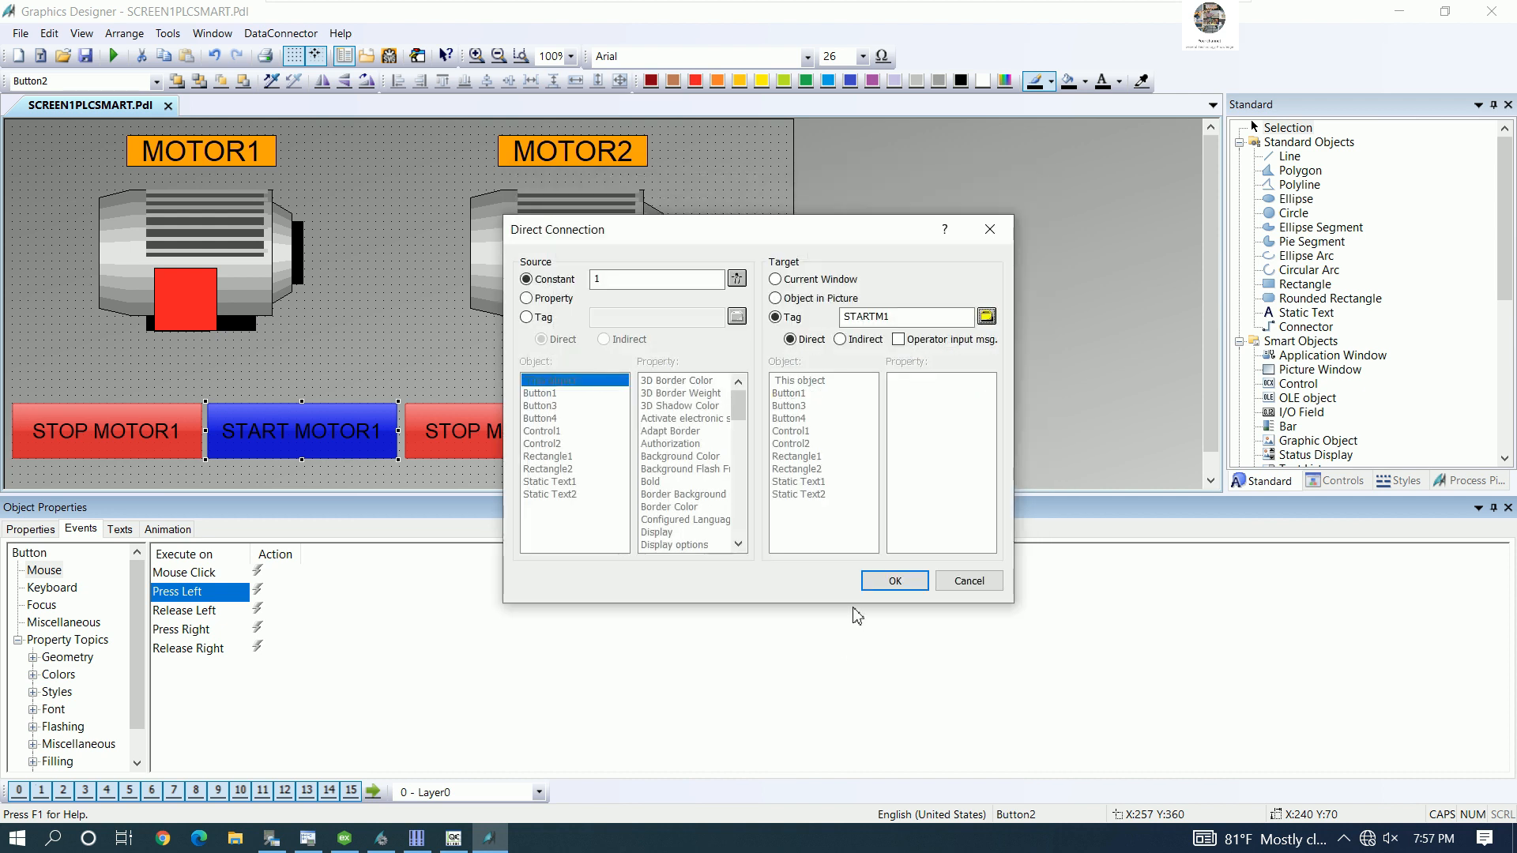
click(890, 581)
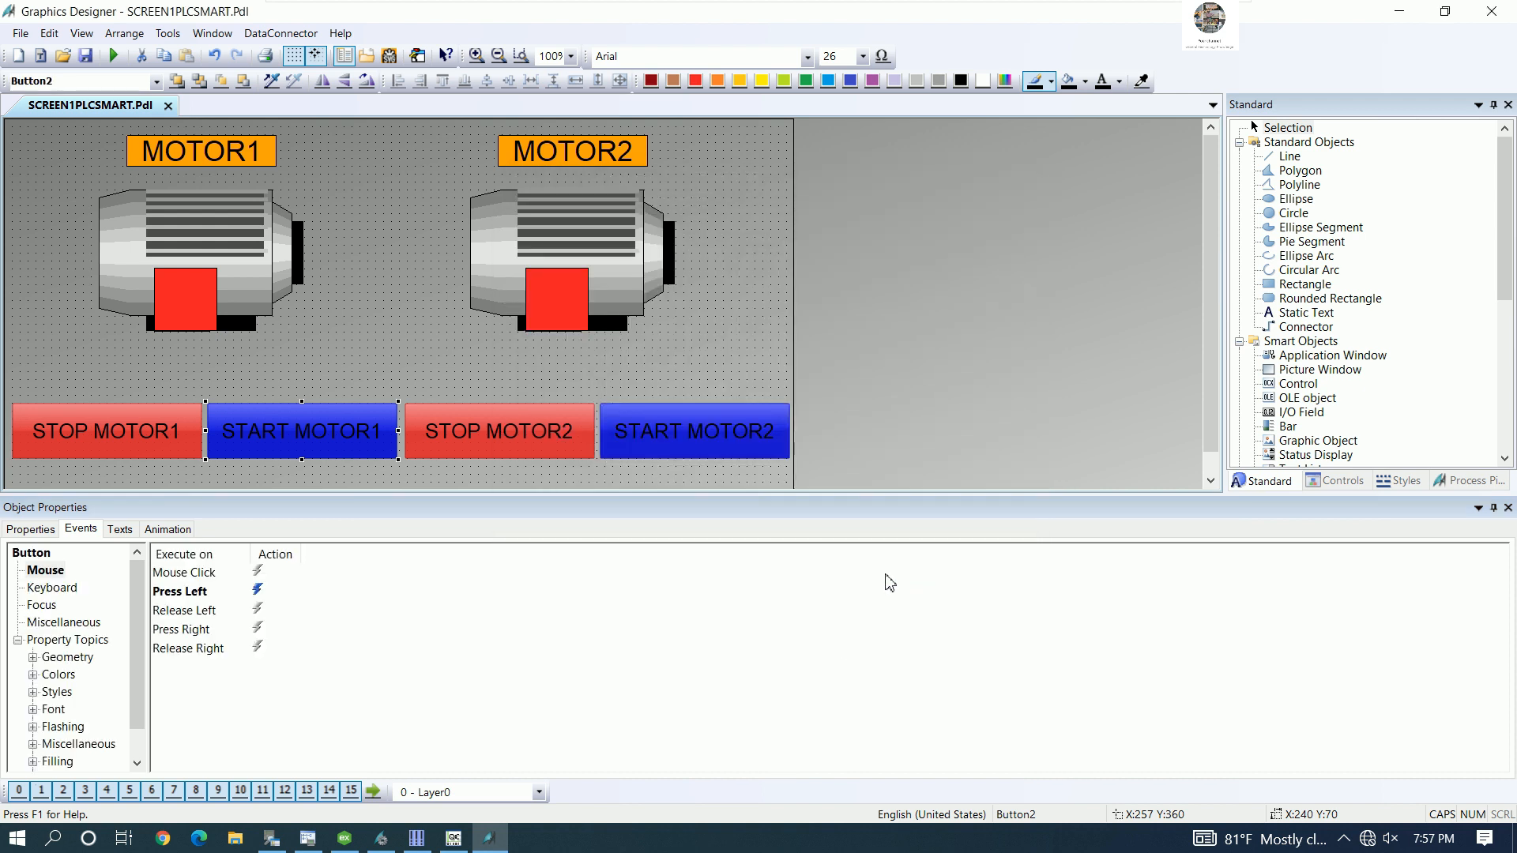
- Create a dynamic dialog for the background color of the first motor's red rectangle, using the MOTOR1_STATUS tag as its expression
click(197, 304)
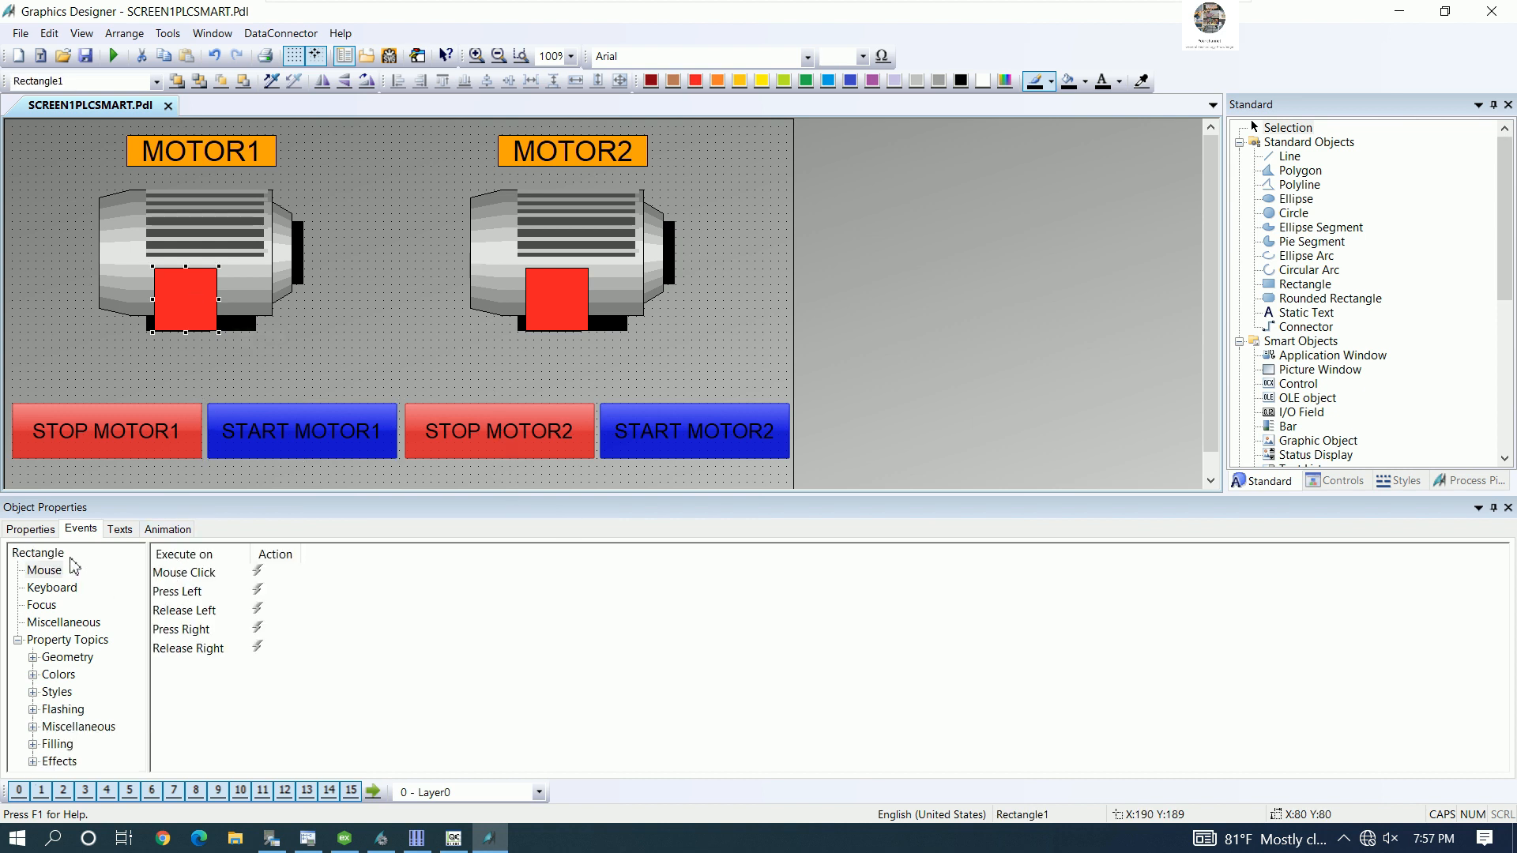
click(33, 530)
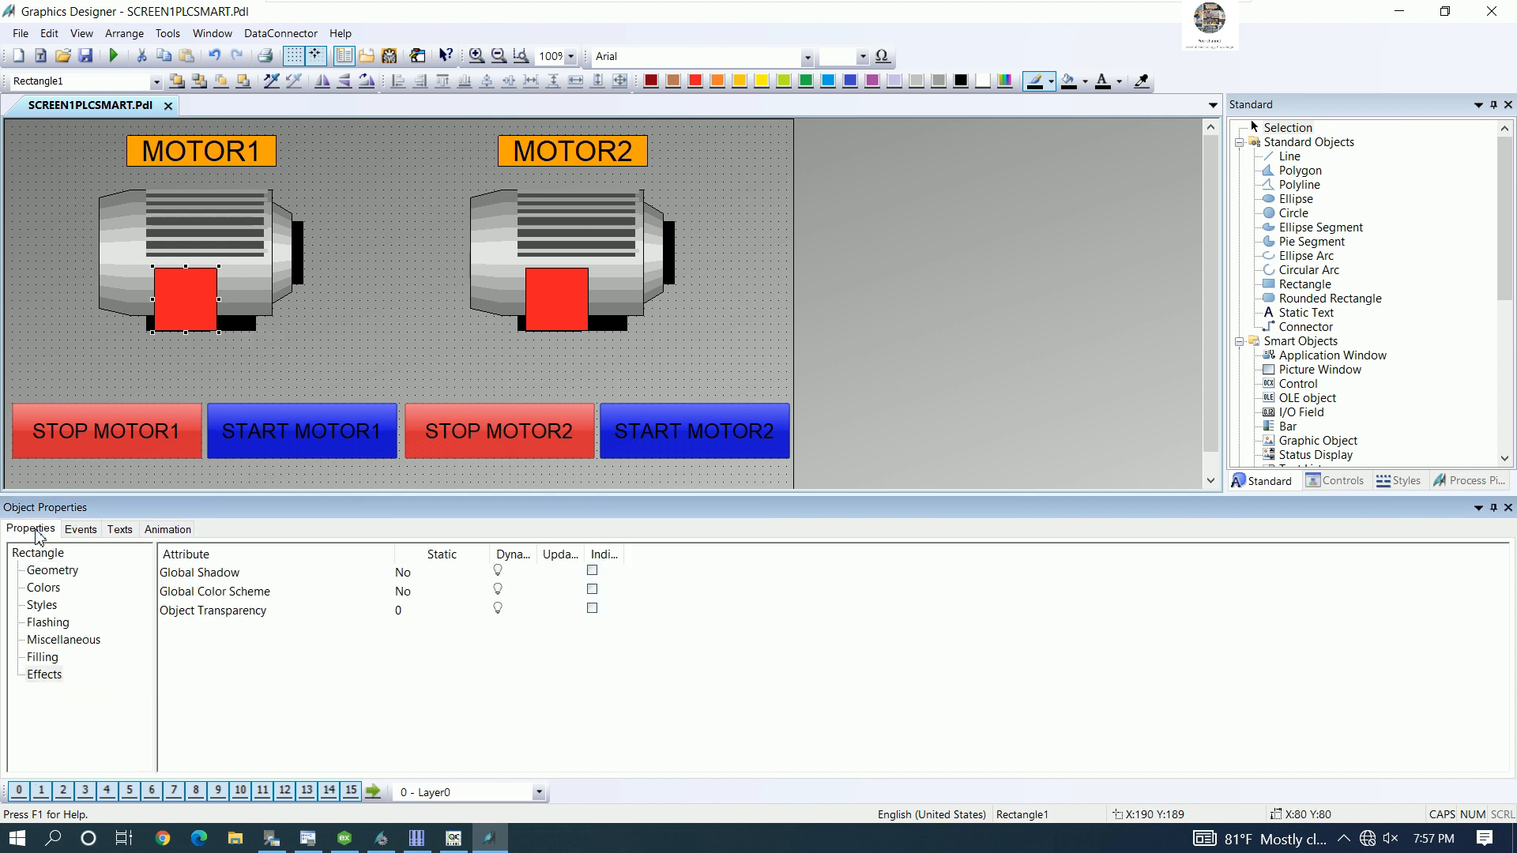
click(43, 589)
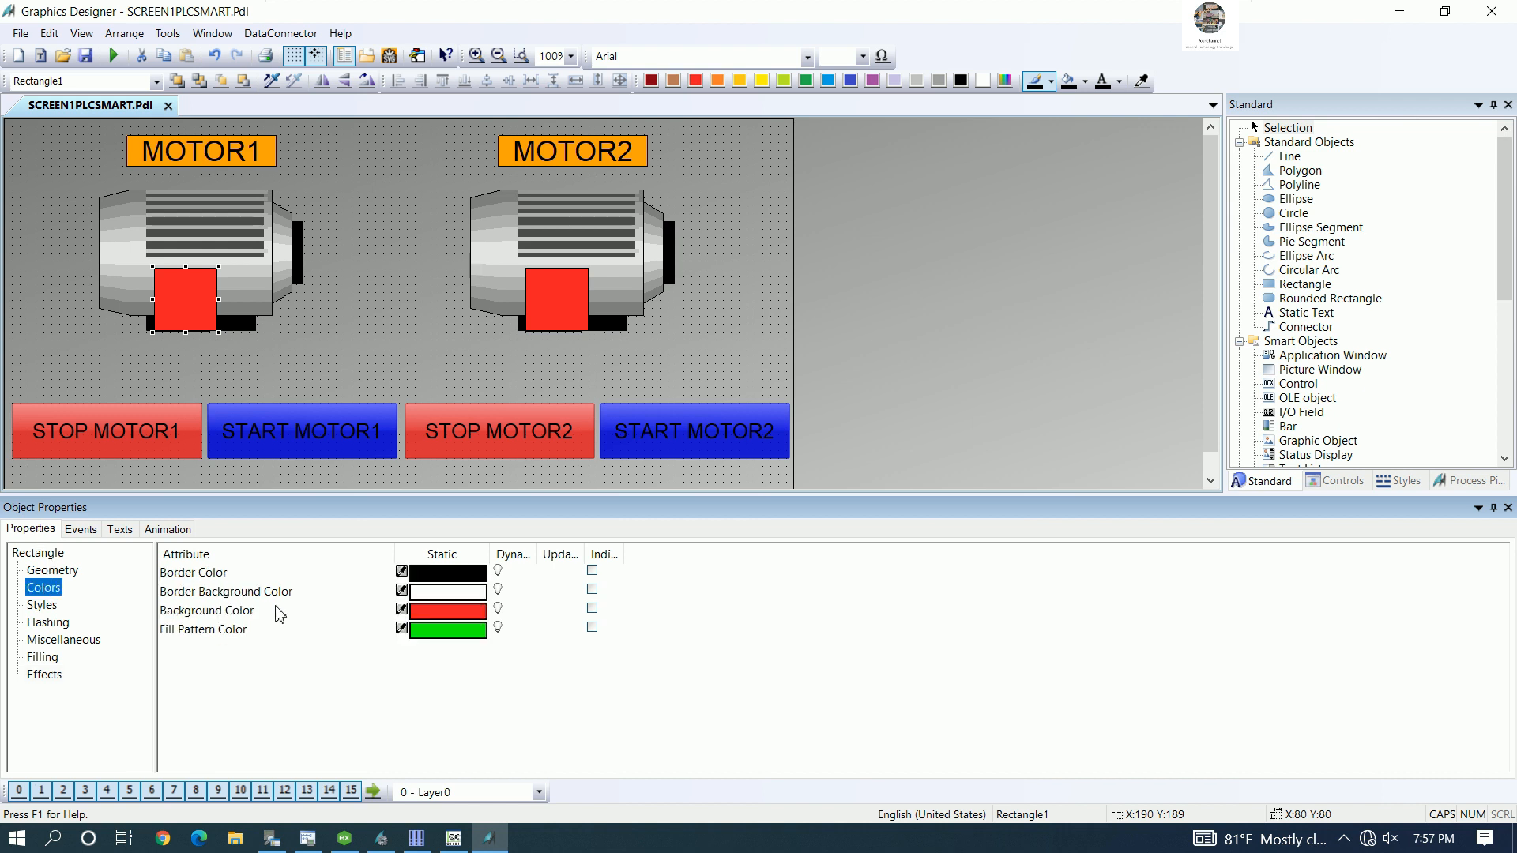
click(240, 614)
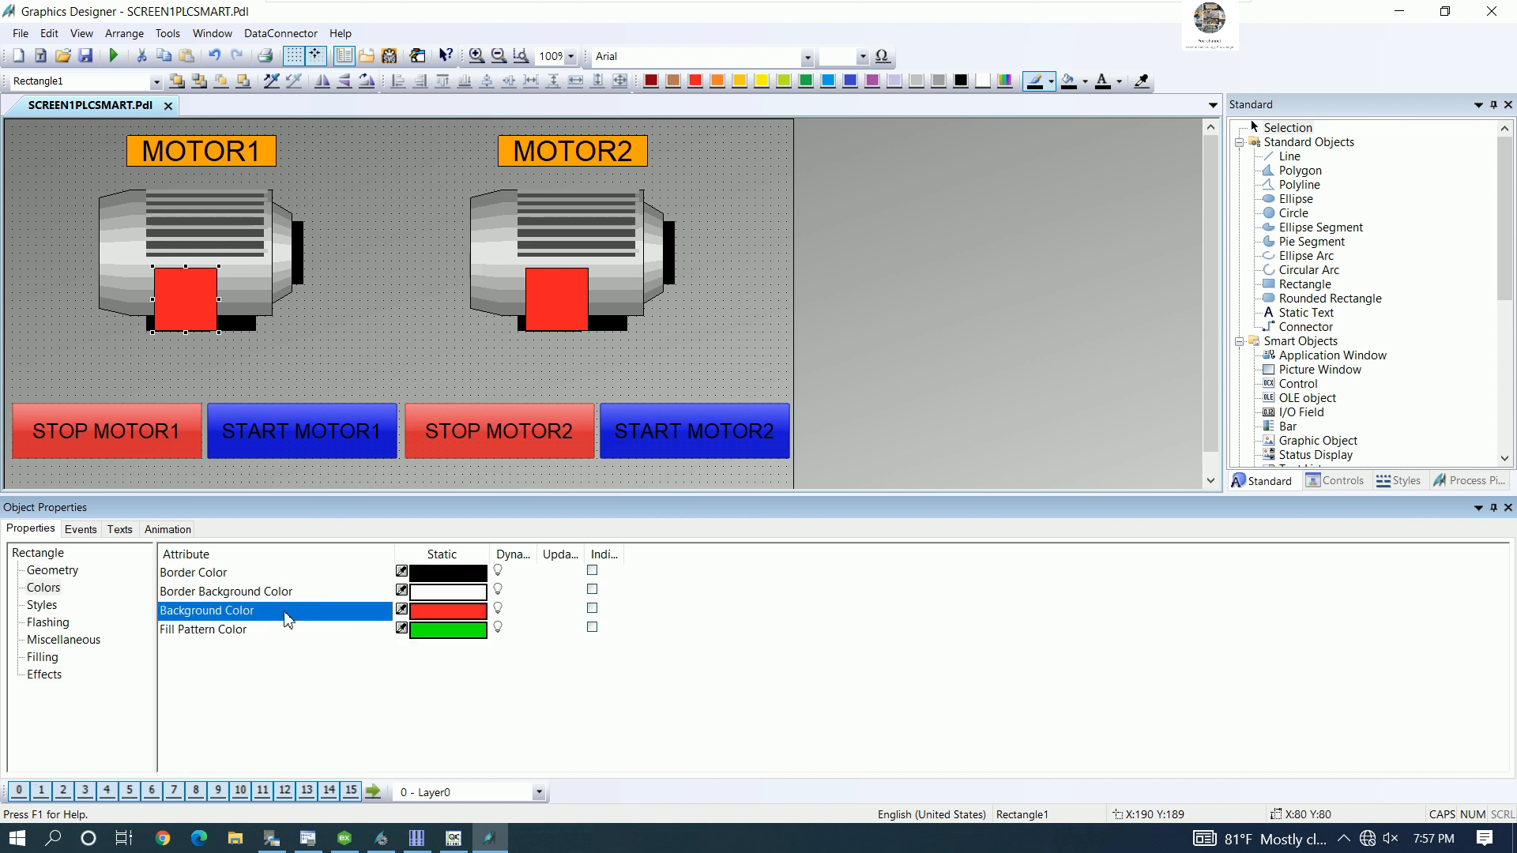
right_click(501, 613)
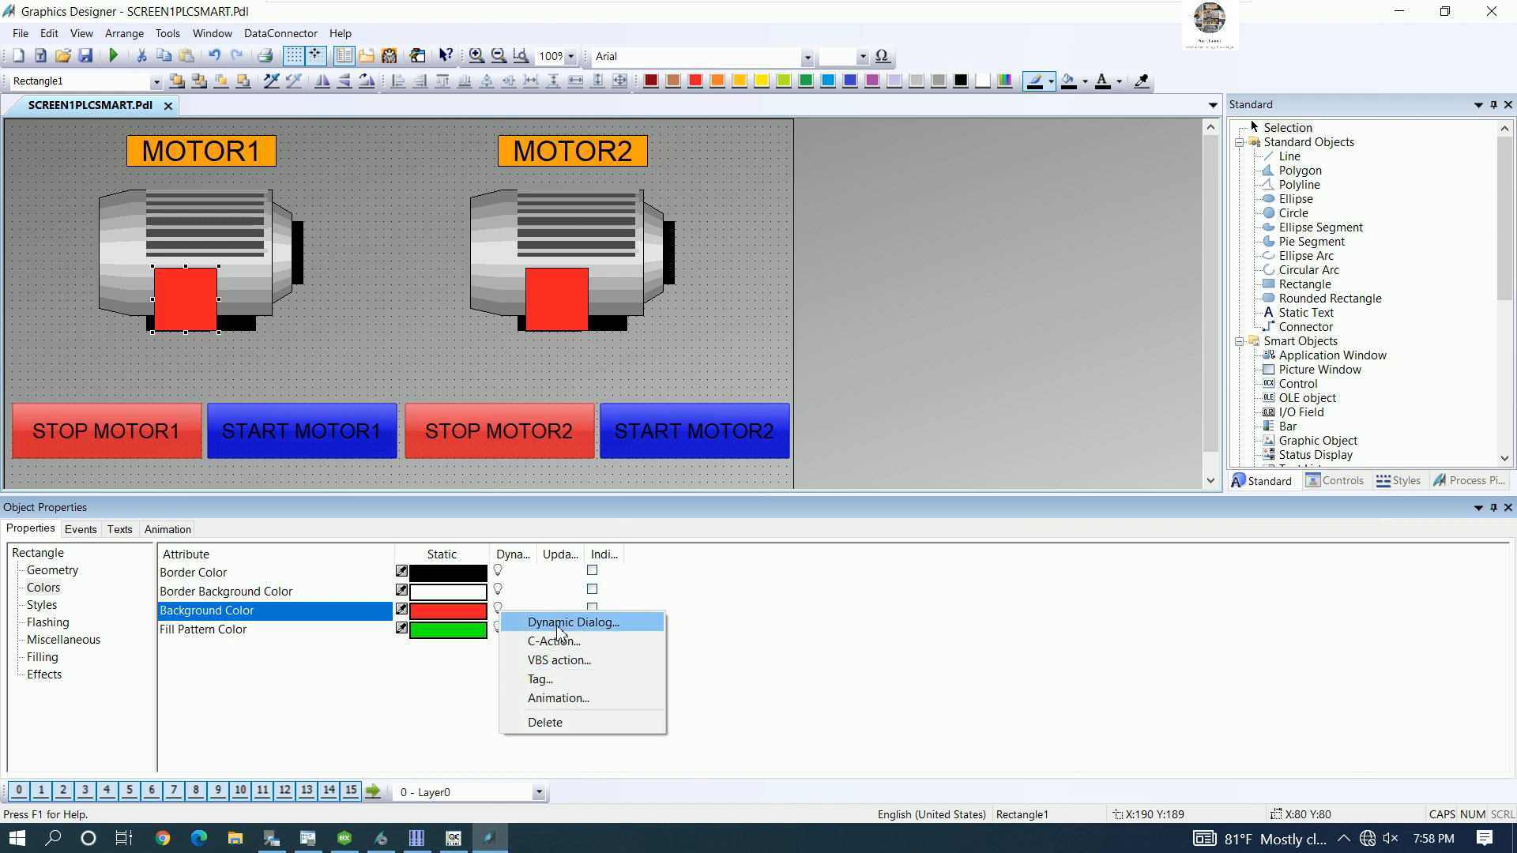
click(558, 624)
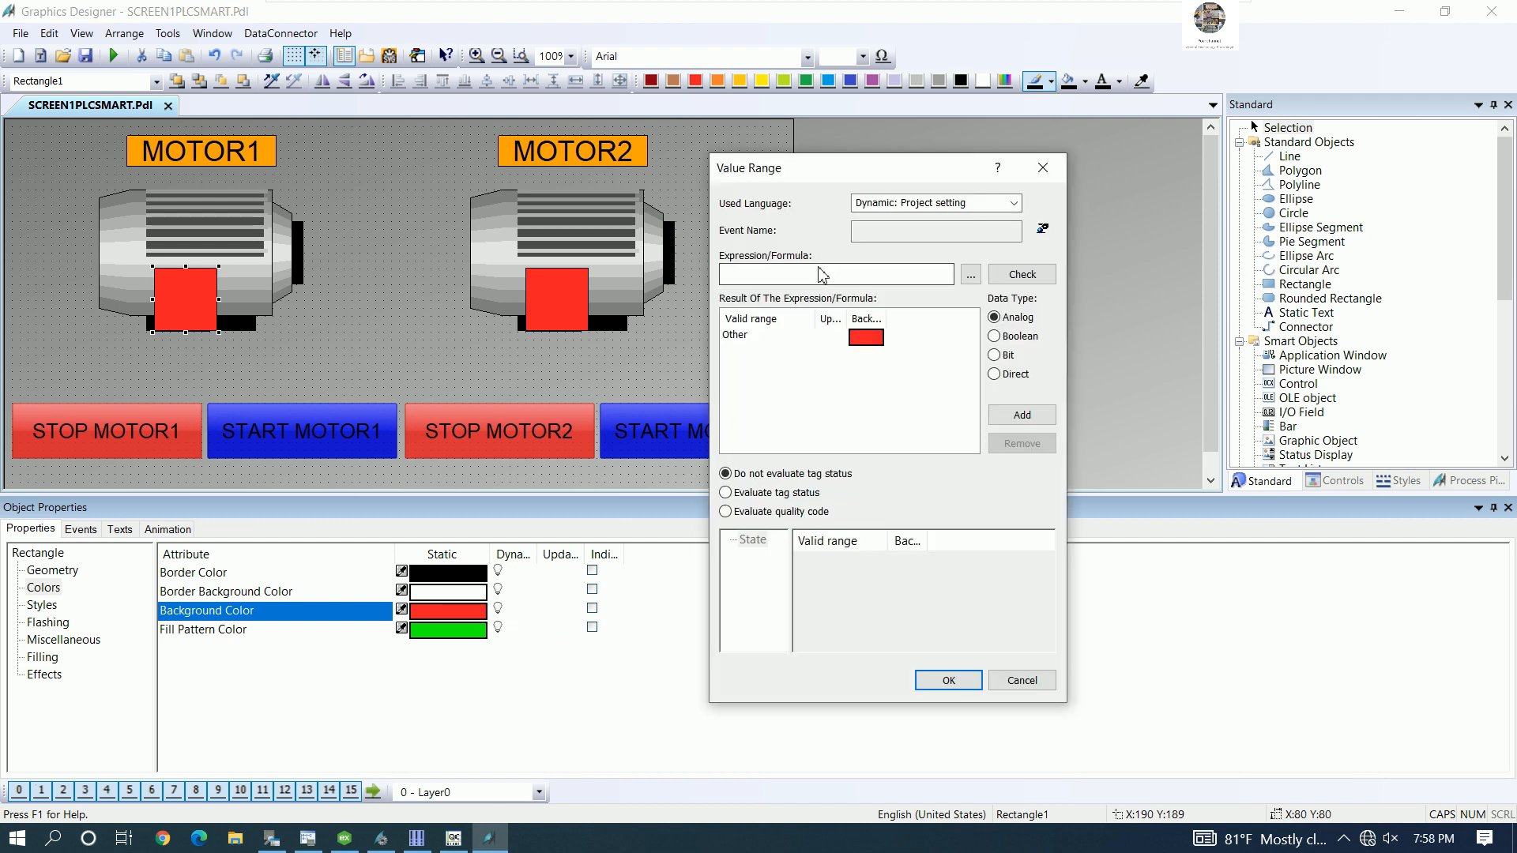
click(972, 275)
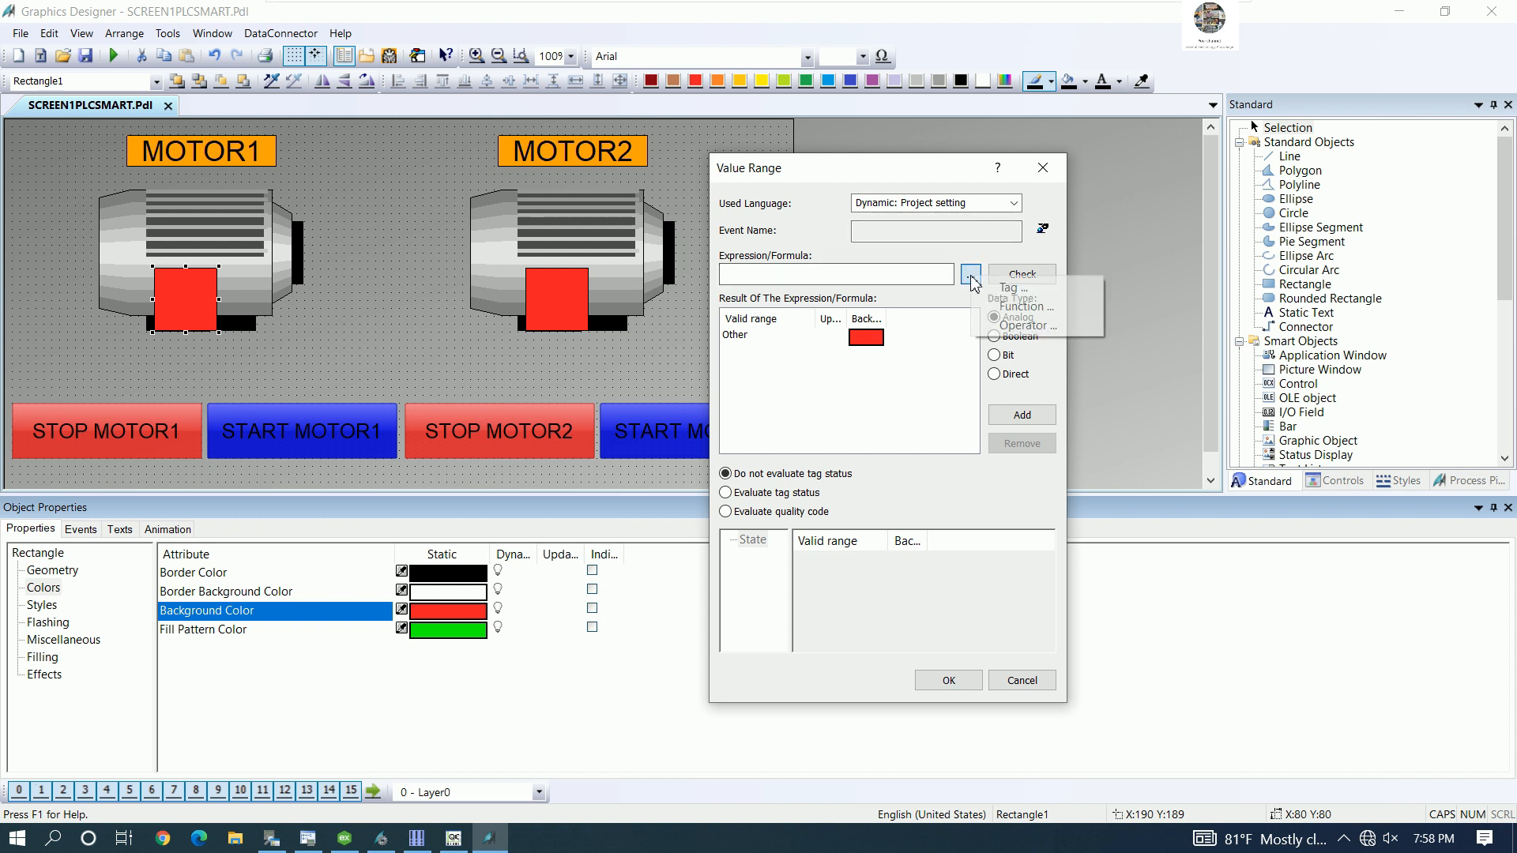
click(1018, 289)
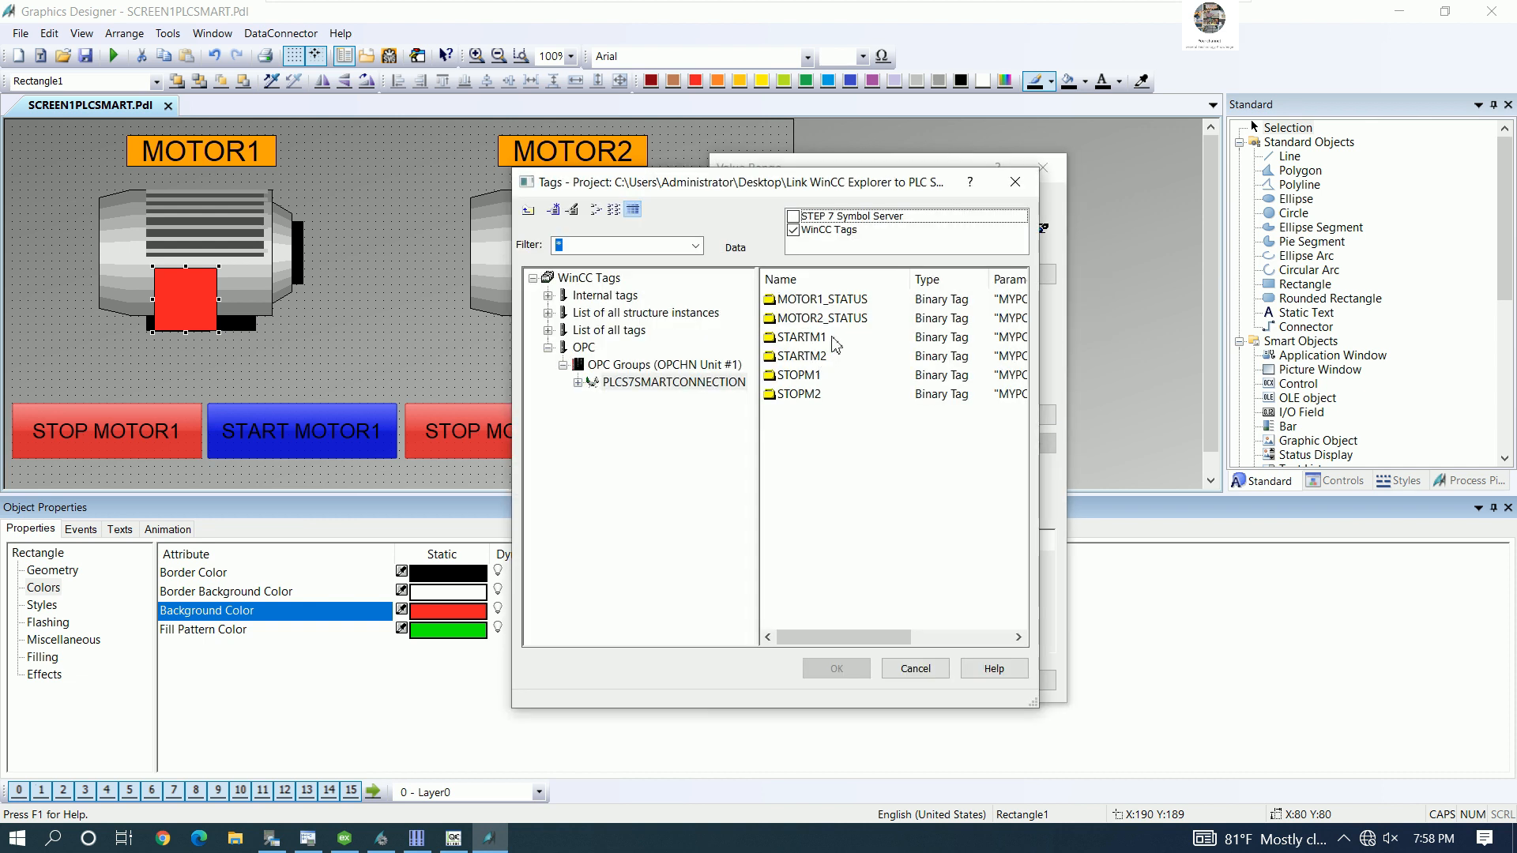
click(837, 302)
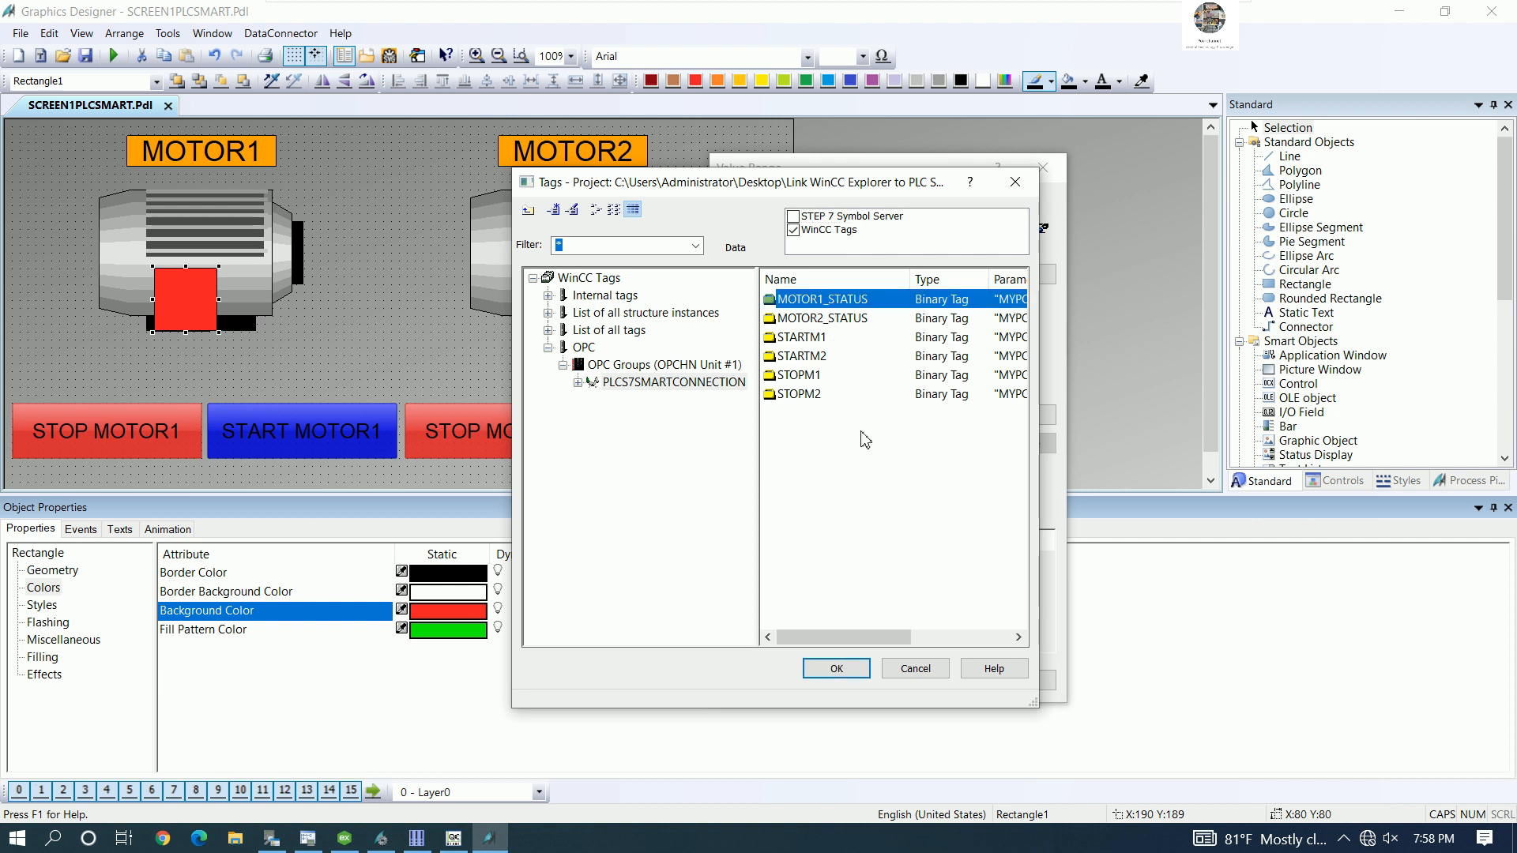
click(838, 669)
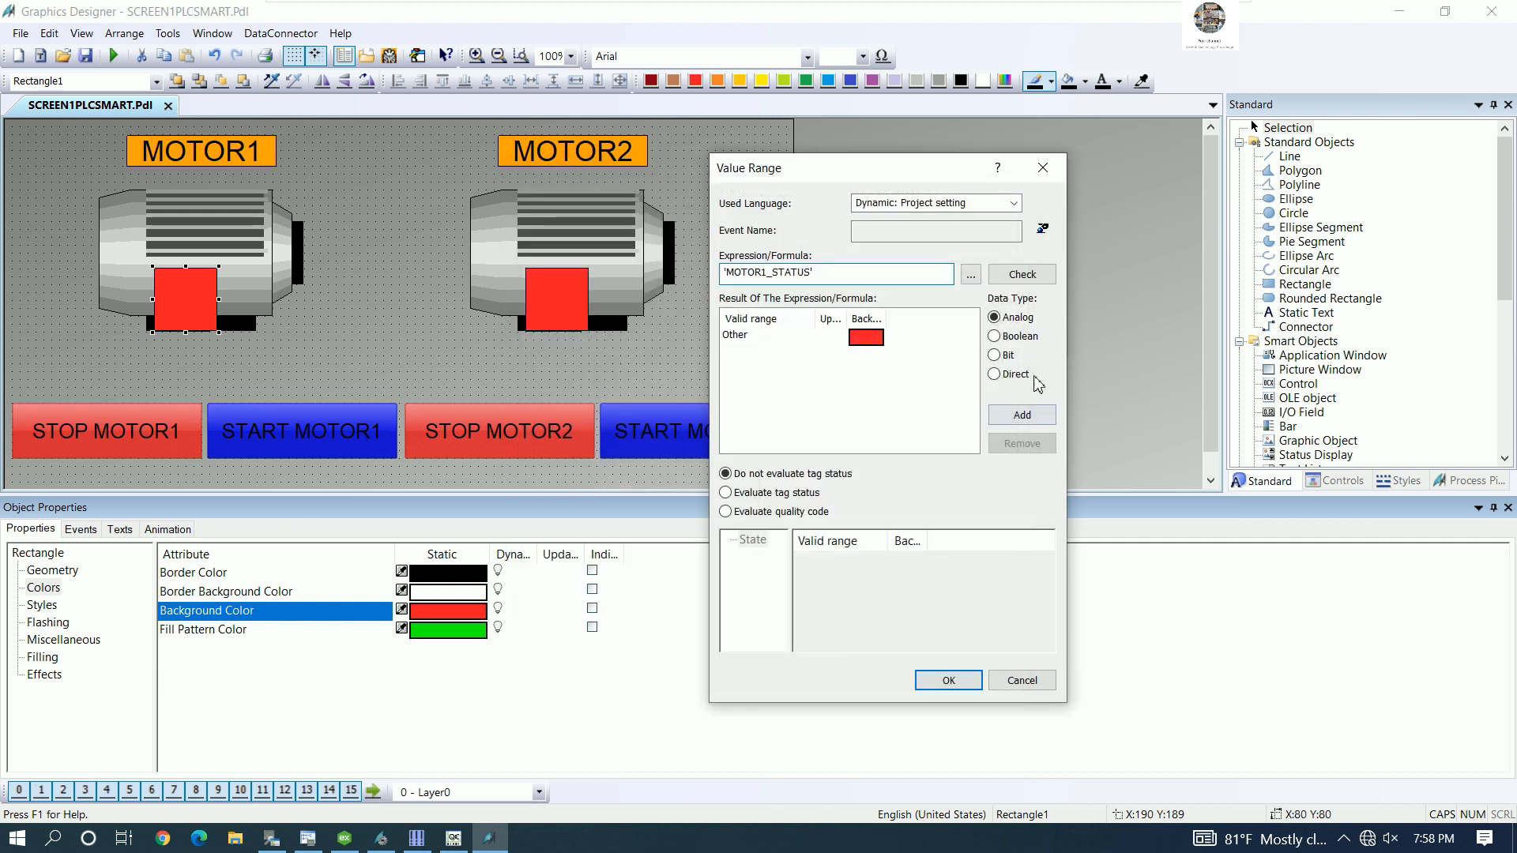
- Set the expression's data type to Boolean and assign green (00FF00) as the background color for Yes / TRUE
click(1000, 340)
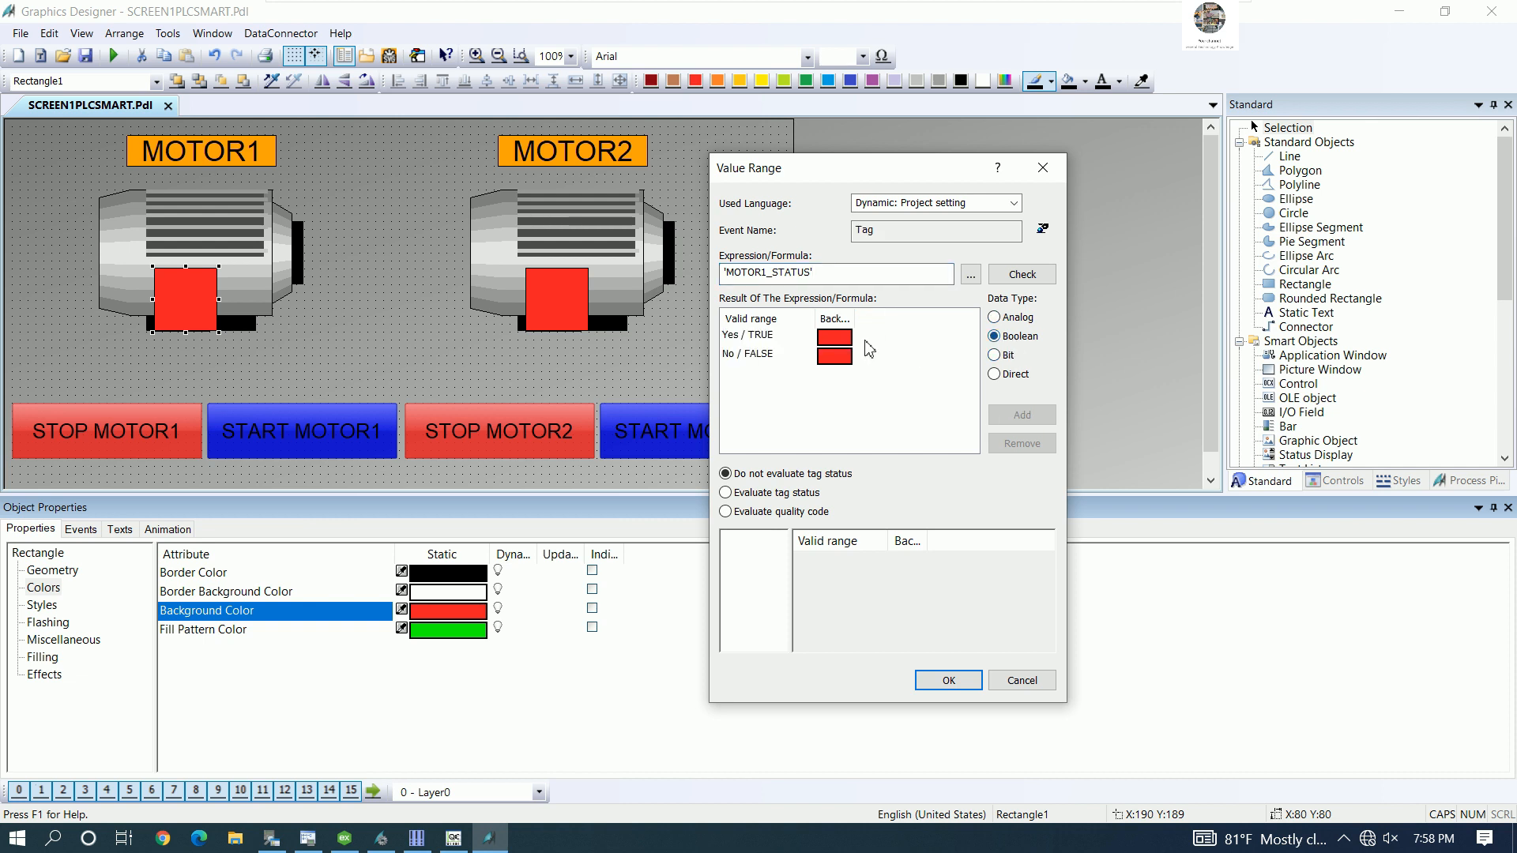
click(736, 345)
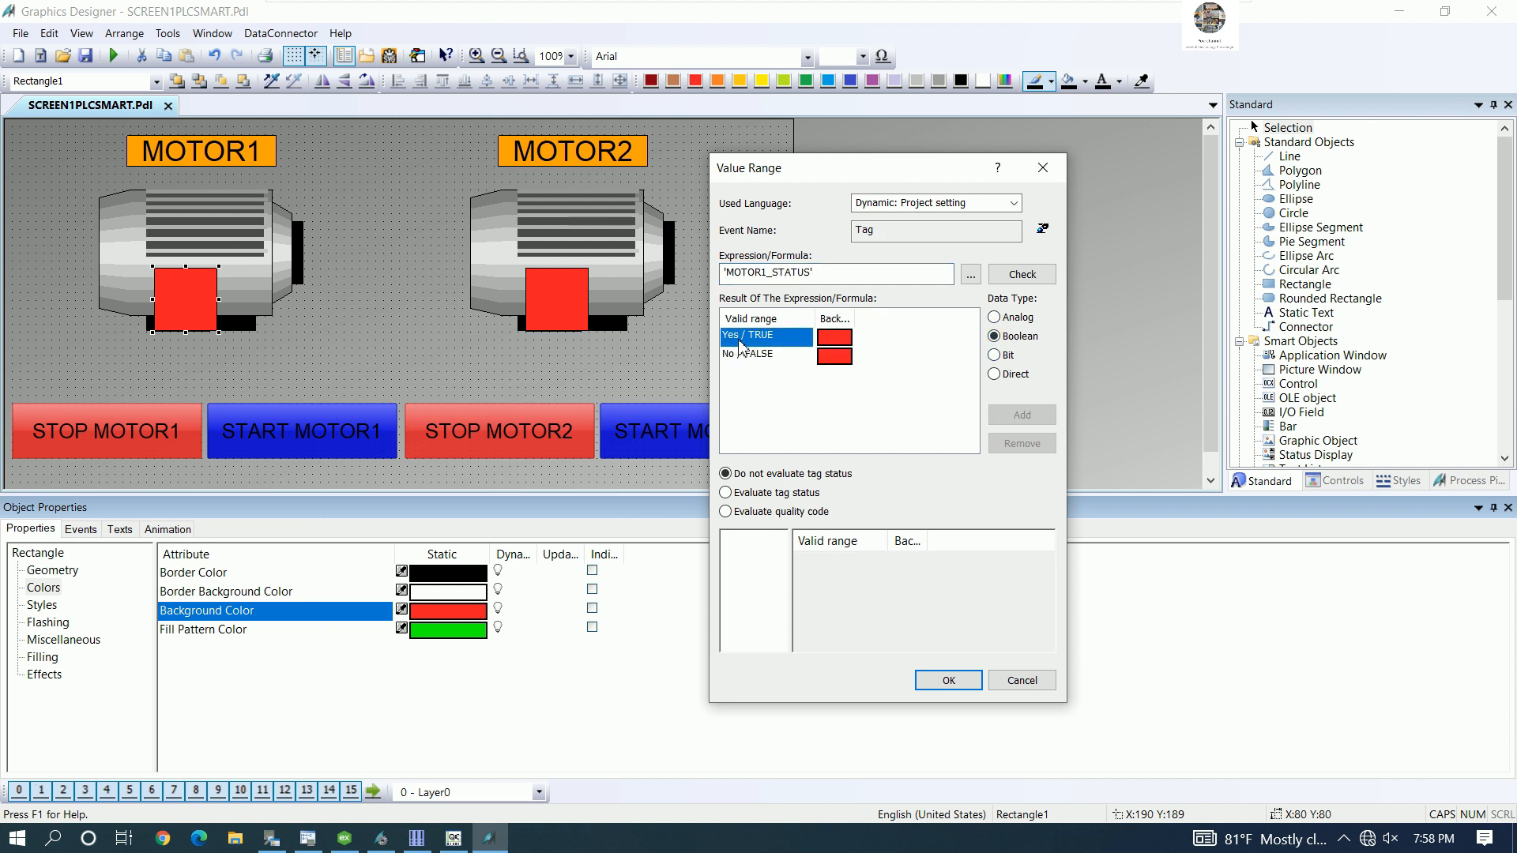
double_click(836, 347)
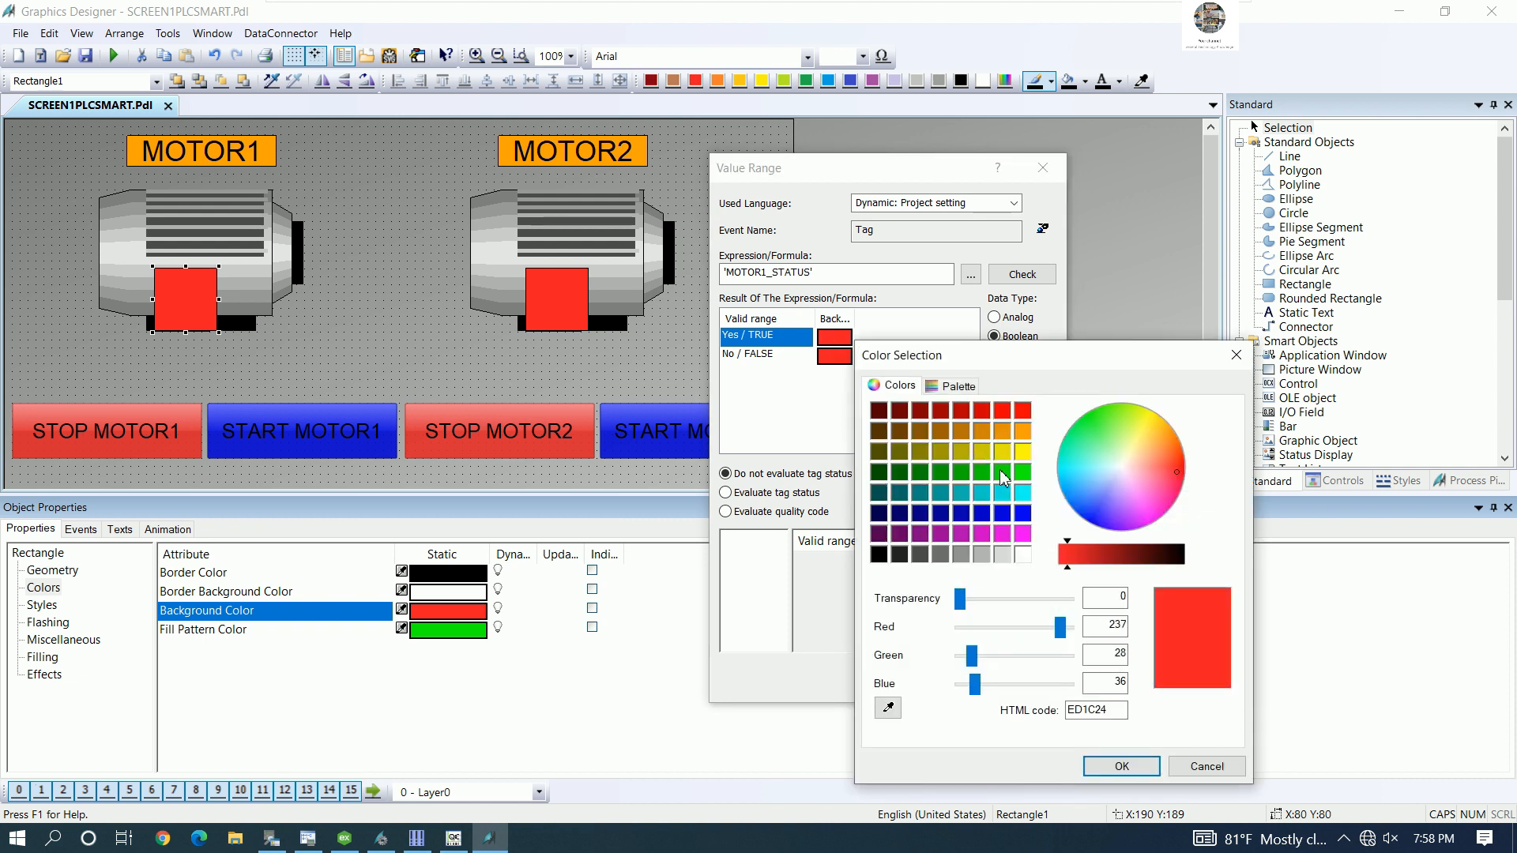
click(1022, 472)
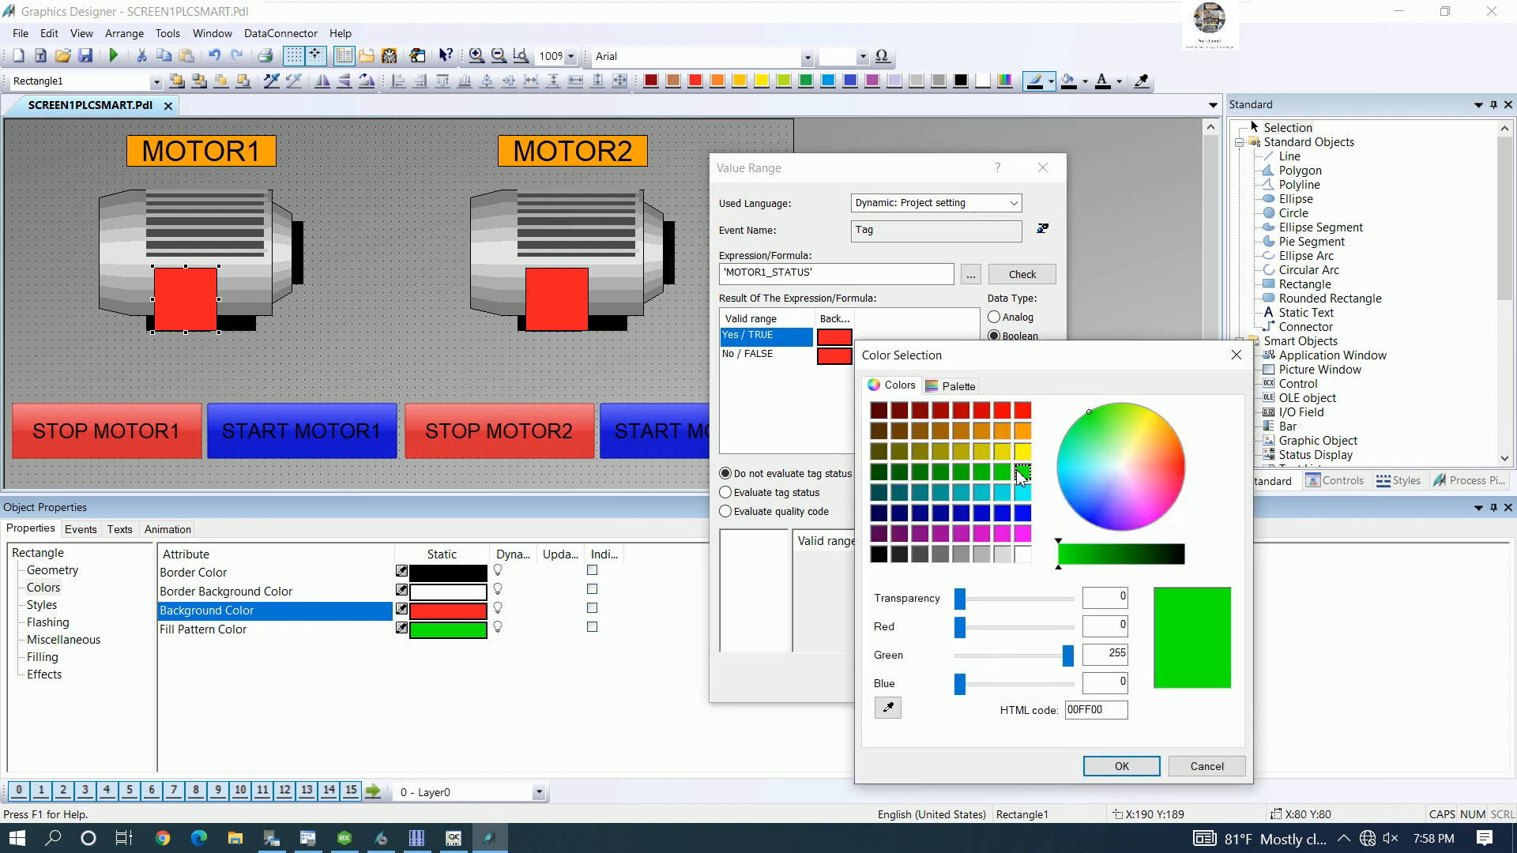
click(1123, 768)
click(831, 360)
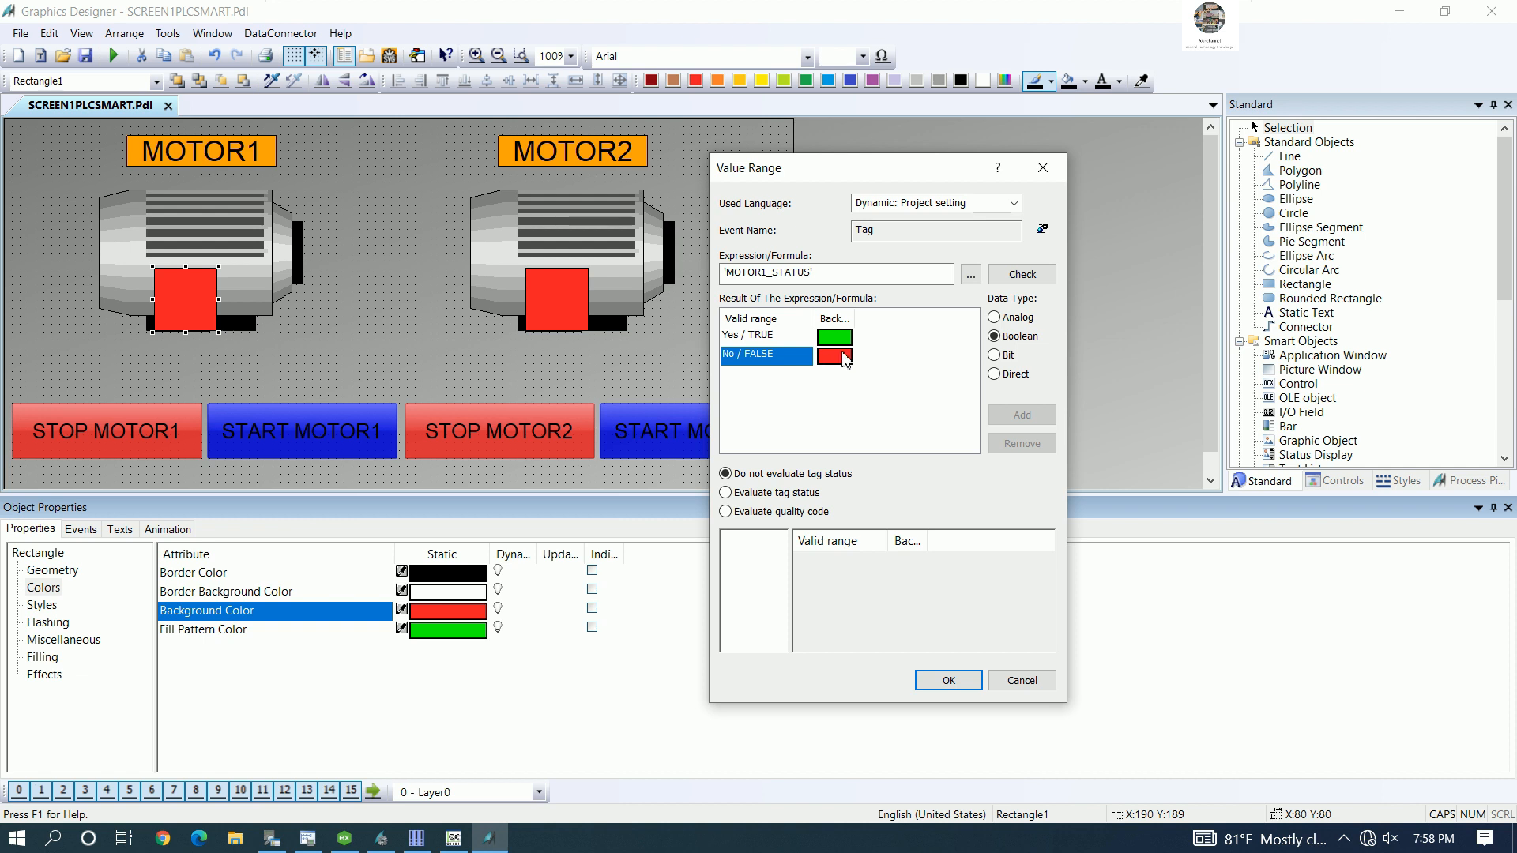
- Set the MOTOR1_STATUS trigger's update cycle to Upon change and confirm the dynamic dialog
click(1042, 229)
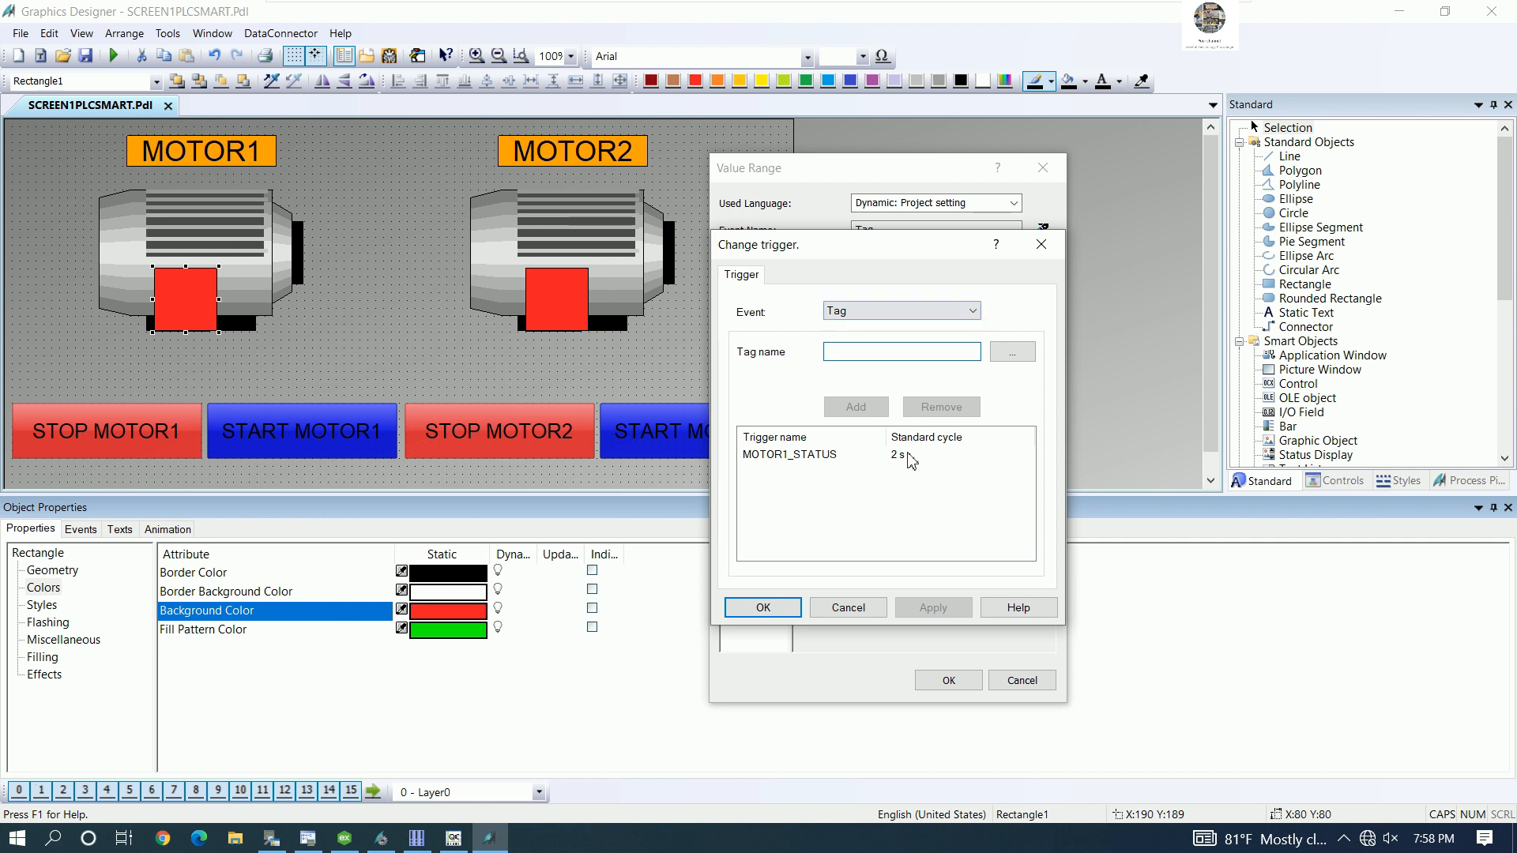
click(909, 457)
click(880, 427)
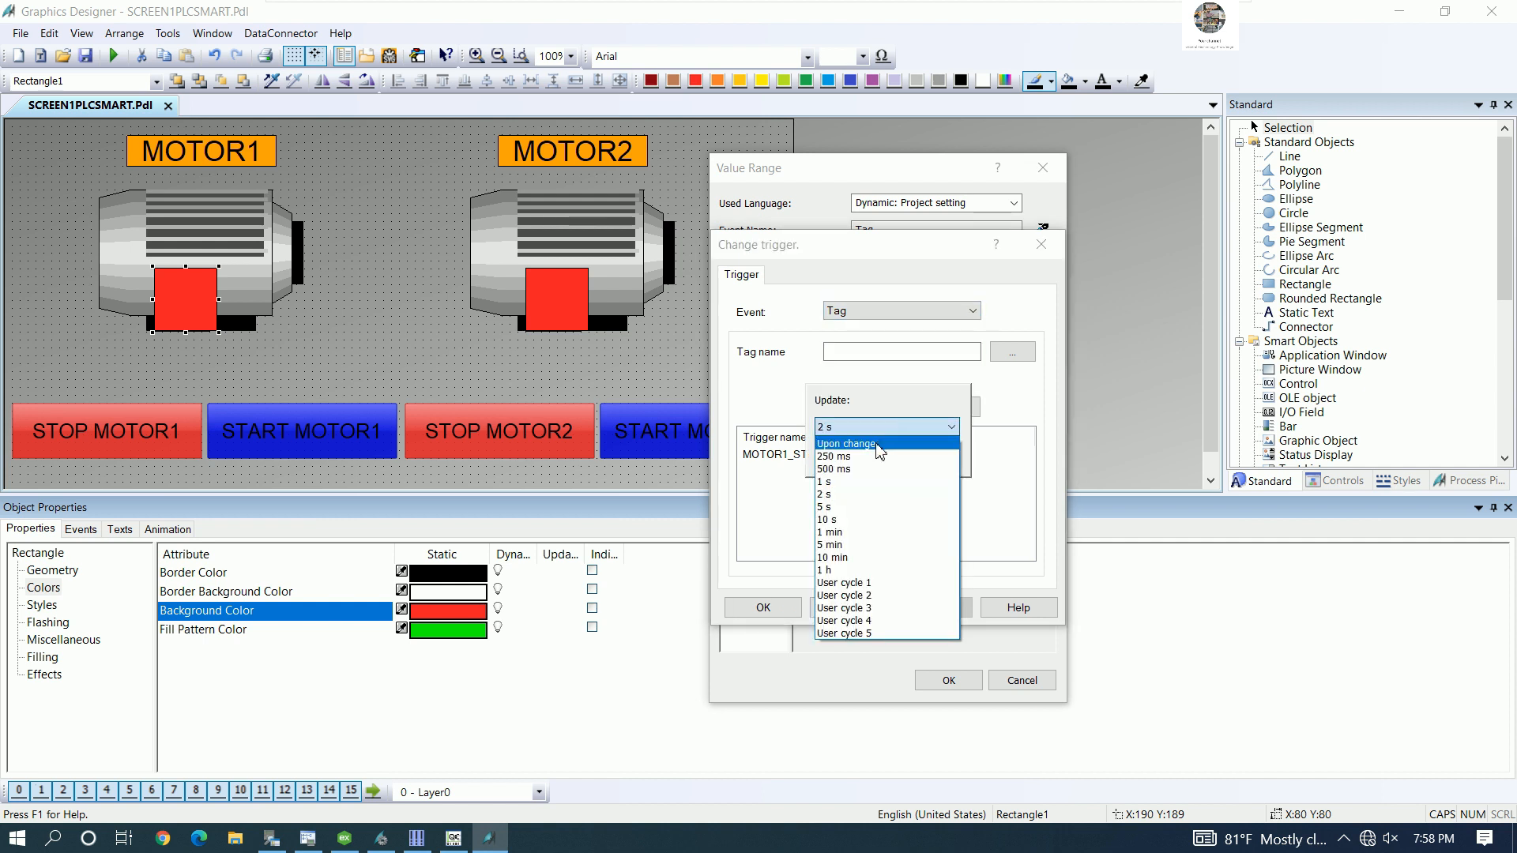
click(879, 445)
click(850, 463)
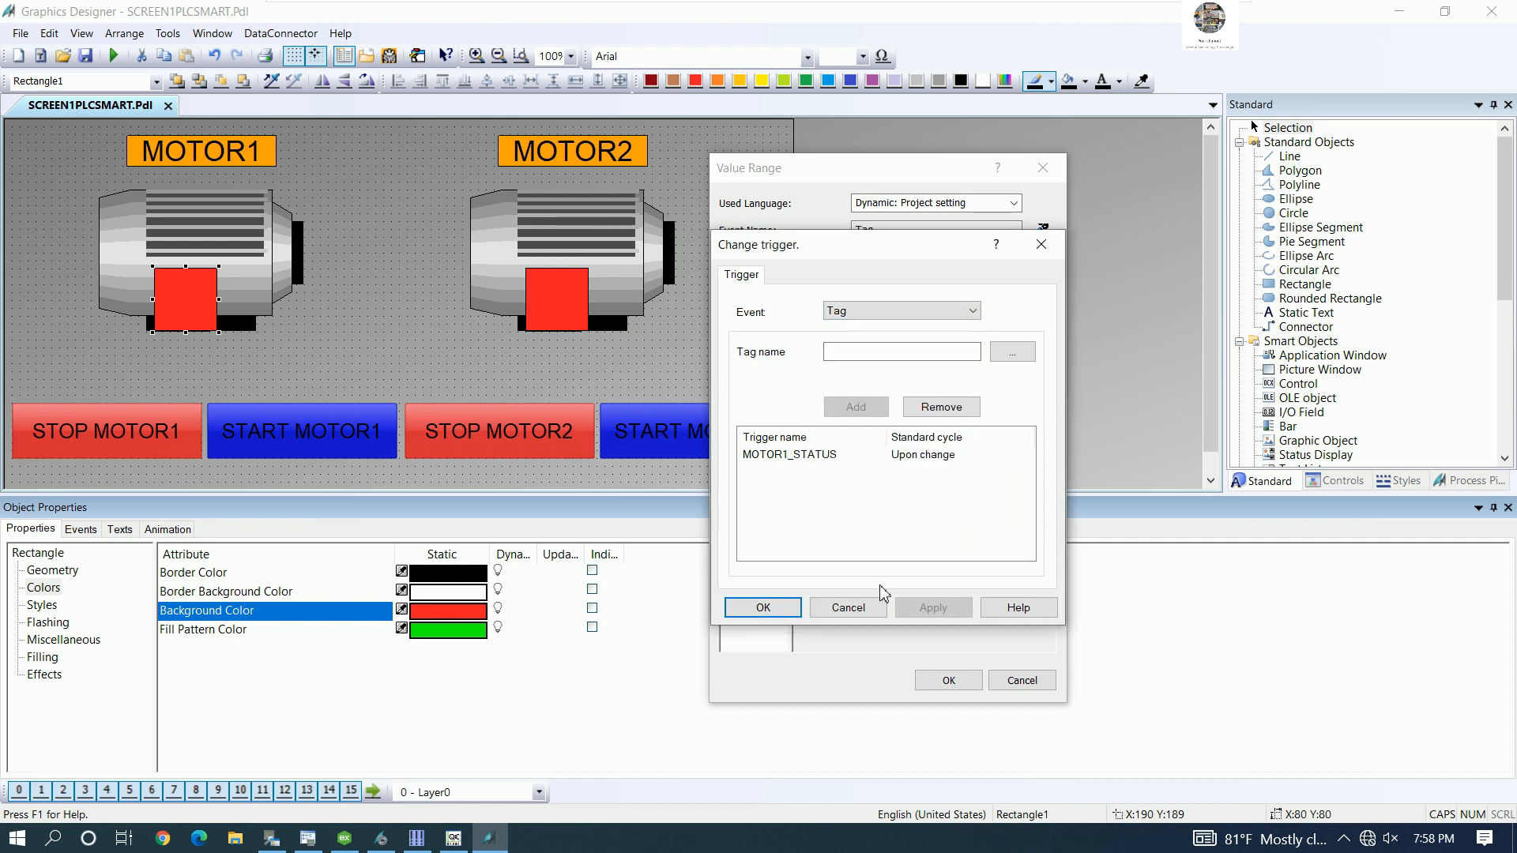
click(798, 615)
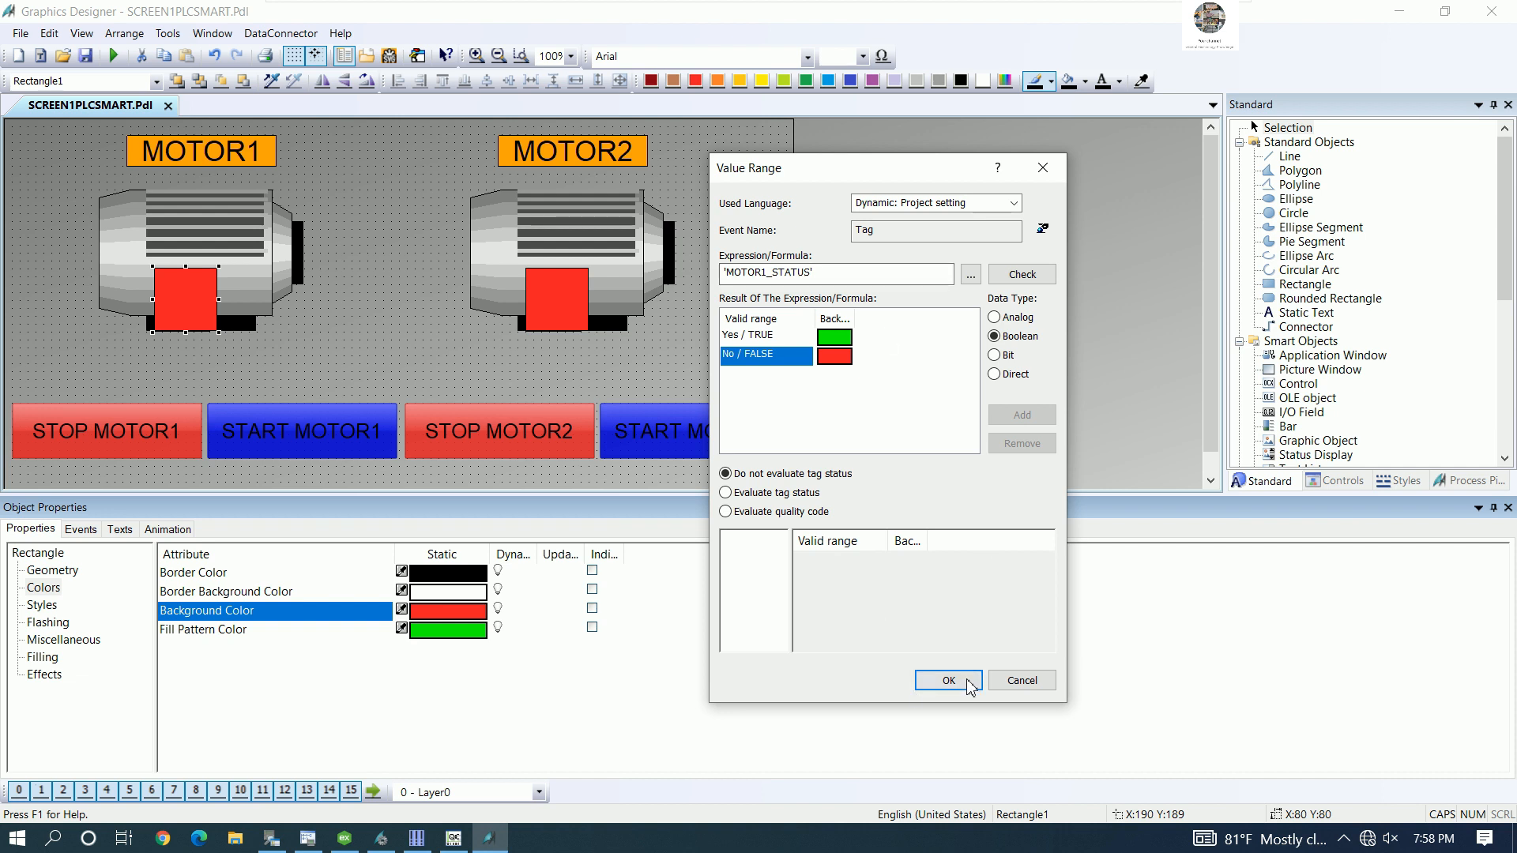
click(948, 680)
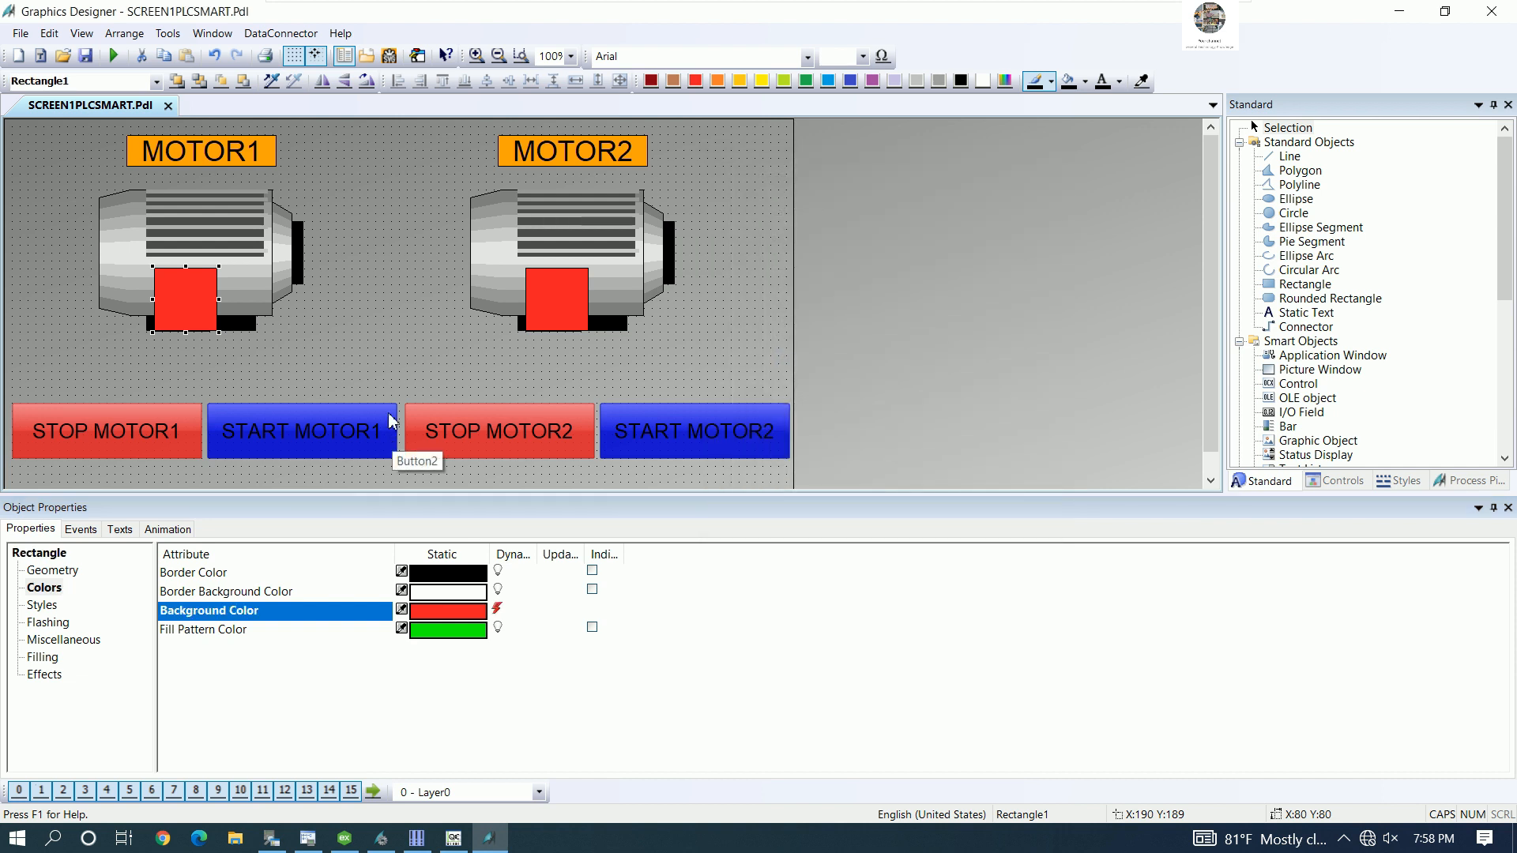
- Create a direct connection on the STOP MOTOR2 button's Press Left event with the constant 1 as its source
click(476, 431)
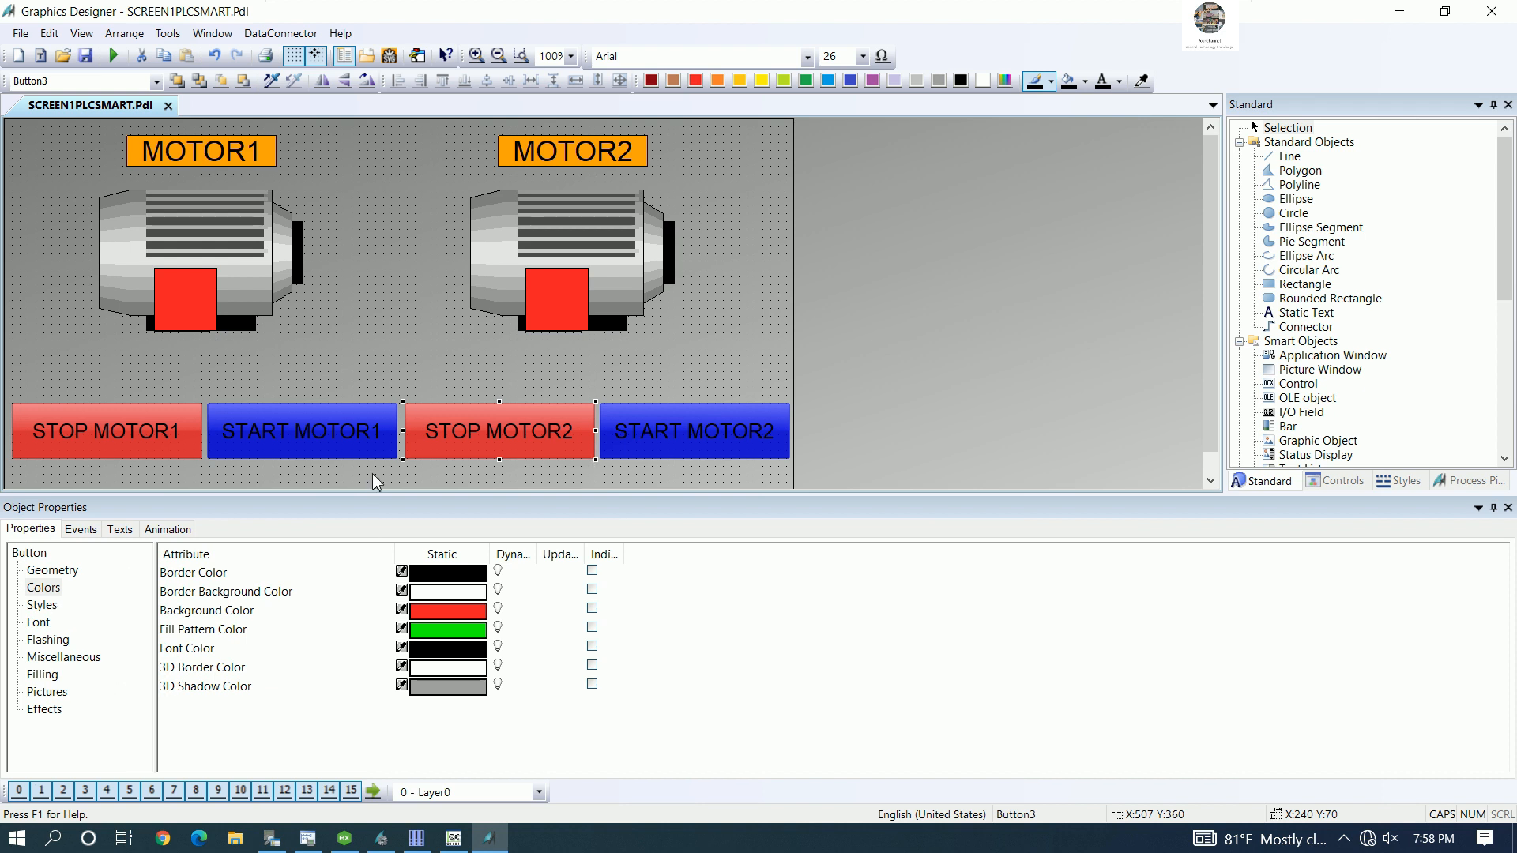
click(81, 529)
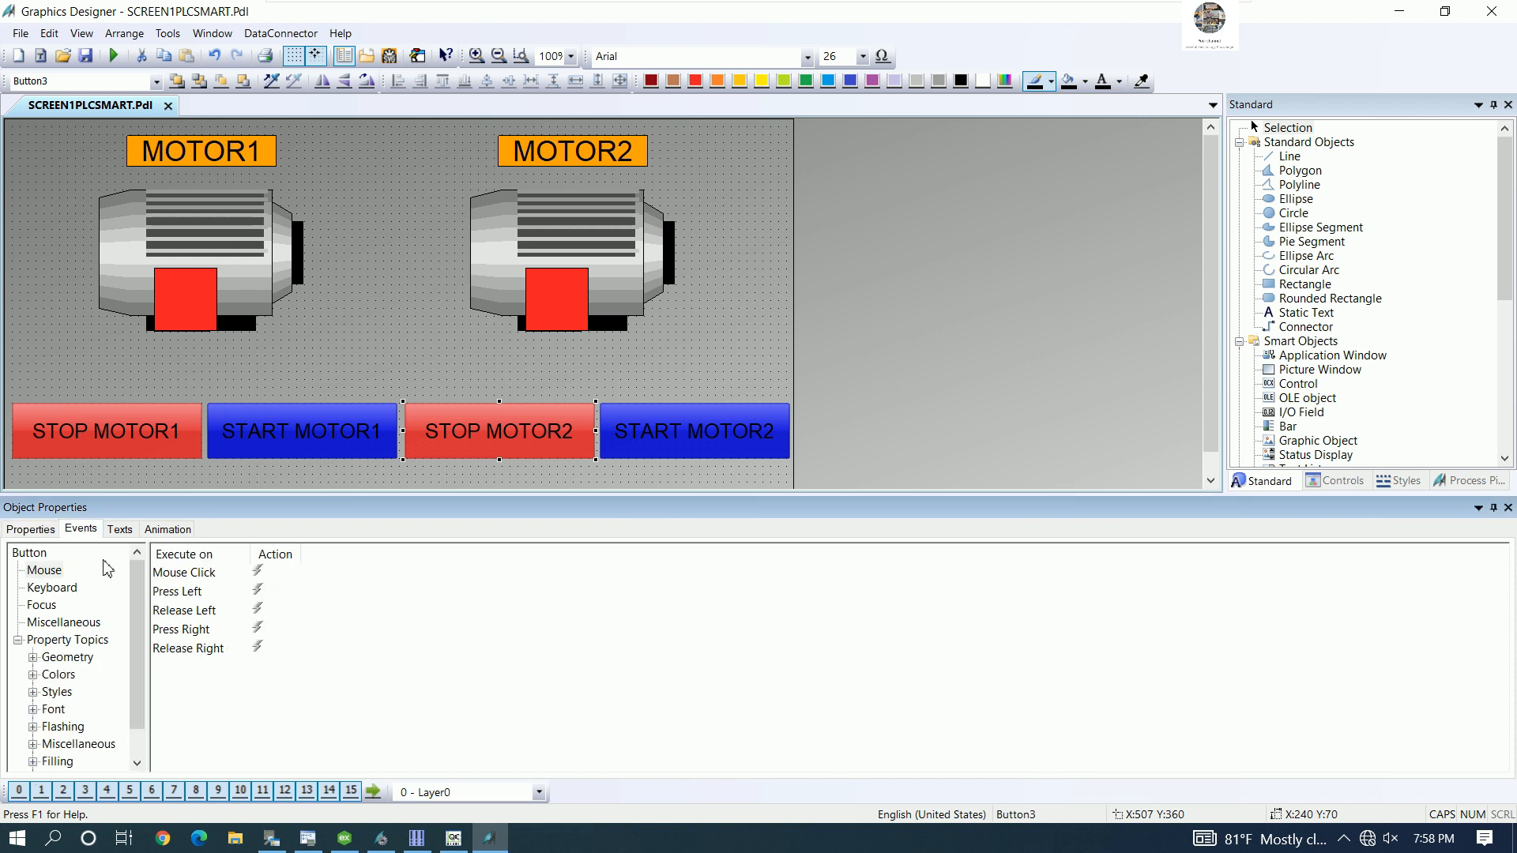
click(56, 572)
click(258, 592)
right_click(260, 589)
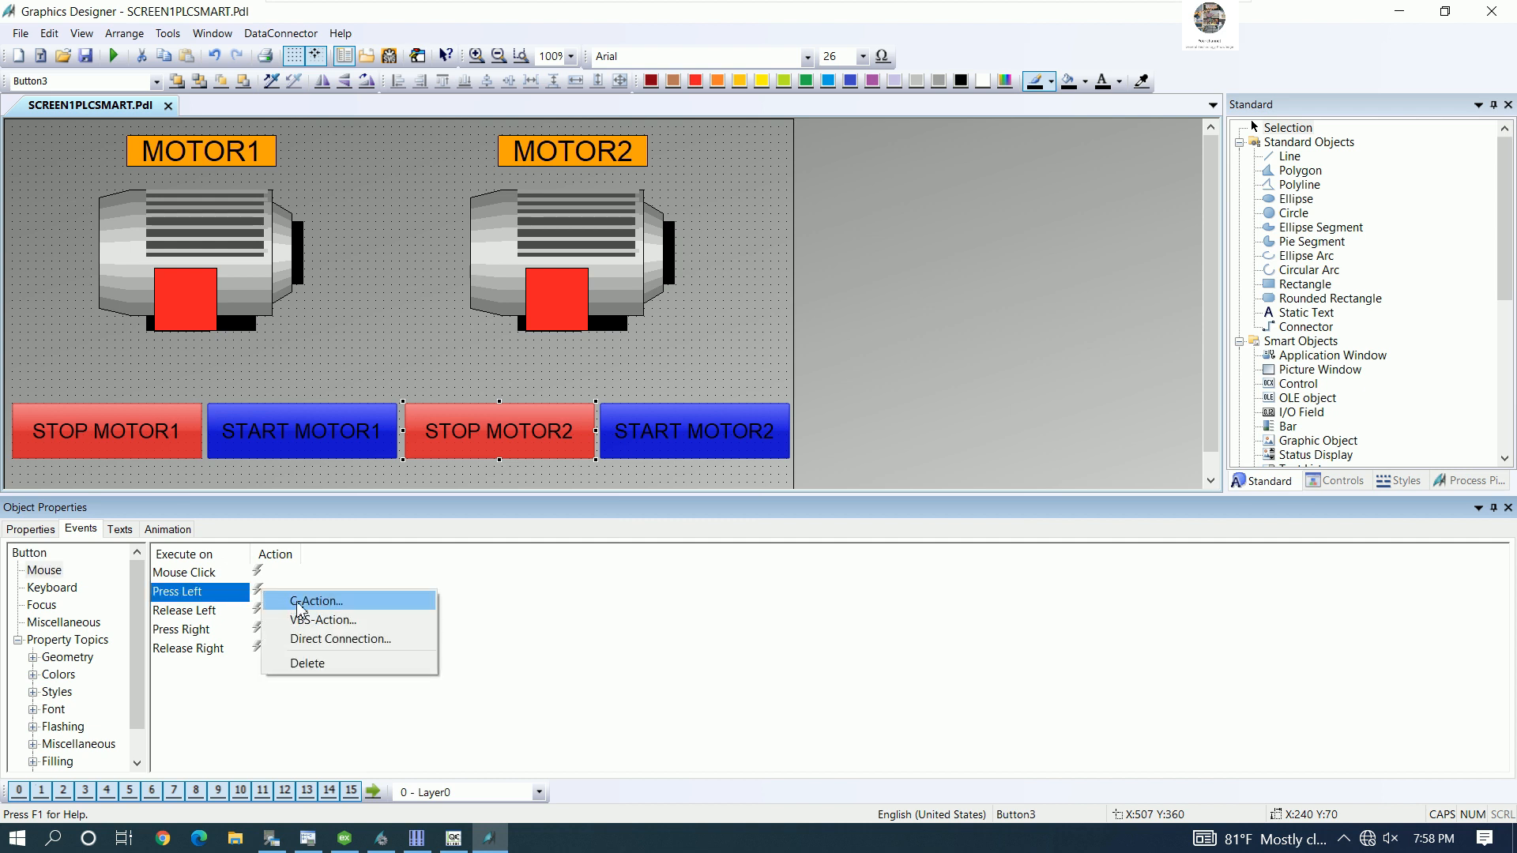
click(340, 637)
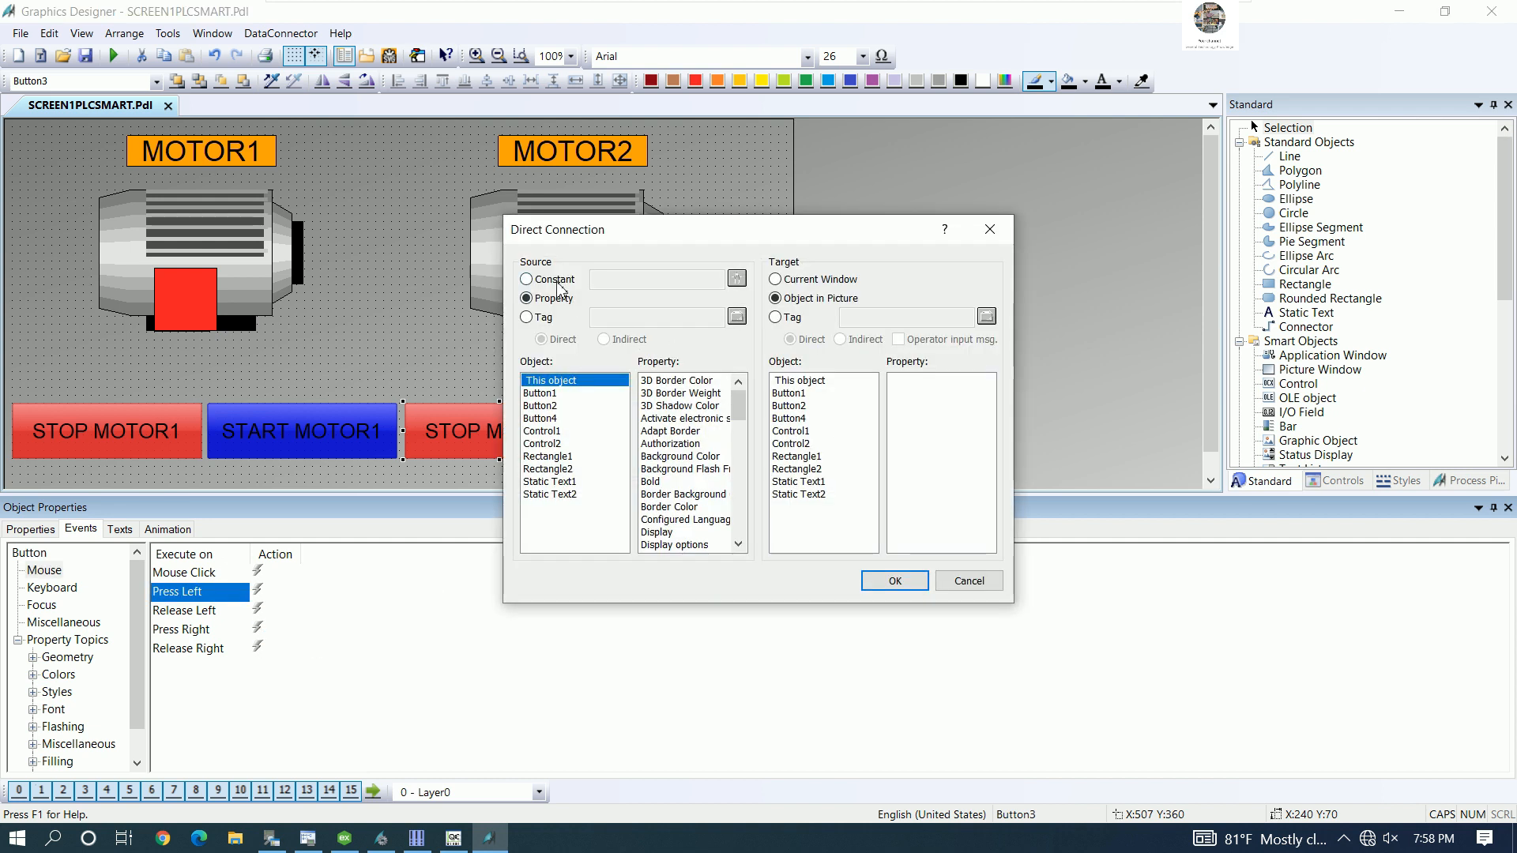
click(637, 284)
text(1)
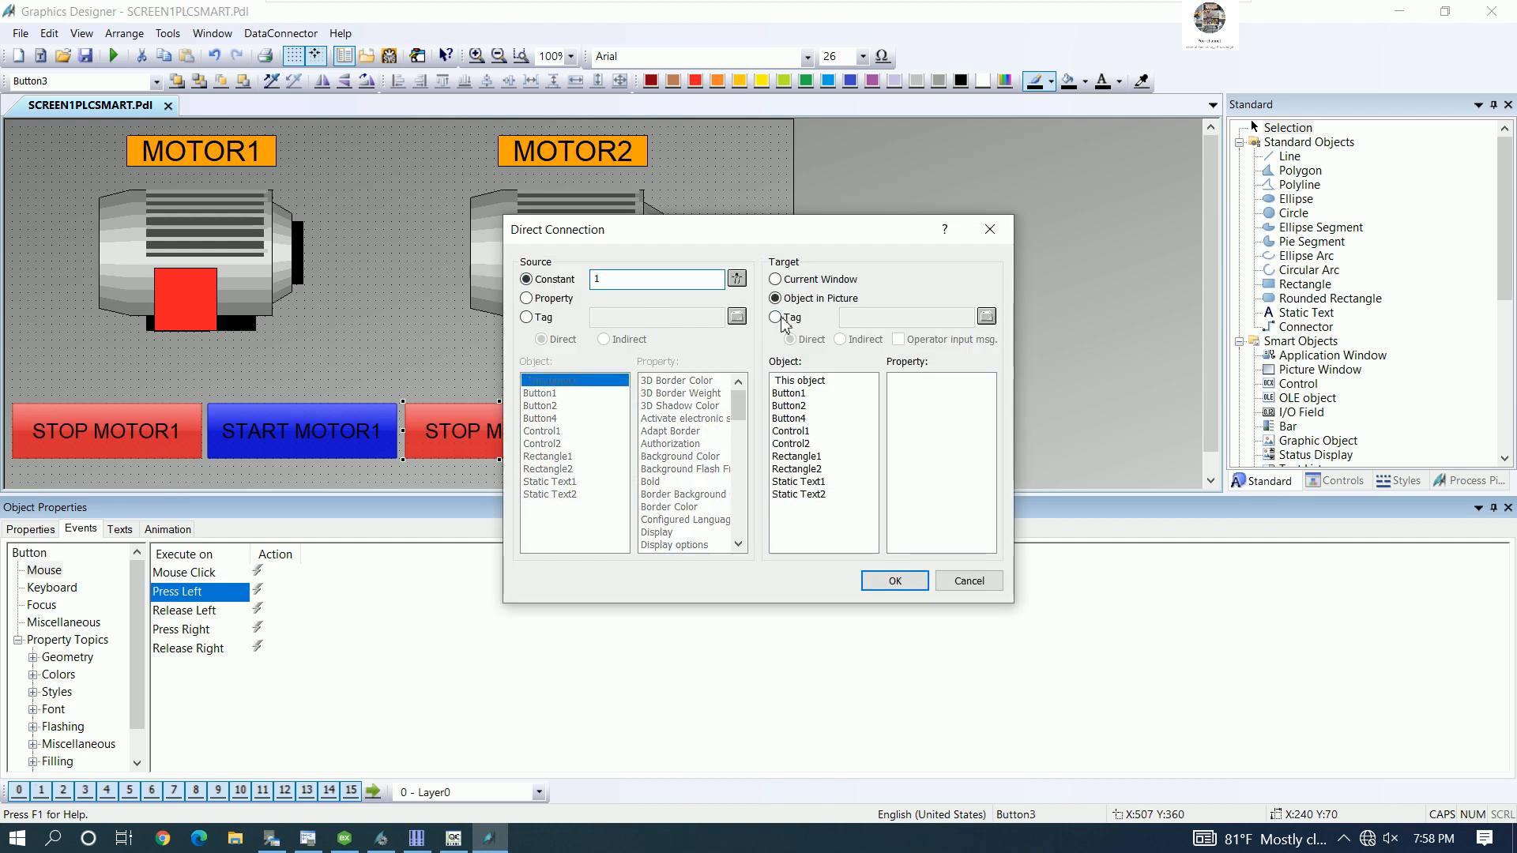
- Set the connection's target to the STOPM2 tag, copy the tag name and confirm the direct connection
click(776, 317)
click(892, 318)
click(987, 320)
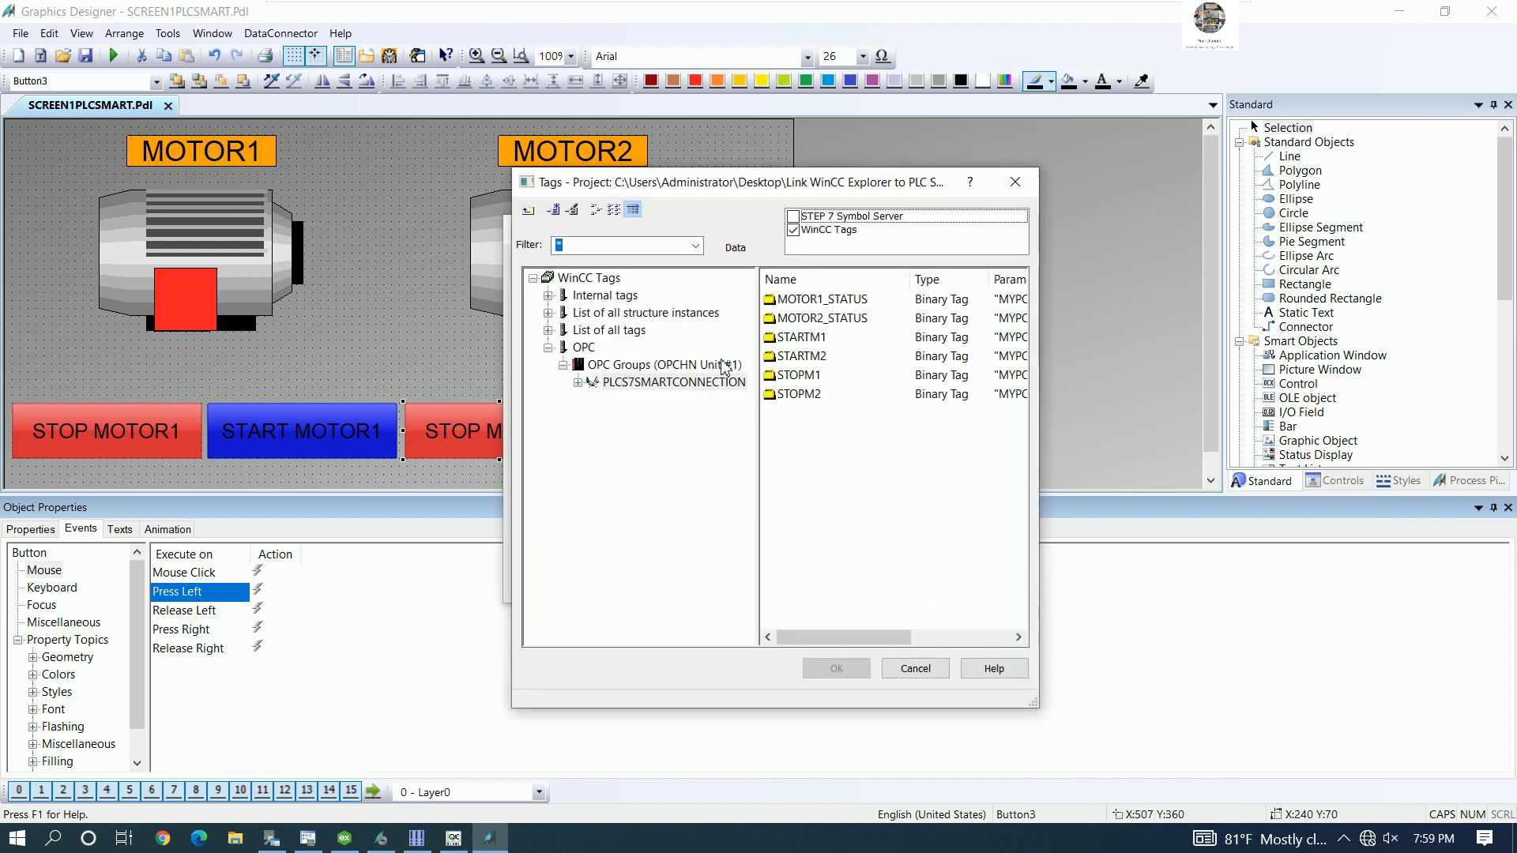
click(808, 394)
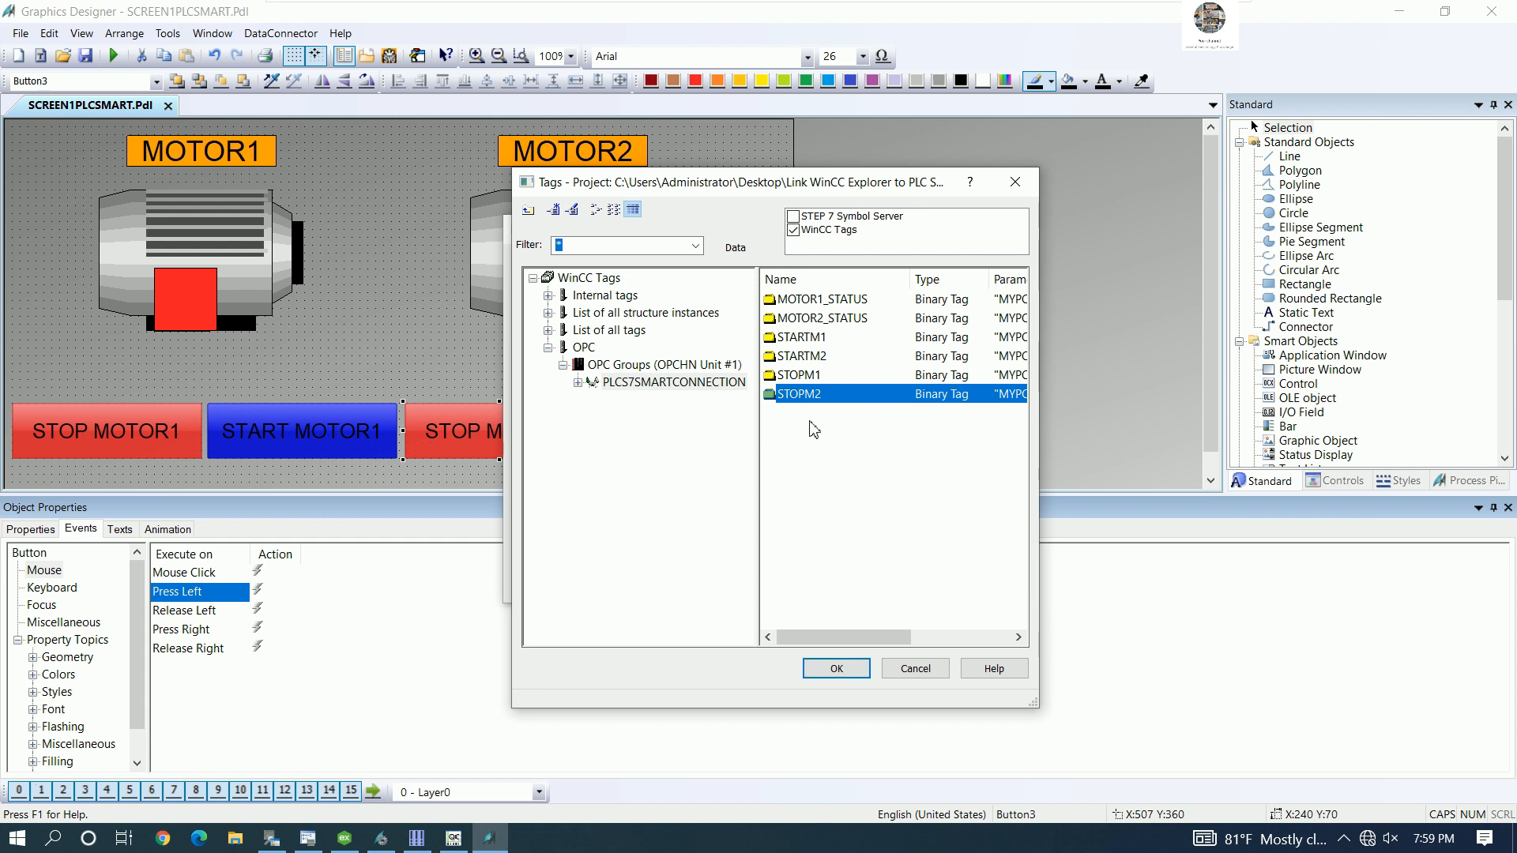
click(833, 669)
drag(974, 316, 827, 318)
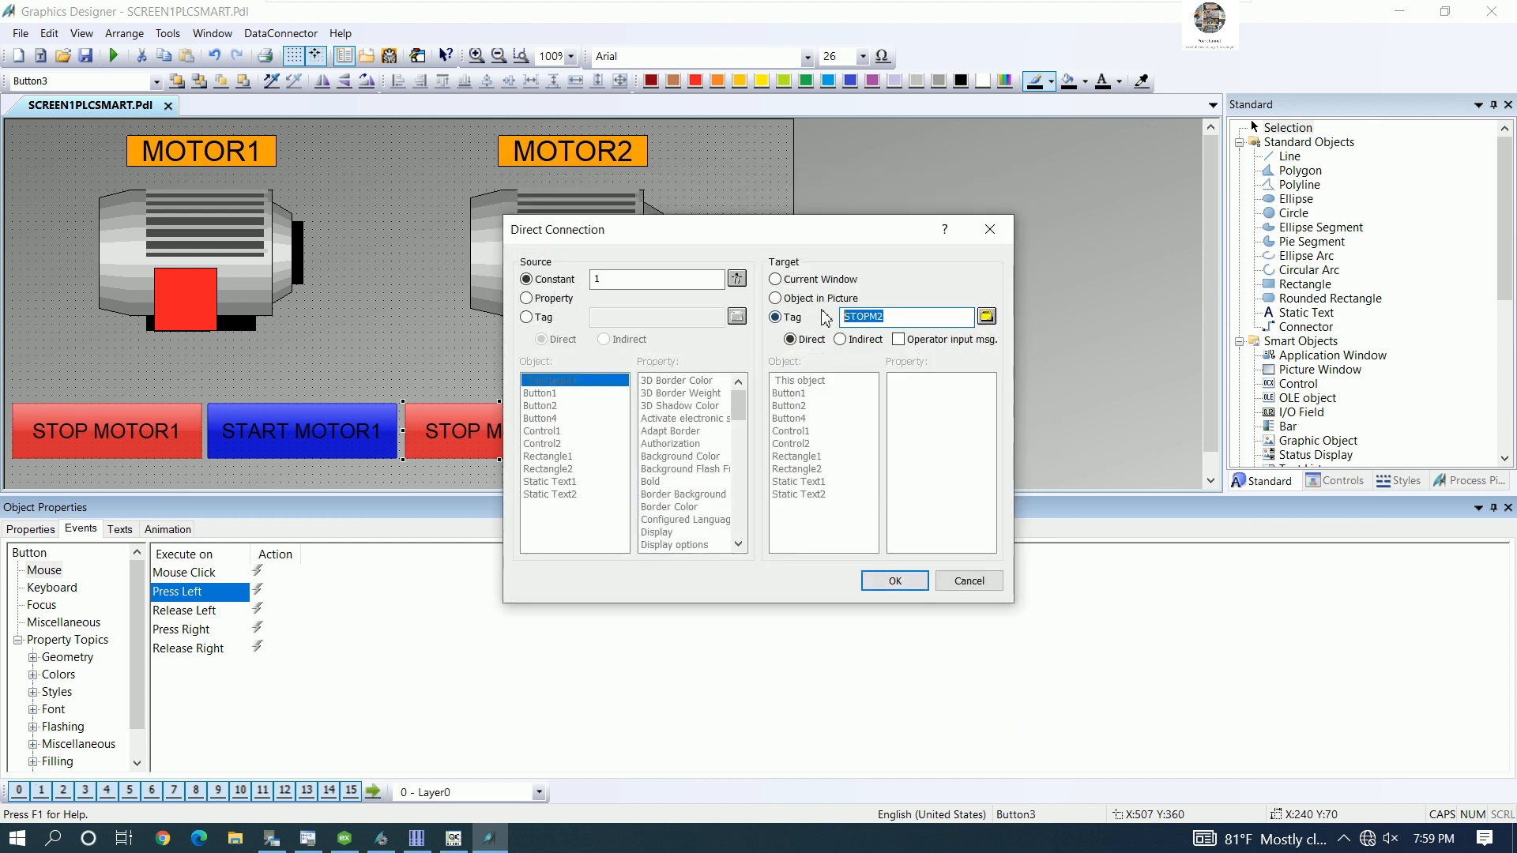
right_click(862, 317)
click(901, 369)
click(898, 572)
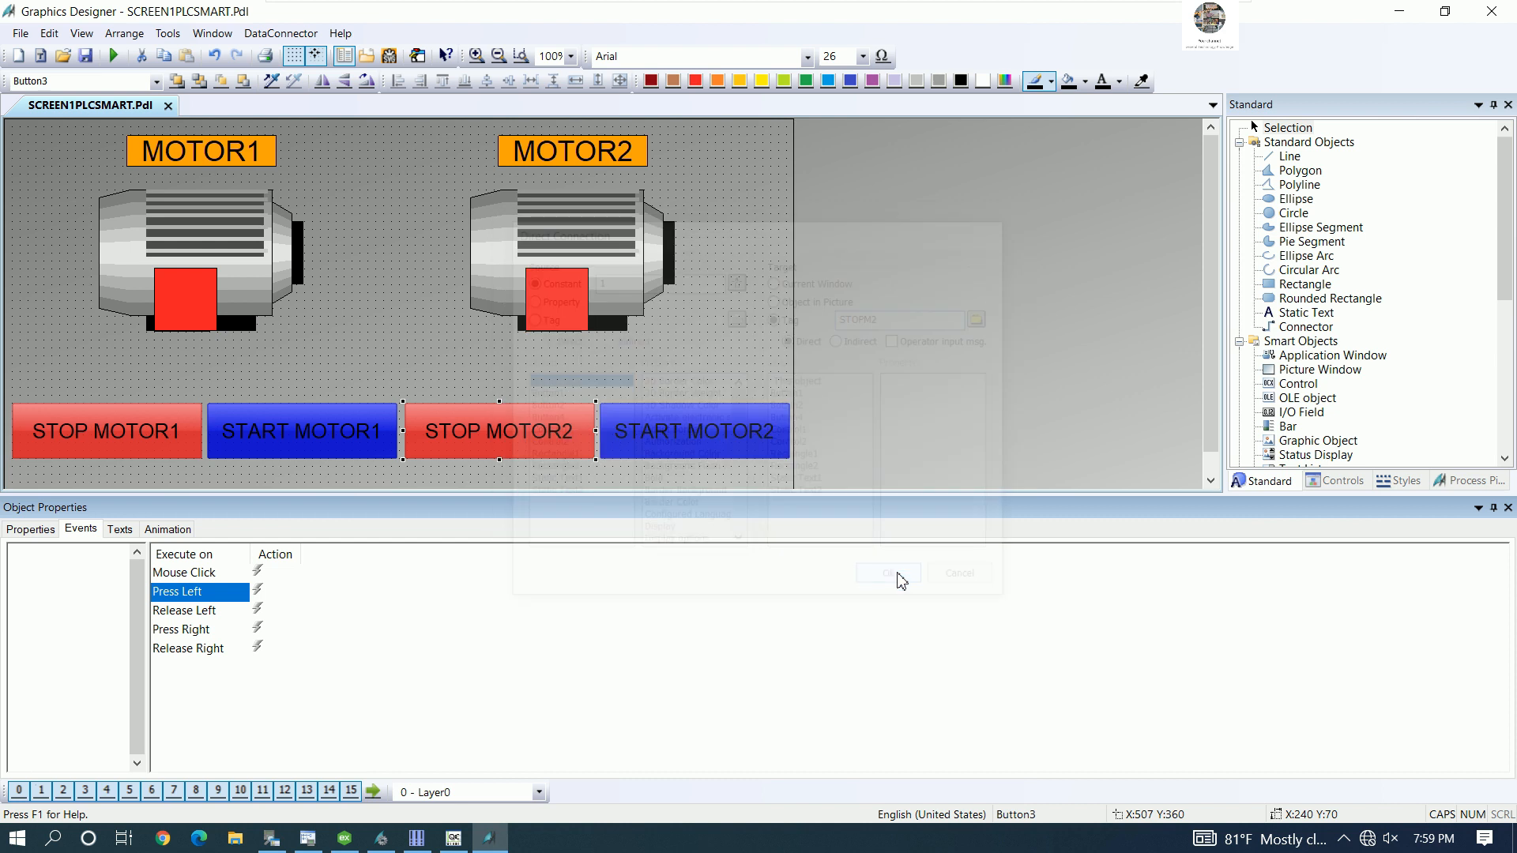
- Create a direct connection on the STOP MOTOR2 button's Release Left event that writes the constant 0 to the STOPM2 tag
click(267, 613)
right_click(268, 613)
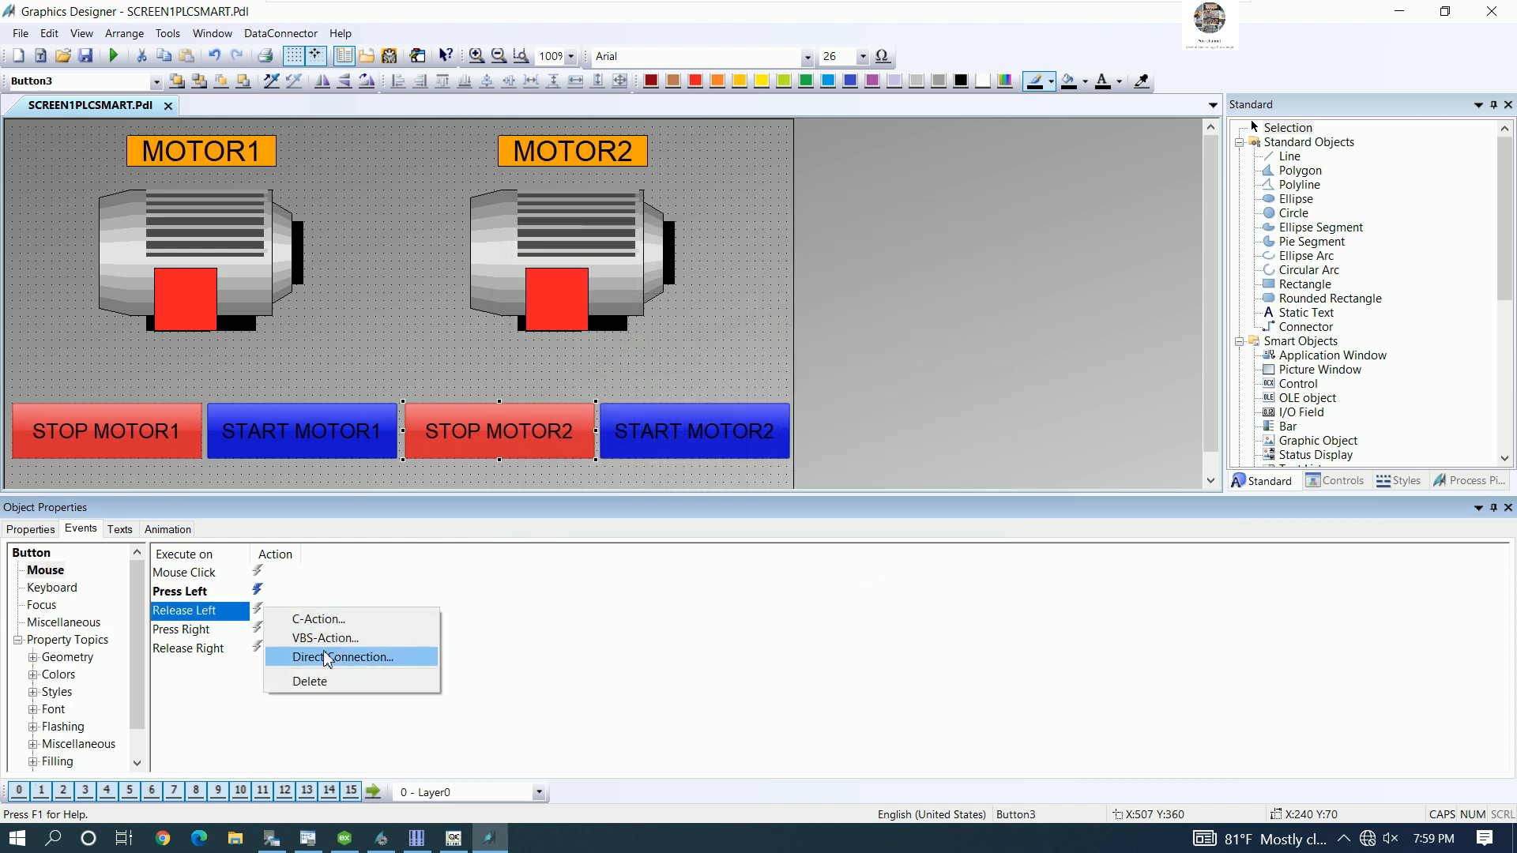
click(332, 655)
click(631, 281)
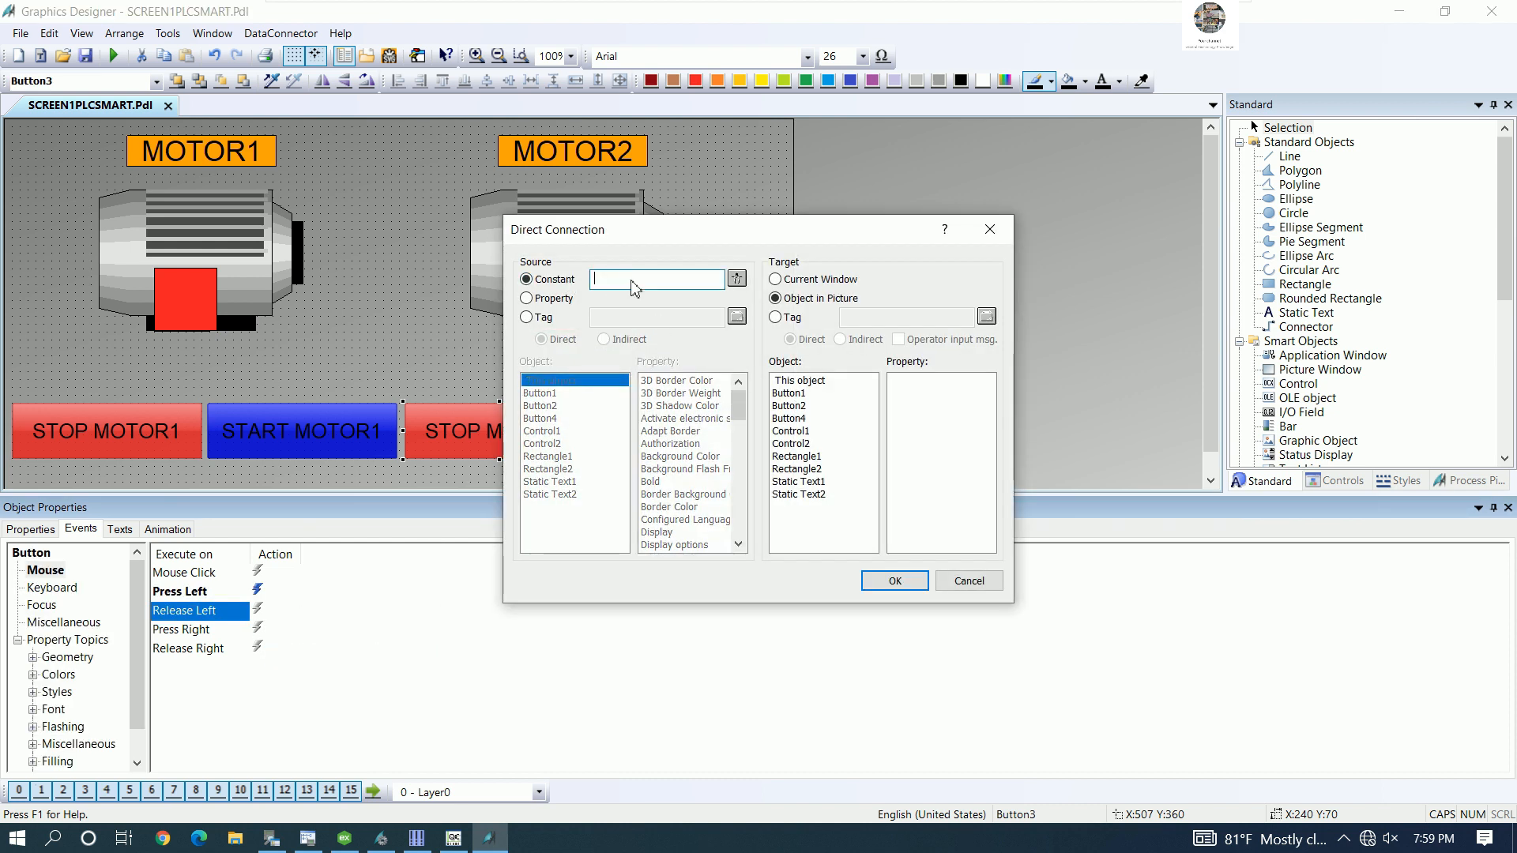
text(0)
click(796, 317)
right_click(866, 316)
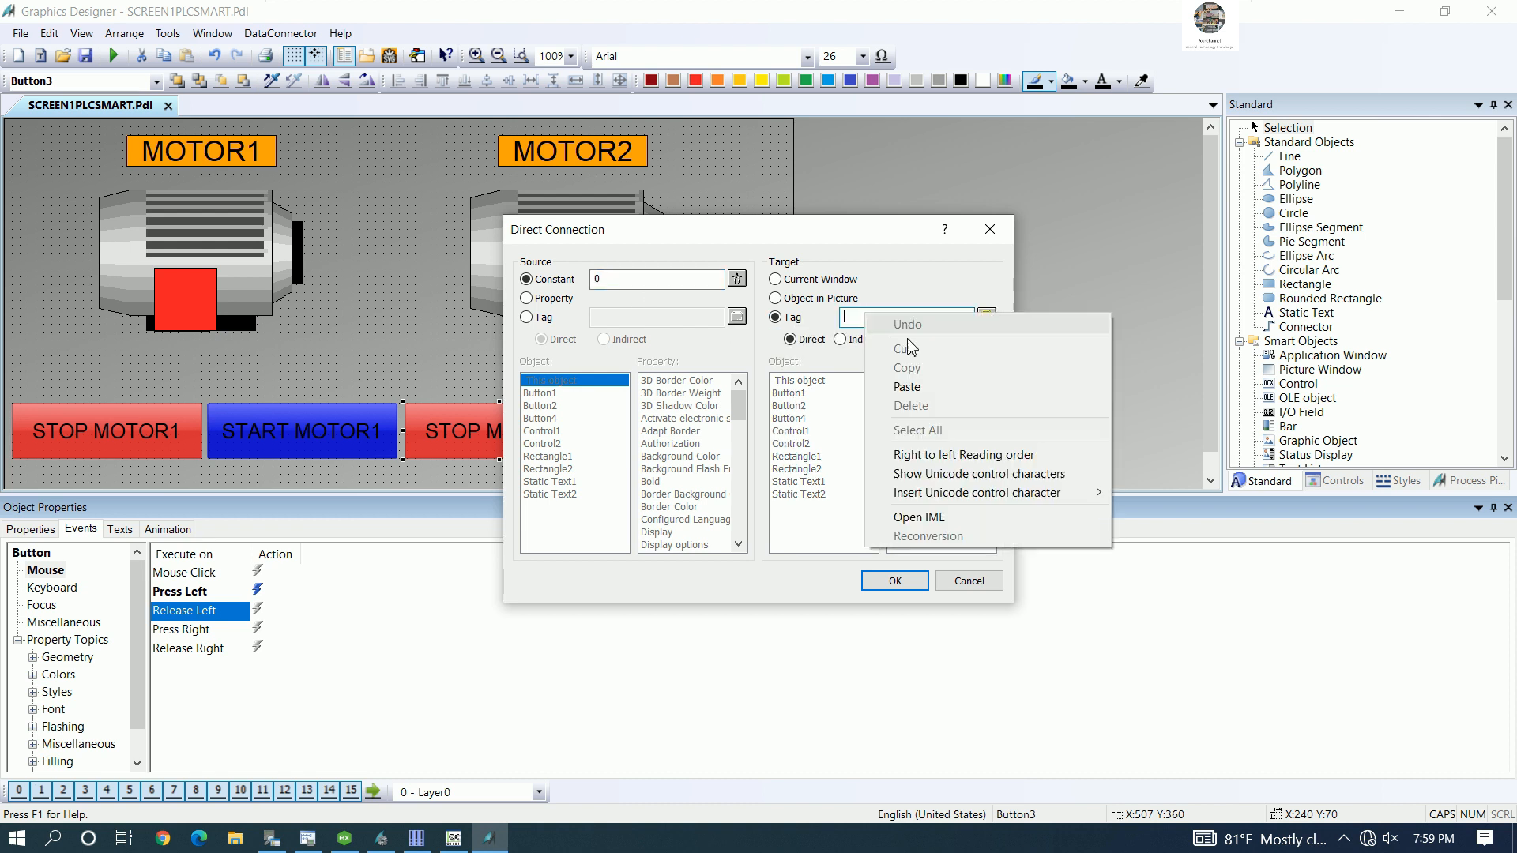
click(907, 386)
click(885, 581)
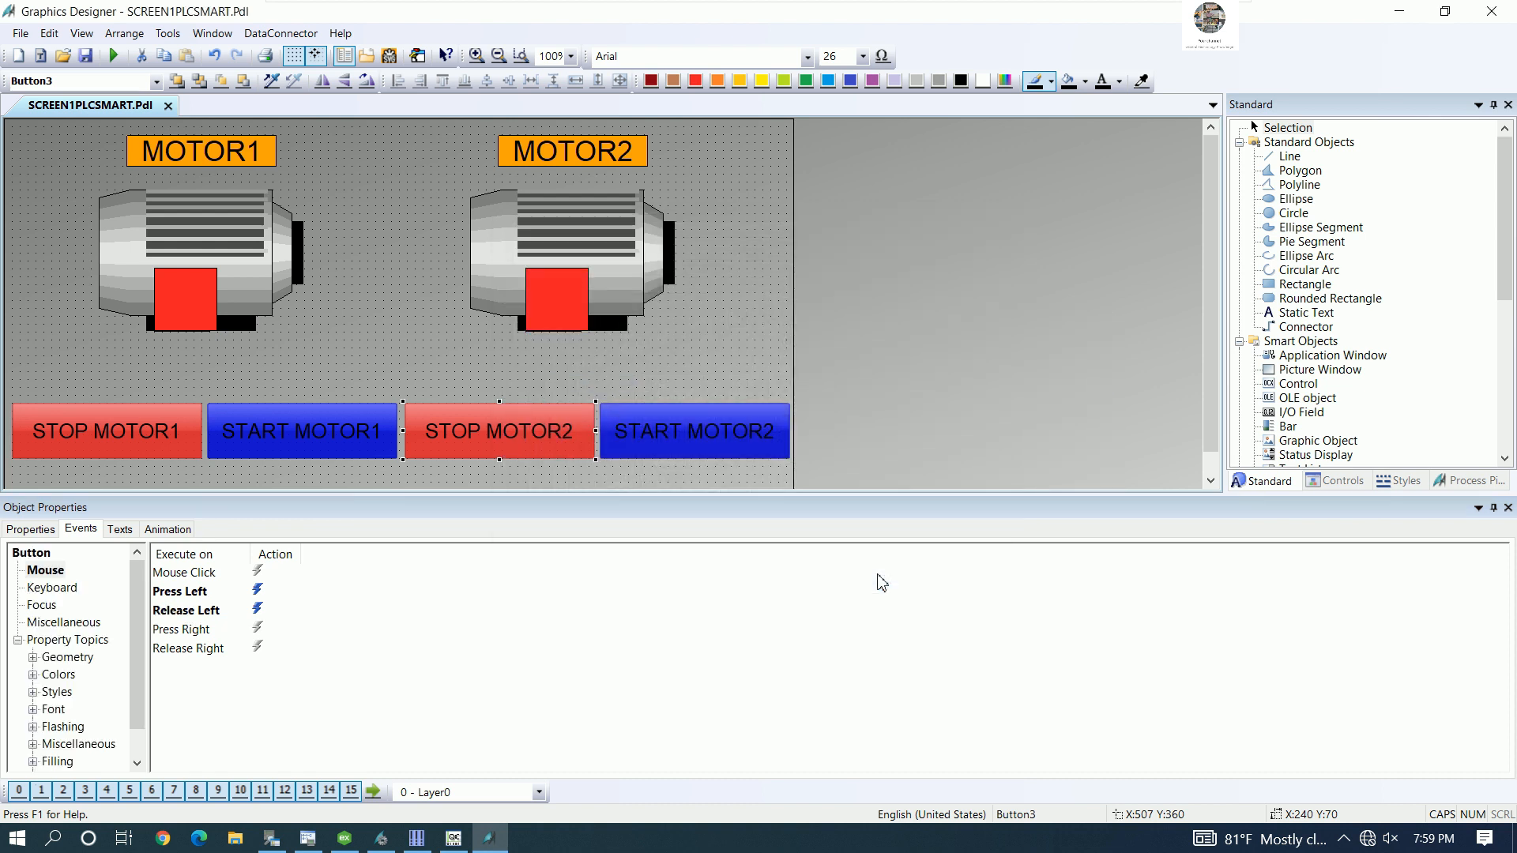
- Start a dynamic dialog for the background color of the second motor's red rectangle
click(557, 300)
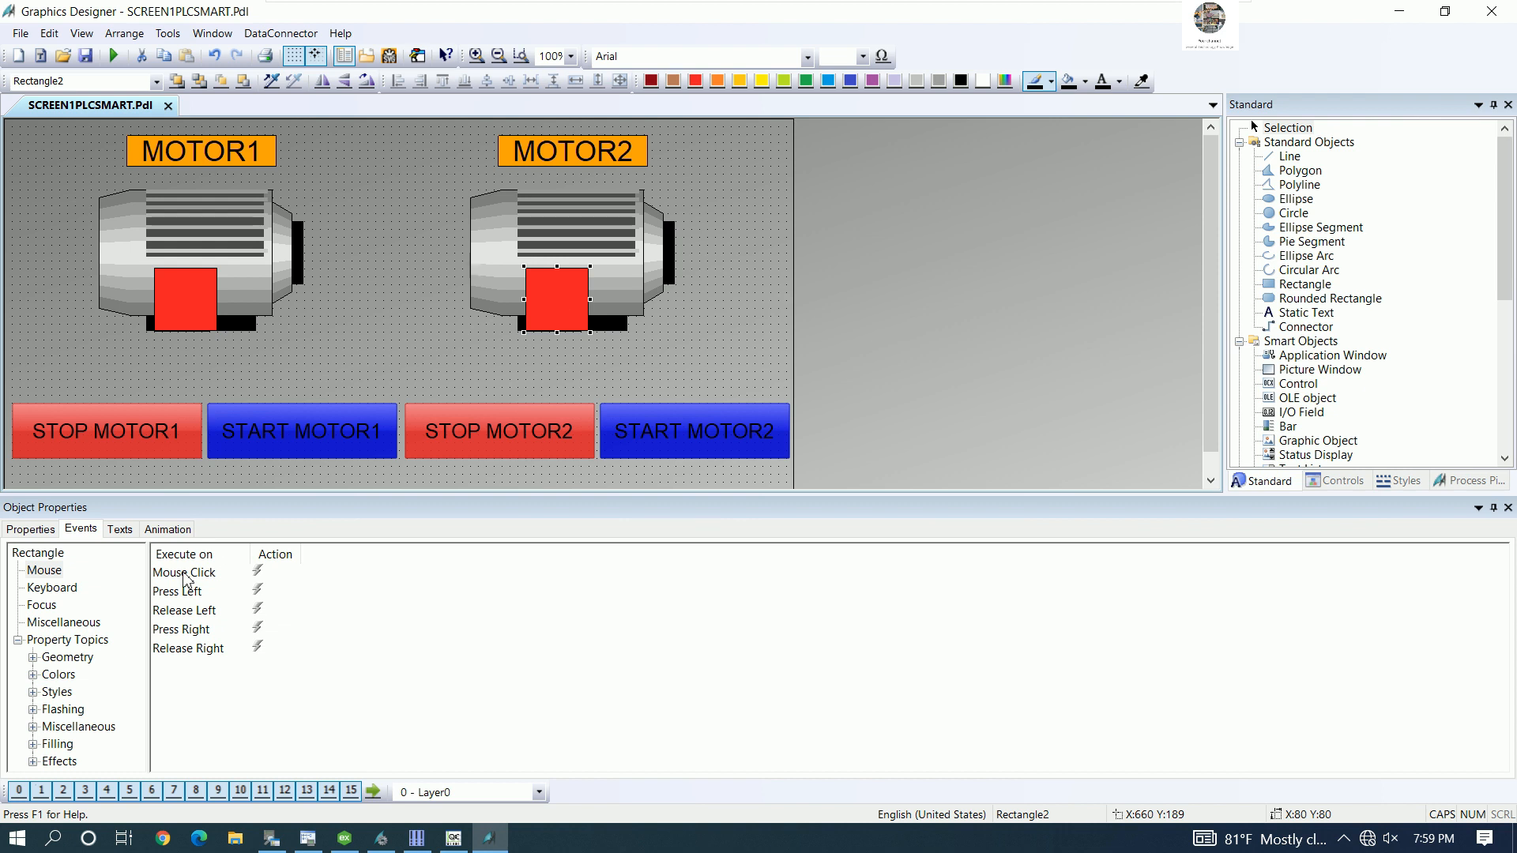
click(38, 530)
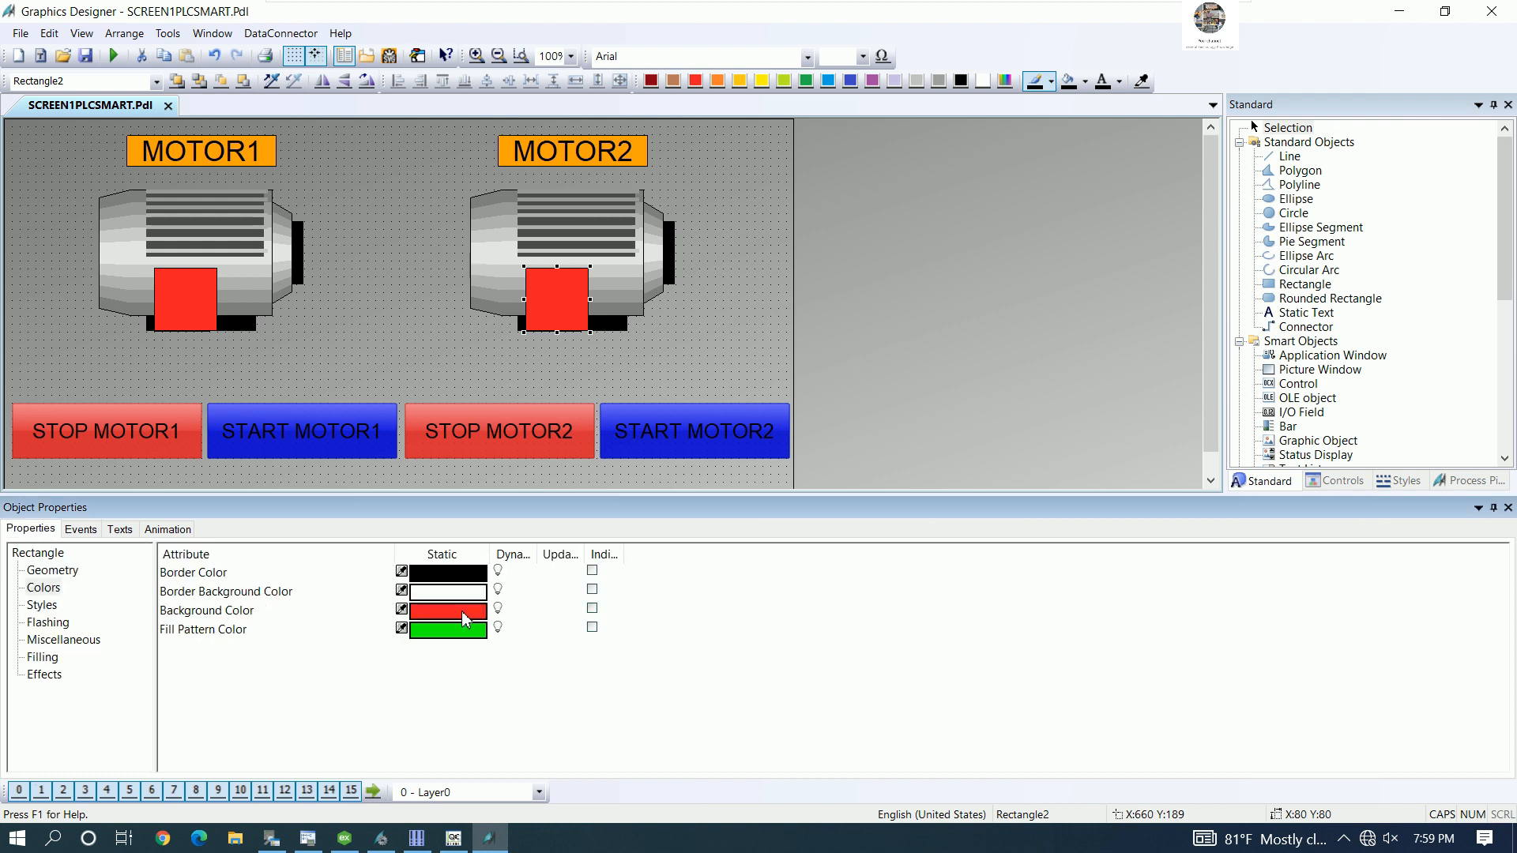
right_click(499, 614)
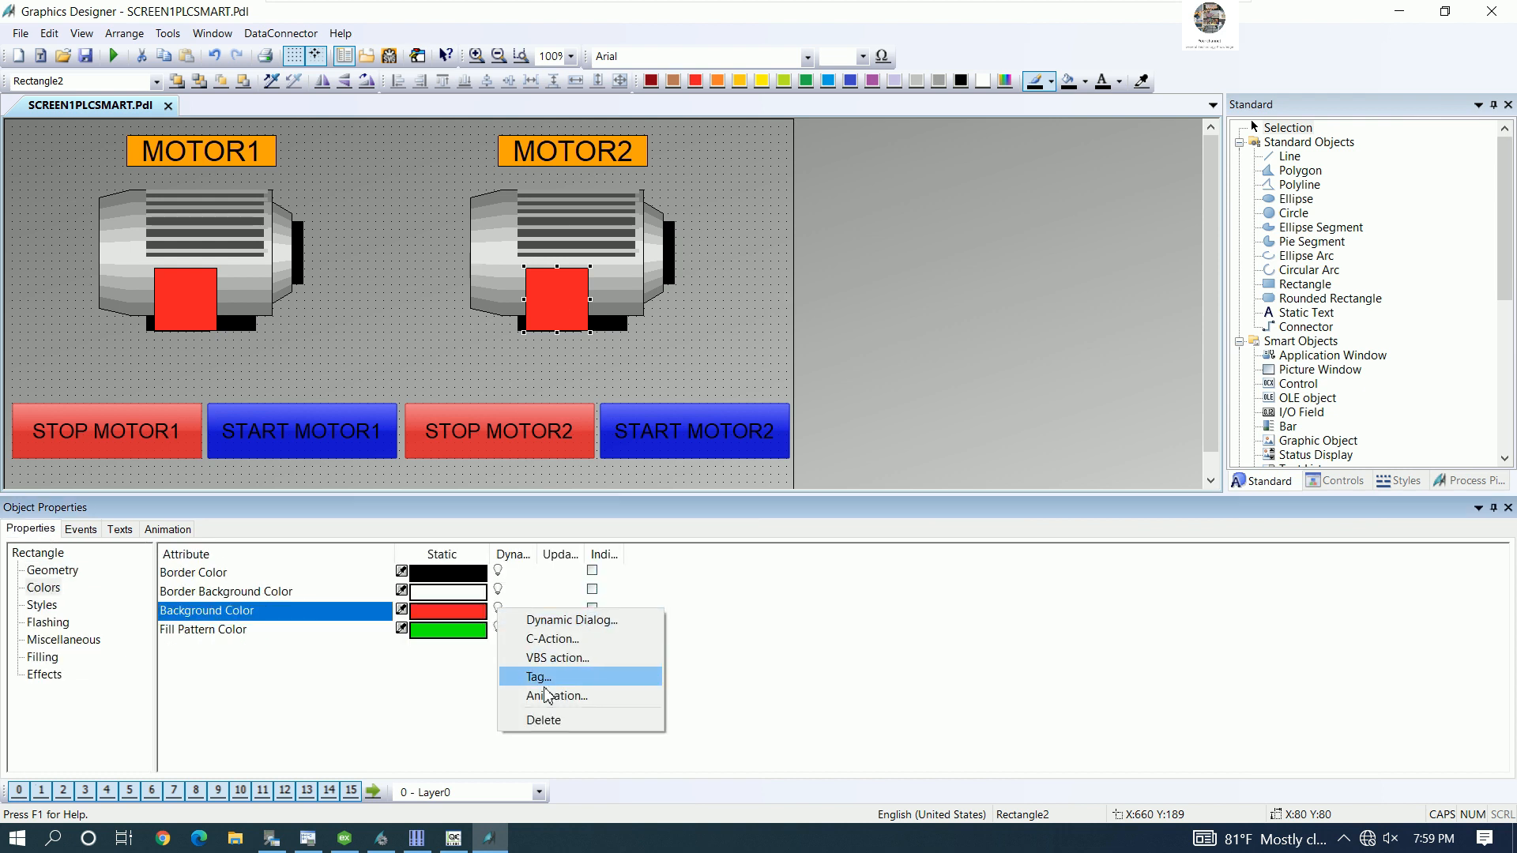
click(557, 621)
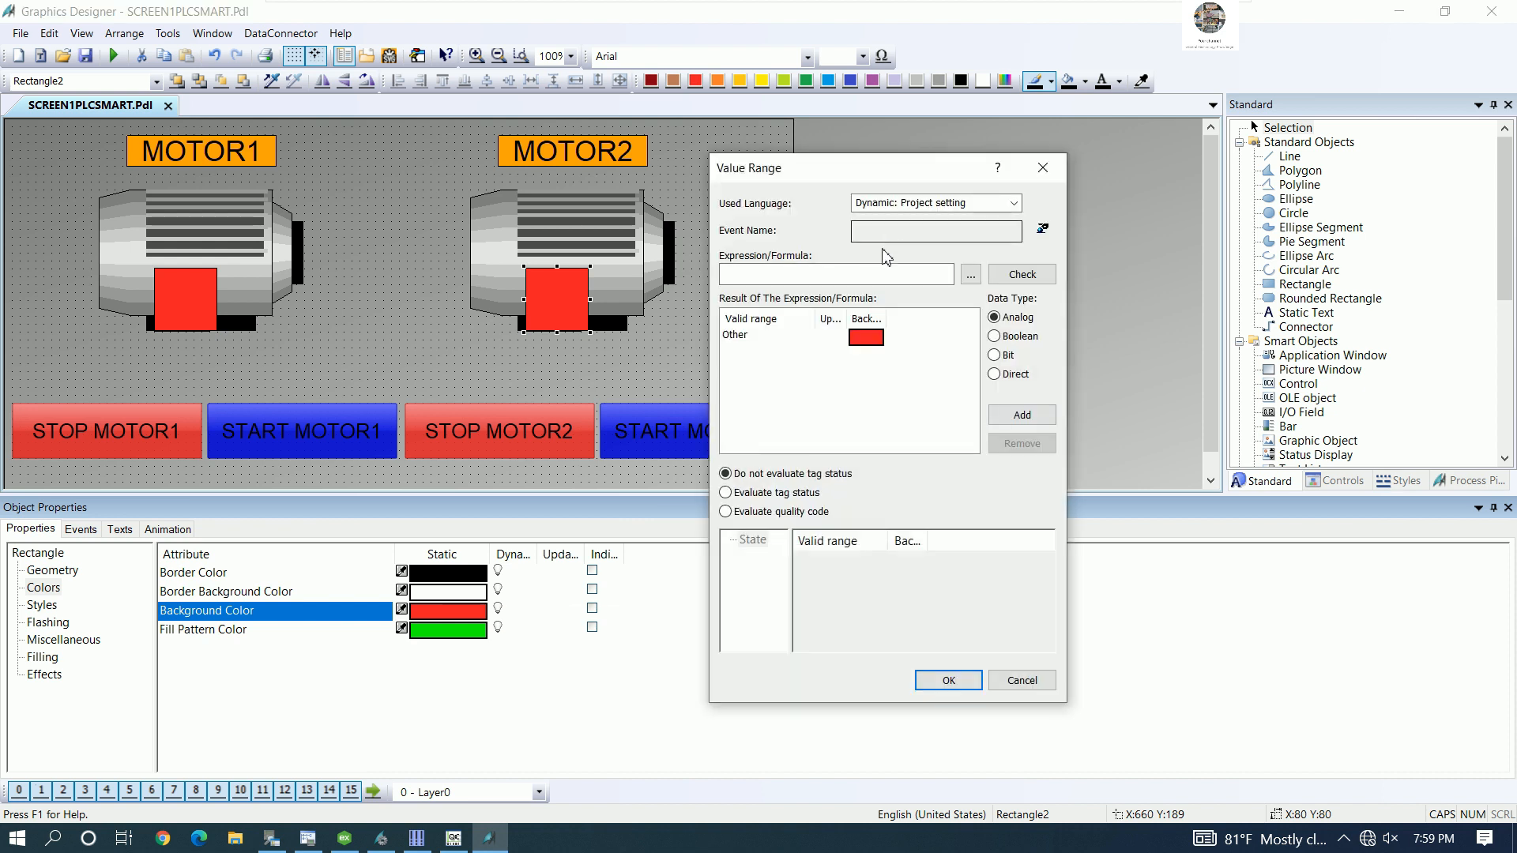
click(970, 274)
click(1015, 304)
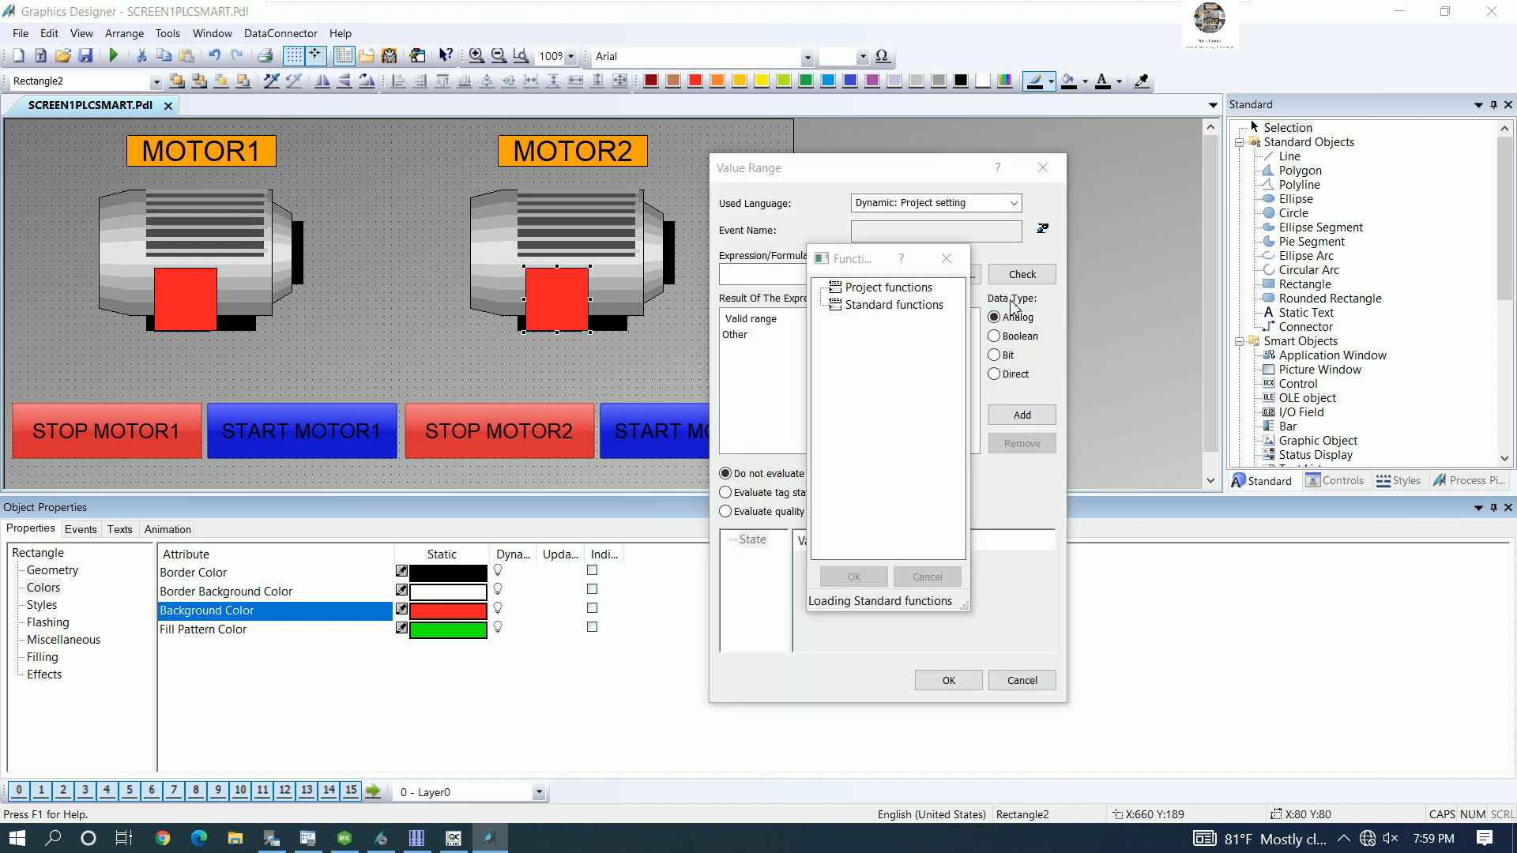
click(962, 260)
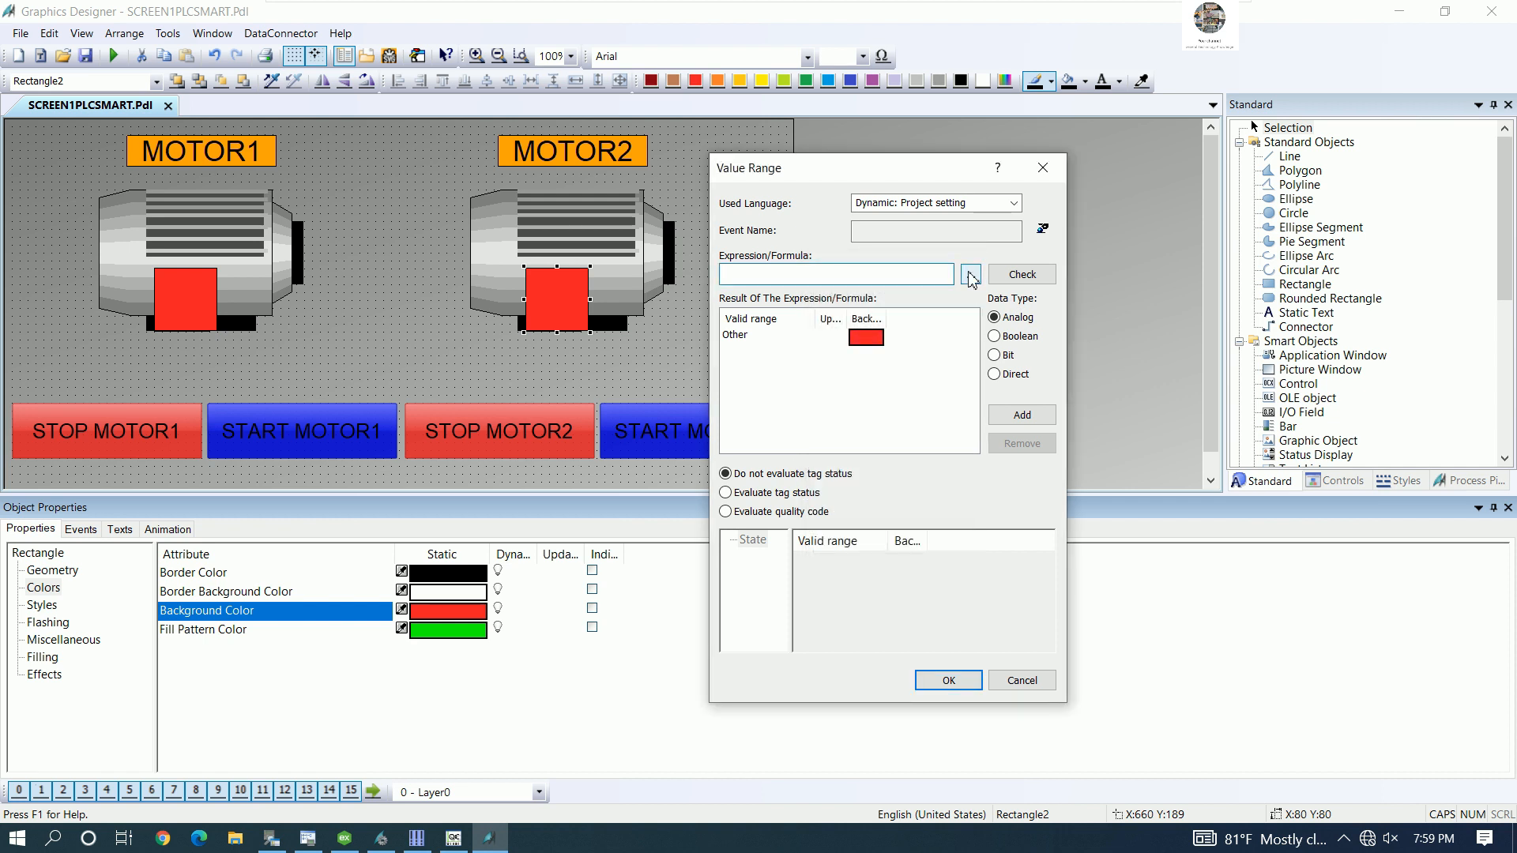
- Use the MOTOR2_STATUS tag as the expression of the dynamic dialog
click(970, 278)
click(1005, 286)
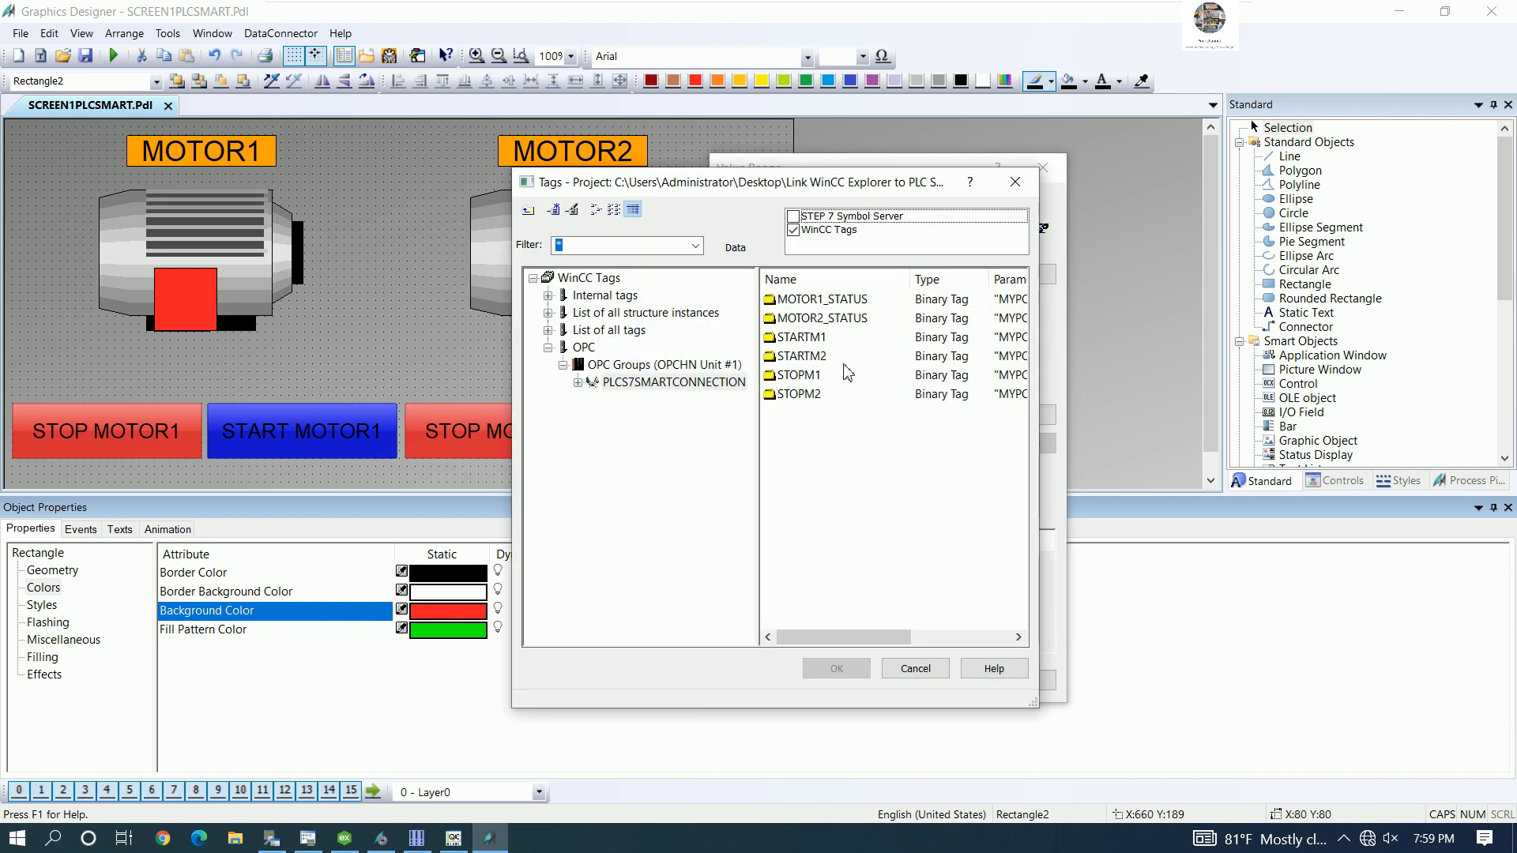
click(818, 321)
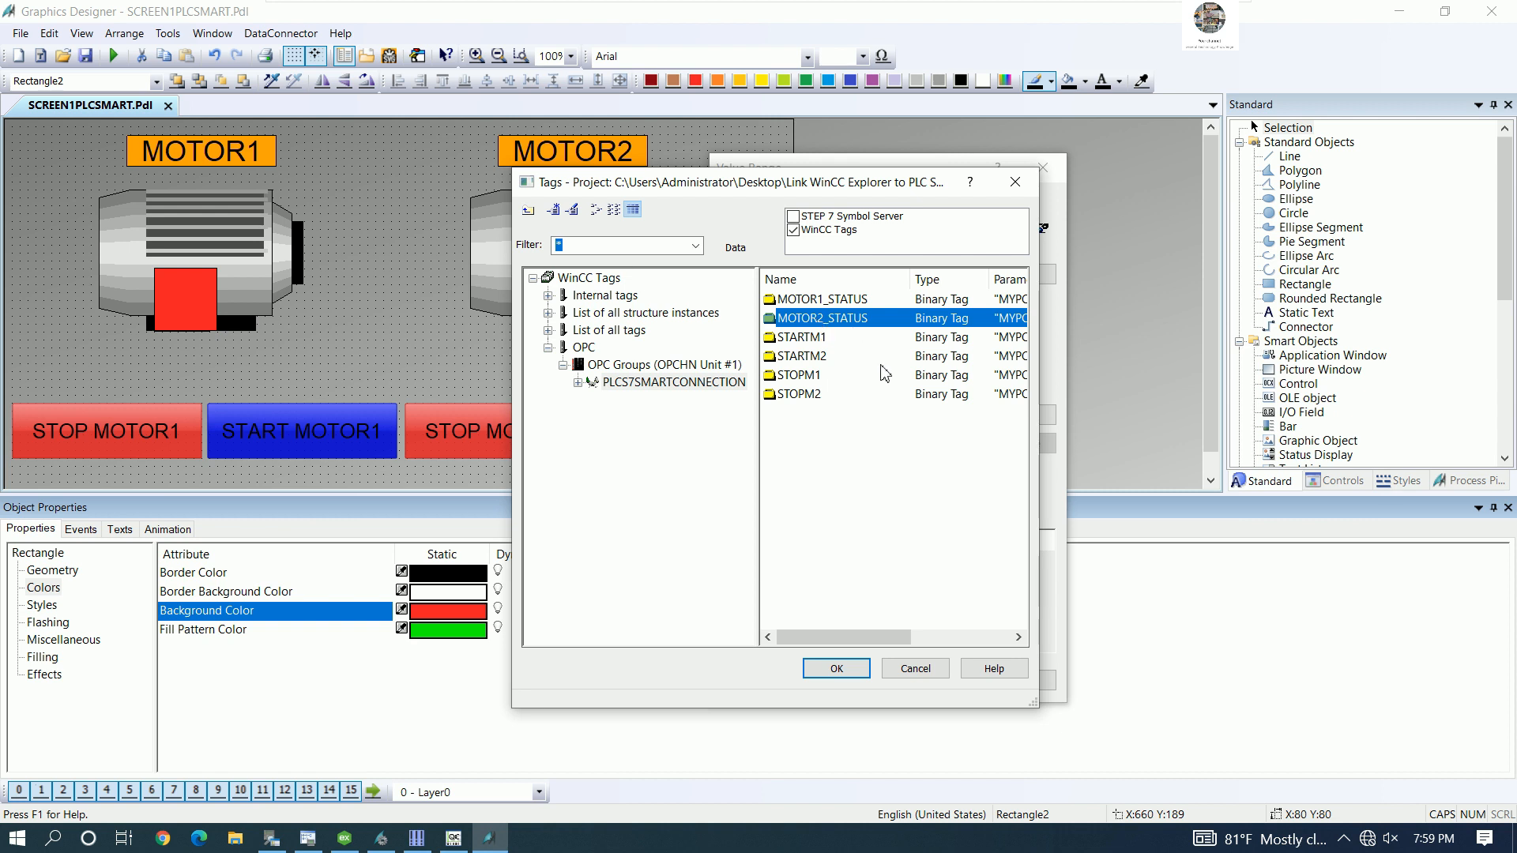
click(836, 669)
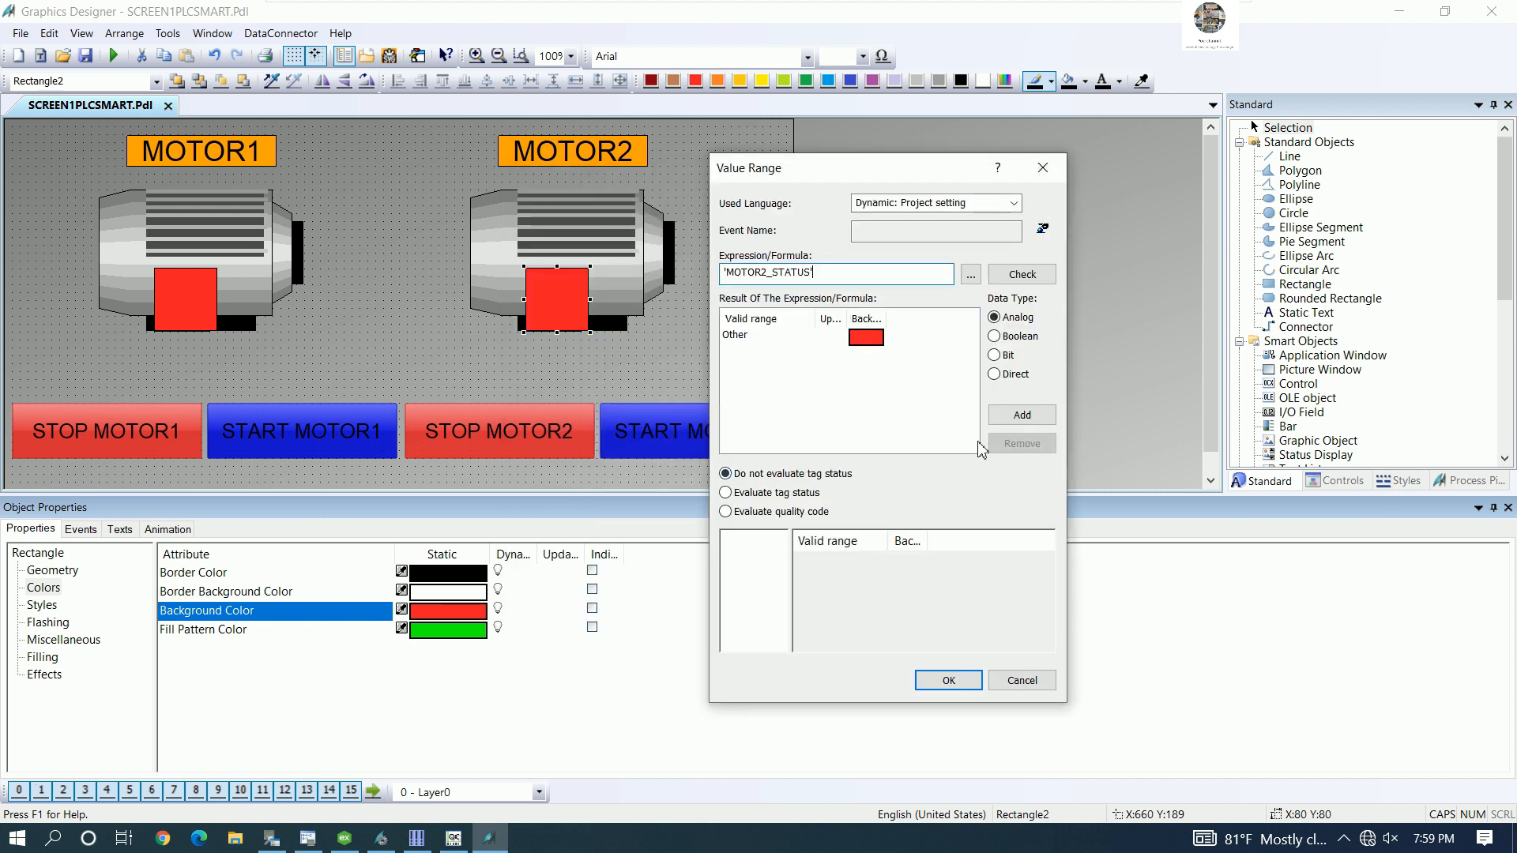
- Set the MOTOR2_STATUS expression's data type to Boolean and assign green (00FF00) as the background color for Yes / TRUE
click(994, 336)
double_click(835, 337)
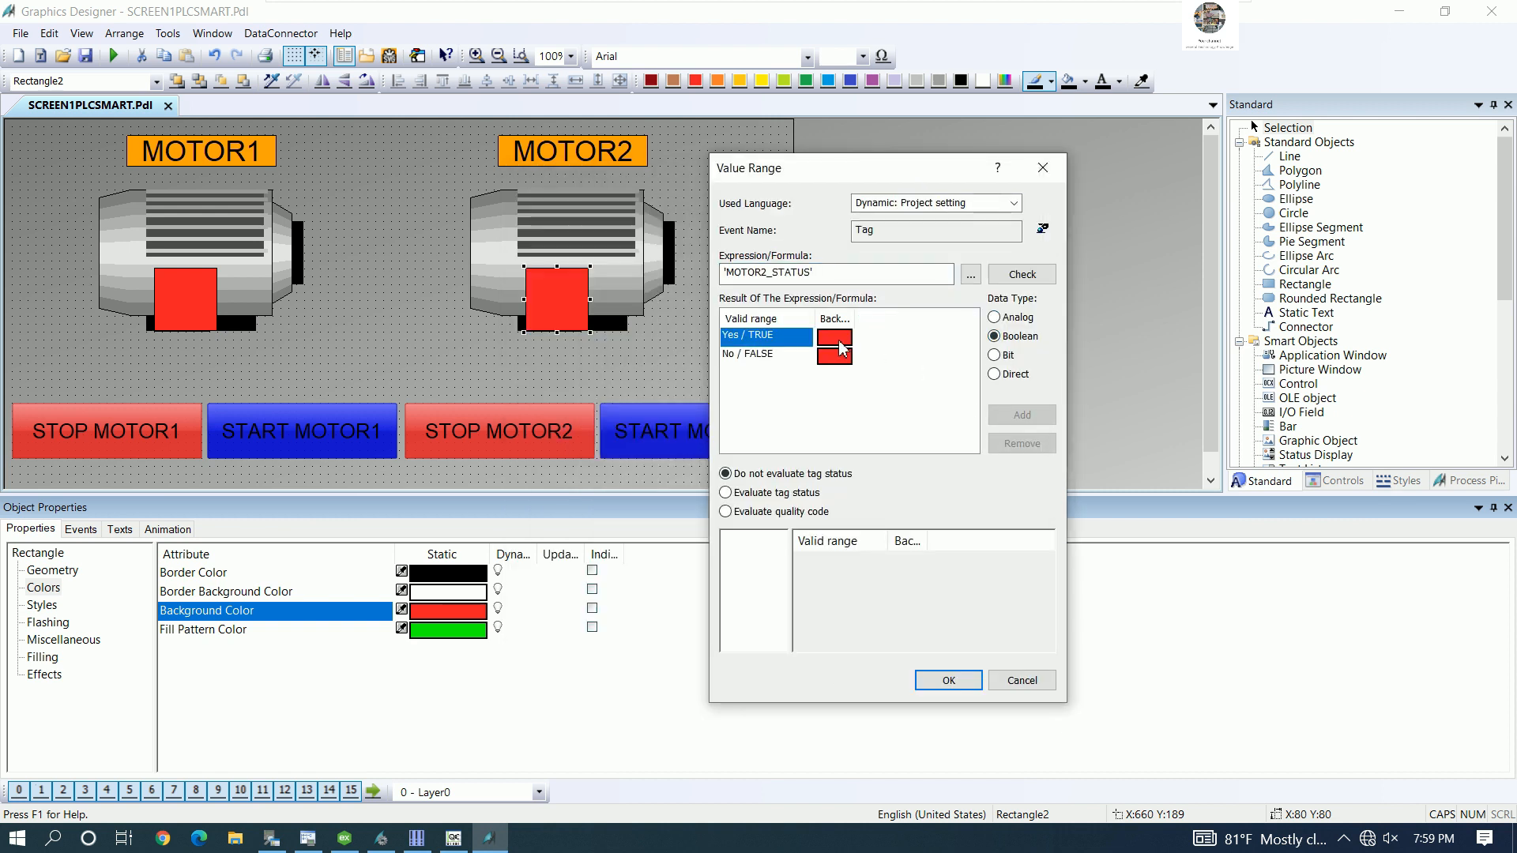
click(1029, 473)
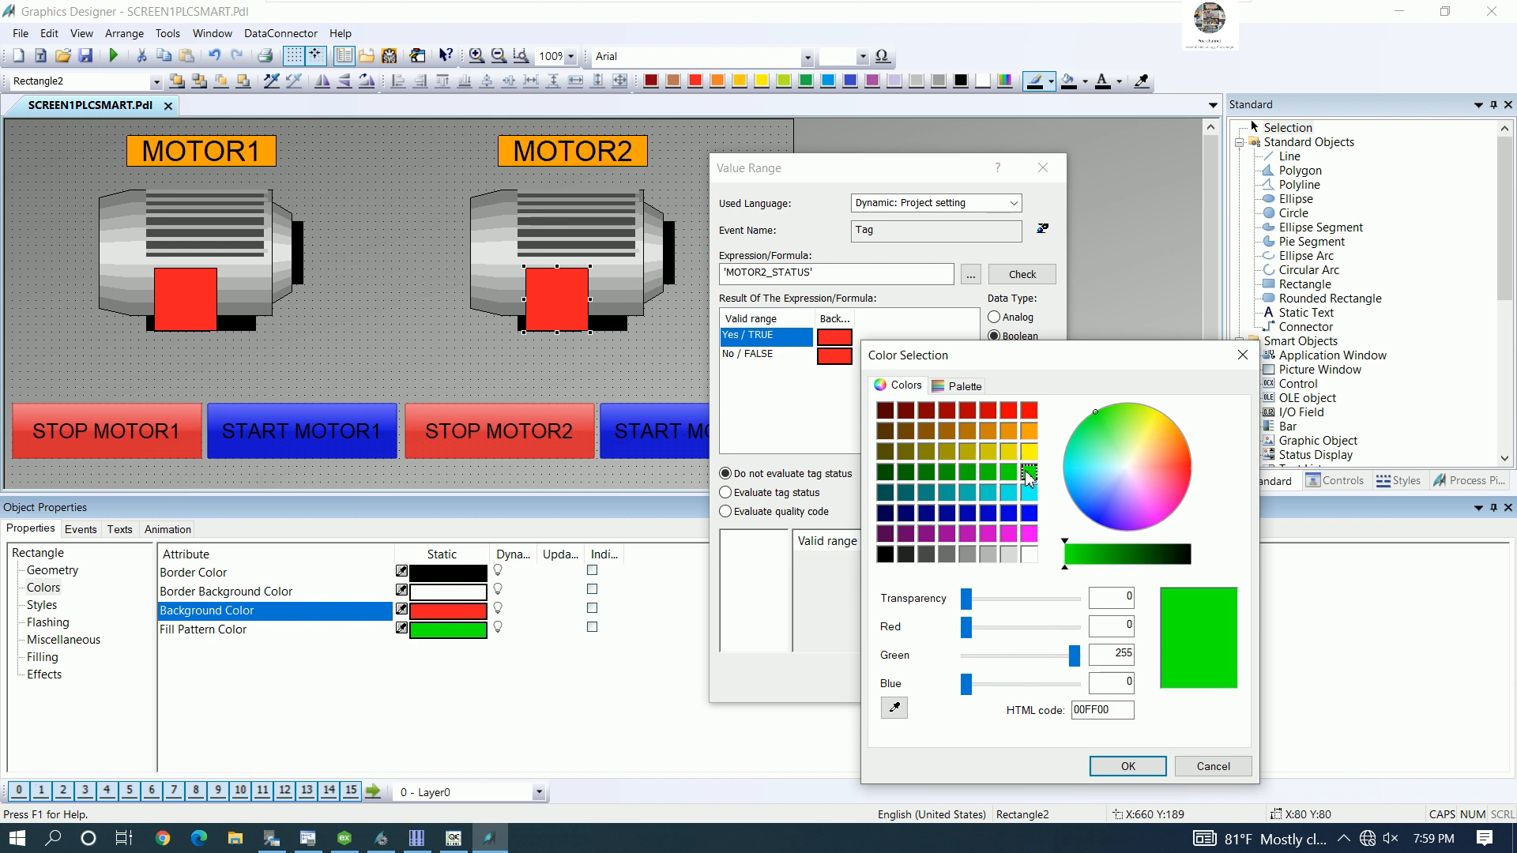
click(1129, 766)
click(970, 274)
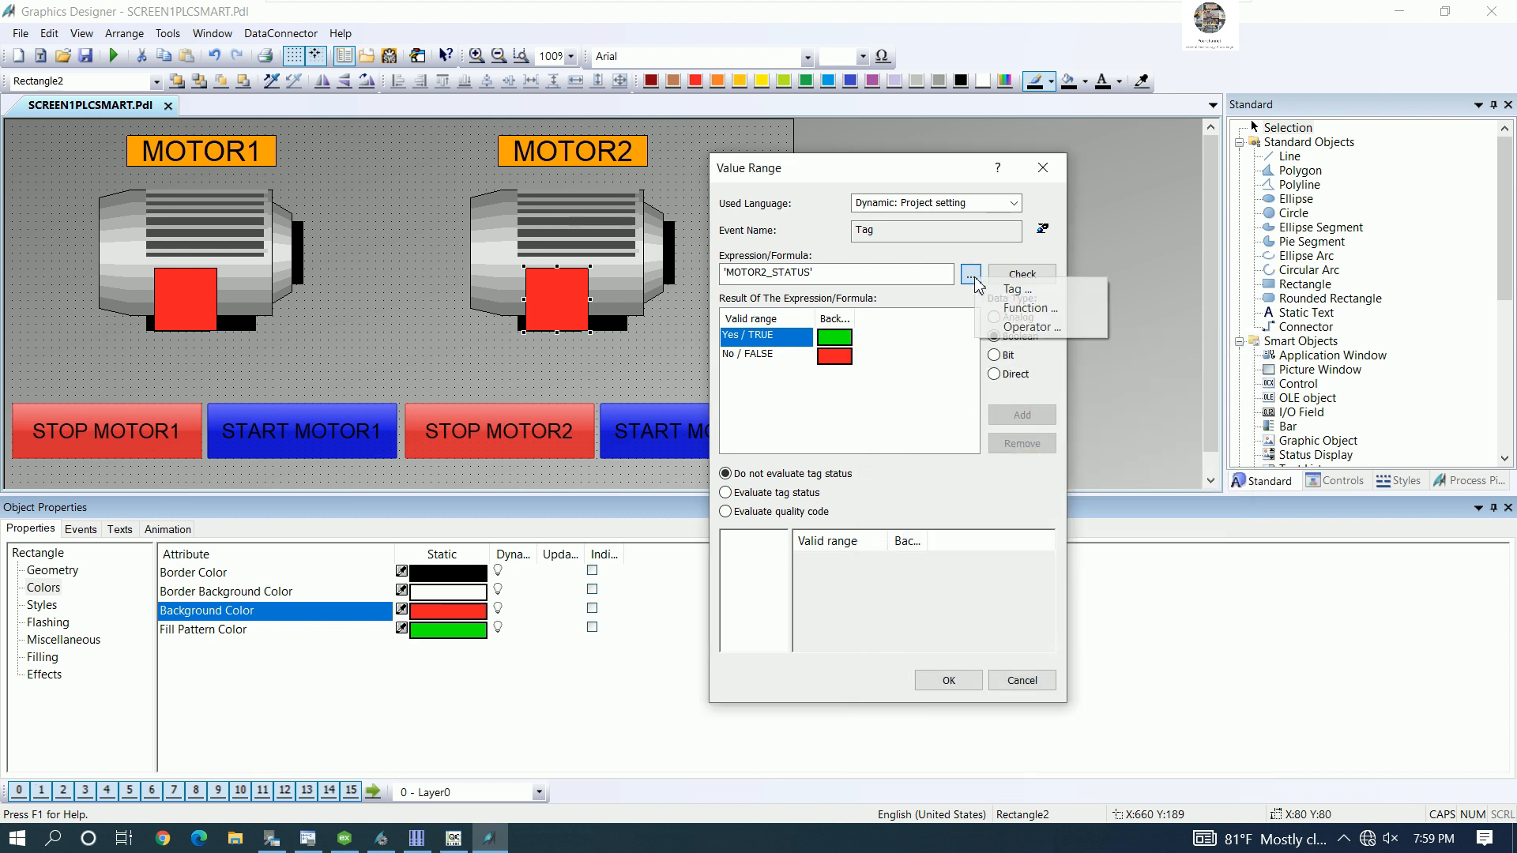
click(1000, 292)
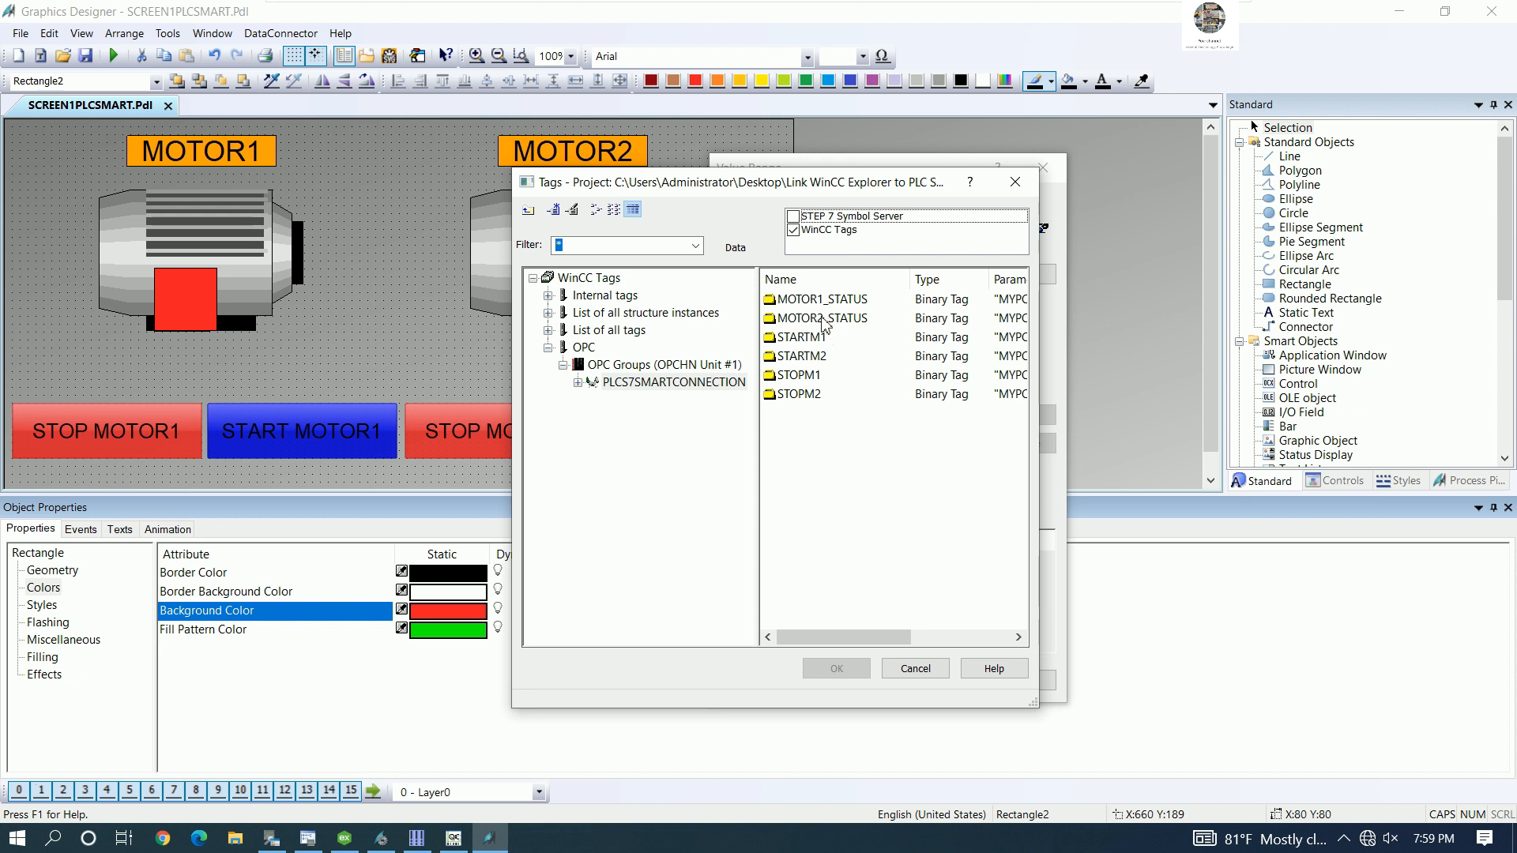
drag(872, 188, 673, 244)
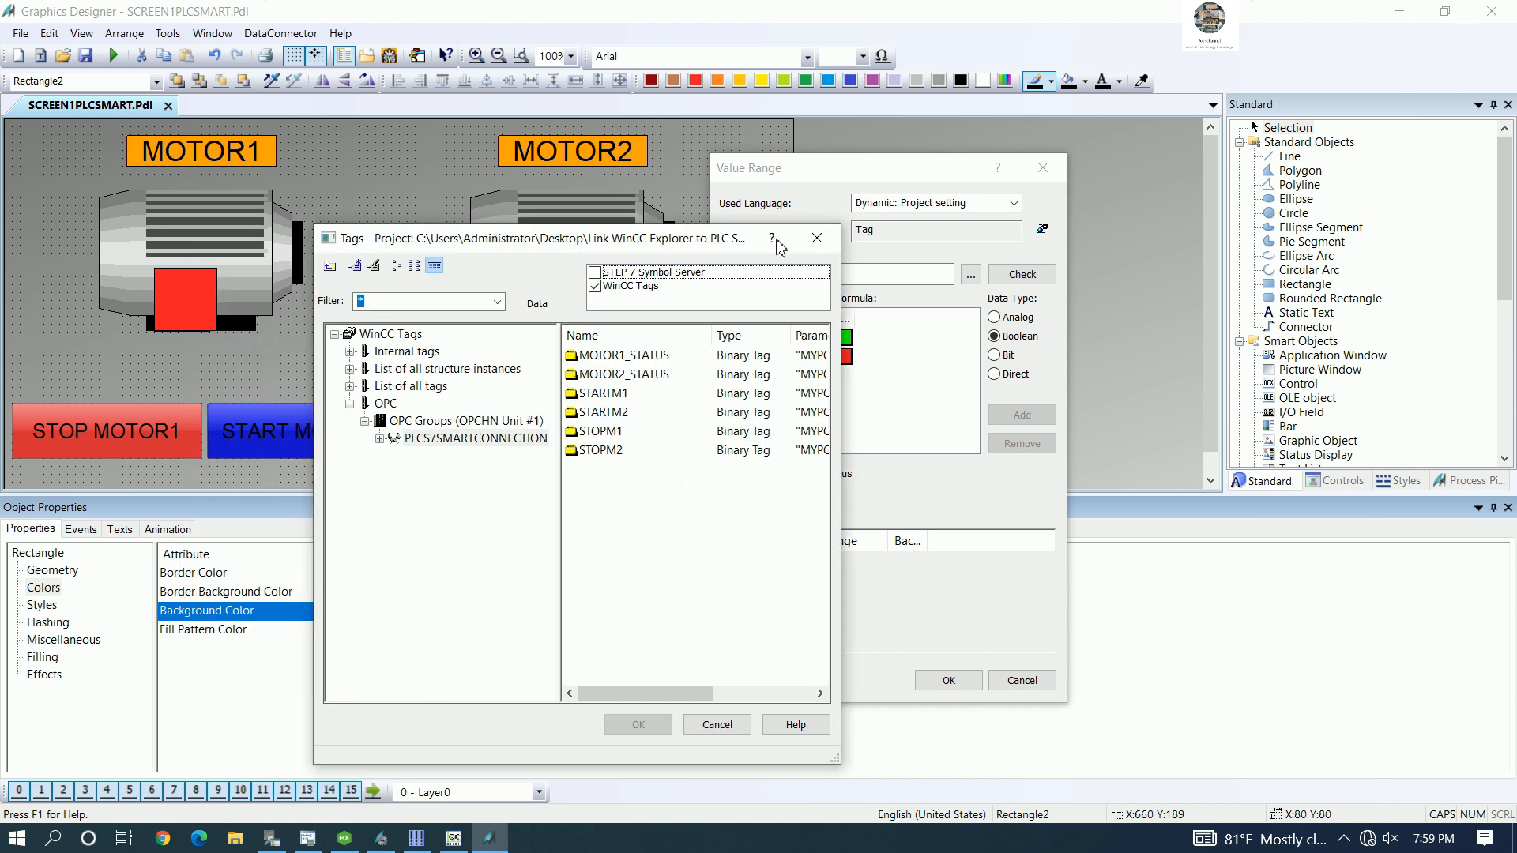
click(814, 239)
- Set the MOTOR2_STATUS trigger's update cycle to Upon change and confirm the dynamic dialog
click(1043, 229)
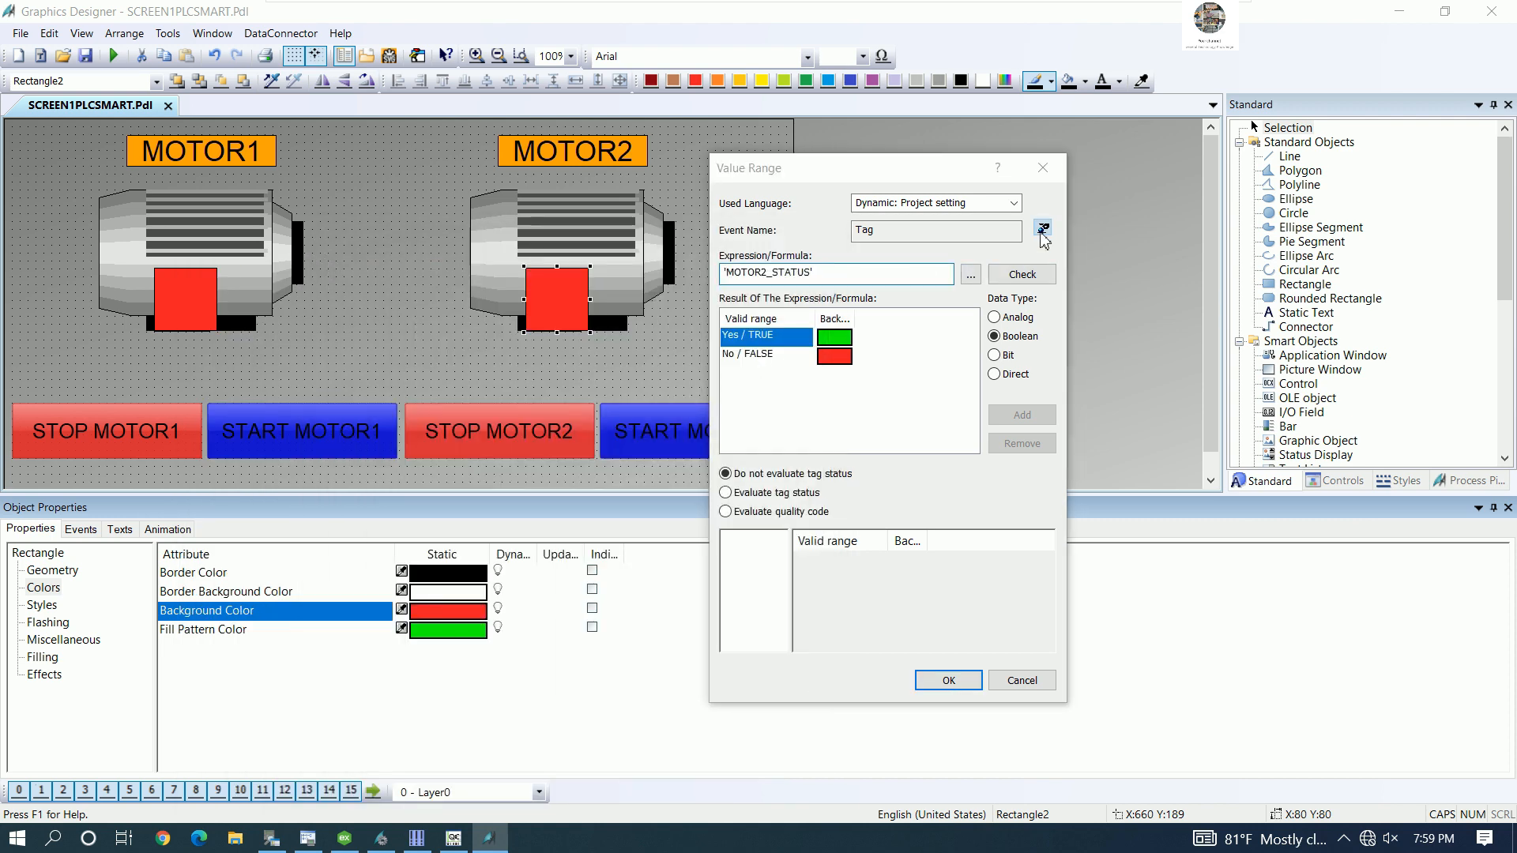
double_click(915, 454)
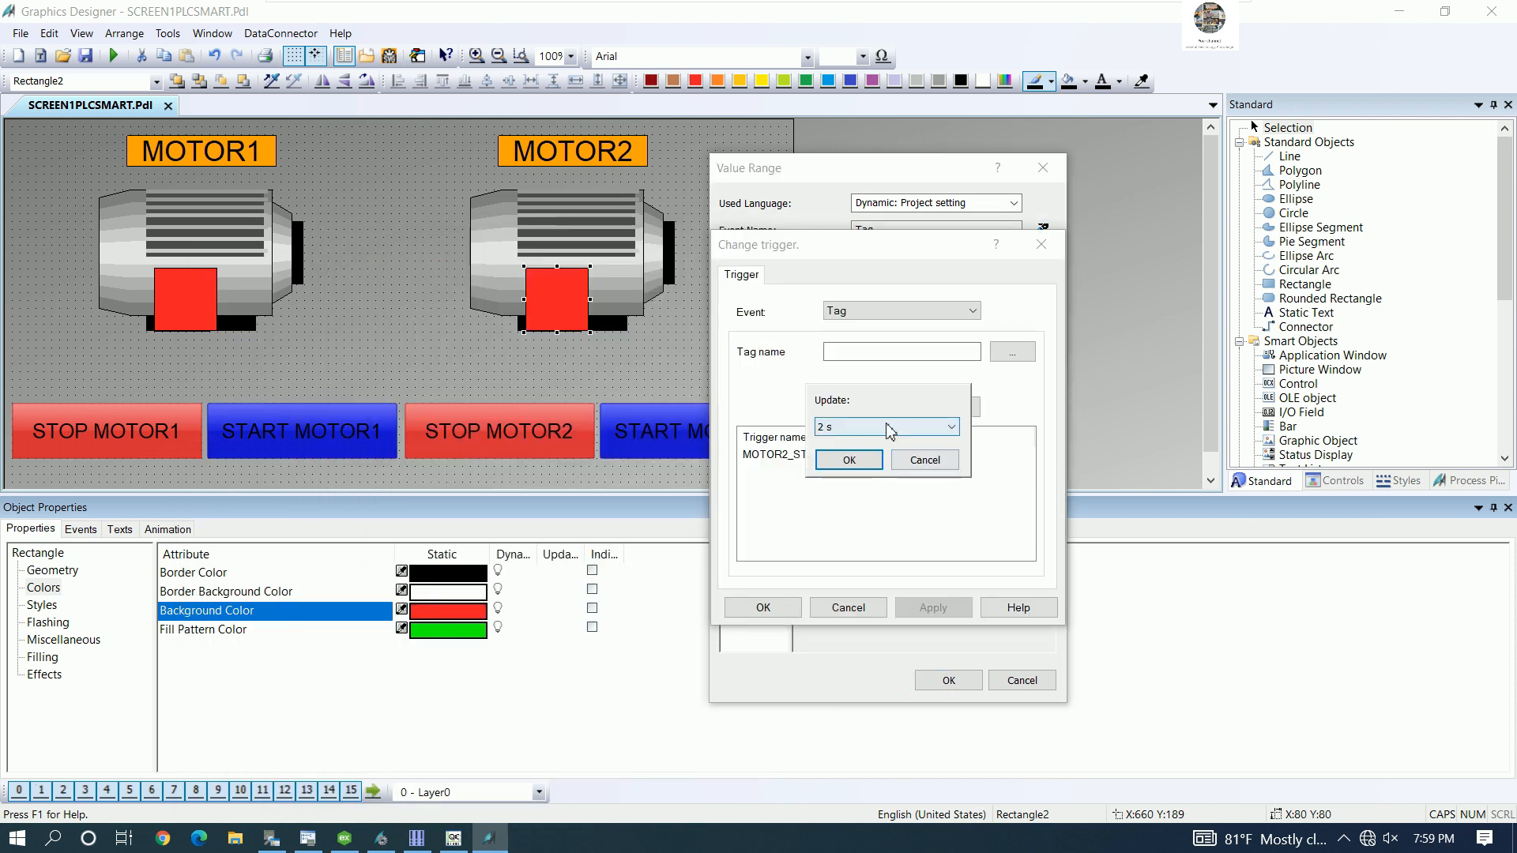
click(888, 428)
click(870, 446)
click(869, 462)
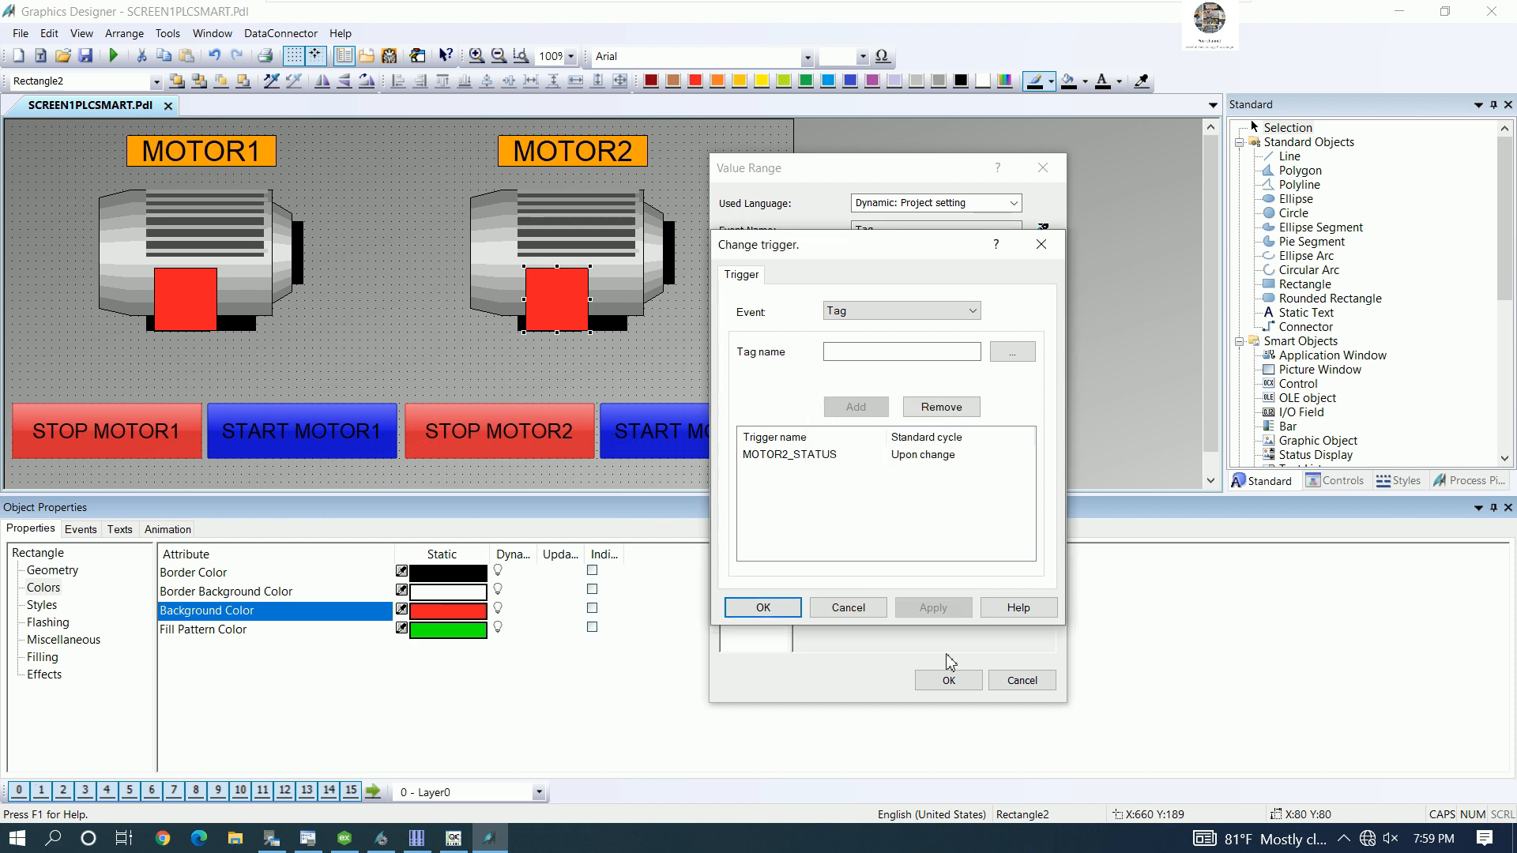
click(763, 608)
click(948, 680)
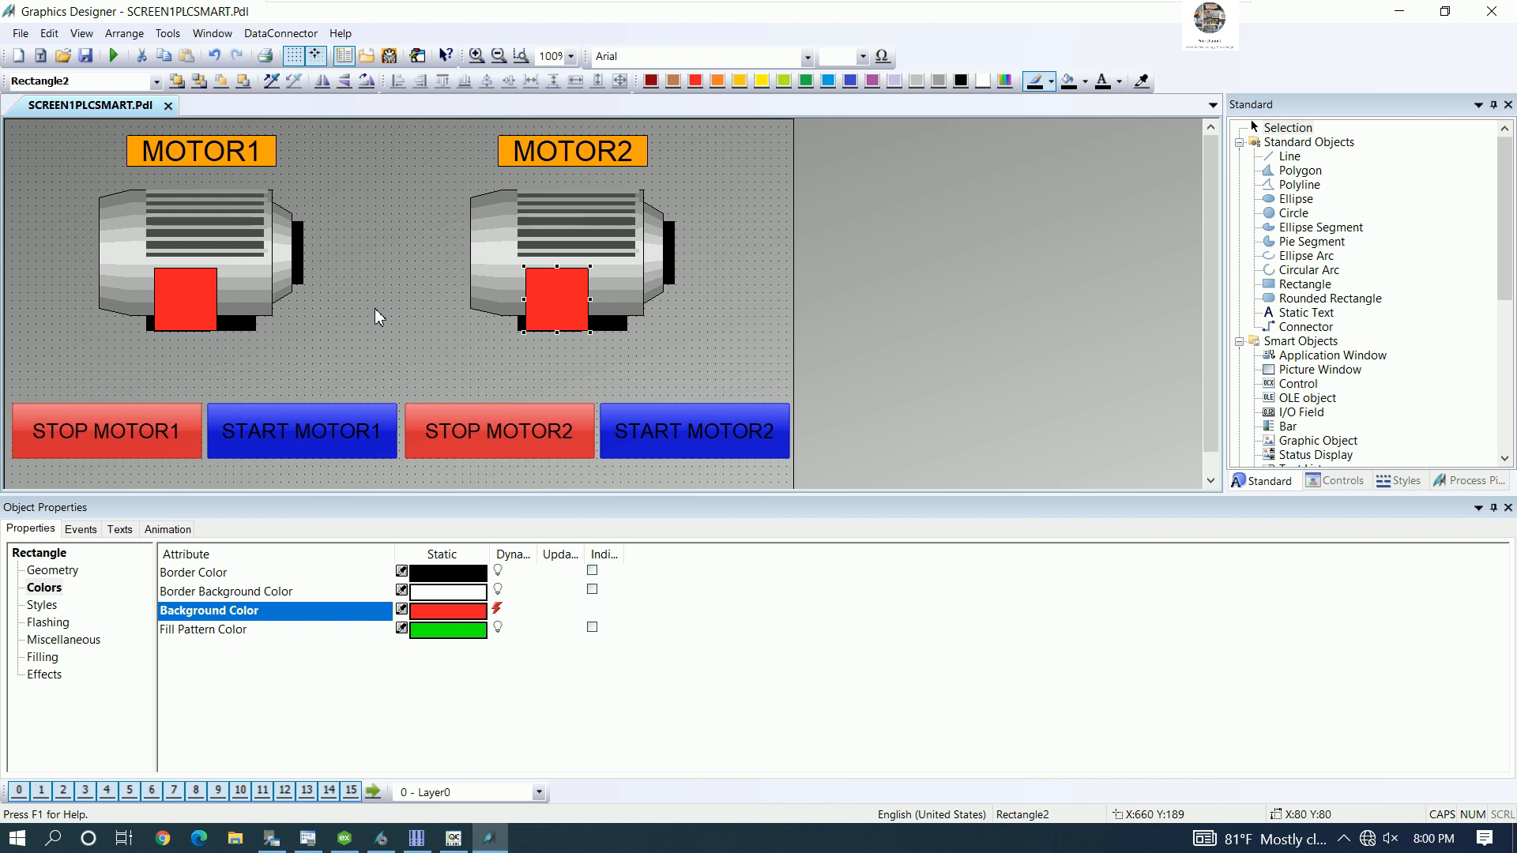
- Save the SCREEN1PLCSMART.Pdl picture and switch to WinCC Explorer, showing the project's Graphics Designer pictures
click(85, 57)
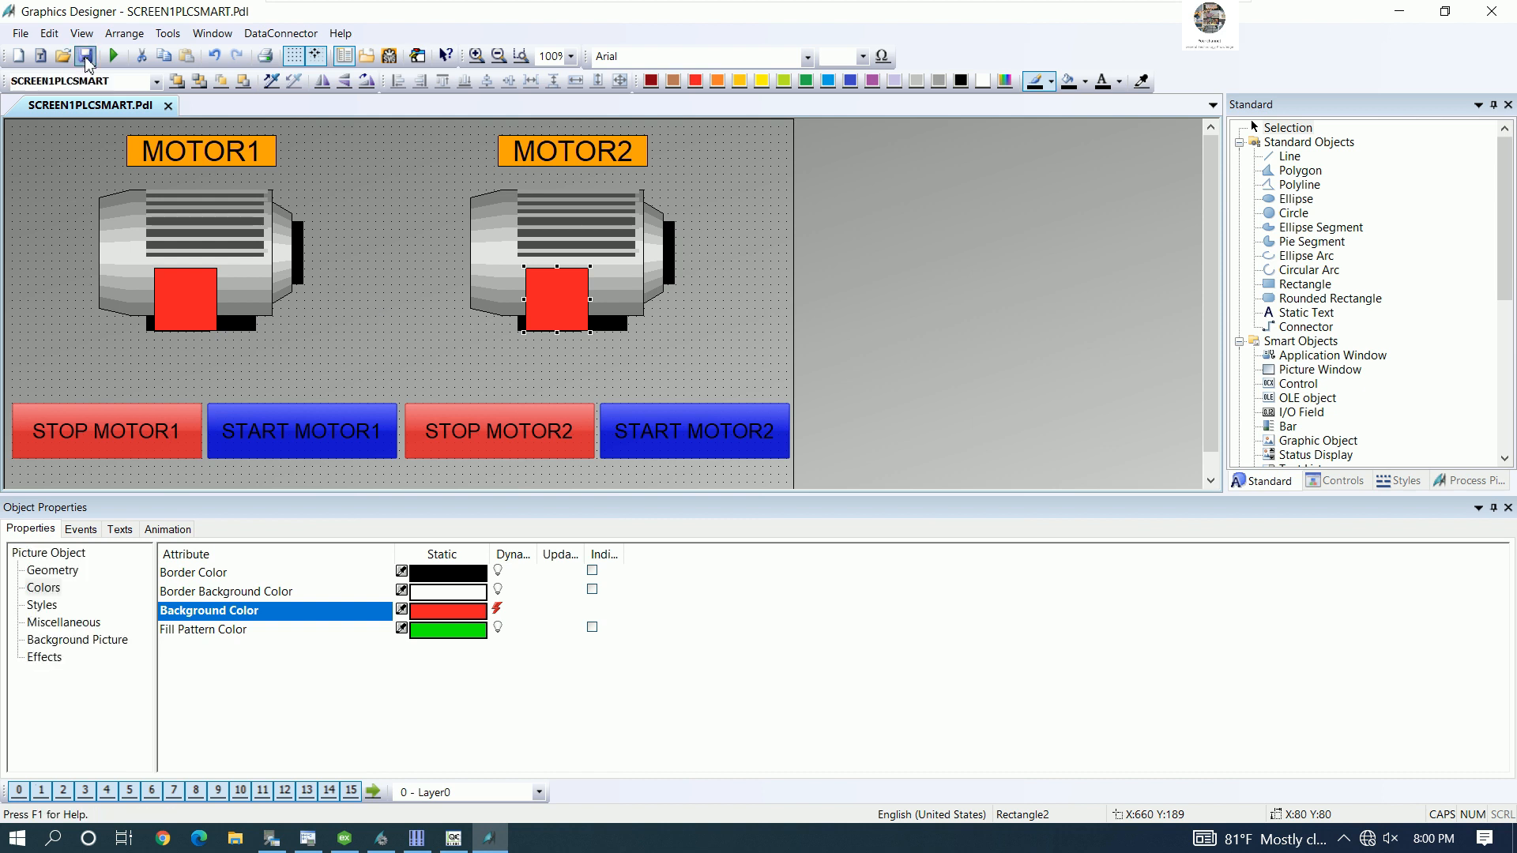
click(1400, 11)
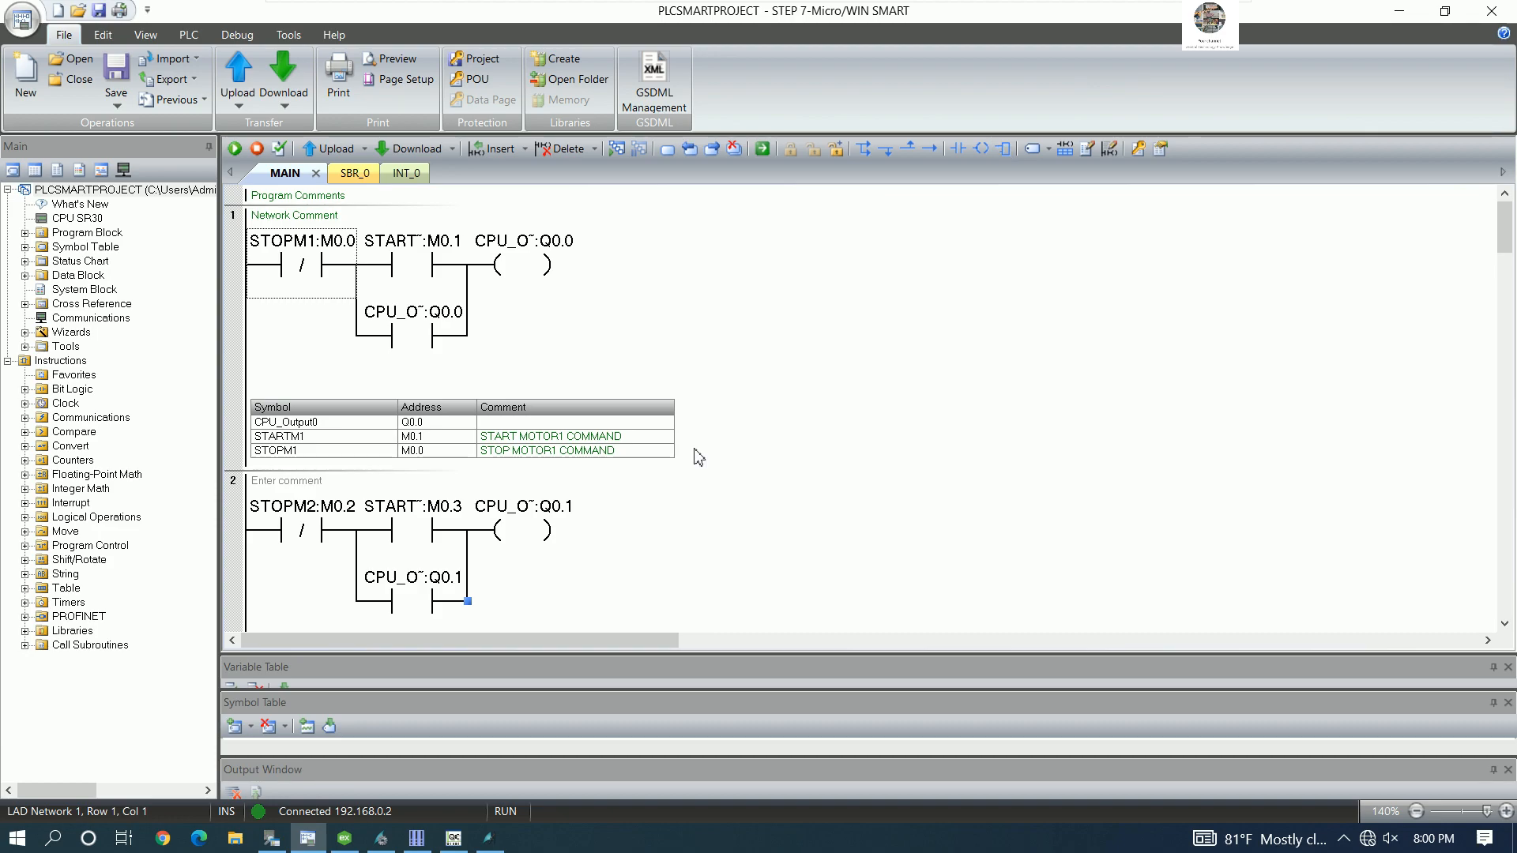
click(388, 846)
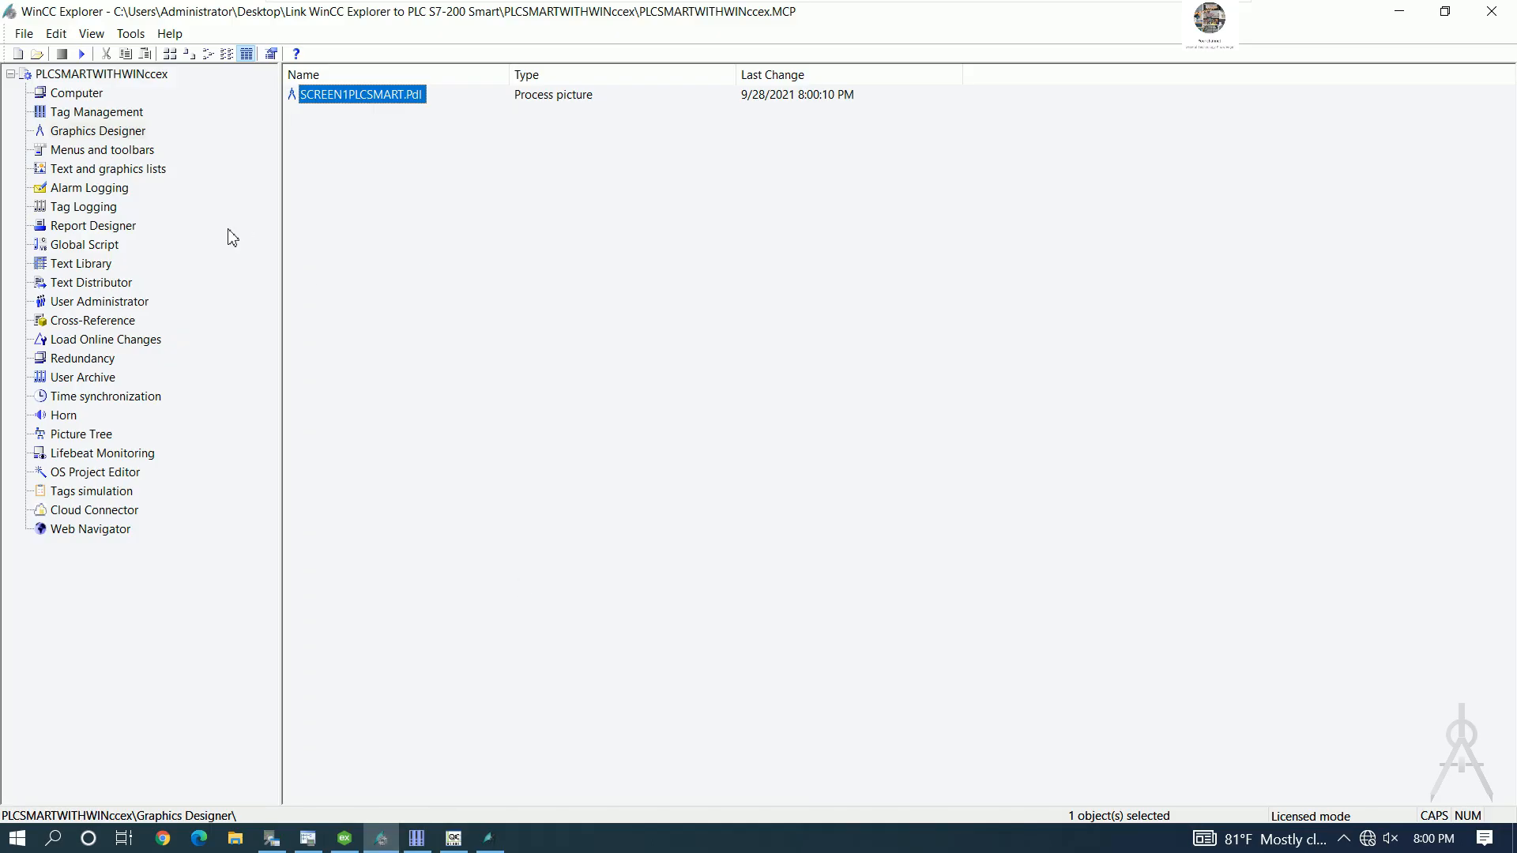
click(94, 132)
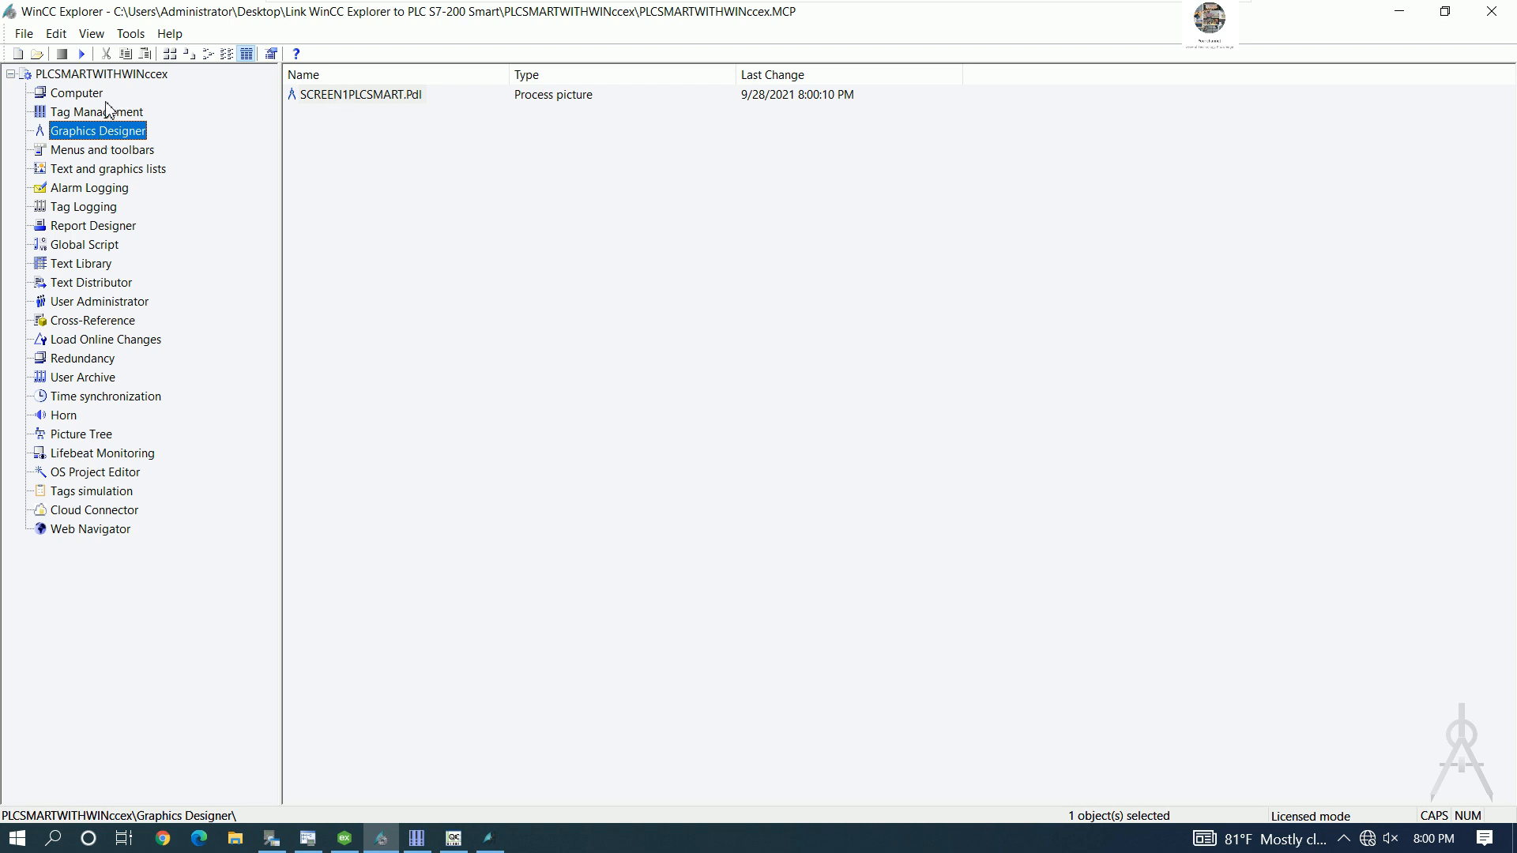
- In the WINCC computer's Graphics Runtime properties, set SCREEN1PLCSMART.Pdl as the start picture
right_click(98, 98)
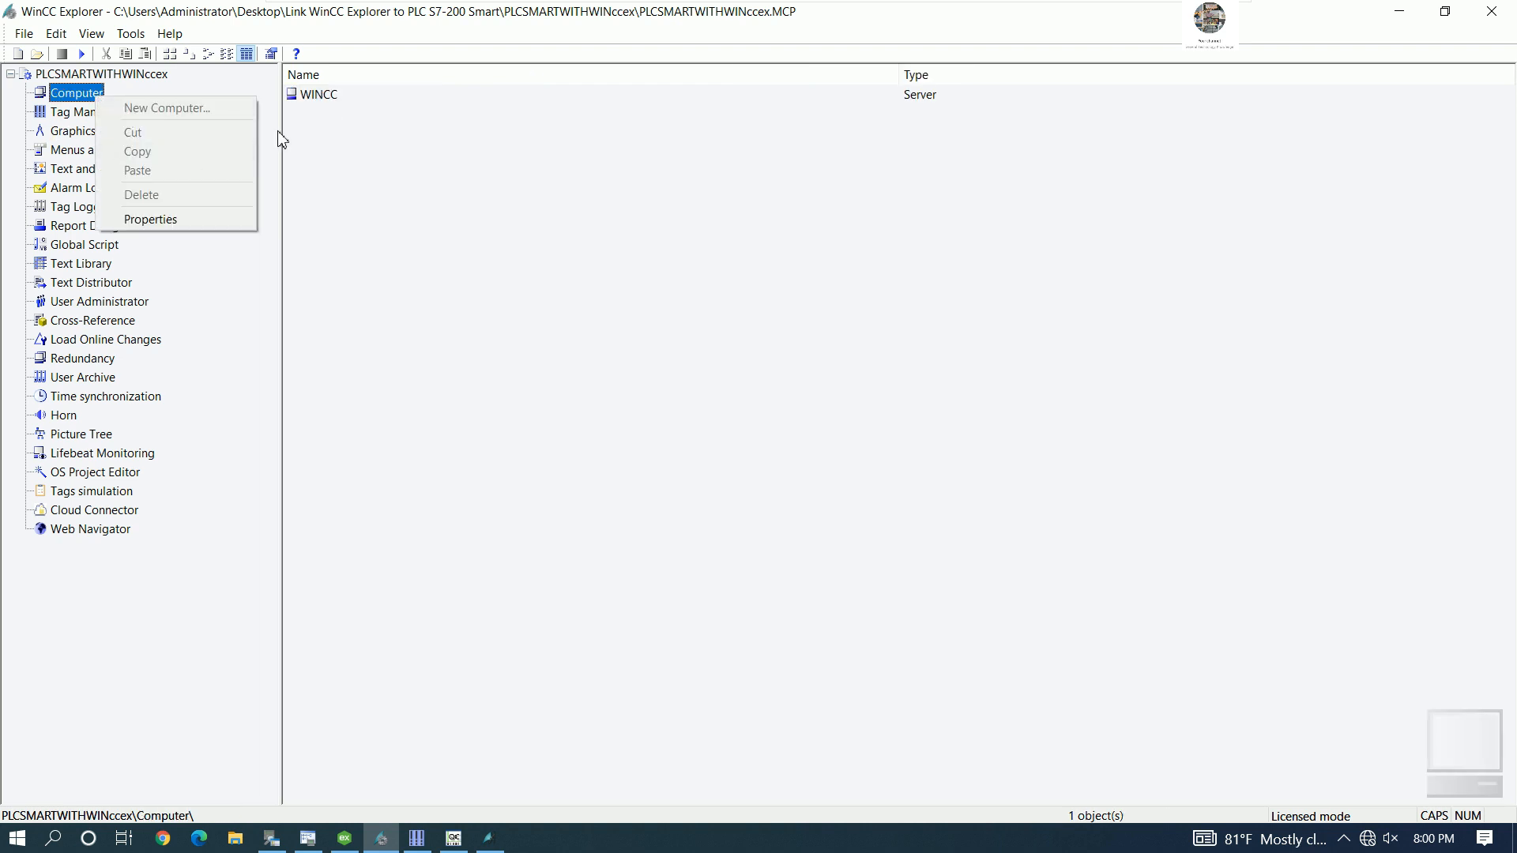
click(183, 220)
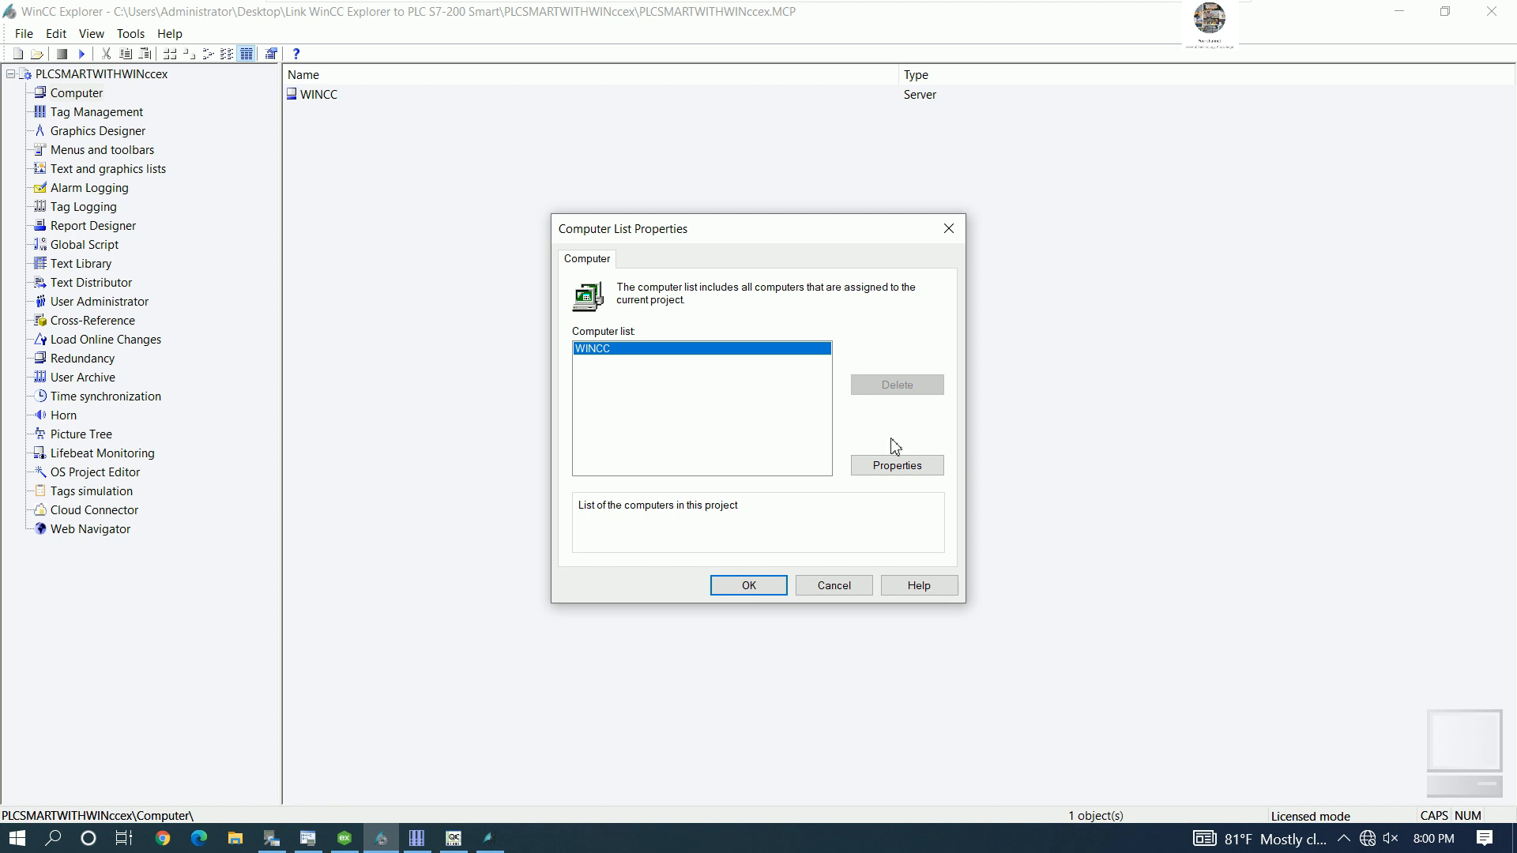
click(898, 467)
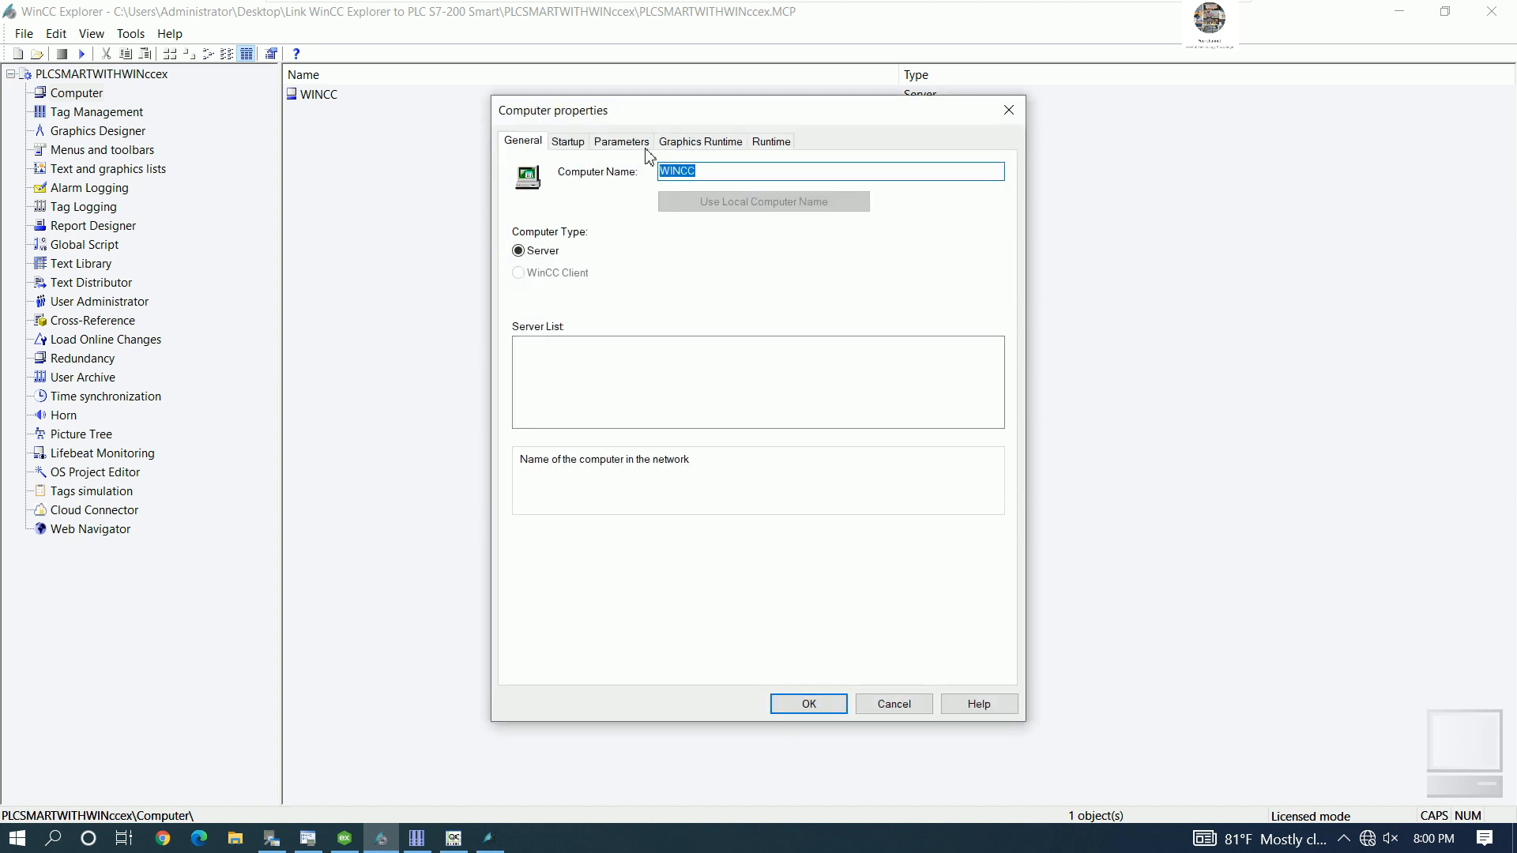
click(696, 141)
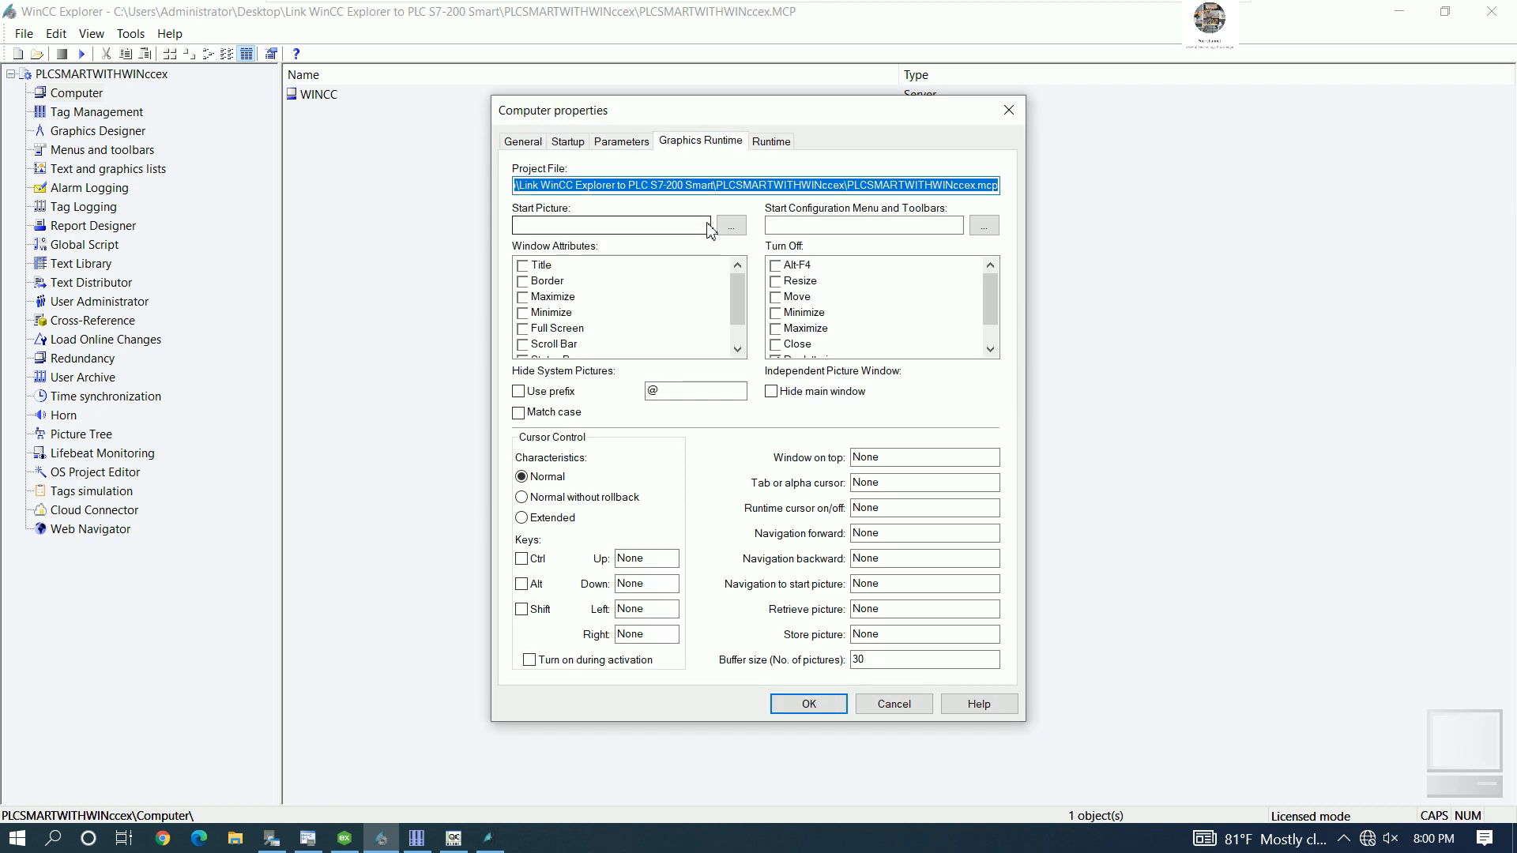
click(731, 226)
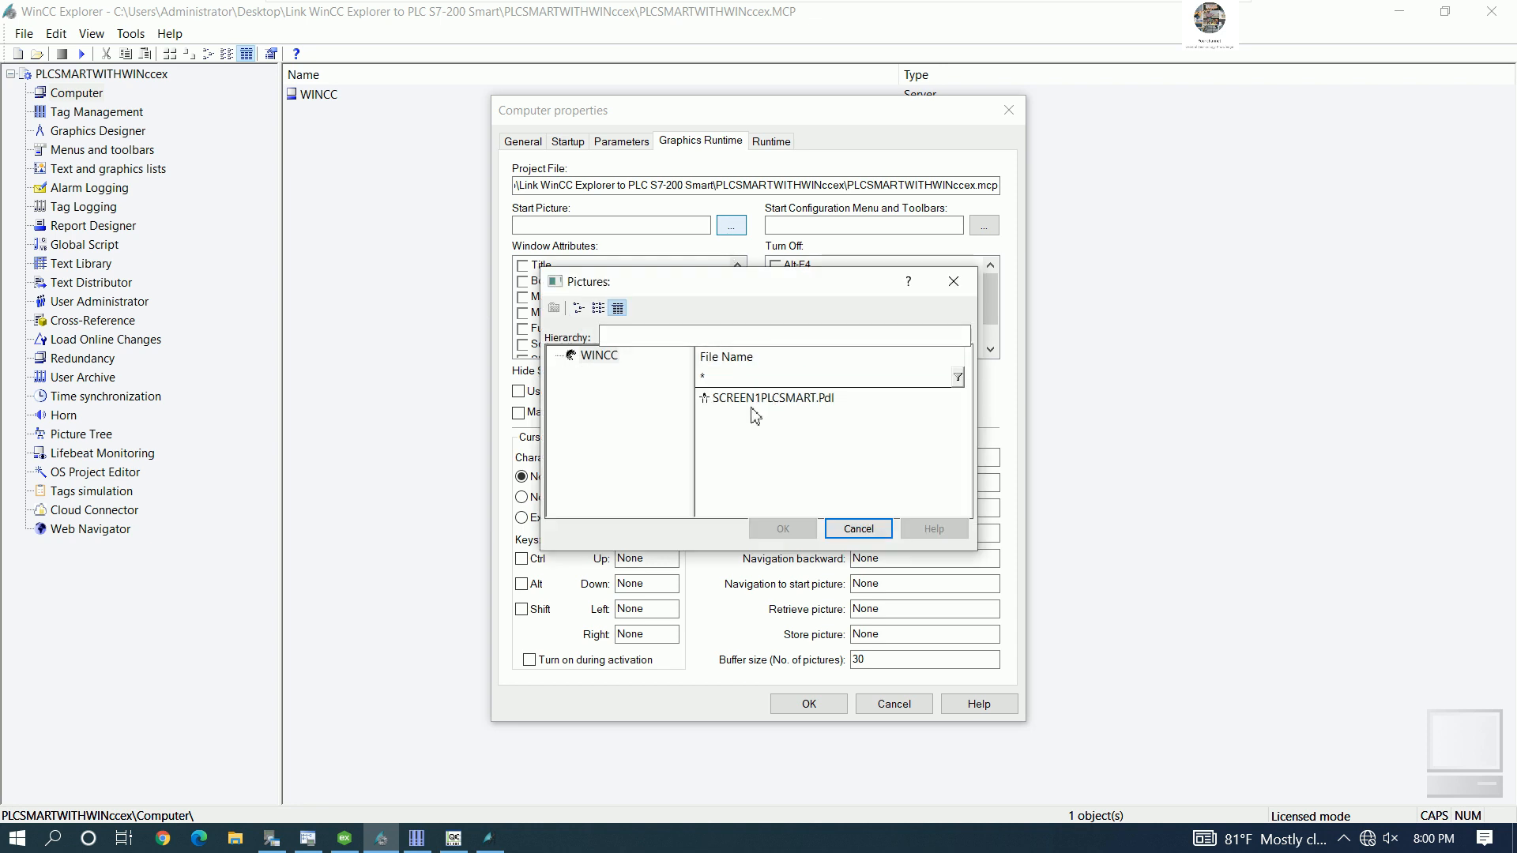
click(755, 399)
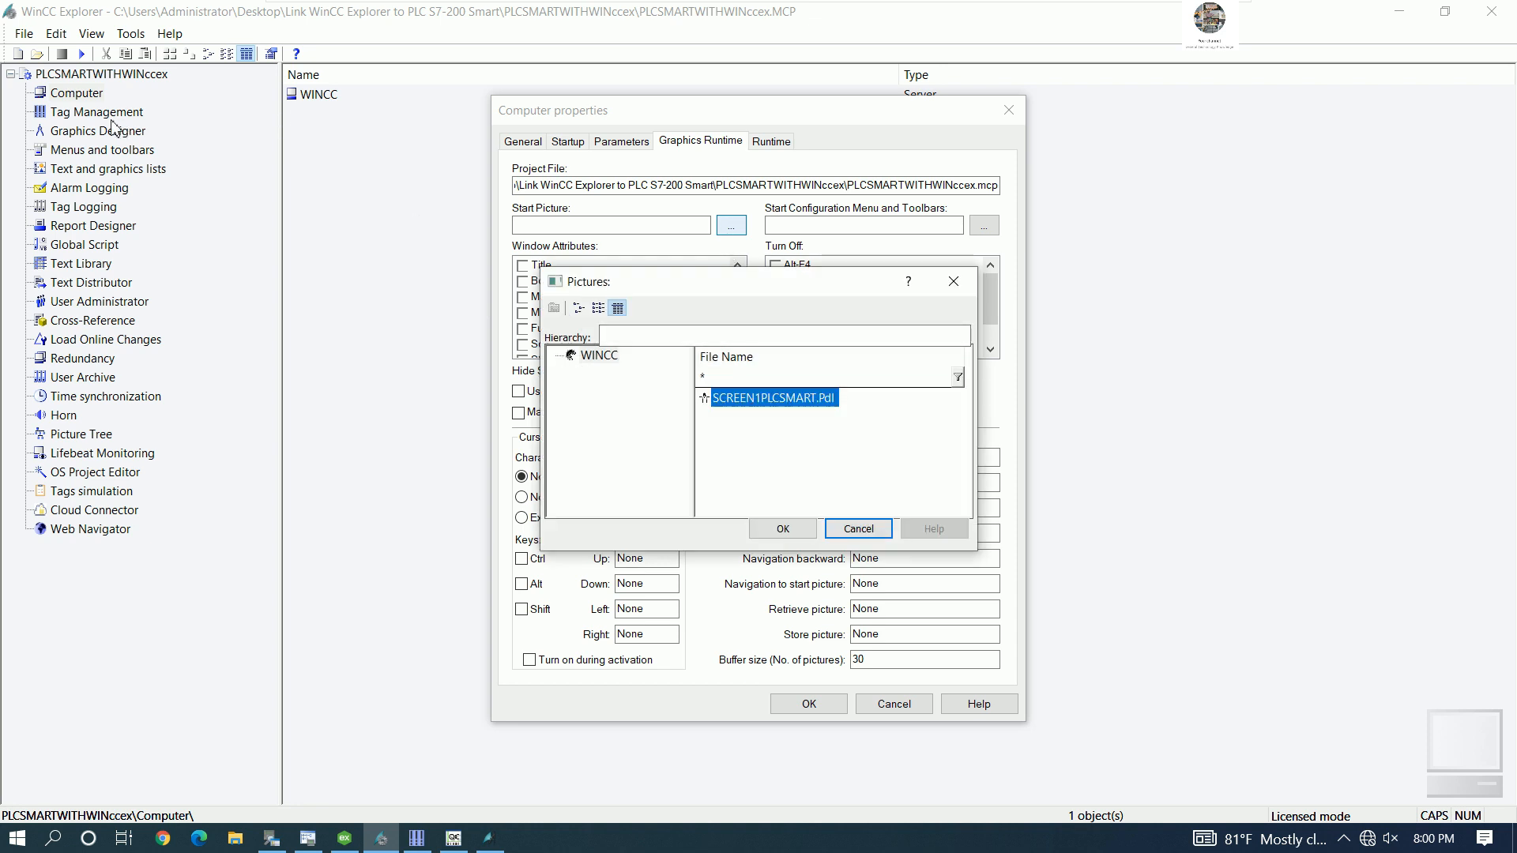
click(783, 529)
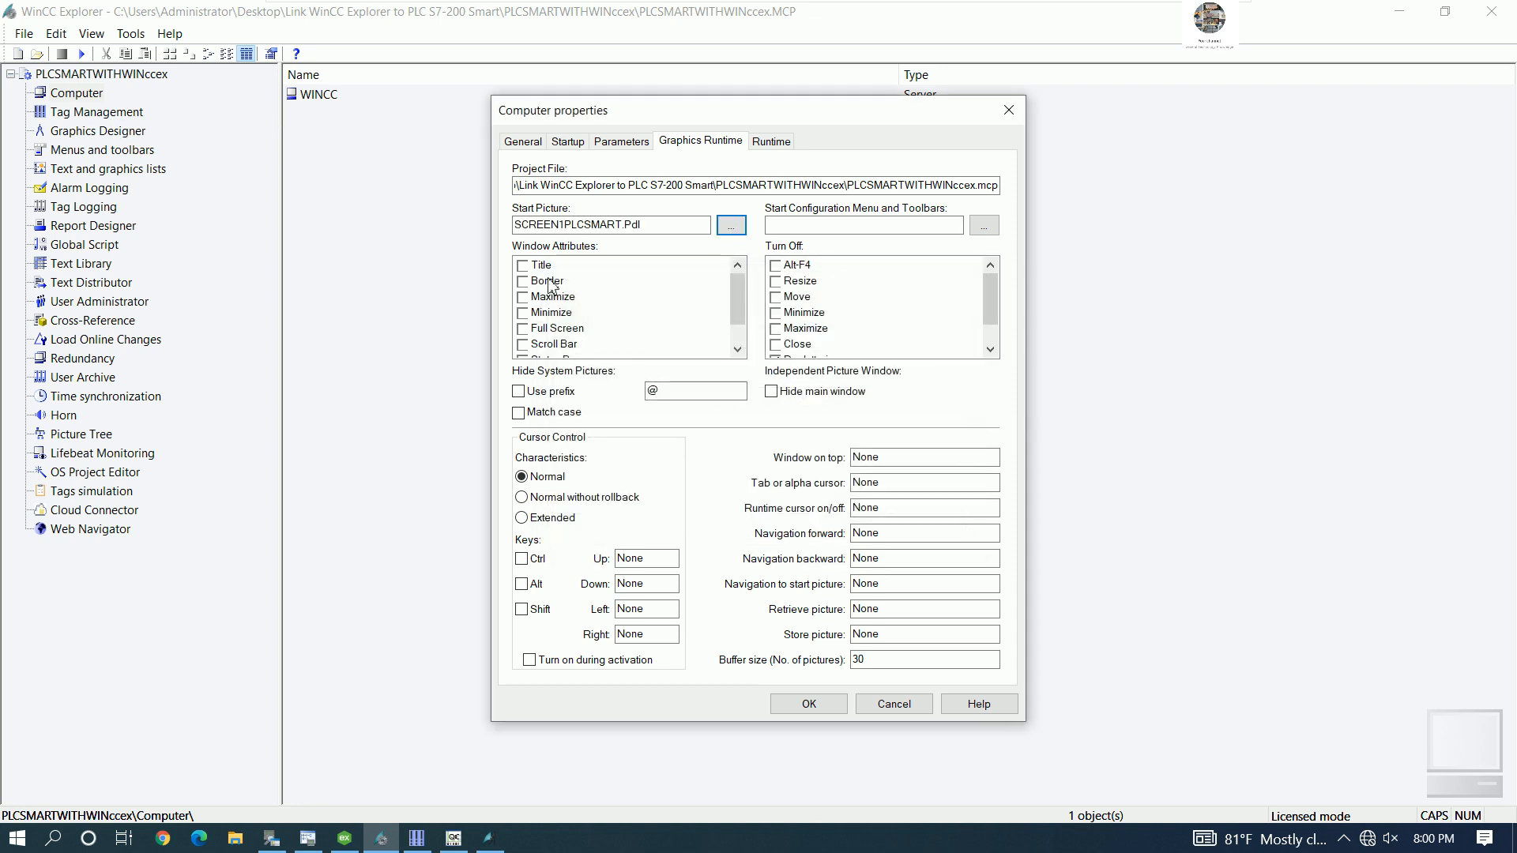
- Enable the Title, Border, Maximize, Minimize, Scroll Bar, Status Bar and Adapt Picture window attributes, and confirm the computer properties
click(525, 267)
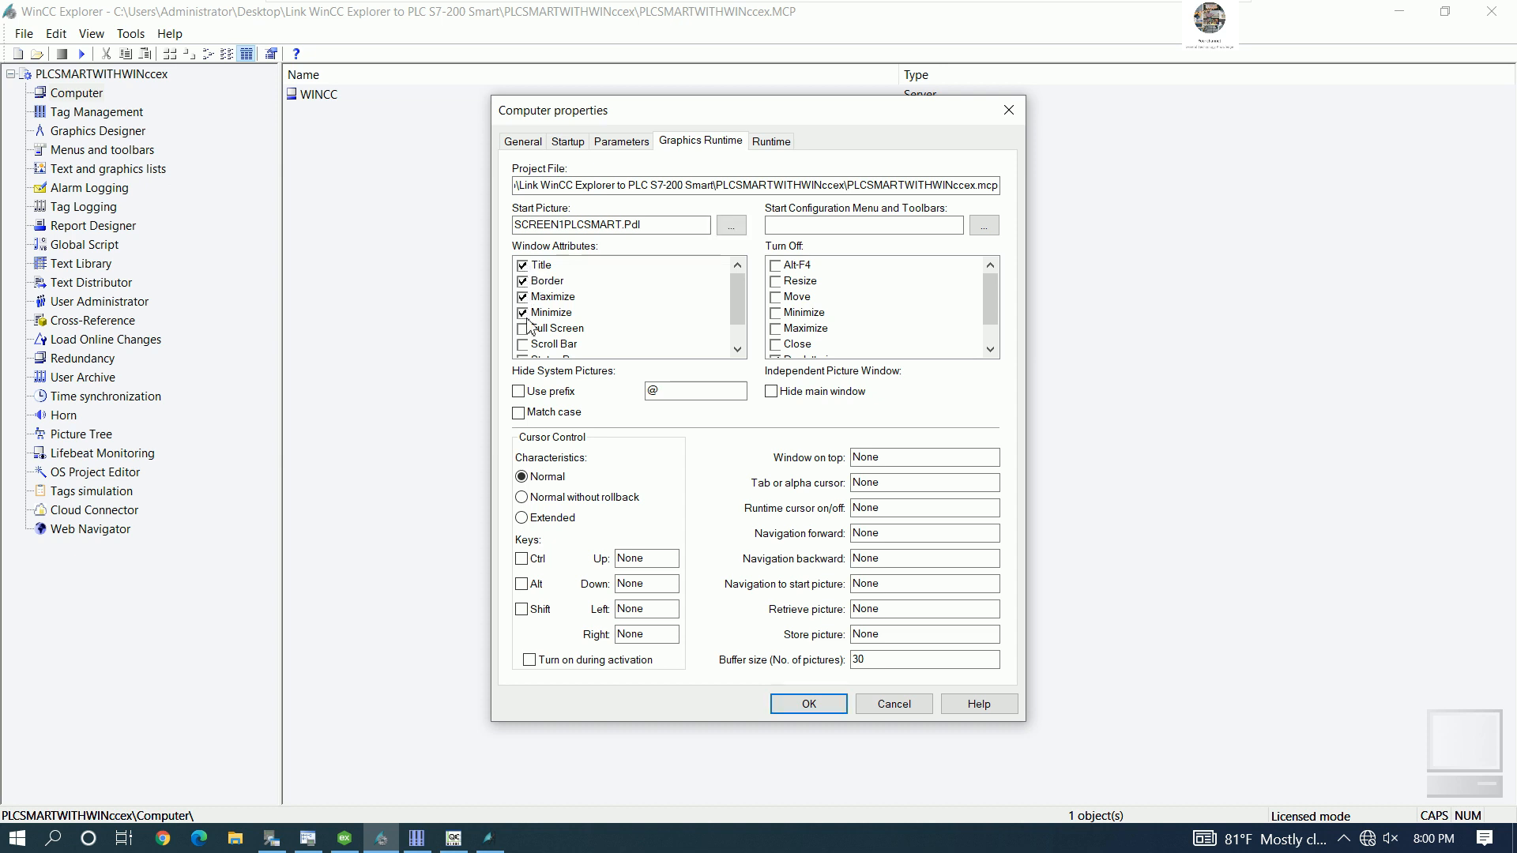
click(537, 346)
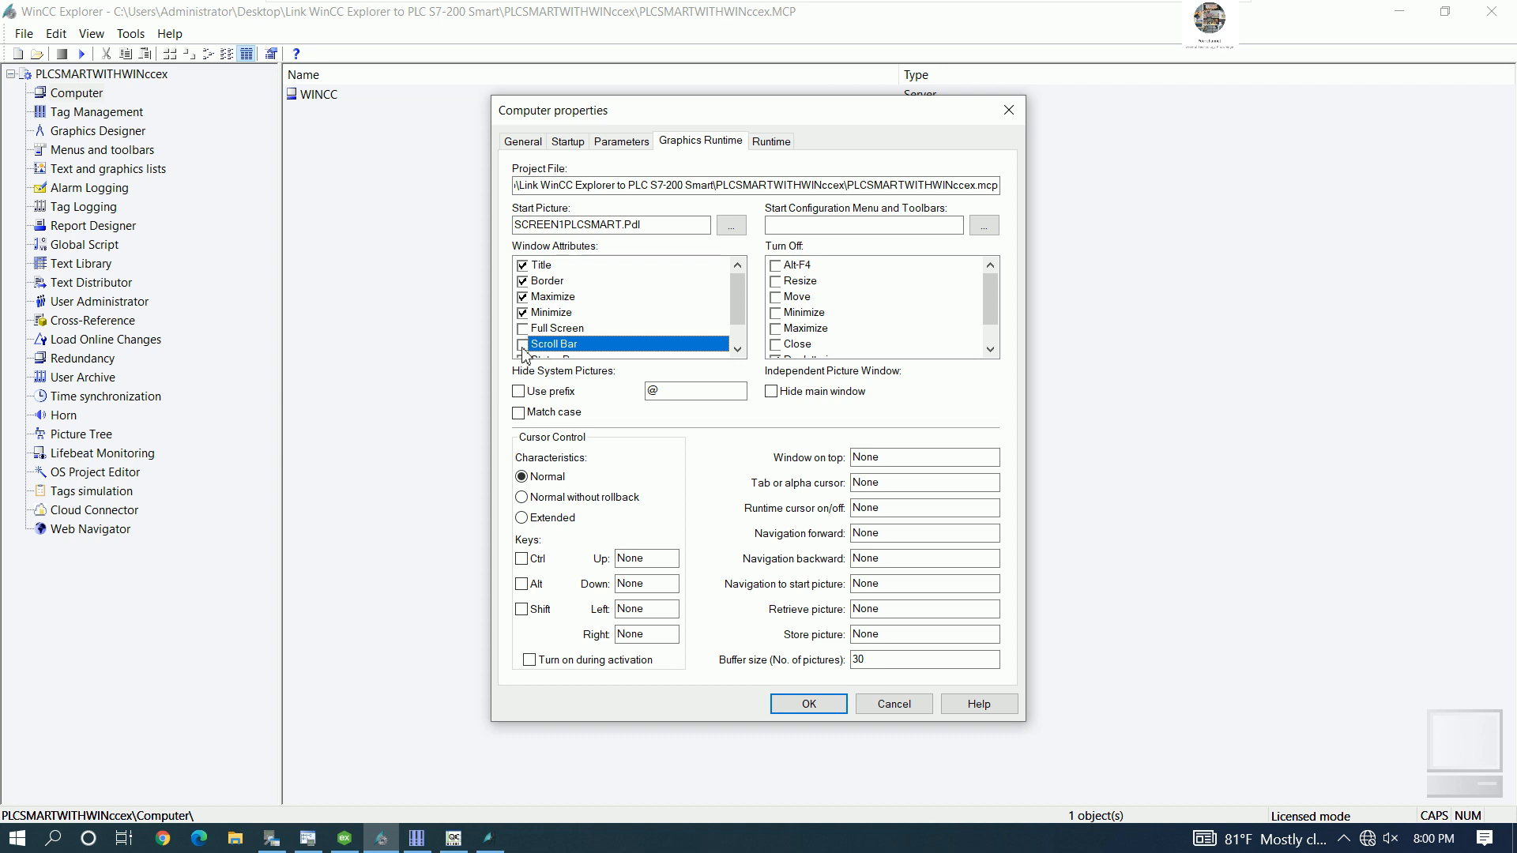
scroll(597, 348, down, 1)
key(space)
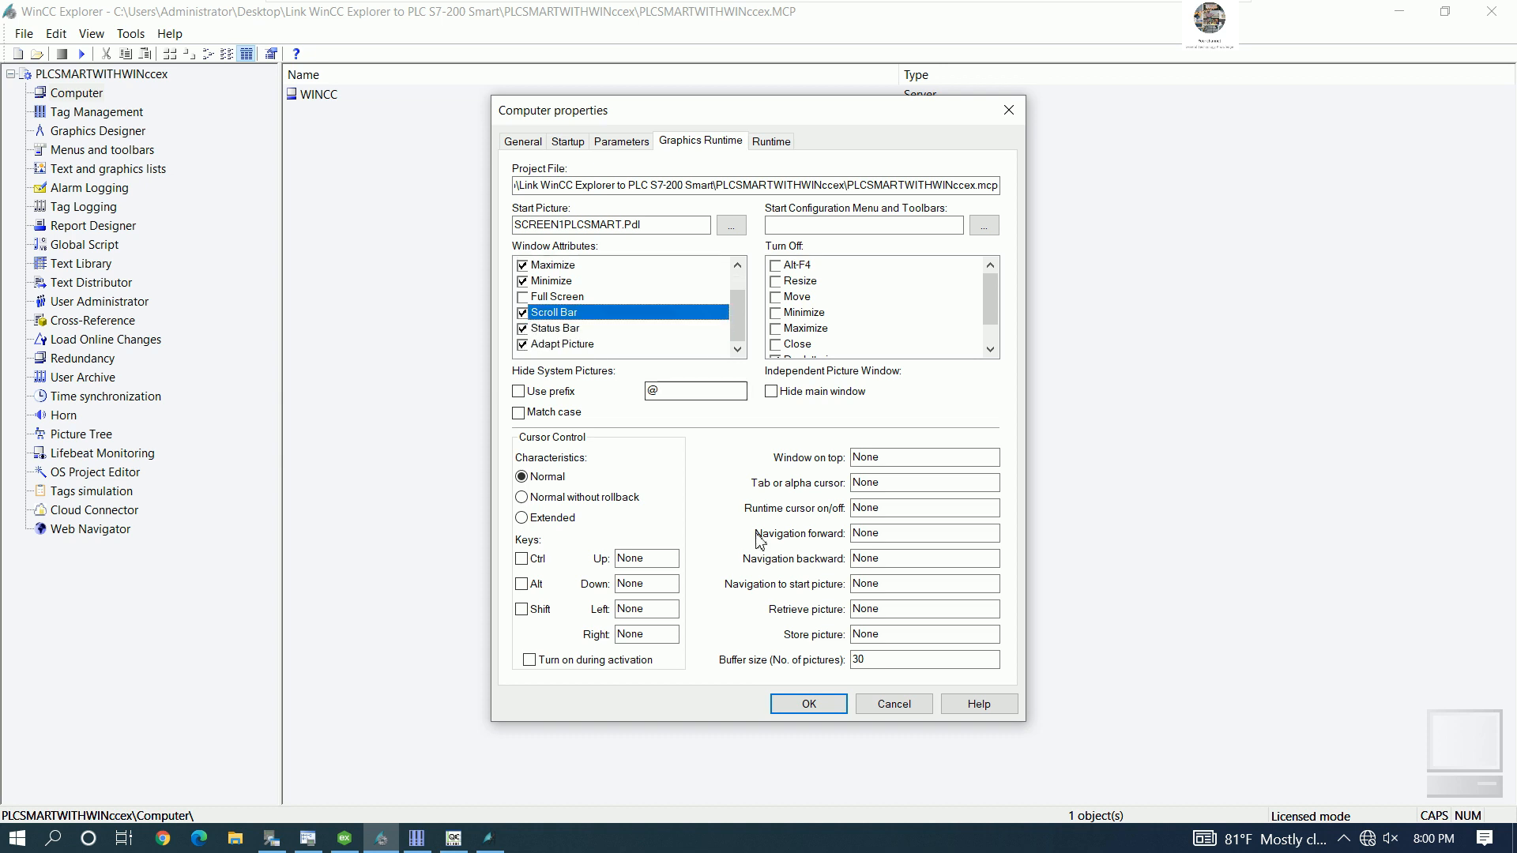
key(Return)
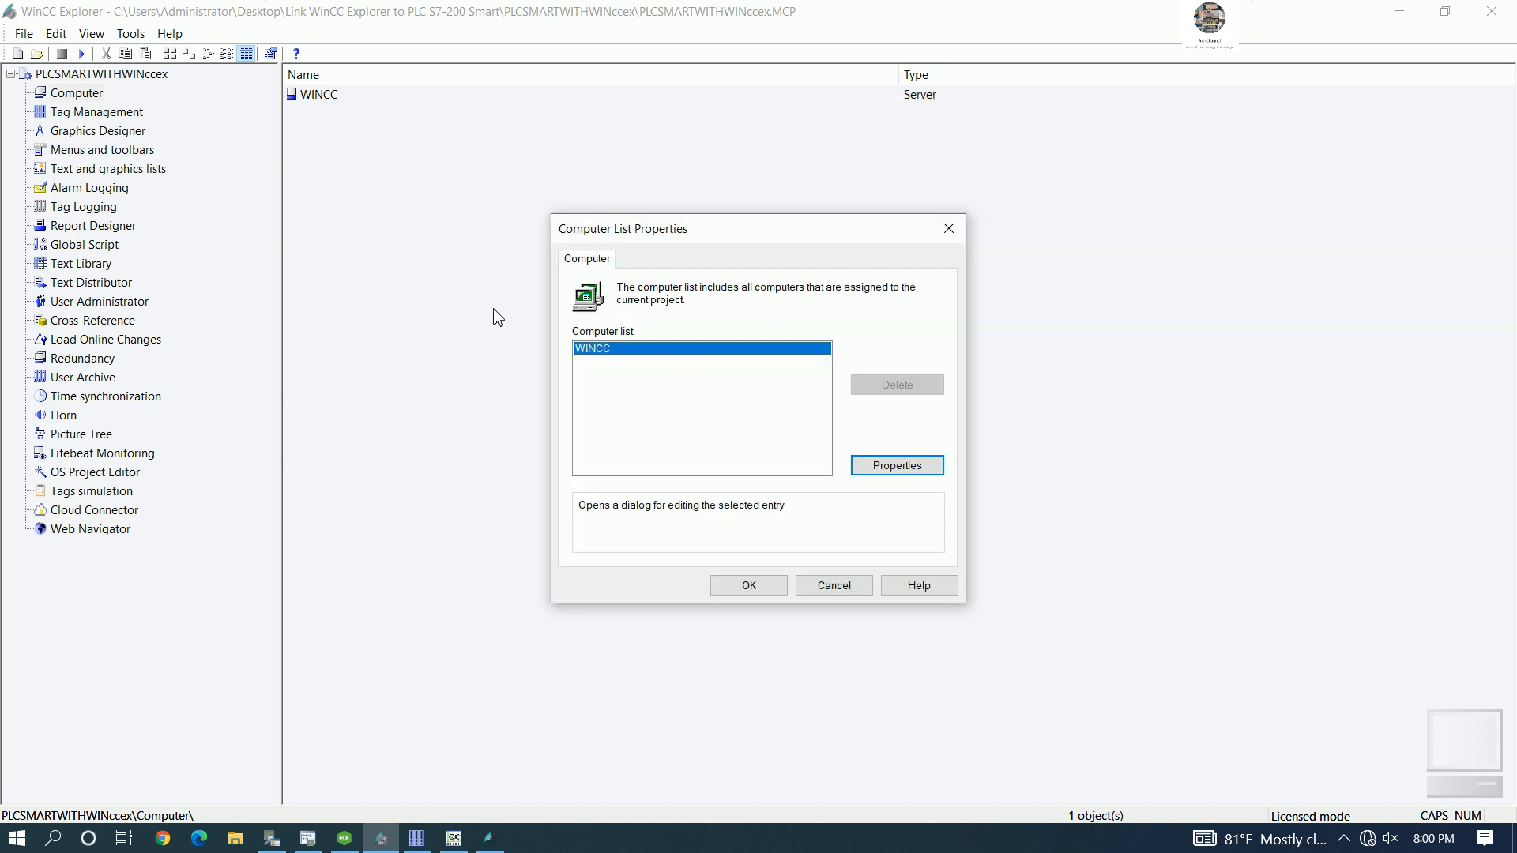
click(735, 585)
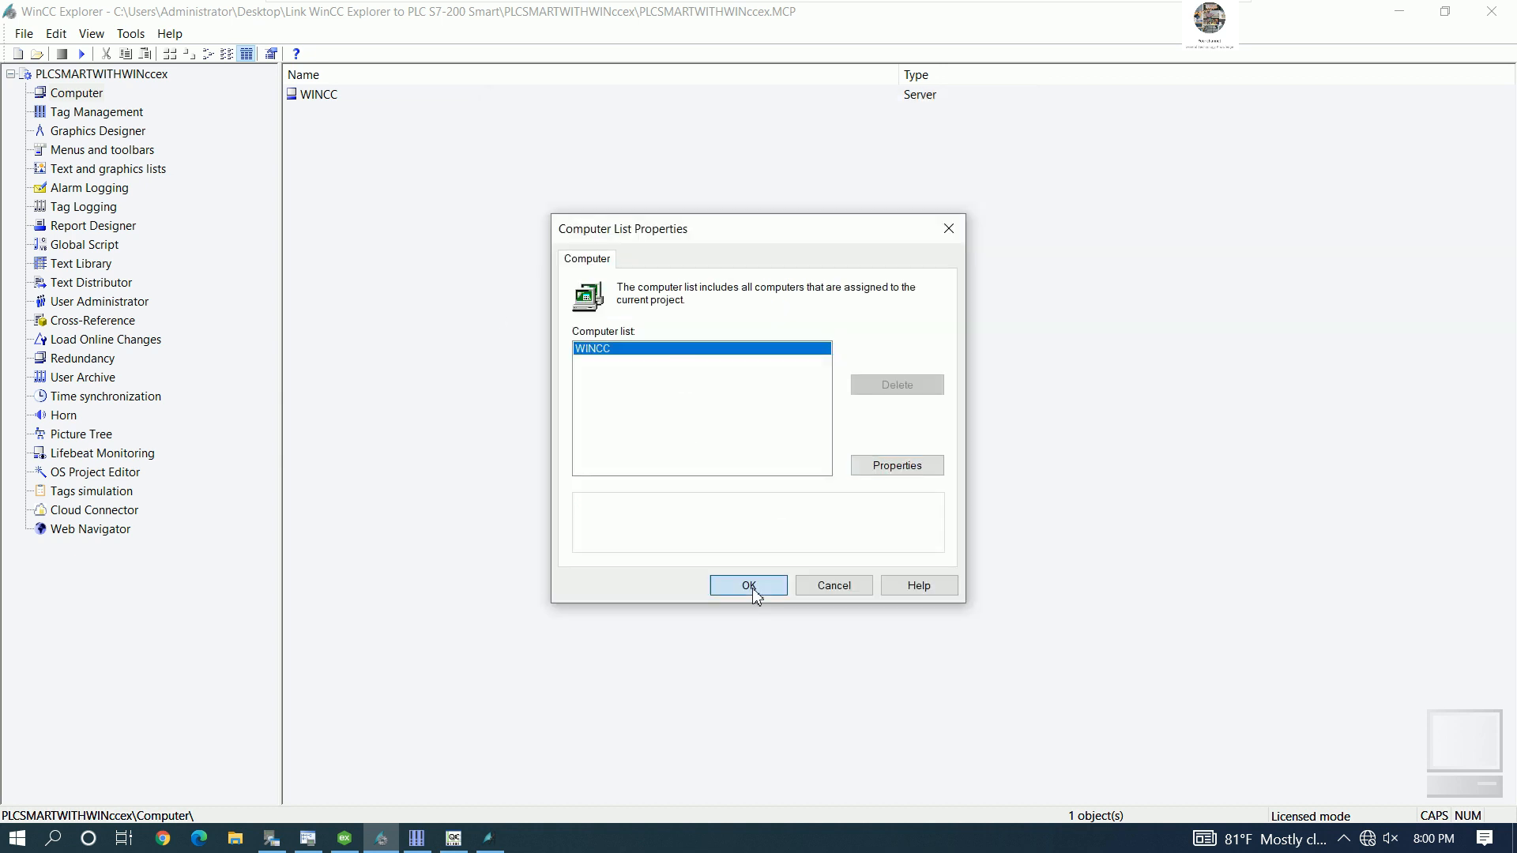
- Return to the Graphics Designer pictures and activate the project's runtime
click(110, 117)
click(127, 133)
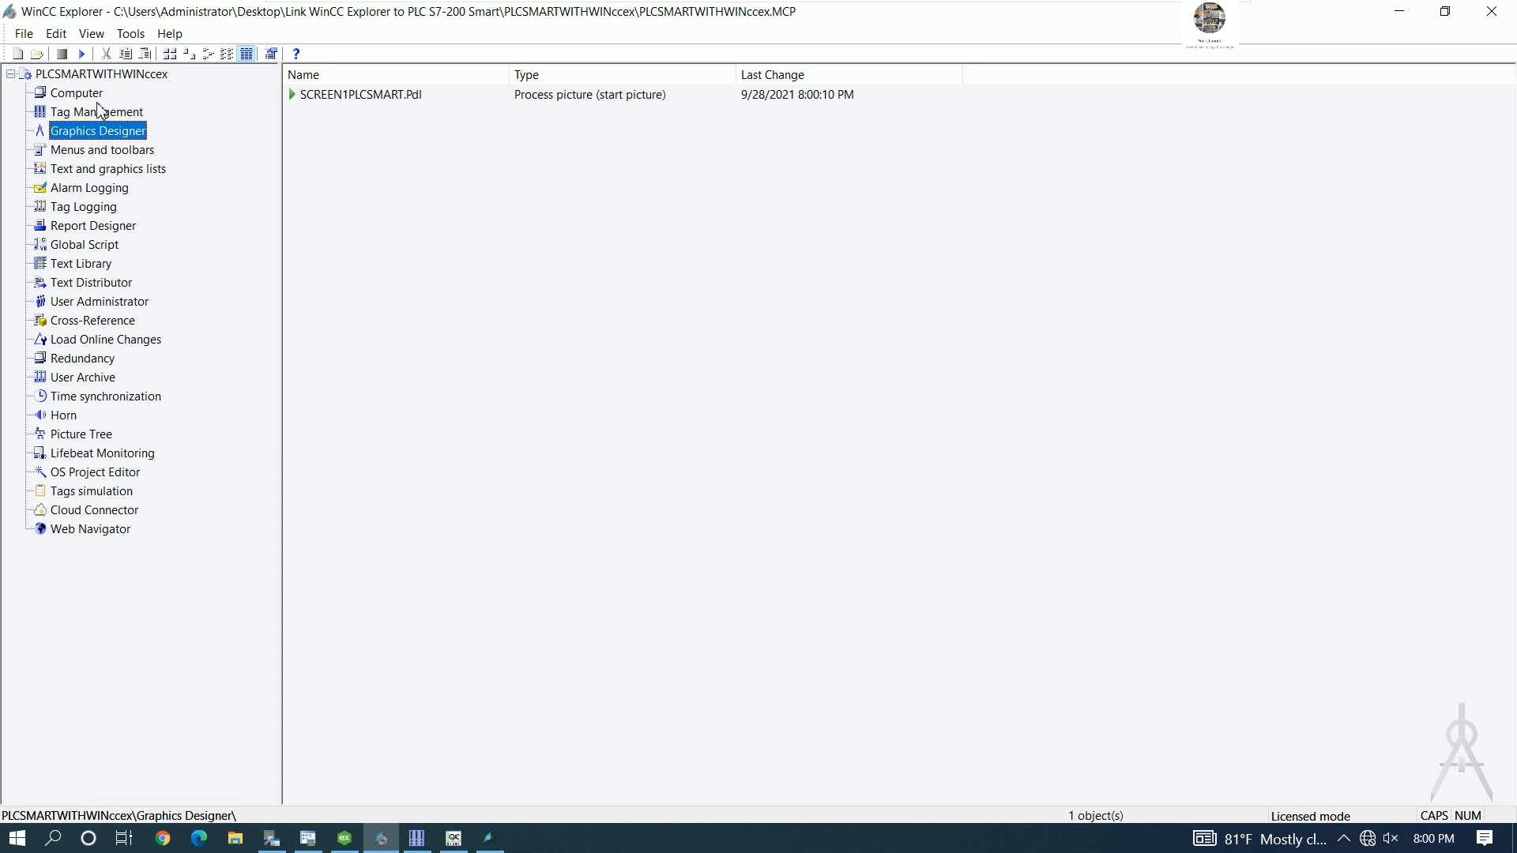
click(83, 54)
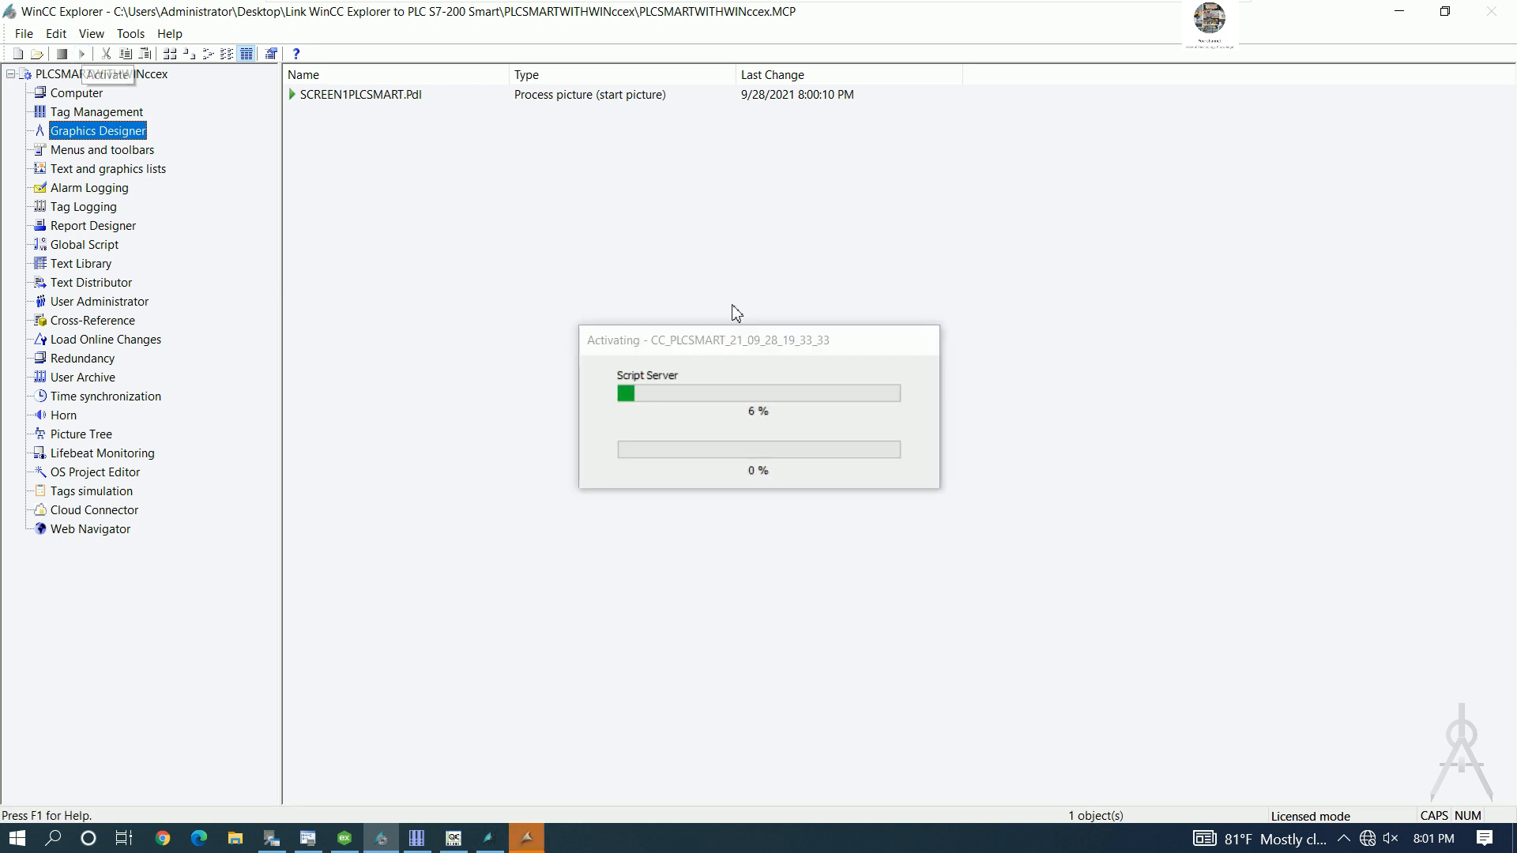
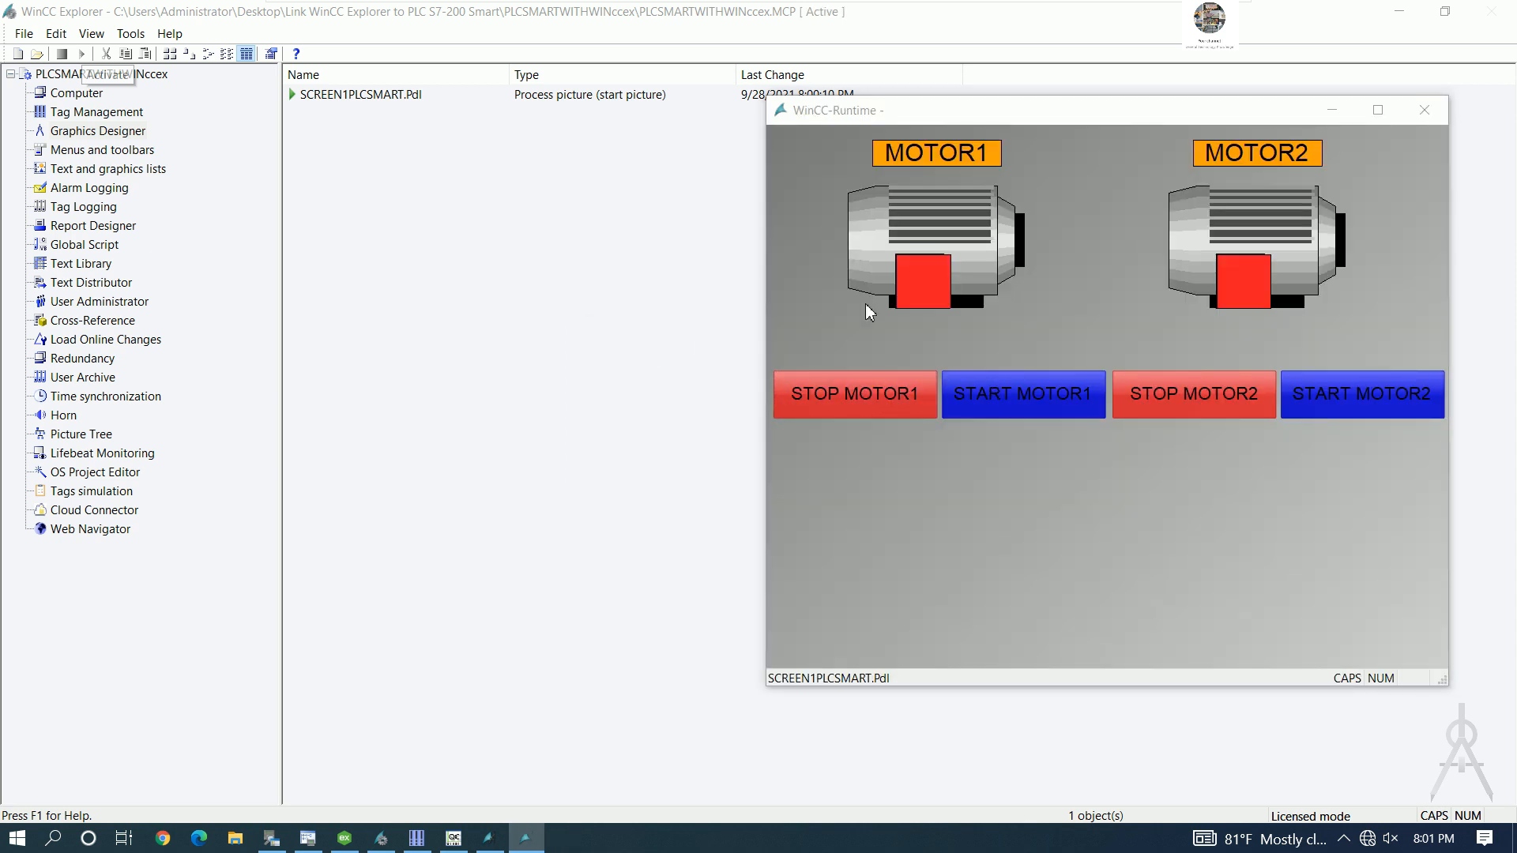
- Switch to STEP 7-Micro/WIN SMART, turn on program status monitoring for the MAIN block and enlarge the ladder editor area
click(1332, 110)
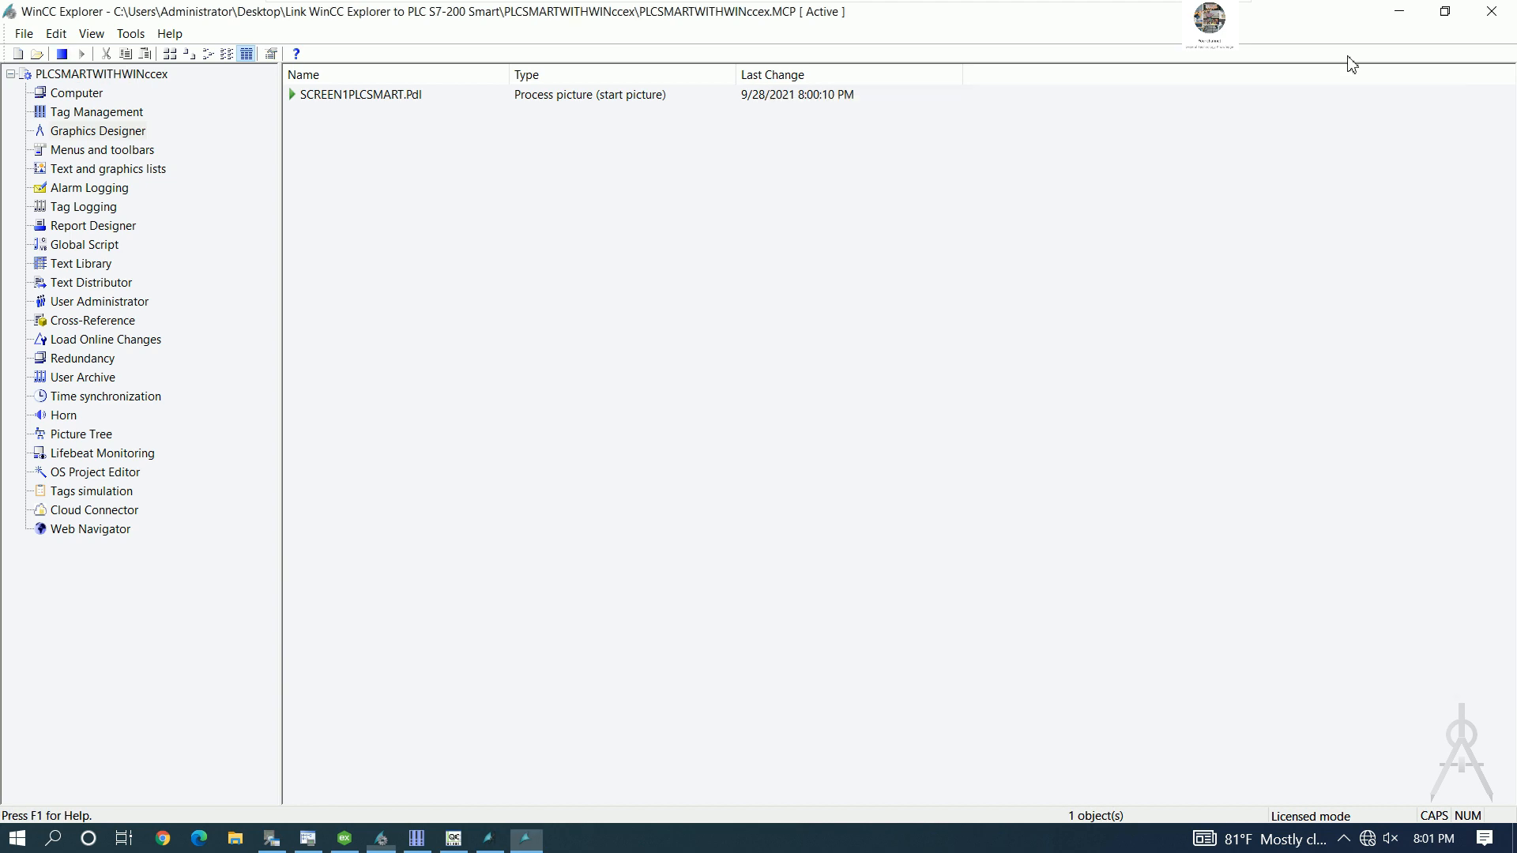
click(1400, 11)
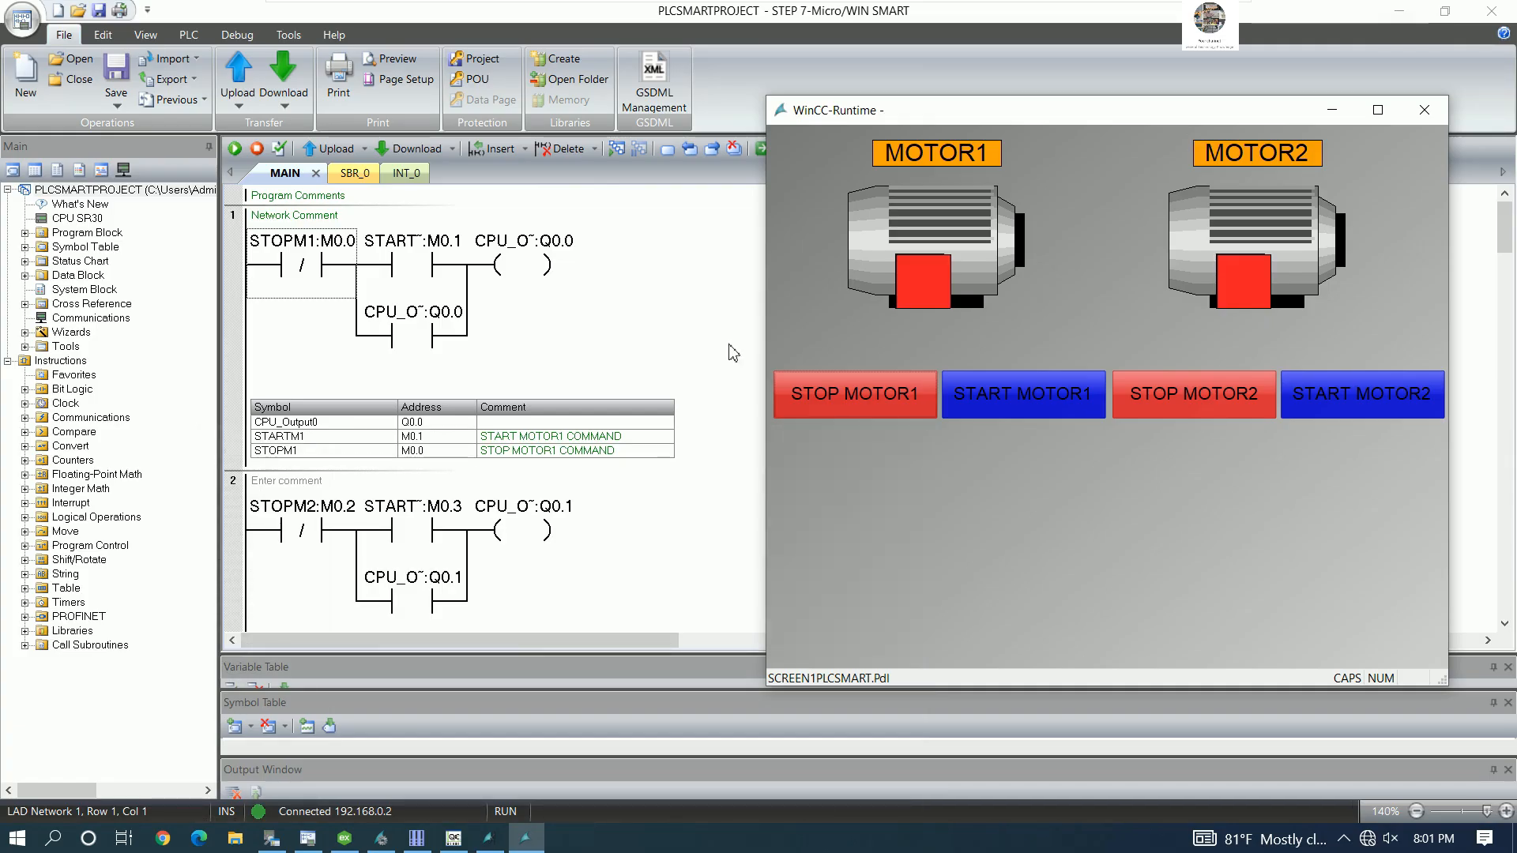
click(652, 269)
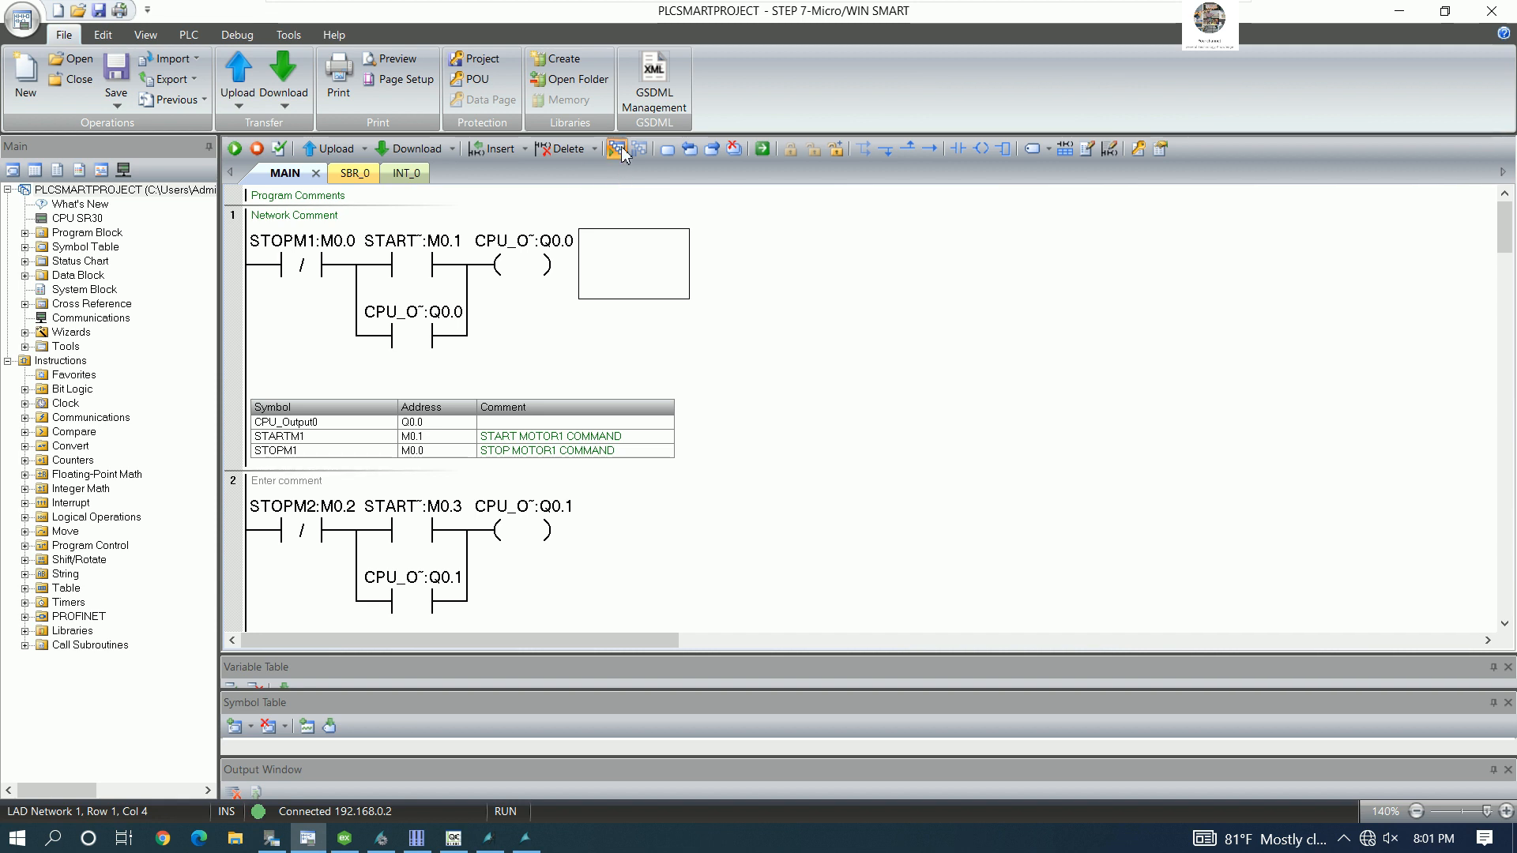
click(618, 149)
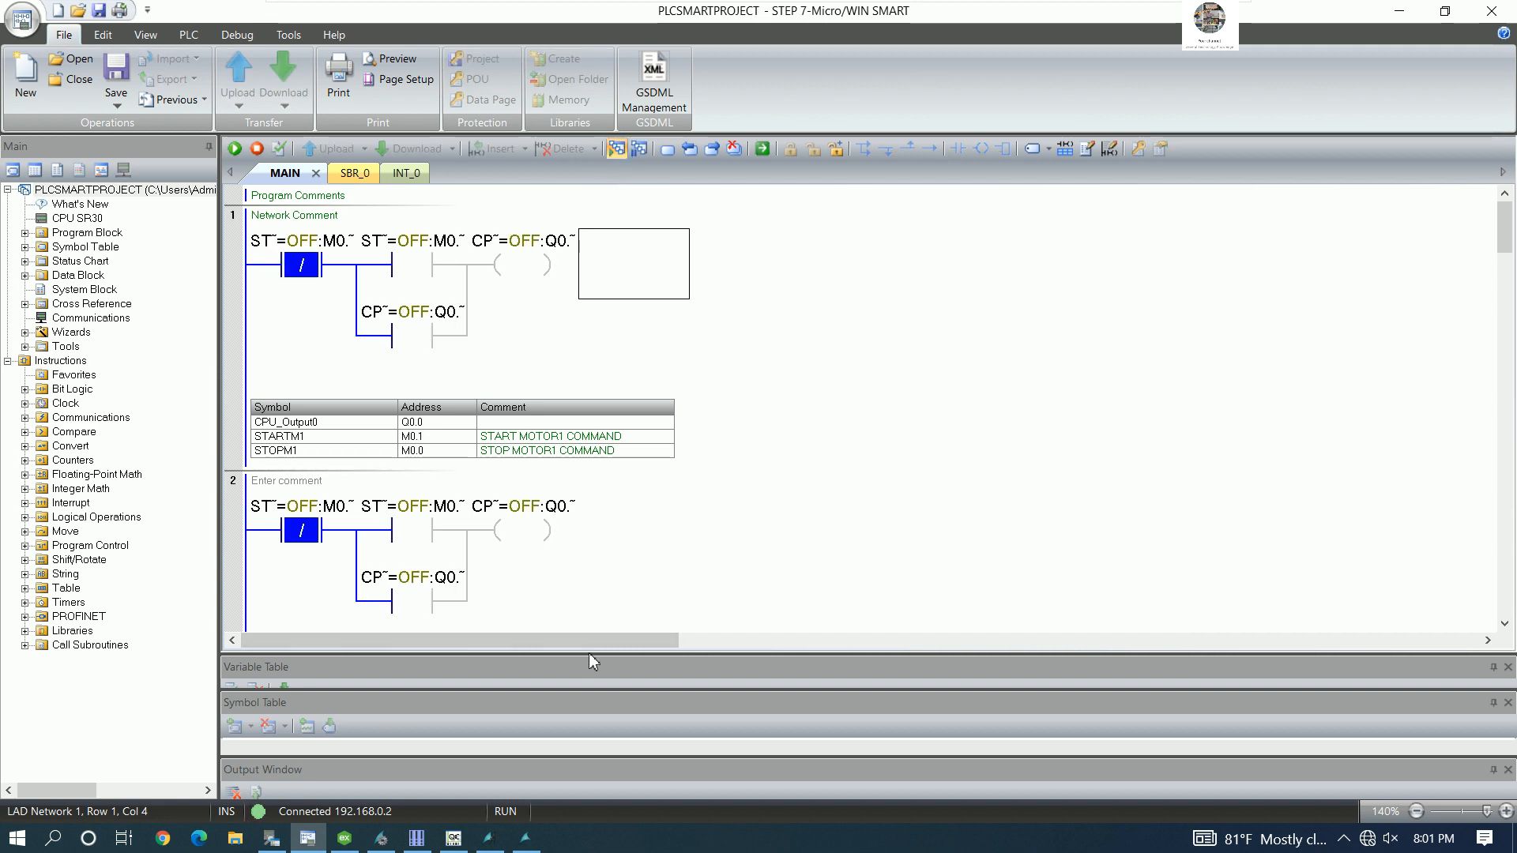
drag(588, 656, 590, 727)
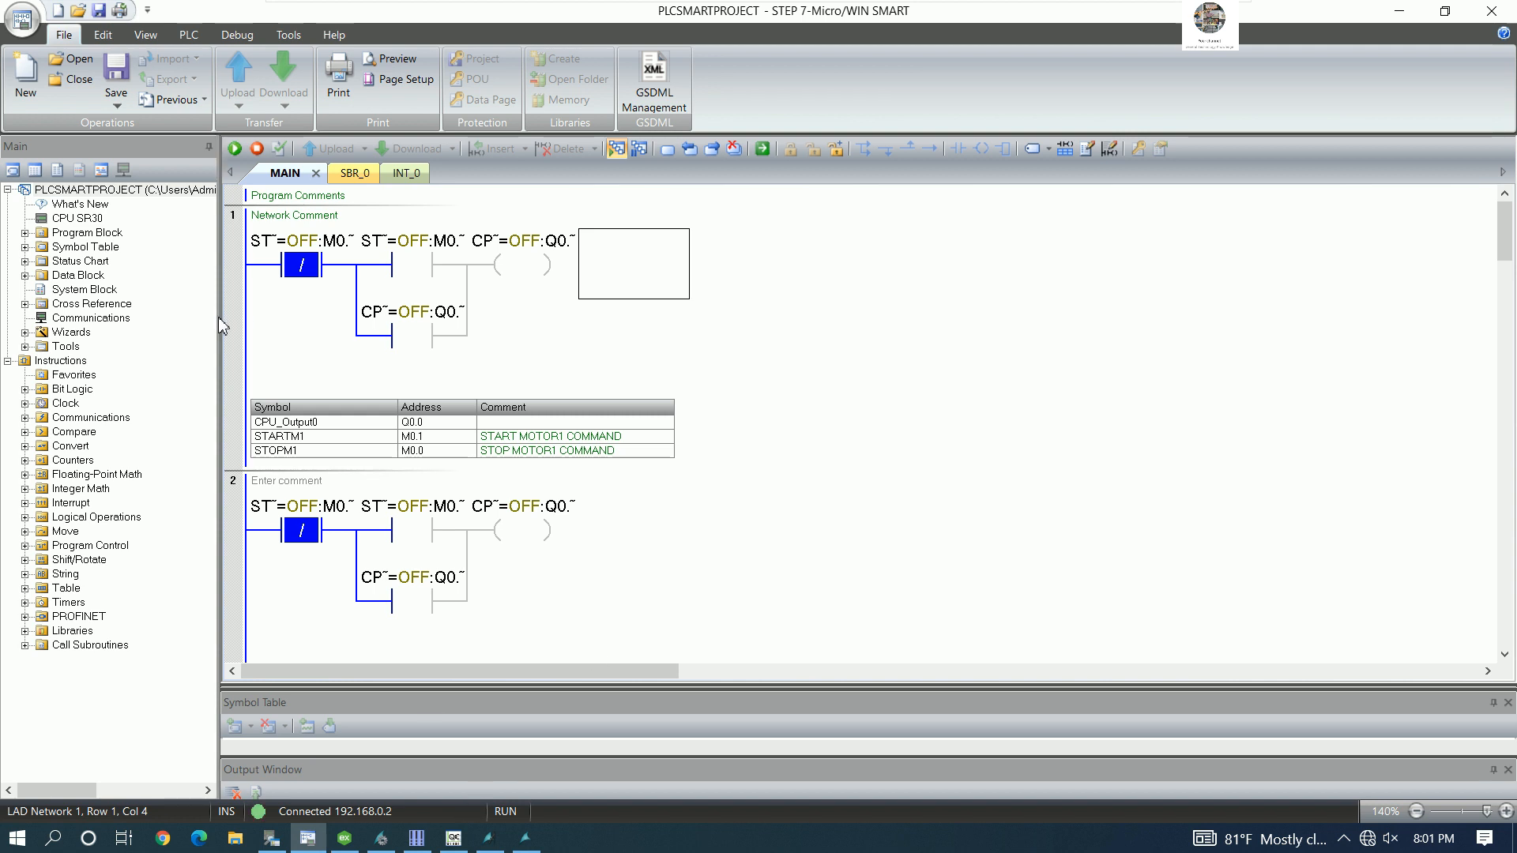
drag(219, 315, 143, 316)
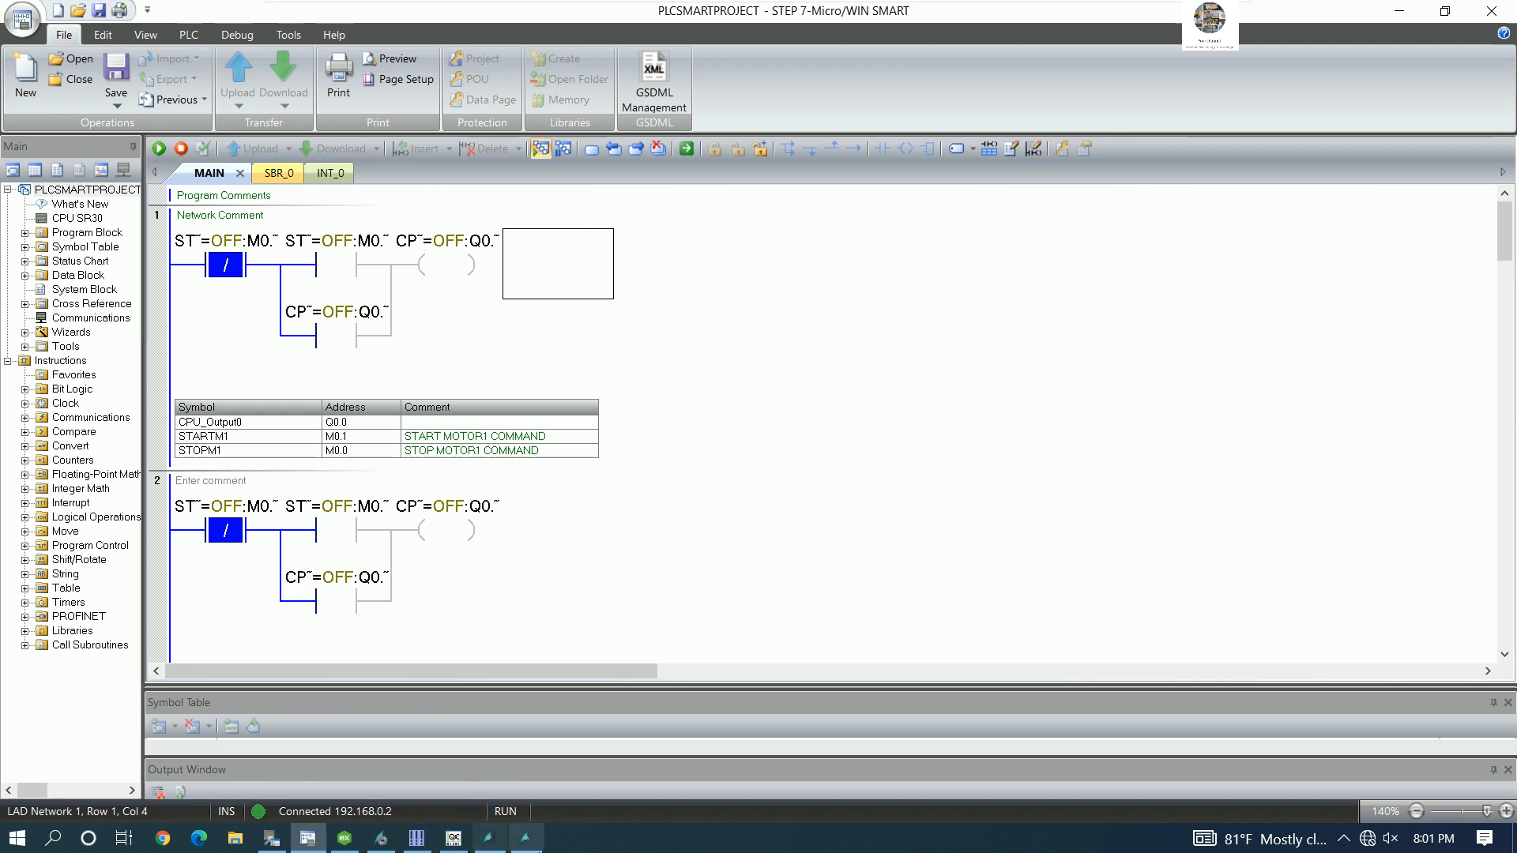
- Place the WinCC-Runtime window beside the monitored ladder networks and start MOTOR1 from the runtime screen
click(491, 841)
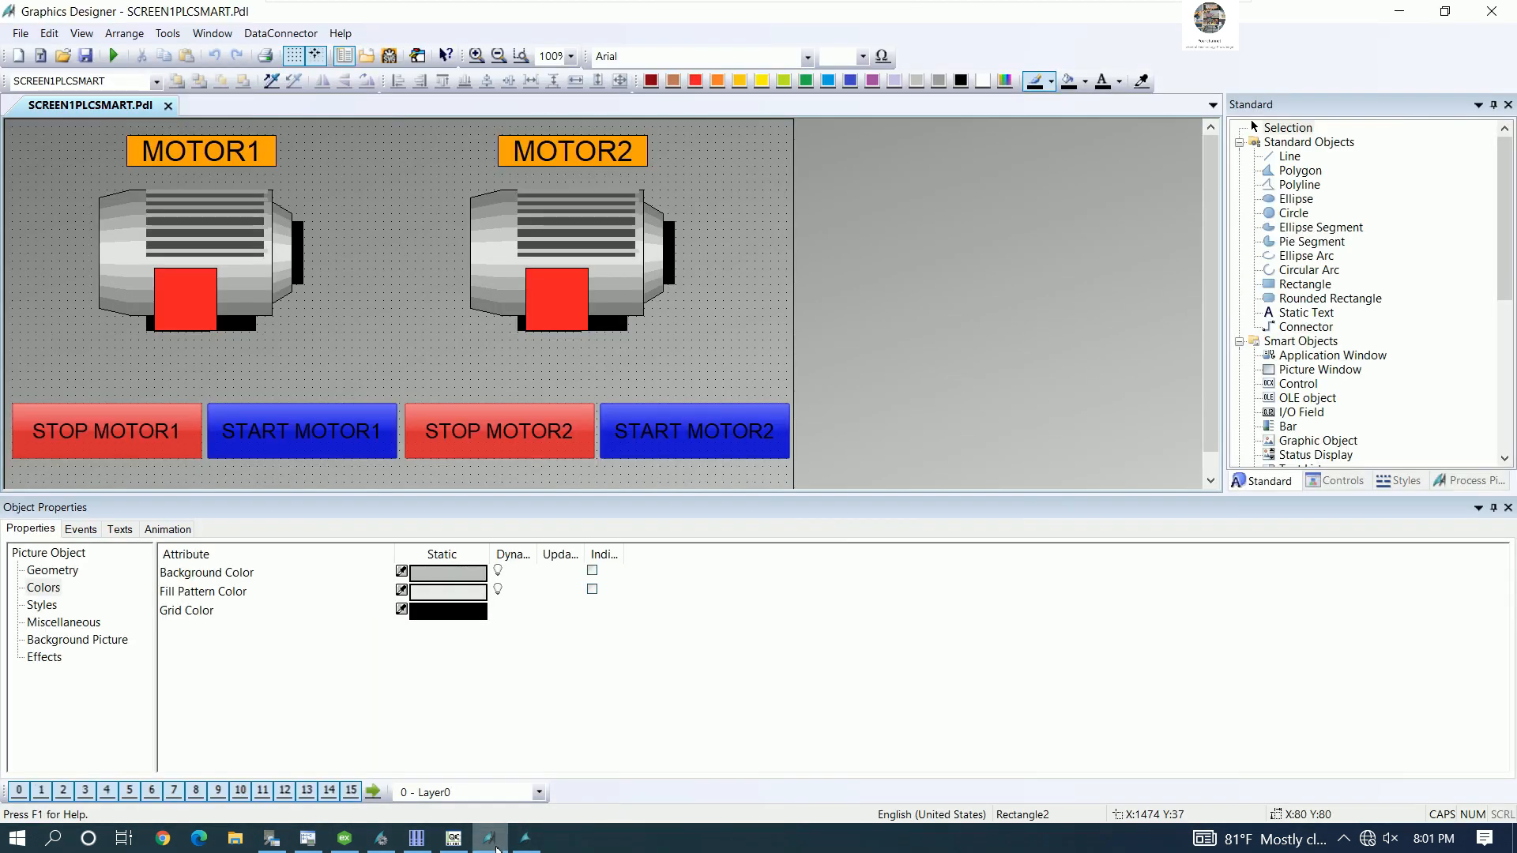
click(488, 839)
click(526, 839)
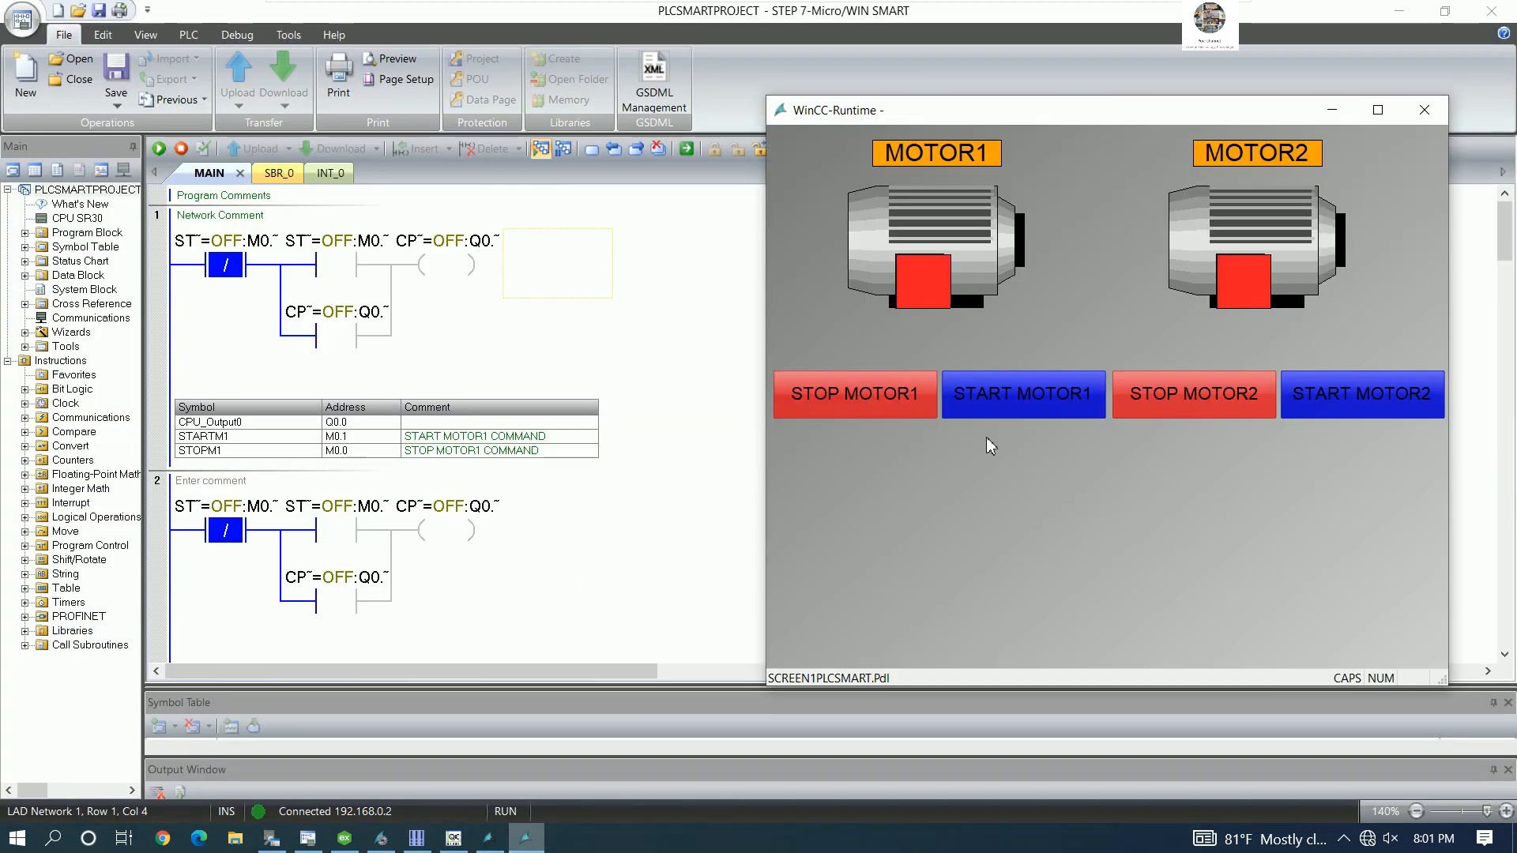
drag(1068, 121, 1129, 161)
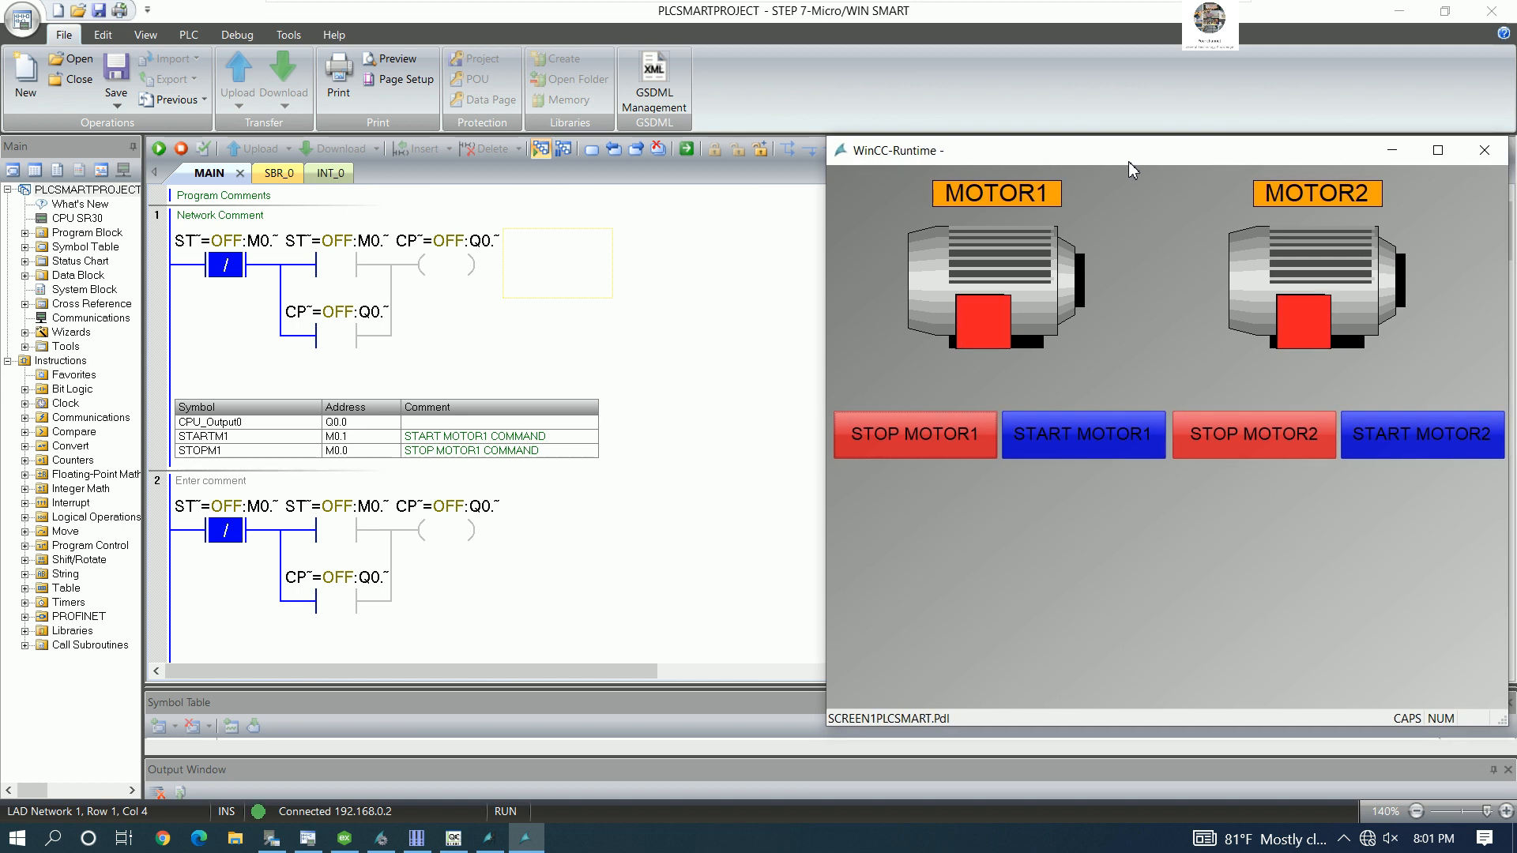
click(1077, 438)
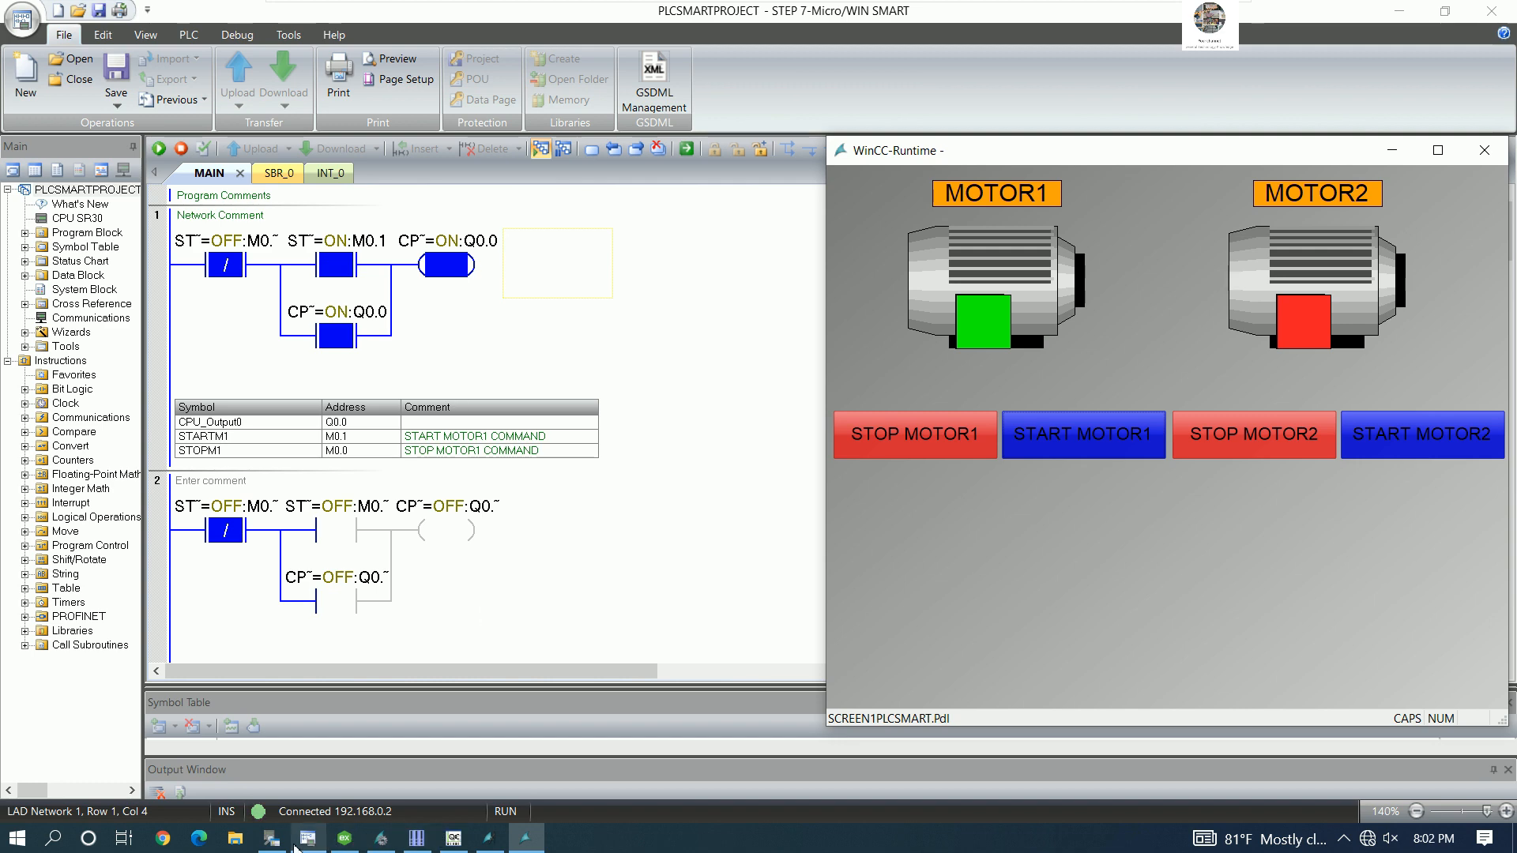
- Switch to S7-200 PC Access SMART, sort the Test Client items by value and check the motor output's live value
click(272, 844)
click(272, 844)
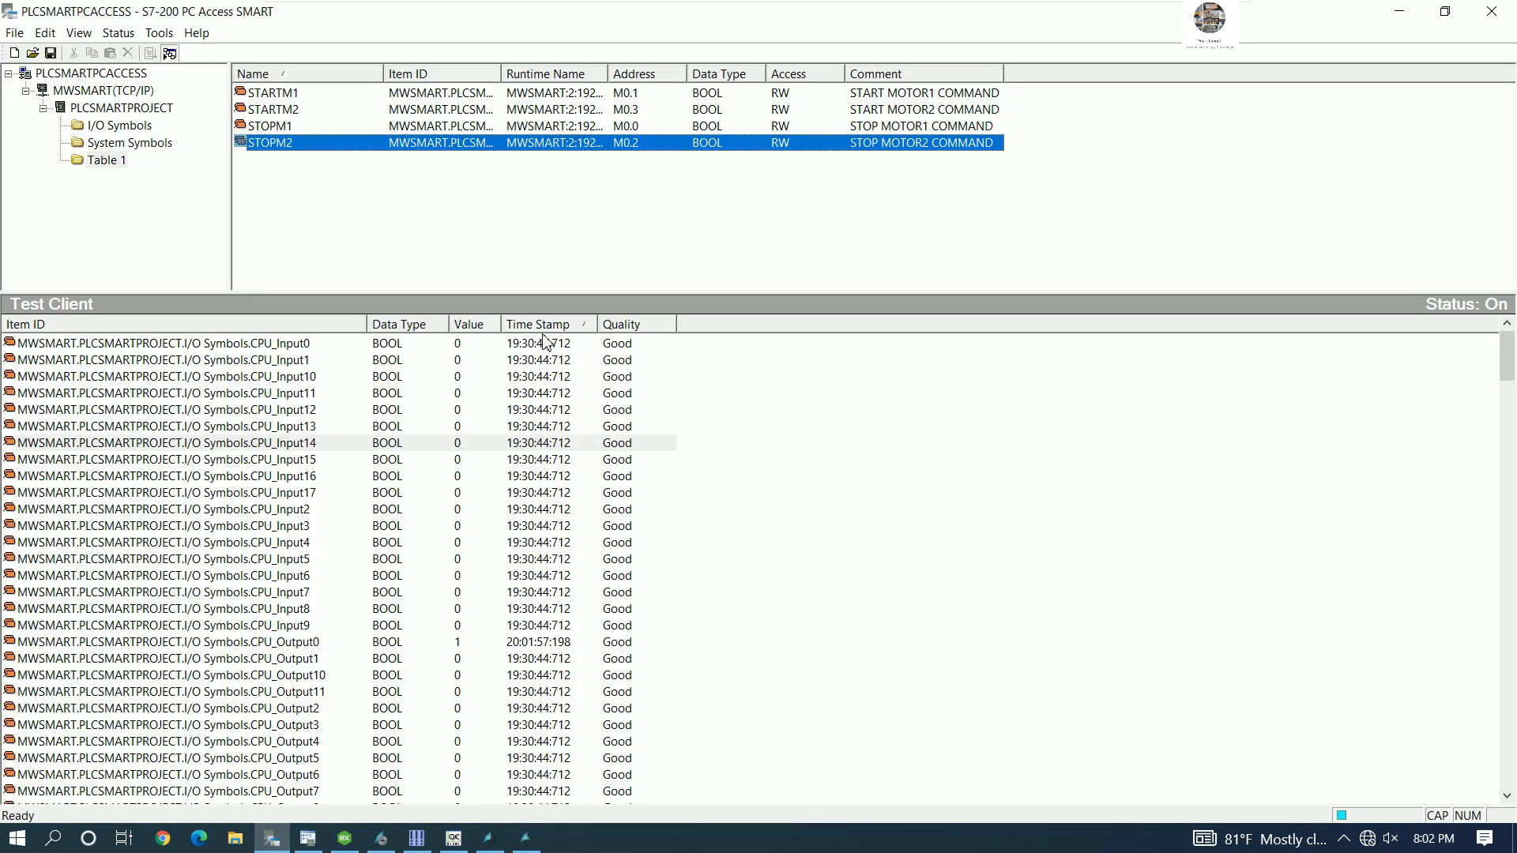
click(399, 324)
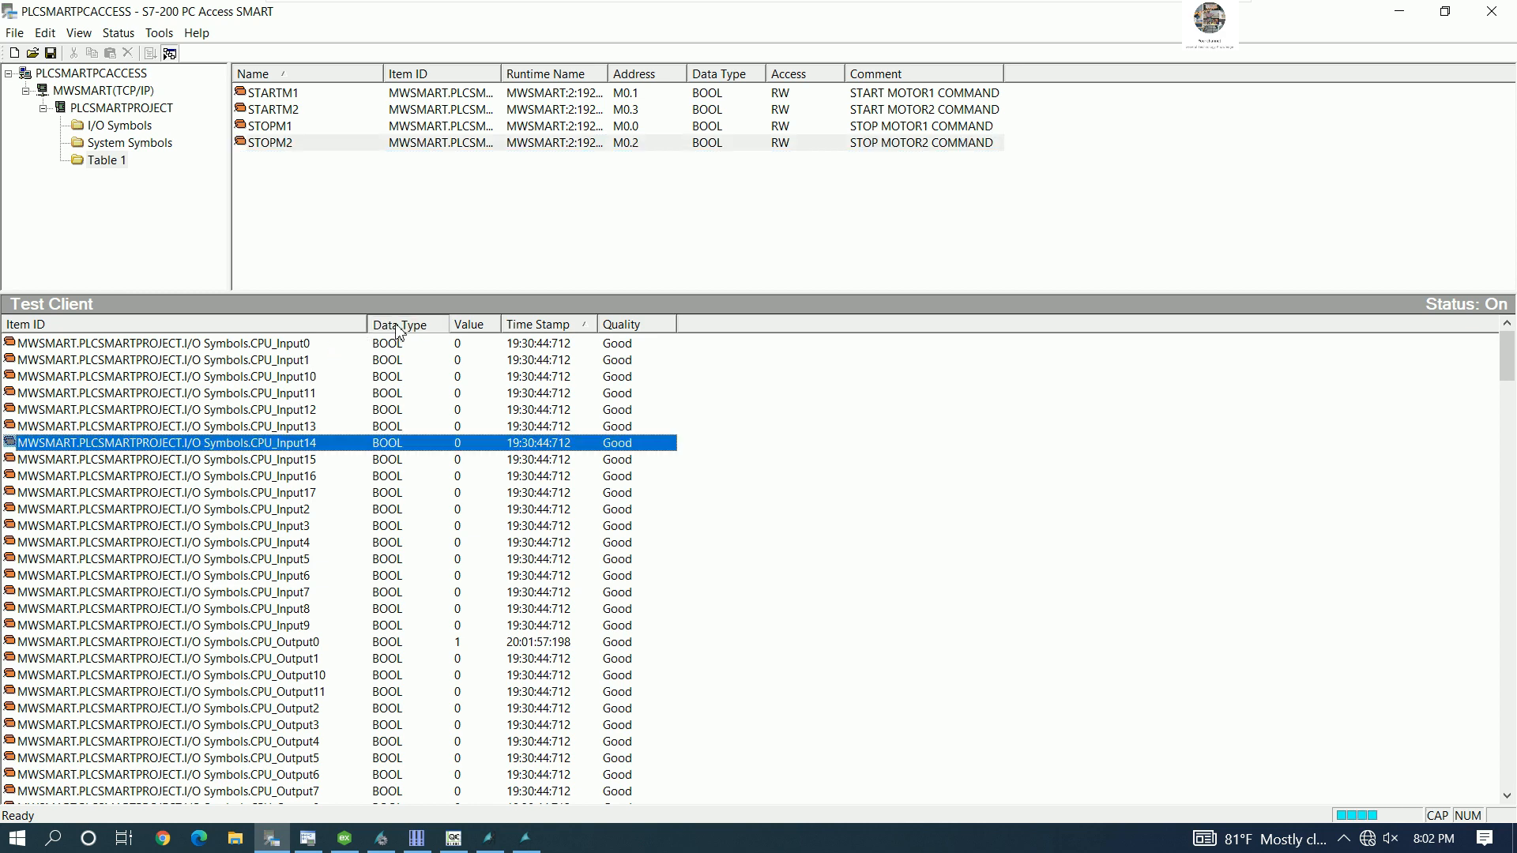
click(489, 325)
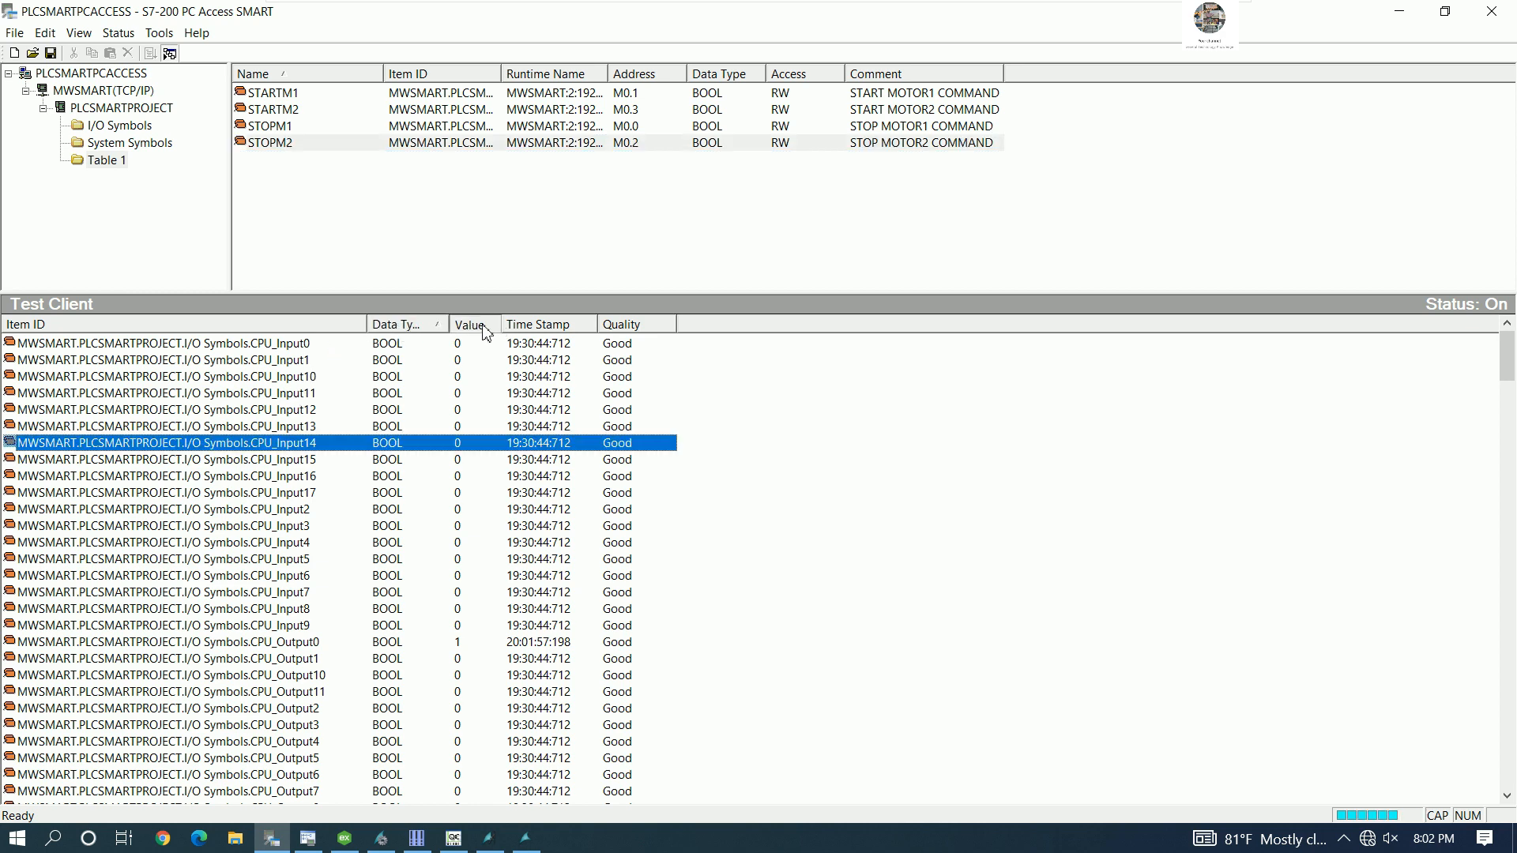
scroll(478, 553, down, 15)
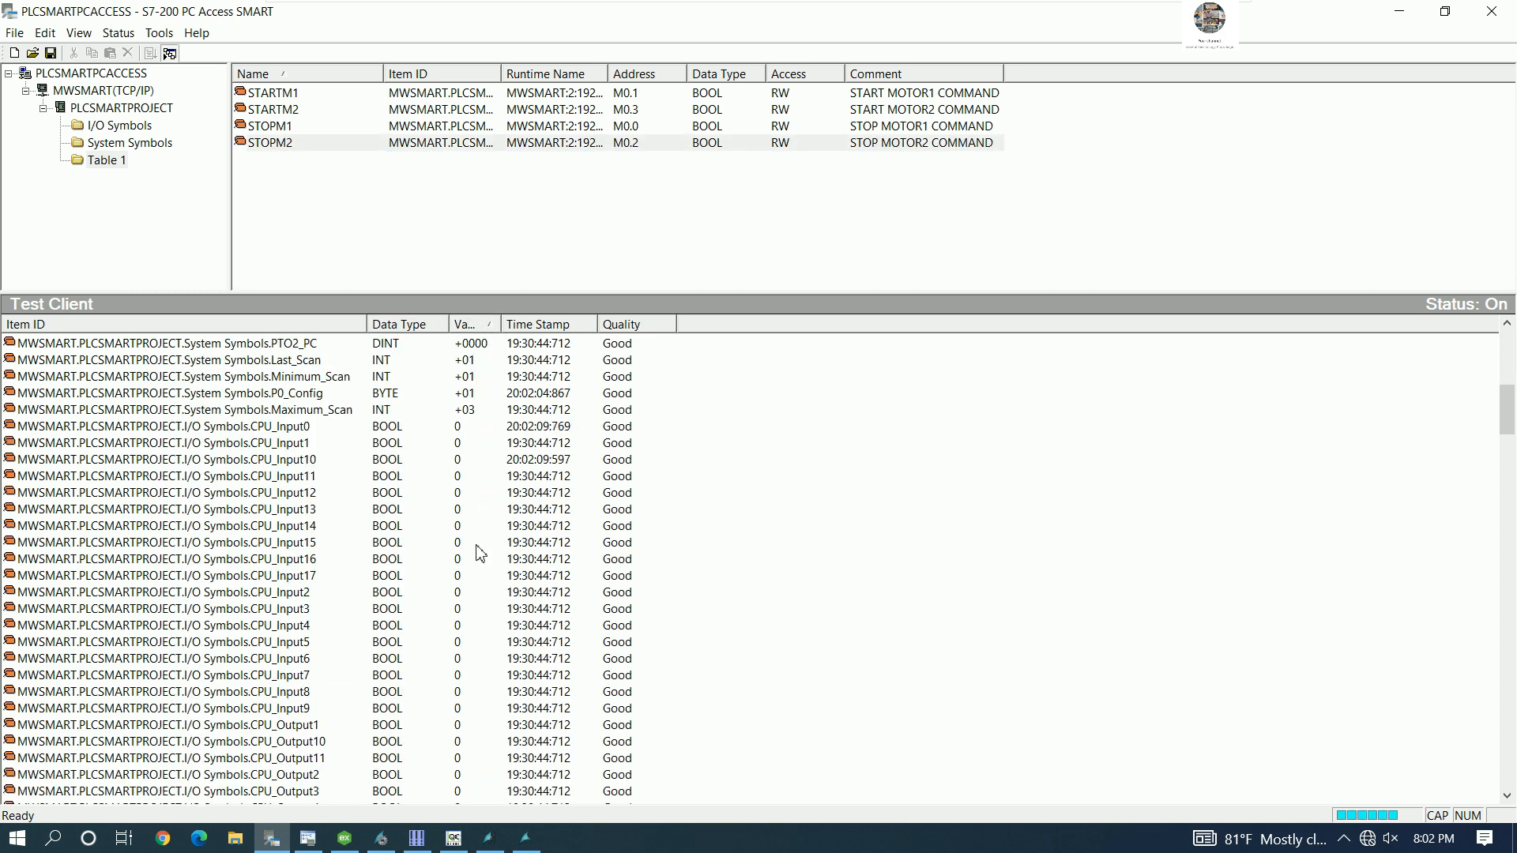
scroll(483, 486, down, 20)
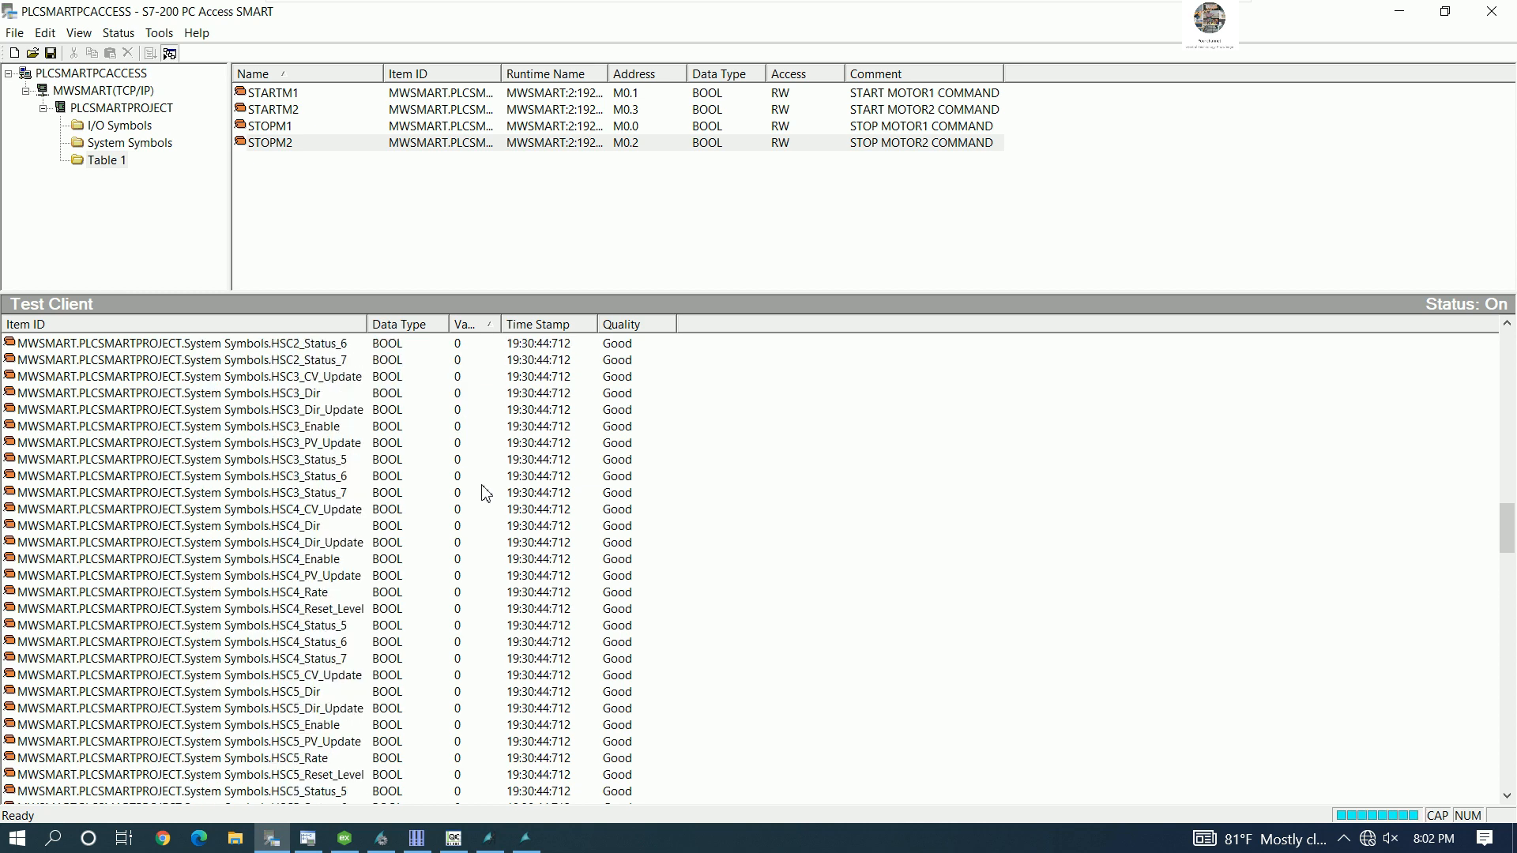
scroll(486, 494, down, 20)
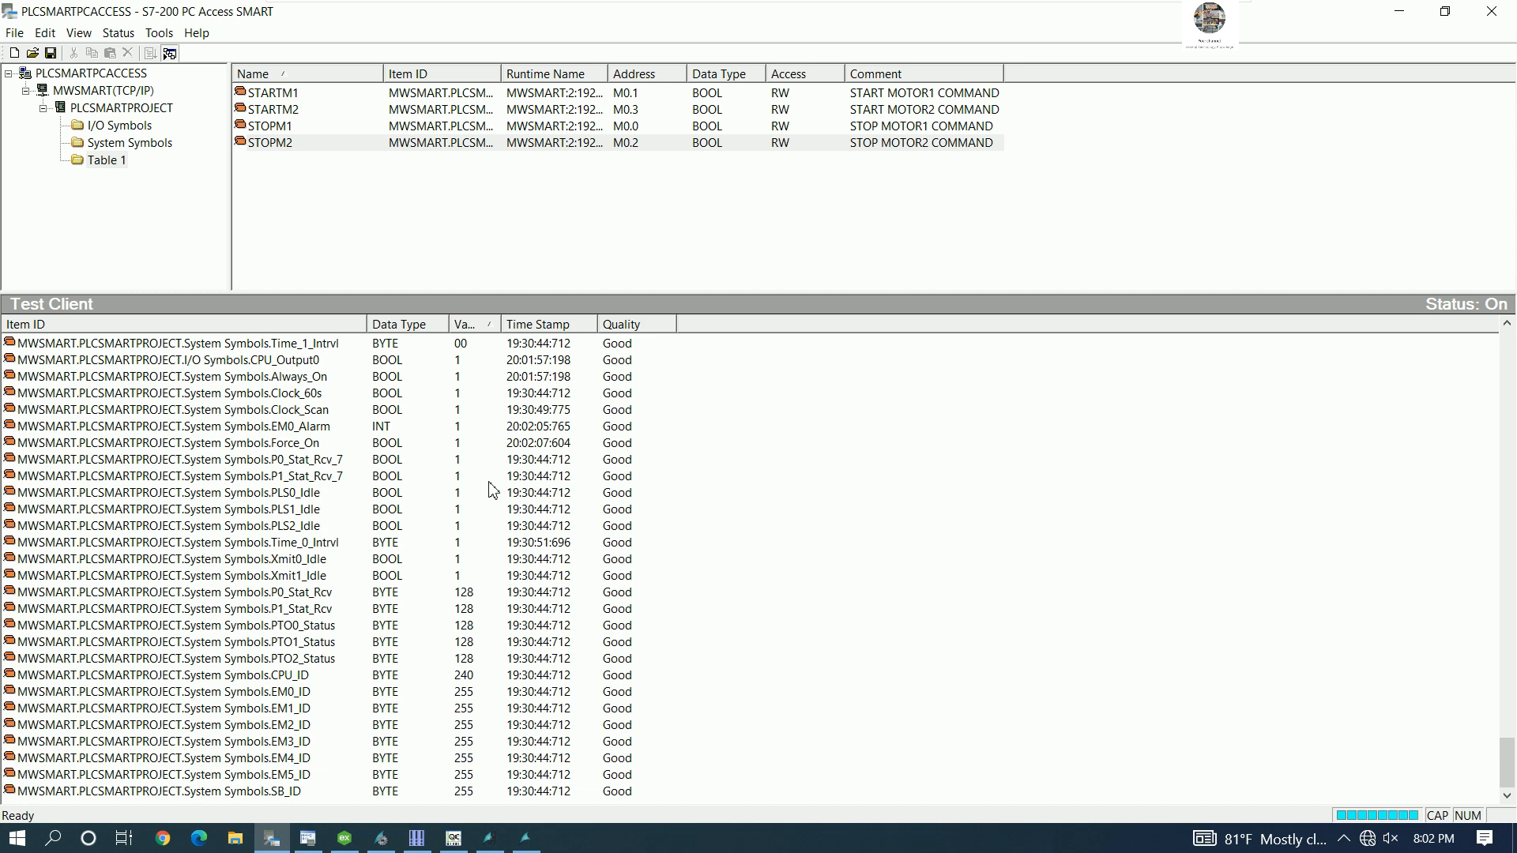
- Examine the CPU output, system symbol and motor command values in the Test Client item list
click(264, 527)
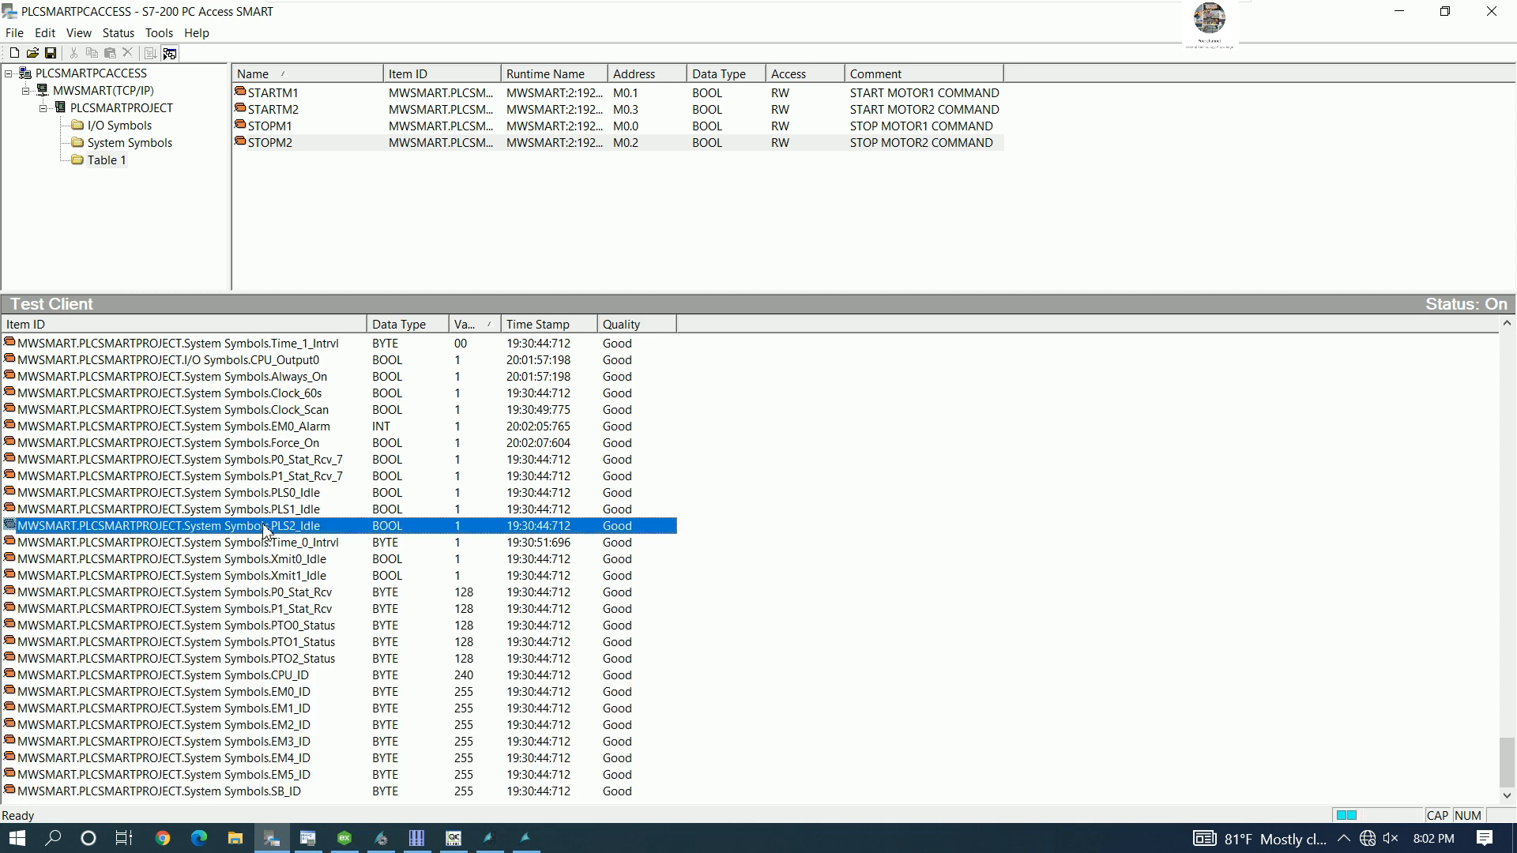
scroll(468, 471, up, 3)
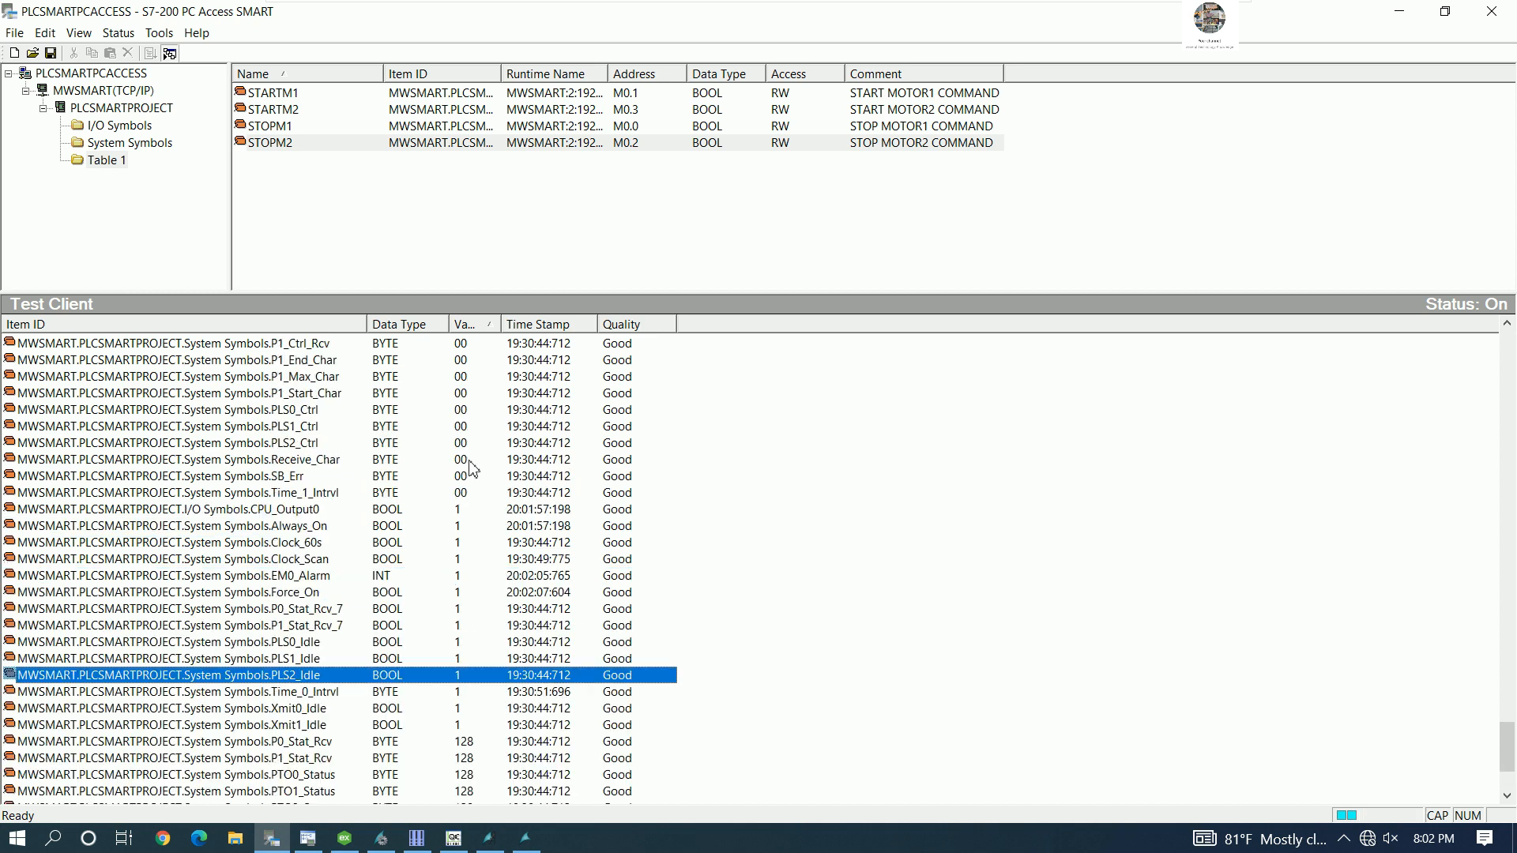
click(307, 512)
click(312, 528)
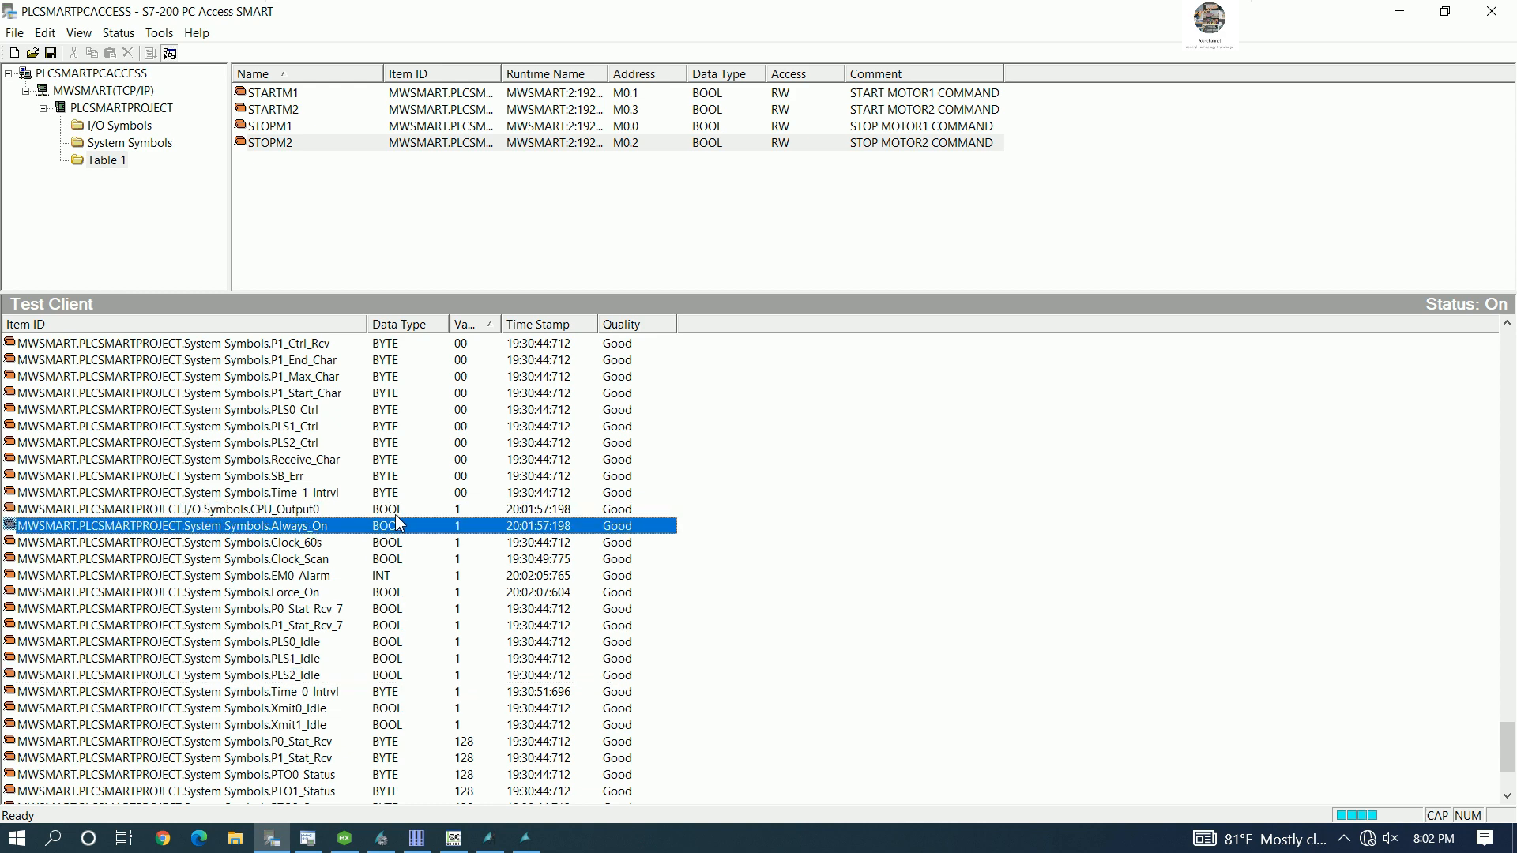
click(319, 512)
click(334, 527)
scroll(370, 527, up, 1)
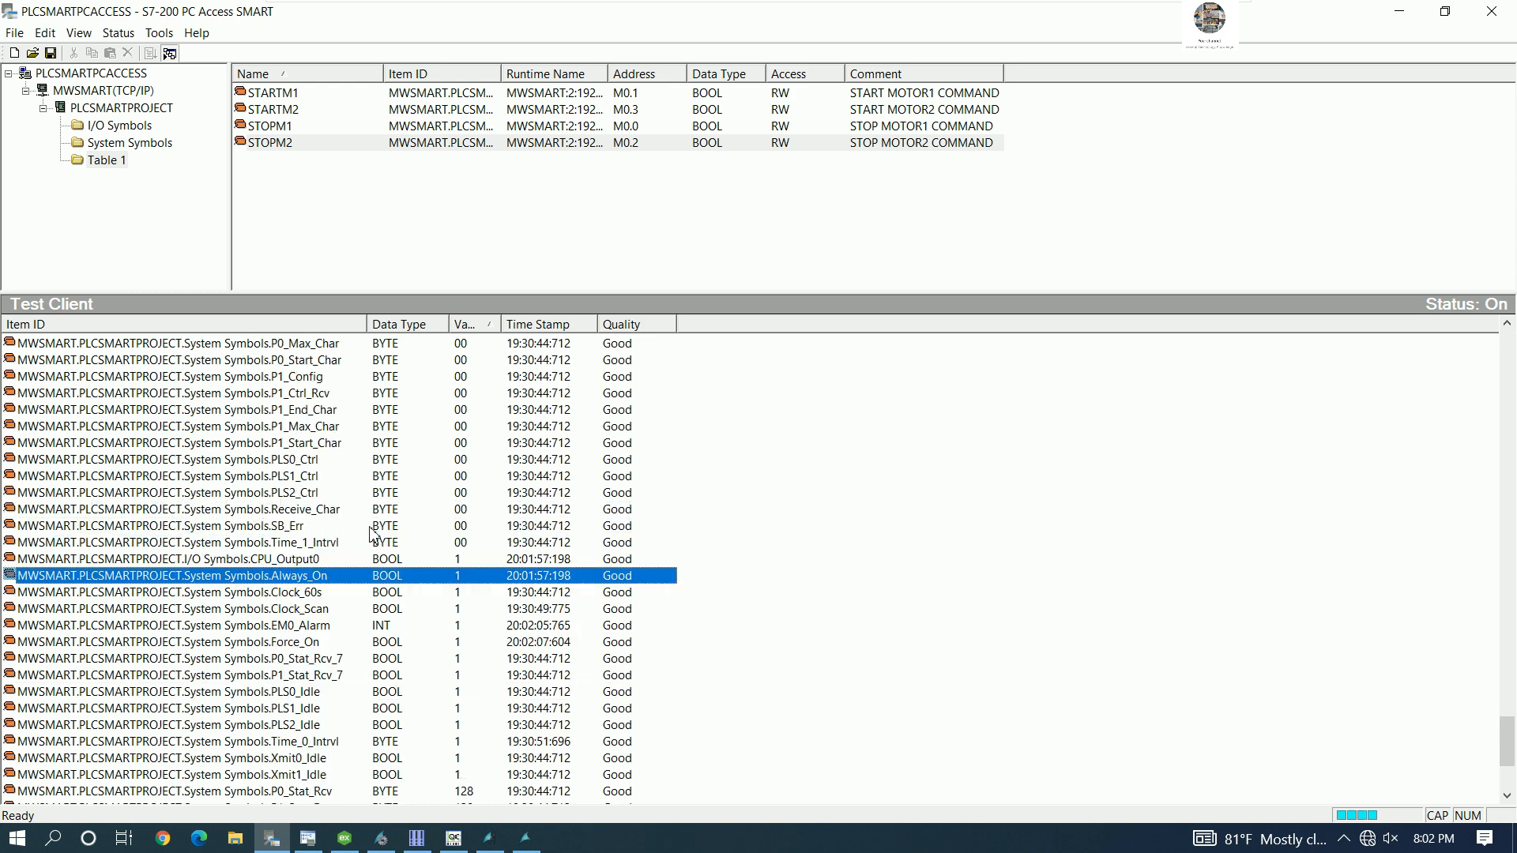
scroll(387, 506, up, 20)
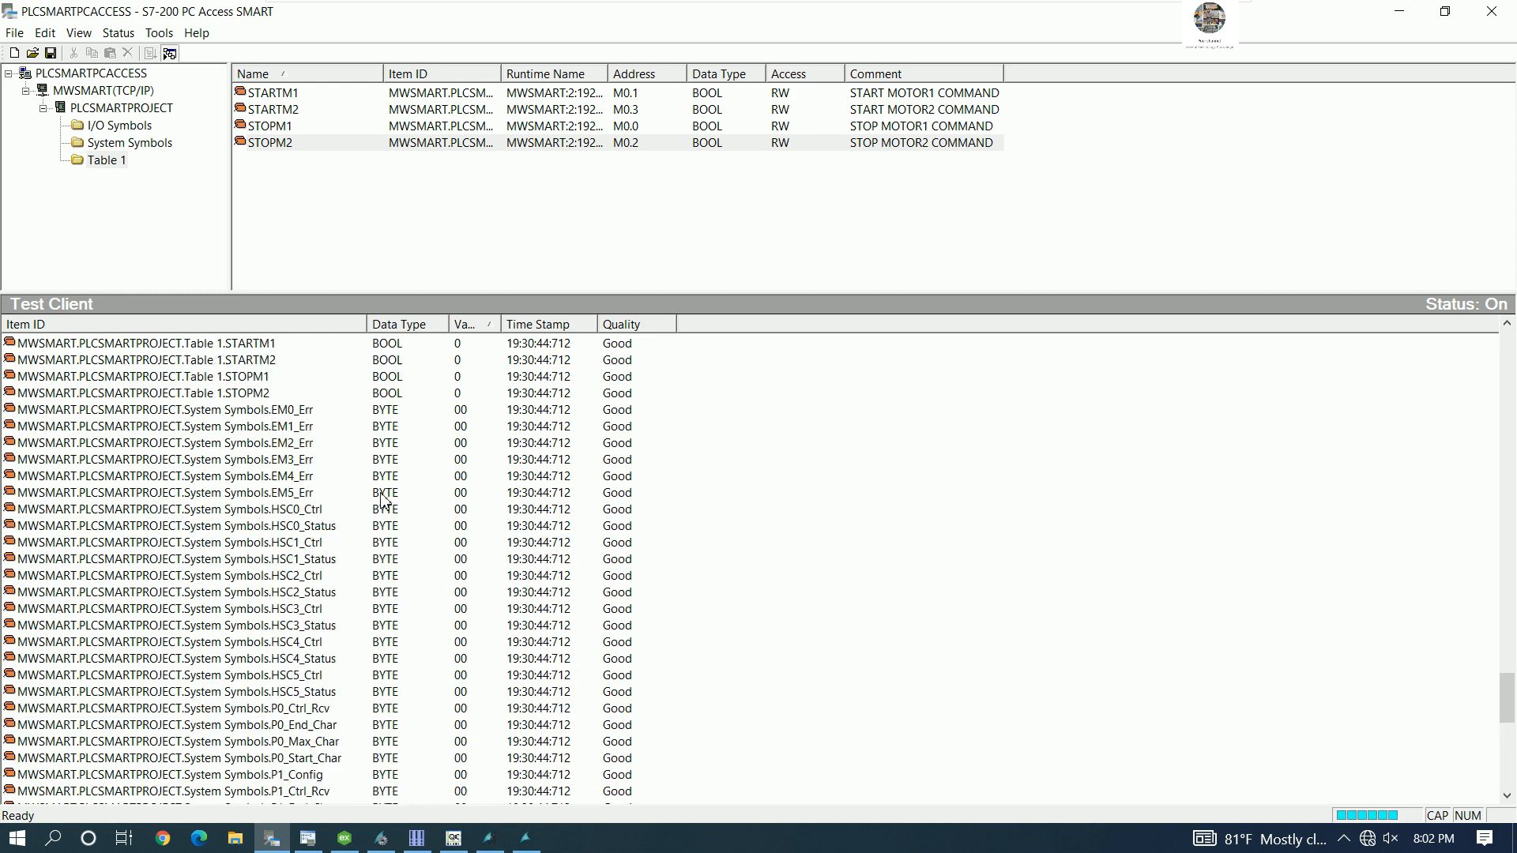
scroll(419, 461, up, 15)
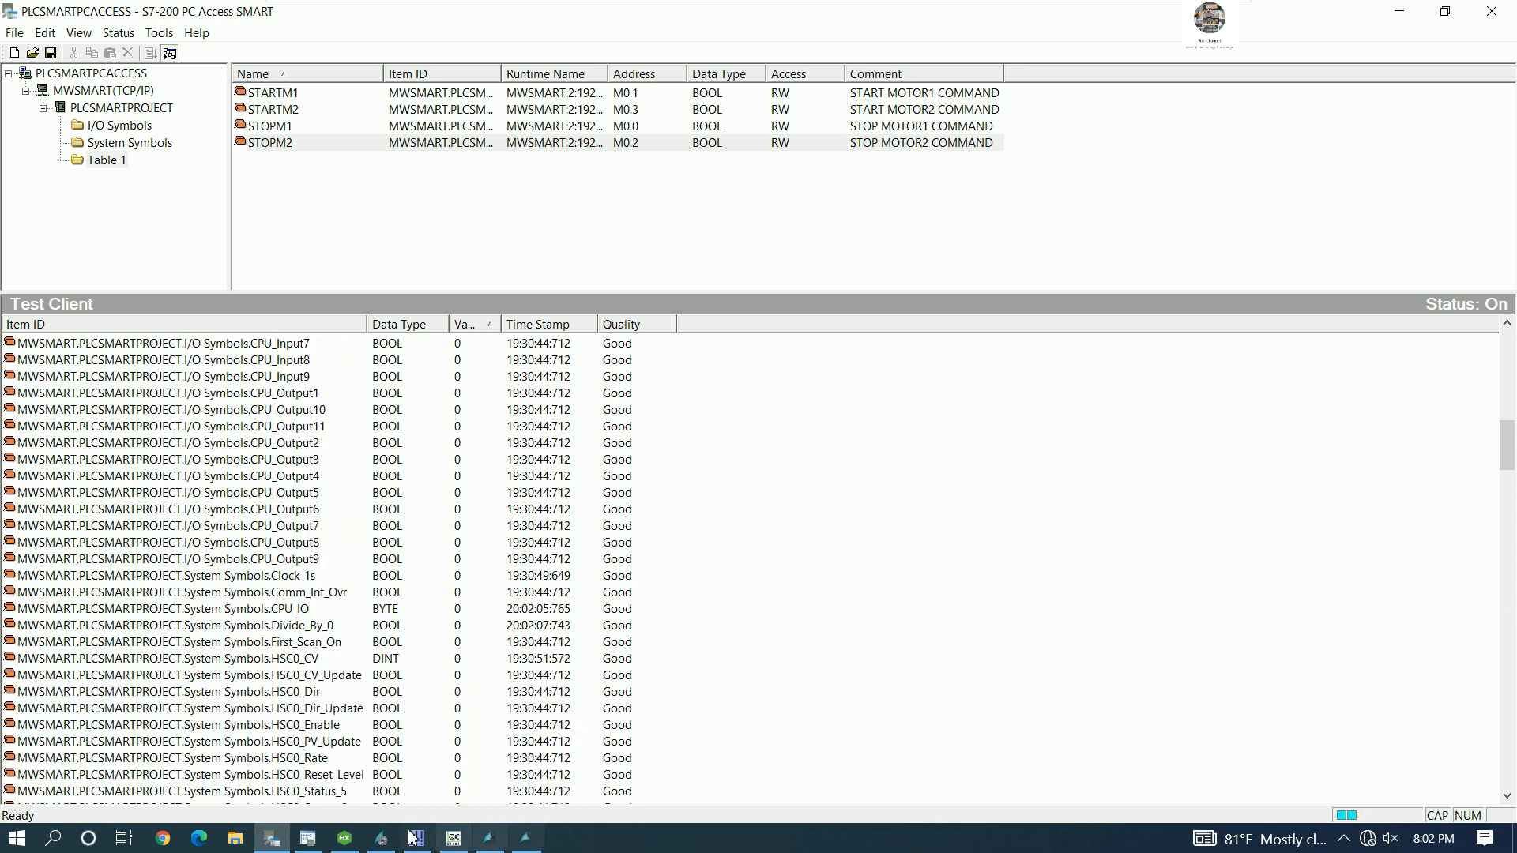
- Switch to STEP 7-Micro/WIN SMART, bring the WinCC-Runtime window over the monitored ladder and try to stop MOTOR1
click(308, 840)
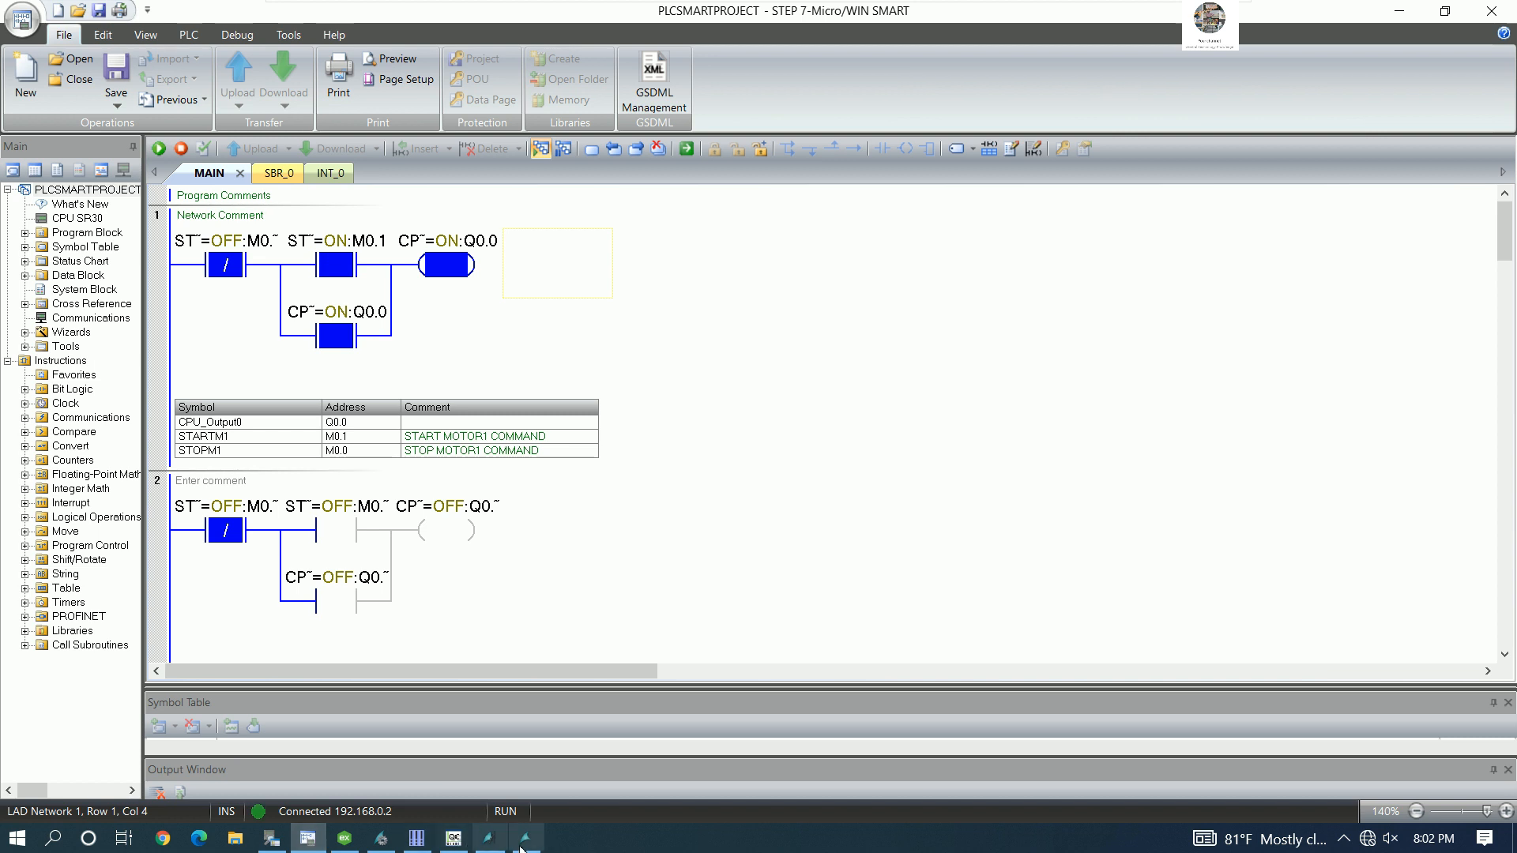
click(525, 839)
click(917, 434)
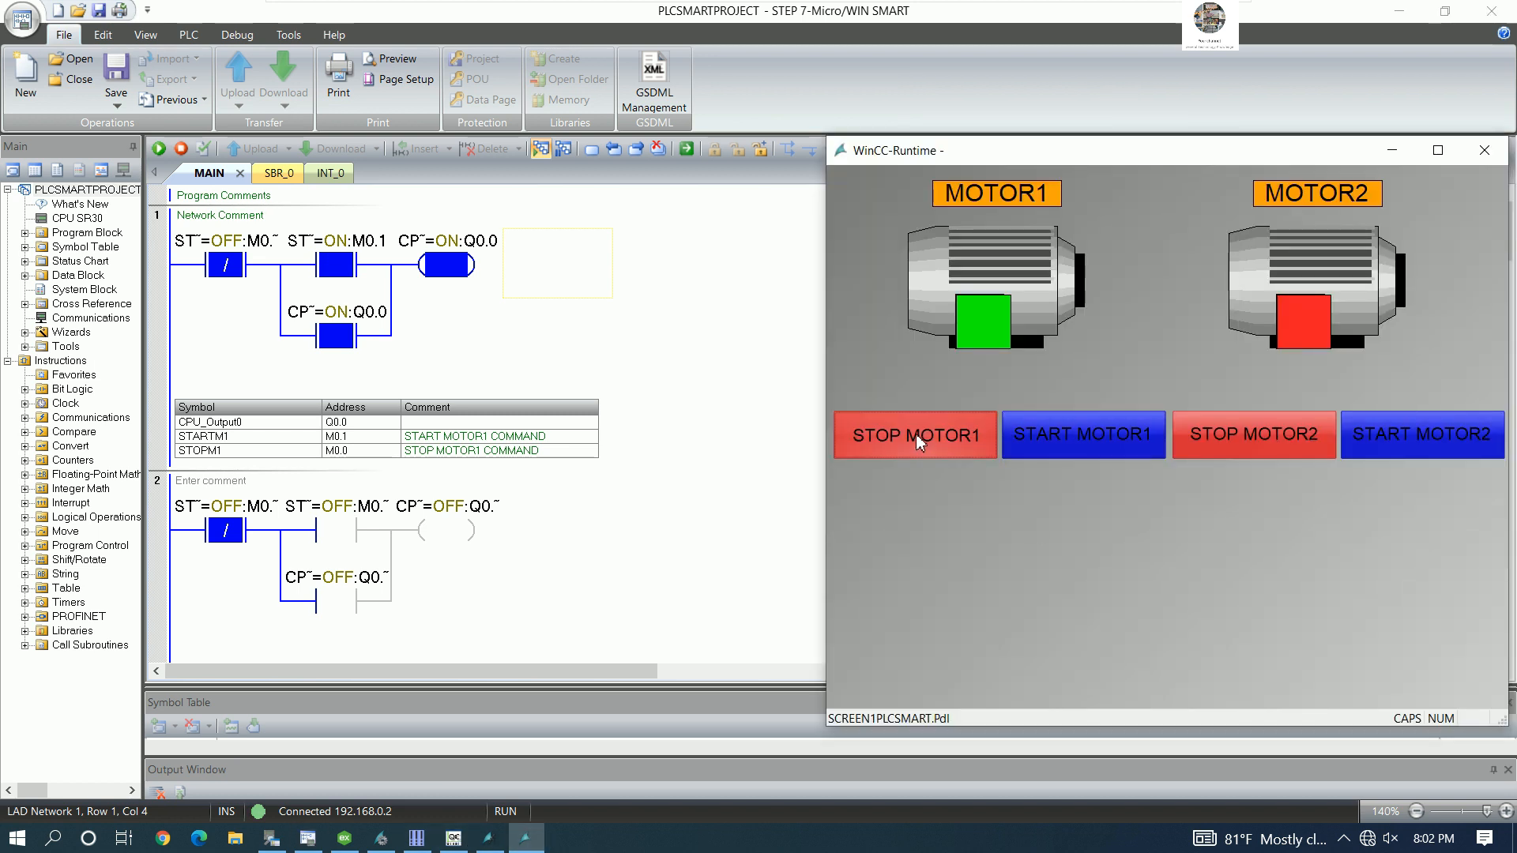
click(885, 445)
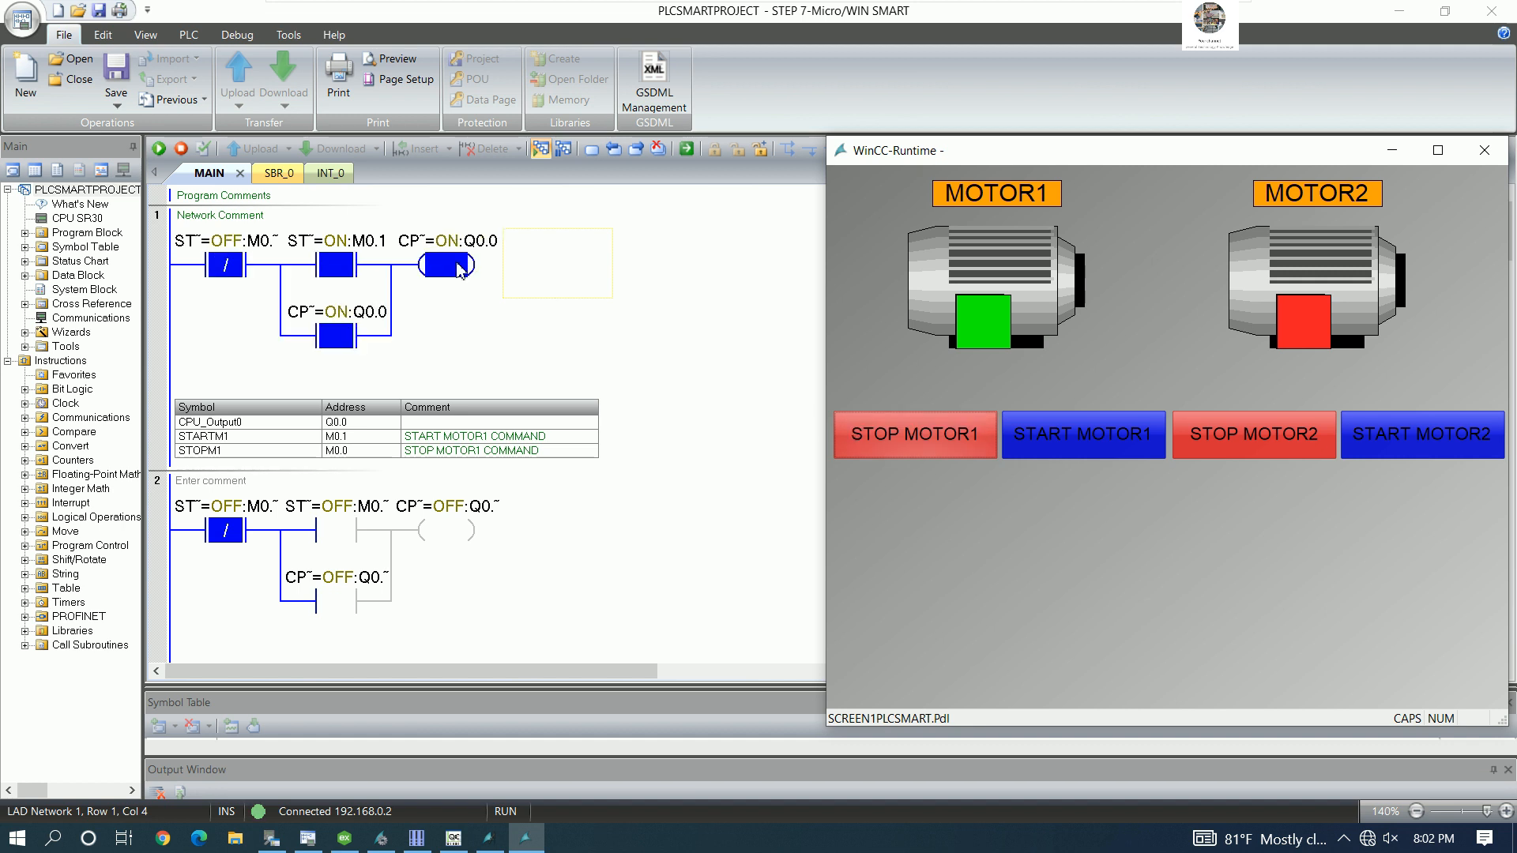
- Try the start and stop buttons of both motors in WinCC-Runtime, moving its window closer to the monitored networks
click(1082, 444)
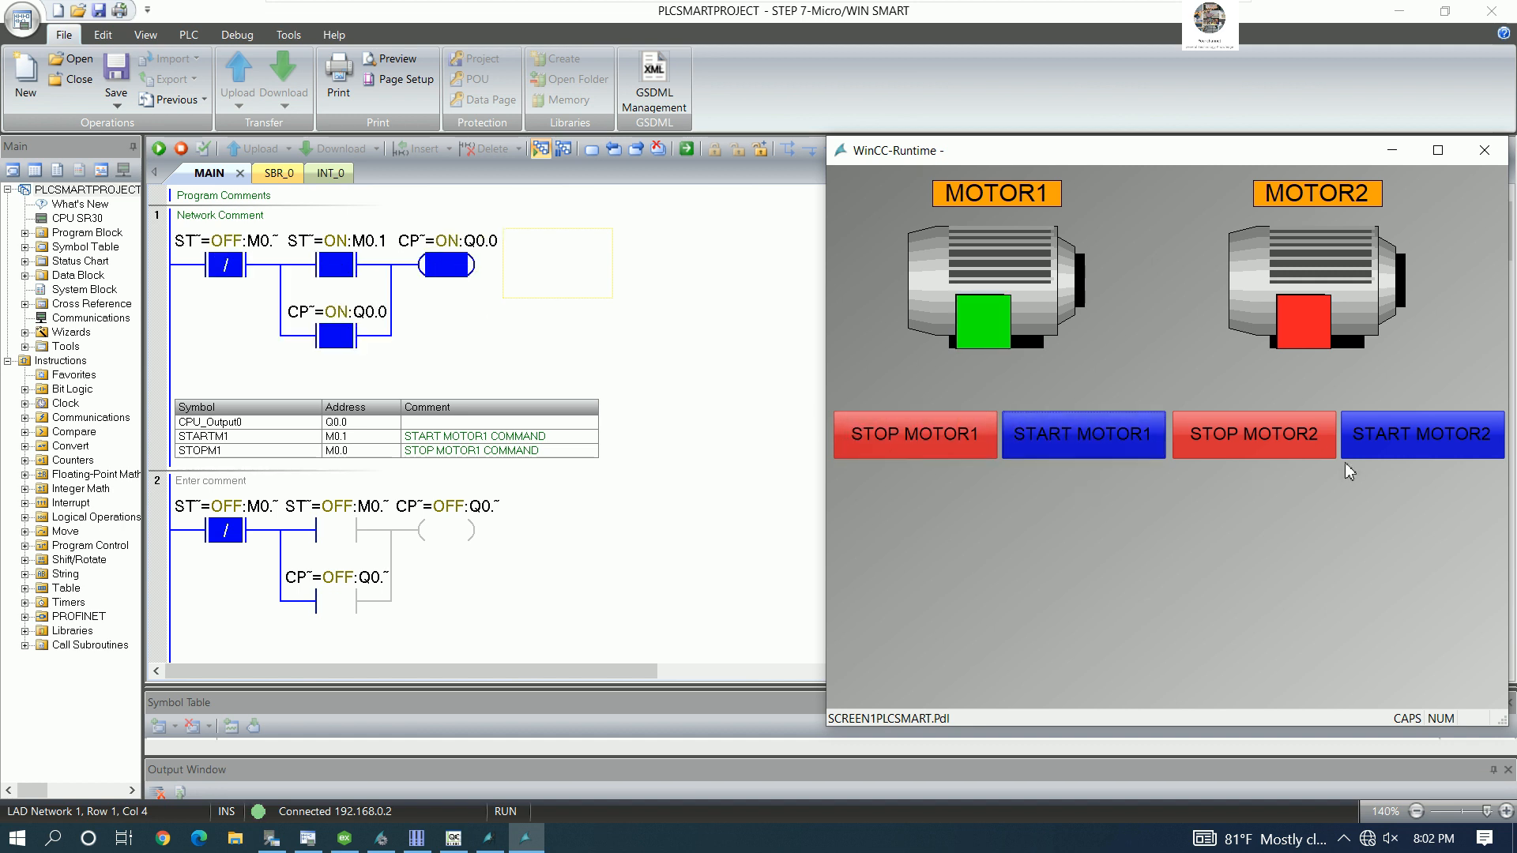
click(1412, 443)
click(1263, 427)
click(1263, 427)
drag(1102, 162, 976, 103)
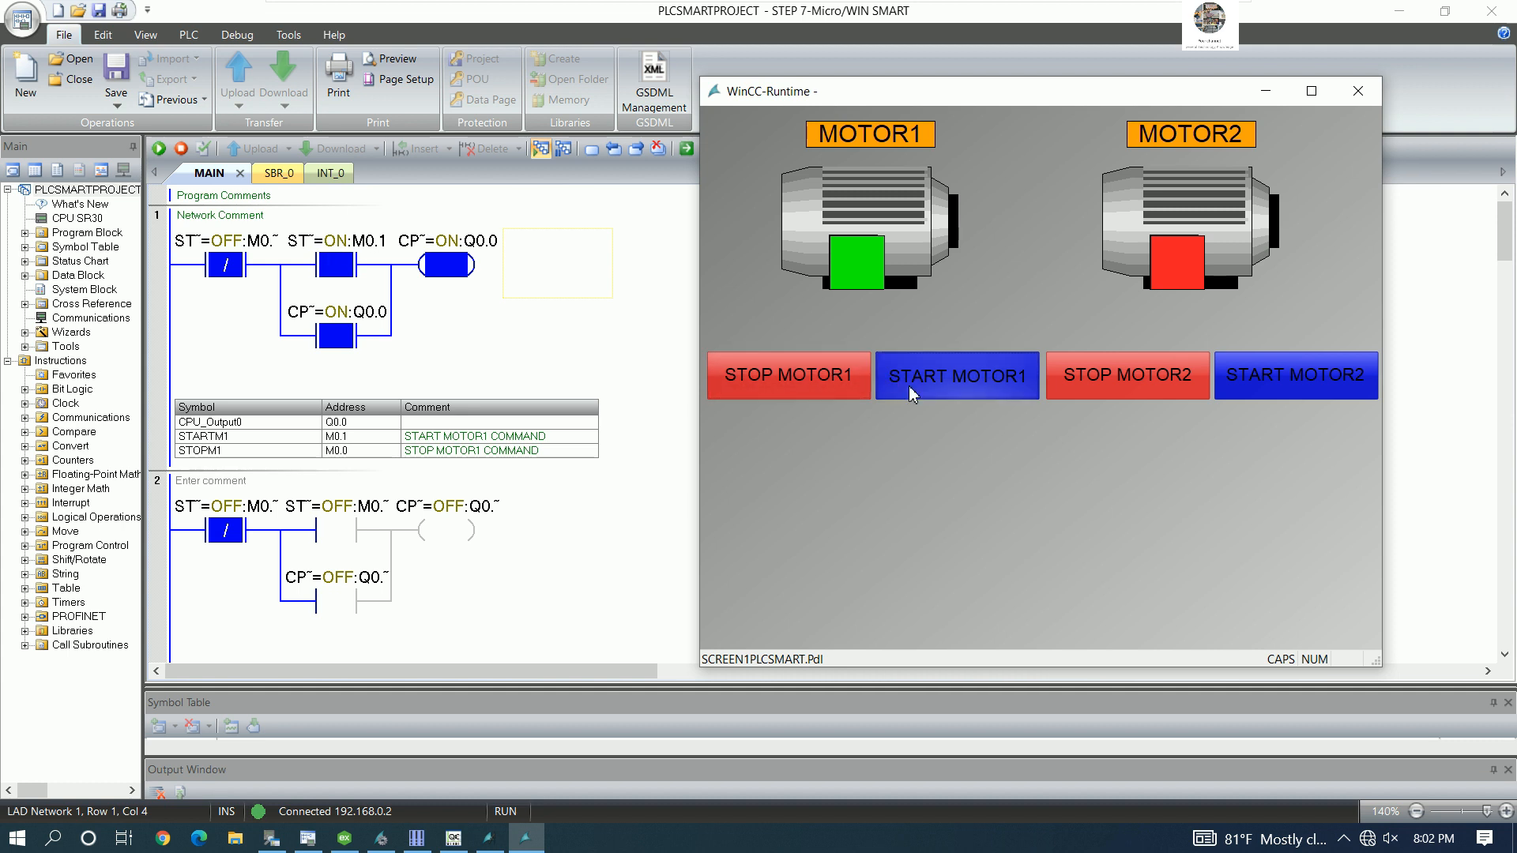
click(779, 375)
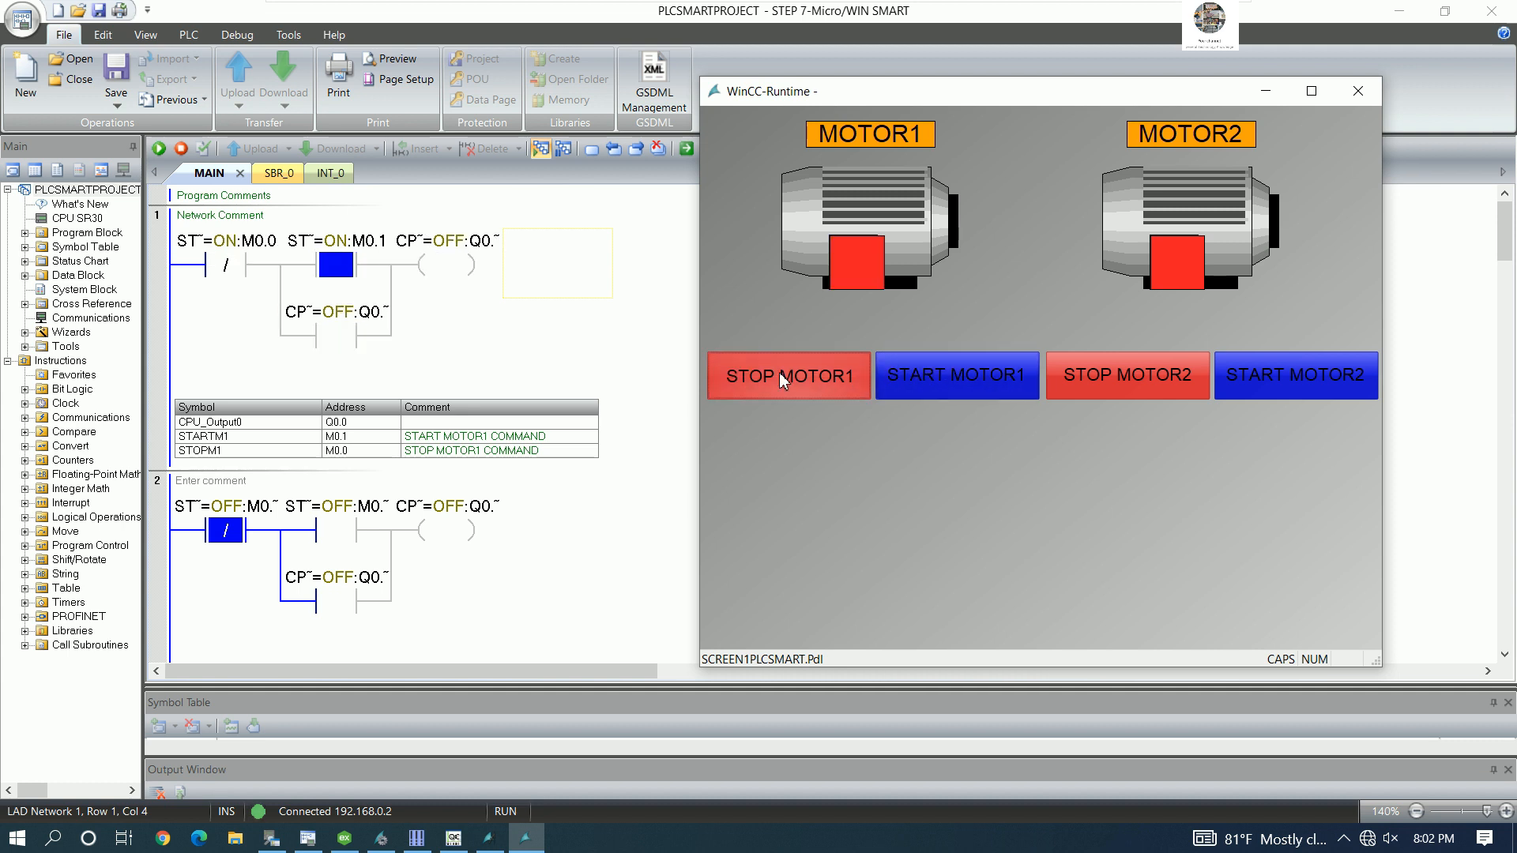
- Write OFF to the STARTM1 contact (M0.1) in network 1 of the monitored MAIN block
right_click(359, 249)
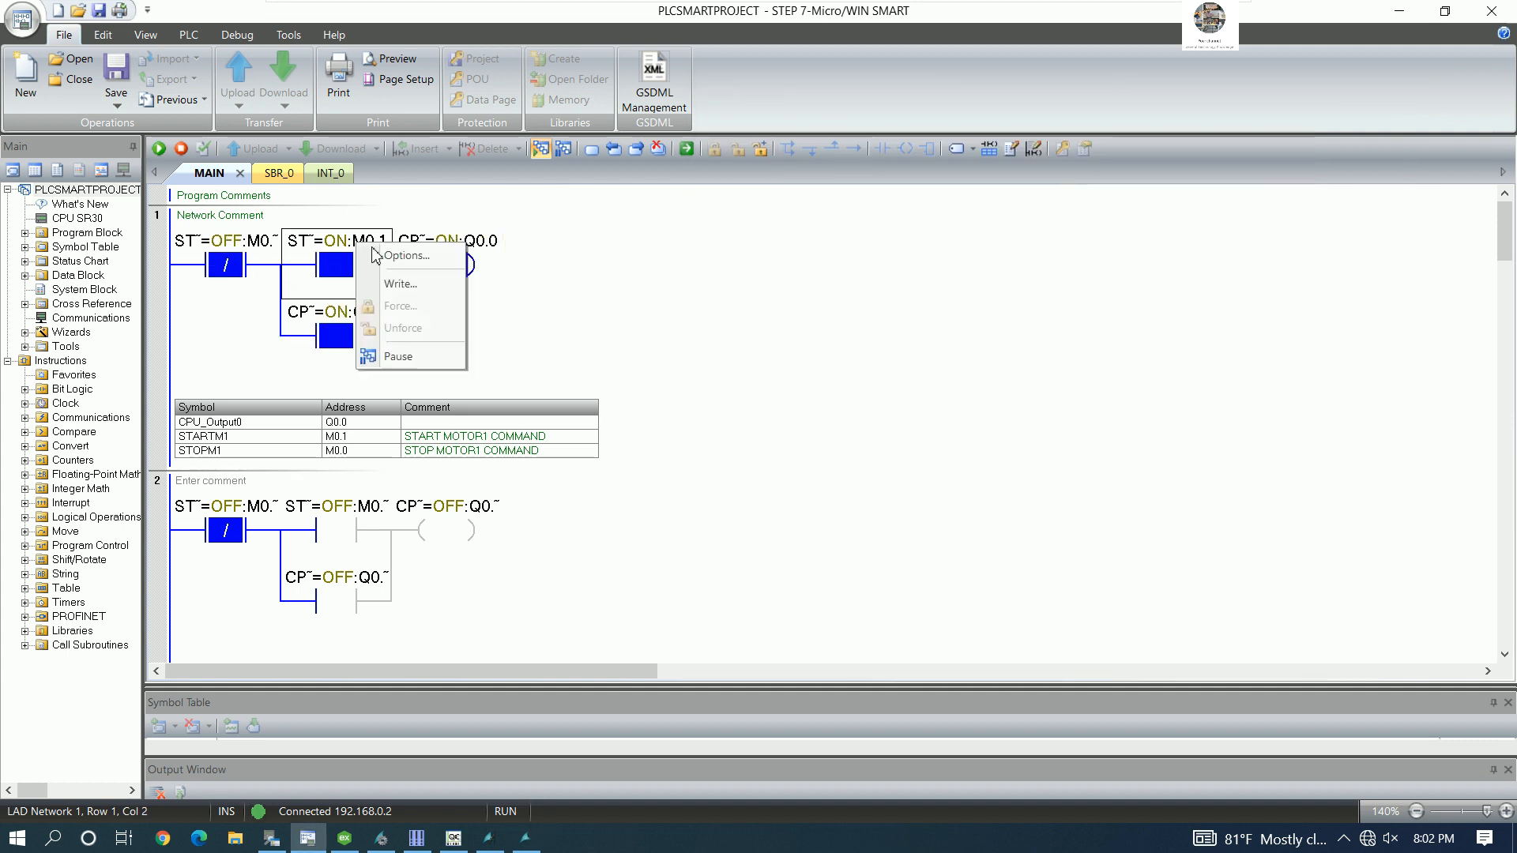
click(399, 291)
click(759, 452)
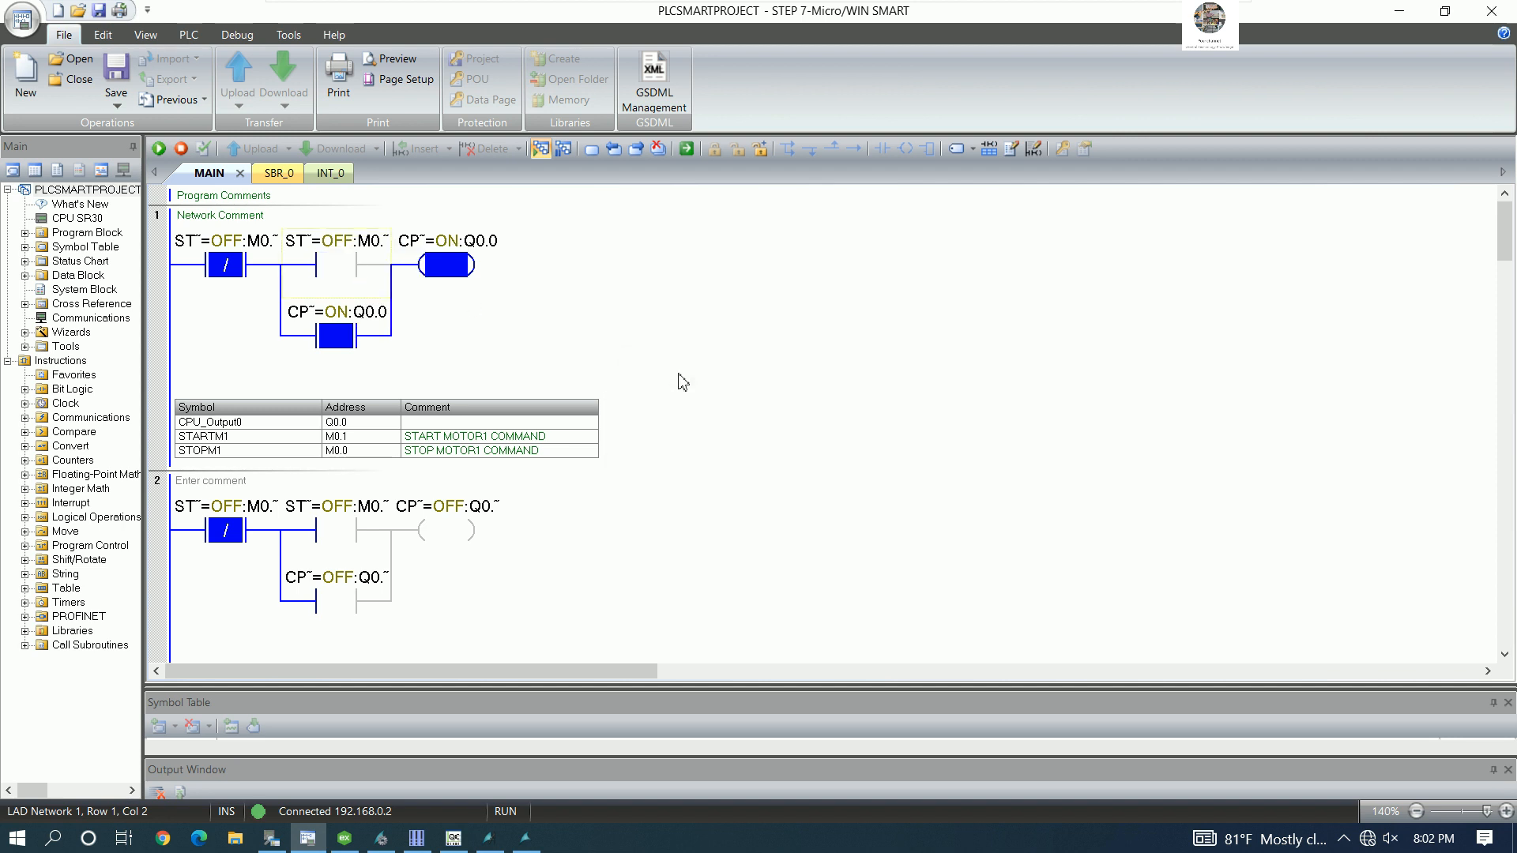
- Start MOTOR1 again from the WinCC-Runtime screen, then close the runtime window
click(526, 837)
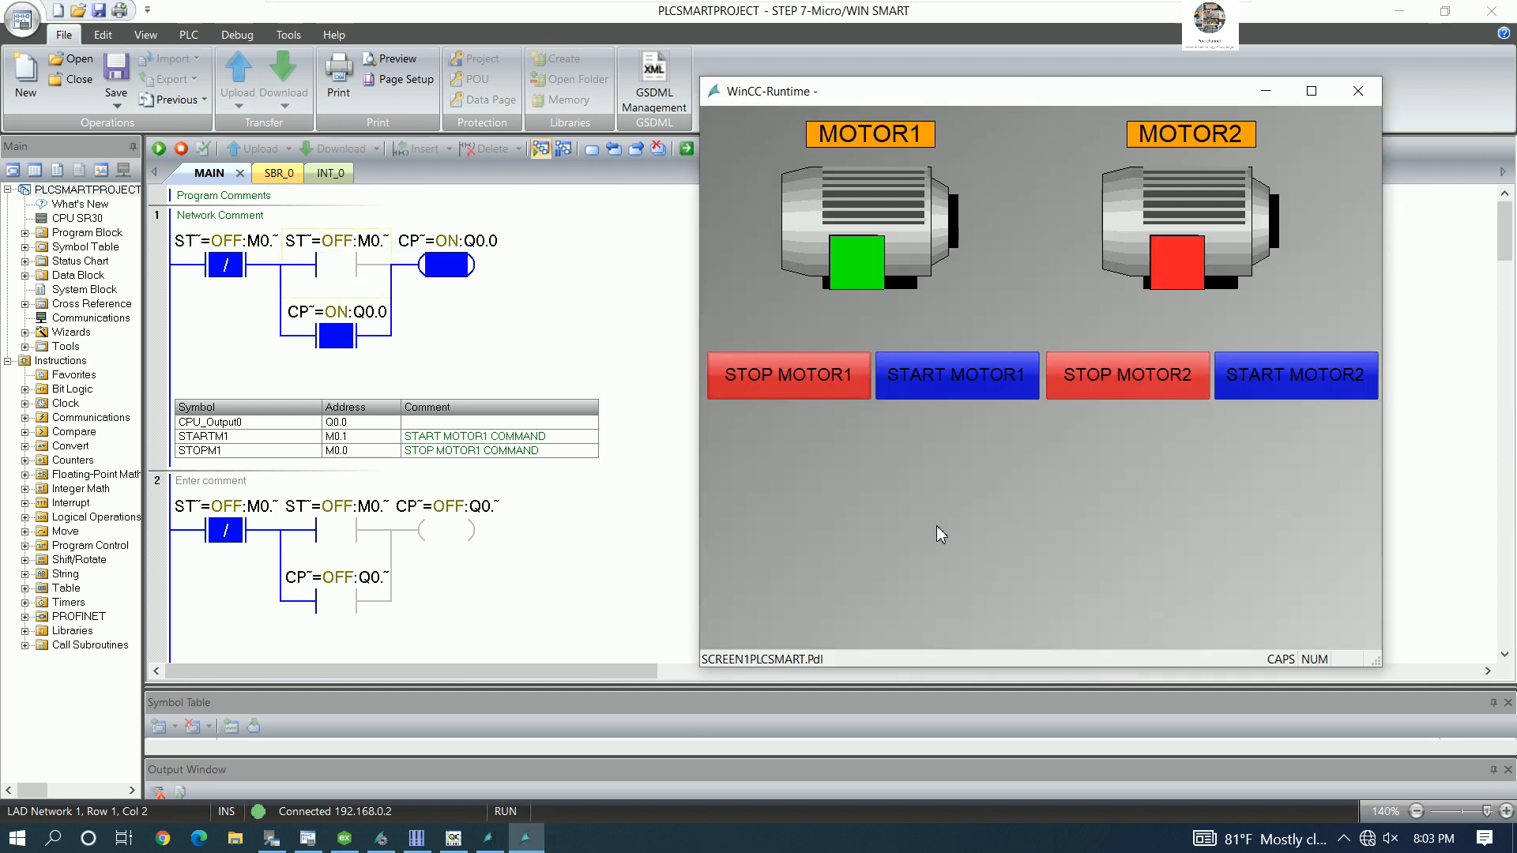
click(947, 382)
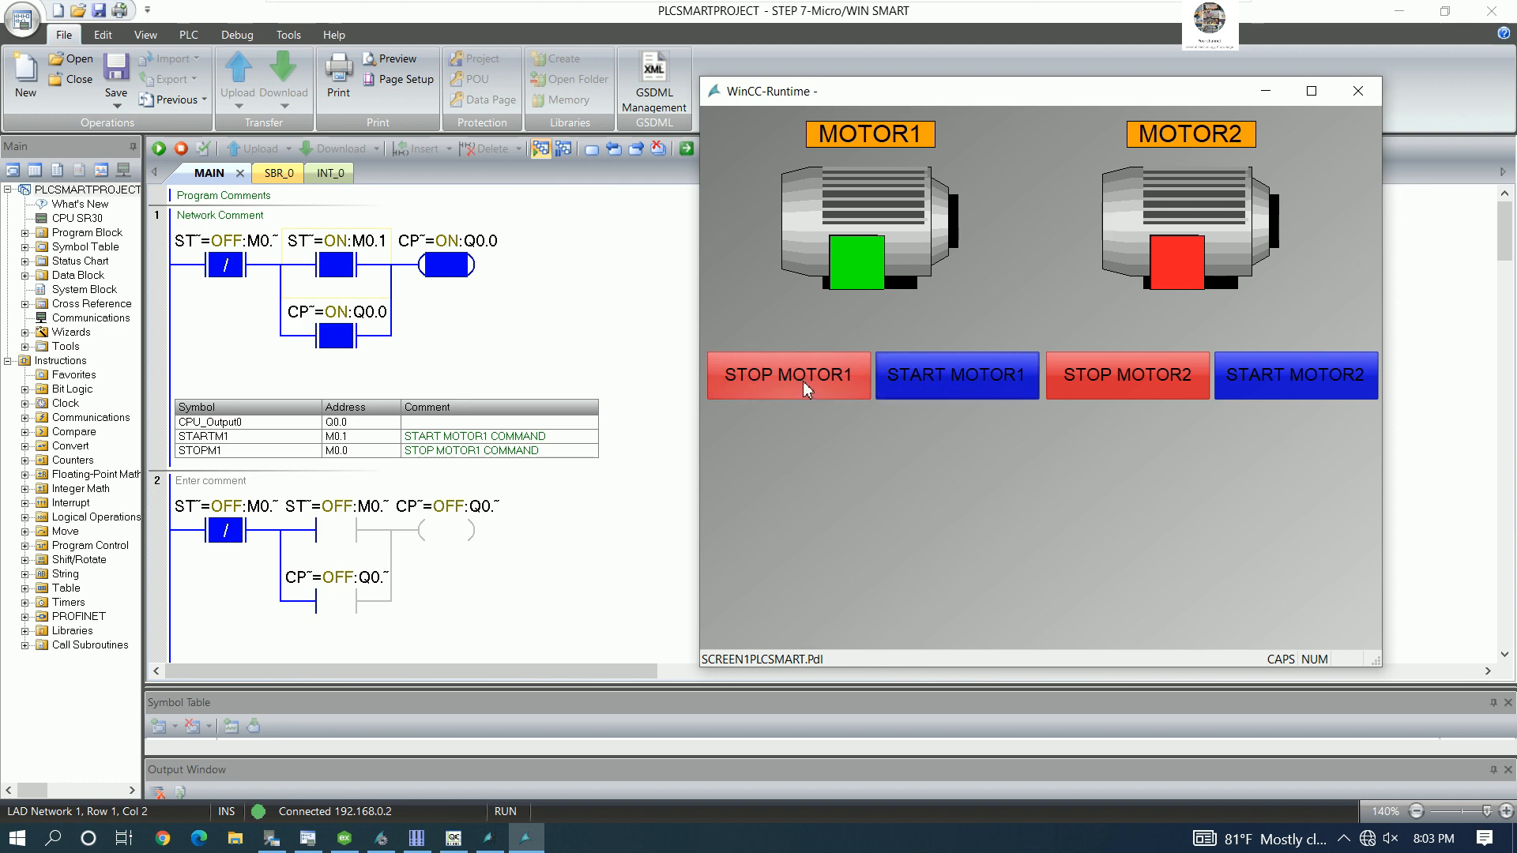
click(1358, 91)
- Switch to Graphics Designer and open a direct connection for the START MOTOR1 button's Release Left event
click(489, 839)
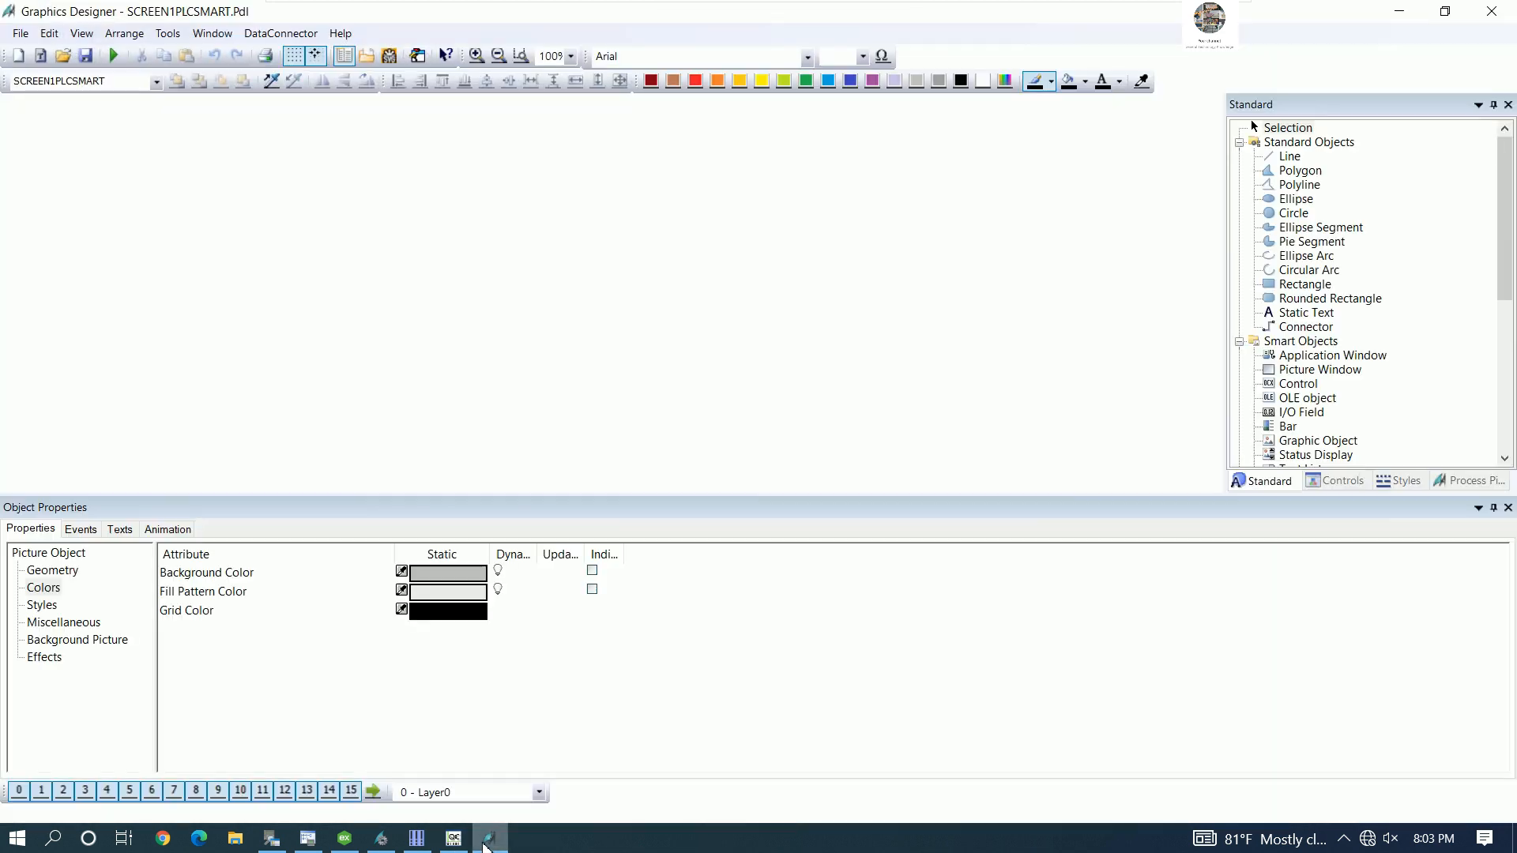
click(271, 440)
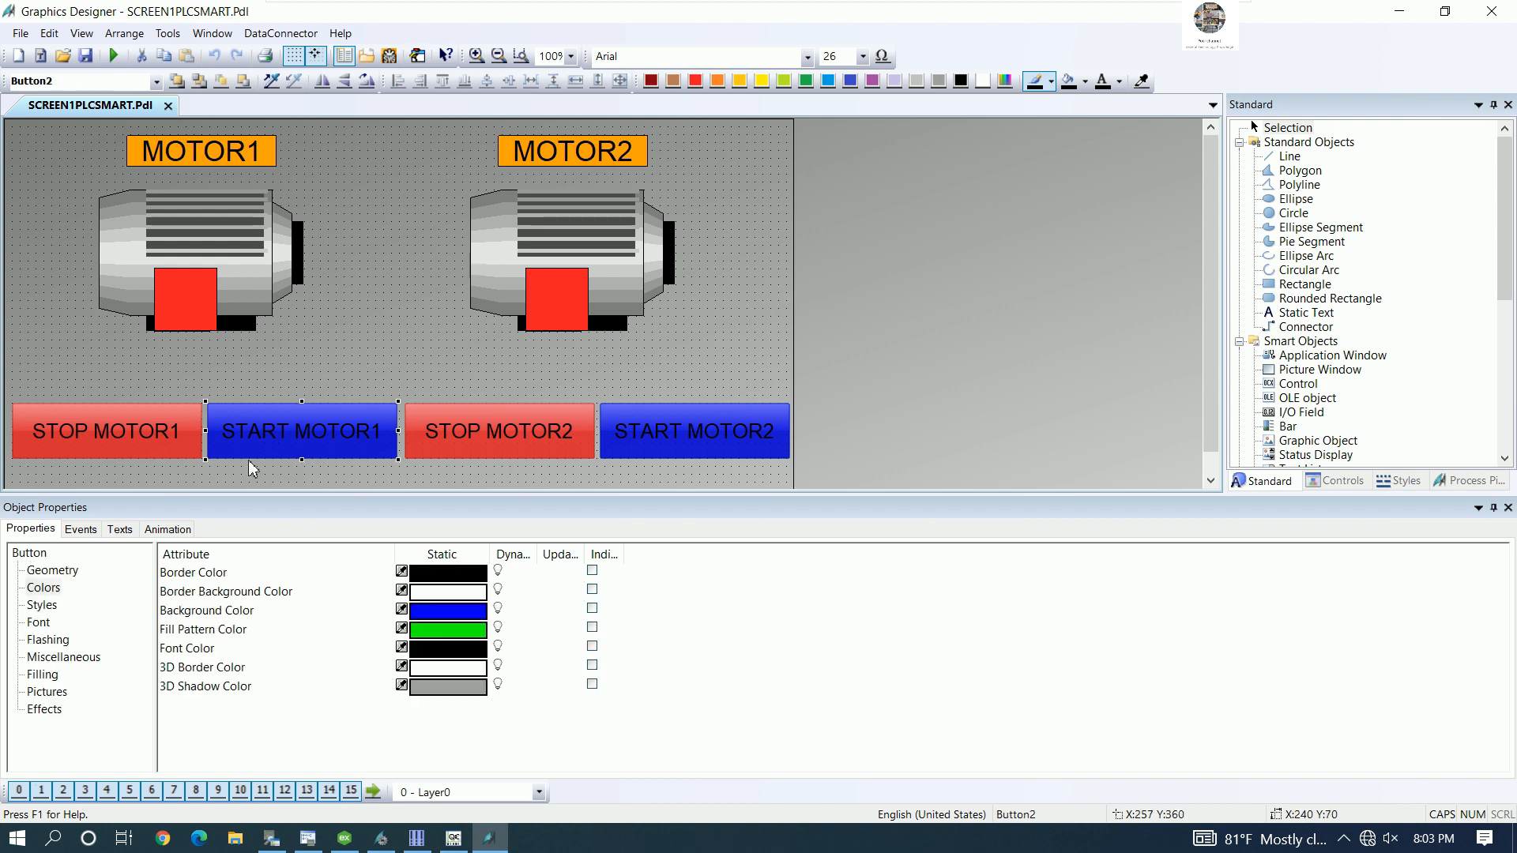
click(80, 529)
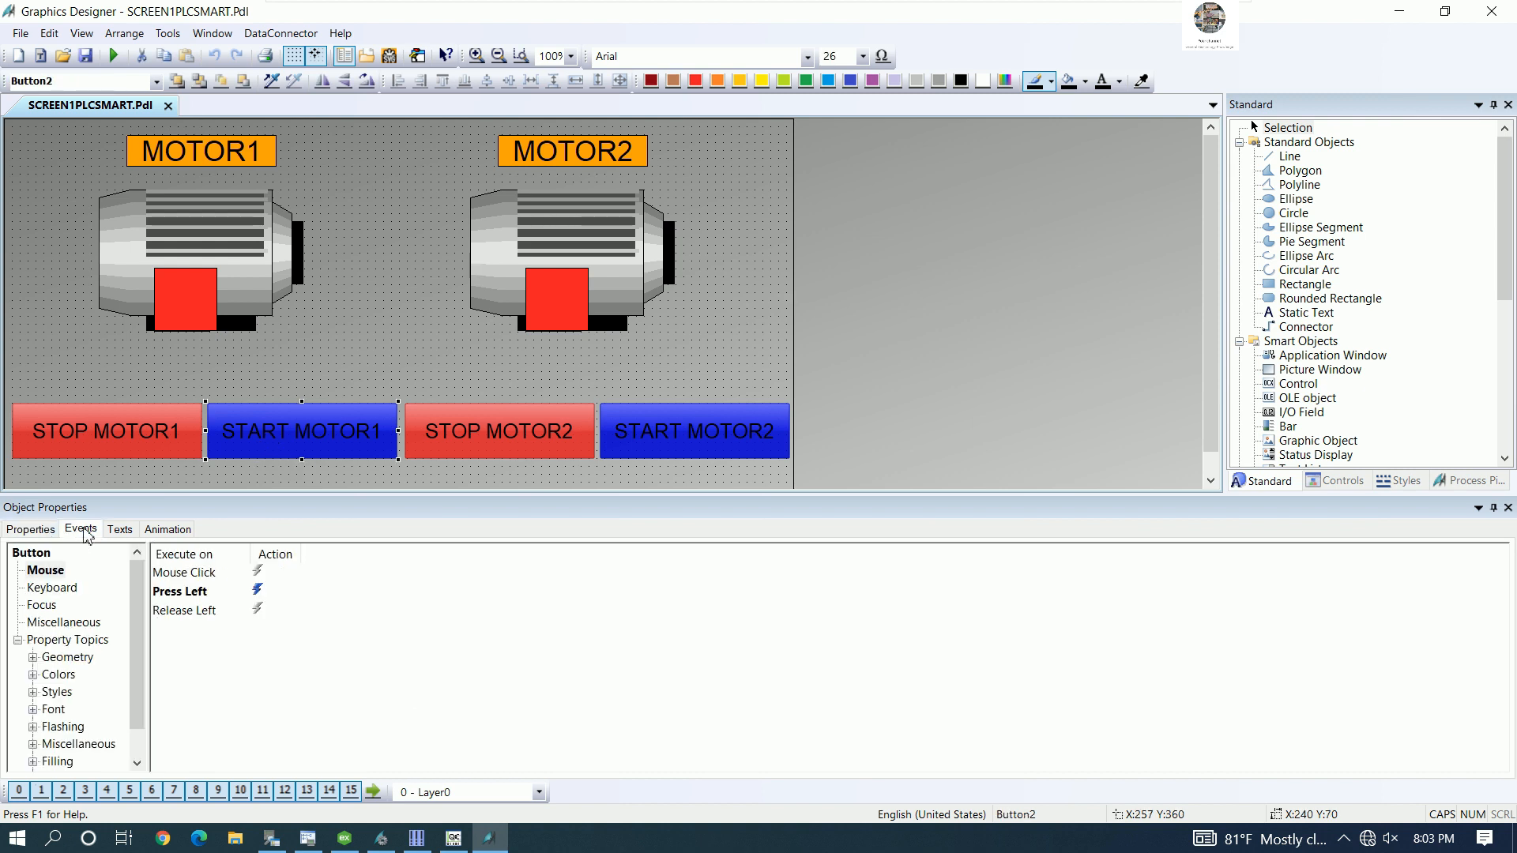
click(260, 608)
right_click(260, 607)
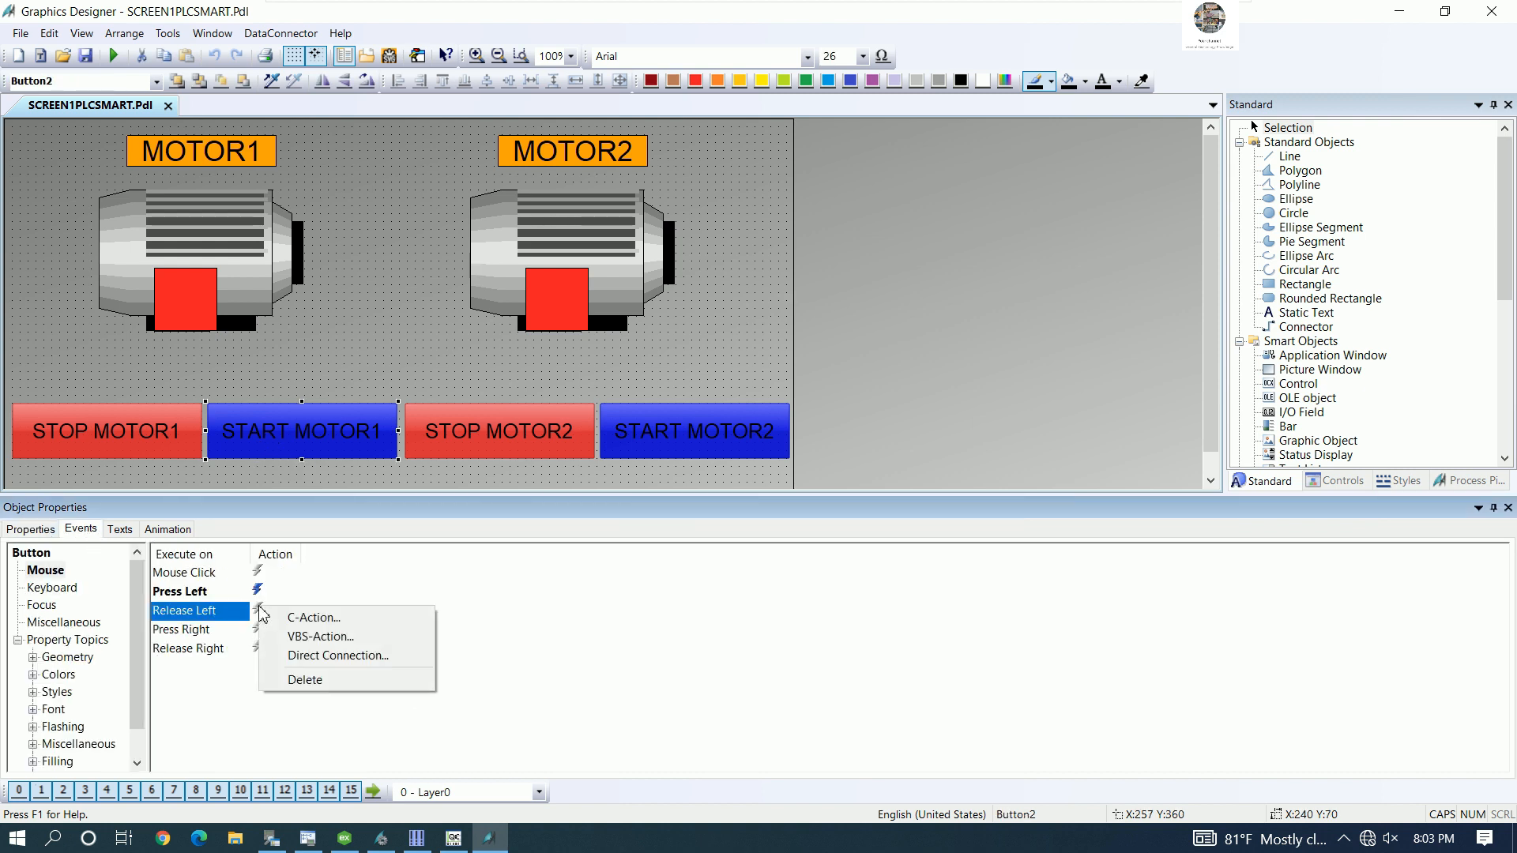
click(319, 656)
- Set the direct connection's source to a constant and its target to the STARTM1 tag
click(655, 283)
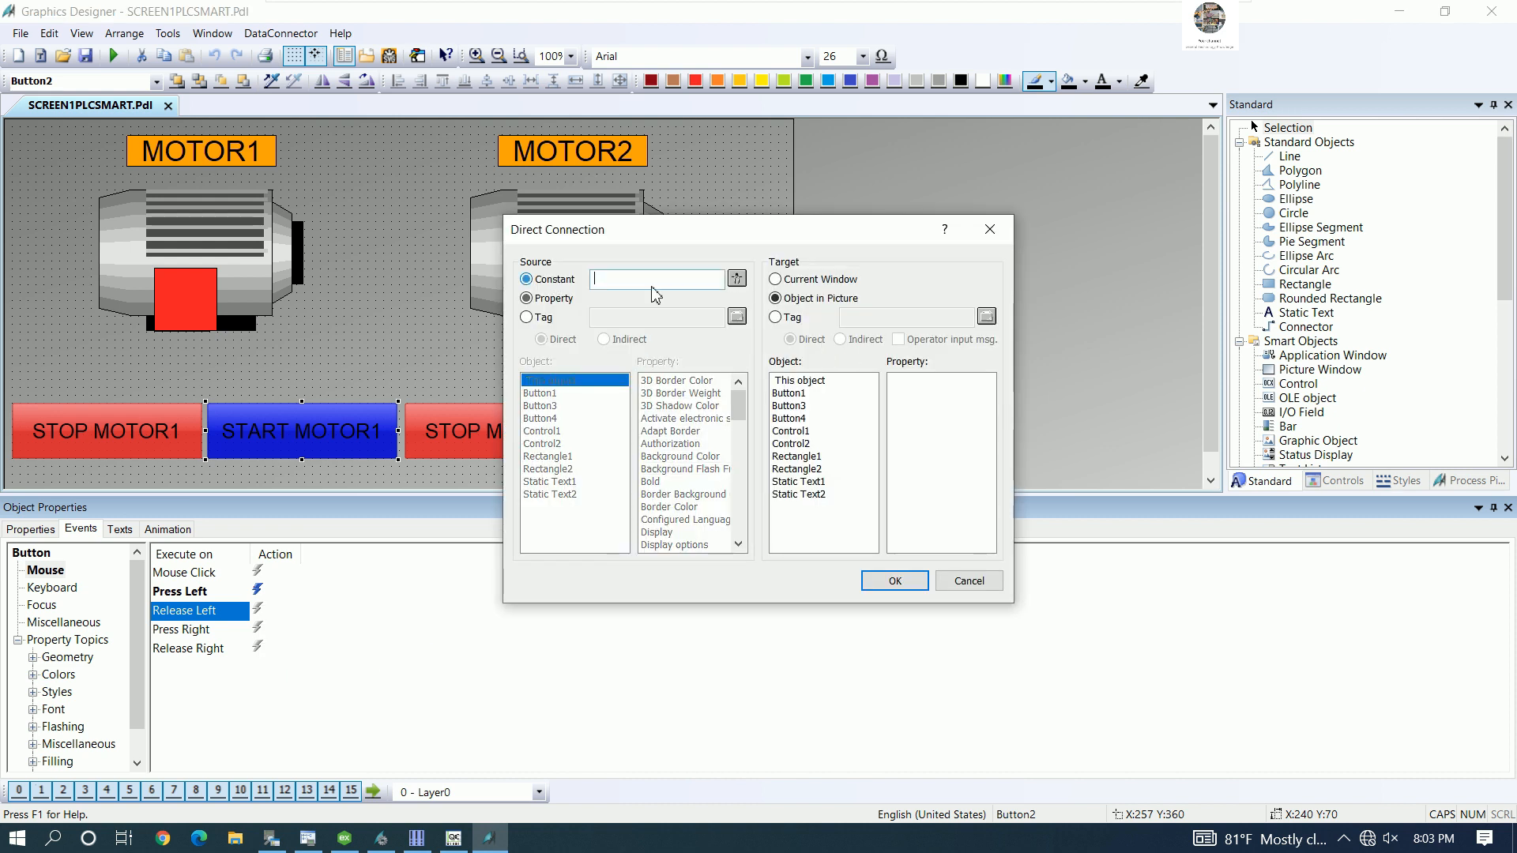
click(792, 319)
click(986, 316)
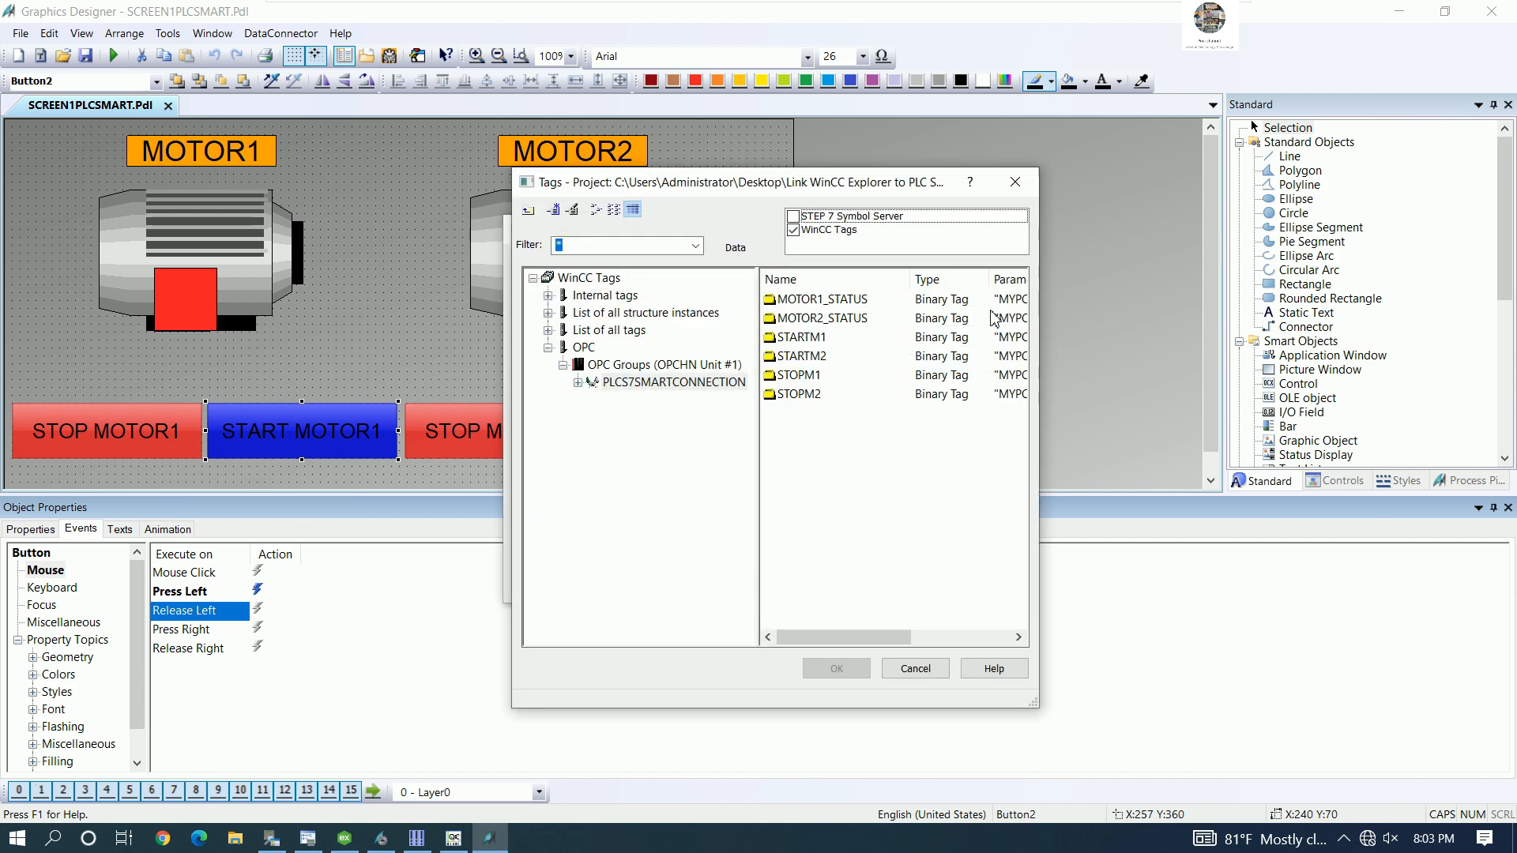
click(803, 342)
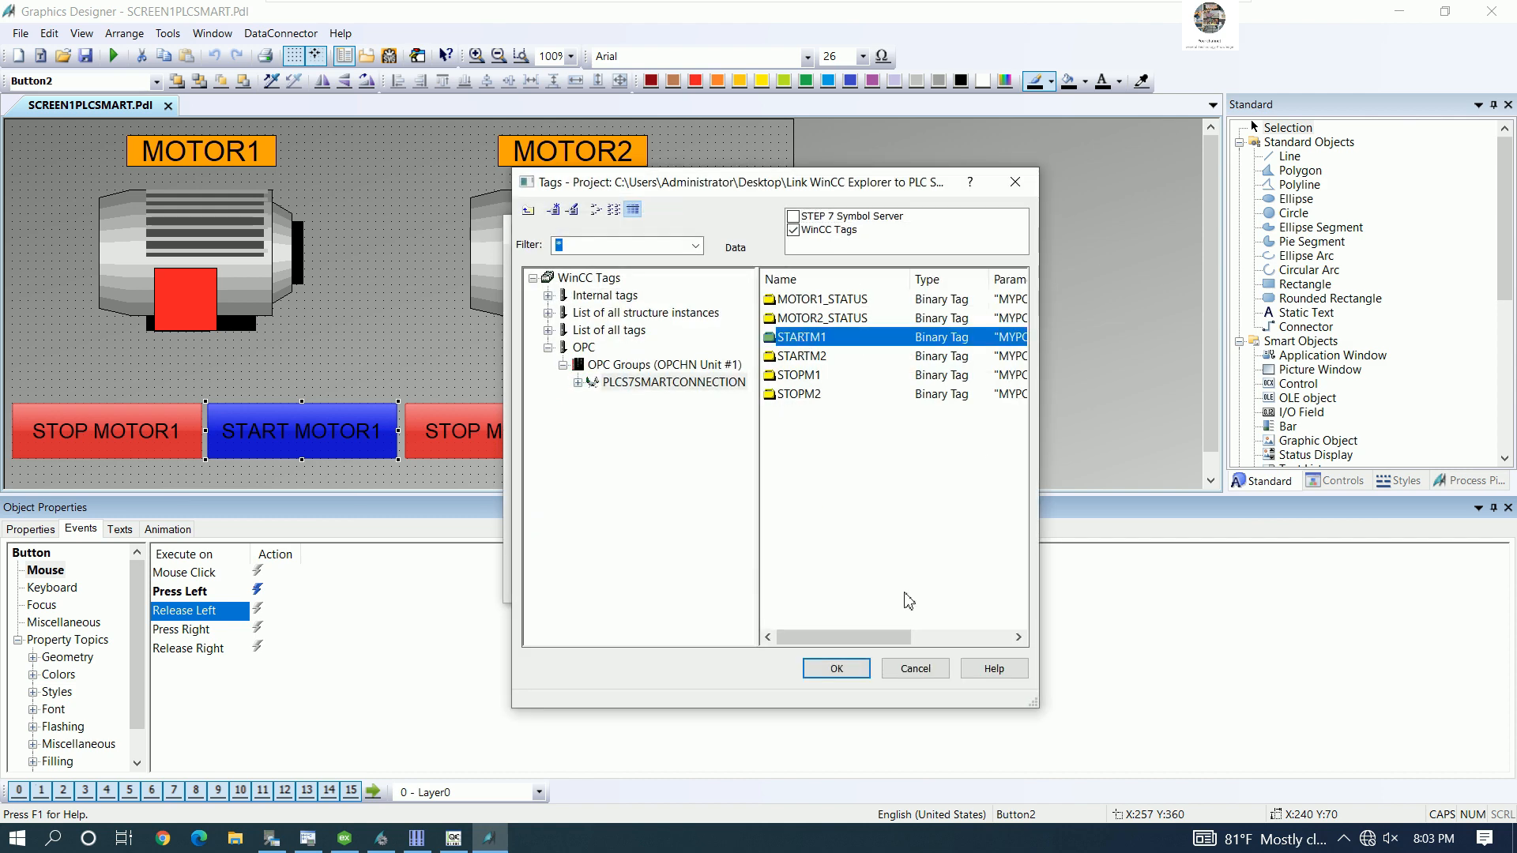
click(837, 668)
click(889, 583)
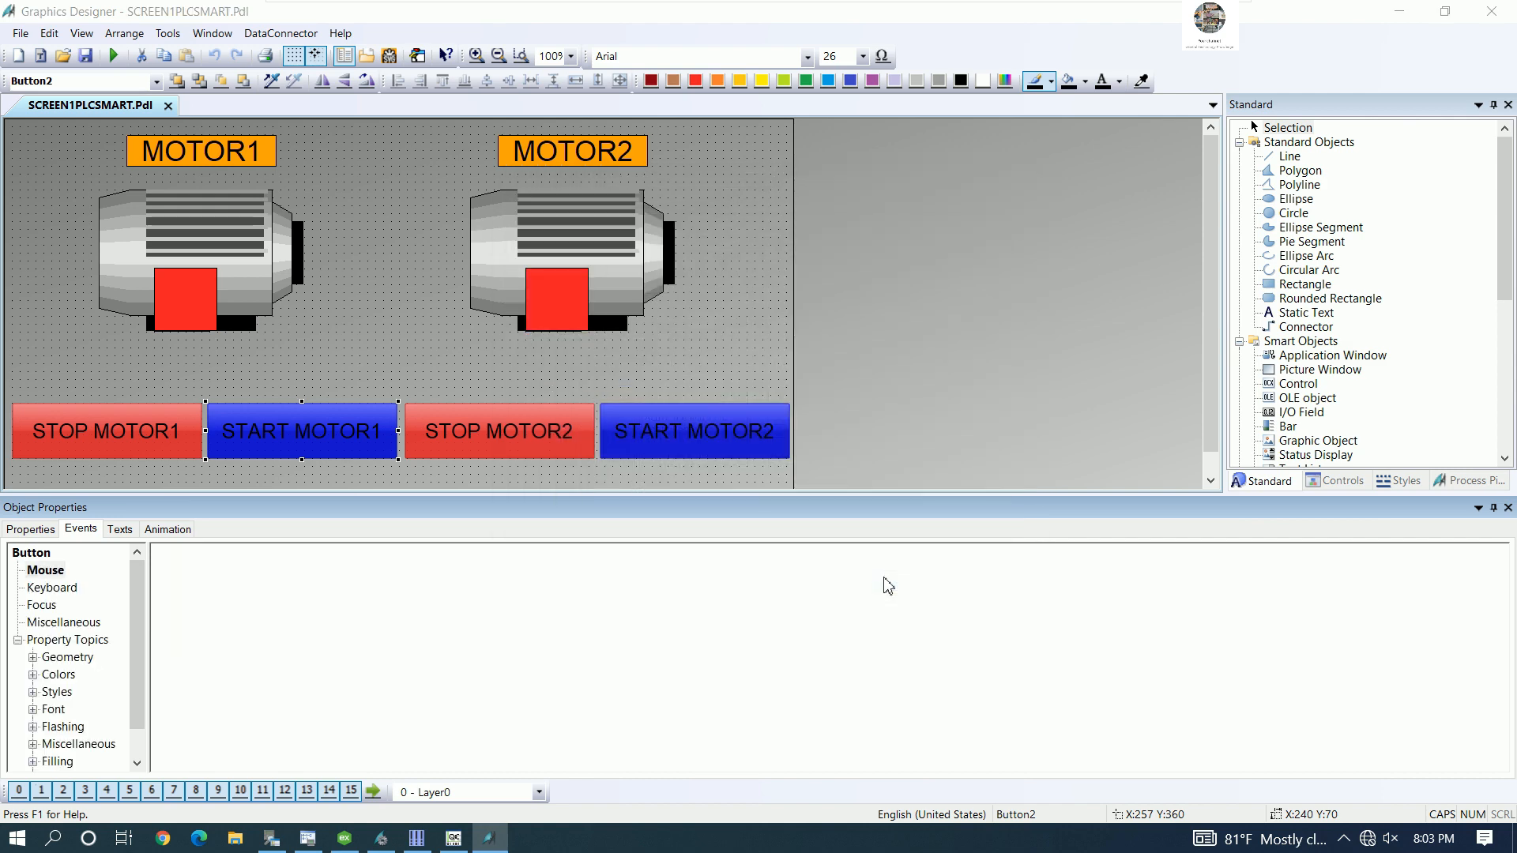
- Check the Press Left and Release Left direct connections of the STOP MOTOR2 button
click(543, 448)
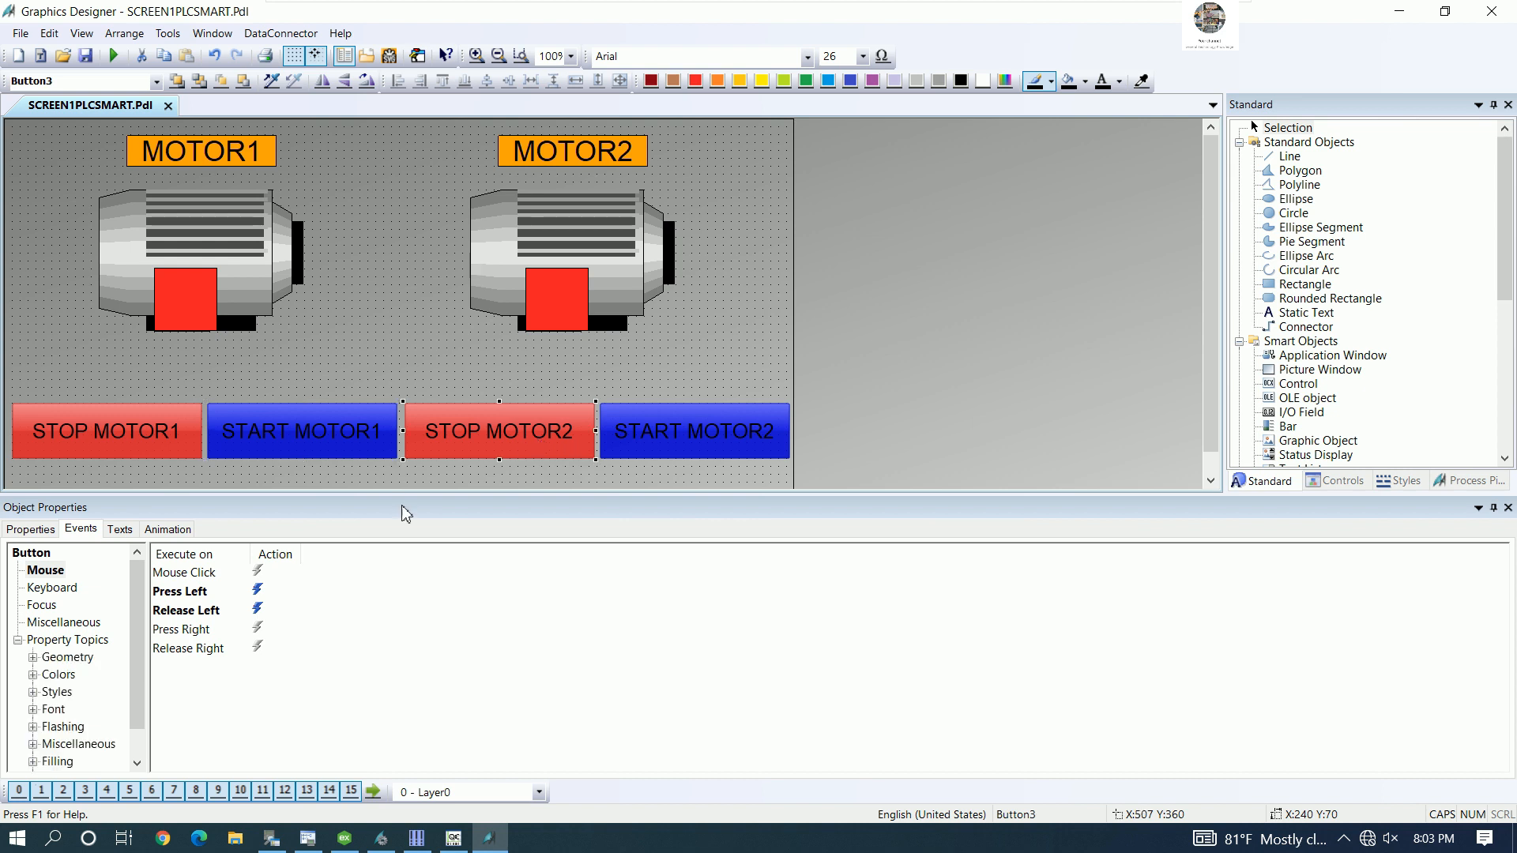
double_click(265, 589)
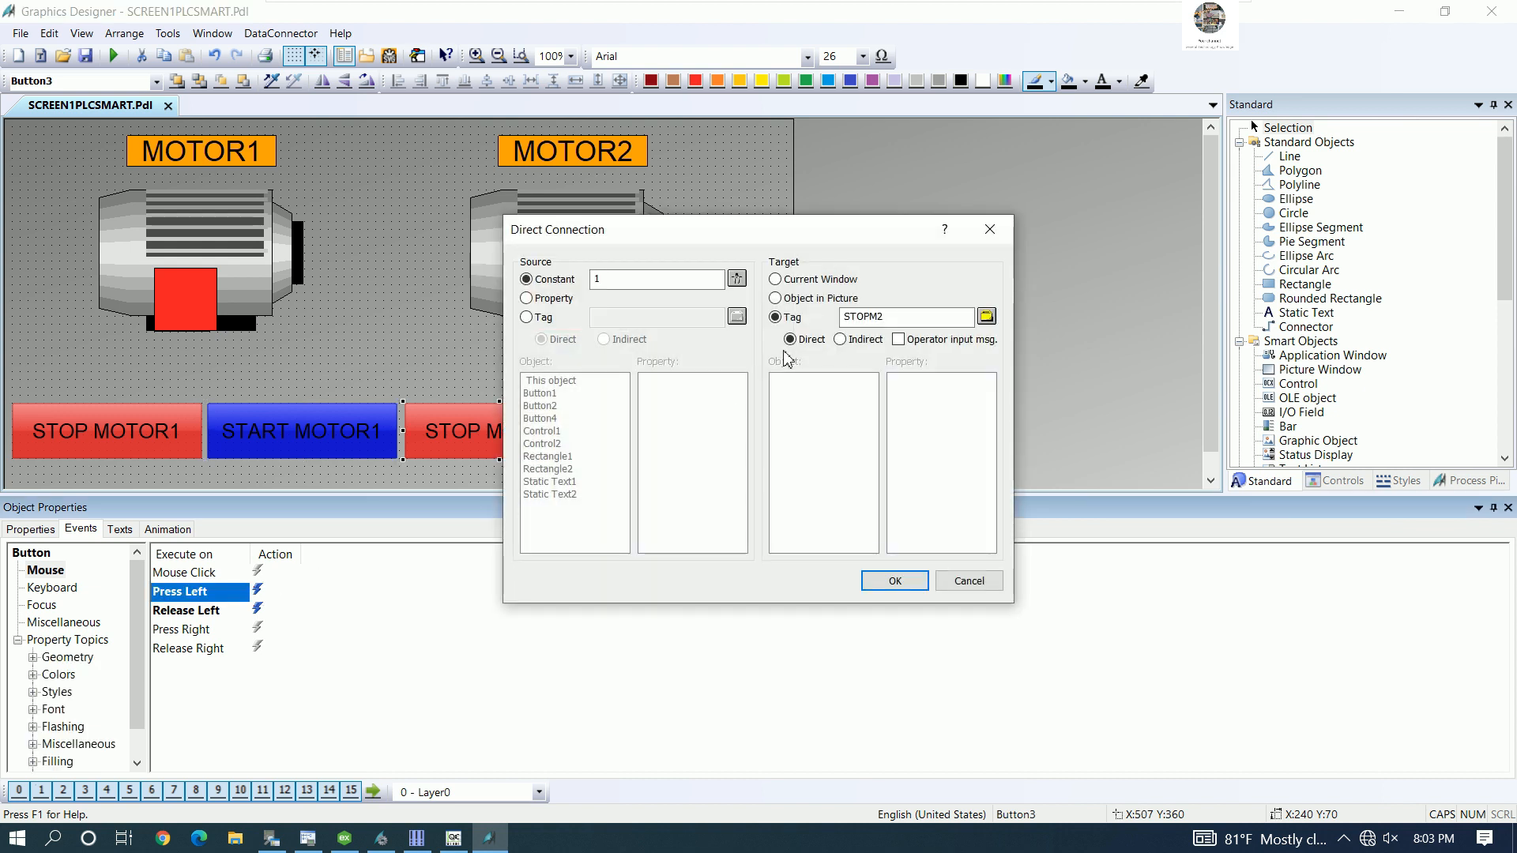
click(895, 588)
double_click(259, 610)
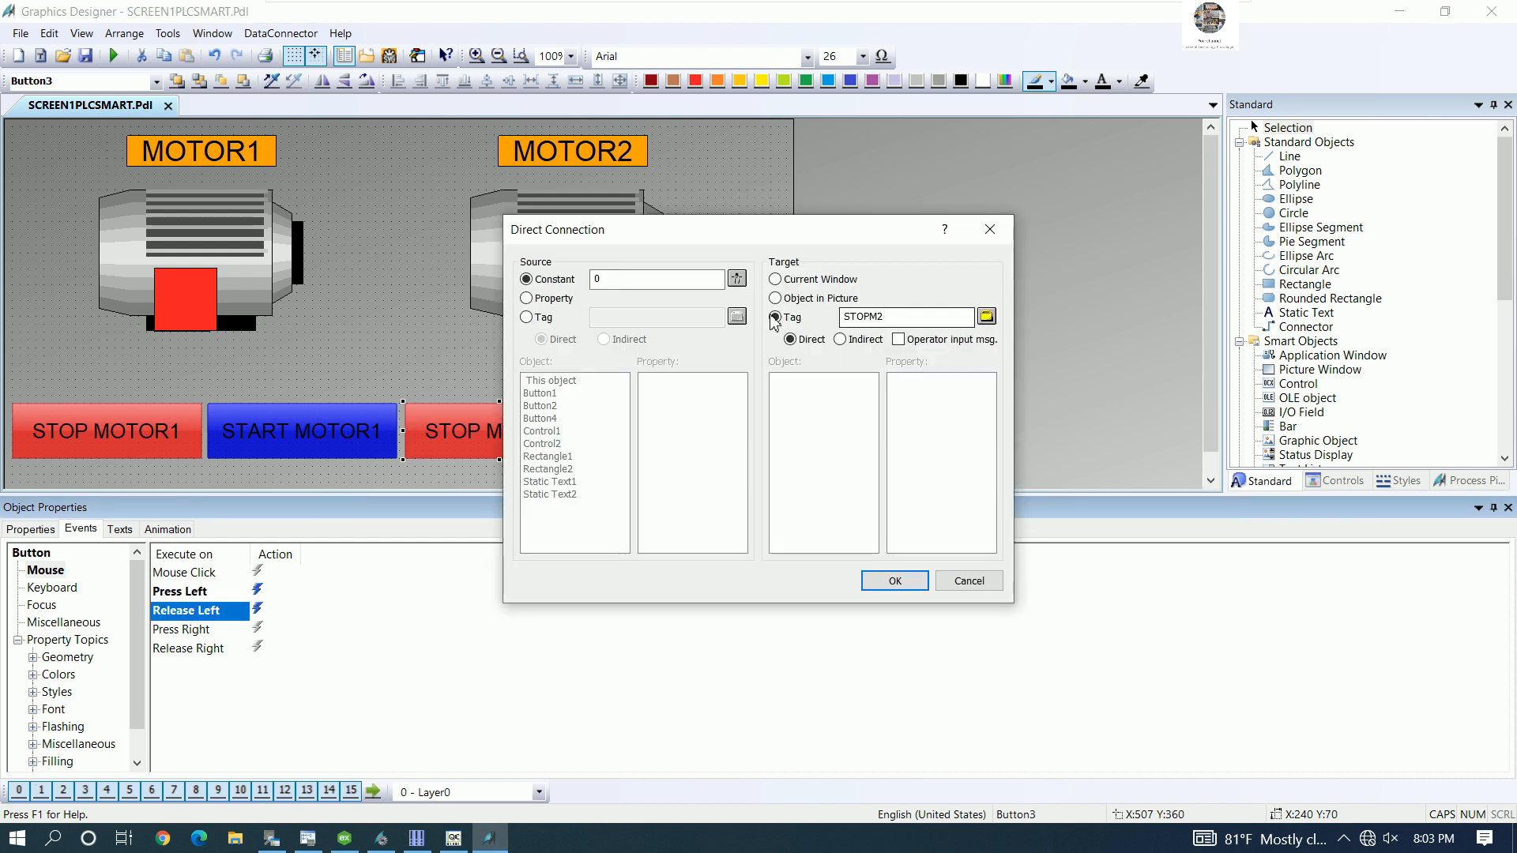
click(894, 581)
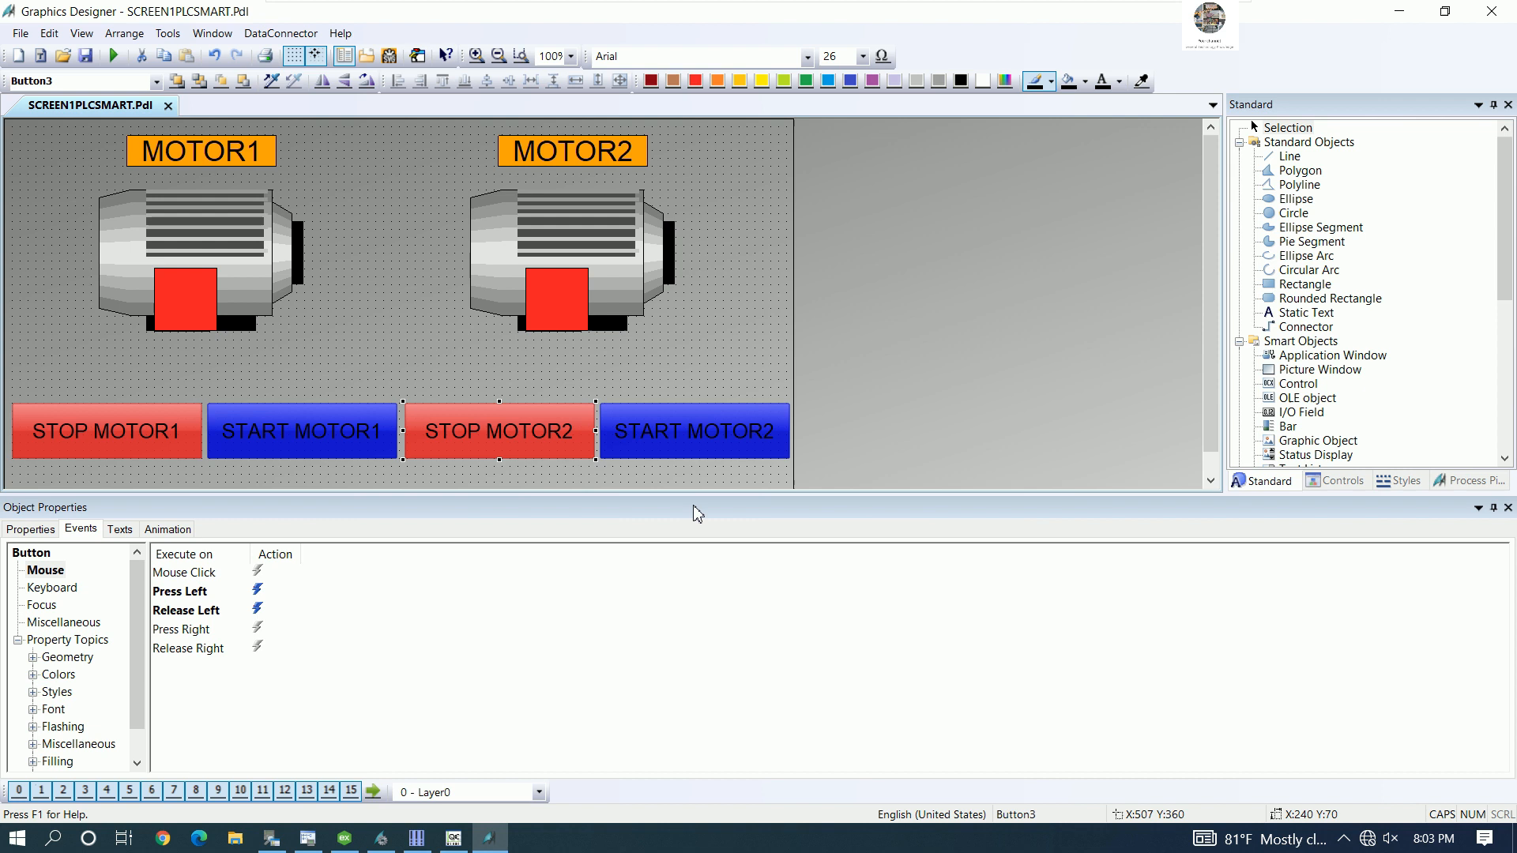
click(707, 443)
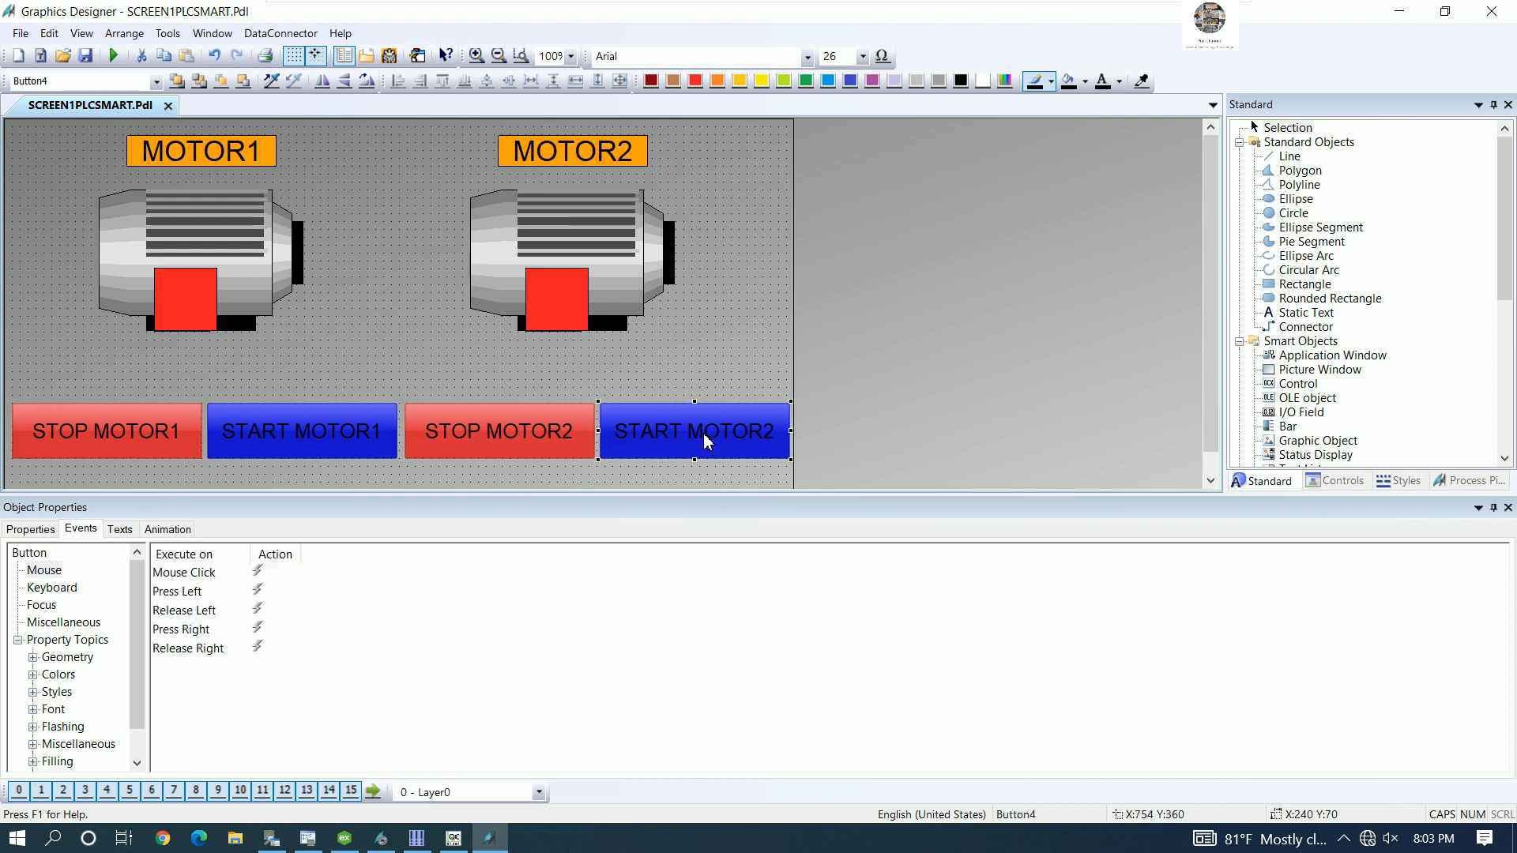
click(45, 570)
click(262, 576)
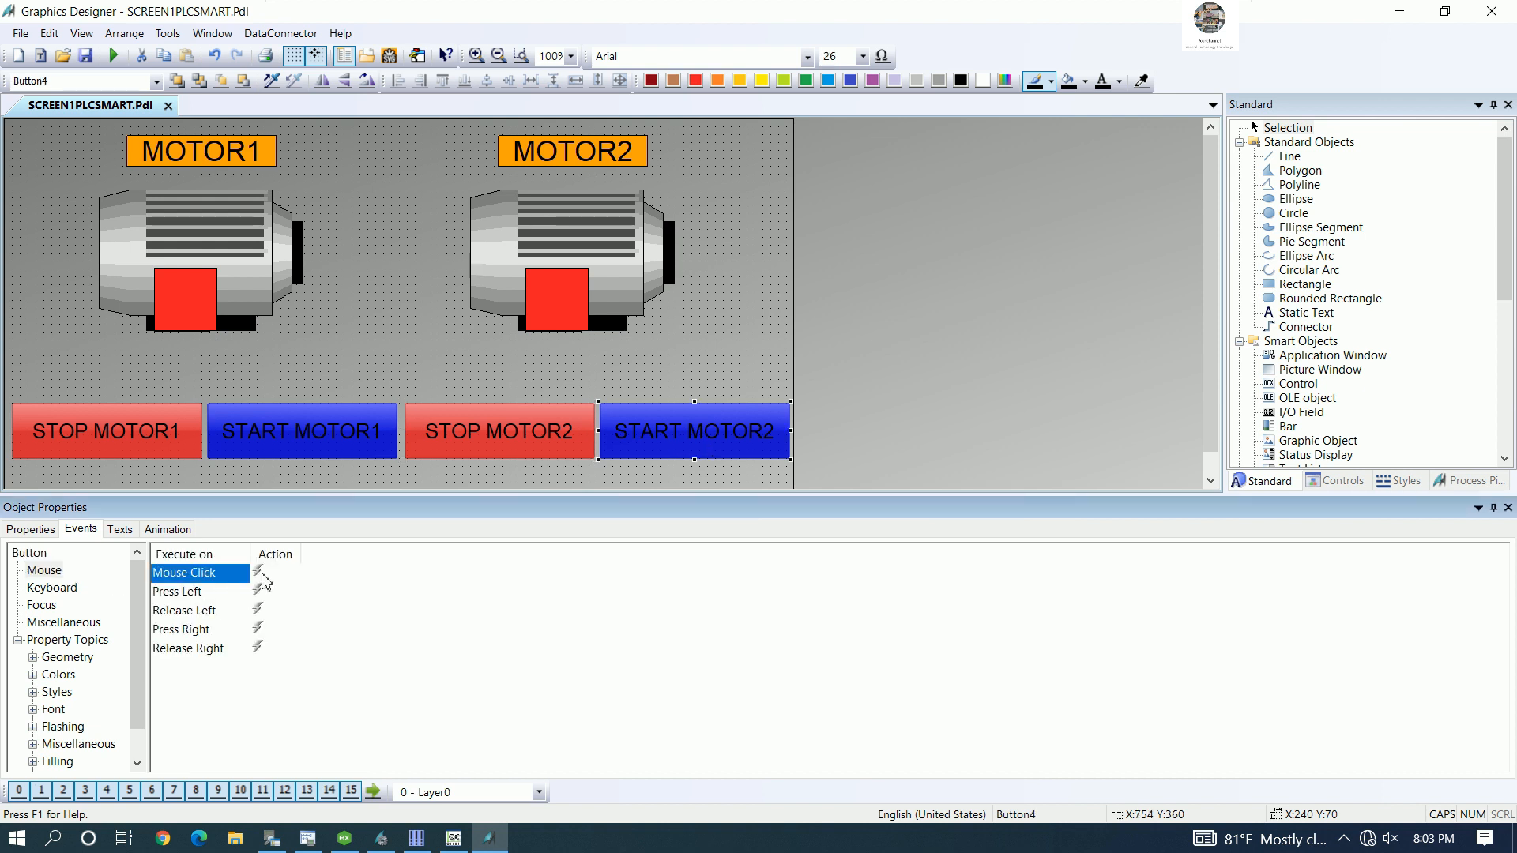
click(414, 341)
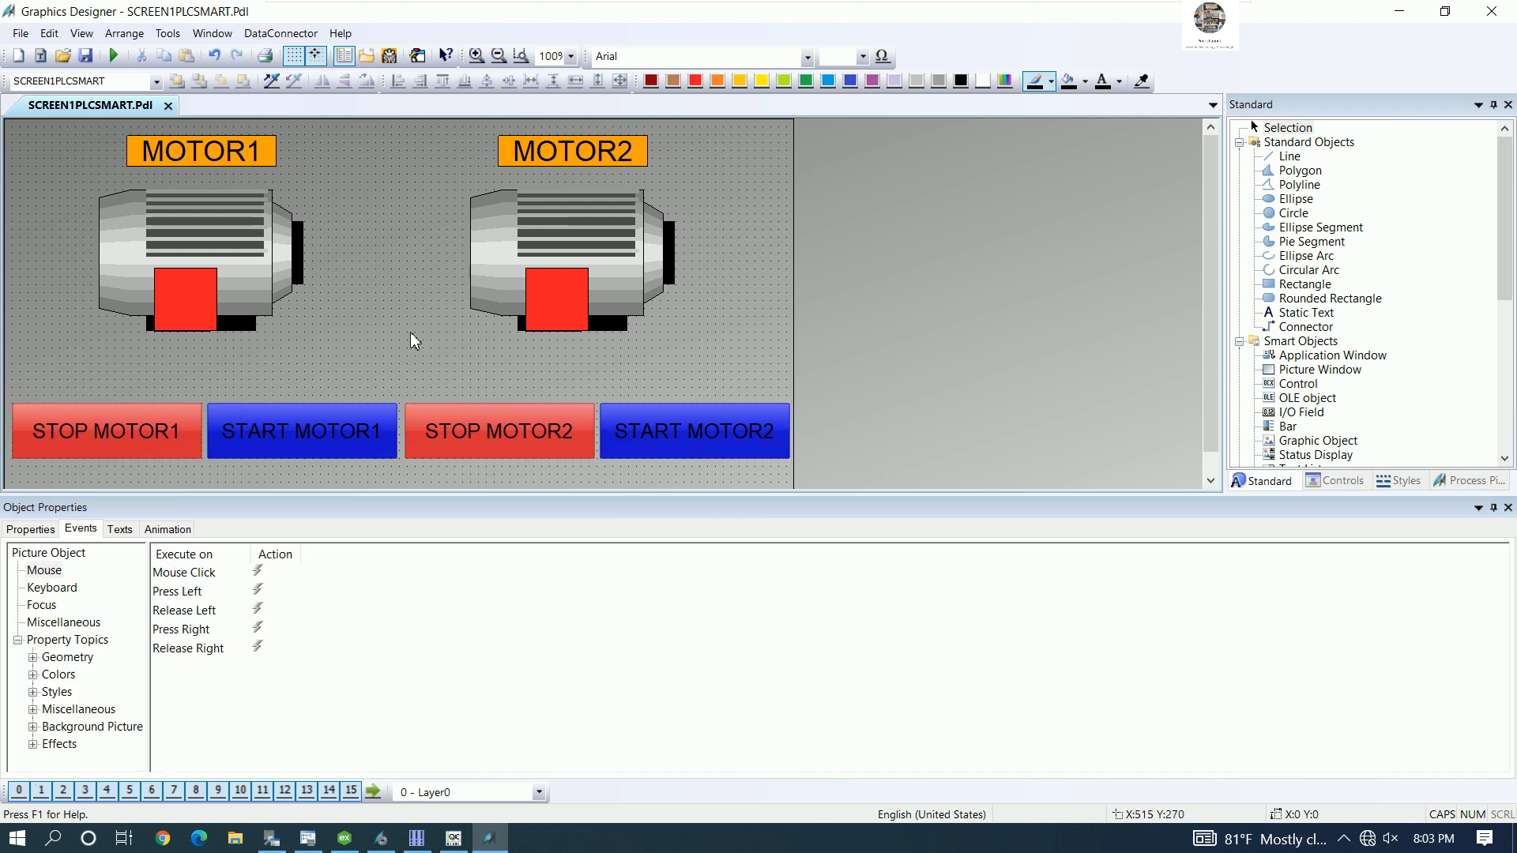
click(260, 575)
click(655, 426)
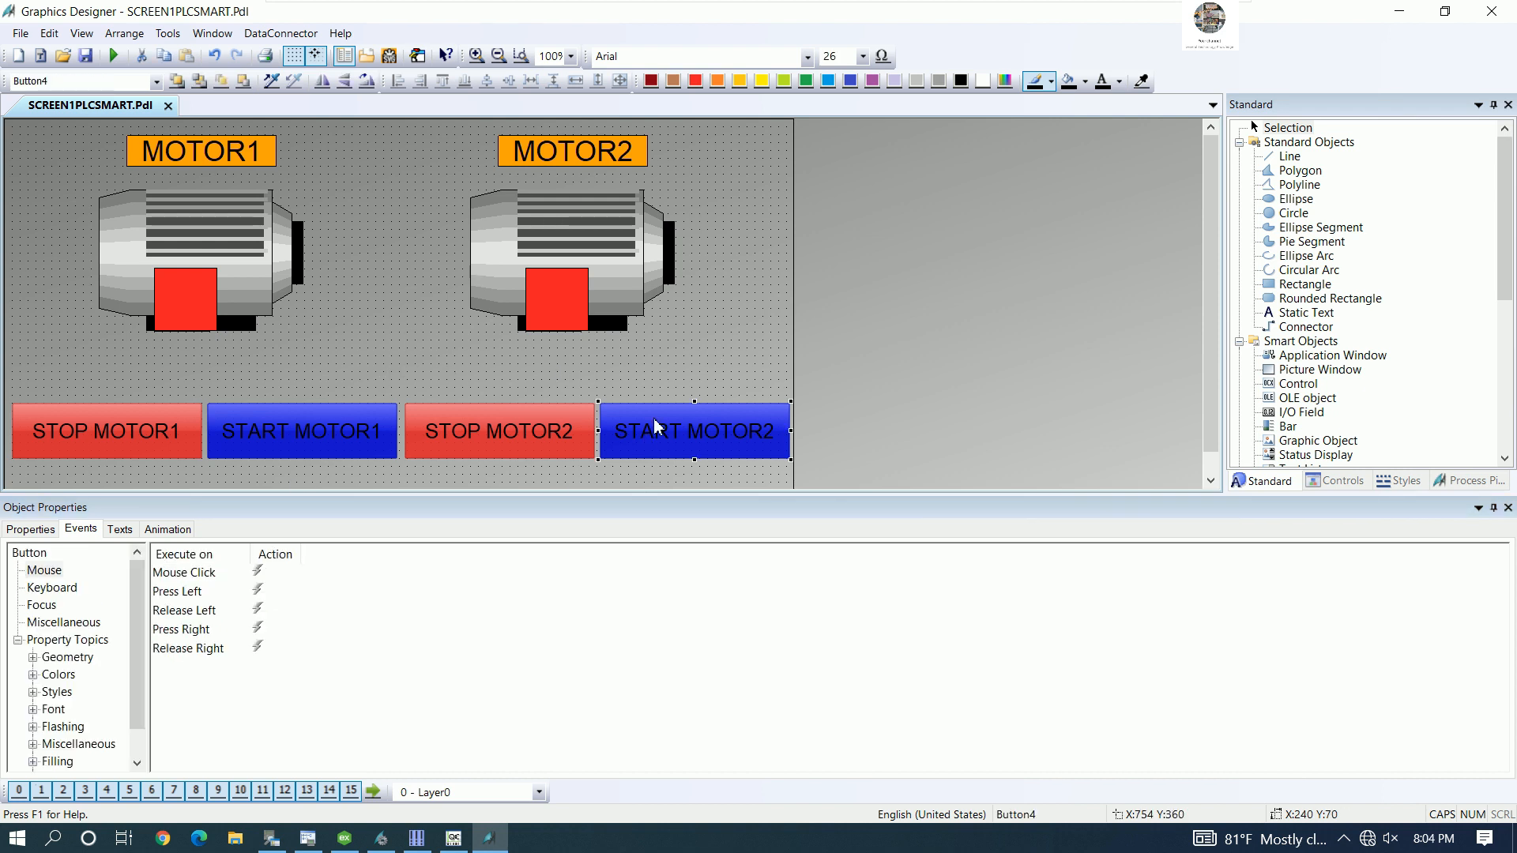
click(660, 356)
click(581, 306)
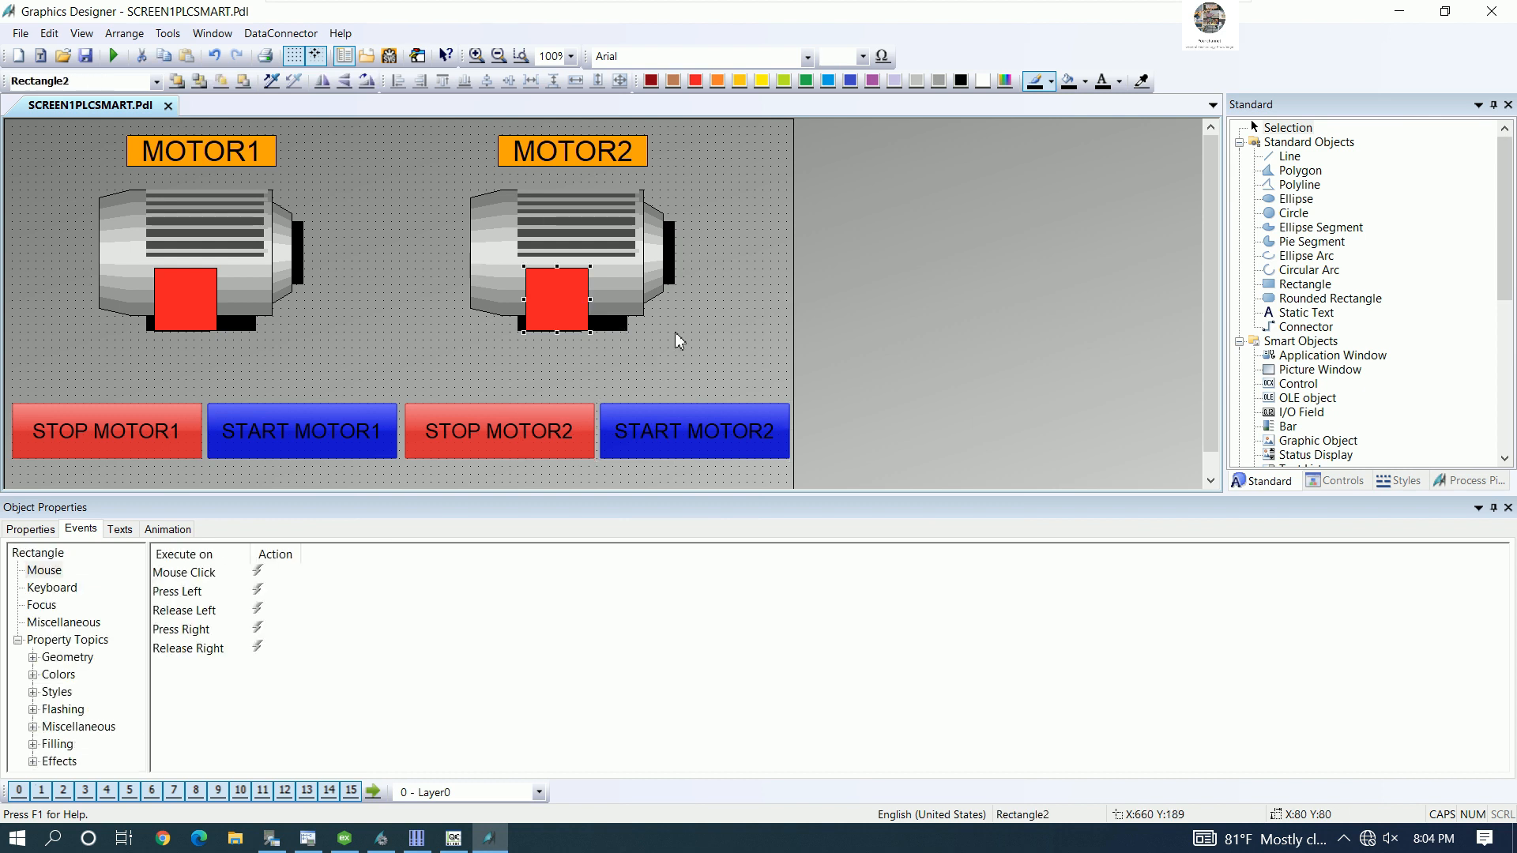
- Give the START MOTOR2 button's Press Left event a direct connection from constant 1 to the STARTM2 tag
click(677, 430)
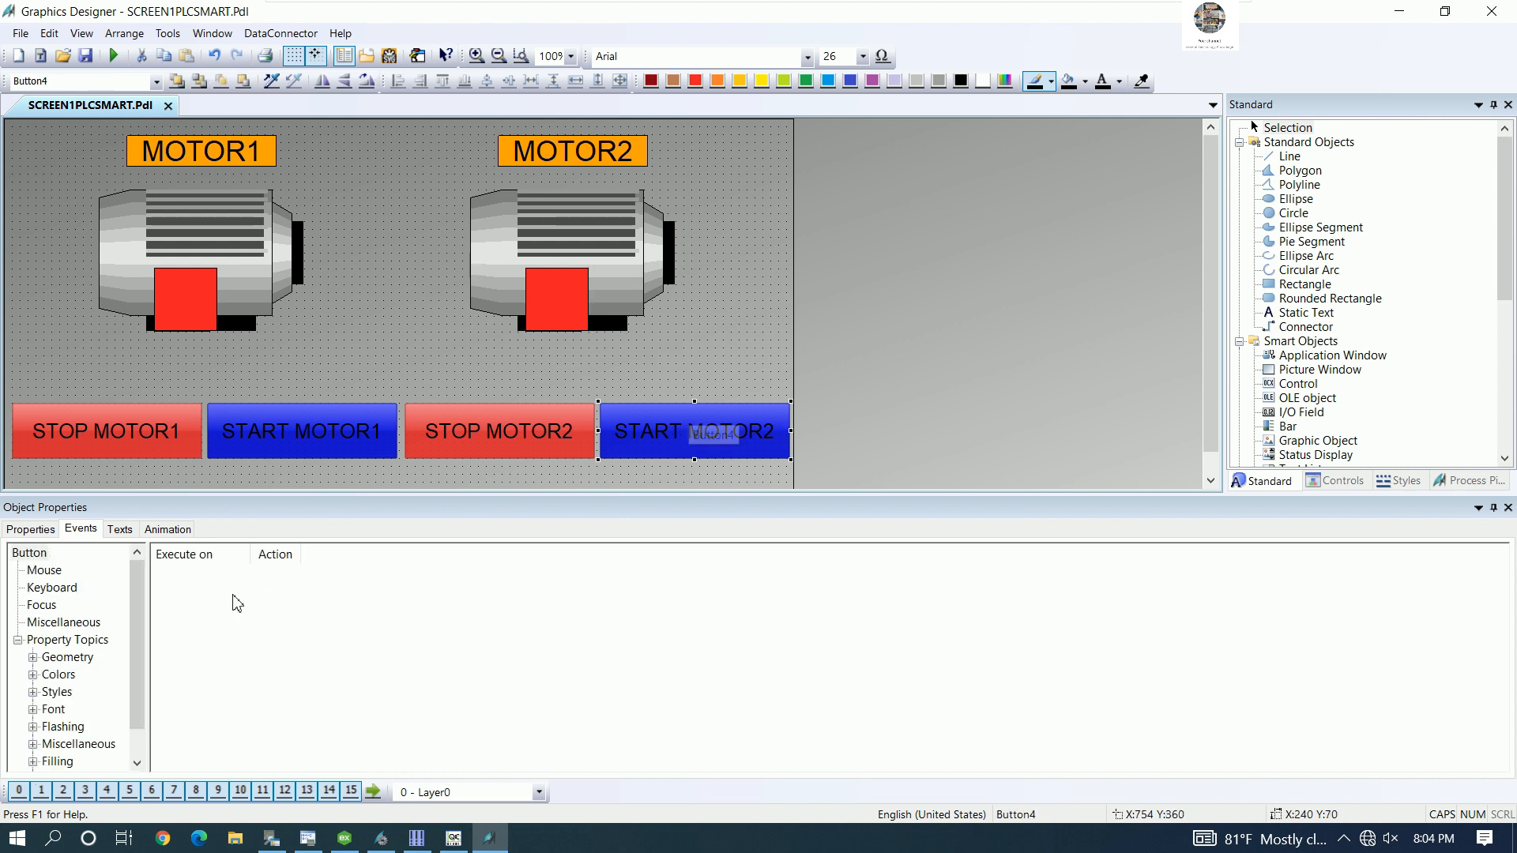
click(44, 570)
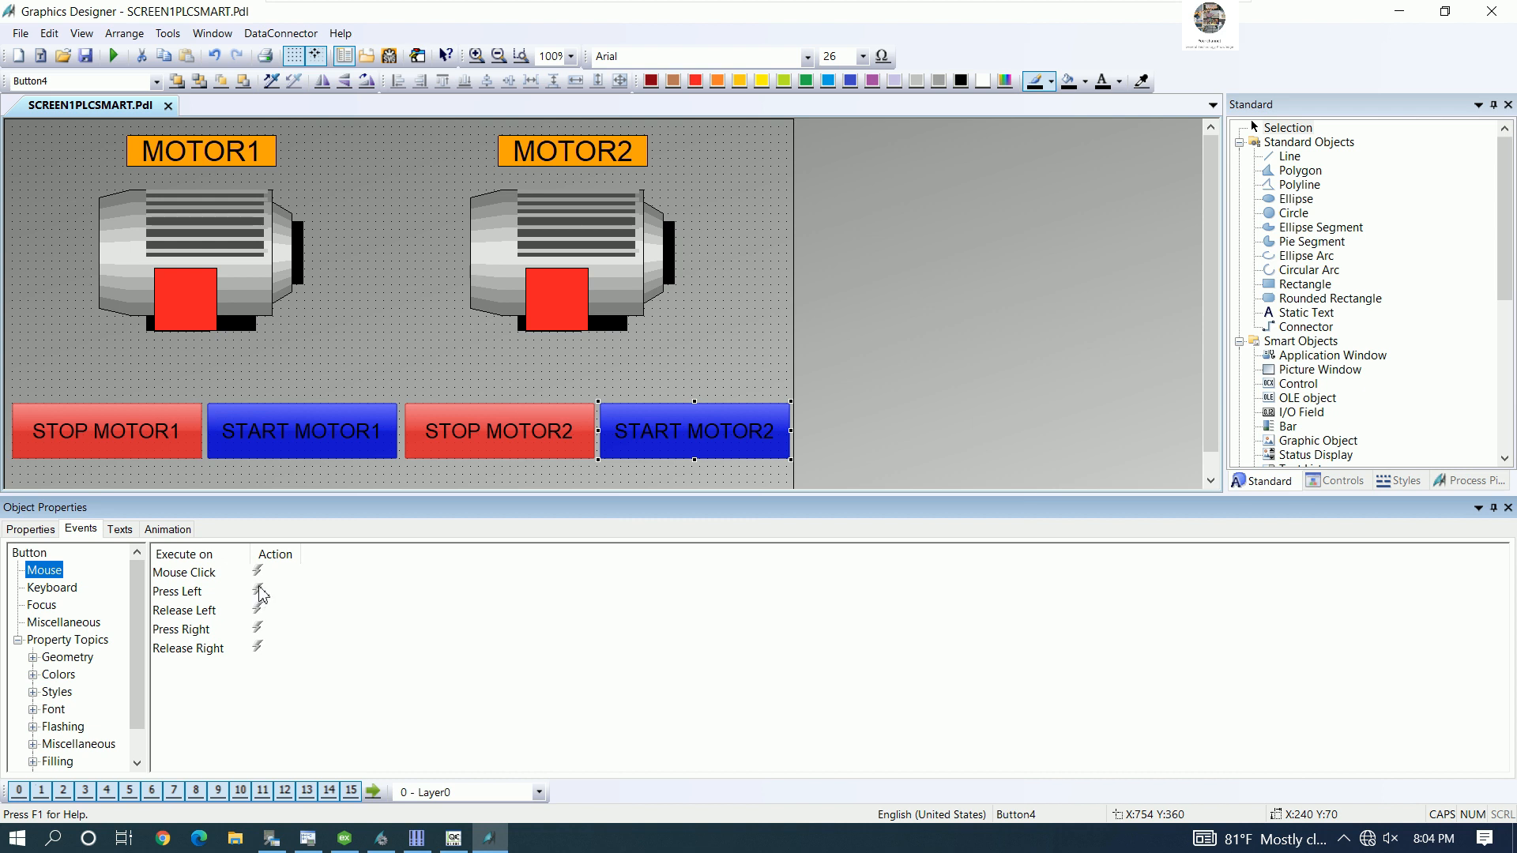
right_click(263, 595)
click(347, 635)
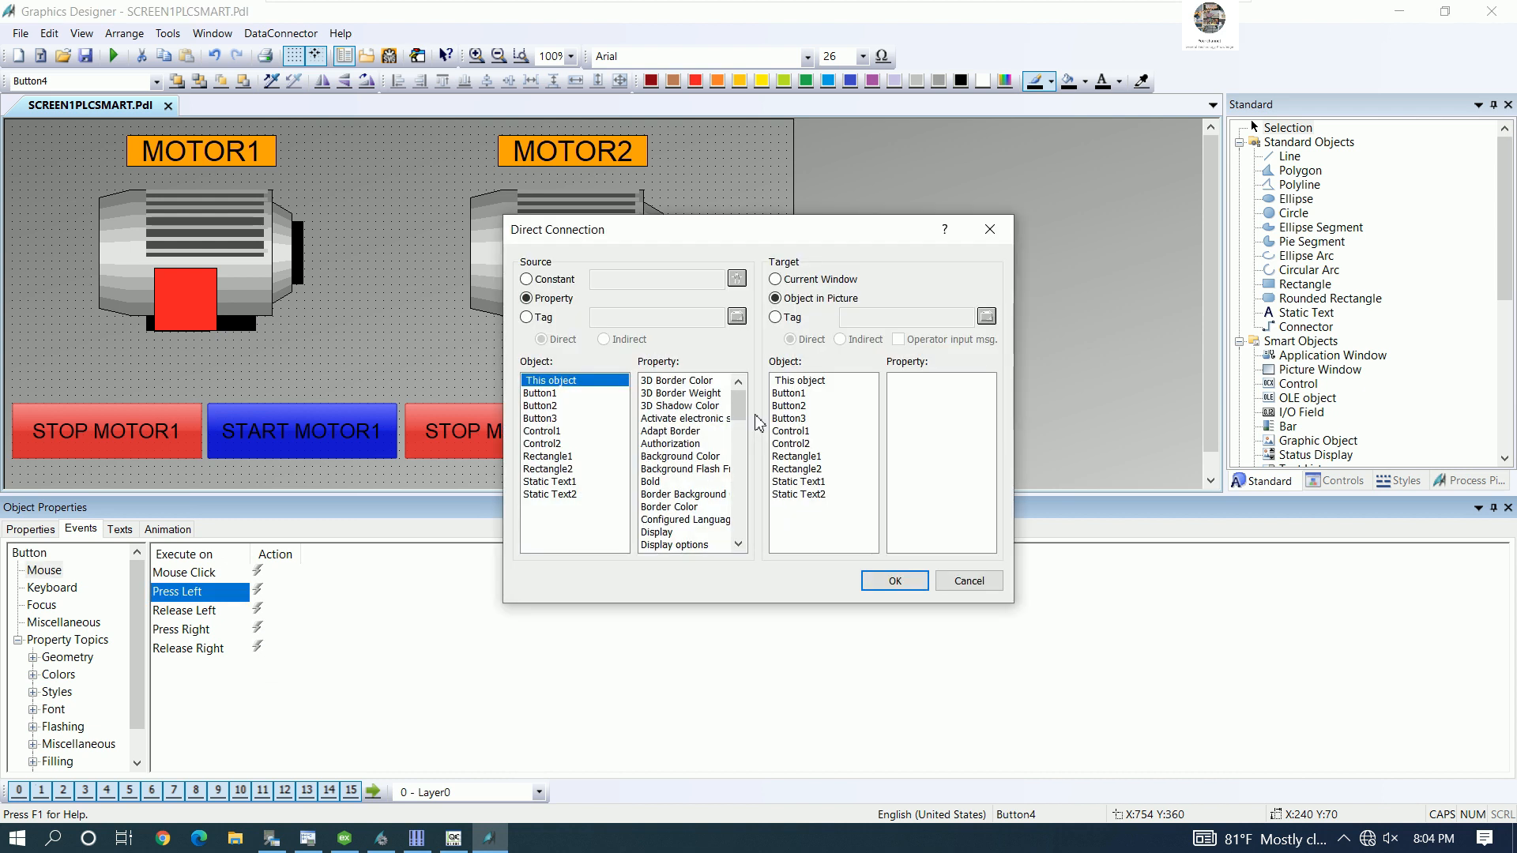
click(631, 286)
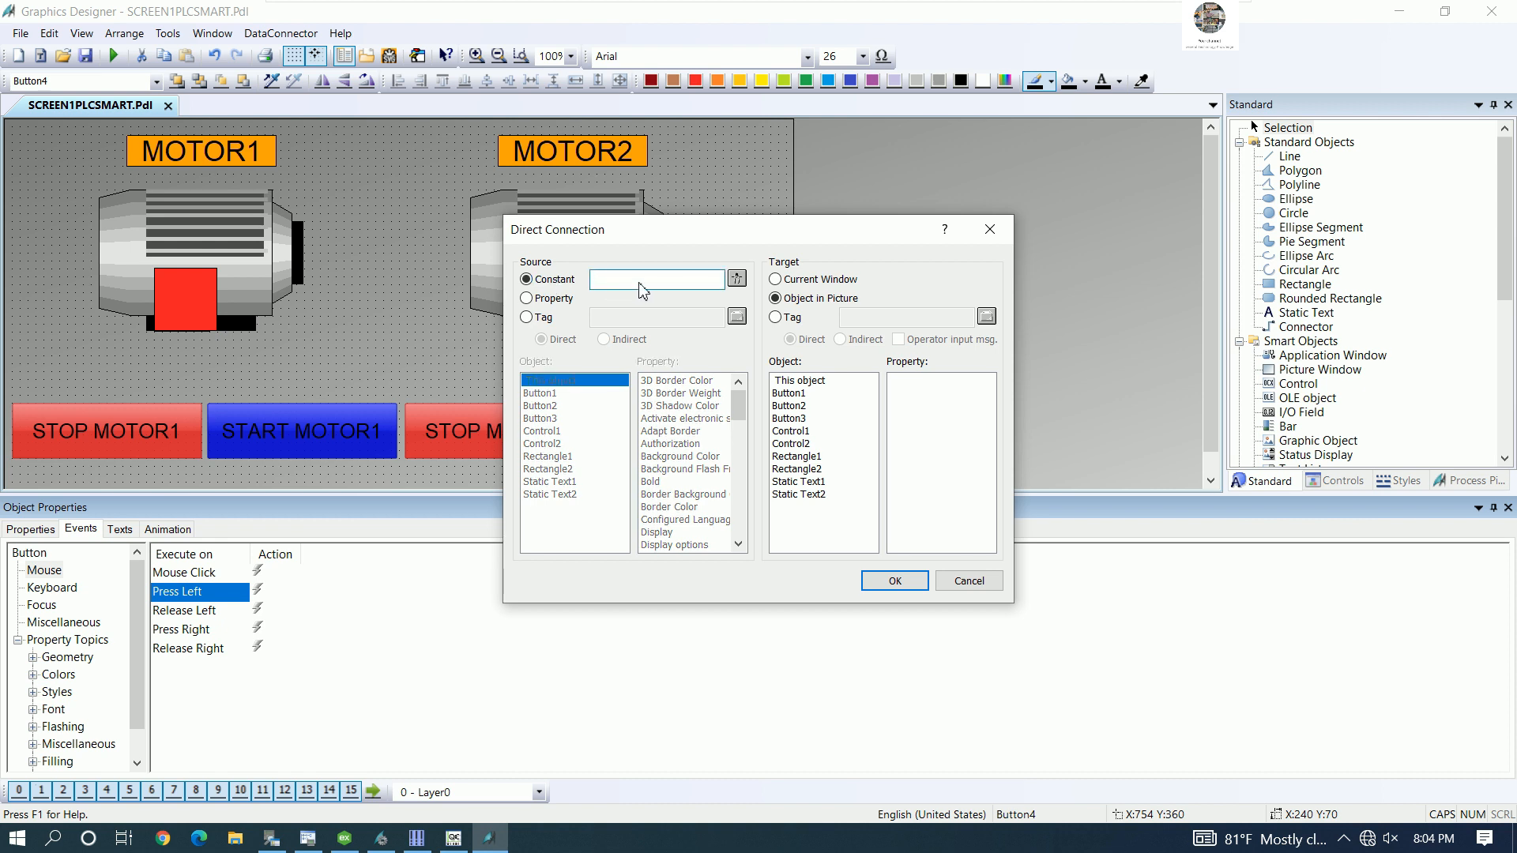
text(1)
click(797, 318)
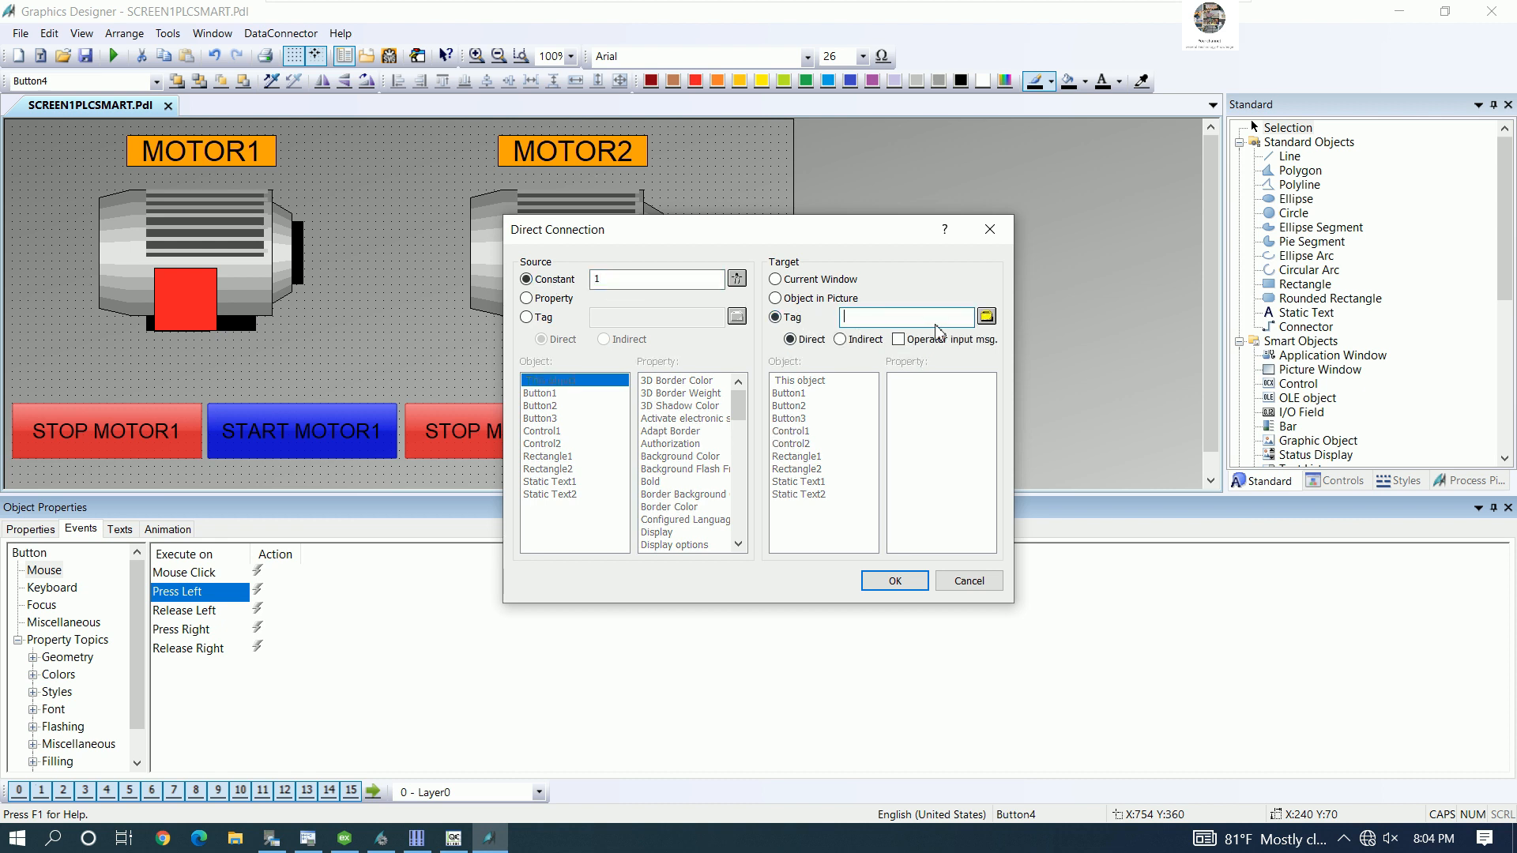
click(986, 317)
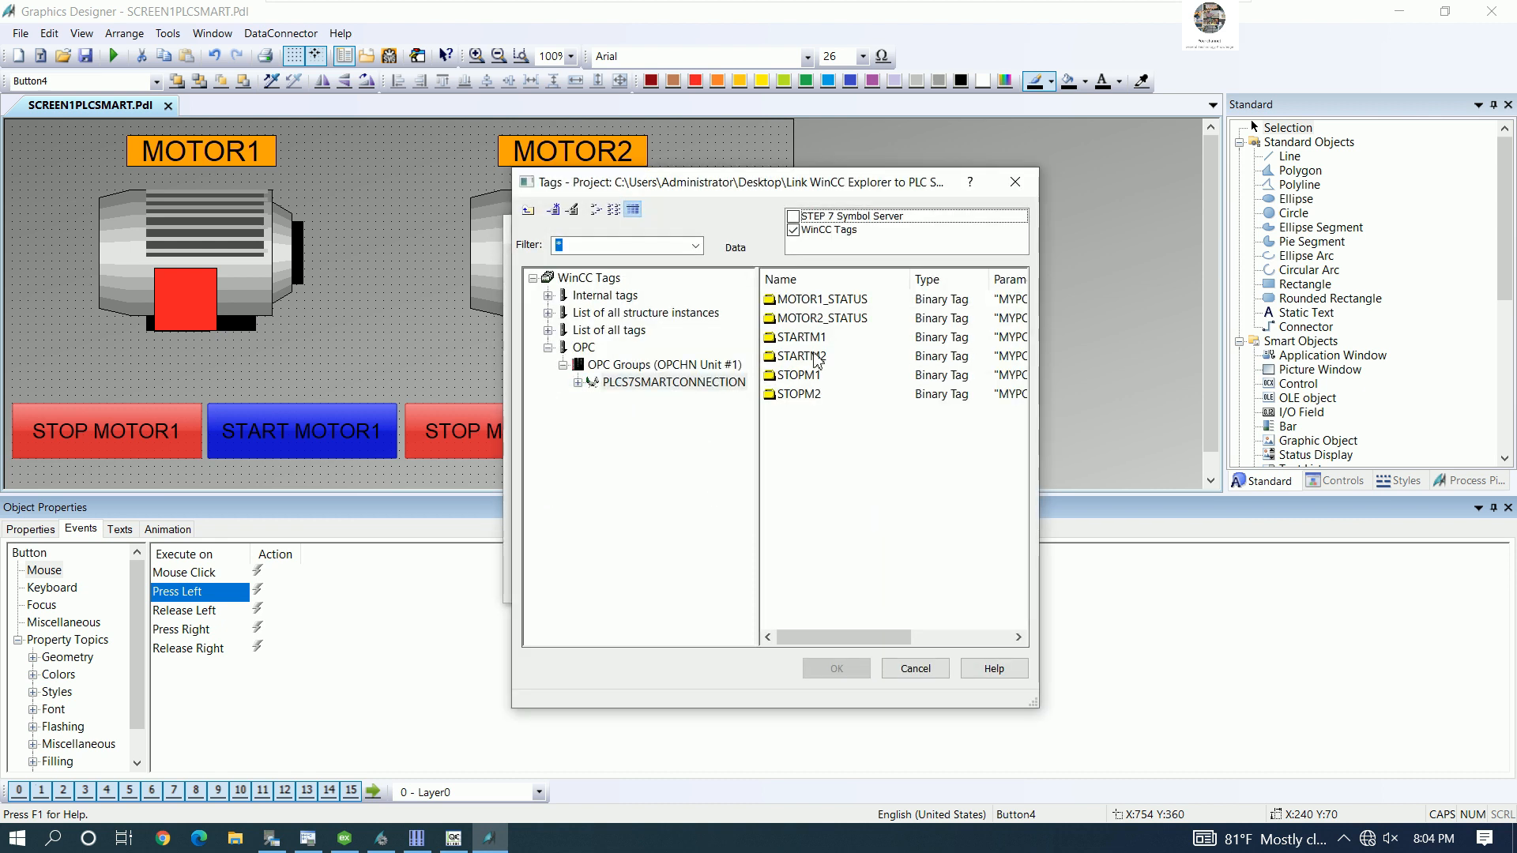
click(818, 357)
click(836, 668)
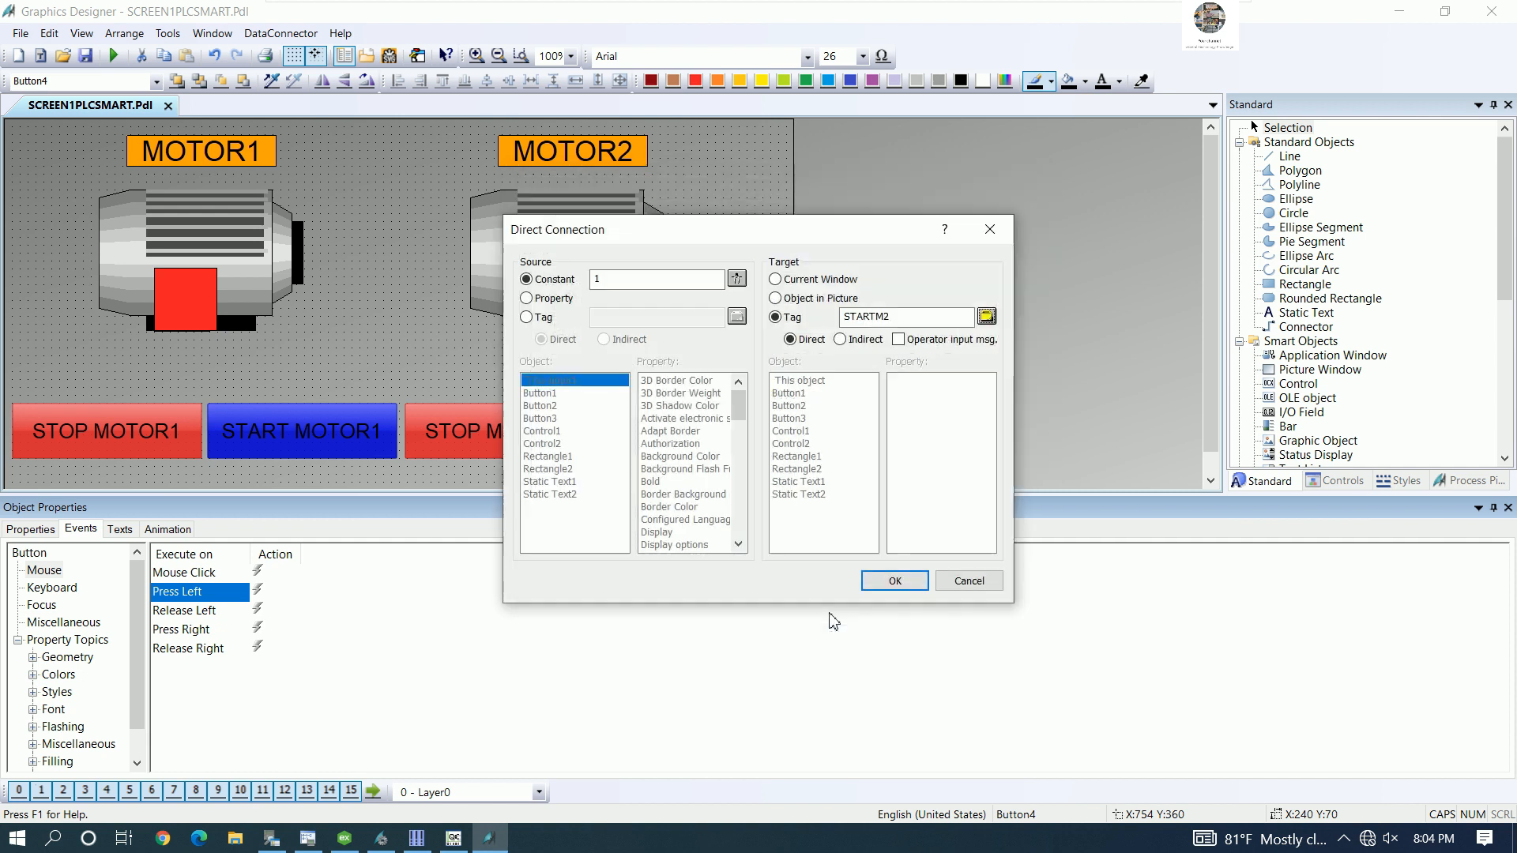
click(892, 581)
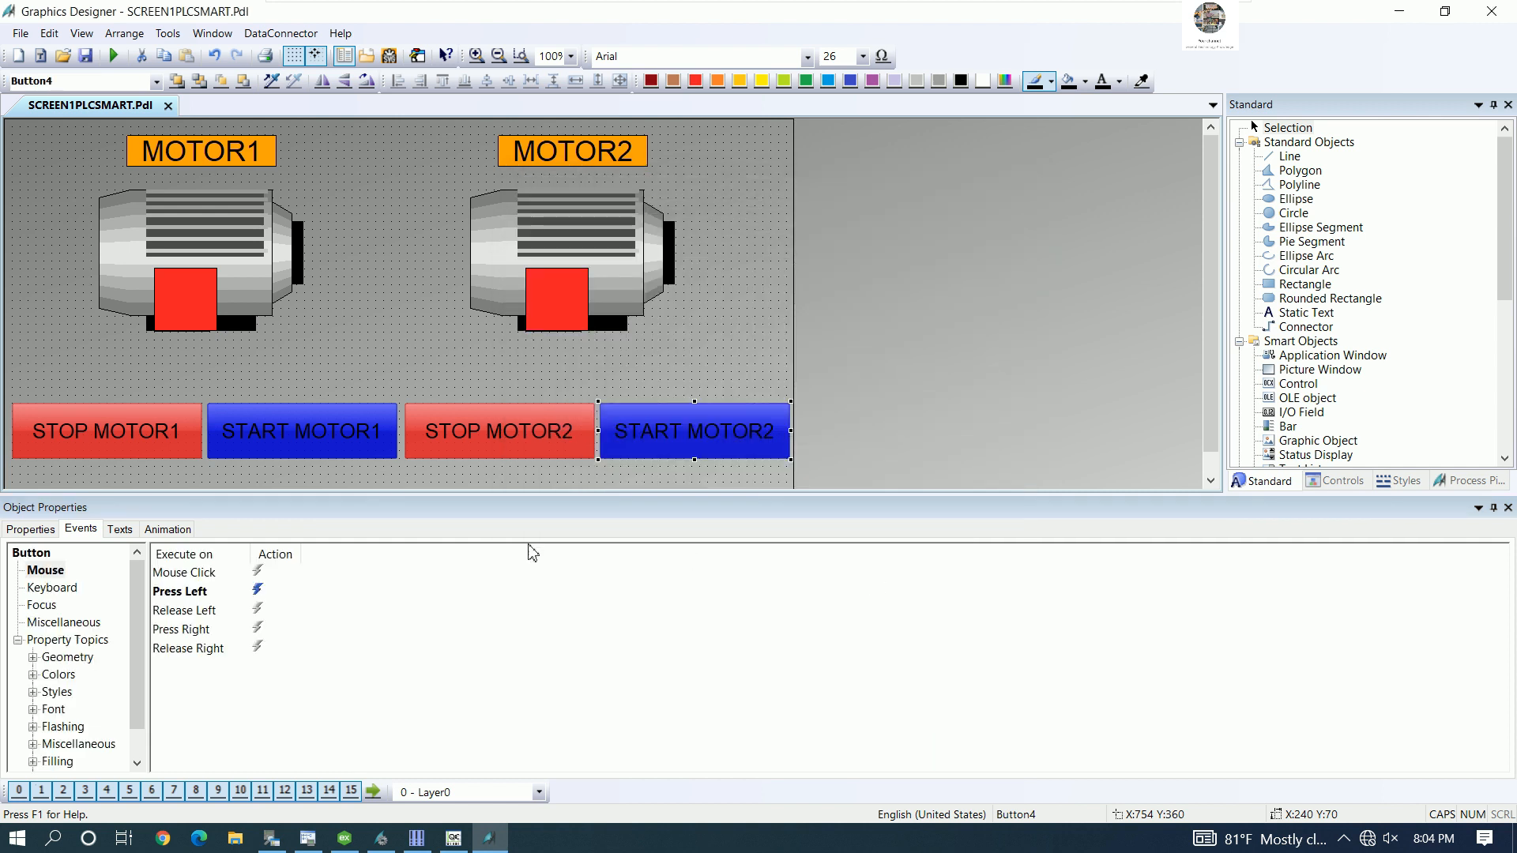
- Give the START MOTOR2 button's Release Left event a direct connection from constant 0 to the STARTM2 tag
right_click(259, 609)
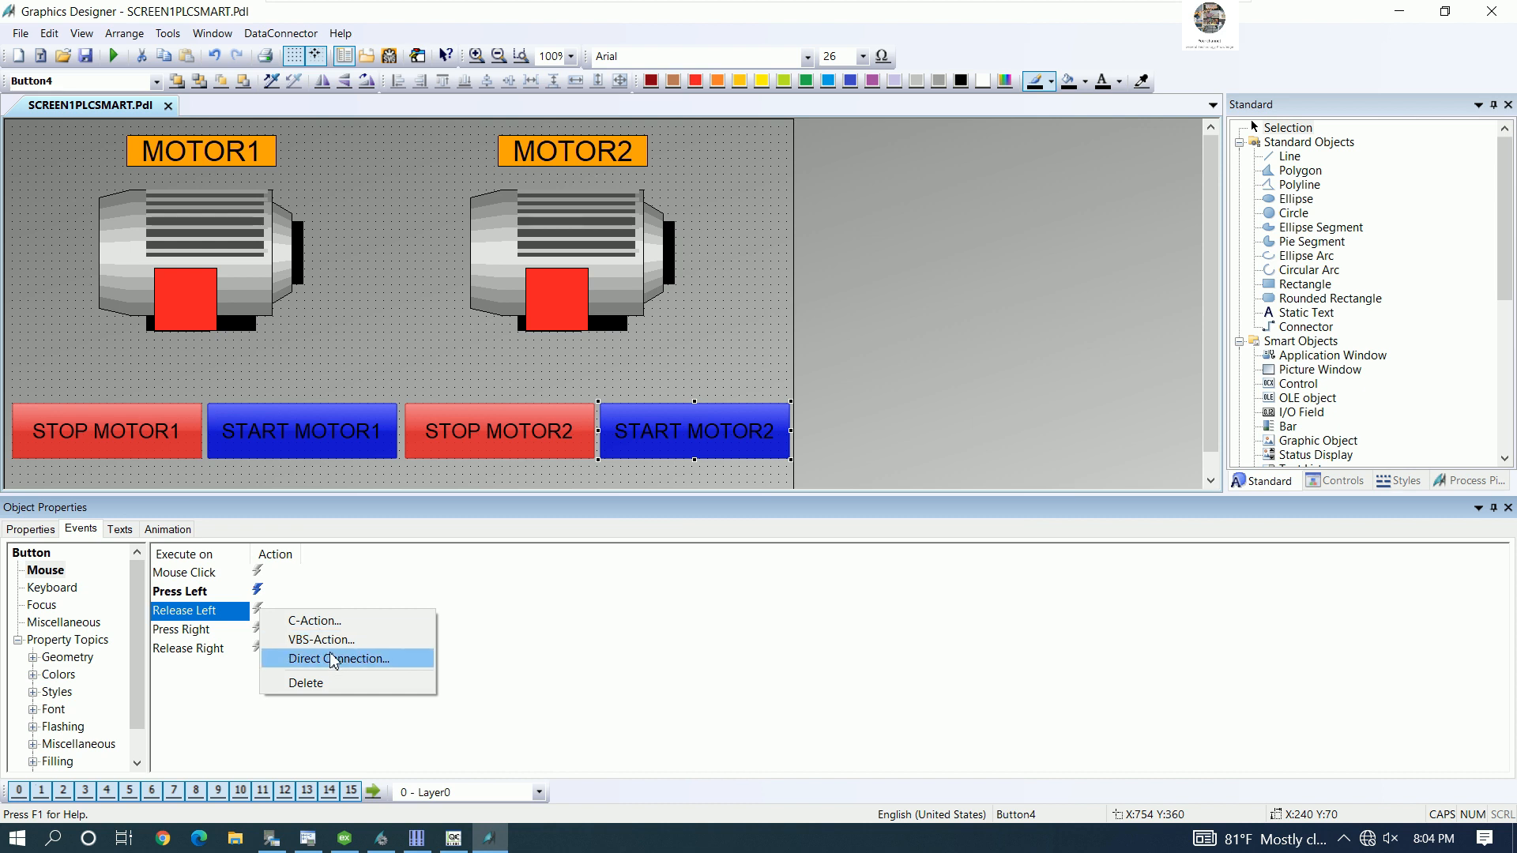
click(332, 658)
click(632, 285)
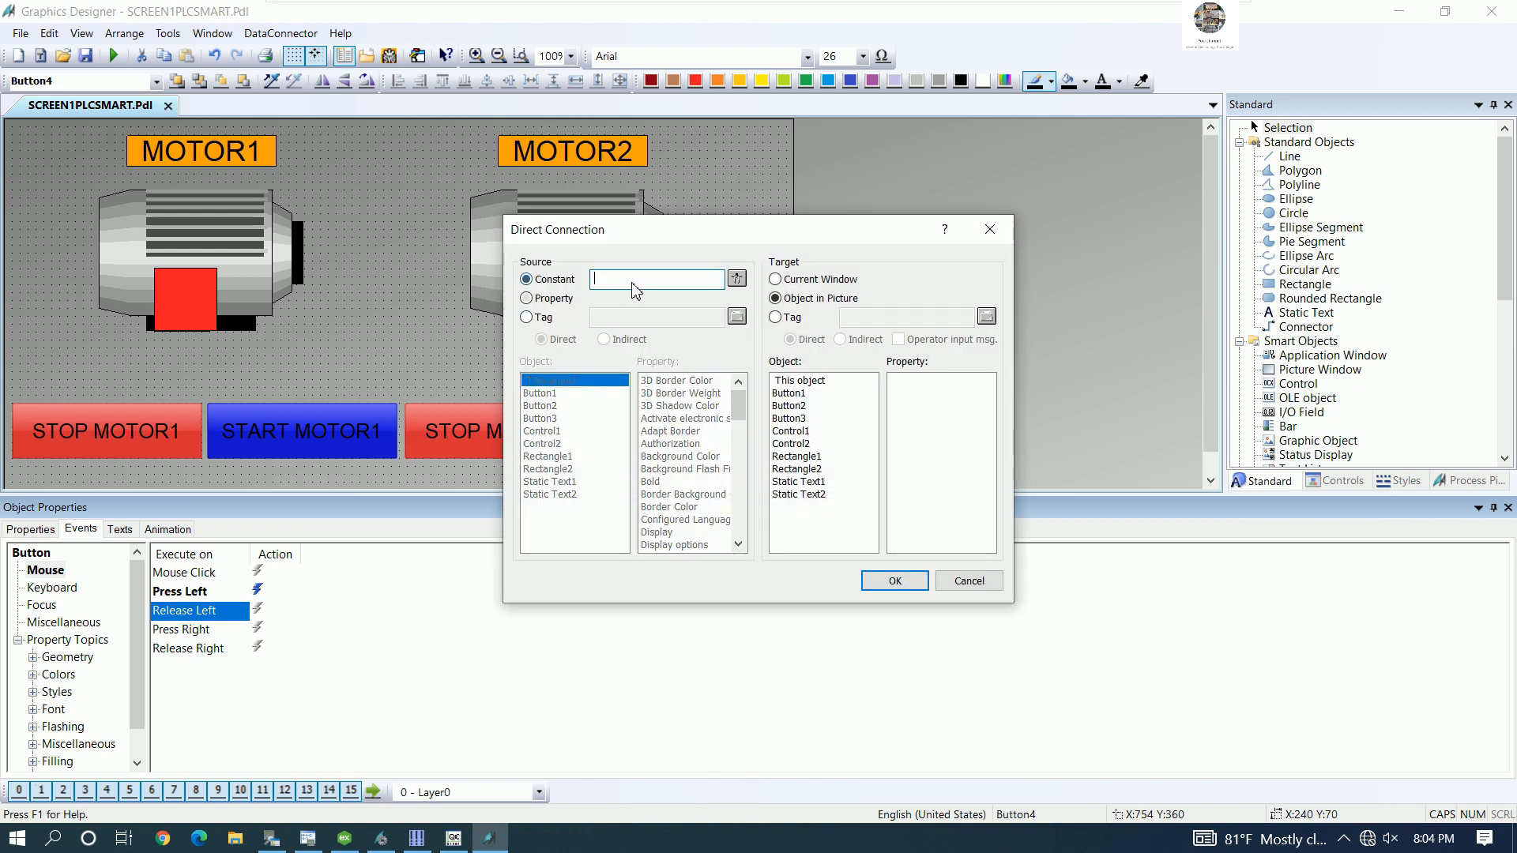
text(0)
click(786, 319)
click(986, 316)
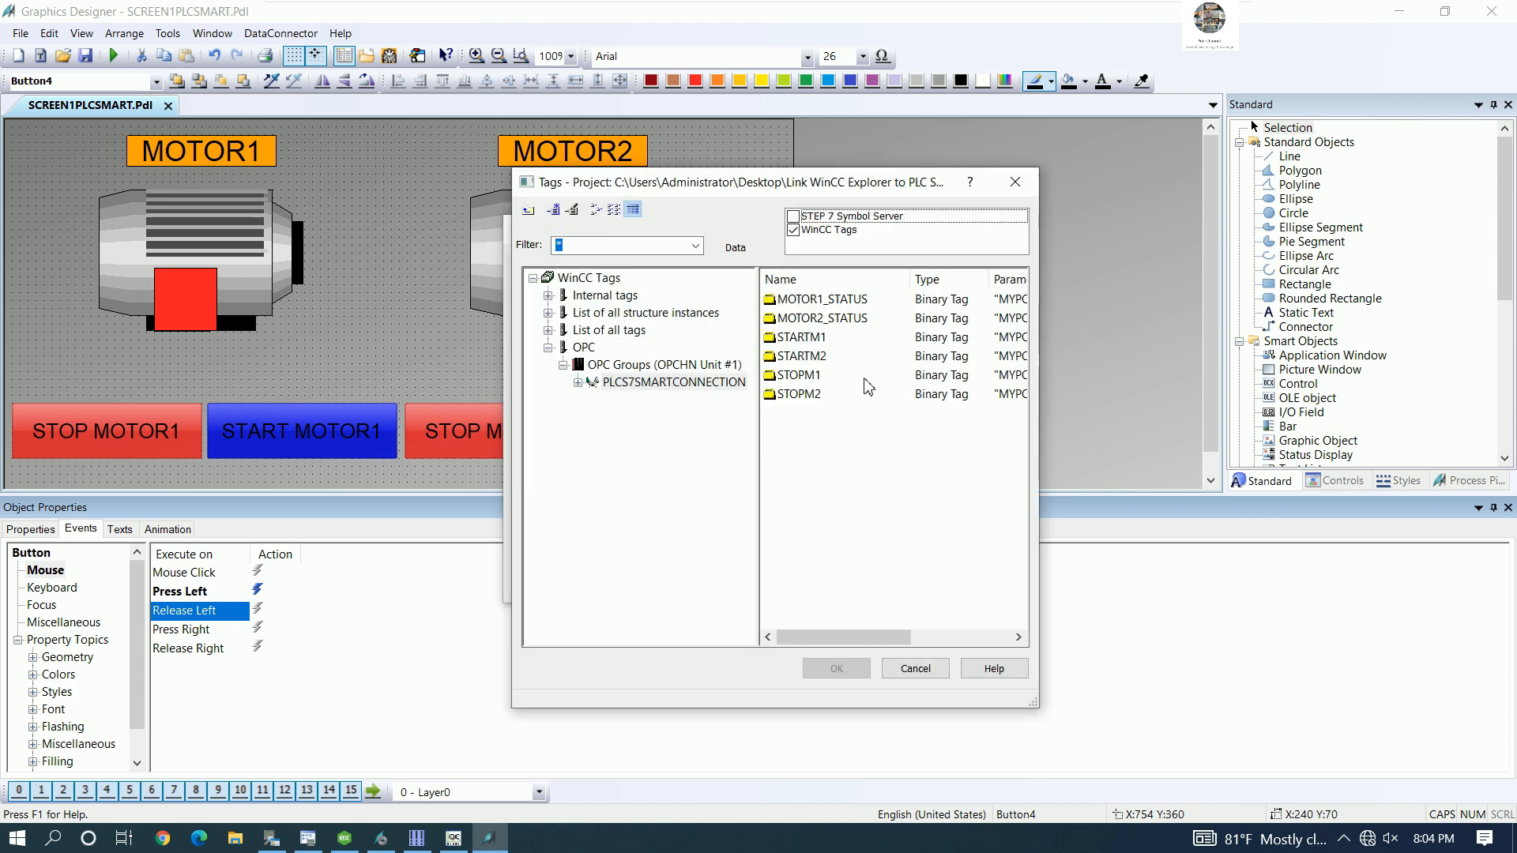
click(818, 356)
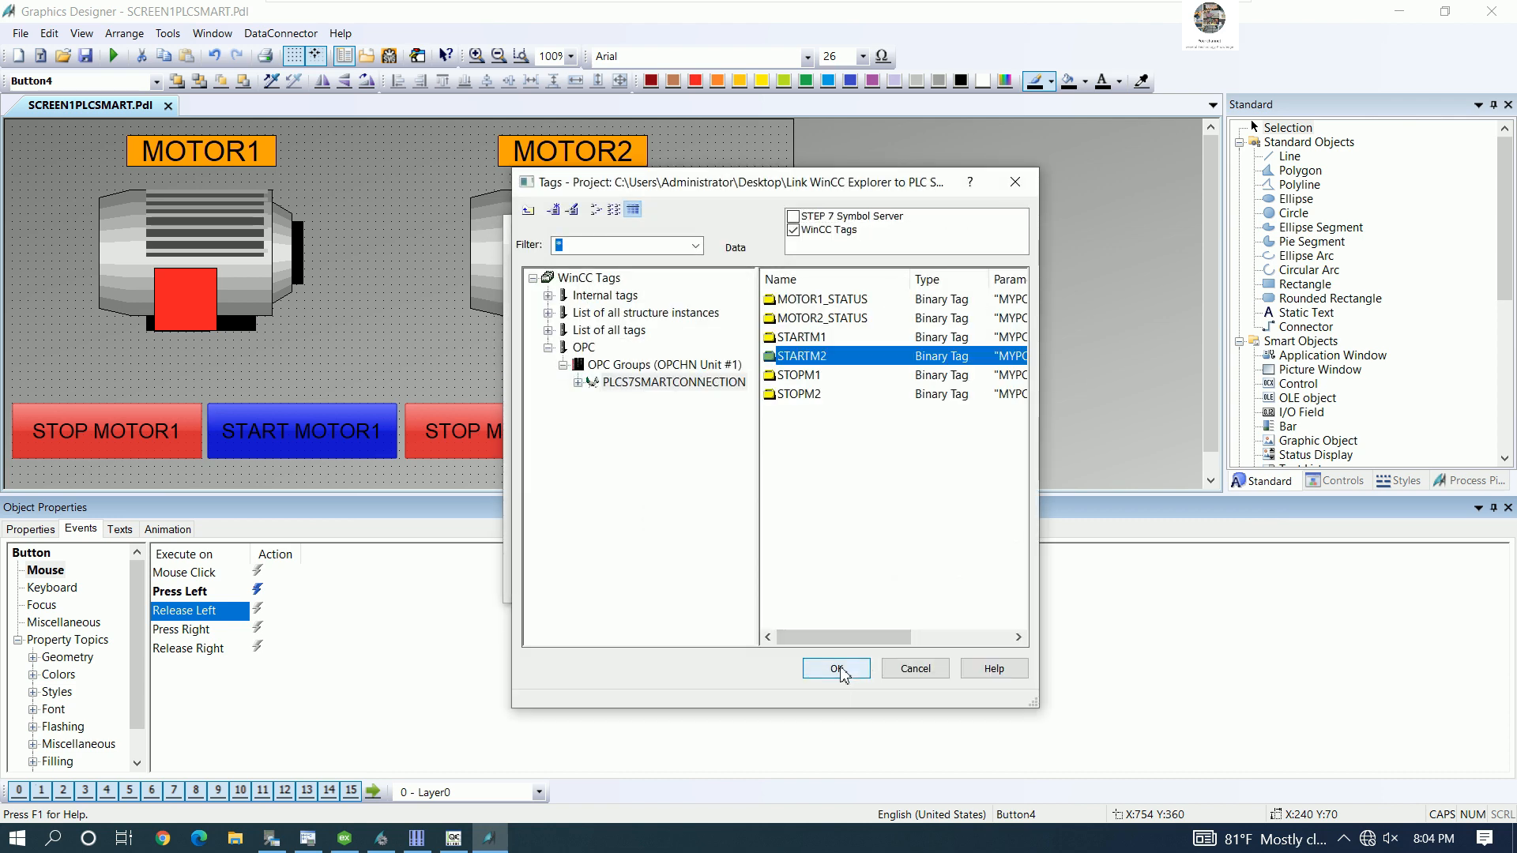
click(838, 669)
click(887, 583)
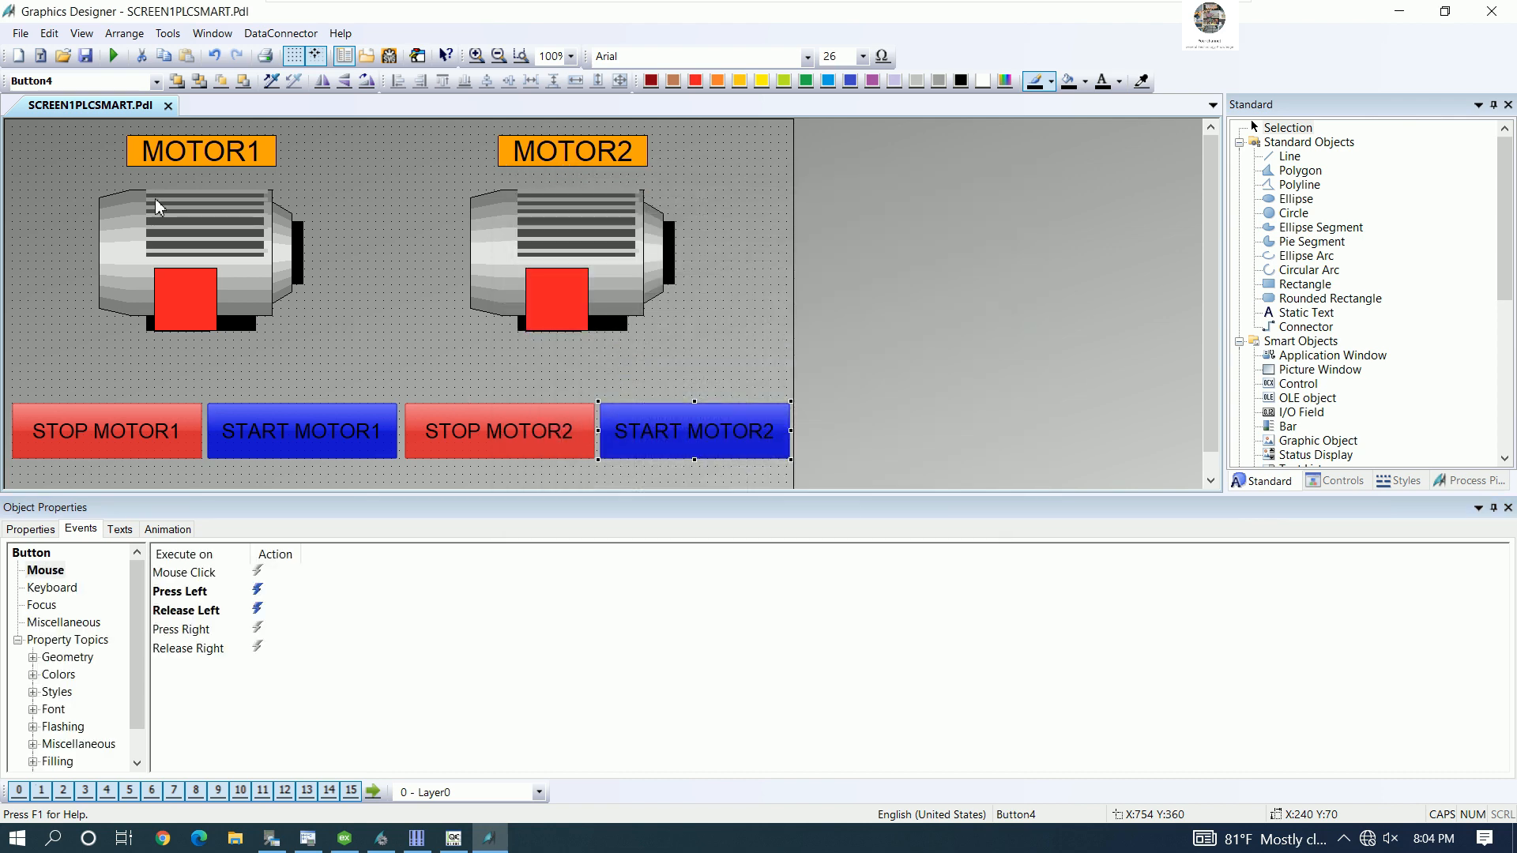
- Move the WinCC-Runtime window clear of the ladder program and test stopping and starting MOTOR1, leaving it started
key(Escape)
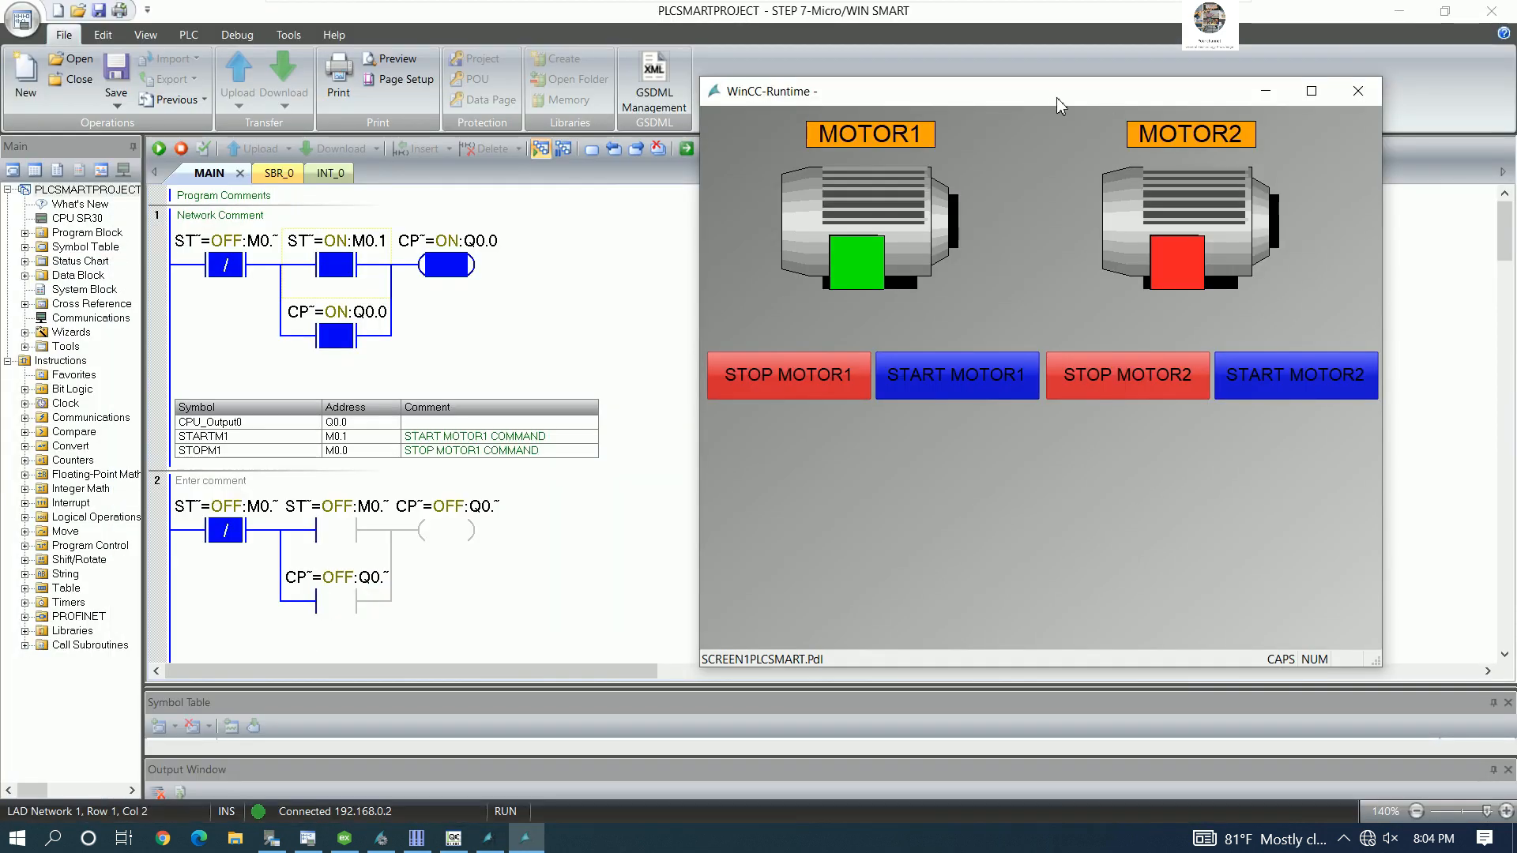
drag(1056, 97, 1157, 90)
click(904, 363)
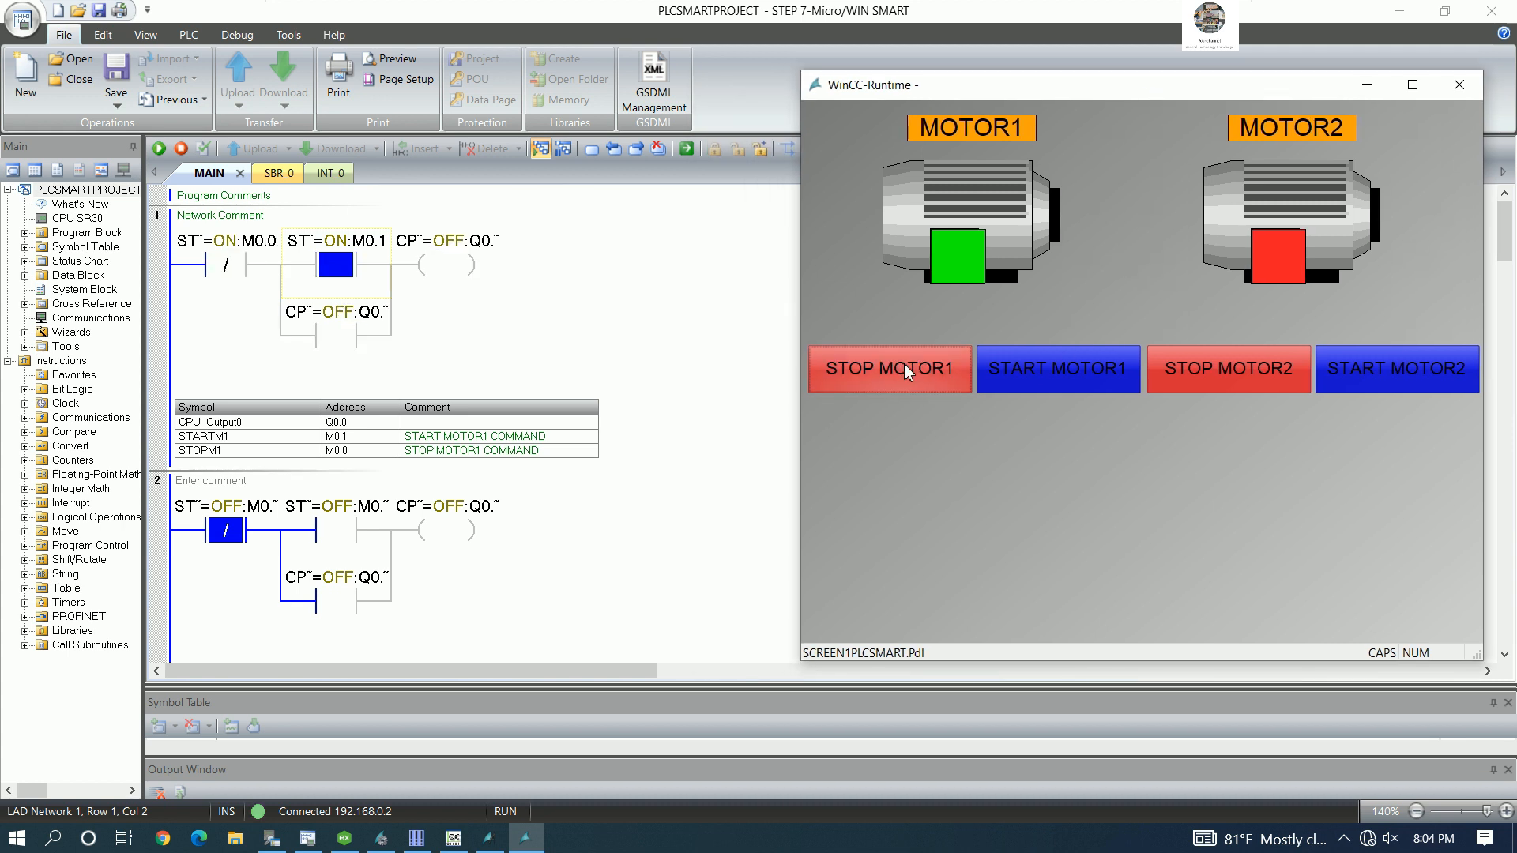
click(1022, 372)
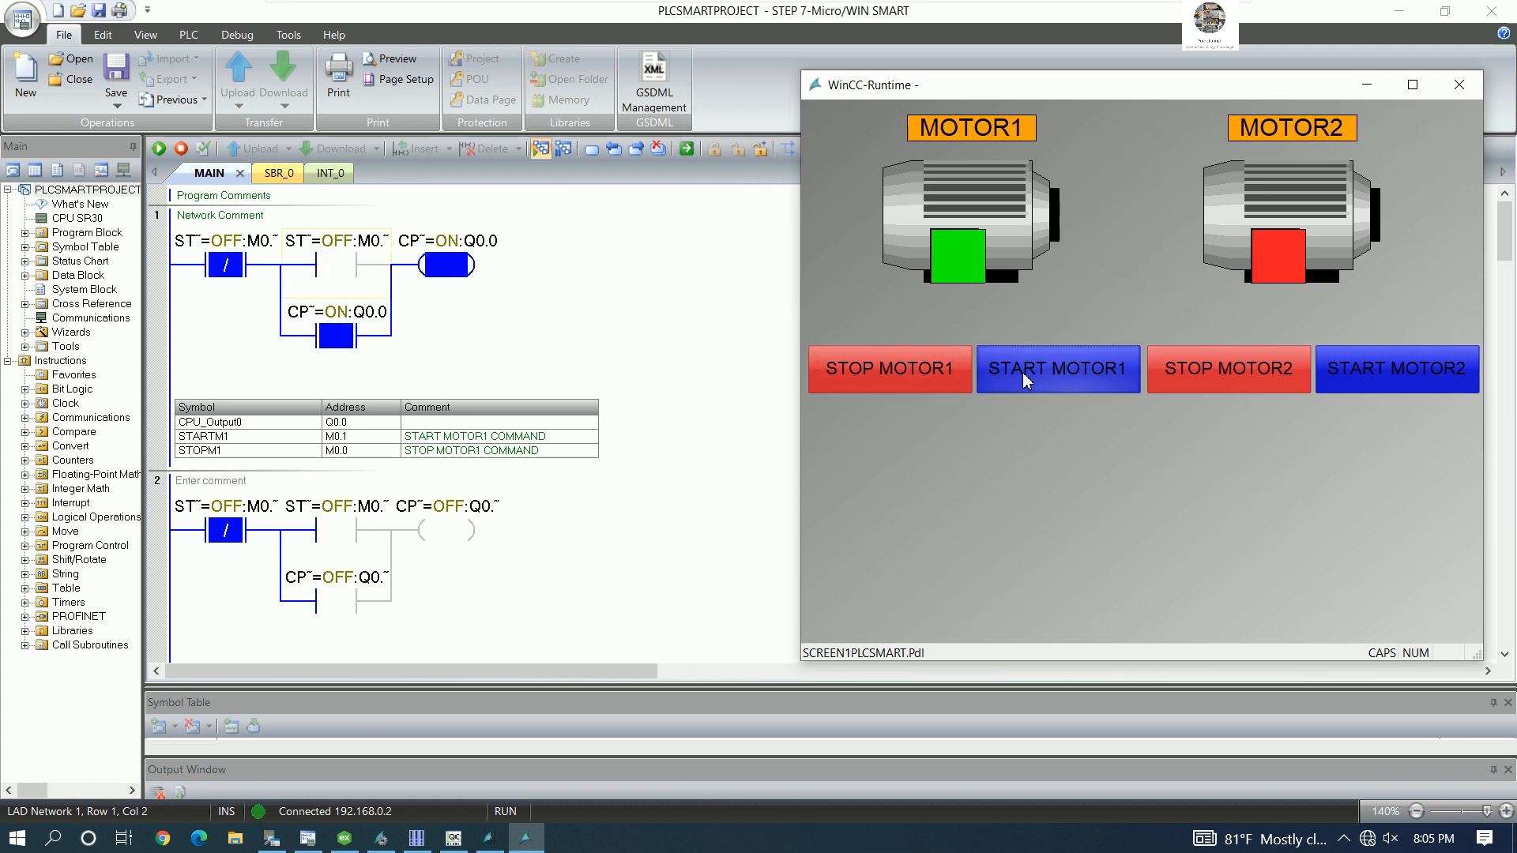
click(1022, 372)
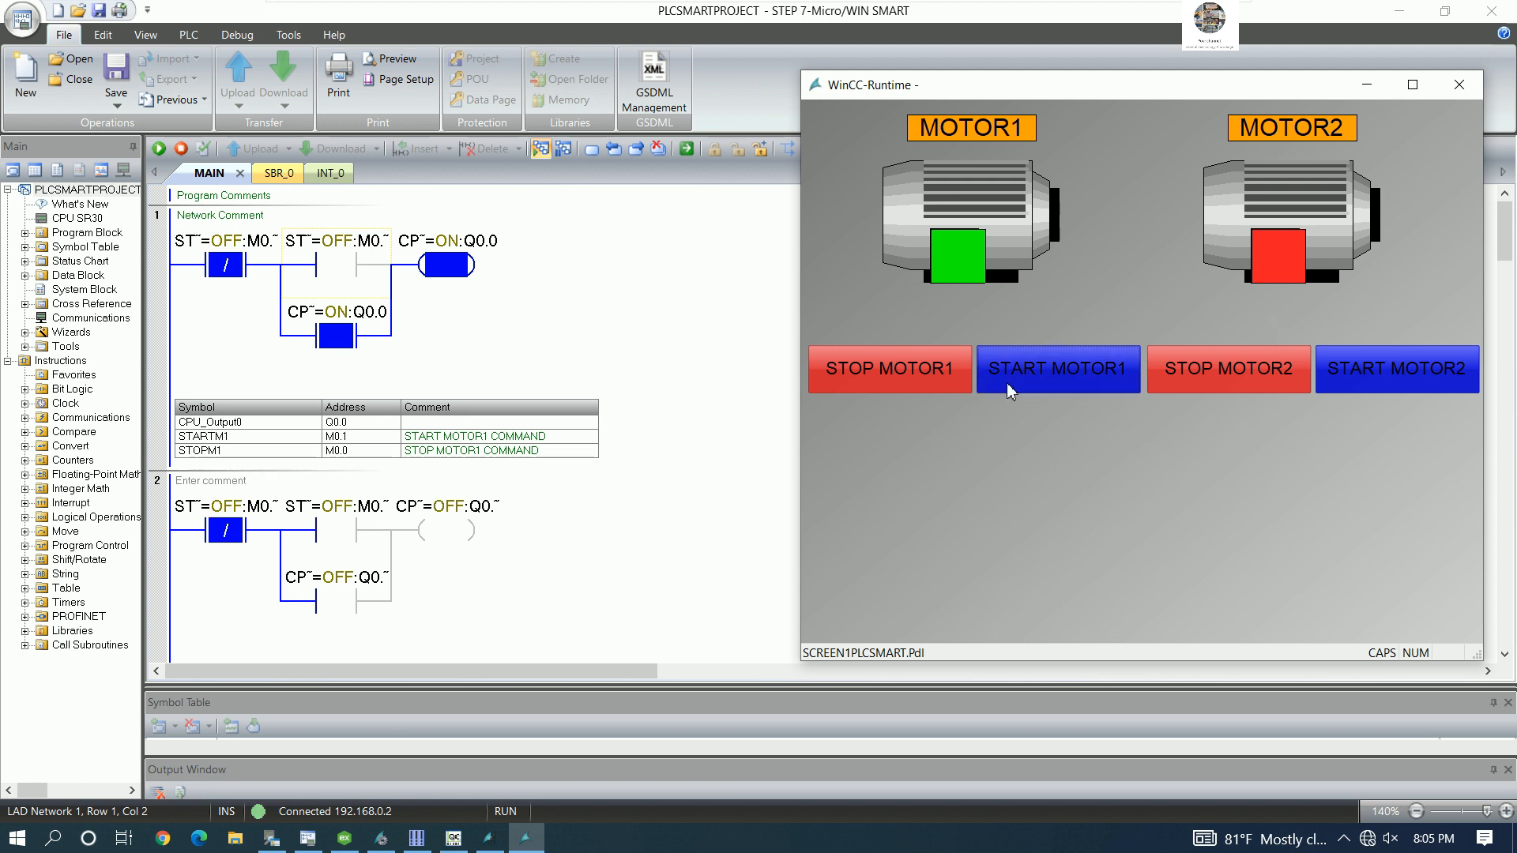
click(889, 373)
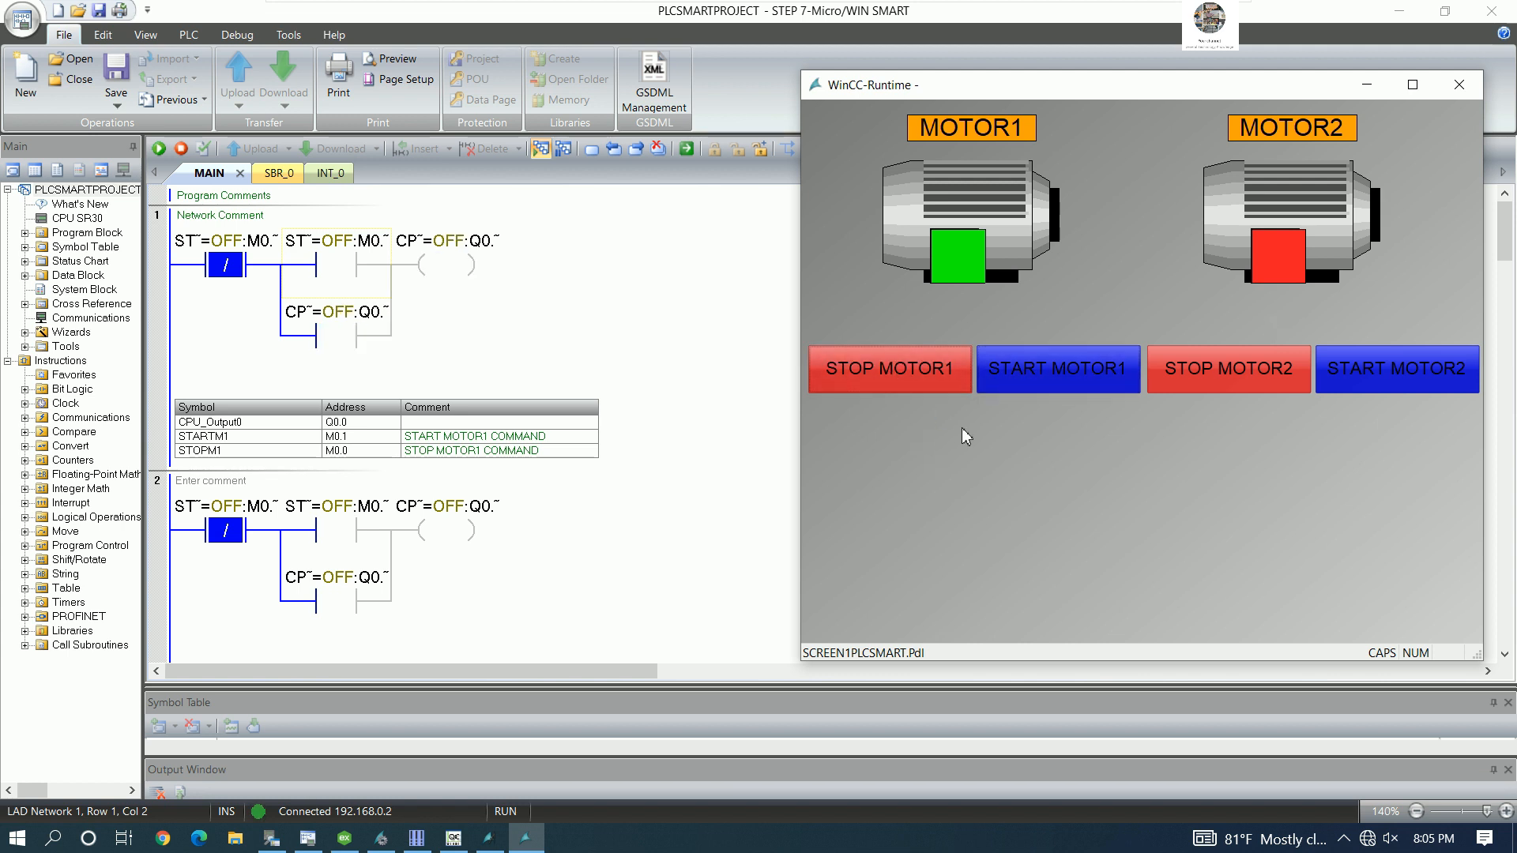
click(1056, 373)
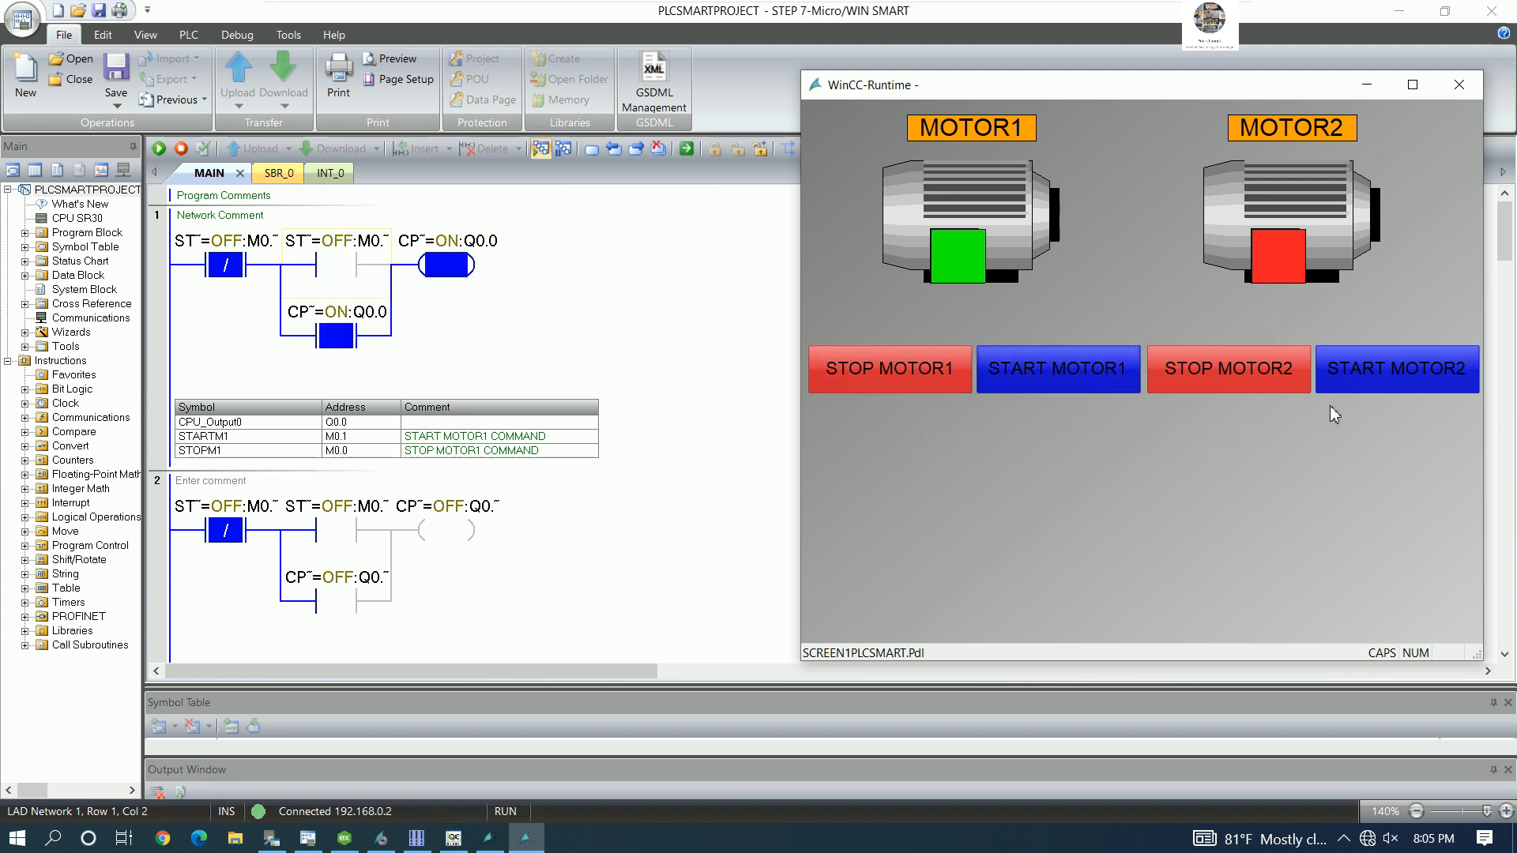
- Start and stop MOTOR2 from the runtime screen and close the runtime window
click(1383, 372)
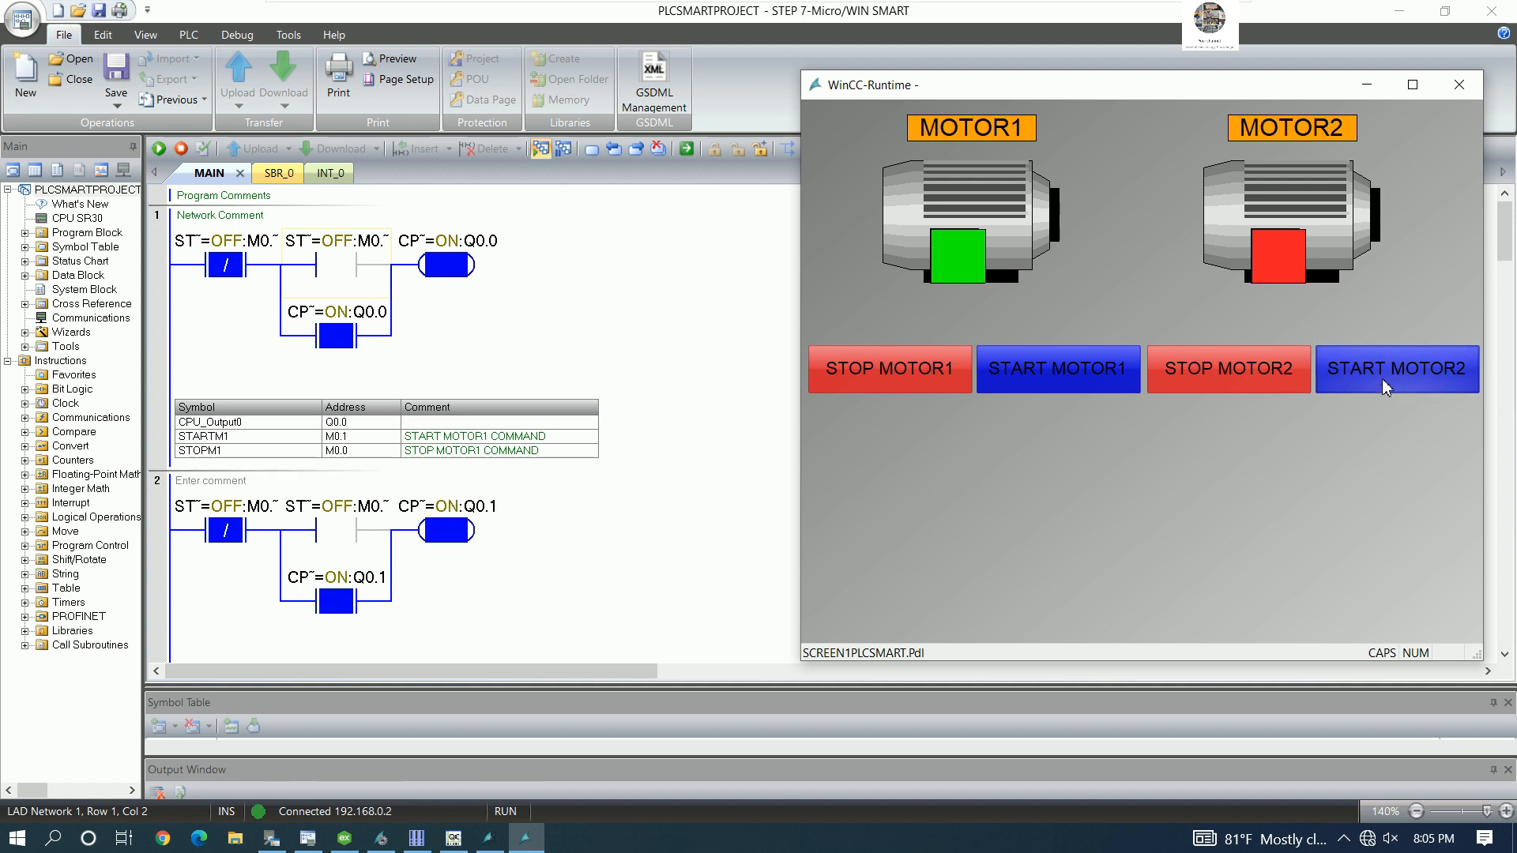
click(1209, 382)
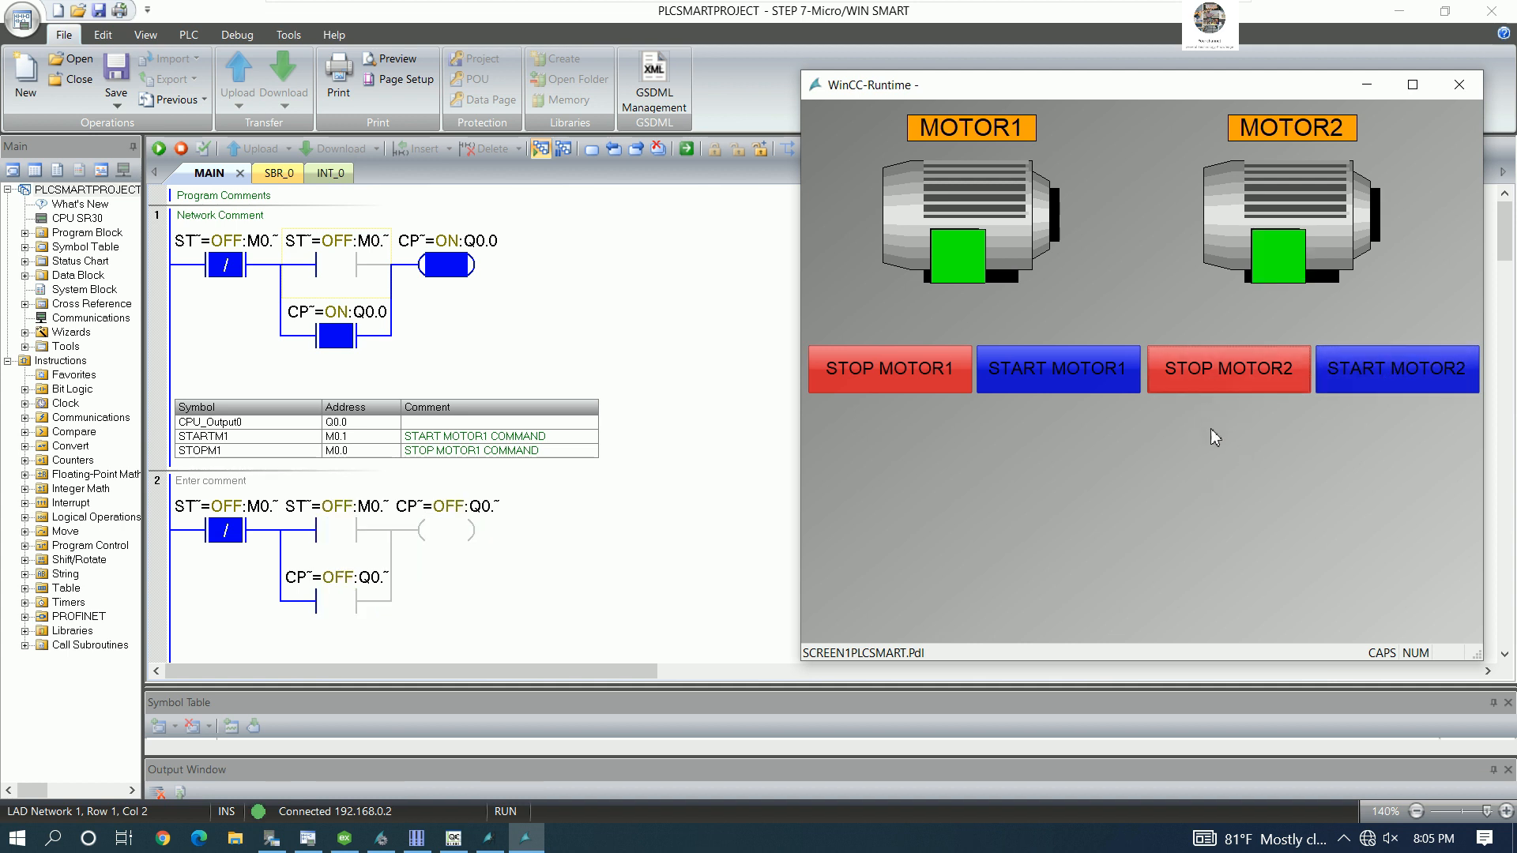
drag(1268, 85, 1217, 85)
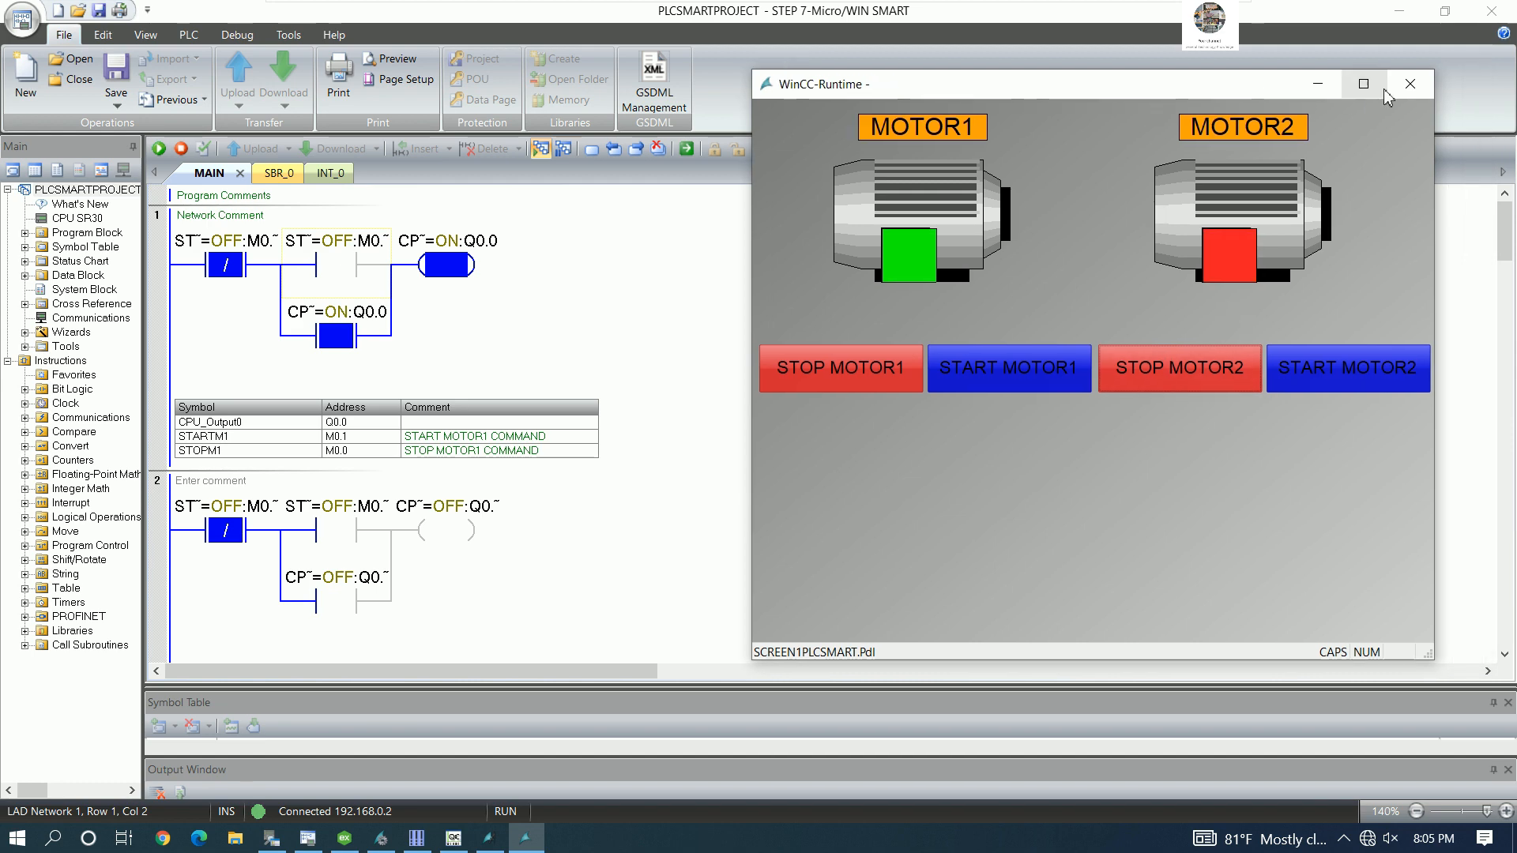
click(1409, 84)
- Switch to Graphics Designer and check the value range and tag trigger behind the MOTOR2 status rectangle's background color
click(496, 840)
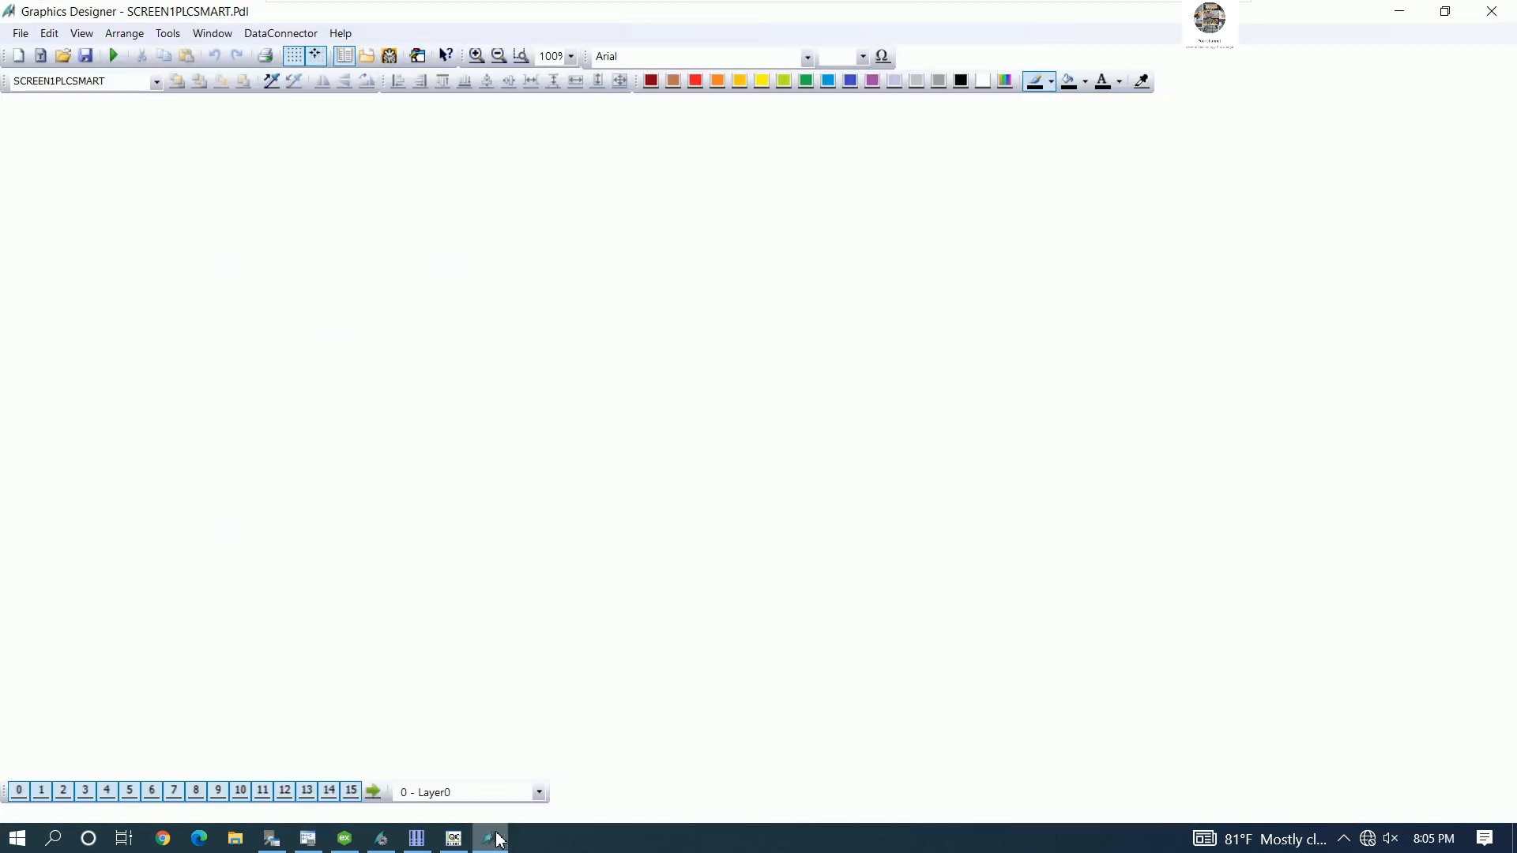
click(542, 298)
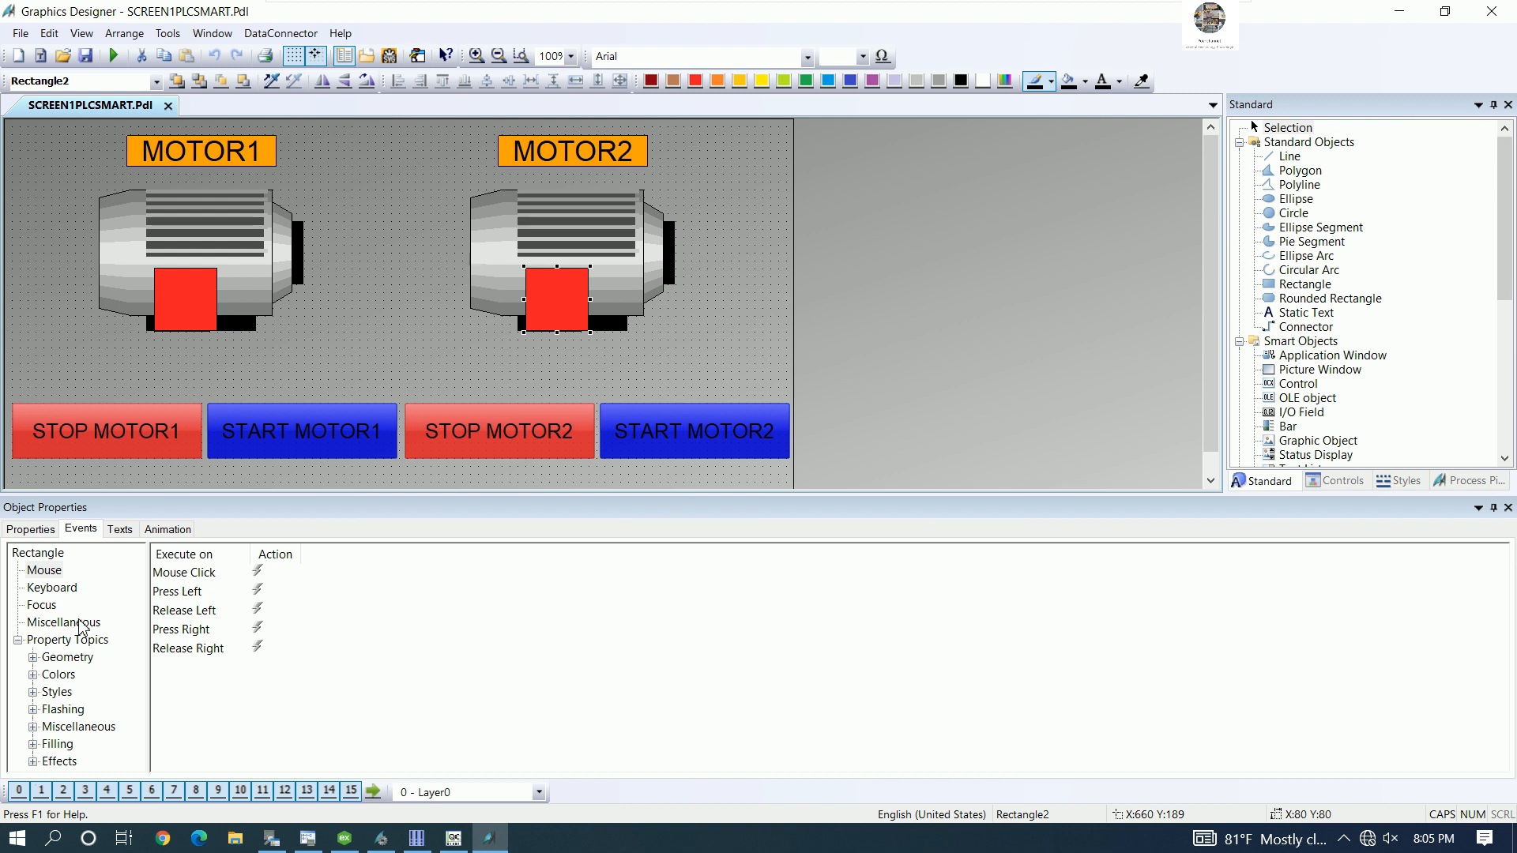
click(28, 530)
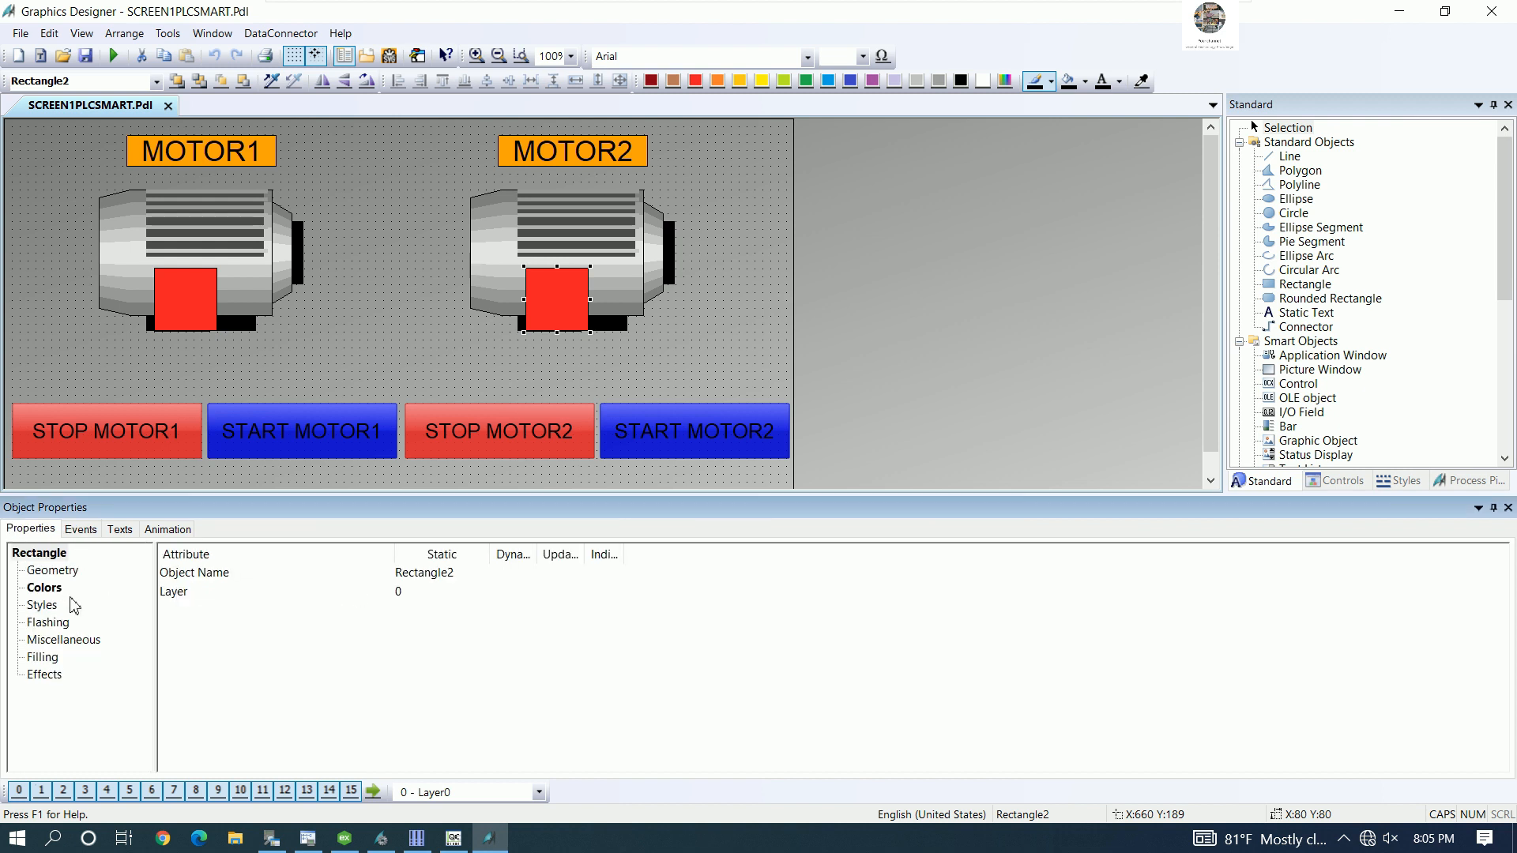
click(44, 587)
double_click(500, 616)
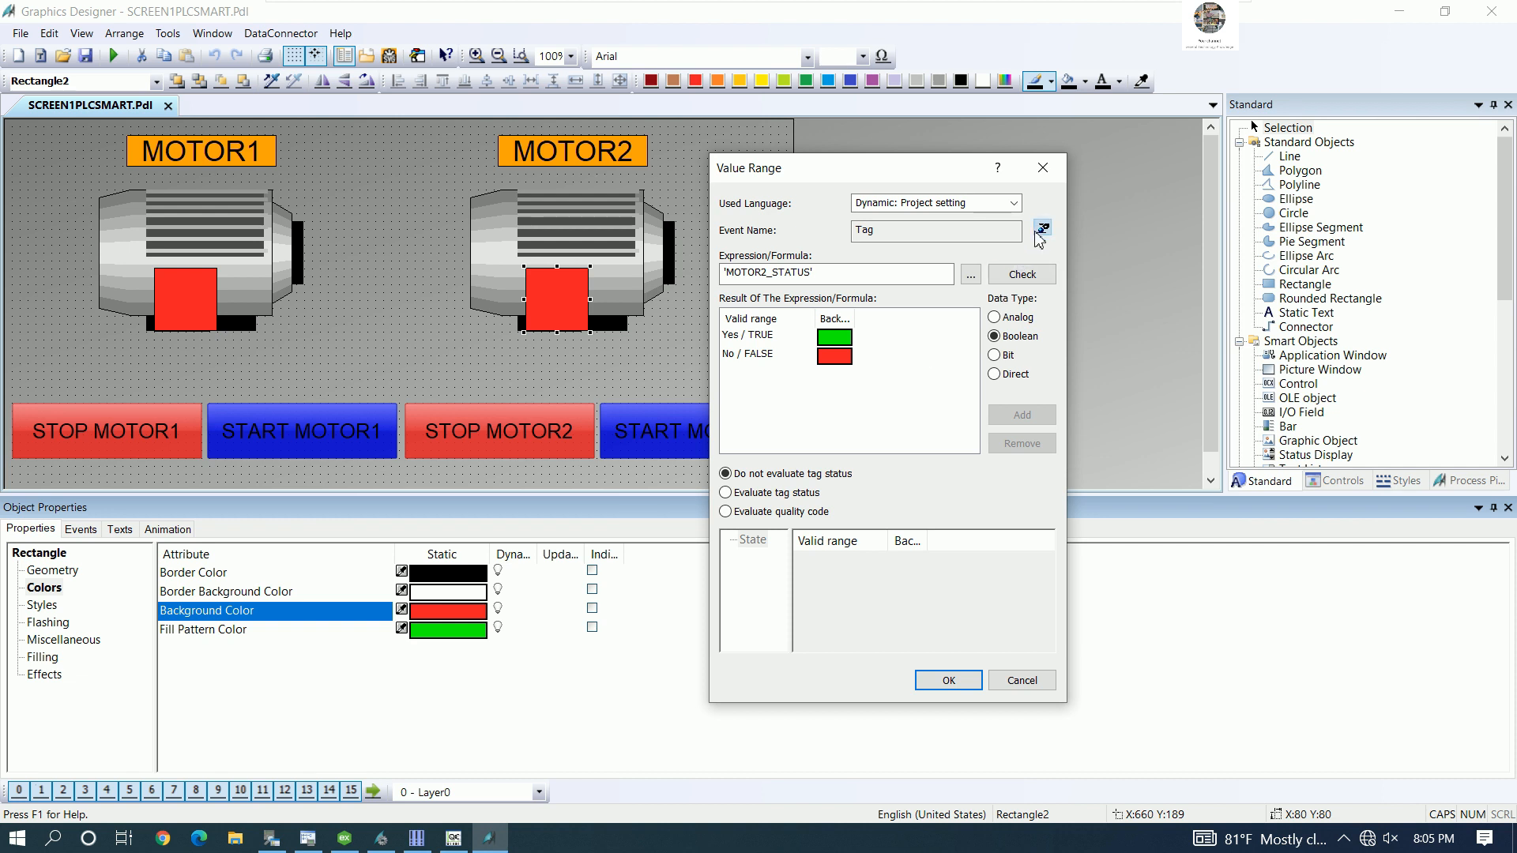
click(1043, 229)
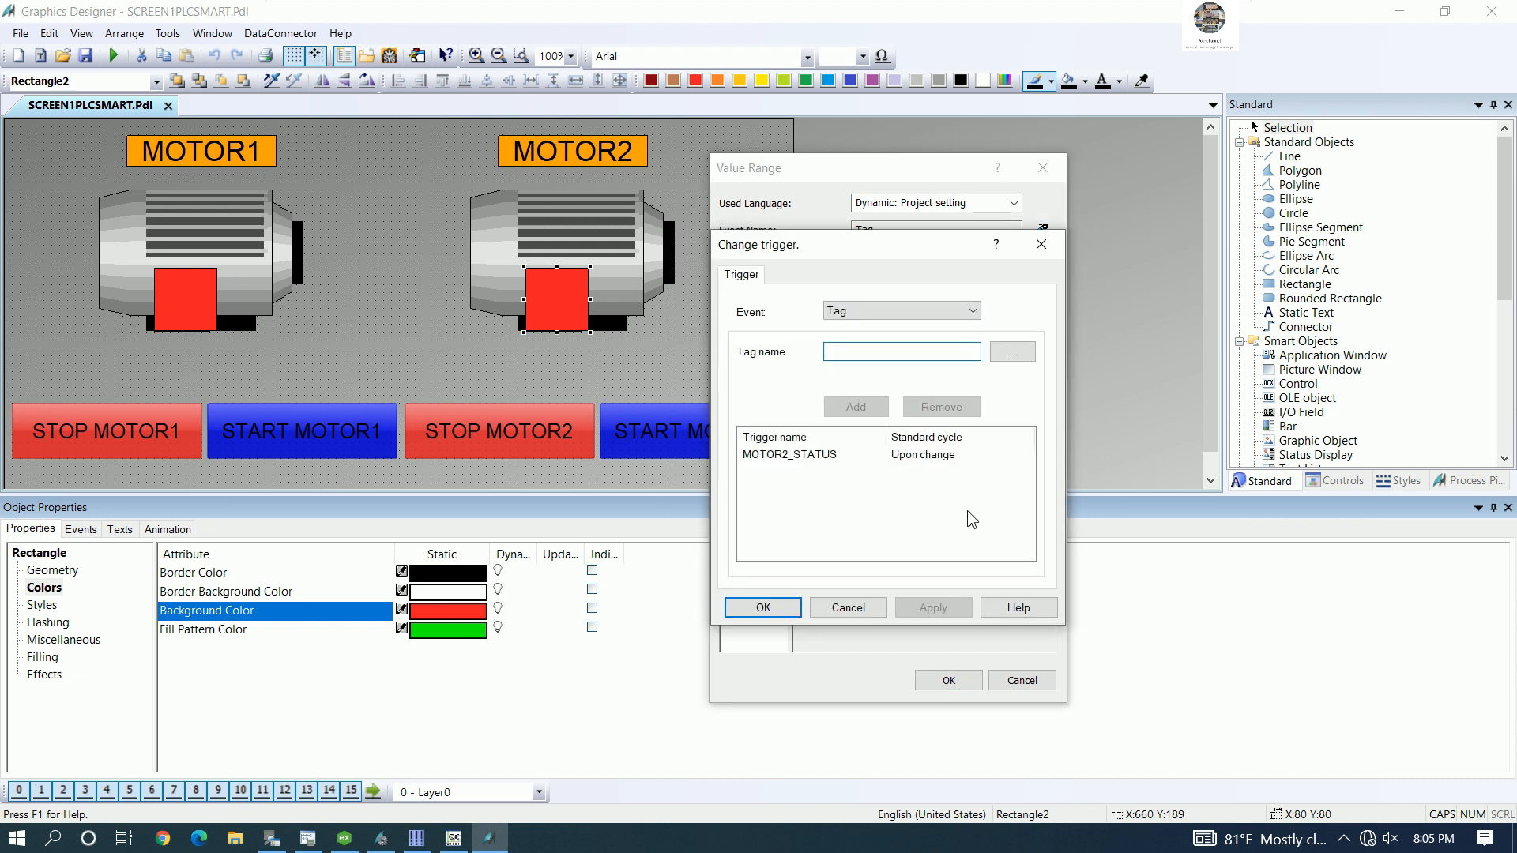
click(783, 610)
click(948, 679)
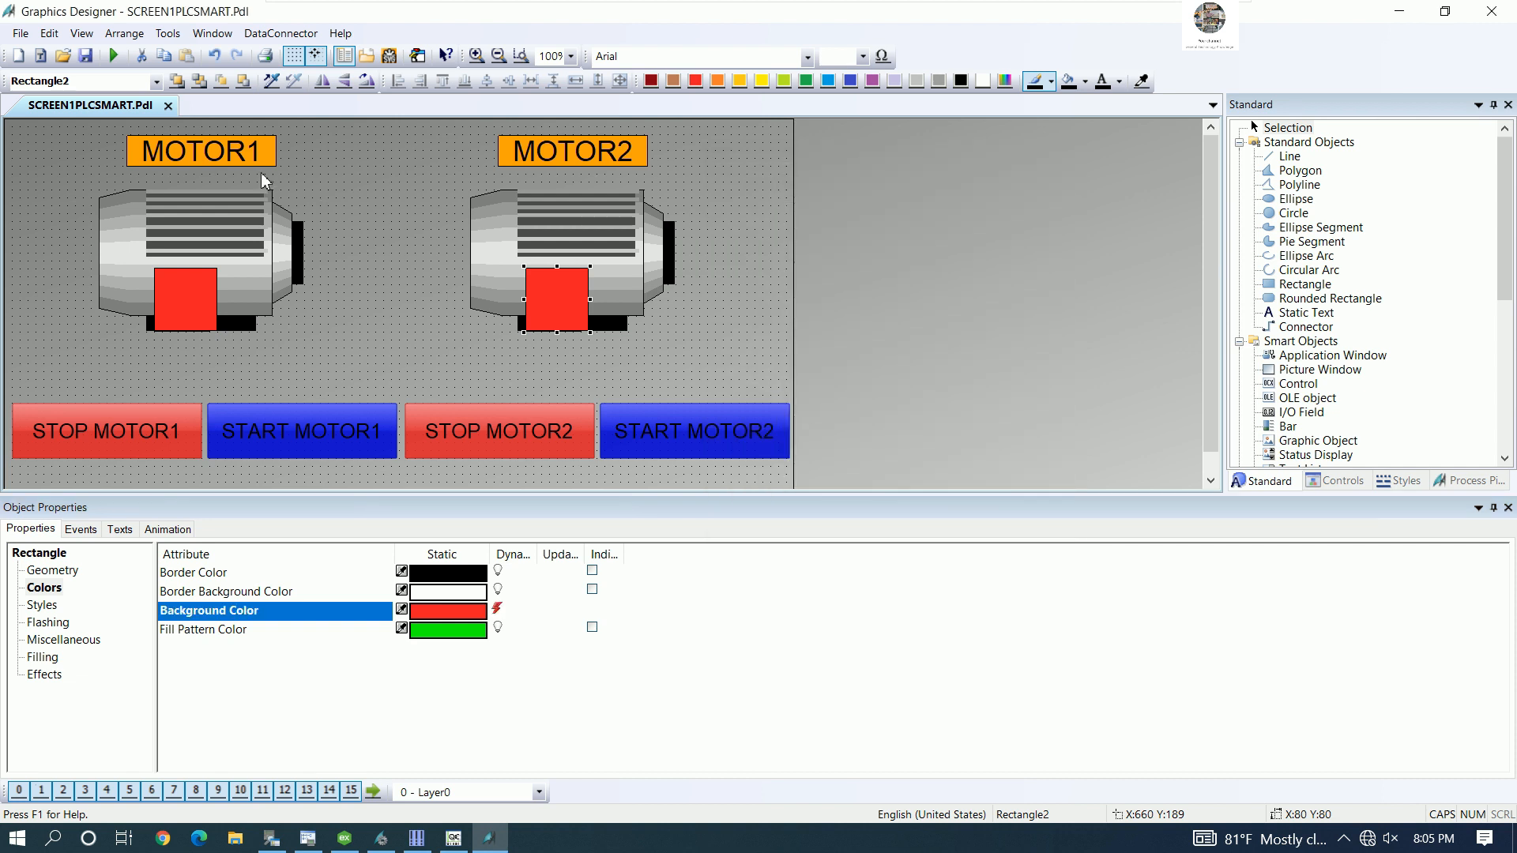
- Save the picture, run it in WinCC-Runtime and place the runtime window beside the STEP 7-Micro/WIN SMART ladder program
click(92, 62)
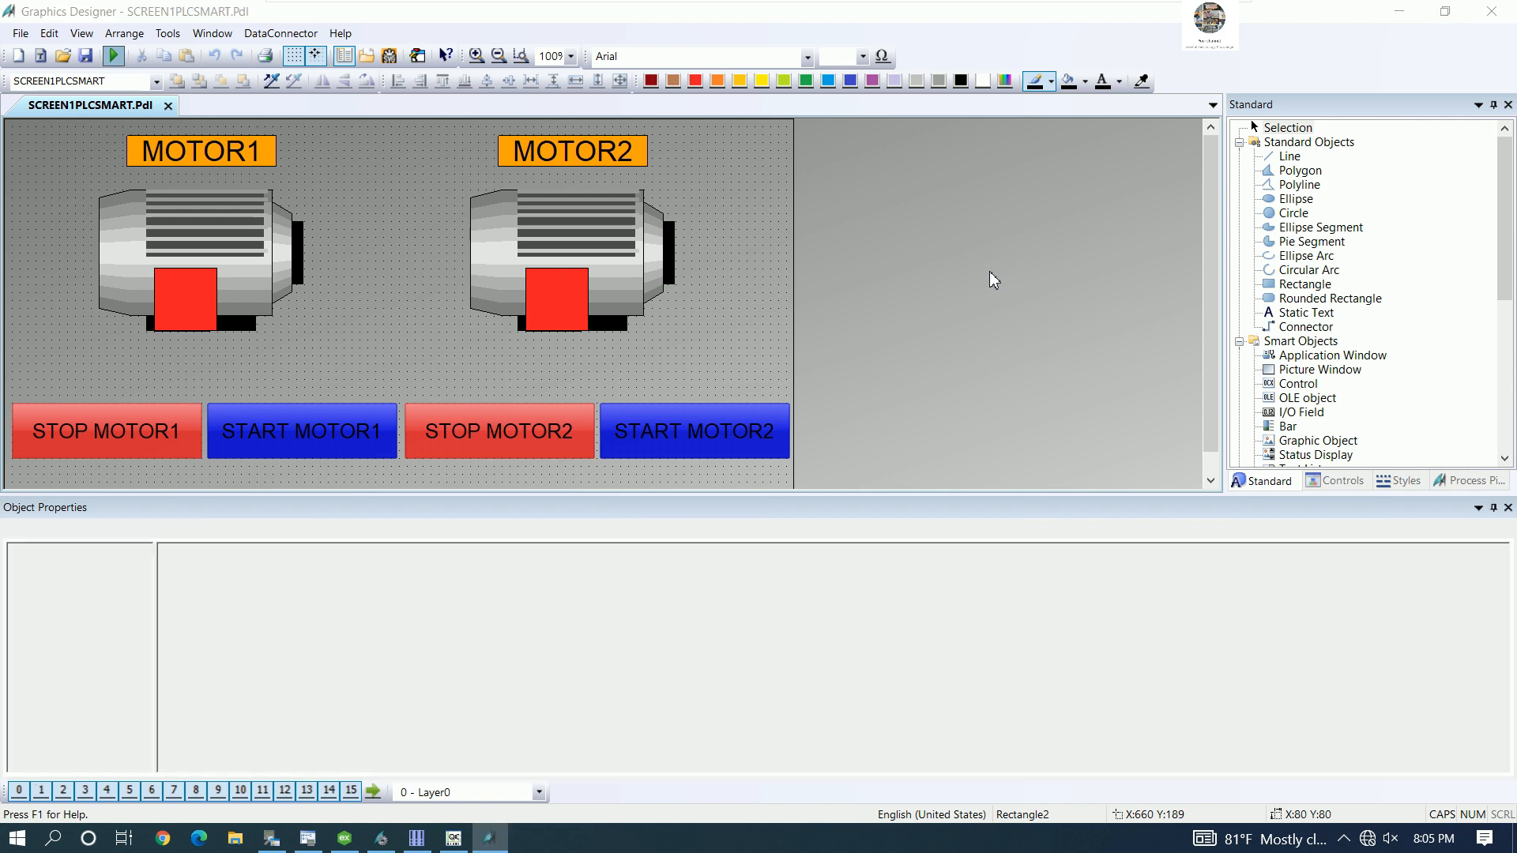
click(1399, 12)
drag(994, 101, 1054, 145)
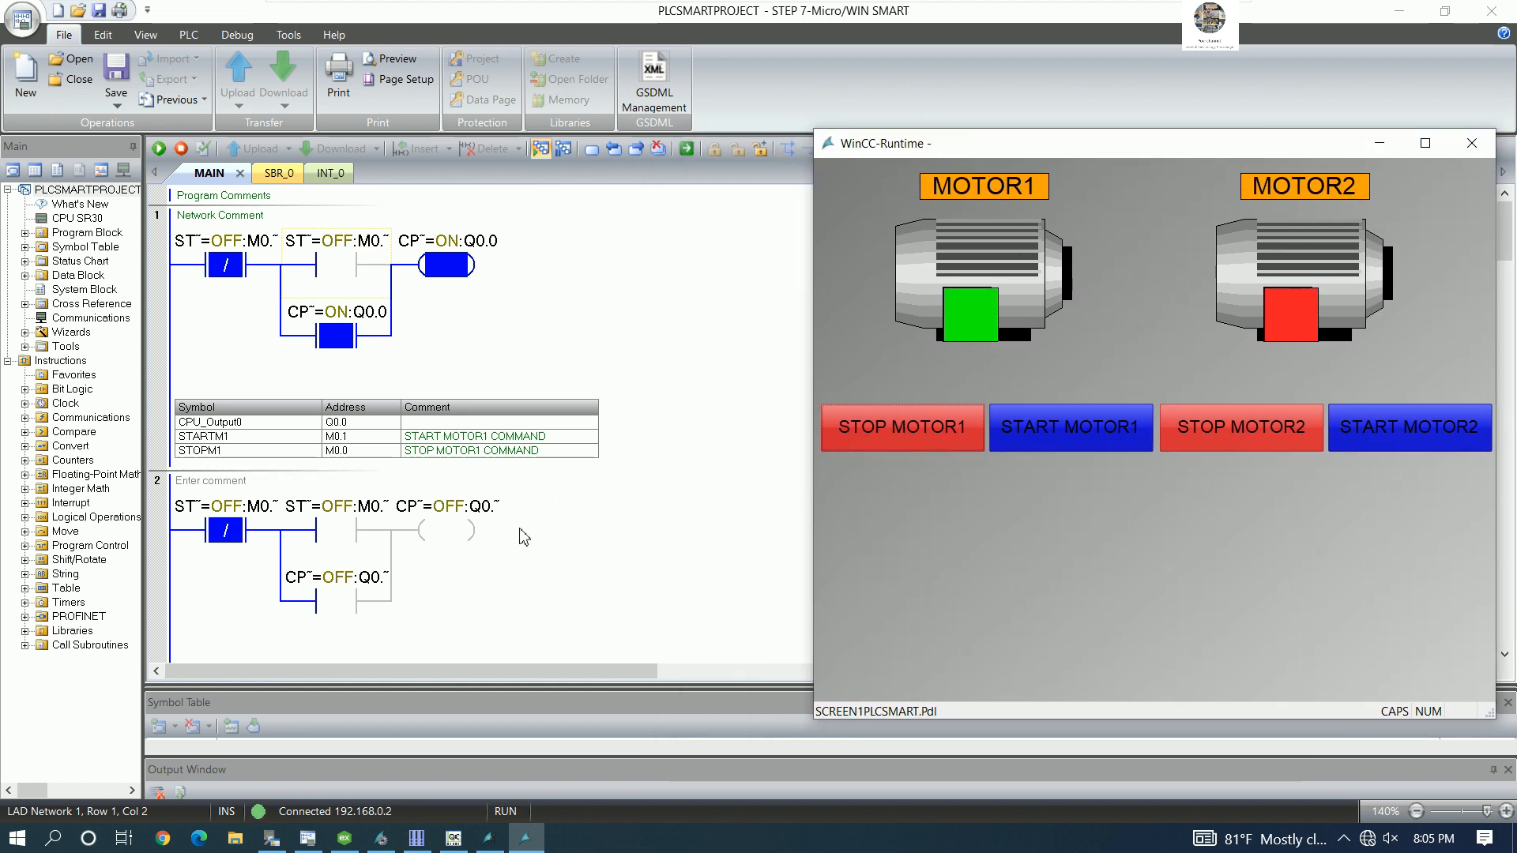
- Start MOTOR2 from the runtime screen, stop it and start it again to test its commands against the ladder program
click(1380, 434)
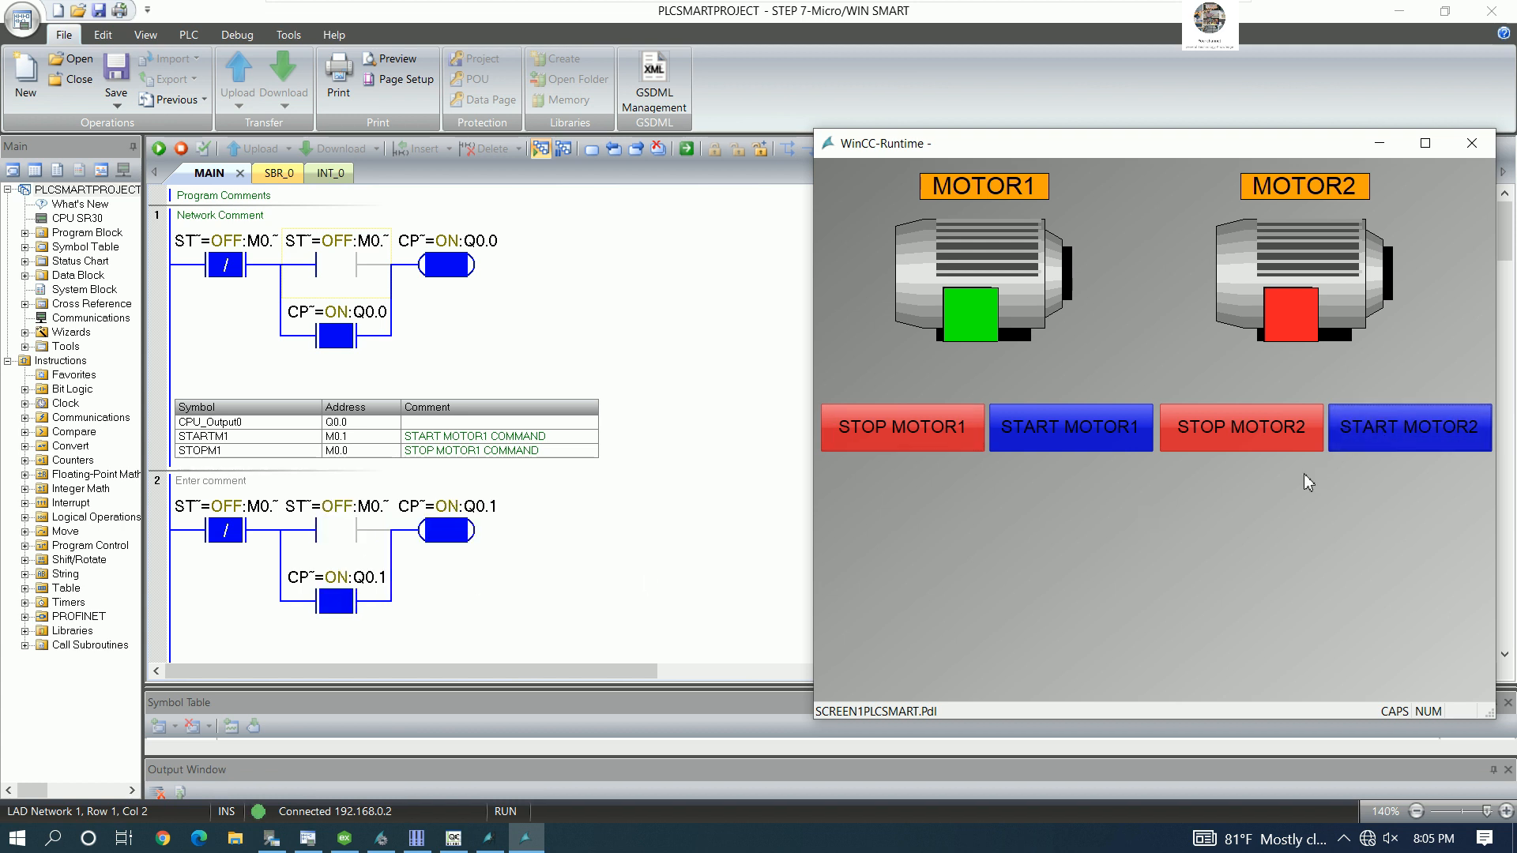
click(1236, 428)
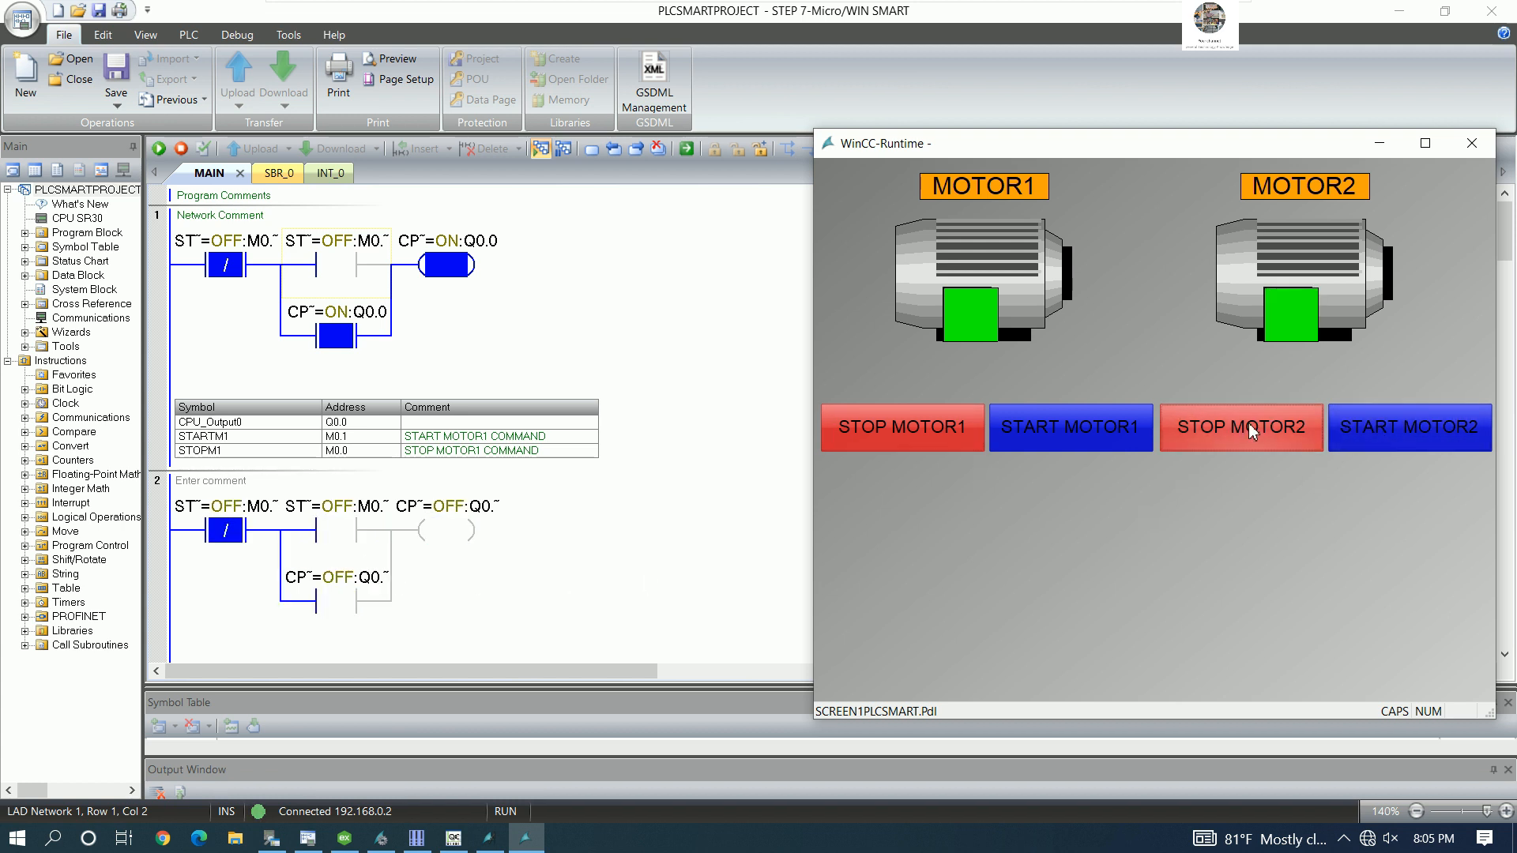
click(1395, 431)
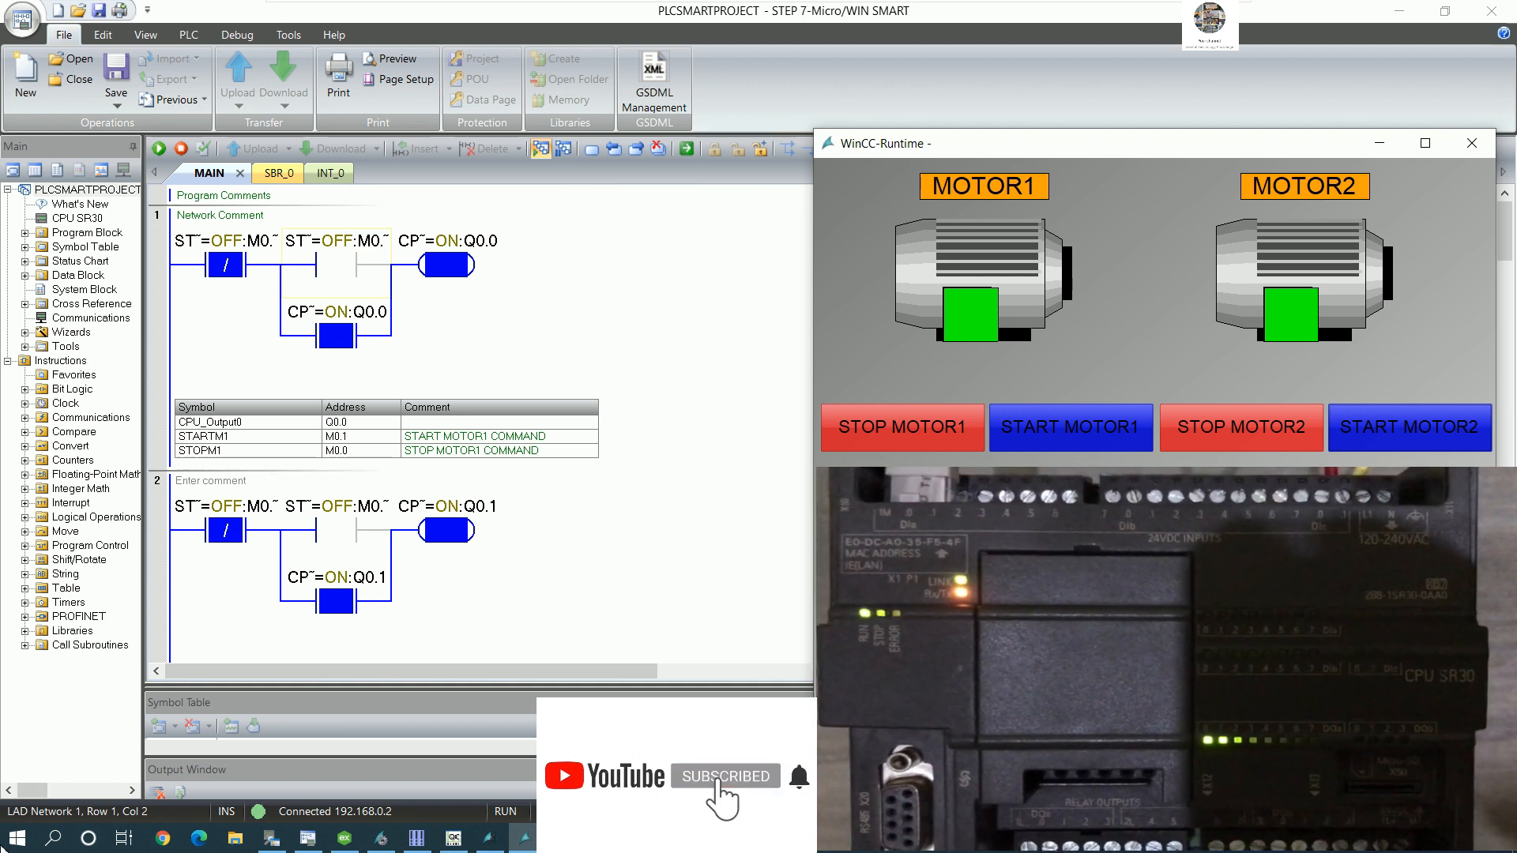
- Stop MOTOR1 and MOTOR2 from the runtime screen and restart both to test the PLC outputs
click(940, 437)
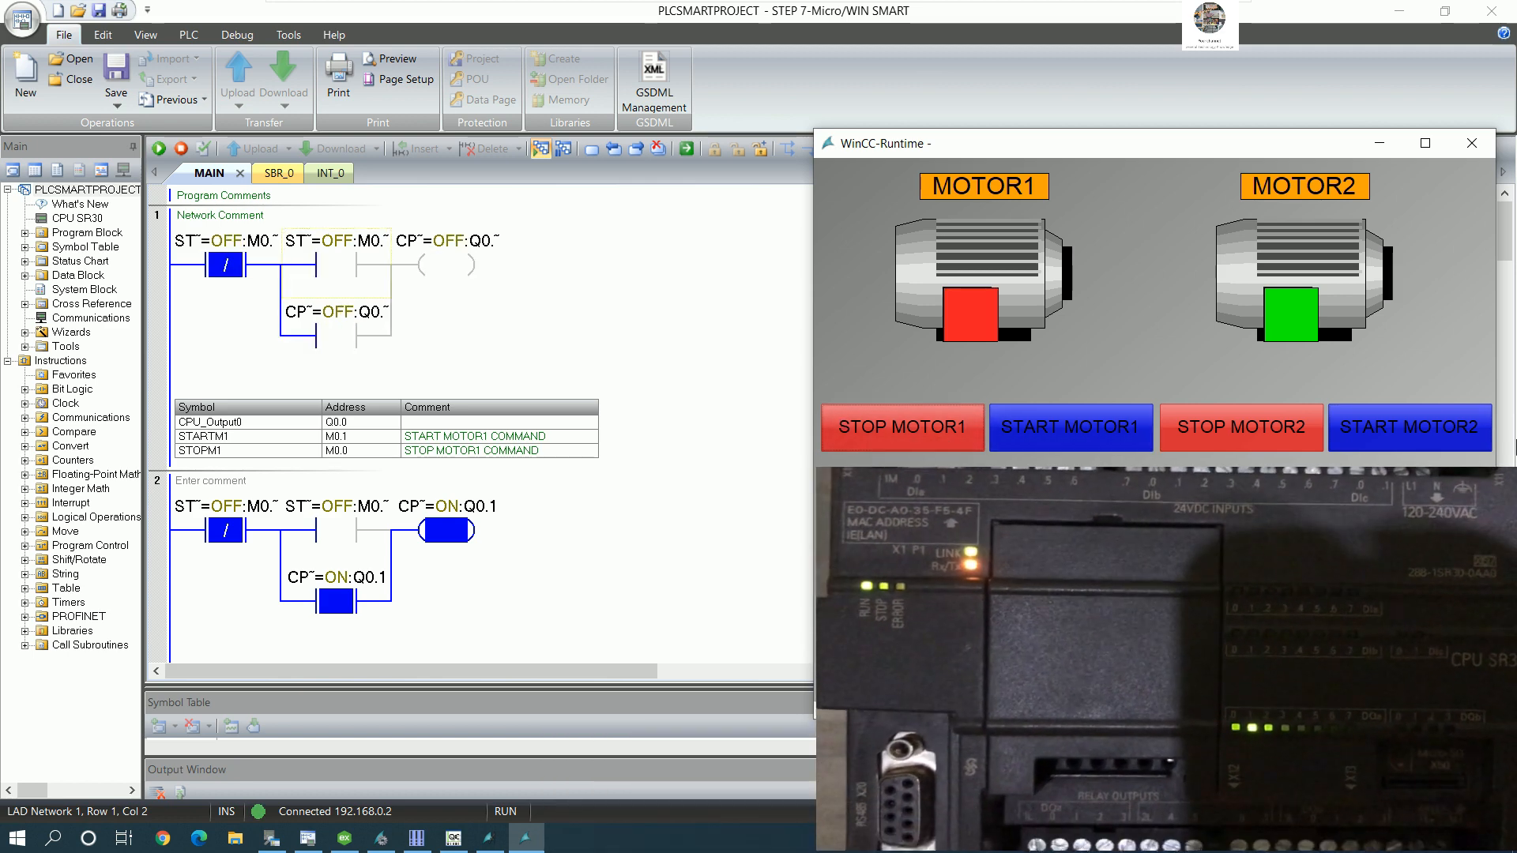
click(1209, 439)
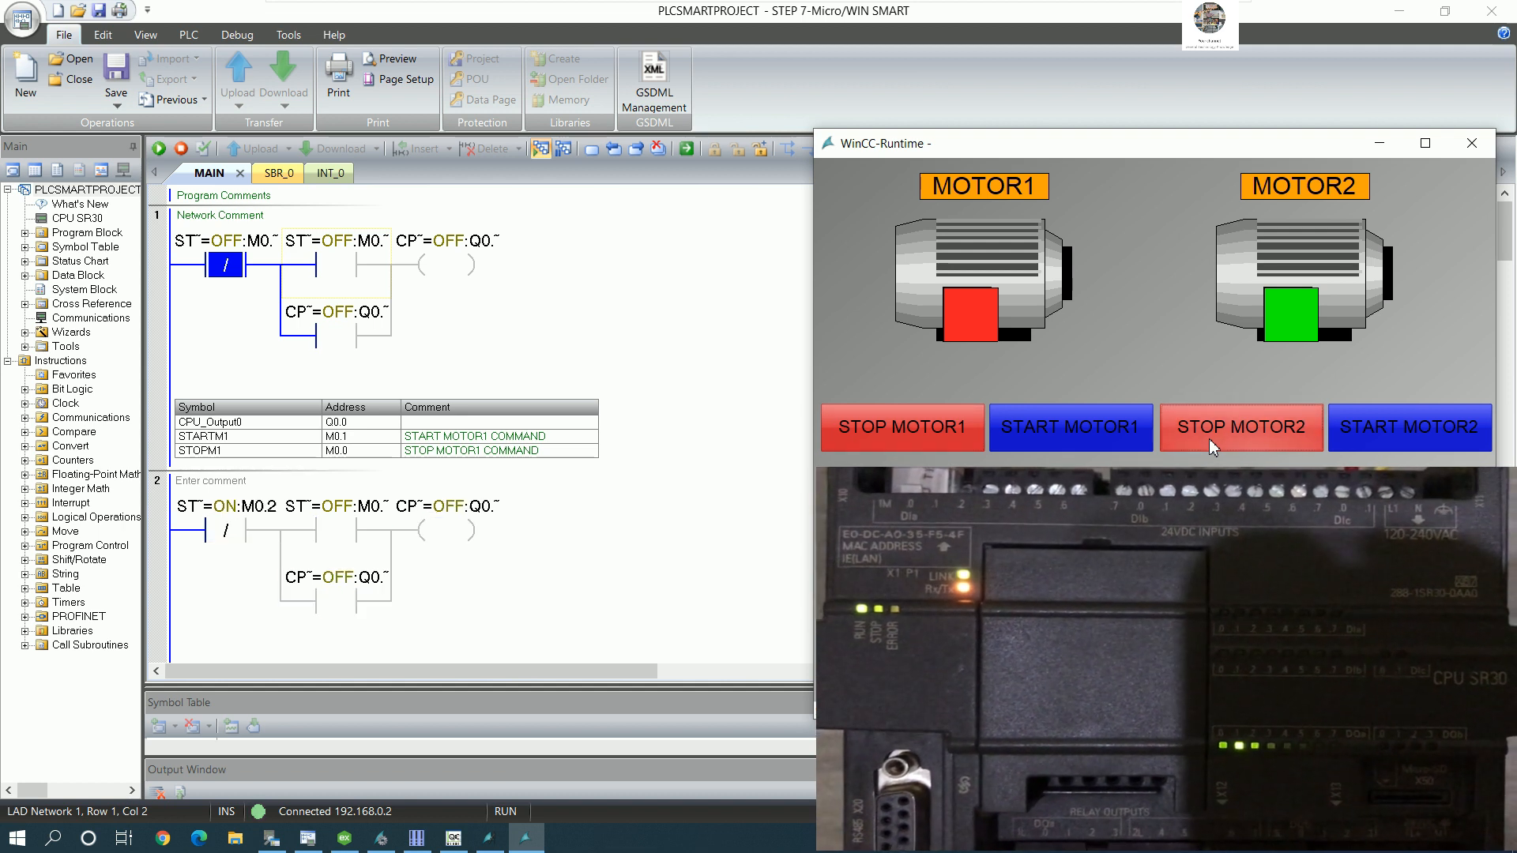
click(1365, 438)
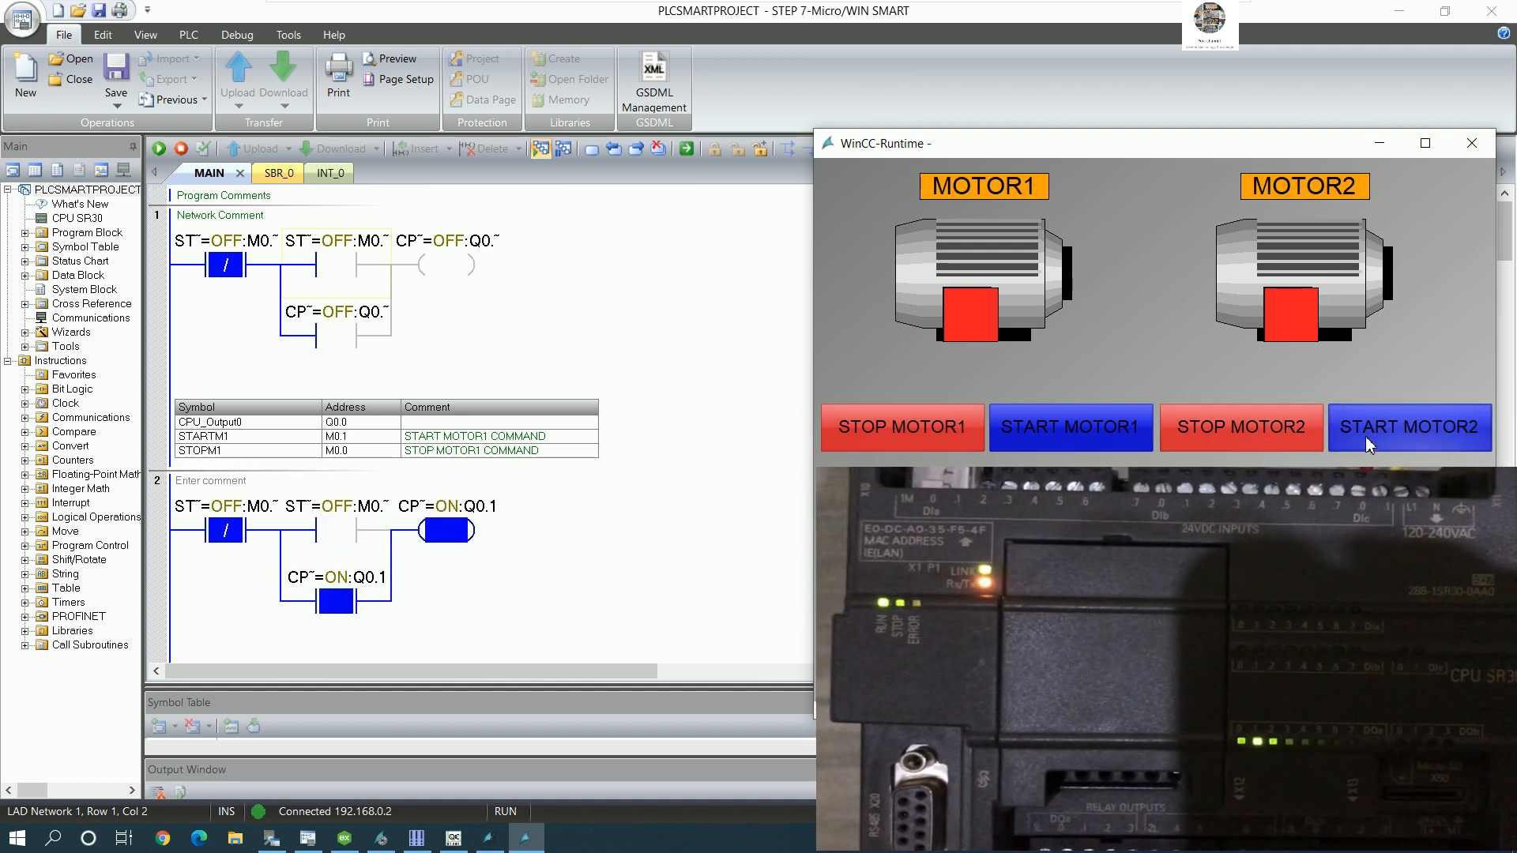
click(1094, 439)
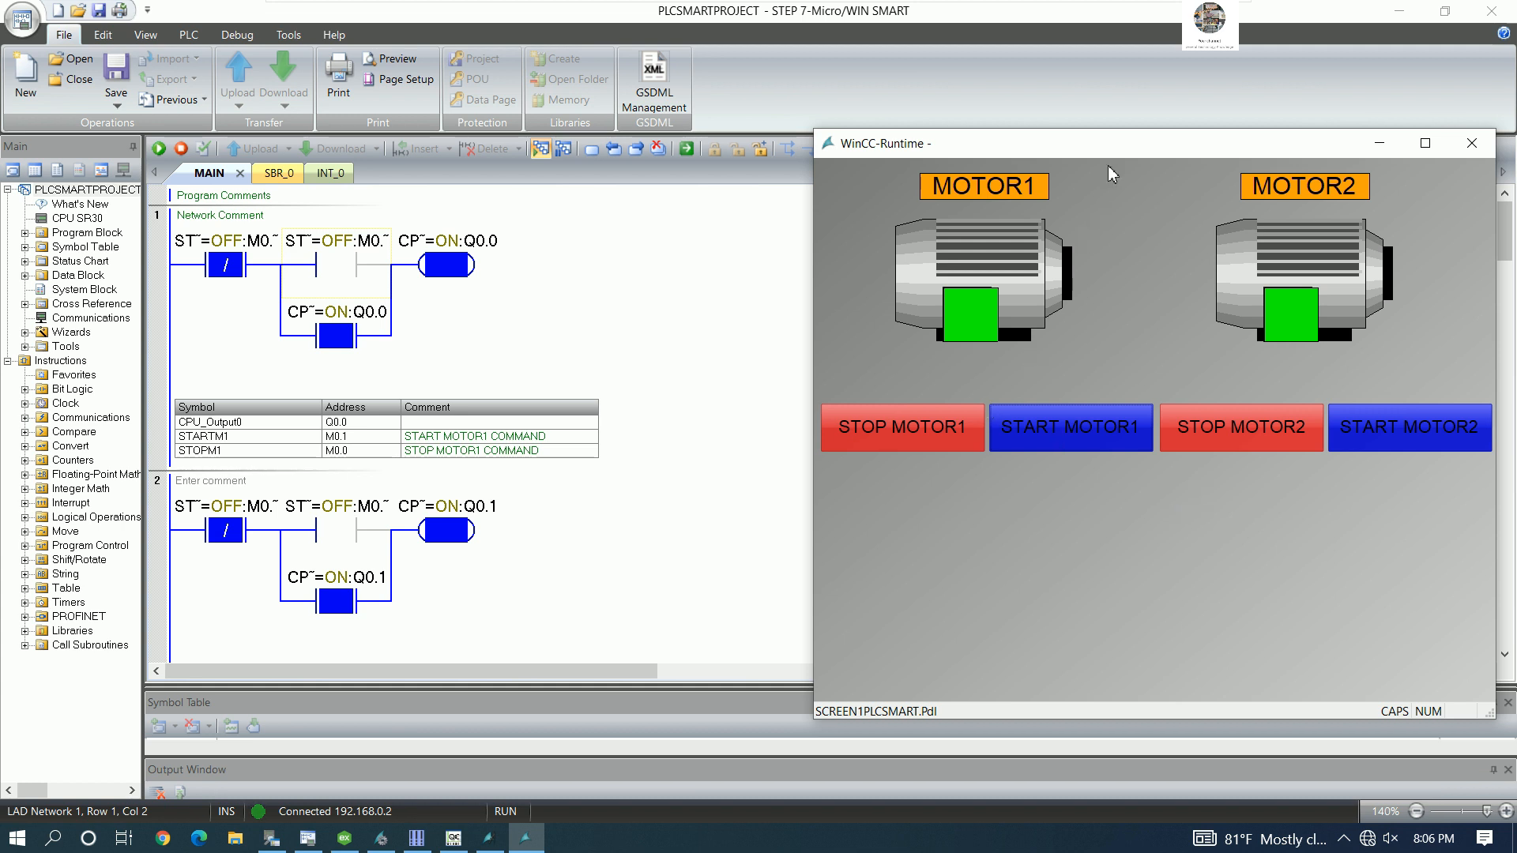
- Close the WinCC-Runtime window and turn off program status monitoring in the MAIN ladder program
mouse_move(1122, 149)
mouse_down()
mouse_move(1145, 149)
mouse_move(1127, 150)
mouse_up()
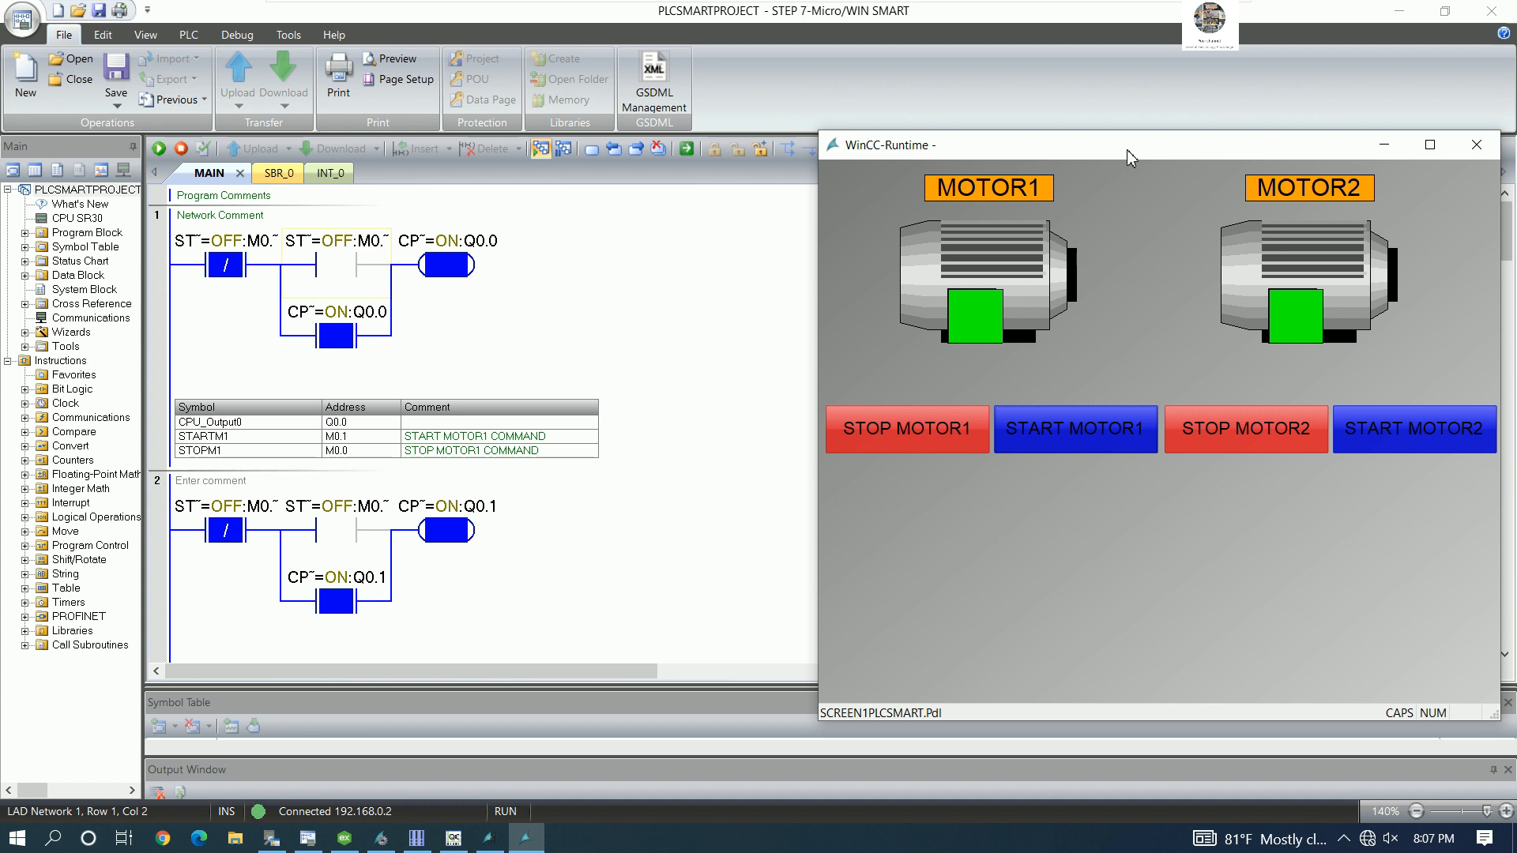
drag(1126, 150, 1121, 147)
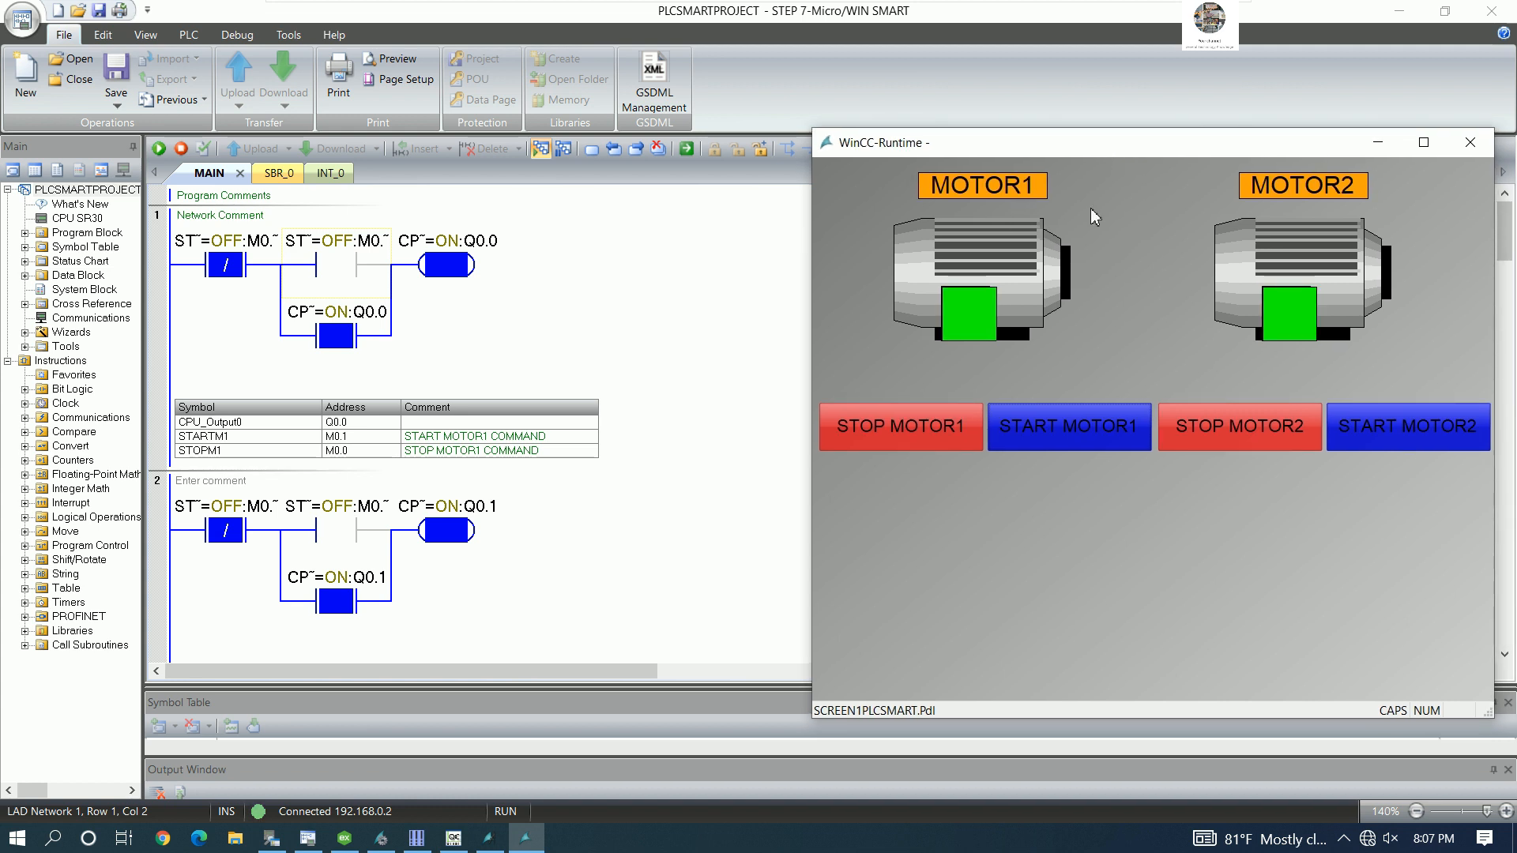
click(1468, 143)
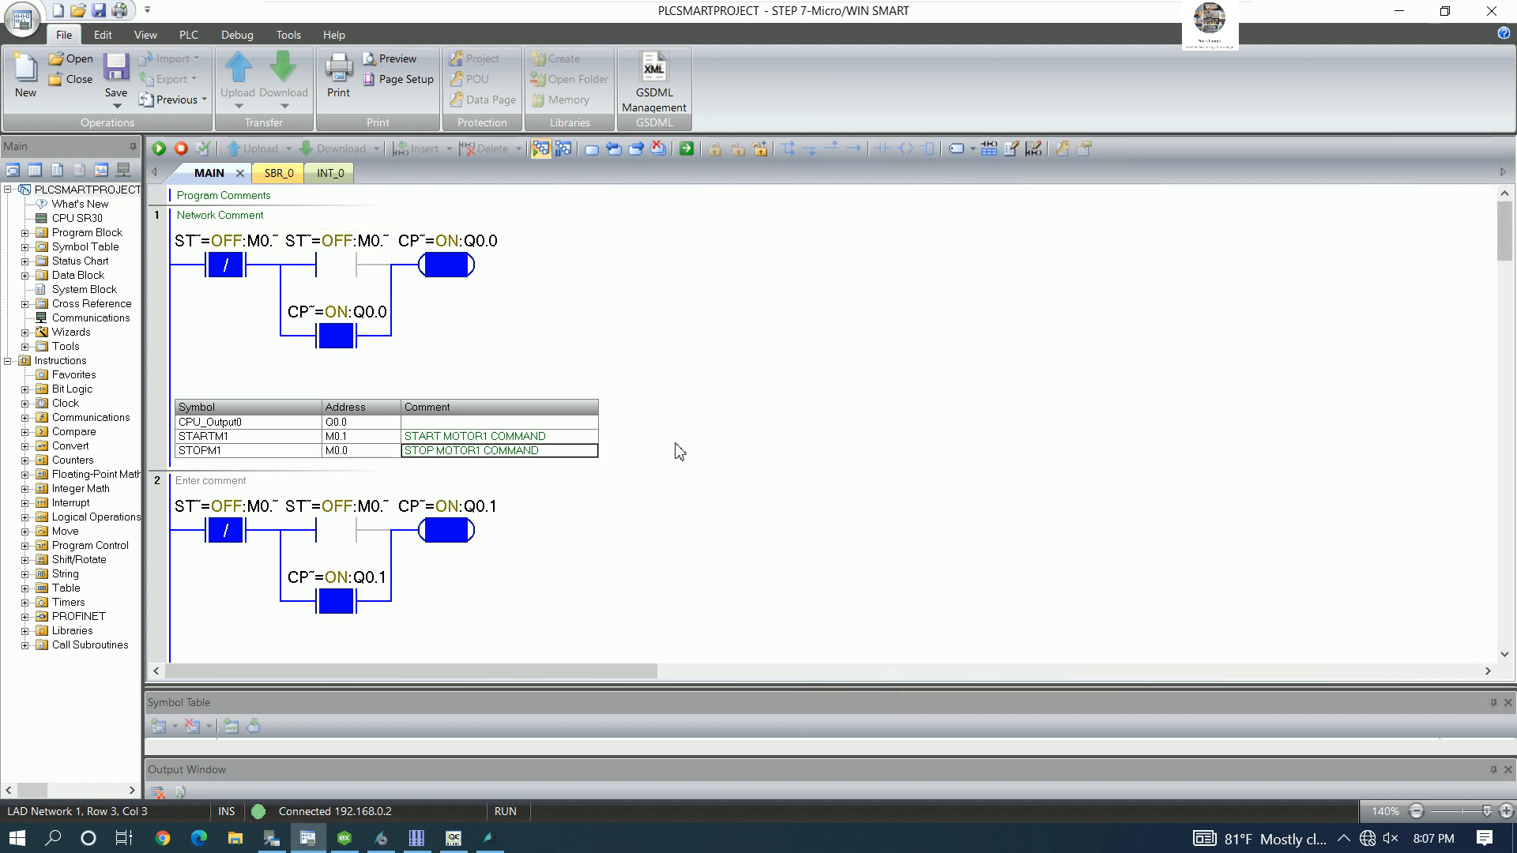
click(541, 149)
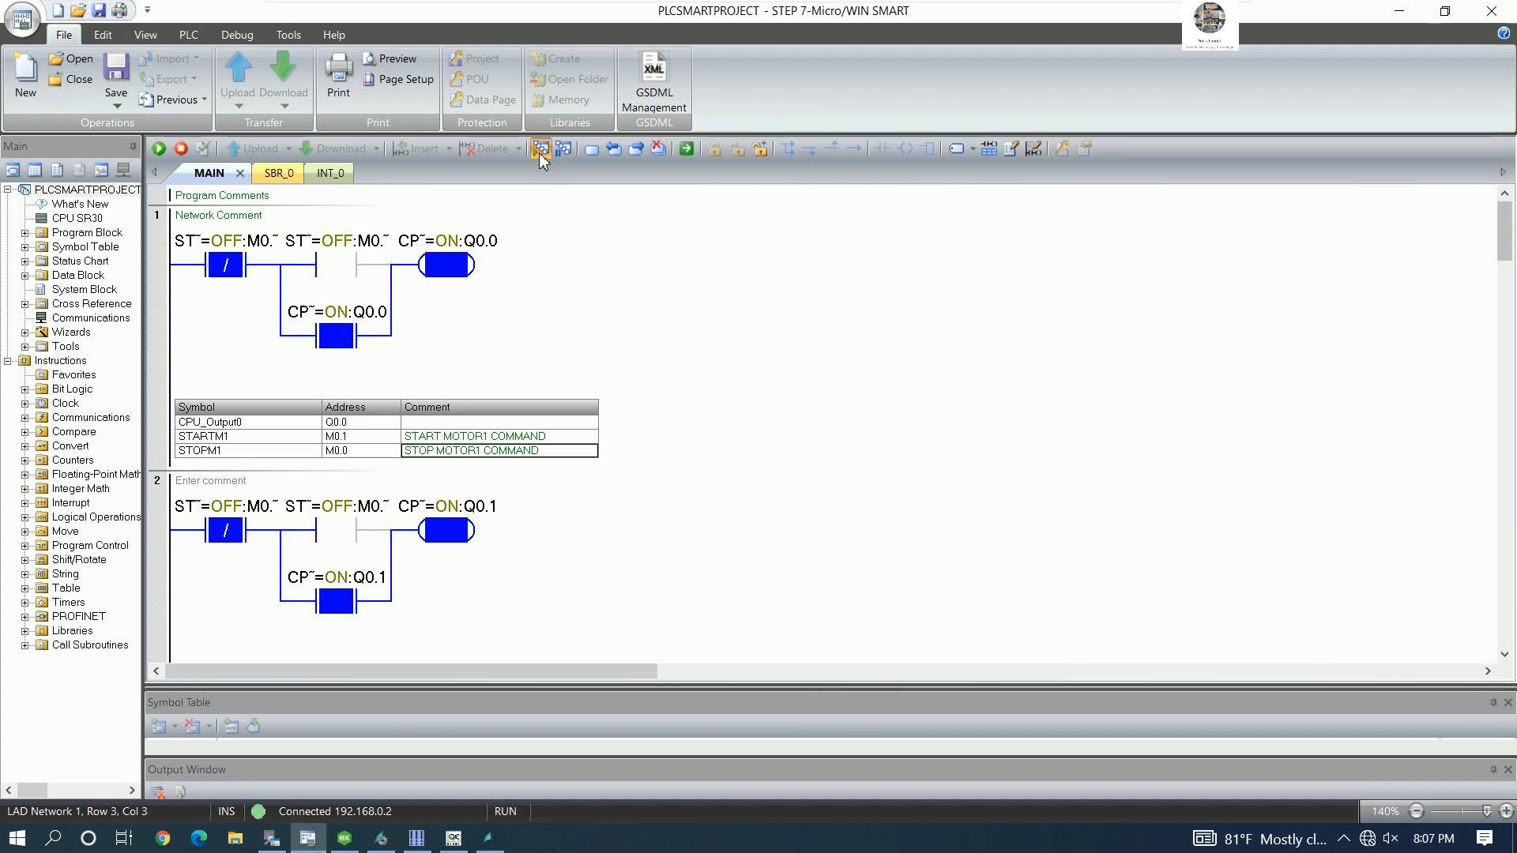
- Insert a normally closed contact addressed M0.4 at the start of network 3 in the MAIN program
click(655, 522)
scroll(487, 530, down, 1)
scroll(487, 529, down, 2)
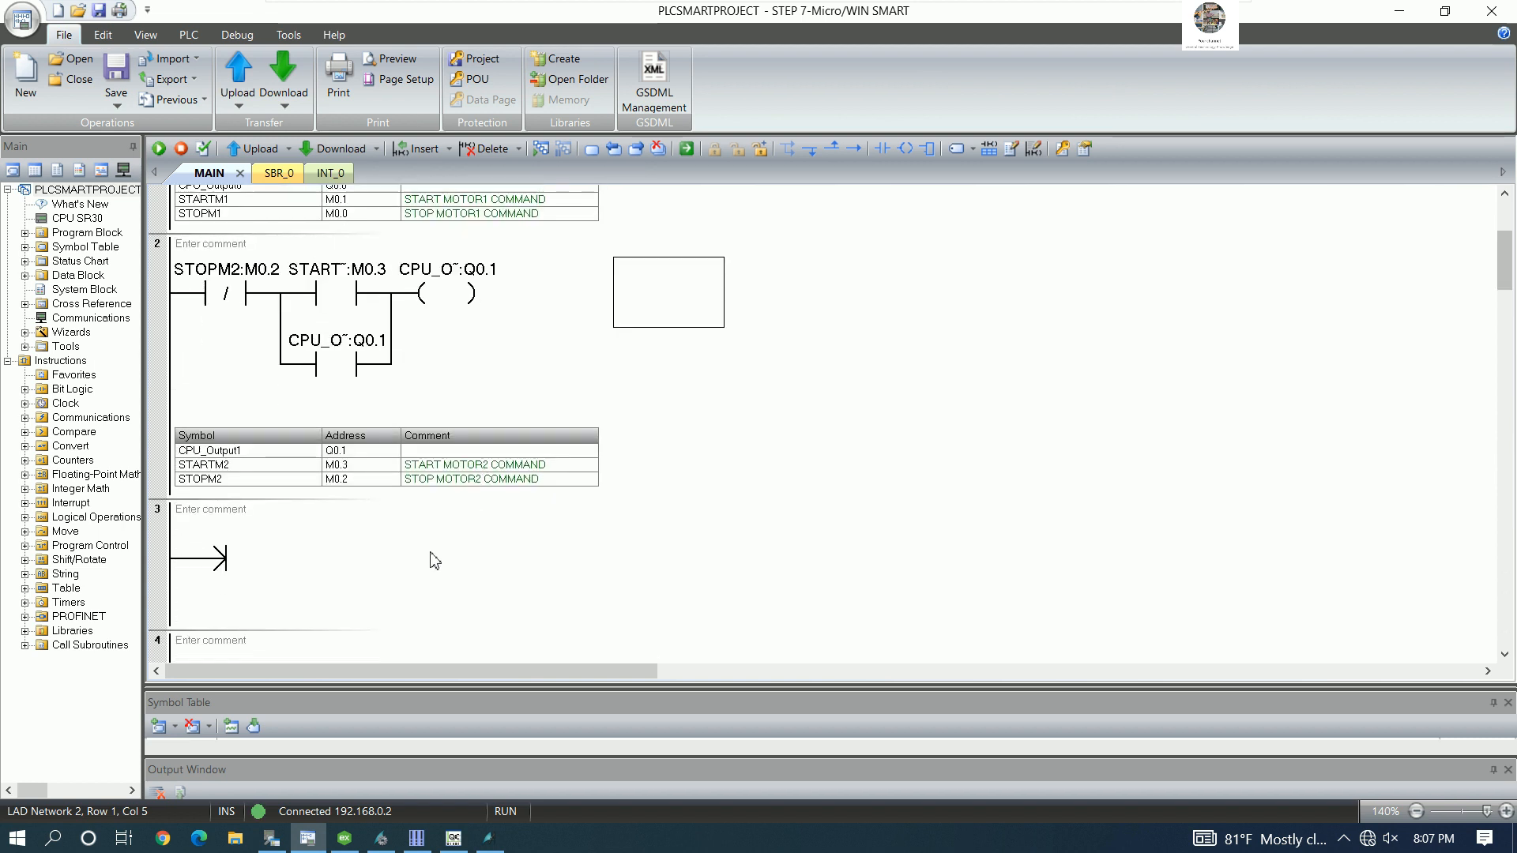
scroll(421, 466, up, 3)
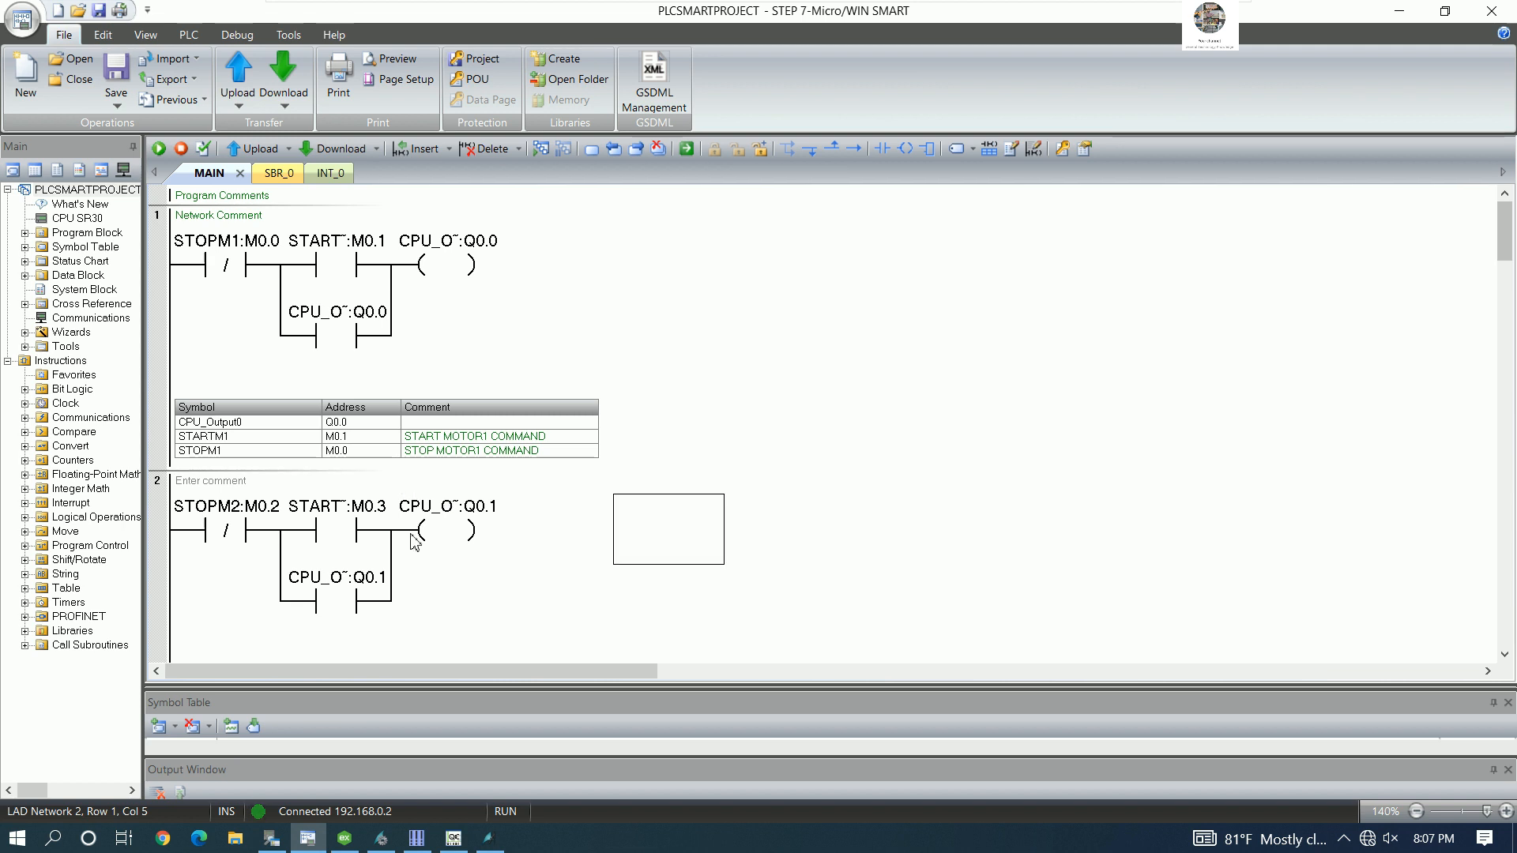
scroll(349, 586, down, 2)
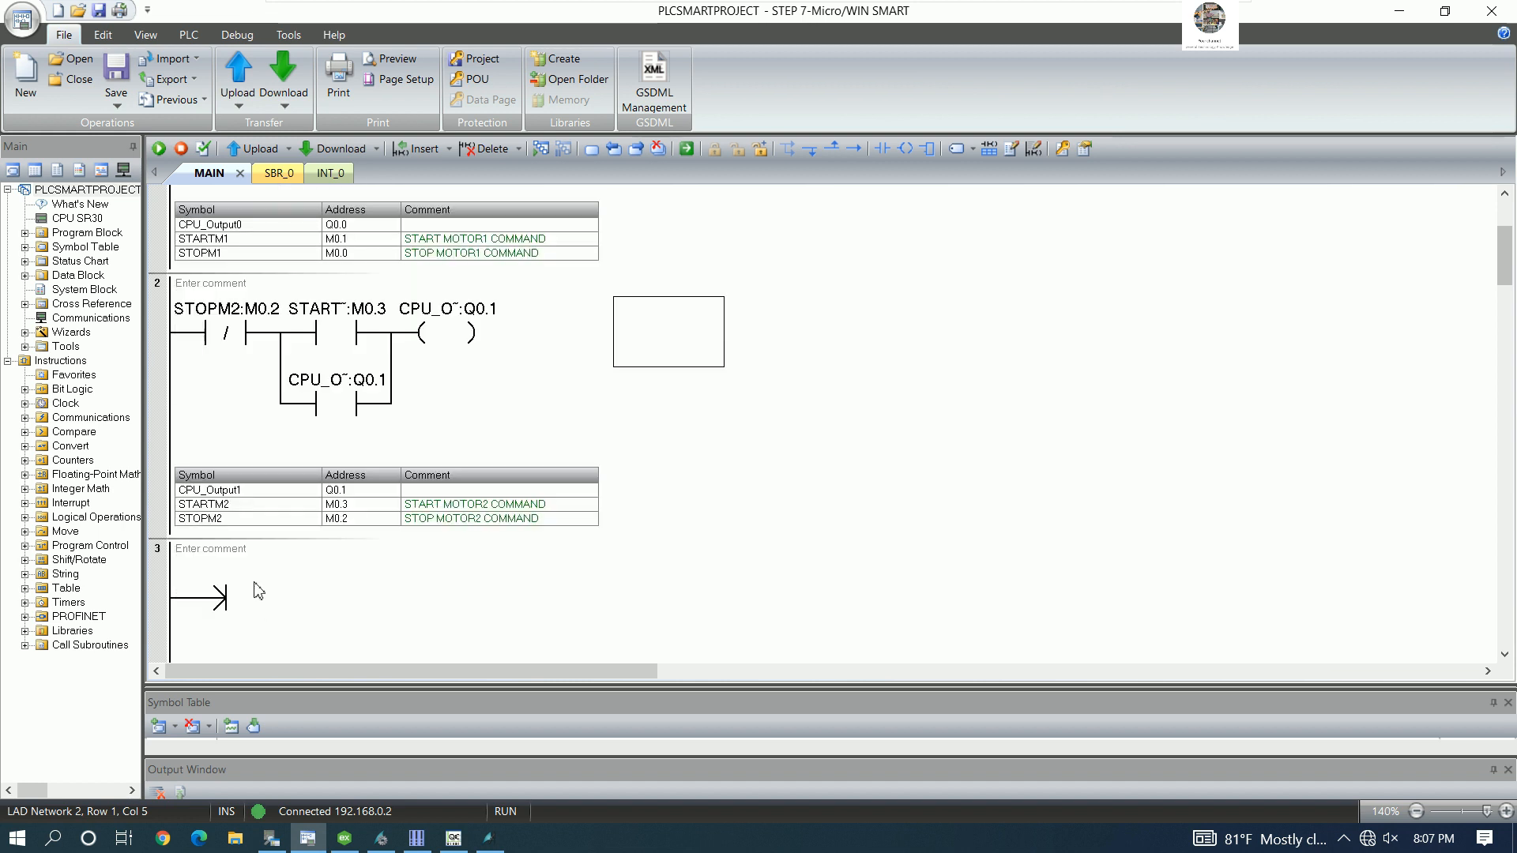
click(260, 598)
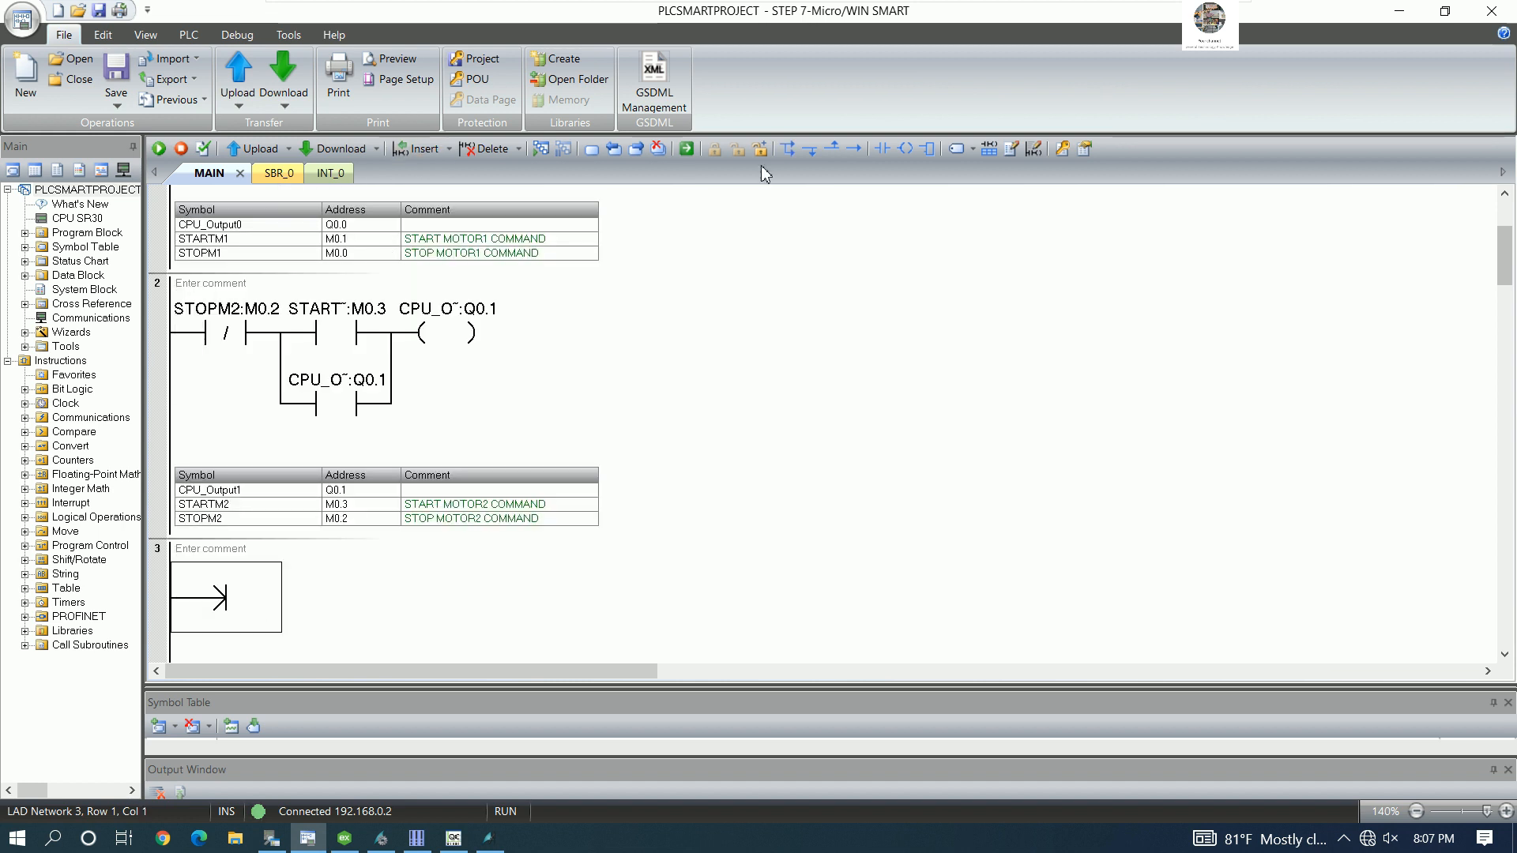
click(882, 149)
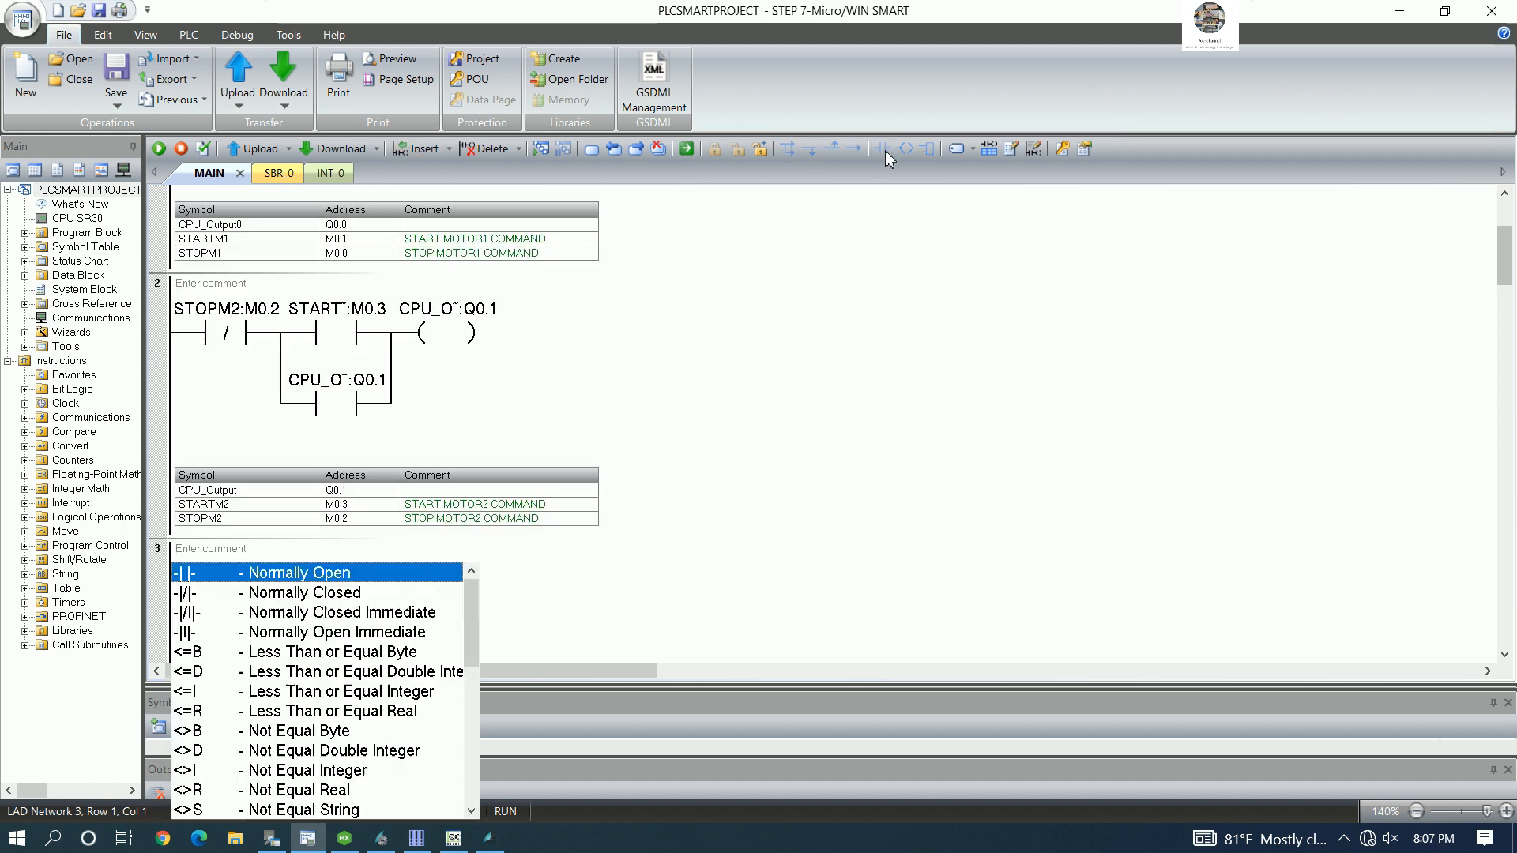
click(195, 593)
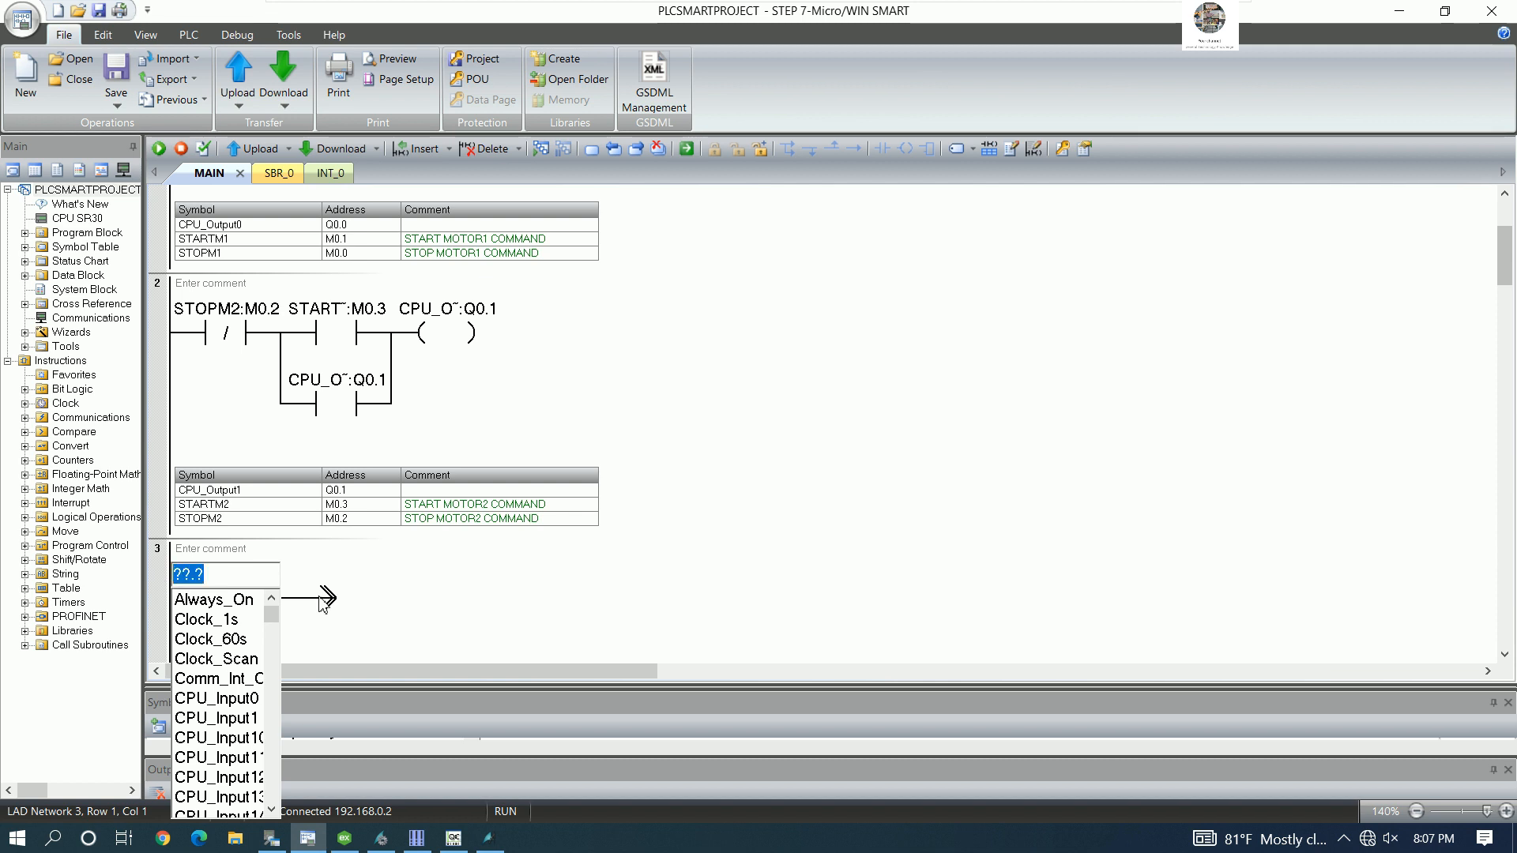
text(M0)
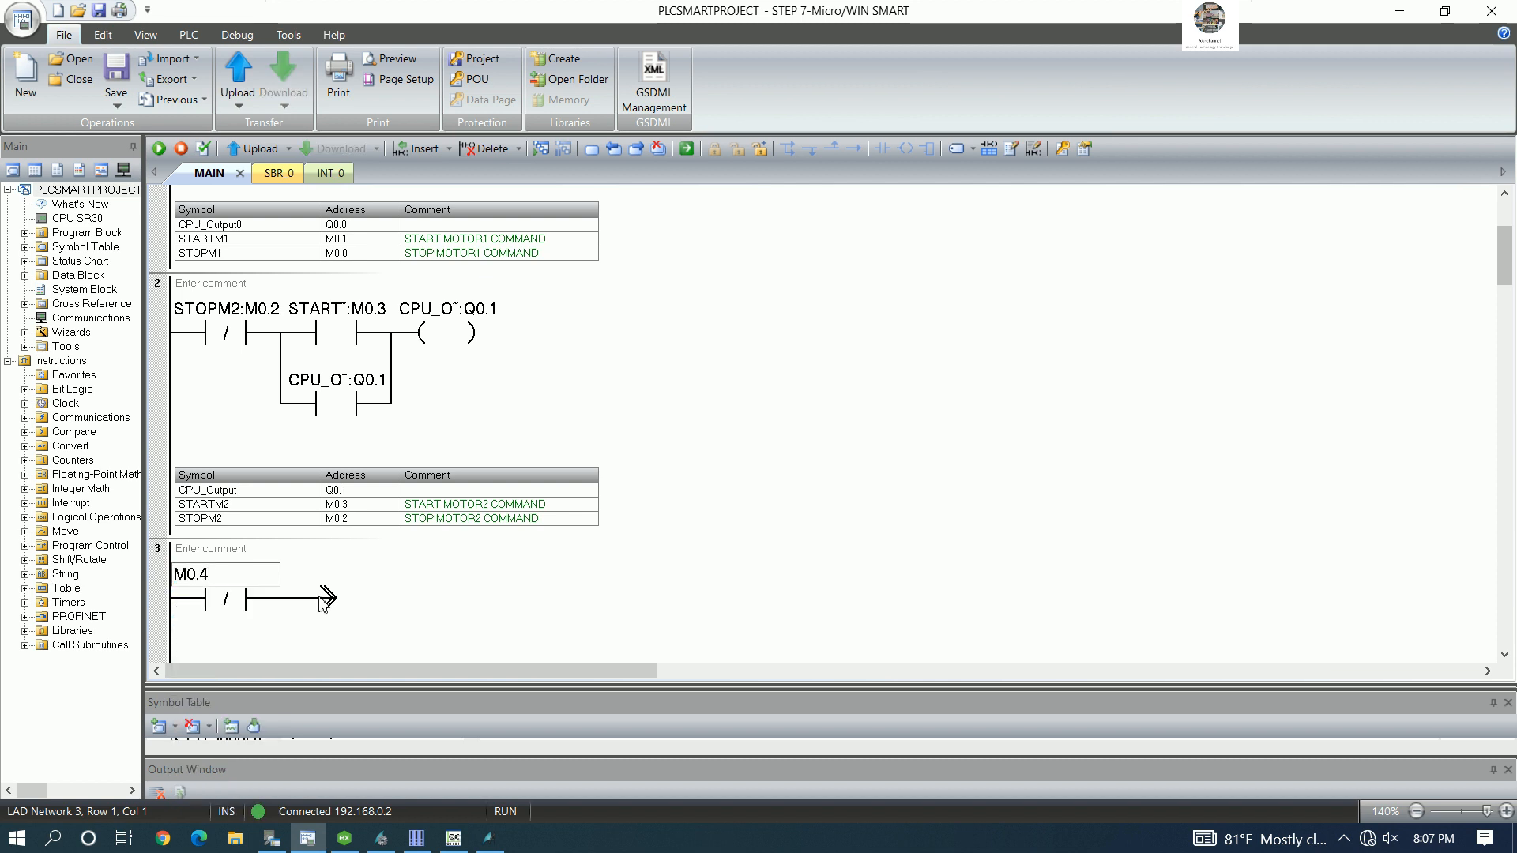
text(.4)
key(Return)
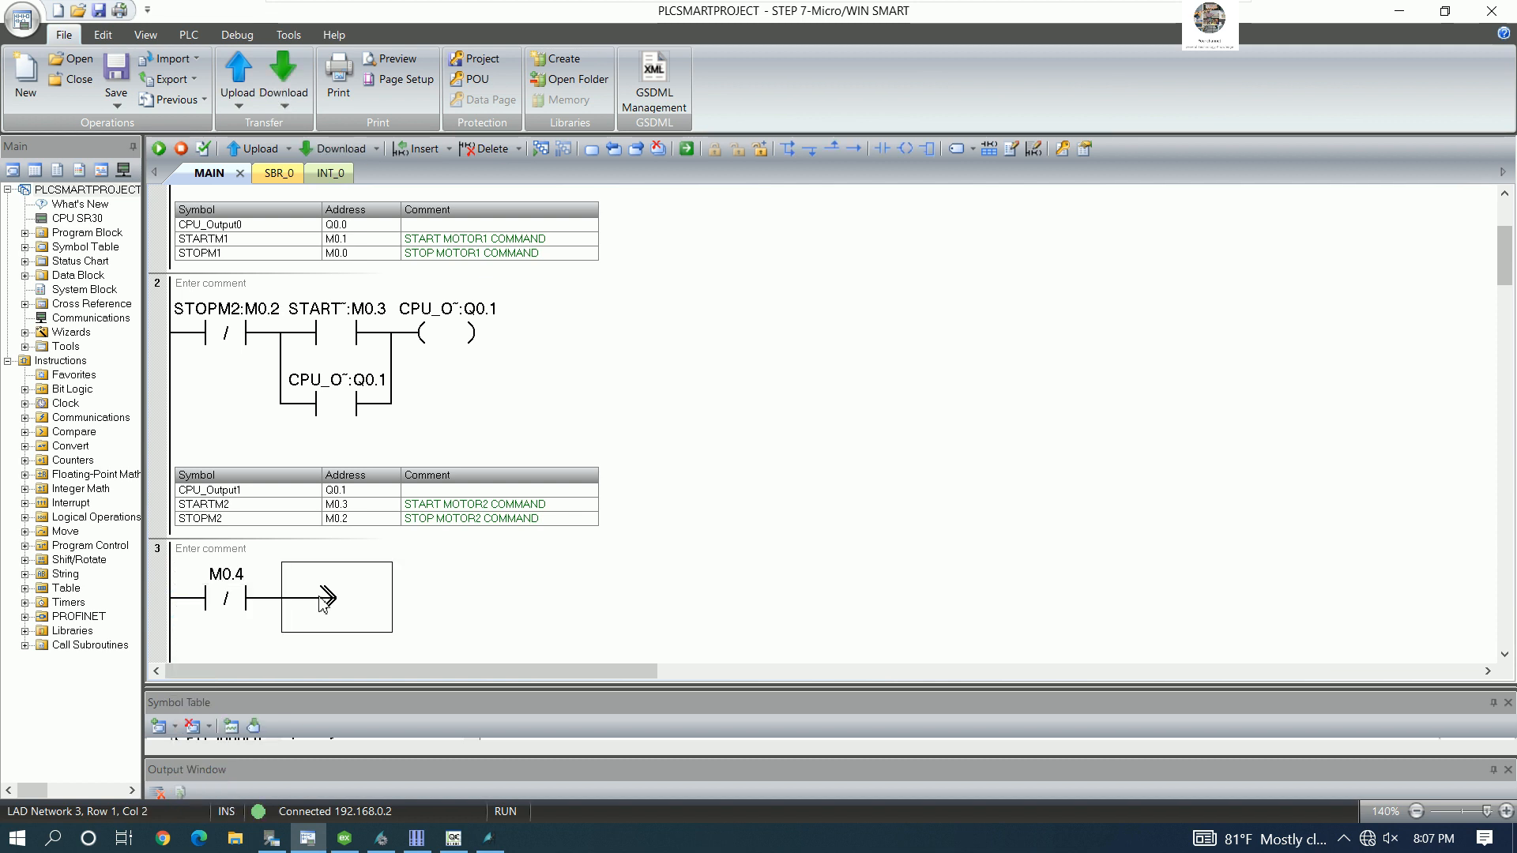
- Add a normally open contact addressed M0.5 in series after the M0.4 contact in network 3
click(882, 150)
click(339, 571)
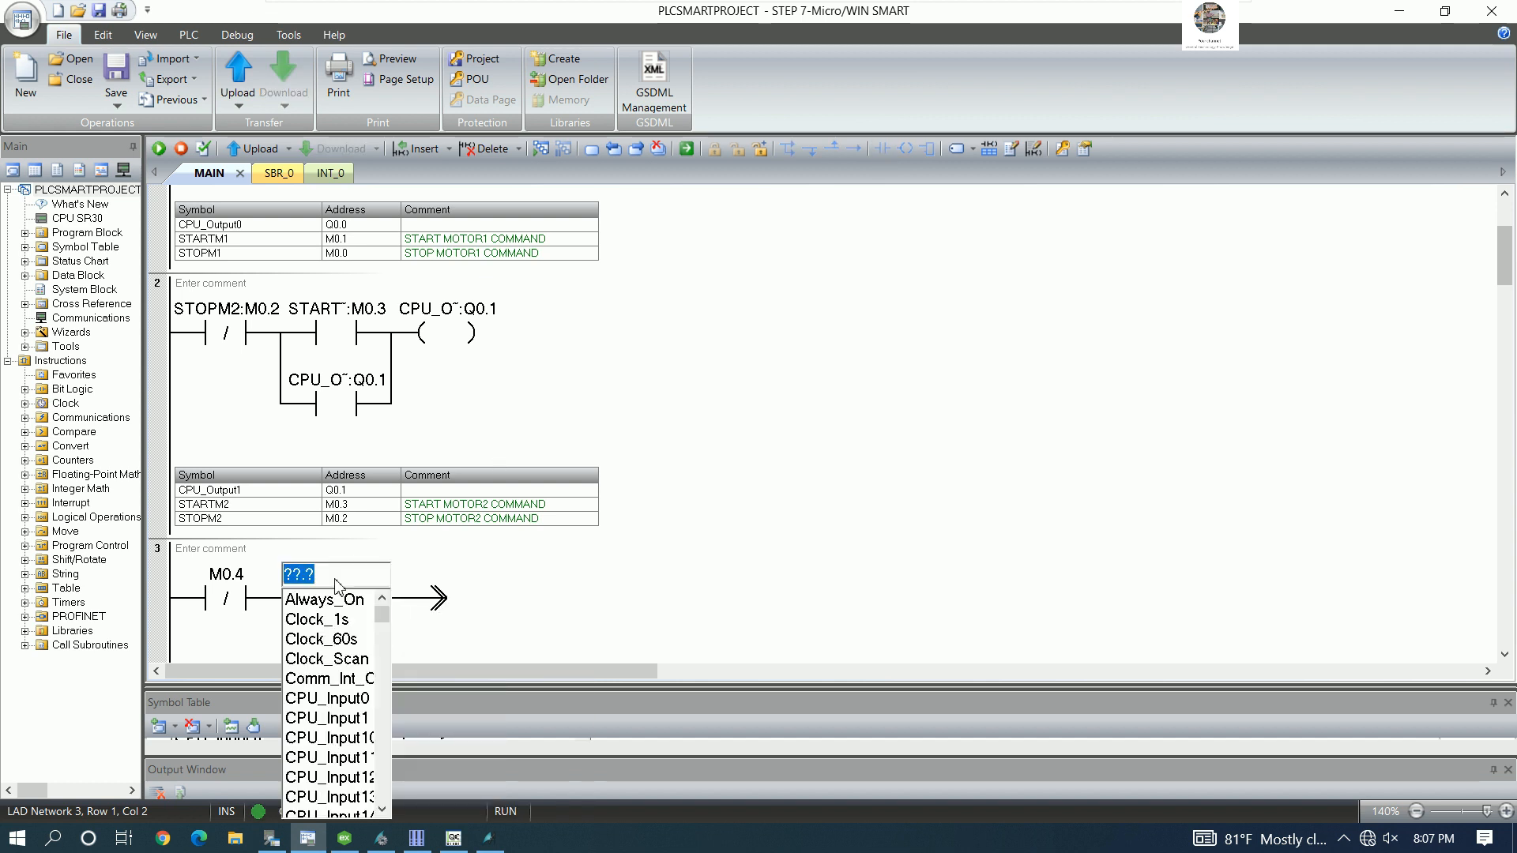
text(M0.5)
key(Return)
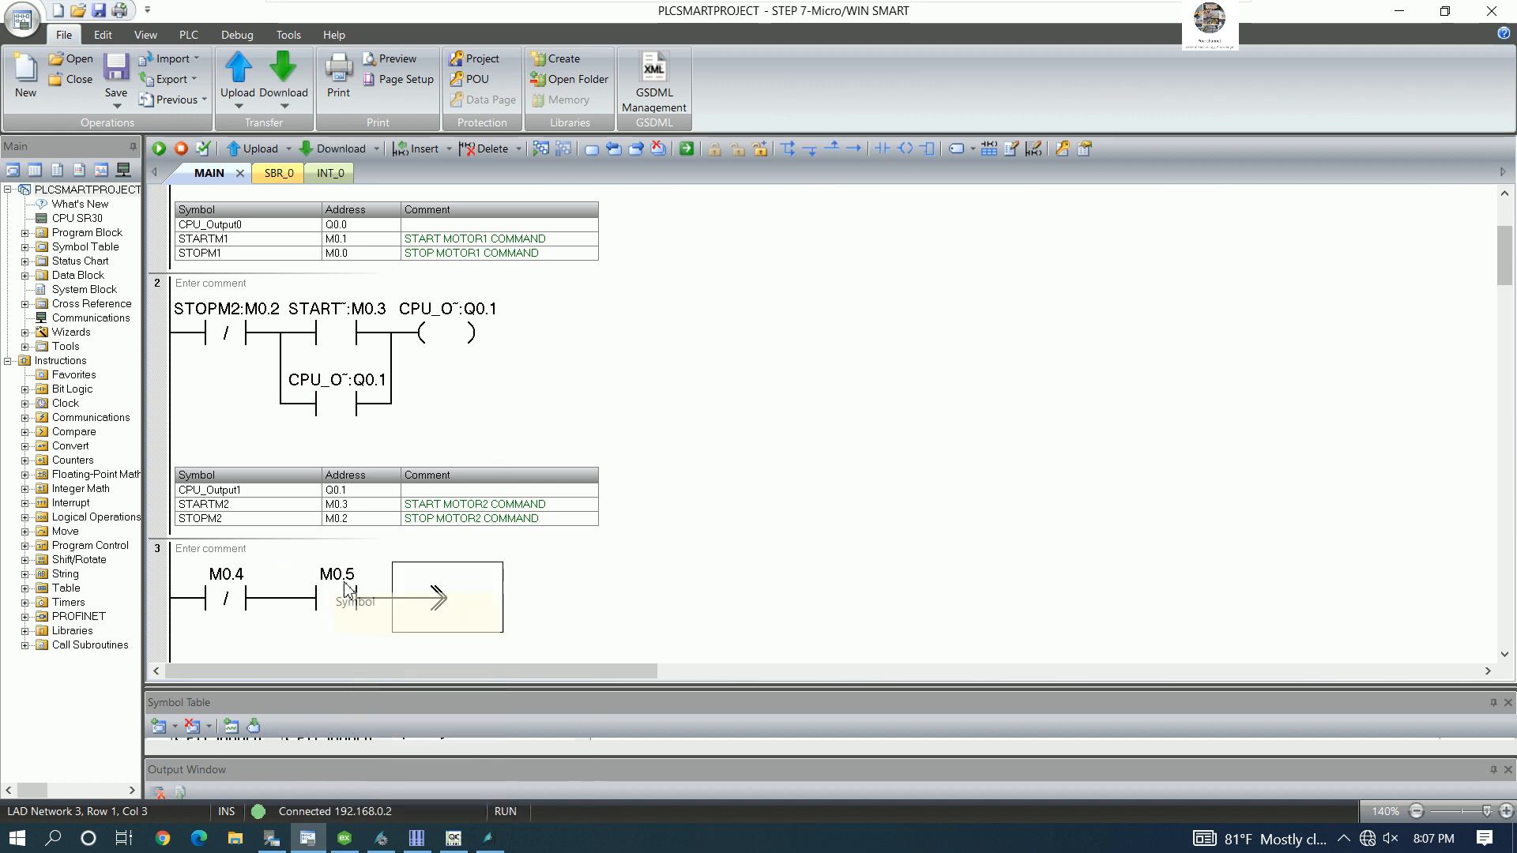
- Finish the network 3 rung with an output coil addressed Q0.2
click(915, 152)
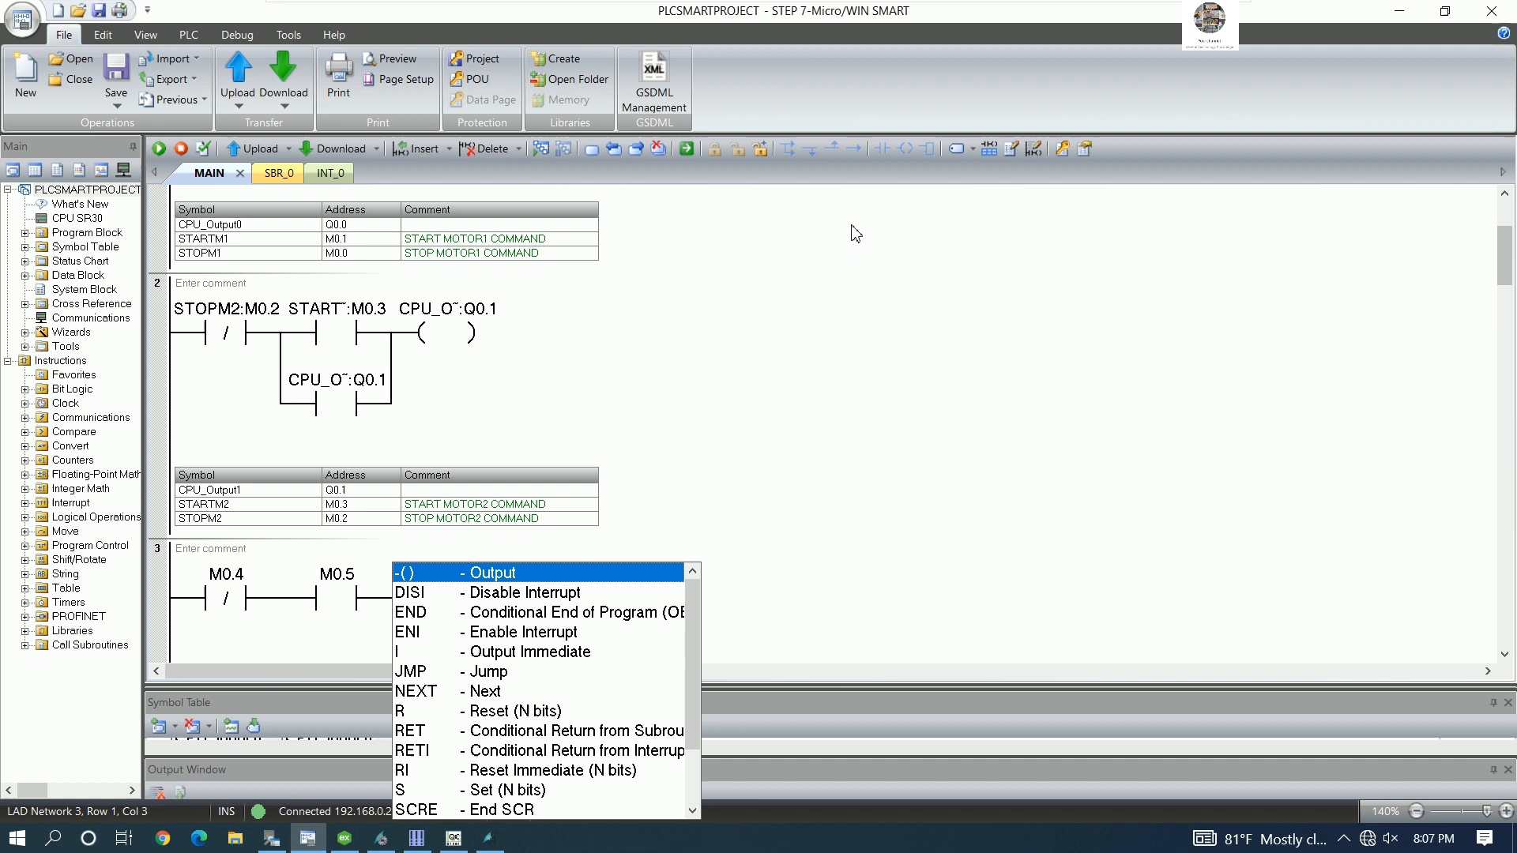
click(481, 571)
text(Q0)
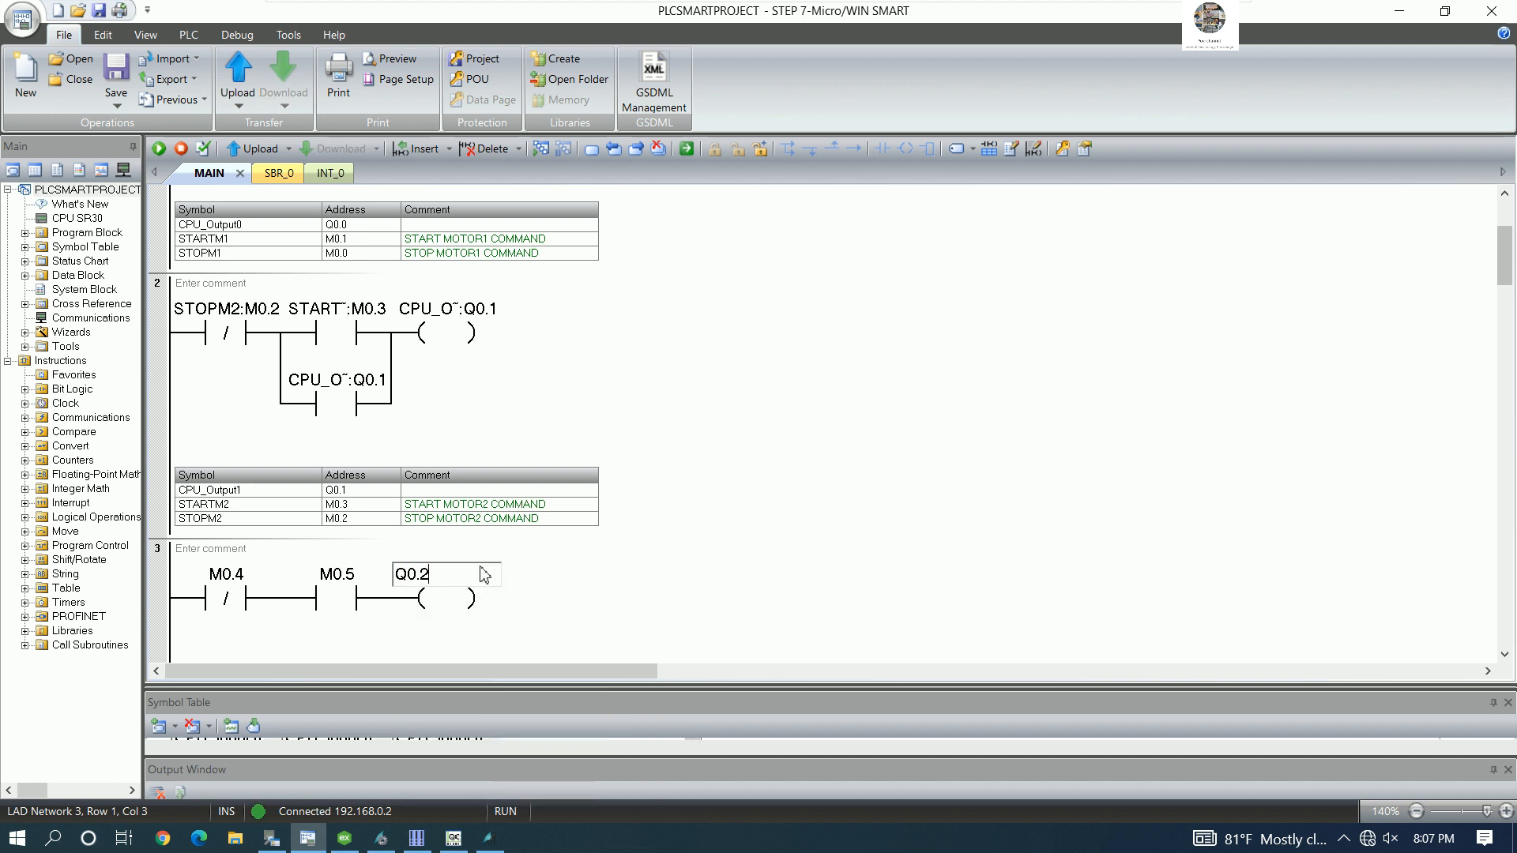
text(.2)
key(Return)
- Add a normally open Q0.2 holding contact below M0.5 in network 3 and connect it in parallel with vertical lines
click(332, 631)
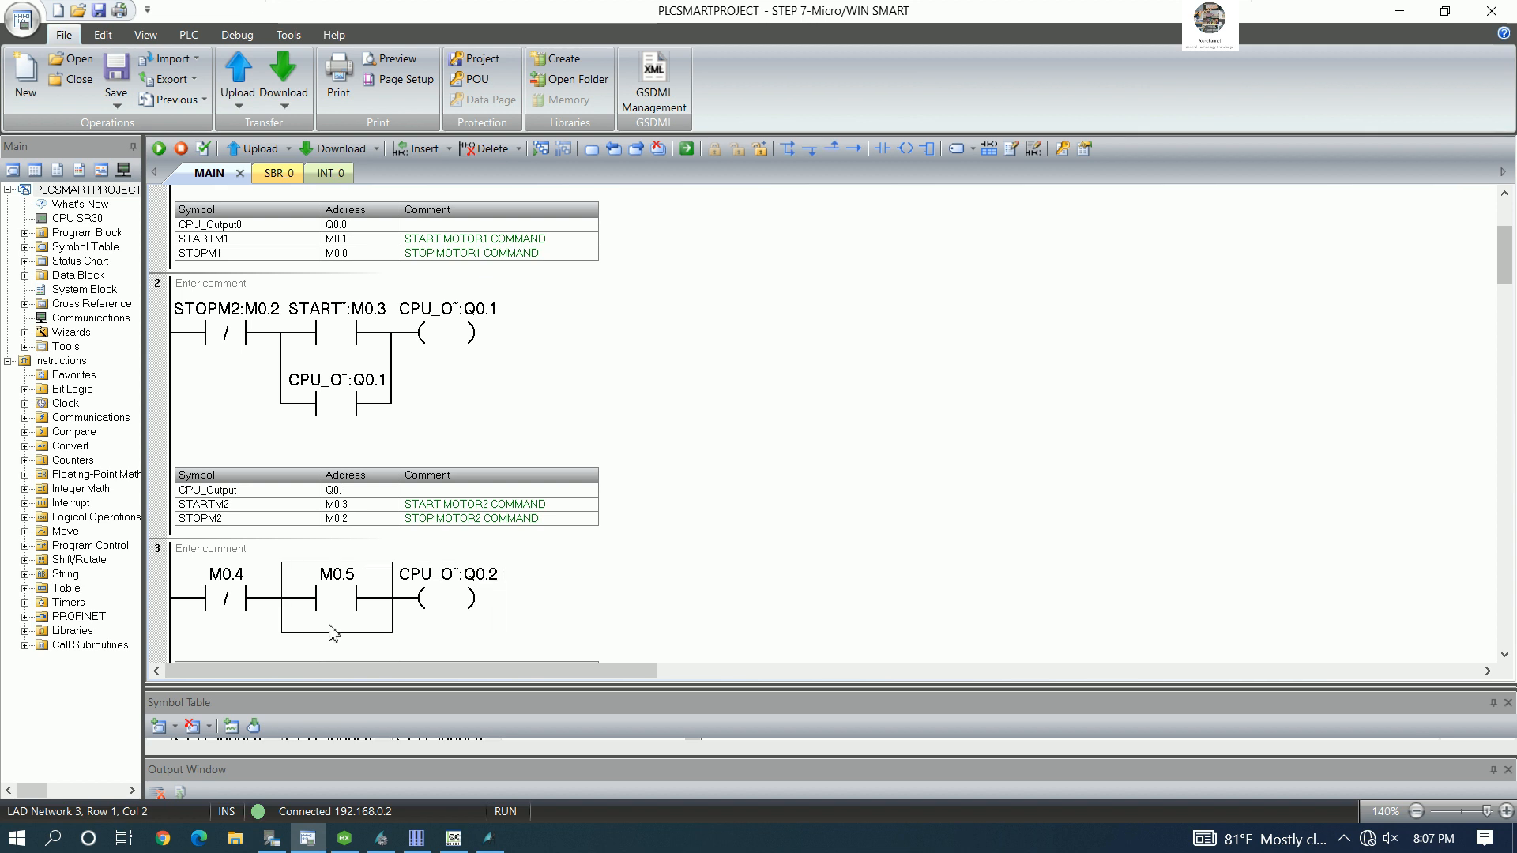
scroll(332, 632, down, 2)
click(341, 565)
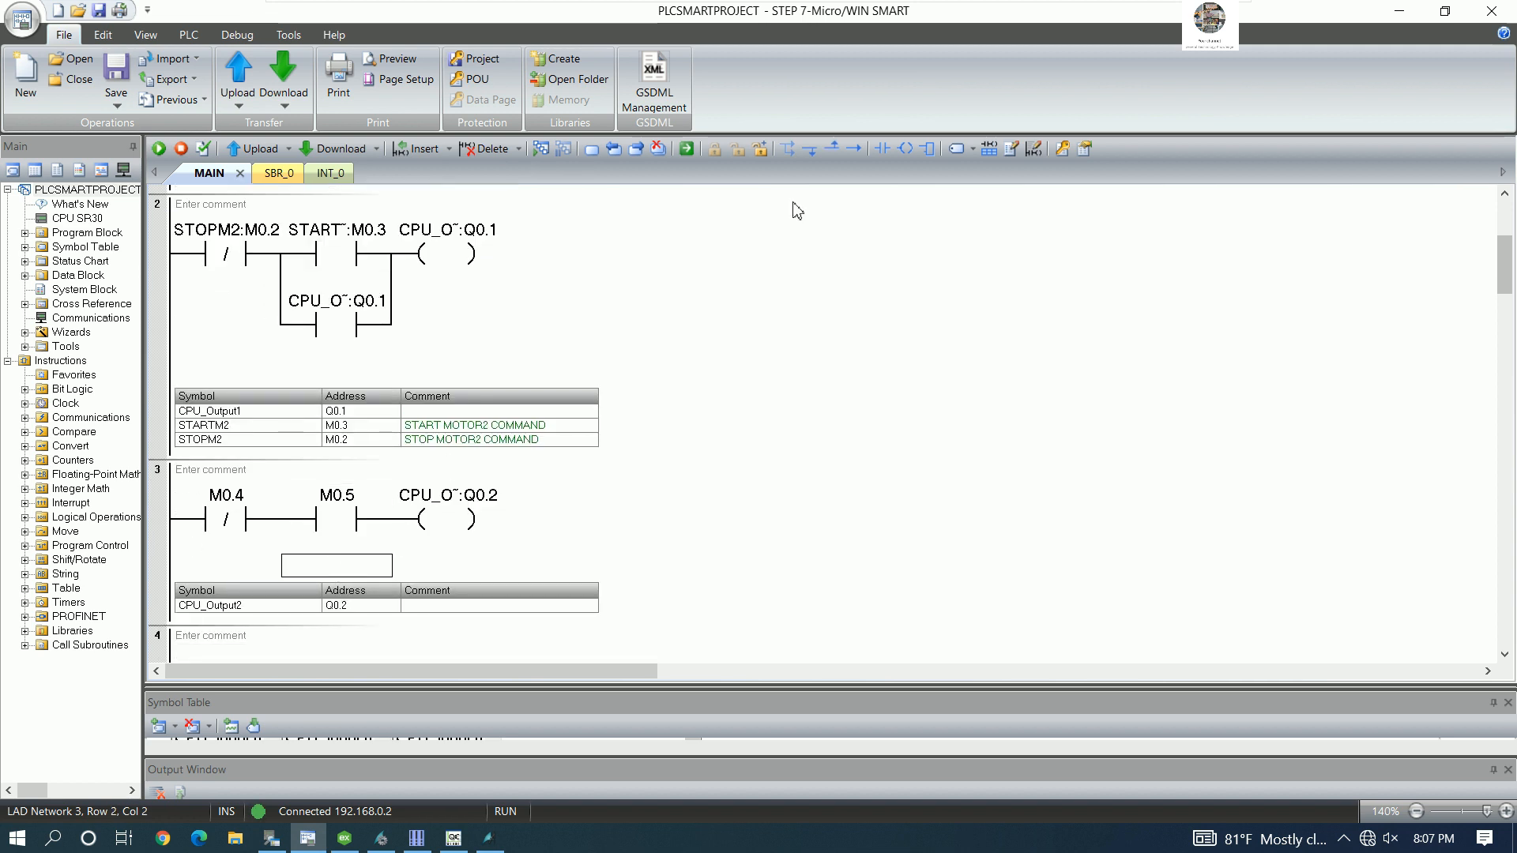
click(883, 148)
click(324, 569)
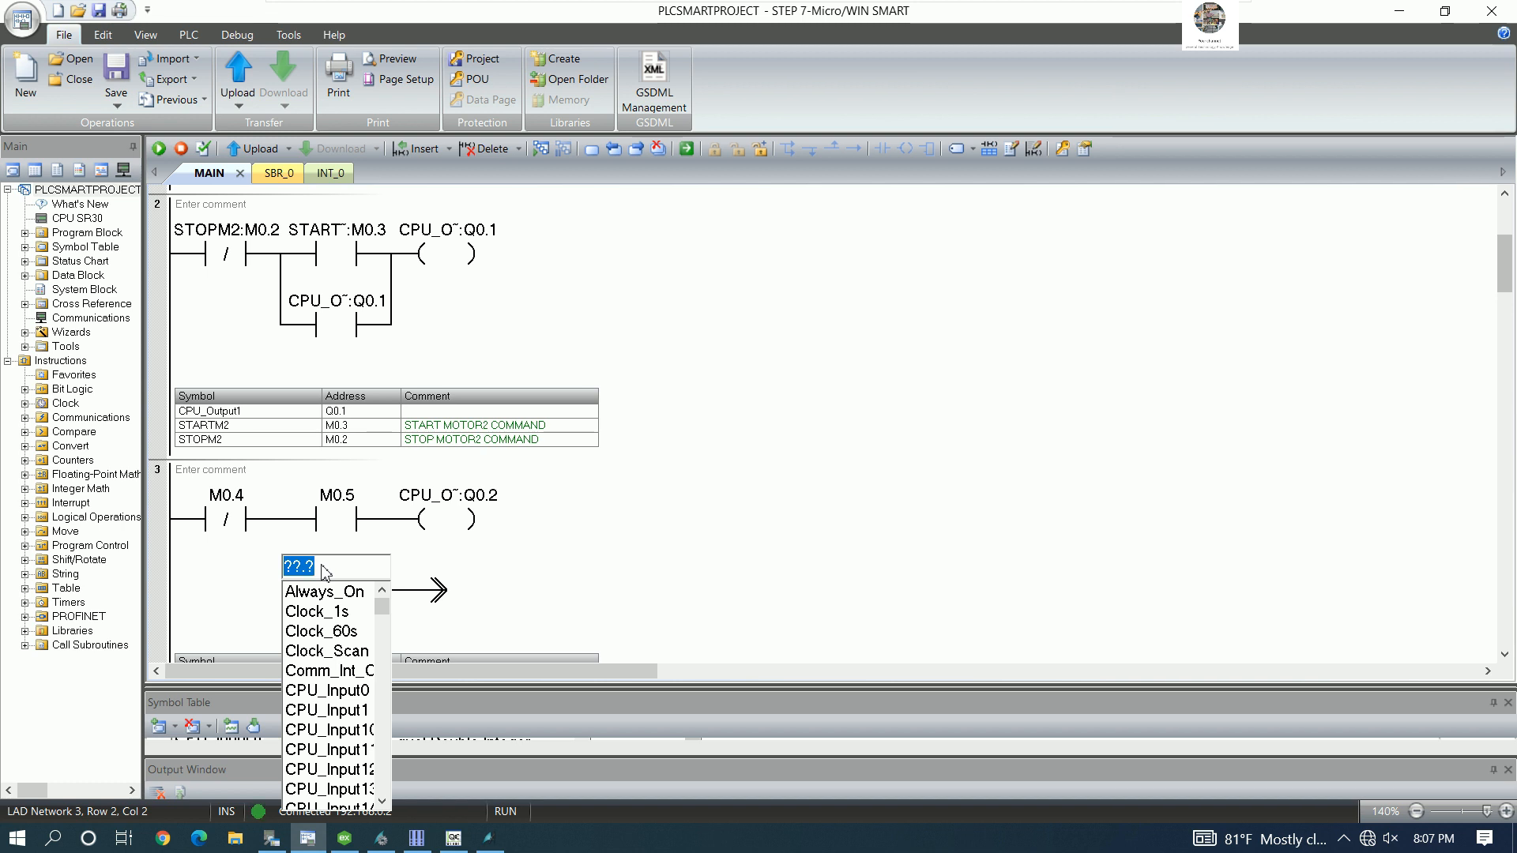
text(Q0.2)
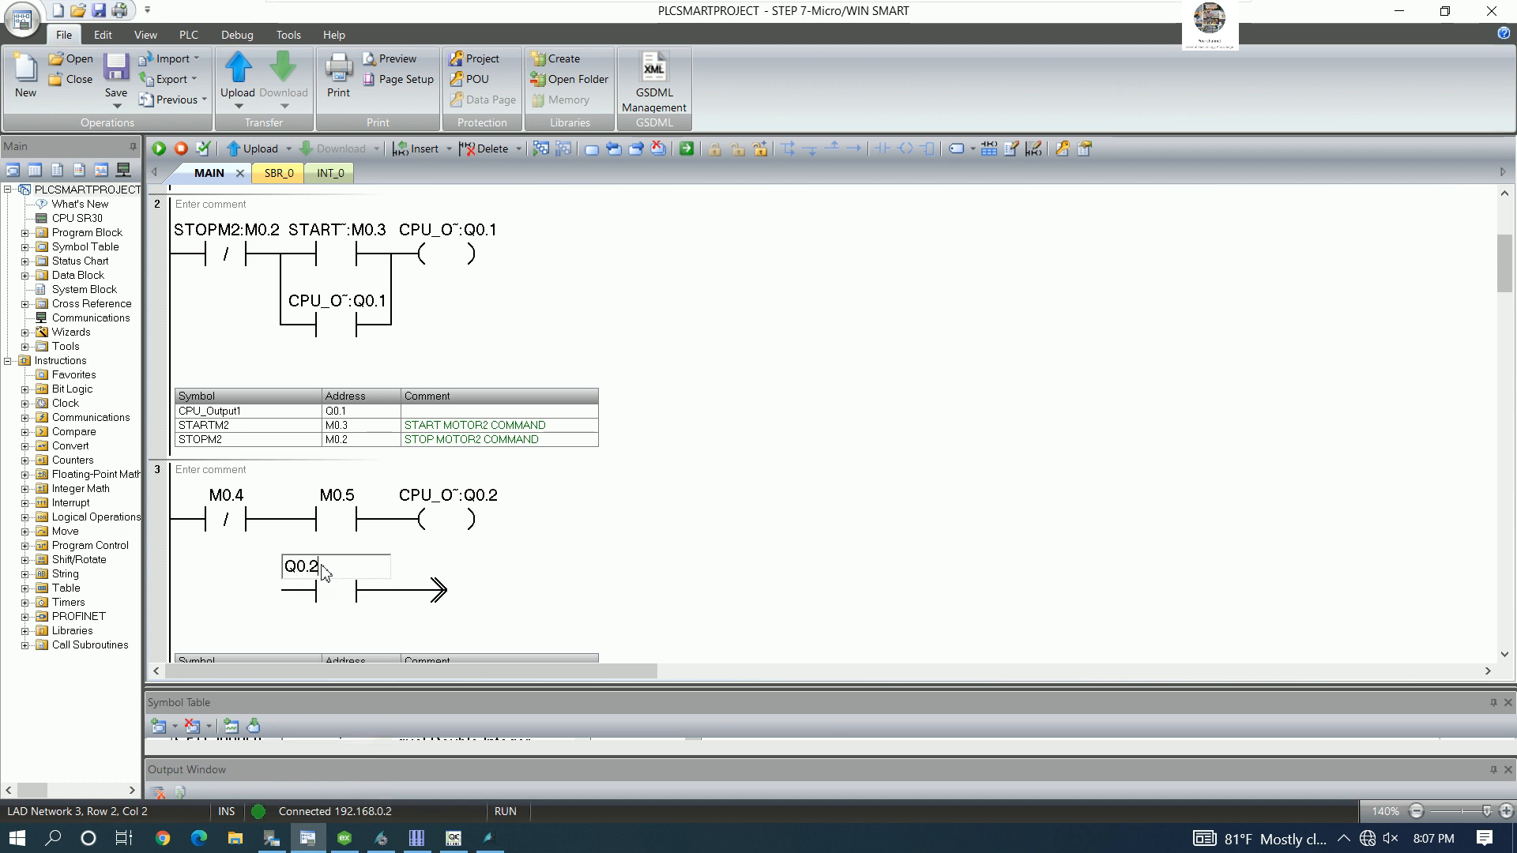
key(Return)
key(Left)
key(ctrl+Up)
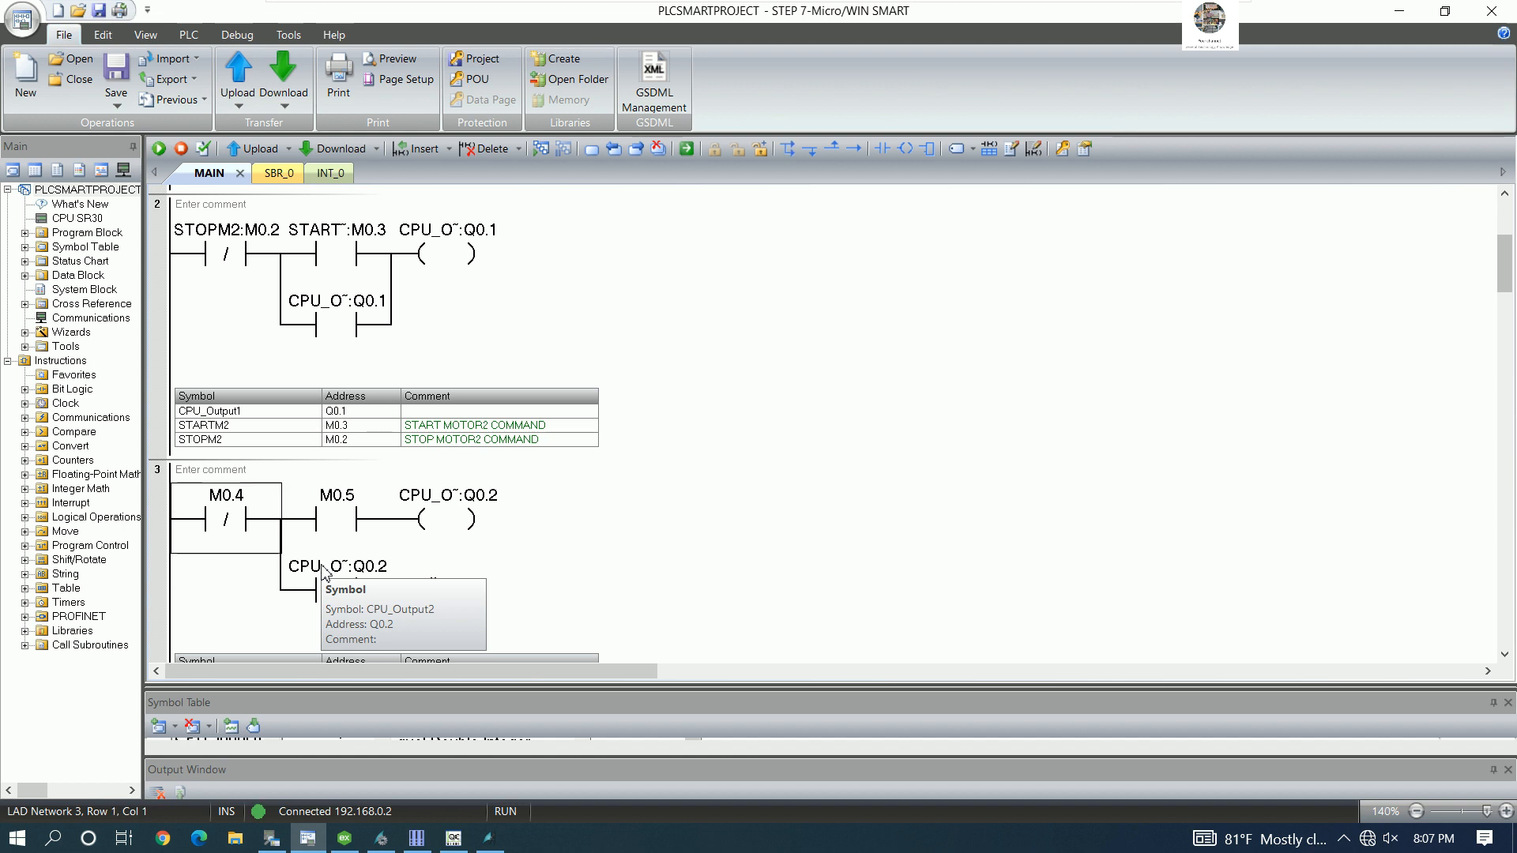
key(Right)
key(ctrl+Up)
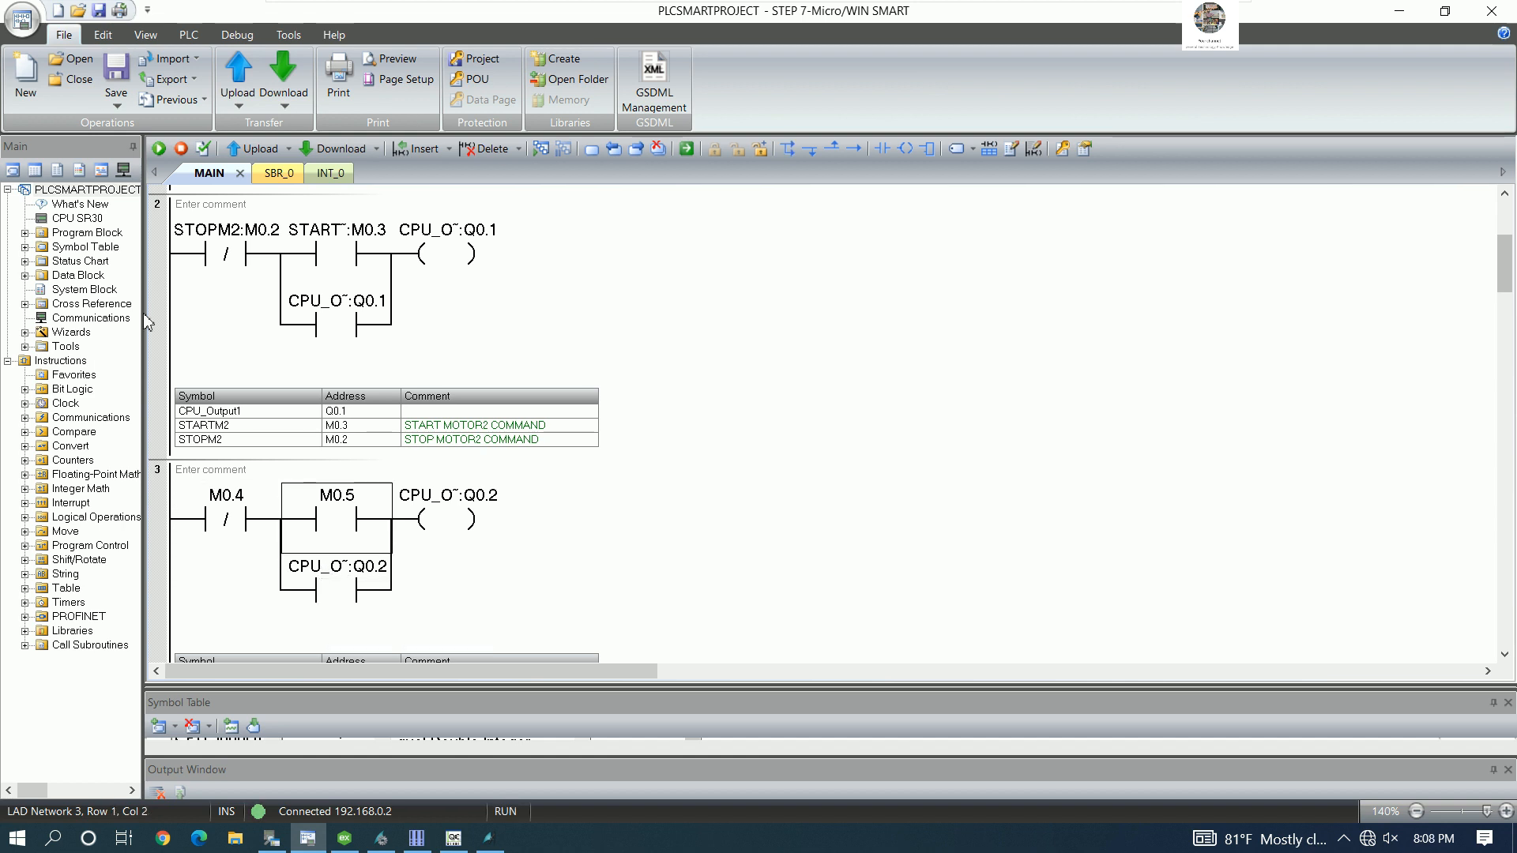
- Widen the project tree, open Table 1 of the Symbol Table and enlarge the table area to show its rows
drag(145, 299, 223, 301)
click(30, 248)
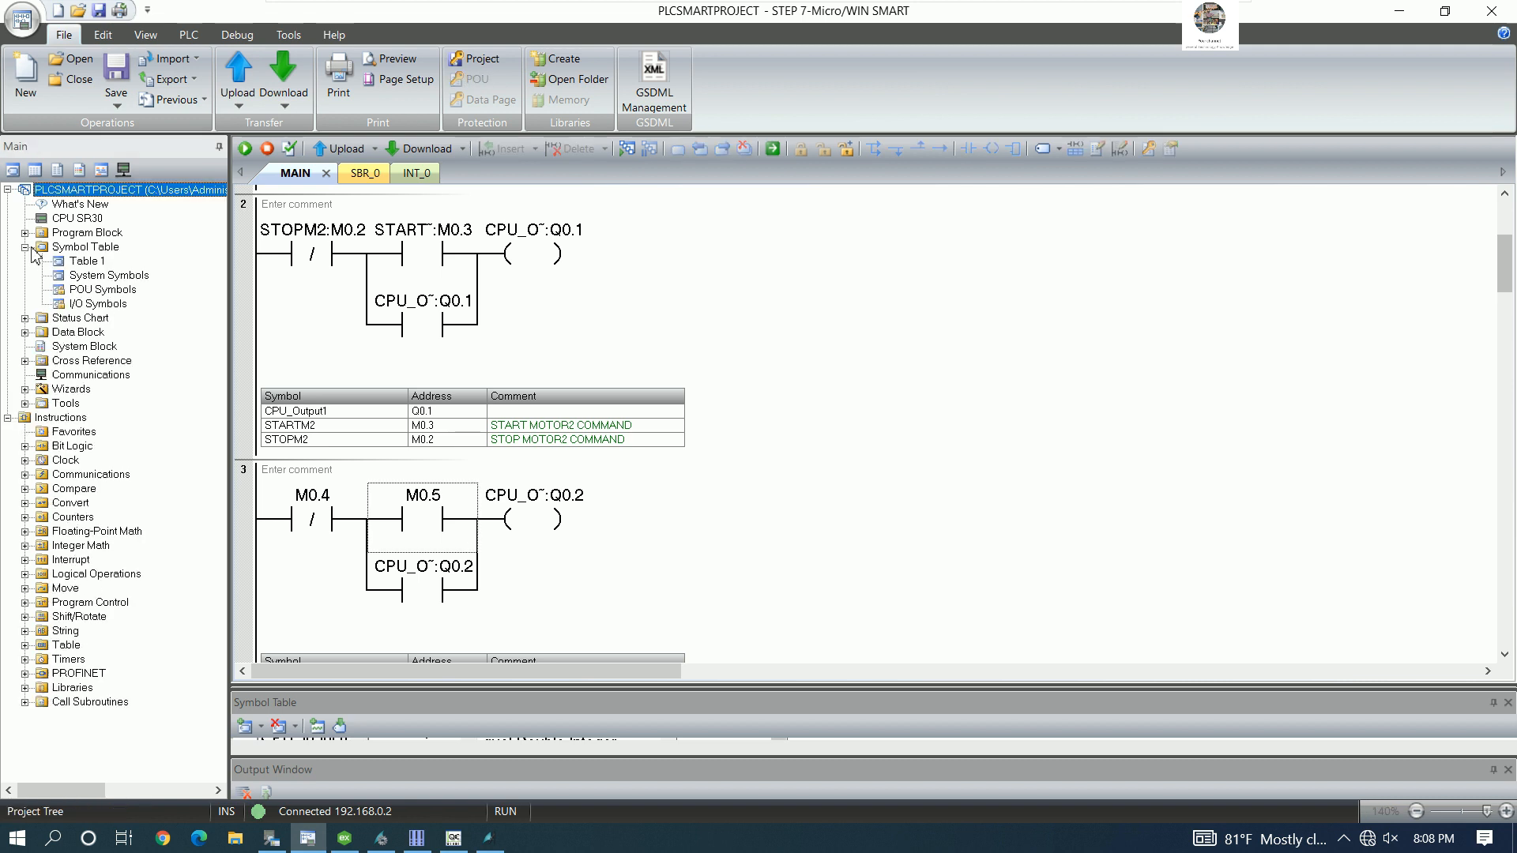
click(73, 263)
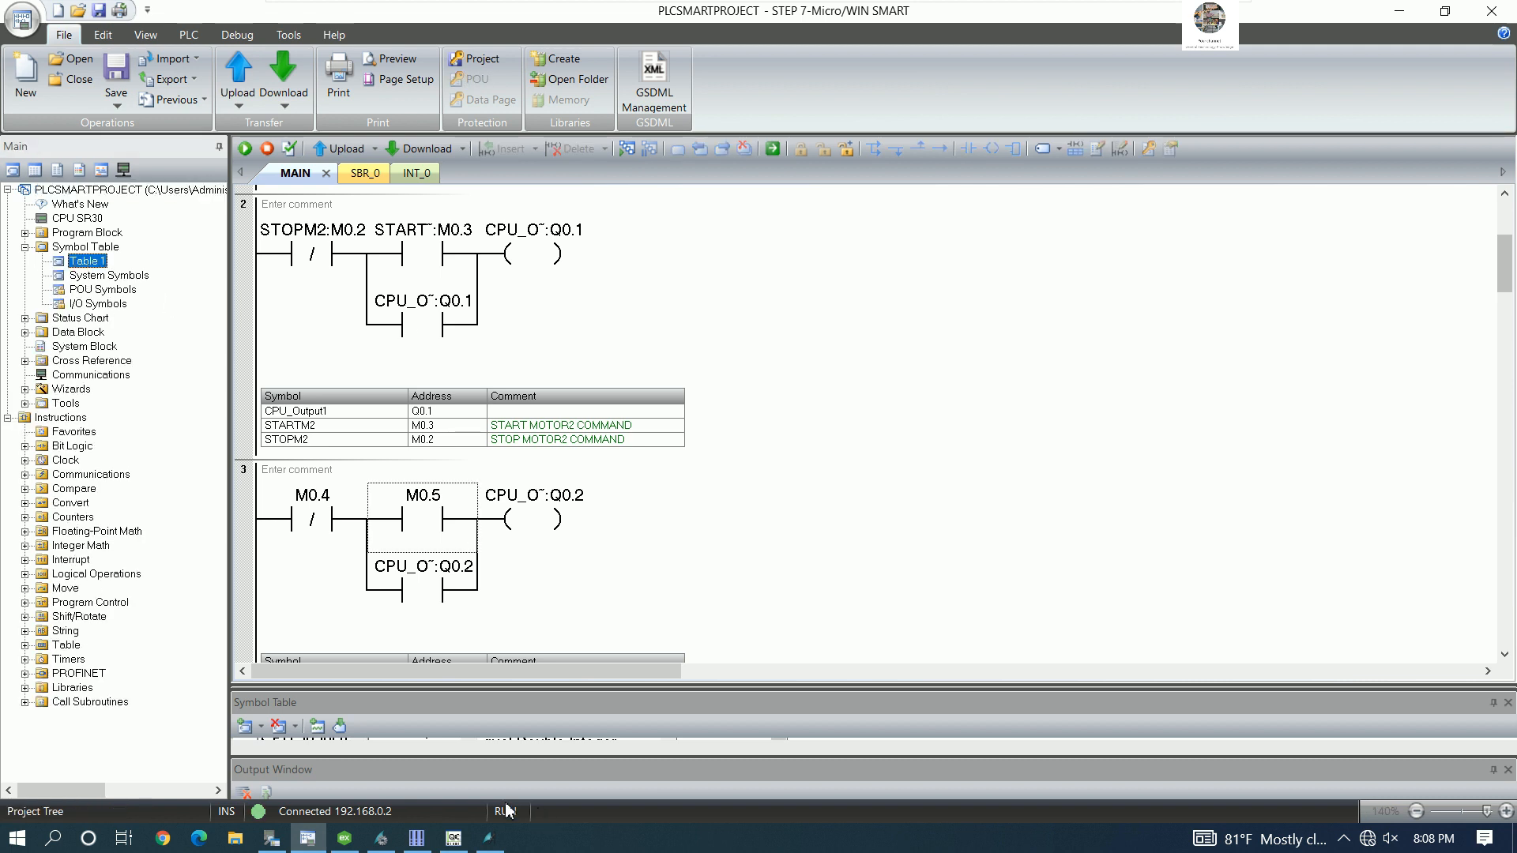
drag(628, 699, 704, 576)
scroll(704, 442, down, 5)
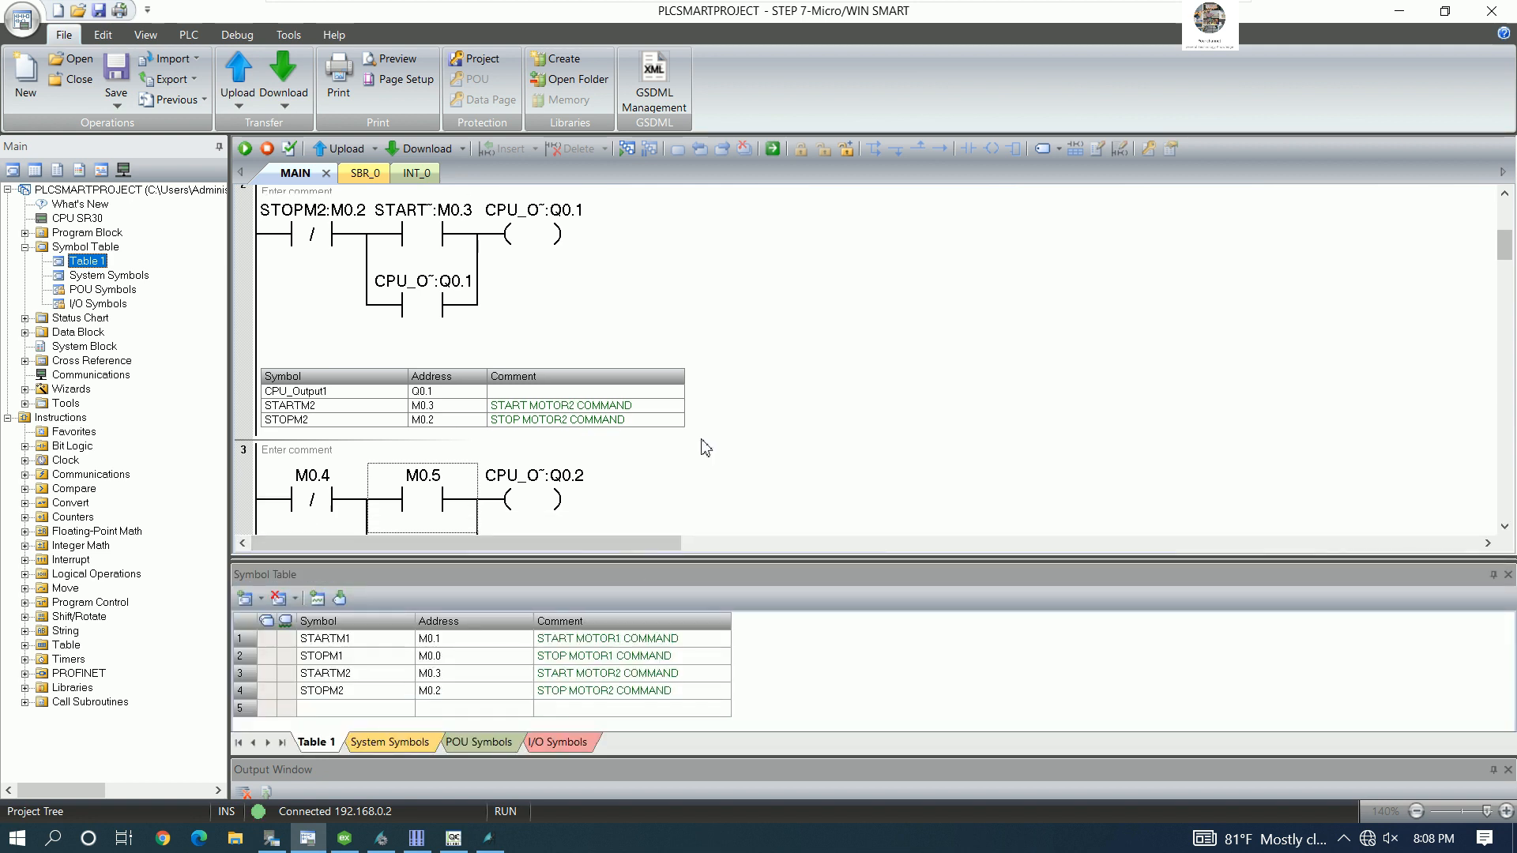
- Add the symbol STARTM3 at address M0.5 with the comment START MOTOR3 COMMAND in row 5 of Table 1
click(354, 710)
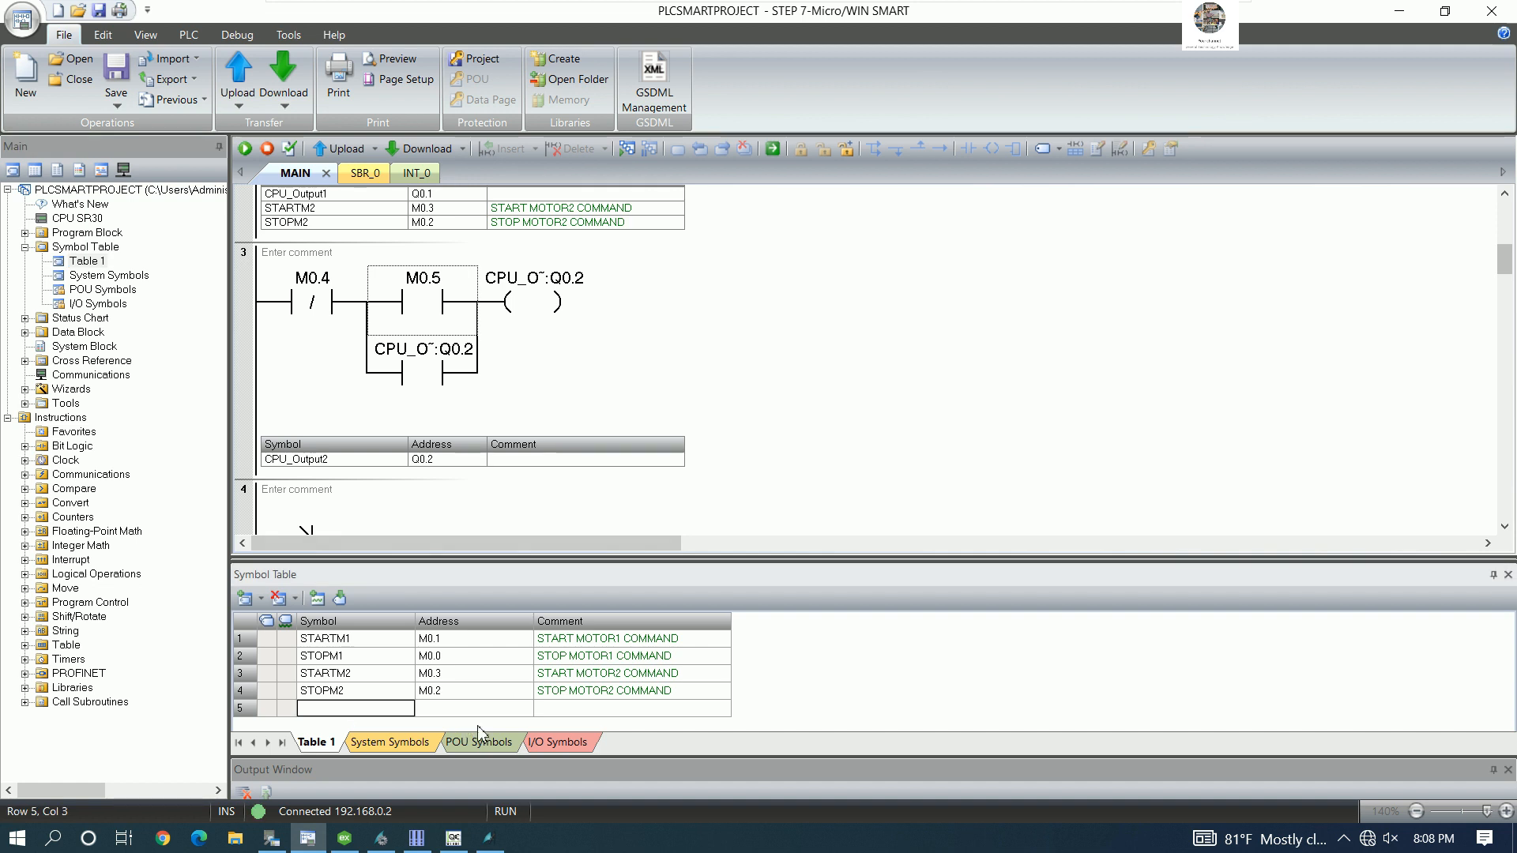
text(STARTM3)
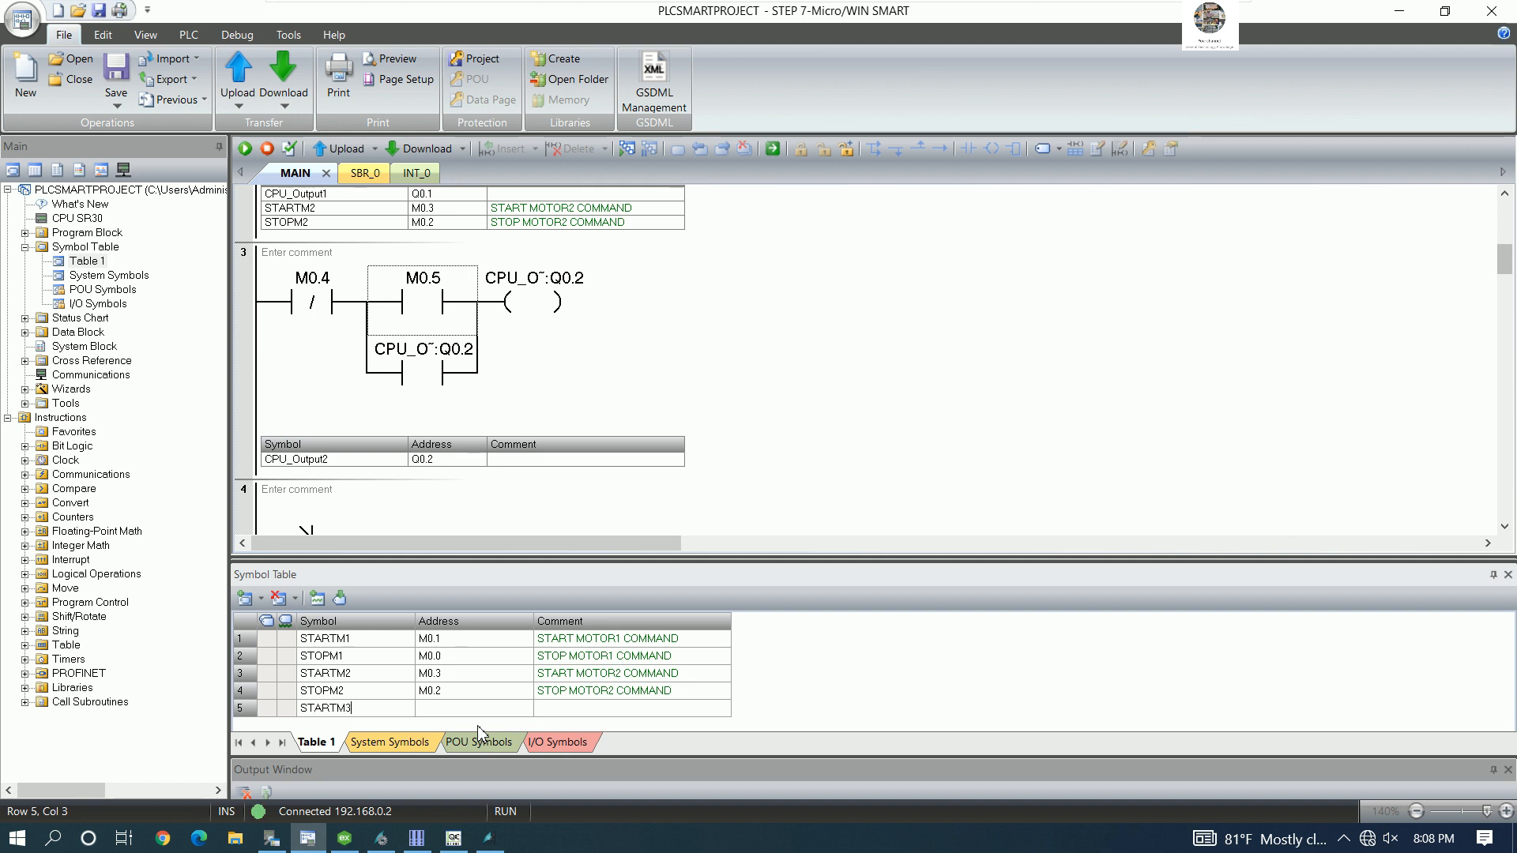
key(Return)
key(Tab)
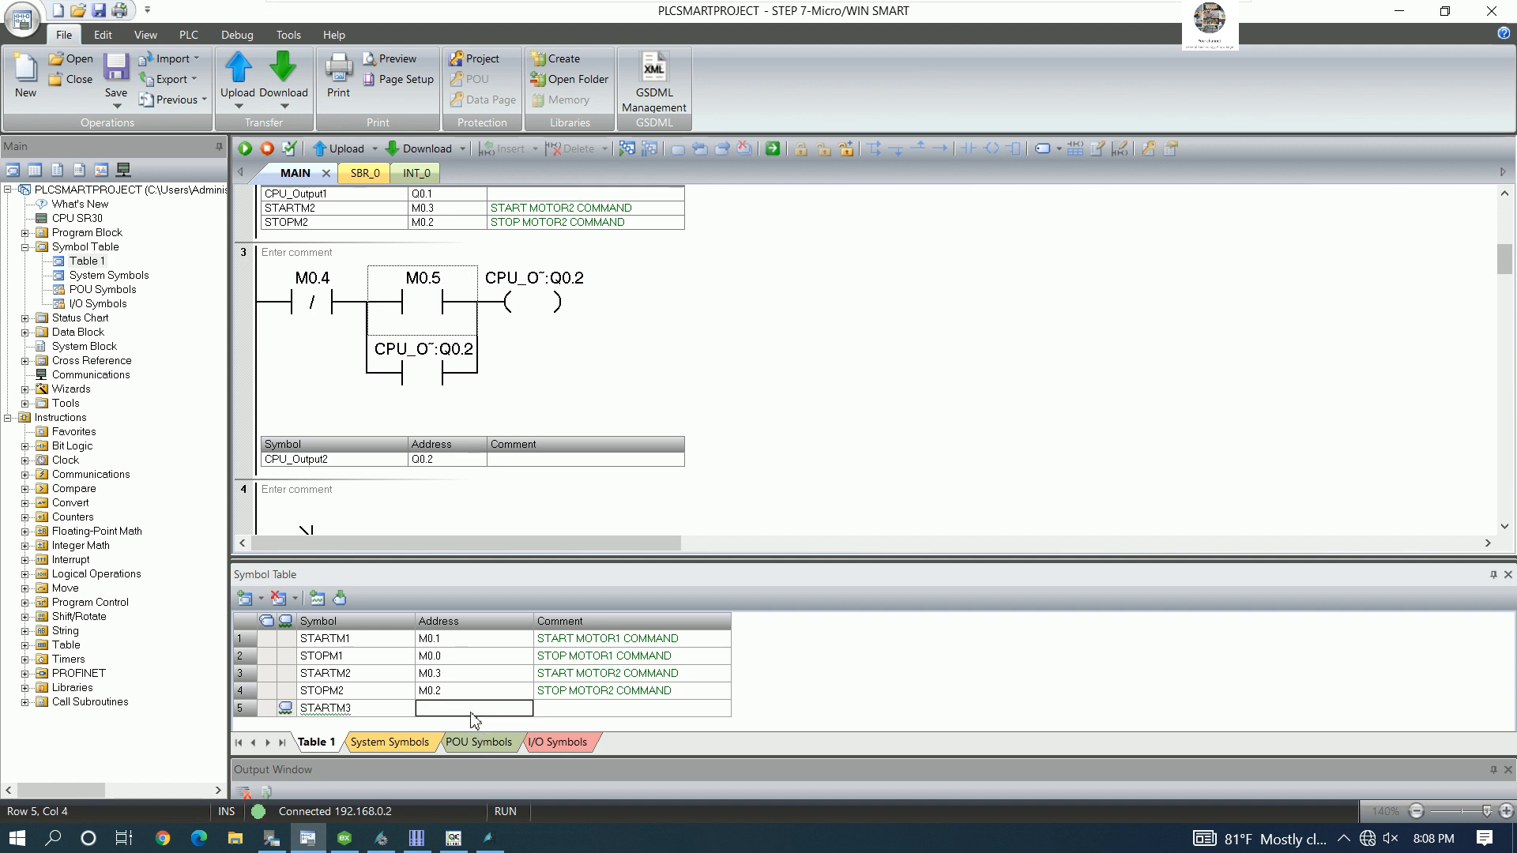
text(M0.5)
key(Tab)
text(ST)
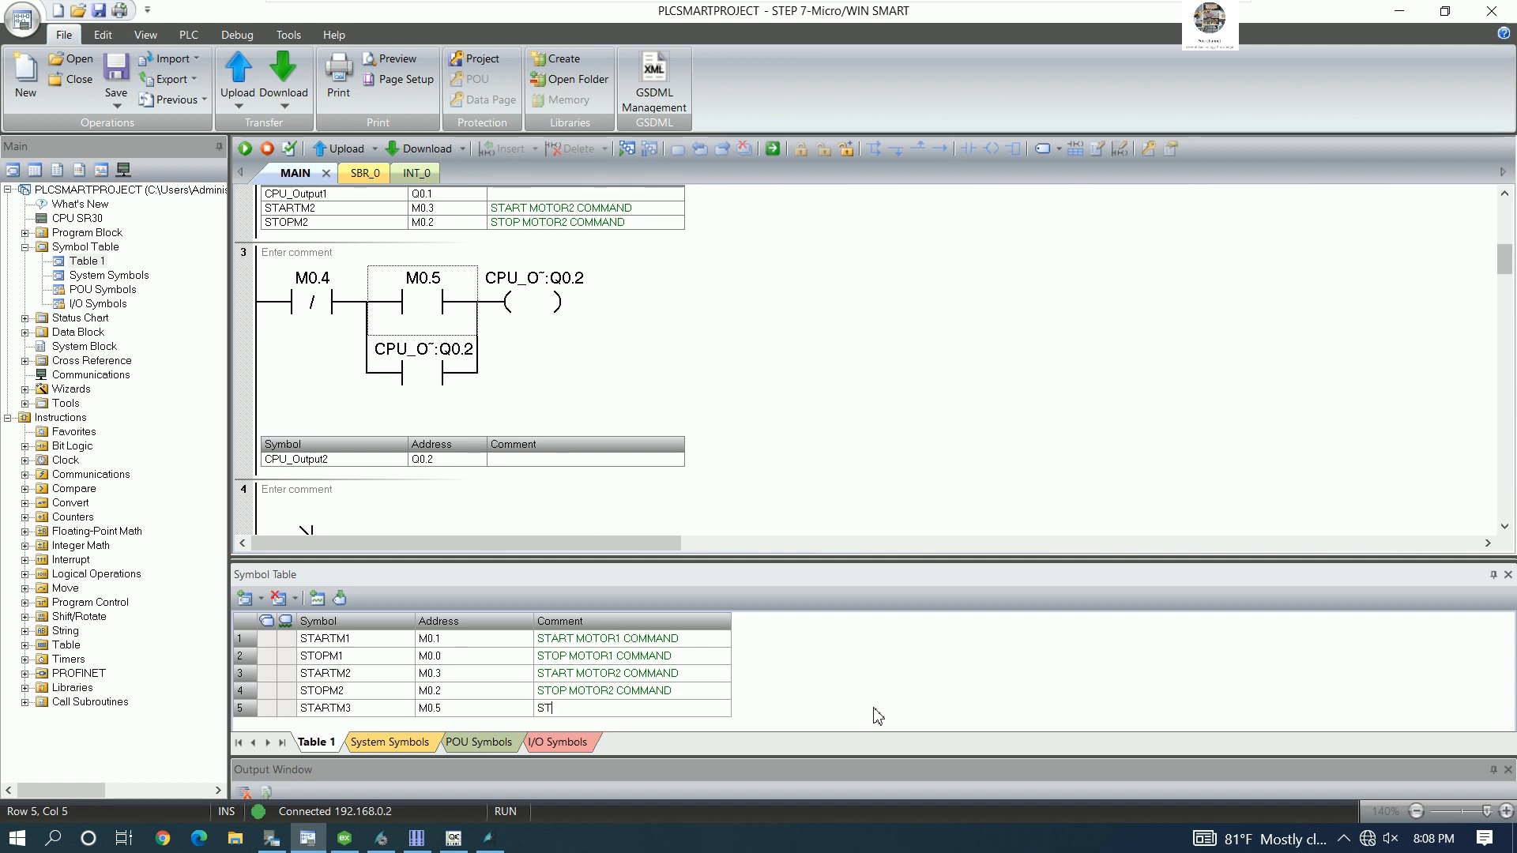
text(ART MOTOR3 COMMAND)
click(875, 709)
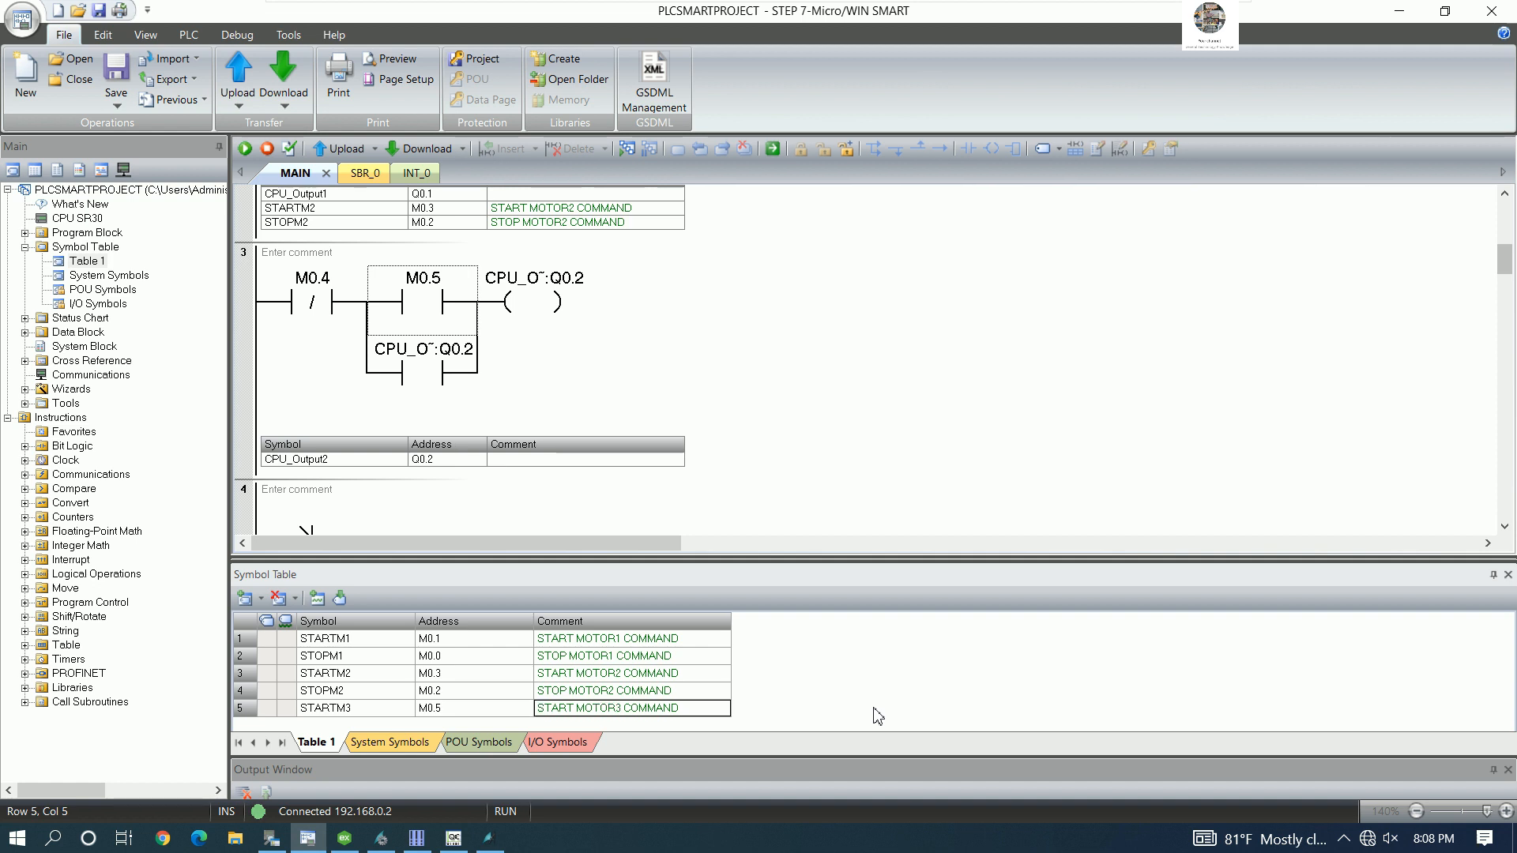
- Sort the symbols in Table 1 by name and insert an empty row above STOPM2
click(649, 564)
click(649, 557)
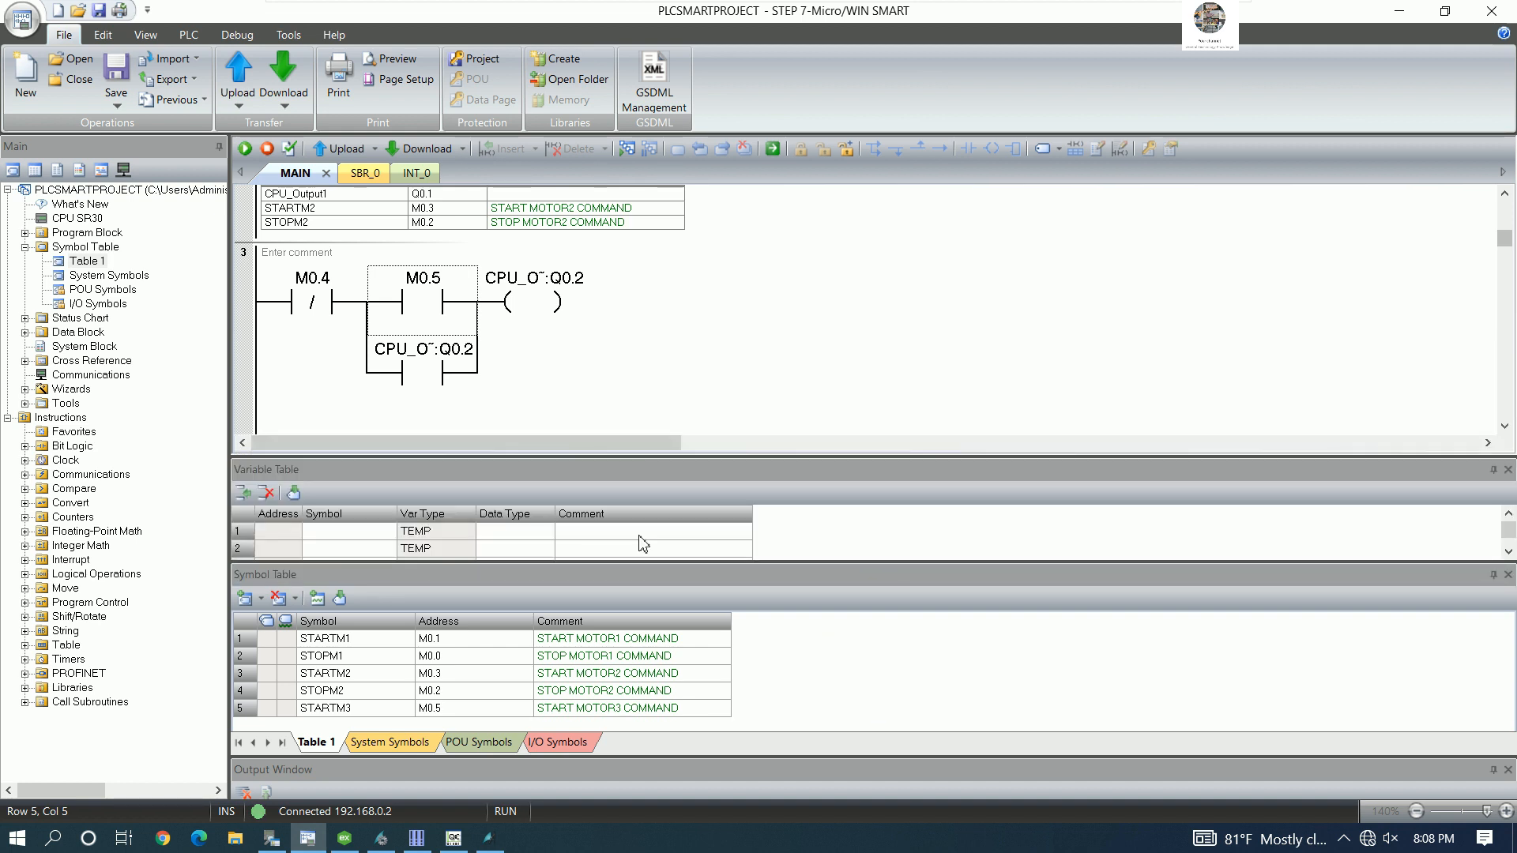
click(352, 715)
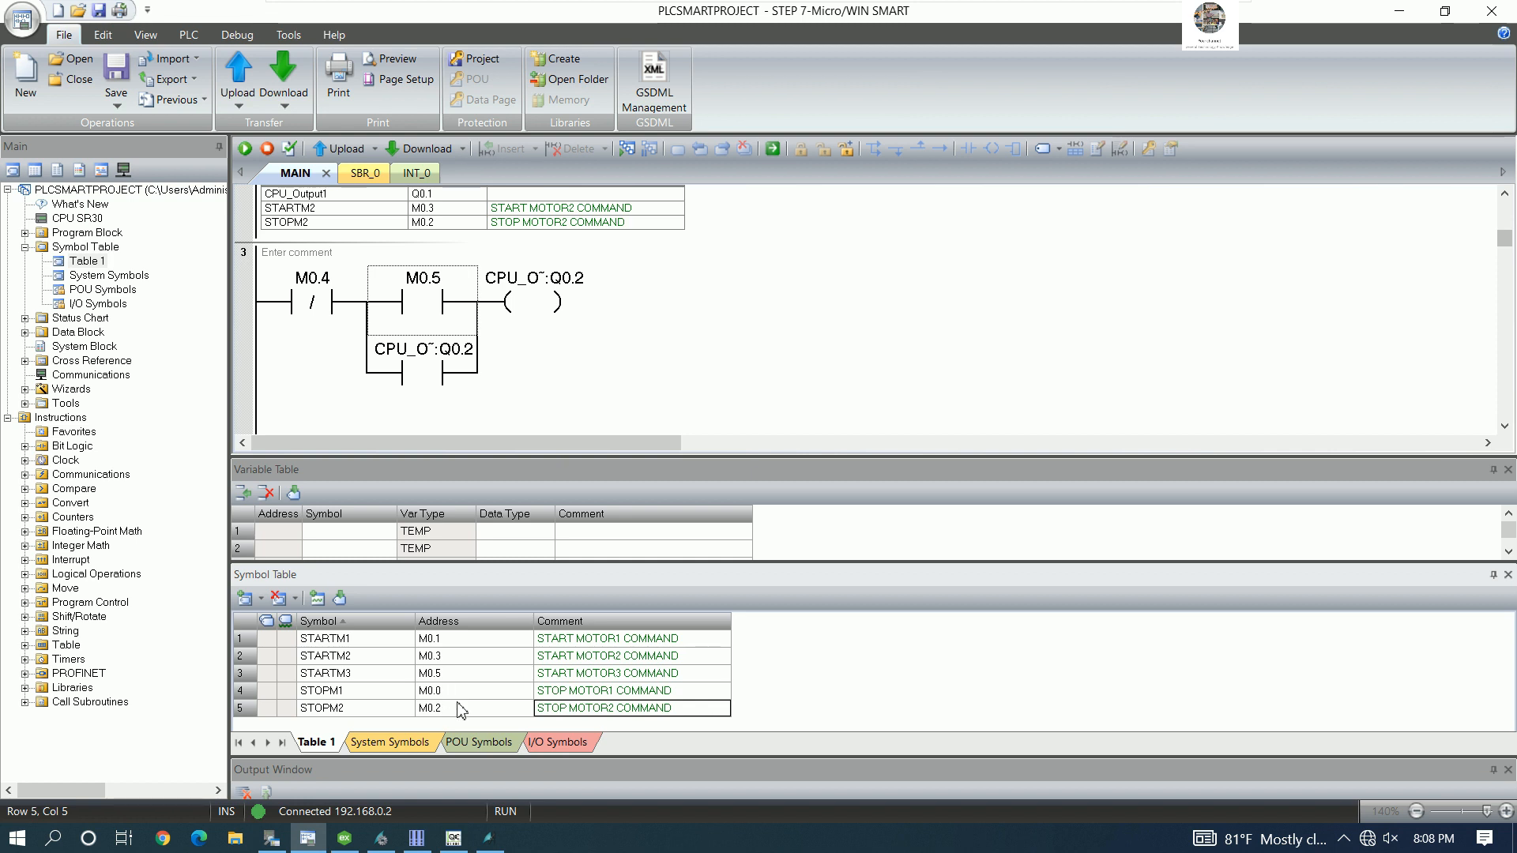
click(253, 714)
right_click(247, 715)
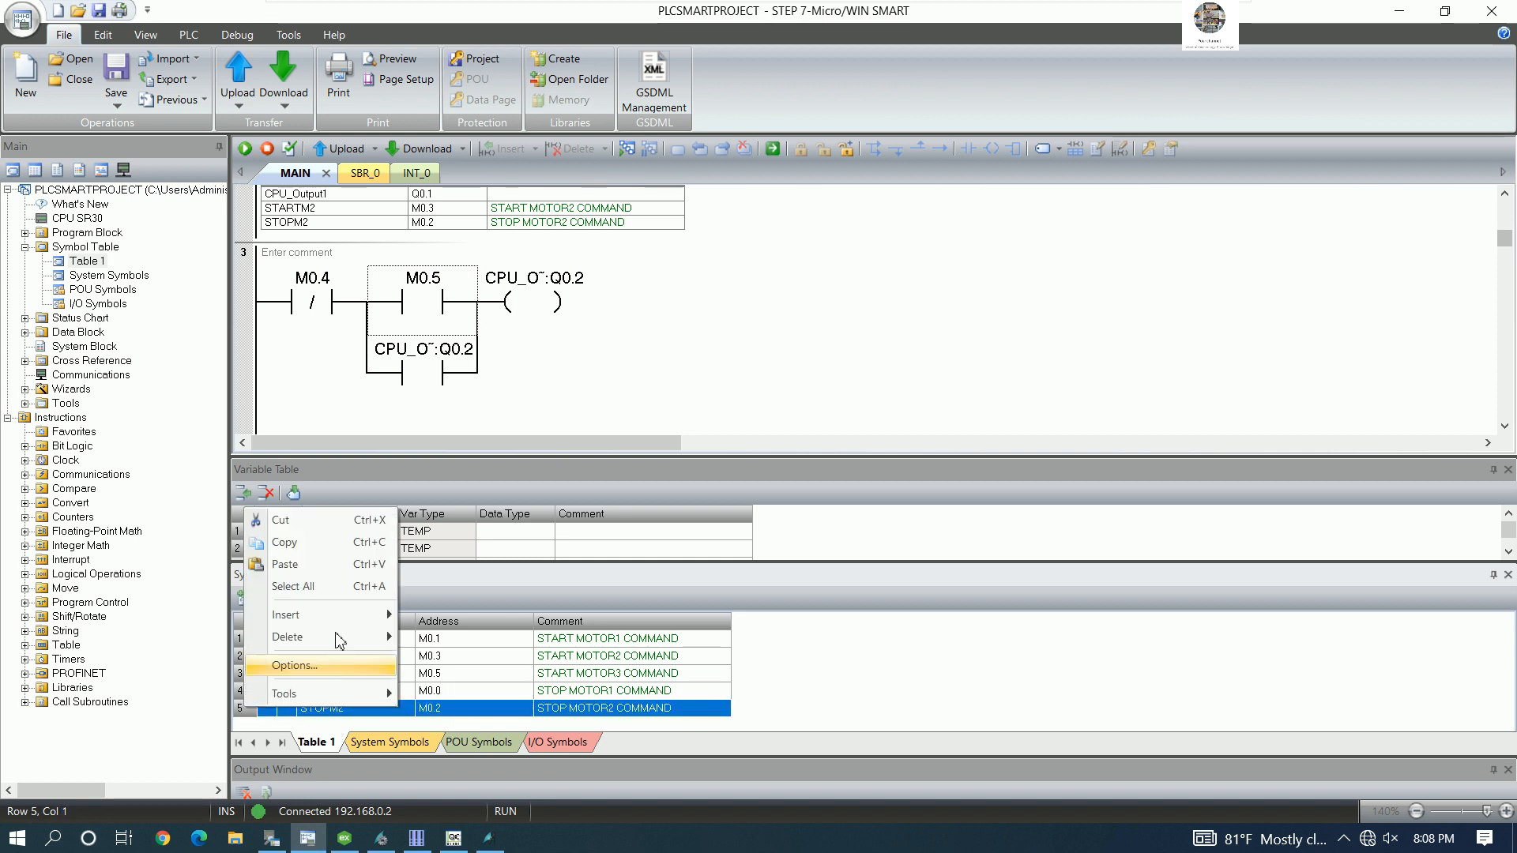
mouse_move(364, 615)
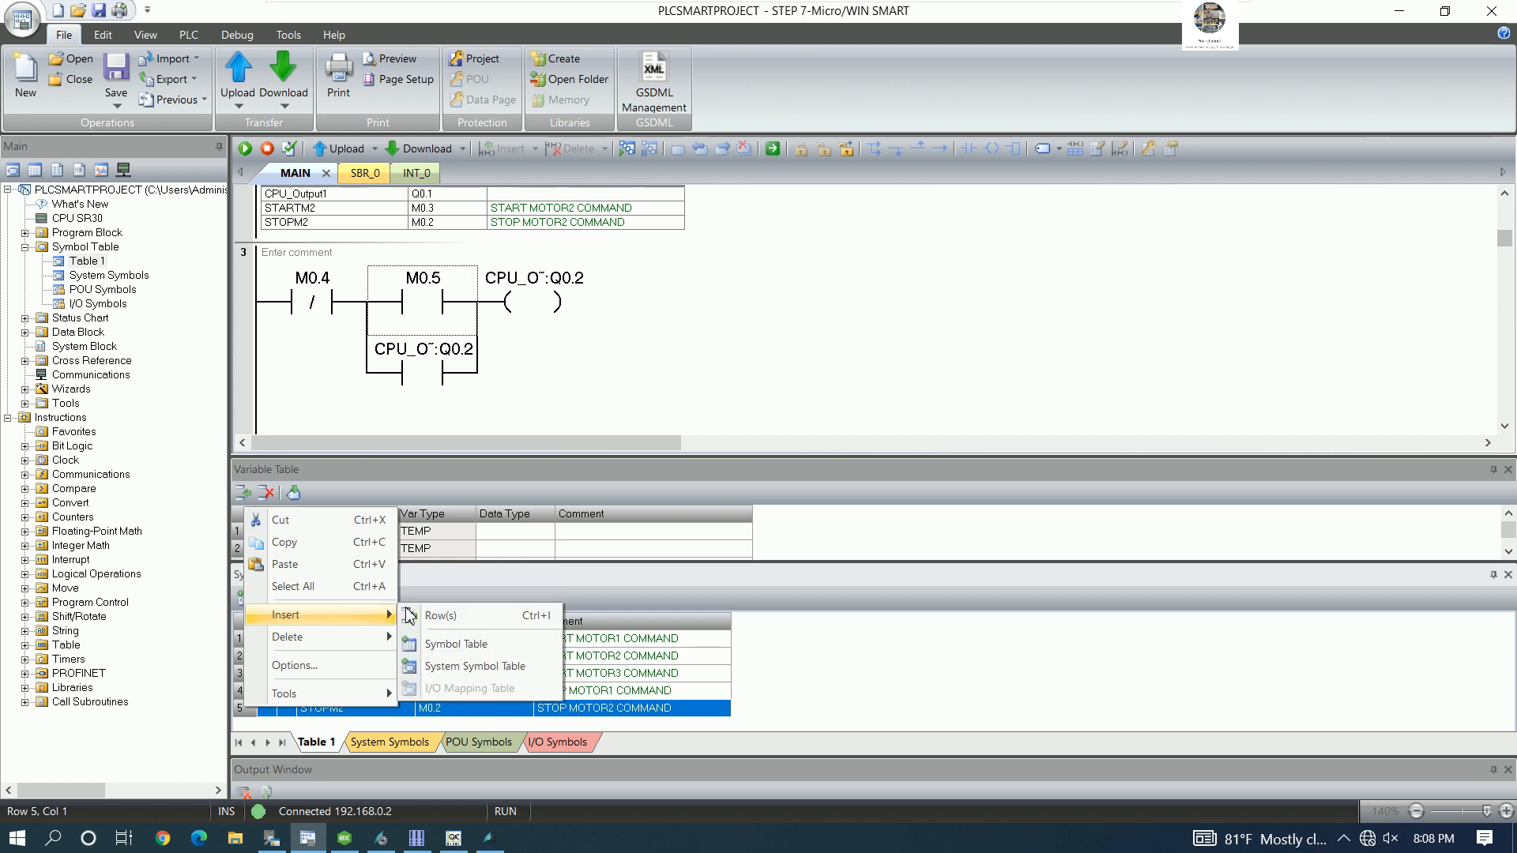
click(457, 617)
- Fill the empty row with the symbol STOPM3, address M0.4 and comment STOP MOTOR3 COMMAND
text(ST)
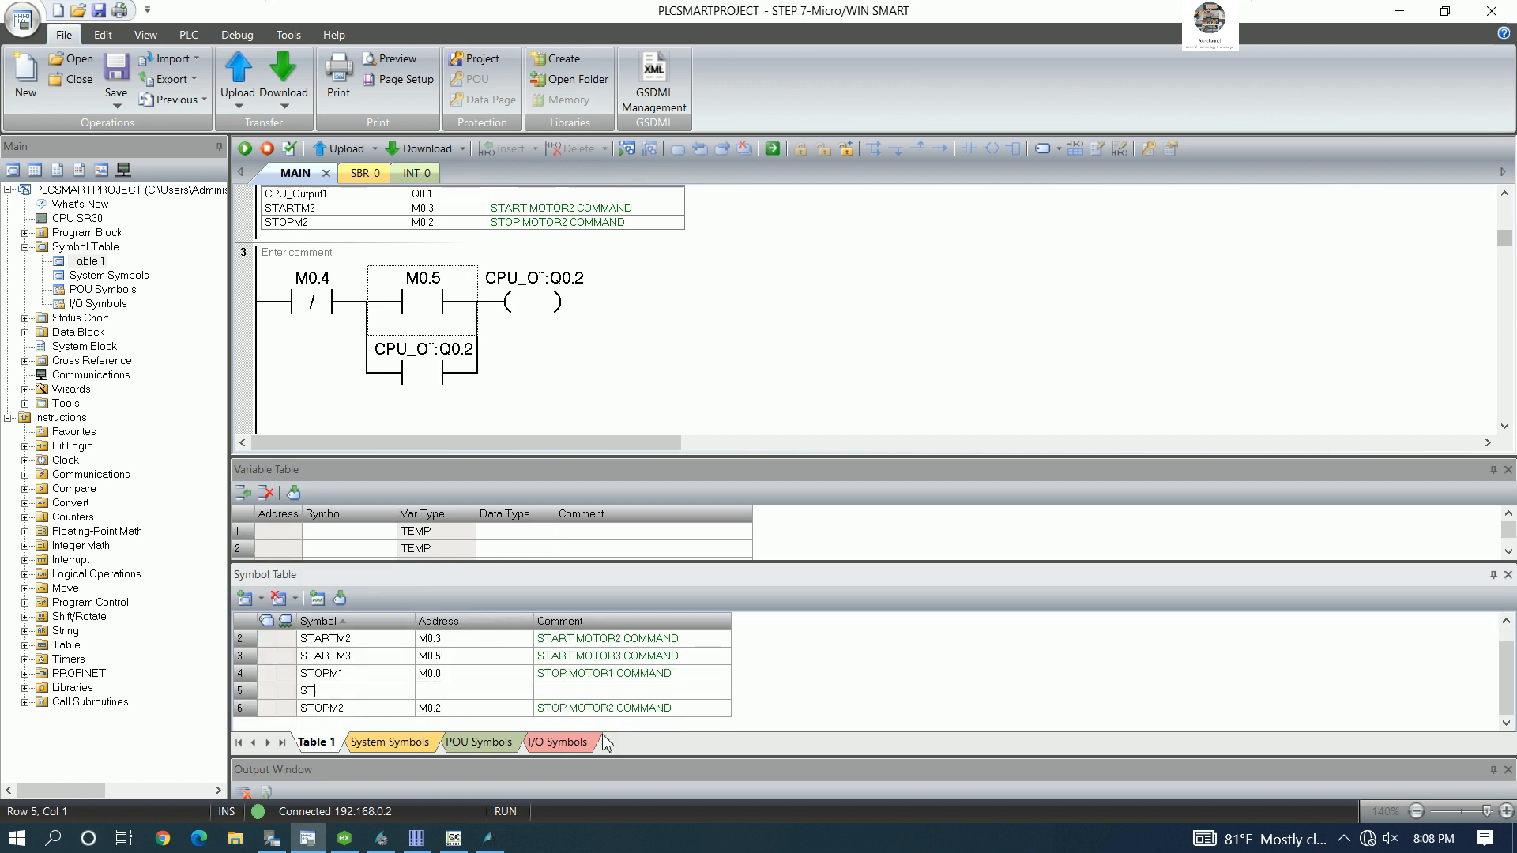
text(OPM3)
key(Return)
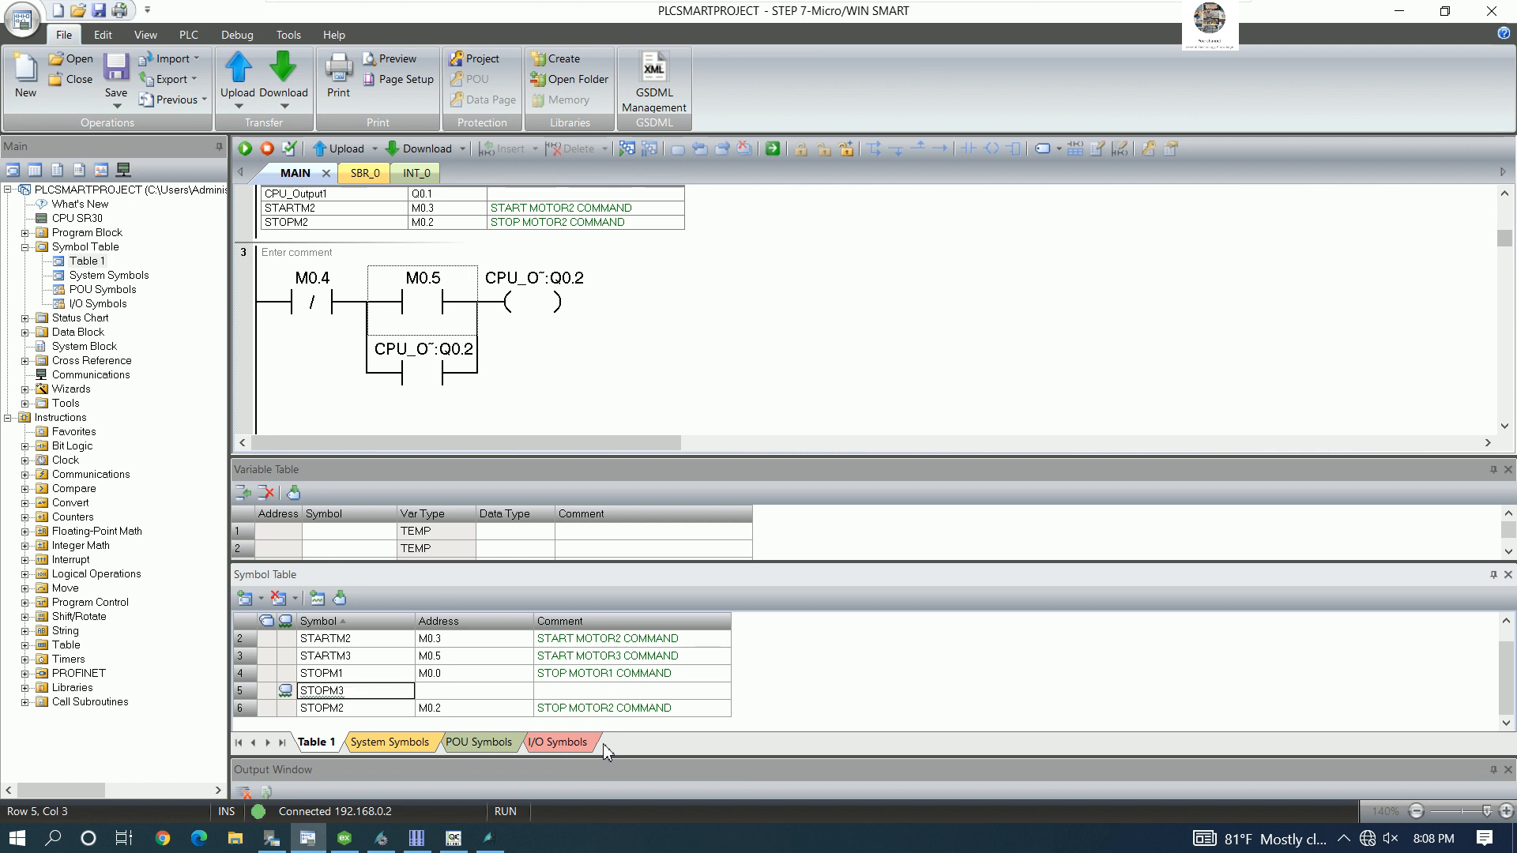
key(Tab)
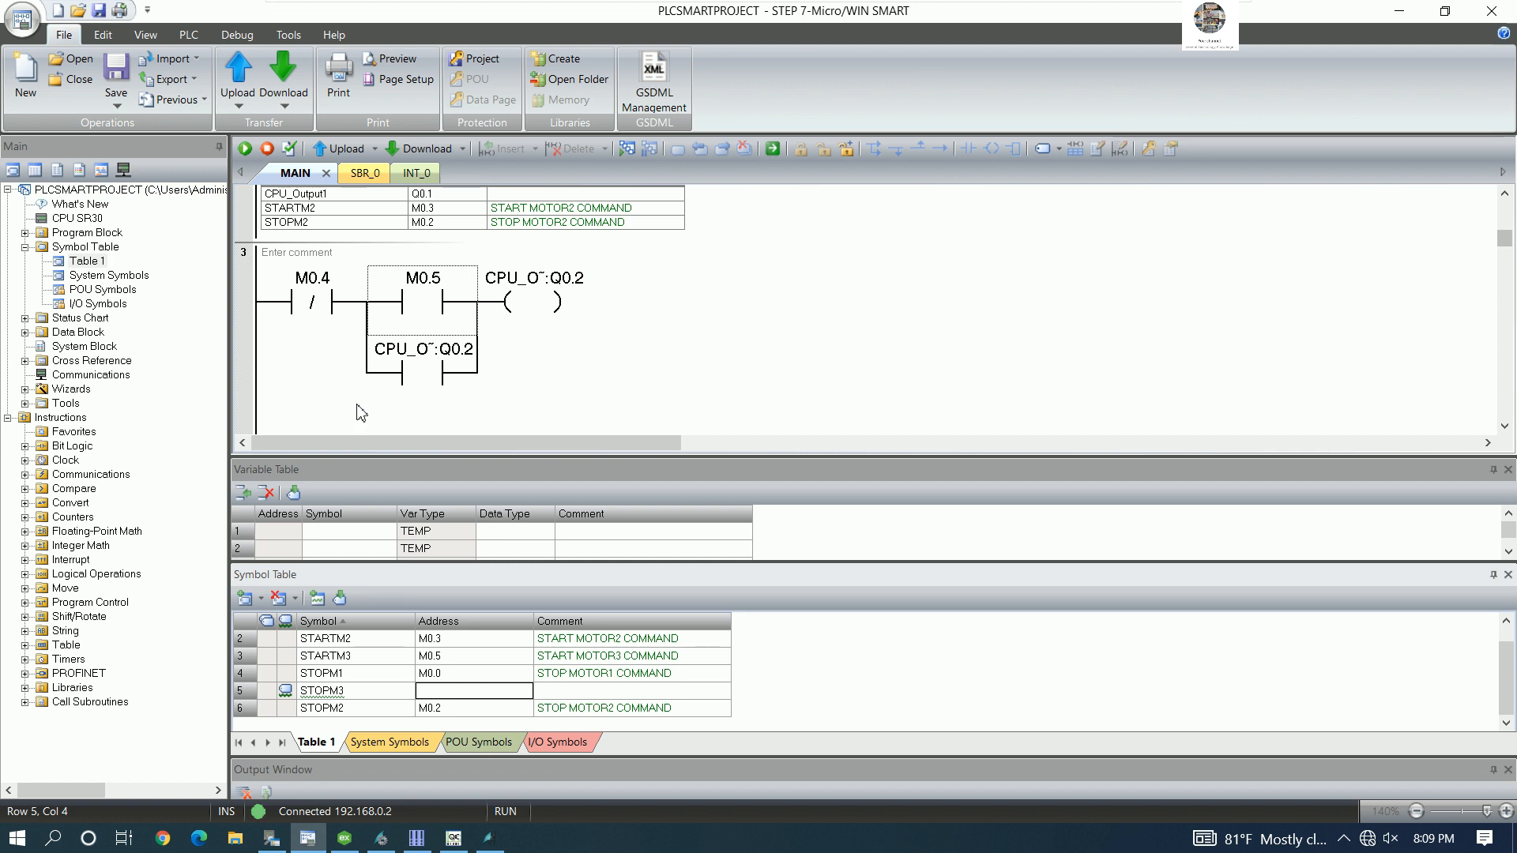
text(M)
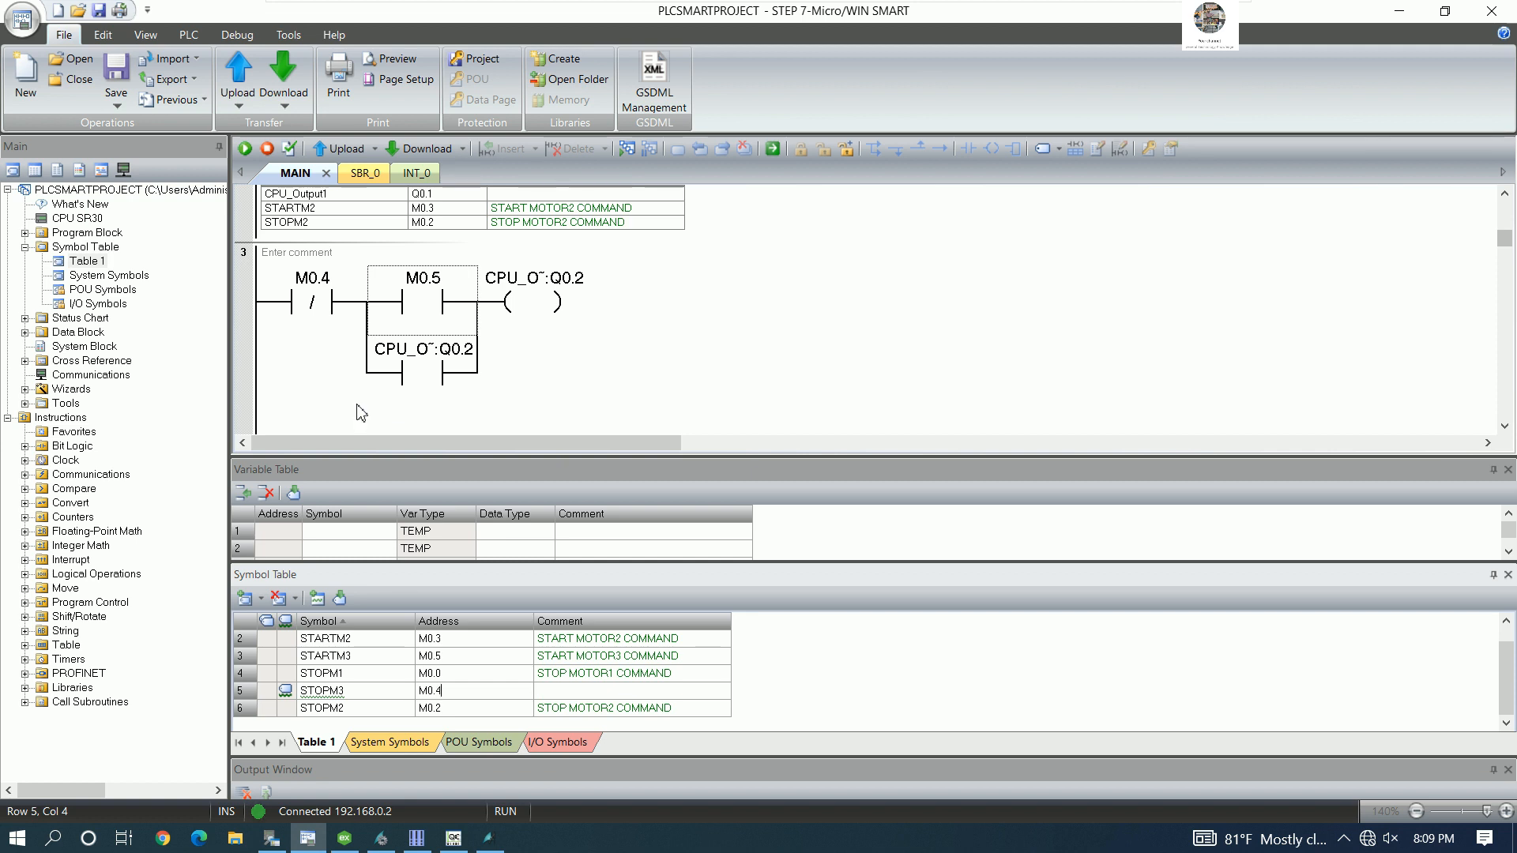
text(0.4)
key(Tab)
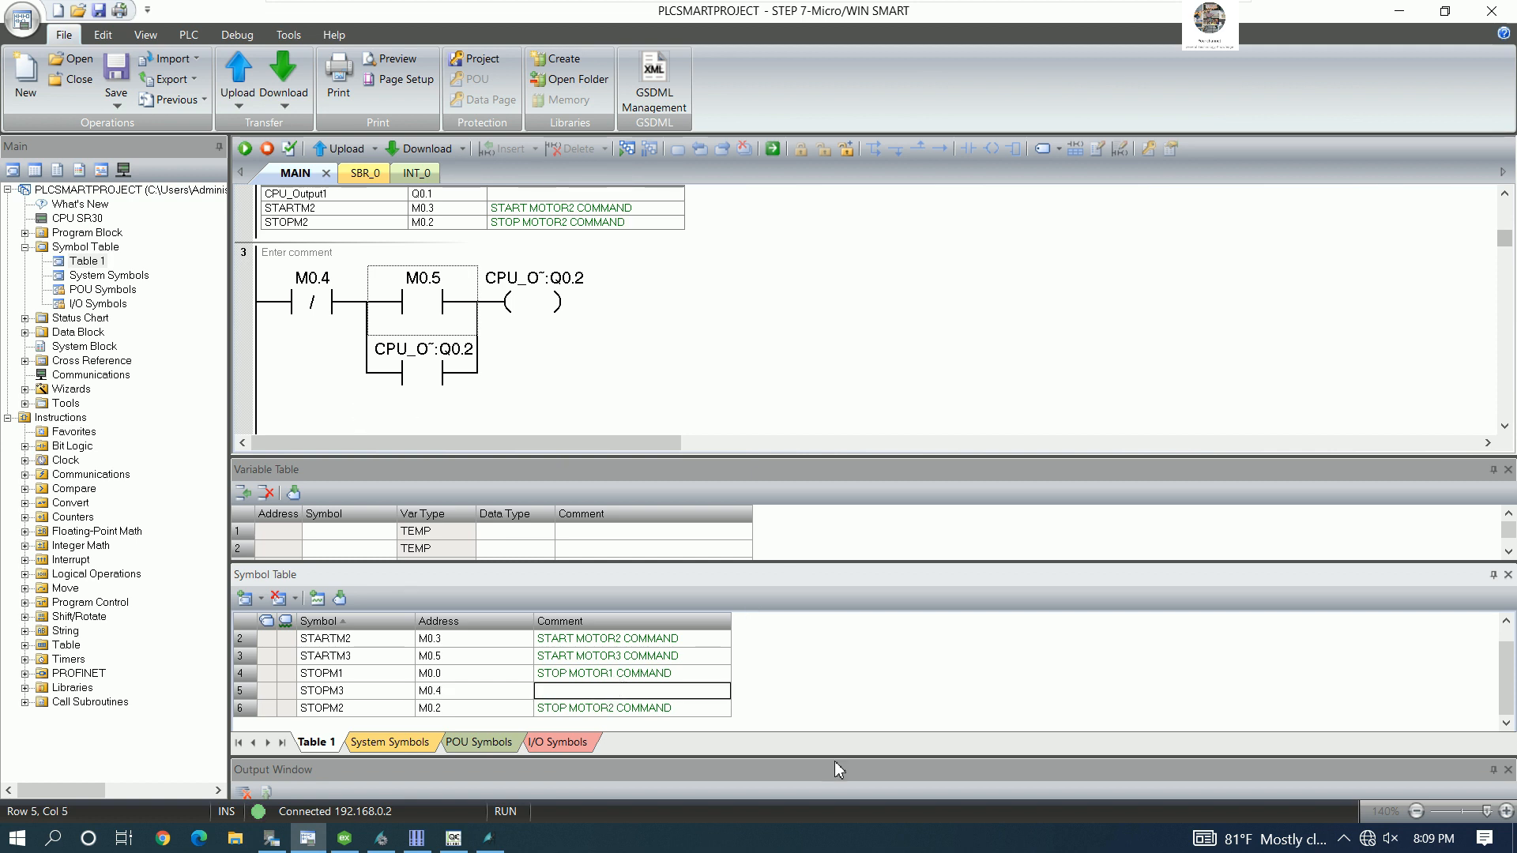
text(STOP M)
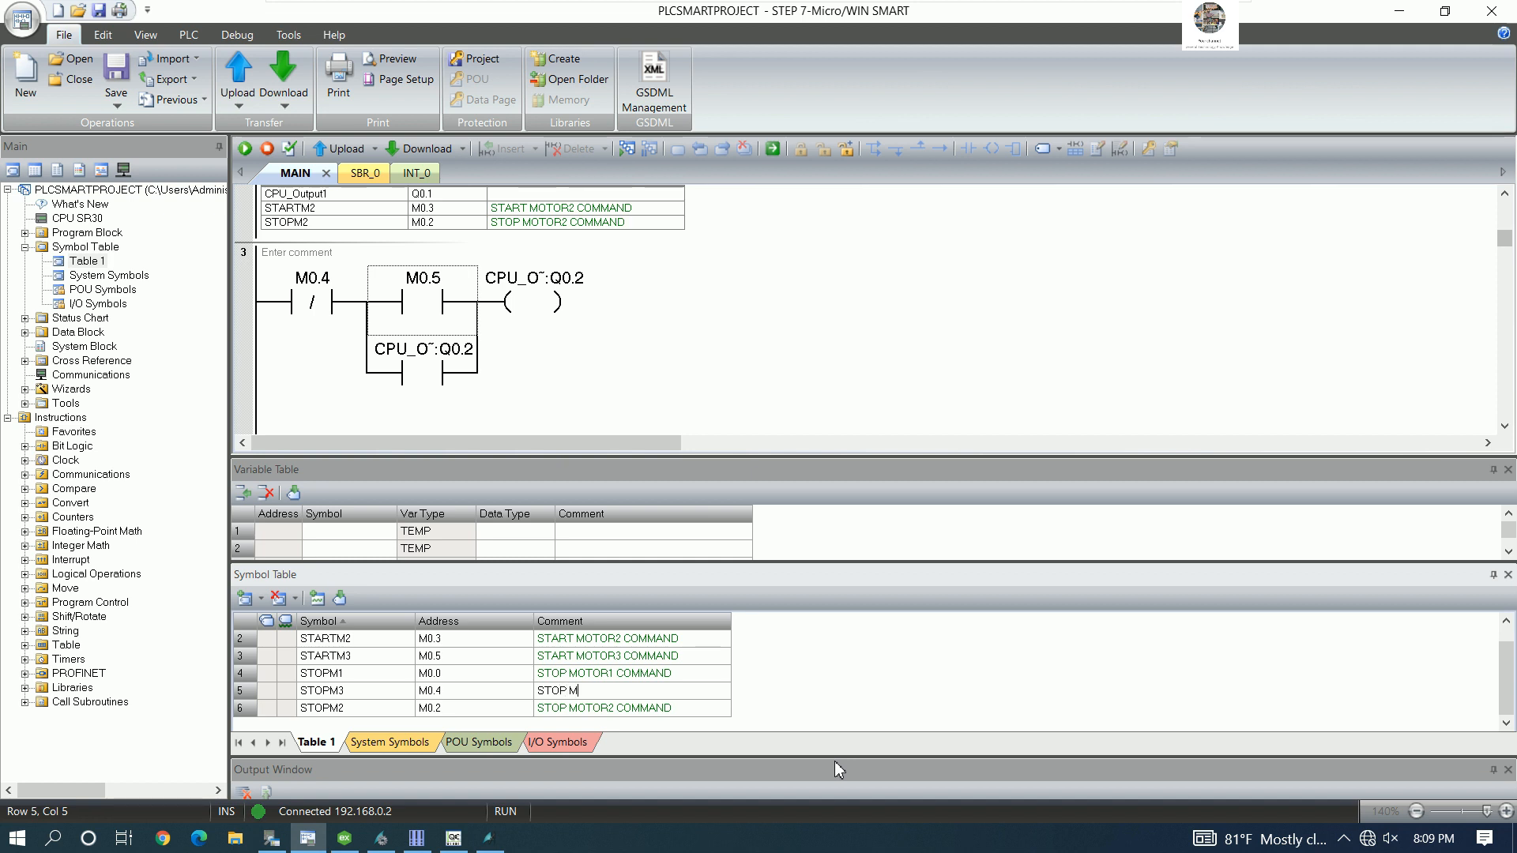
text(OTOR3 COMMAND)
key(Return)
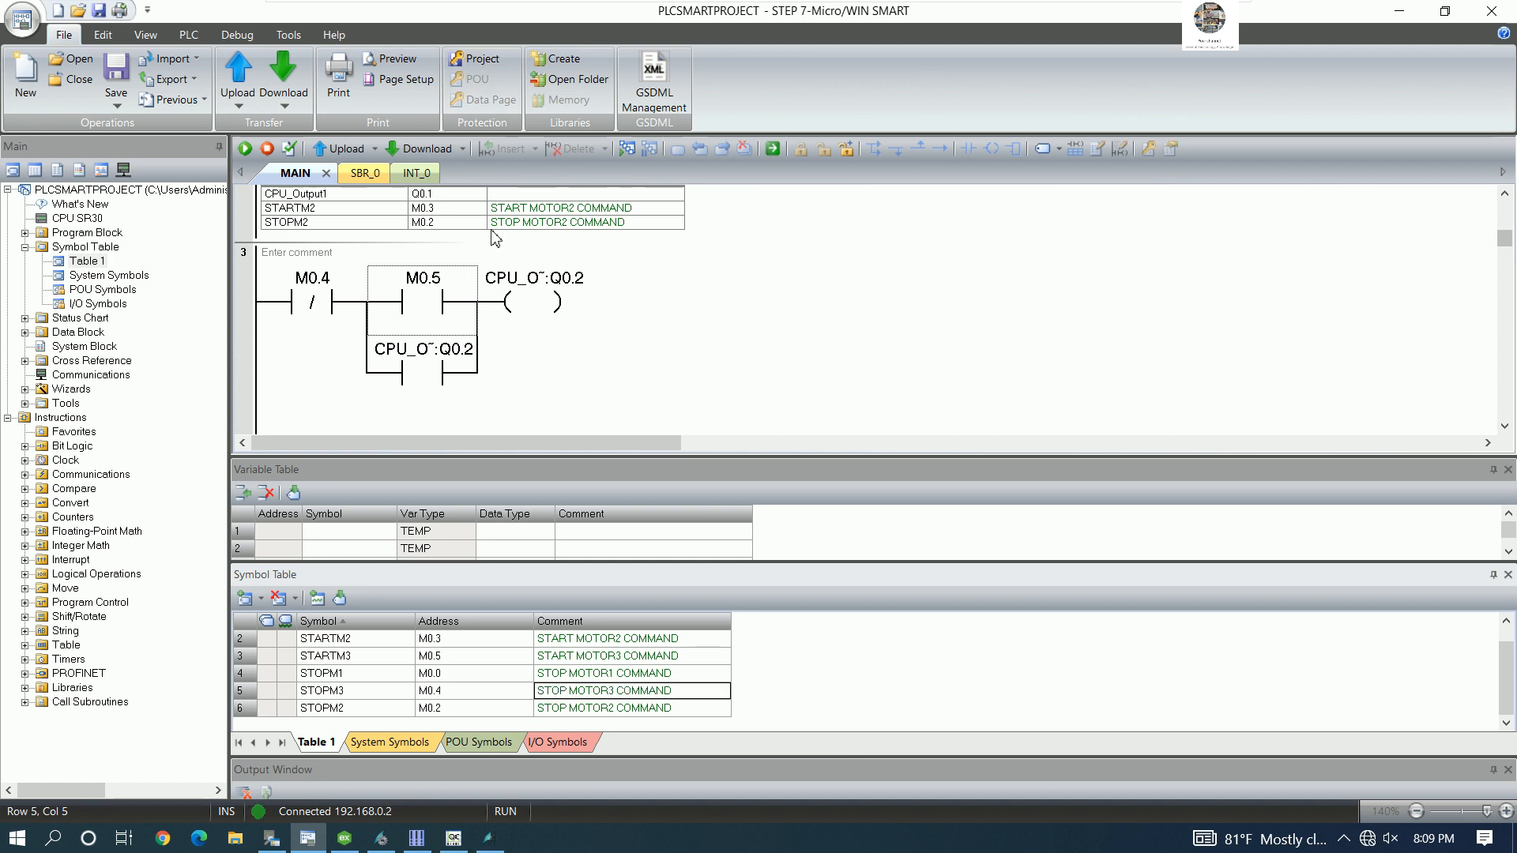
- Compile the project and download the program, data and system blocks to the CPU, placing it in STOP mode
click(290, 149)
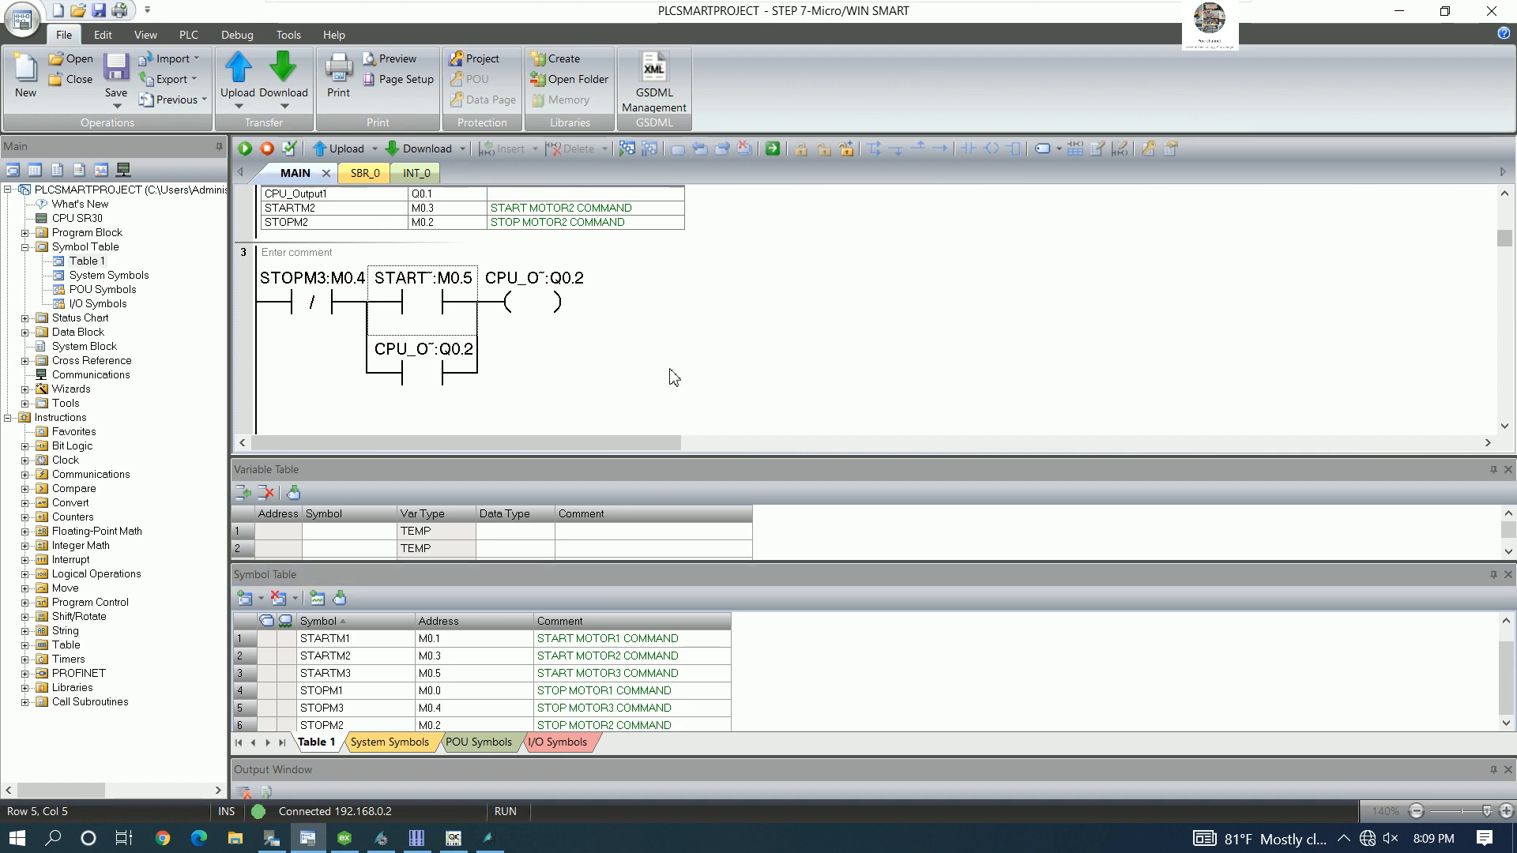
scroll(668, 332, up, 1)
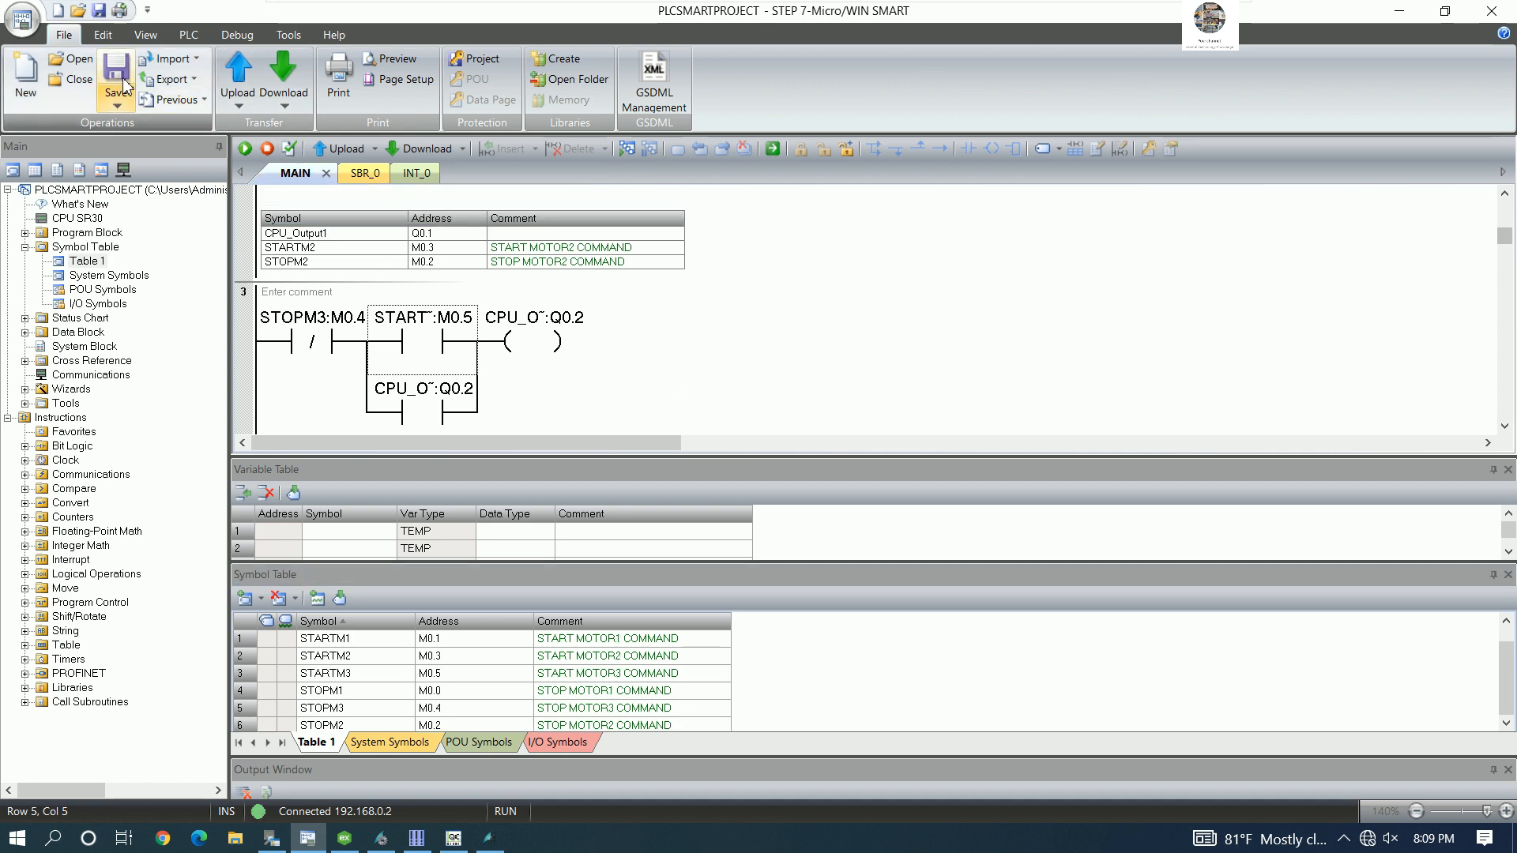
click(283, 72)
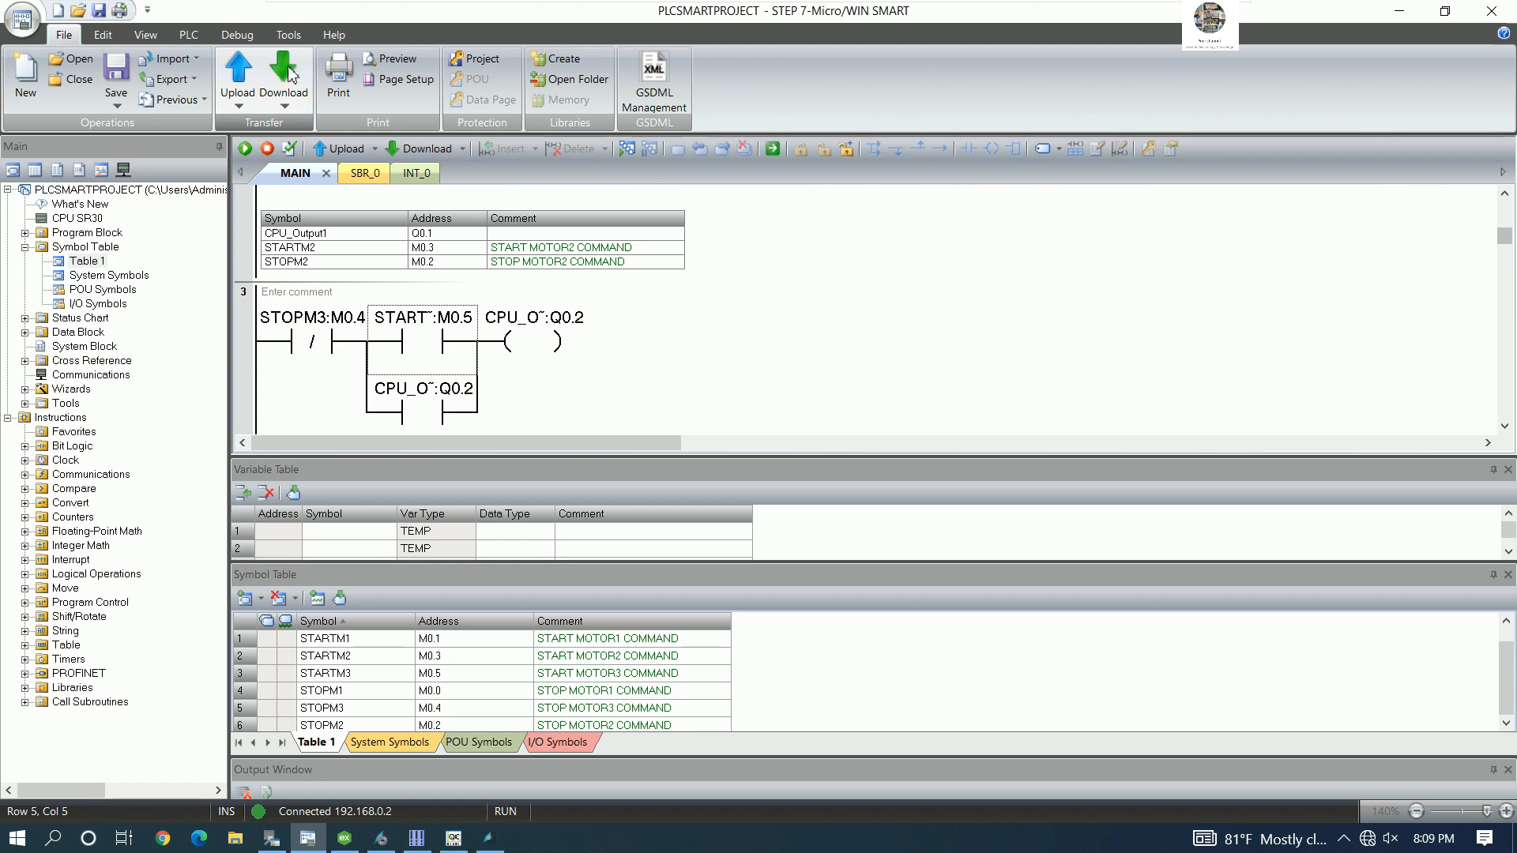
click(869, 582)
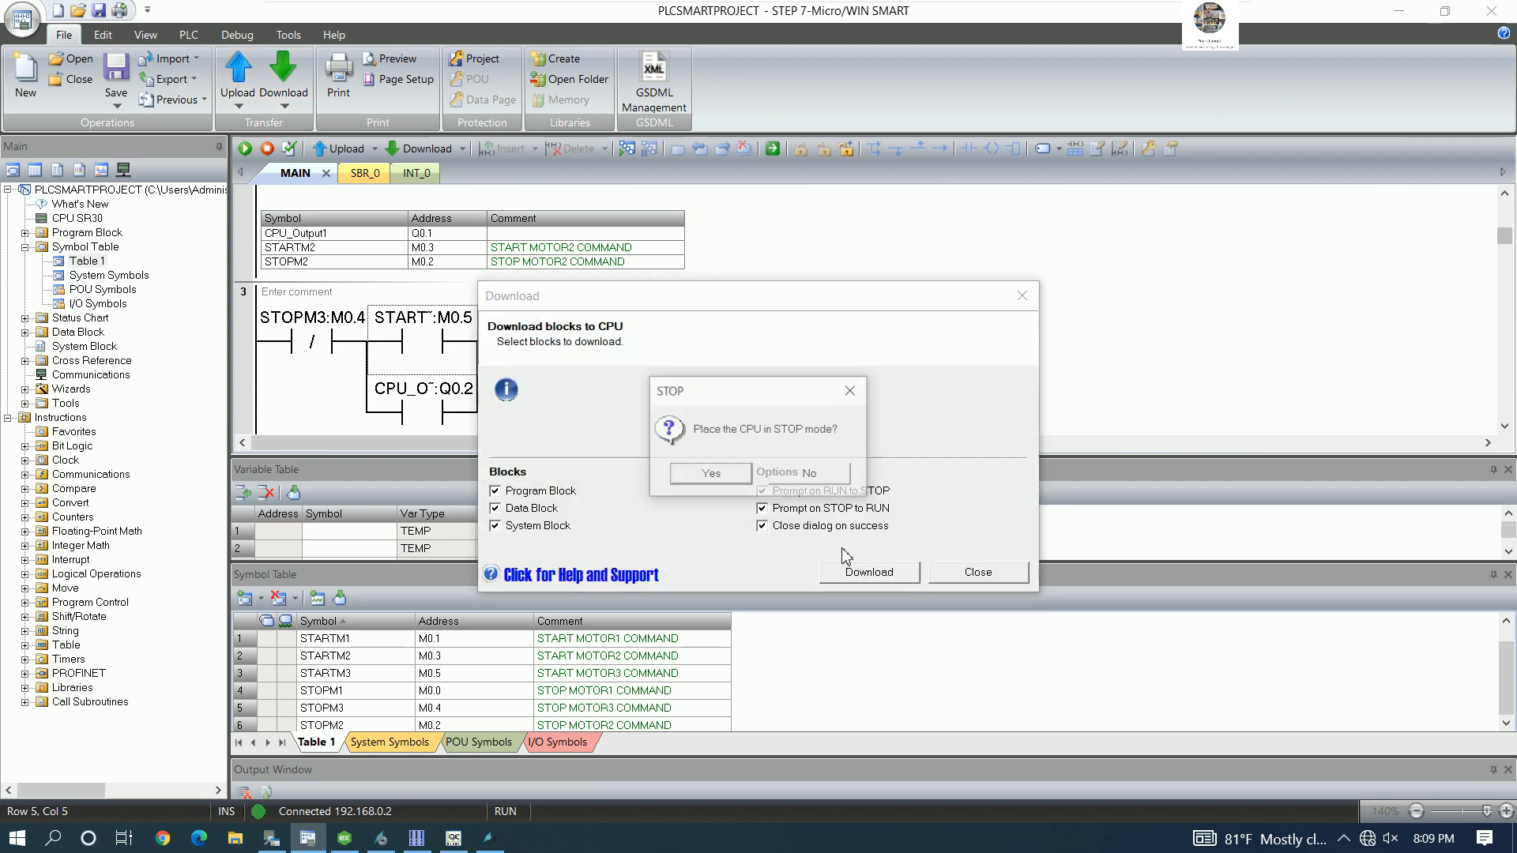
click(717, 481)
click(703, 474)
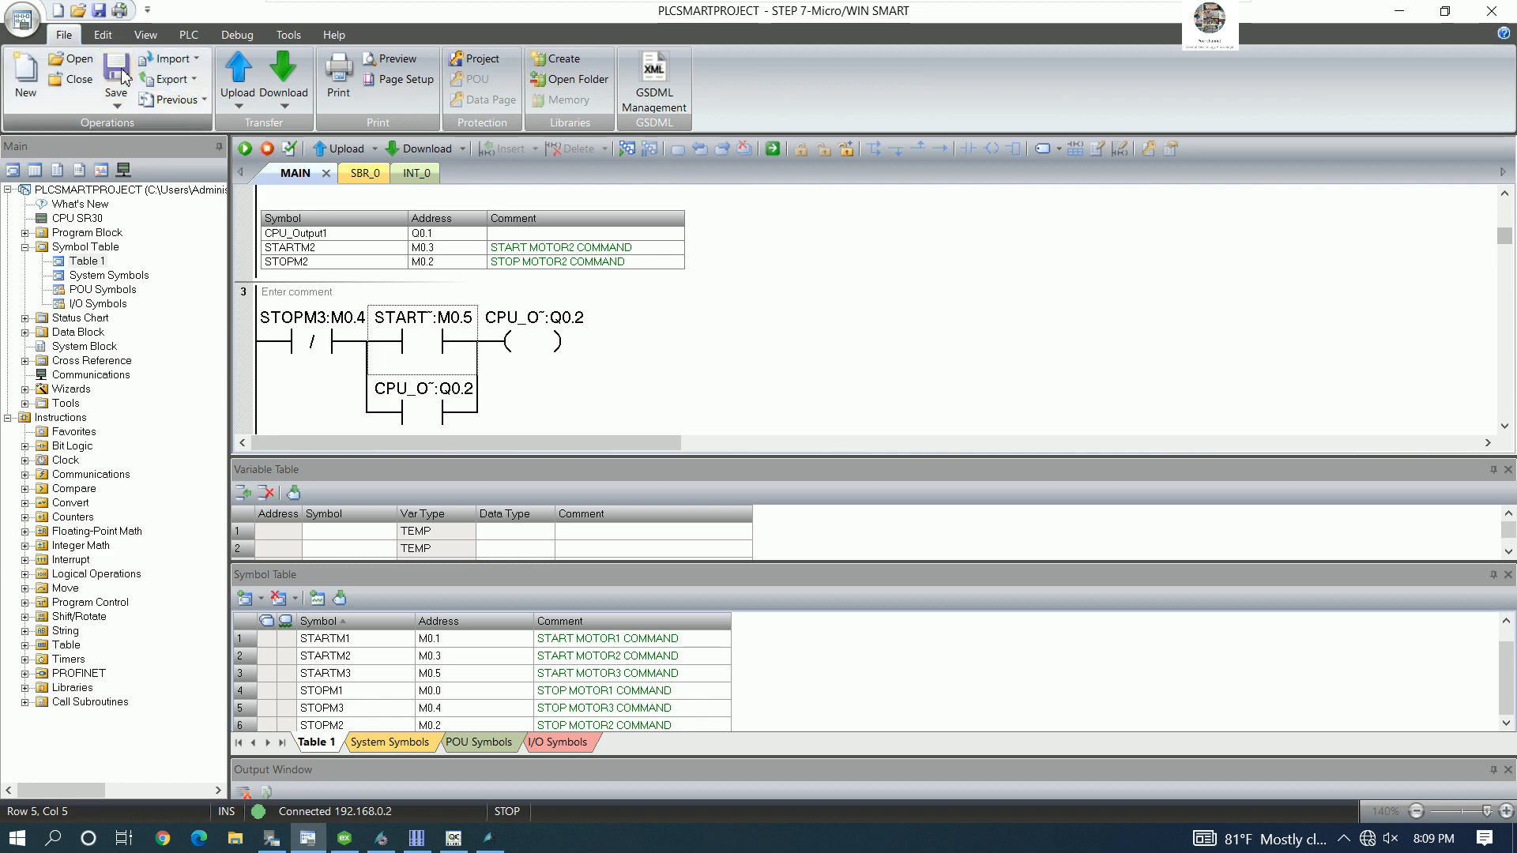
- Close STEP 7-Micro/WIN SMART, switch to S7-200 PC Access SMART, enlarge its item list and stop the test client
click(1493, 14)
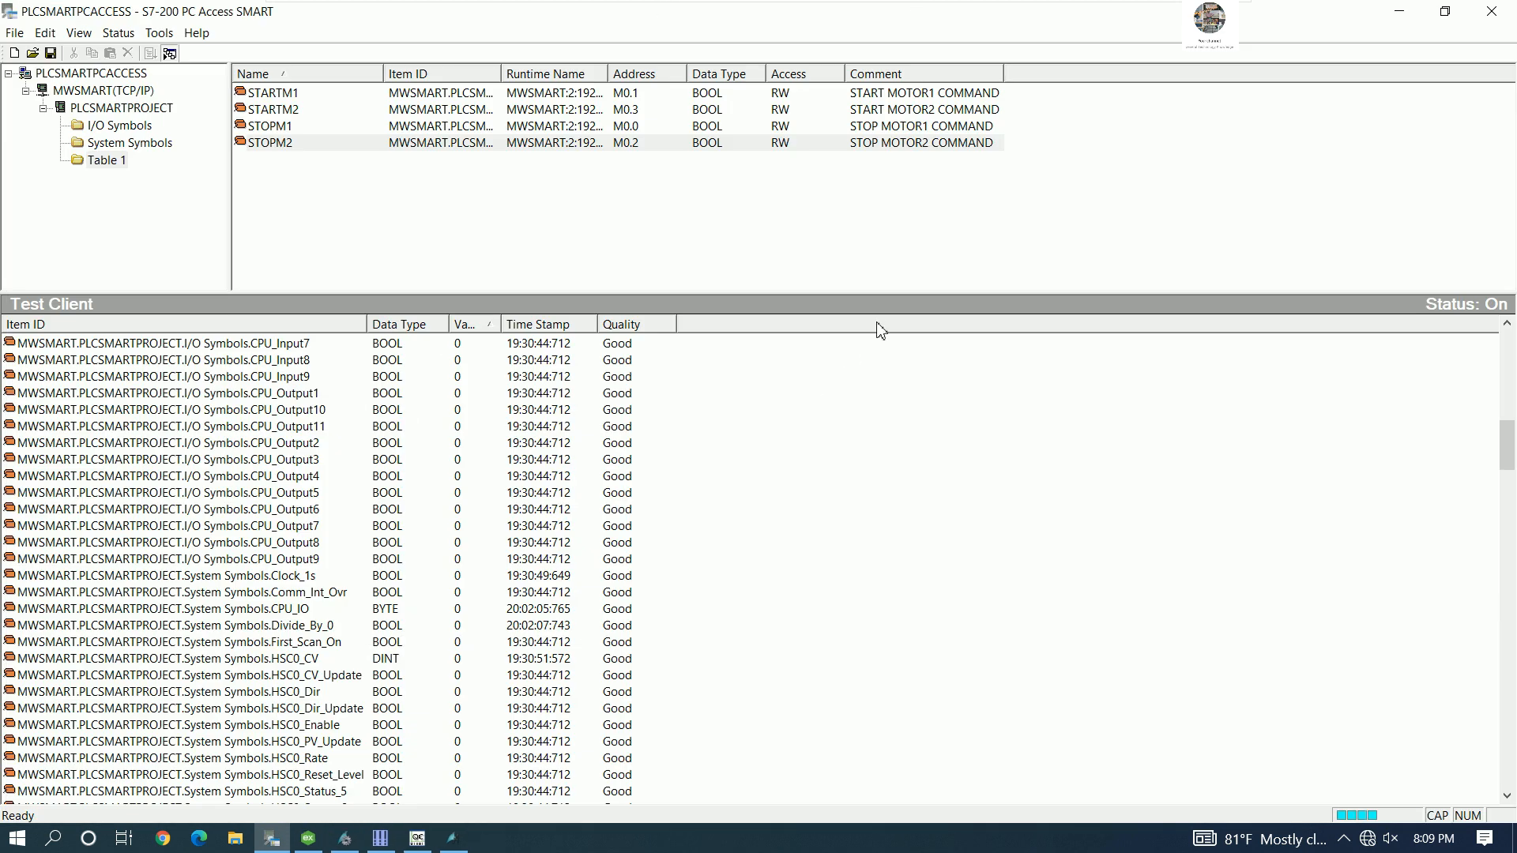
drag(886, 294, 893, 476)
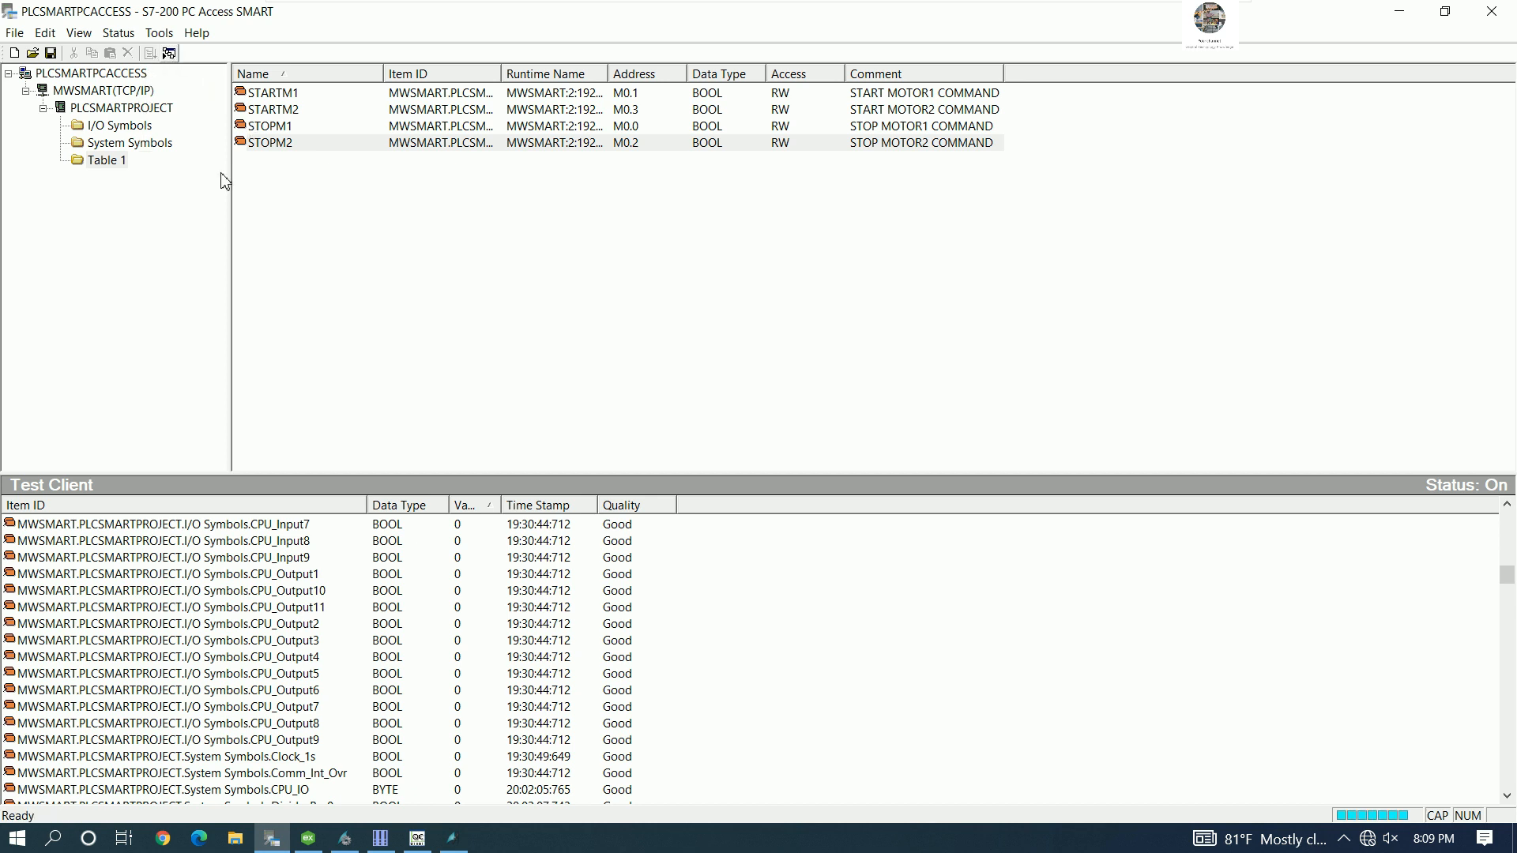
click(111, 163)
click(83, 92)
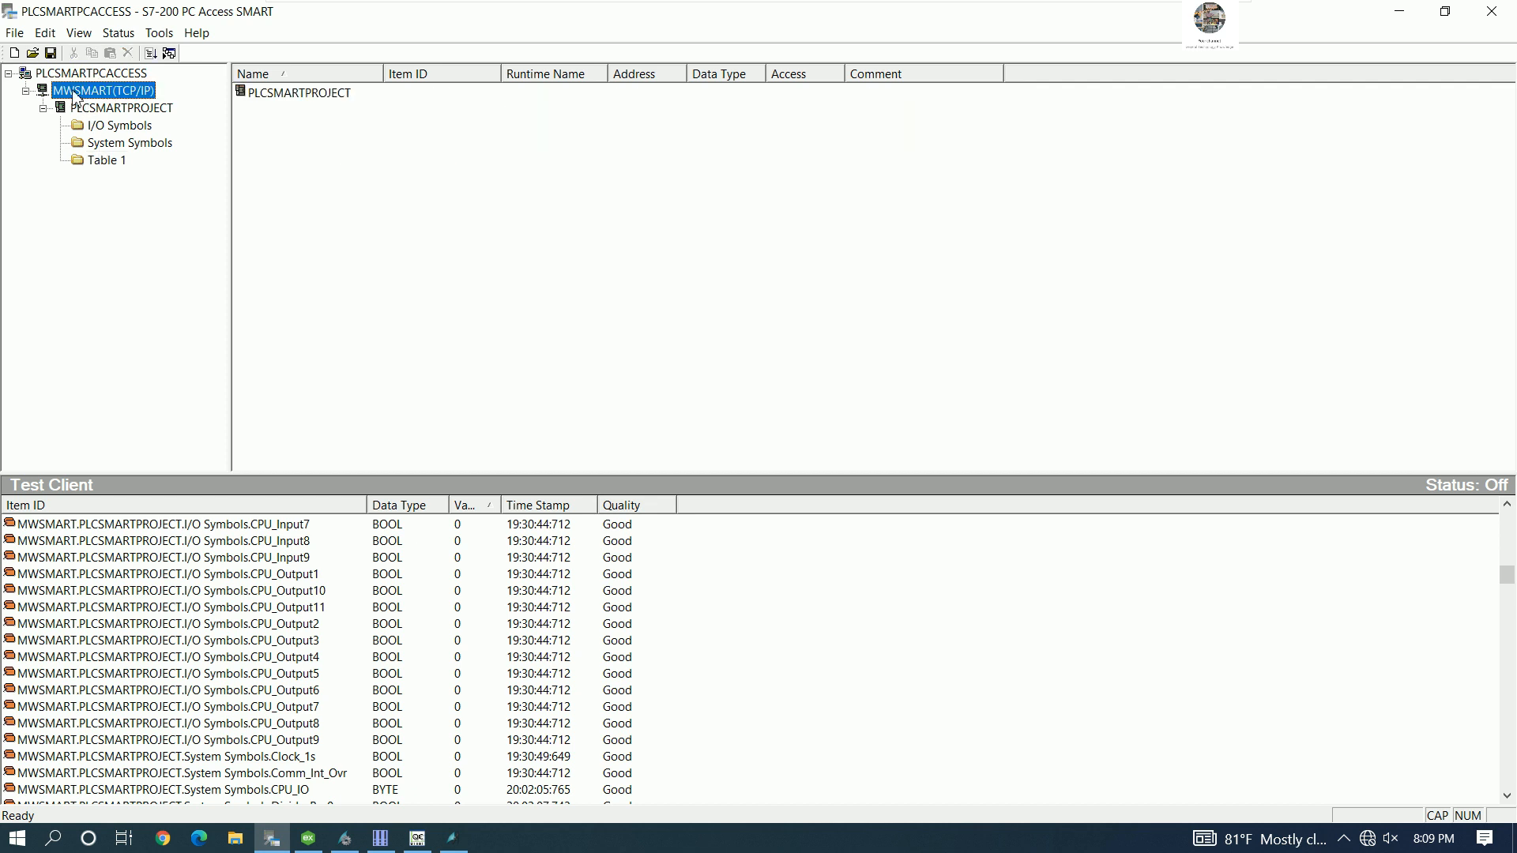
- Look through the I/O Symbols, System Symbols and Table 1 folders of PLCSMARTPROJECT for the motor 3 symbols
click(117, 108)
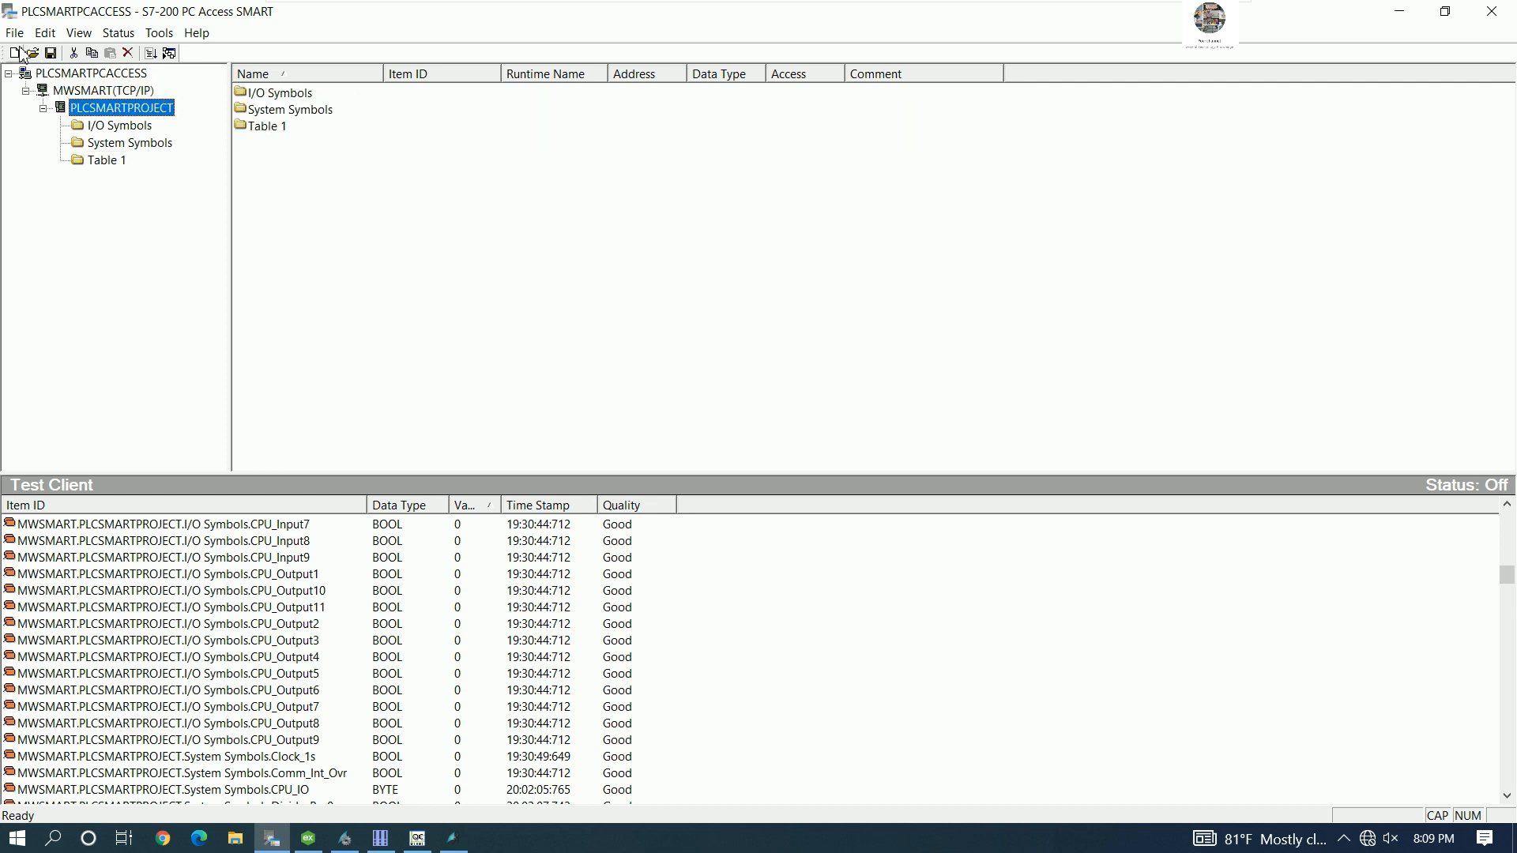
right_click(100, 111)
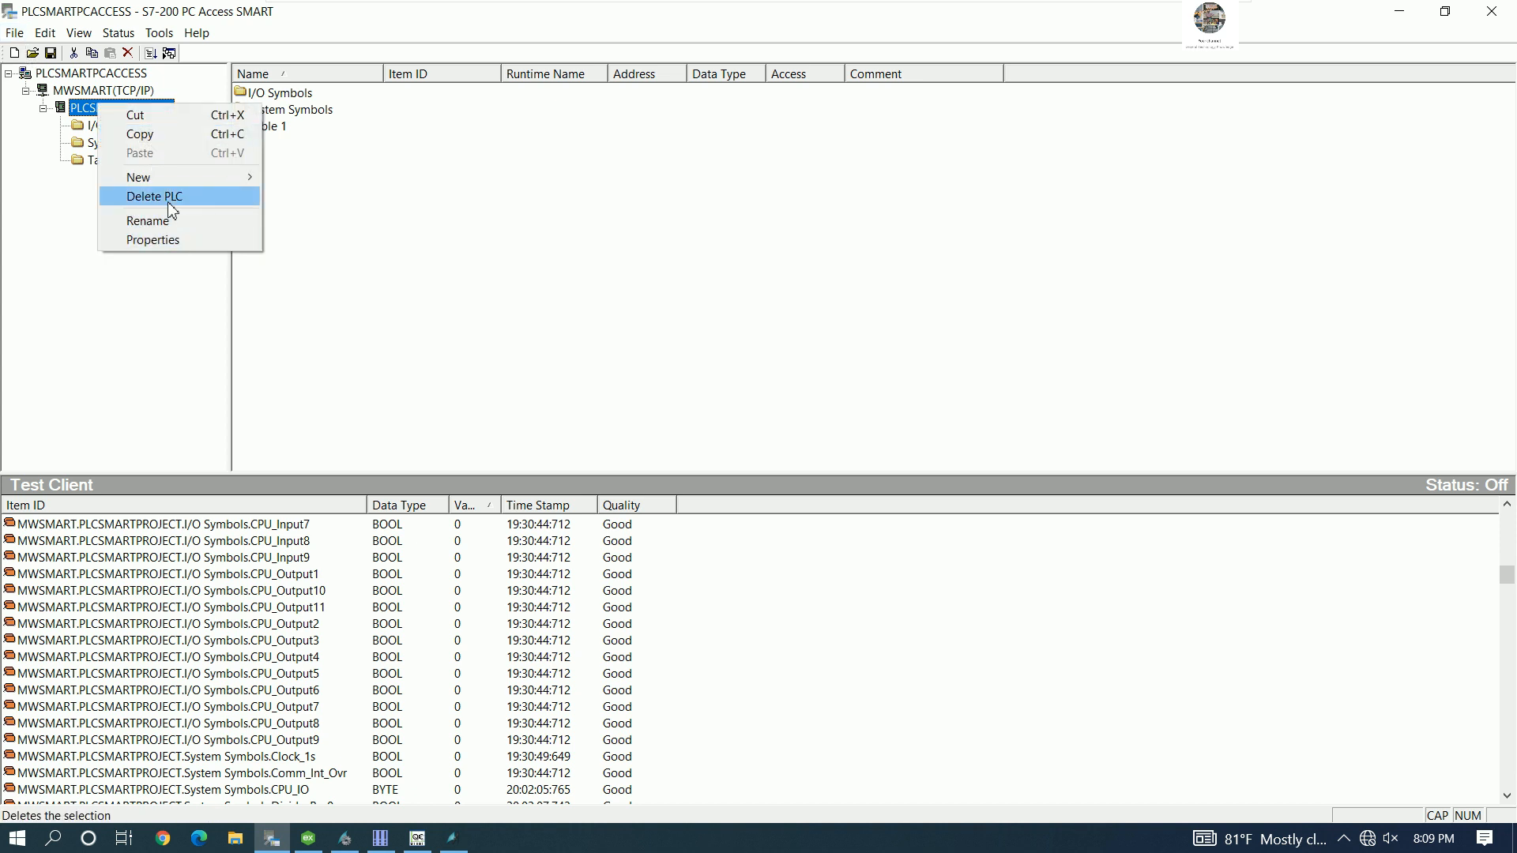
click(355, 196)
click(120, 145)
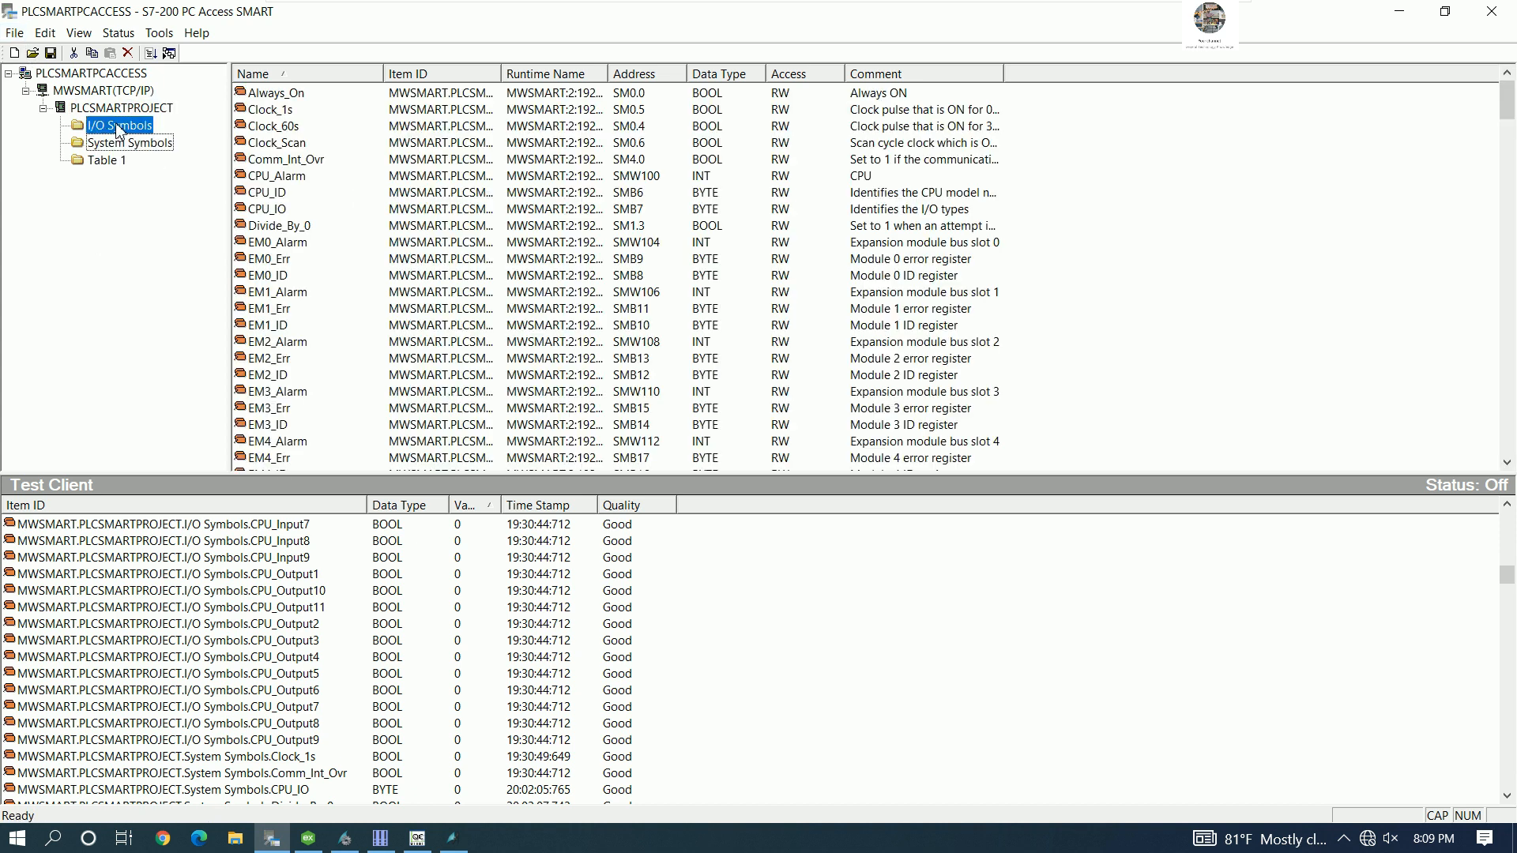
click(115, 128)
click(115, 110)
click(117, 125)
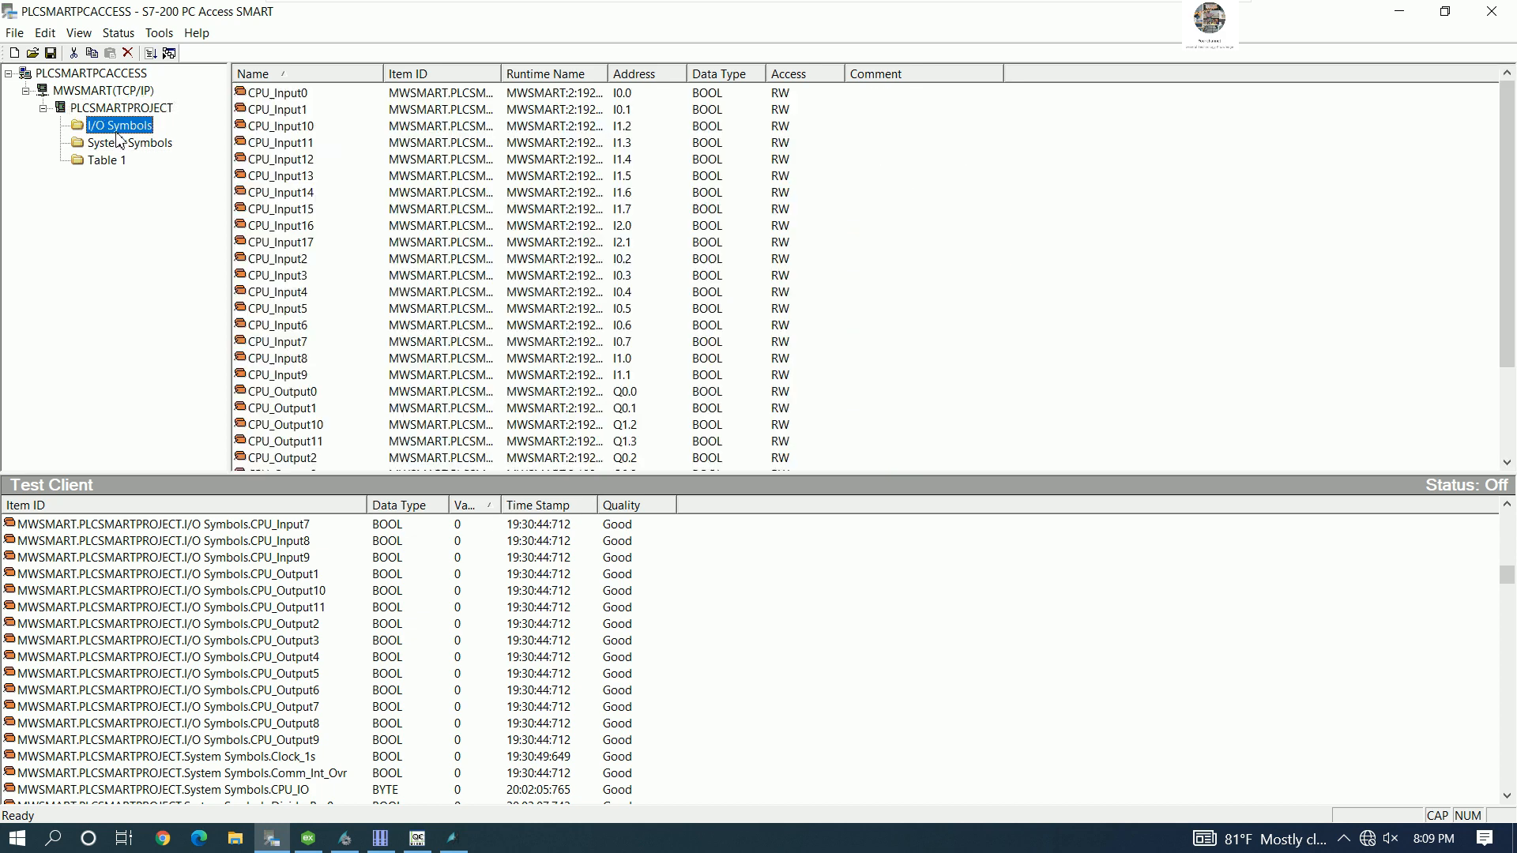
click(109, 147)
click(116, 126)
click(115, 111)
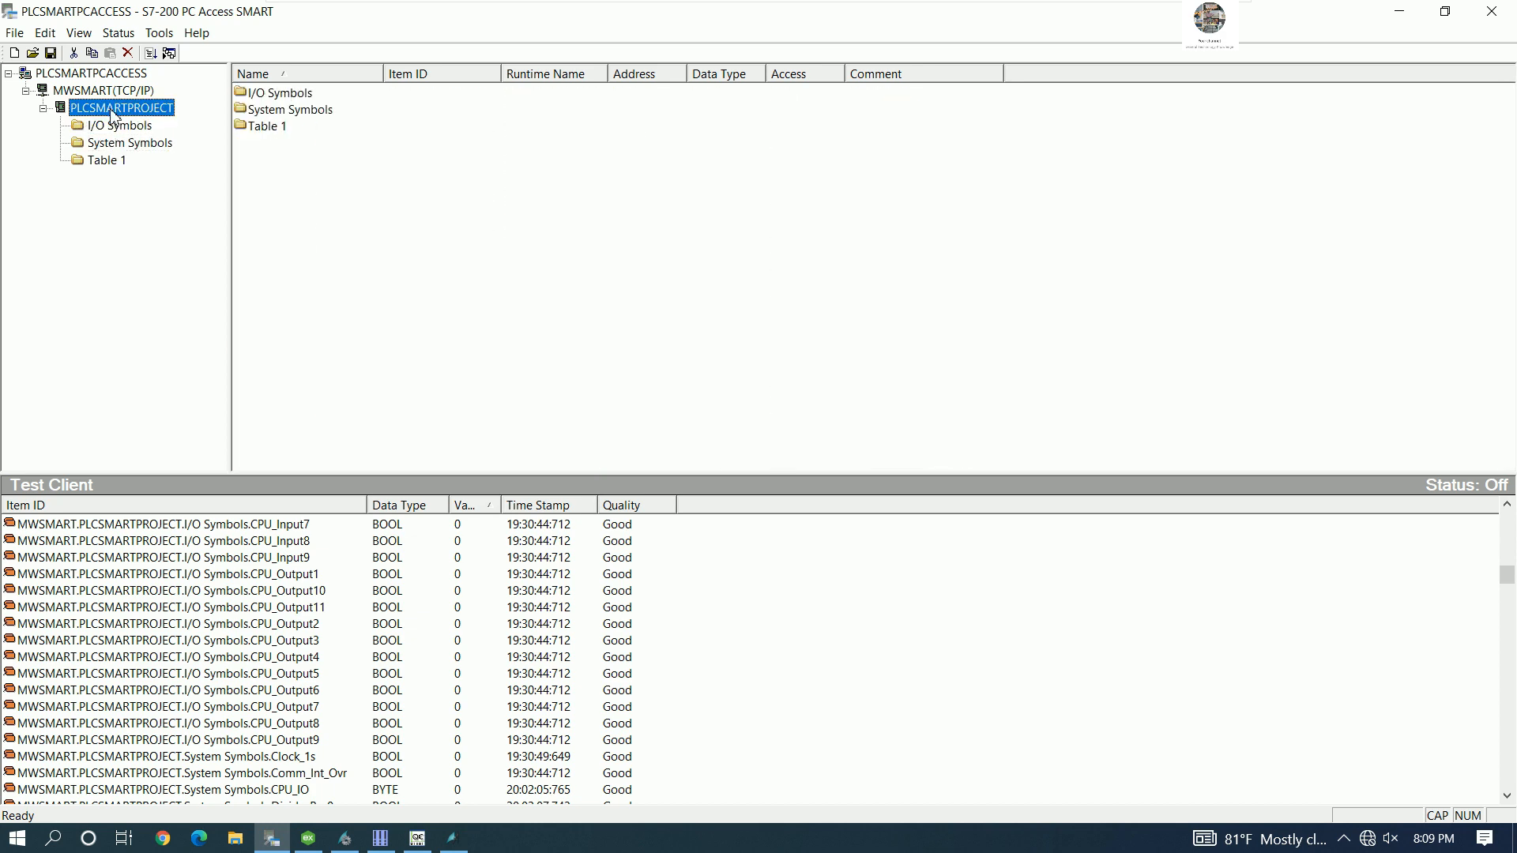
click(102, 160)
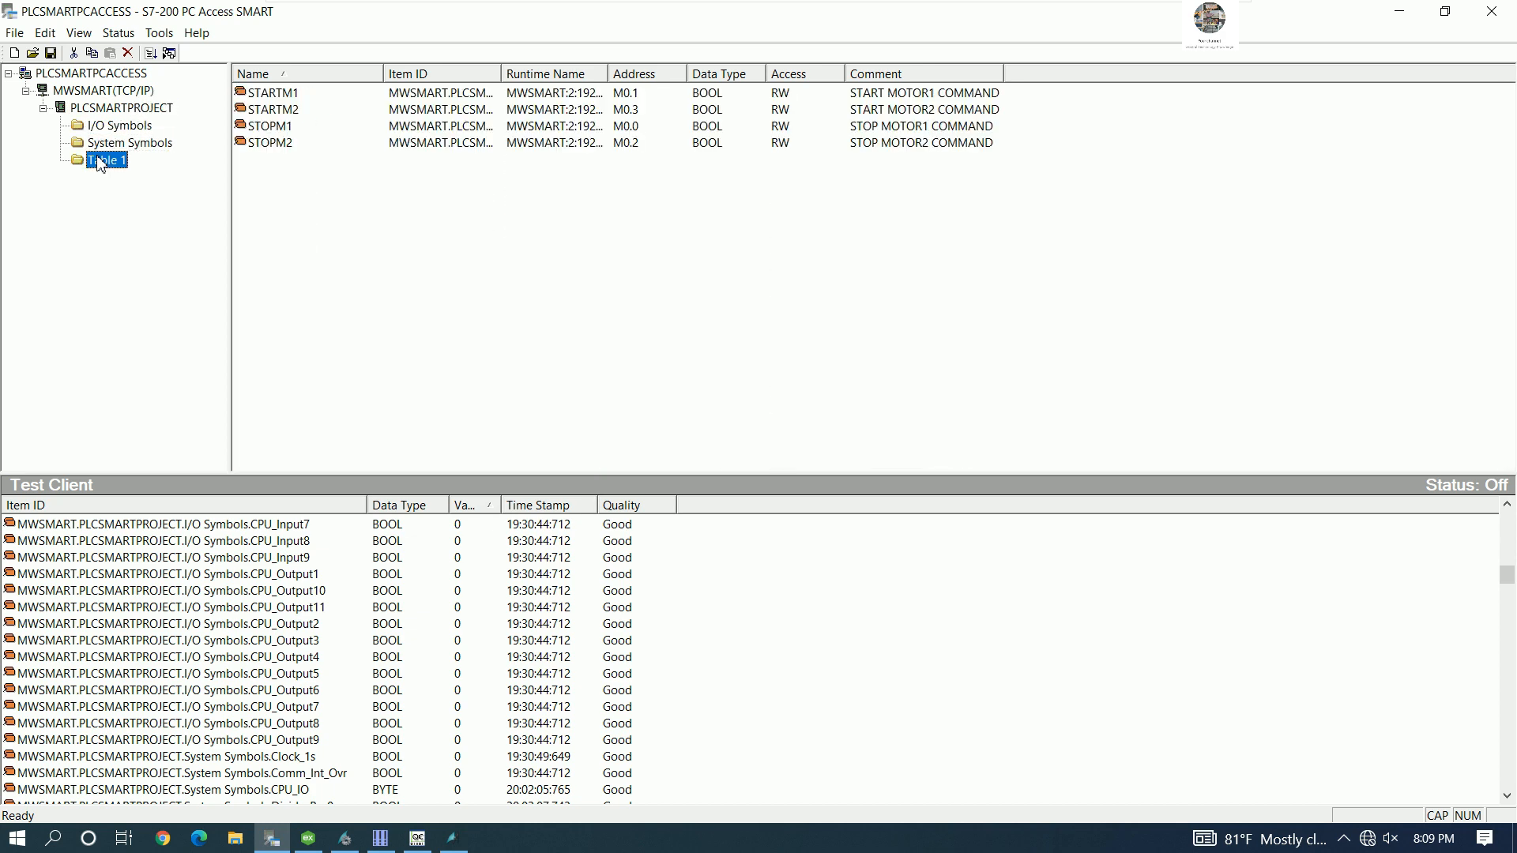
click(15, 35)
click(399, 211)
click(148, 149)
click(116, 164)
click(120, 144)
click(123, 128)
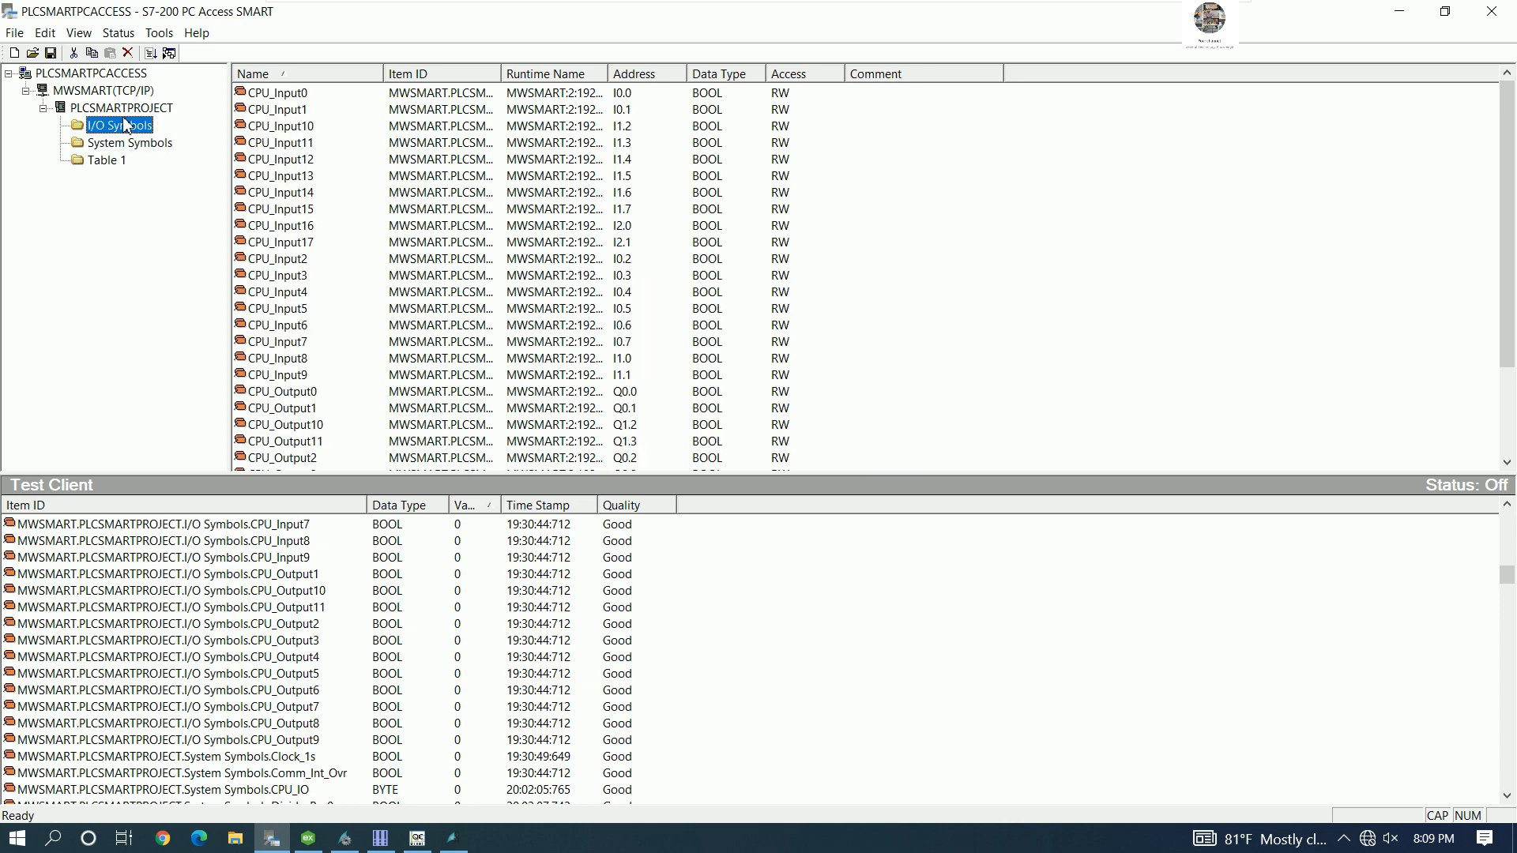
click(123, 109)
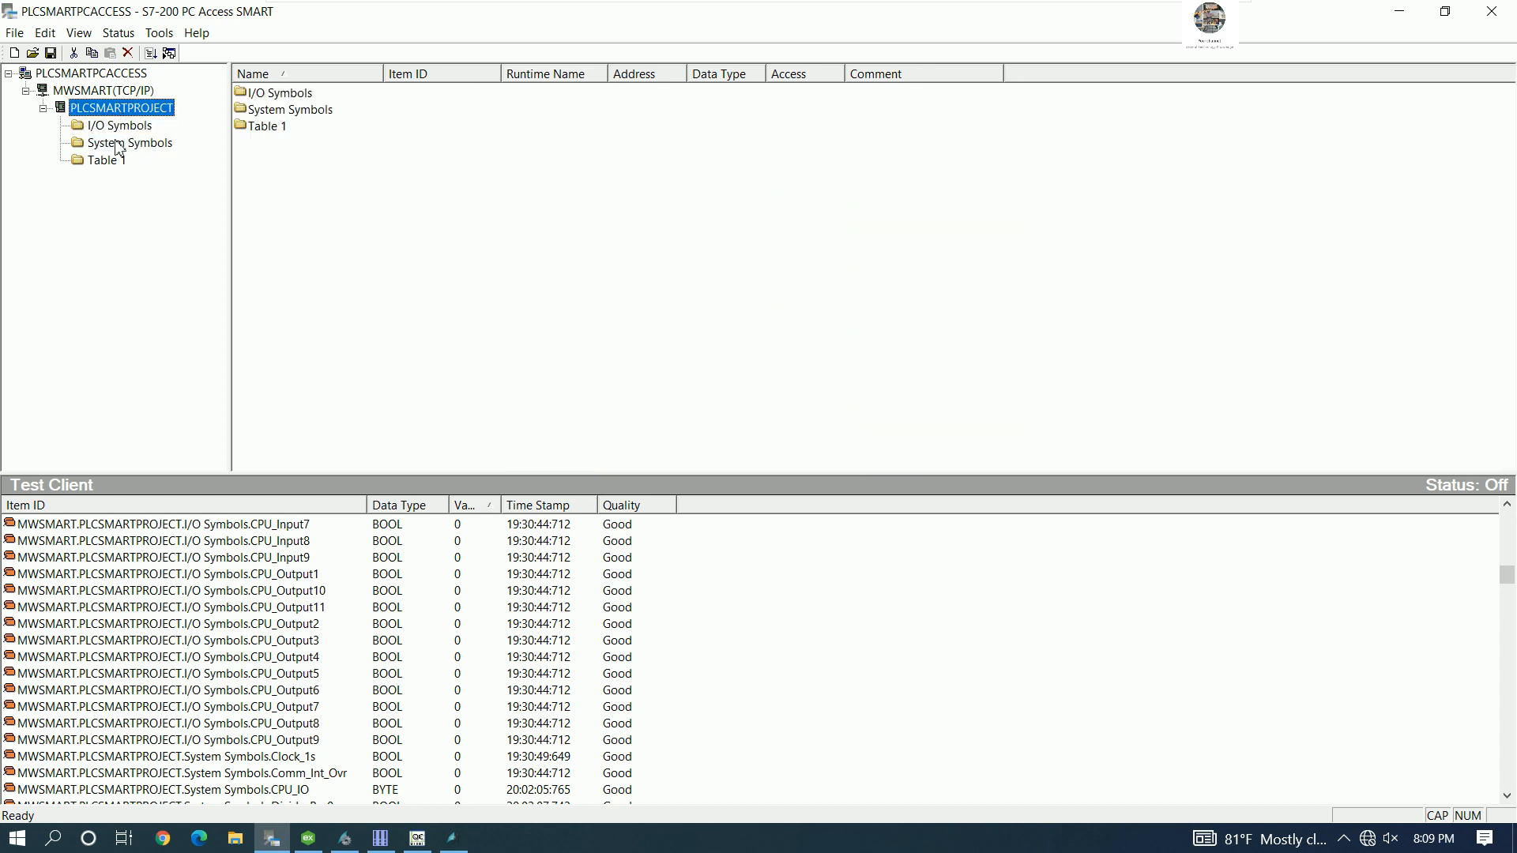
click(120, 127)
click(123, 144)
- Open the Table 1 folder of PLCSMARTPROJECT to list its motor command items
click(106, 163)
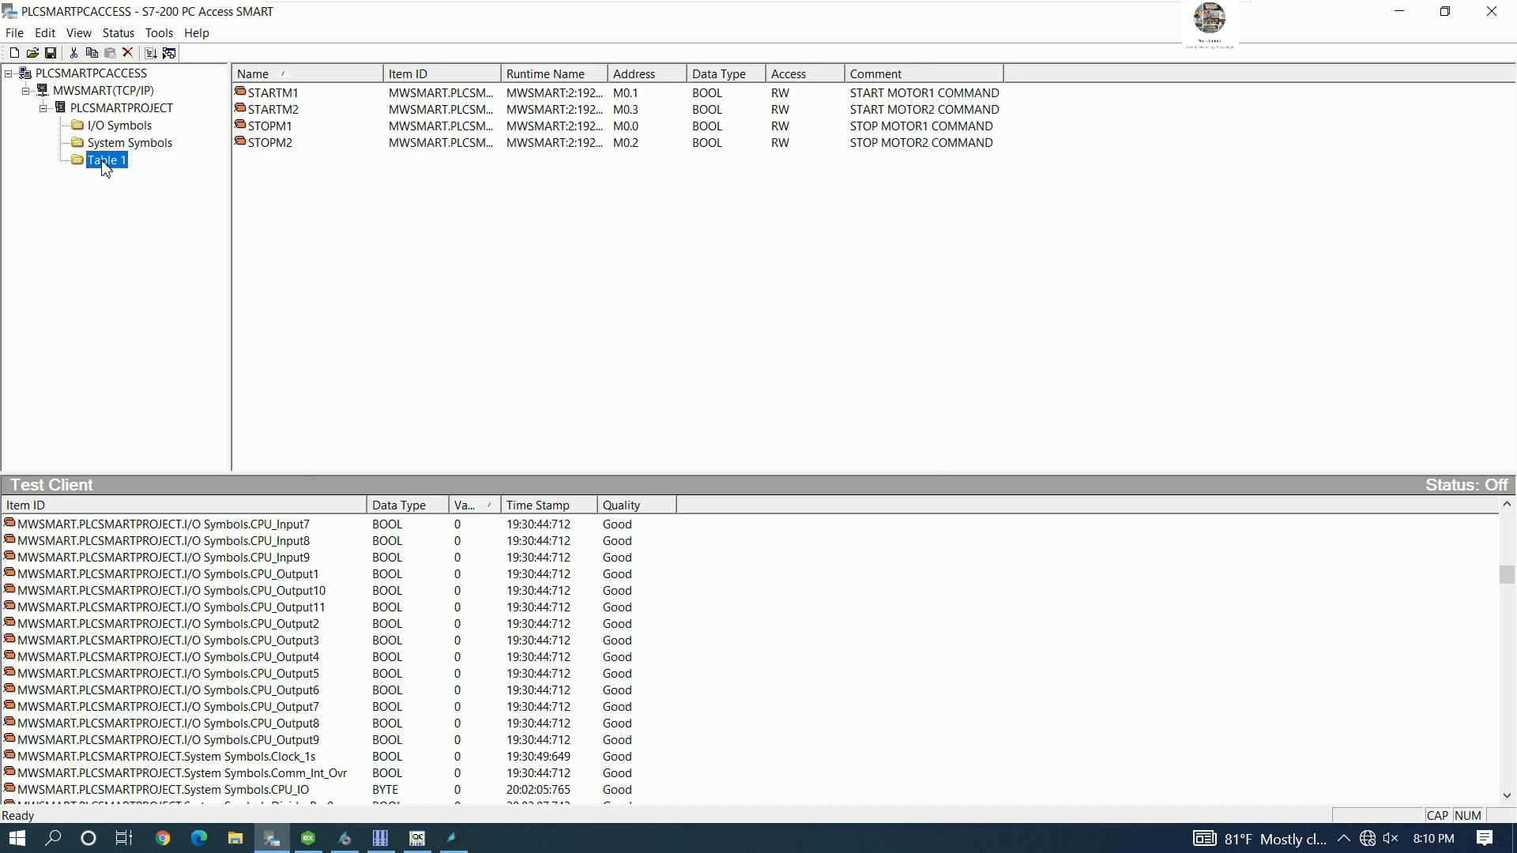
right_click(309, 176)
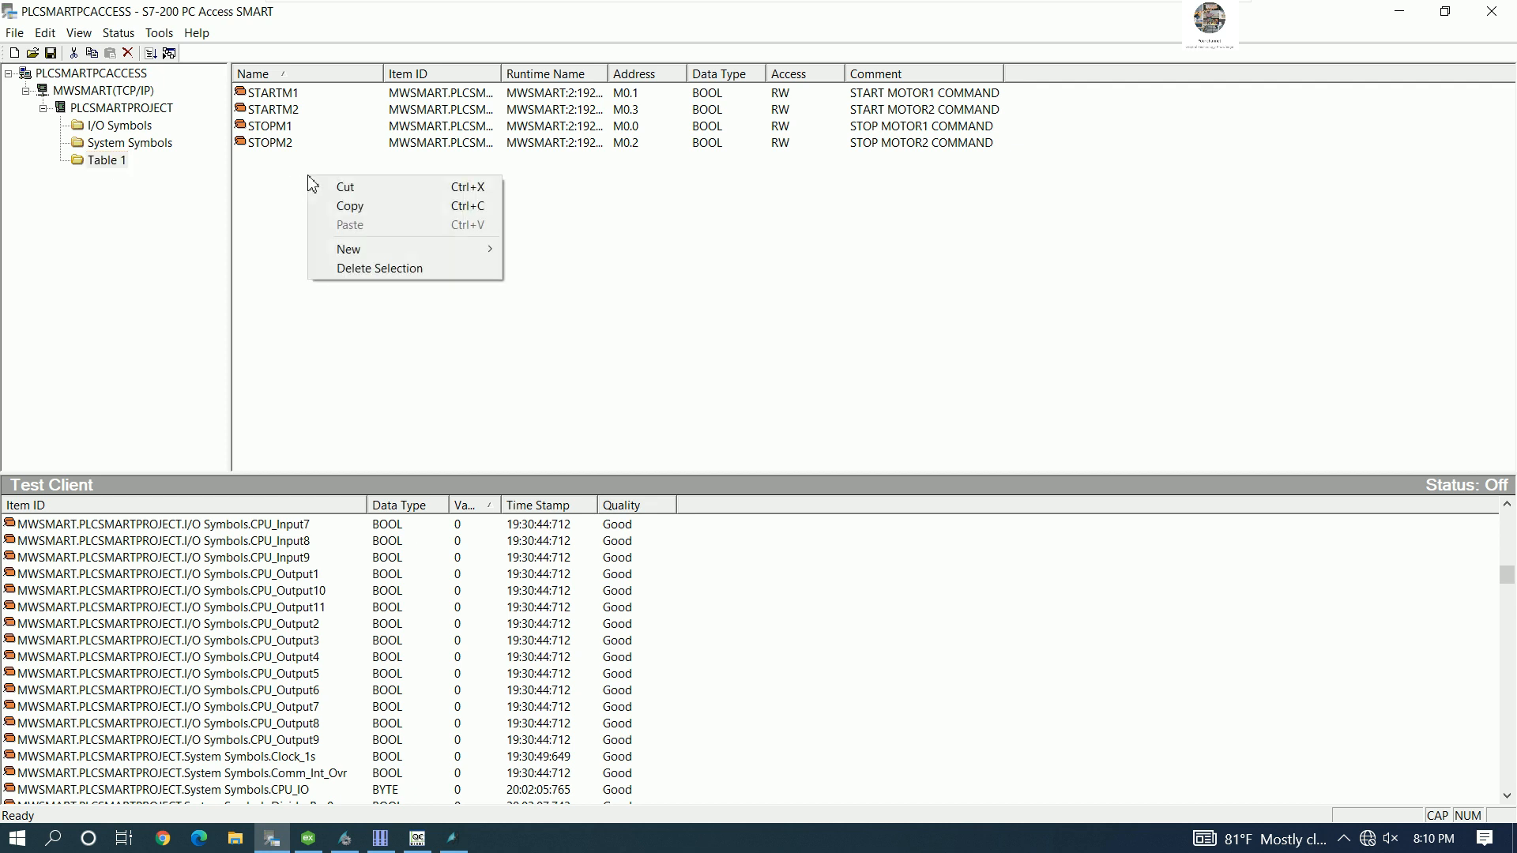
mouse_move(433, 248)
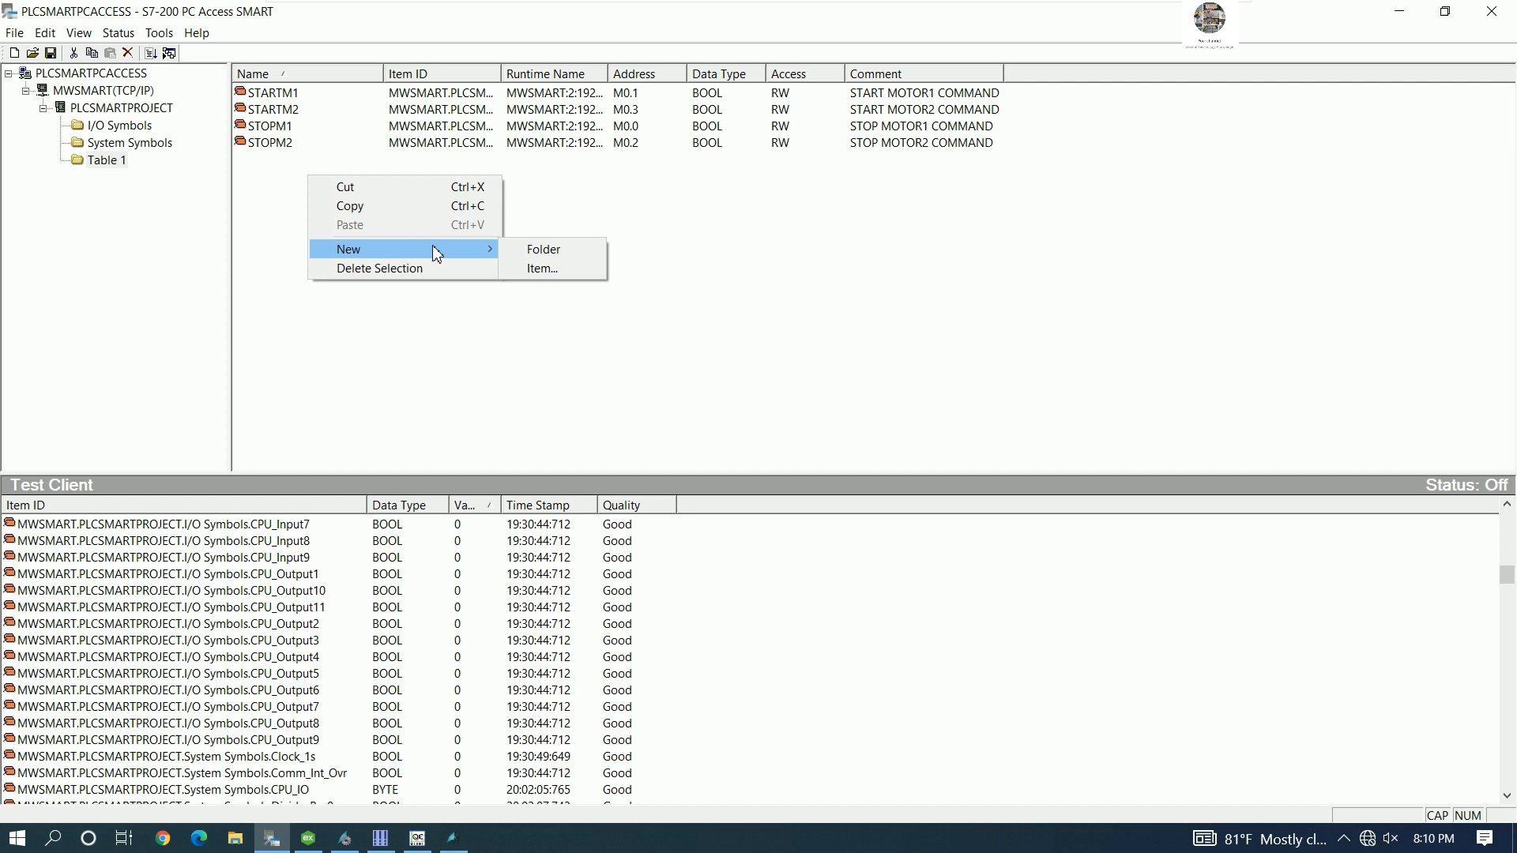
click(531, 268)
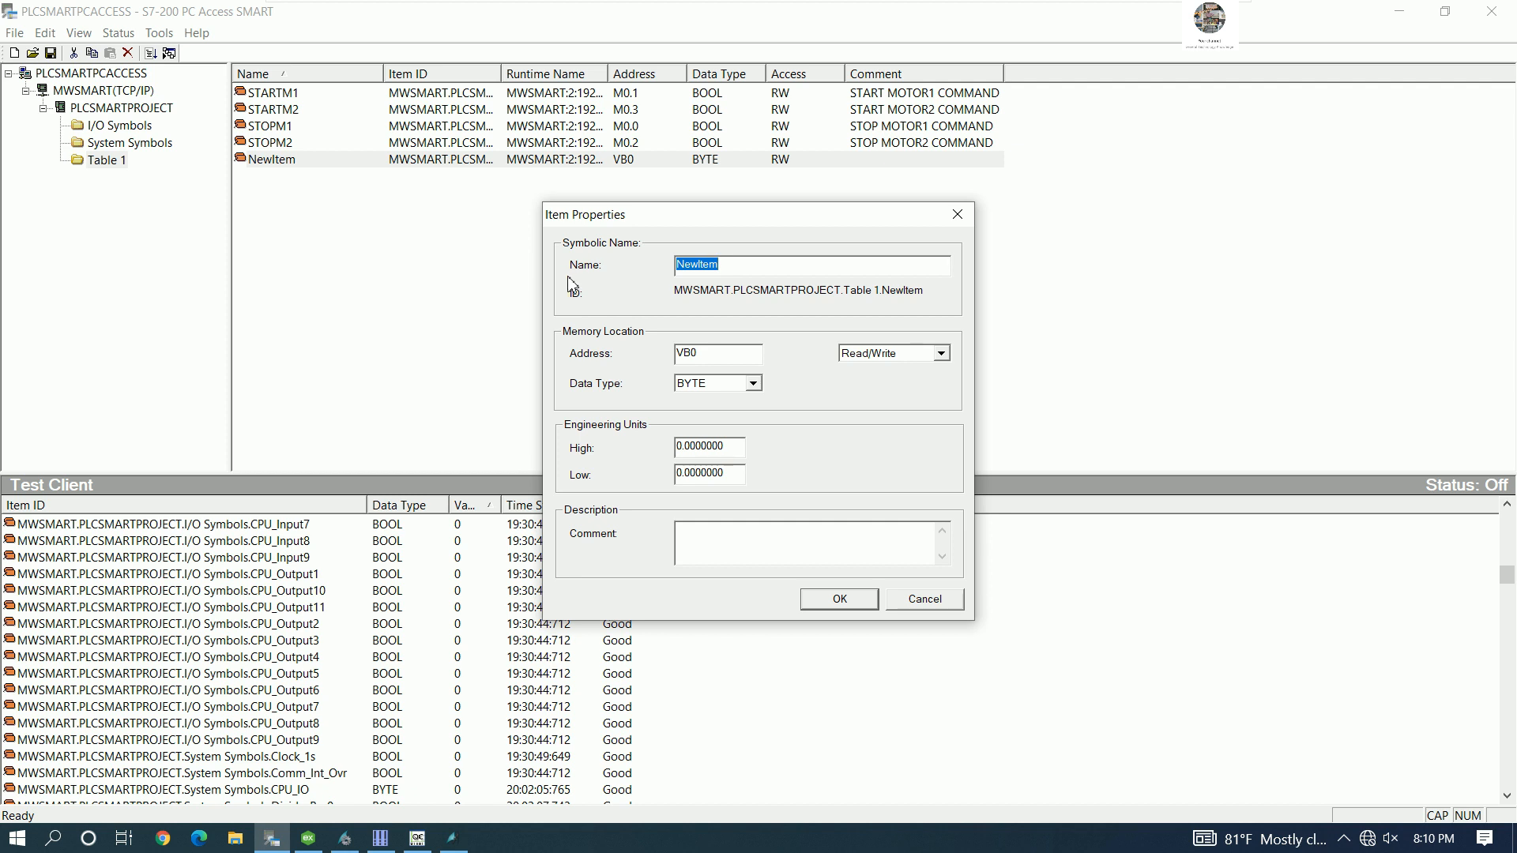
click(923, 600)
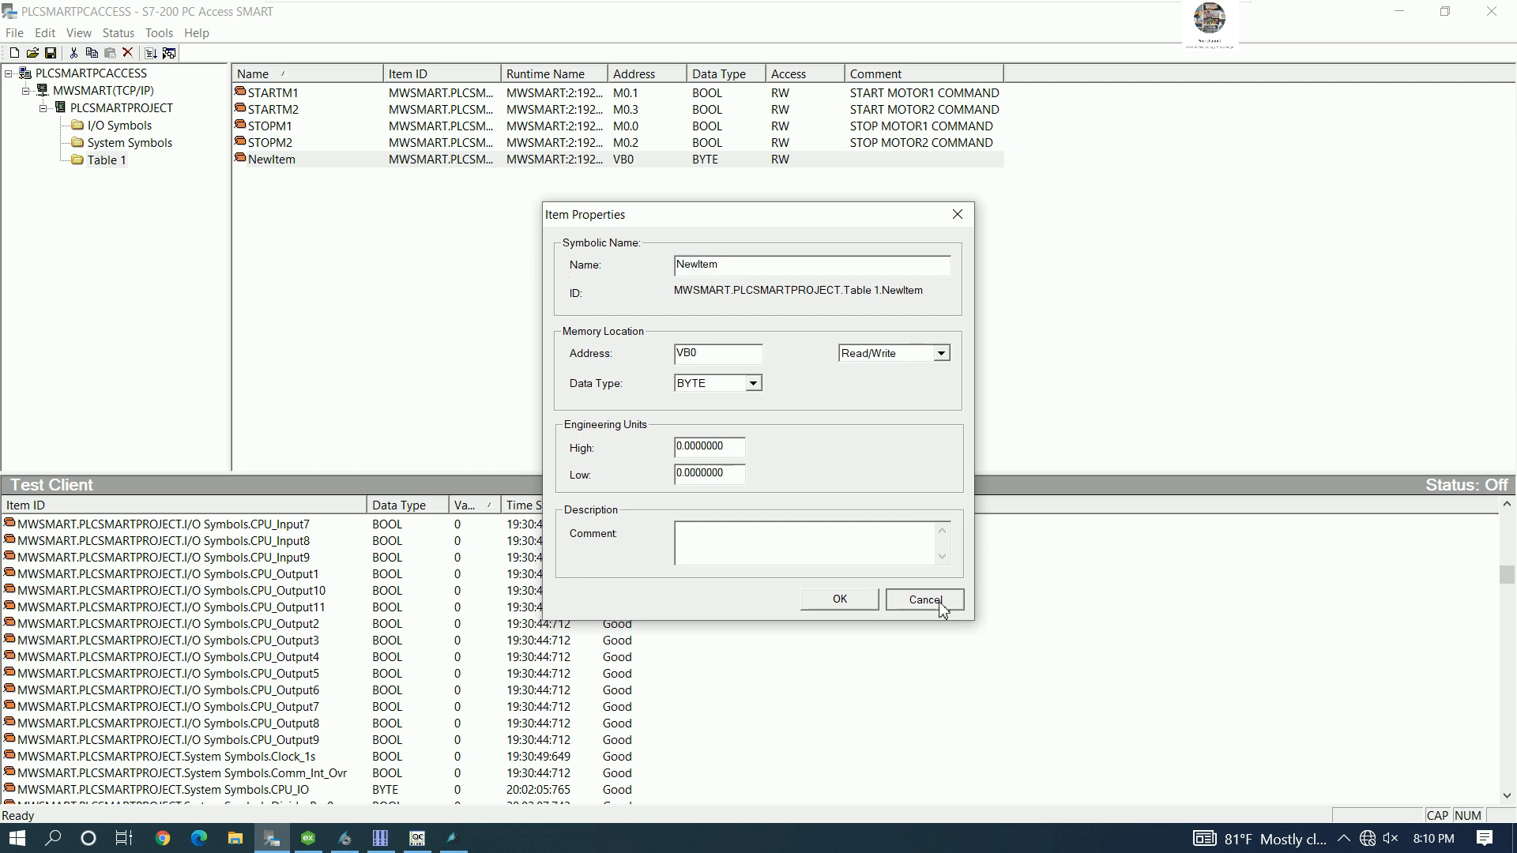
right_click(290, 174)
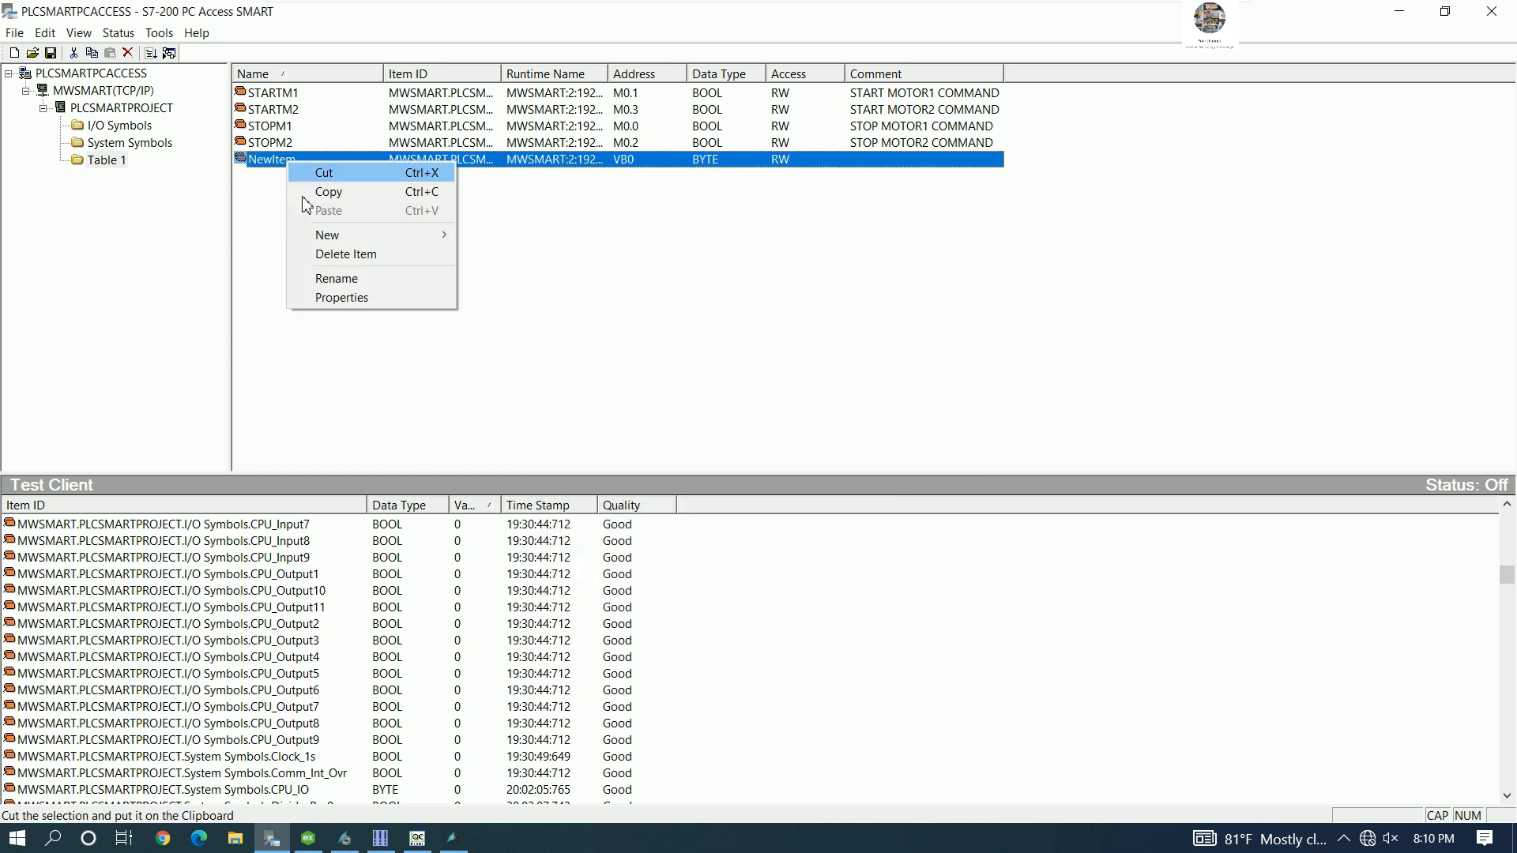
click(351, 261)
click(783, 464)
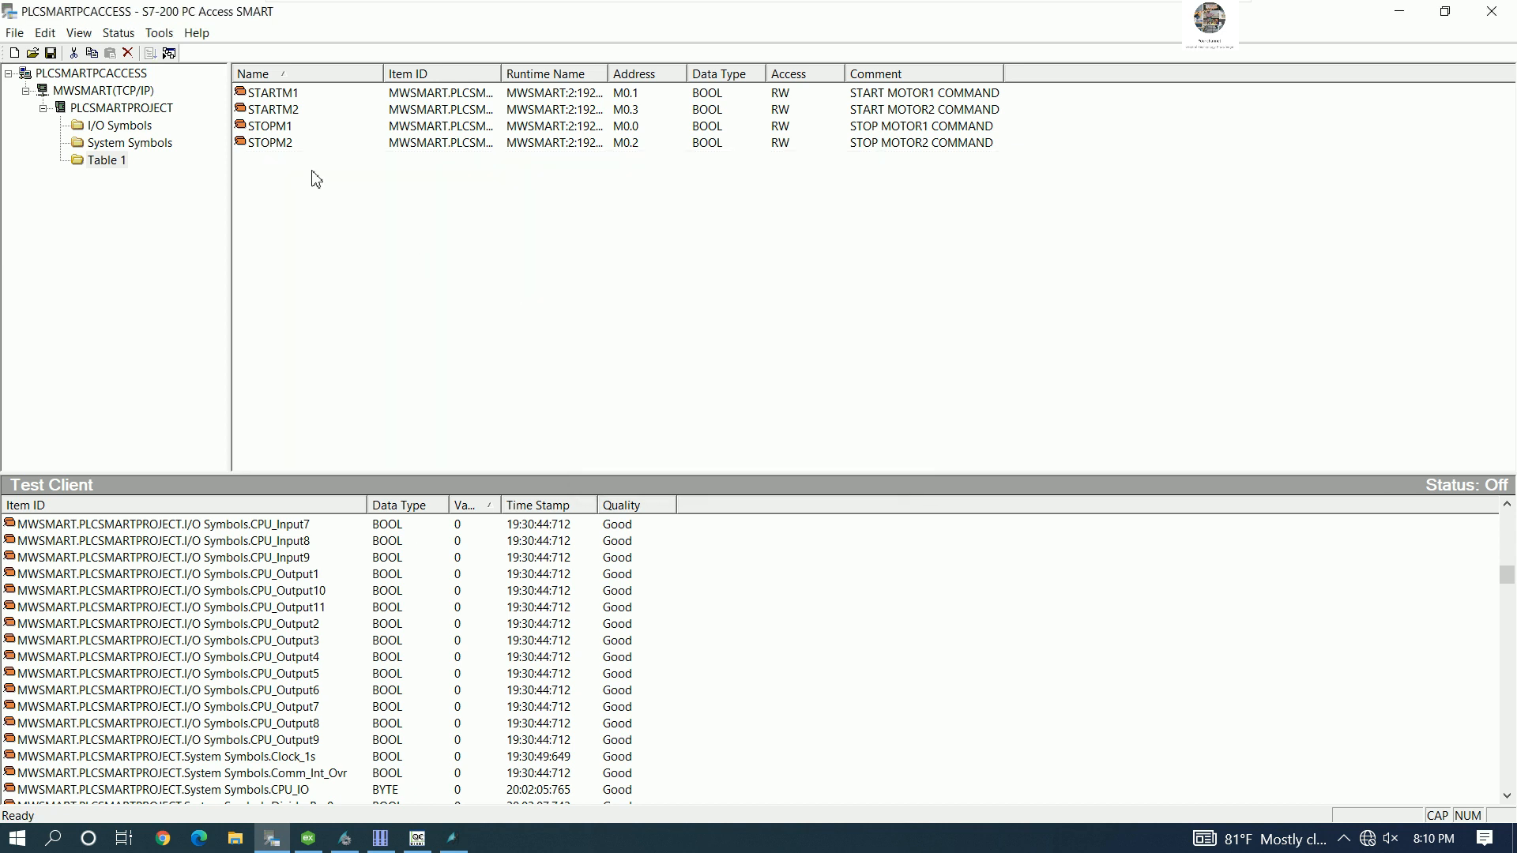
- Duplicate the STOPM2 item within Table 1 and change the copy's symbolic name to STOPM3
right_click(283, 149)
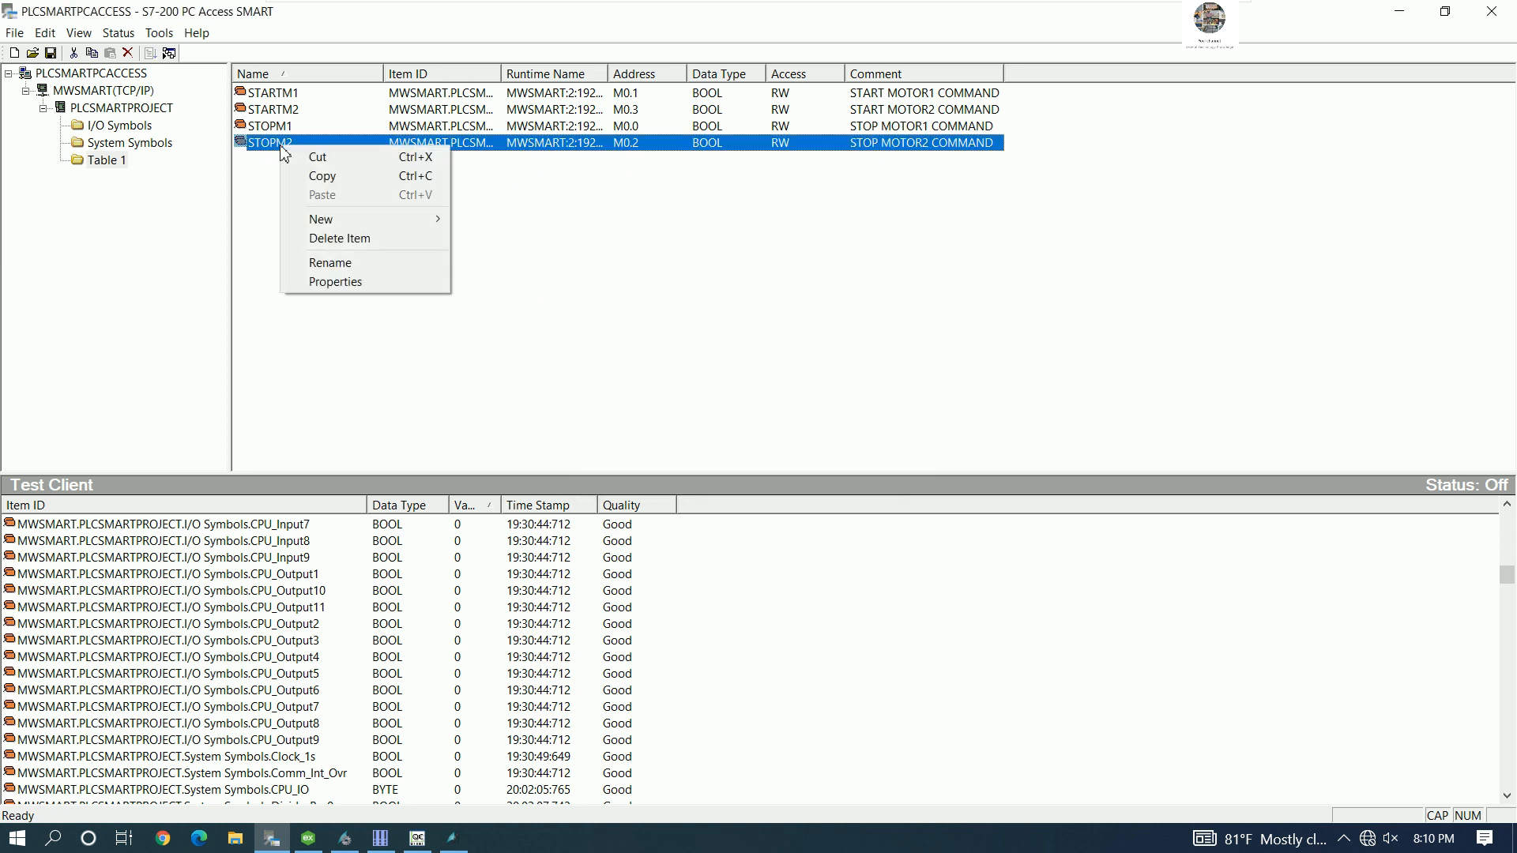
click(330, 188)
right_click(289, 192)
click(343, 238)
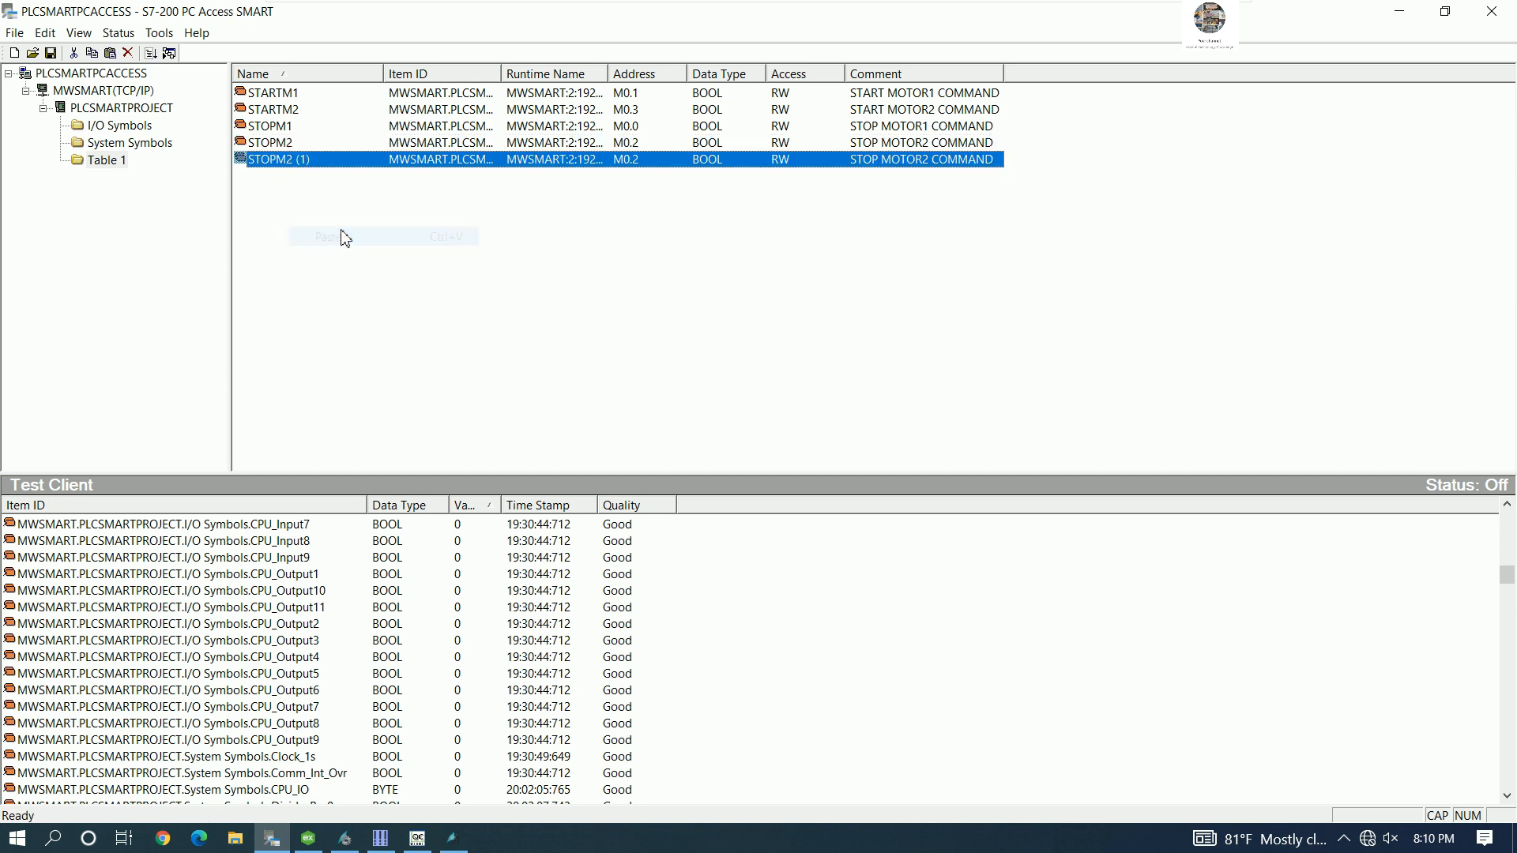
double_click(326, 171)
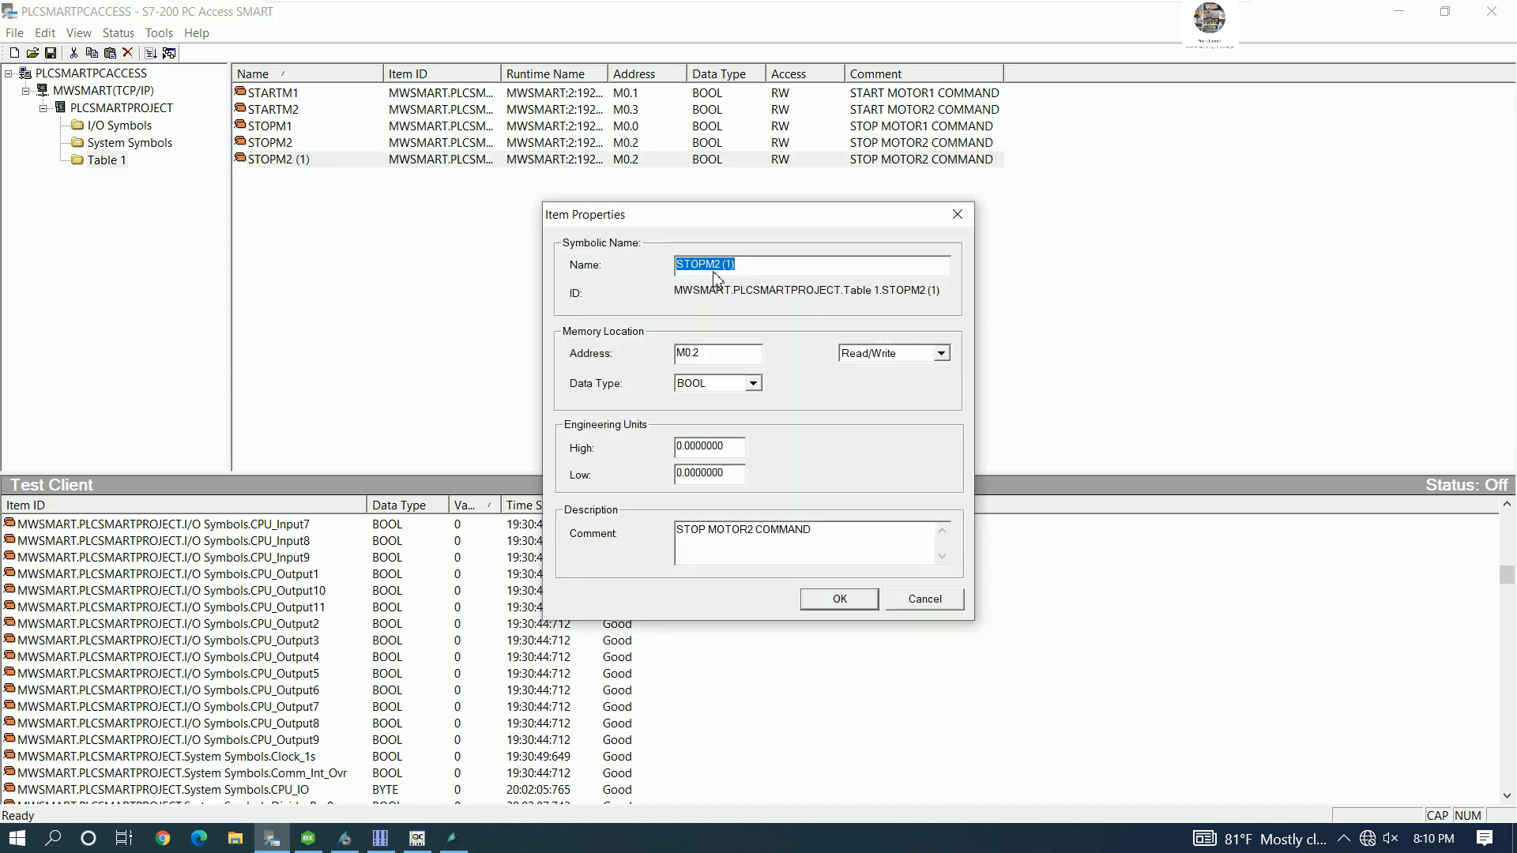
click(746, 274)
key(BackSpace)
text(3)
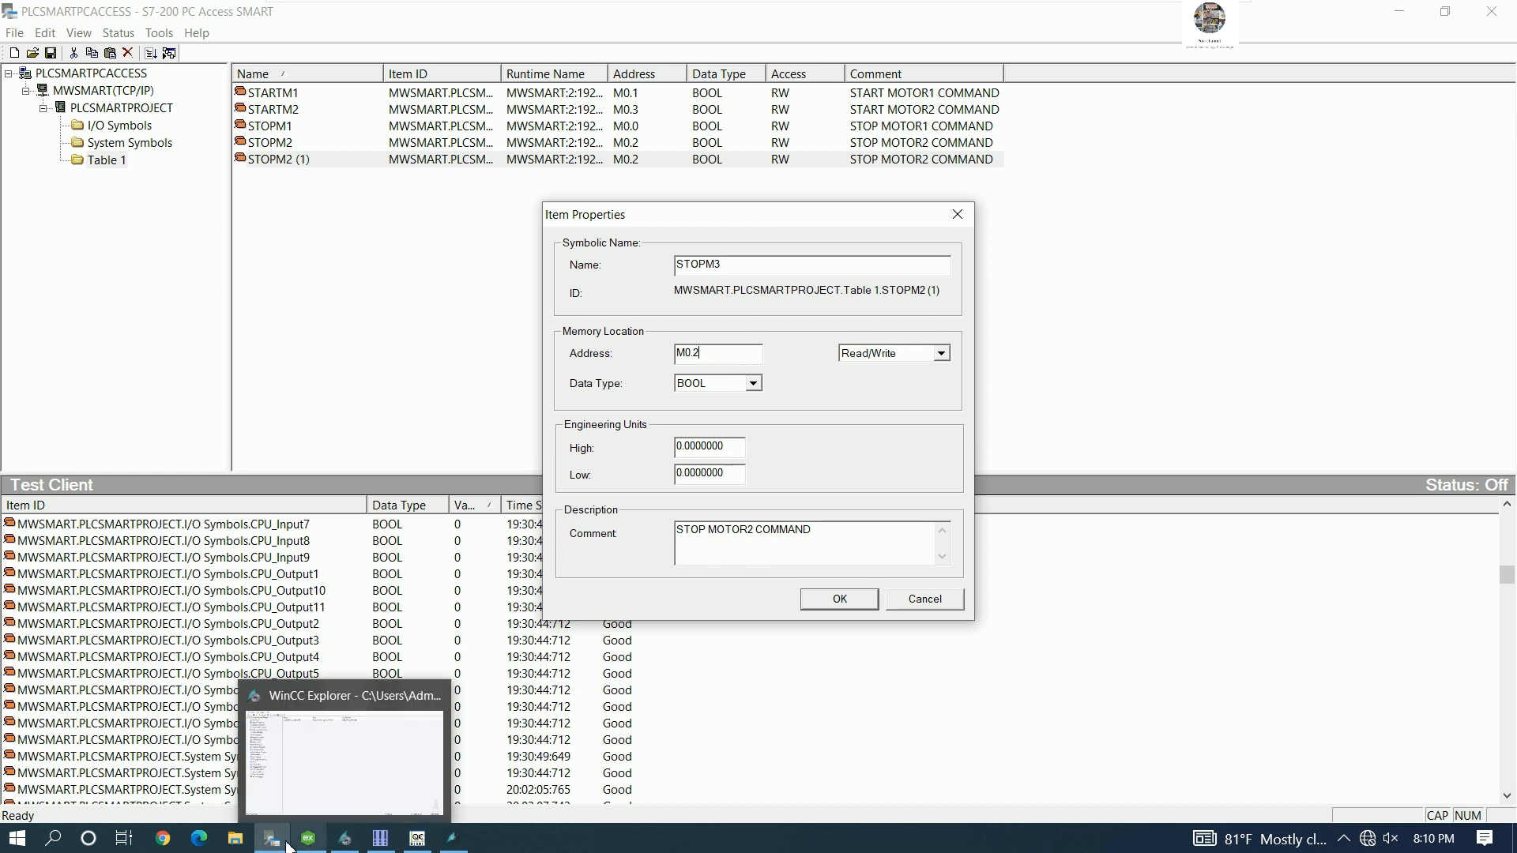
- Reopen PLCSMARTPROJECT in STEP 7-Micro/WIN SMART and check the memory addresses used by the motor 3 network
key(super+d)
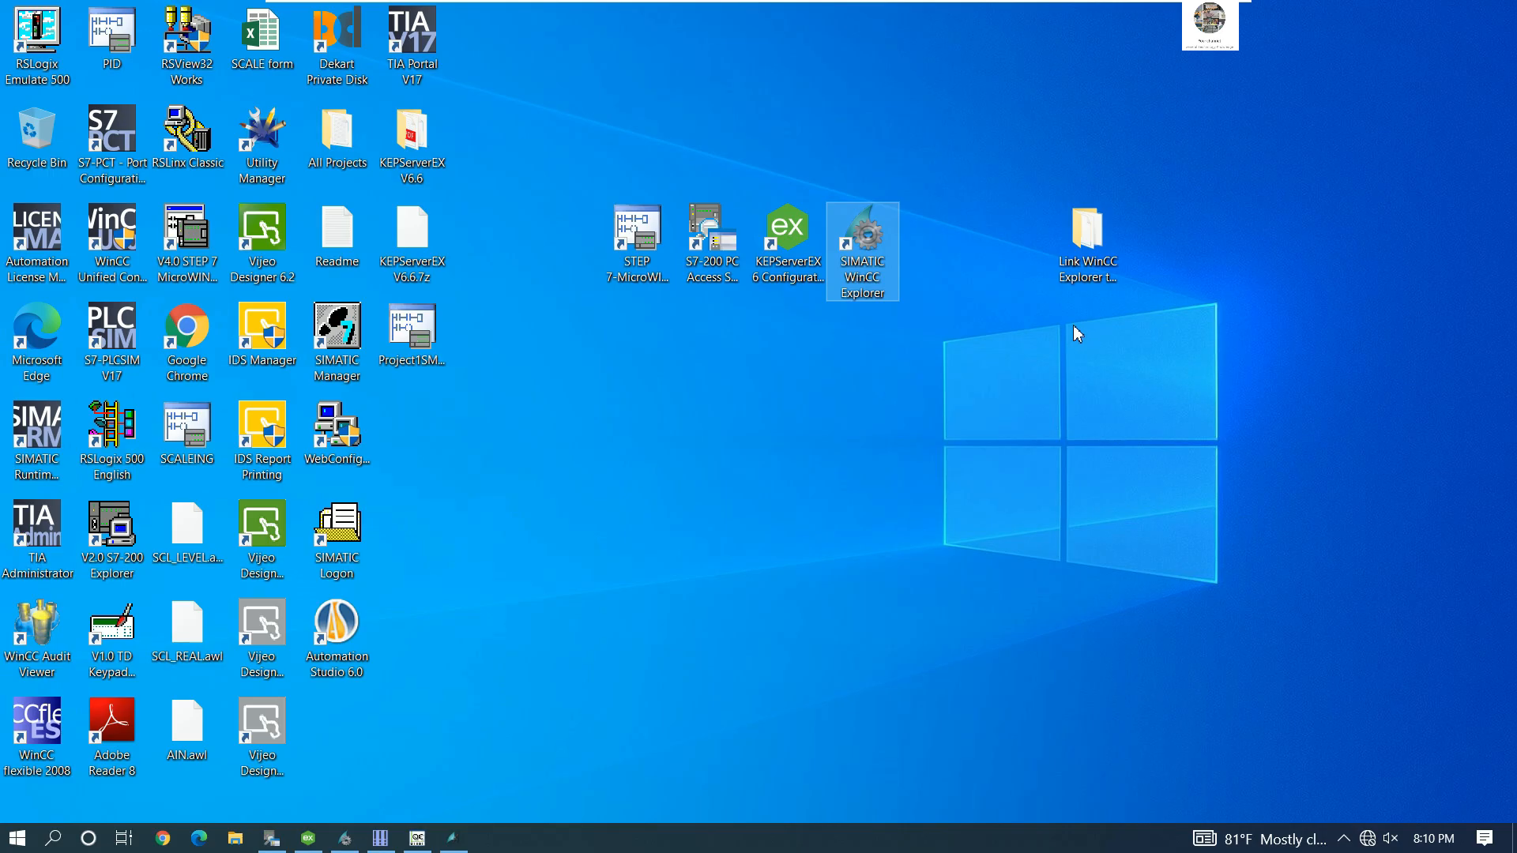
key(super+d)
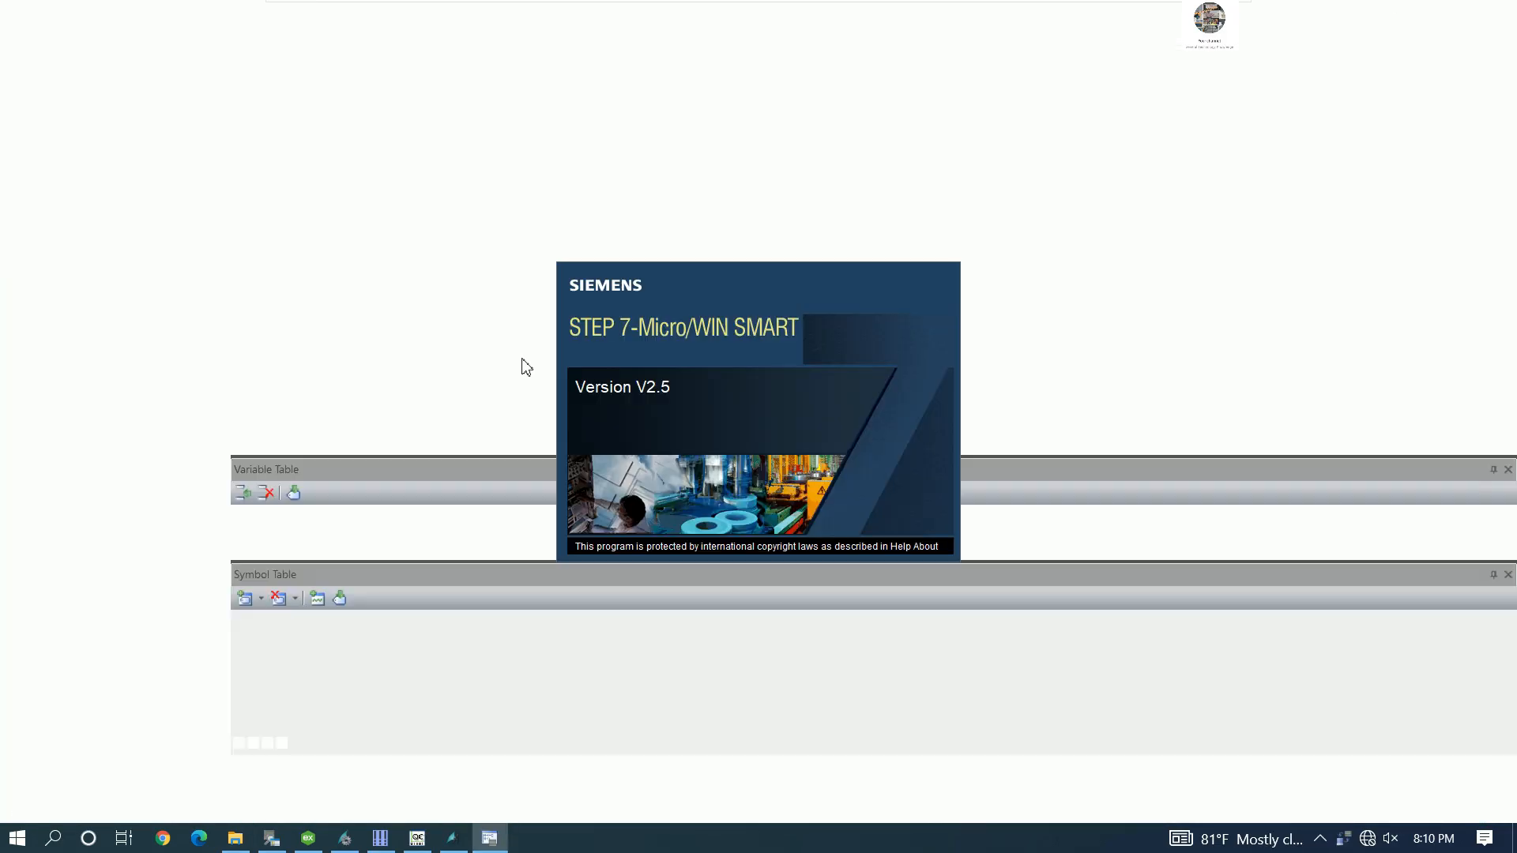
scroll(593, 365, down, 6)
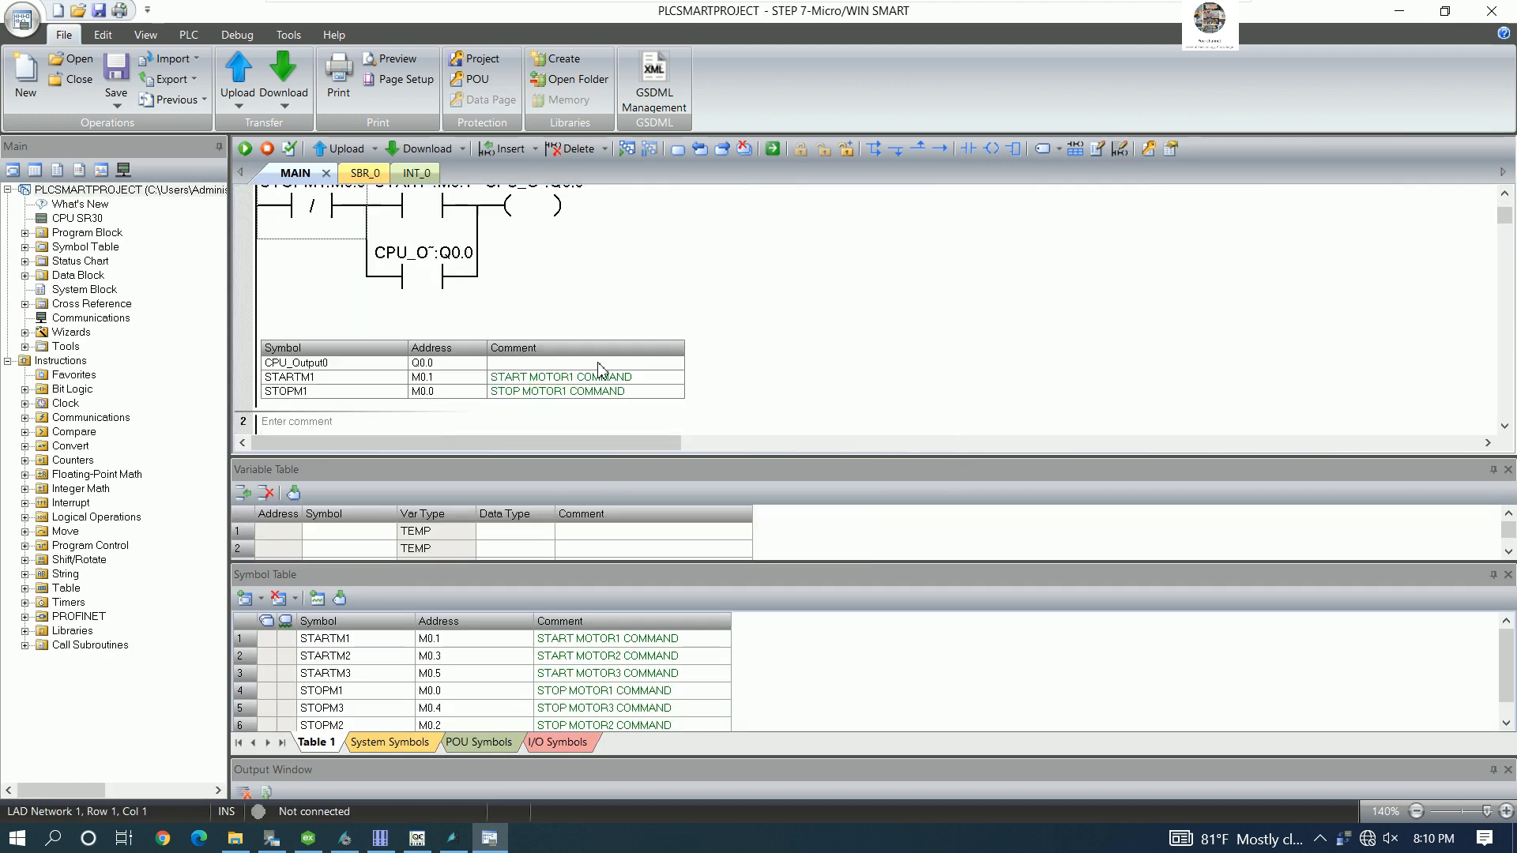
scroll(576, 409, down, 3)
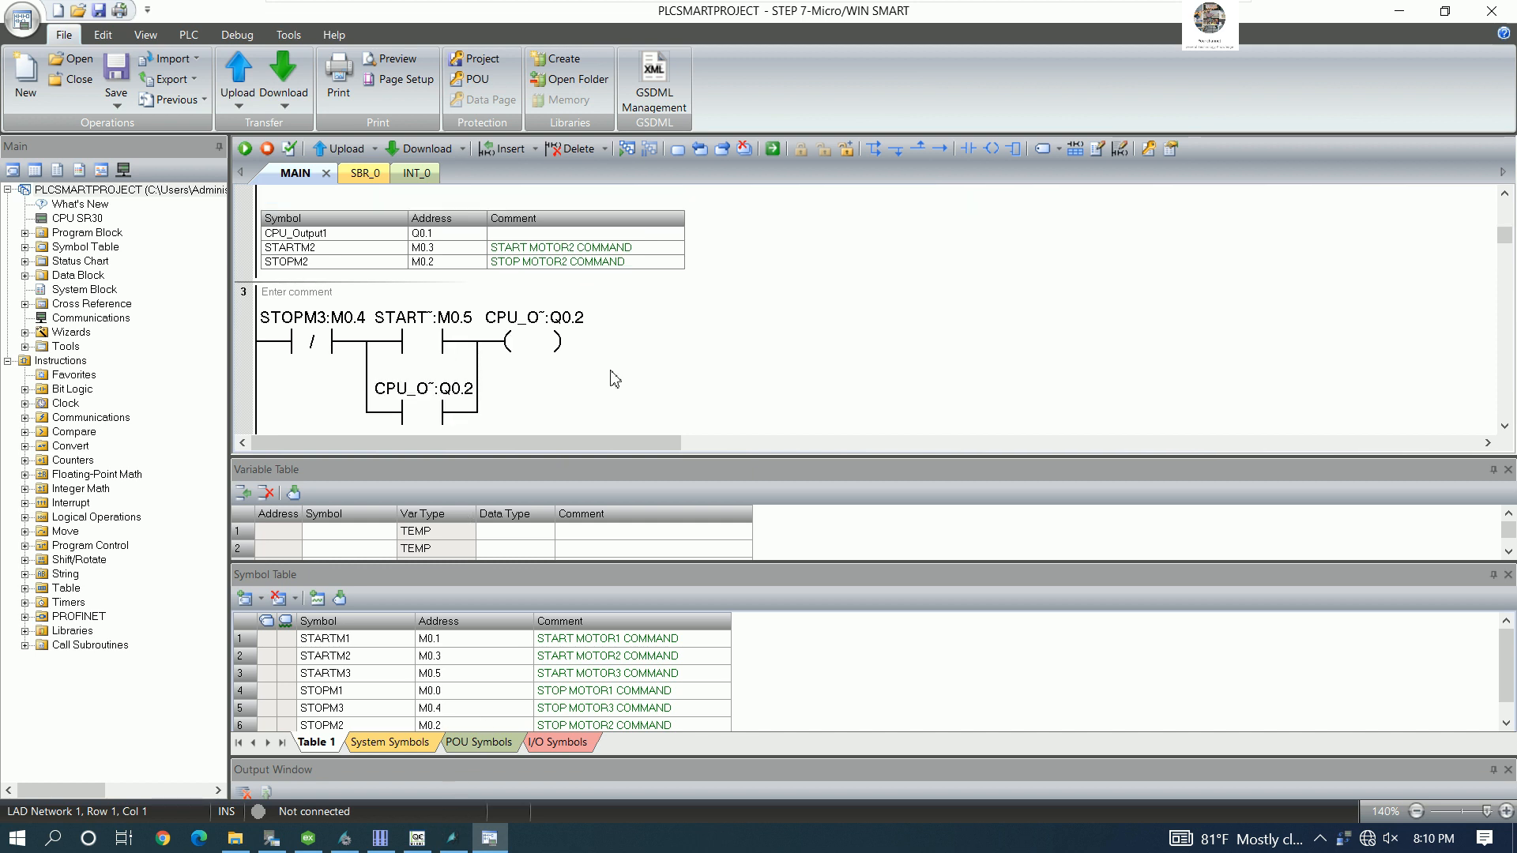
scroll(615, 380, up, 3)
scroll(614, 380, up, 2)
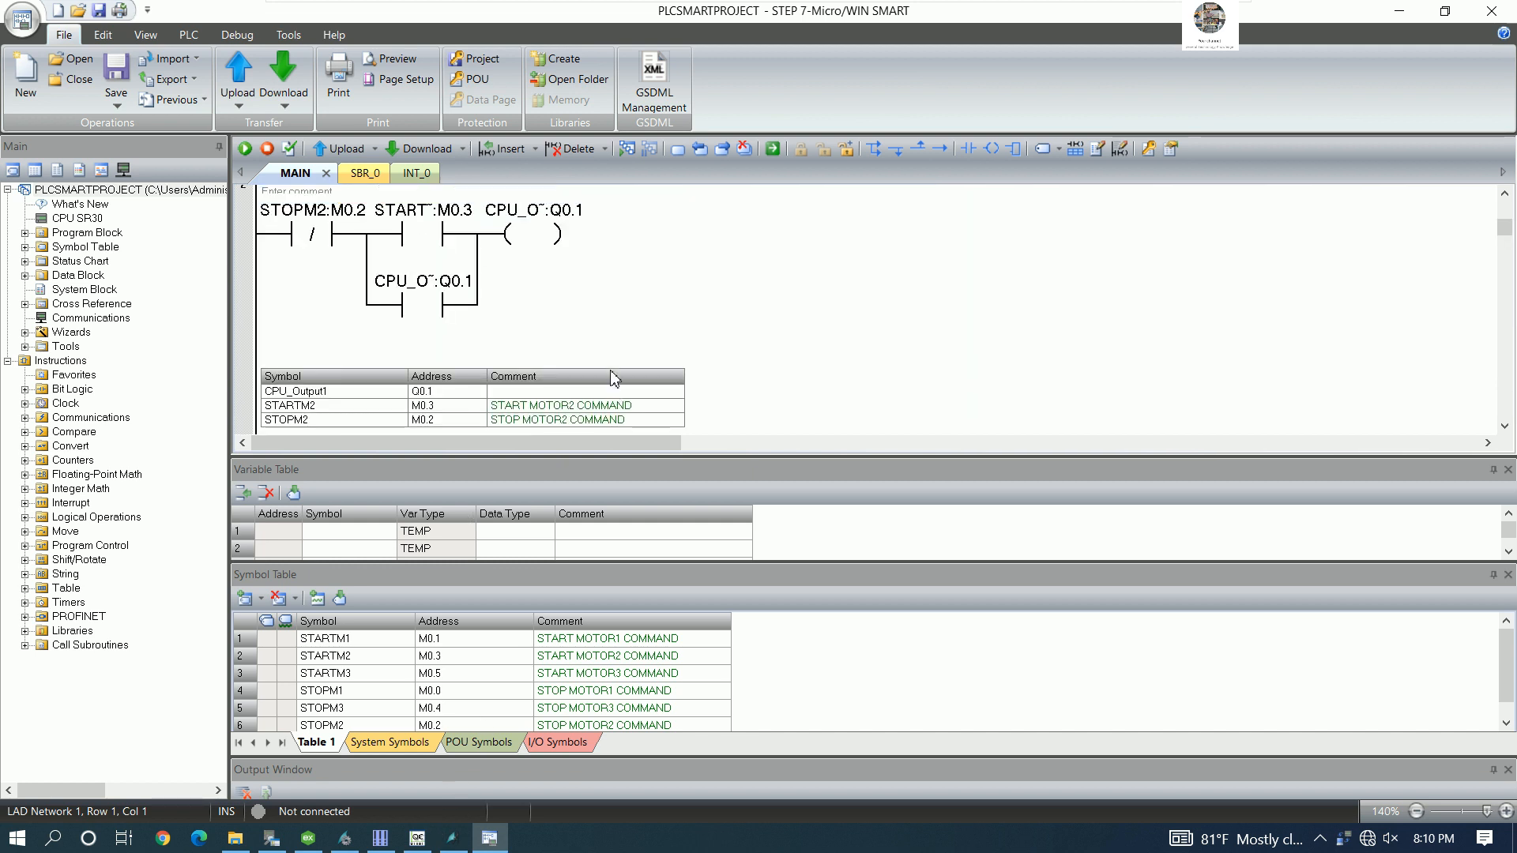
scroll(614, 379, down, 5)
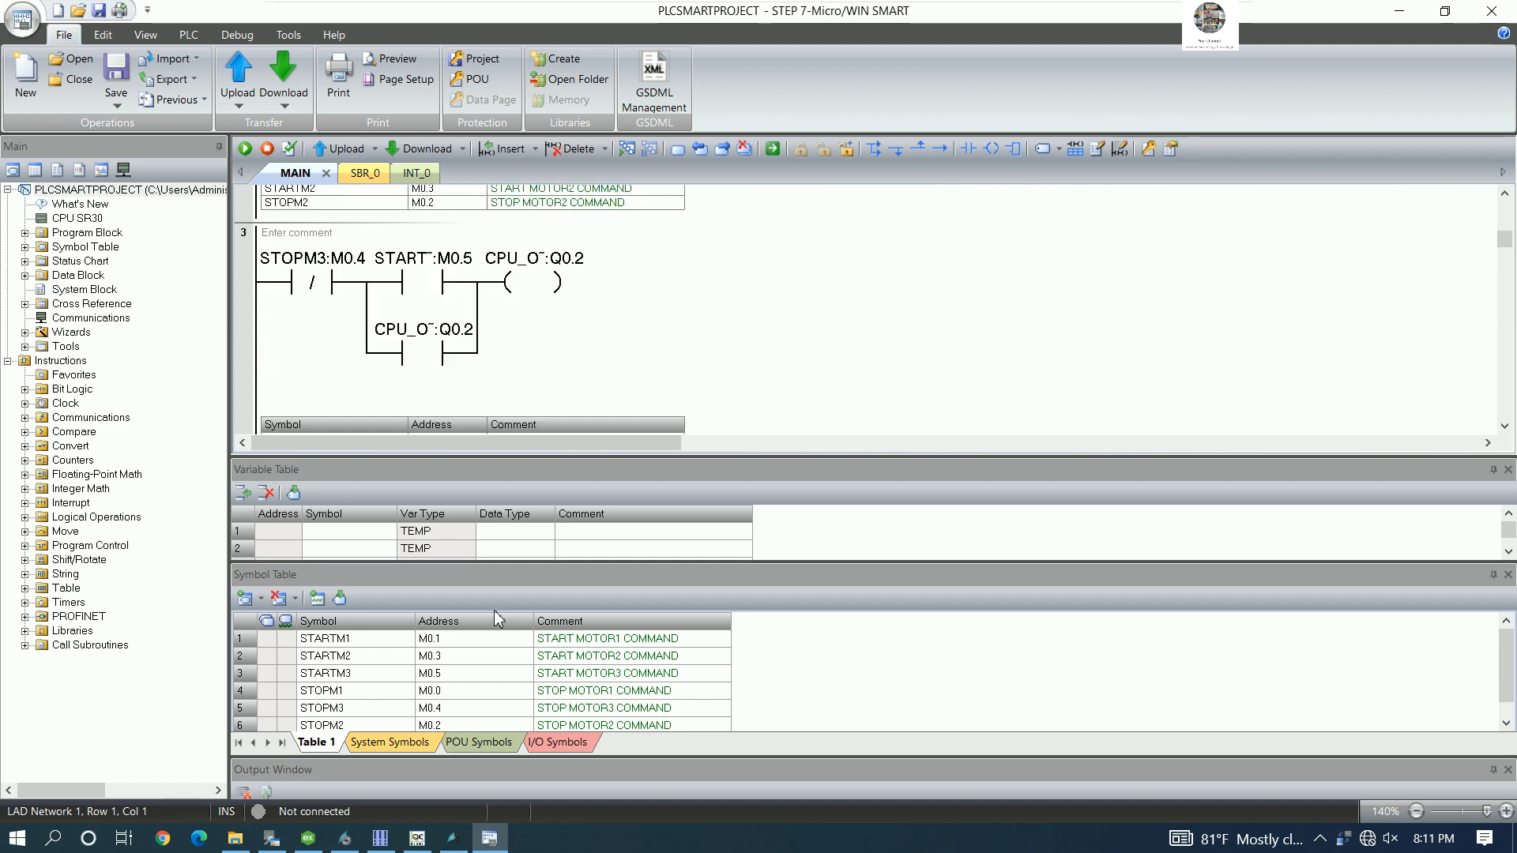
- Switch back to S7-200 PC Access SMART and set the STOPM3 item's address to M0.4
click(272, 838)
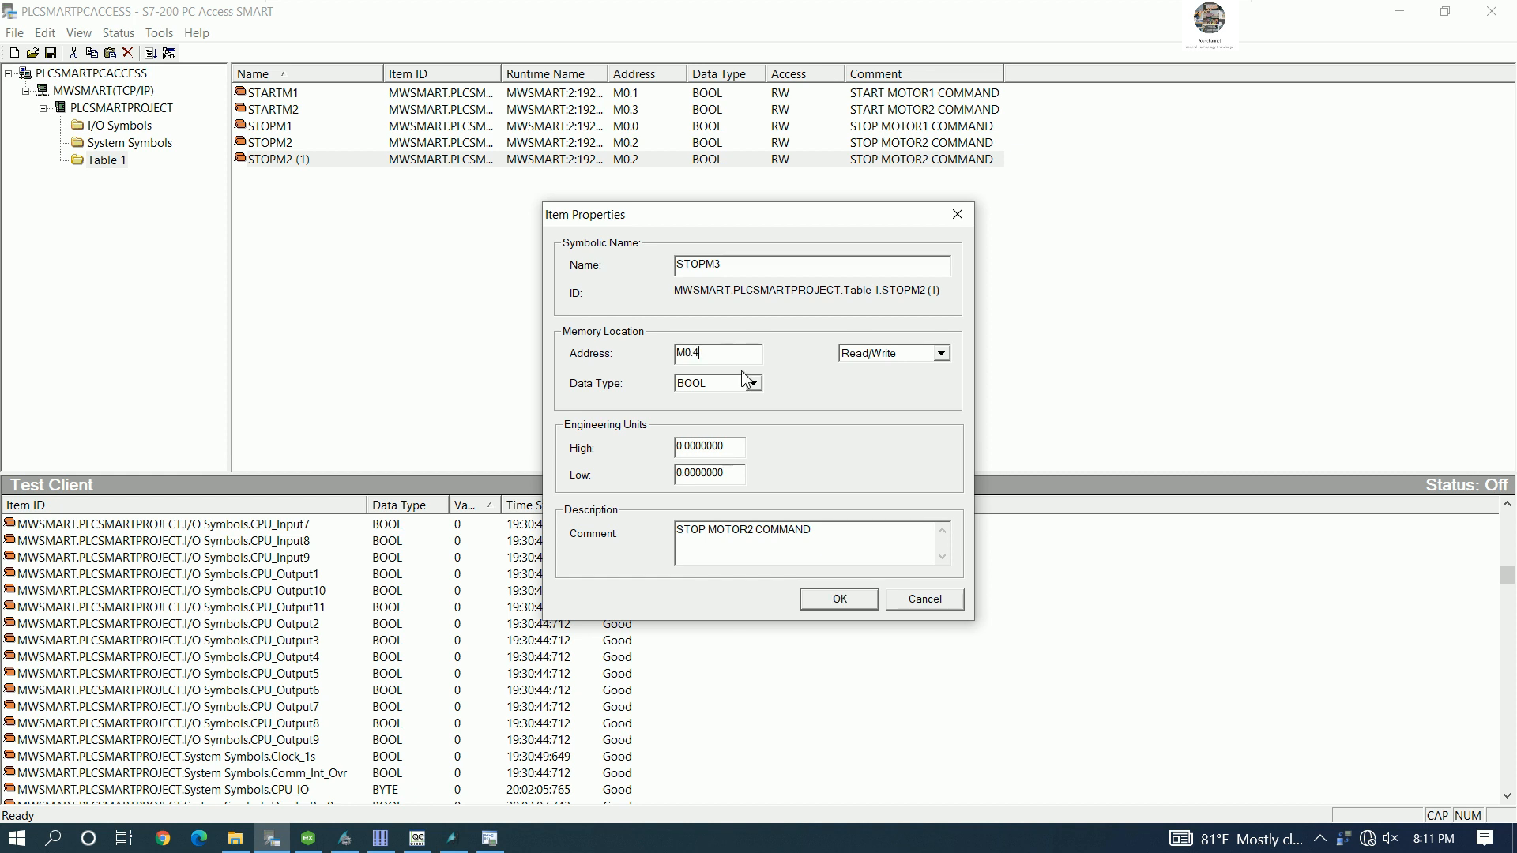
click(832, 603)
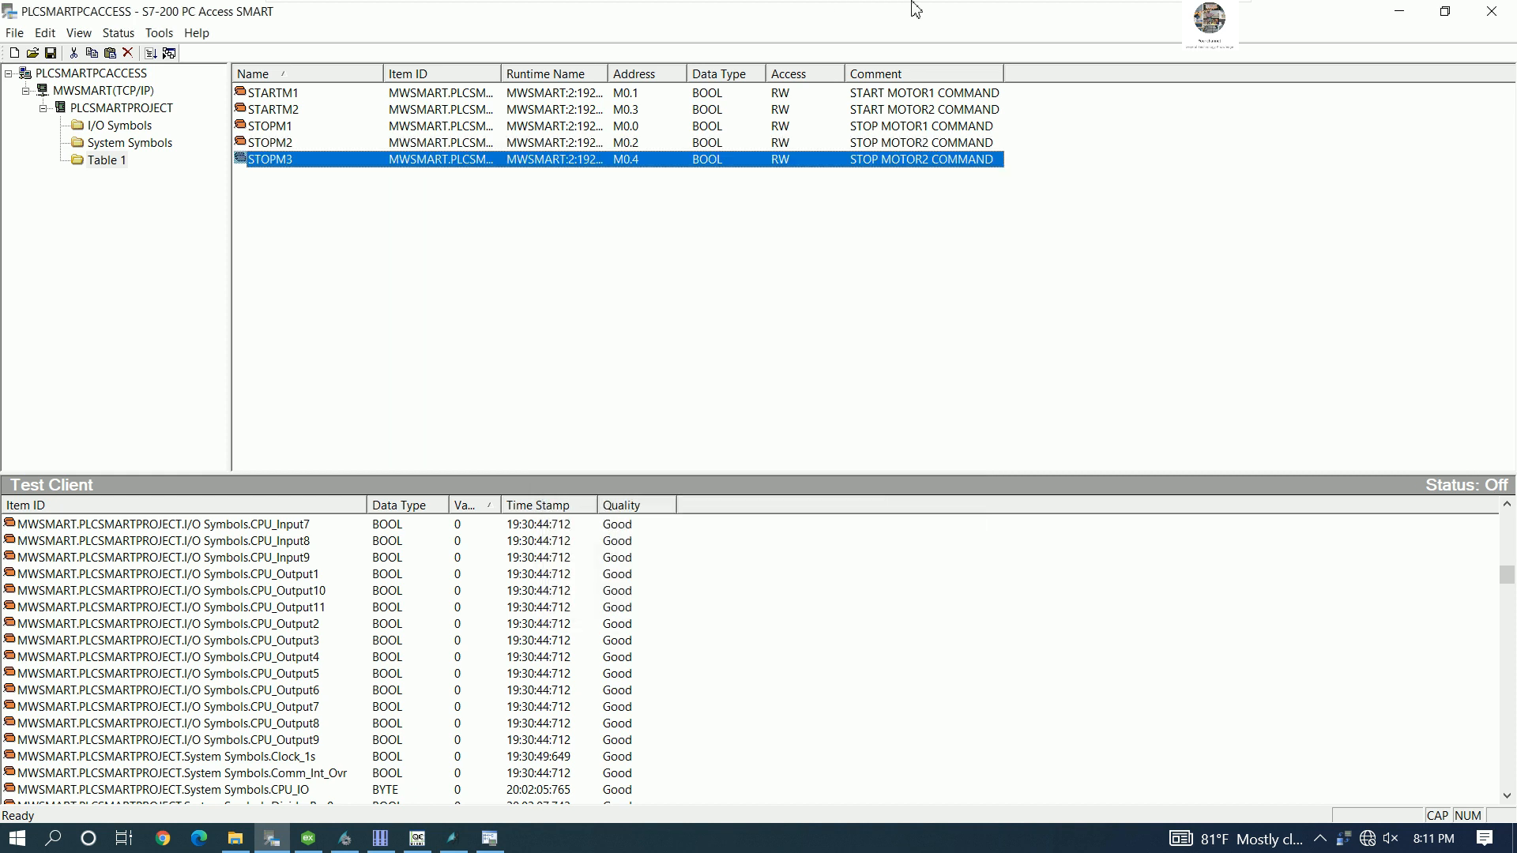
click(452, 198)
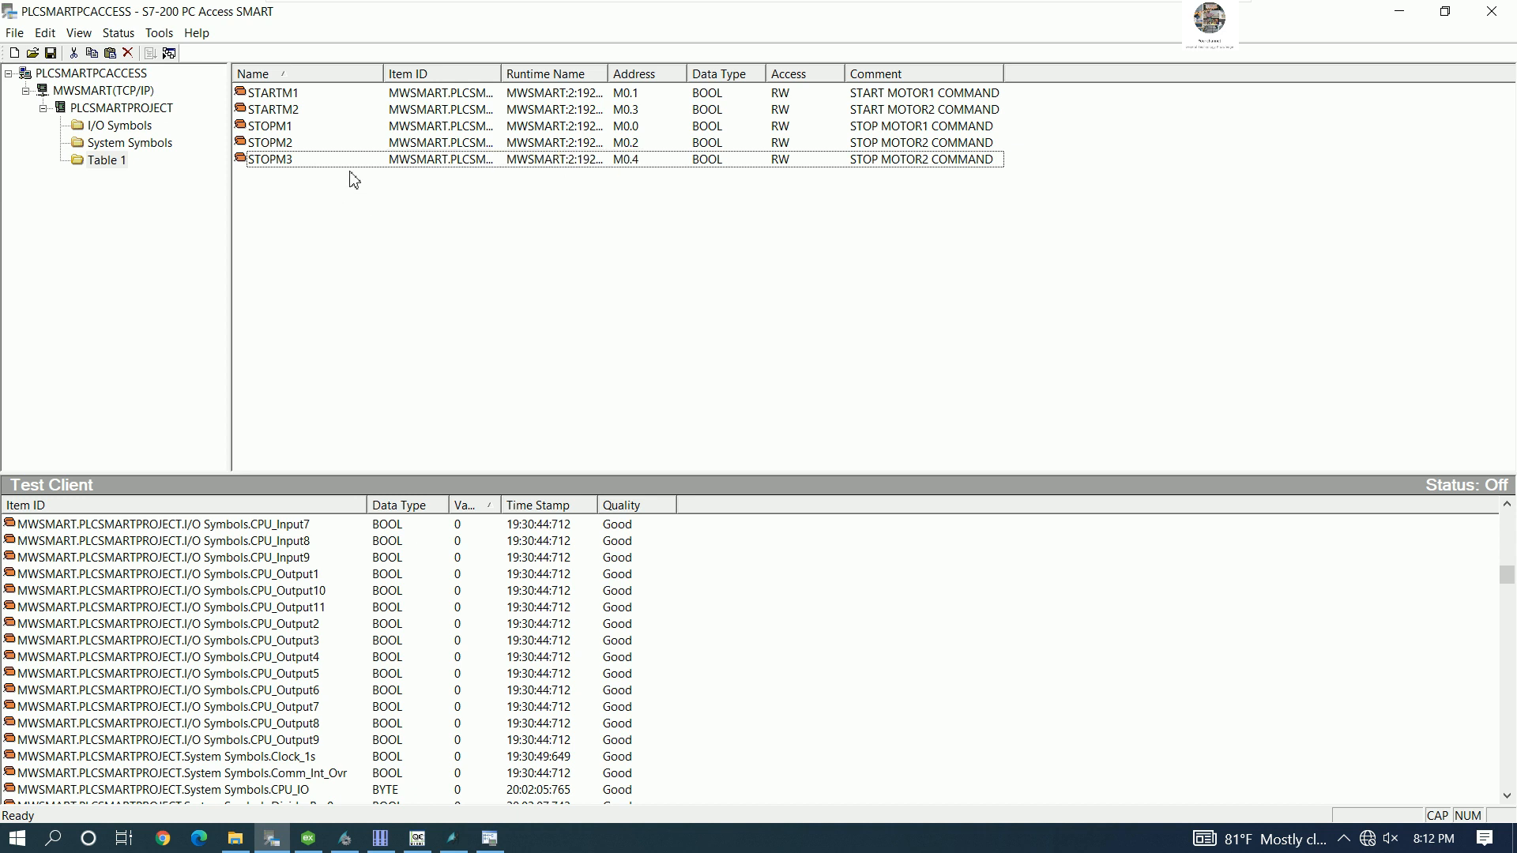
- Duplicate the STOPM3 item in Table 1, naming the copy STARTM3 with address M0.5
right_click(320, 202)
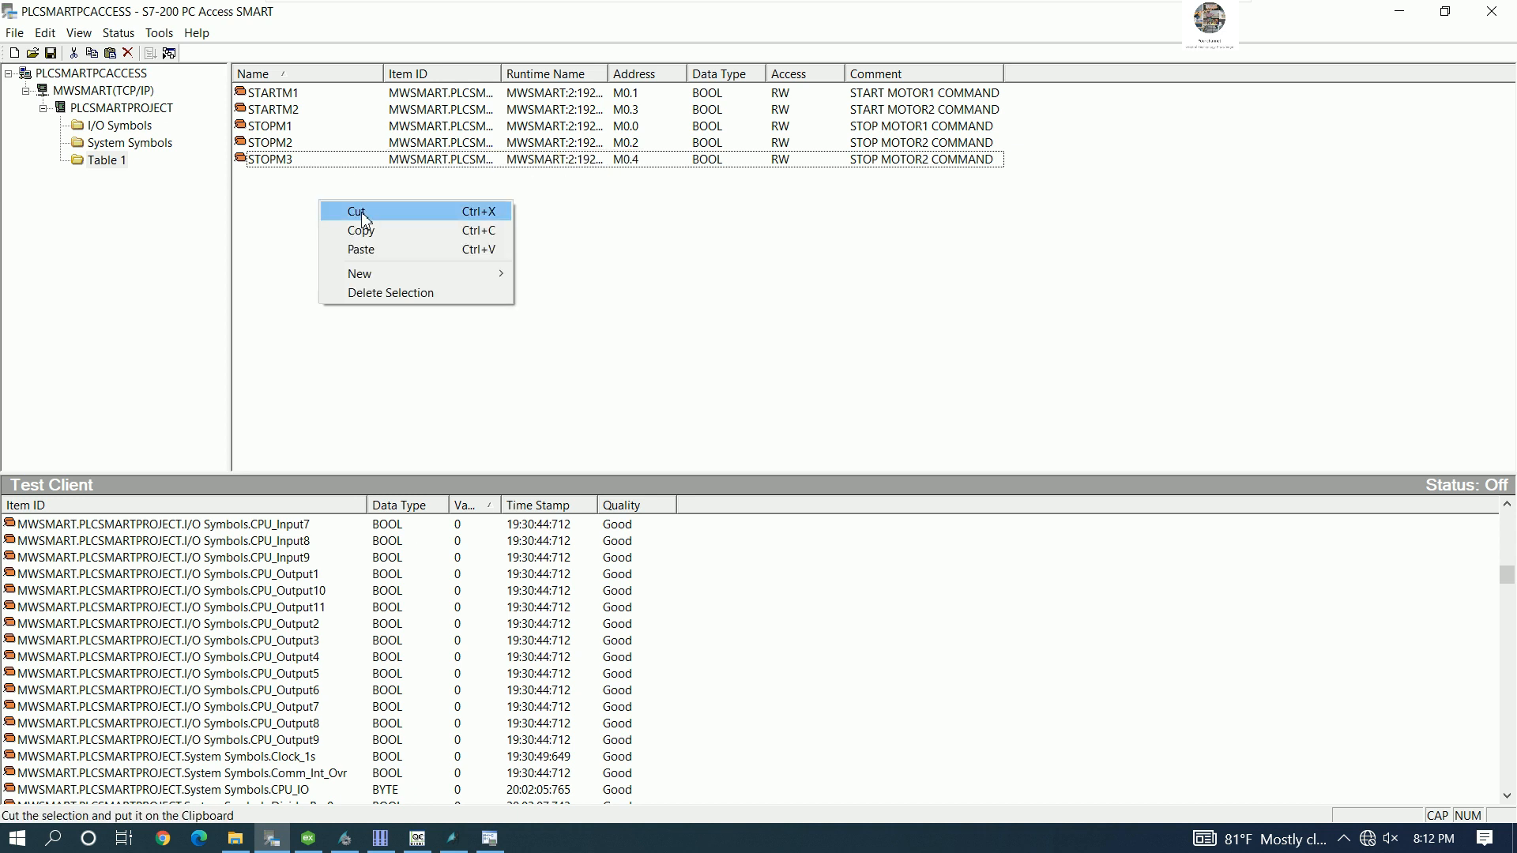
click(275, 161)
right_click(275, 160)
click(324, 196)
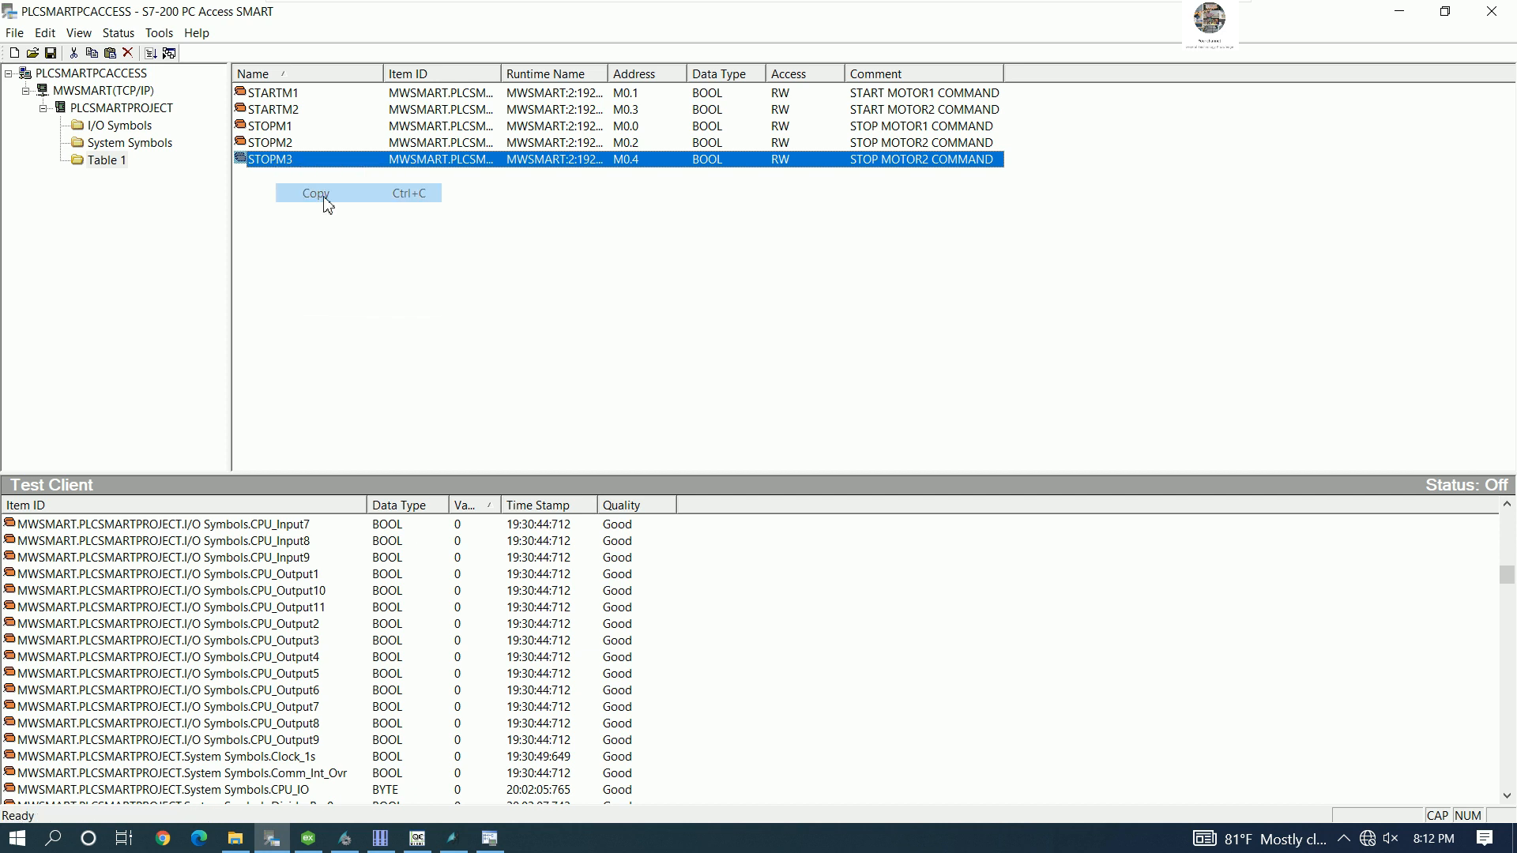
right_click(300, 210)
click(332, 258)
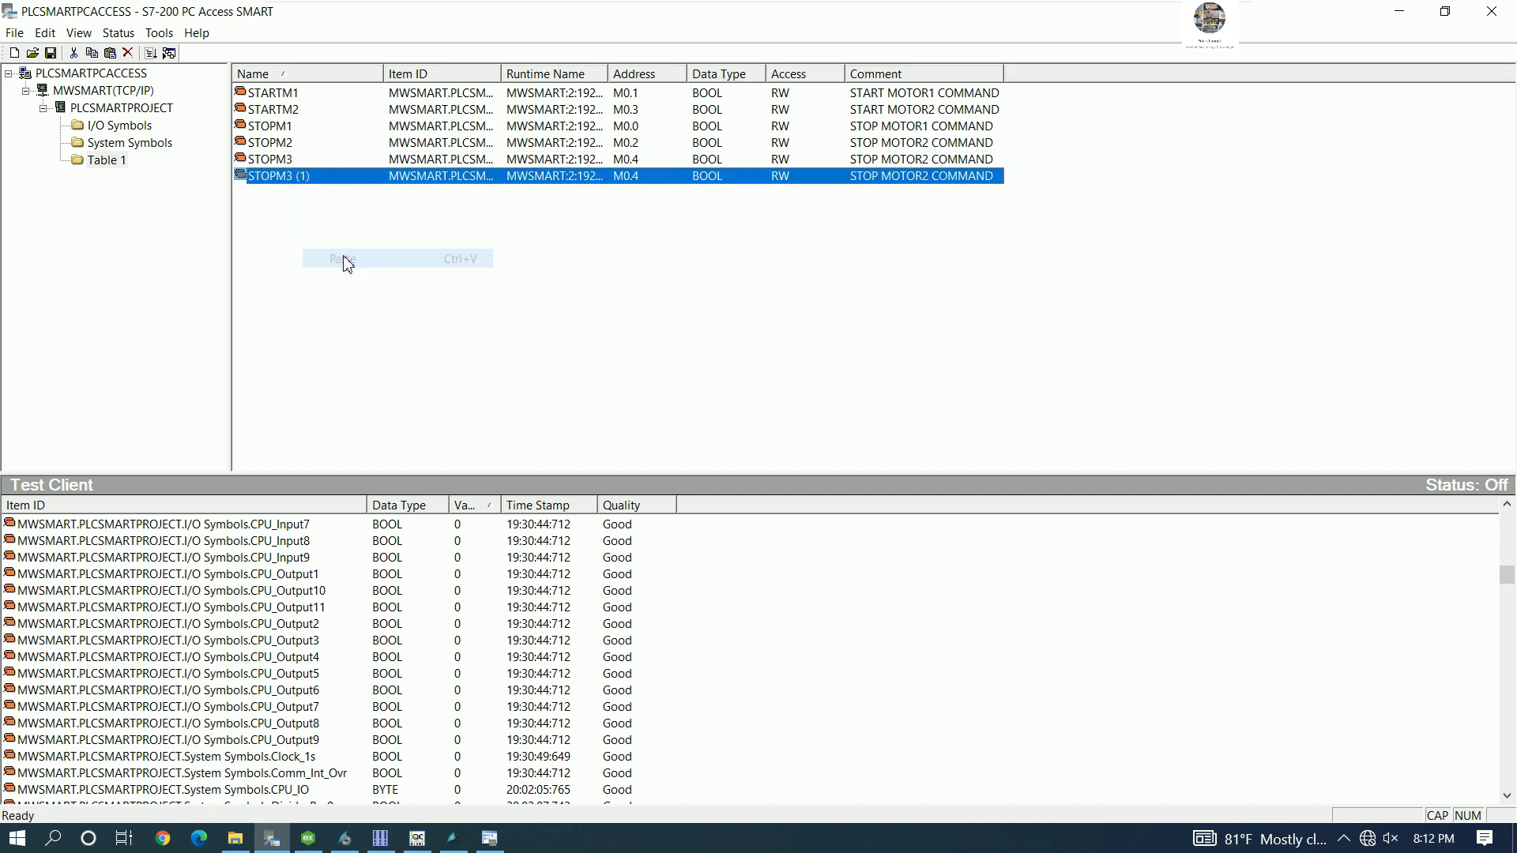
double_click(323, 179)
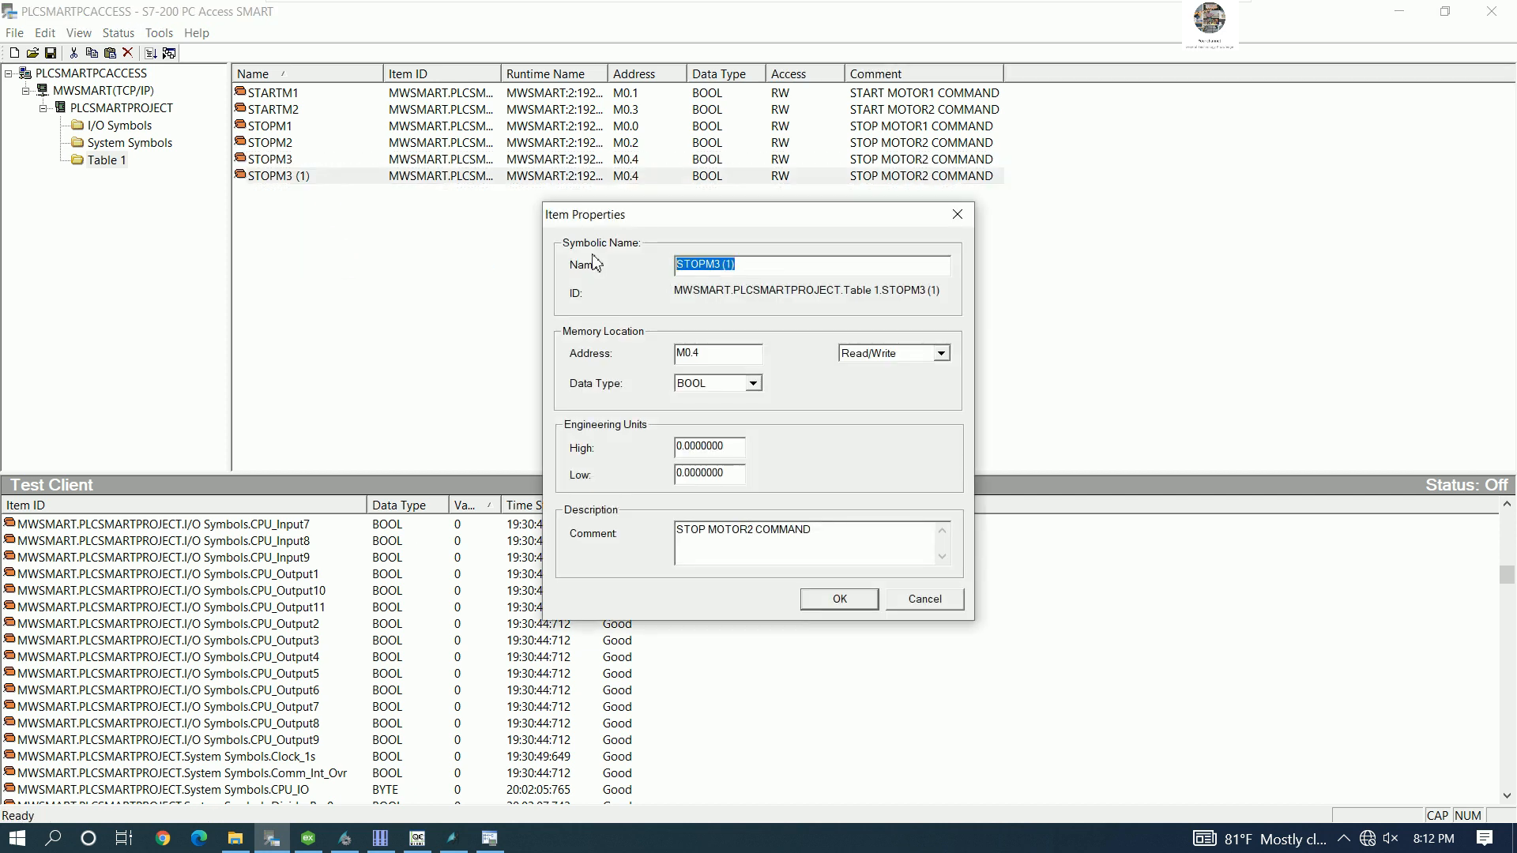
text(STARTM3)
click(724, 360)
click(824, 601)
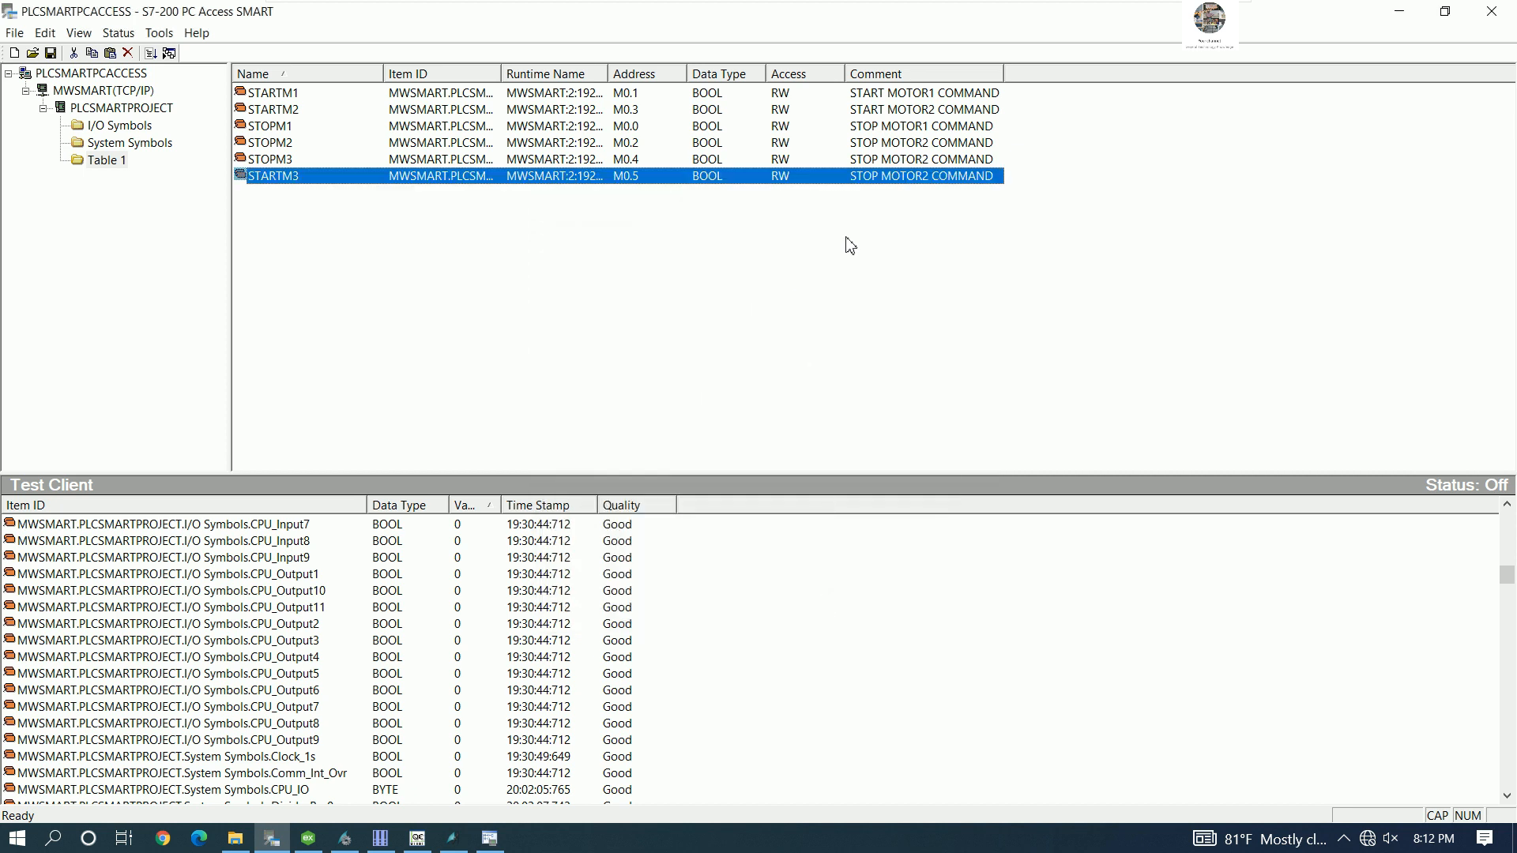
- Change the STOPM3 item's comment to STOP MOTOR3 COMMAND
double_click(881, 160)
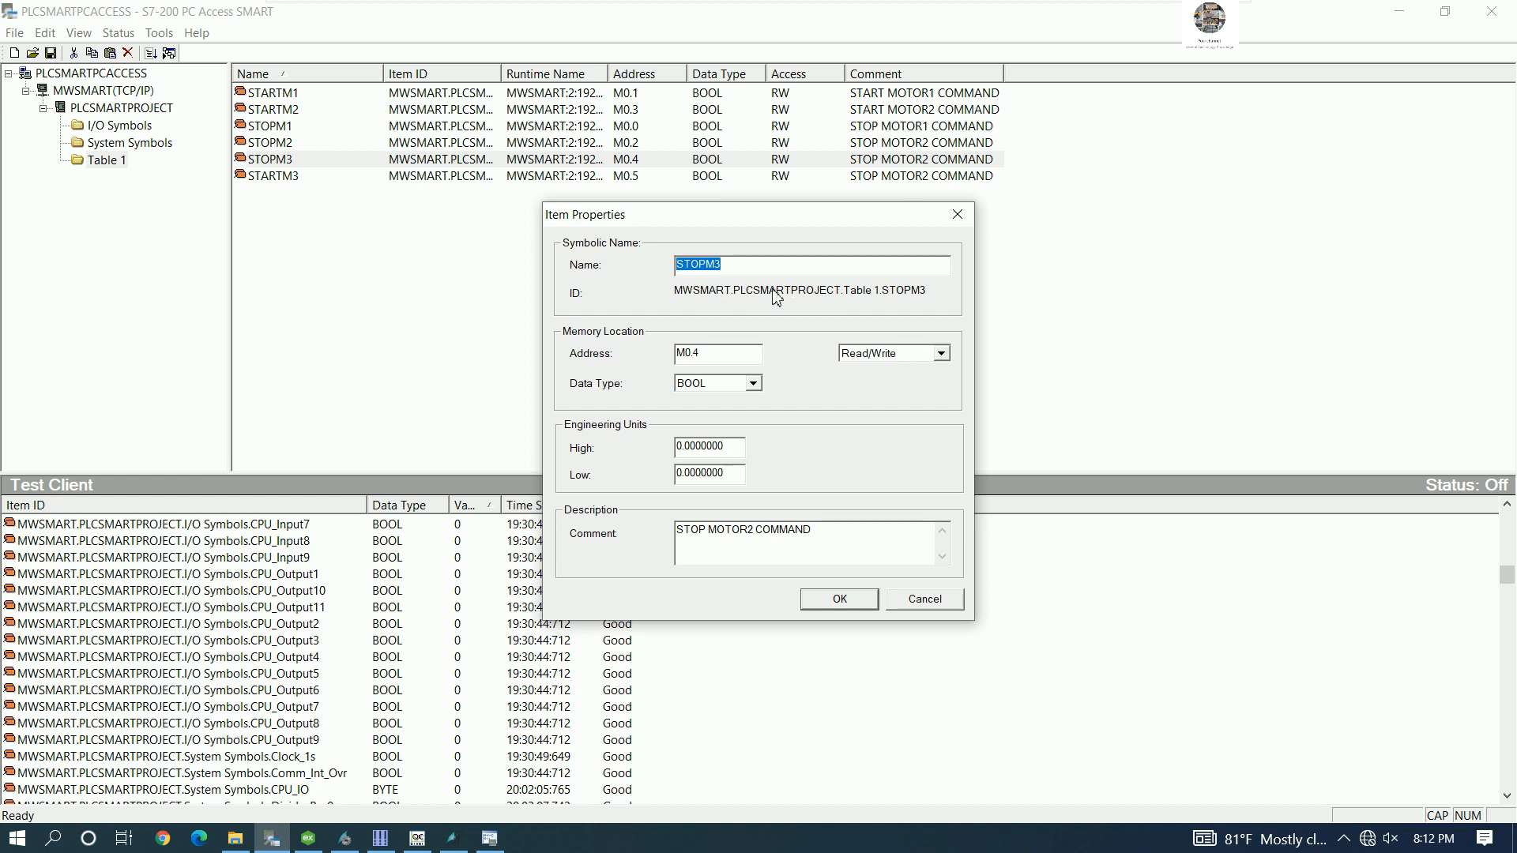
click(751, 533)
key(BackSpace)
text(3)
click(836, 603)
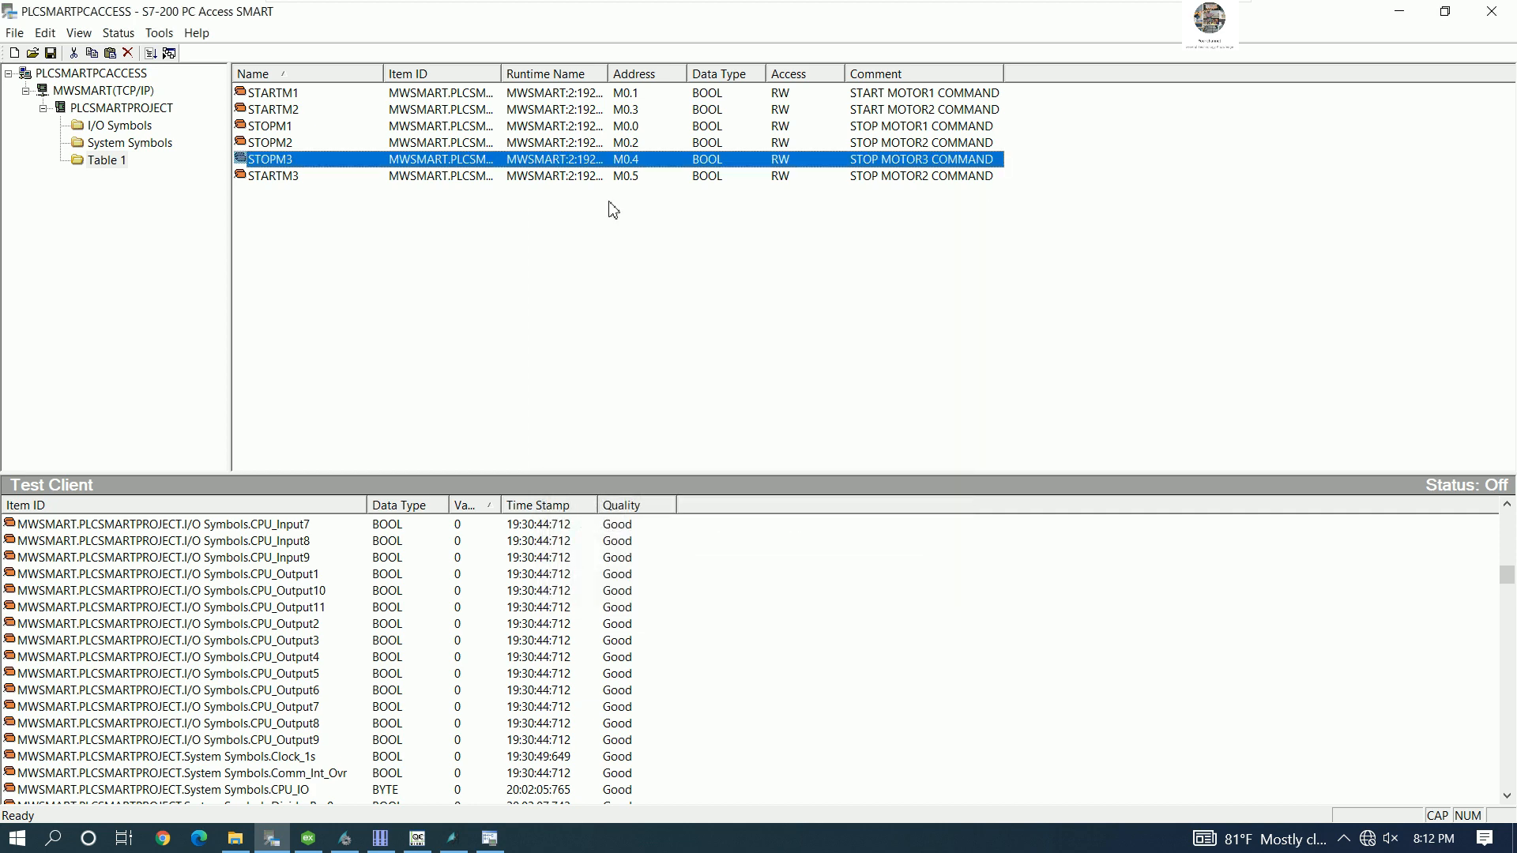
- Change the STARTM3 item's comment to STOP MOTOR3 COMMAND and save the PC Access project
double_click(464, 176)
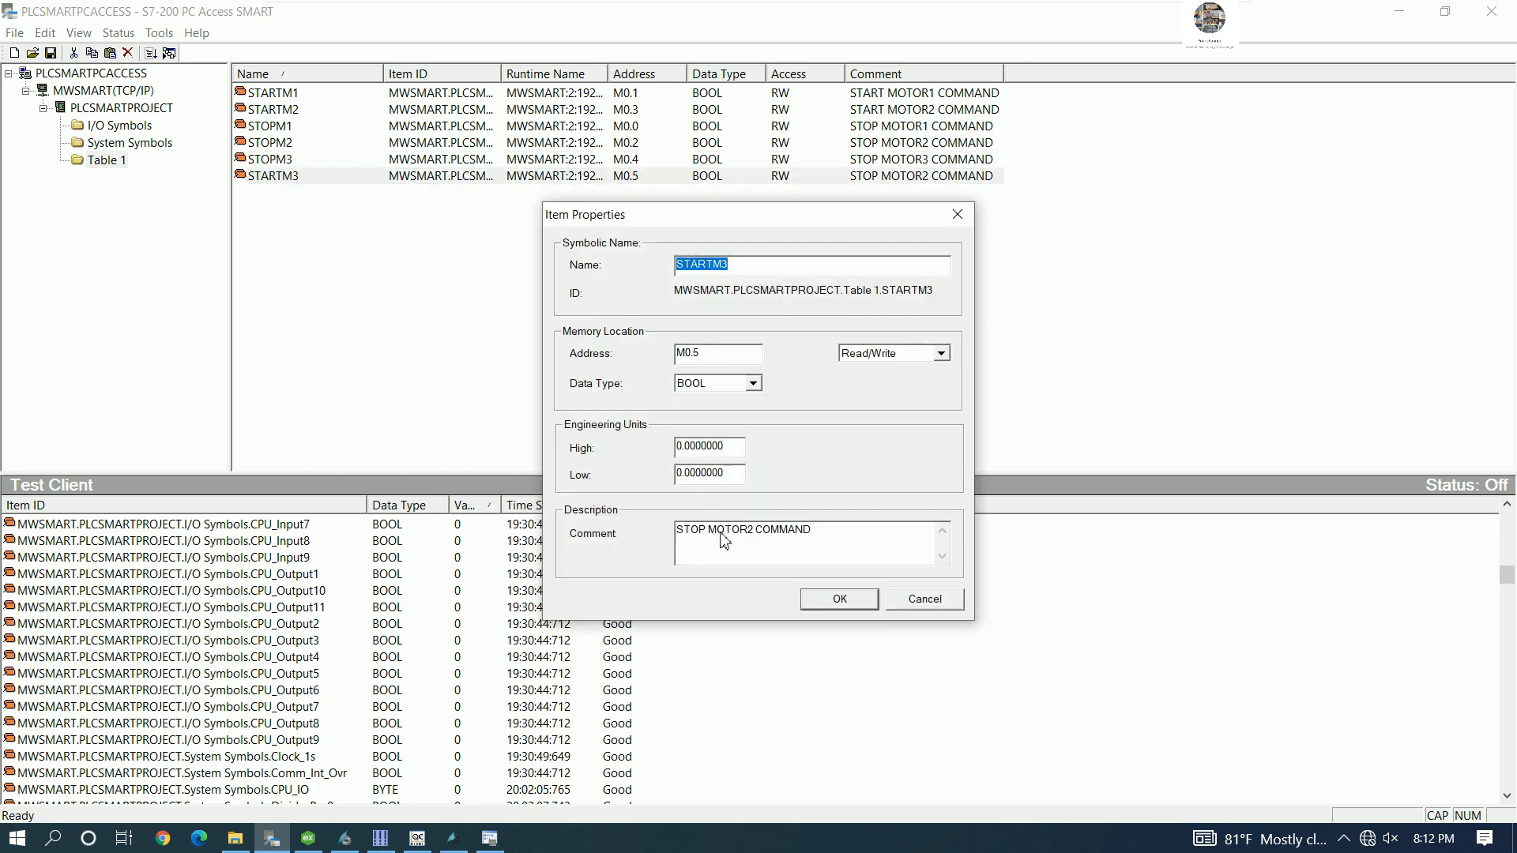
click(751, 537)
key(BackSpace)
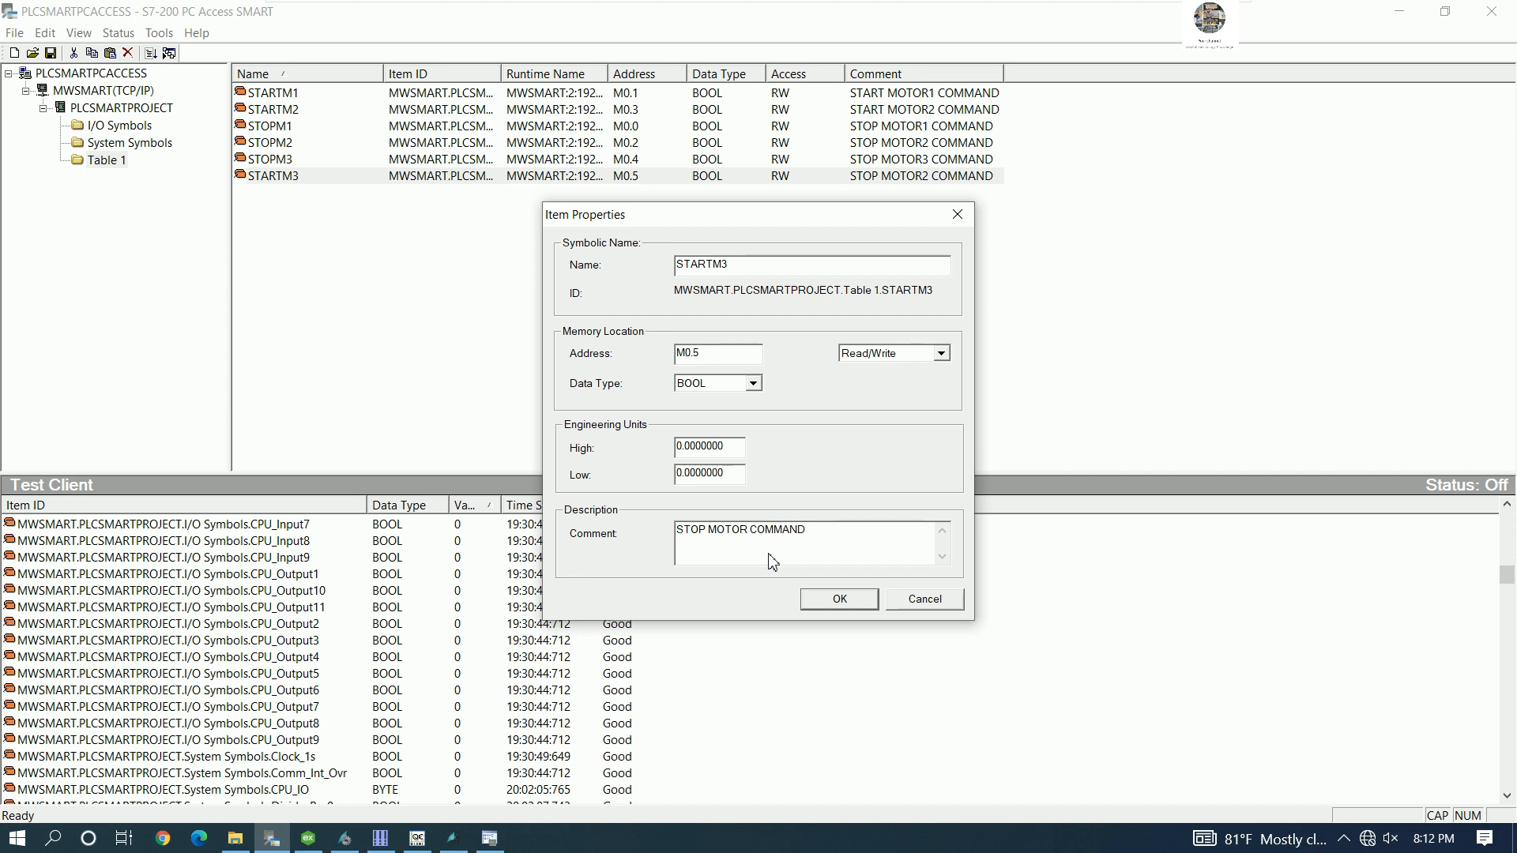
text(3)
click(838, 604)
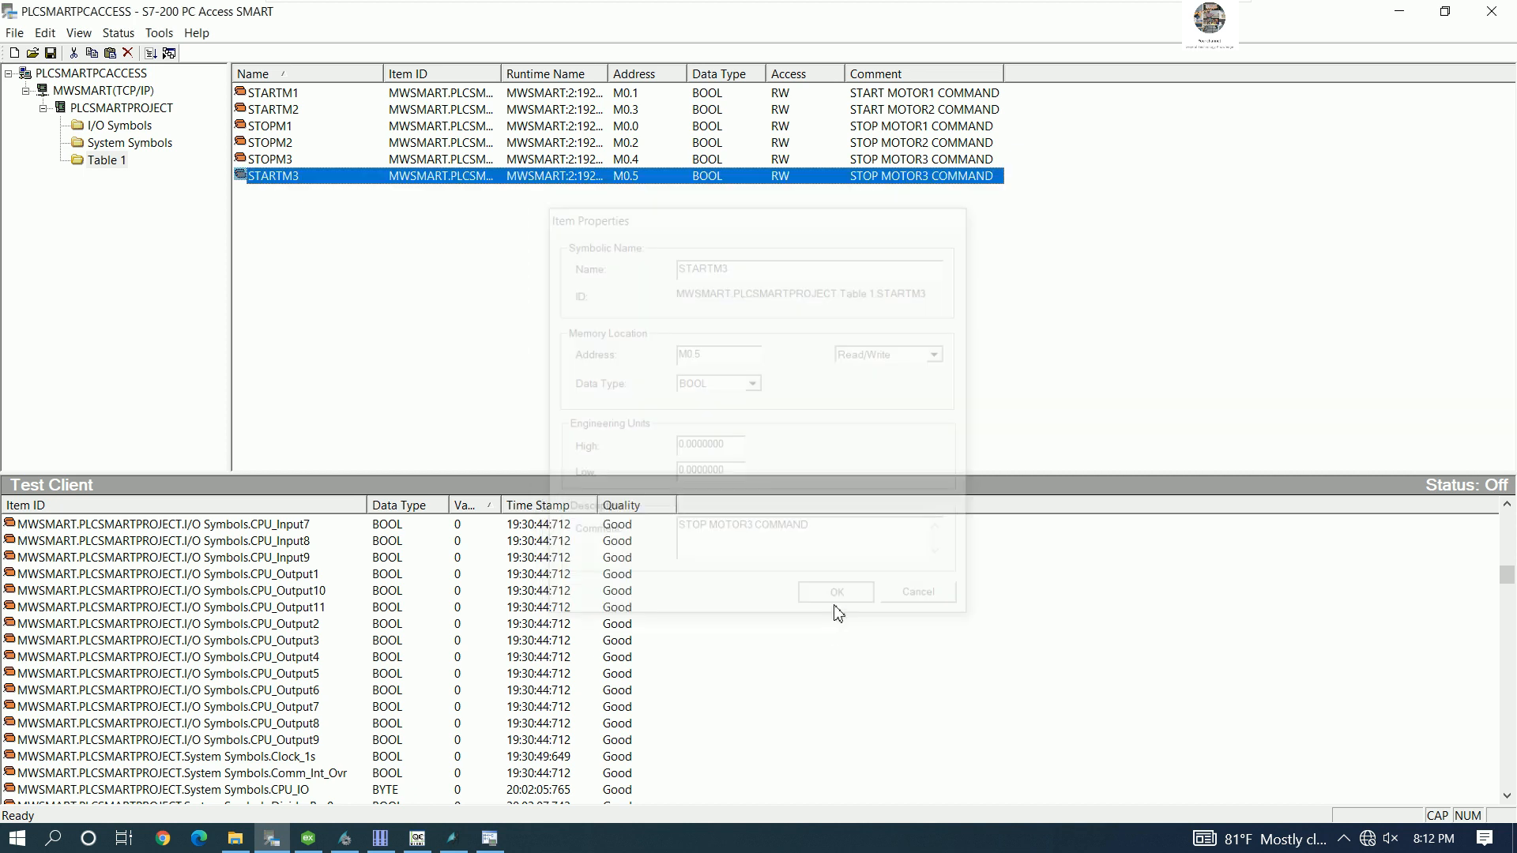
click(344, 228)
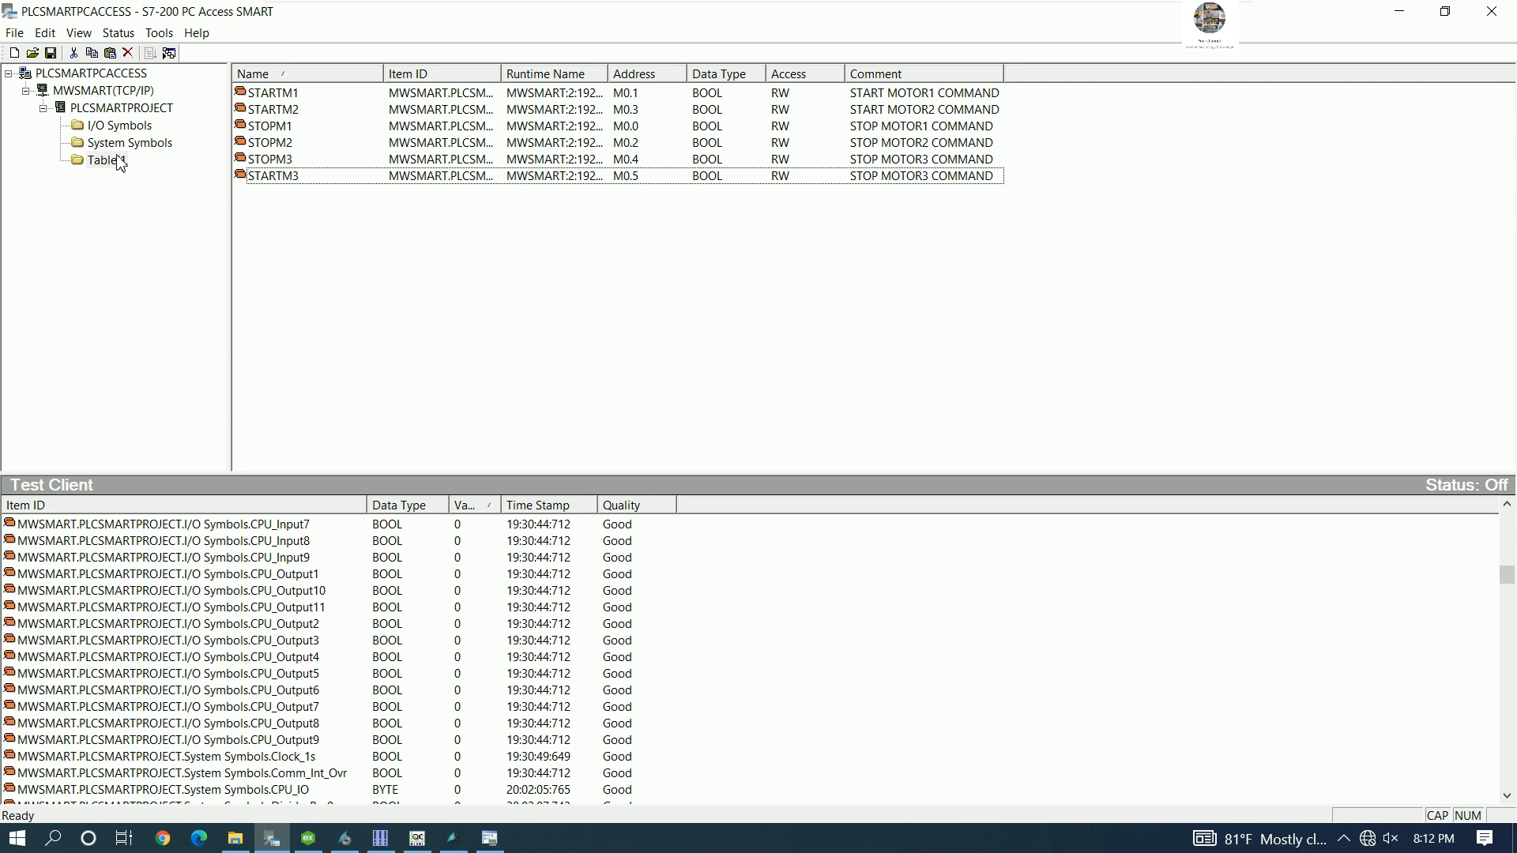
click(52, 54)
- Delete all the existing items from the test client list
drag(1507, 575, 1507, 521)
click(324, 543)
key(ctrl+a)
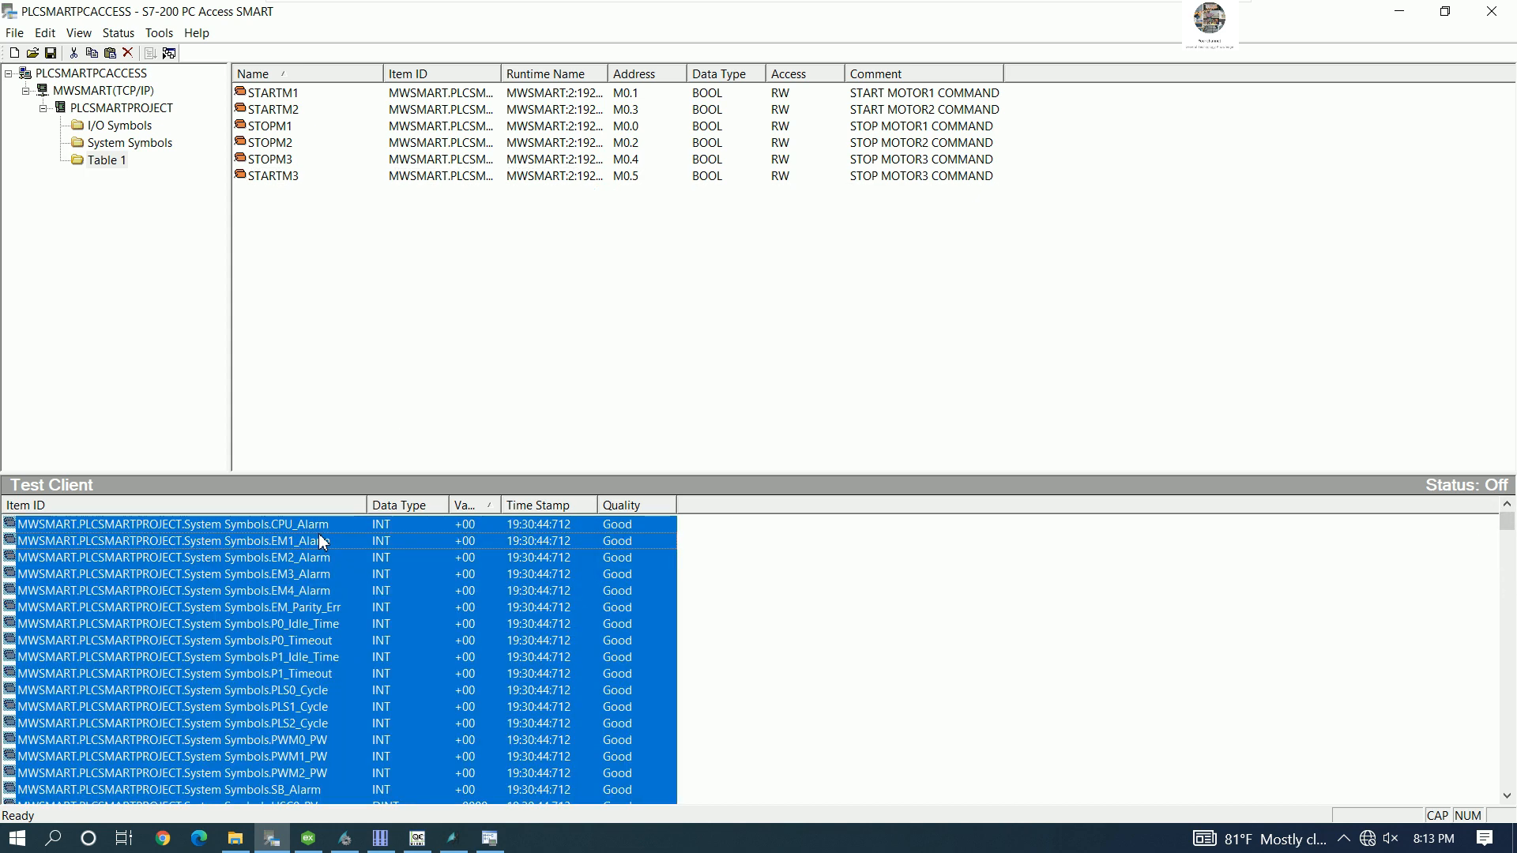
right_click(257, 536)
click(308, 608)
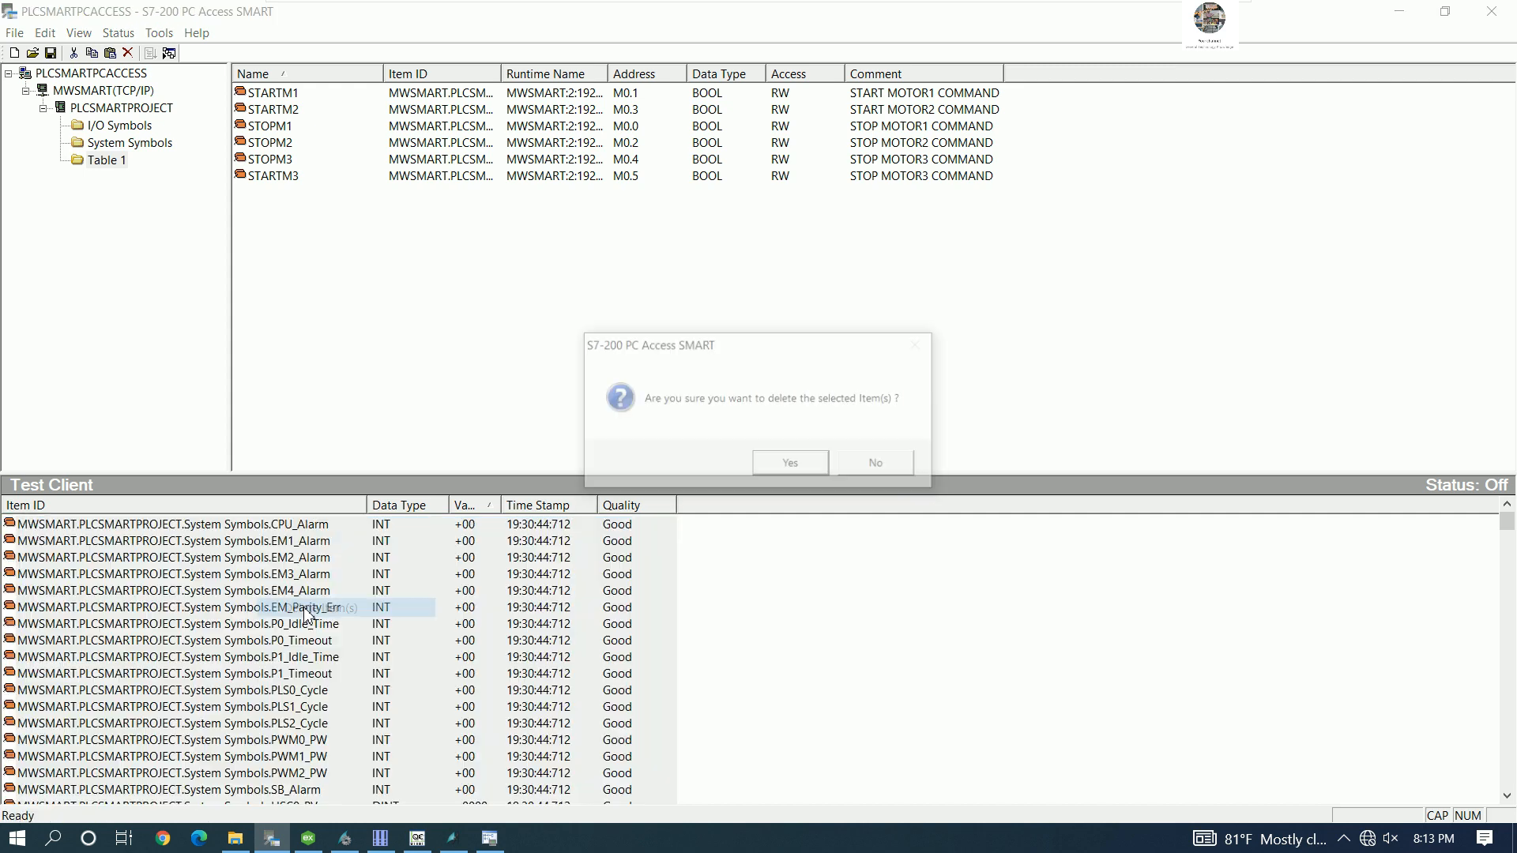
click(782, 467)
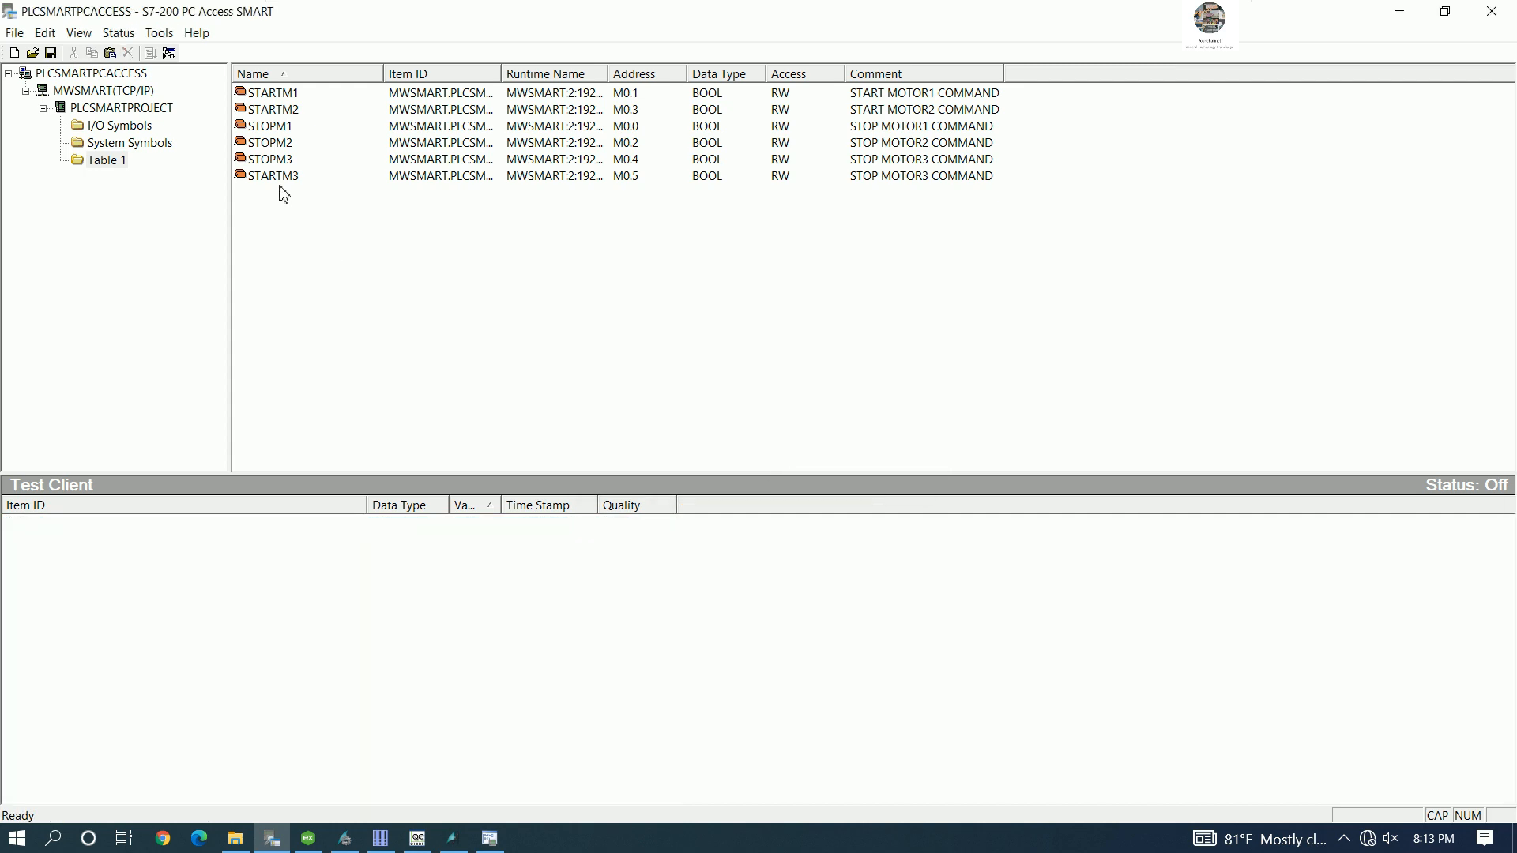
- Add all six Table 1 items to the test client, widen its Item ID column and start the test client
drag(282, 194, 281, 93)
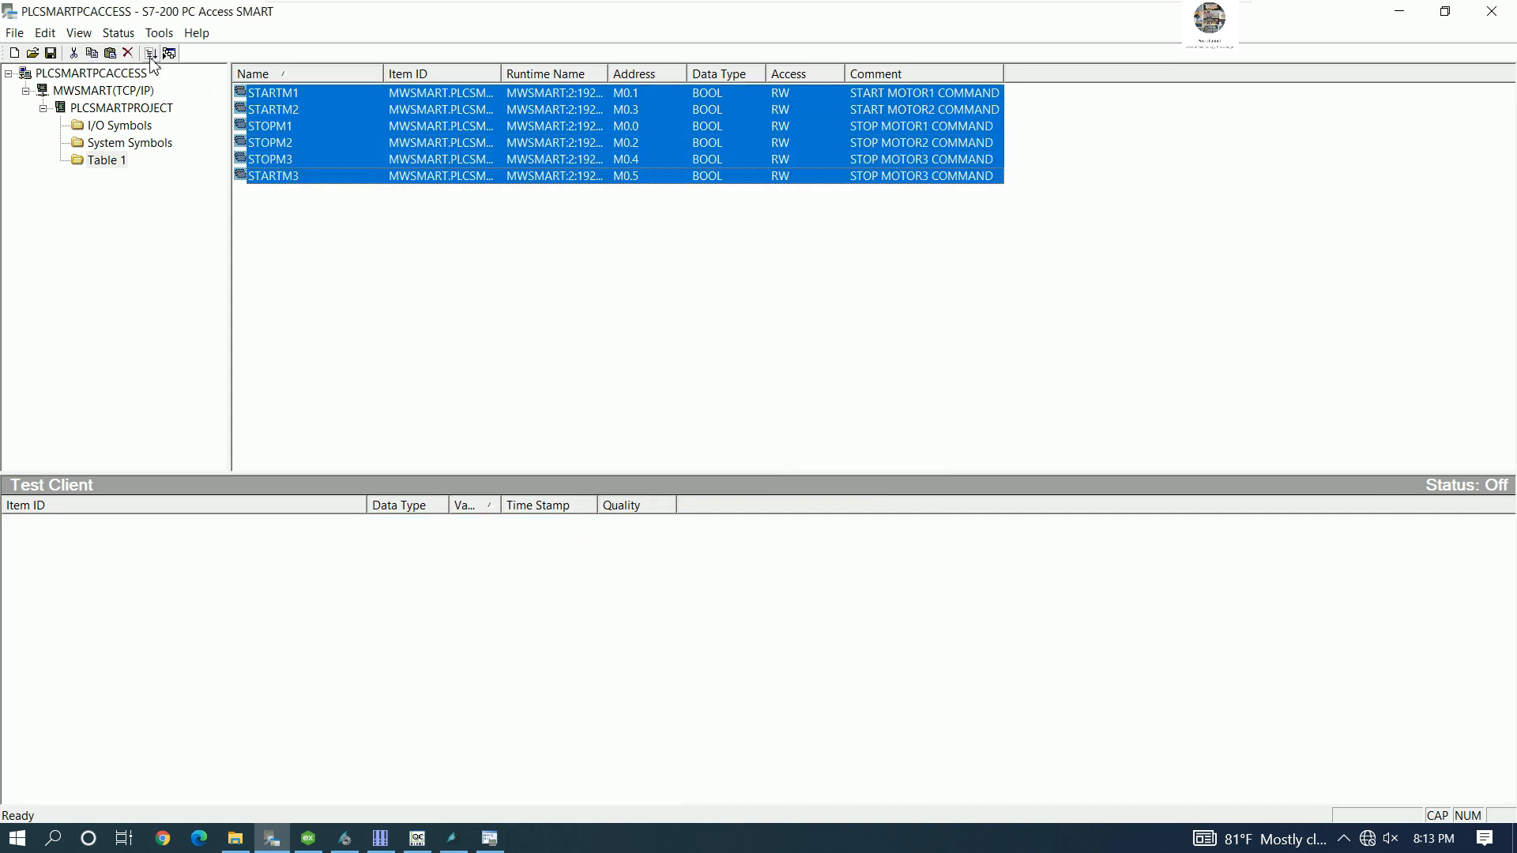
click(150, 56)
drag(368, 505, 477, 505)
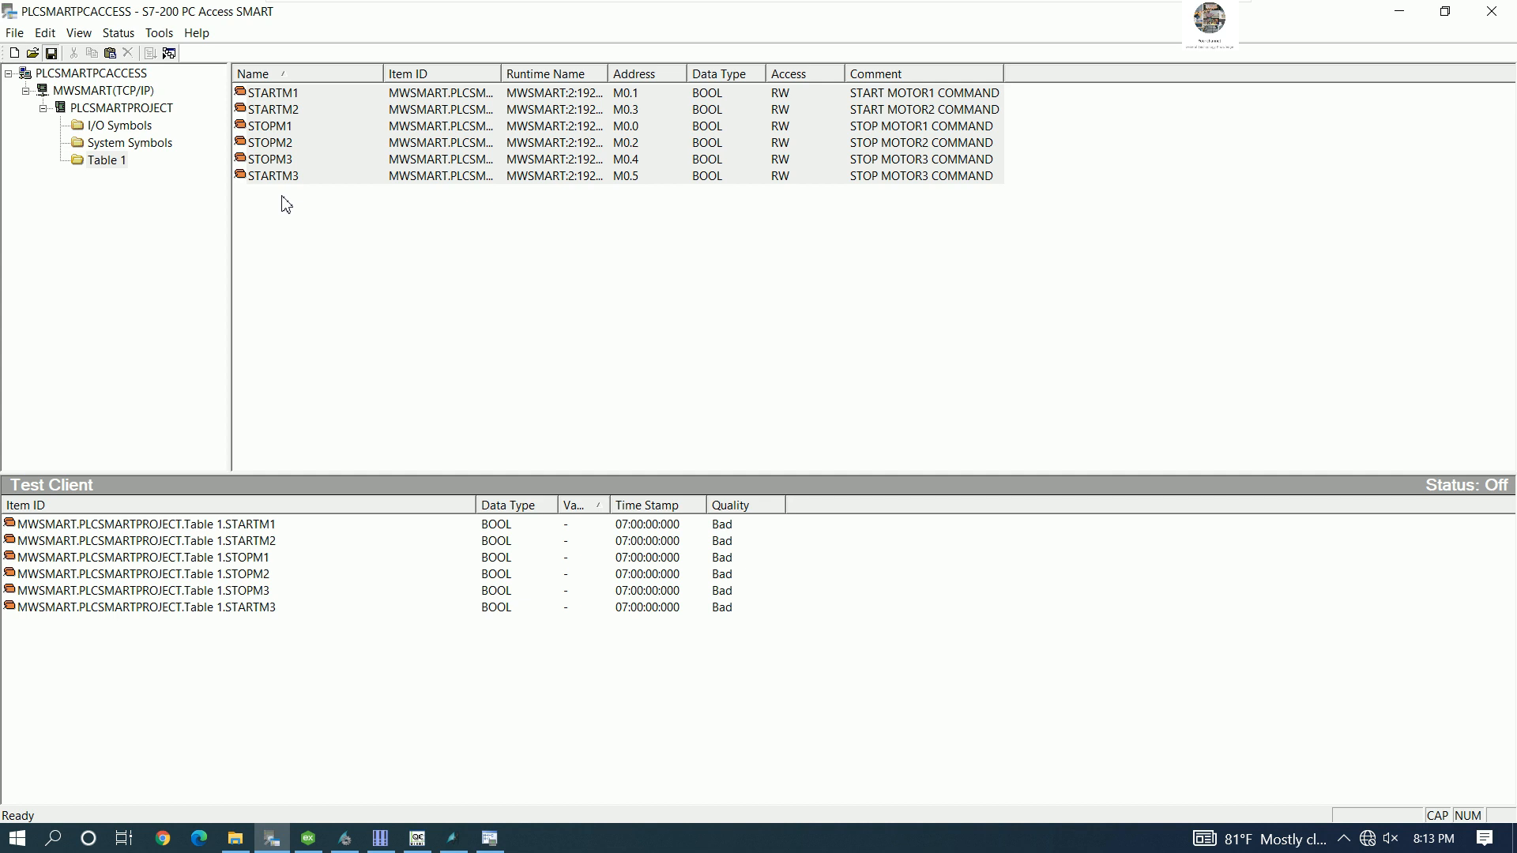
click(169, 54)
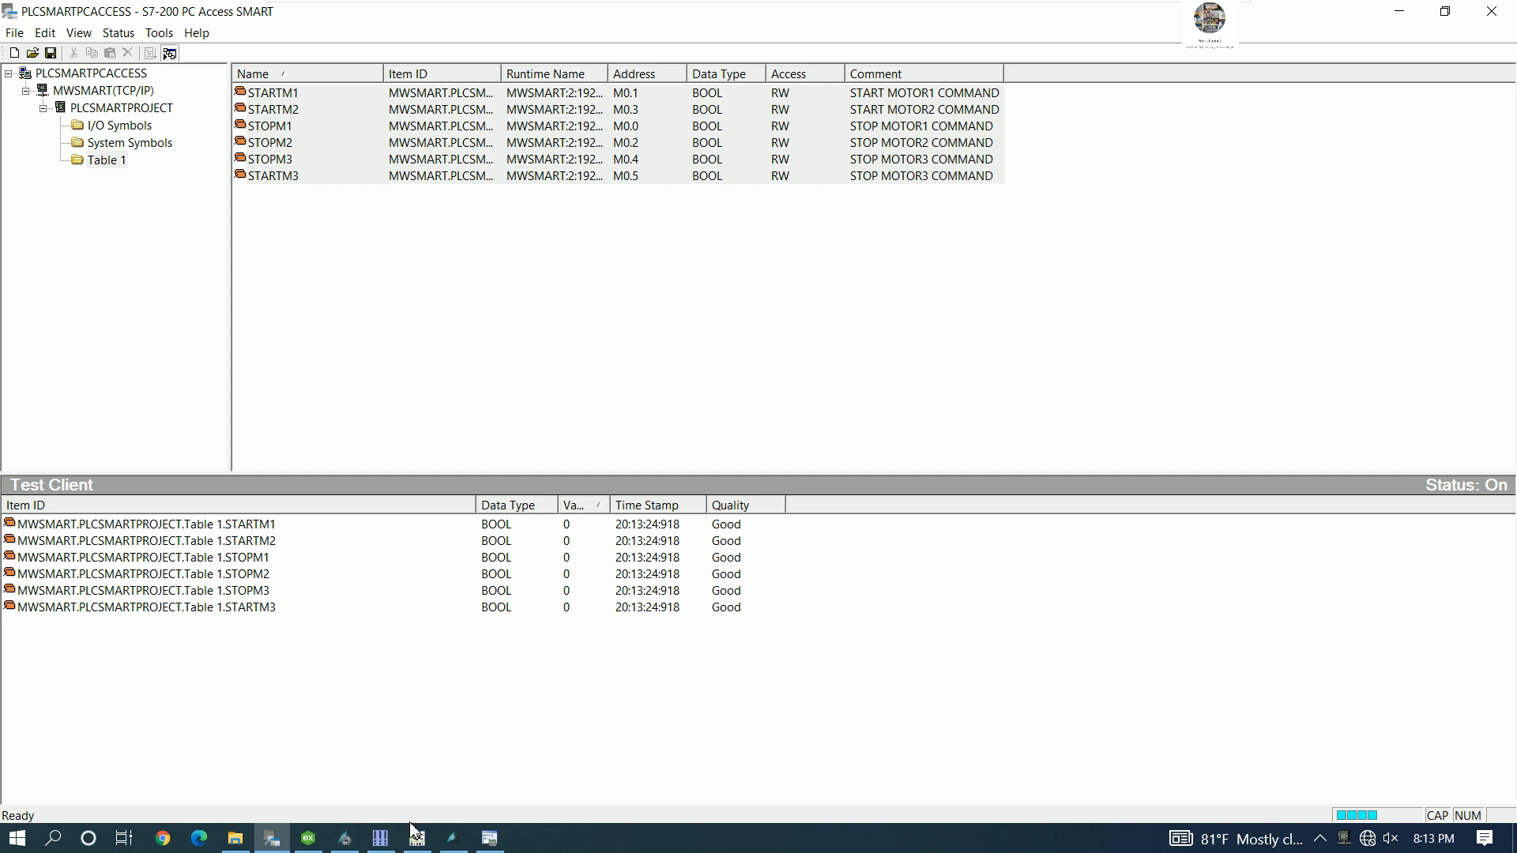
- Switch to KEPServerEX and start a new tag under PLCS7200SMARTDRIVER named STARTM3 with the description START MOTOR3 COMMAND
click(309, 839)
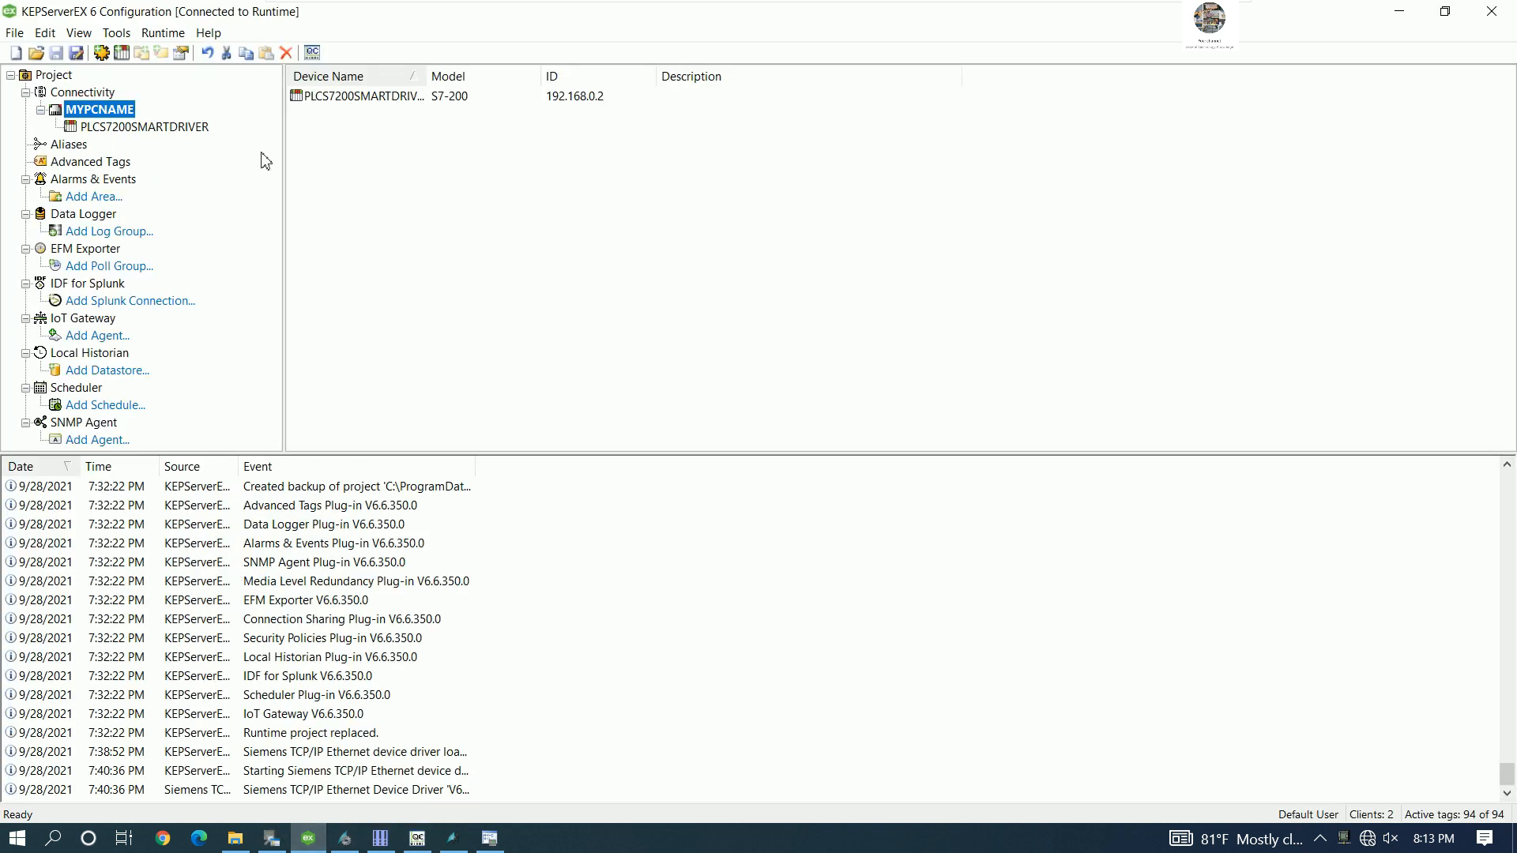
click(117, 126)
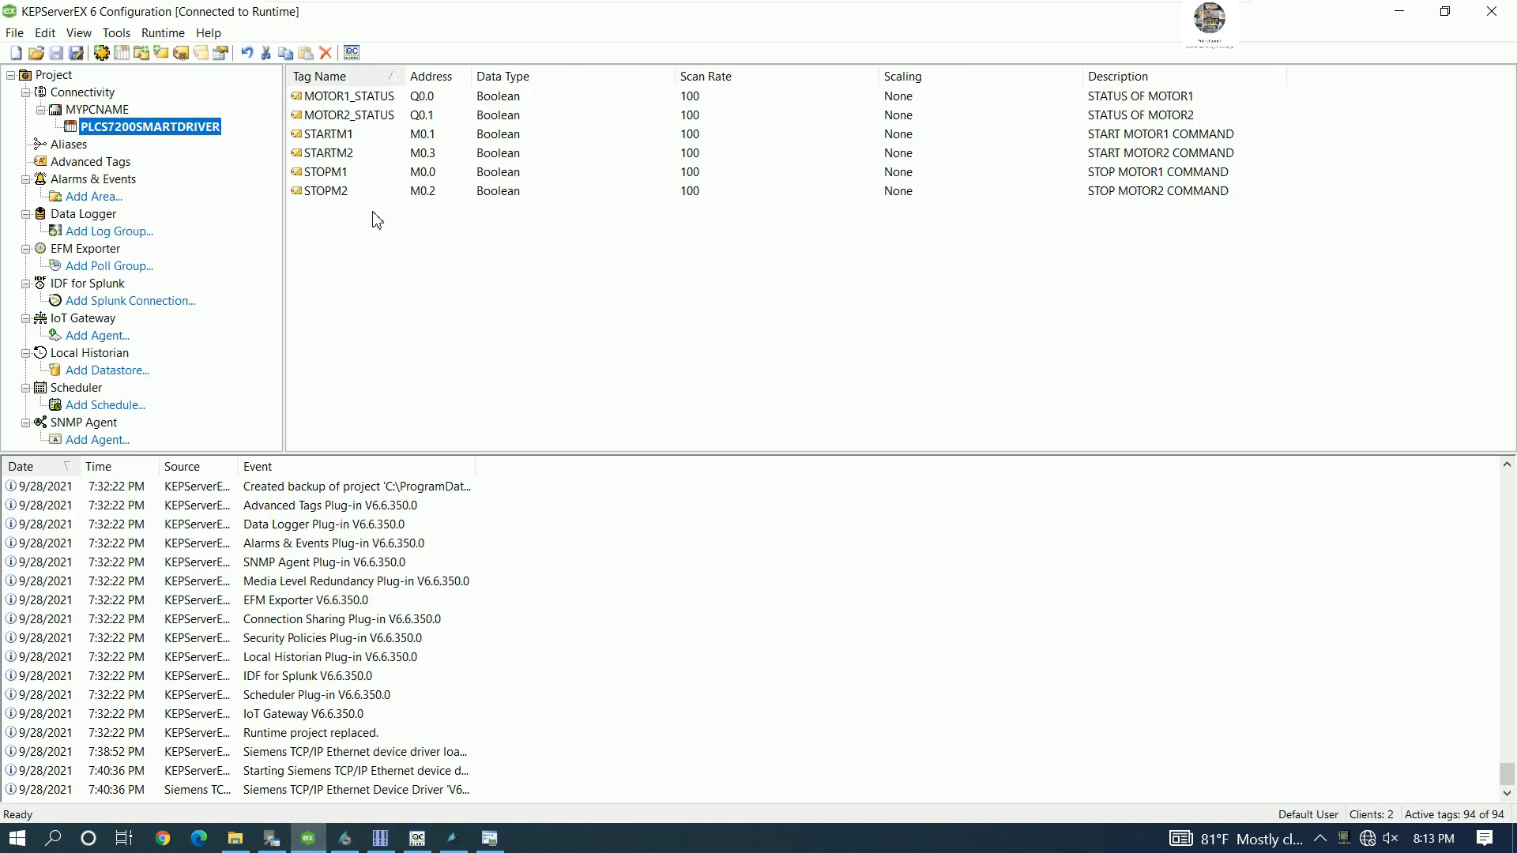
right_click(395, 239)
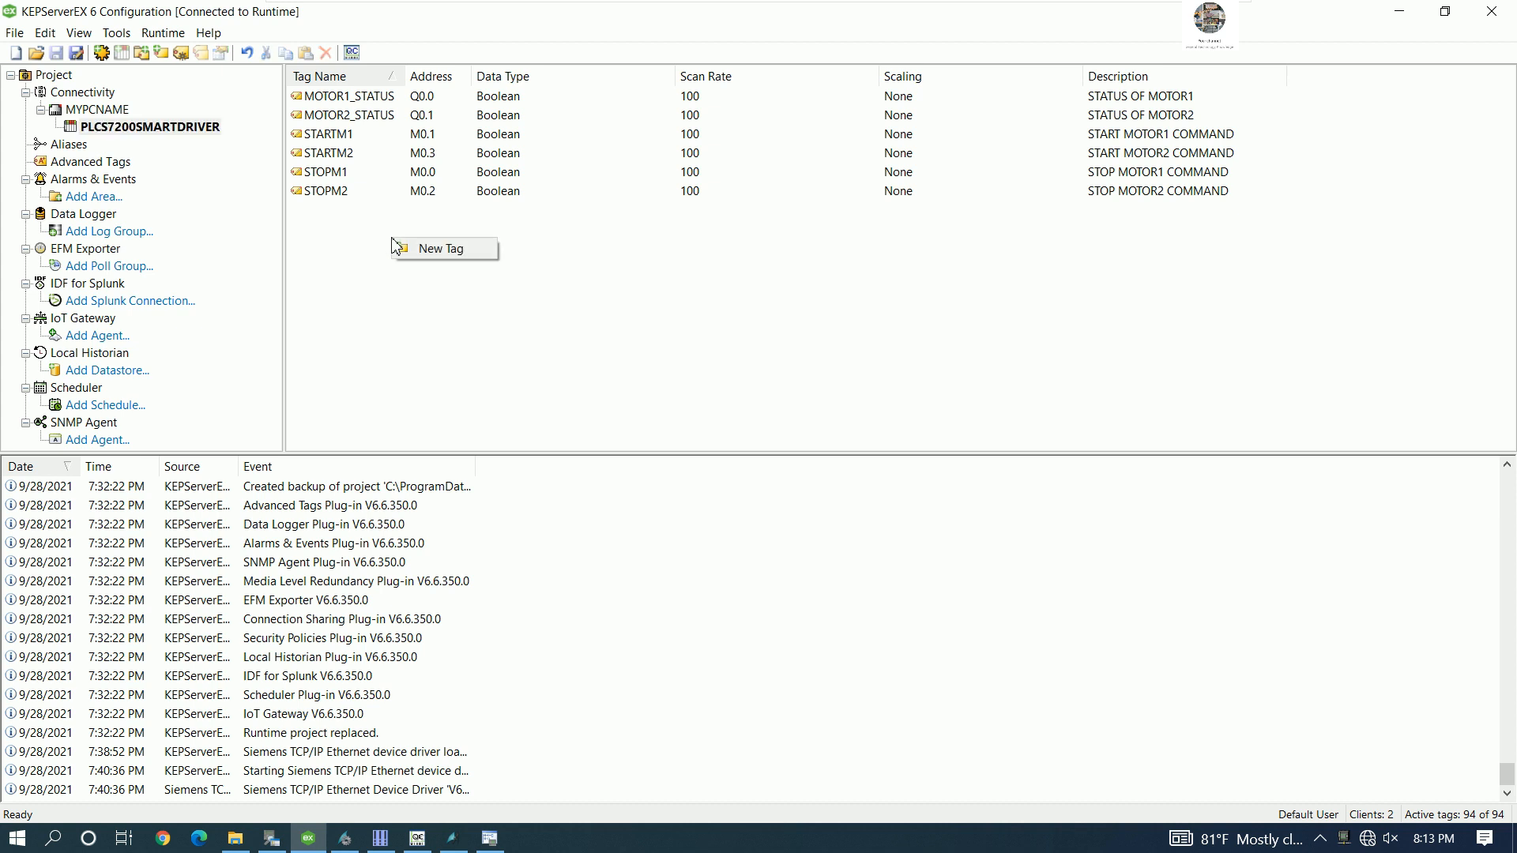
click(419, 250)
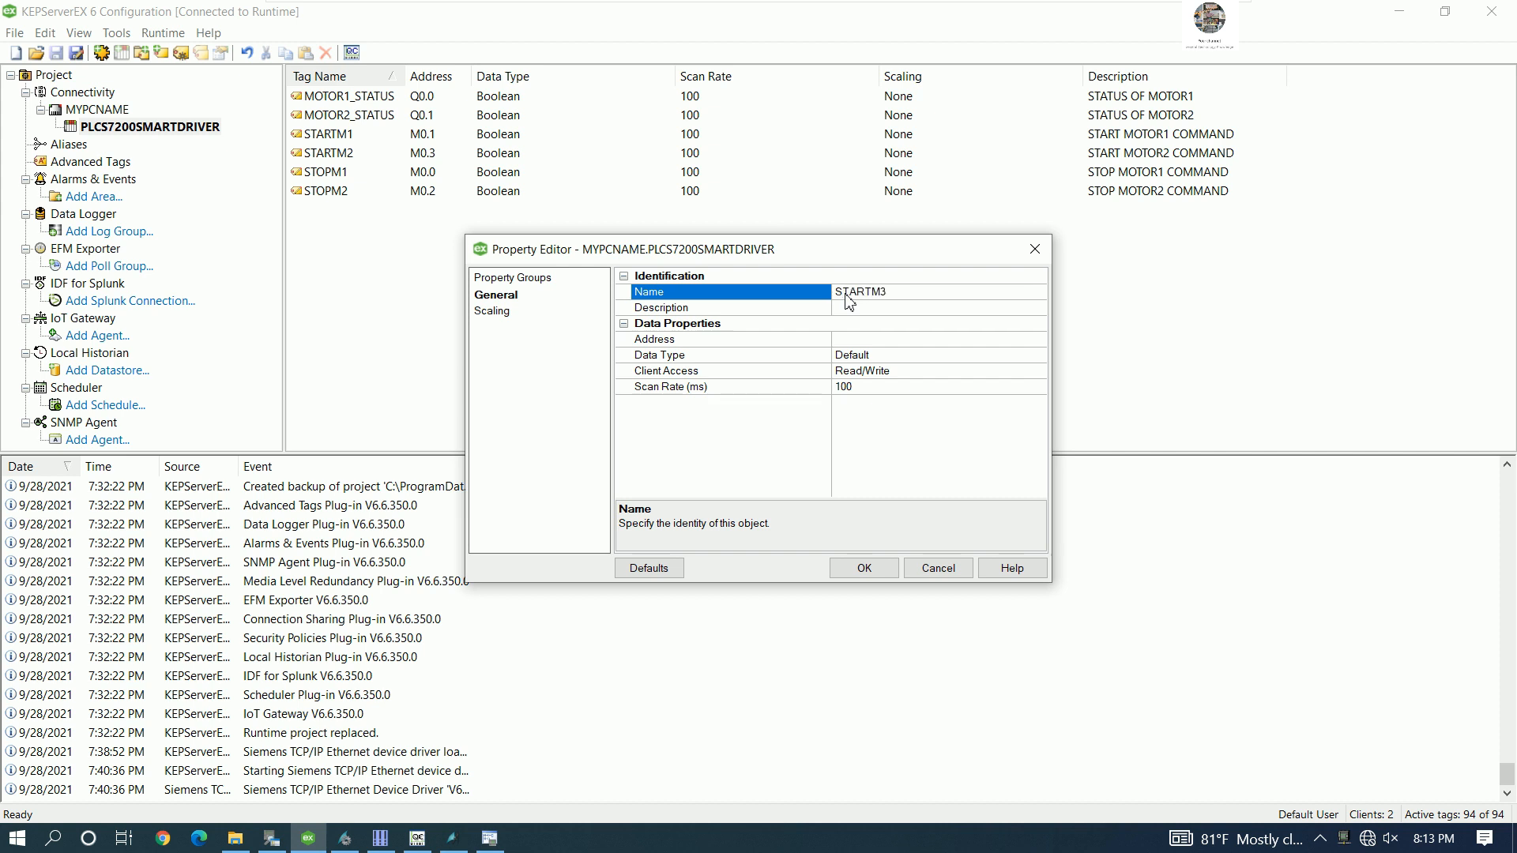
click(874, 314)
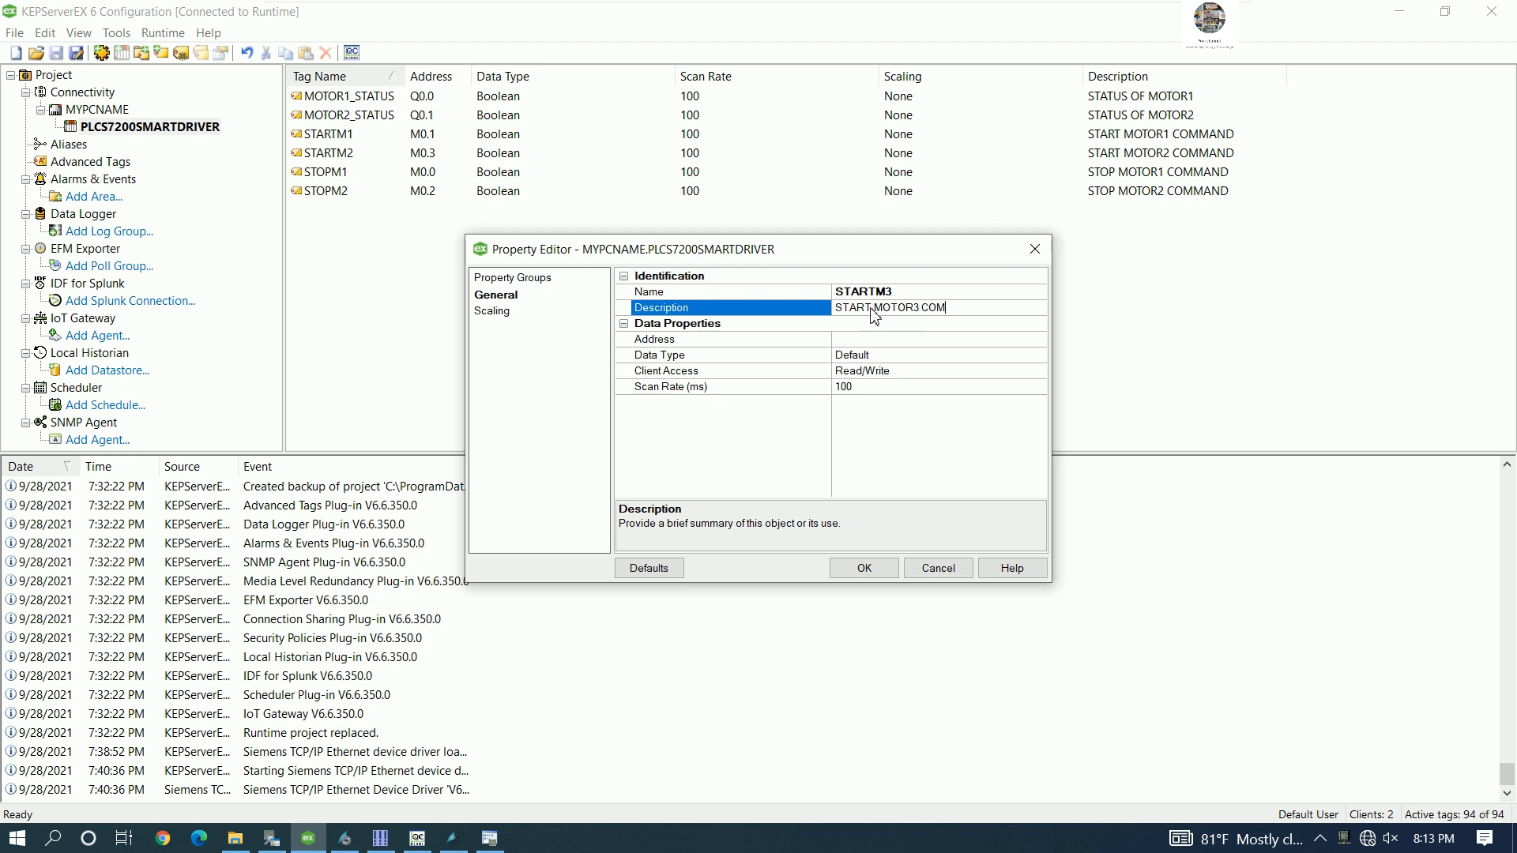
- Look up motor 3's start address in PC Access and STEP 7, then create the STARTM3 tag with address M0.5 and data type Boolean
click(877, 343)
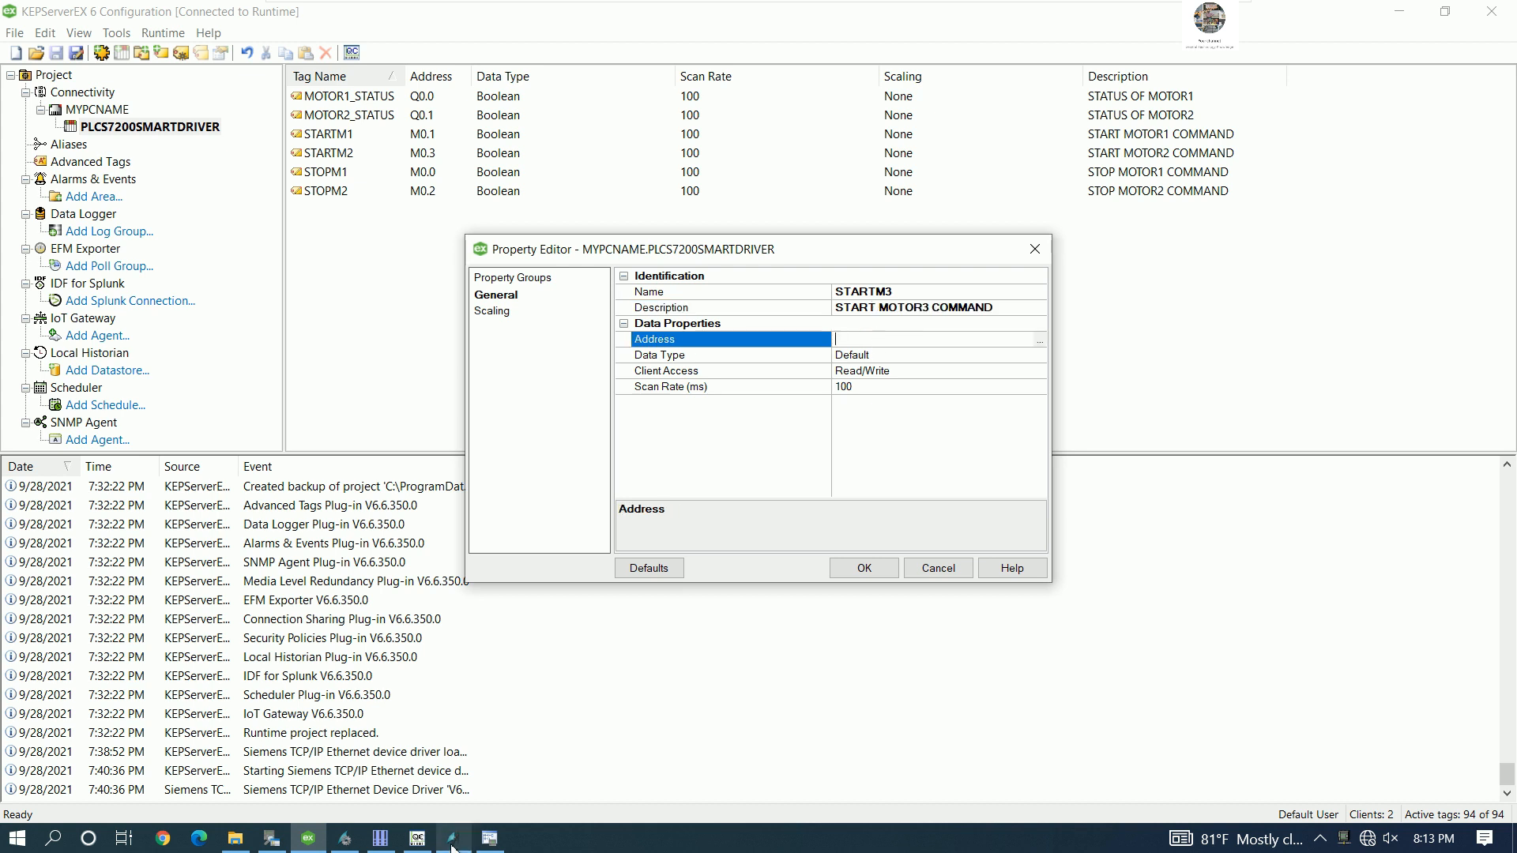
click(272, 840)
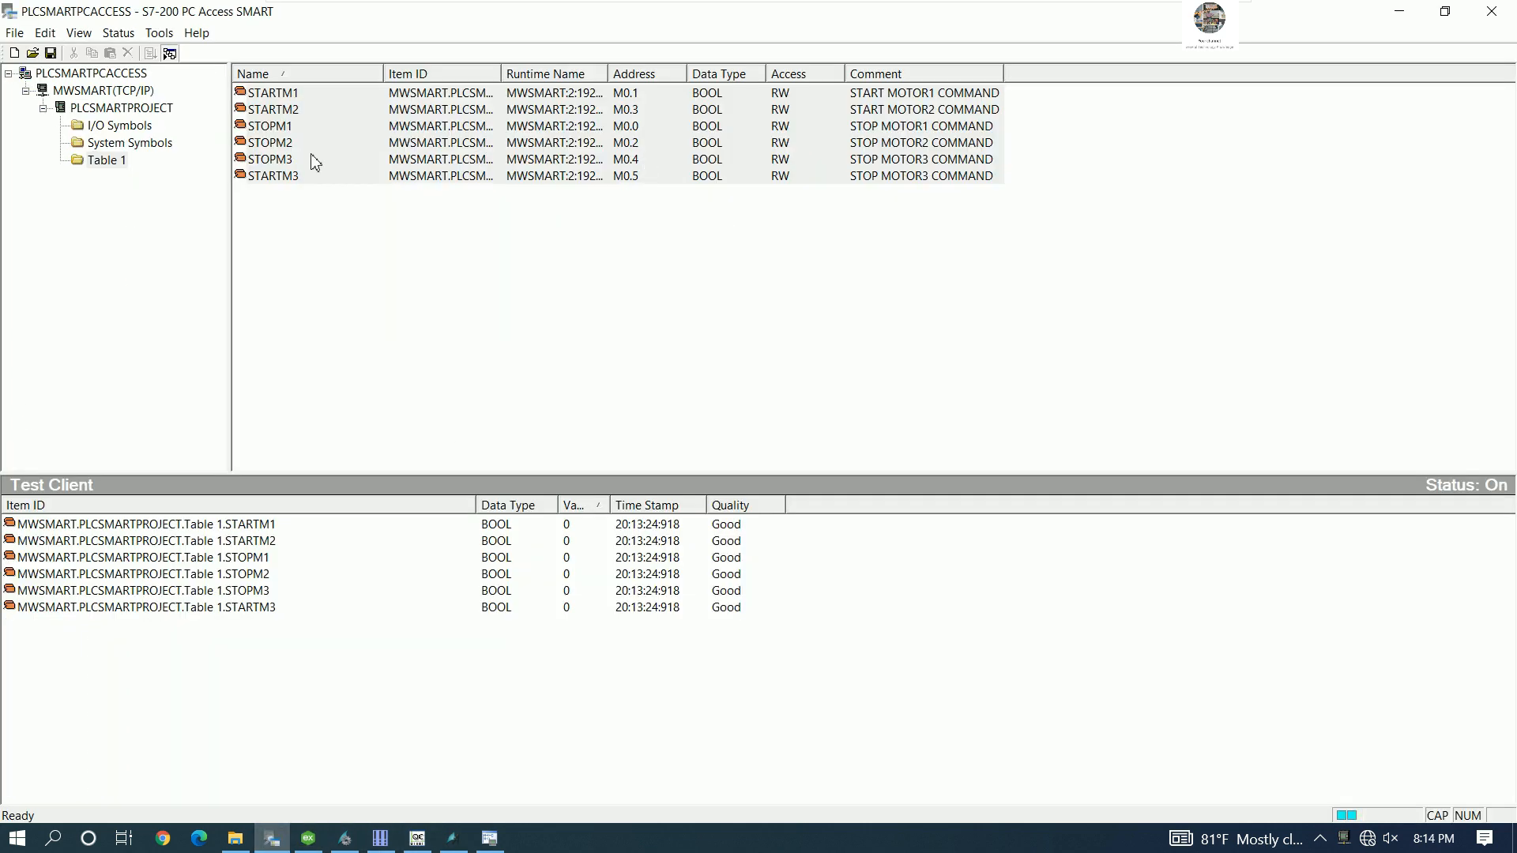
click(491, 840)
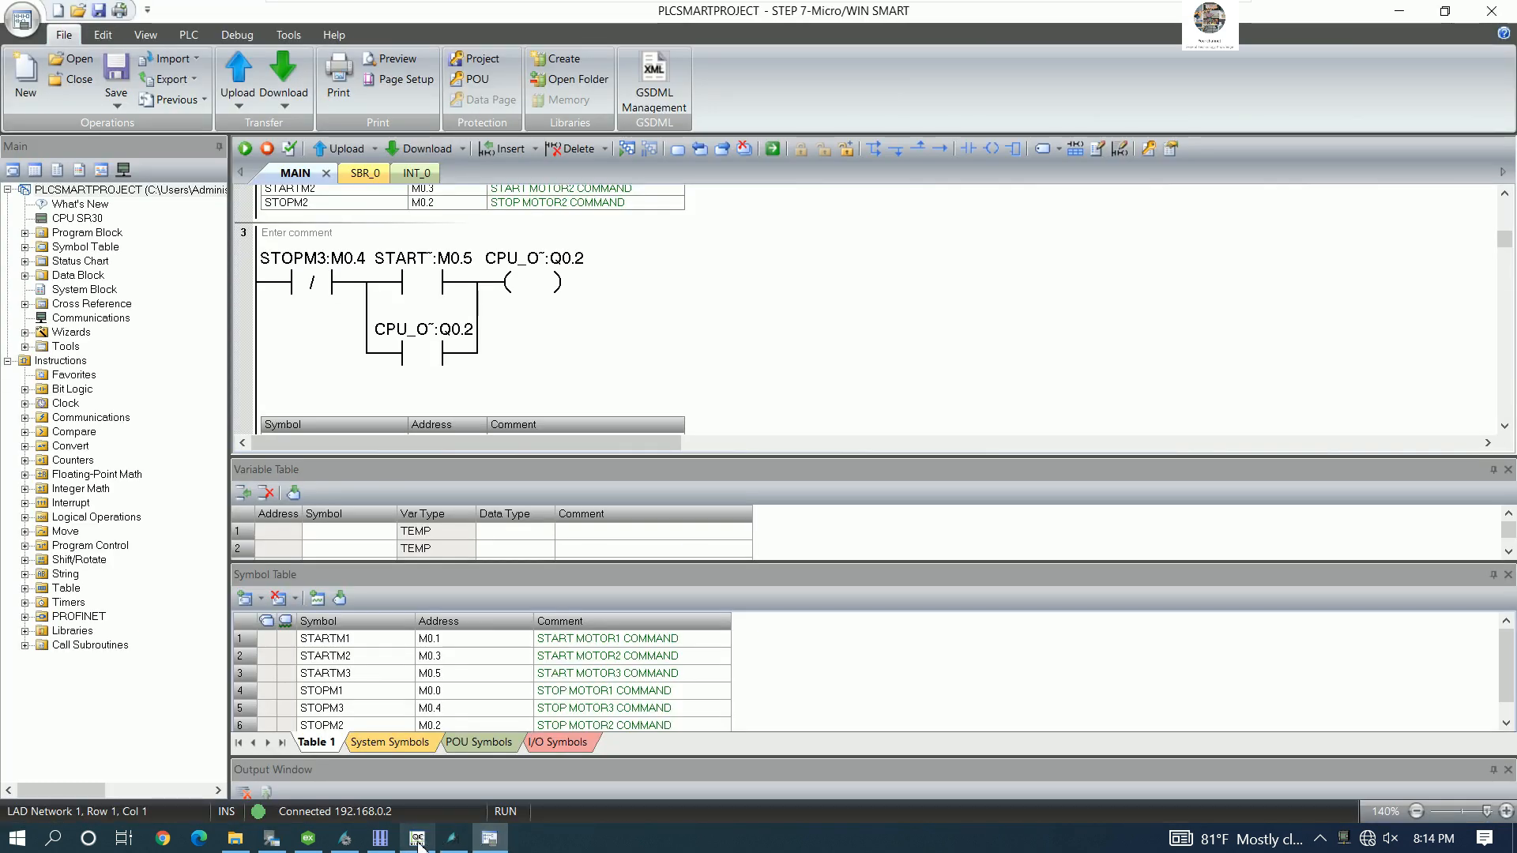
click(320, 845)
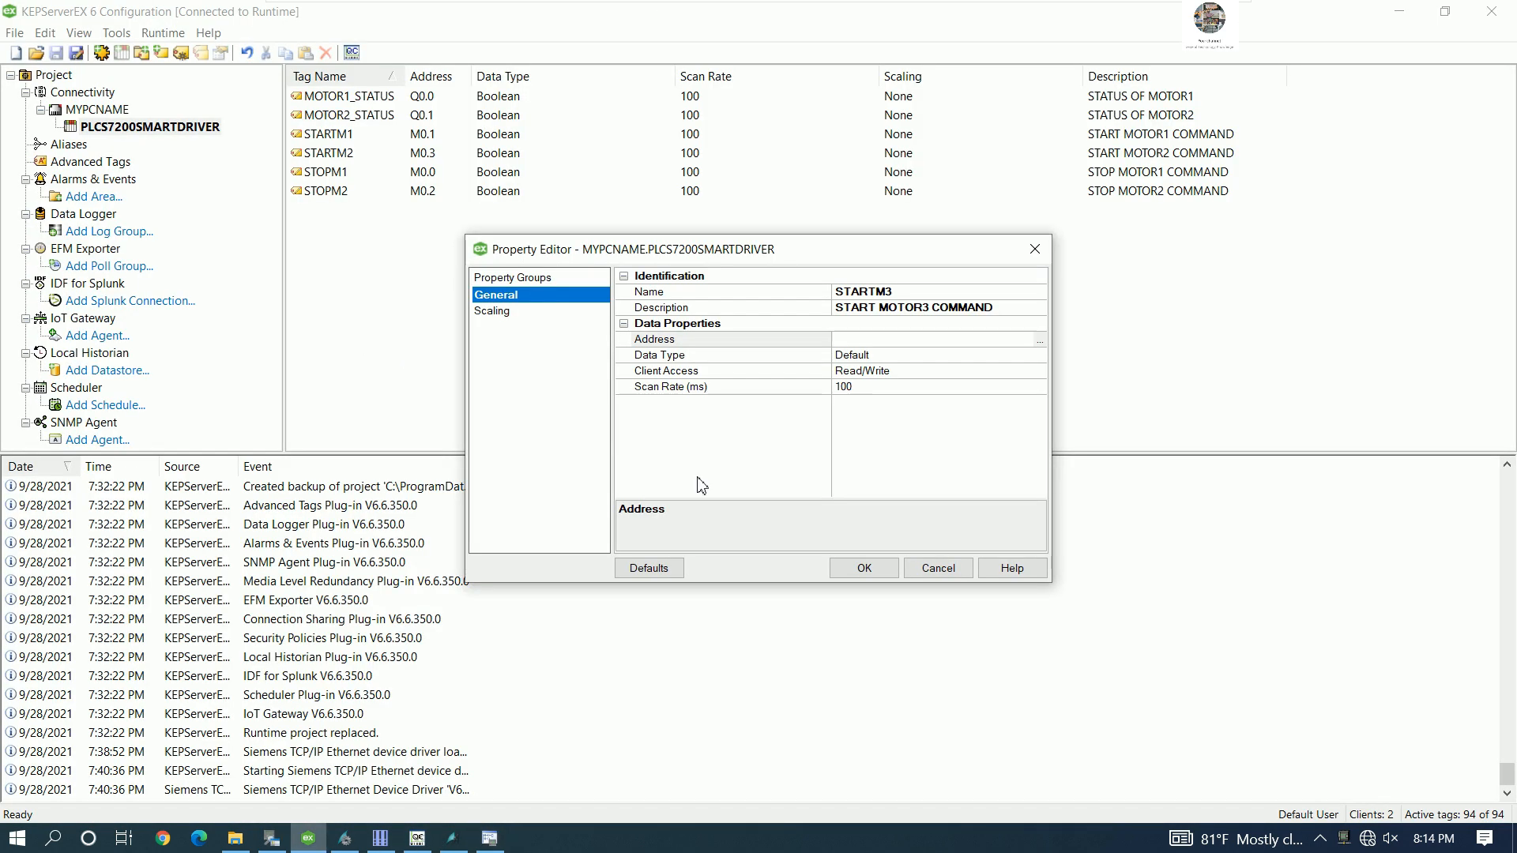
click(878, 341)
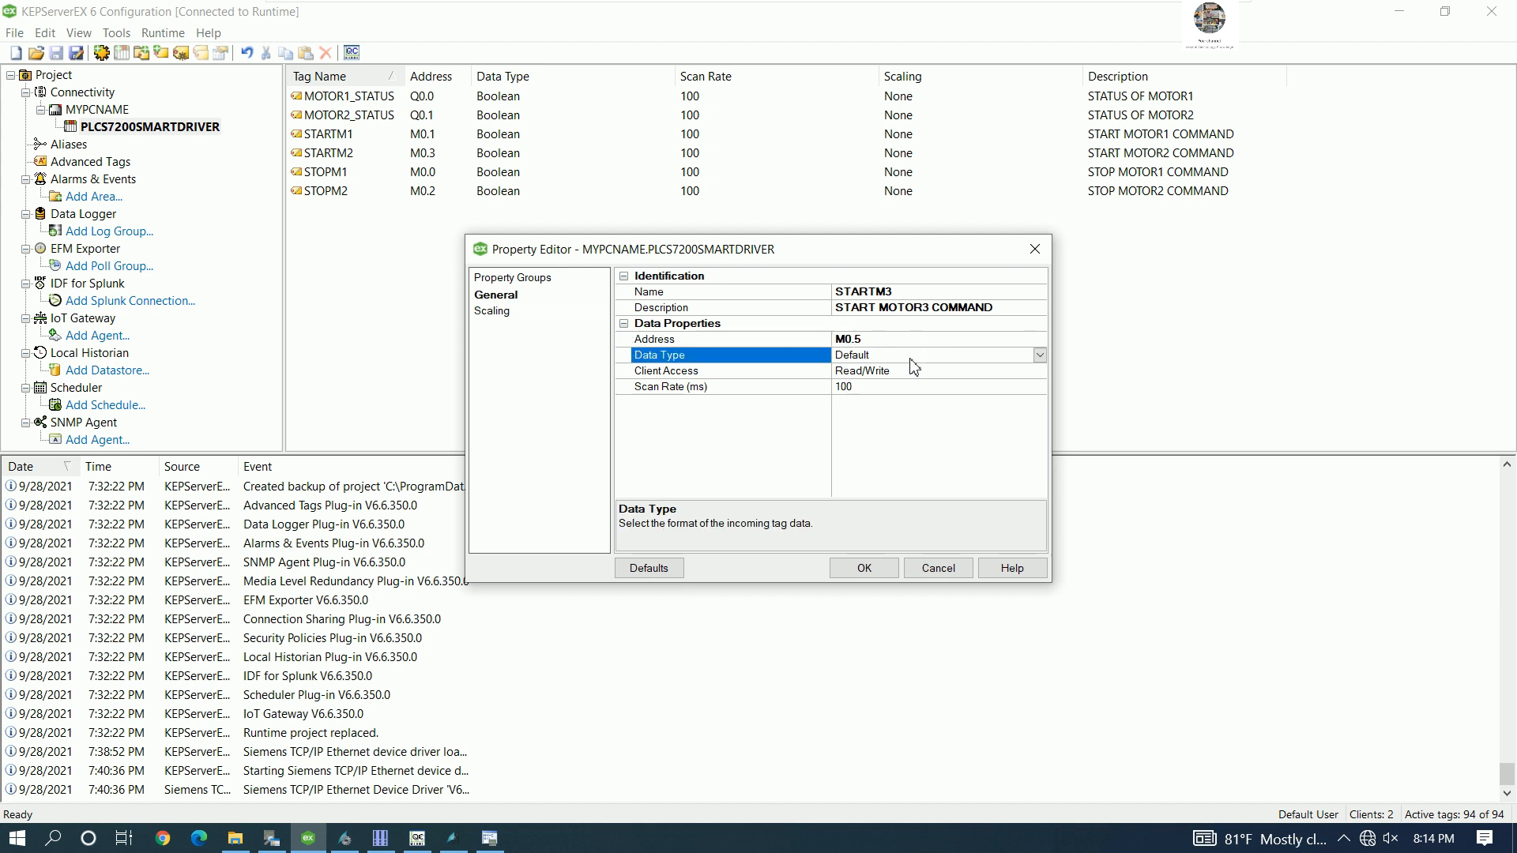
click(910, 359)
click(1038, 357)
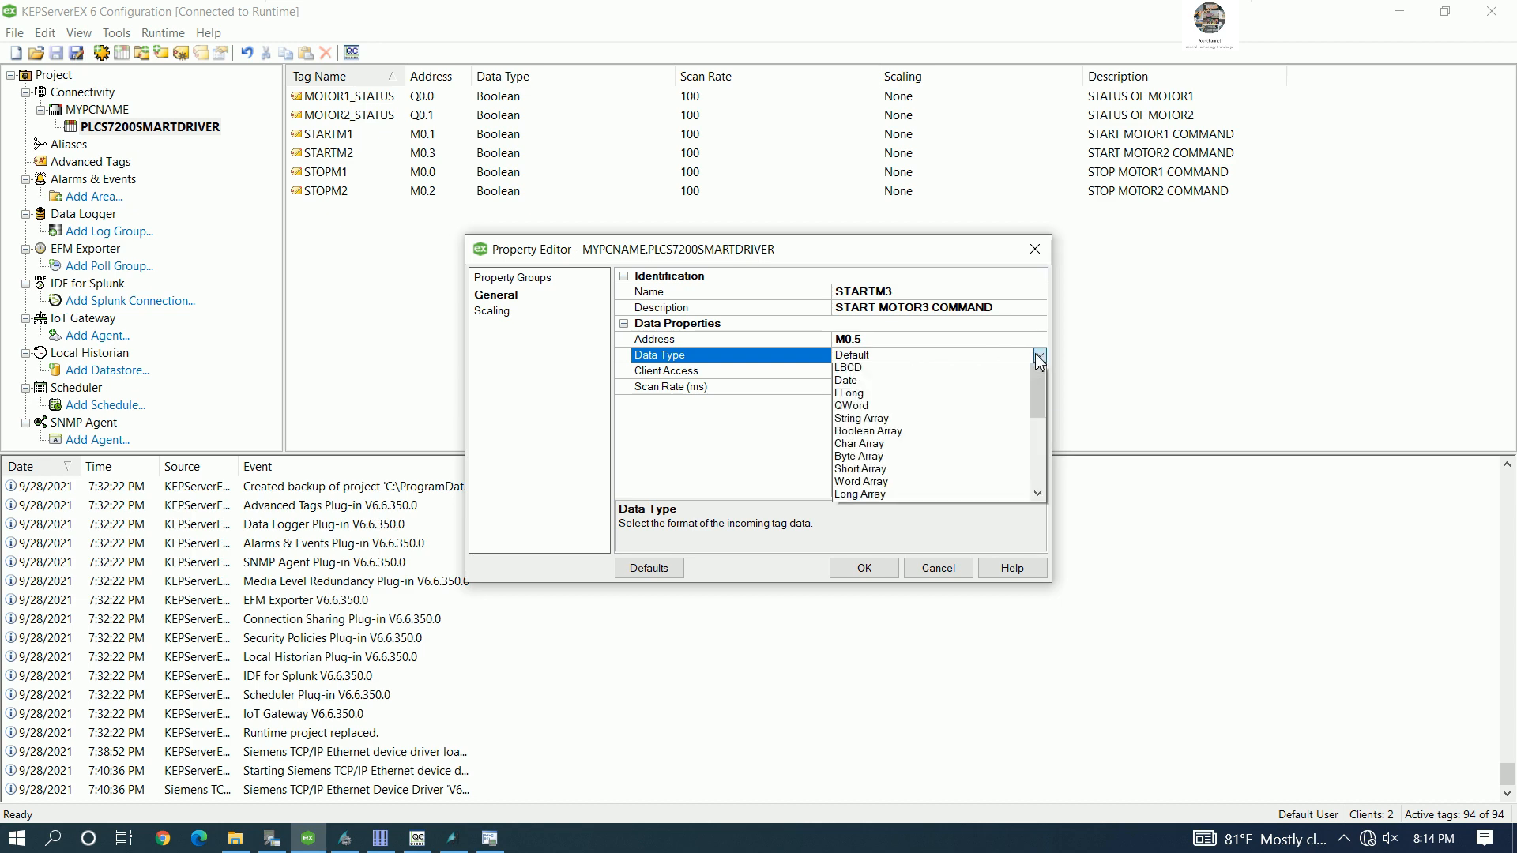
click(870, 411)
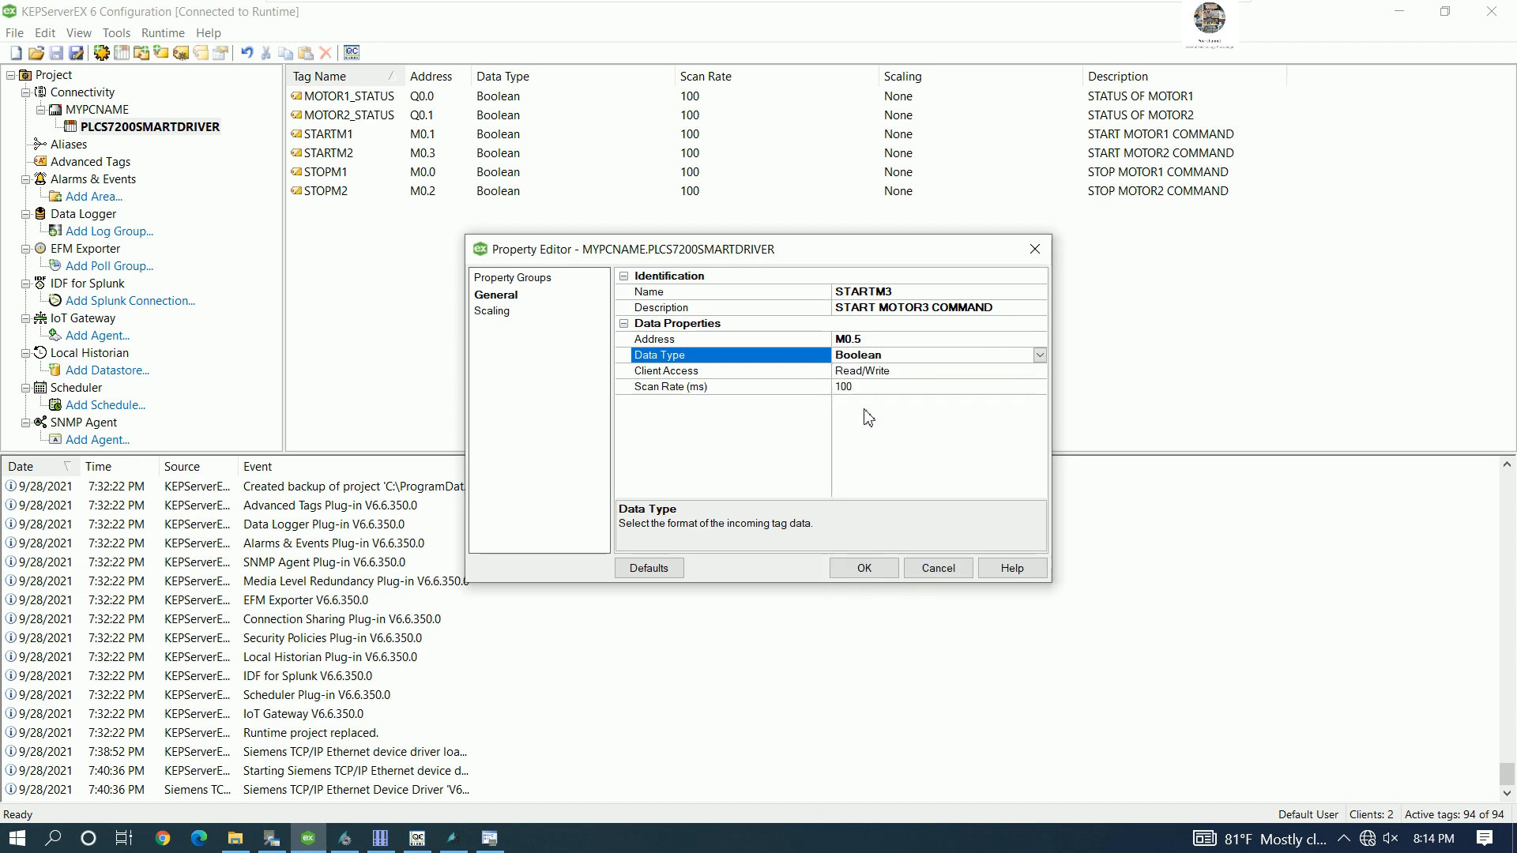
click(865, 569)
- Start another new tag under PLCS7200SMARTDRIVER named STOPM3 with the description STOP MOTOR3 COMMAND
right_click(388, 254)
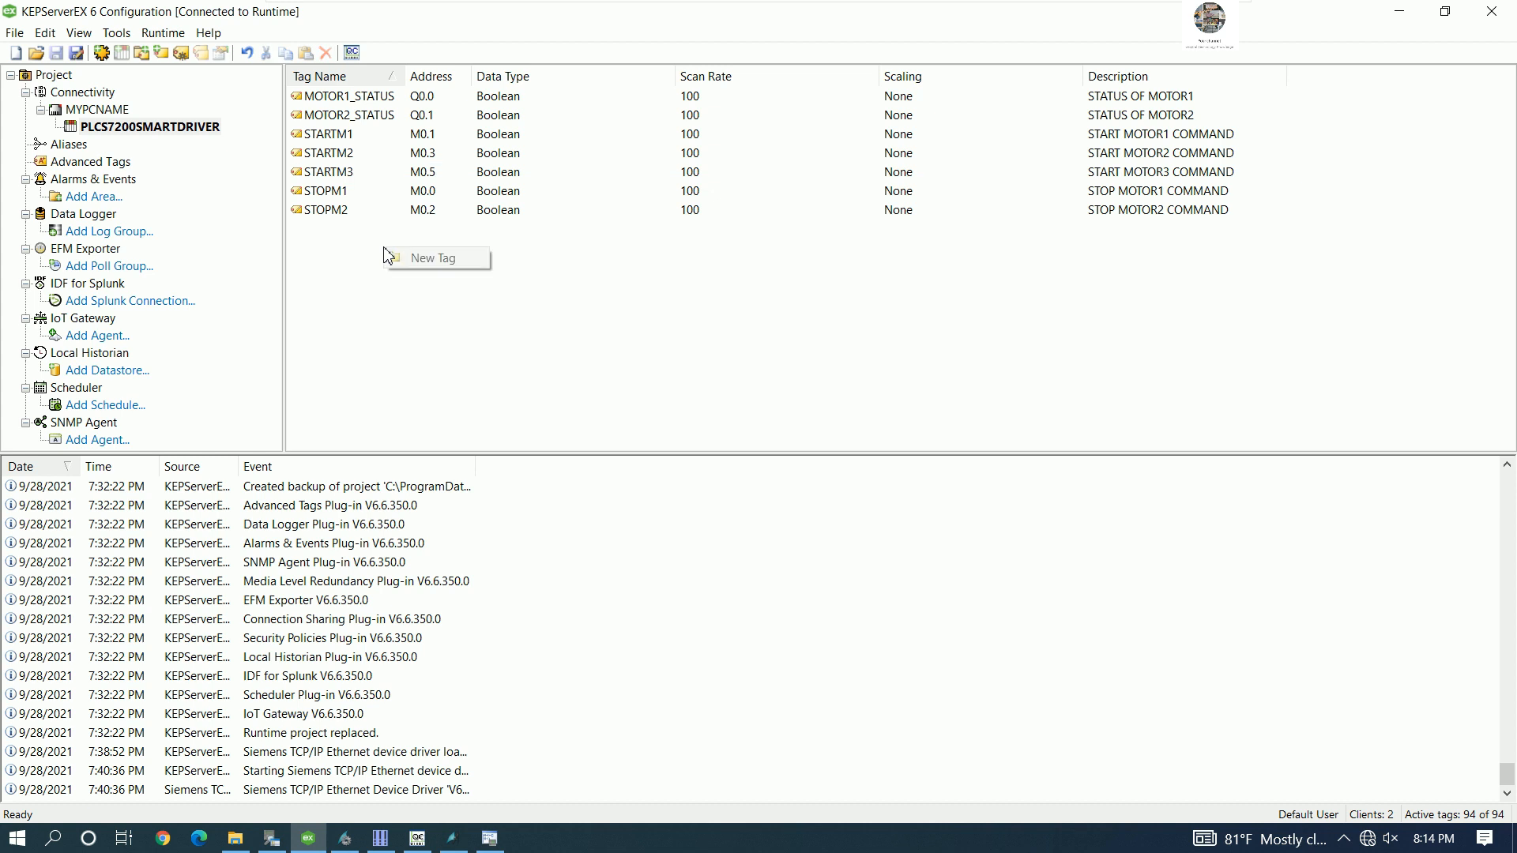
click(420, 259)
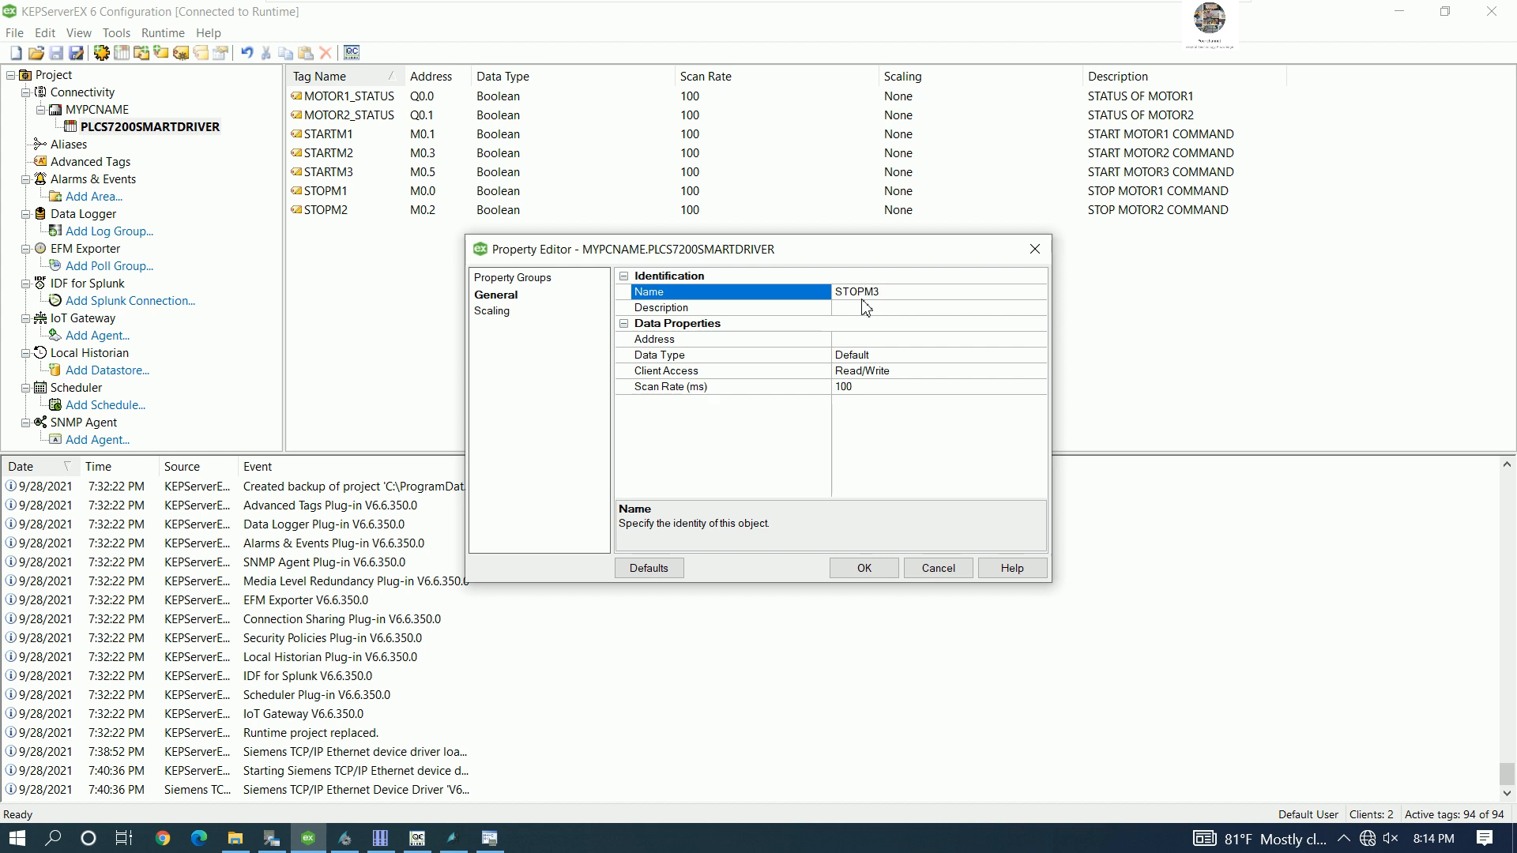
click(866, 293)
click(867, 309)
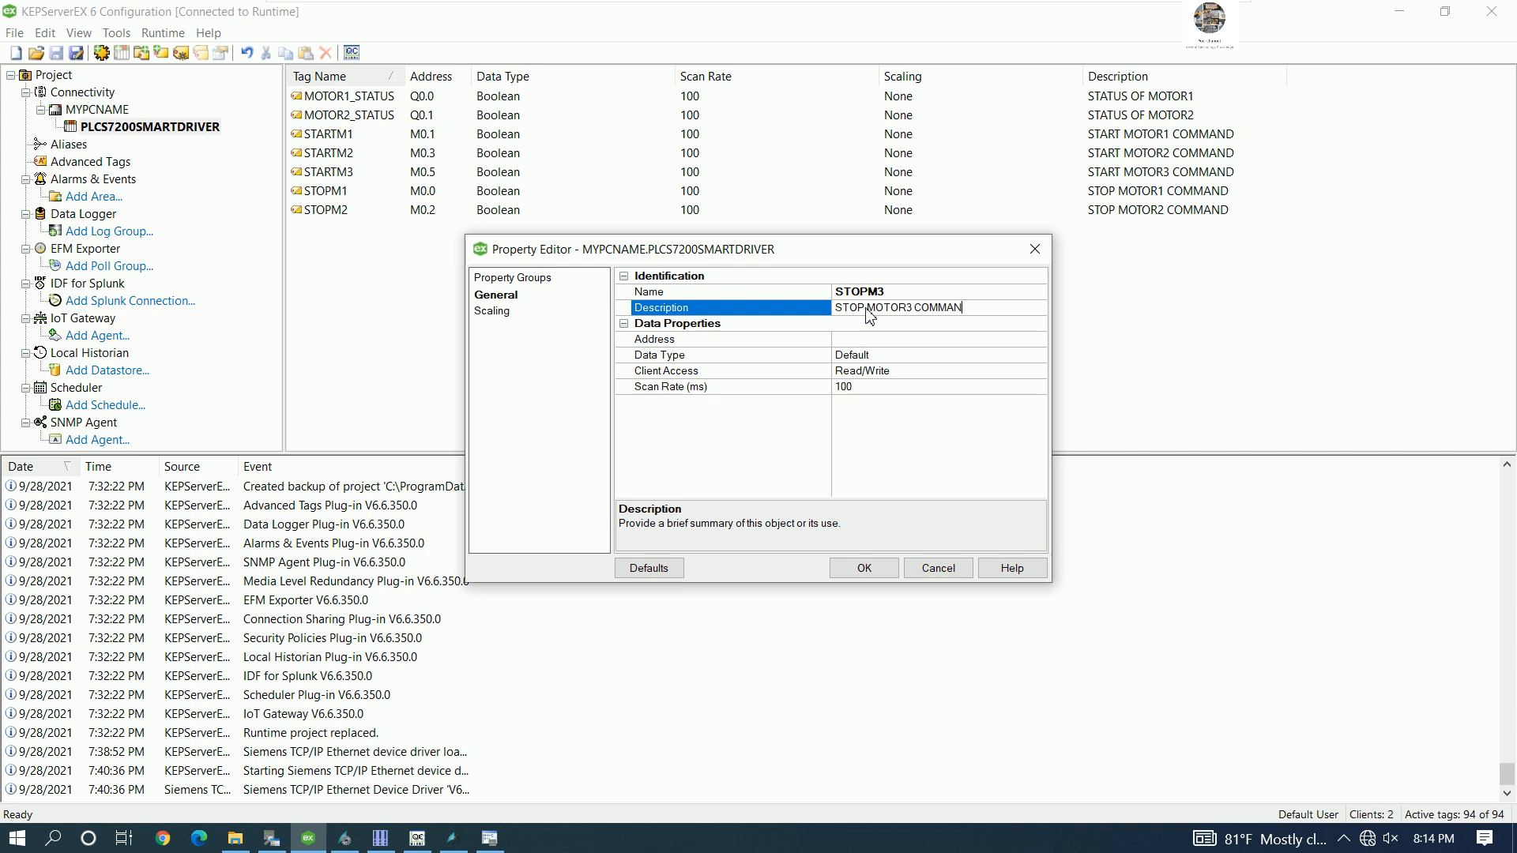
- Check motor 3's stop address in PC Access, then create the STOPM3 tag with address M0.4 and data type Boolean
click(886, 340)
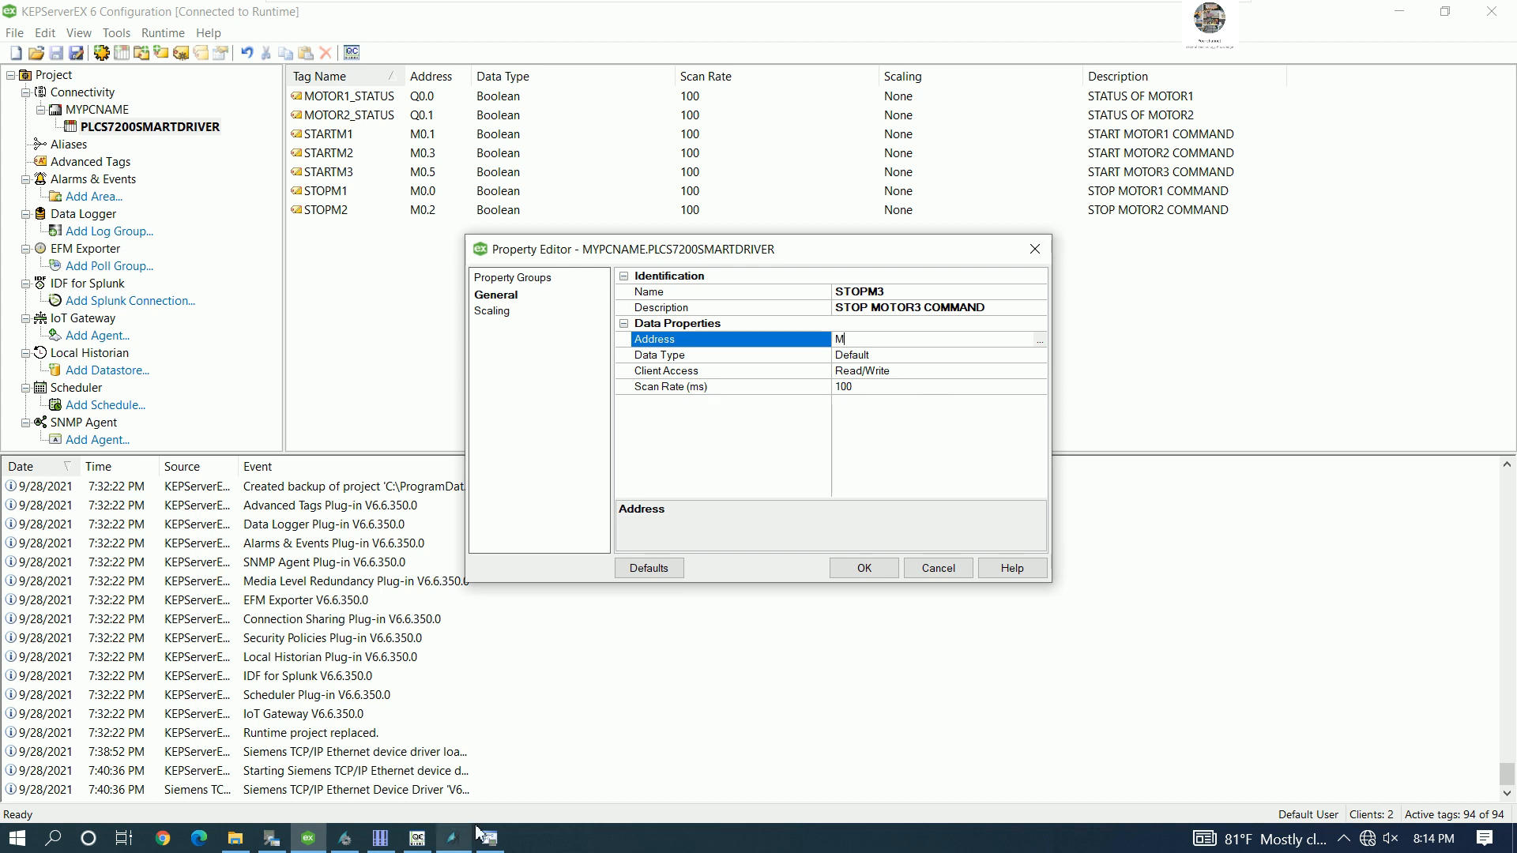
click(278, 841)
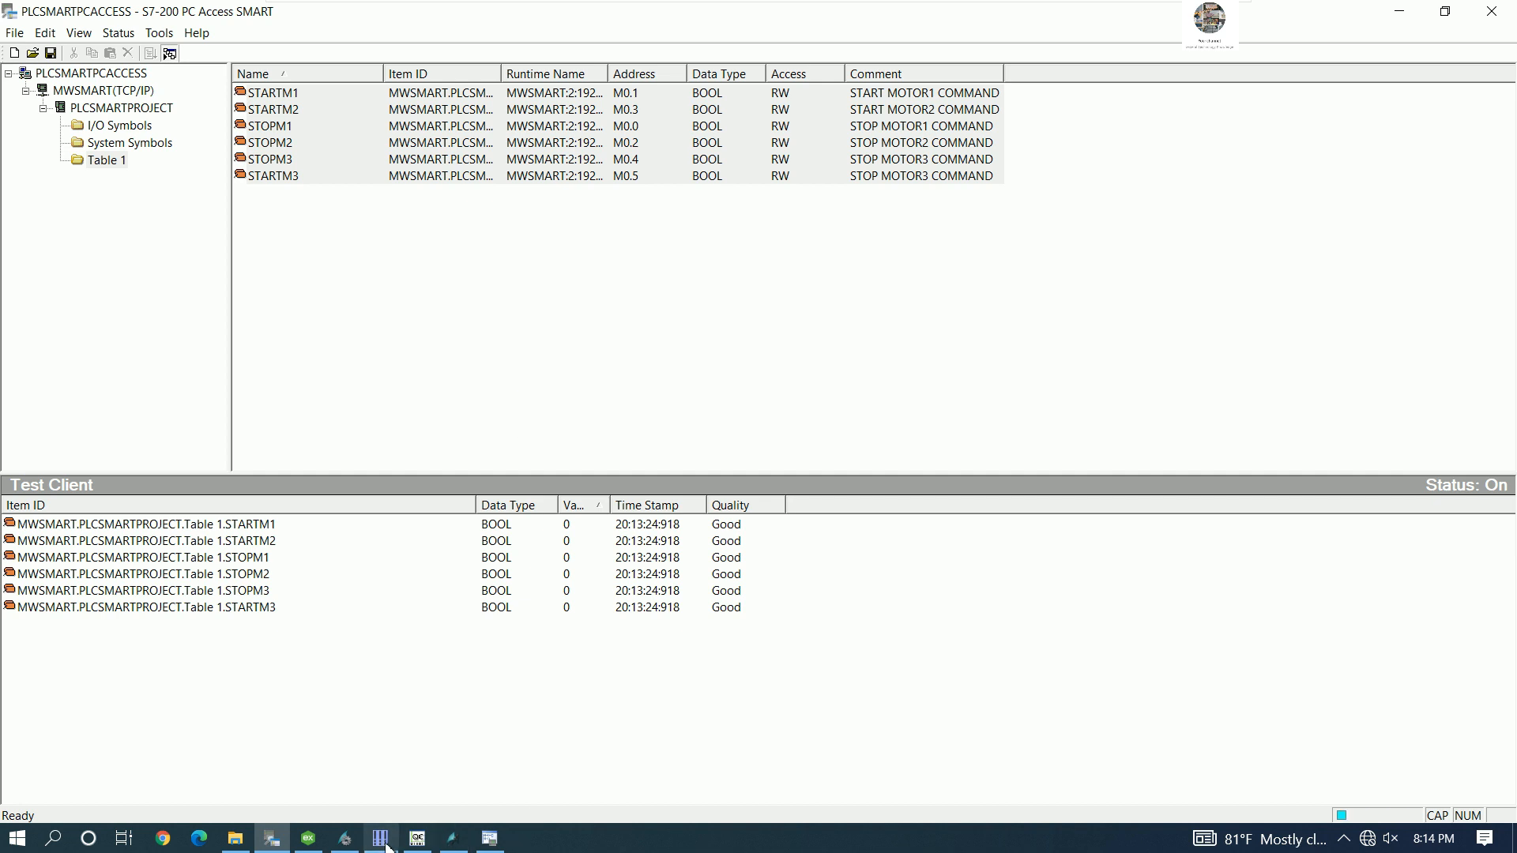
click(308, 839)
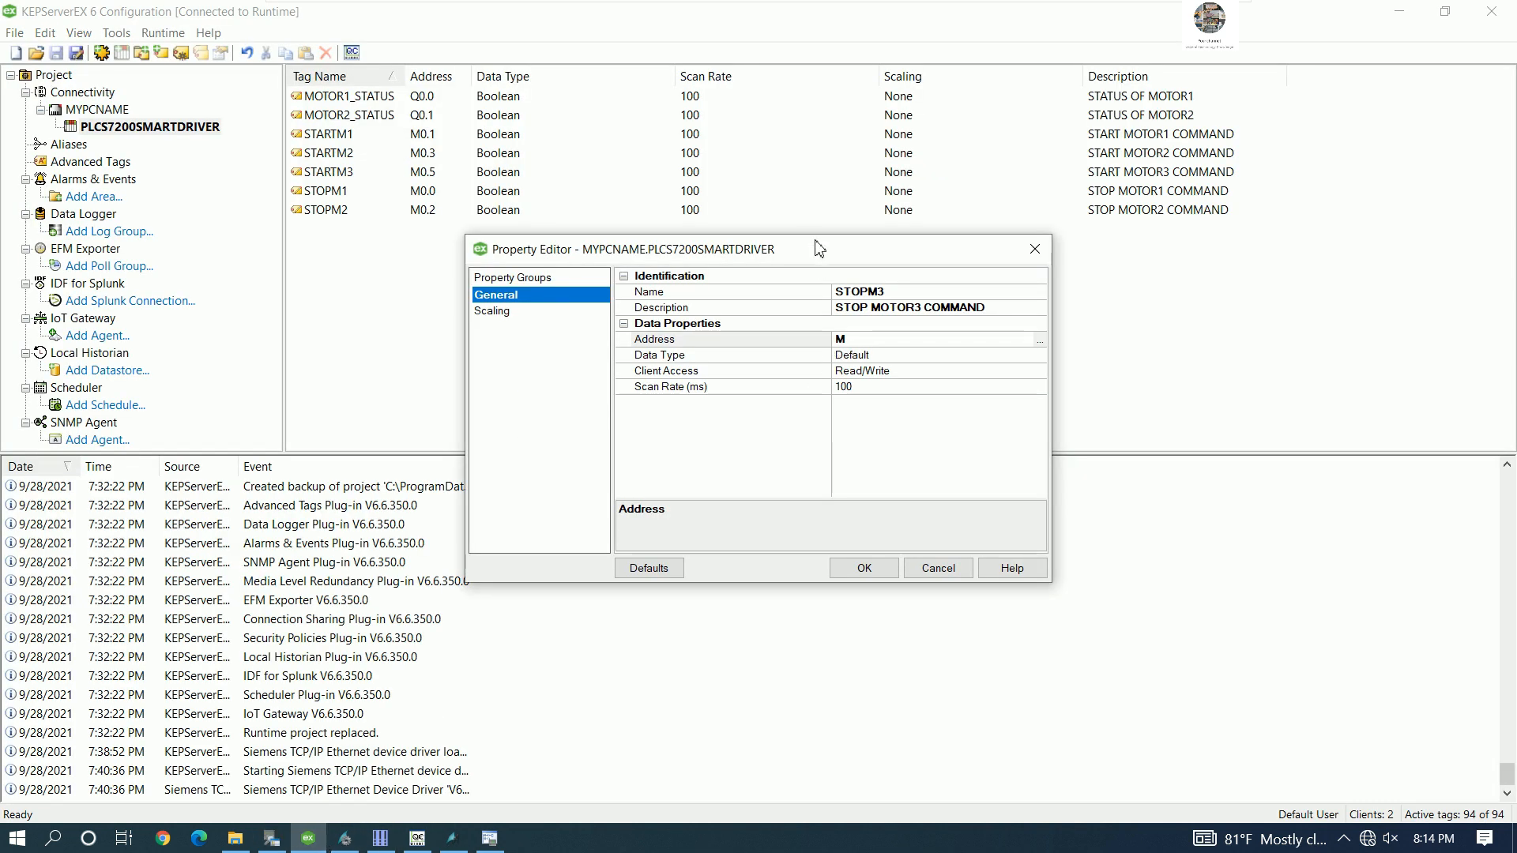
click(870, 341)
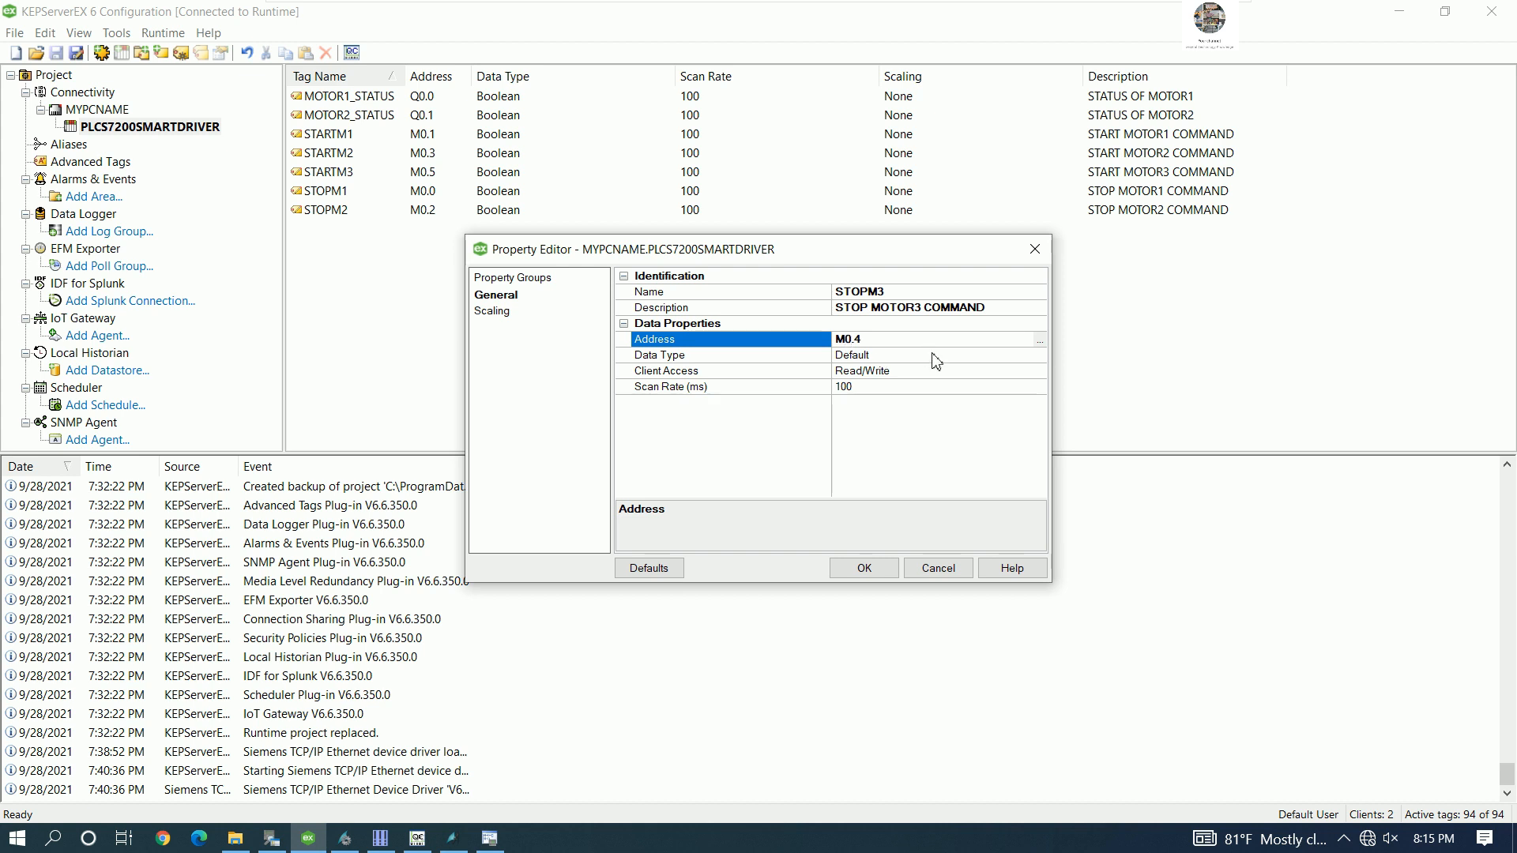
click(937, 356)
click(1041, 356)
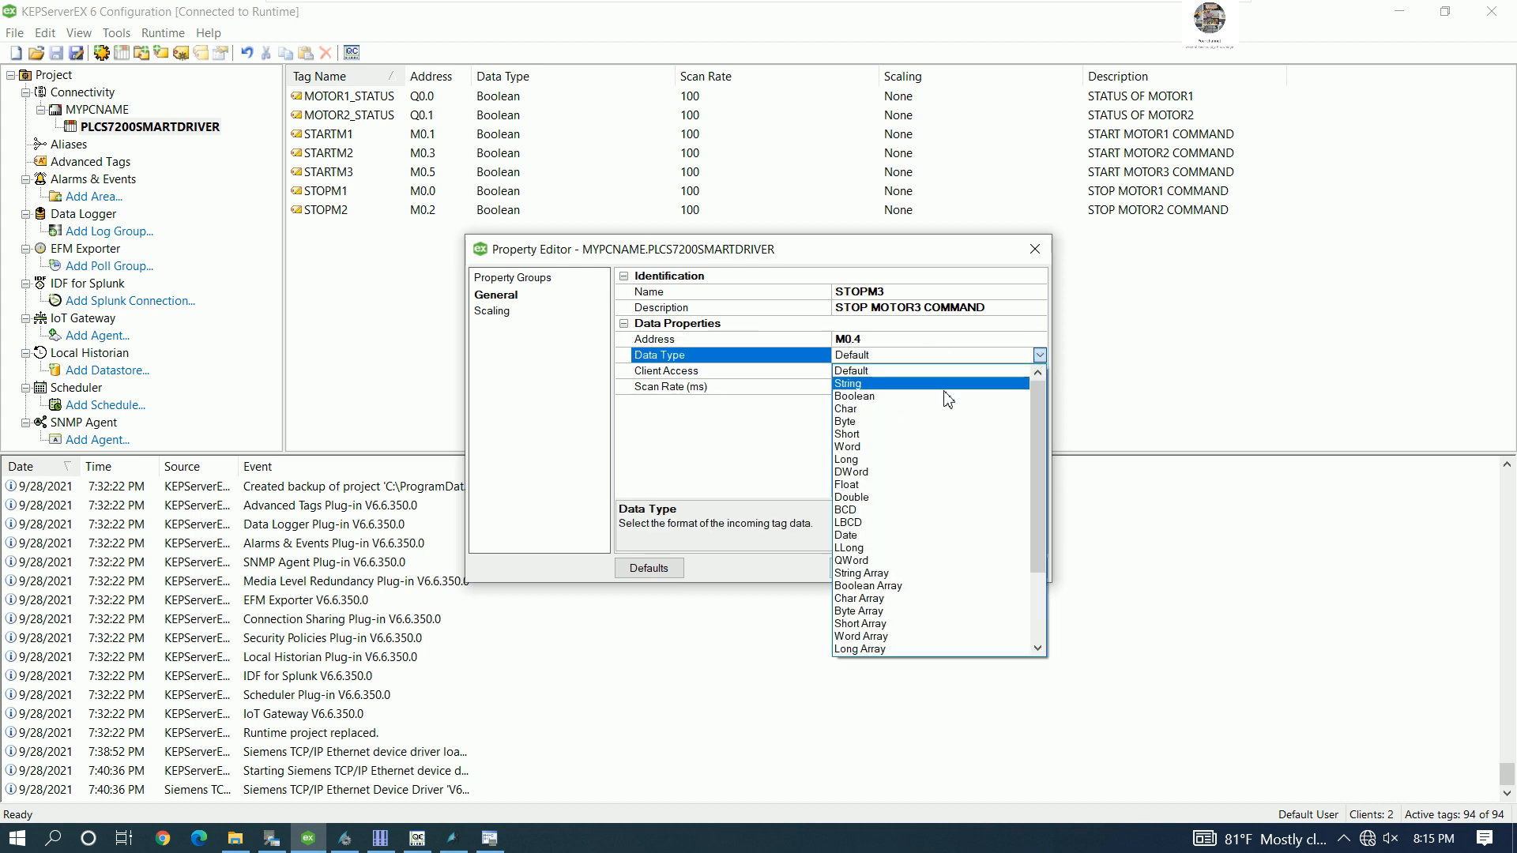
click(901, 397)
click(865, 568)
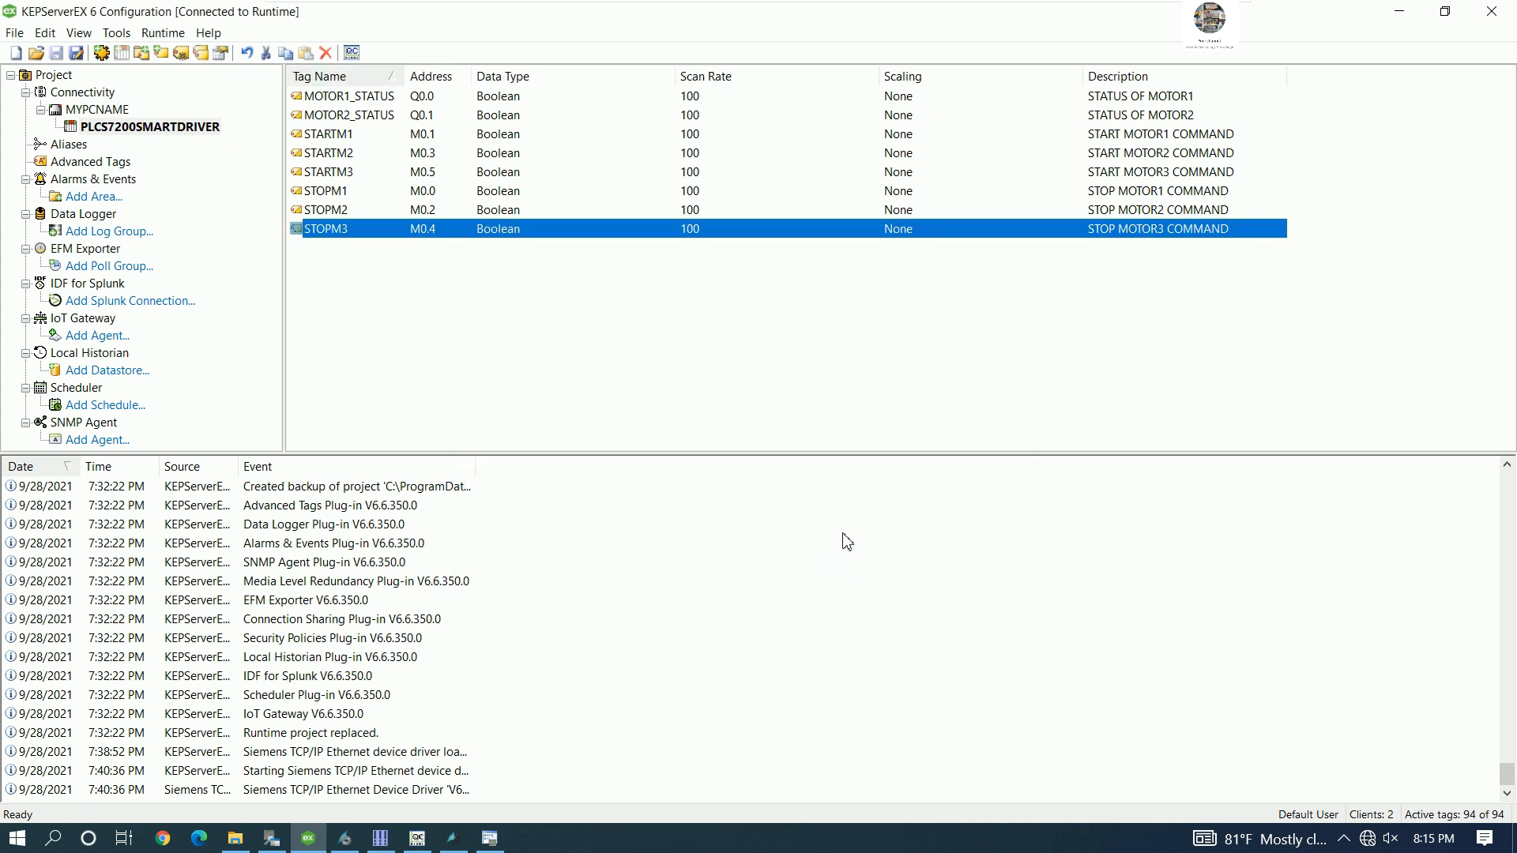
click(342, 154)
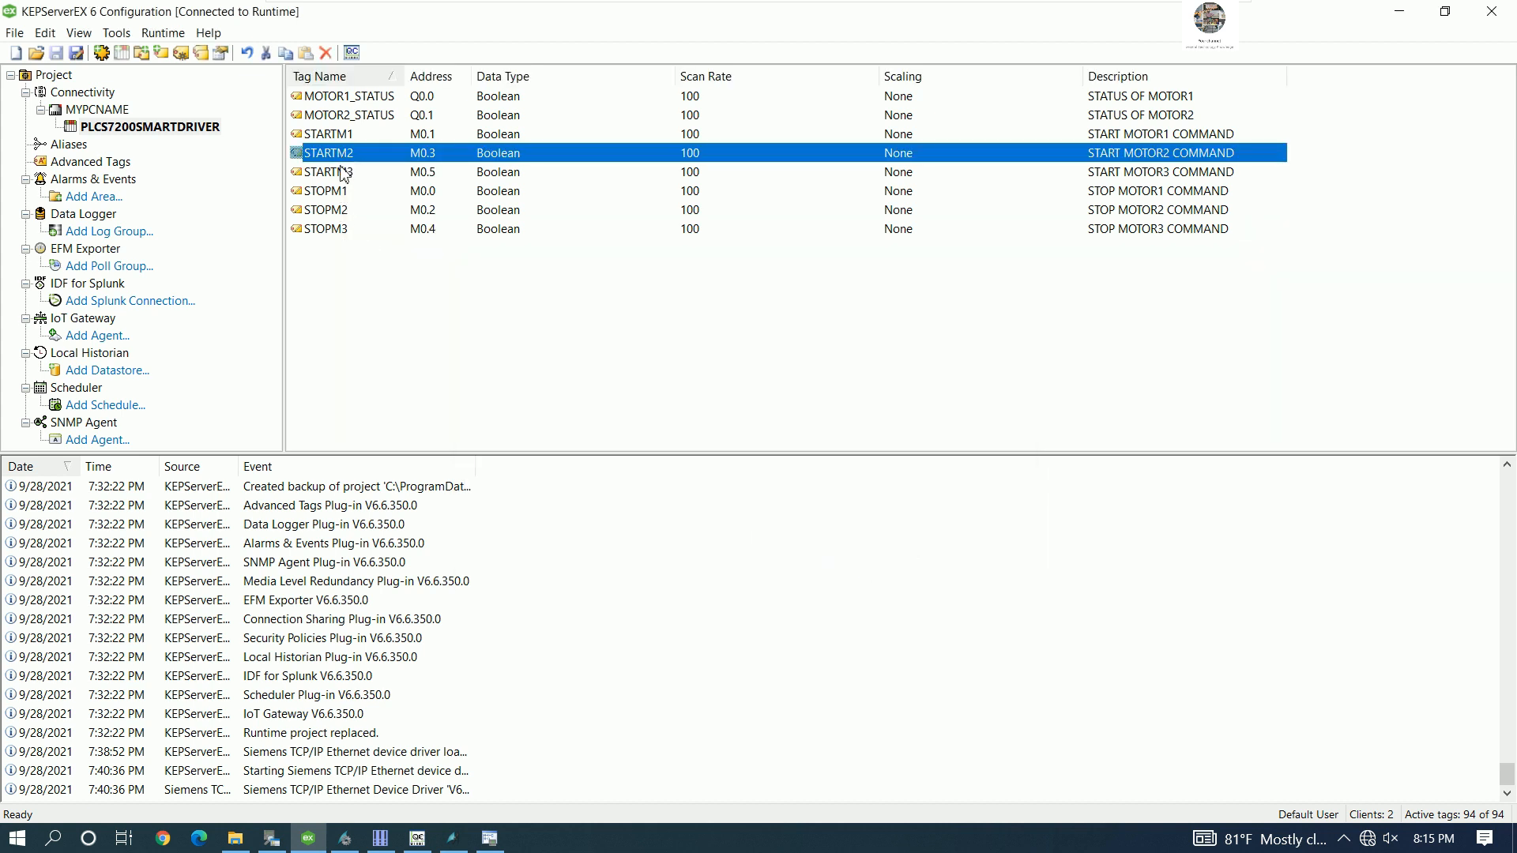
click(339, 174)
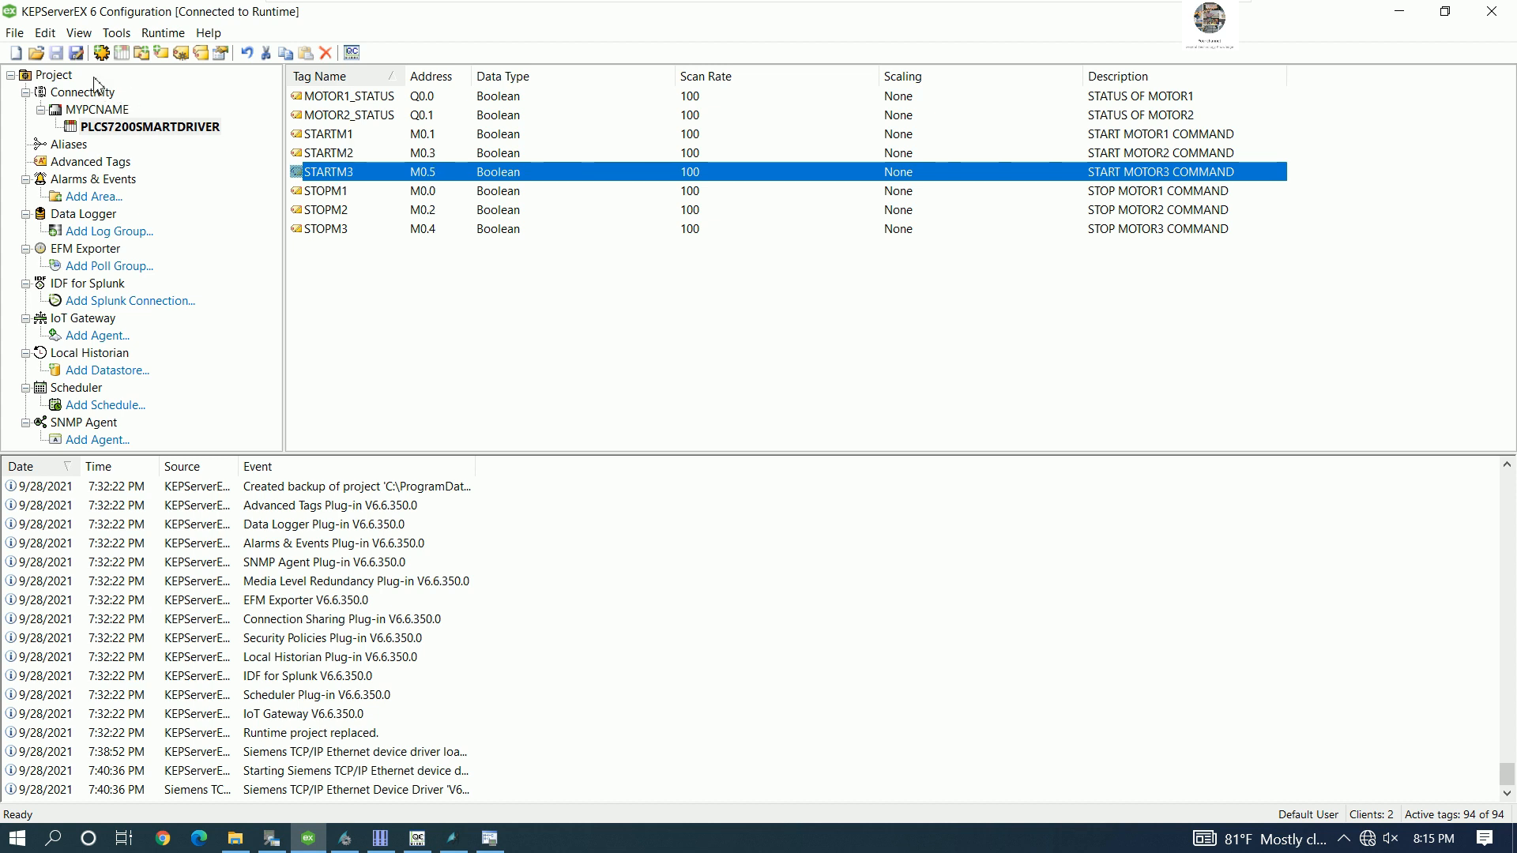
click(77, 53)
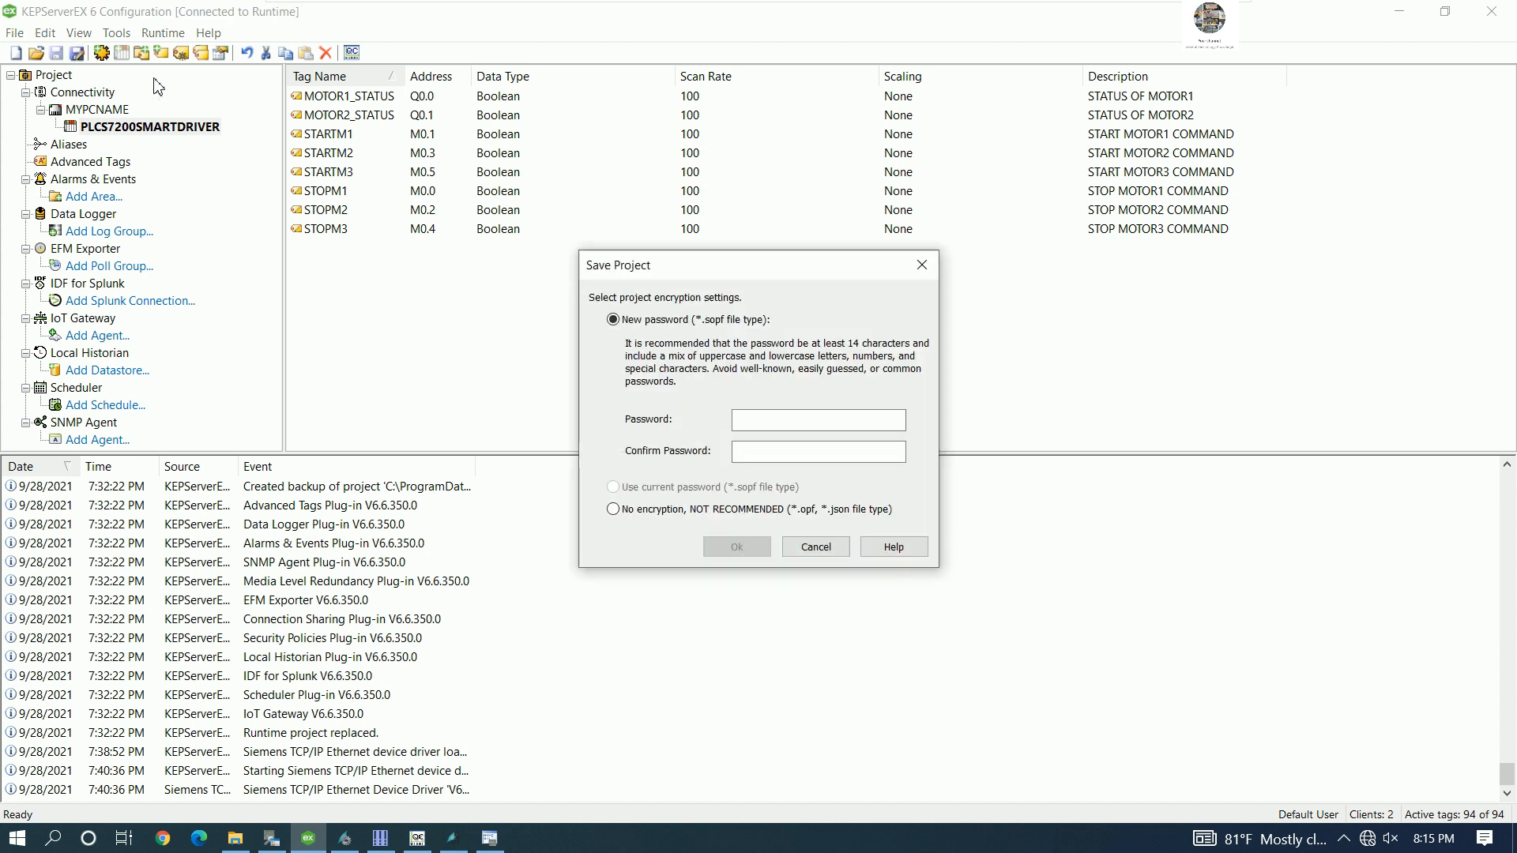
click(921, 265)
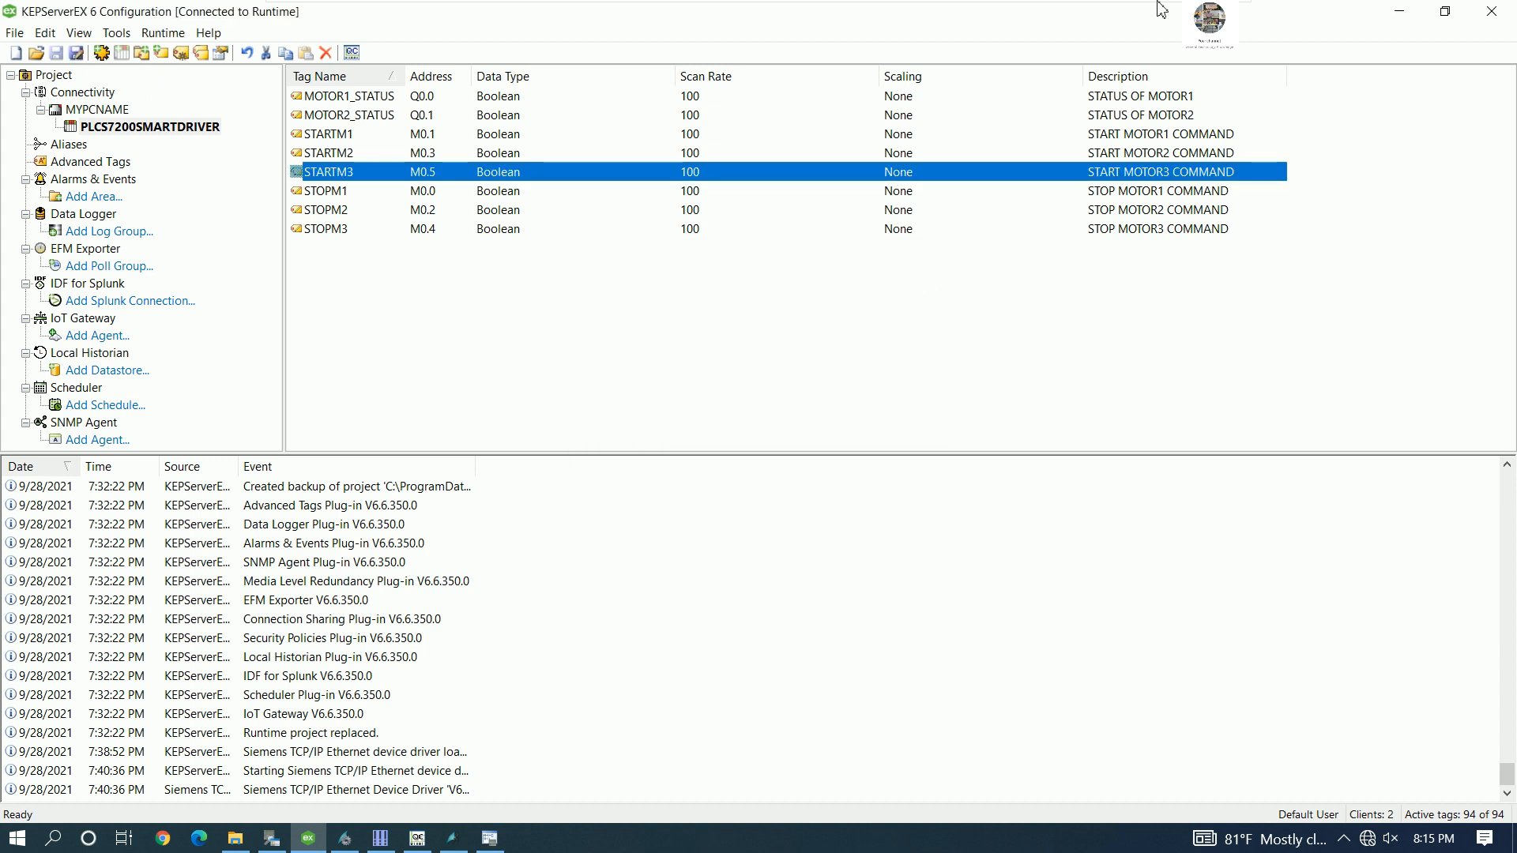
click(425, 194)
click(409, 229)
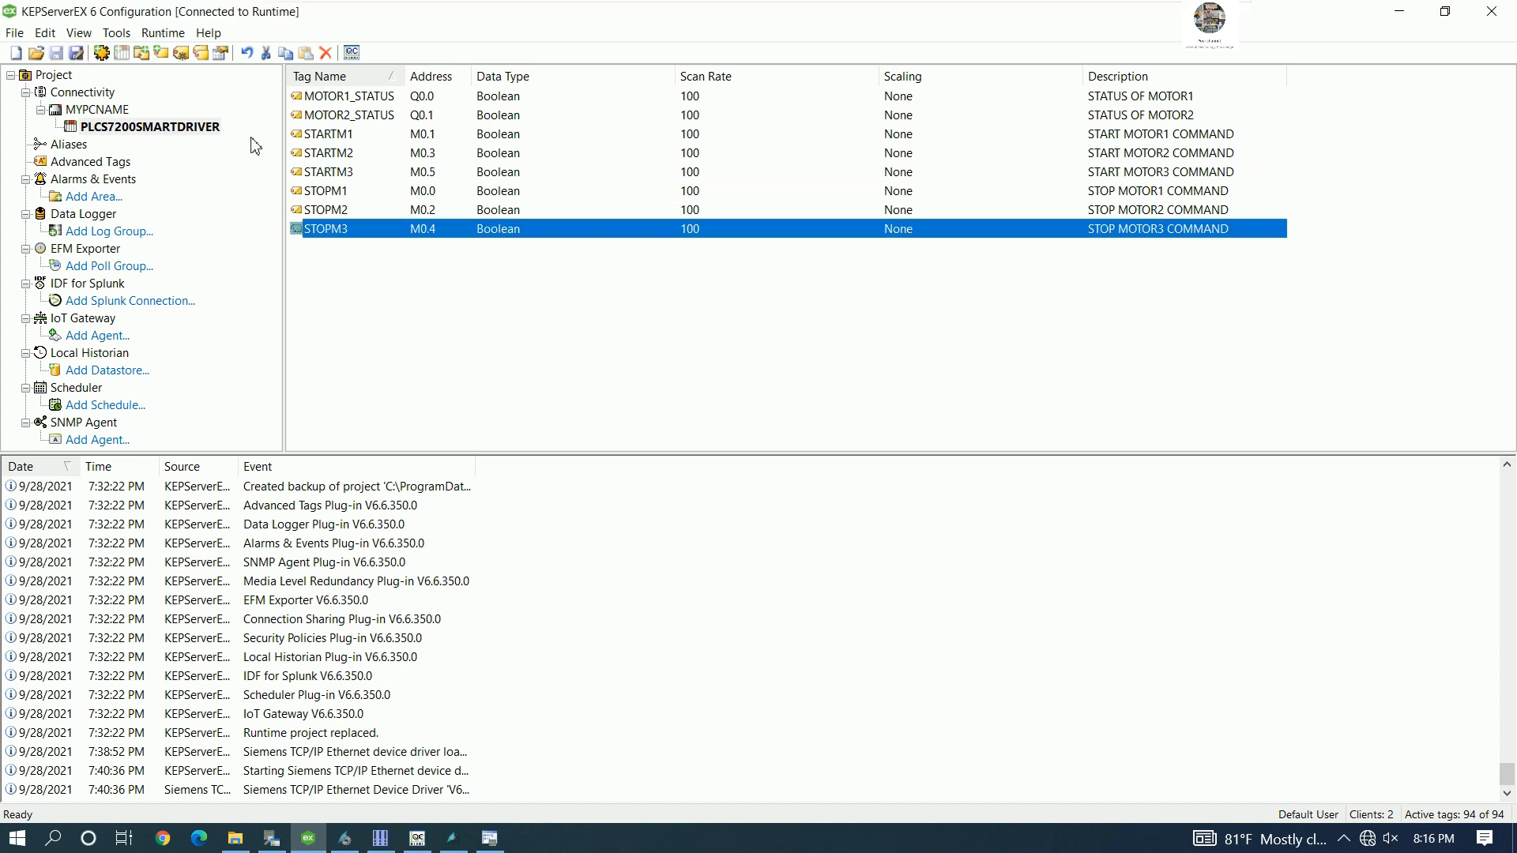
click(335, 155)
click(344, 134)
click(349, 117)
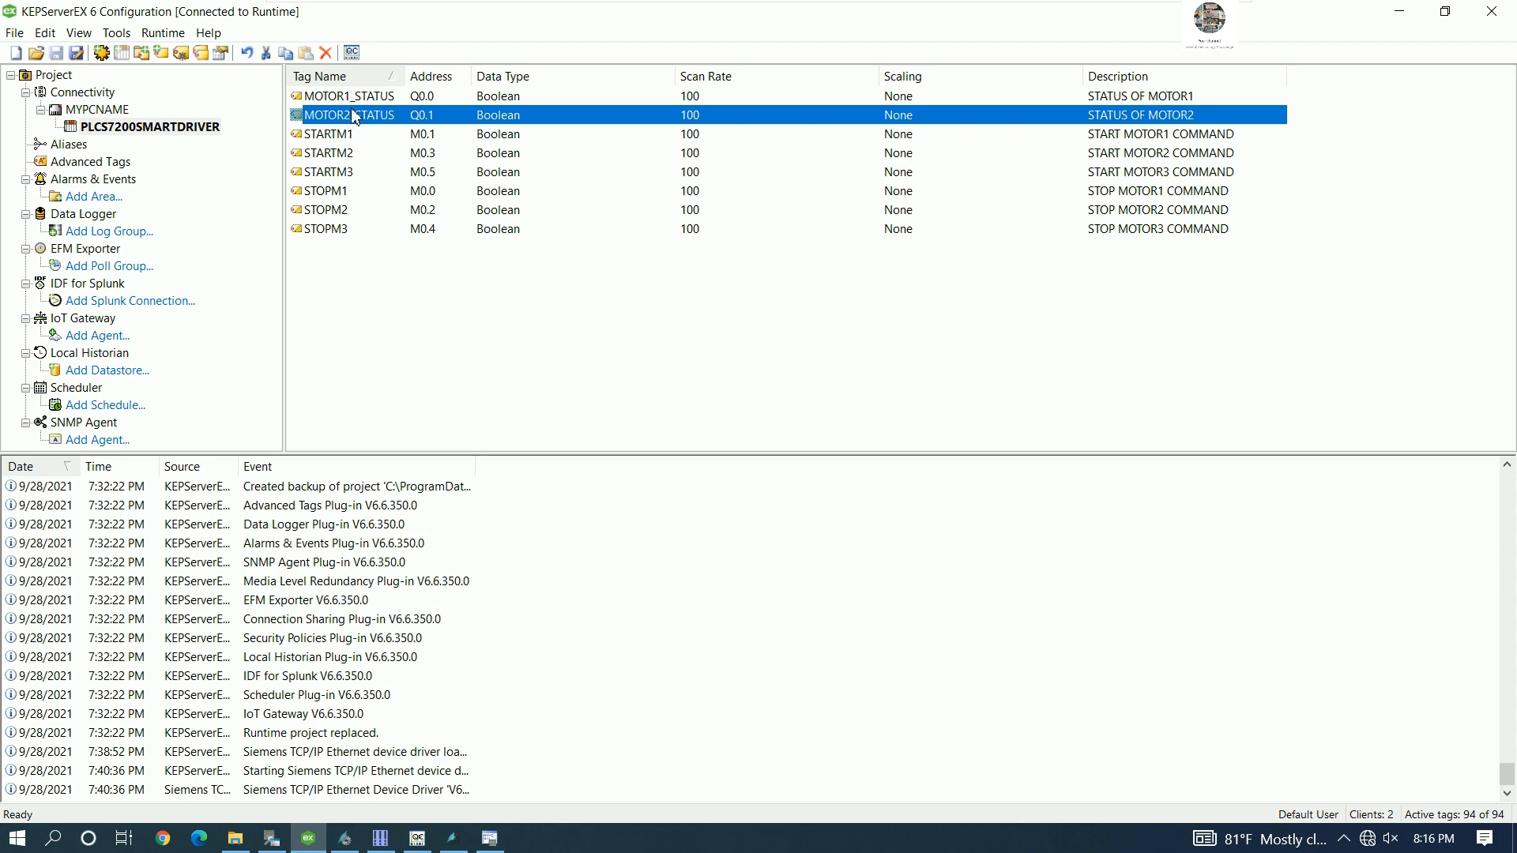
- Launch OPC Quick Client and check the values and quality of the MYPCNAME.PLCS7200SMARTDRIVER tags with full item IDs shown
click(352, 52)
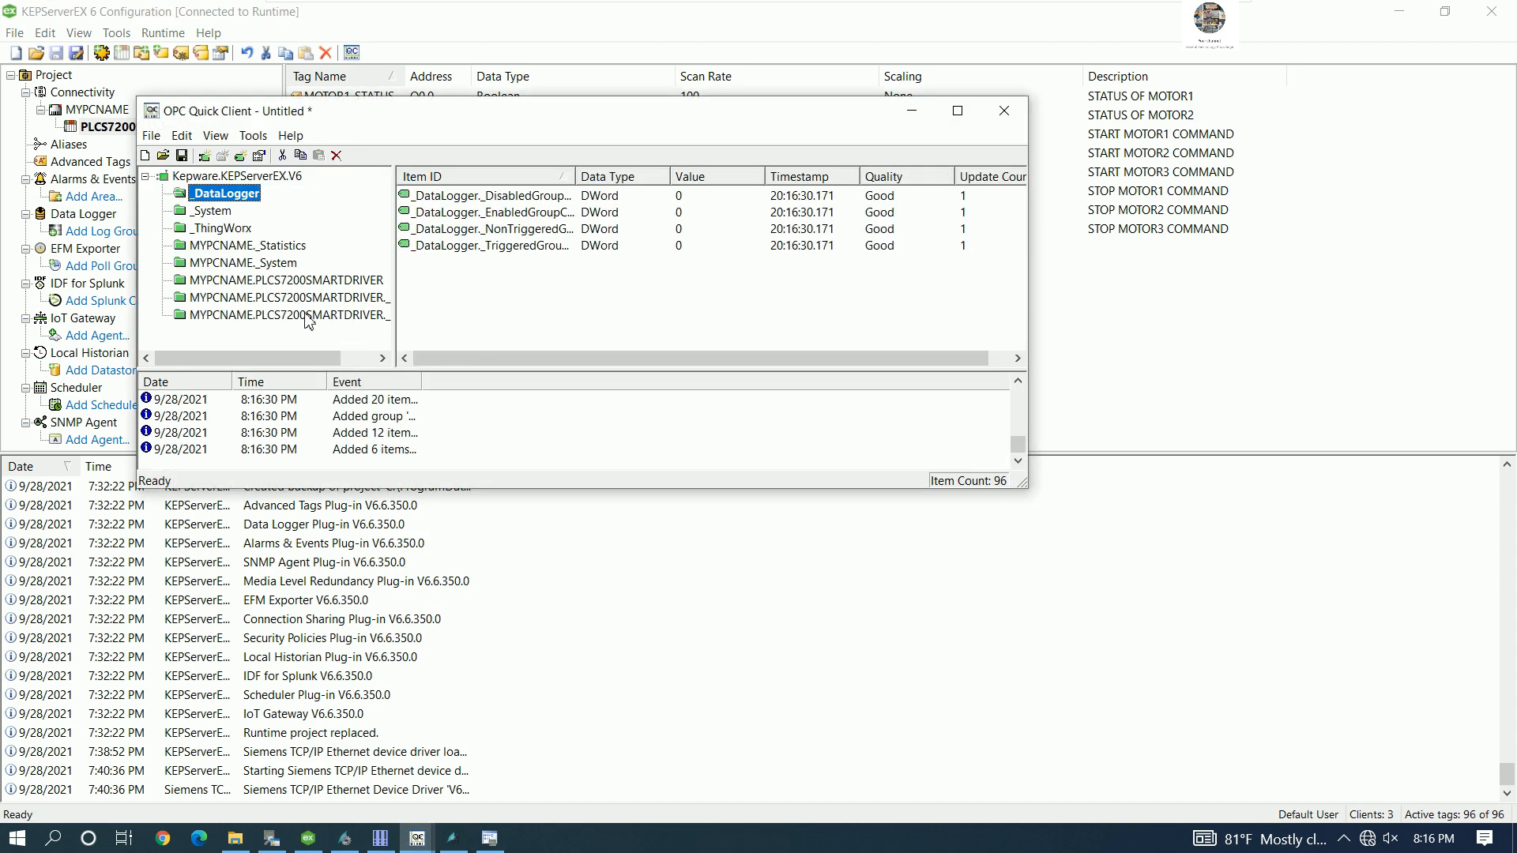
click(300, 283)
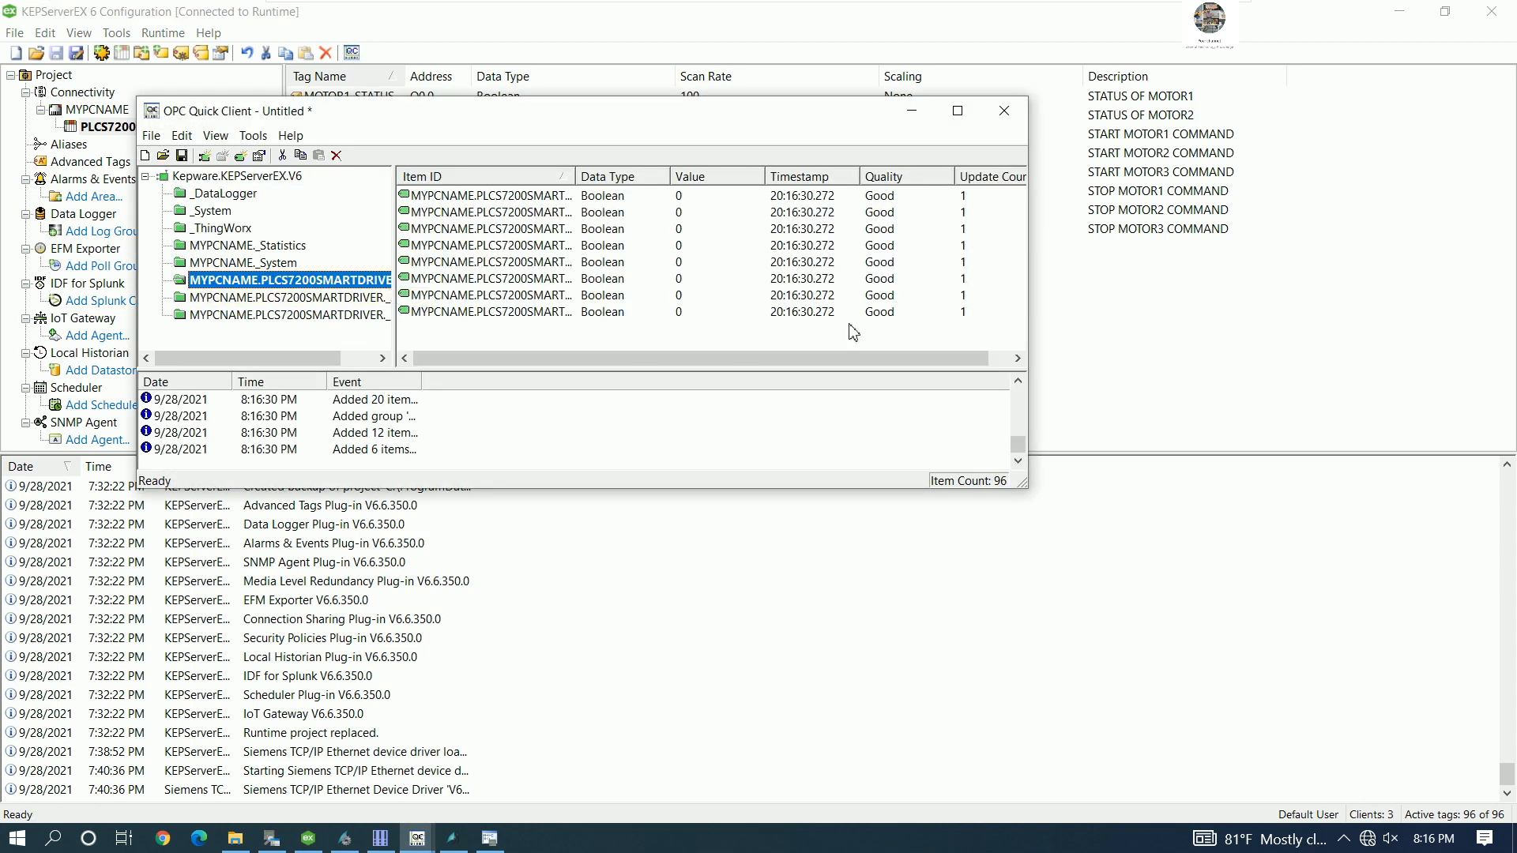
drag(574, 177, 663, 177)
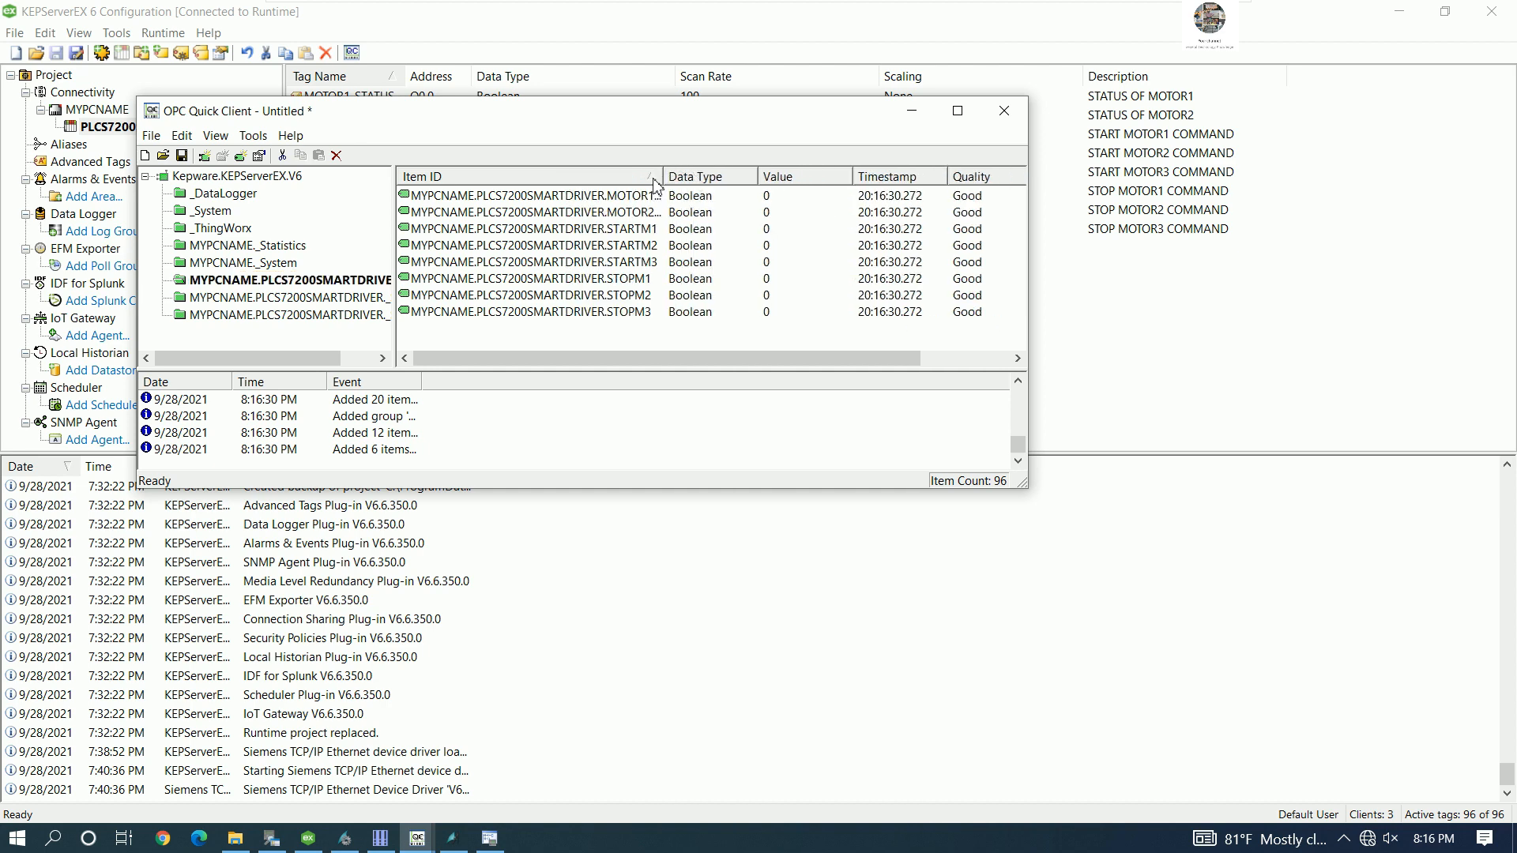
- Switch to WinCC Tag Management and open OPC Item Manager through the system parameters of OPC Groups (OPCHN Unit #1)
click(381, 839)
click(339, 228)
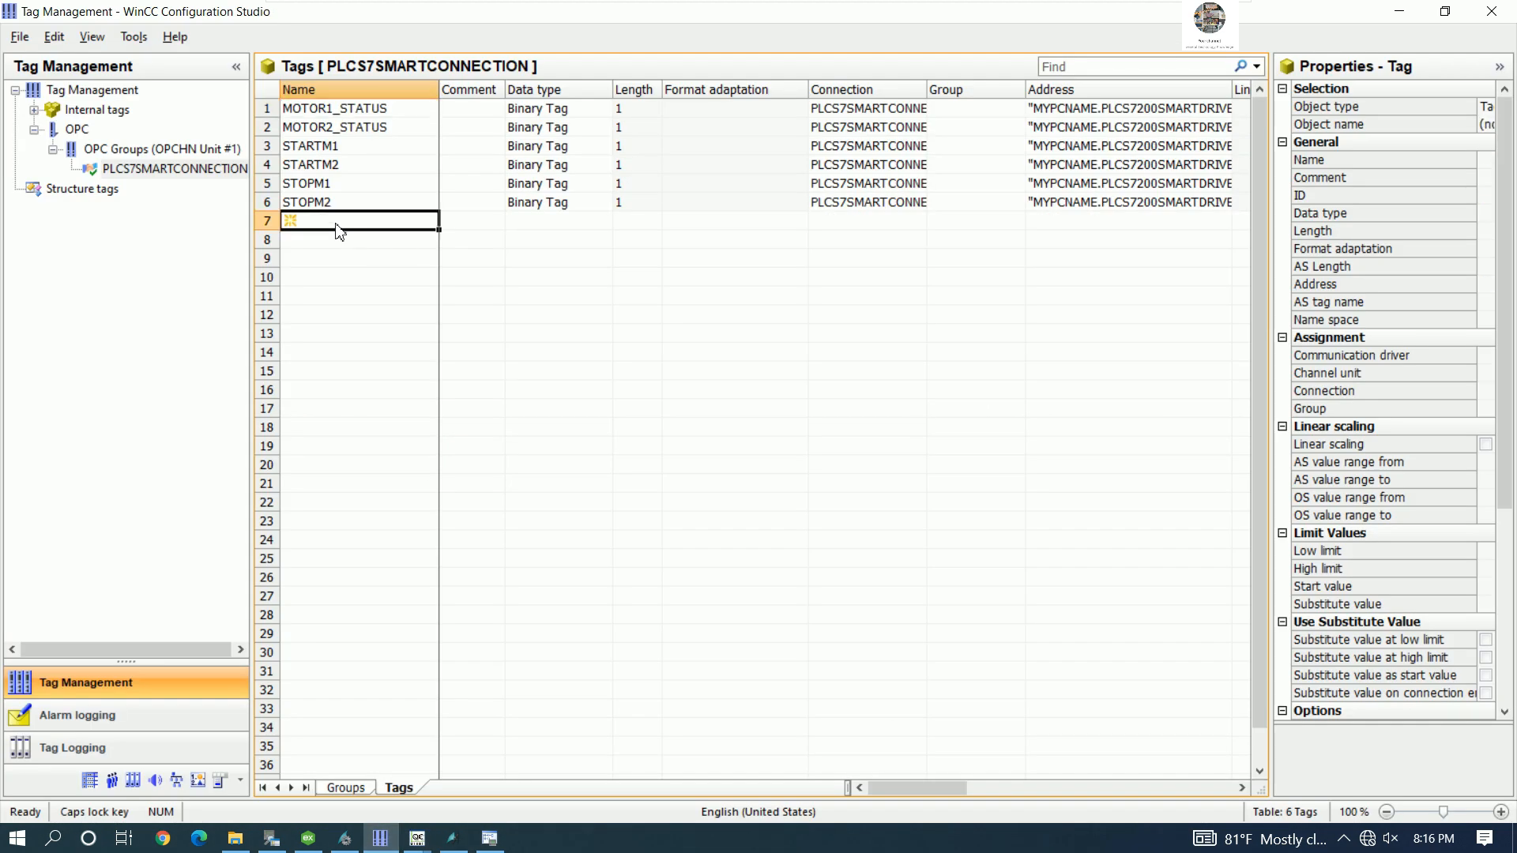
right_click(163, 157)
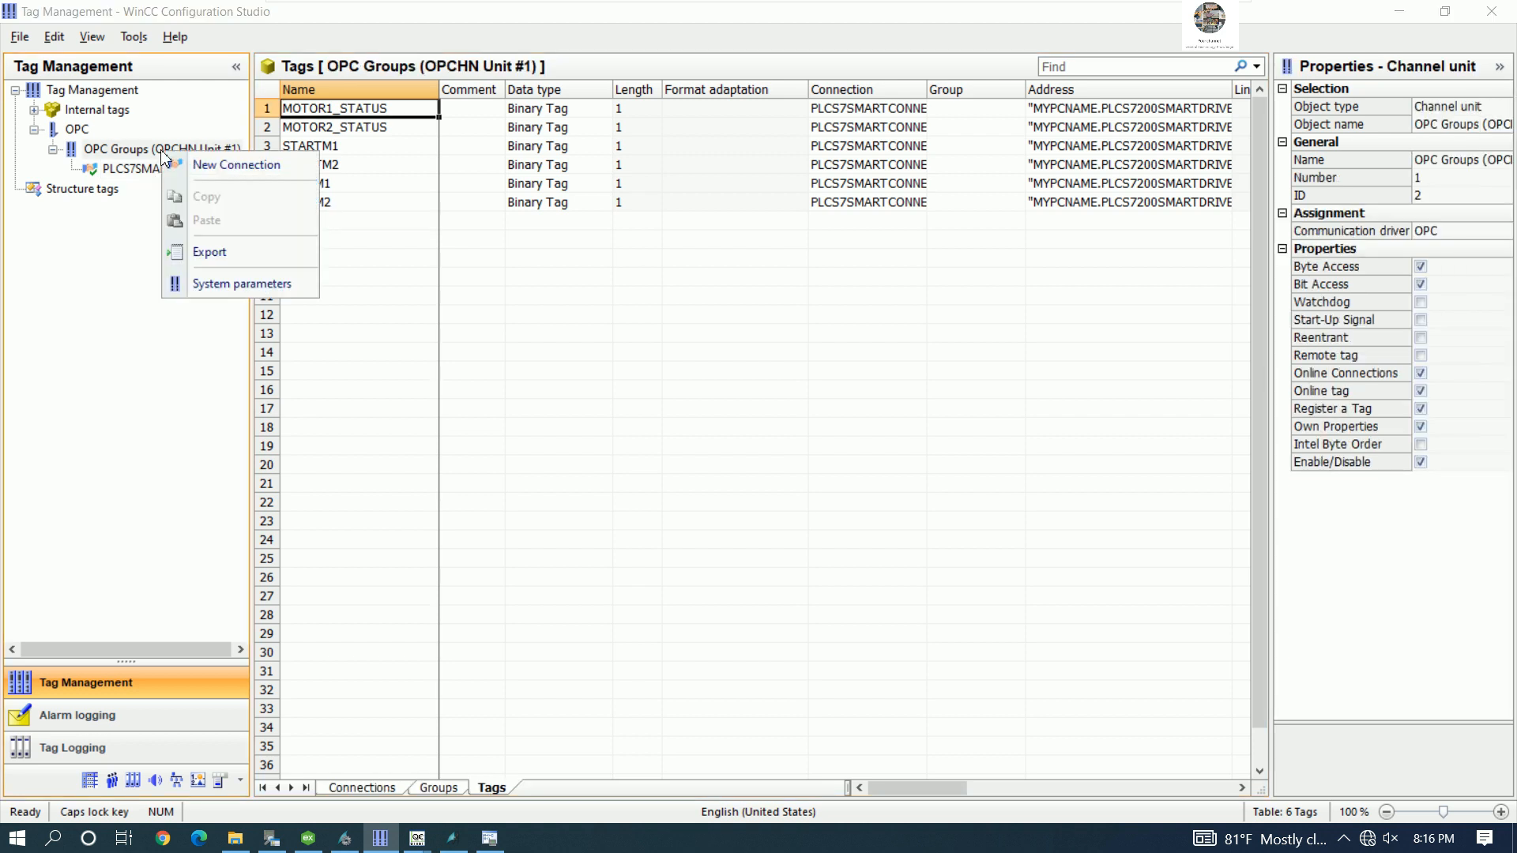
click(201, 281)
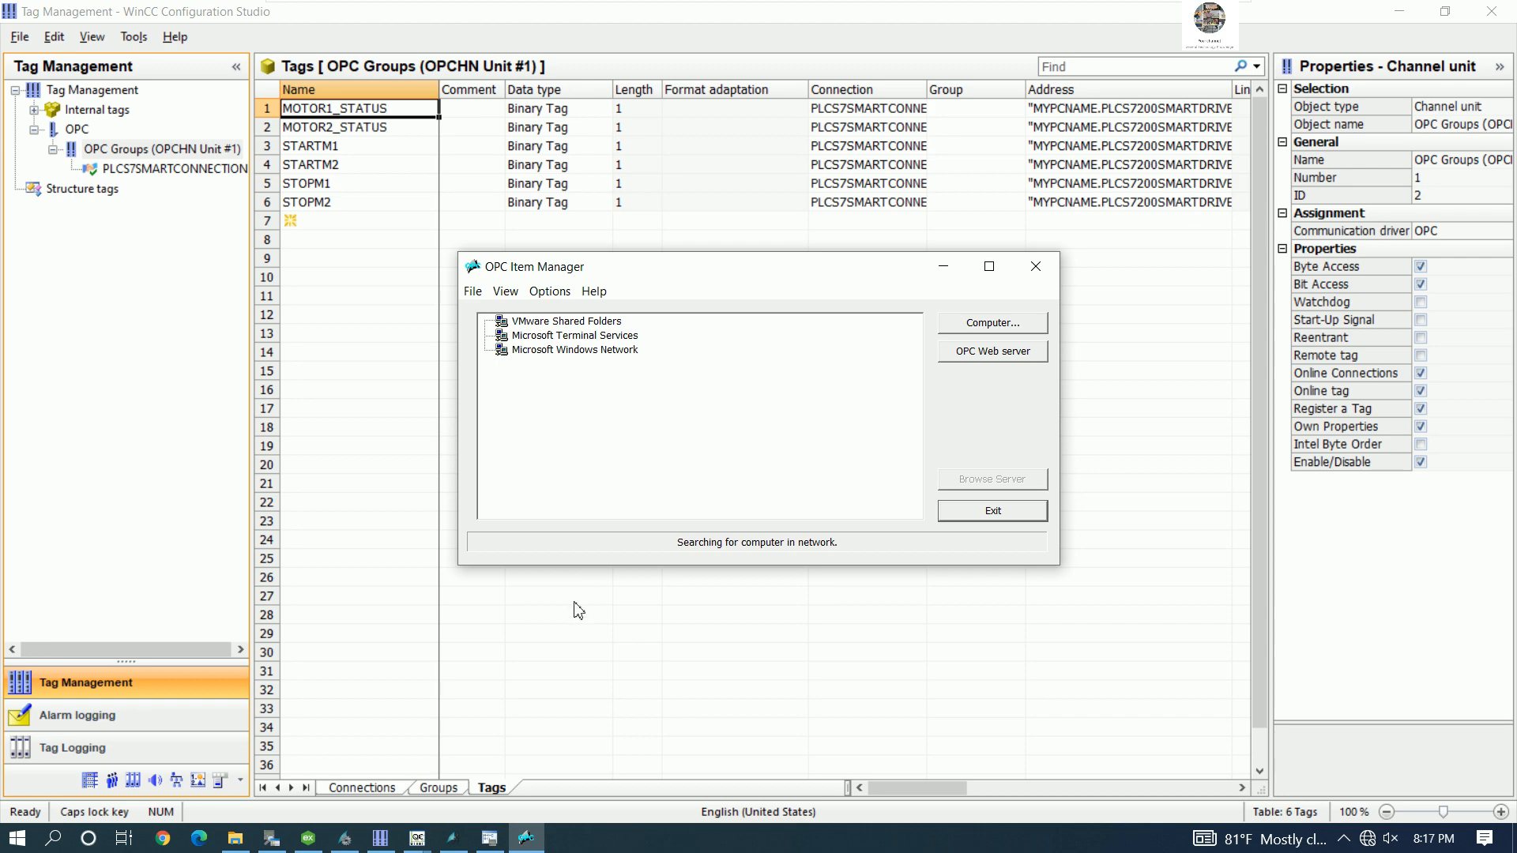
- Switch to KEPServerEX and duplicate the MOTOR2_STATUS tag under PLCS7200SMARTDRIVER
click(308, 838)
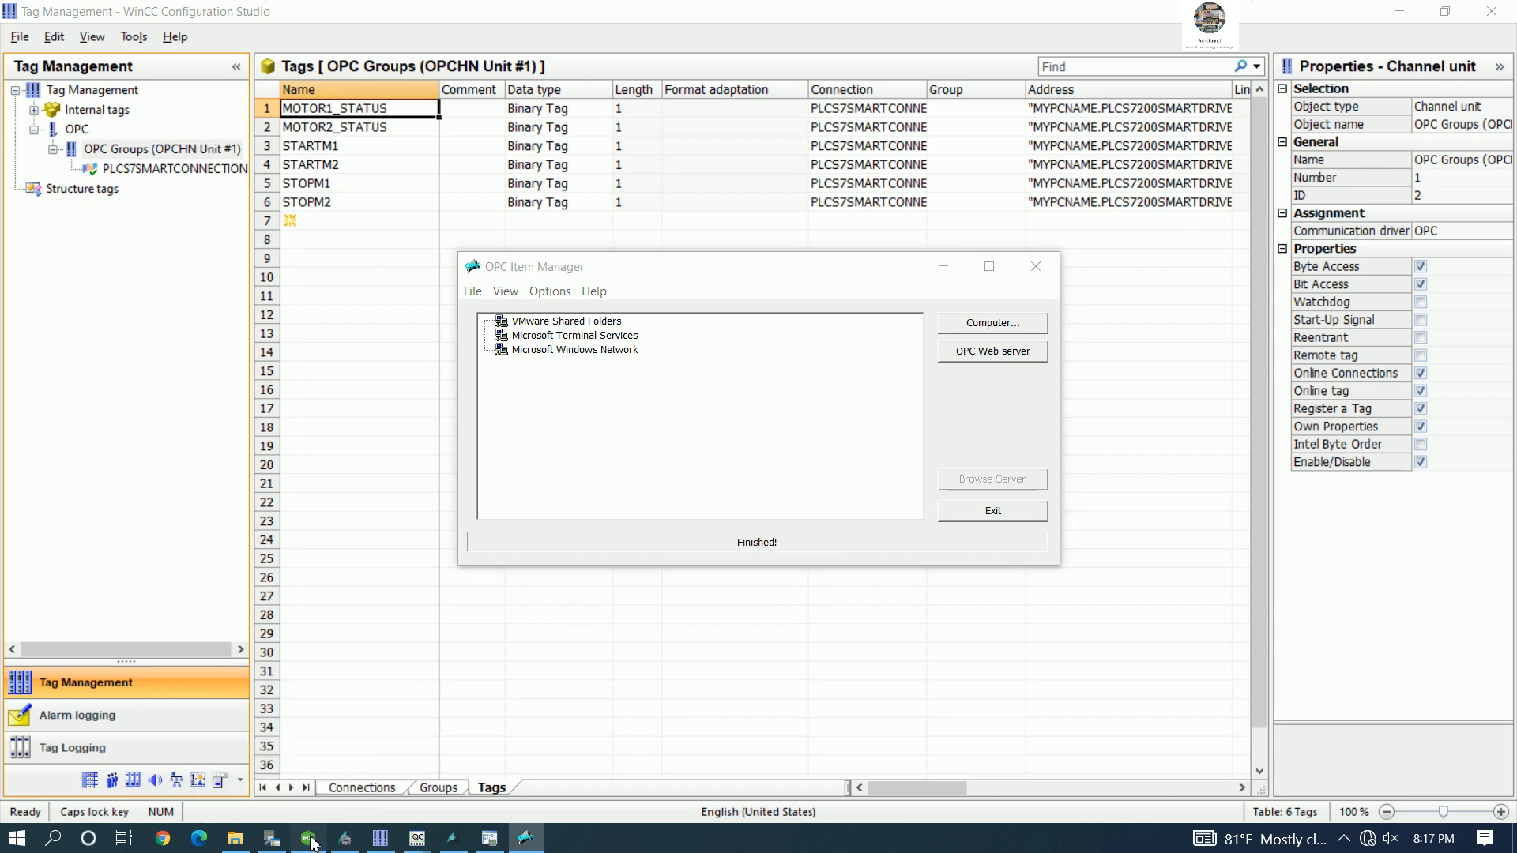
right_click(361, 298)
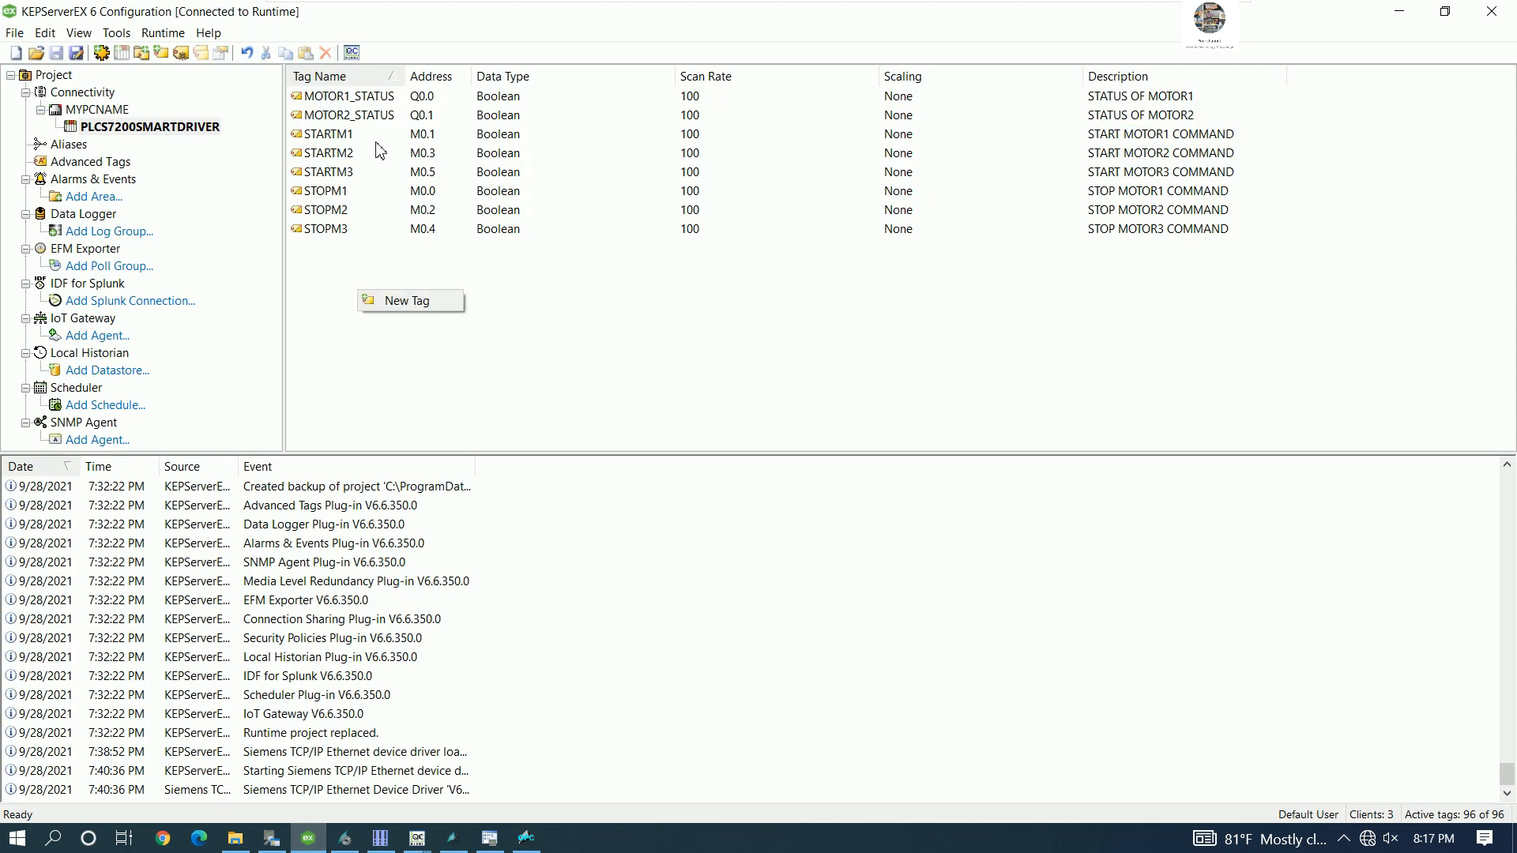
right_click(367, 117)
click(405, 163)
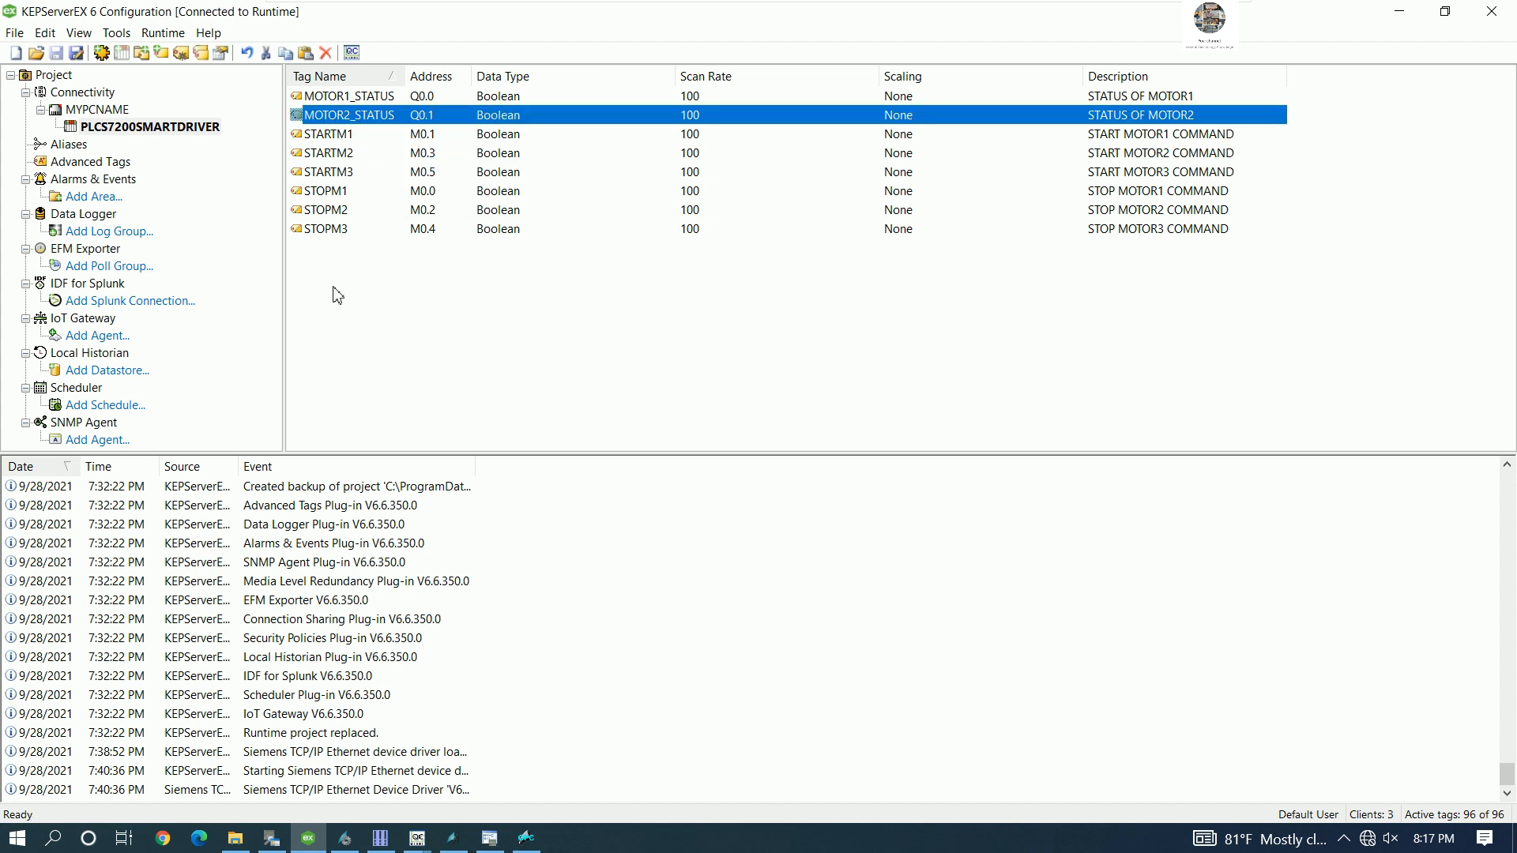
right_click(343, 285)
click(383, 321)
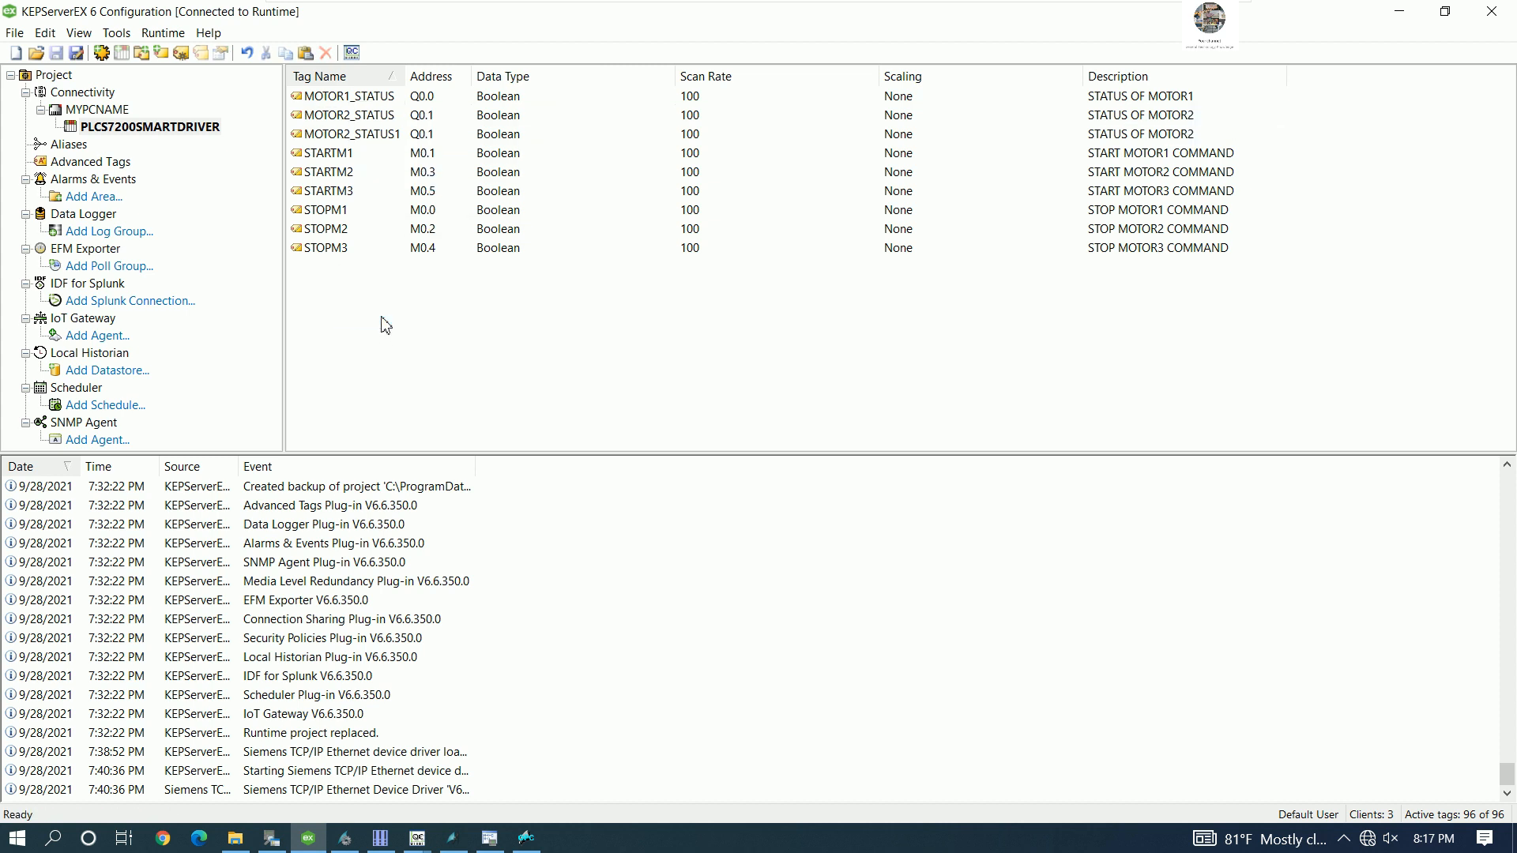
- Set the copied tag's name to MOTOR2_STATUS3, its description to STATUS OF MOTOR3 and its address to Q0.2
double_click(395, 141)
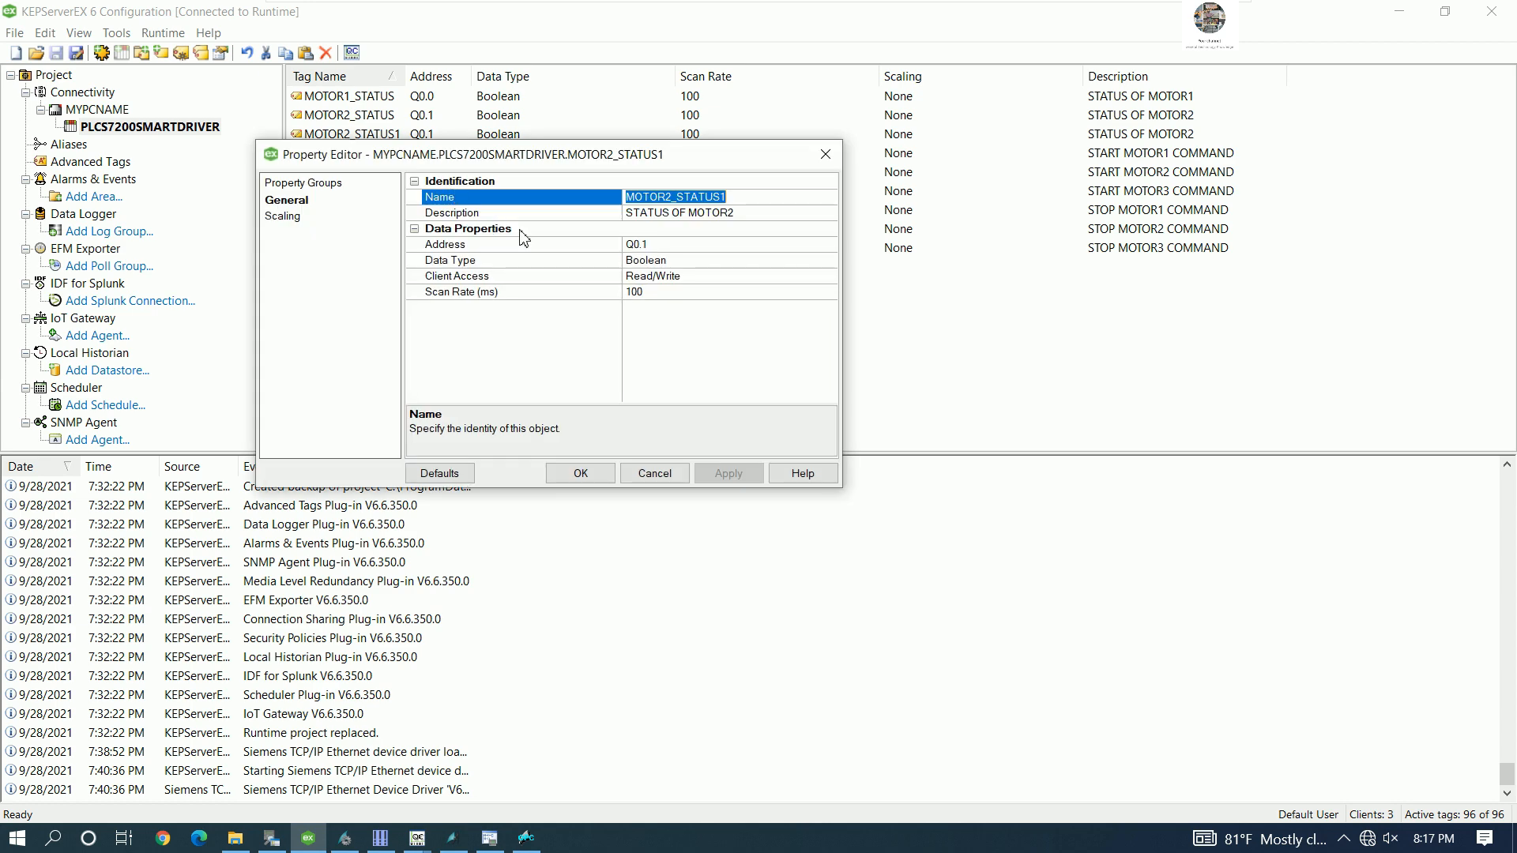
click(747, 200)
key(BackSpace)
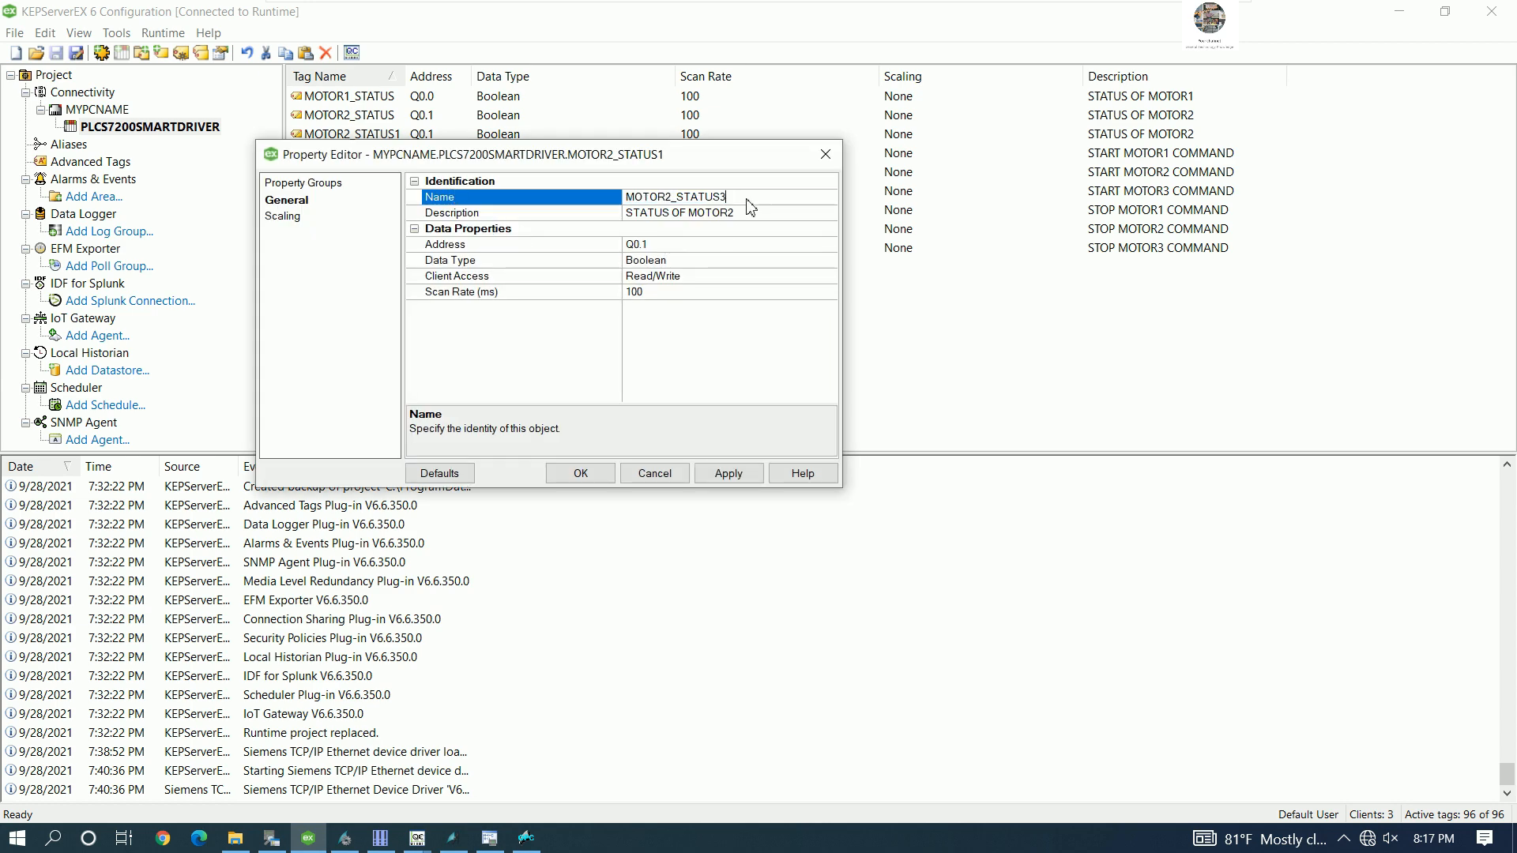
click(755, 222)
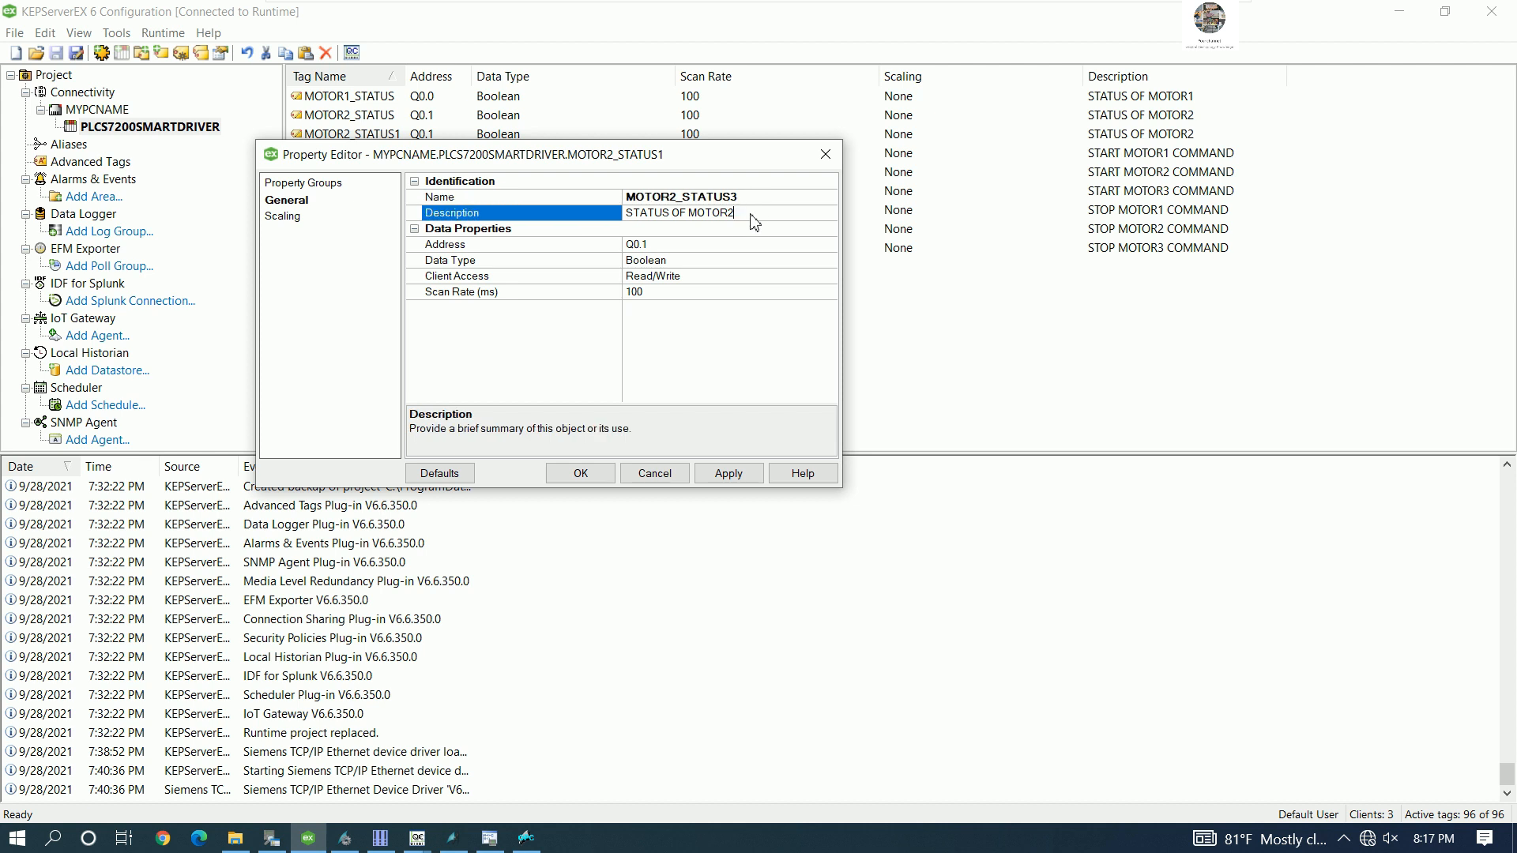
click(704, 246)
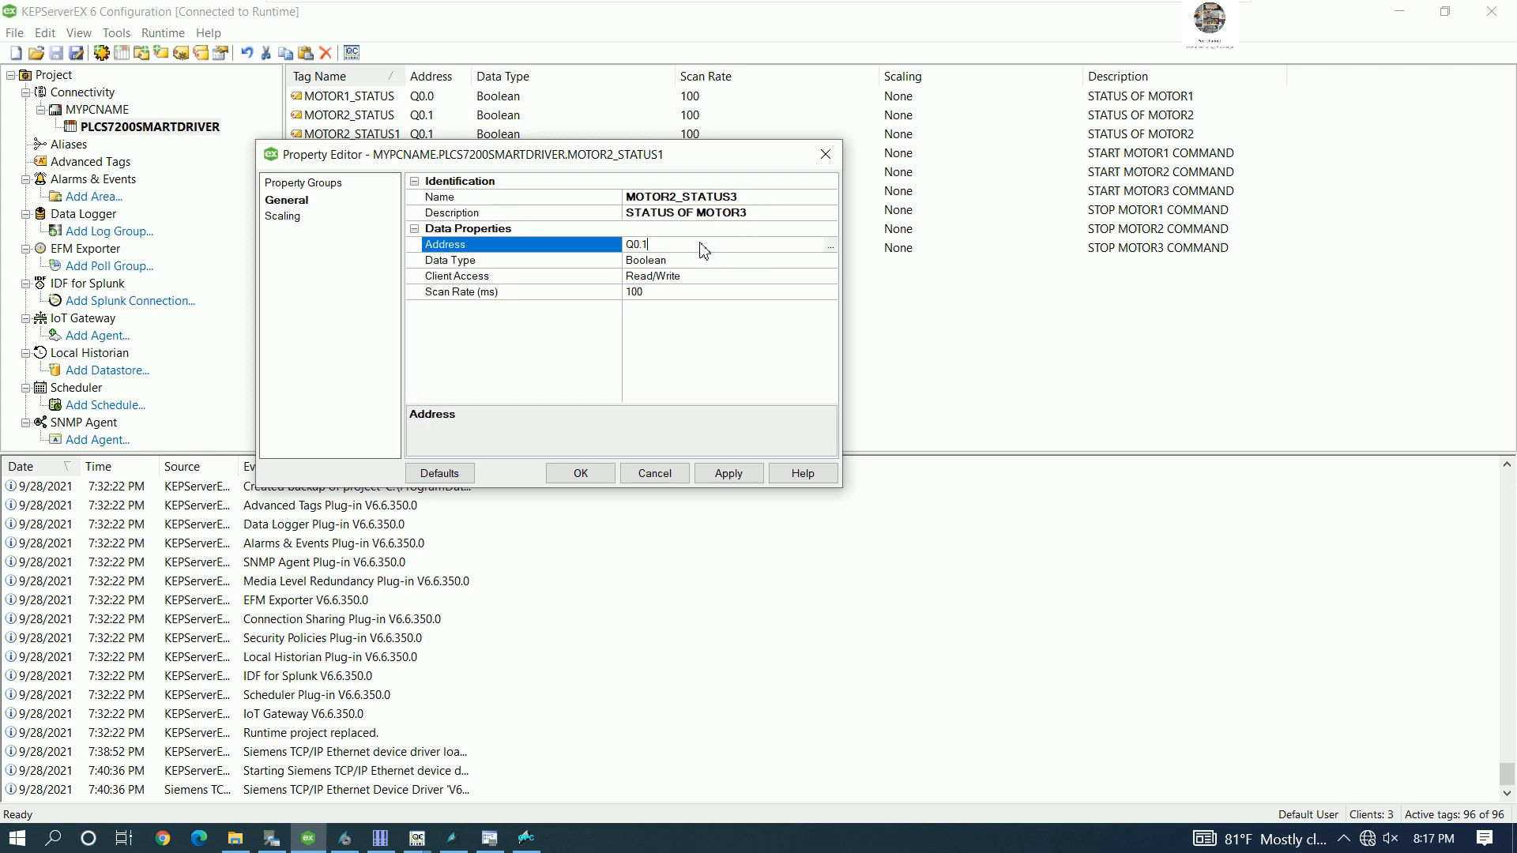
text(2)
click(581, 472)
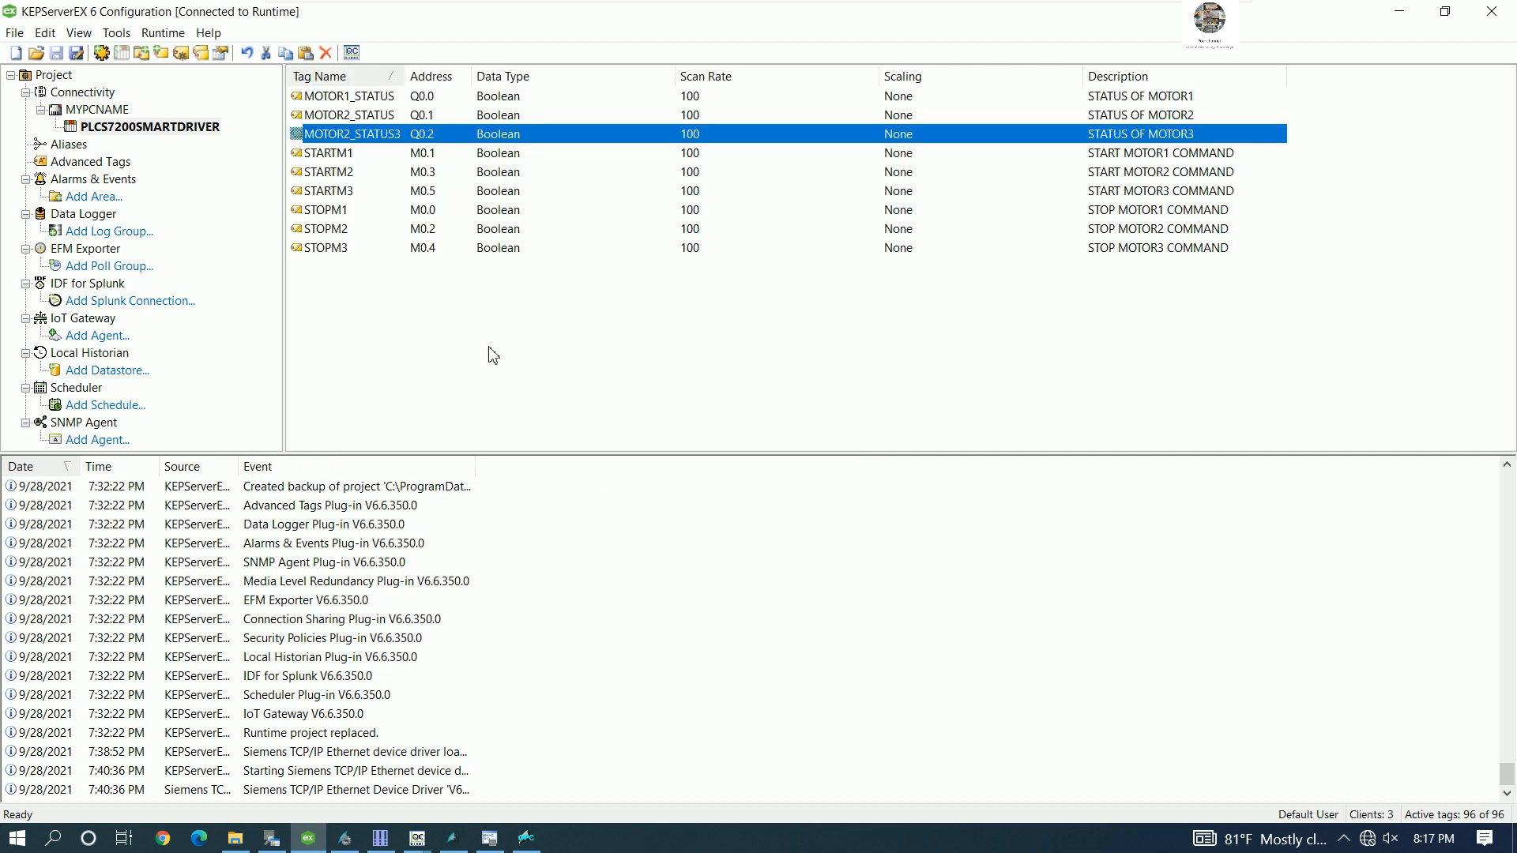
click(493, 355)
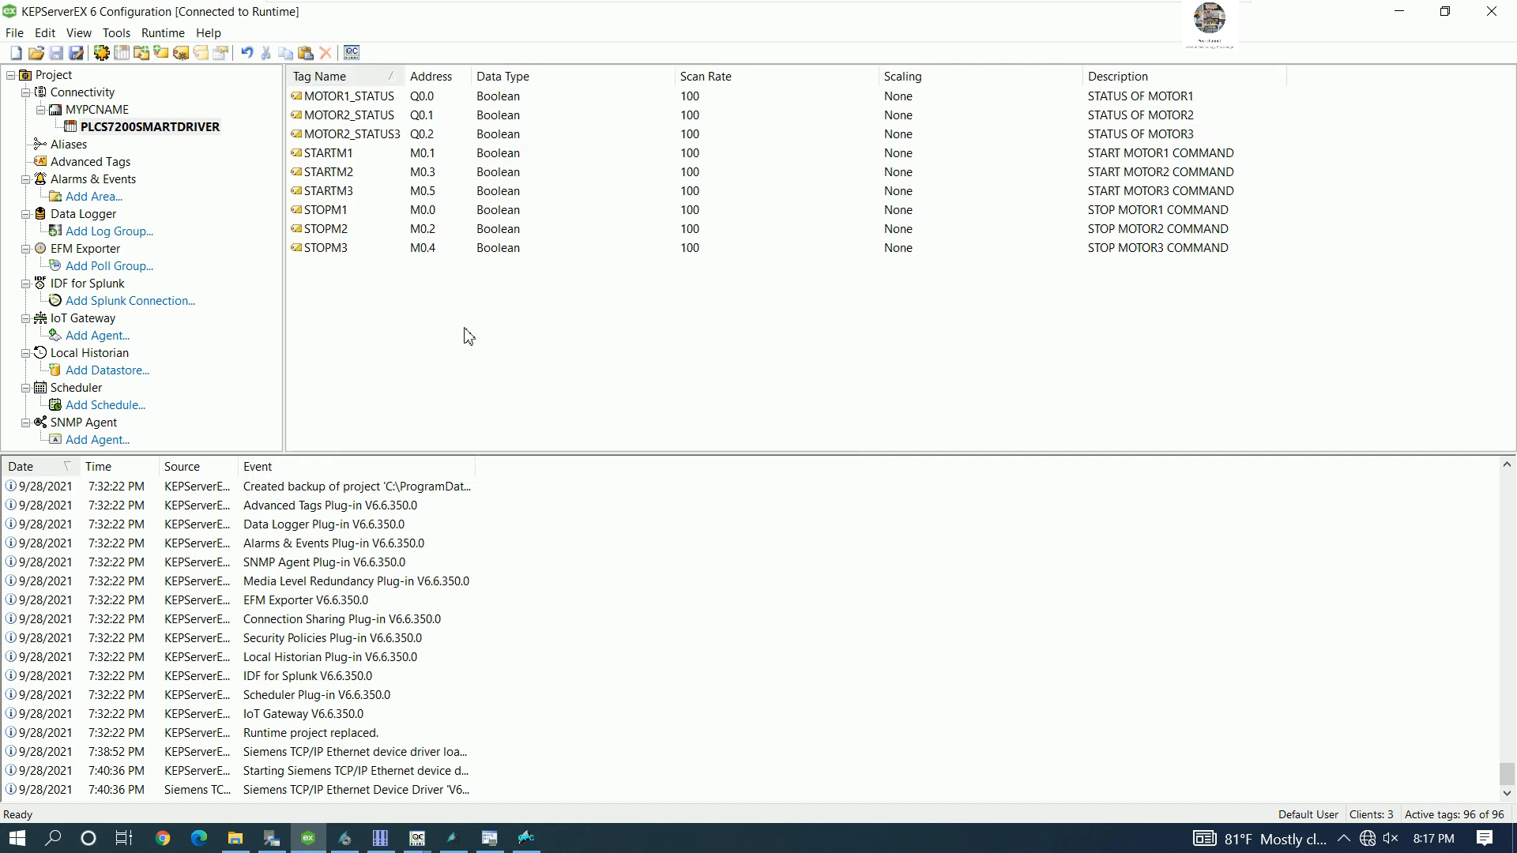
- Launch OPC Quick Client again and check the values and quality of all PLCS7200SMARTDRIVER tags
click(351, 52)
click(302, 281)
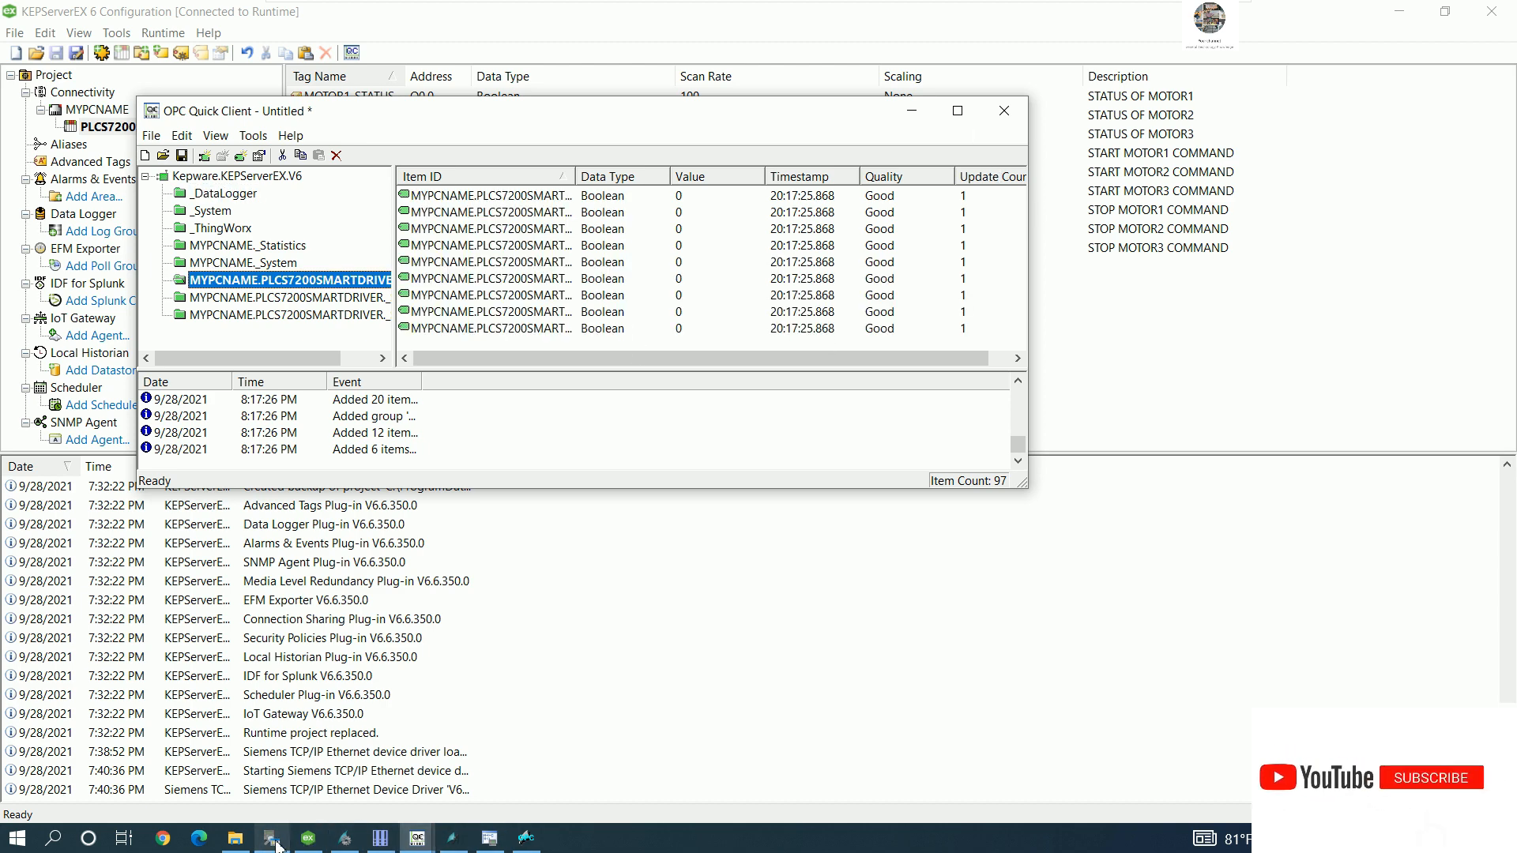
- Switch to STEP 7-Micro/WIN SMART and turn on program status monitoring, finding and connecting to the CPU at 192.168.0.2
mouse_move(417, 839)
click(489, 838)
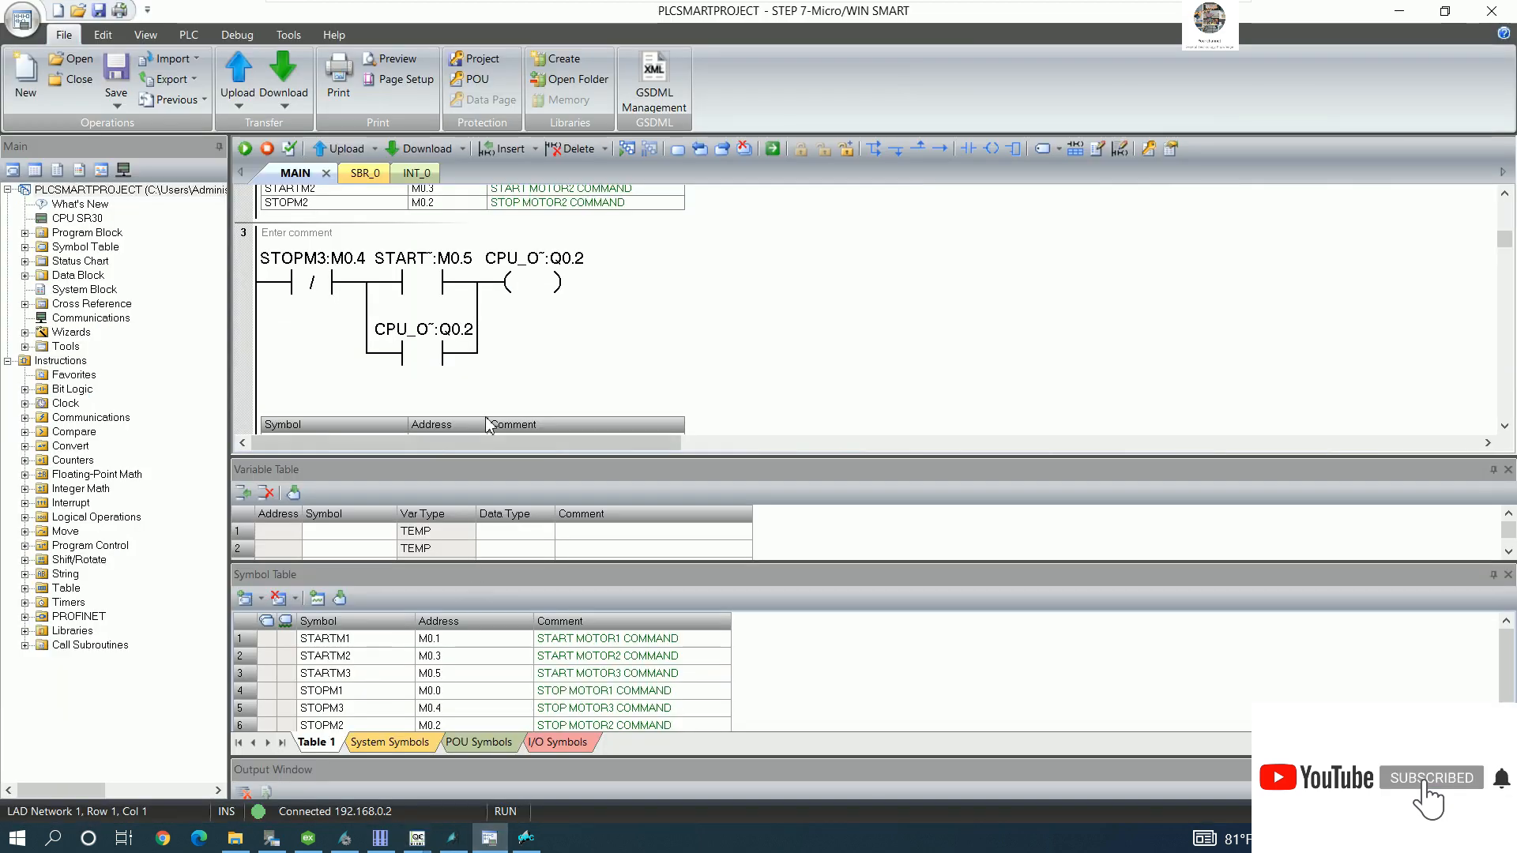
scroll(704, 396, down, 2)
scroll(662, 356, up, 1)
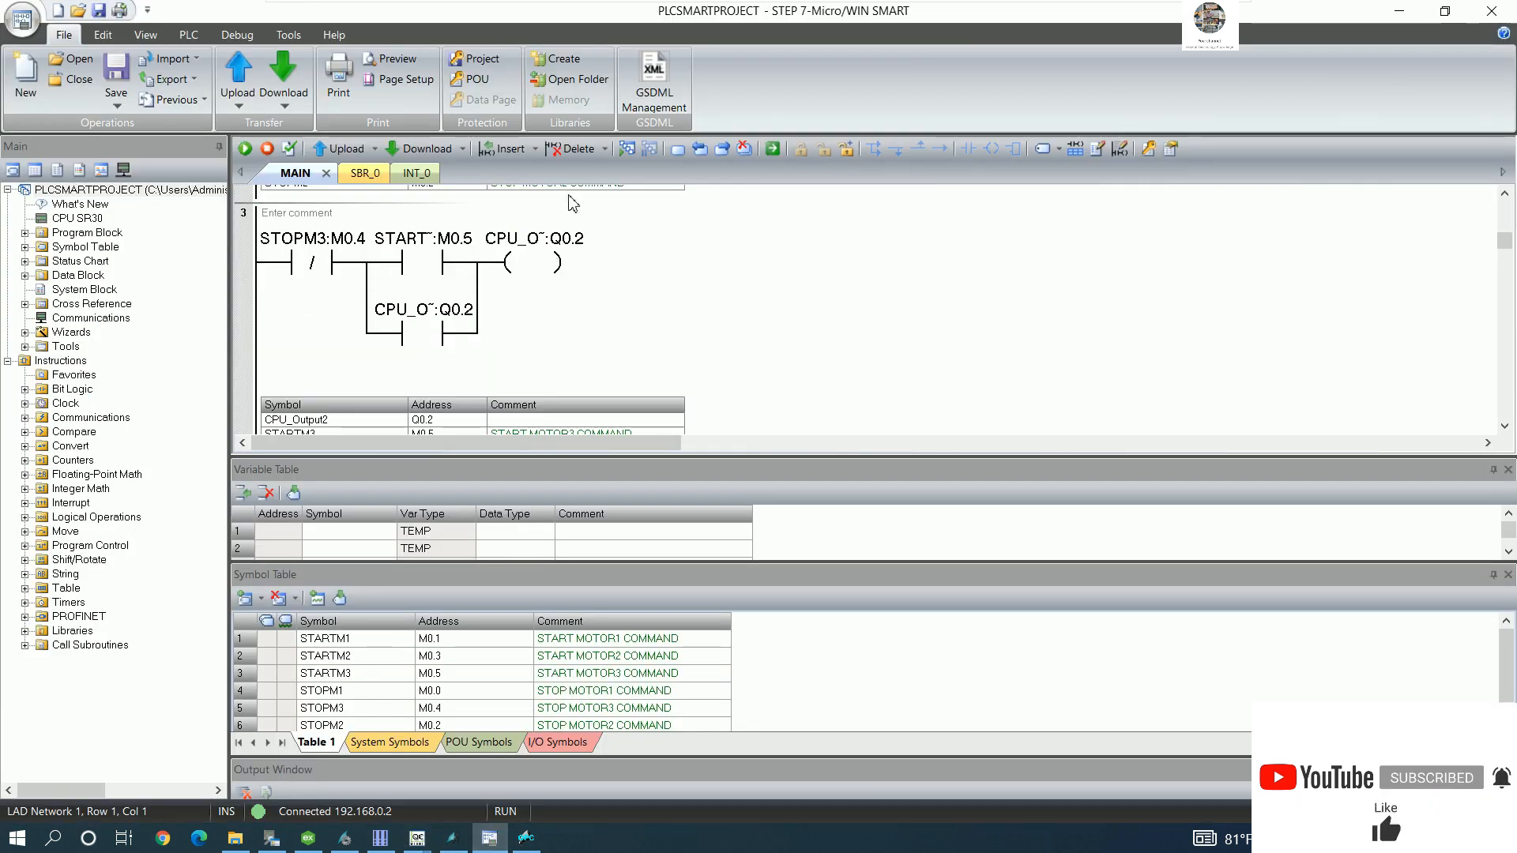
click(626, 149)
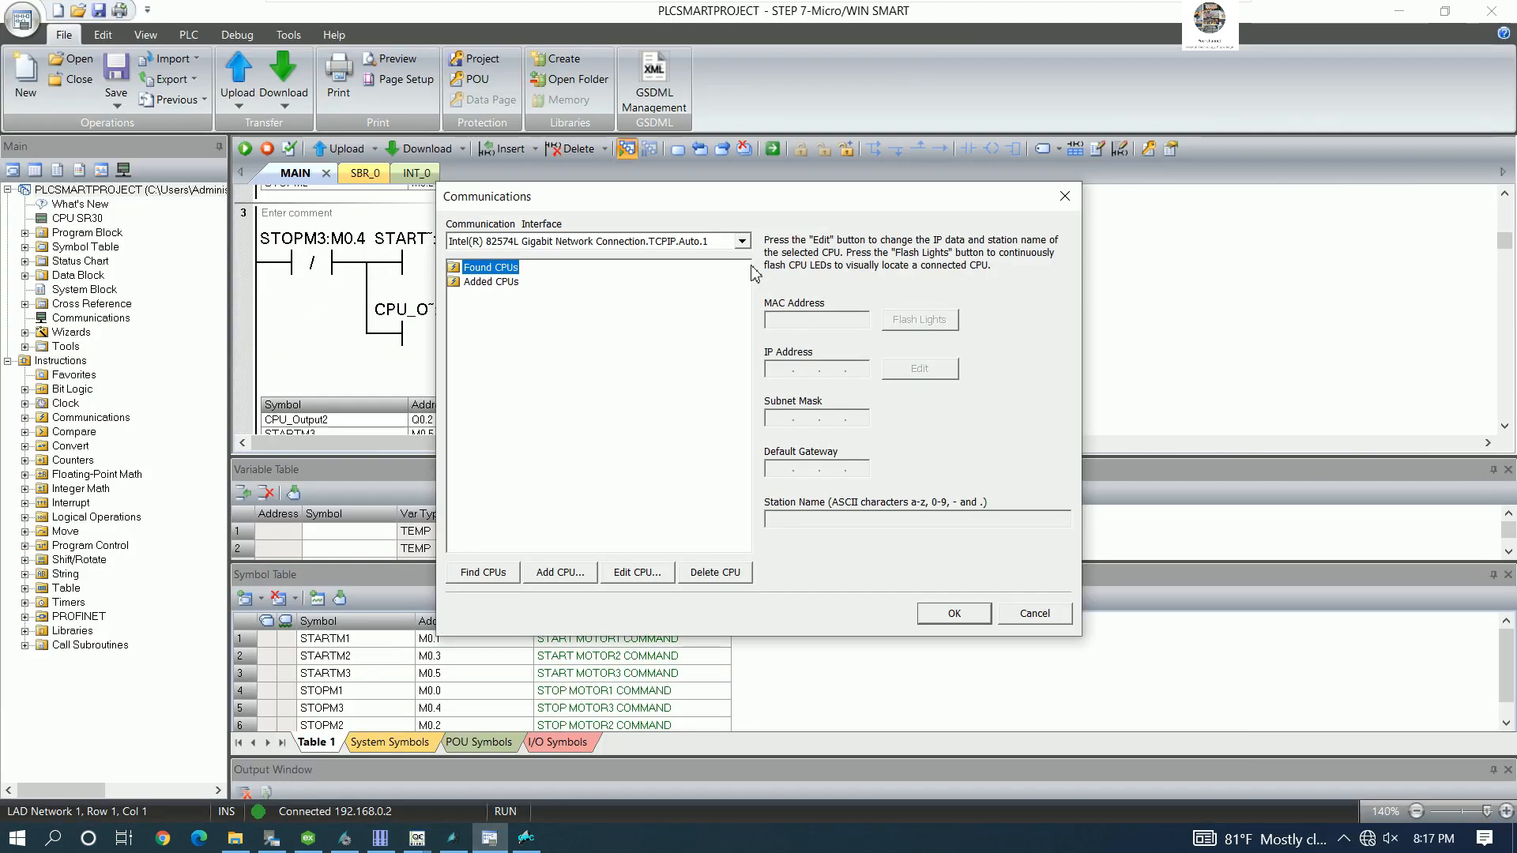
click(501, 583)
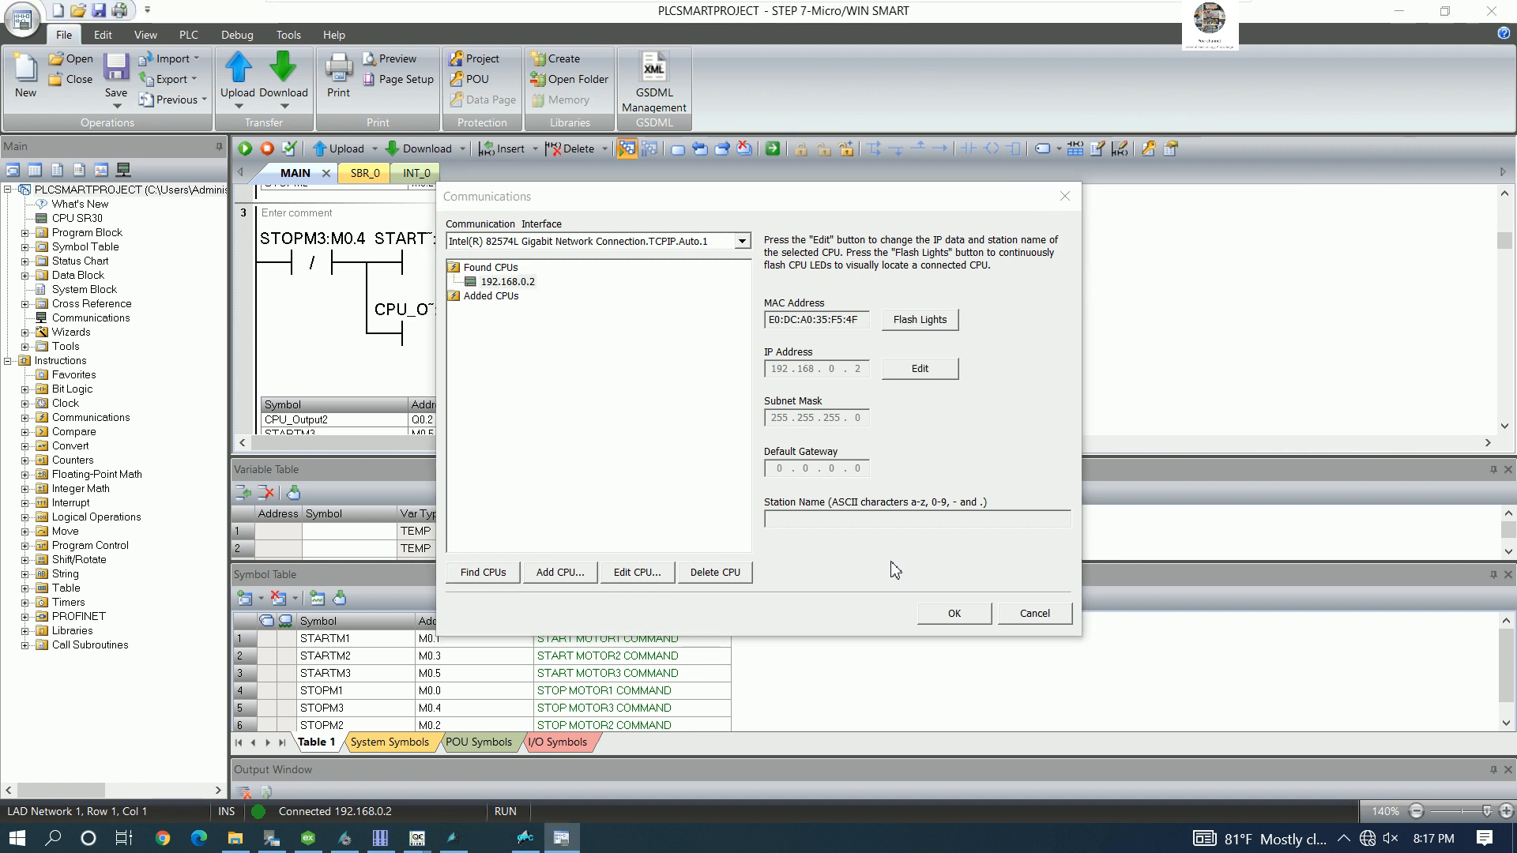
key(Return)
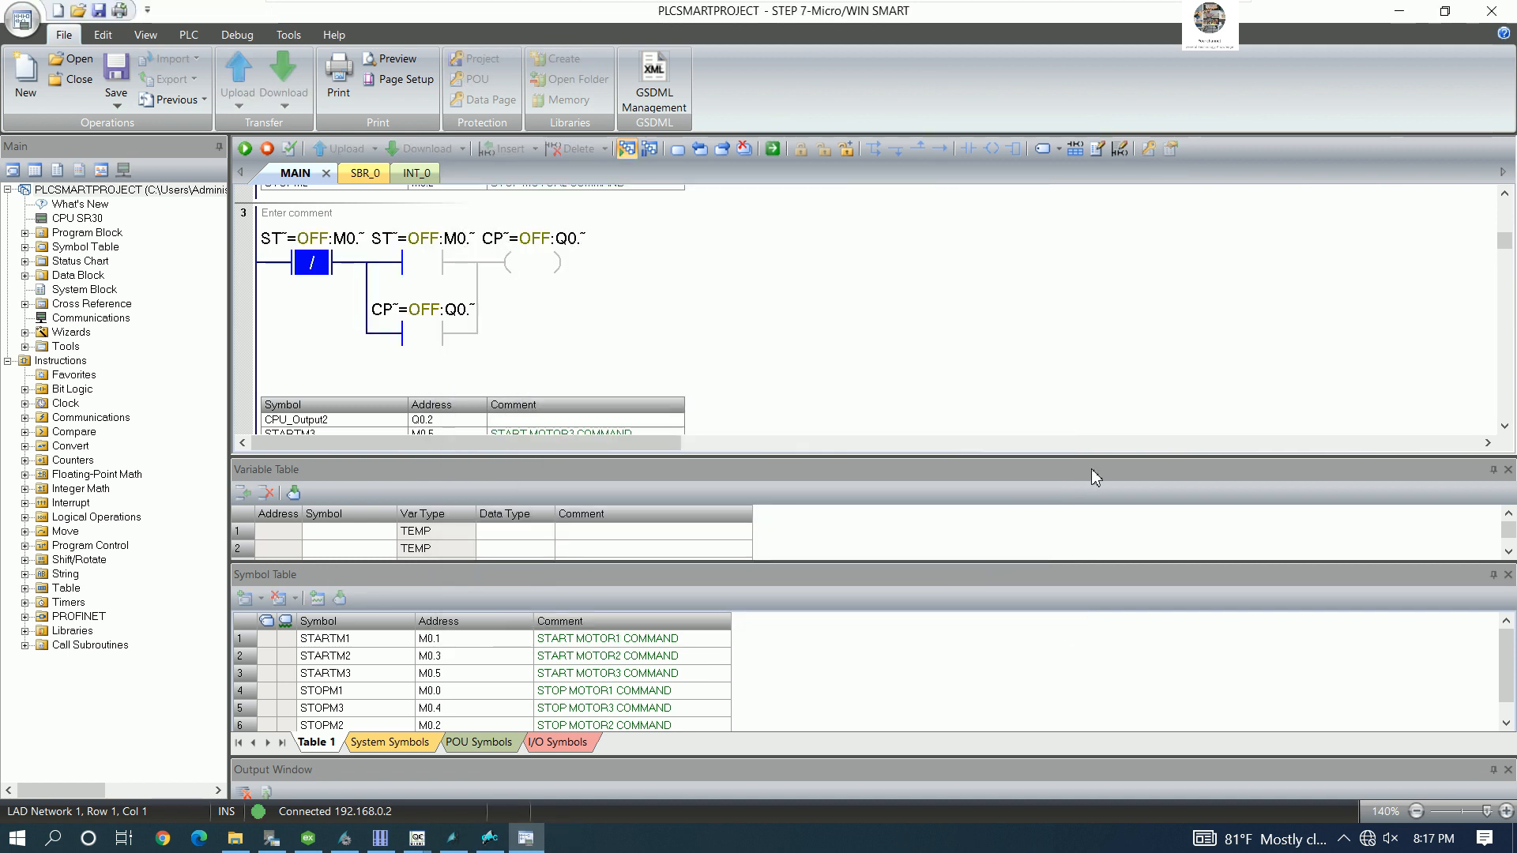
- Close the Variable Table and Symbol Table to show the live status of networks 2 and 3
click(1508, 471)
click(1508, 471)
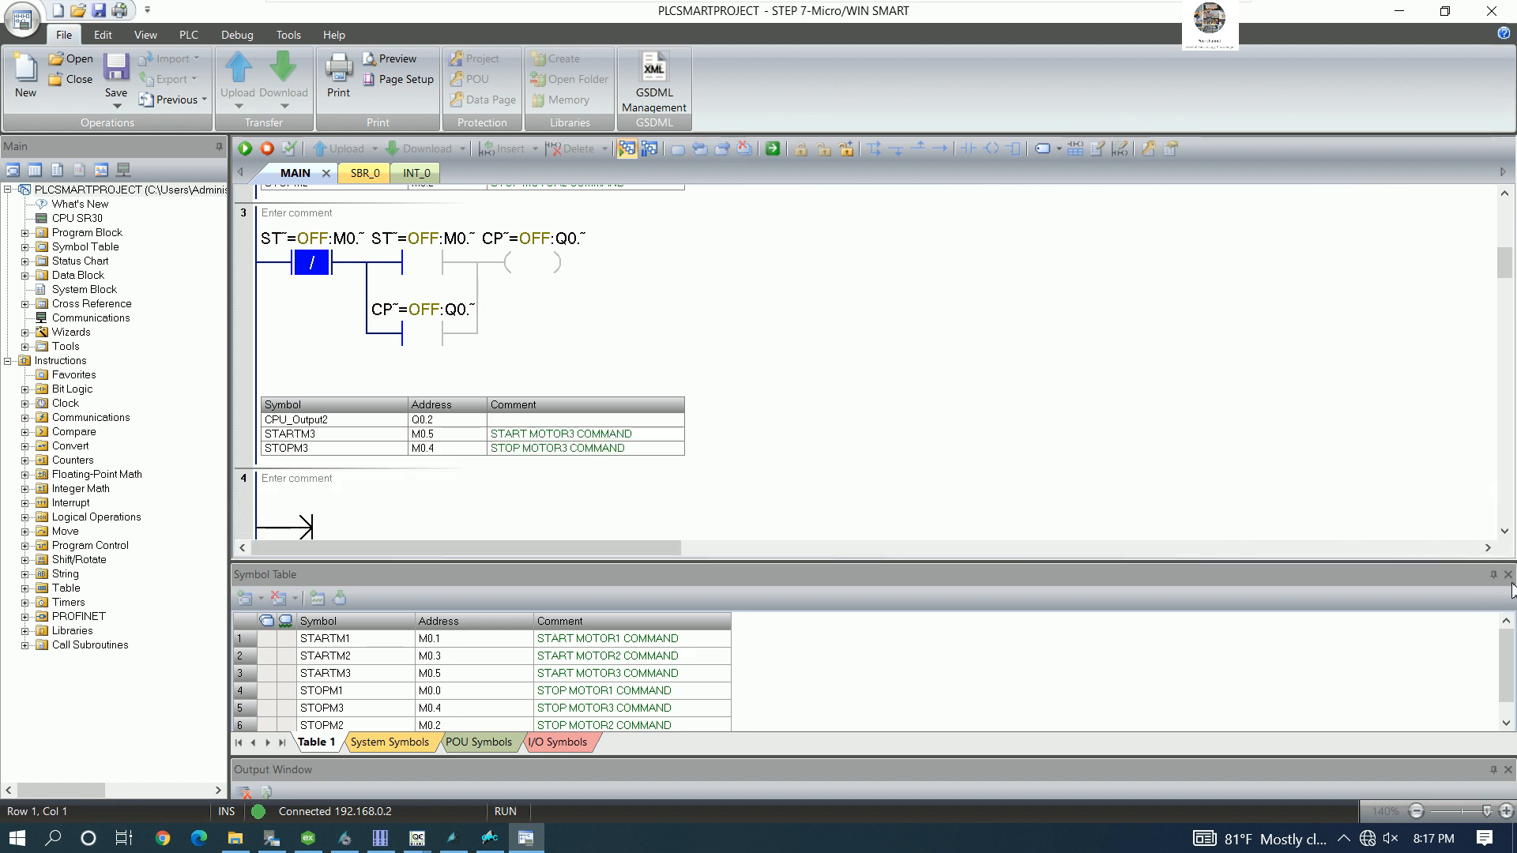
click(1508, 577)
click(1508, 576)
scroll(901, 585, up, 3)
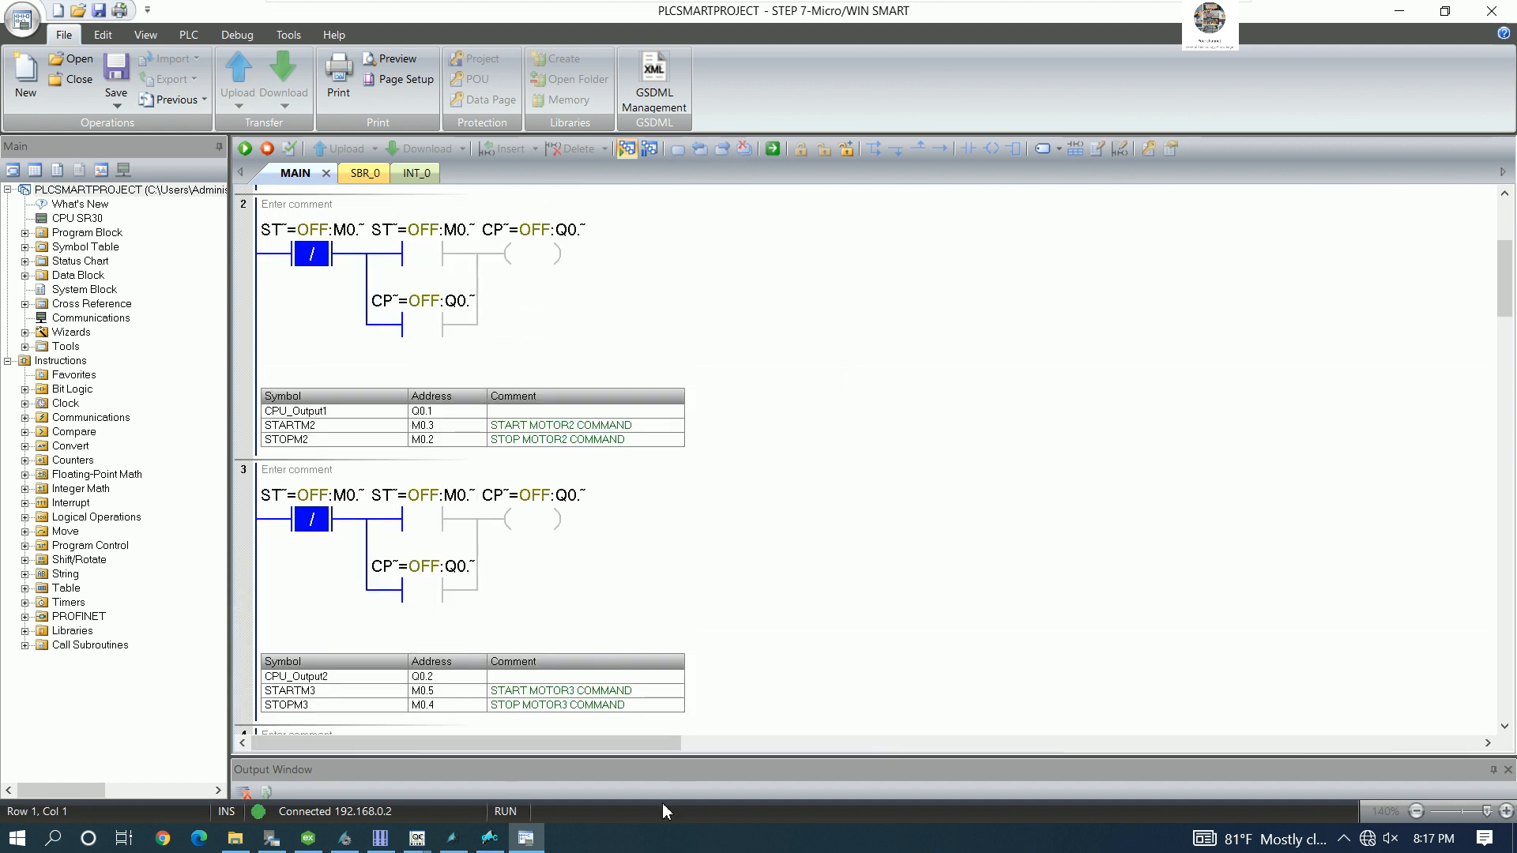
- Return to OPC Item Manager and browse the local Kepware.KEPServerEX.V6 server with read and write access enabled in the filter
click(380, 838)
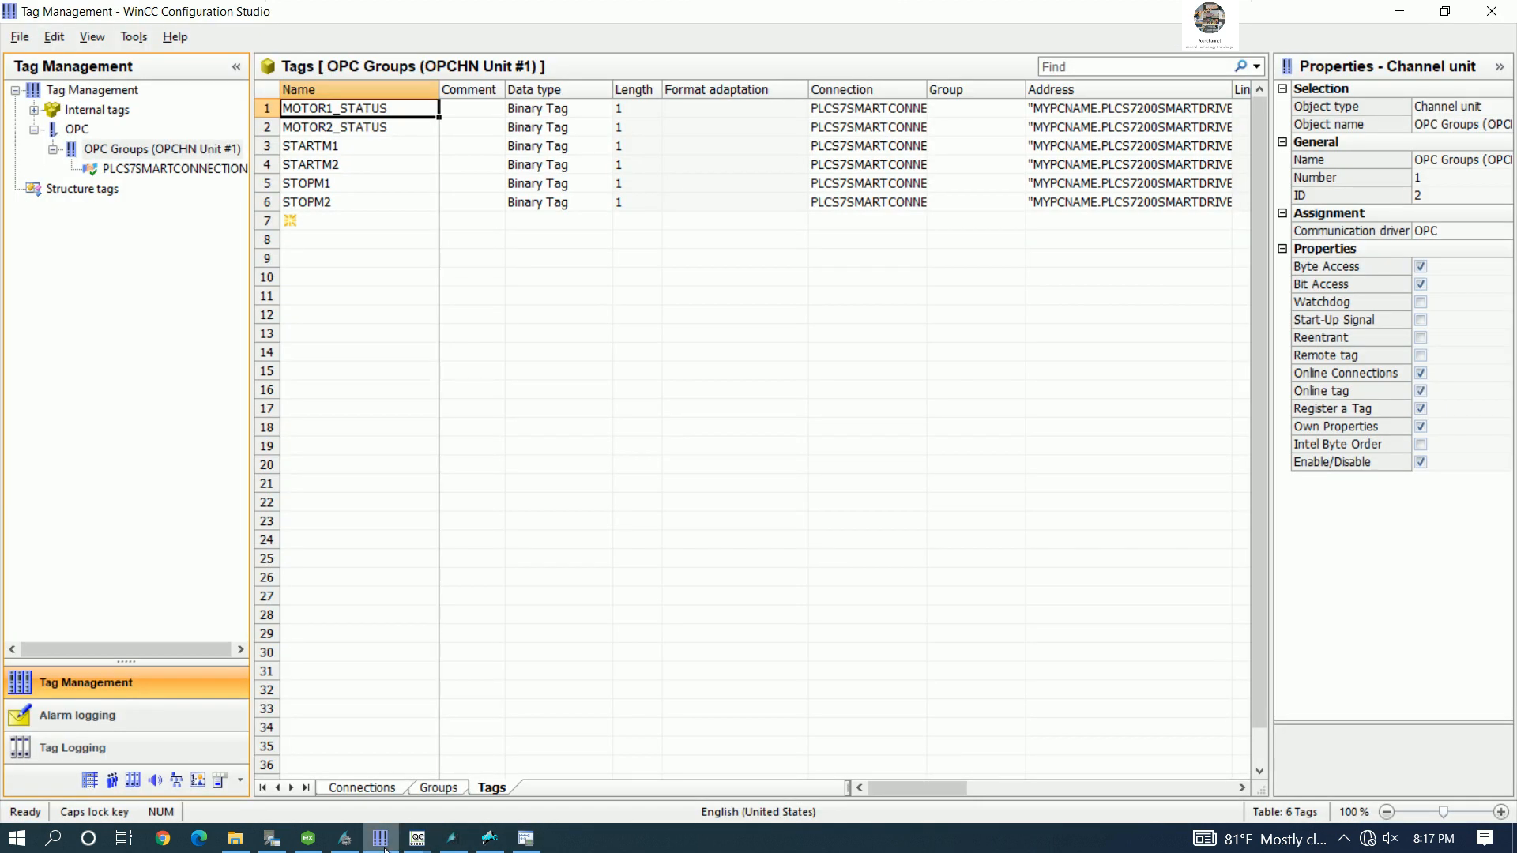
click(497, 842)
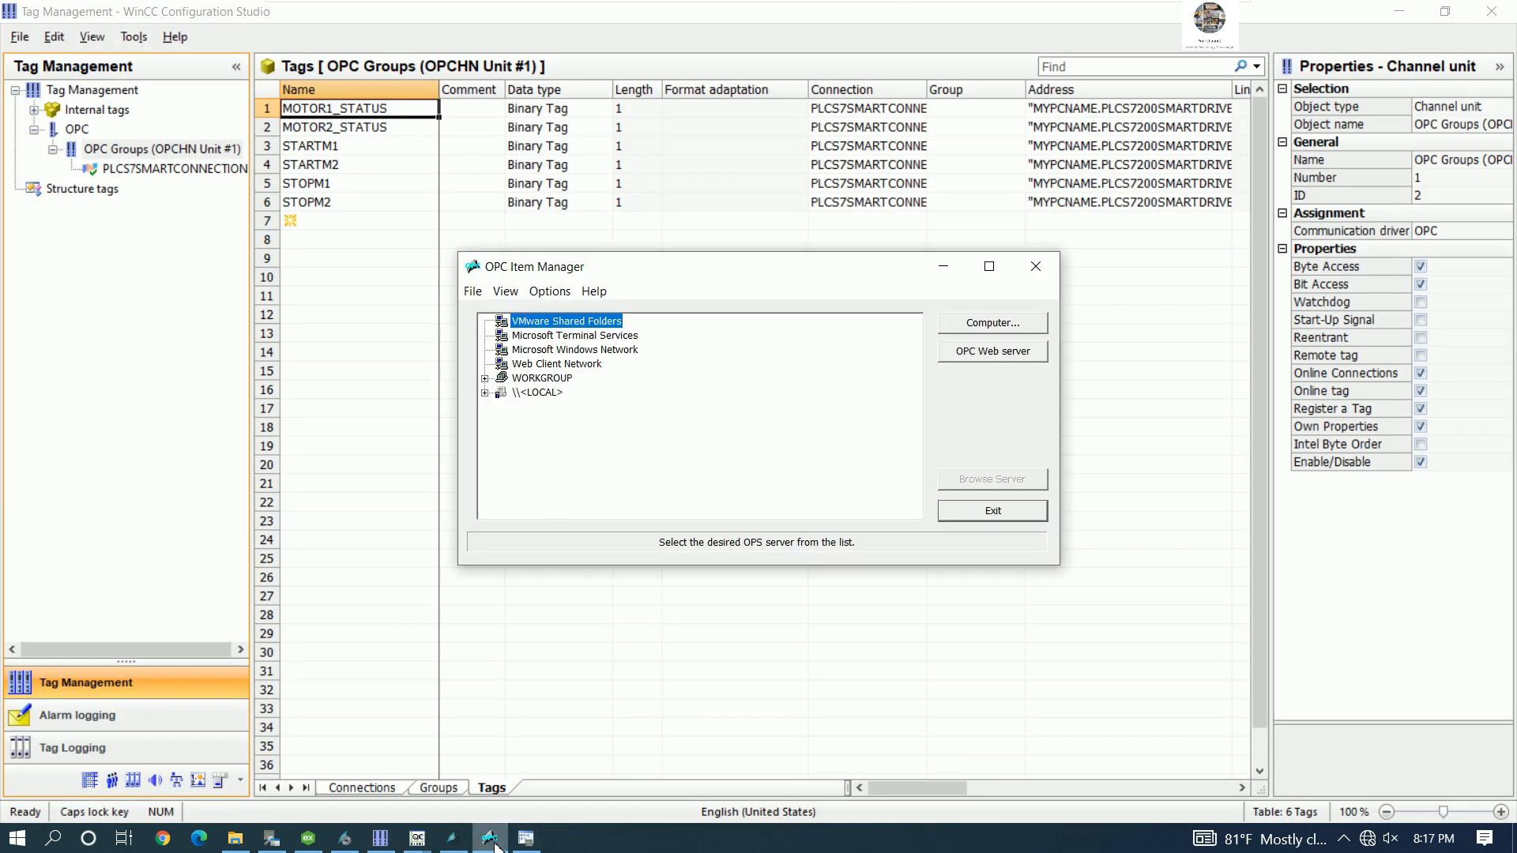
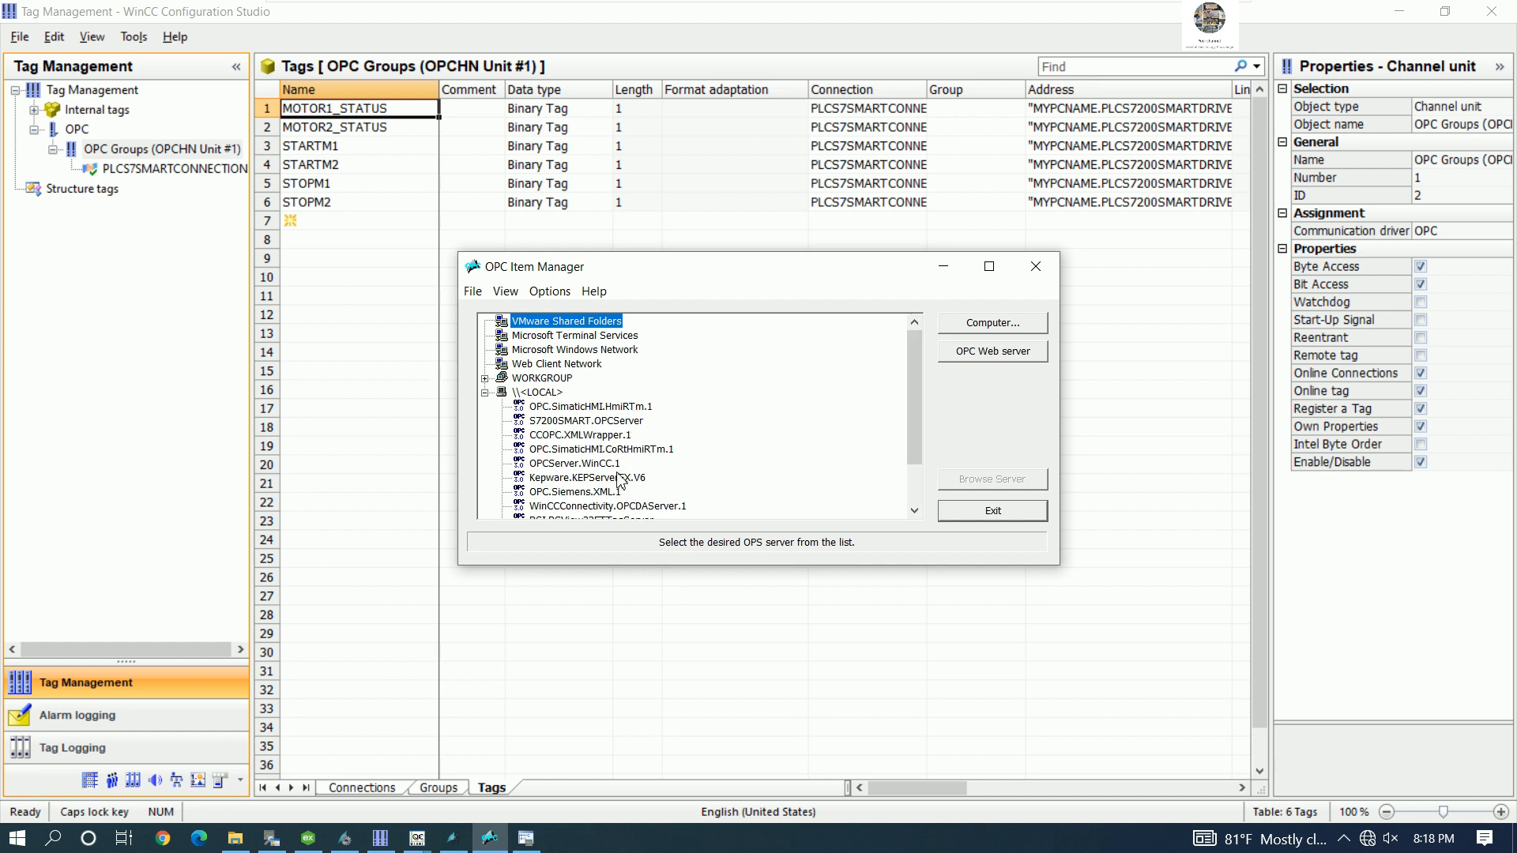
click(559, 480)
click(1005, 482)
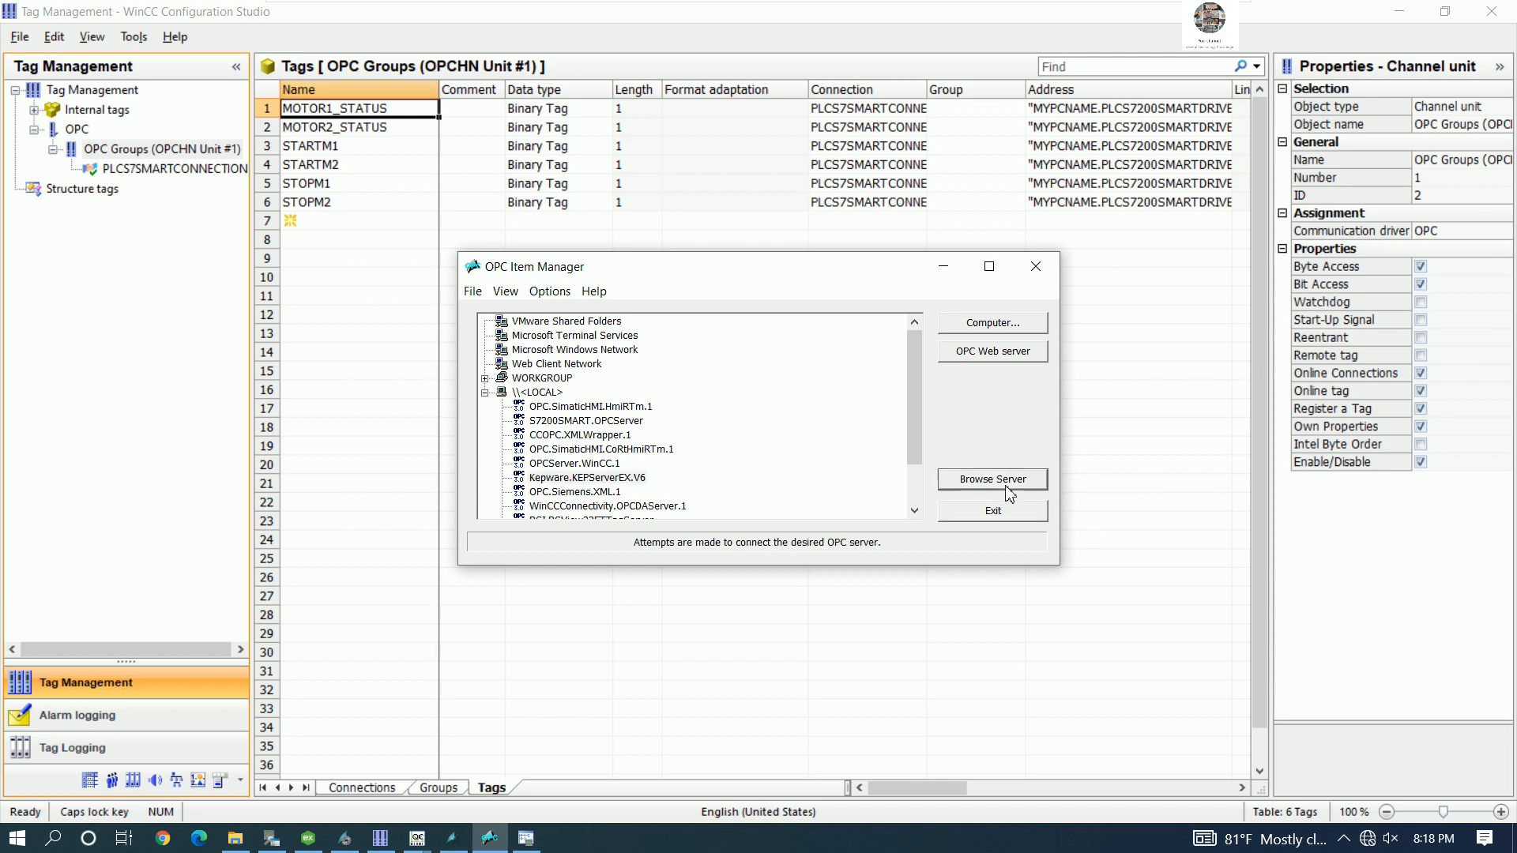
click(681, 447)
click(786, 448)
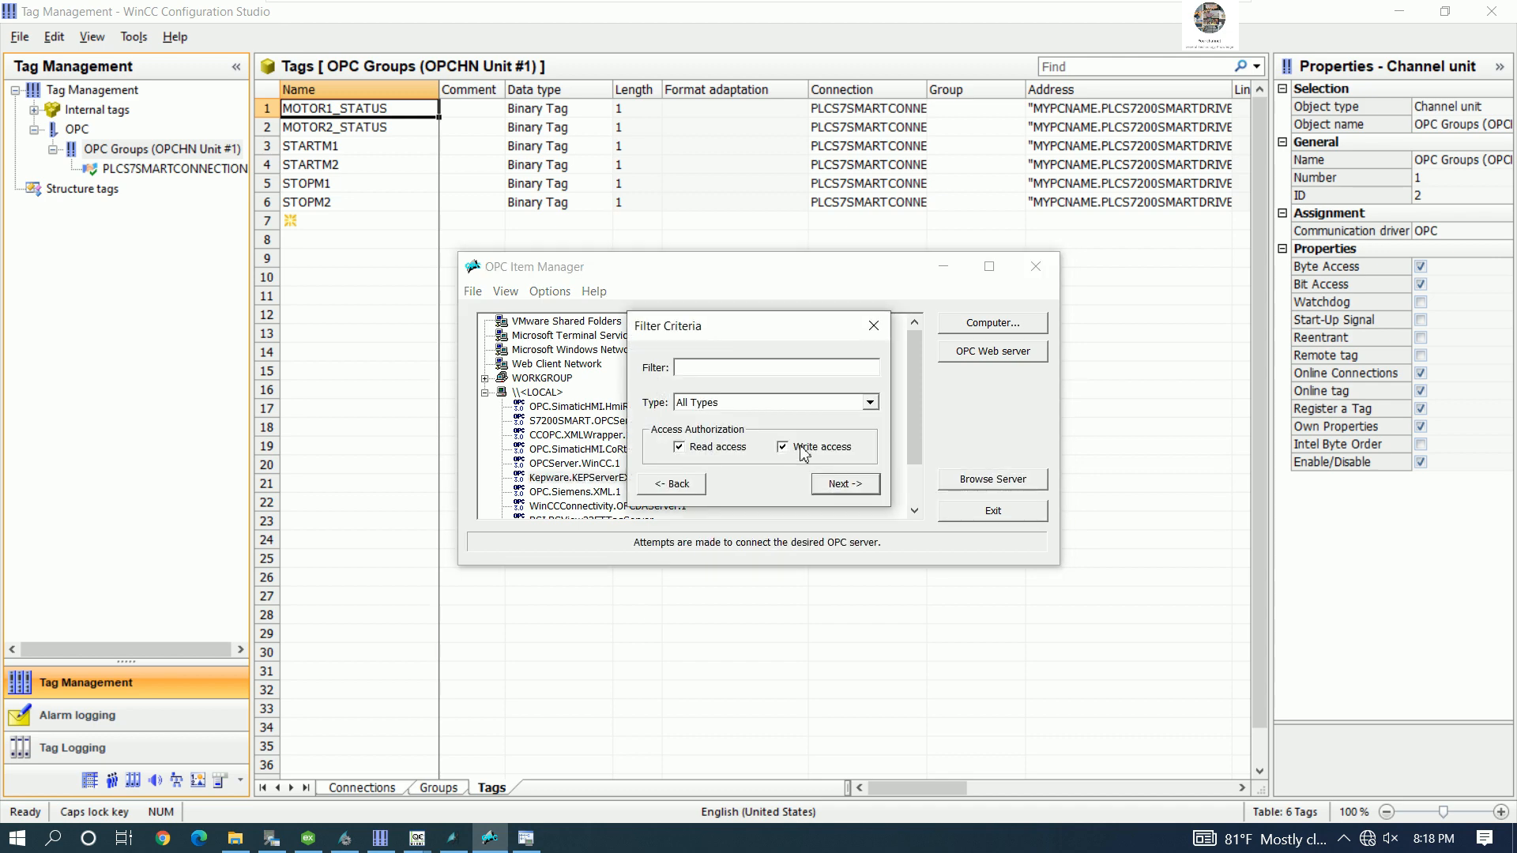
click(833, 483)
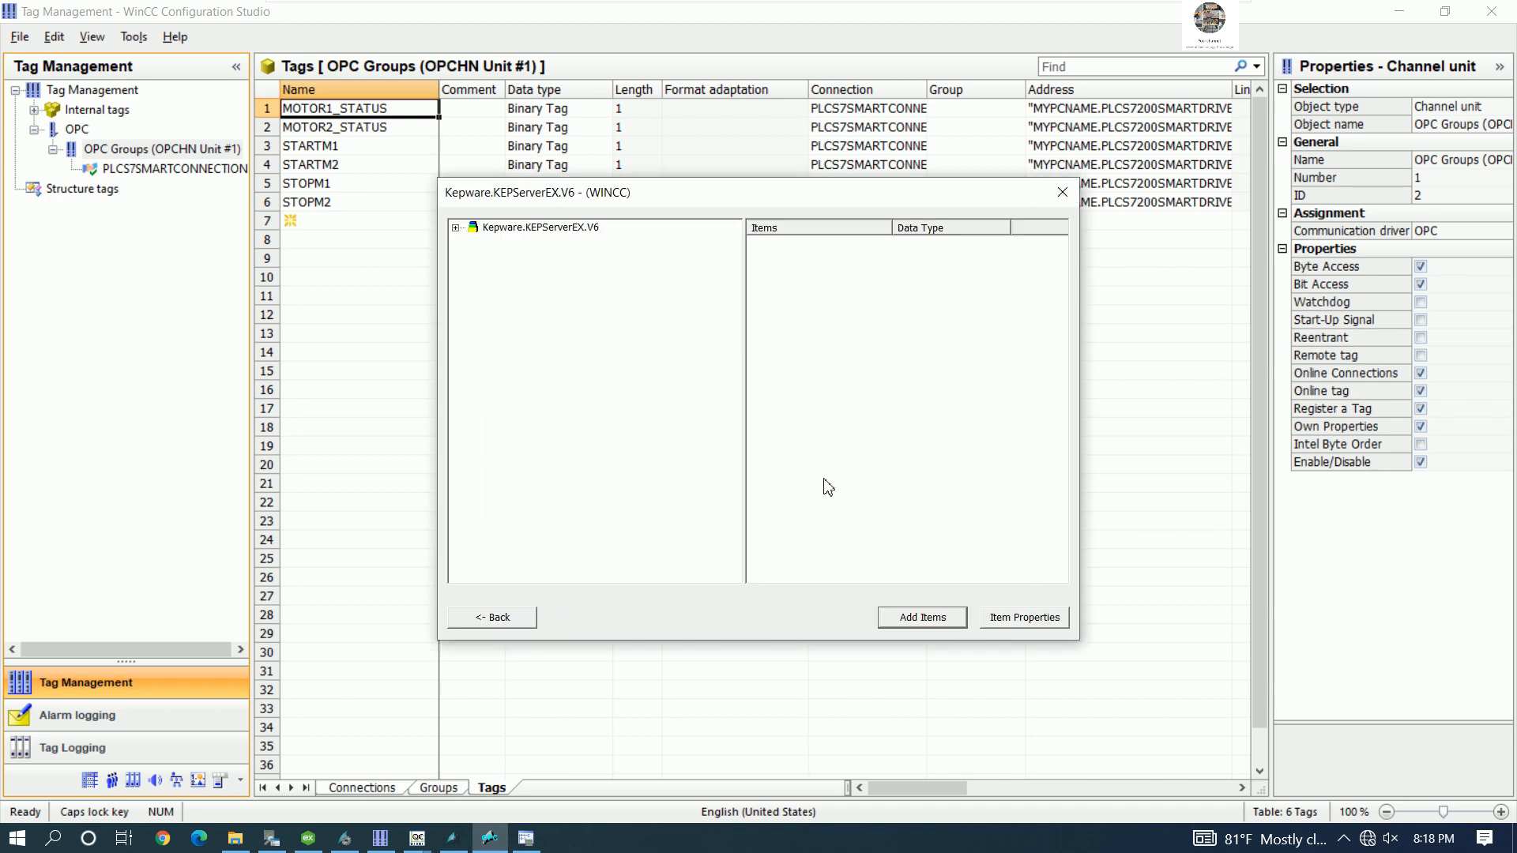
click(456, 228)
click(474, 441)
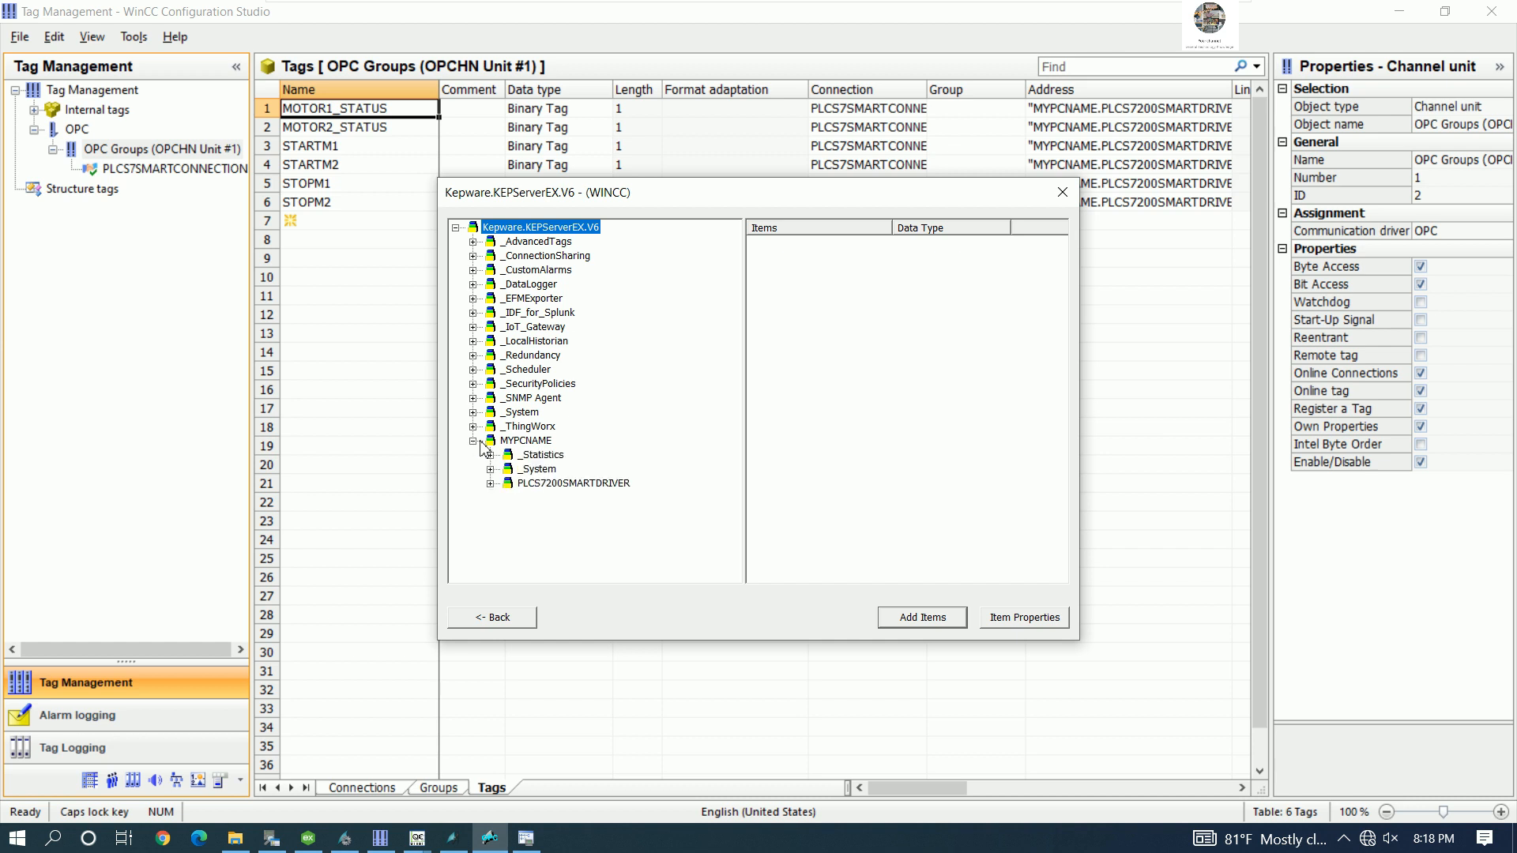
click(545, 483)
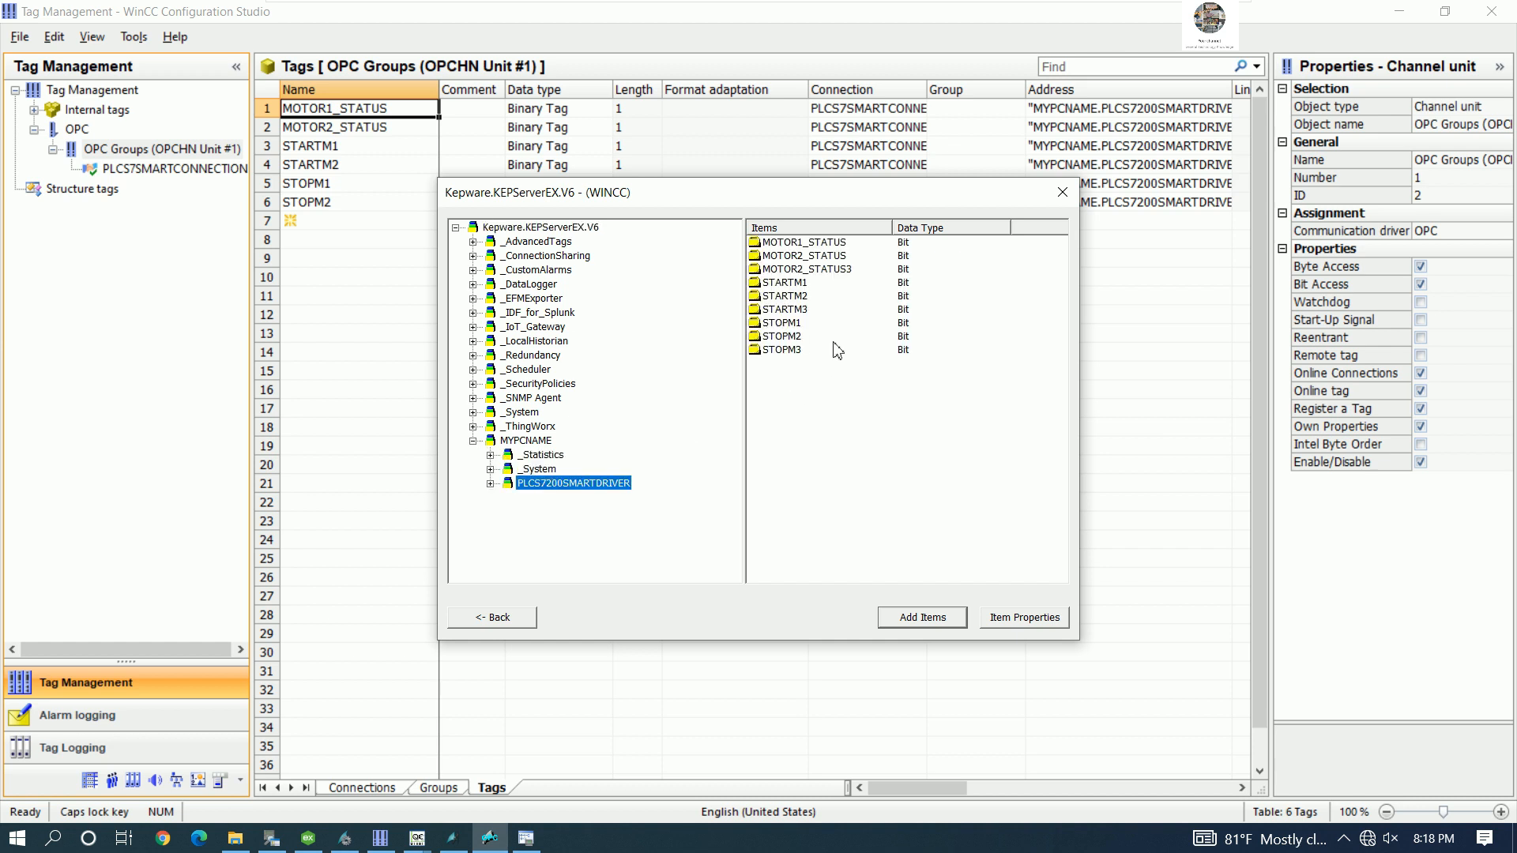
click(814, 270)
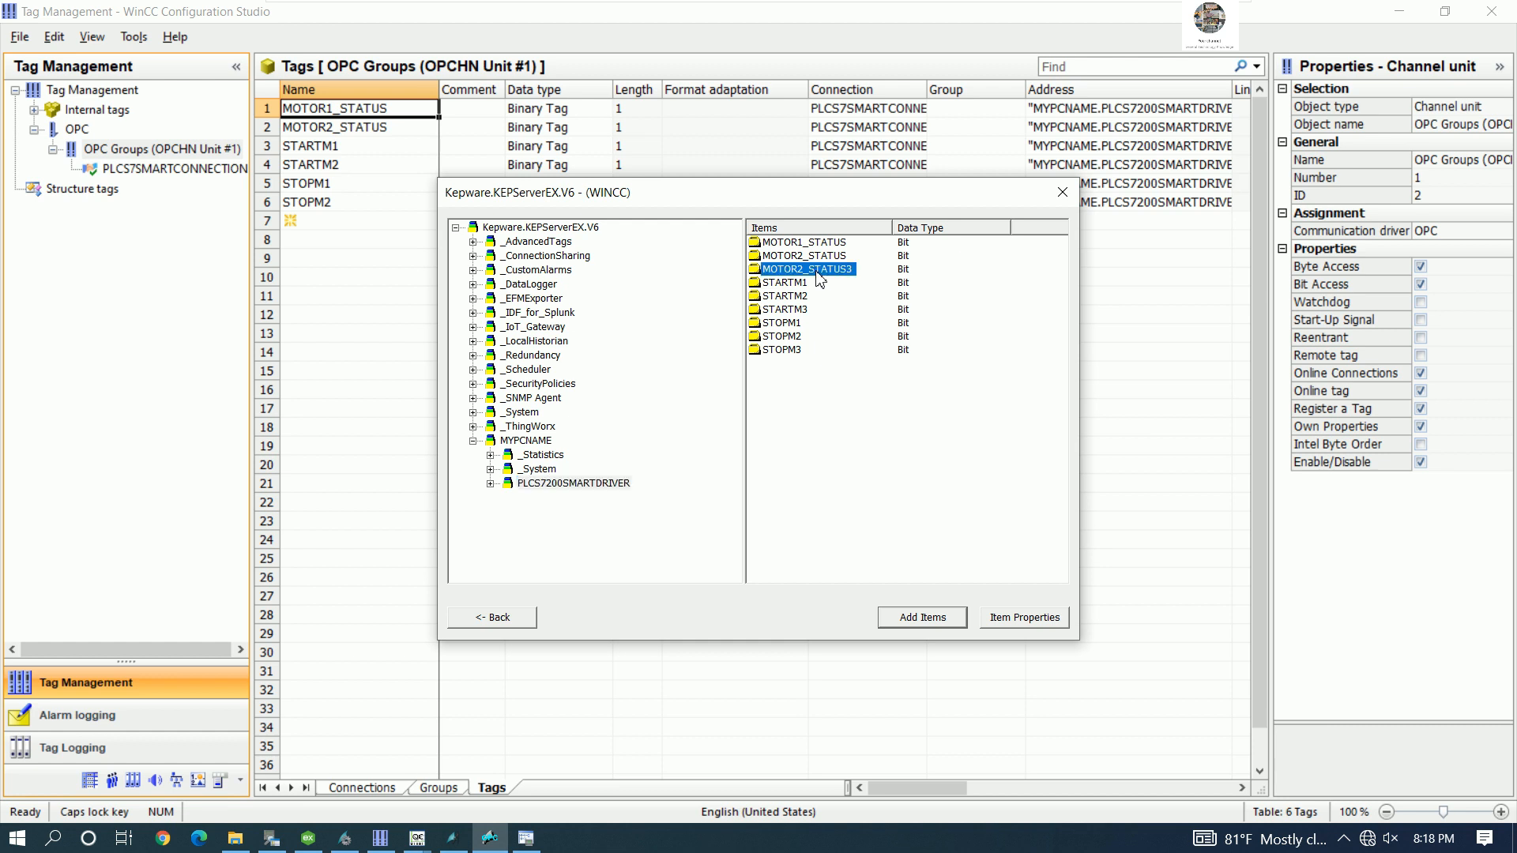
ctrl+click(784, 350)
ctrl+click(800, 311)
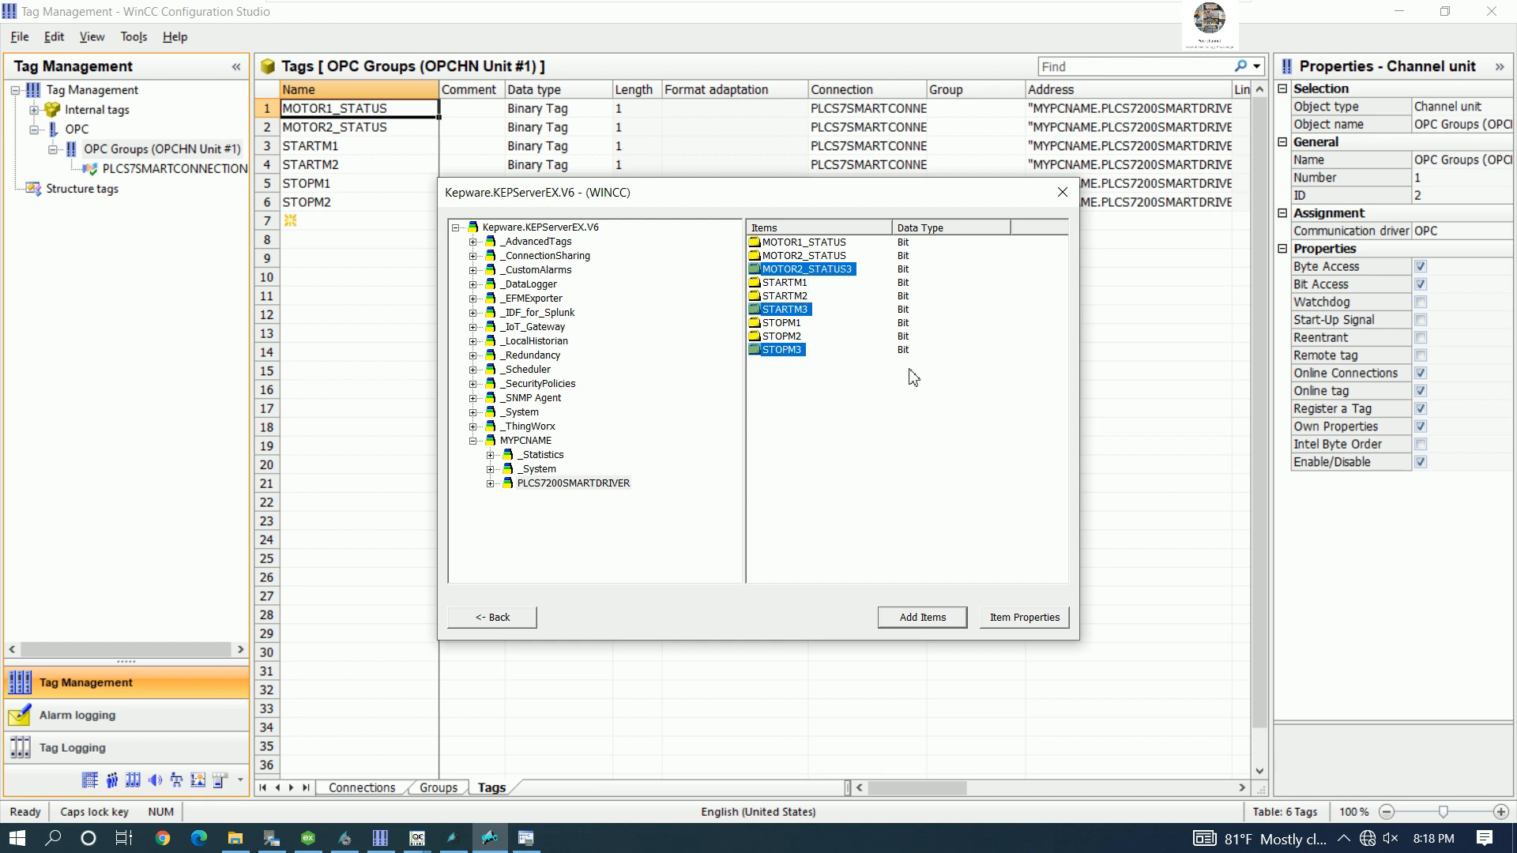
click(1068, 201)
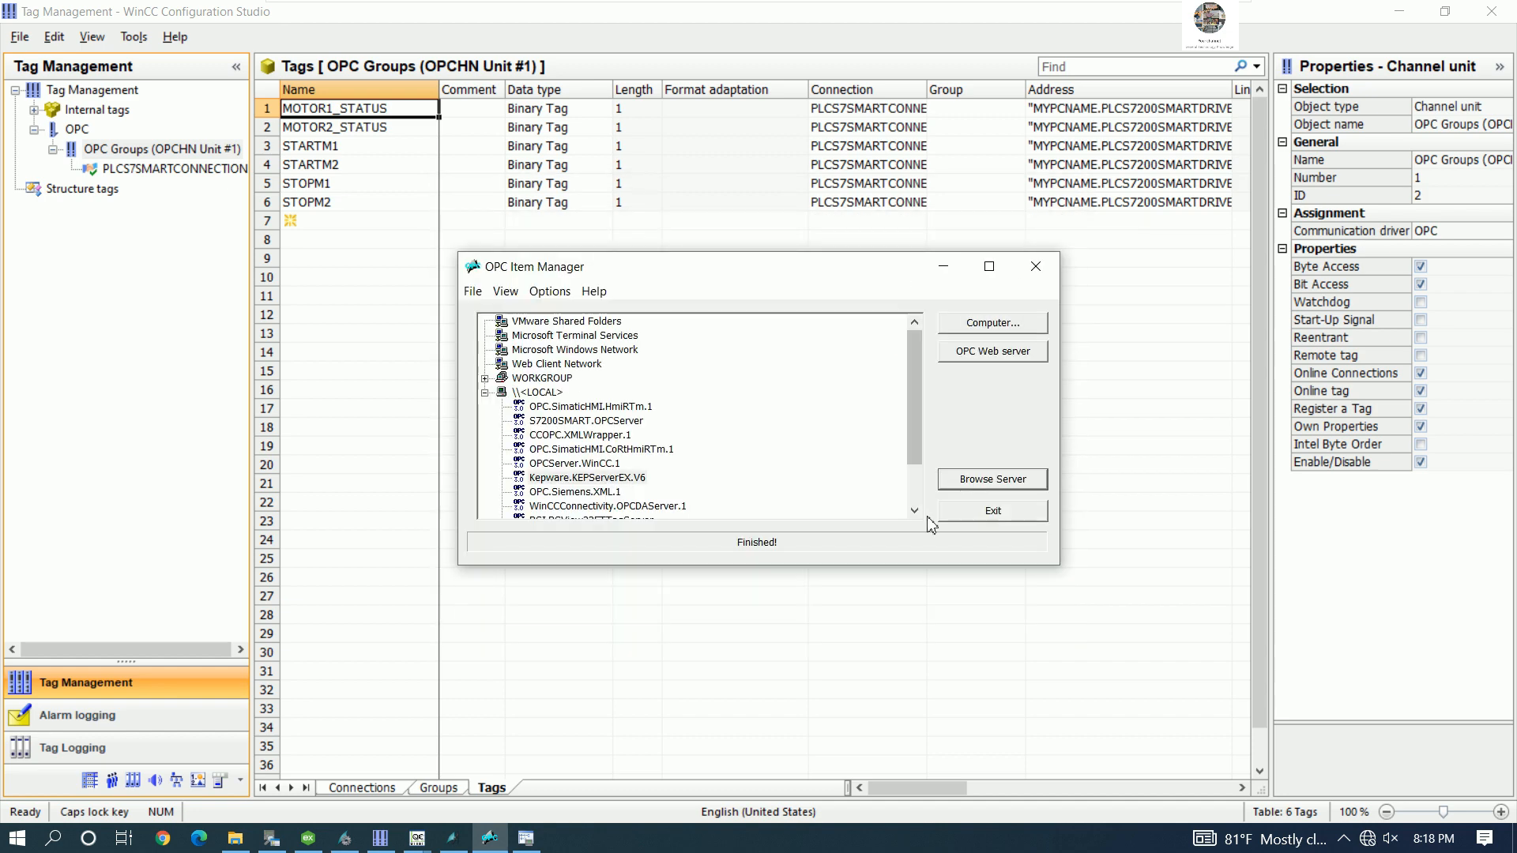
- Switch to KEPServerEX 6 Configuration and rename the MOTOR2_STATUS3 tag as MOTOR3_STATUS
click(308, 839)
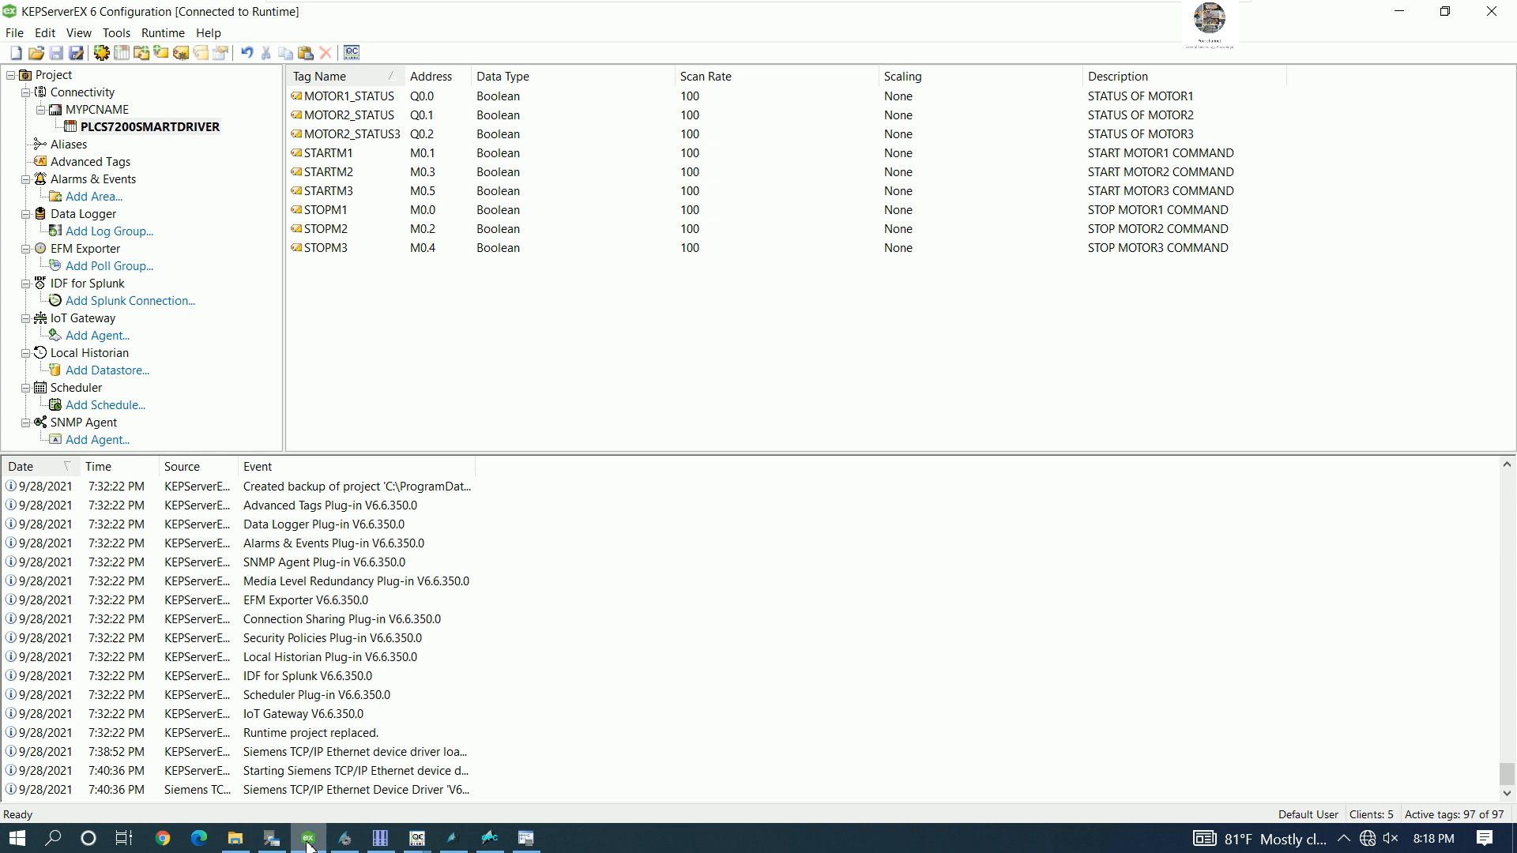
double_click(385, 140)
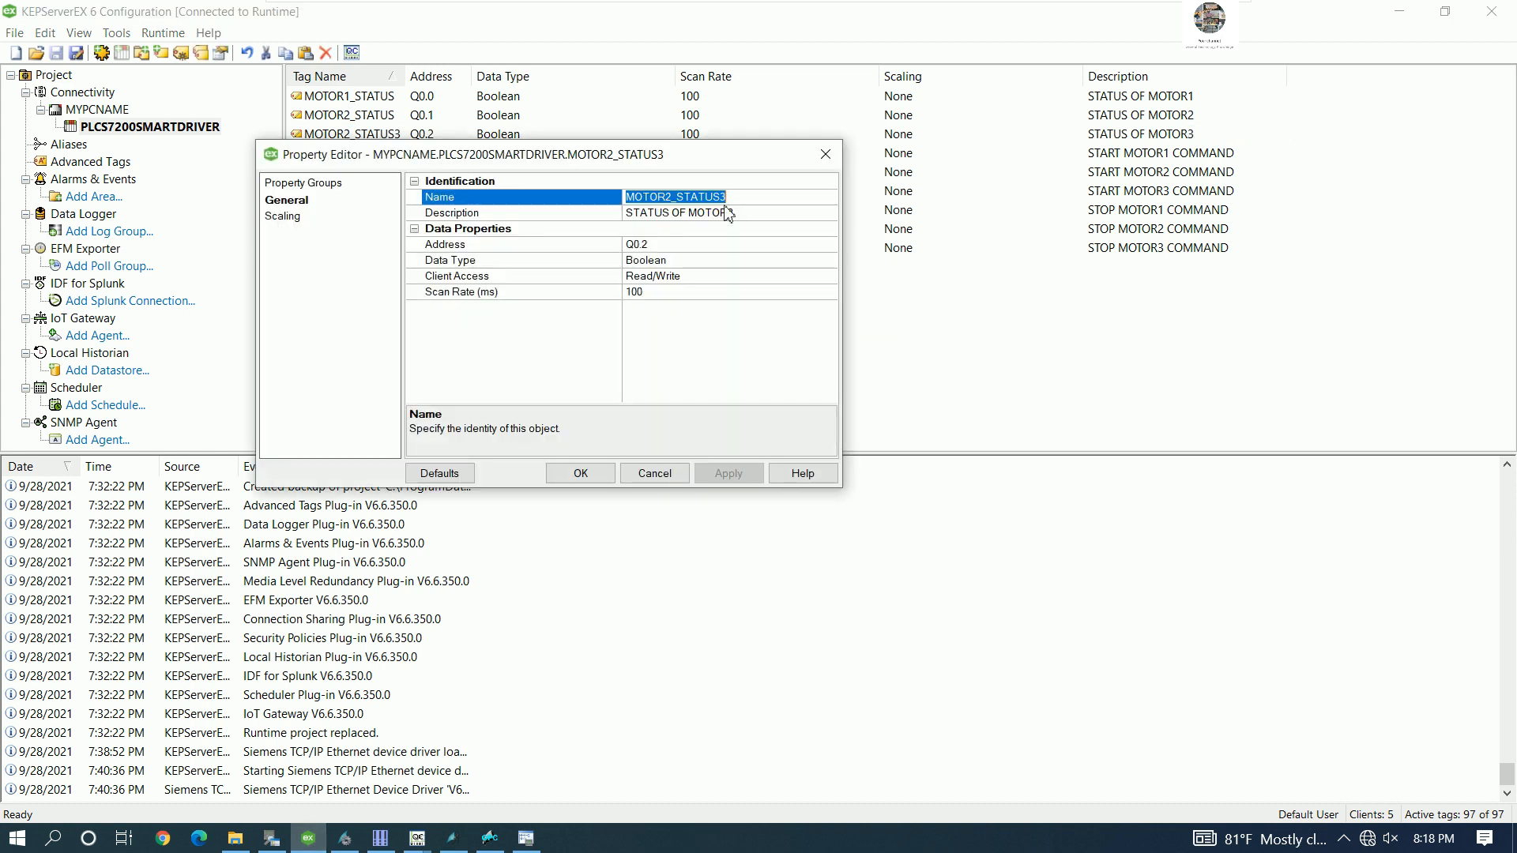
click(735, 199)
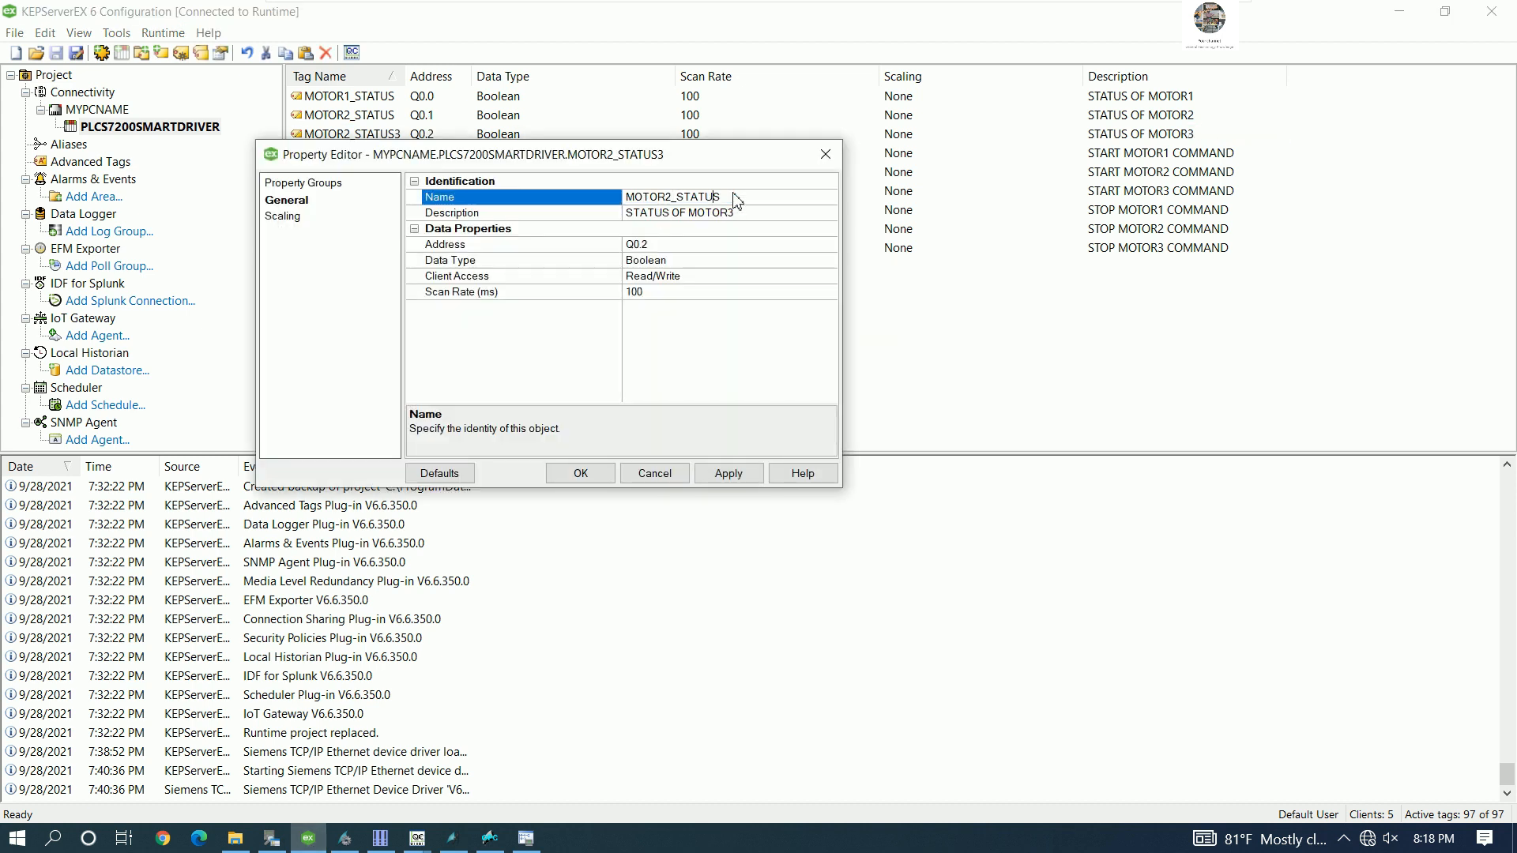
key(BackSpace)
text(3)
click(580, 473)
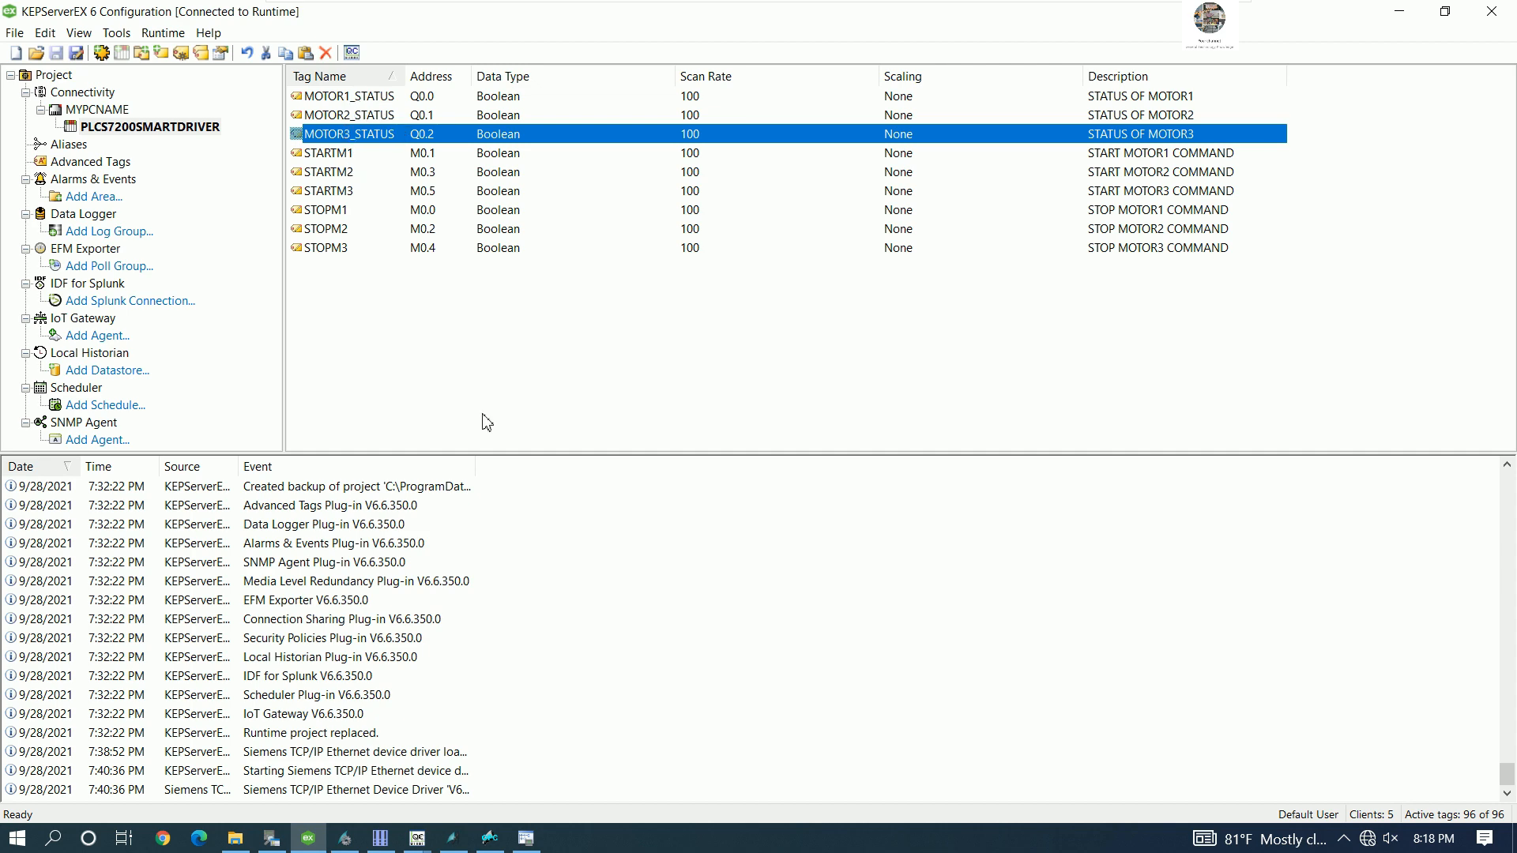
- Return to OPC Item Manager and browse Kepware.KEPServerEX.V6 down to the PLCS7200SMARTDRIVER items under MYPCNAME
click(490, 838)
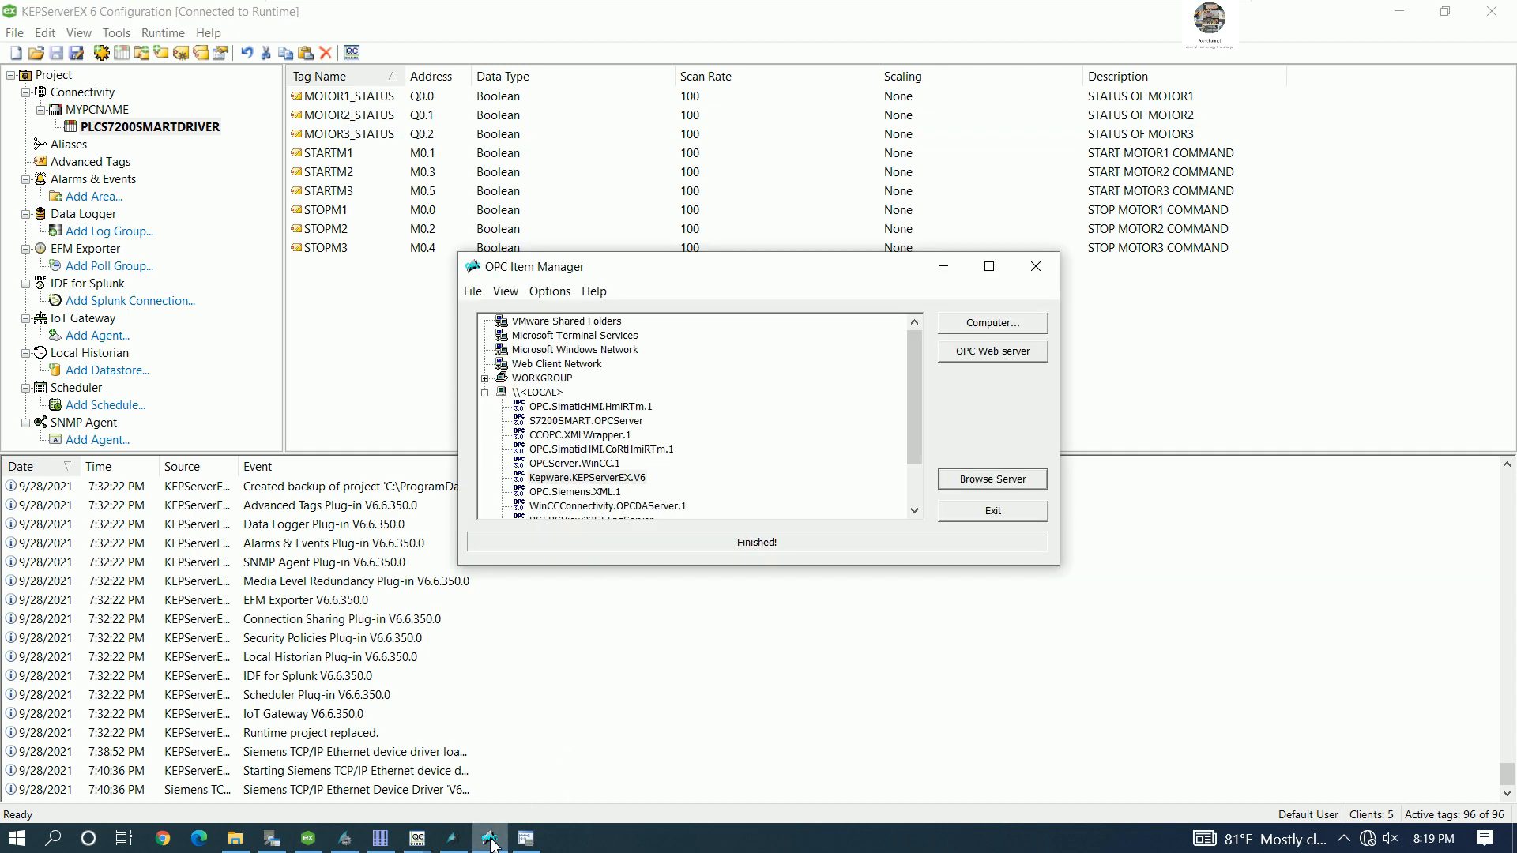
click(1399, 11)
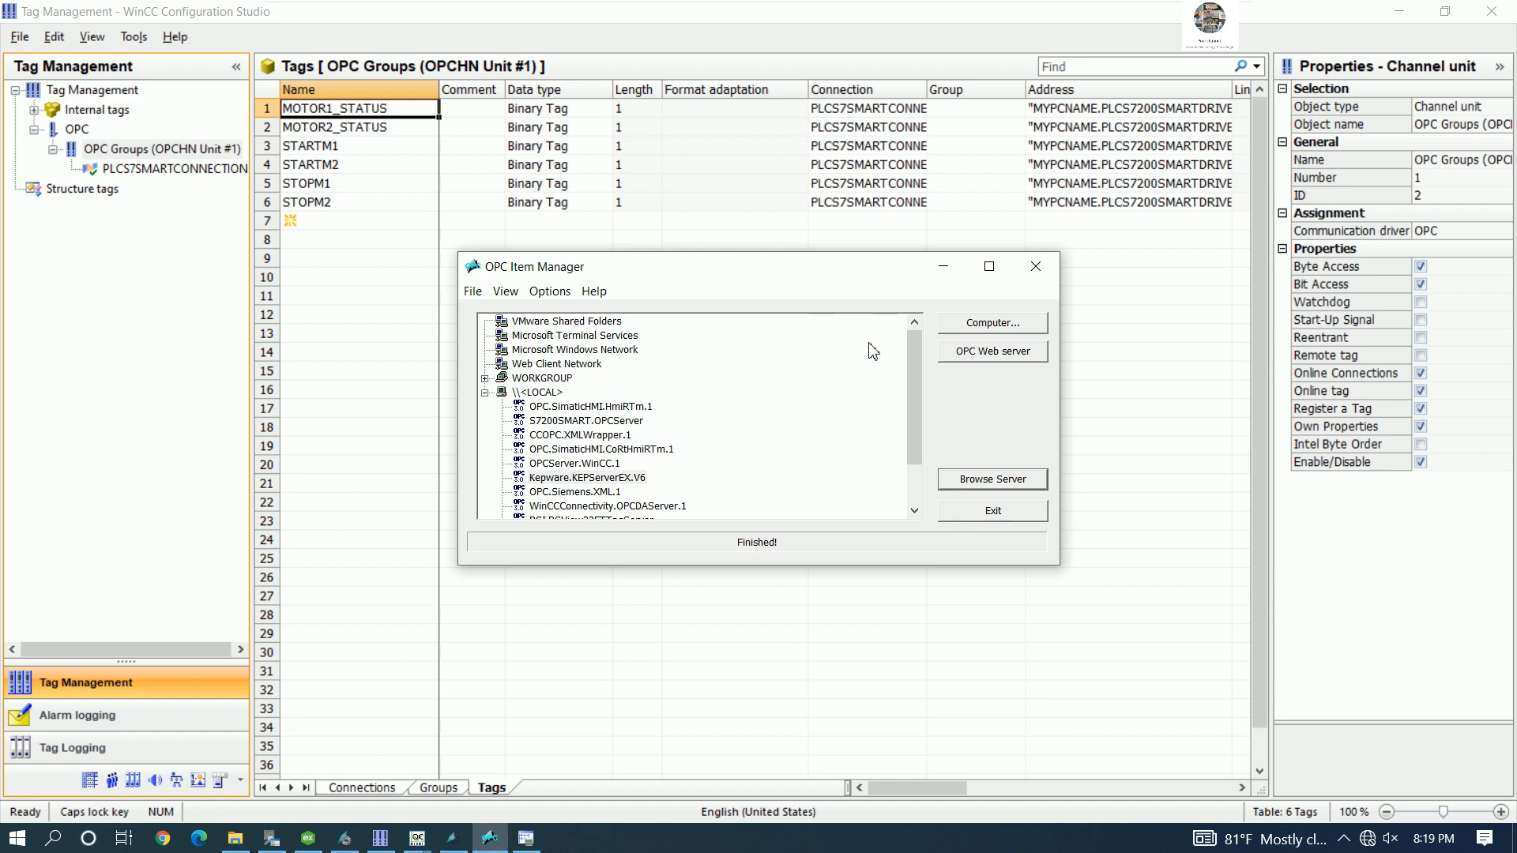
click(609, 477)
click(993, 480)
click(835, 484)
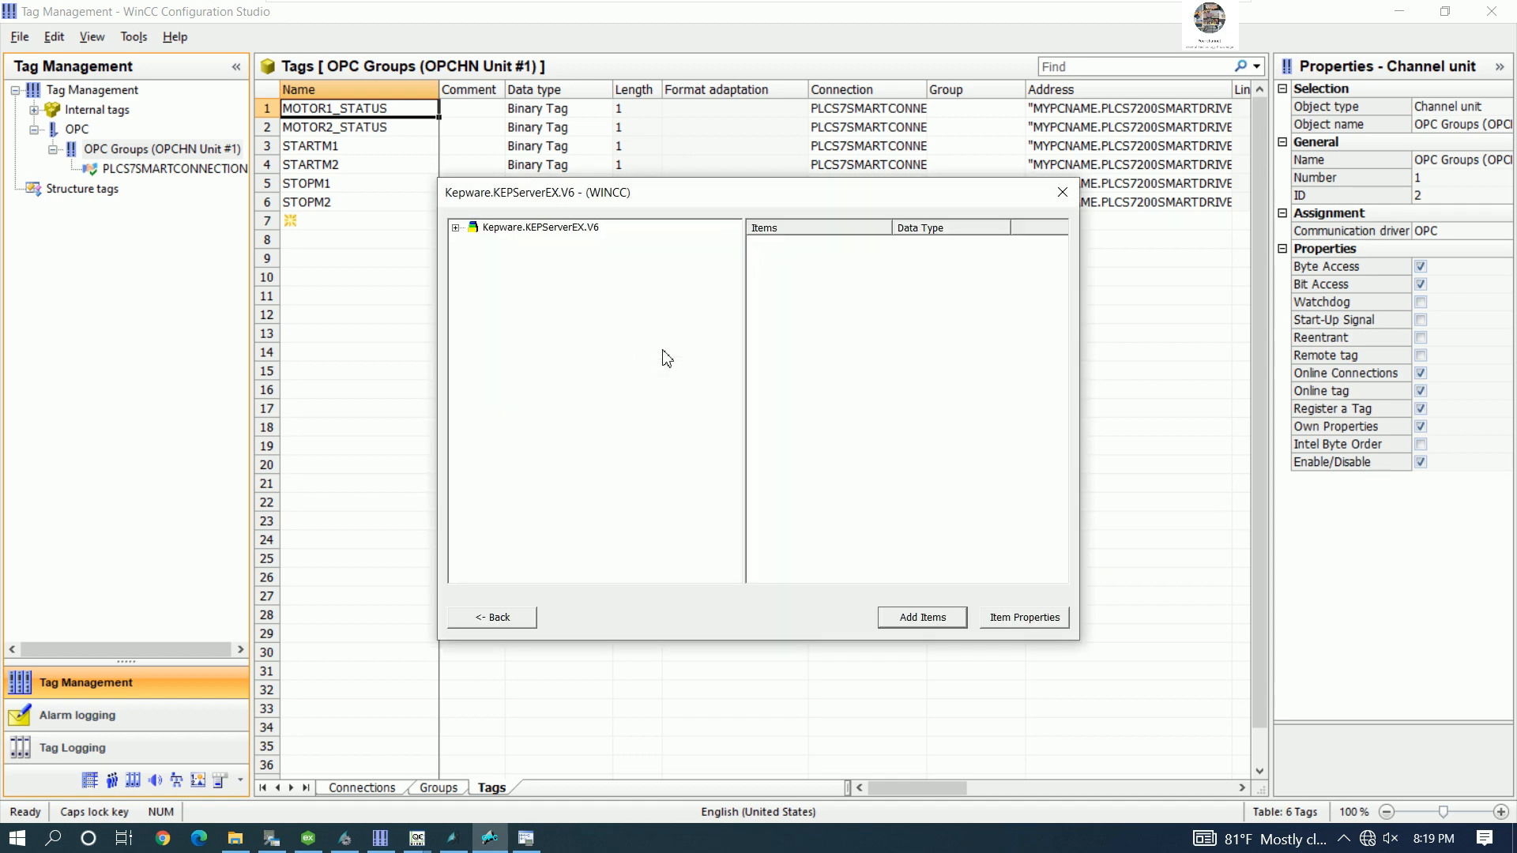
click(456, 228)
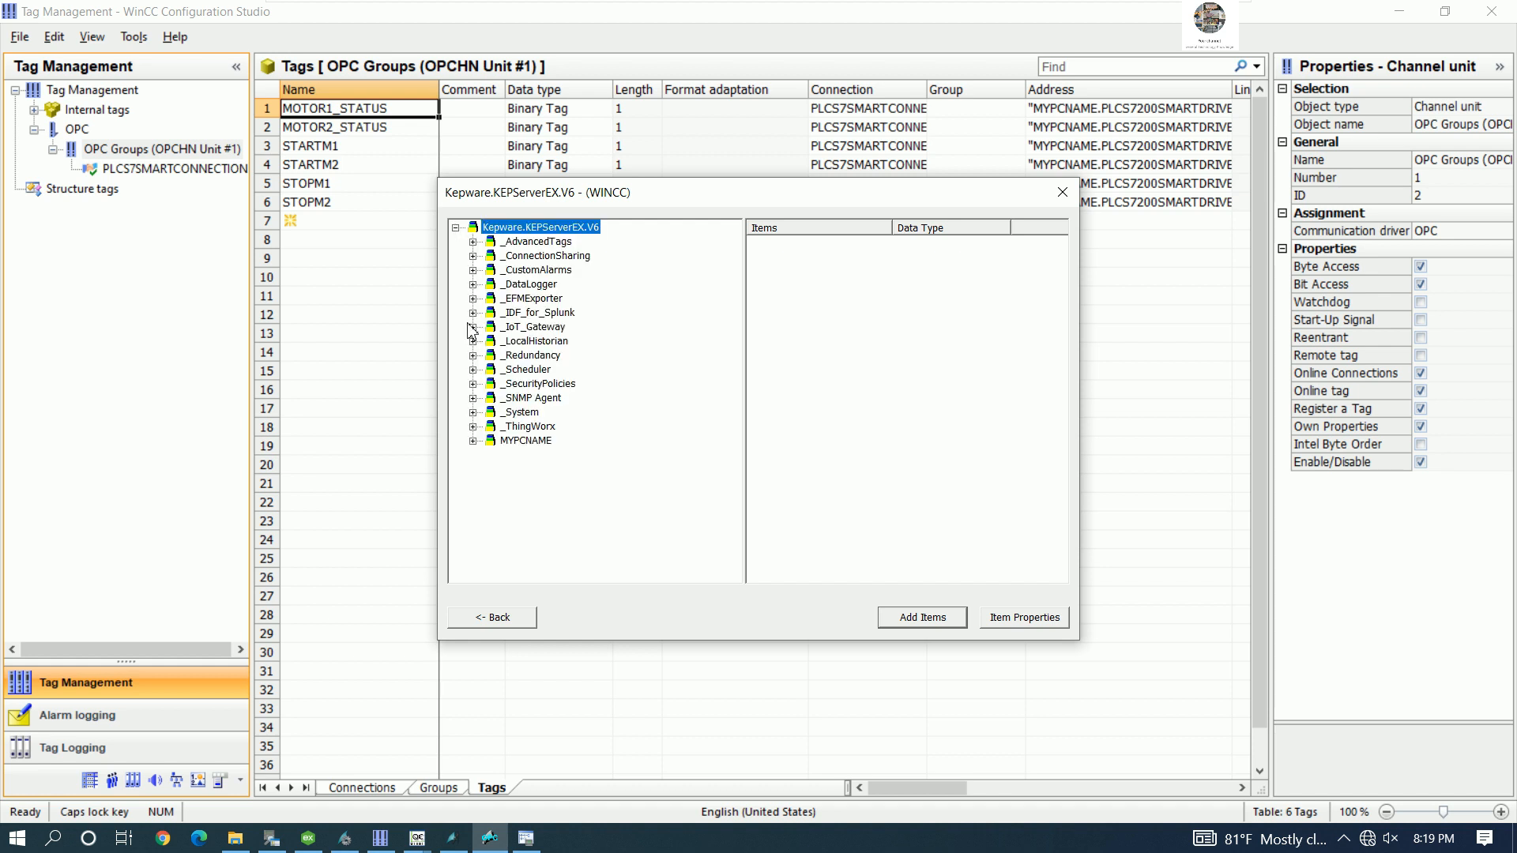
click(473, 441)
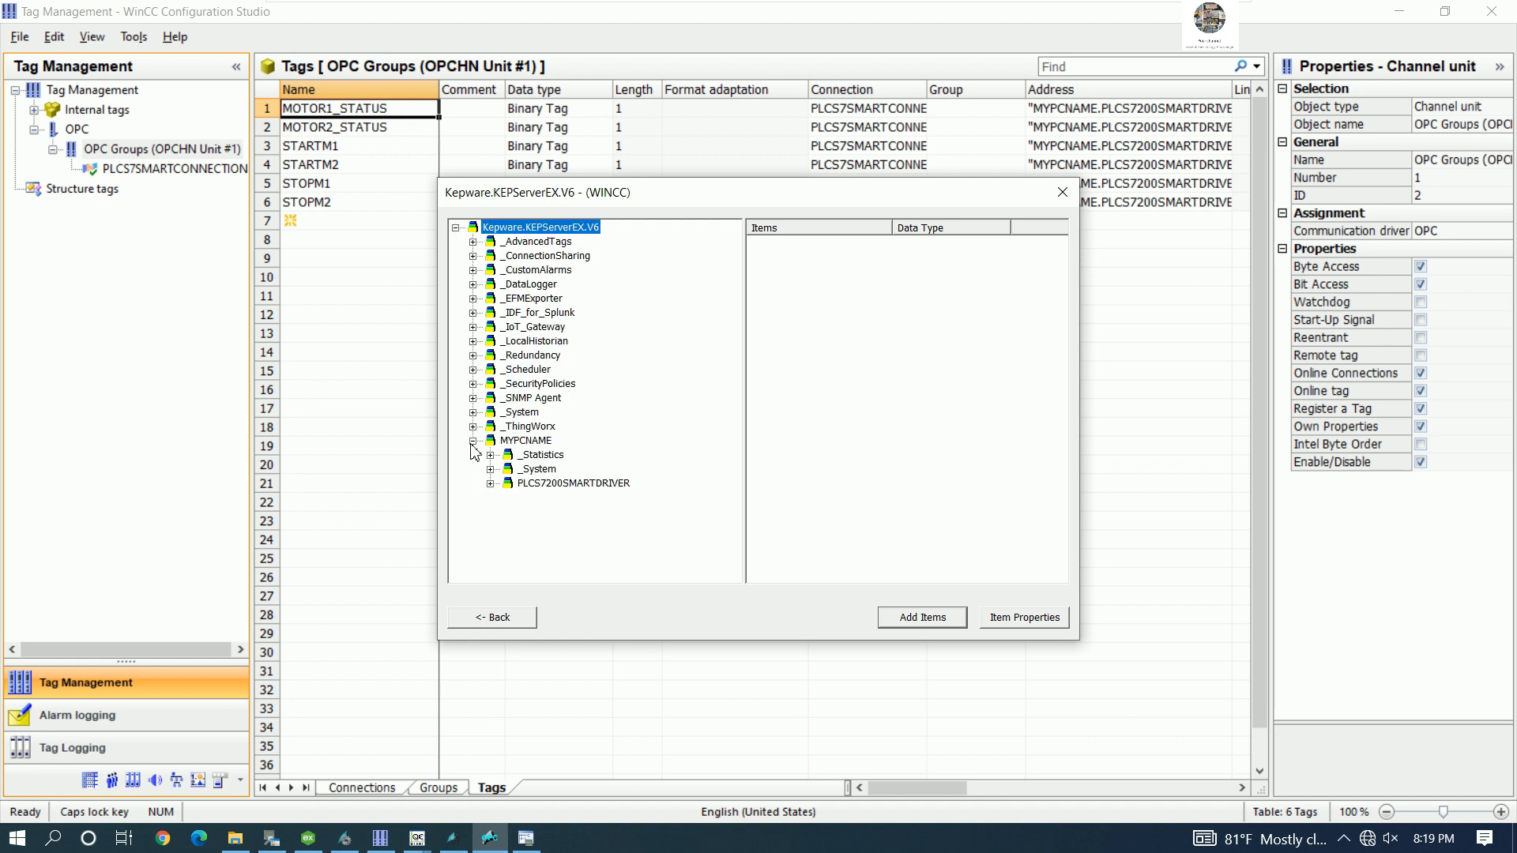
click(545, 484)
- Add the items MOTOR3_STATUS, STARTM3 and STOPM3 to PLCS7SMARTCONNECTION and close OPC Item Manager
click(820, 270)
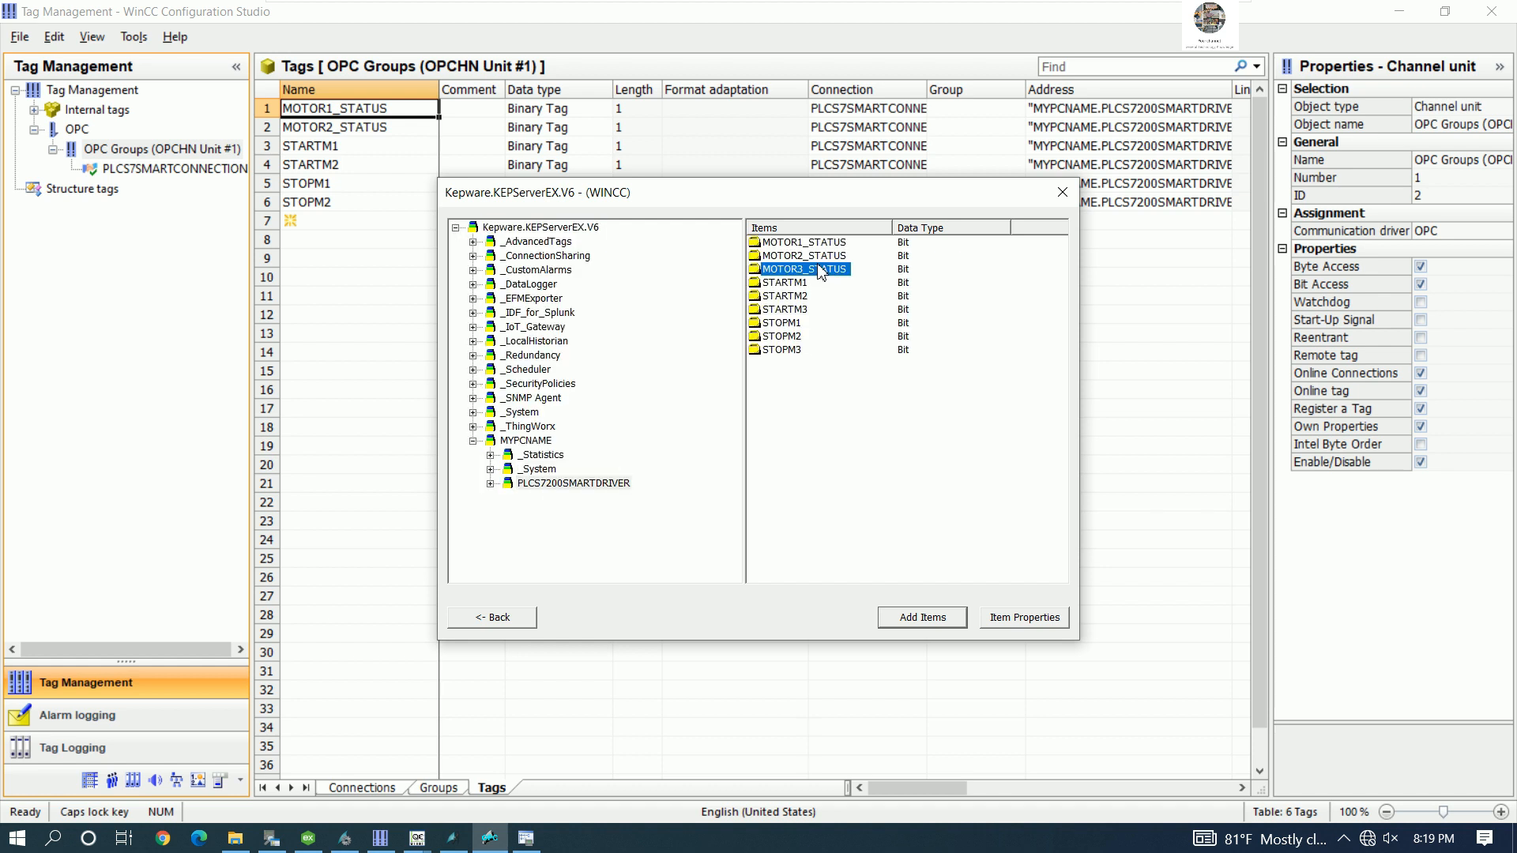
ctrl+click(796, 350)
ctrl+click(801, 312)
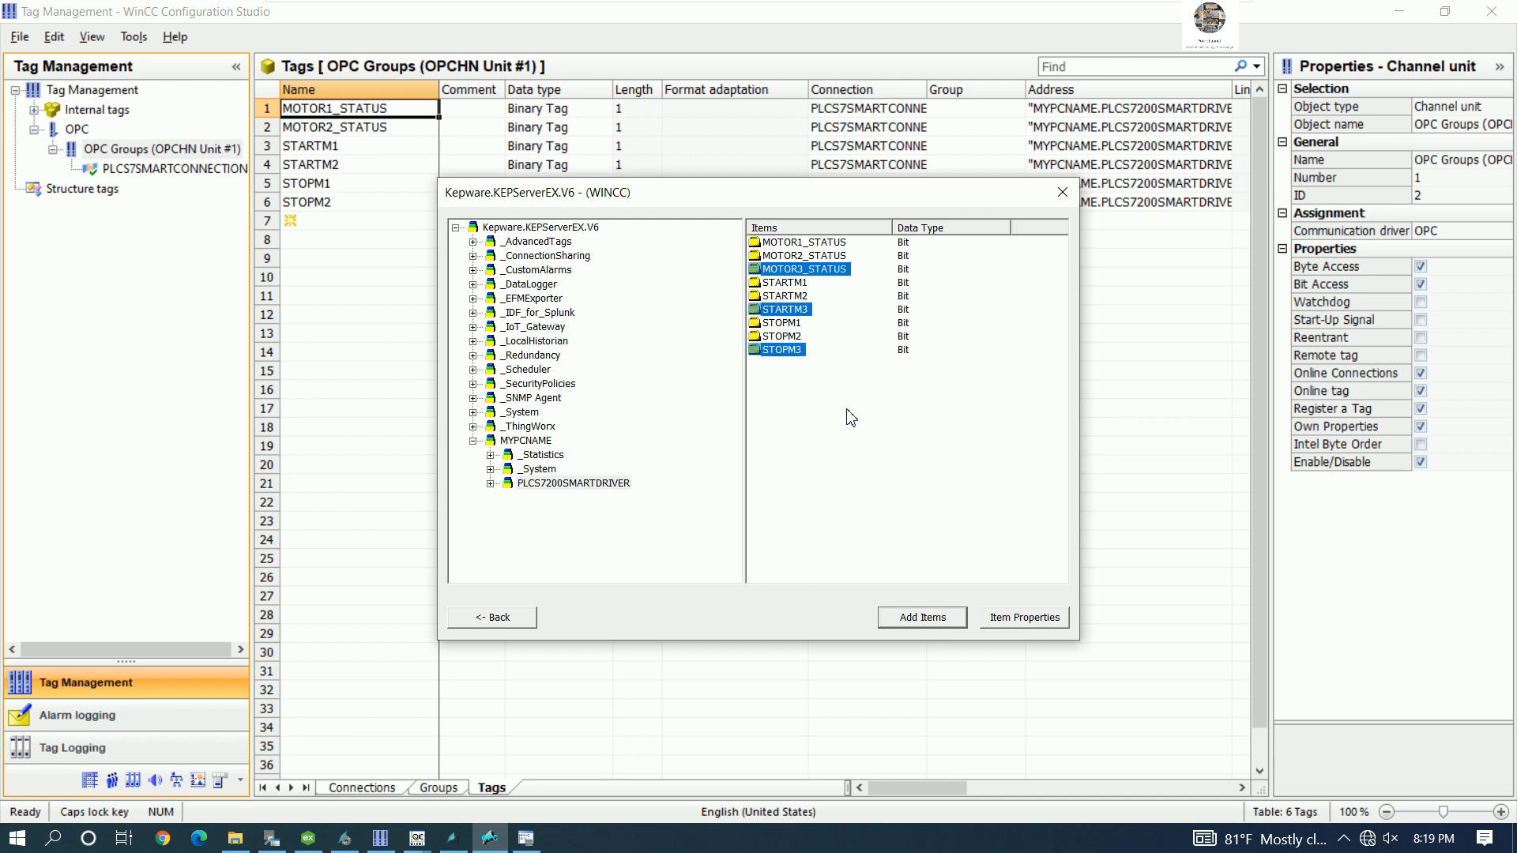
click(922, 623)
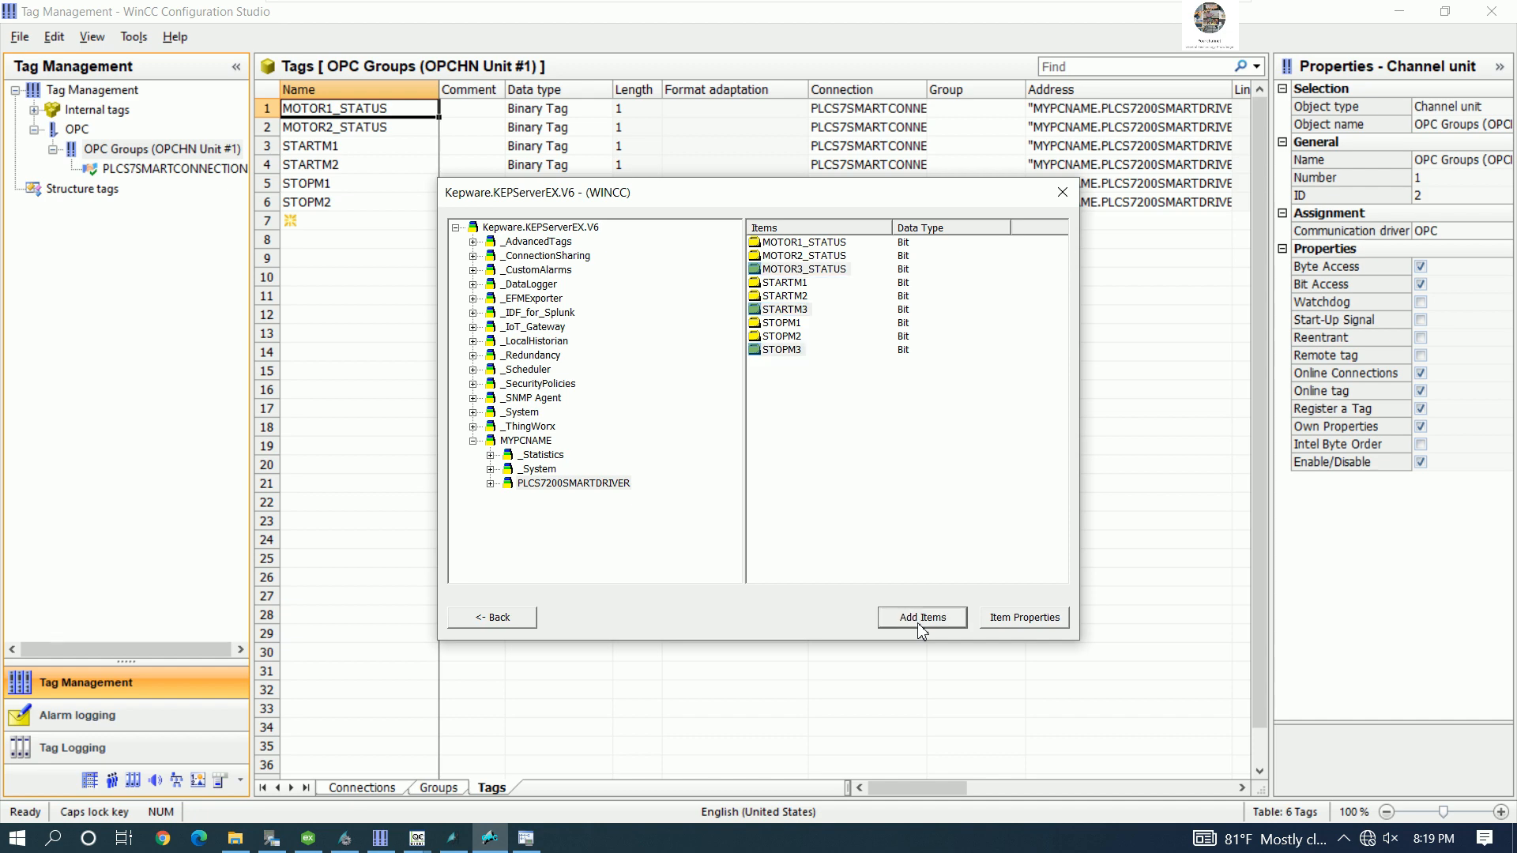
click(731, 451)
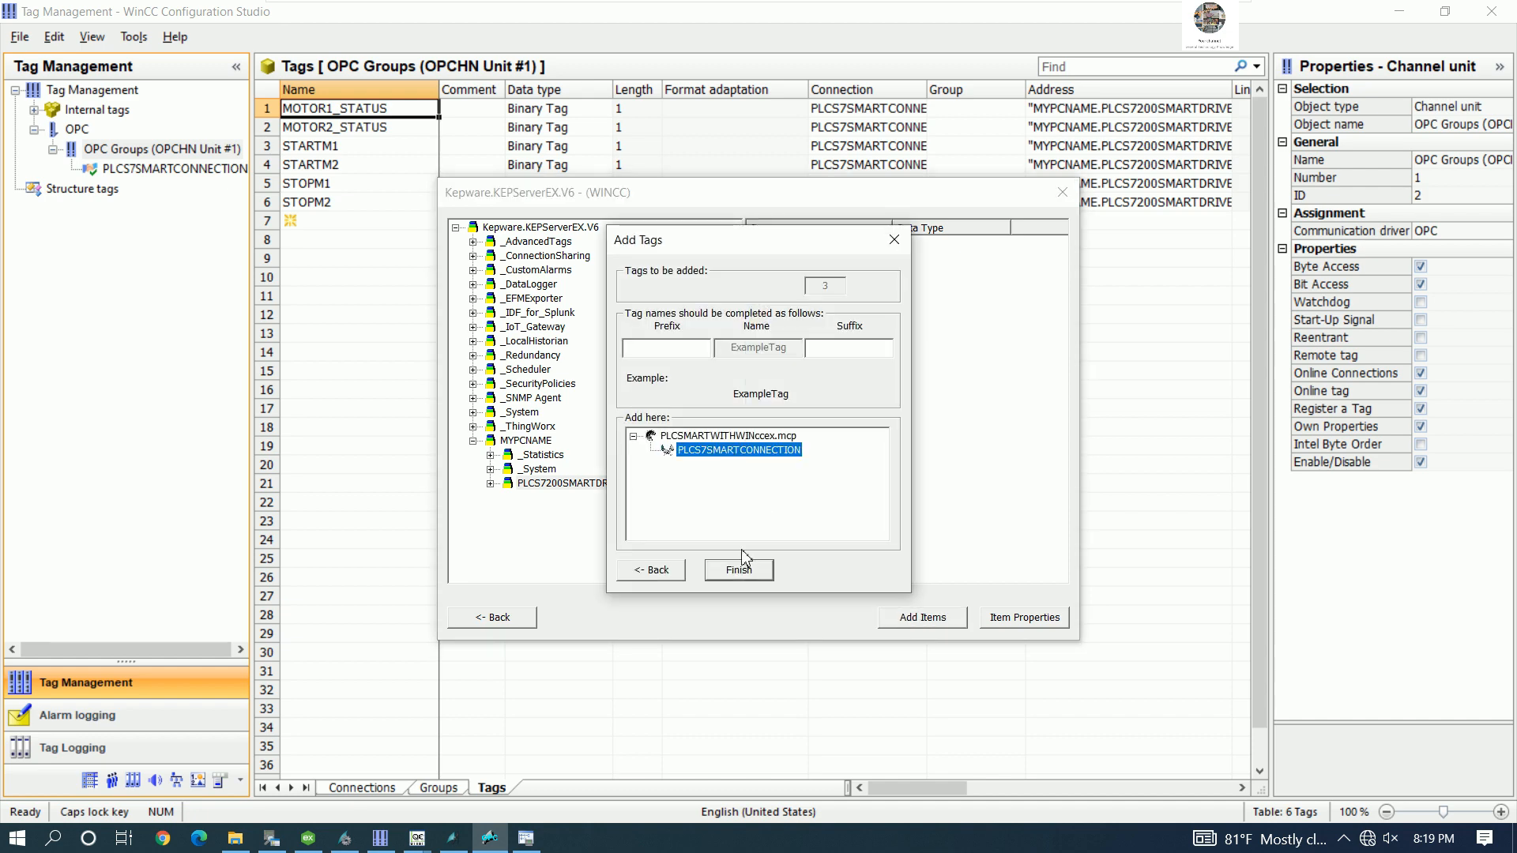
click(737, 572)
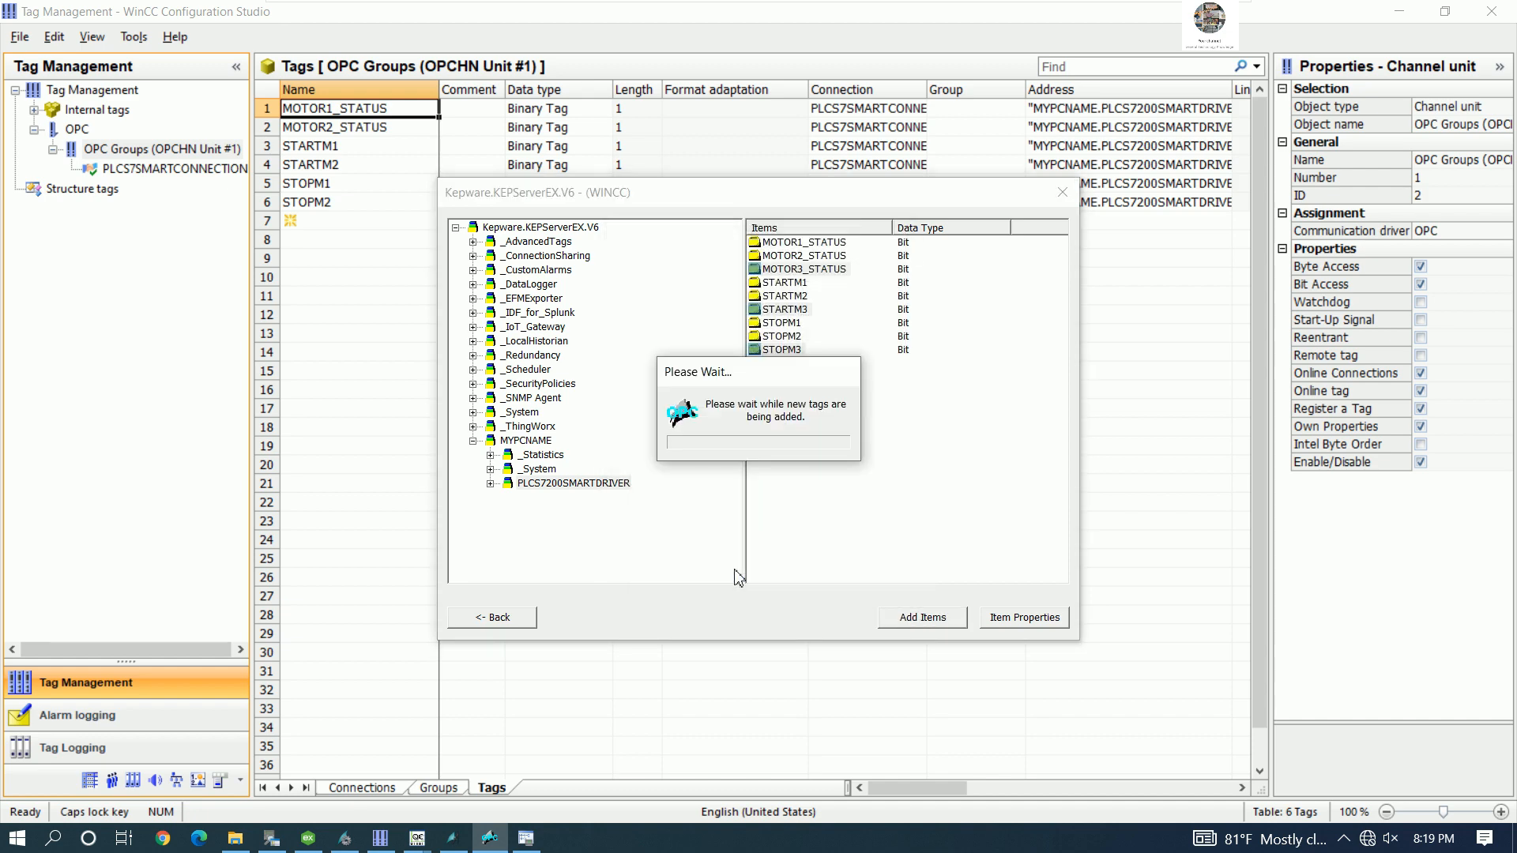
click(1063, 193)
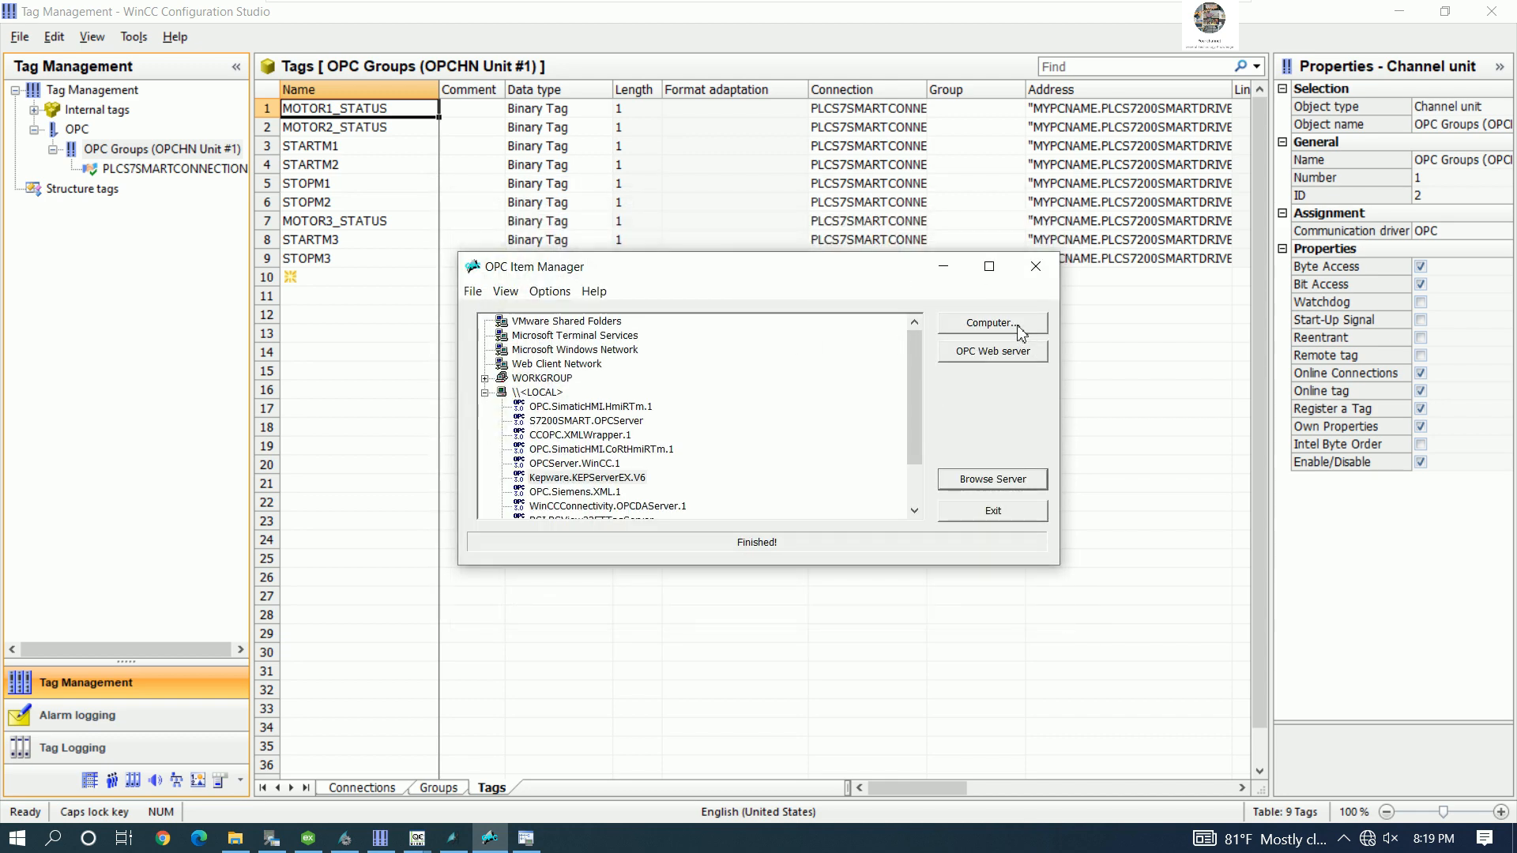
click(1035, 266)
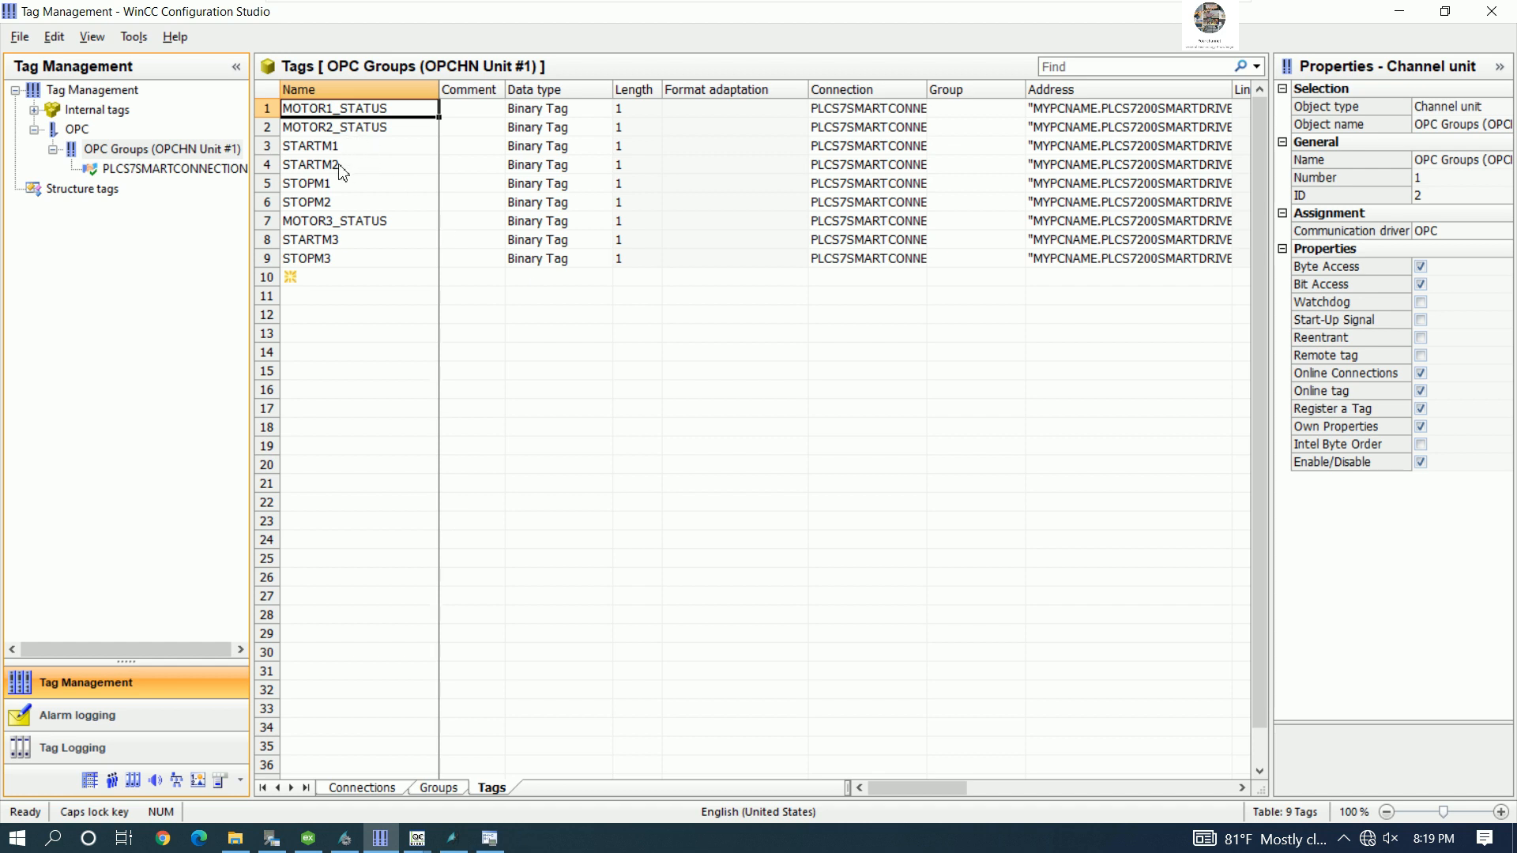
- Check the MOTOR3_STATUS, STARTM3 and STOPM3 entries in the WinCC tag list
click(324, 225)
click(338, 240)
click(313, 259)
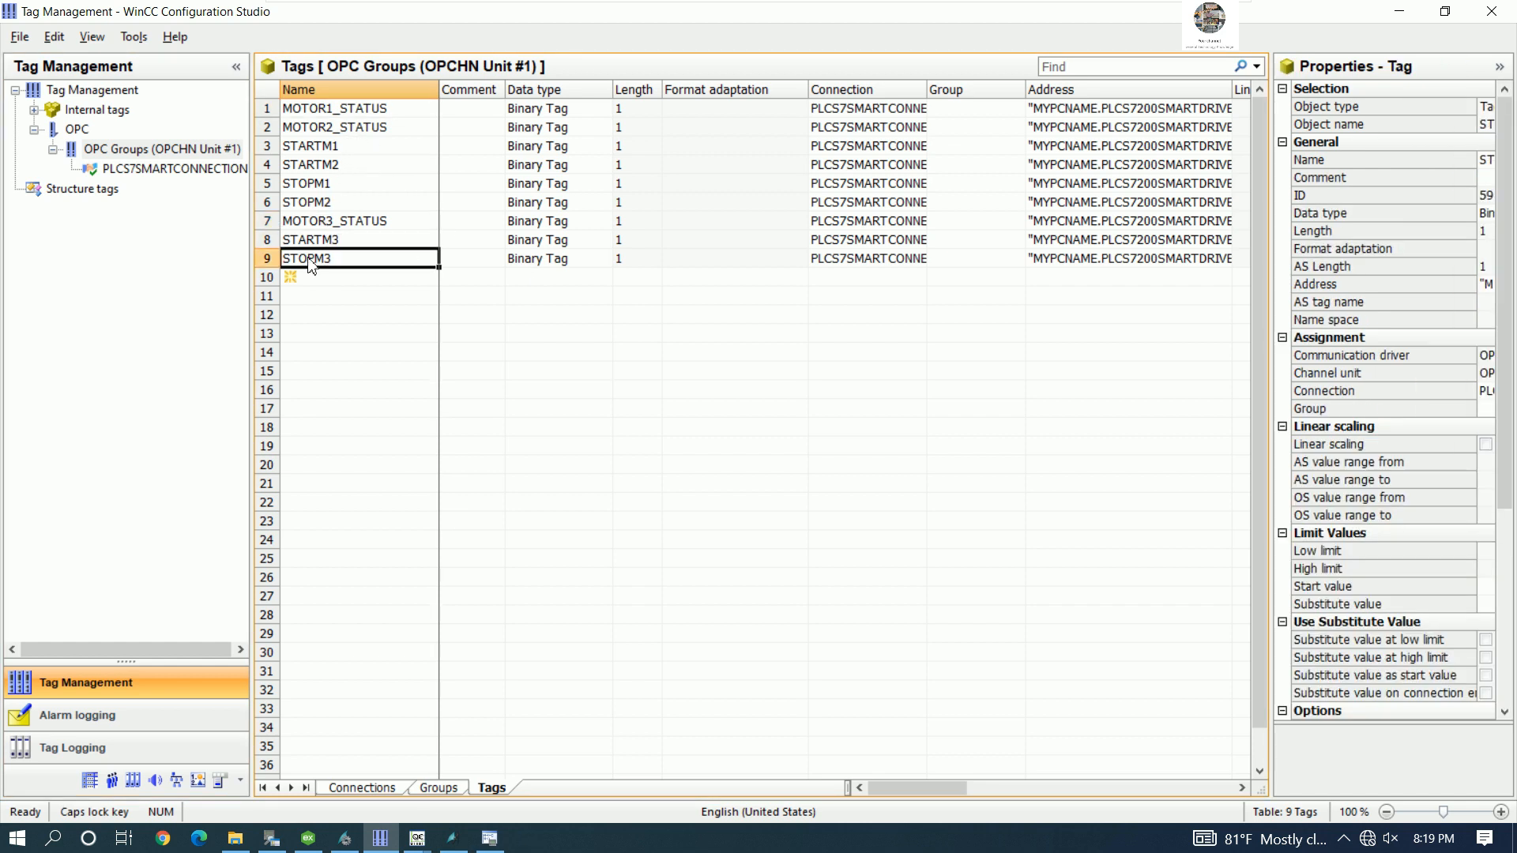
click(370, 94)
click(533, 296)
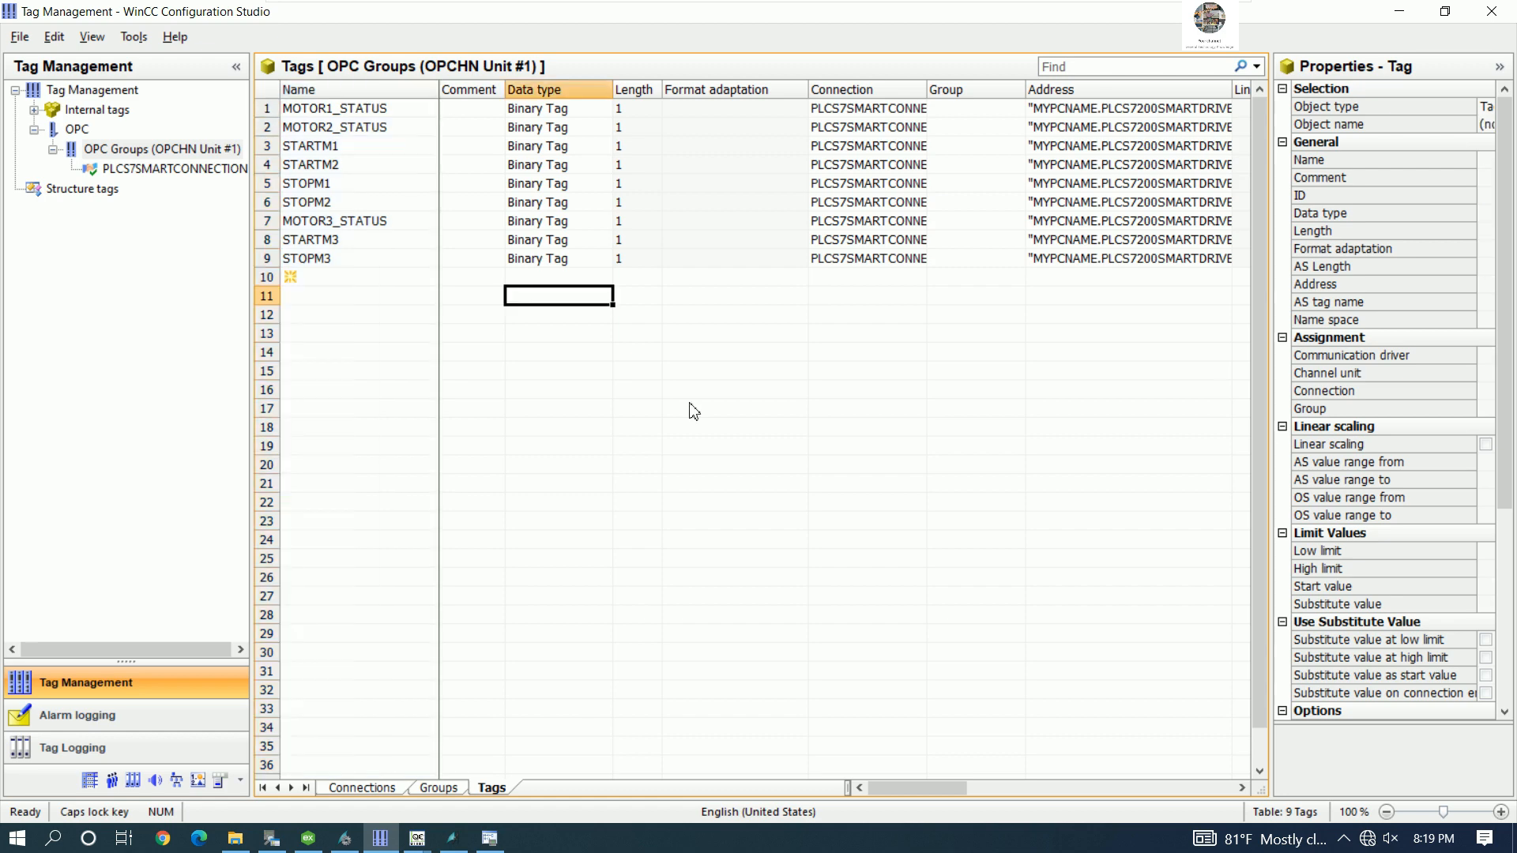
click(690, 410)
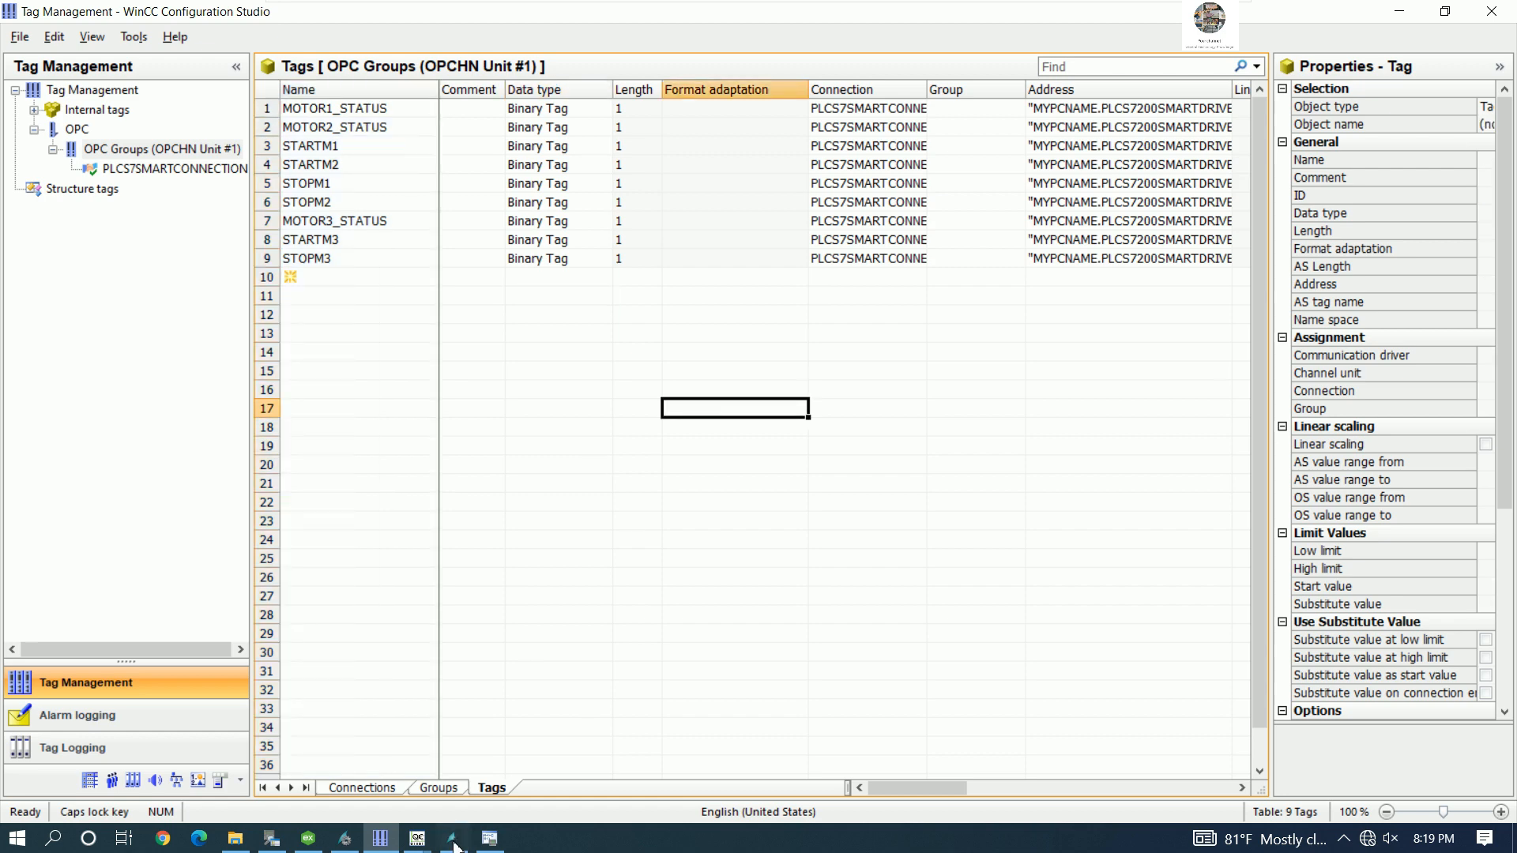
- Switch to Graphics Designer and set the picture width of SCREEN1PLCSMART.Pdl to 1500
click(346, 839)
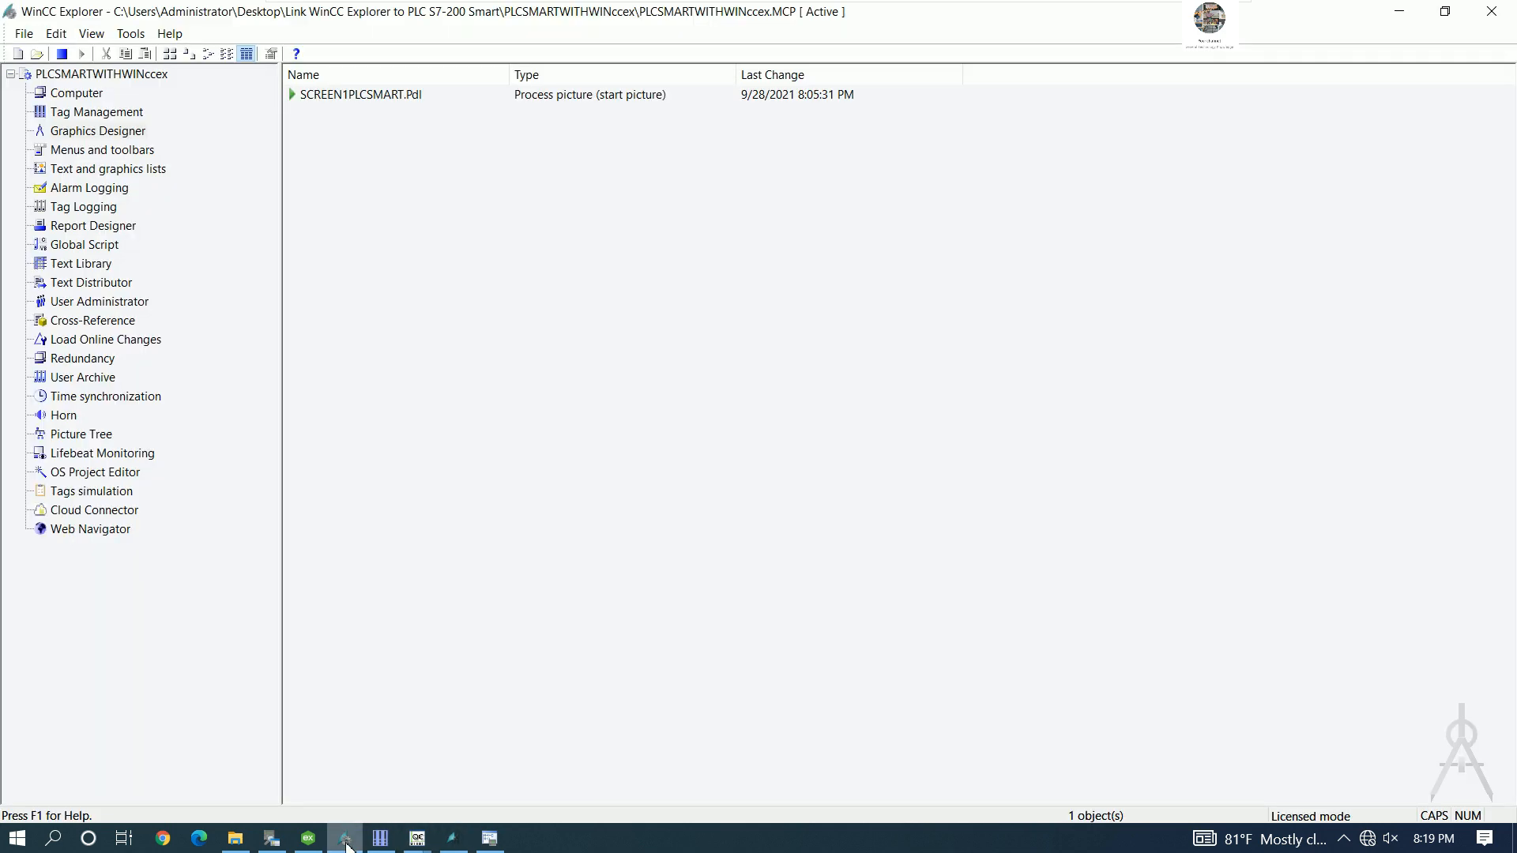
click(452, 838)
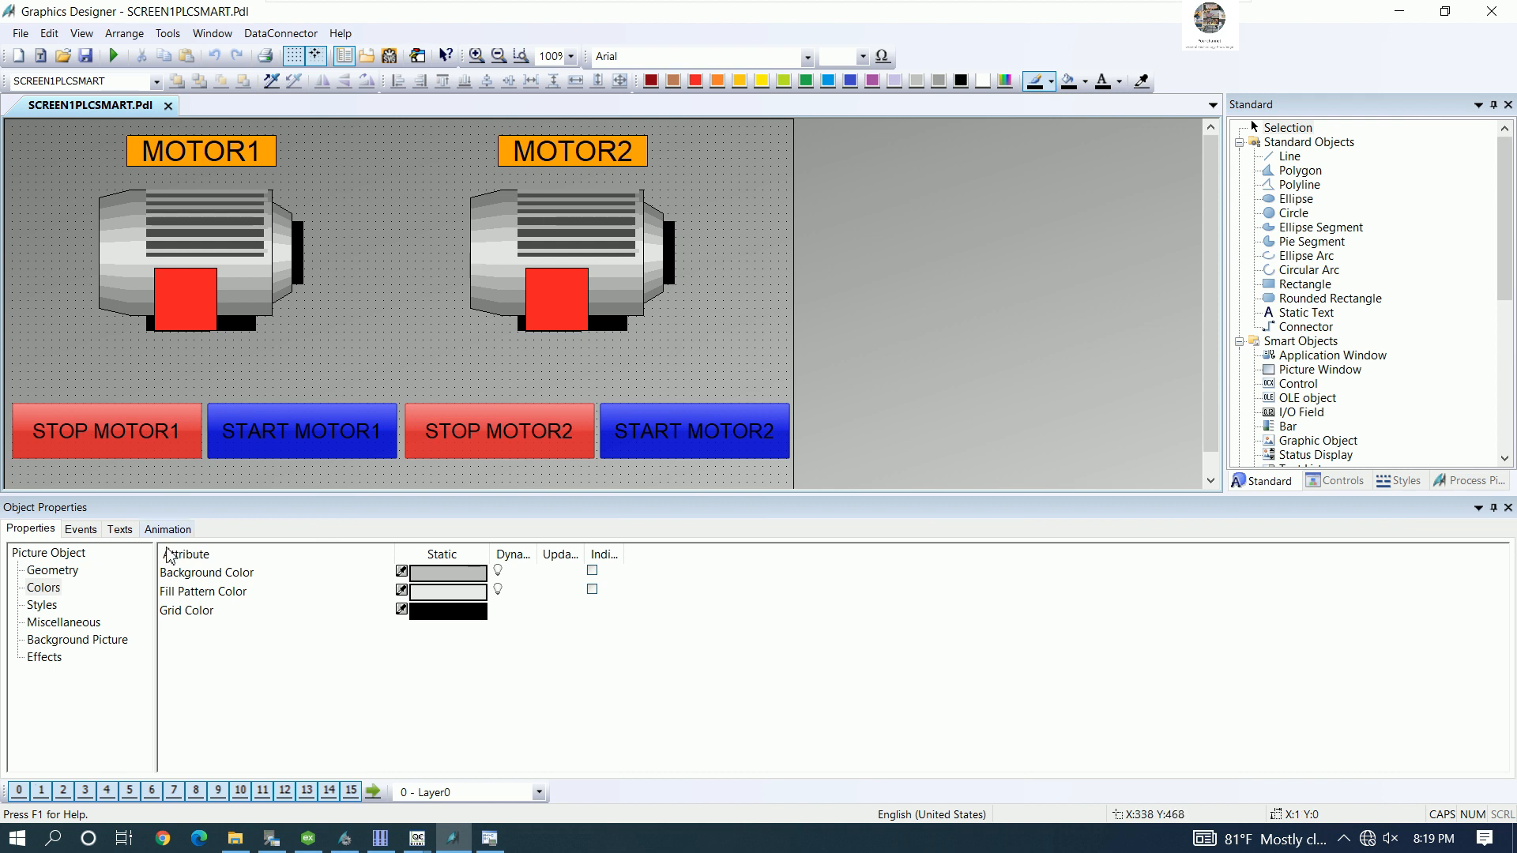
click(61, 572)
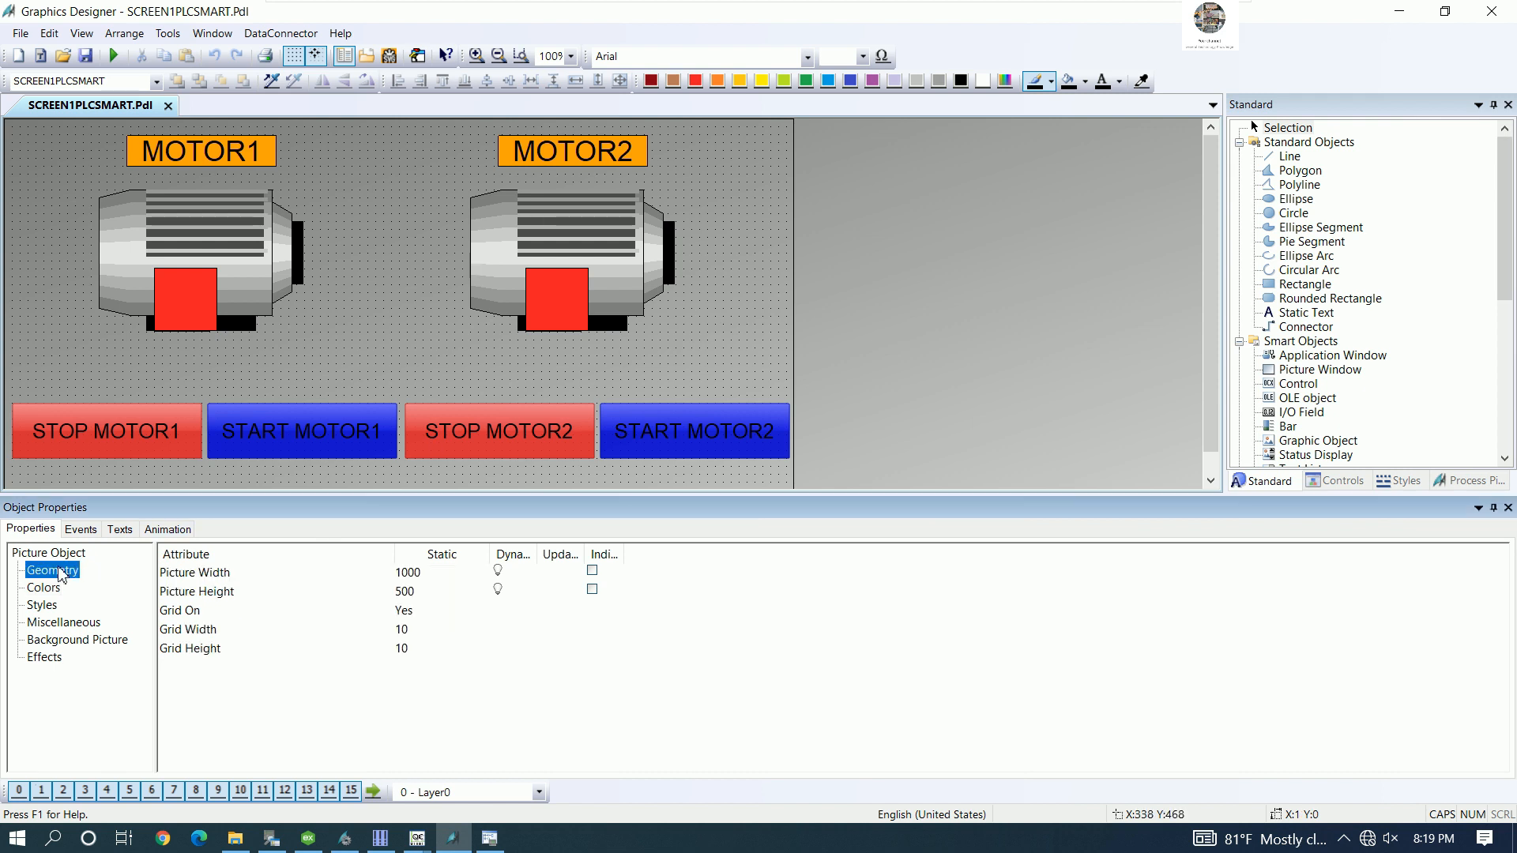
double_click(417, 571)
click(418, 577)
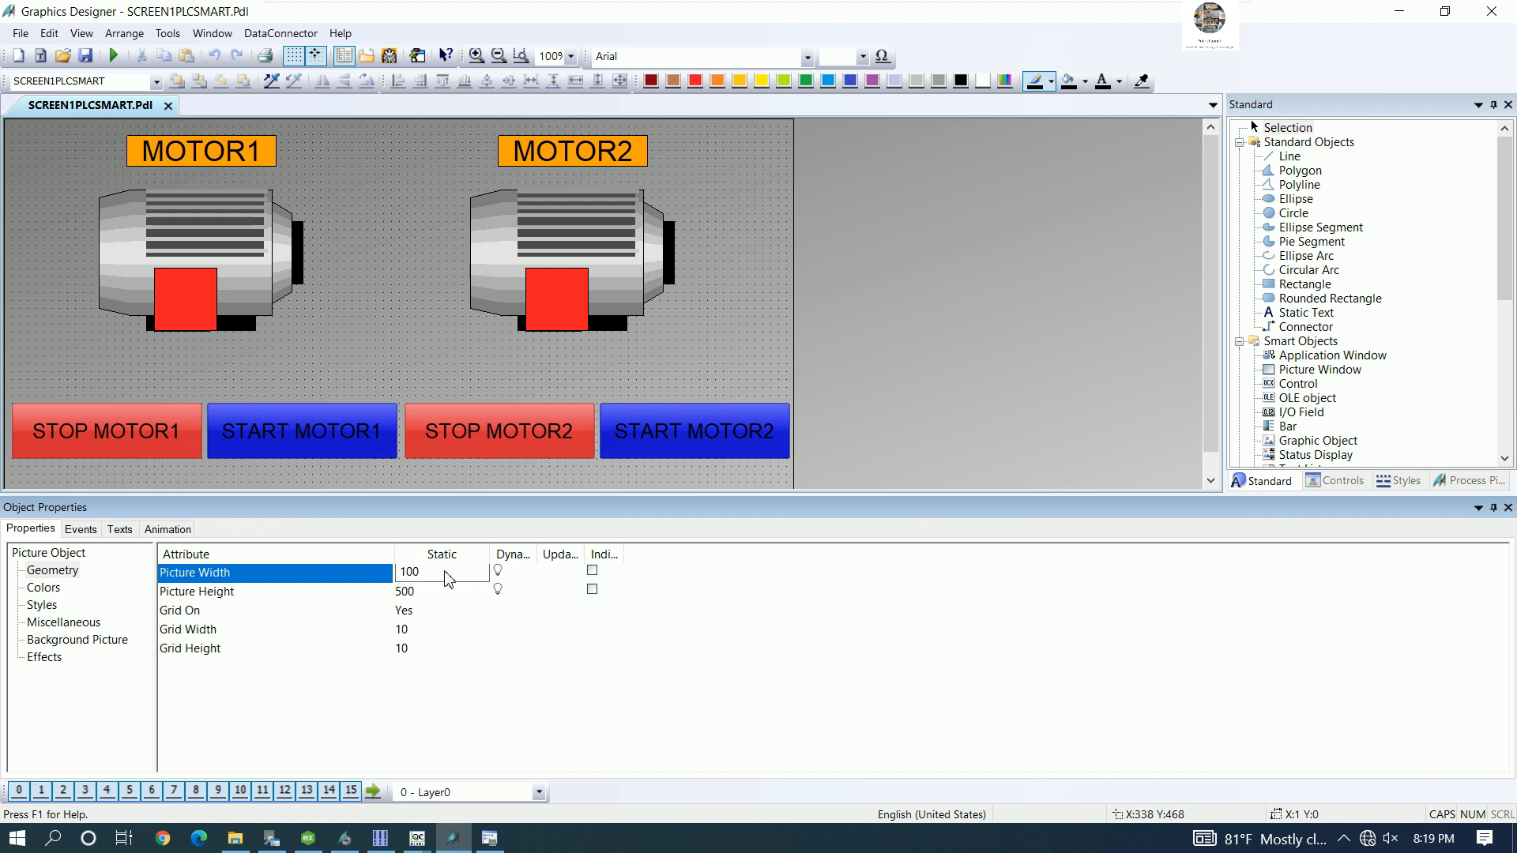
text(5)
key(Return)
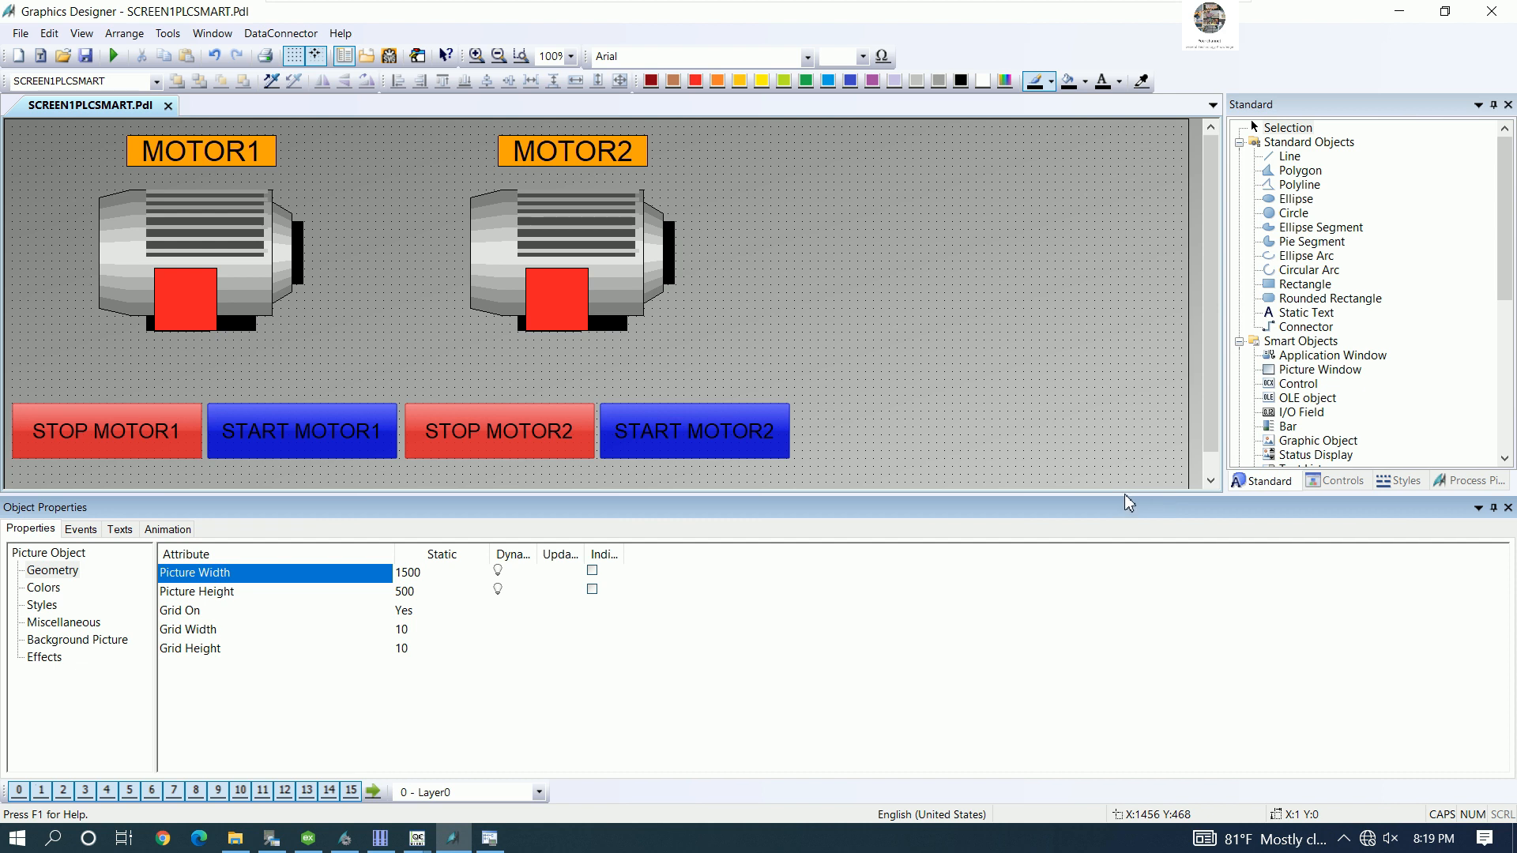
- Duplicate the MOTOR2 label, motor, red rectangle and stop/start buttons, and place the copy in the empty area beside the originals
drag(1128, 502, 1129, 664)
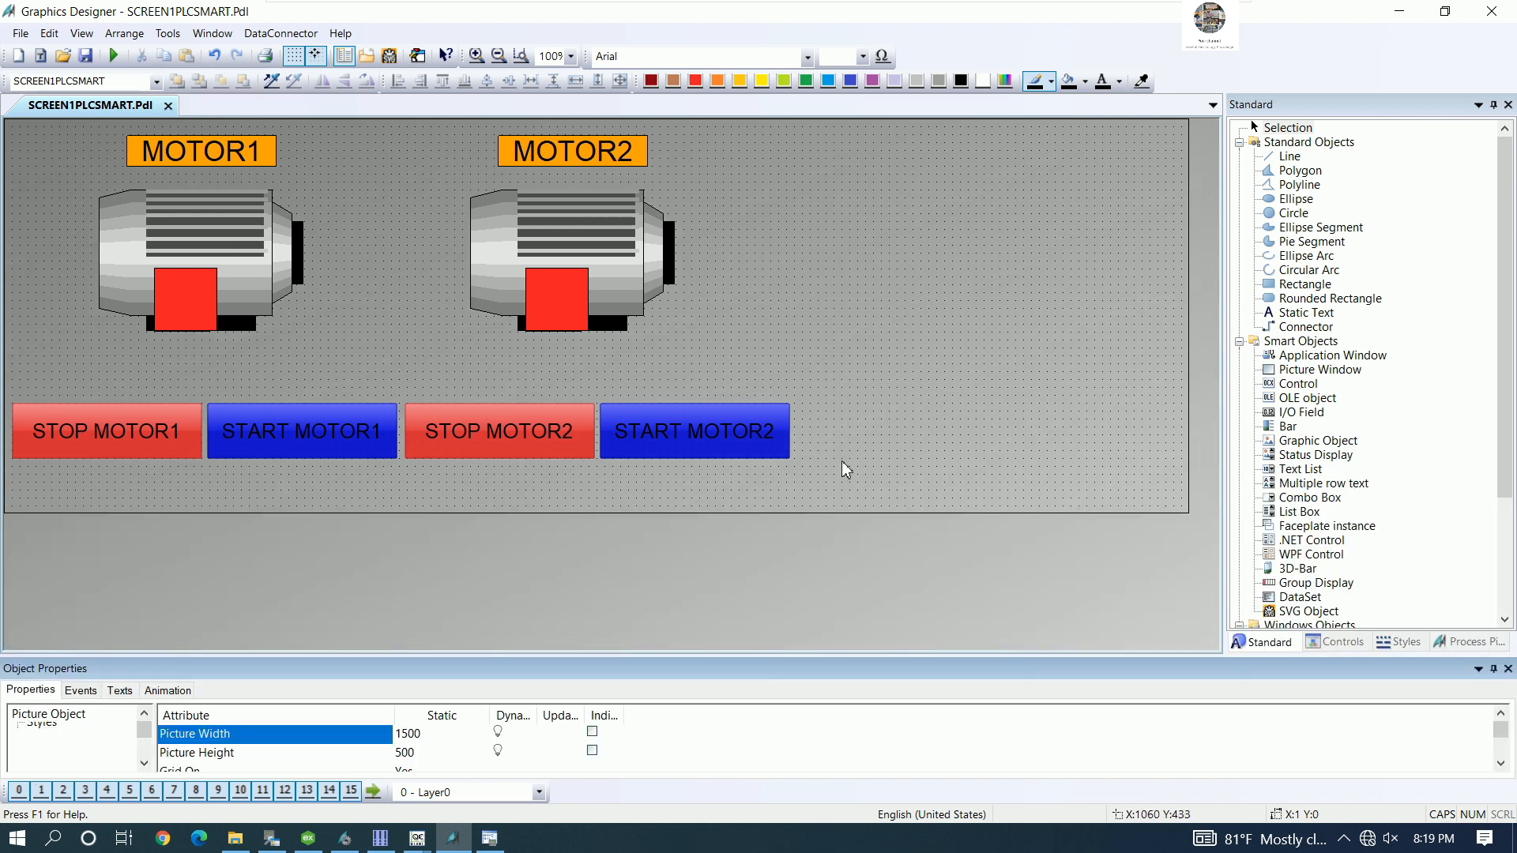
drag(893, 476, 381, 119)
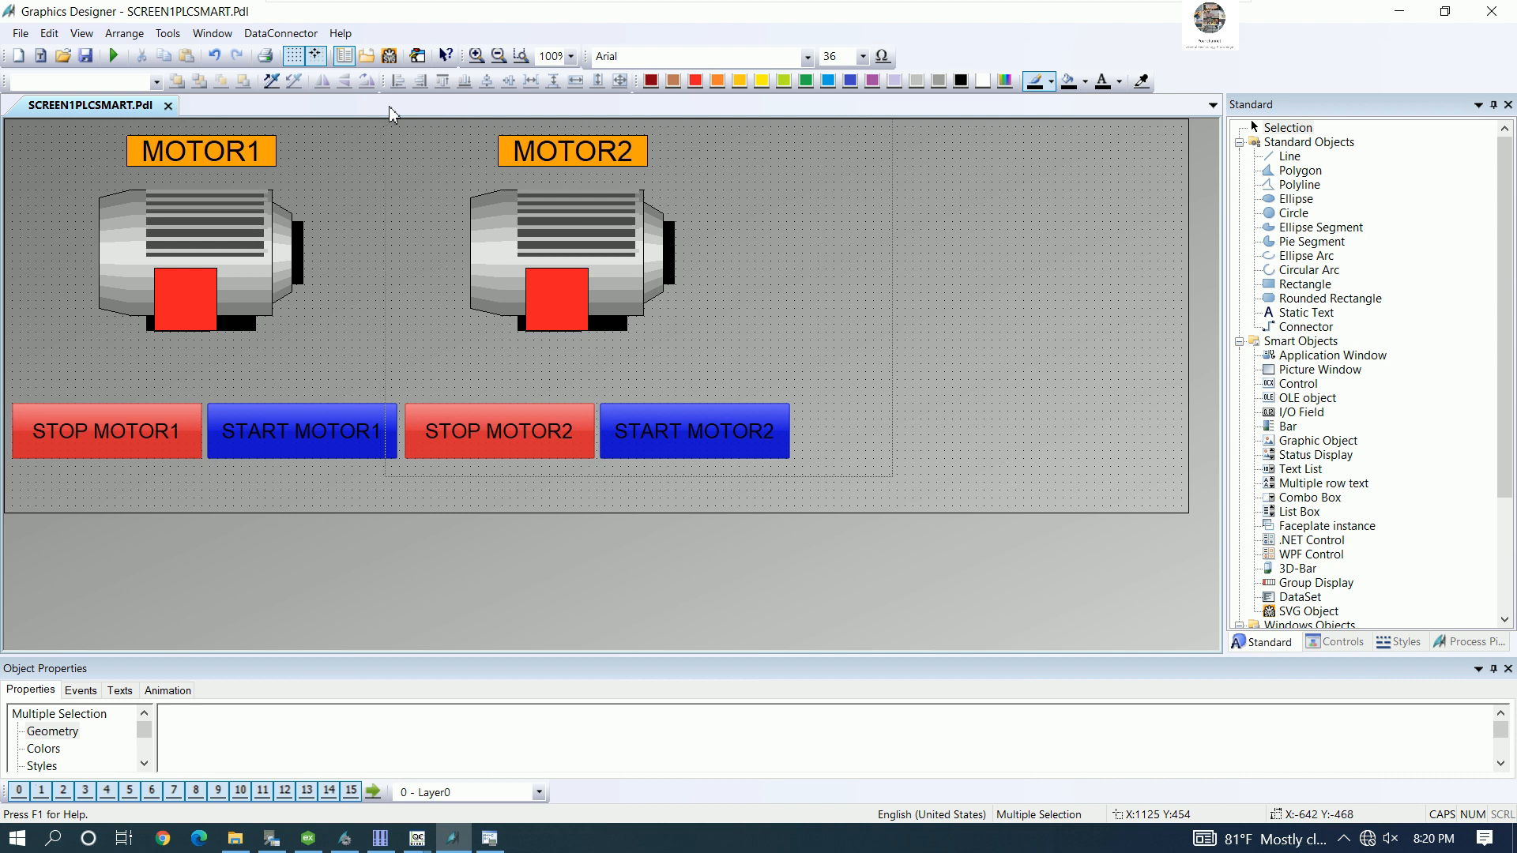
right_click(581, 251)
click(636, 289)
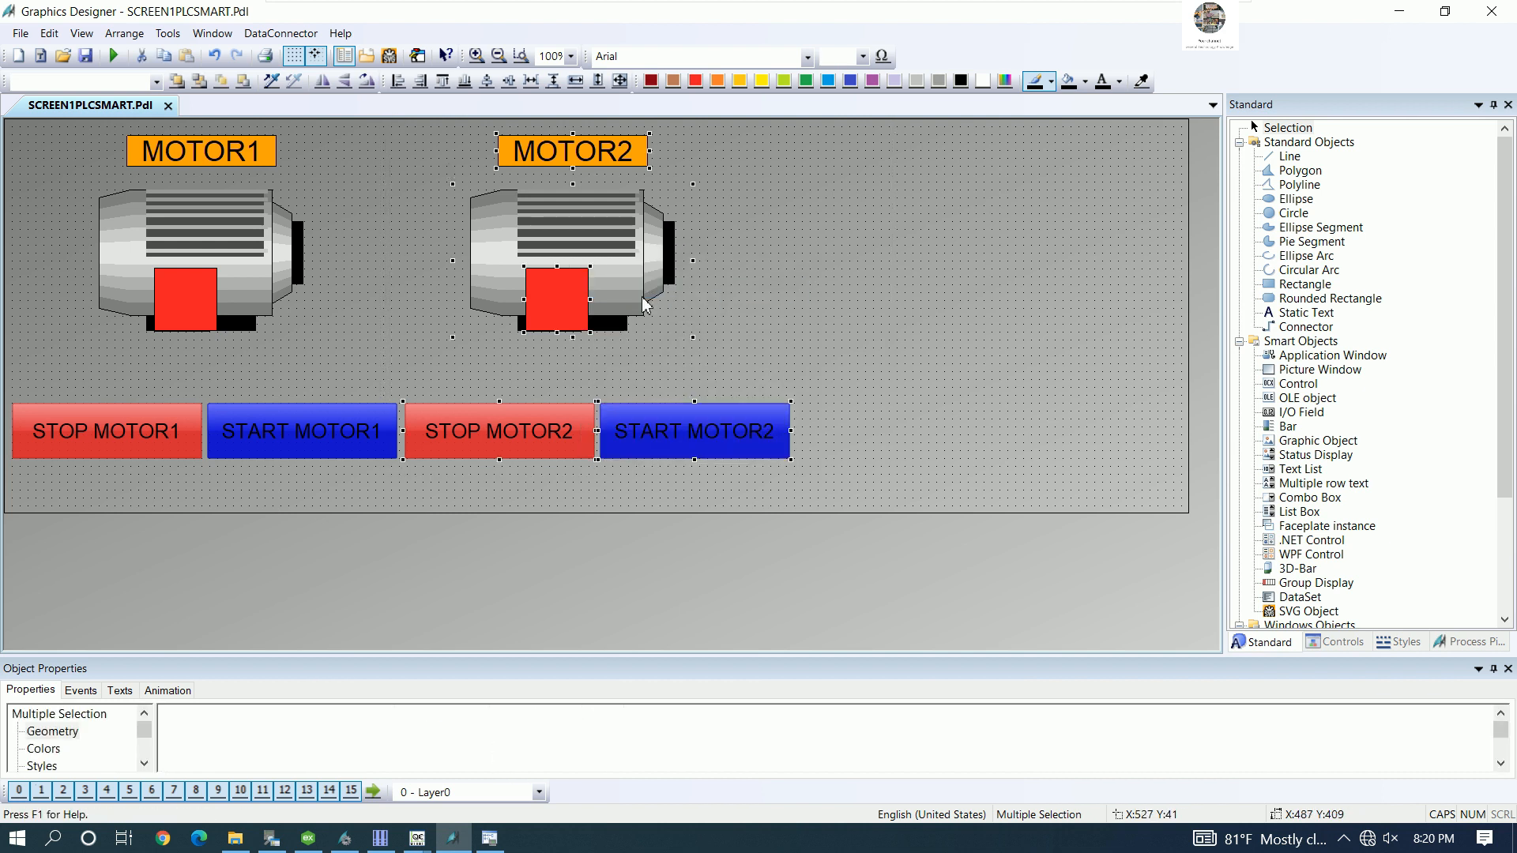
drag(597, 317, 948, 283)
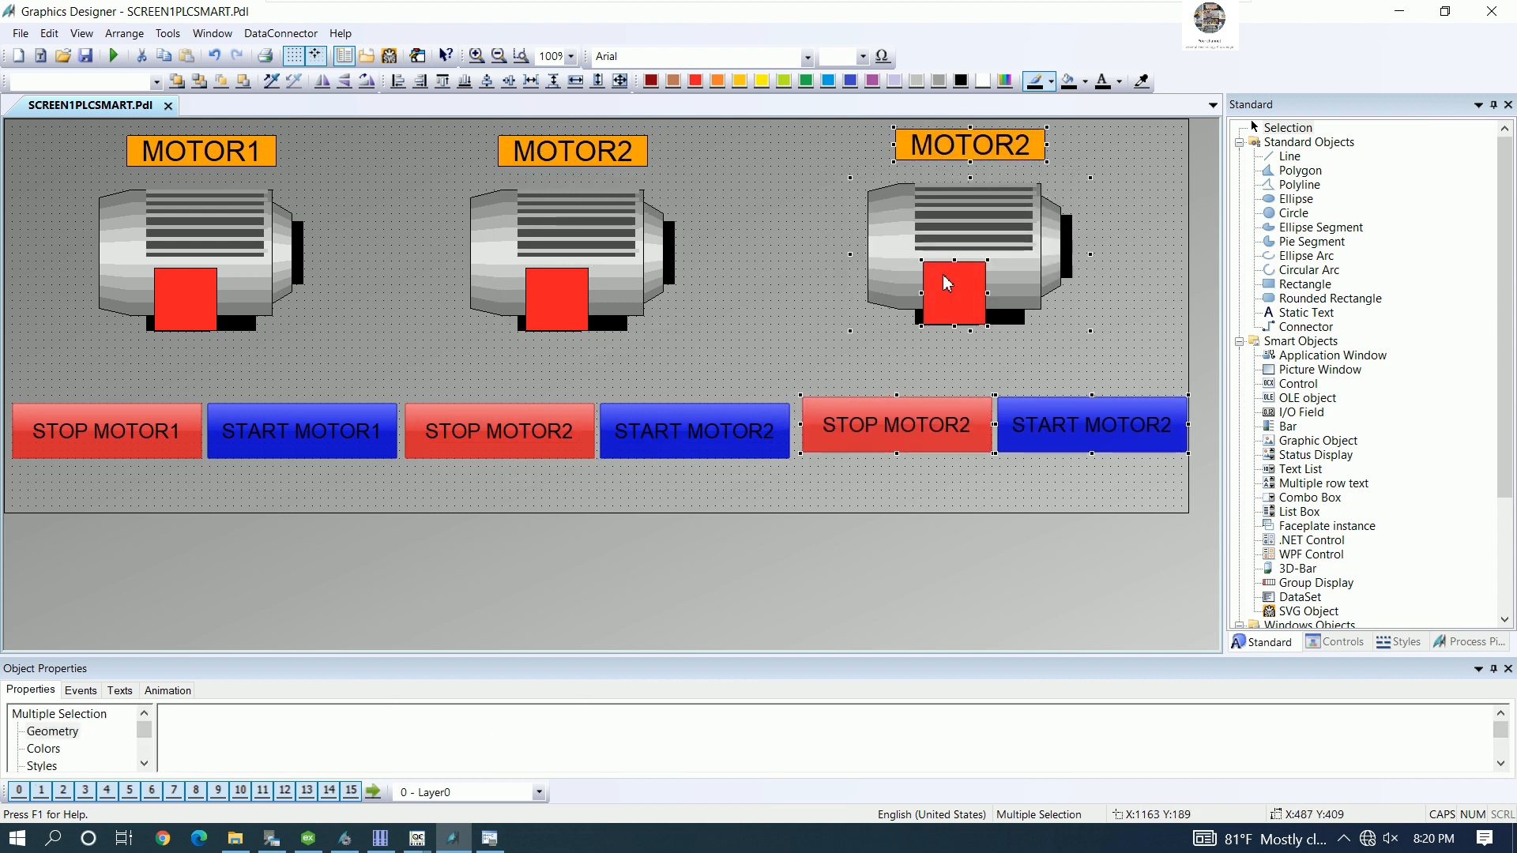
- Nudge the copied motor group down and slightly left so it lines up with the first two motors
key(Down)
key(Down)
key(Down)
key(Down)
key(Down)
key(Down)
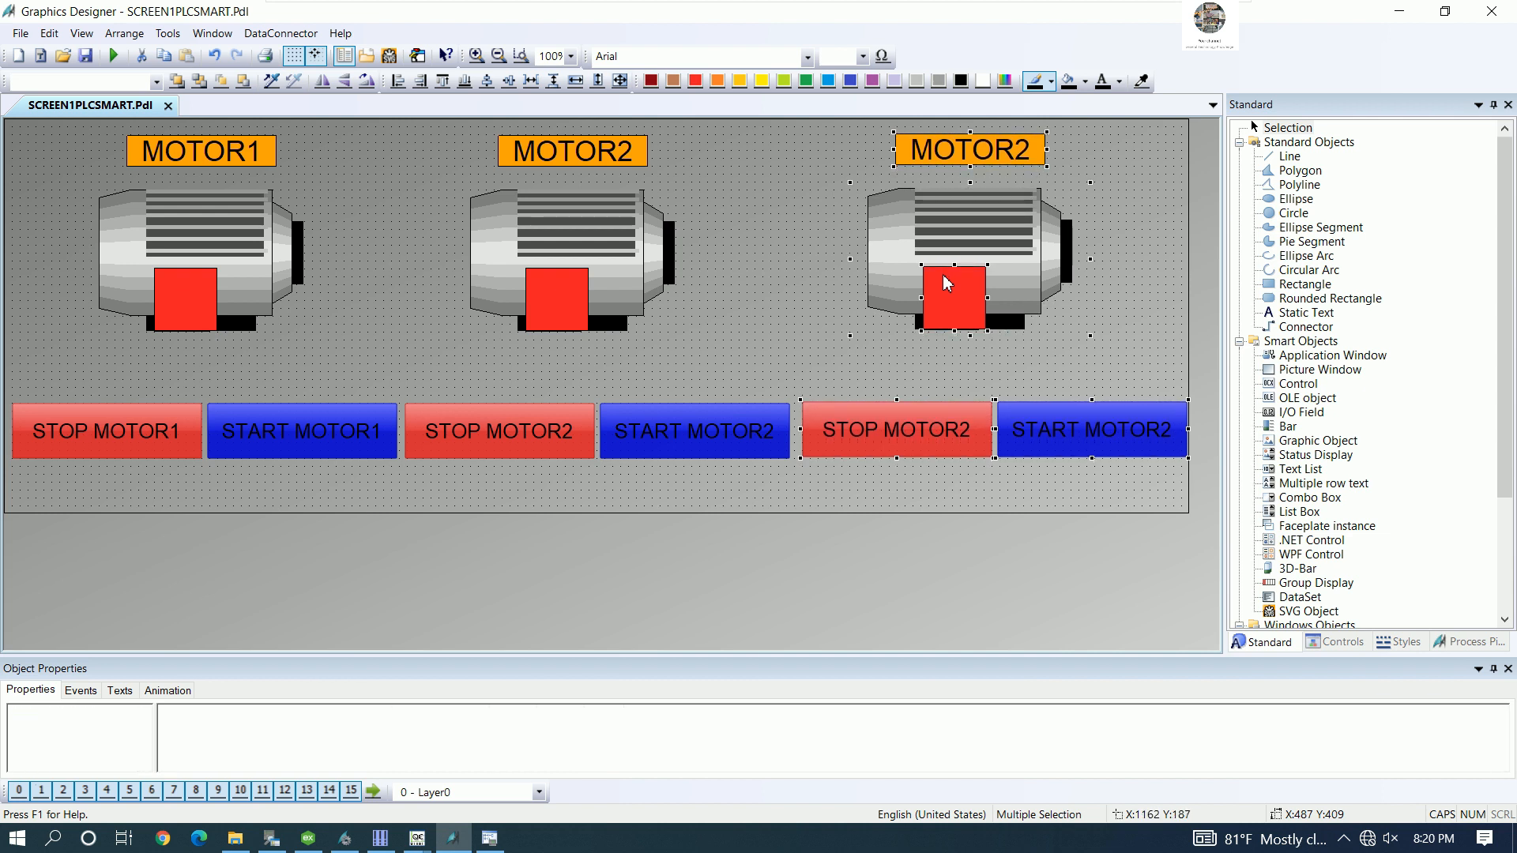
key(Left)
key(Left)
key(Left)
key(Left)
key(Left)
key(Left)
key(Left)
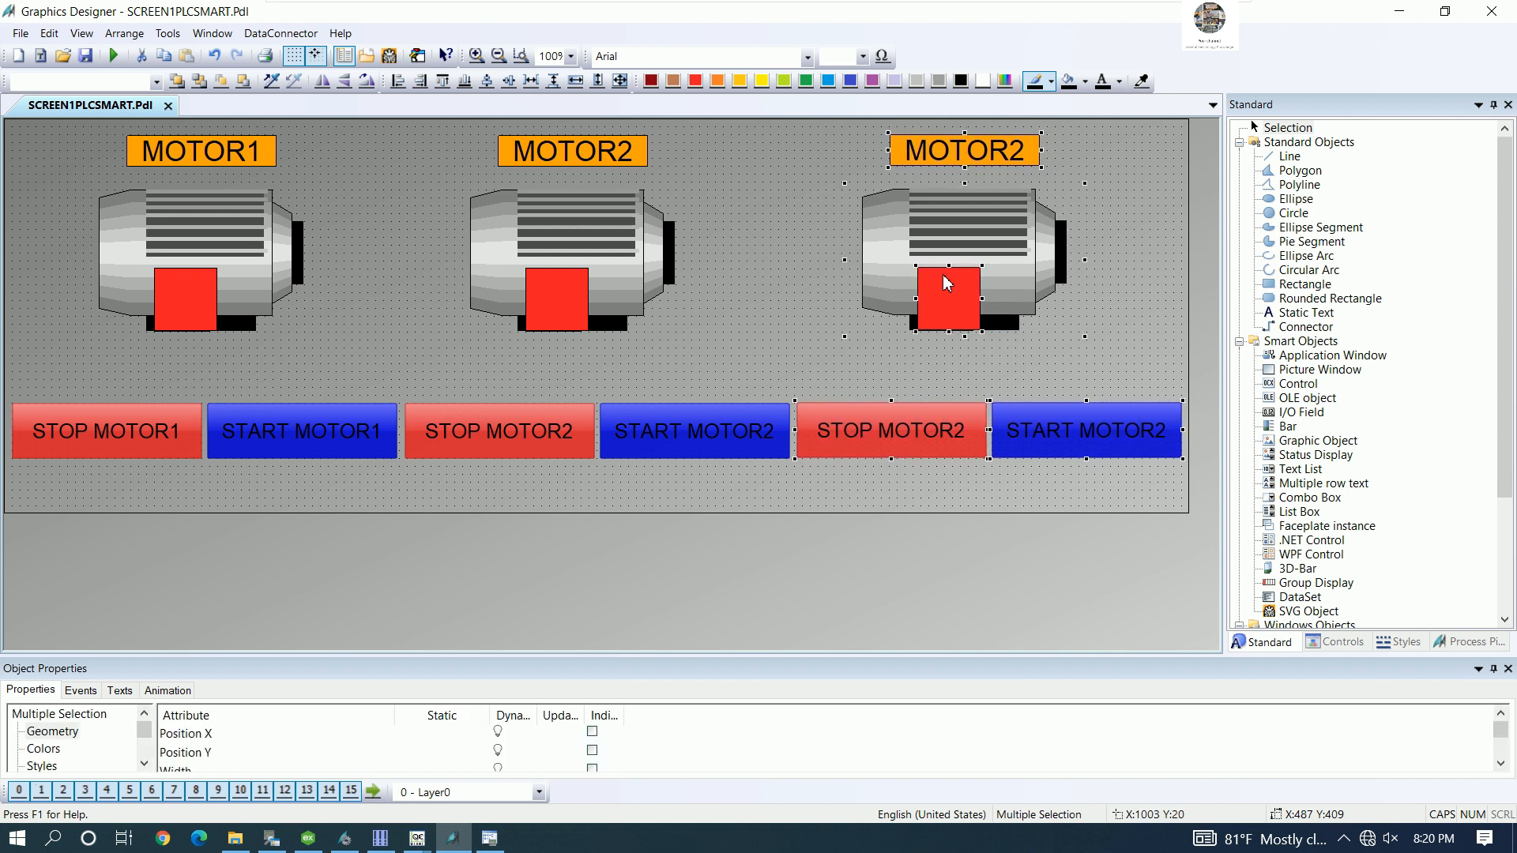
key(Down)
key(Up)
- Change the text of the copied motor label to MOTOR3
click(775, 216)
double_click(978, 157)
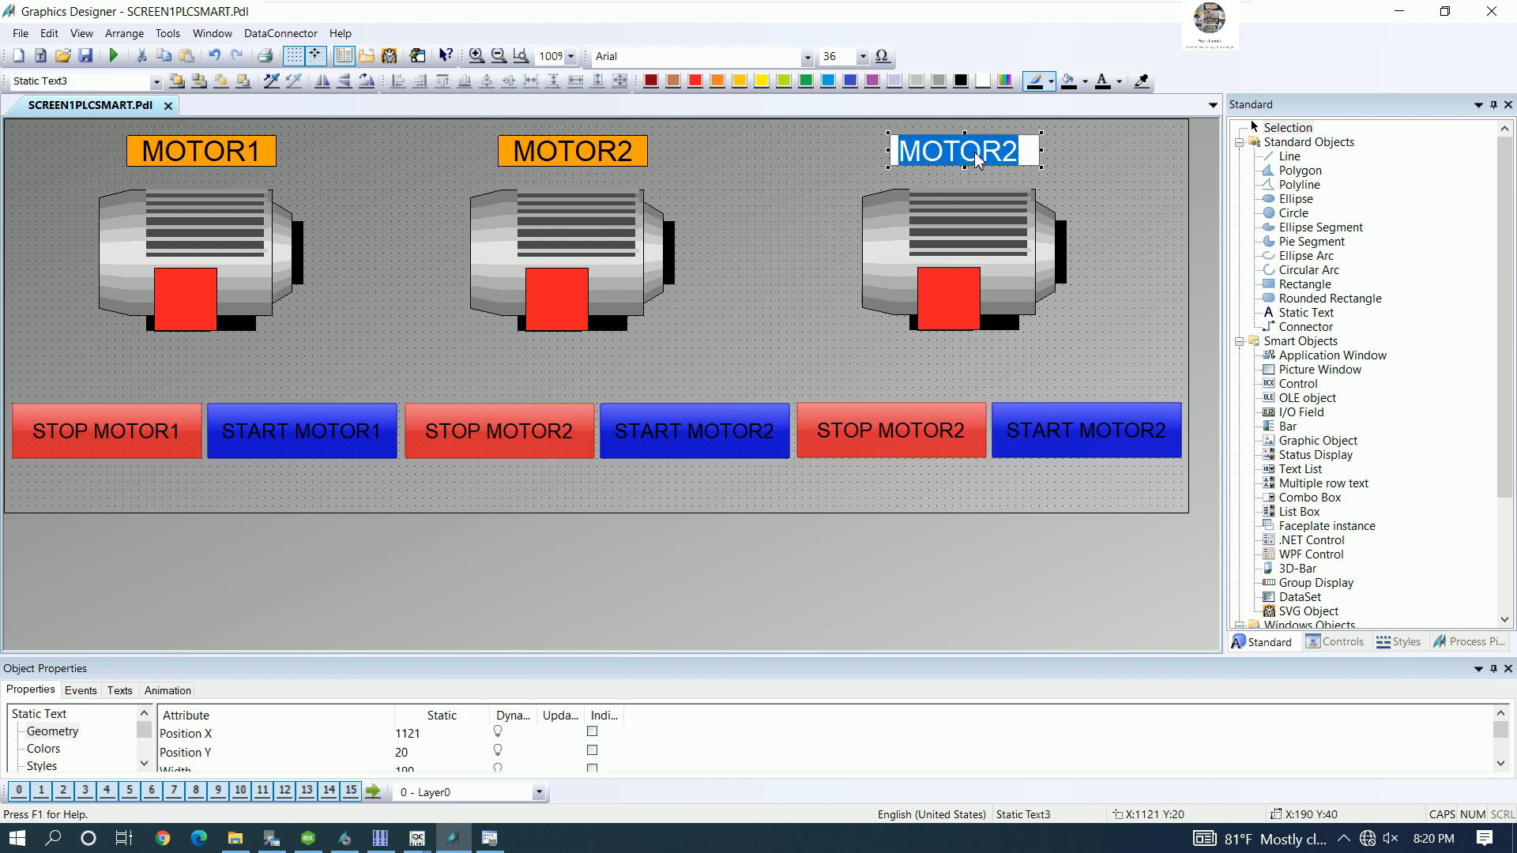
click(1023, 153)
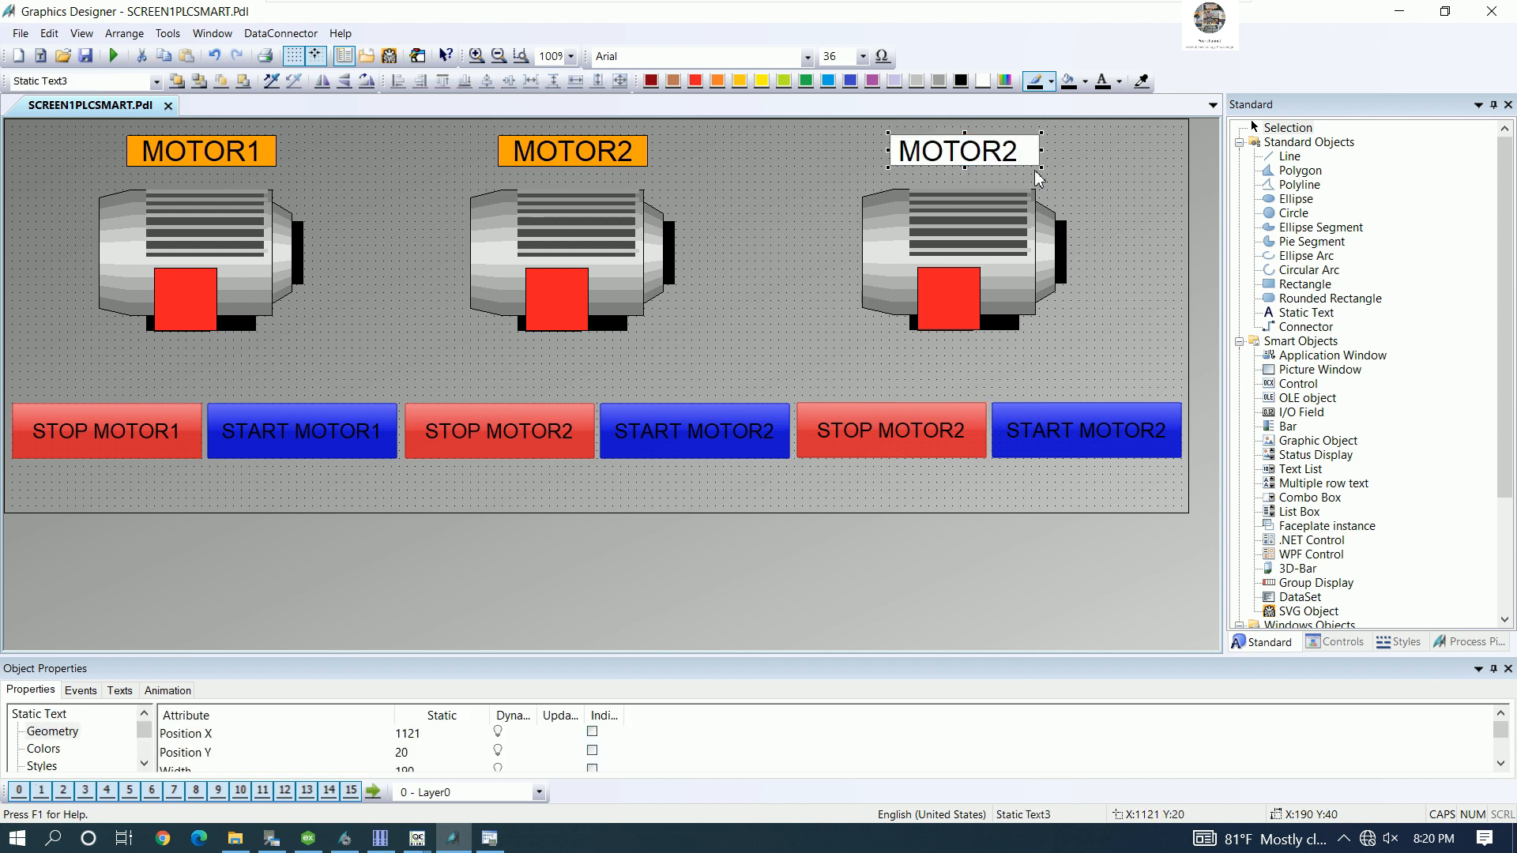
- Set the target tag of the copied stop button's press-left direct connection to STOPM3
click(907, 436)
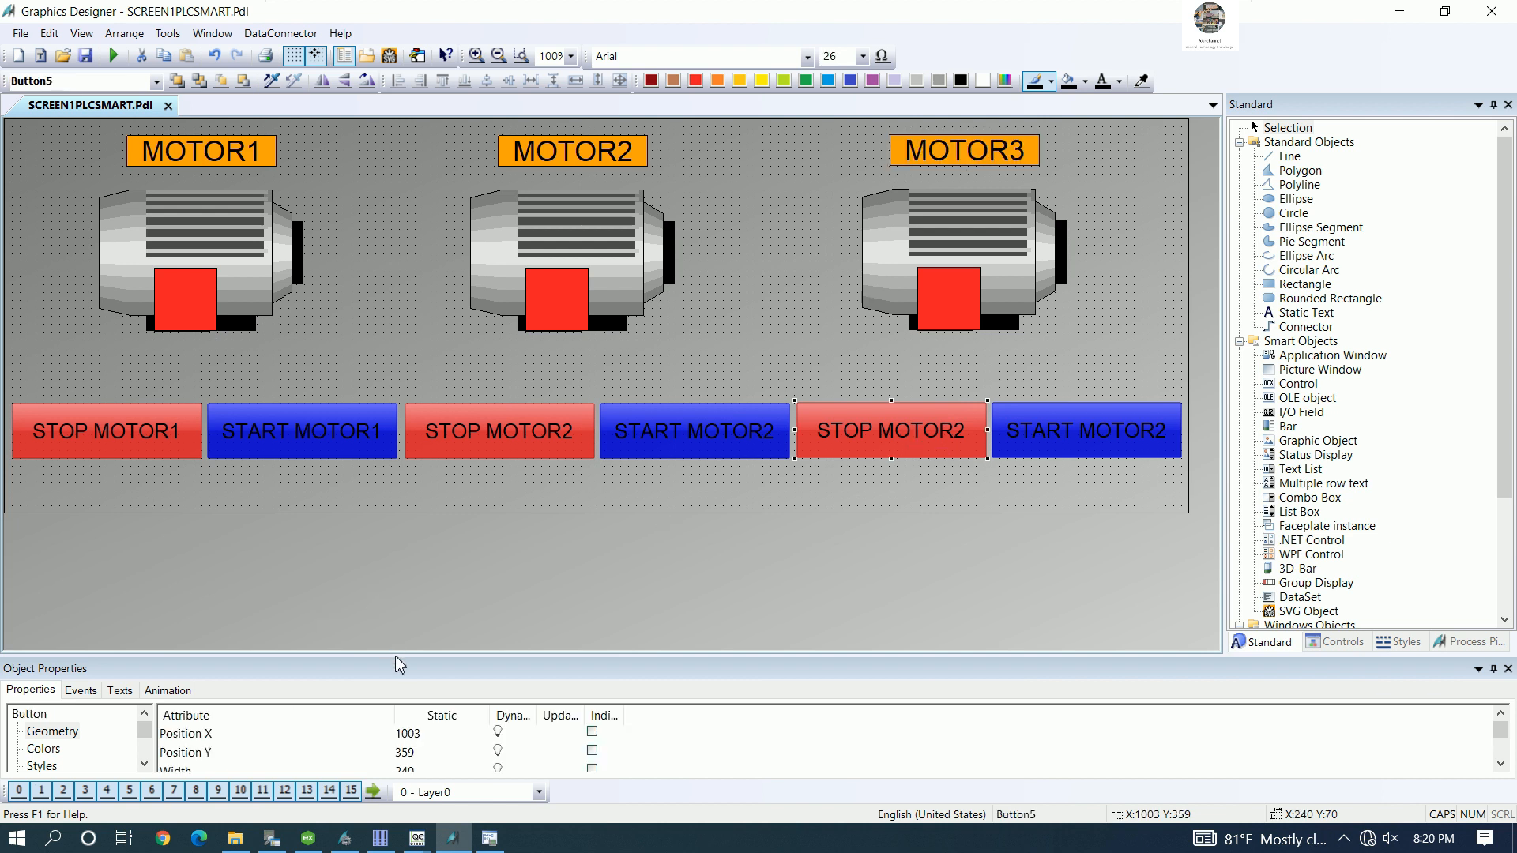
drag(399, 661, 394, 544)
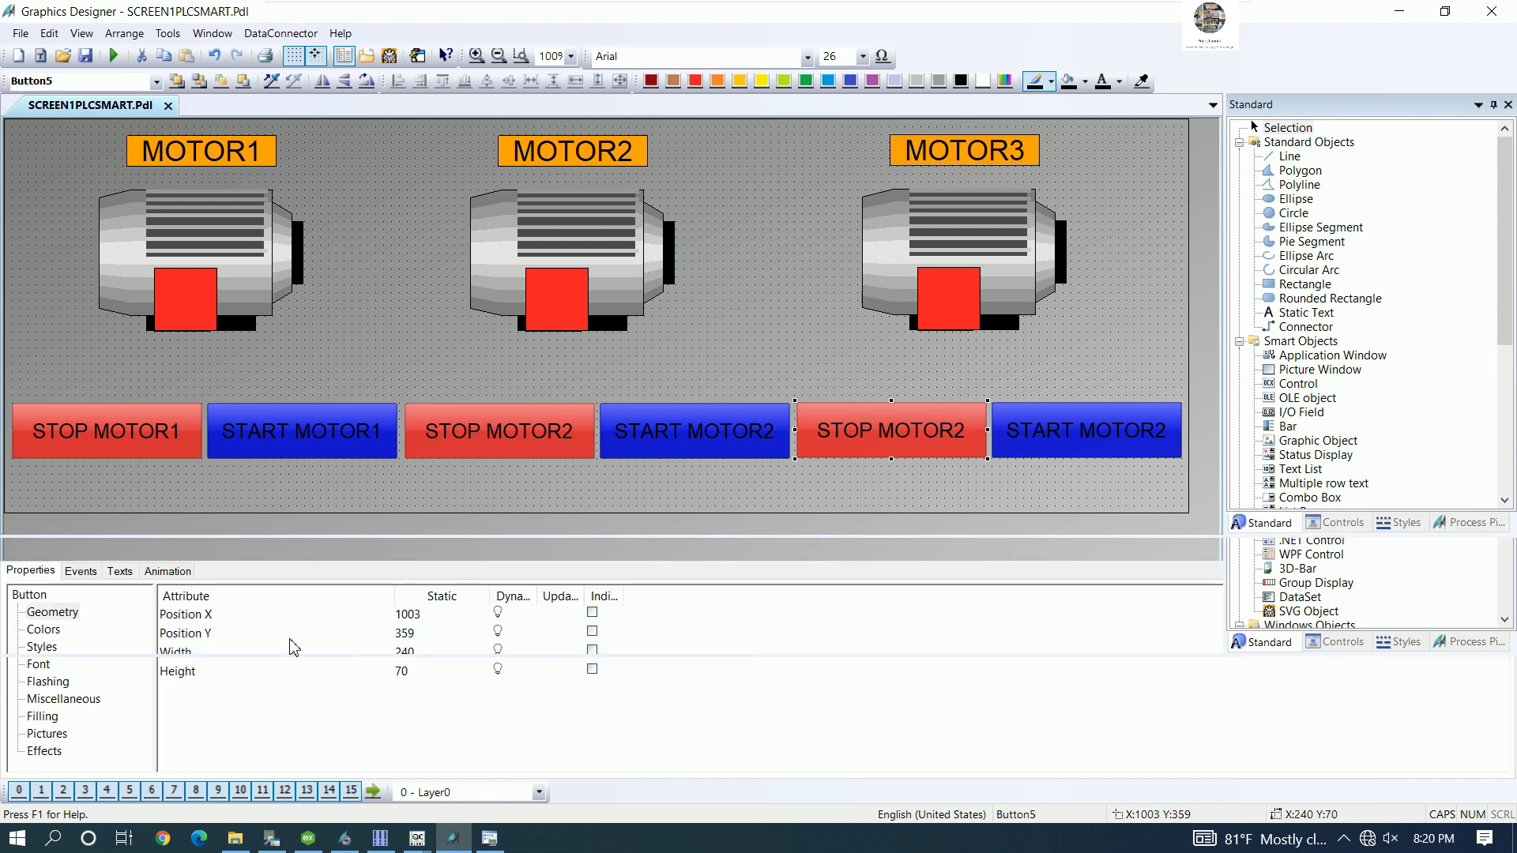
click(81, 572)
double_click(259, 635)
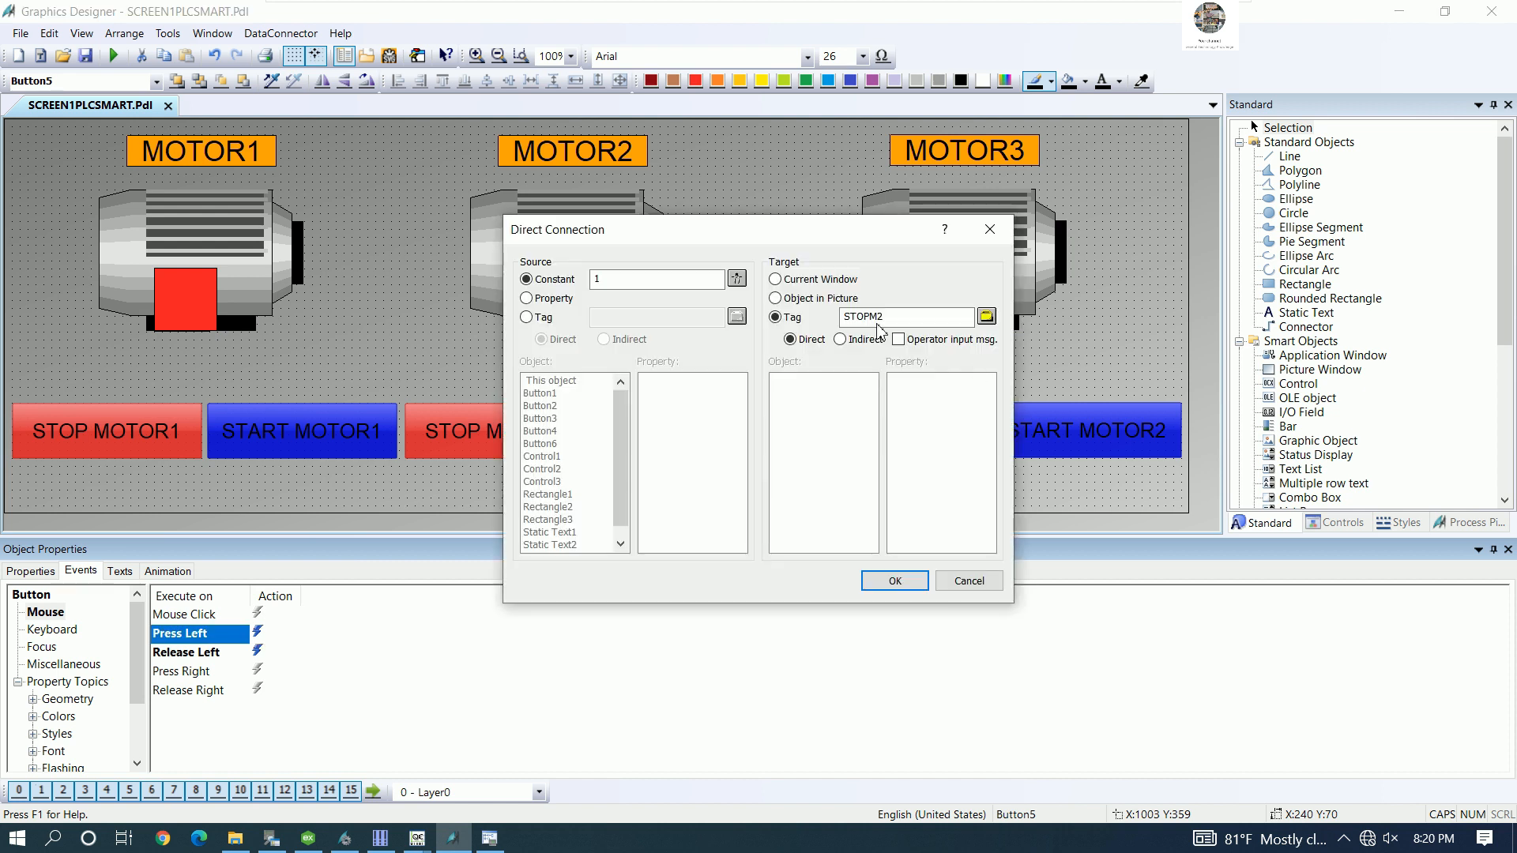
text(STOPM2)
click(892, 581)
- Set the target tag of the same stop button's release-left direct connection to STOPM3
click(261, 653)
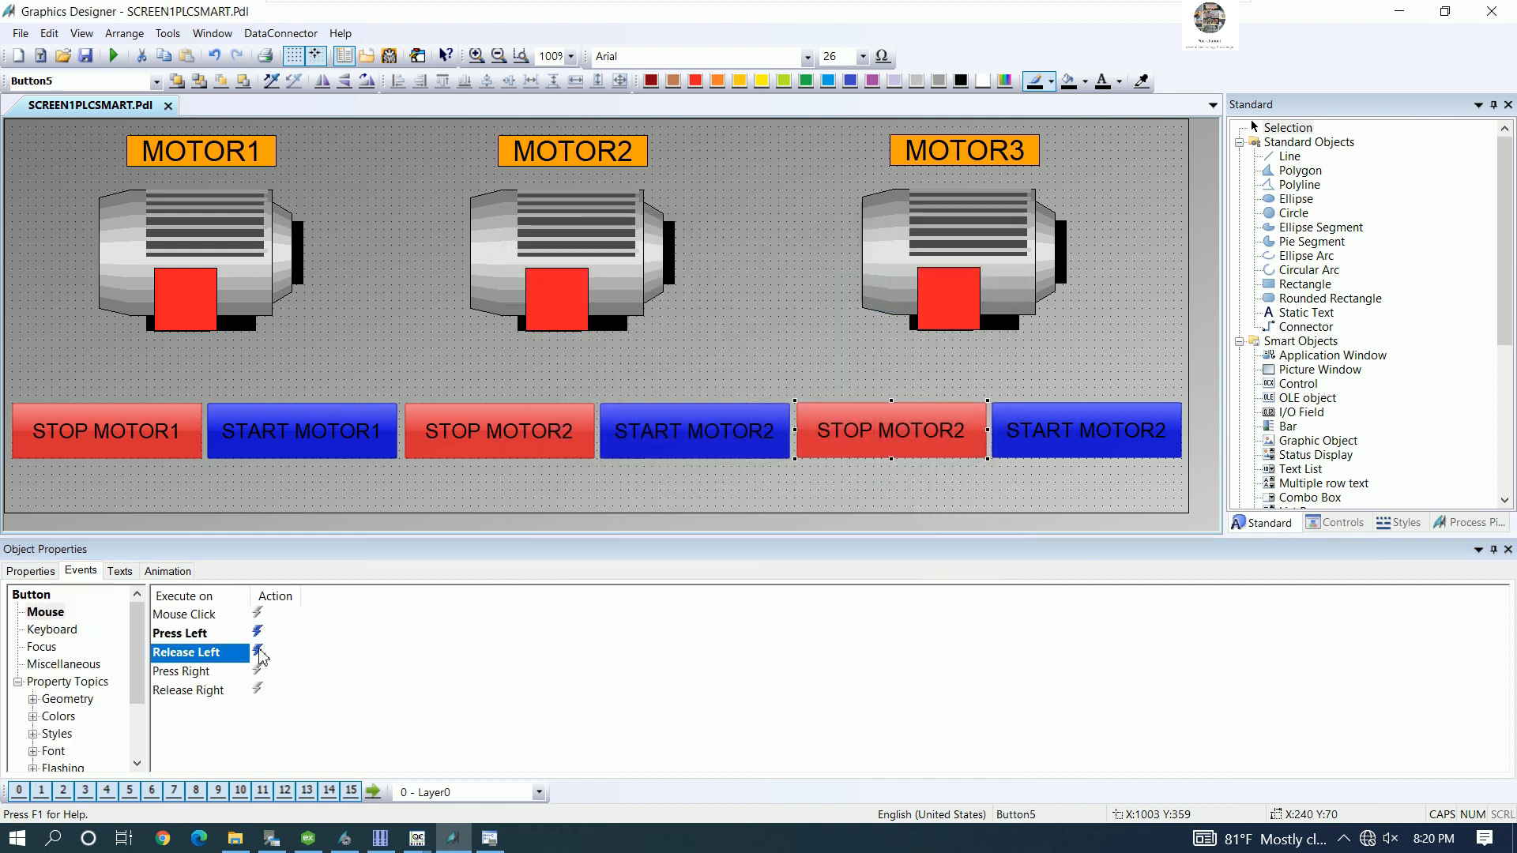
double_click(258, 654)
click(916, 318)
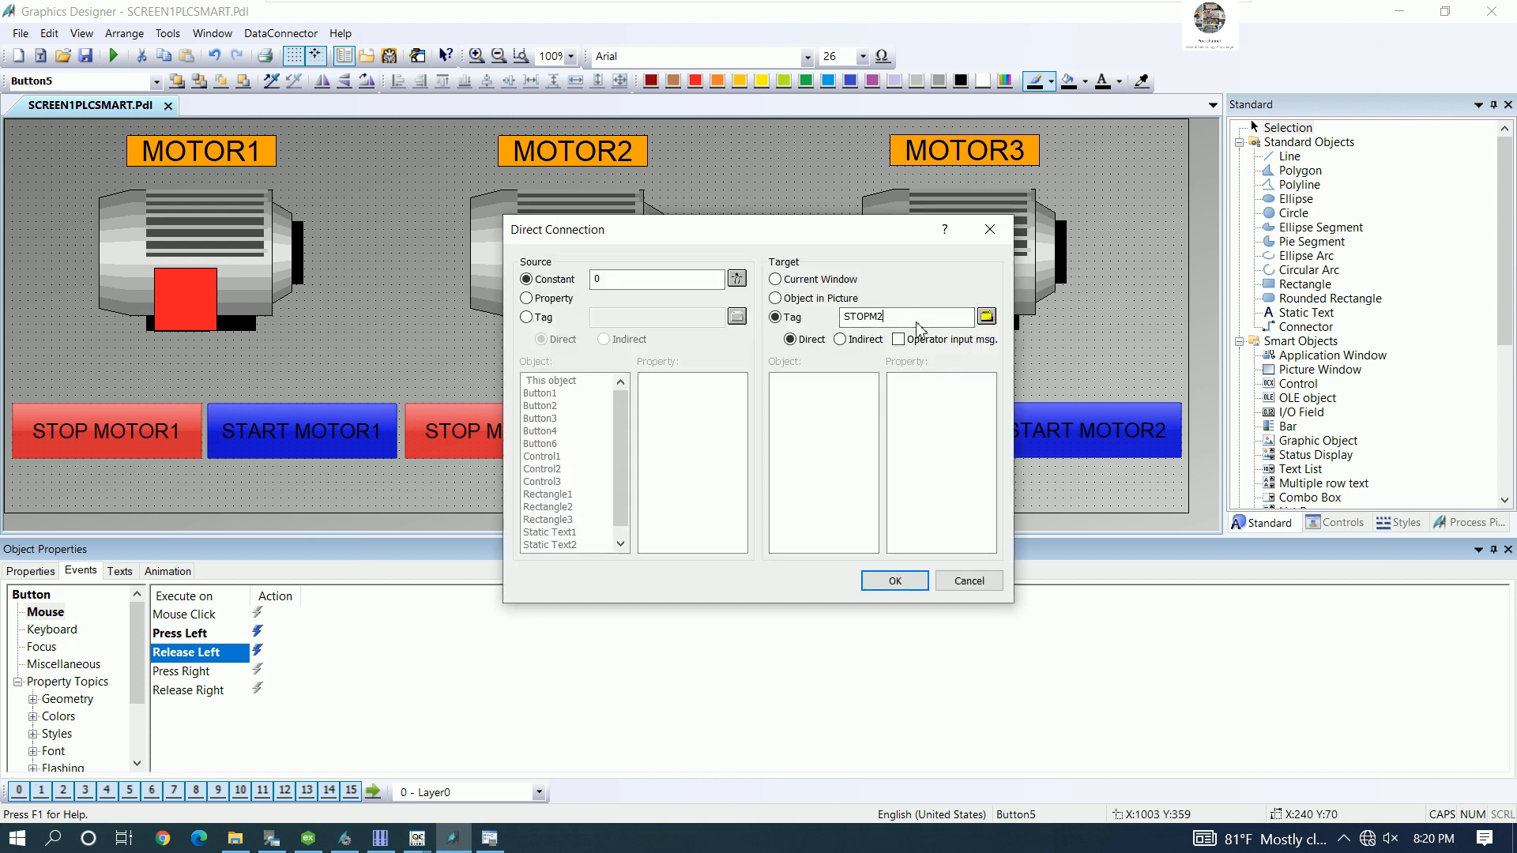
click(893, 582)
- Set the target tag of the copied start button's press-left direct connection to STARTM3
click(1082, 436)
double_click(258, 634)
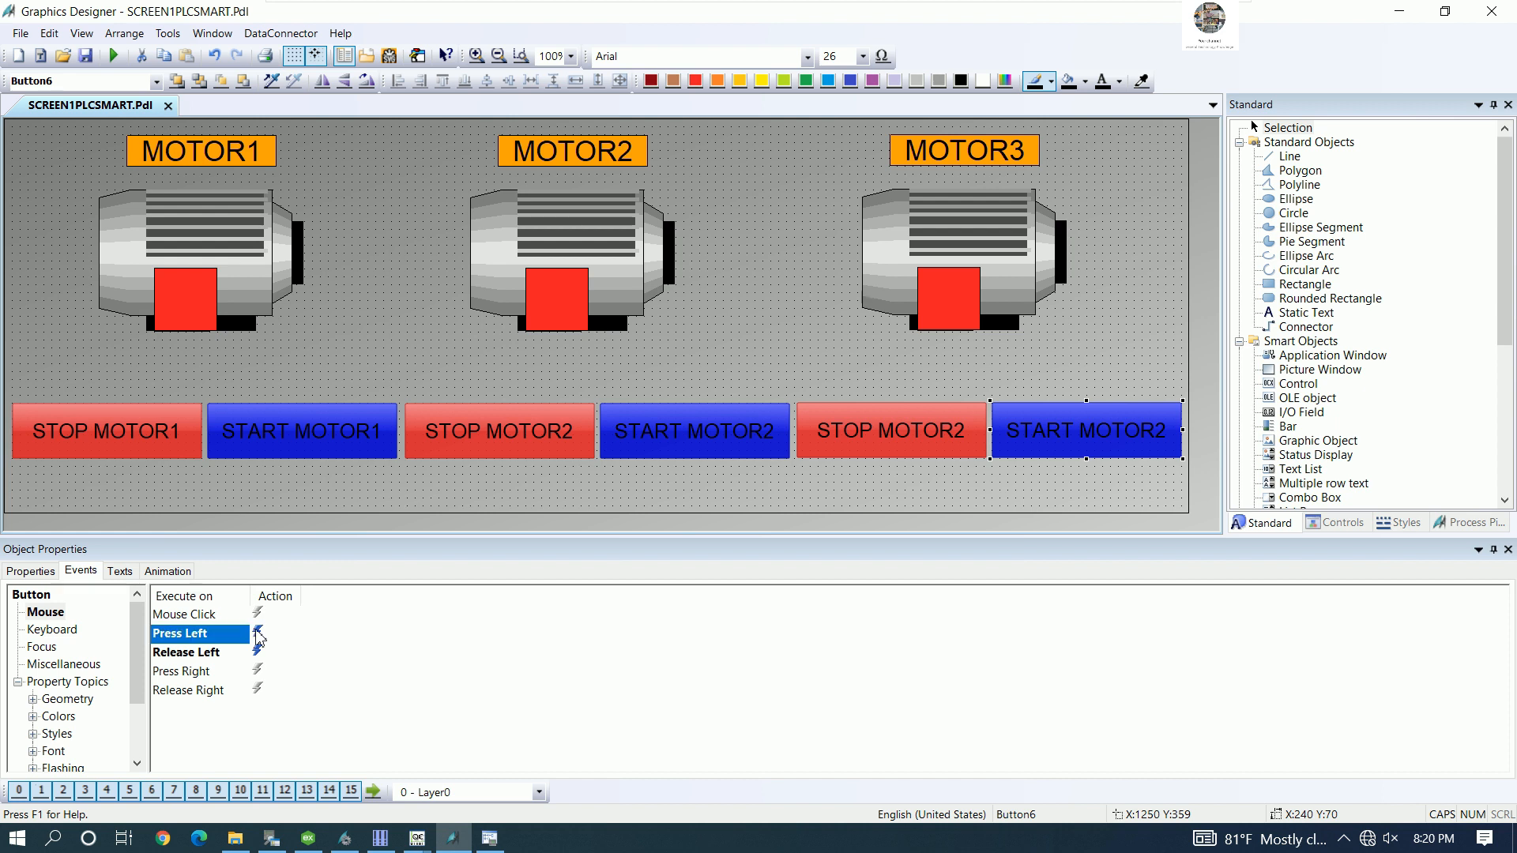
click(900, 318)
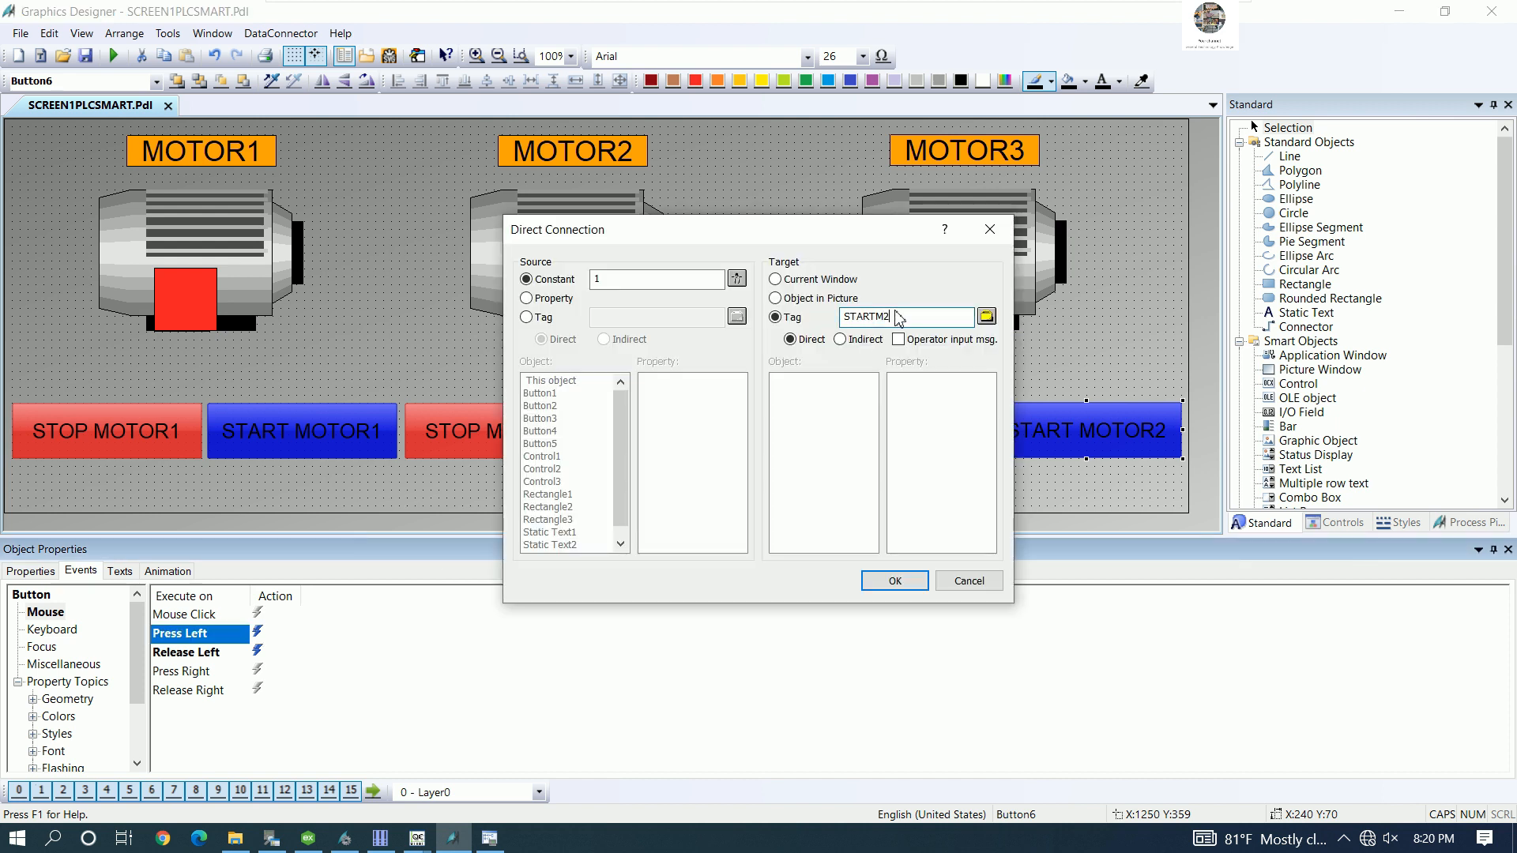
click(893, 581)
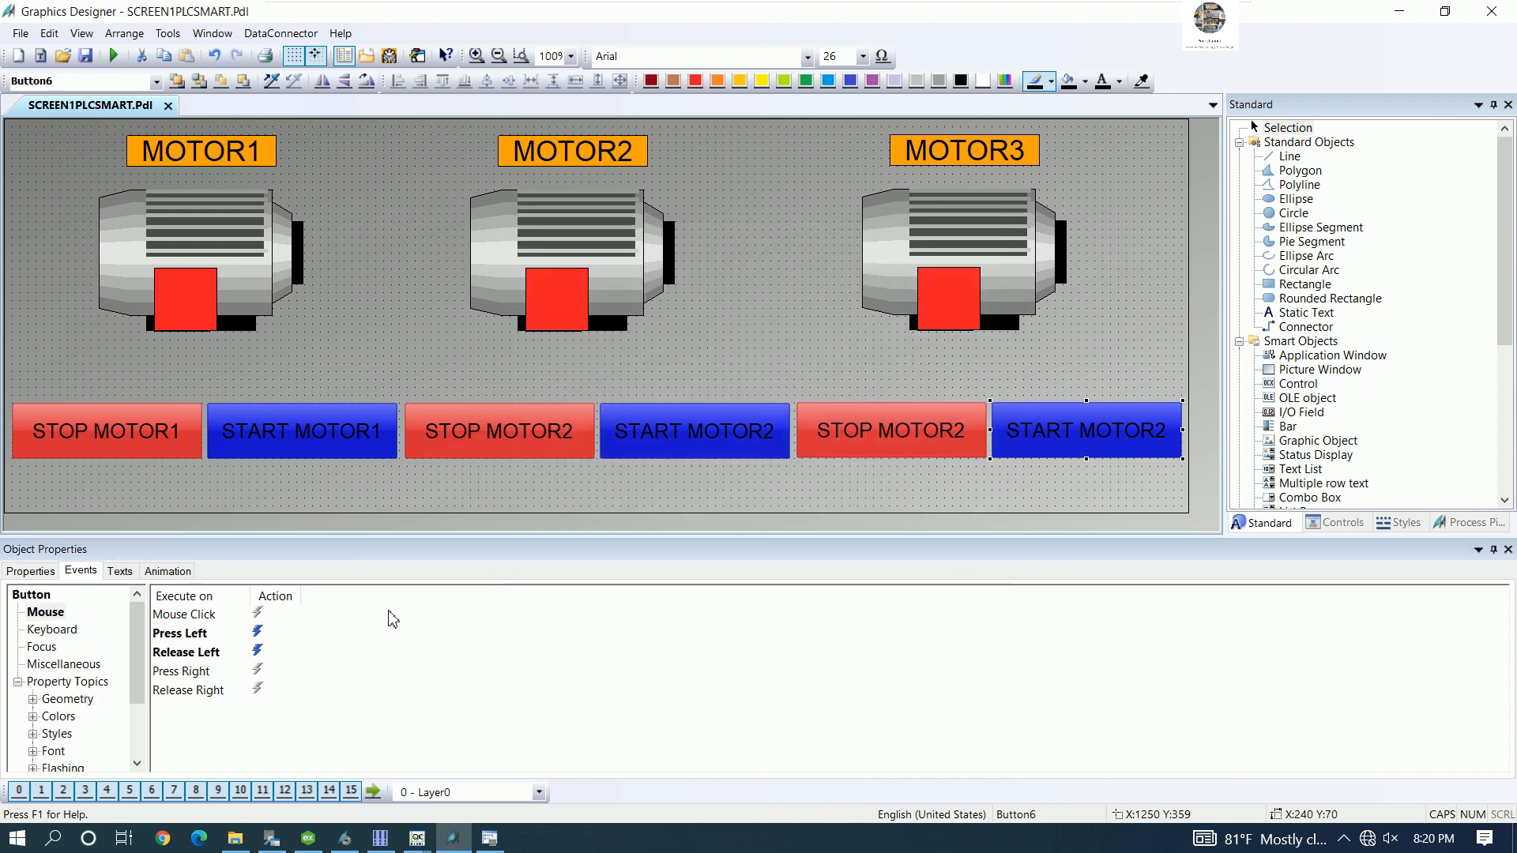
- Set the target tag of the same start button's release-left direct connection to STARTM3
double_click(259, 650)
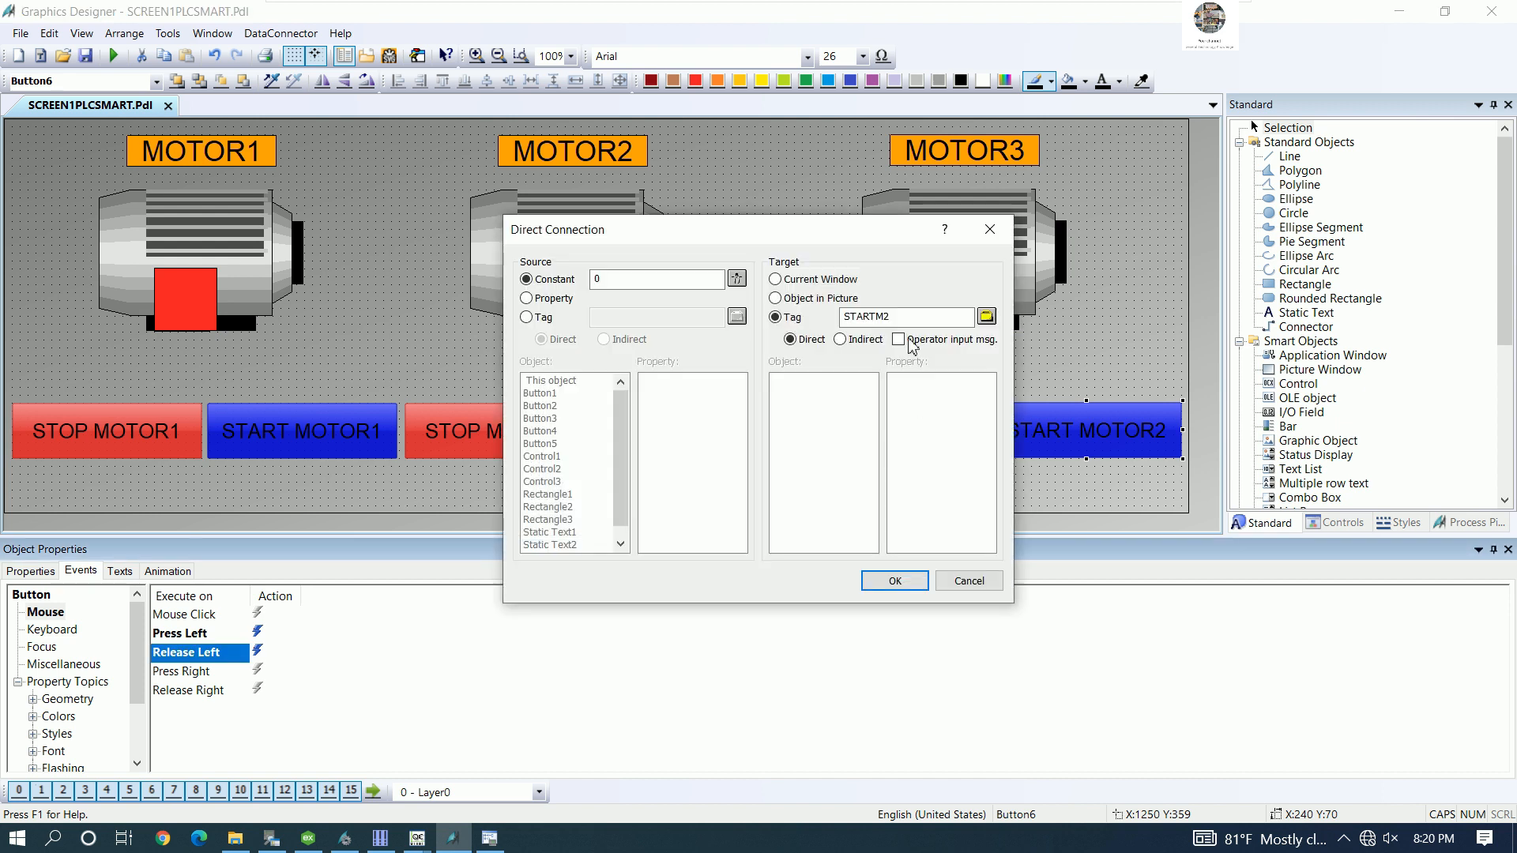
click(908, 320)
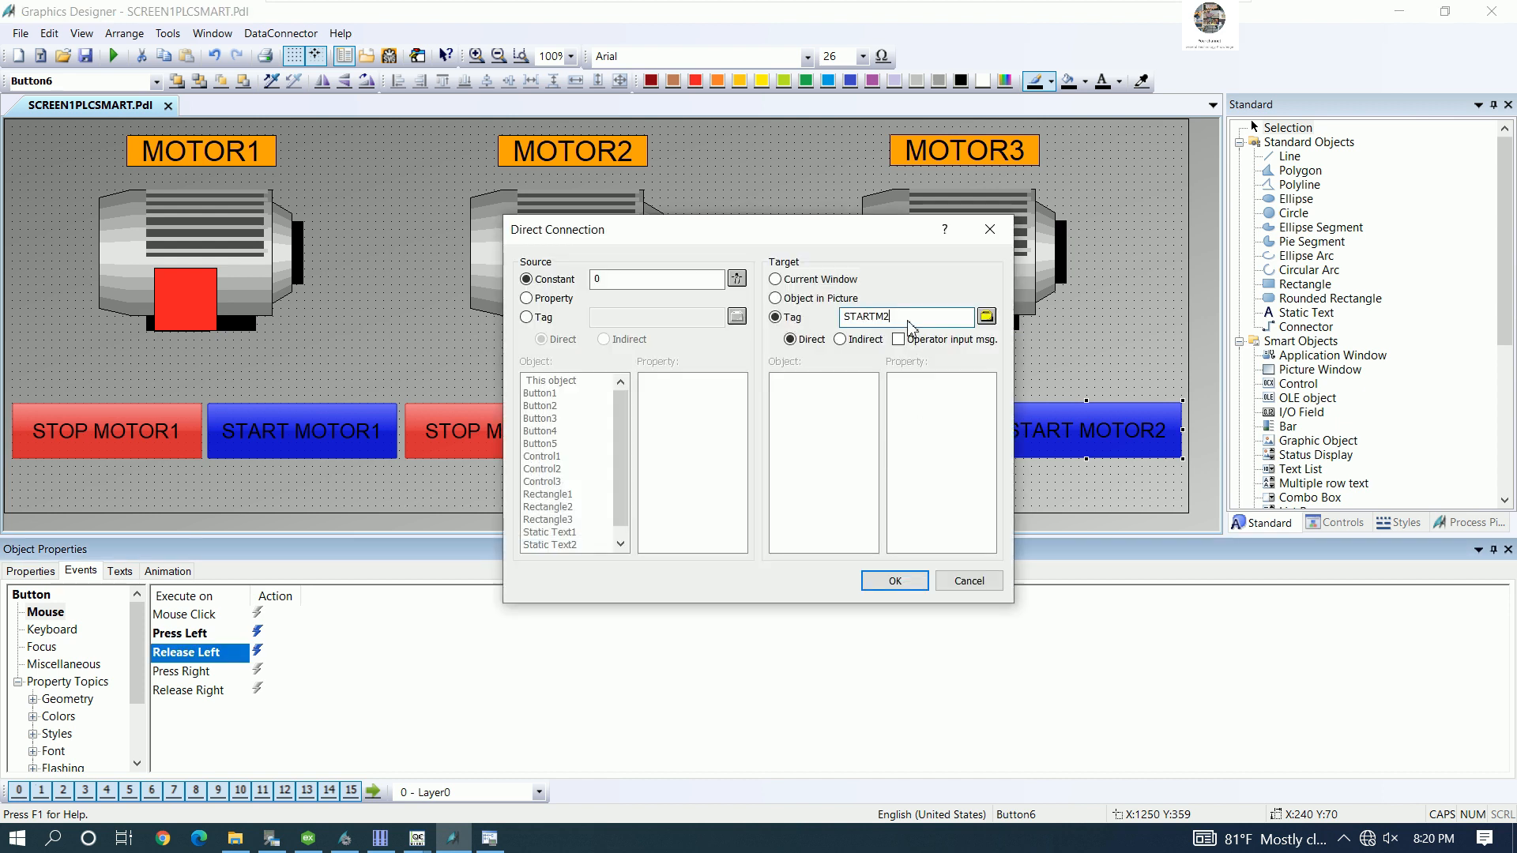
click(893, 581)
- Change the background color expression of the red rectangle on the third motor to 'MOTOR3_STATUS'
click(960, 308)
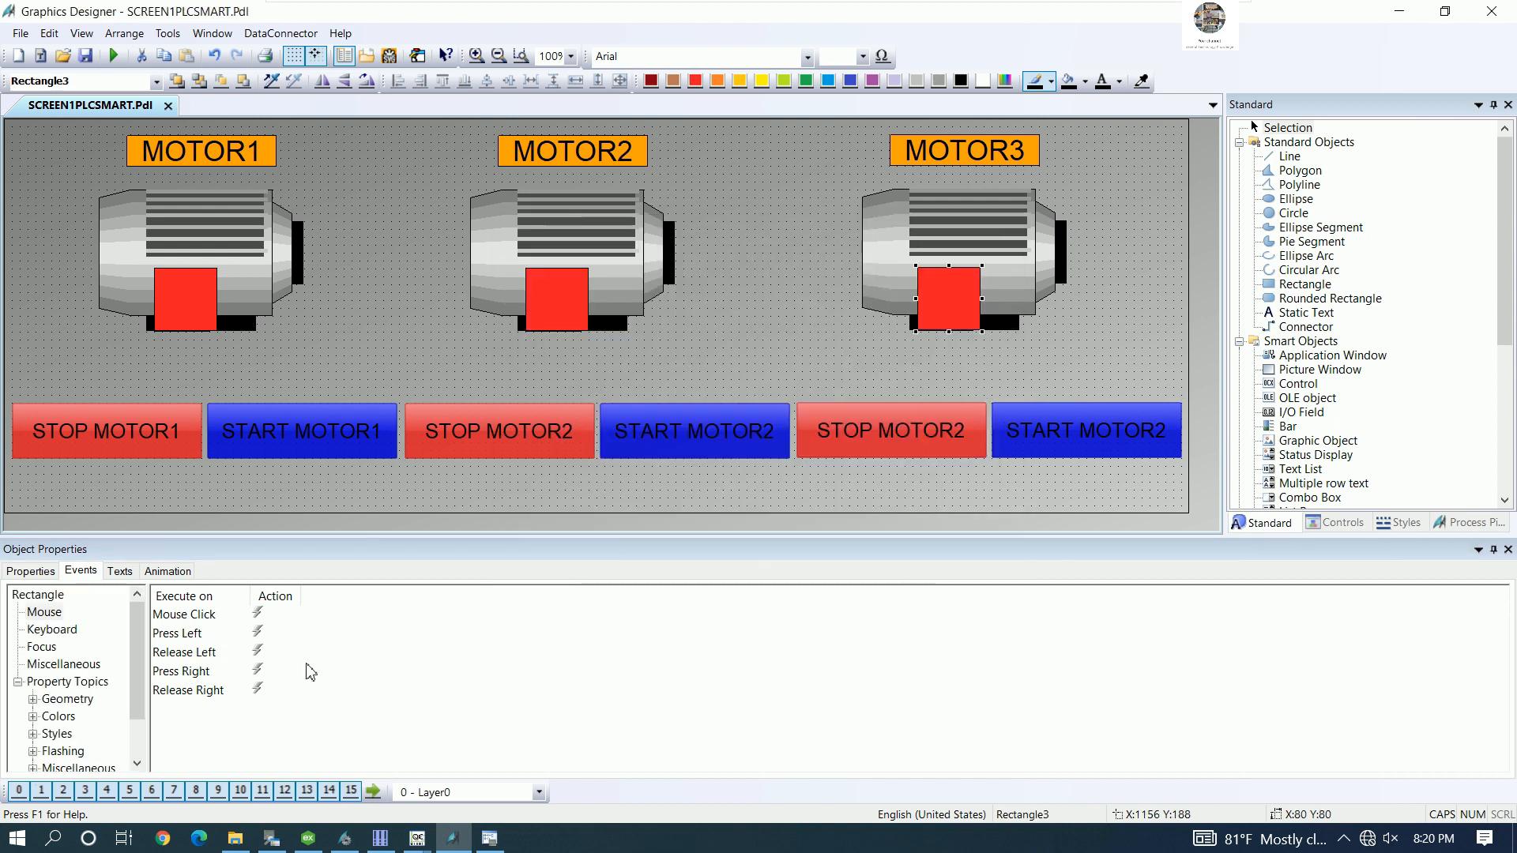
click(45, 574)
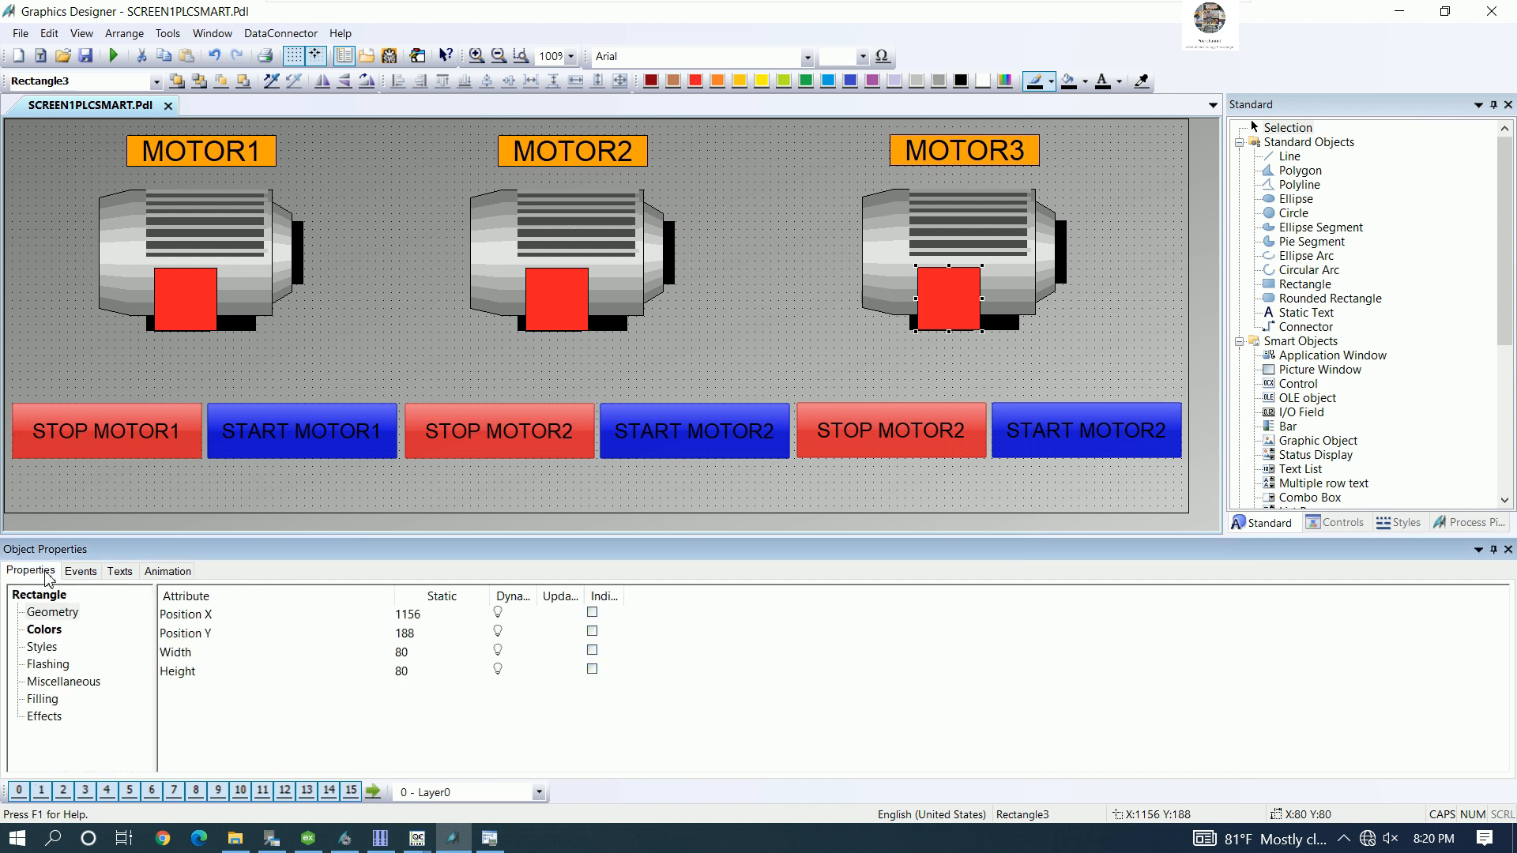
click(44, 630)
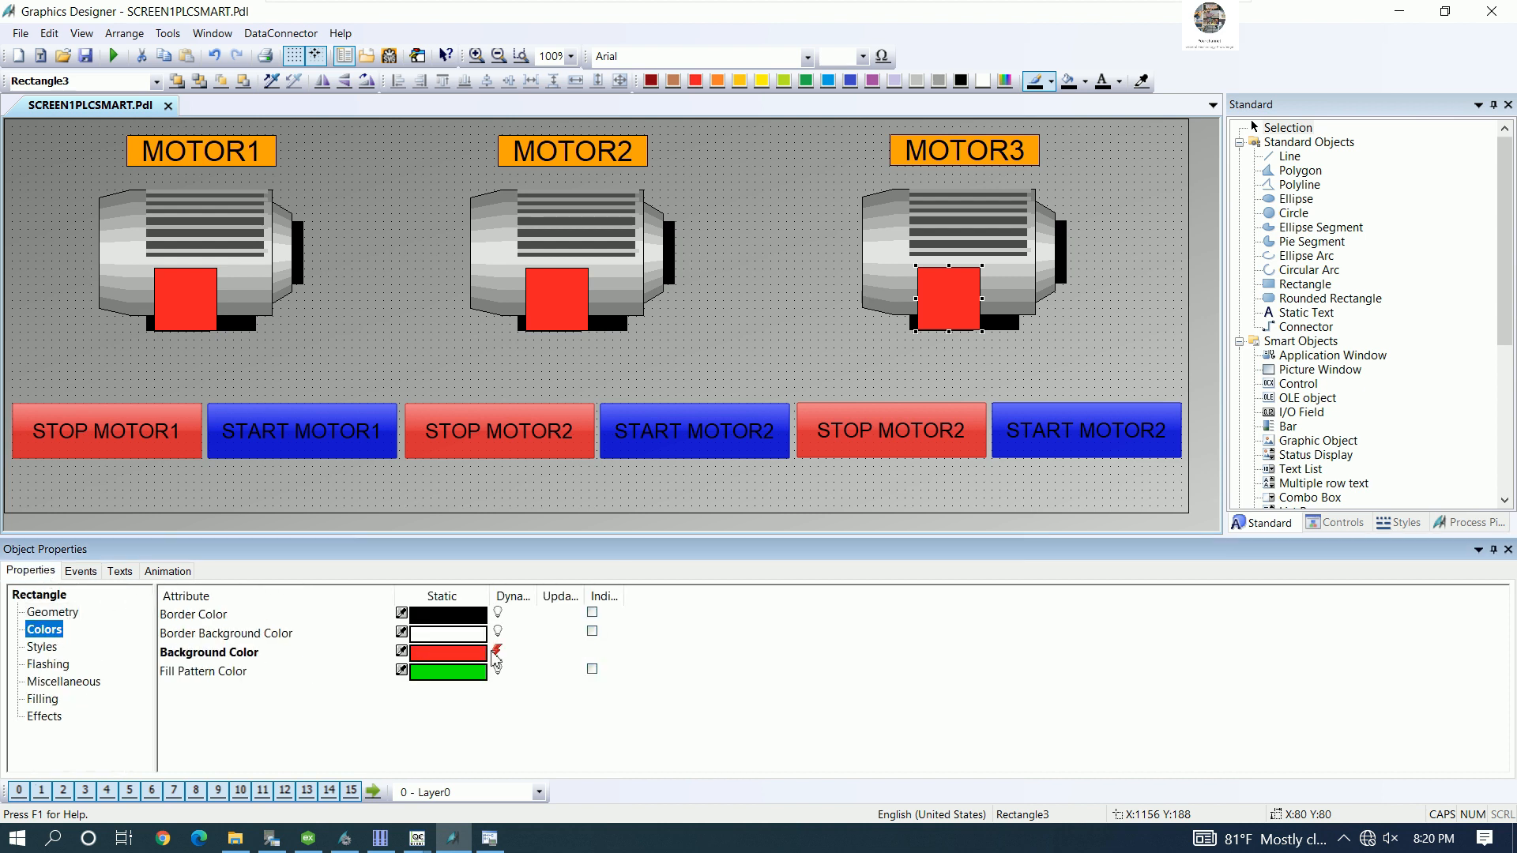
double_click(496, 656)
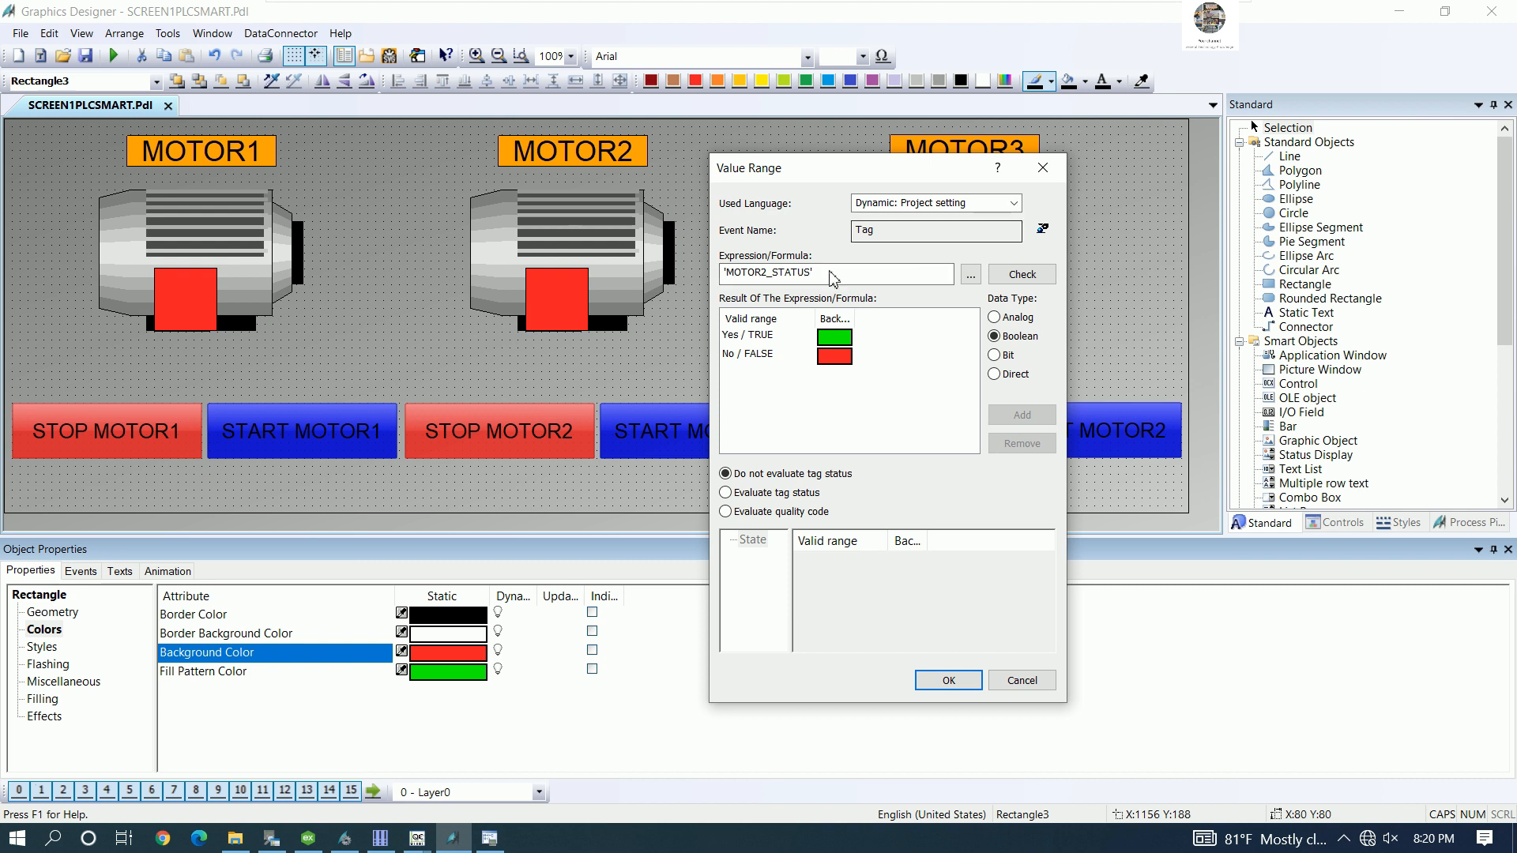
click(770, 272)
key(BackSpace)
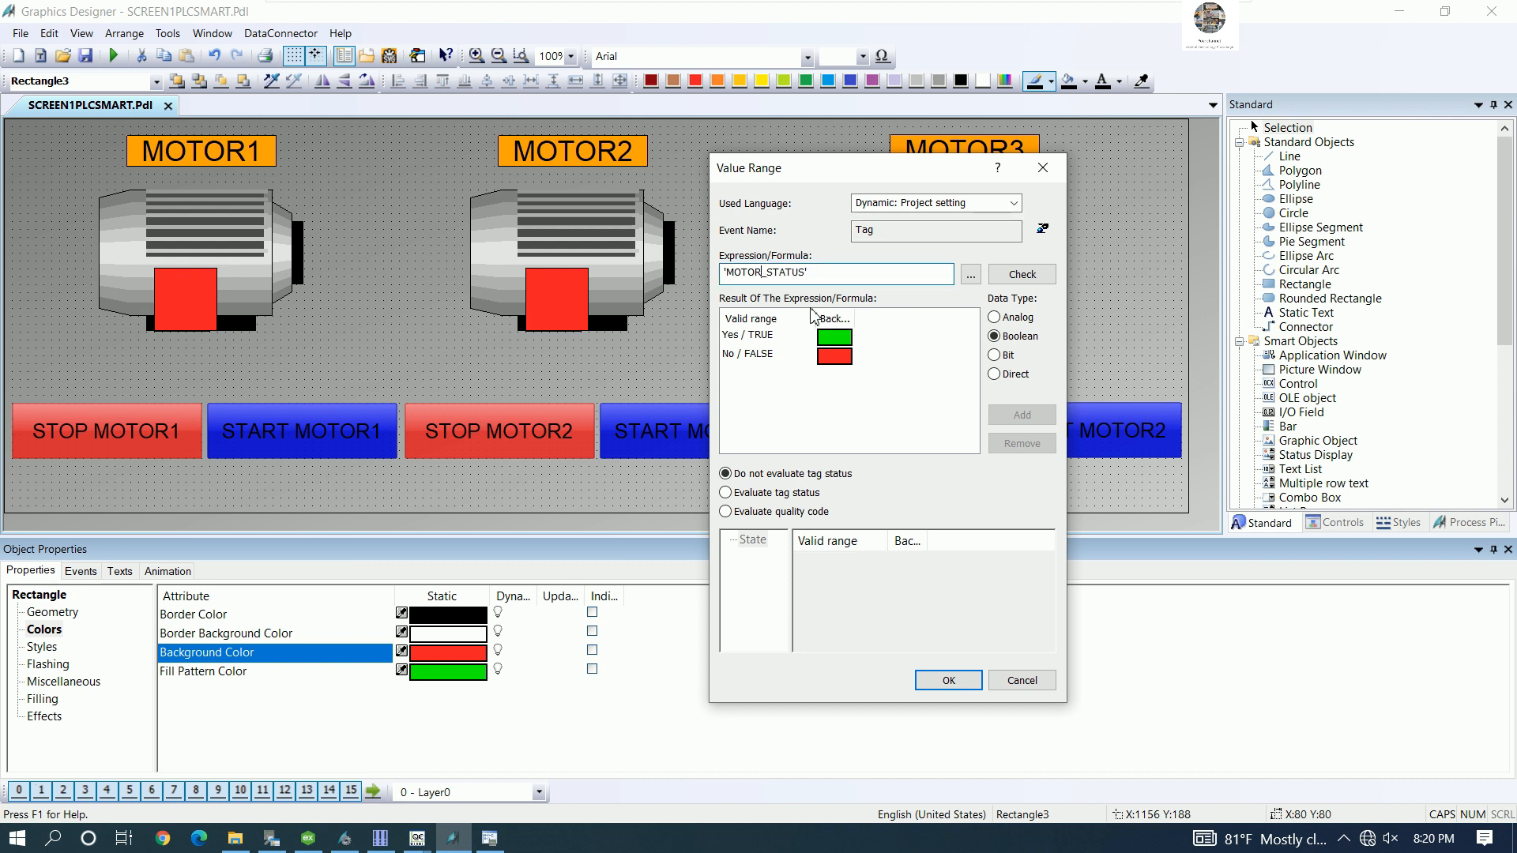
text(3)
- Set the MOTOR3_STATUS trigger's update cycle to Upon change and accept the rectangle's value range dialog
click(1043, 229)
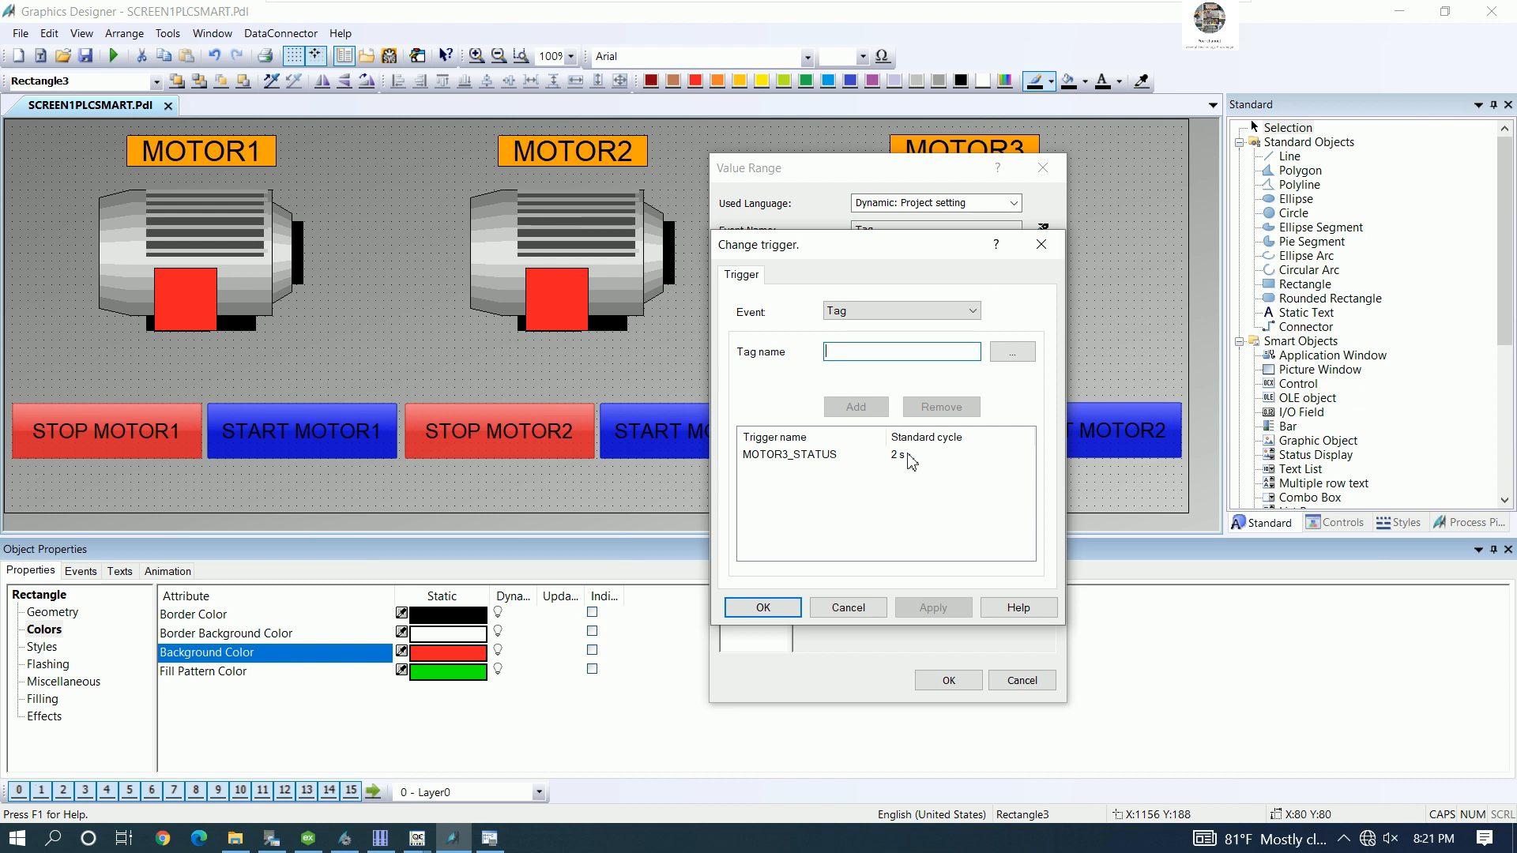
double_click(910, 461)
click(951, 427)
click(895, 563)
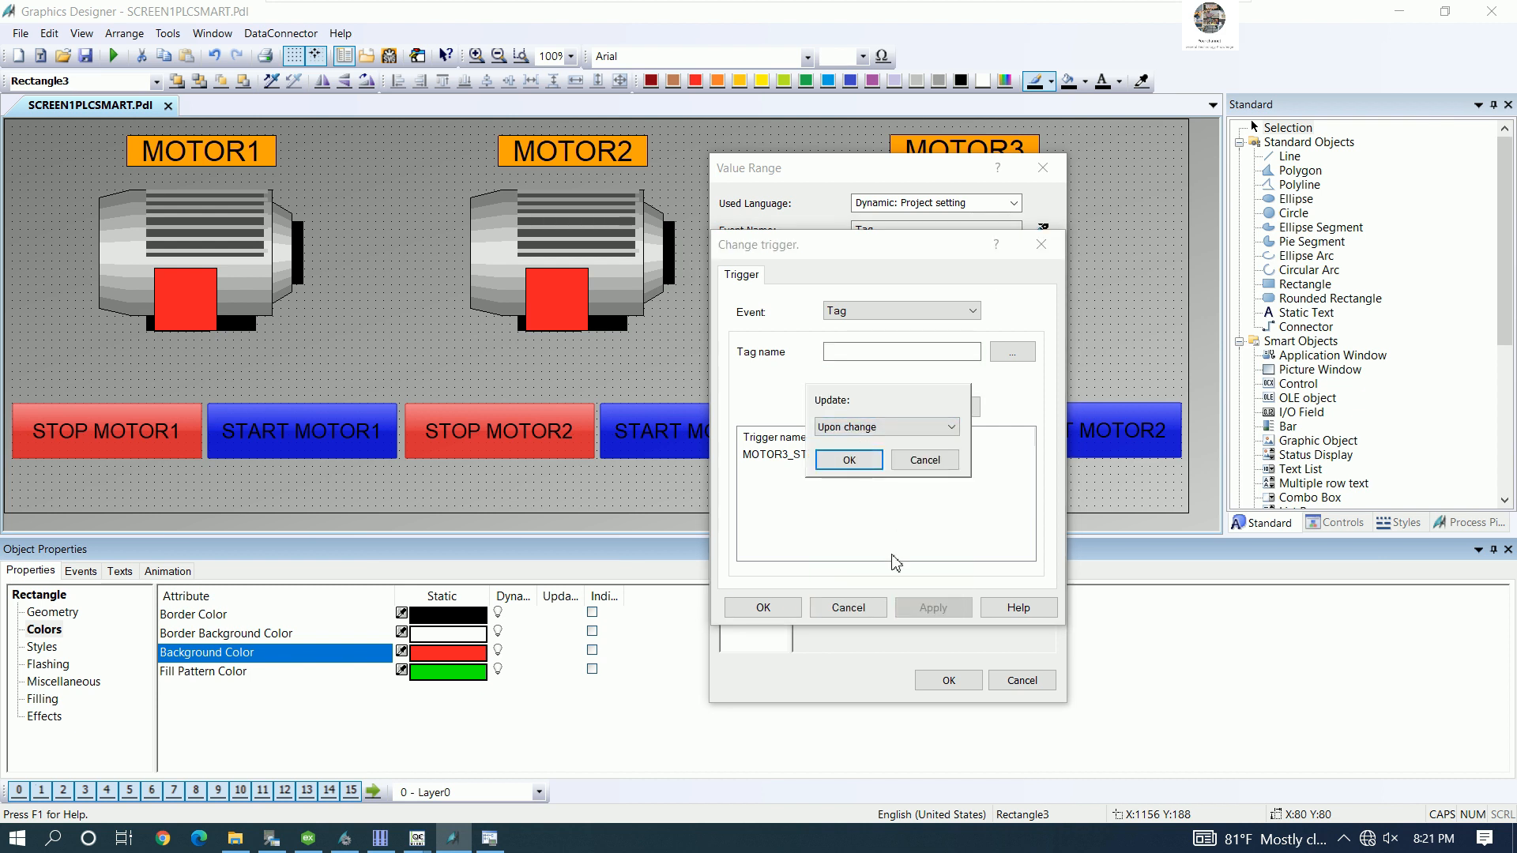
click(850, 461)
click(765, 607)
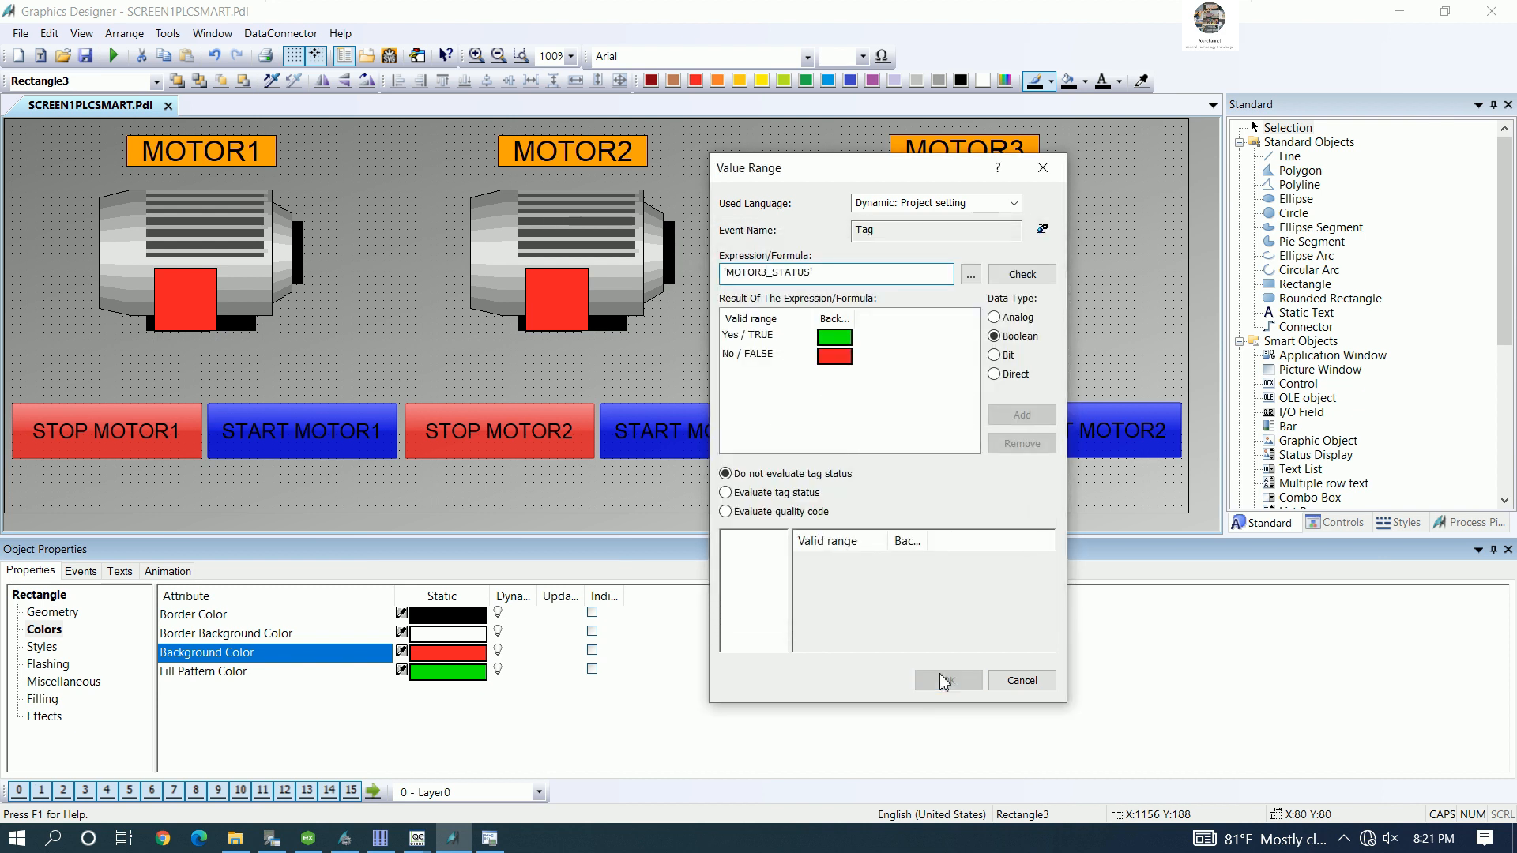
click(945, 680)
- Save the picture, preview it in WinCC Runtime and close the runtime window
click(1100, 354)
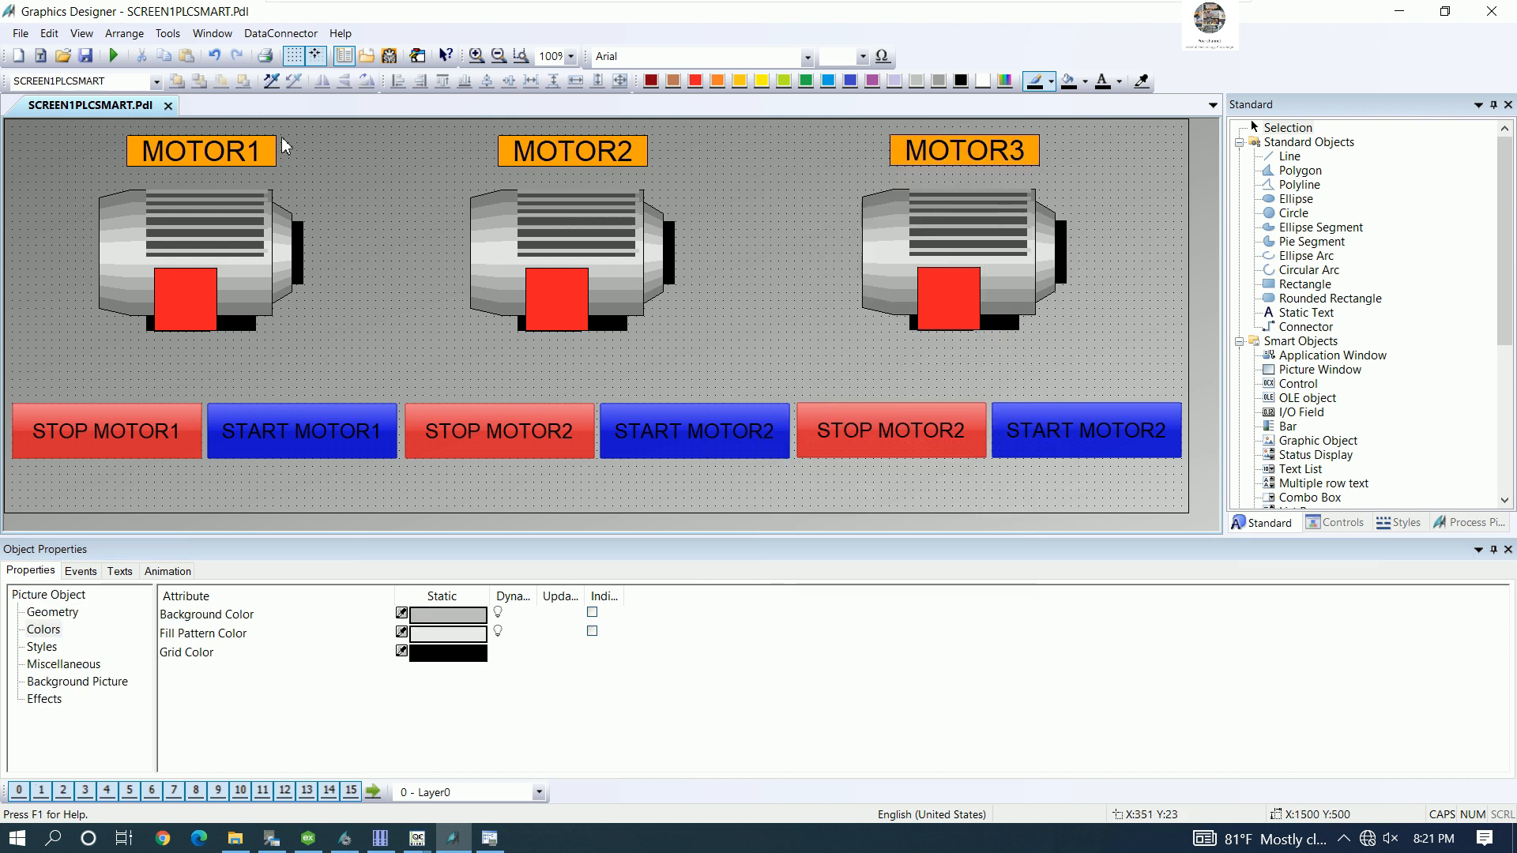
click(85, 55)
click(114, 56)
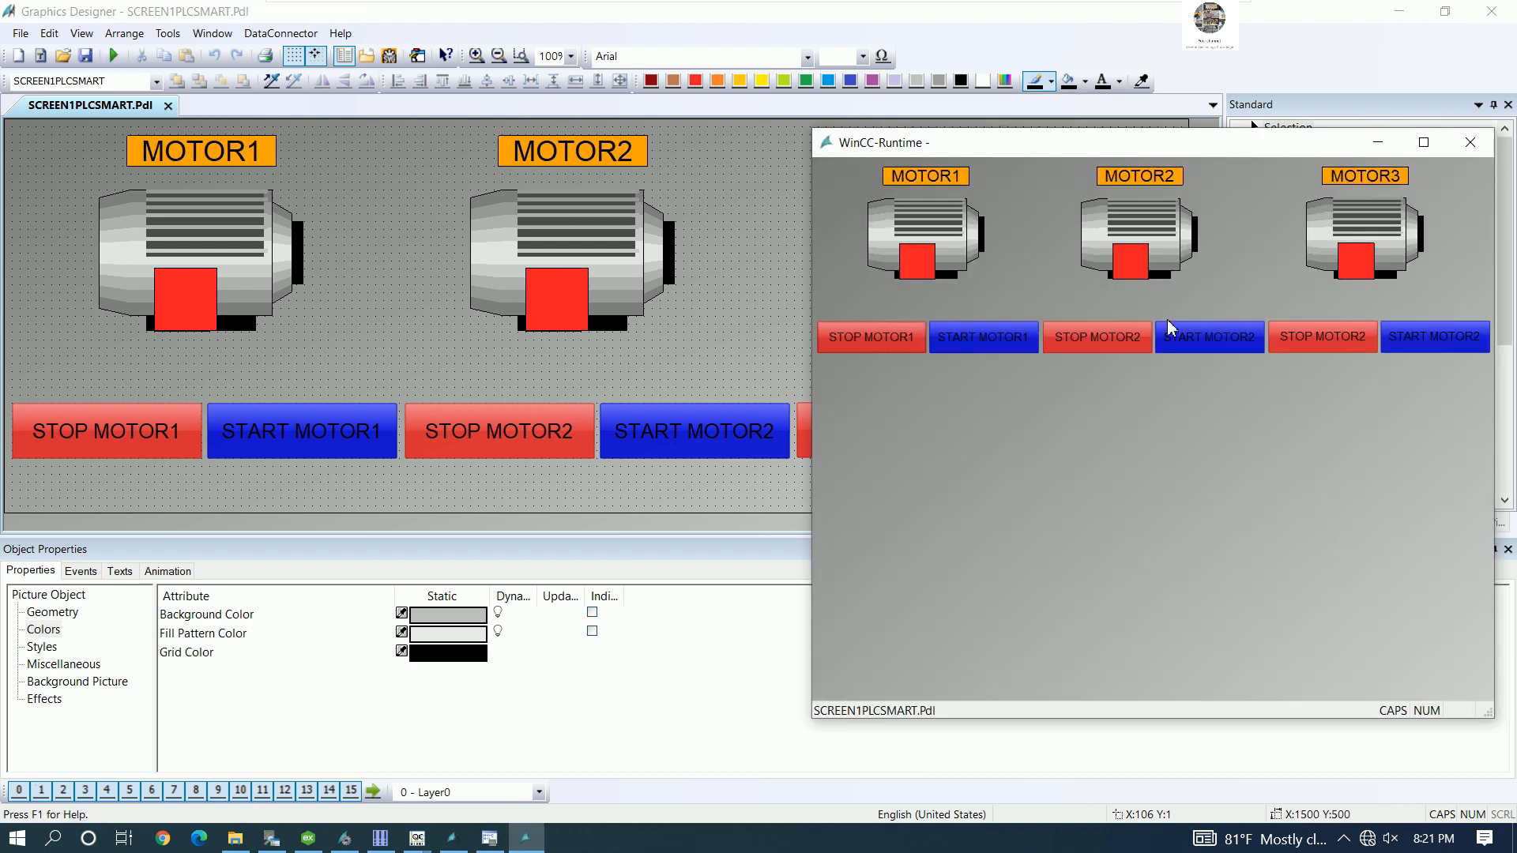
click(1464, 141)
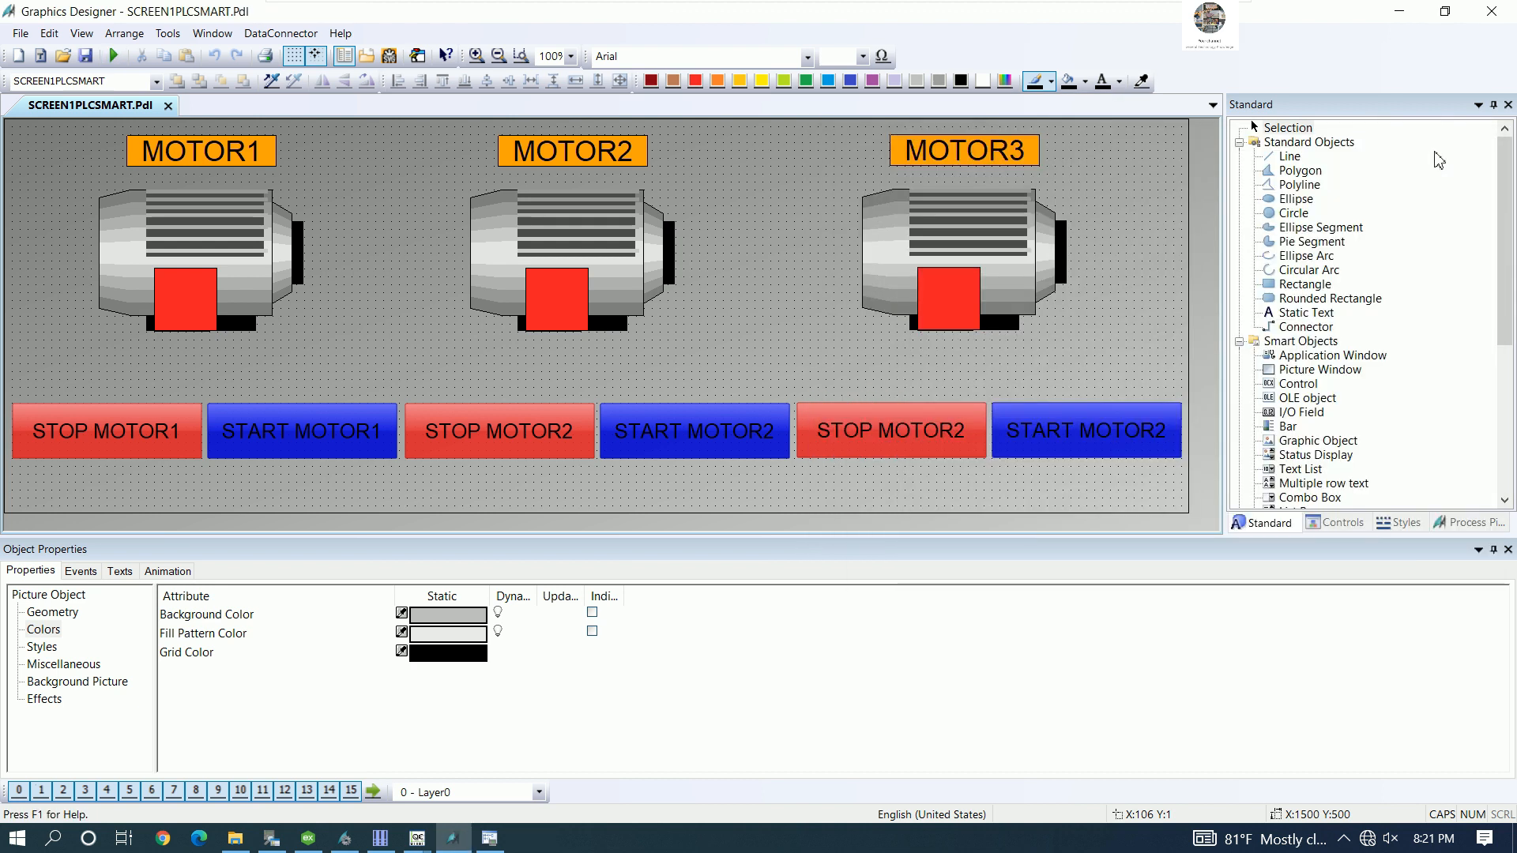
- Relabel the third motor's buttons as STOP MOTOR3 and START MOTOR3
double_click(898, 430)
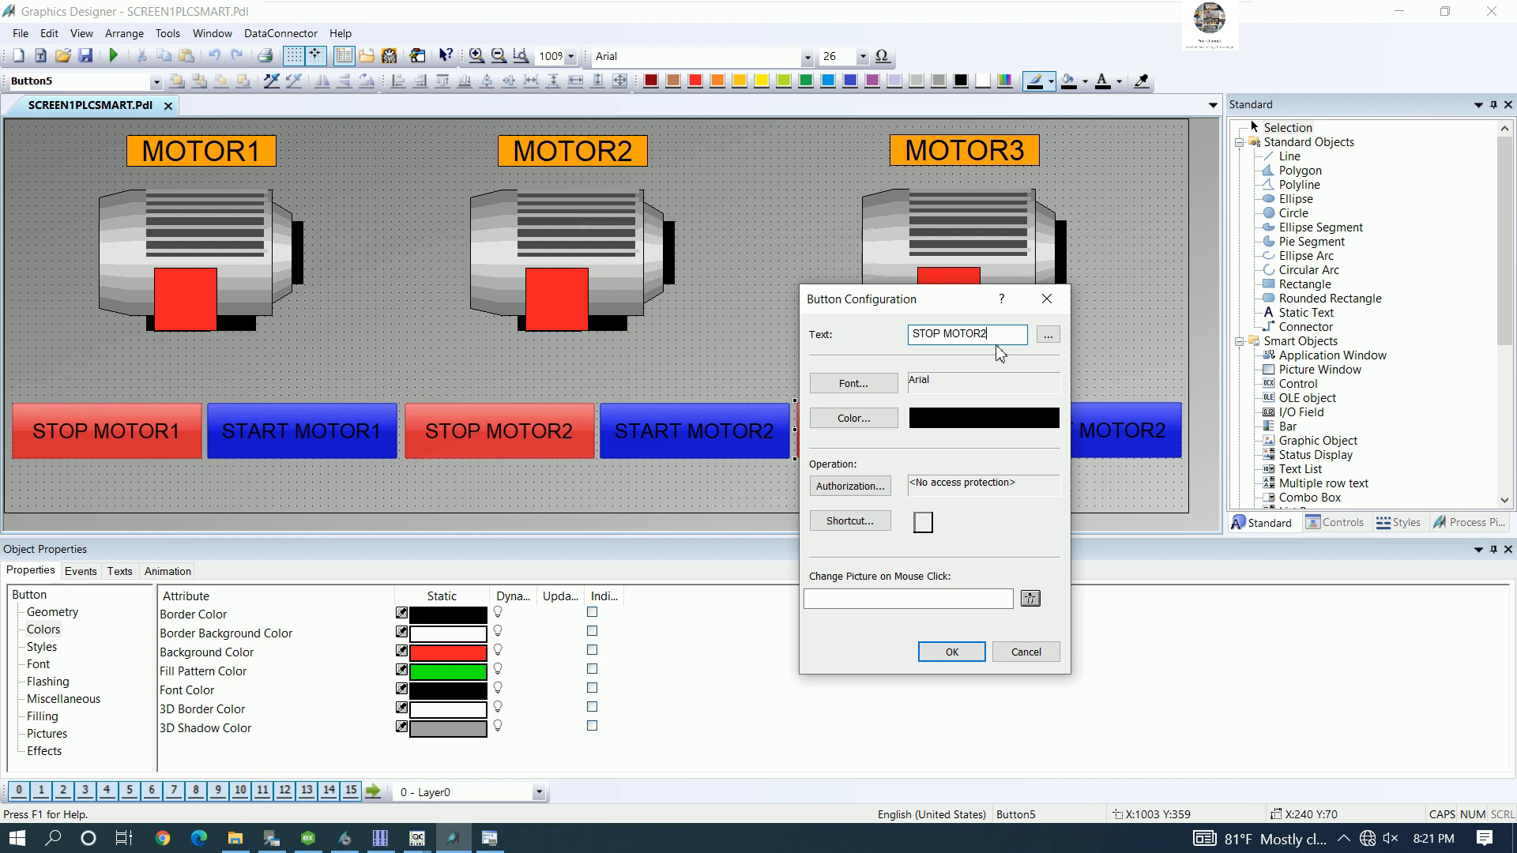
click(952, 652)
double_click(1079, 443)
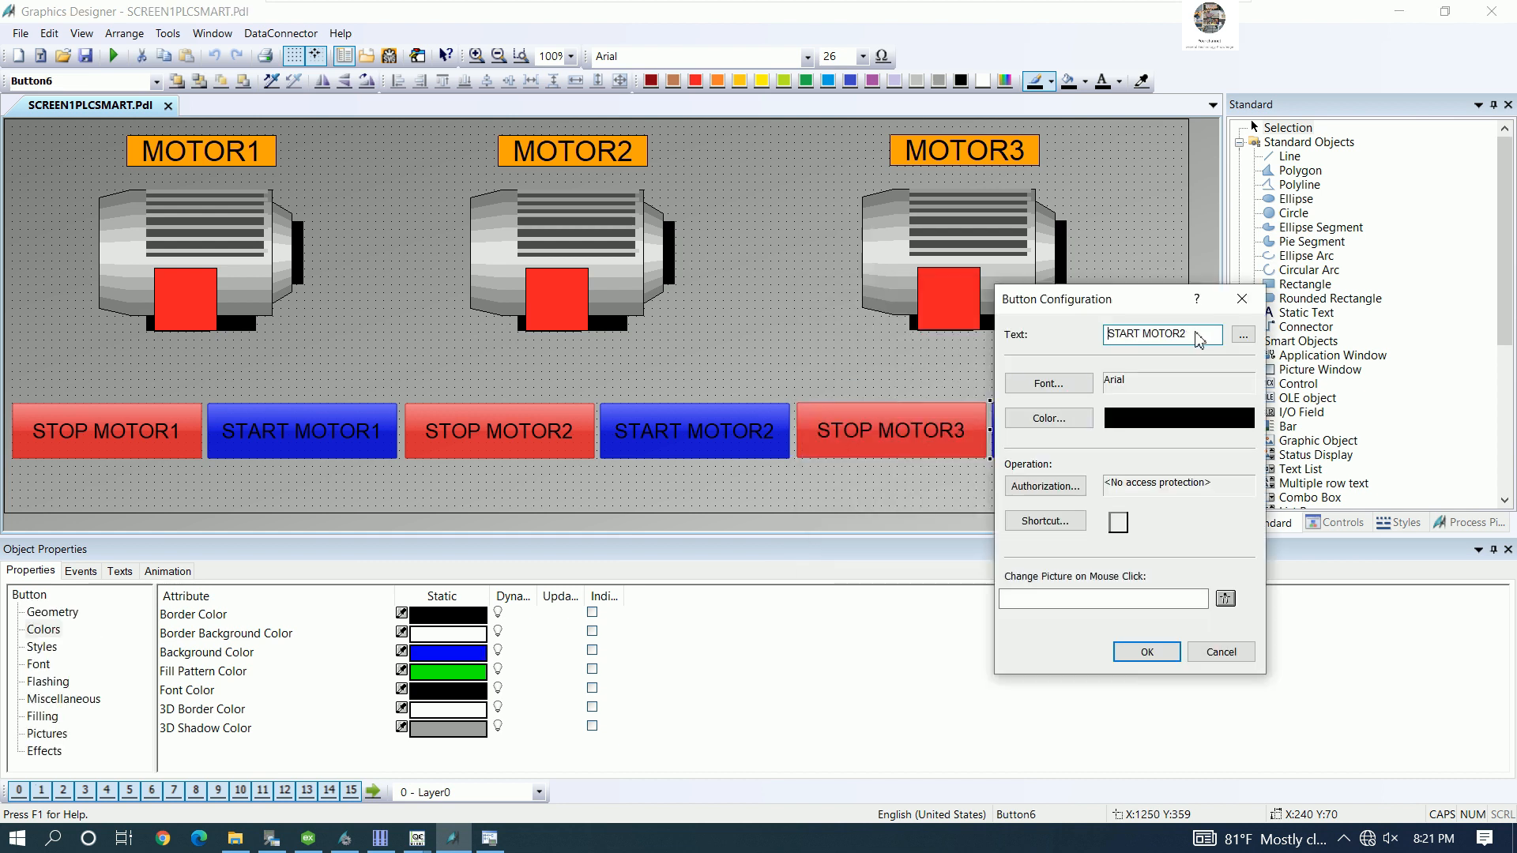
click(1147, 652)
click(1124, 343)
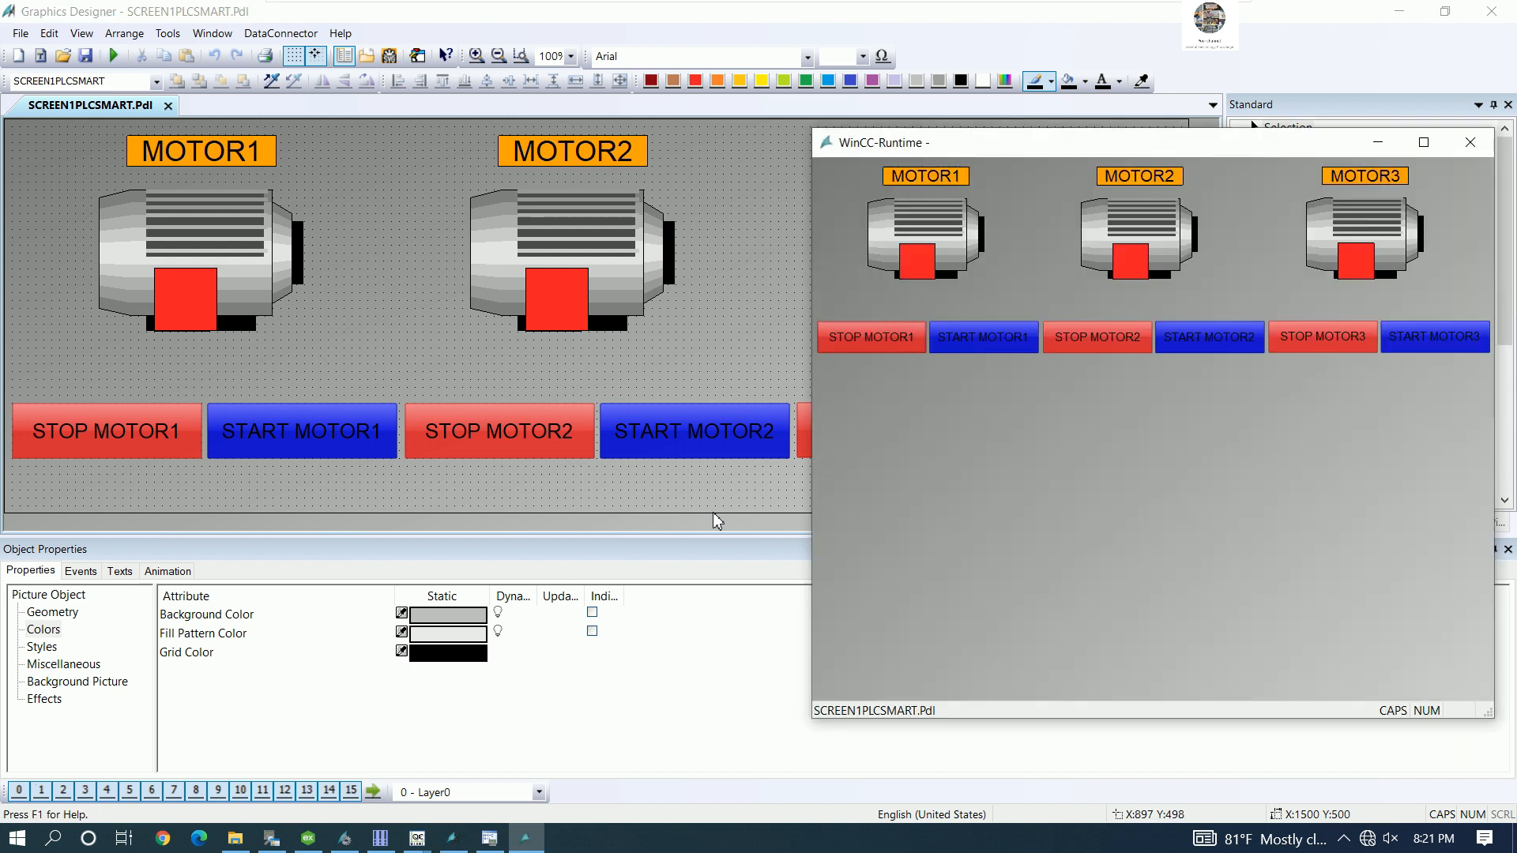
- Minimize Graphics Designer and WinCC Explorer to show the STEP 7-Micro/WIN SMART ladder networks behind the runtime window
click(1400, 24)
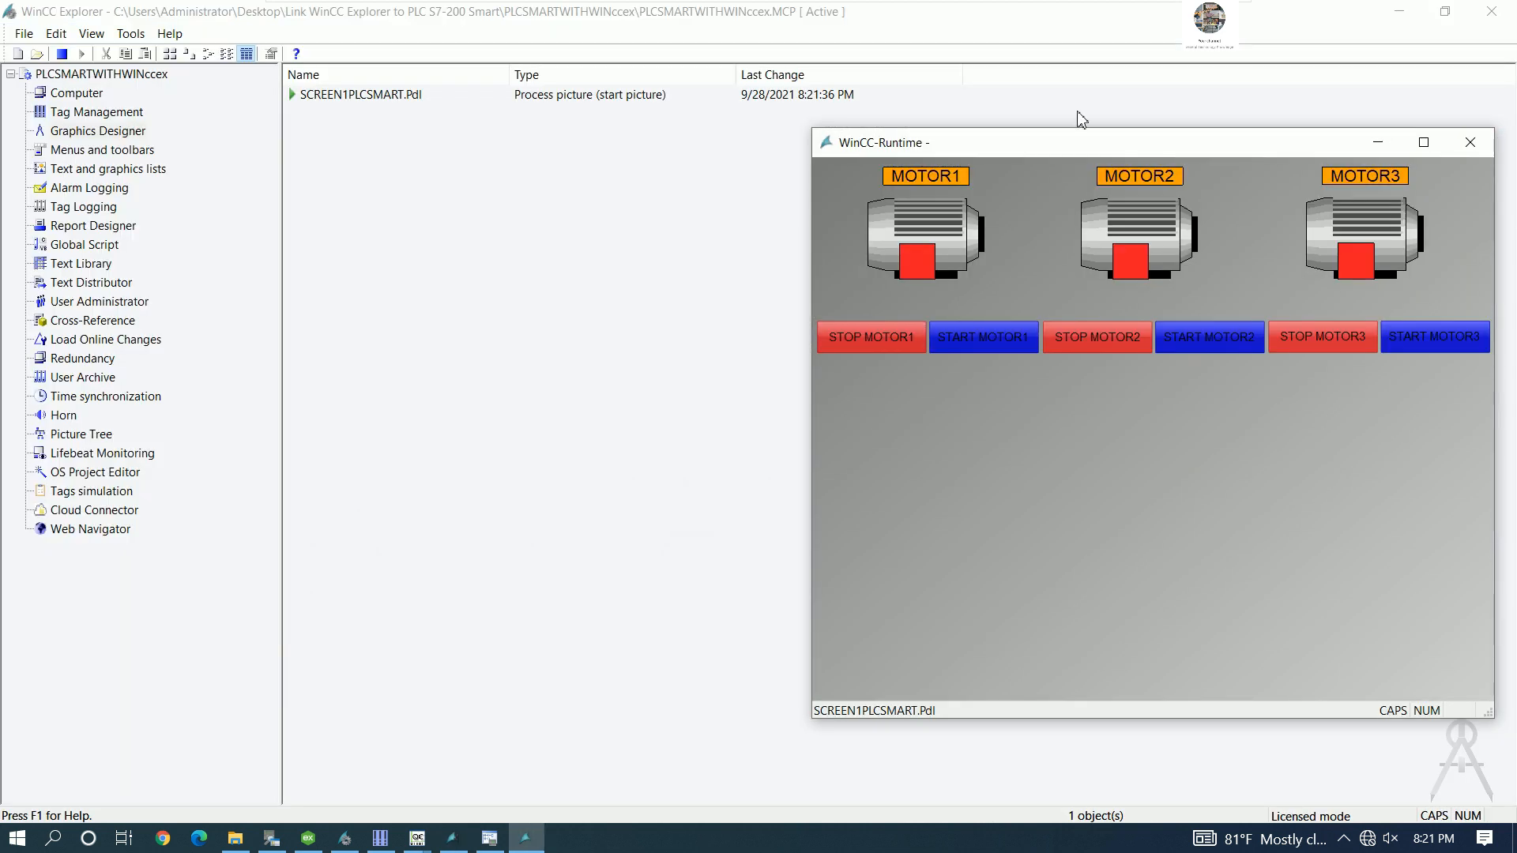
click(1397, 22)
click(1399, 13)
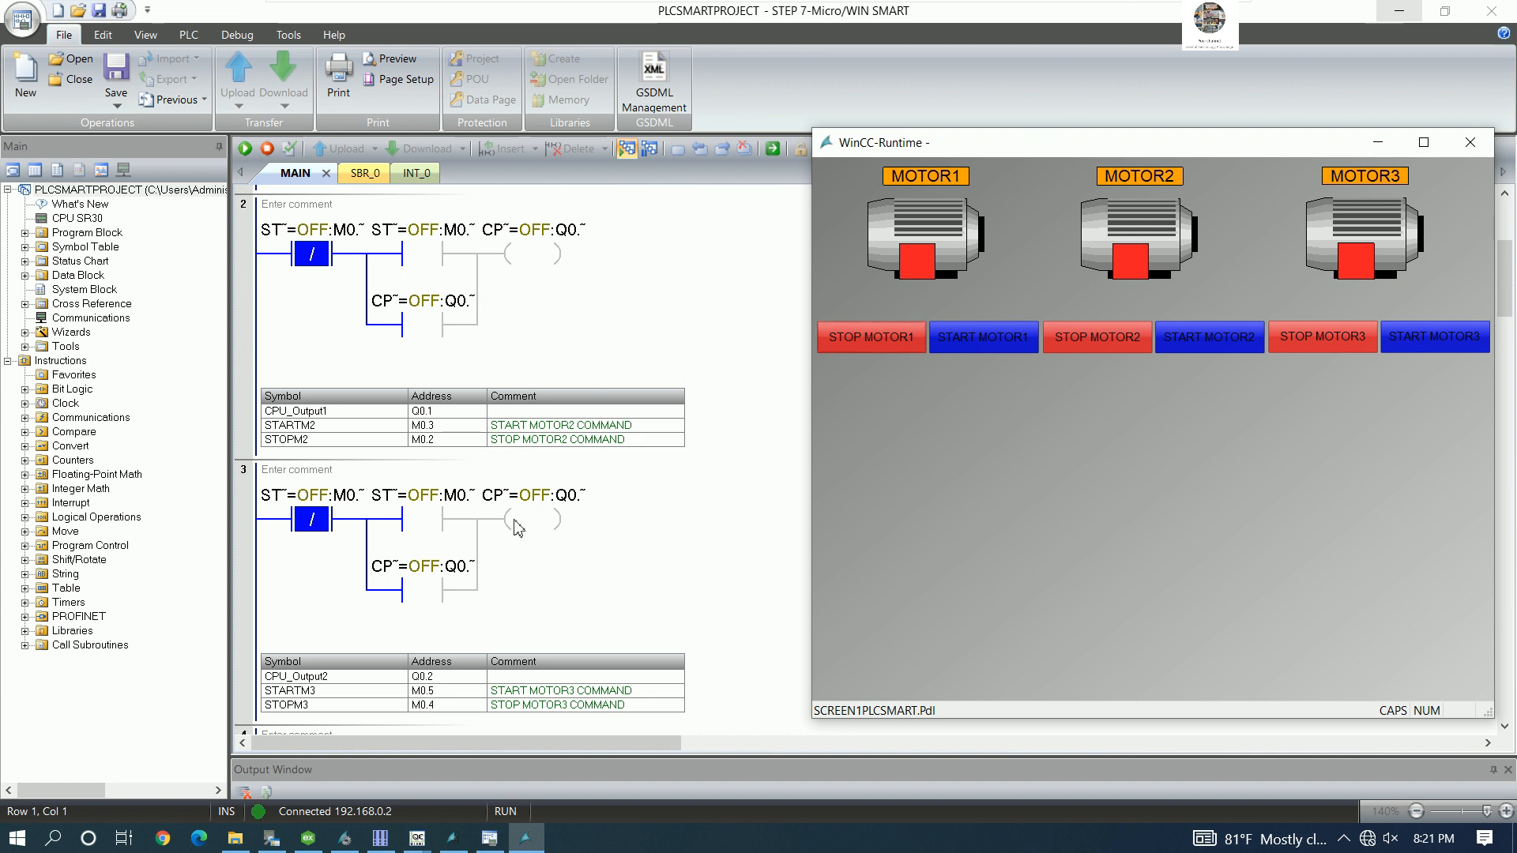
scroll(695, 293, up, 5)
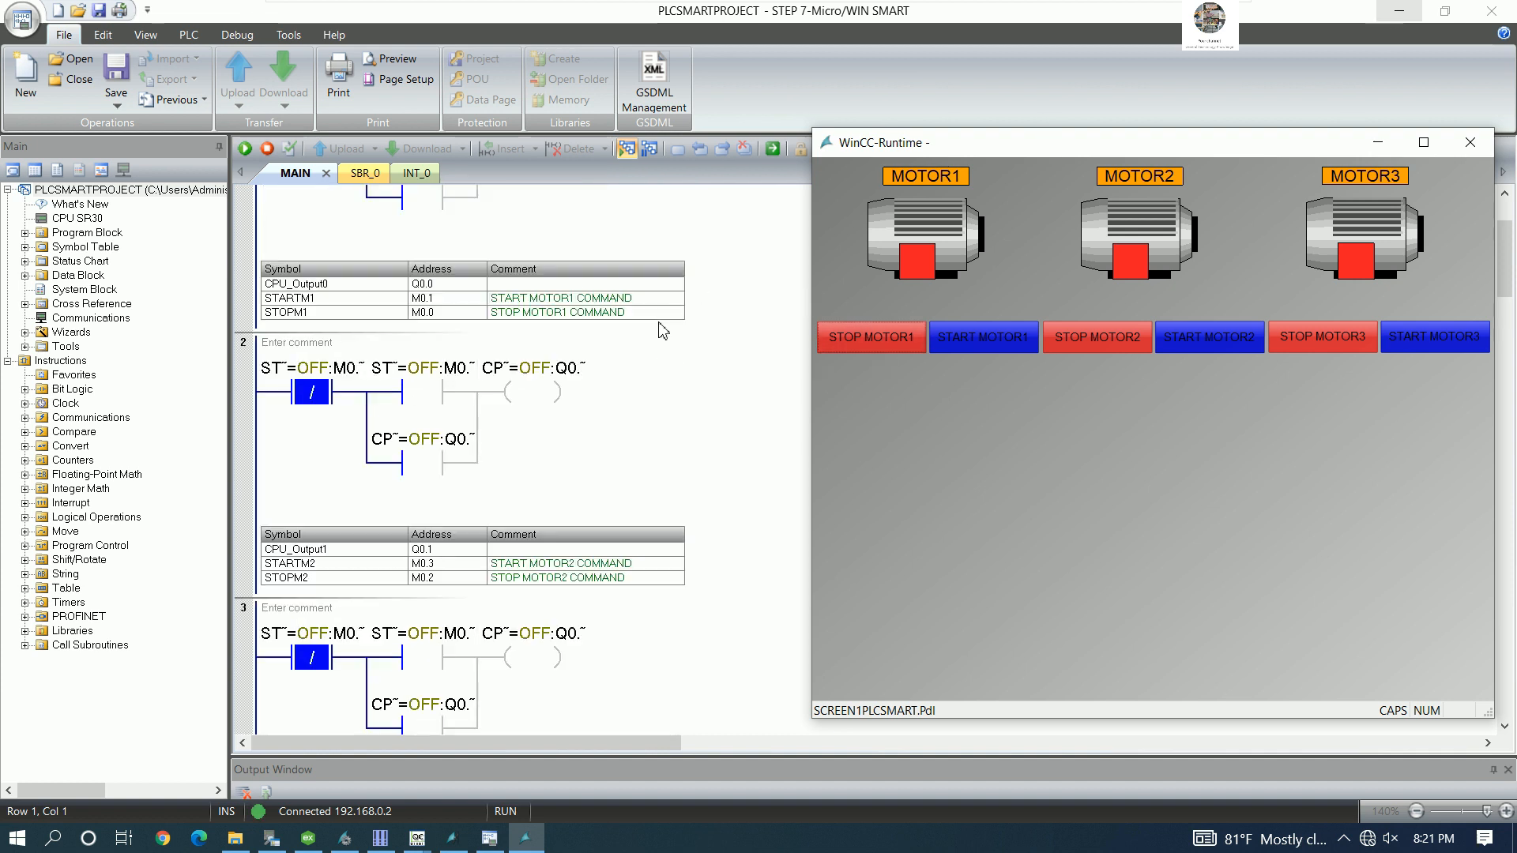
- Start MOTOR1, MOTOR2 and MOTOR3 from the runtime screen while checking each motor's ladder network
click(979, 337)
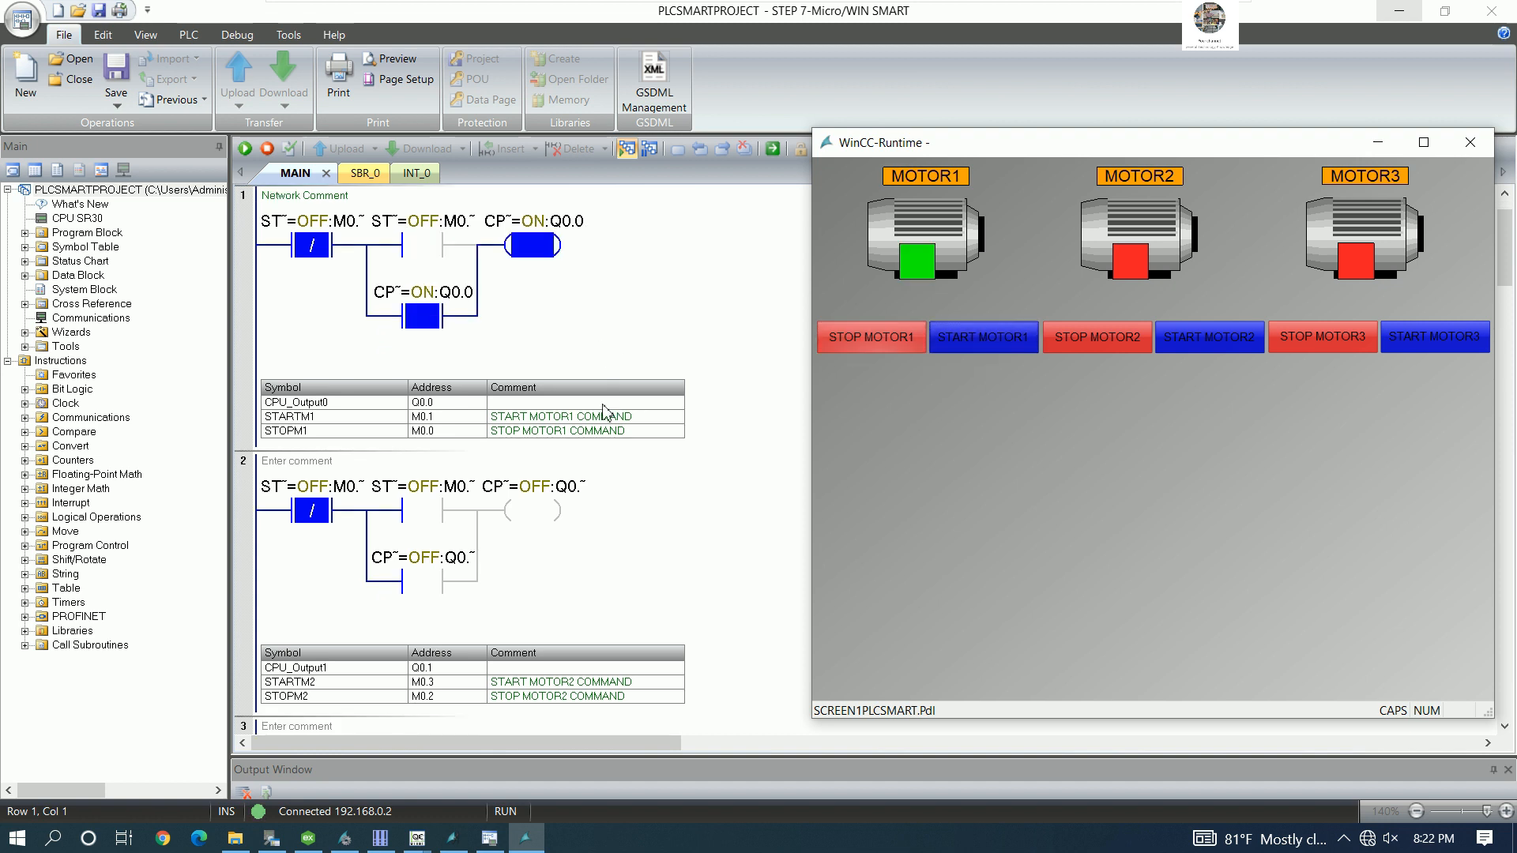
scroll(583, 393, down, 3)
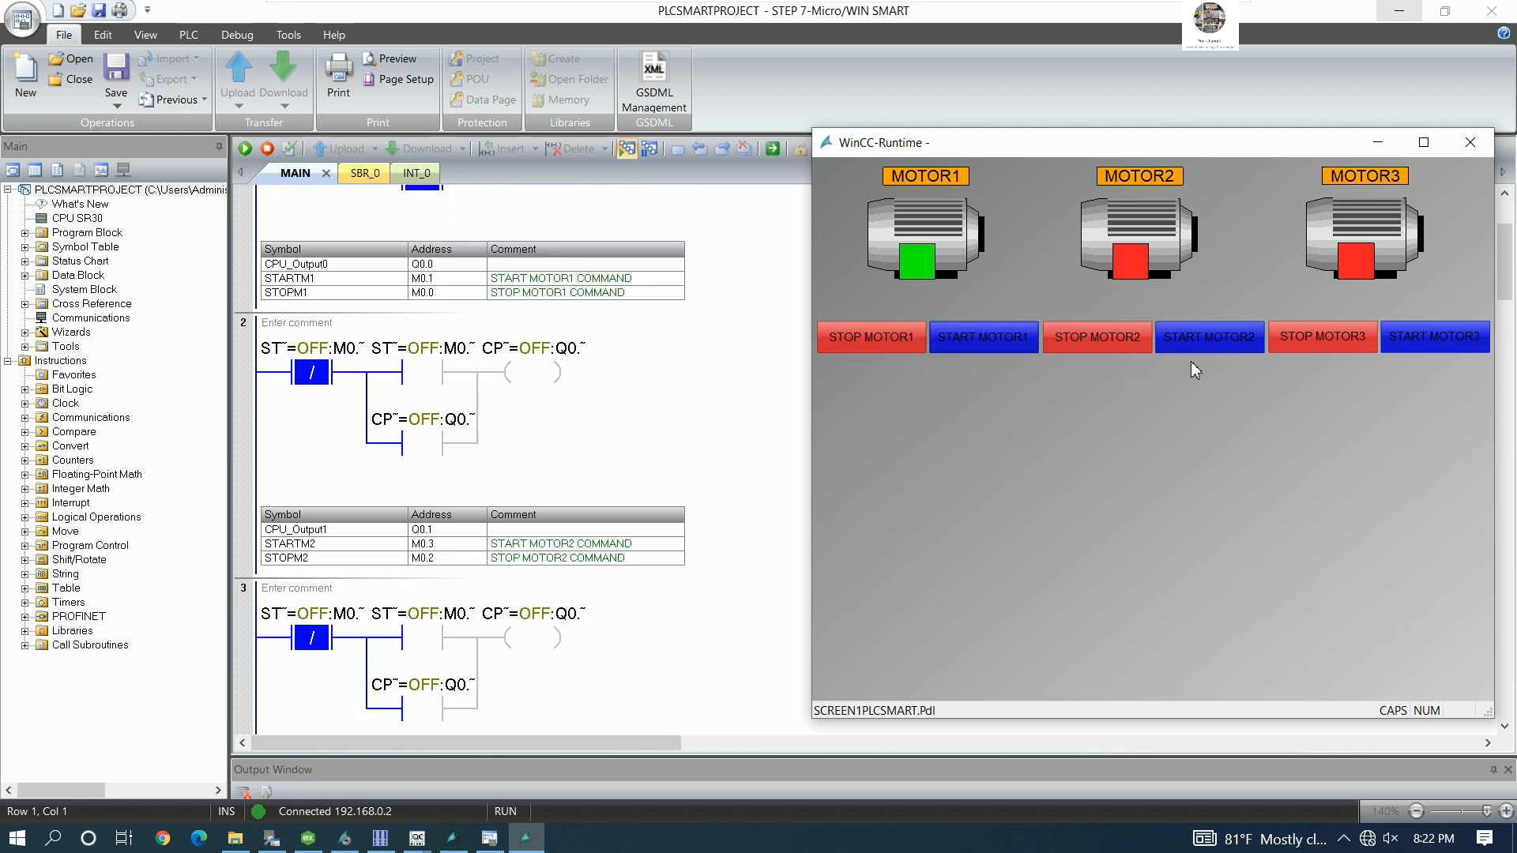
click(1204, 343)
scroll(563, 482, down, 3)
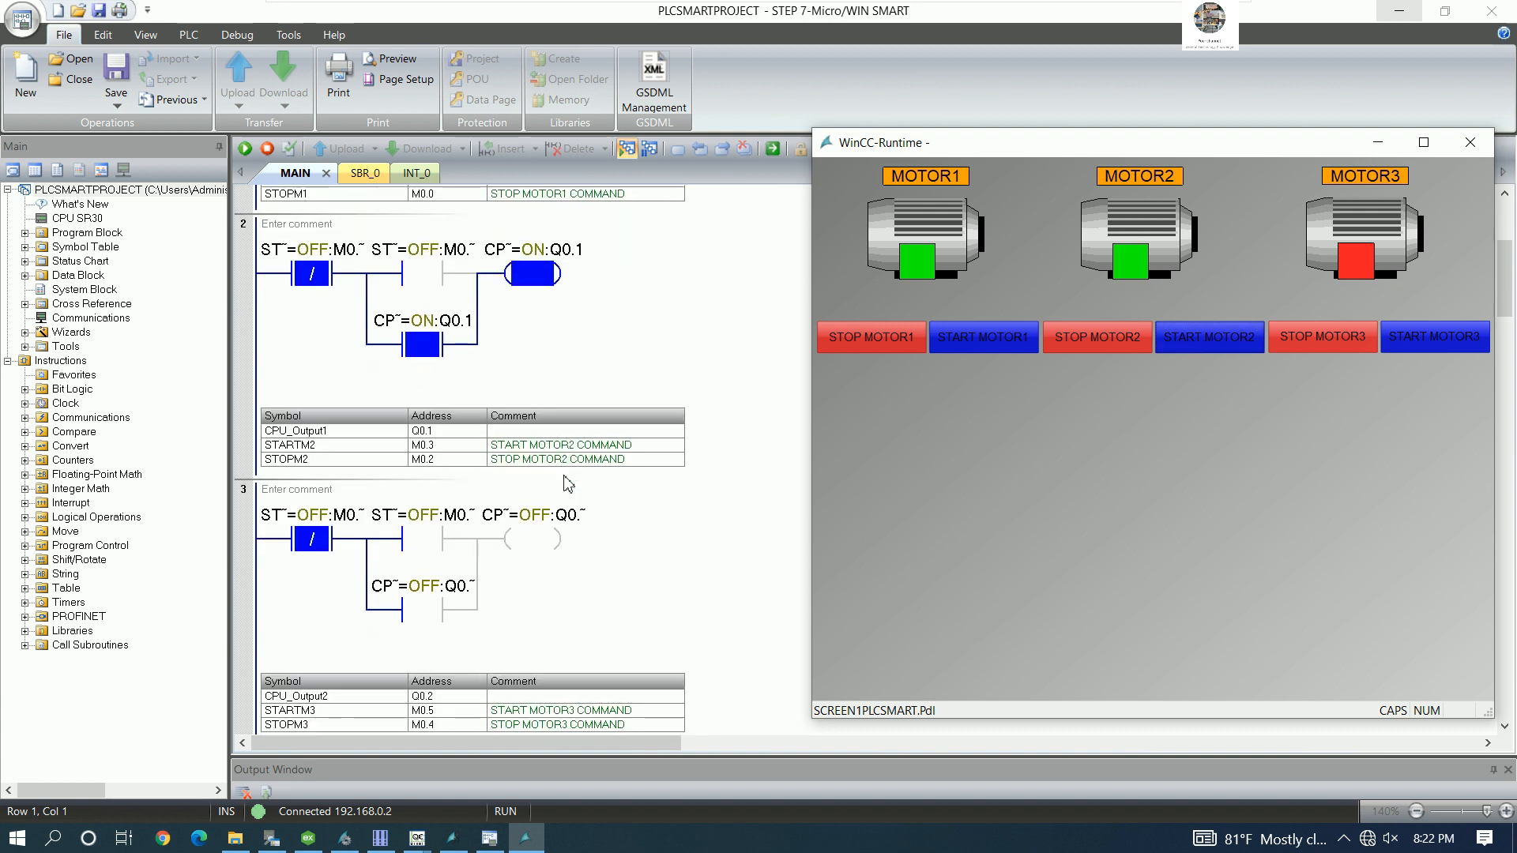
click(1423, 347)
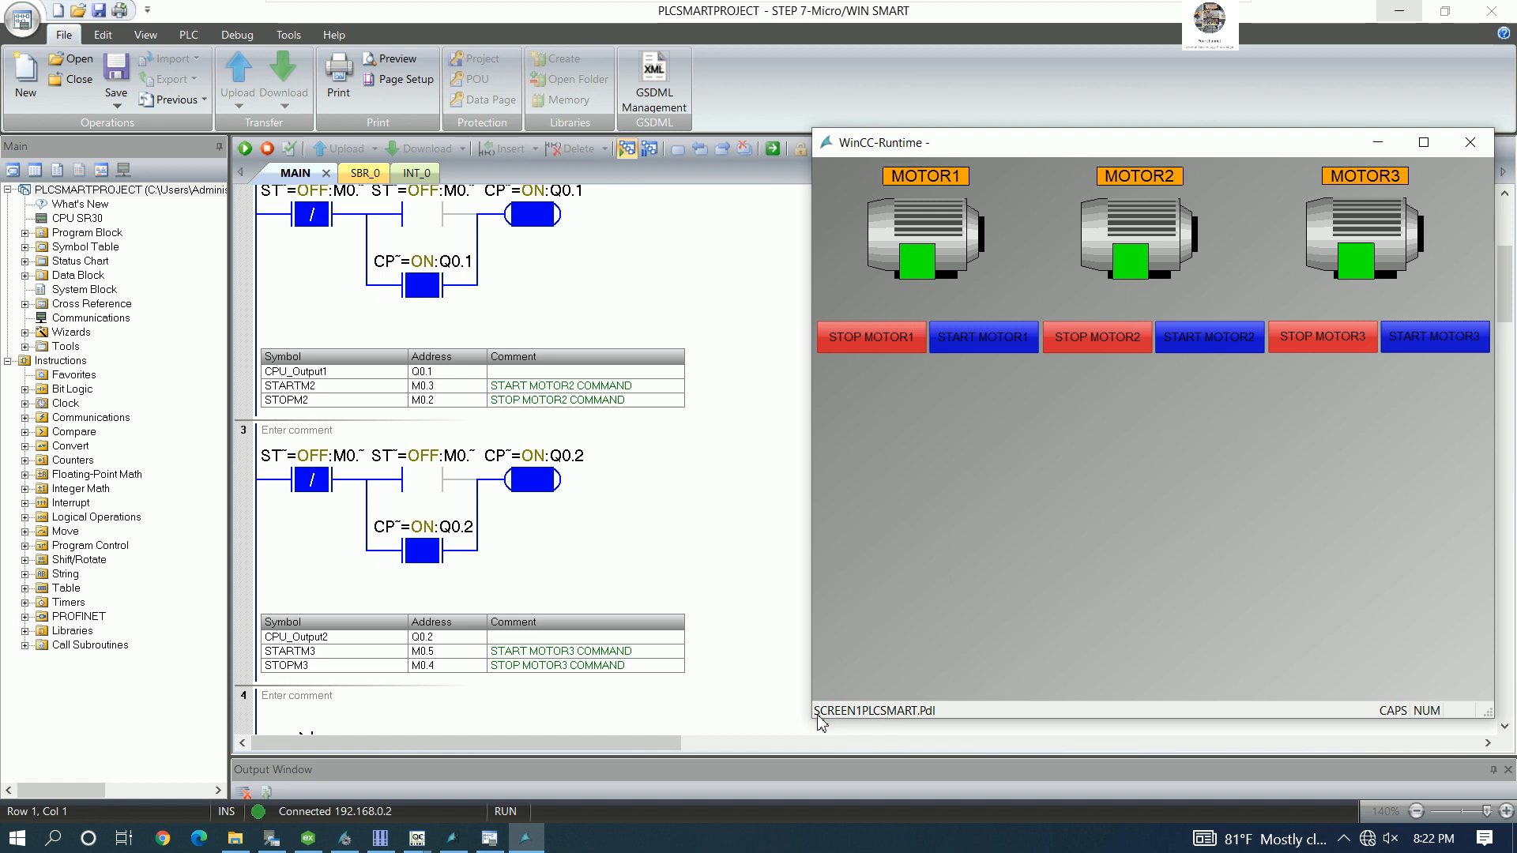
- Enlarge the runtime window, then stop MOTOR3, MOTOR2 and MOTOR1 in that order
drag(817, 729, 700, 757)
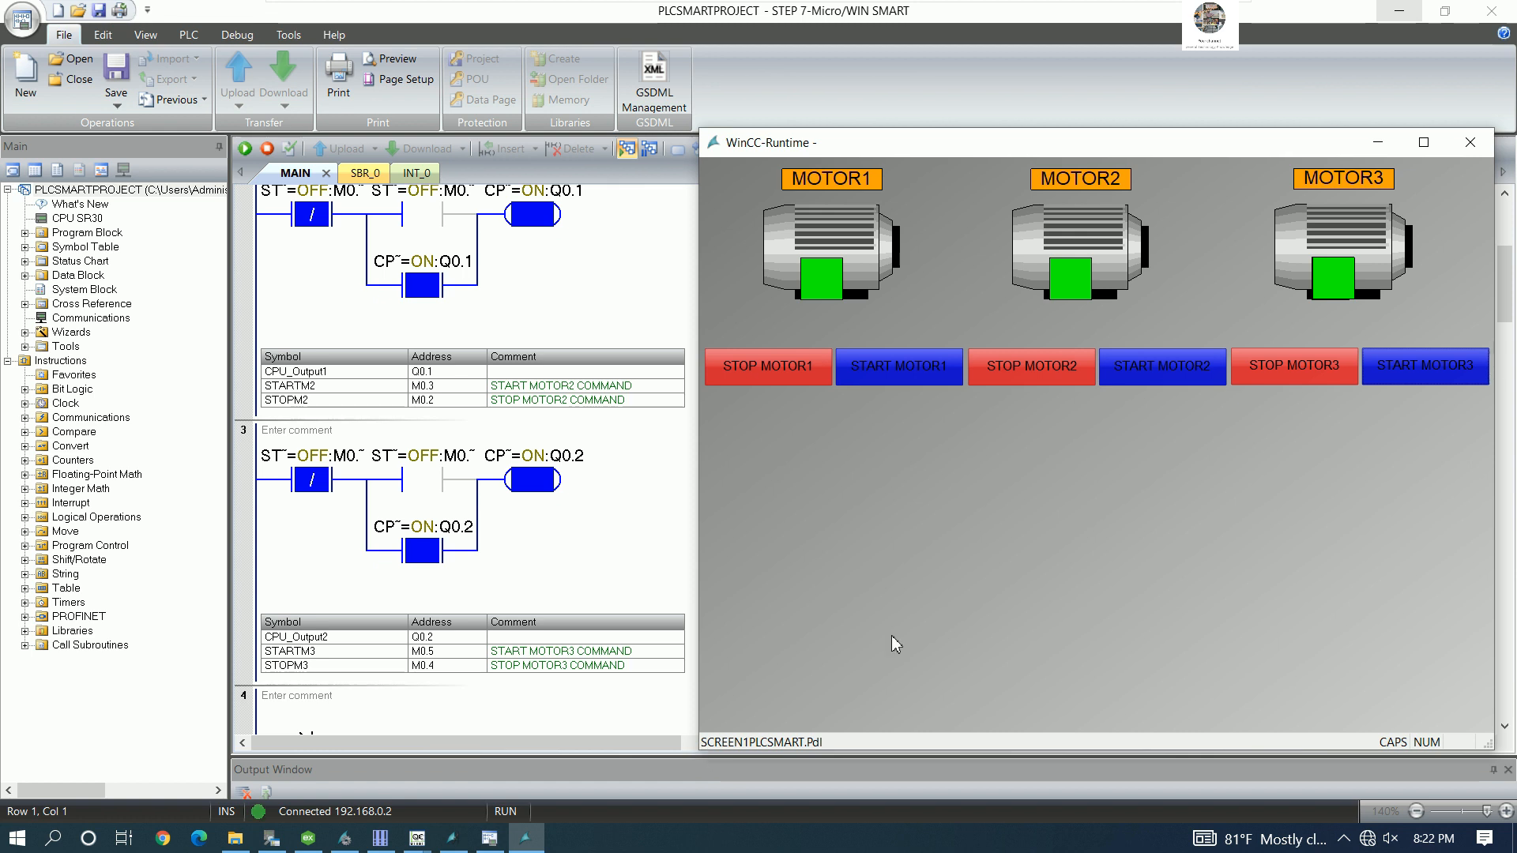
click(1301, 370)
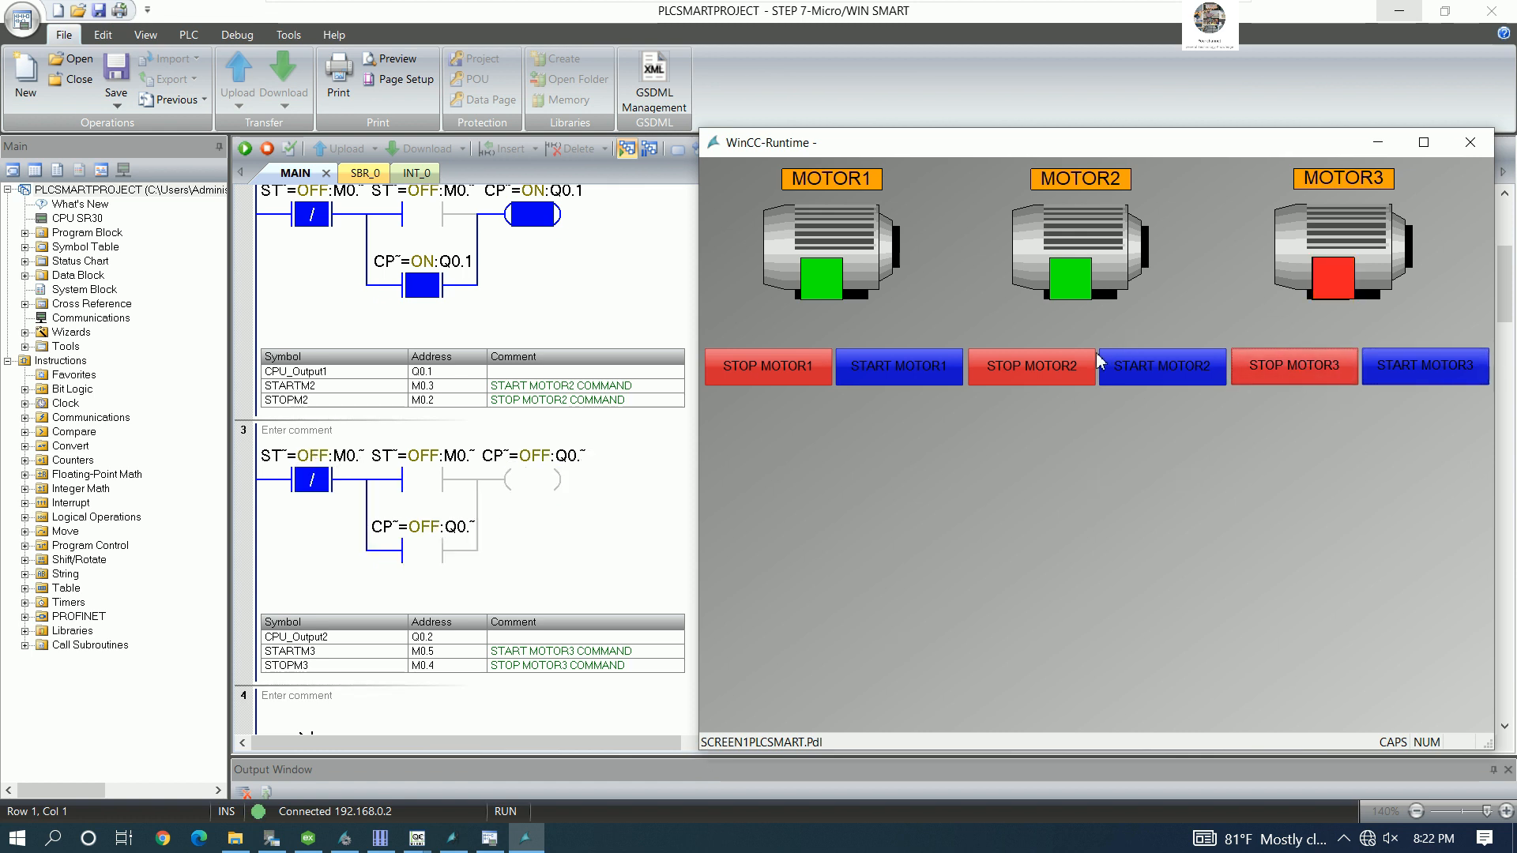
click(1040, 368)
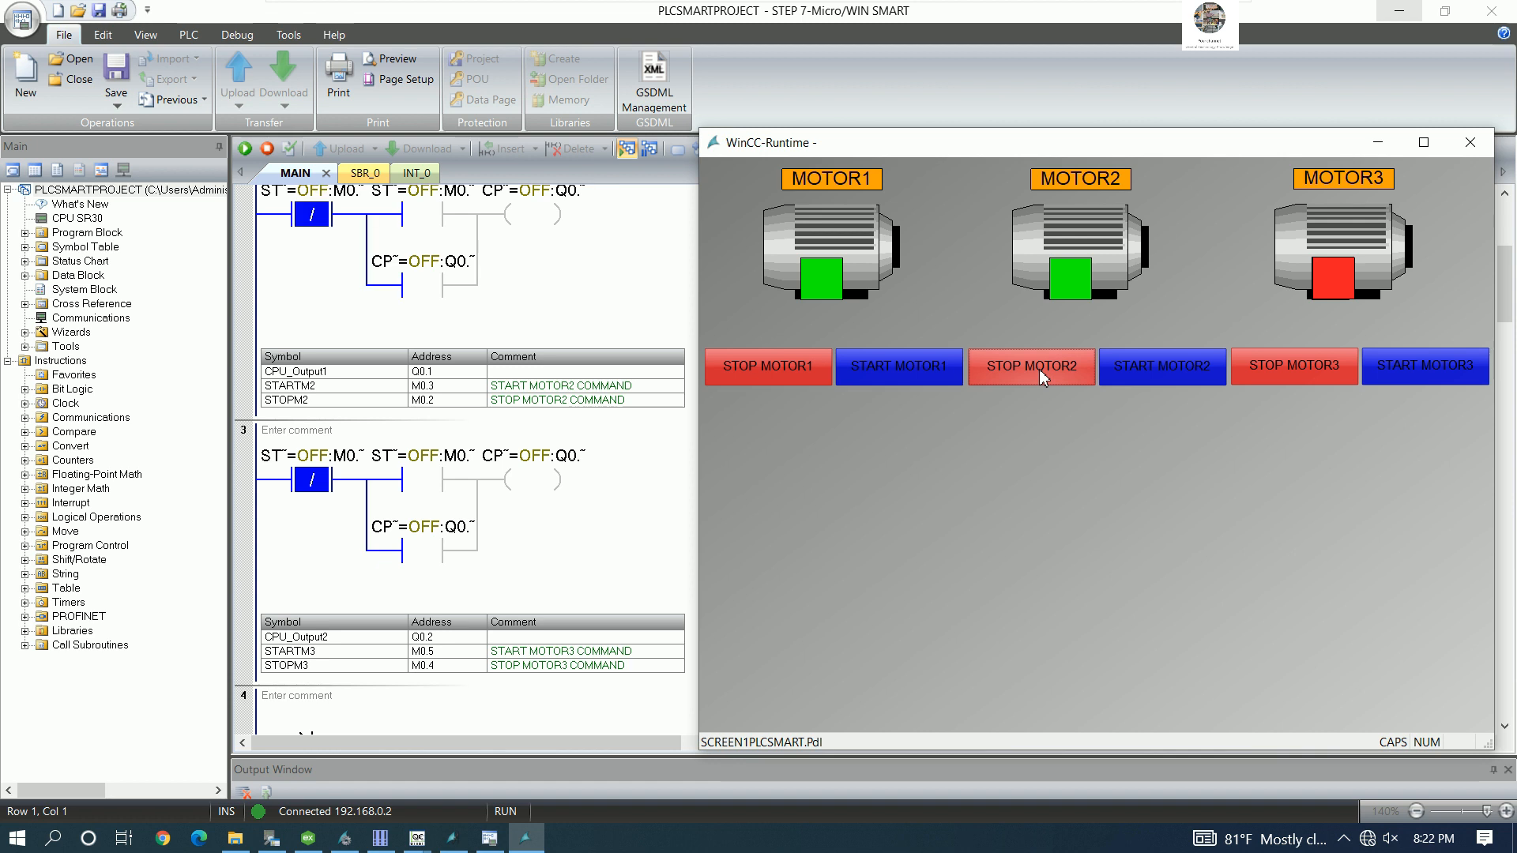
click(750, 367)
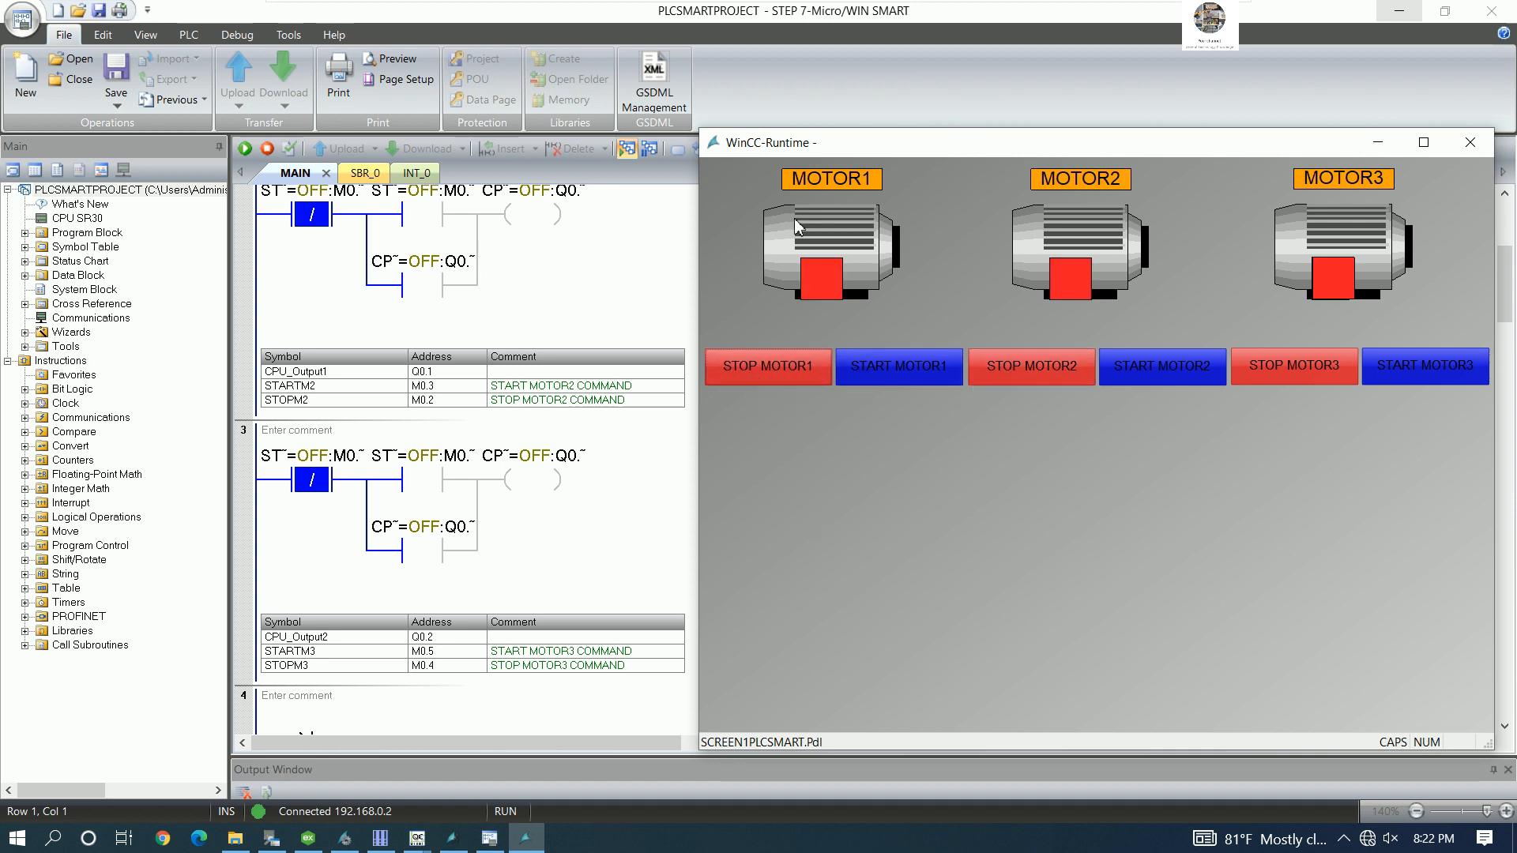
- Start MOTOR3, MOTOR2 and MOTOR1 in that order from the runtime screen while viewing ladder networks 2 and 3
scroll(624, 341, up, 1)
click(1444, 362)
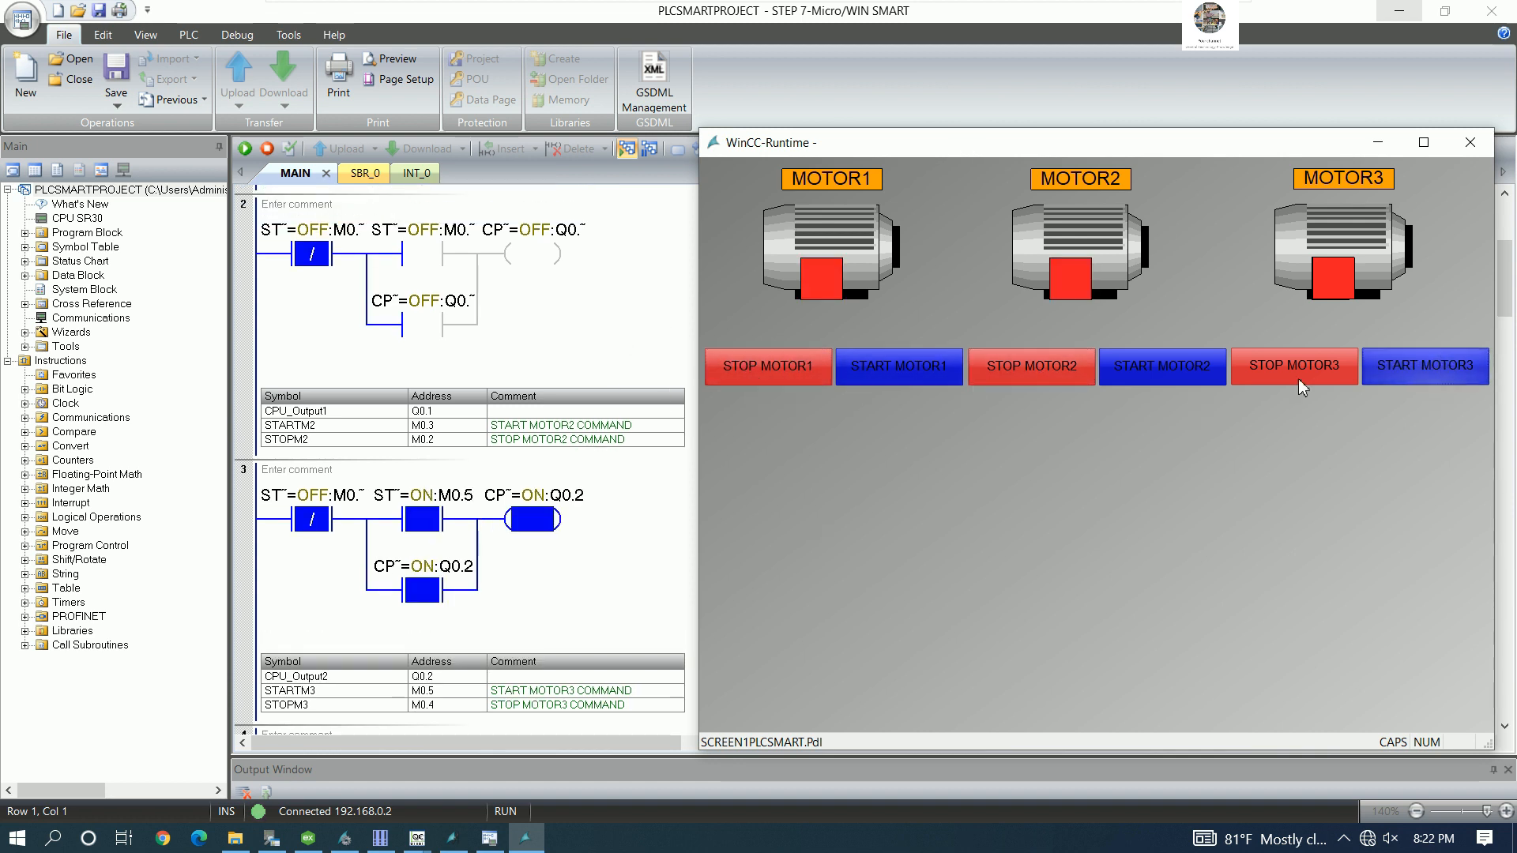
click(1156, 376)
click(1018, 373)
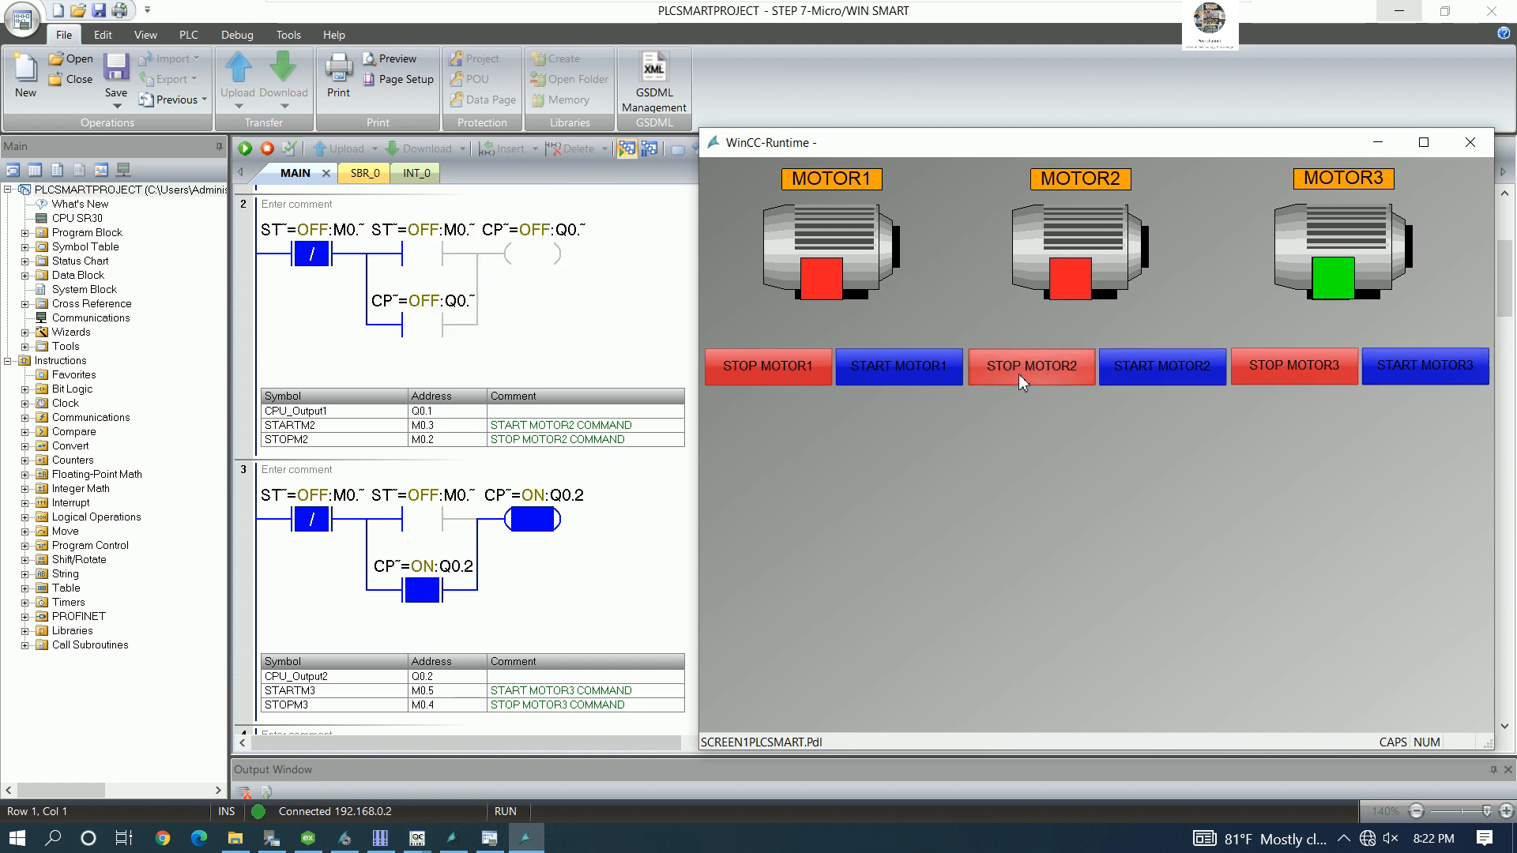
click(1178, 372)
click(929, 368)
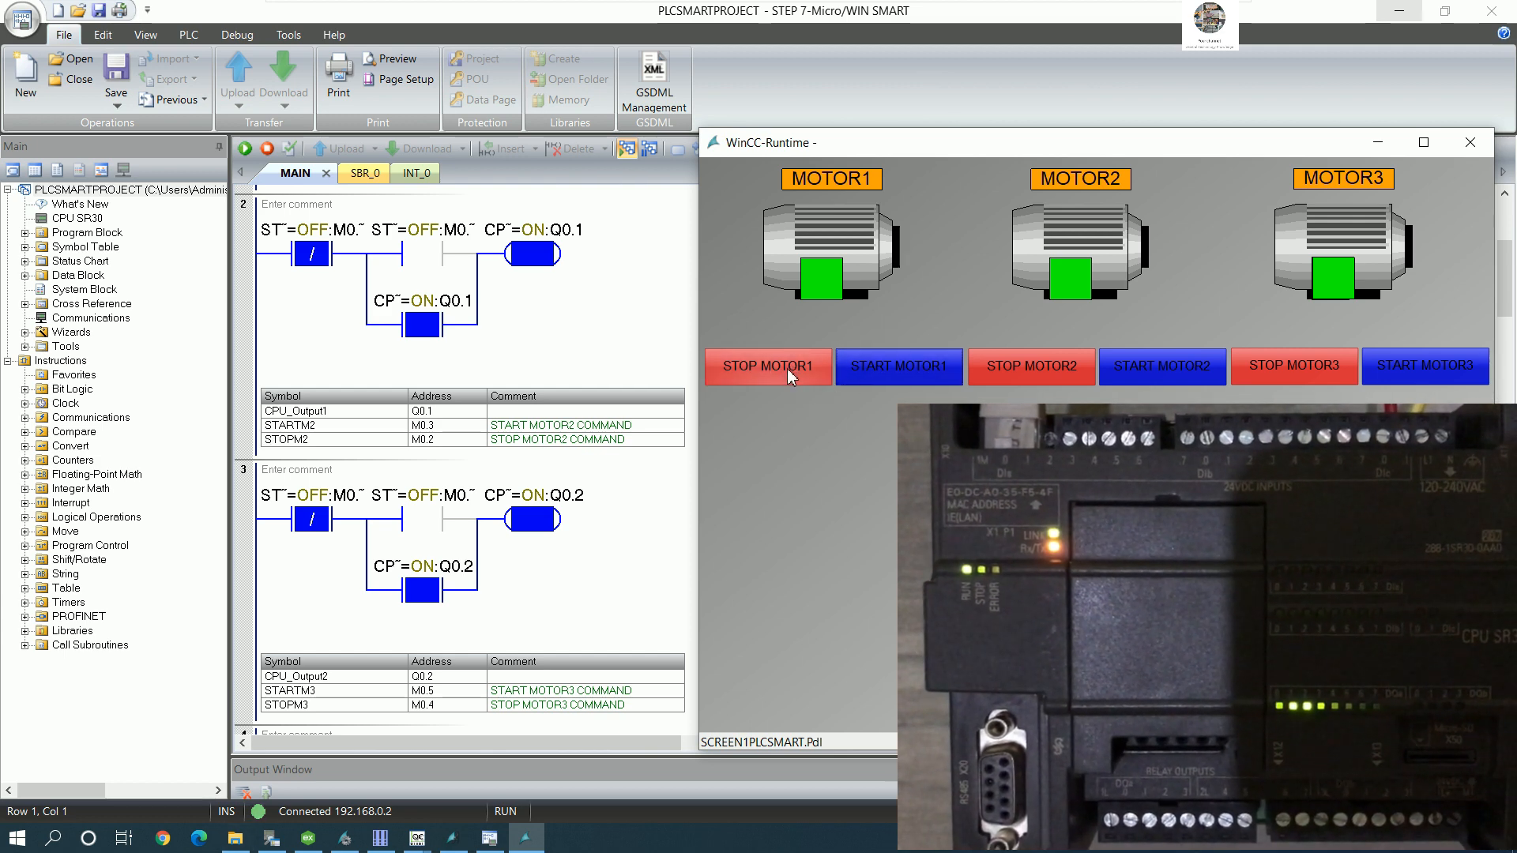
- Stop MOTOR1, MOTOR2 and MOTOR3 in sequence from the runtime screen and start all three motors again
click(1048, 372)
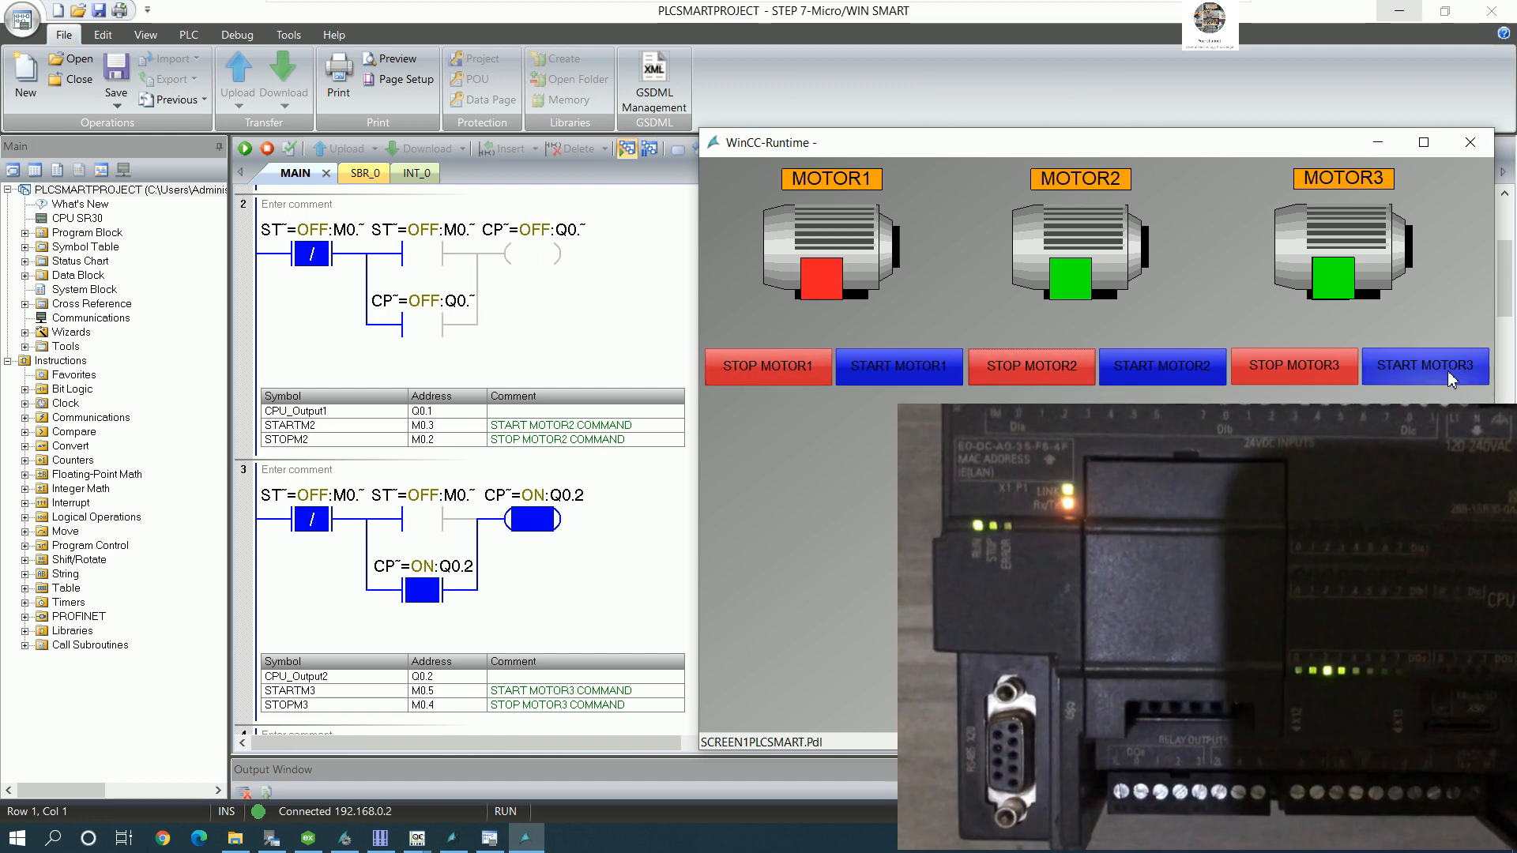
click(1327, 368)
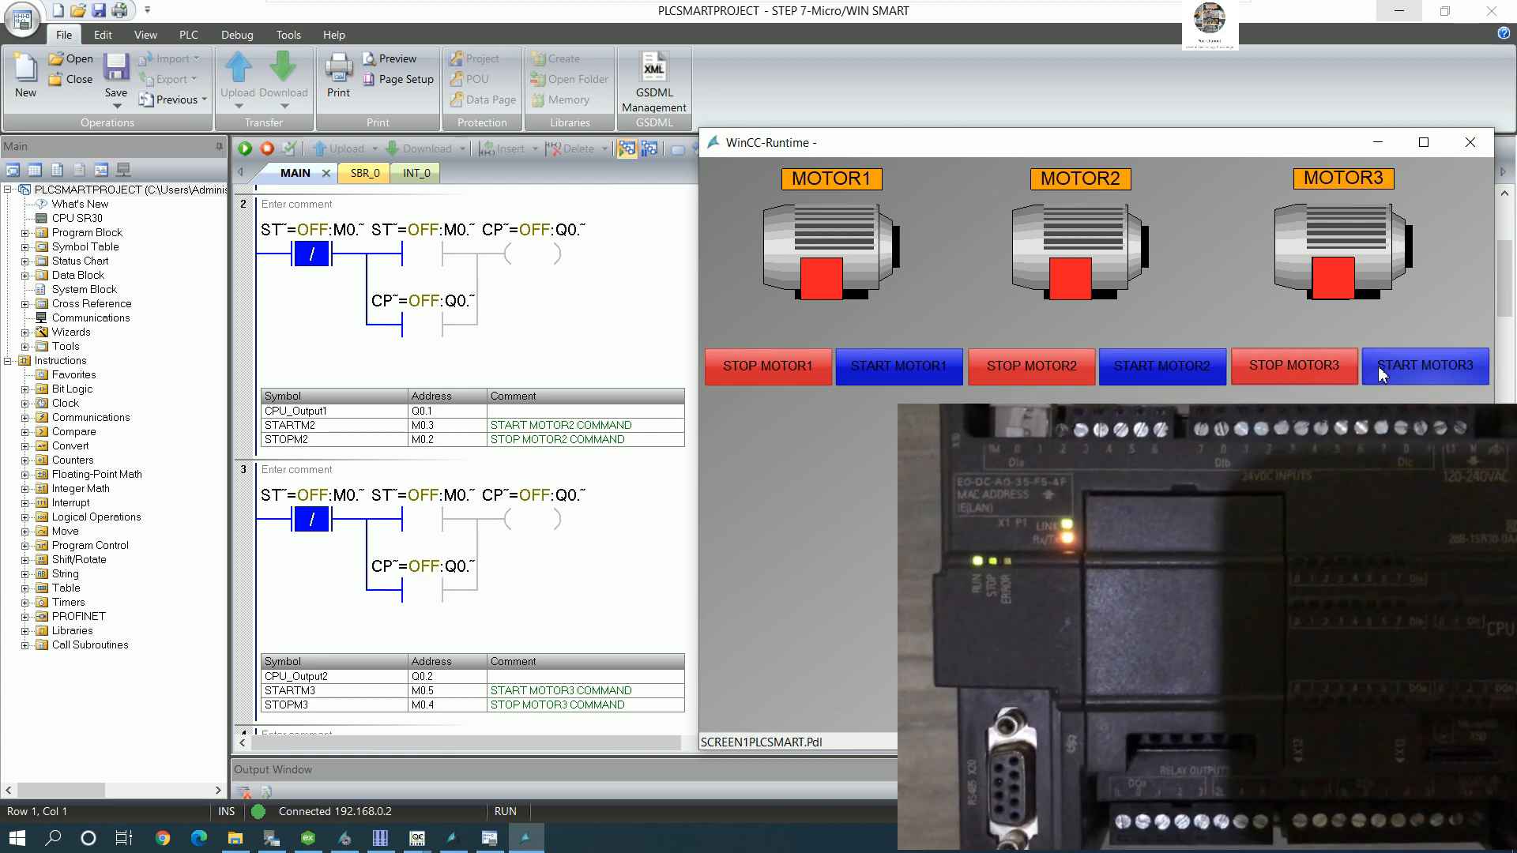
click(923, 369)
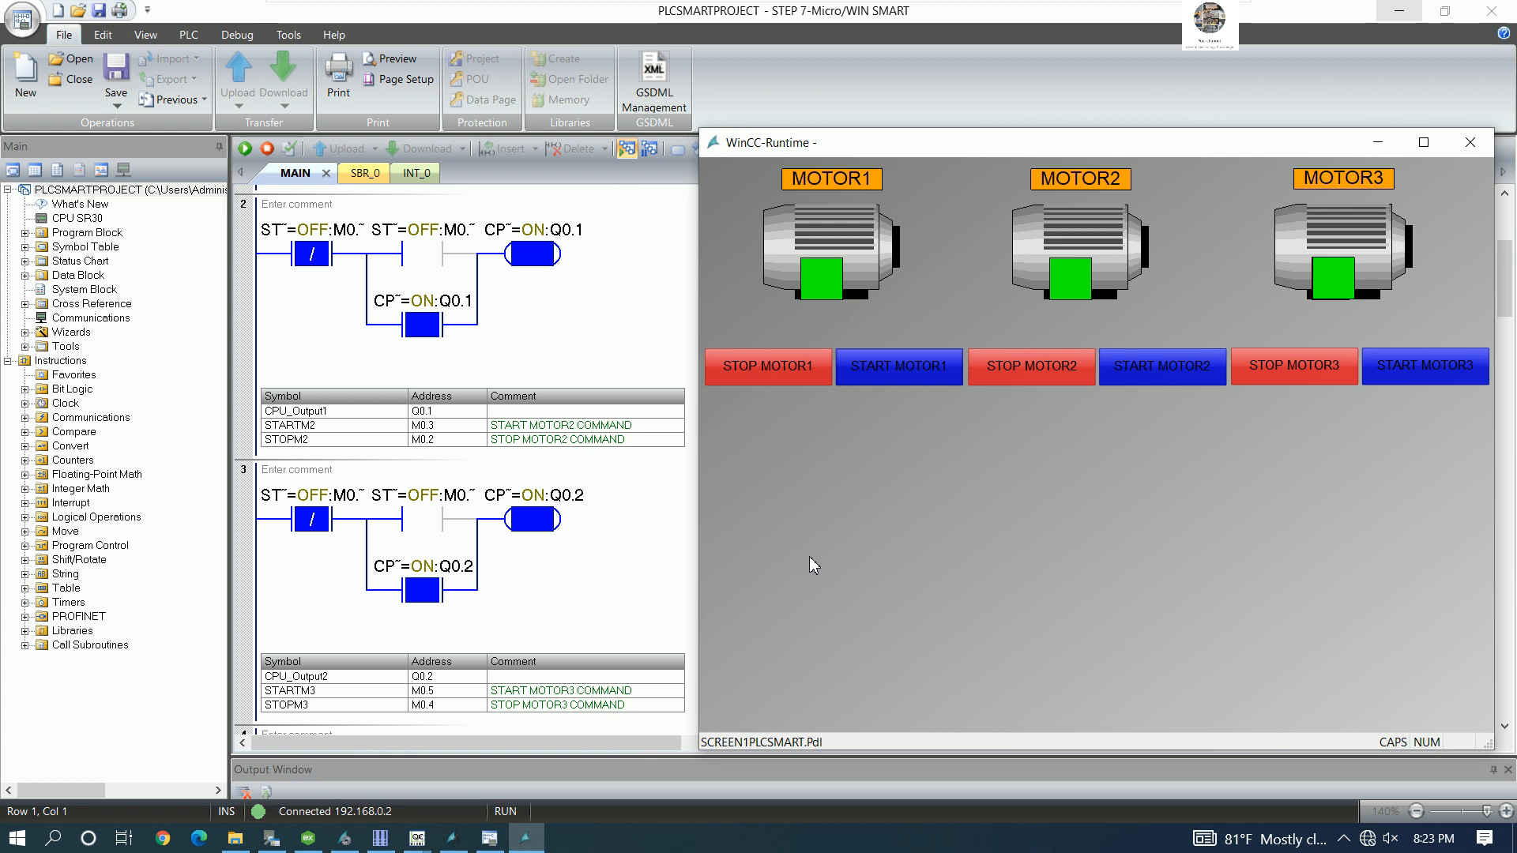
- Widen the runtime window slightly, and stop and restart MOTOR1, MOTOR2 and MOTOR3 one after another
drag(1501, 318, 1513, 311)
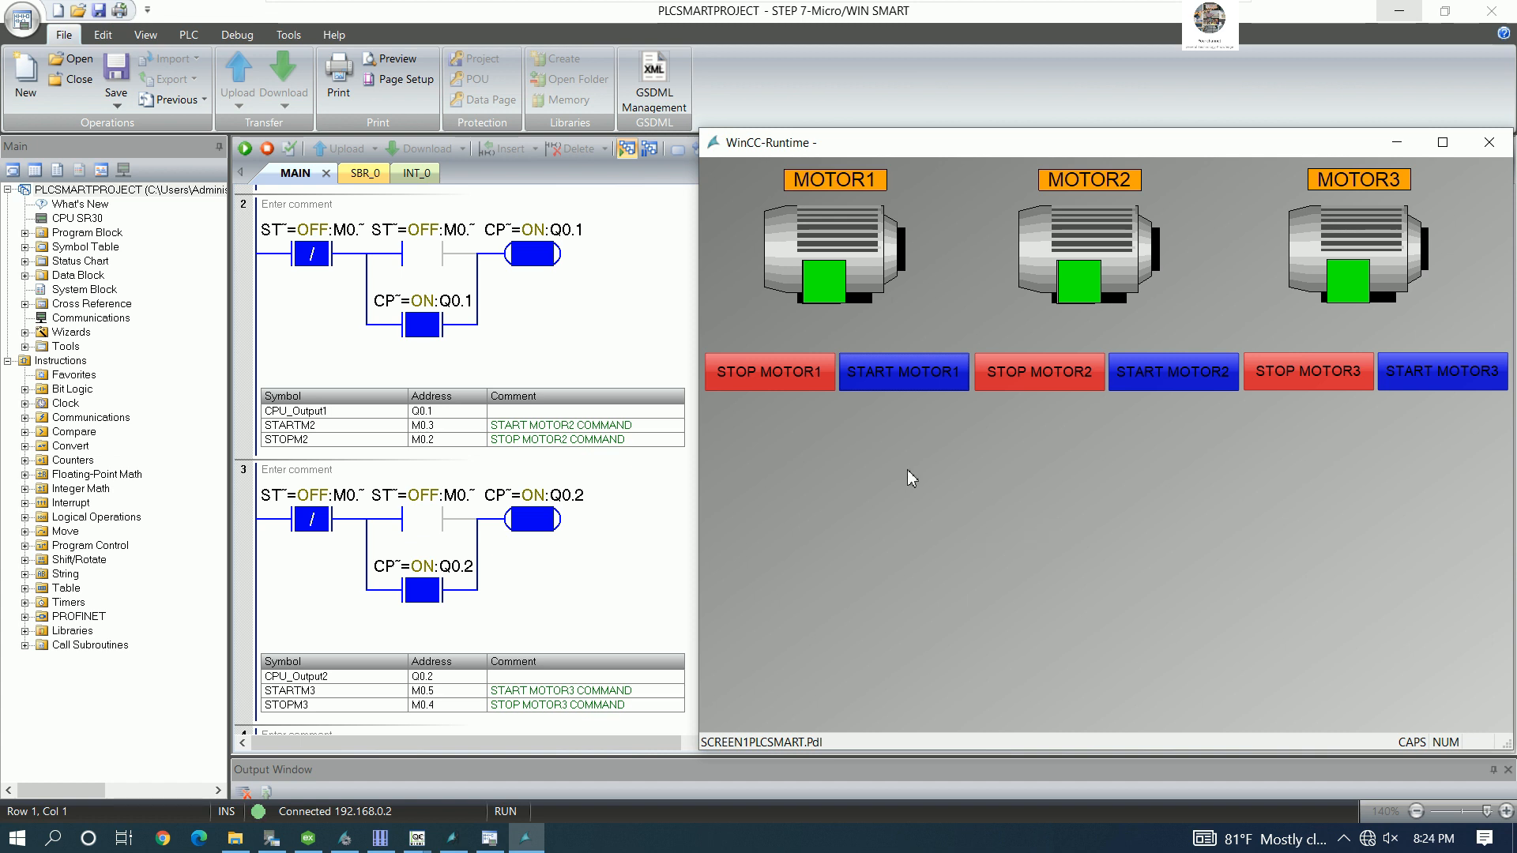
click(793, 391)
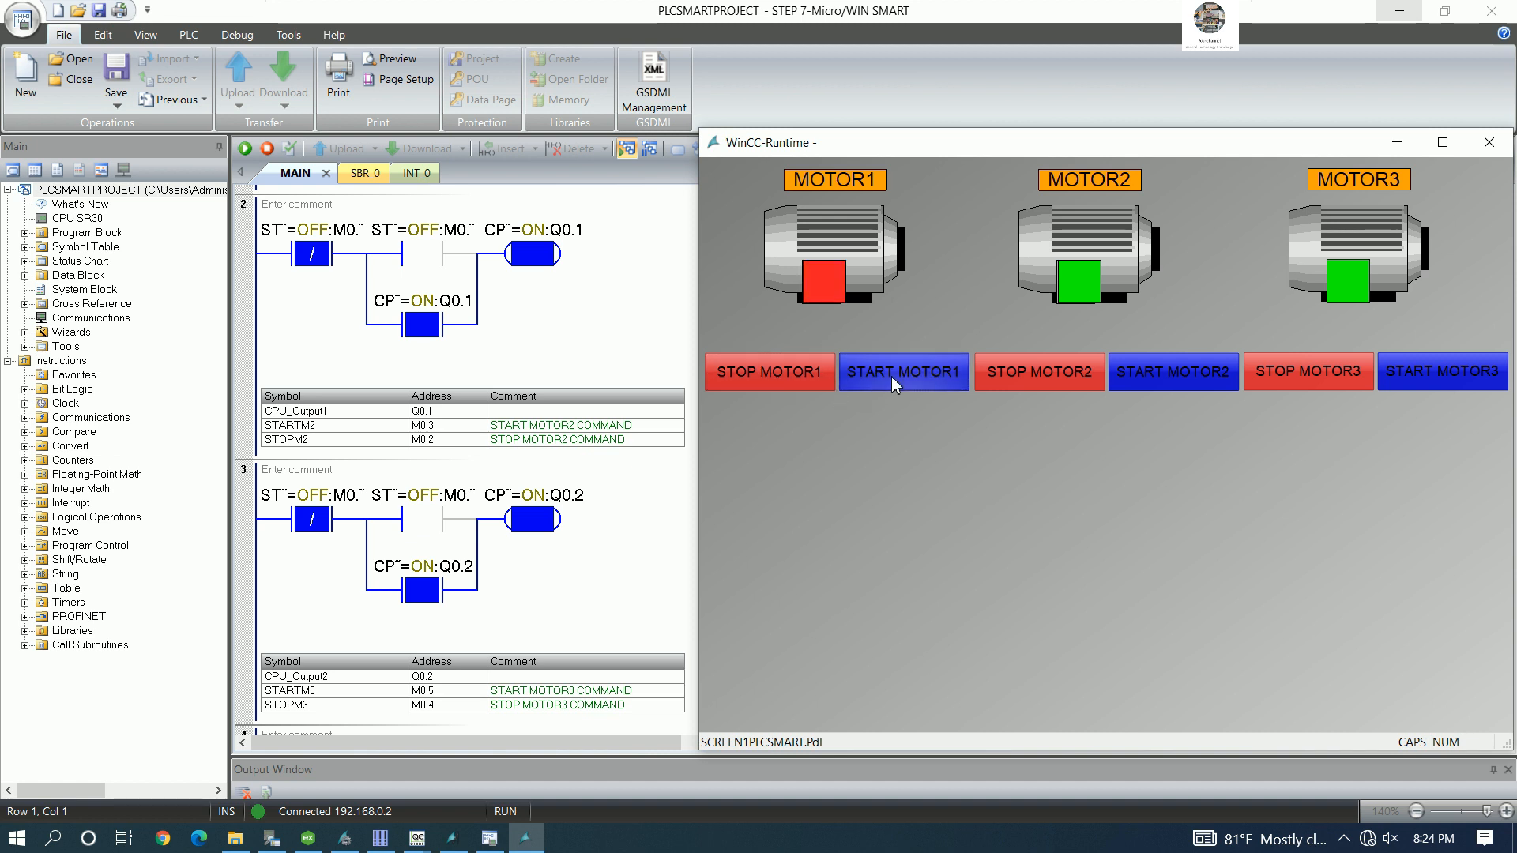
click(892, 376)
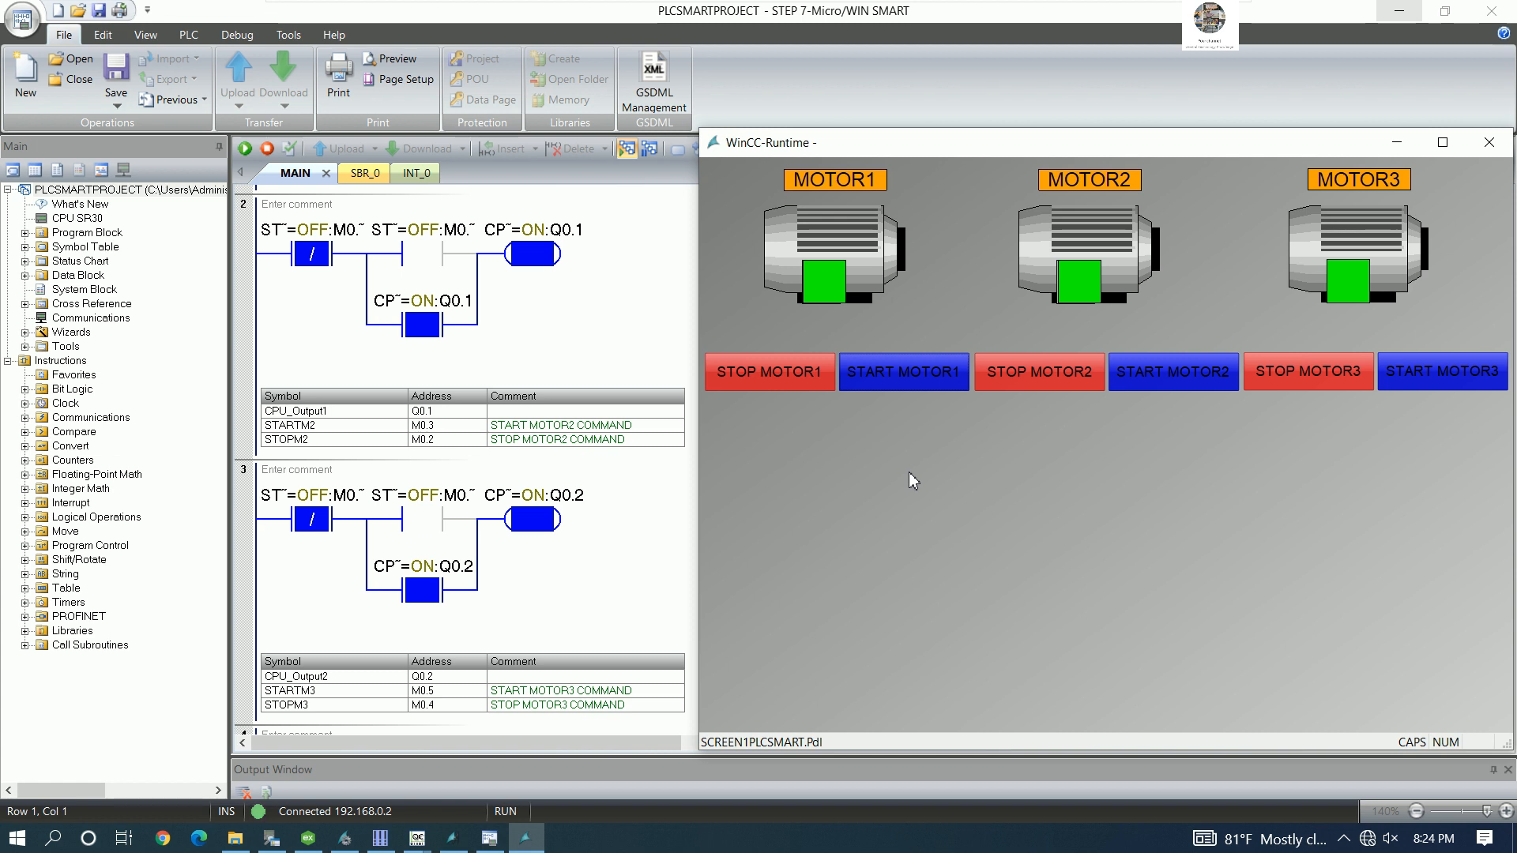
click(1000, 369)
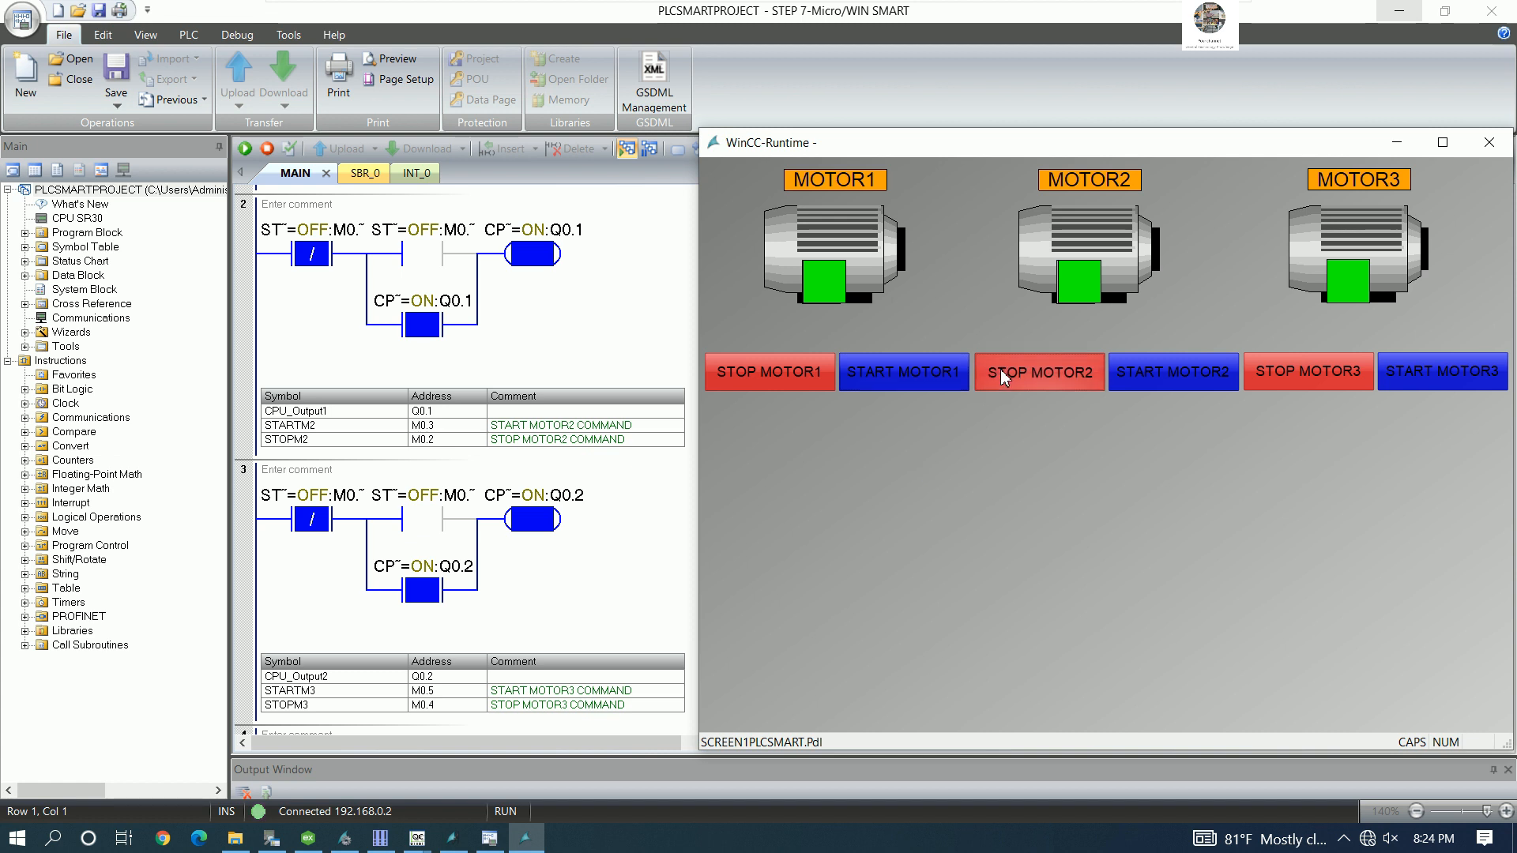
click(1169, 368)
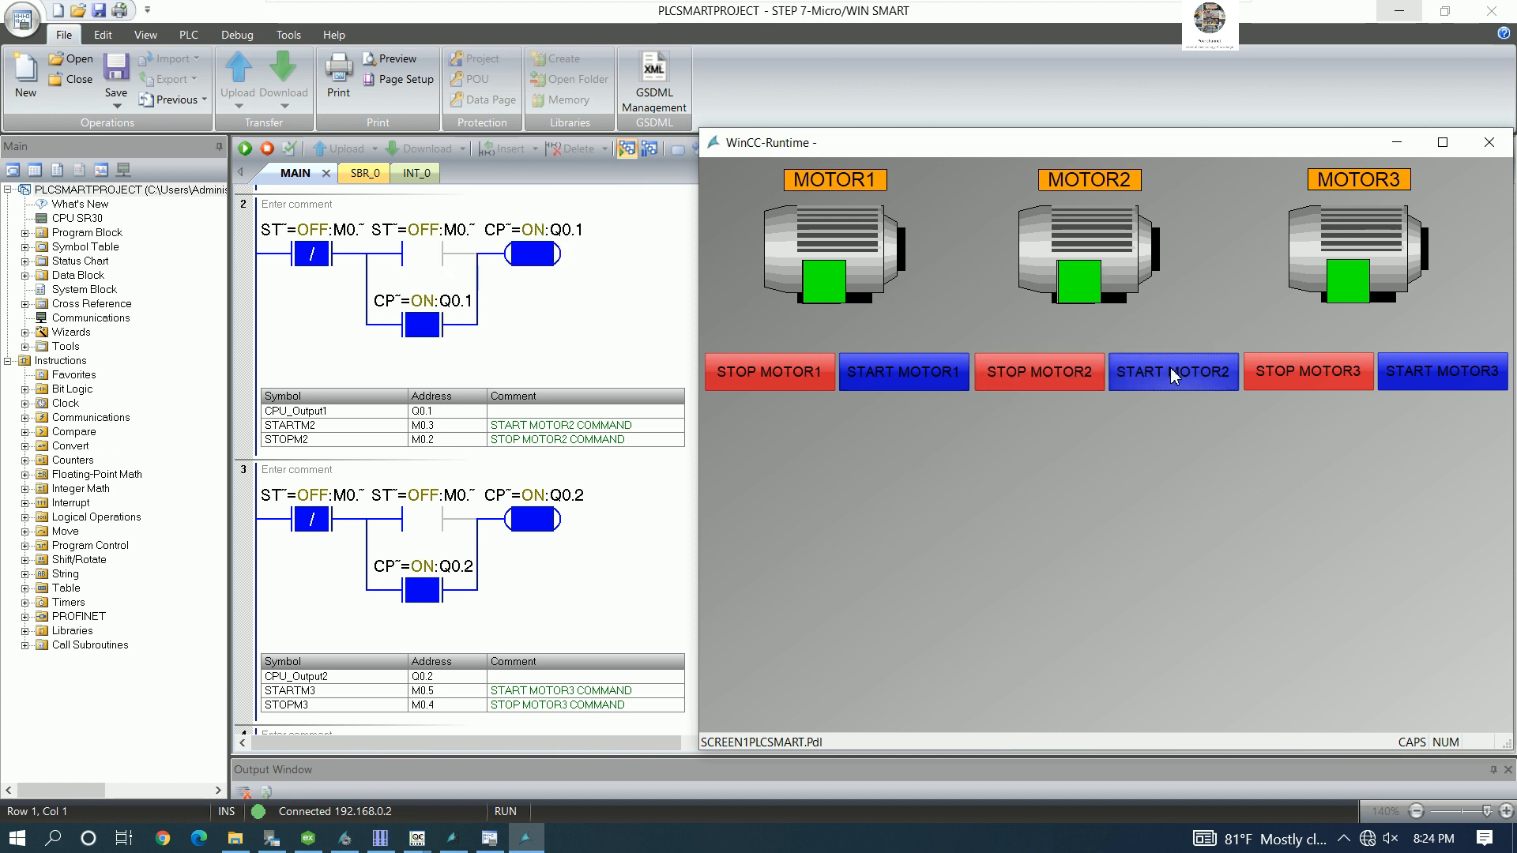
click(1326, 382)
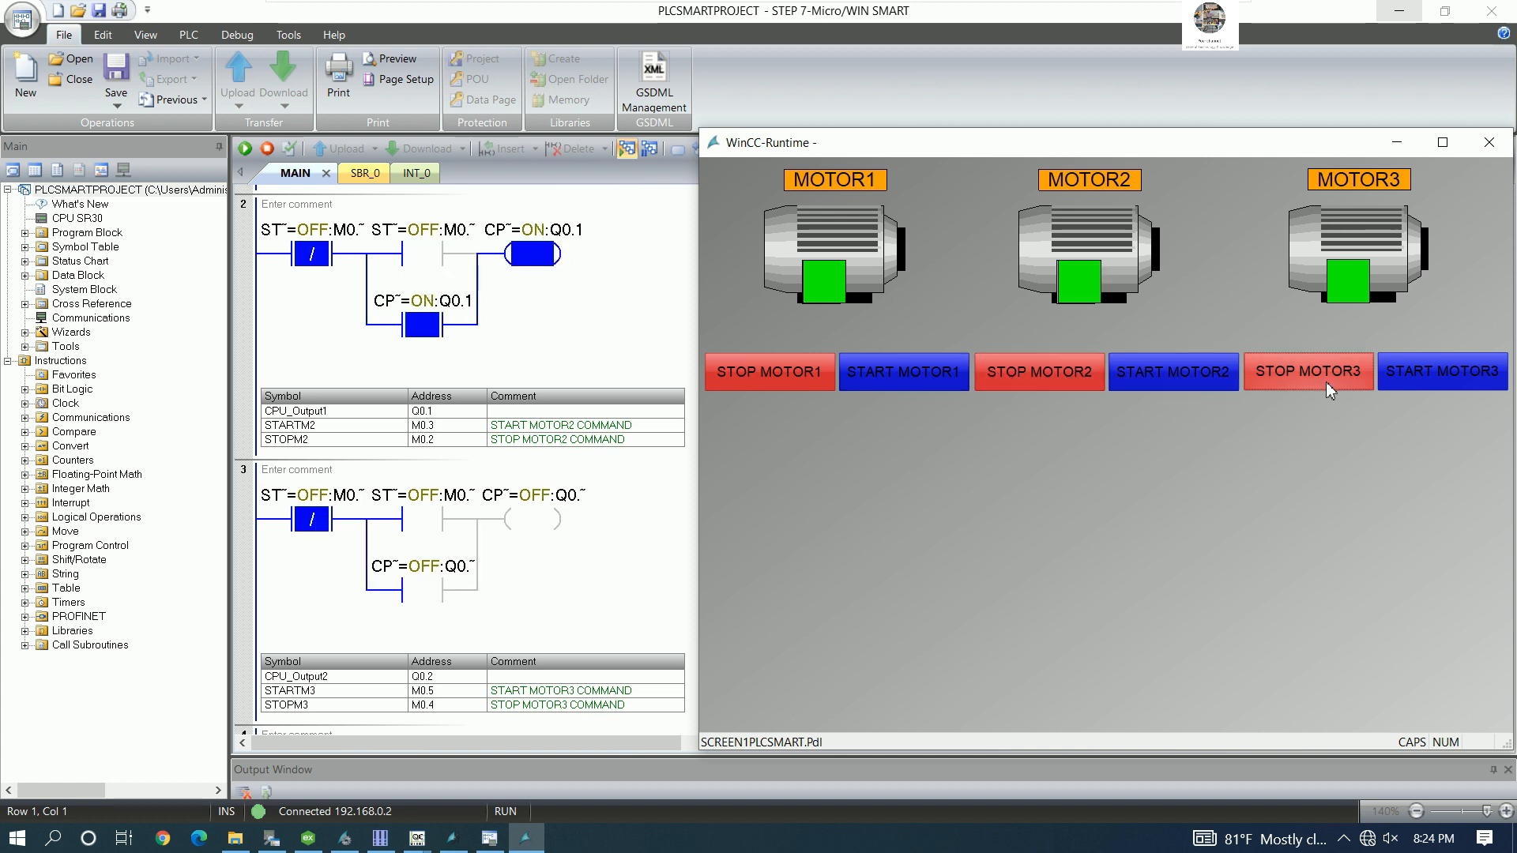
click(1392, 374)
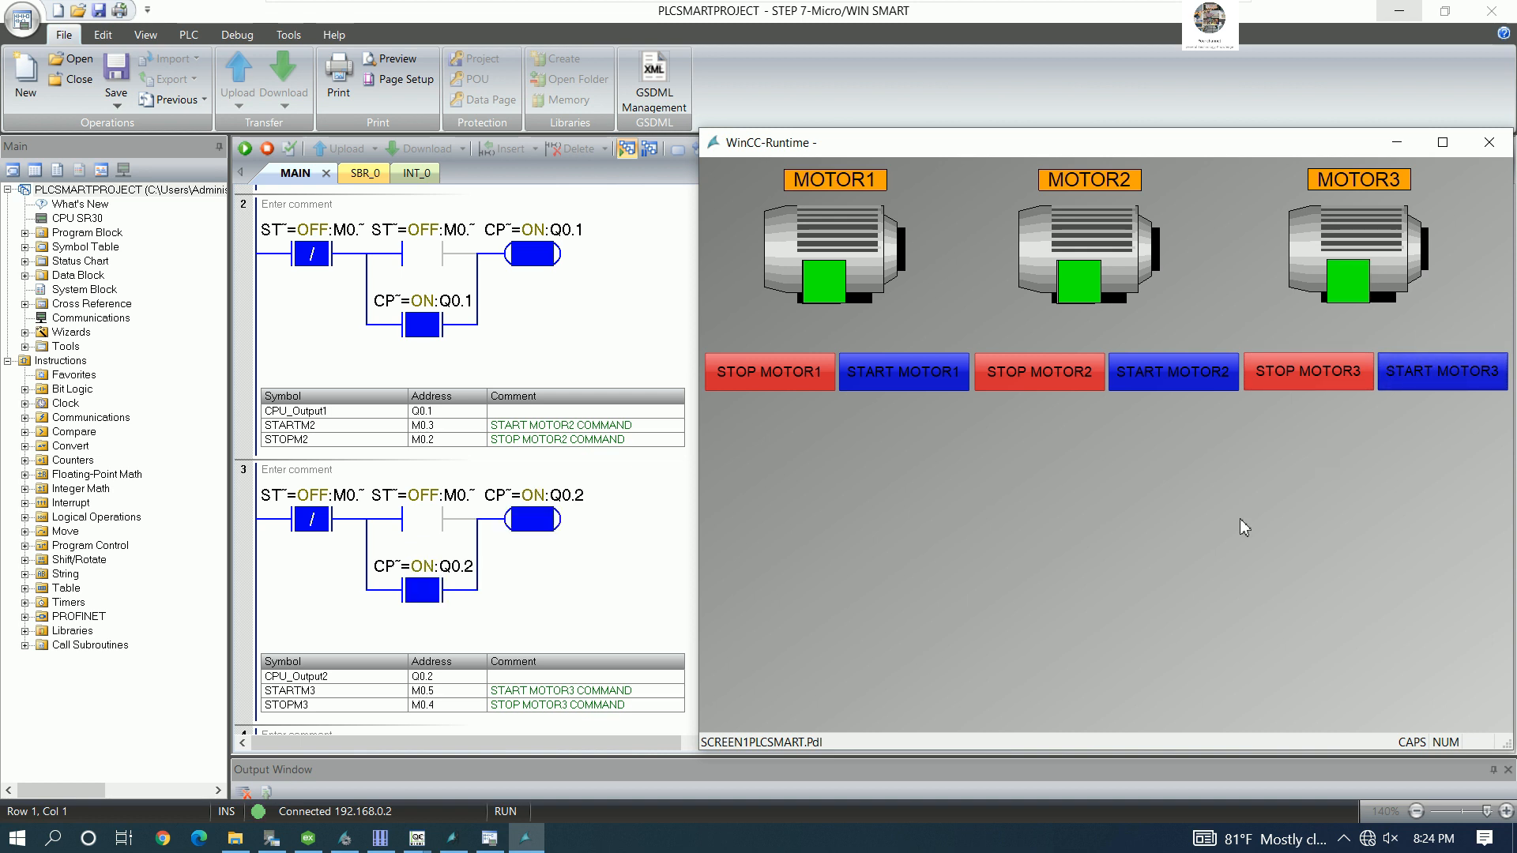